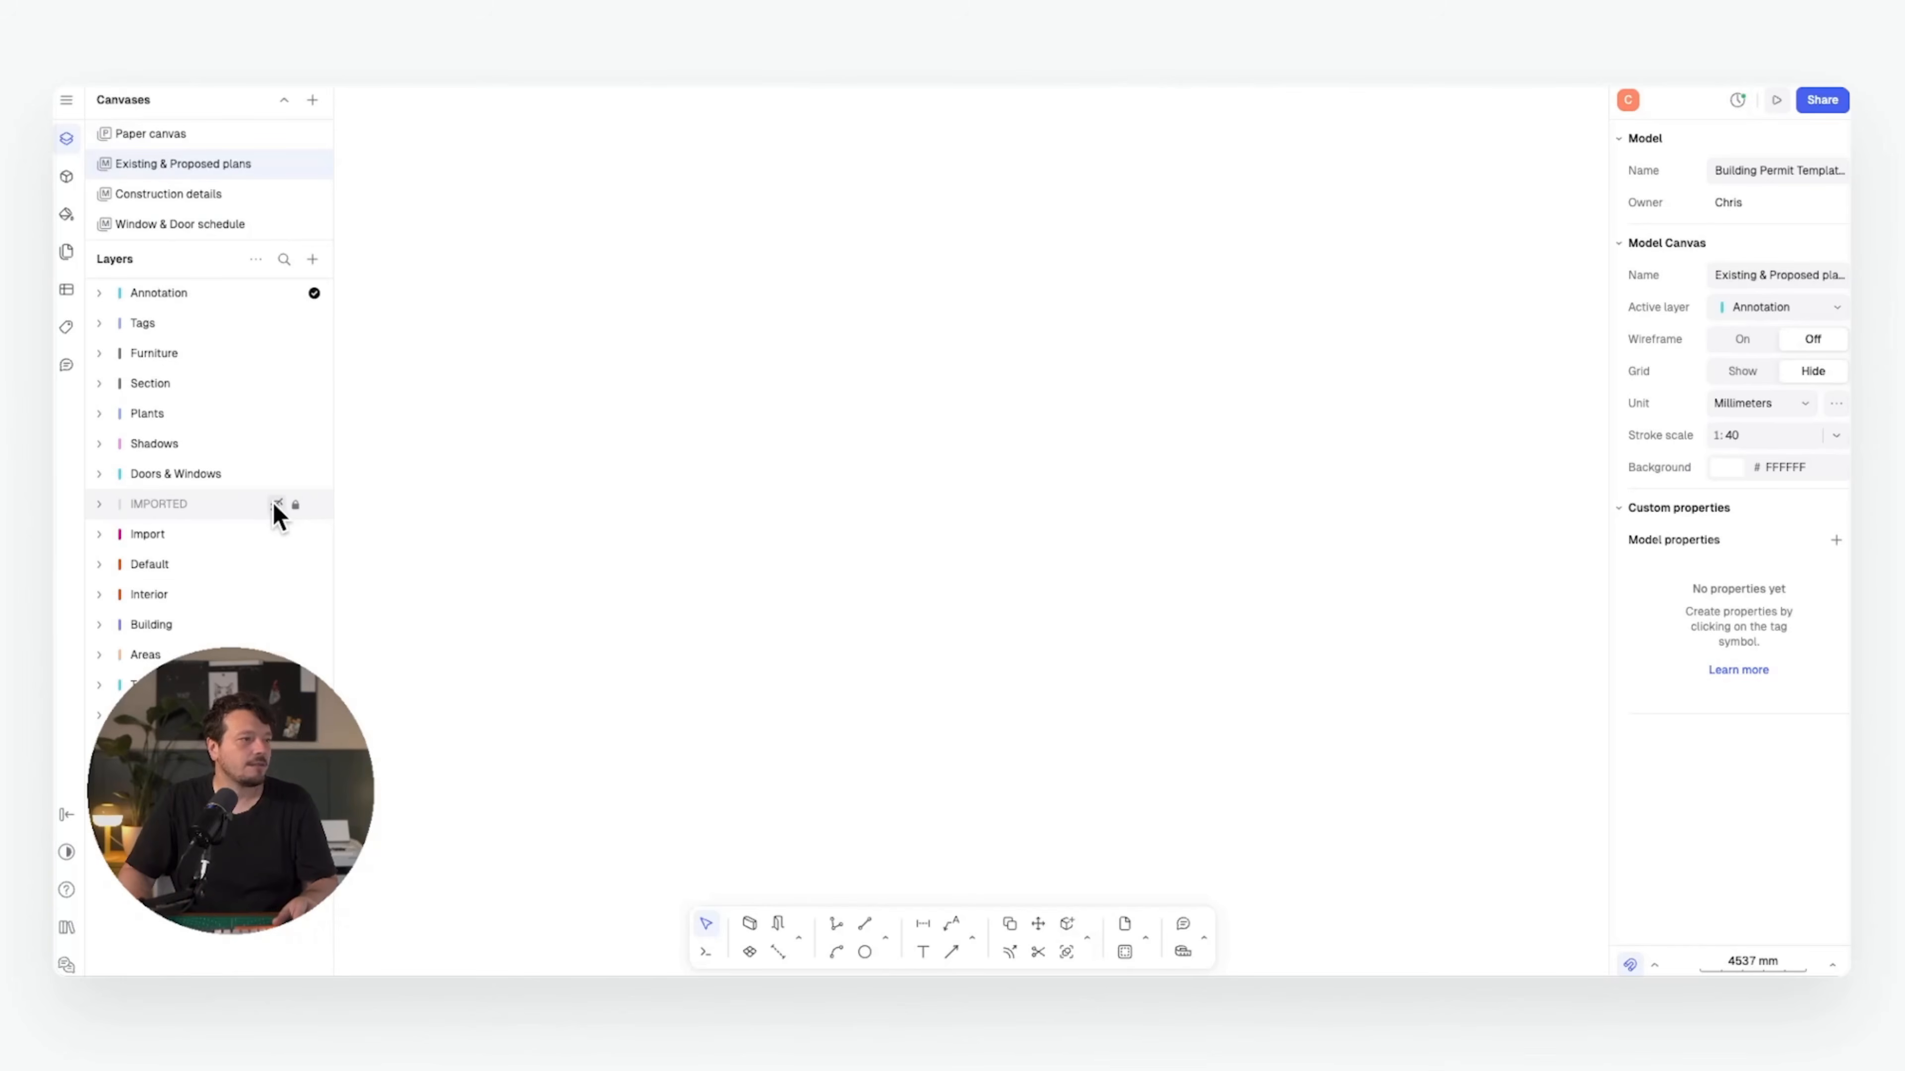
# - Show the locked IMPORTED layer so the imported plans can be traced
pyautogui.click(273, 504)
pyautogui.click(276, 503)
pyautogui.click(276, 503)
# - Create a new layer named EXISTING and move it below the Context layer in the layer order
pyautogui.click(225, 714)
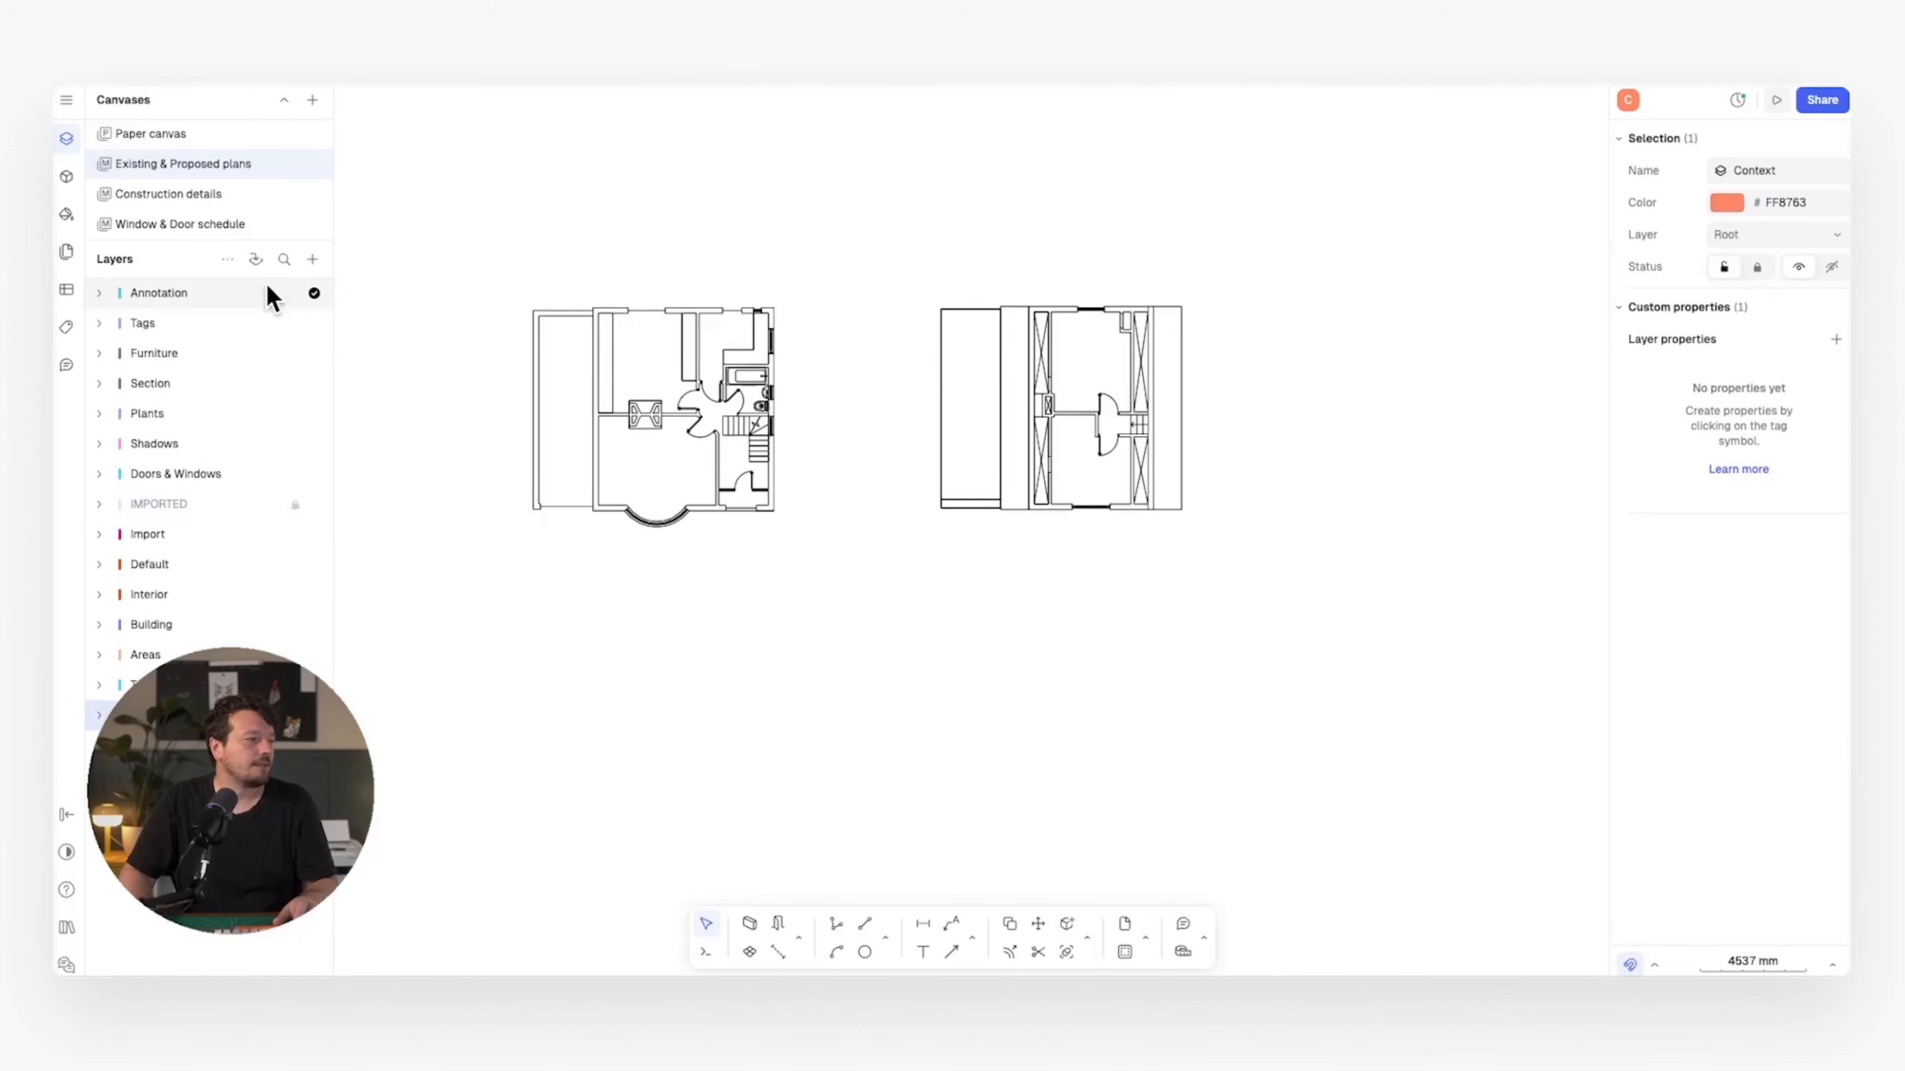
pyautogui.click(312, 260)
pyautogui.click(325, 294)
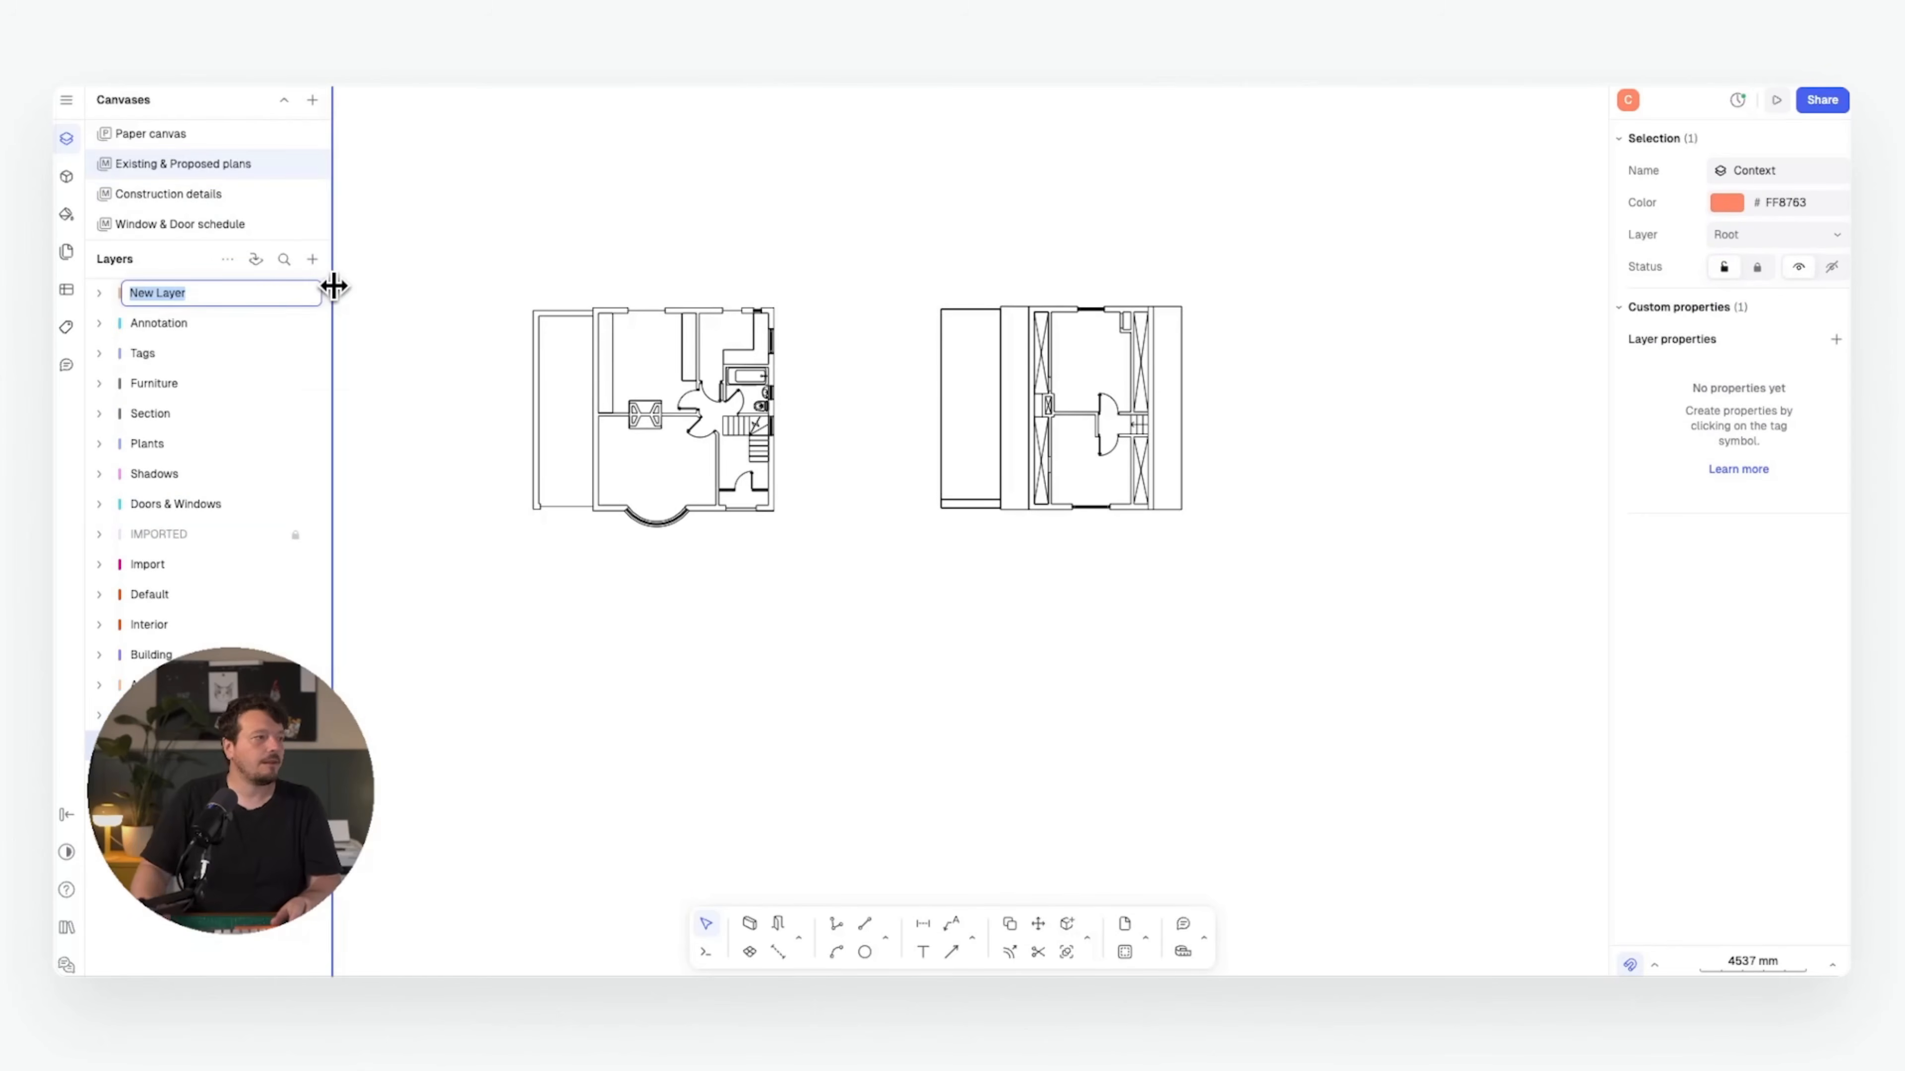
pyautogui.write('EXISTING')
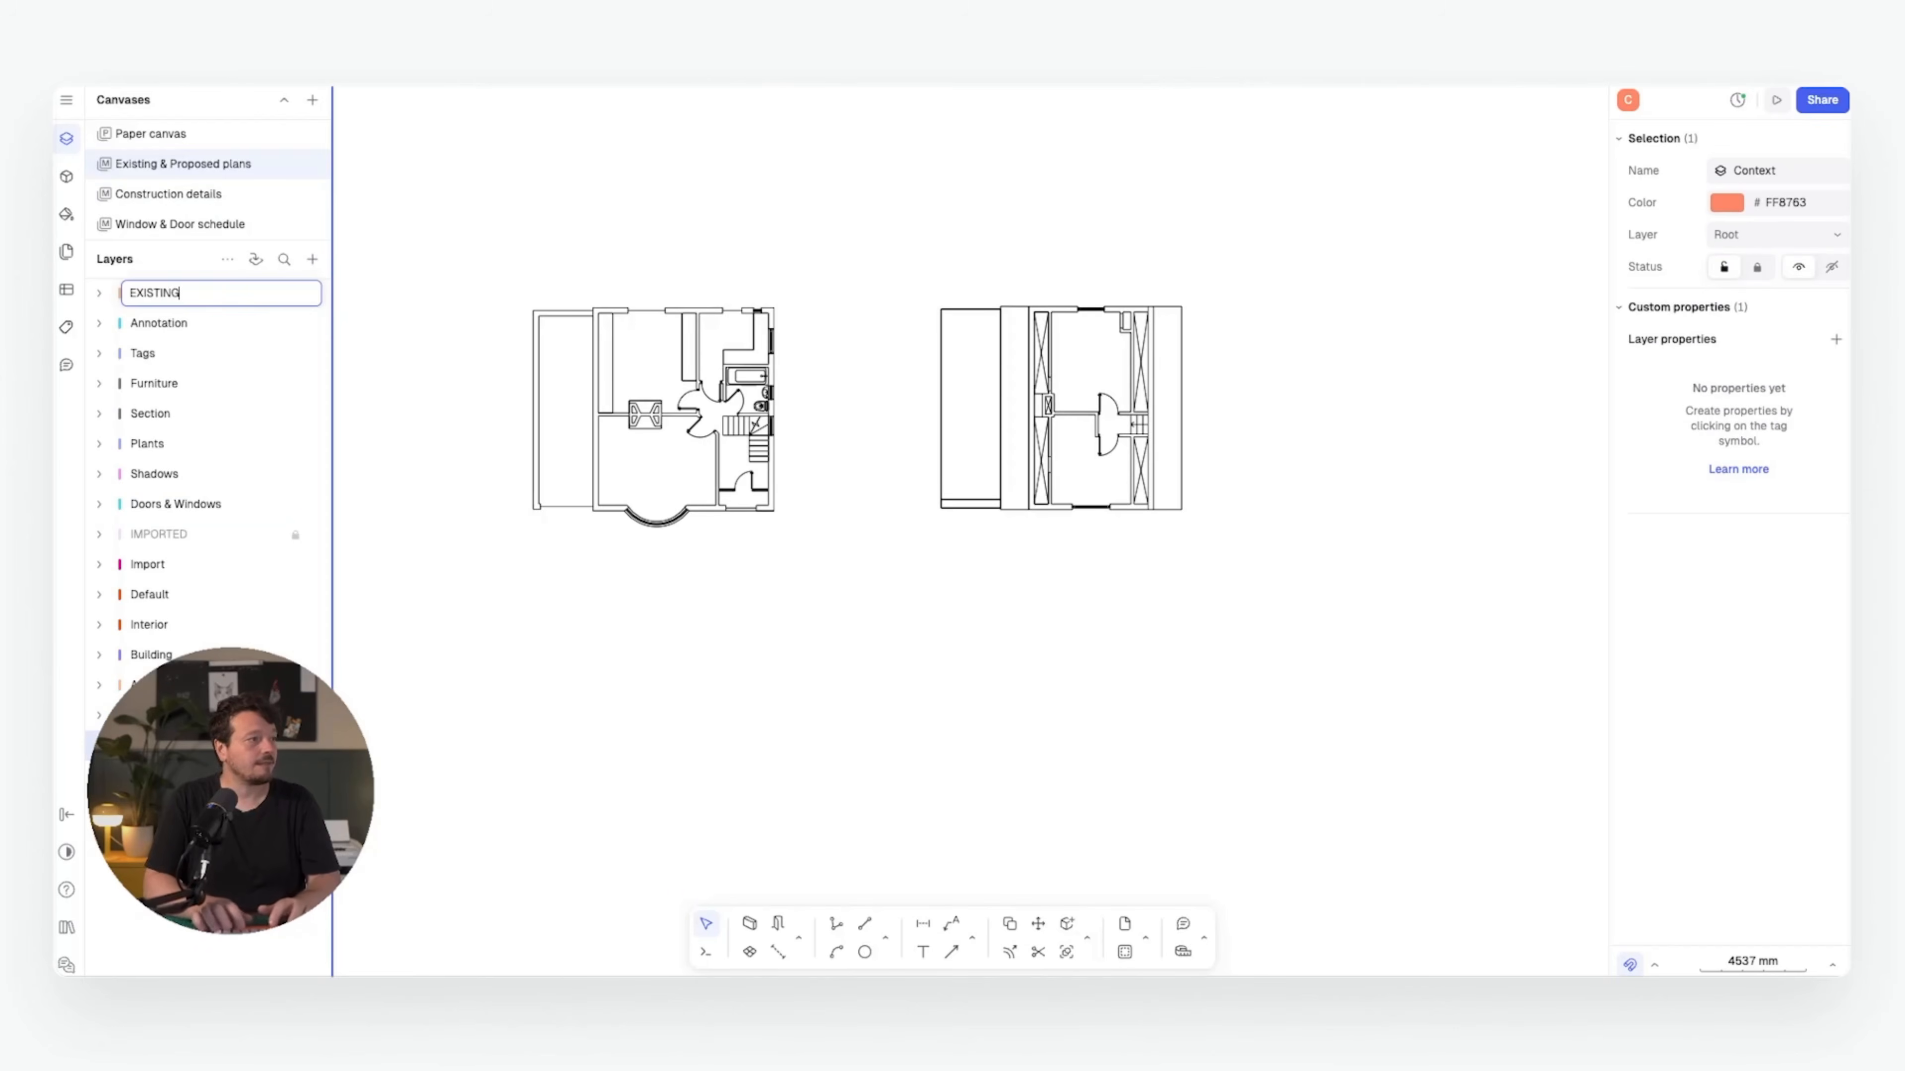
pyautogui.press('Return')
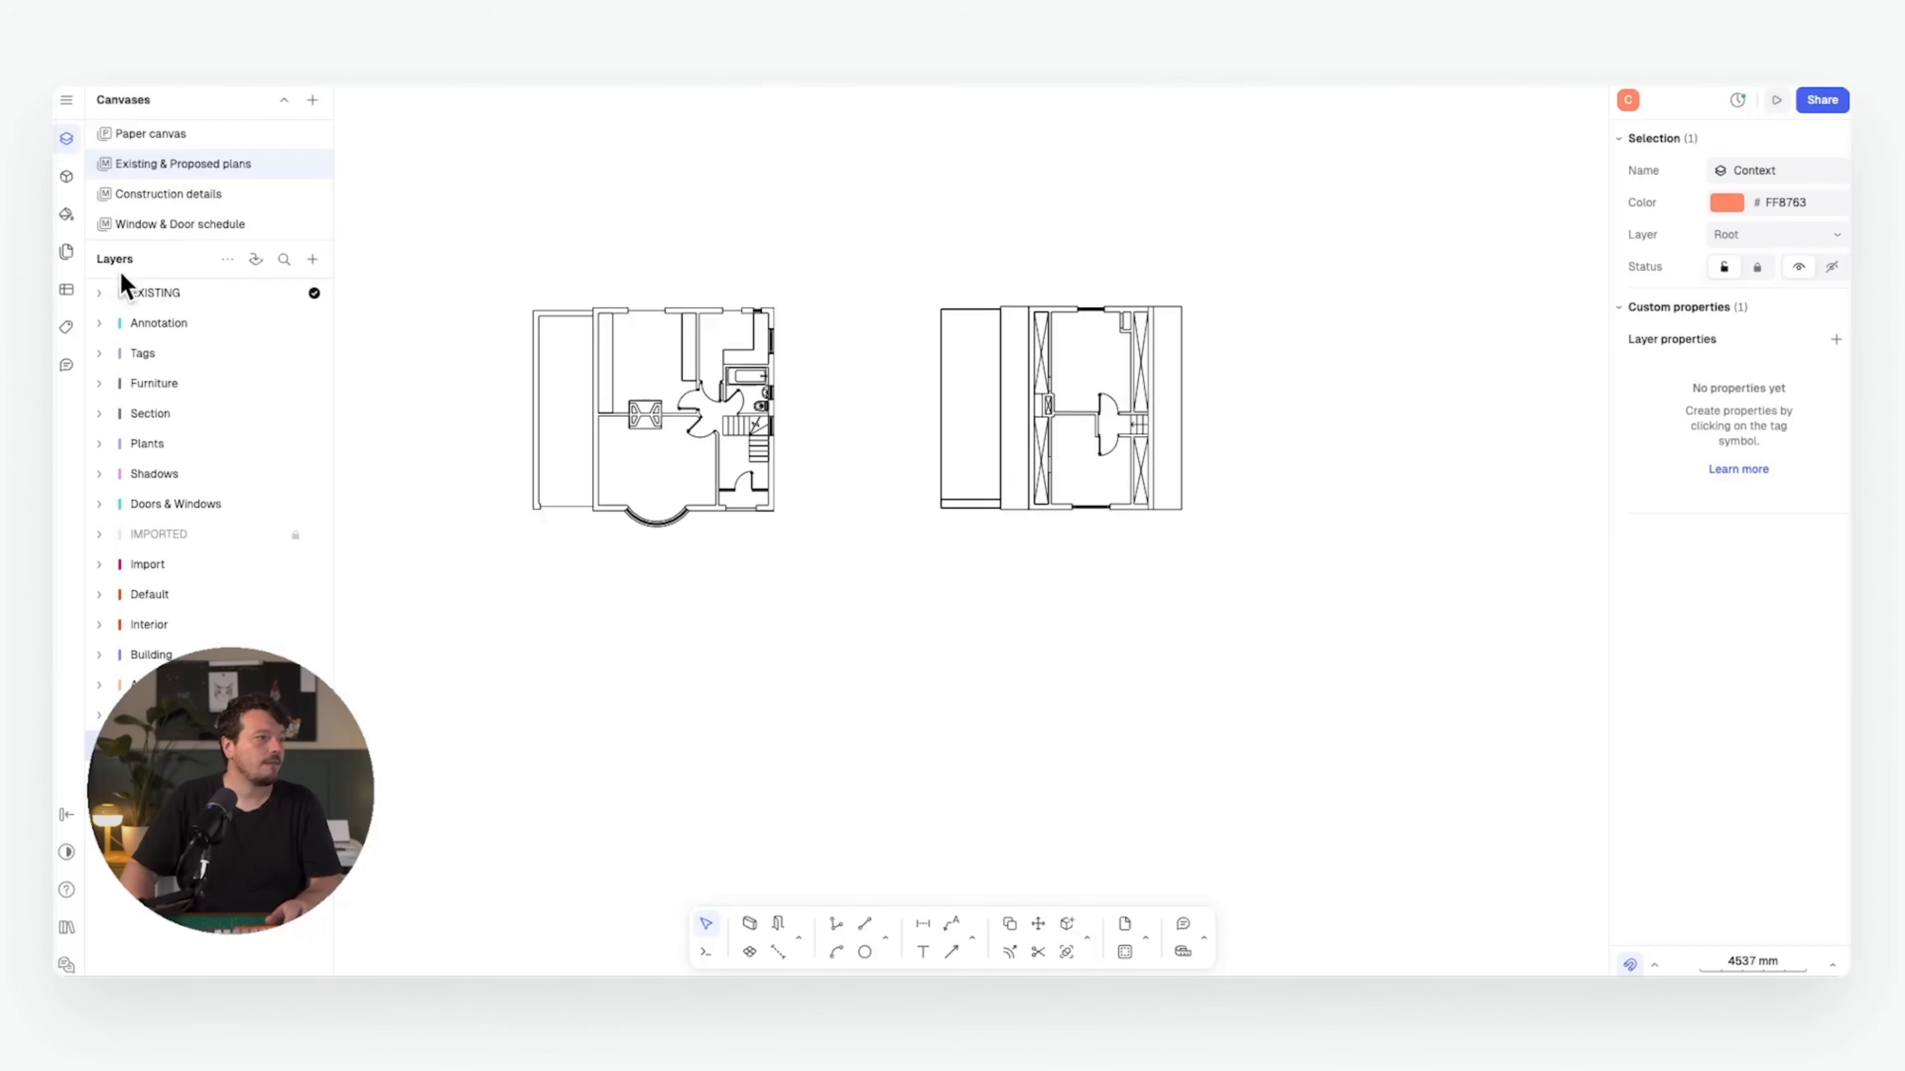
pyautogui.click(246, 294)
pyautogui.moveTo(246, 294); pyautogui.dragTo(232, 751)
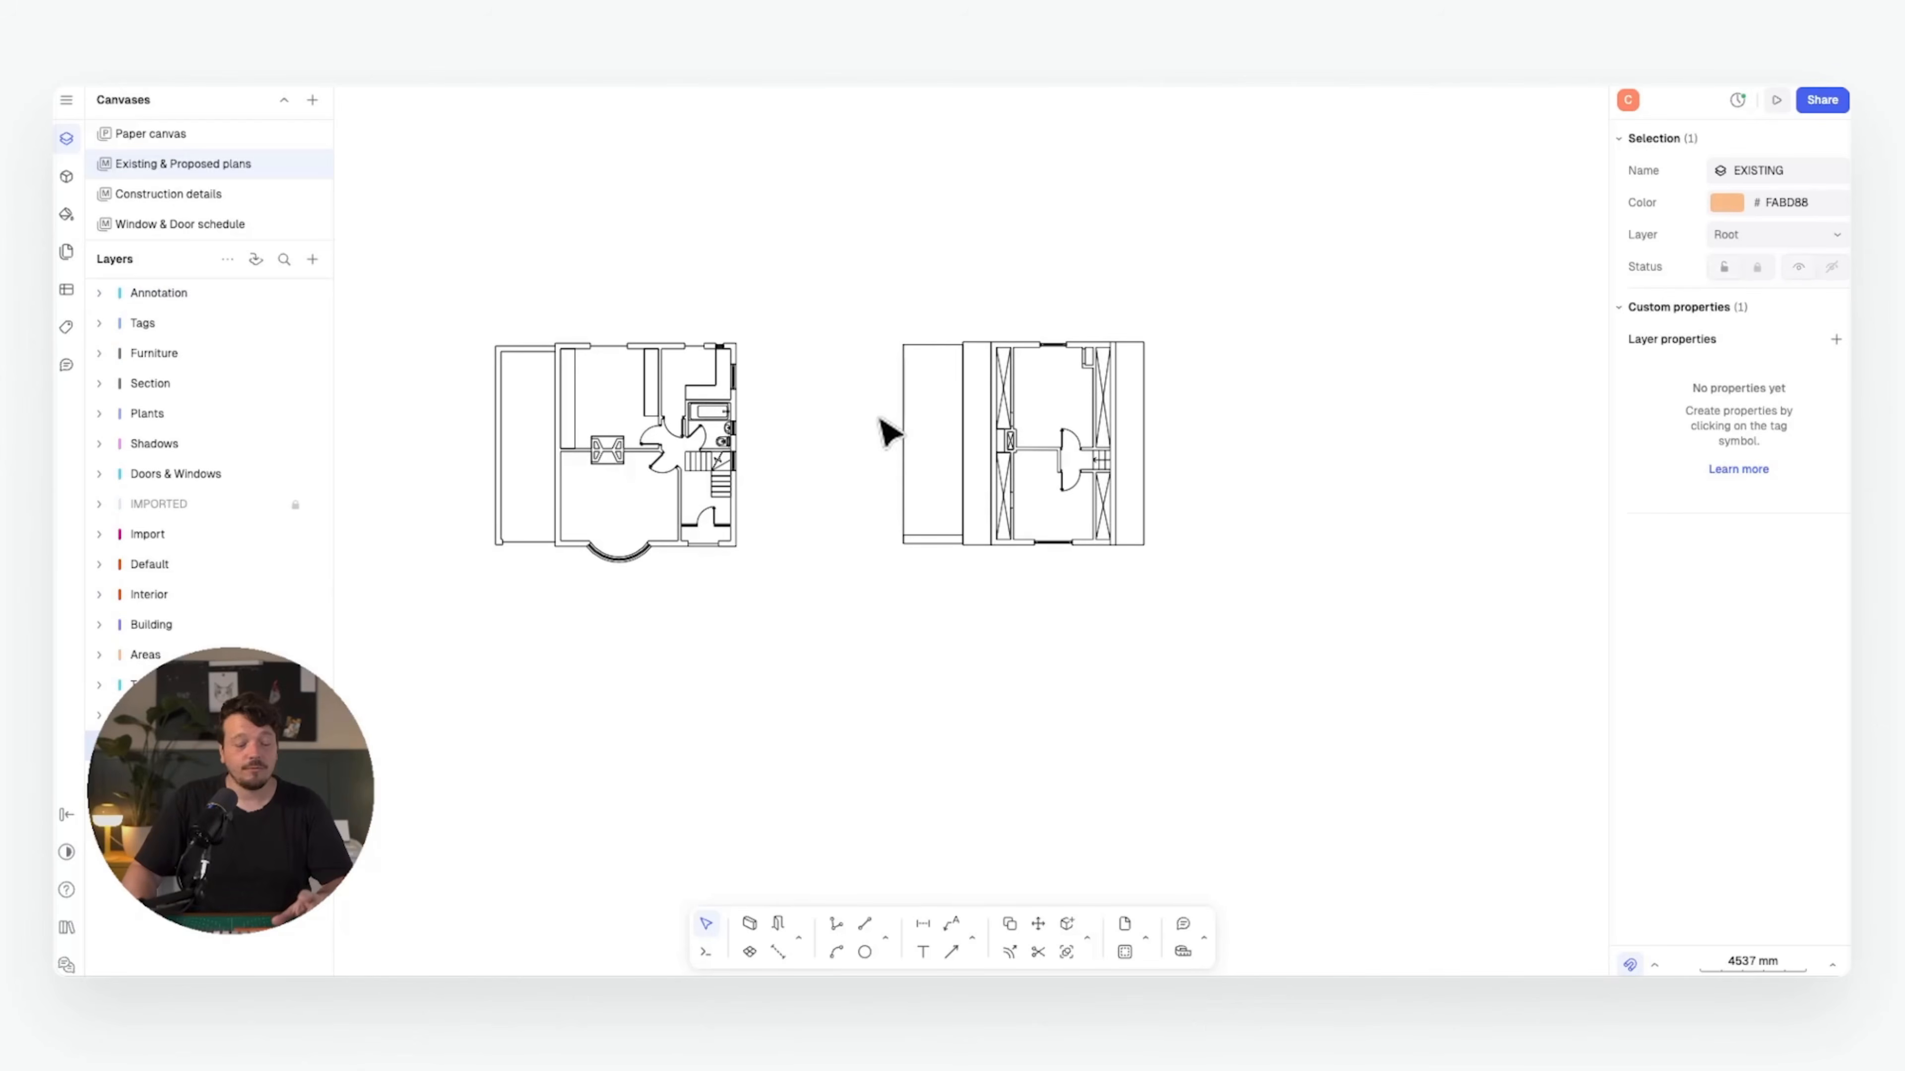
# - Draw a horizontal sample wall 100 mm thick and about 2949 mm long in the empty space above the ground floor plan
pyautogui.scroll(1, 879, 418)
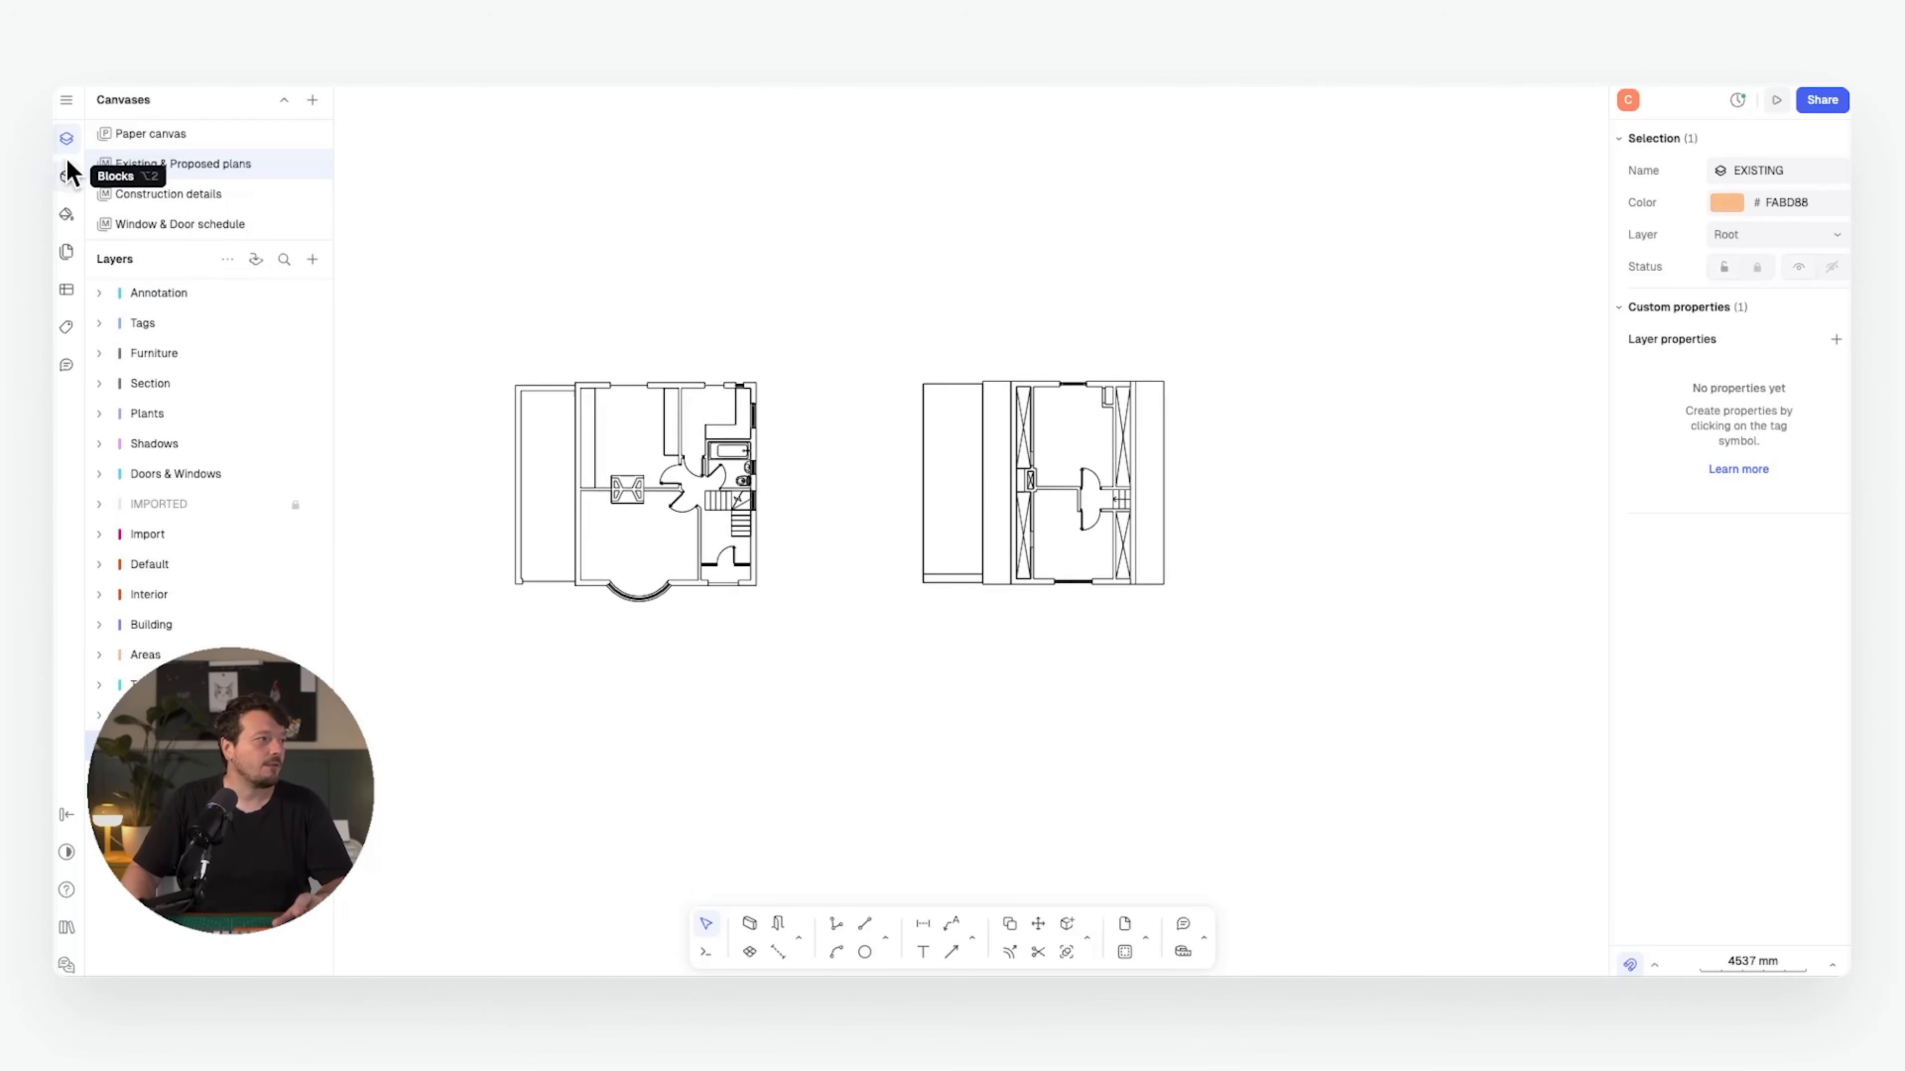
pyautogui.click(749, 921)
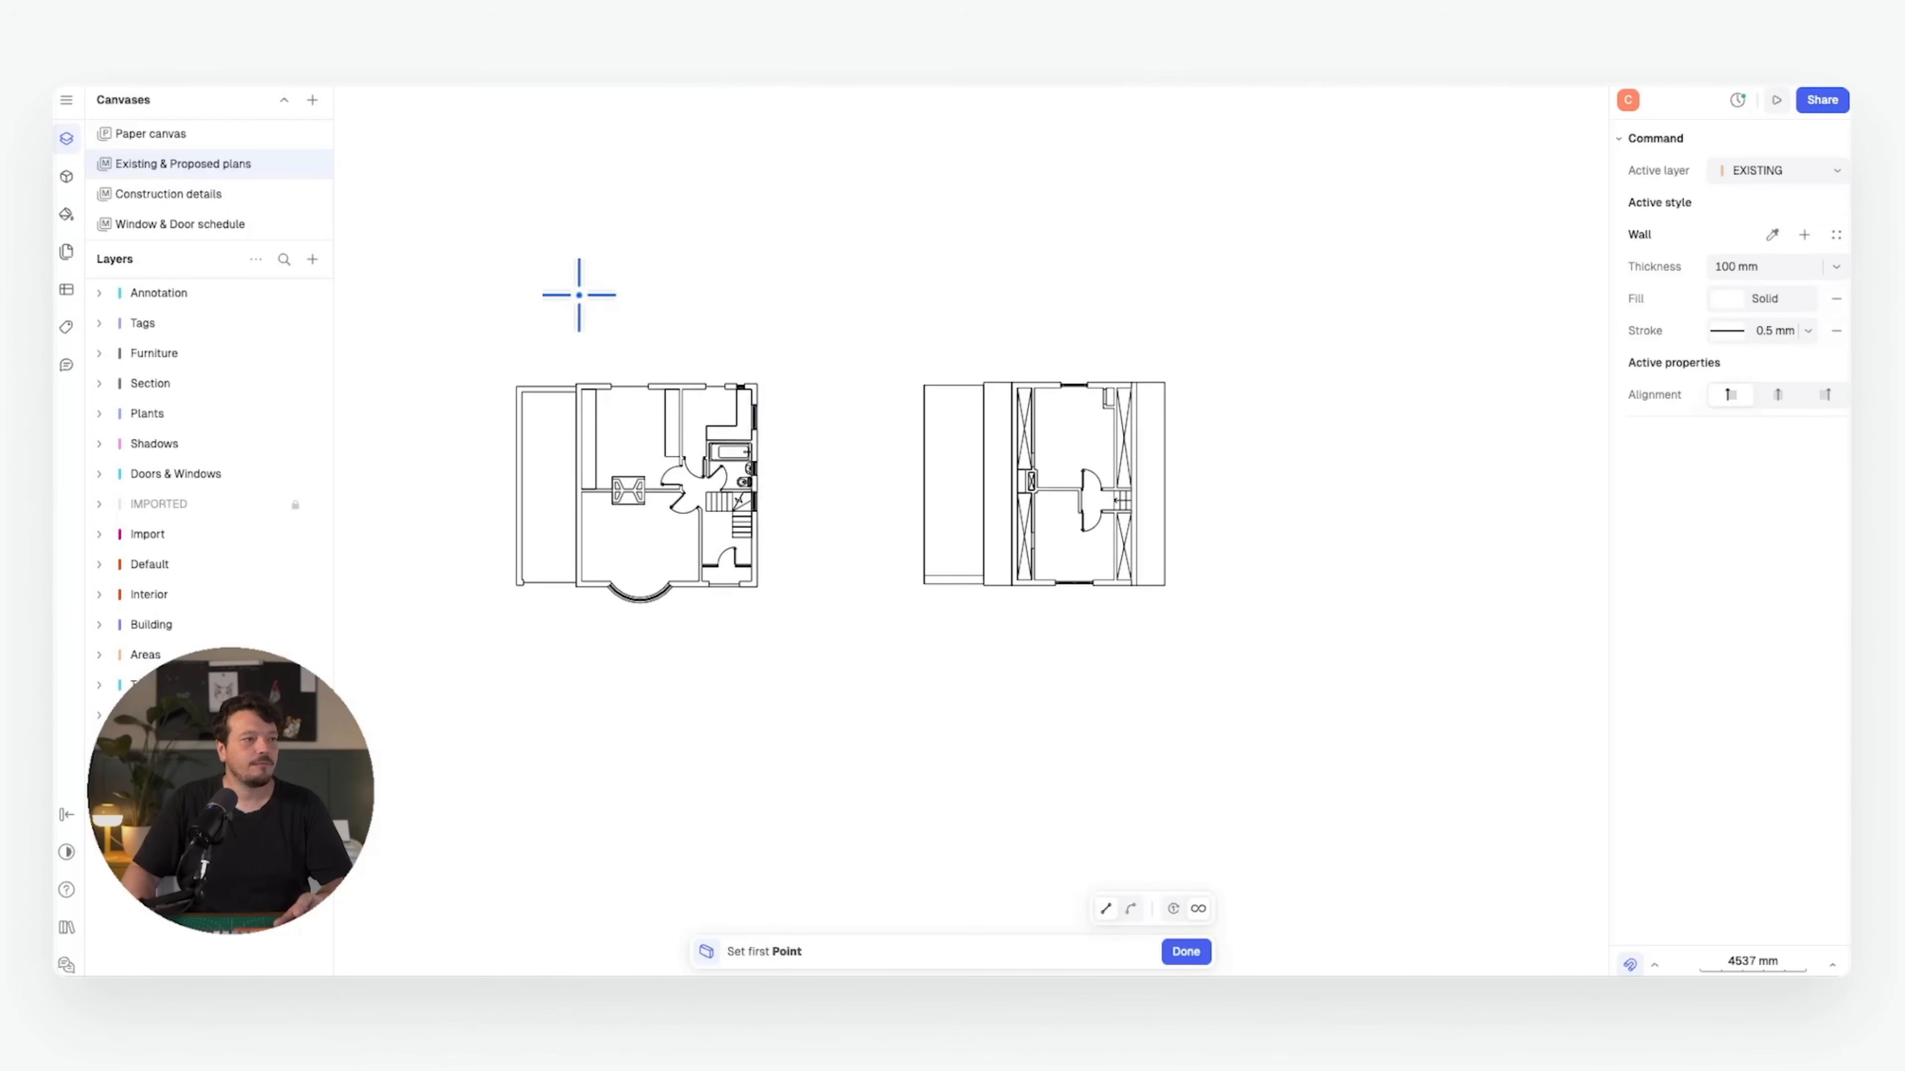
pyautogui.click(592, 304)
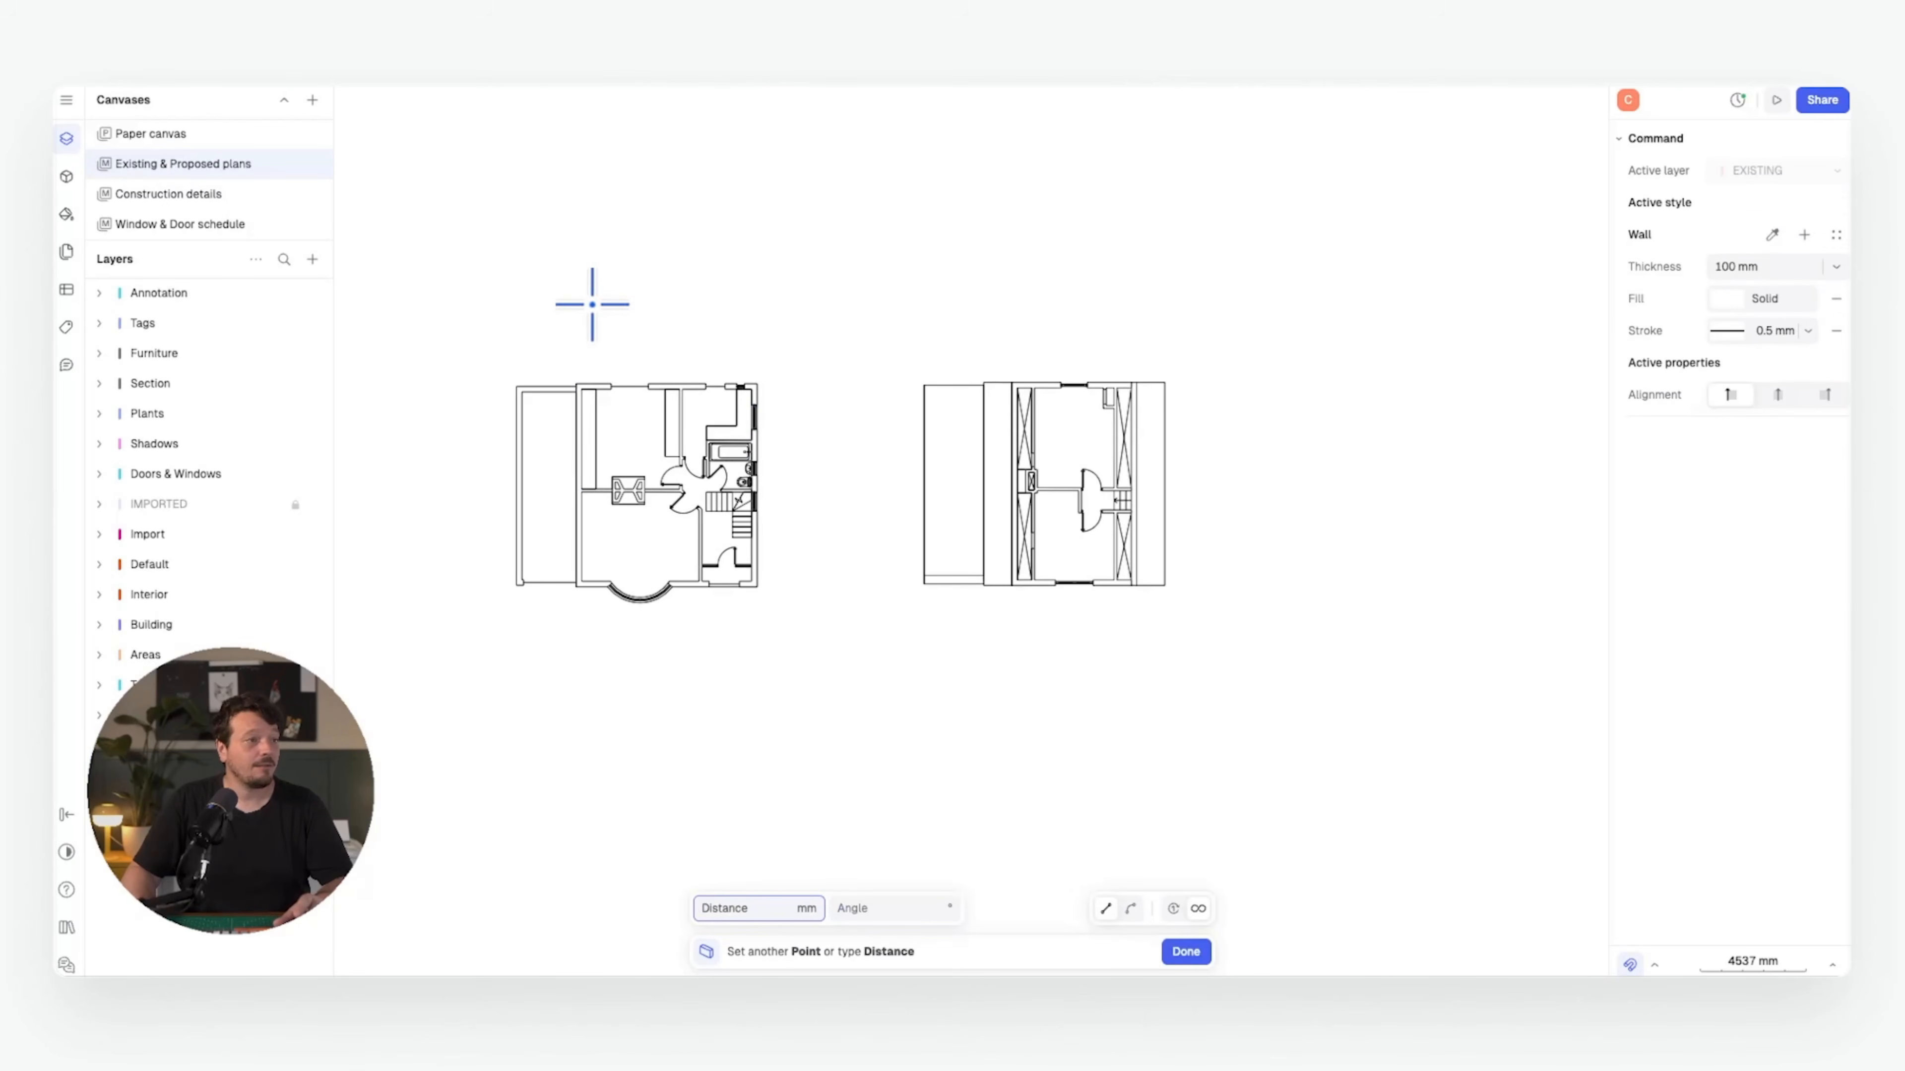
pyautogui.click(662, 303)
pyautogui.press('Escape')
pyautogui.scroll(5, 614, 324)
pyautogui.press('Escape')
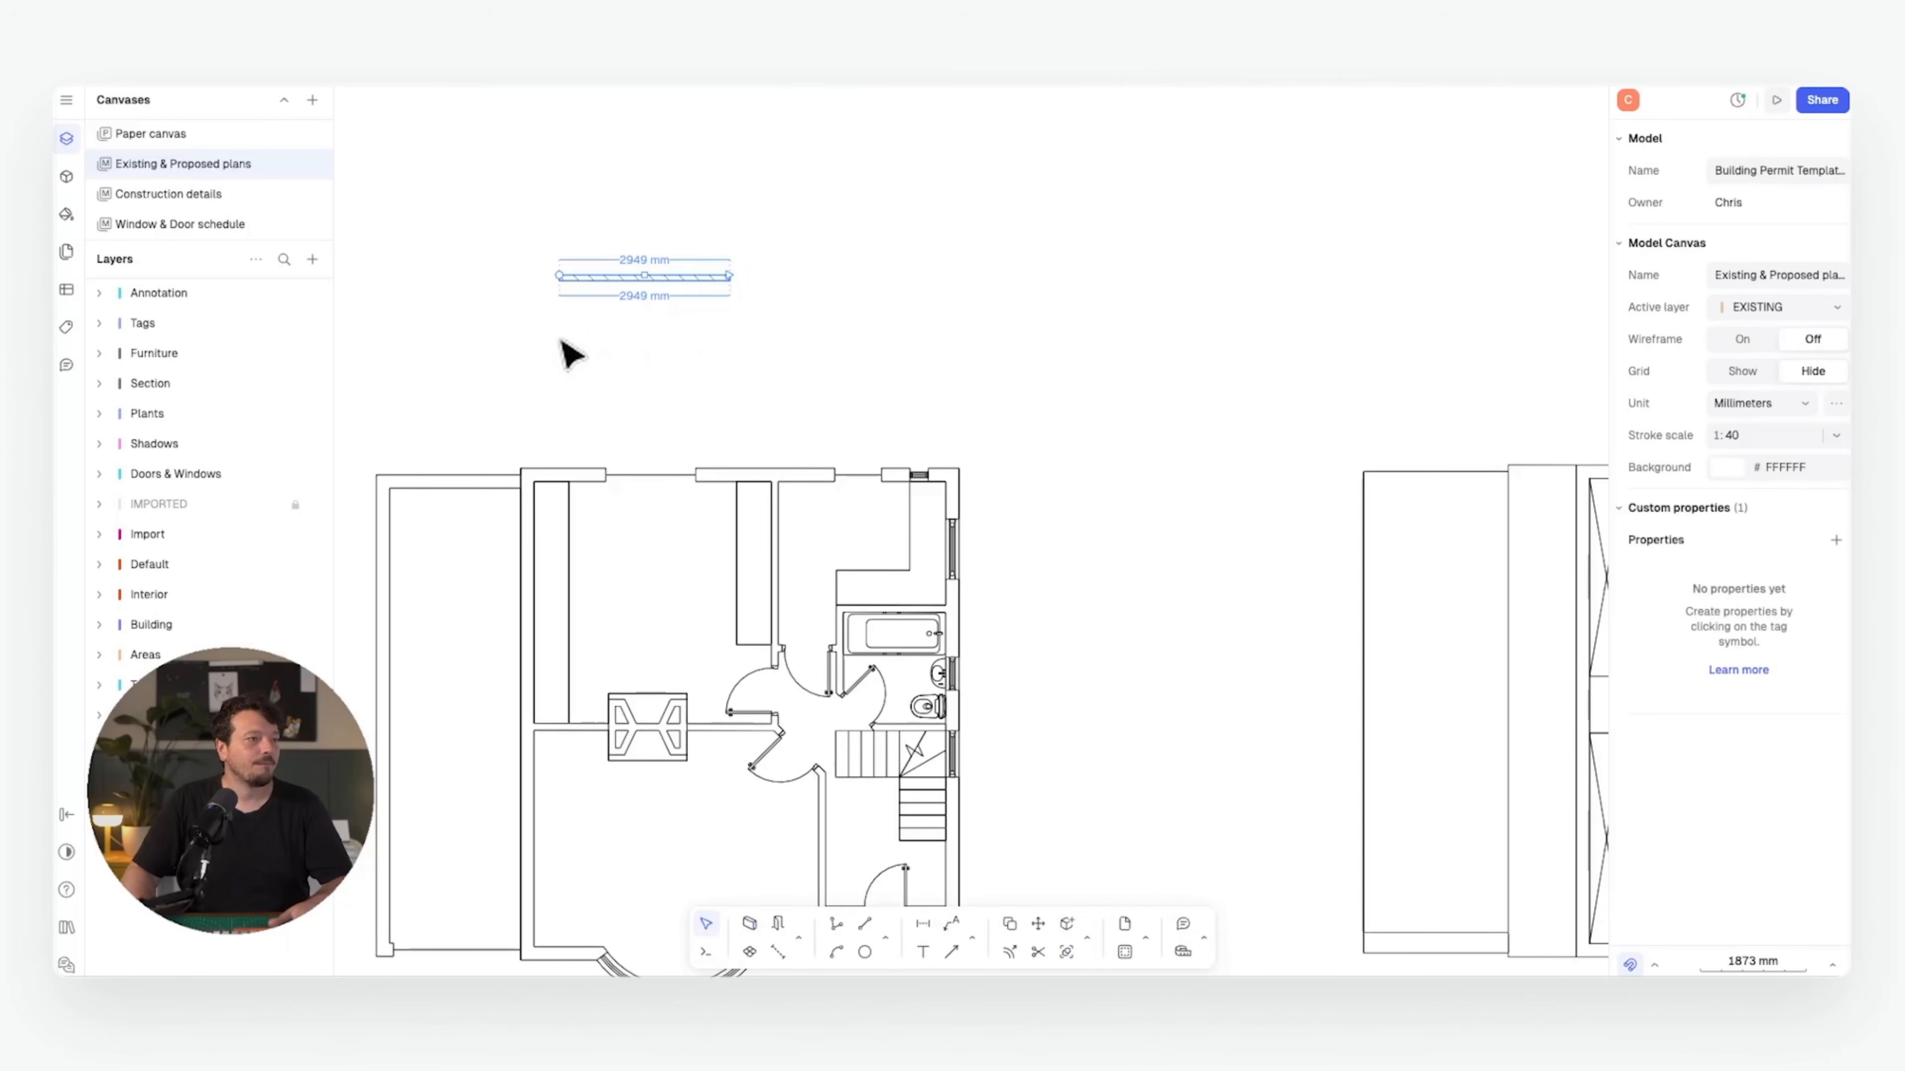
# - Draw a second horizontal sample wall about 2965 mm long parallel to and below the first one
pyautogui.press('w')
pyautogui.click(560, 341)
pyautogui.click(726, 340)
pyautogui.press('Escape')
pyautogui.moveTo(827, 375)
pyautogui.mouseDown(button='middle')
pyautogui.moveTo(827, 272)
pyautogui.moveTo(833, 334)
pyautogui.moveTo(869, 344)
pyautogui.mouseUp(button='middle')
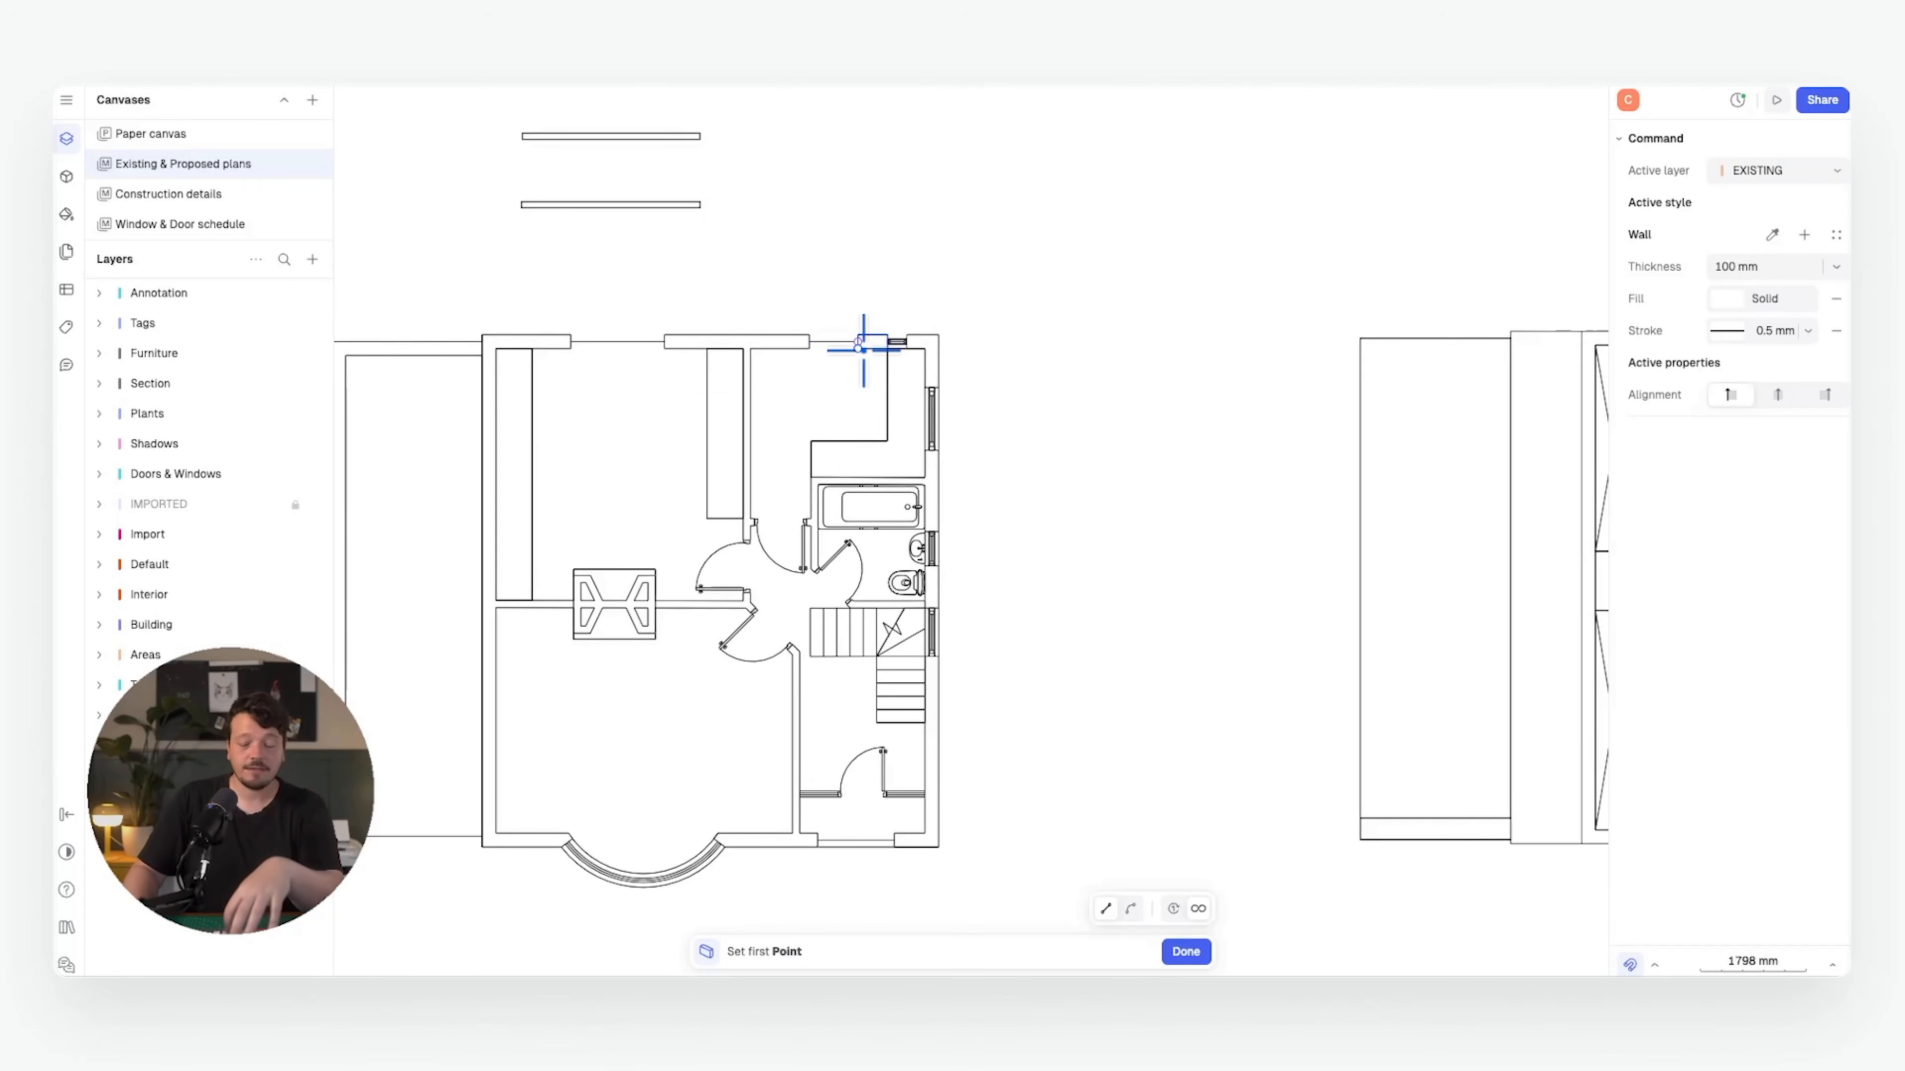
pyautogui.scroll(-2, 825, 338)
pyautogui.click(1185, 951)
# - Measure the thickness of the plan's upper external wall and adjoining internal partition using a temporary line
pyautogui.moveTo(923, 398); pyautogui.dragTo(1077, 452, button='middle')
pyautogui.click(1206, 436)
pyautogui.moveTo(974, 379); pyautogui.dragTo(879, 351, button='middle')
pyautogui.press('l')
pyautogui.scroll(5, 807, 331)
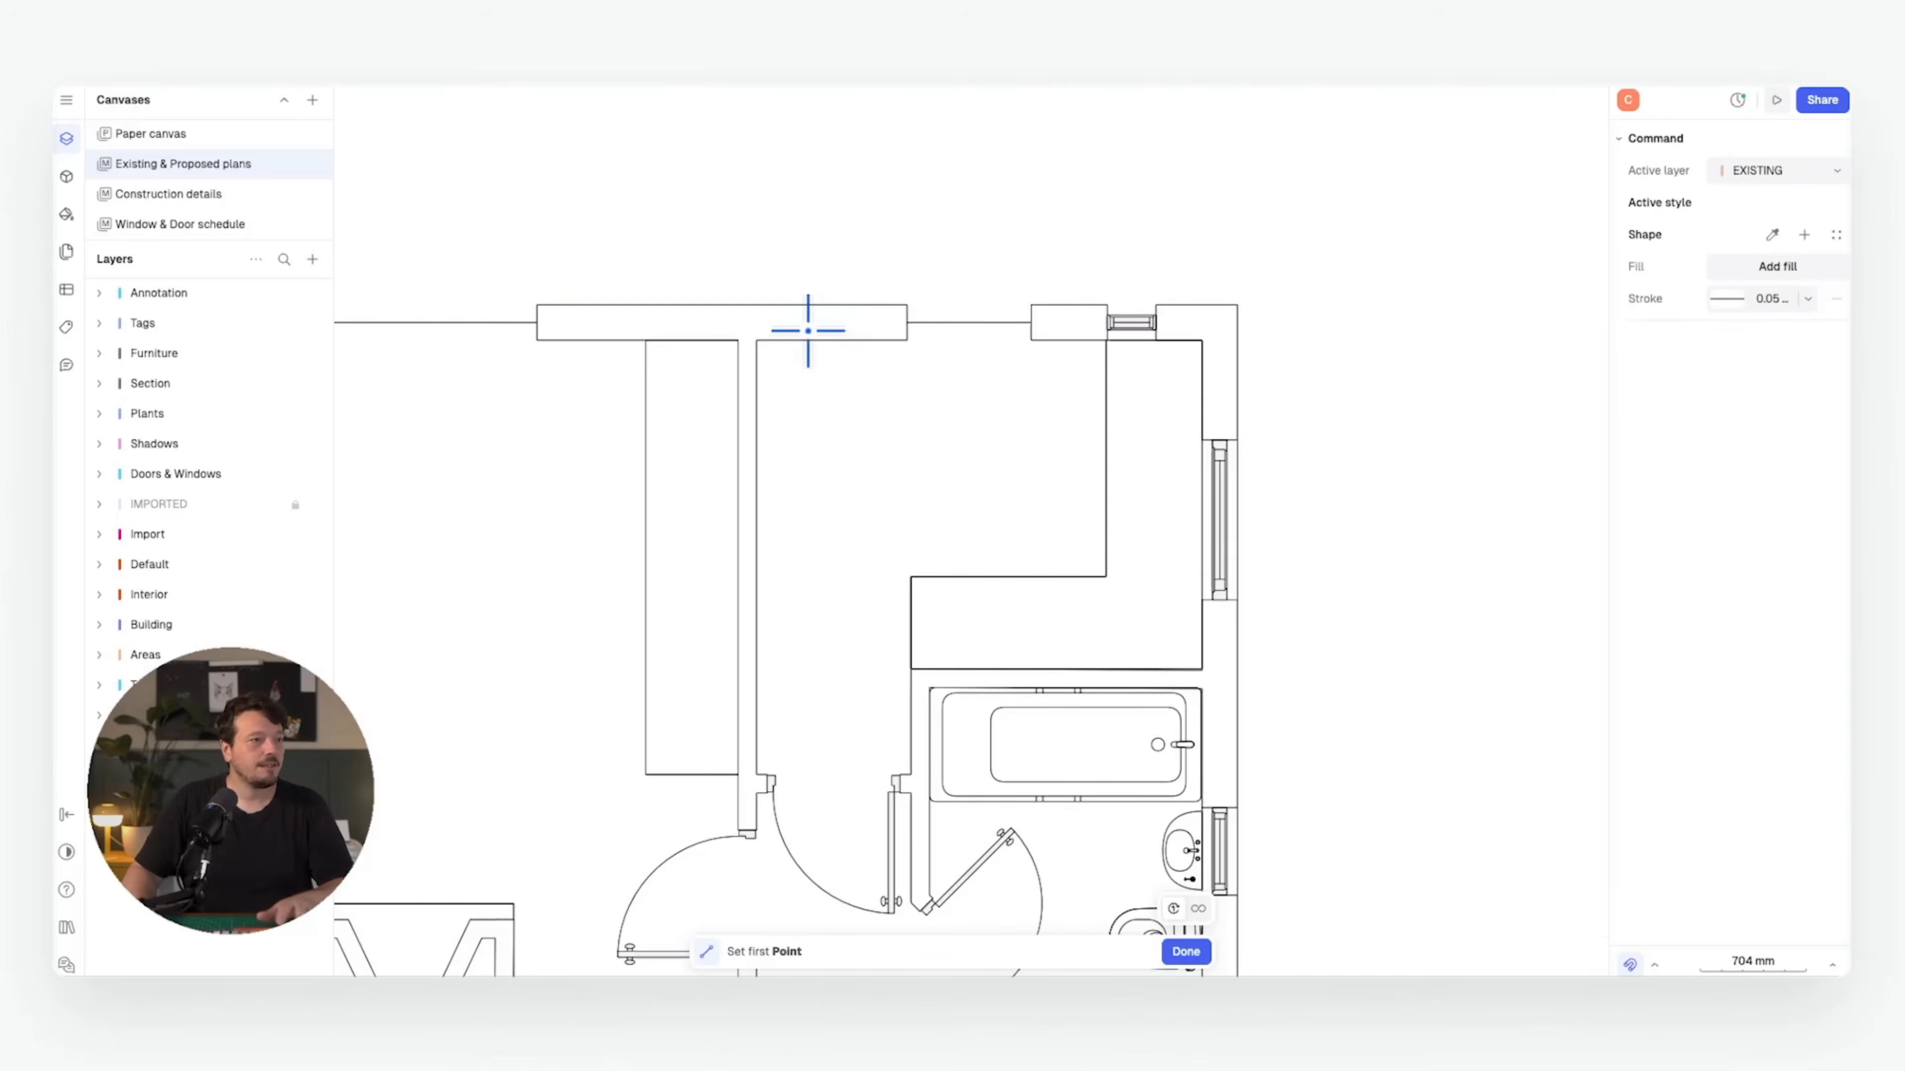
pyautogui.click(757, 340)
pyautogui.scroll(8, 777, 331)
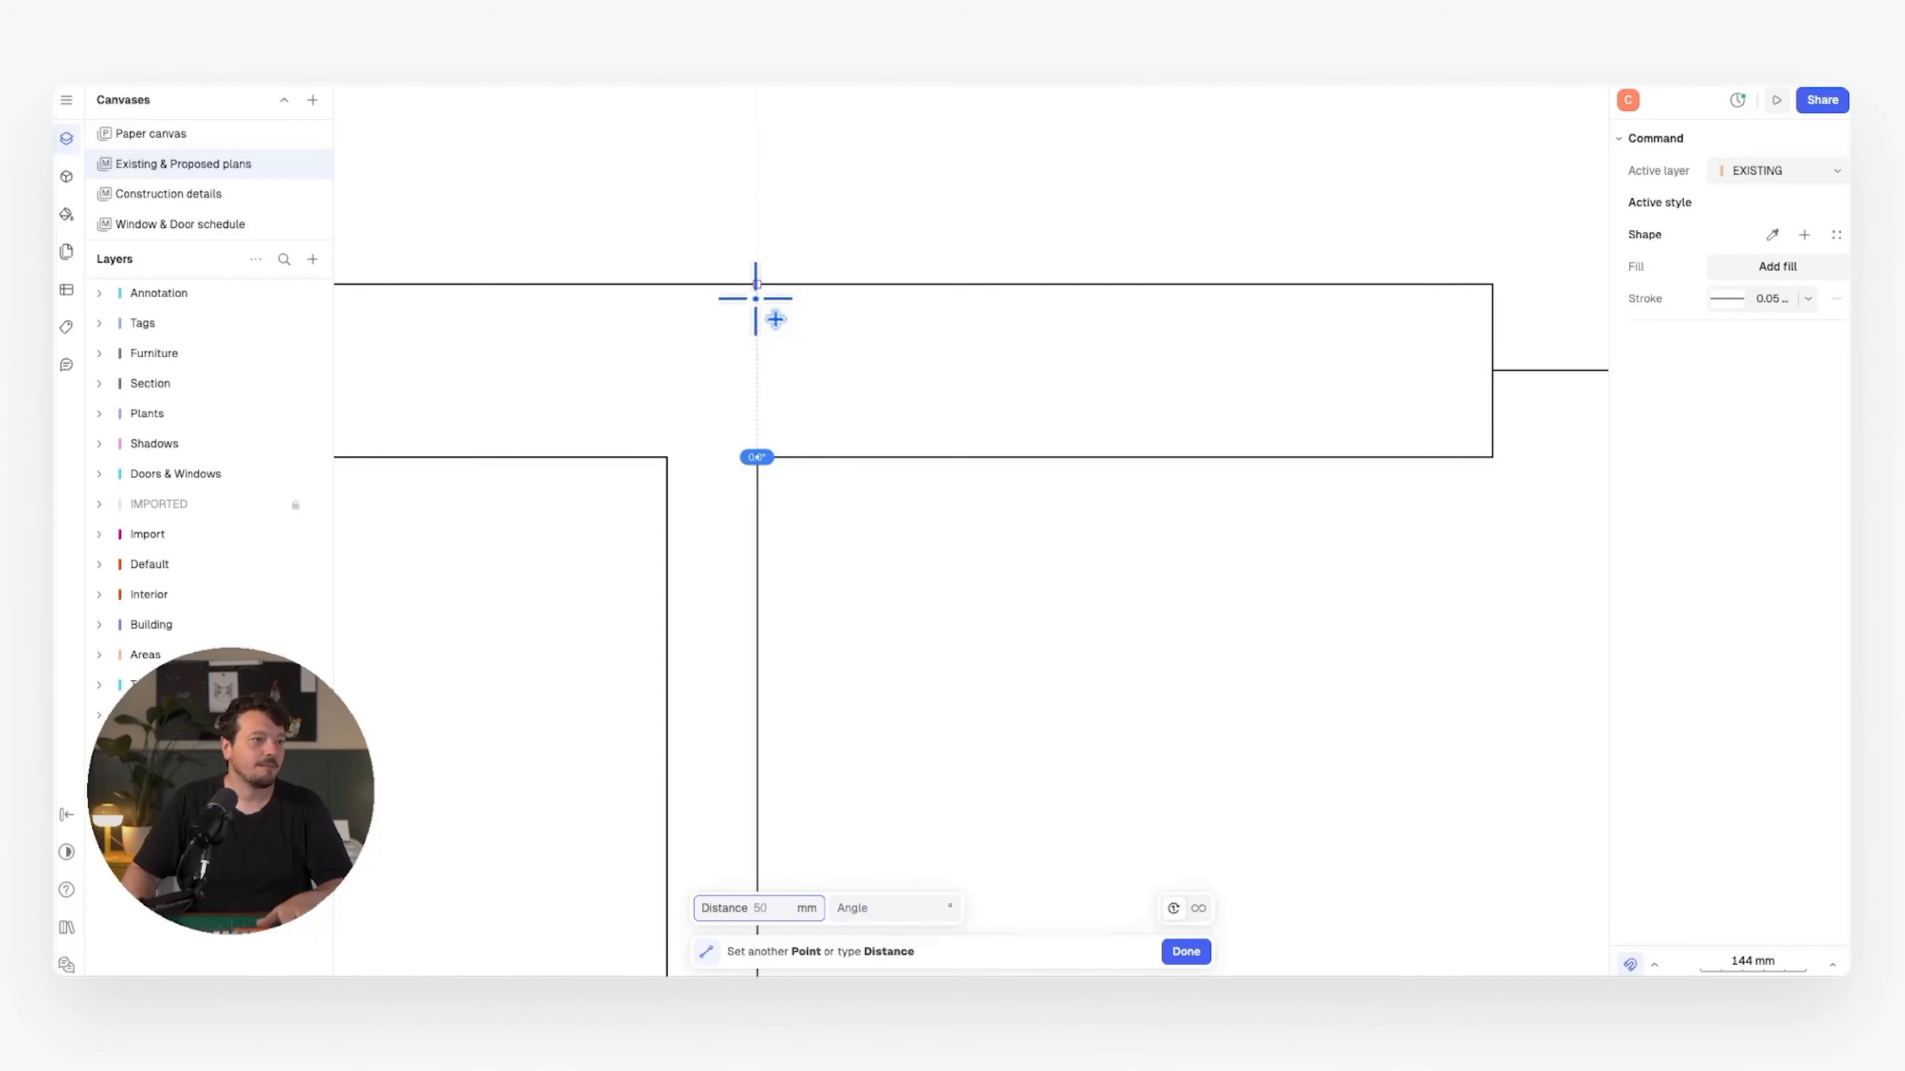
pyautogui.scroll(-8, 778, 310)
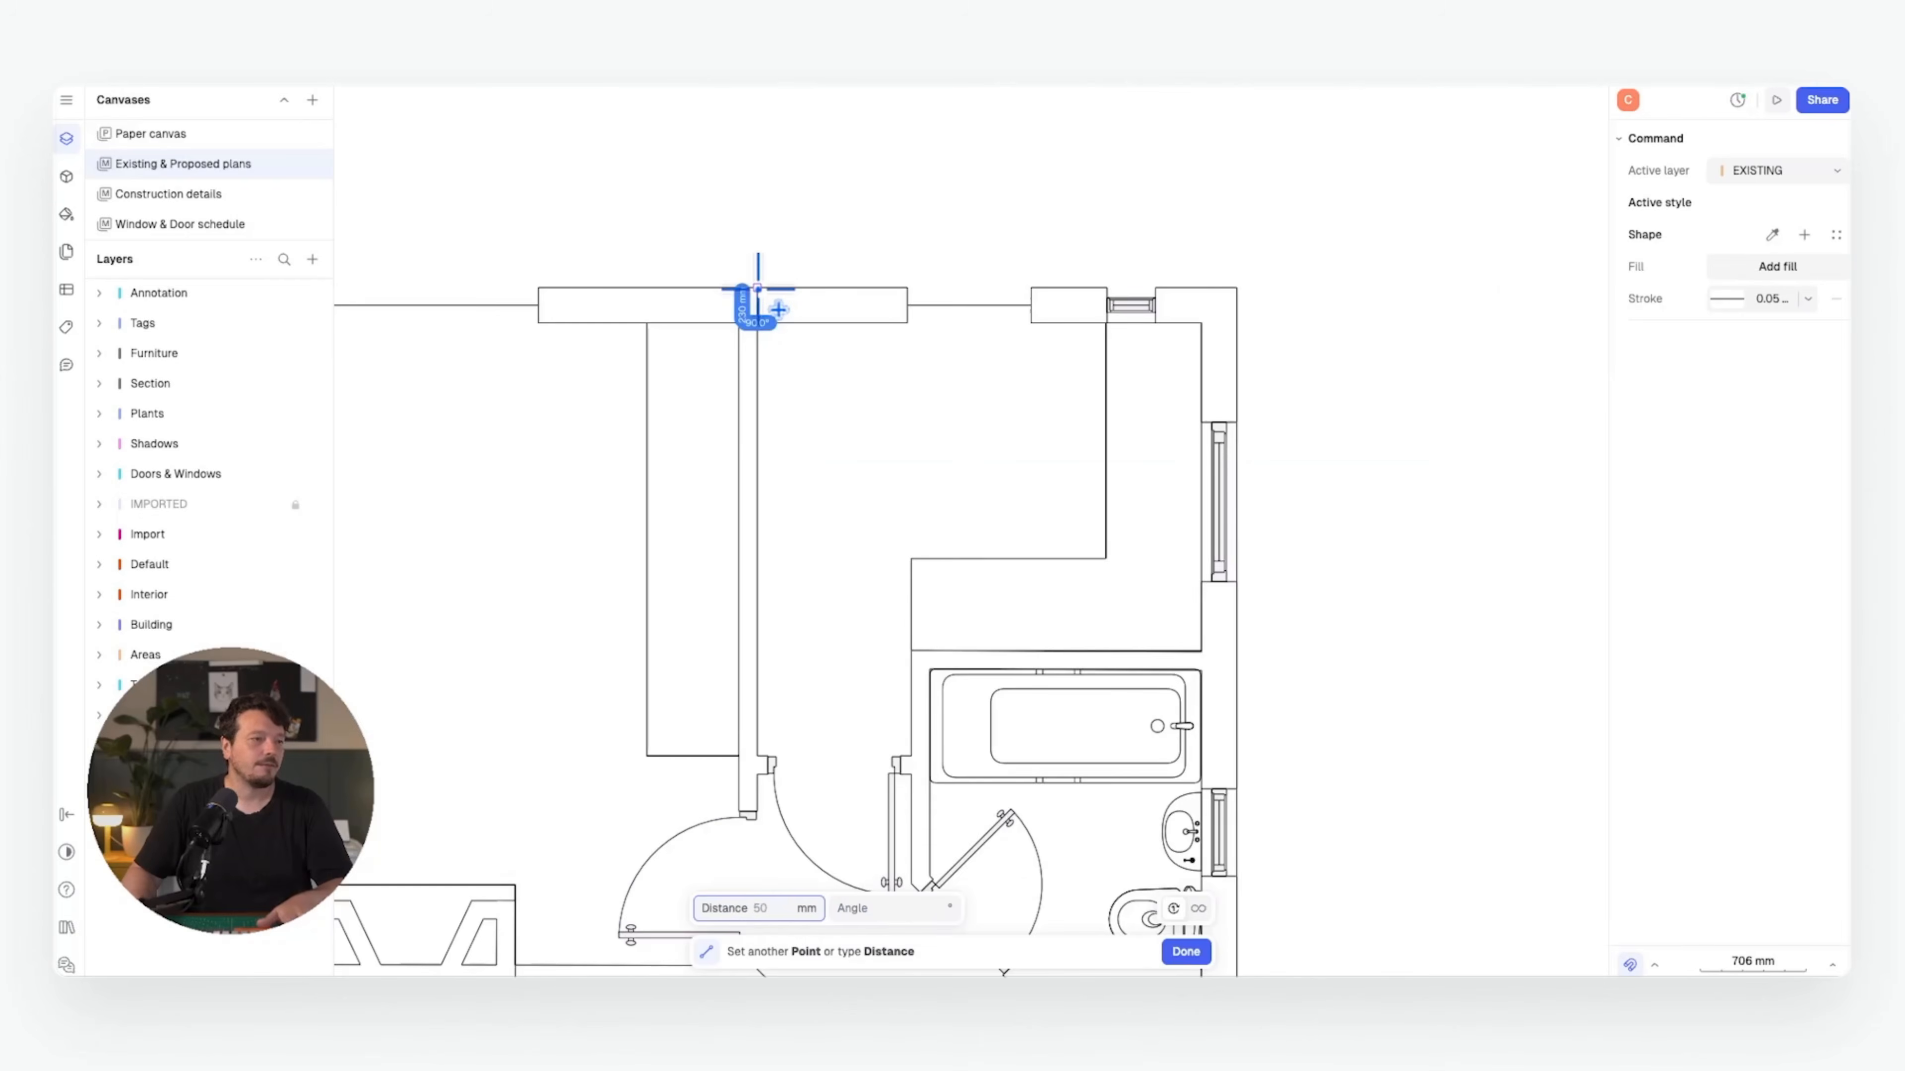
pyautogui.scroll(8, 749, 310)
pyautogui.scroll(-6, 691, 415)
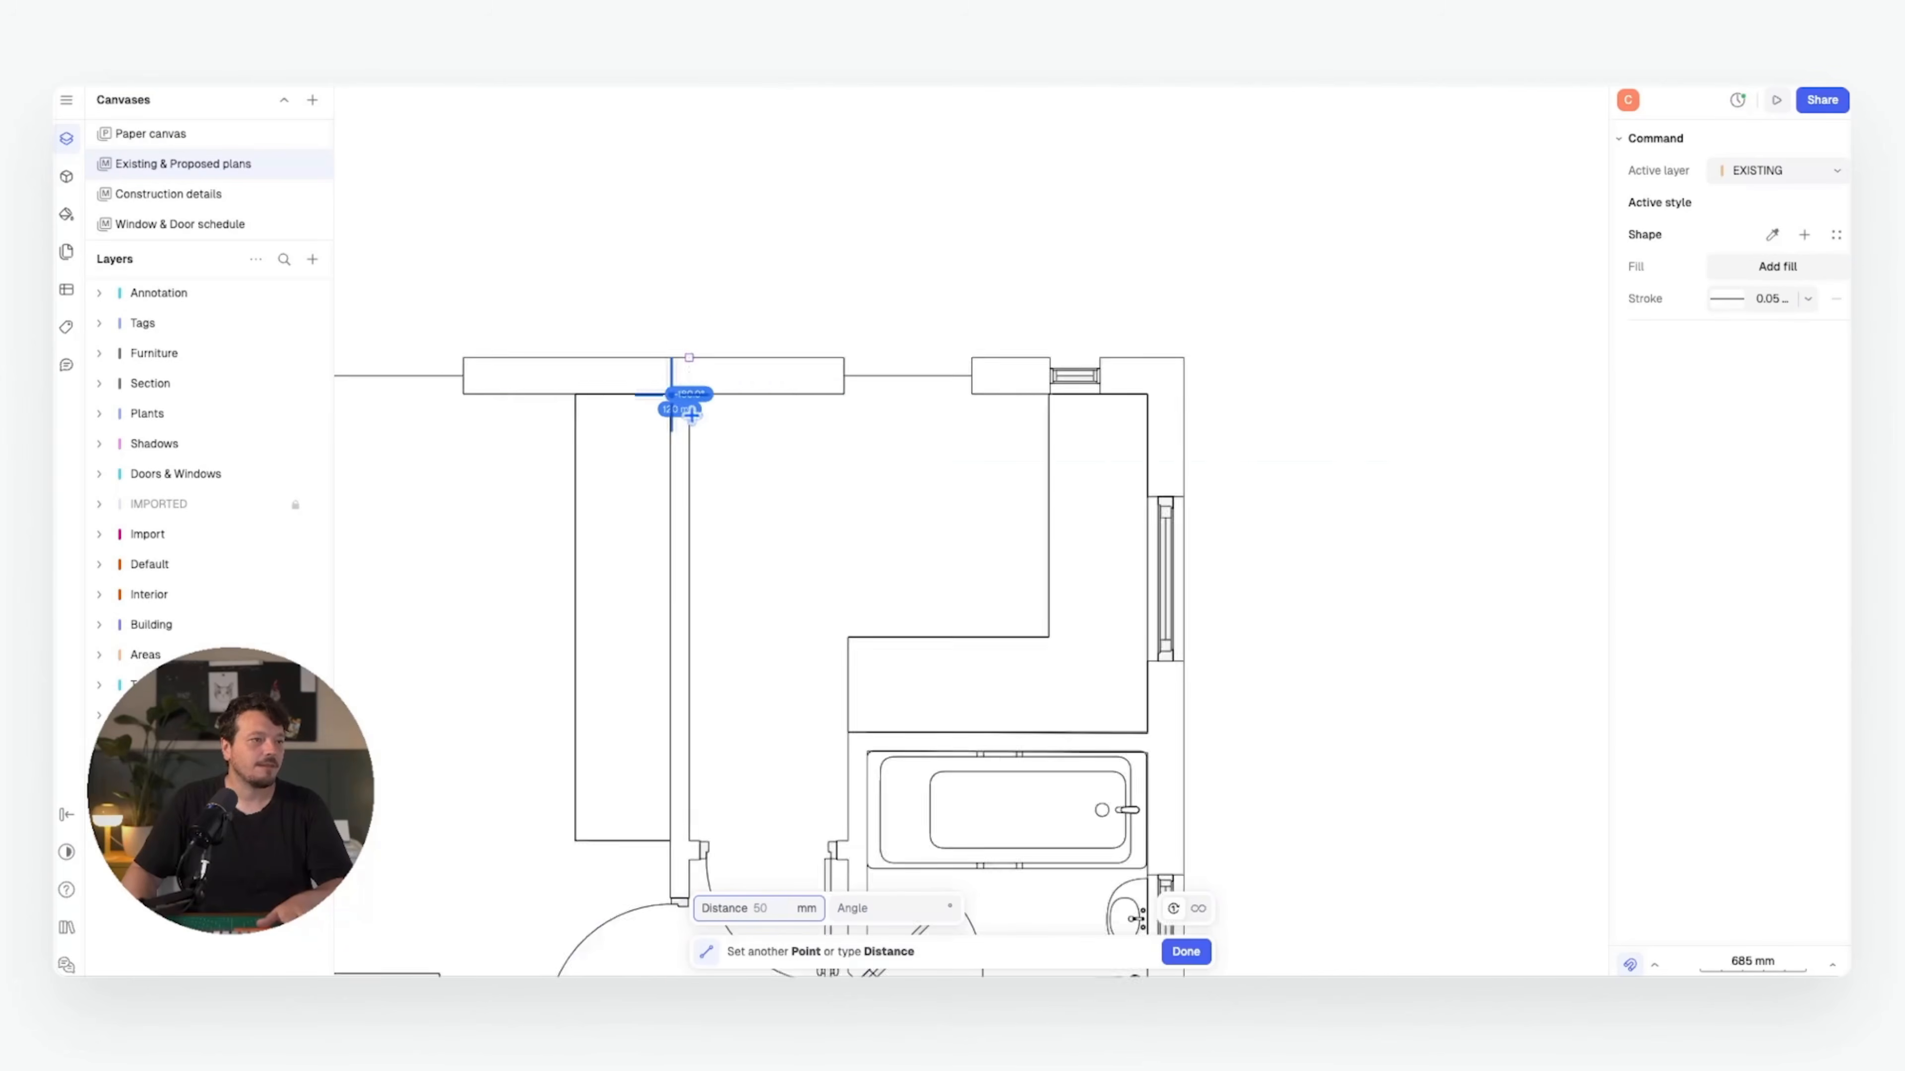
pyautogui.press('Escape')
# - Set the upper sample wall's thickness to 230 mm
pyautogui.click(746, 353)
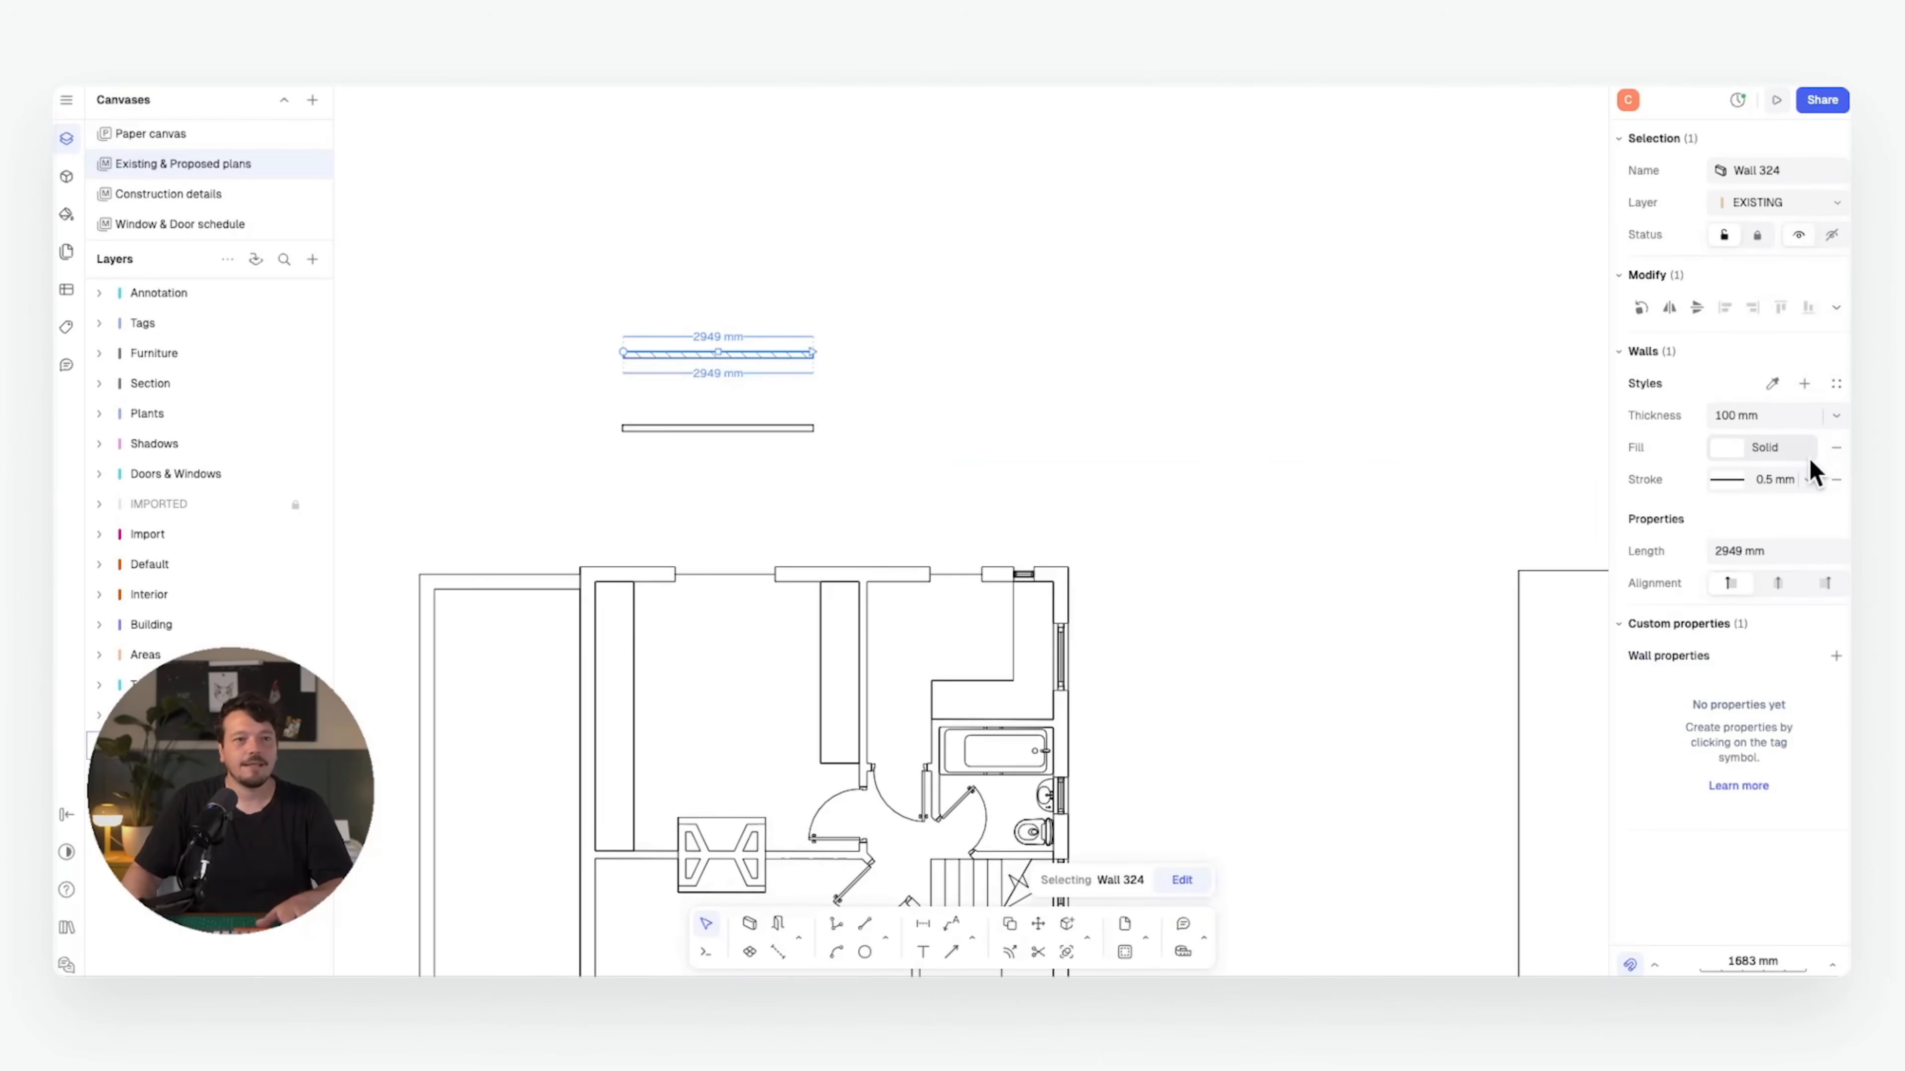
pyautogui.write('2')
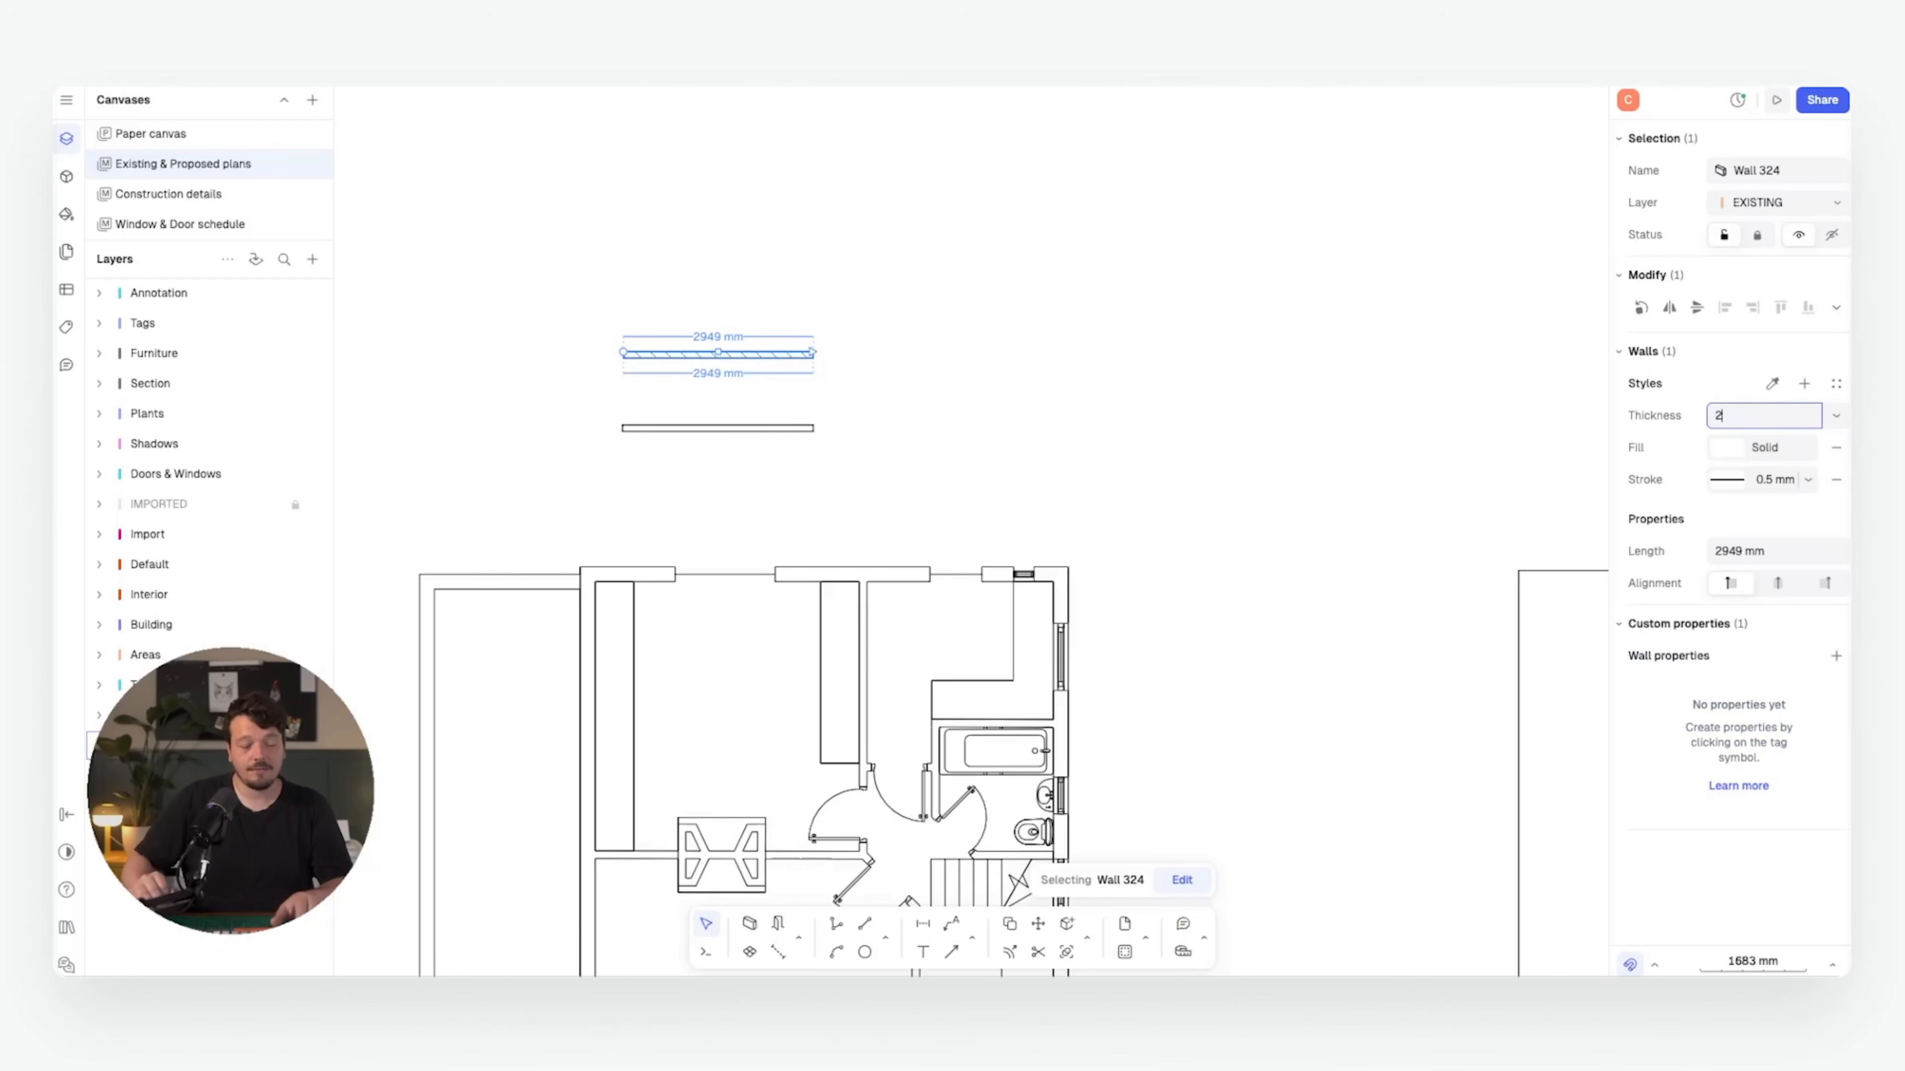
pyautogui.write('30')
pyautogui.press('Return')
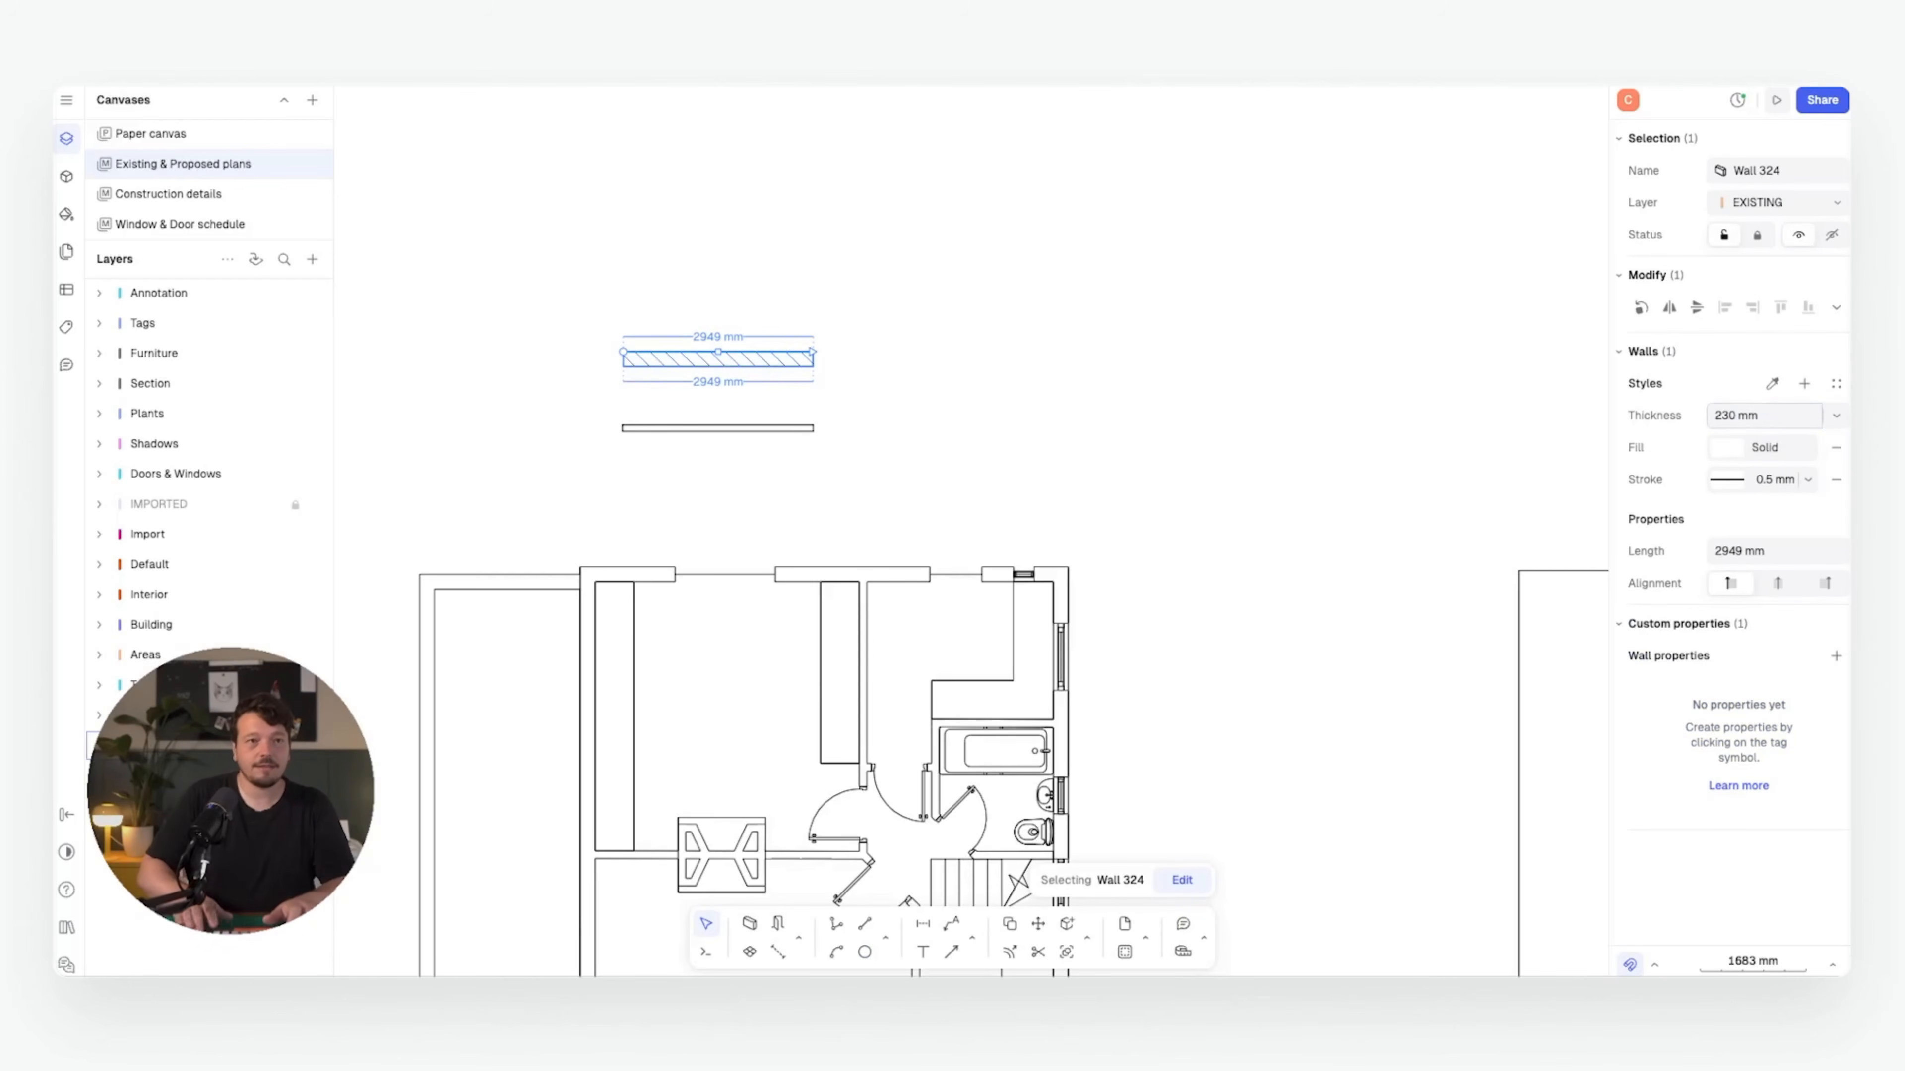
# - Save the upper sample wall's settings as a style named External Wall with a solid red fill
pyautogui.click(1804, 383)
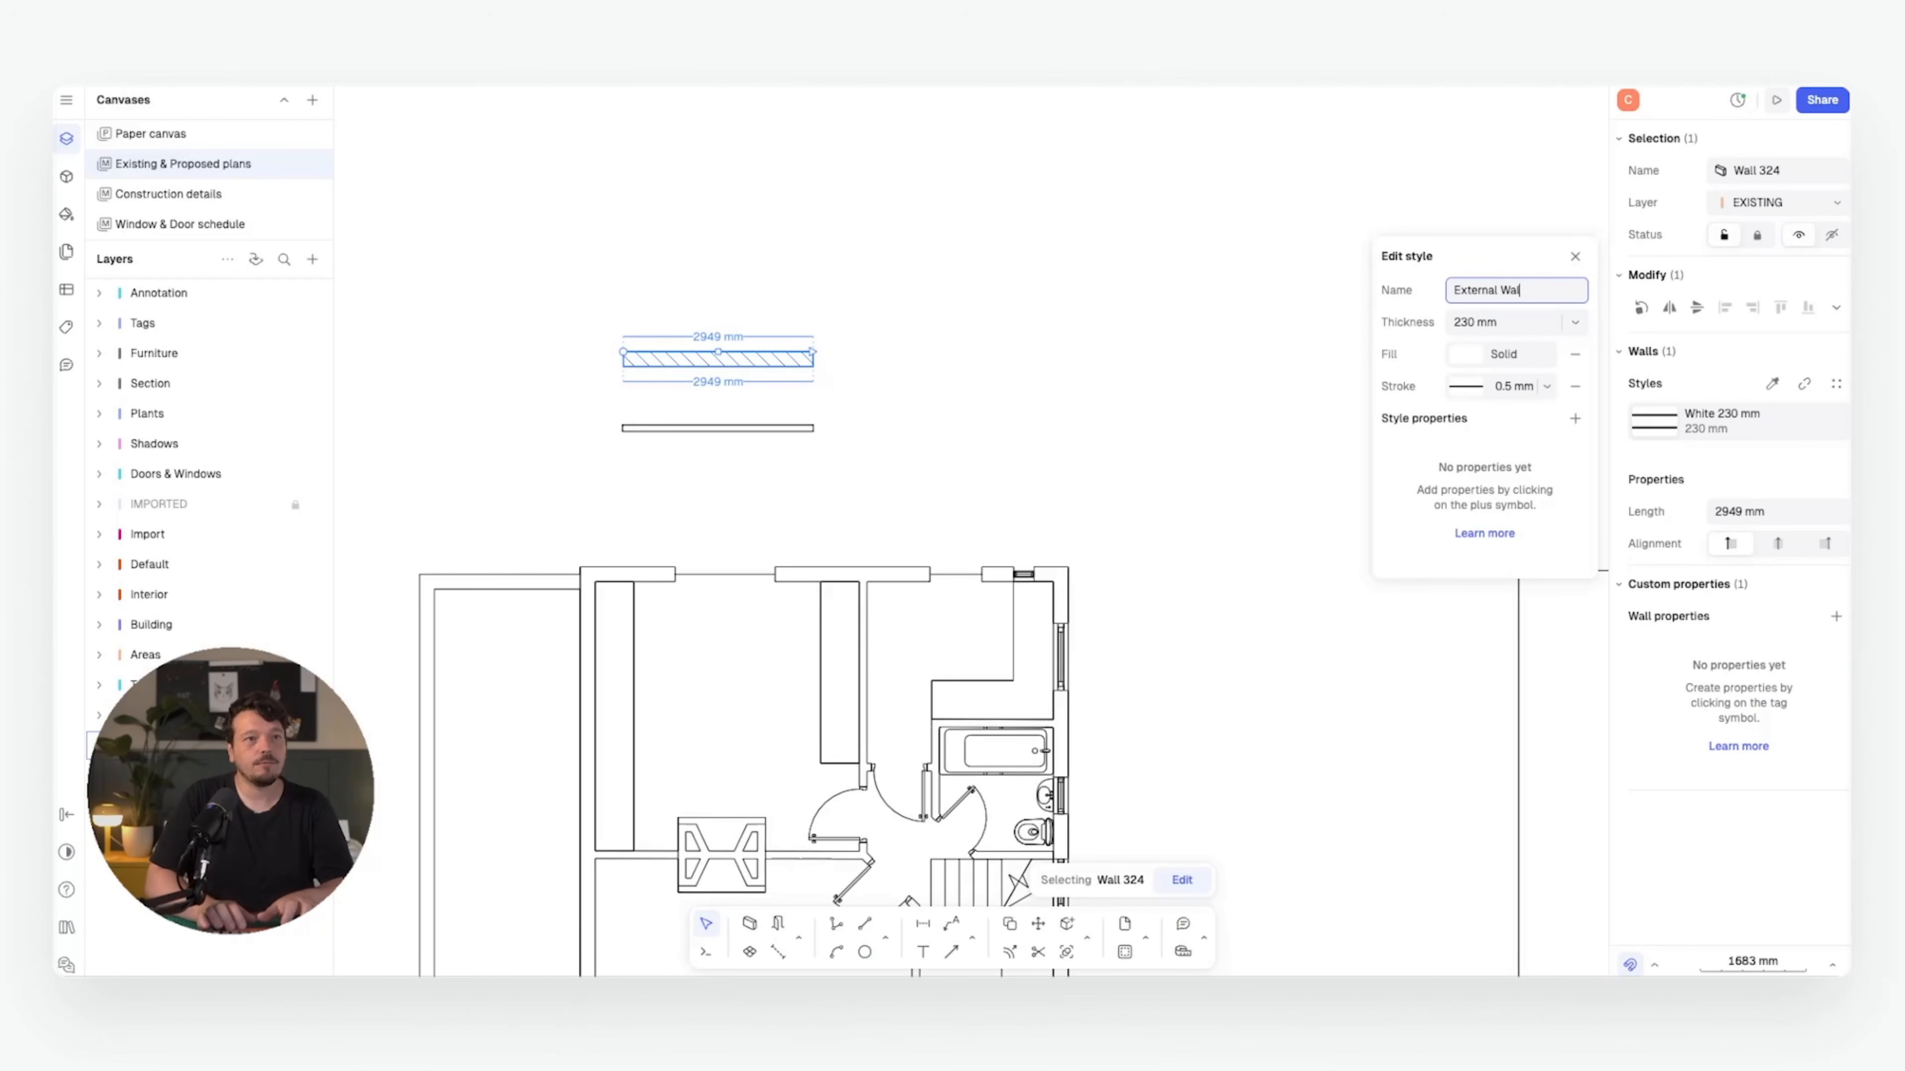
pyautogui.write('External Wall')
pyautogui.click(1468, 356)
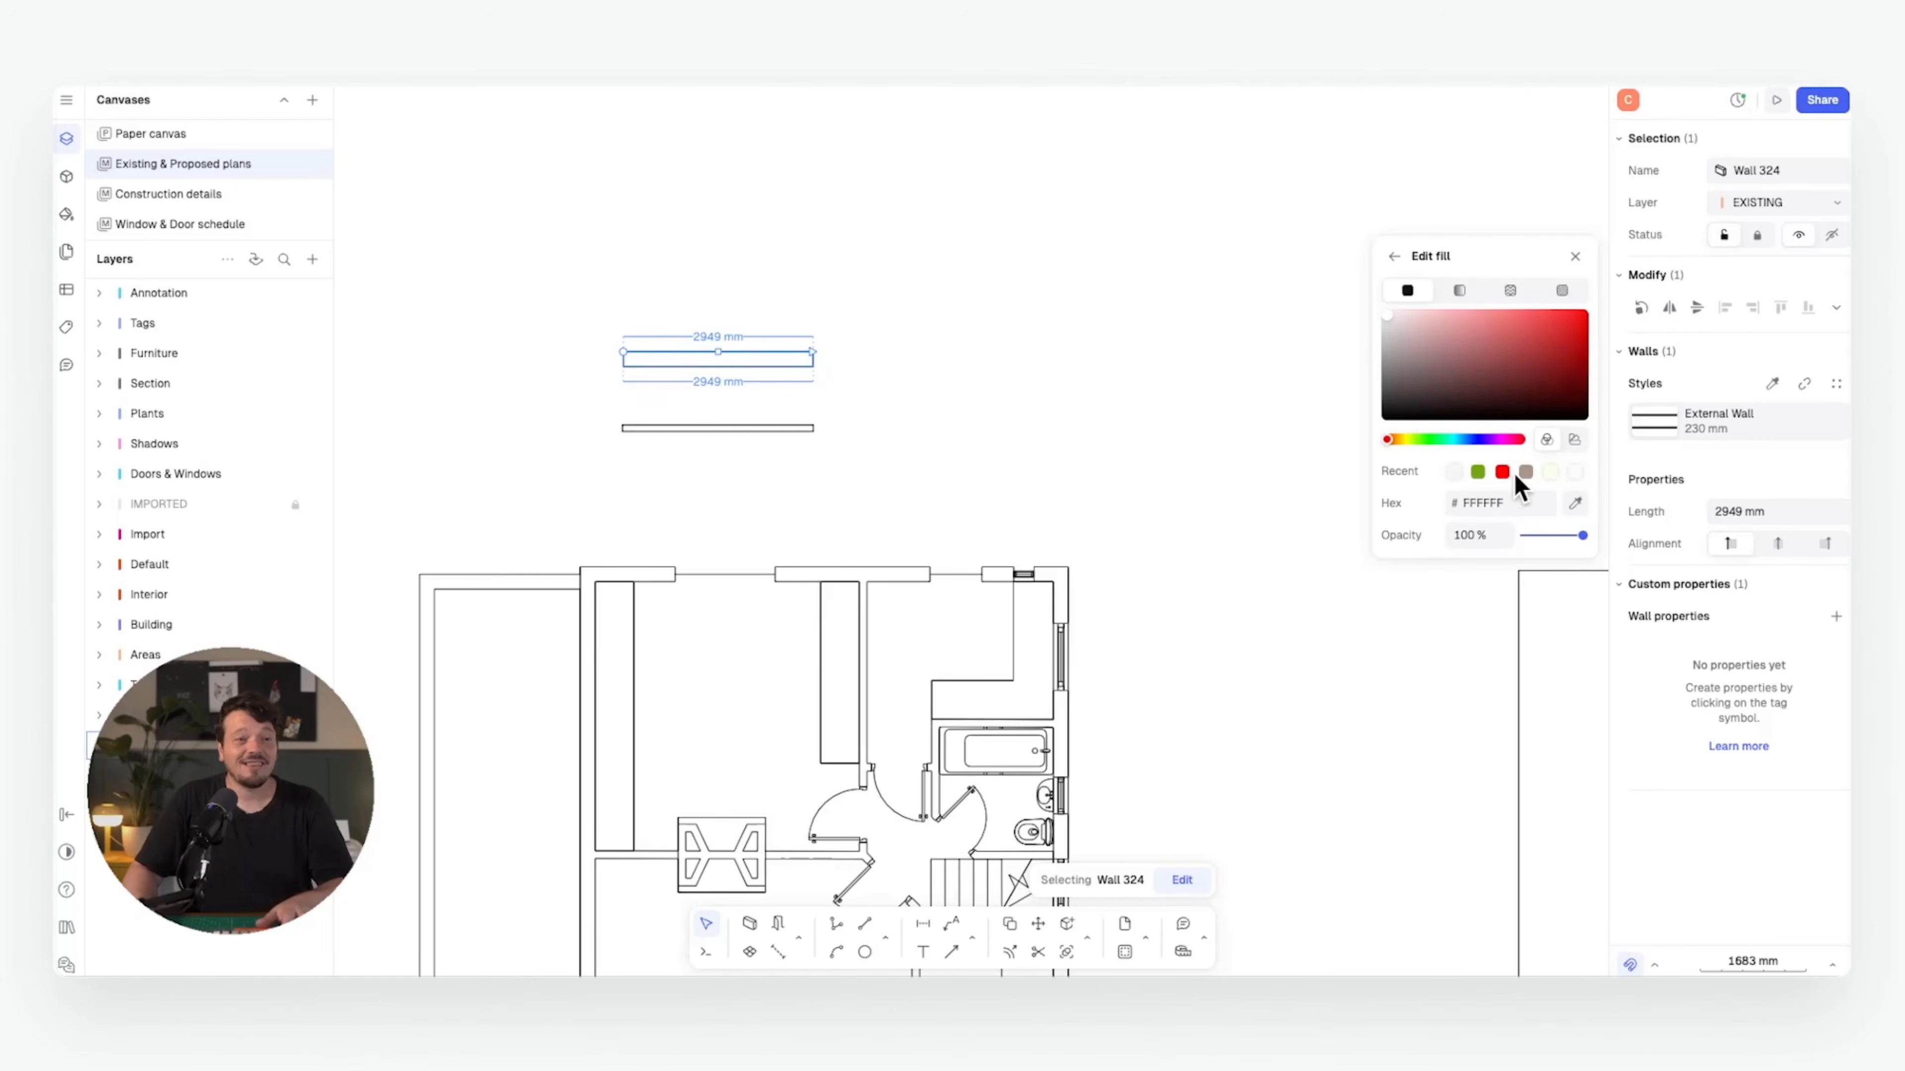
pyautogui.click(1502, 471)
pyautogui.press('Escape')
# - Set the lower sample wall's thickness to 120 mm
pyautogui.click(806, 427)
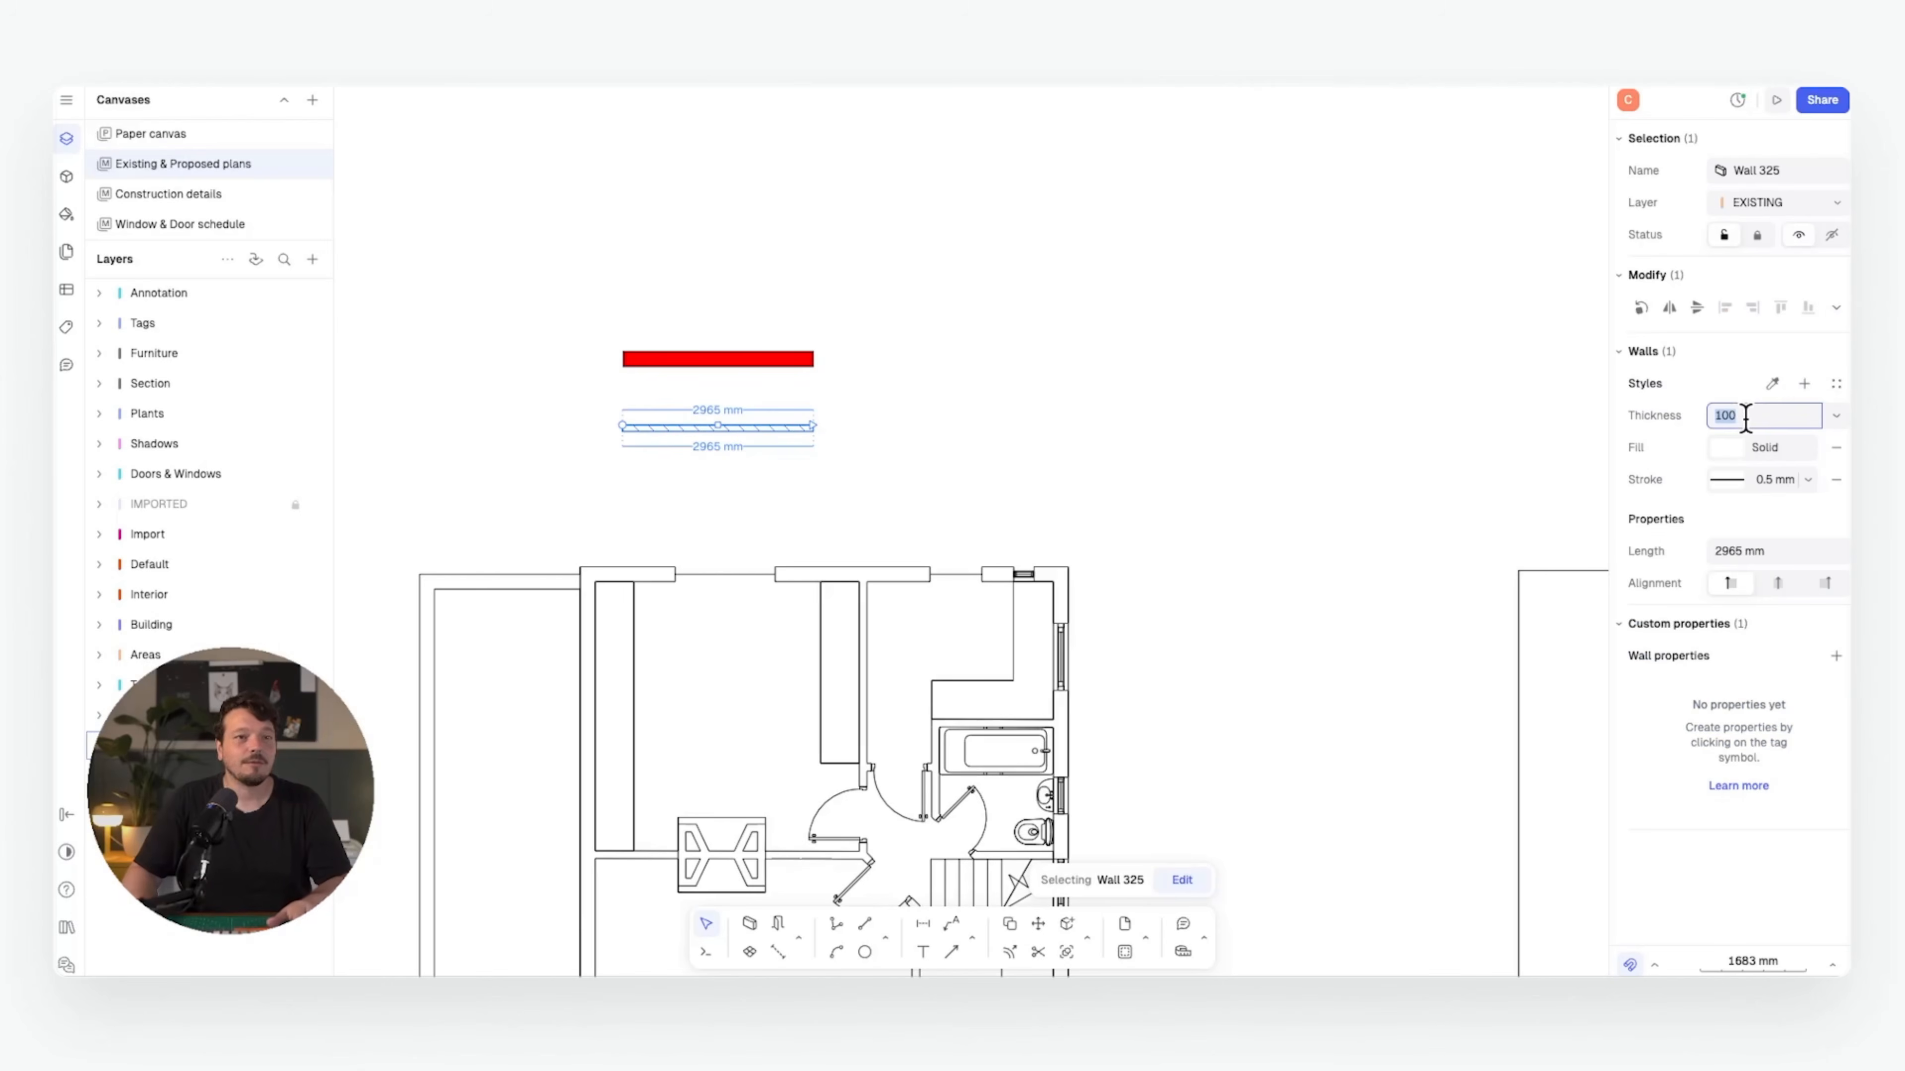
pyautogui.write('1')
pyautogui.press('Return')
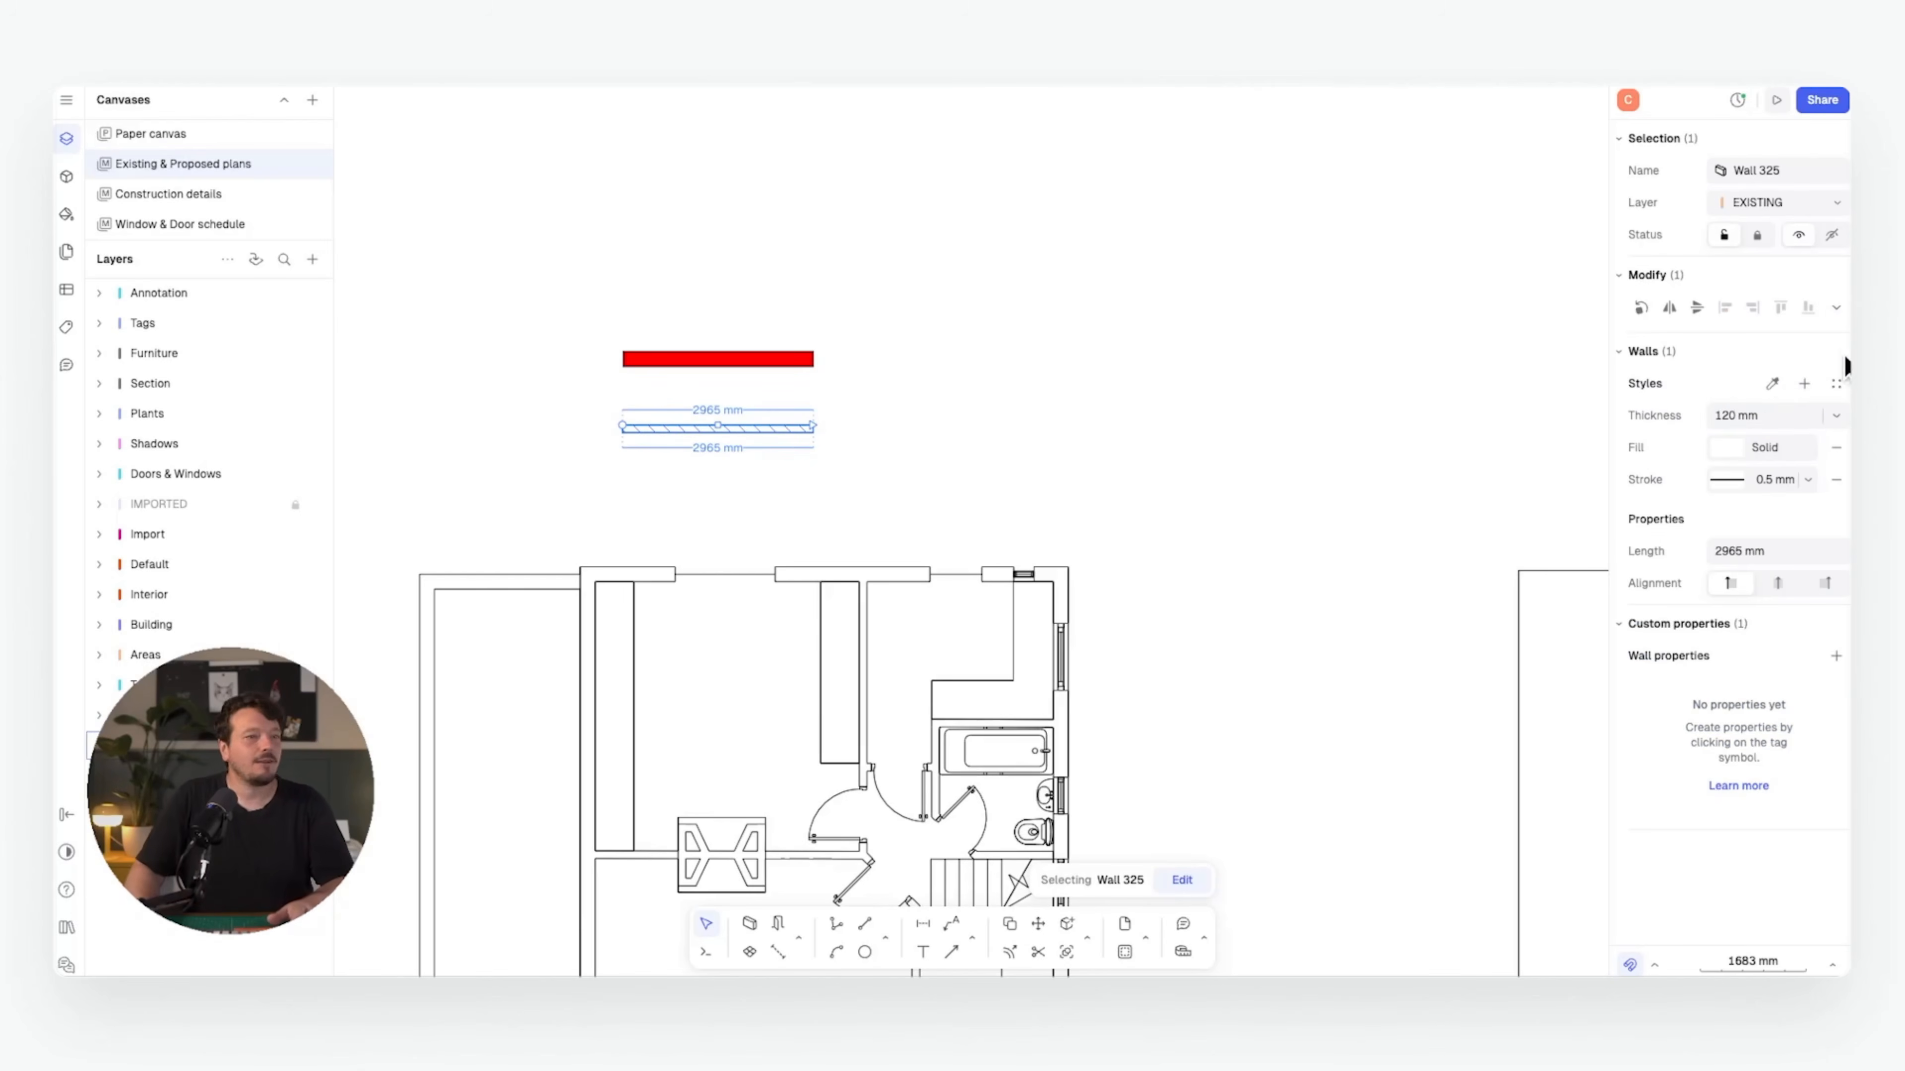
# - Save the lower sample wall's settings as a style named Internal with a solid green fill
pyautogui.click(1804, 384)
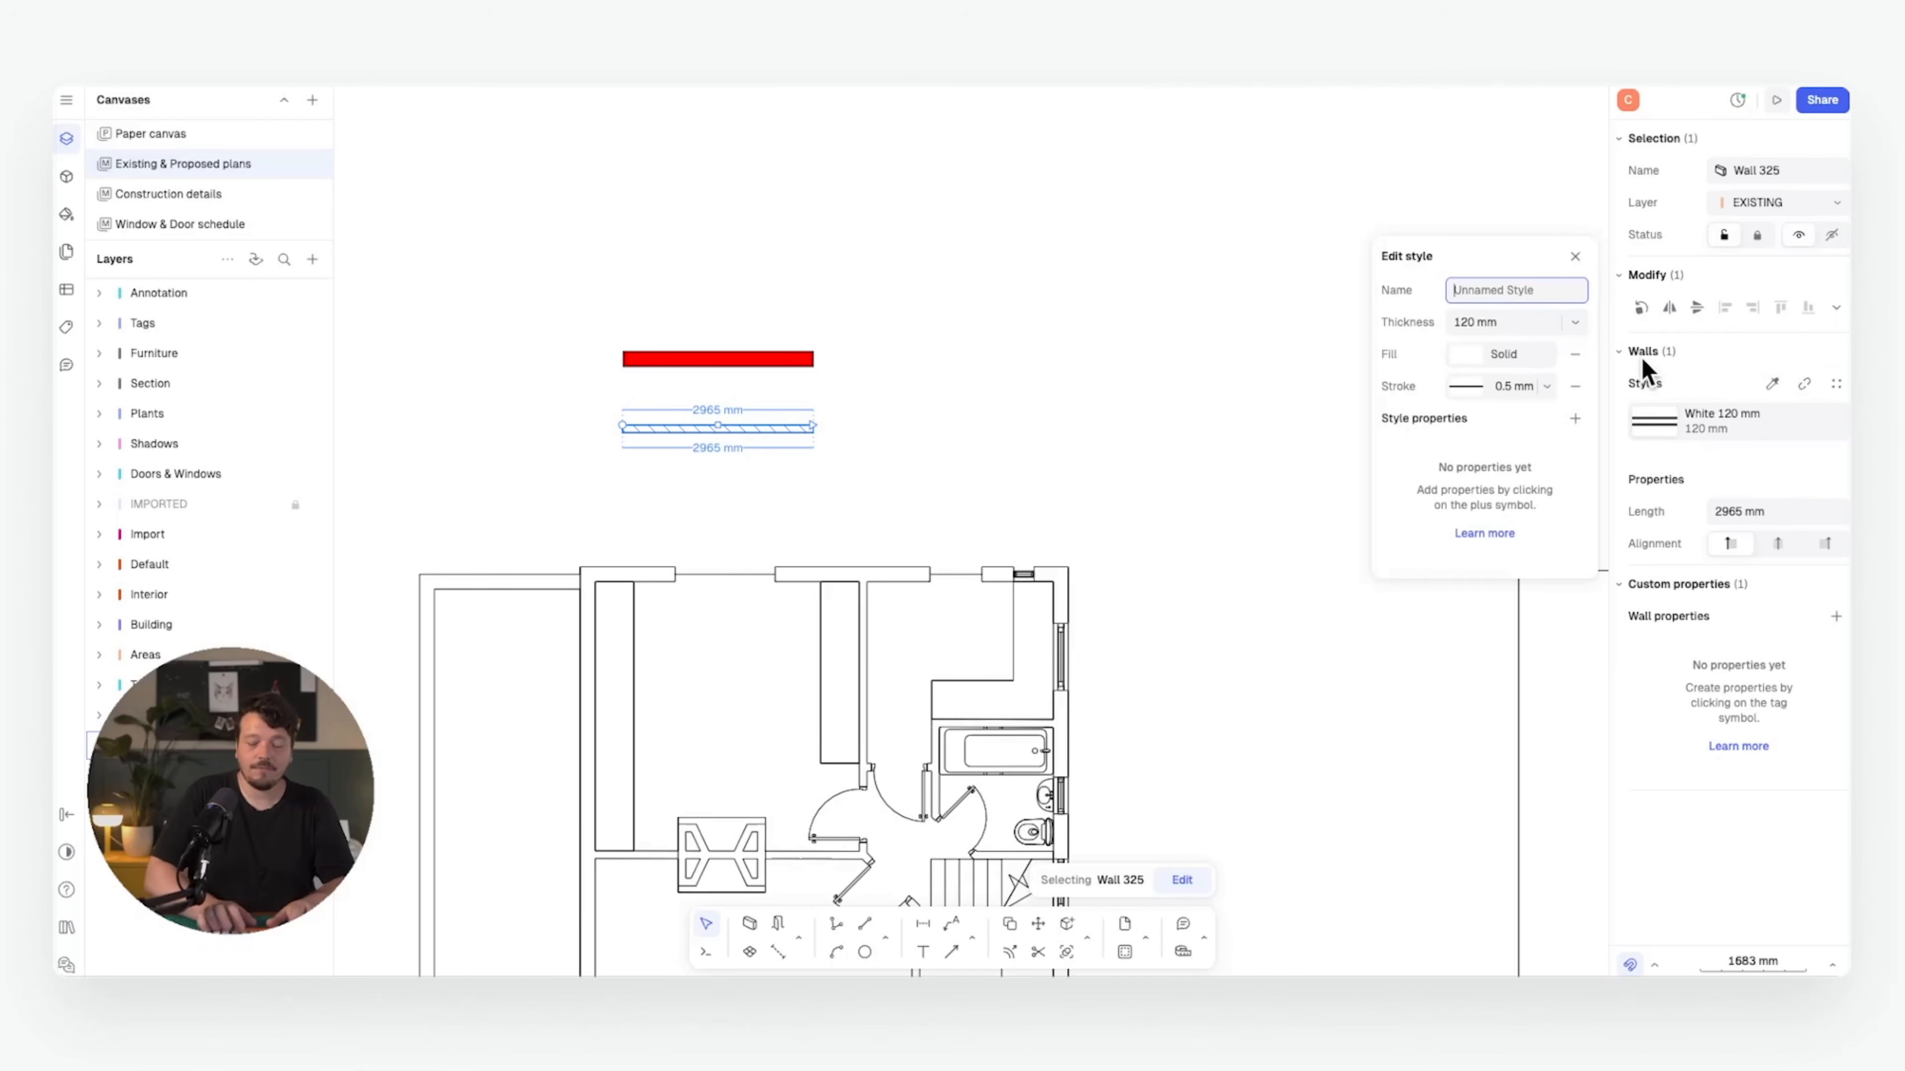
pyautogui.click(1483, 353)
pyautogui.click(1506, 472)
pyautogui.click(1155, 319)
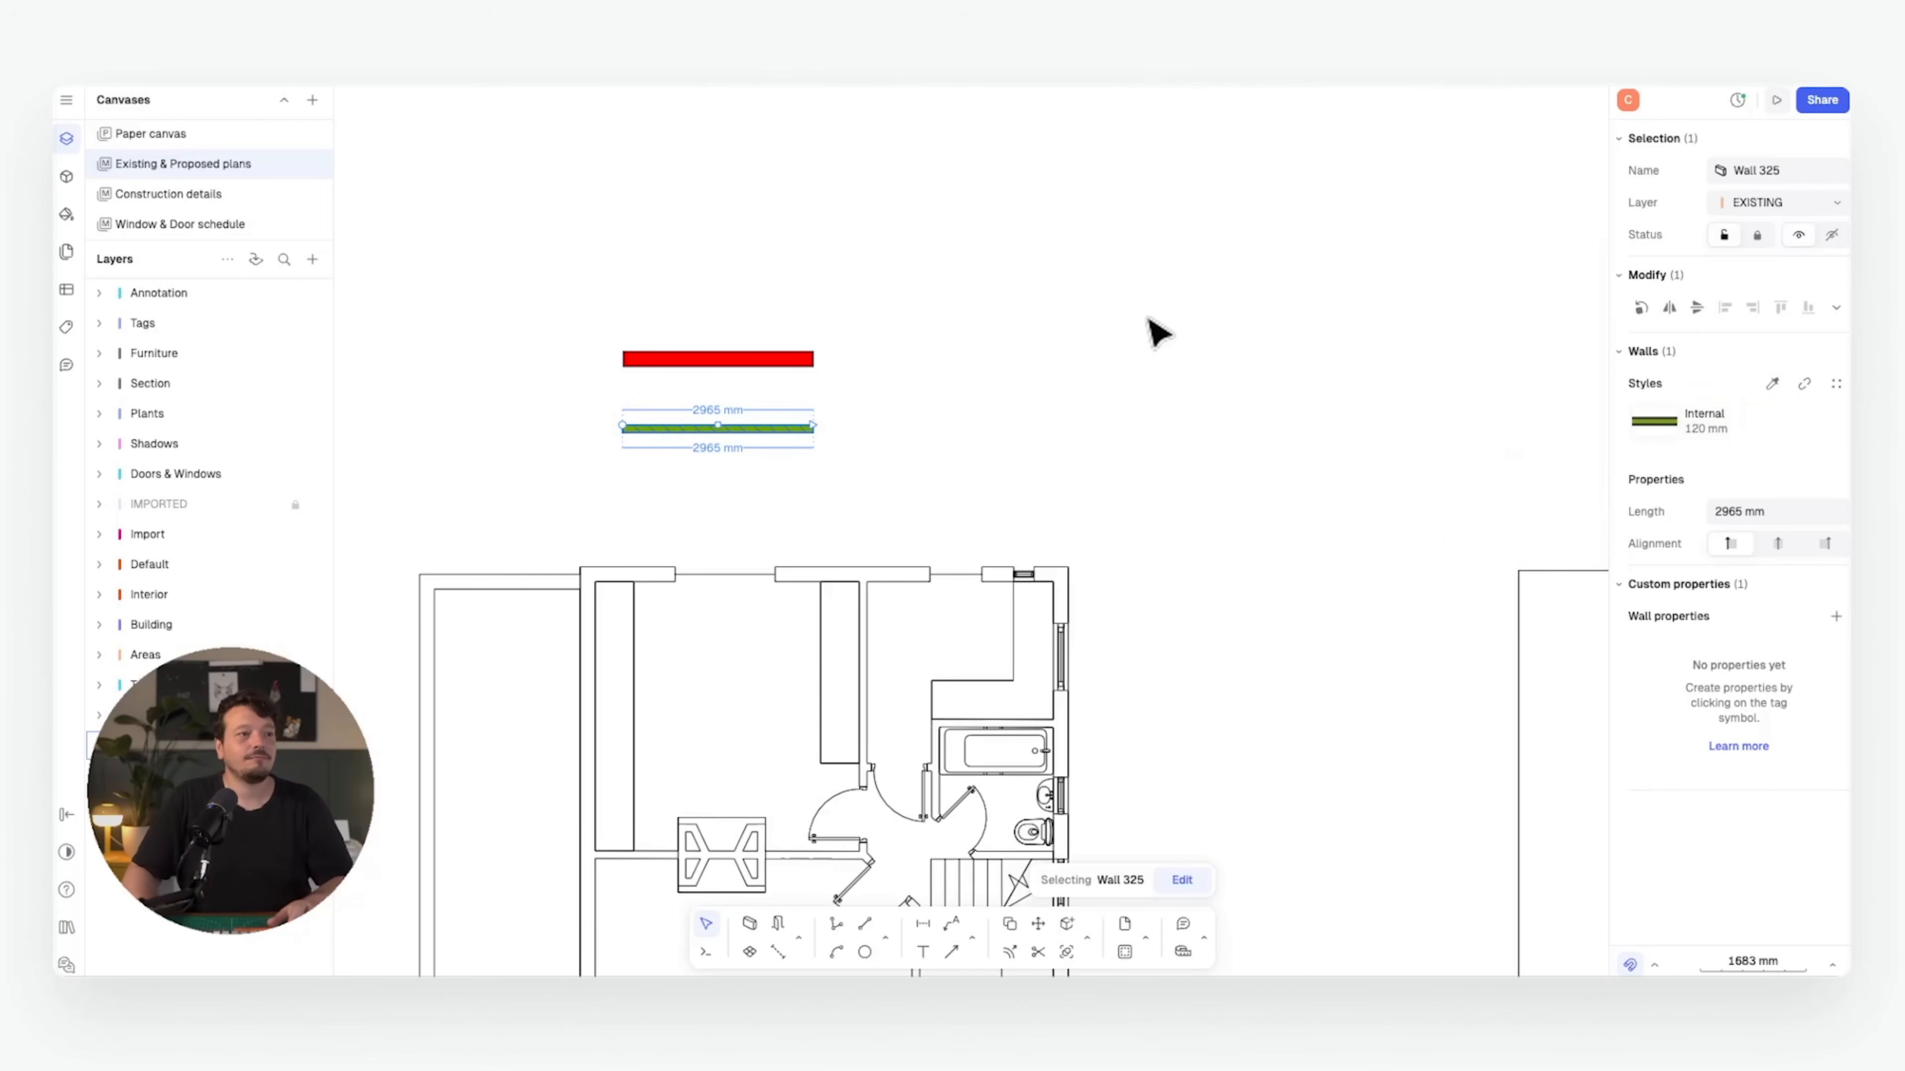
pyautogui.moveTo(906, 352); pyautogui.dragTo(953, 313, button='middle')
pyautogui.click(844, 321)
pyautogui.click(1100, 378)
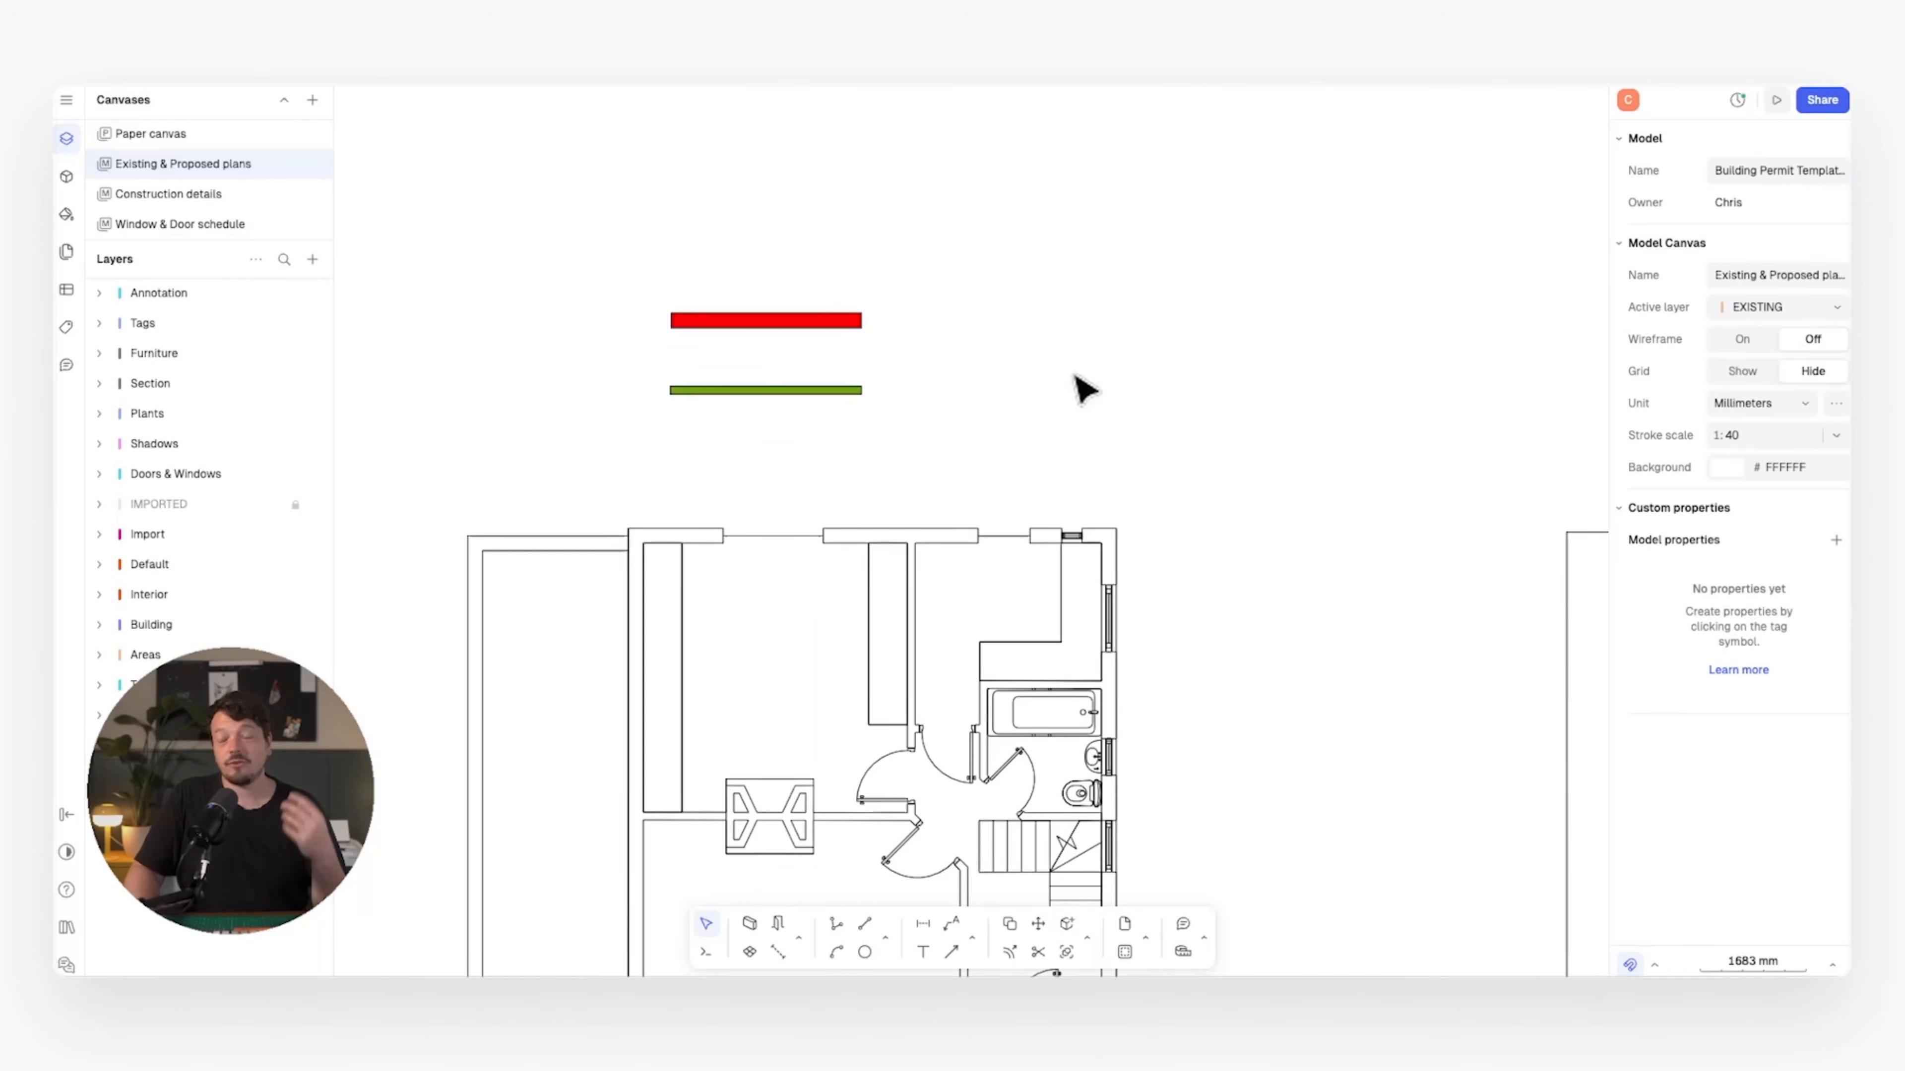
# - Trace the four outer walls of the main house on the ground floor plan, using the style picked from the red sample wall
pyautogui.moveTo(1046, 408); pyautogui.dragTo(1016, 353, button='middle')
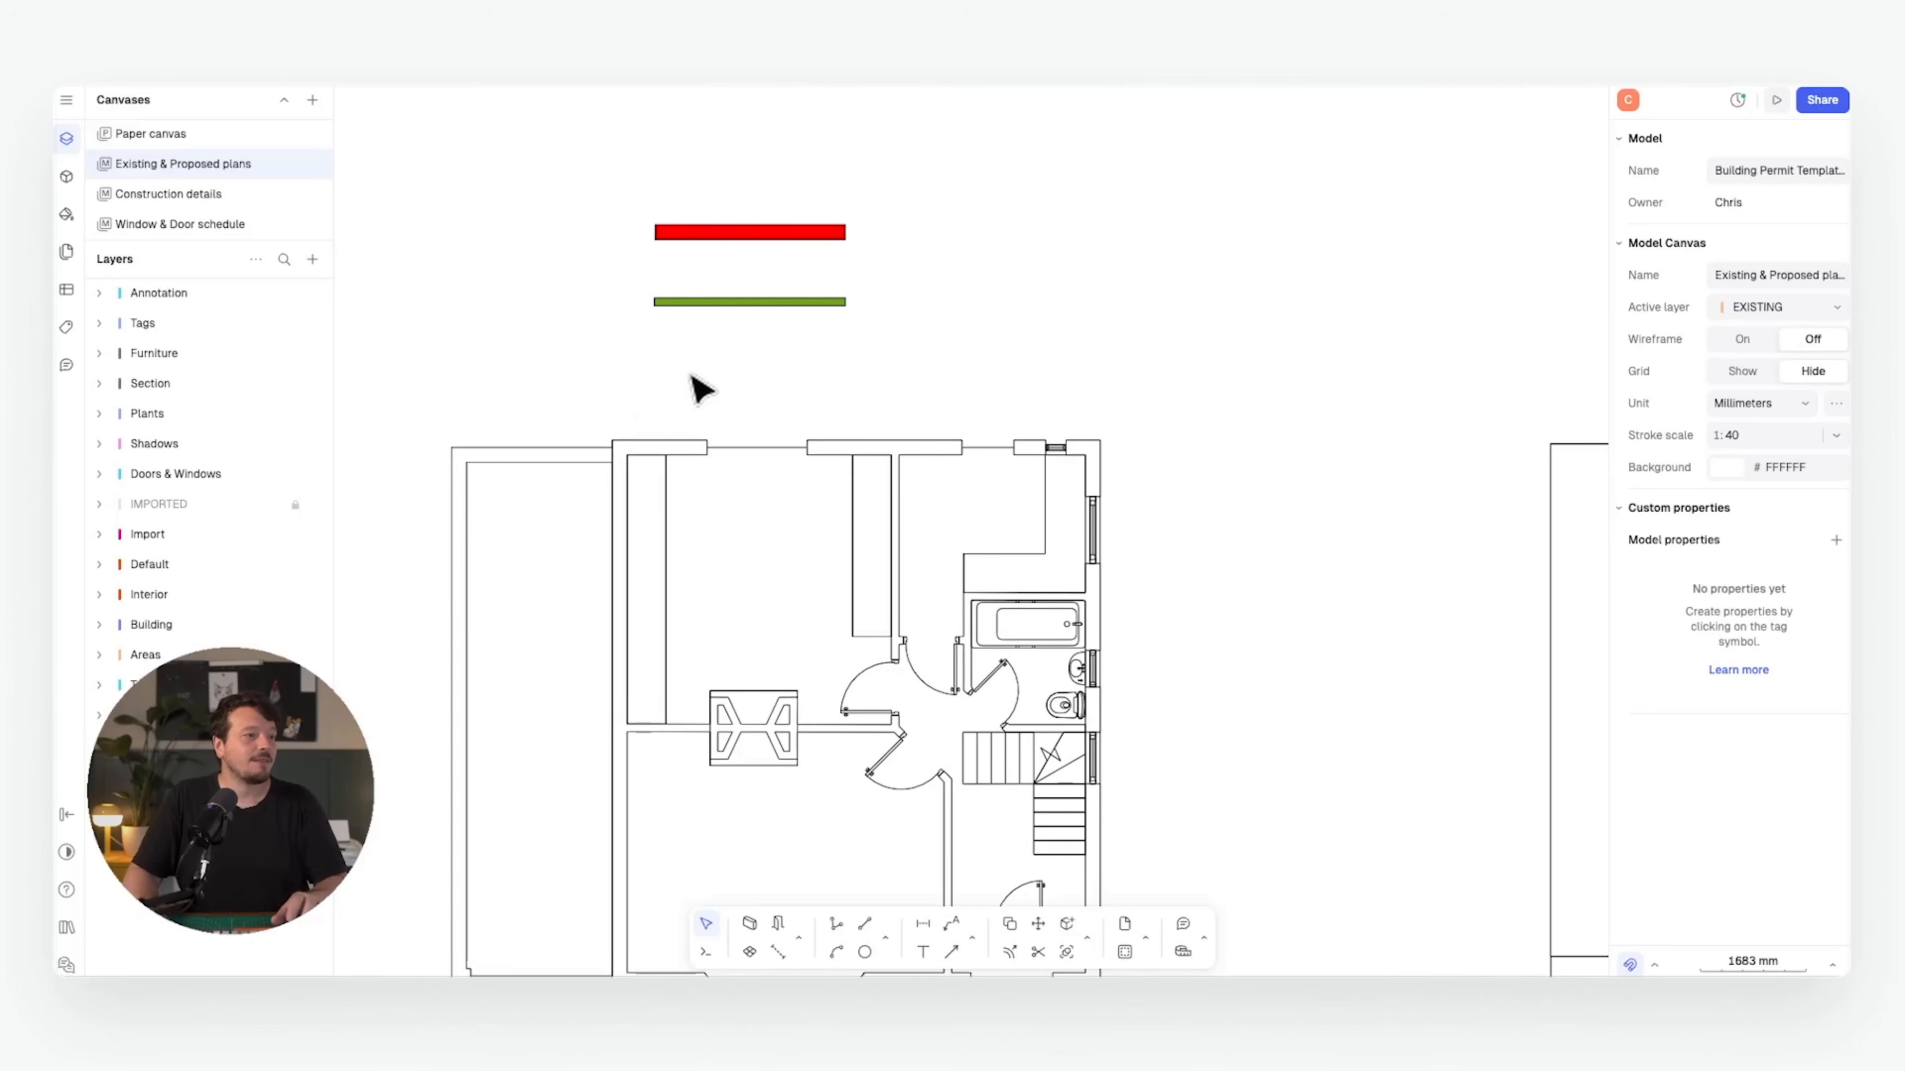
pyautogui.press('w')
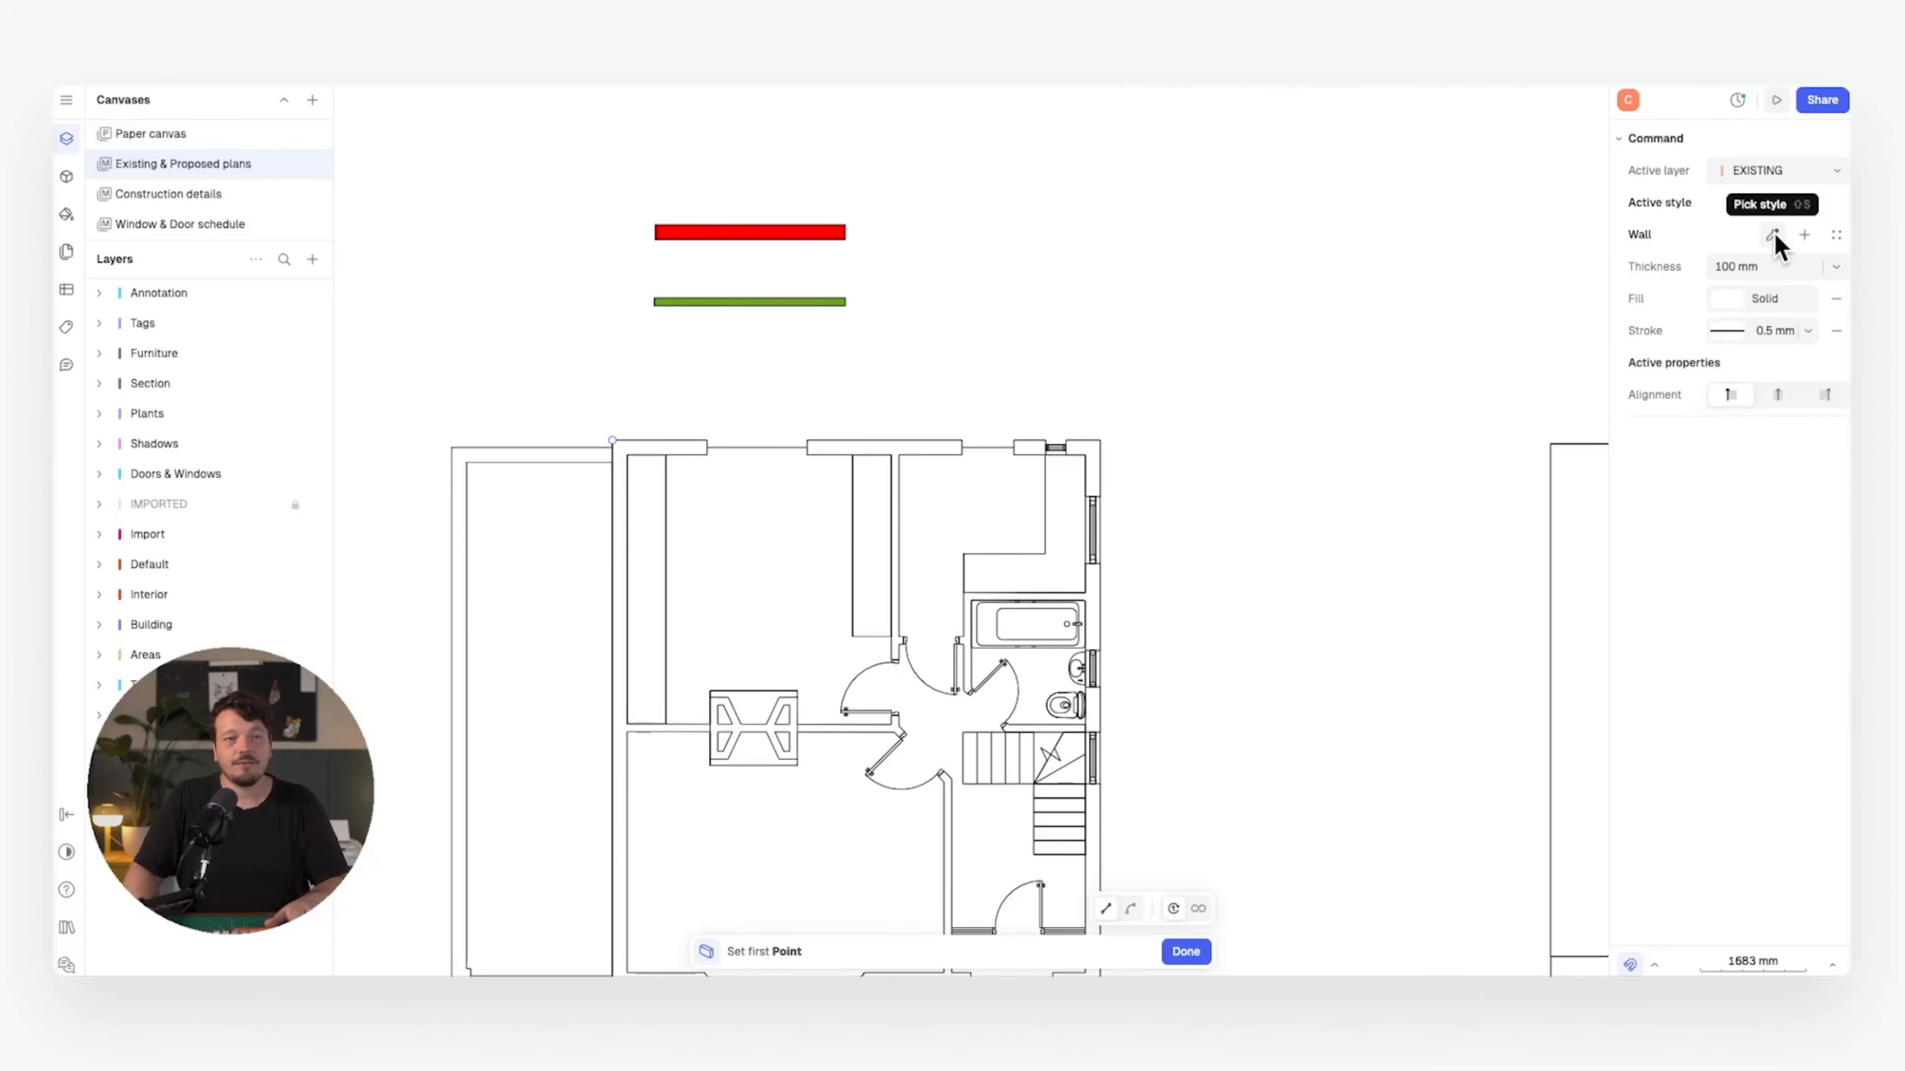
pyautogui.click(835, 233)
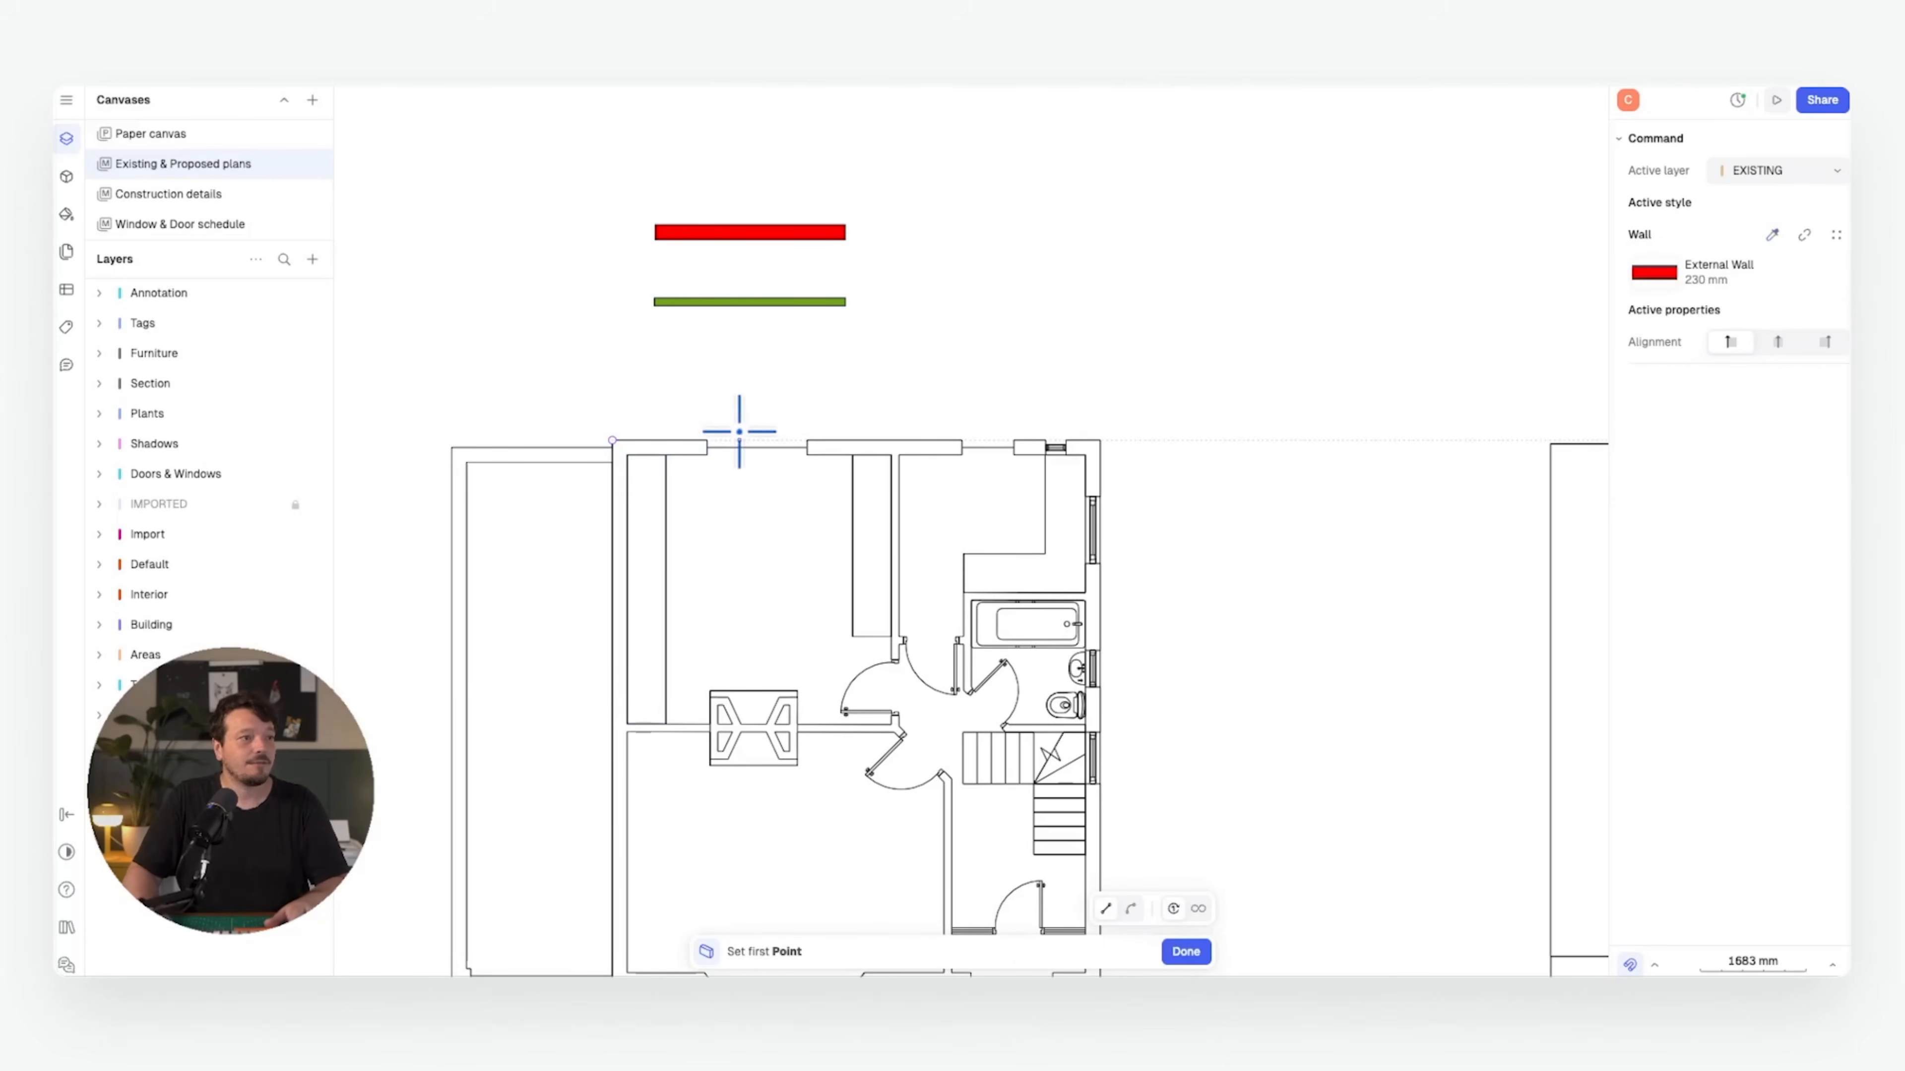
pyautogui.click(612, 439)
pyautogui.click(1099, 439)
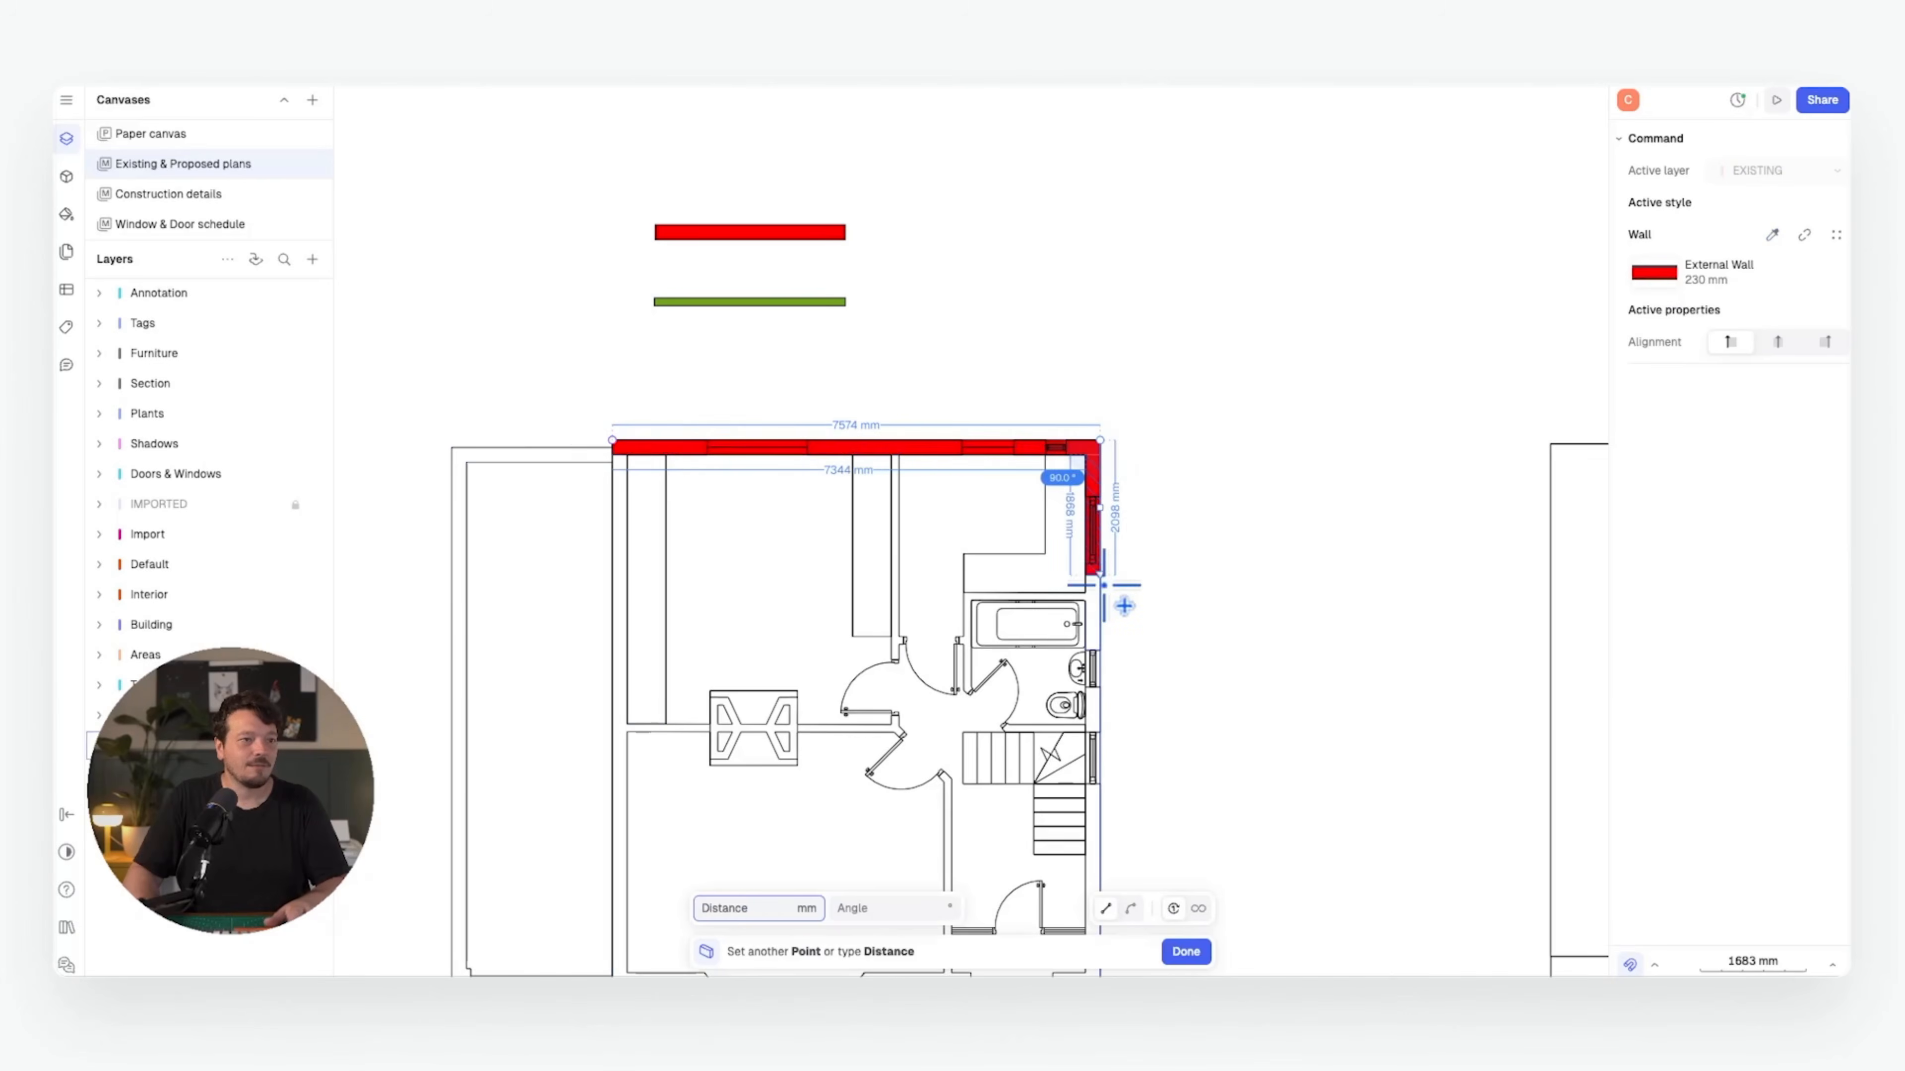
pyautogui.scroll(-5, 1110, 622)
pyautogui.click(1073, 706)
pyautogui.click(587, 705)
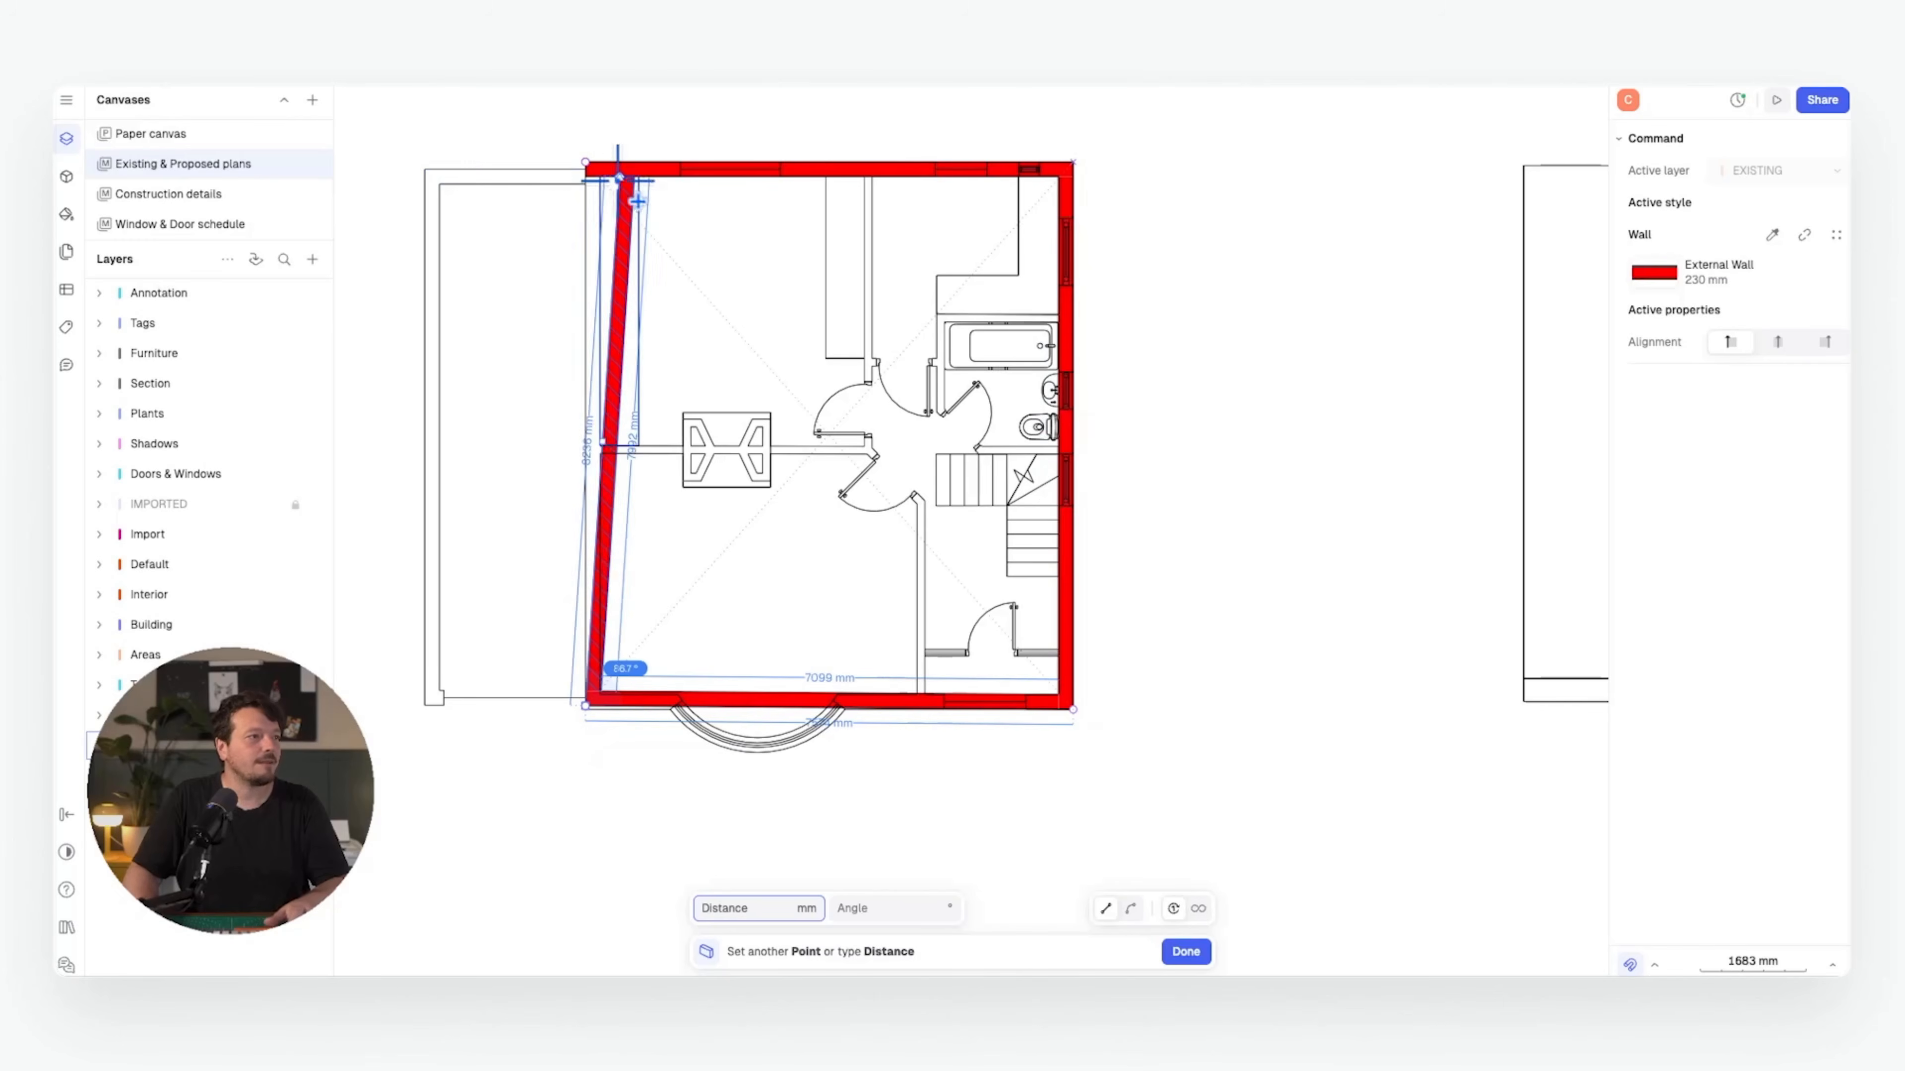
pyautogui.click(589, 167)
pyautogui.press('Return')
# - Trace the outer walls of the side extension beside the main house with the External Wall style
pyautogui.press('w')
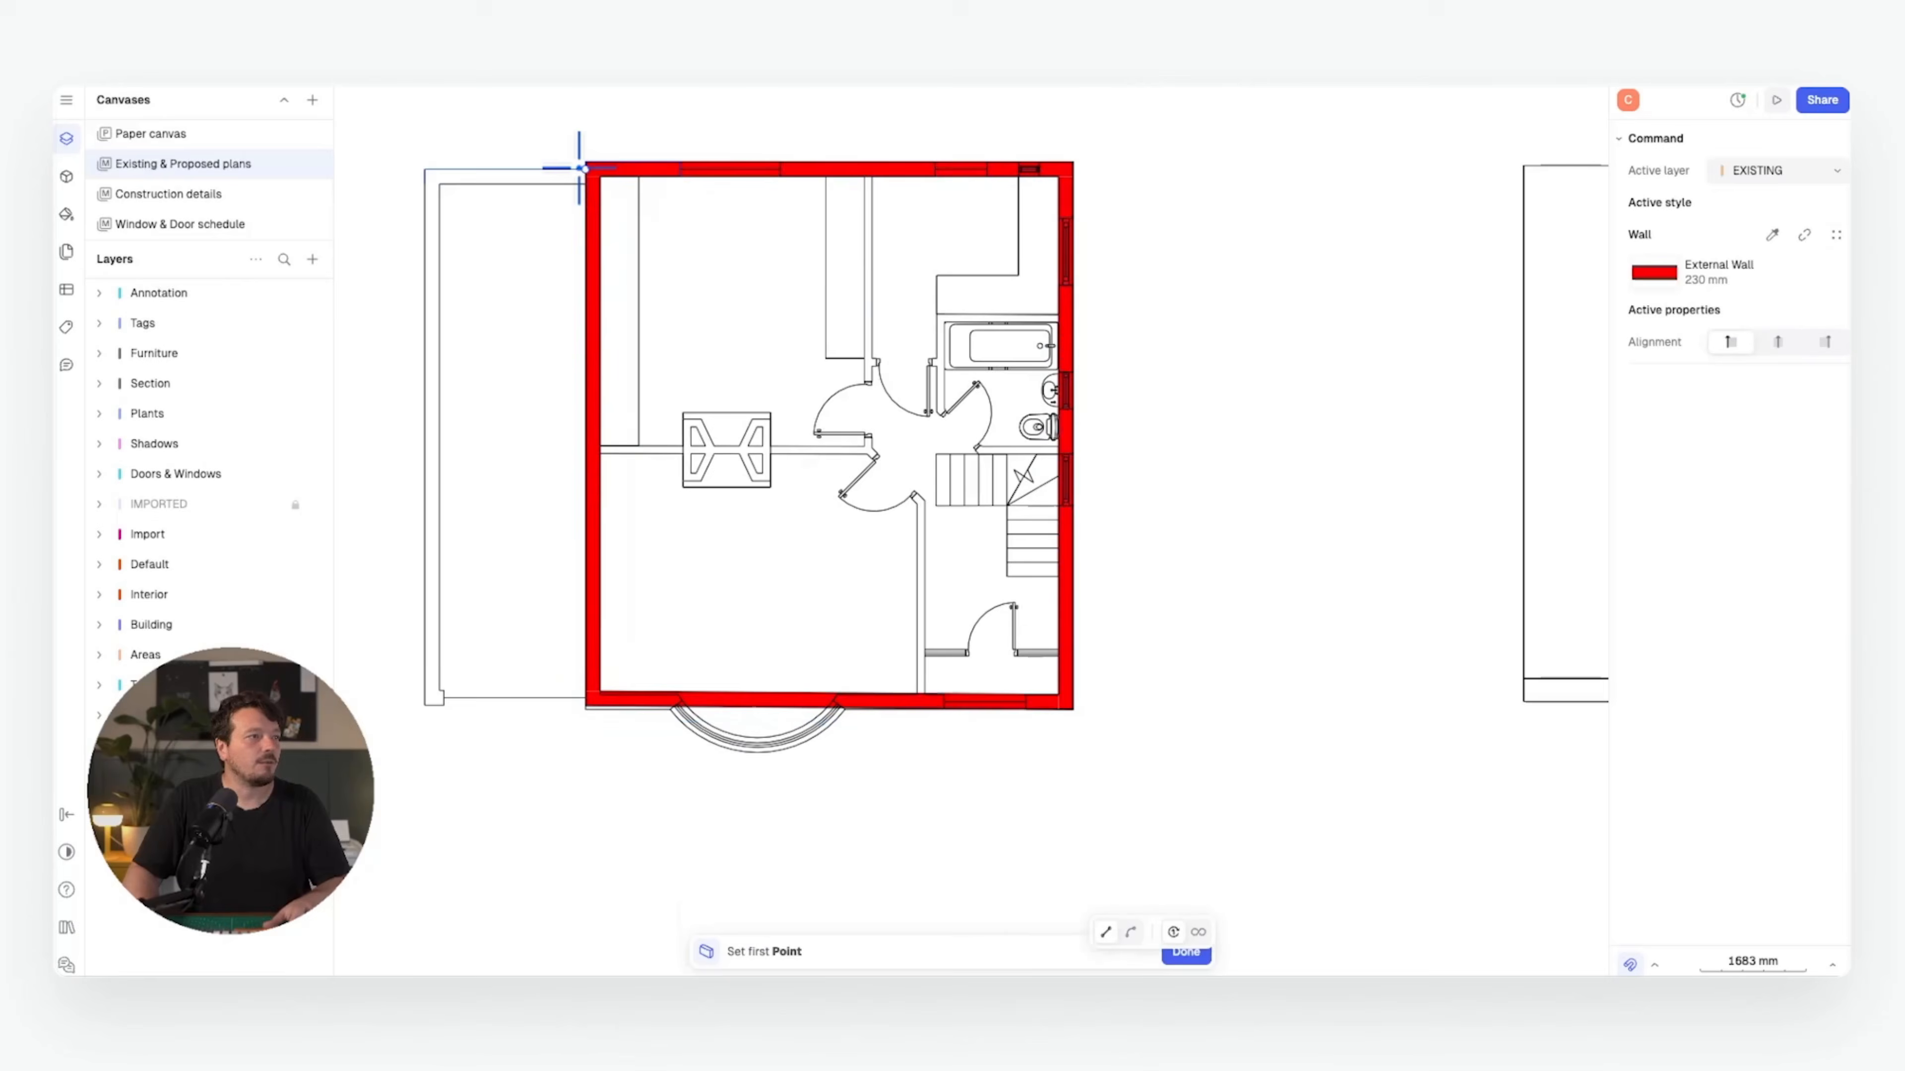
pyautogui.click(585, 169)
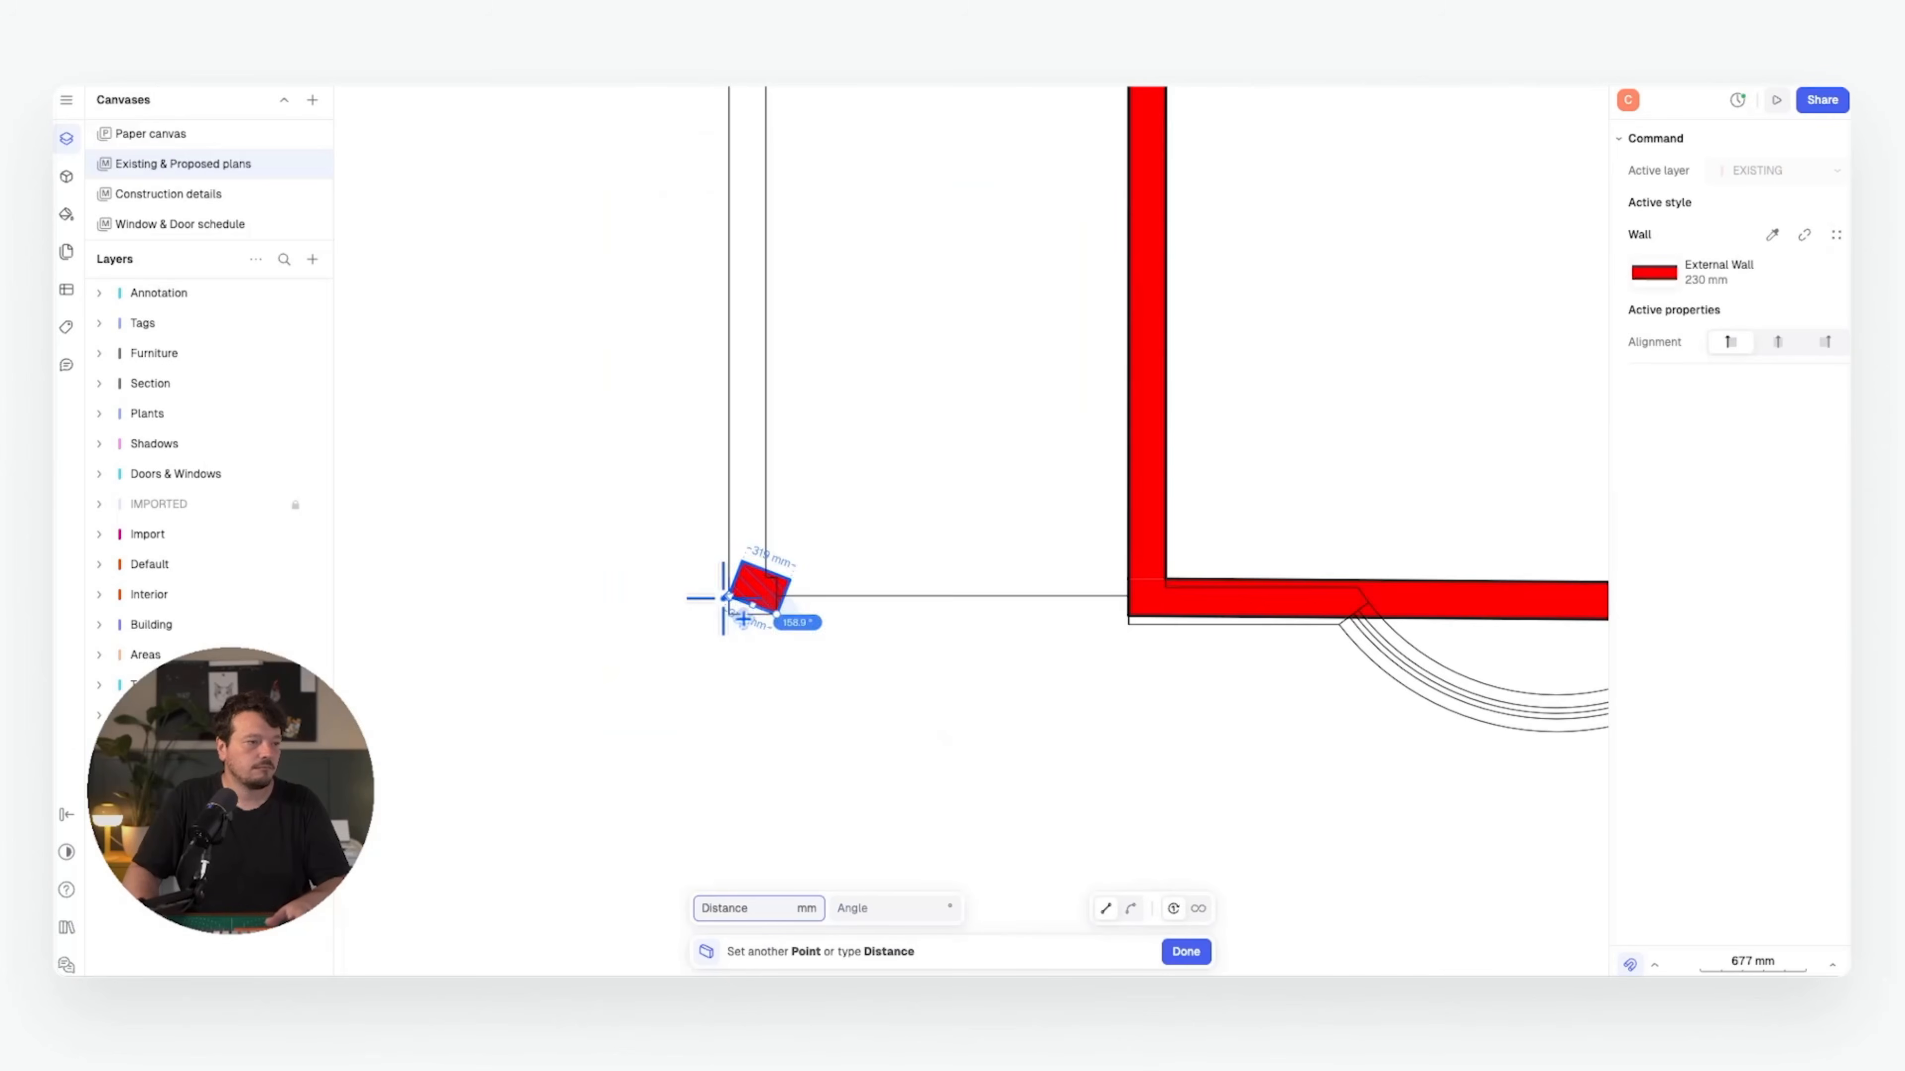
pyautogui.click(728, 615)
pyautogui.scroll(-5, 729, 450)
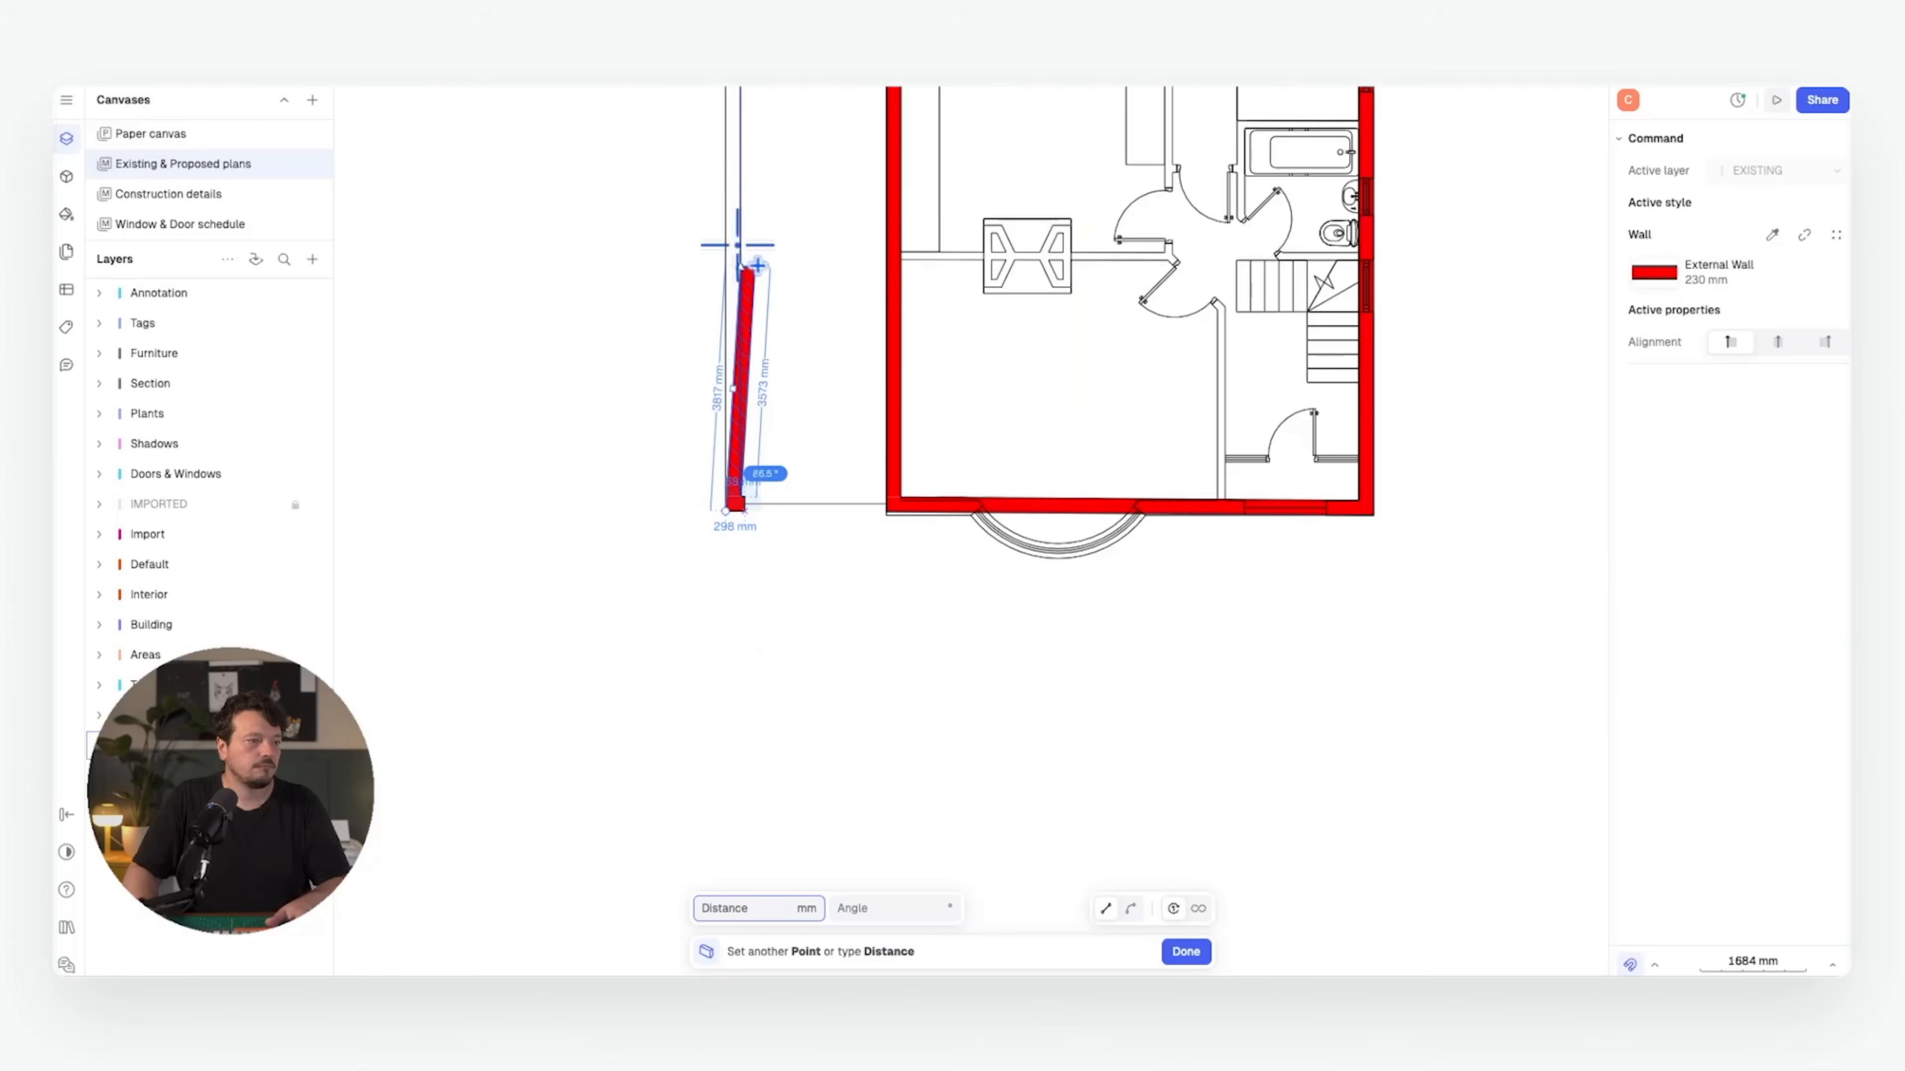
pyautogui.scroll(3, 735, 243)
pyautogui.click(713, 214)
pyautogui.scroll(1, 1064, 368)
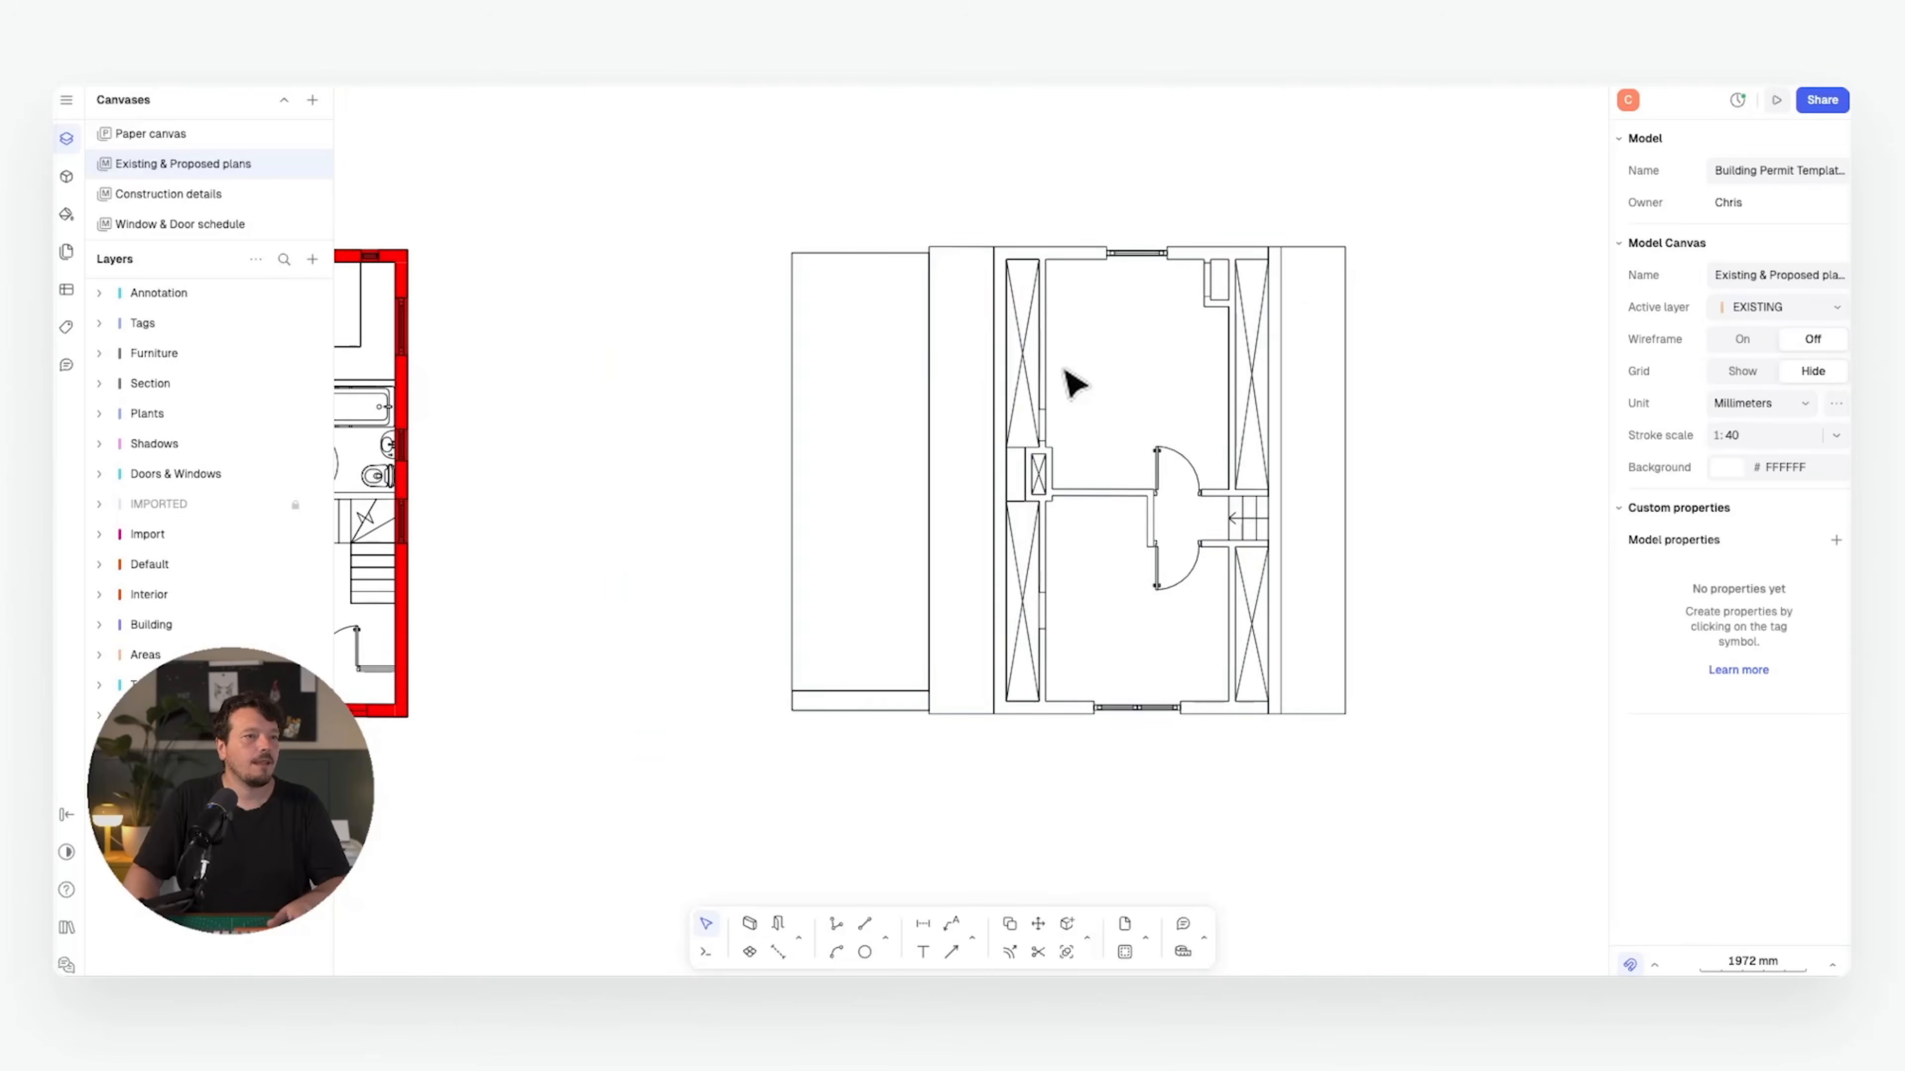
pyautogui.scroll(1, 1141, 397)
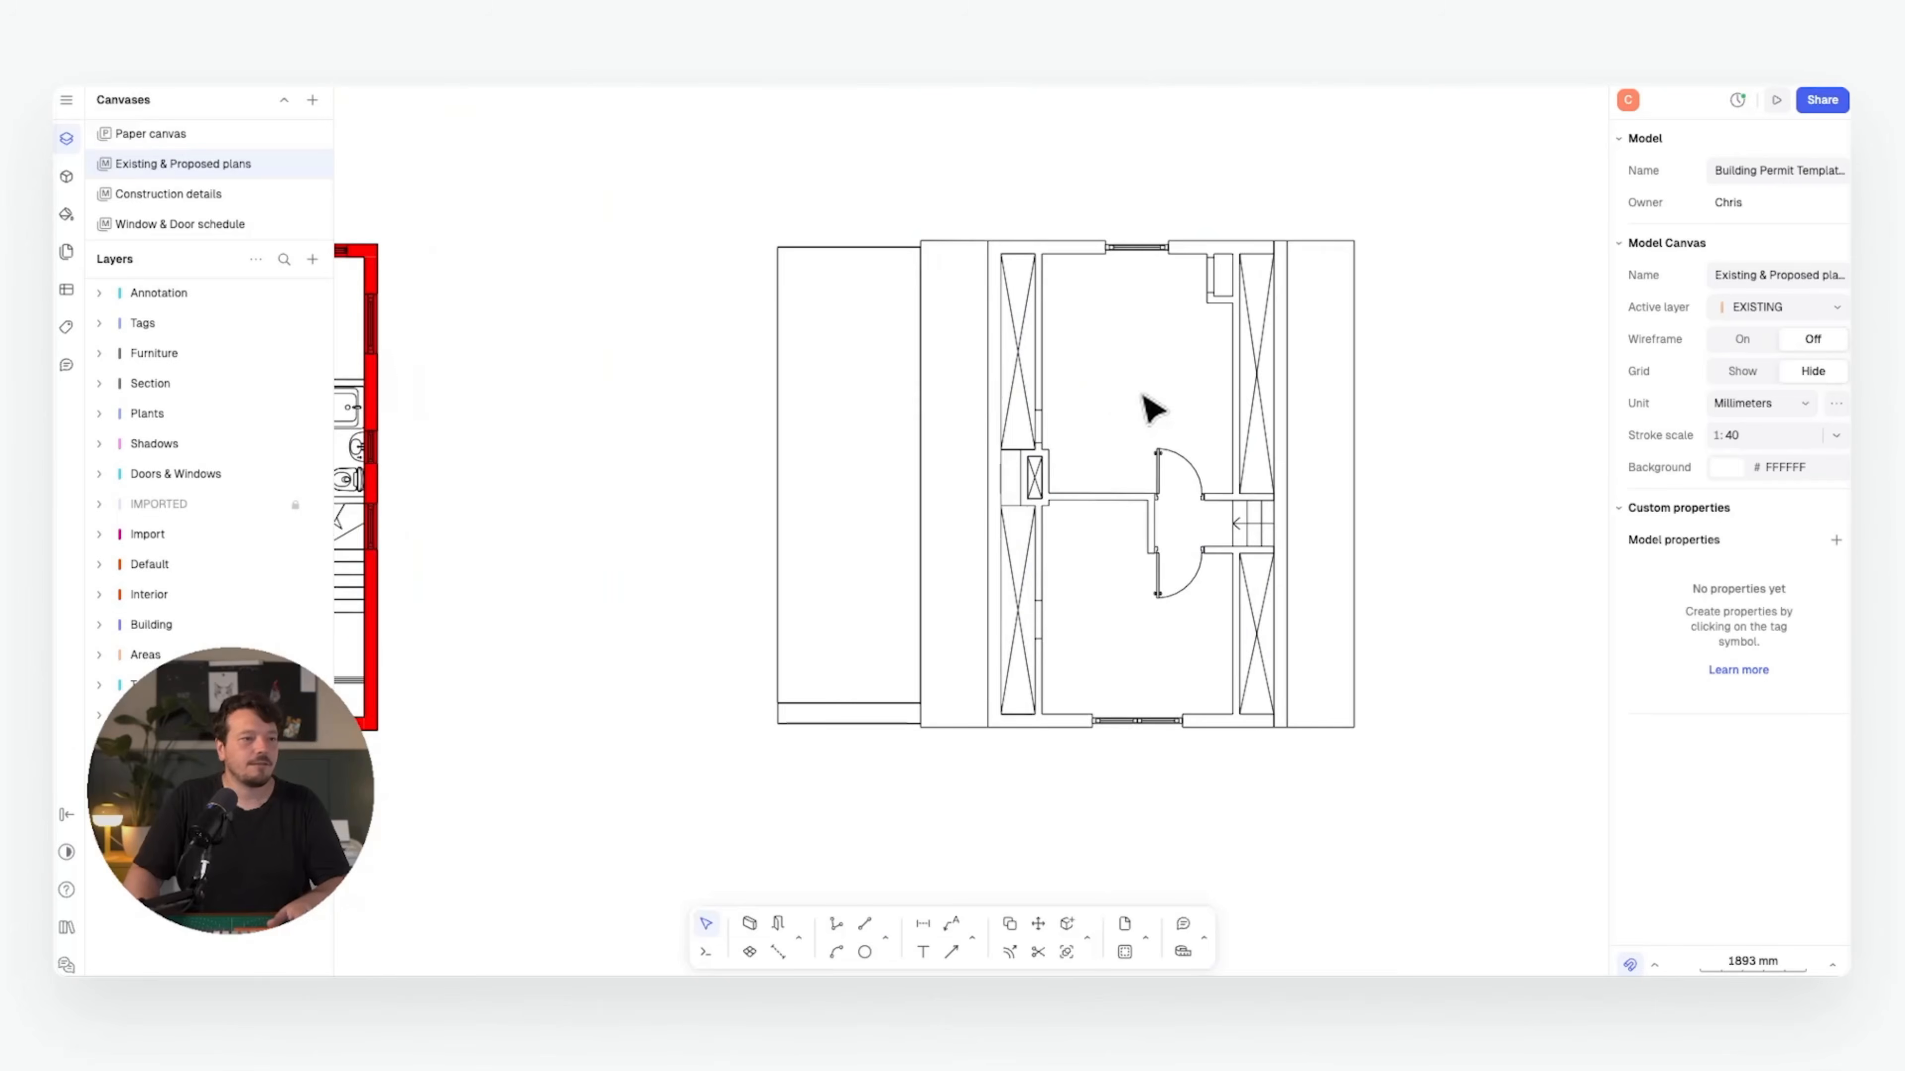
pyautogui.moveTo(1141, 396); pyautogui.dragTo(933, 396, button='middle')
pyautogui.scroll(1, 933, 396)
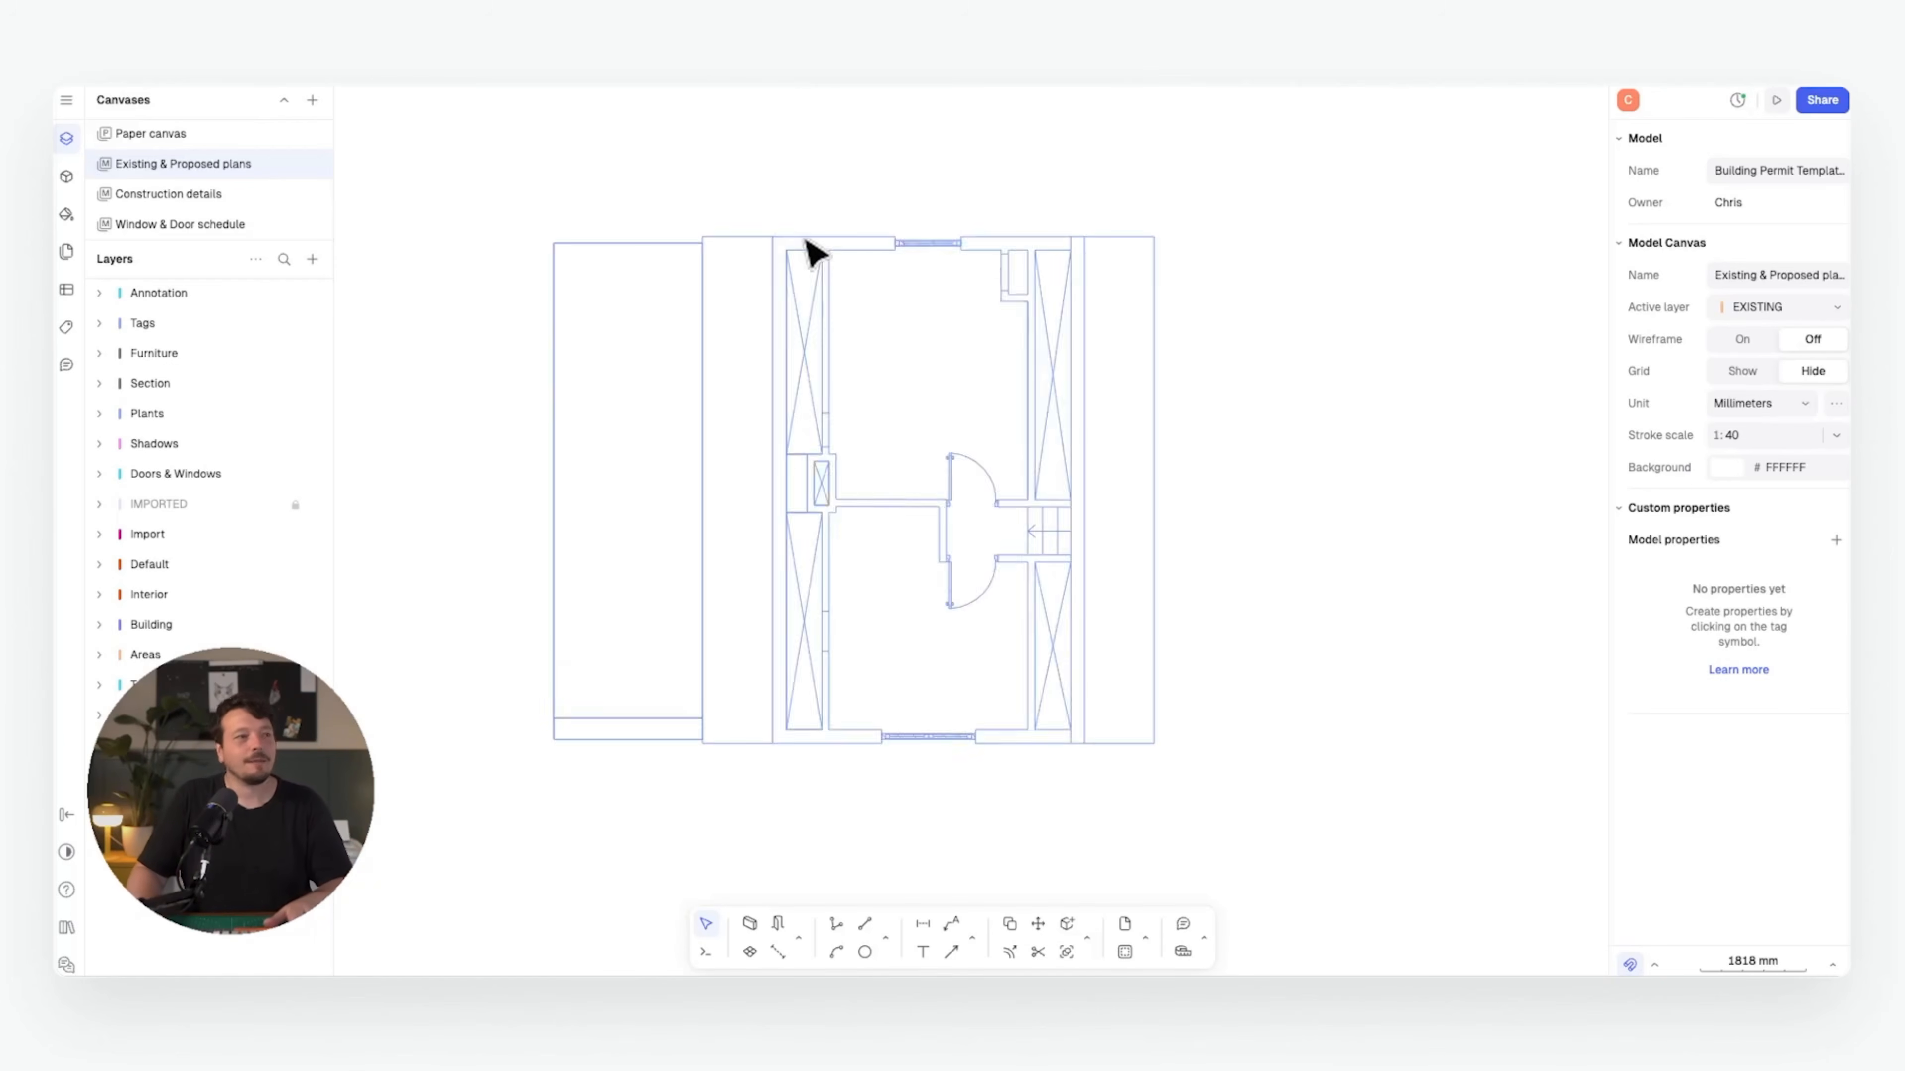
# - Trace the four outer walls of the main house on the upper floor plan with the External Wall style
pyautogui.moveTo(800, 254); pyautogui.dragTo(740, 200, button='middle')
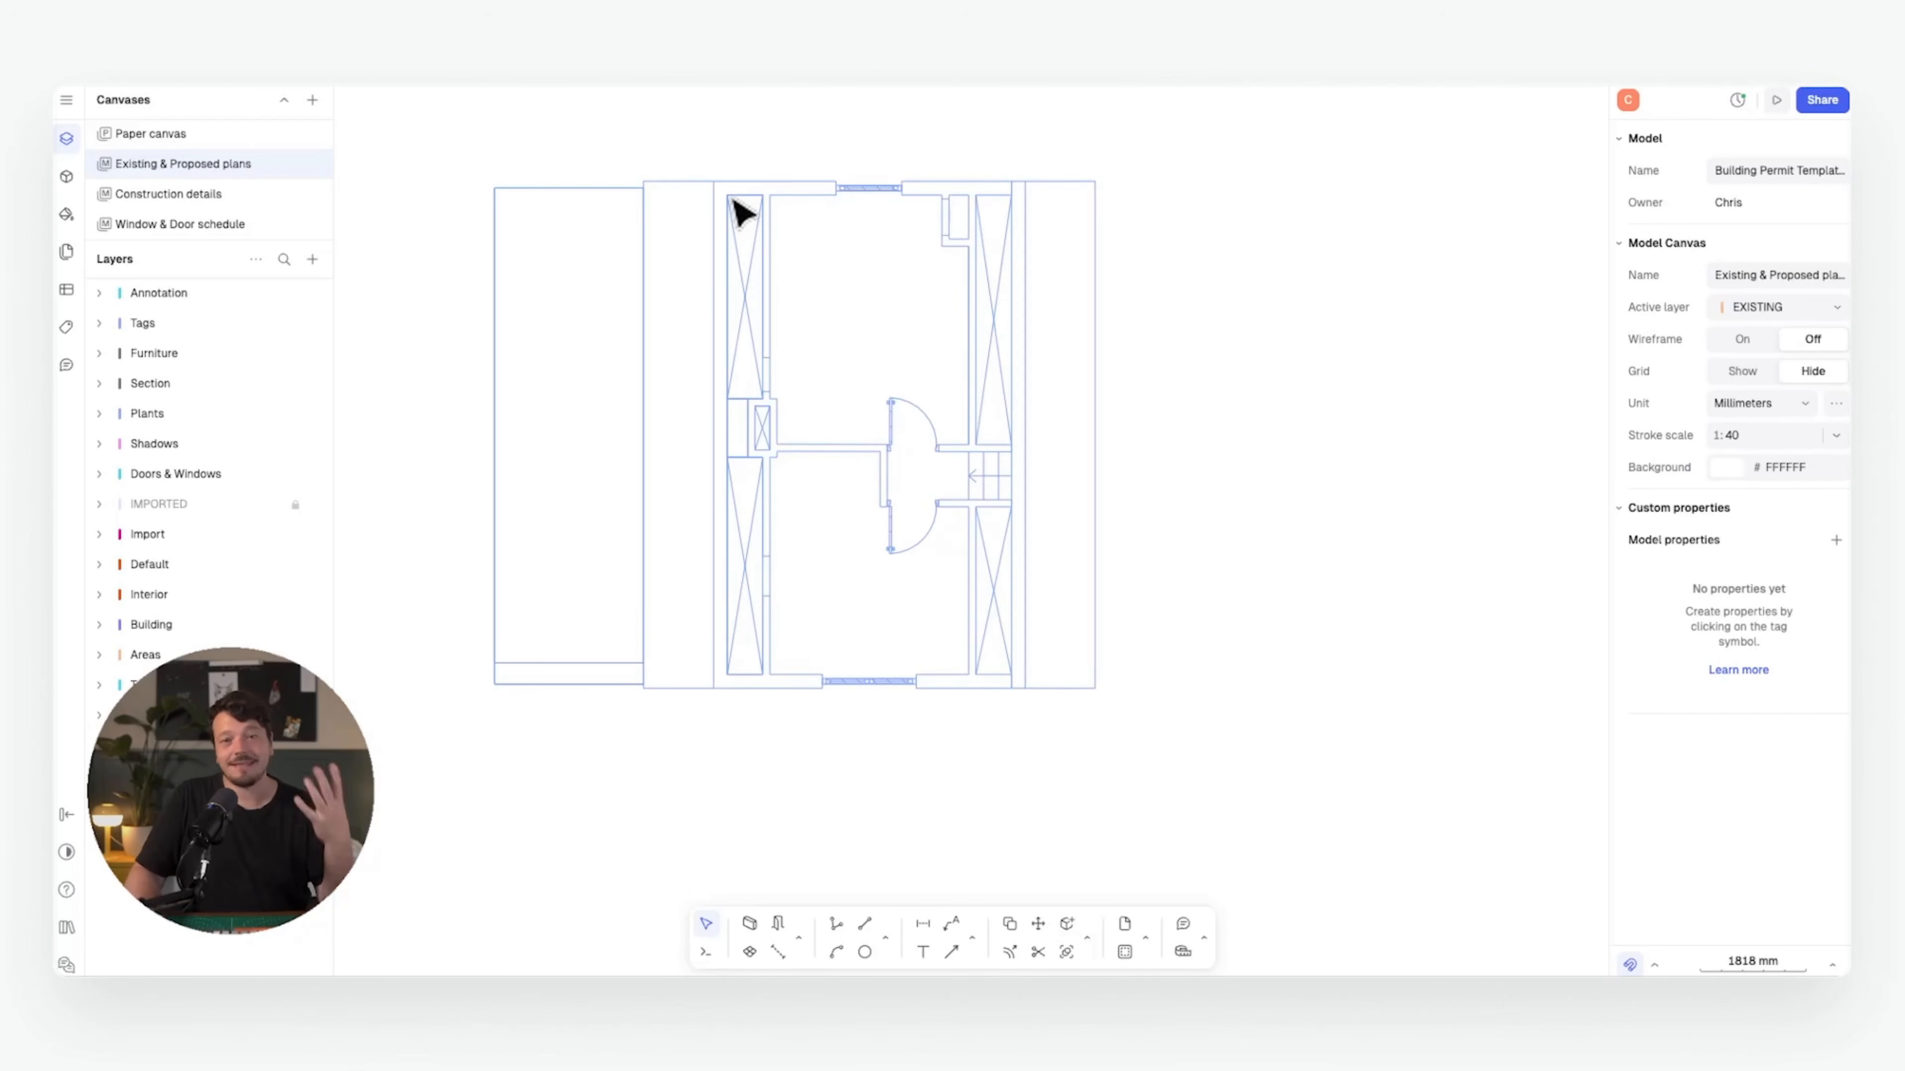
pyautogui.press('w')
pyautogui.click(713, 188)
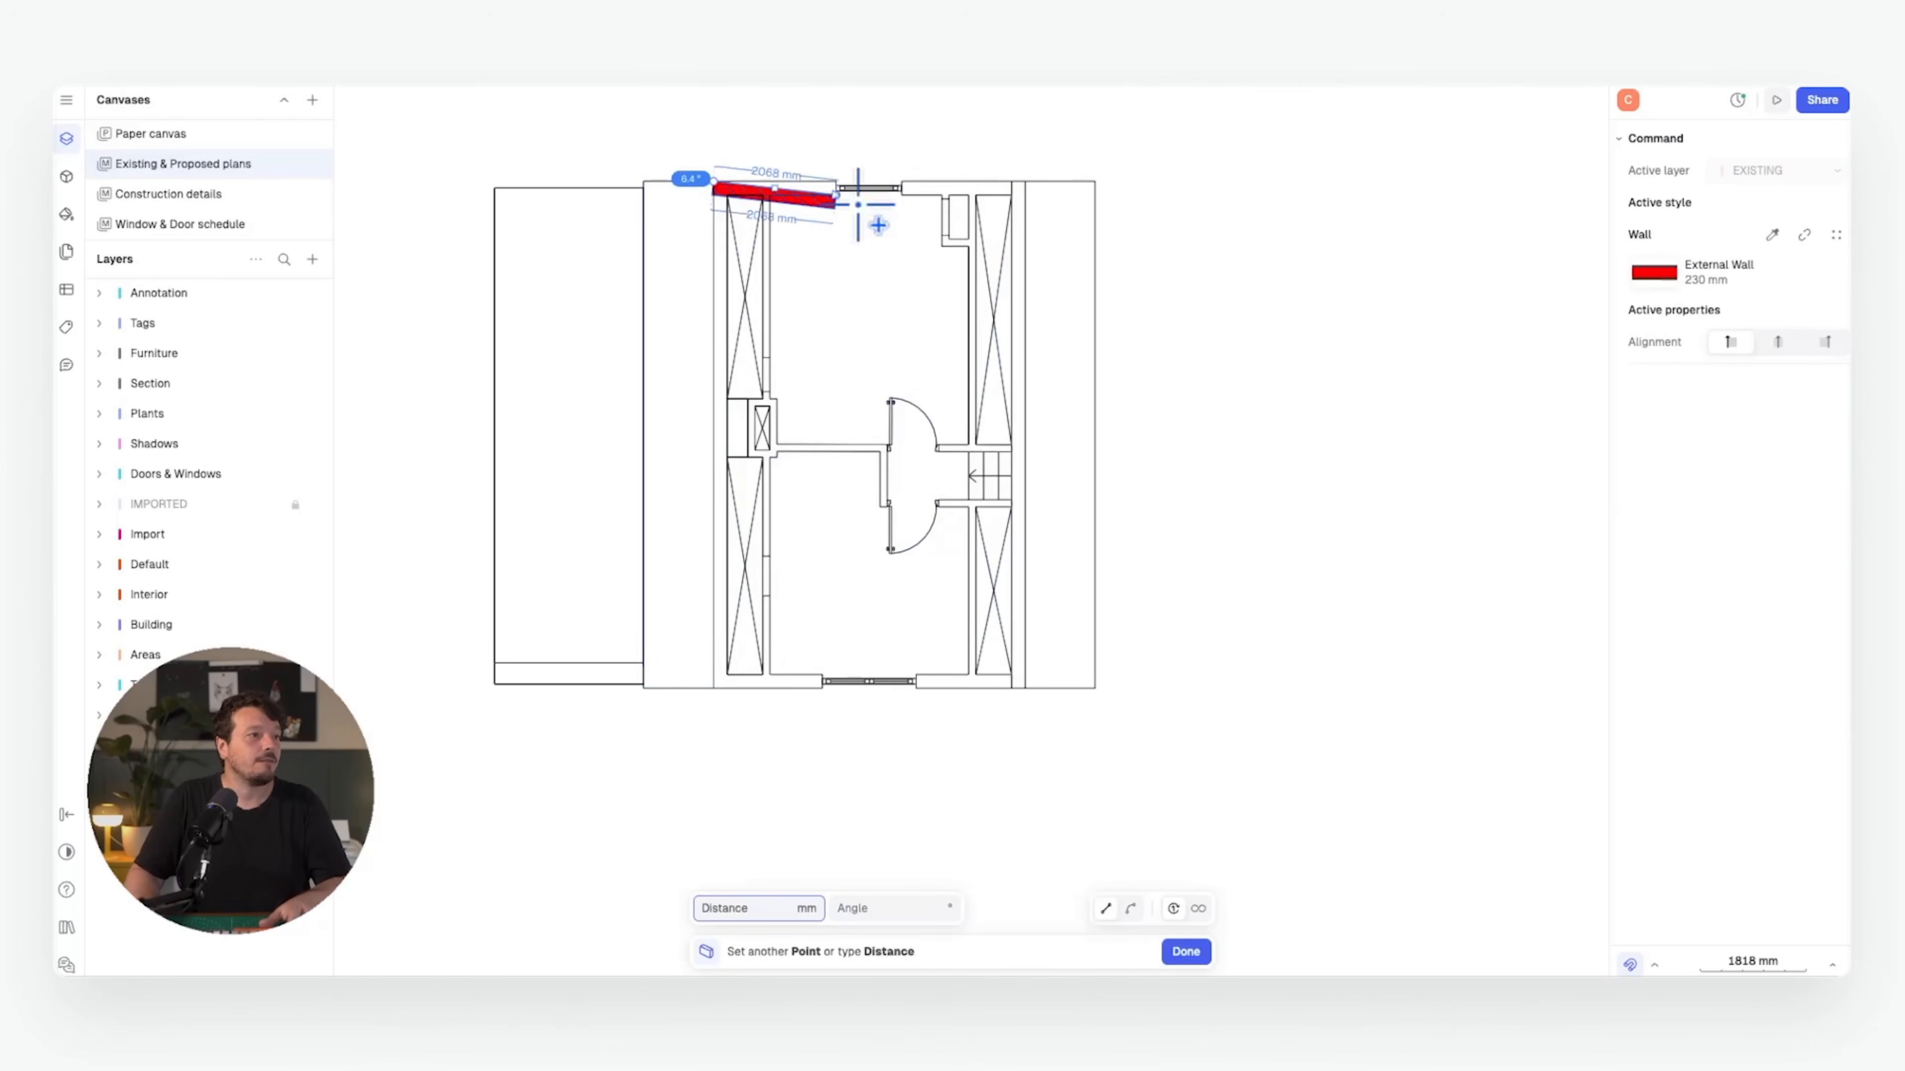
pyautogui.click(1020, 186)
pyautogui.click(1019, 683)
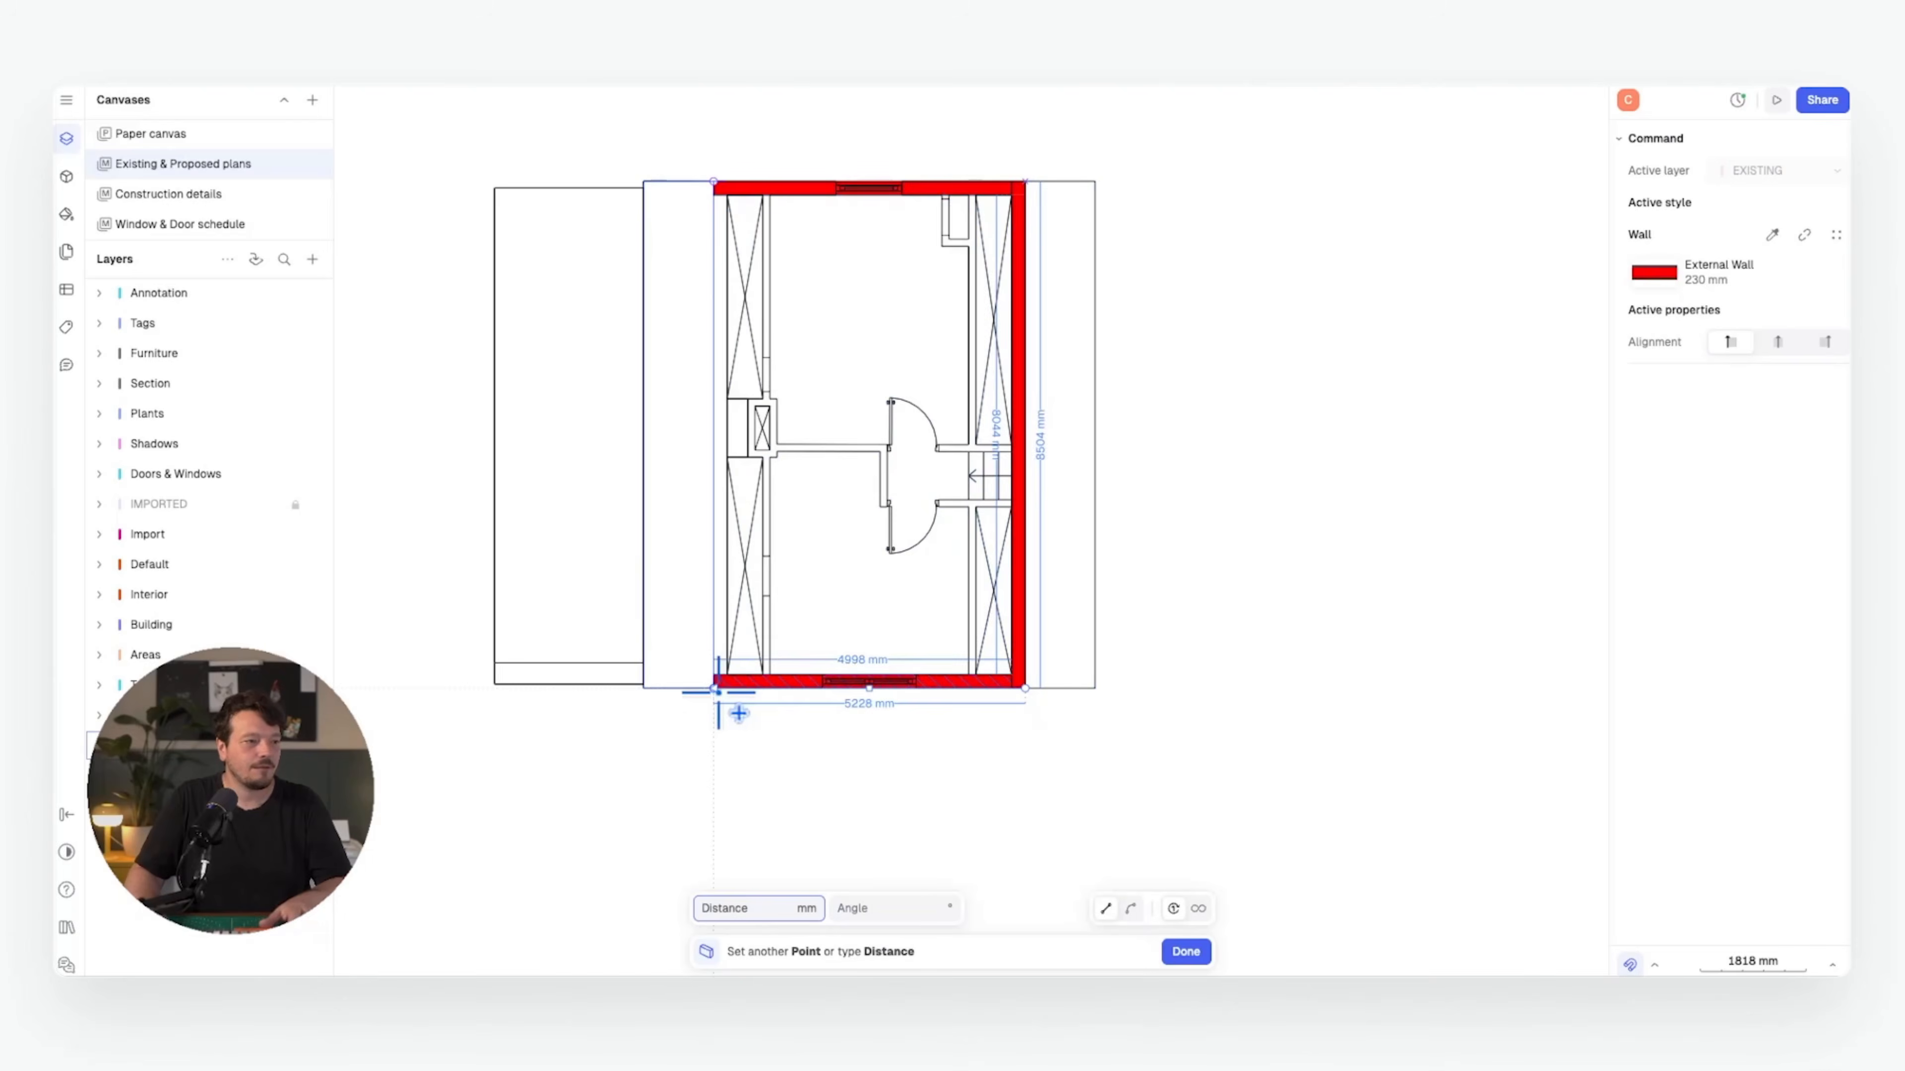
pyautogui.click(718, 692)
pyautogui.click(713, 182)
pyautogui.click(1176, 304)
# - Set the Wall tool to the Internal style picked from the green sample wall above the ground floor plan
pyautogui.moveTo(794, 312); pyautogui.dragTo(907, 313, button='middle')
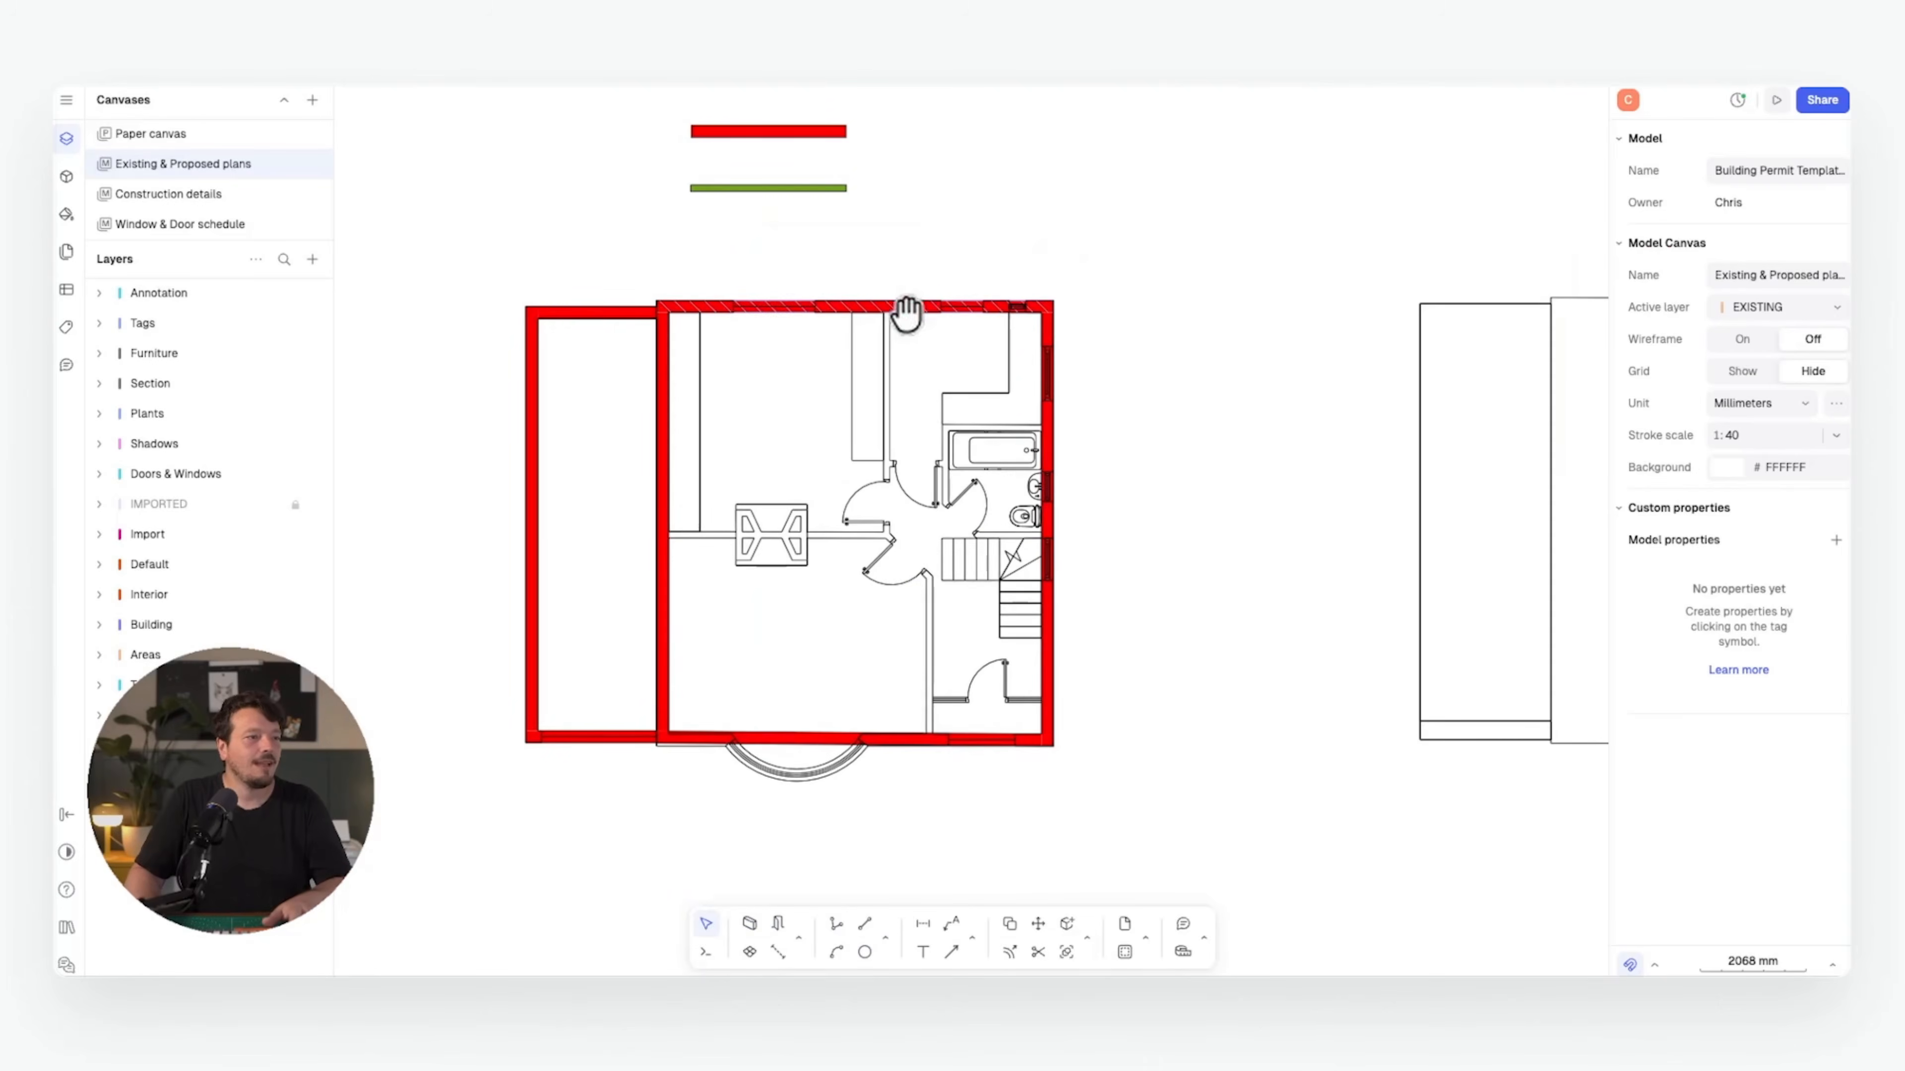
pyautogui.scroll(1, 904, 210)
pyautogui.hscroll(3, 863, 233)
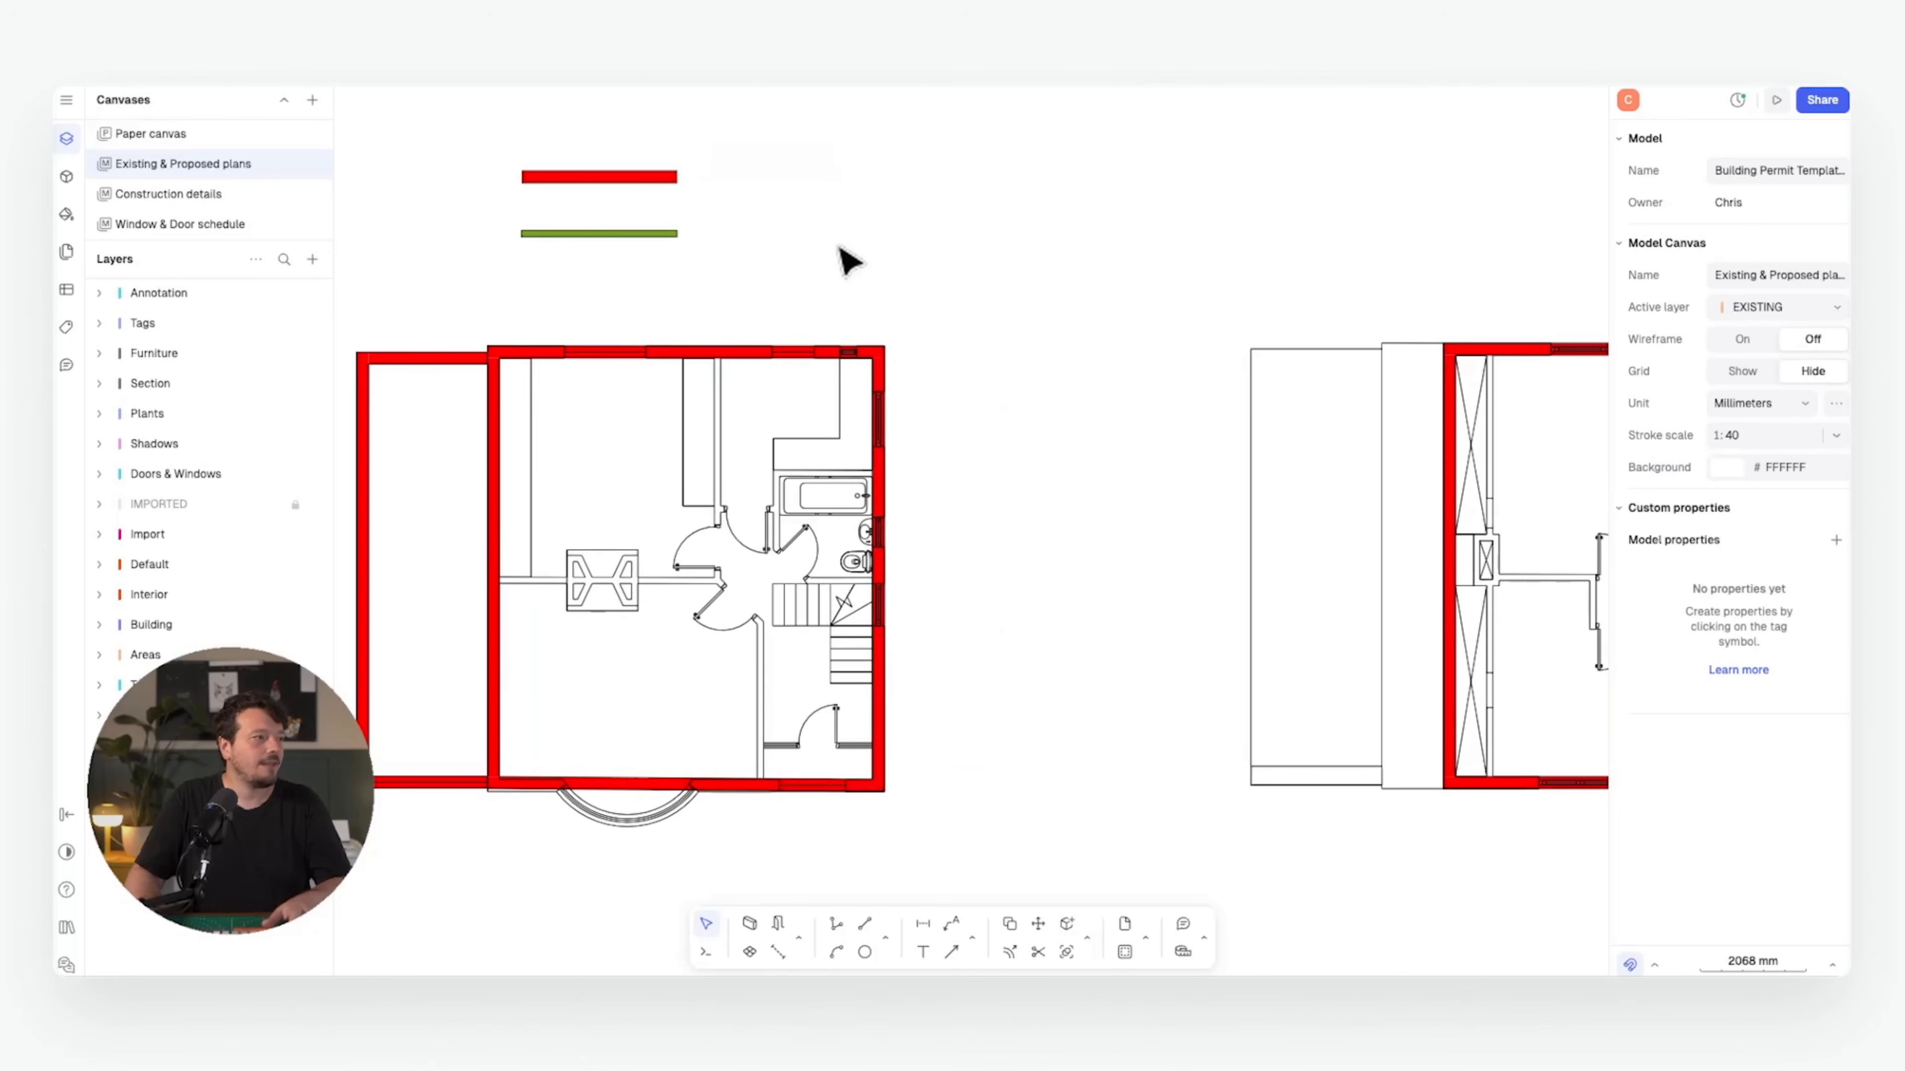
pyautogui.press('w')
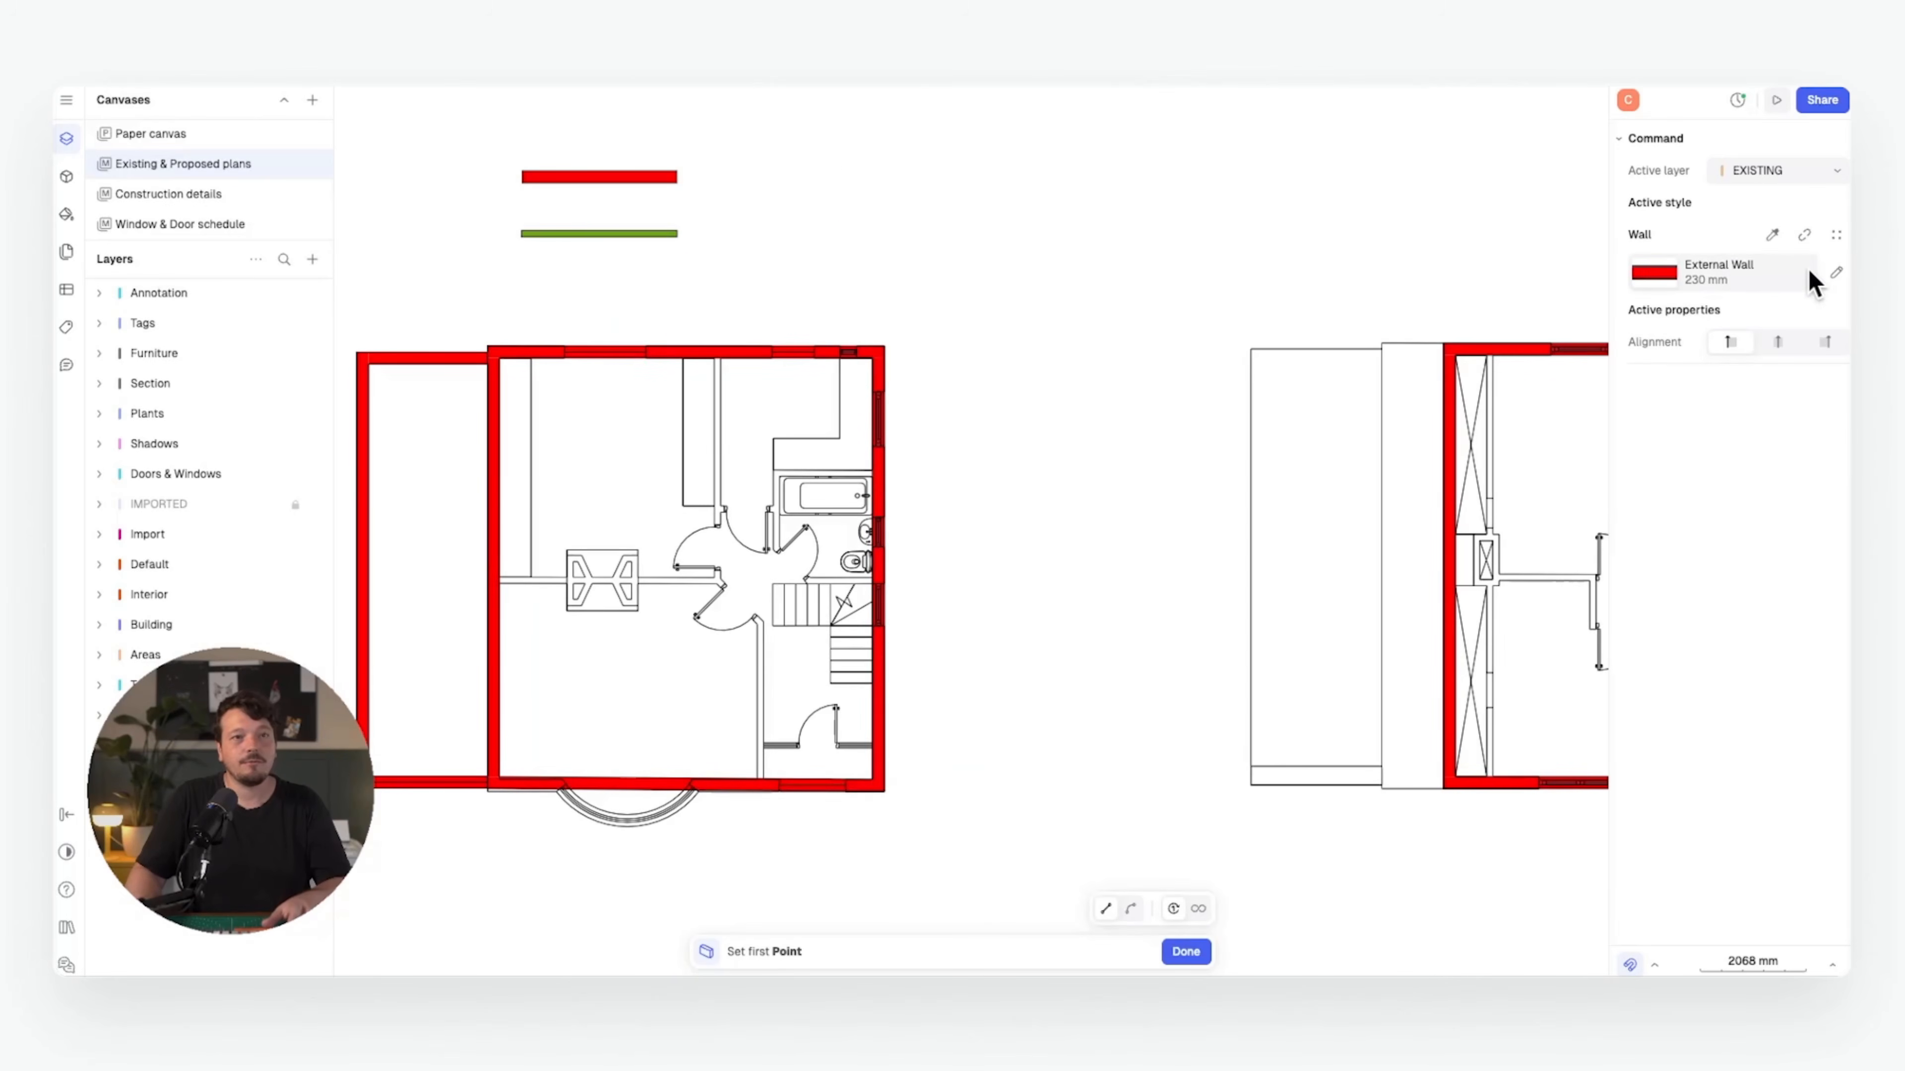
pyautogui.click(1772, 234)
pyautogui.click(652, 233)
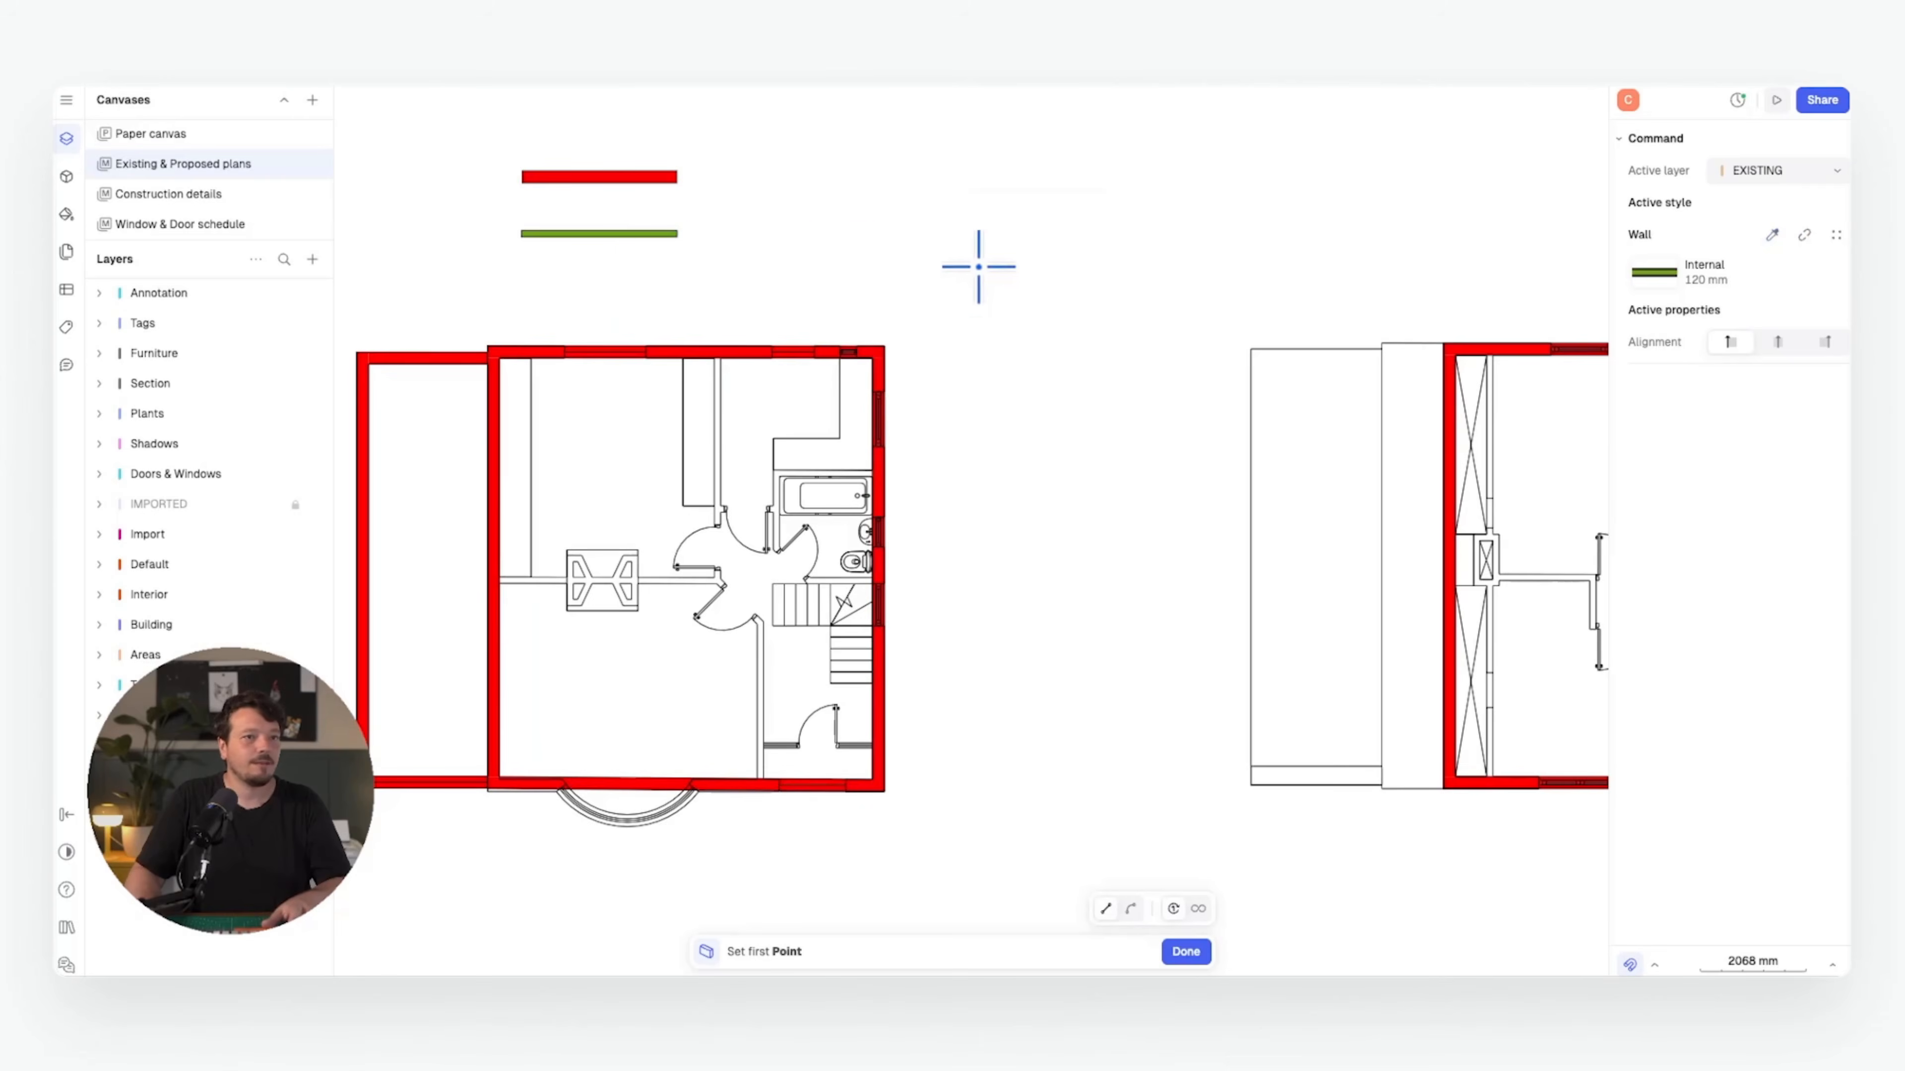
# - Trace the ground floor internal wall from the front outer wall beside the stairs, along the diagonal doorway and across to the opposite outer wall
pyautogui.moveTo(781, 422); pyautogui.dragTo(846, 91, button='middle')
pyautogui.scroll(5, 776, 346)
pyautogui.press('Escape')
pyautogui.press('w')
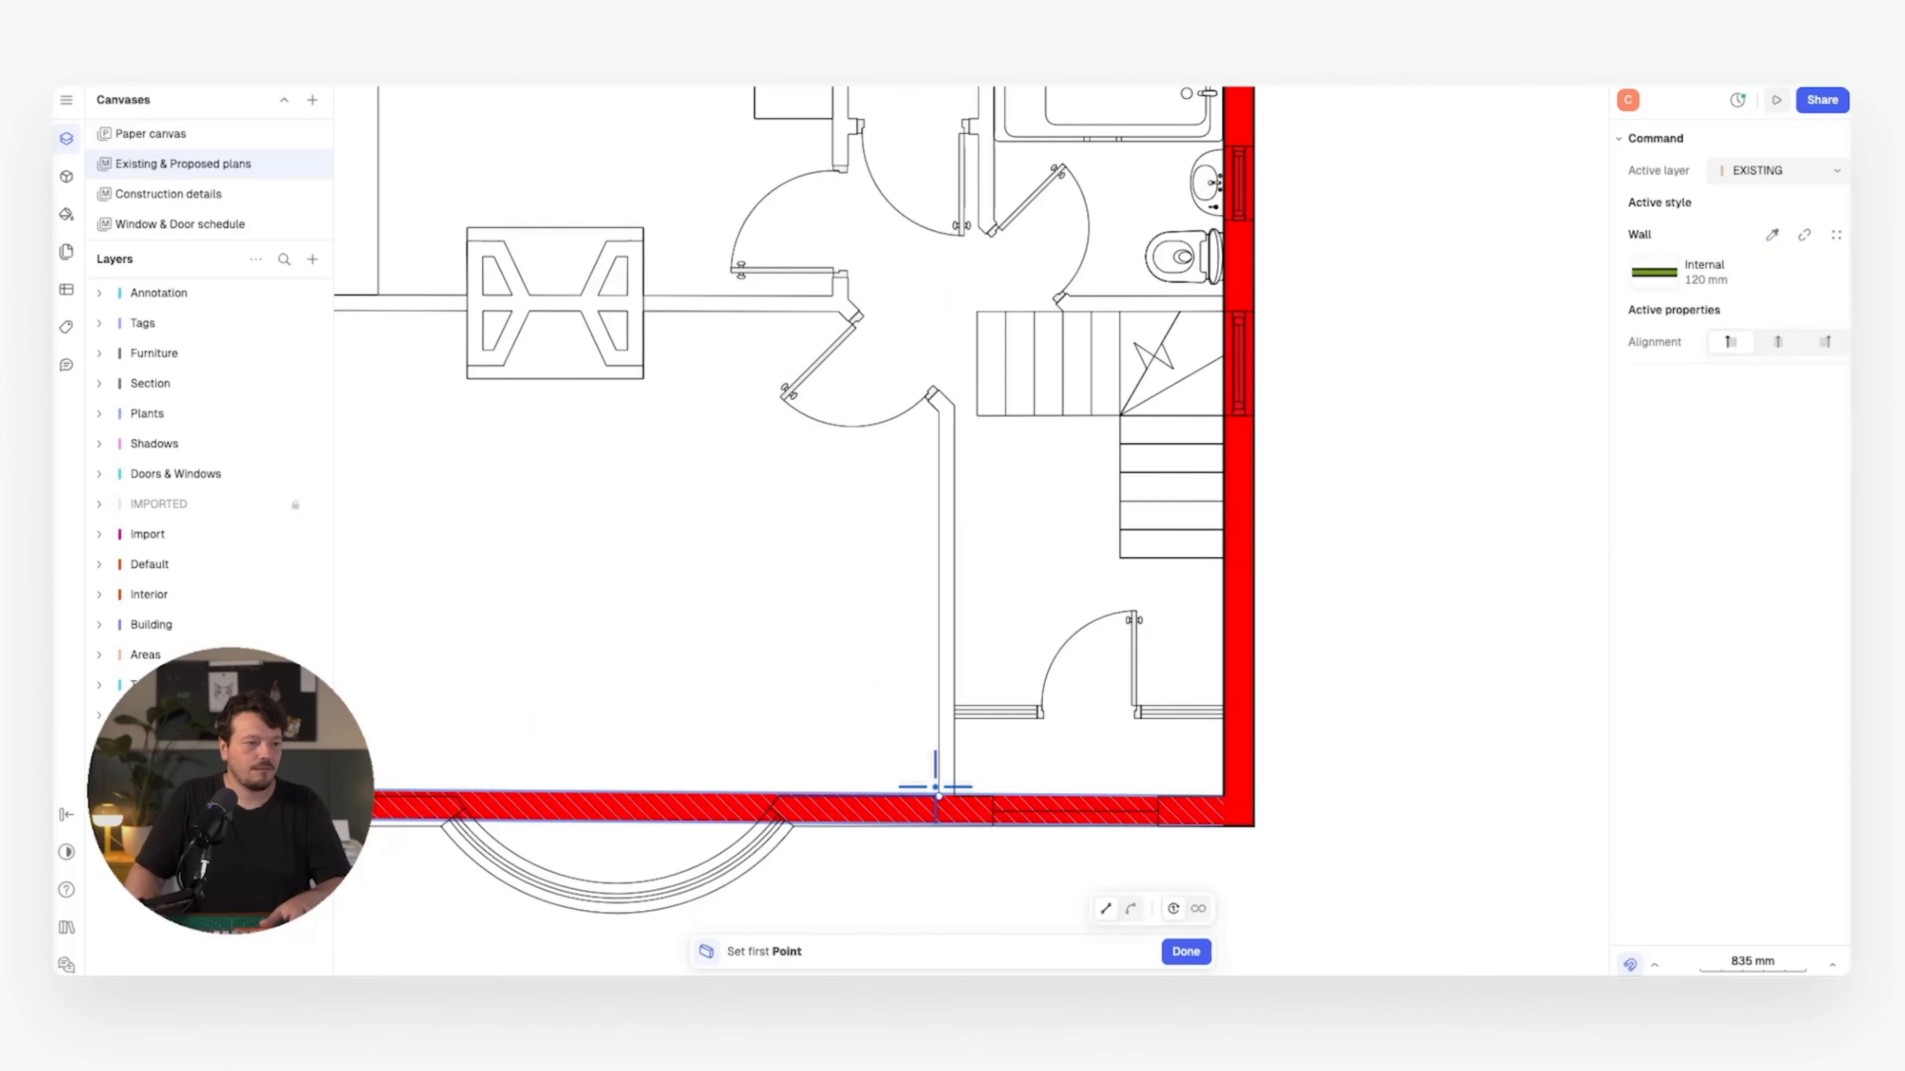
pyautogui.click(936, 789)
pyautogui.click(939, 411)
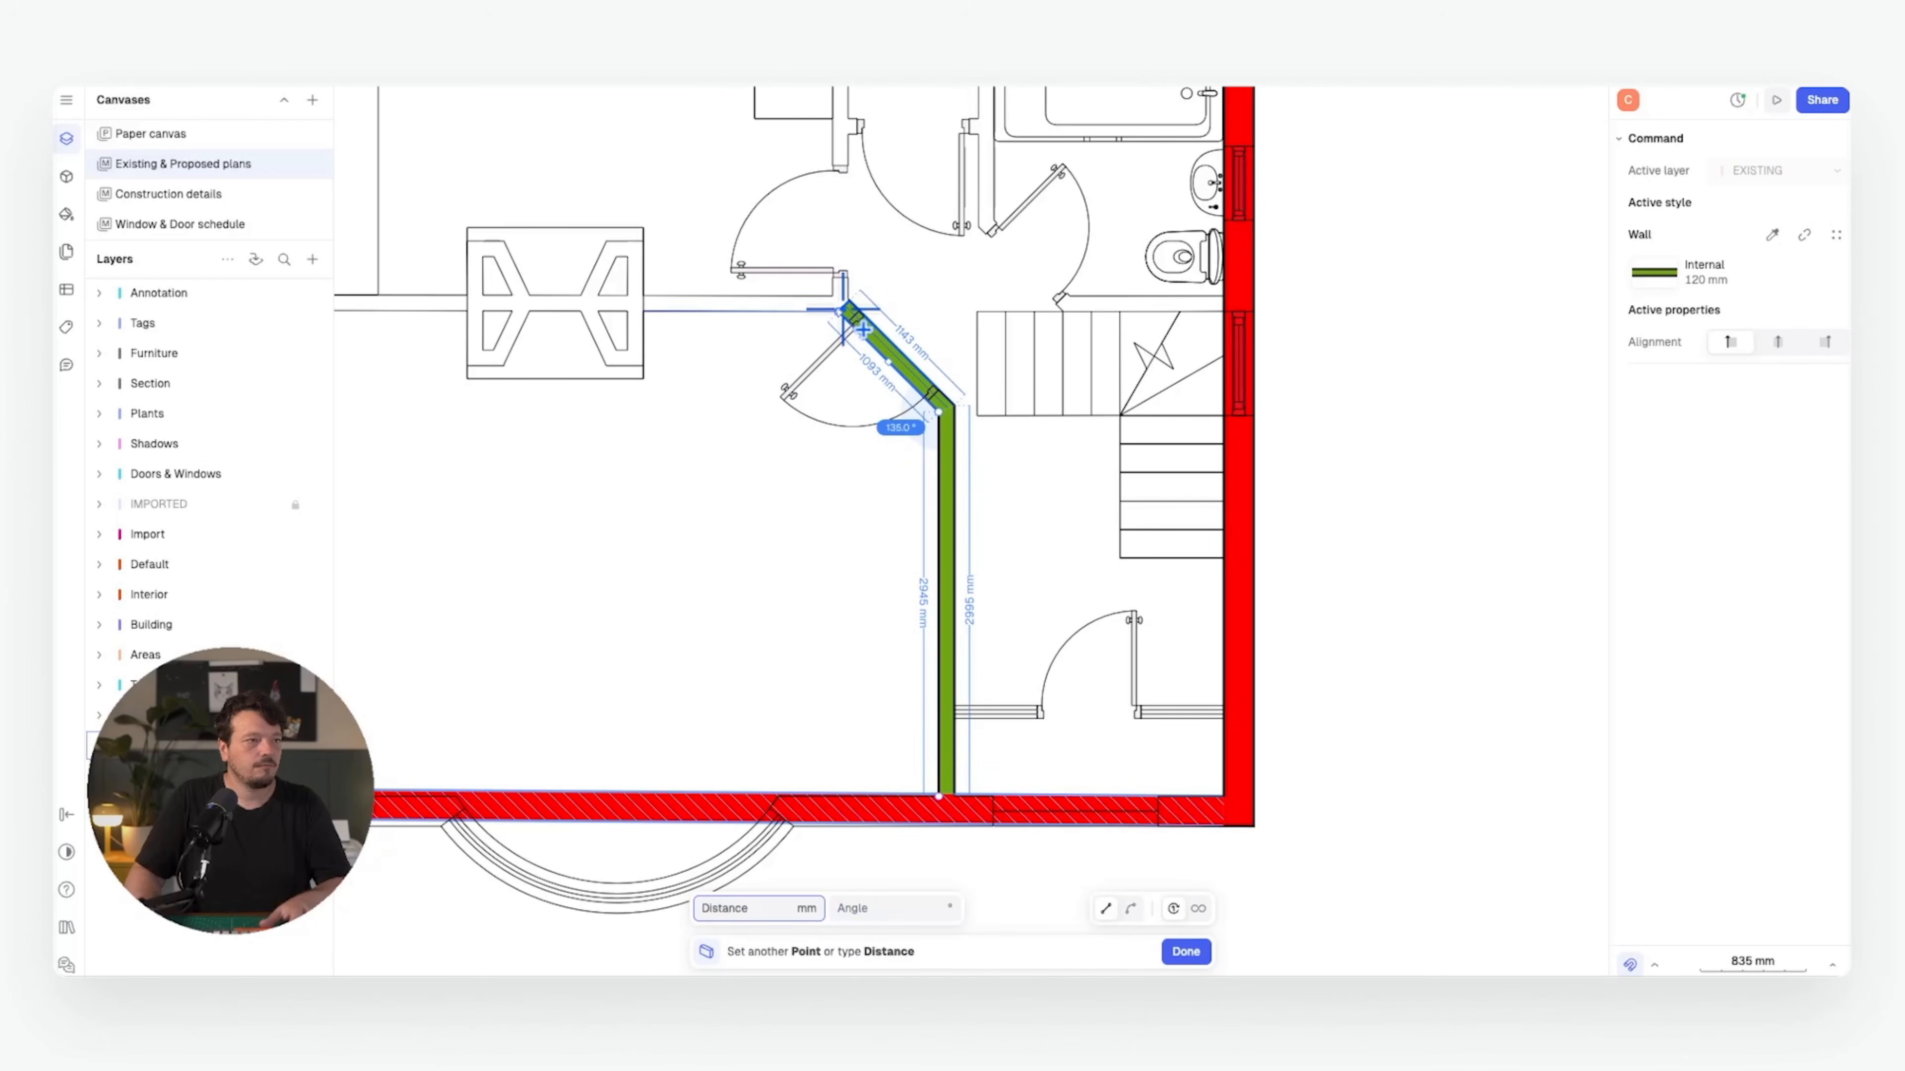
pyautogui.click(840, 310)
pyautogui.moveTo(644, 313); pyautogui.dragTo(1012, 324, button='middle')
pyautogui.click(670, 322)
pyautogui.press('Escape')
# - Trace the ground floor partition from the diagonal doorway wall up to the rear outer wall in the Internal style
pyautogui.press('w')
pyautogui.click(1203, 307)
pyautogui.scroll(-2, 1203, 308)
pyautogui.moveTo(1203, 306); pyautogui.dragTo(811, 728, button='middle')
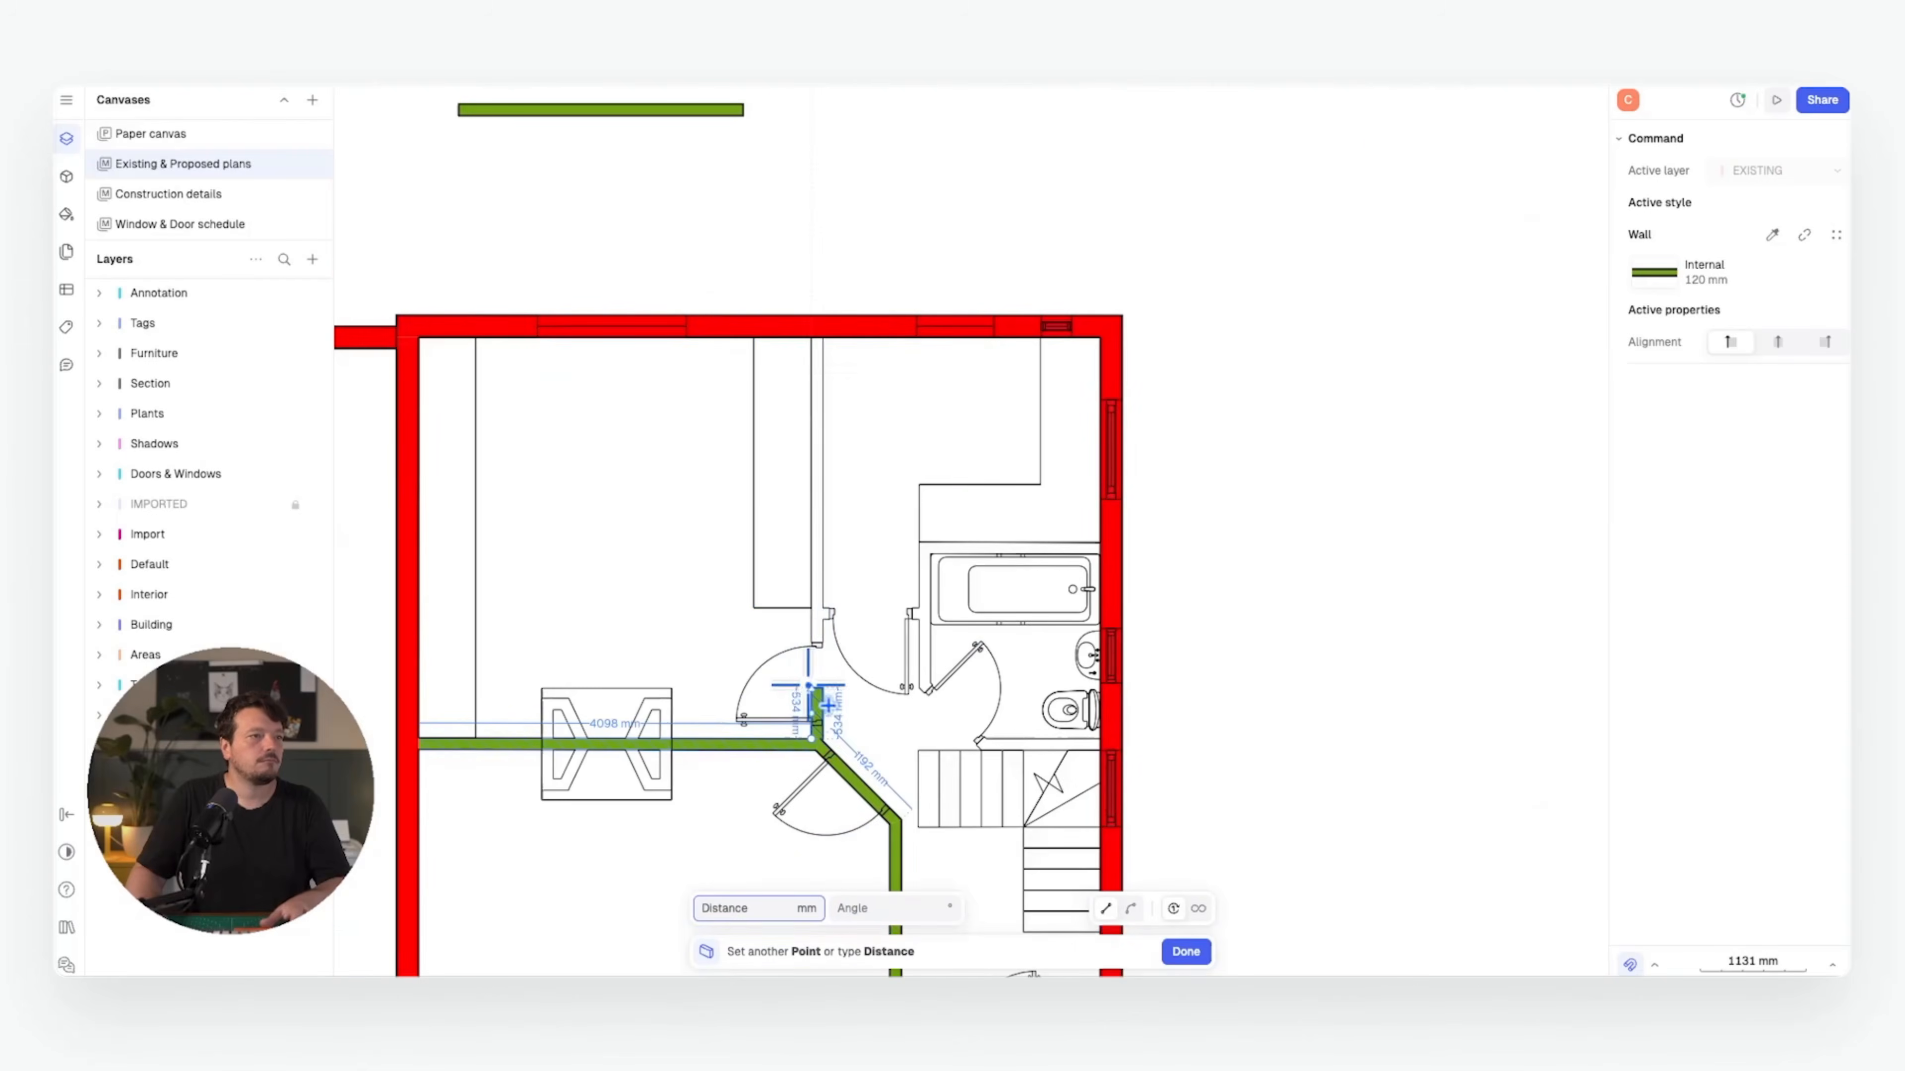
pyautogui.click(809, 337)
# - Trace the ground floor bathroom's walls, including its diagonal doorway, and the short wall across the adjoining hallway with the Internal style
pyautogui.scroll(5, 1076, 580)
pyautogui.click(1137, 513)
pyautogui.scroll(5, 697, 519)
pyautogui.click(707, 518)
pyautogui.scroll(-8, 707, 518)
pyautogui.moveTo(704, 516); pyautogui.dragTo(700, 311, button='middle')
pyautogui.scroll(8, 690, 462)
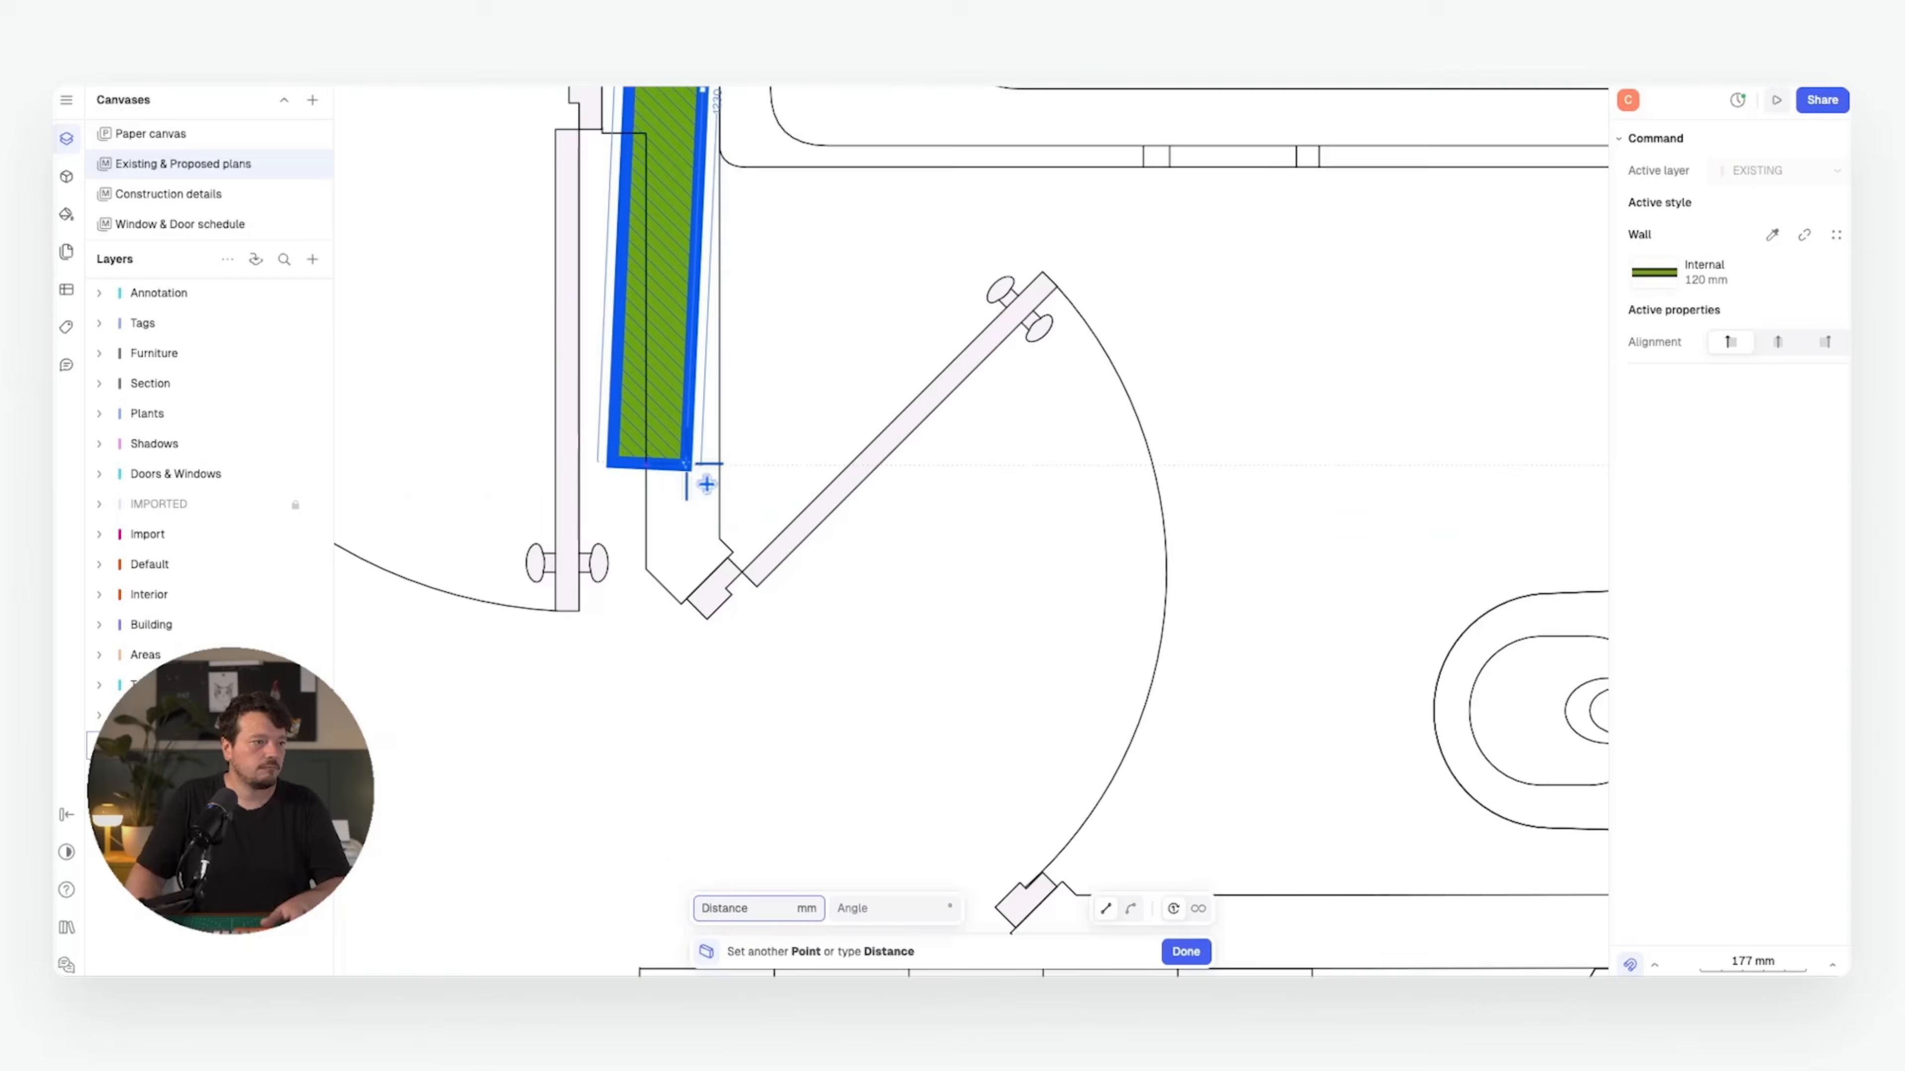
pyautogui.click(720, 538)
pyautogui.scroll(-5, 720, 538)
pyautogui.scroll(5, 800, 630)
pyautogui.click(833, 595)
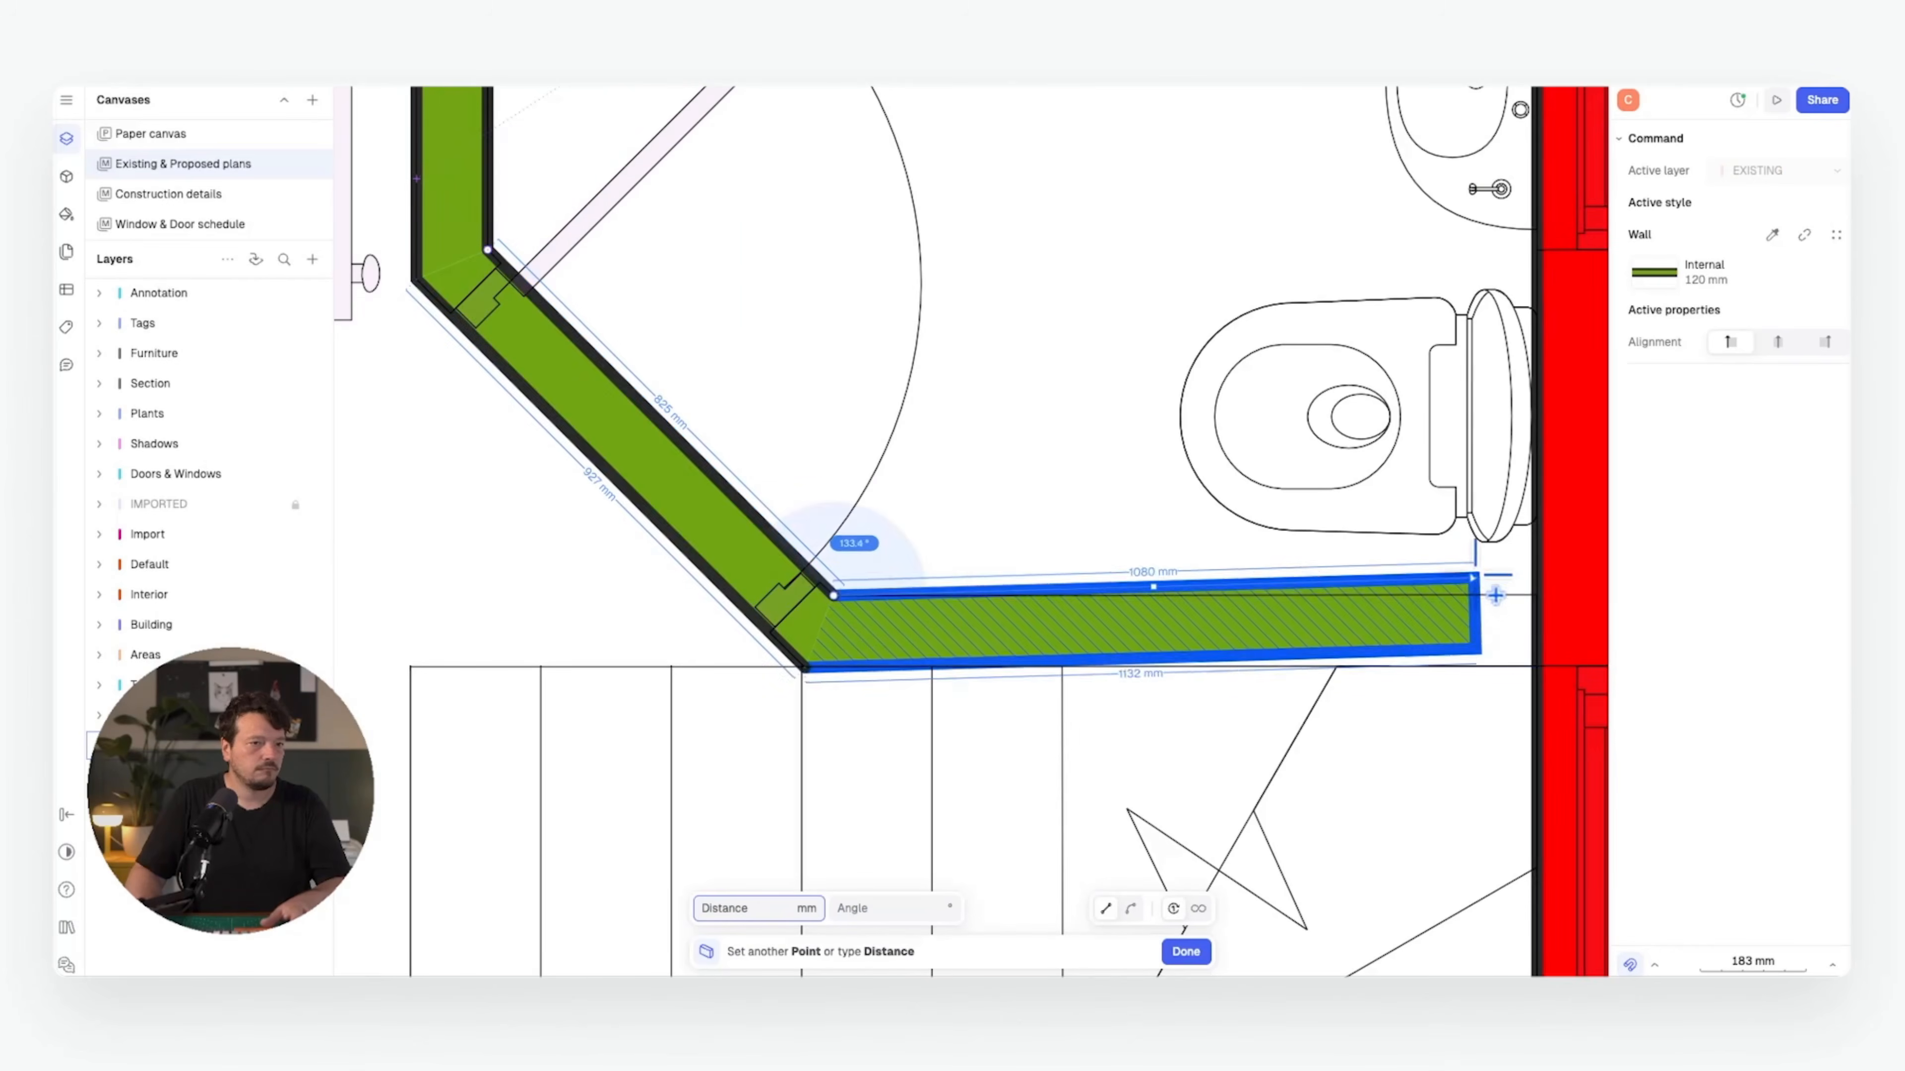
pyautogui.click(1495, 595)
pyautogui.scroll(-10, 1118, 464)
pyautogui.press('Escape')
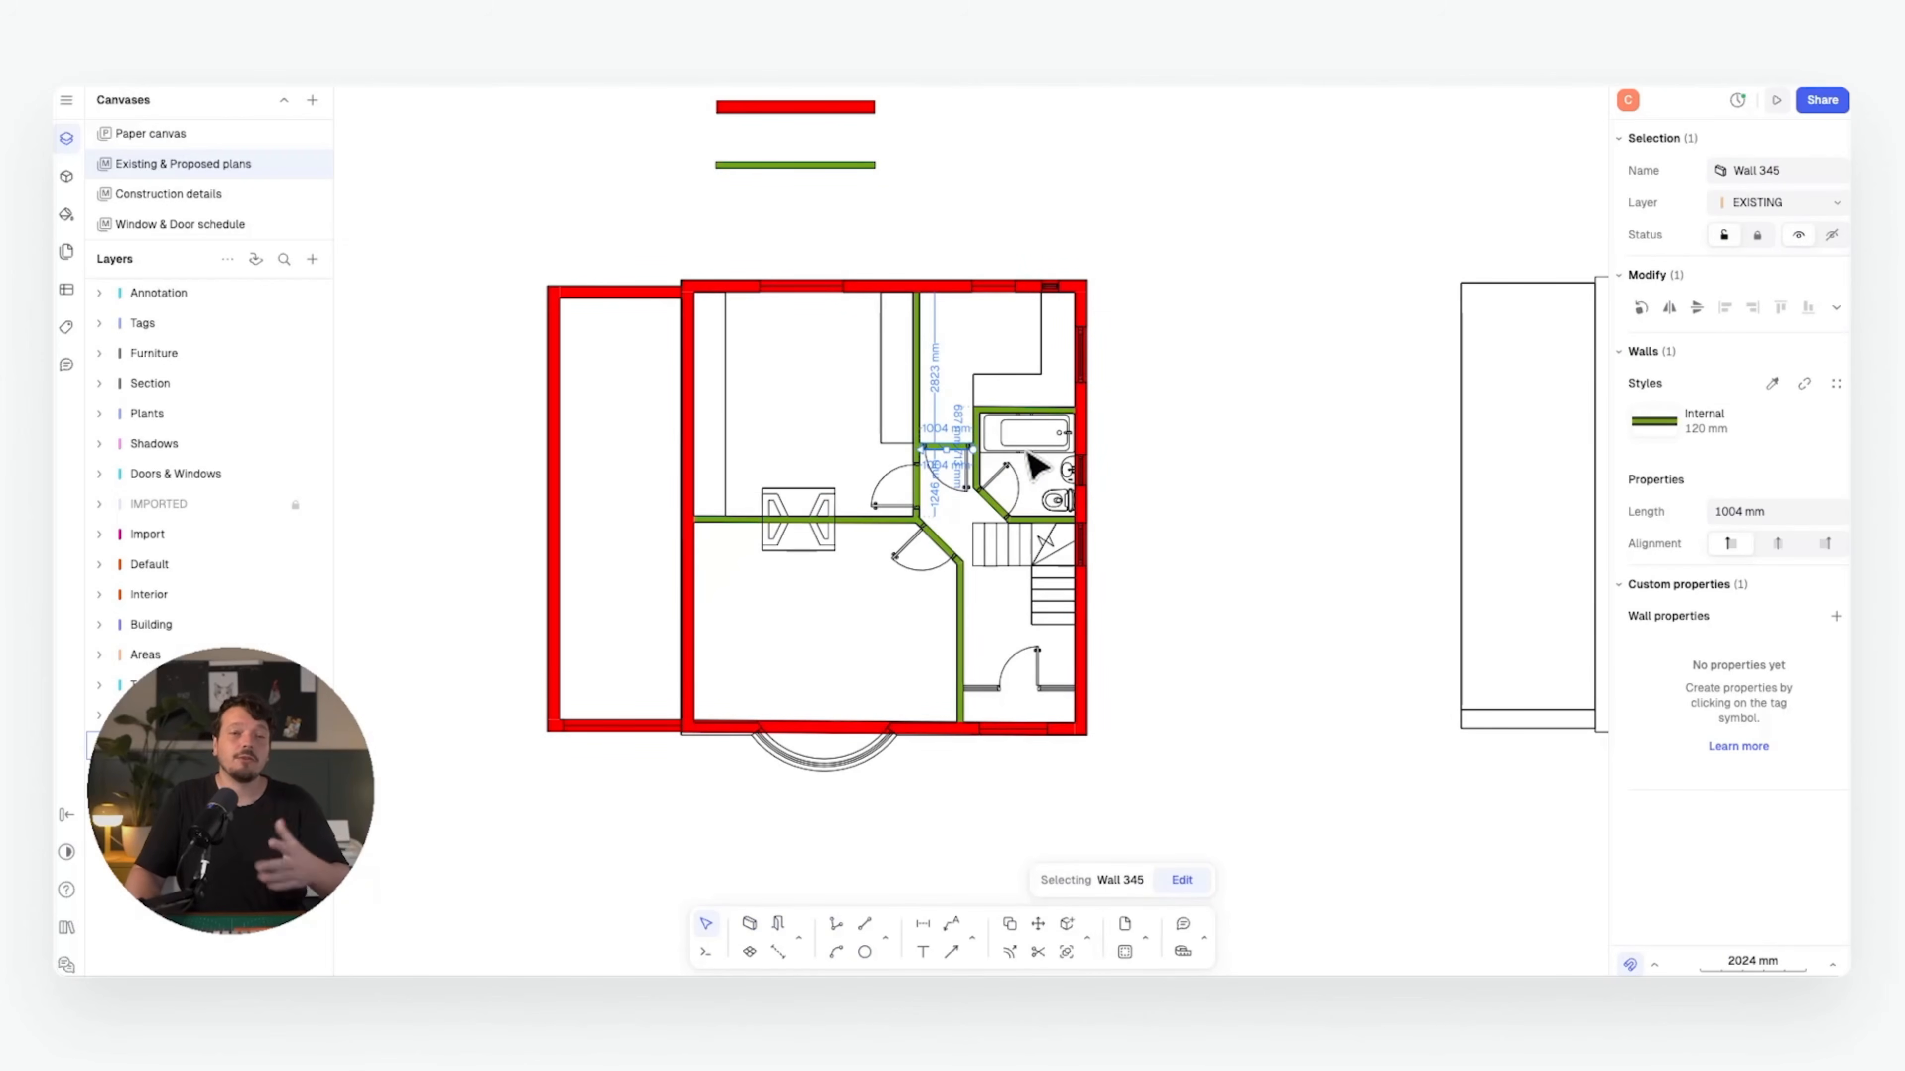
# - Trace the fireplace walls in the middle of the ground floor partition with the Internal style
pyautogui.scroll(15, 1033, 472)
pyautogui.moveTo(464, 491); pyautogui.dragTo(782, 404, button='middle')
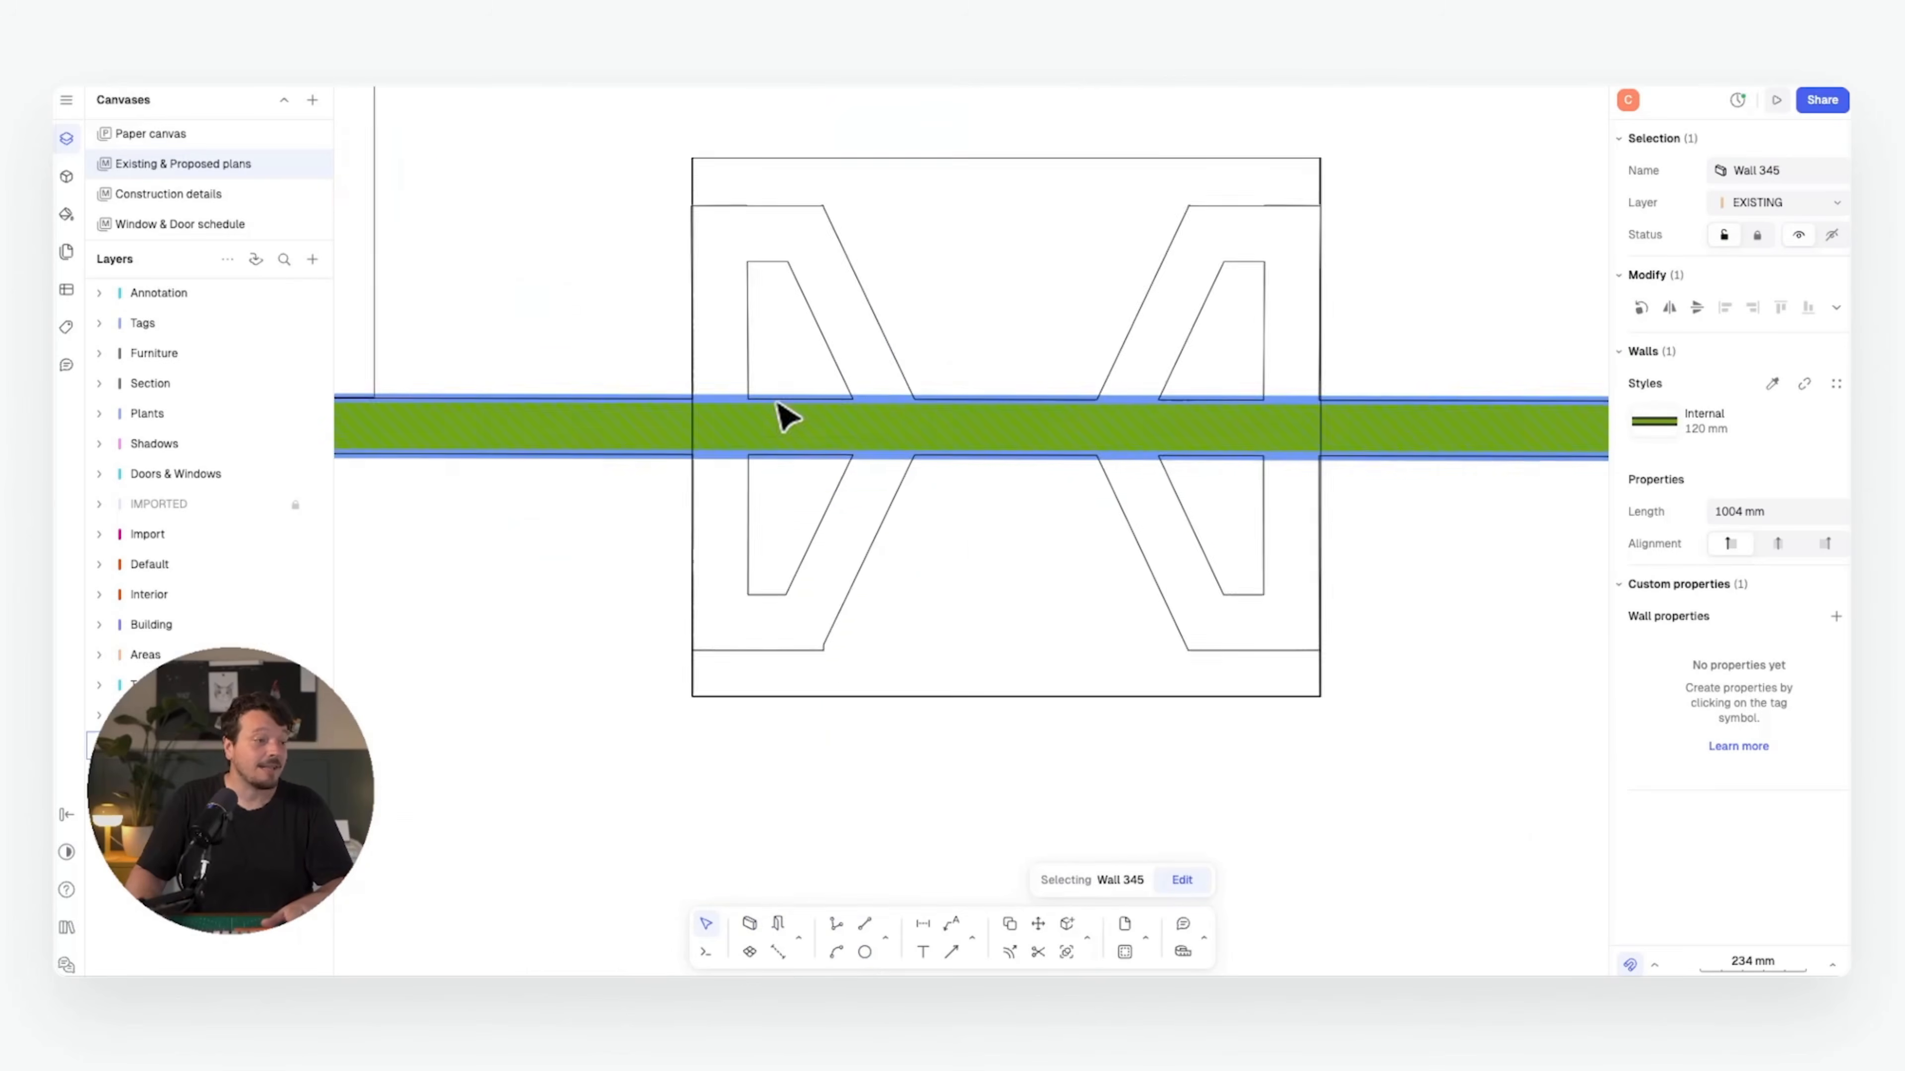
pyautogui.press('w')
pyautogui.moveTo(853, 285); pyautogui.dragTo(831, 311, button='middle')
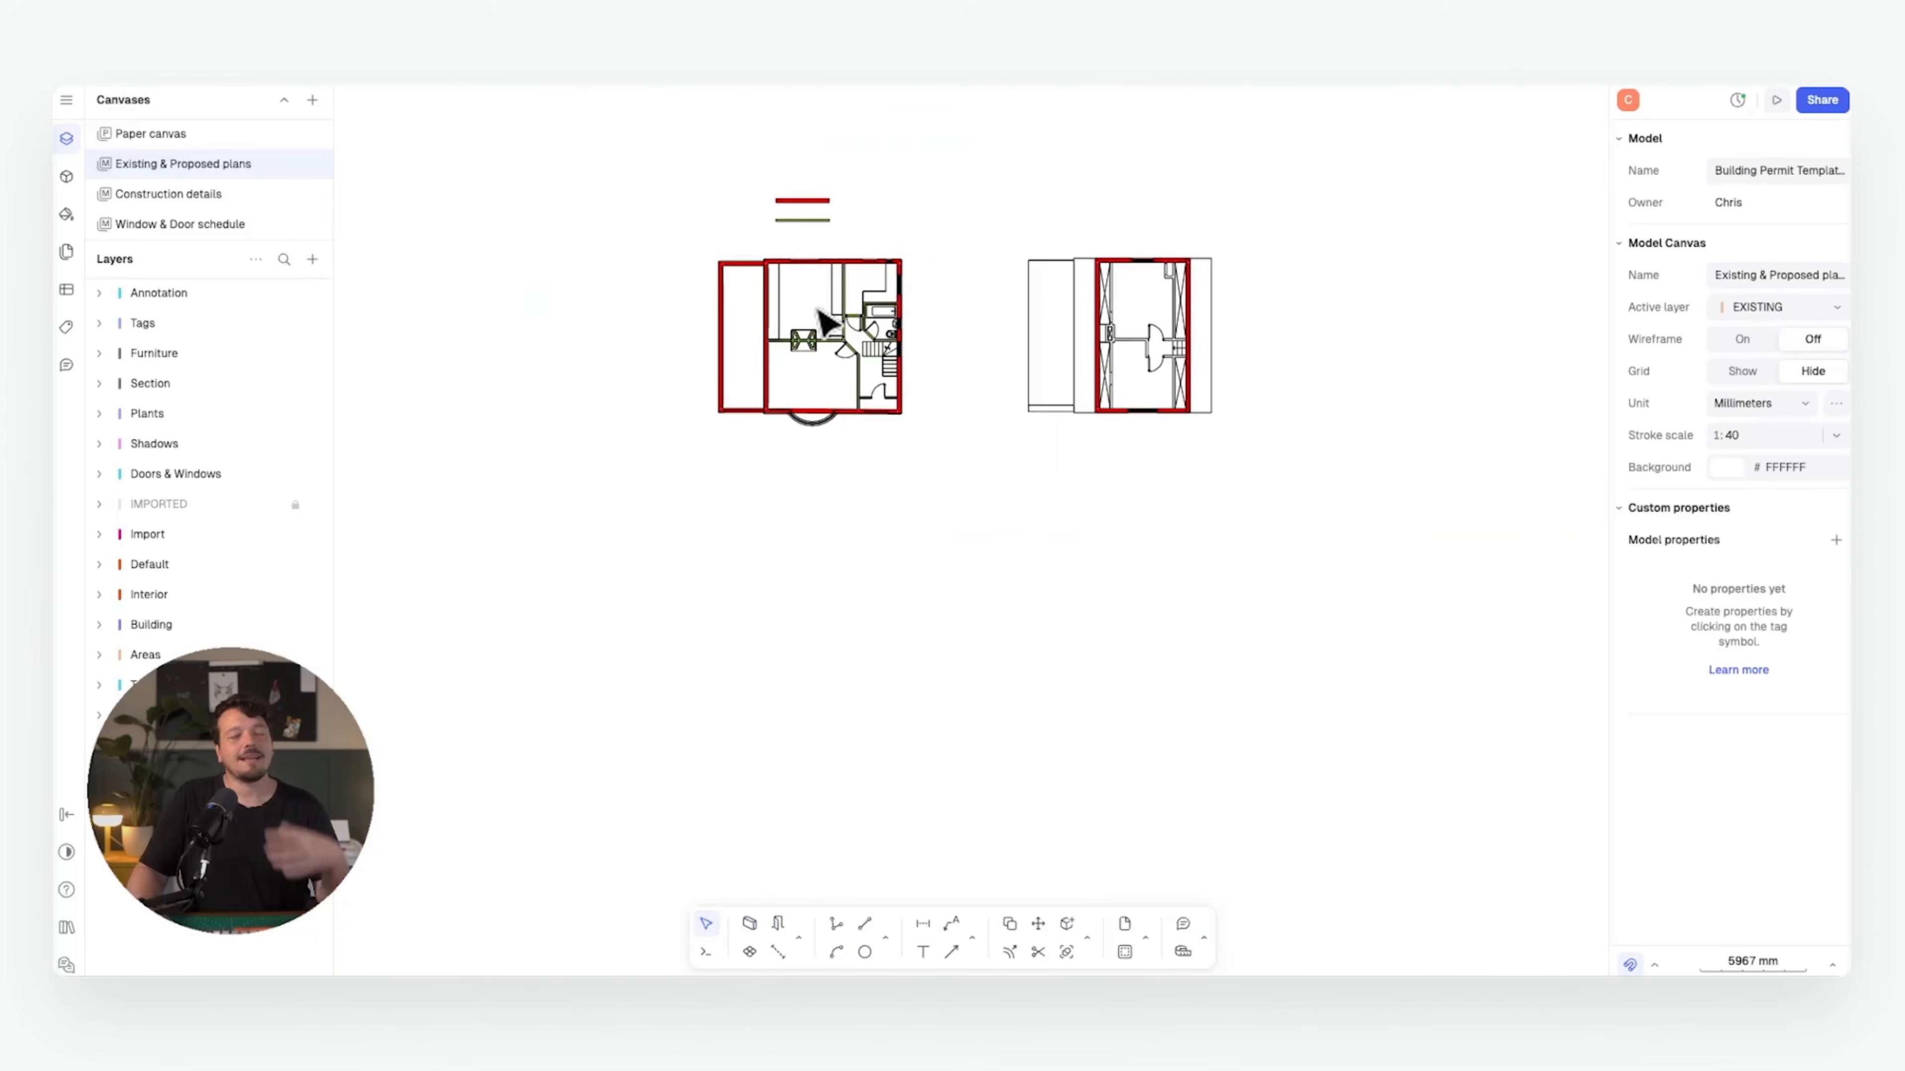
# - Trace the upper floor landing's lower wall from the outer wall beside the stairs and its short return wall with the Internal style
pyautogui.scroll(4, 838, 310)
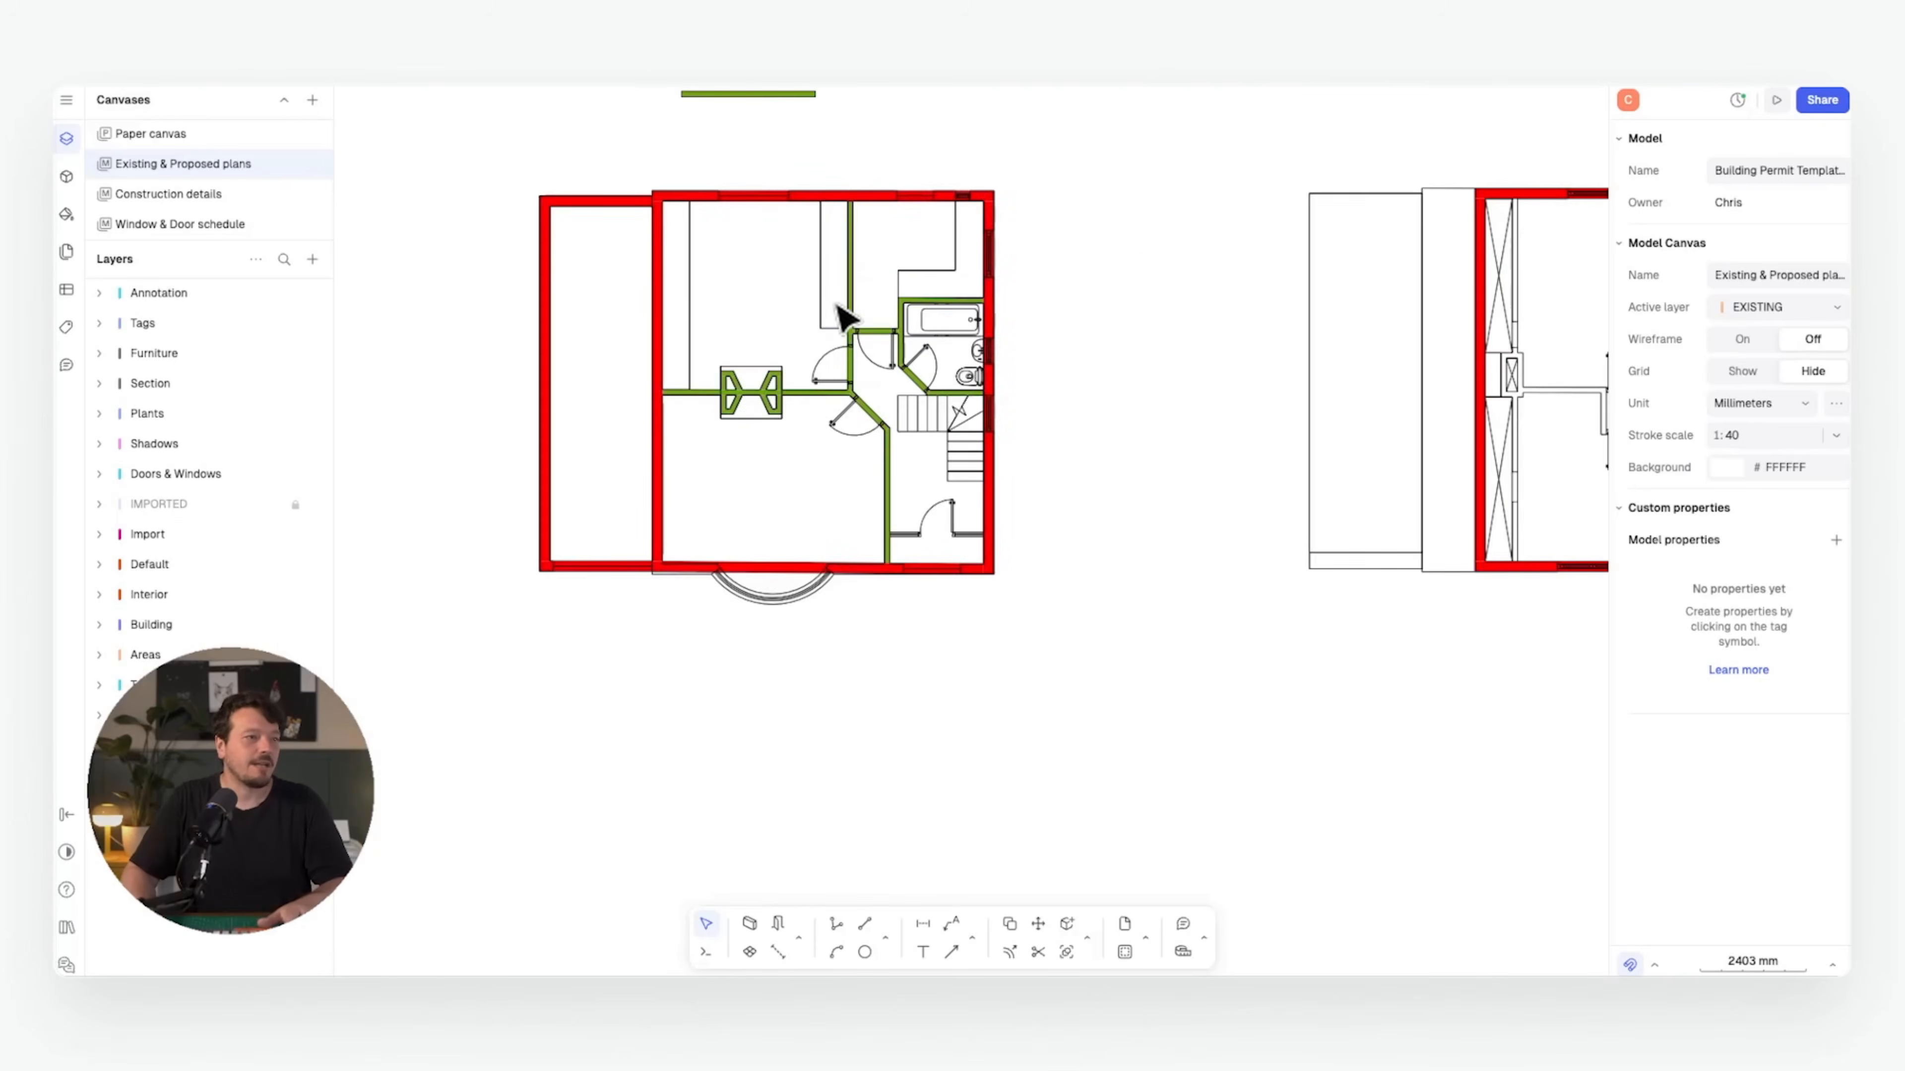
pyautogui.moveTo(1020, 316); pyautogui.dragTo(846, 315, button='middle')
pyautogui.moveTo(1111, 330); pyautogui.dragTo(839, 312, button='middle')
pyautogui.scroll(1, 1110, 330)
pyautogui.moveTo(1207, 345); pyautogui.dragTo(1080, 346, button='middle')
pyautogui.scroll(1, 1106, 460)
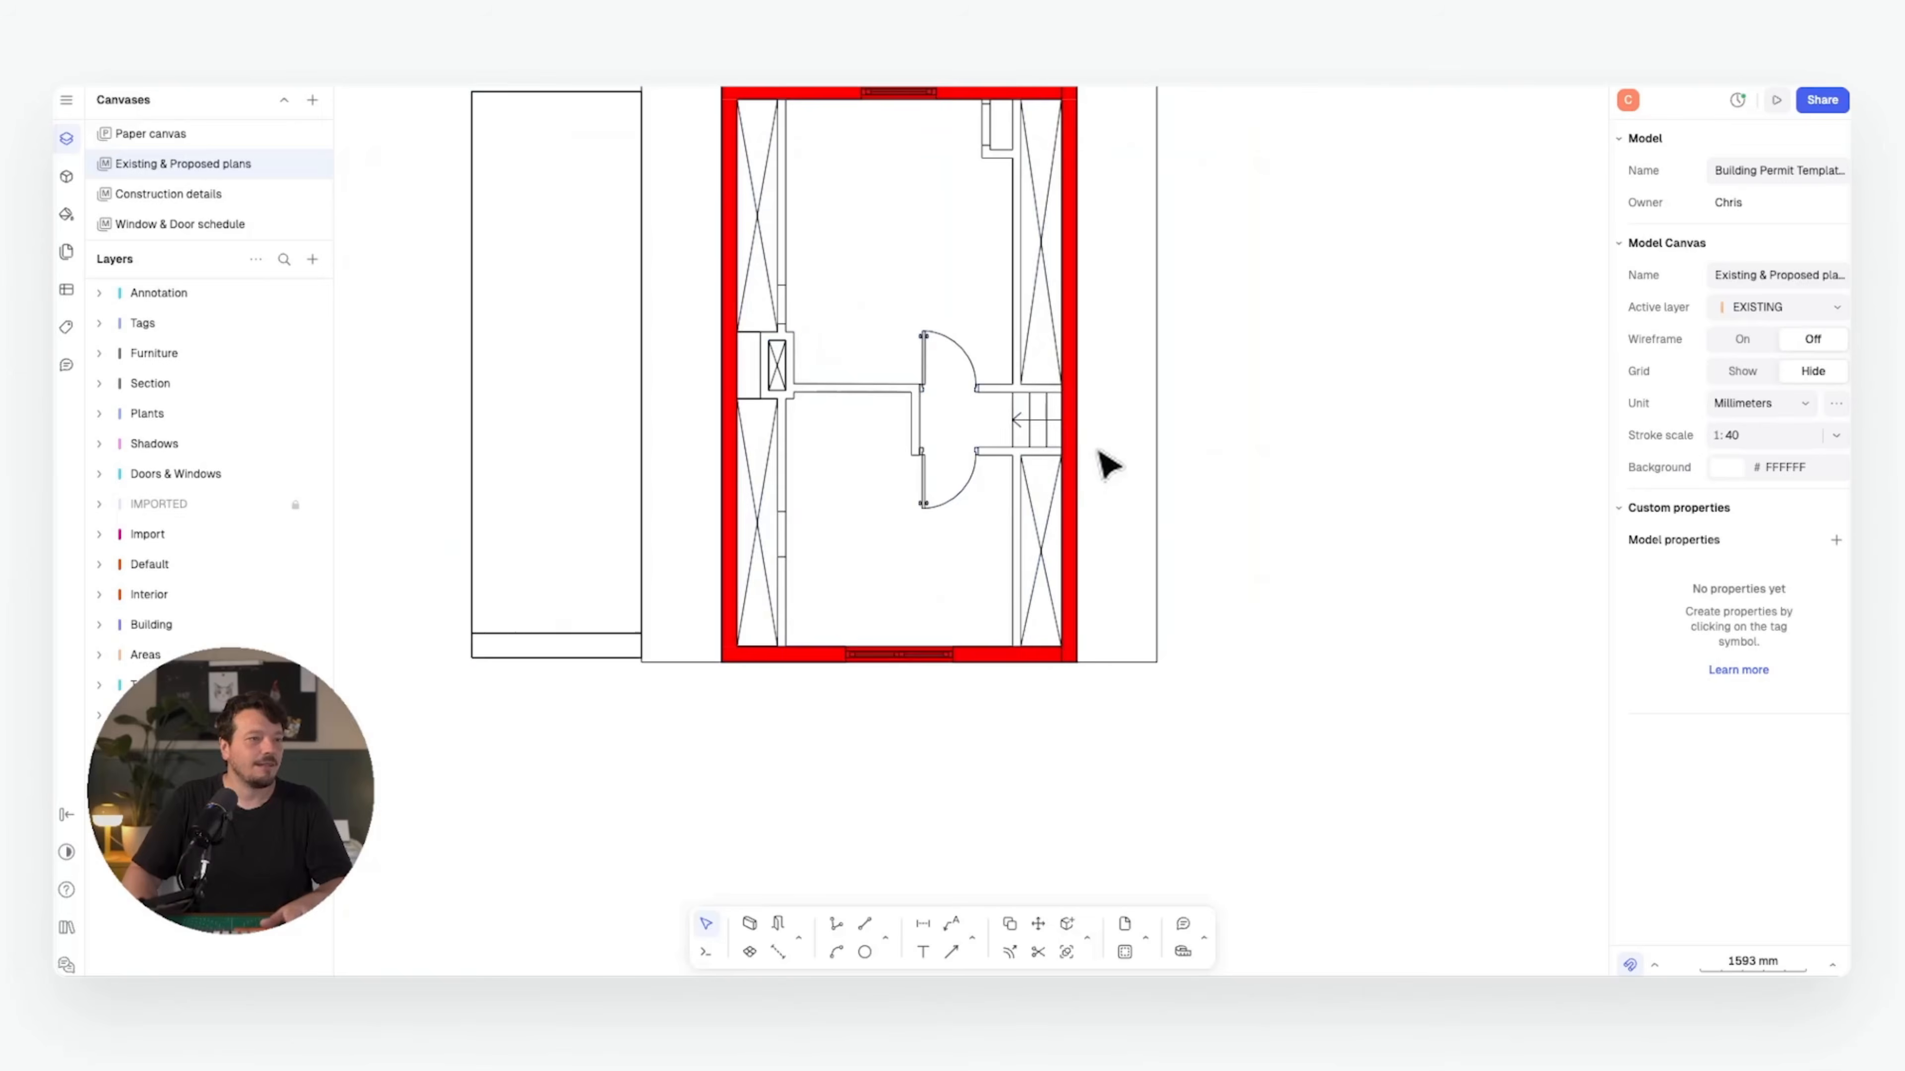
pyautogui.scroll(4, 1105, 459)
pyautogui.press('w')
pyautogui.click(1095, 471)
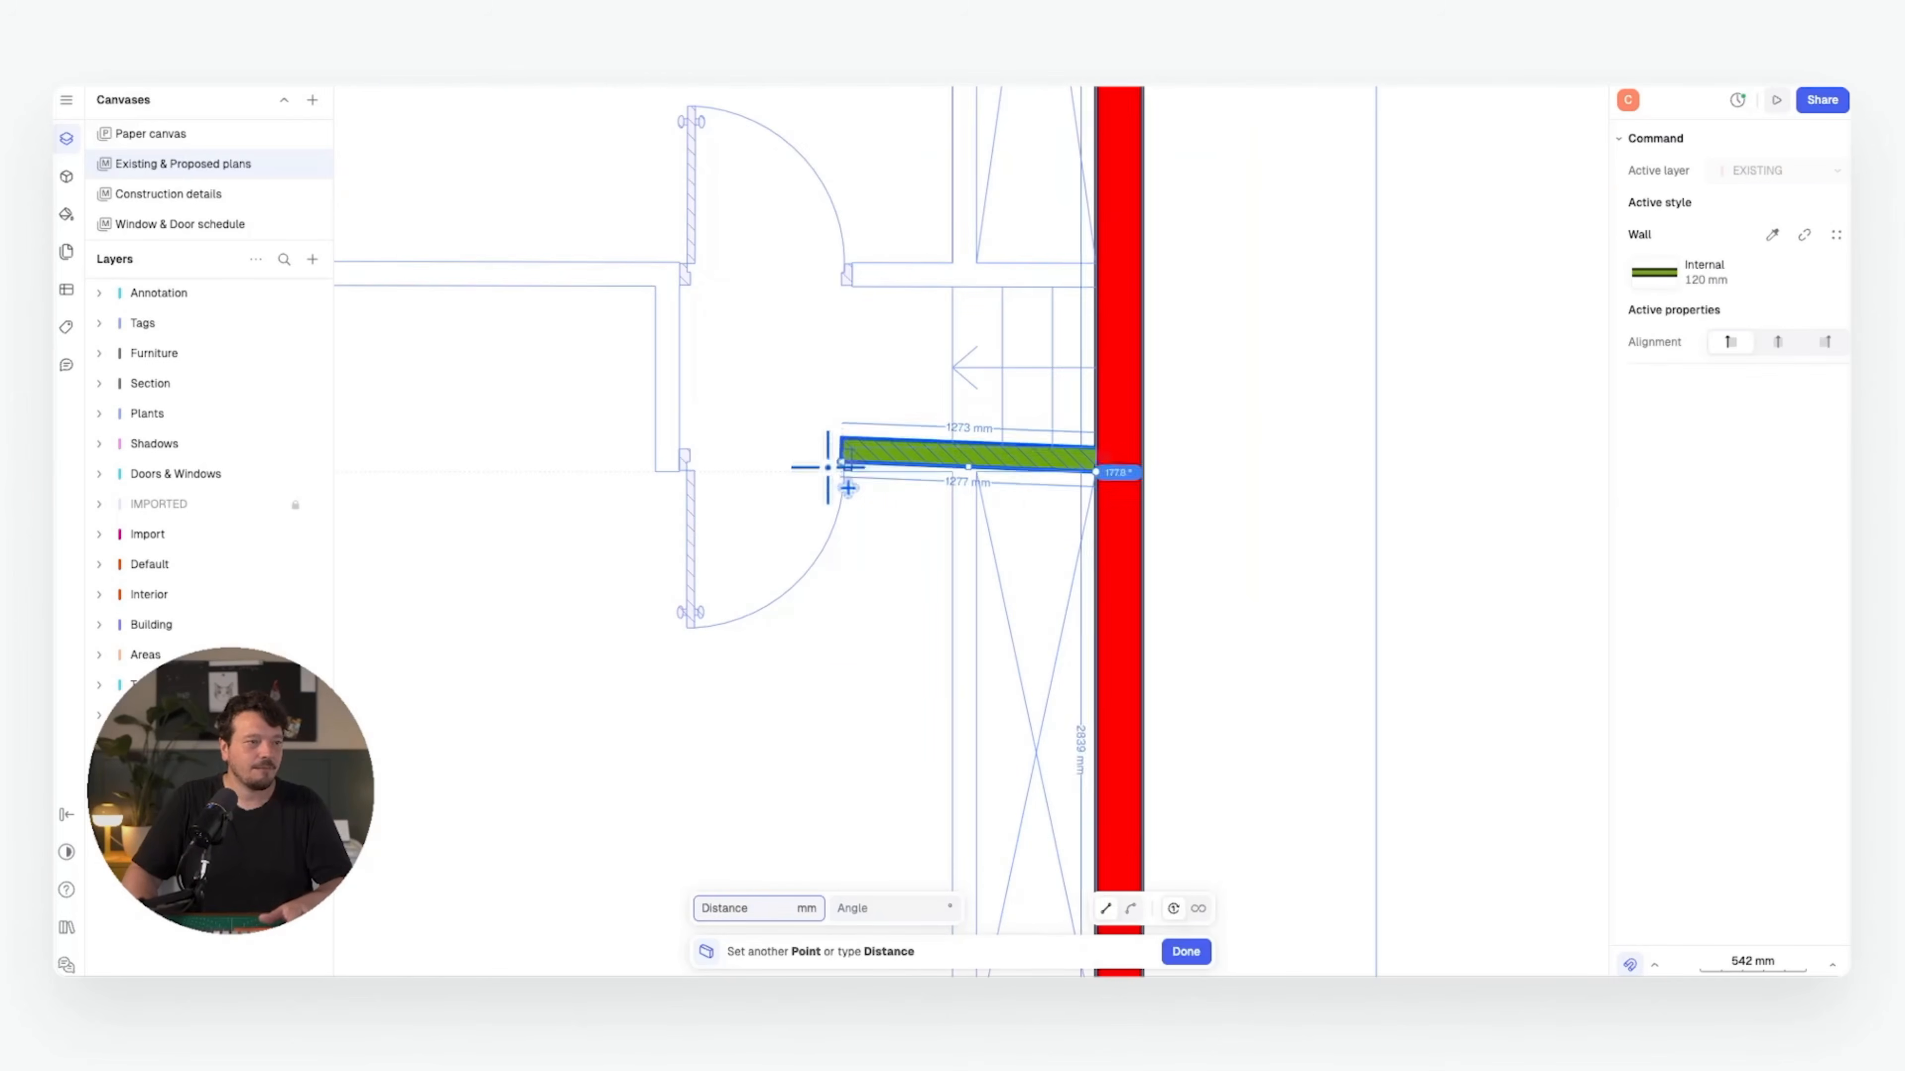
pyautogui.click(655, 472)
pyautogui.click(656, 286)
pyautogui.press('Return')
# - Trace the upper floor landing's other wall across to the chimney shaft and enclose the shaft with Internal walls
pyautogui.press('w')
pyautogui.click(1095, 287)
pyautogui.moveTo(585, 292); pyautogui.dragTo(1086, 317, button='middle')
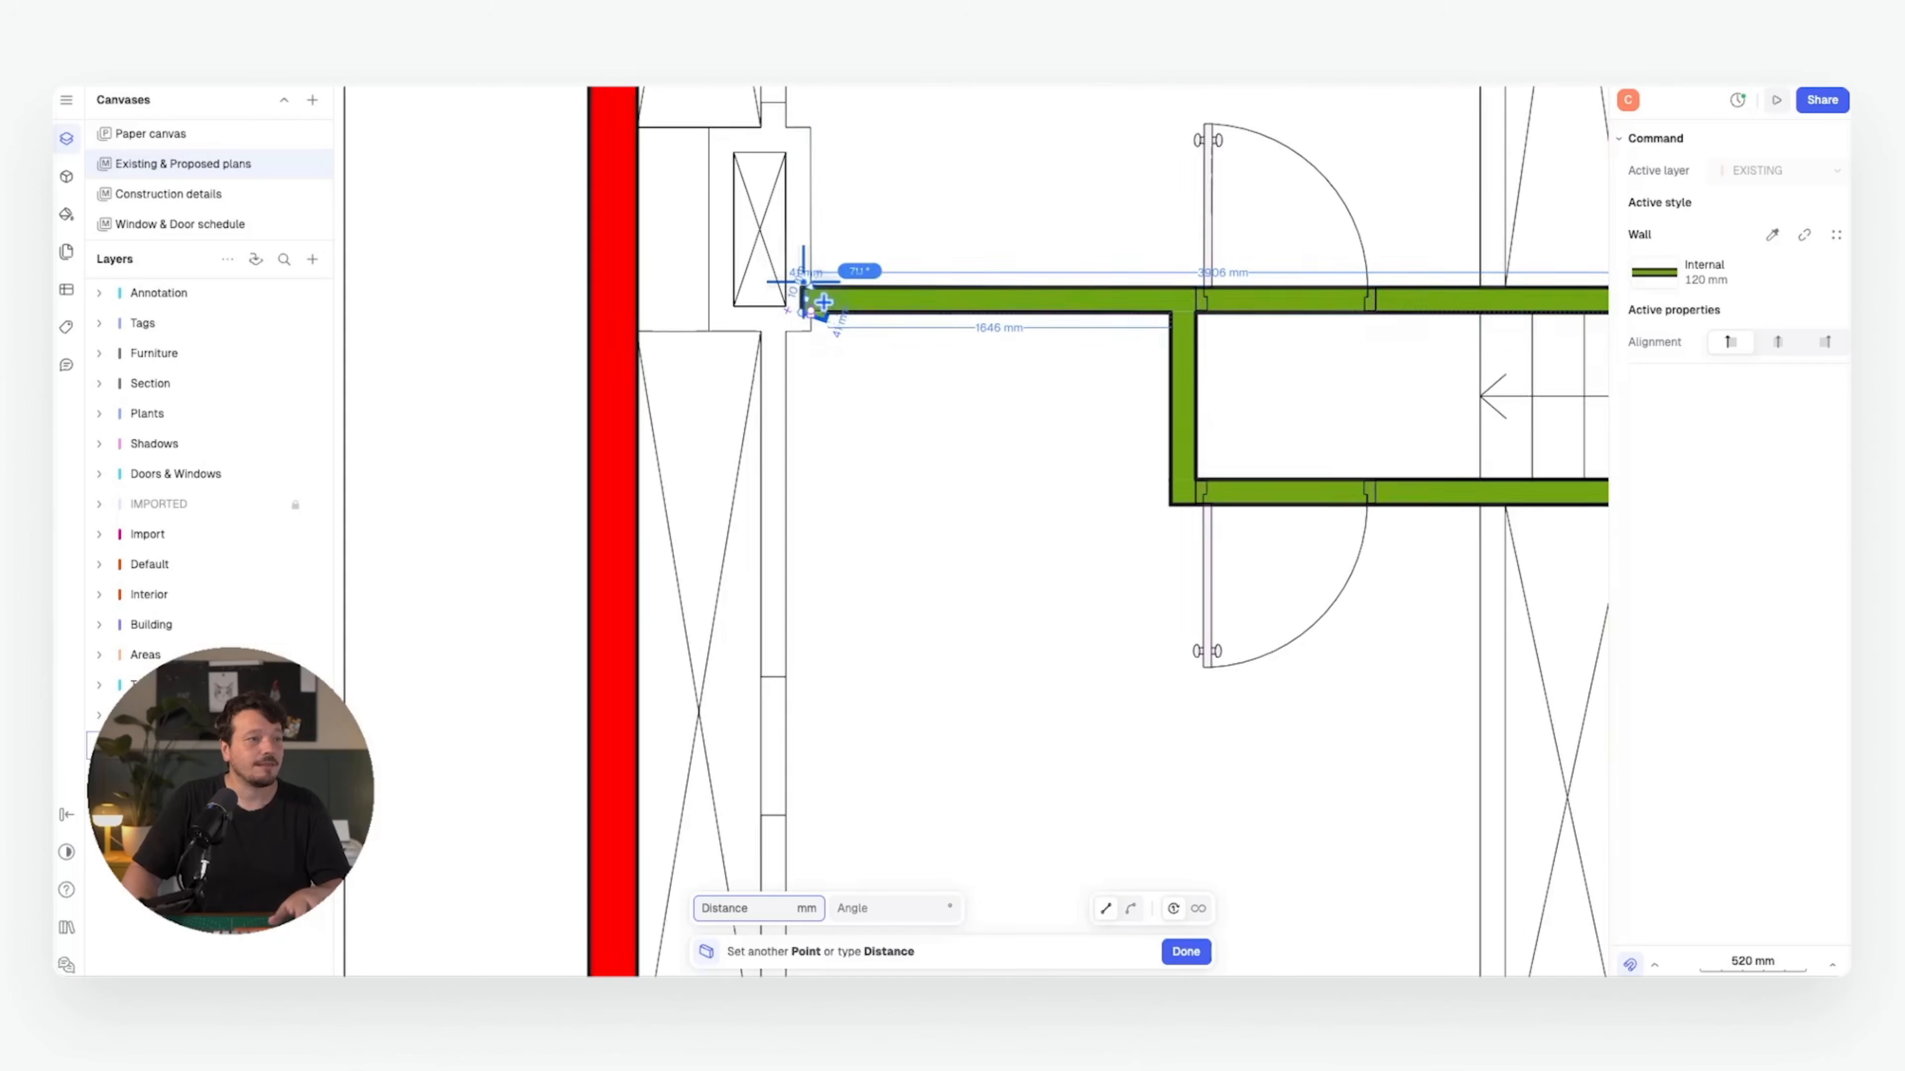
pyautogui.scroll(5, 816, 328)
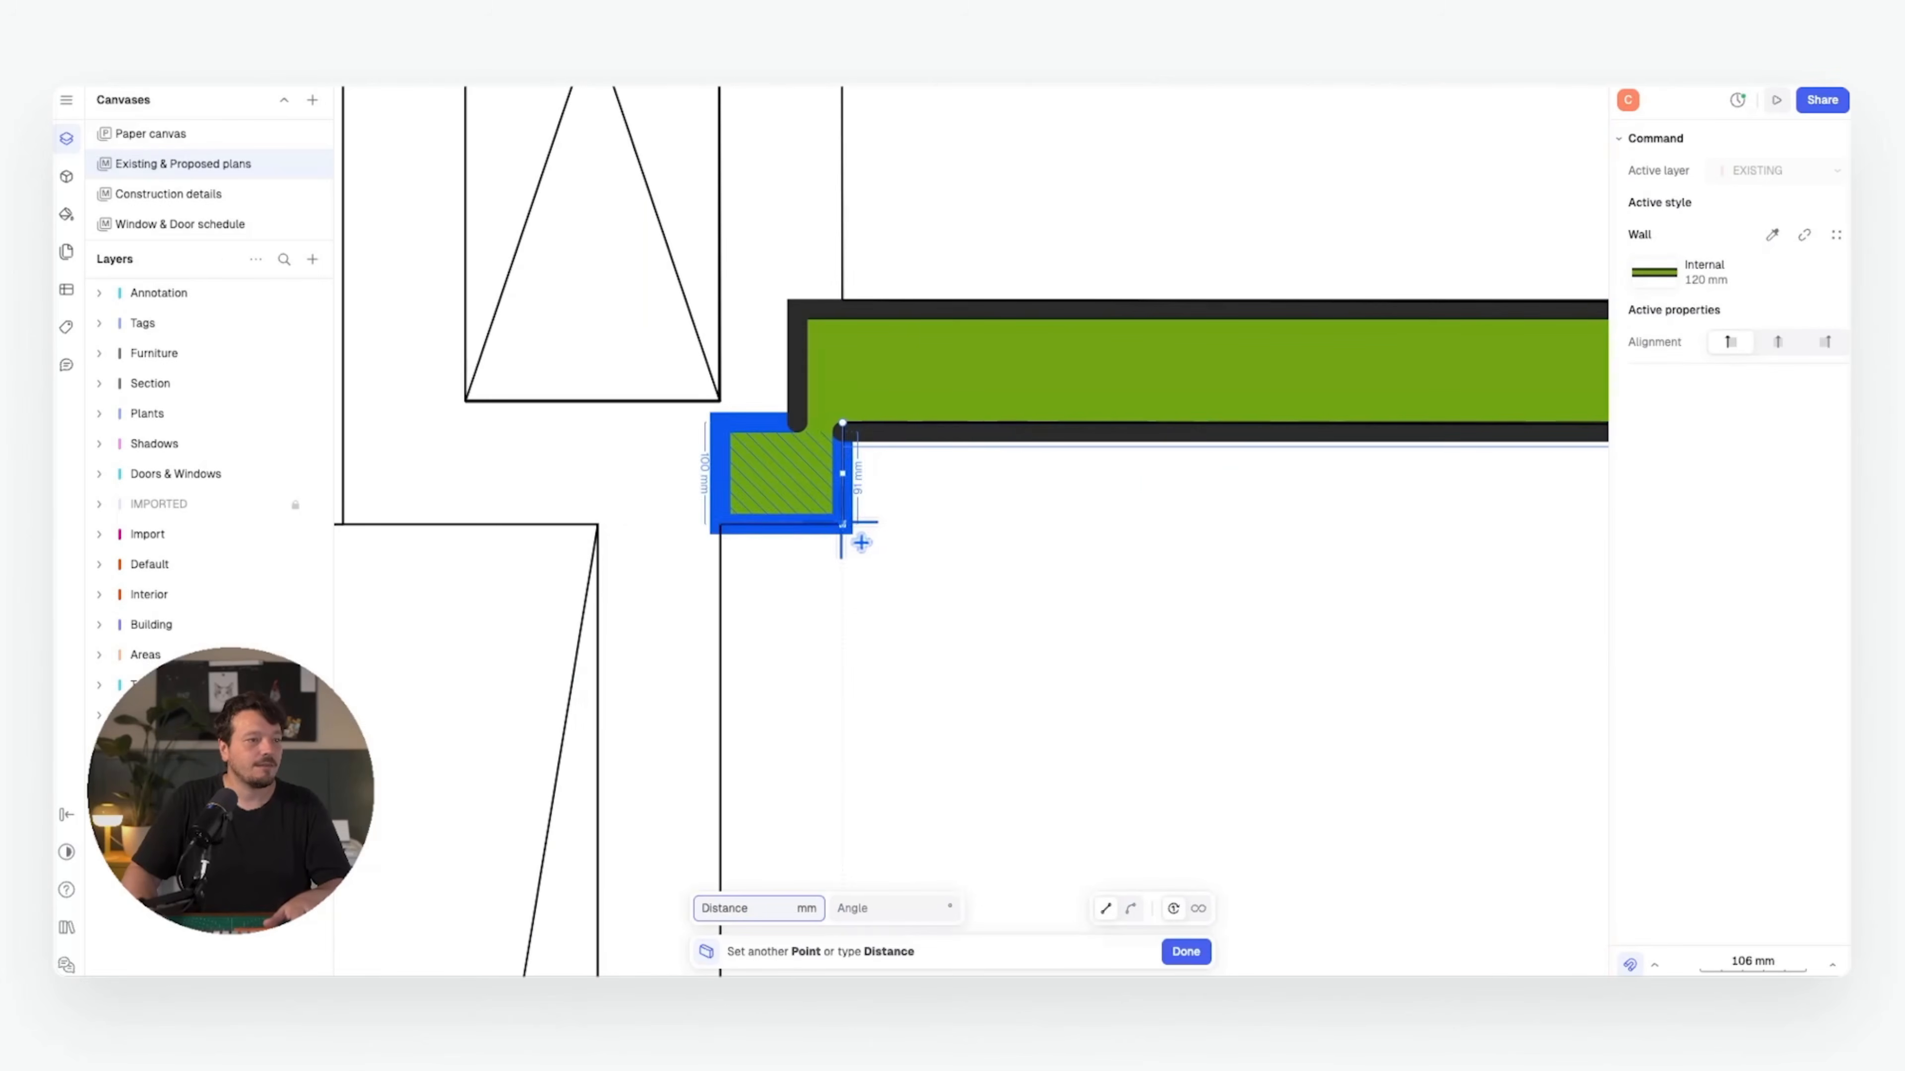
pyautogui.scroll(-5, 753, 547)
pyautogui.click(613, 548)
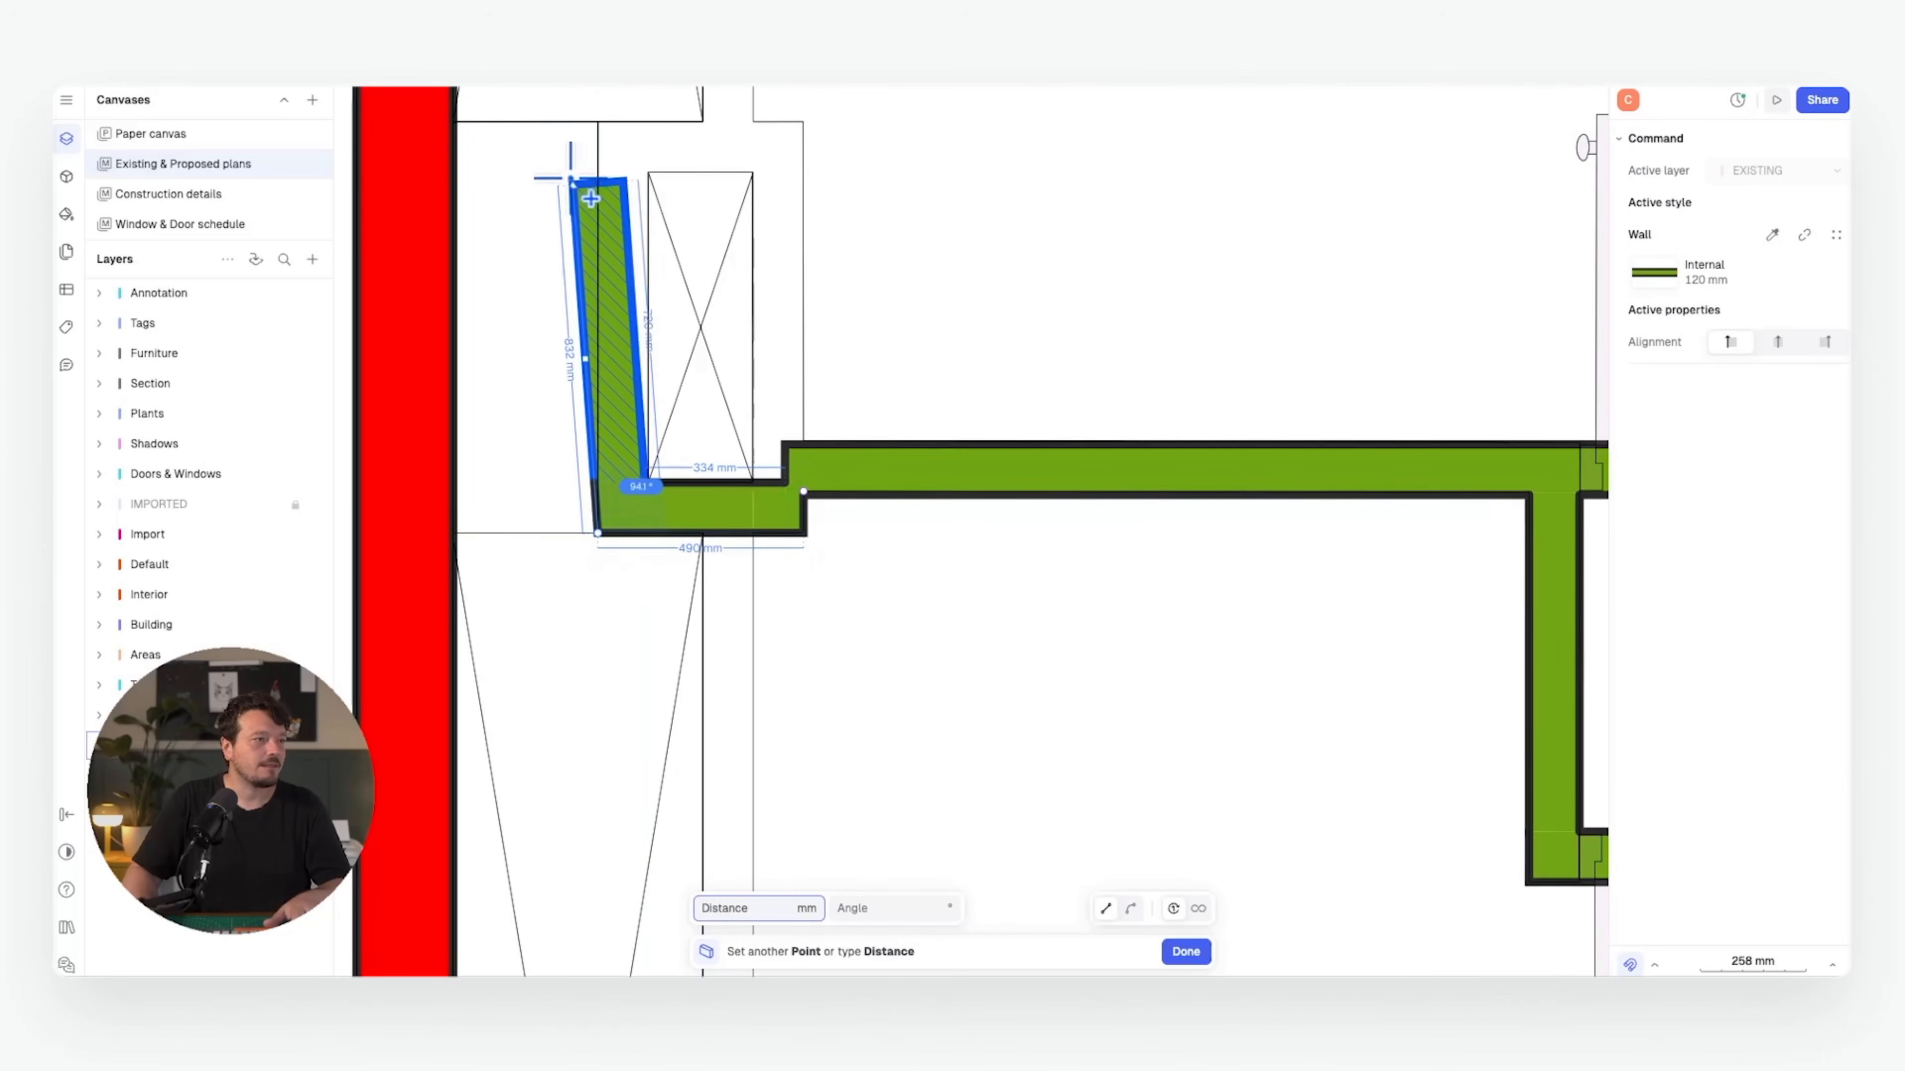
pyautogui.click(600, 122)
pyautogui.click(803, 120)
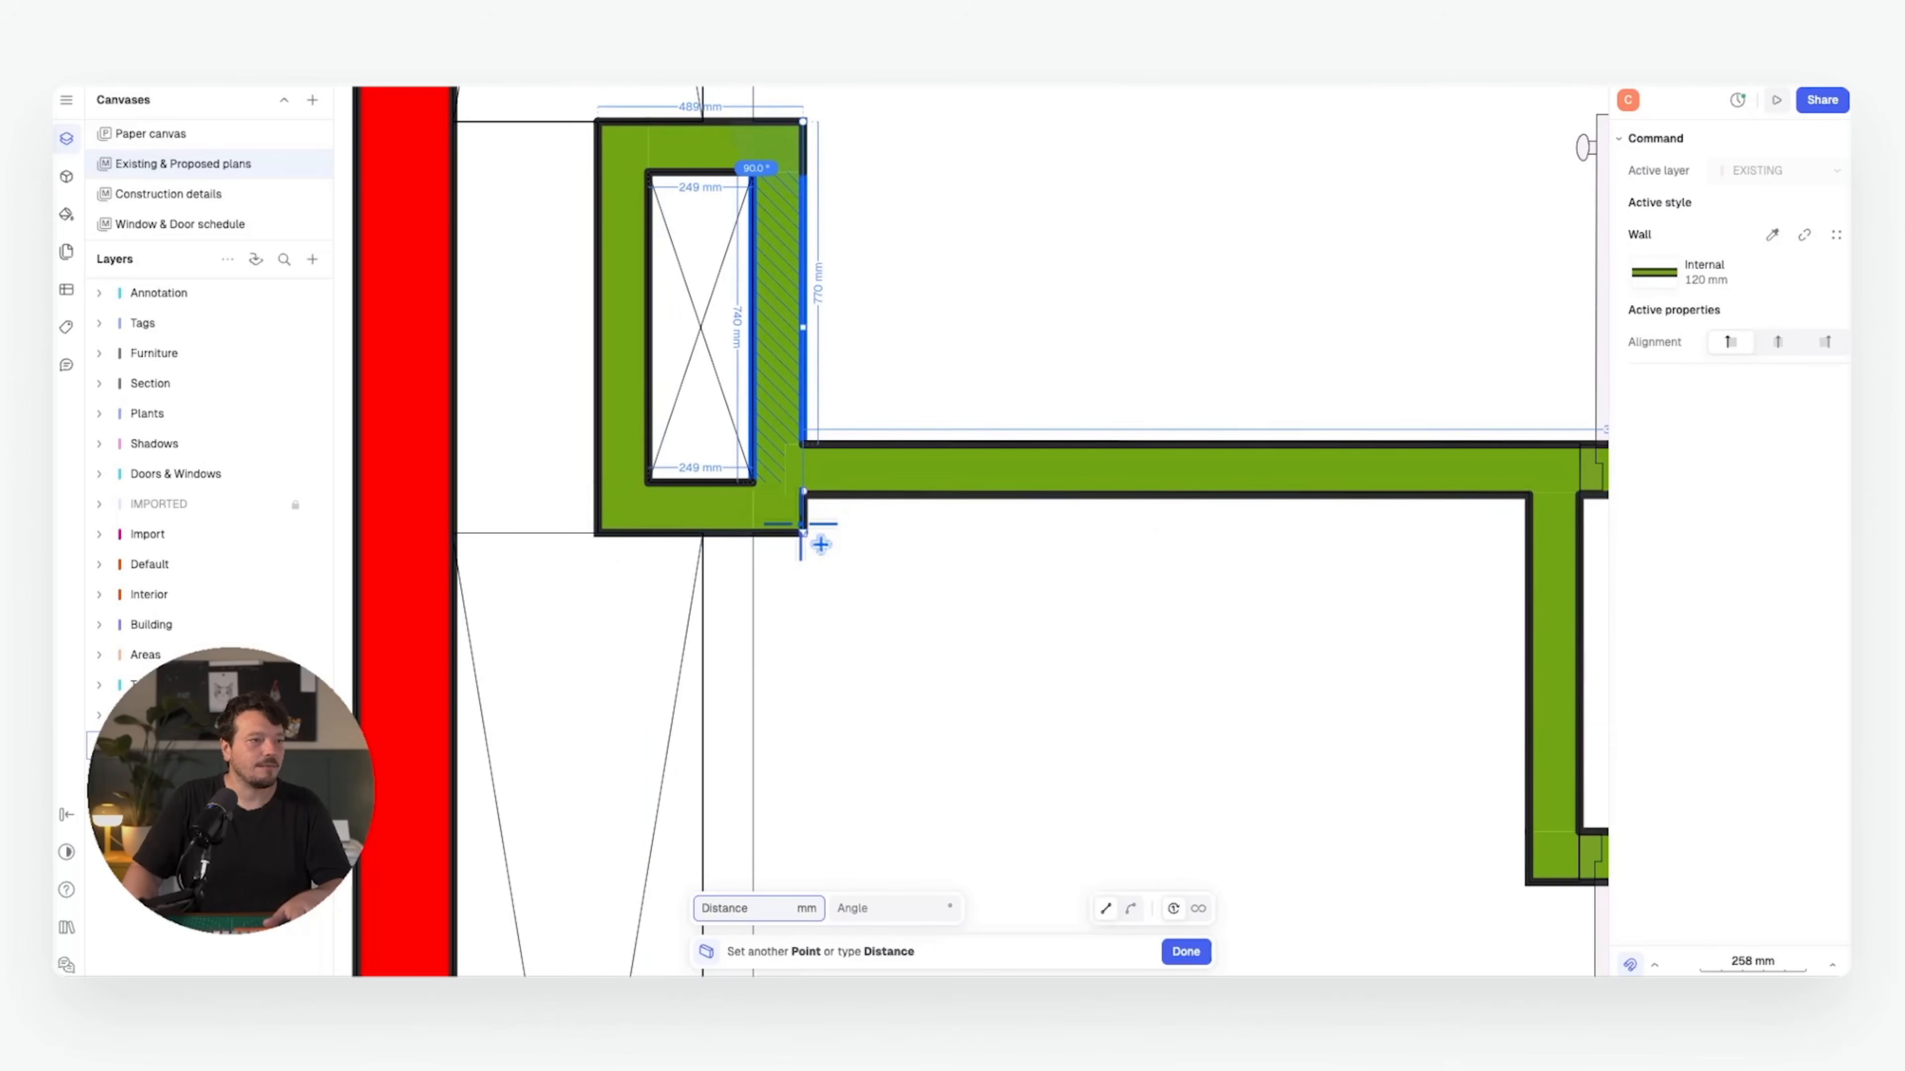
pyautogui.click(802, 531)
# - Trace the upper floor eaves walls above and below the chimney shaft and below the stairs with the Internal style
pyautogui.scroll(-5, 805, 476)
pyautogui.moveTo(812, 272); pyautogui.dragTo(714, 510, button='middle')
pyautogui.press('Return')
pyautogui.press('w')
pyautogui.moveTo(697, 580); pyautogui.dragTo(651, 116, button='middle')
pyautogui.scroll(-1, 646, 225)
pyautogui.click(635, 278)
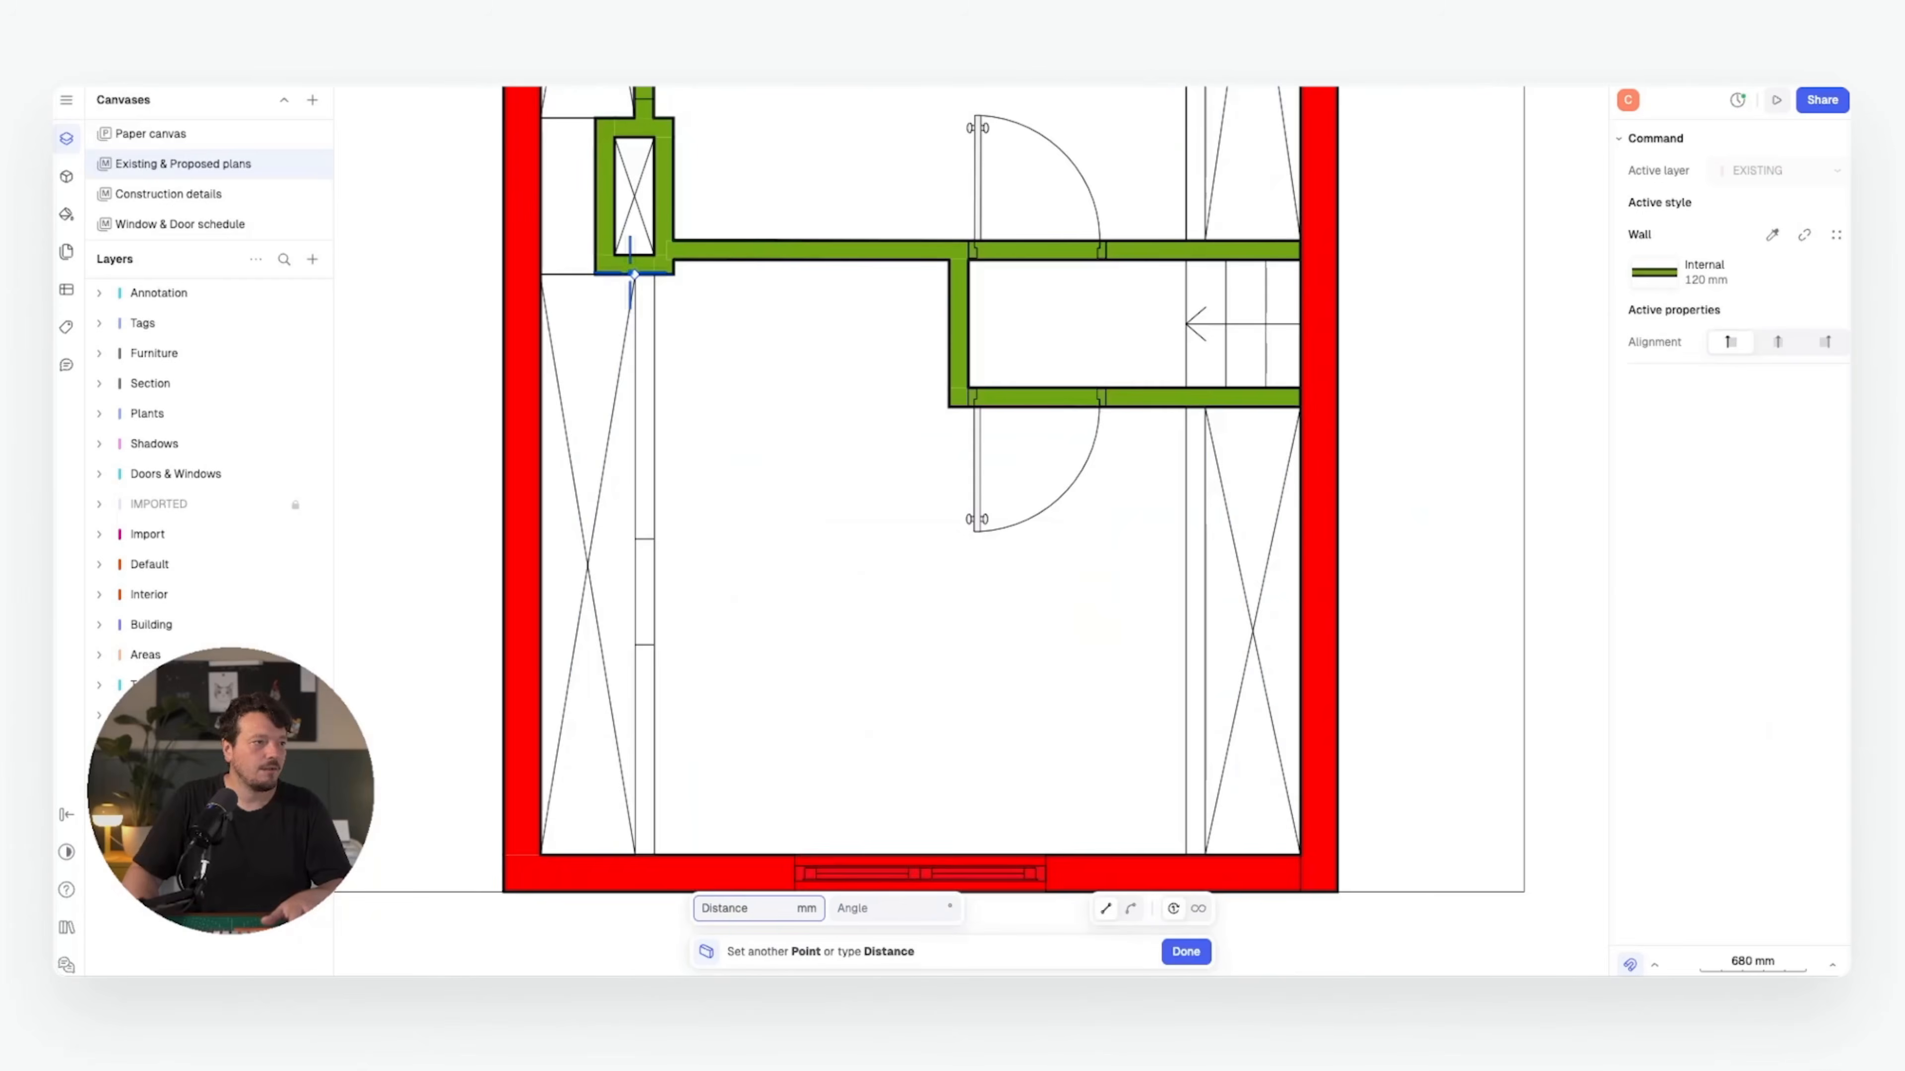
pyautogui.moveTo(651, 671); pyautogui.dragTo(642, 476, button='middle')
pyautogui.press('Escape')
pyautogui.press('w')
pyautogui.click(626, 661)
pyautogui.moveTo(629, 238); pyautogui.dragTo(621, 591, button='middle')
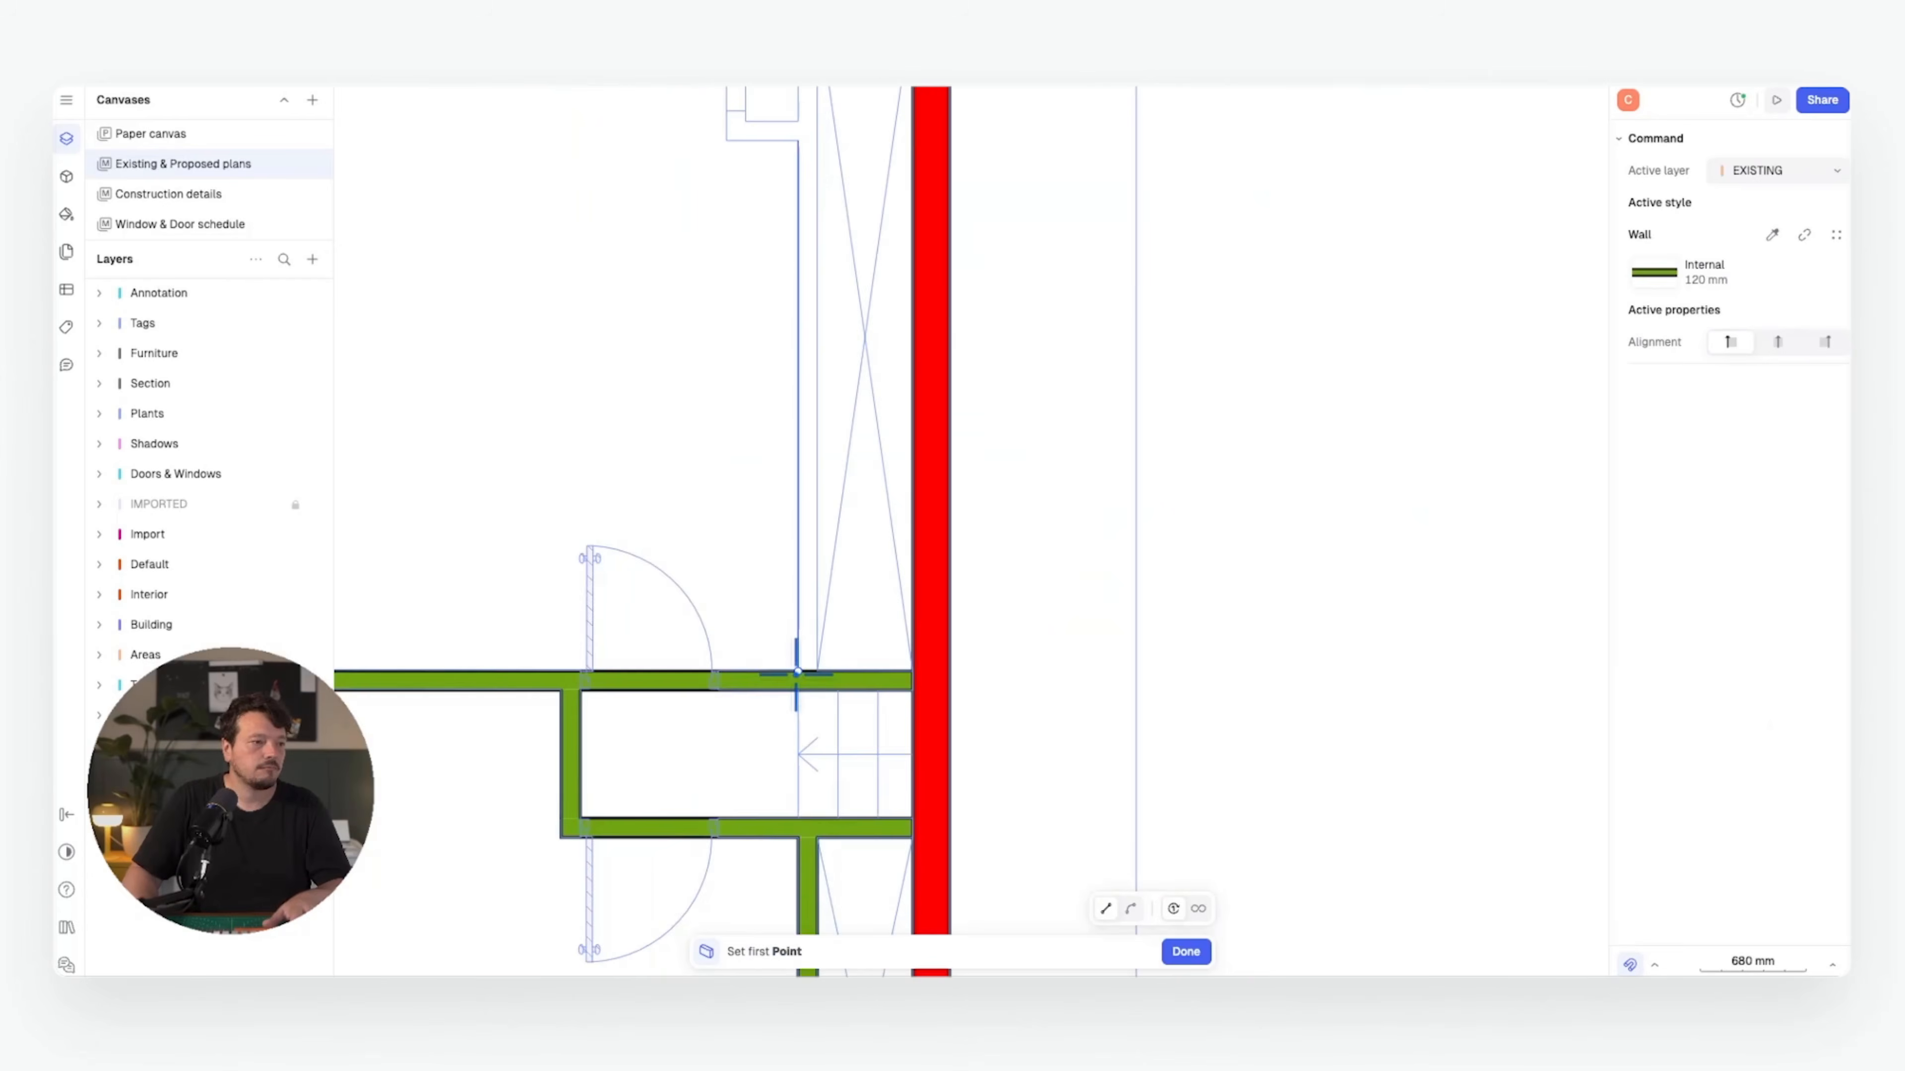
# - Trace the eaves wall above the stairs and the small boxed corner beside it on the upper floor plan with the Internal style
pyautogui.click(799, 673)
pyautogui.moveTo(818, 282); pyautogui.dragTo(808, 591, button='middle')
pyautogui.click(802, 329)
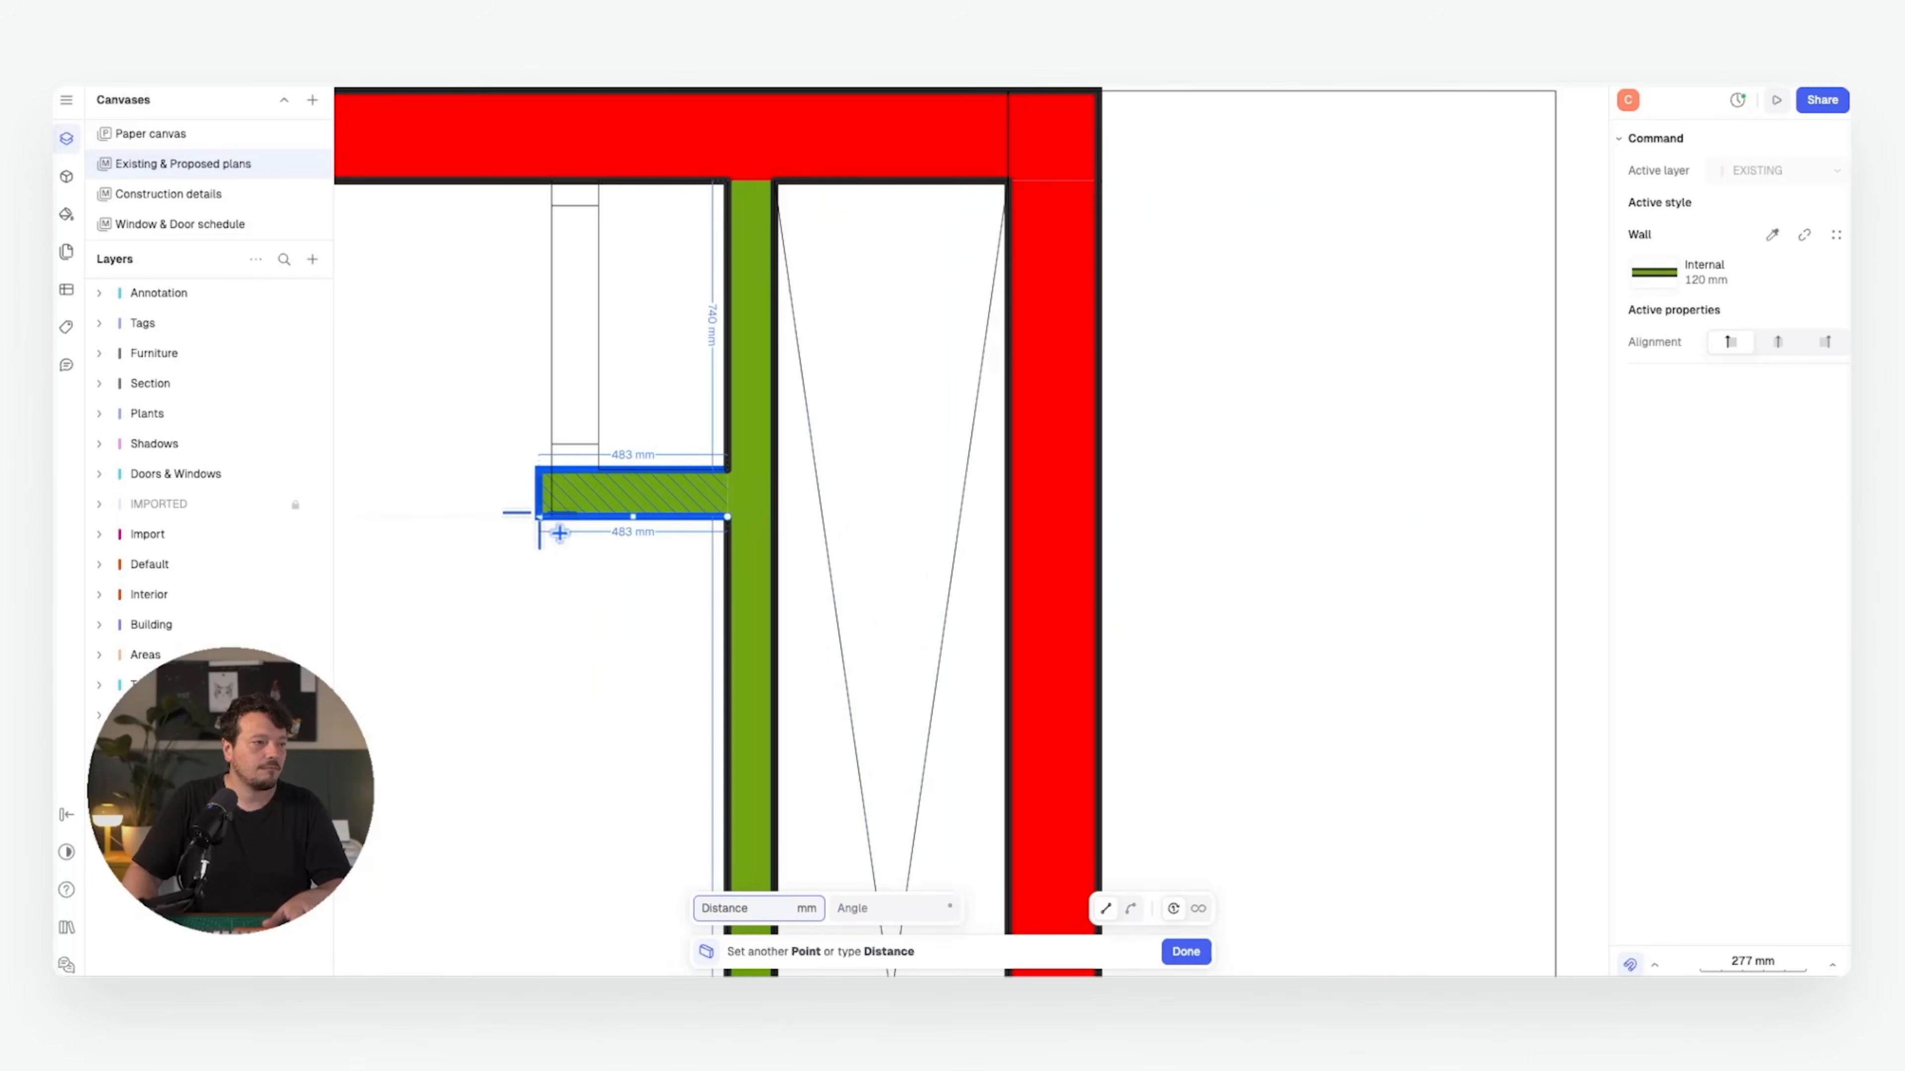
pyautogui.click(552, 514)
pyautogui.click(554, 183)
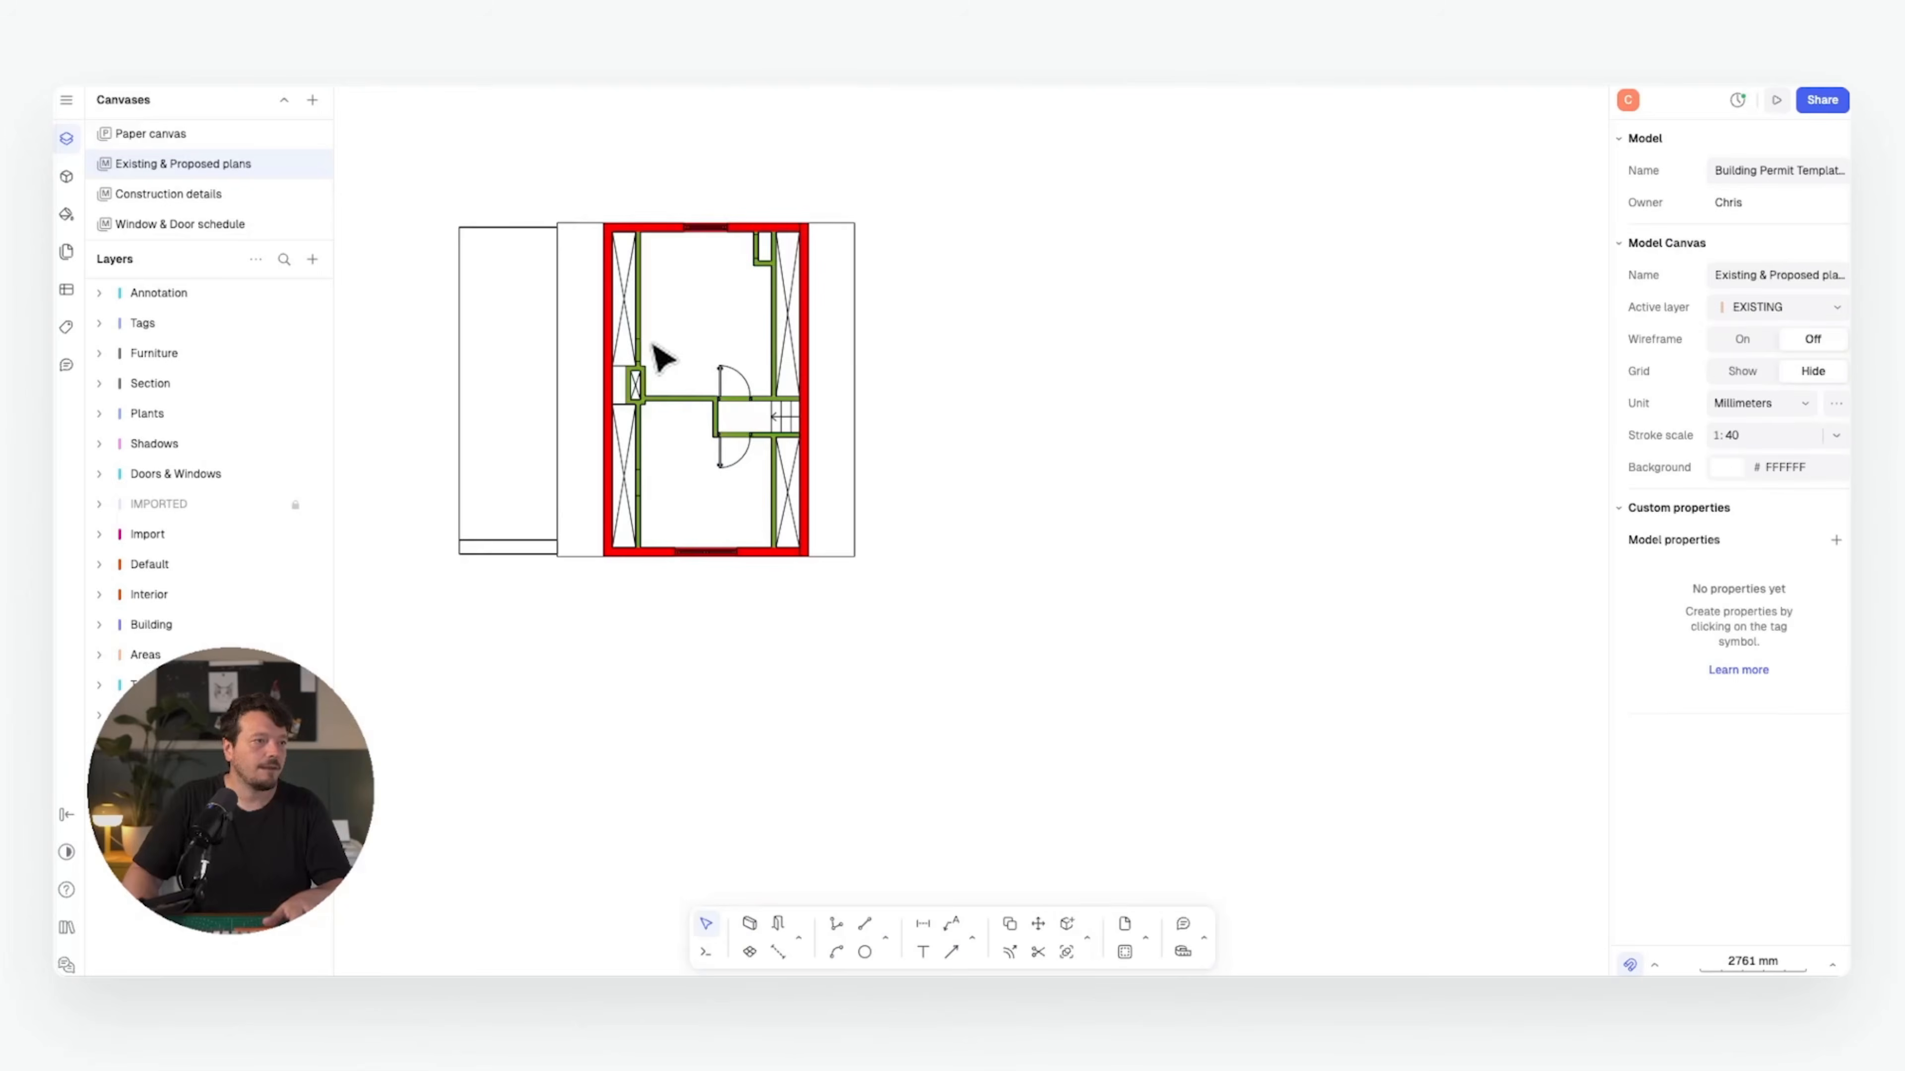
# - Check the traced walls on the EXISTING layer against the imported plans by switching the layer's visibility off and on
pyautogui.scroll(-1, 654, 344)
pyautogui.moveTo(654, 344); pyautogui.dragTo(919, 446, button='middle')
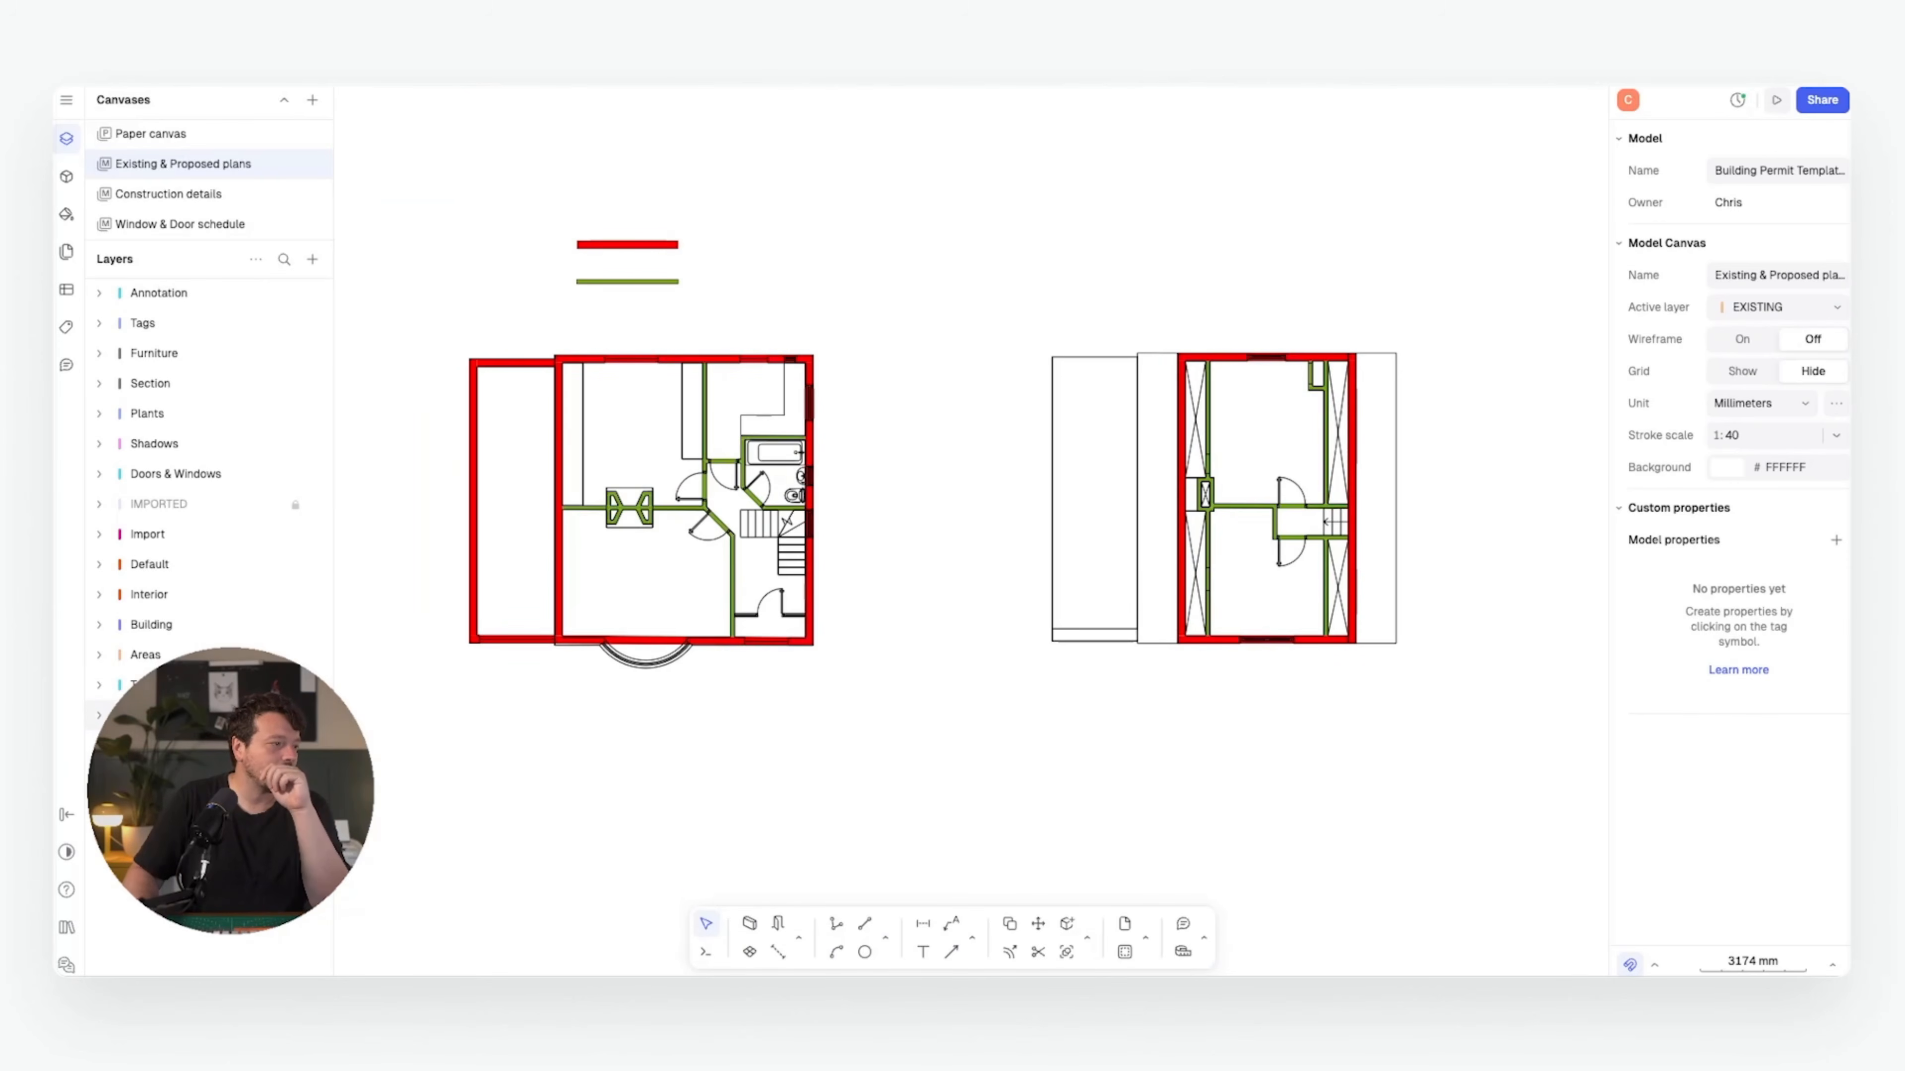
pyautogui.click(154, 715)
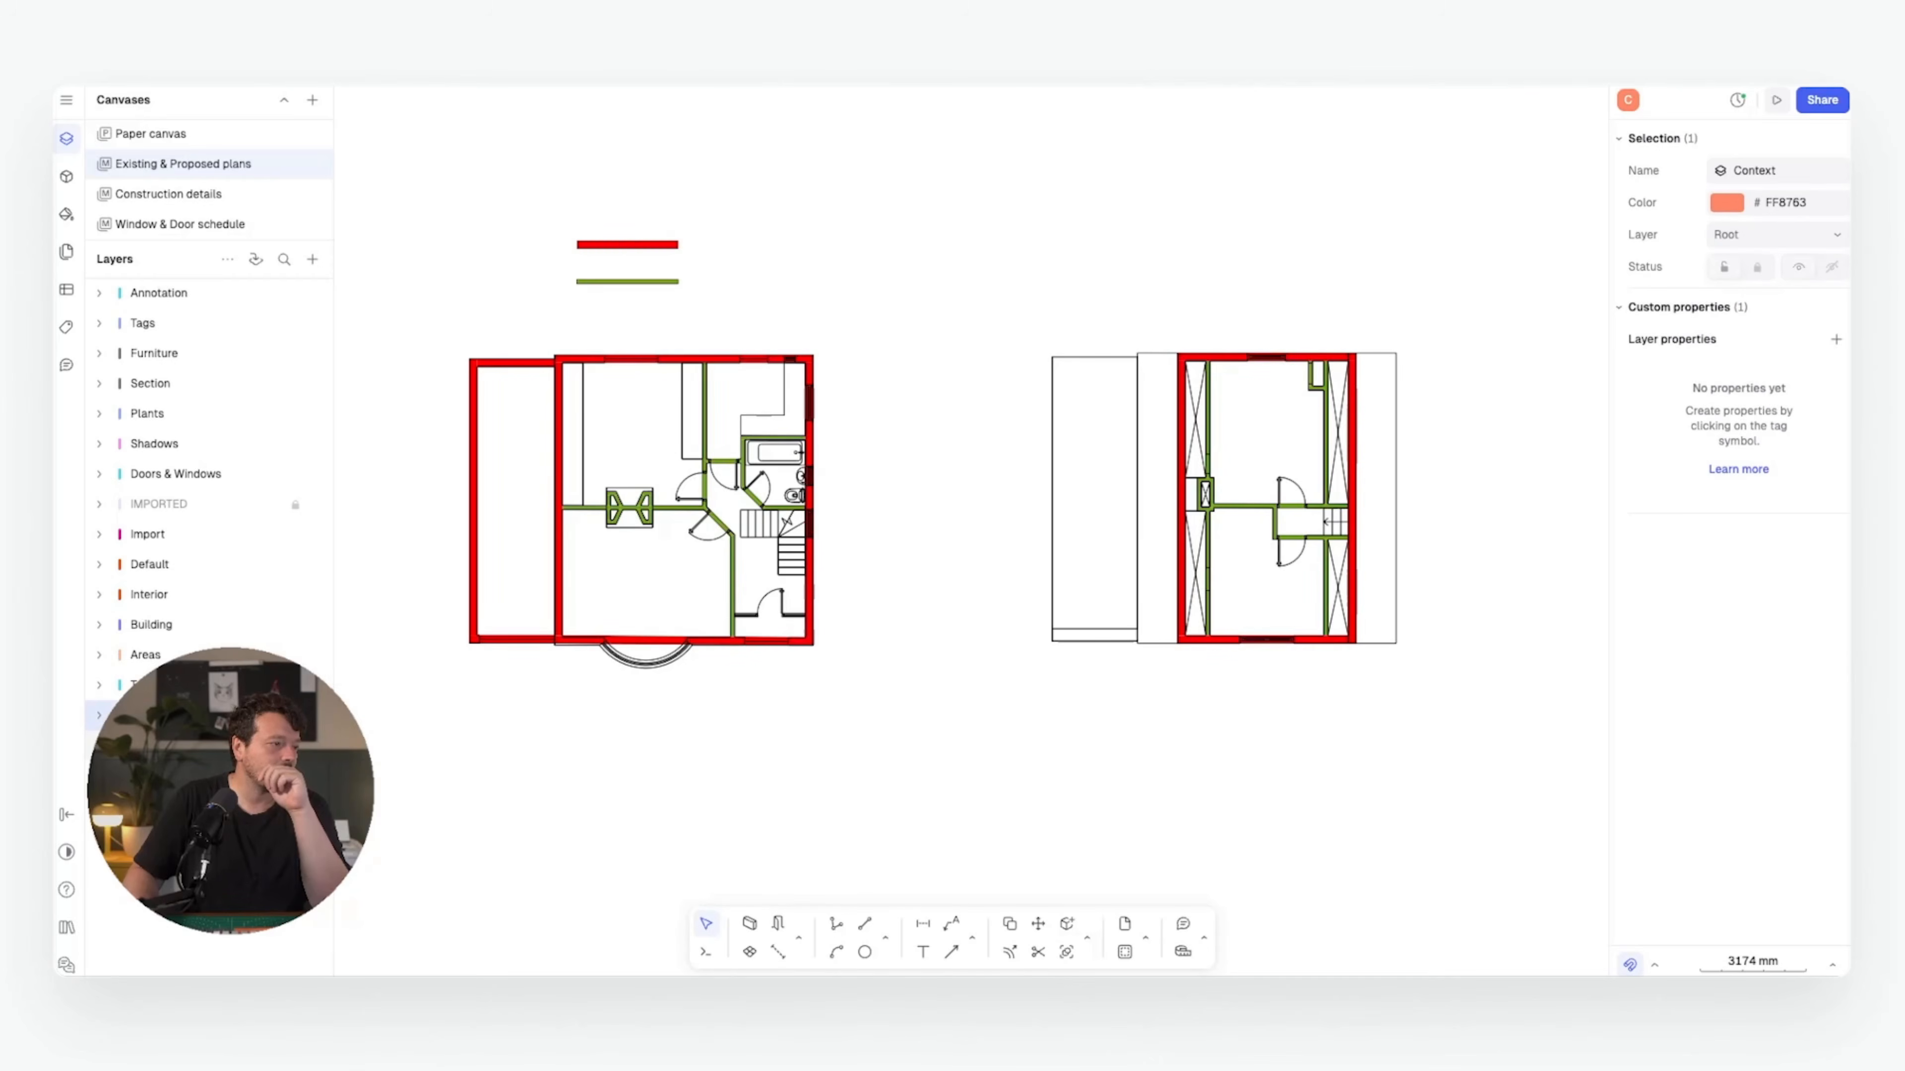
pyautogui.click(317, 745)
pyautogui.click(317, 745)
pyautogui.click(317, 745)
pyautogui.click(317, 744)
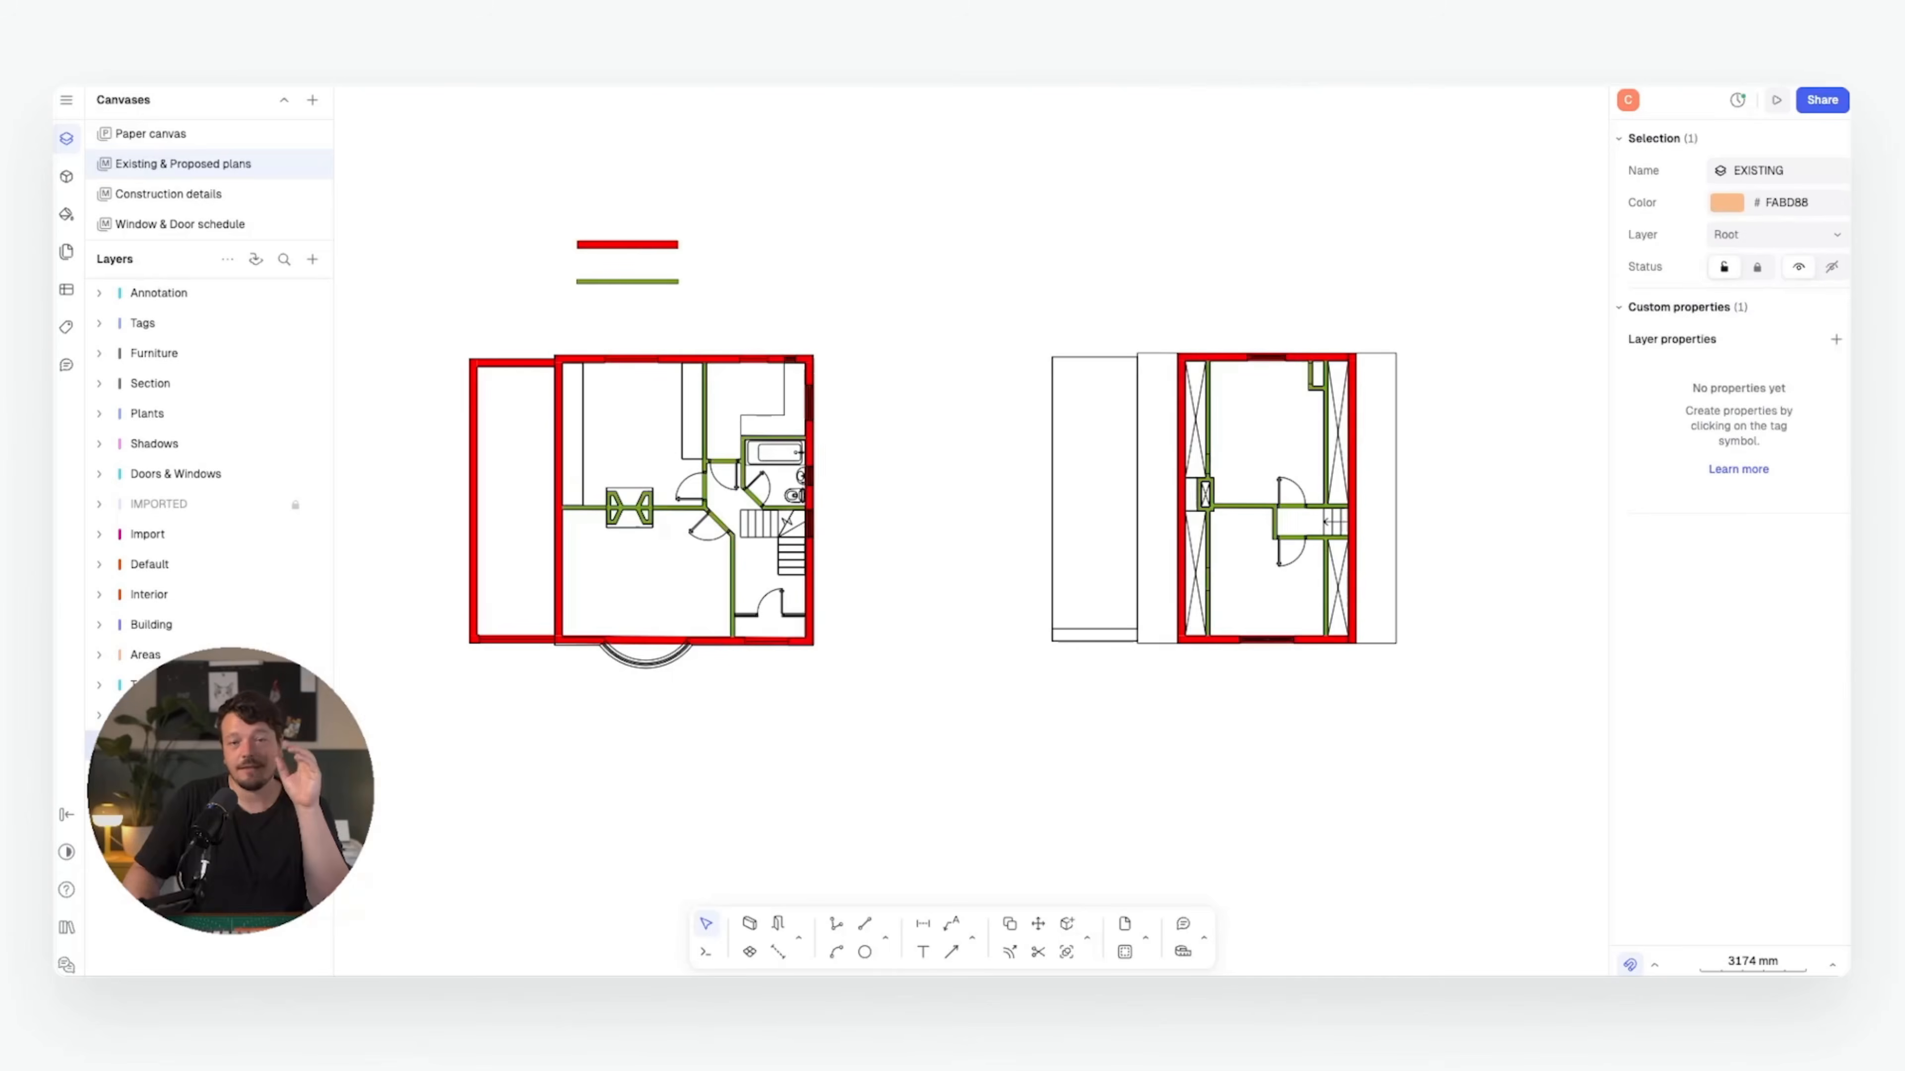
pyautogui.click(317, 745)
pyautogui.click(317, 745)
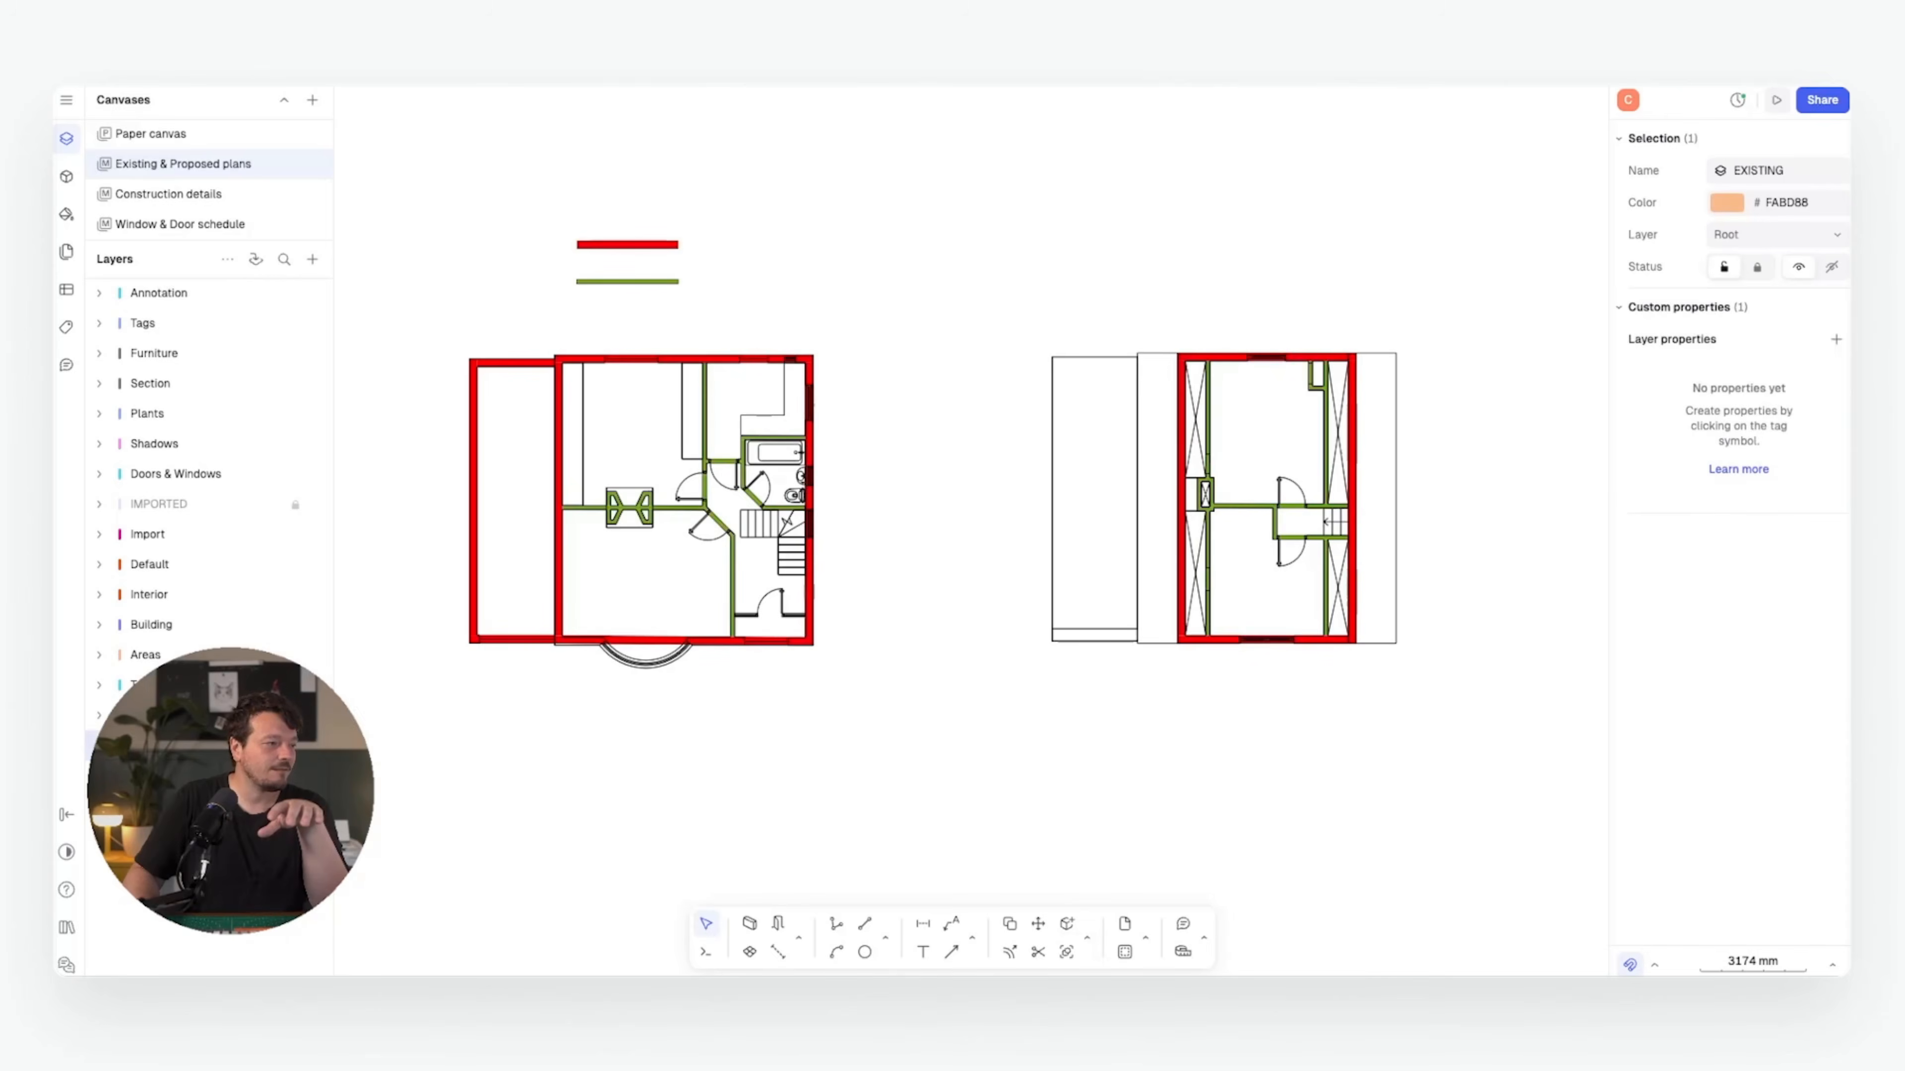
pyautogui.click(275, 503)
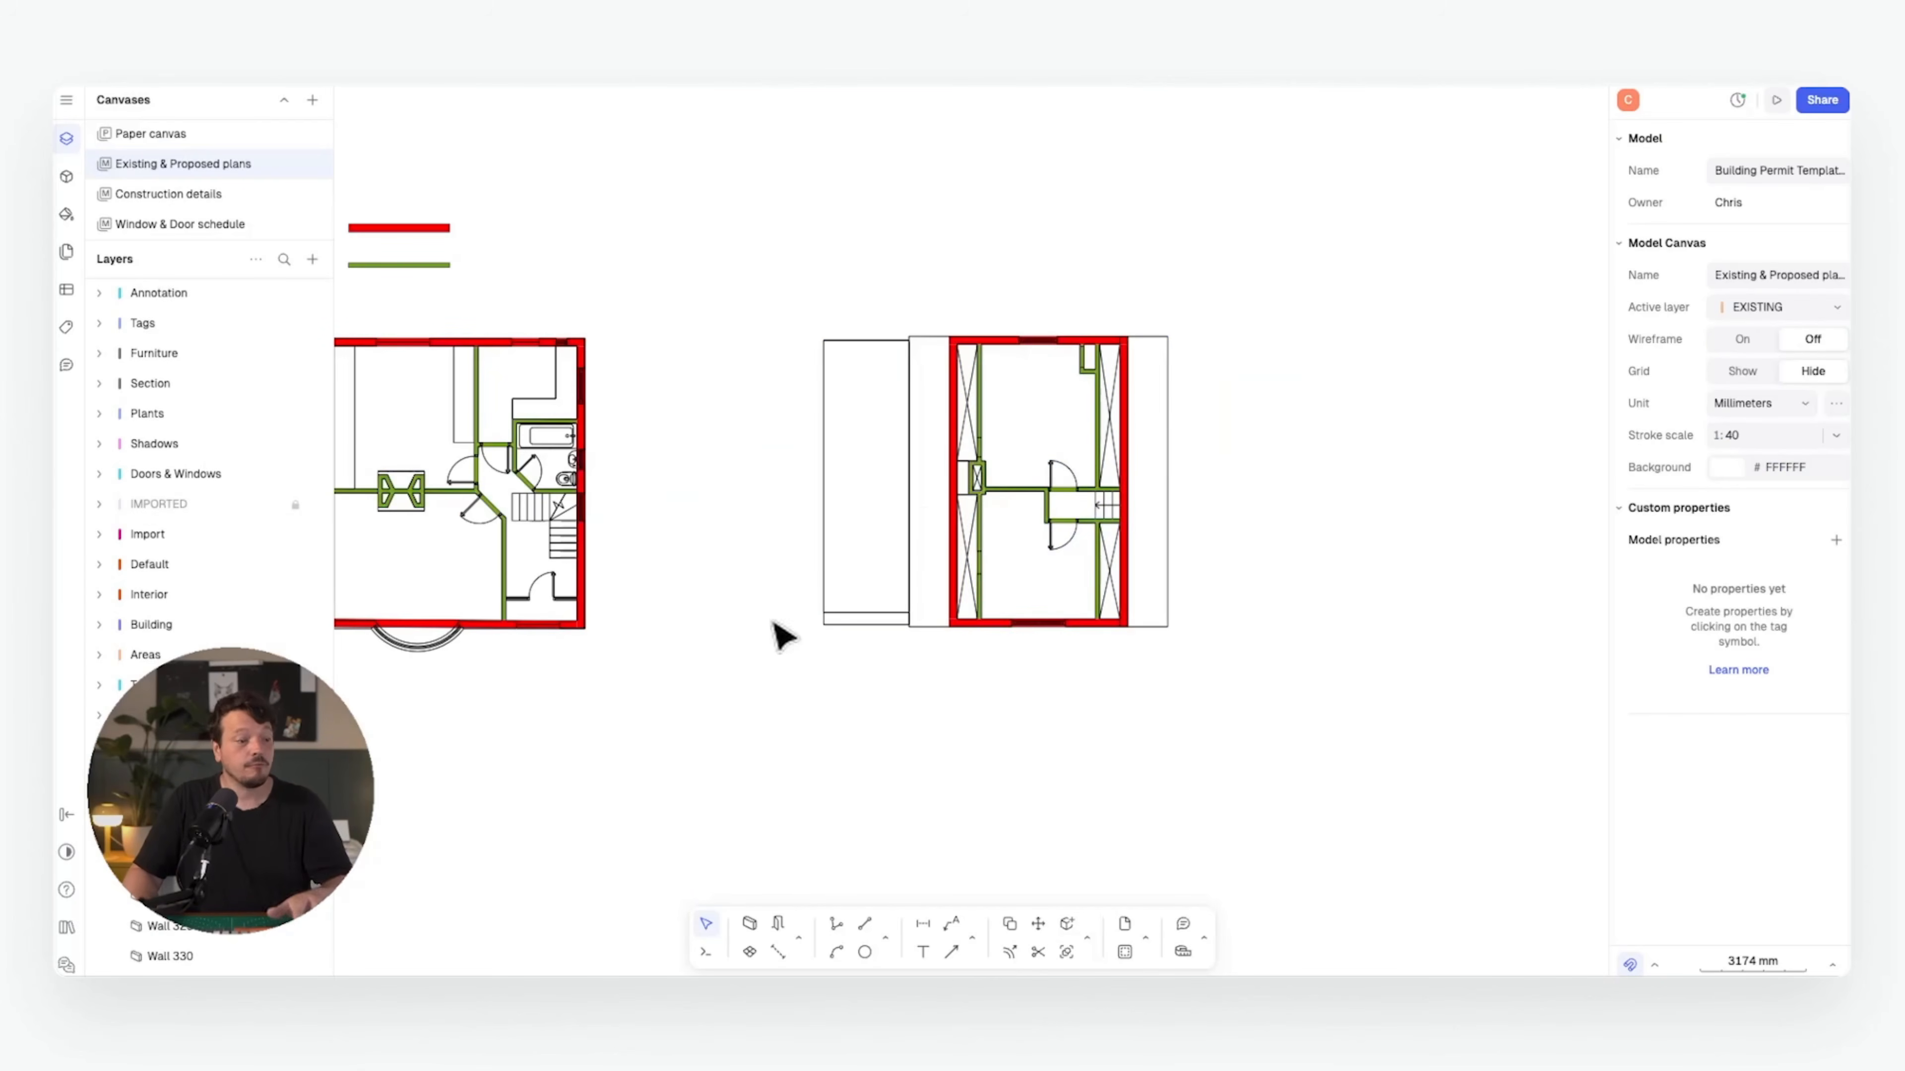
# - Outline the roof strips on both long sides of the upper floor plan with rectangles over the imported lines
pyautogui.click(881, 937)
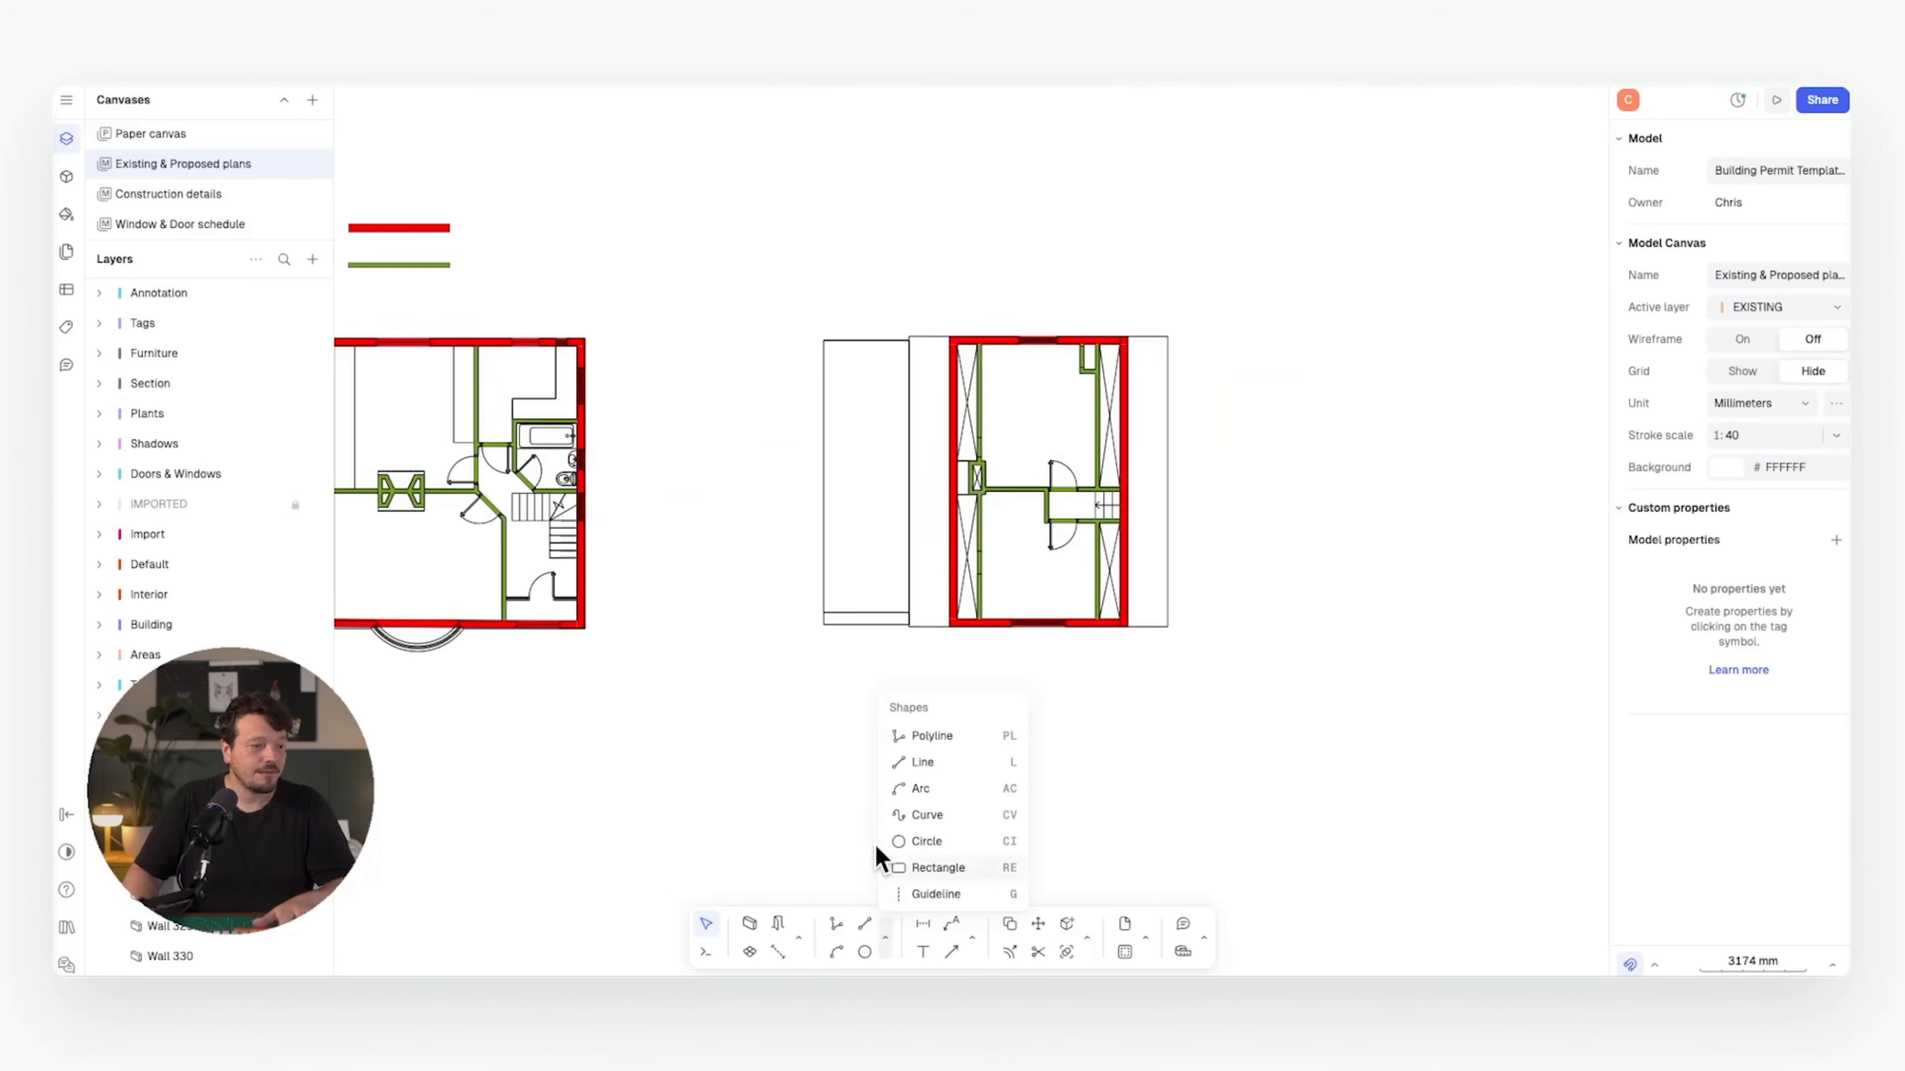
pyautogui.click(940, 867)
pyautogui.scroll(5, 1203, 595)
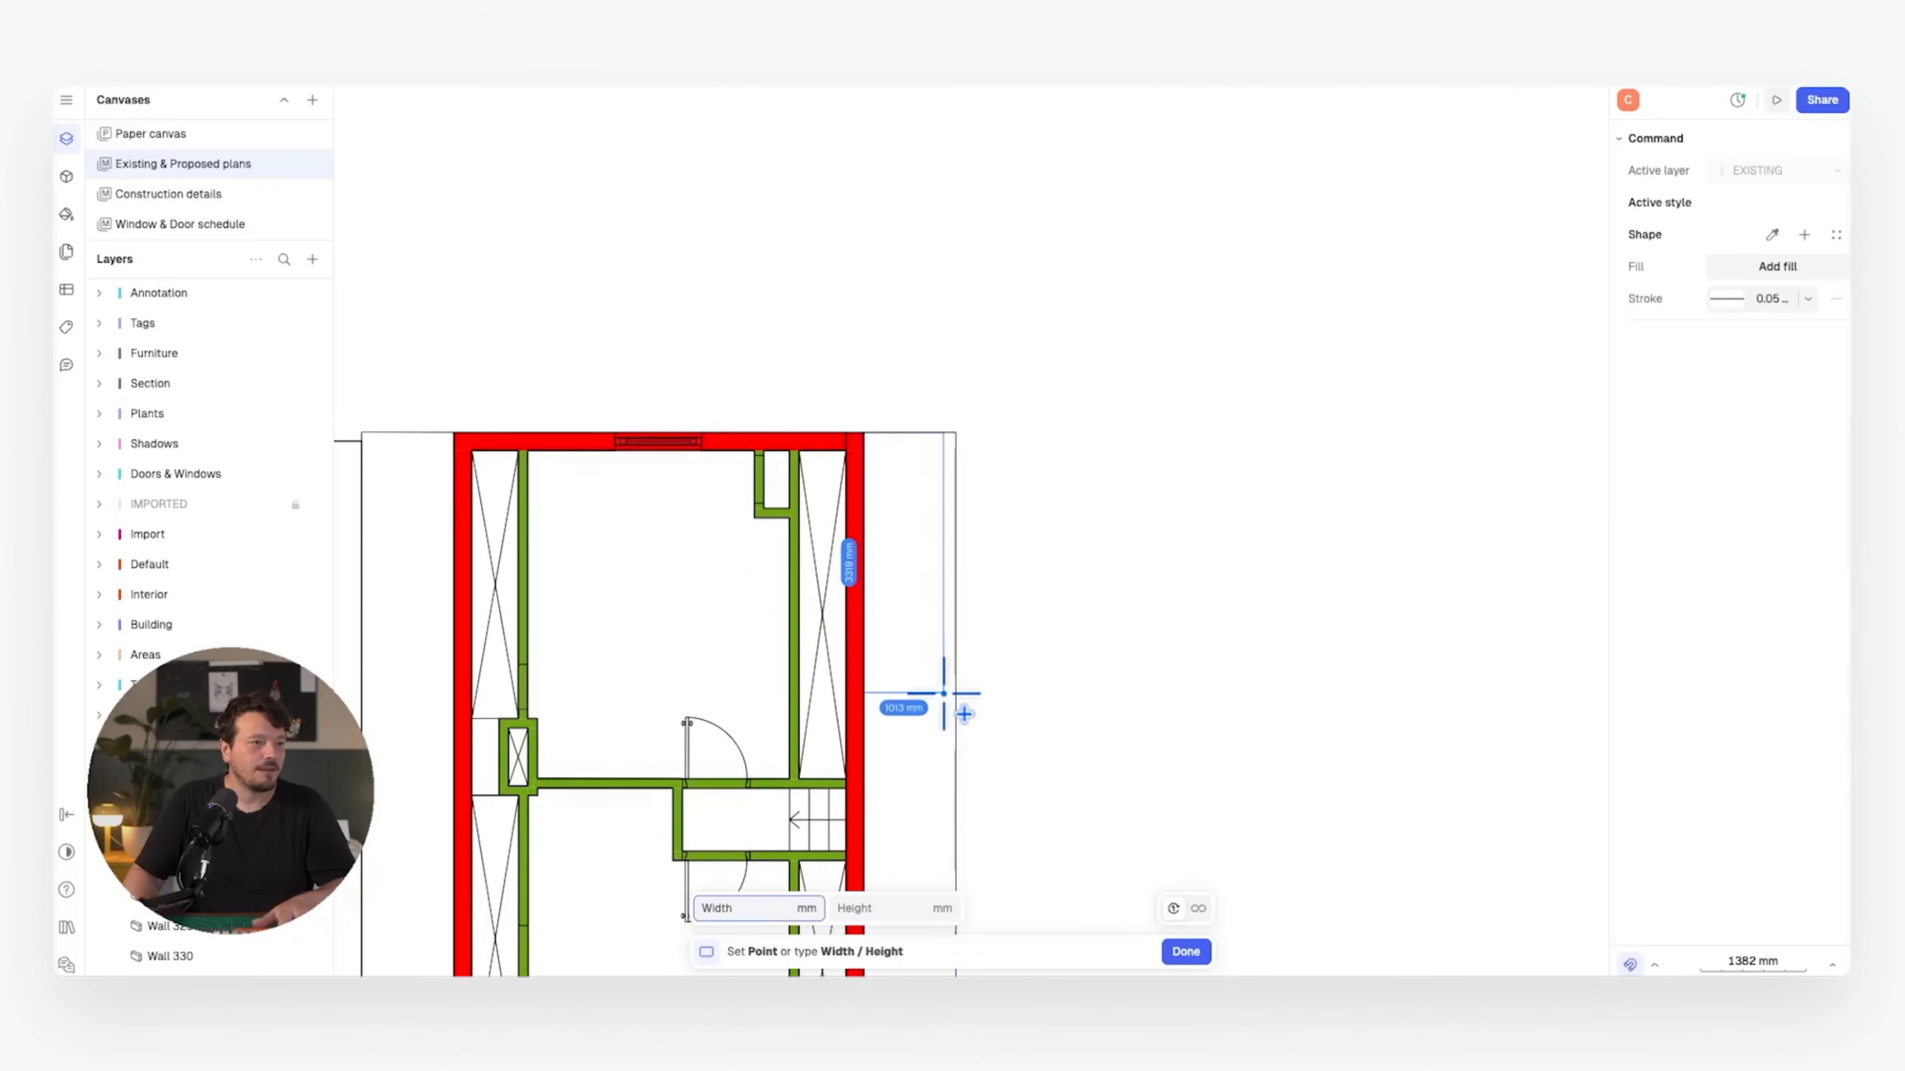
pyautogui.scroll(-4, 945, 705)
pyautogui.click(940, 787)
pyautogui.hscroll(-5, 931, 695)
pyautogui.press('space')
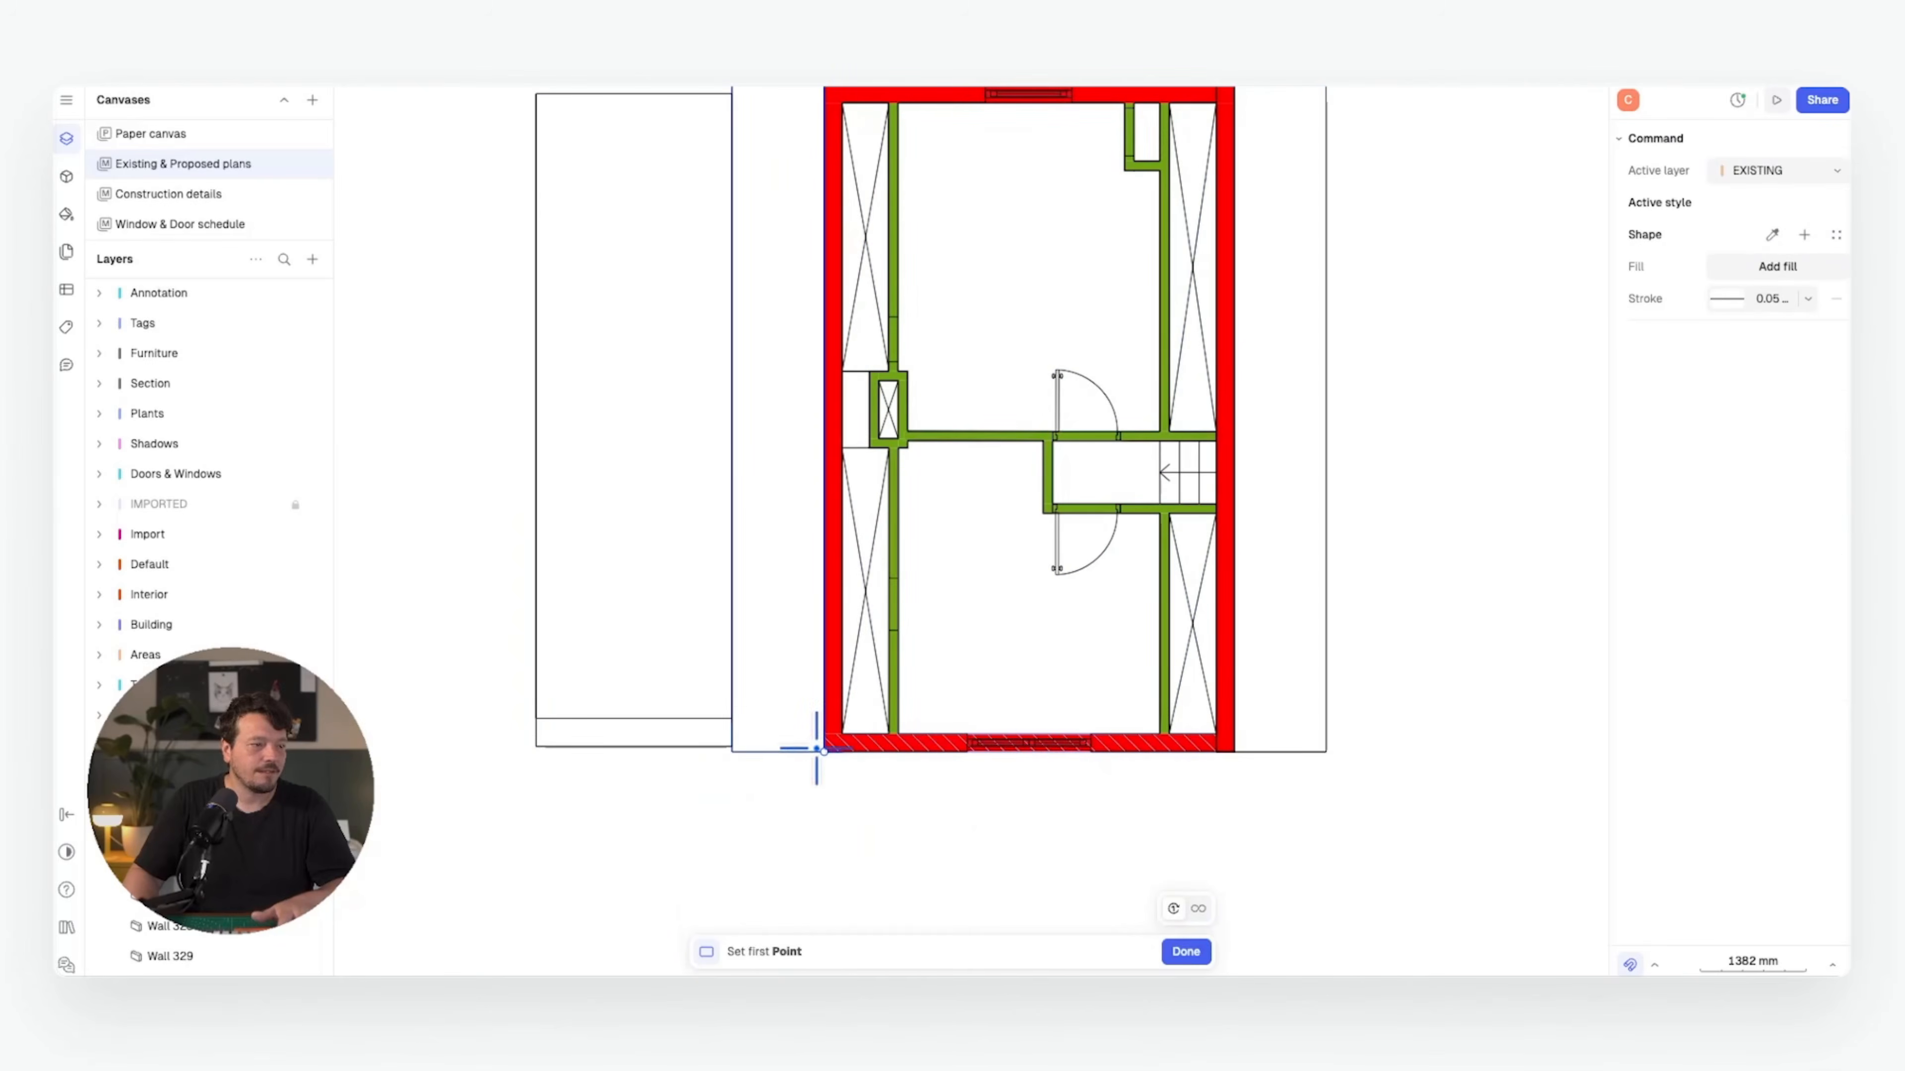
pyautogui.click(816, 748)
pyautogui.scroll(4, 791, 468)
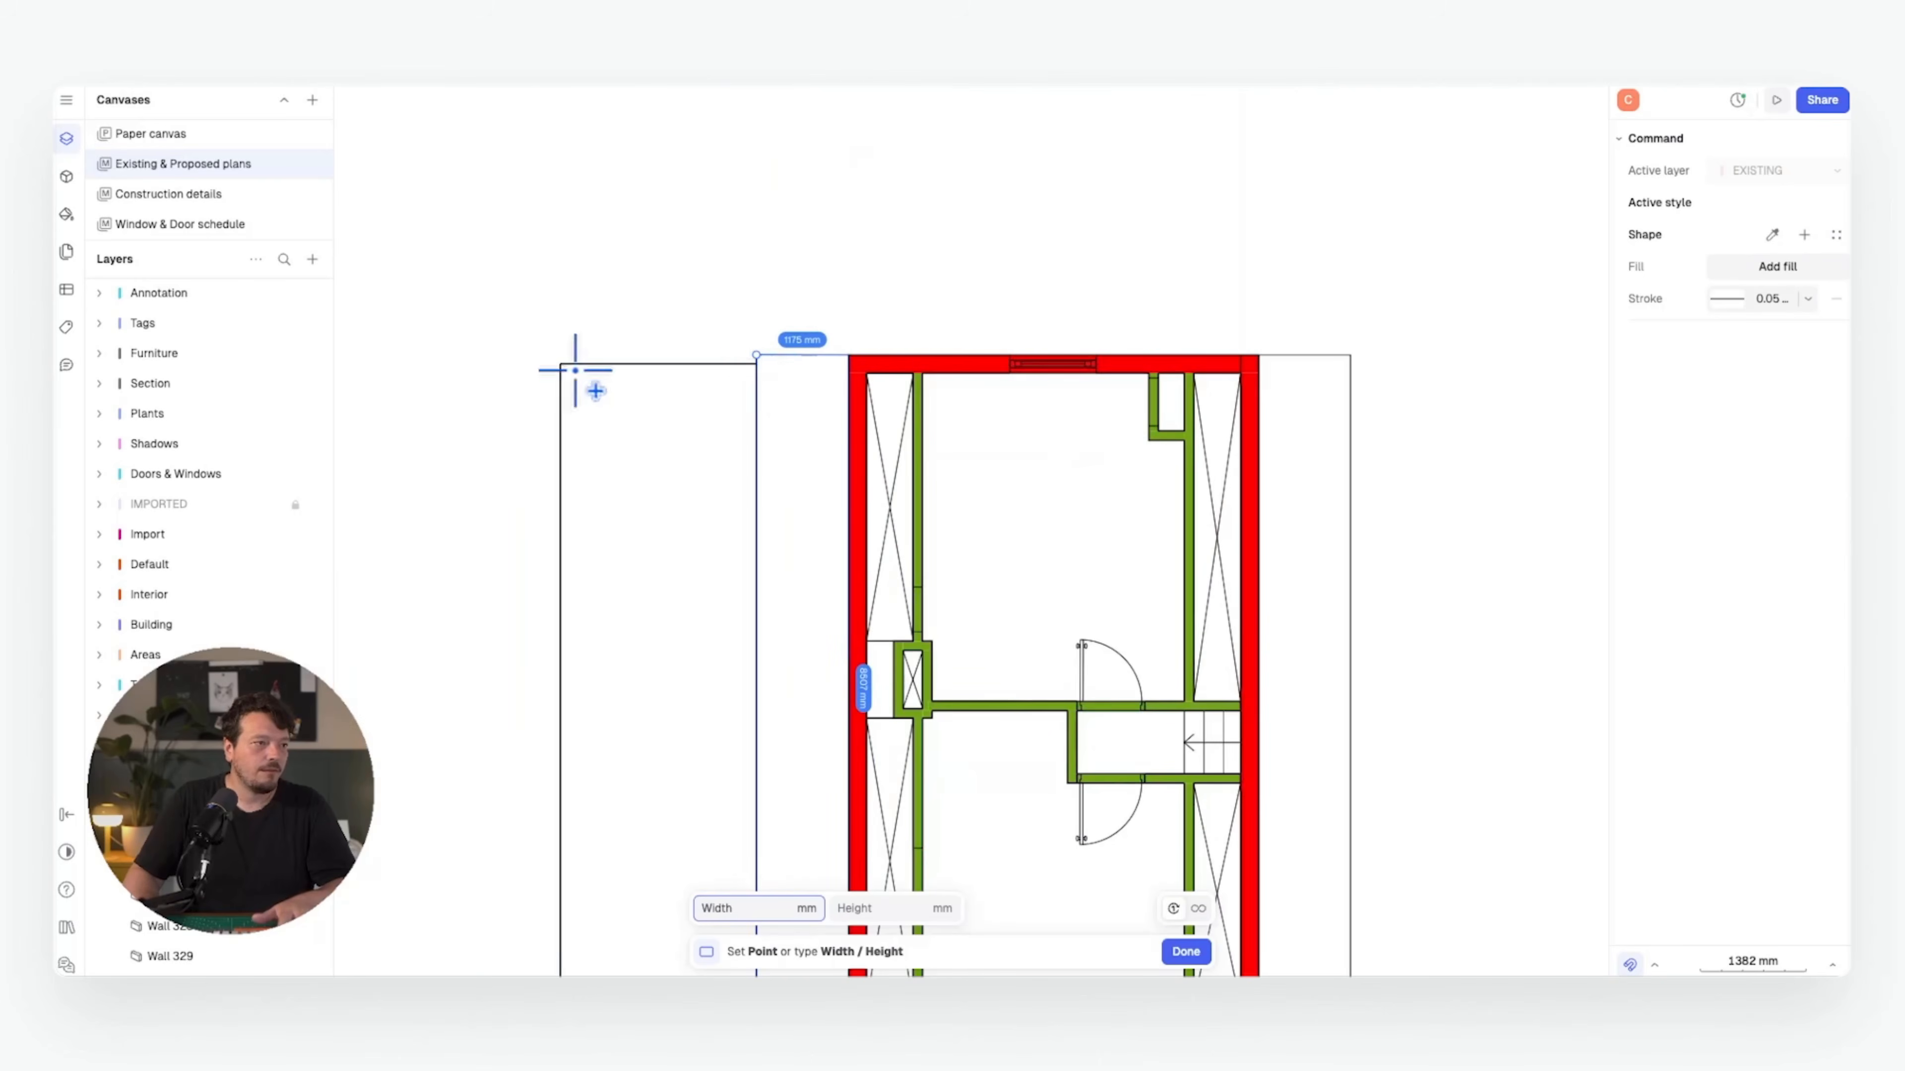
pyautogui.click(575, 370)
# - Outline the lower side roof beside the upper floor plan with a rectangle and its narrow end strip with another
pyautogui.press('space')
pyautogui.click(562, 367)
pyautogui.scroll(-5, 769, 519)
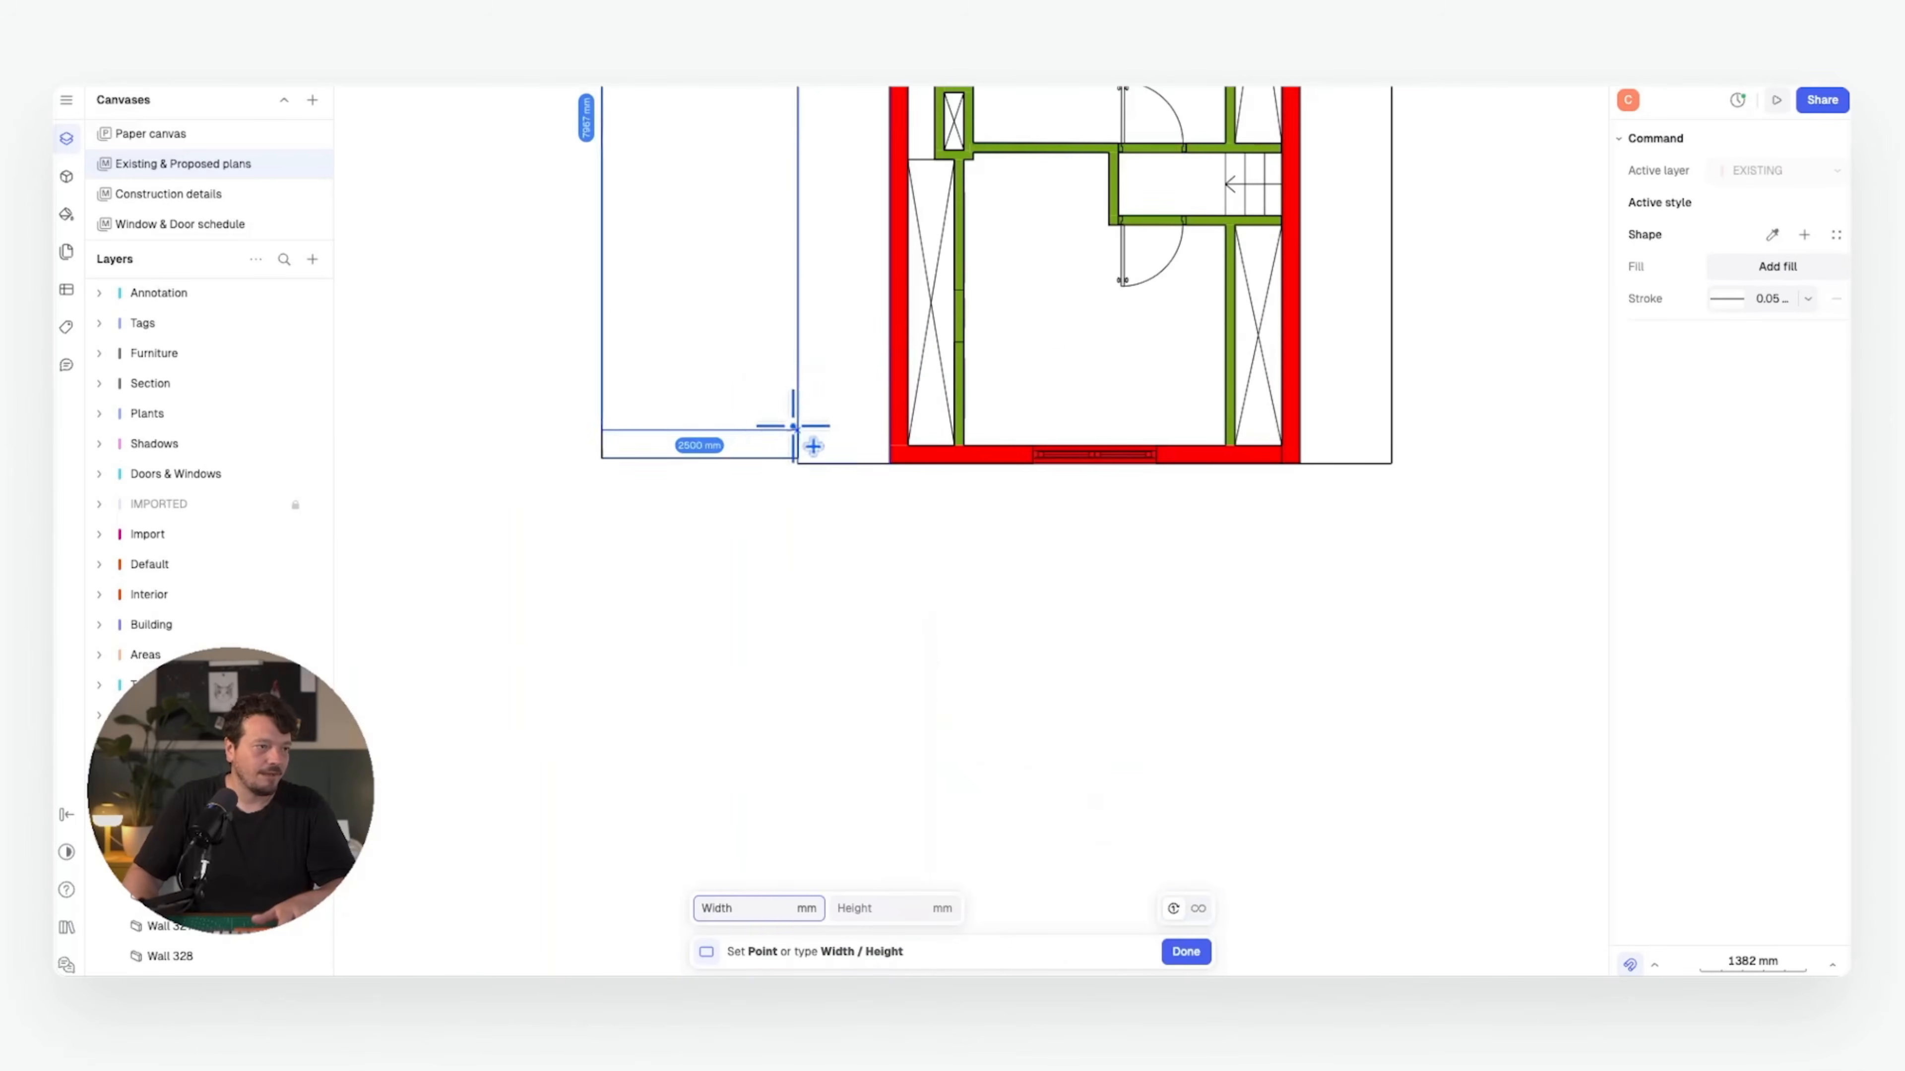
pyautogui.click(797, 430)
pyautogui.keyDown('ctrl'); pyautogui.scroll(5, 646, 441); pyautogui.keyUp('ctrl')
pyautogui.press('space')
pyautogui.click(534, 413)
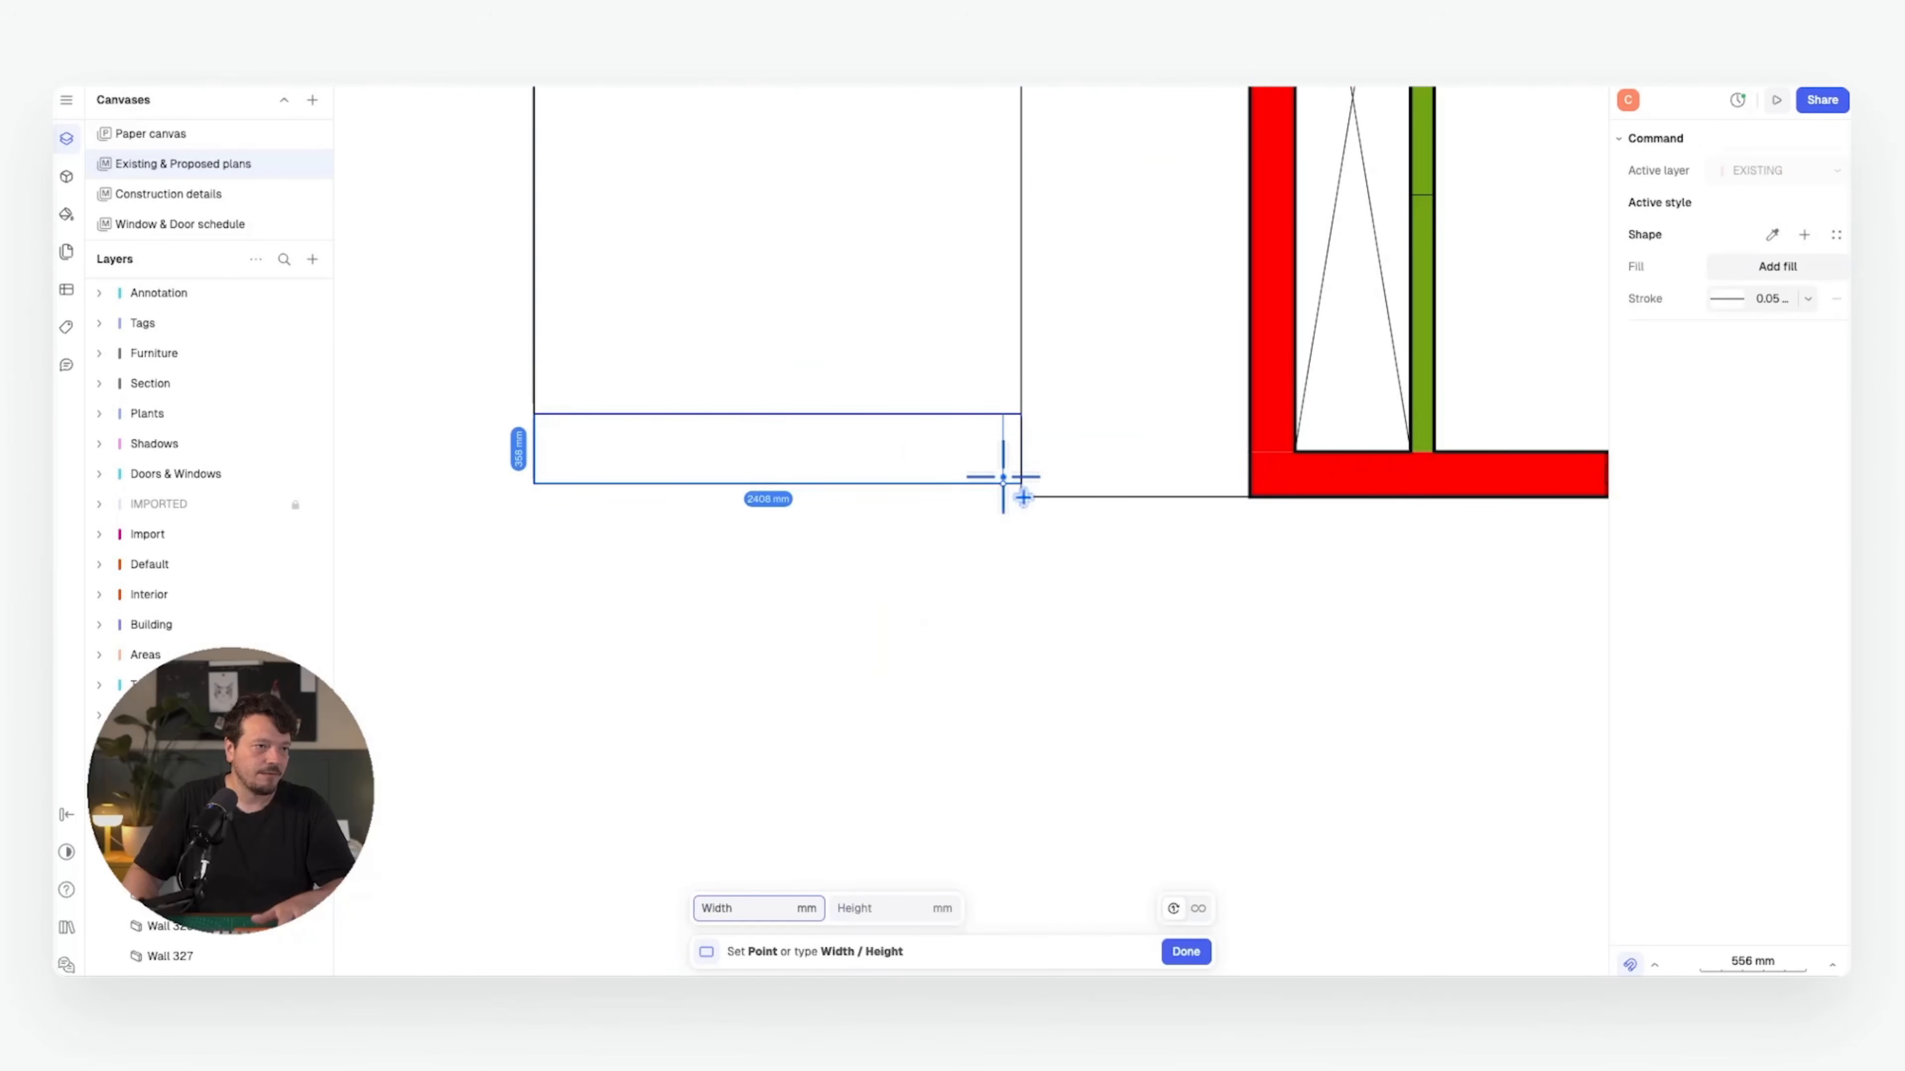
pyautogui.click(1021, 495)
pyautogui.keyDown('ctrl'); pyautogui.scroll(-5, 1093, 573); pyautogui.keyUp('ctrl')
pyautogui.click(1033, 587)
pyautogui.keyDown('ctrl'); pyautogui.scroll(-3, 986, 480); pyautogui.keyUp('ctrl')
pyautogui.scroll(1, 985, 480)
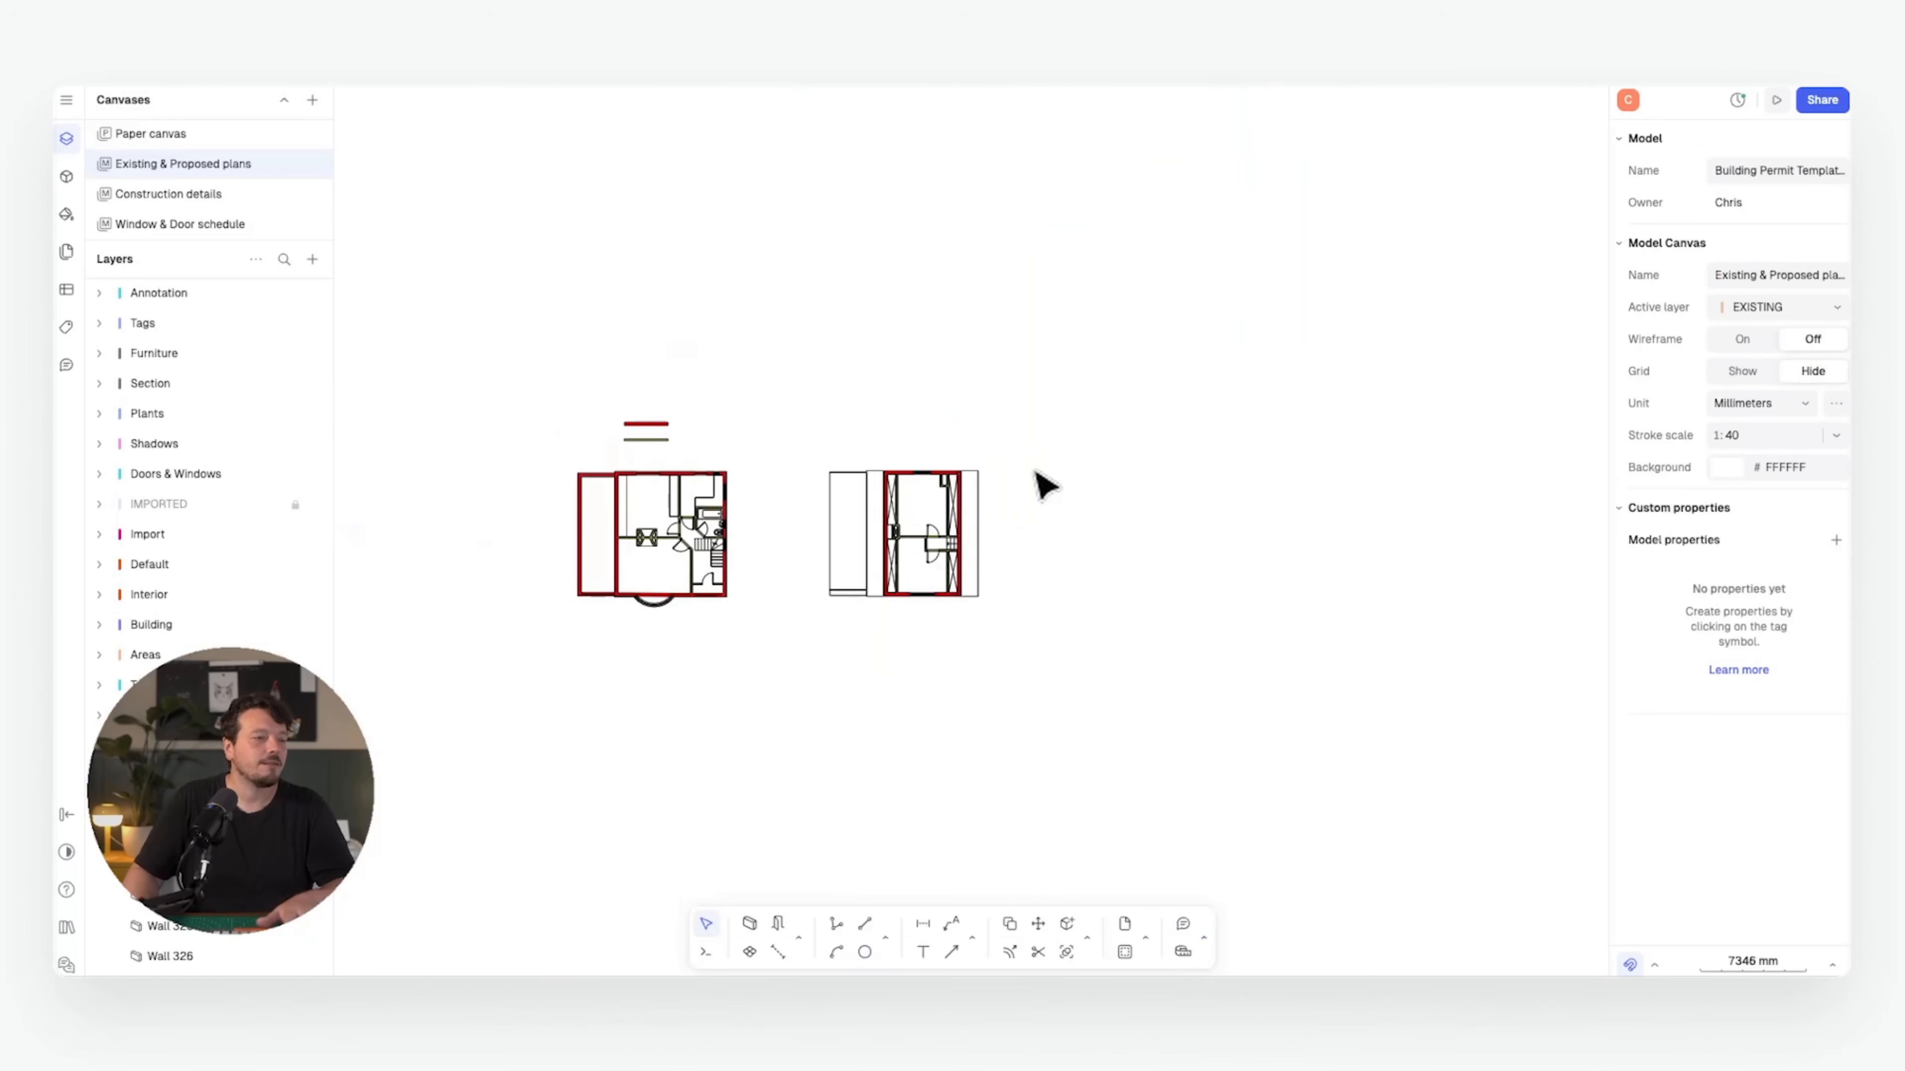
# - Select all walls that share the Internal style, starting from the ground floor's long vertical internal wall
pyautogui.keyDown('ctrl'); pyautogui.scroll(5, 807, 615); pyautogui.keyUp('ctrl')
pyautogui.hscroll(-2, 551, 612)
pyautogui.scroll(-1, 551, 611)
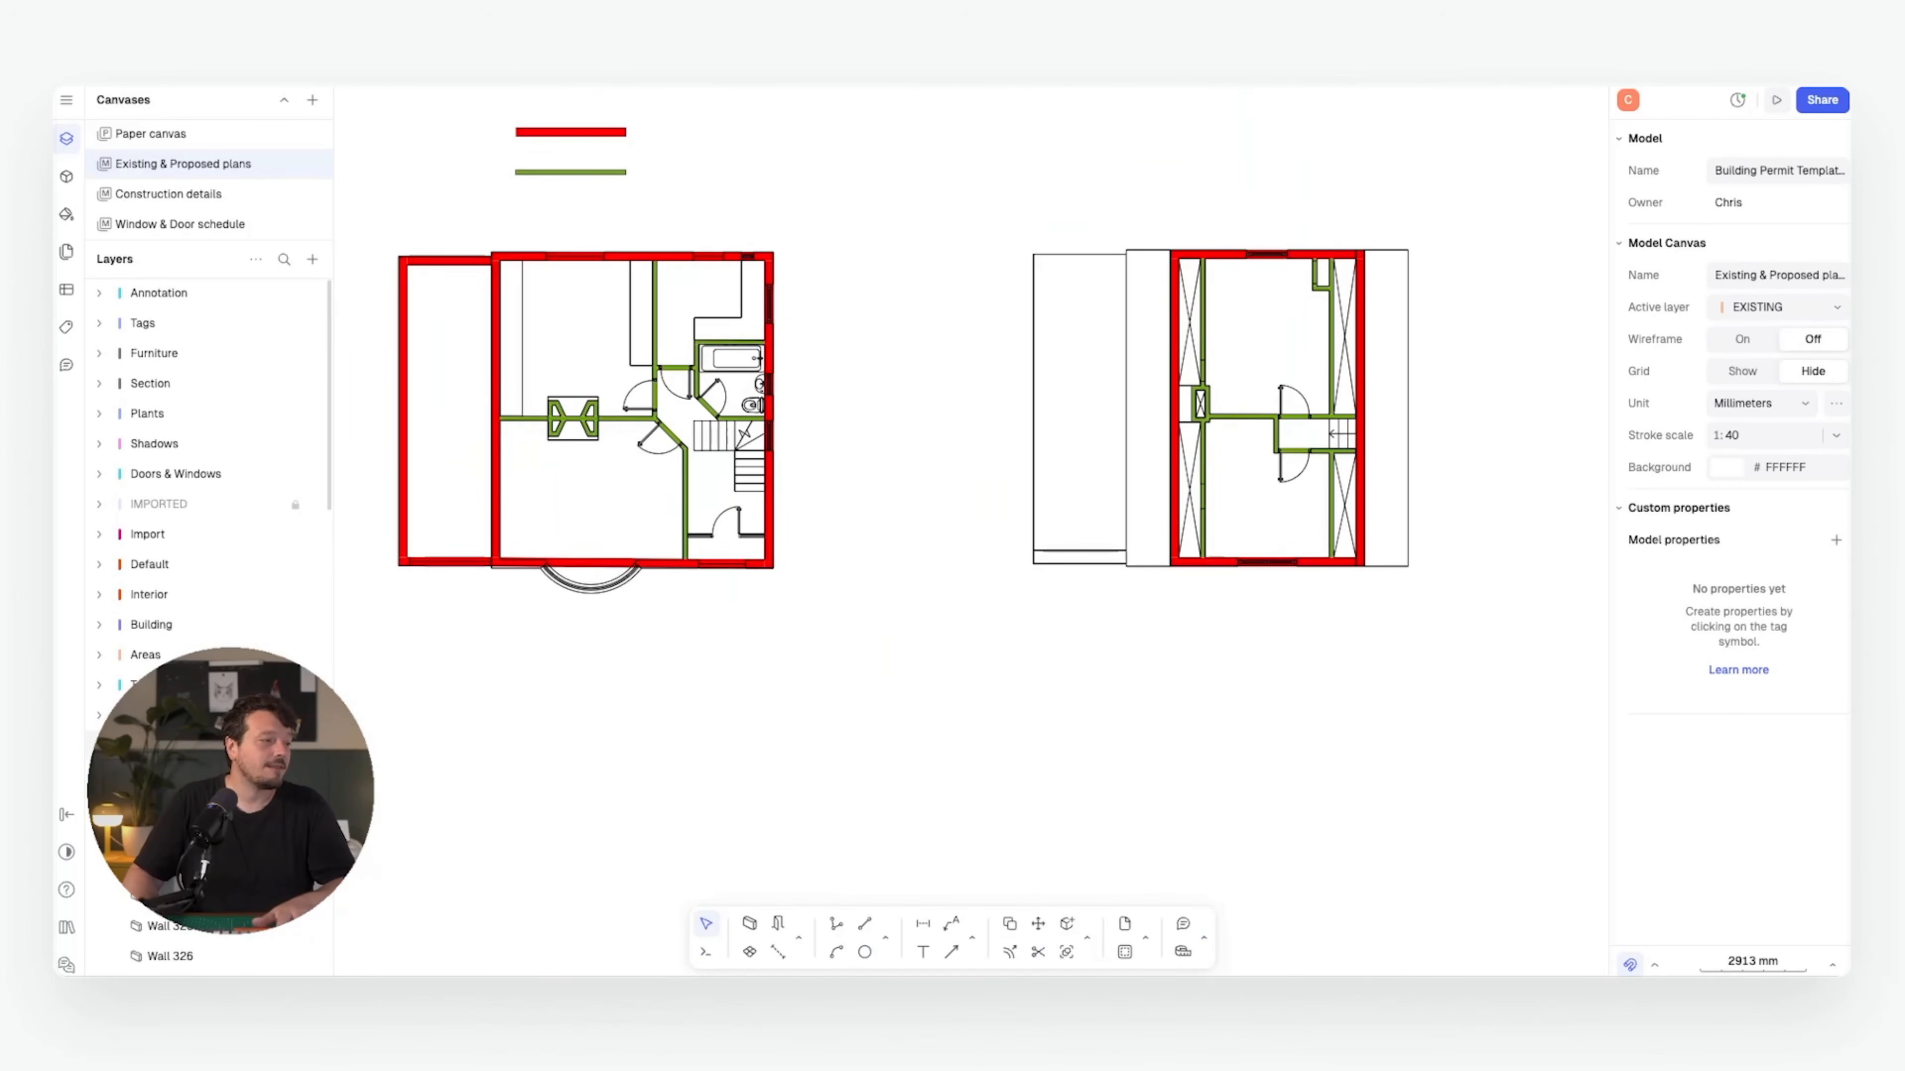
pyautogui.hscroll(-5, 545, 739)
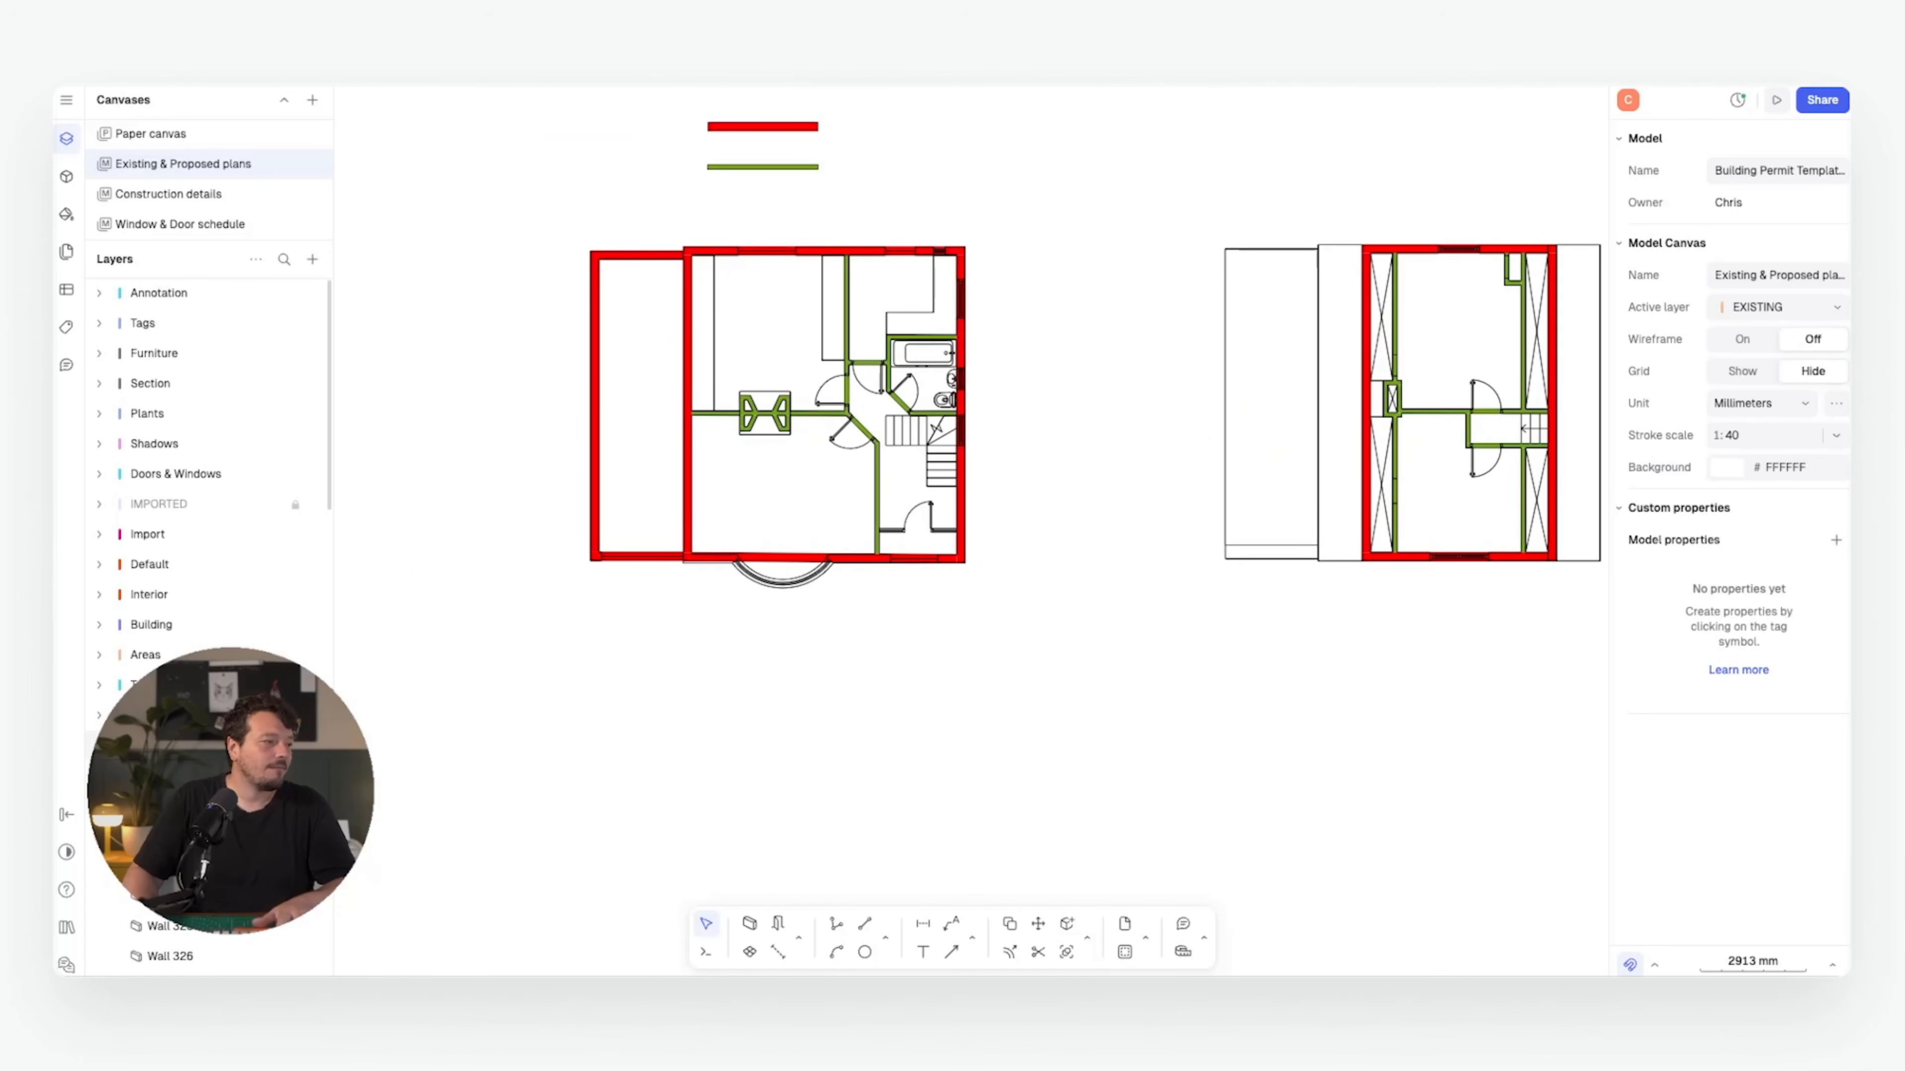
pyautogui.scroll(5, 629, 638)
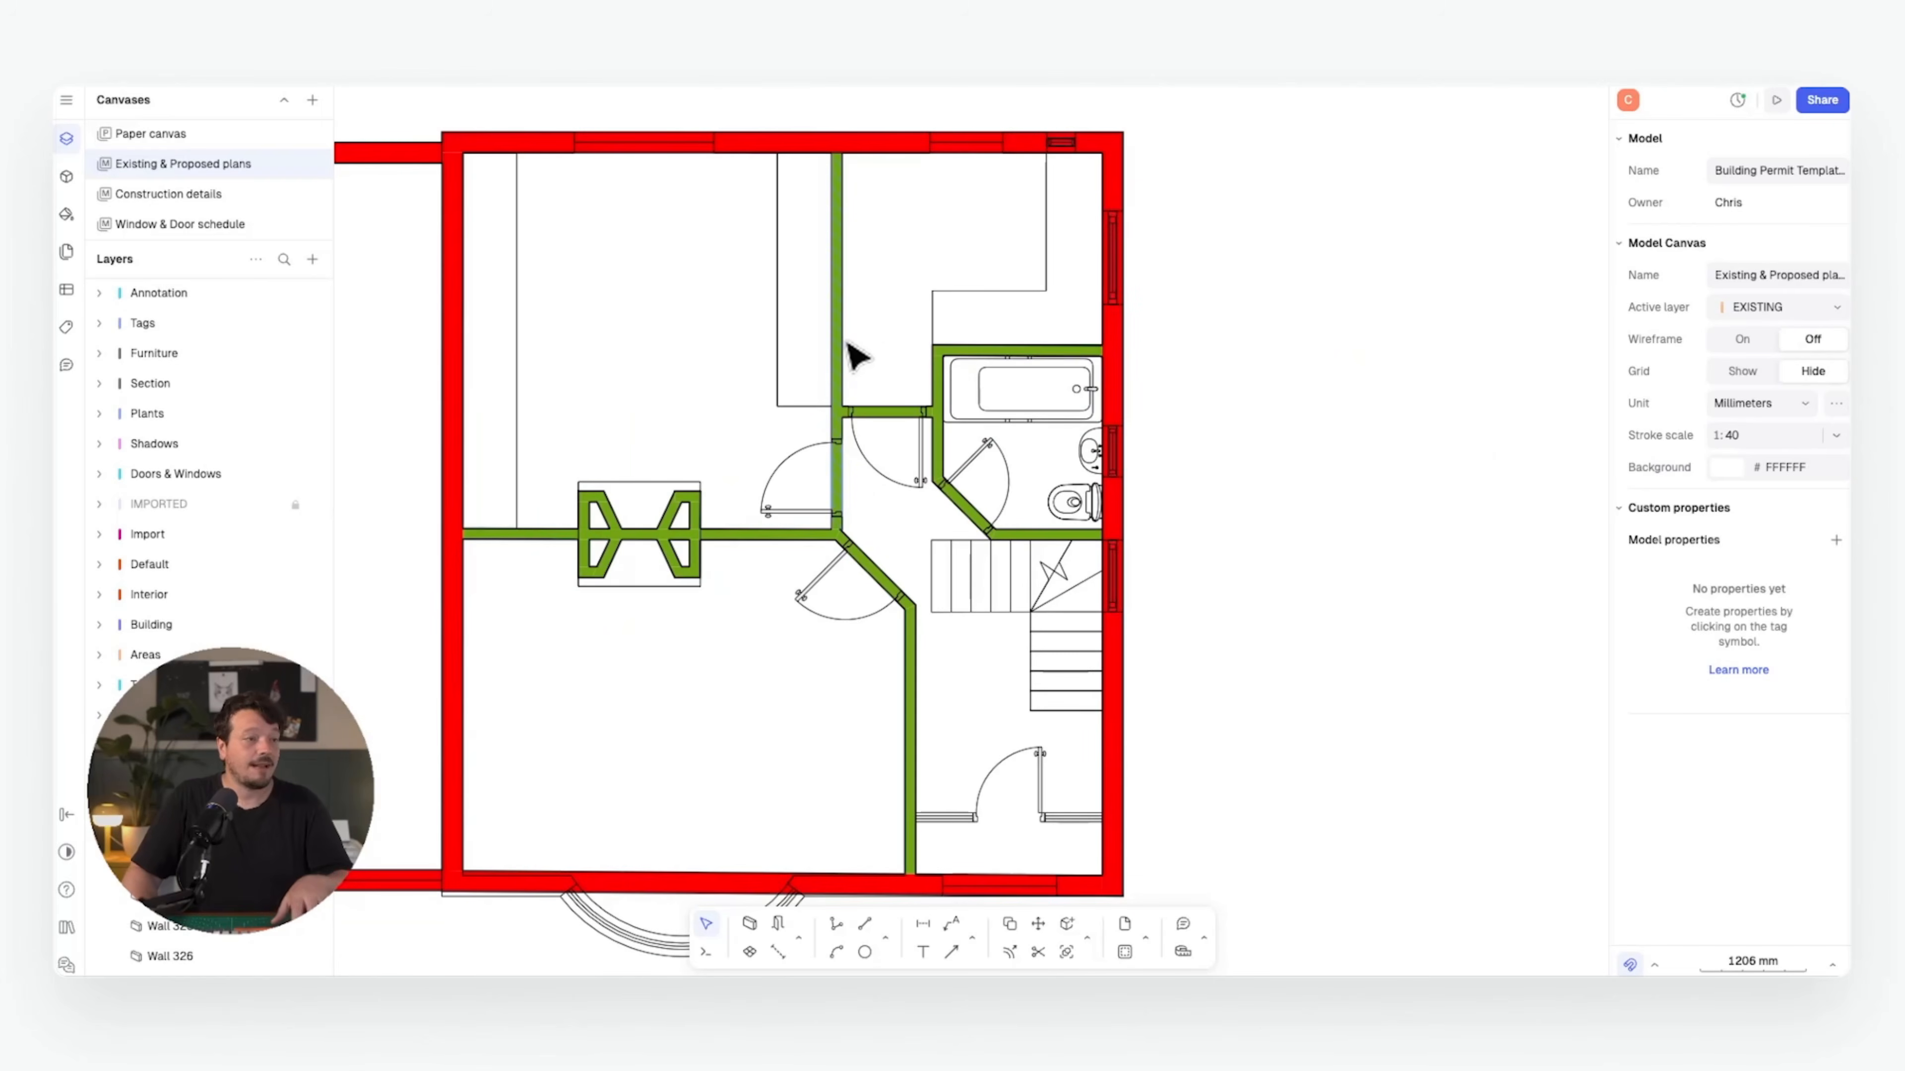
pyautogui.click(838, 354)
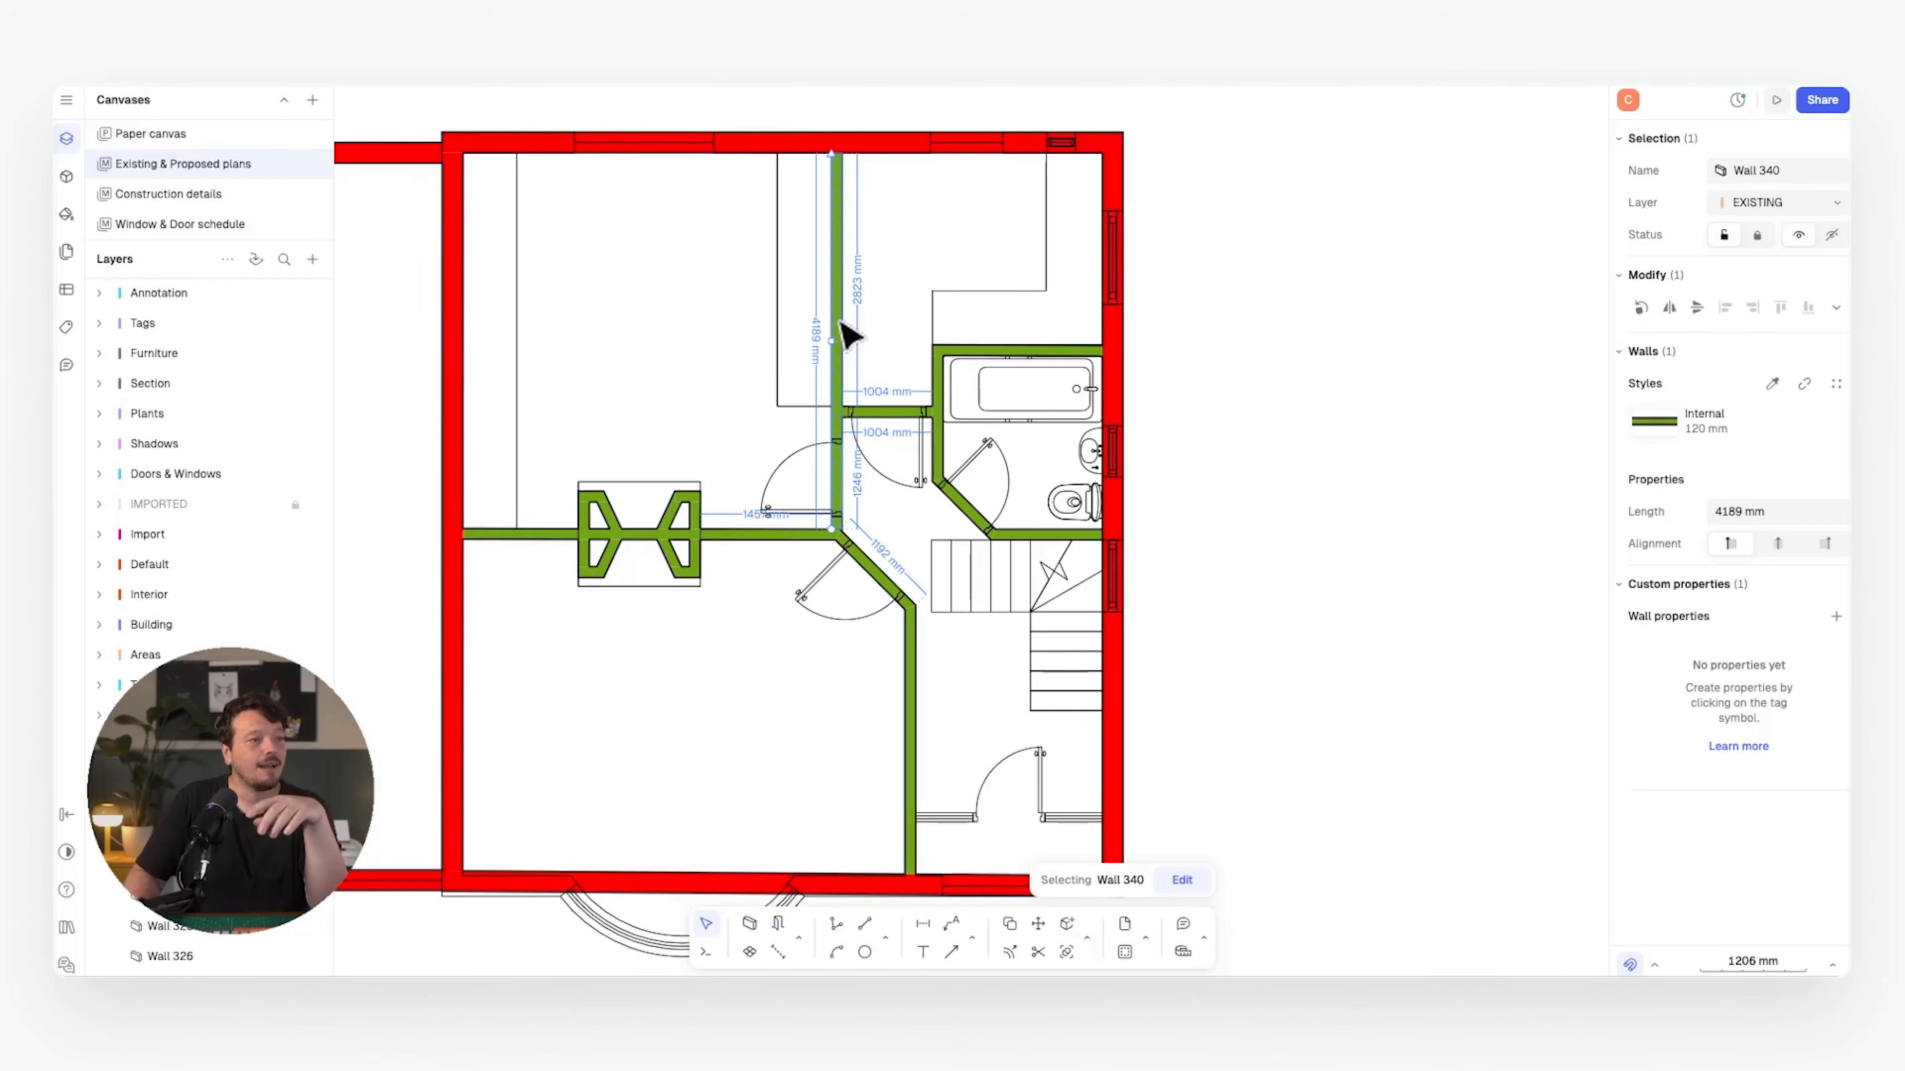
pyautogui.rightClick(849, 335)
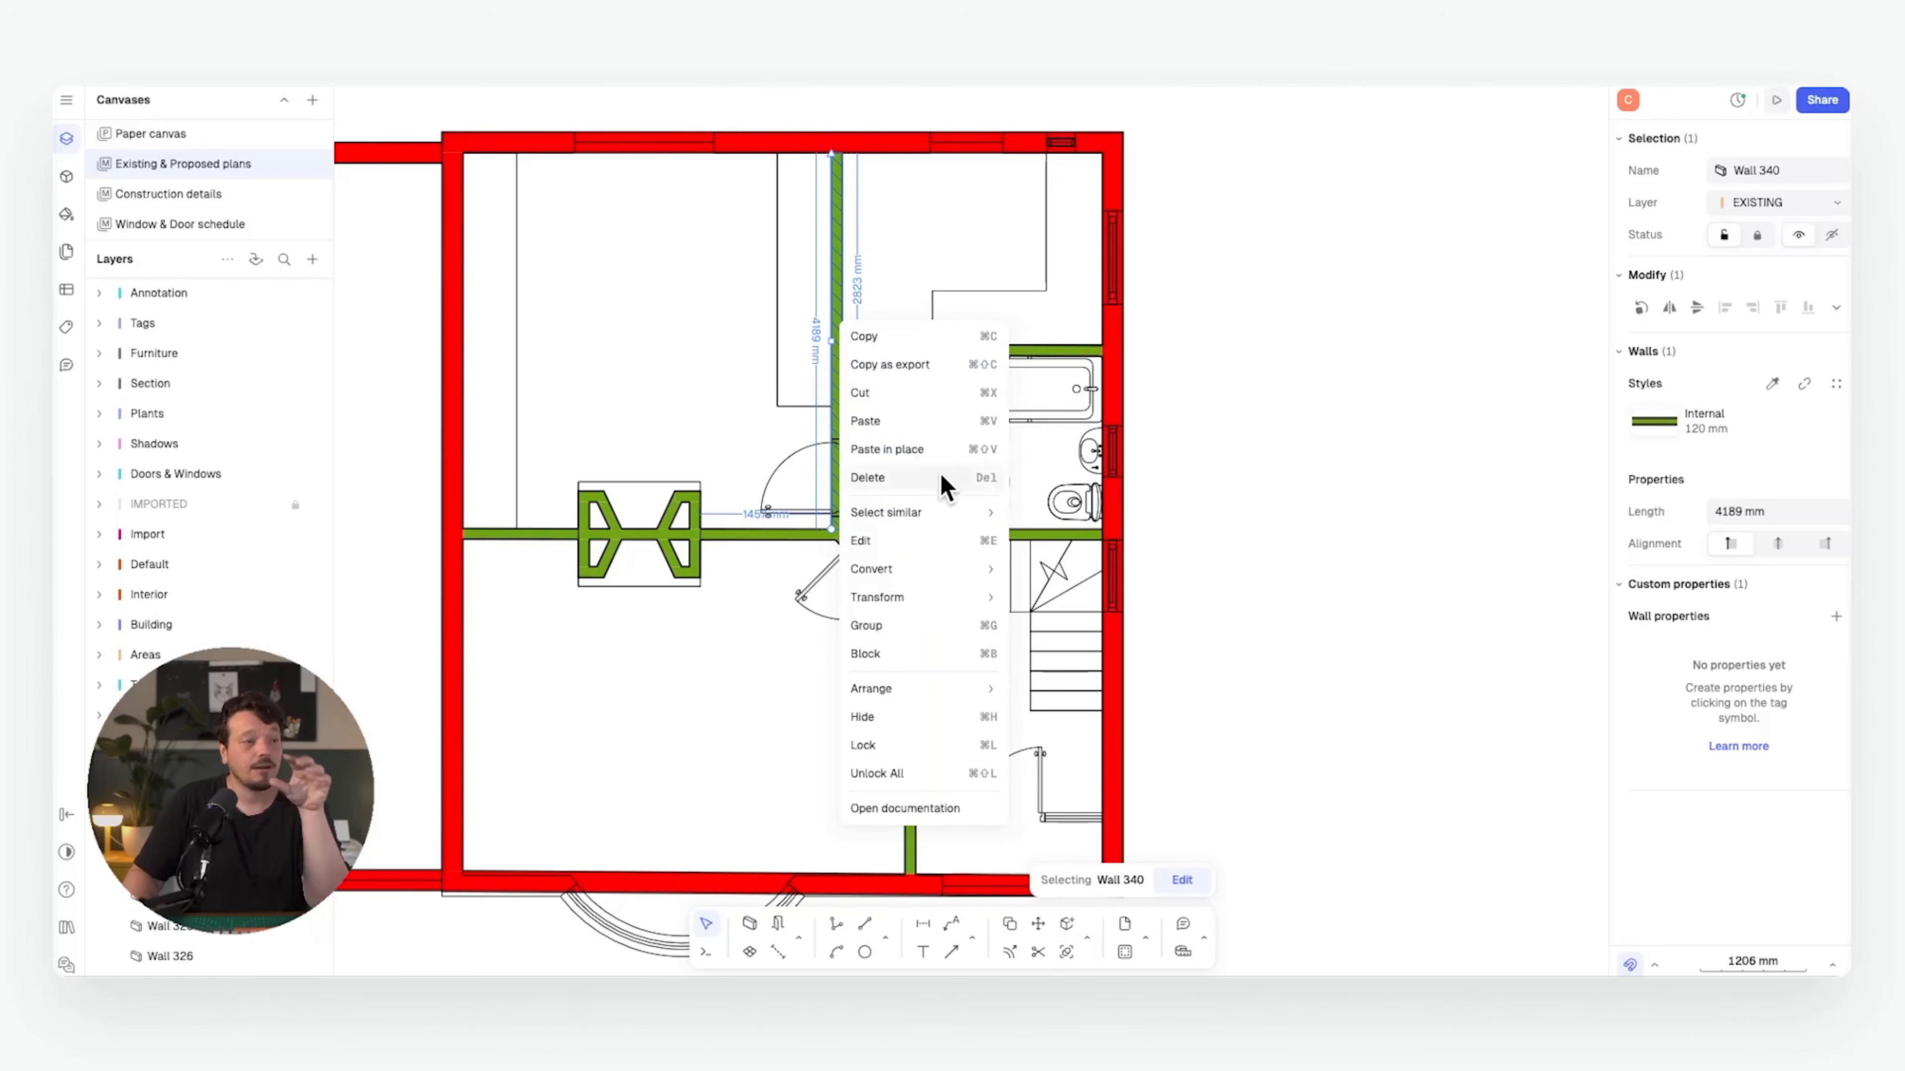
pyautogui.moveTo(955, 511)
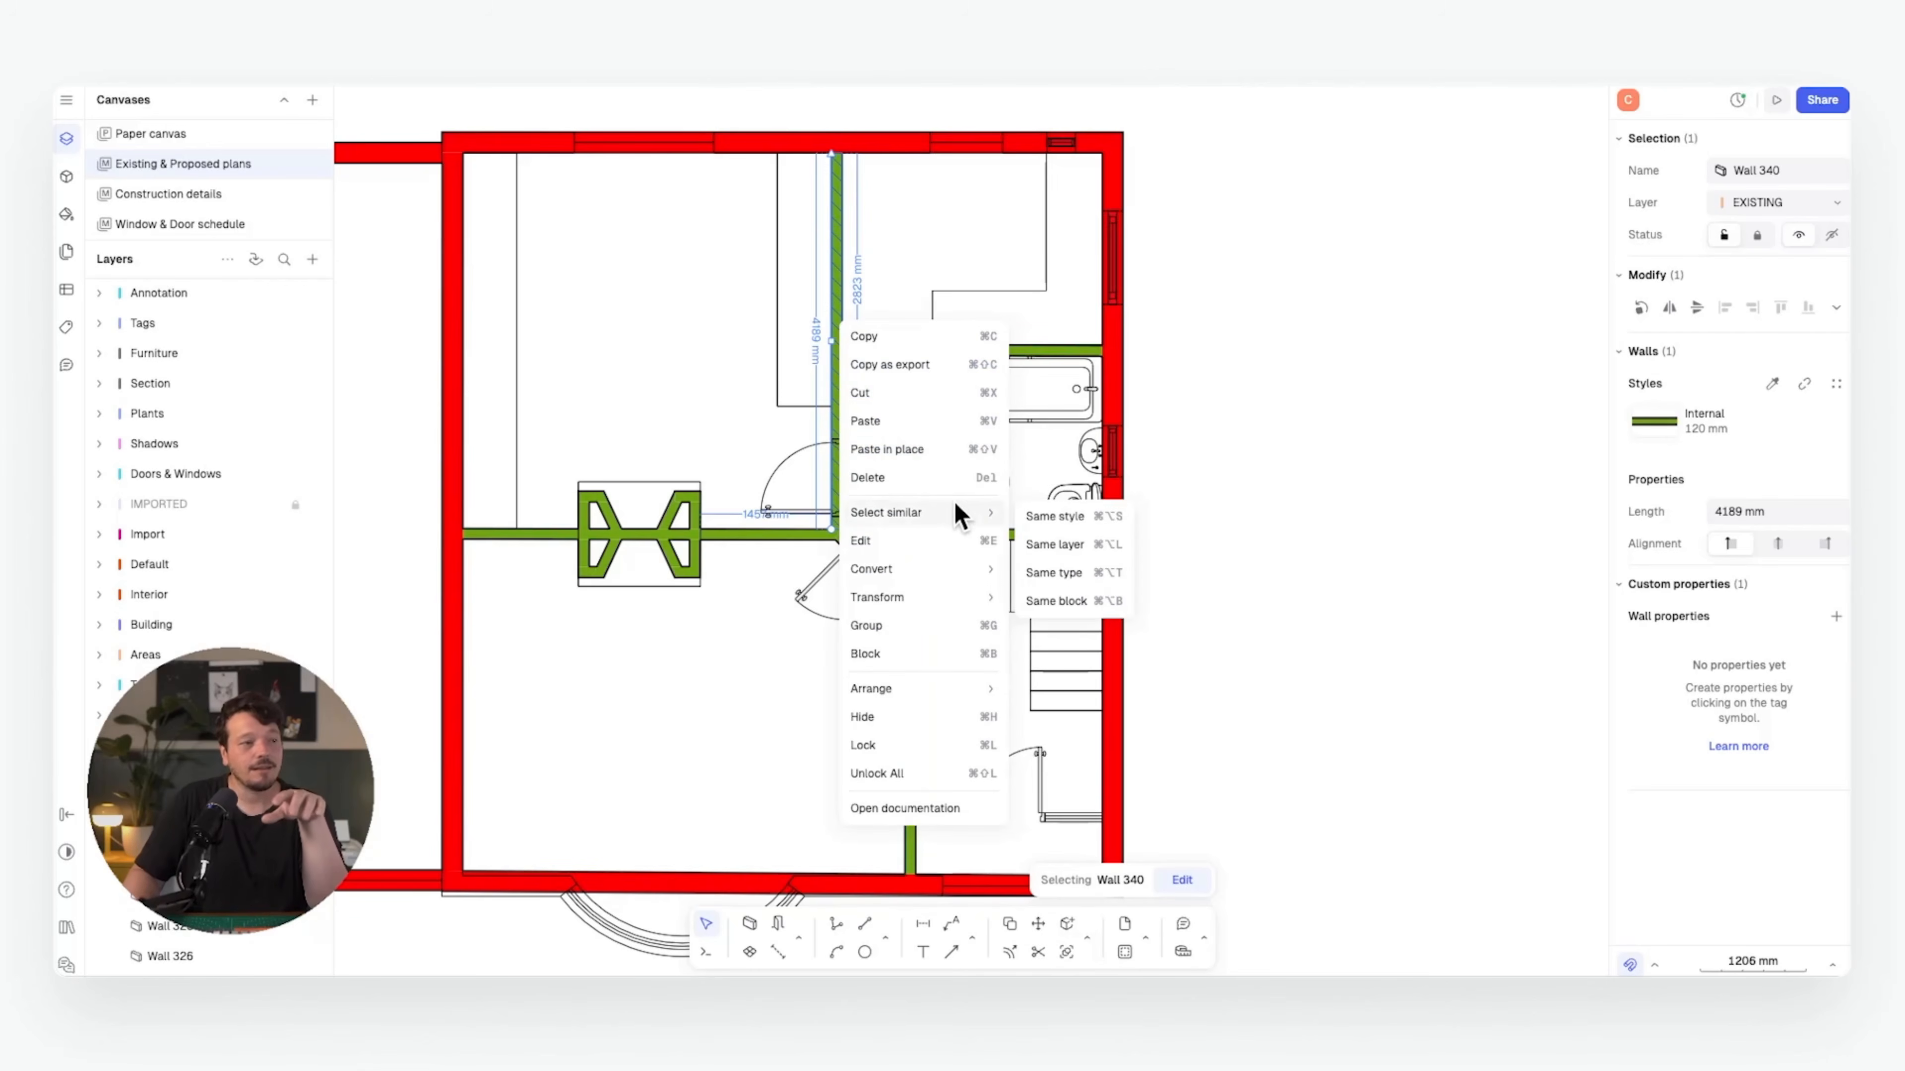
pyautogui.click(1070, 516)
pyautogui.moveTo(1015, 657); pyautogui.dragTo(982, 550, button='middle')
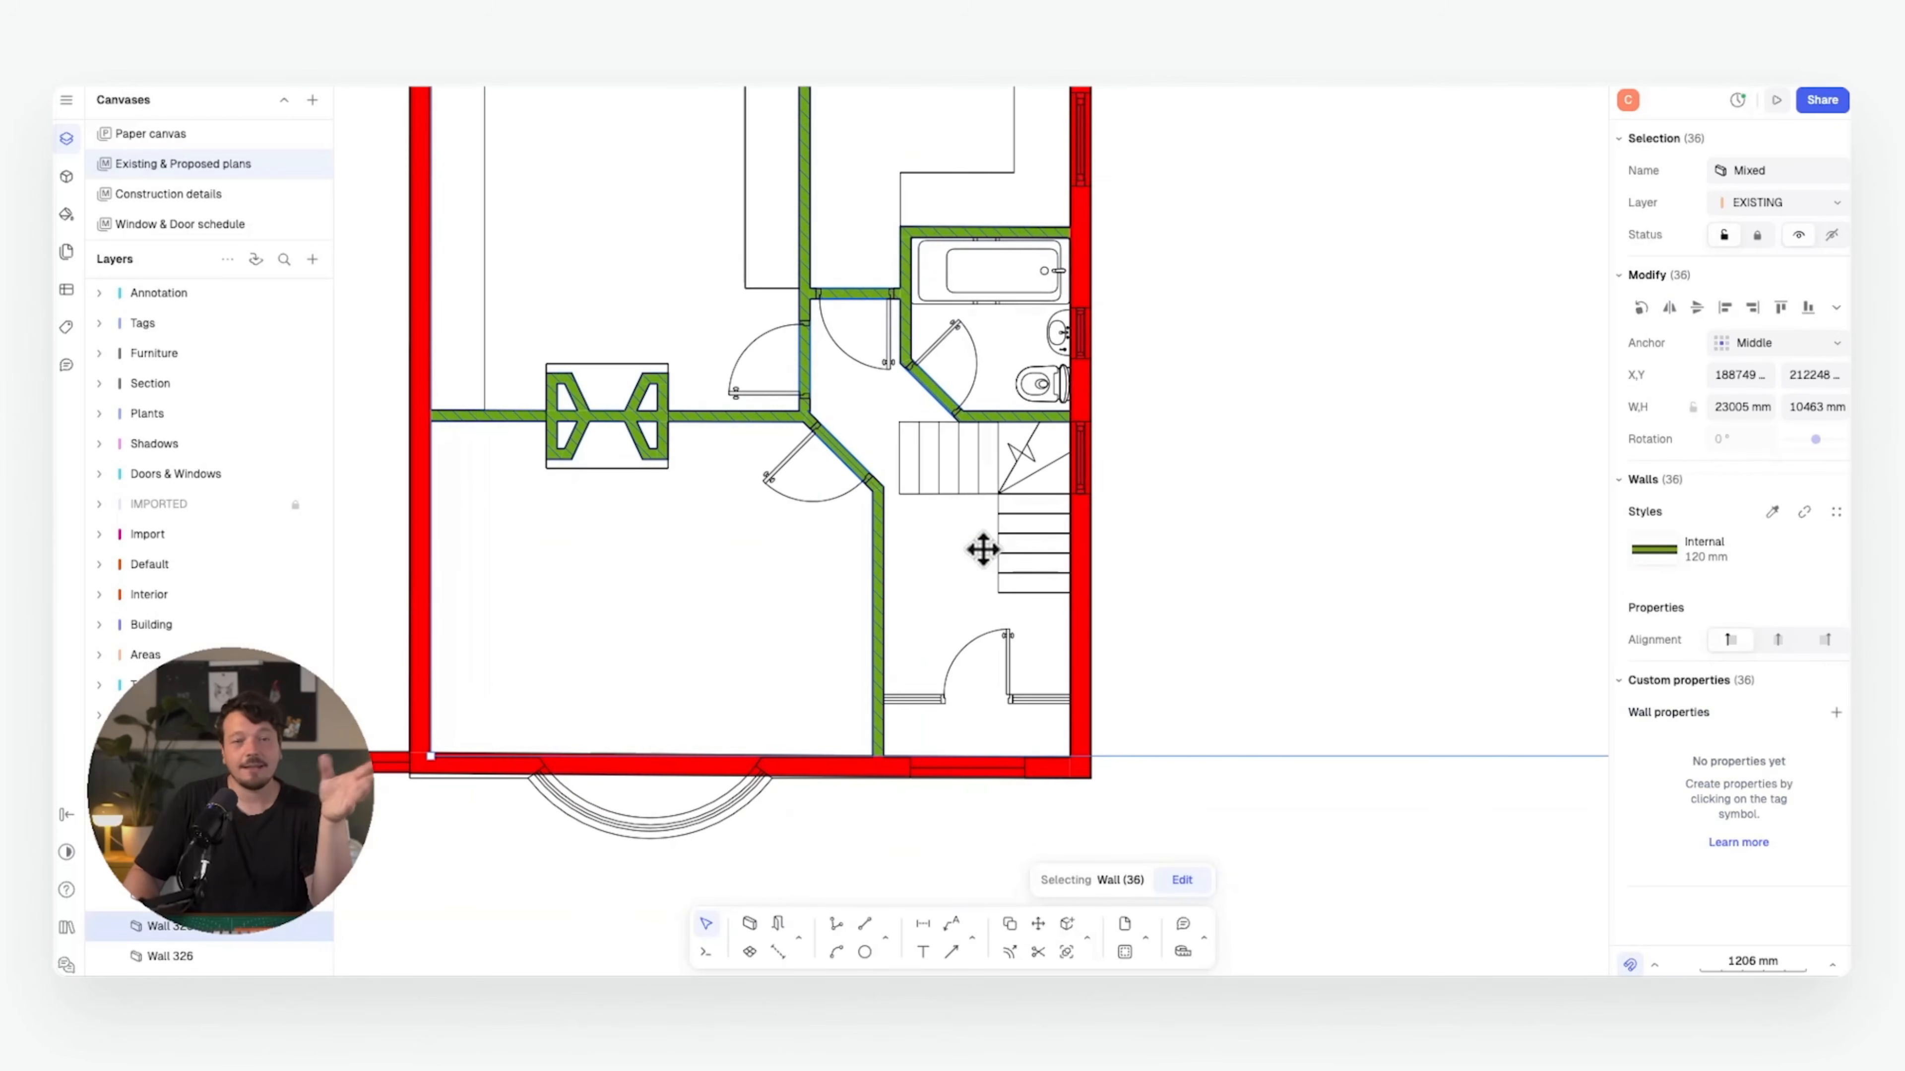
pyautogui.scroll(-5, 840, 543)
pyautogui.scroll(5, 1303, 513)
pyautogui.moveTo(721, 487); pyautogui.dragTo(939, 485, button='middle')
pyautogui.press('Escape')
# - Gather the internal walls in a new layer named Internal inside EXISTING and check it by toggling layer visibility
pyautogui.click(312, 259)
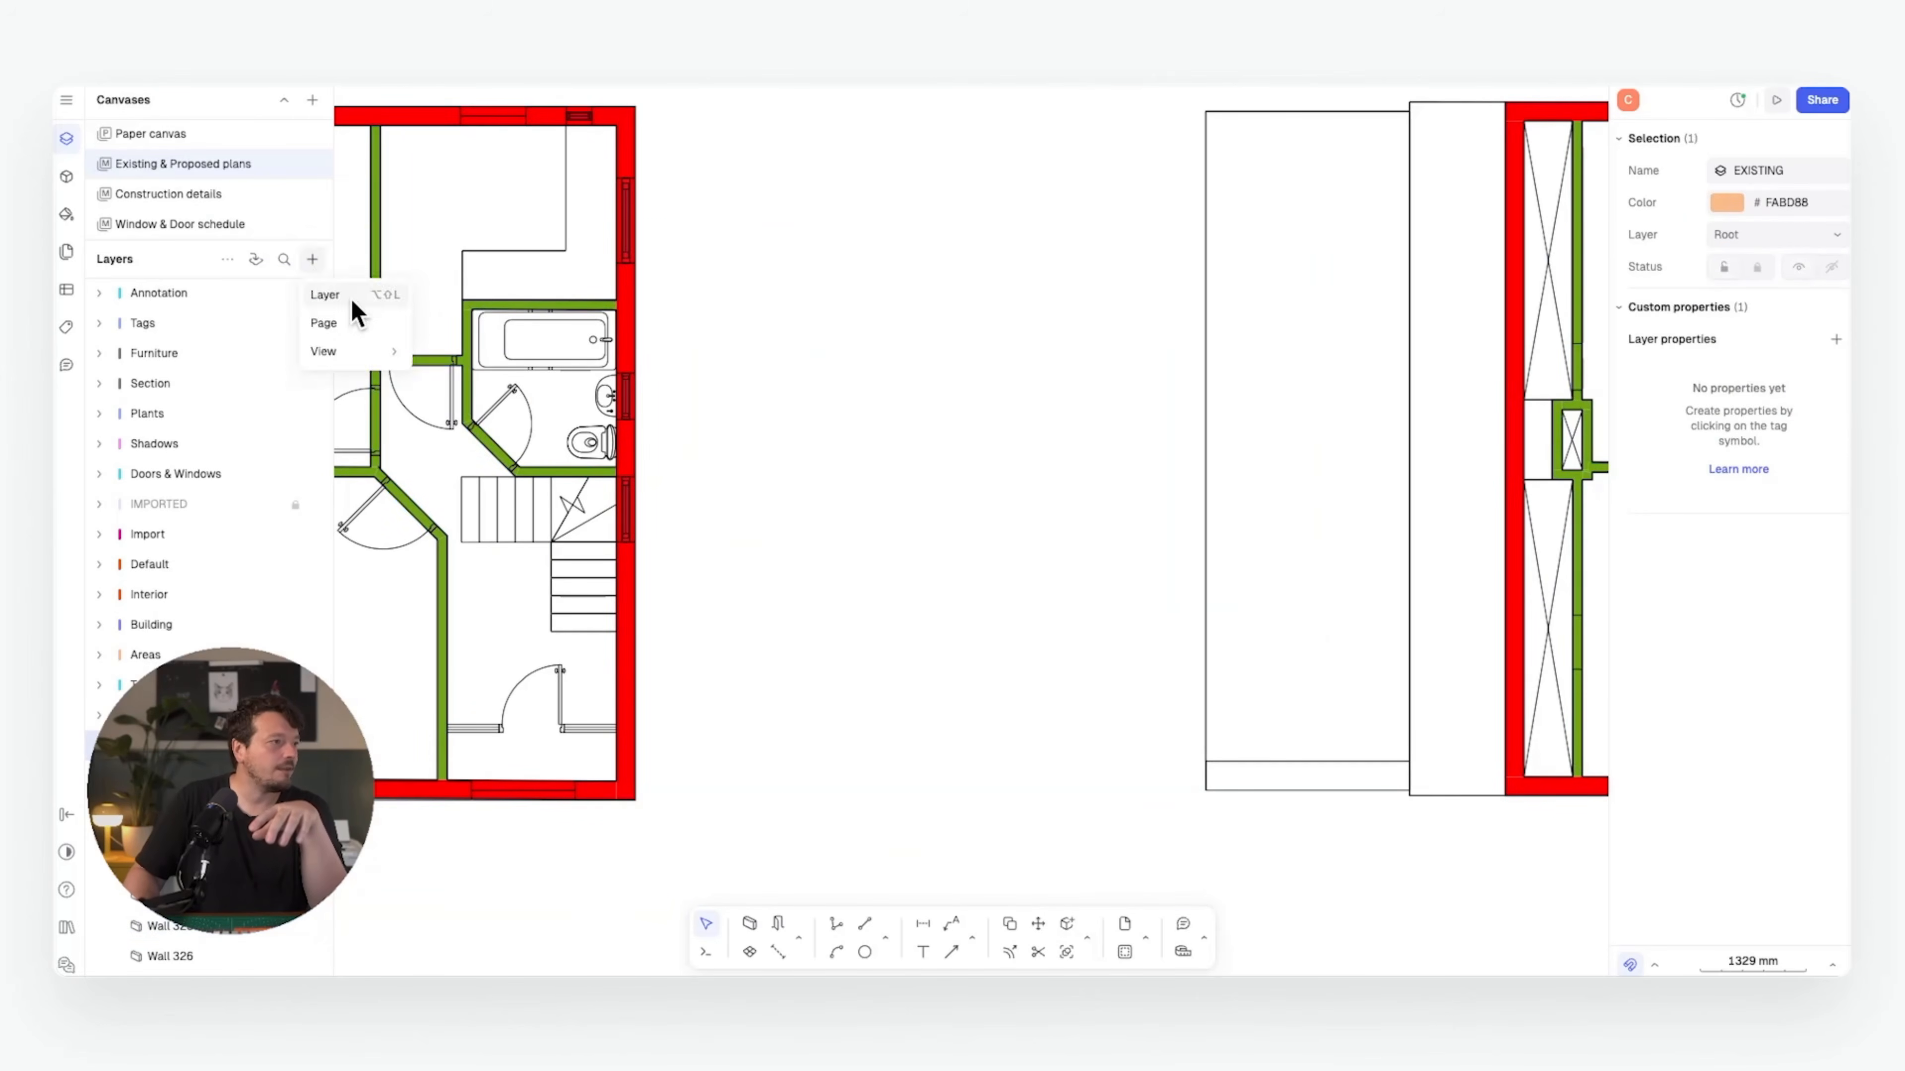
pyautogui.click(356, 303)
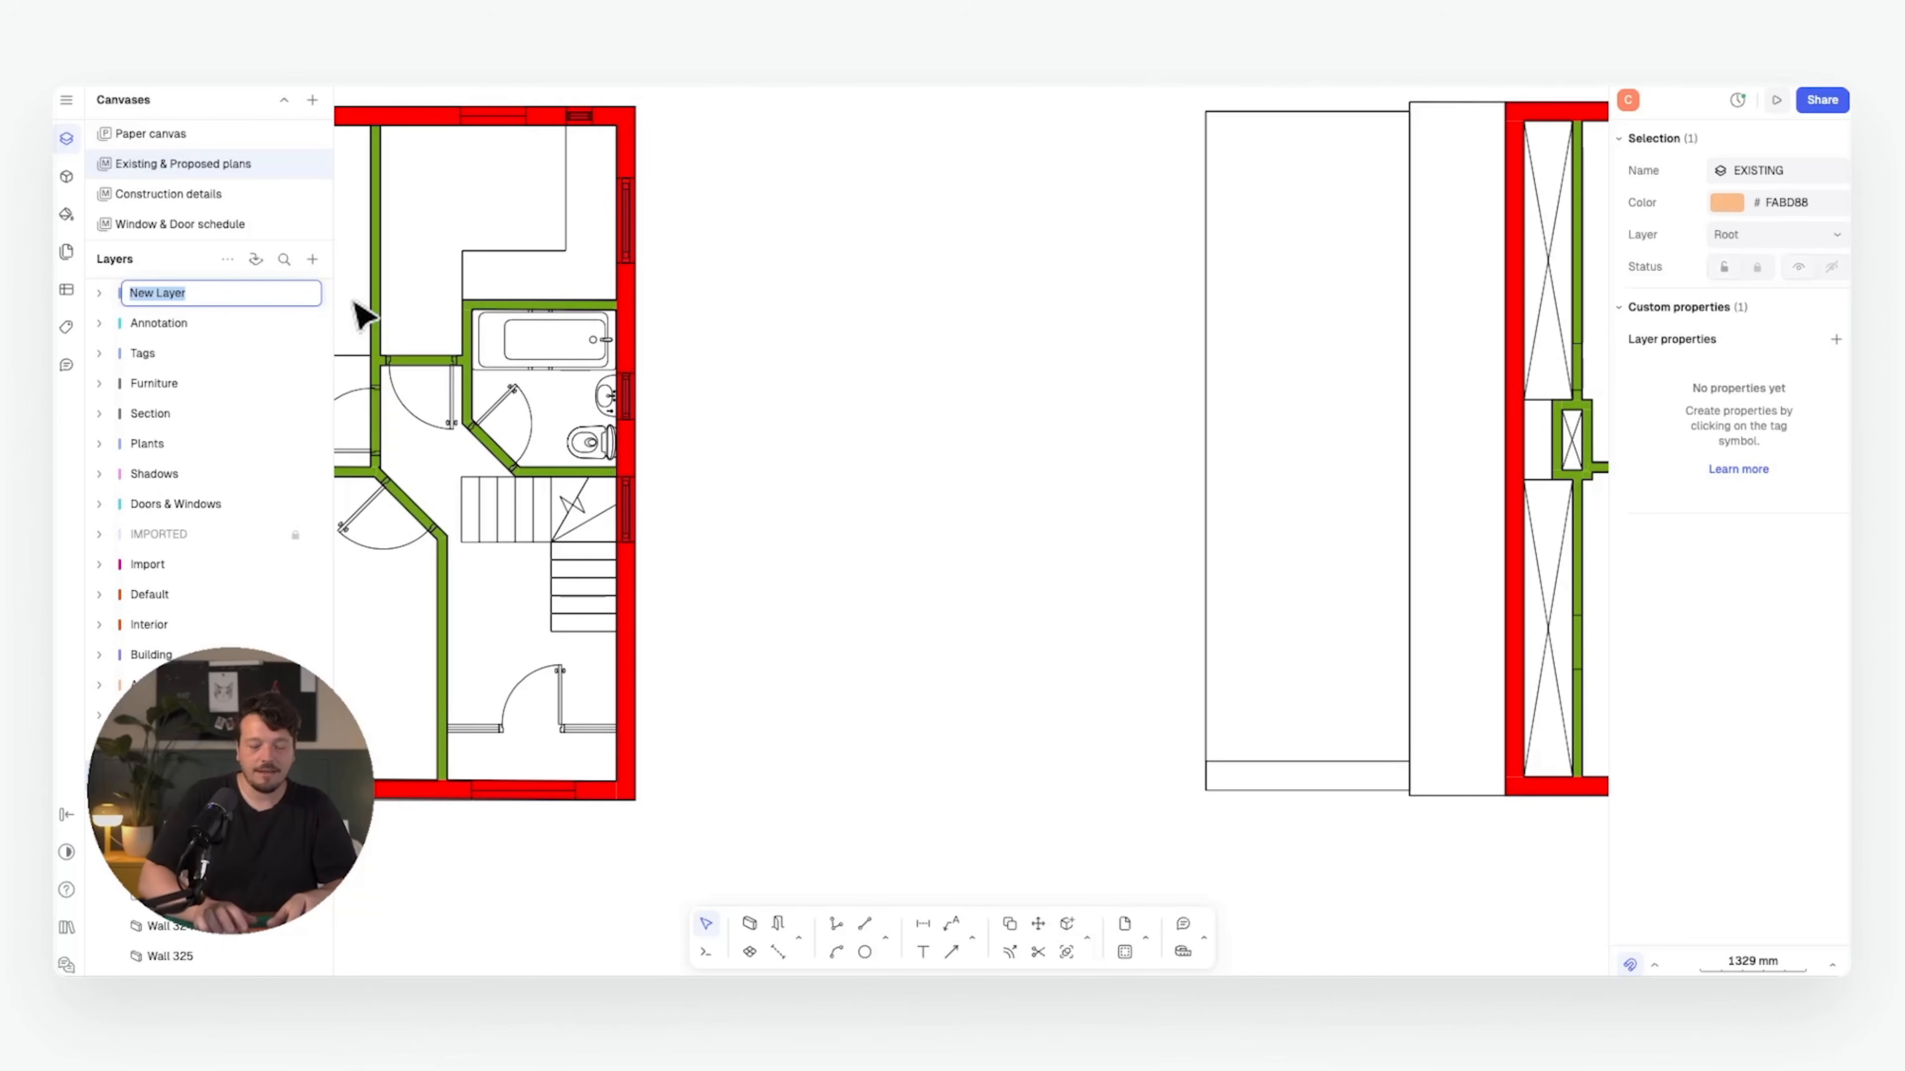
pyautogui.write('Inter a new layer will call thatn')
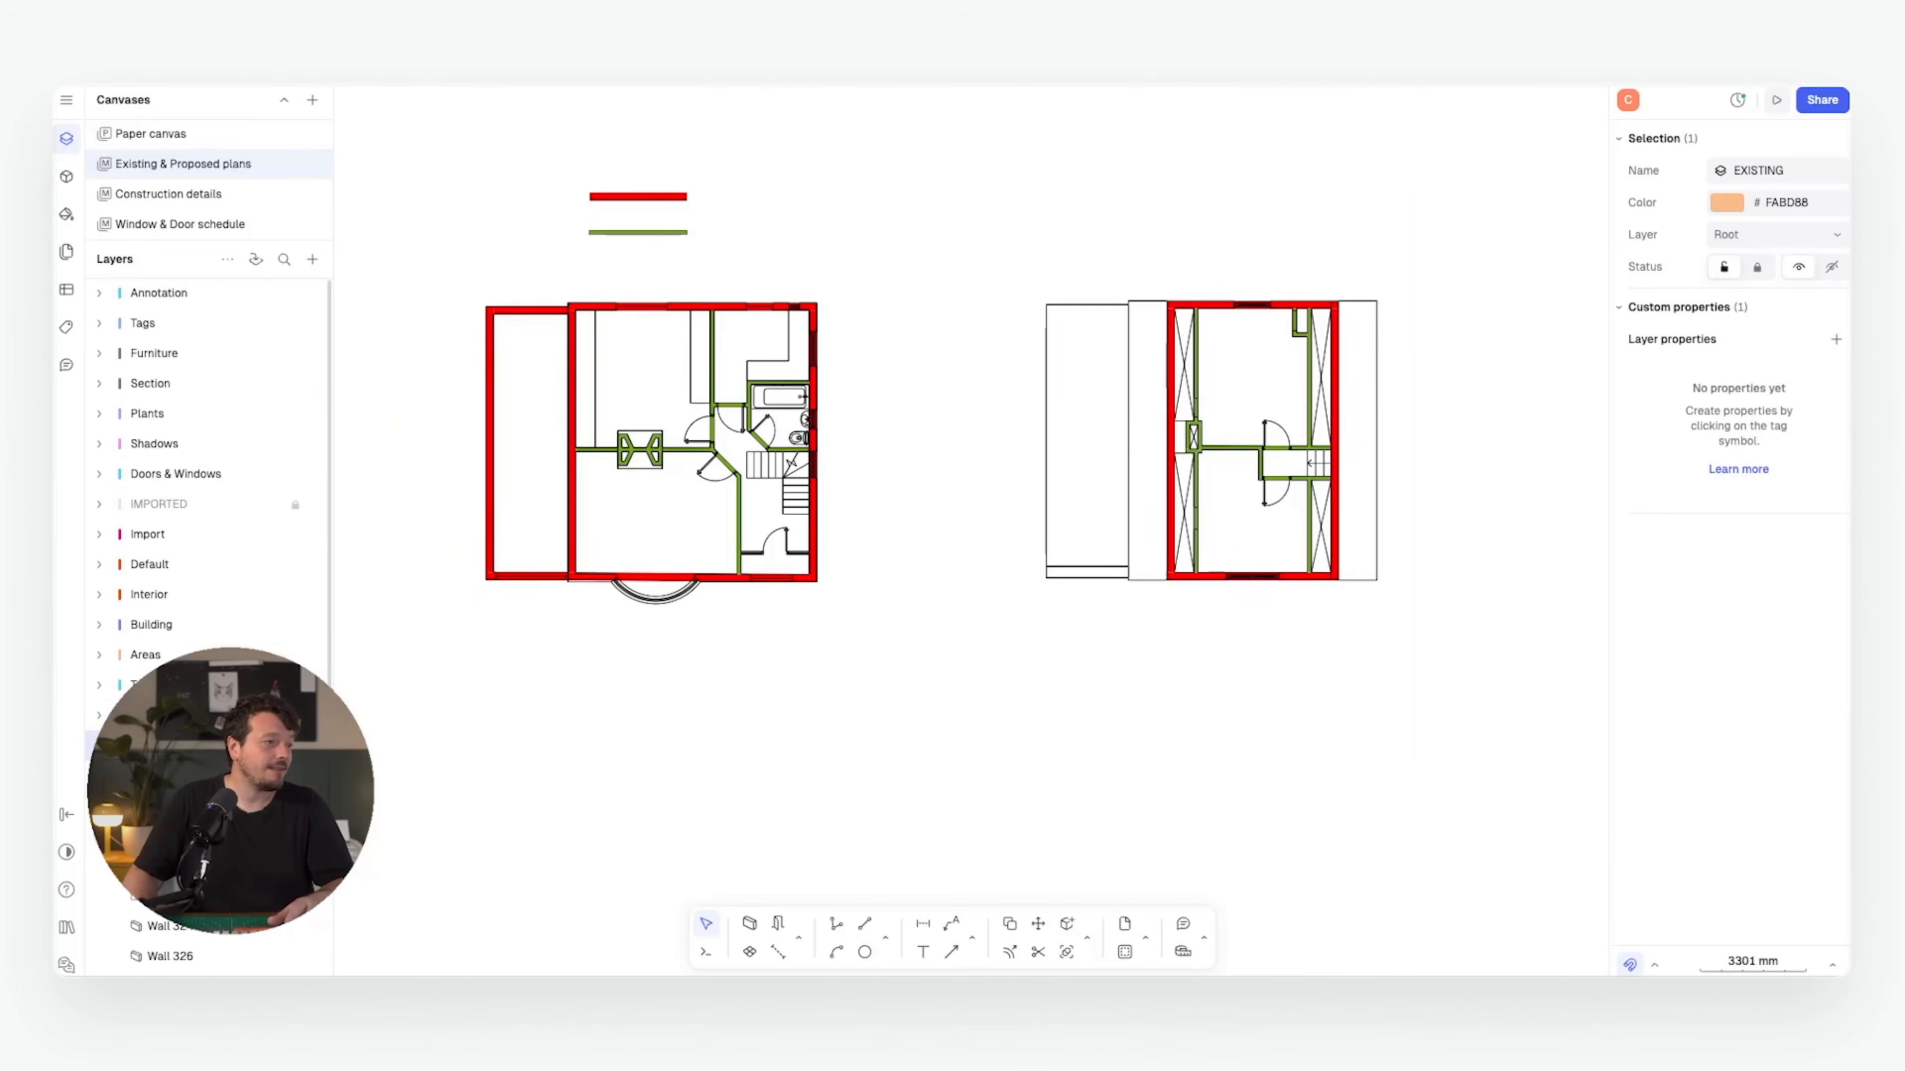
pyautogui.click(315, 745)
pyautogui.click(315, 745)
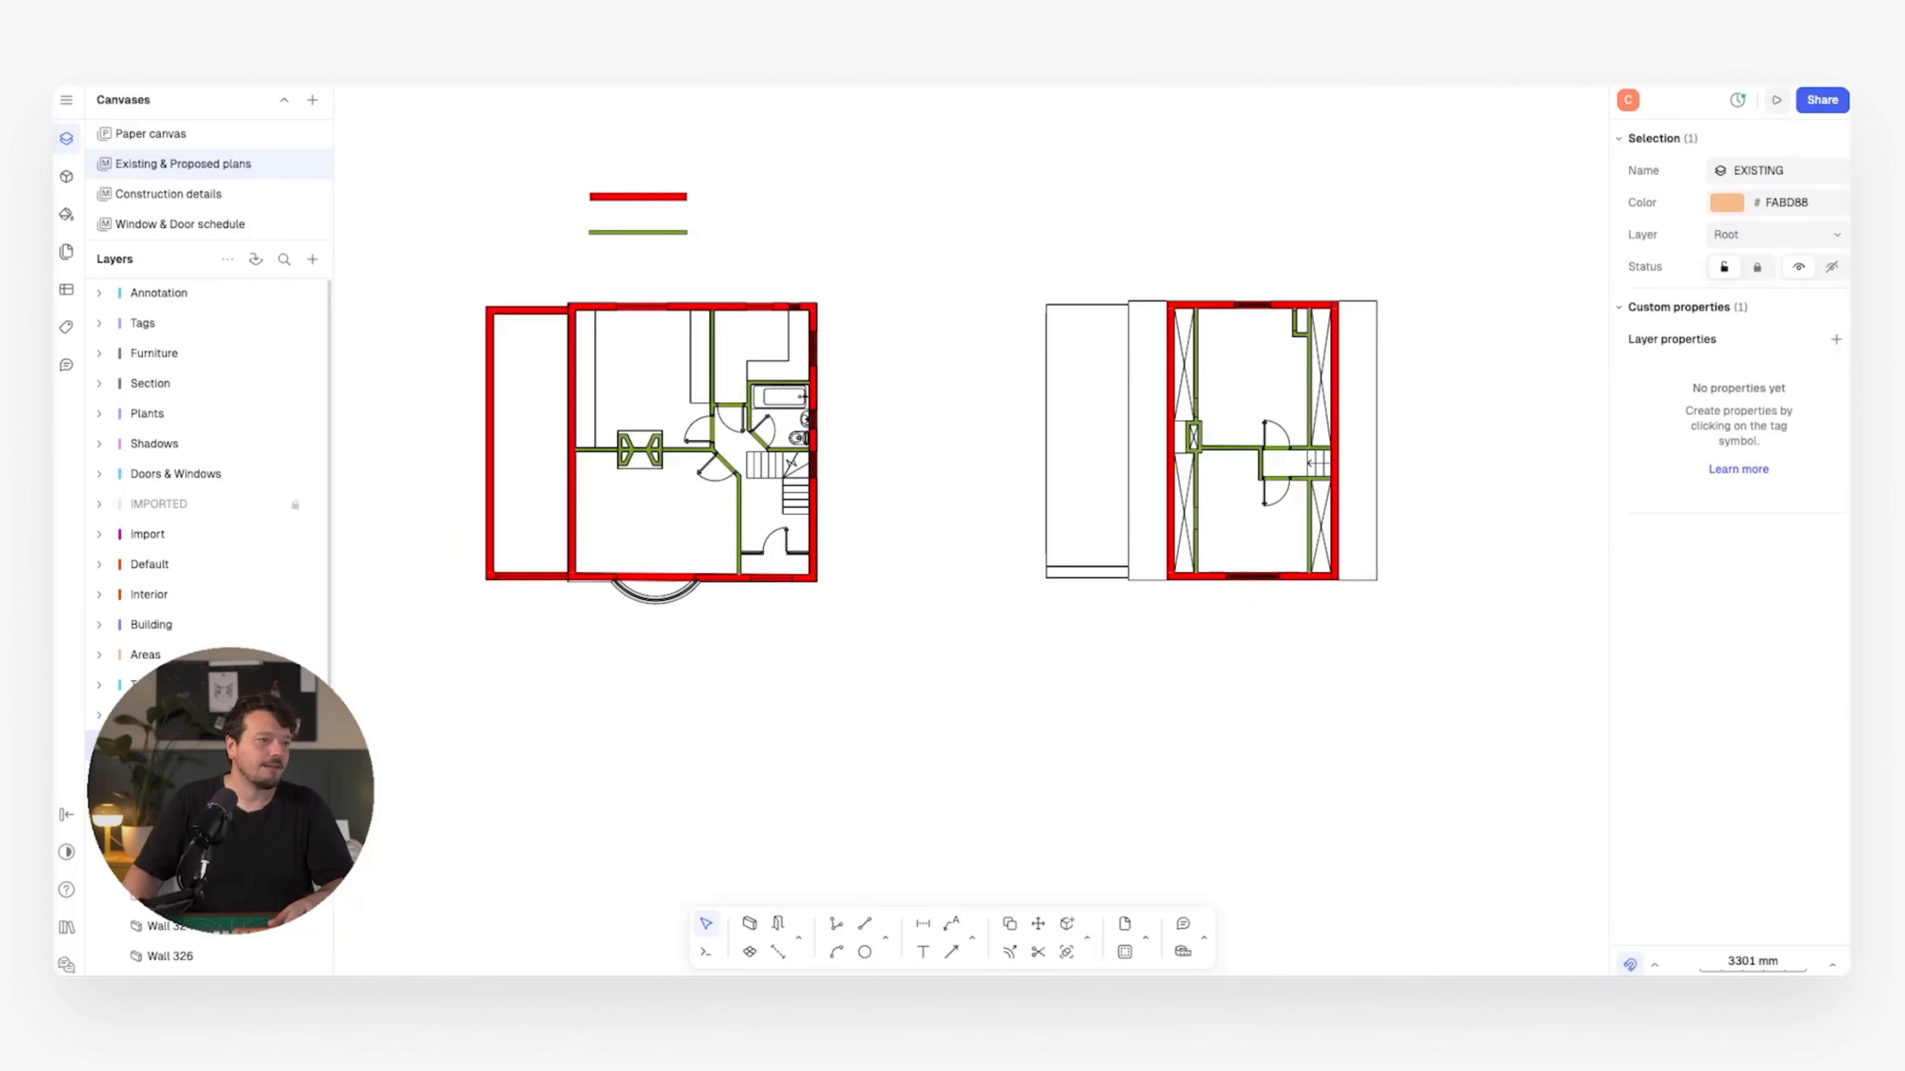
pyautogui.click(315, 776)
pyautogui.click(315, 775)
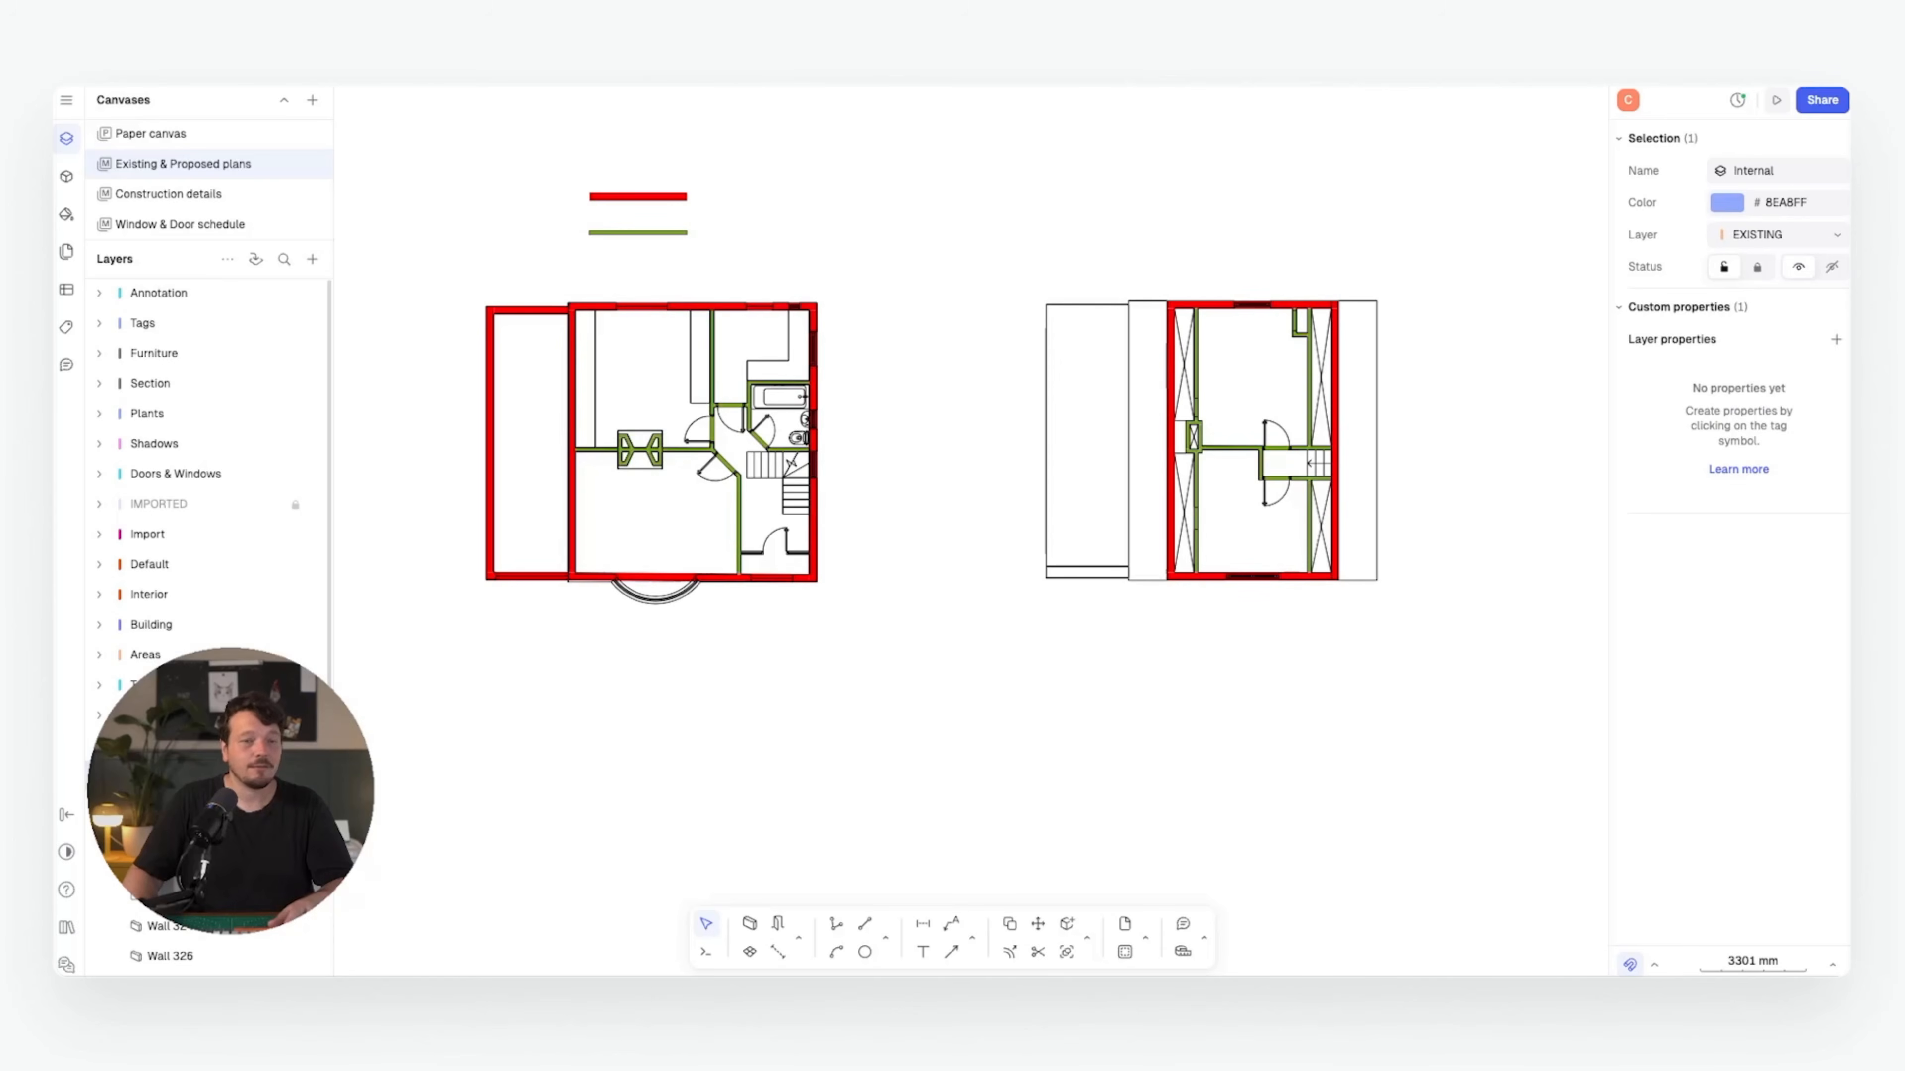
# - Gather all walls of the External Wall style in a new External layer inside EXISTING and check the wall layers by toggling visibility
pyautogui.rightClick(592, 306)
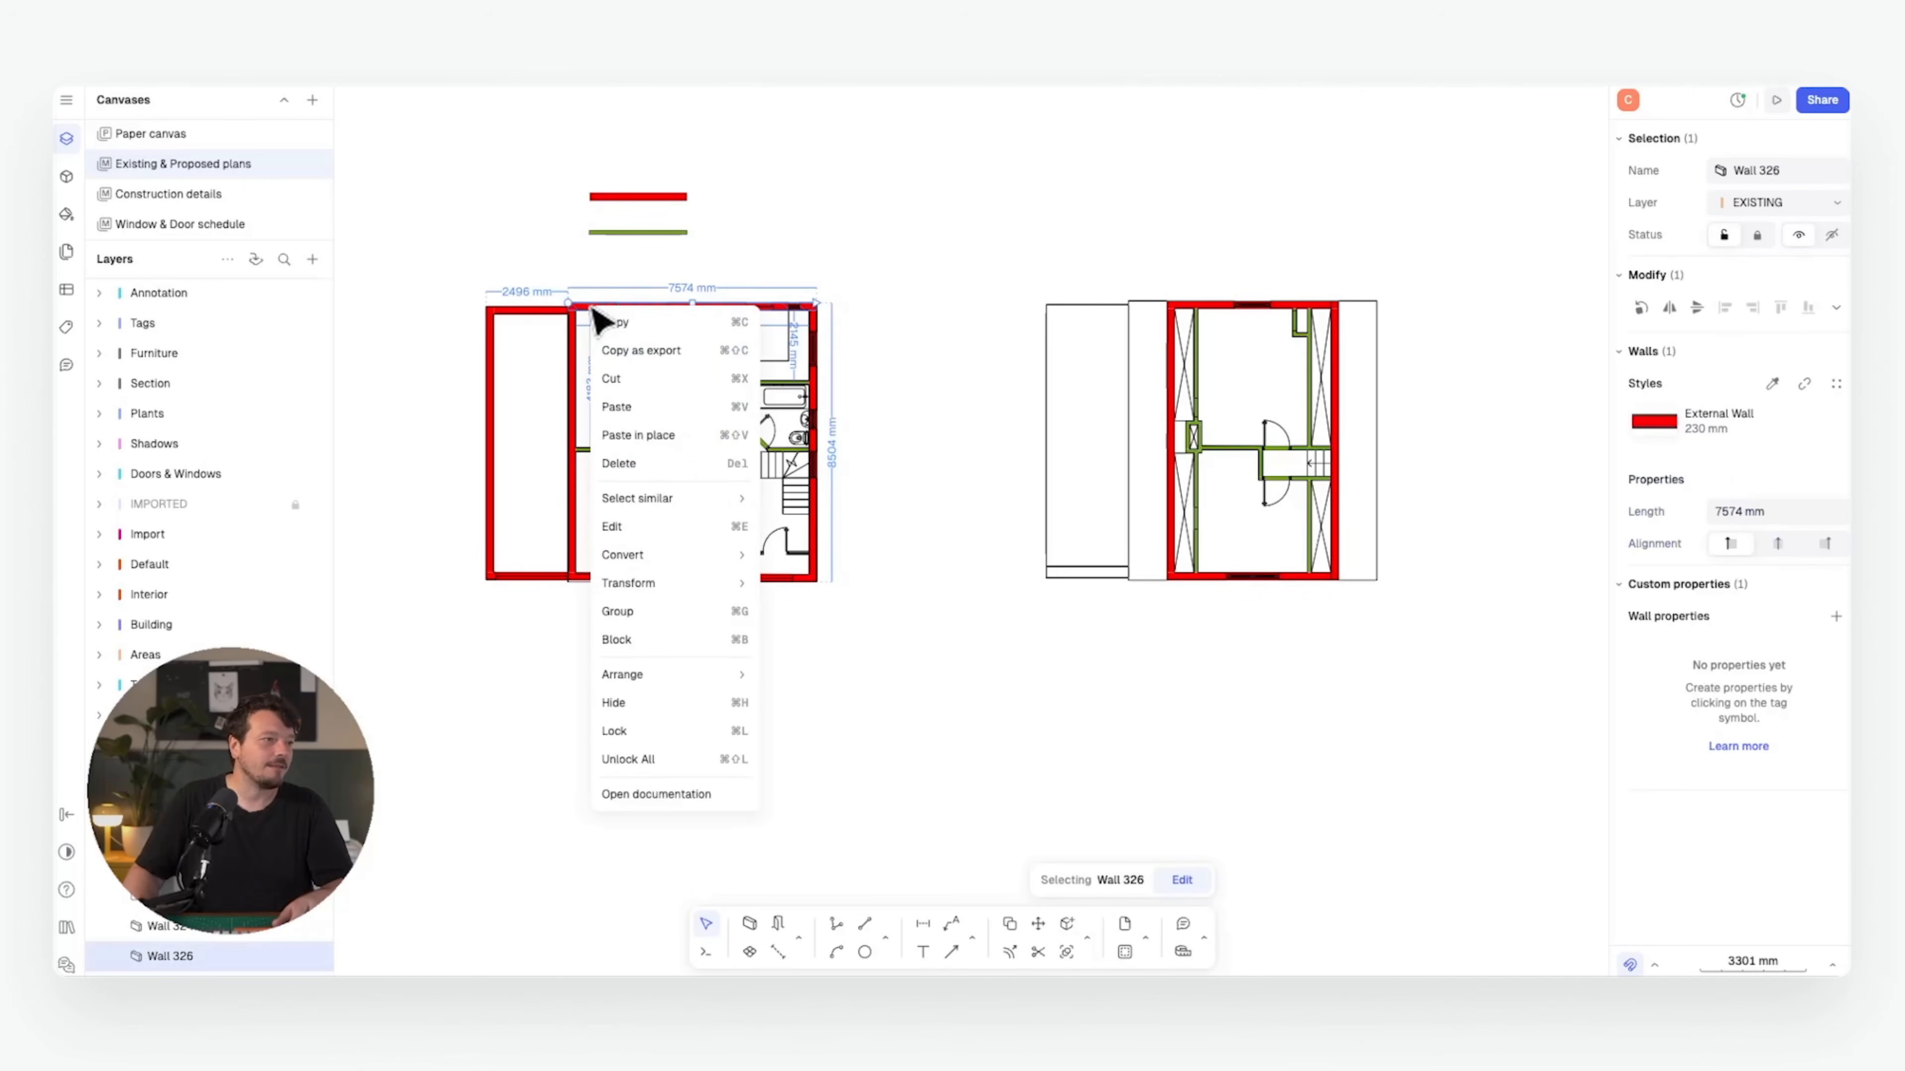
pyautogui.moveTo(704, 500)
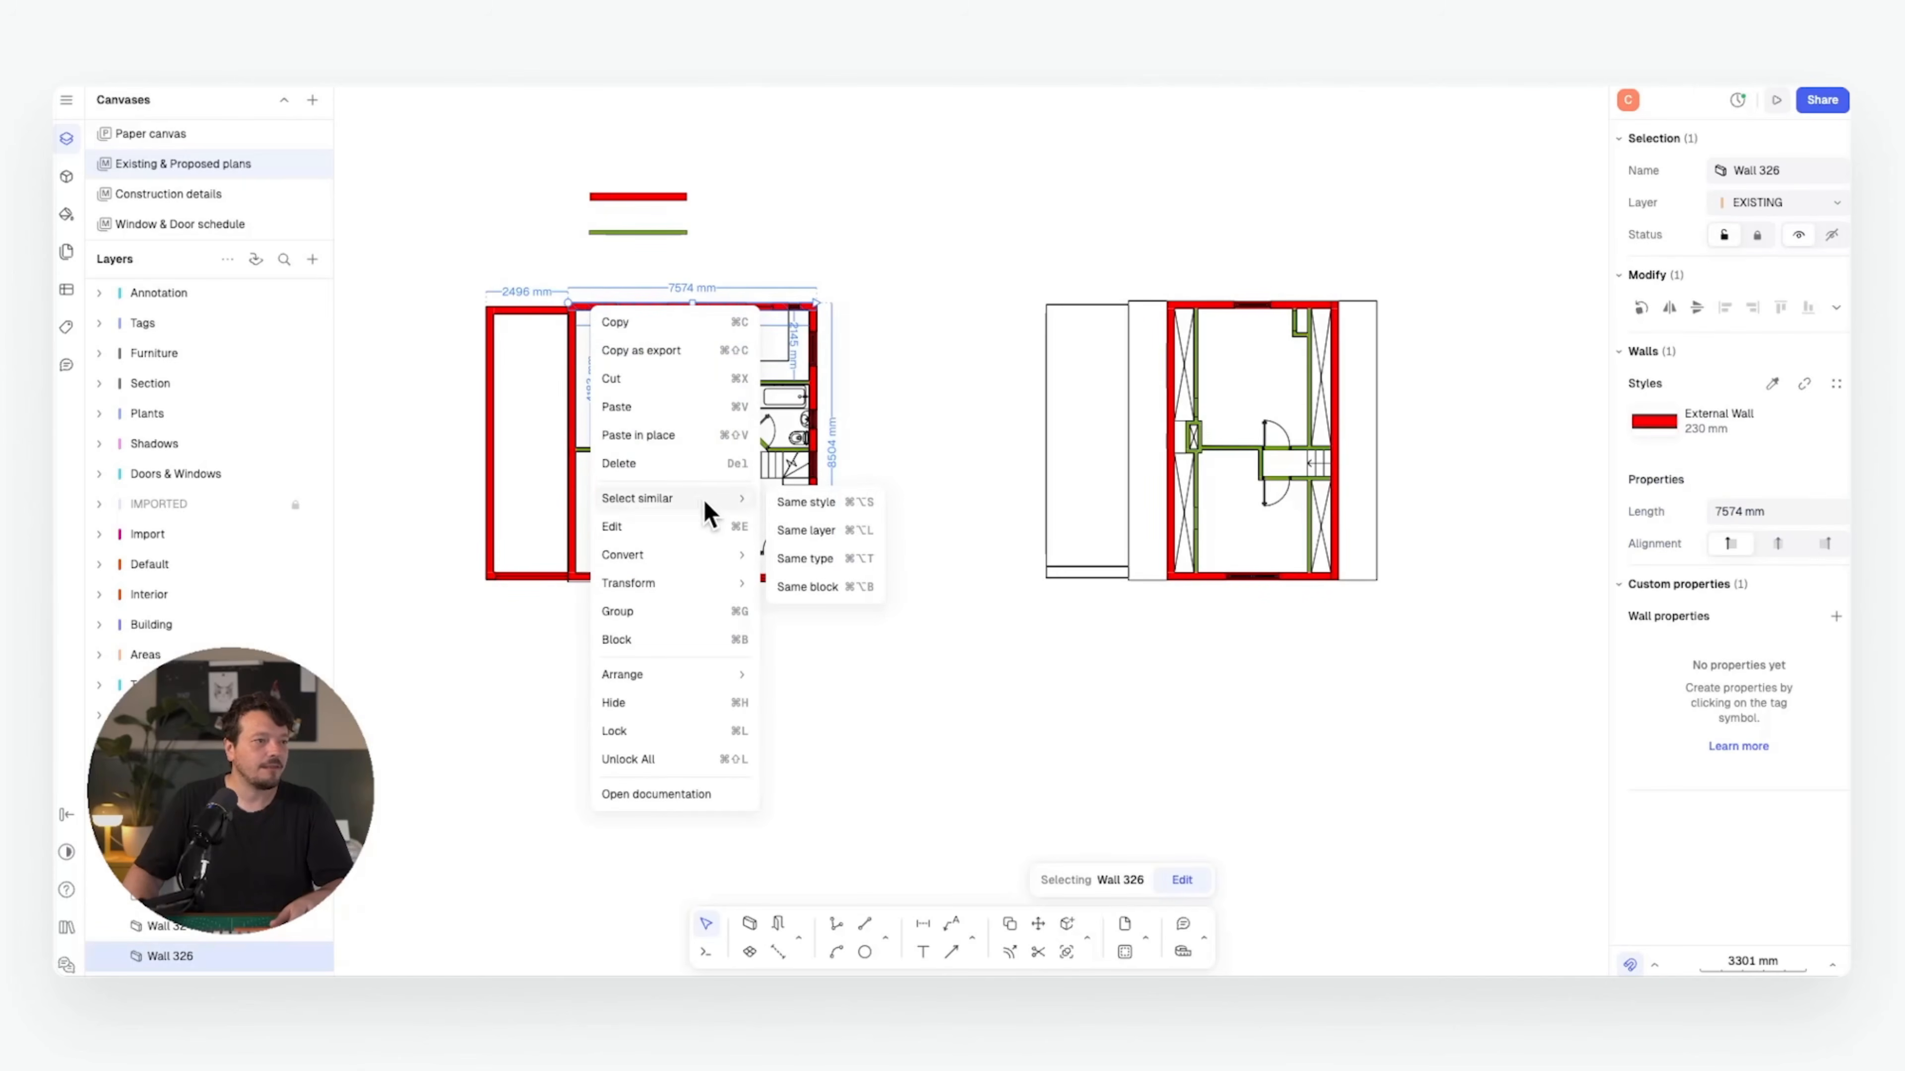
pyautogui.click(838, 503)
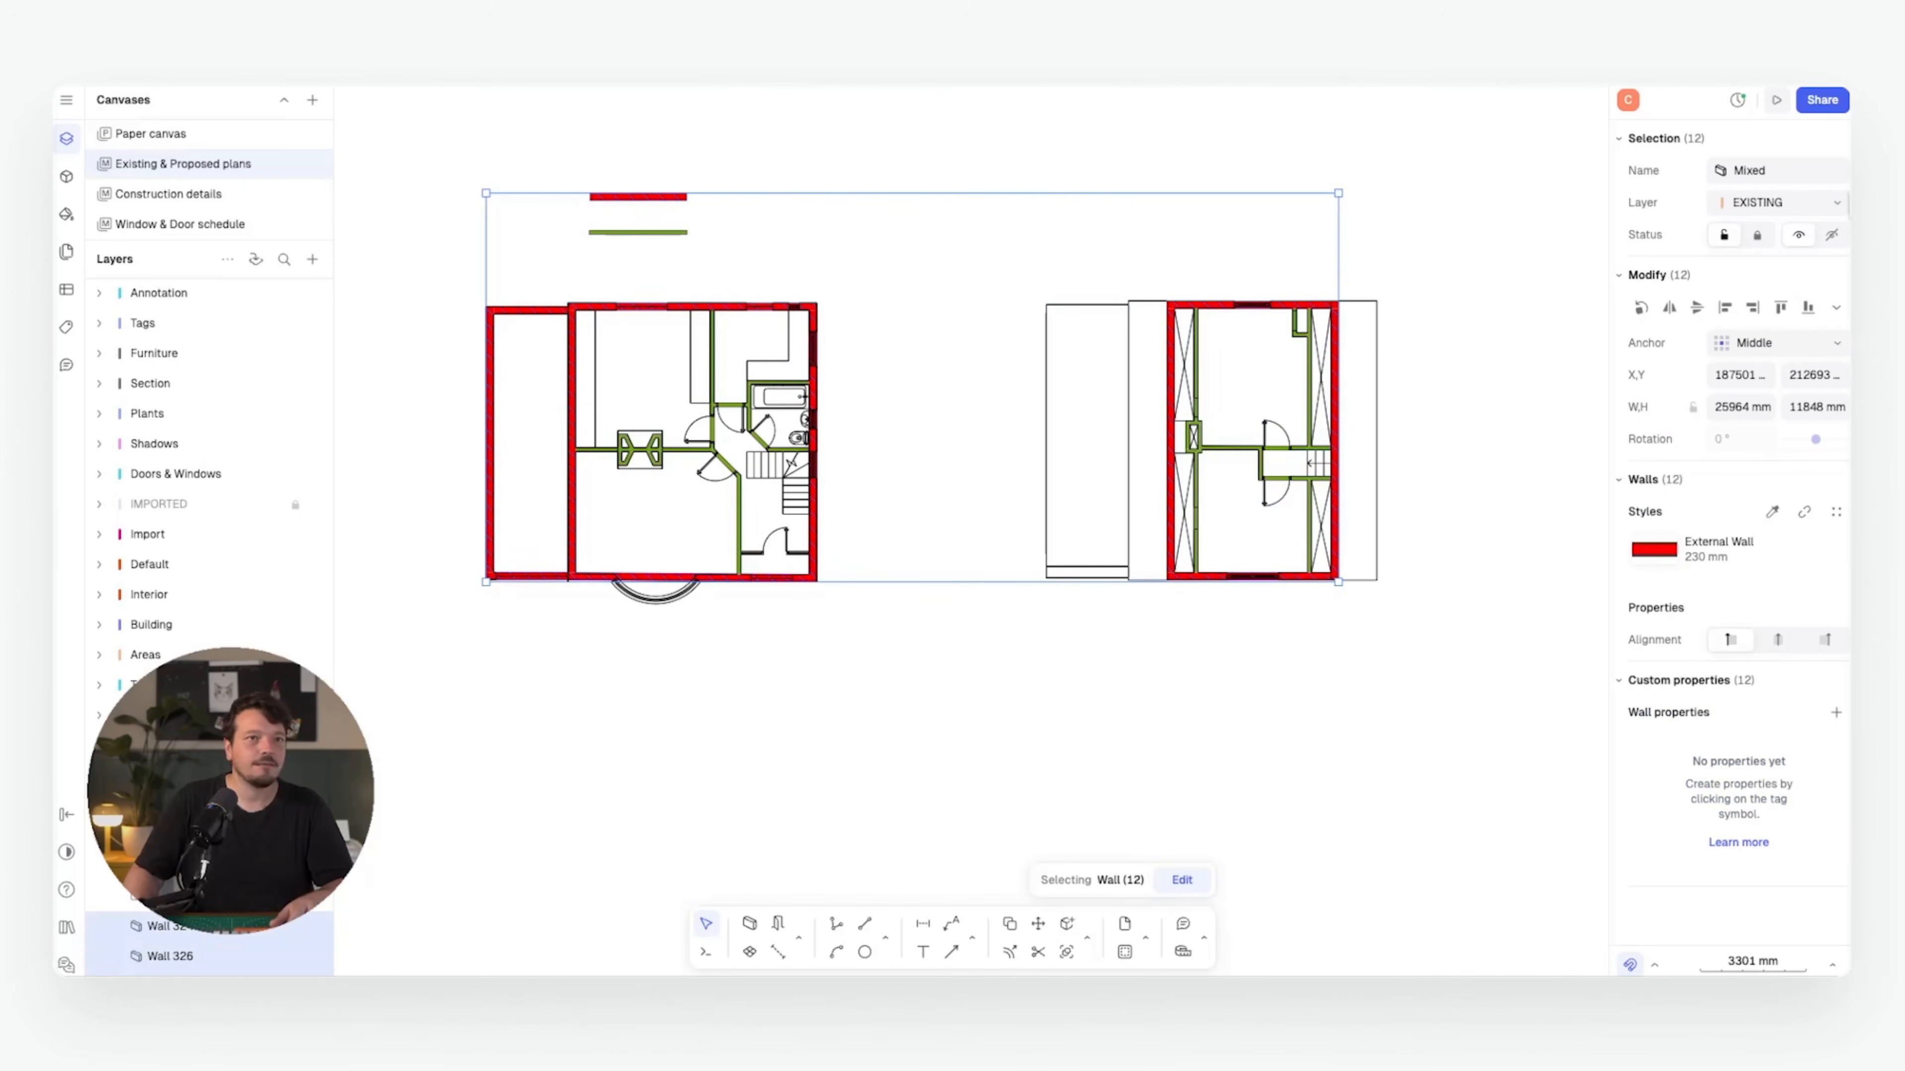
pyautogui.hotkey('ctrl', 'g')
pyautogui.write('External')
pyautogui.press('Return')
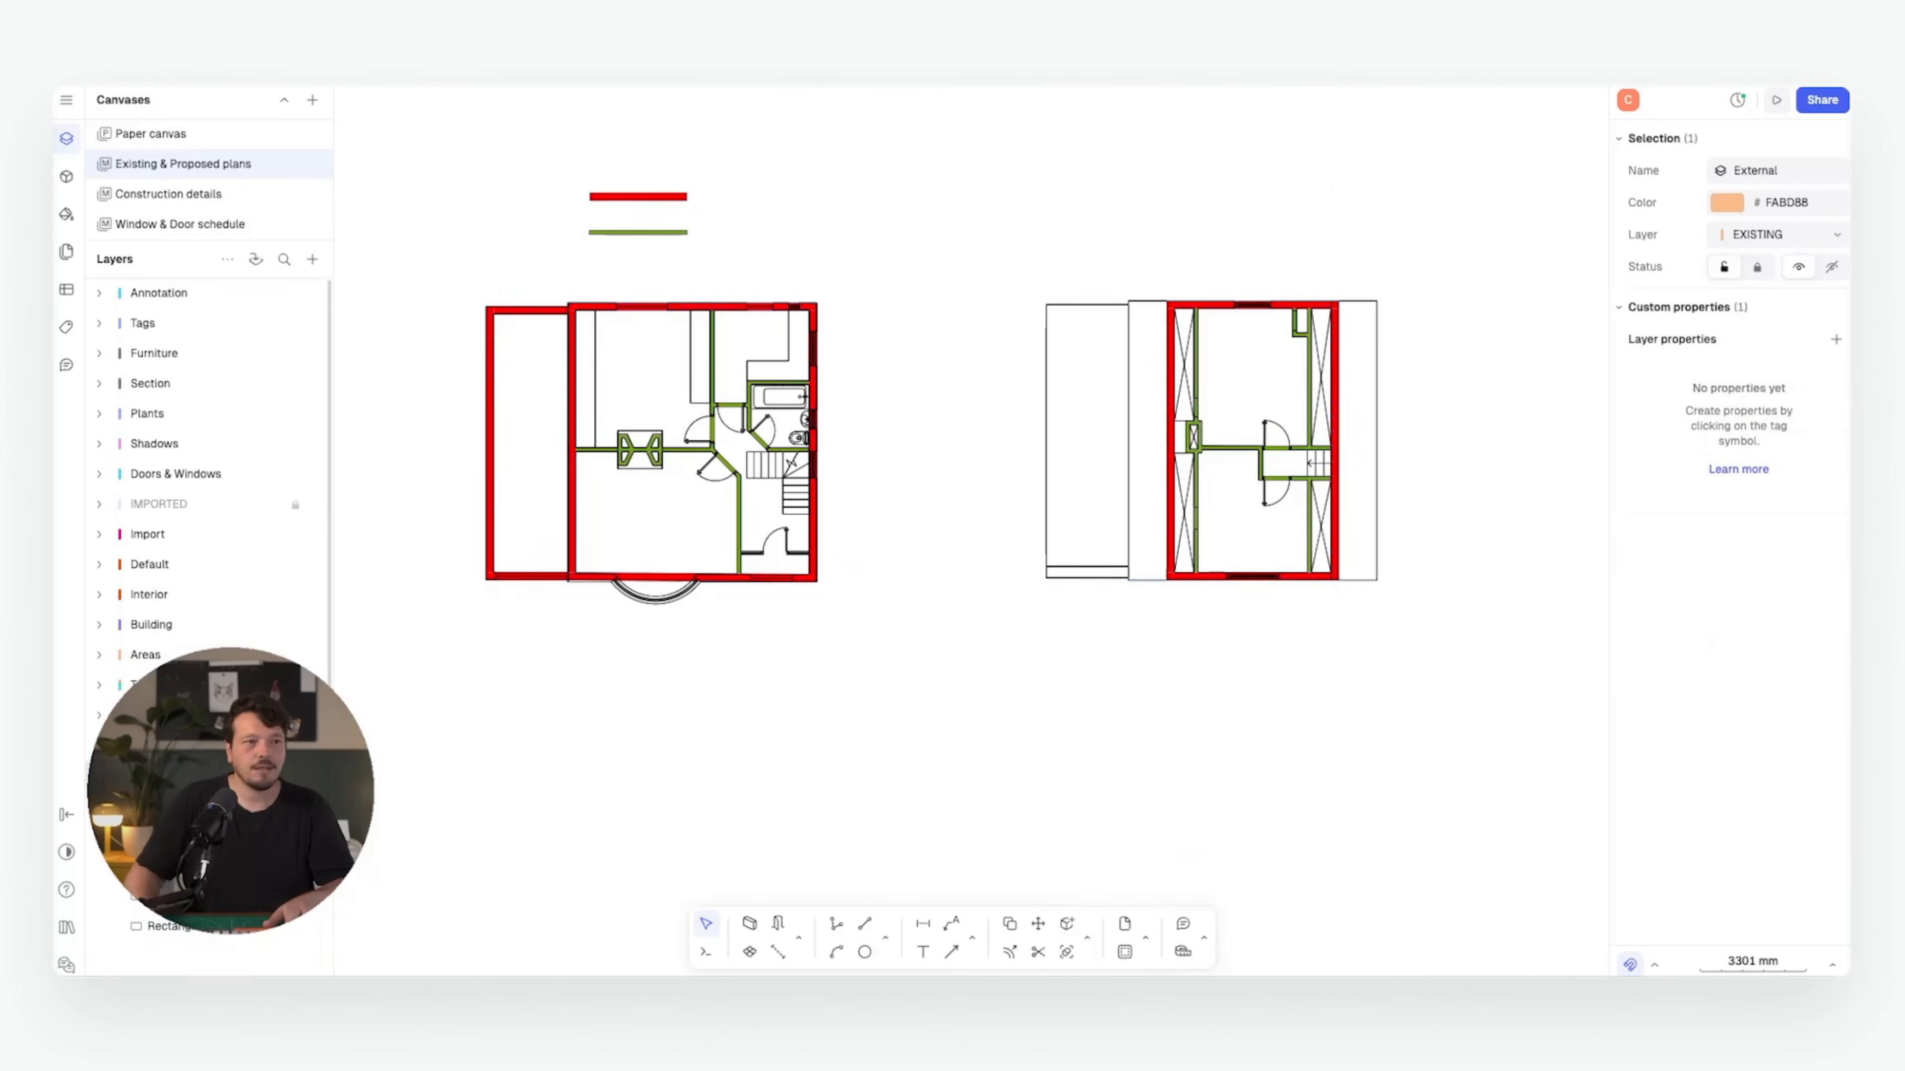
pyautogui.press('Escape')
pyautogui.click(314, 775)
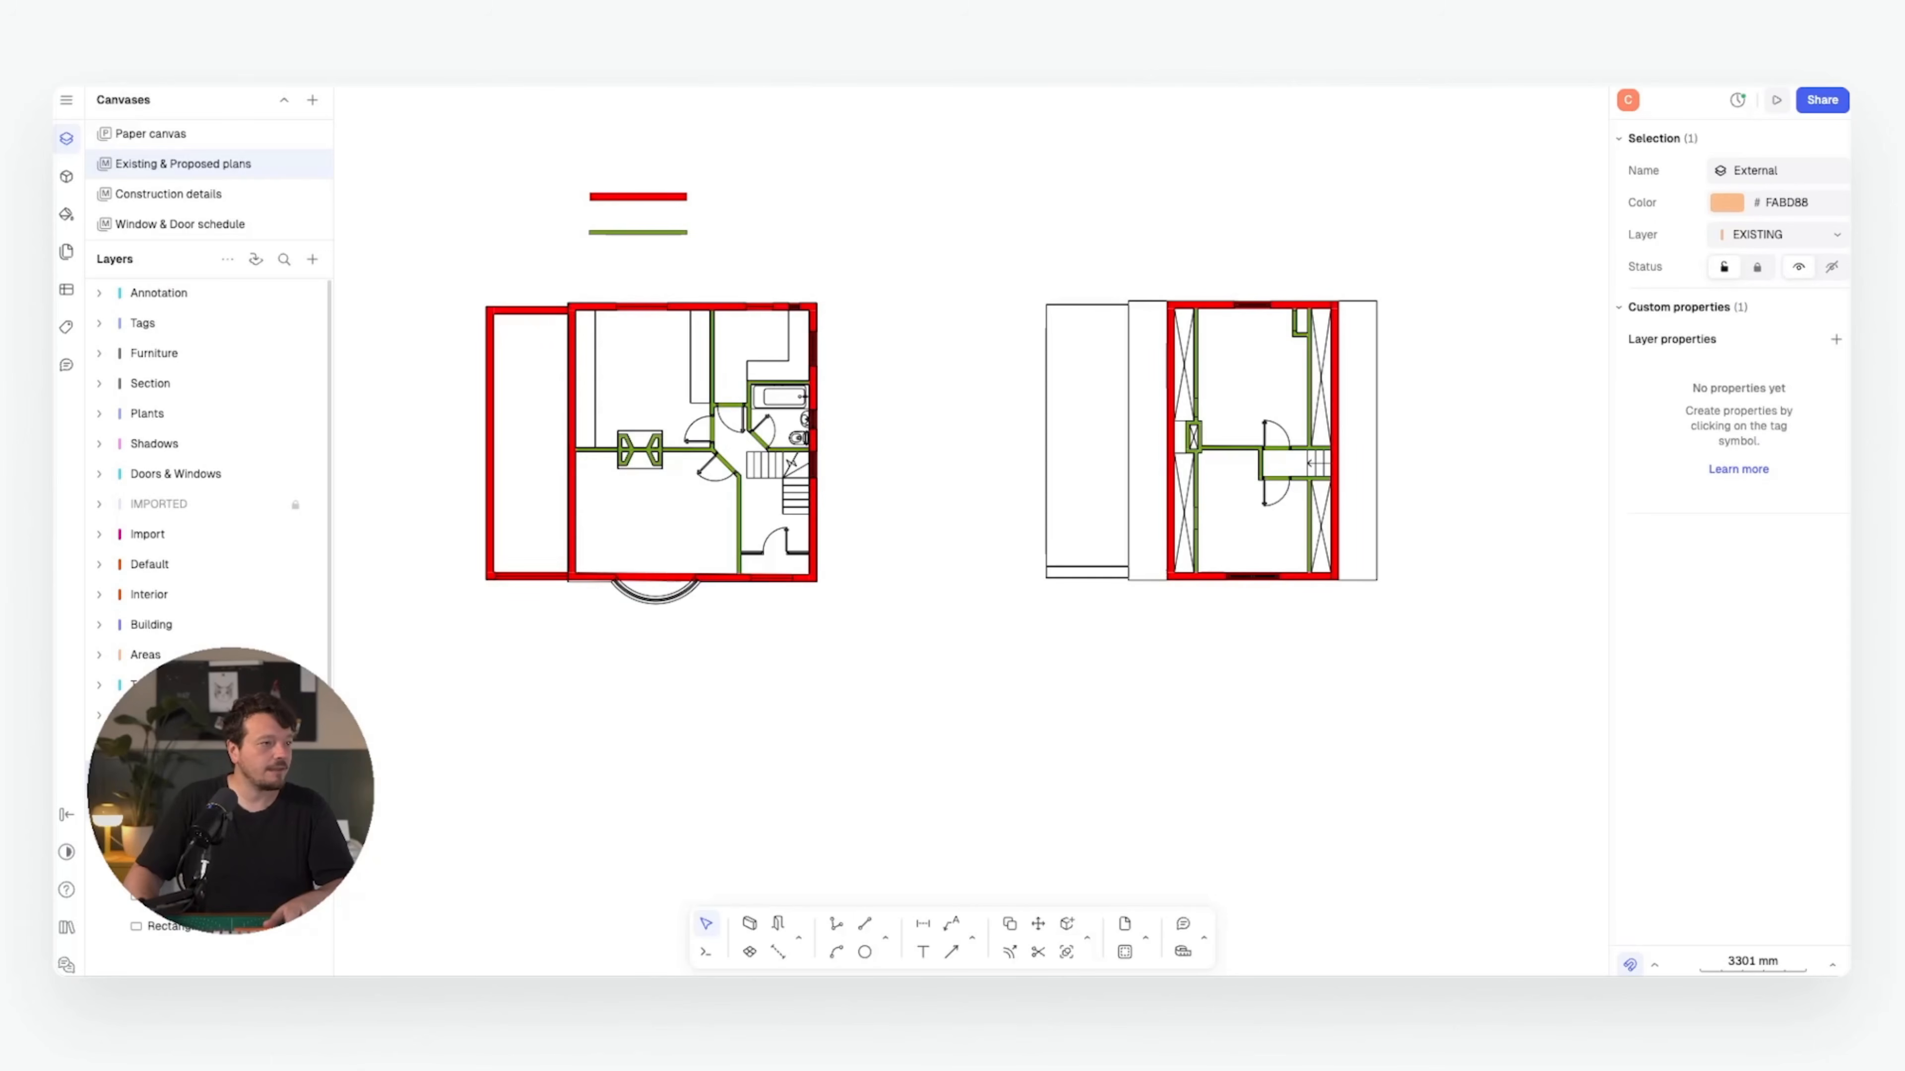
pyautogui.click(314, 805)
pyautogui.click(313, 805)
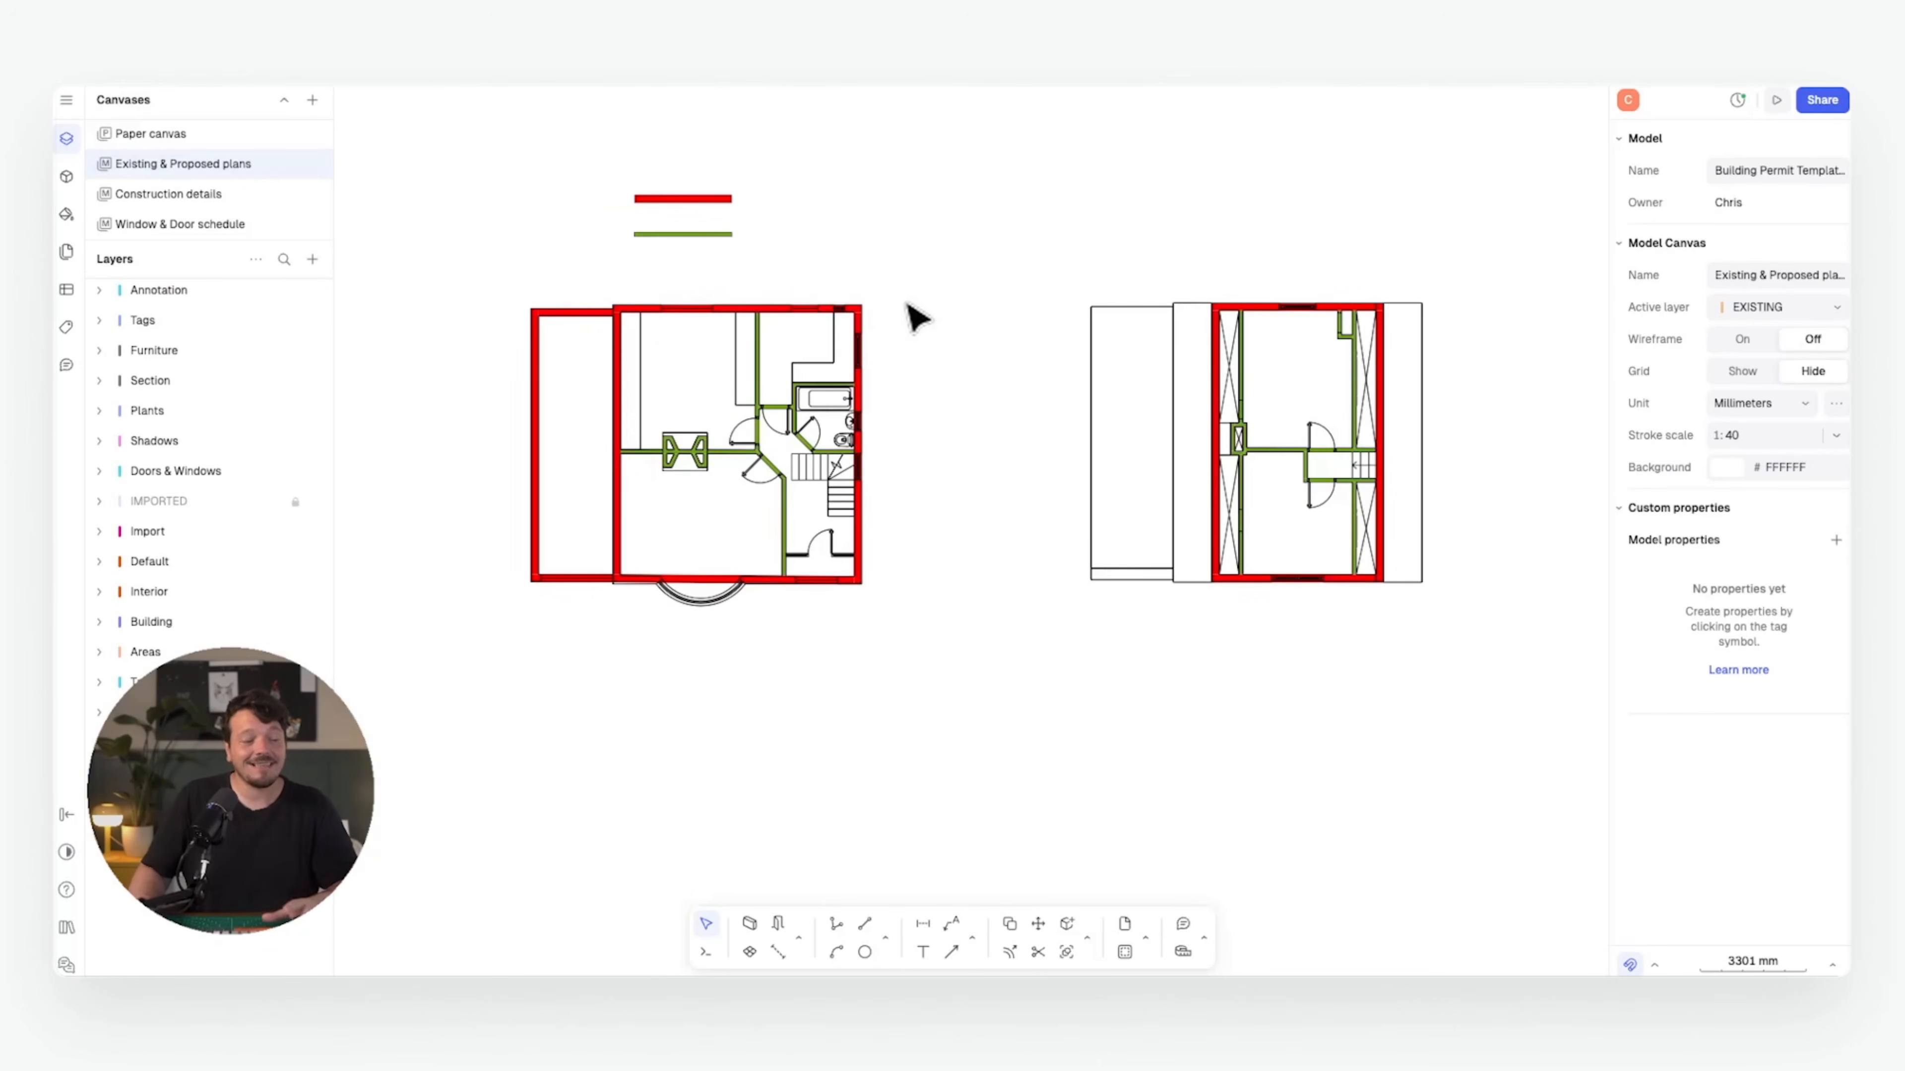
# - Start a wall opening and choose the Door EU 70 block from the Openings, doors & arcs - 3 views library
pyautogui.click(778, 927)
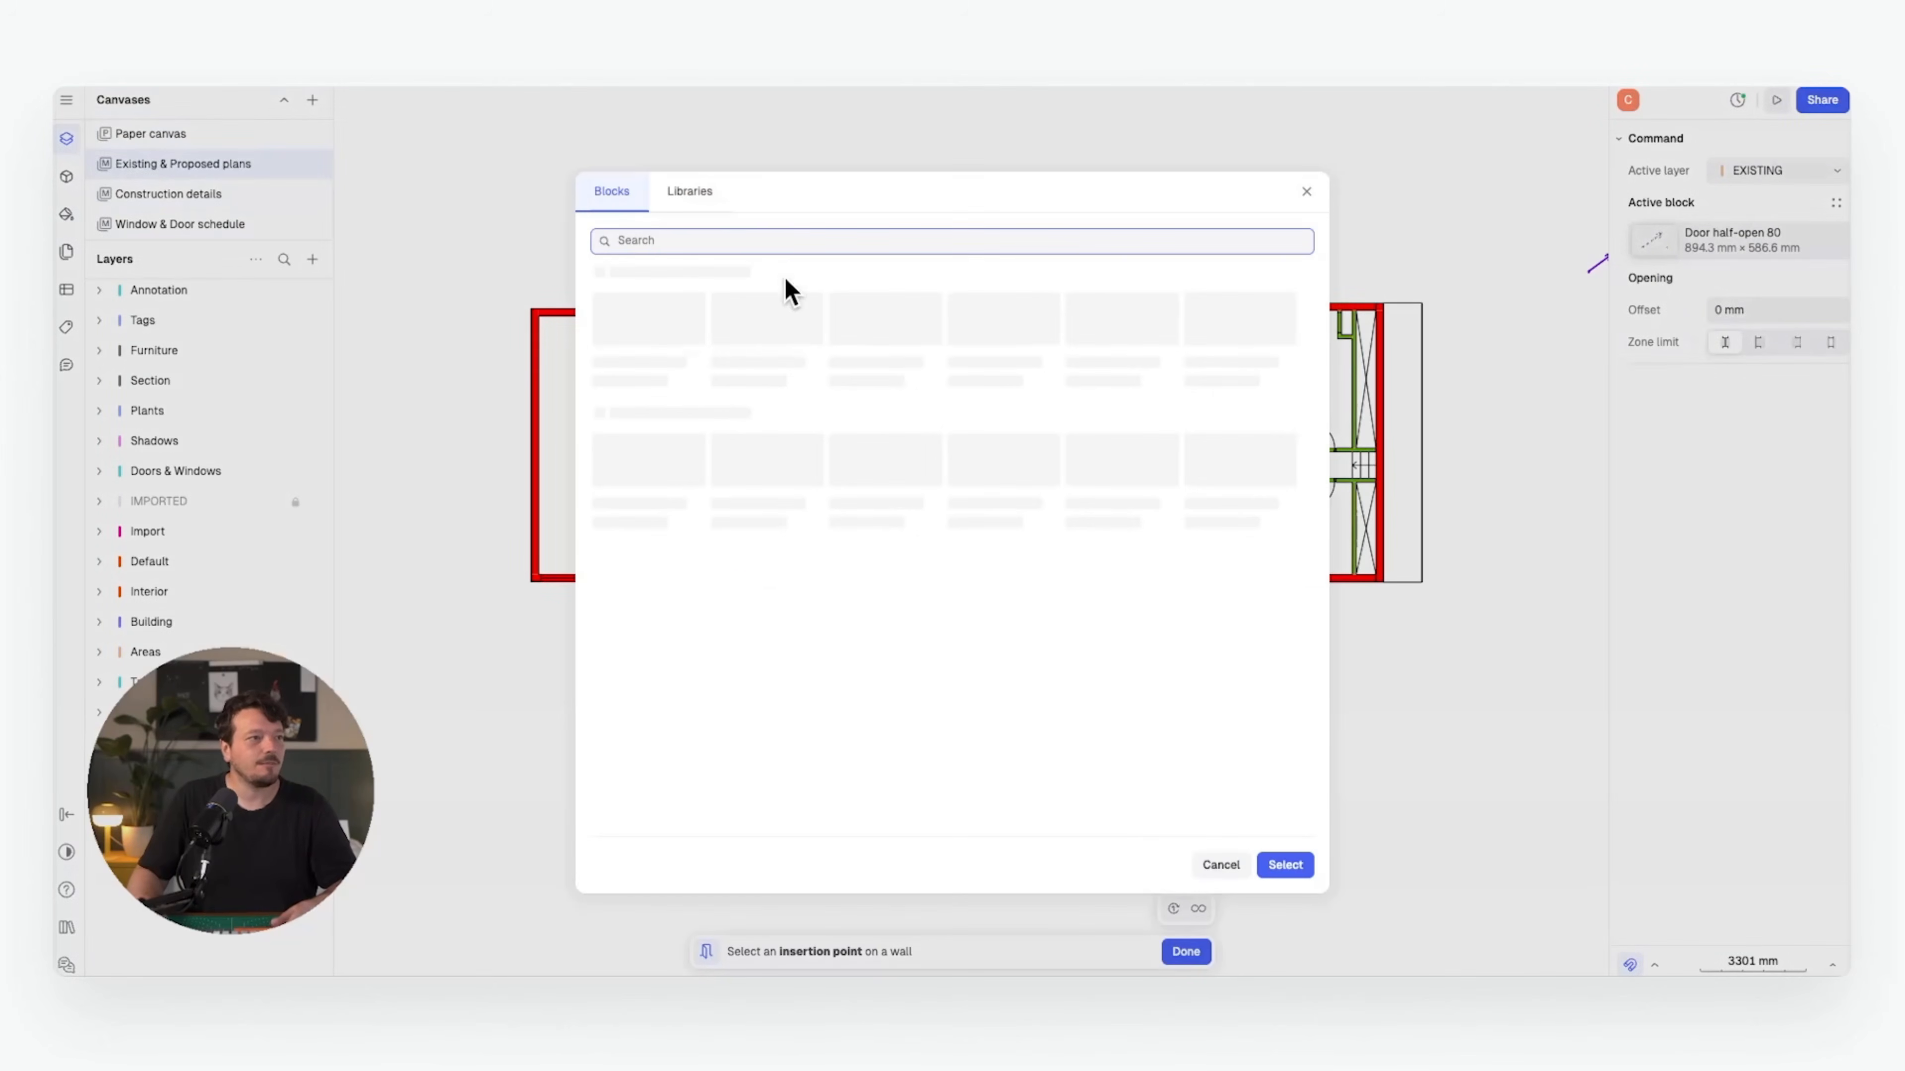
pyautogui.click(705, 197)
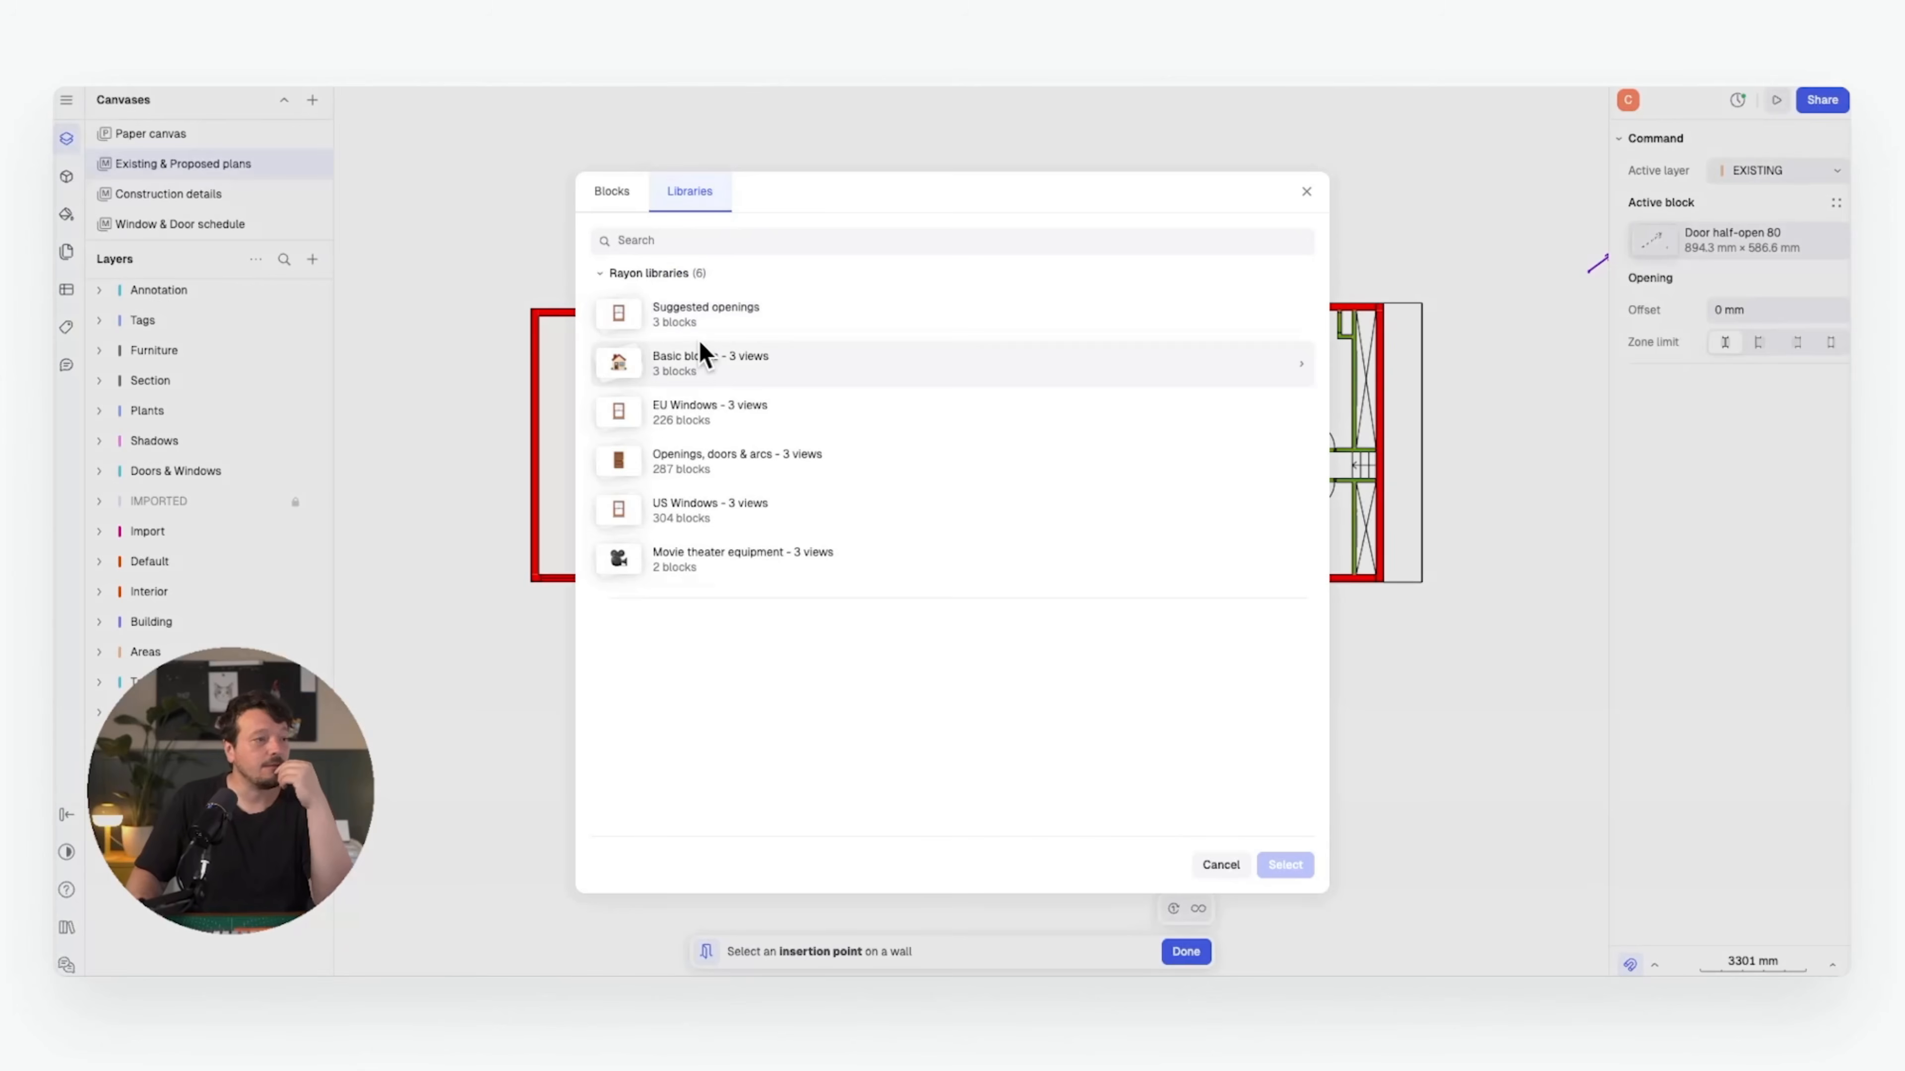
pyautogui.click(744, 458)
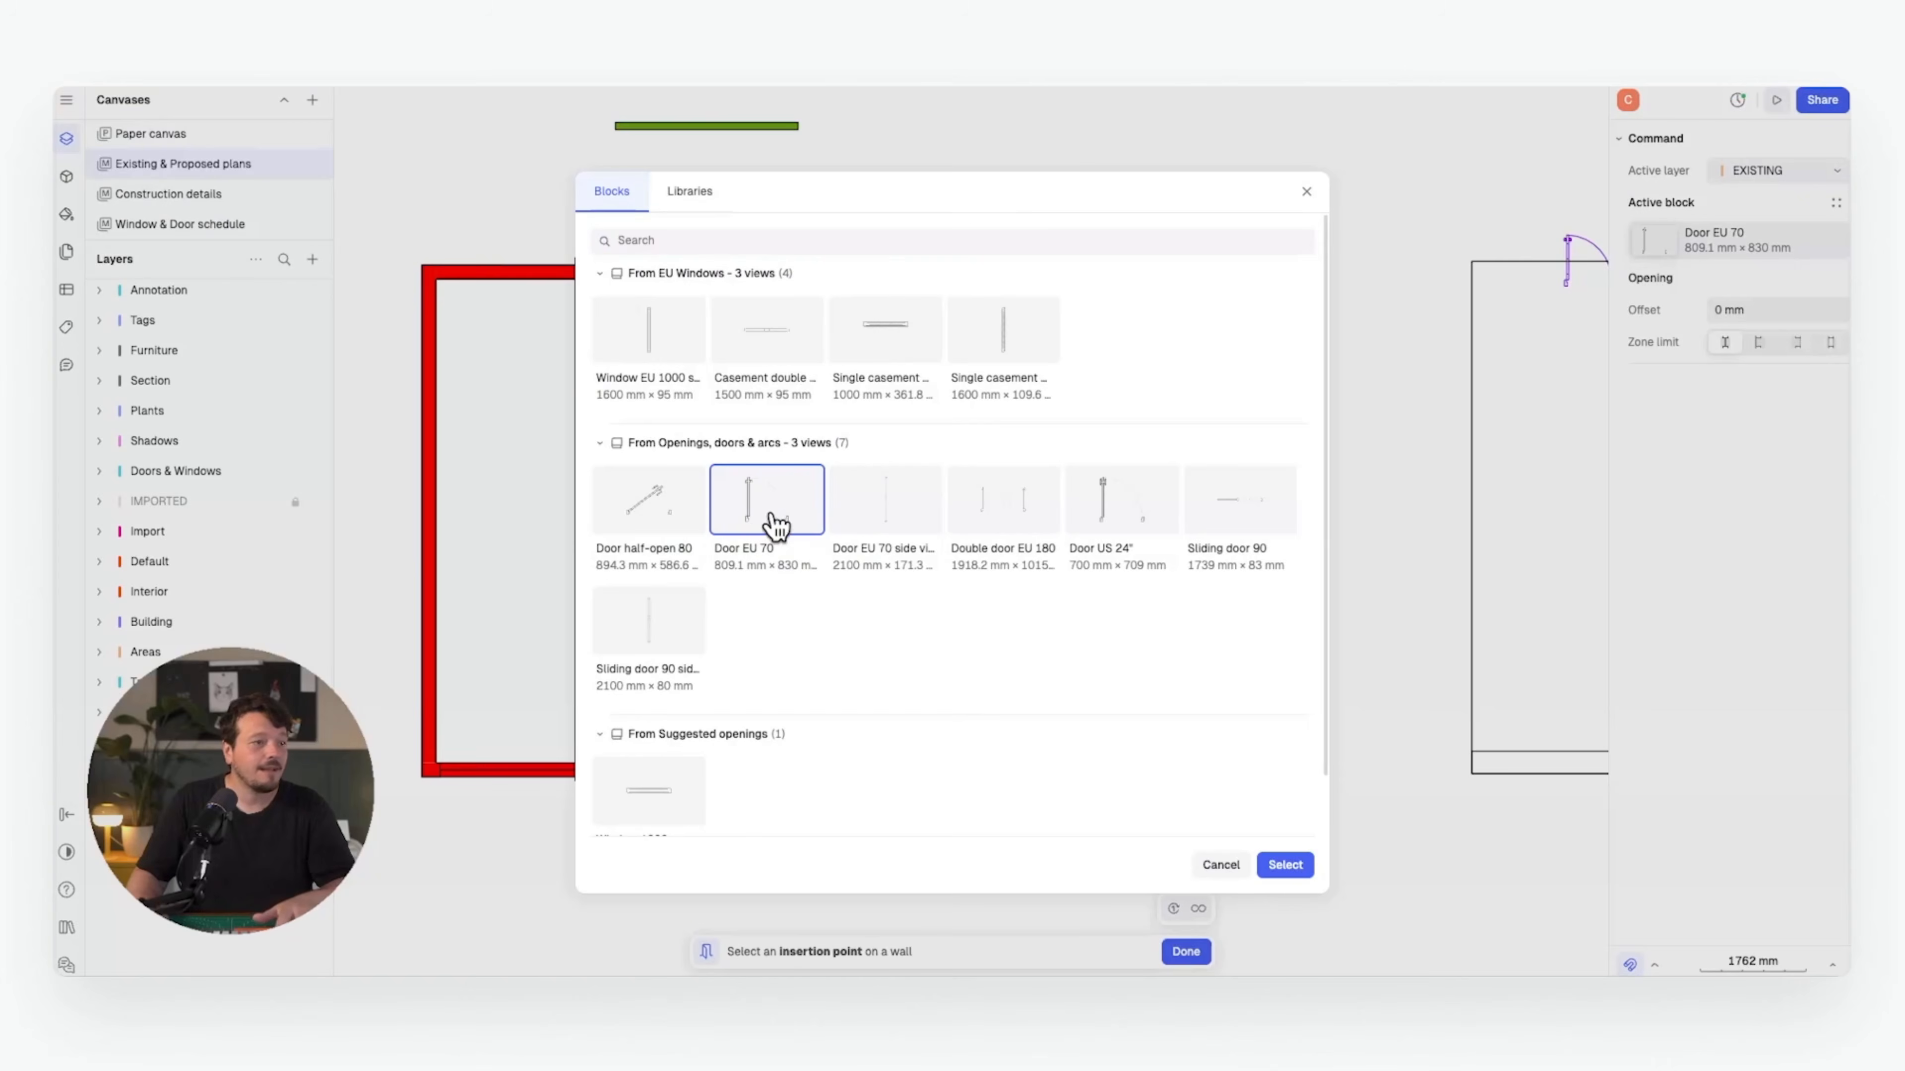
pyautogui.click(1284, 865)
# - Insert Door EU 70 in the ground floor doorway above the diagonal wall and the adjacent hall doorway, matching the imported door swings
pyautogui.scroll(5, 850, 536)
pyautogui.scroll(3, 833, 439)
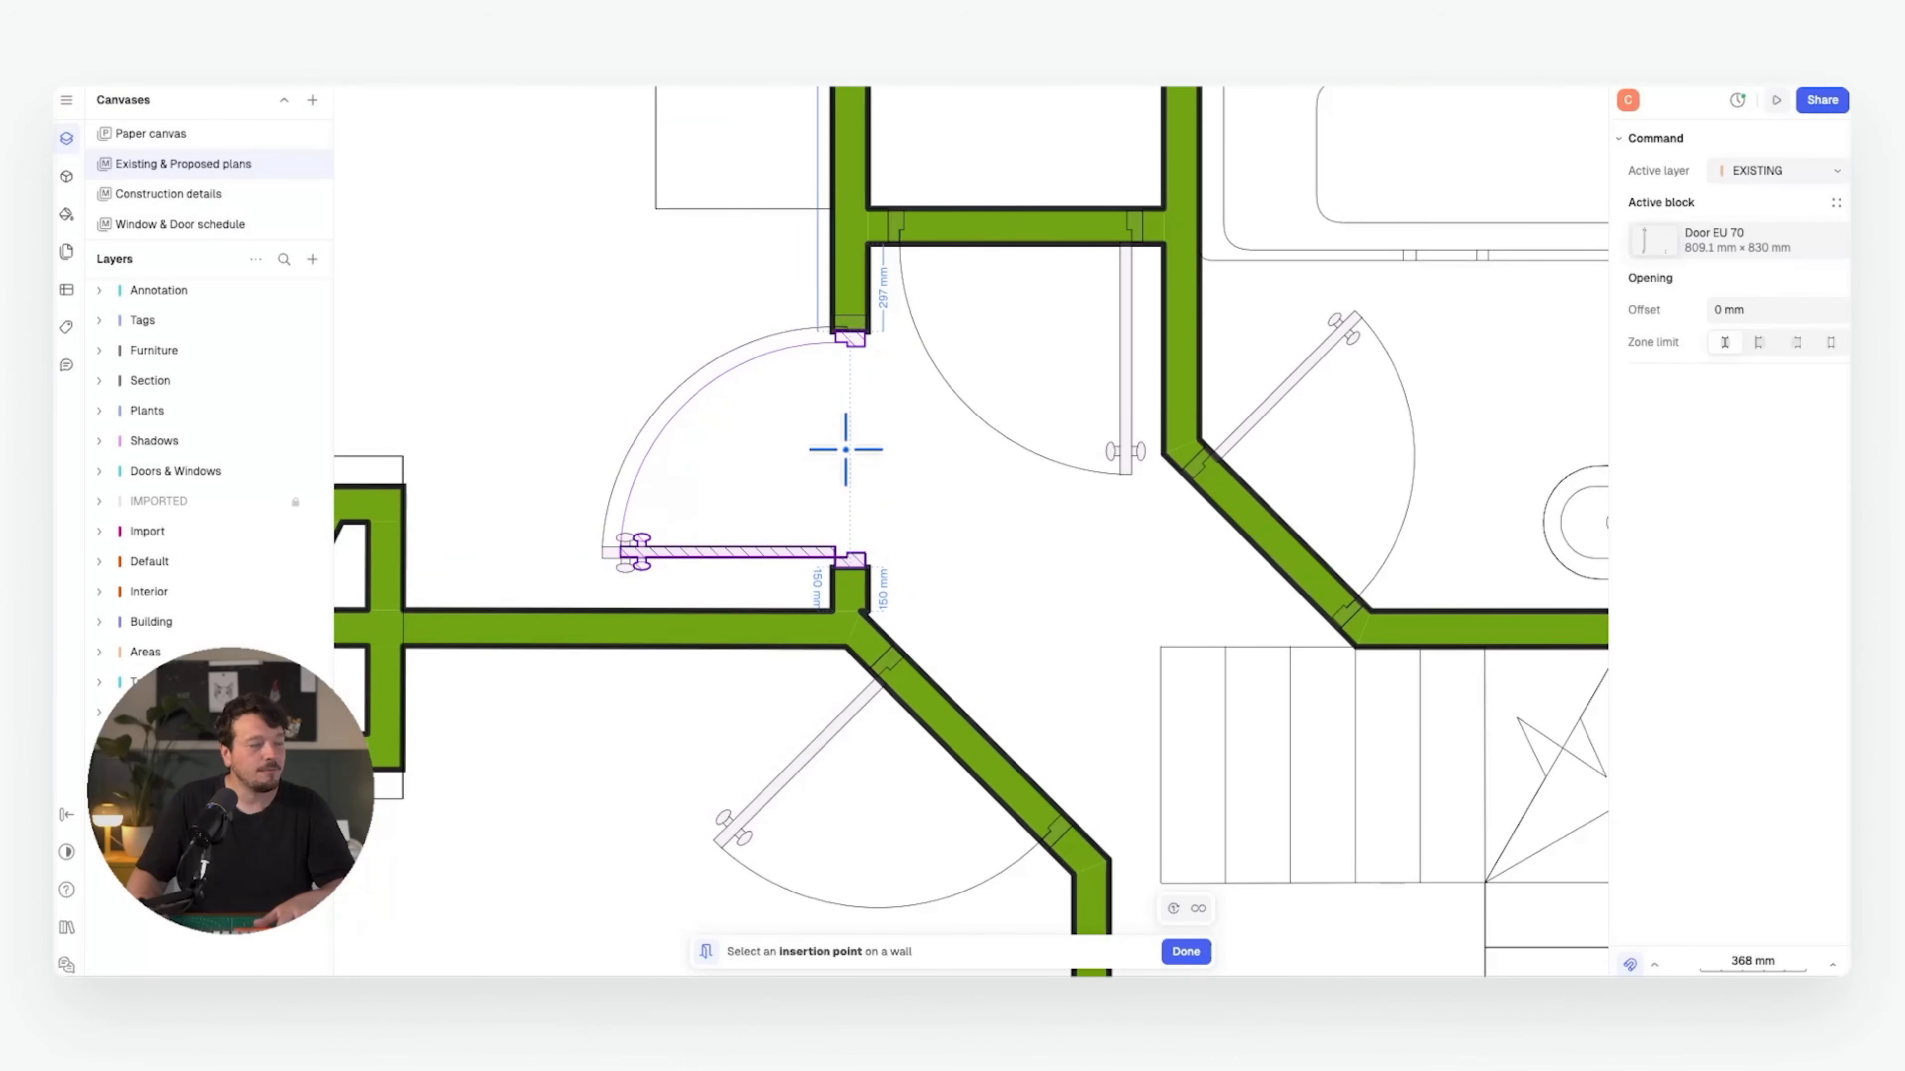
pyautogui.click(845, 449)
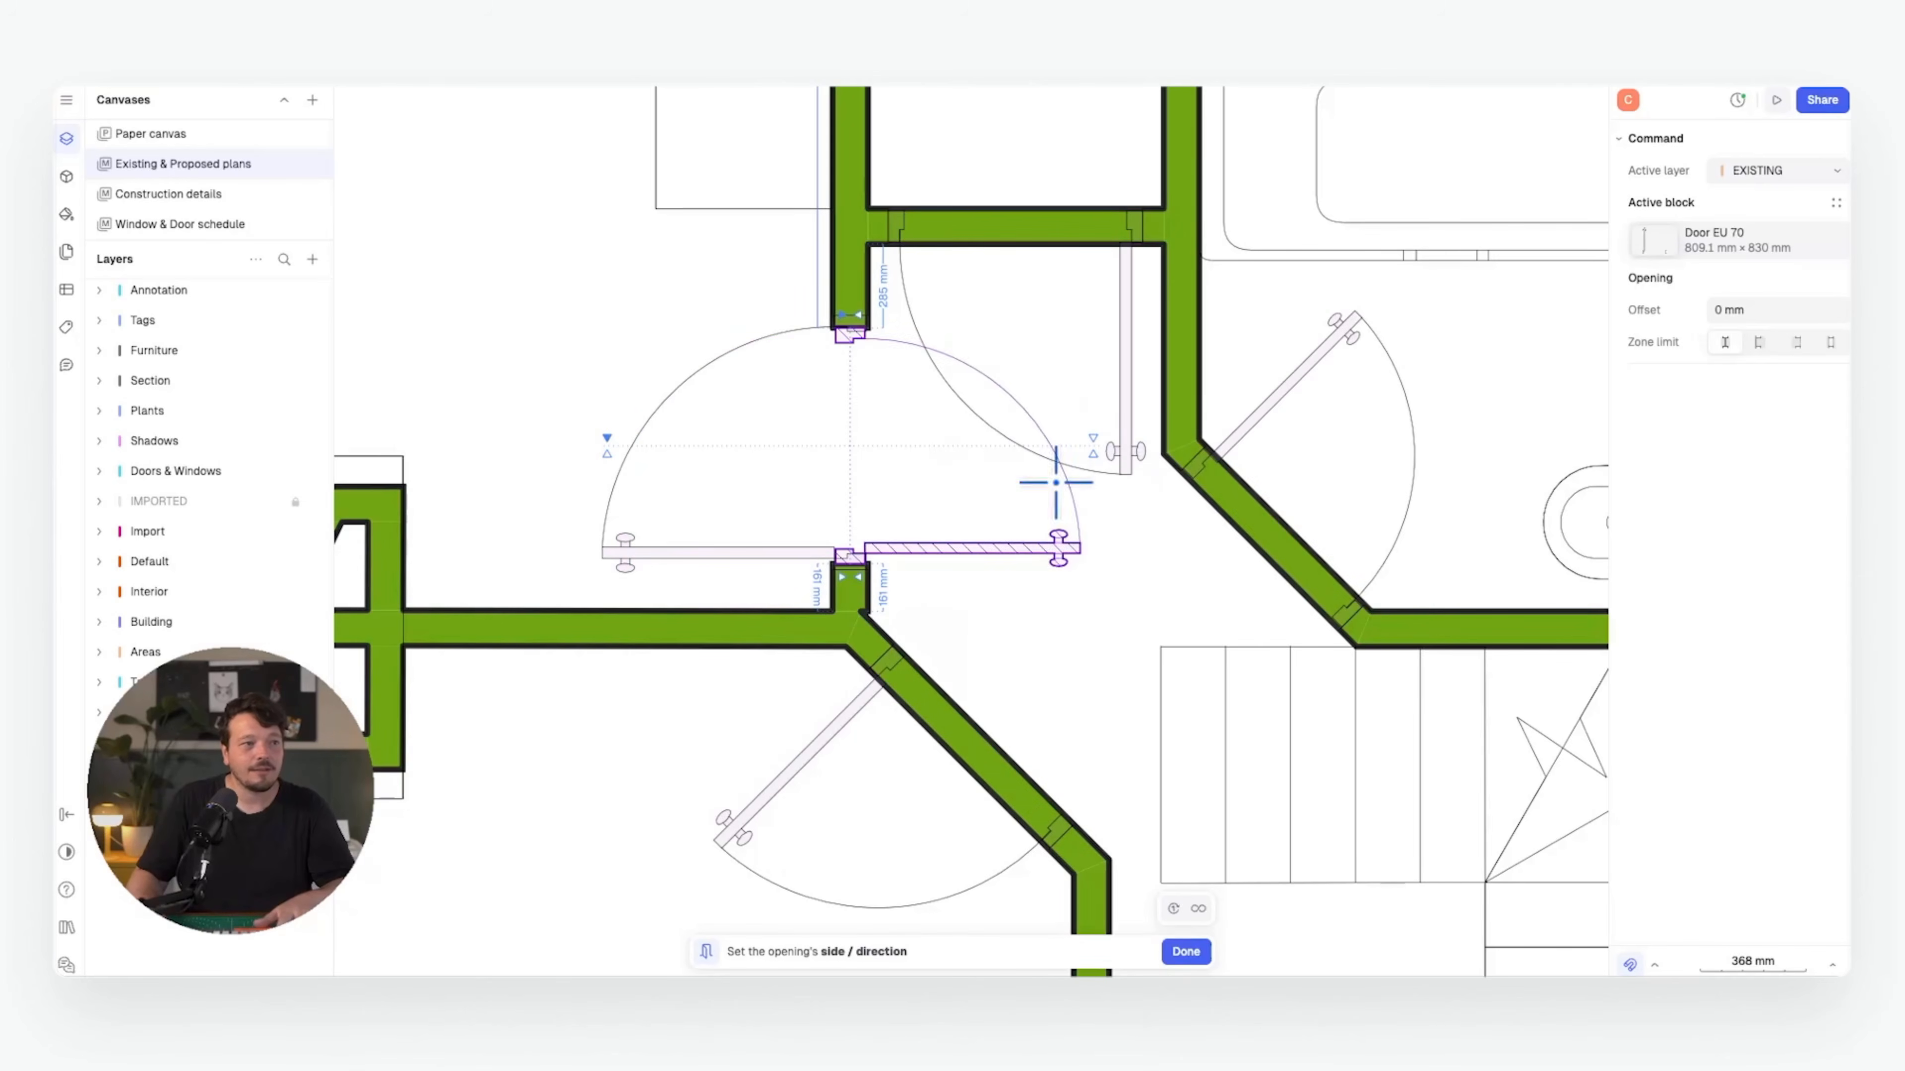
pyautogui.click(649, 514)
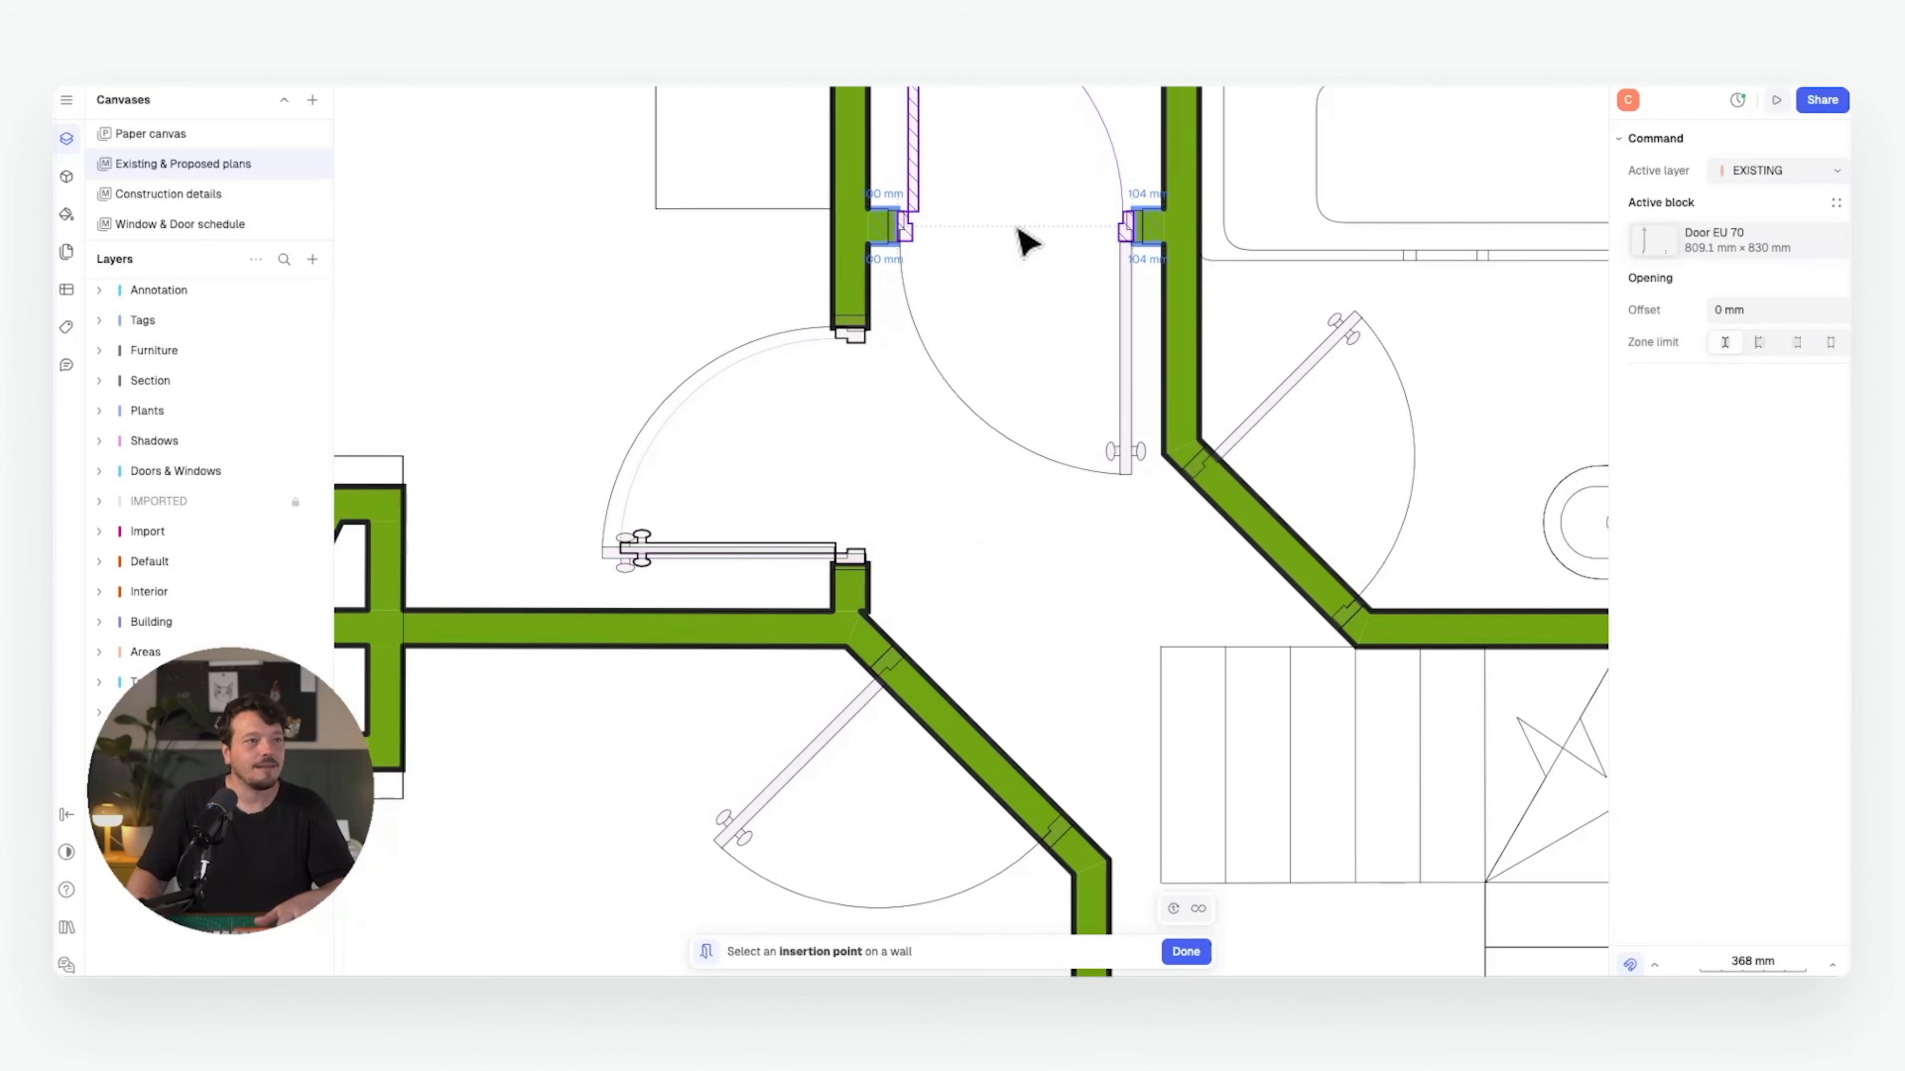
pyautogui.press('Escape')
pyautogui.hscroll(7, 878, 513)
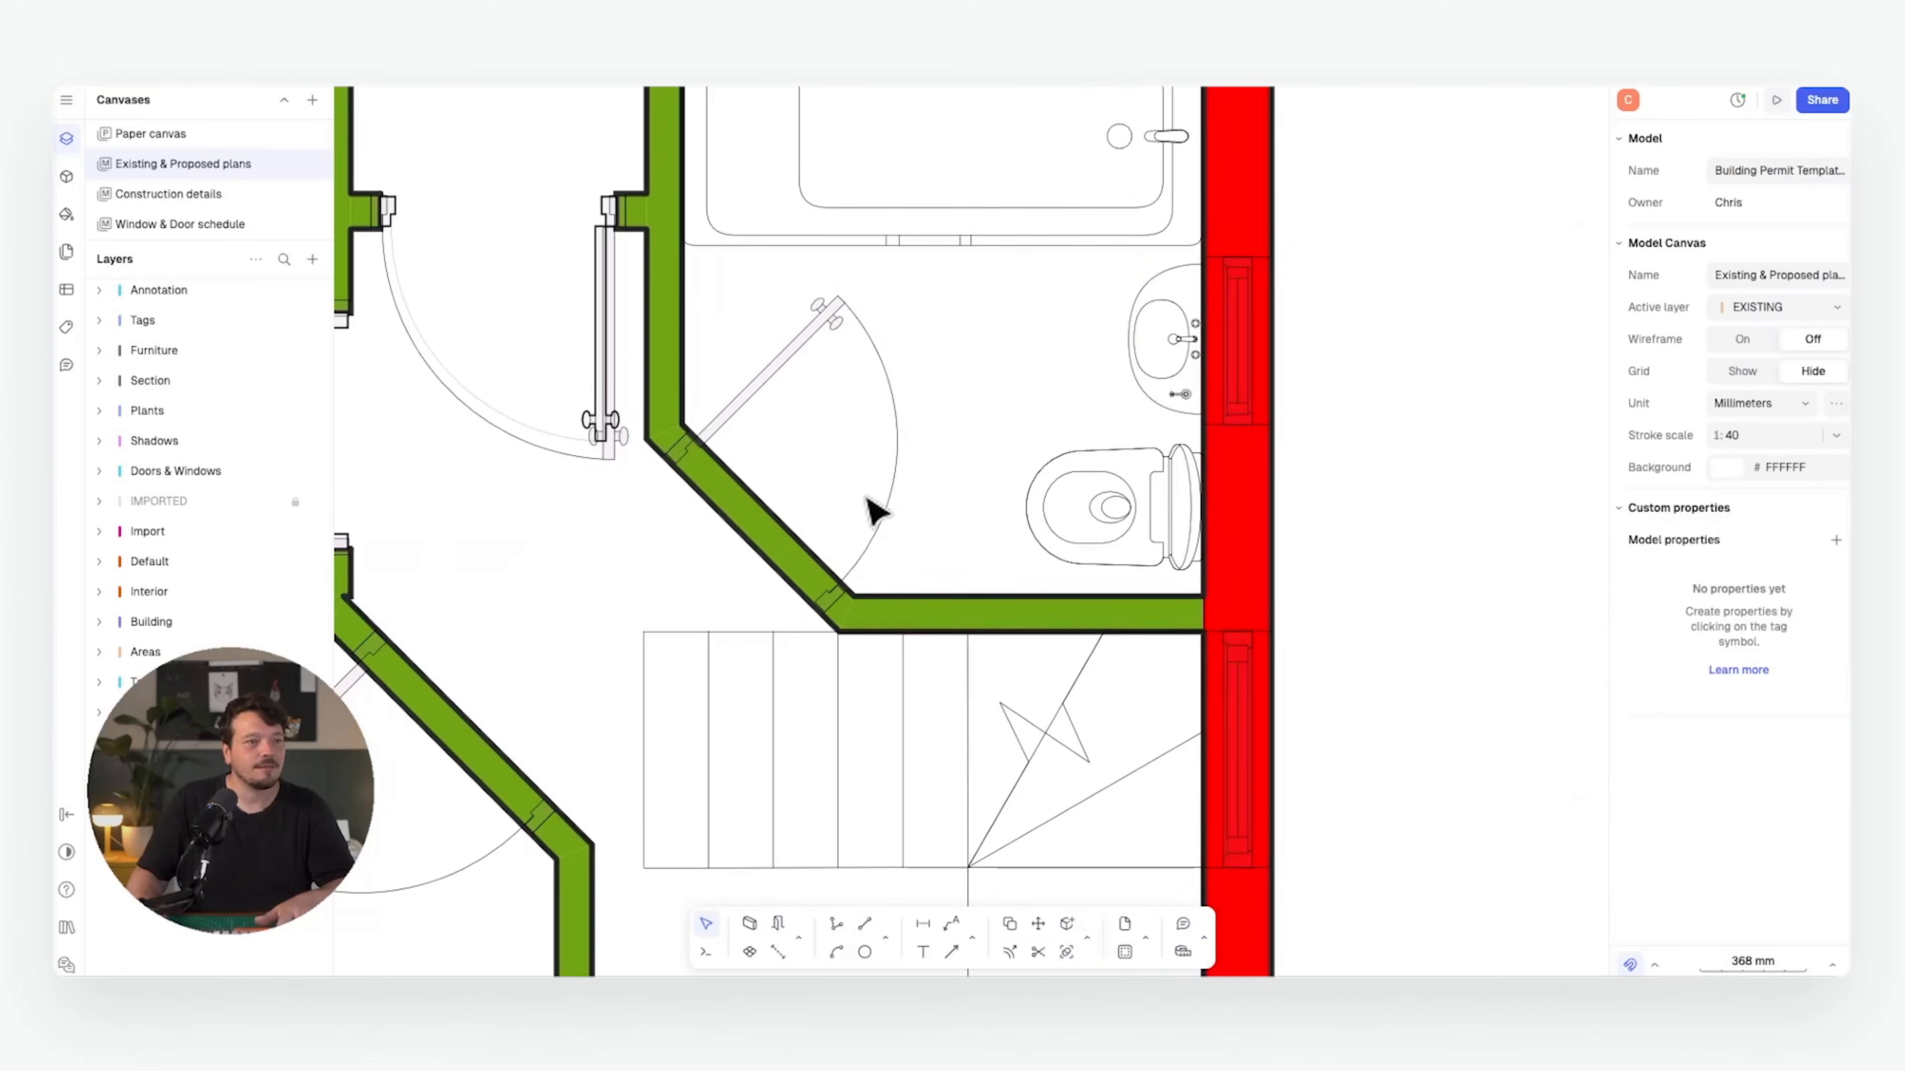
# - Insert Door EU 70 openings in the two upper floor landing doorways, matching the imported door swings
pyautogui.press('o')
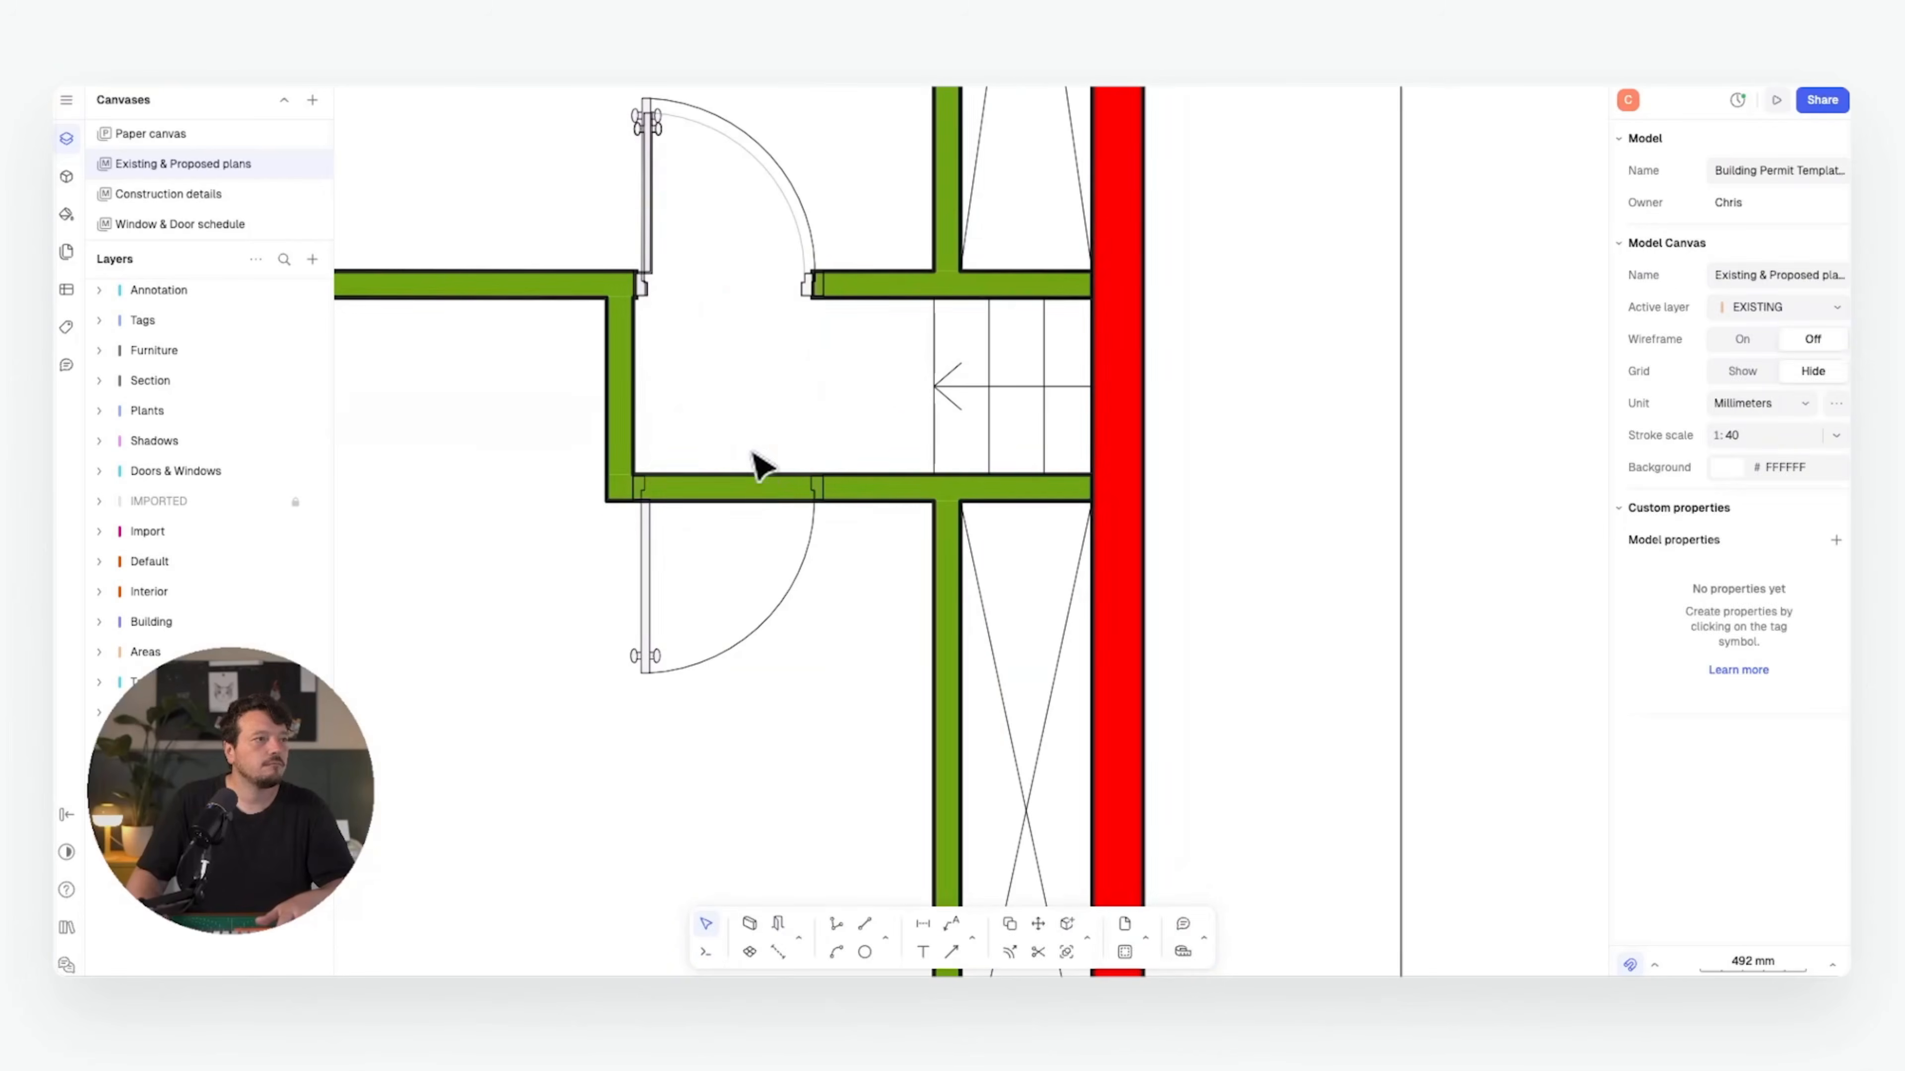
pyautogui.press('o')
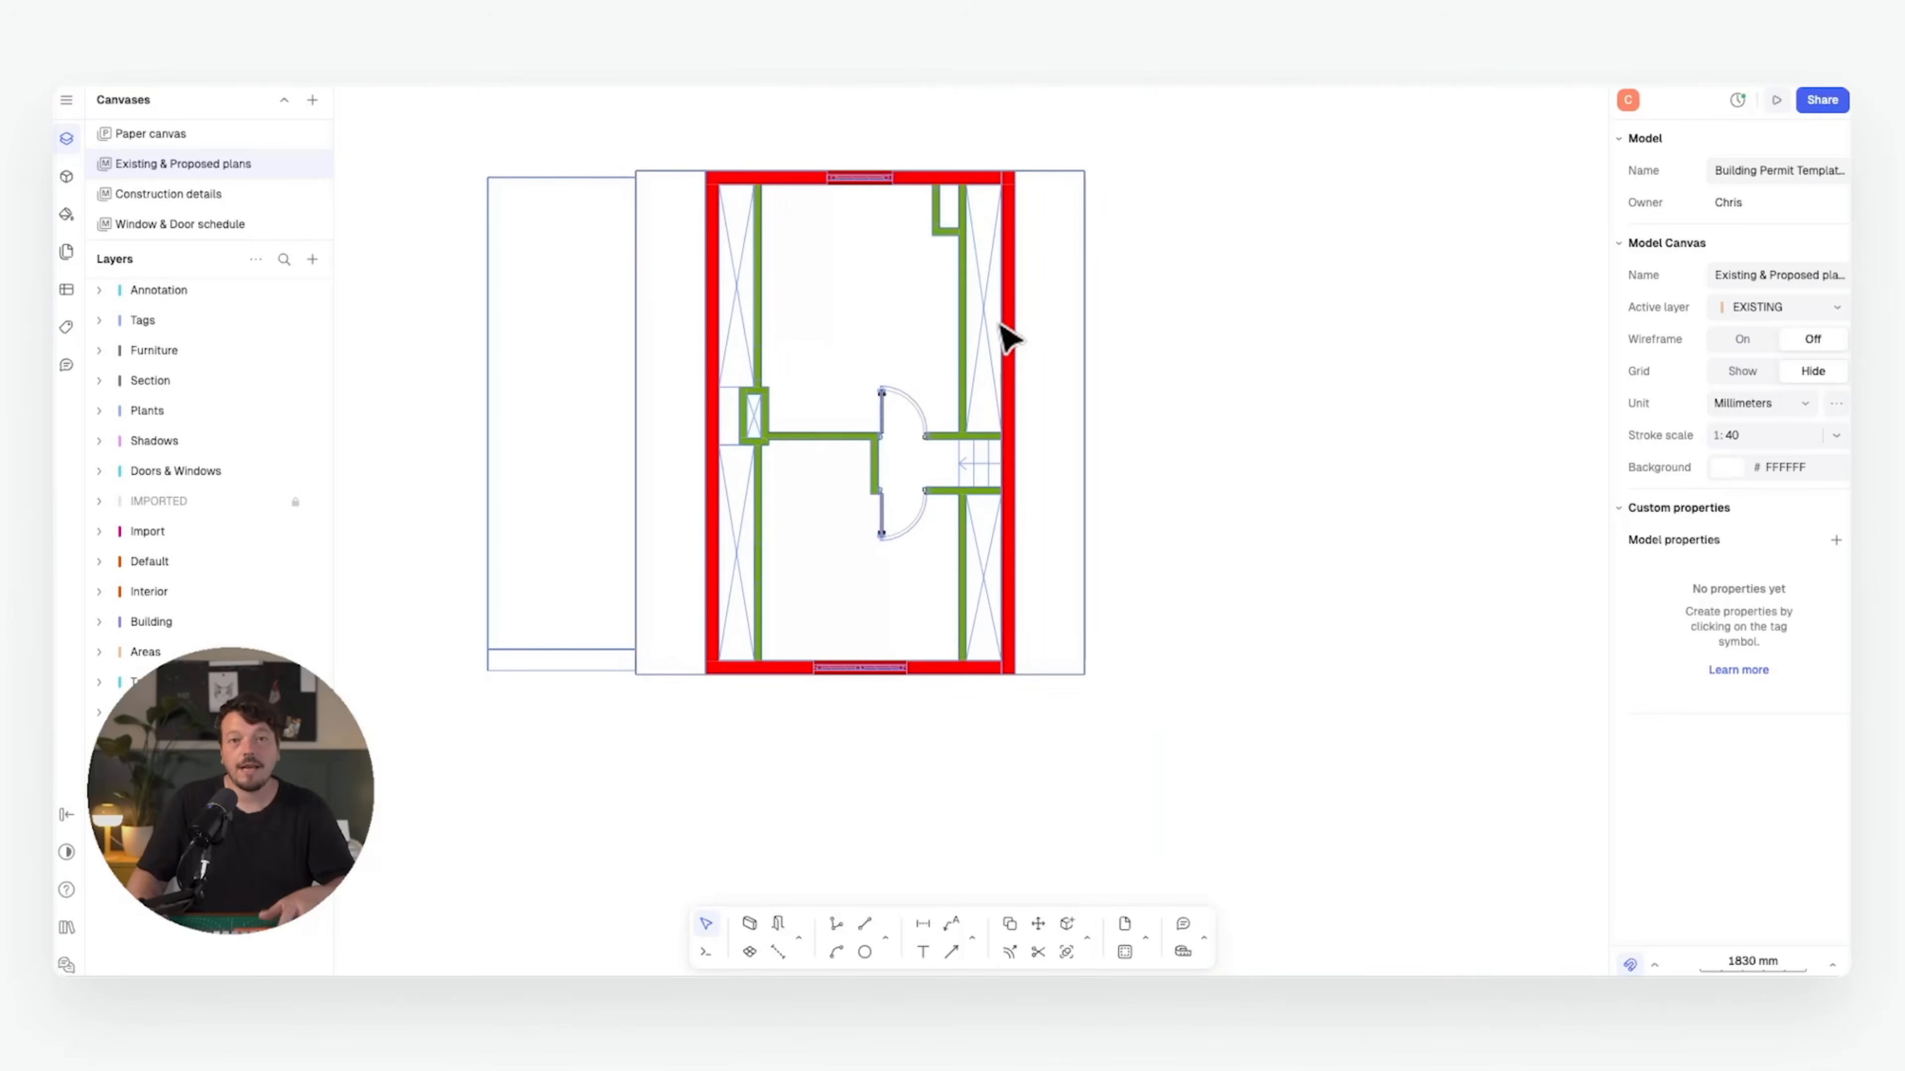
# - Insert a 1500 mm × 95 mm Casement double arc window opening over the imported window in the upper floor plan's lower external wall
pyautogui.click(780, 925)
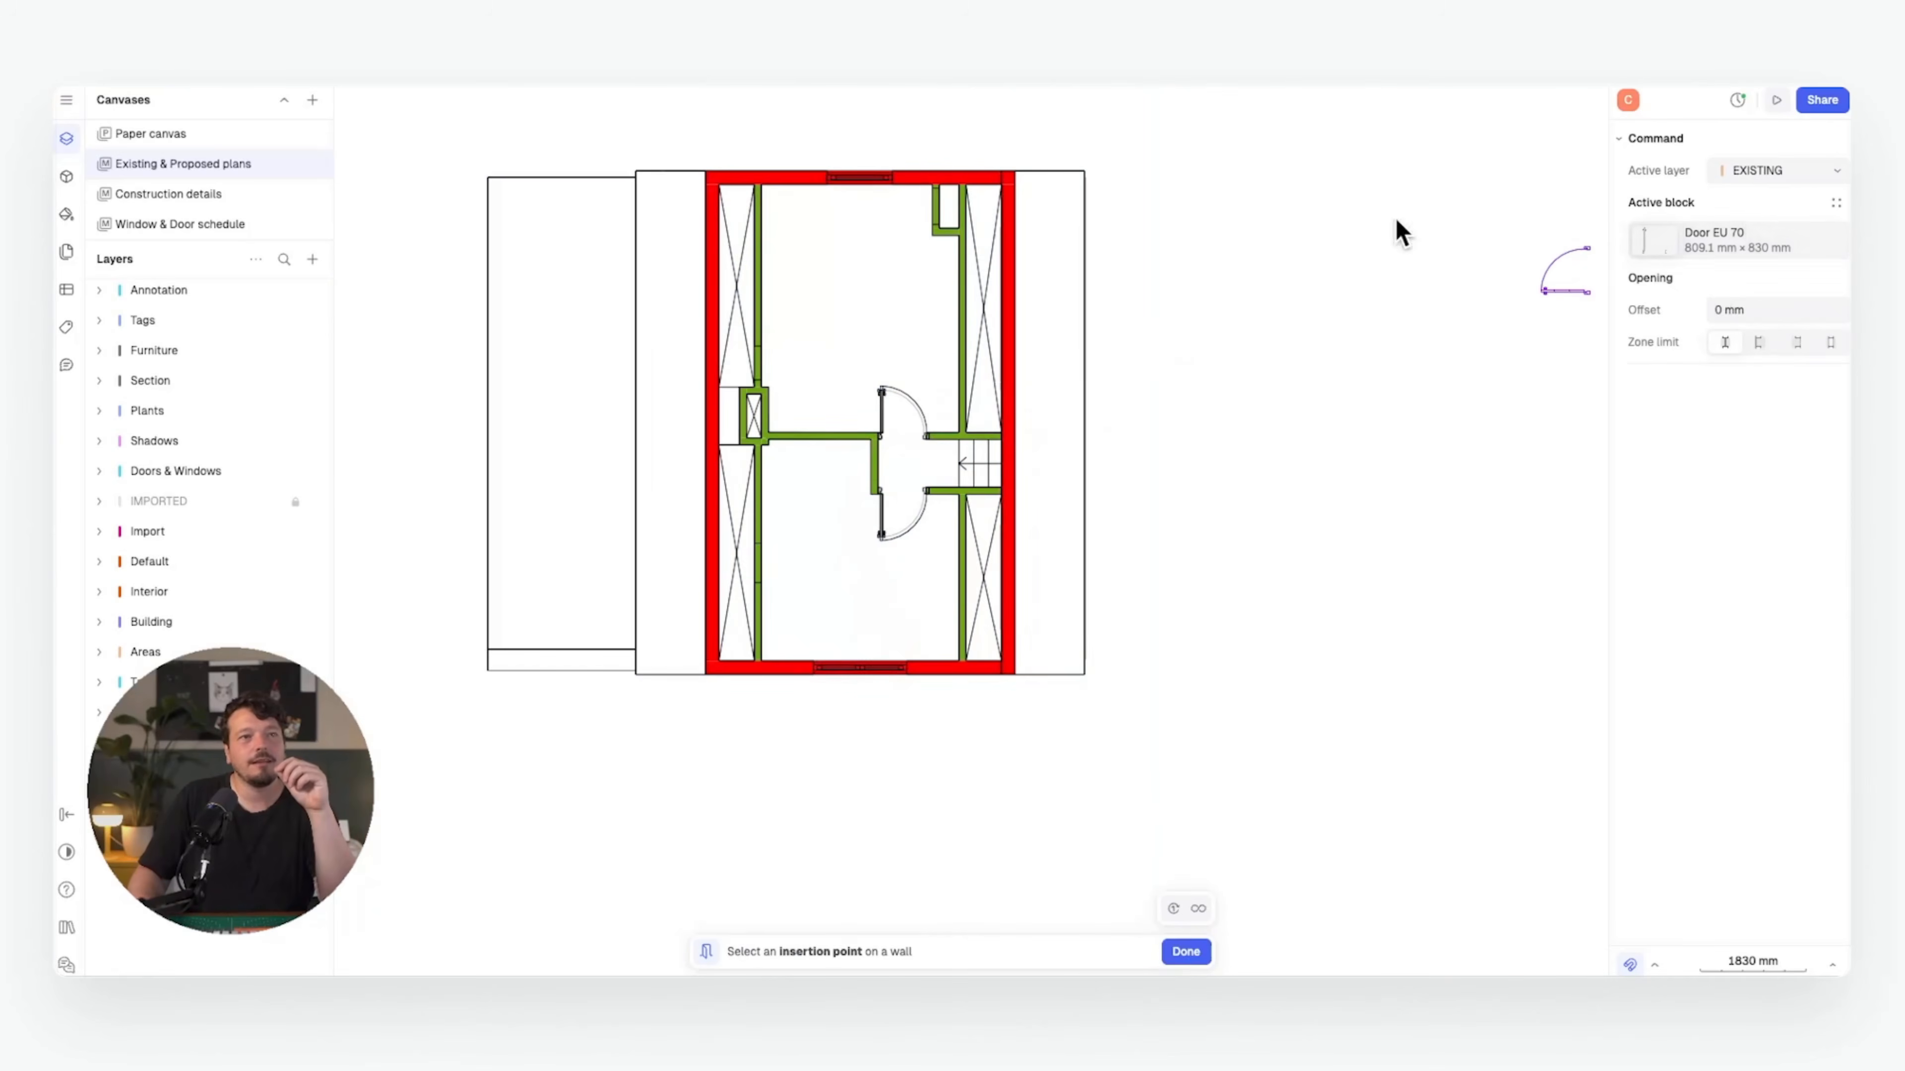
pyautogui.click(1737, 240)
pyautogui.click(778, 334)
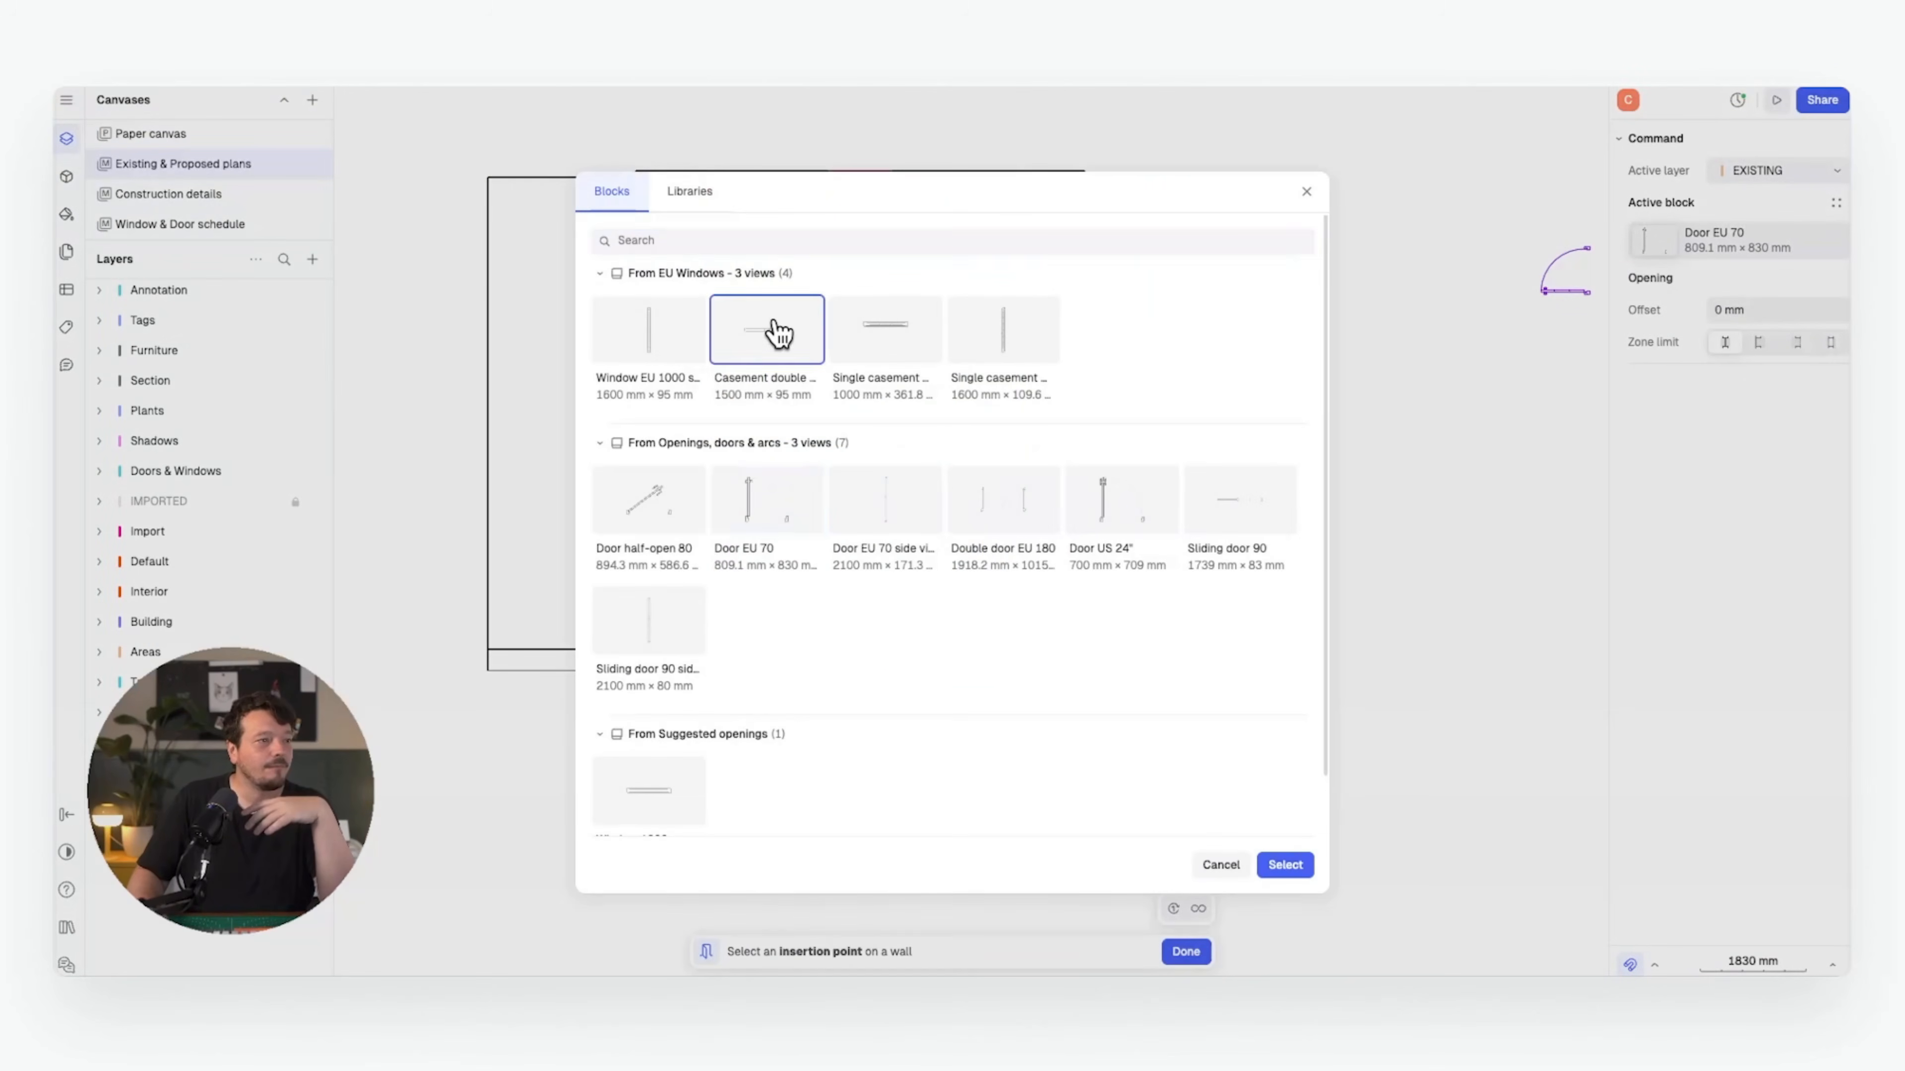
pyautogui.click(1285, 865)
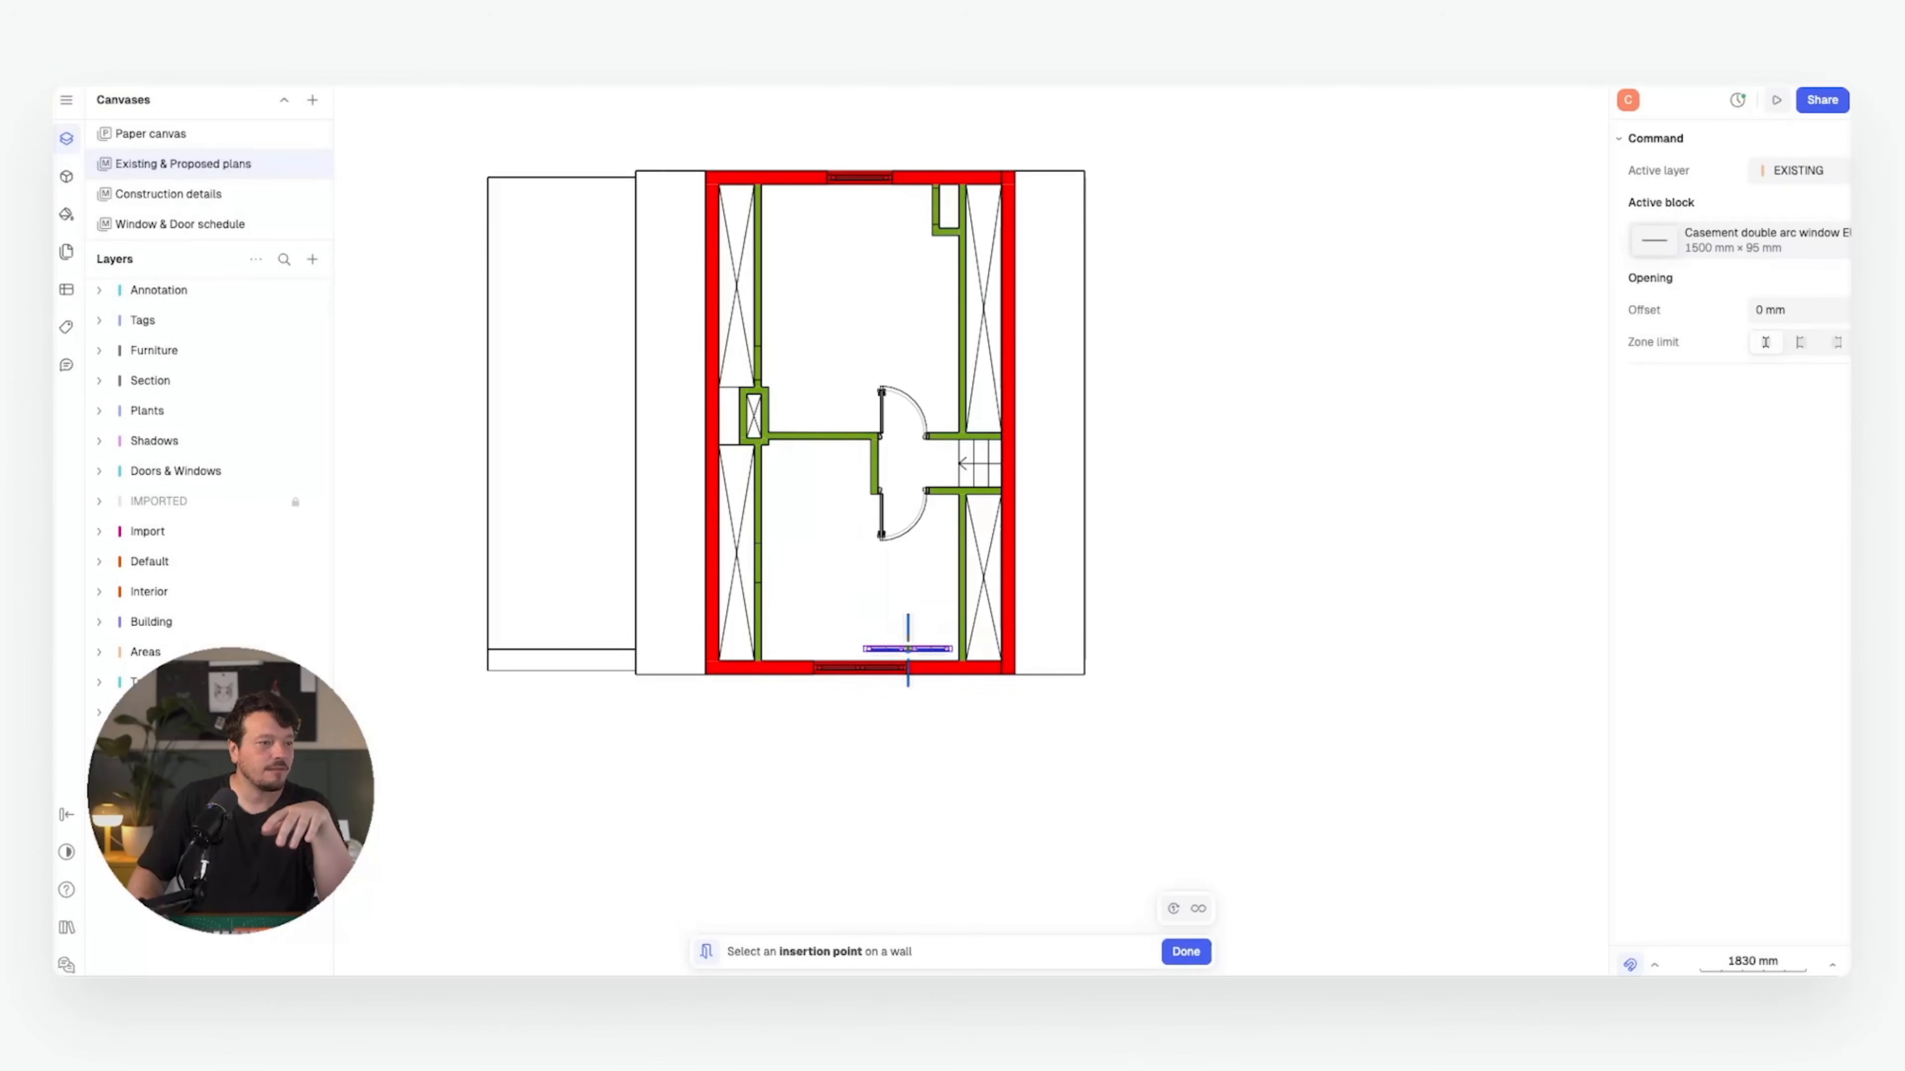
pyautogui.scroll(5, 738, 411)
pyautogui.scroll(4, 741, 409)
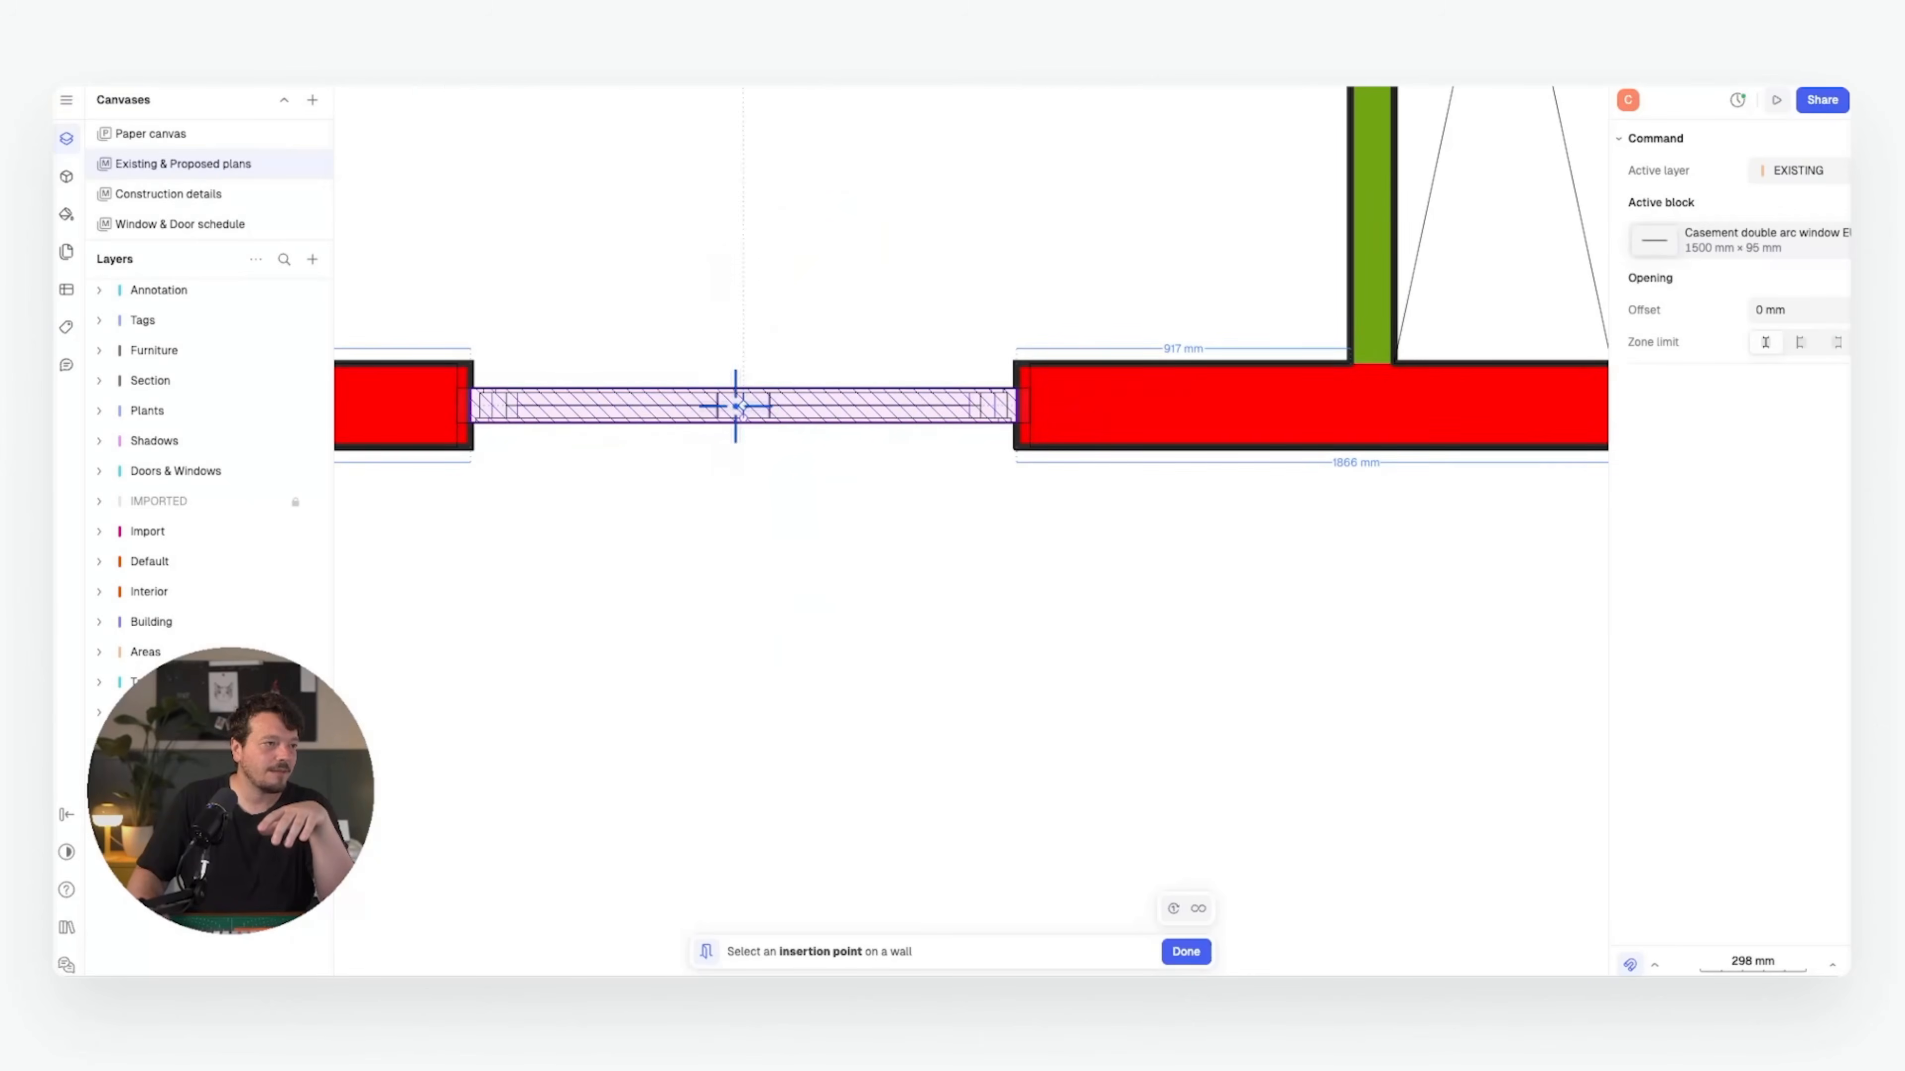
pyautogui.click(738, 405)
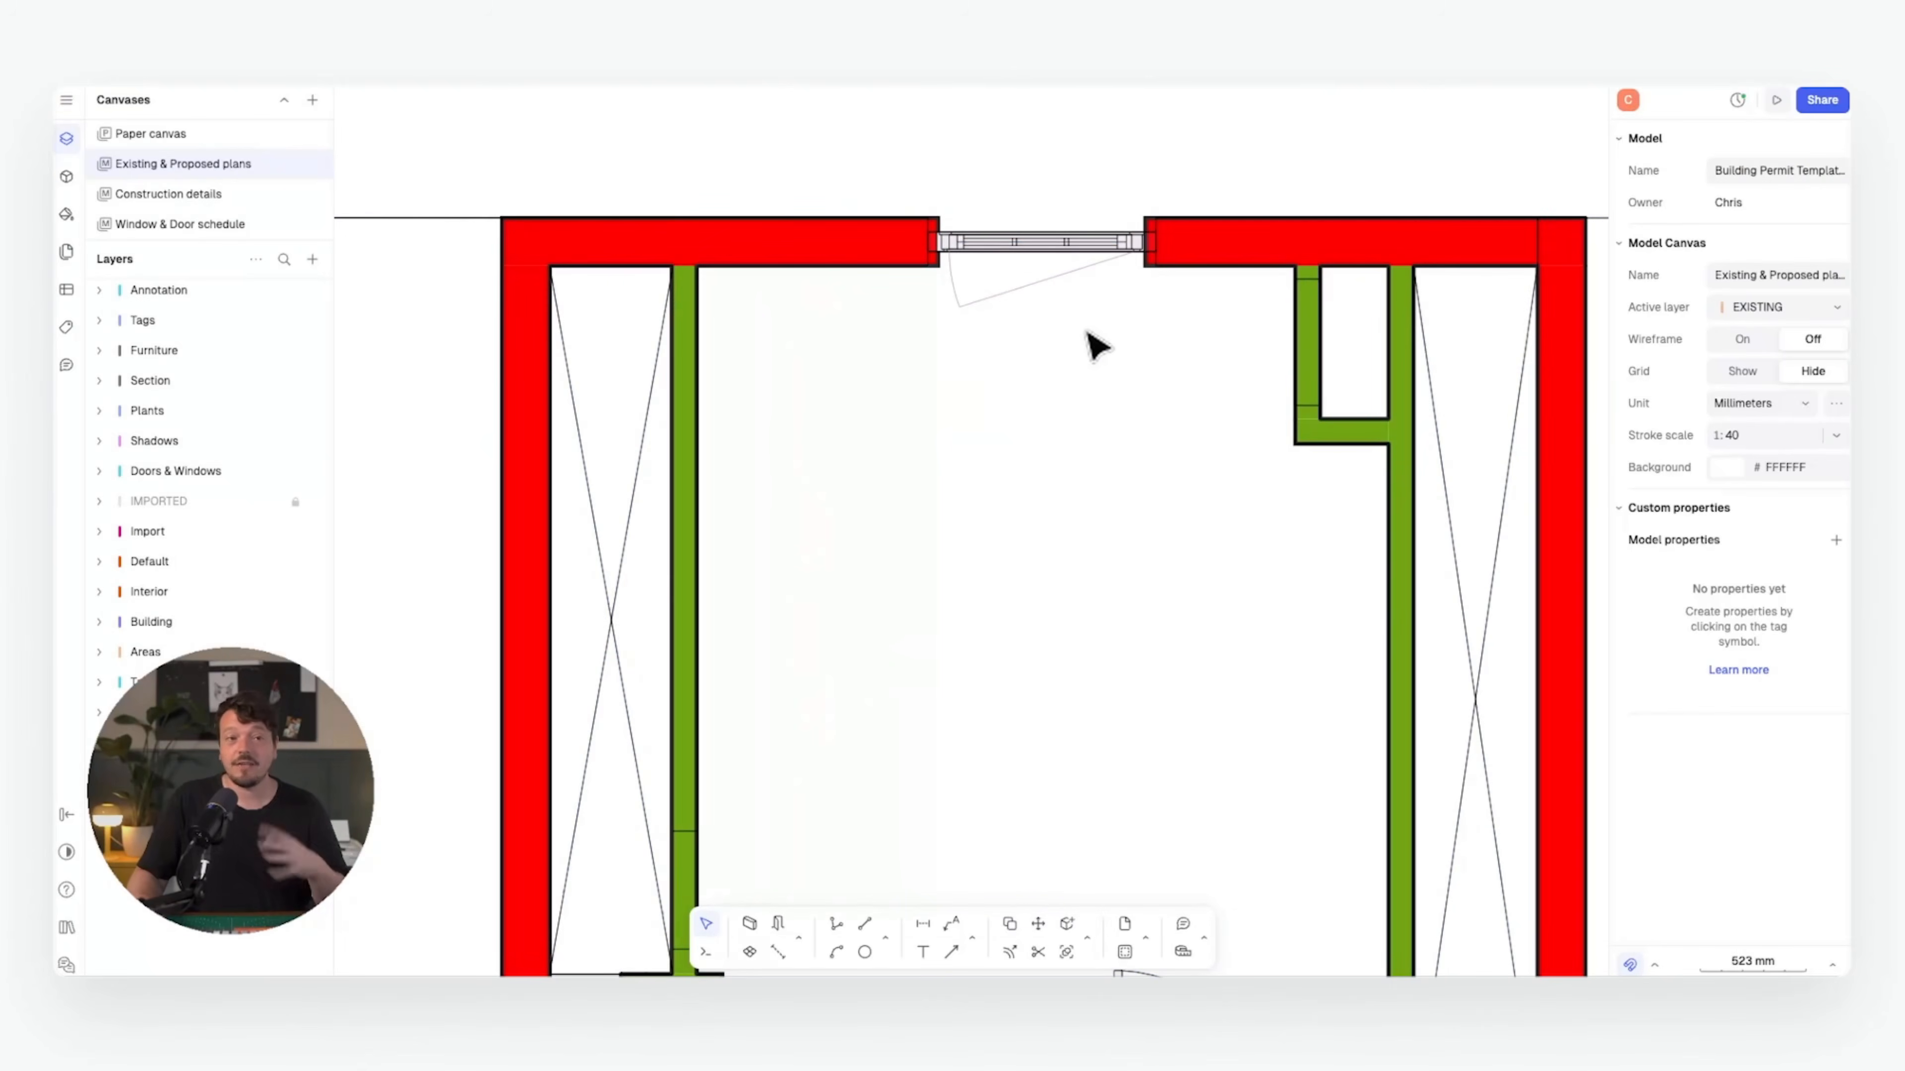
pyautogui.scroll(-10, 1095, 345)
pyautogui.scroll(4, 846, 392)
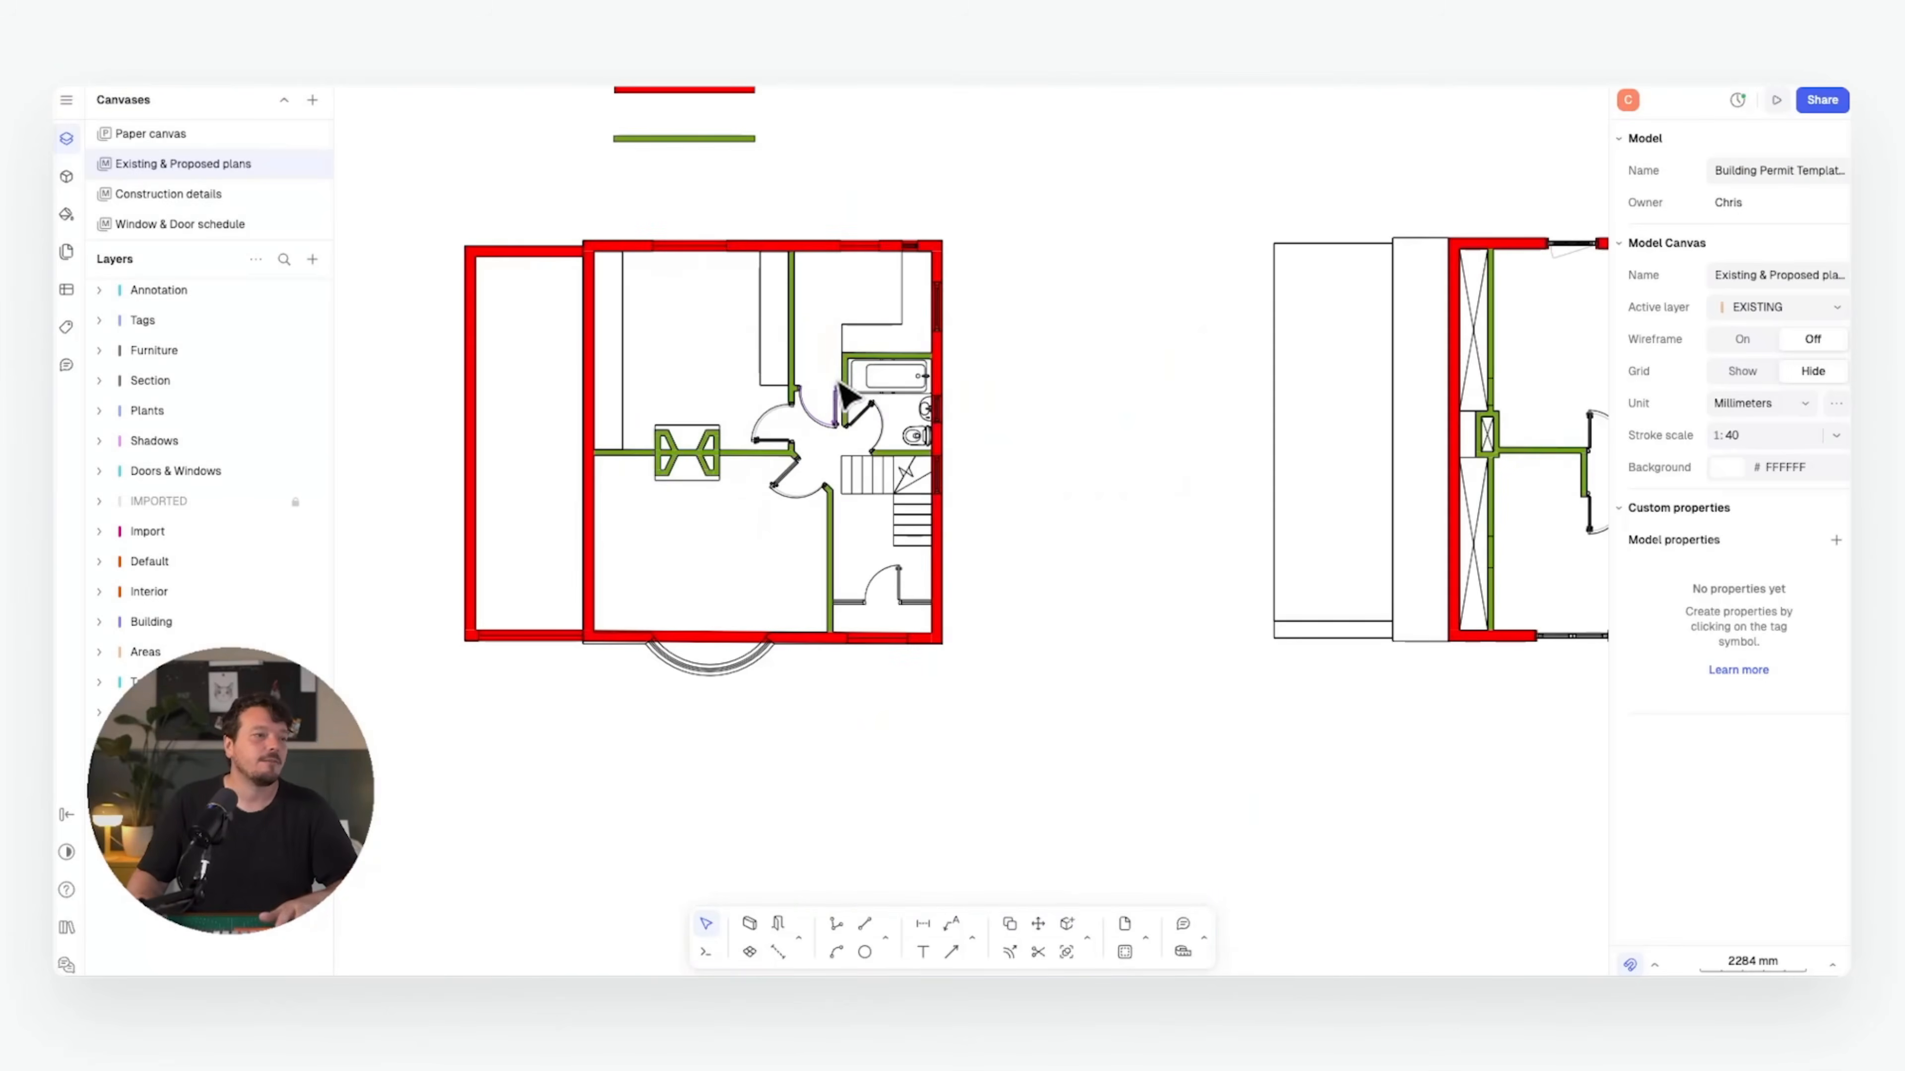
pyautogui.scroll(5, 850, 394)
pyautogui.scroll(-6, 897, 413)
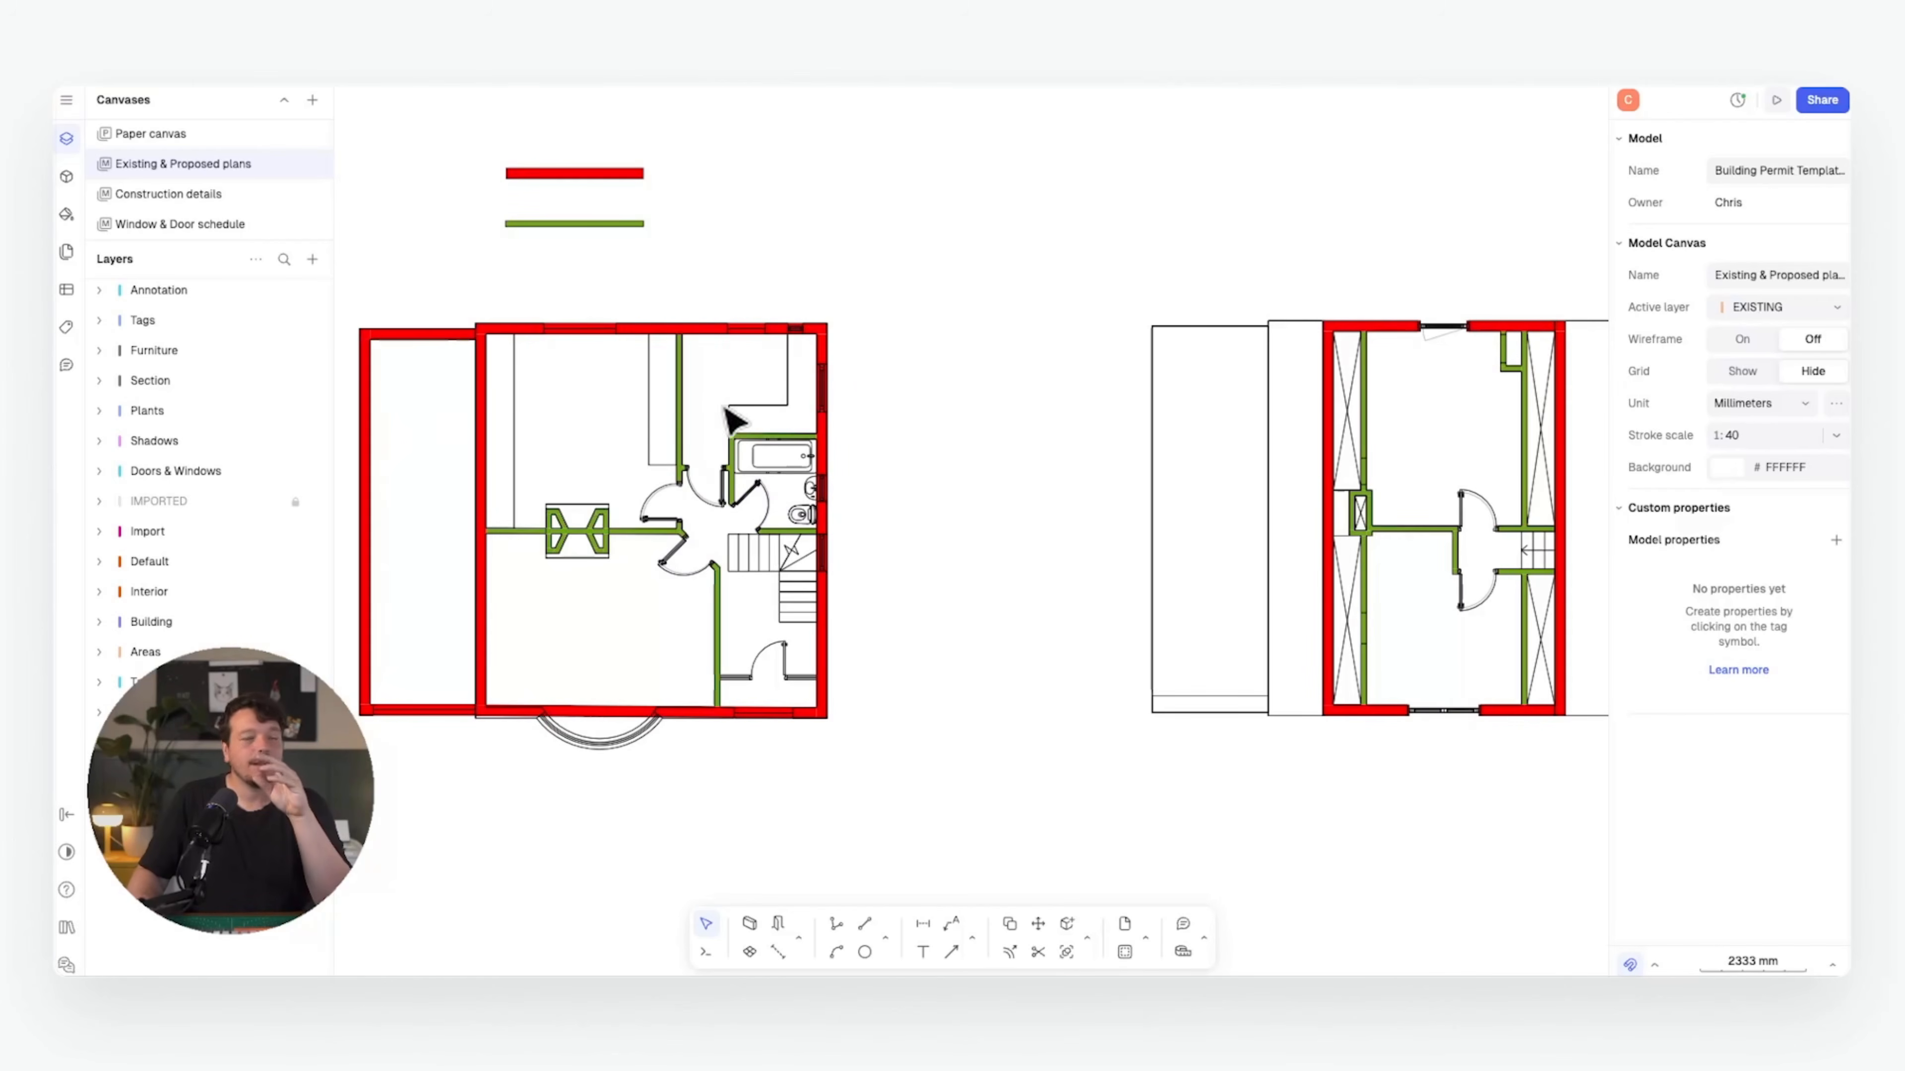
pyautogui.scroll(5, 690, 433)
pyautogui.scroll(-4, 817, 465)
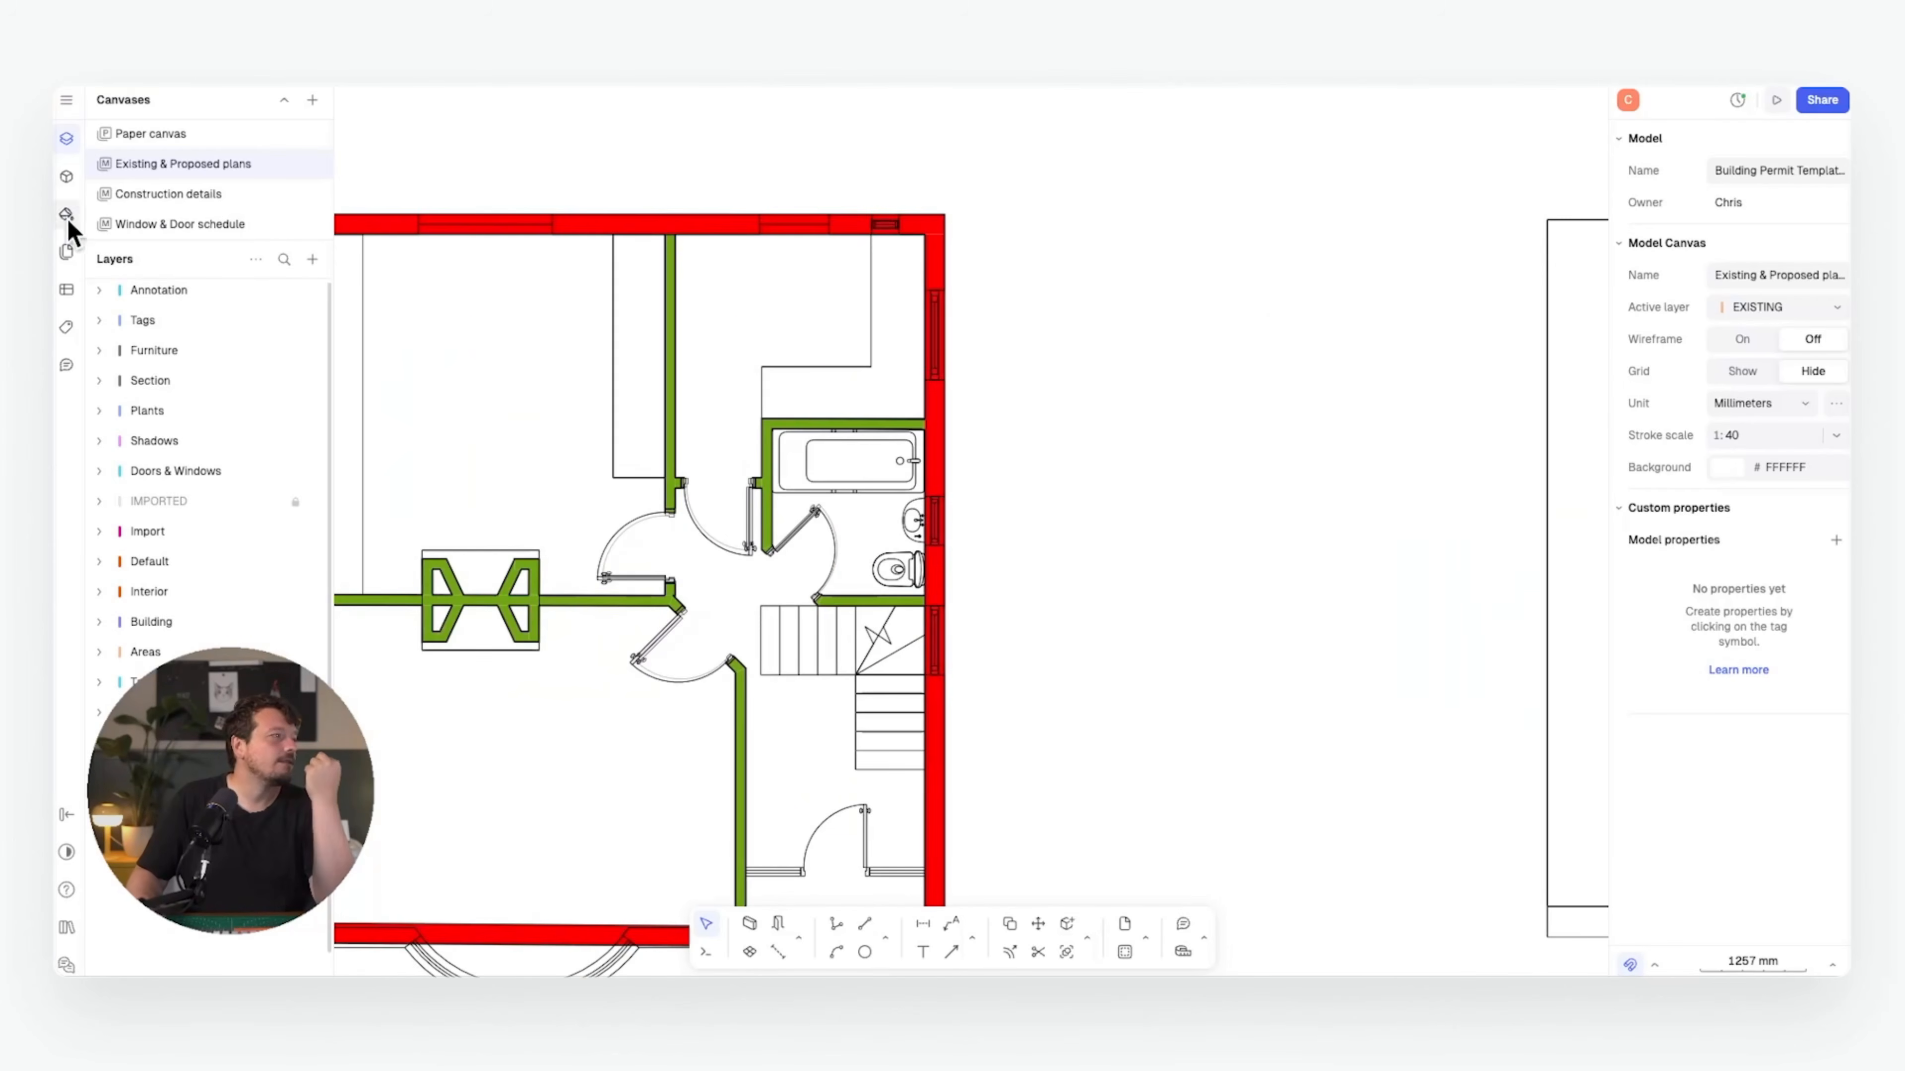
# - Browse the Rayon block libraries and open the Bathrooms & public restrooms library
pyautogui.click(64, 184)
pyautogui.click(249, 94)
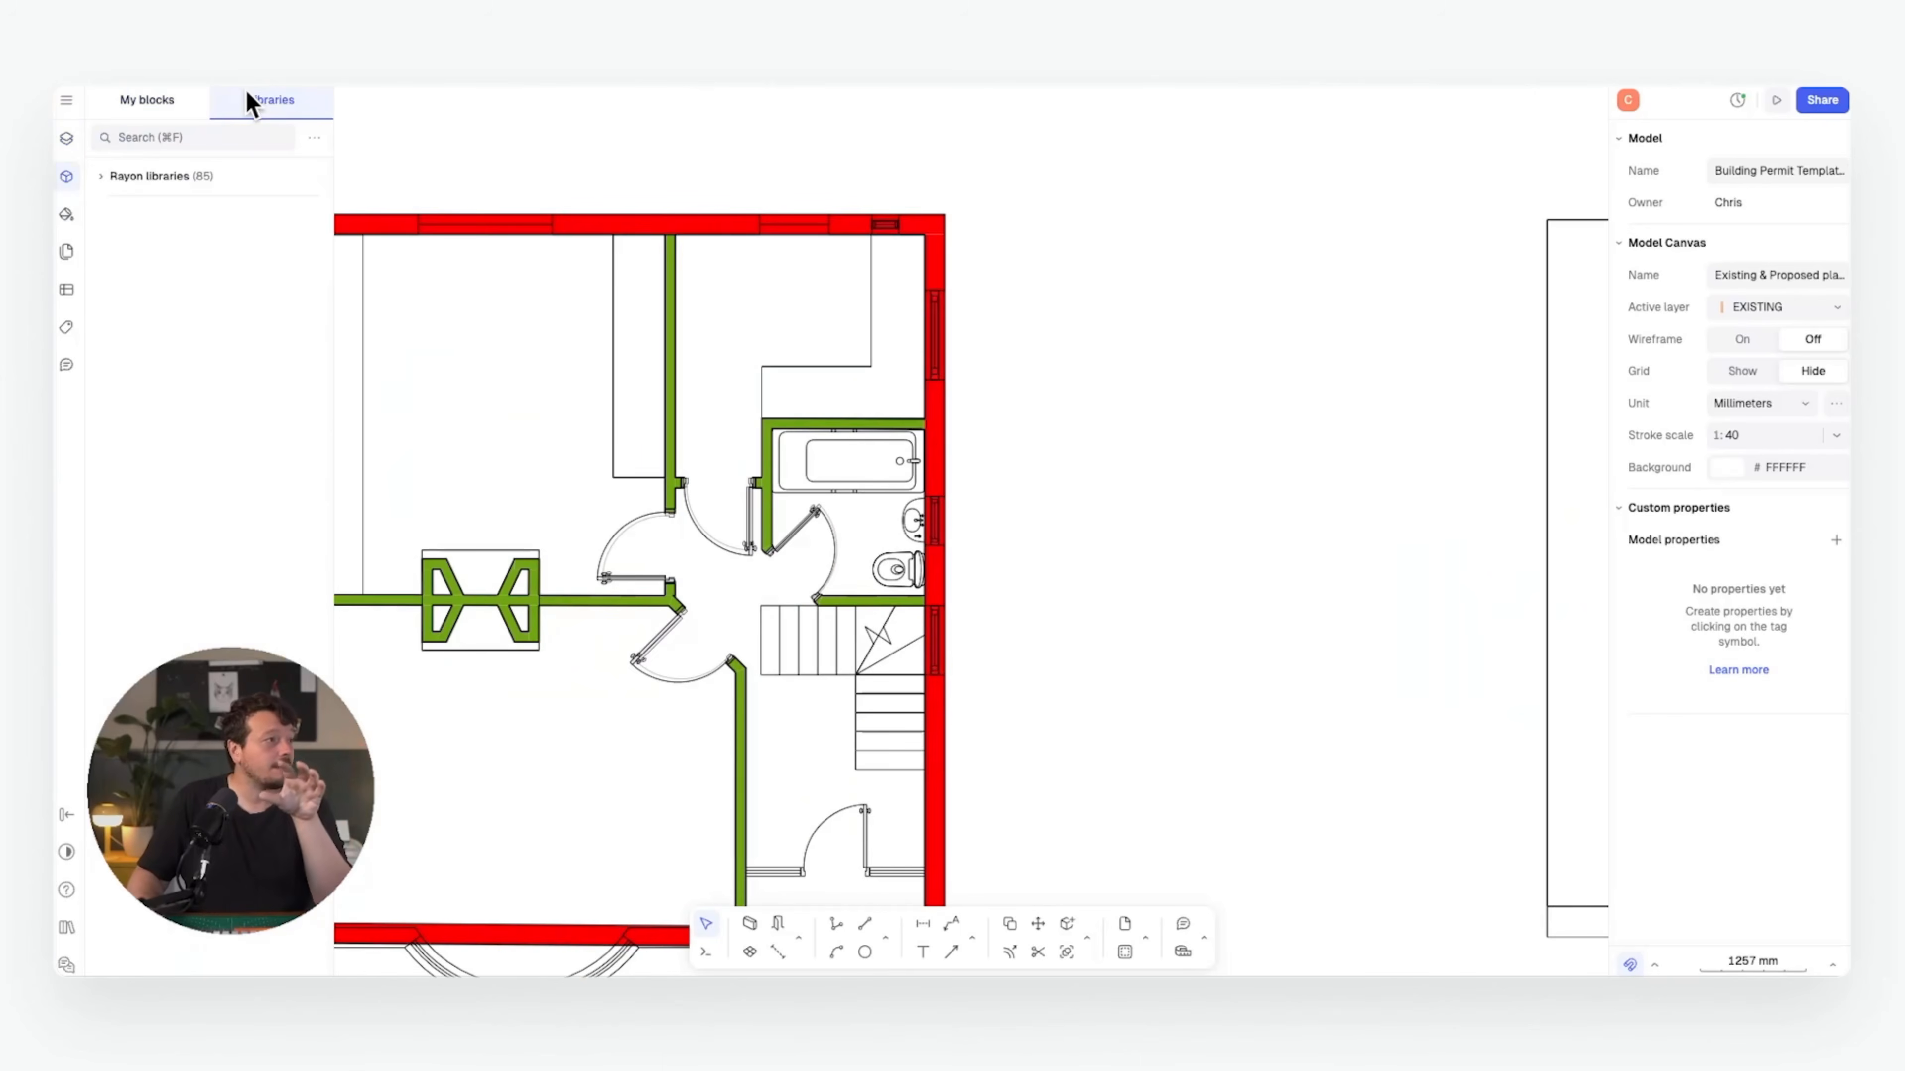
pyautogui.click(107, 174)
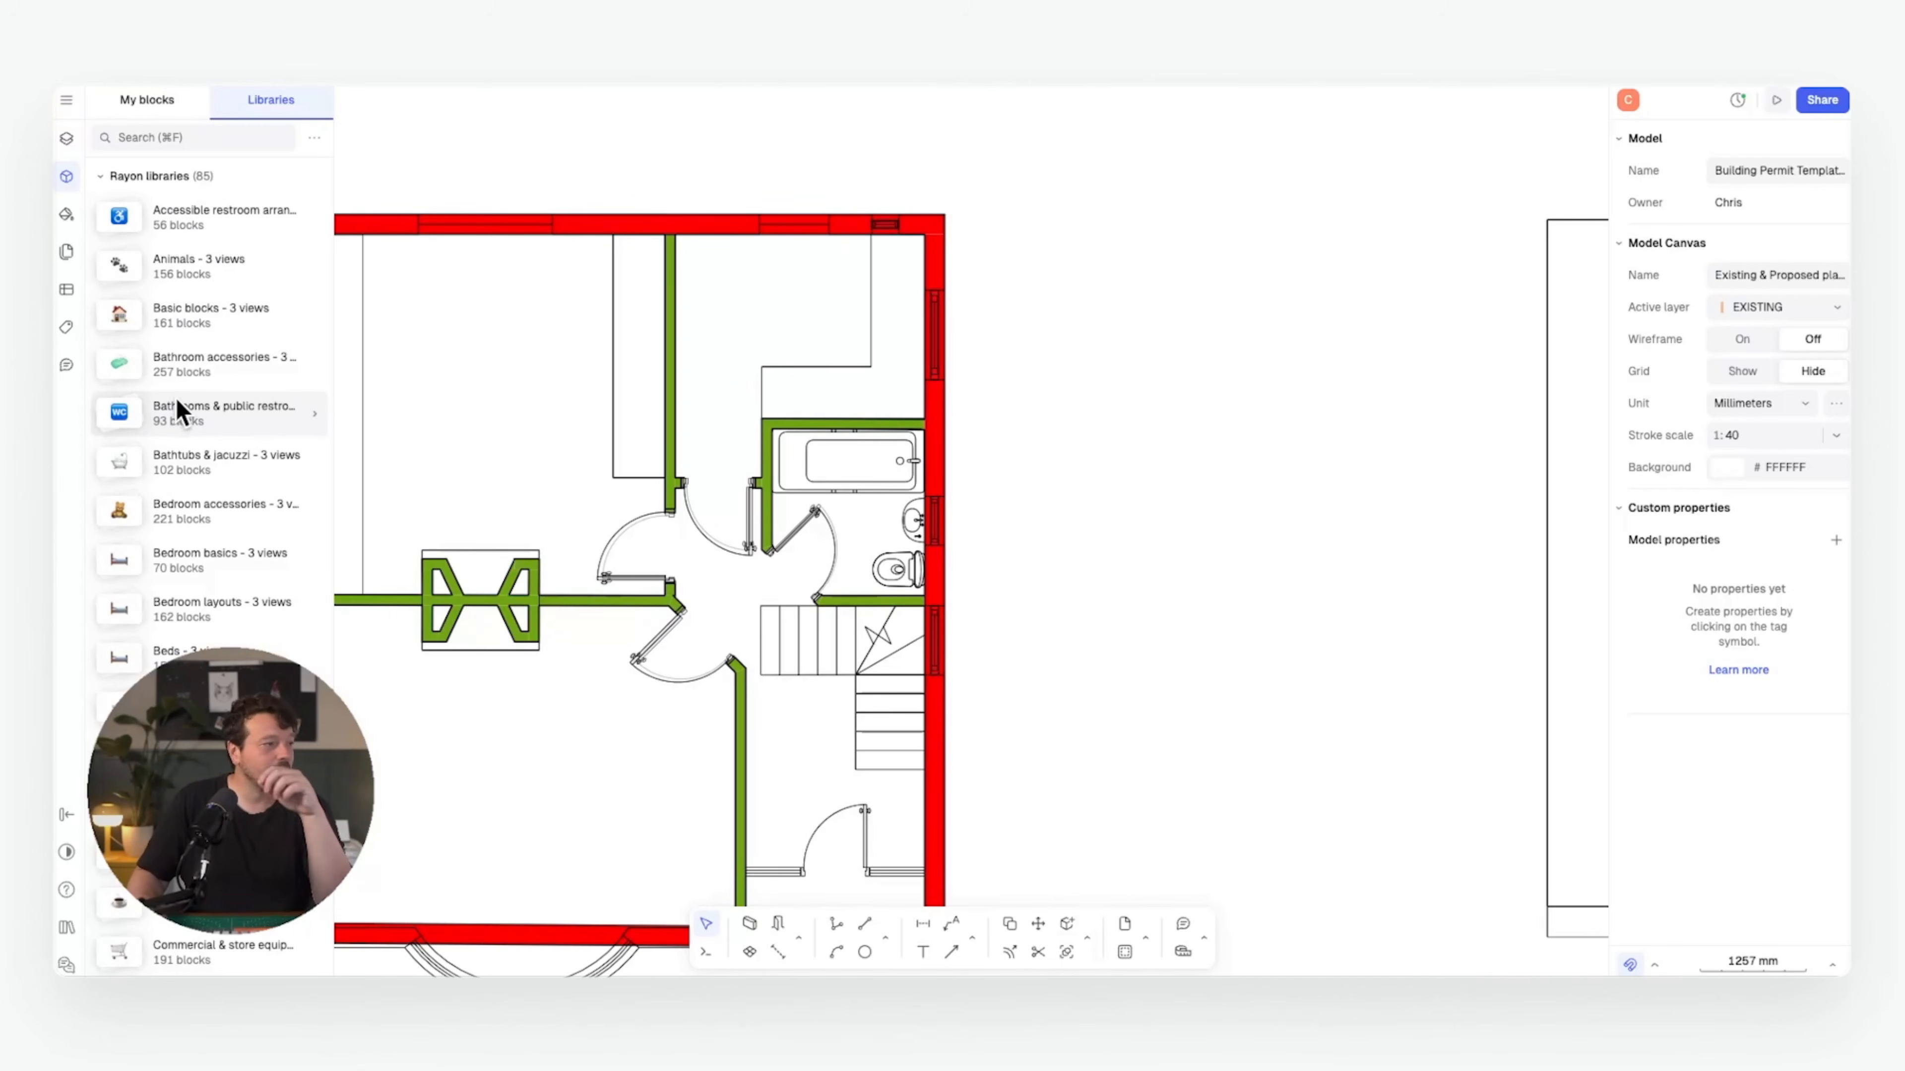
pyautogui.click(217, 412)
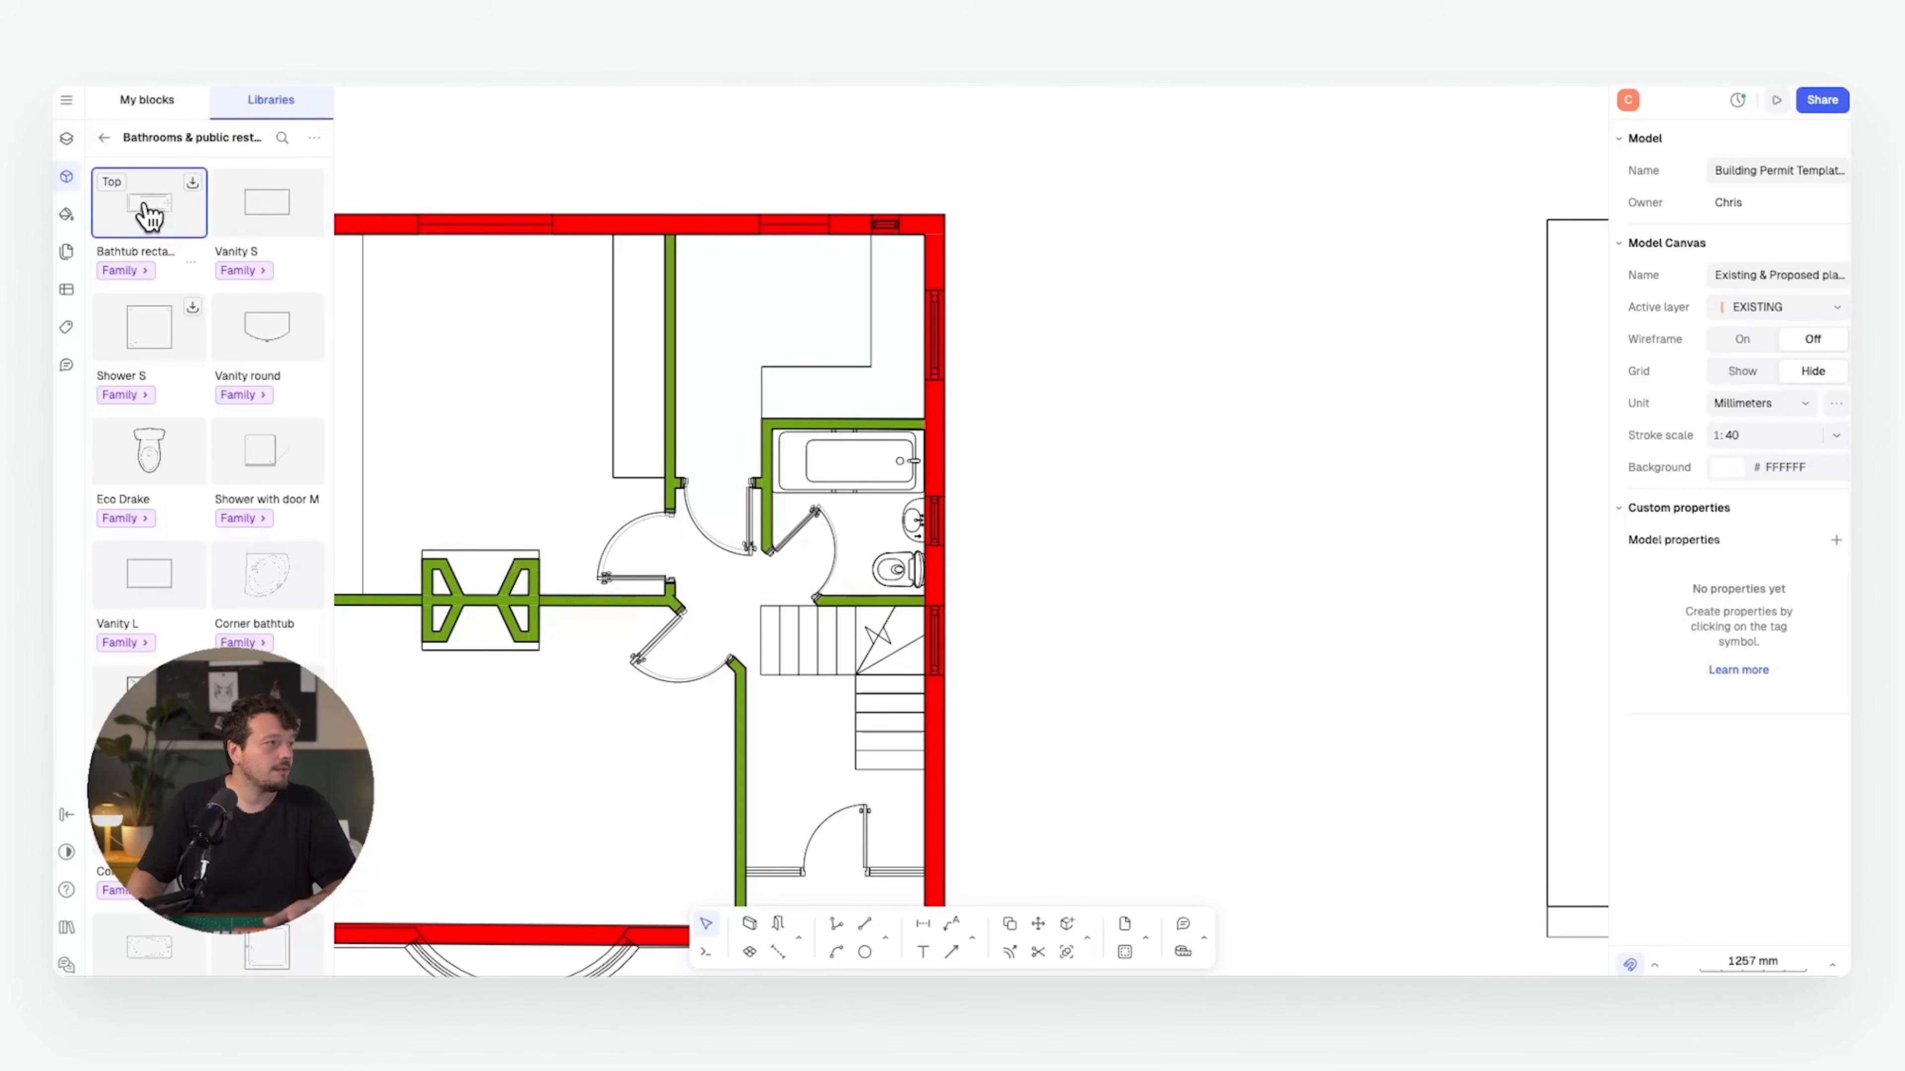
# - Place the Bathtub rectangular L block in the ground floor bathroom and fit its corner to the imported bathtub against the external wall
pyautogui.moveTo(149, 217); pyautogui.dragTo(588, 451)
pyautogui.scroll(2, 975, 477)
pyautogui.scroll(3, 974, 477)
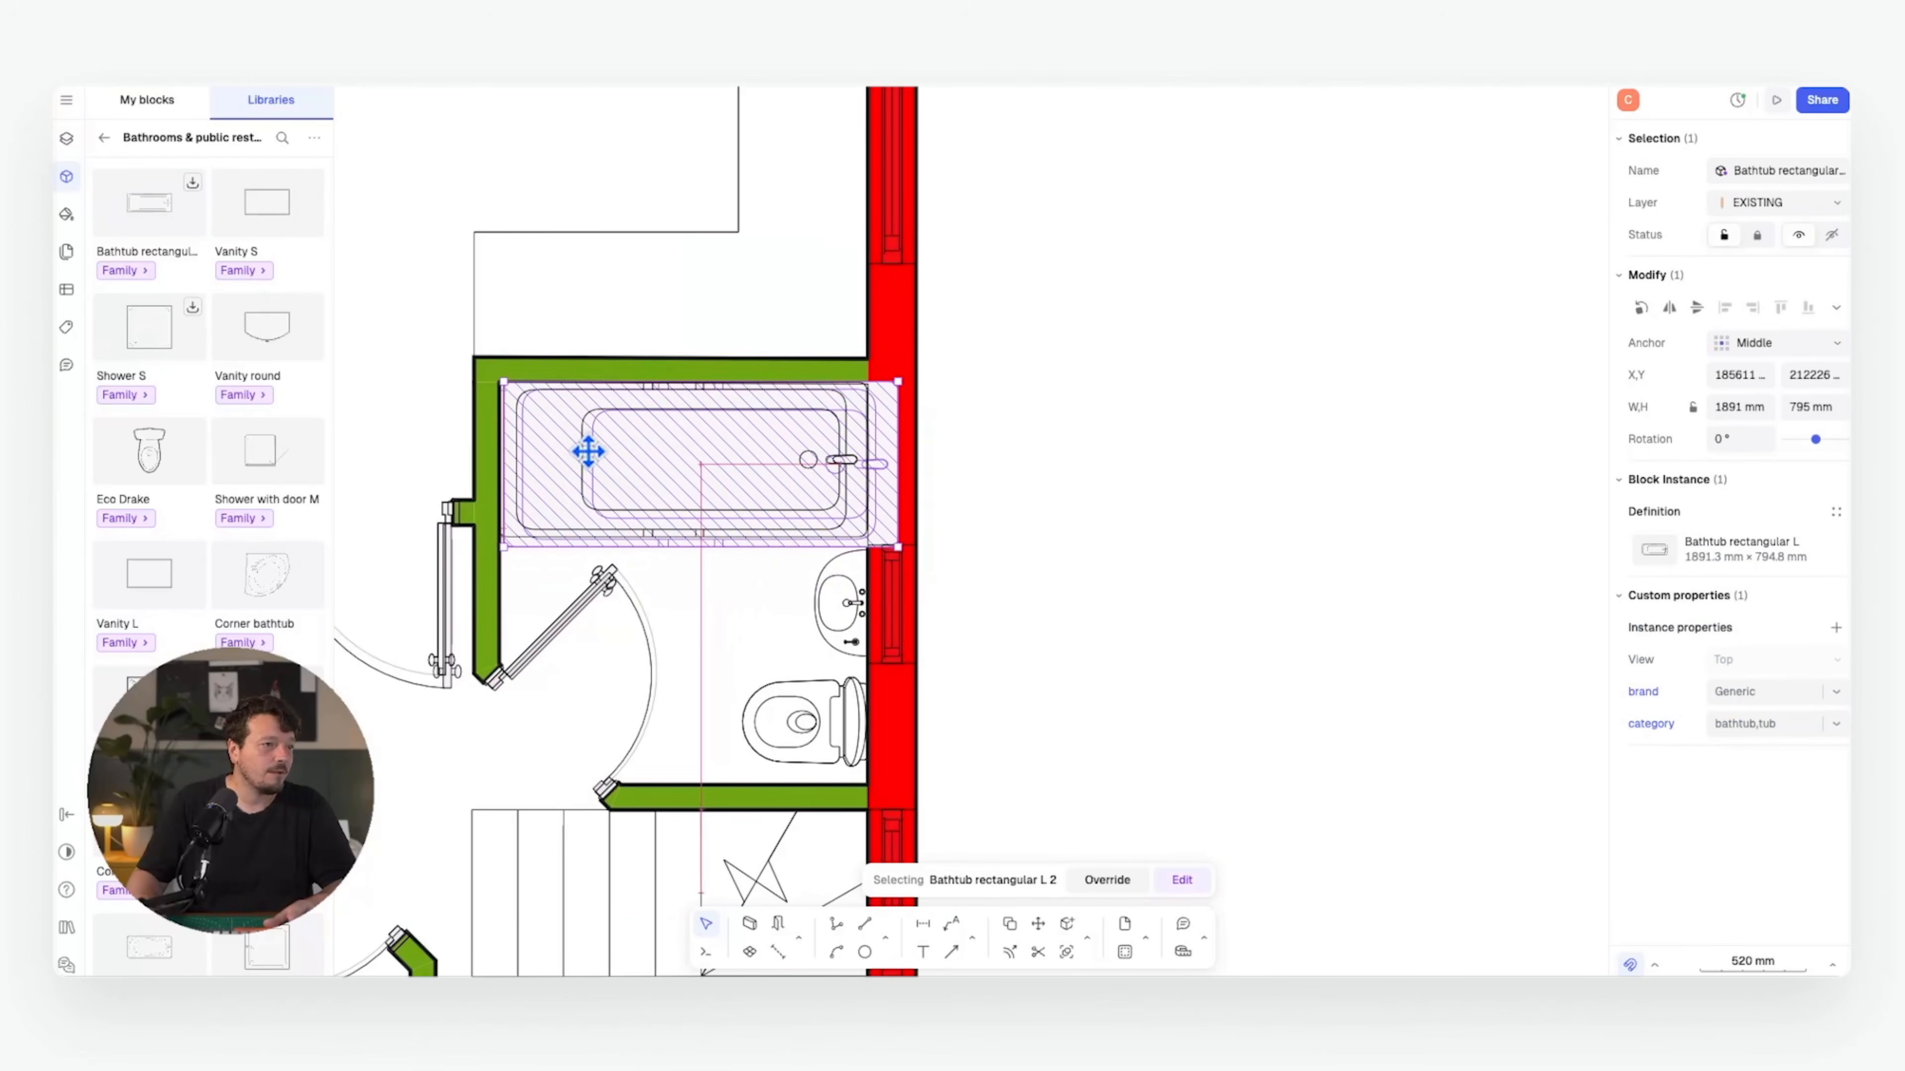
pyautogui.scroll(5, 883, 526)
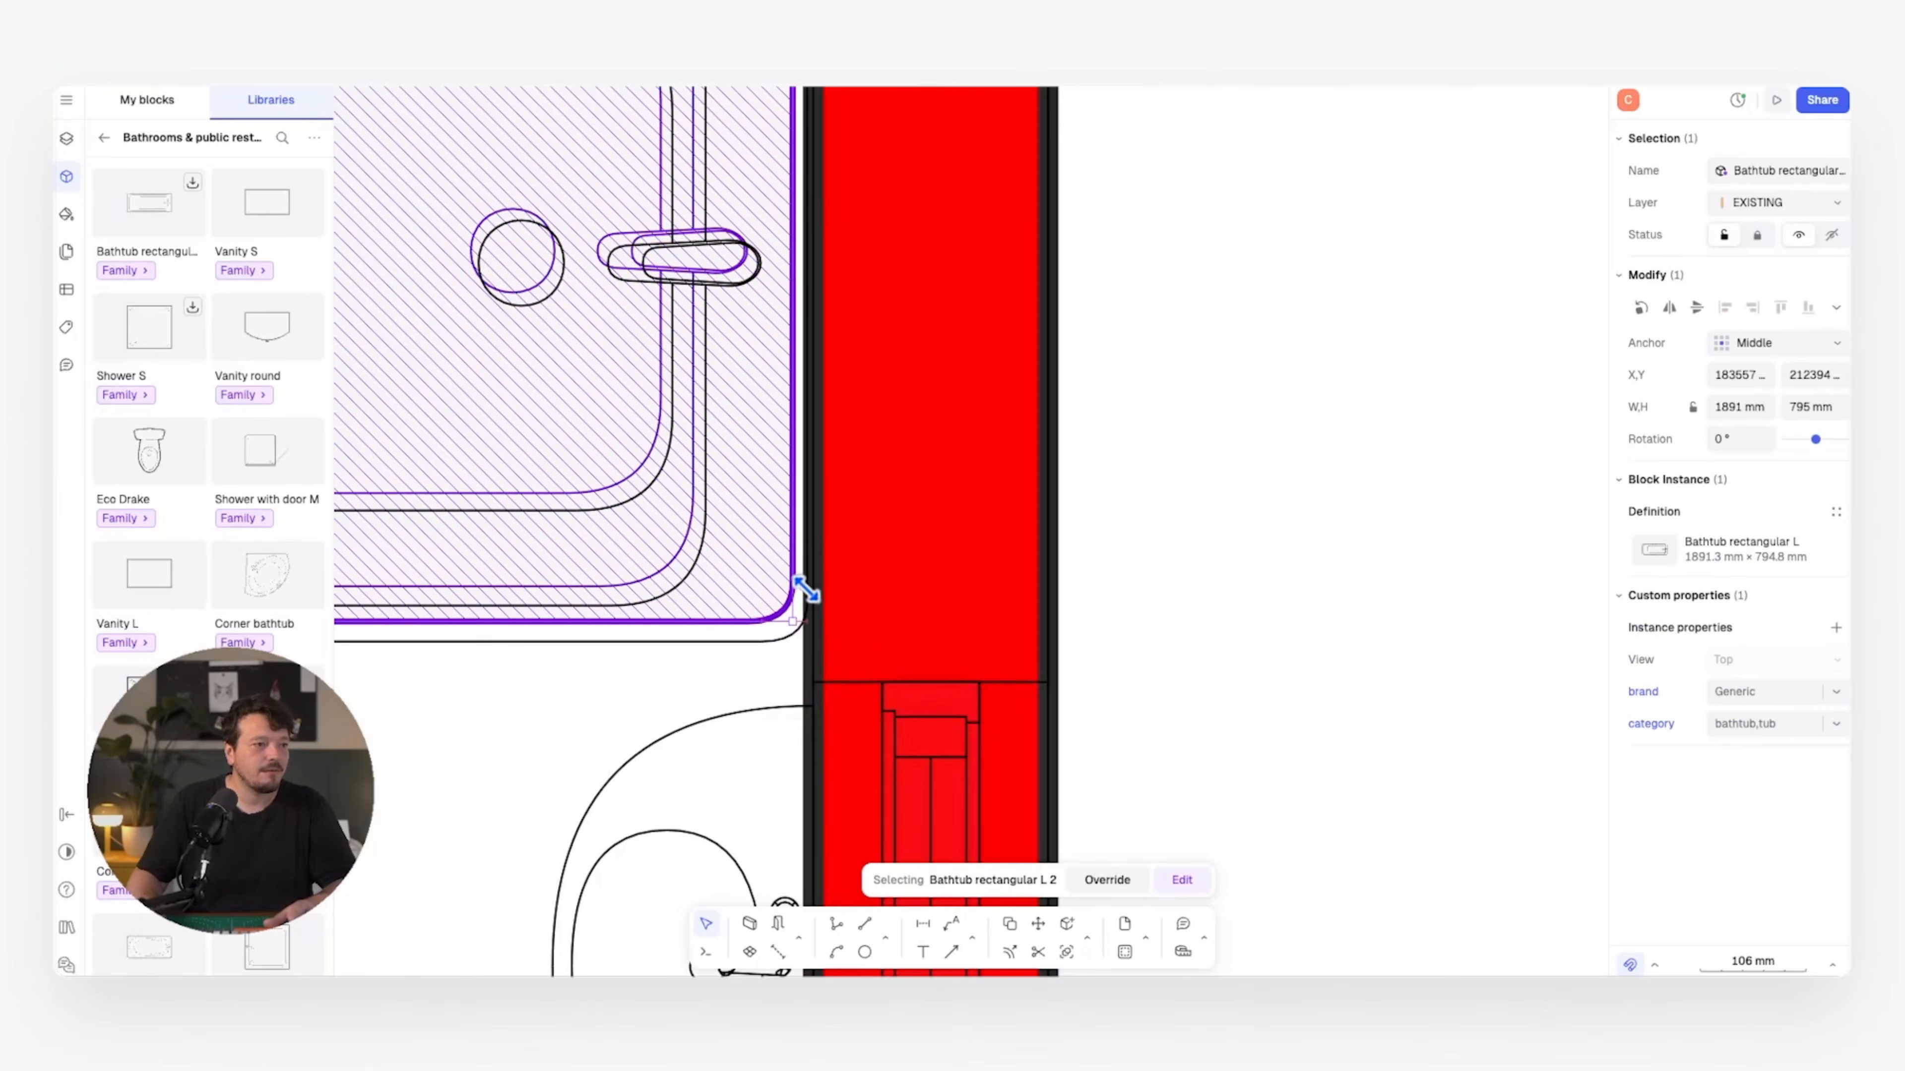
pyautogui.moveTo(806, 589); pyautogui.dragTo(820, 600)
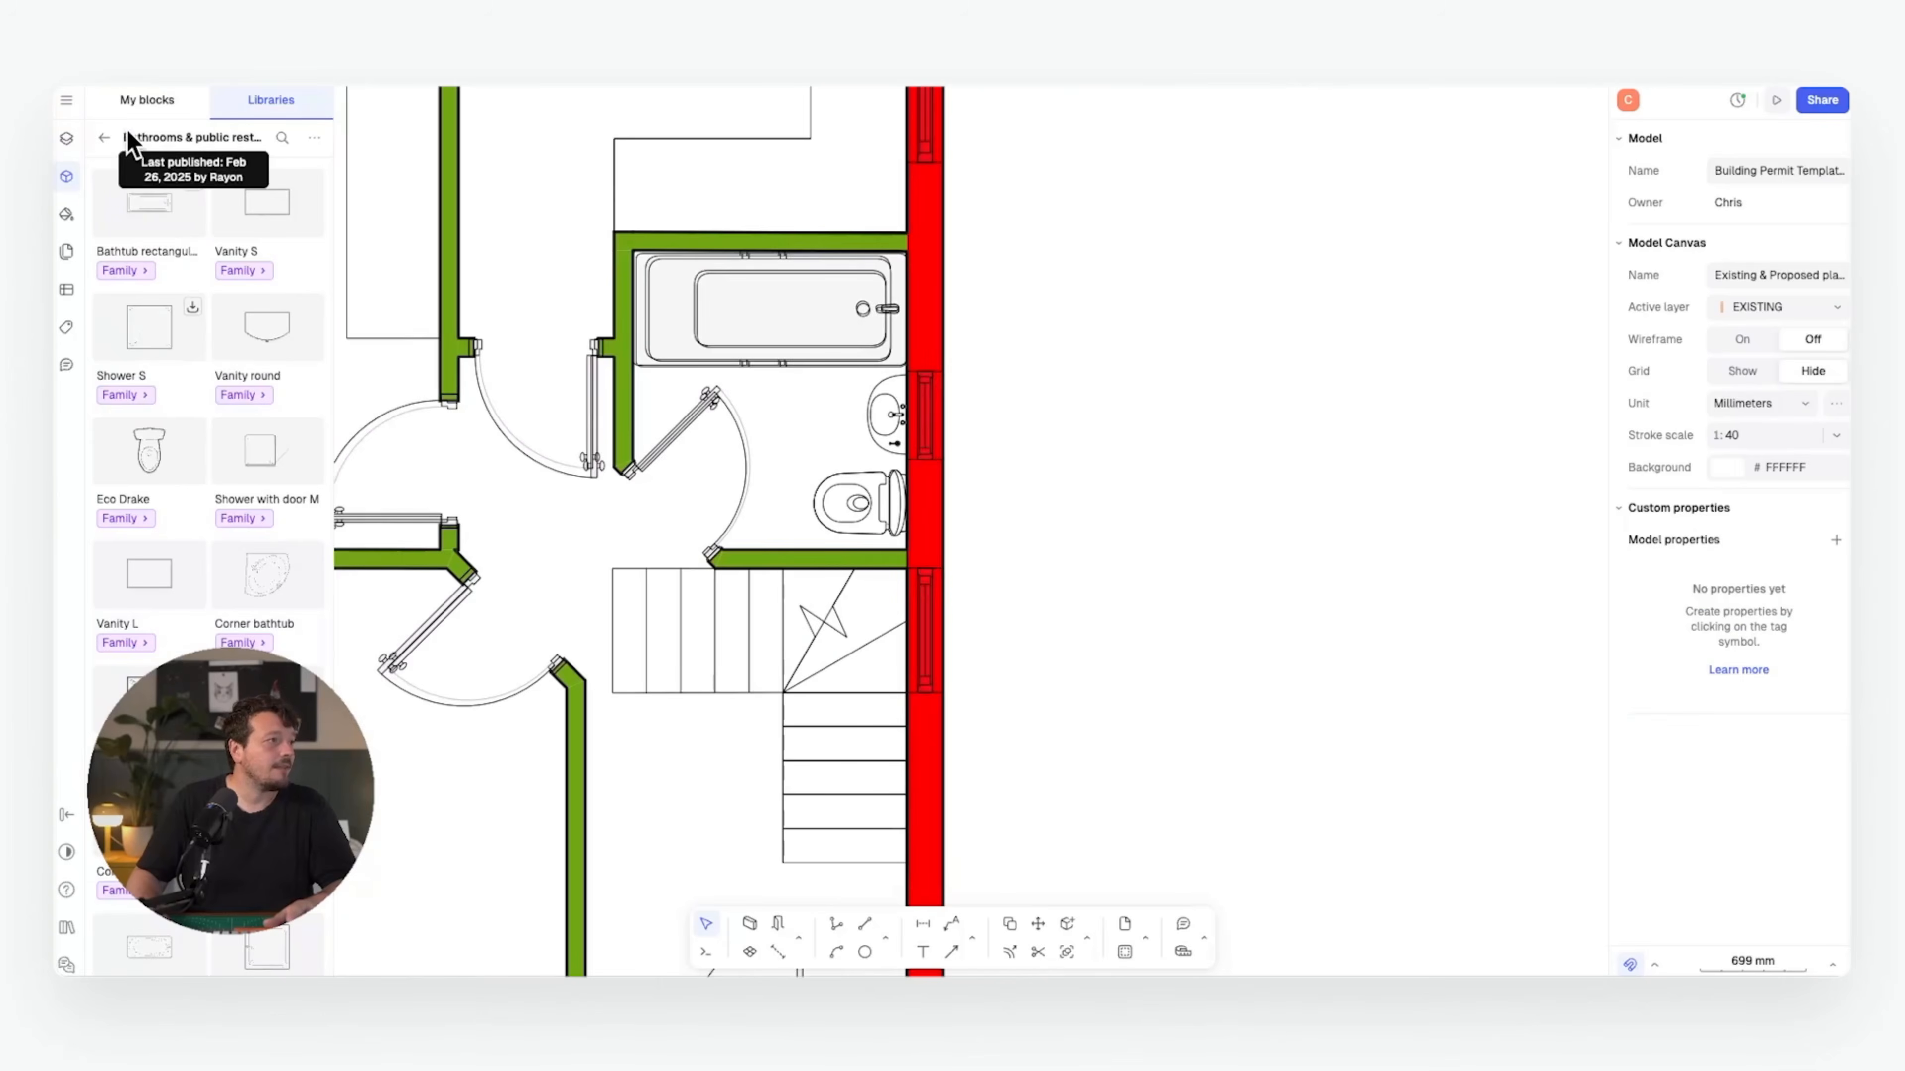
# - Search the block libraries for "wc" and insert the Drake toilet, turned to match the imported toilet in the bathroom
pyautogui.click(105, 137)
pyautogui.click(182, 137)
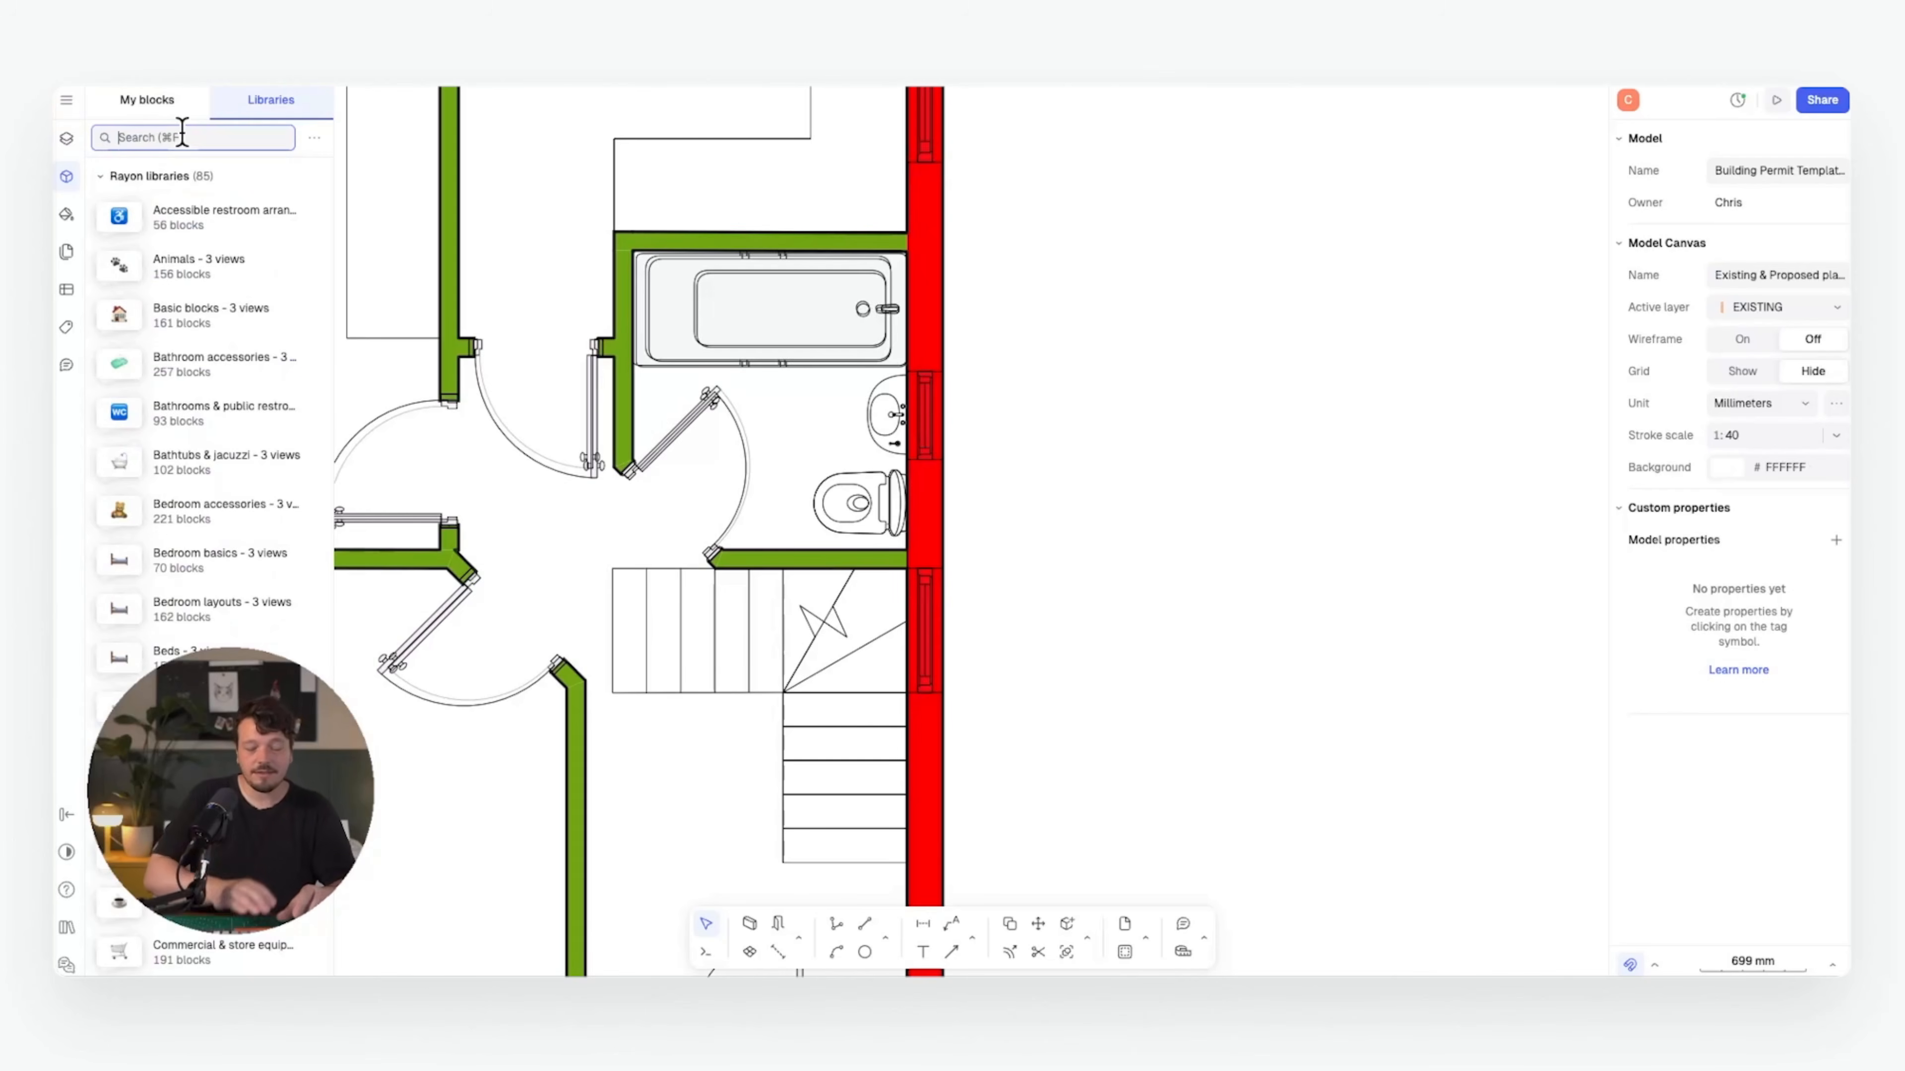
pyautogui.write('wc')
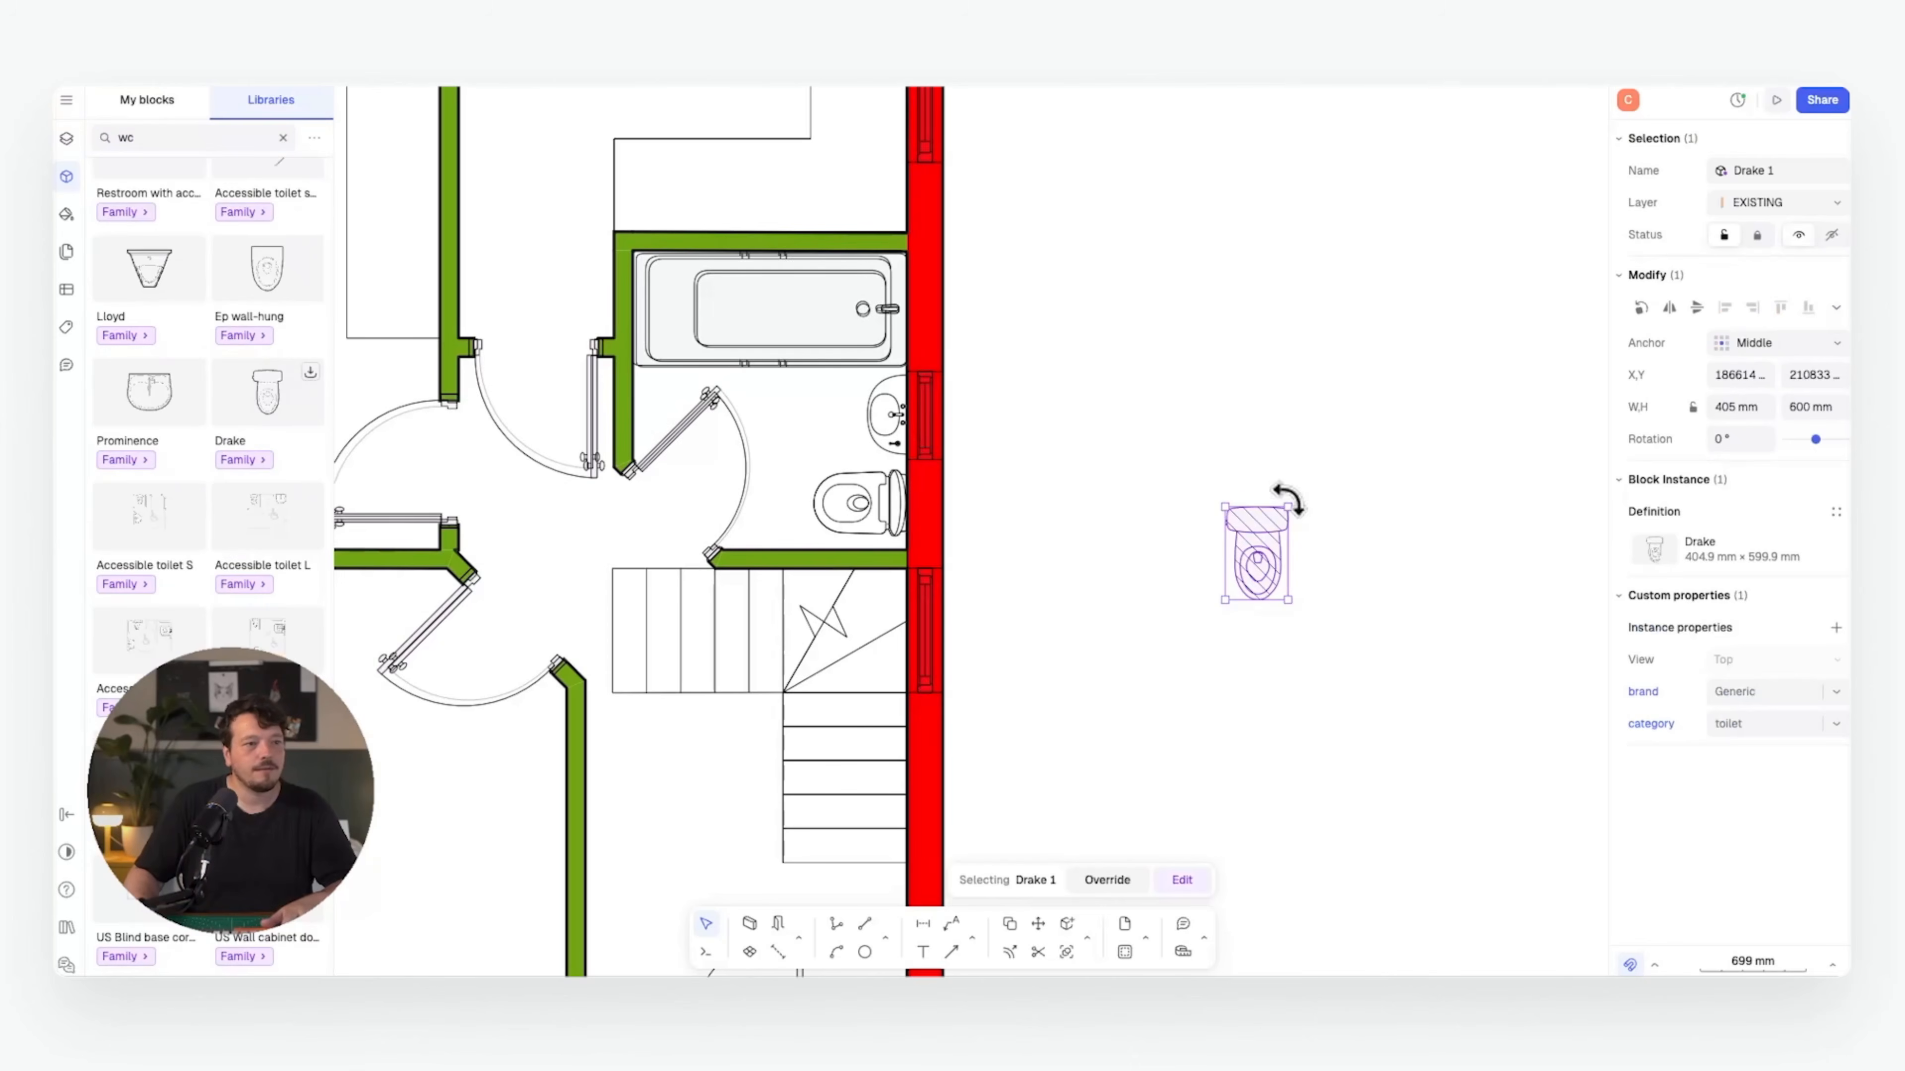
pyautogui.moveTo(1290, 499); pyautogui.dragTo(863, 502)
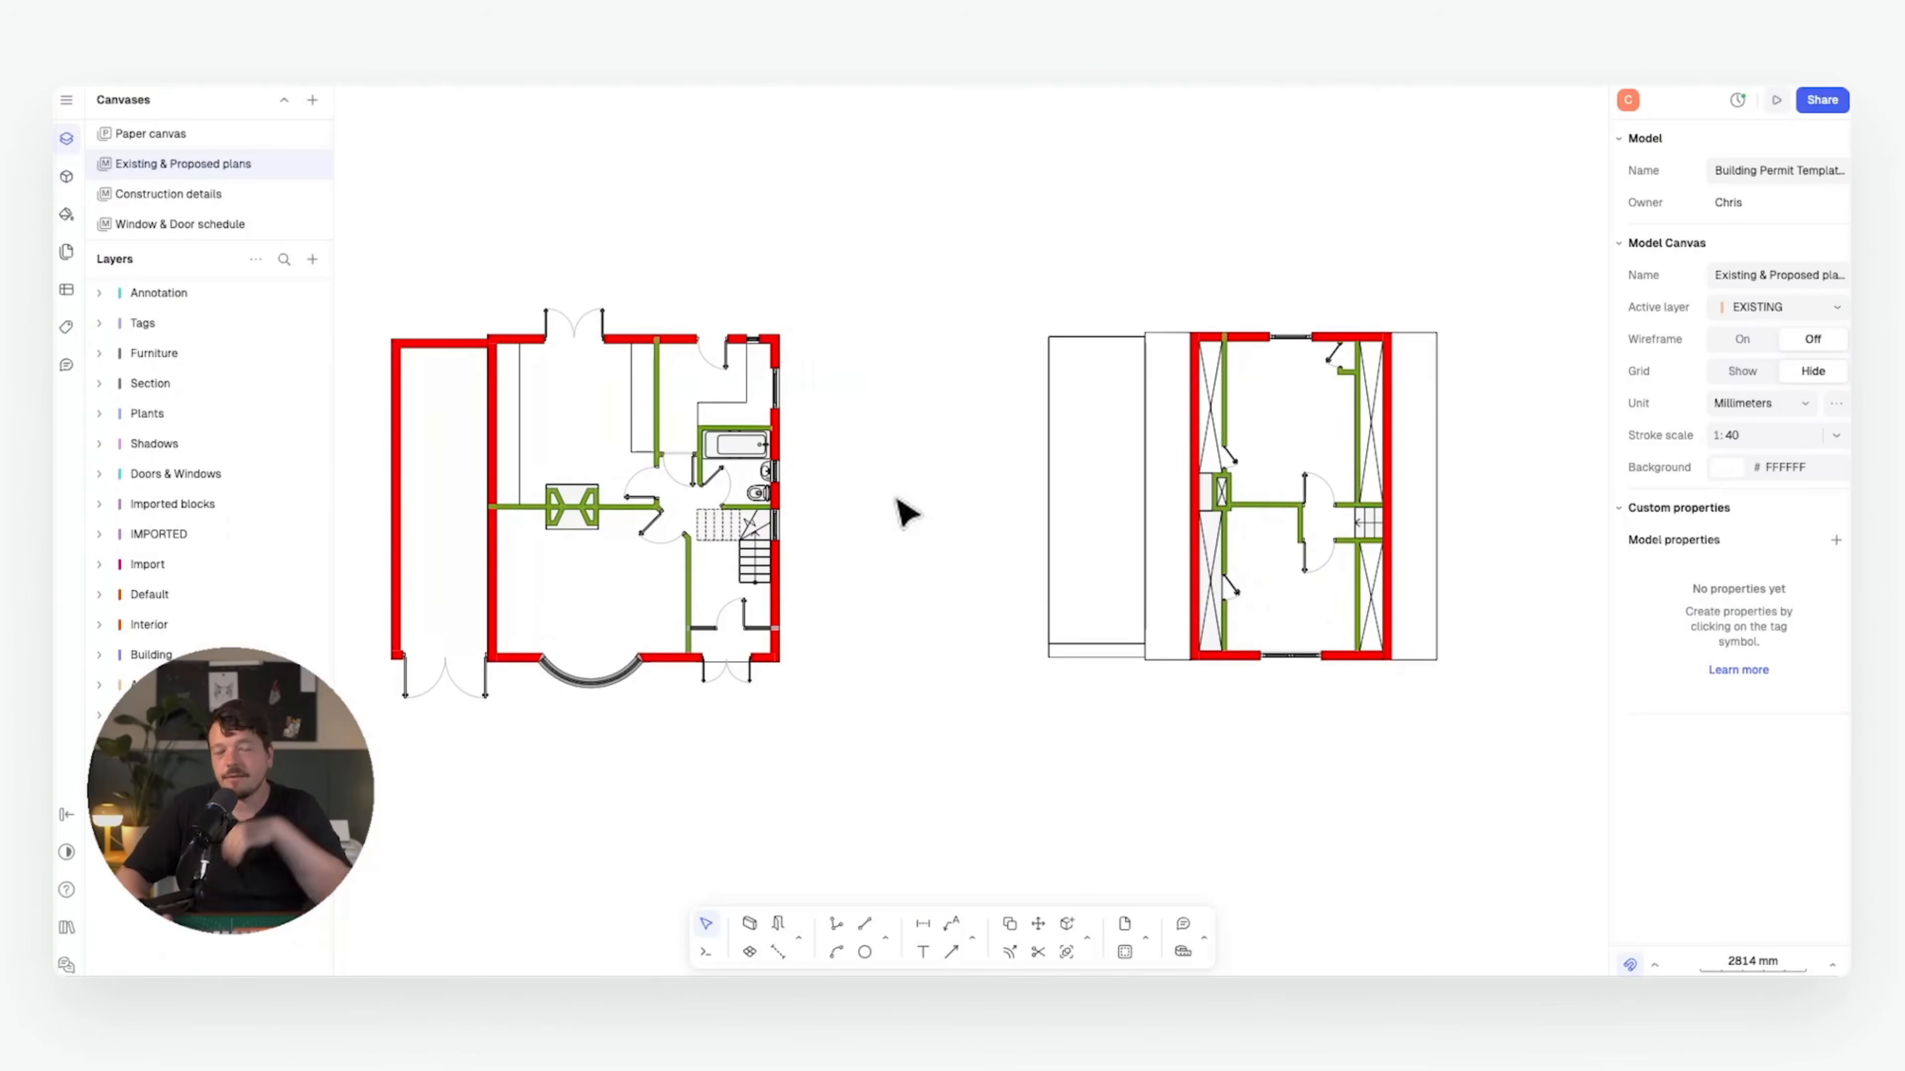
pyautogui.scroll(3, 583, 504)
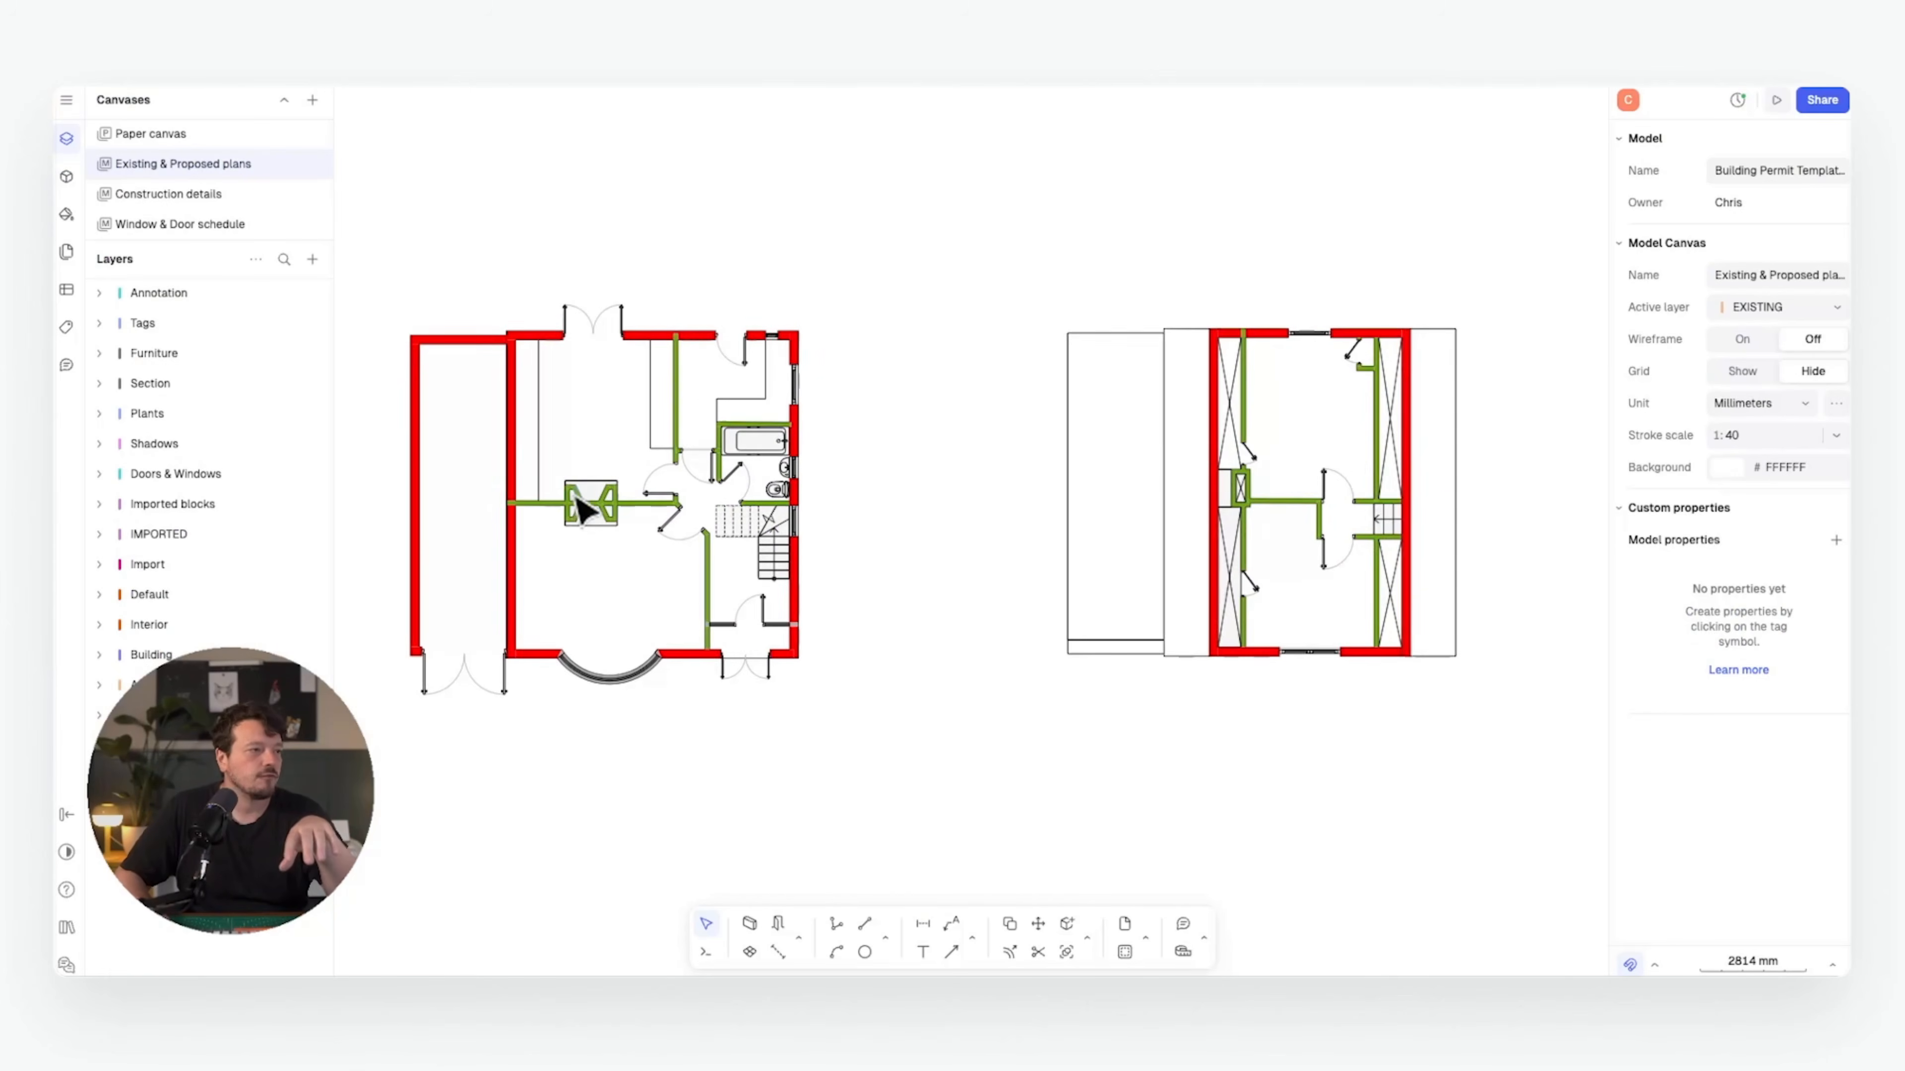
pyautogui.moveTo(780, 474); pyautogui.dragTo(668, 458, button='middle')
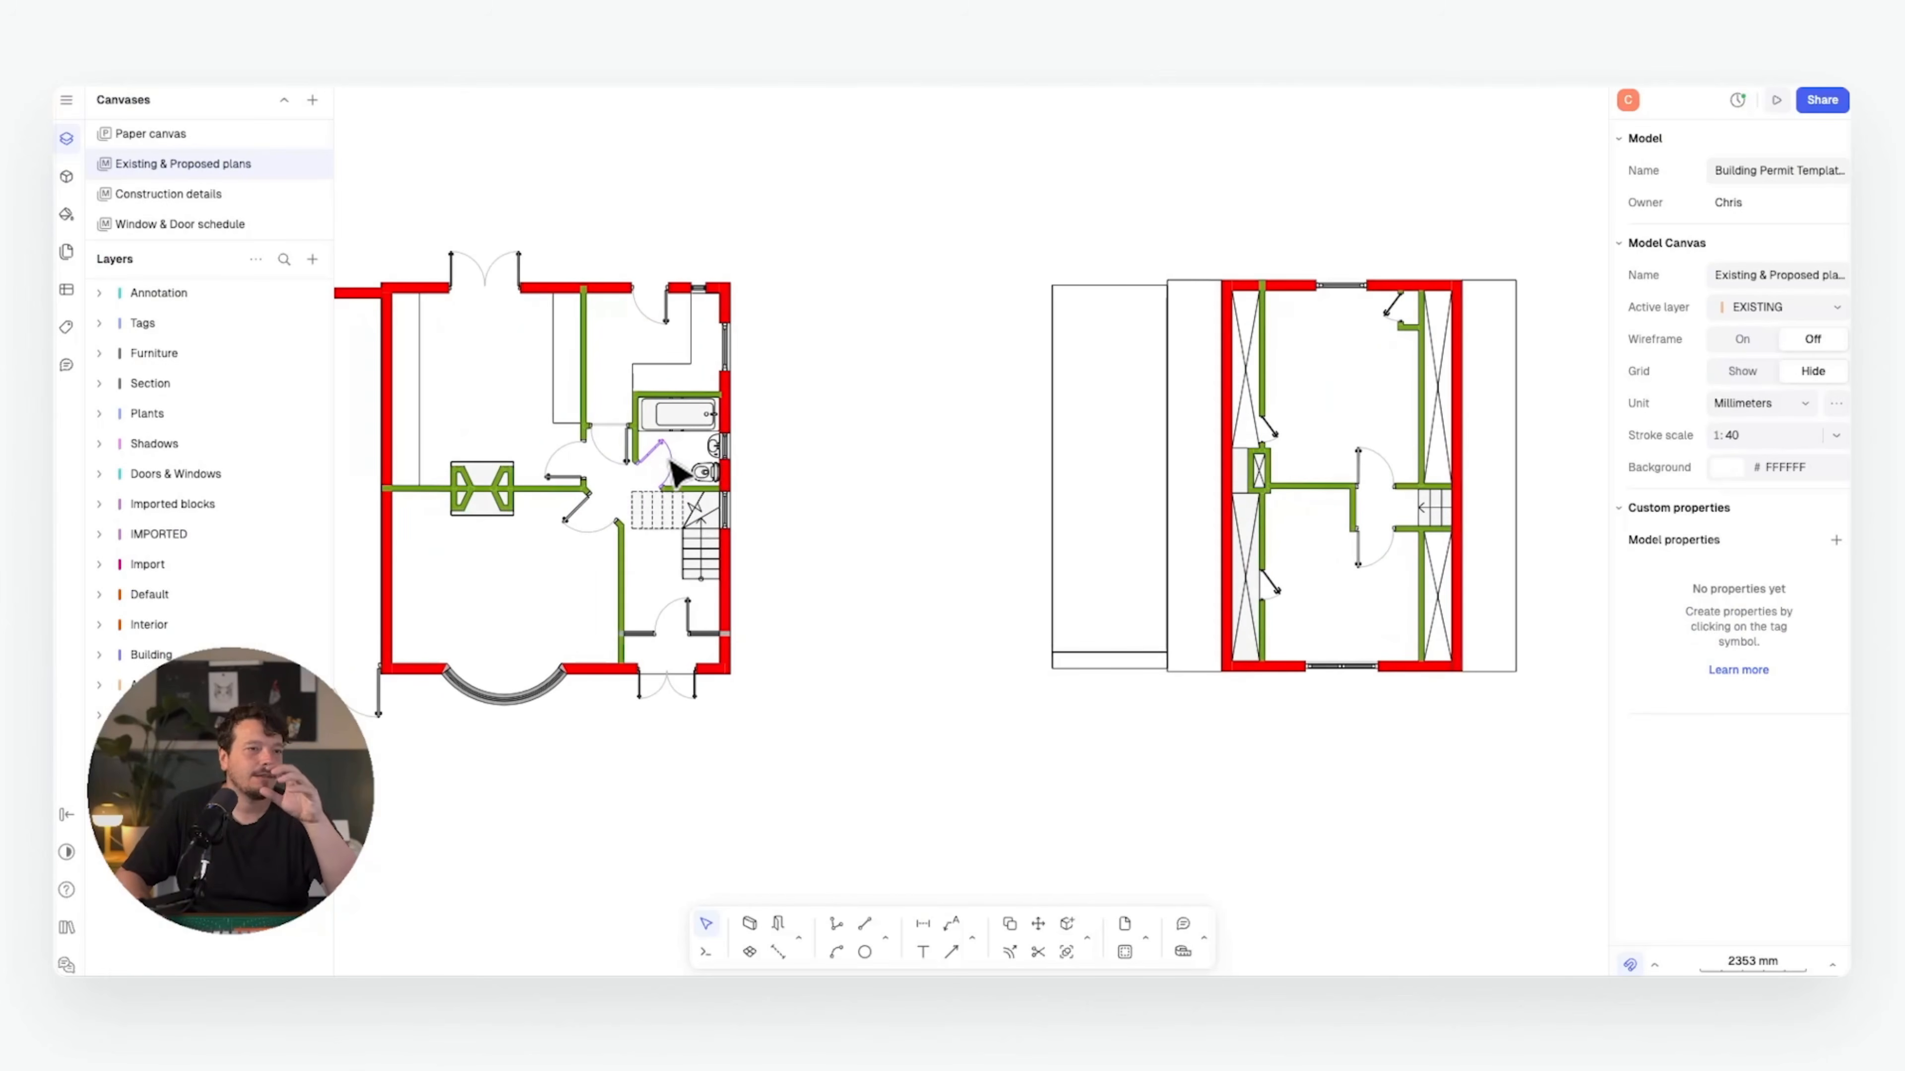
pyautogui.moveTo(540, 462); pyautogui.dragTo(669, 477, button='middle')
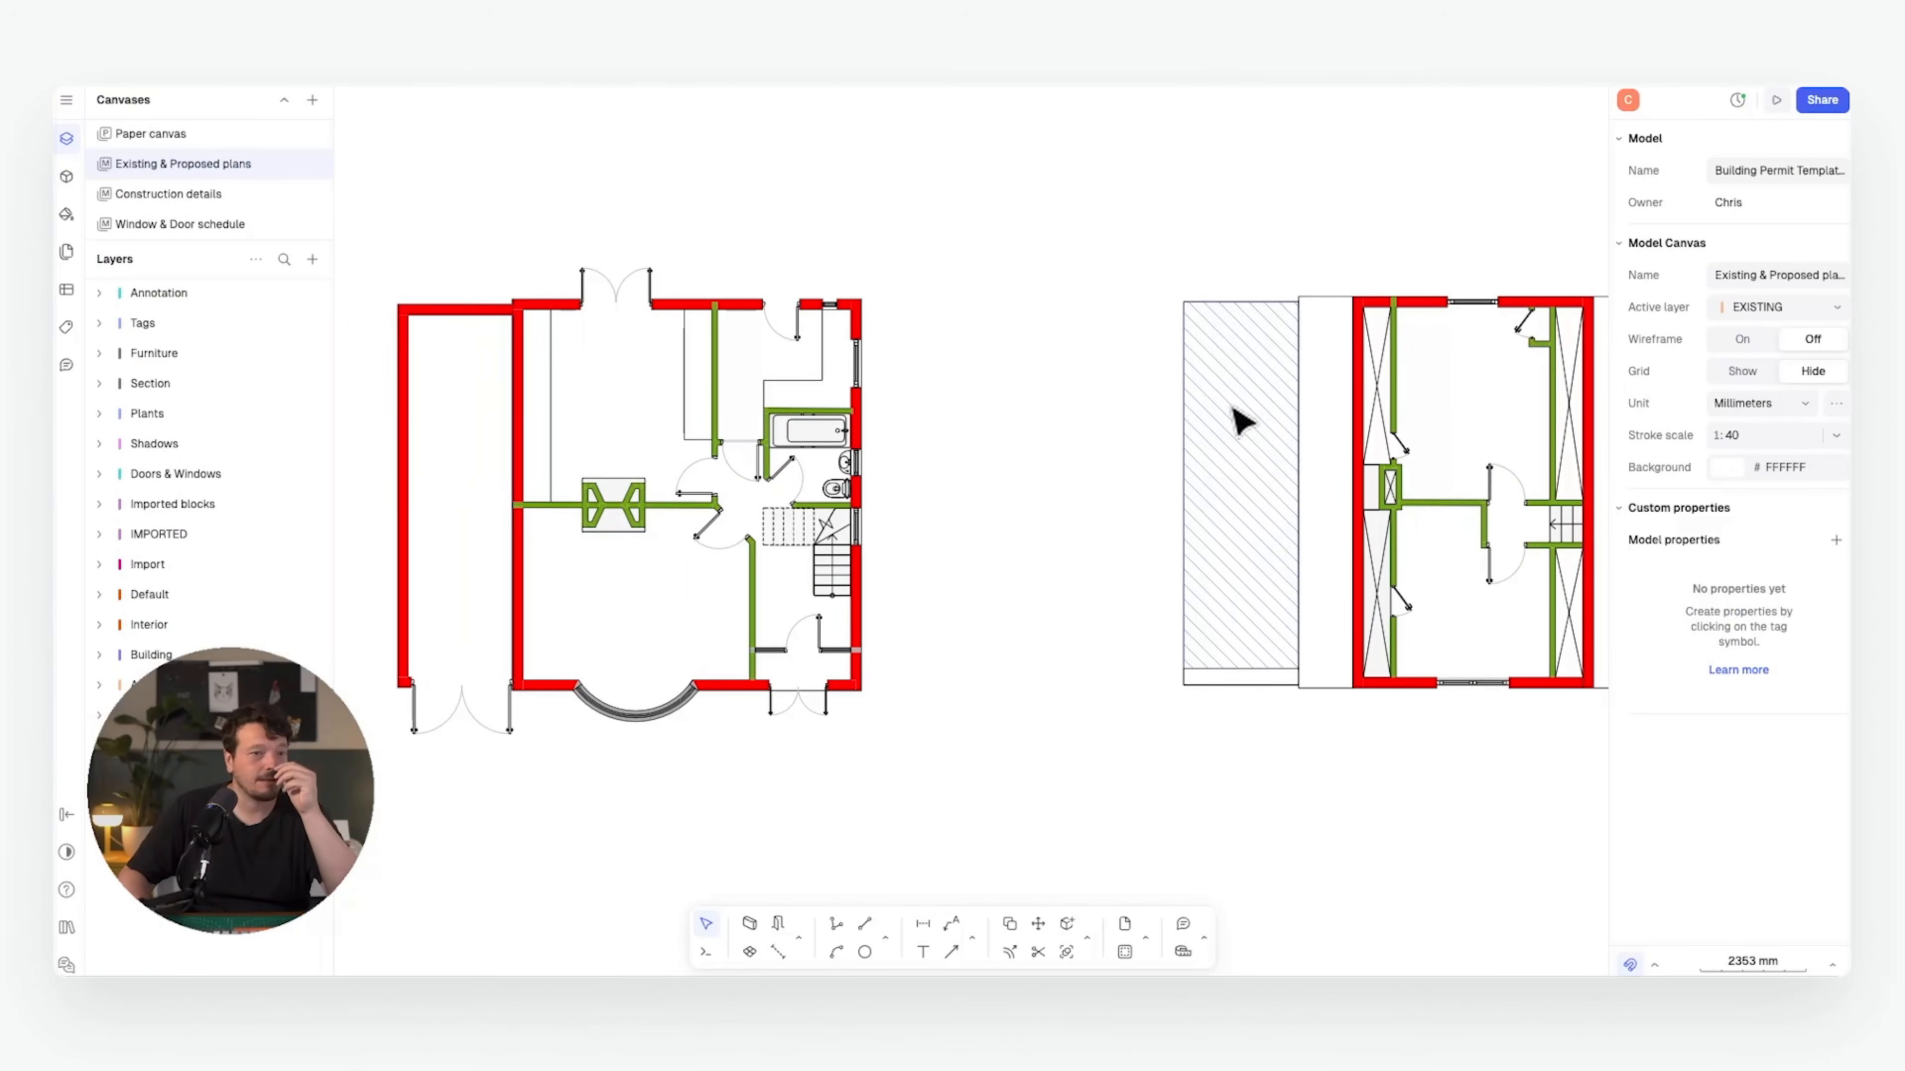
pyautogui.hscroll(3, 1384, 401)
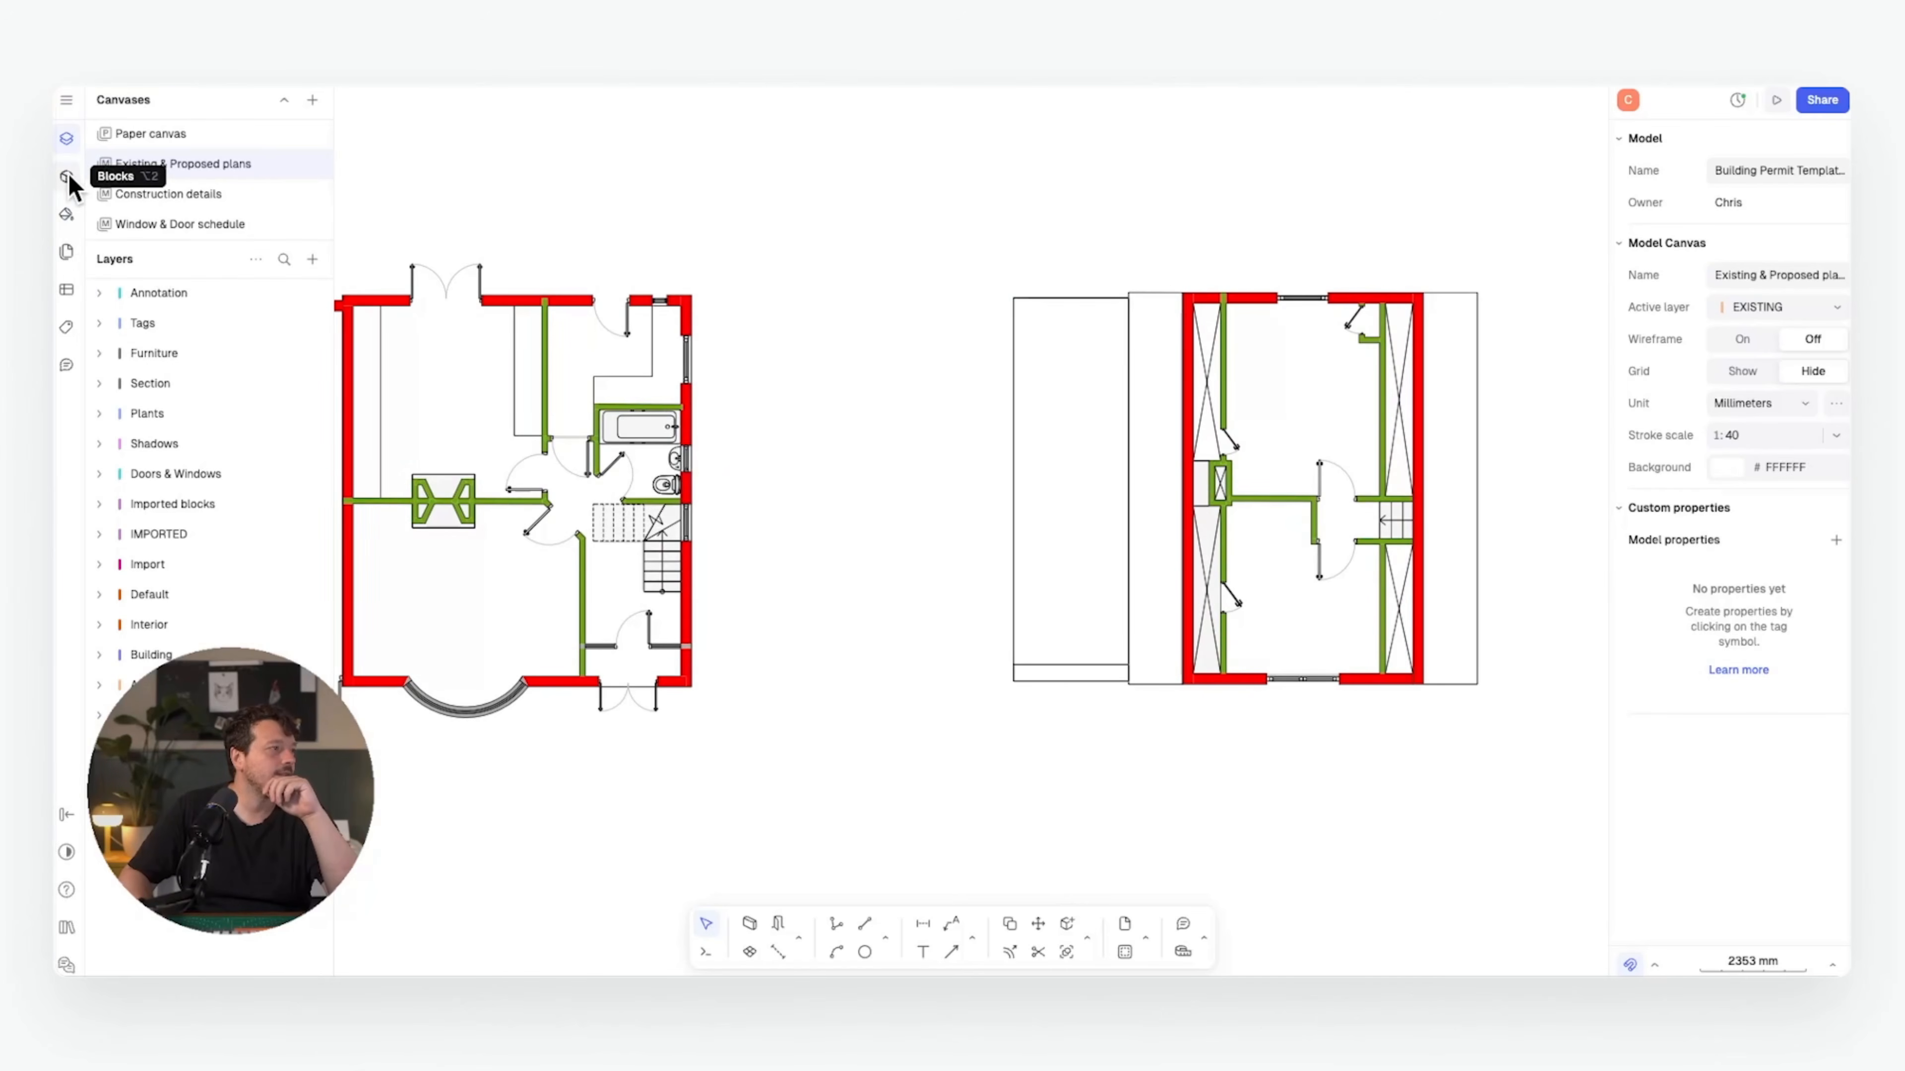
# - Change the fill of the red 230 mm External Wall style to grey 8E8E8E
pyautogui.click(66, 216)
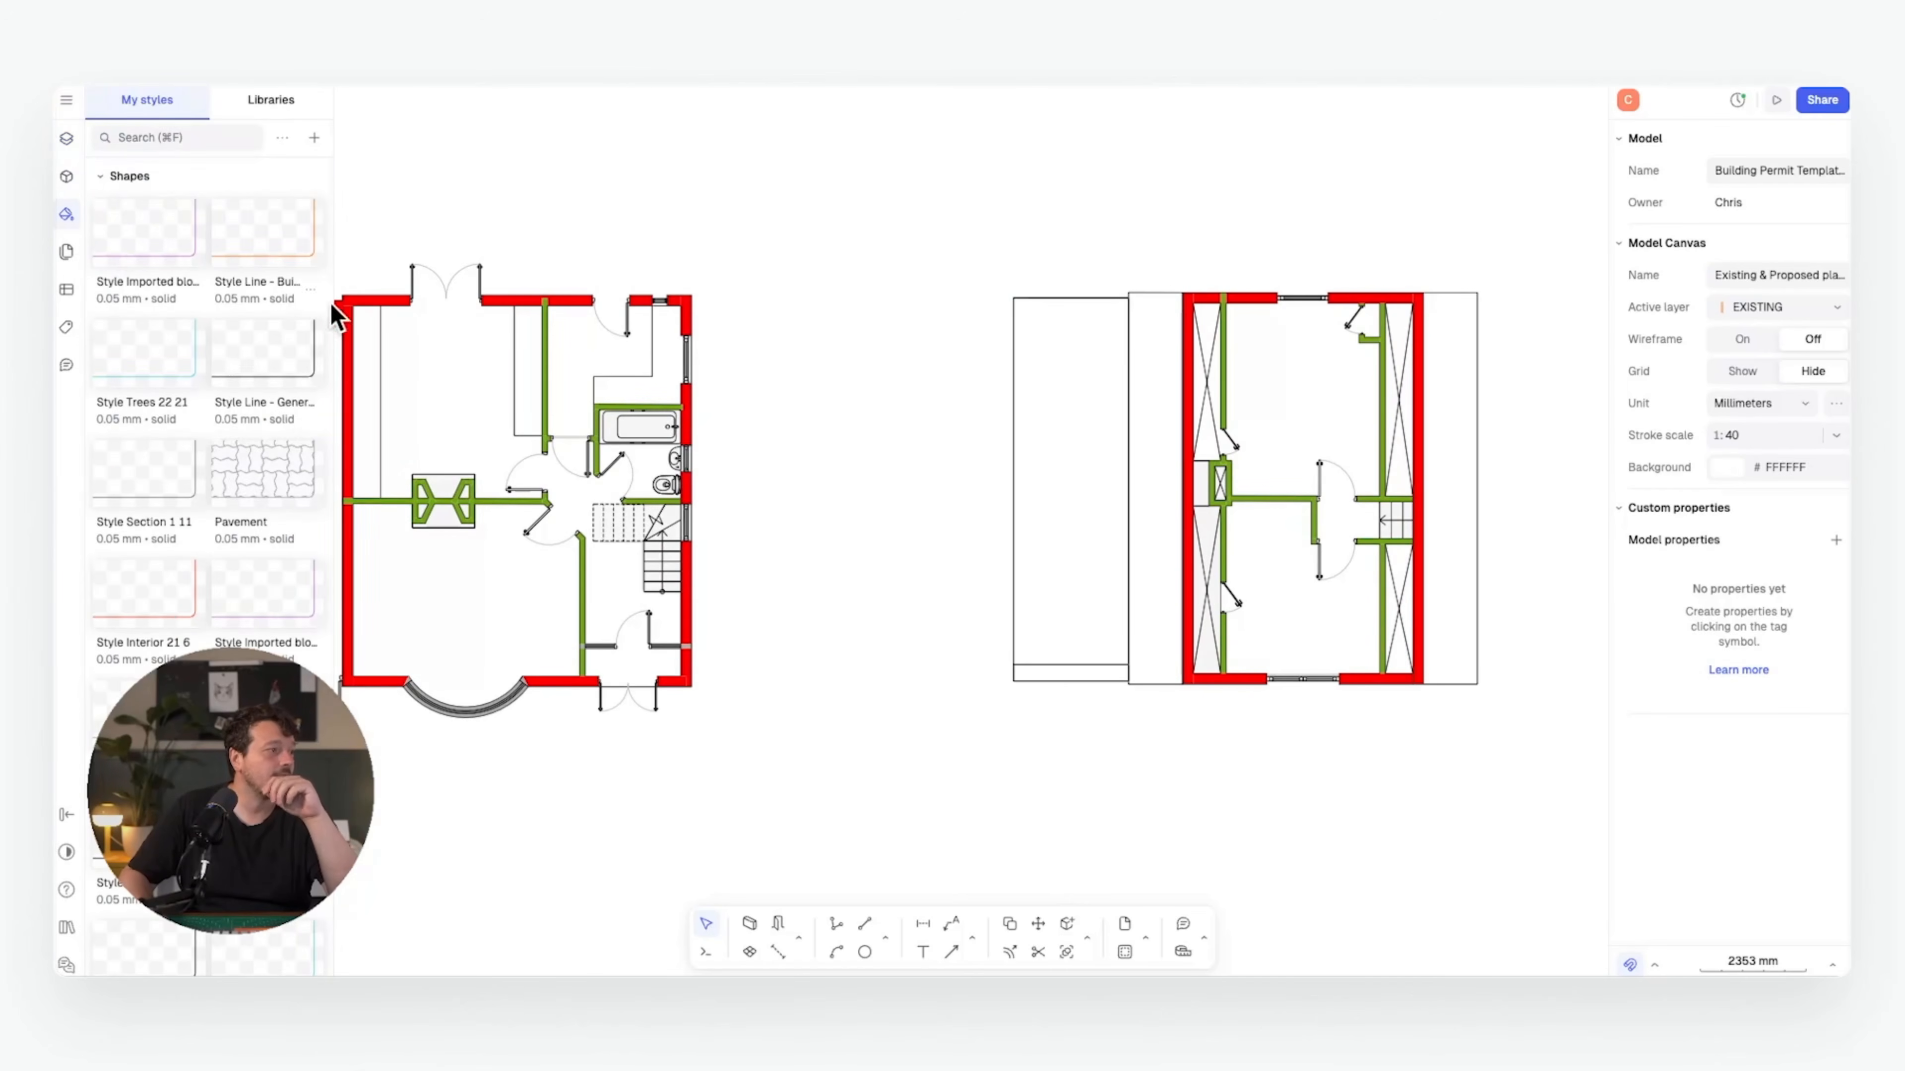
pyautogui.click(525, 301)
pyautogui.scroll(-10, 199, 301)
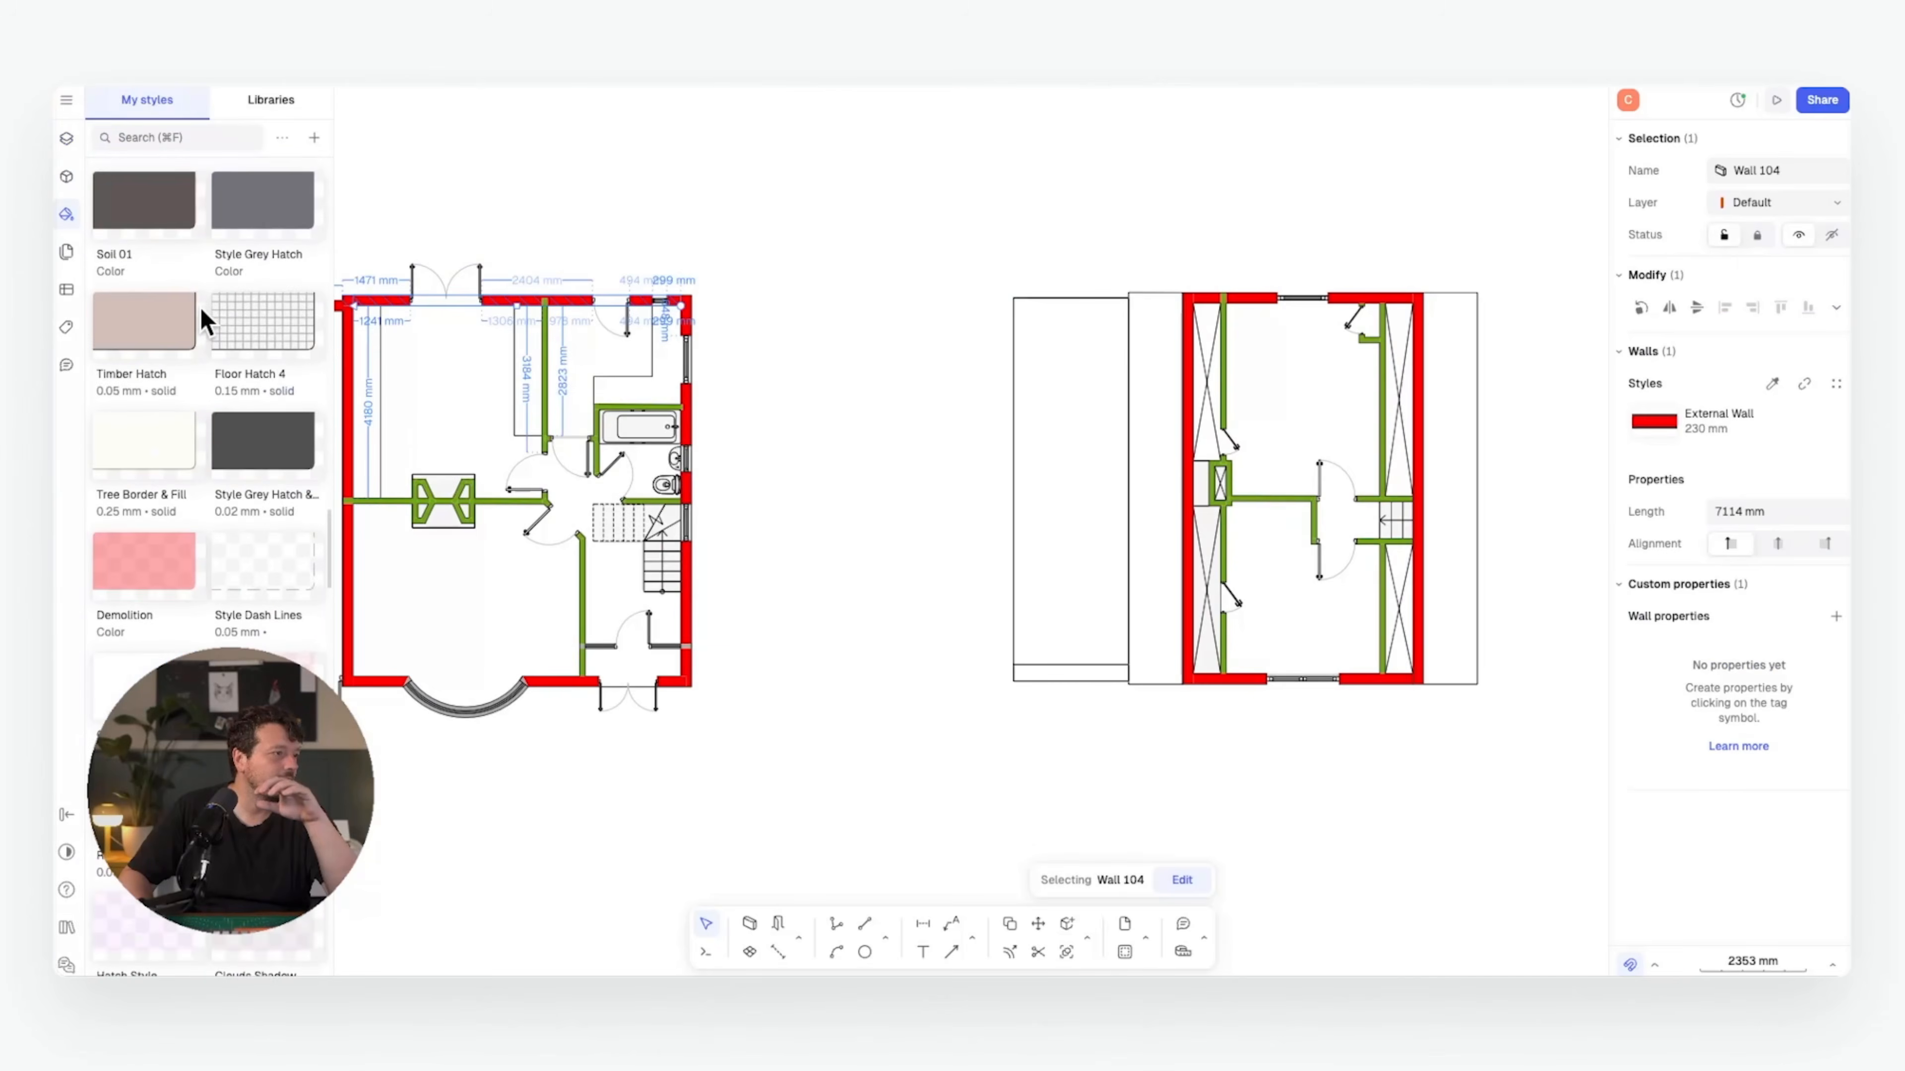
pyautogui.scroll(-8, 201, 309)
pyautogui.scroll(5, 183, 566)
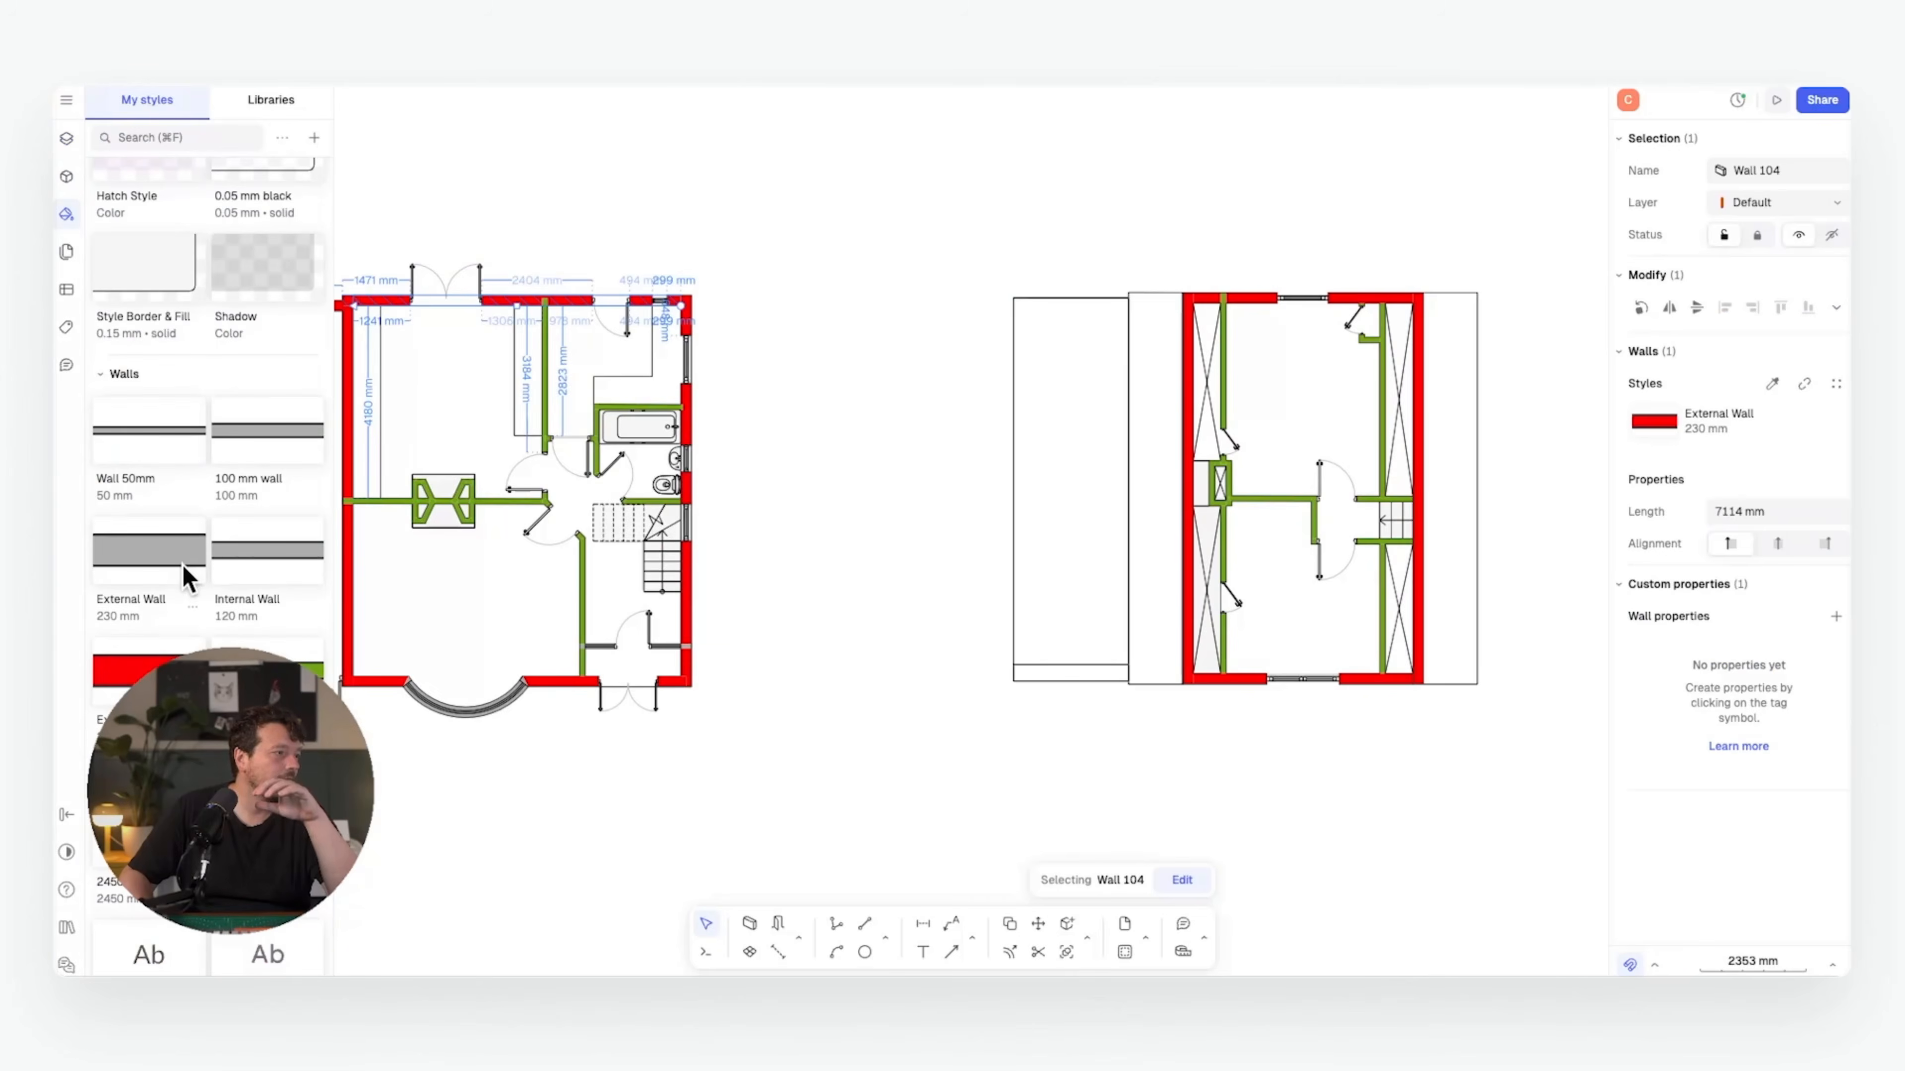
pyautogui.click(157, 675)
pyautogui.click(262, 675)
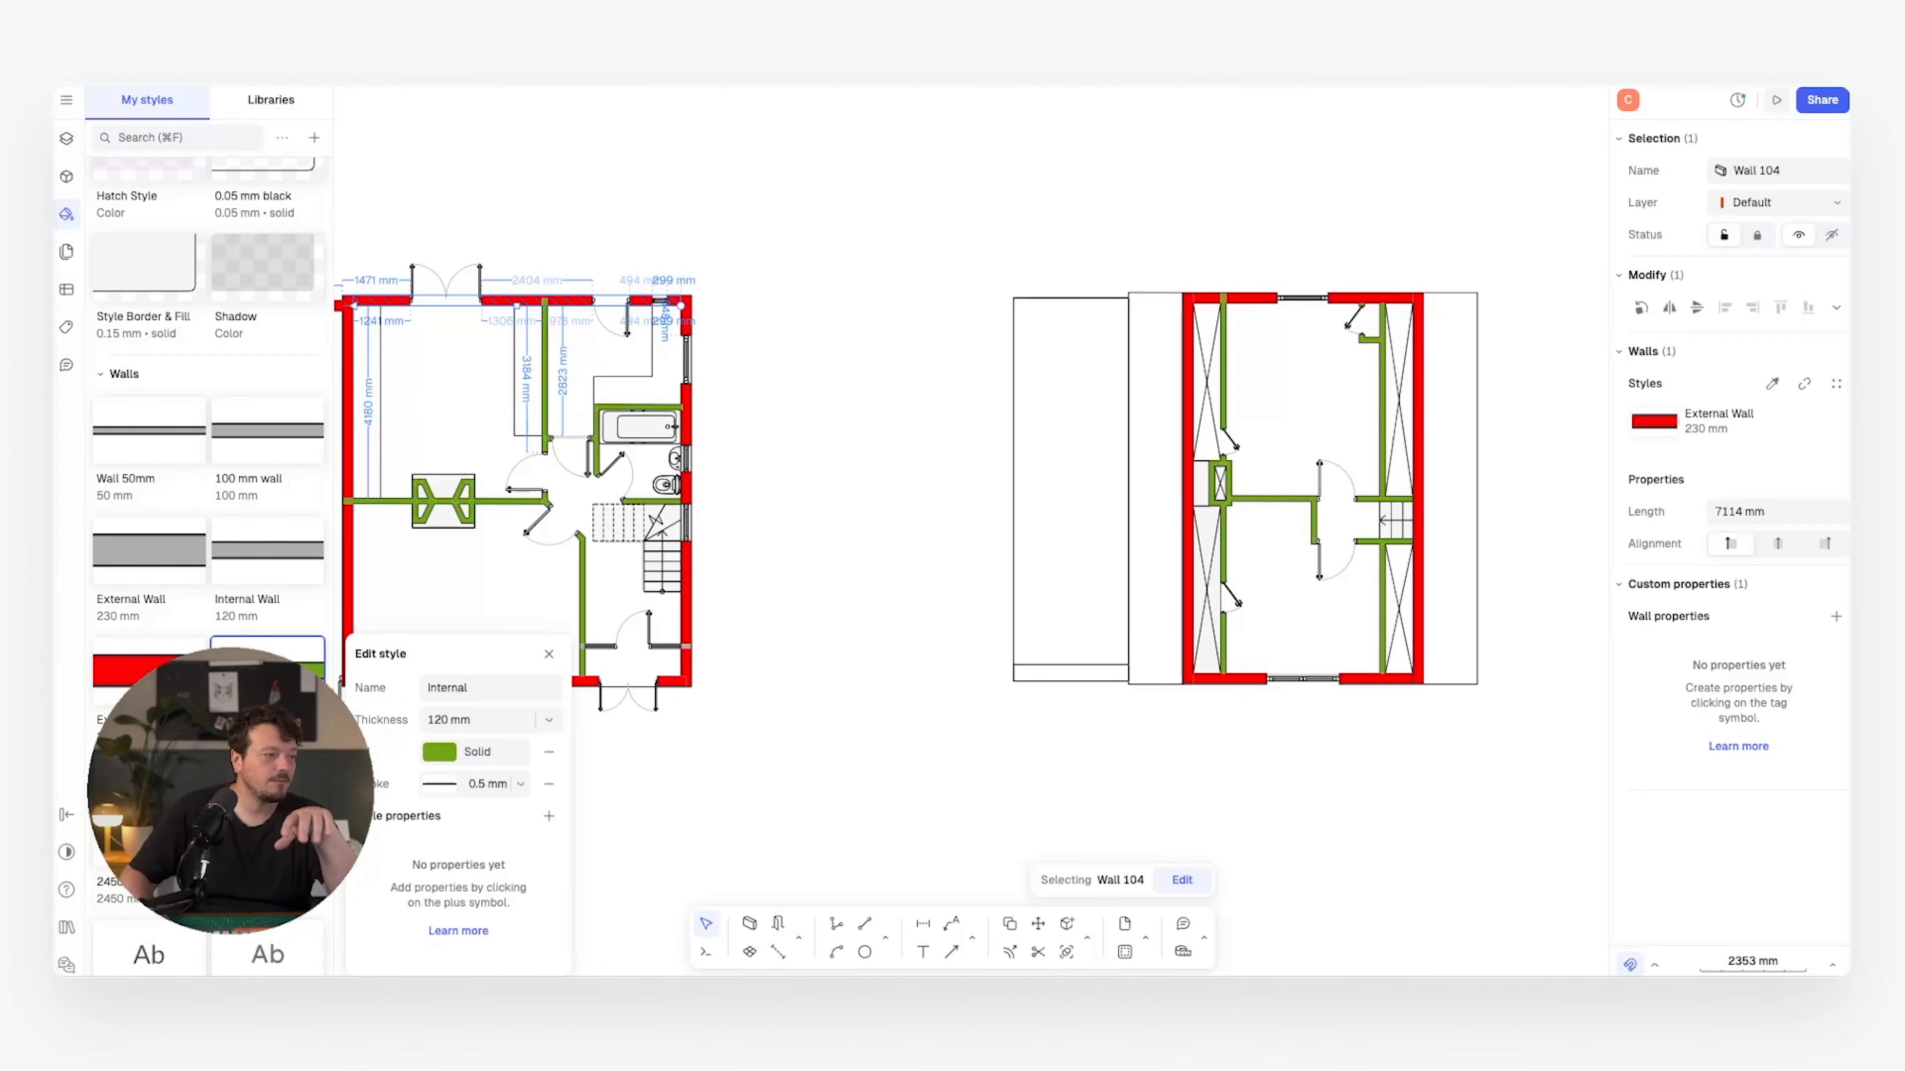
pyautogui.click(157, 675)
pyautogui.click(460, 754)
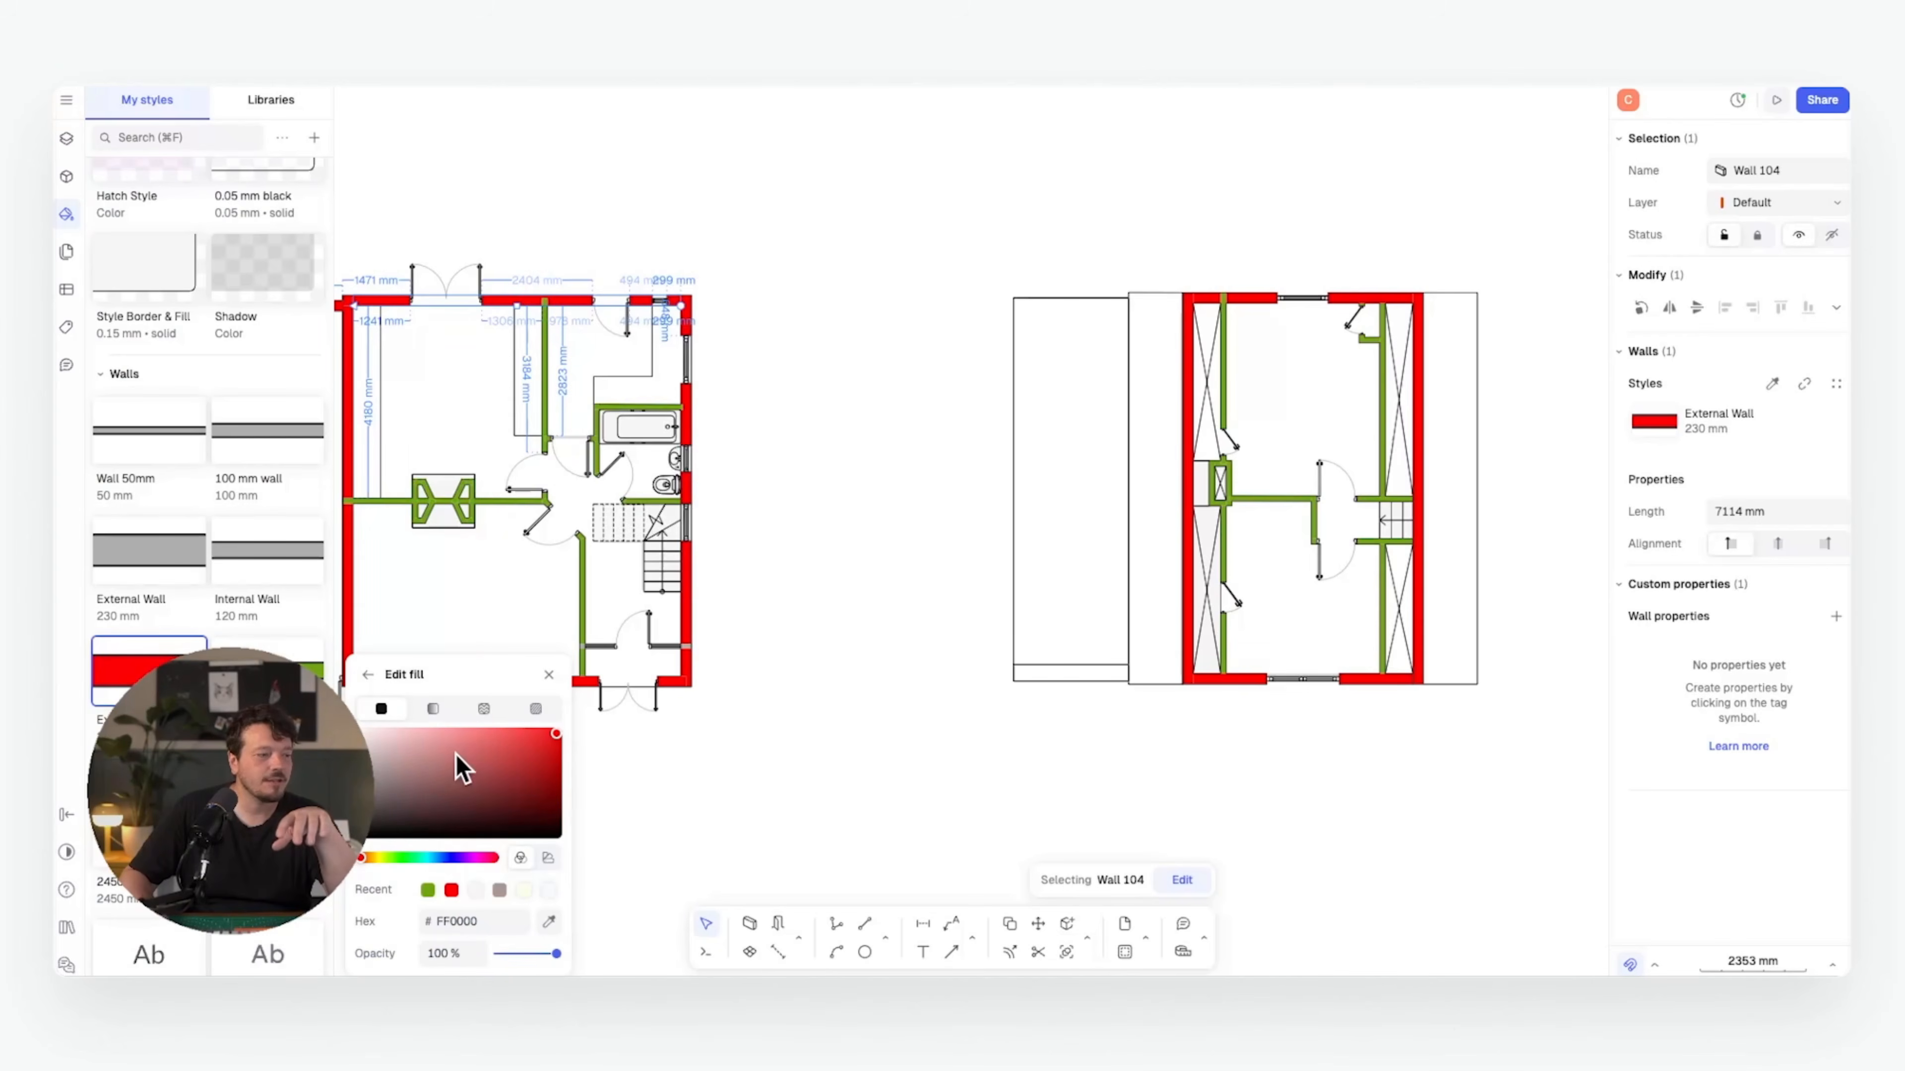
pyautogui.moveTo(375, 736); pyautogui.dragTo(360, 776)
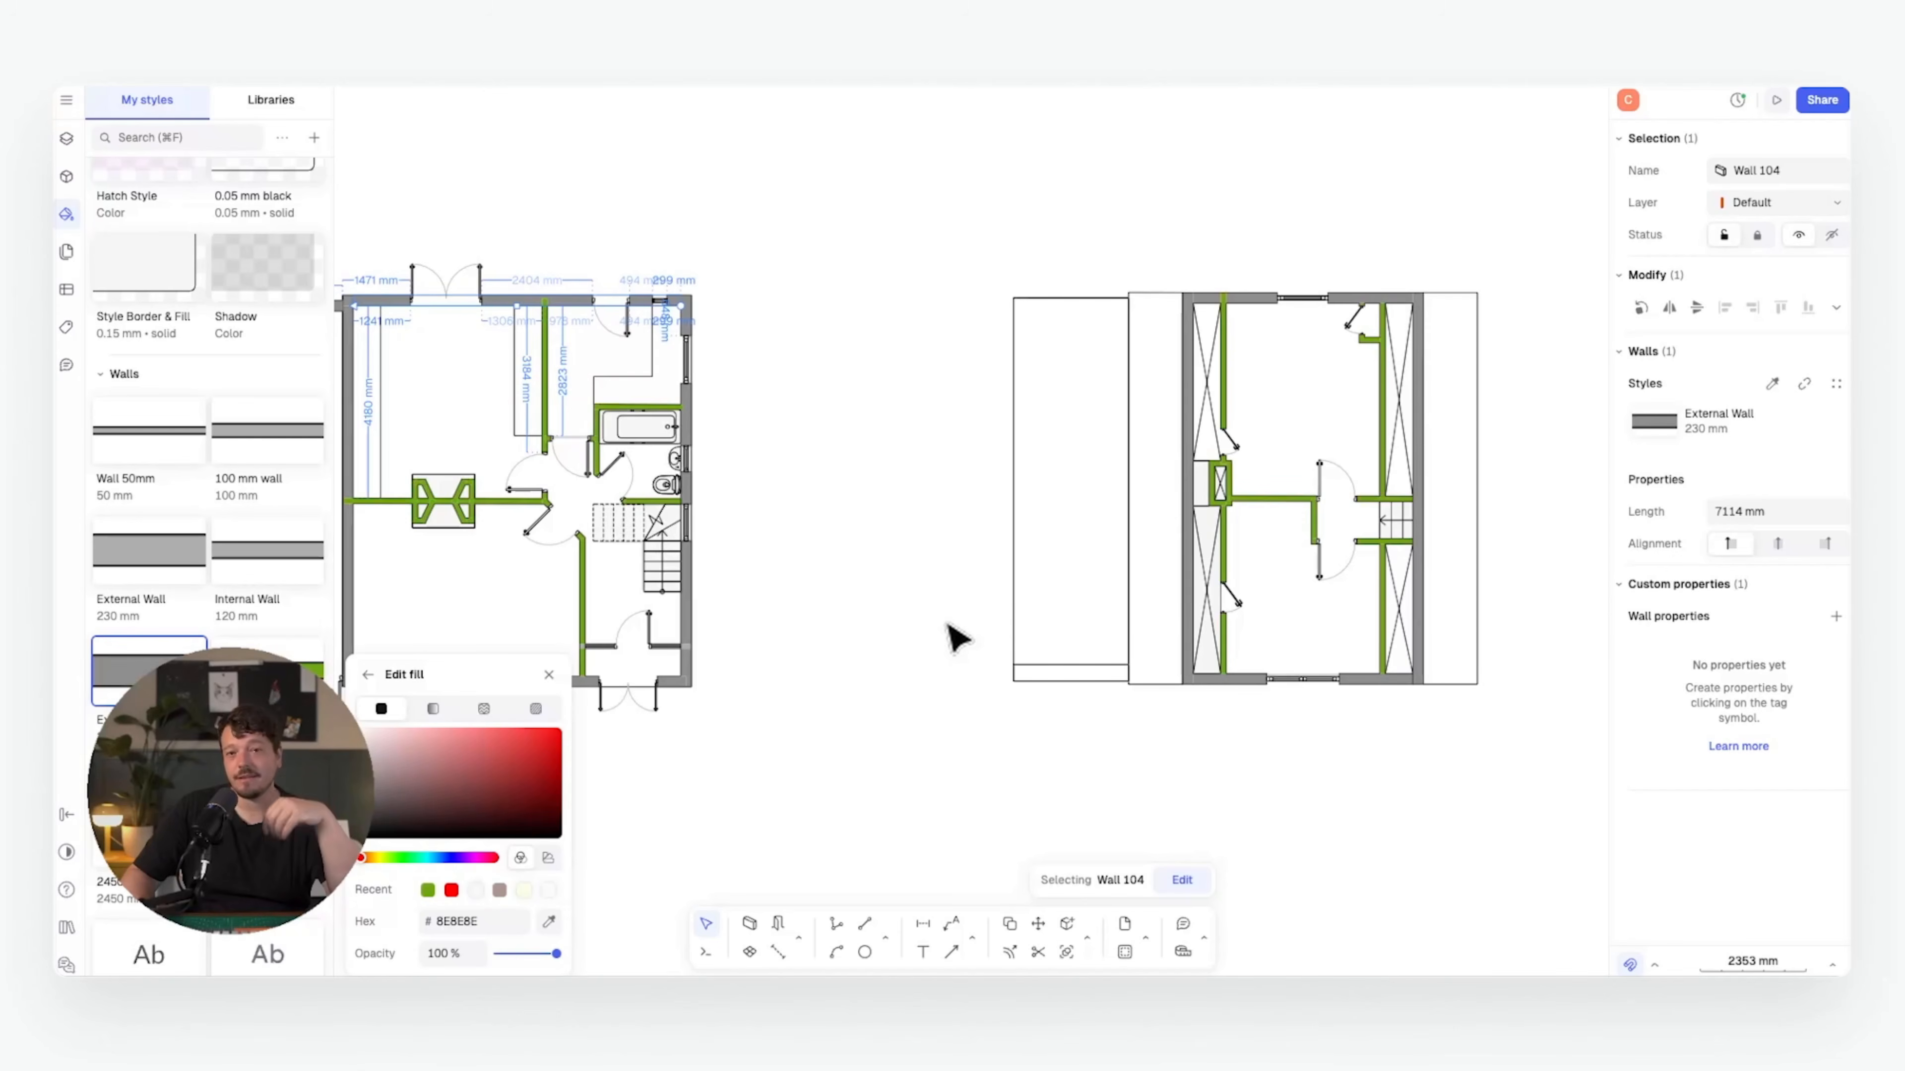
pyautogui.click(894, 704)
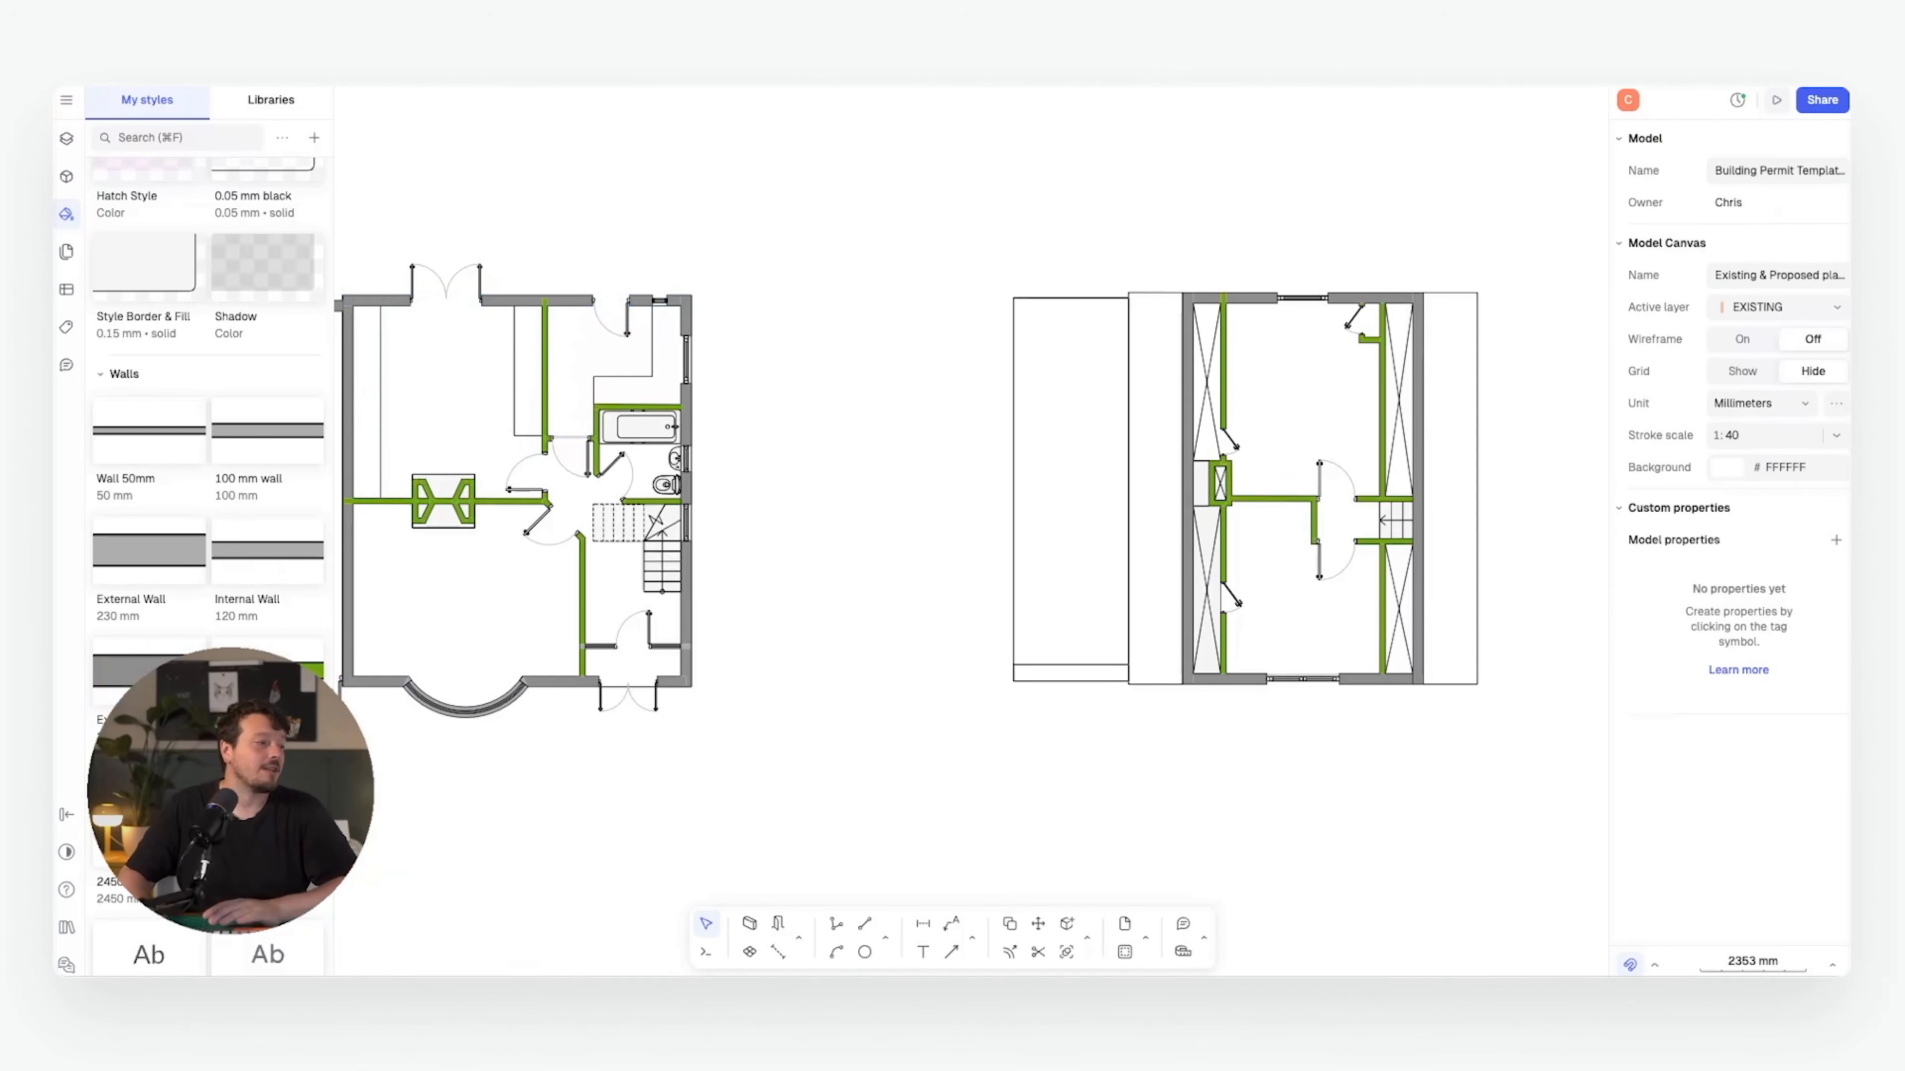
# - Change the fill of the green 120 mm Internal wall style to light grey D1D1D1
pyautogui.click(266, 679)
pyautogui.click(437, 751)
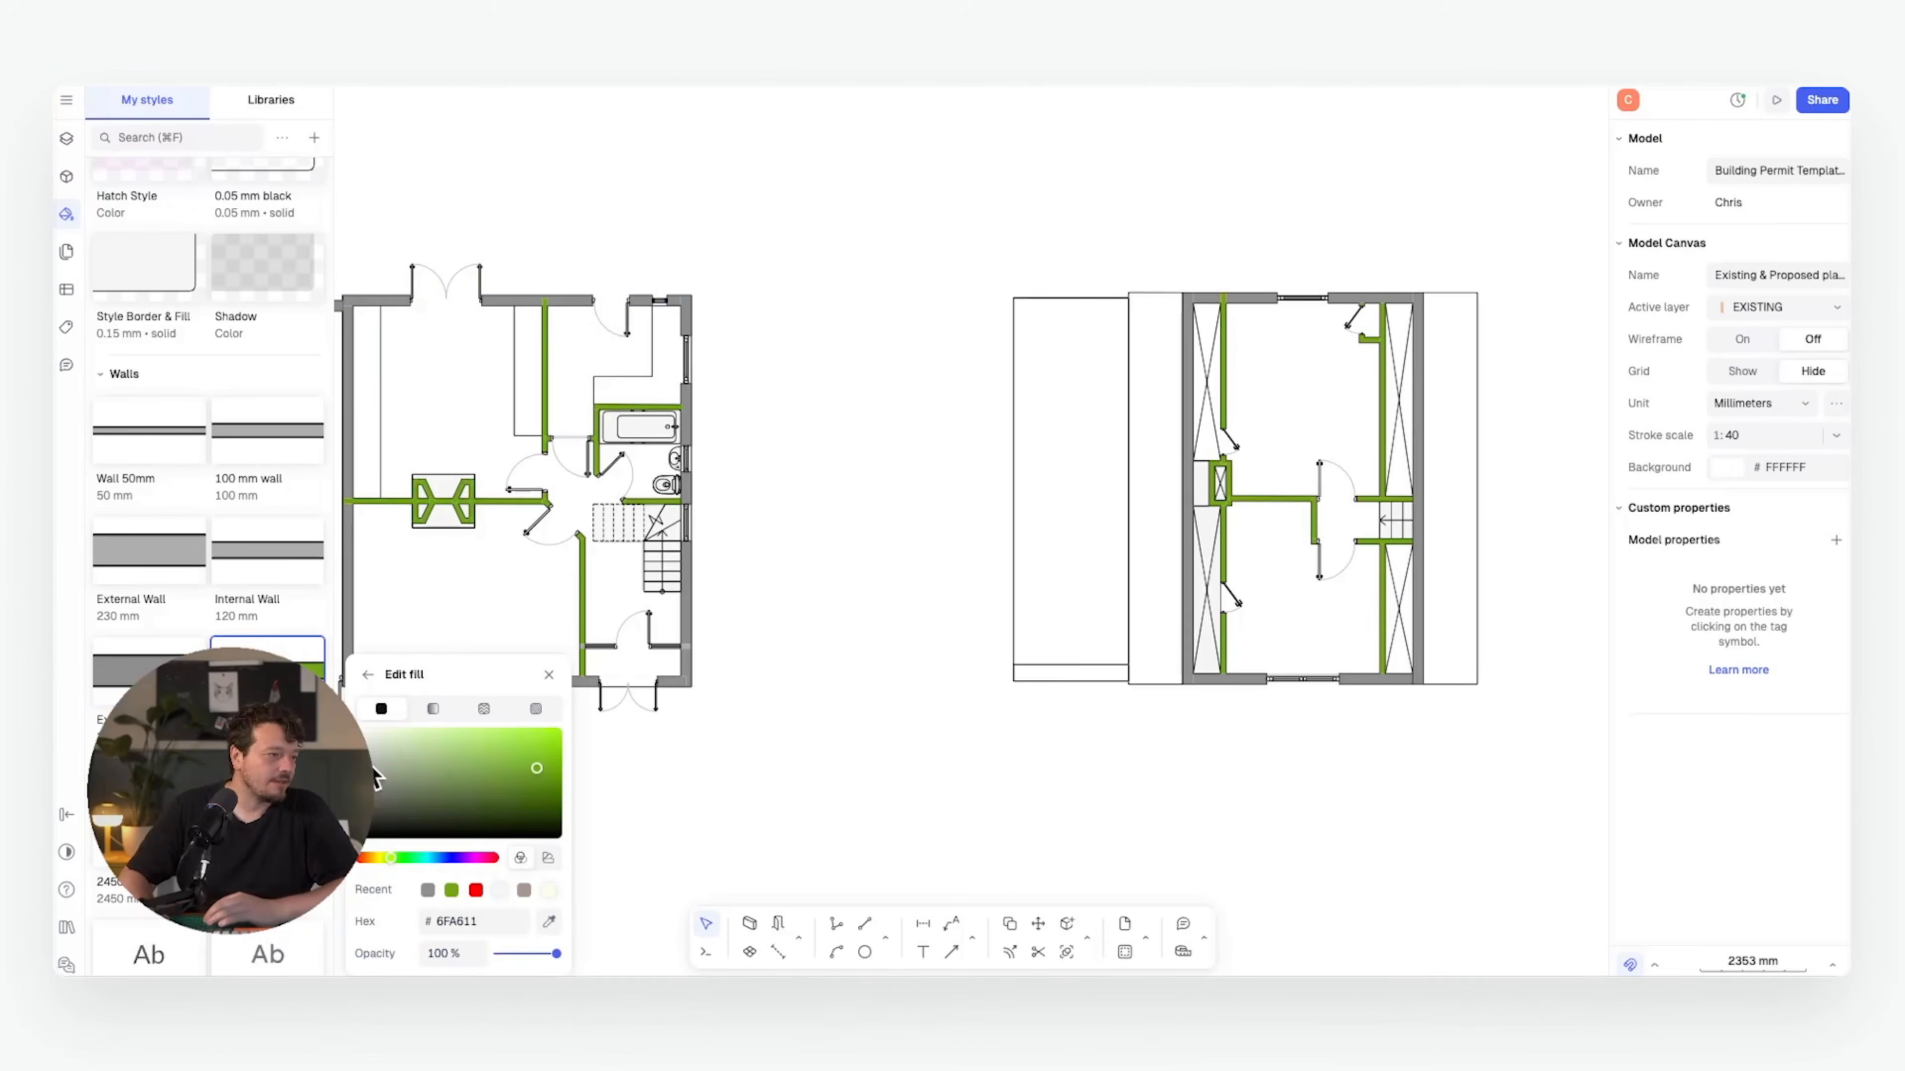
pyautogui.moveTo(356, 752); pyautogui.dragTo(354, 749)
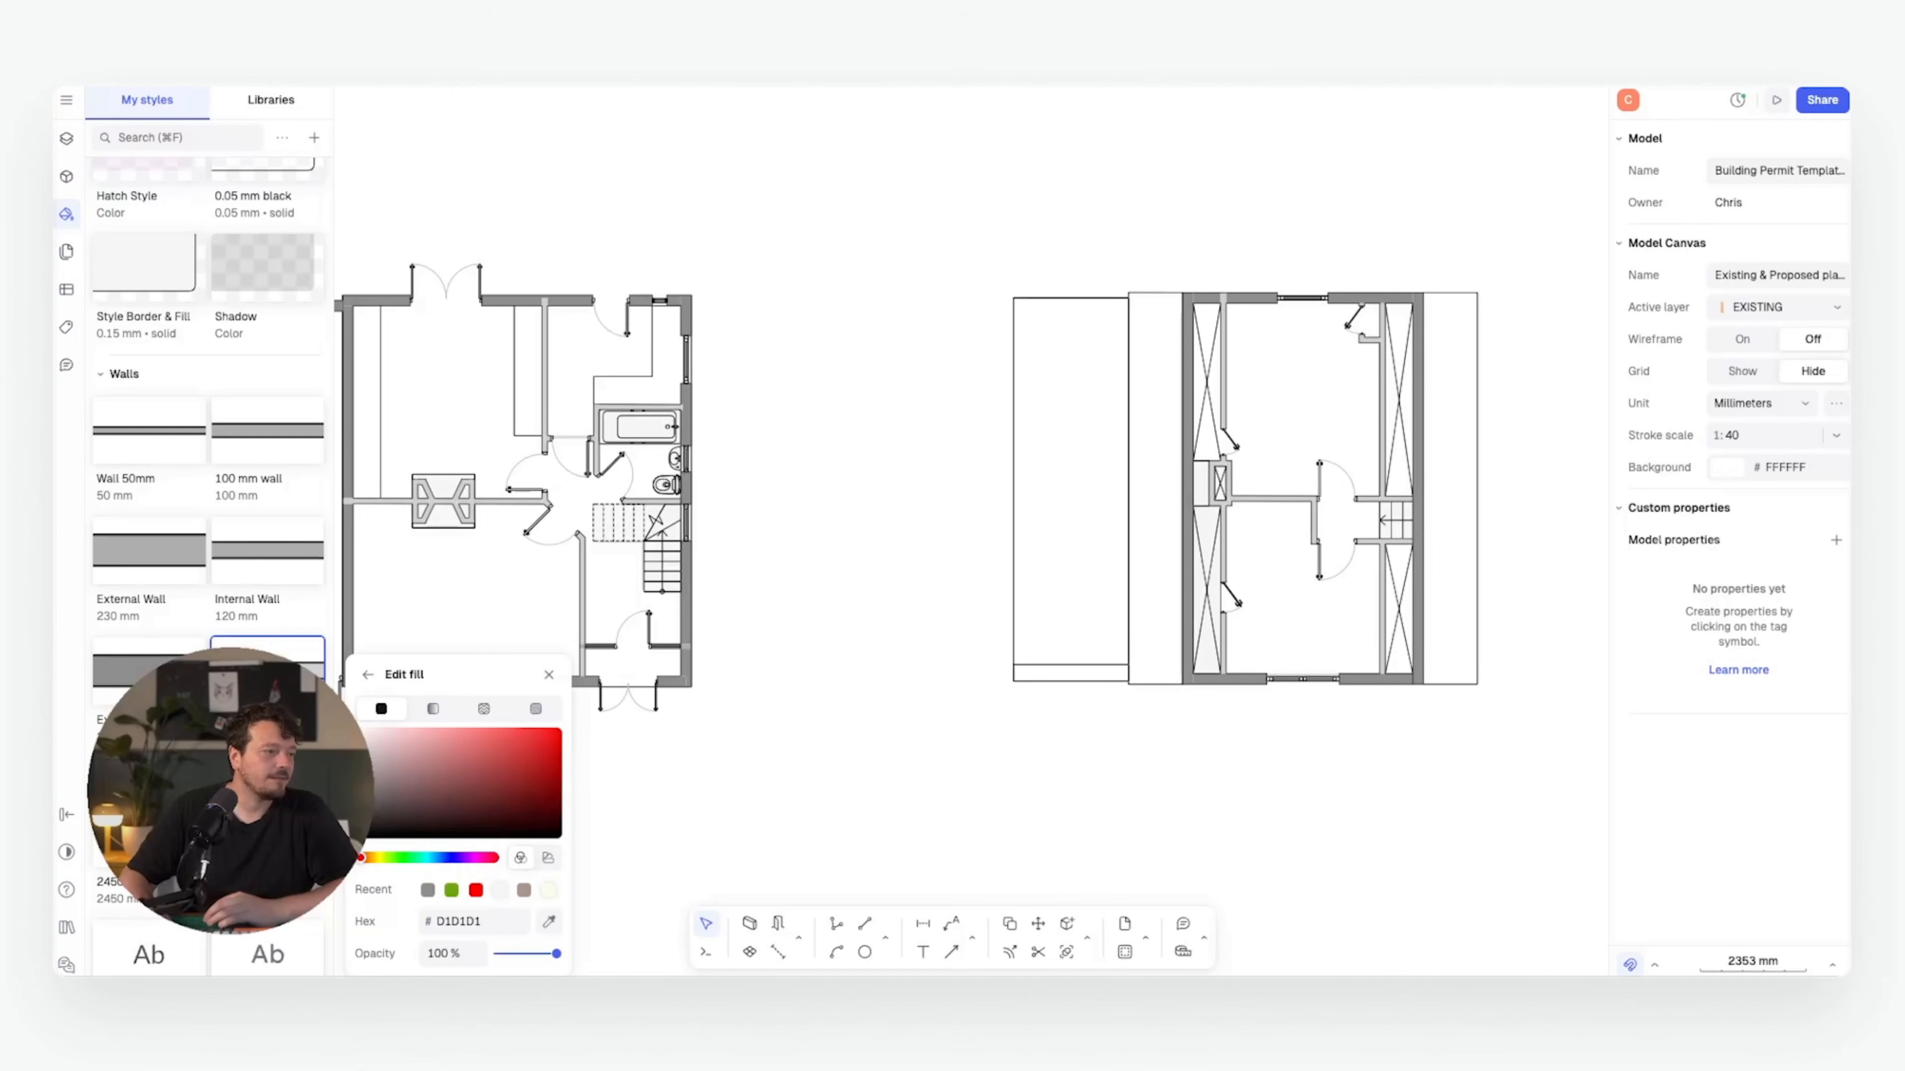
pyautogui.click(862, 762)
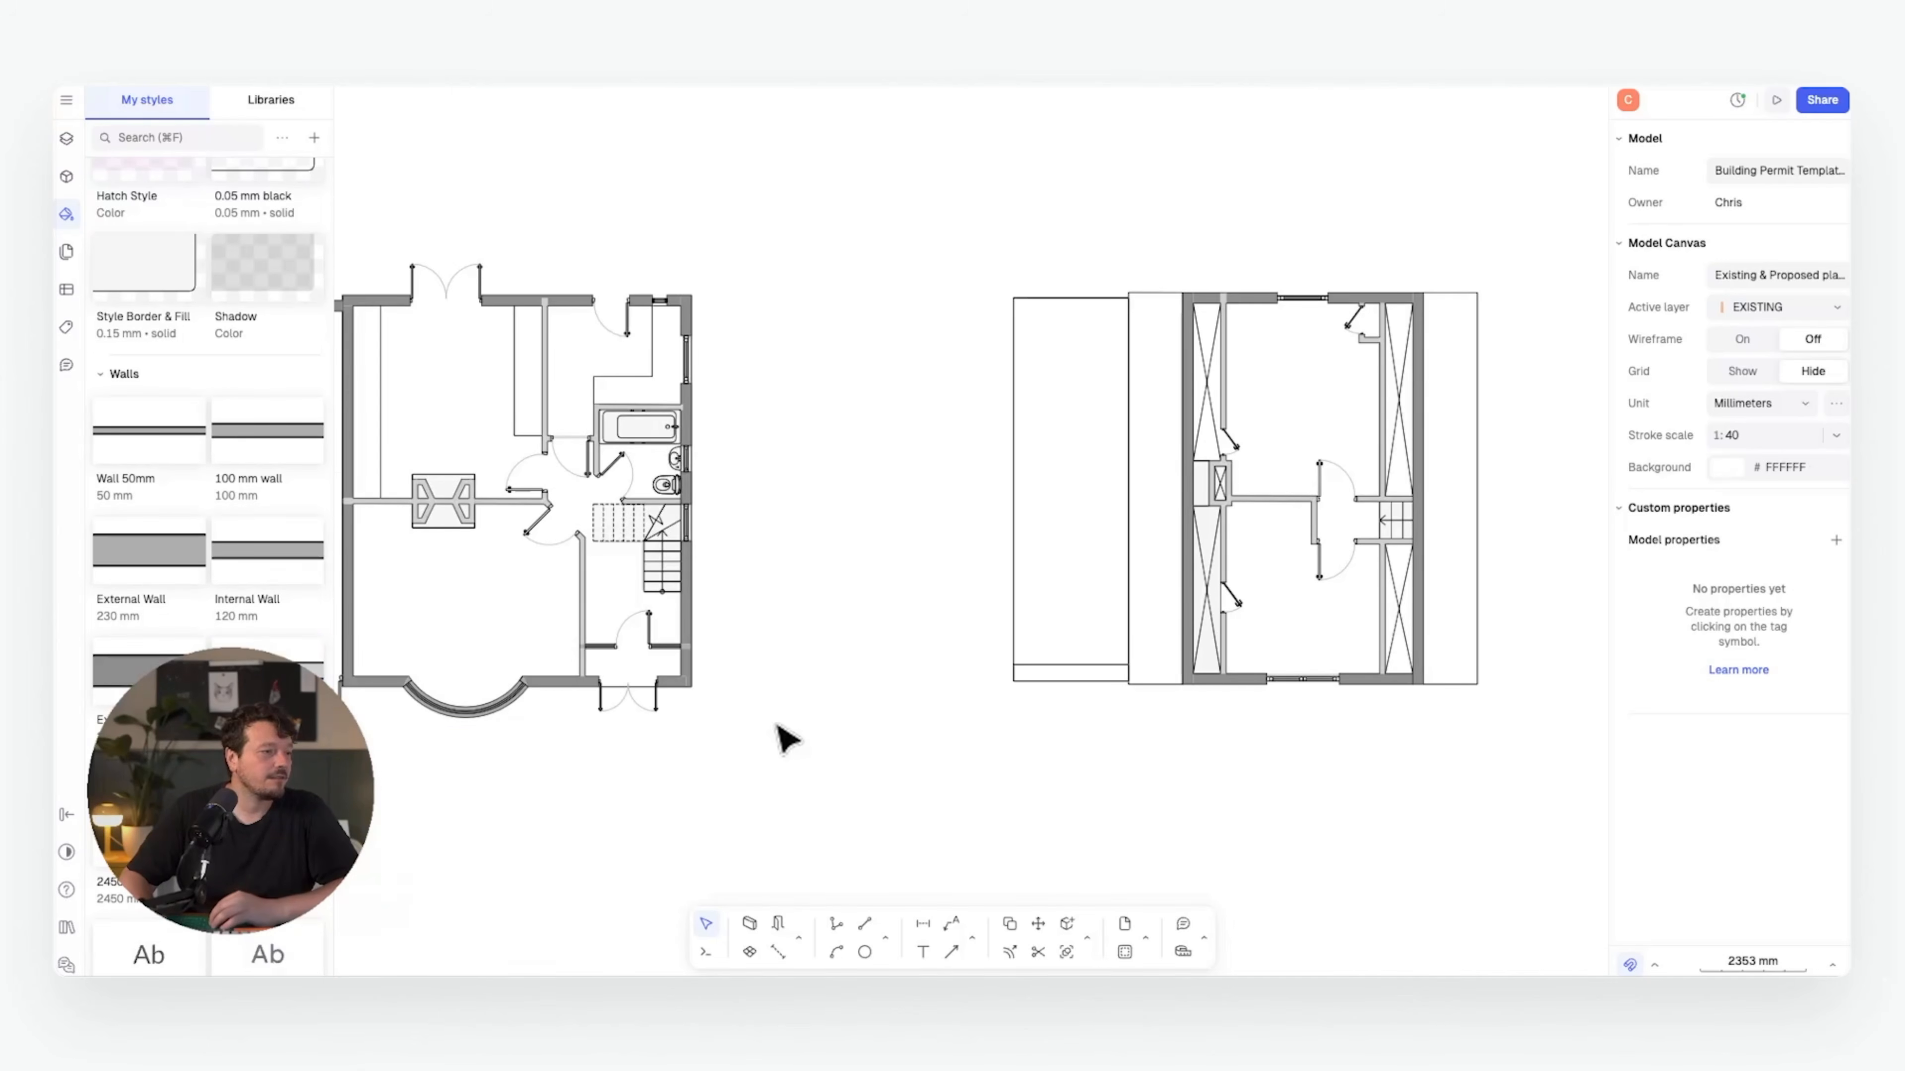
# - Create a zone filling the ground floor room with the bay window
pyautogui.moveTo(775, 615); pyautogui.dragTo(980, 664, button='middle')
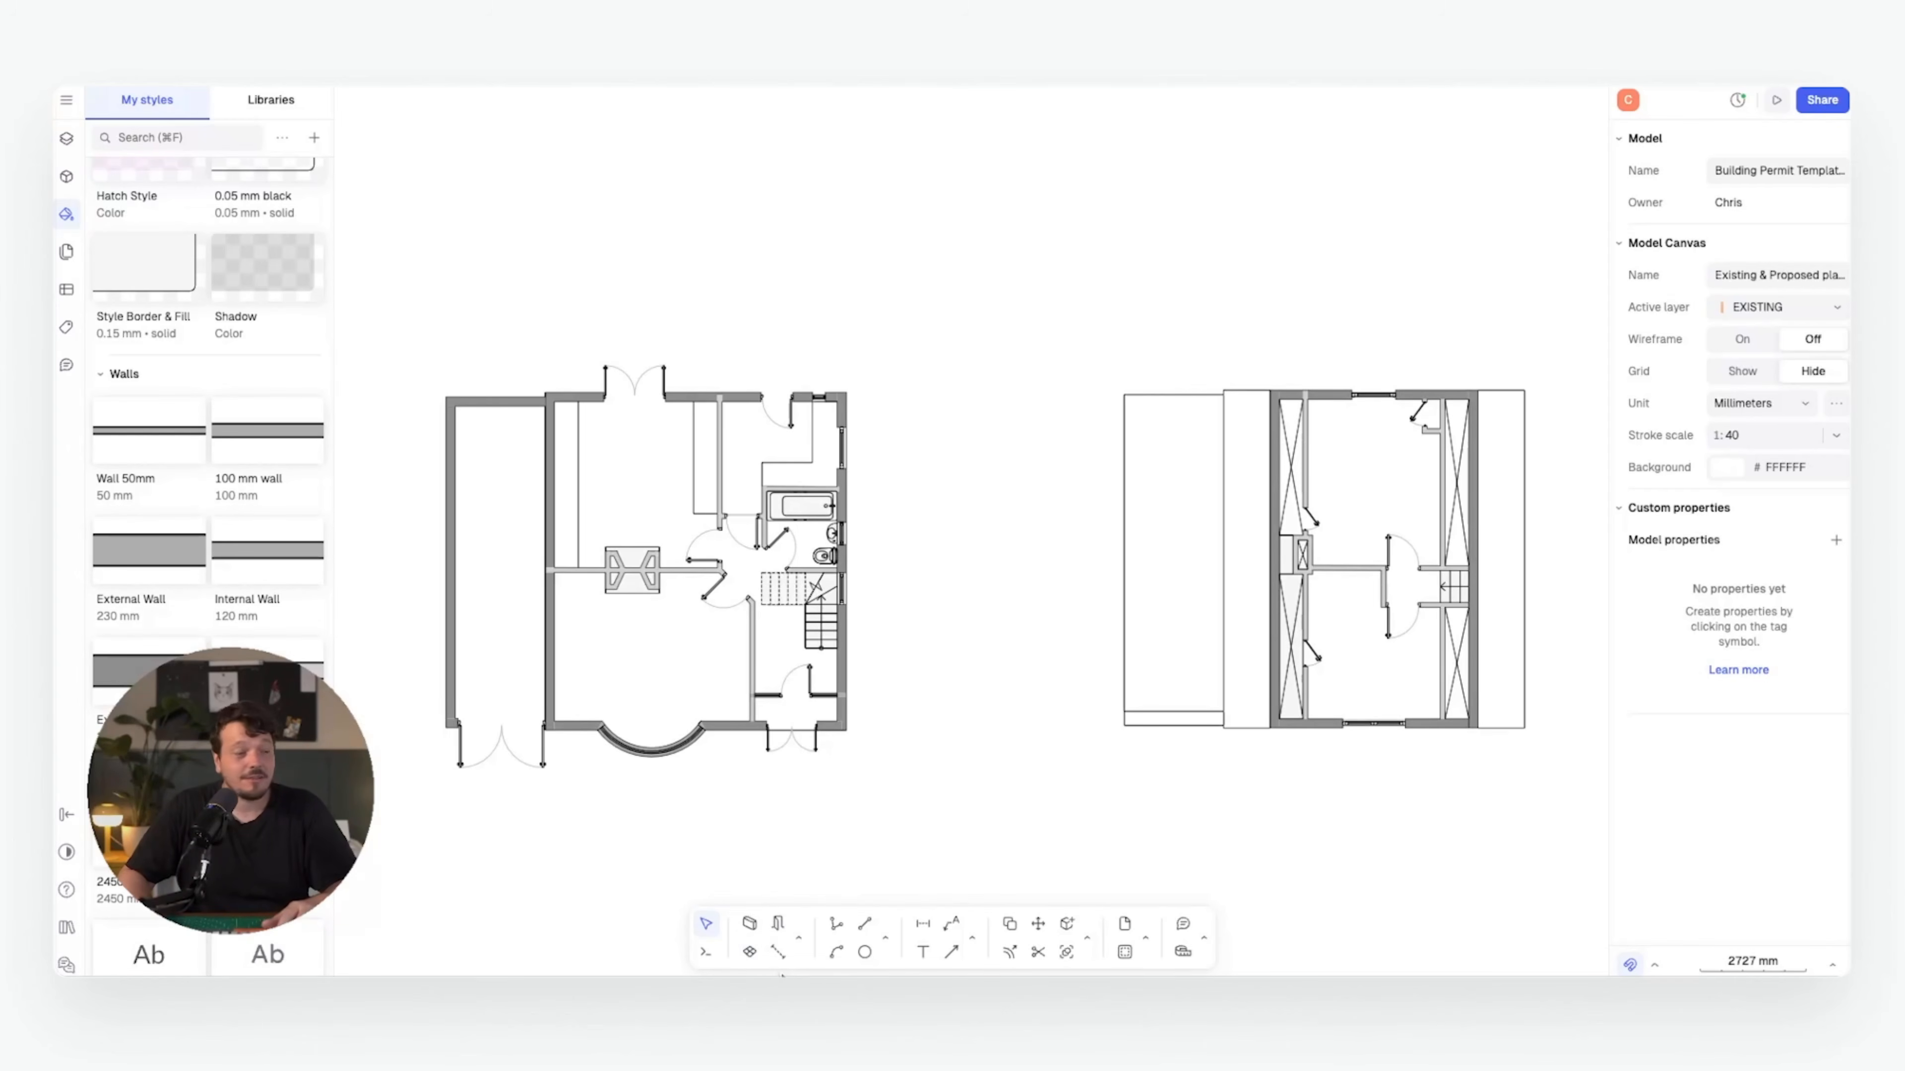
pyautogui.click(749, 951)
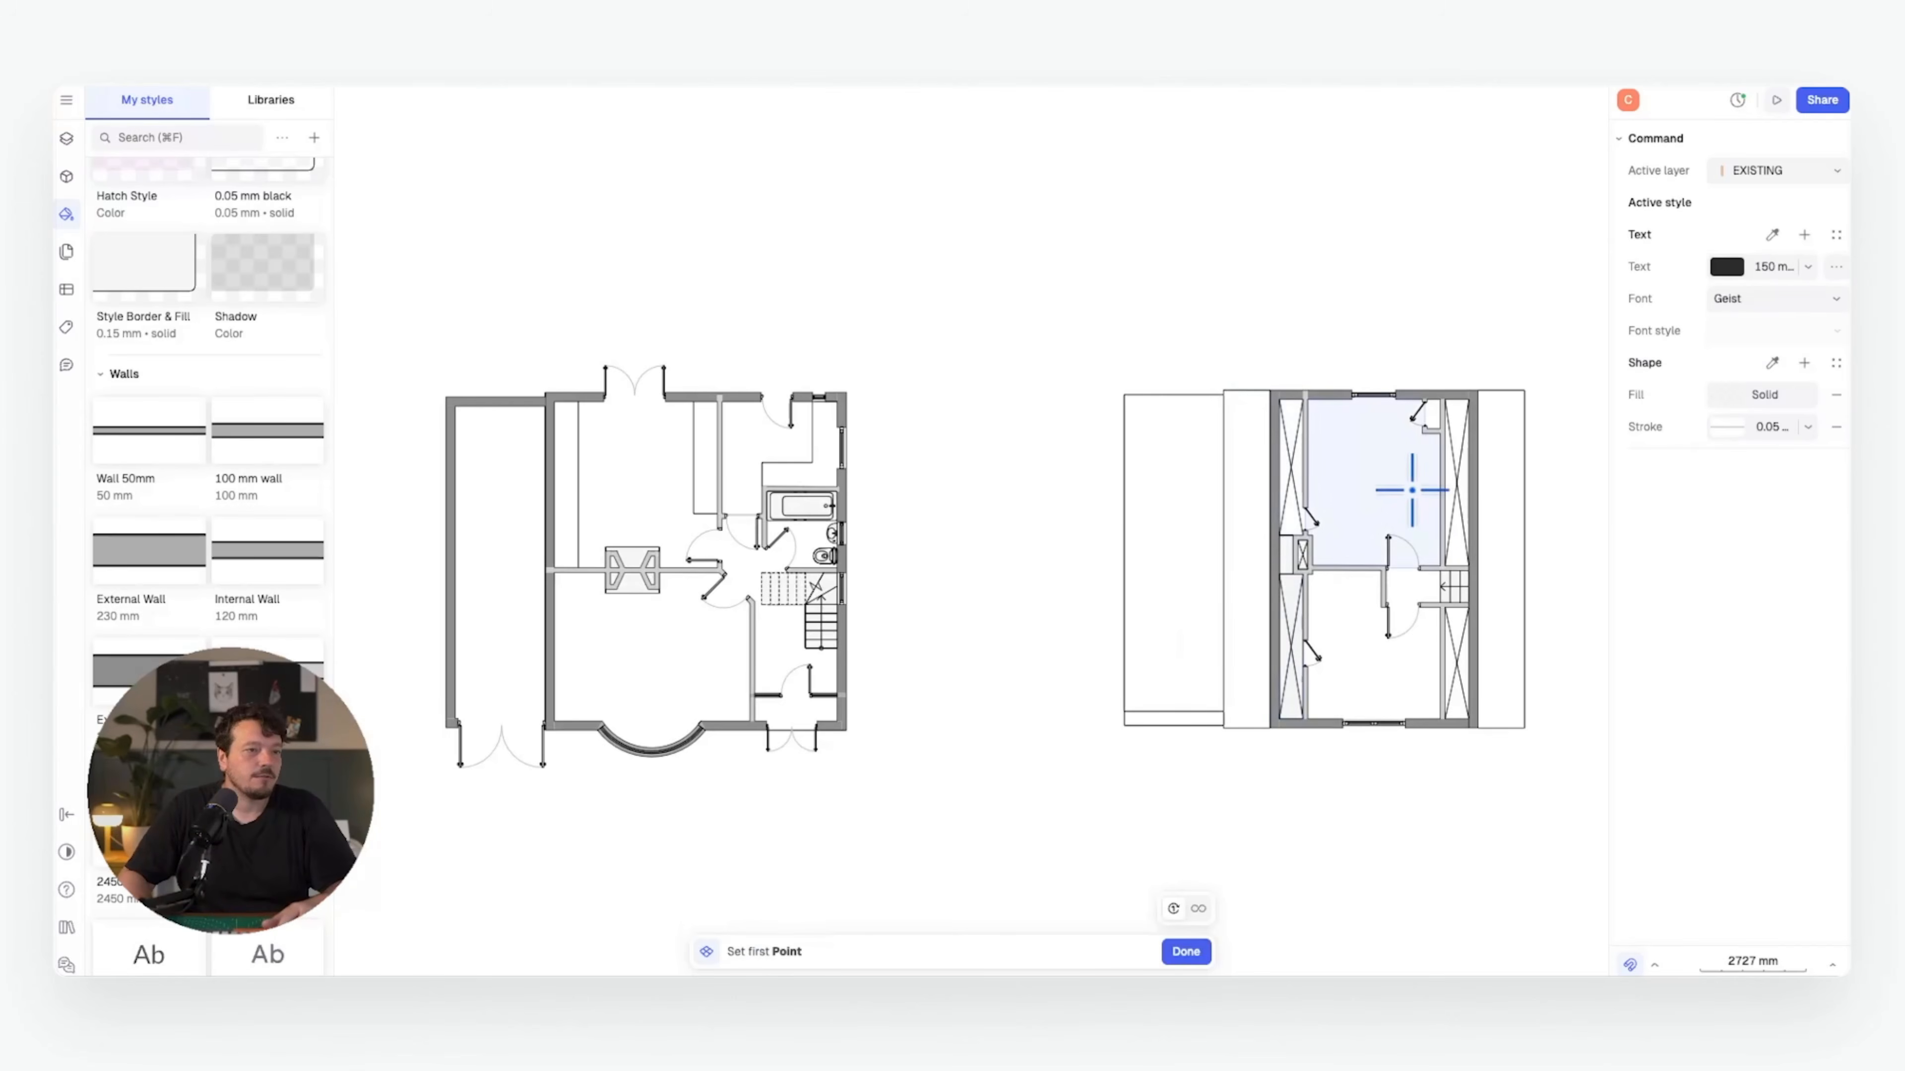
pyautogui.hscroll(1, 1412, 490)
pyautogui.click(627, 663)
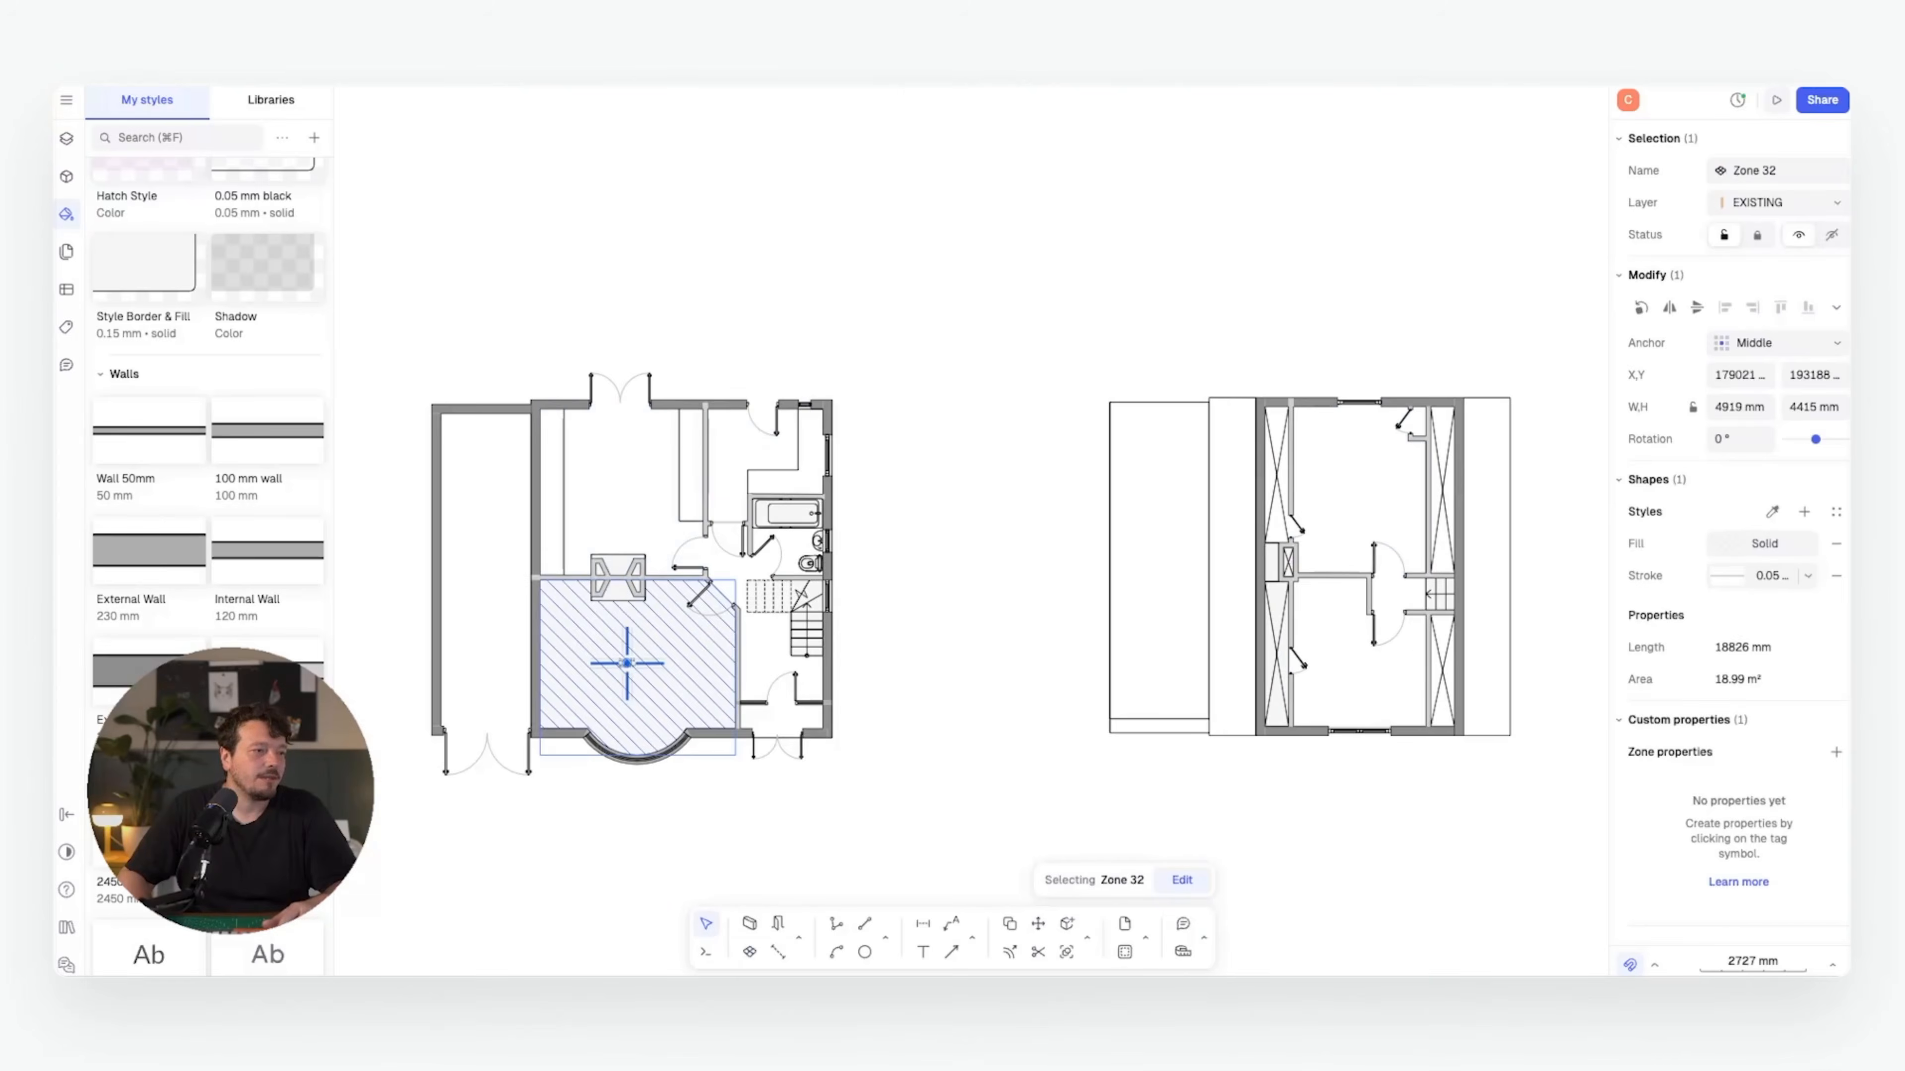
pyautogui.scroll(3, 672, 638)
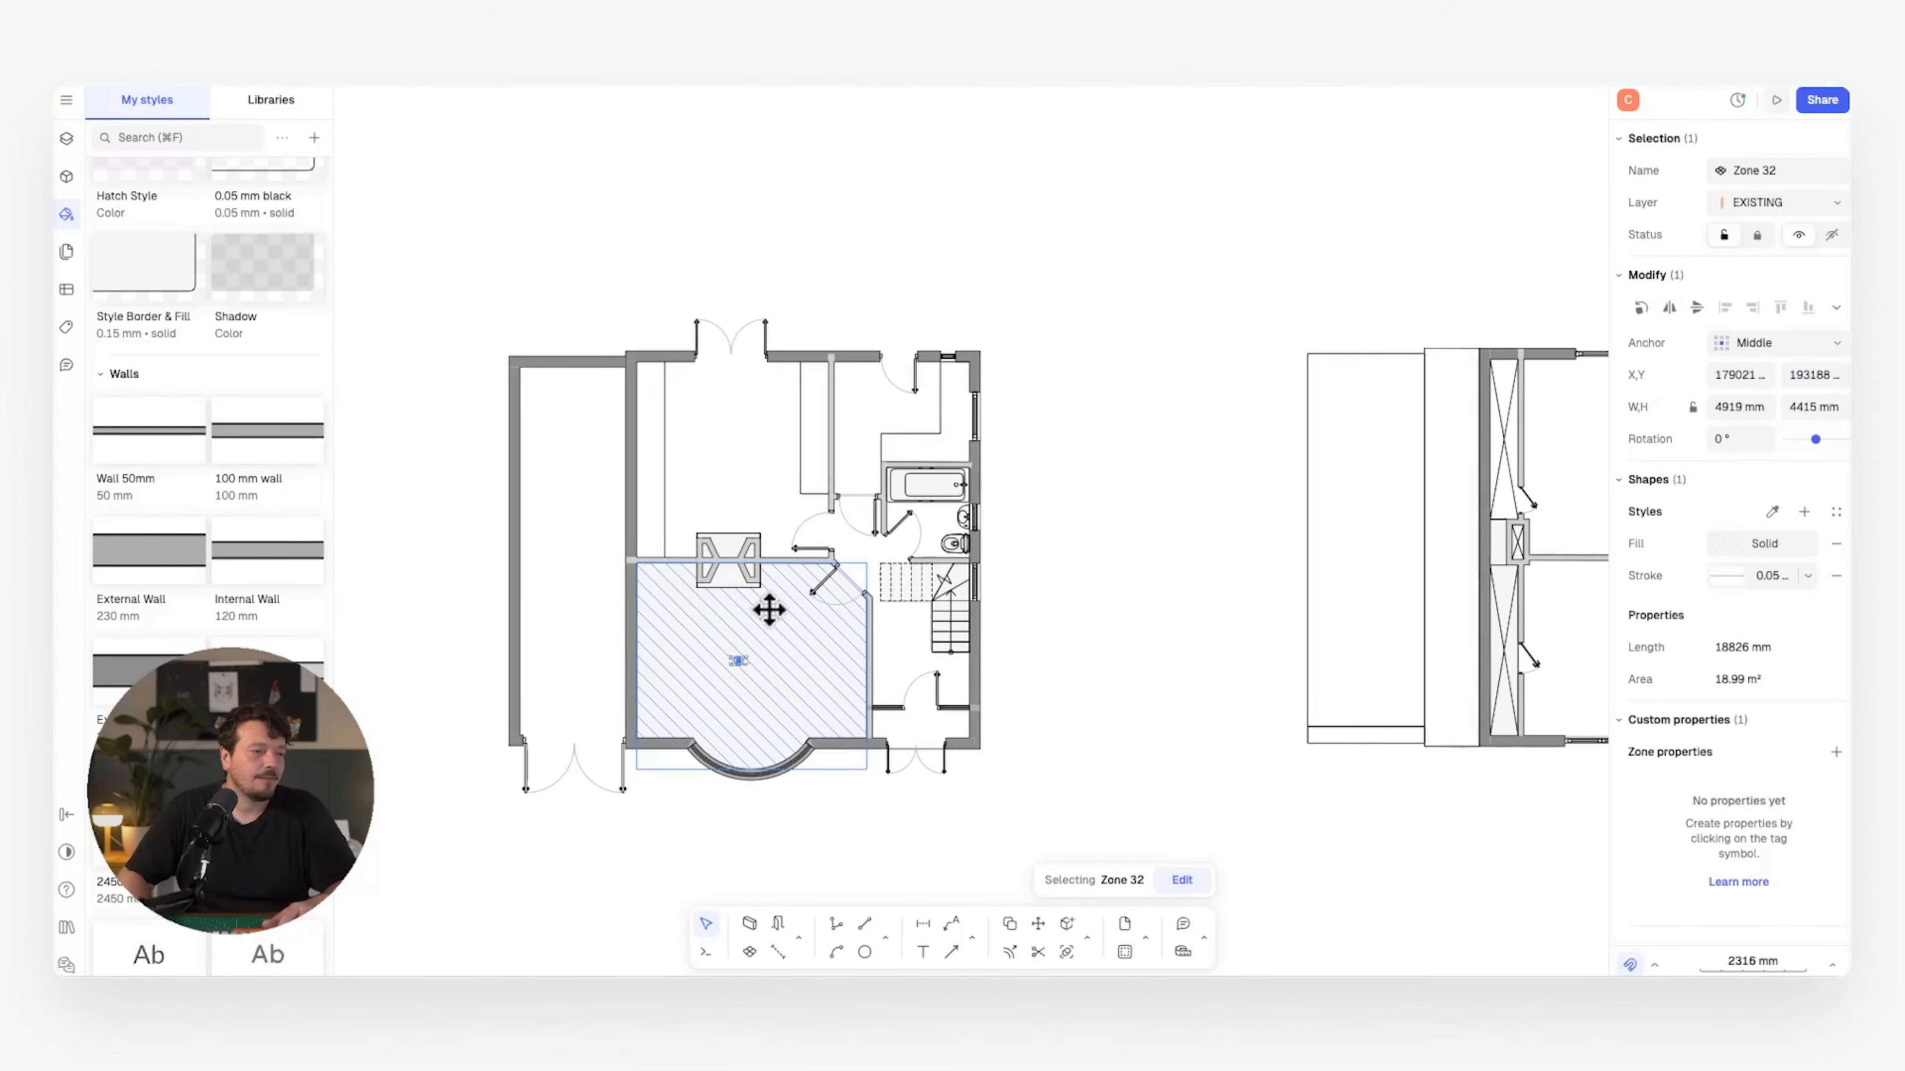
# - Try a solid red F30000 fill on the zone of the ground floor room with the bay window
pyautogui.scroll(4, 769, 610)
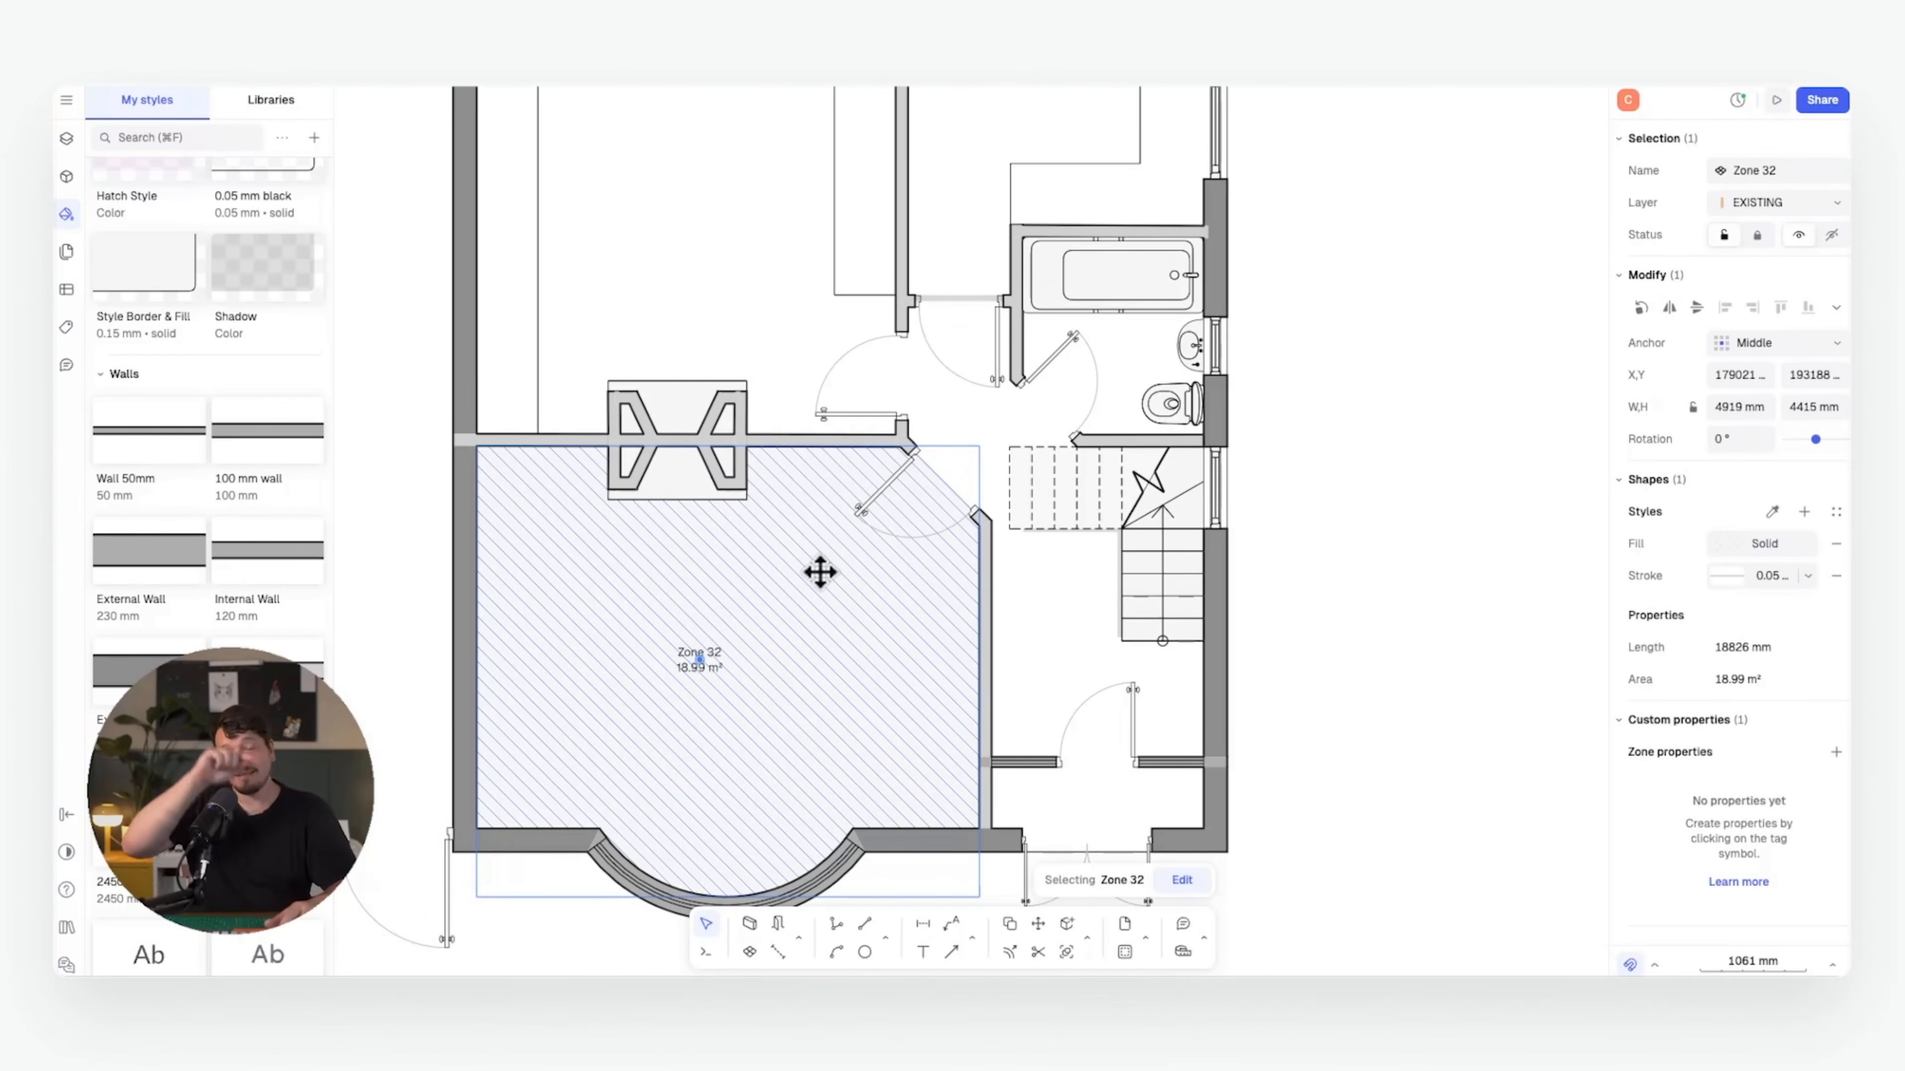
pyautogui.moveTo(826, 492)
pyautogui.mouseDown(button='middle')
pyautogui.moveTo(906, 509)
pyautogui.moveTo(833, 514)
pyautogui.mouseUp(button='middle')
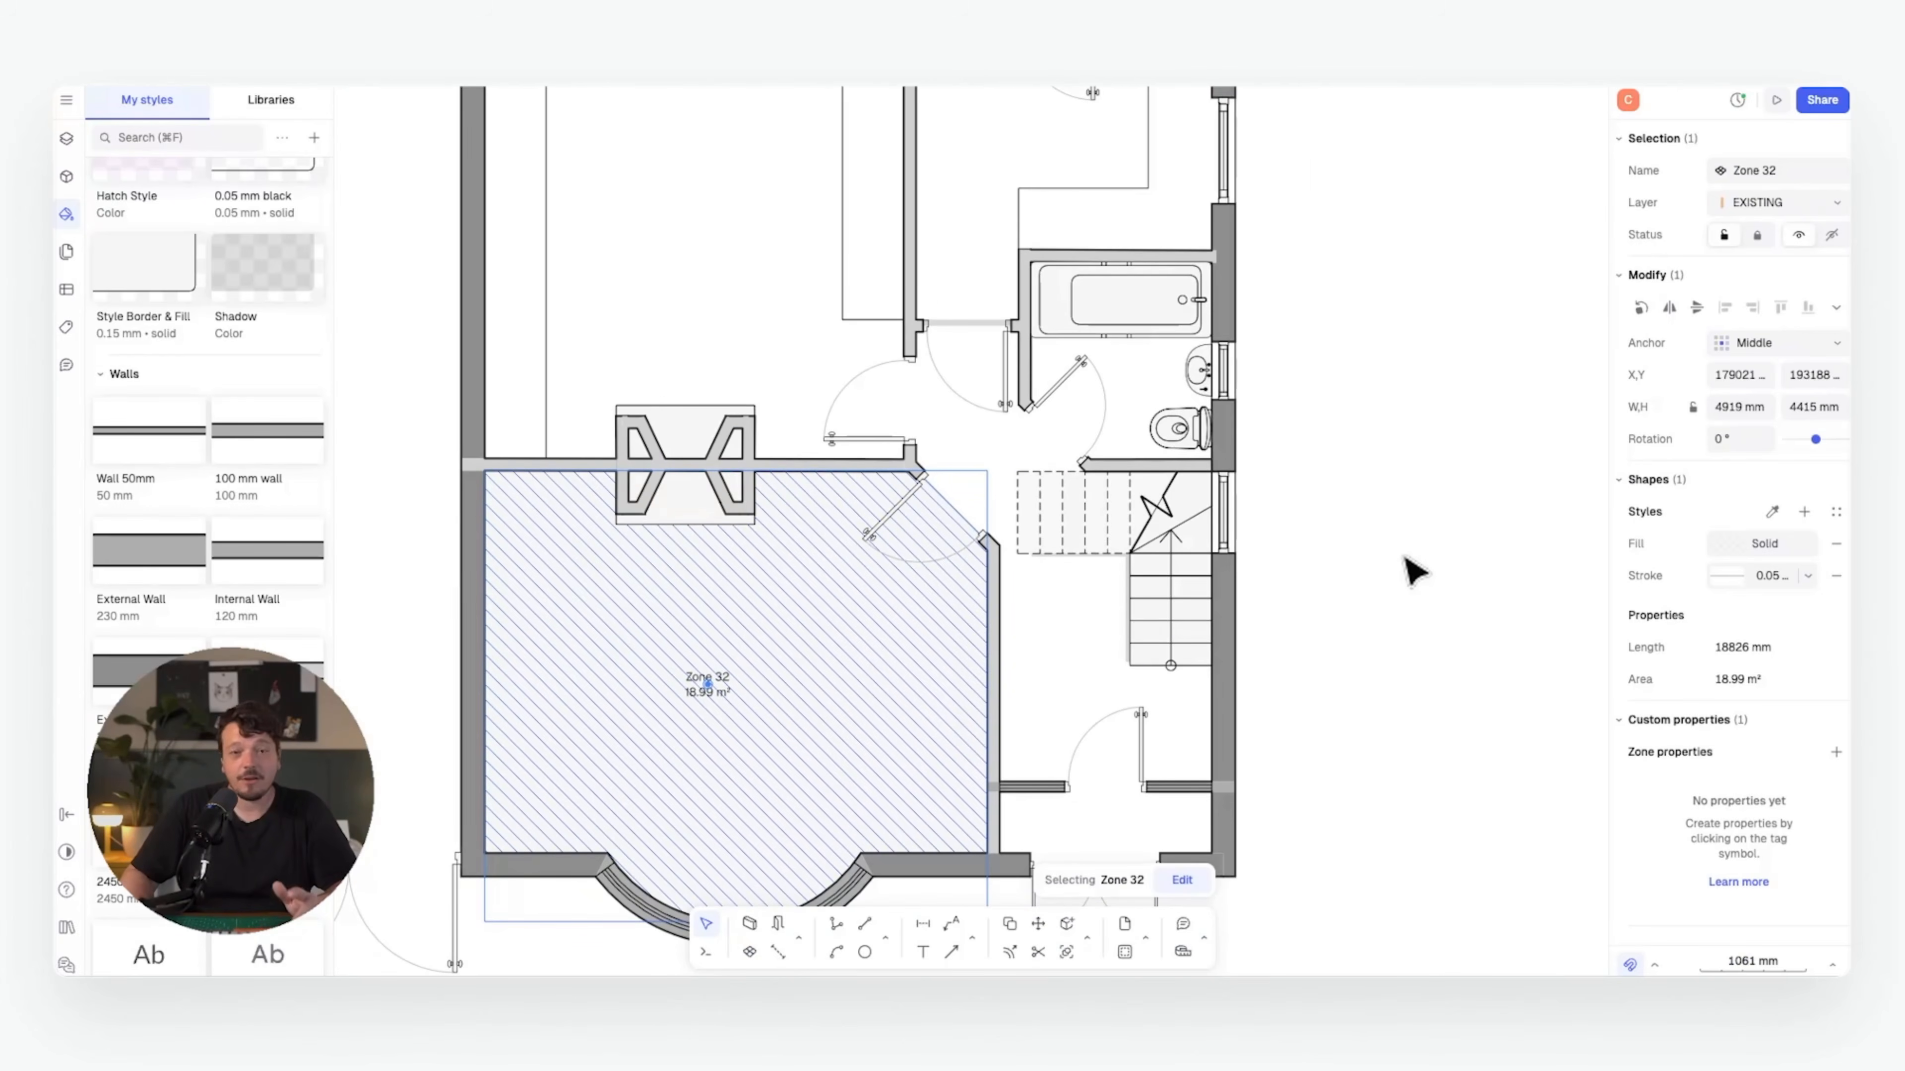
pyautogui.moveTo(1414, 570); pyautogui.dragTo(1350, 596, button='middle')
pyautogui.click(1187, 813)
pyautogui.click(828, 636)
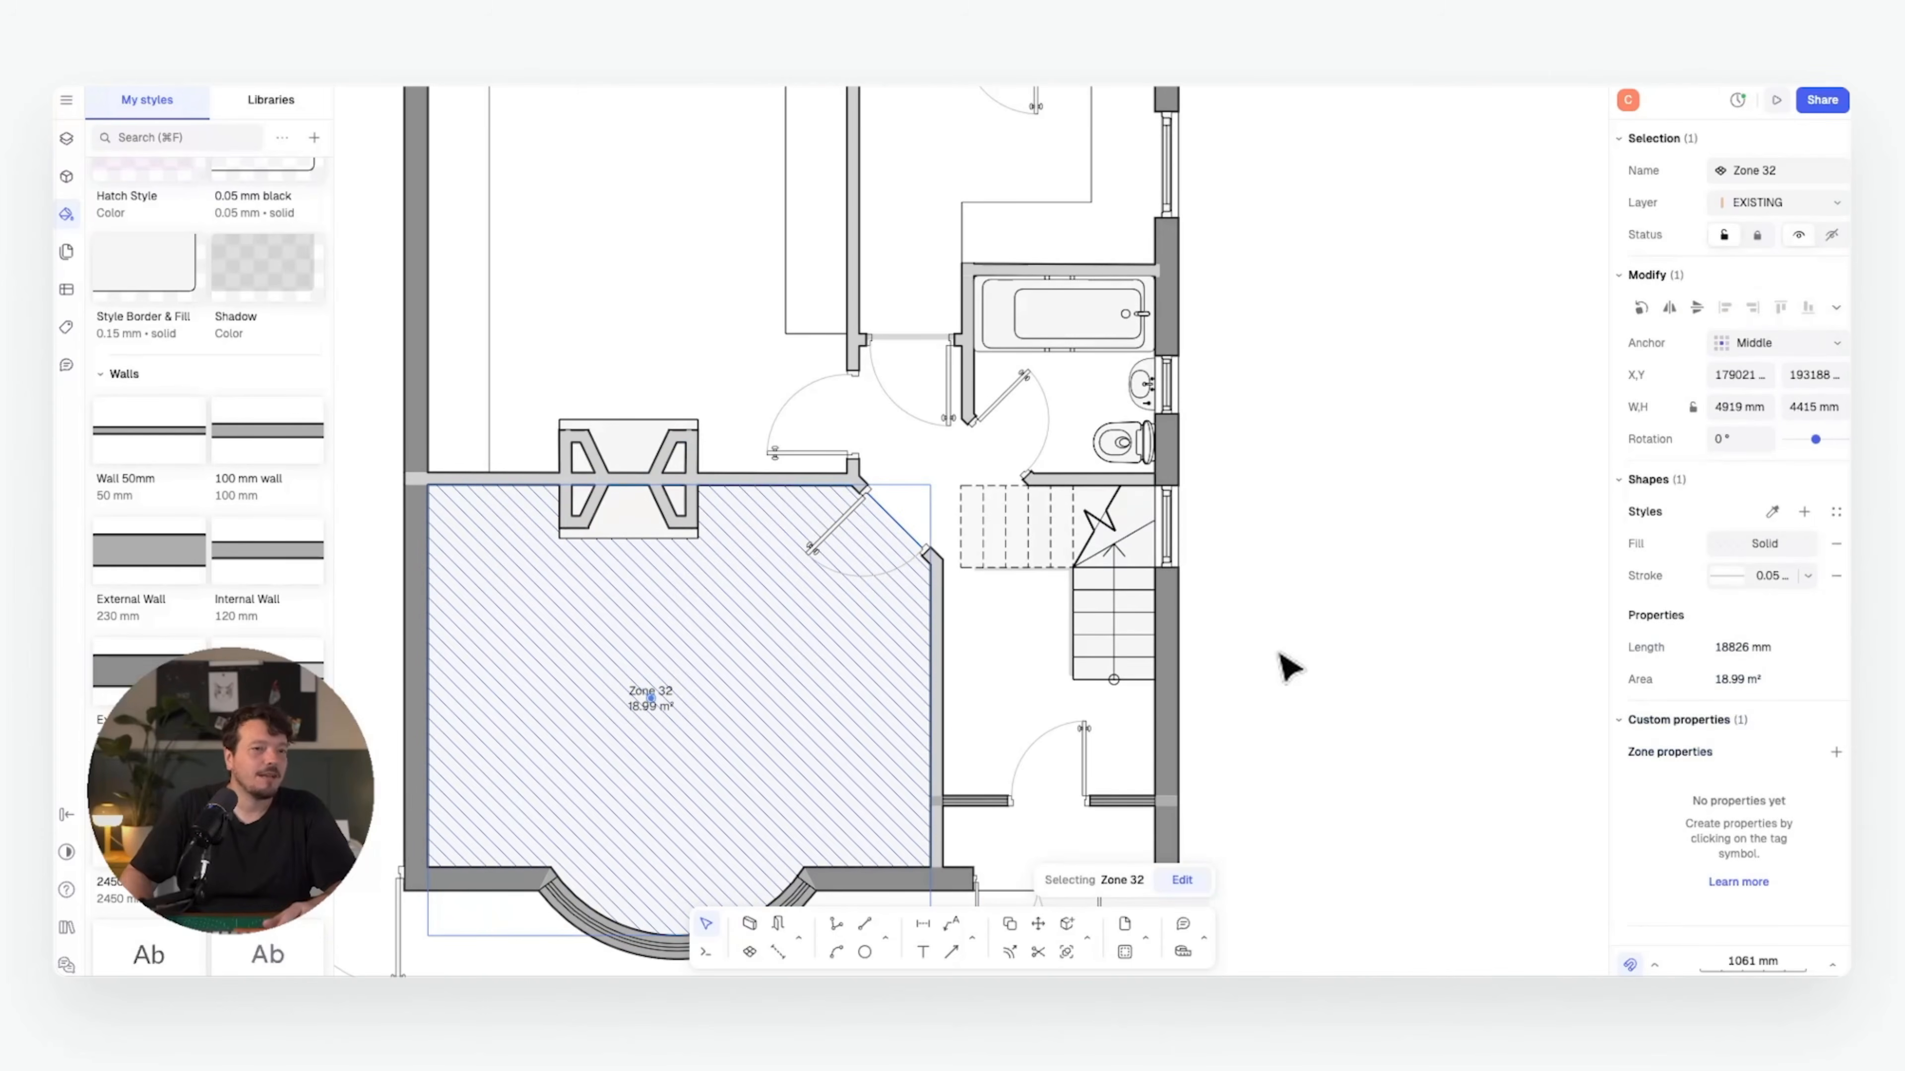
pyautogui.click(1724, 544)
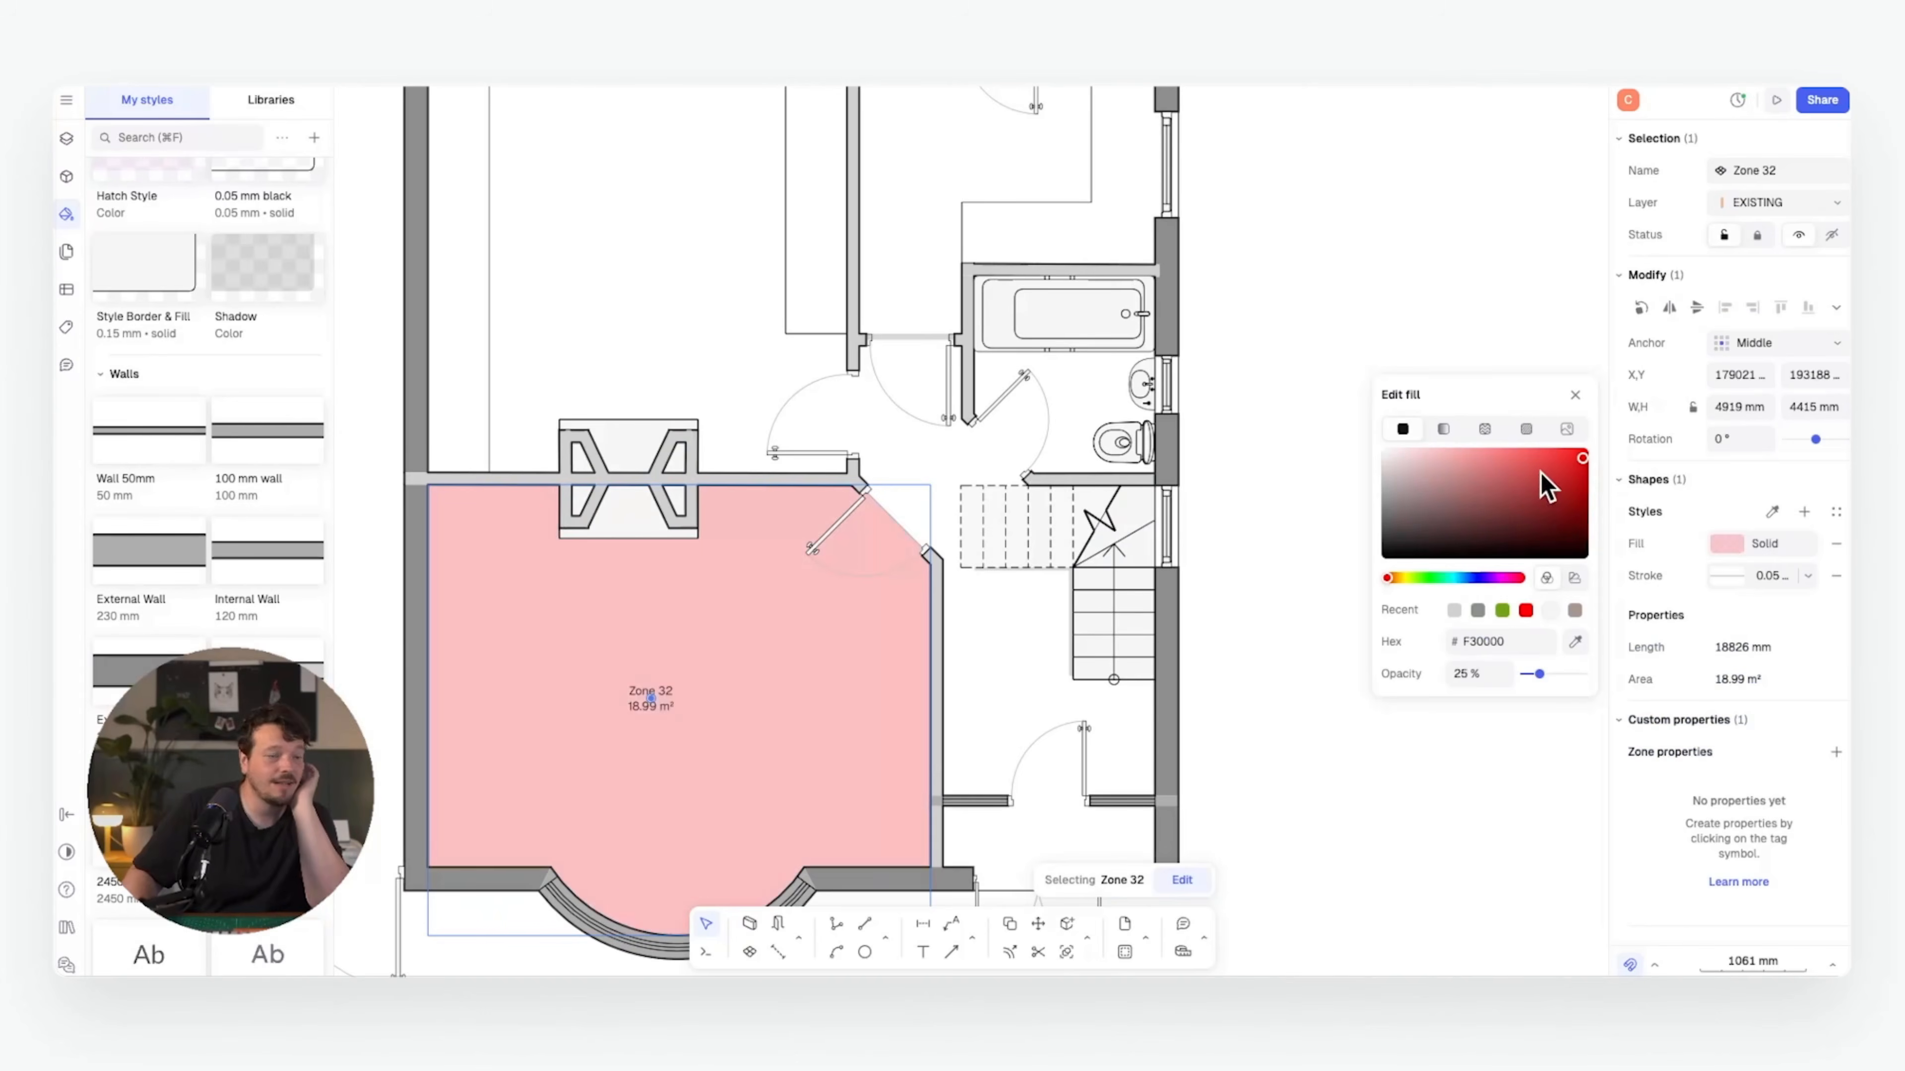
pyautogui.click(1623, 687)
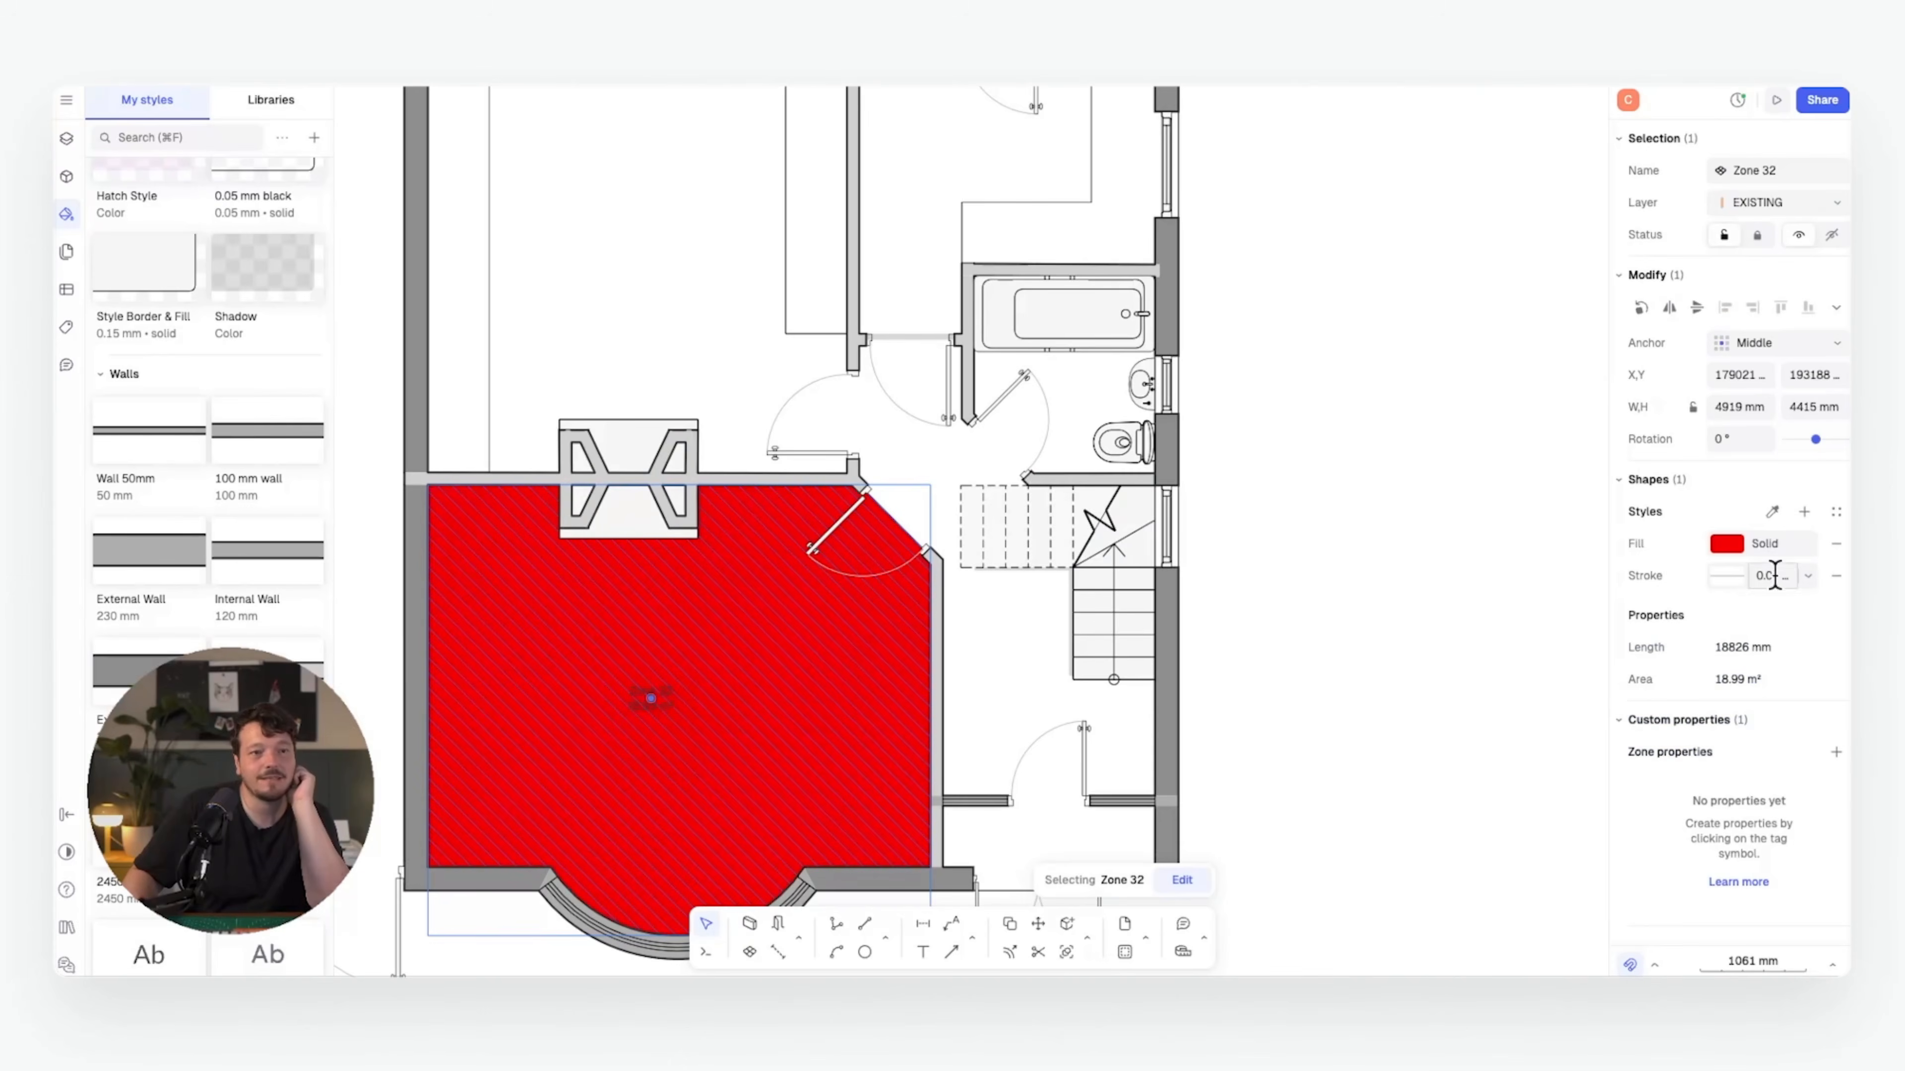
# - Try a linear gradient fill from B3B3B3 to 000000 at 100 % opacity on the bay window room's zone
pyautogui.click(1726, 543)
pyautogui.click(1443, 412)
pyautogui.click(1573, 594)
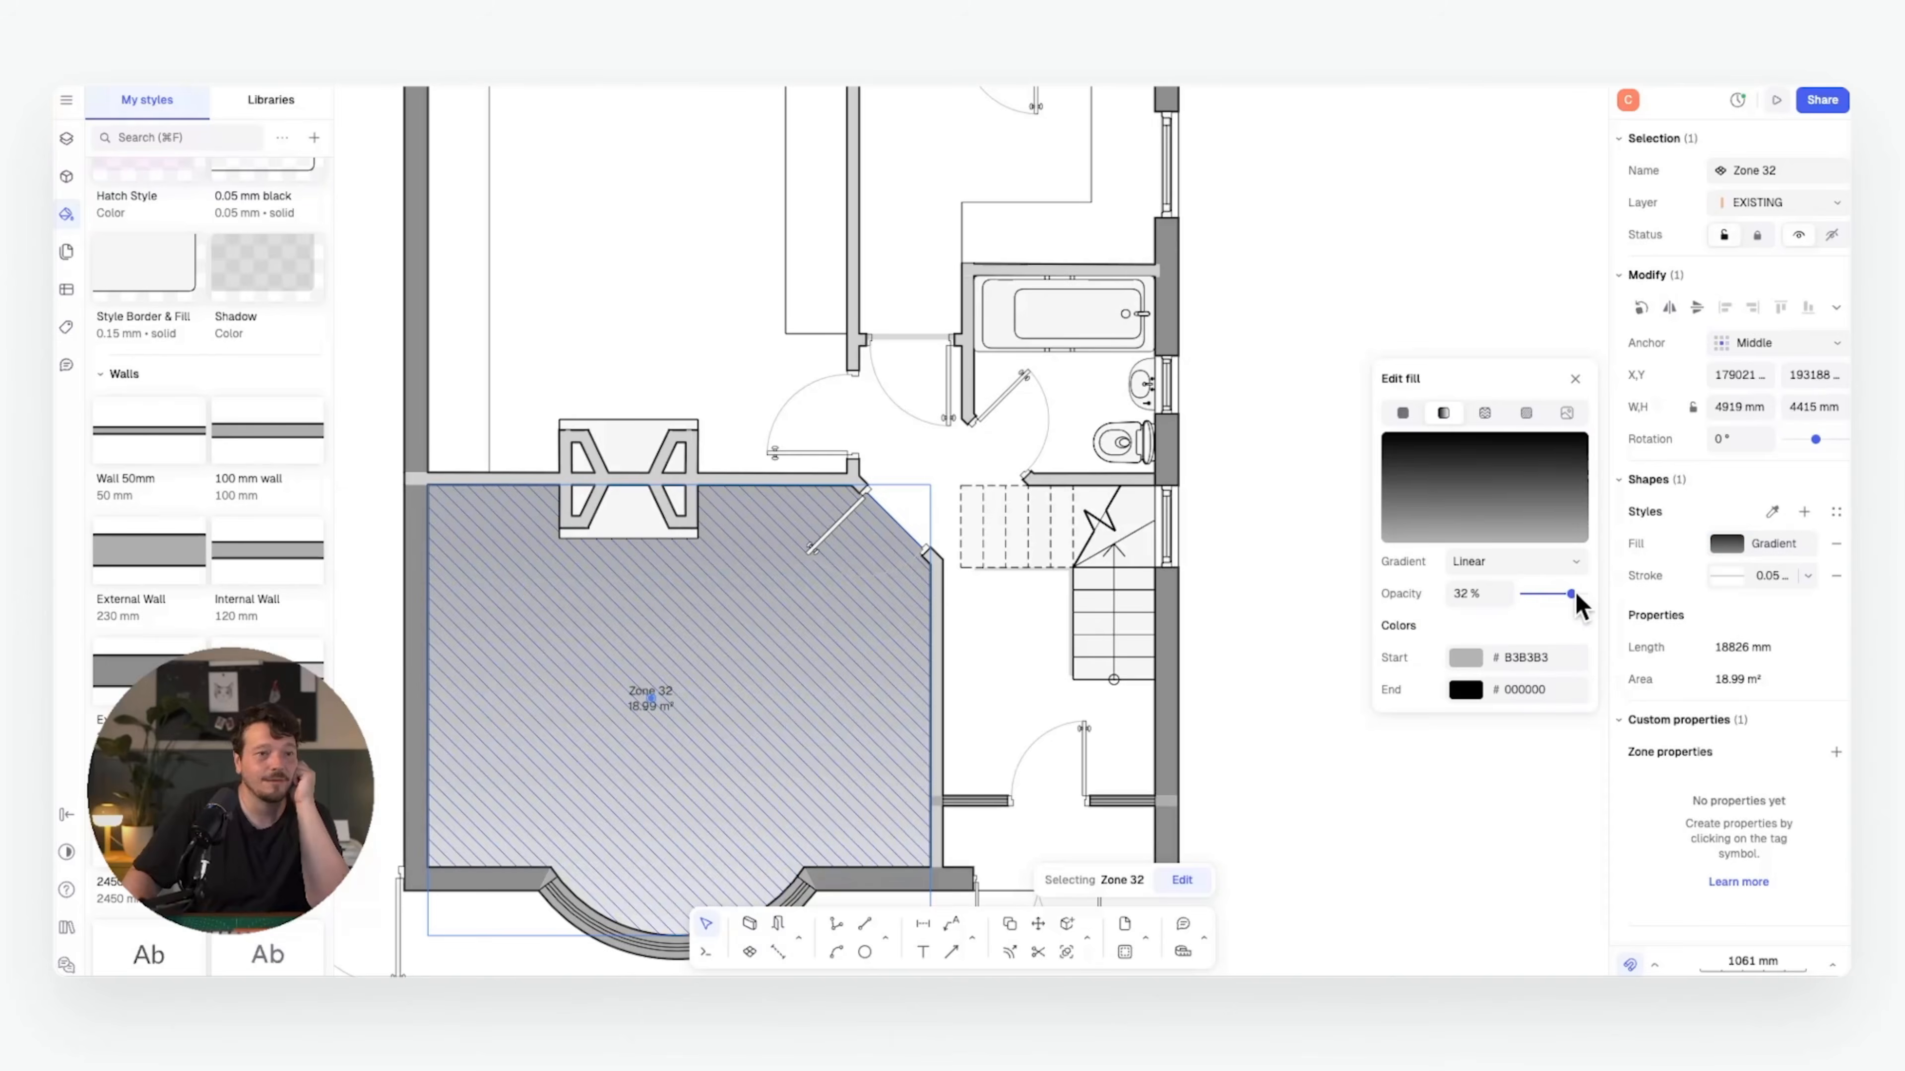
pyautogui.moveTo(1572, 594); pyautogui.dragTo(1586, 595)
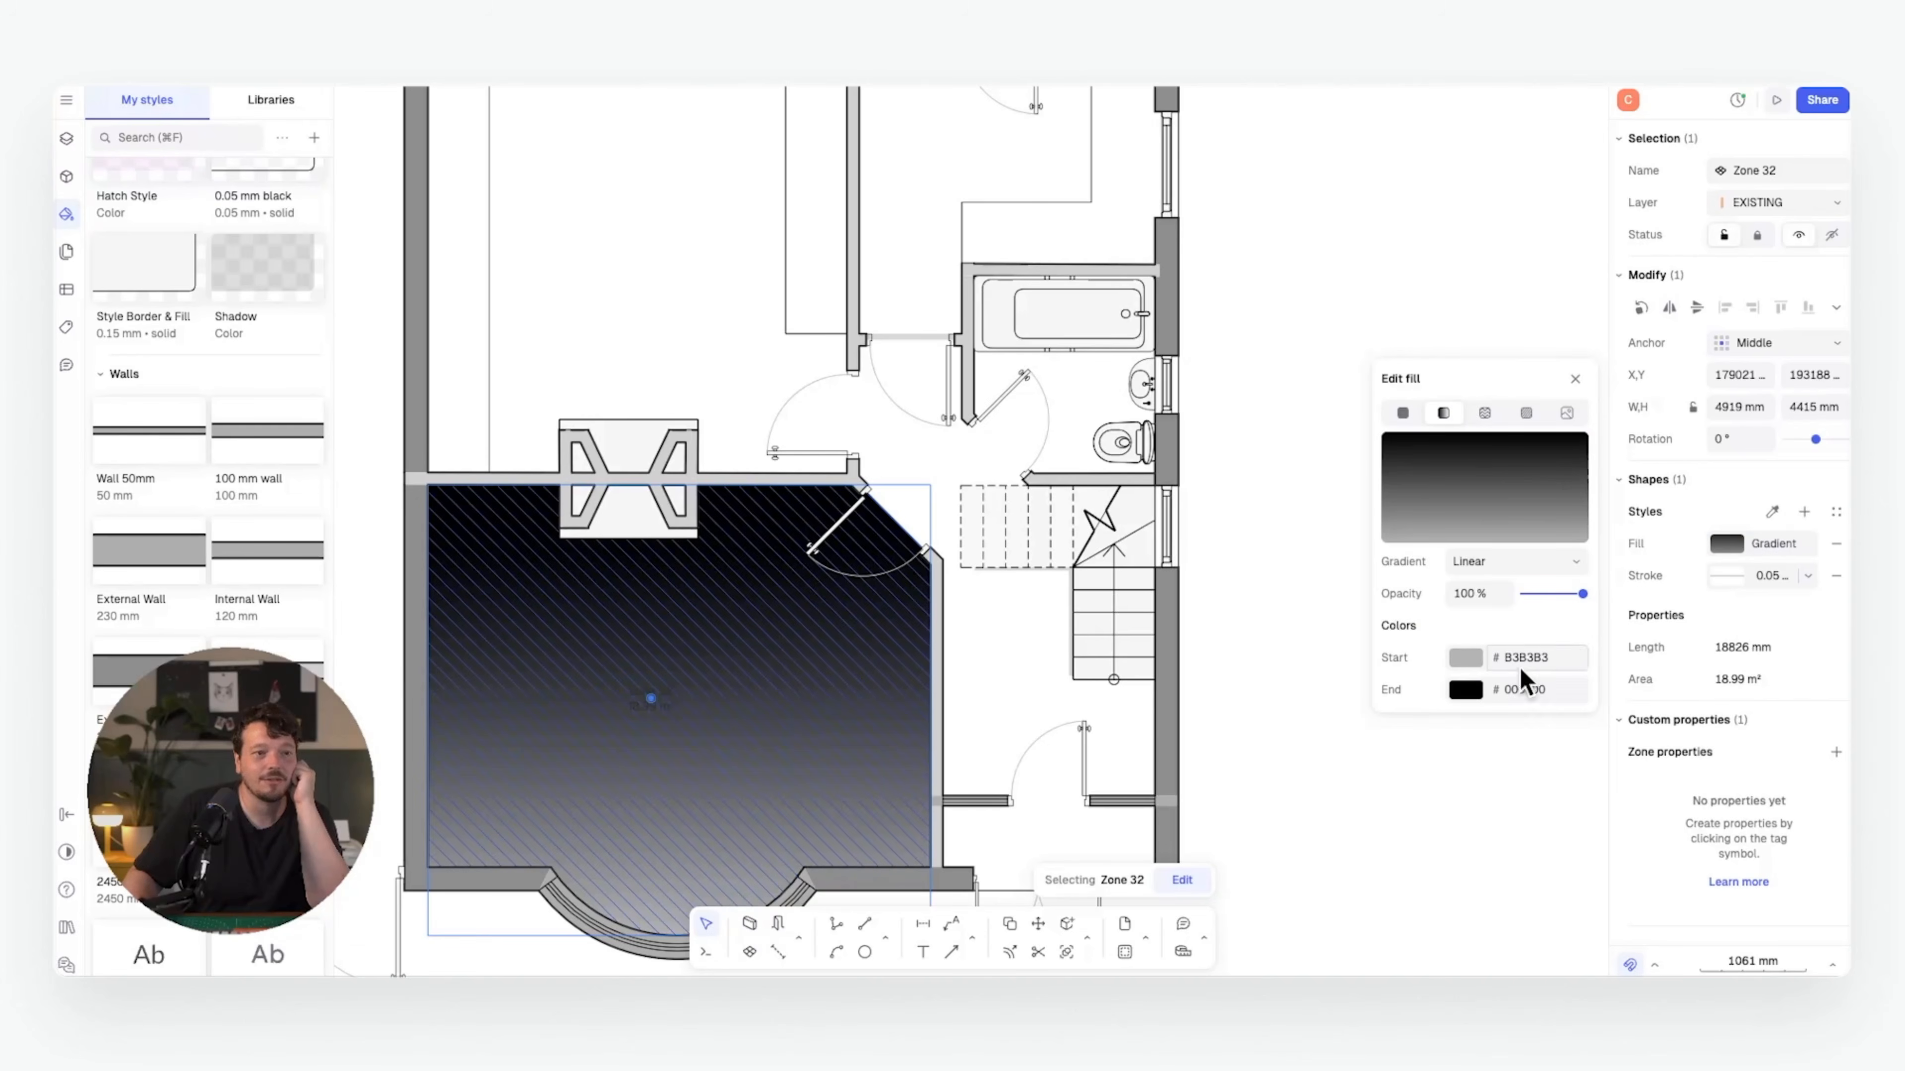
# - Try a texture fill on the bay window room's zone, switching from Ceramic Large.png to Running Small.png
pyautogui.click(1485, 413)
pyautogui.click(1496, 597)
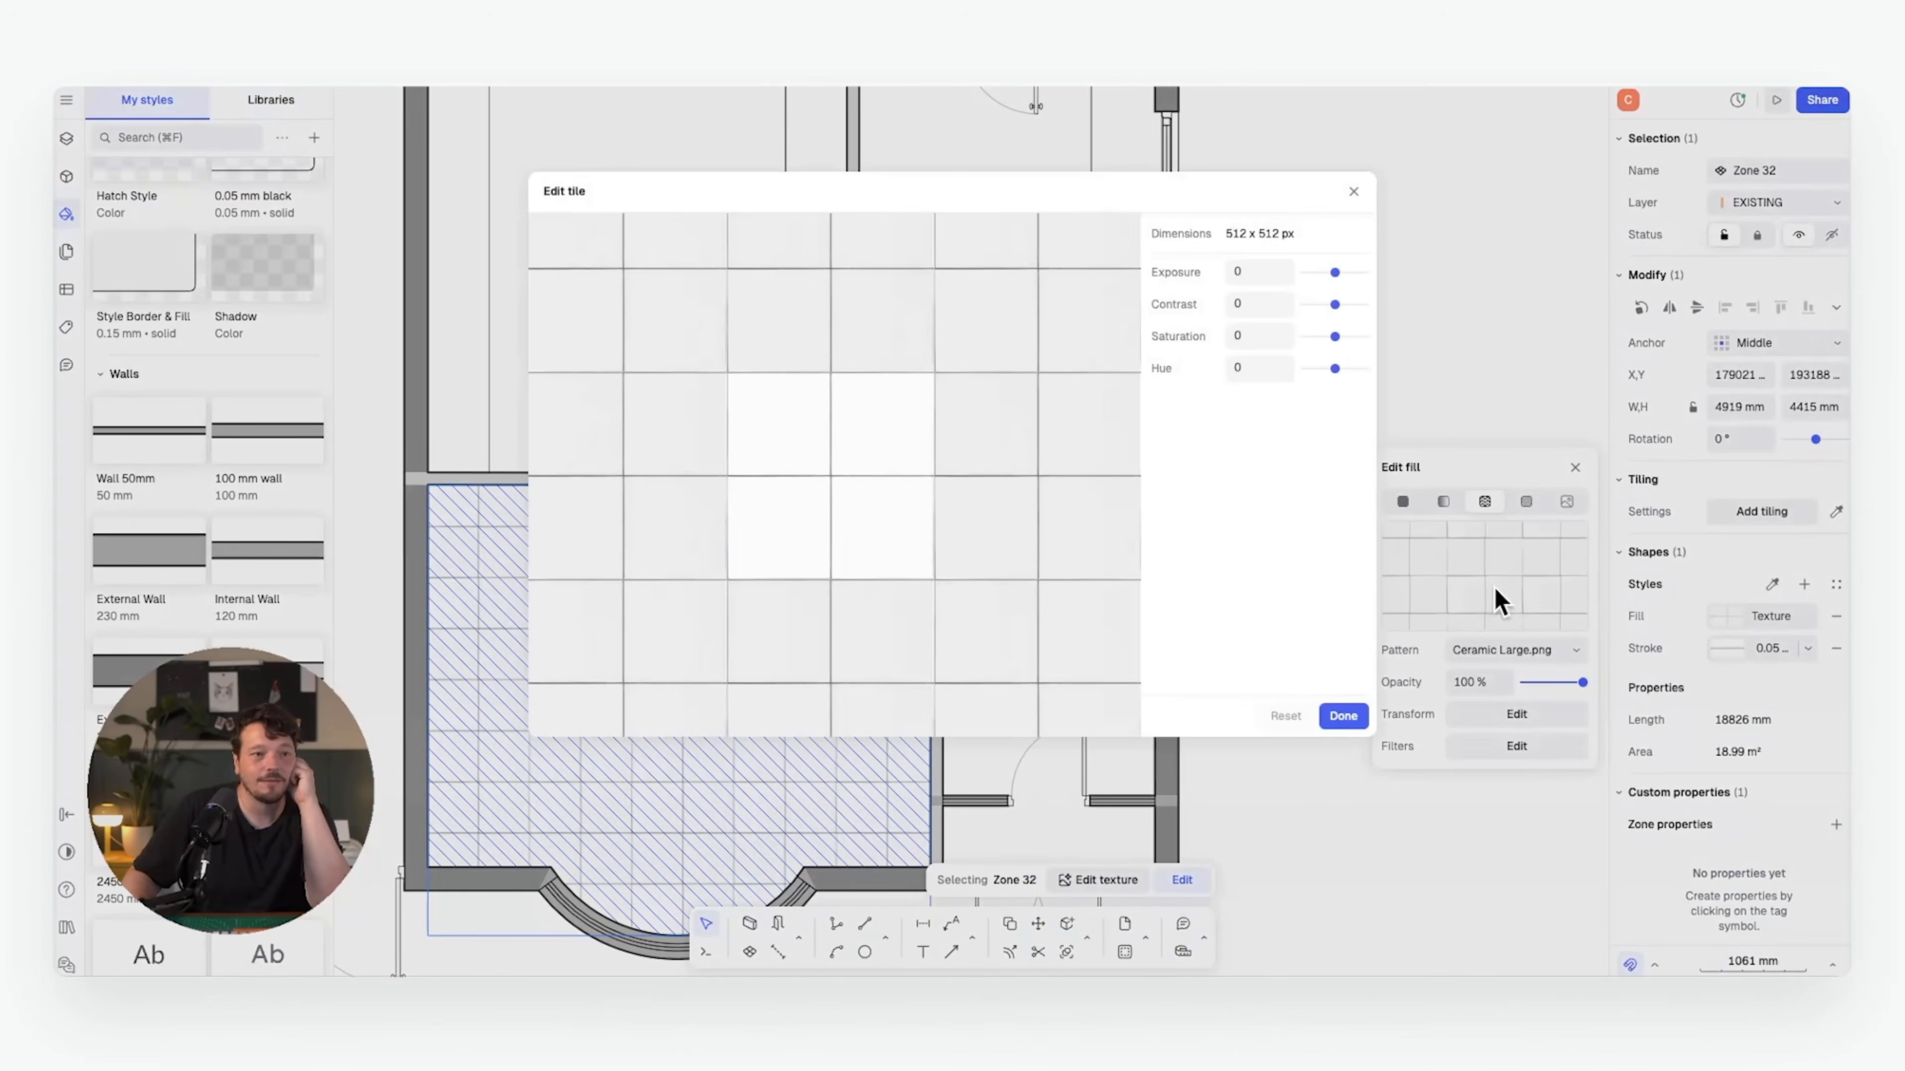
pyautogui.click(1342, 716)
pyautogui.click(1543, 656)
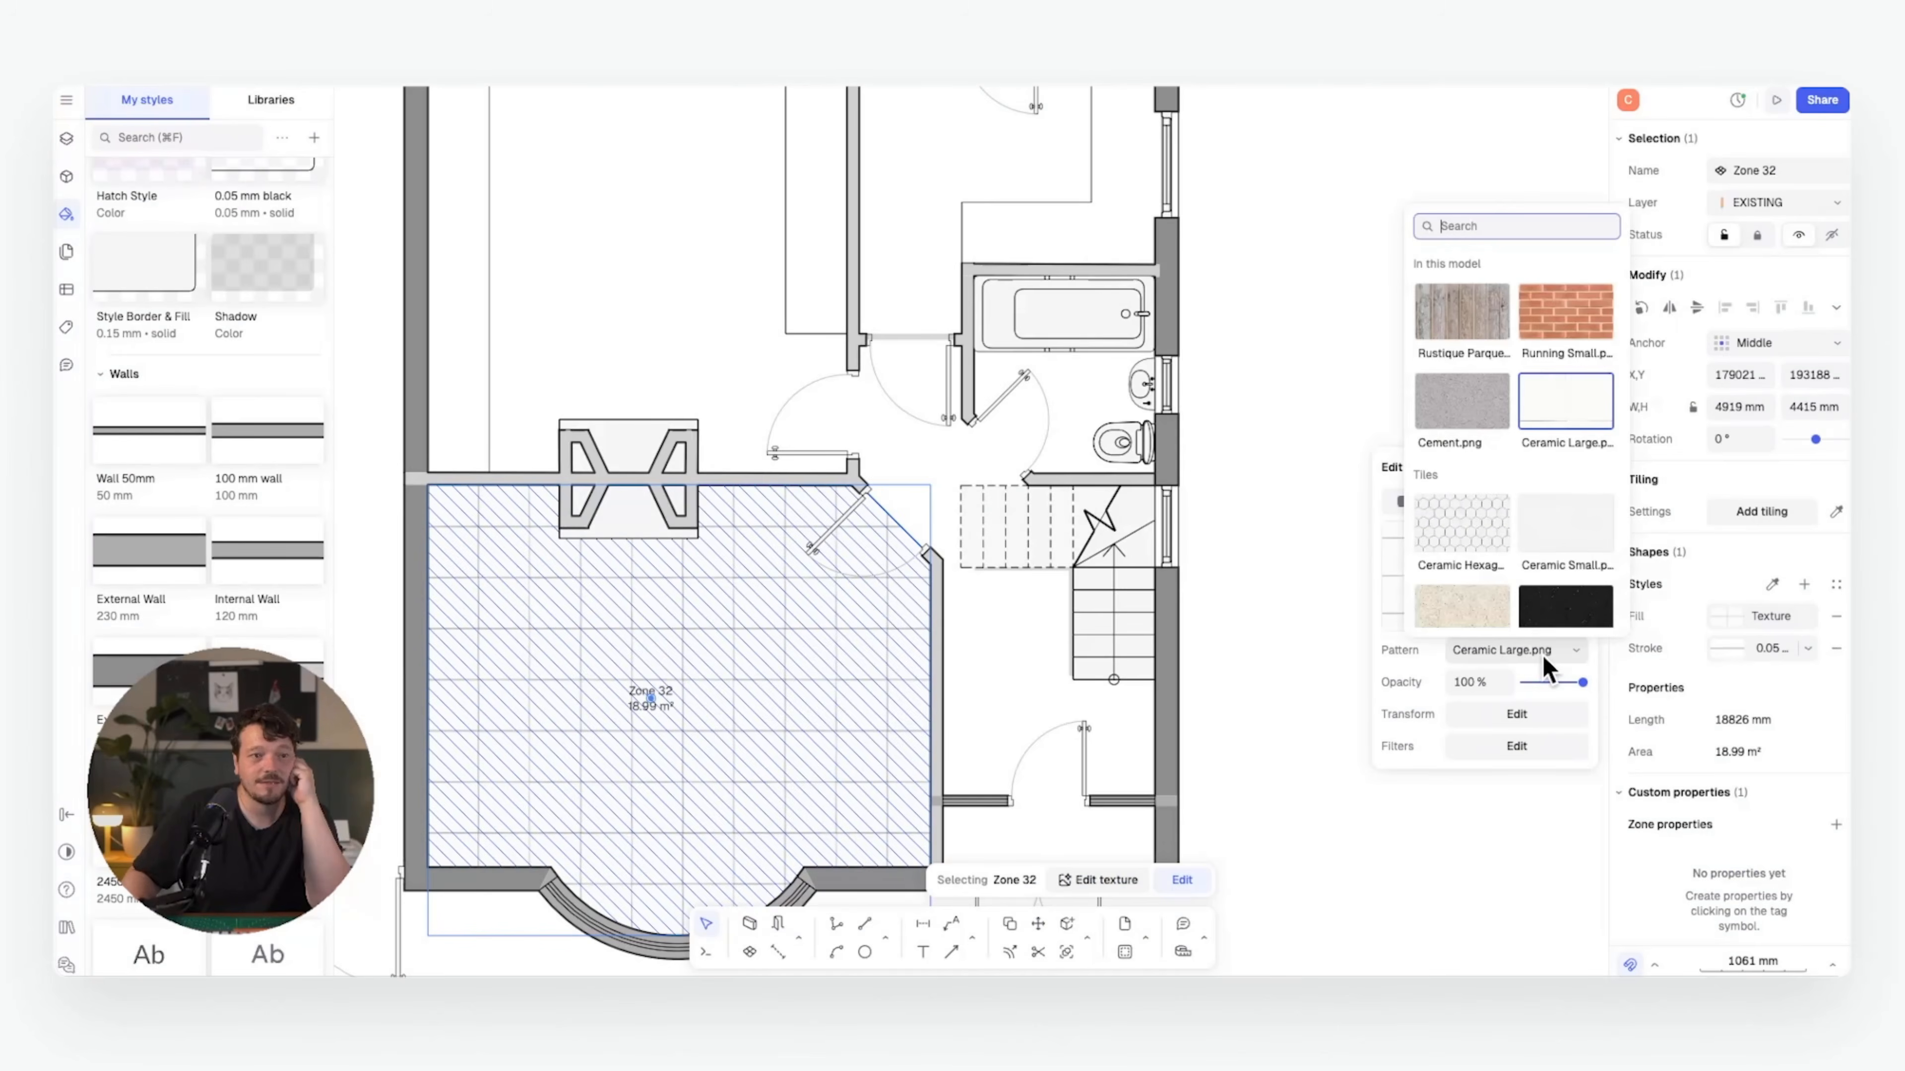
pyautogui.click(1573, 330)
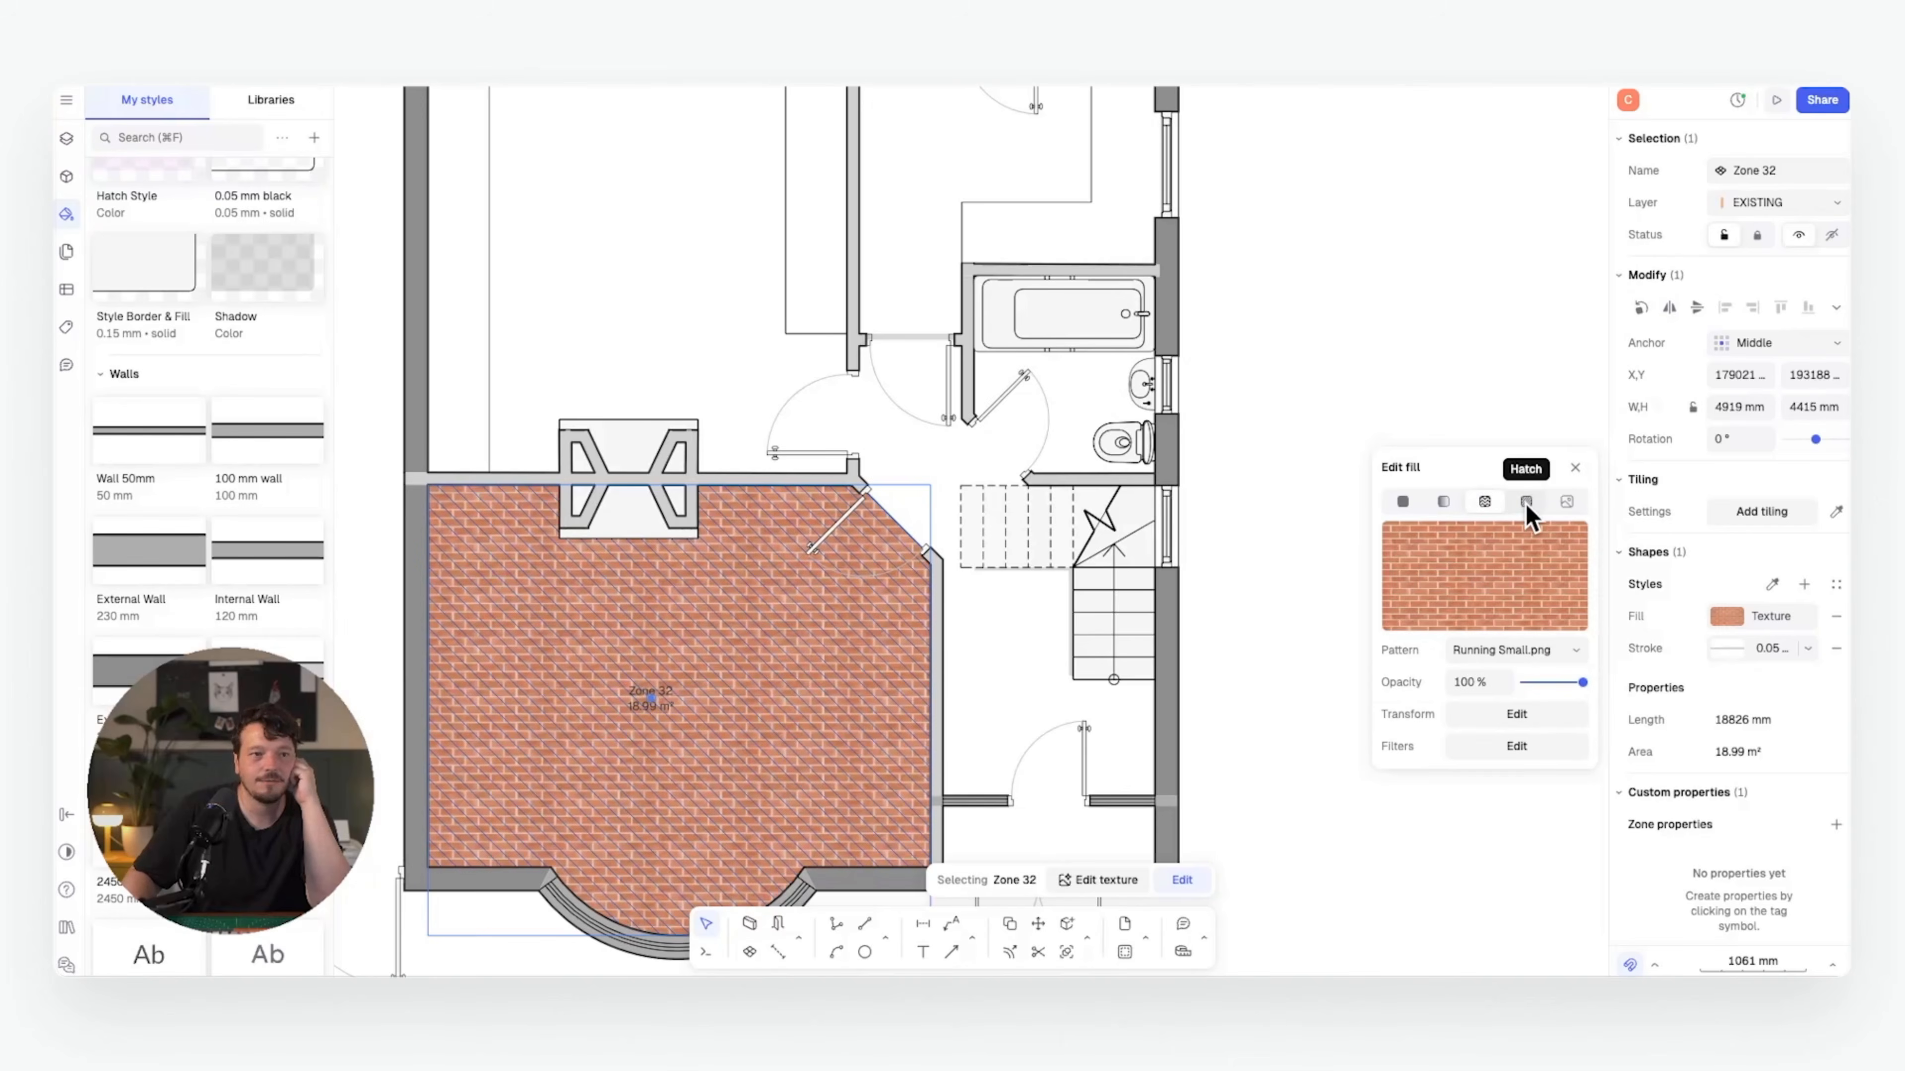
# - Try the Square 300x300 hatch and an image fill on the bay window room's zone
pyautogui.click(1526, 501)
pyautogui.click(1472, 562)
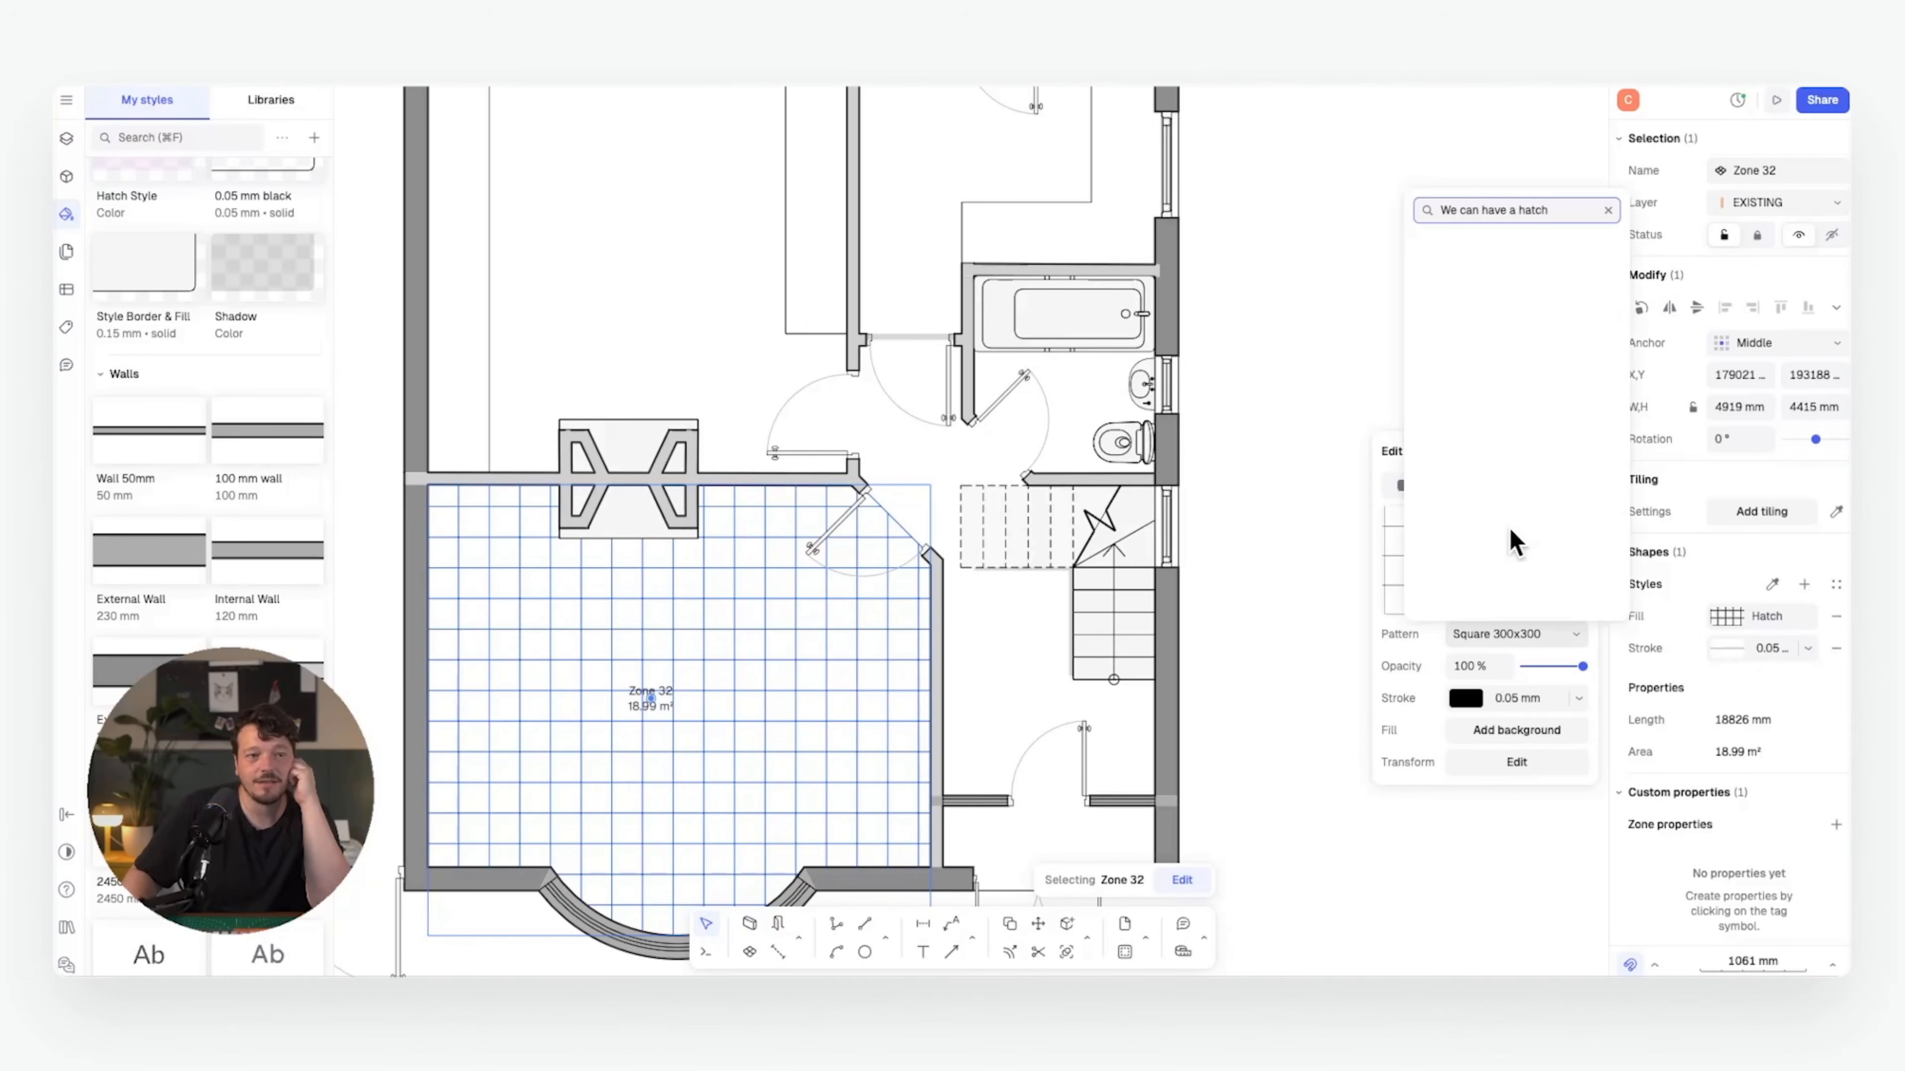
pyautogui.click(1608, 209)
pyautogui.click(1568, 486)
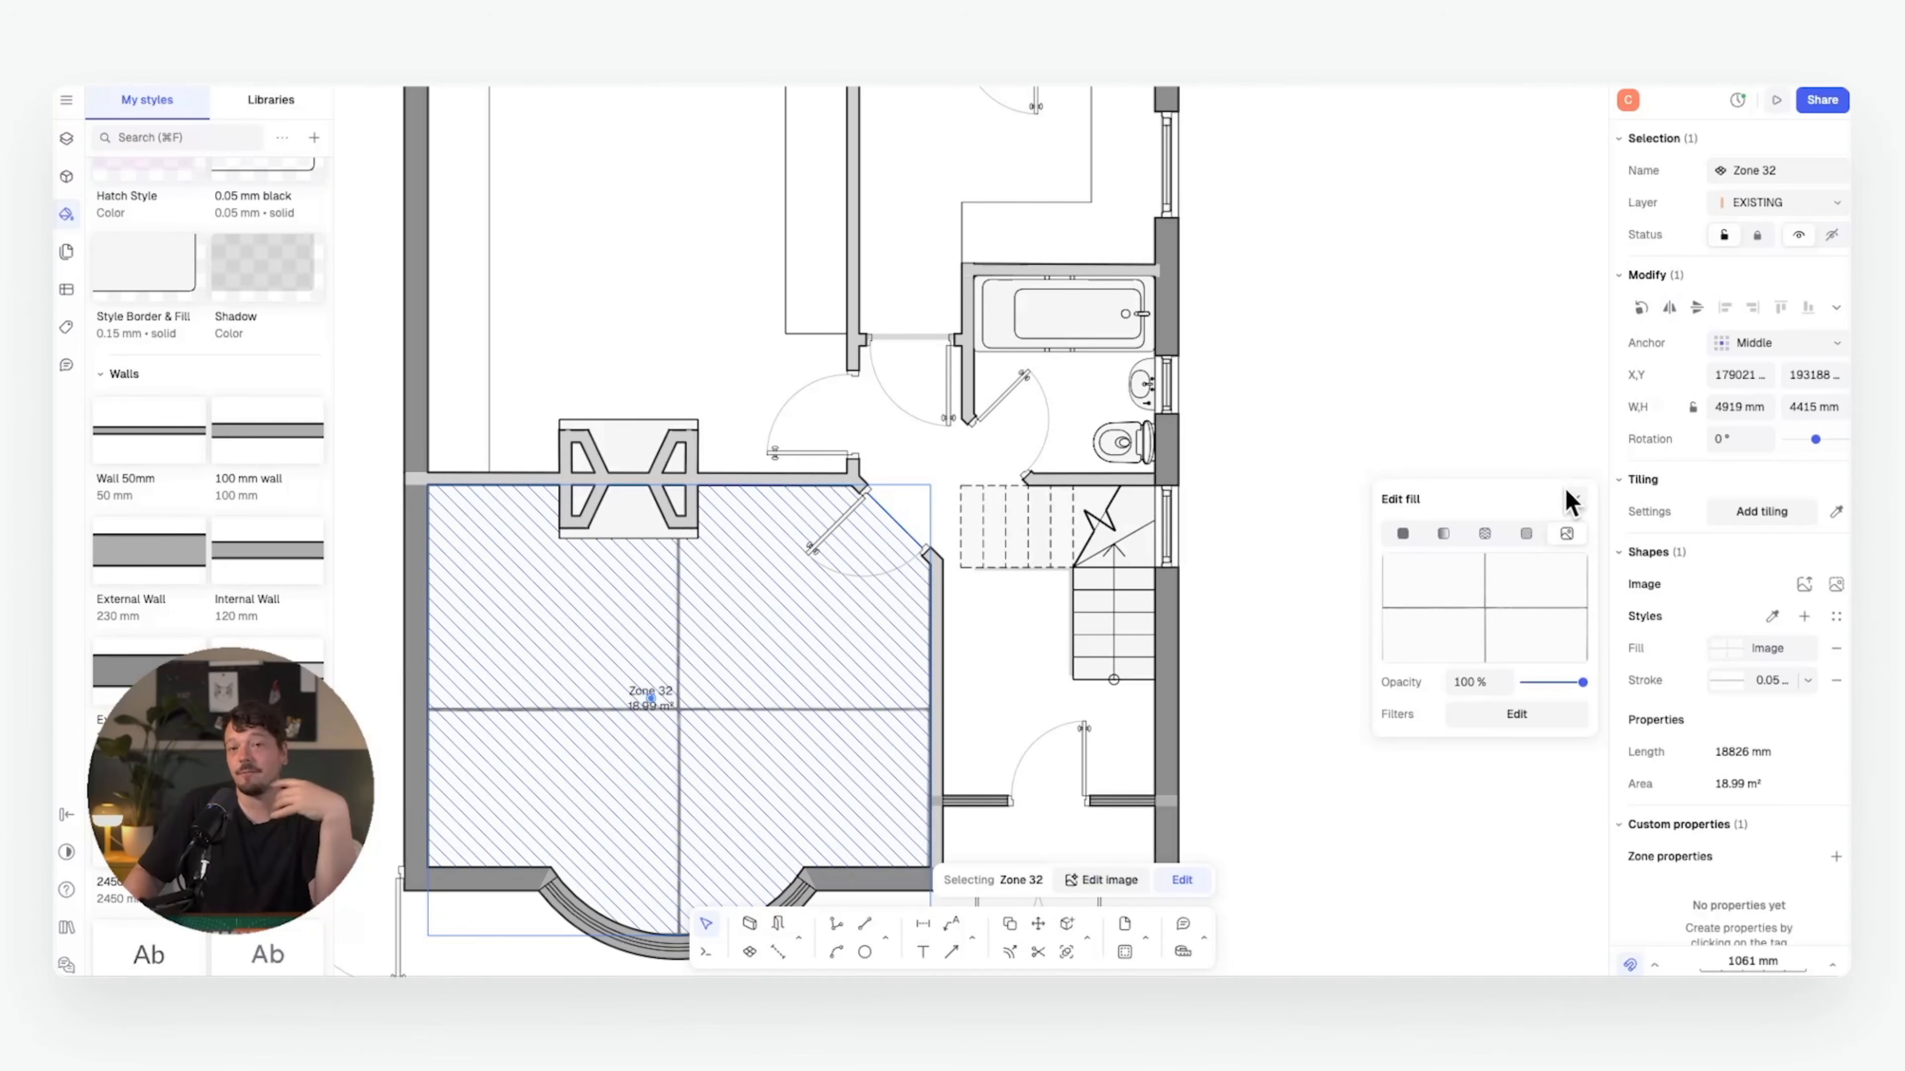
# - Fill the bay window room's zone with a Herringbone hatch at 25 % opacity with grey 0.05 mm lines, and remove the zone's outline
pyautogui.click(1526, 533)
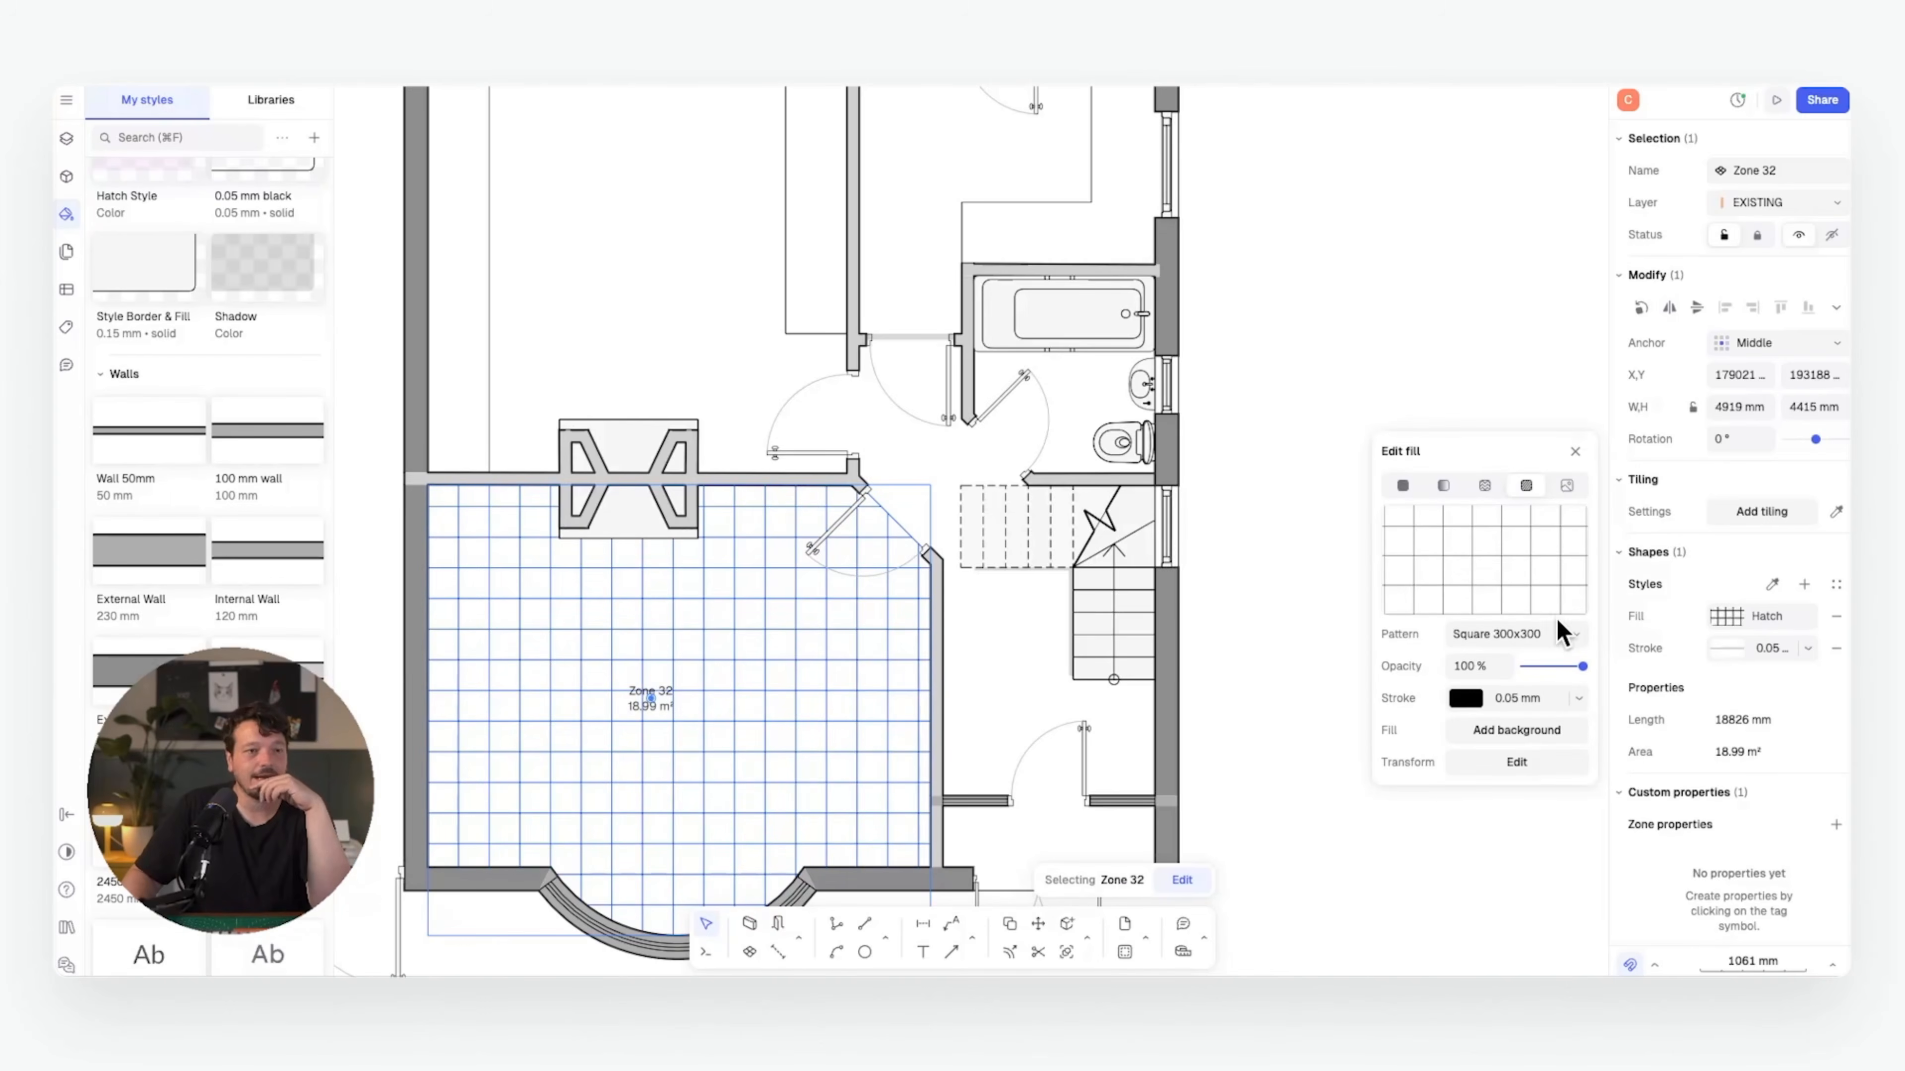
pyautogui.click(1561, 637)
pyautogui.click(1481, 296)
pyautogui.click(1274, 481)
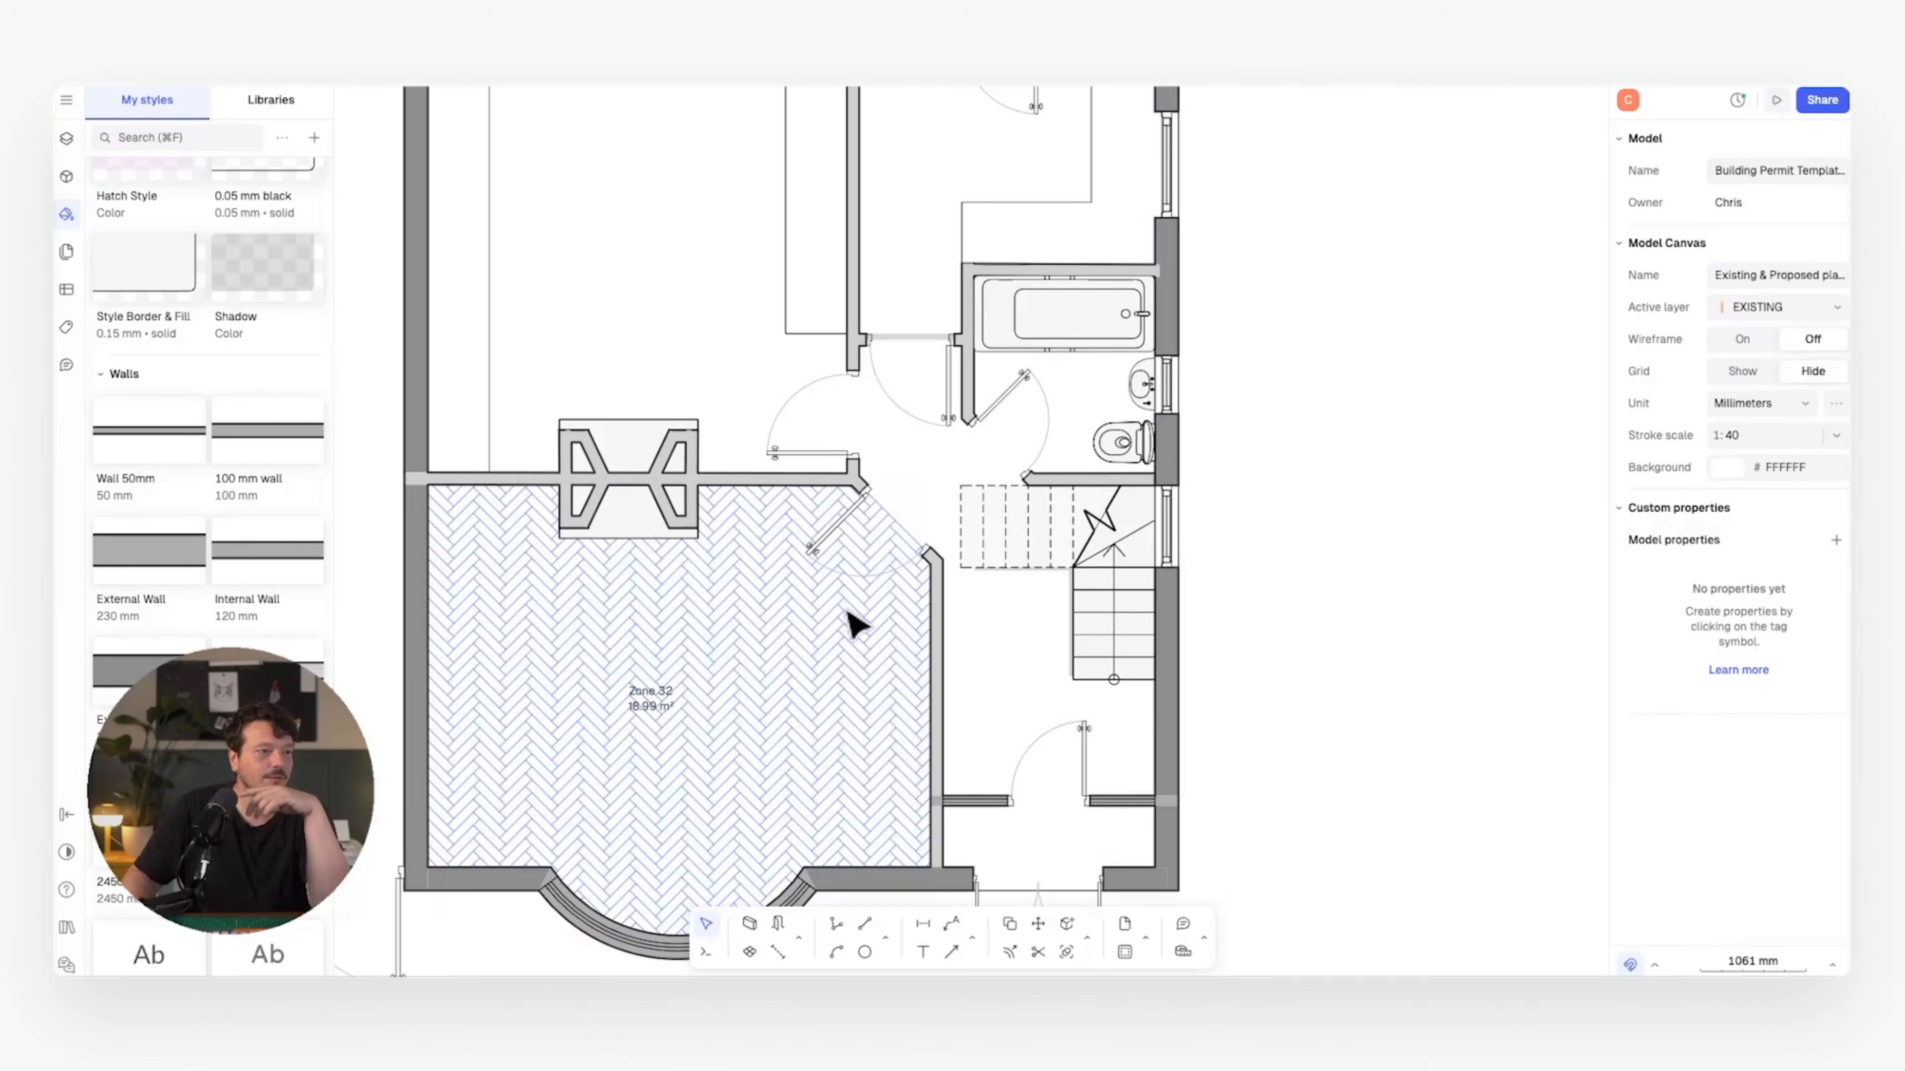
pyautogui.click(942, 651)
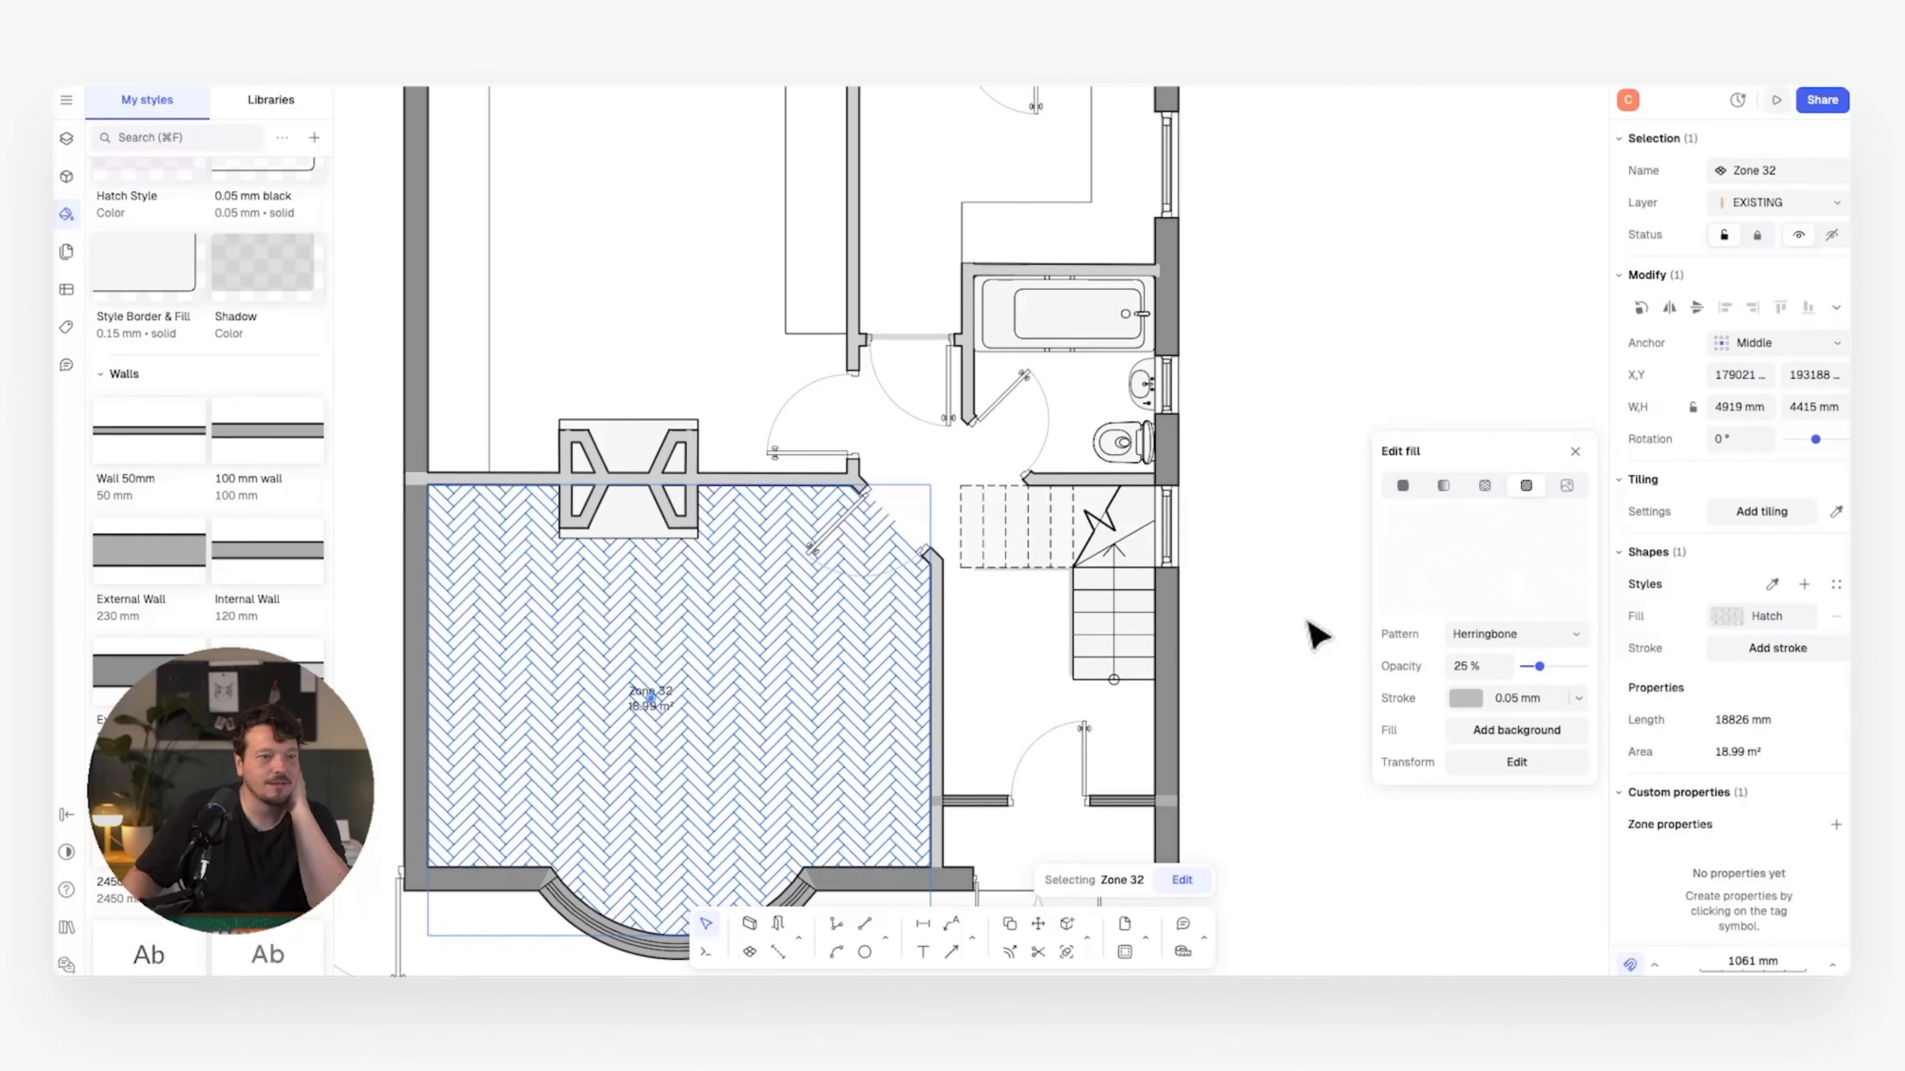
pyautogui.click(1308, 624)
# - Create a zone filling the ground floor hallway around the stairs
pyautogui.scroll(-4, 1004, 632)
pyautogui.moveTo(928, 581); pyautogui.dragTo(1051, 591, button='middle')
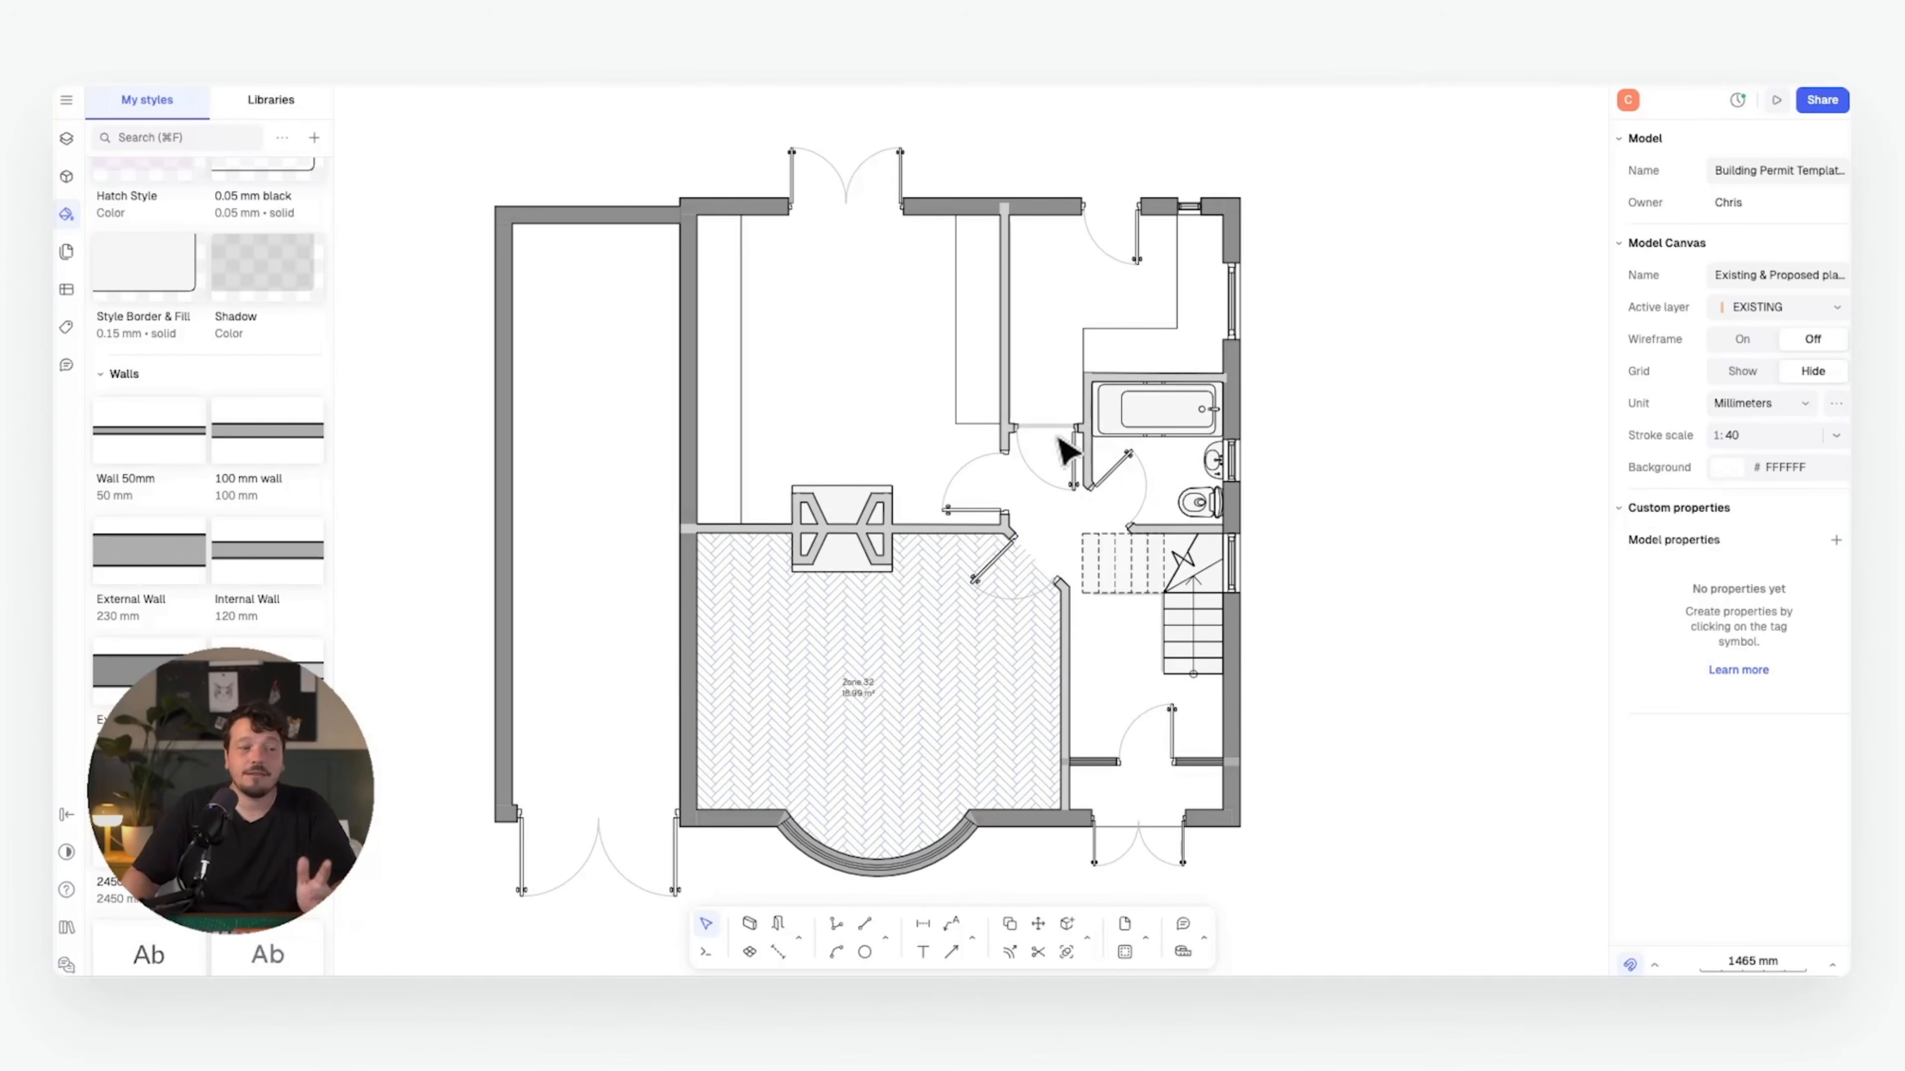
pyautogui.moveTo(997, 613); pyautogui.dragTo(967, 628, button='middle')
pyautogui.click(748, 948)
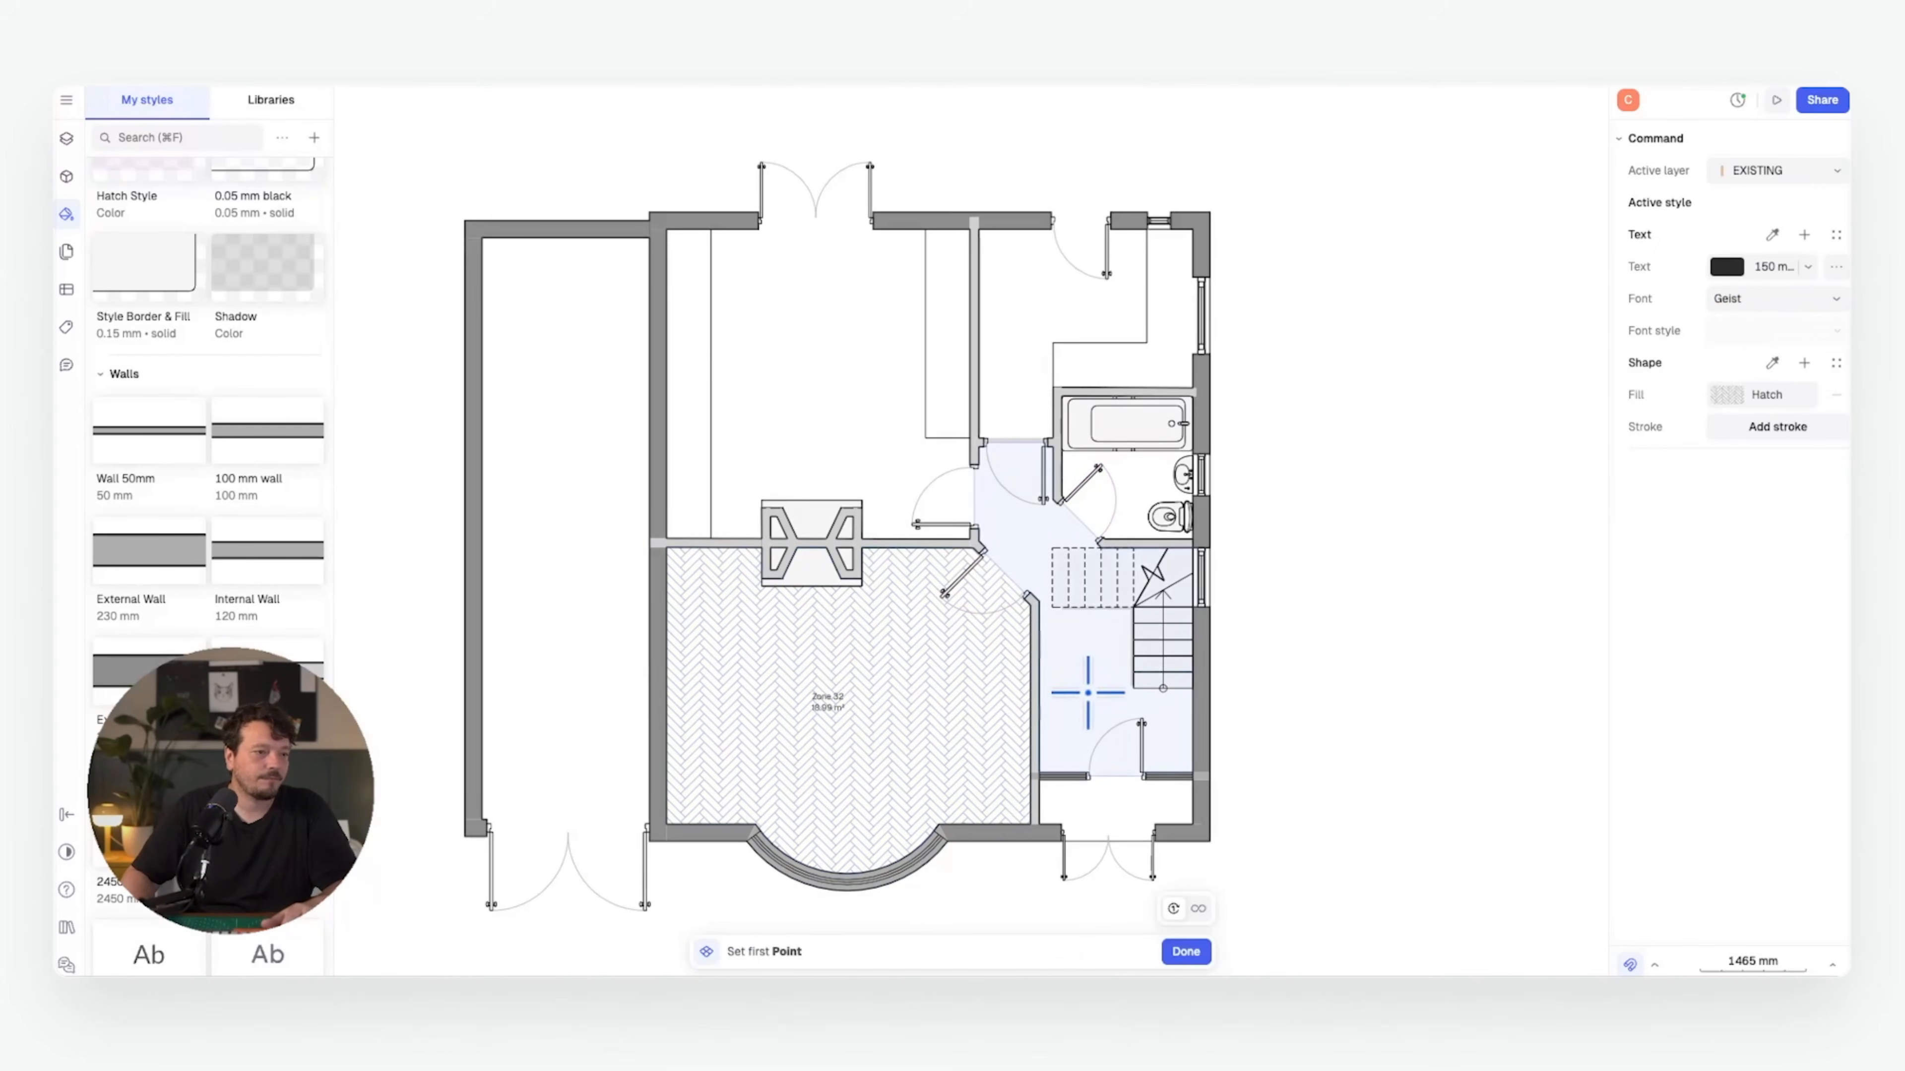
pyautogui.click(1088, 693)
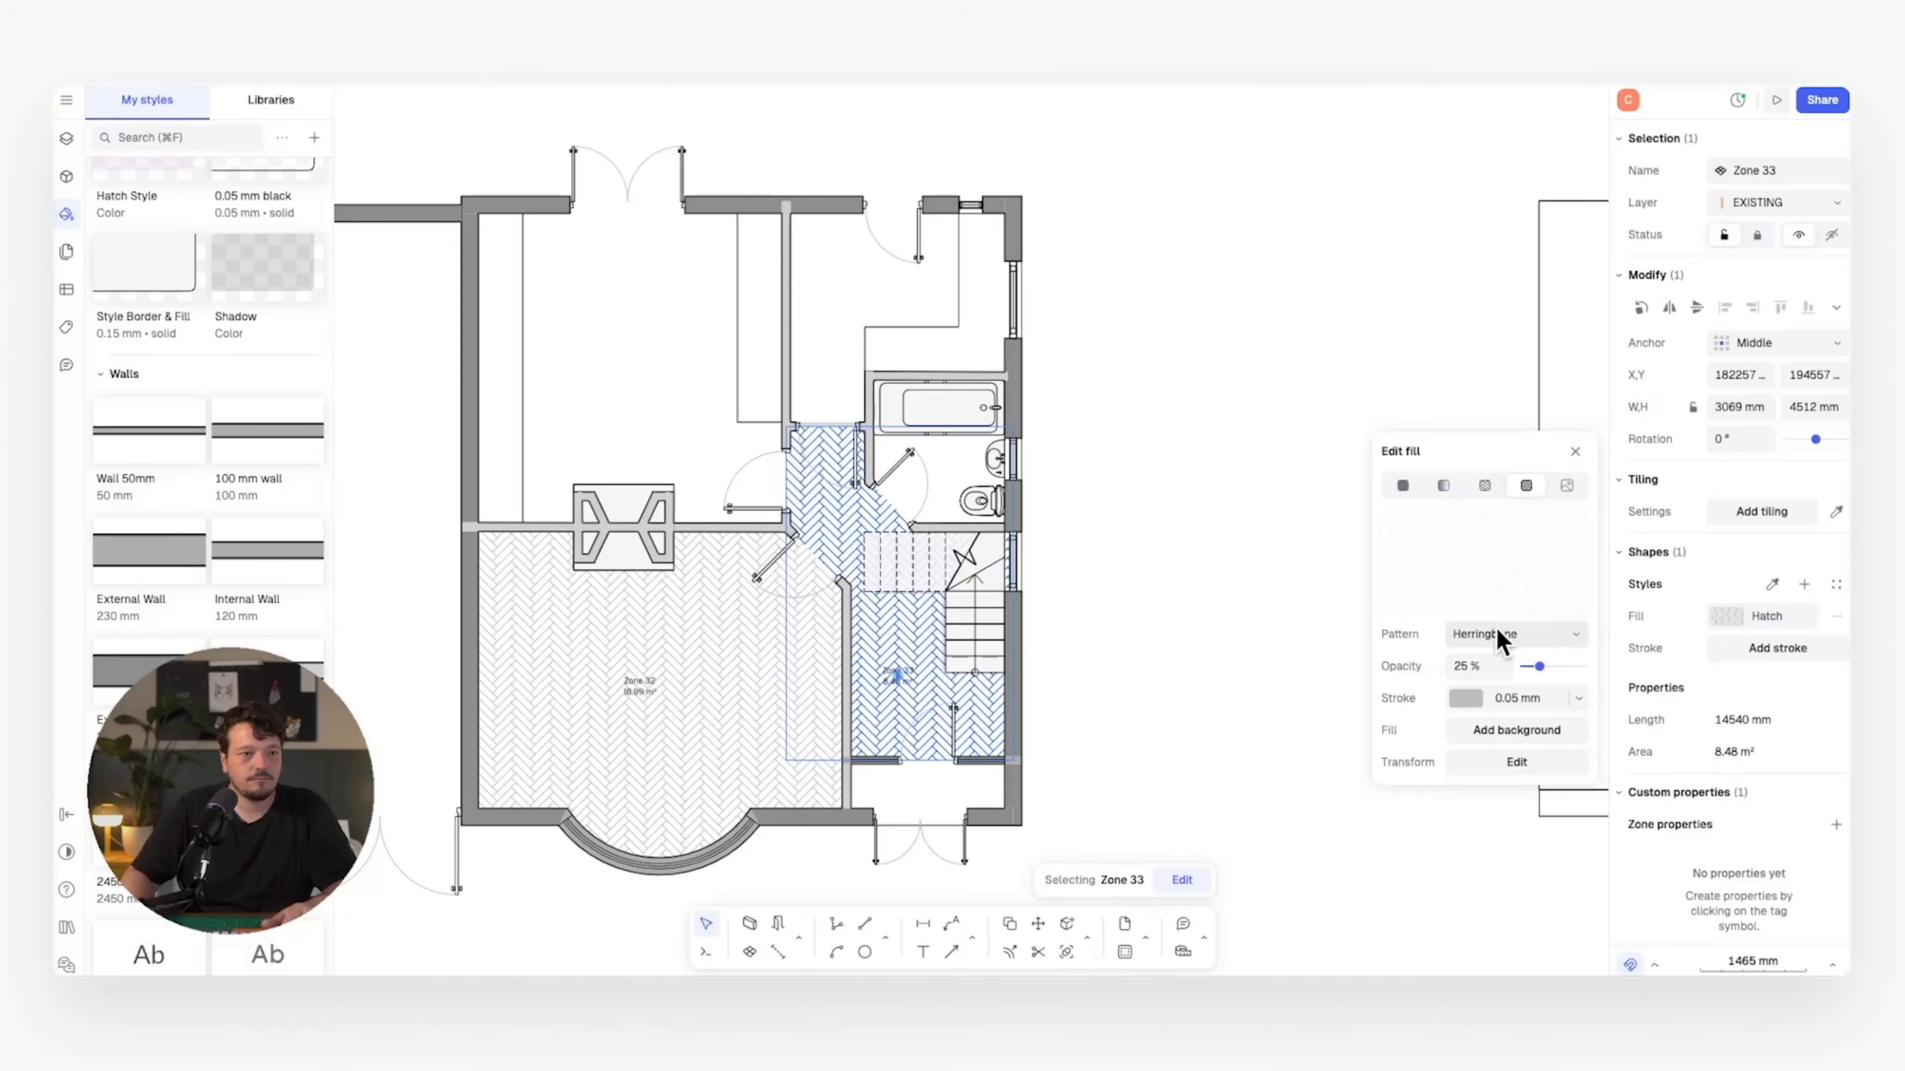
# - Change the hallway zone's hatch pattern to Octagon and set the pattern scale to 0.25
pyautogui.click(1498, 637)
pyautogui.click(1549, 482)
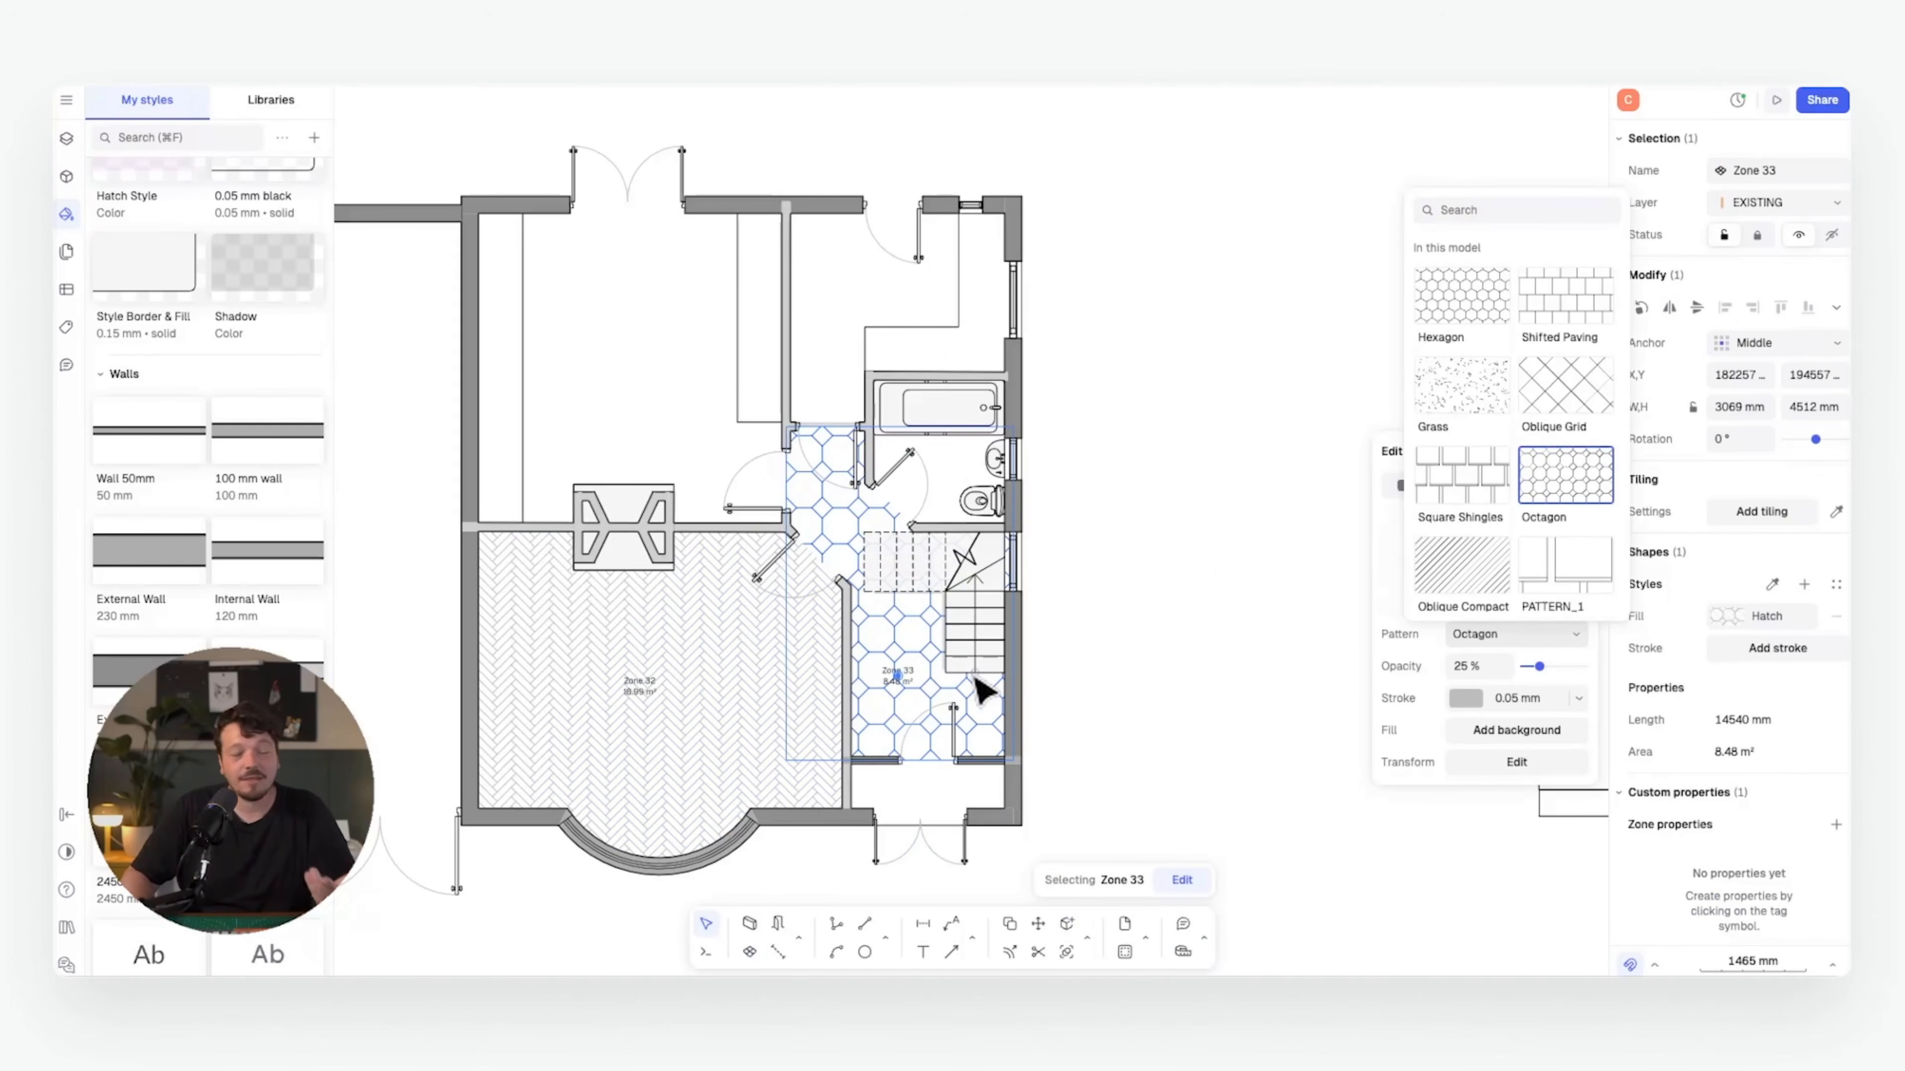
pyautogui.click(1381, 589)
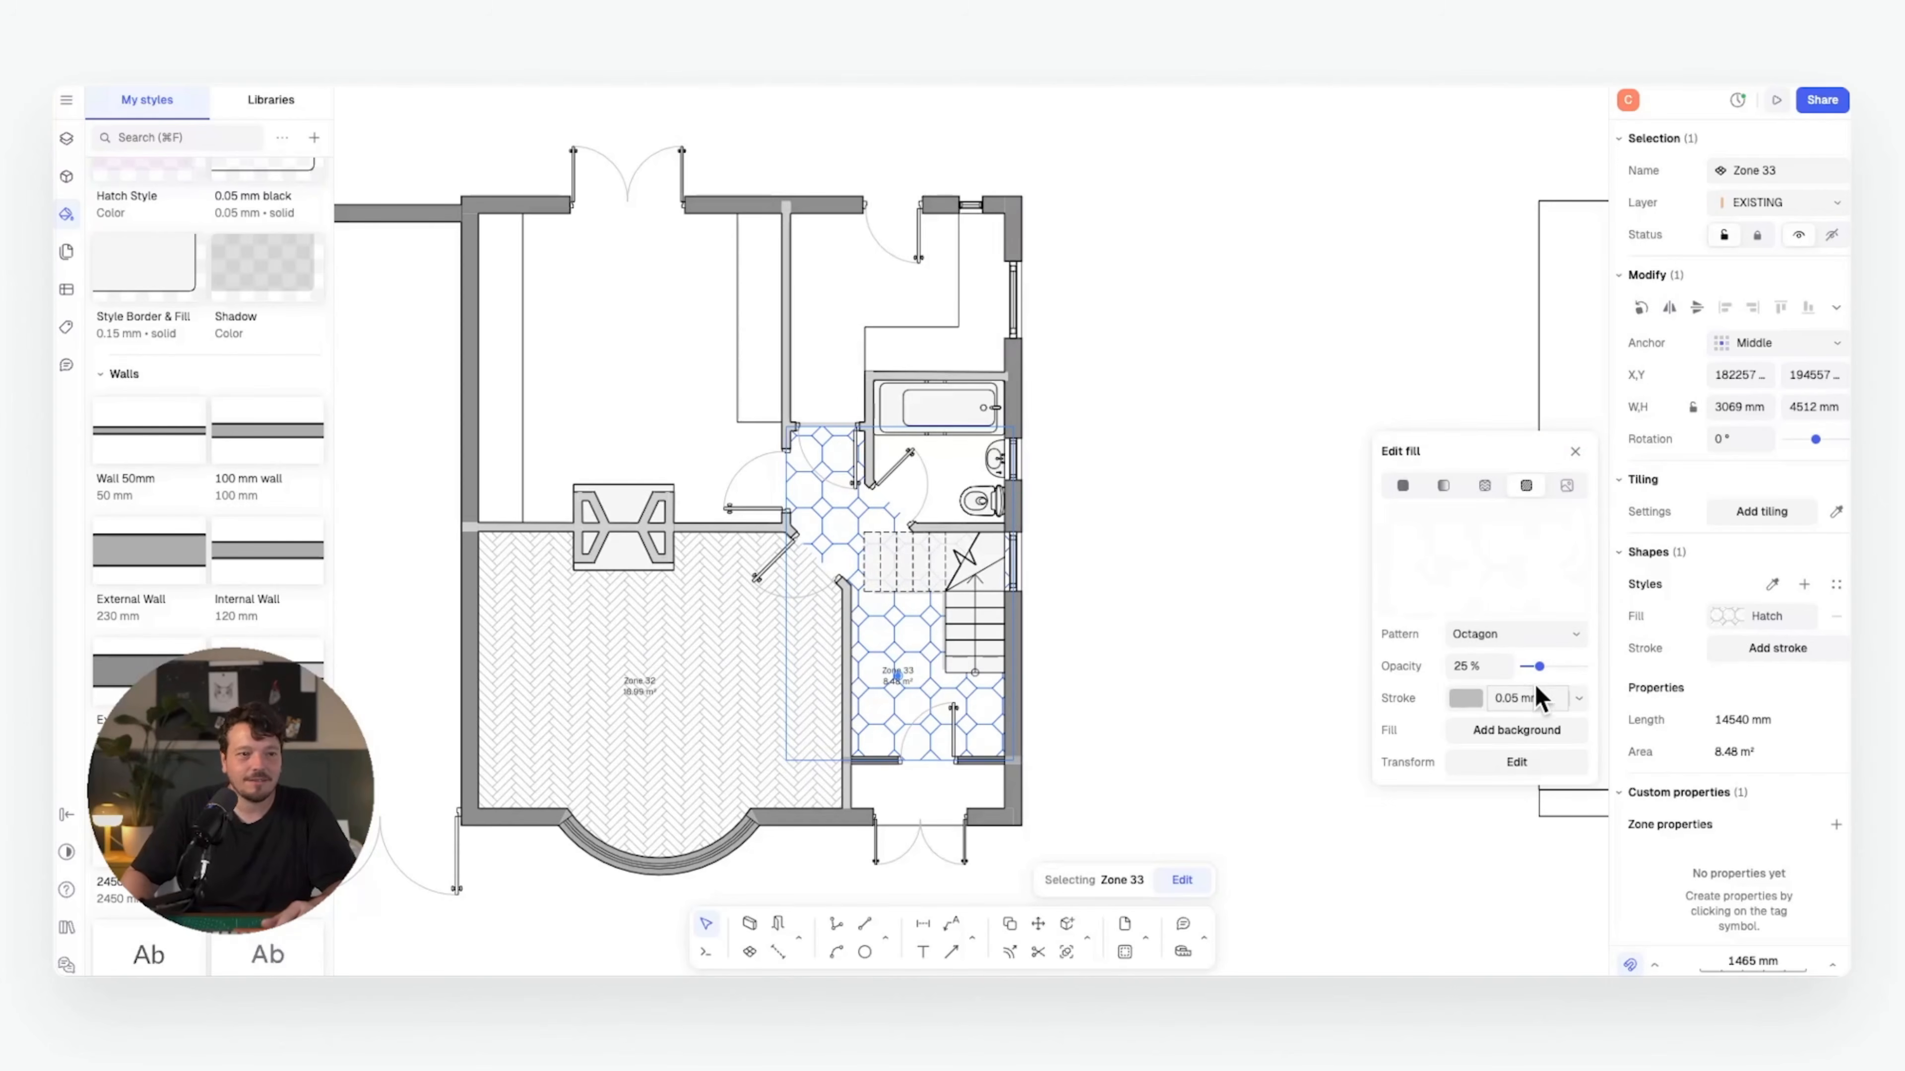
pyautogui.click(1522, 762)
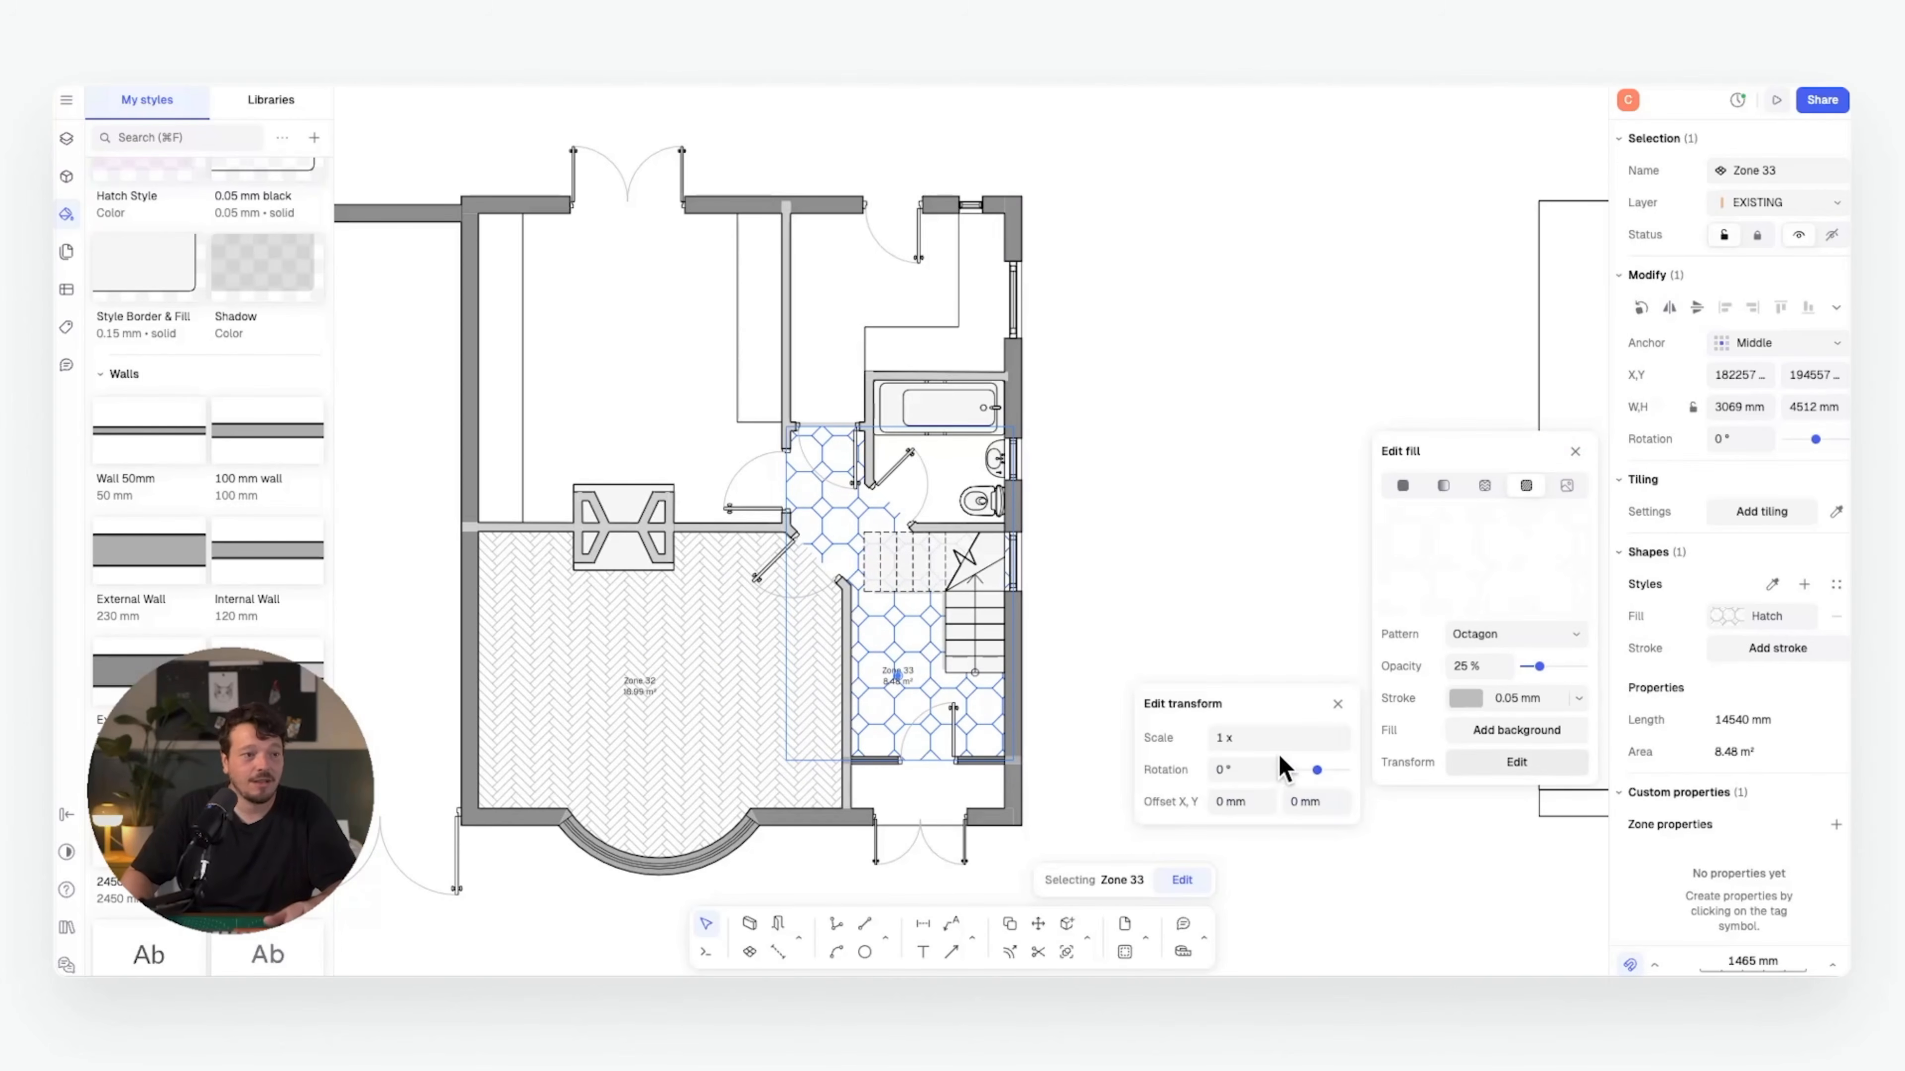
pyautogui.write('0.25')
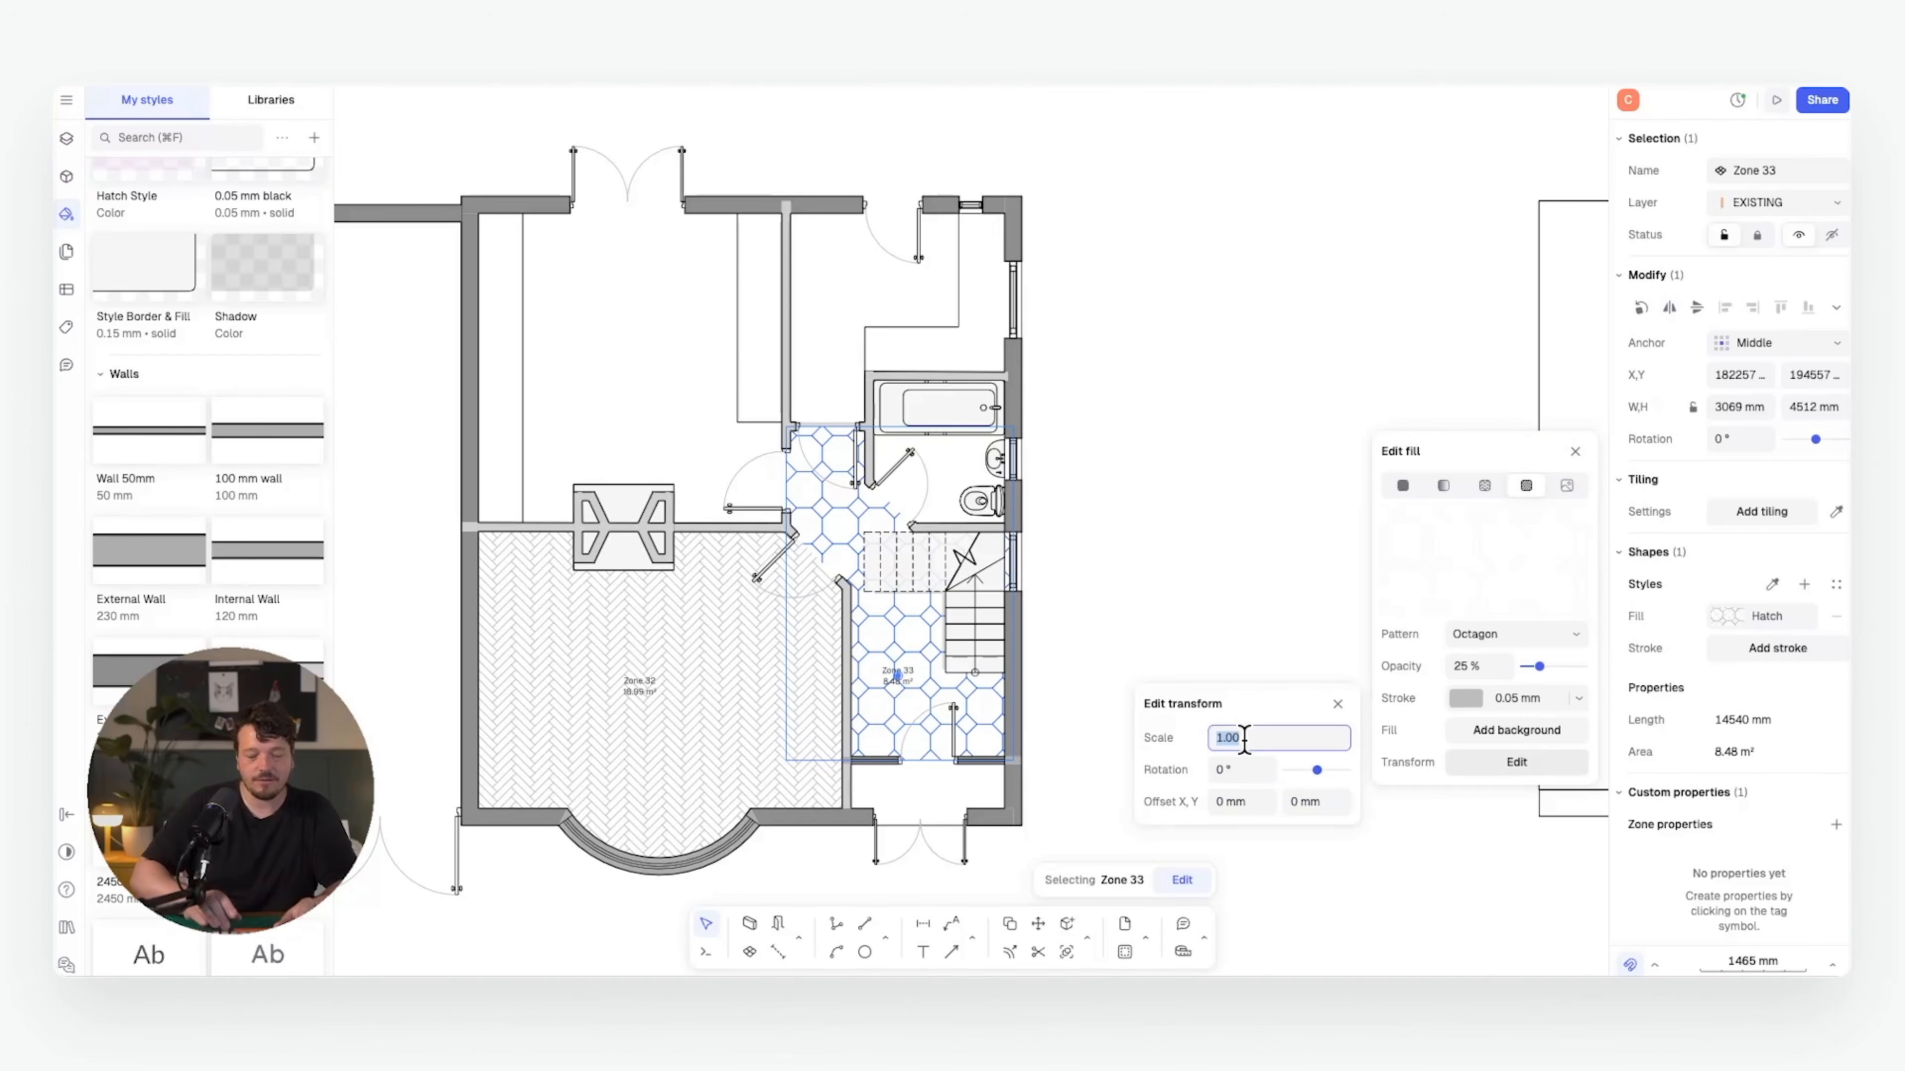
pyautogui.press('Return')
pyautogui.press('Escape')
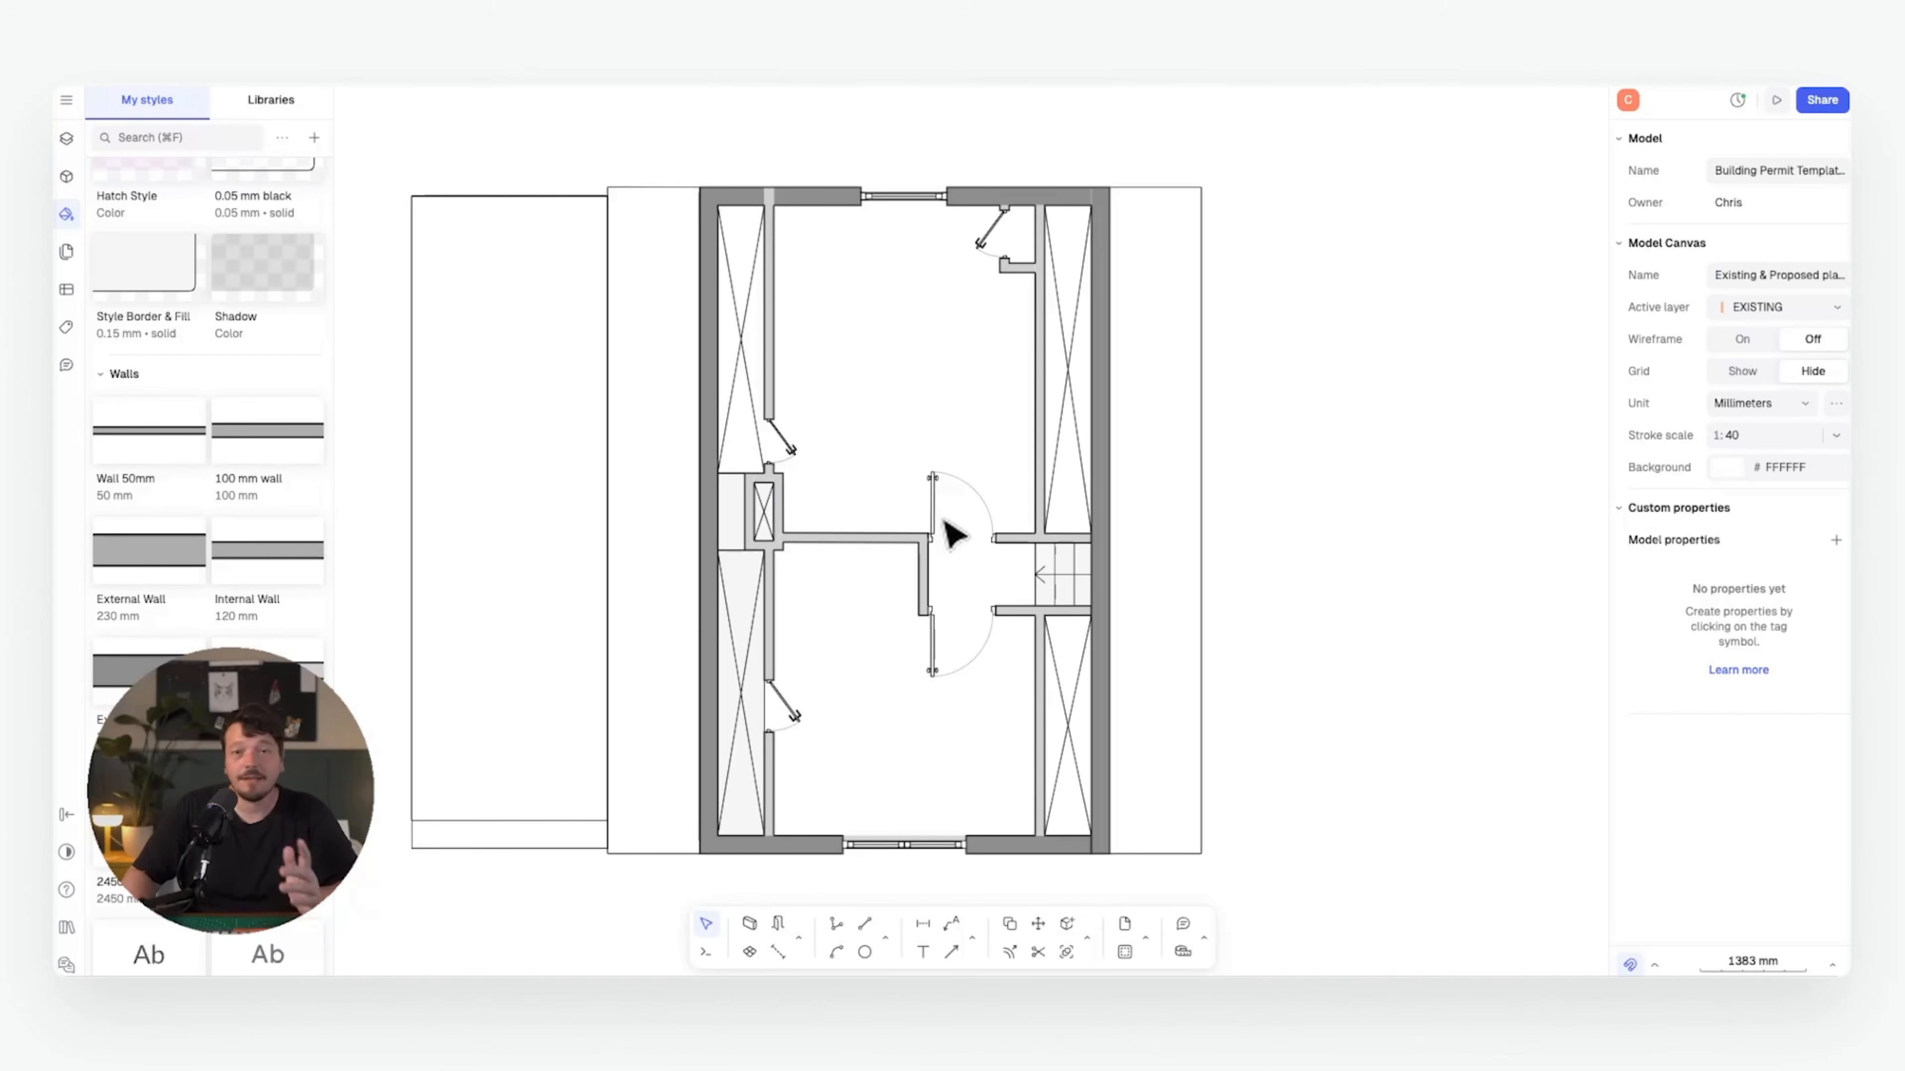
# - Create a zone in each of the two large rooms on the upper floor plan
pyautogui.click(749, 951)
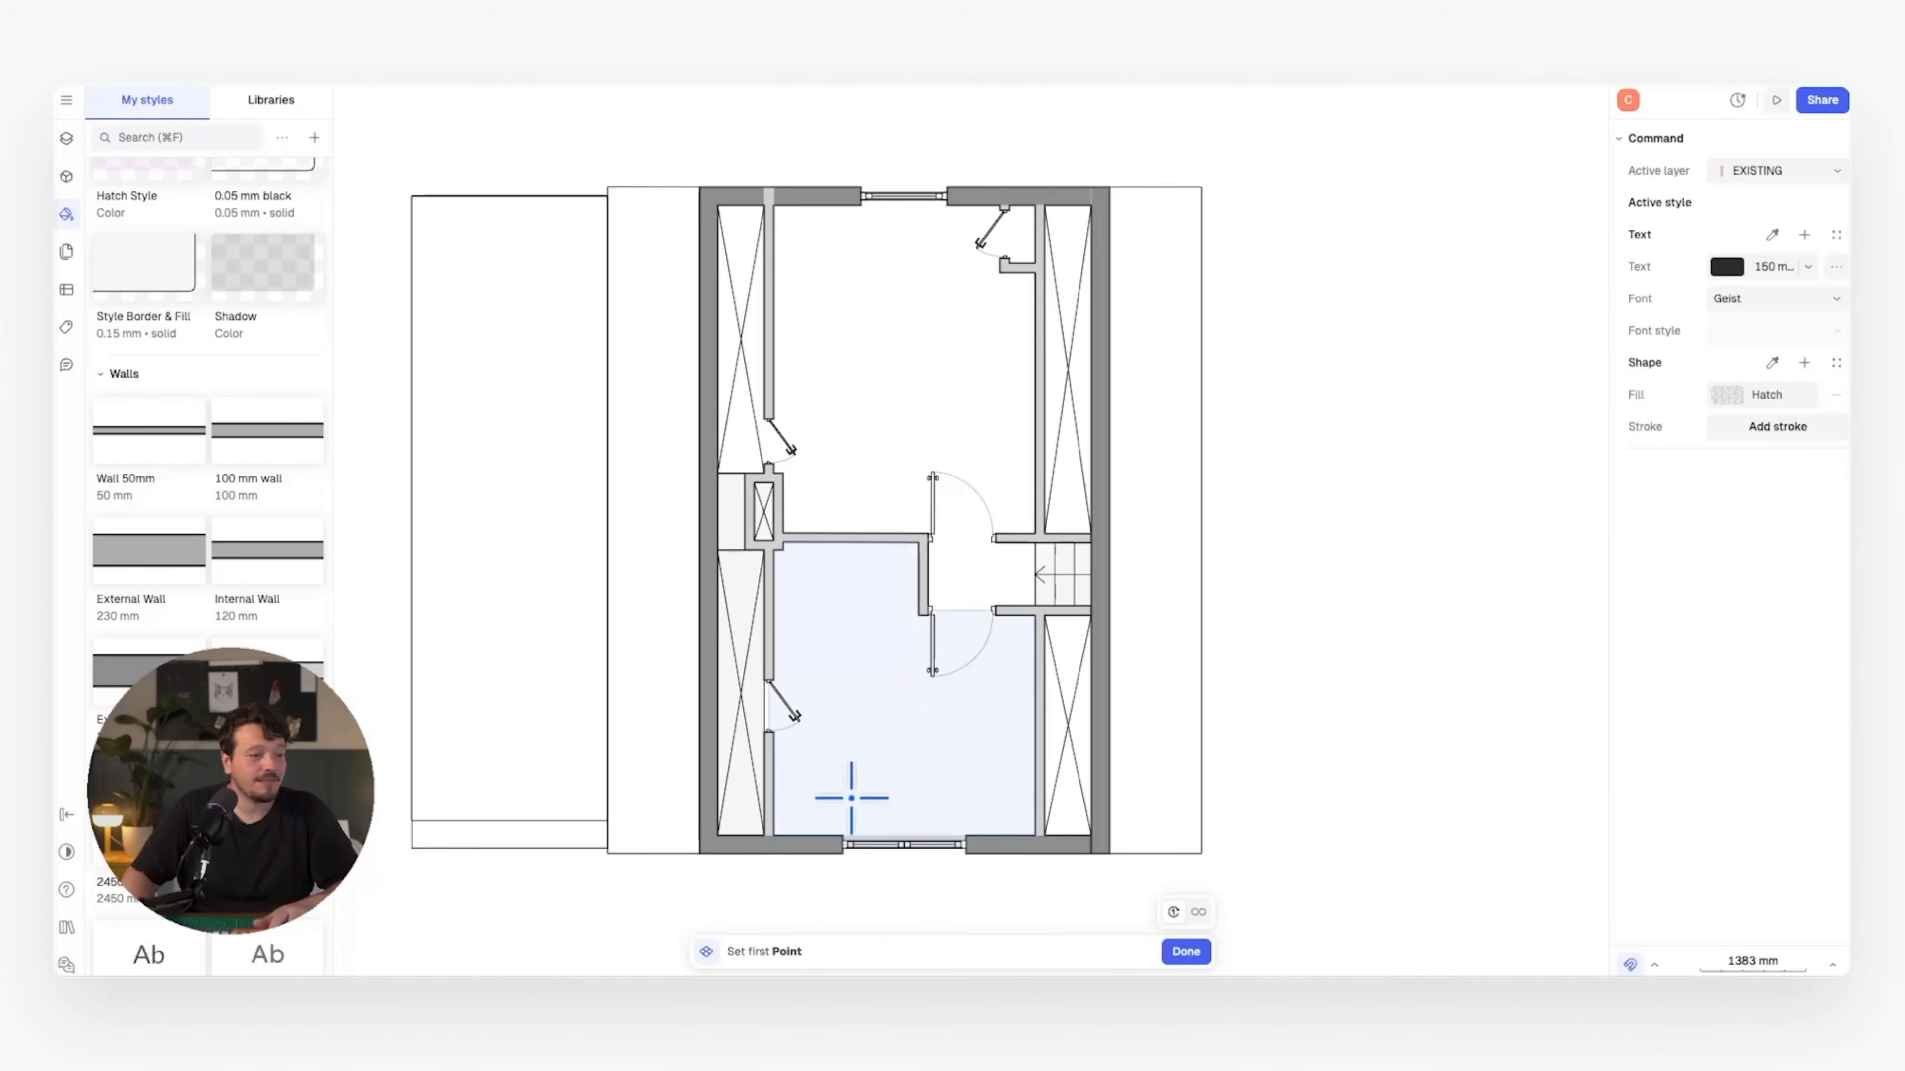
pyautogui.click(885, 697)
pyautogui.press('z')
pyautogui.click(891, 391)
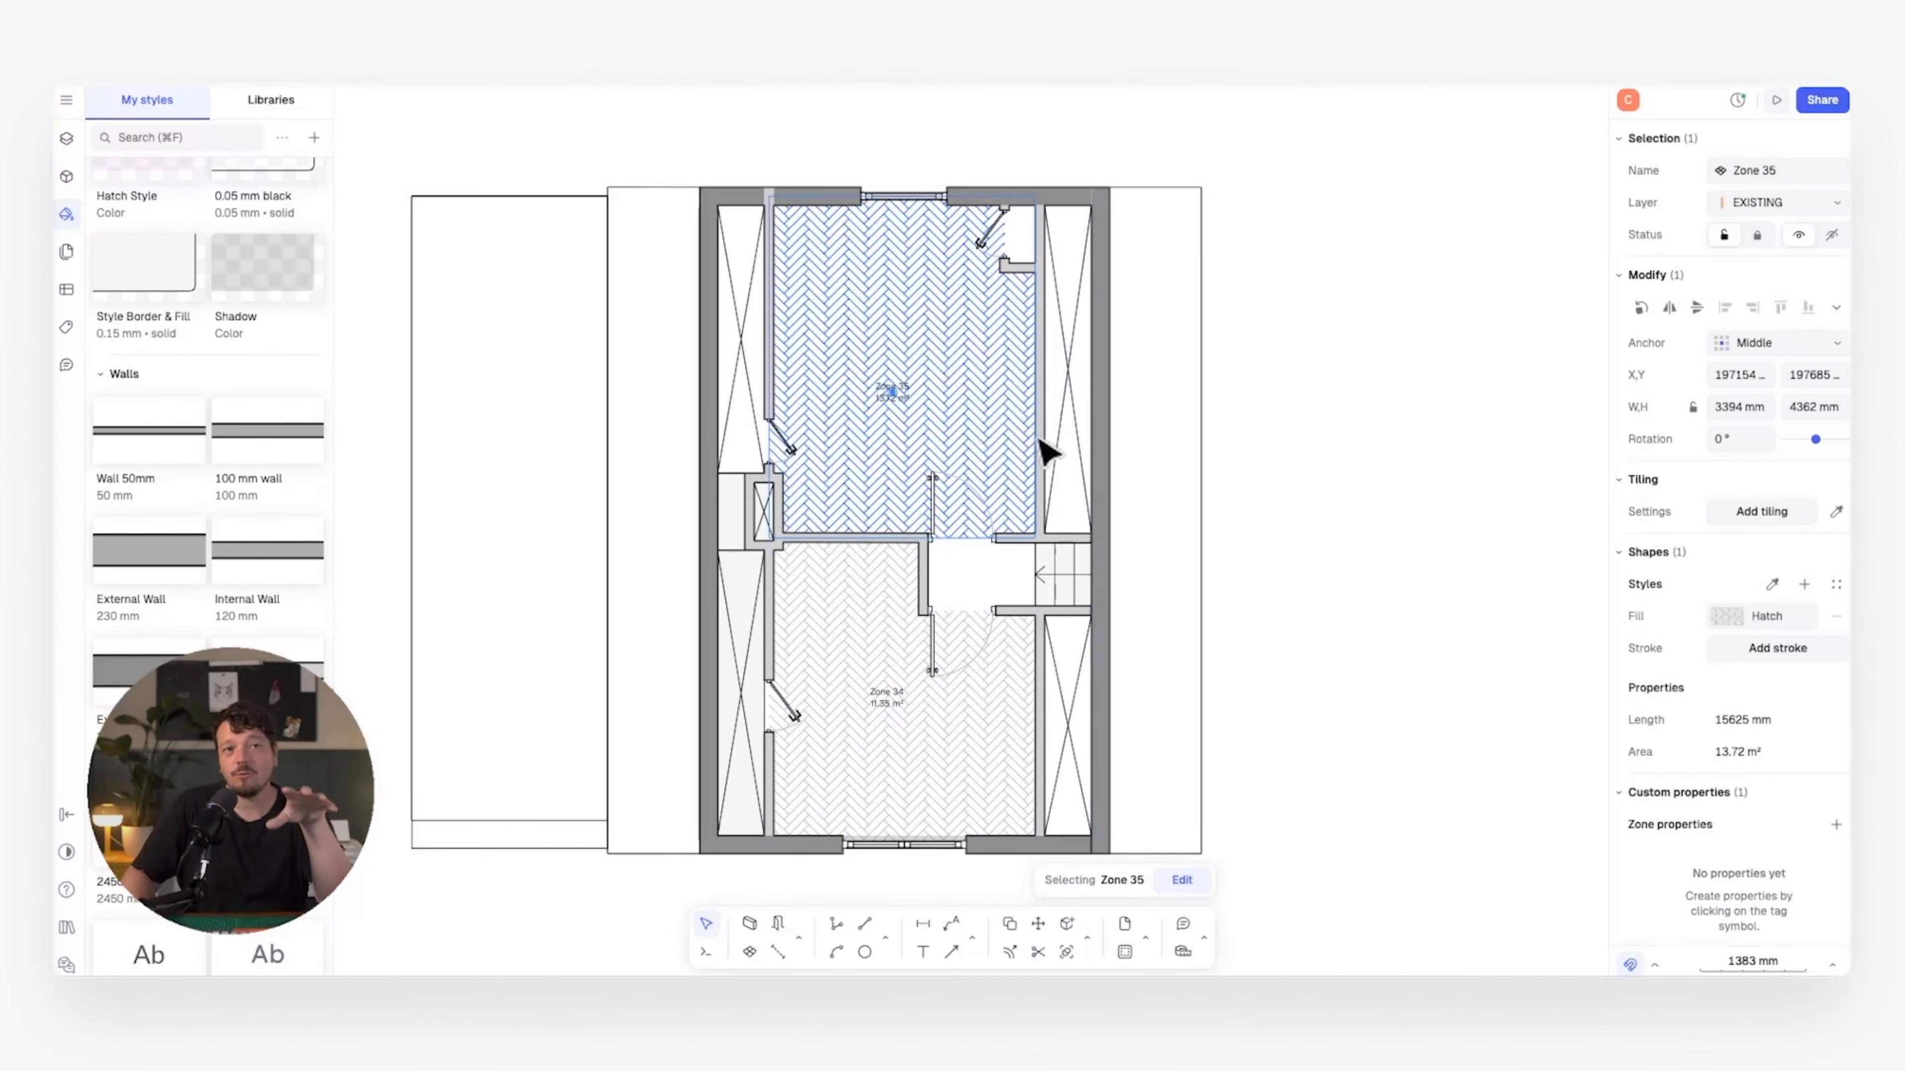
pyautogui.click(1360, 366)
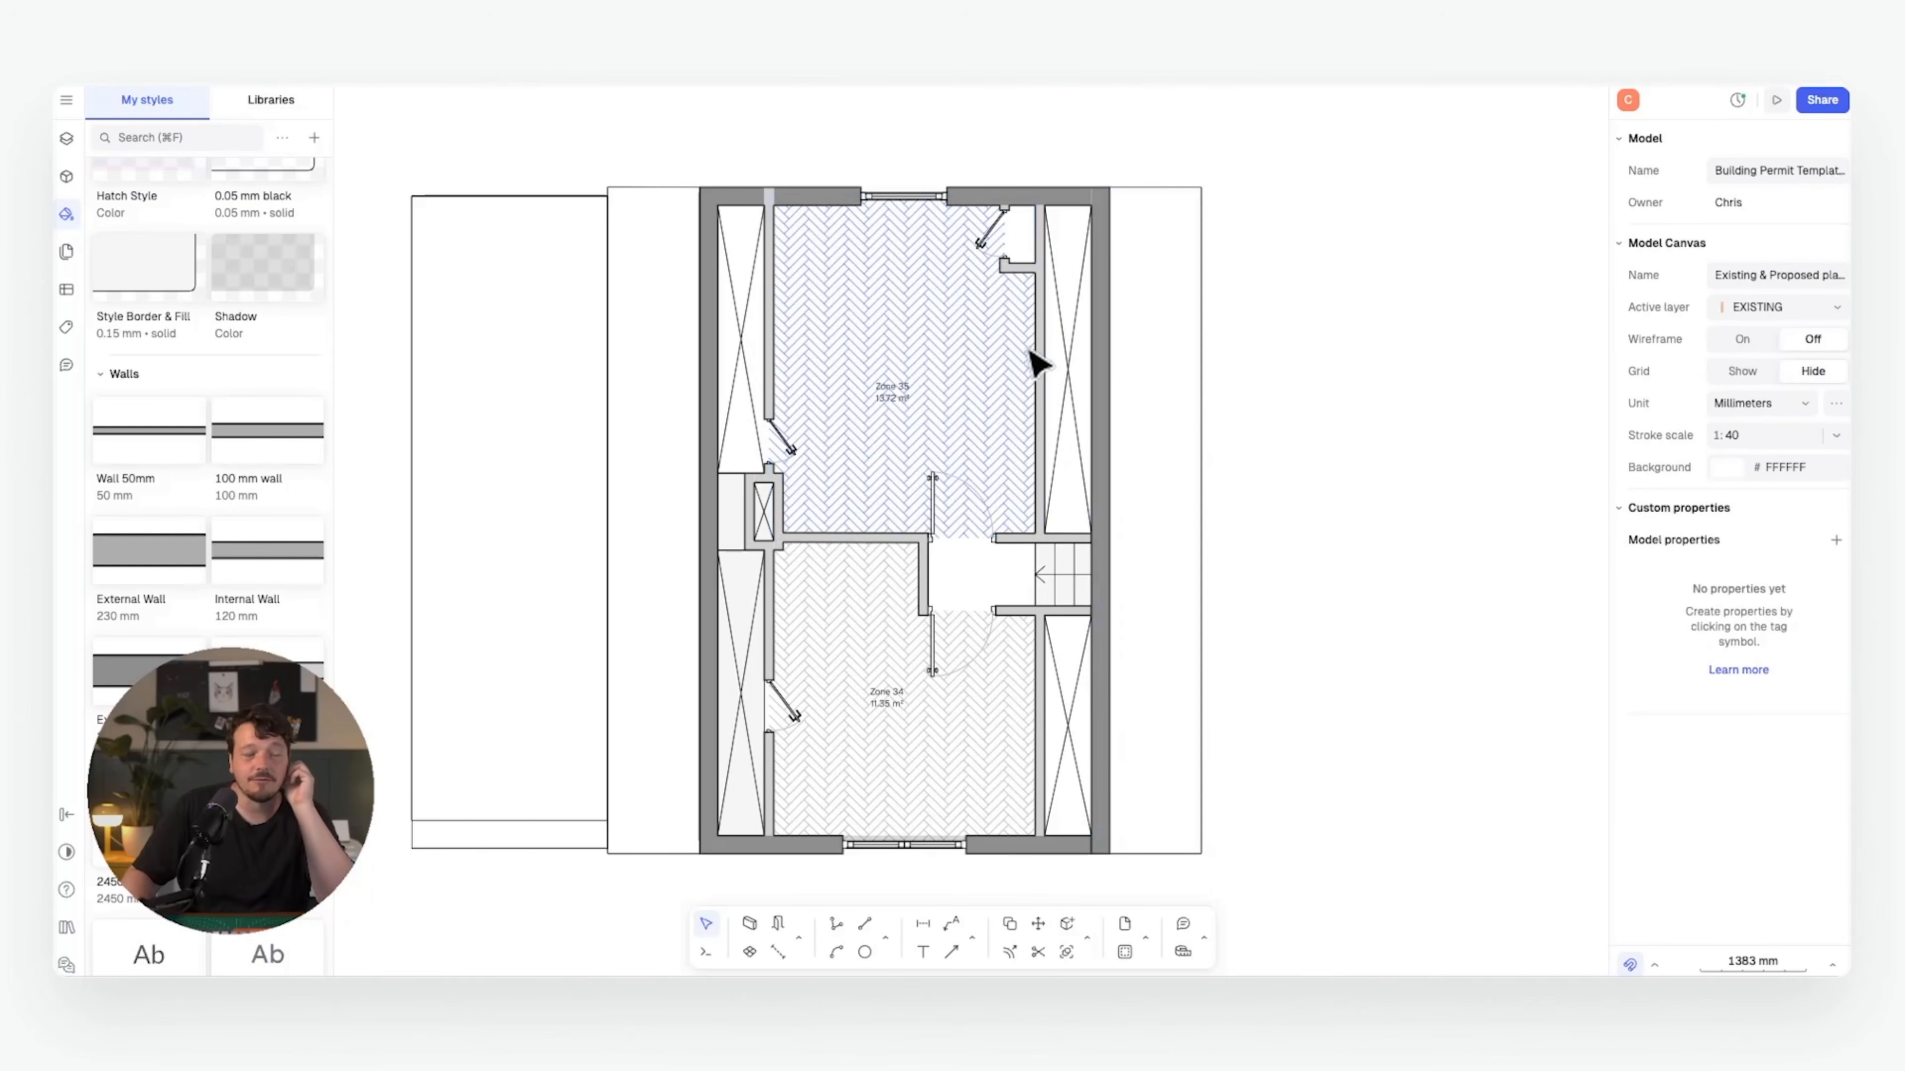
# - Rename the zone of the larger upper floor room as Master Suite
pyautogui.keyDown('ctrl'); pyautogui.scroll(3, 951, 379); pyautogui.keyUp('ctrl')
pyautogui.hscroll(2, 982, 345)
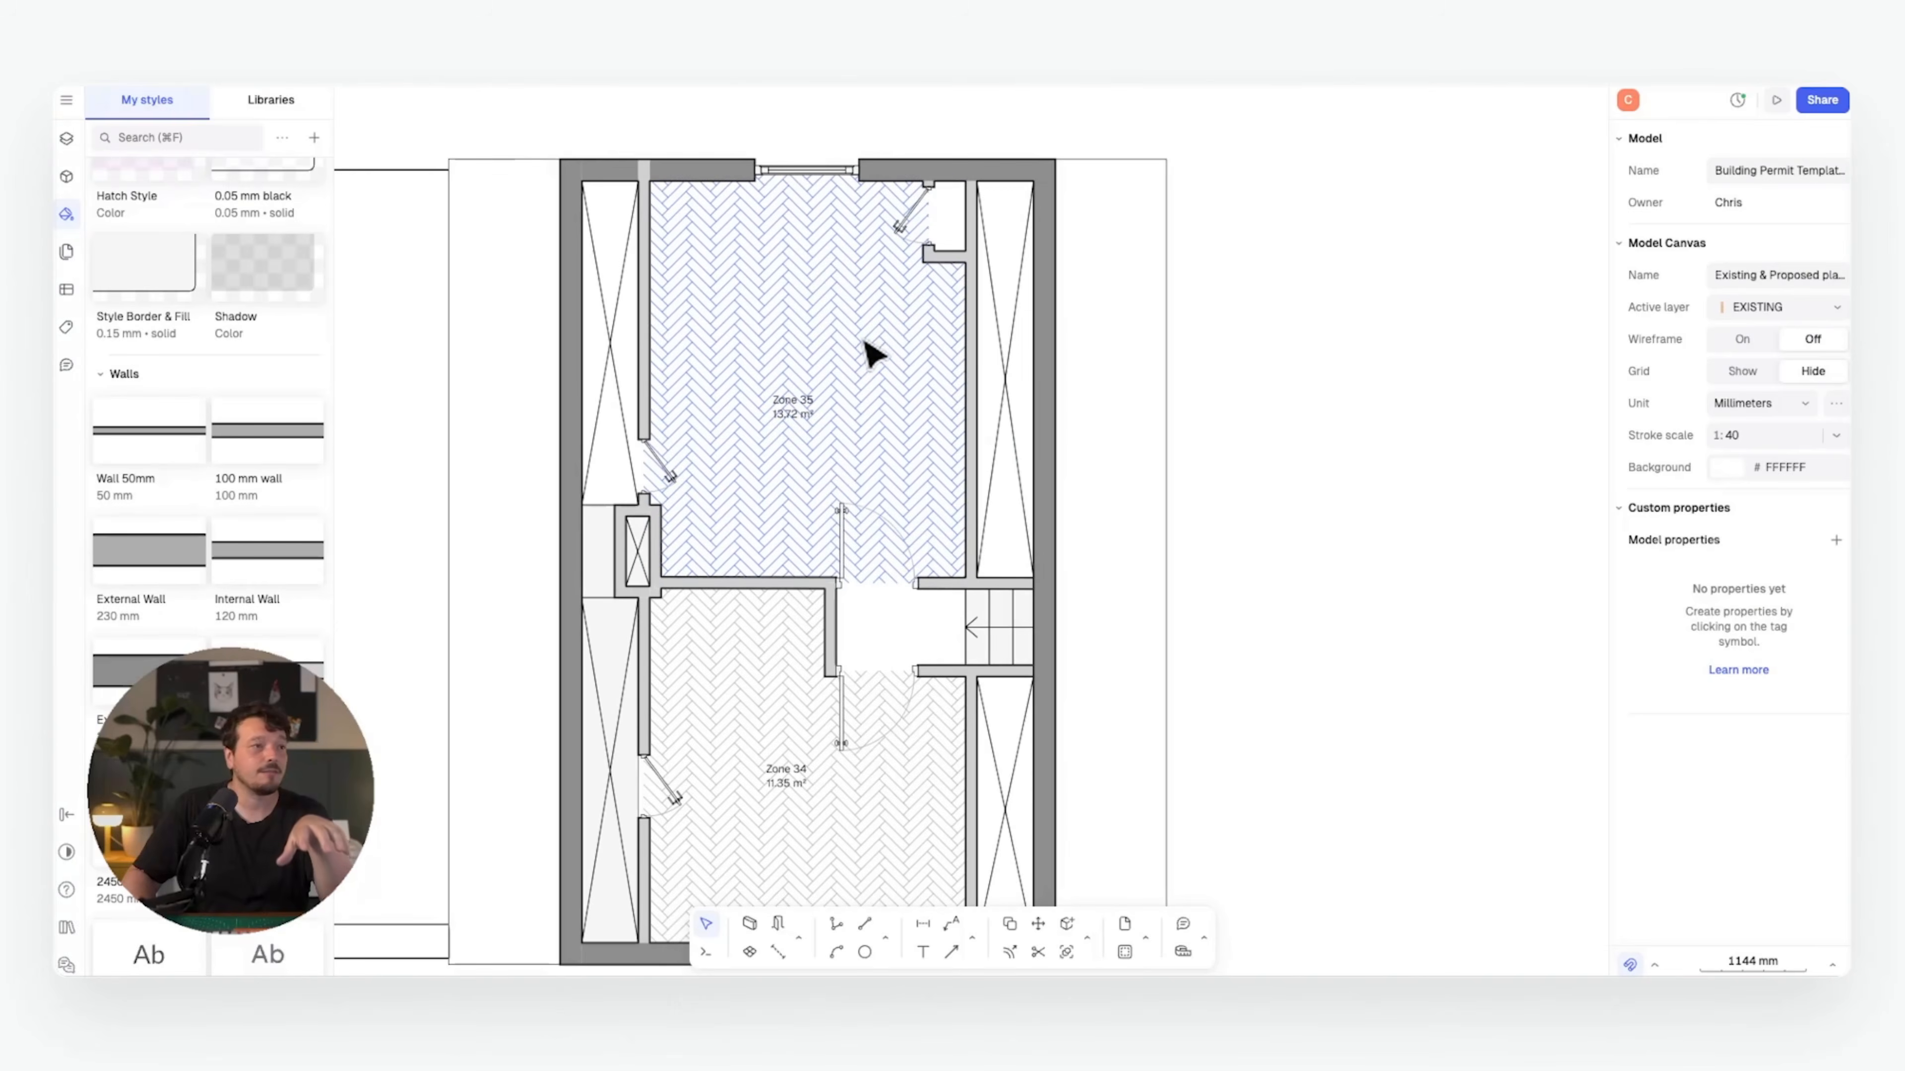
pyautogui.click(872, 352)
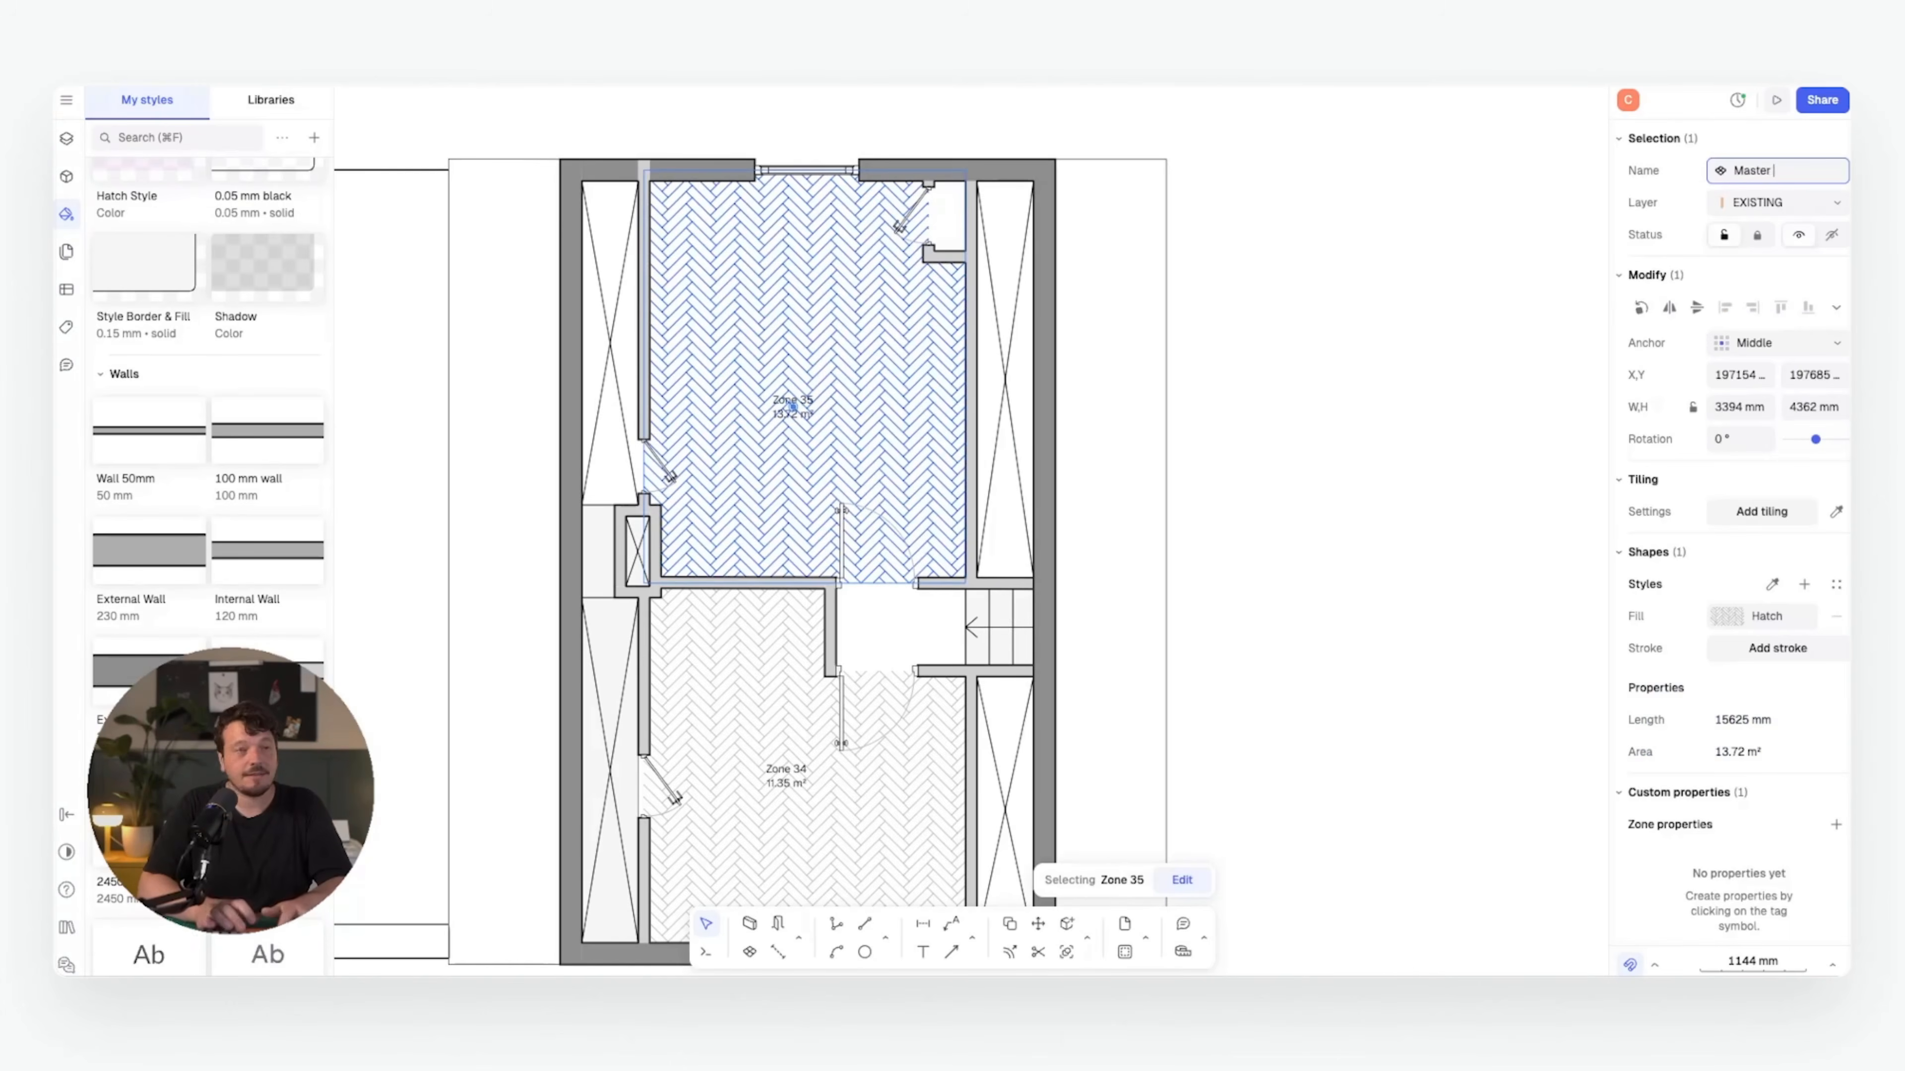
pyautogui.press('Return')
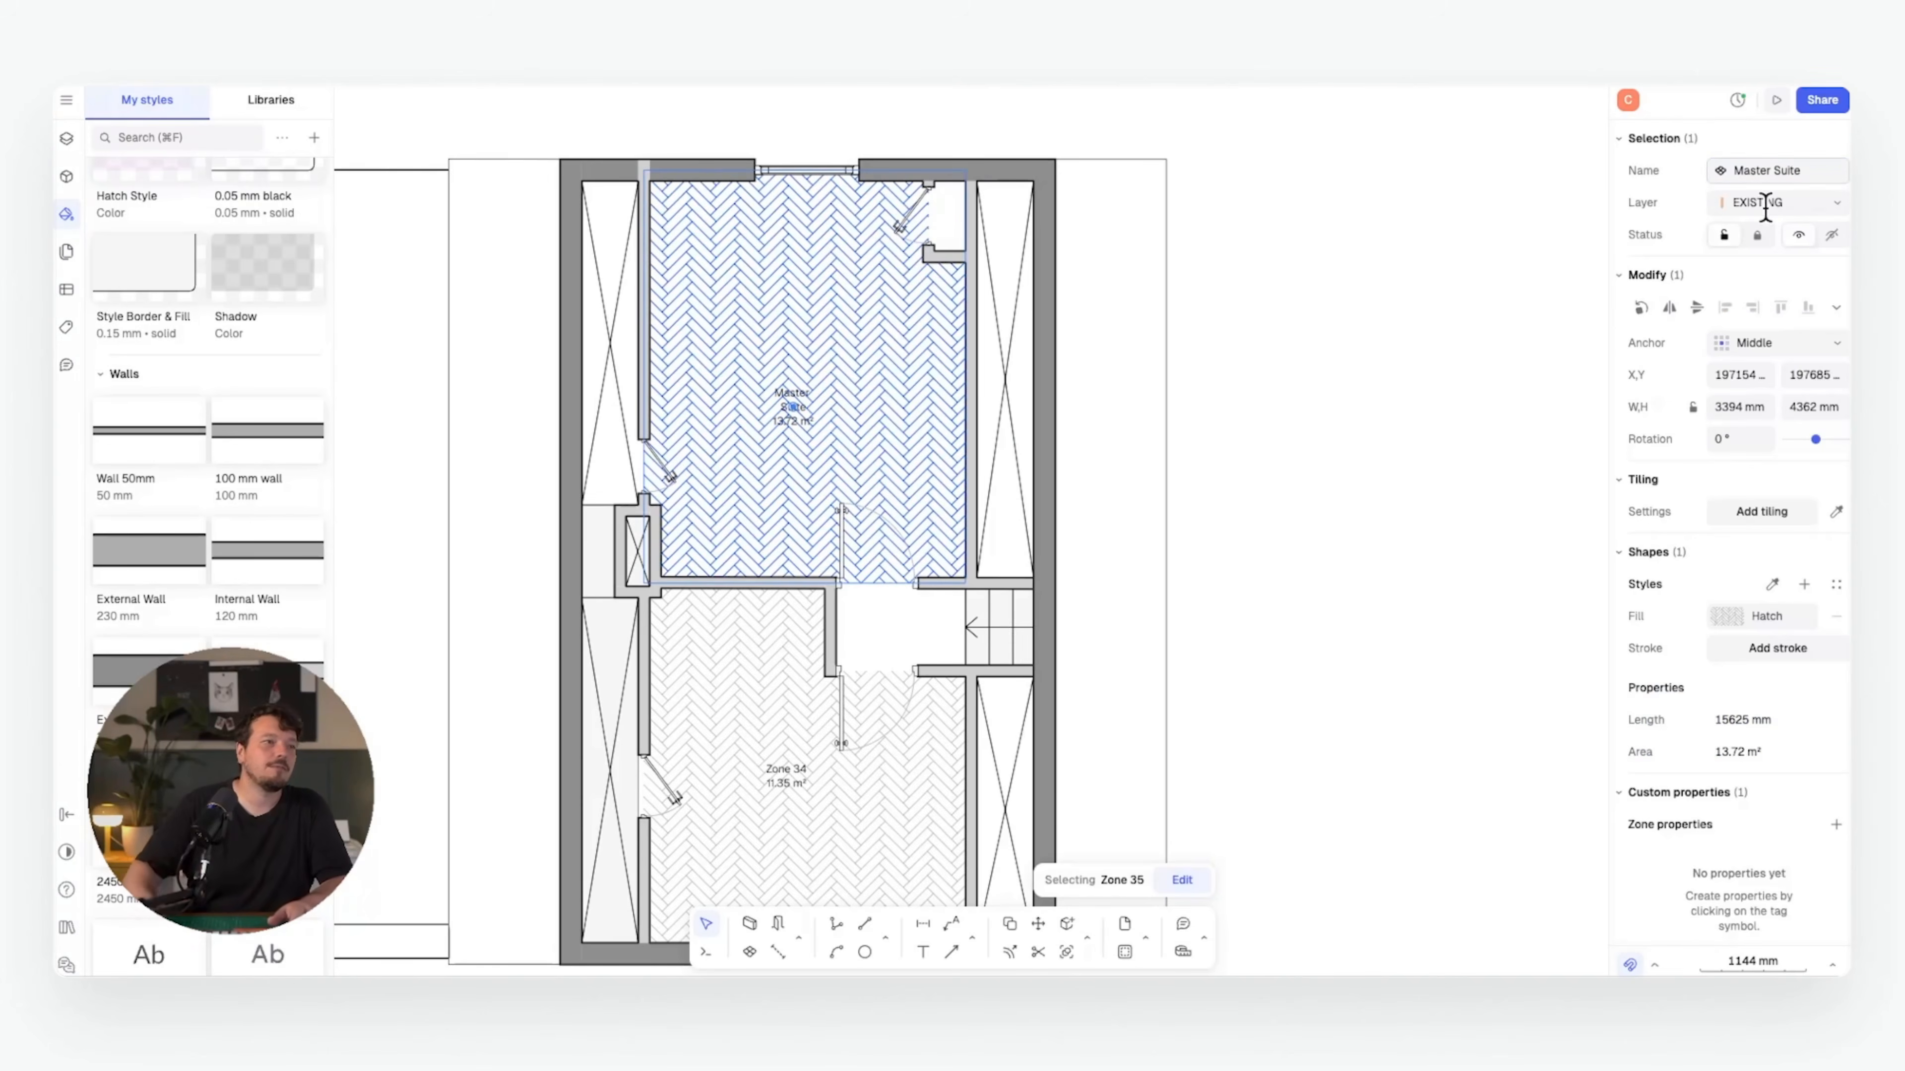
pyautogui.click(1196, 381)
# - Move the Master Suite zone's name and area label slightly higher in the room
pyautogui.keyDown('ctrl'); pyautogui.scroll(5, 844, 382); pyautogui.keyUp('ctrl')
pyautogui.click(608, 536)
pyautogui.keyDown('ctrl'); pyautogui.scroll(-2, 837, 536); pyautogui.keyUp('ctrl')
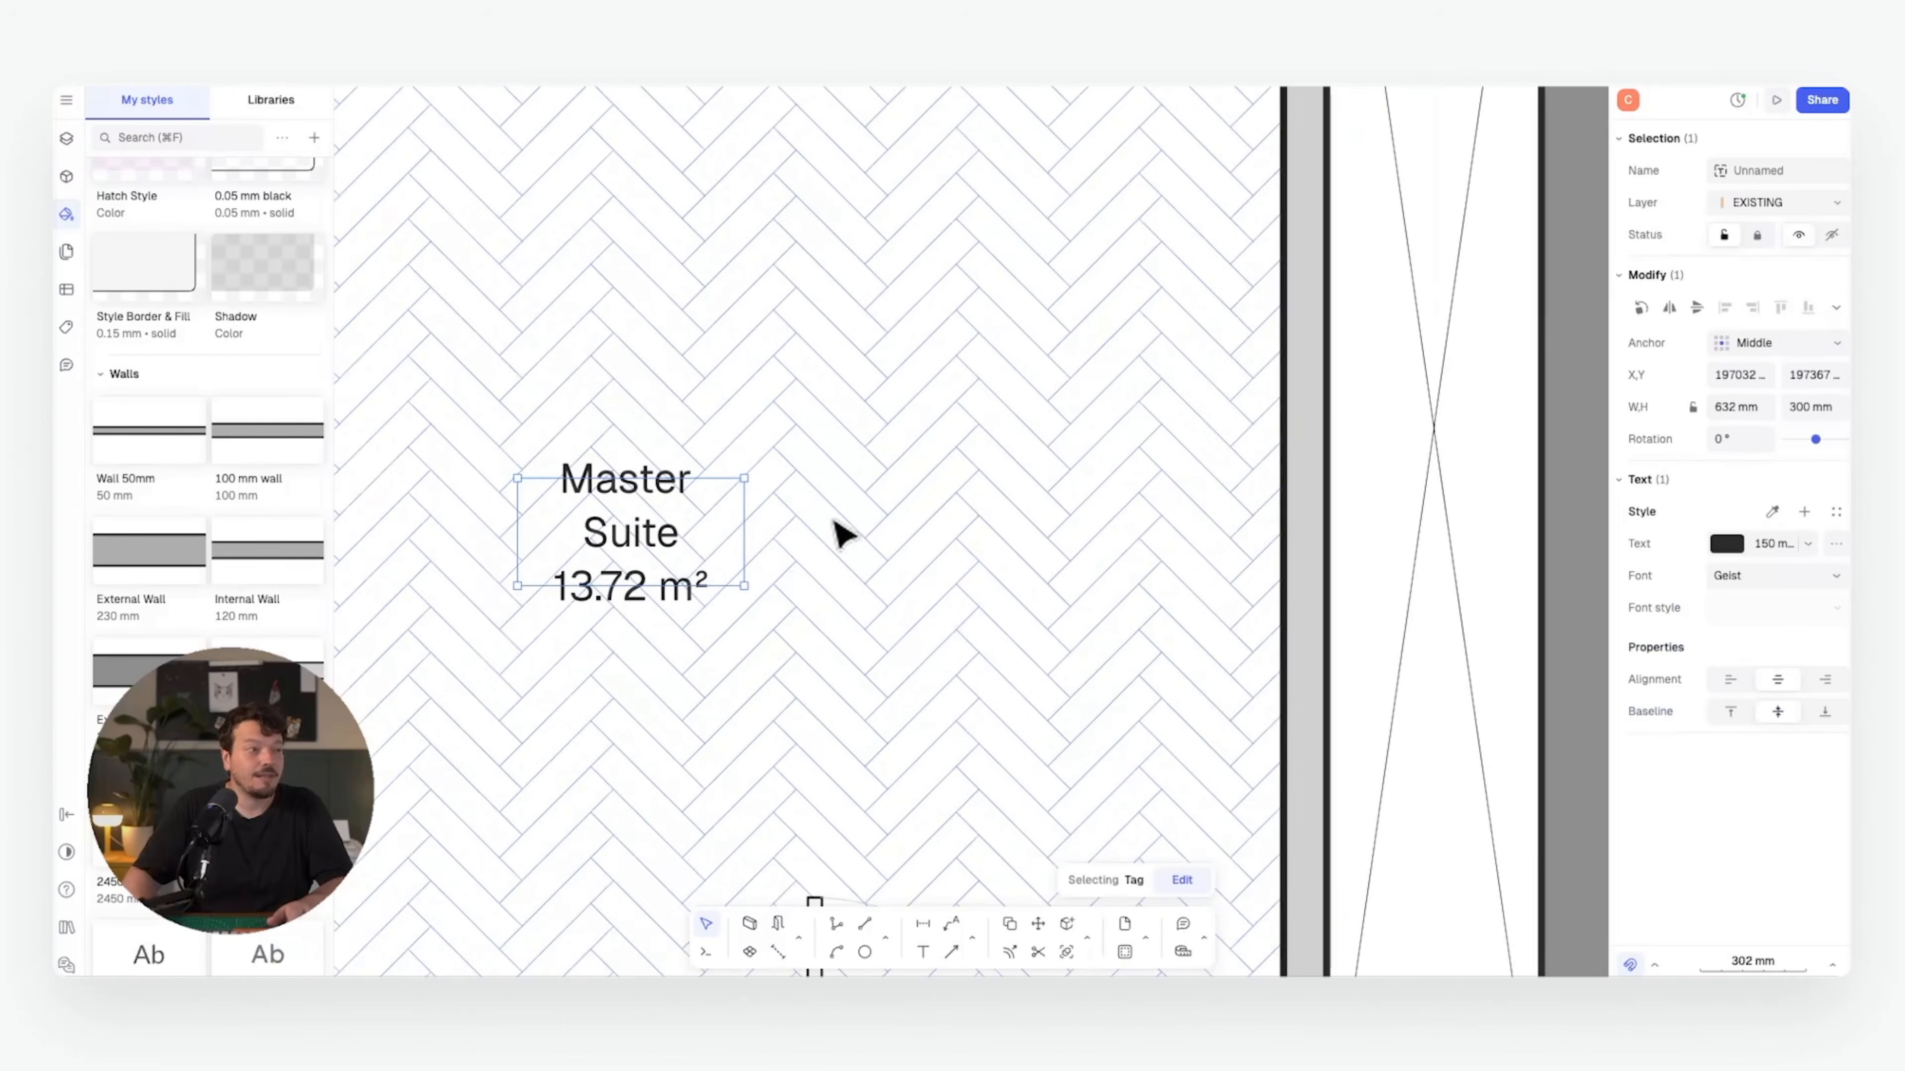
pyautogui.moveTo(608, 523); pyautogui.dragTo(646, 426)
pyautogui.keyDown('ctrl'); pyautogui.scroll(-3, 646, 426); pyautogui.keyUp('ctrl')
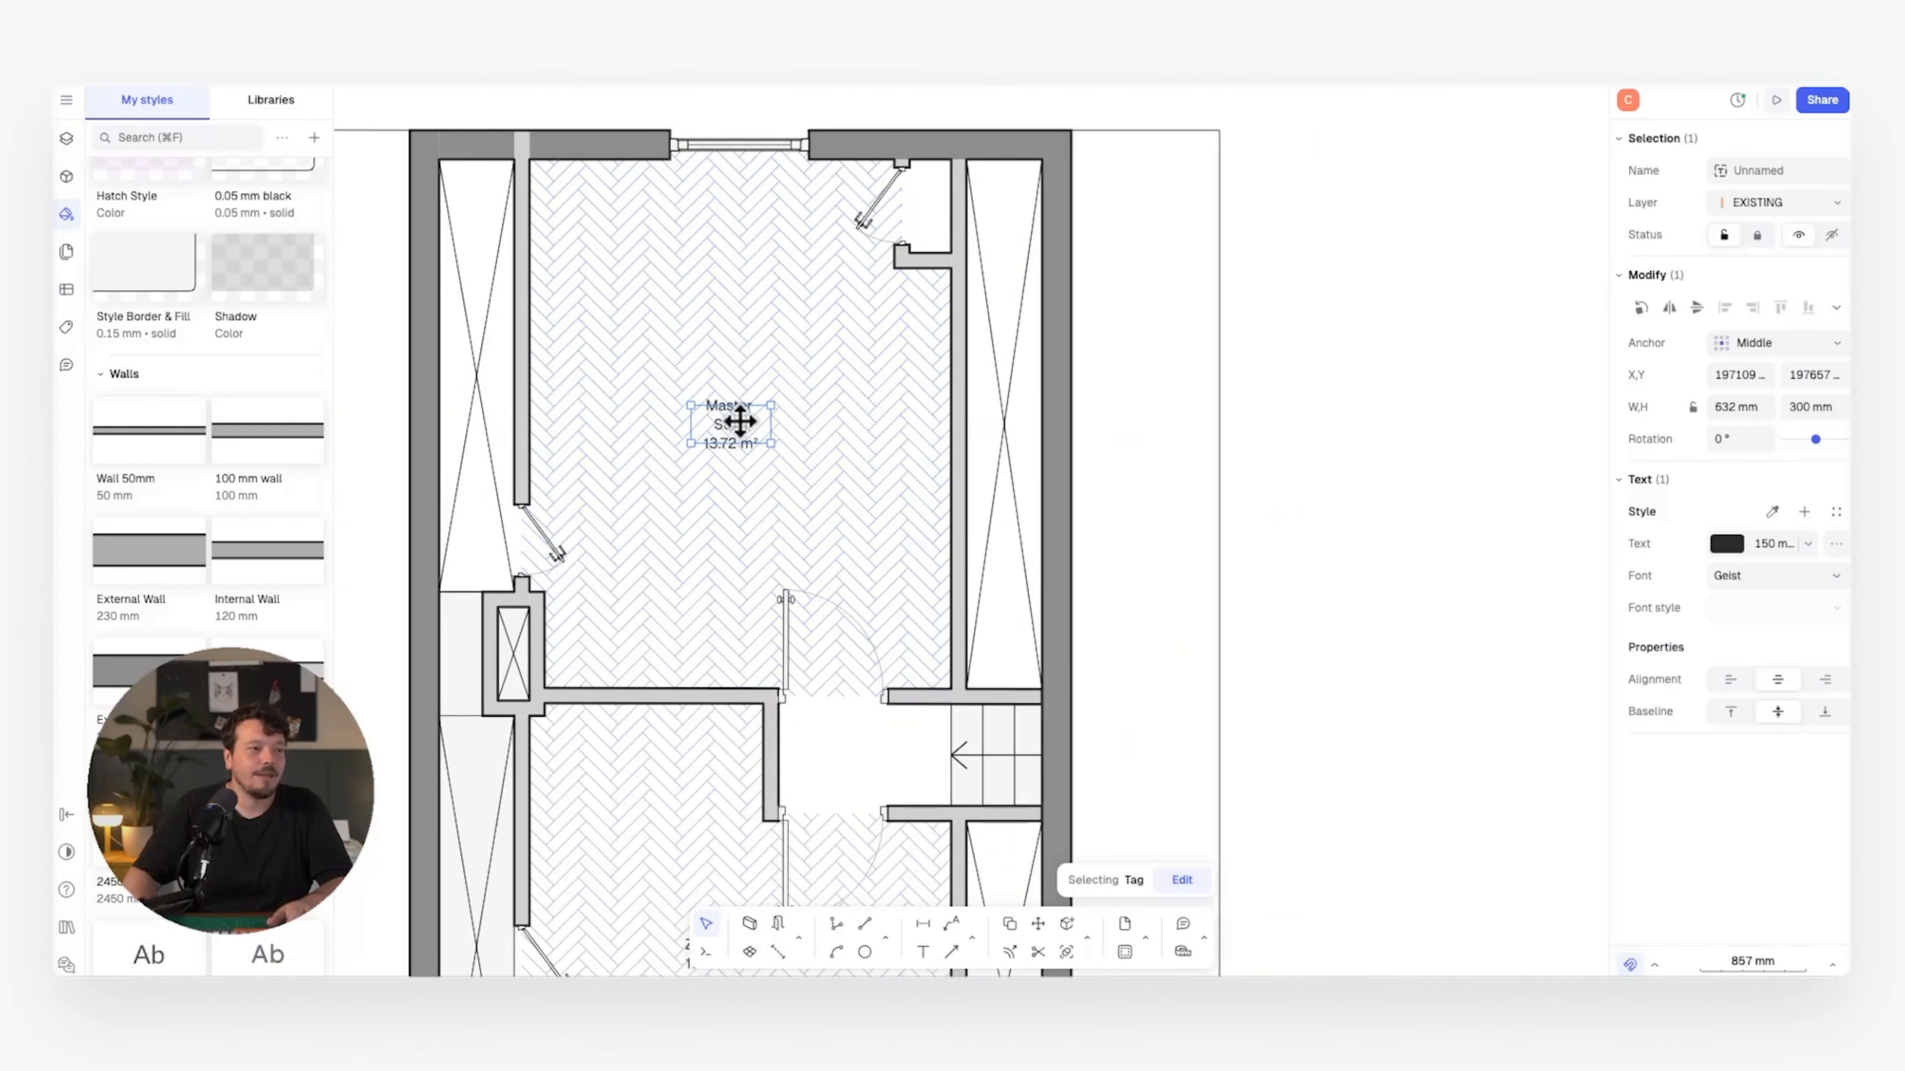
pyautogui.click(1359, 535)
# - Add an outline to the Master Suite zone and change its hatch pattern to Horizontal at a scale of 0.5
pyautogui.click(825, 391)
pyautogui.click(1766, 615)
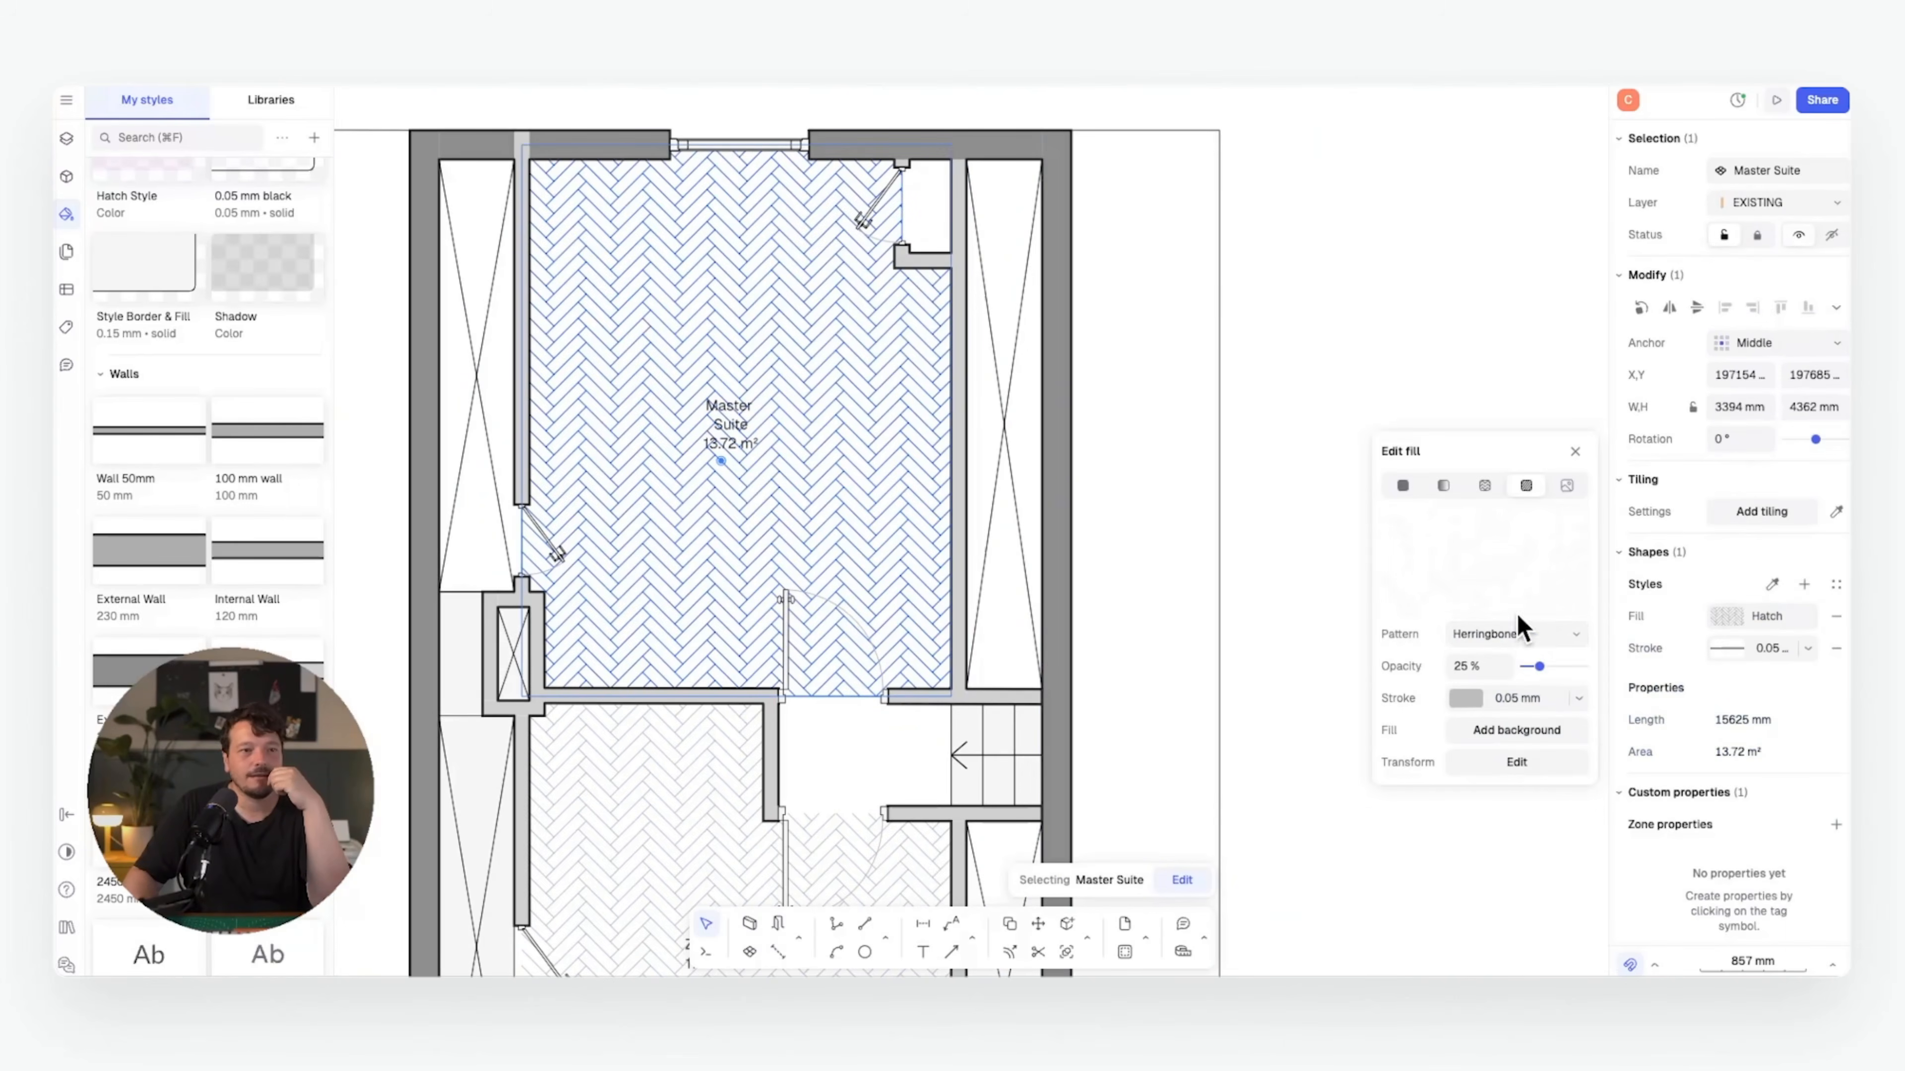
pyautogui.click(1549, 632)
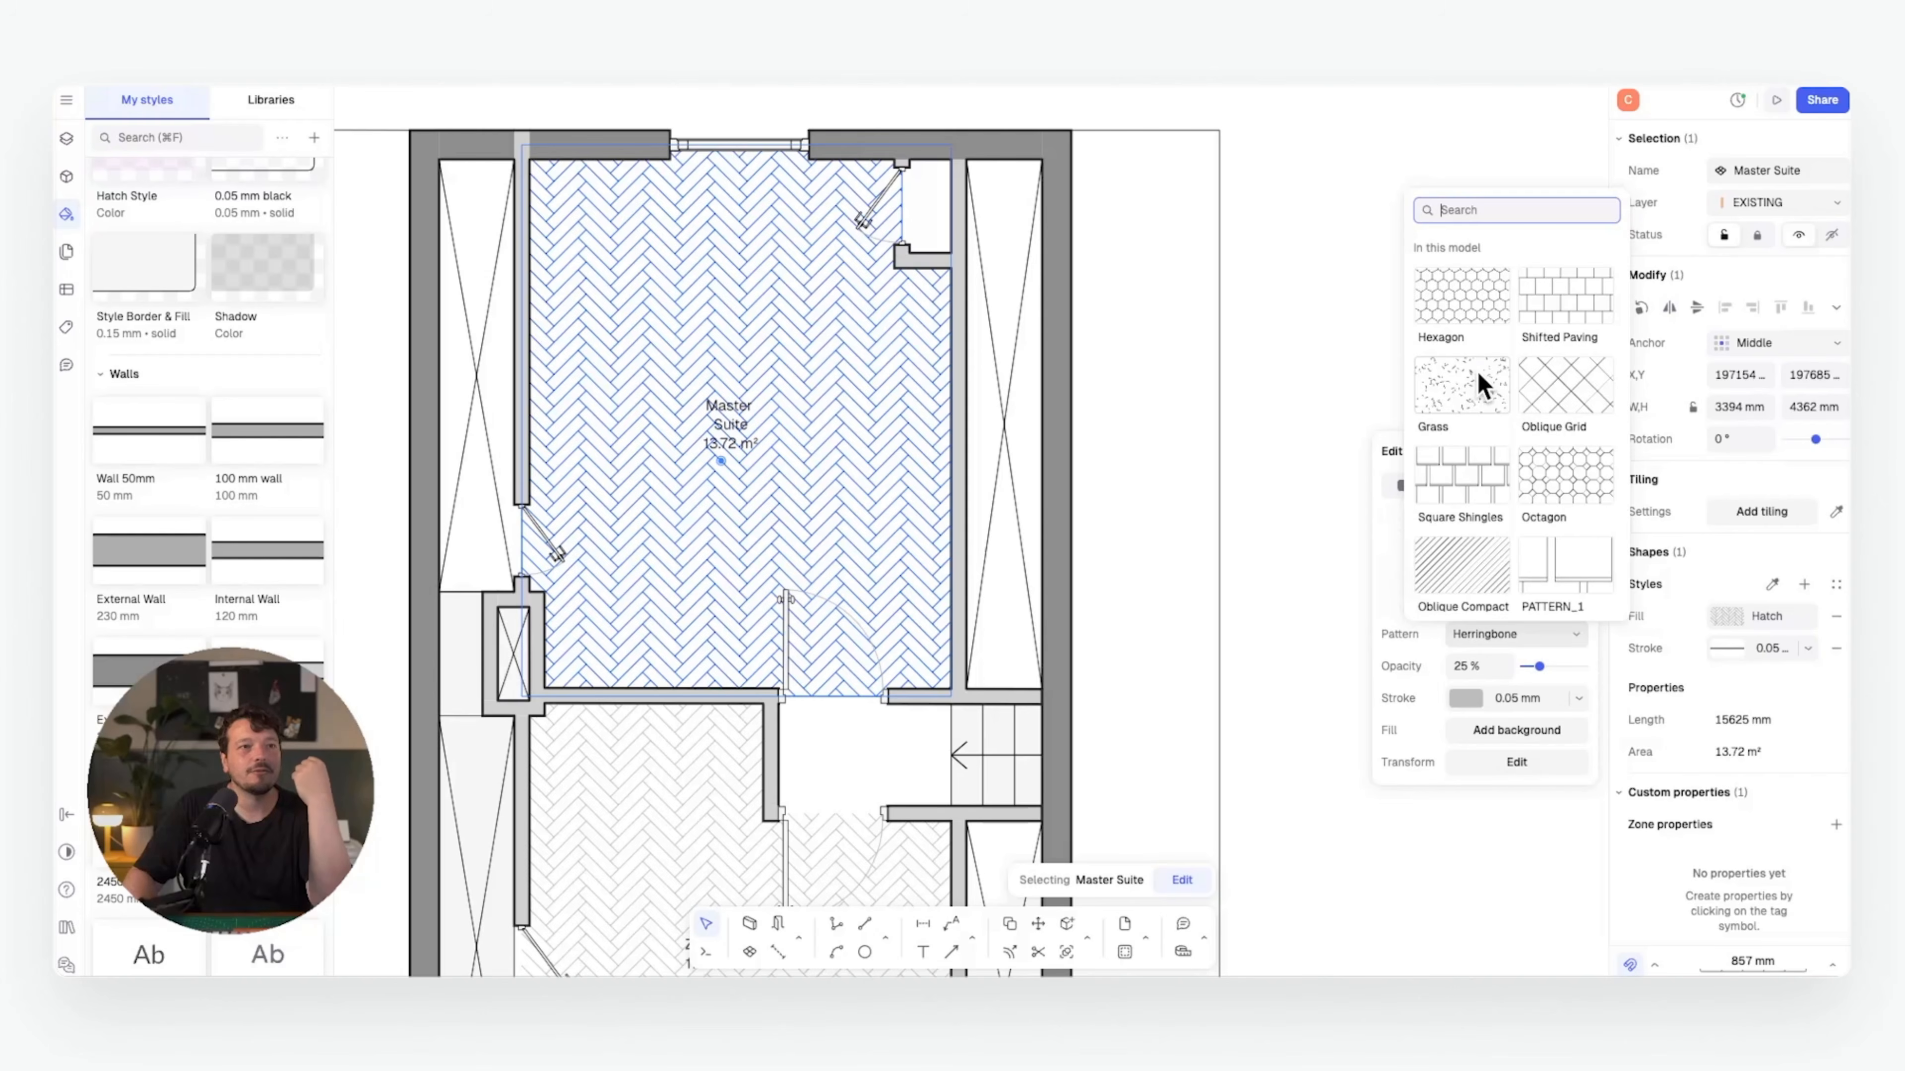
pyautogui.scroll(-3, 1534, 433)
pyautogui.click(1568, 390)
pyautogui.click(1517, 761)
pyautogui.click(1310, 740)
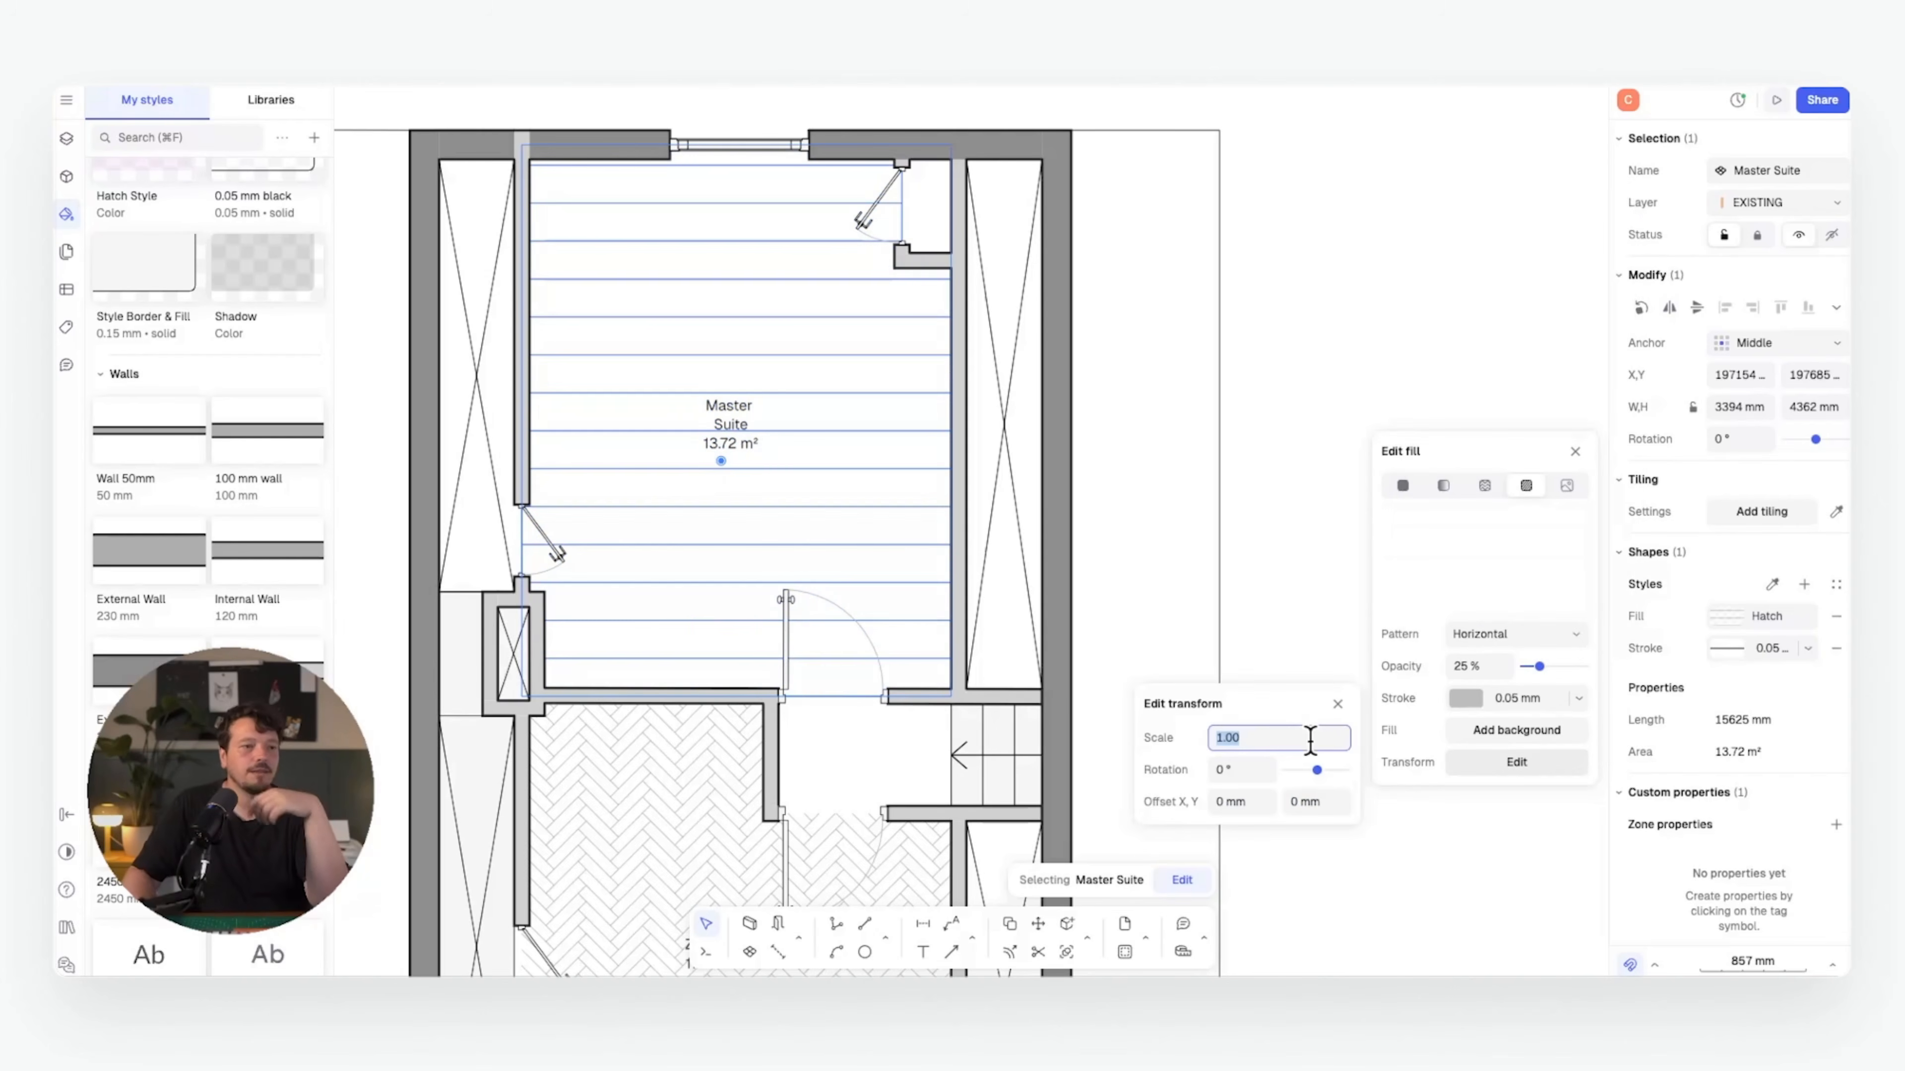
pyautogui.write('.05')
pyautogui.press('Return')
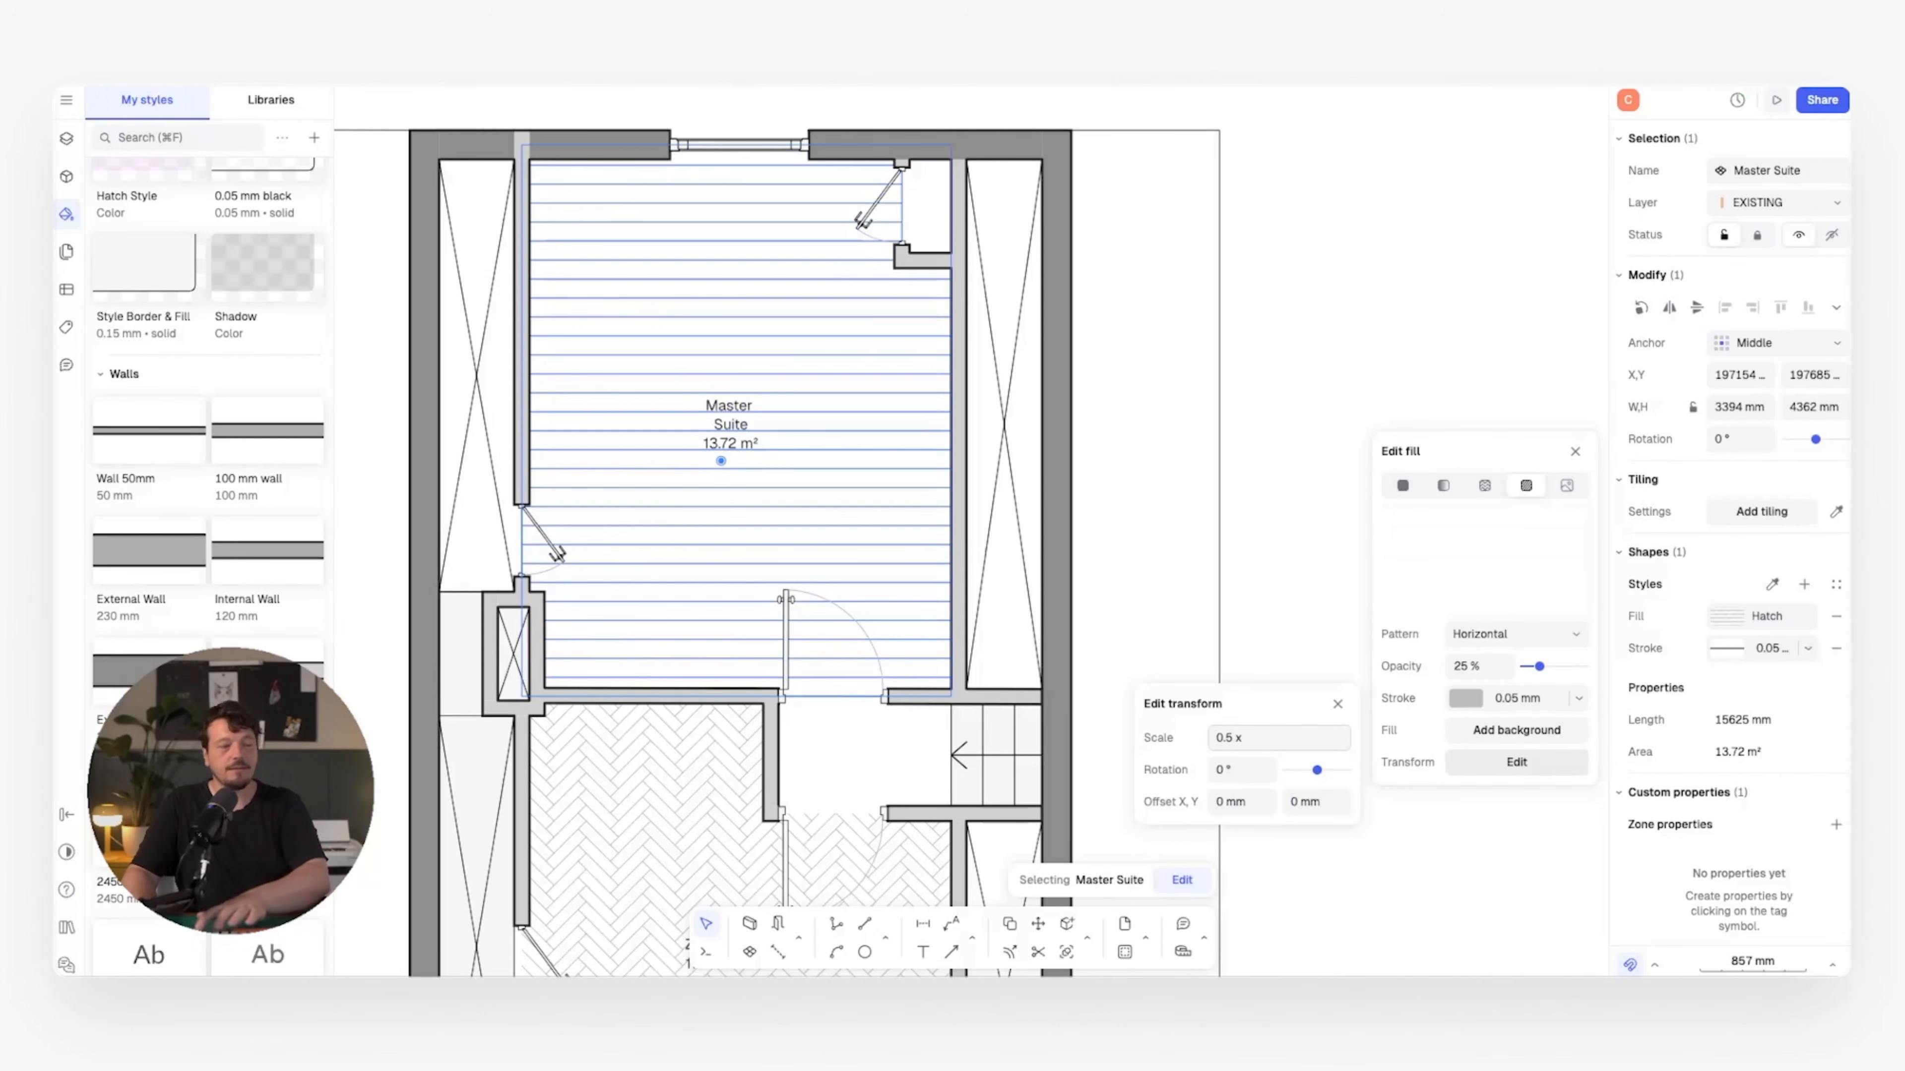
# - Copy the Master Suite zone's hatch and outline style onto the zone of the smaller upper floor room
pyautogui.click(1271, 436)
pyautogui.scroll(-3, 1382, 397)
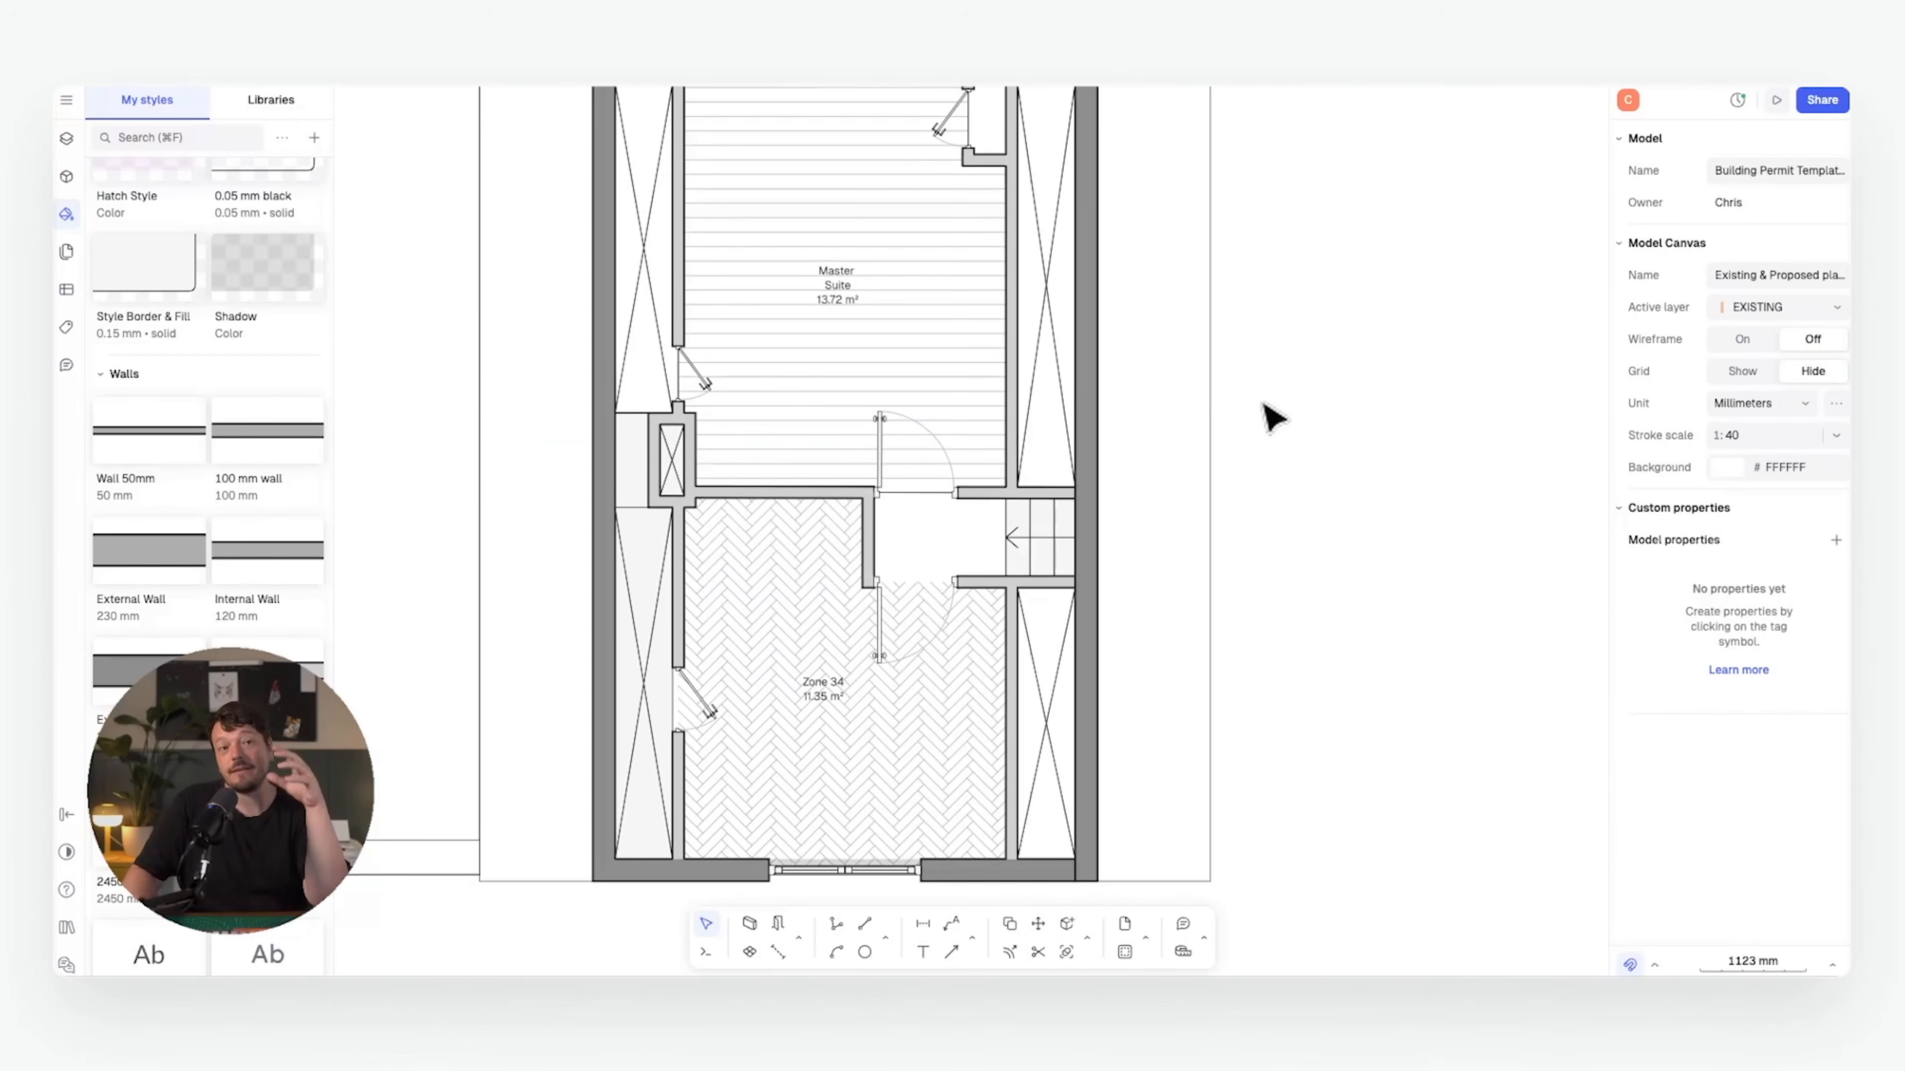
pyautogui.click(887, 345)
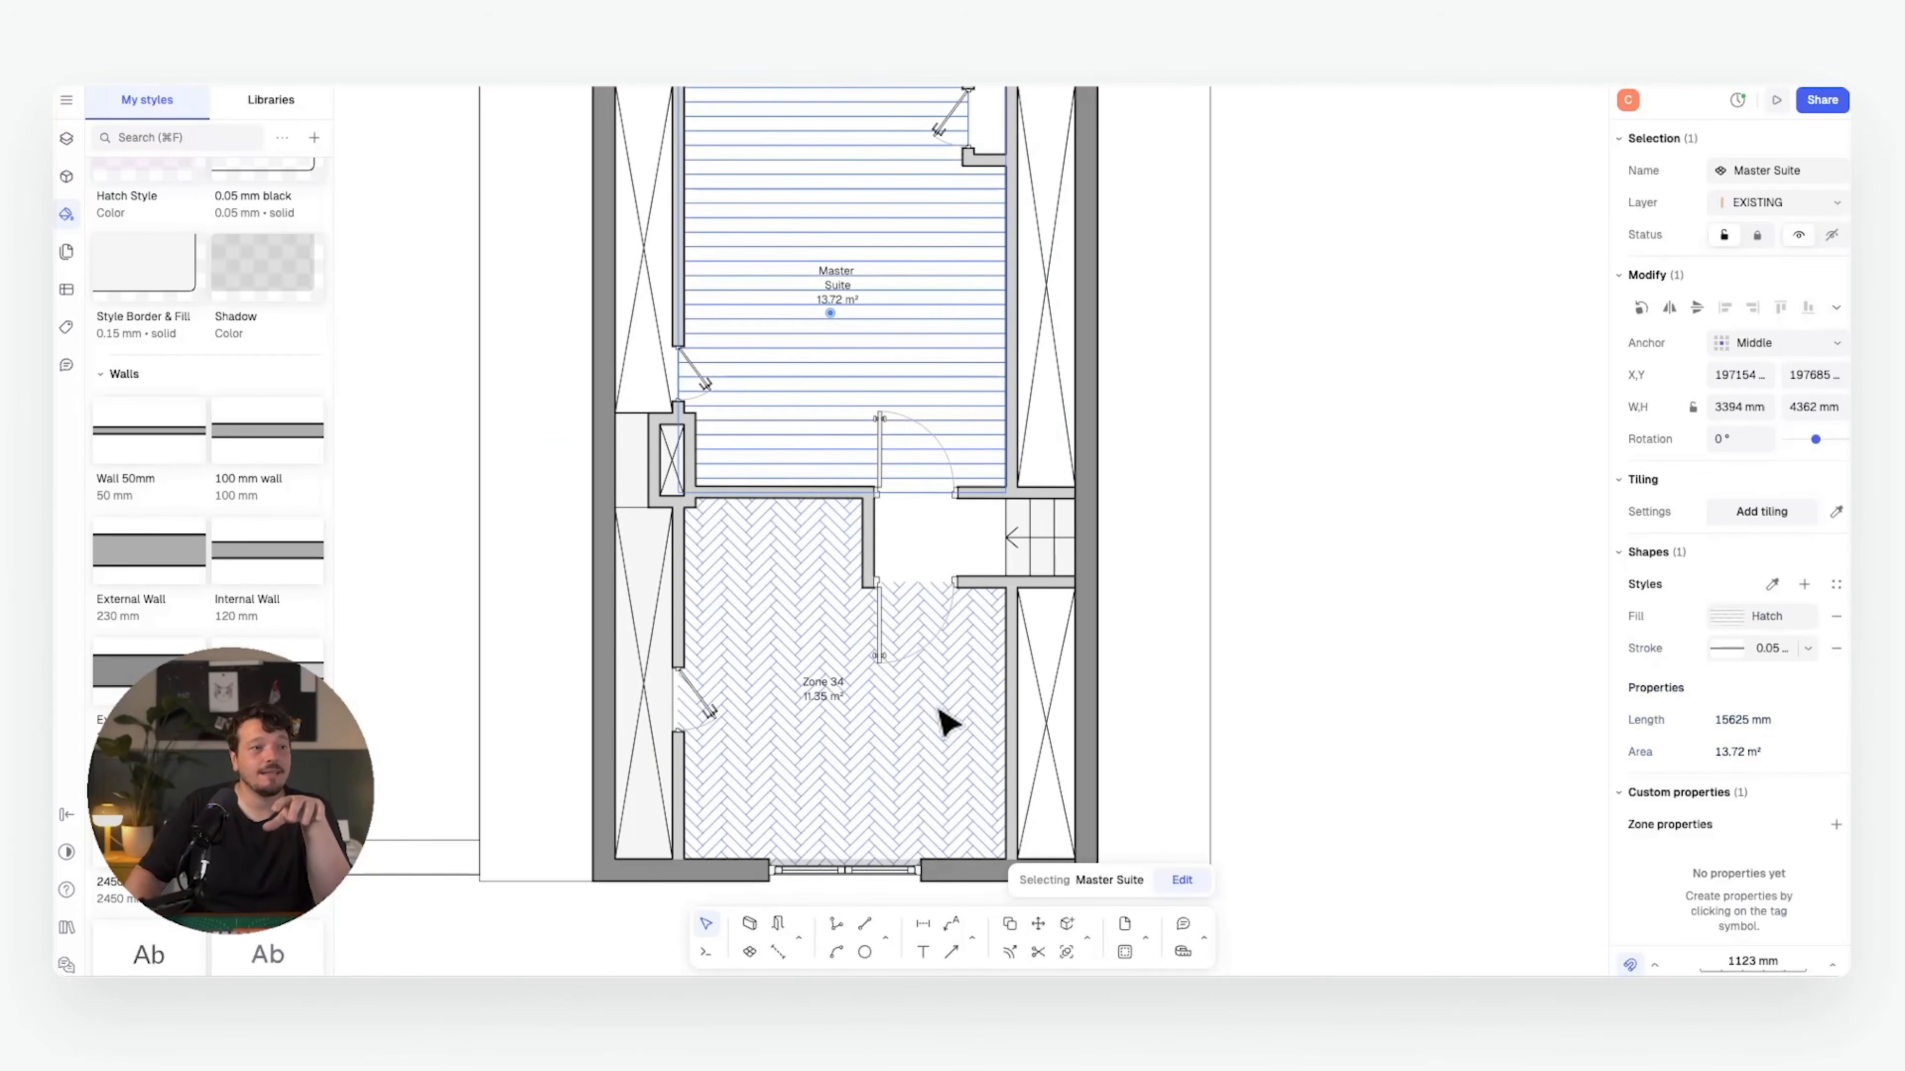
pyautogui.click(947, 724)
pyautogui.click(1773, 585)
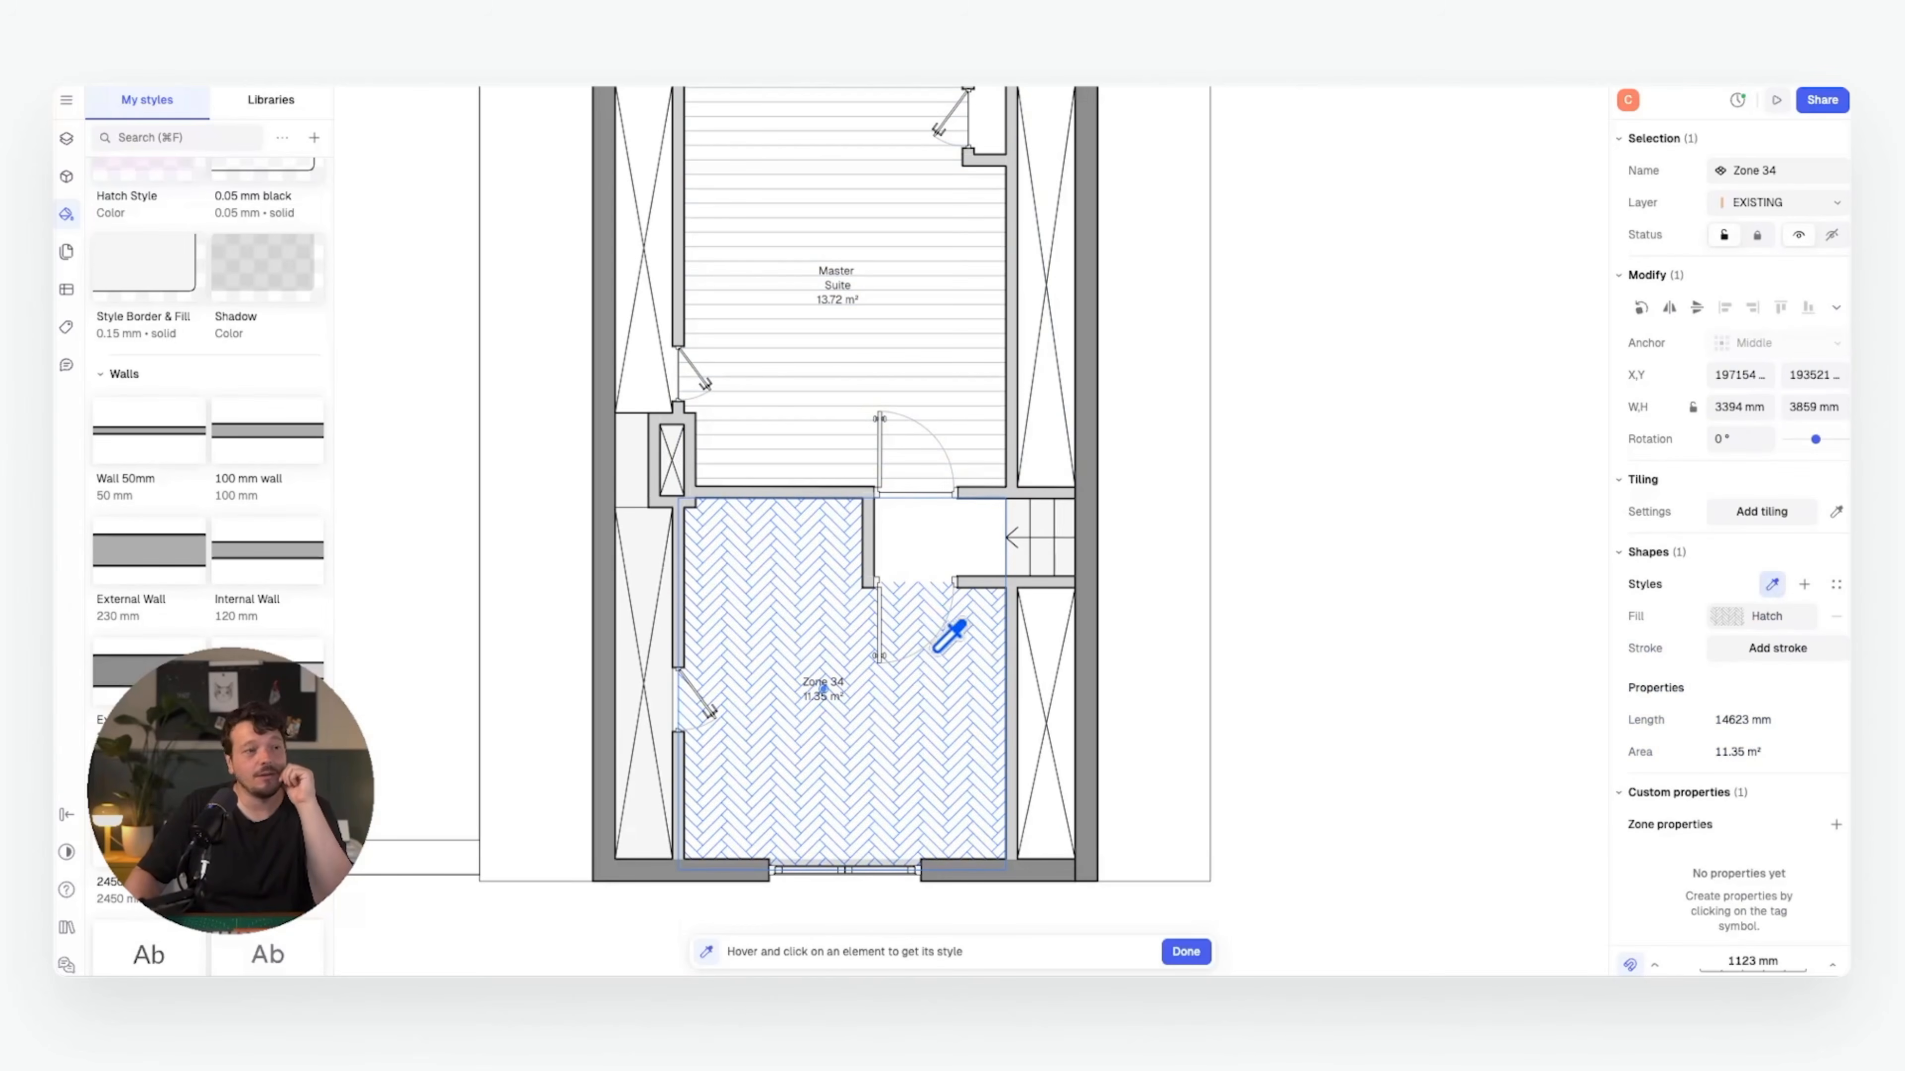
pyautogui.click(969, 398)
pyautogui.click(1319, 391)
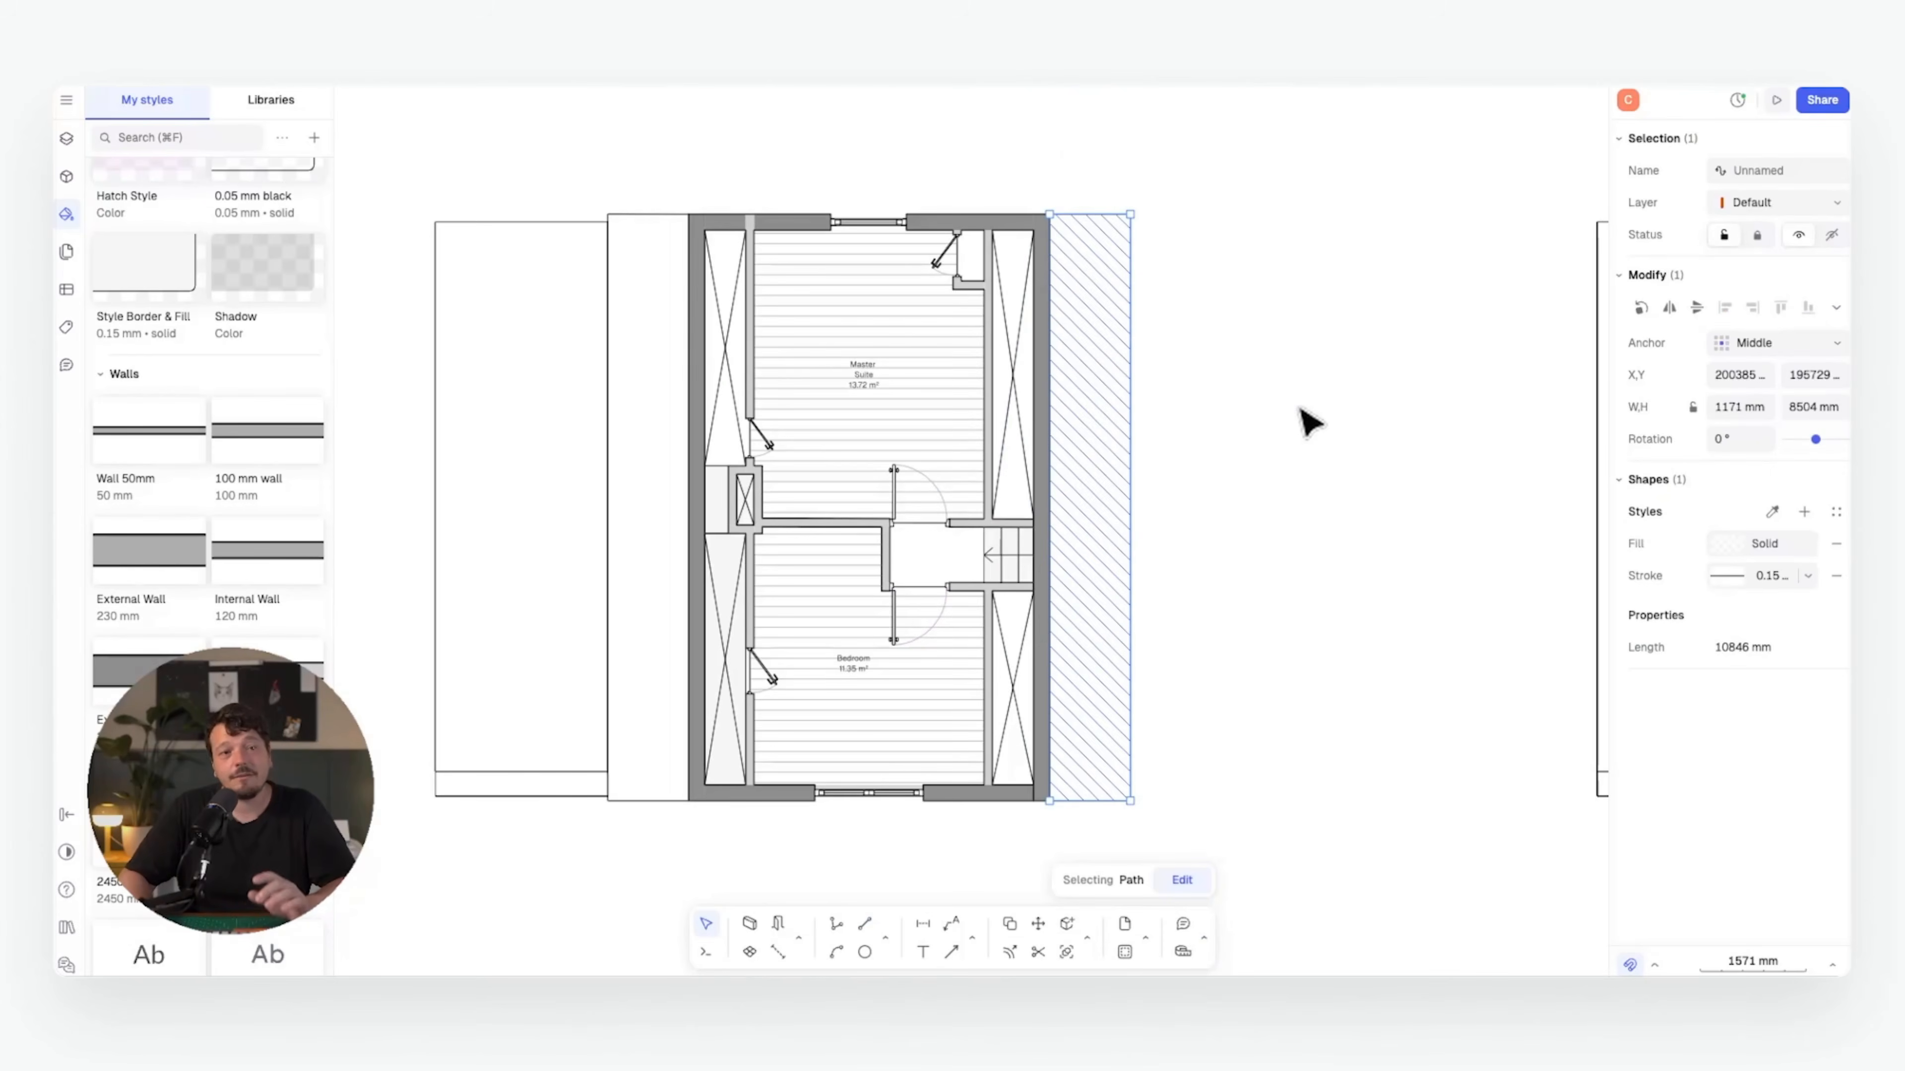
# - Change the fill of the roof strip along the right side of the upper floor plan to a Round Shingles hatch
pyautogui.scroll(1, 690, 378)
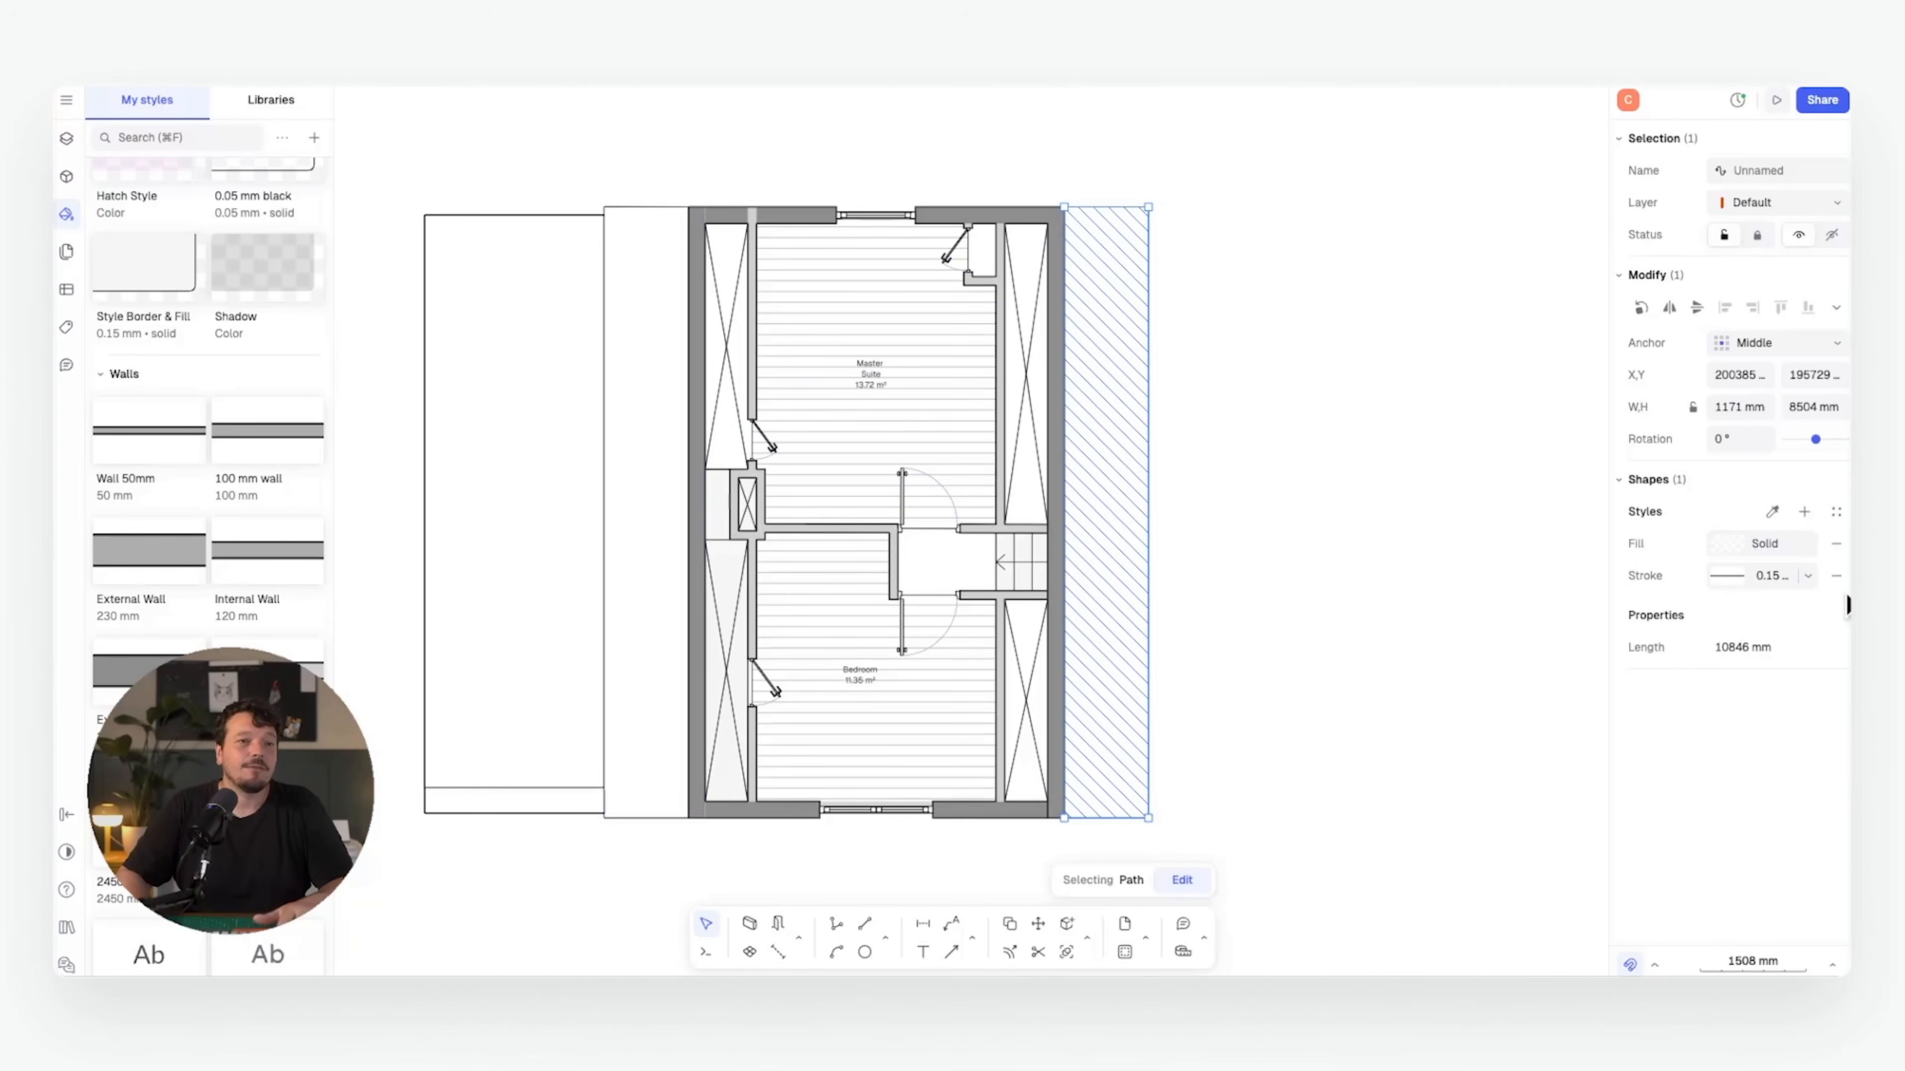
pyautogui.click(1759, 545)
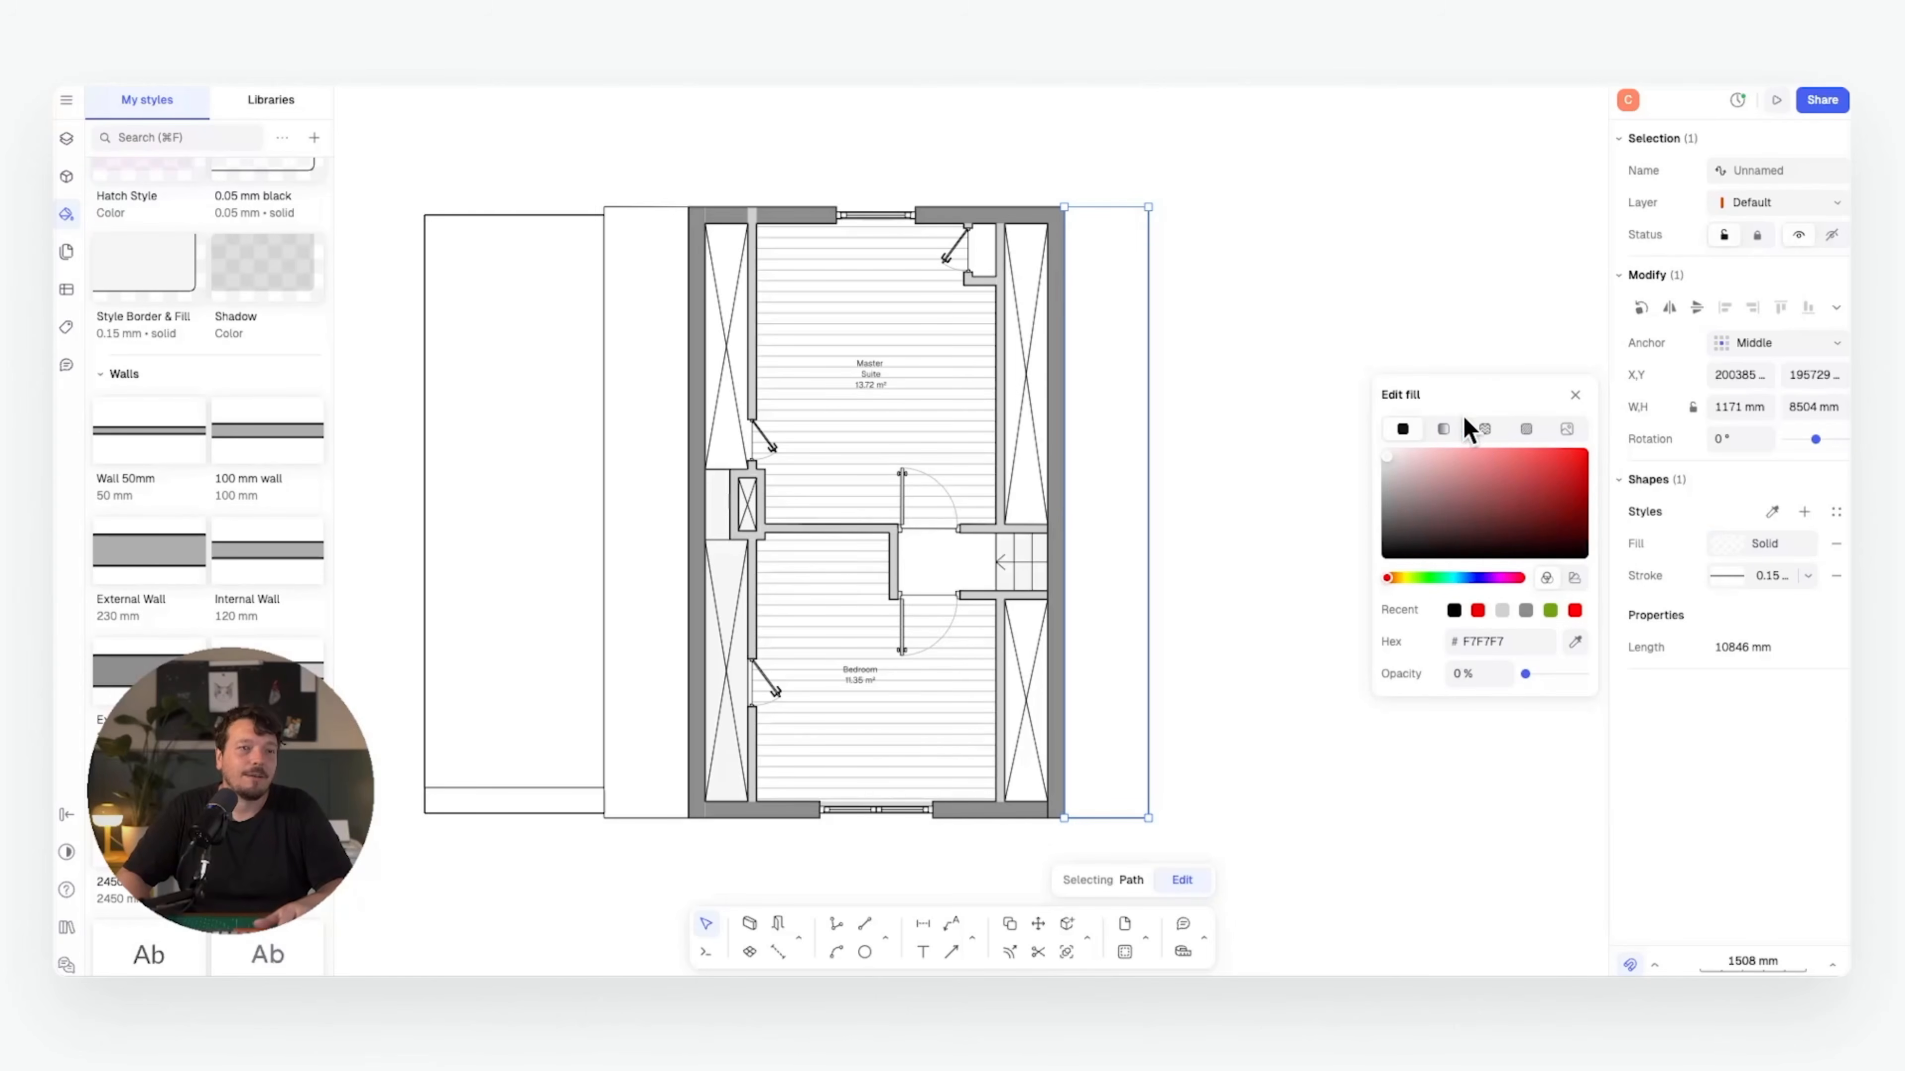
pyautogui.click(1485, 429)
pyautogui.click(1527, 501)
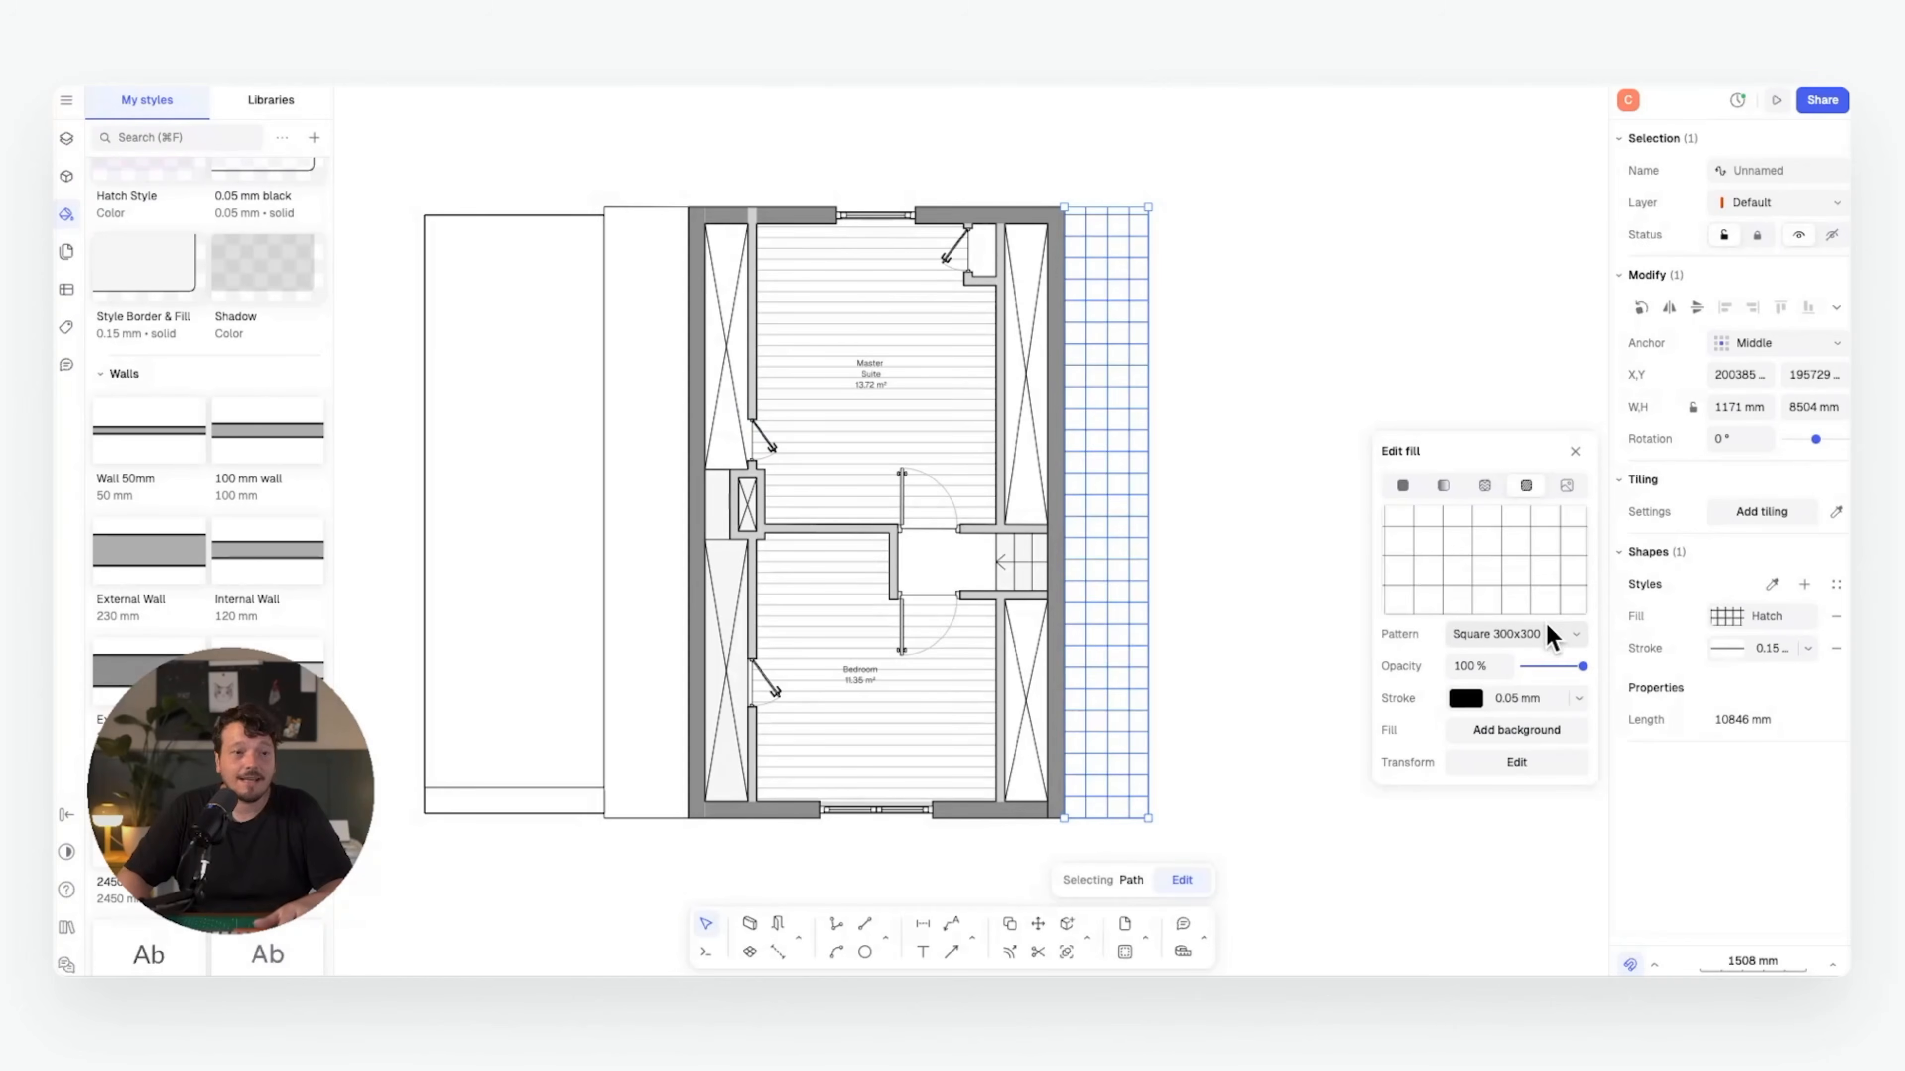
pyautogui.click(1544, 635)
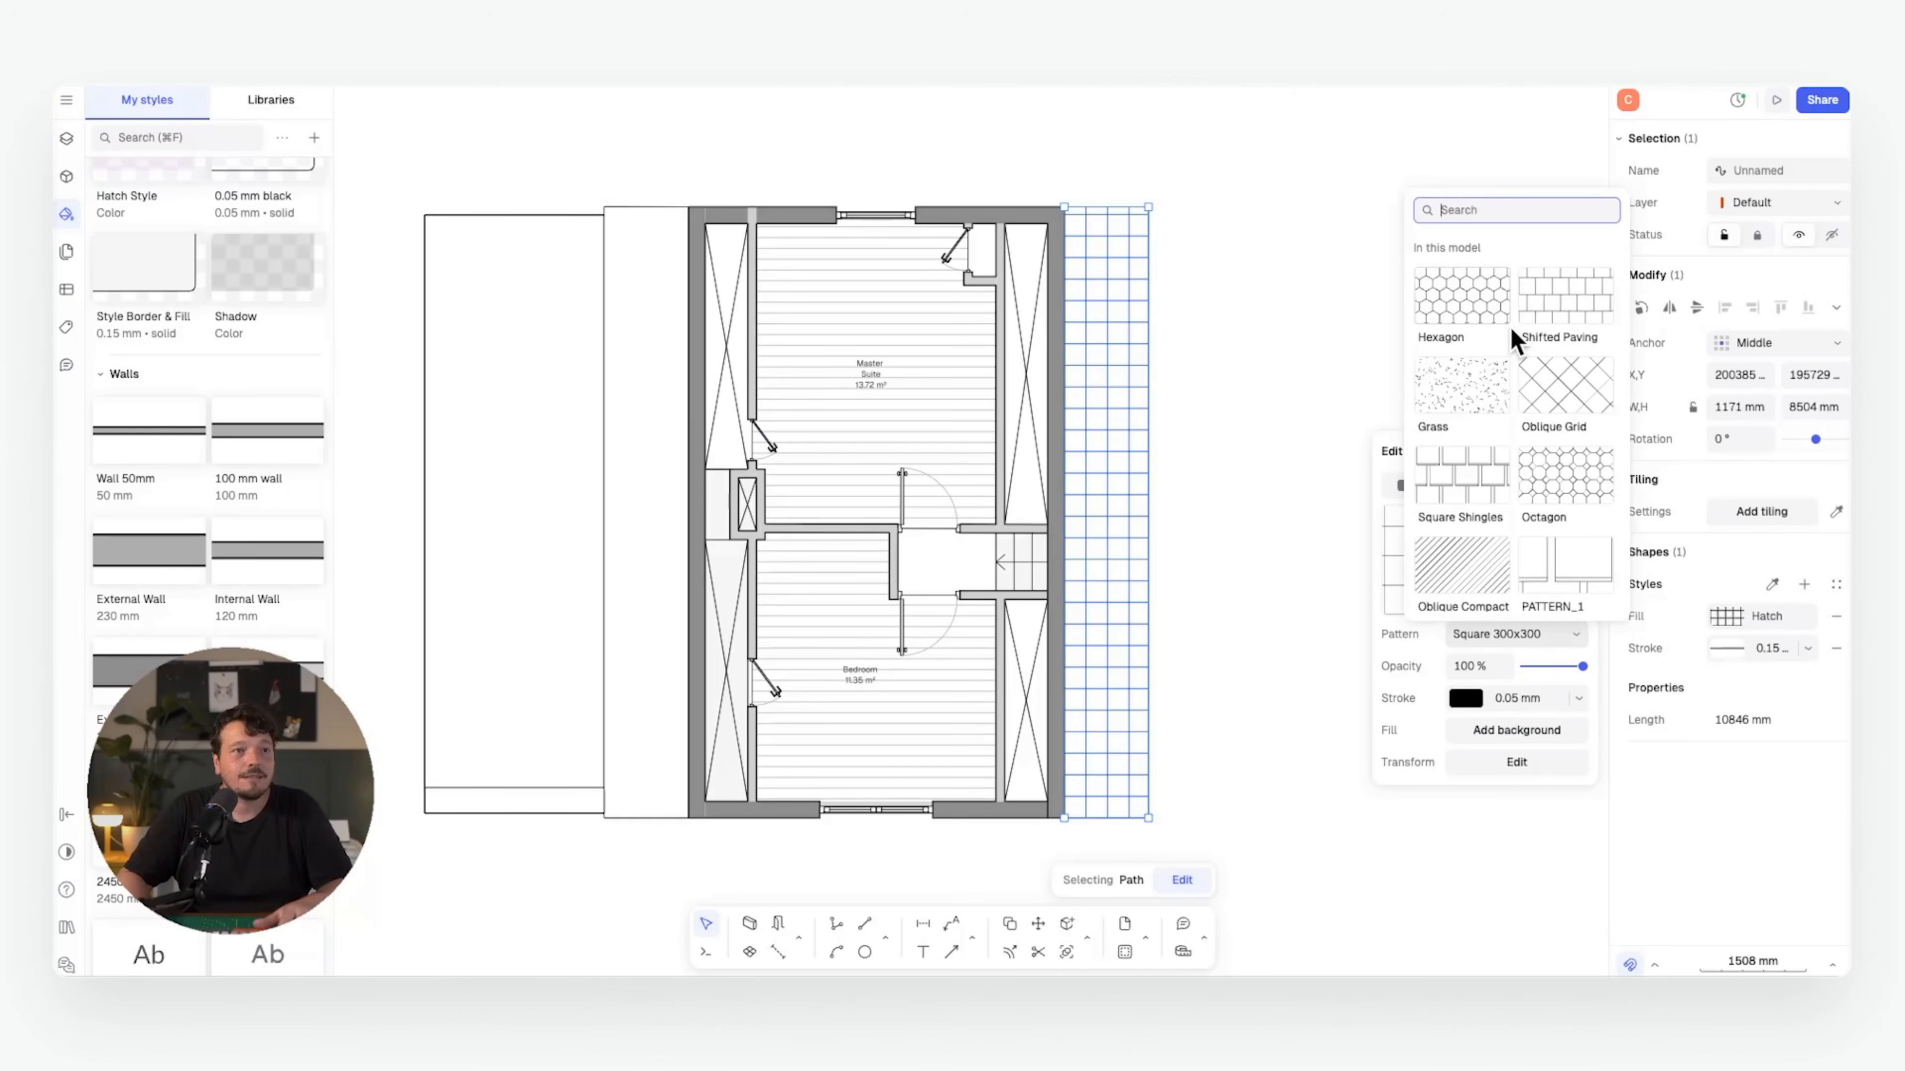
pyautogui.scroll(-5, 1544, 346)
pyautogui.scroll(1, 1574, 338)
pyautogui.click(1569, 309)
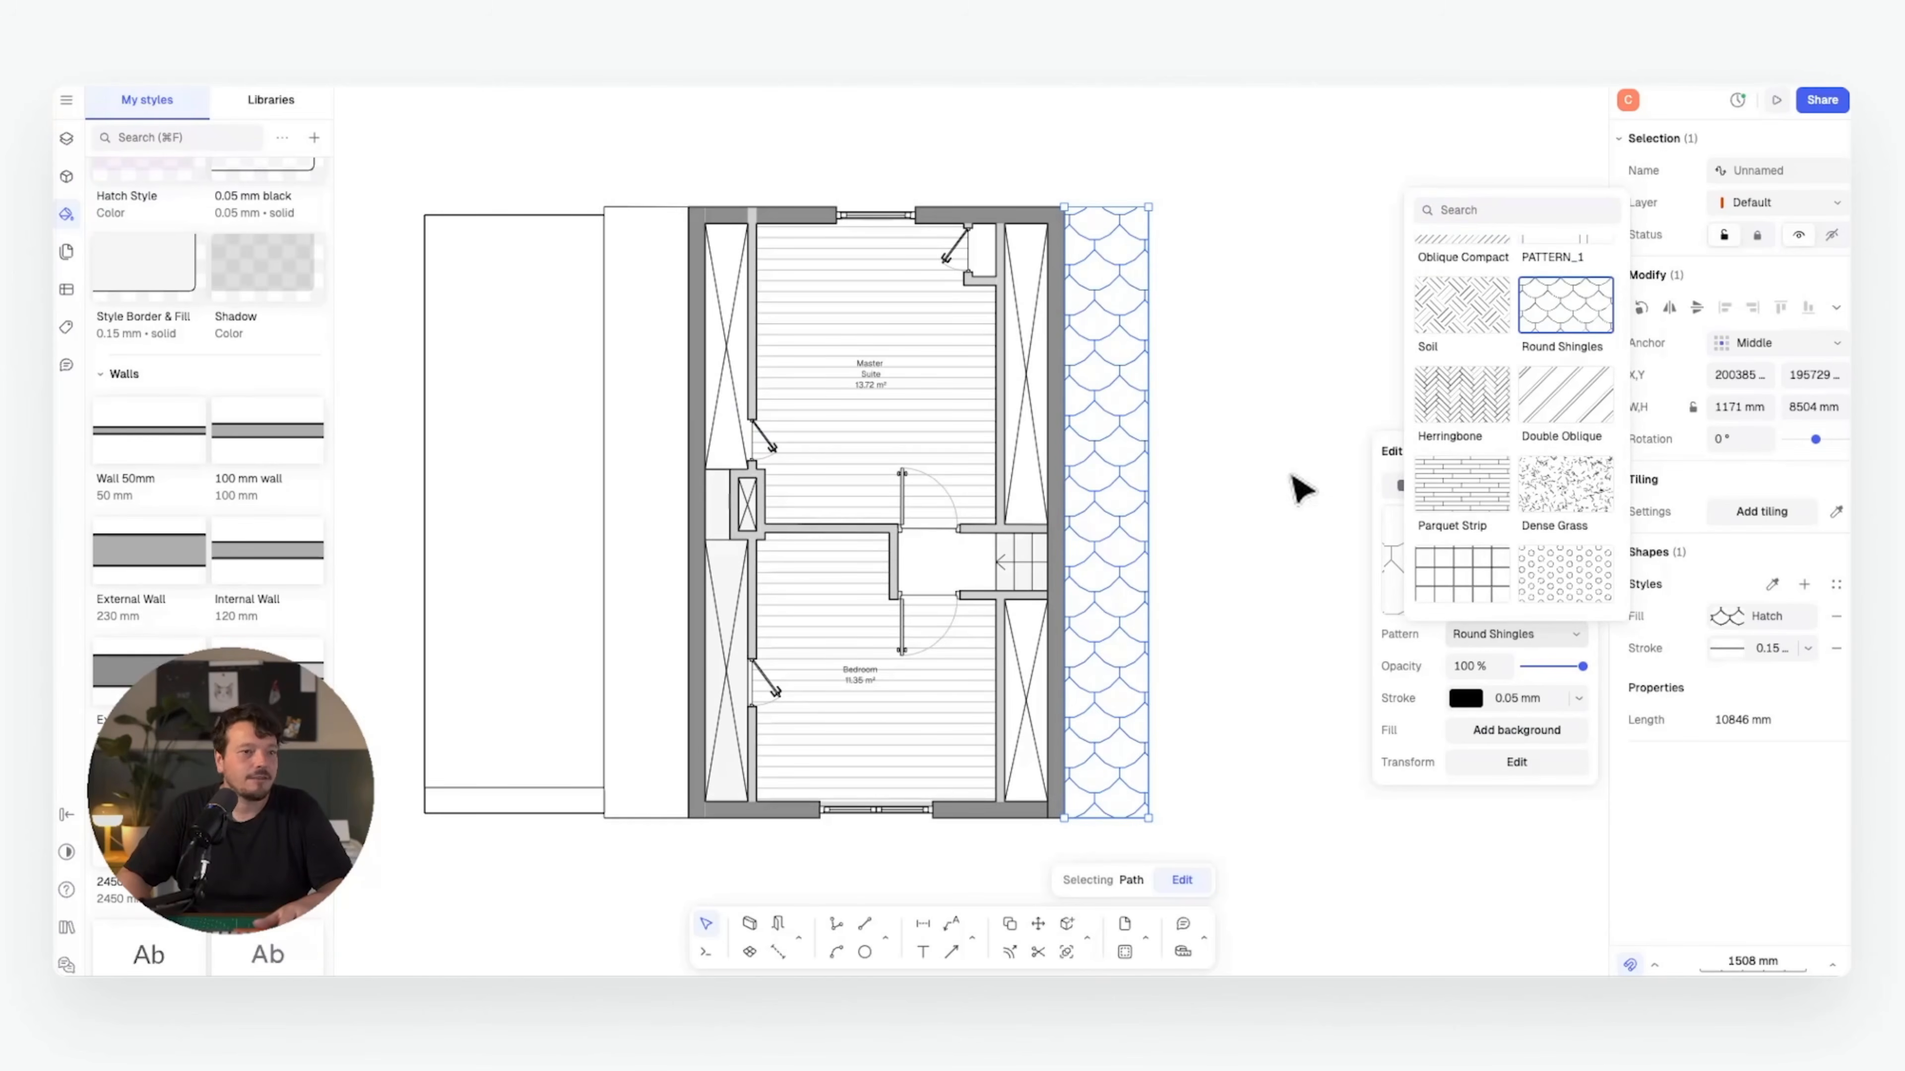
# - Set the shingle hatch to 50% opacity, rotate it 90° and reduce its scale
pyautogui.click(1487, 666)
pyautogui.write('50')
pyautogui.click(1516, 762)
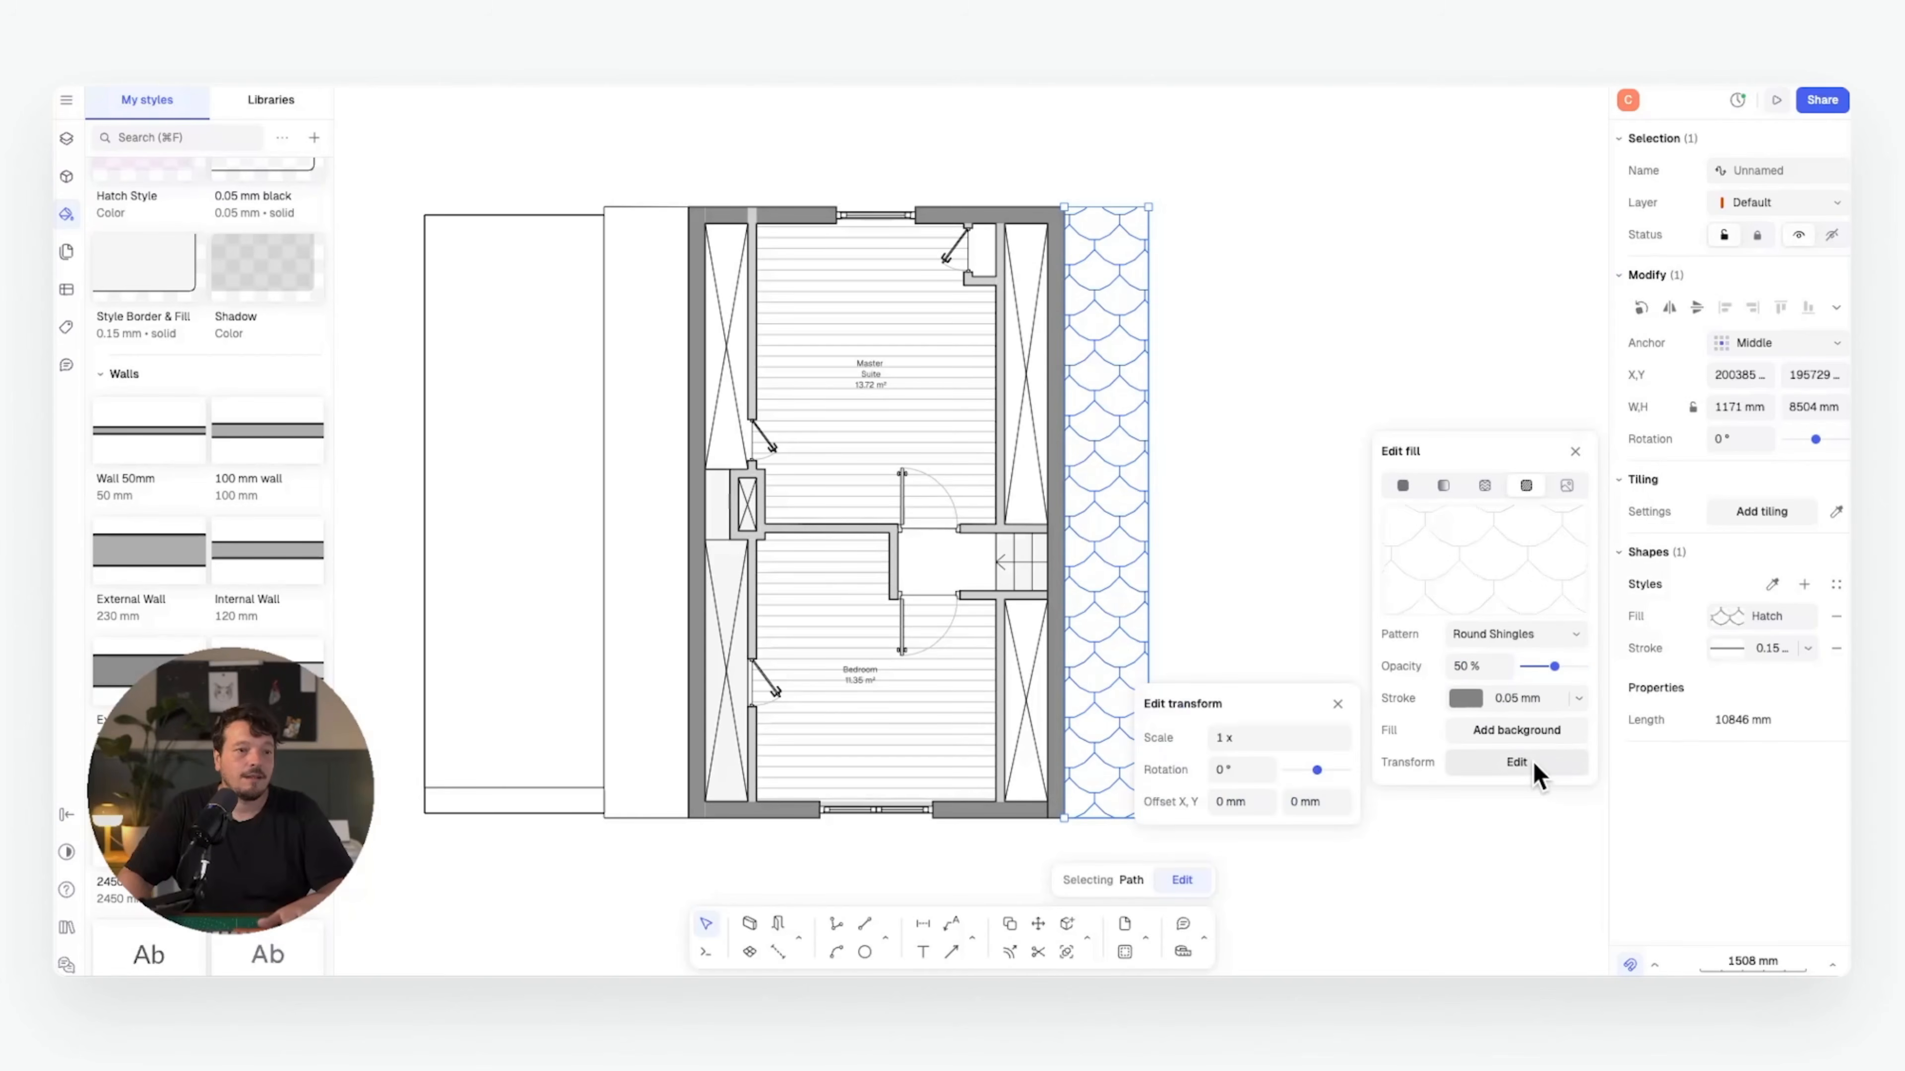
pyautogui.click(1260, 772)
pyautogui.write('90')
pyautogui.hotkey('shift', 'Tab')
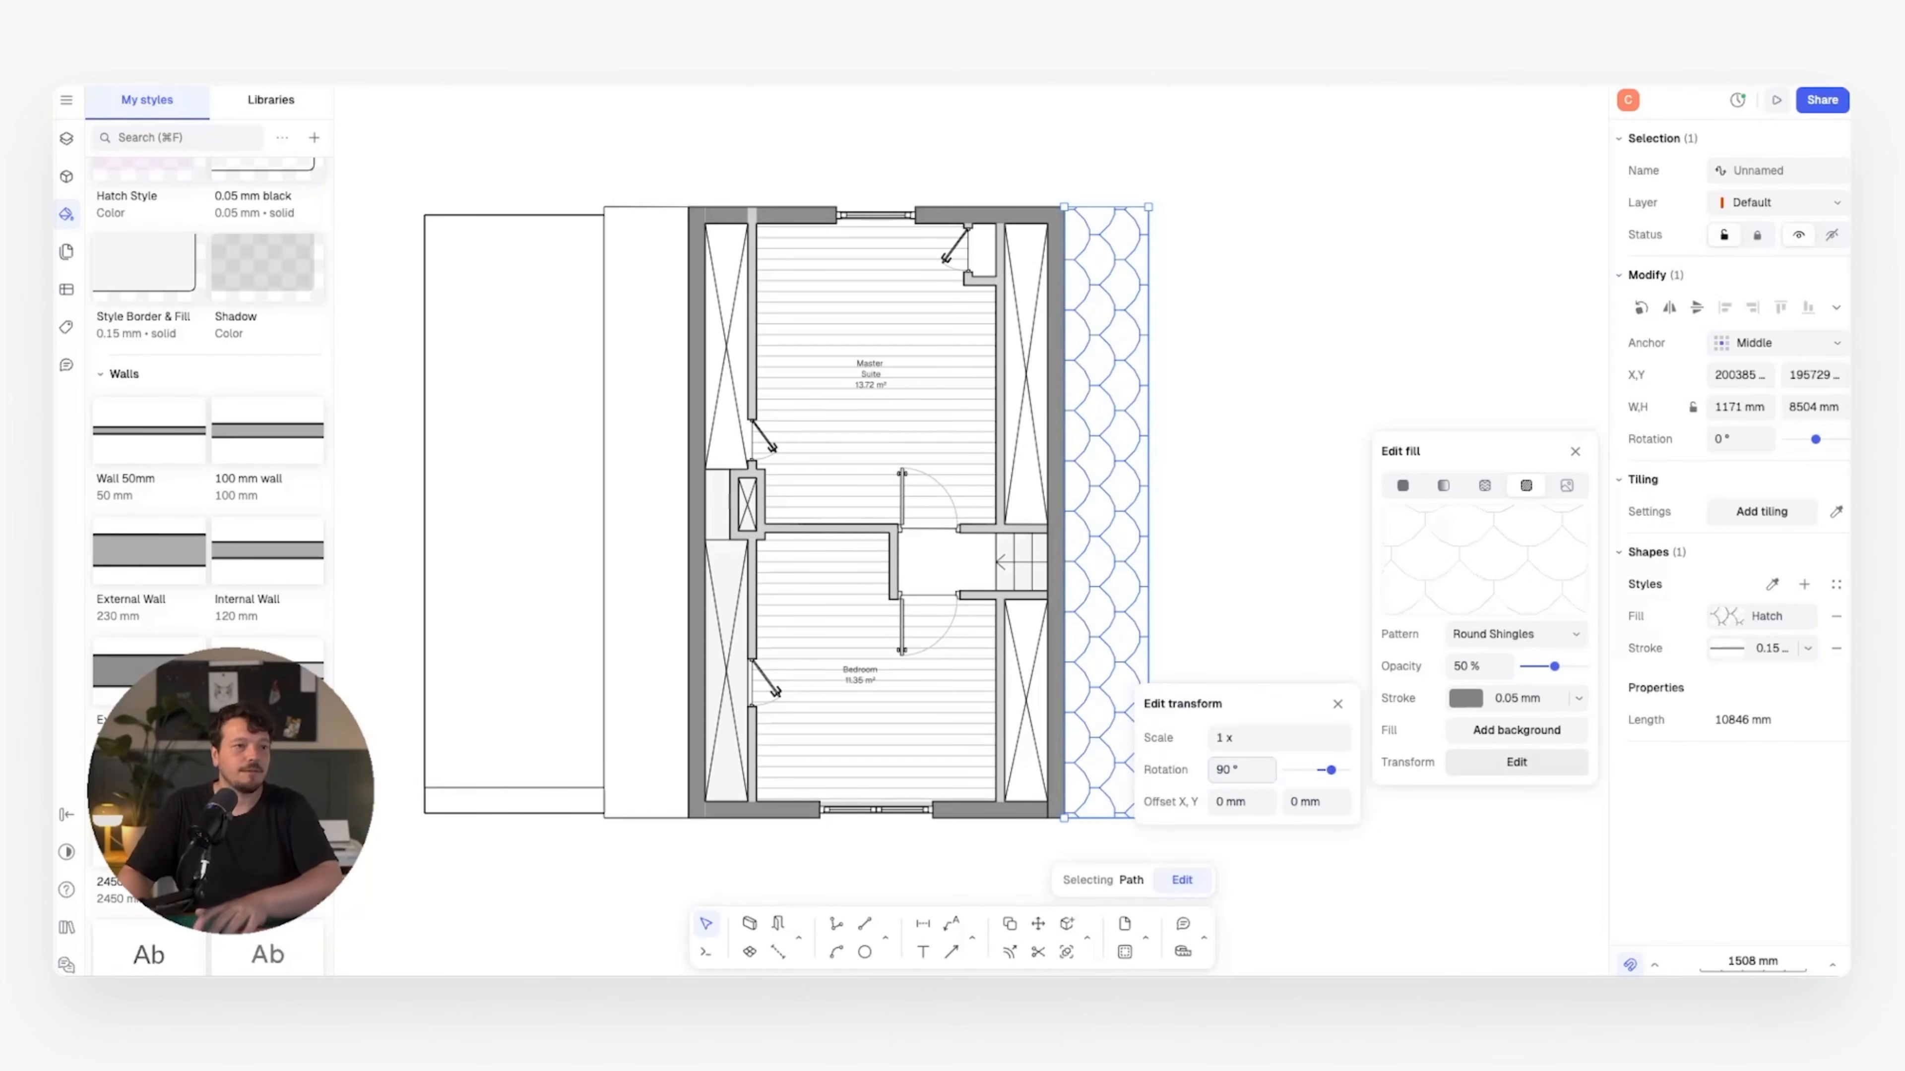
pyautogui.write('.15')
pyautogui.press('Return')
# - Copy the shingle hatch style onto the roof strip along the left side of the upper floor plan
pyautogui.click(652, 217)
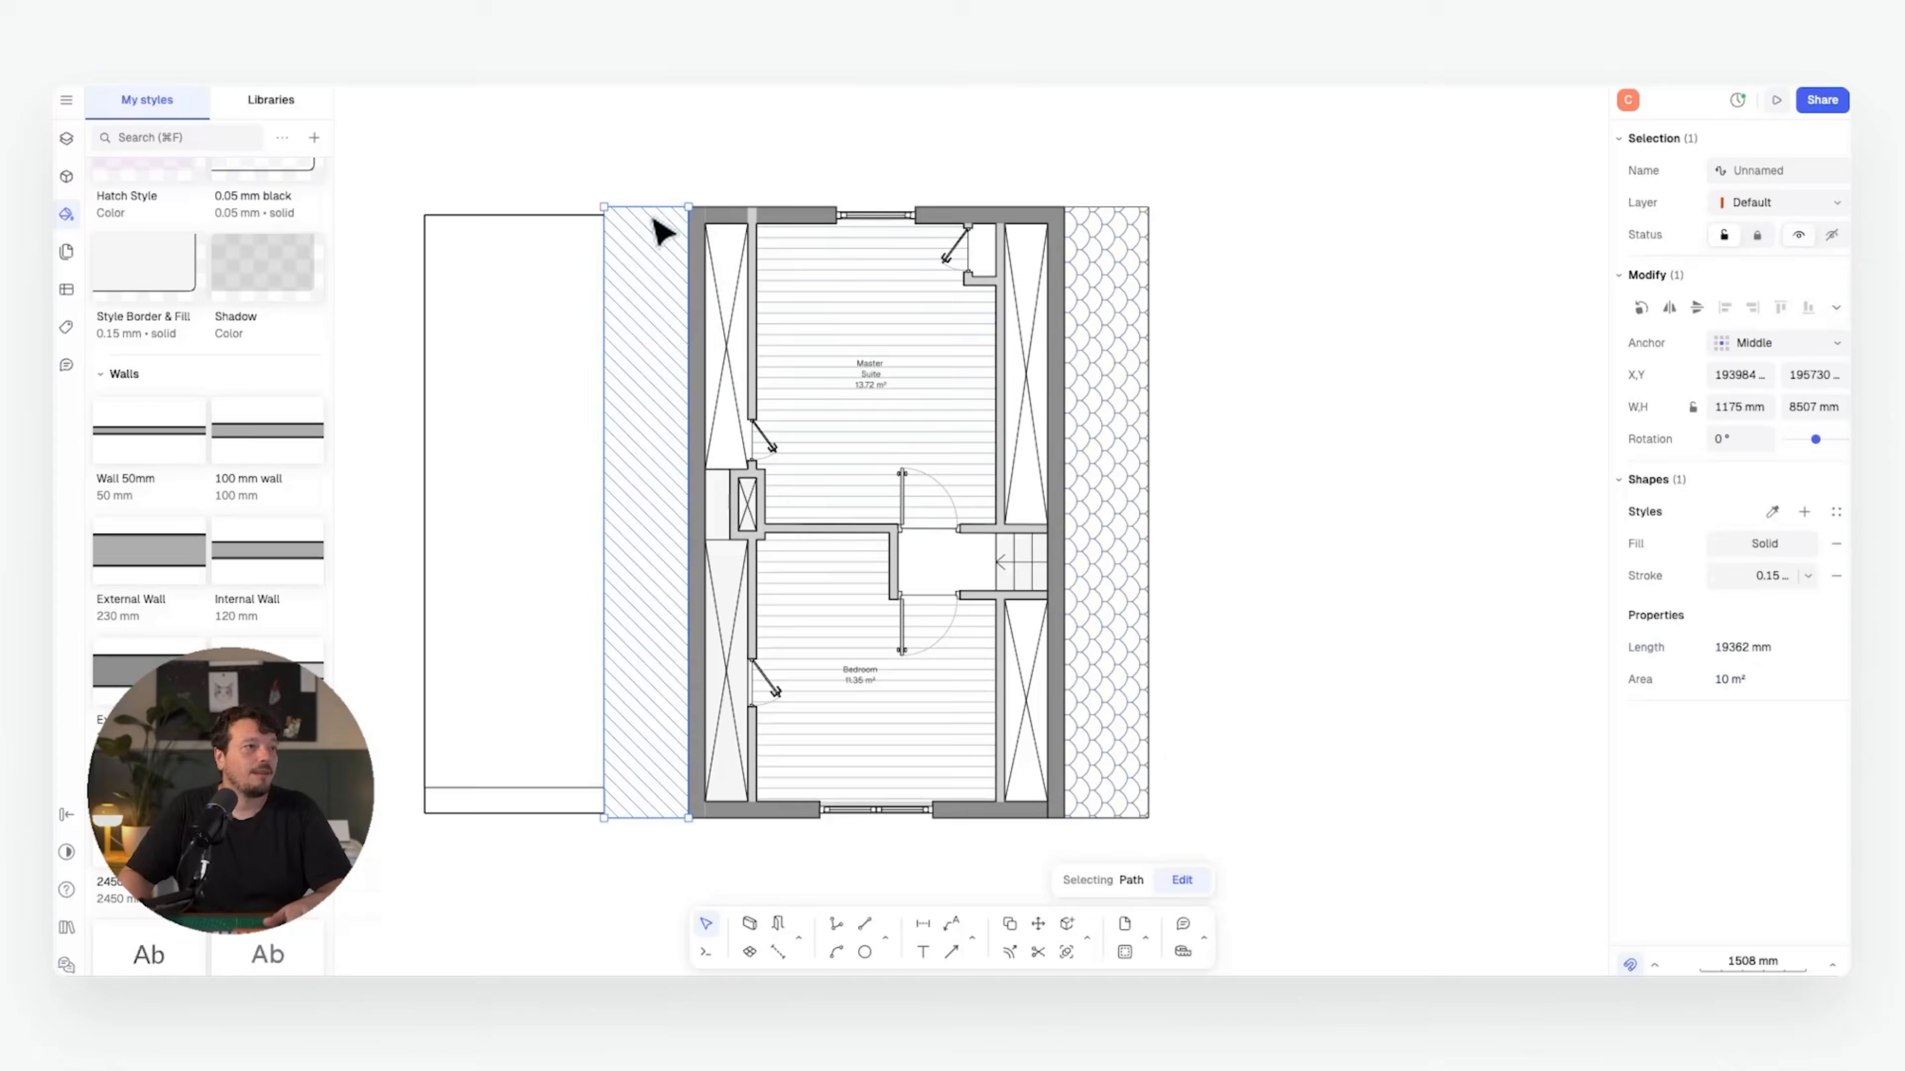
pyautogui.click(1777, 515)
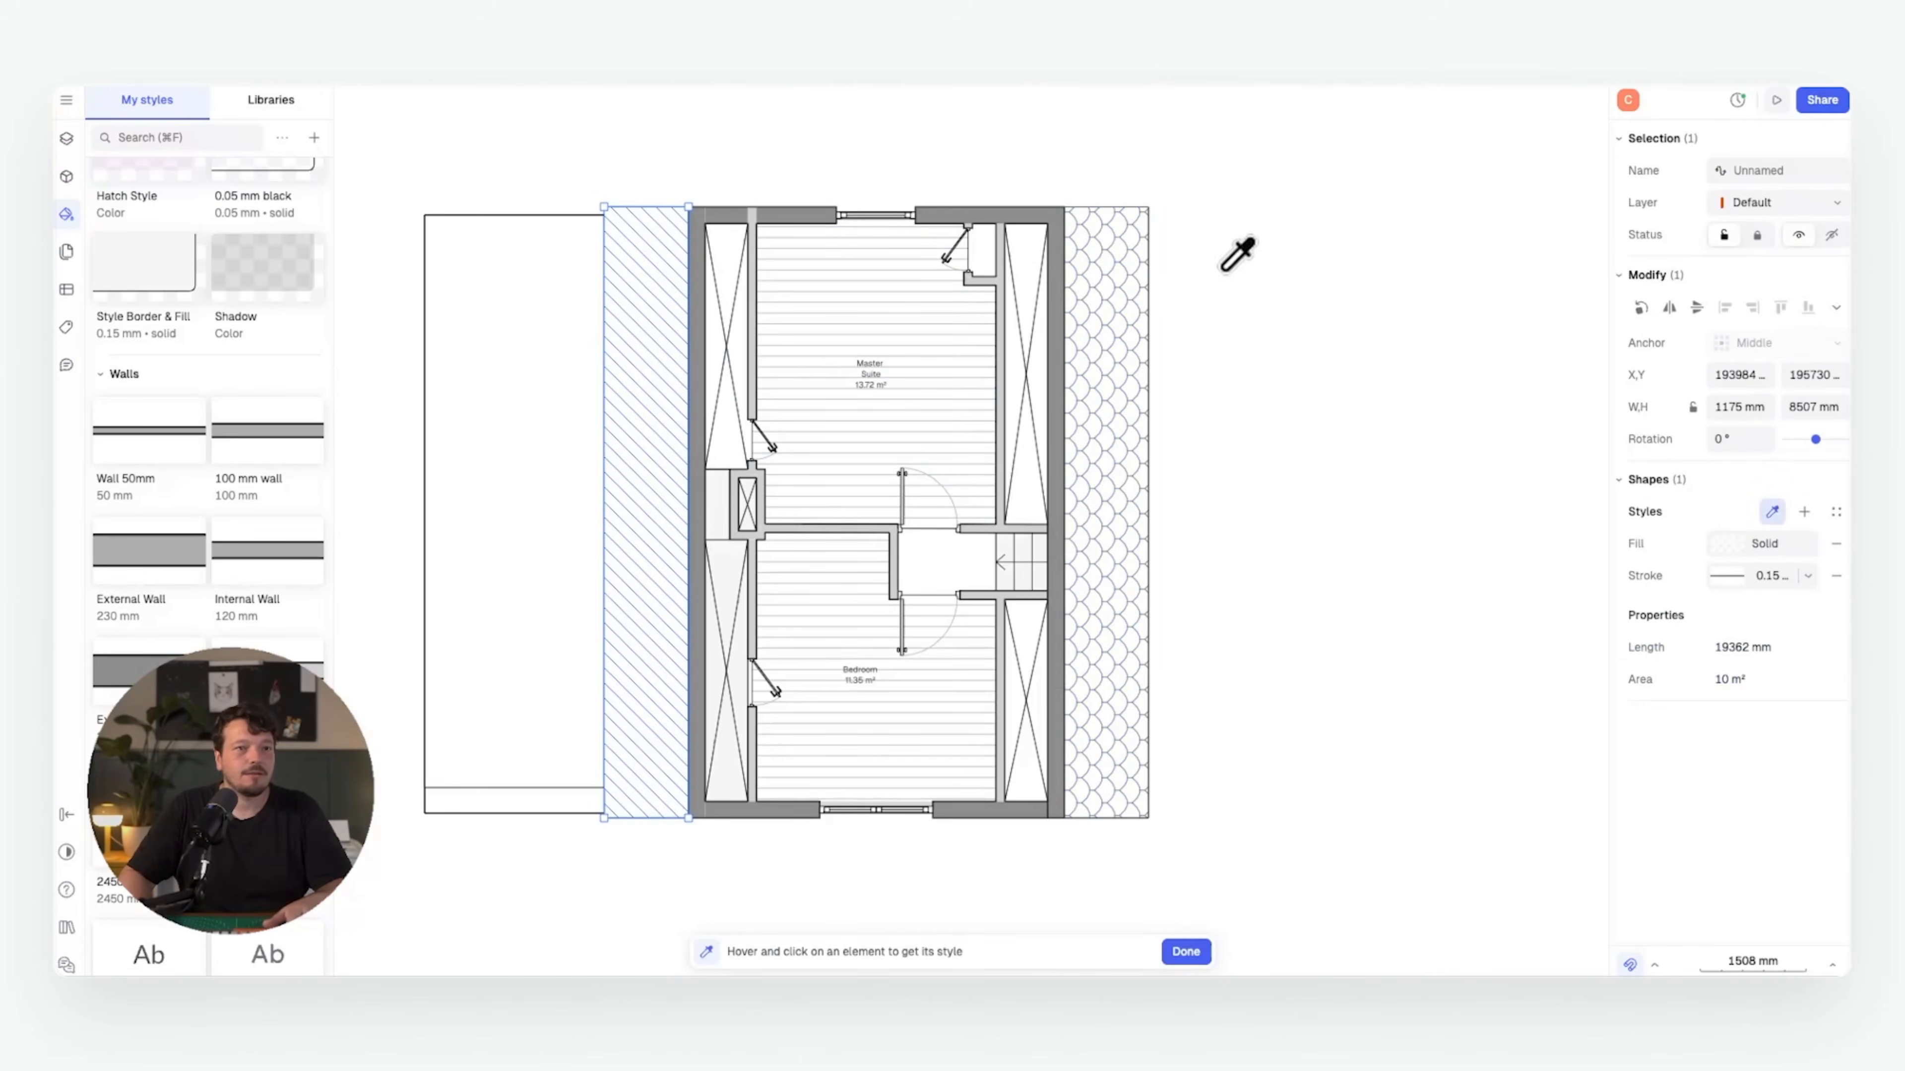
pyautogui.click(1134, 228)
# - Copy the shingle hatch style from the upper floor's roof strip onto both main roof slopes of the roof plan
pyautogui.scroll(-3, 1338, 445)
pyautogui.moveTo(1312, 392); pyautogui.dragTo(976, 429, button='middle')
pyautogui.scroll(-2, 976, 429)
pyautogui.moveTo(1422, 339); pyautogui.dragTo(1134, 306, button='middle')
pyautogui.click(1134, 306)
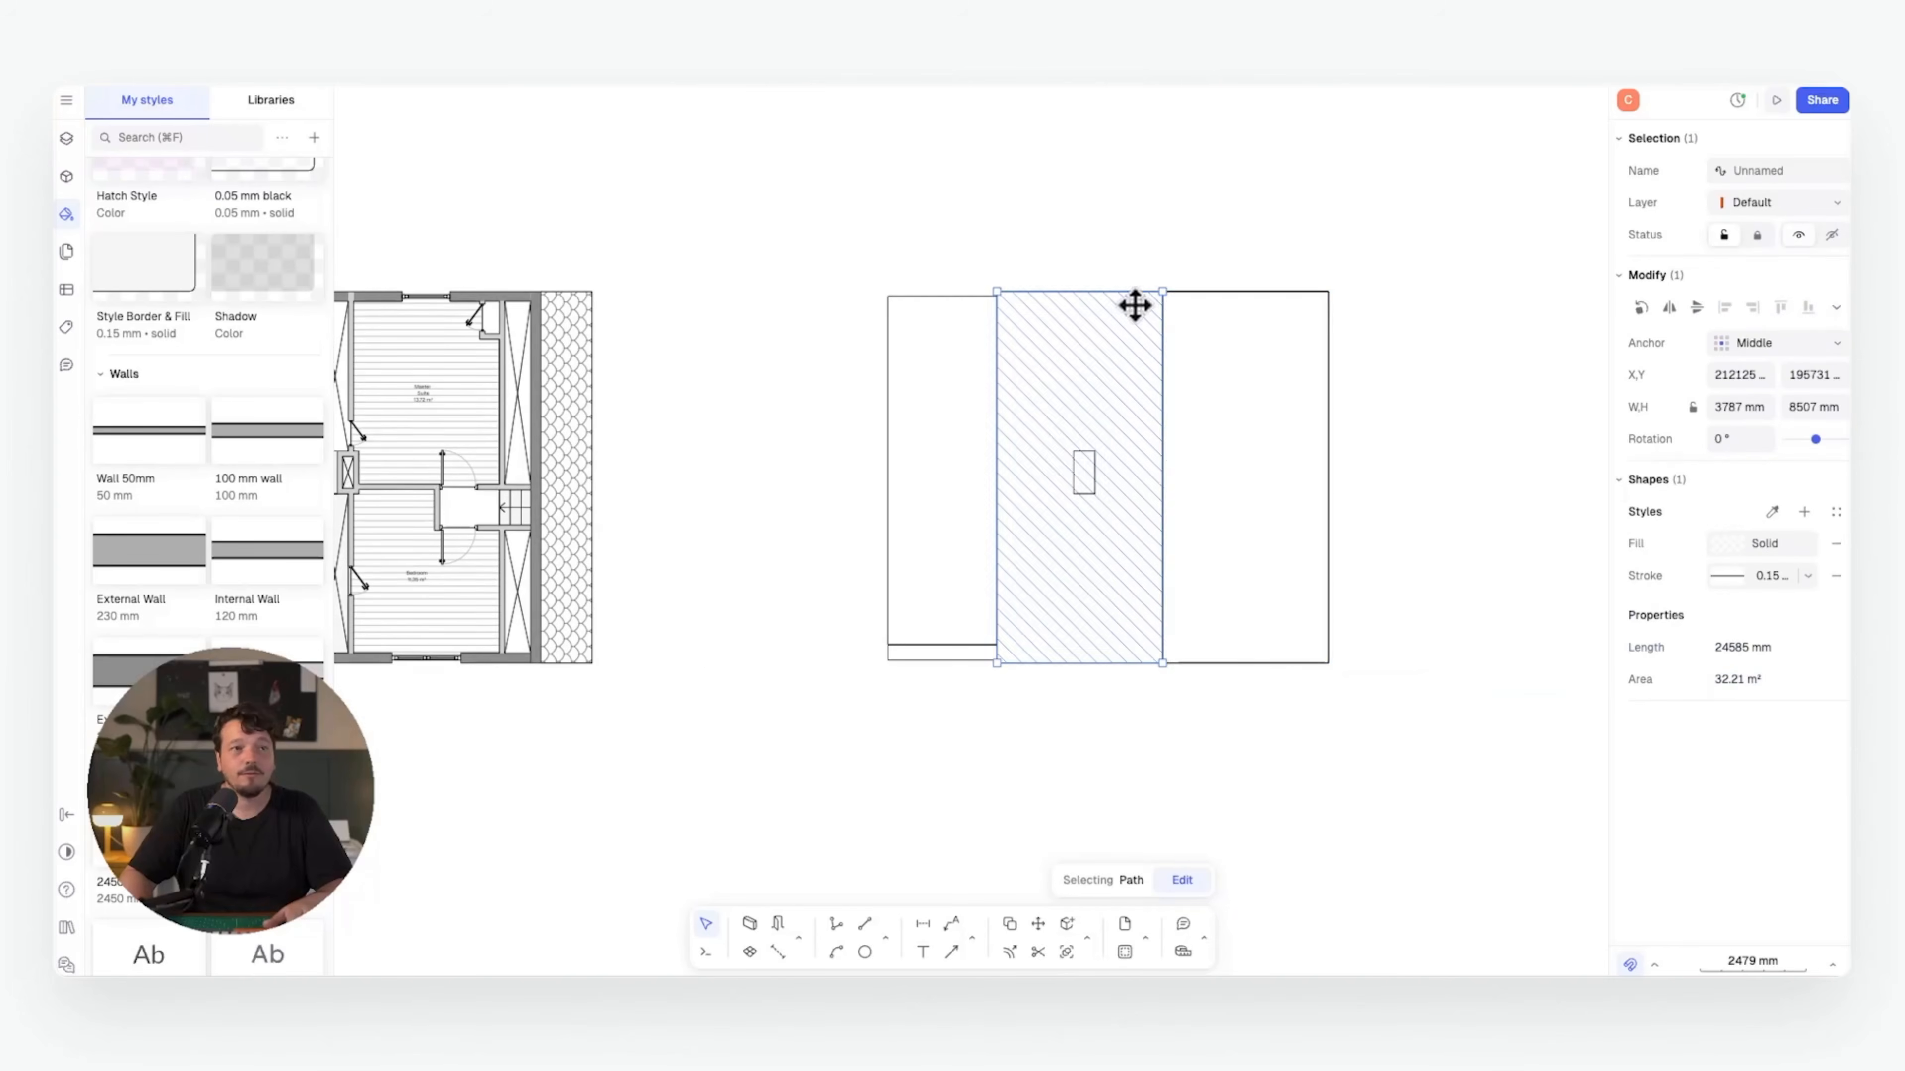
pyautogui.keyDown('shift'); pyautogui.click(1270, 363); pyautogui.keyUp('shift')
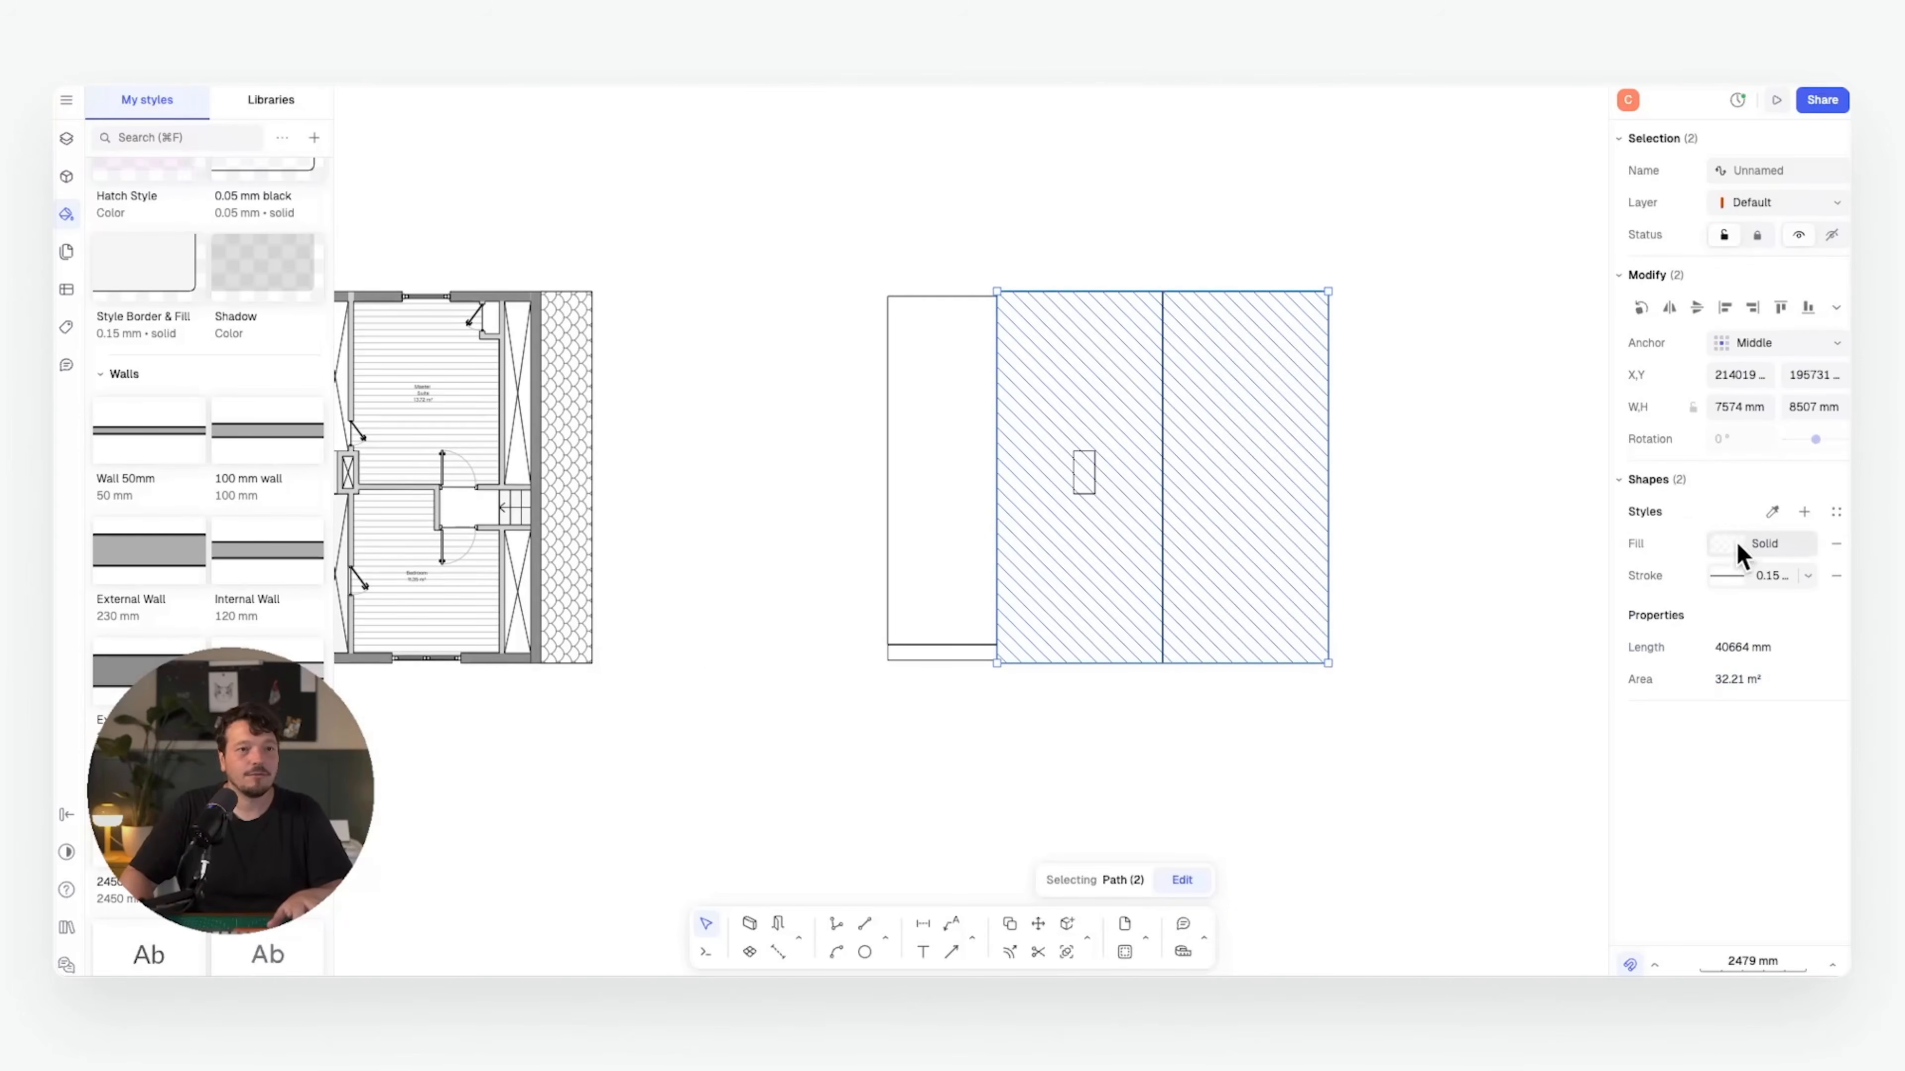
pyautogui.click(1776, 514)
pyautogui.click(571, 330)
pyautogui.click(825, 259)
# - Make the white fill of the small rectangle on the roof plan's left slope fully opaque
pyautogui.moveTo(749, 336); pyautogui.dragTo(903, 336, button='middle')
pyautogui.scroll(5, 1245, 456)
pyautogui.click(1200, 518)
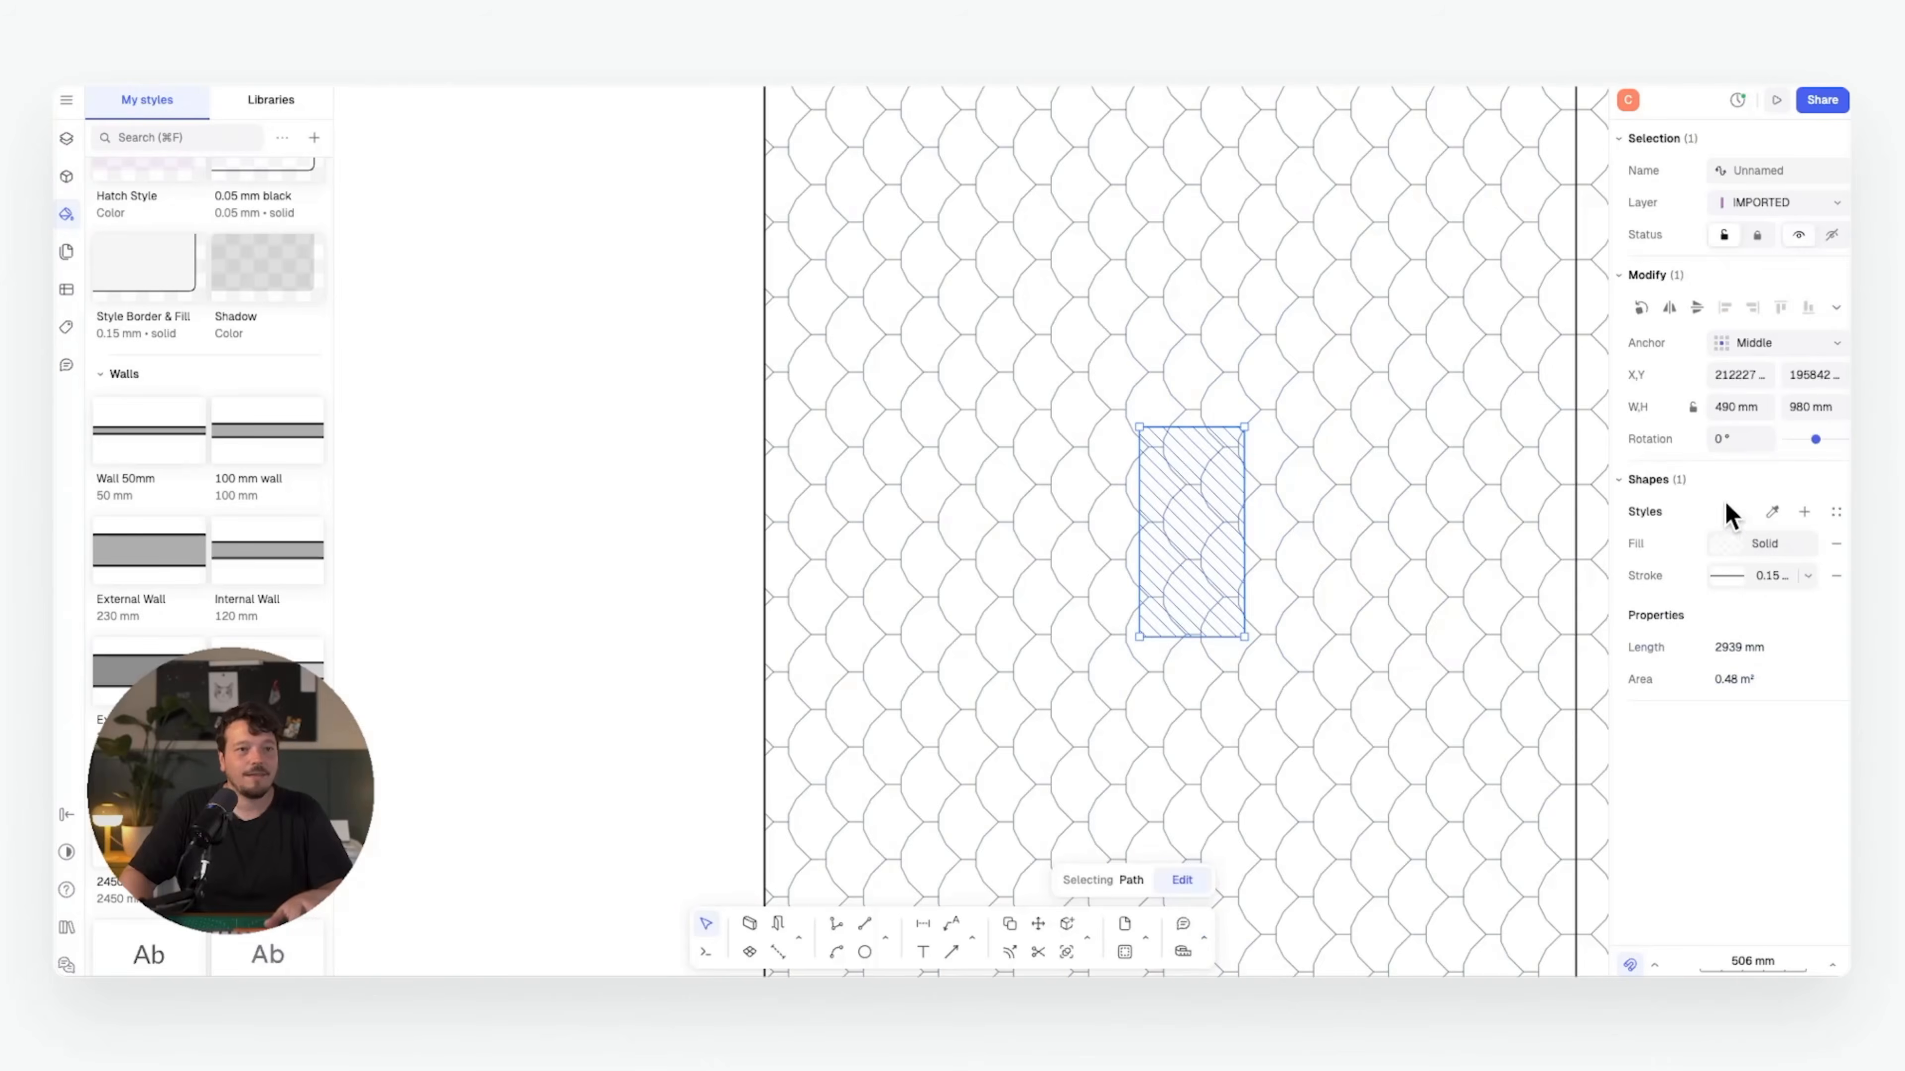
pyautogui.click(1728, 545)
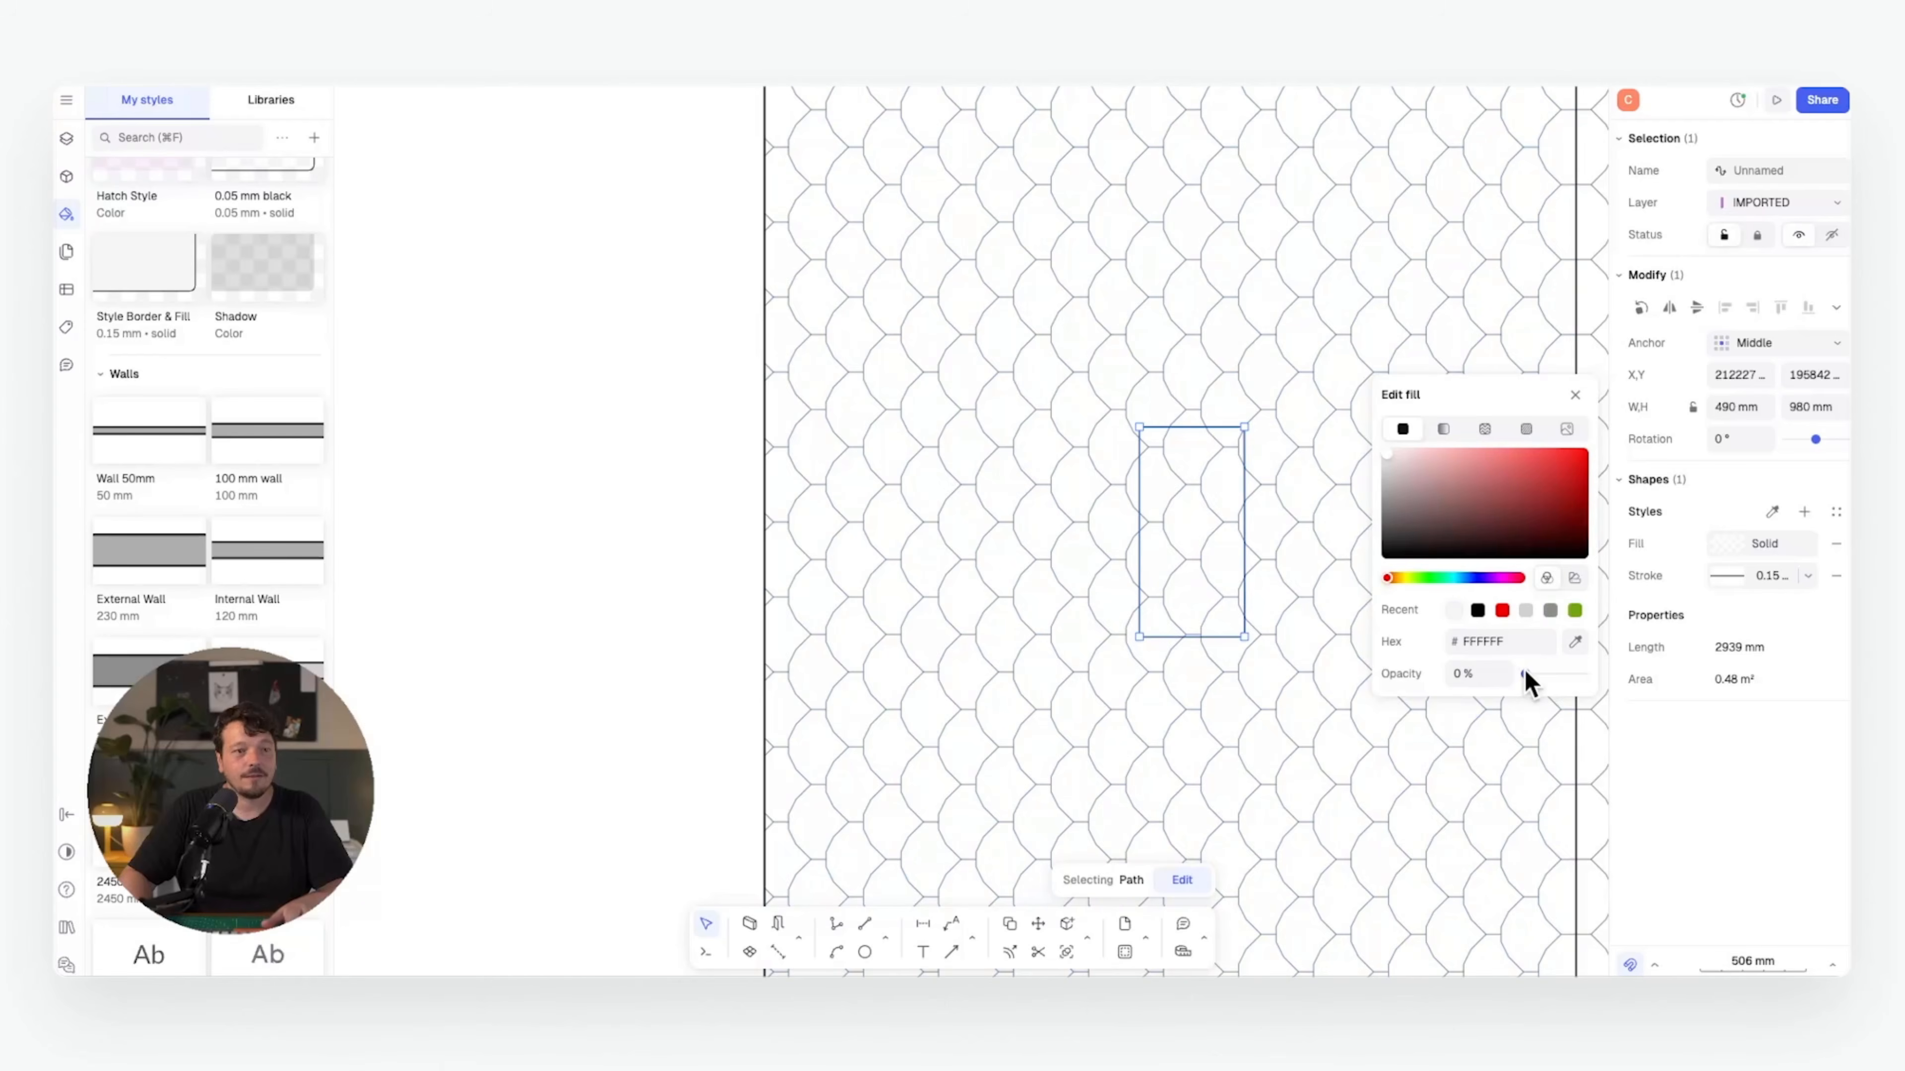
pyautogui.moveTo(1525, 672); pyautogui.dragTo(1667, 672)
pyautogui.click(661, 460)
pyautogui.scroll(-5, 1058, 449)
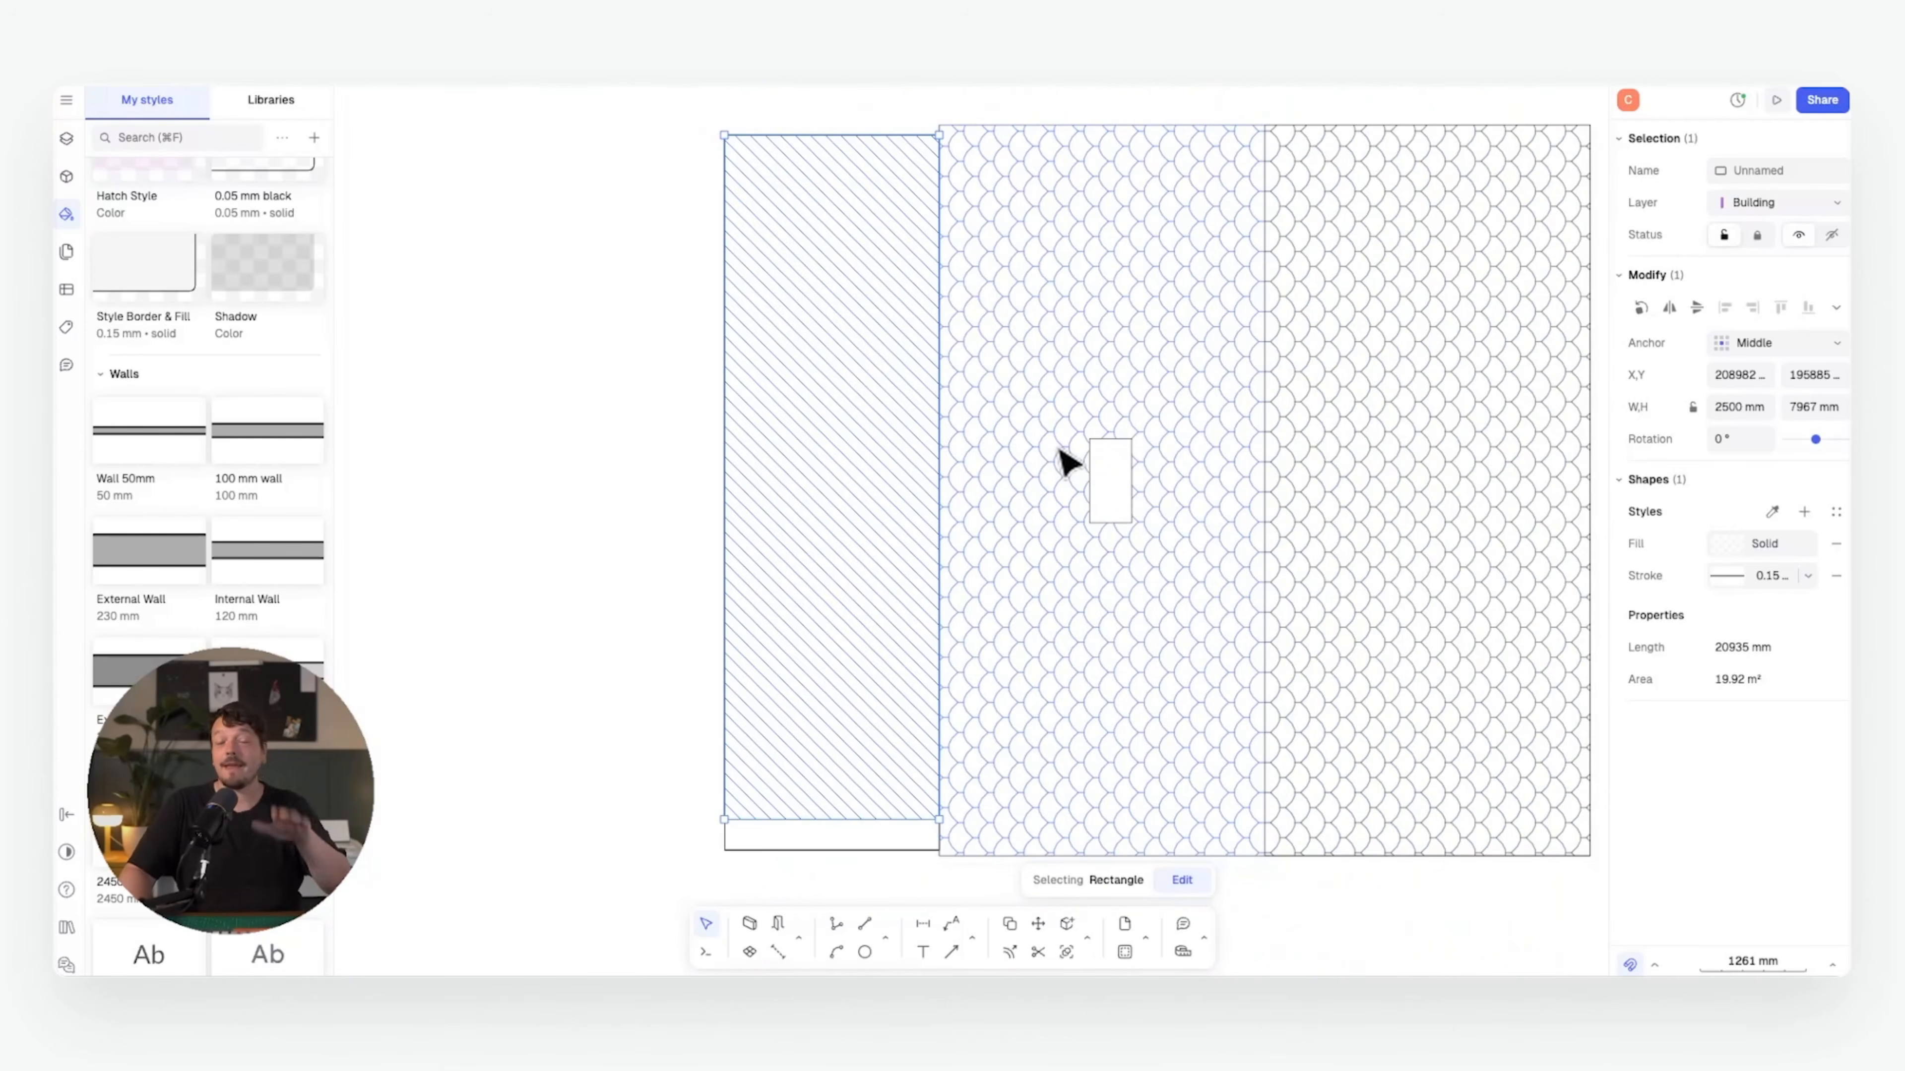
pyautogui.scroll(-2, 1063, 459)
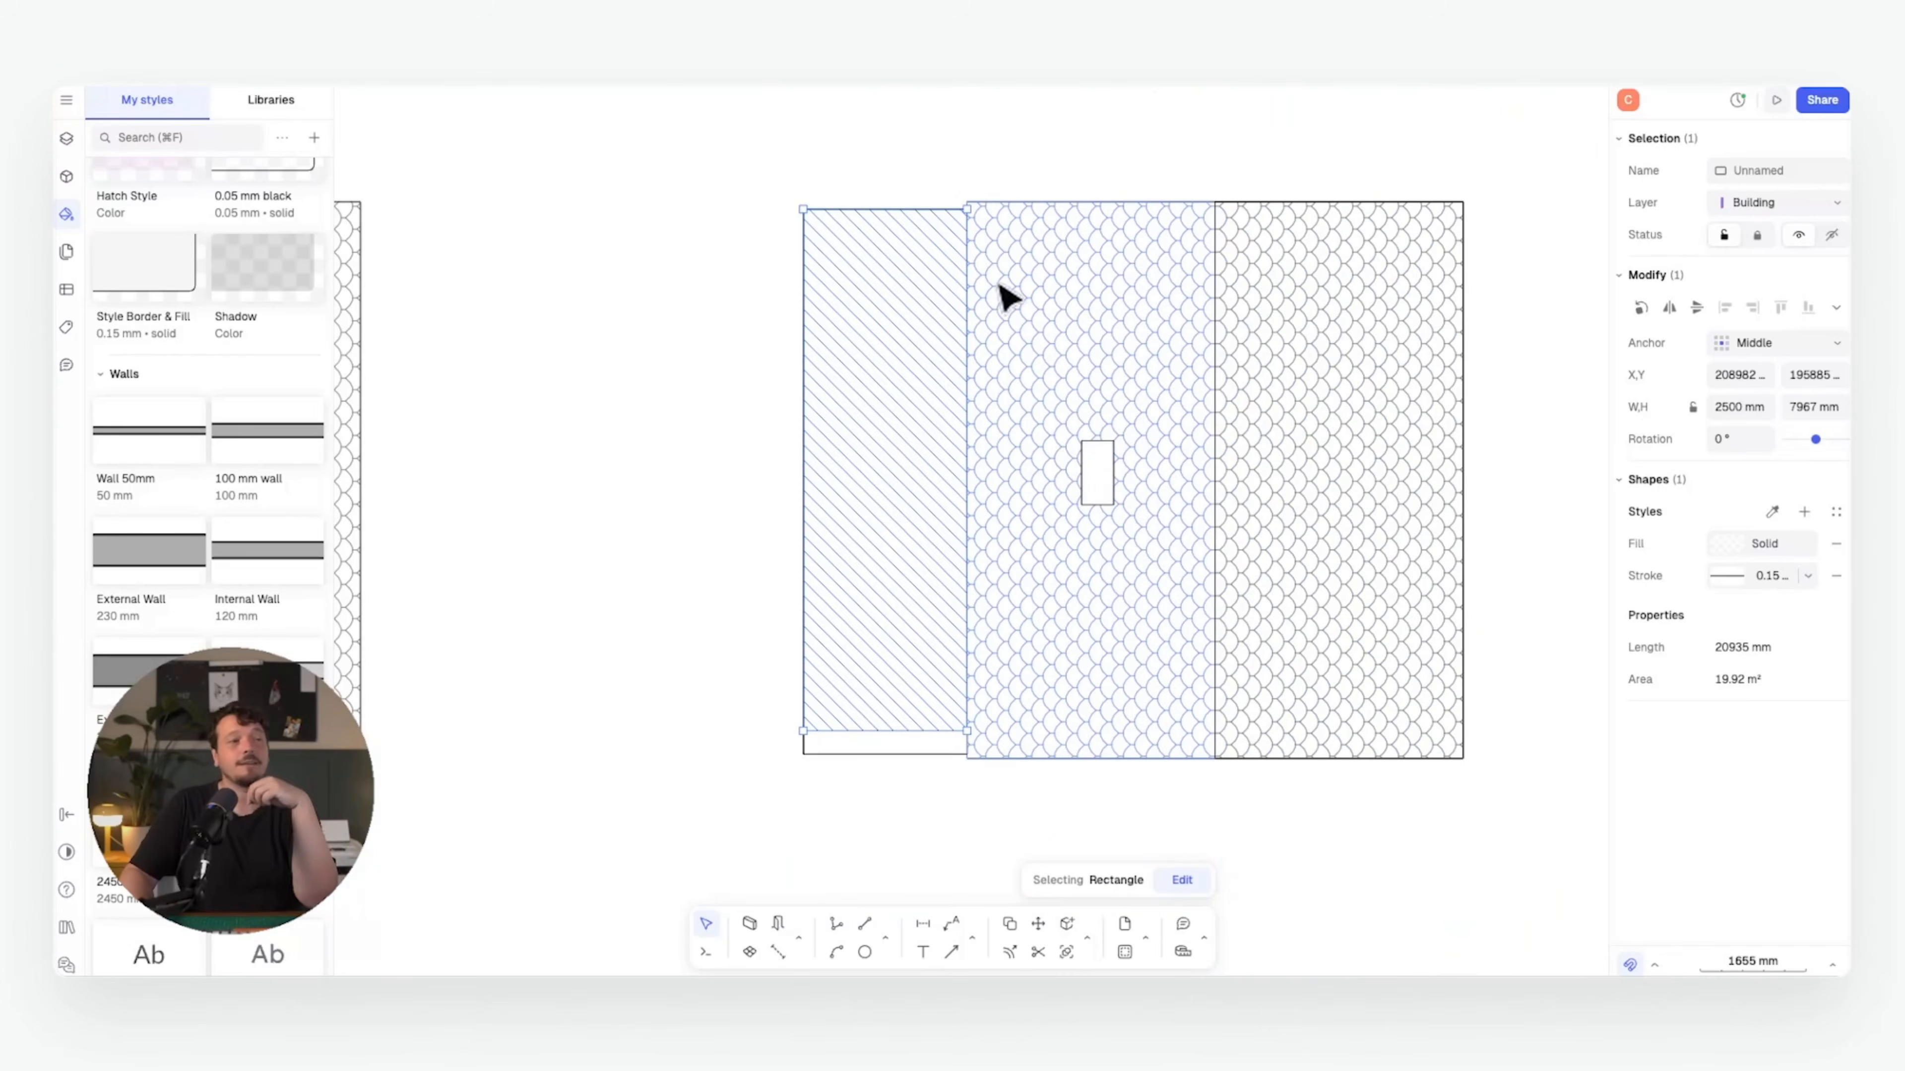
pyautogui.press('Escape')
# - Start a polyline along the upper floor plan's right and upper roof edges, continuing to the upper-left corner of the adjoining lower roof
pyautogui.scroll(-5, 1136, 244)
pyautogui.moveTo(968, 289); pyautogui.dragTo(1191, 357, button='middle')
pyautogui.scroll(6, 1024, 366)
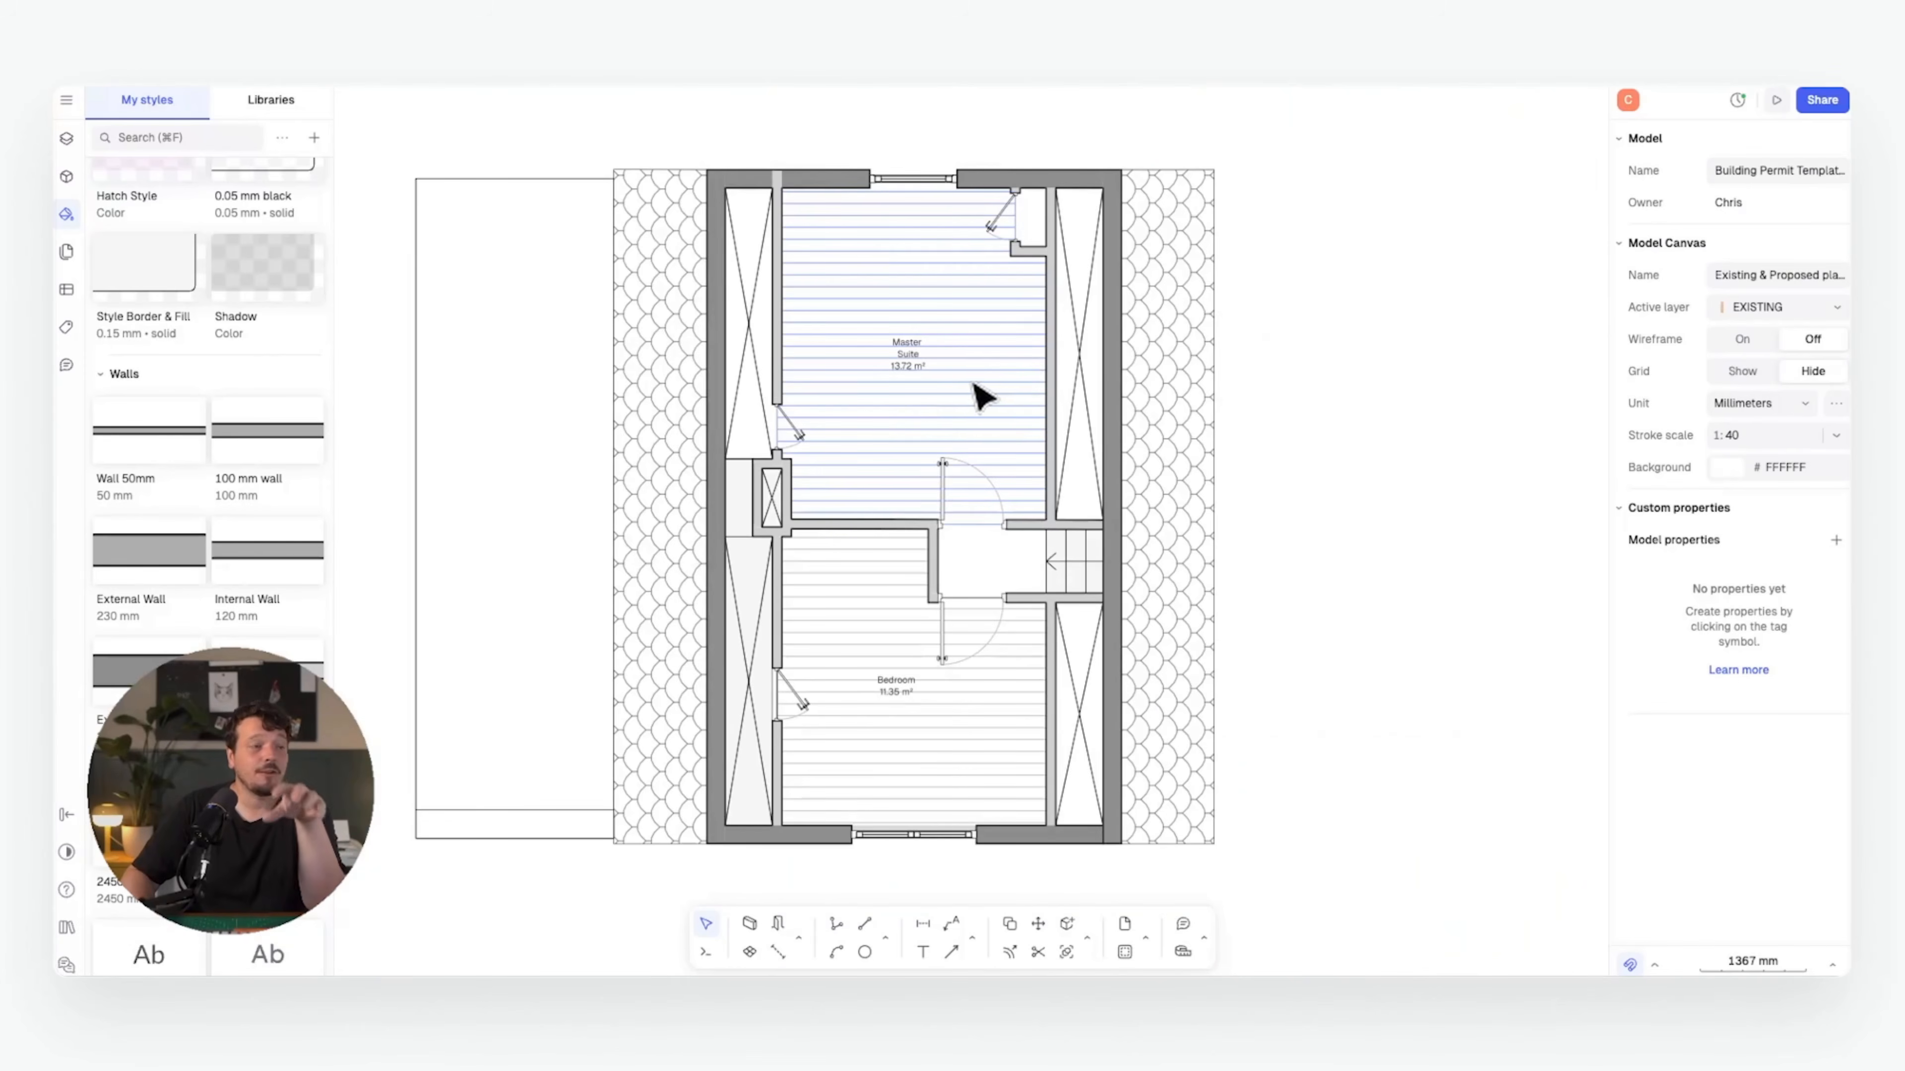
pyautogui.moveTo(901, 391); pyautogui.dragTo(938, 412, button='middle')
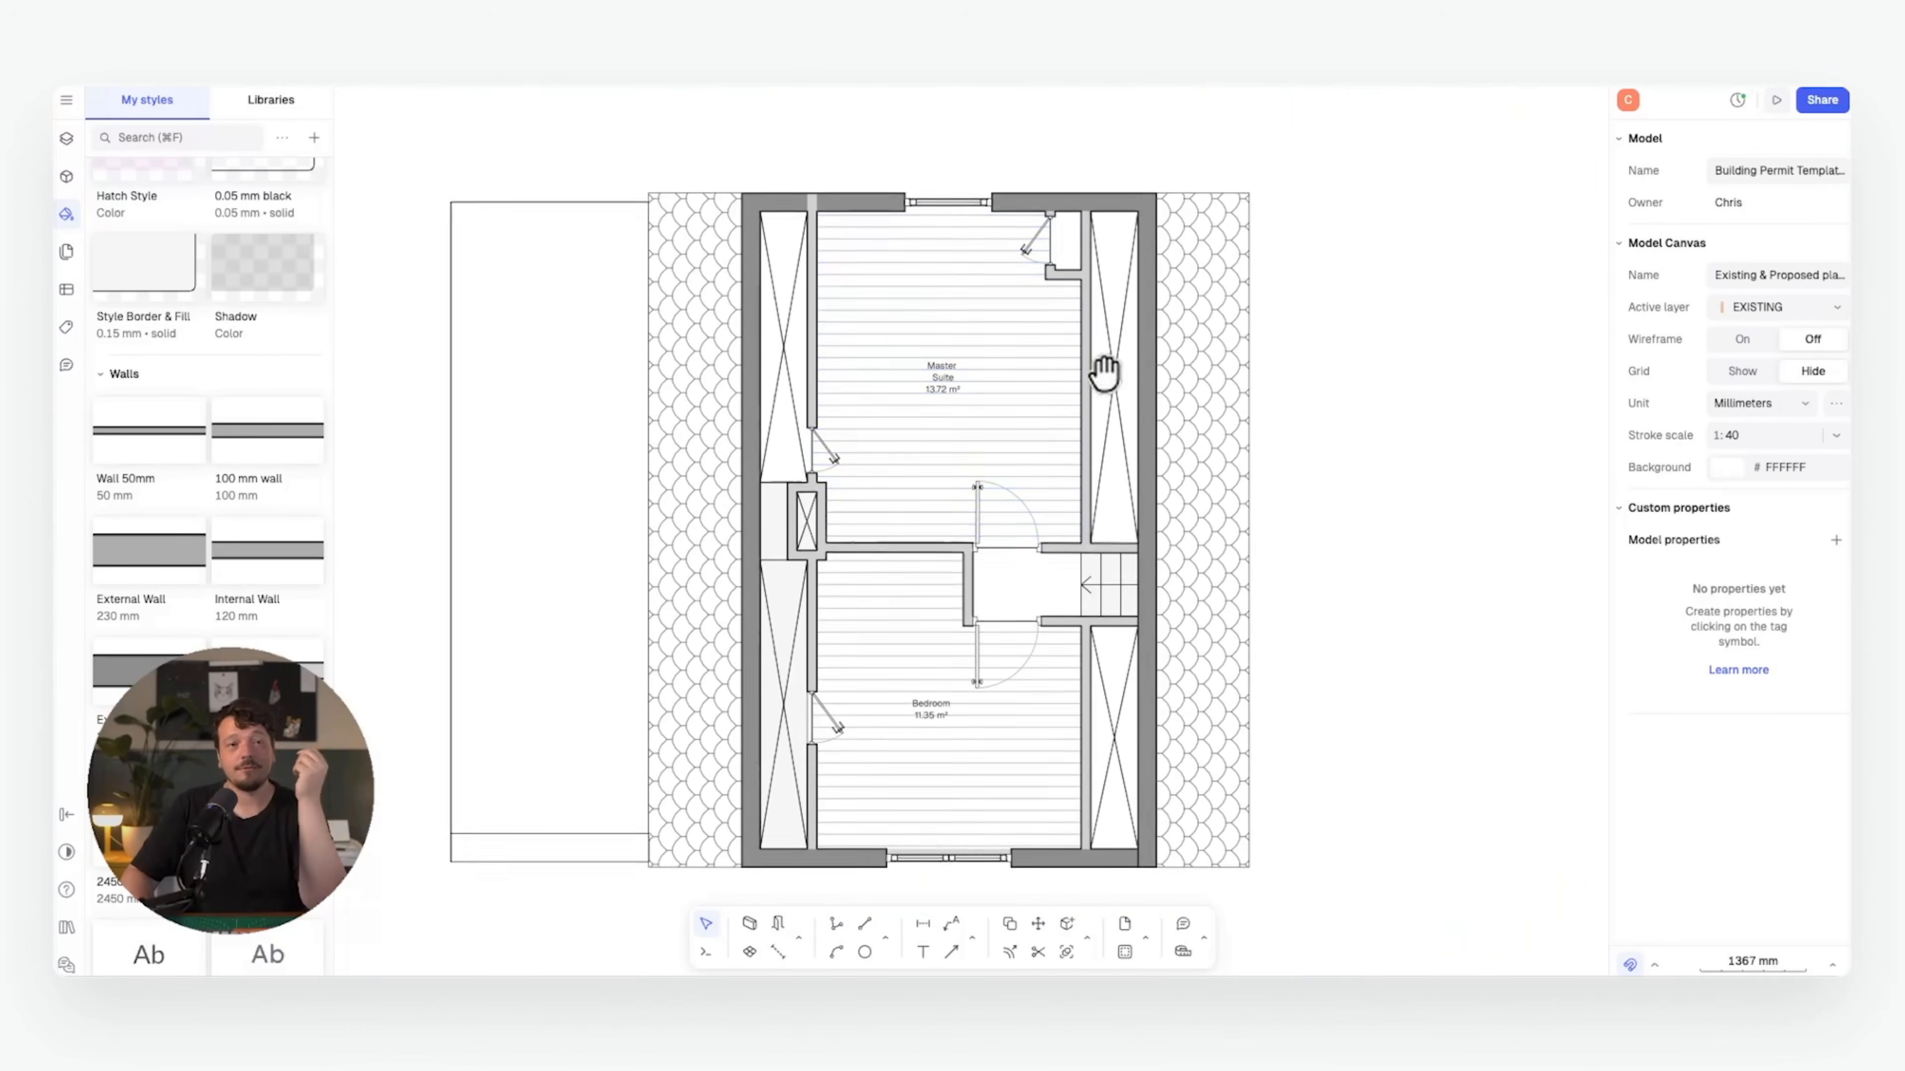
pyautogui.scroll(-3, 1191, 414)
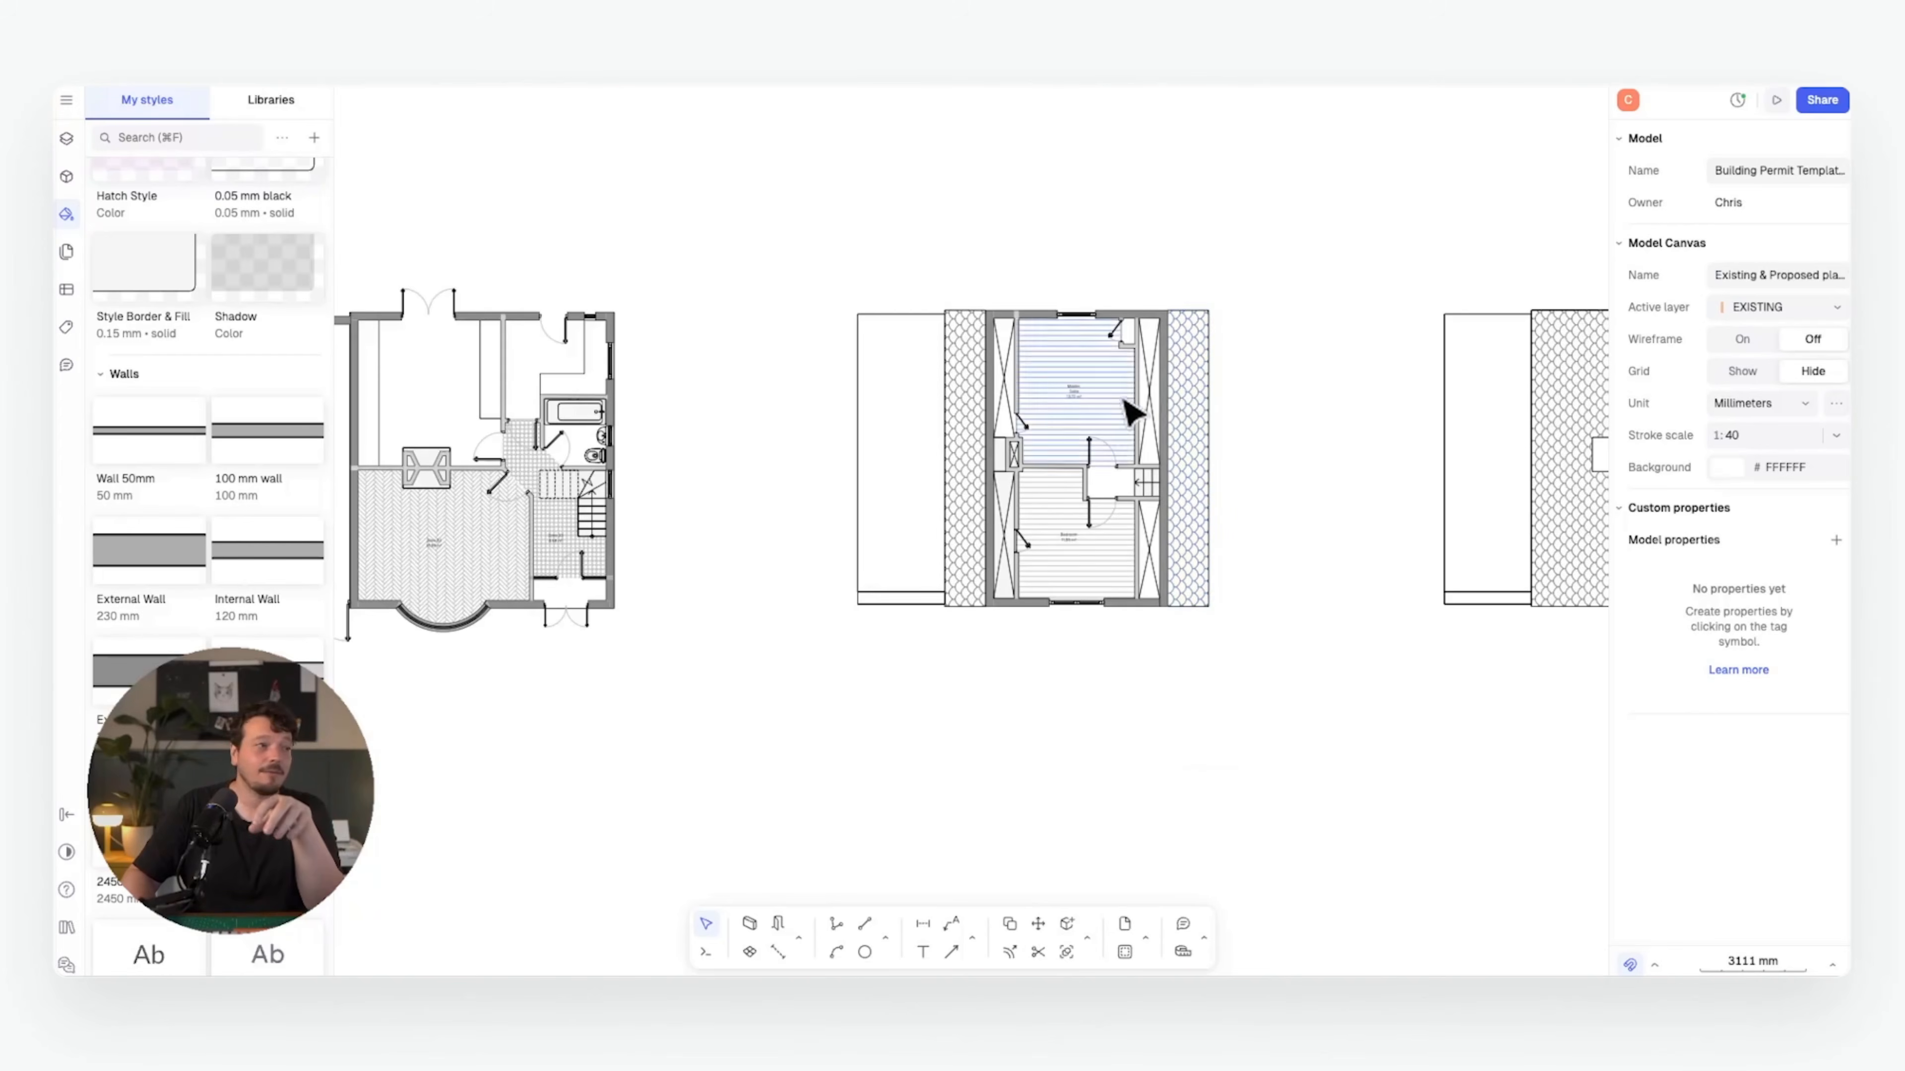
pyautogui.scroll(4, 1135, 413)
pyautogui.click(885, 939)
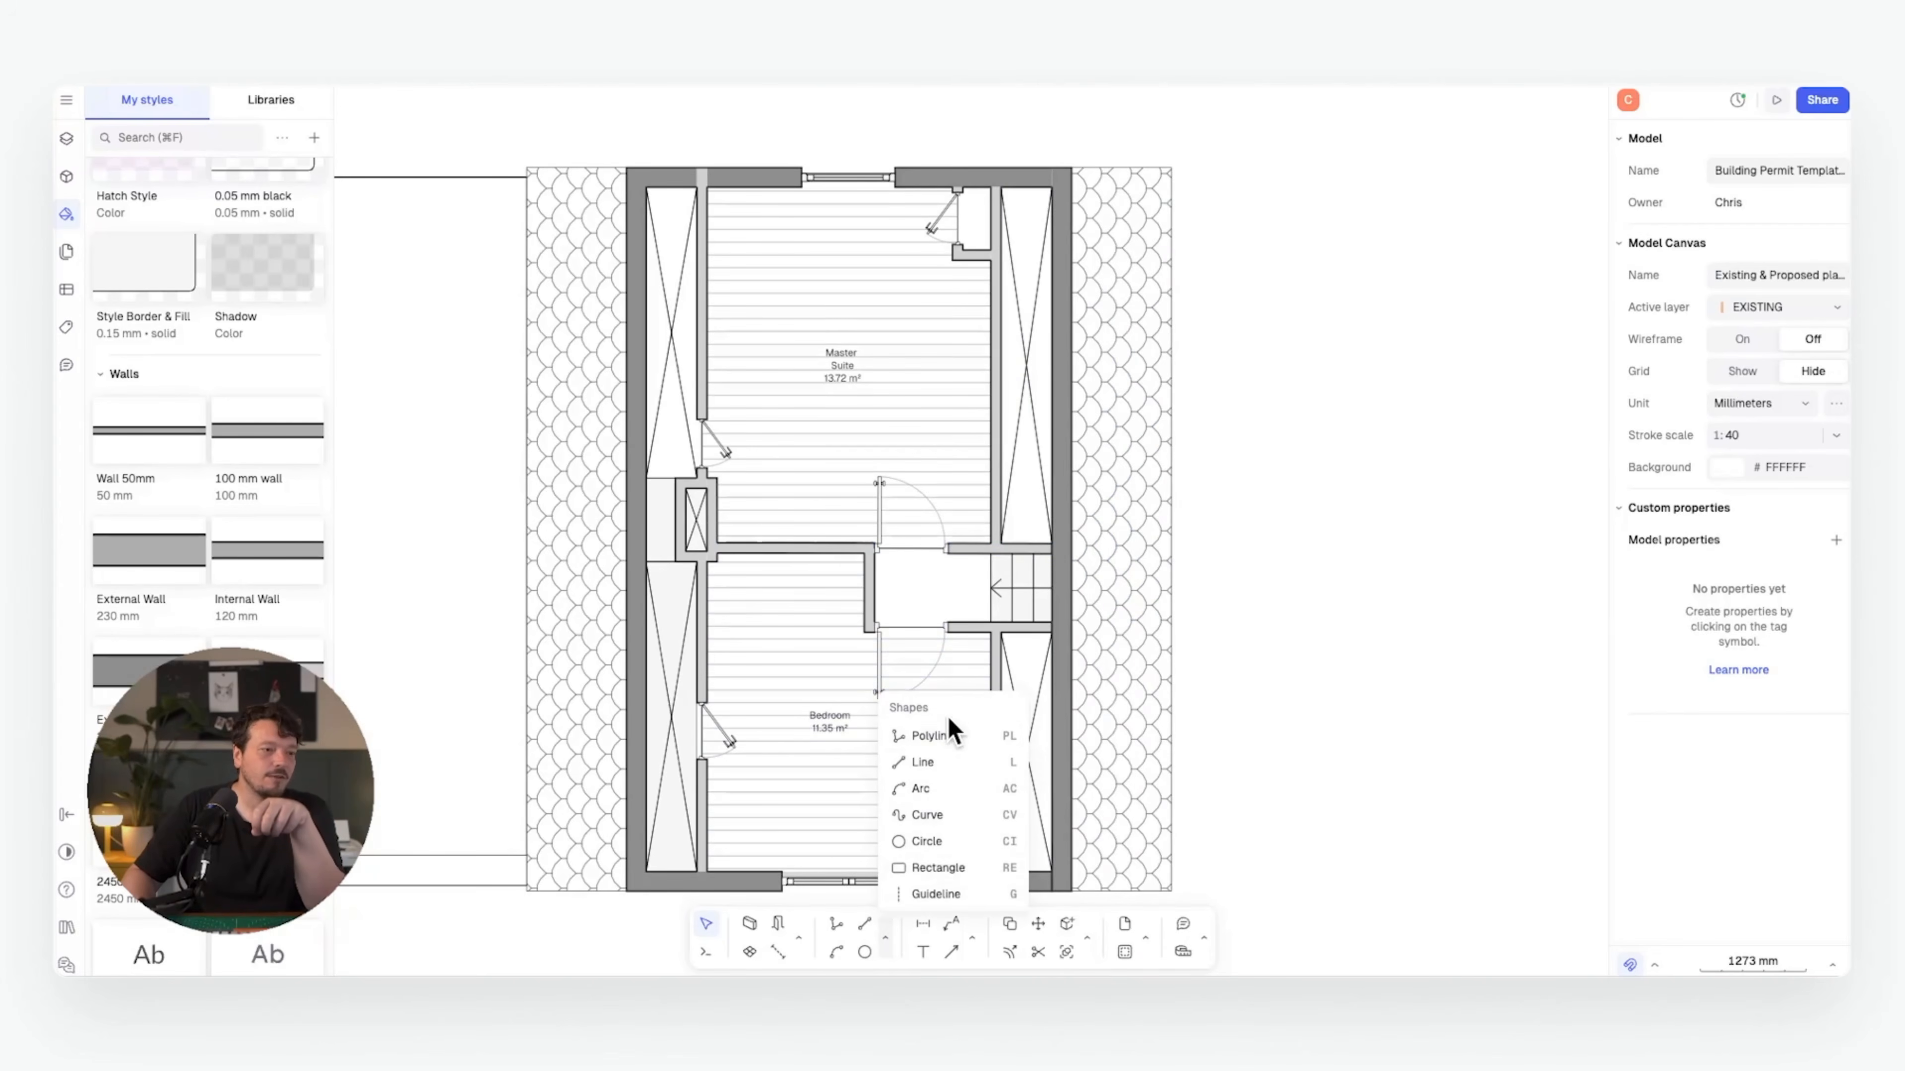
pyautogui.click(928, 735)
pyautogui.moveTo(1279, 709); pyautogui.dragTo(1149, 599, button='middle')
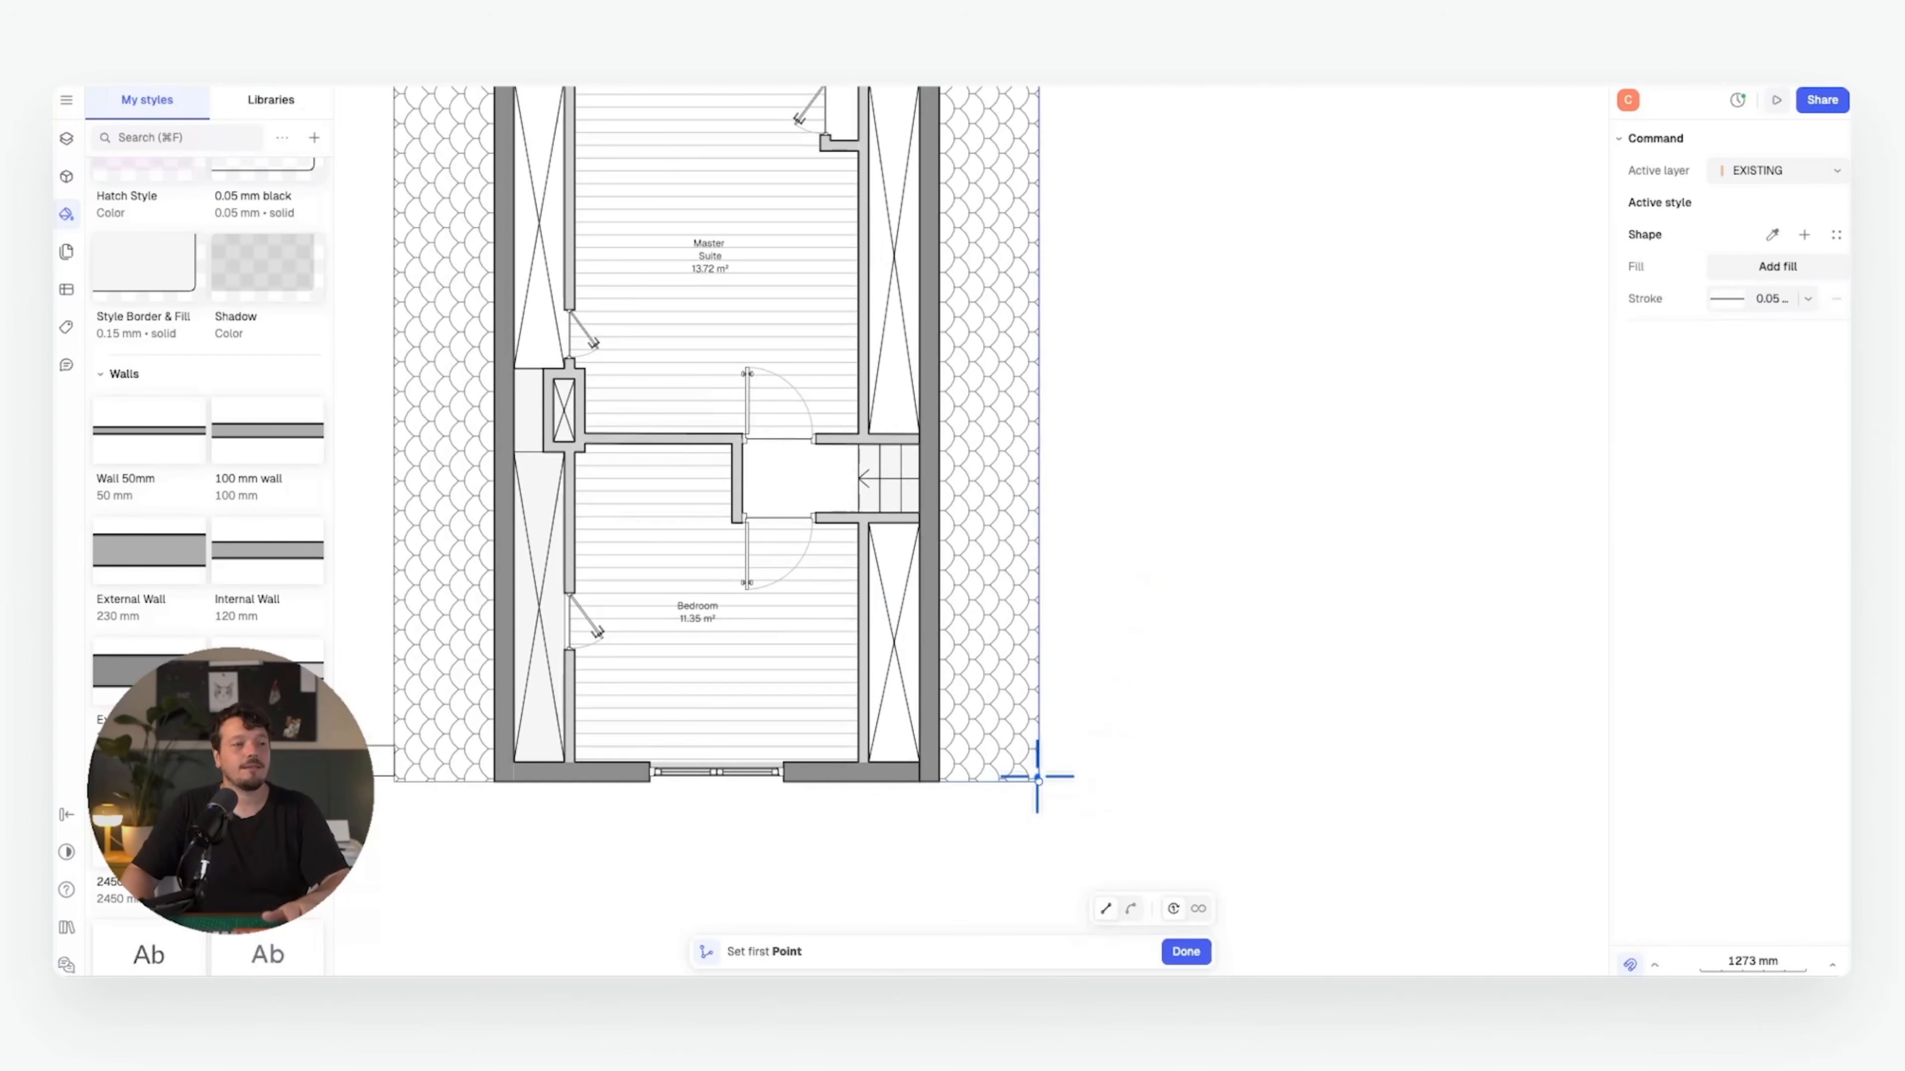
pyautogui.click(1034, 785)
pyautogui.scroll(-3, 1055, 787)
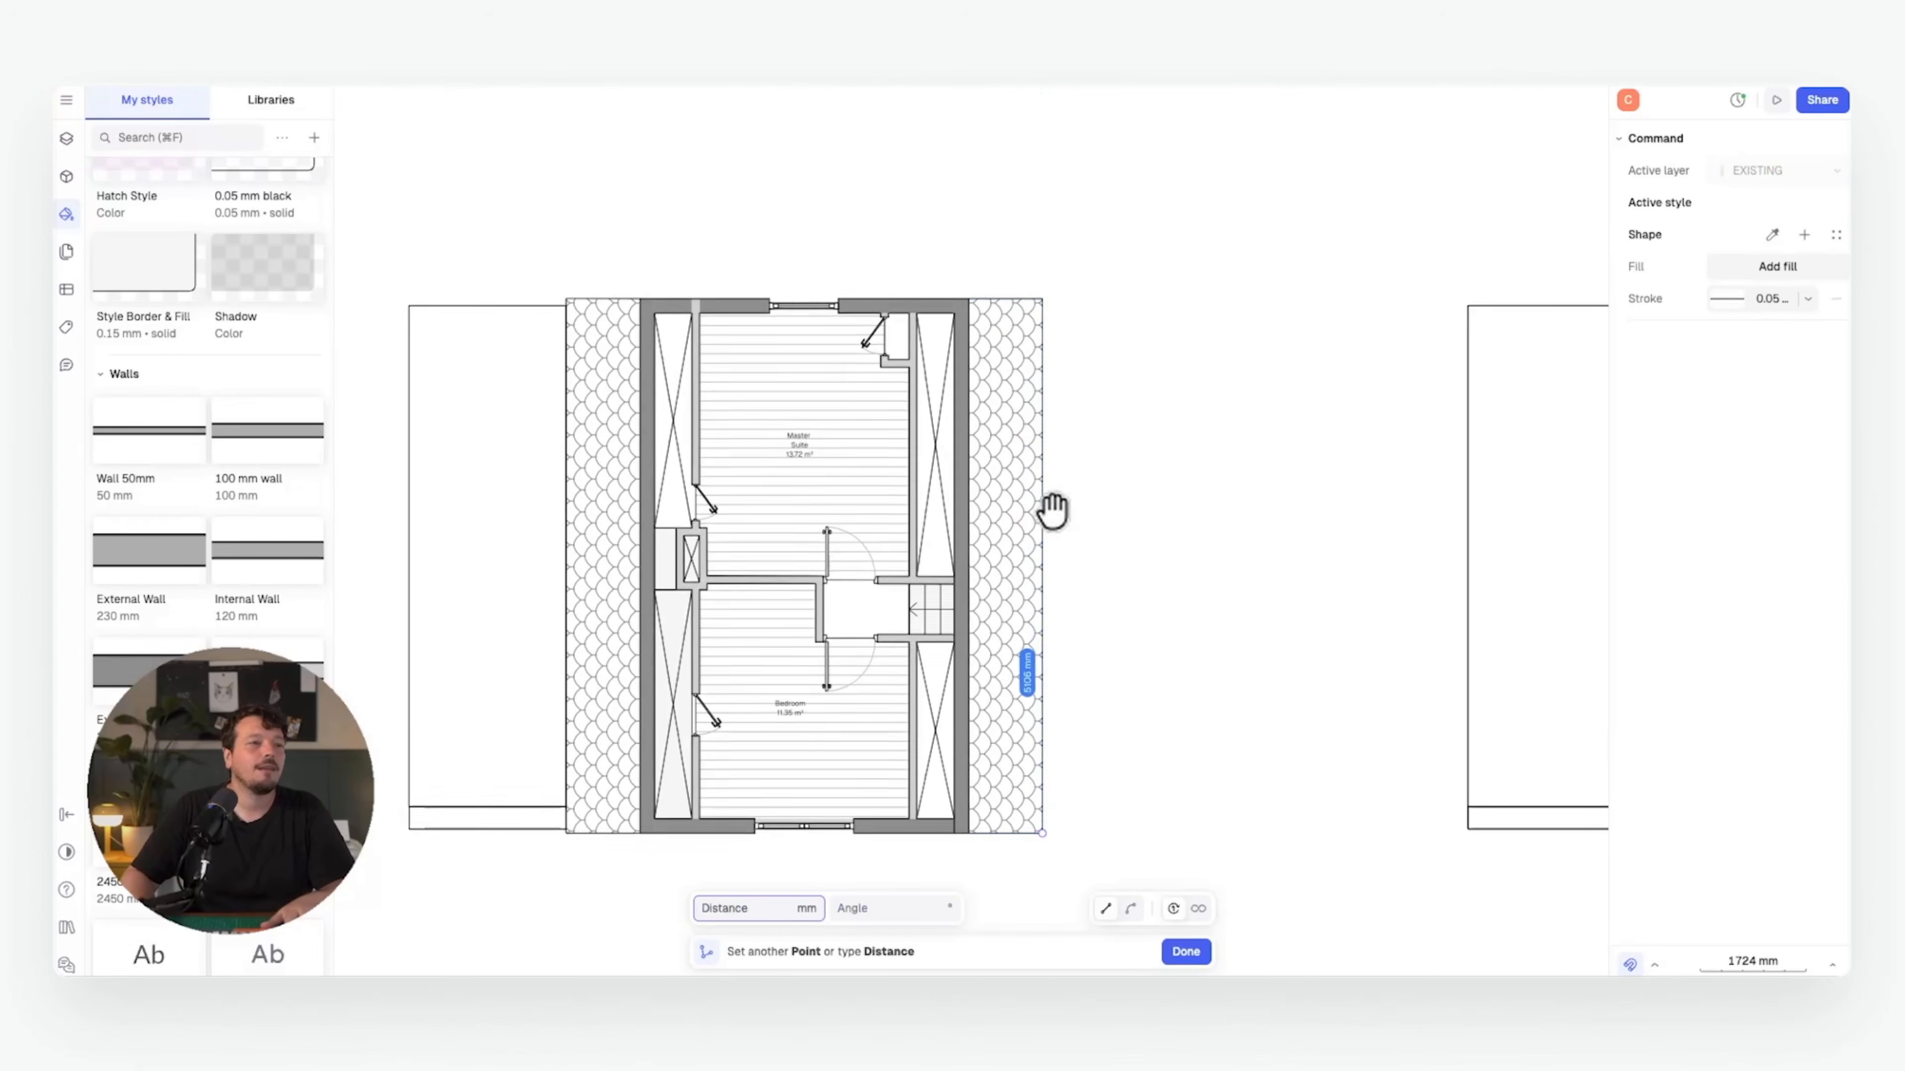
pyautogui.click(1040, 298)
pyautogui.click(566, 299)
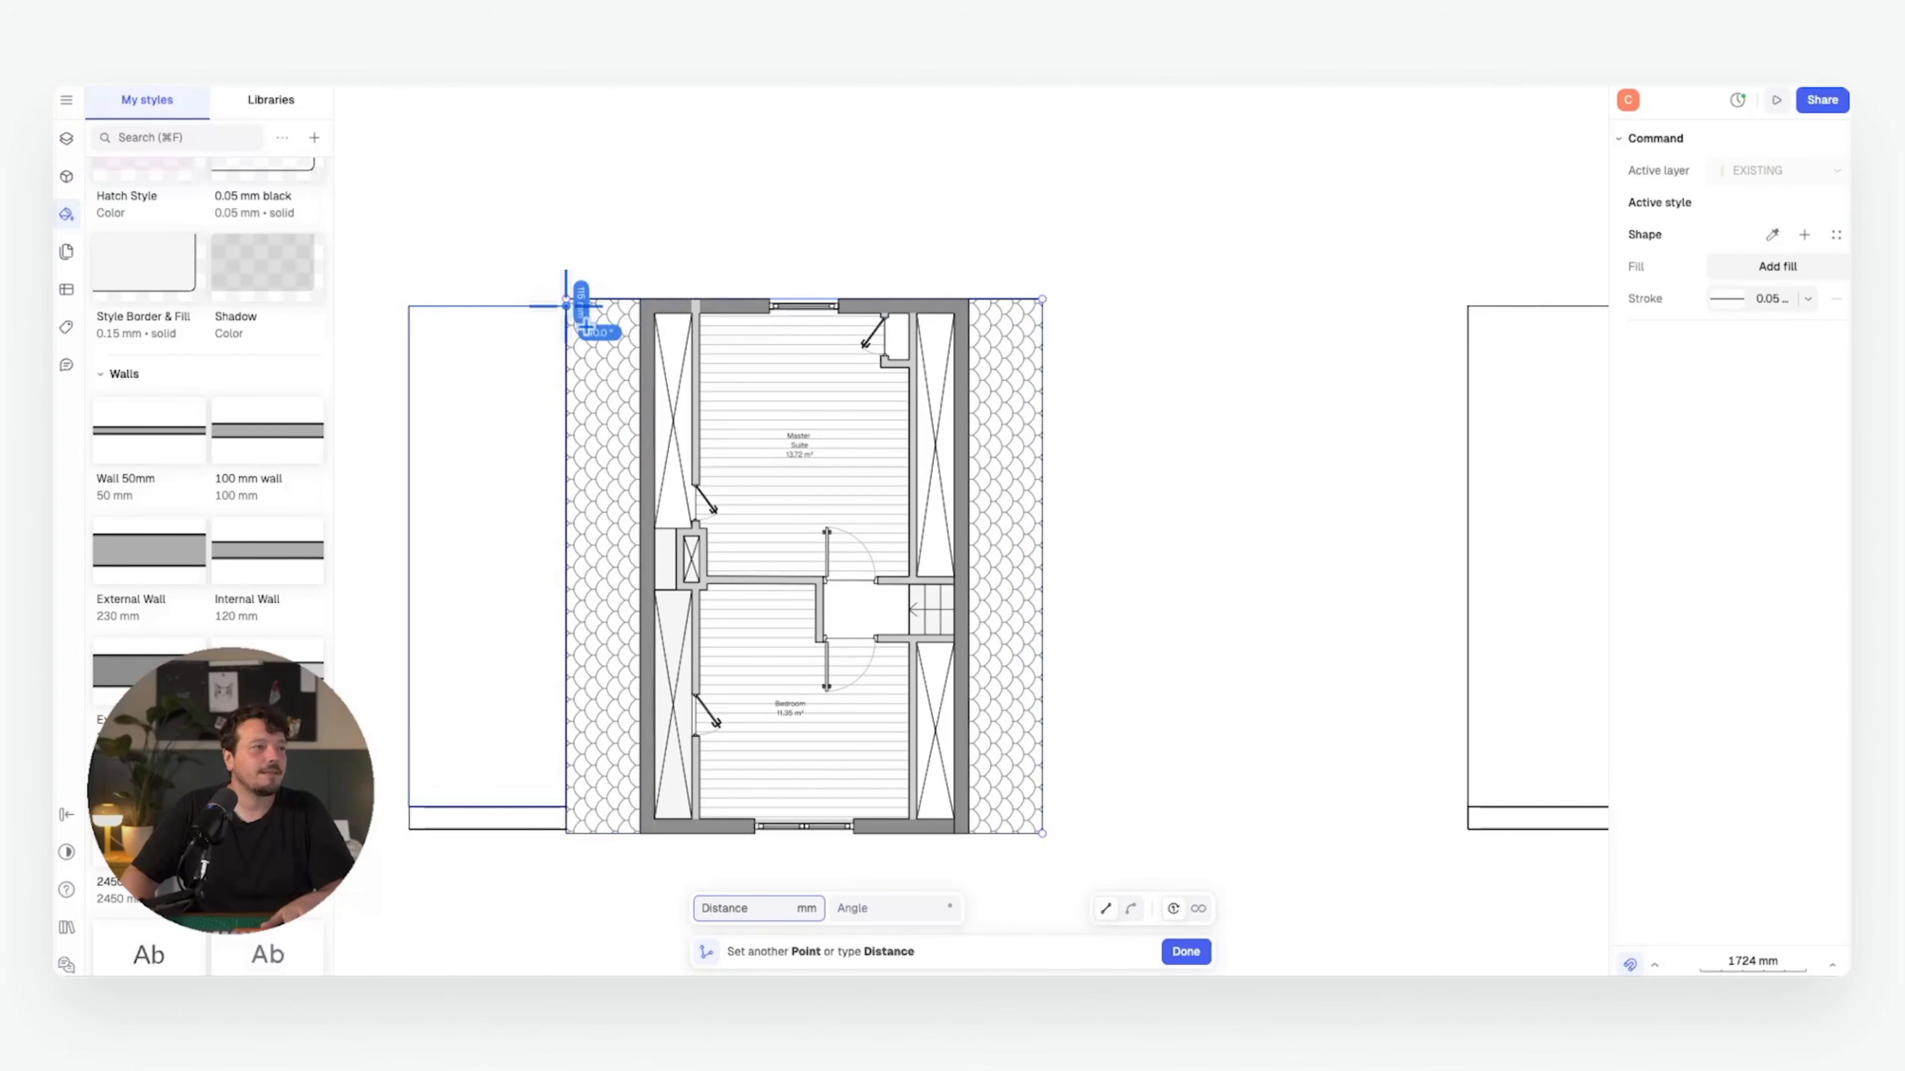
pyautogui.click(409, 305)
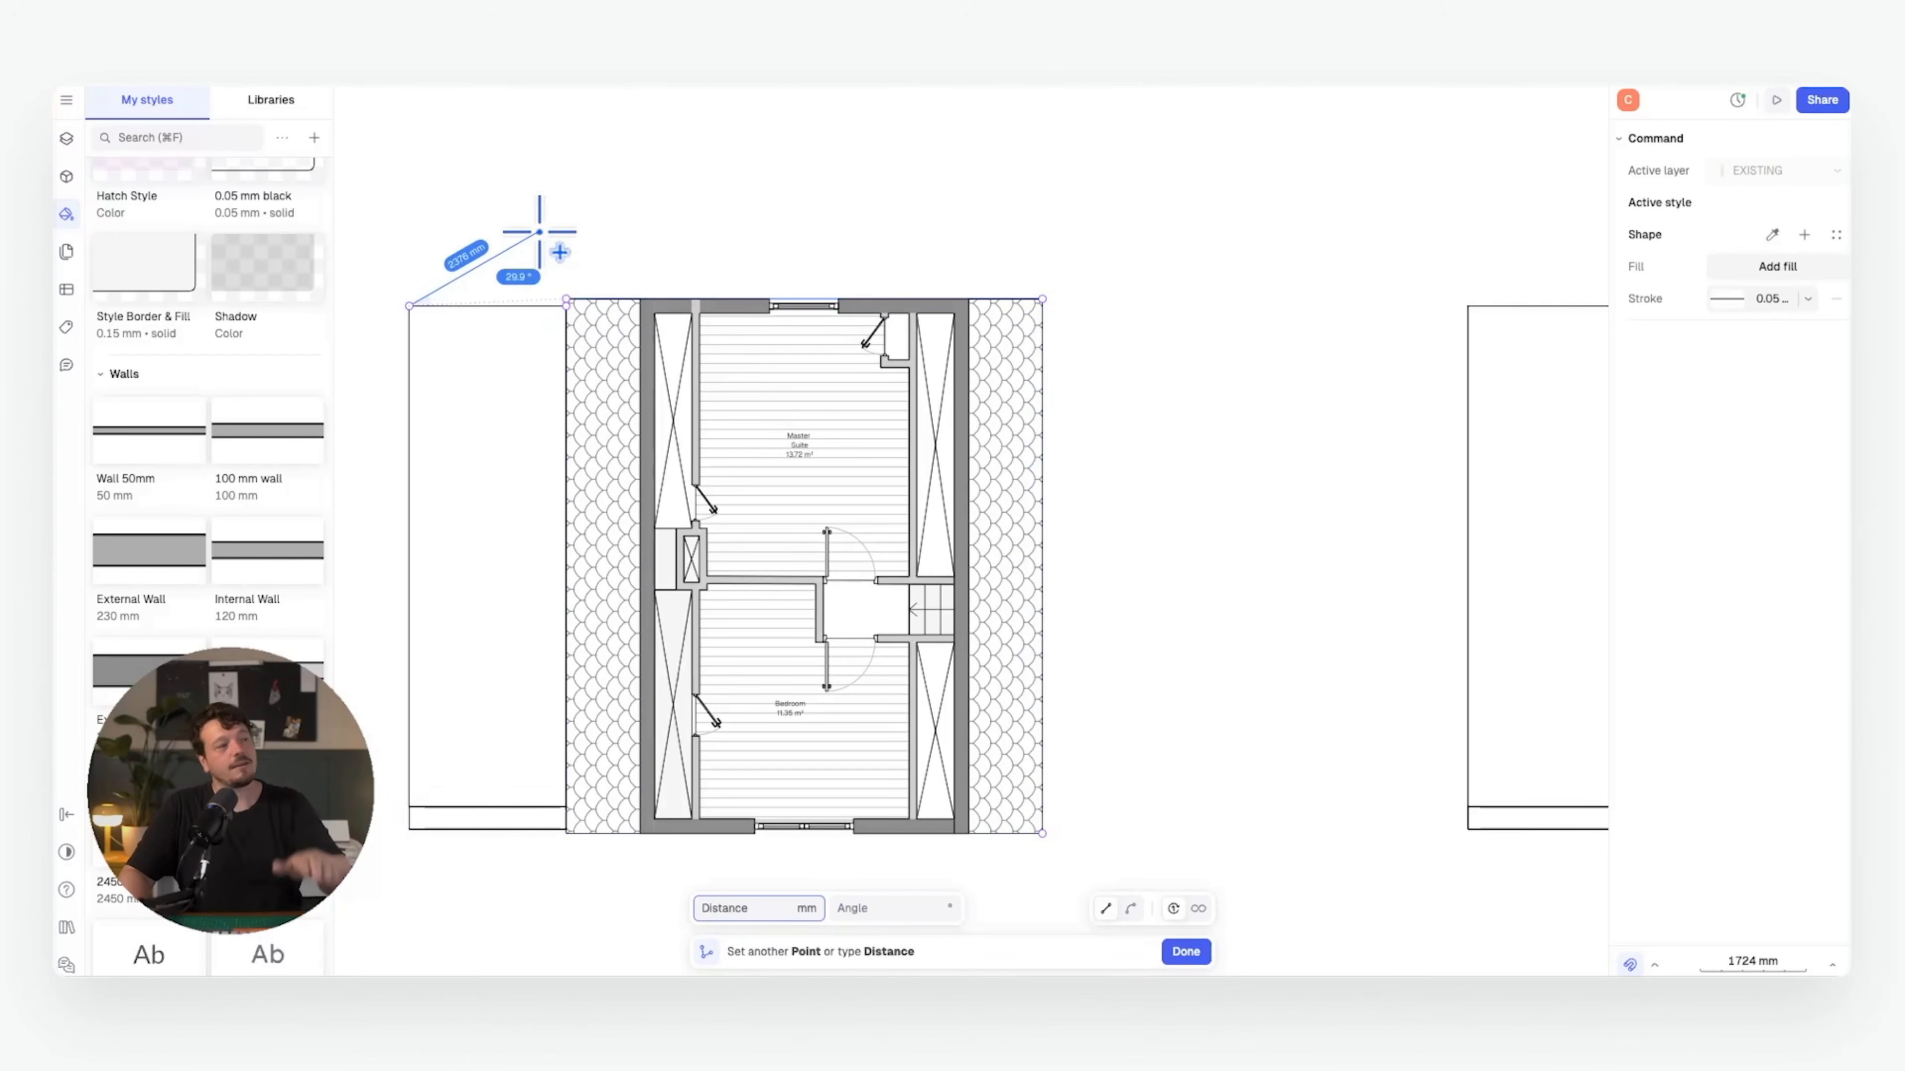
# - Close the polyline with offset edges above and right of the building, forming a shadow outline about 10.6 m wide and 9.2 m high
pyautogui.click(450, 271)
pyautogui.click(568, 271)
pyautogui.click(585, 258)
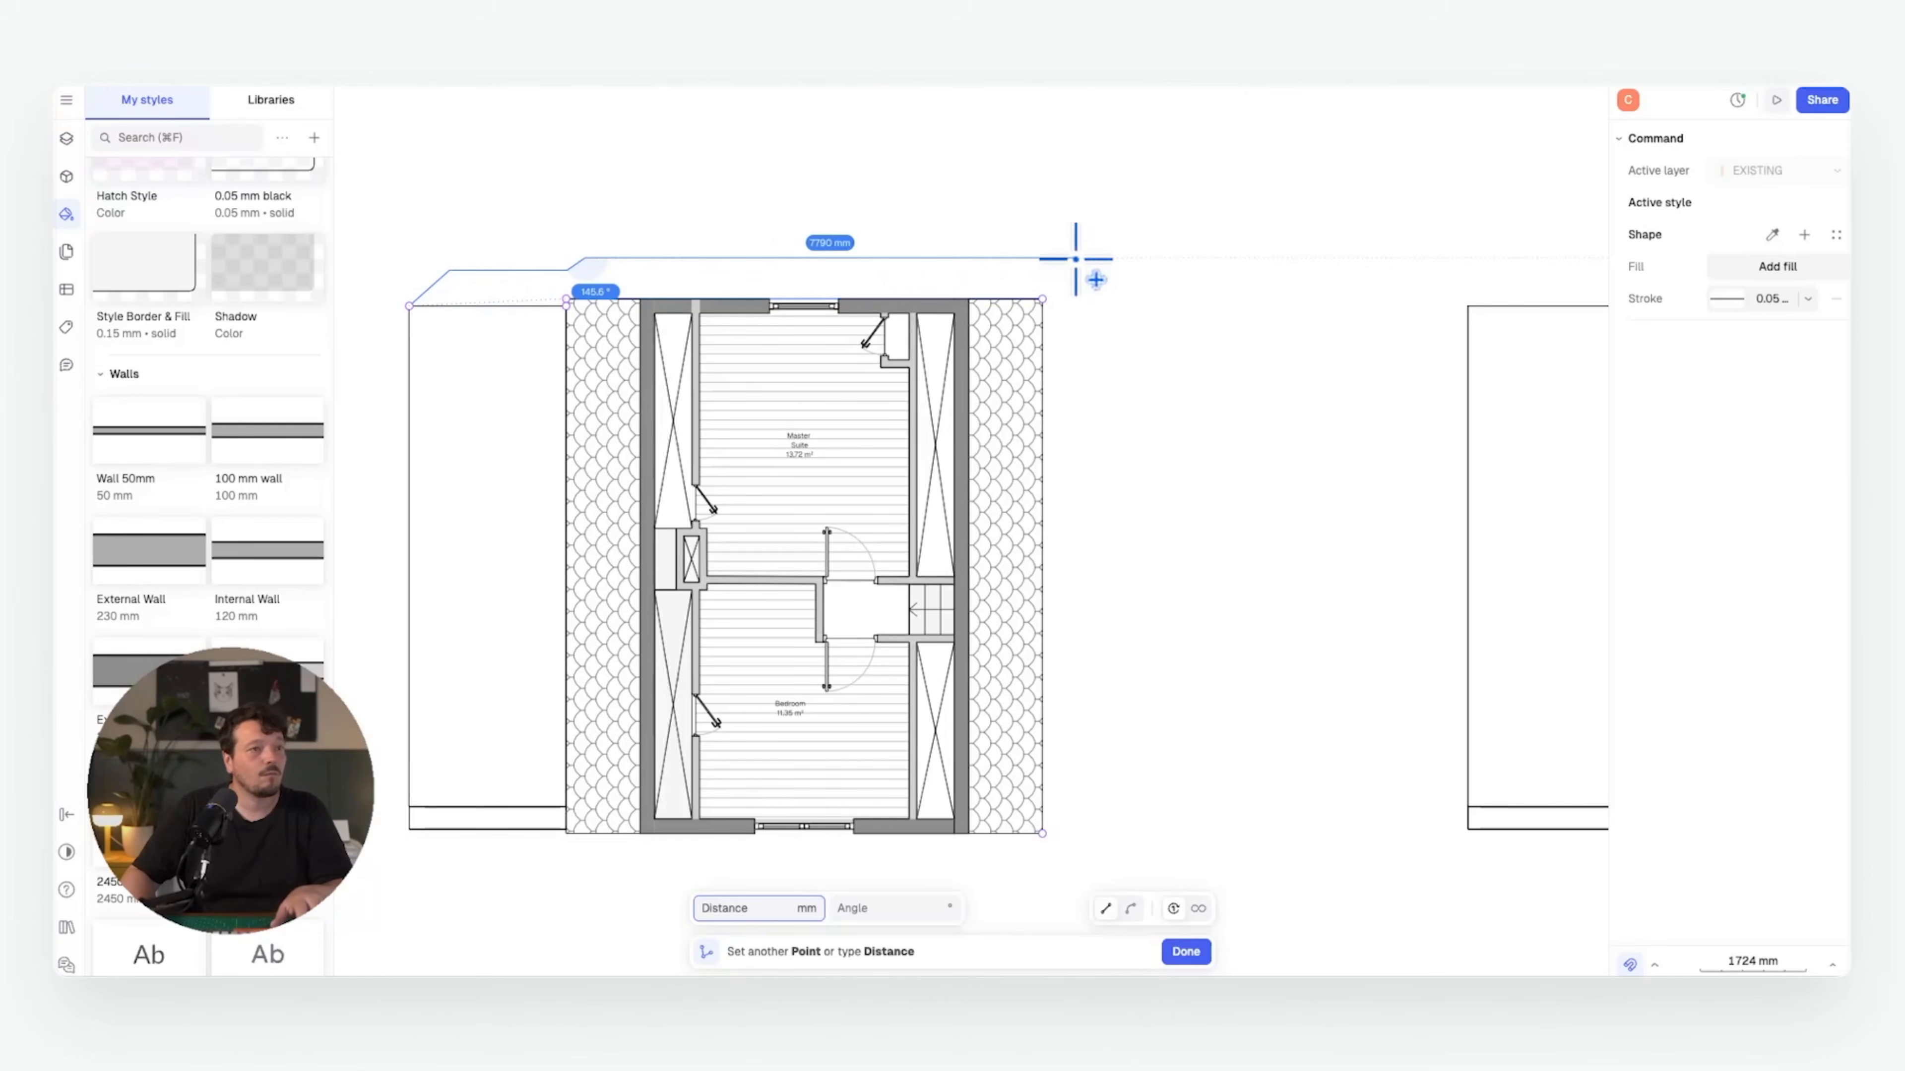
pyautogui.click(1075, 259)
pyautogui.click(1076, 809)
pyautogui.click(1042, 832)
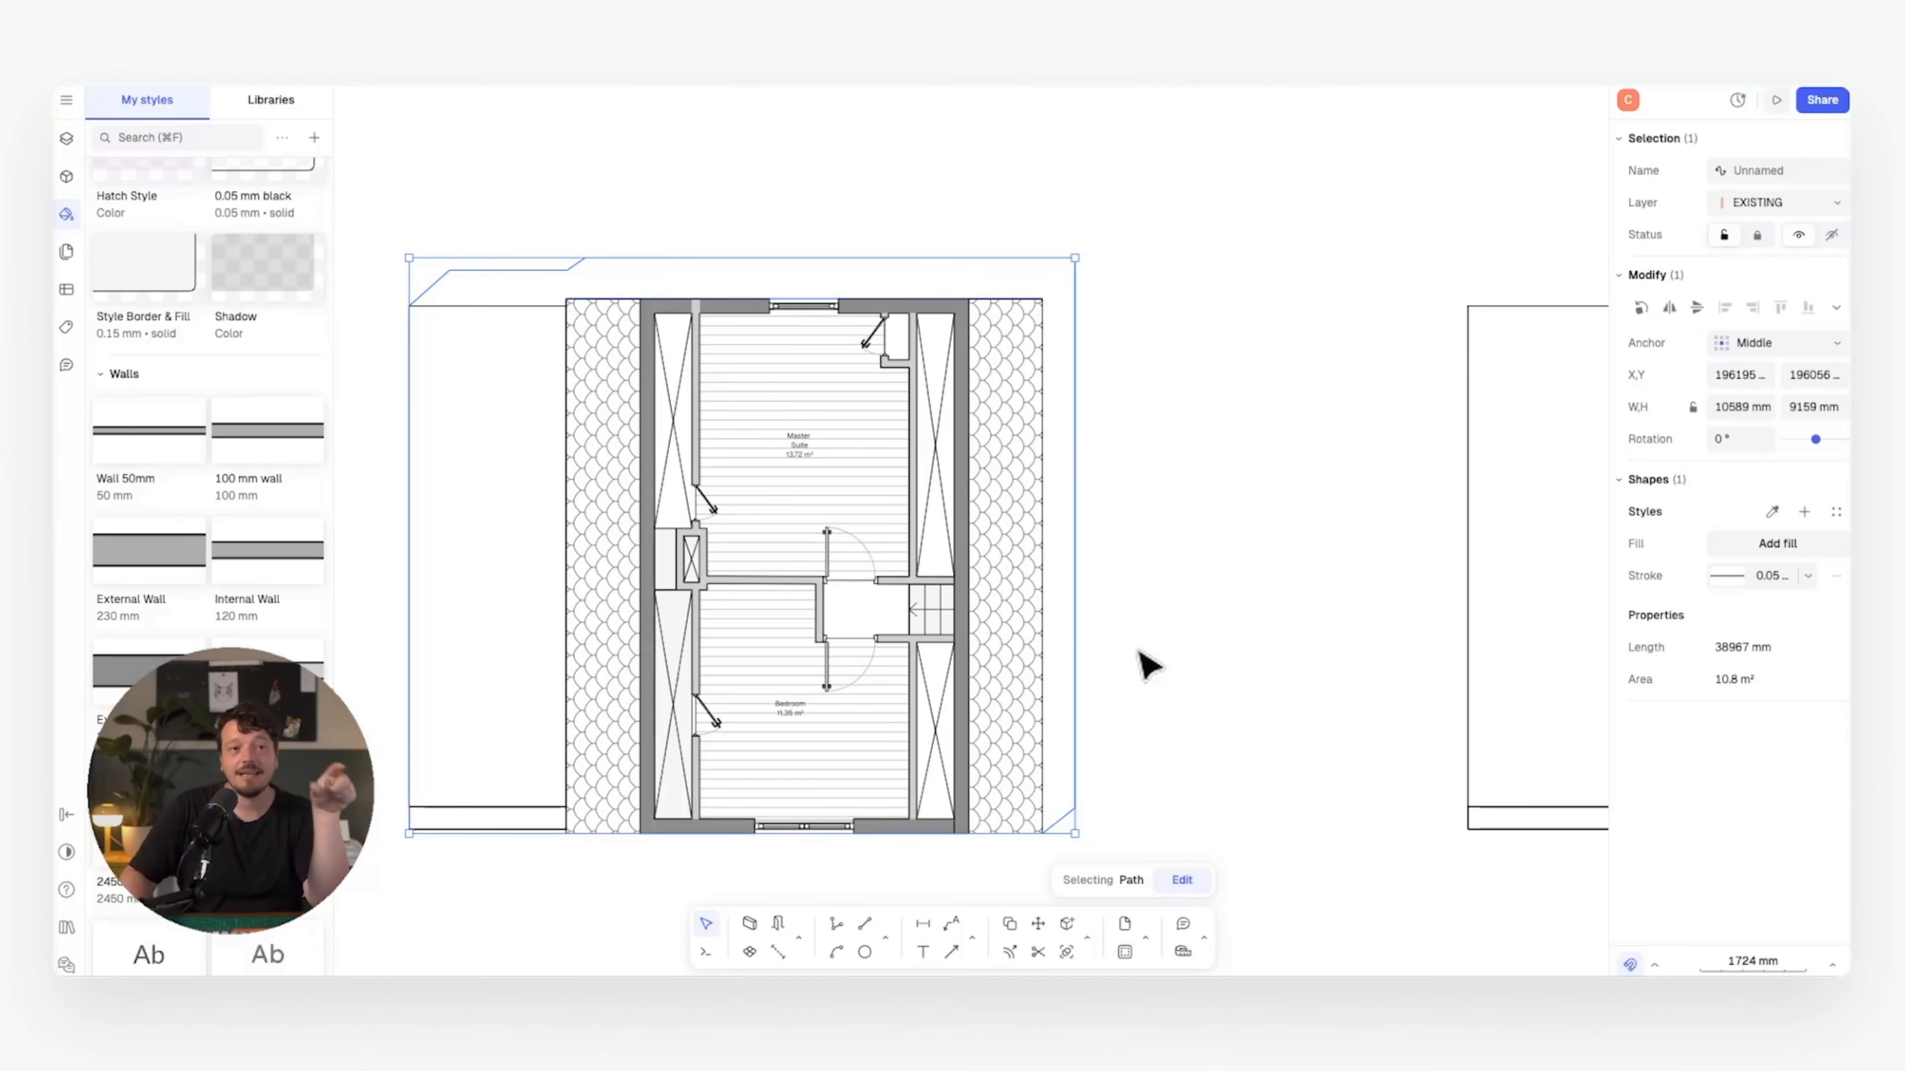
# - Fill the shadow shape with solid black at 5% opacity and remove its stroke
pyautogui.click(1818, 554)
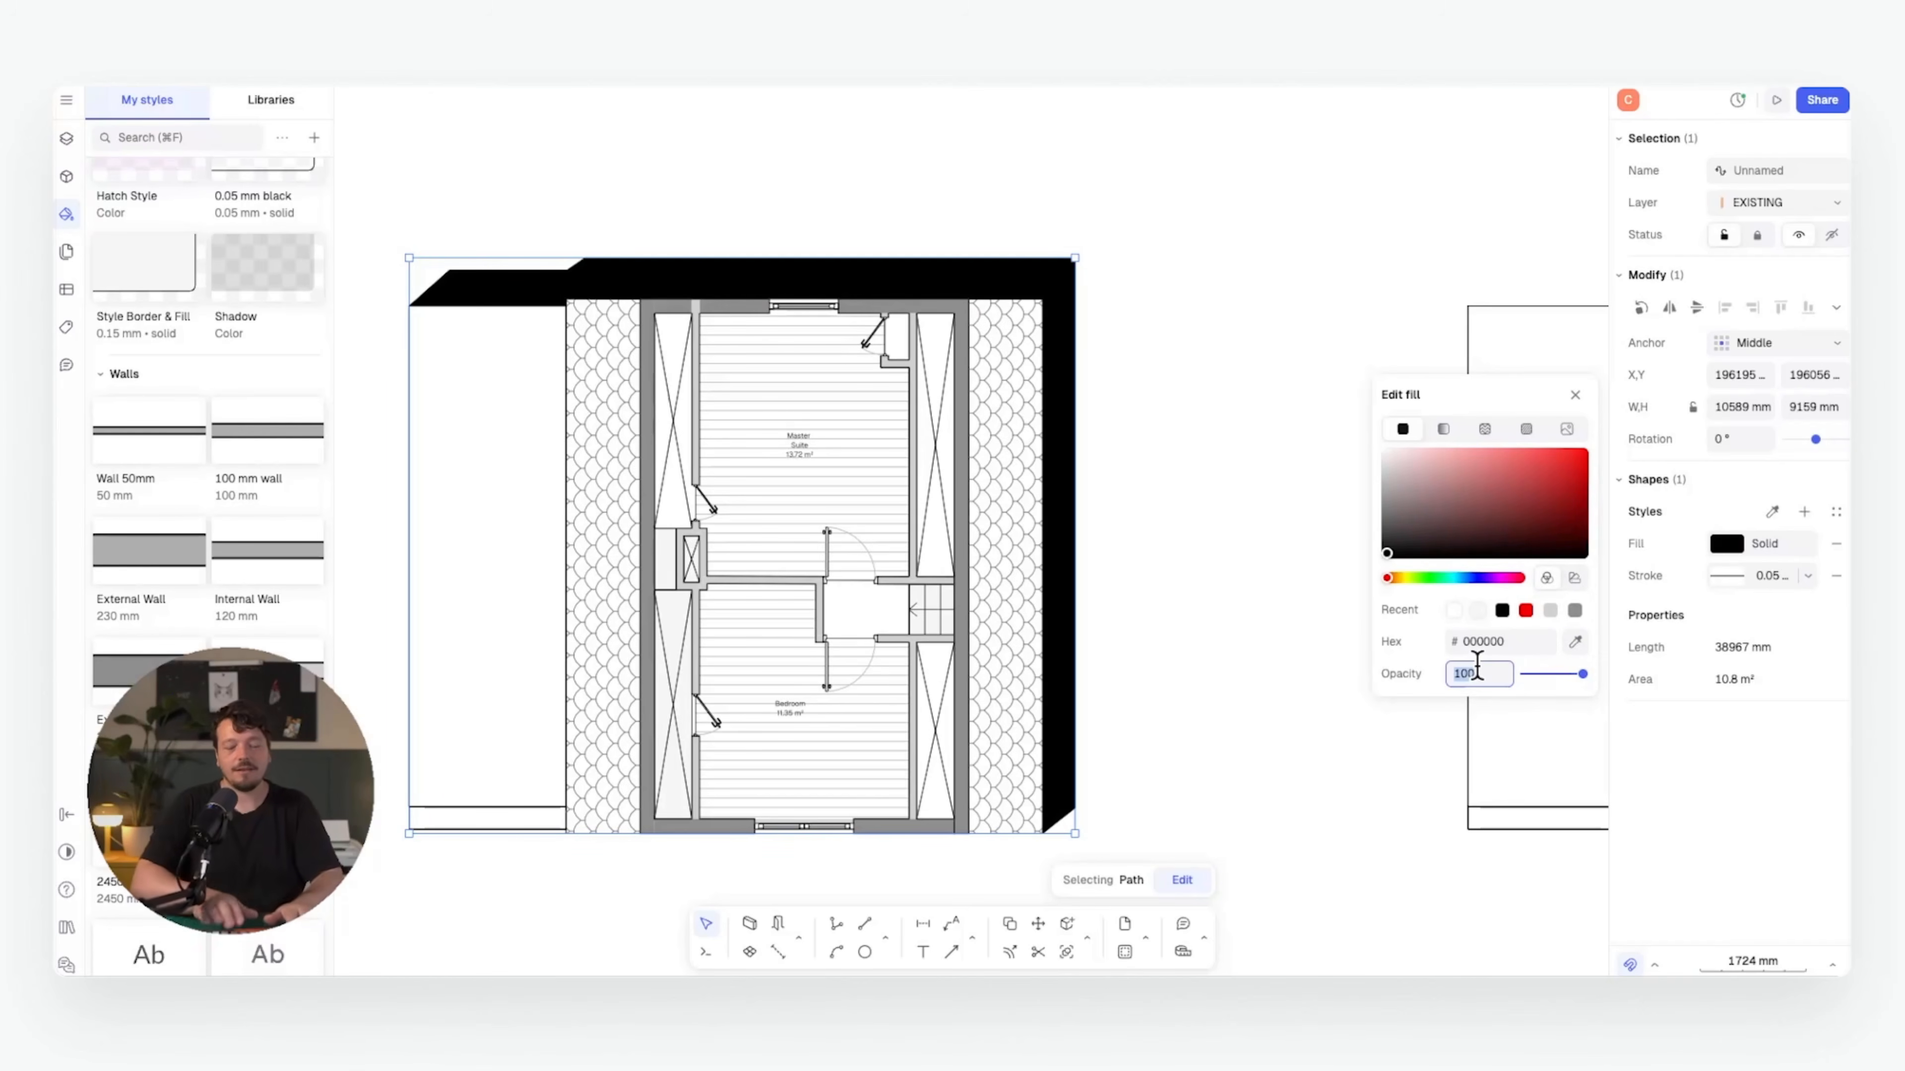
pyautogui.write('10')
pyautogui.press('Return')
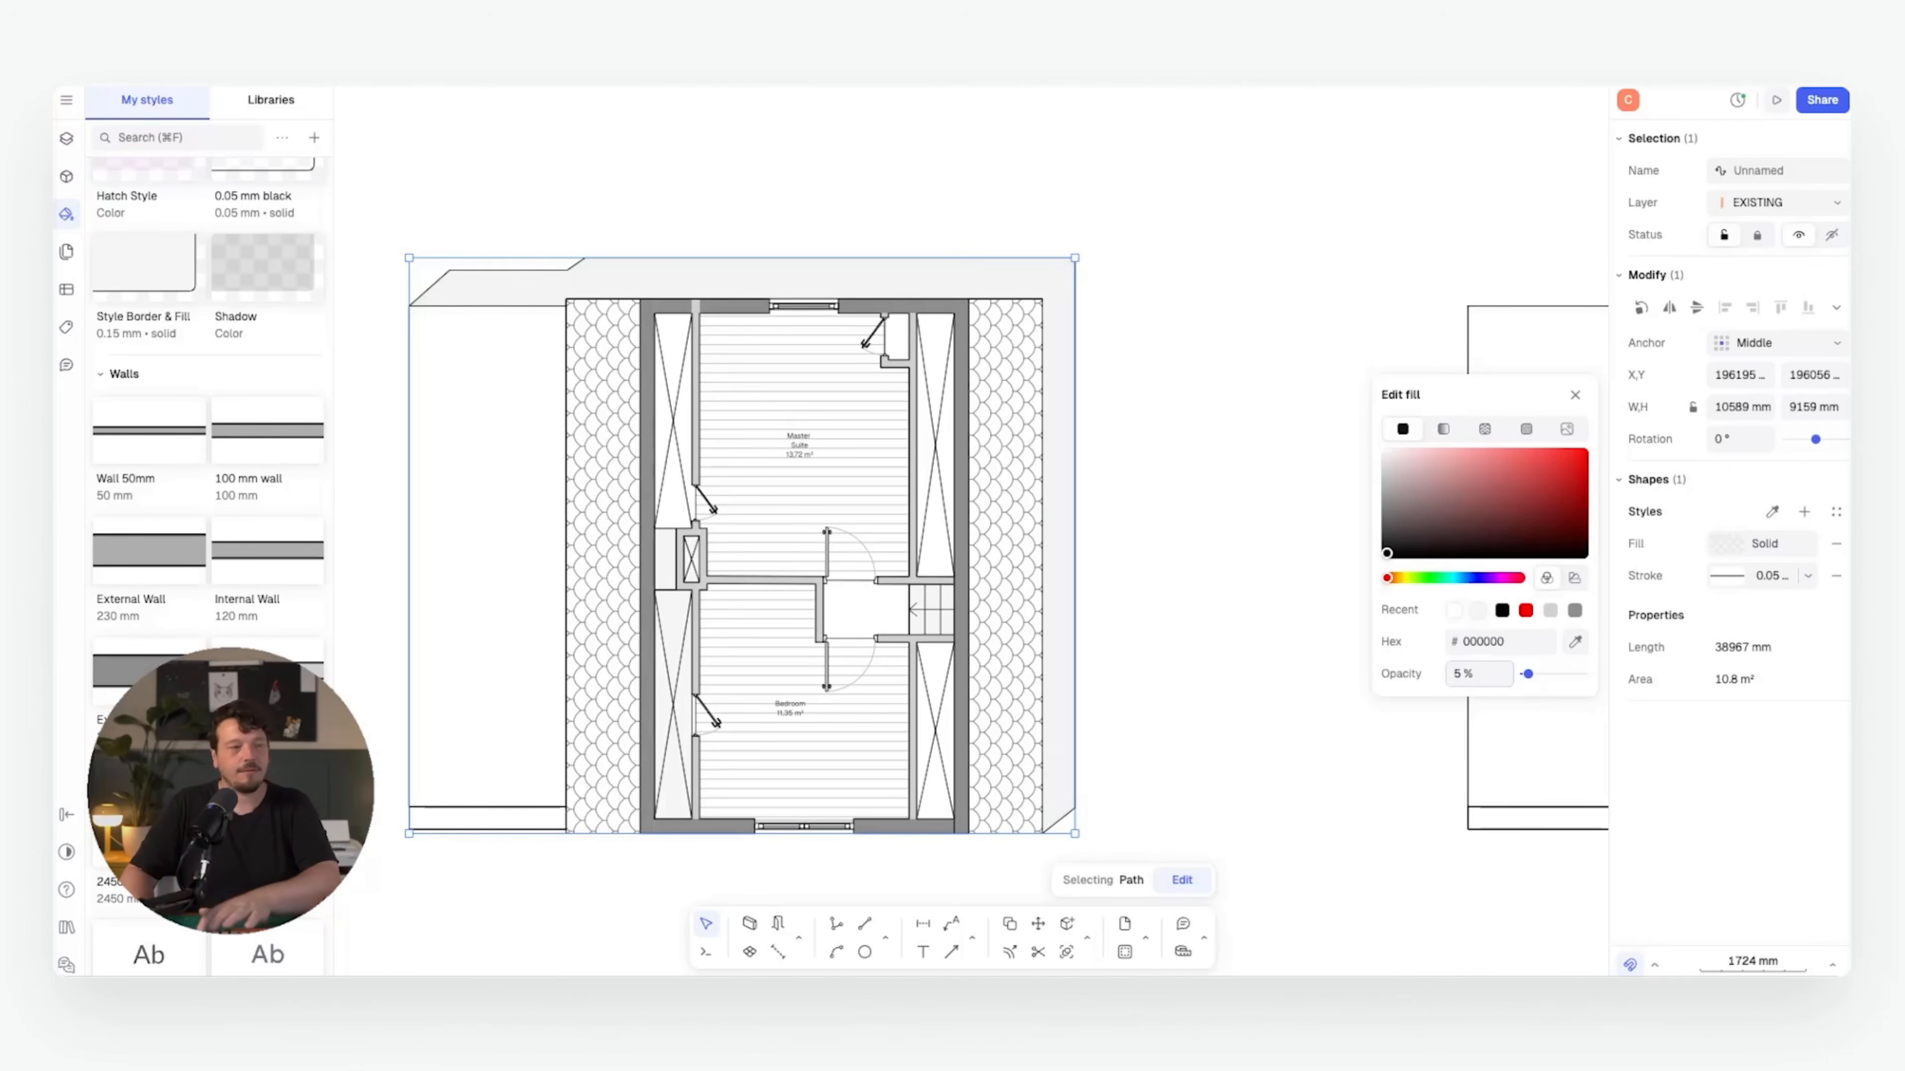
pyautogui.click(1318, 375)
pyautogui.click(1078, 347)
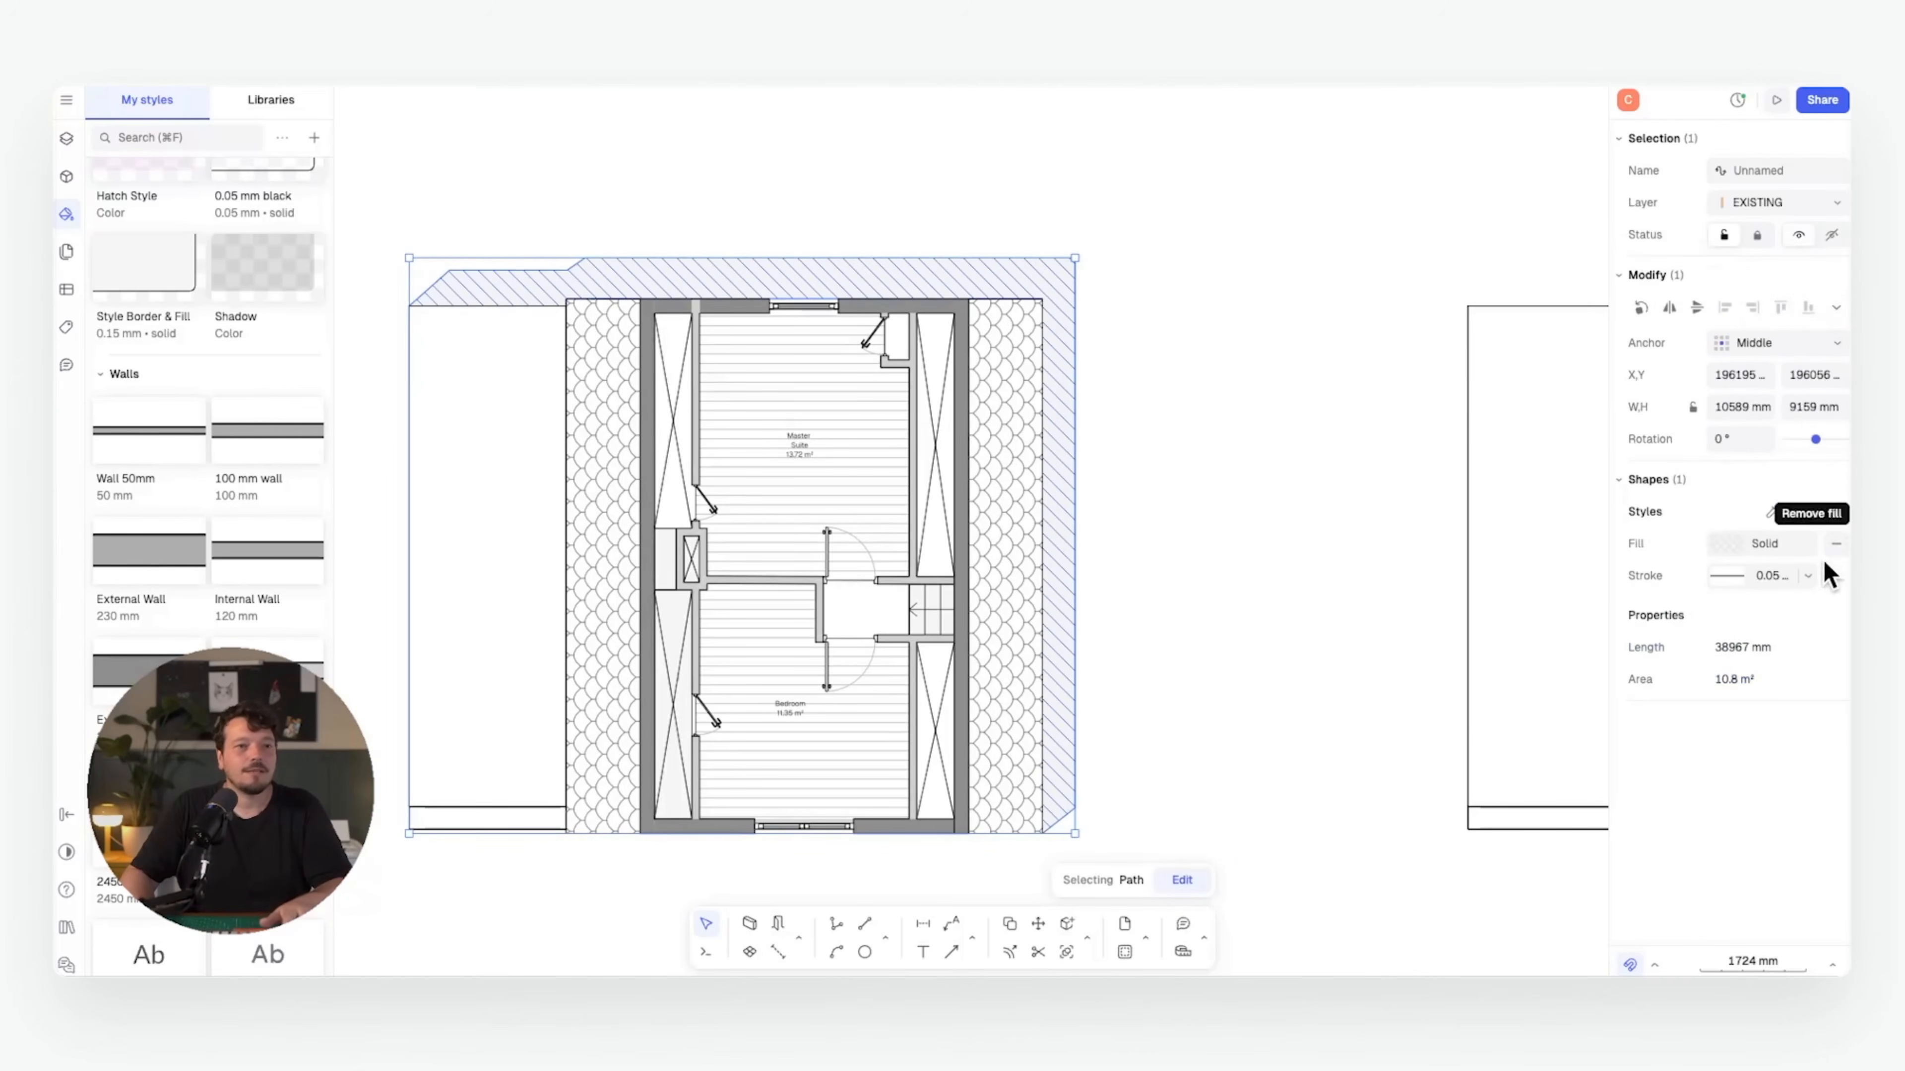
pyautogui.click(1166, 460)
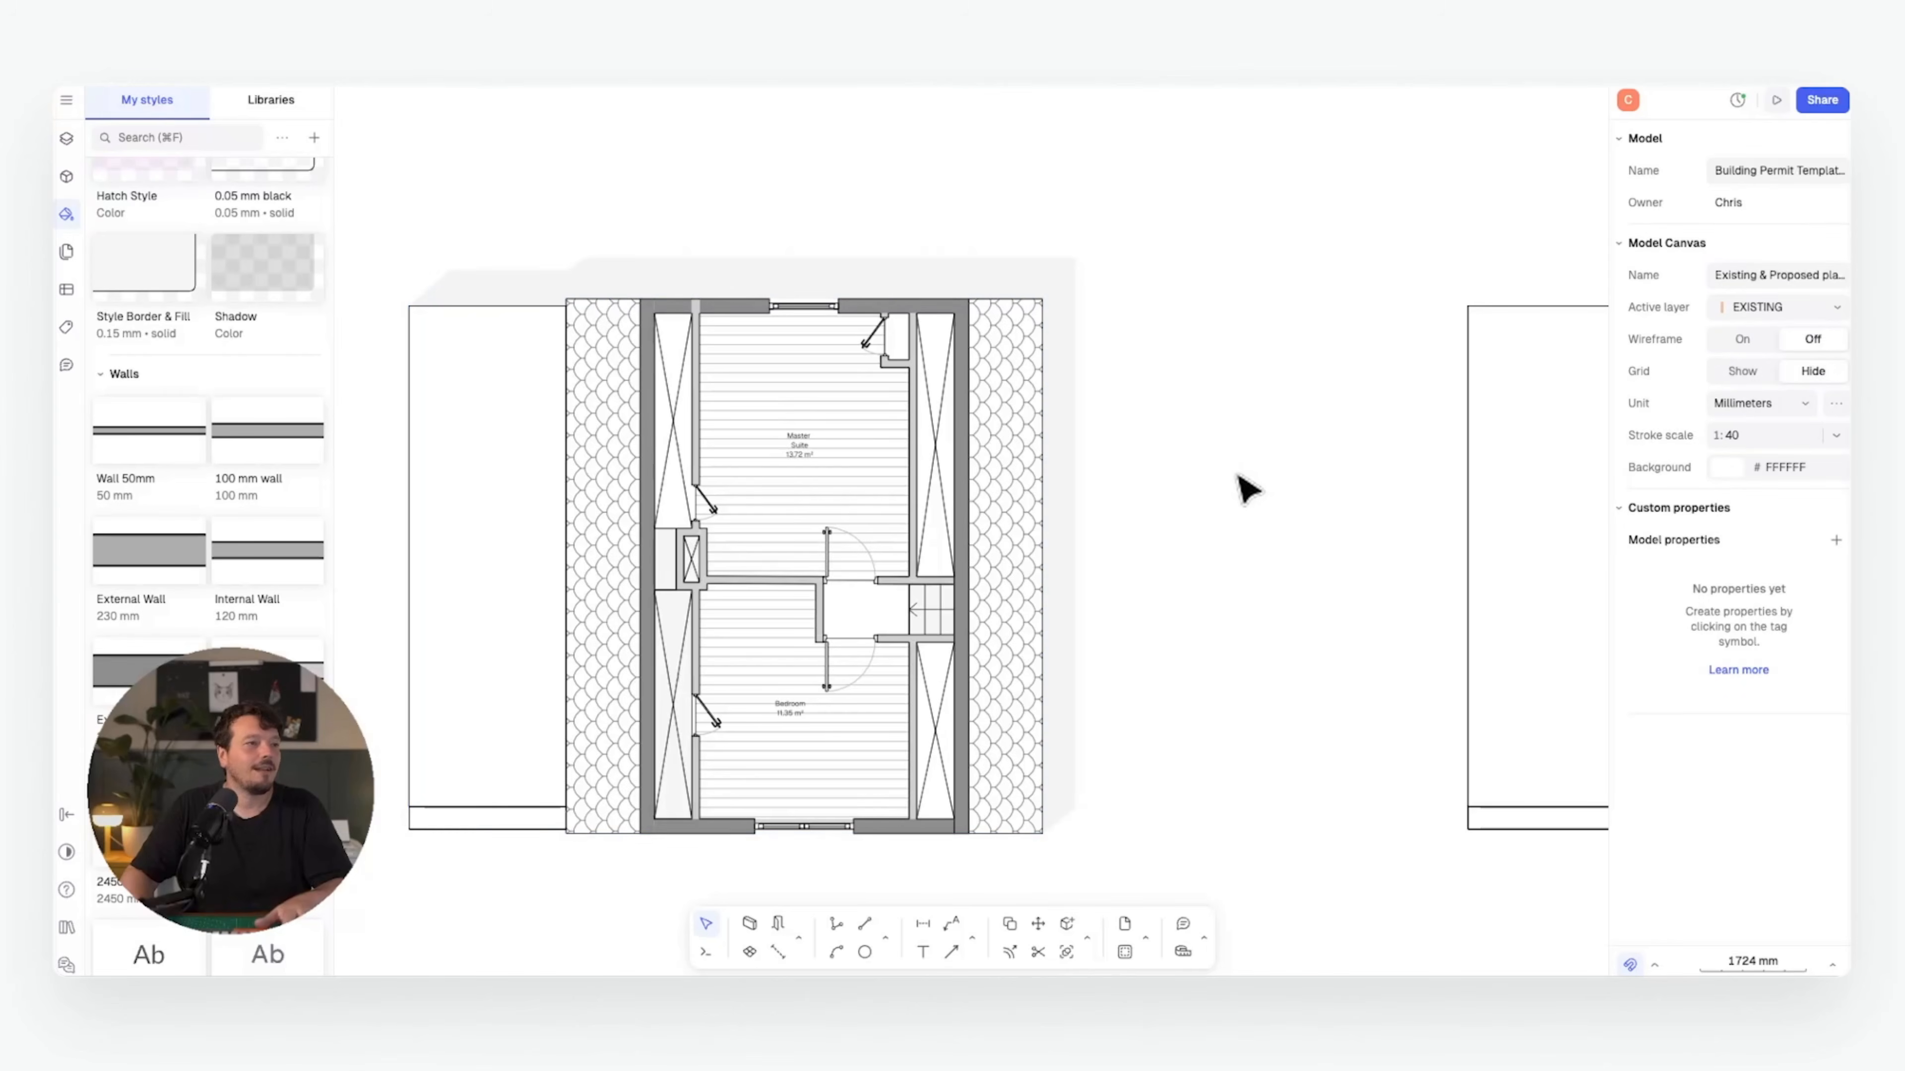
pyautogui.scroll(5, 767, 557)
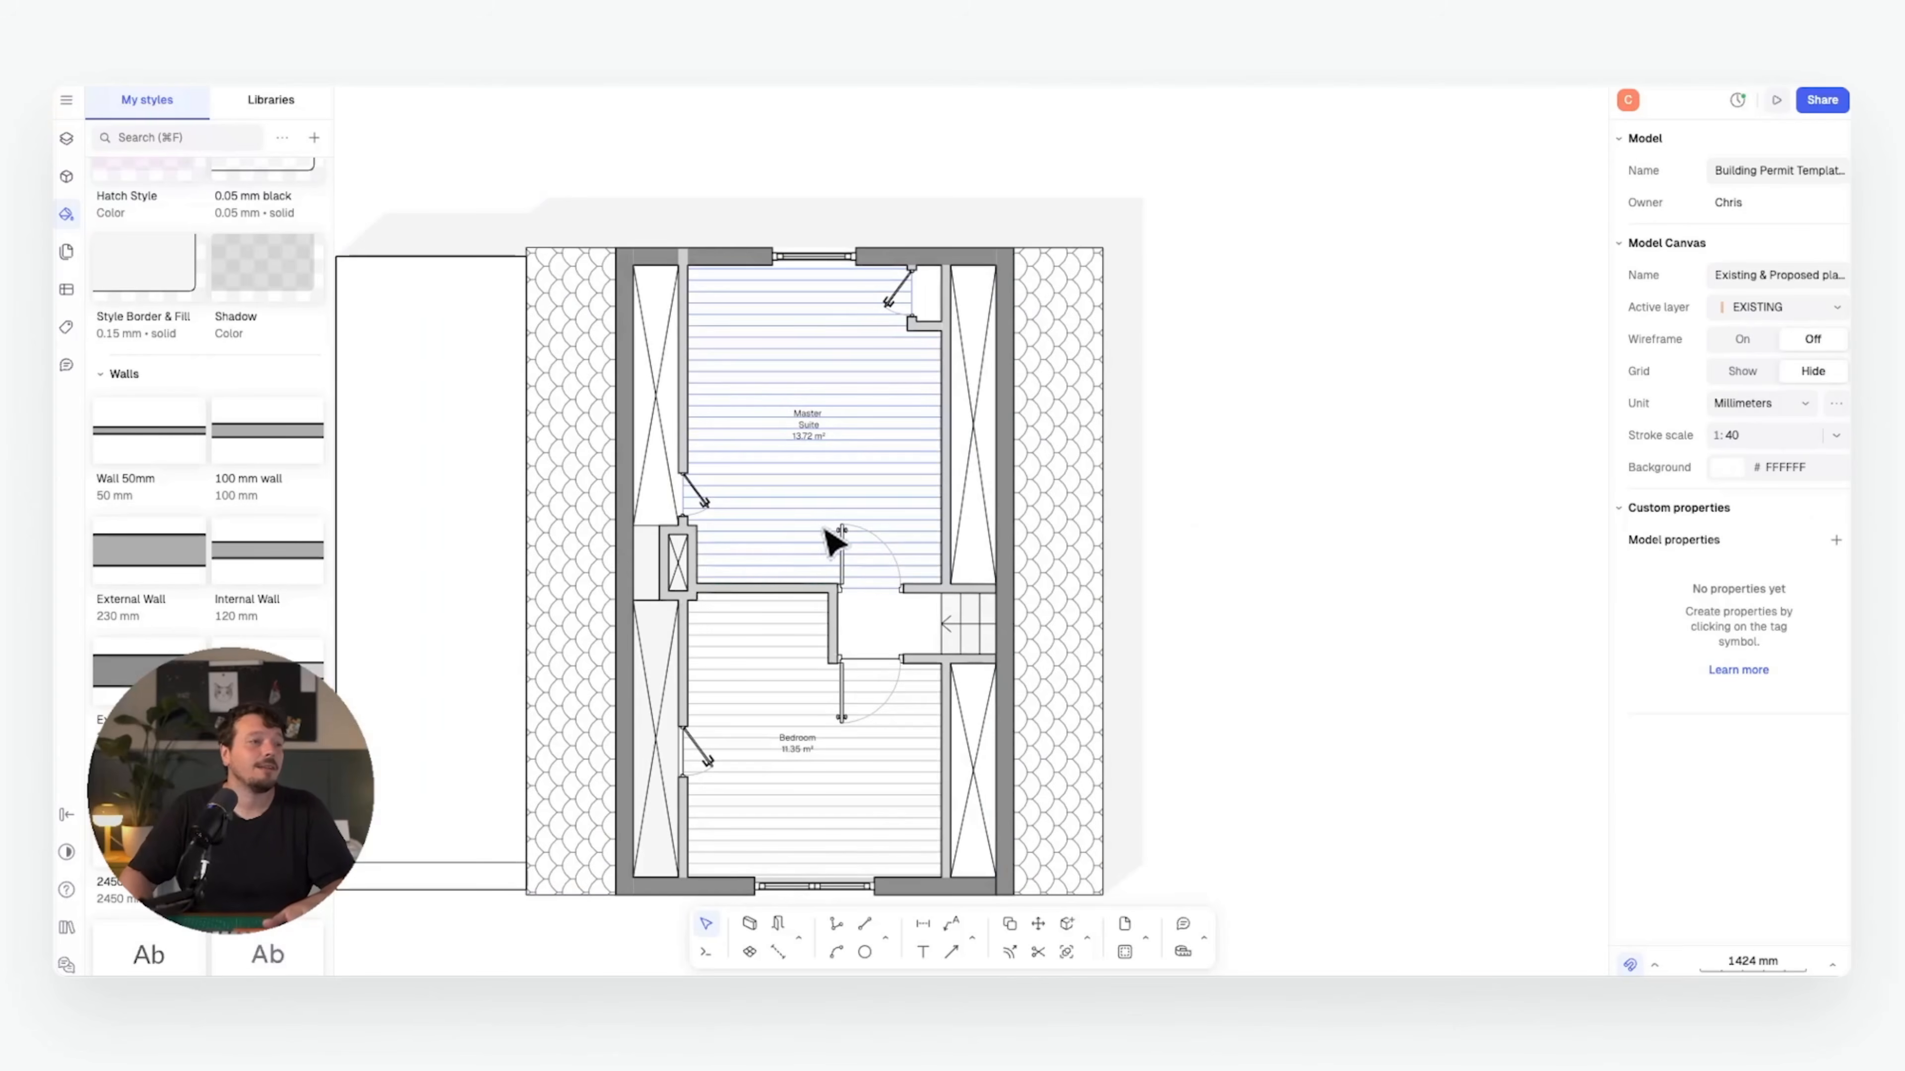
pyautogui.moveTo(750, 709); pyautogui.dragTo(764, 767, button='middle')
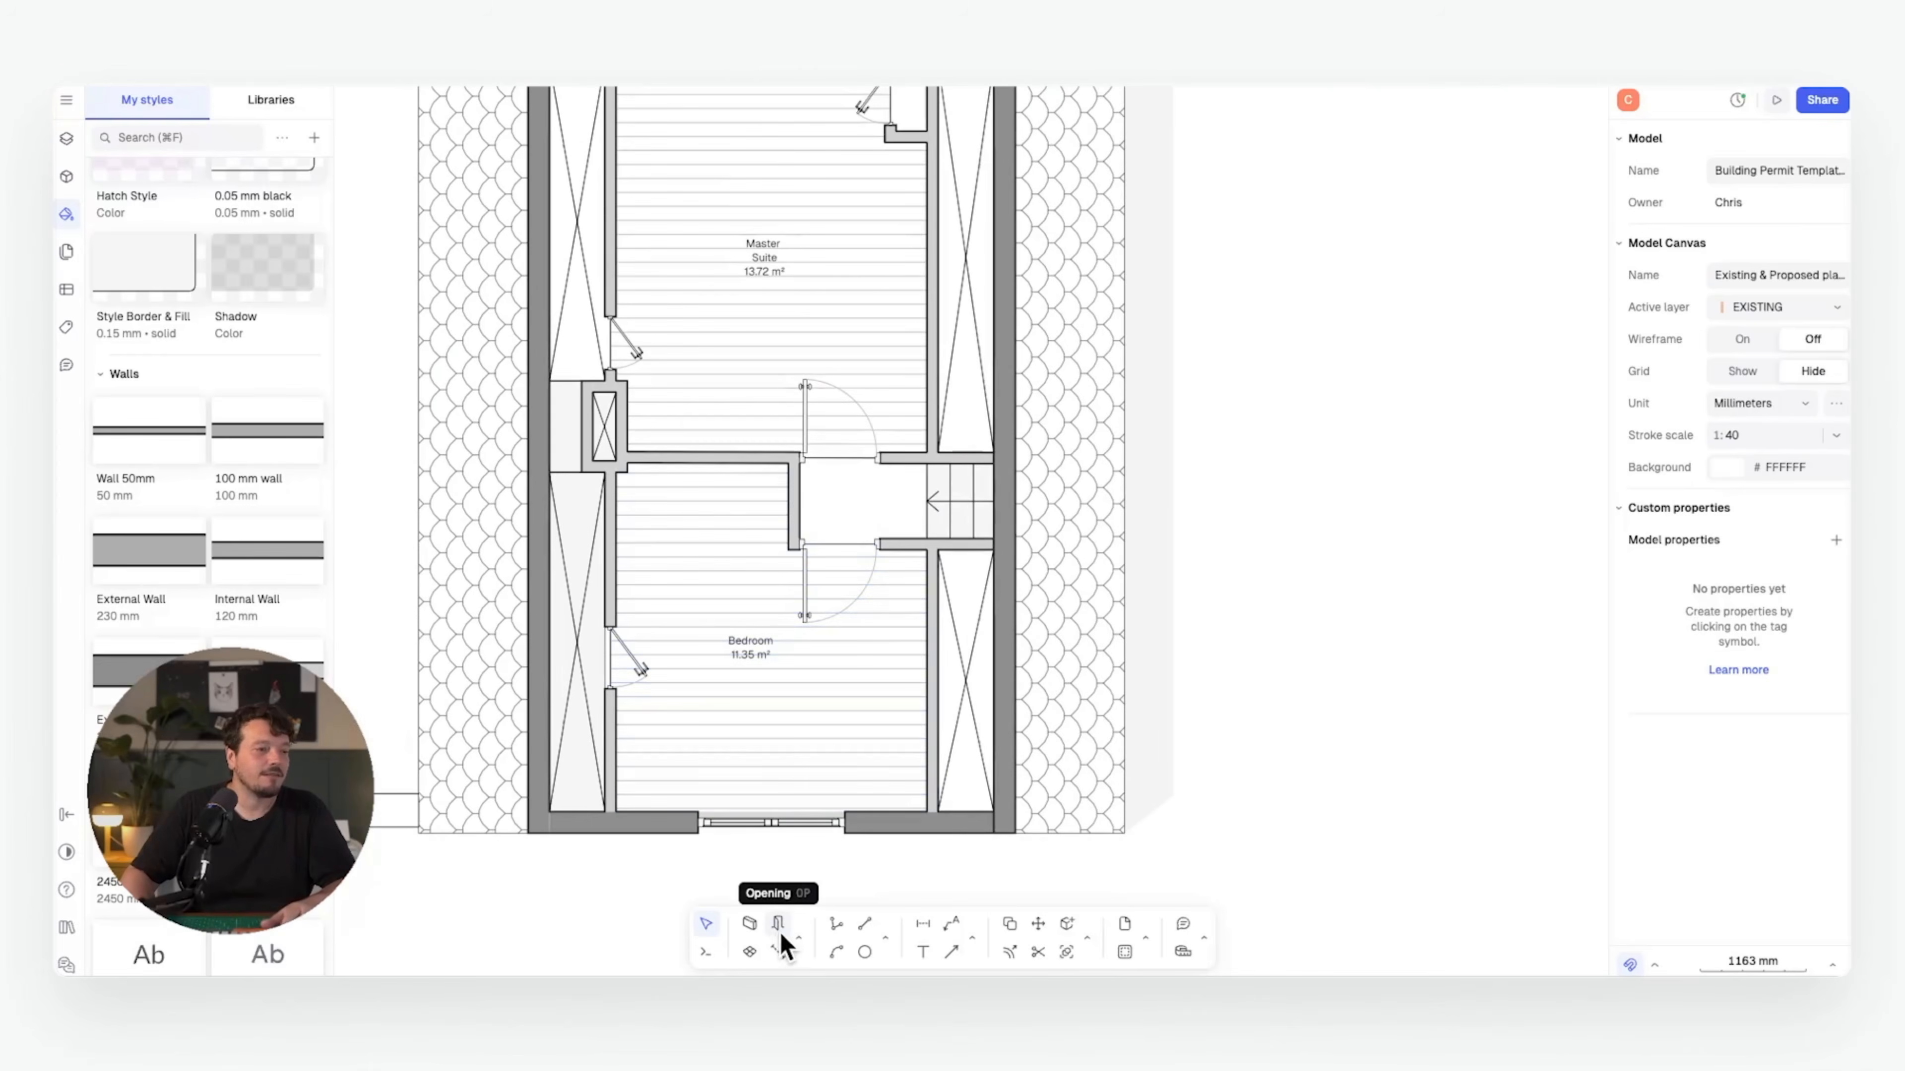
# - Draw a polyline outlining an inner shadow strip along the bedroom's lower and left walls, following the notch at its upper-left corner
pyautogui.click(884, 941)
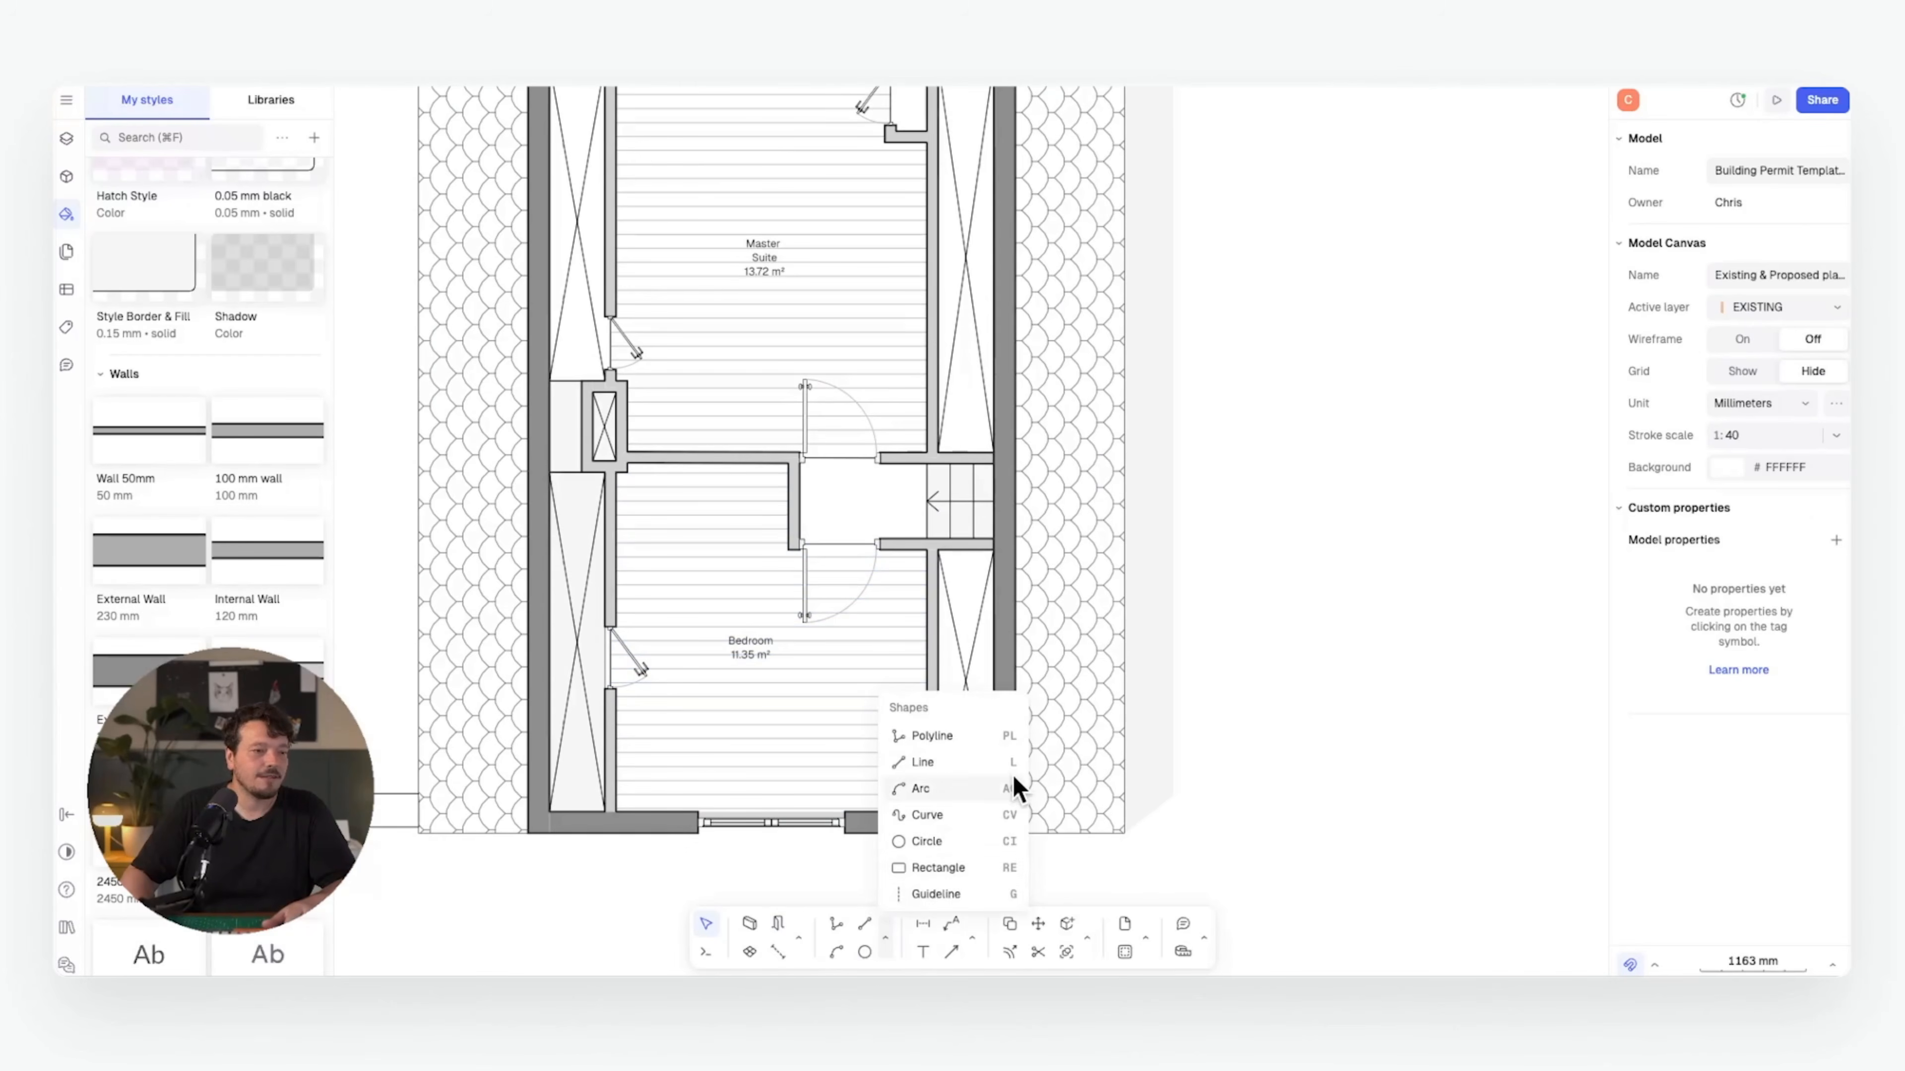
pyautogui.click(930, 736)
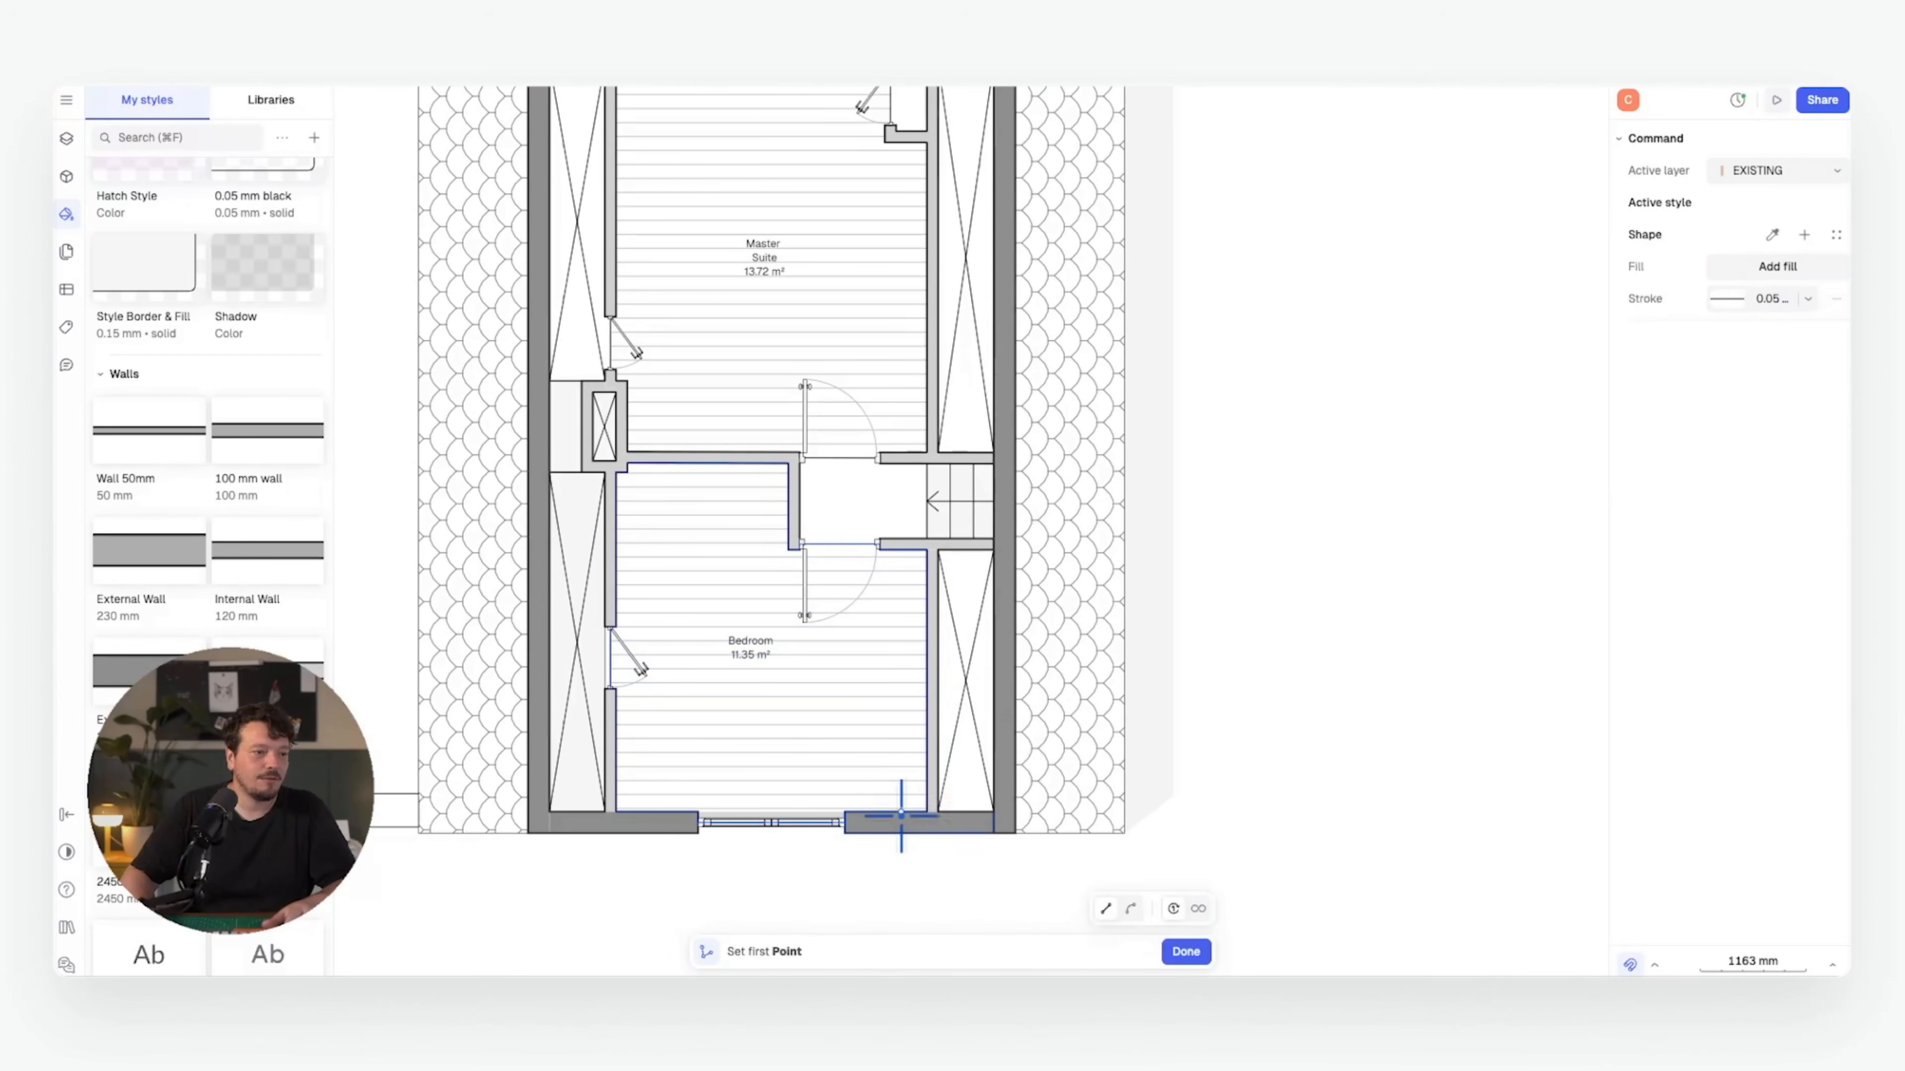
pyautogui.click(926, 811)
pyautogui.click(616, 811)
pyautogui.scroll(10, 622, 465)
pyautogui.click(594, 505)
pyautogui.click(649, 459)
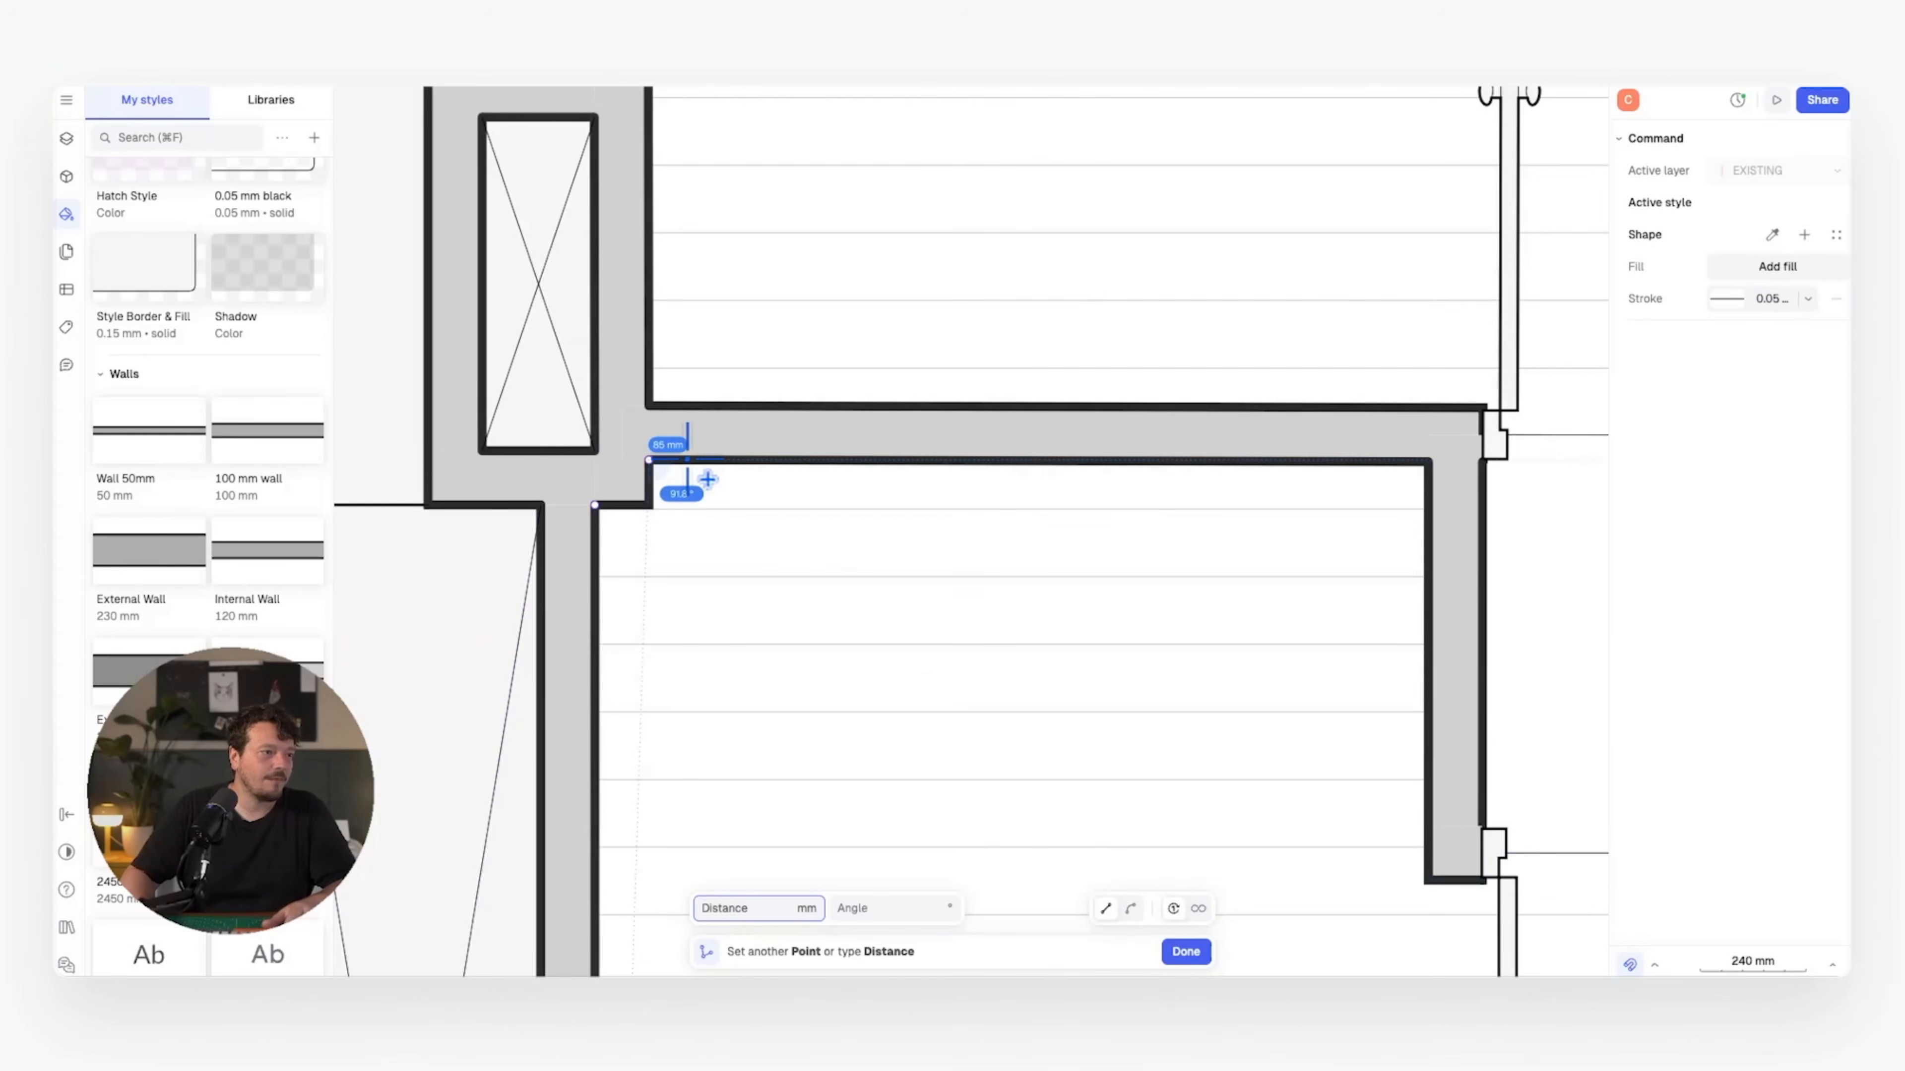
pyautogui.scroll(-5, 659, 425)
pyautogui.scroll(3, 680, 757)
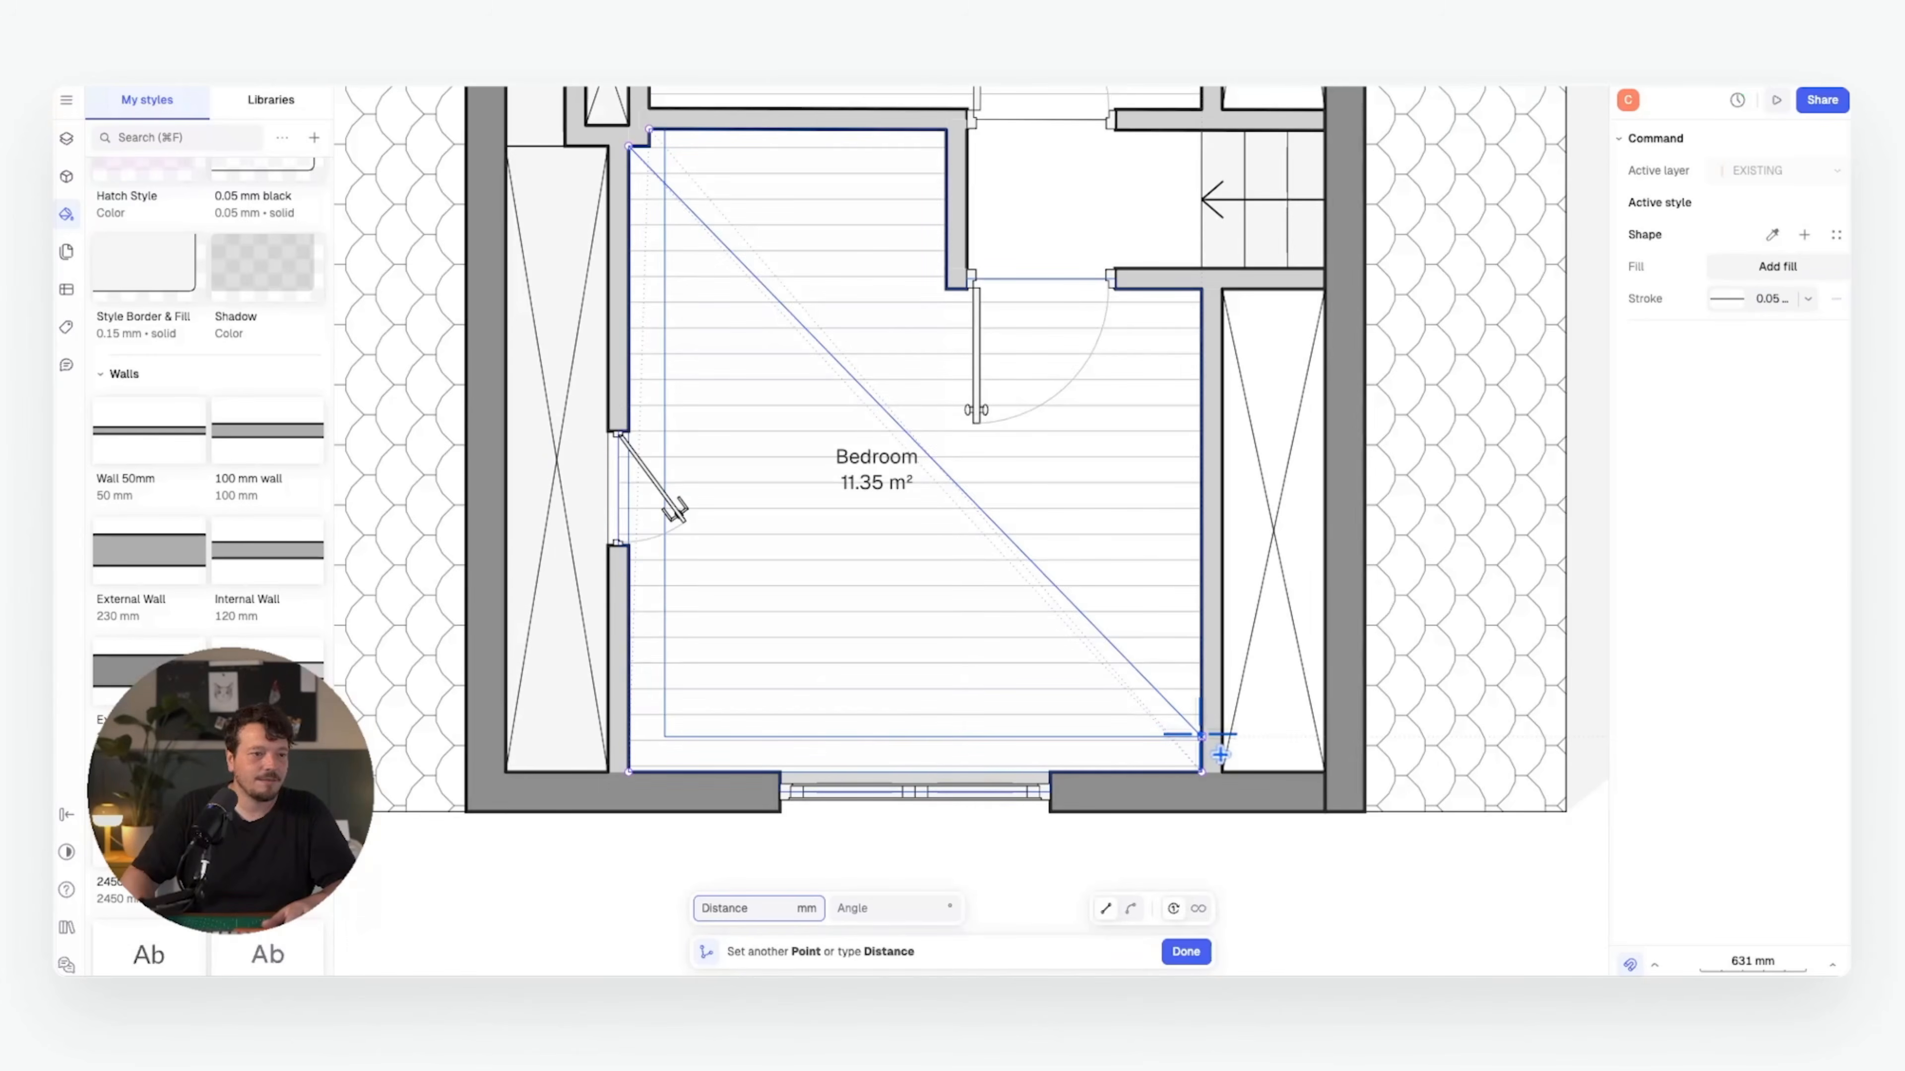
pyautogui.click(1221, 754)
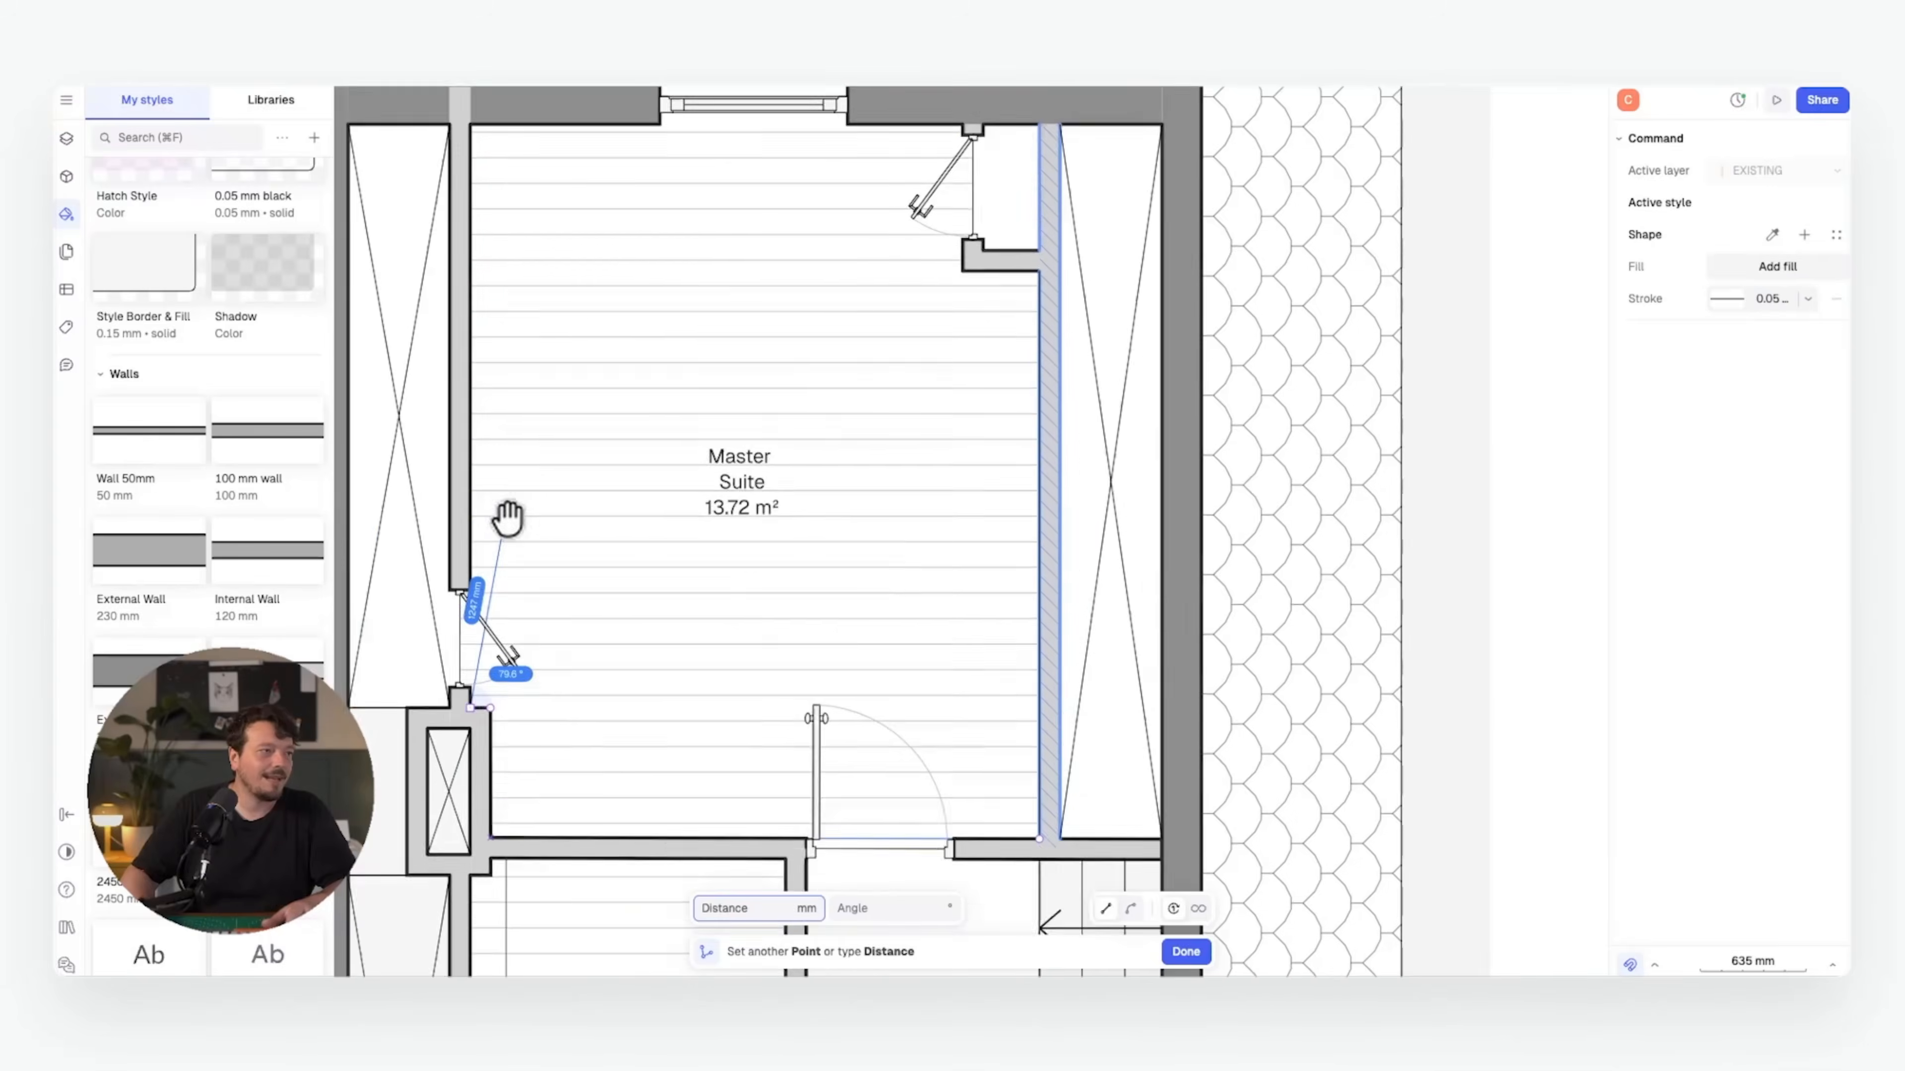
# - Draw a closed polyline for the Master Suite's inner shadow strip along its left and lower walls, stepping around the chimney corner
pyautogui.scroll(2, 510, 510)
pyautogui.click(496, 223)
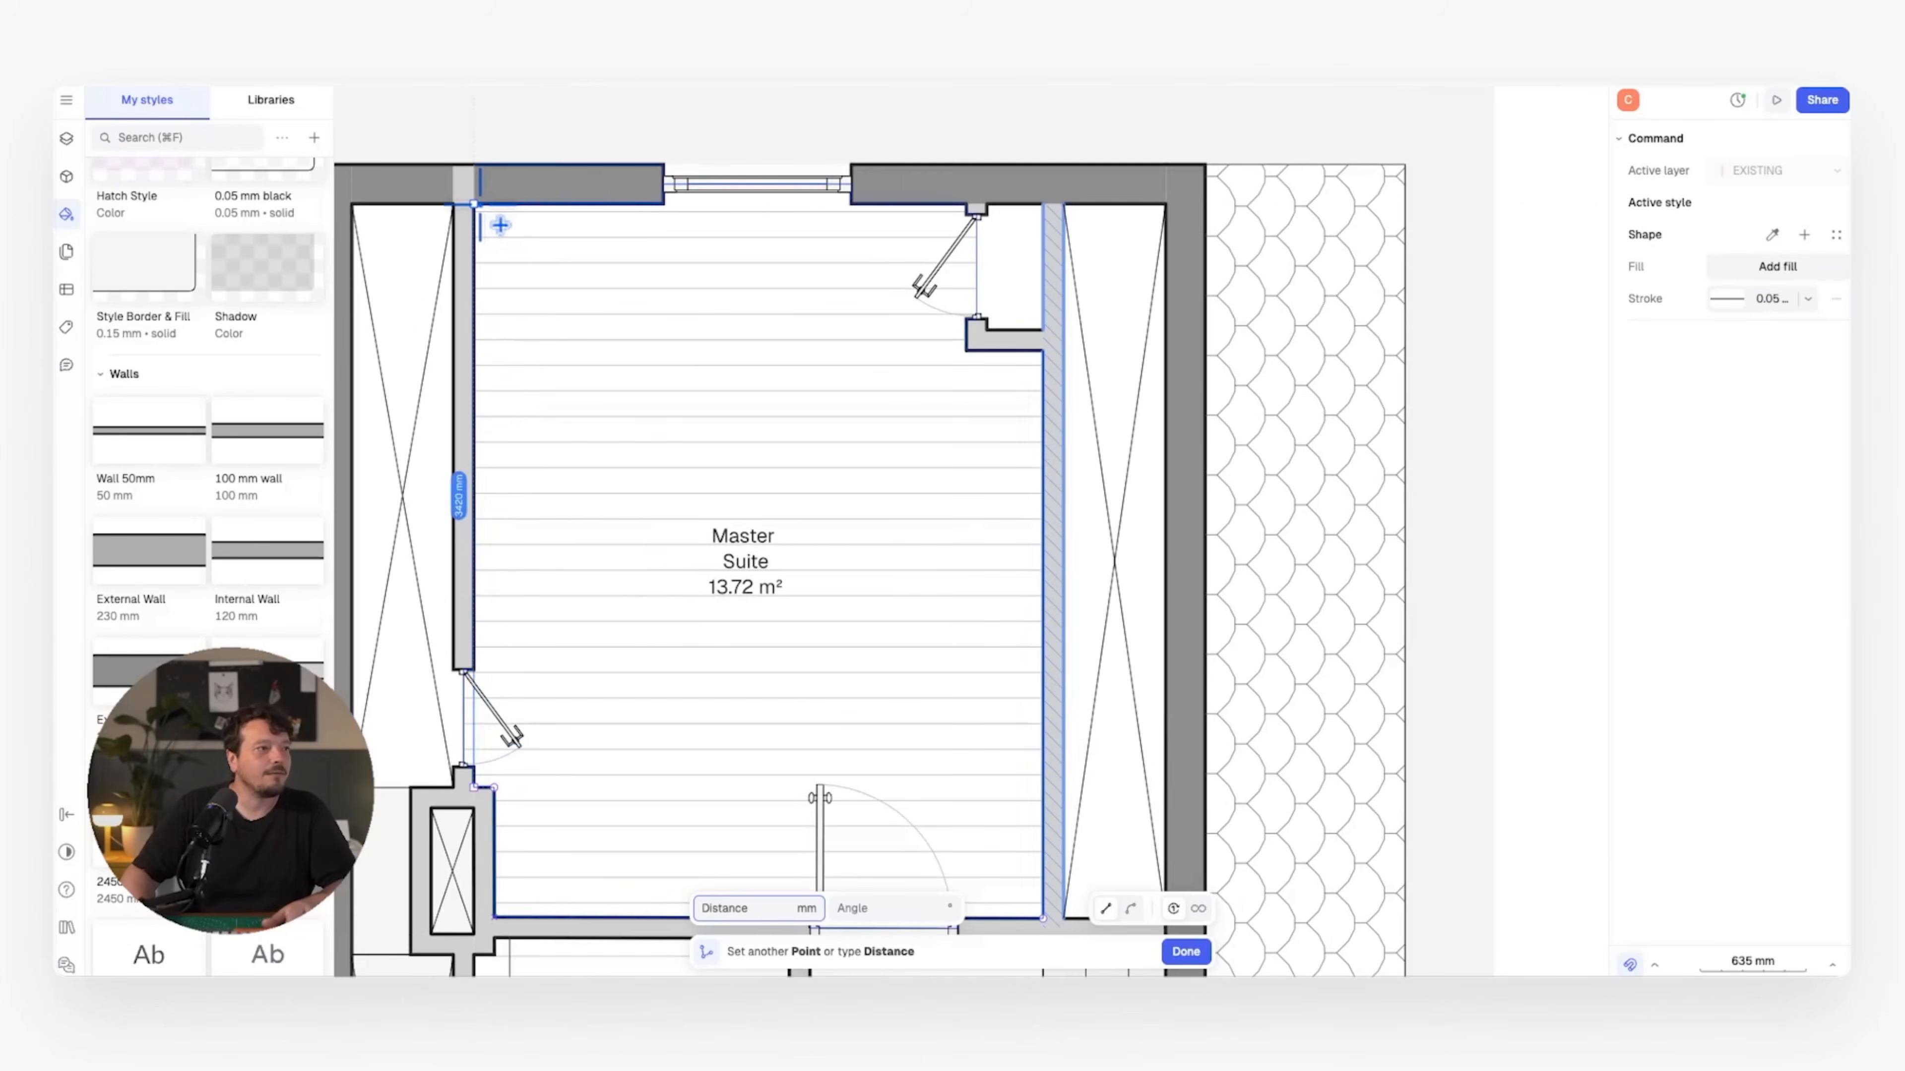
pyautogui.click(539, 226)
pyautogui.scroll(-3, 540, 353)
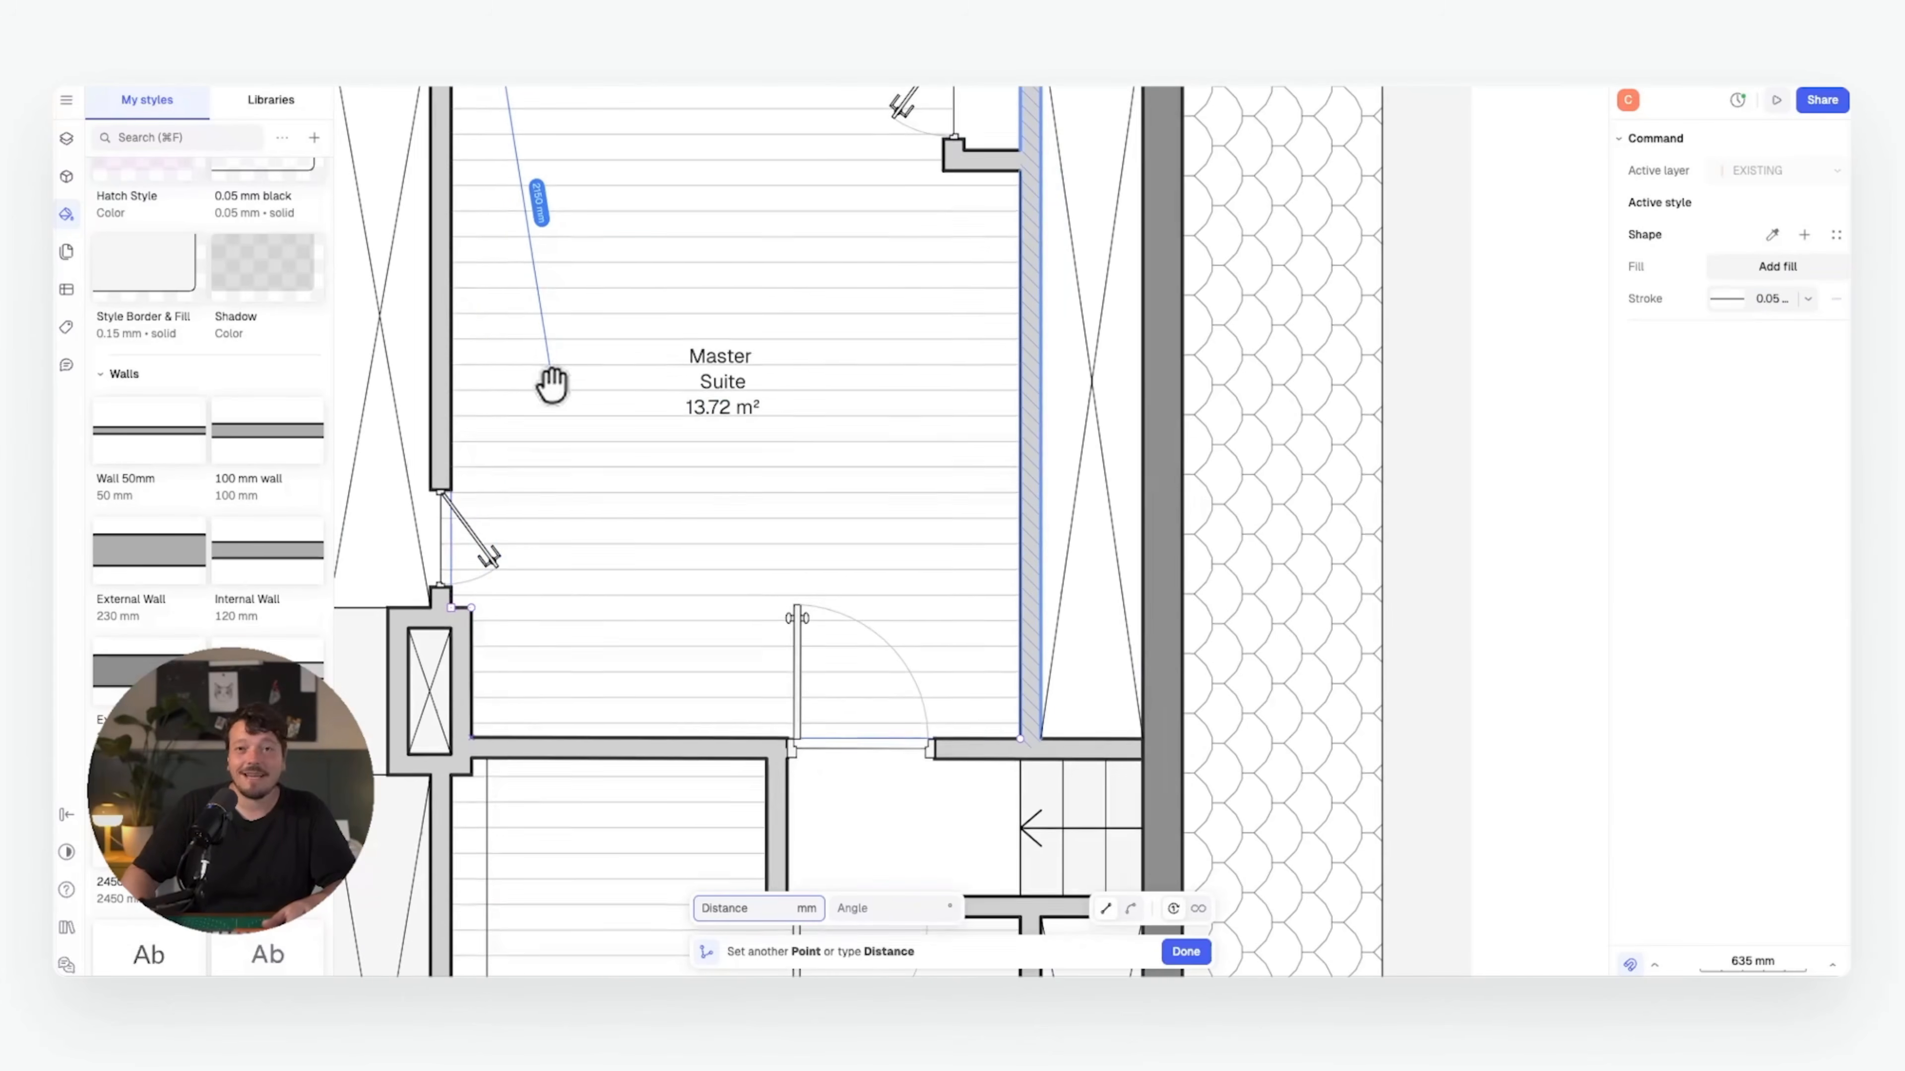
pyautogui.click(496, 590)
pyautogui.click(514, 591)
pyautogui.click(514, 694)
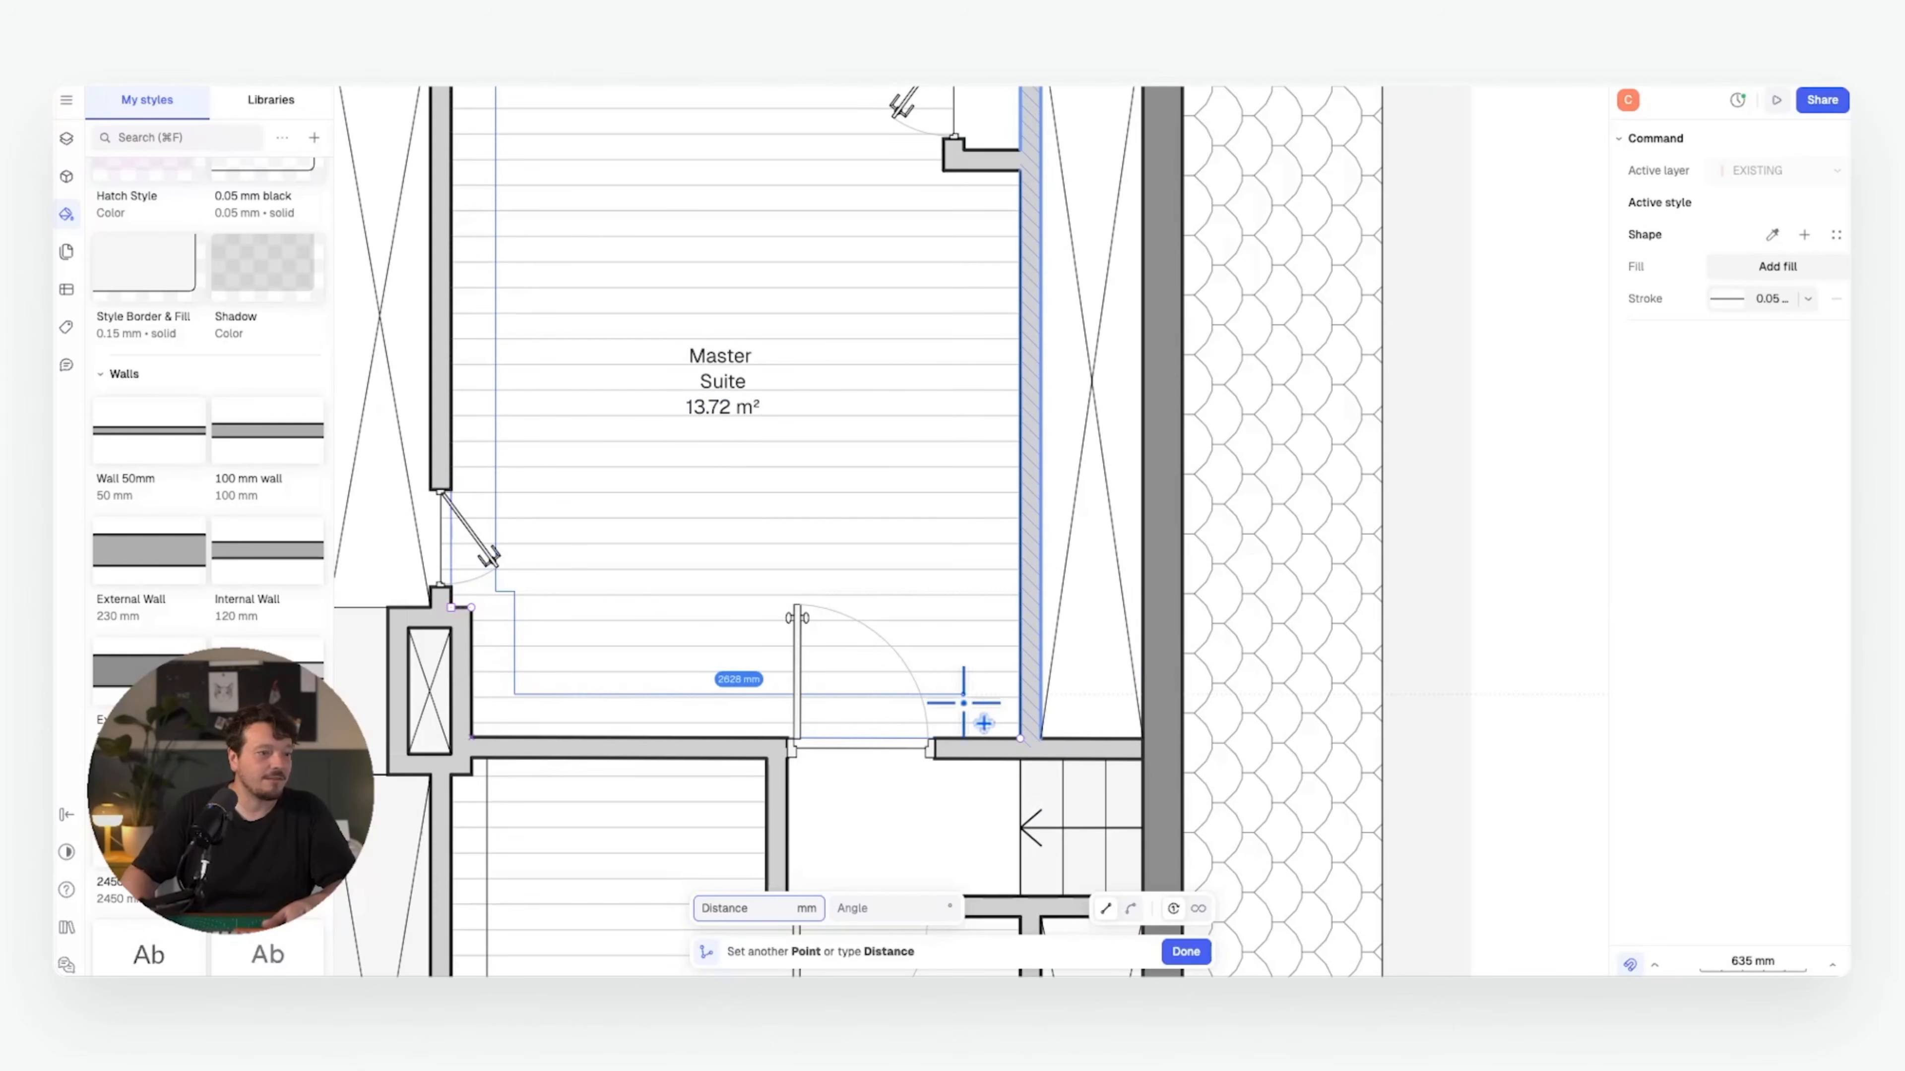
pyautogui.click(1020, 694)
pyautogui.click(1020, 738)
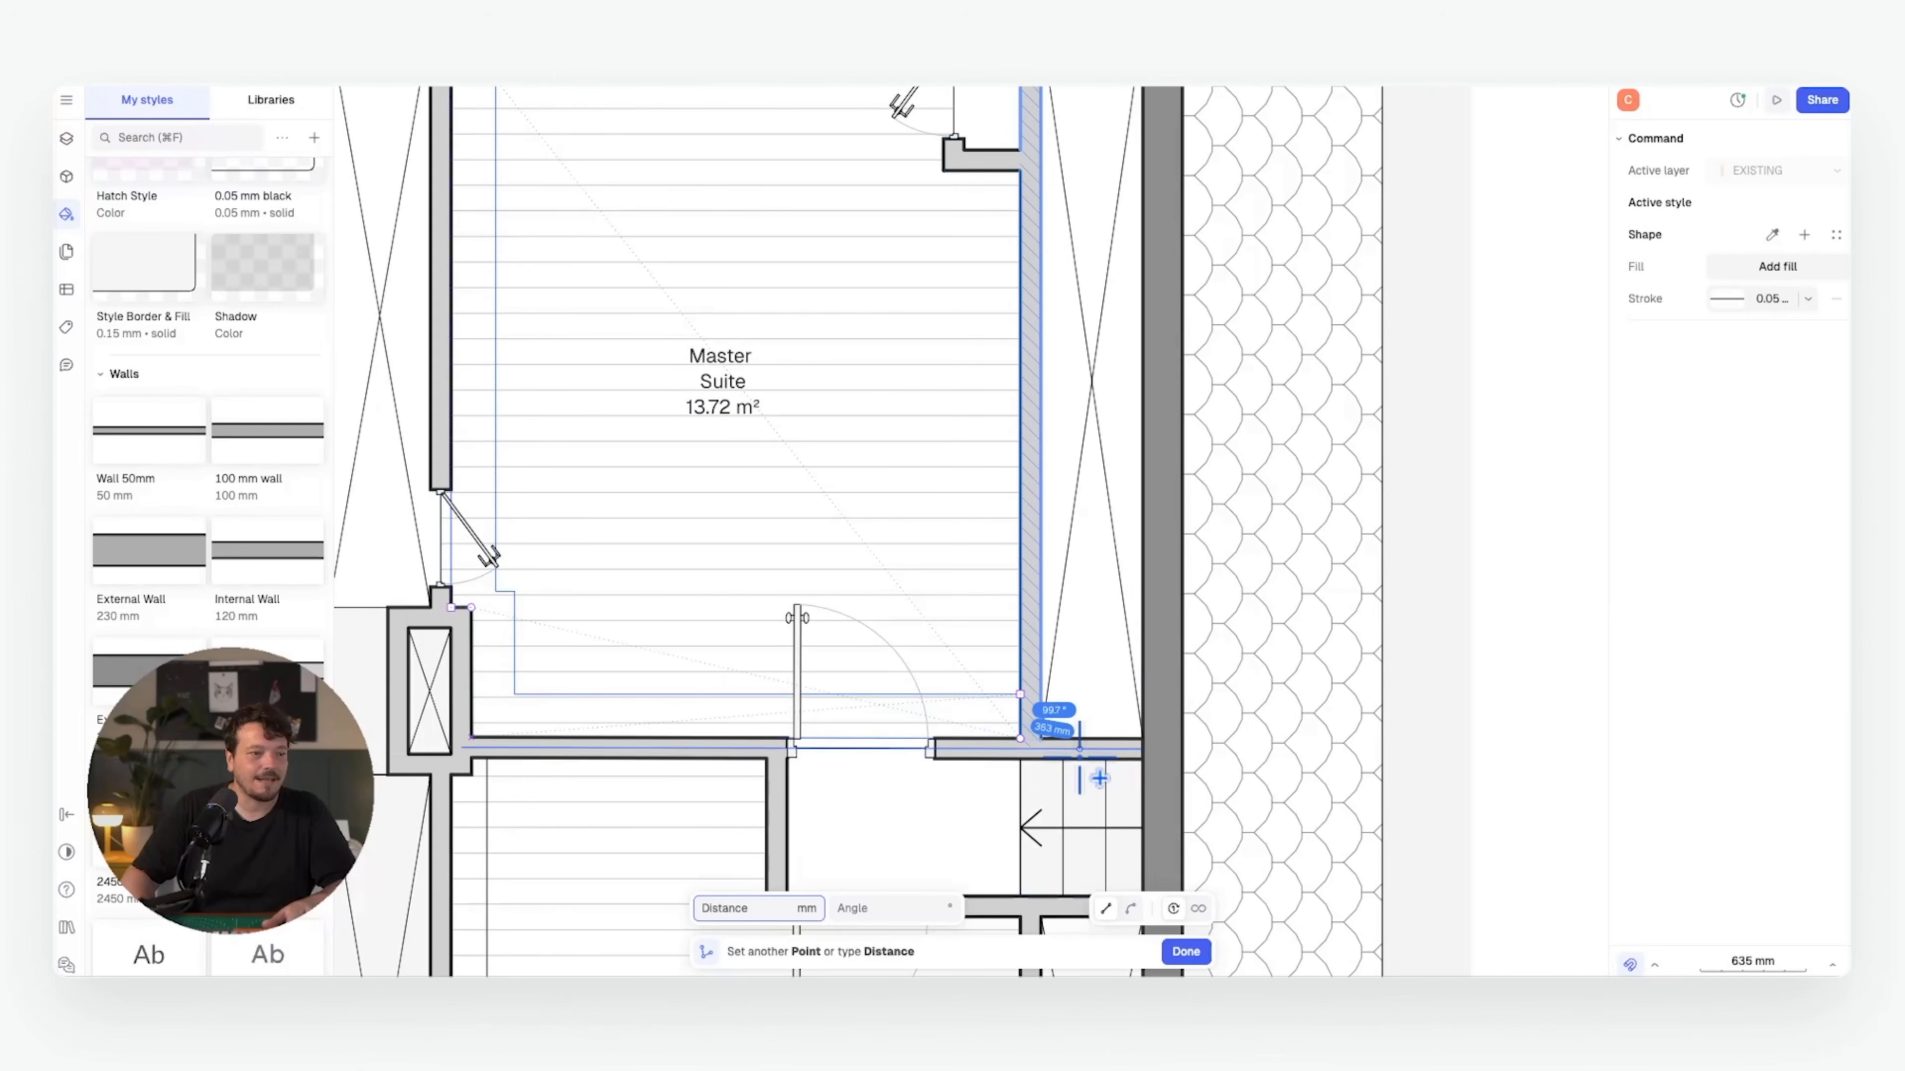
pyautogui.click(1190, 951)
# - Select both room shadow outlines and apply the style picked from the building's exterior shadow
pyautogui.scroll(-5, 818, 681)
pyautogui.keyDown('shift'); pyautogui.click(750, 686); pyautogui.keyUp('shift')
pyautogui.click(1772, 510)
pyautogui.press('Escape')
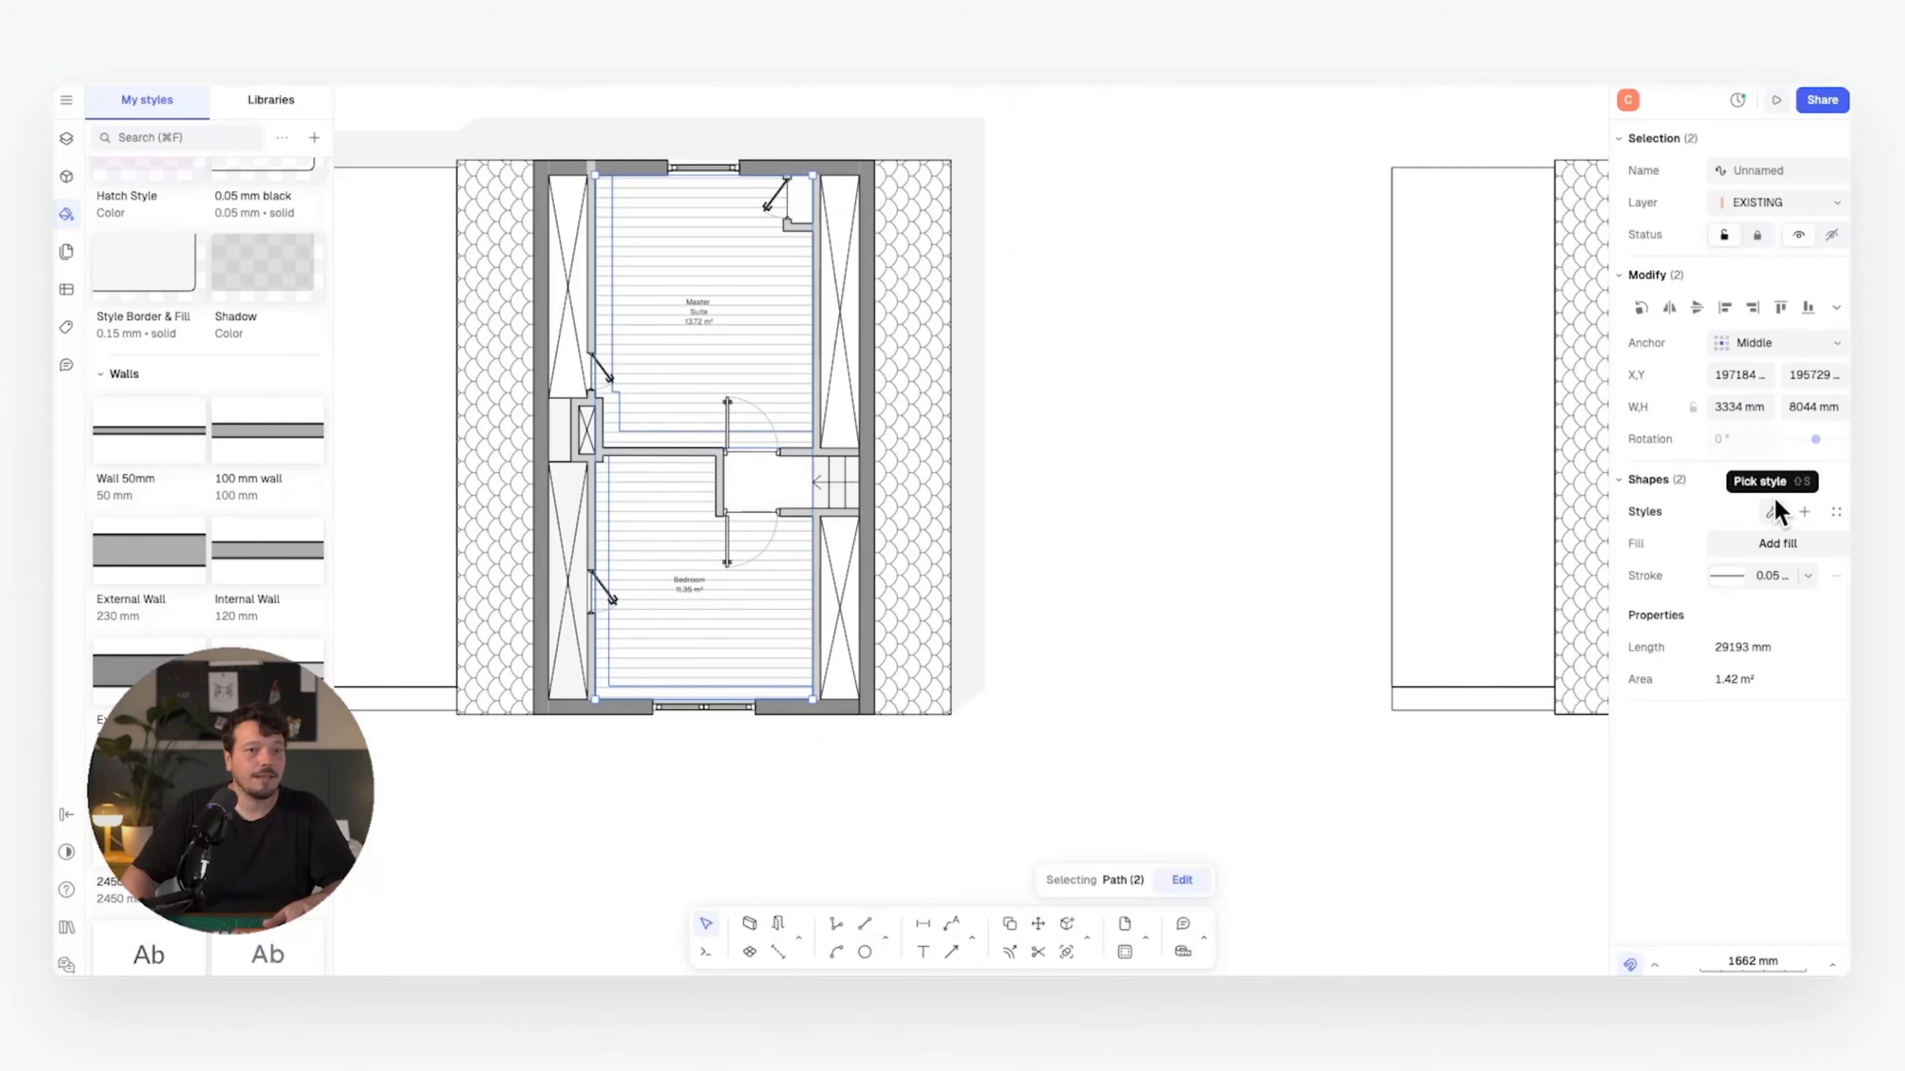
pyautogui.click(1774, 506)
pyautogui.click(962, 490)
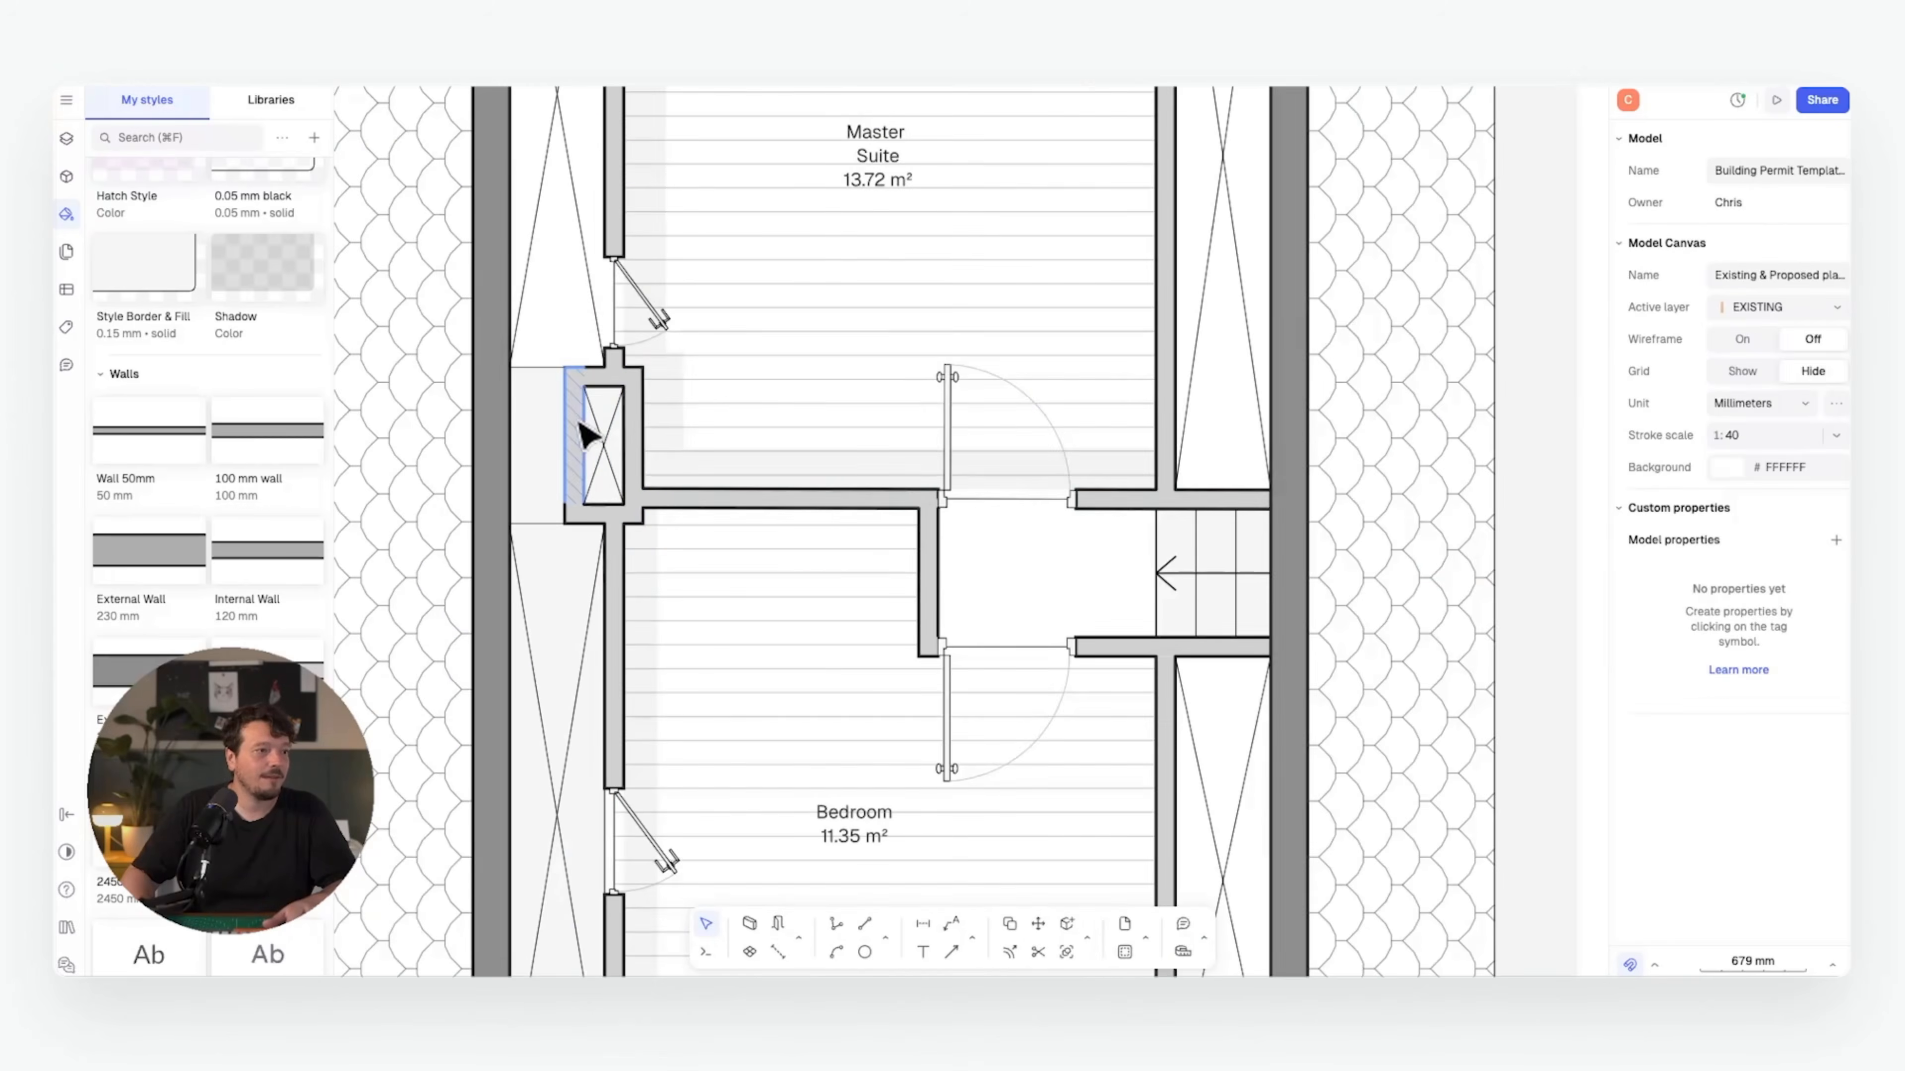
# - Examine the finished ground floor, upper floor and roof plans with their hatches, colours and shadows
pyautogui.scroll(-3, 675, 414)
pyautogui.scroll(3, 675, 414)
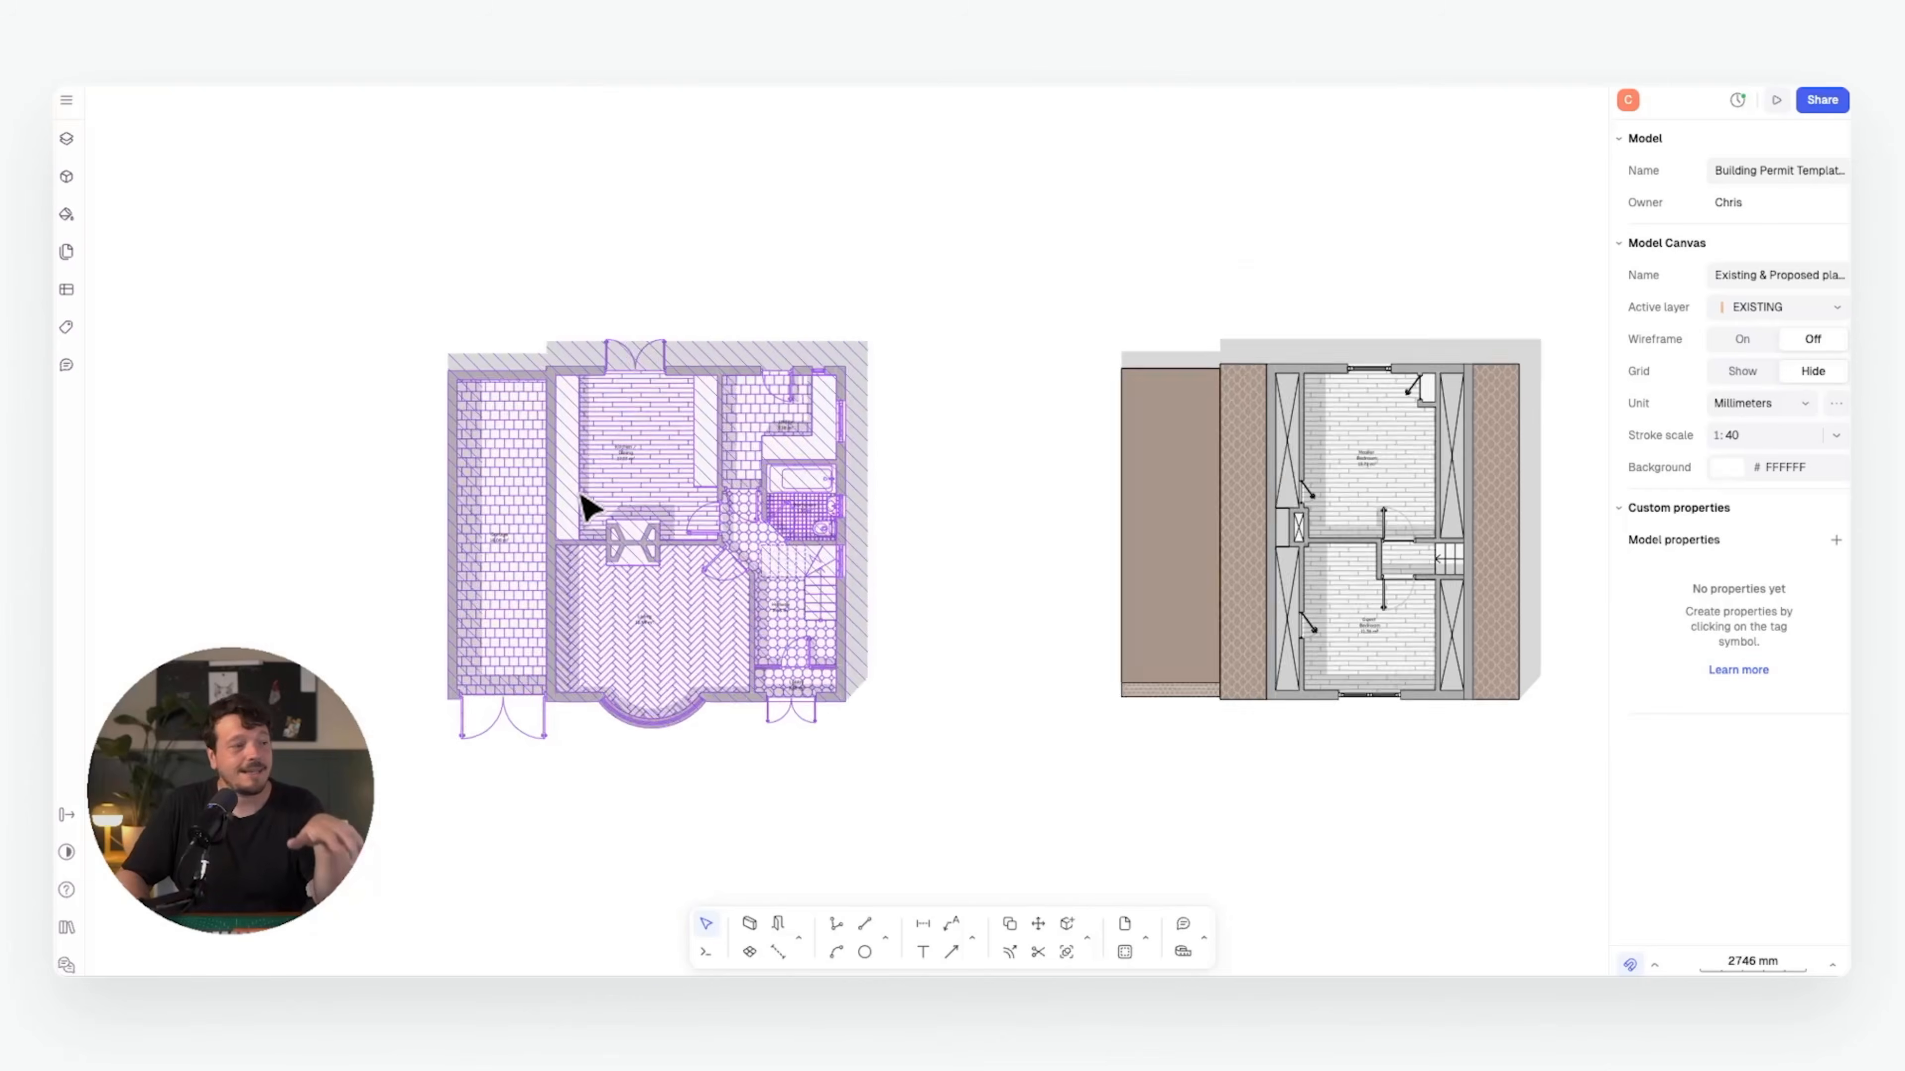
pyautogui.scroll(5, 582, 496)
pyautogui.moveTo(324, 504); pyautogui.dragTo(353, 362, button='middle')
pyautogui.scroll(-1, 352, 363)
pyautogui.scroll(-2, 351, 420)
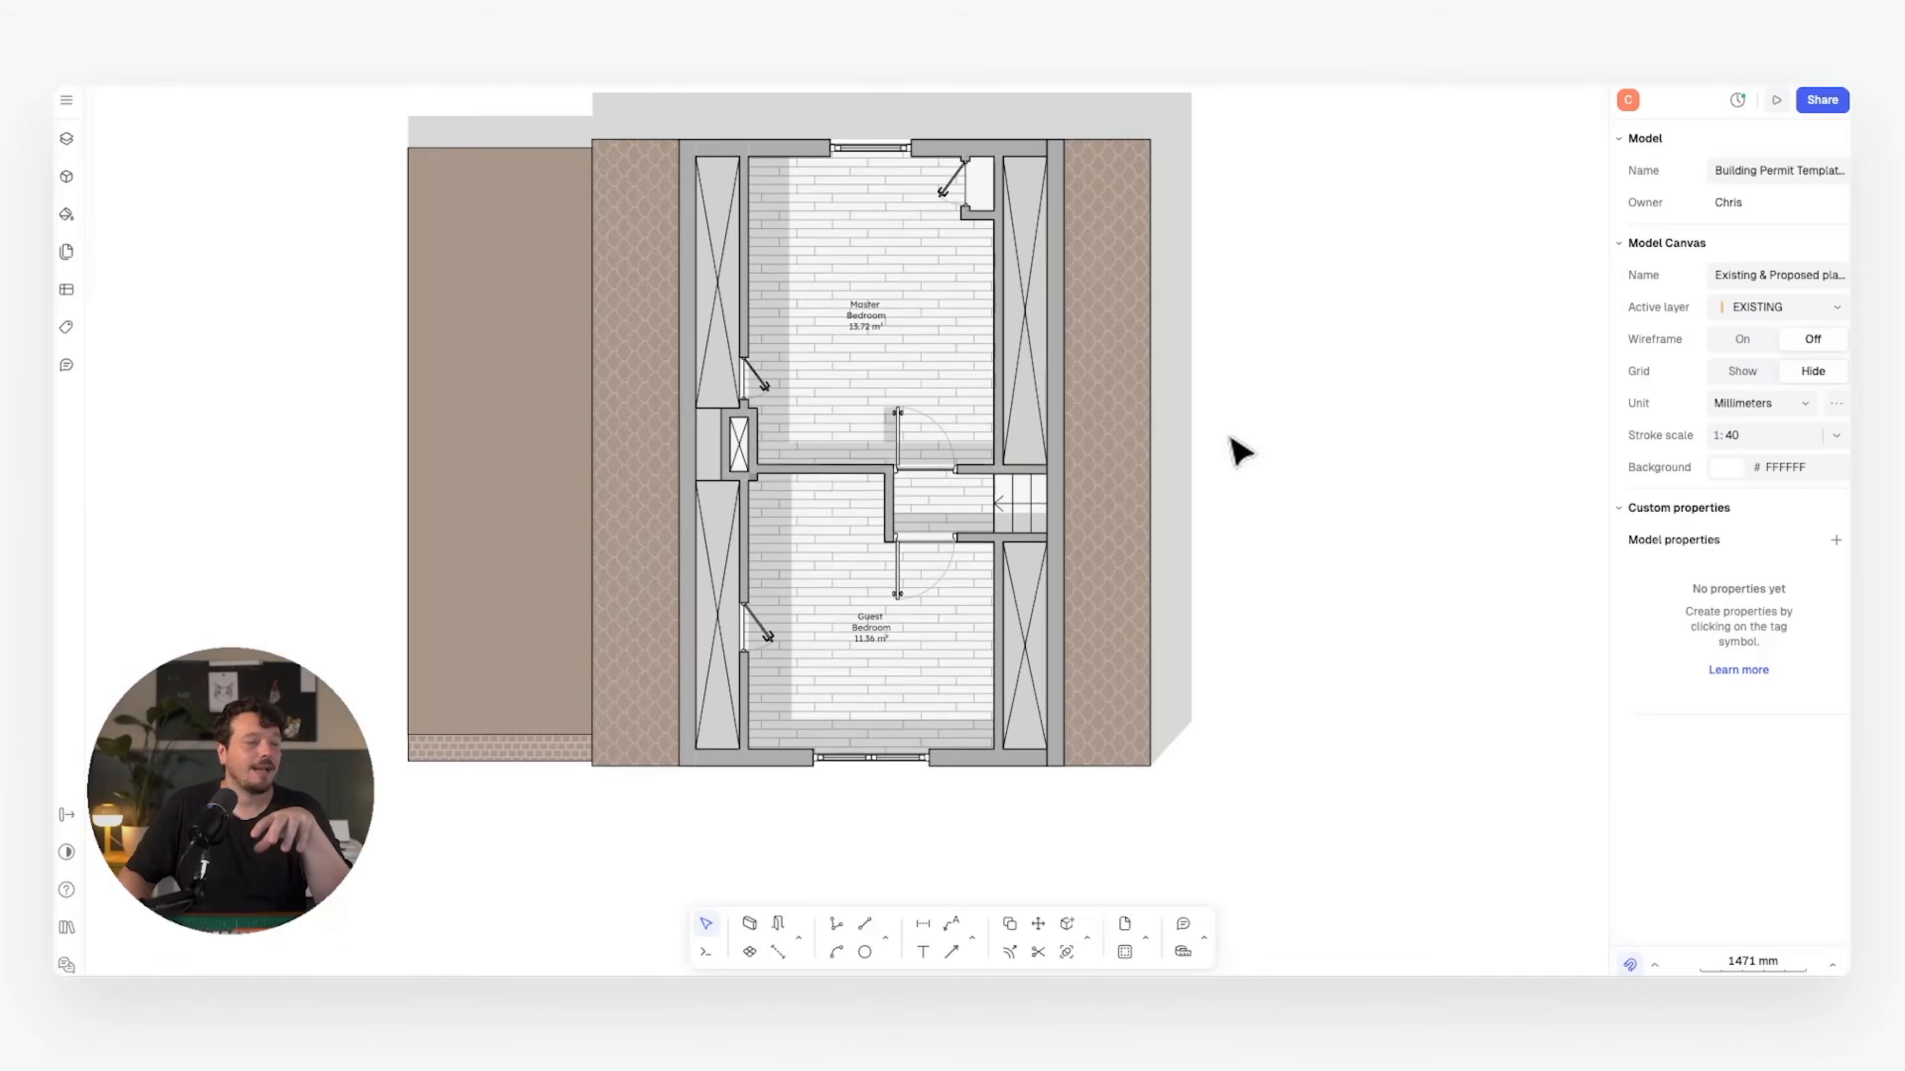
pyautogui.moveTo(1231, 435); pyautogui.dragTo(1228, 468, button='middle')
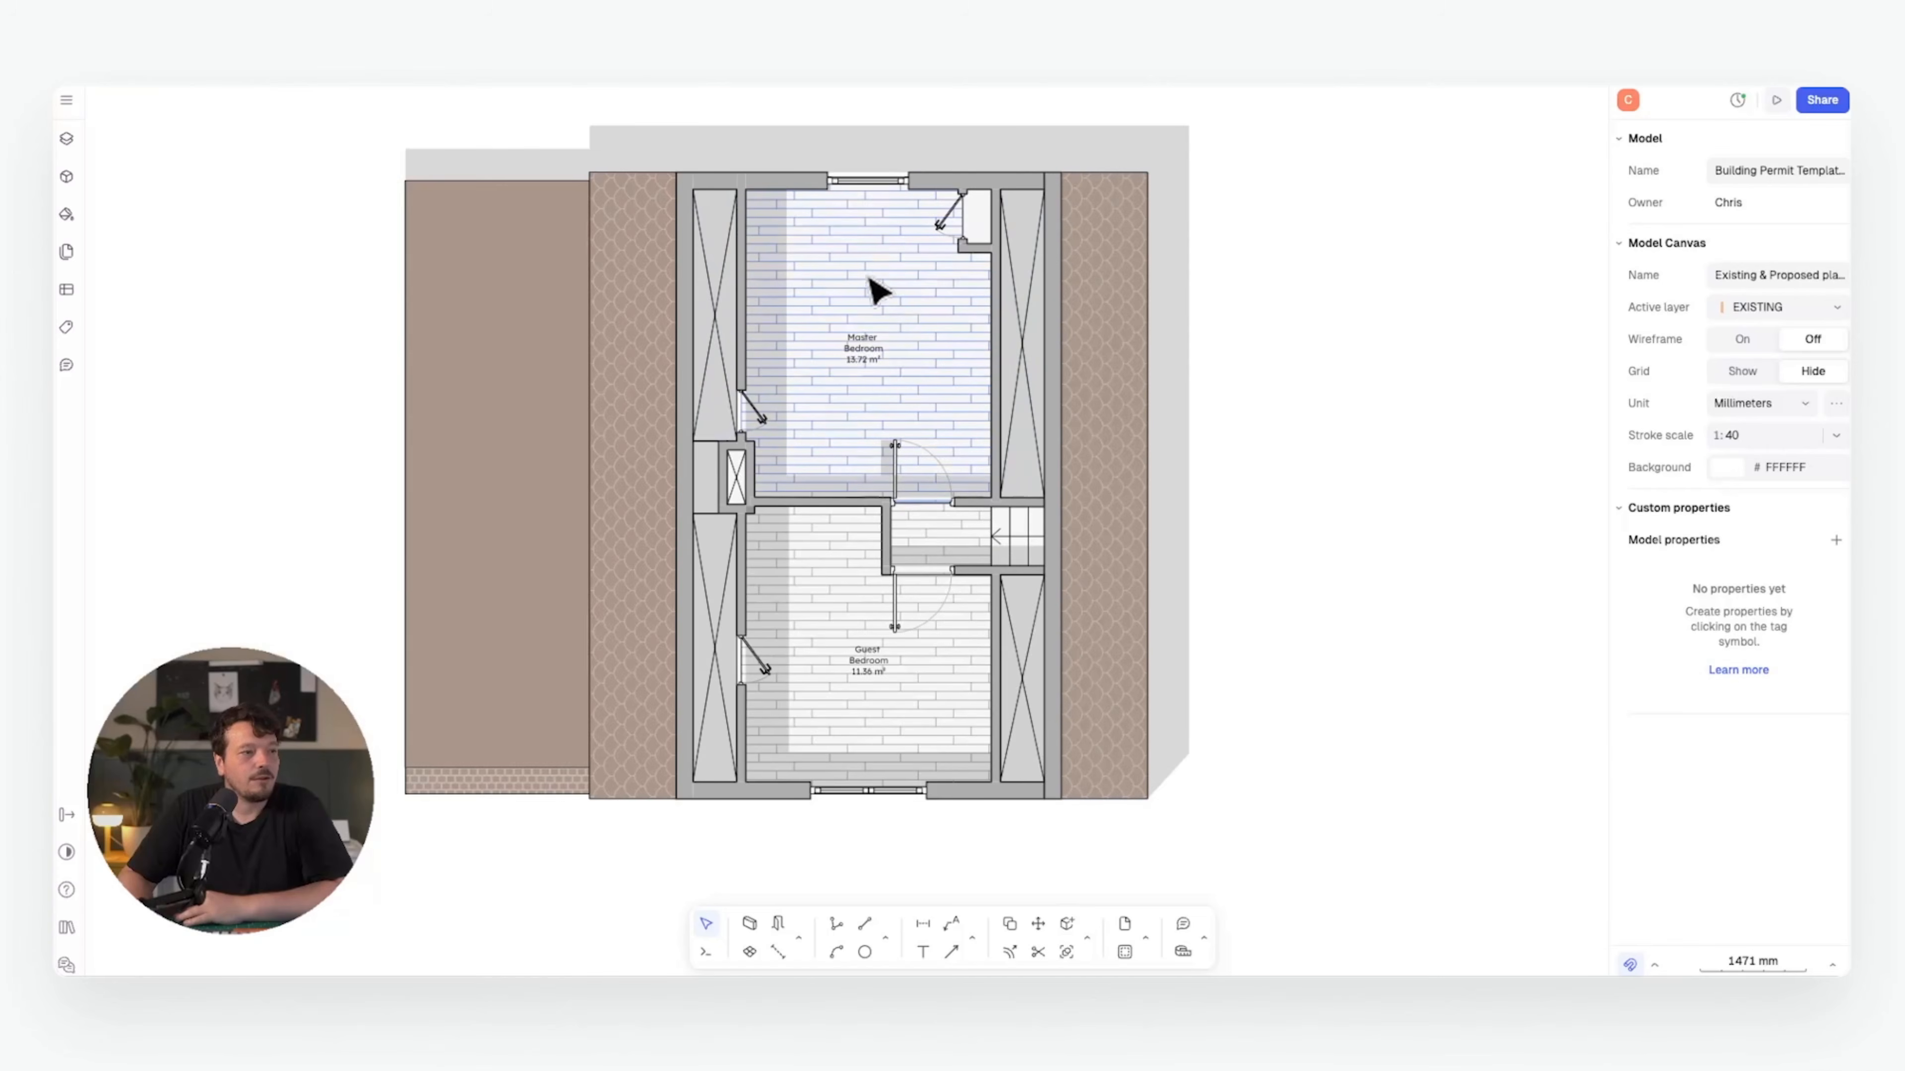
pyautogui.moveTo(882, 287); pyautogui.dragTo(778, 277, button='middle')
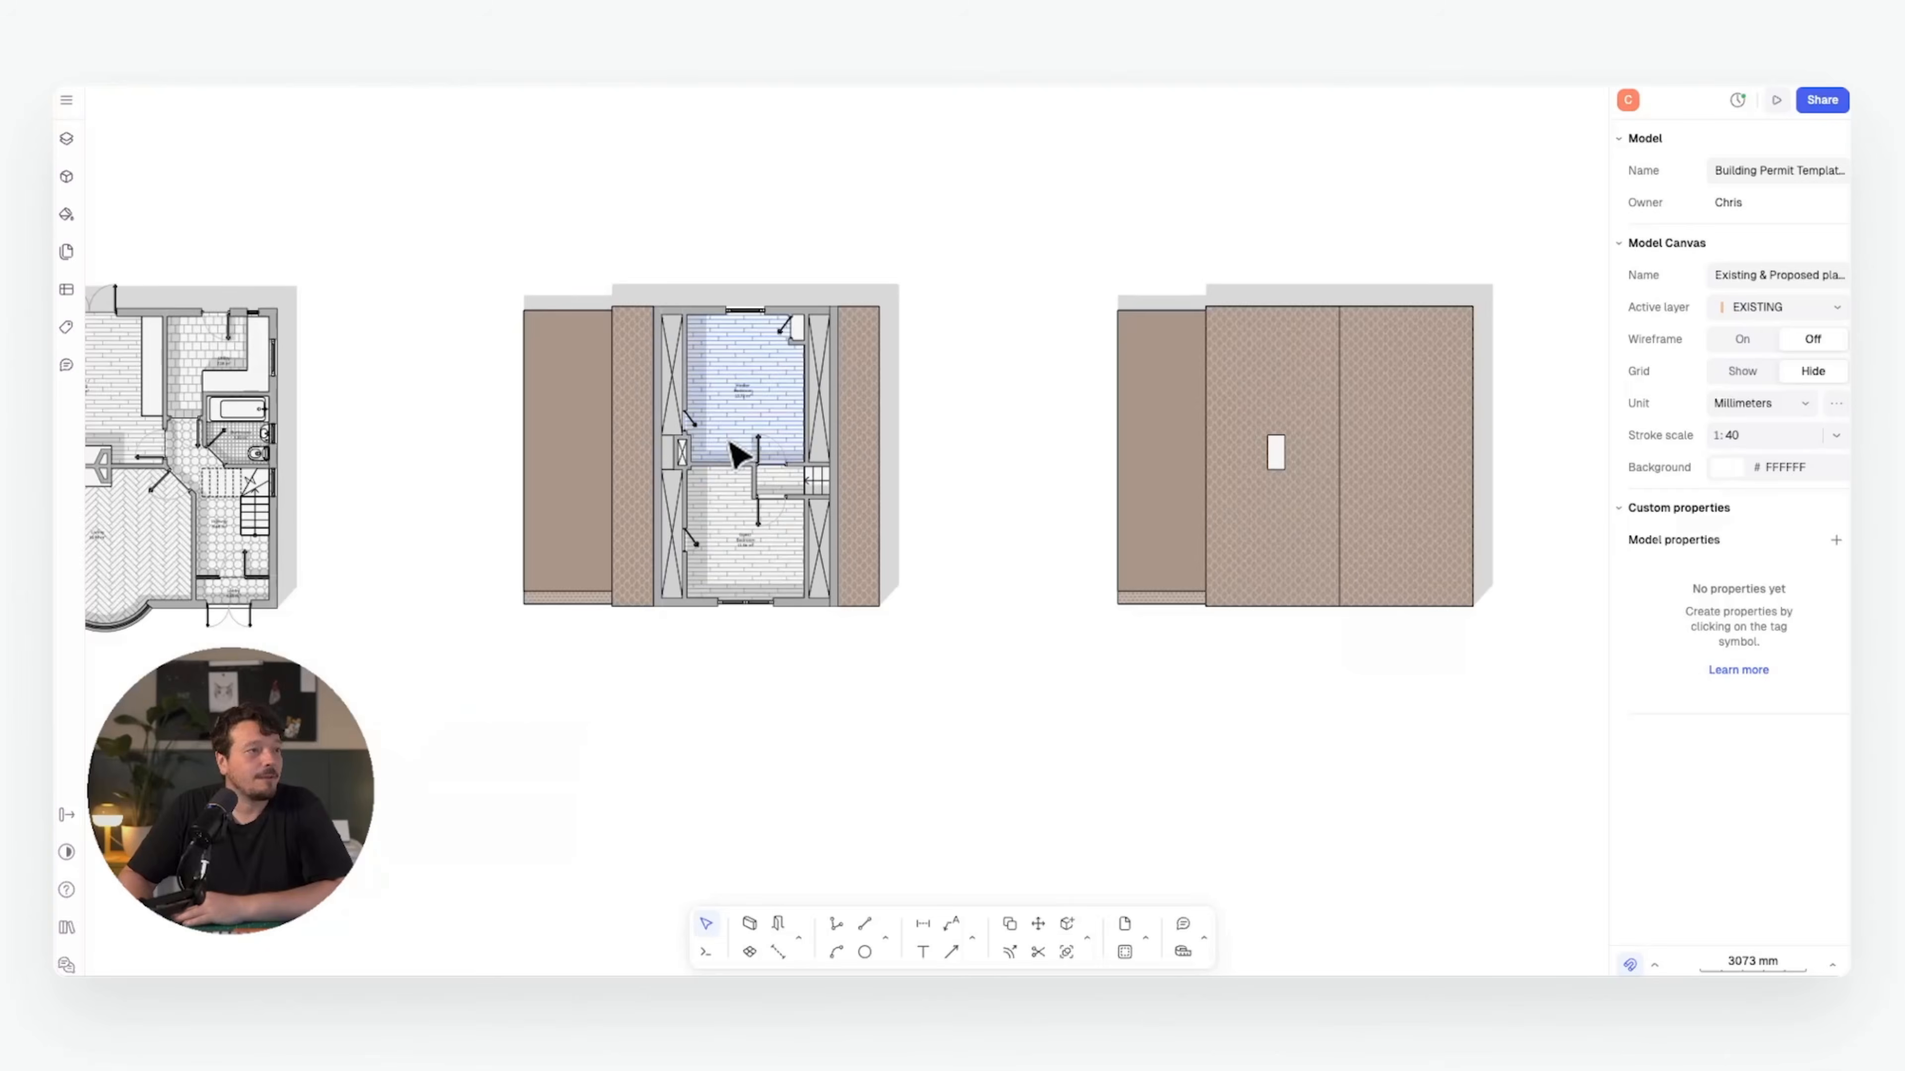
pyautogui.scroll(-3, 731, 442)
pyautogui.scroll(-2, 1123, 404)
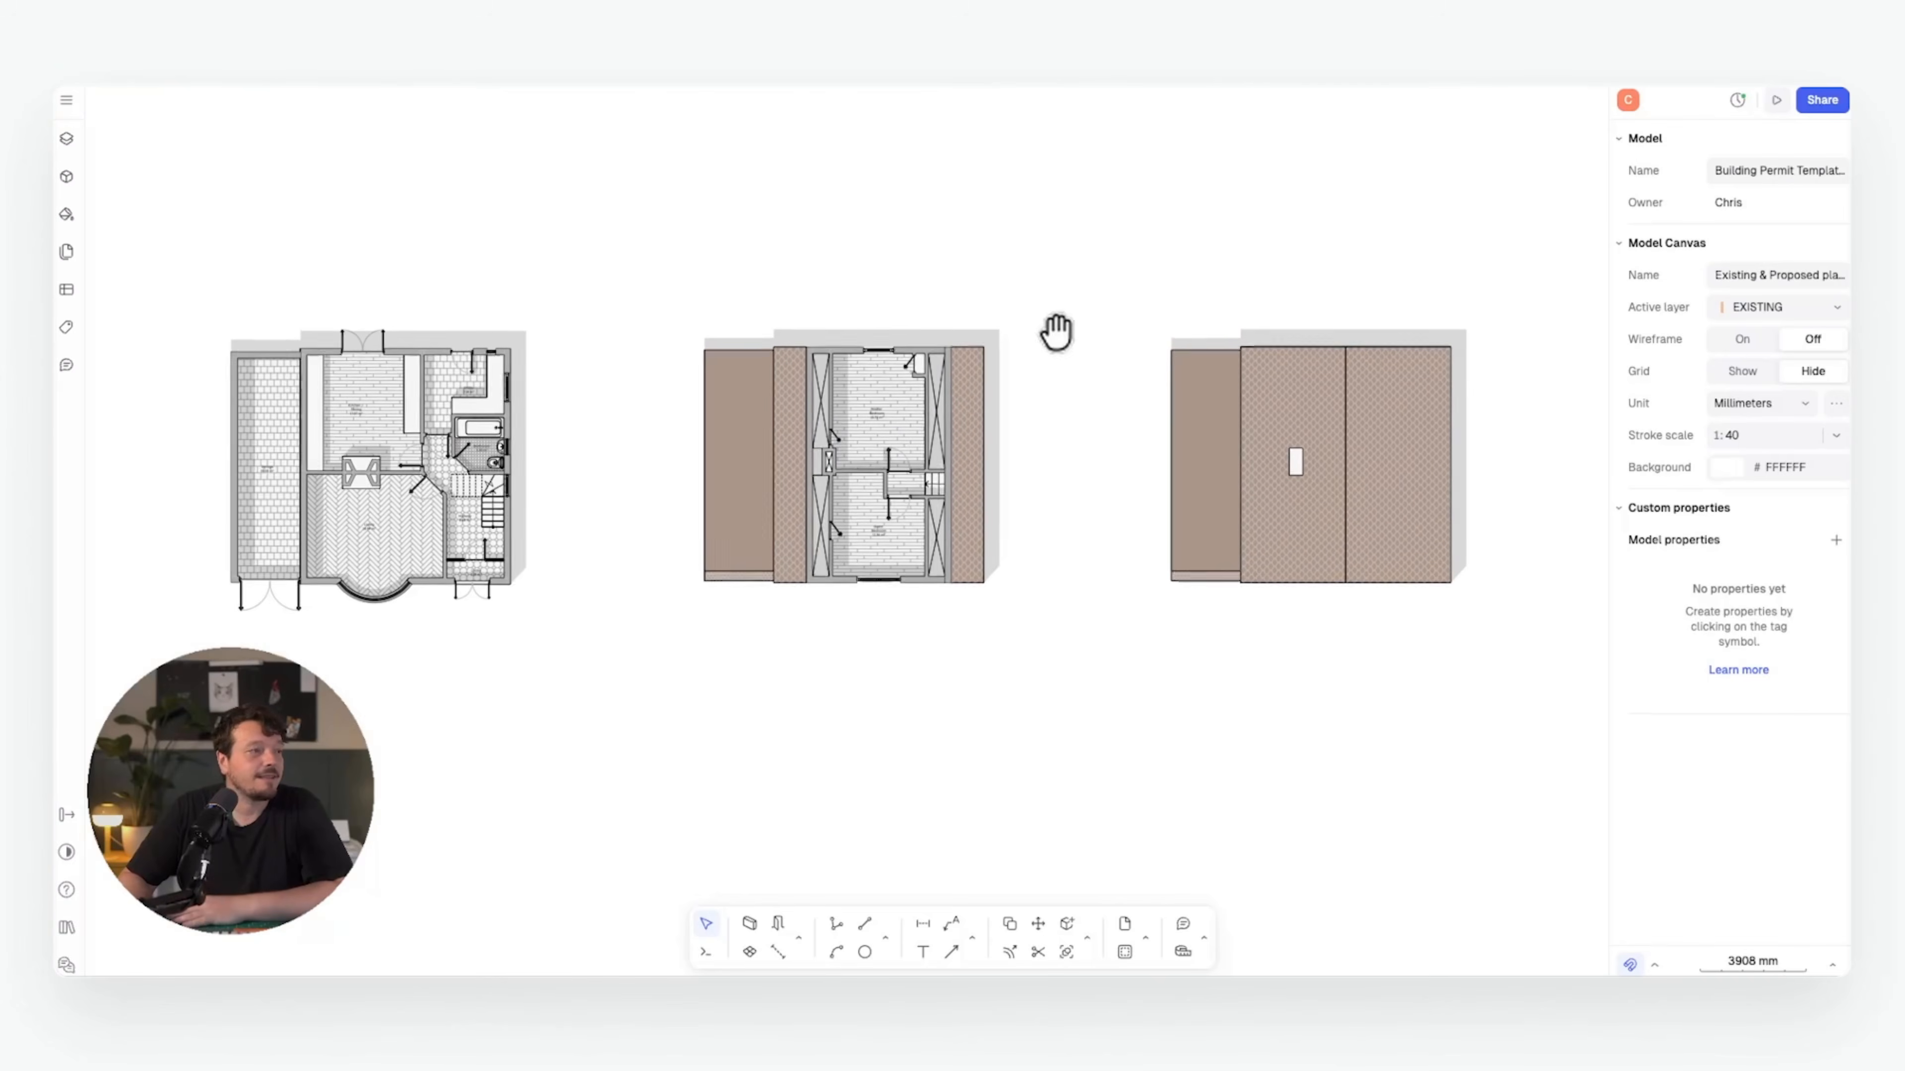
pyautogui.moveTo(1055, 332); pyautogui.dragTo(1065, 366, button='middle')
pyautogui.scroll(1, 486, 453)
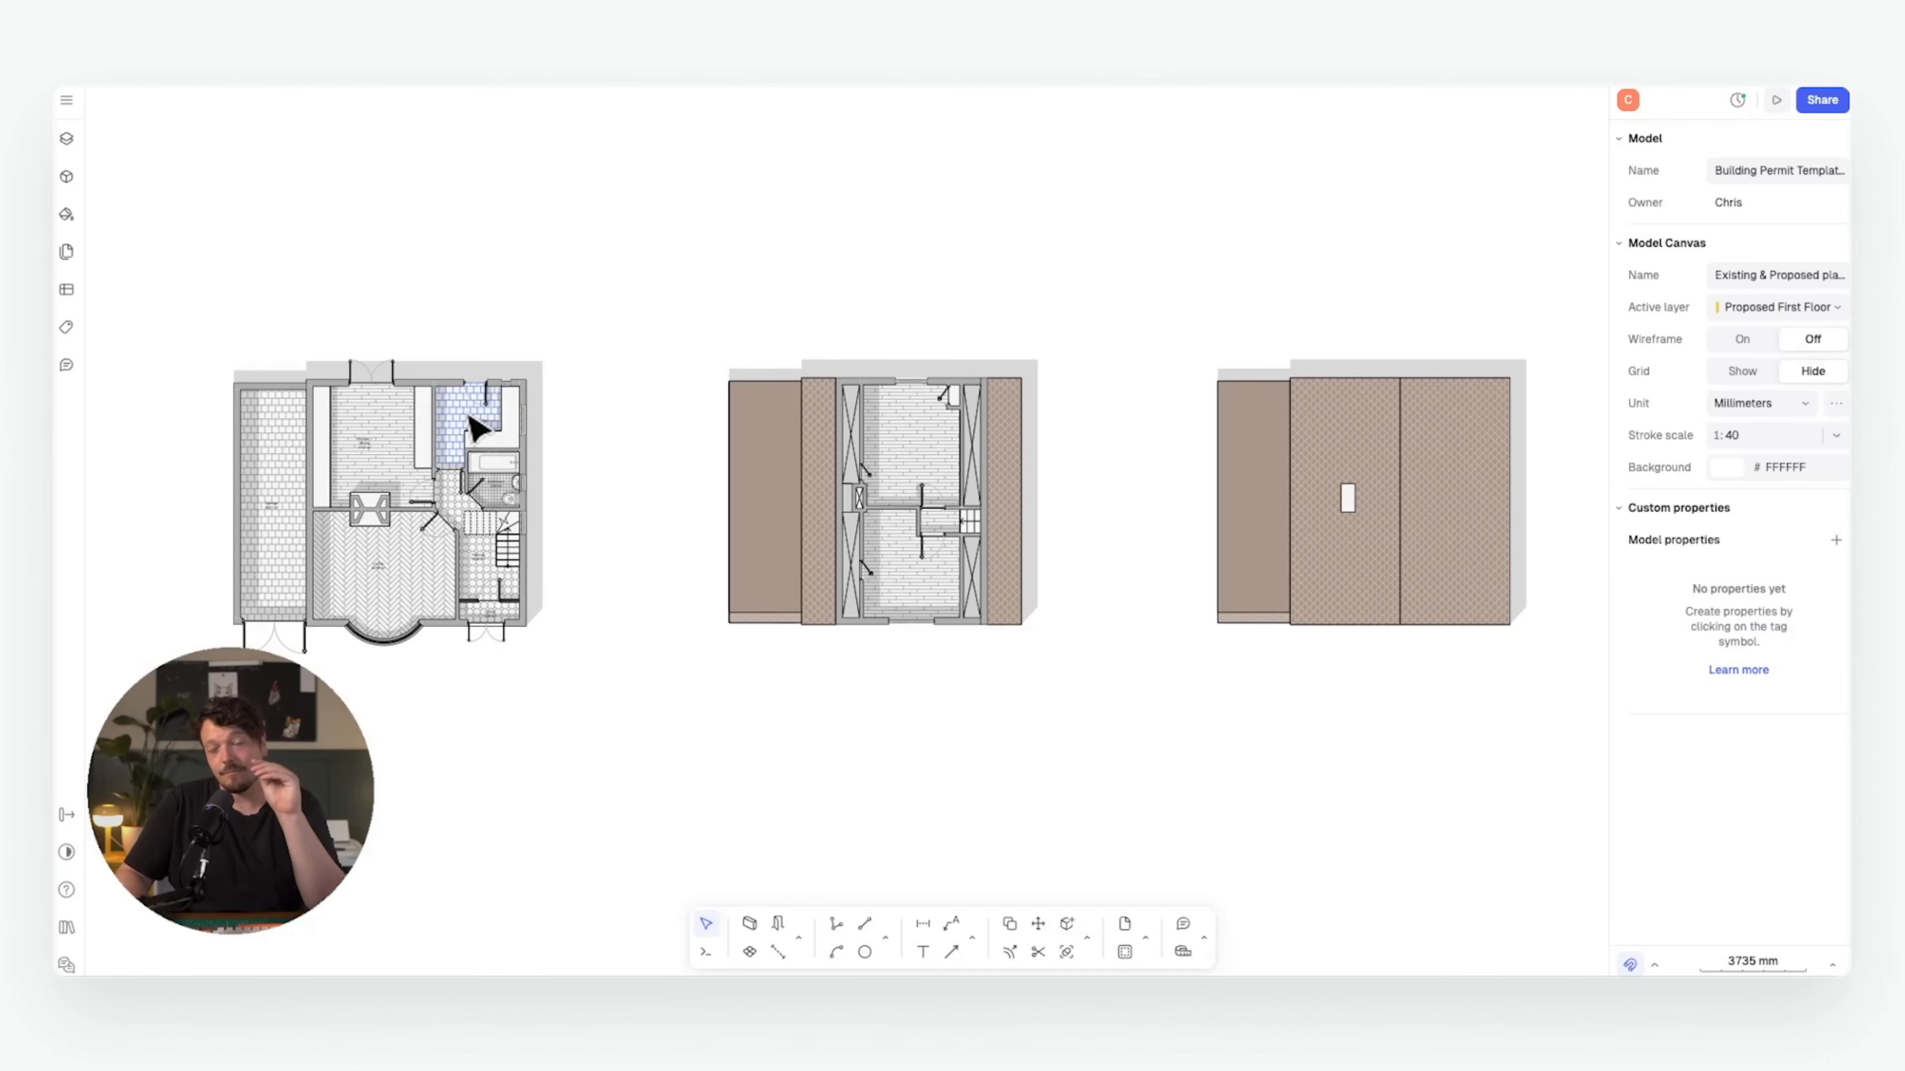
# - Convert the ground floor plan and the upper floor plan into separate blocks, each including its shadow
pyautogui.moveTo(576, 335); pyautogui.dragTo(173, 780)
pyautogui.rightClick(469, 506)
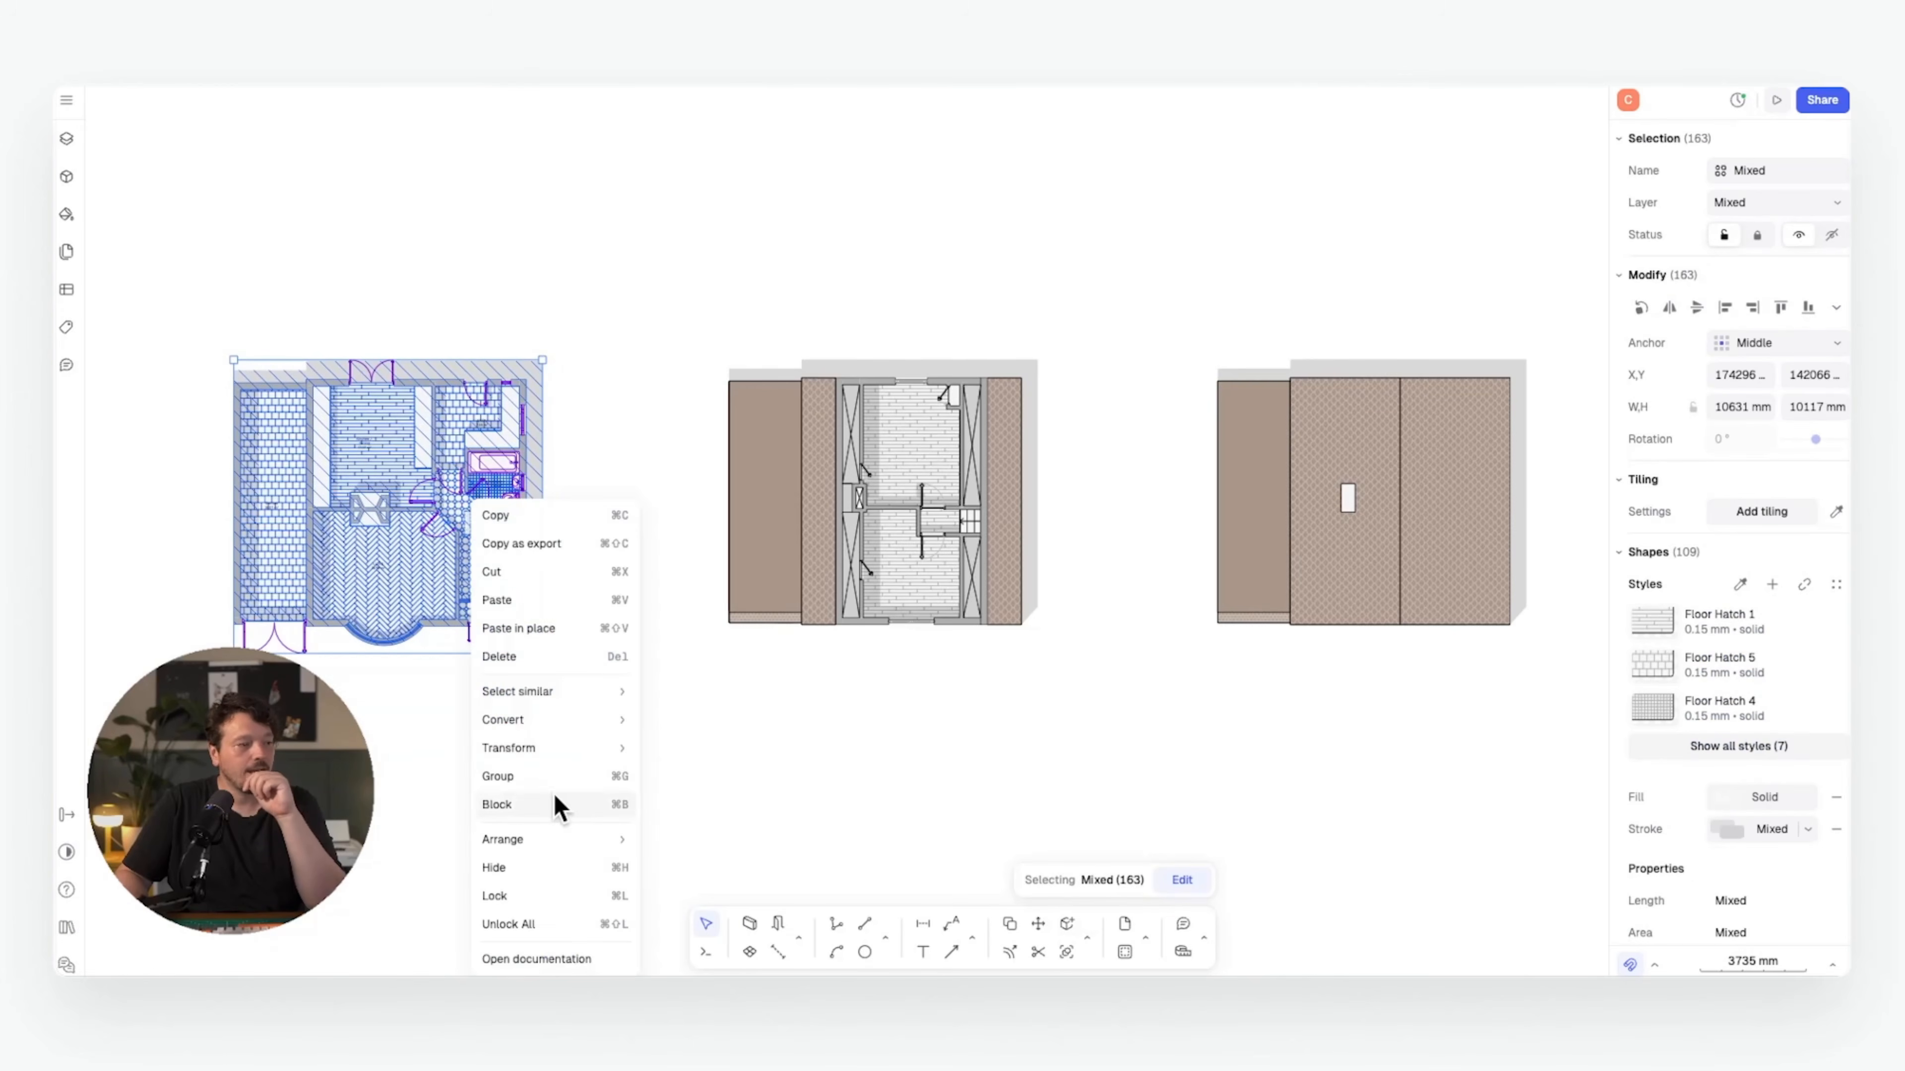
pyautogui.click(552, 803)
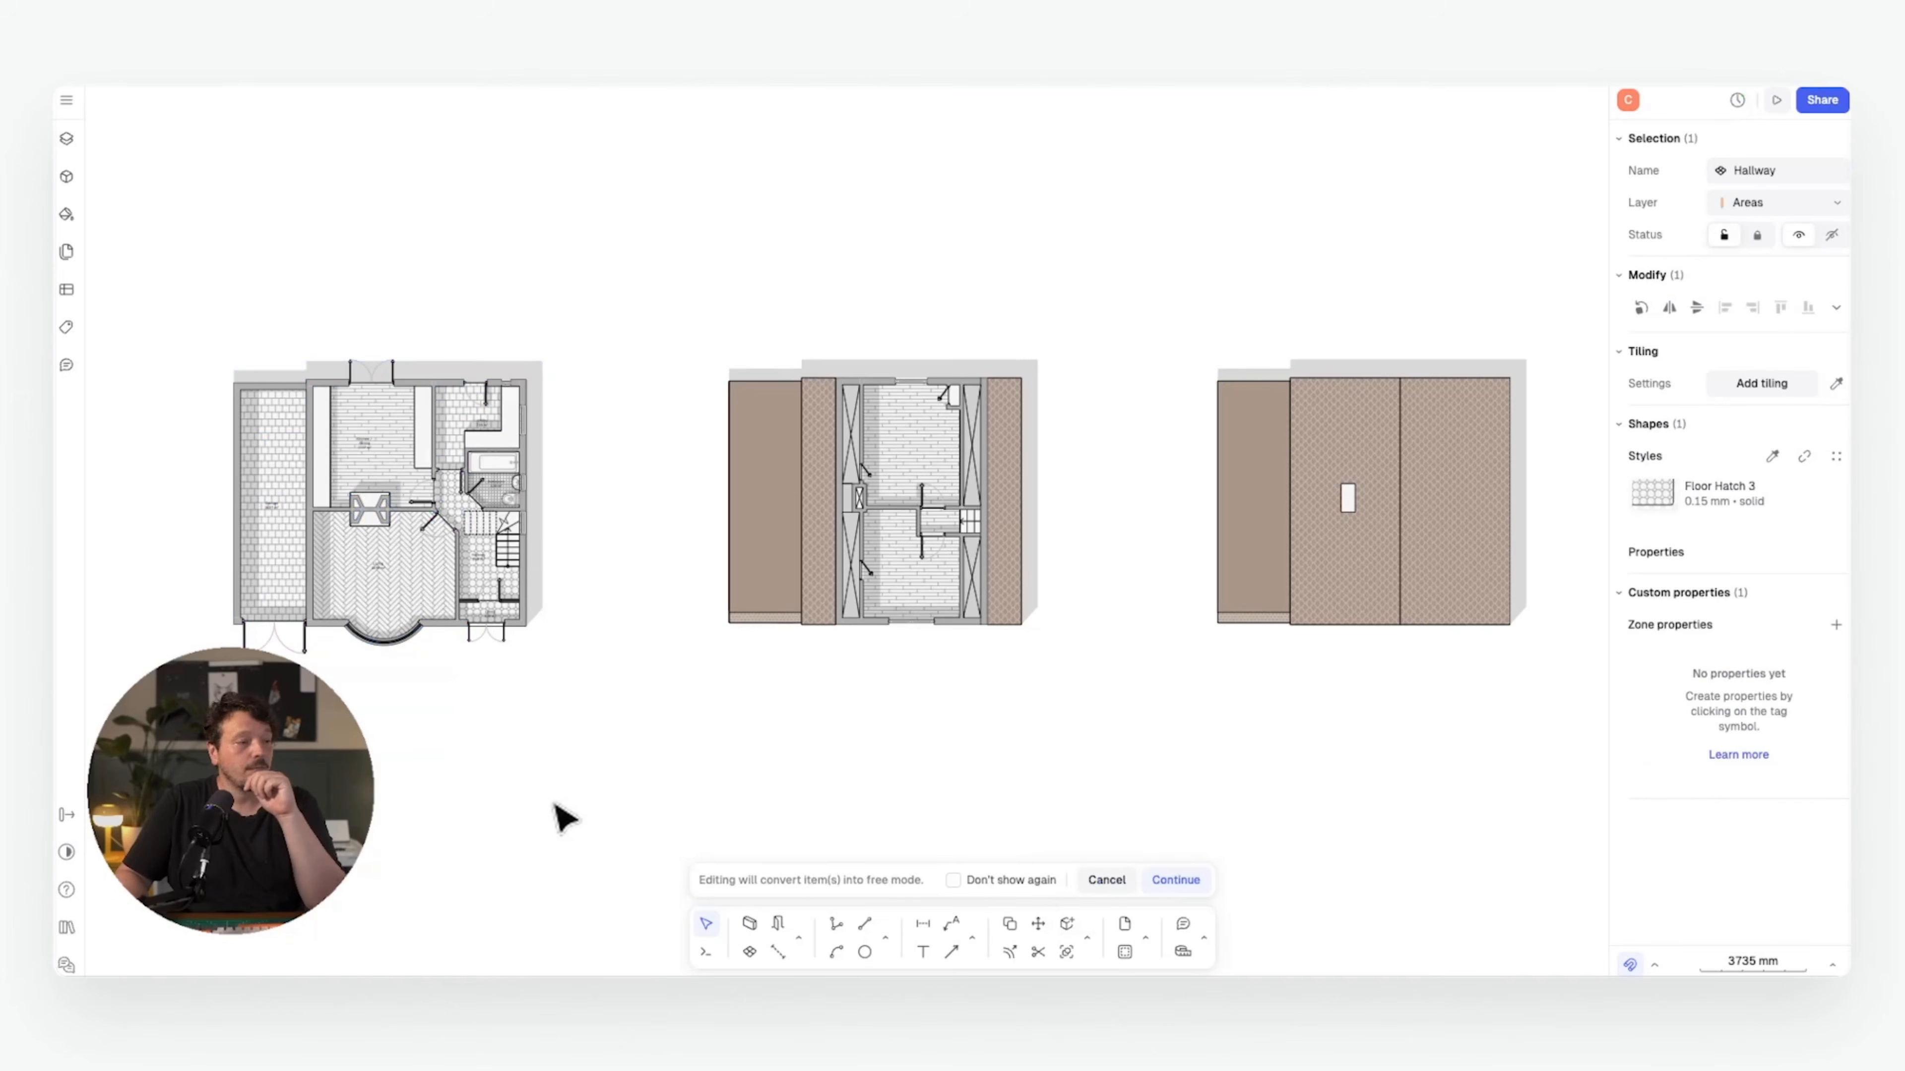
pyautogui.click(619, 660)
pyautogui.moveTo(725, 646); pyautogui.dragTo(706, 659)
pyautogui.rightClick(951, 467)
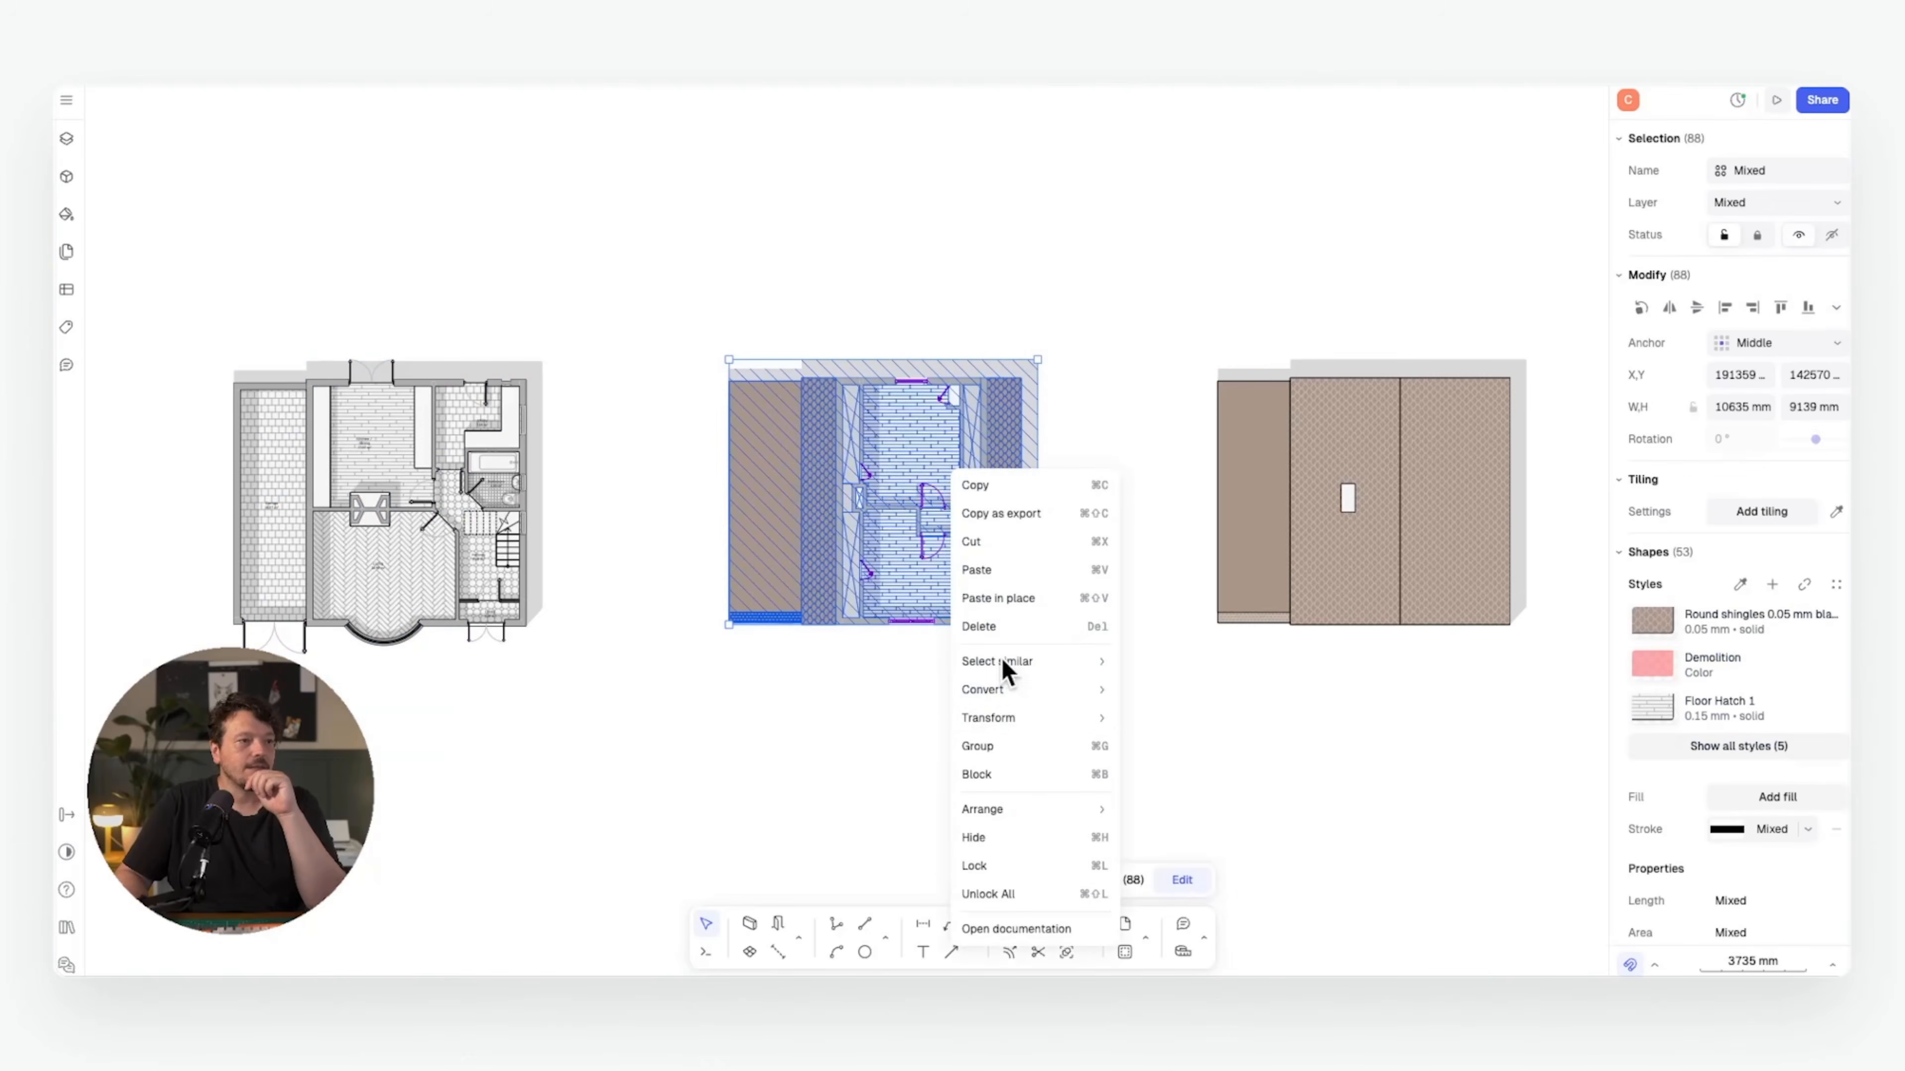
pyautogui.click(1050, 774)
# - Combine the roof plan and its shadow into a single block
pyautogui.hscroll(6, 1144, 780)
pyautogui.moveTo(1211, 296); pyautogui.dragTo(746, 652)
pyautogui.rightClick(1014, 384)
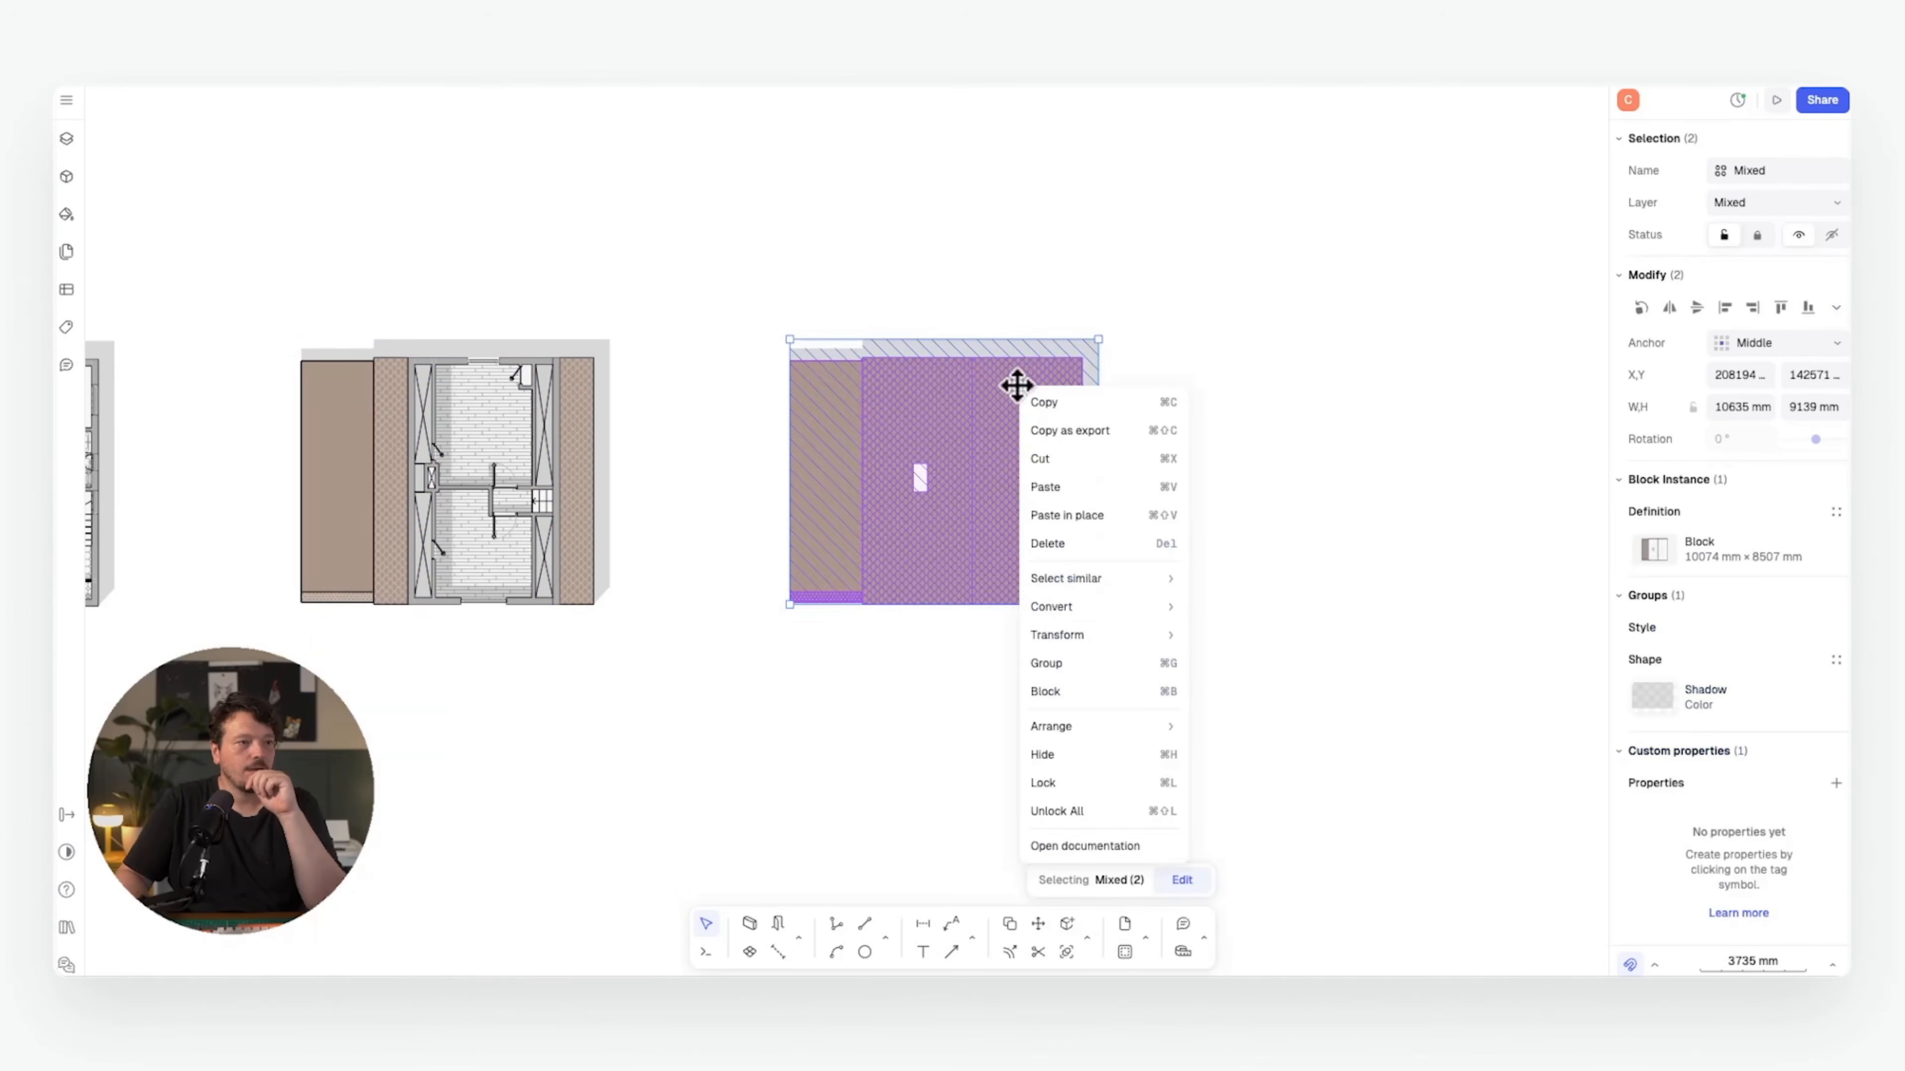
pyautogui.click(1102, 691)
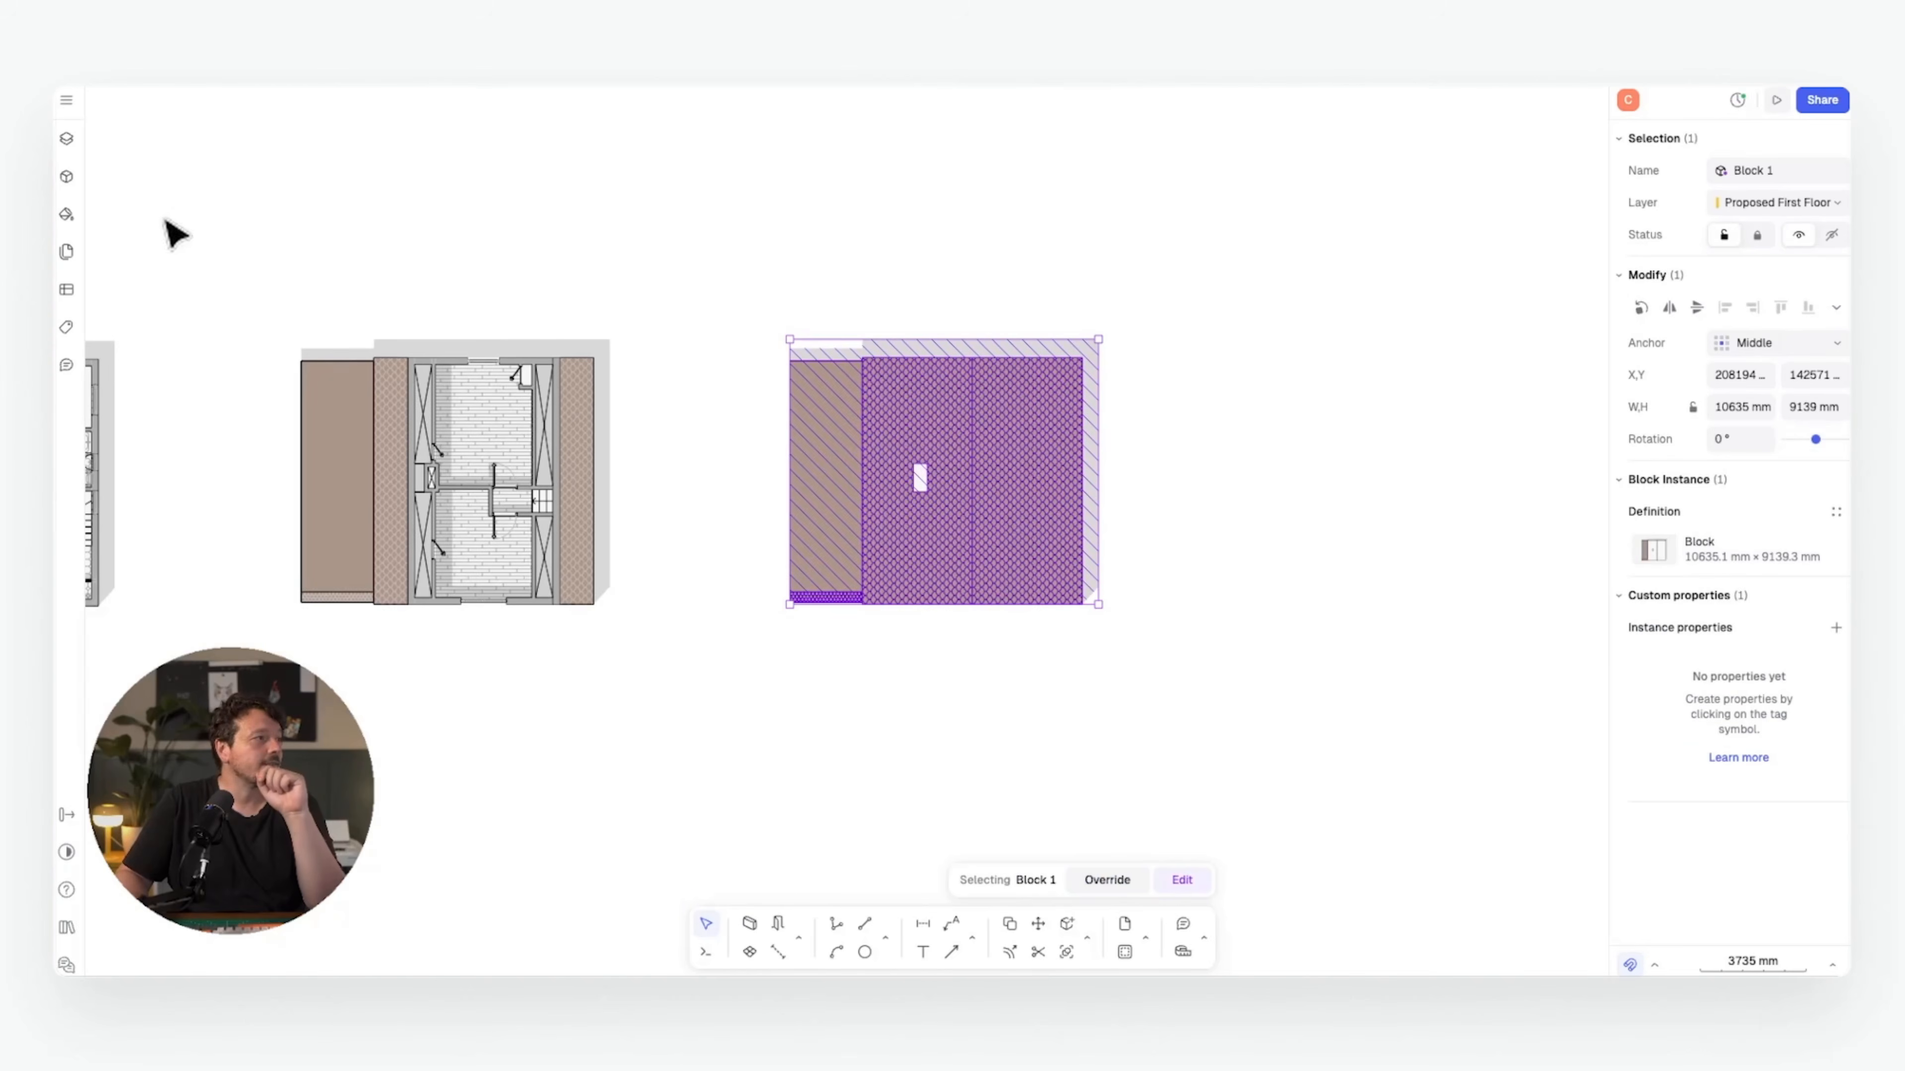
# - Look through the model's own blocks for the newly created plan blocks
pyautogui.click(66, 177)
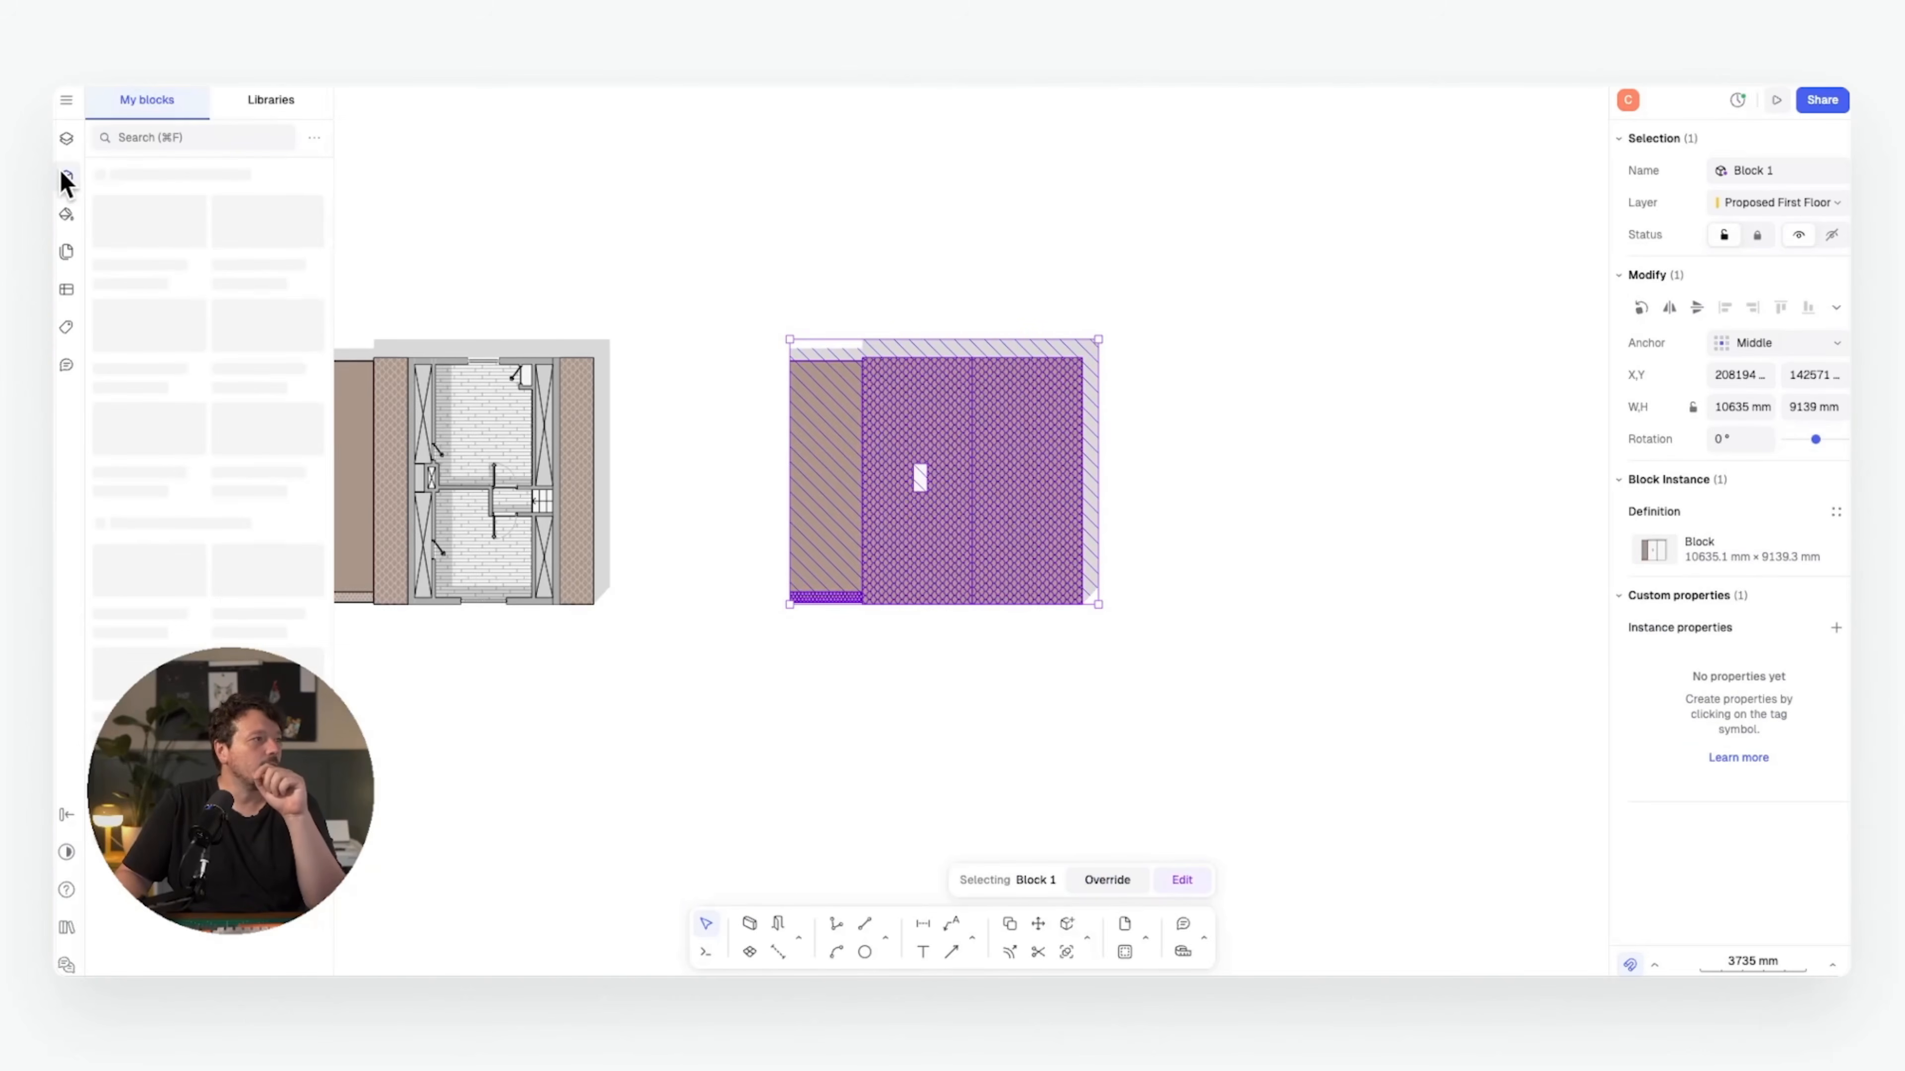
pyautogui.scroll(-10, 221, 300)
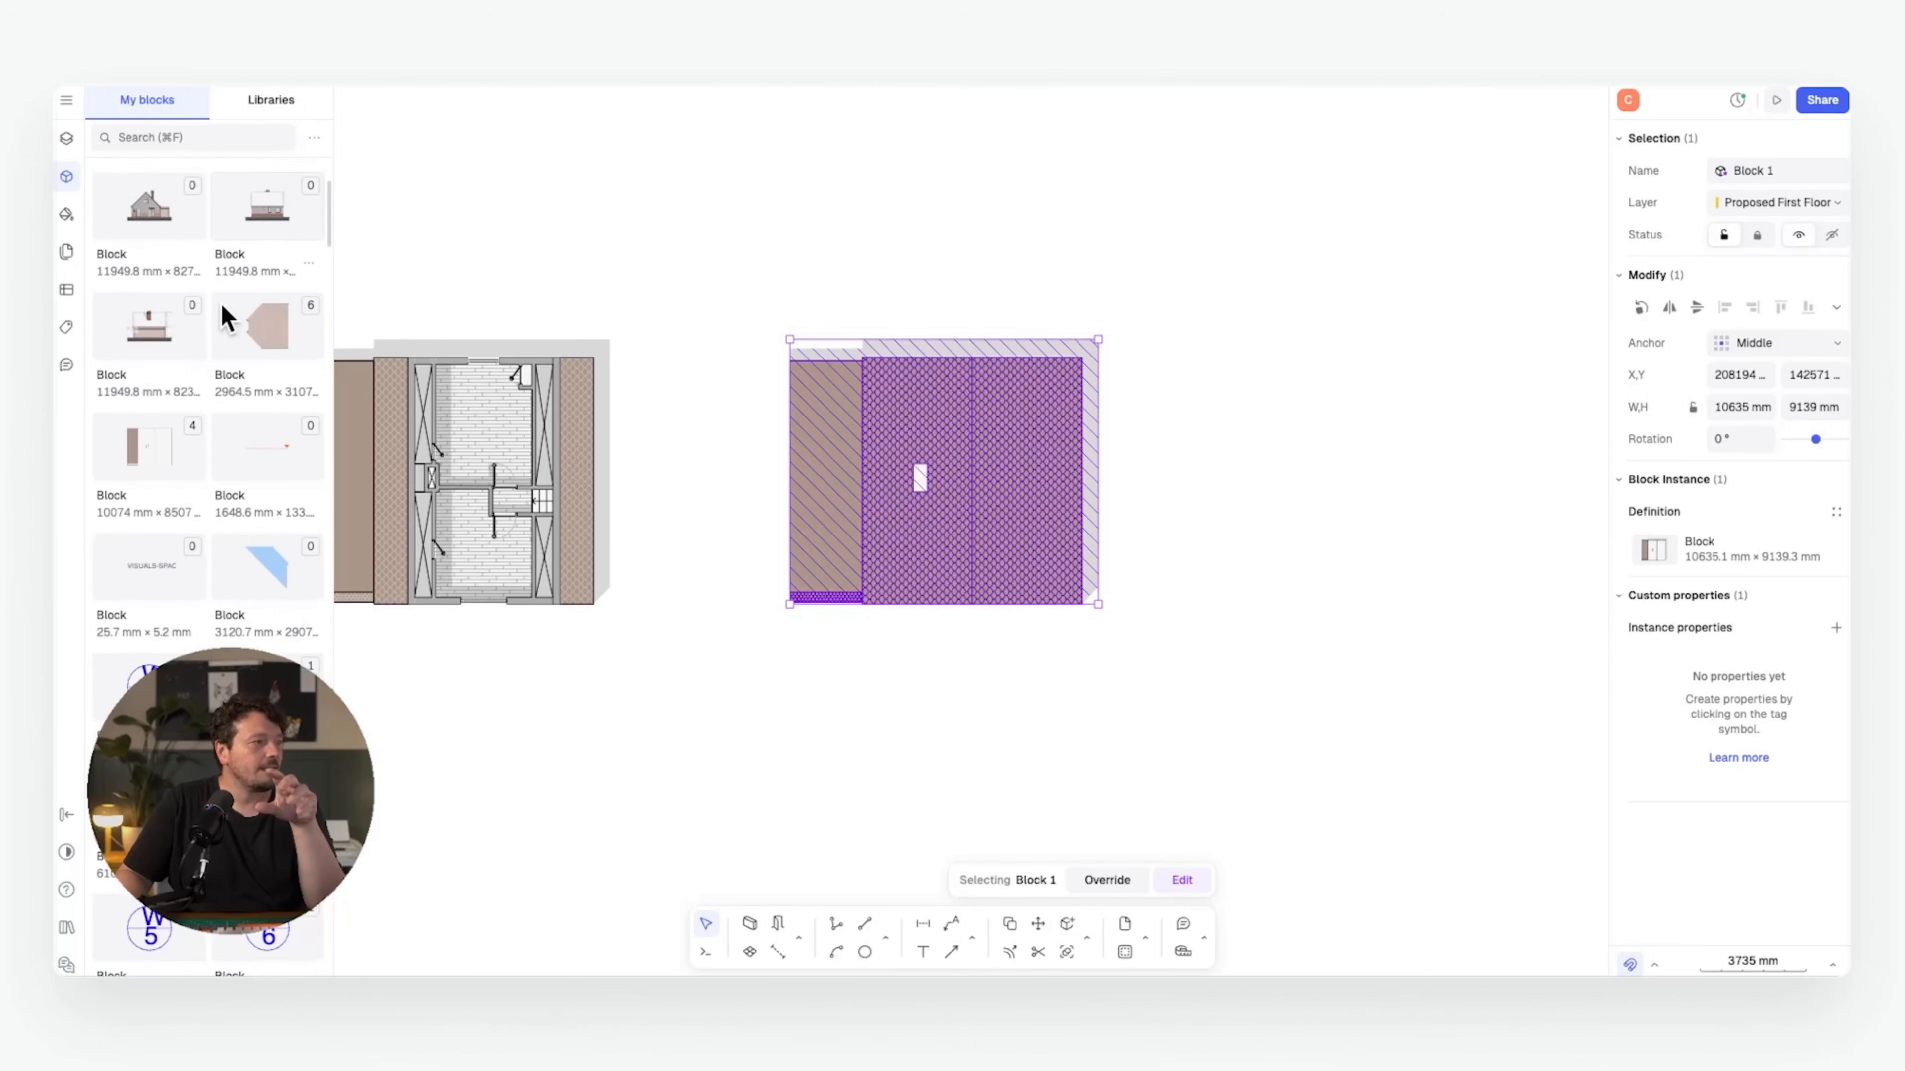
pyautogui.scroll(-6, 221, 304)
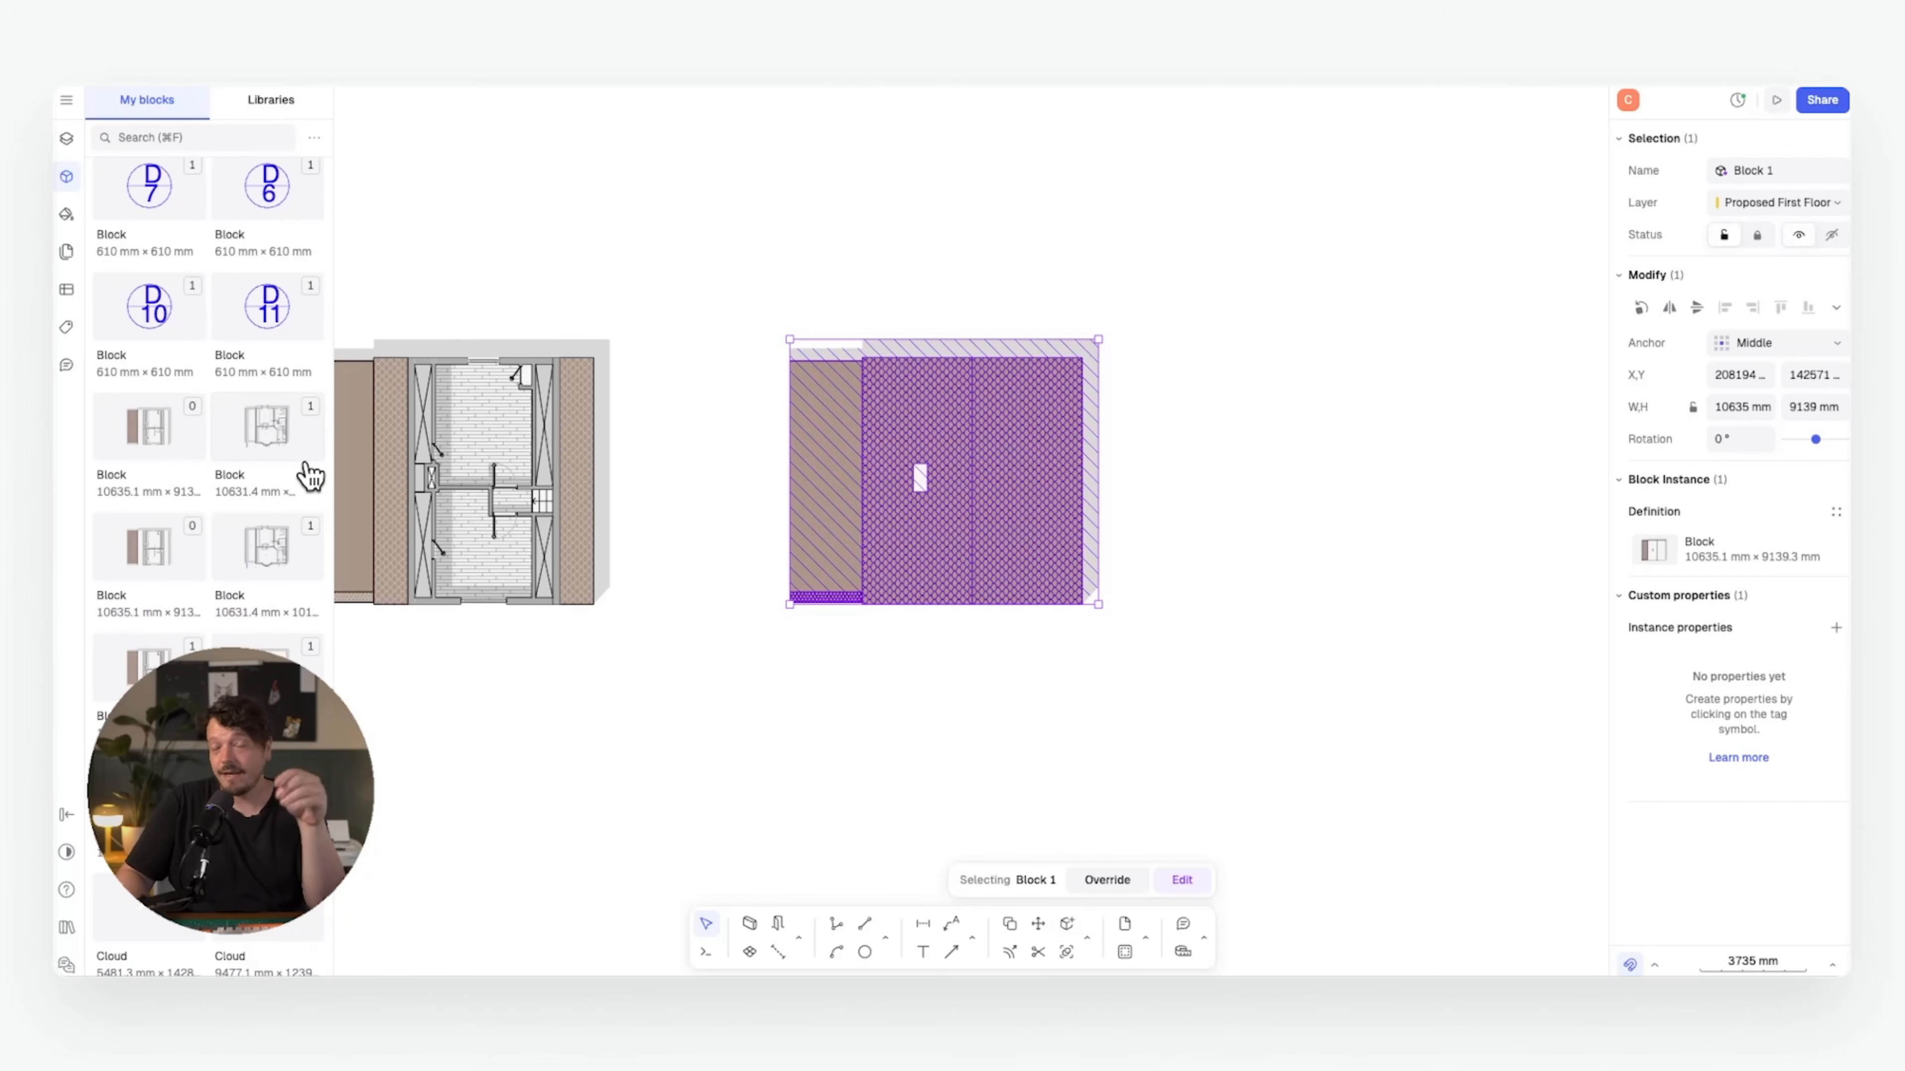
# - Add the text "Existing Drawings" below the ground floor plan's left edge
pyautogui.click(555, 263)
pyautogui.scroll(-2, 711, 252)
pyautogui.moveTo(710, 252); pyautogui.dragTo(997, 308, button='middle')
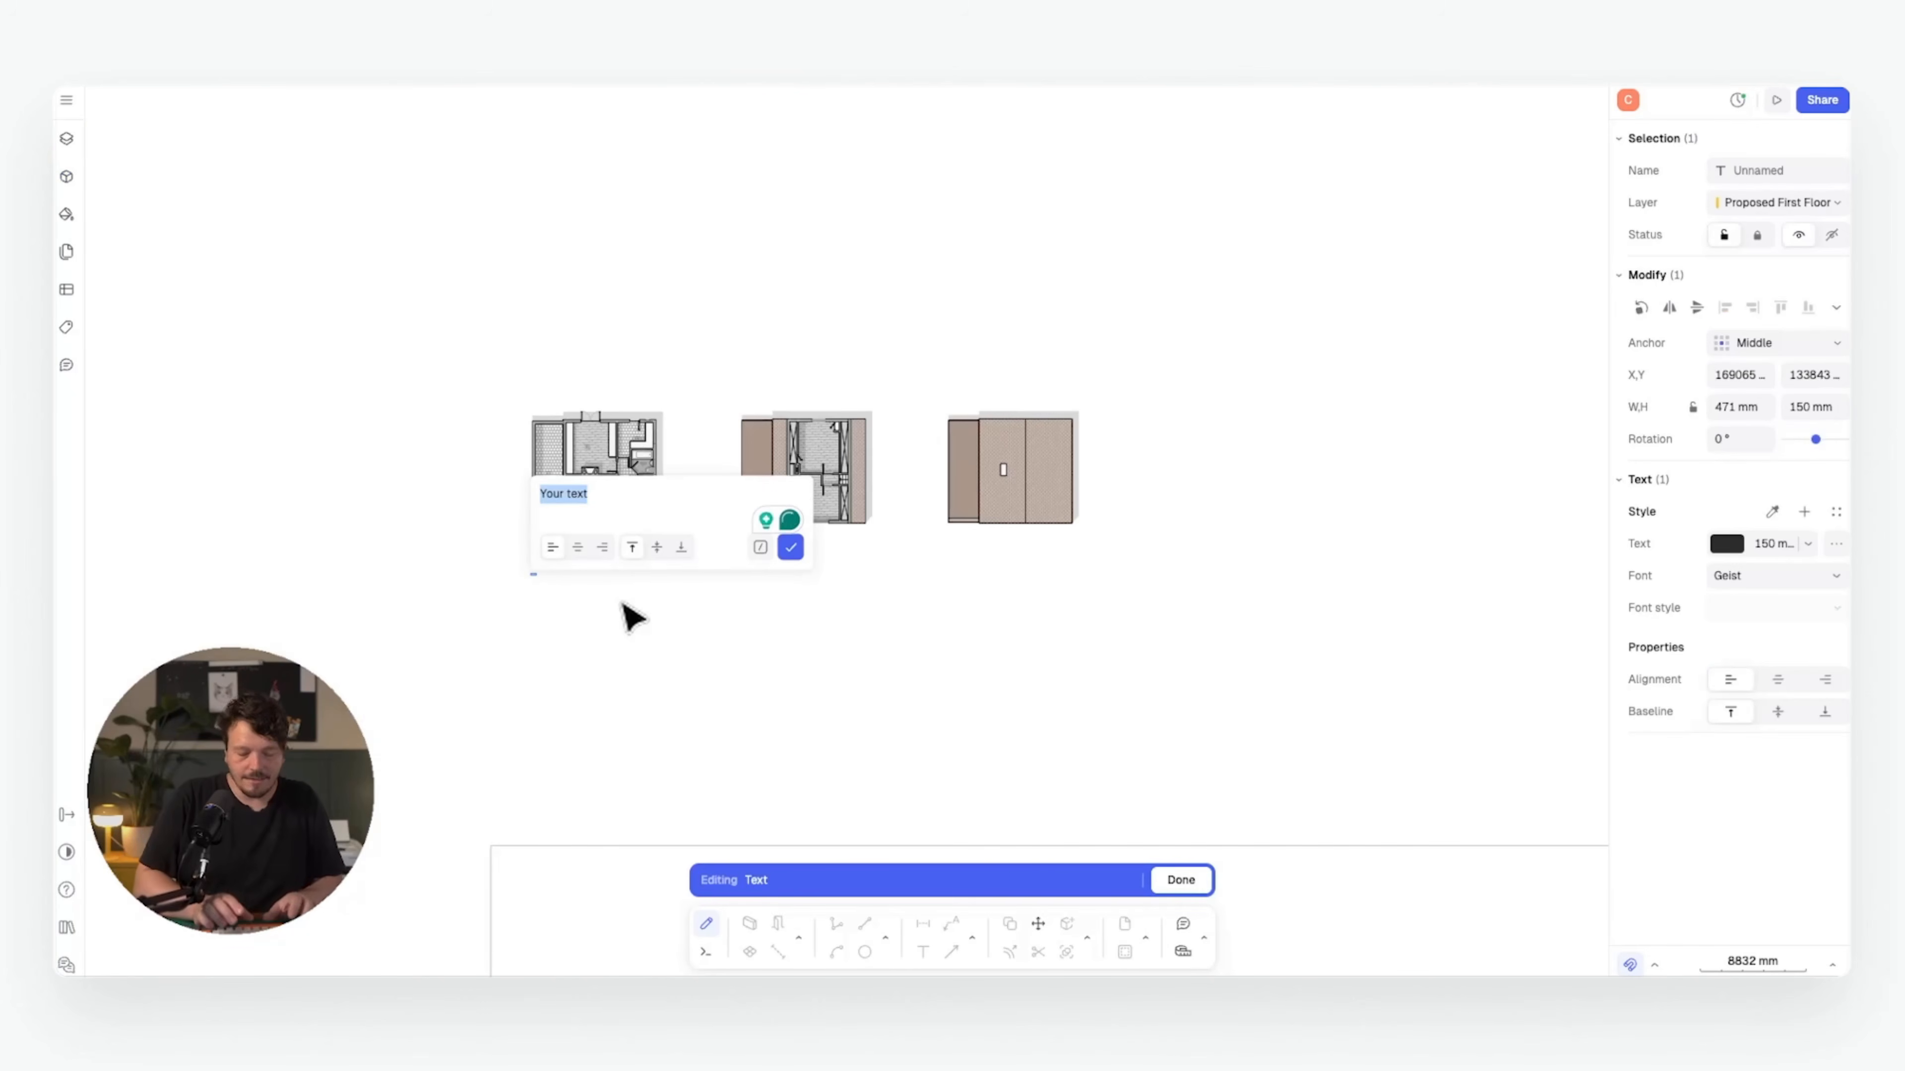
pyautogui.write('Ex')
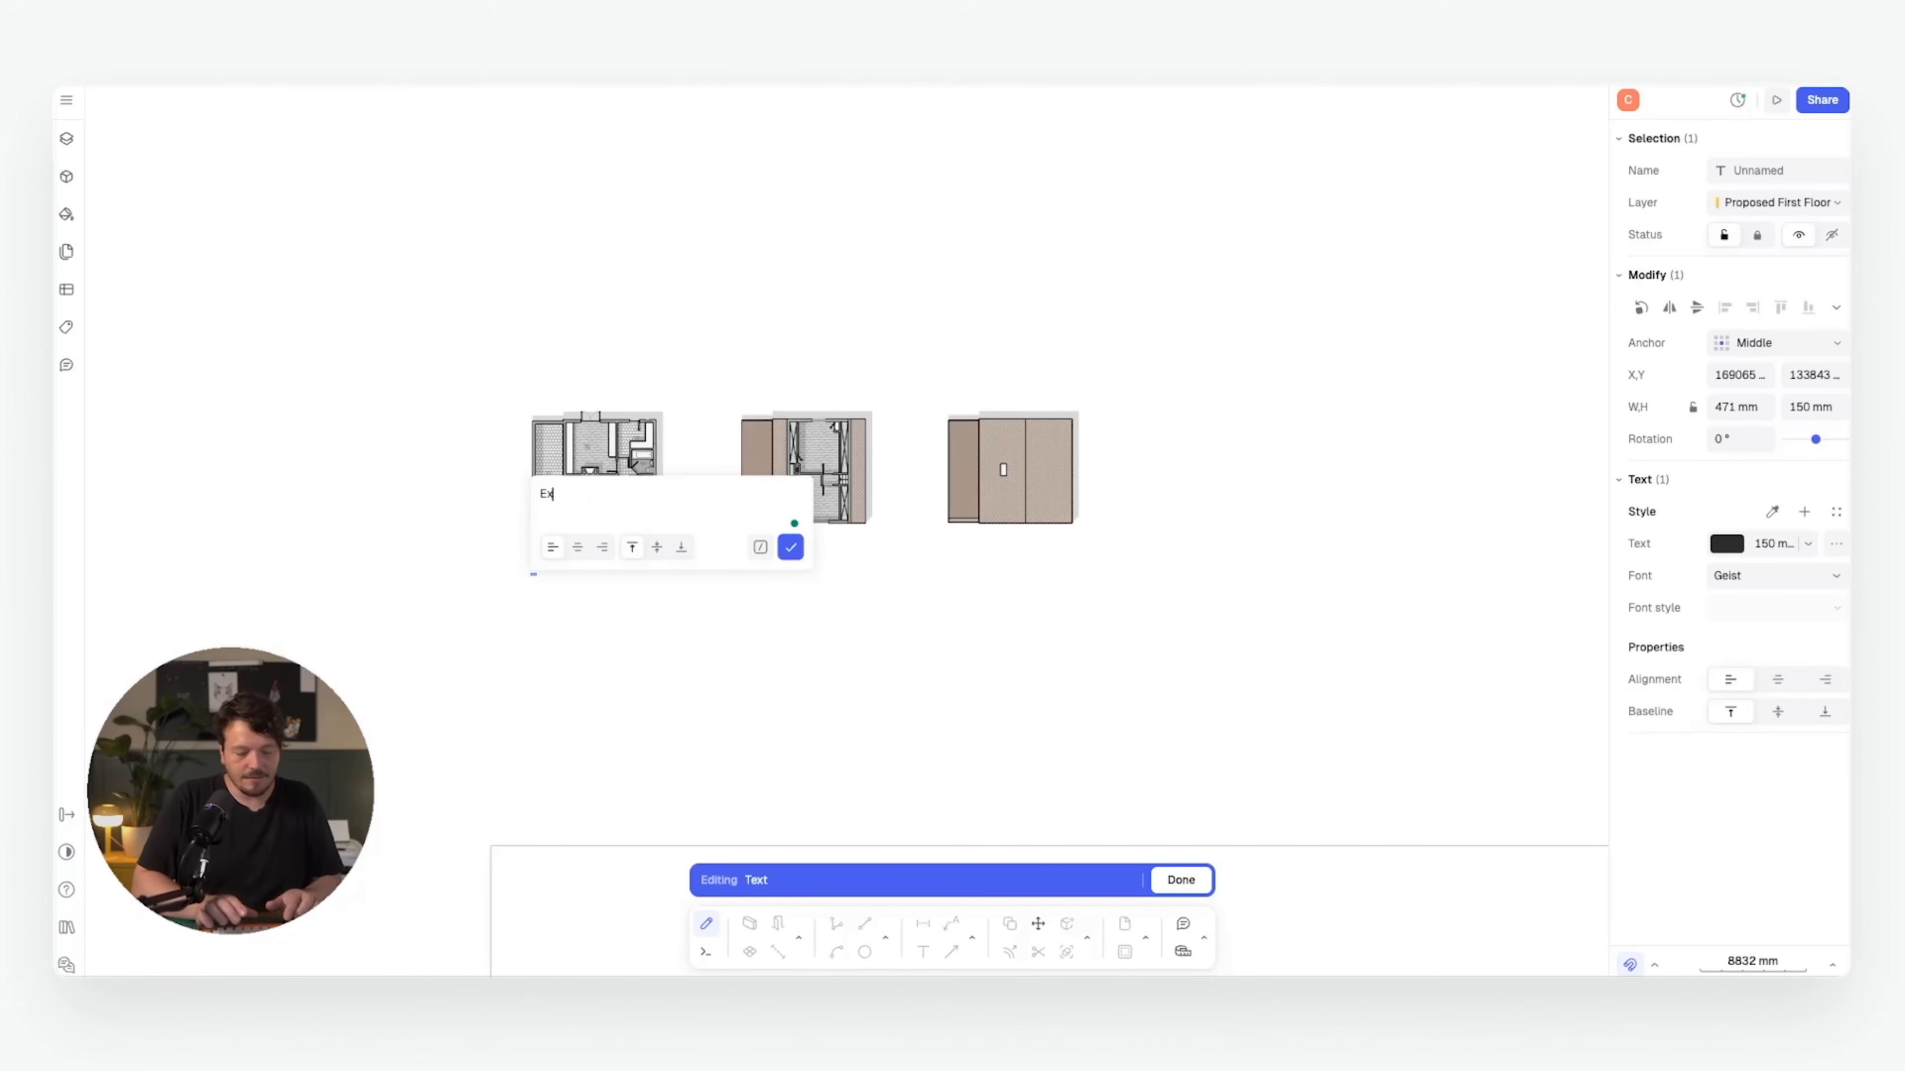
pyautogui.write('isty')
pyautogui.write('ing')
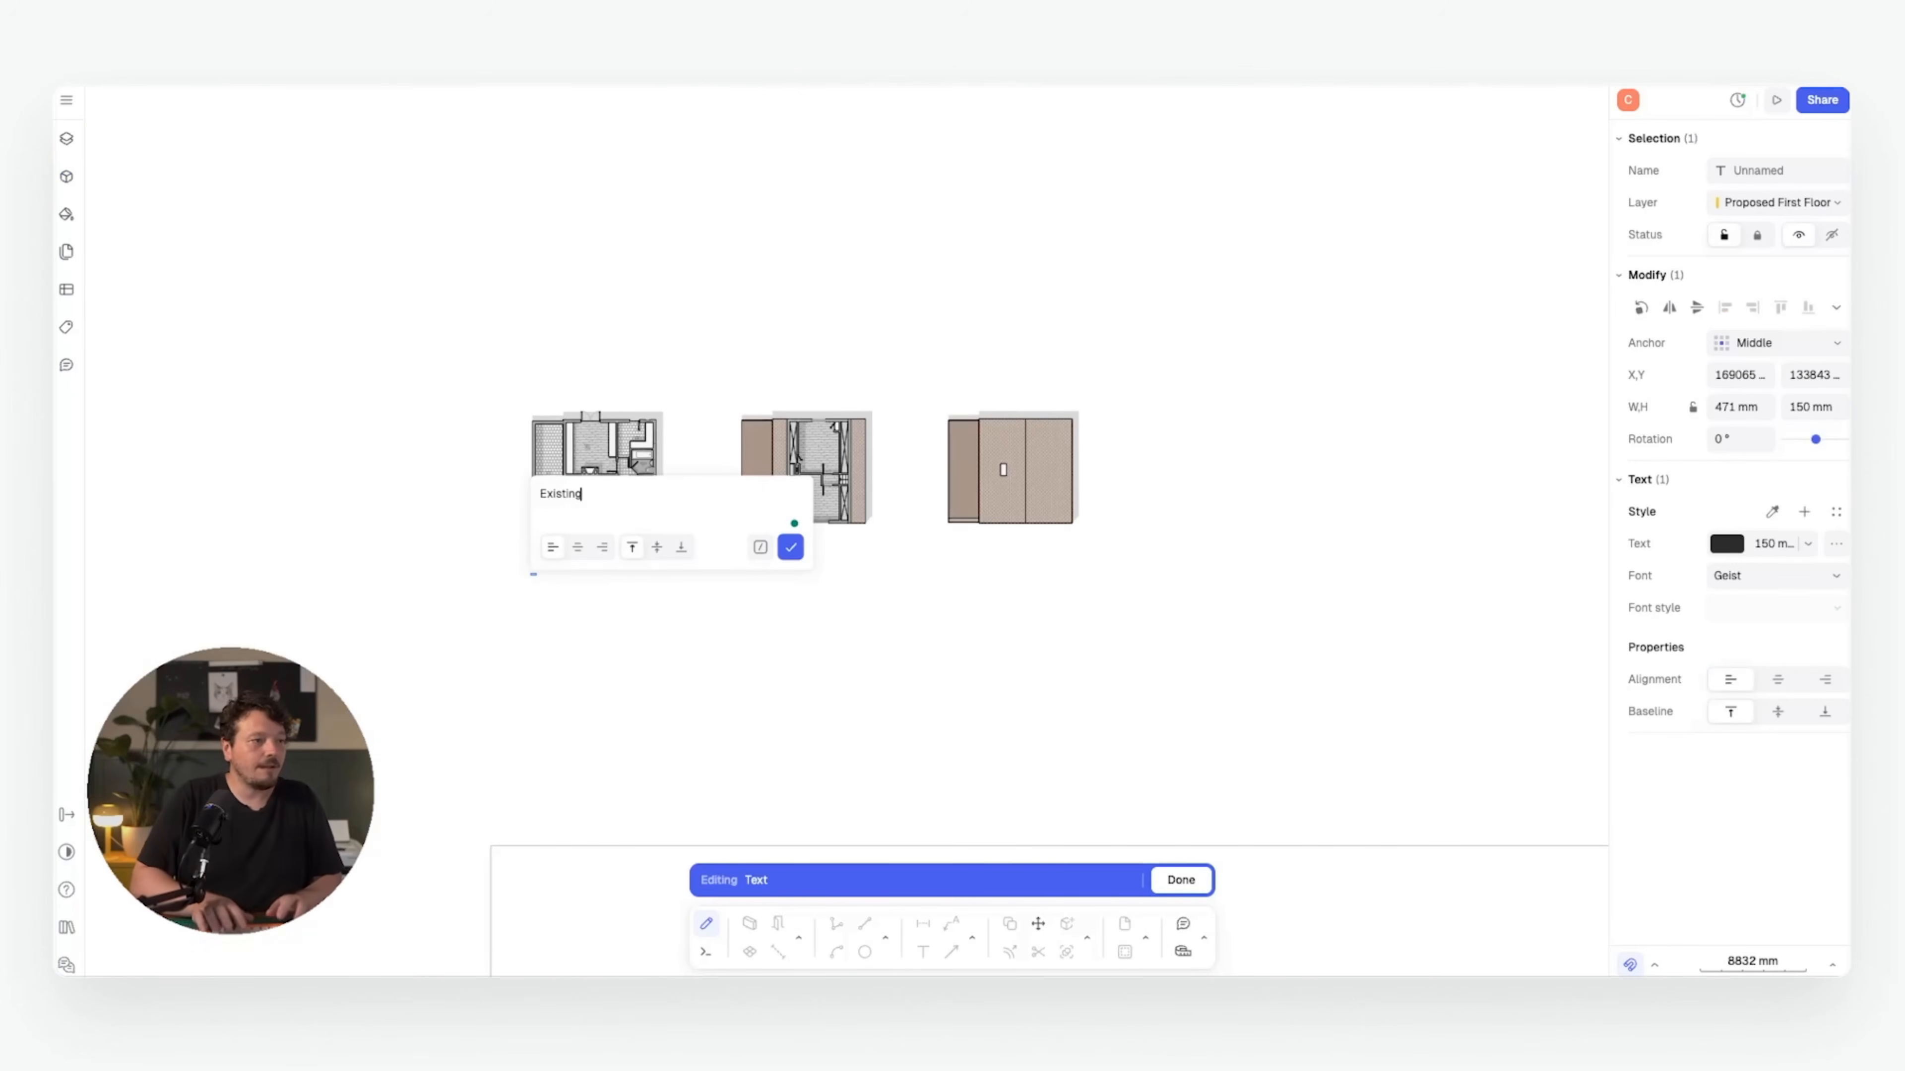
pyautogui.write(' Dra')
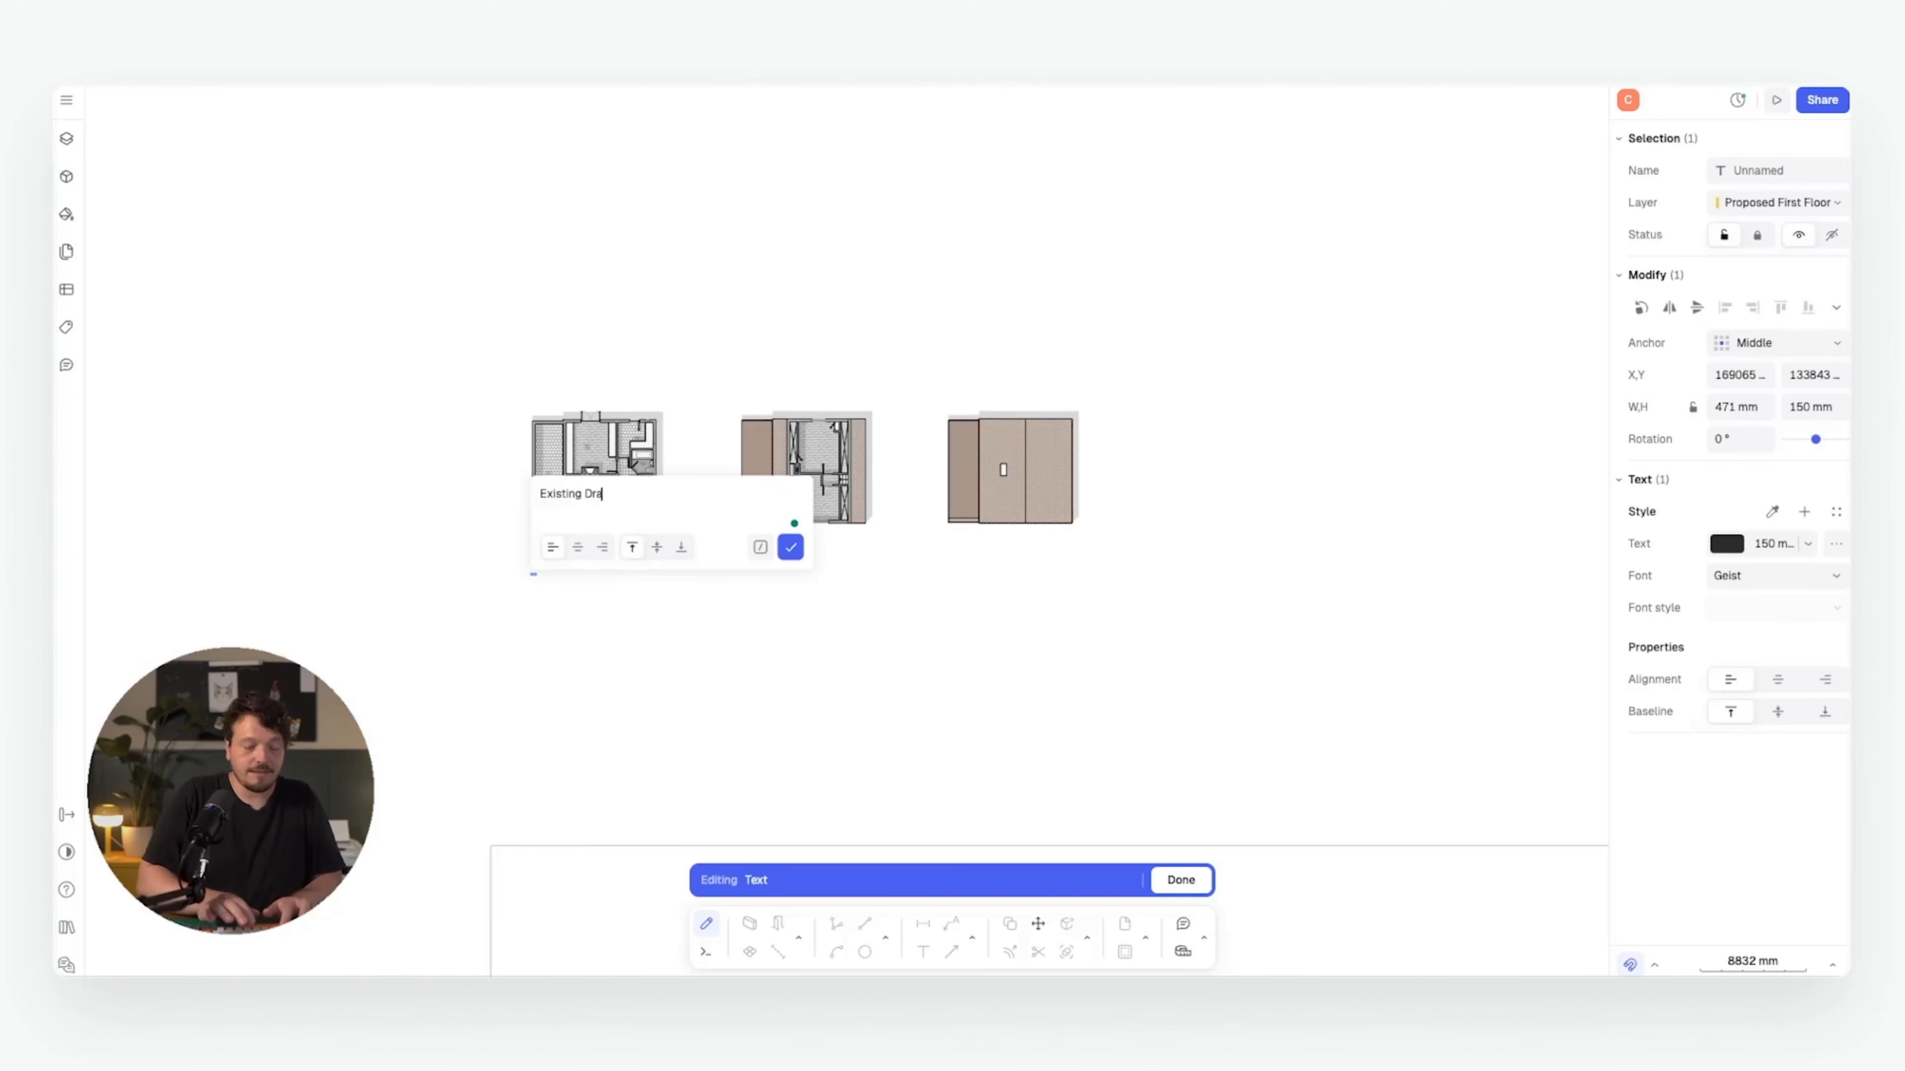
pyautogui.write('wings')
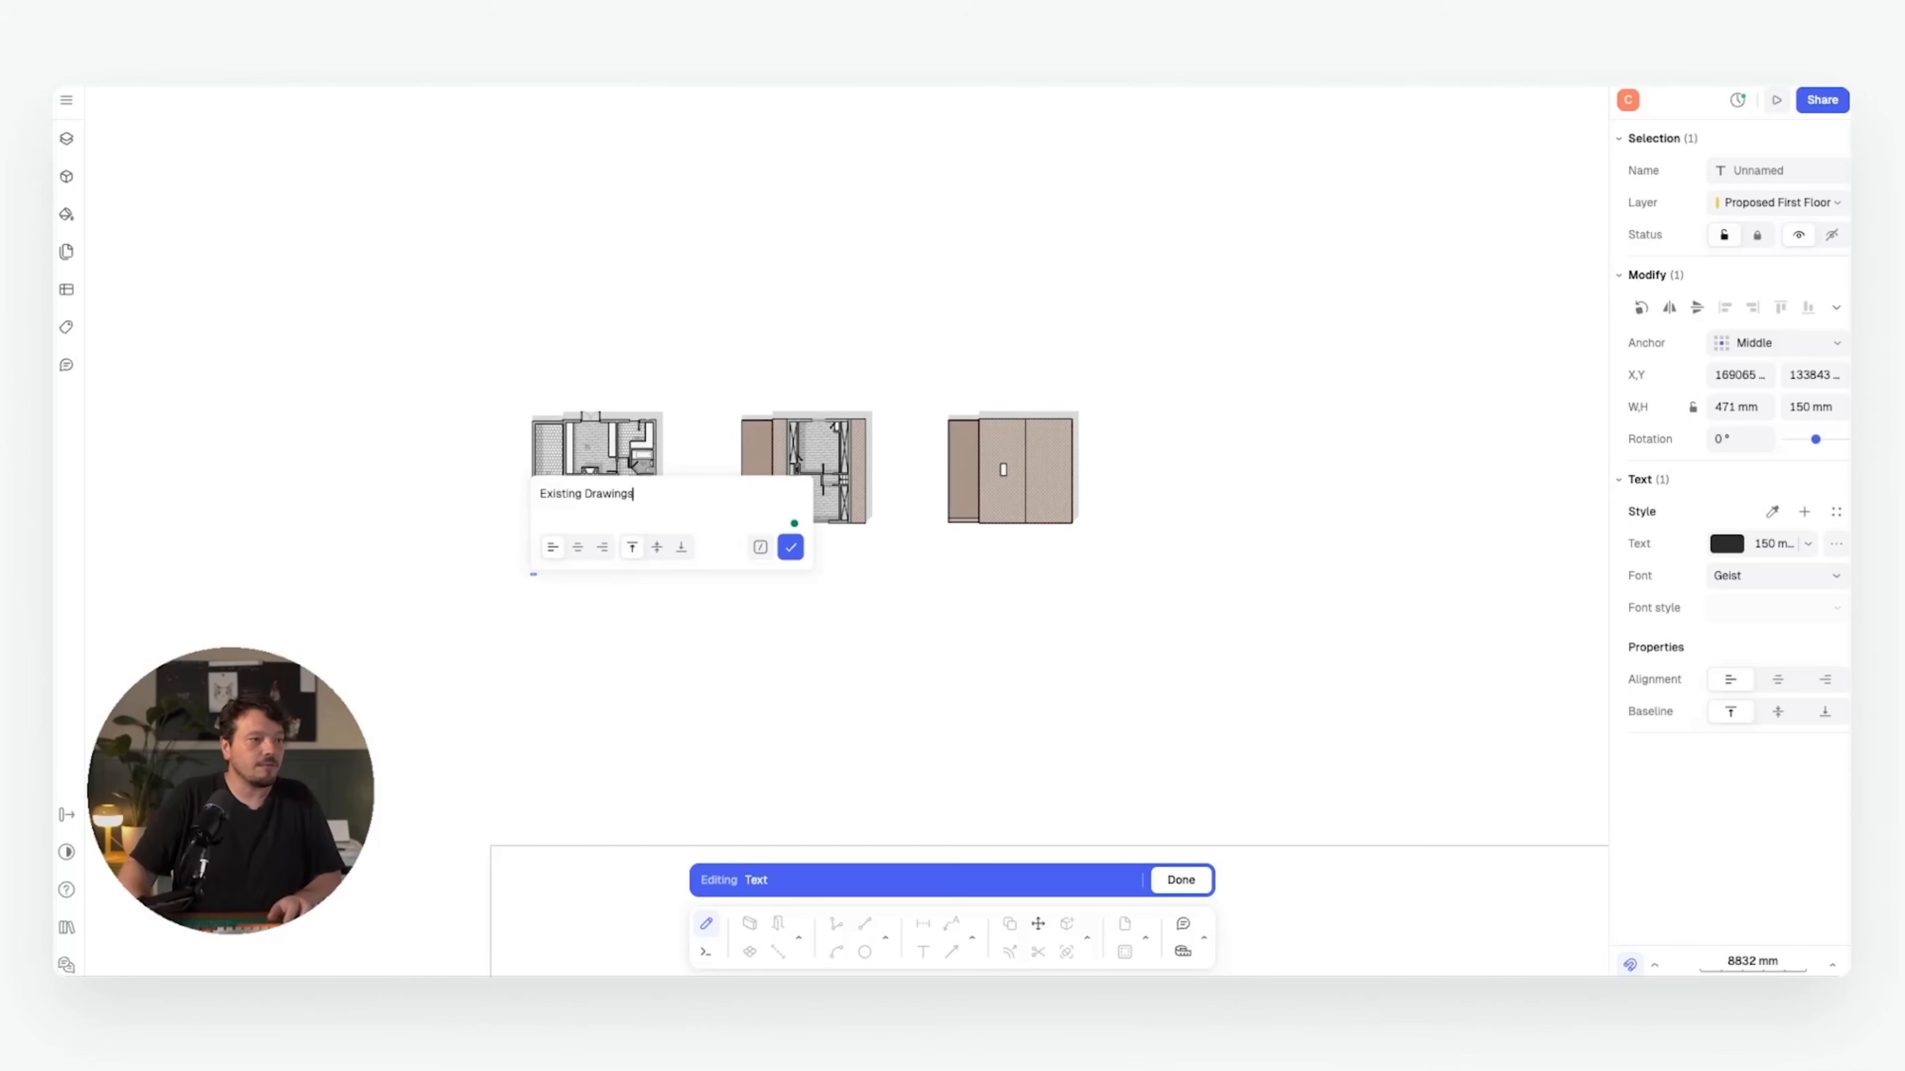
pyautogui.click(790, 548)
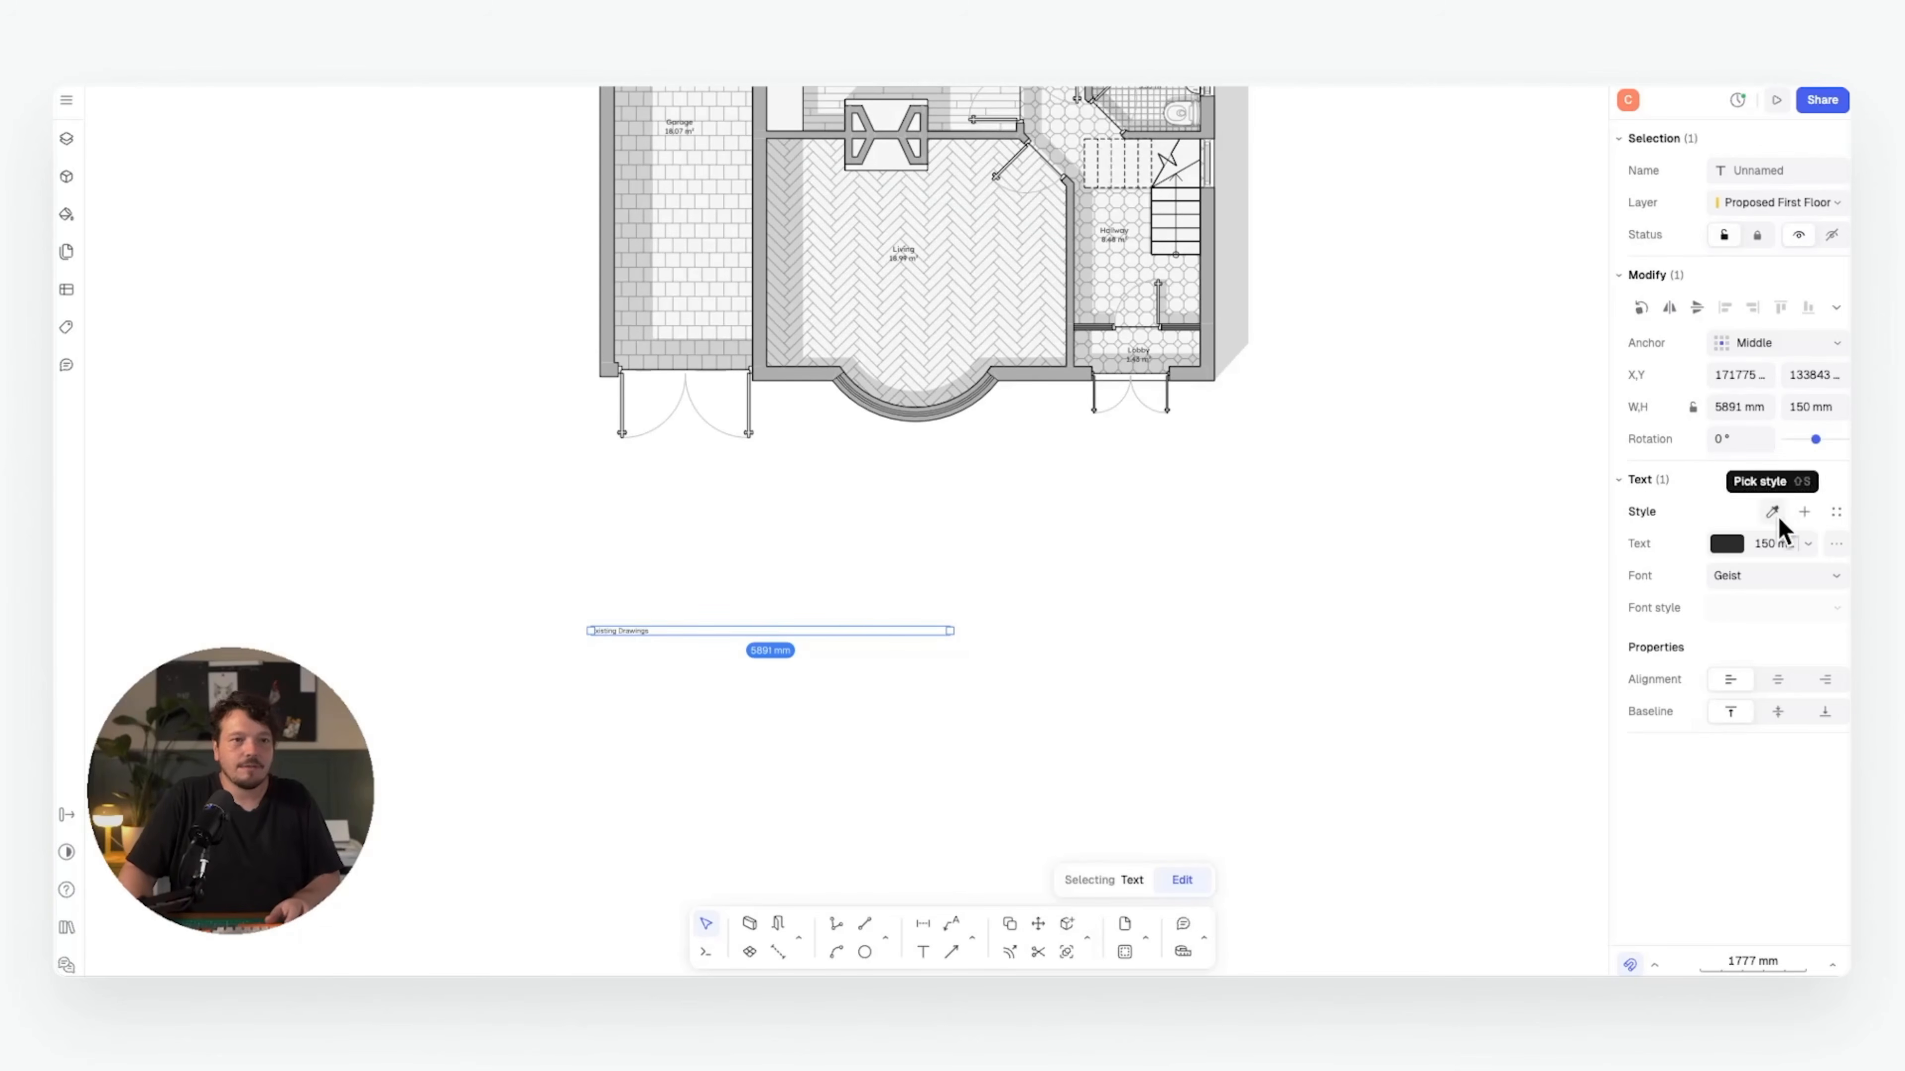
# - Set the text height of the "Existing Drawings" title to 500 mm
pyautogui.click(1779, 542)
pyautogui.write('500')
pyautogui.press('Return')
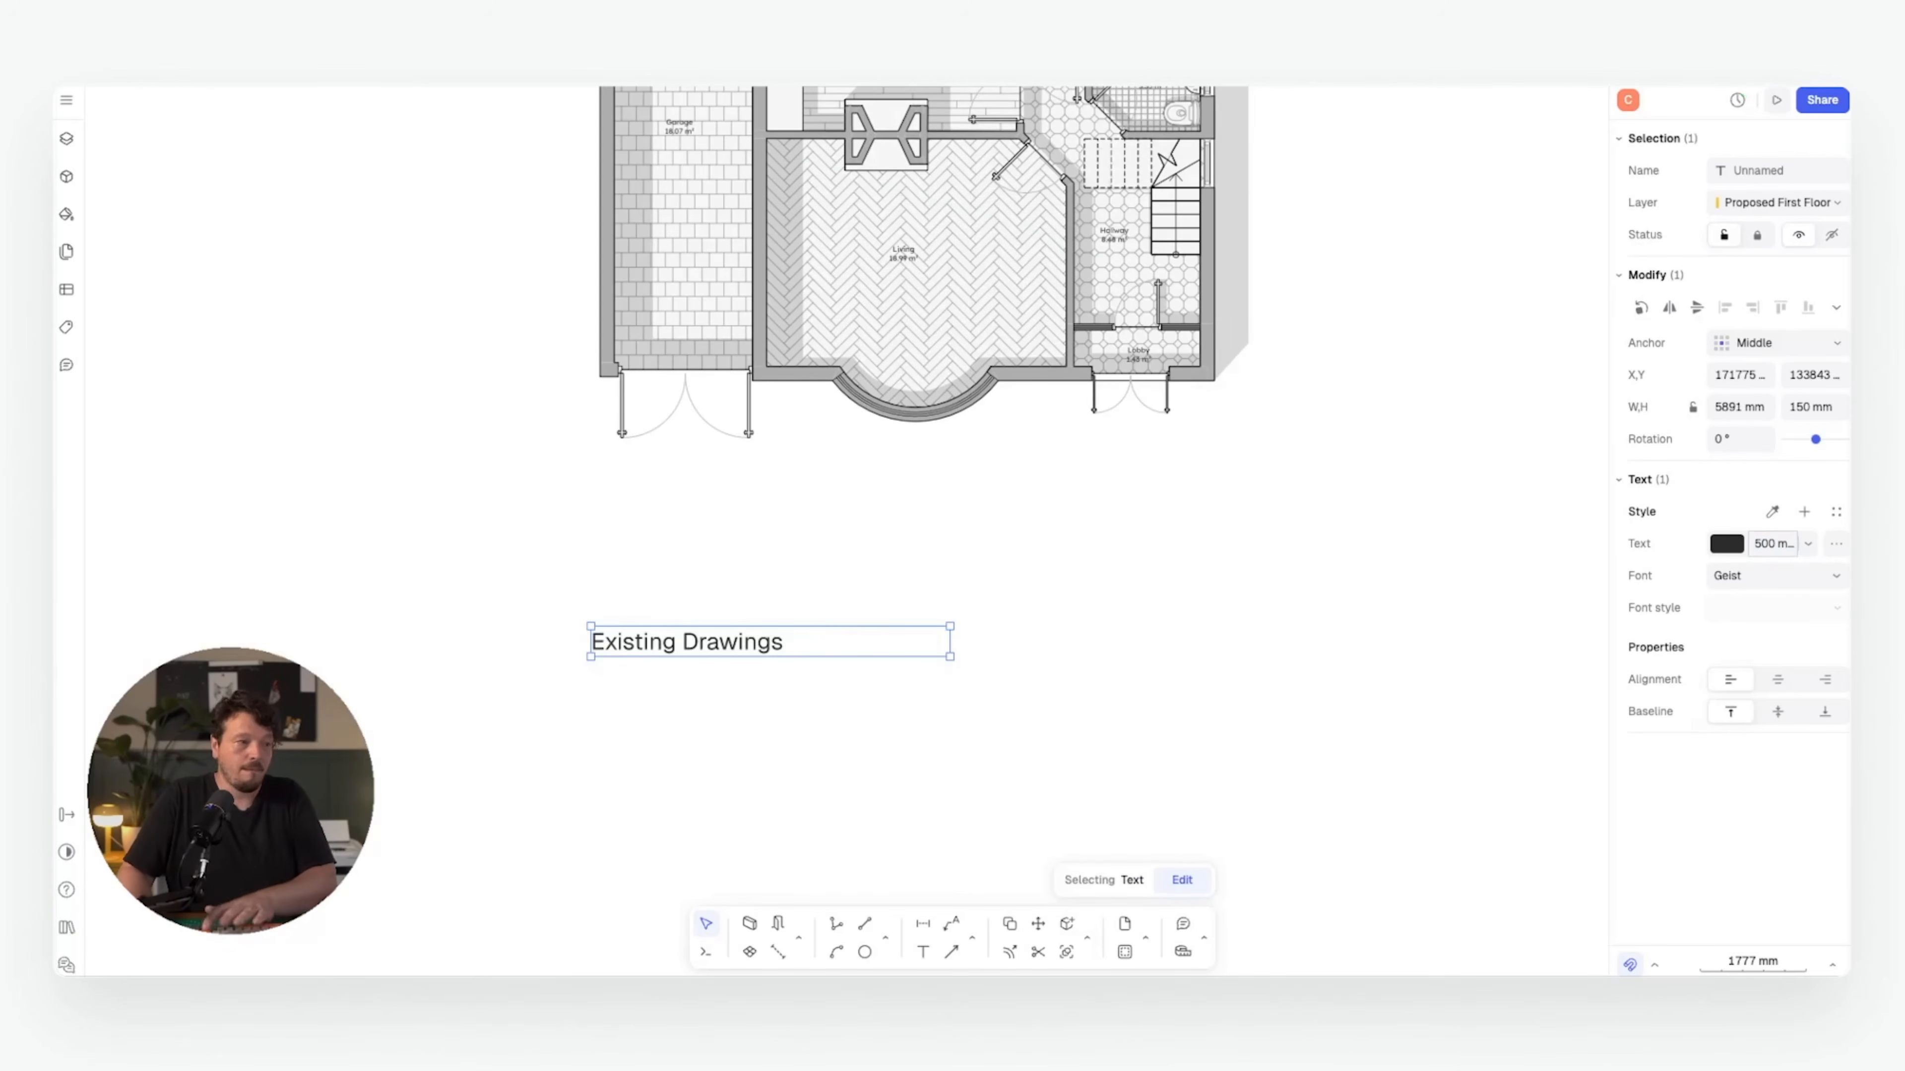
pyautogui.click(1228, 613)
pyautogui.click(680, 647)
# - Draw a rectangular frame about 49.4 m wide and 19.1 m high around the three plans and their title
pyautogui.scroll(-5, 540, 516)
pyautogui.press('r')
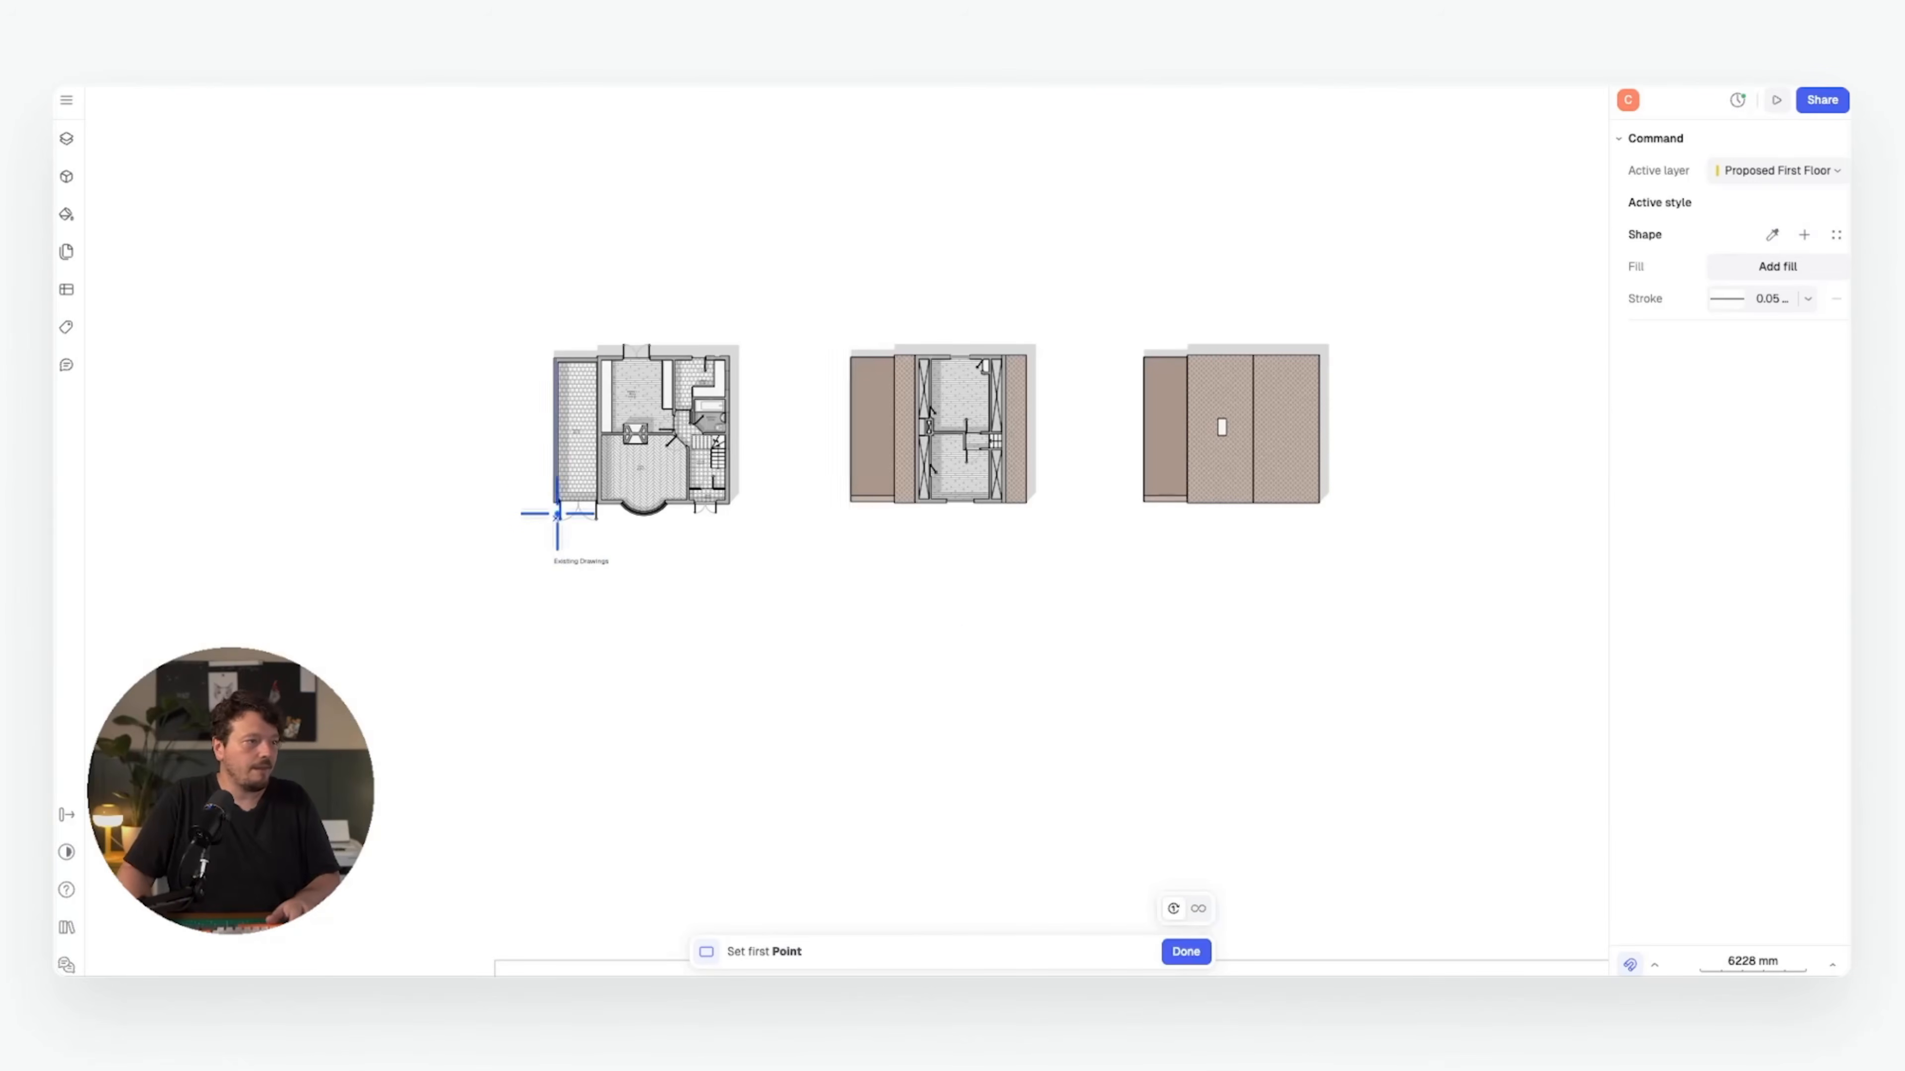
pyautogui.click(520, 266)
pyautogui.click(1373, 600)
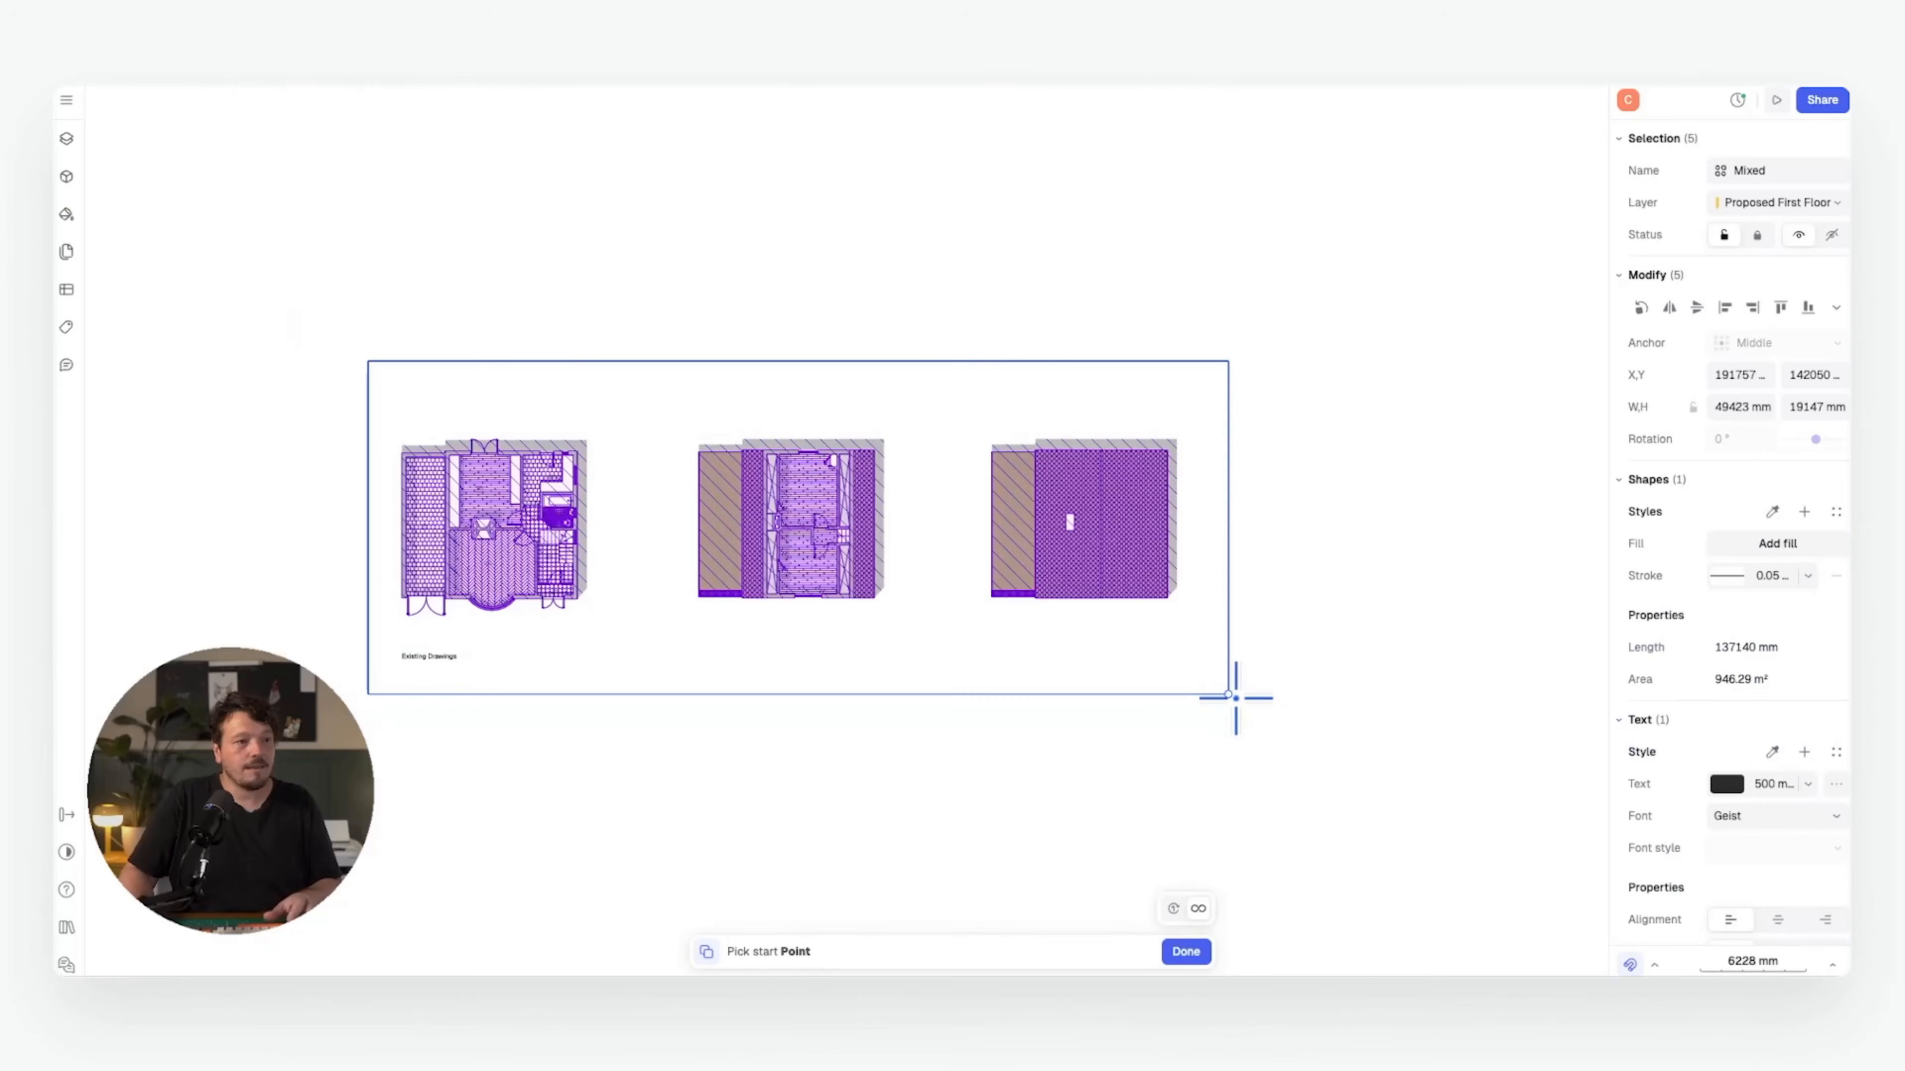
# - Copy the framed existing set with its plans and title directly above the original, with the two frames touching
pyautogui.click(1229, 695)
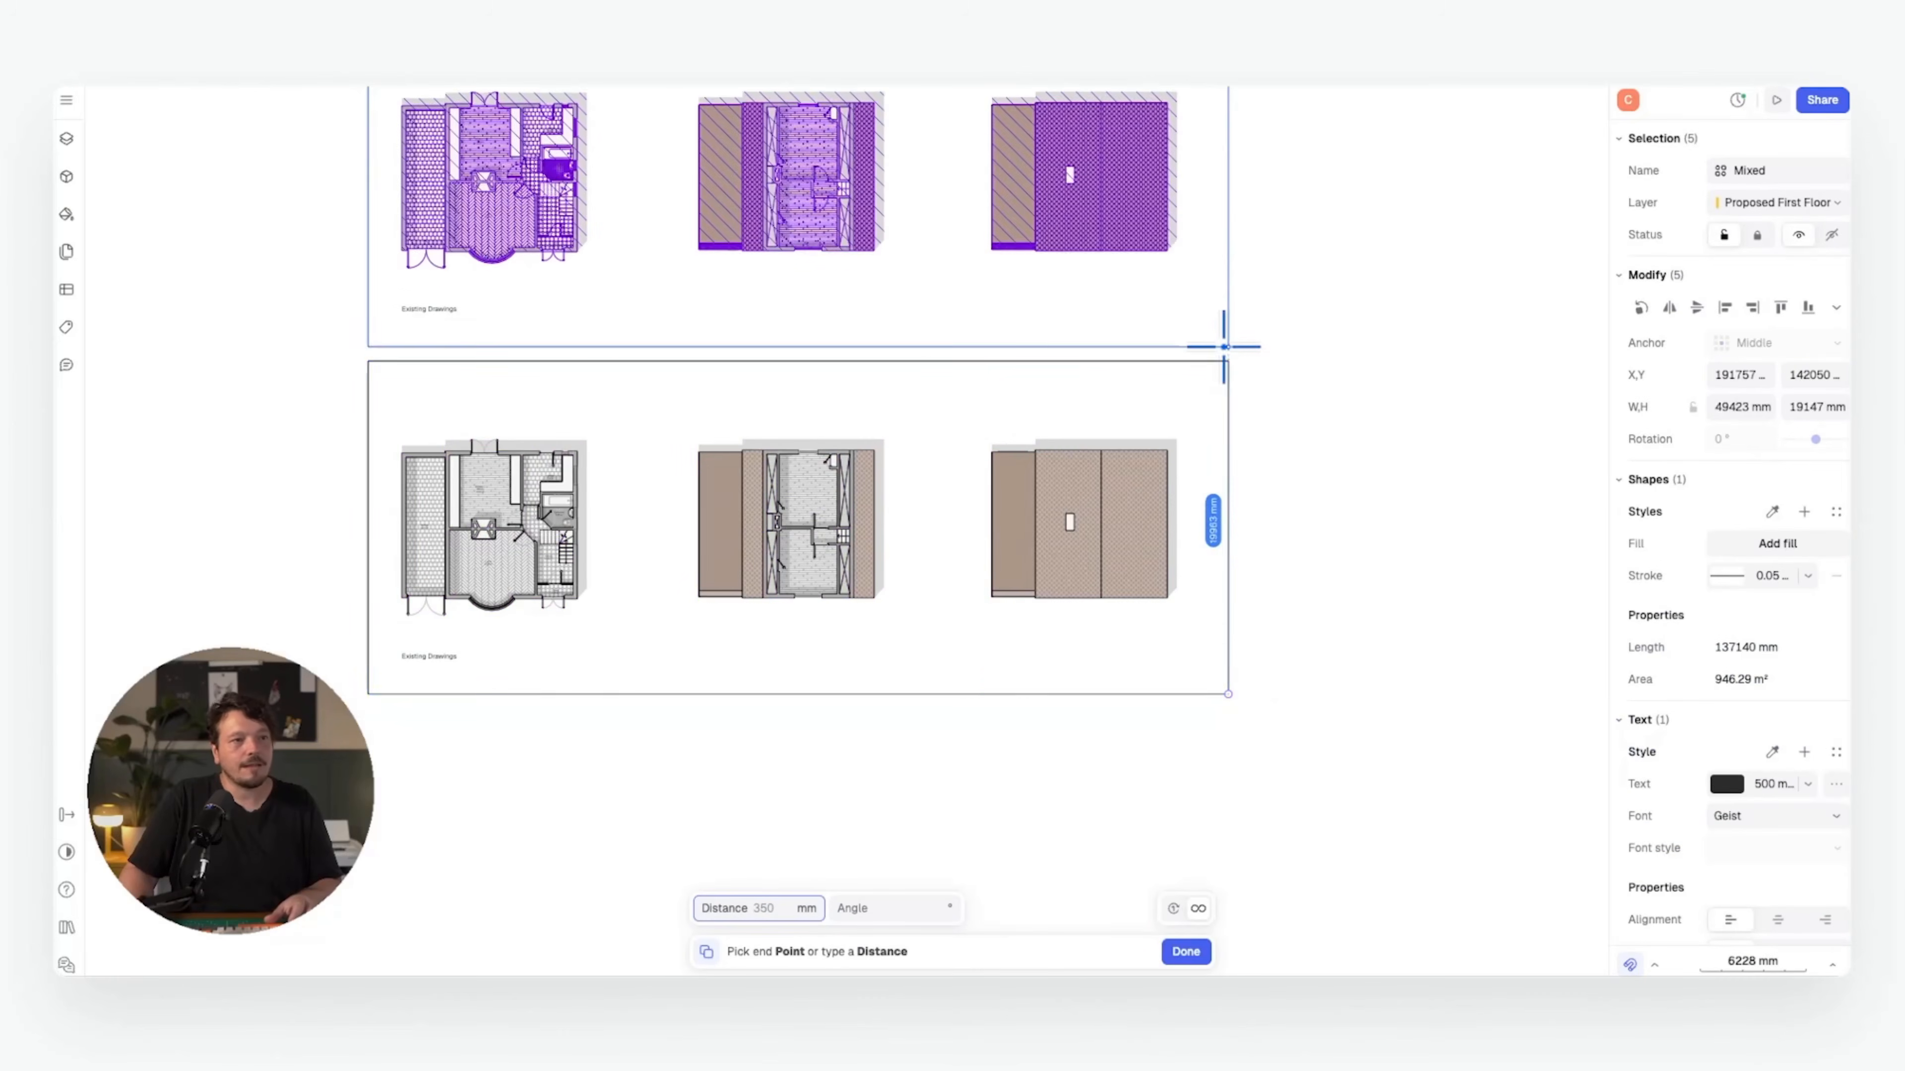
pyautogui.scroll(3, 1260, 391)
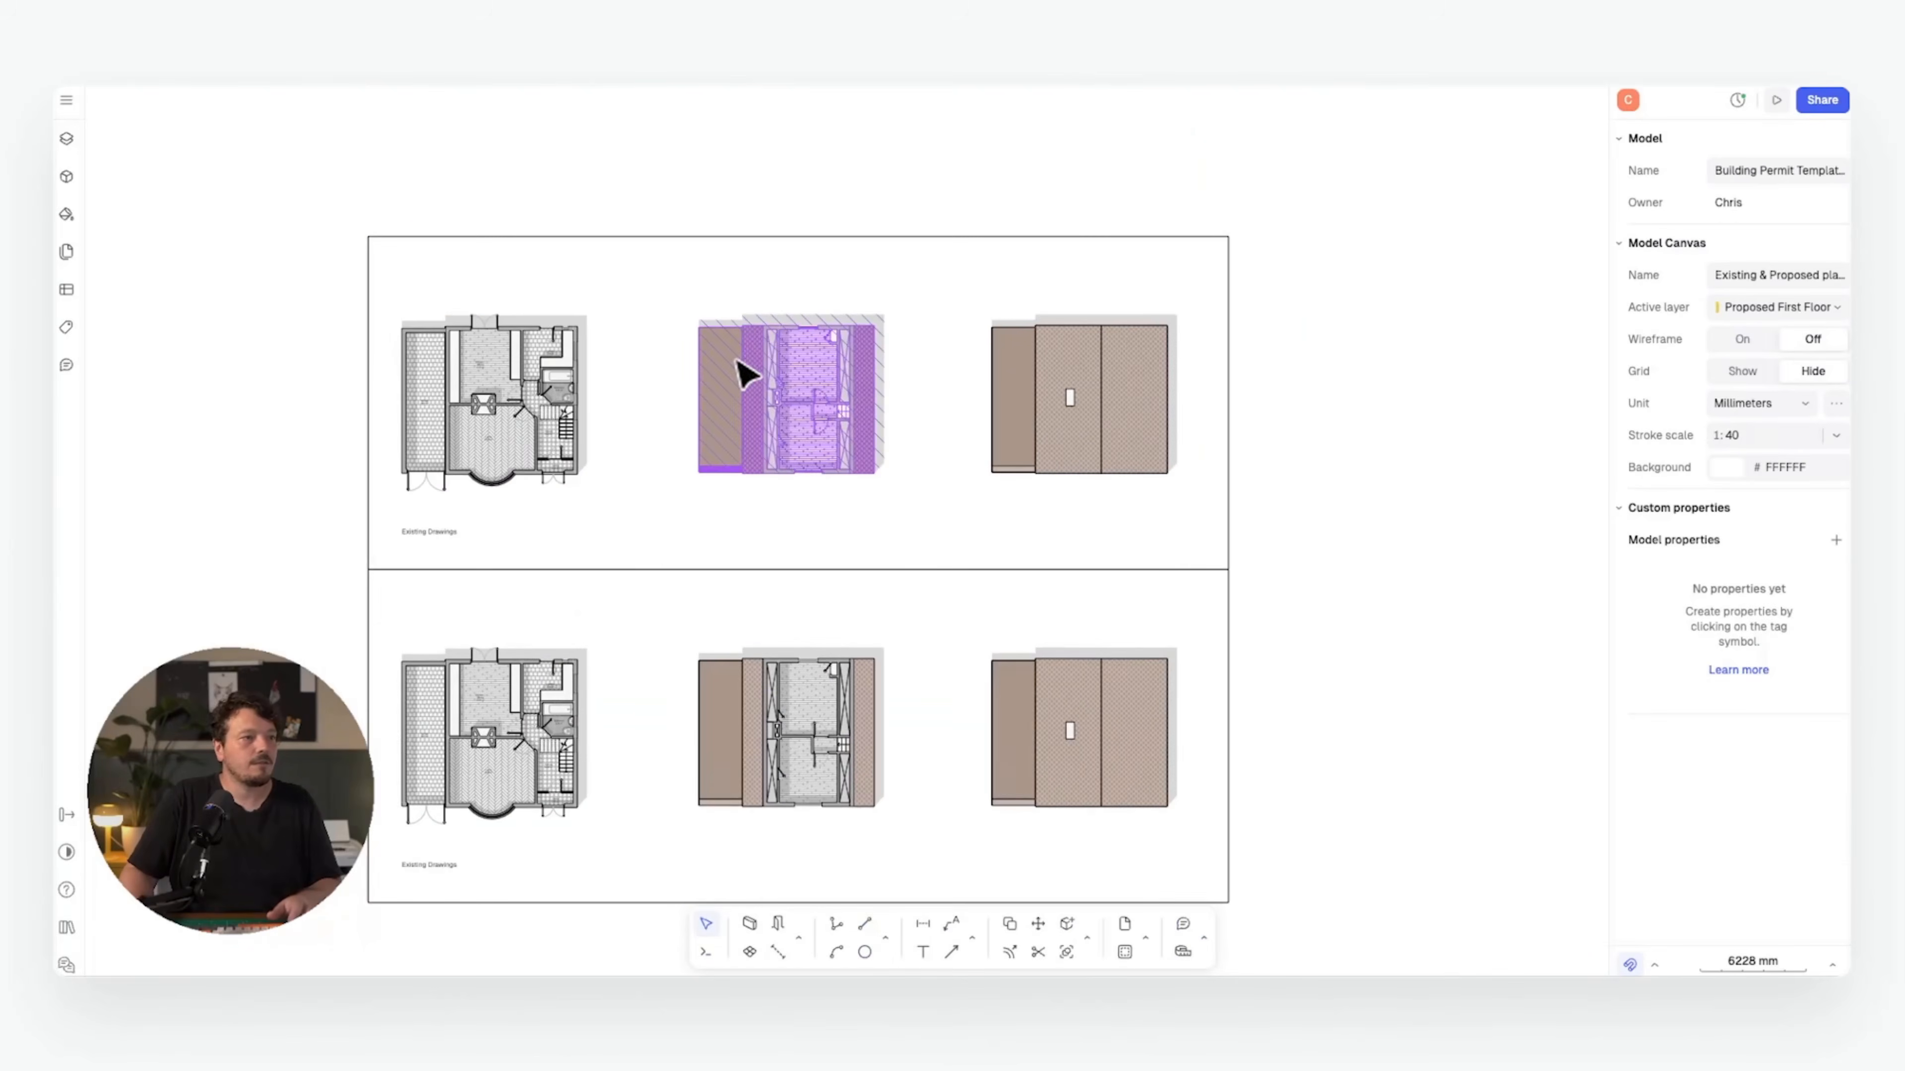
# - Change the title in the upper frame to "Proposed Drawings"
pyautogui.scroll(5, 746, 394)
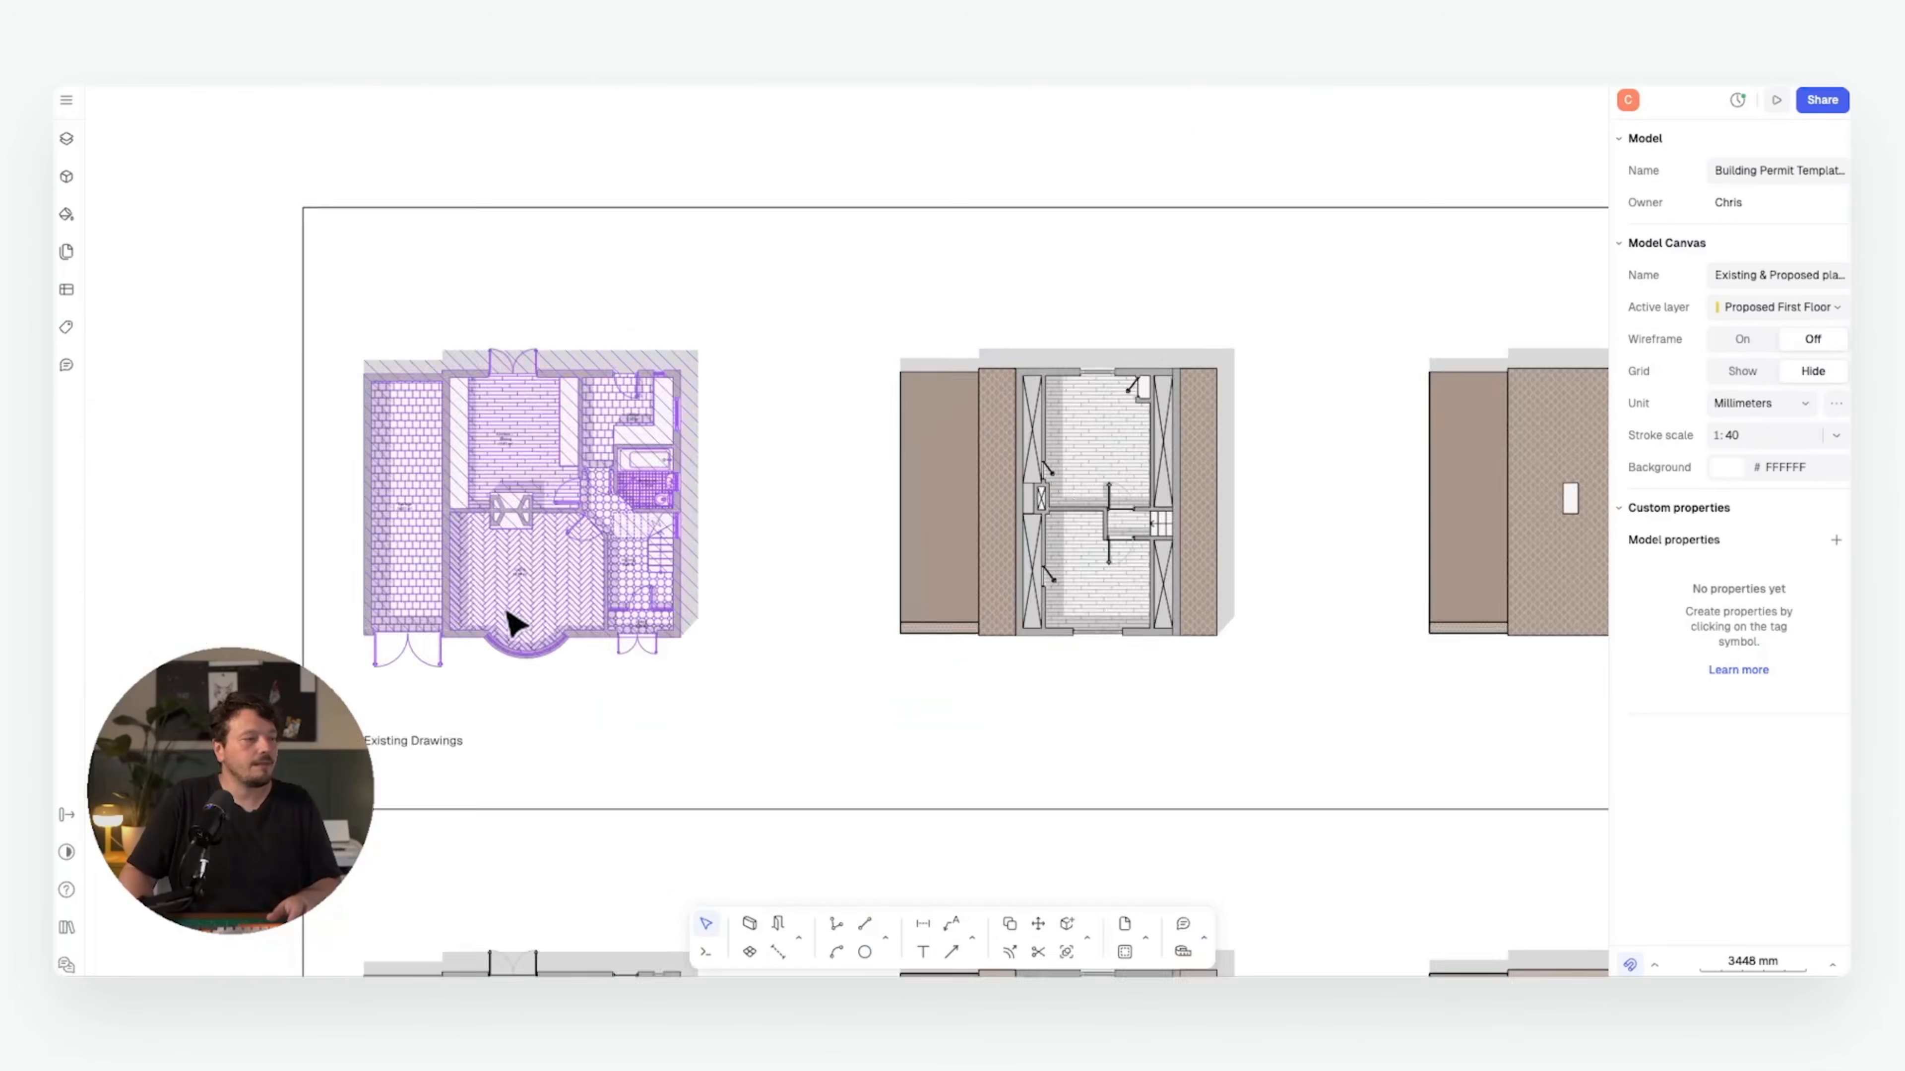
pyautogui.doubleClick(409, 743)
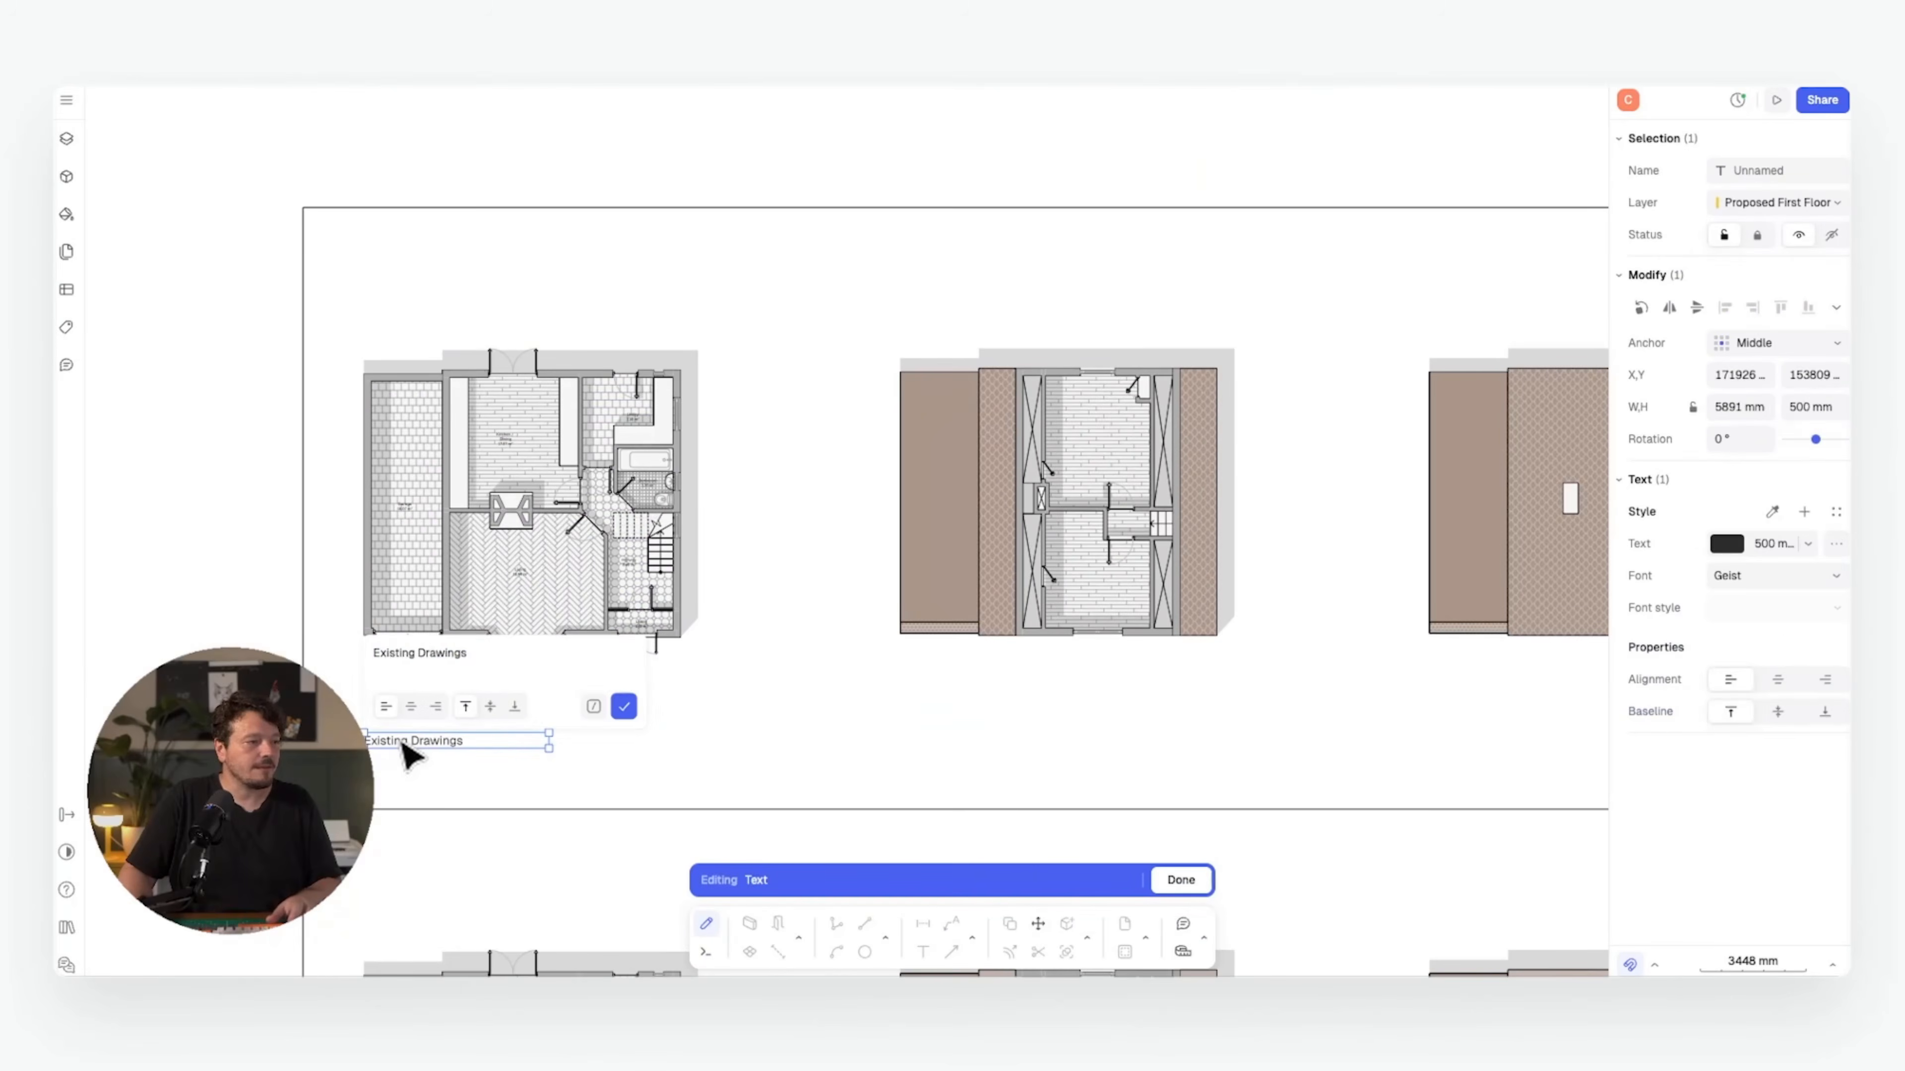
pyautogui.doubleClick(398, 652)
pyautogui.write('Proposed')
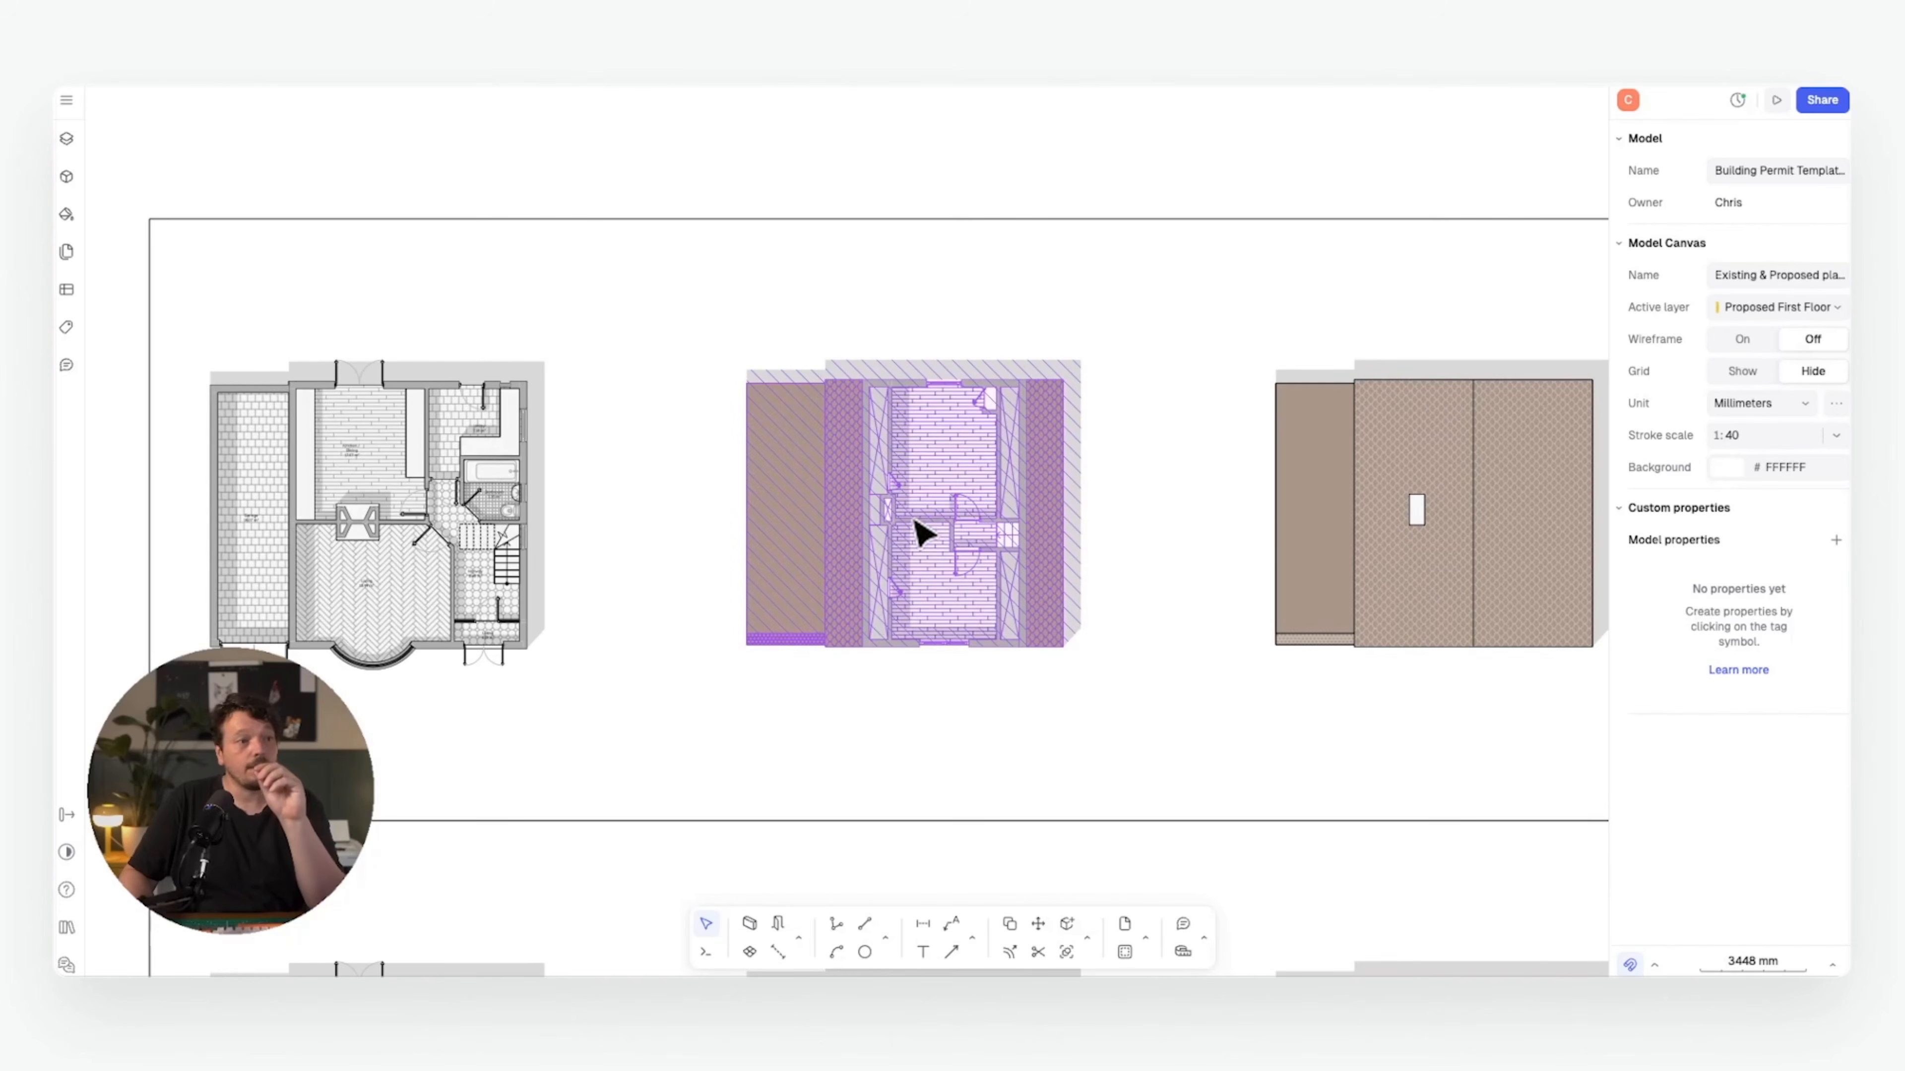
# - Unblock the first floor plan in the Proposed Drawings frame into individual elements
pyautogui.scroll(5, 923, 529)
pyautogui.click(916, 450)
pyautogui.rightClick(916, 450)
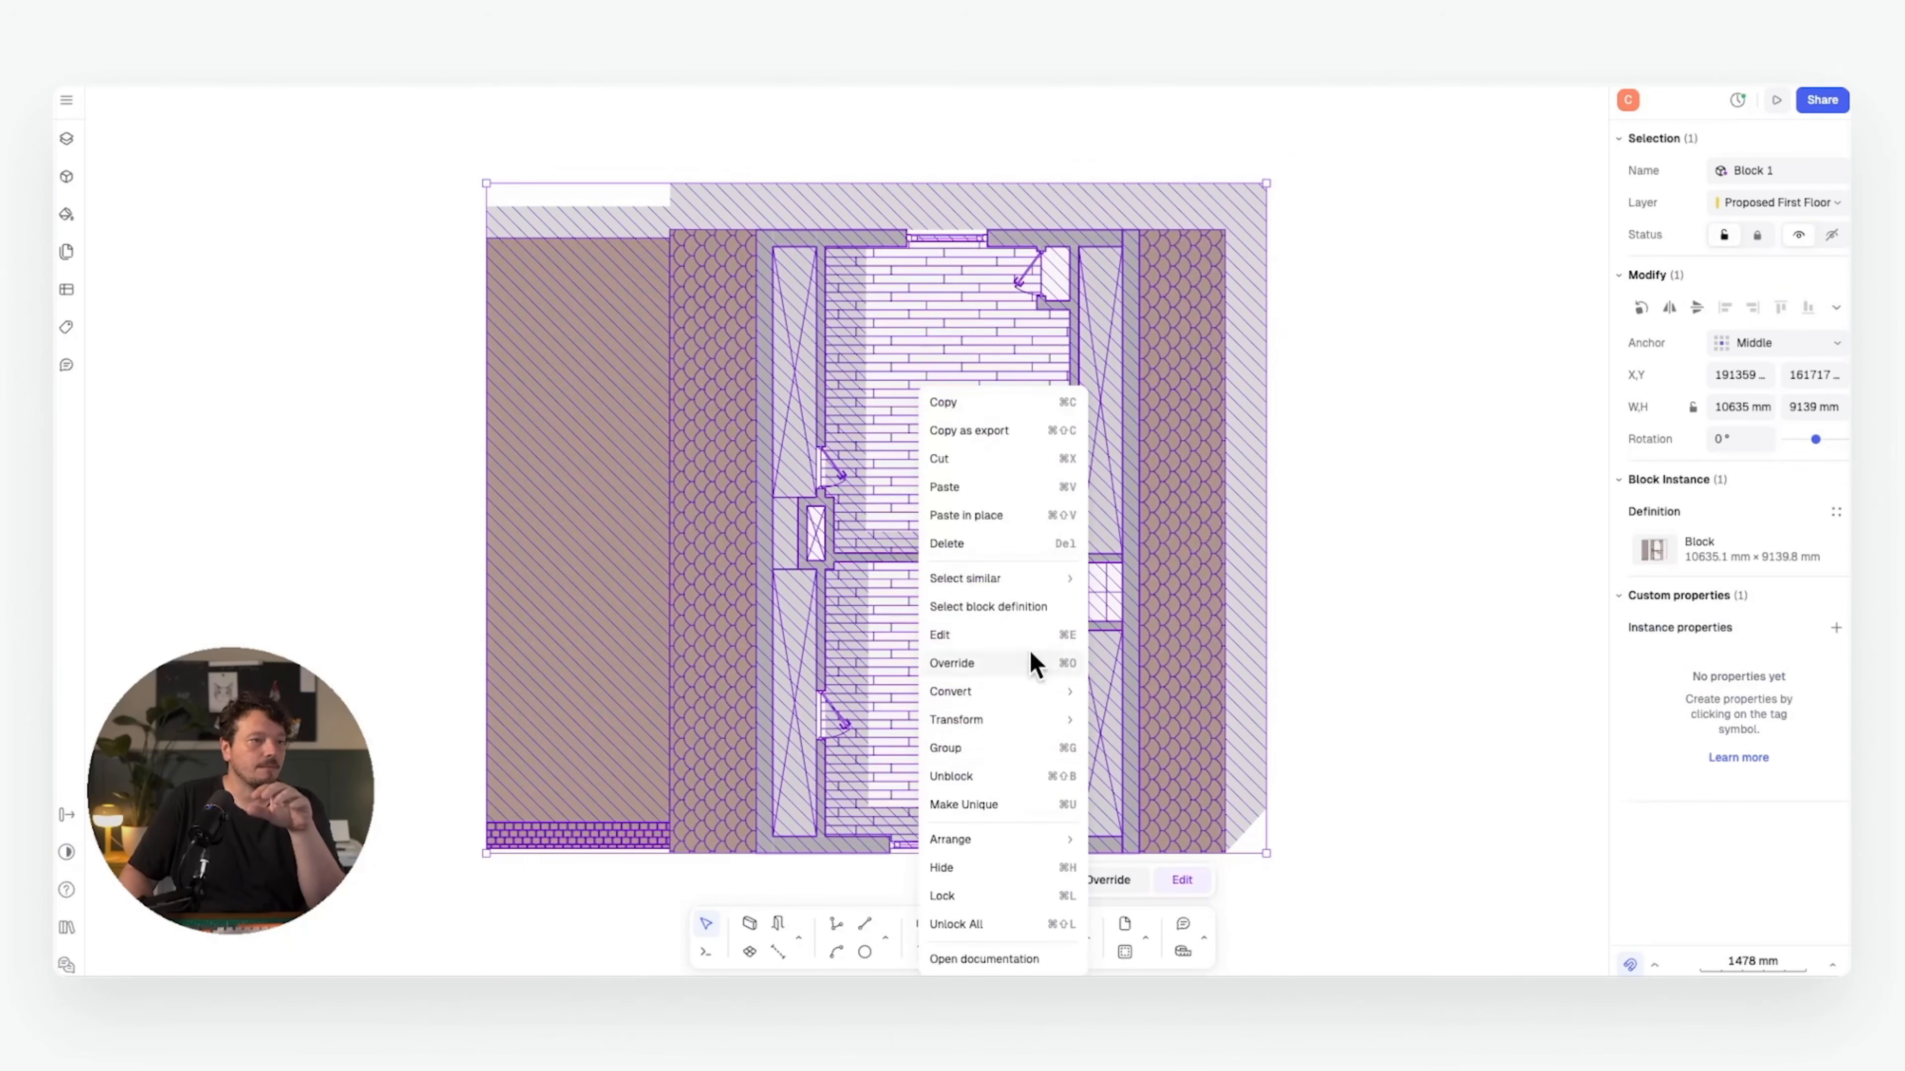
pyautogui.click(1020, 778)
pyautogui.click(1342, 638)
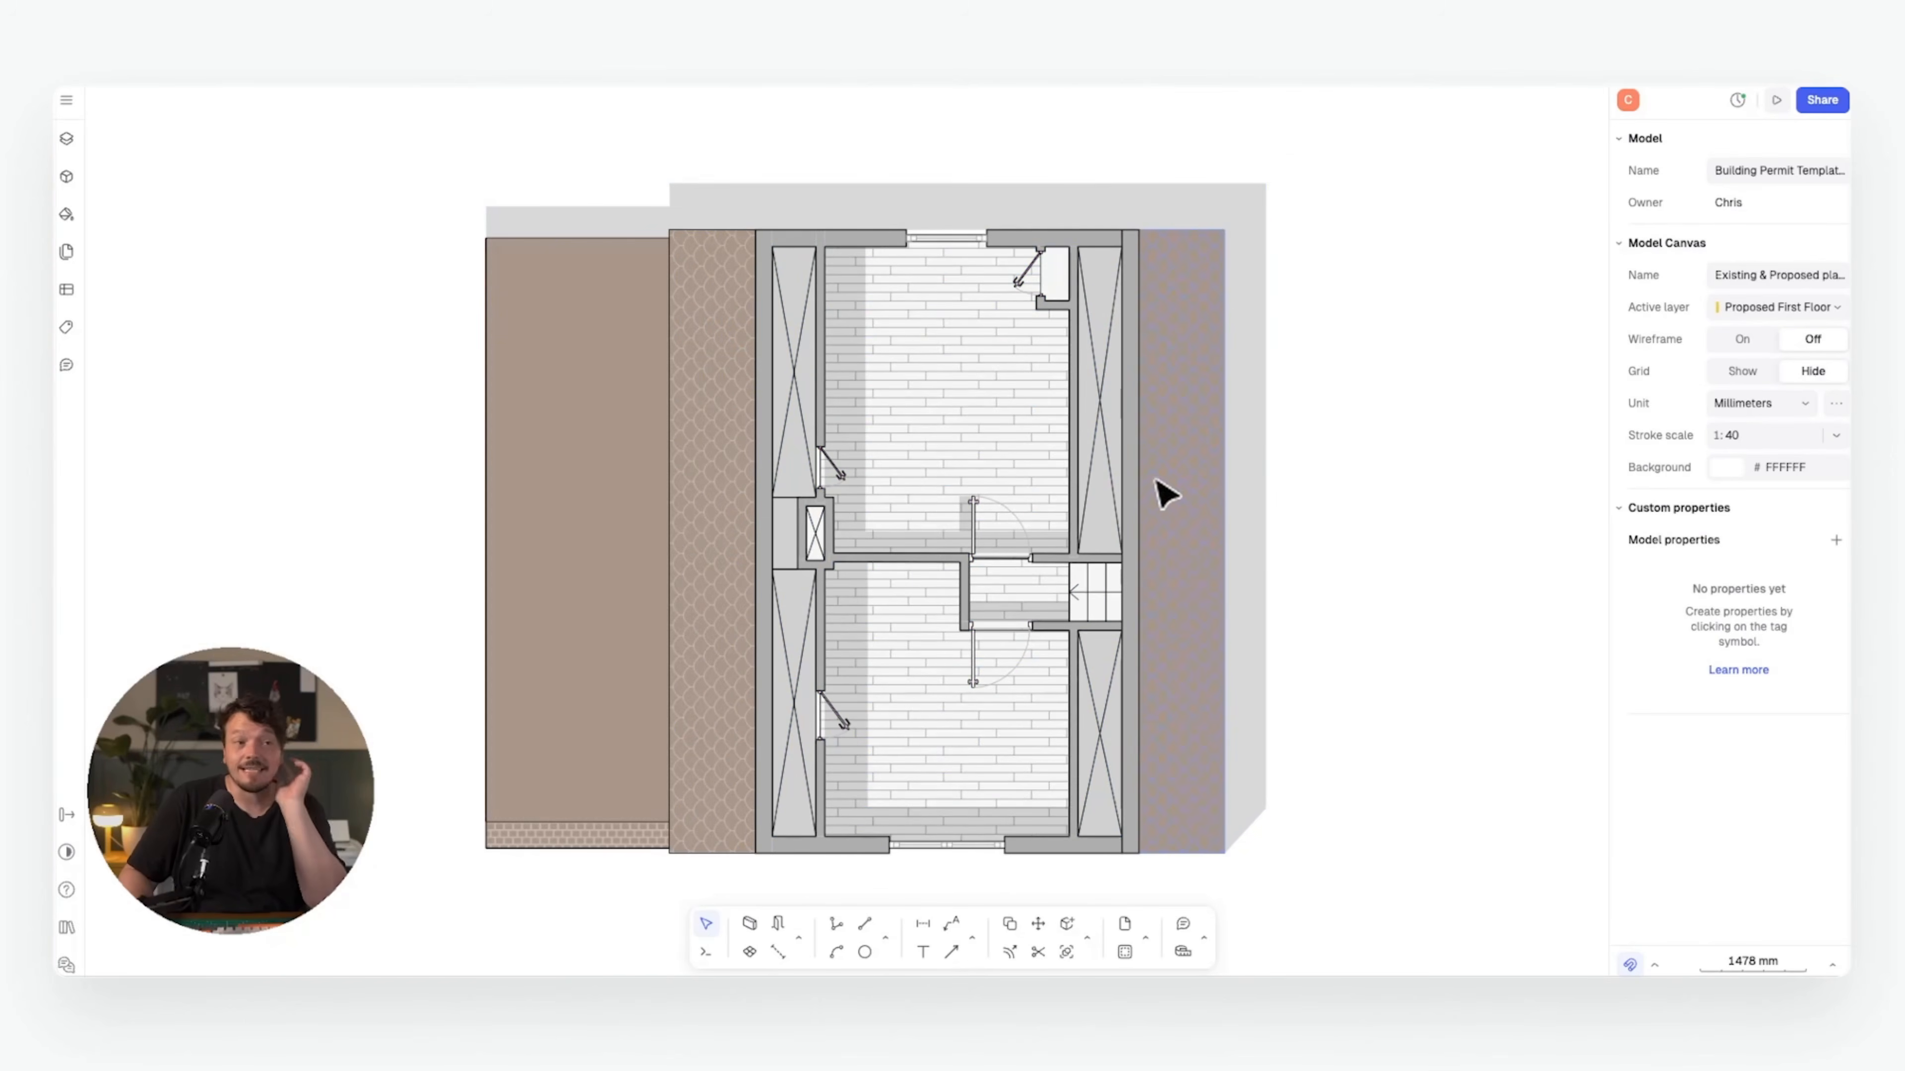
# - Compare how elements of the unblocked proposed first floor plan and the existing first floor block select
pyautogui.click(1133, 477)
pyautogui.scroll(-3, 1132, 466)
pyautogui.scroll(-5, 1342, 485)
pyautogui.moveTo(1332, 496); pyautogui.dragTo(1135, 341, button='middle')
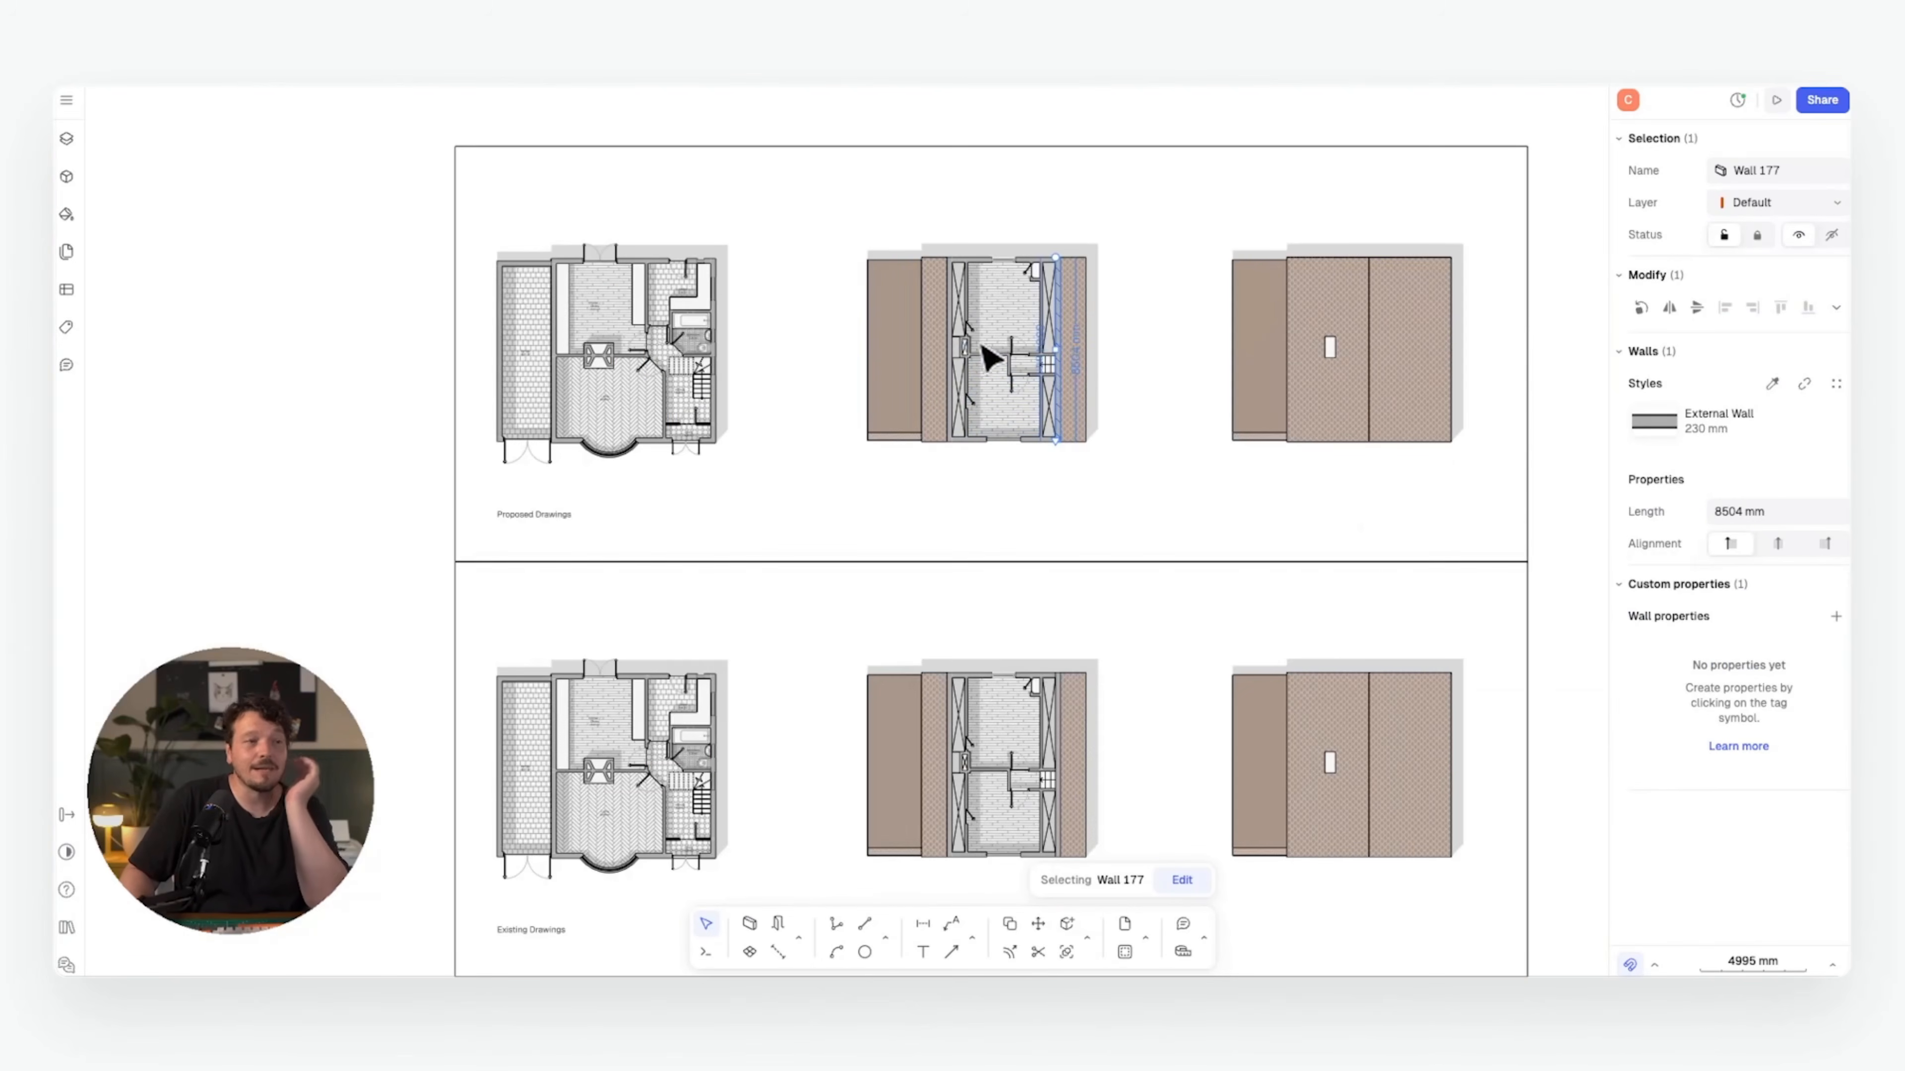
pyautogui.click(1067, 770)
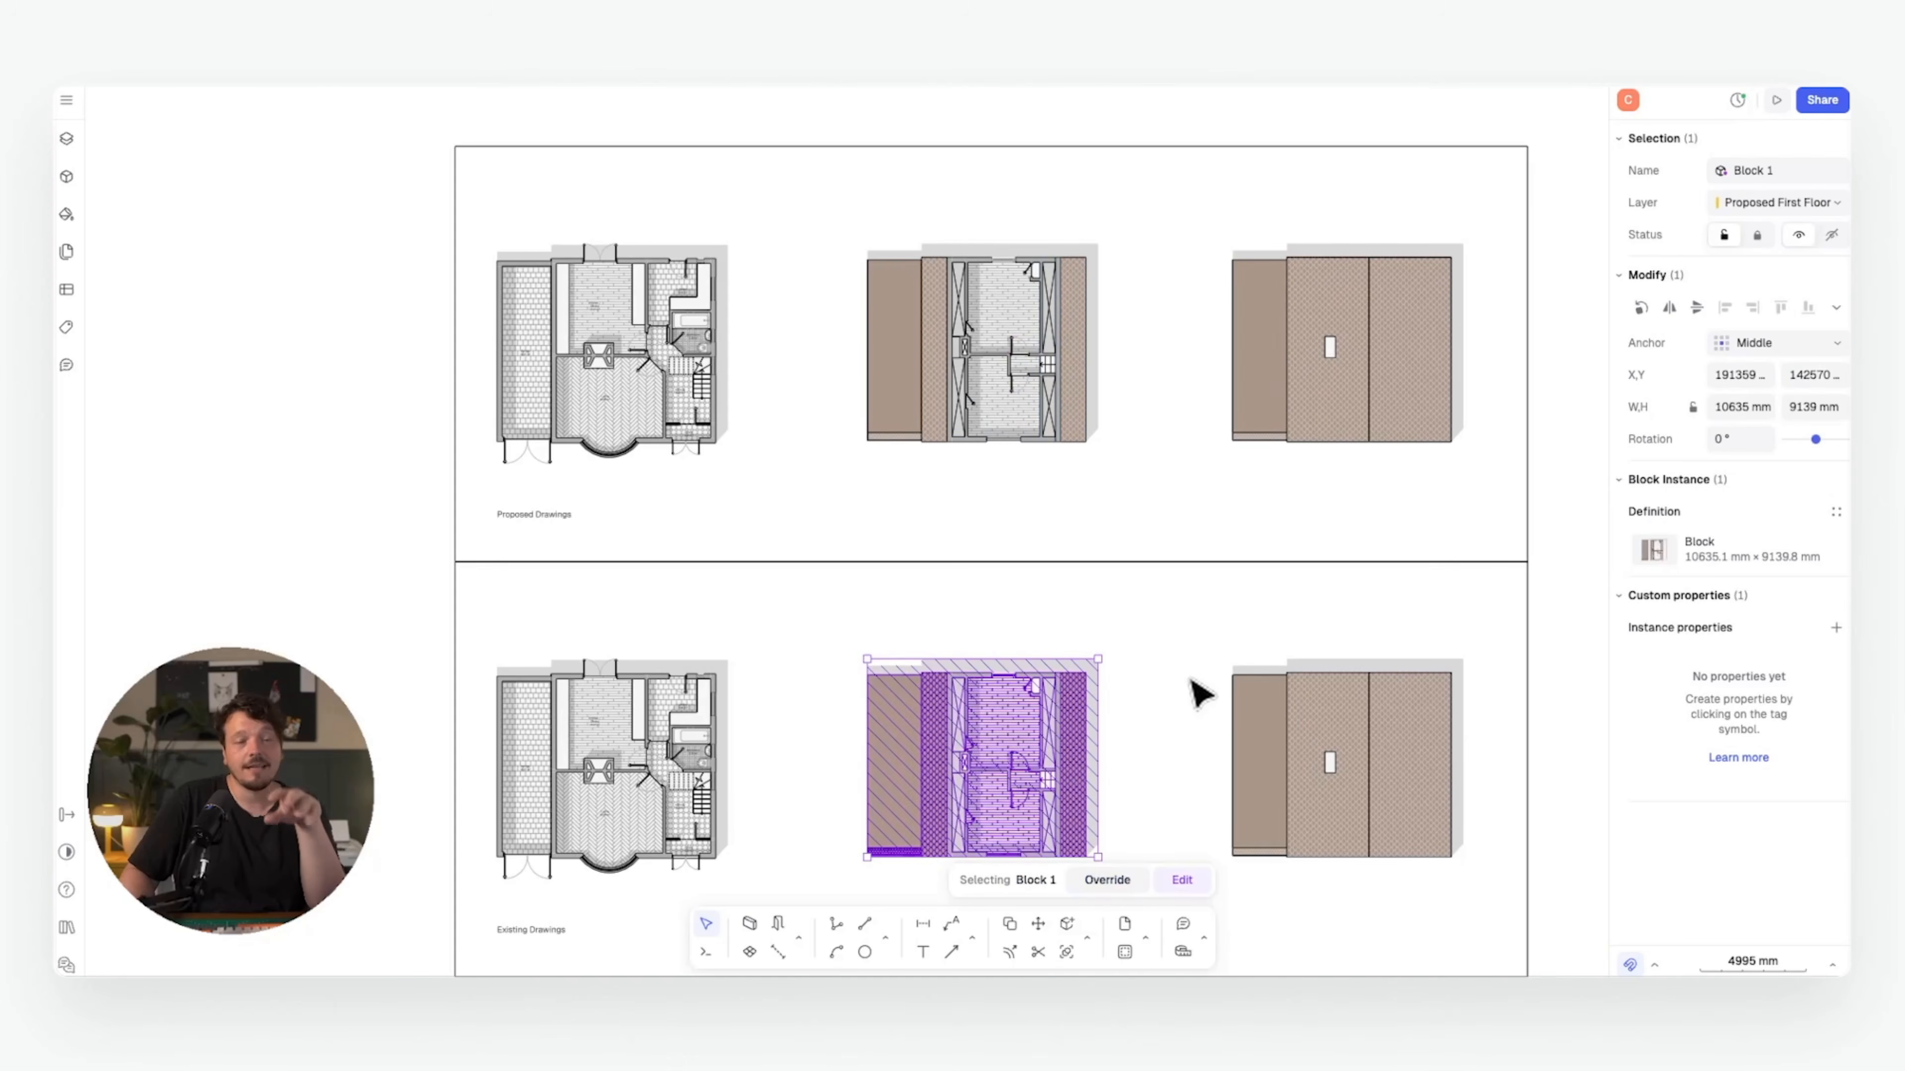
pyautogui.click(1131, 579)
pyautogui.scroll(10, 1084, 341)
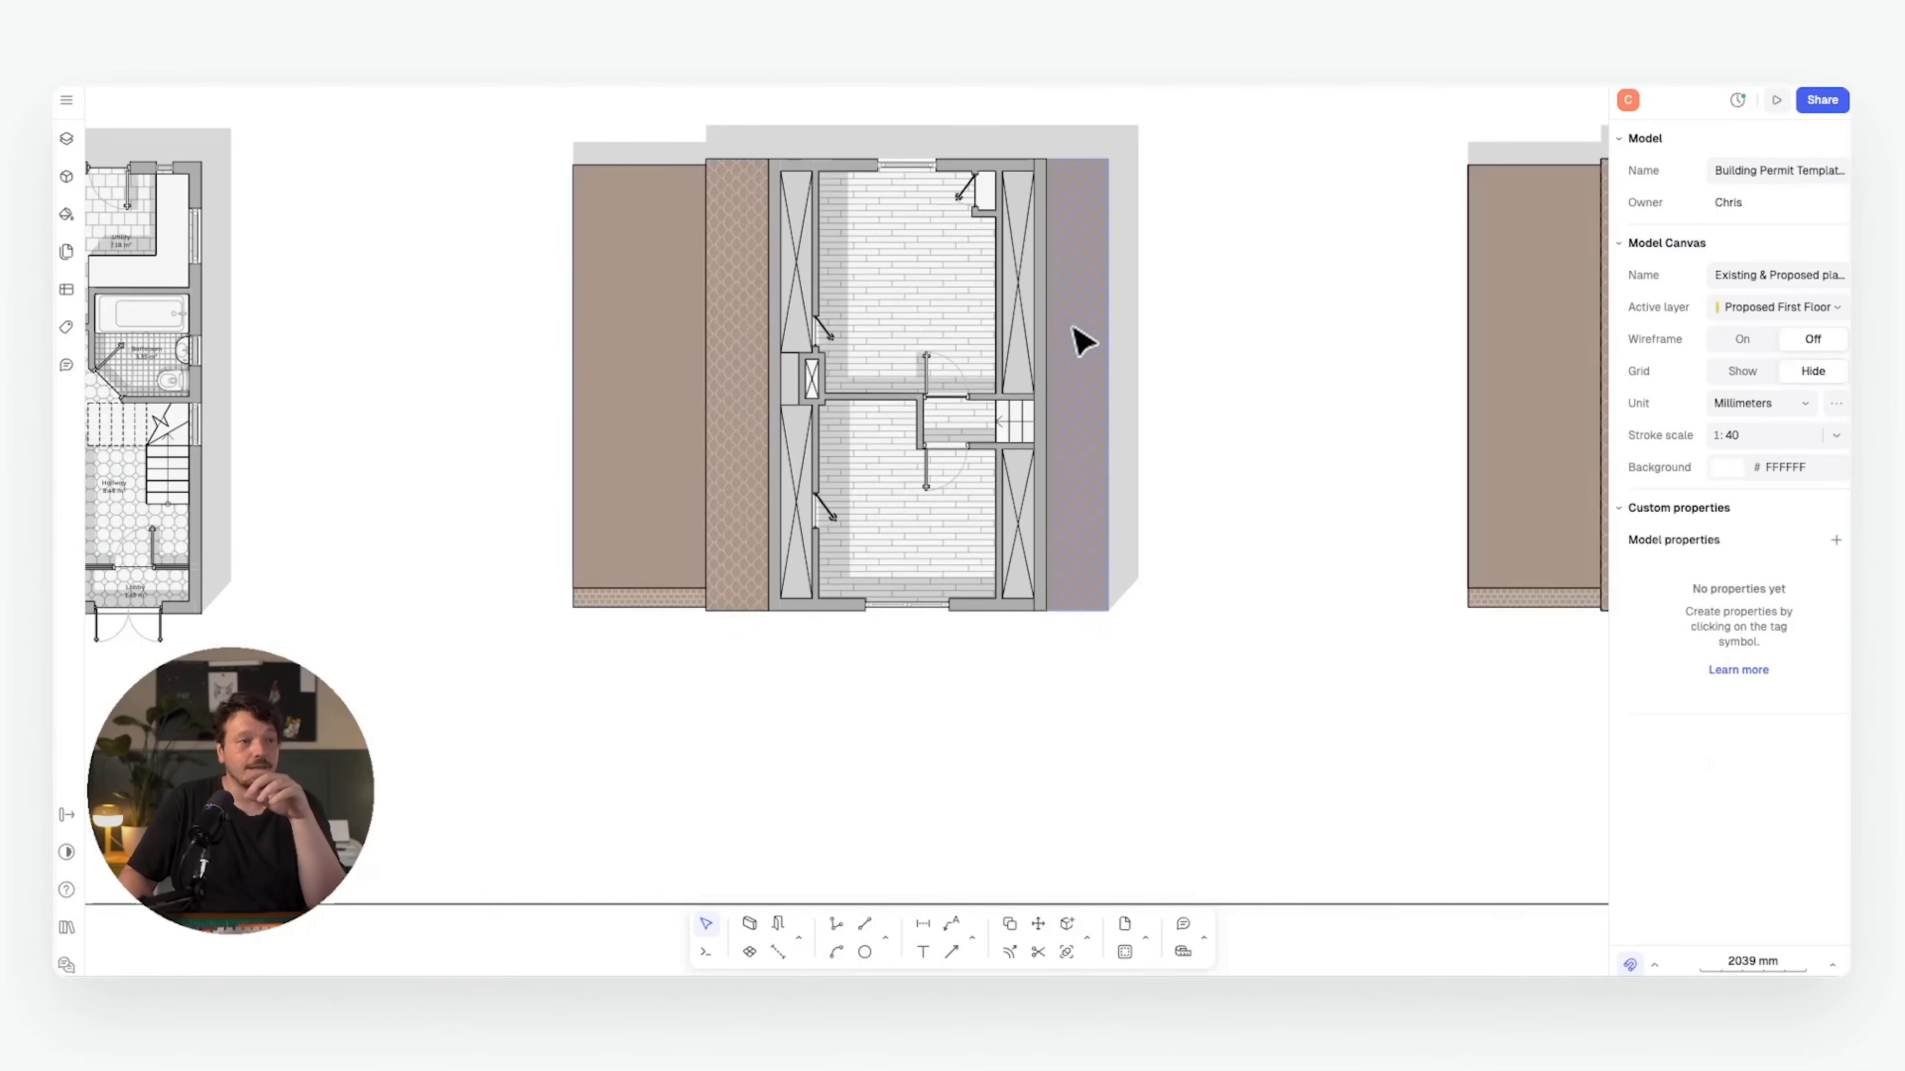
pyautogui.scroll(-4, 1009, 422)
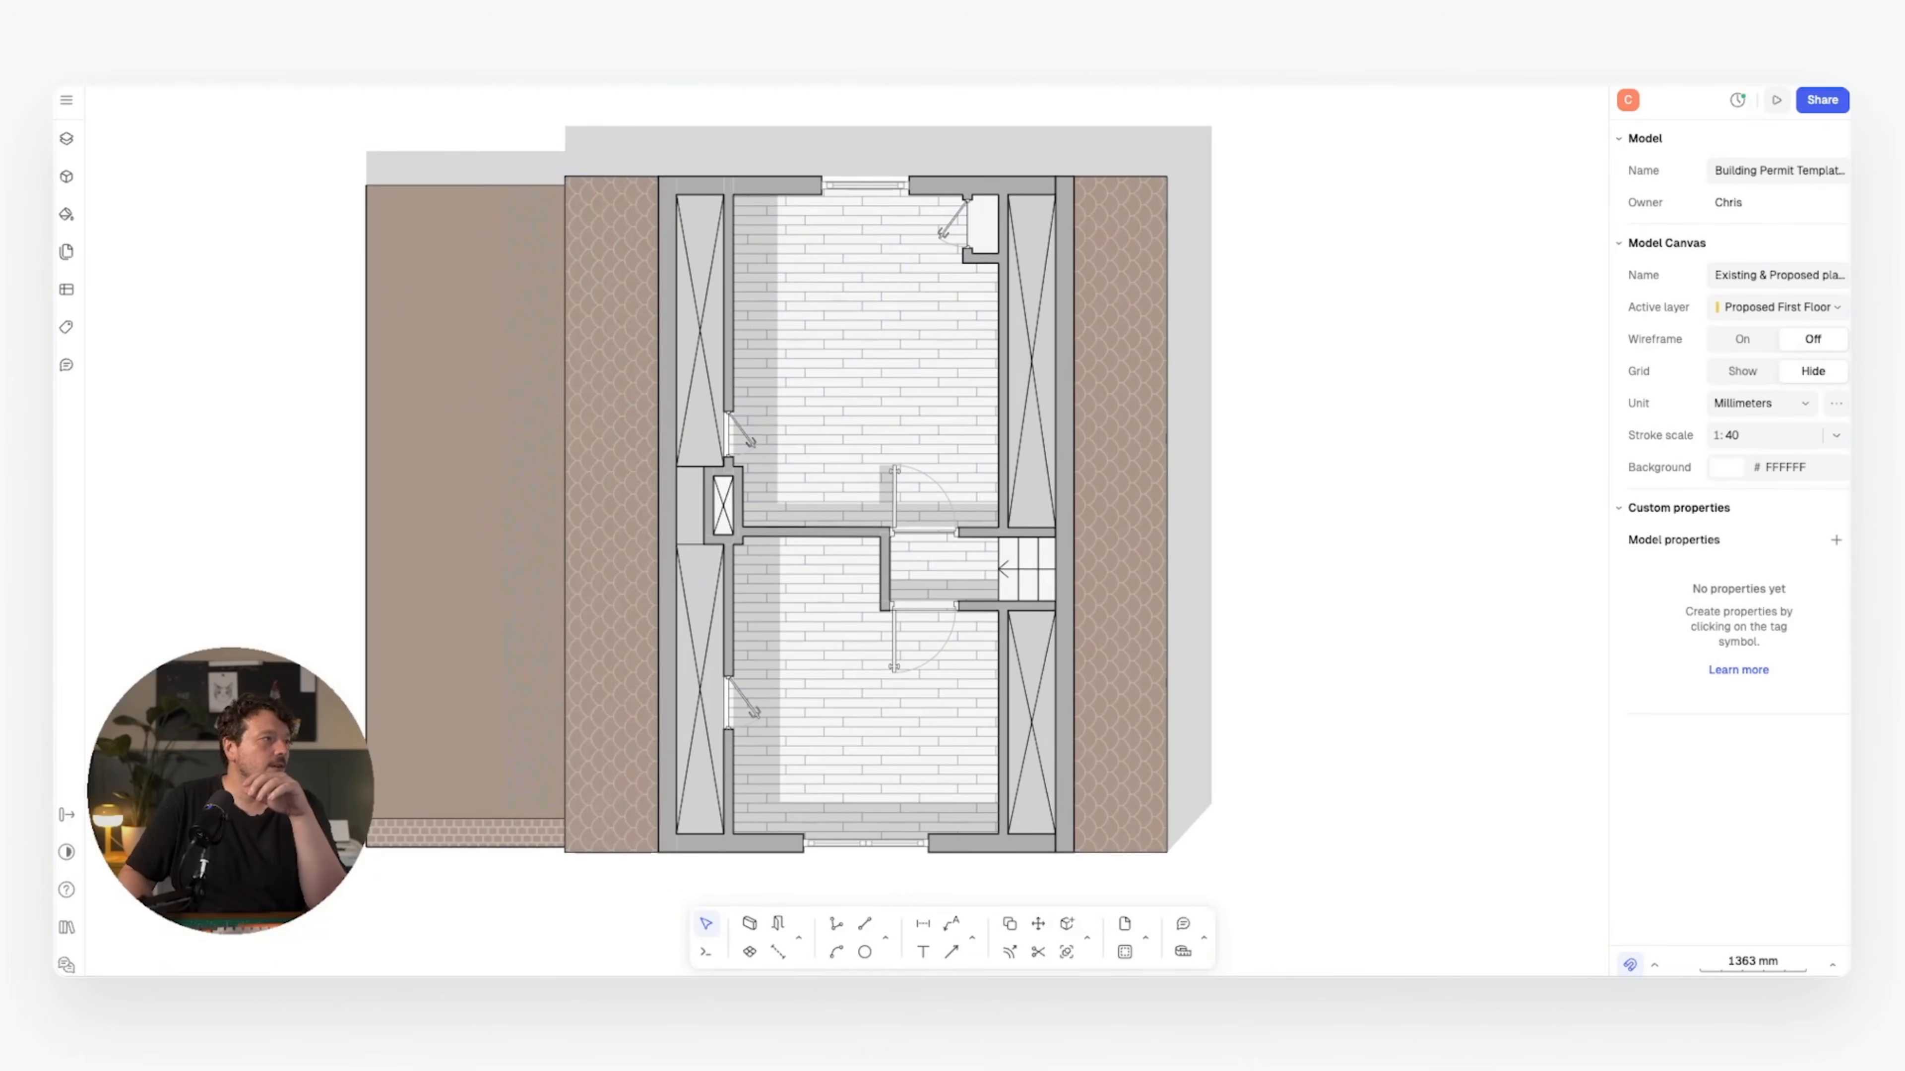
# - Delete the plank floor patterns in both rooms and the upper room's shadows from the proposed first floor plan
pyautogui.click(66, 138)
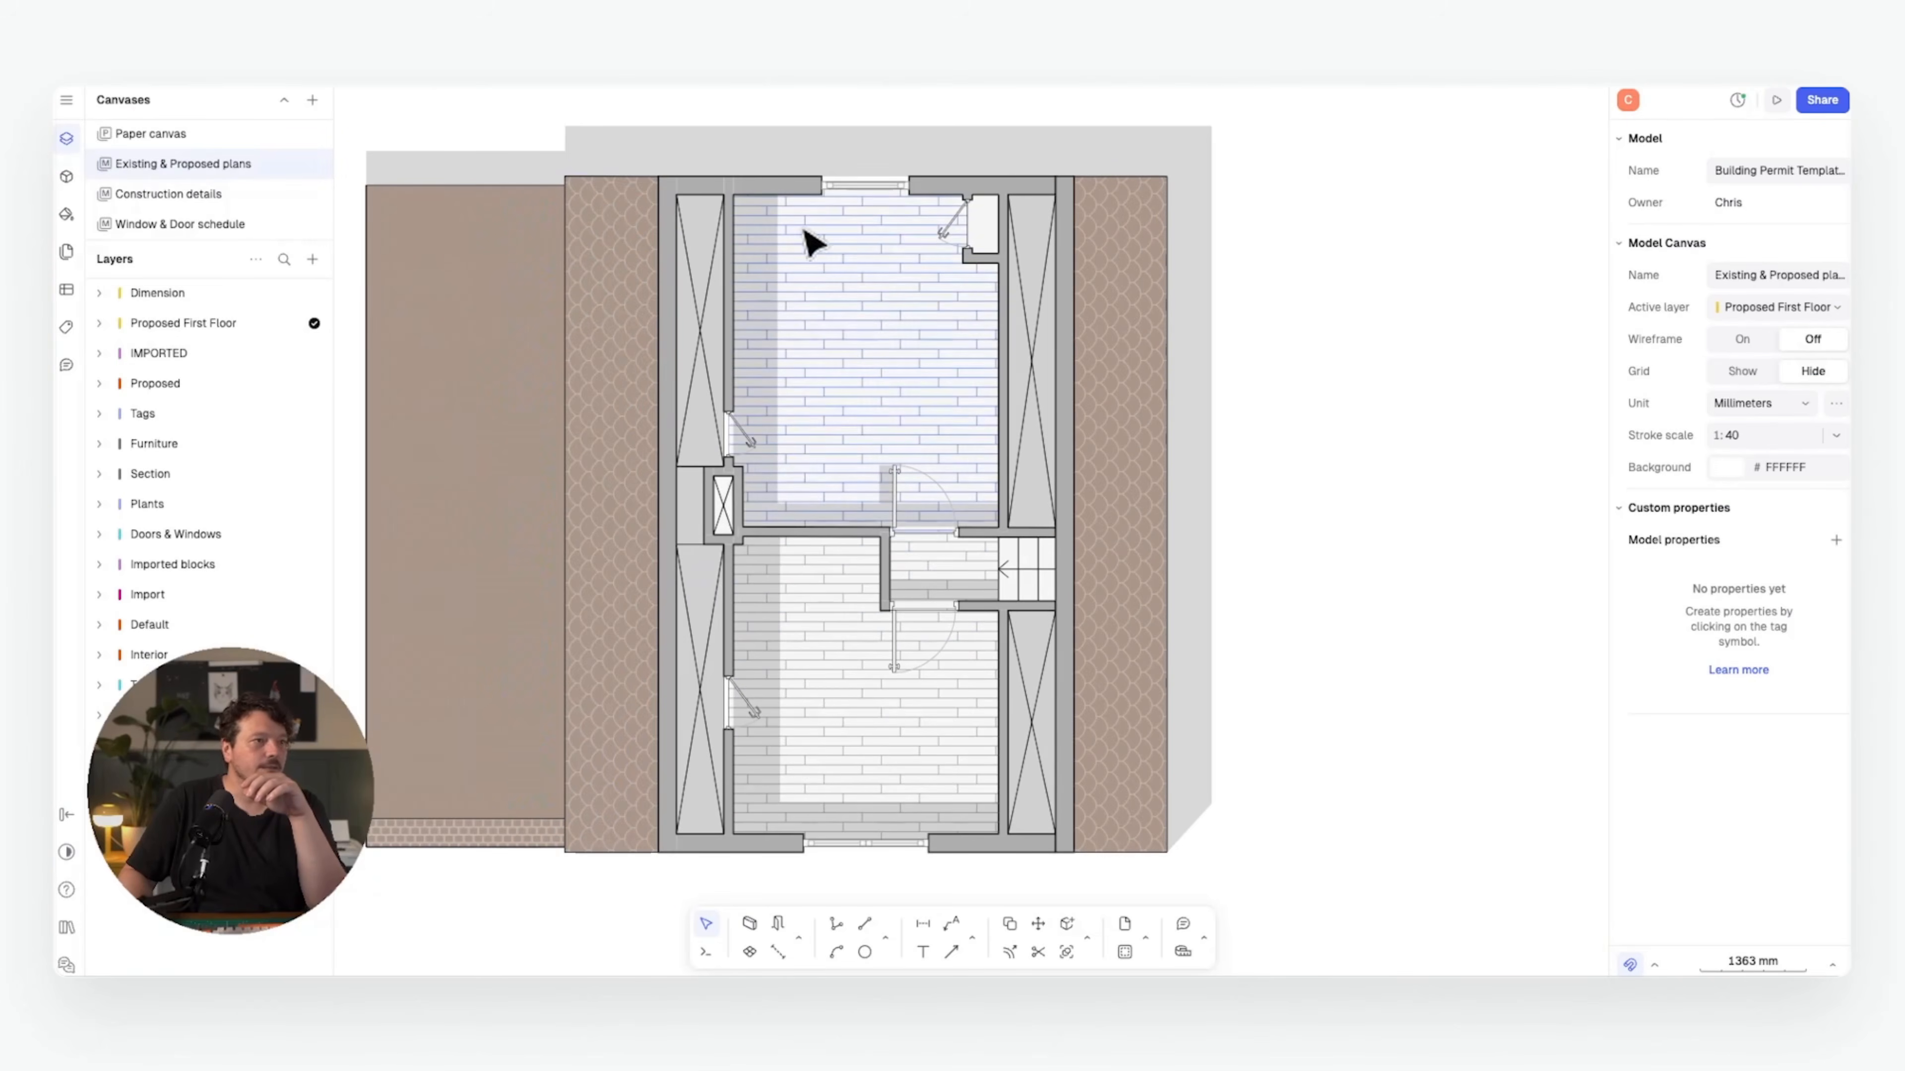
pyautogui.click(756, 255)
pyautogui.press('Escape')
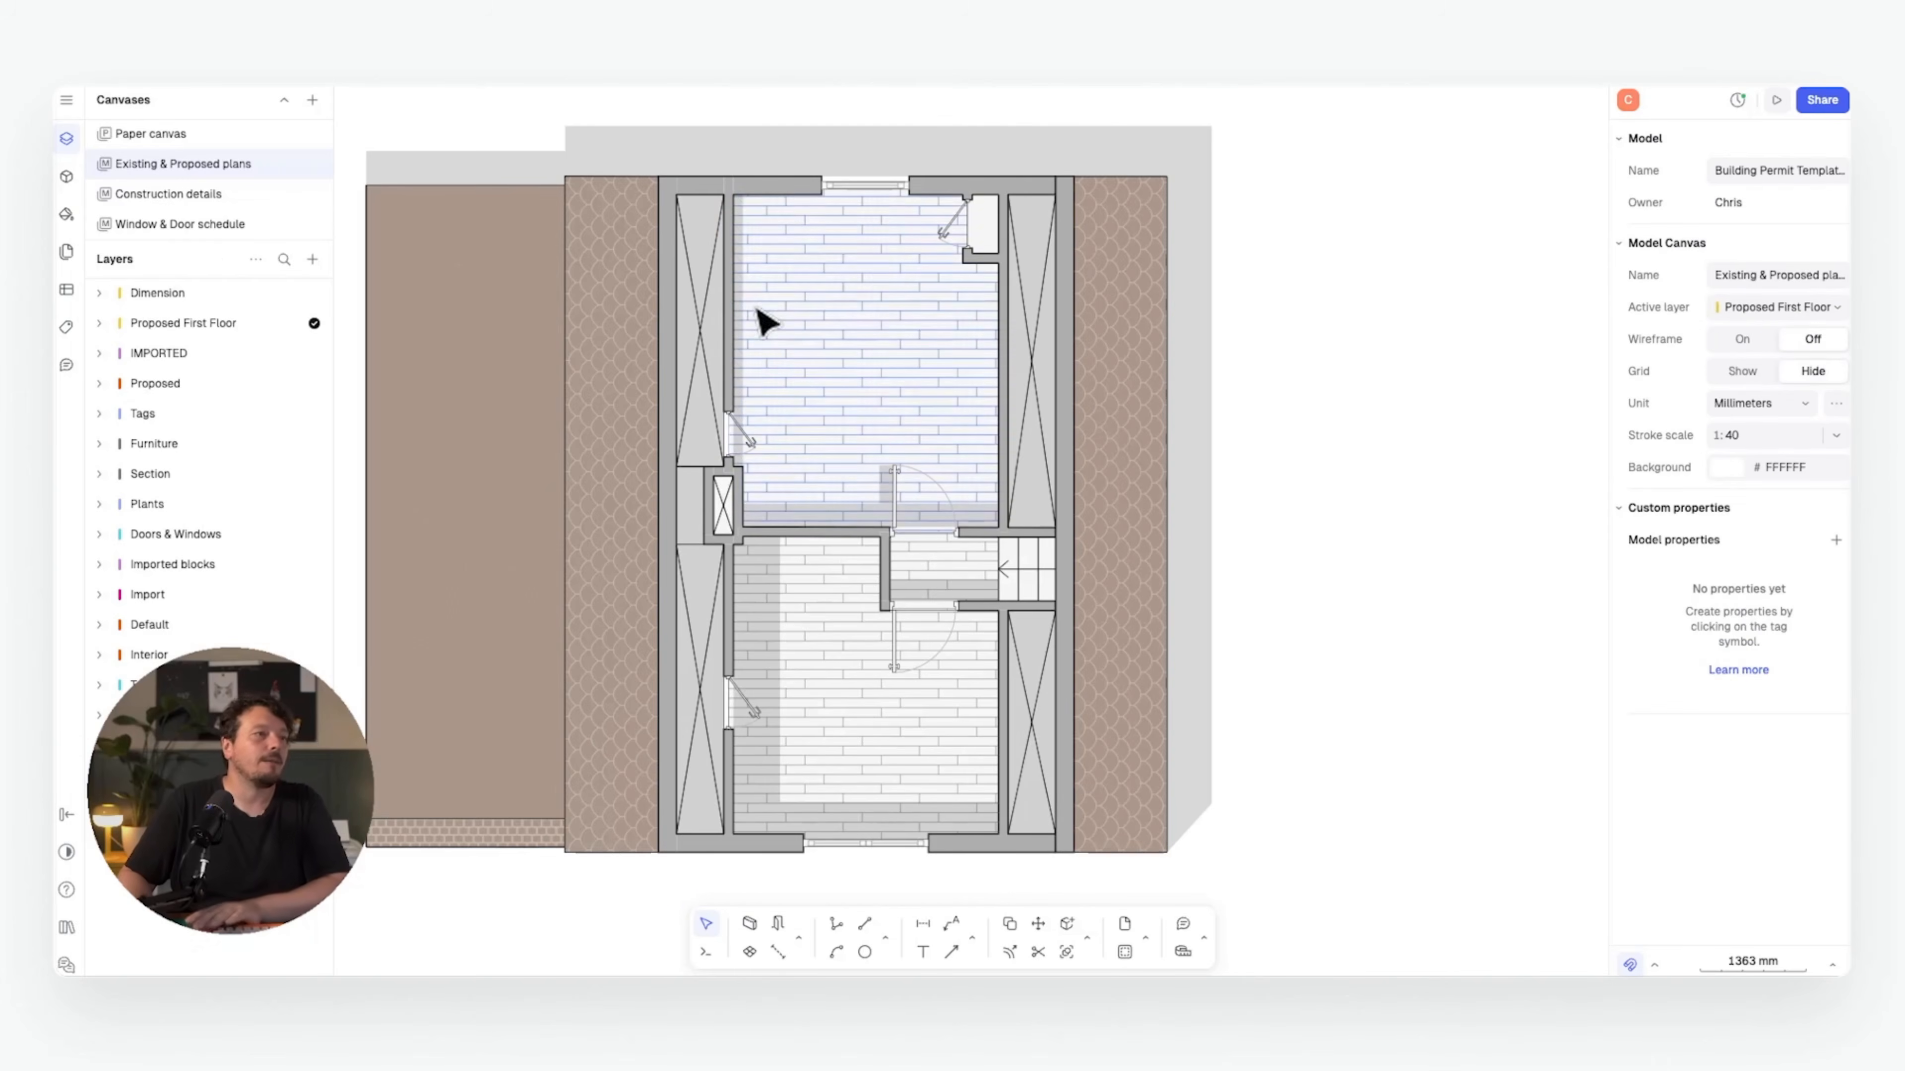
pyautogui.click(782, 587)
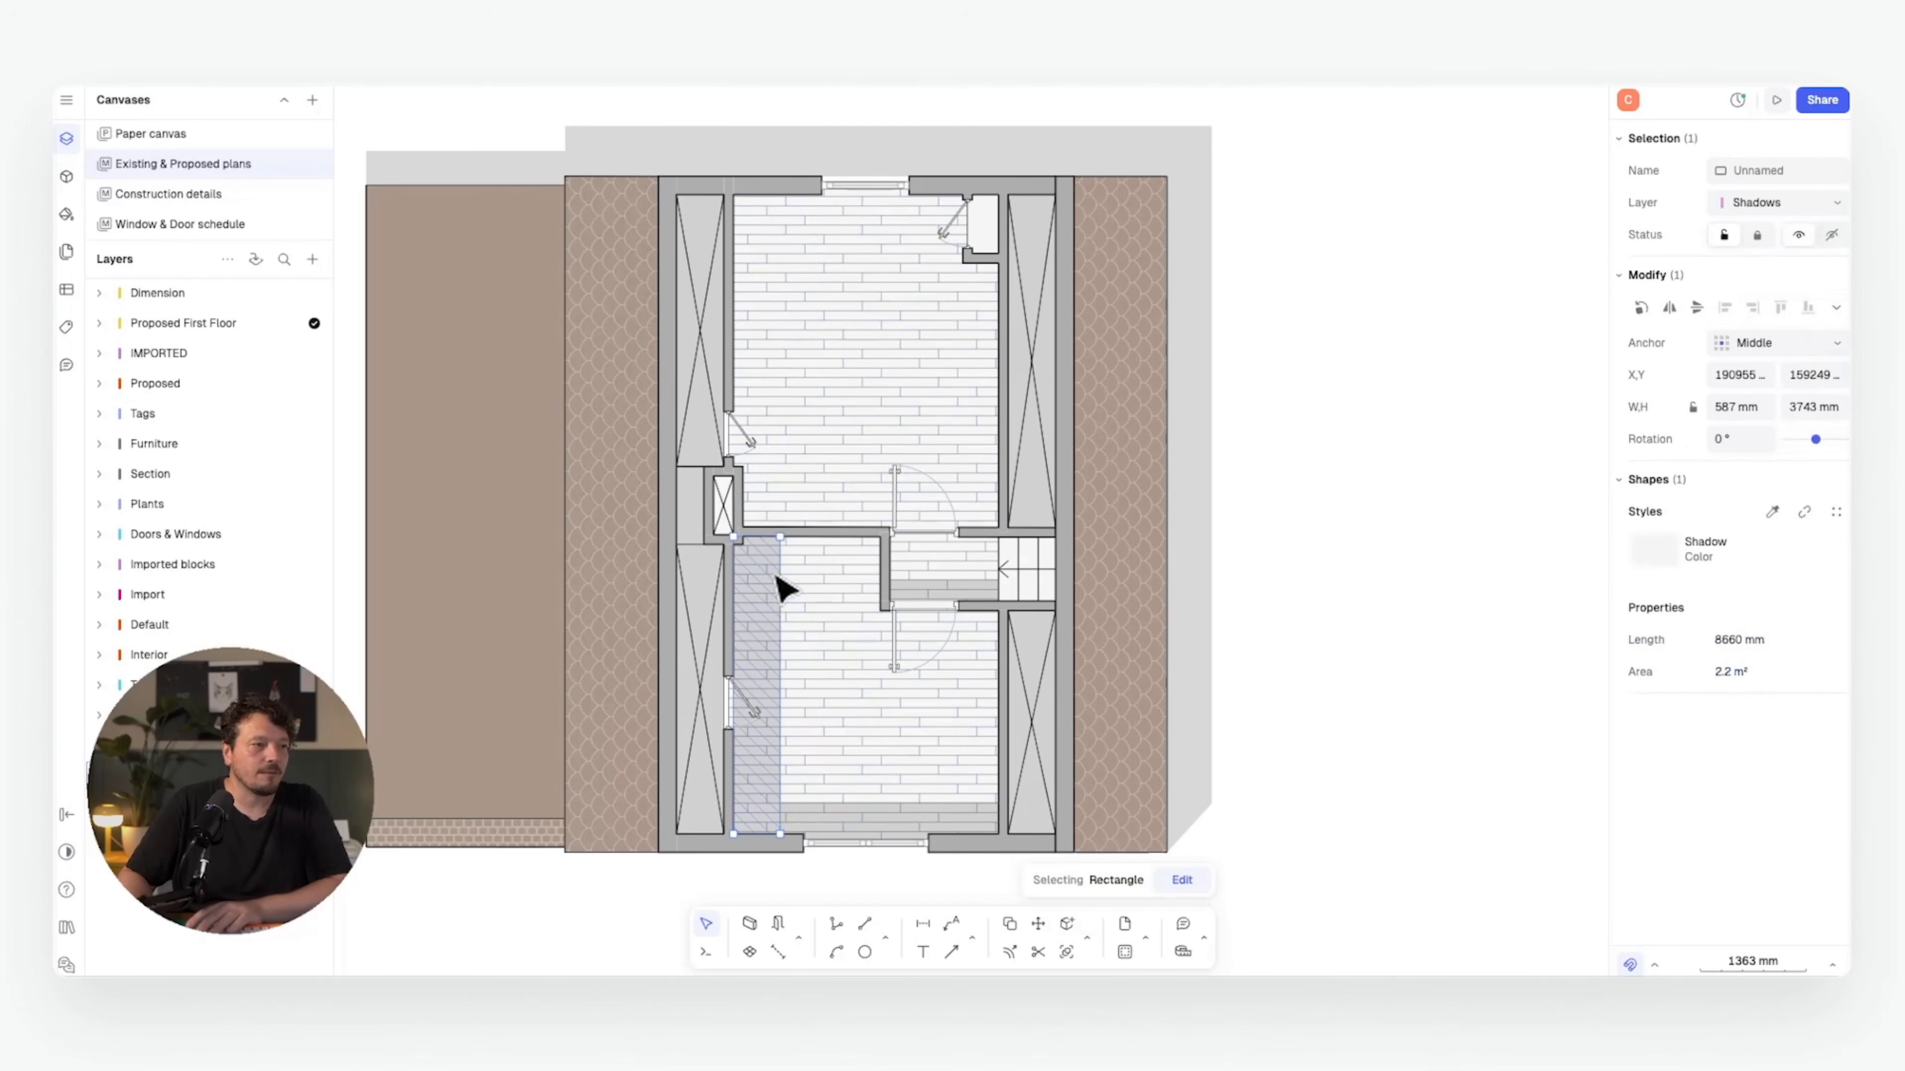
pyautogui.press('Escape')
pyautogui.click(837, 486)
pyautogui.press('Delete')
pyautogui.click(826, 259)
pyautogui.press('Delete')
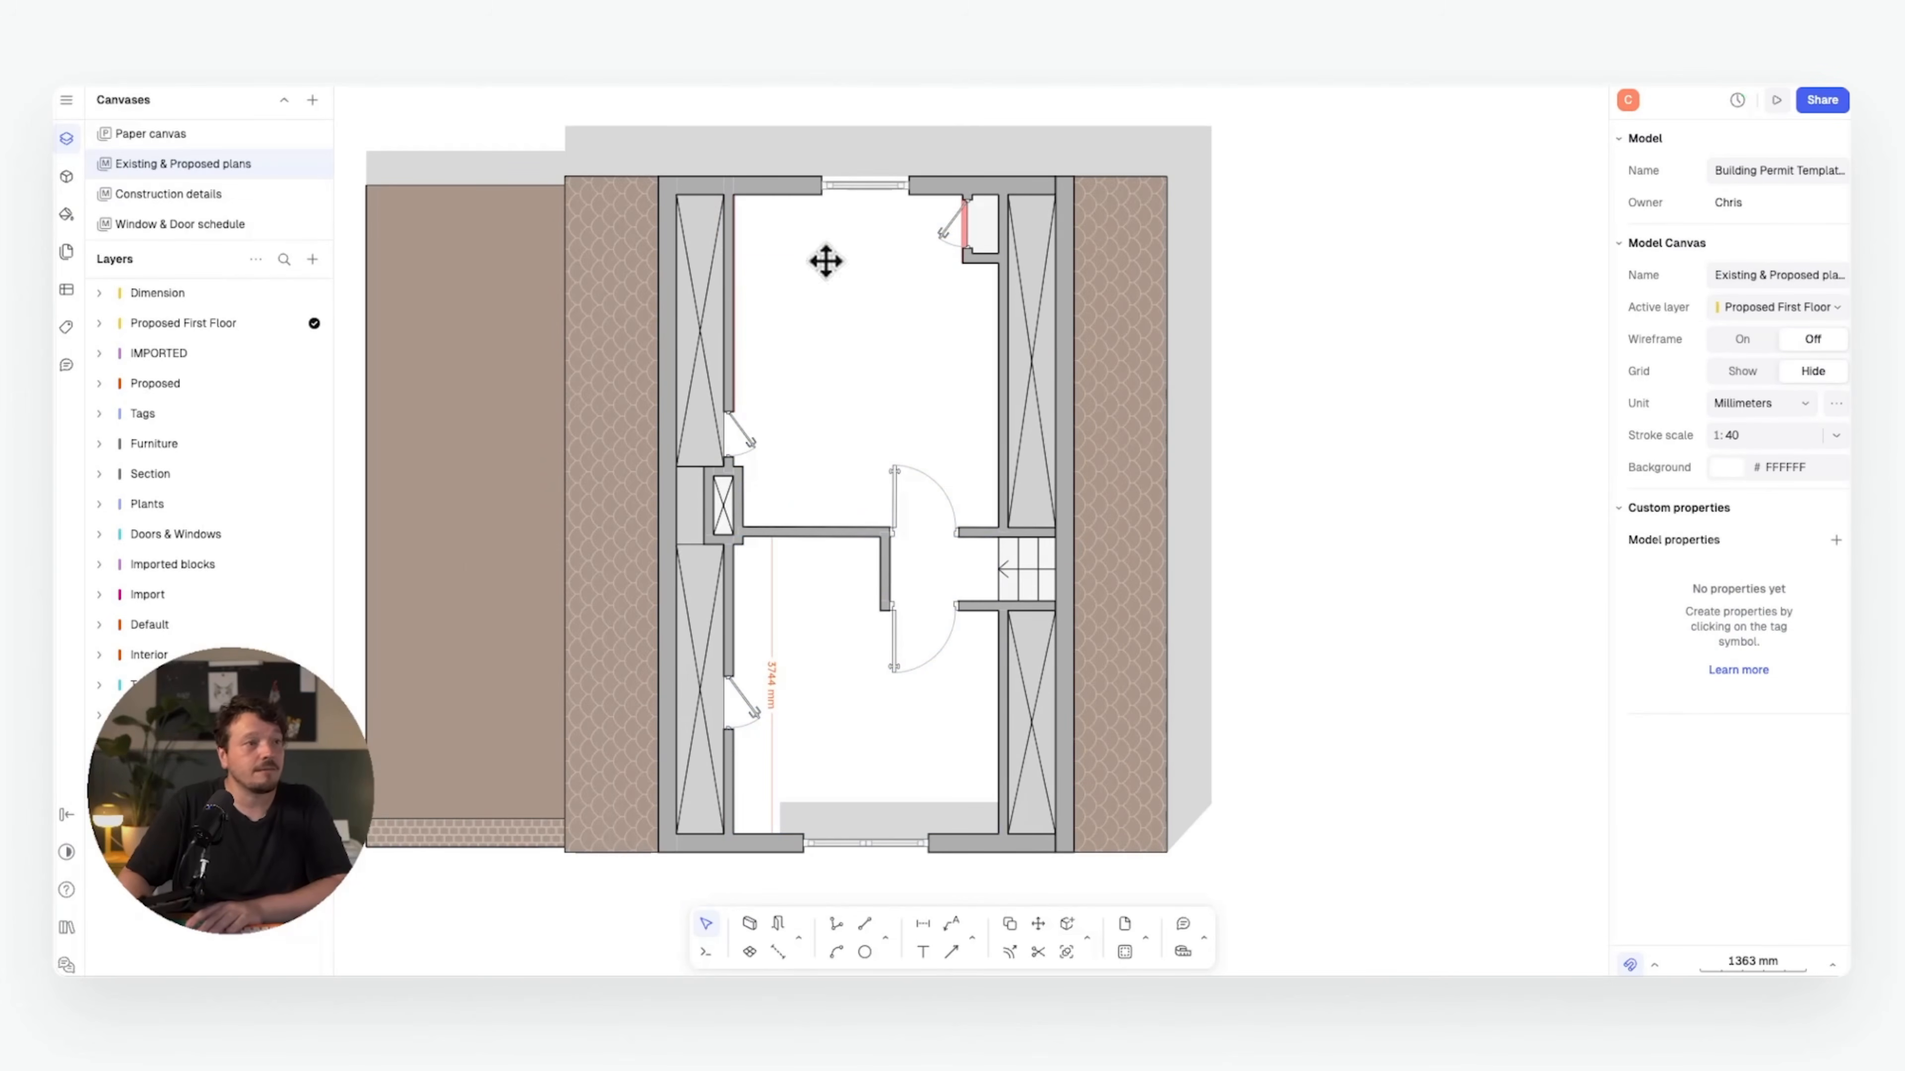
# - Delete the remaining shadows in the lower room, around the building's outside and over the eaves spaces
pyautogui.click(771, 574)
pyautogui.press('Delete')
pyautogui.click(900, 818)
pyautogui.press('Delete')
pyautogui.click(1186, 737)
pyautogui.press('Delete')
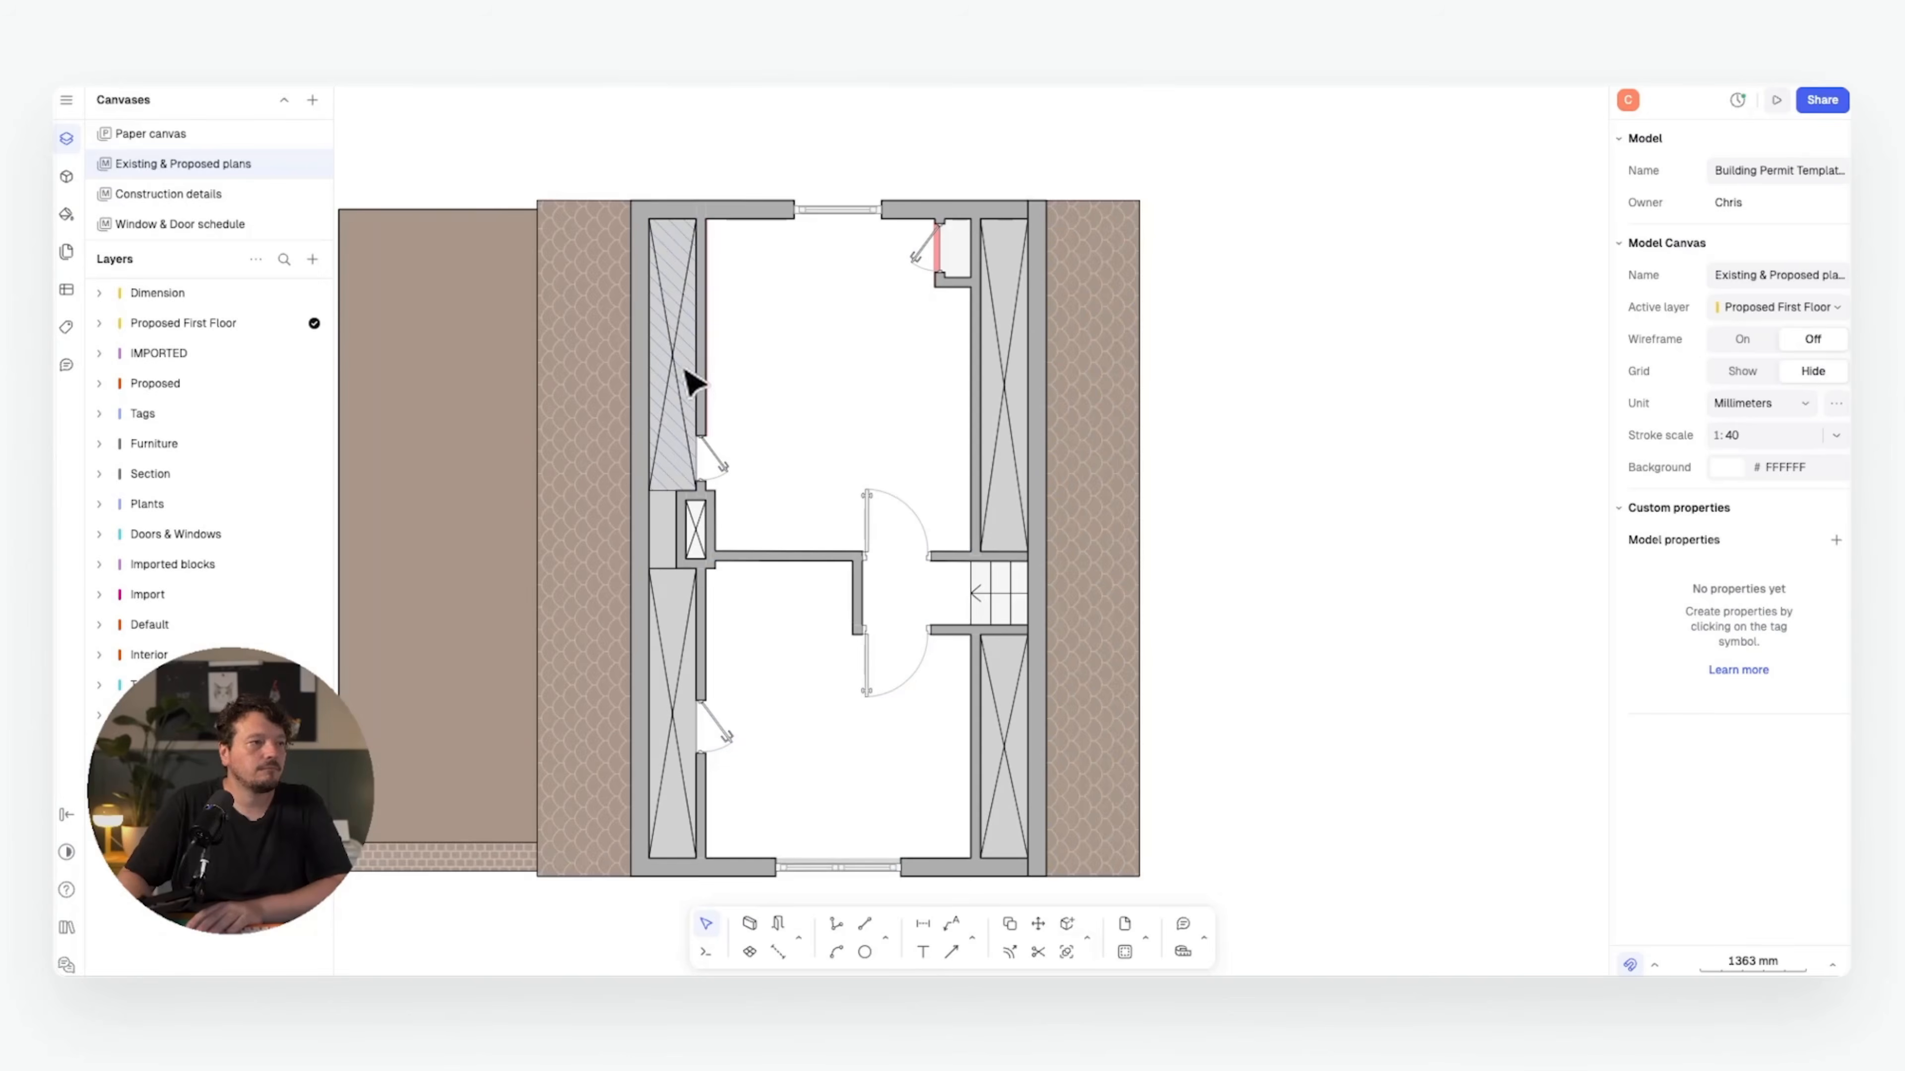
pyautogui.click(684, 367)
pyautogui.press('Delete')
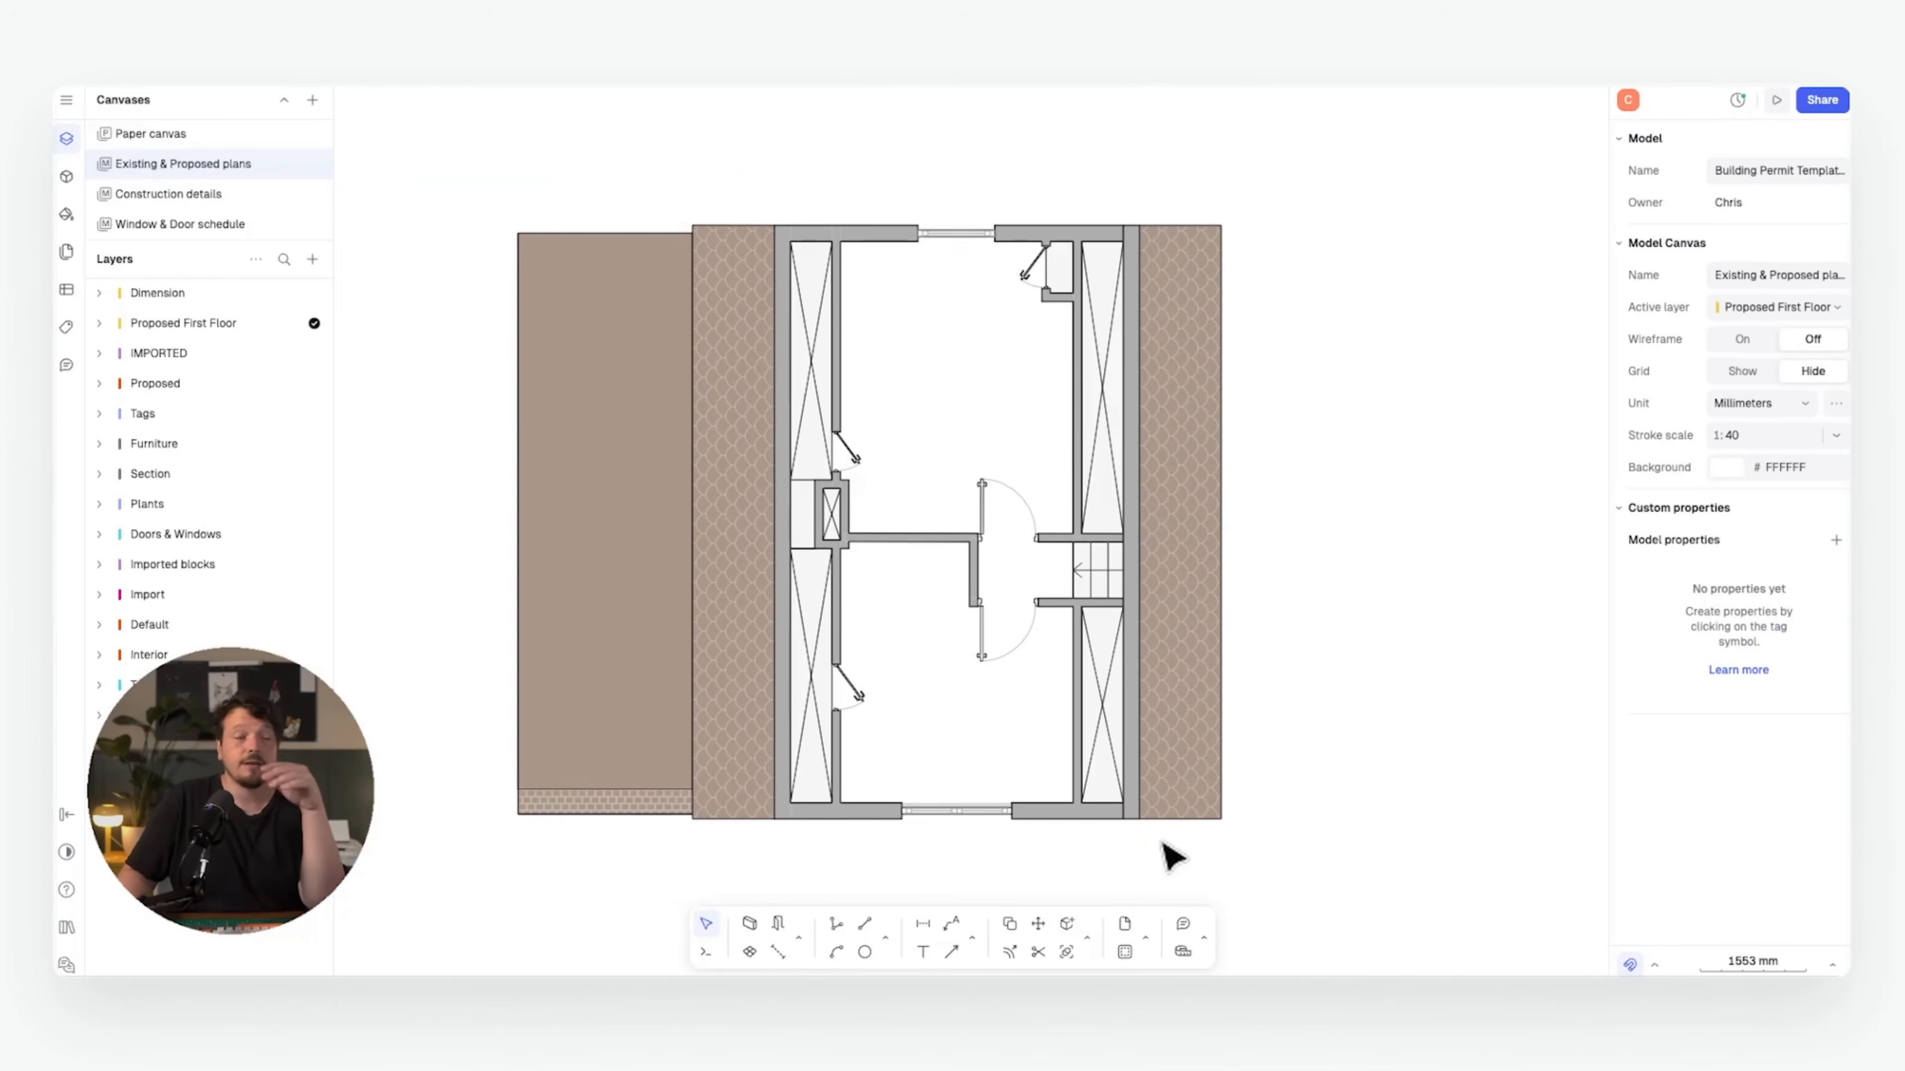
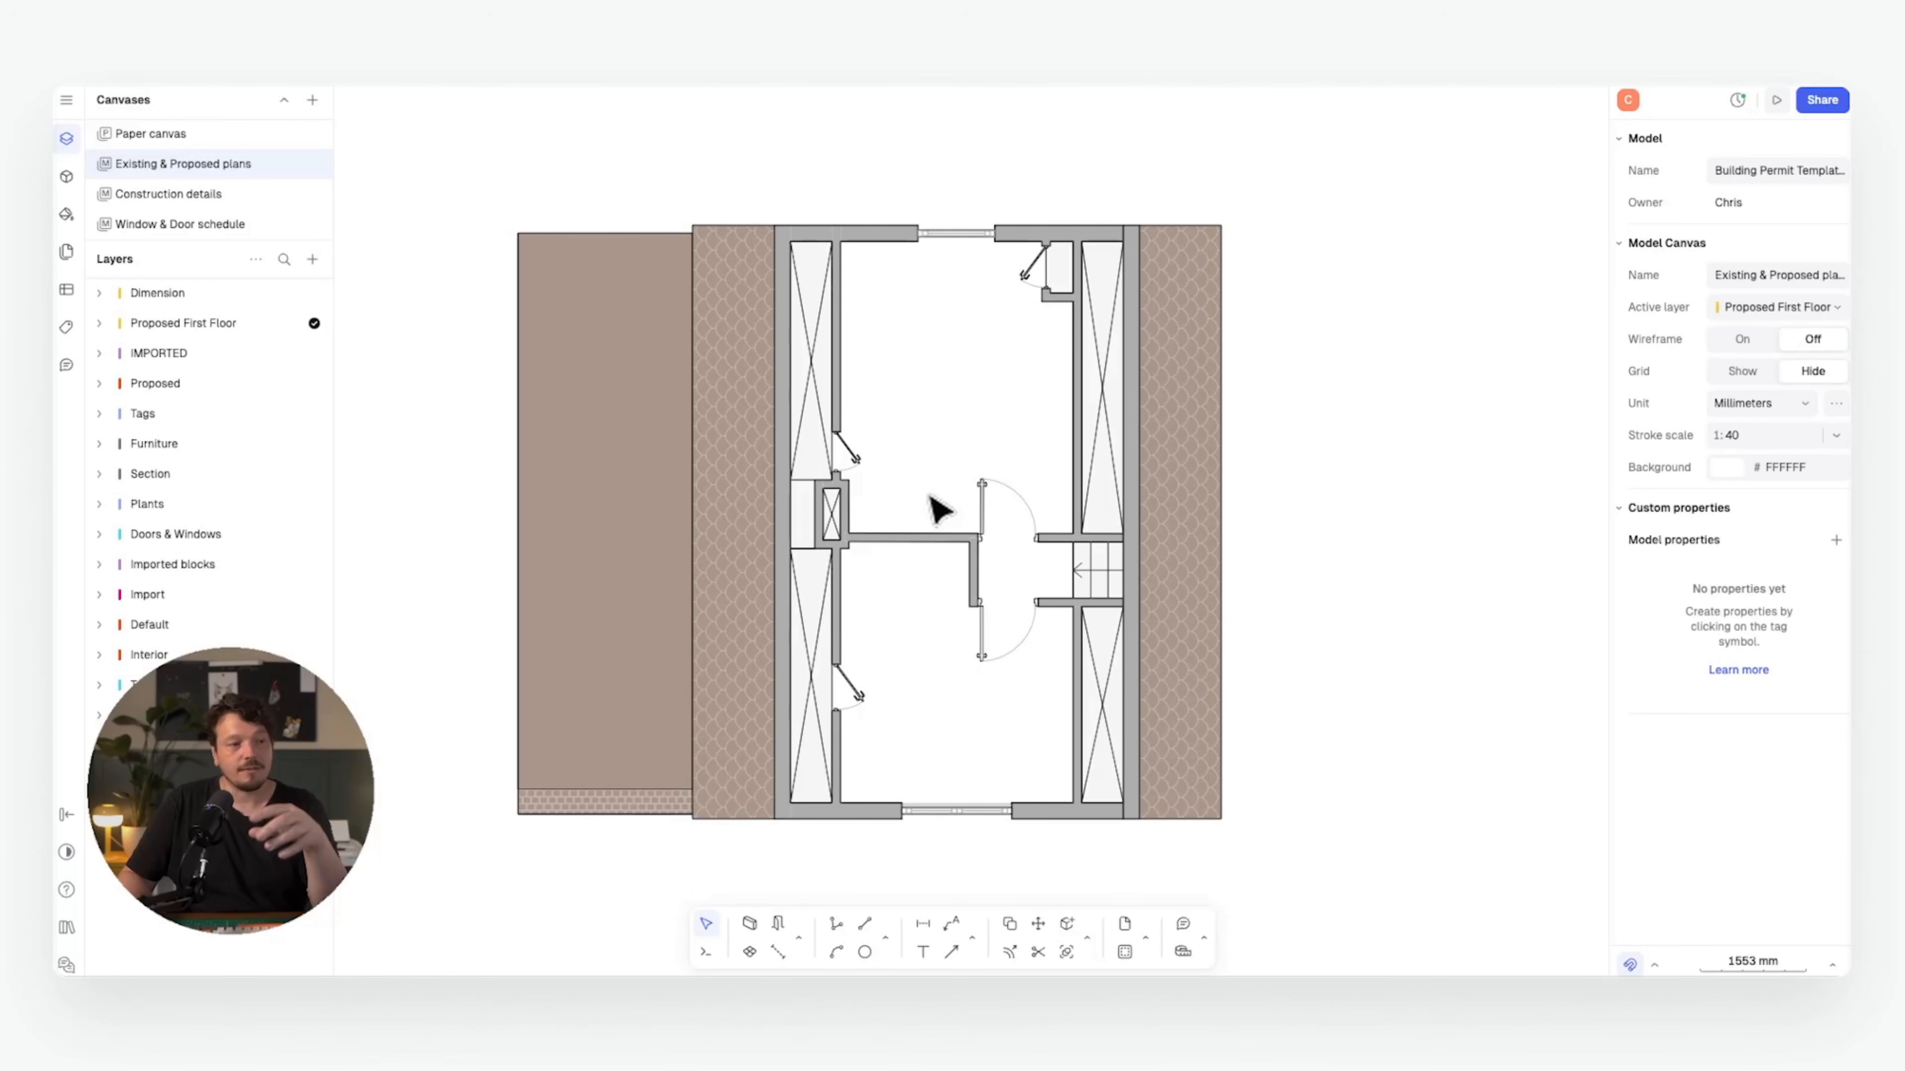
# - Place a horizontal guideline along the bottom edge of the proposed first floor plan's main roof
pyautogui.hscroll(4, 908, 499)
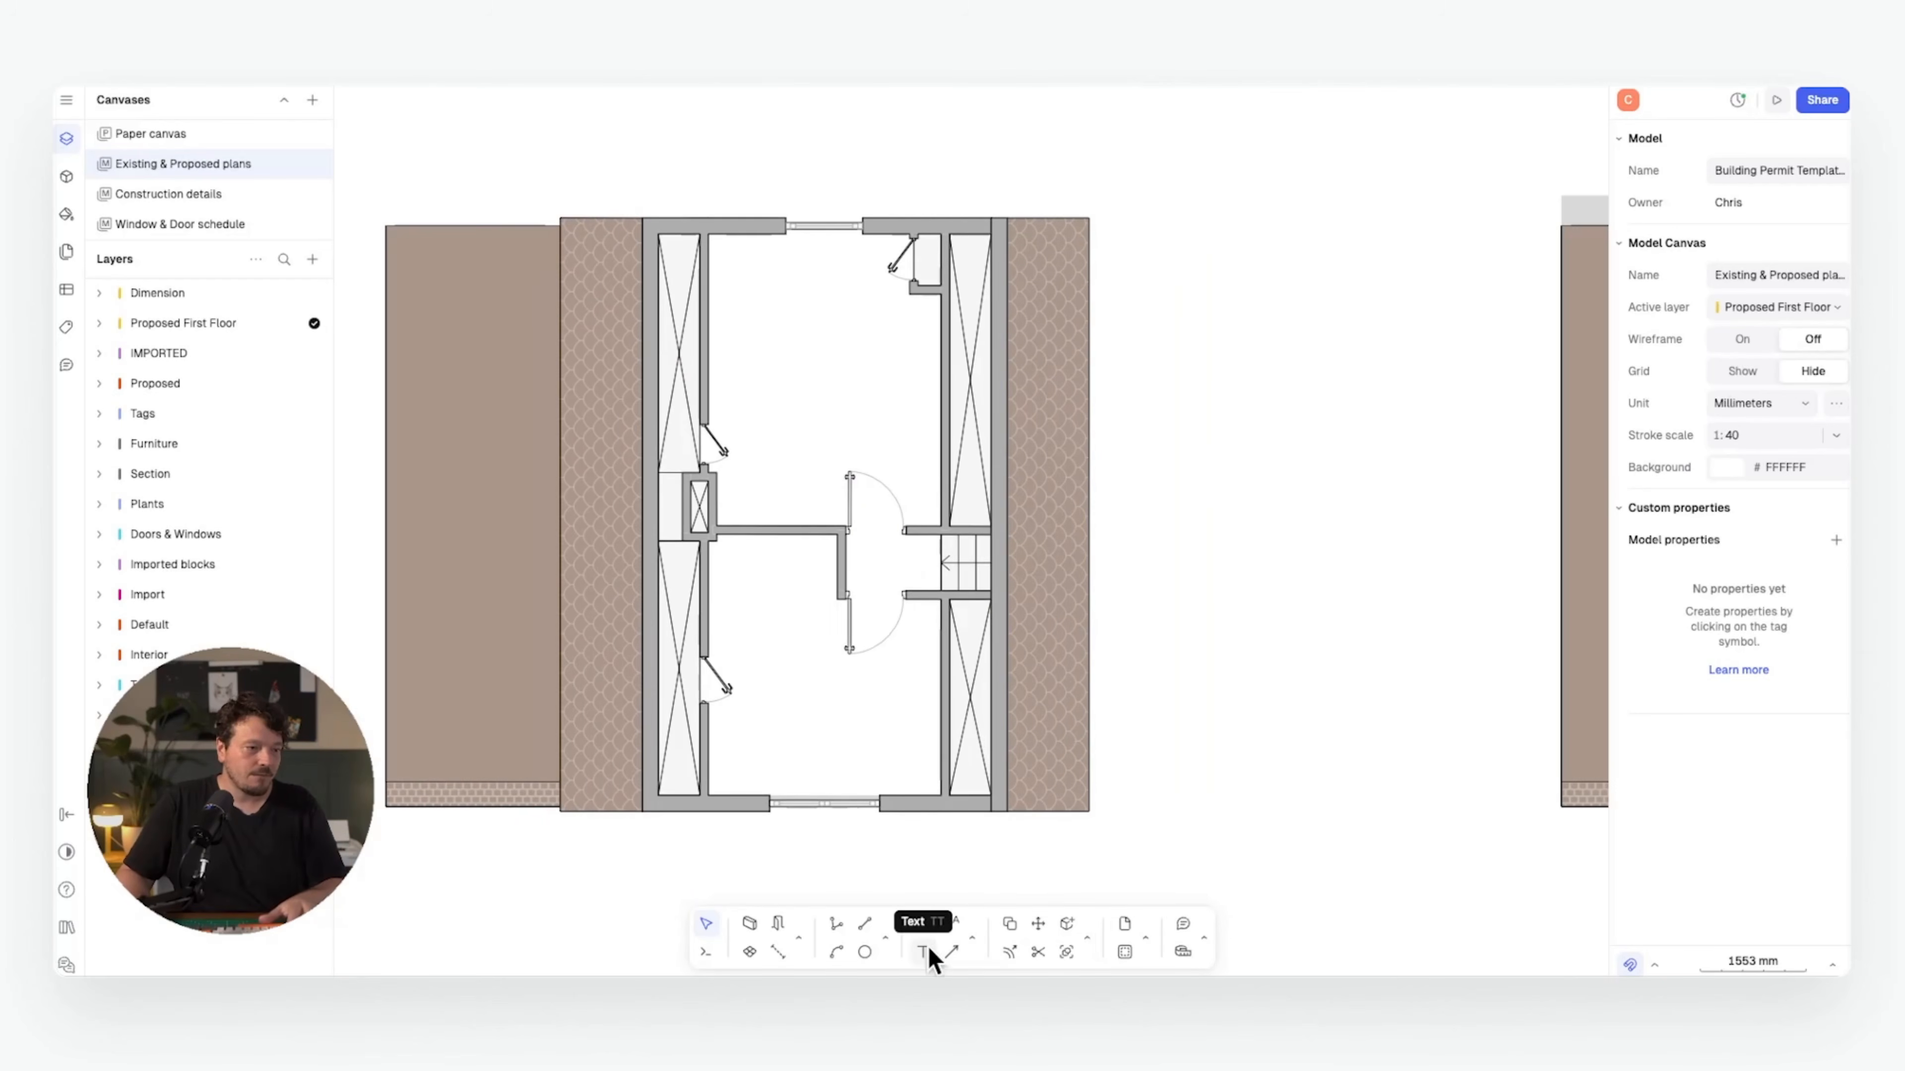
pyautogui.click(885, 938)
pyautogui.click(961, 897)
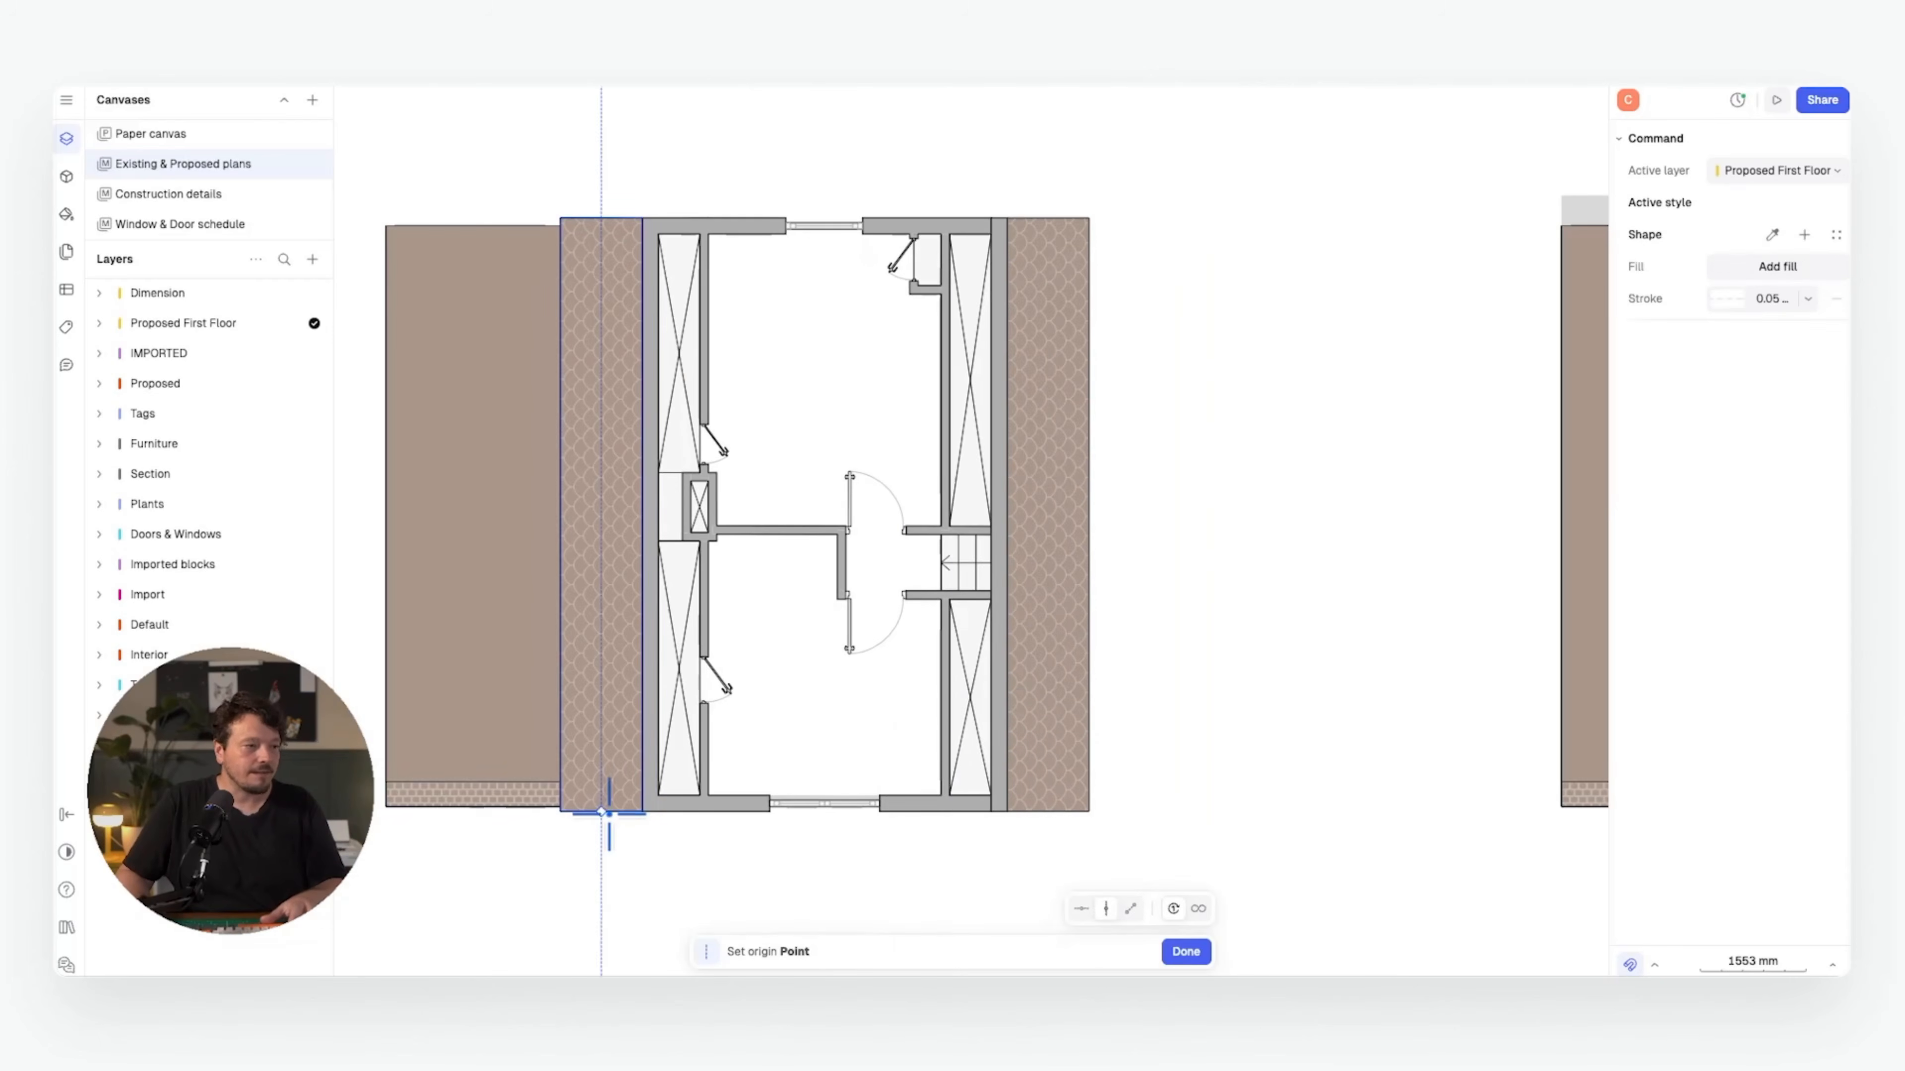
pyautogui.click(1078, 908)
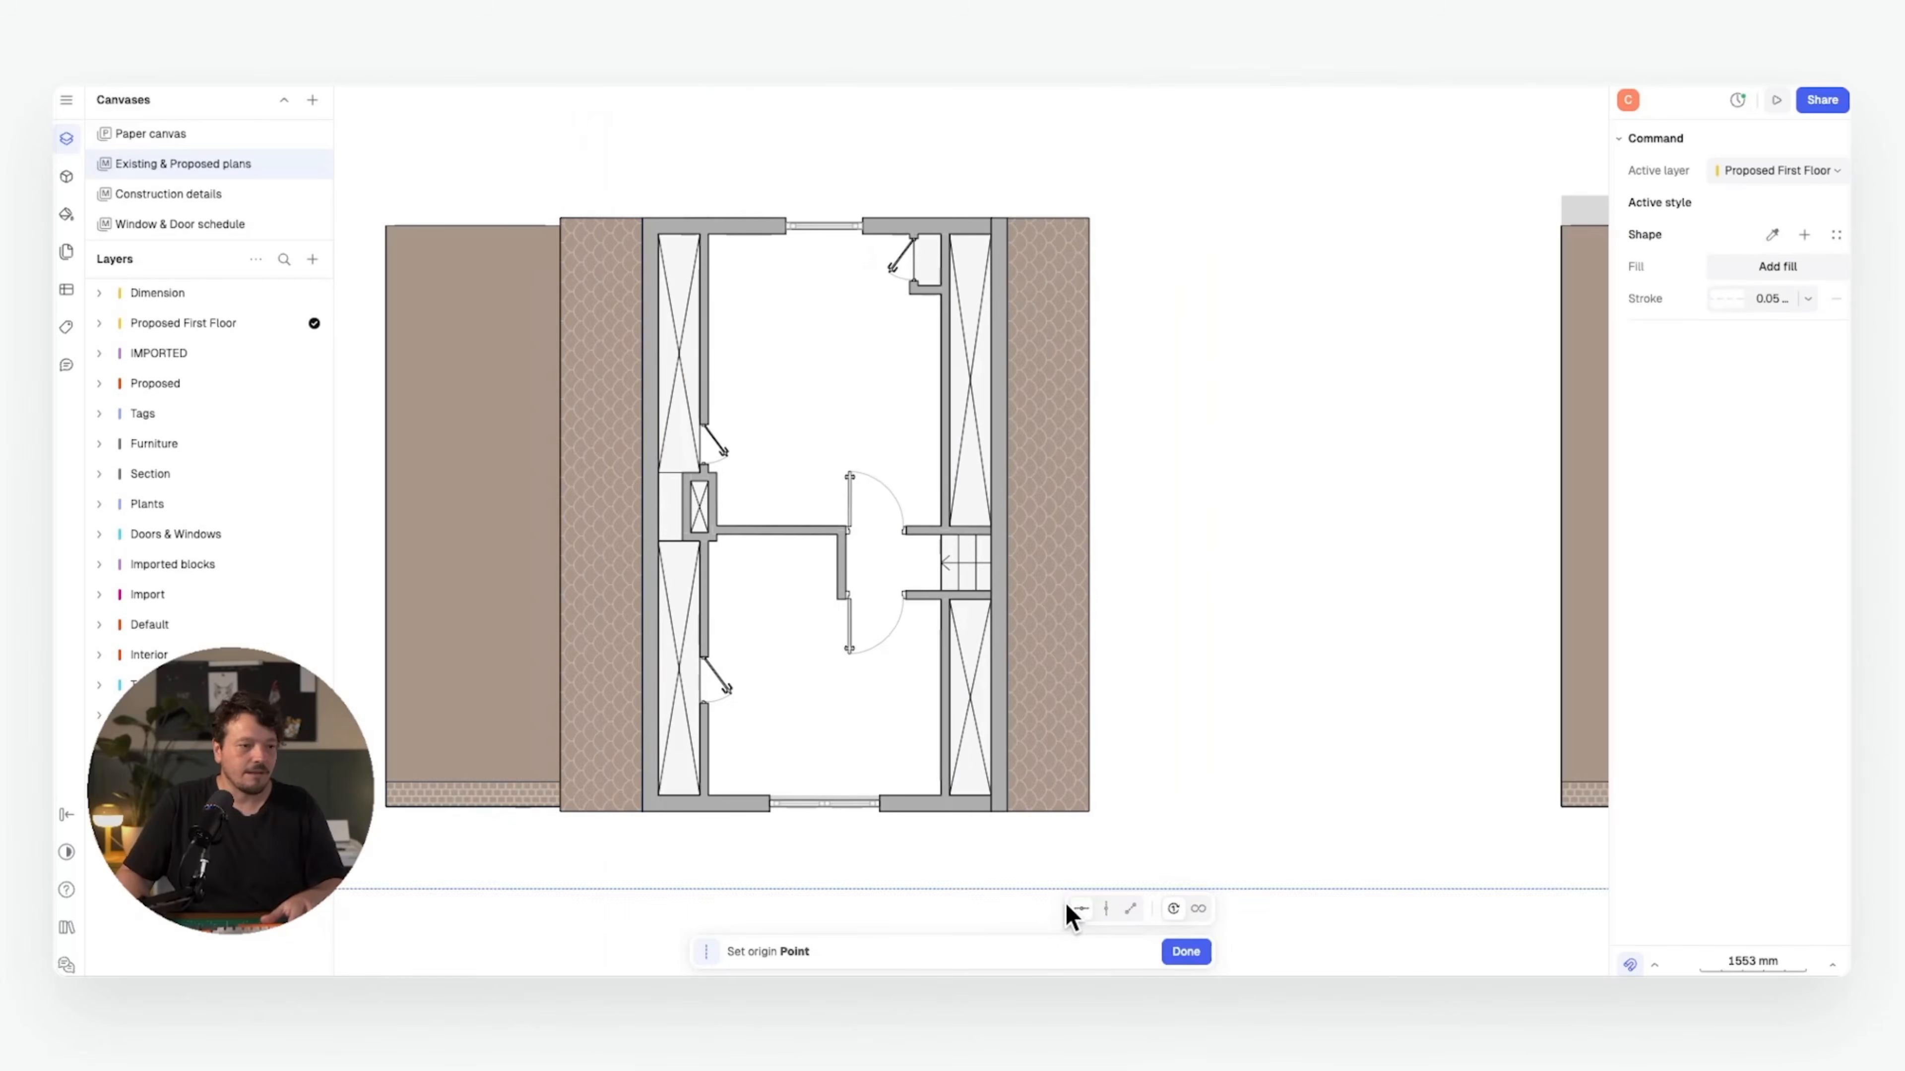
pyautogui.click(563, 811)
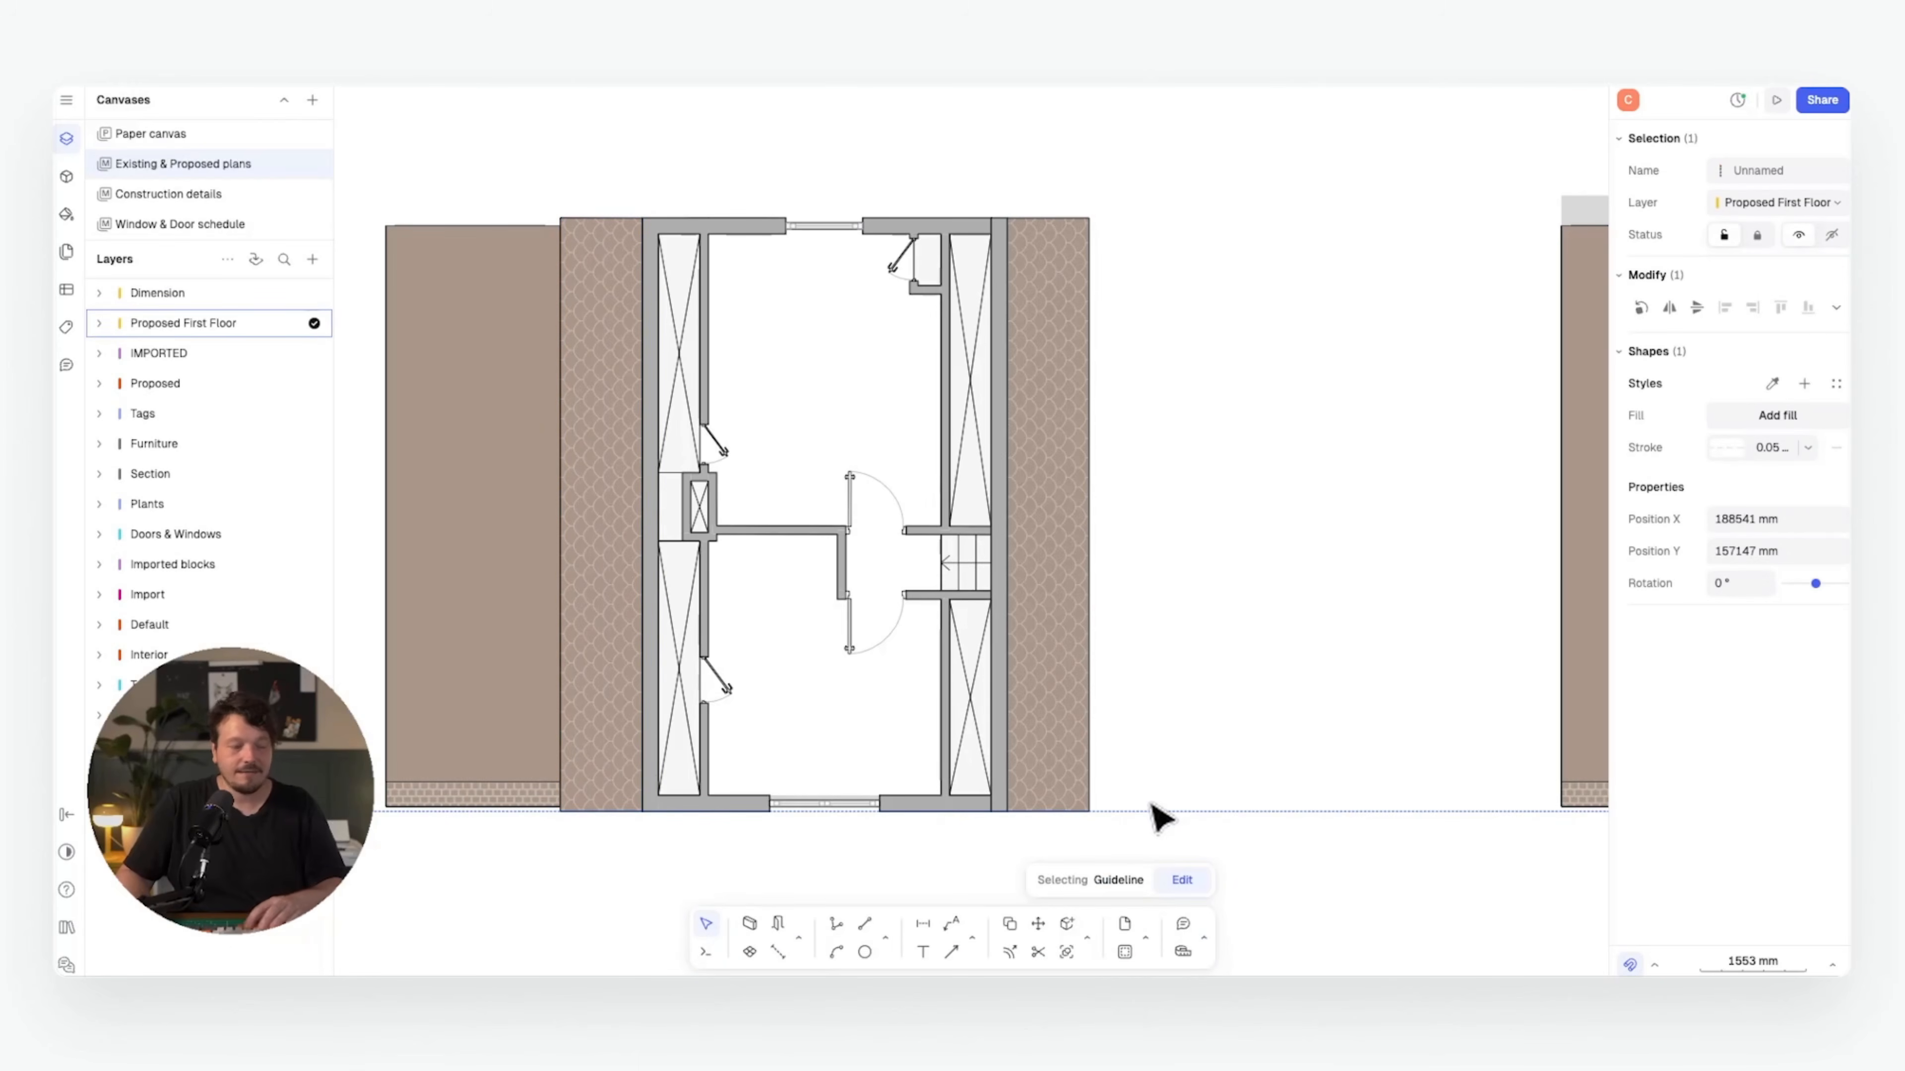
# - Copy the horizontal guideline to the top edge of the main roof
pyautogui.press('c')
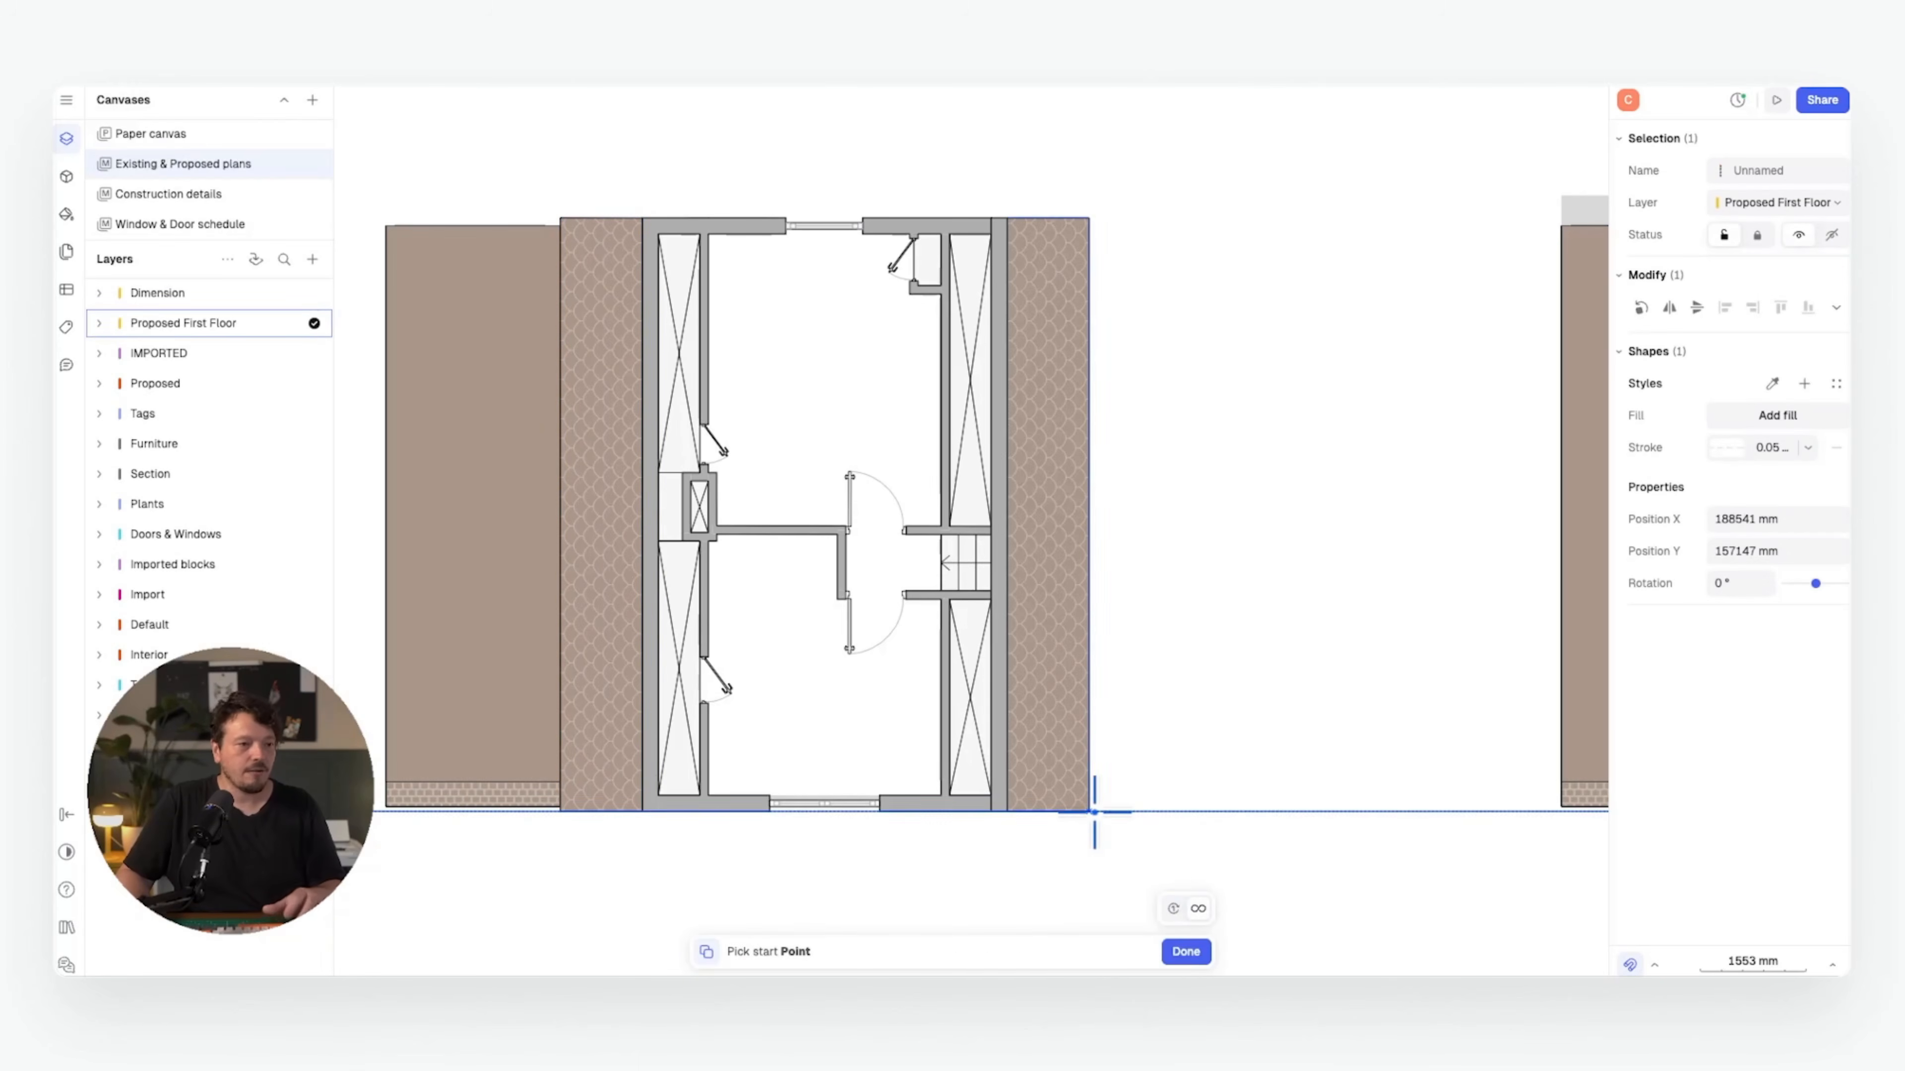
pyautogui.click(1089, 811)
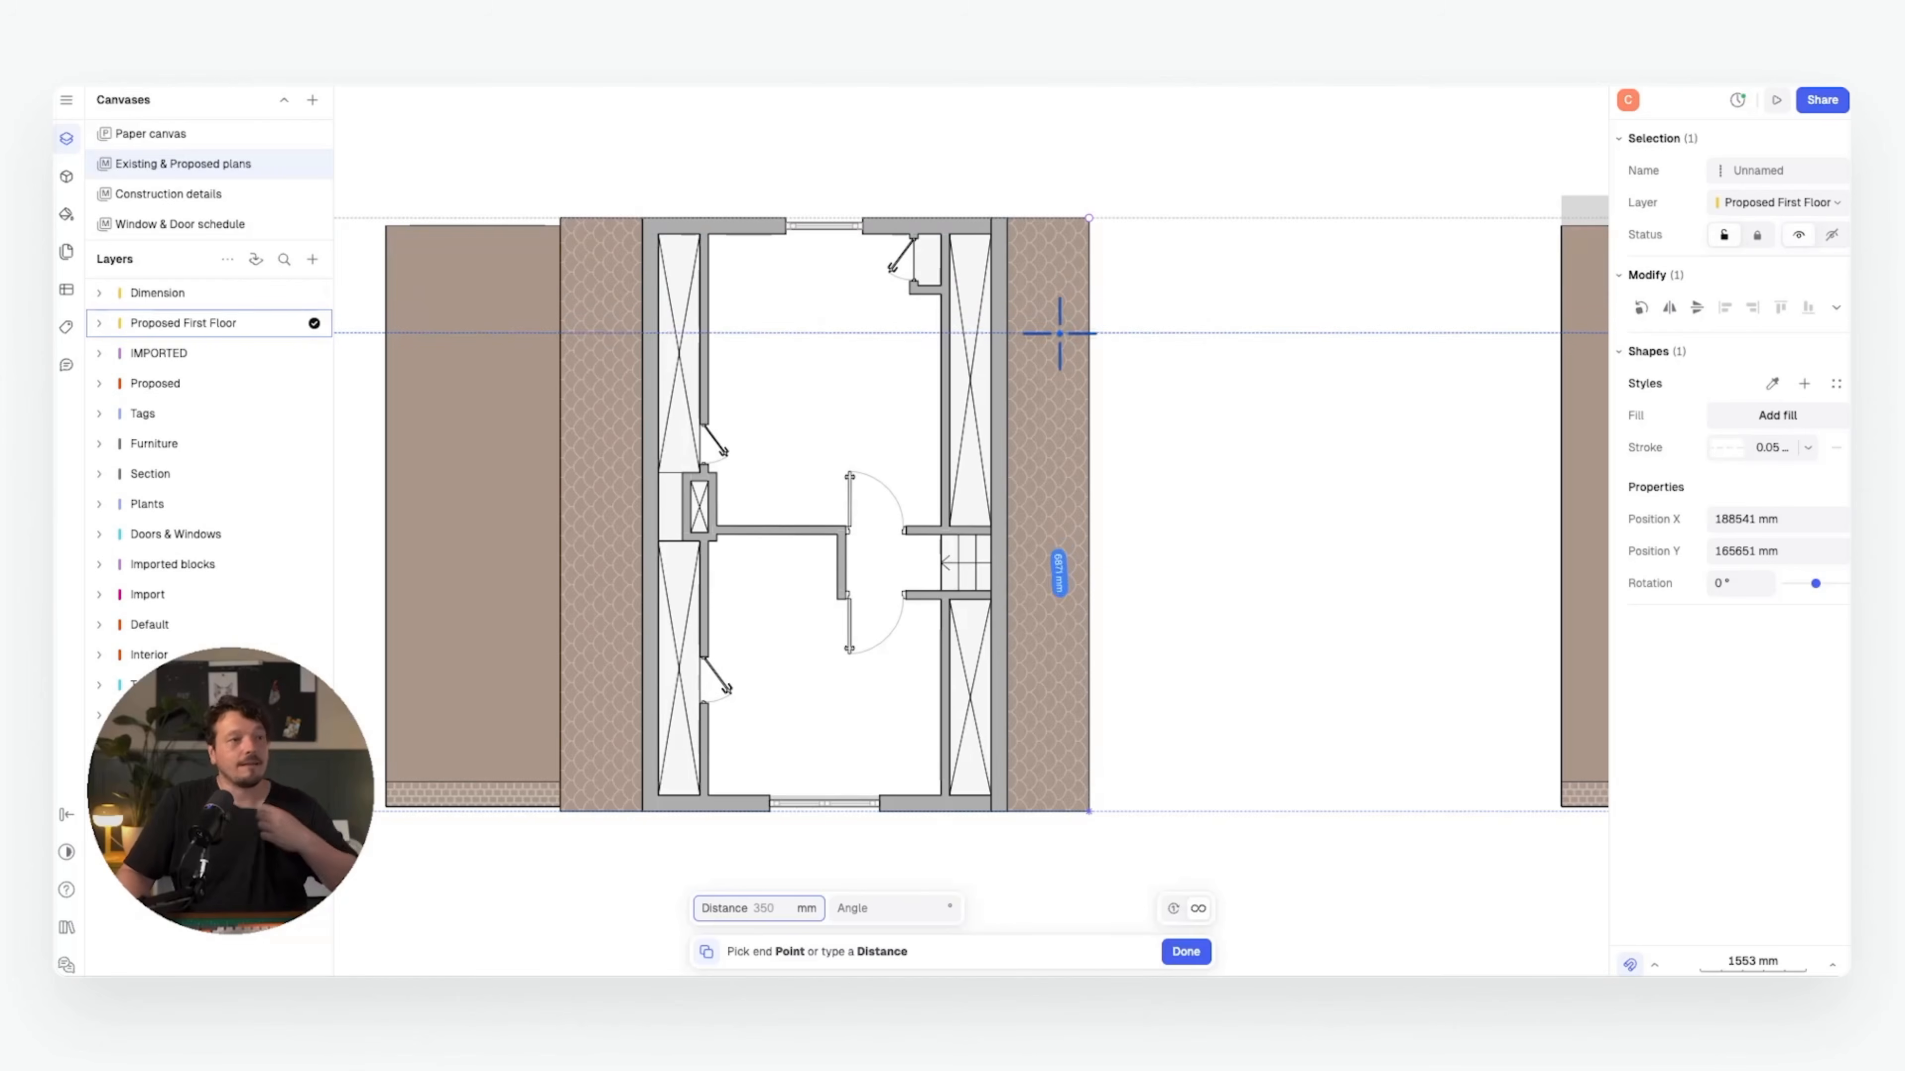
pyautogui.press('Escape')
pyautogui.hscroll(1, 1122, 184)
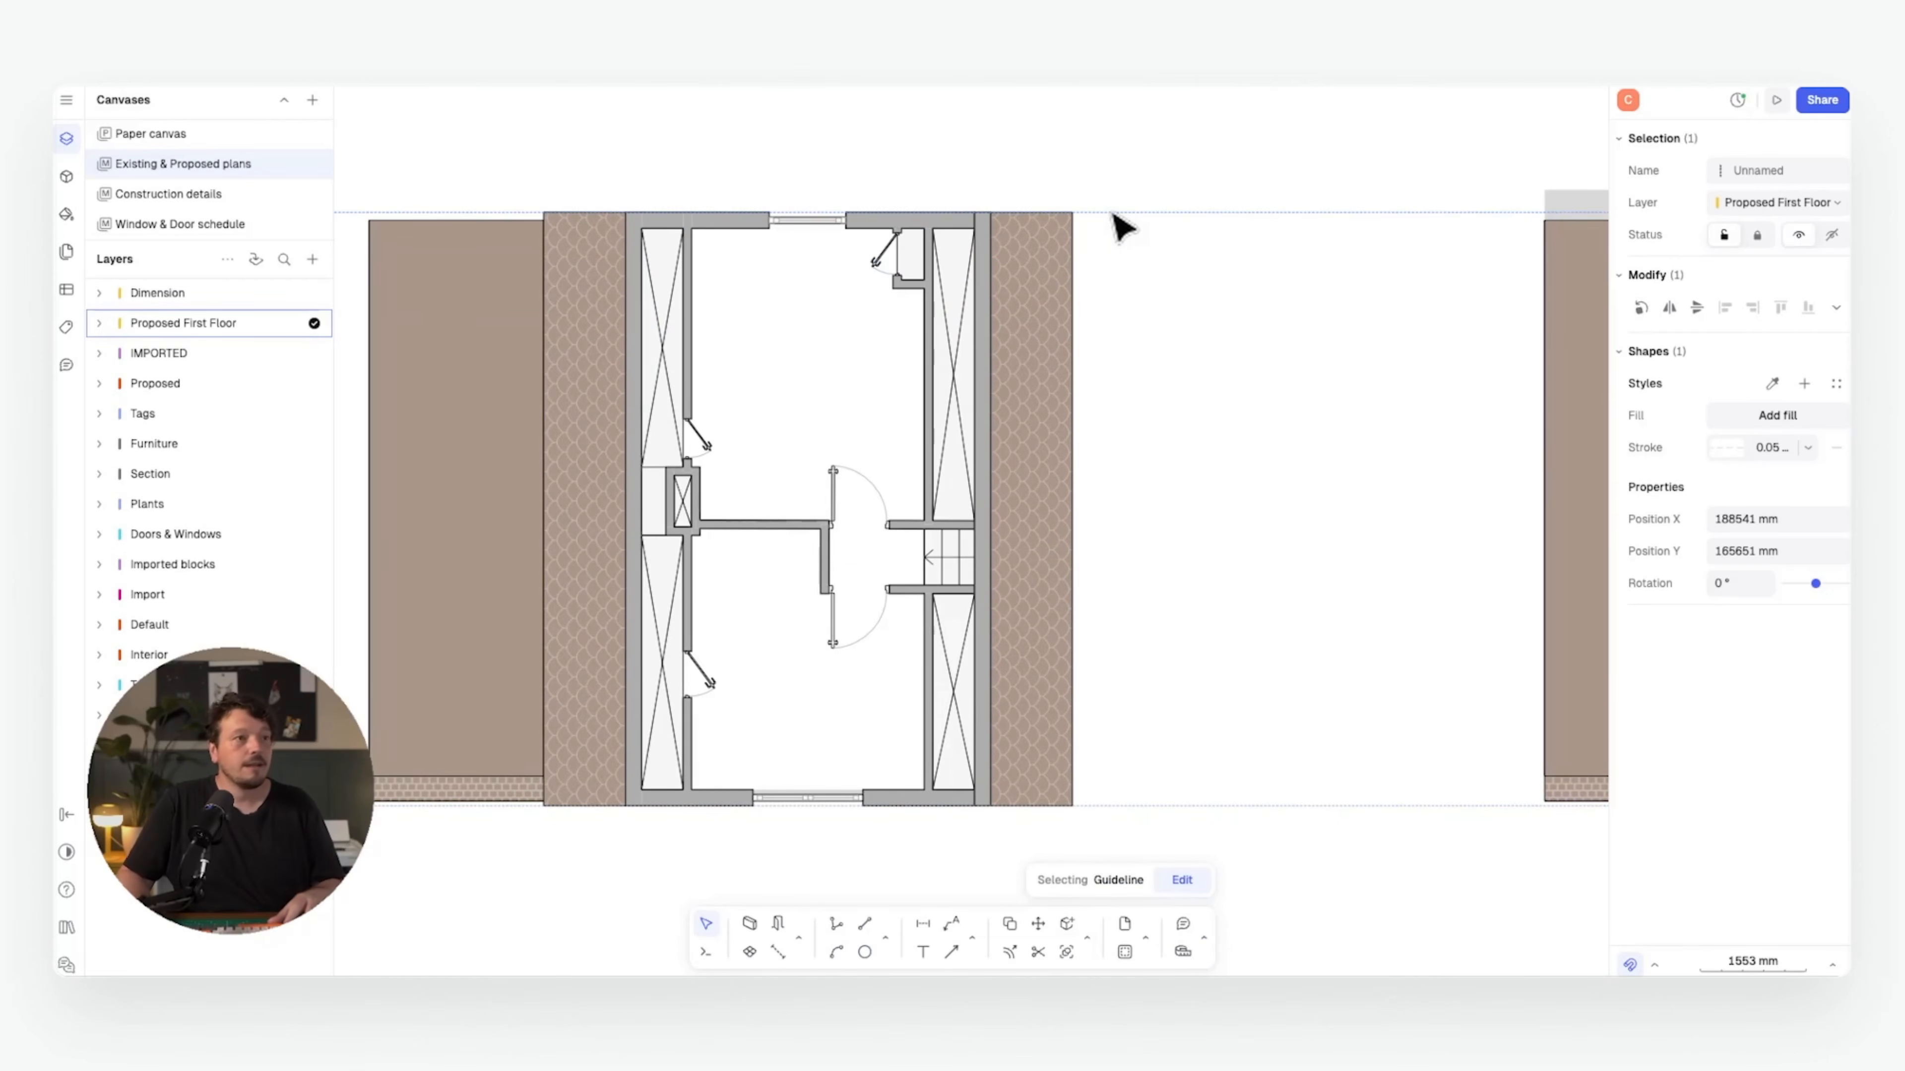
# - Copy the top guideline to the midpoint of the main roof's right edge
pyautogui.press('c')
pyautogui.click(1072, 212)
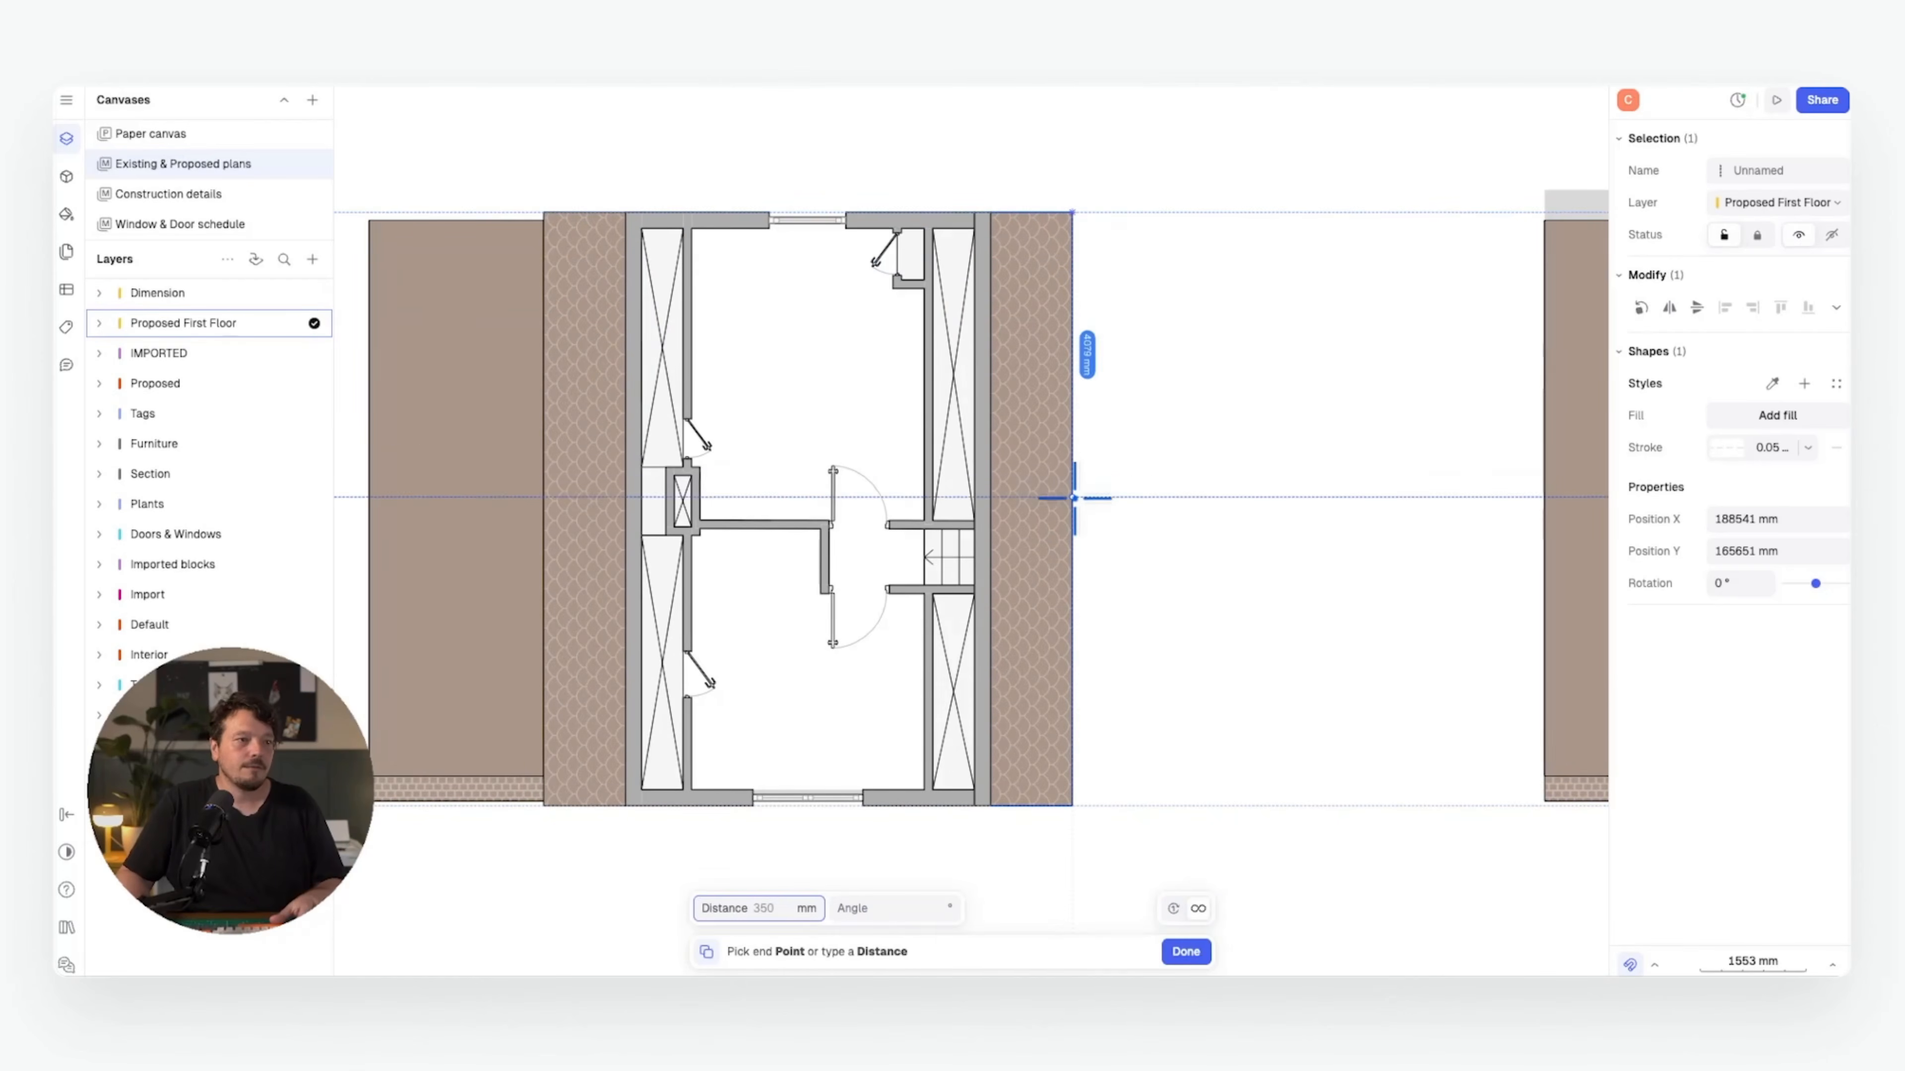
pyautogui.click(1073, 509)
pyautogui.scroll(1, 1166, 368)
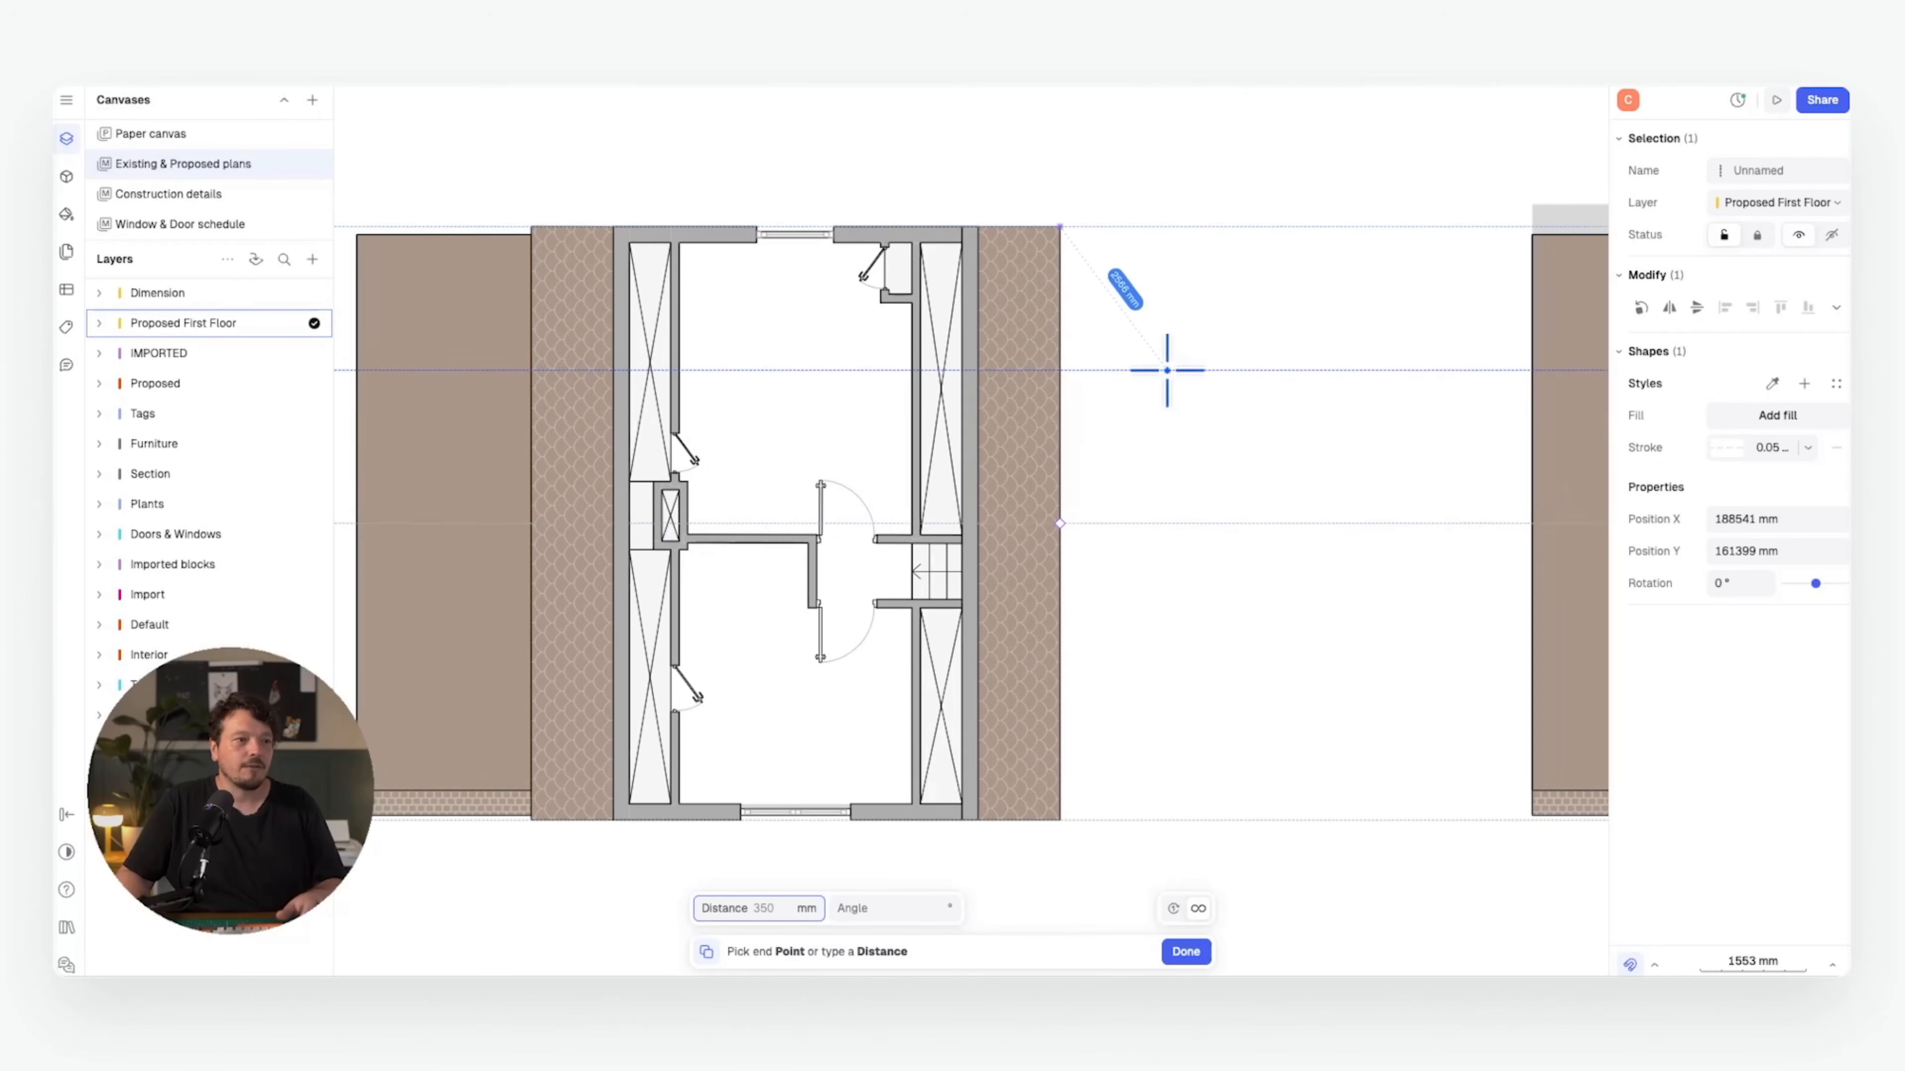
pyautogui.press('Escape')
# - Copy the guideline at the roof's top edge 600 mm downward
pyautogui.hscroll(1, 1109, 428)
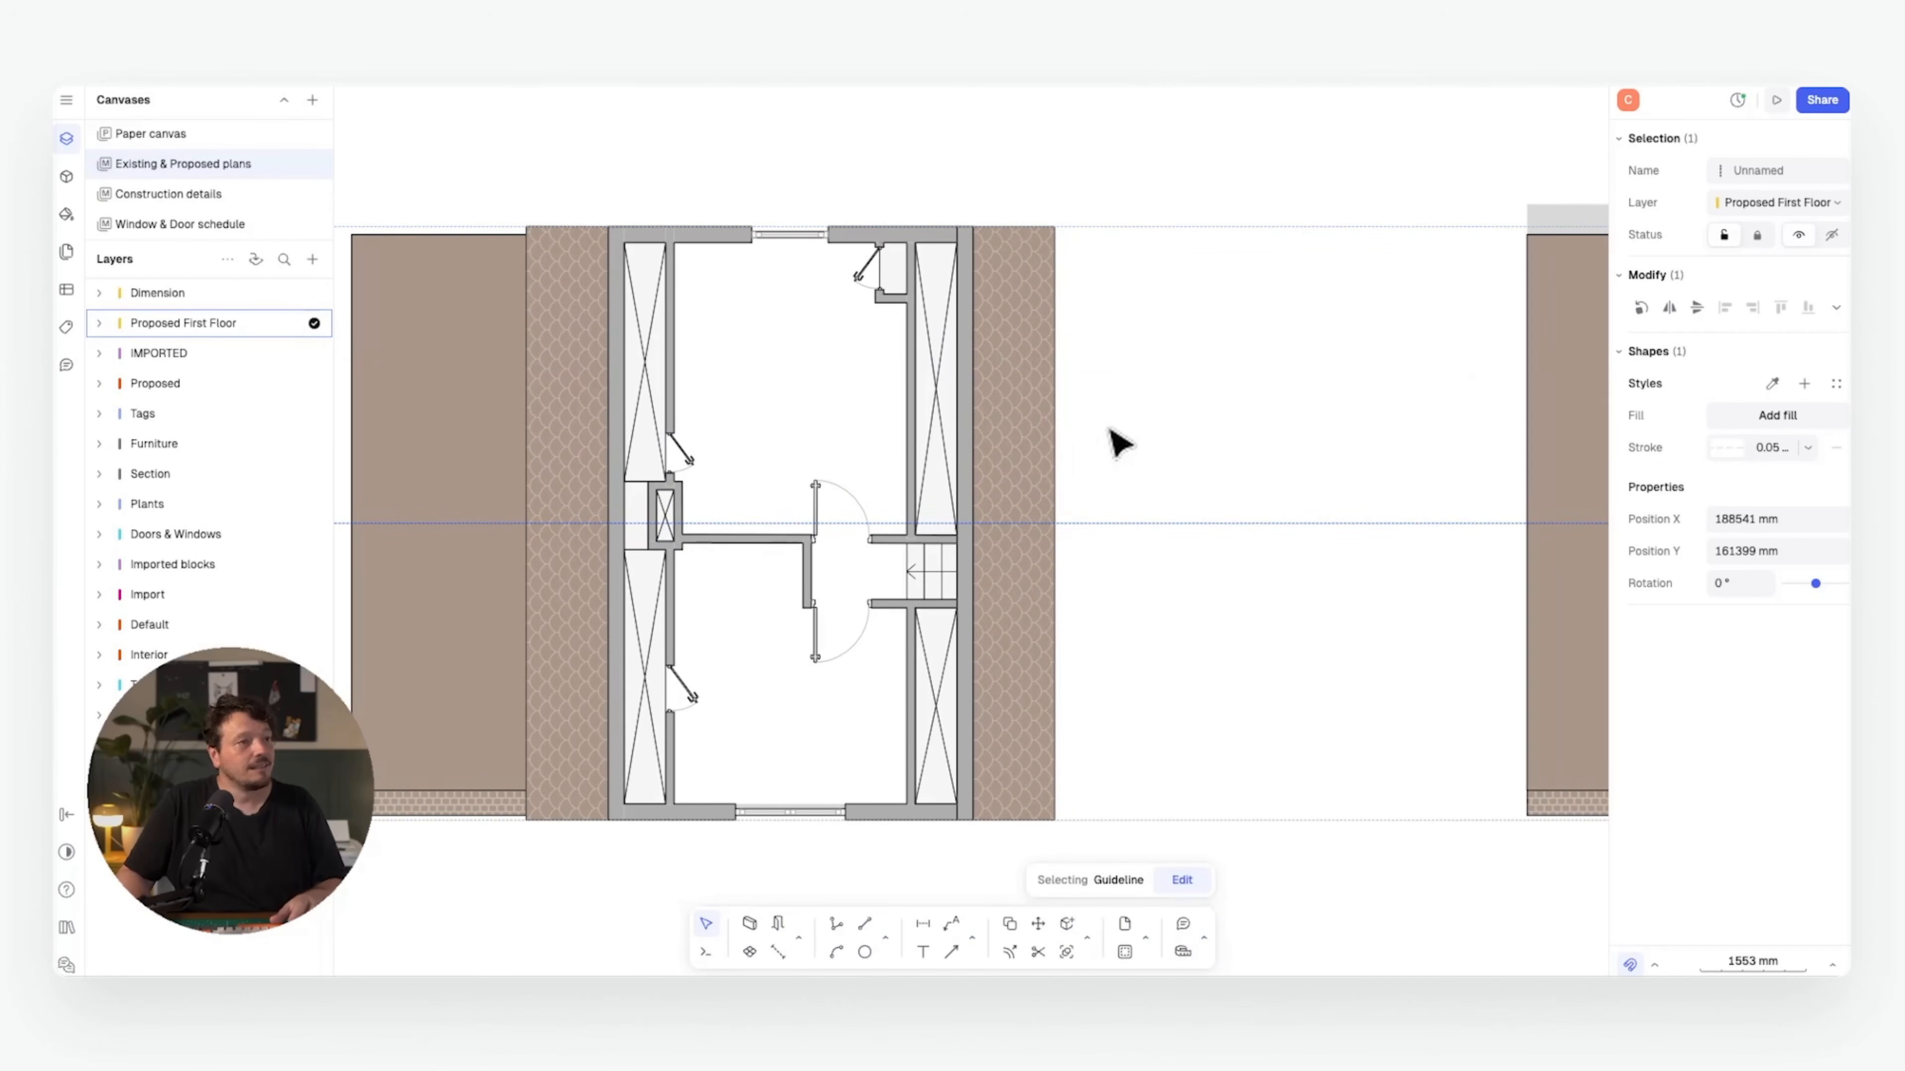
pyautogui.press('c')
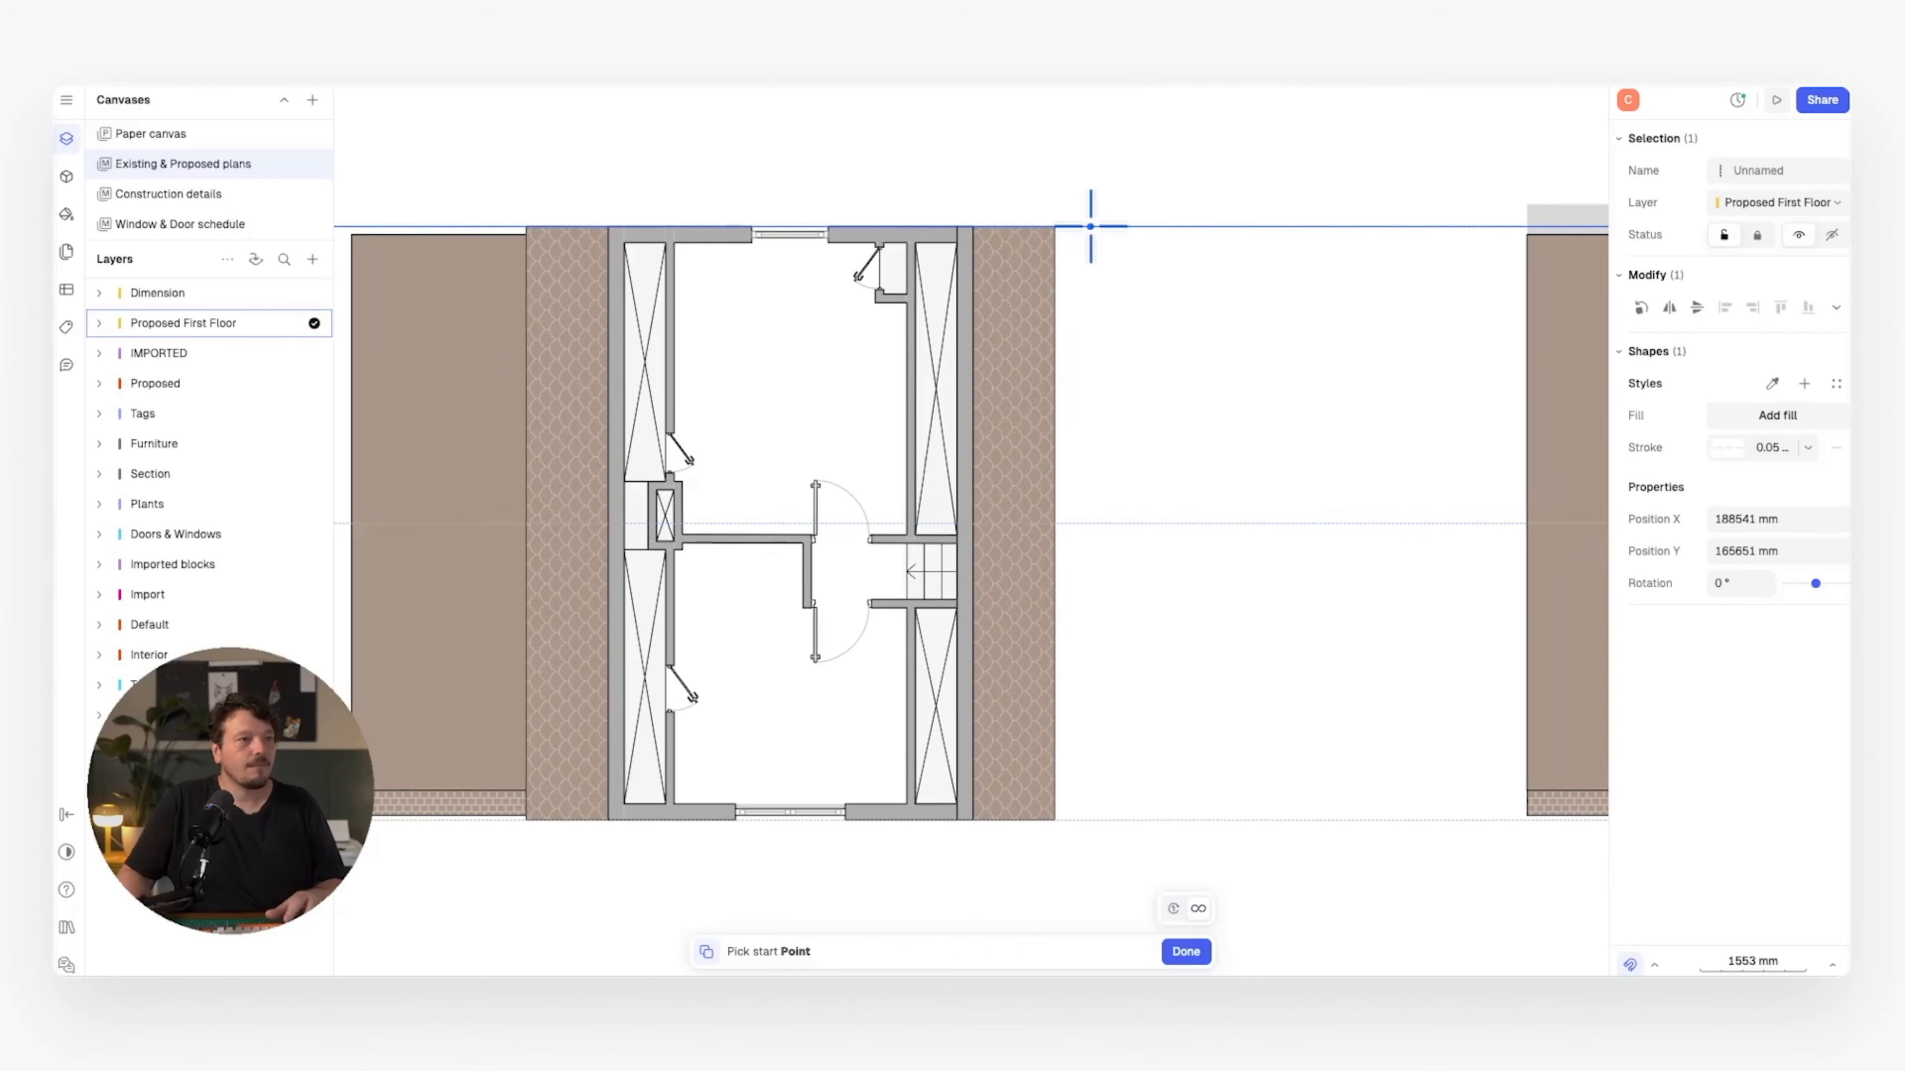
pyautogui.click(1089, 225)
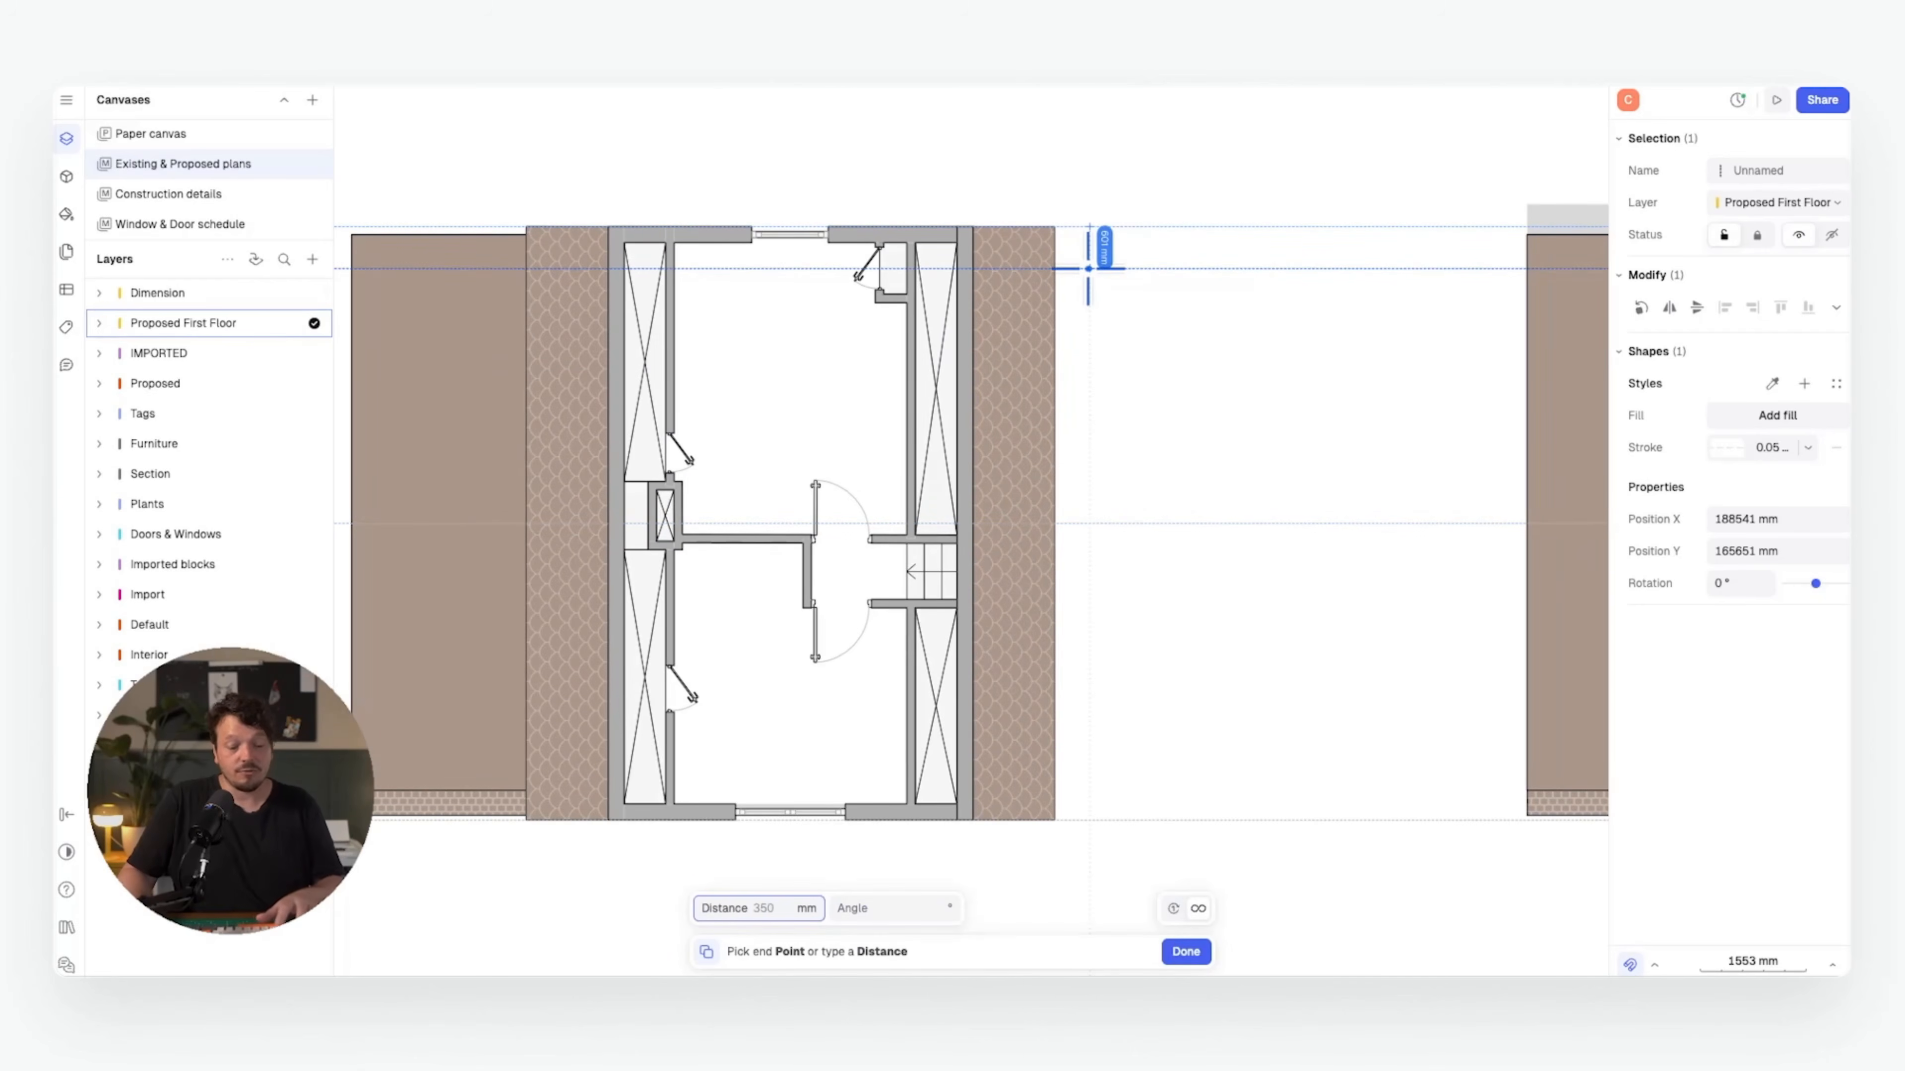
pyautogui.write('600')
pyautogui.press('Return')
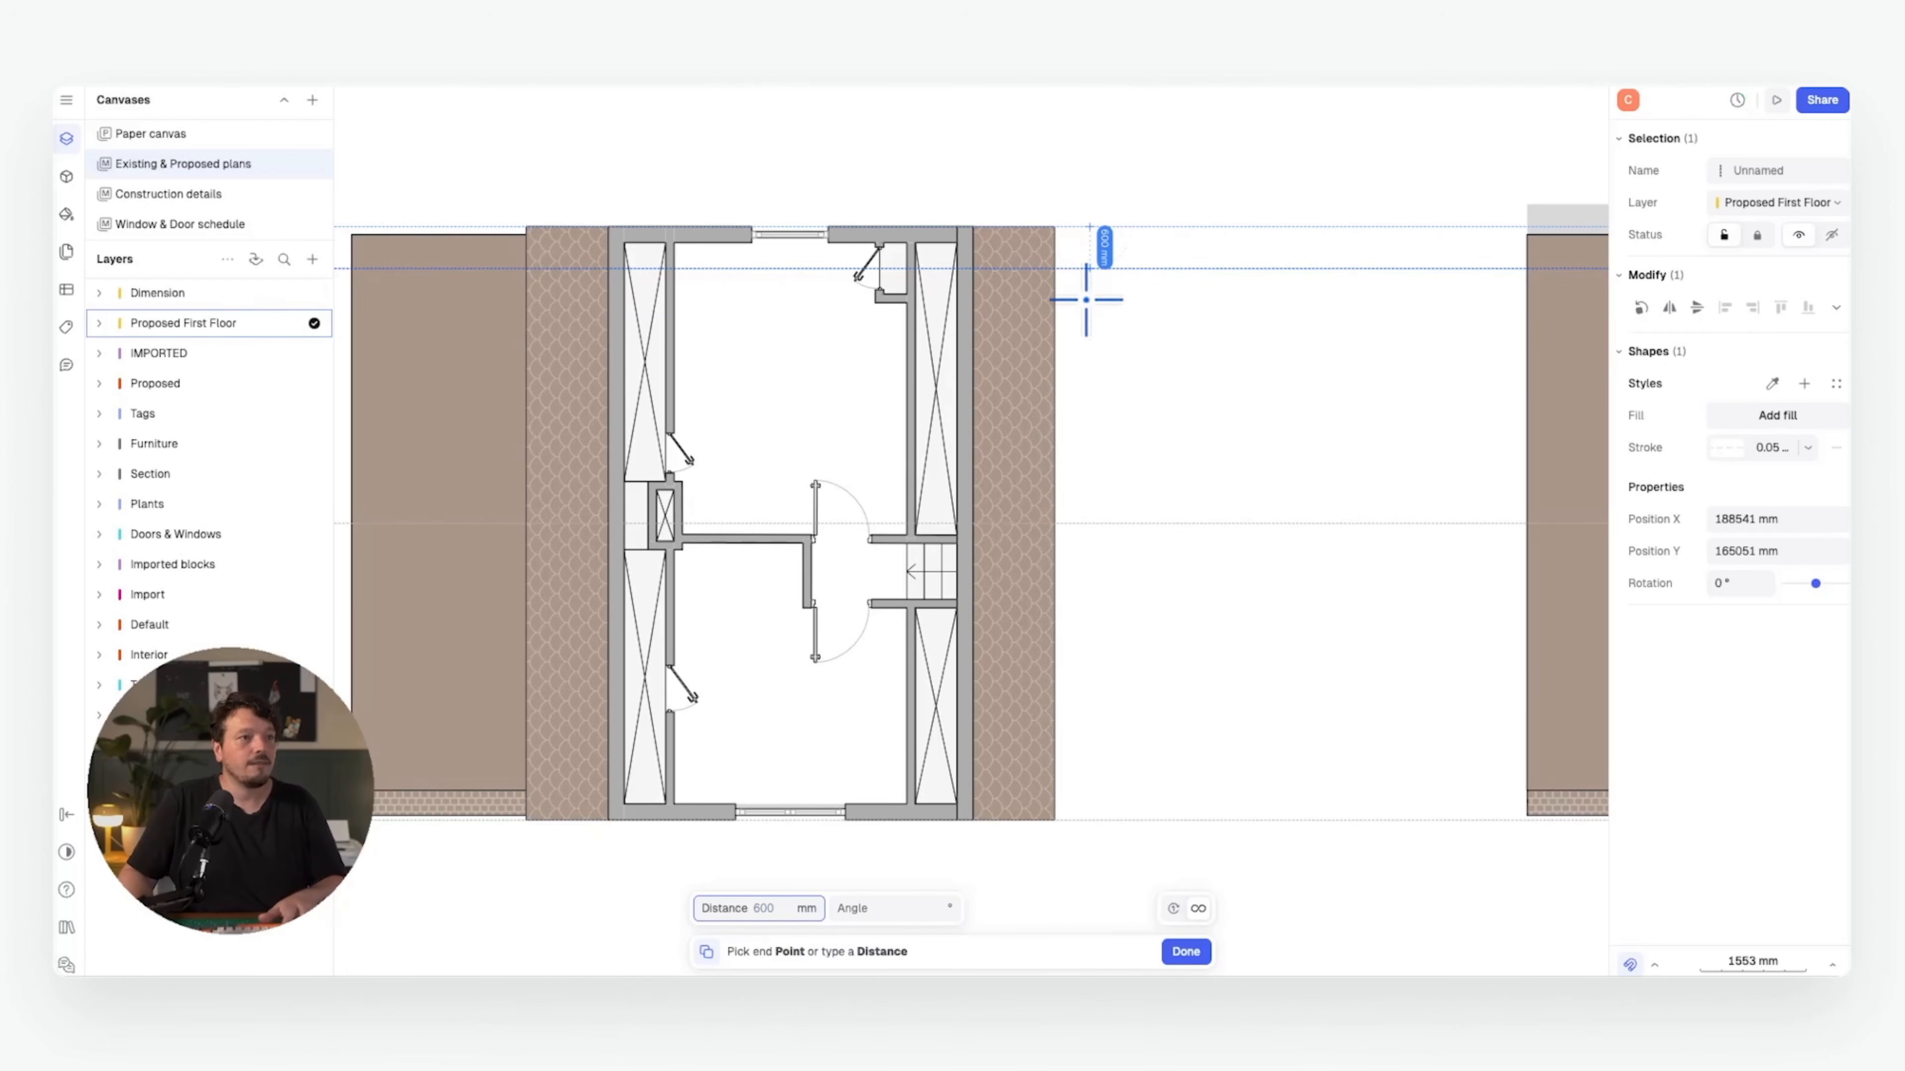
pyautogui.scroll(-3, 1125, 285)
pyautogui.press('Escape')
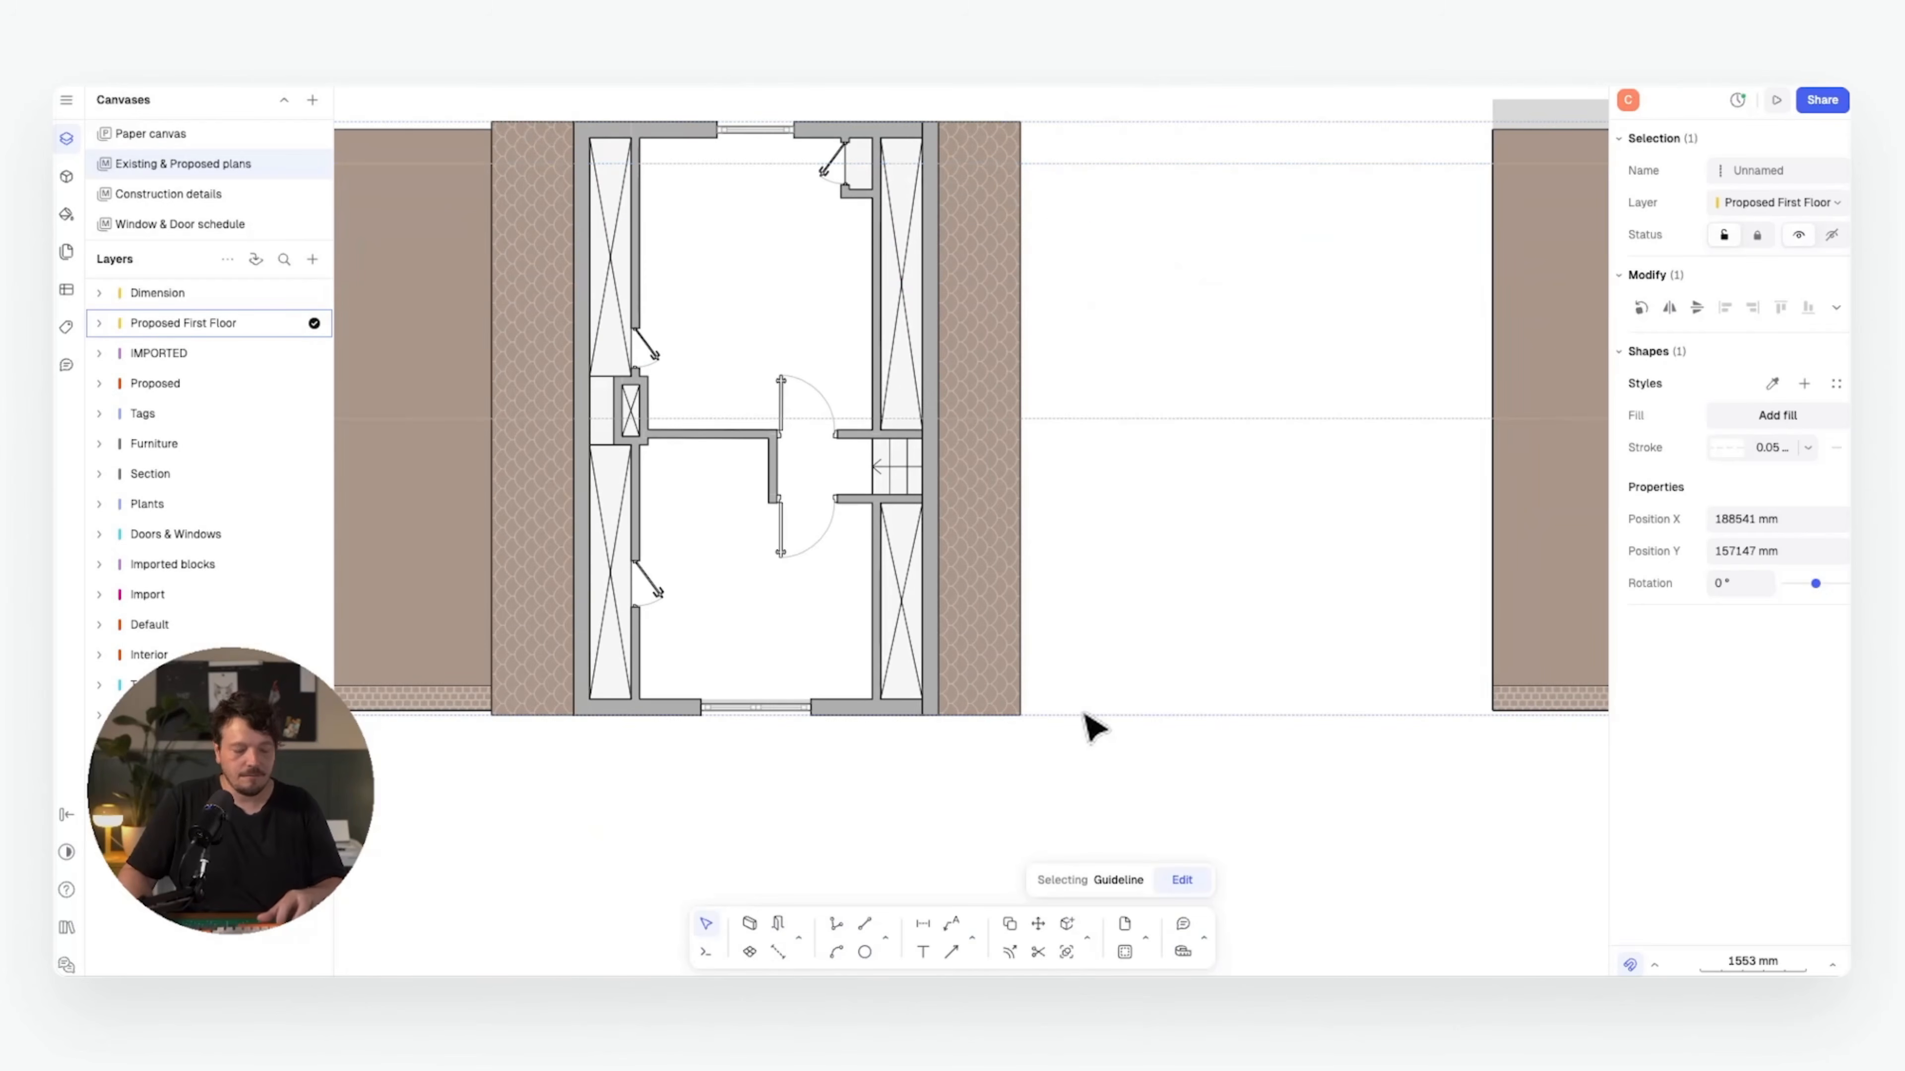
# - Copy the guideline at the roof's bottom edge 600 mm upward
pyautogui.press('c')
pyautogui.click(1087, 714)
pyautogui.press('Escape')
pyautogui.moveTo(1056, 521); pyautogui.dragTo(1032, 566, button='middle')
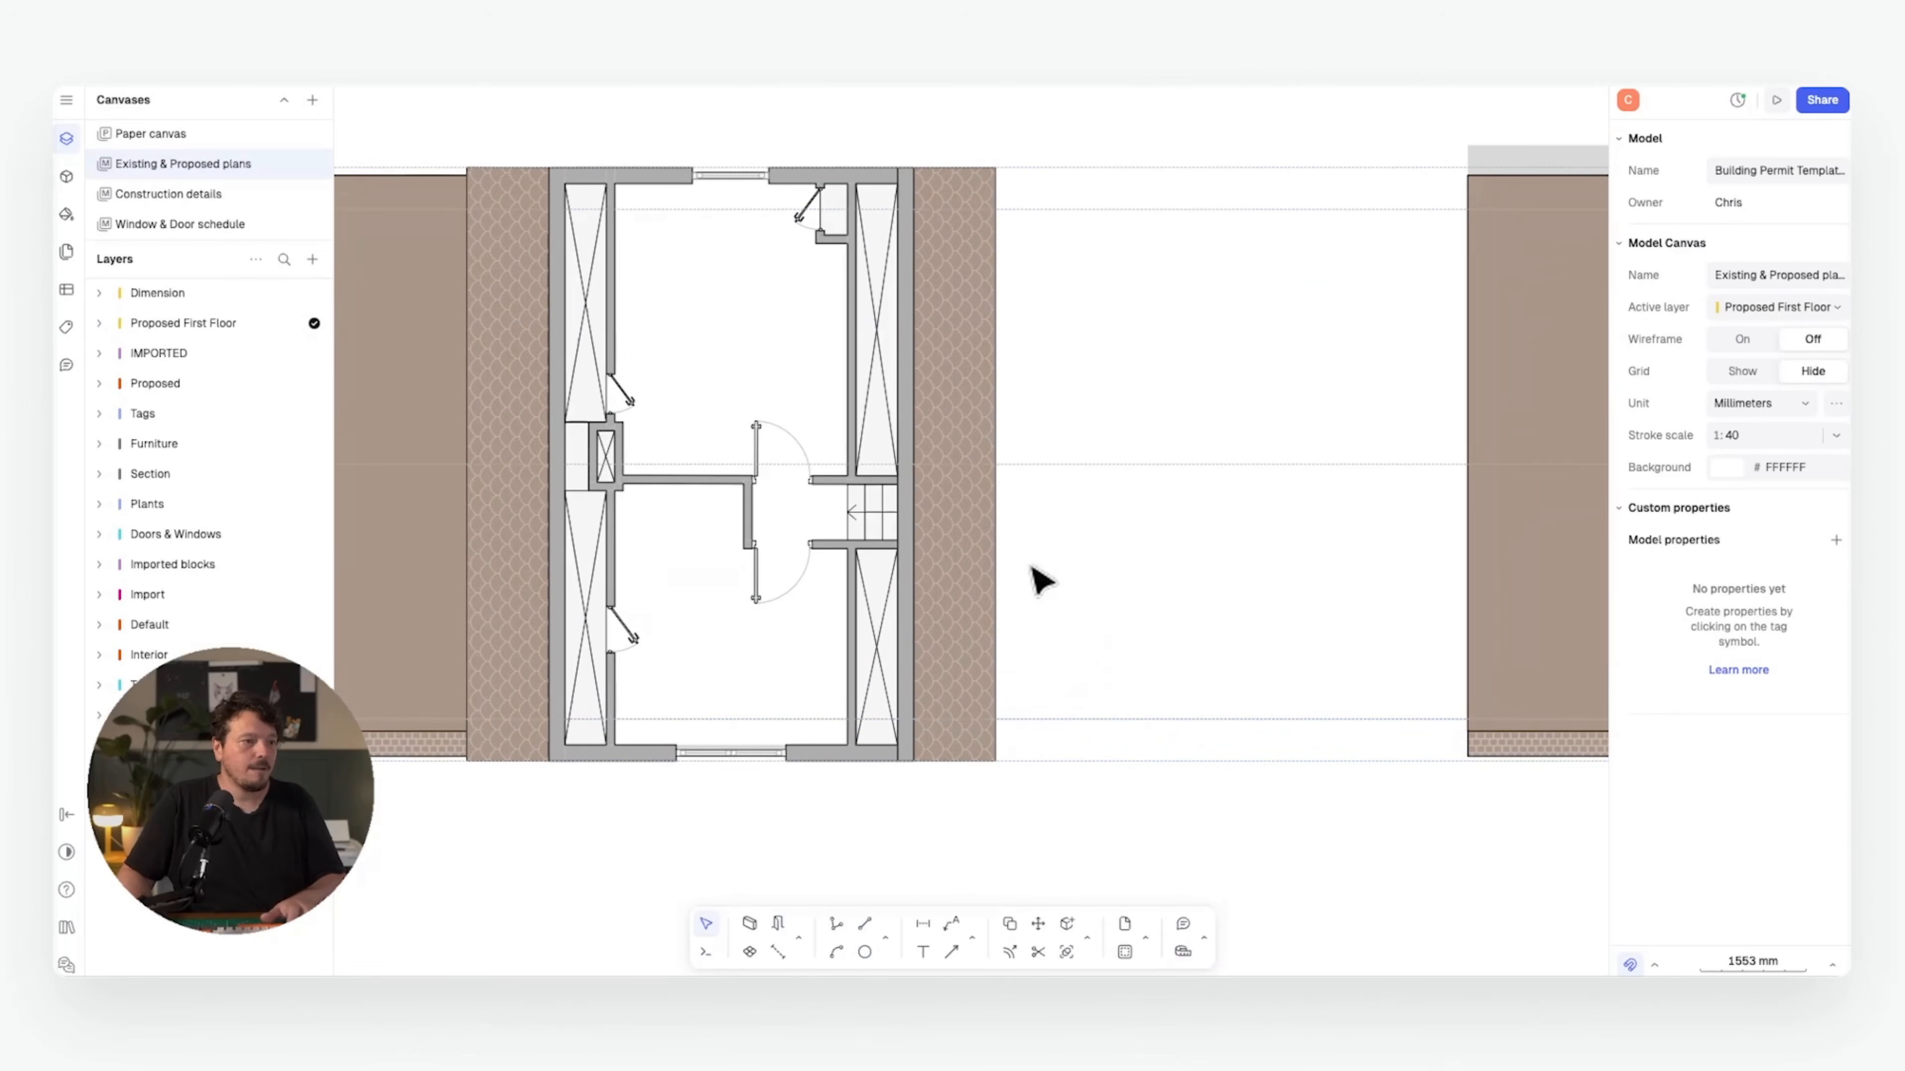
# - Place a vertical guideline along the right edge of the proposed first floor plan's main roof
pyautogui.click(890, 937)
pyautogui.click(1107, 909)
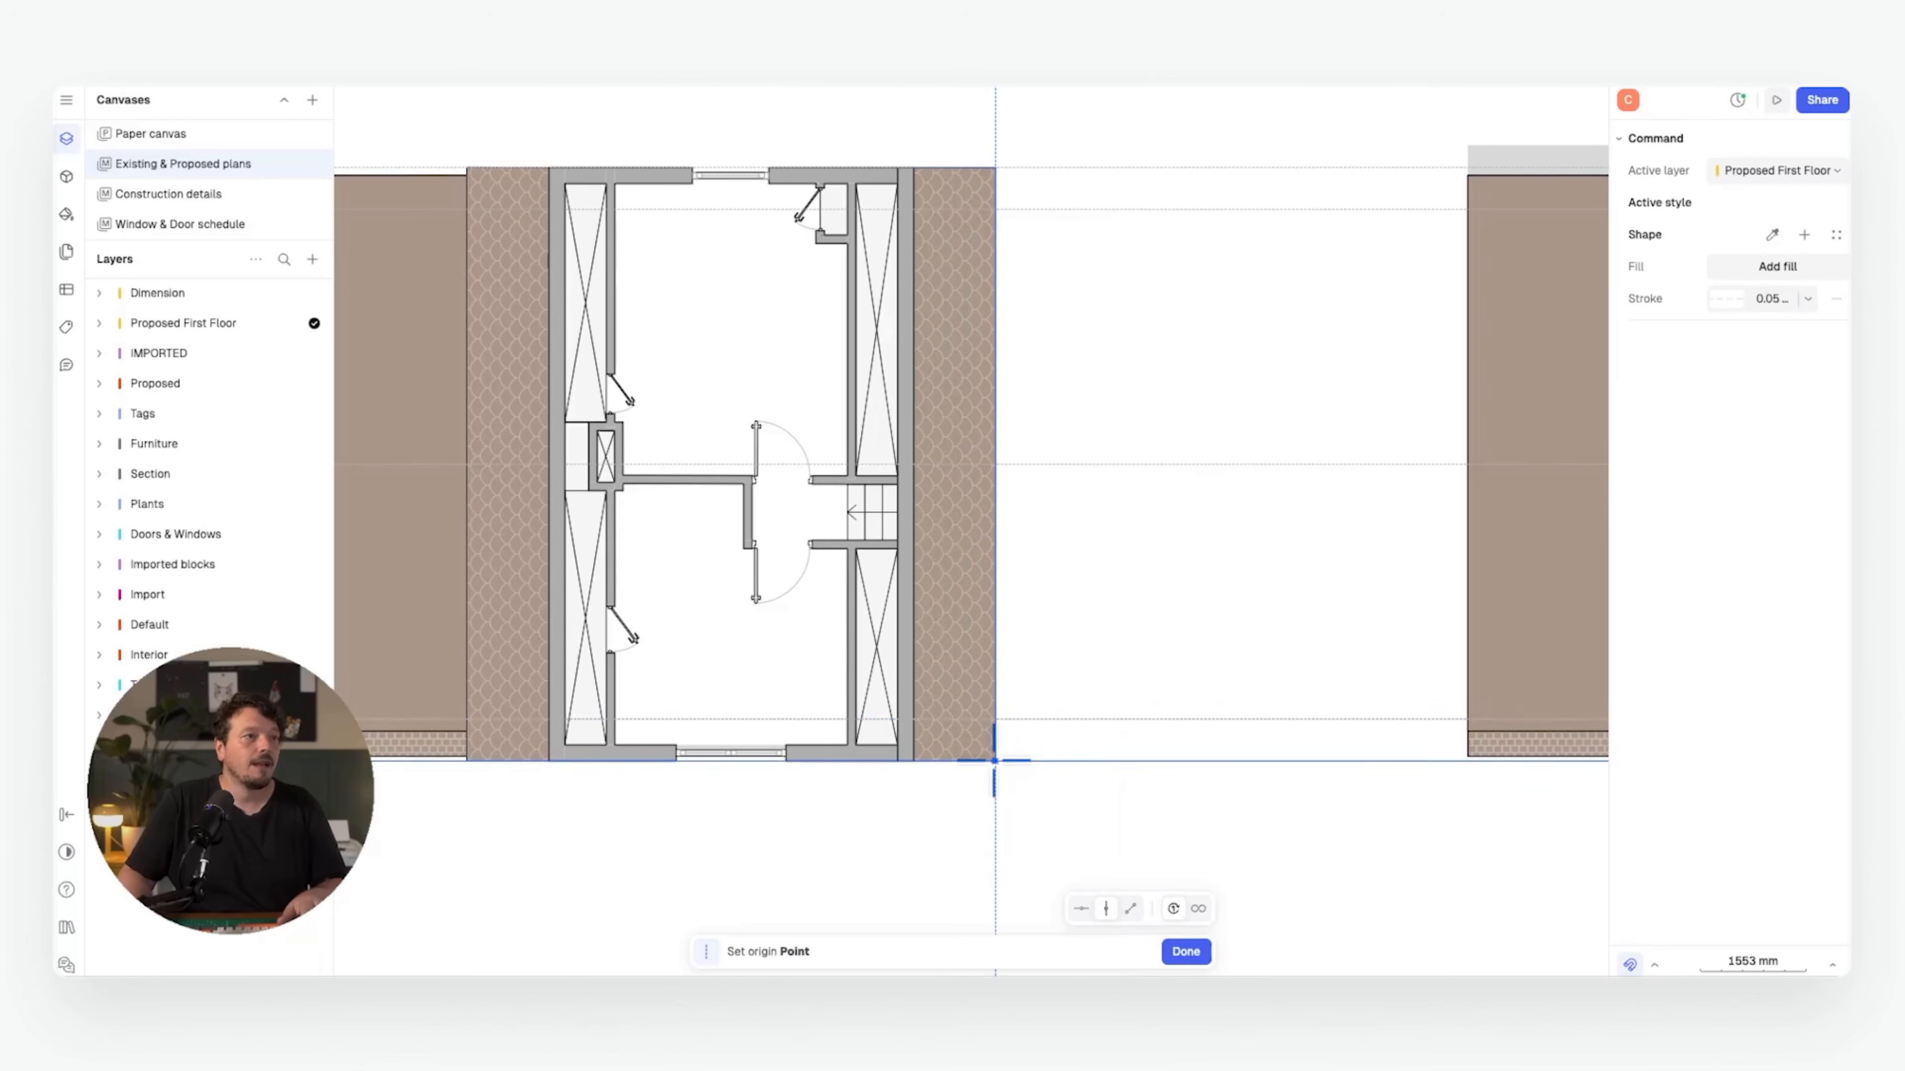
pyautogui.click(996, 760)
pyautogui.scroll(2, 1042, 595)
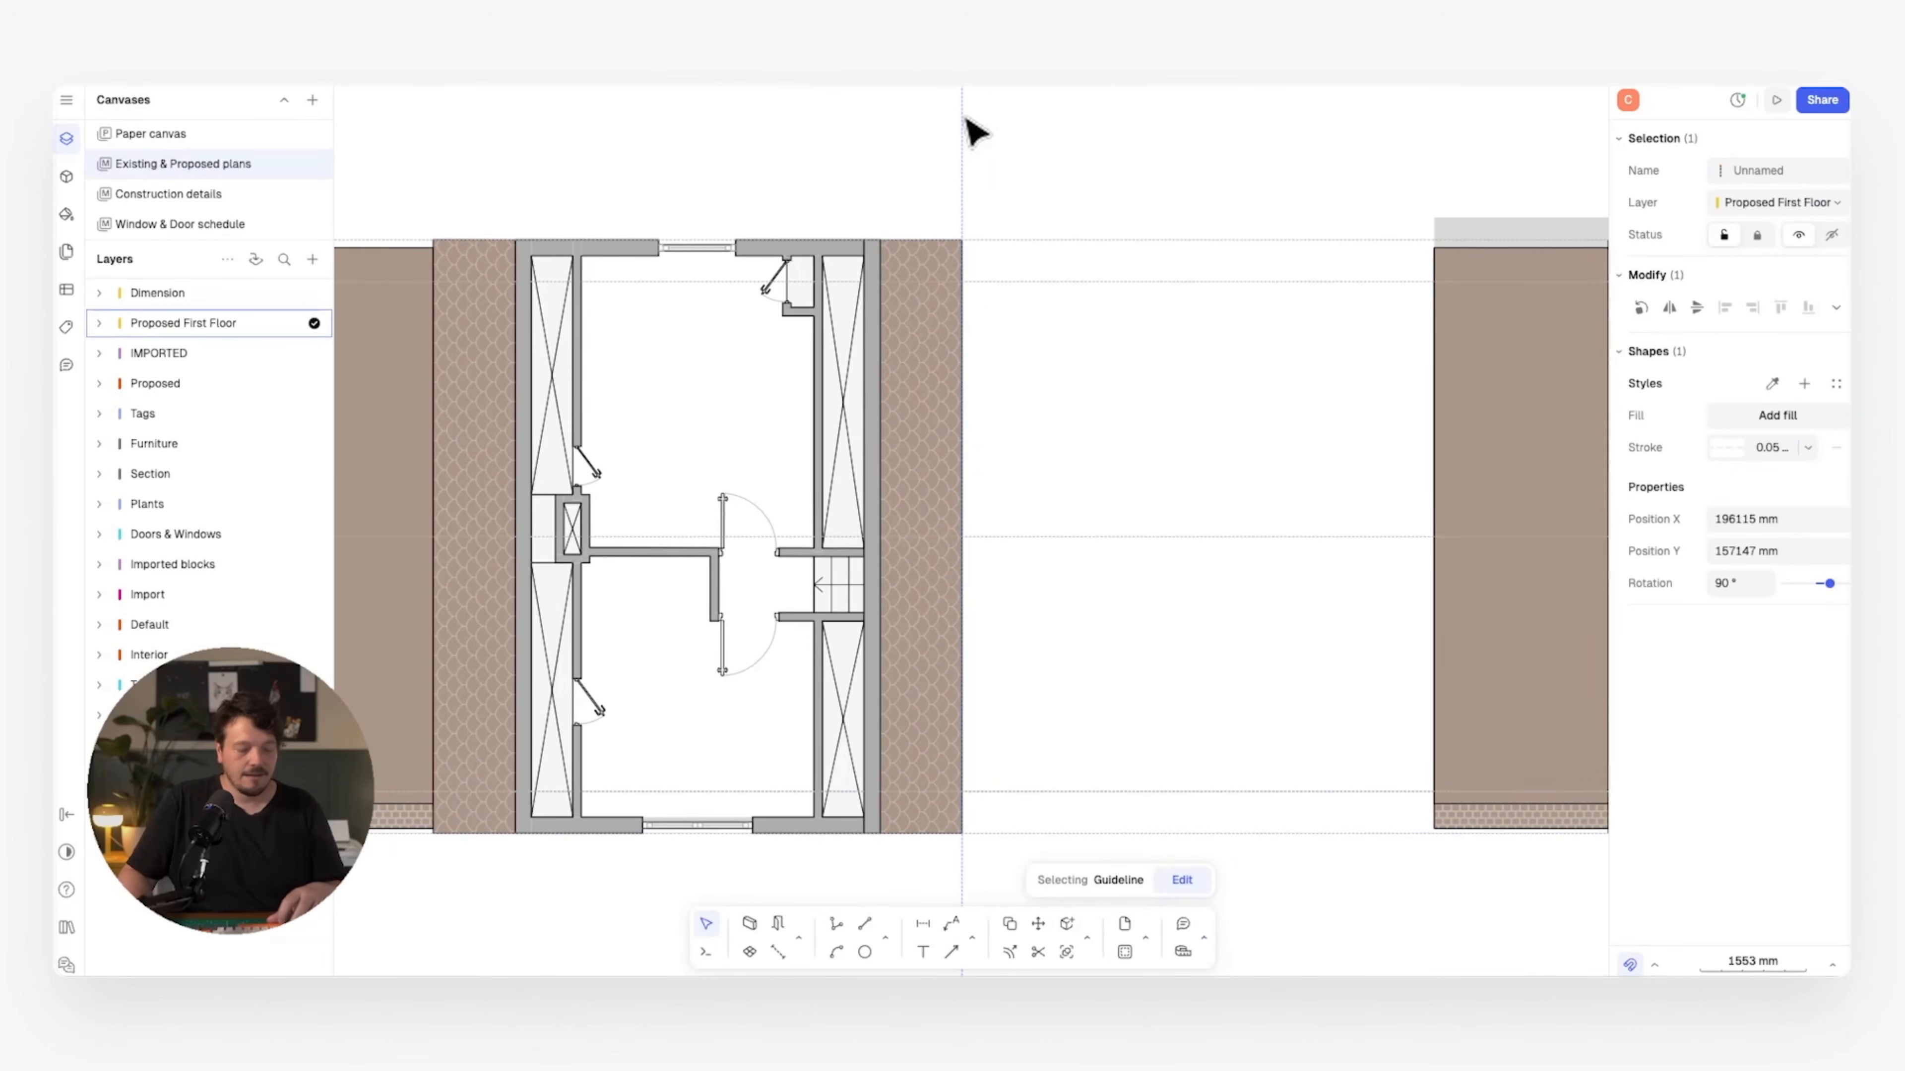
# - Copy the vertical guideline 600 mm inward from the roof's right edge and again to the left corner of the small upper-room closet
pyautogui.press('c')
pyautogui.click(963, 161)
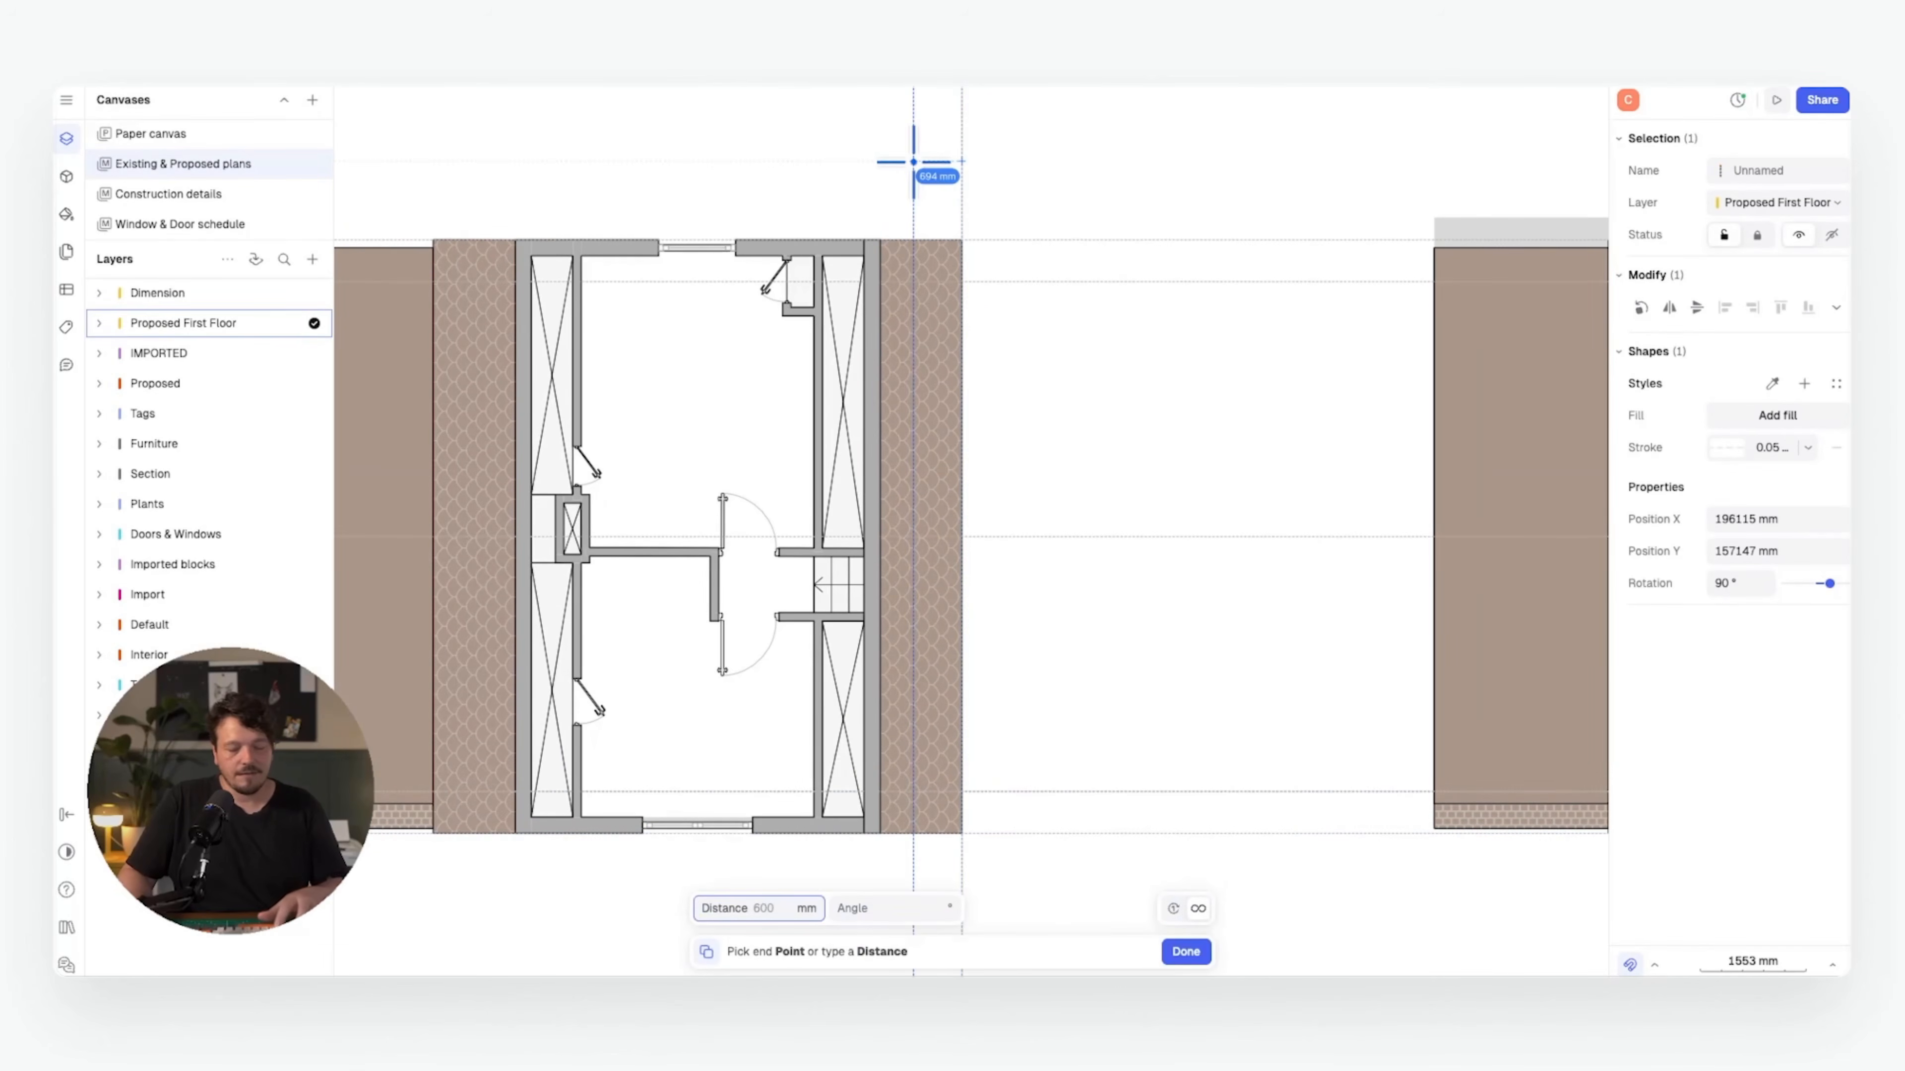
pyautogui.write('600')
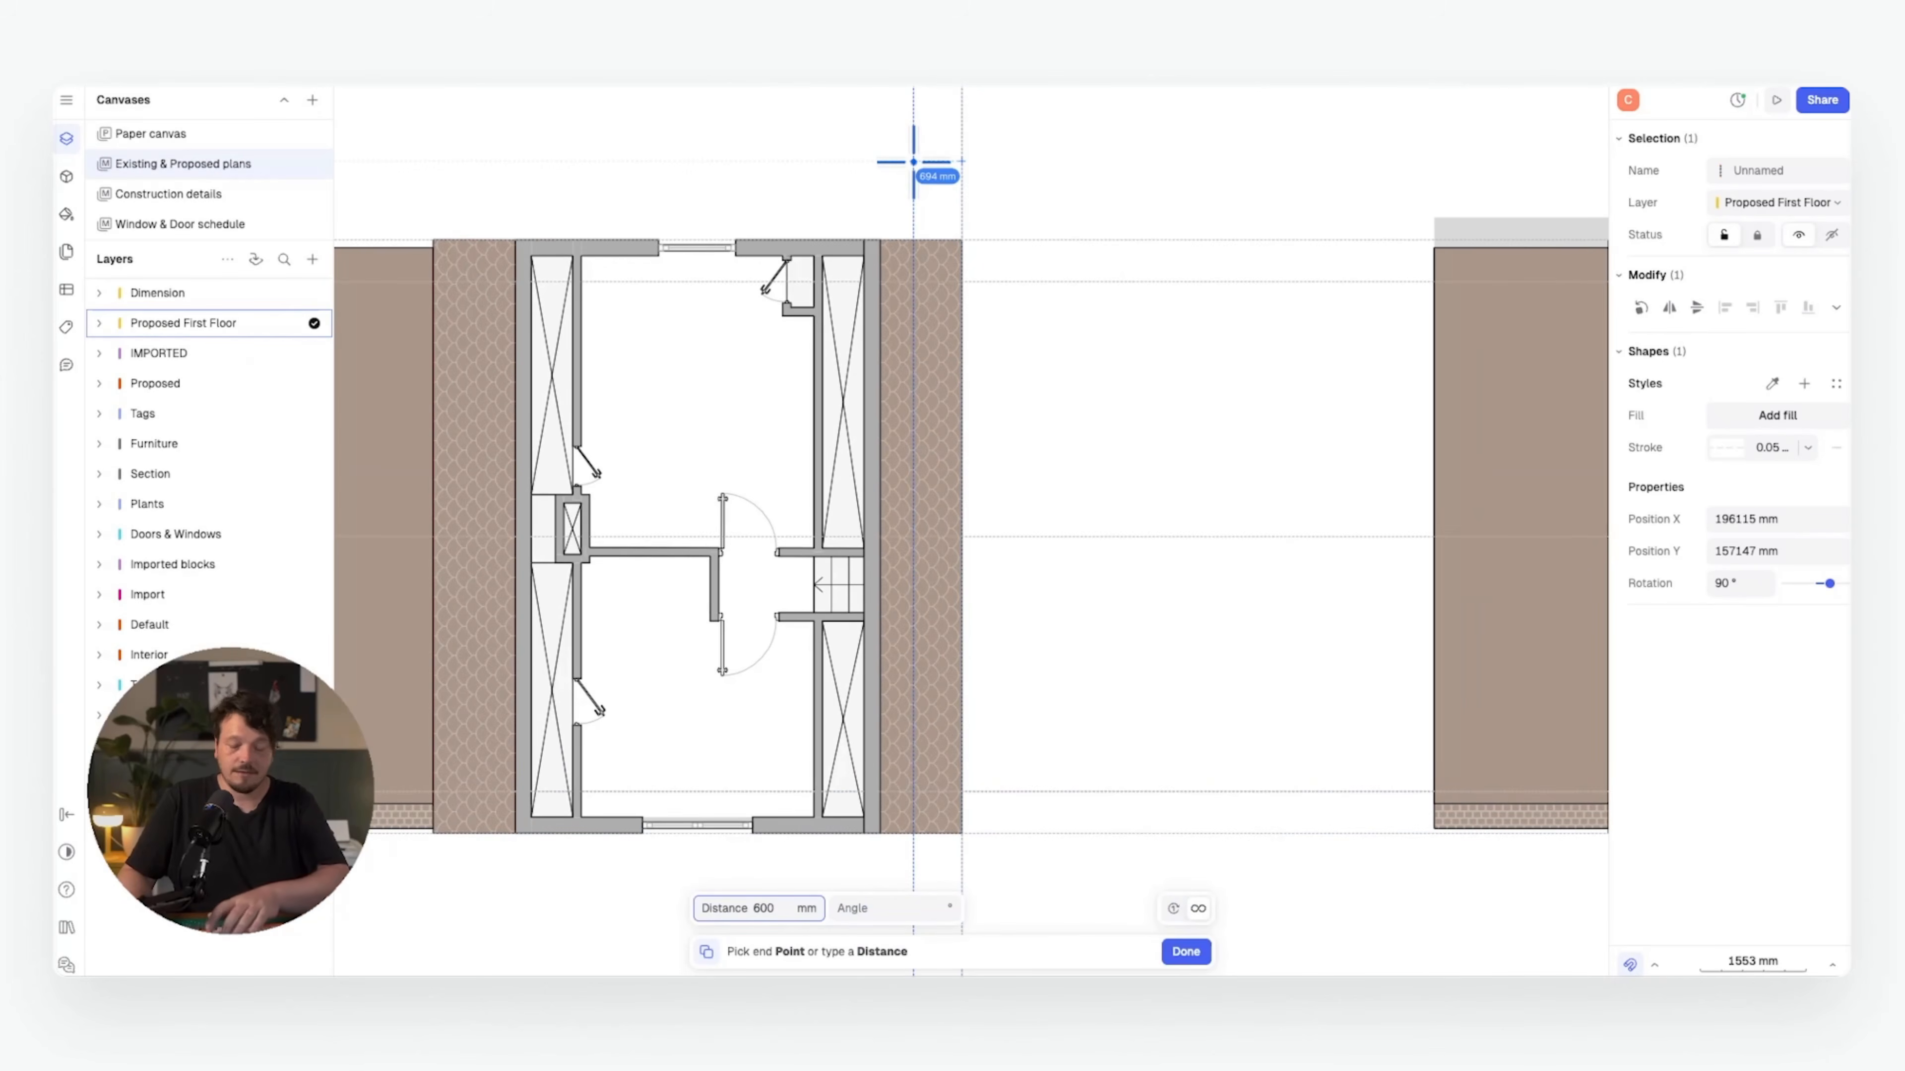
pyautogui.press('Return')
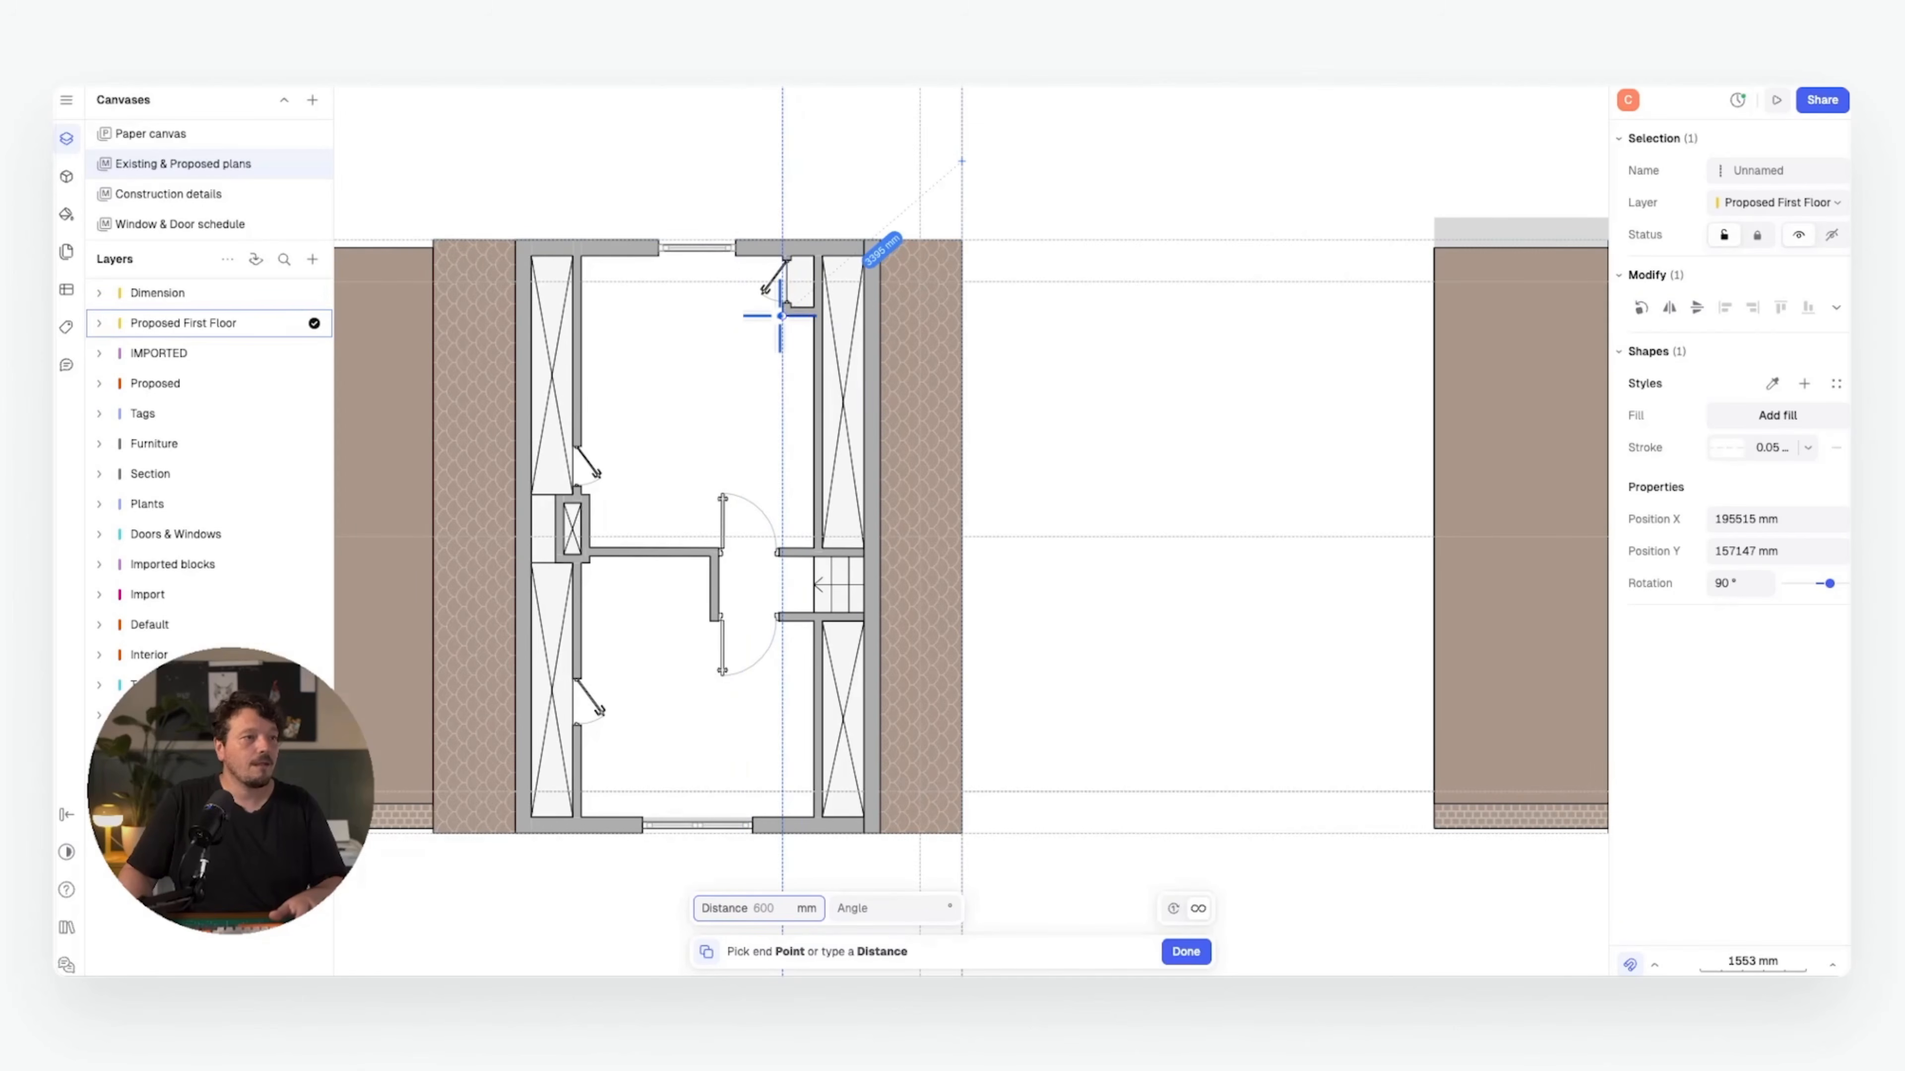
pyautogui.scroll(3, 787, 285)
pyautogui.scroll(-8, 731, 306)
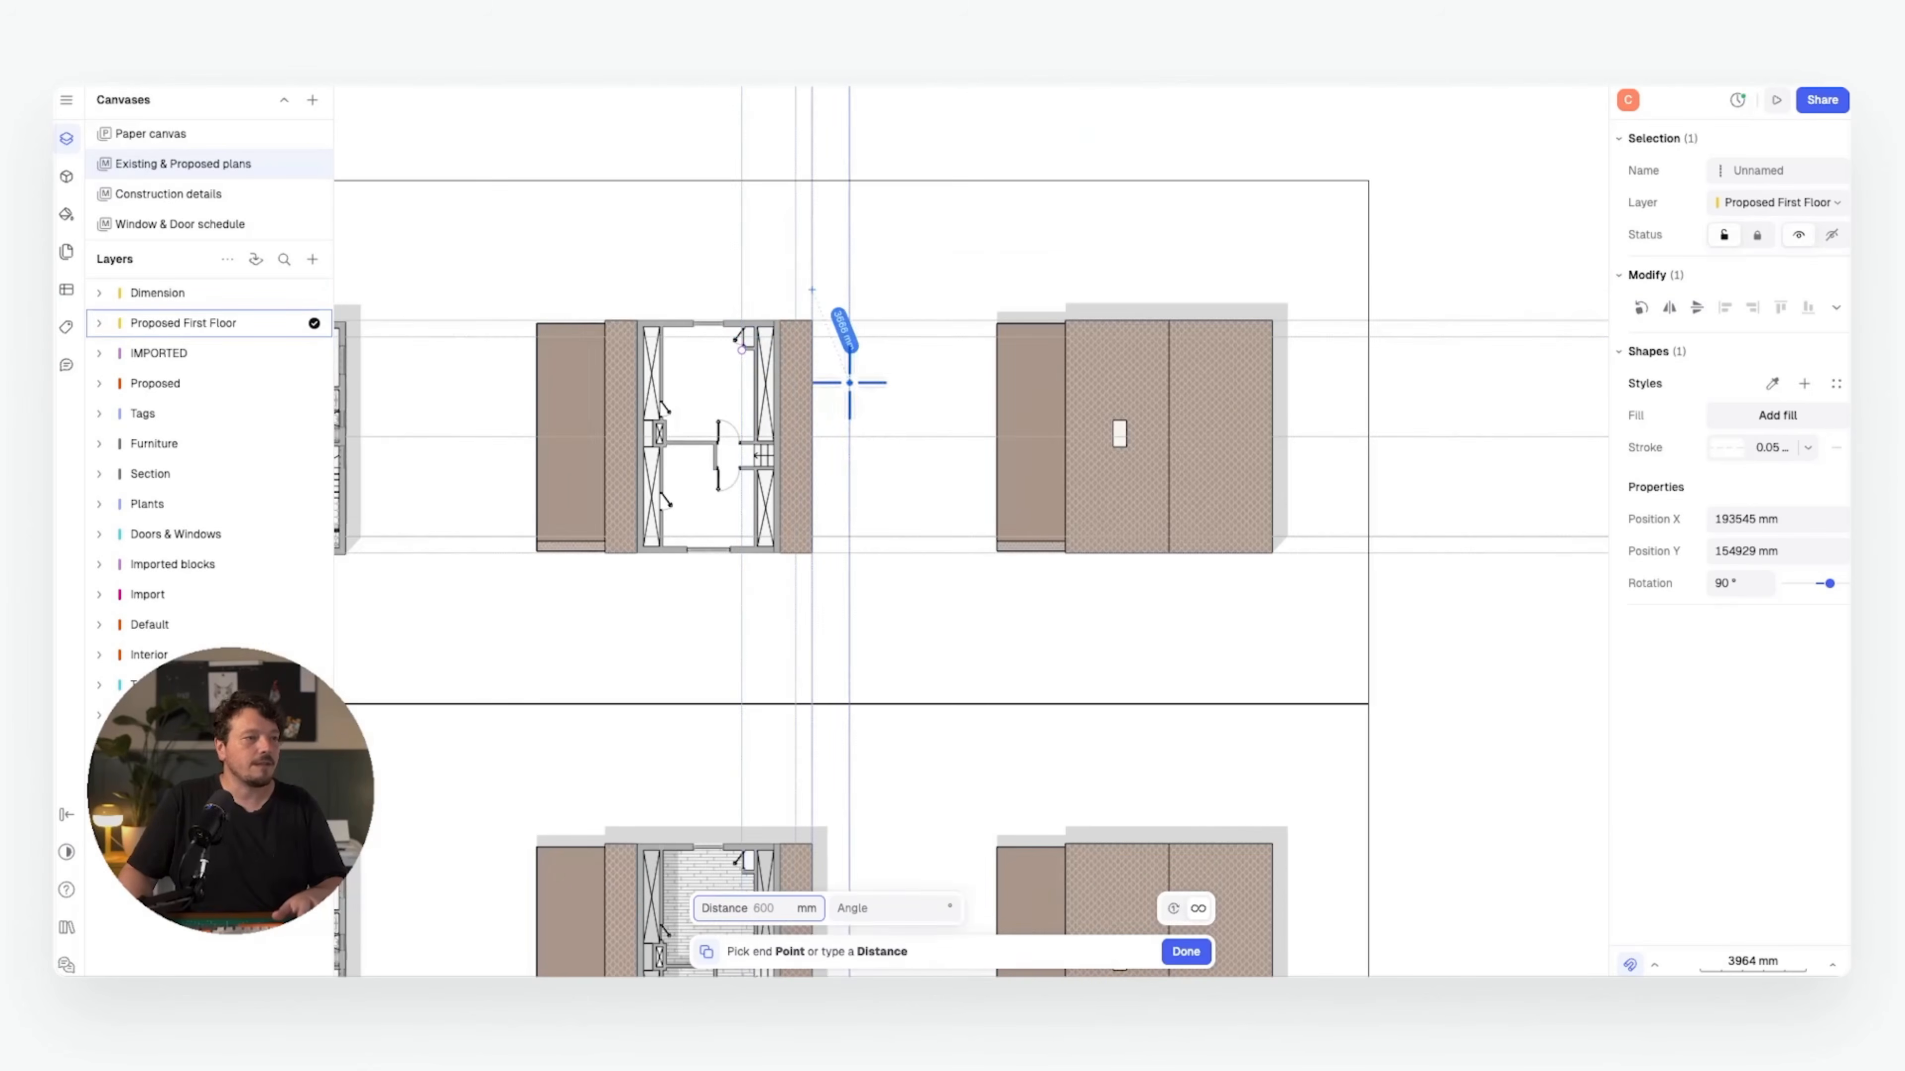
pyautogui.press('Escape')
pyautogui.scroll(5, 787, 364)
pyautogui.press('Escape')
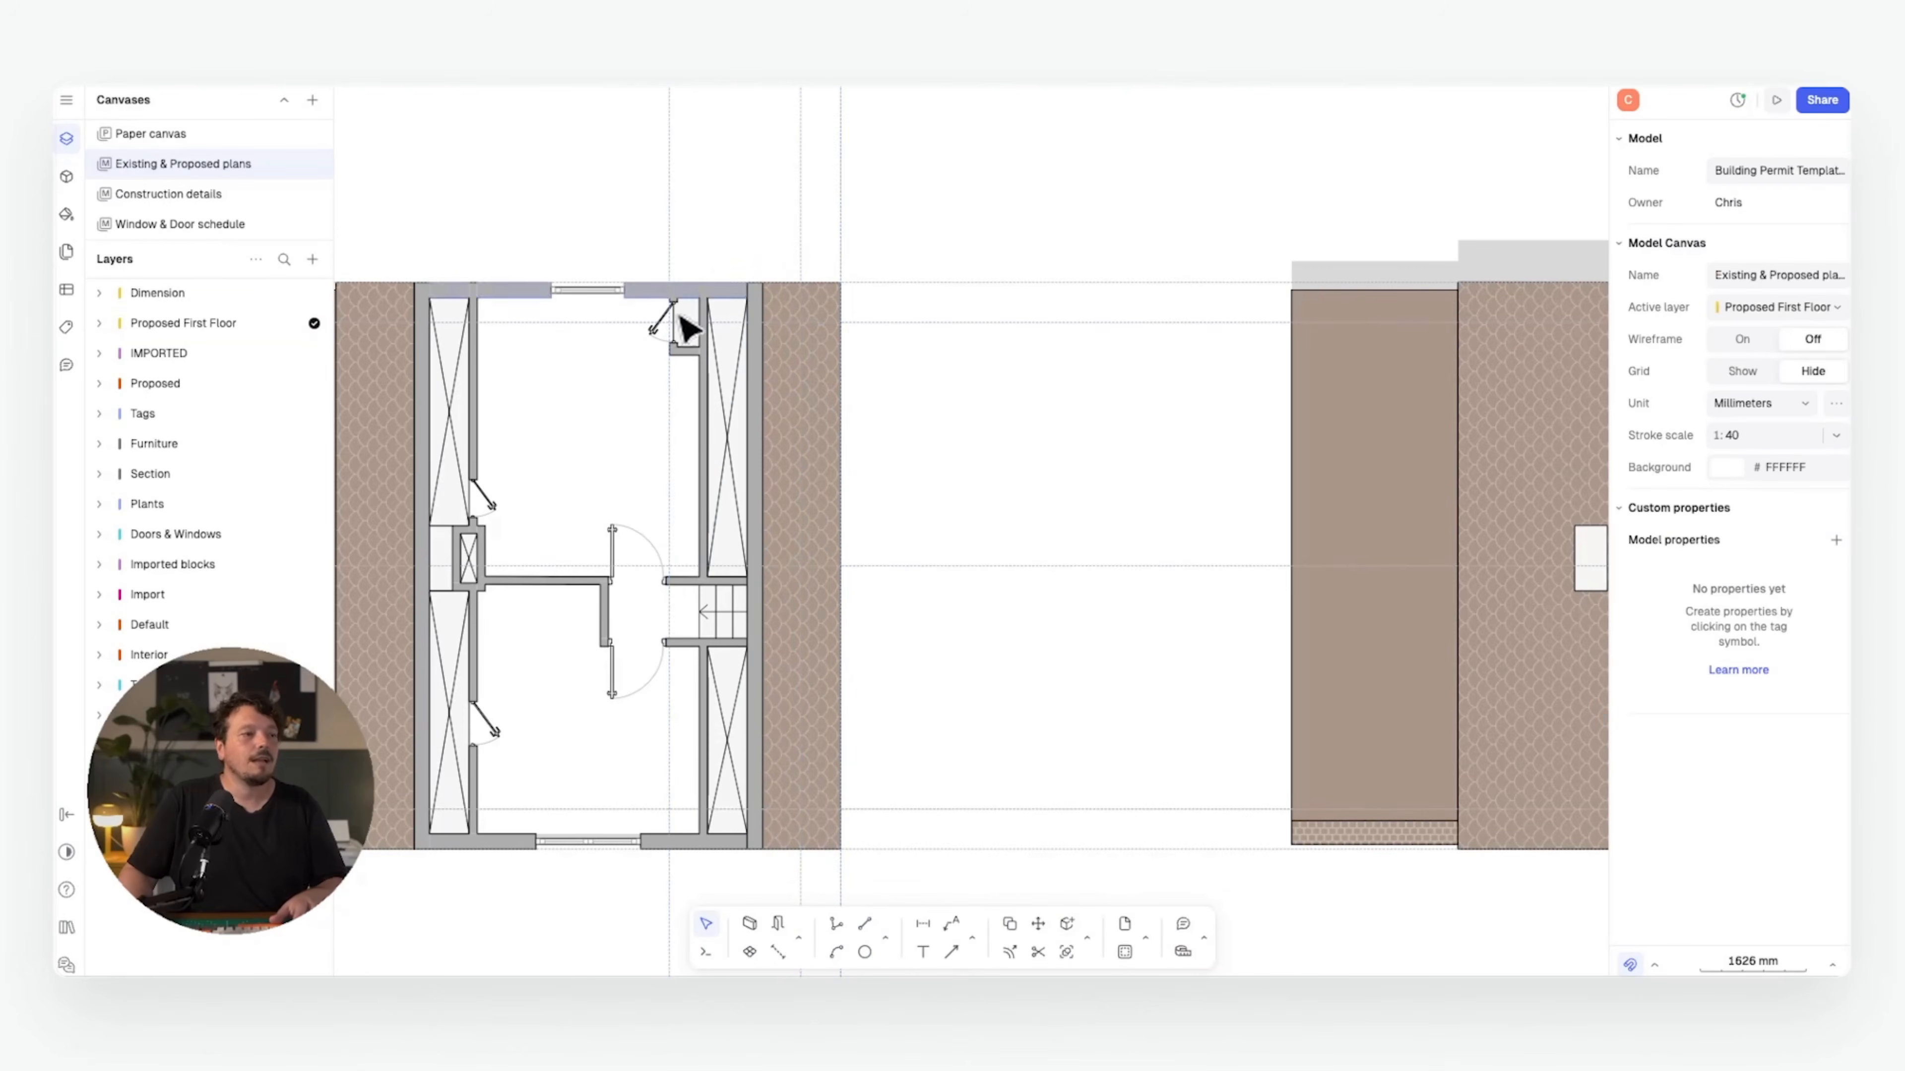
# - Examine the guideline layout across the first floor plan and around the staircase
pyautogui.scroll(-2, 679, 338)
pyautogui.scroll(6, 686, 364)
pyautogui.scroll(-6, 709, 337)
pyautogui.scroll(3, 743, 338)
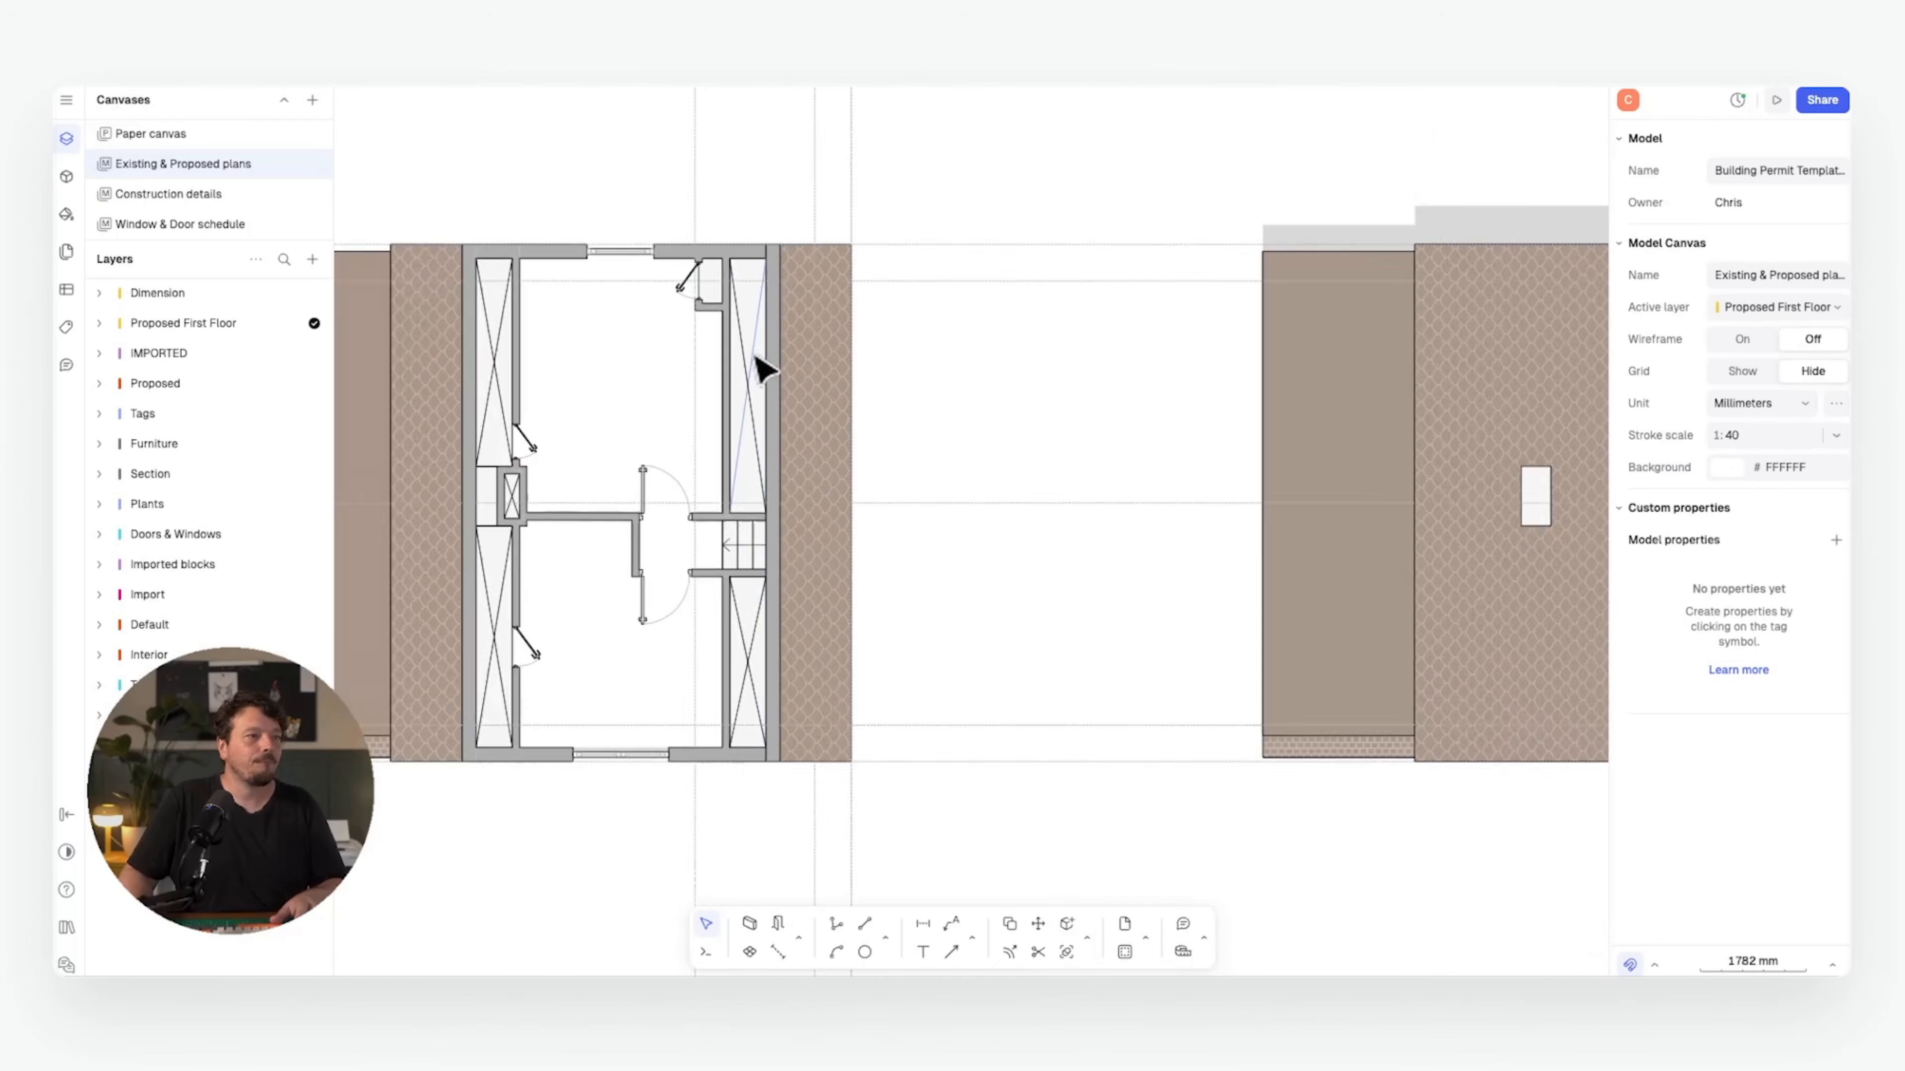
pyautogui.scroll(3, 763, 367)
pyautogui.moveTo(1038, 398)
pyautogui.mouseDown(button='middle')
pyautogui.moveTo(1034, 310)
pyautogui.moveTo(1034, 362)
pyautogui.mouseUp(button='middle')
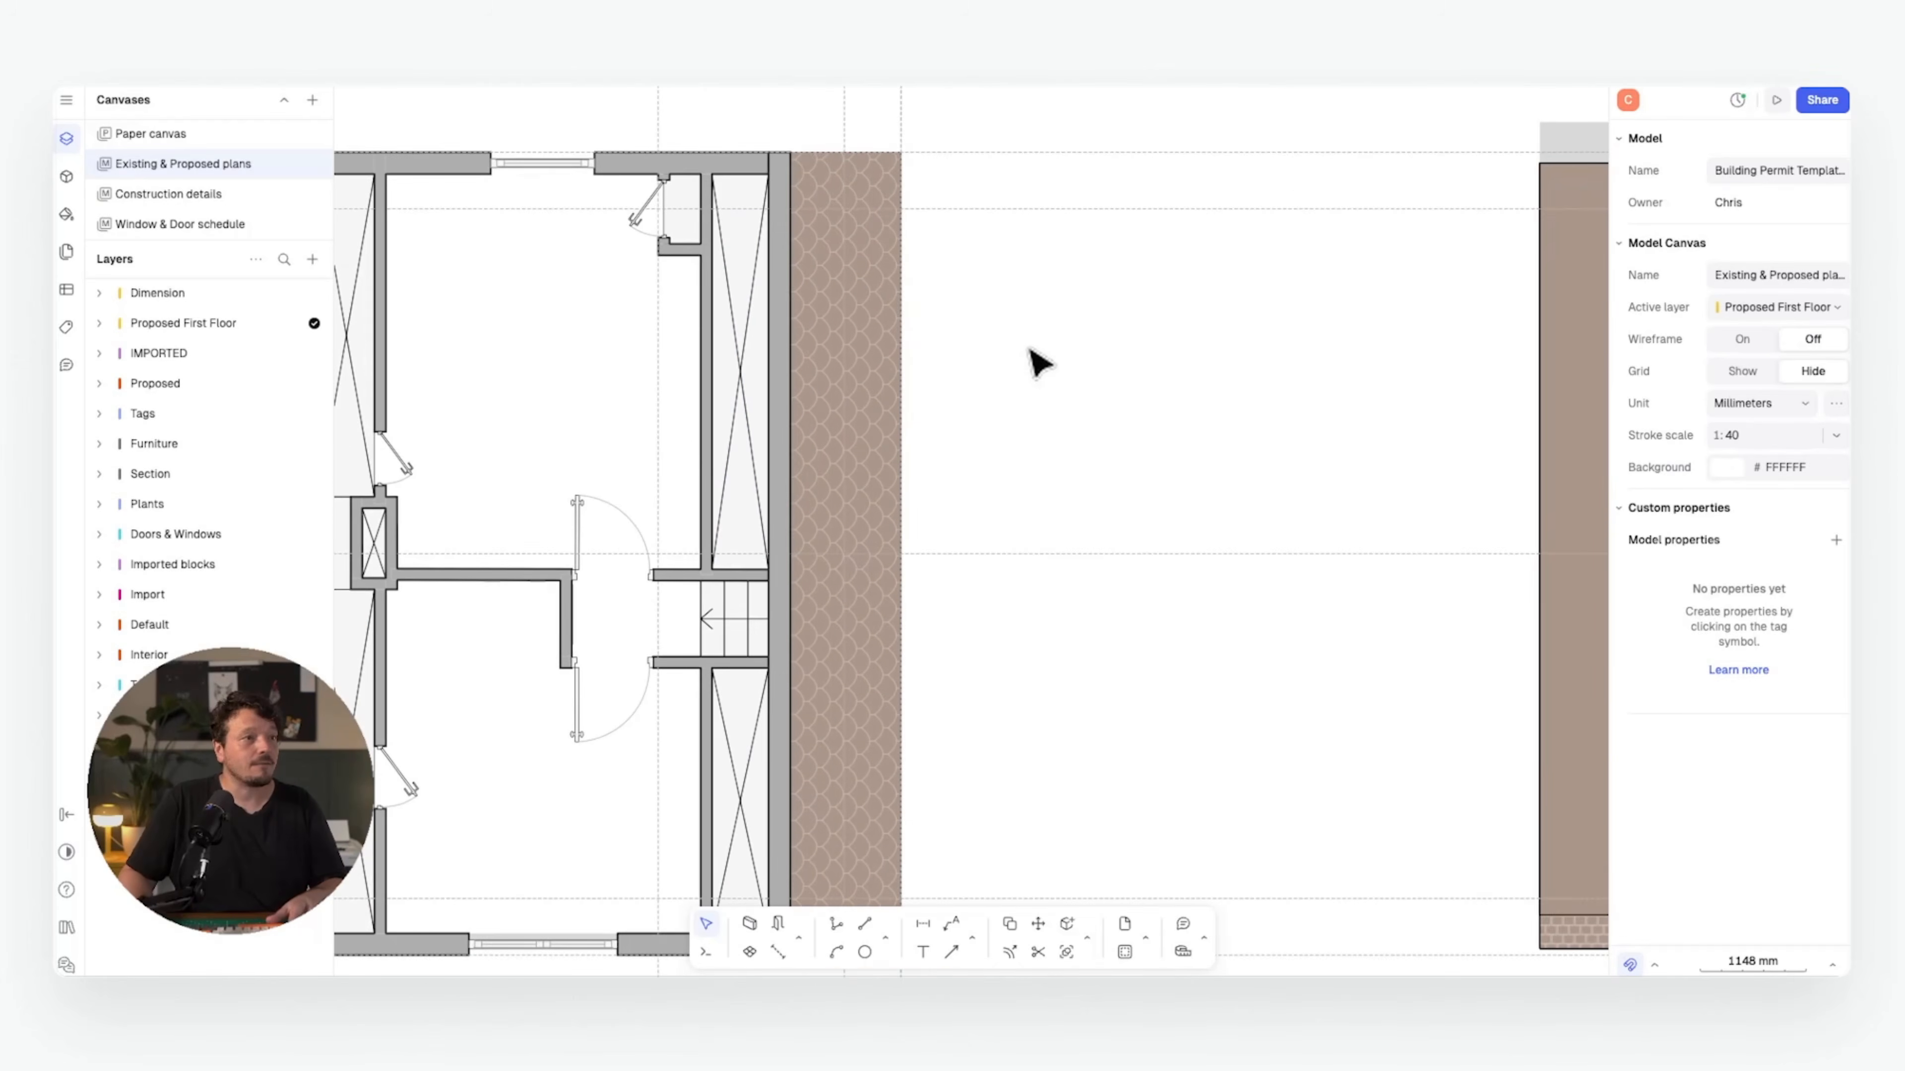
pyautogui.scroll(-2, 1038, 362)
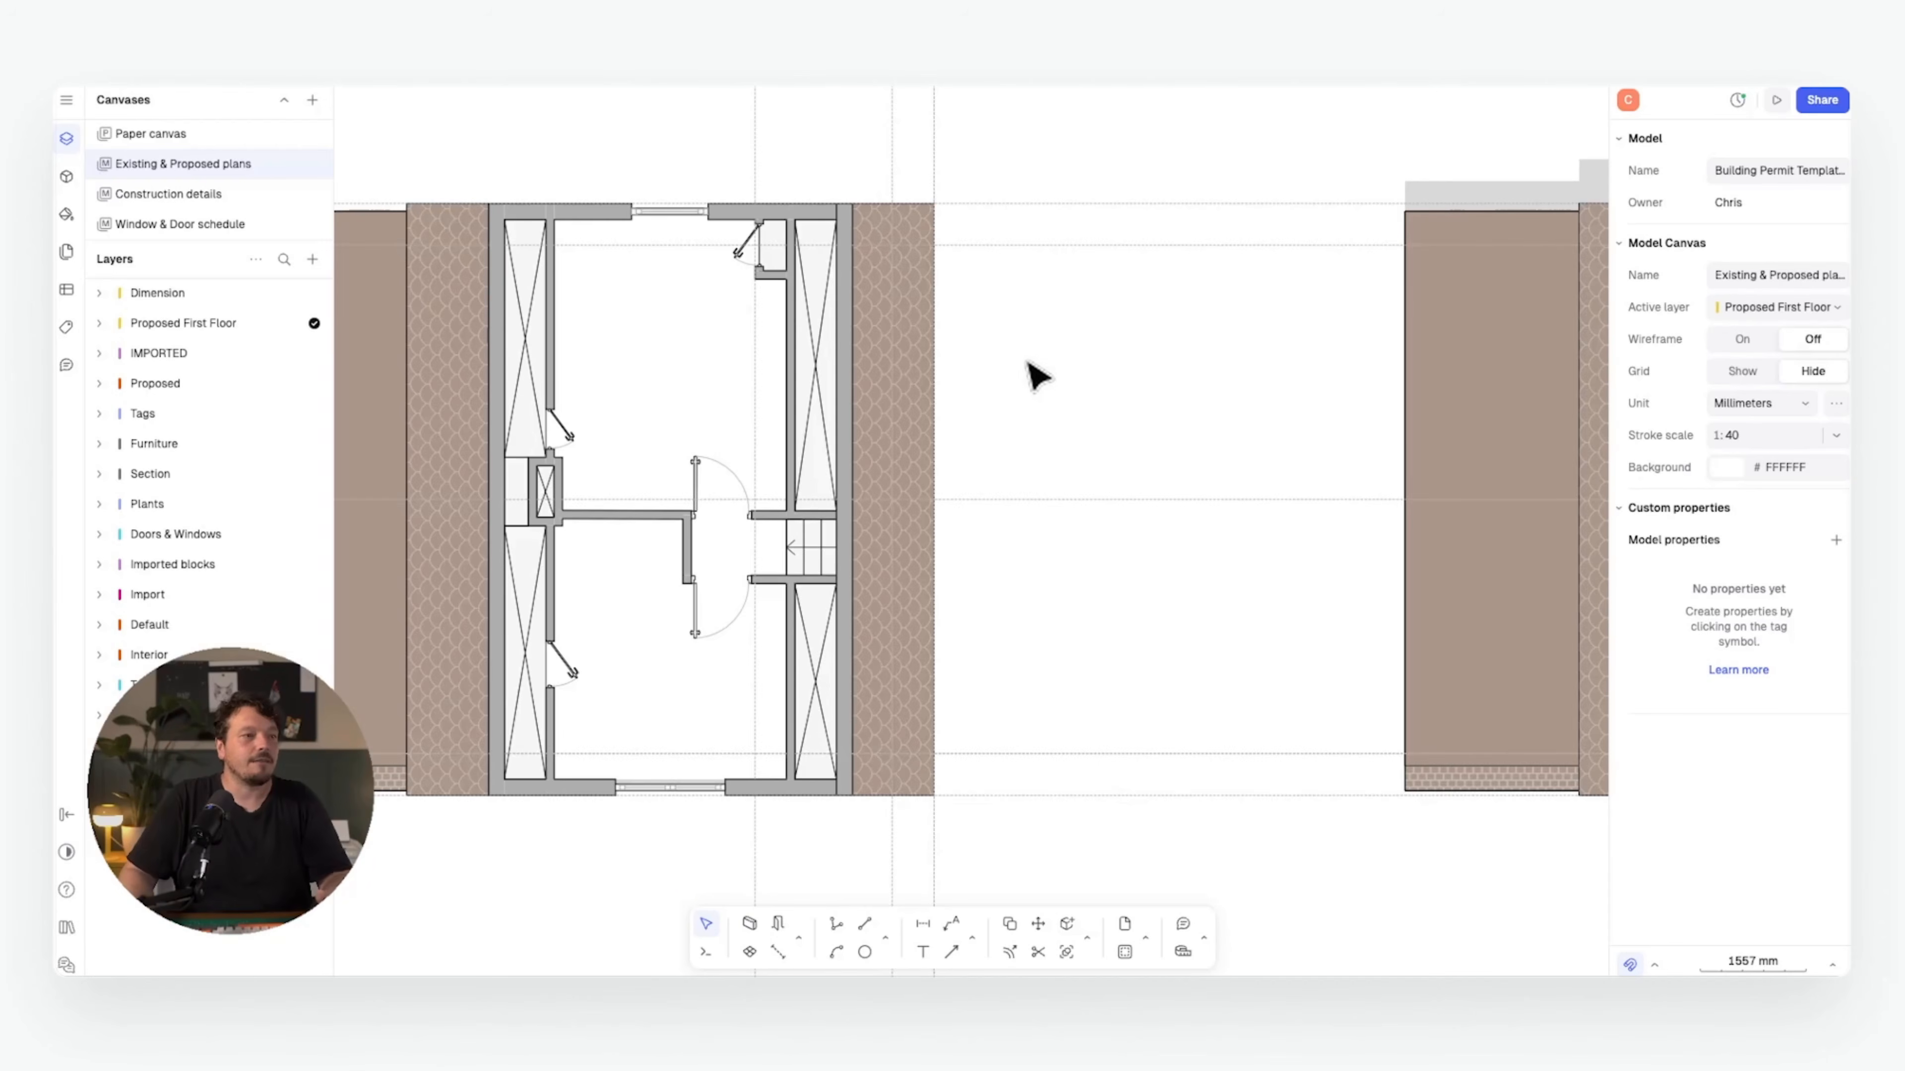
pyautogui.keyDown('ctrl'); pyautogui.scroll(5, 791, 609); pyautogui.keyUp('ctrl')
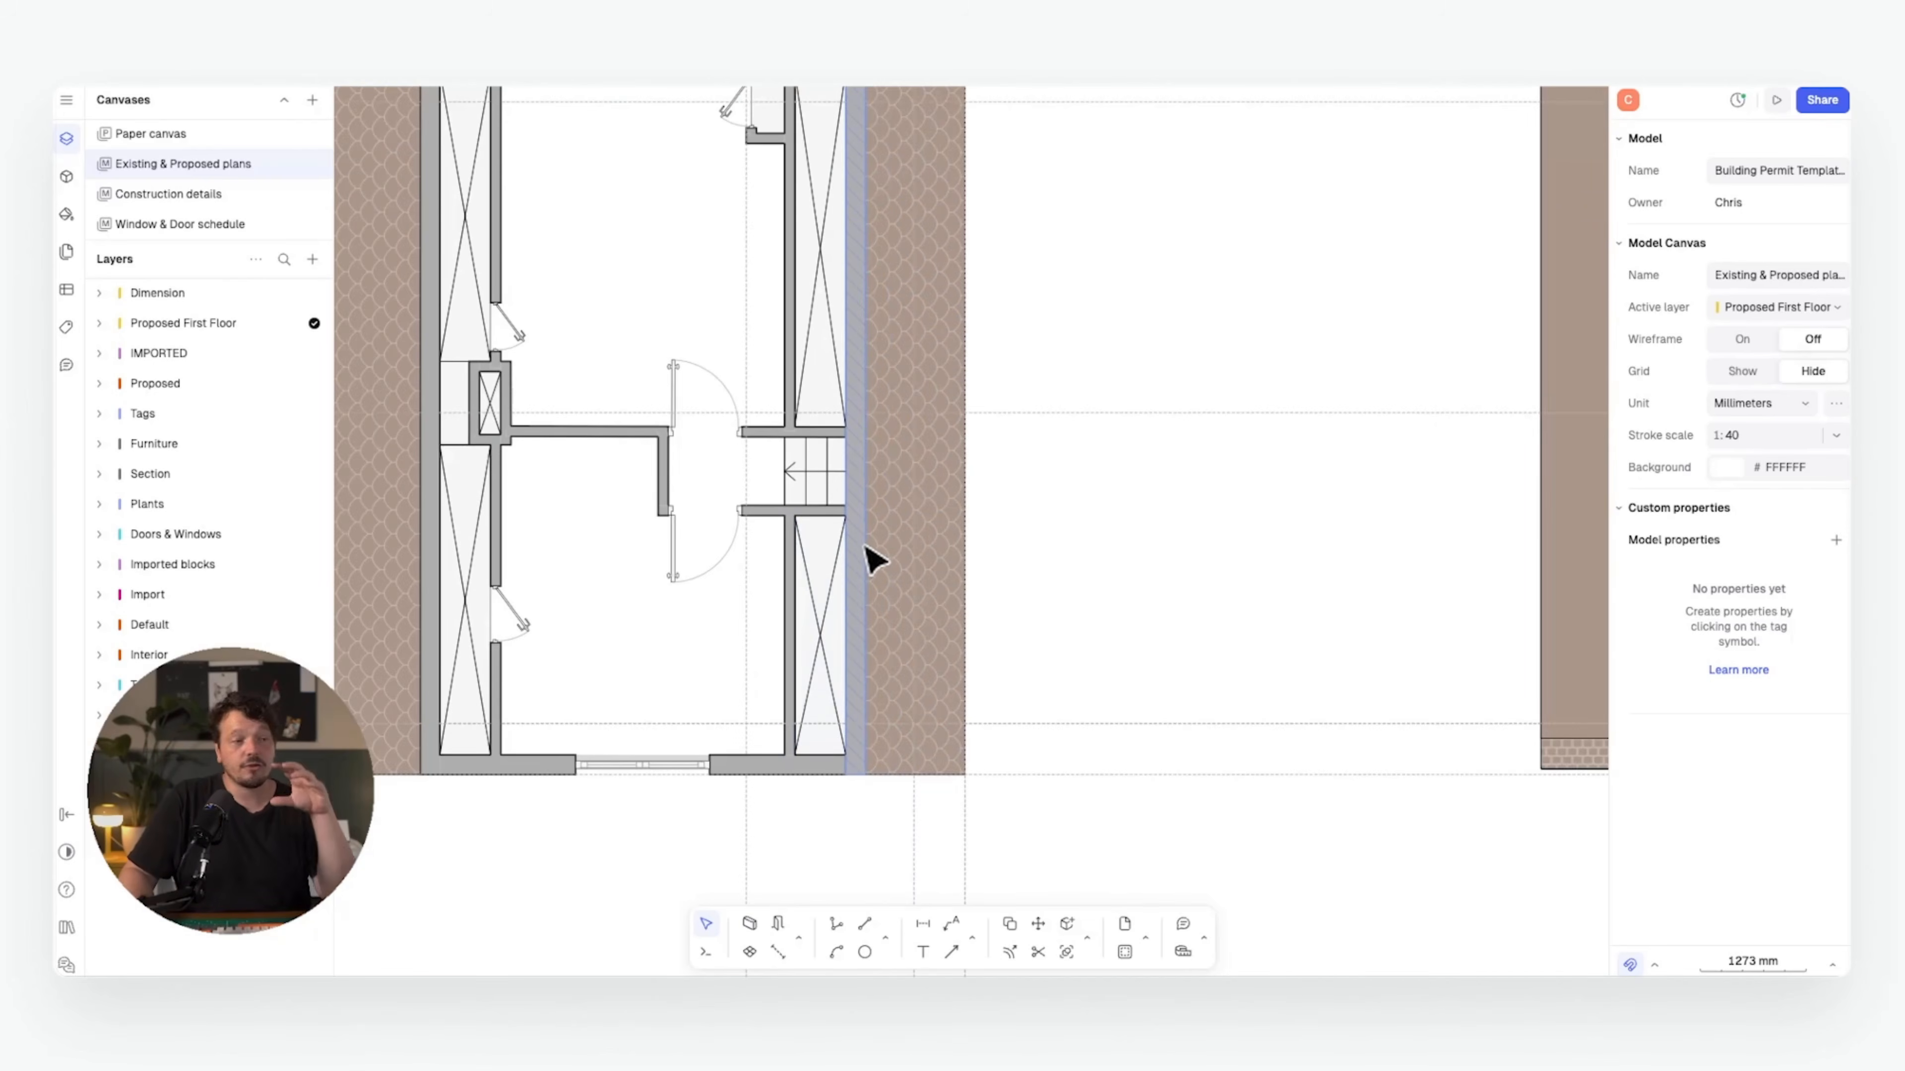
pyautogui.keyDown('ctrl'); pyautogui.scroll(2, 873, 559); pyautogui.keyUp('ctrl')
pyautogui.keyDown('ctrl'); pyautogui.scroll(2, 825, 459); pyautogui.keyUp('ctrl')
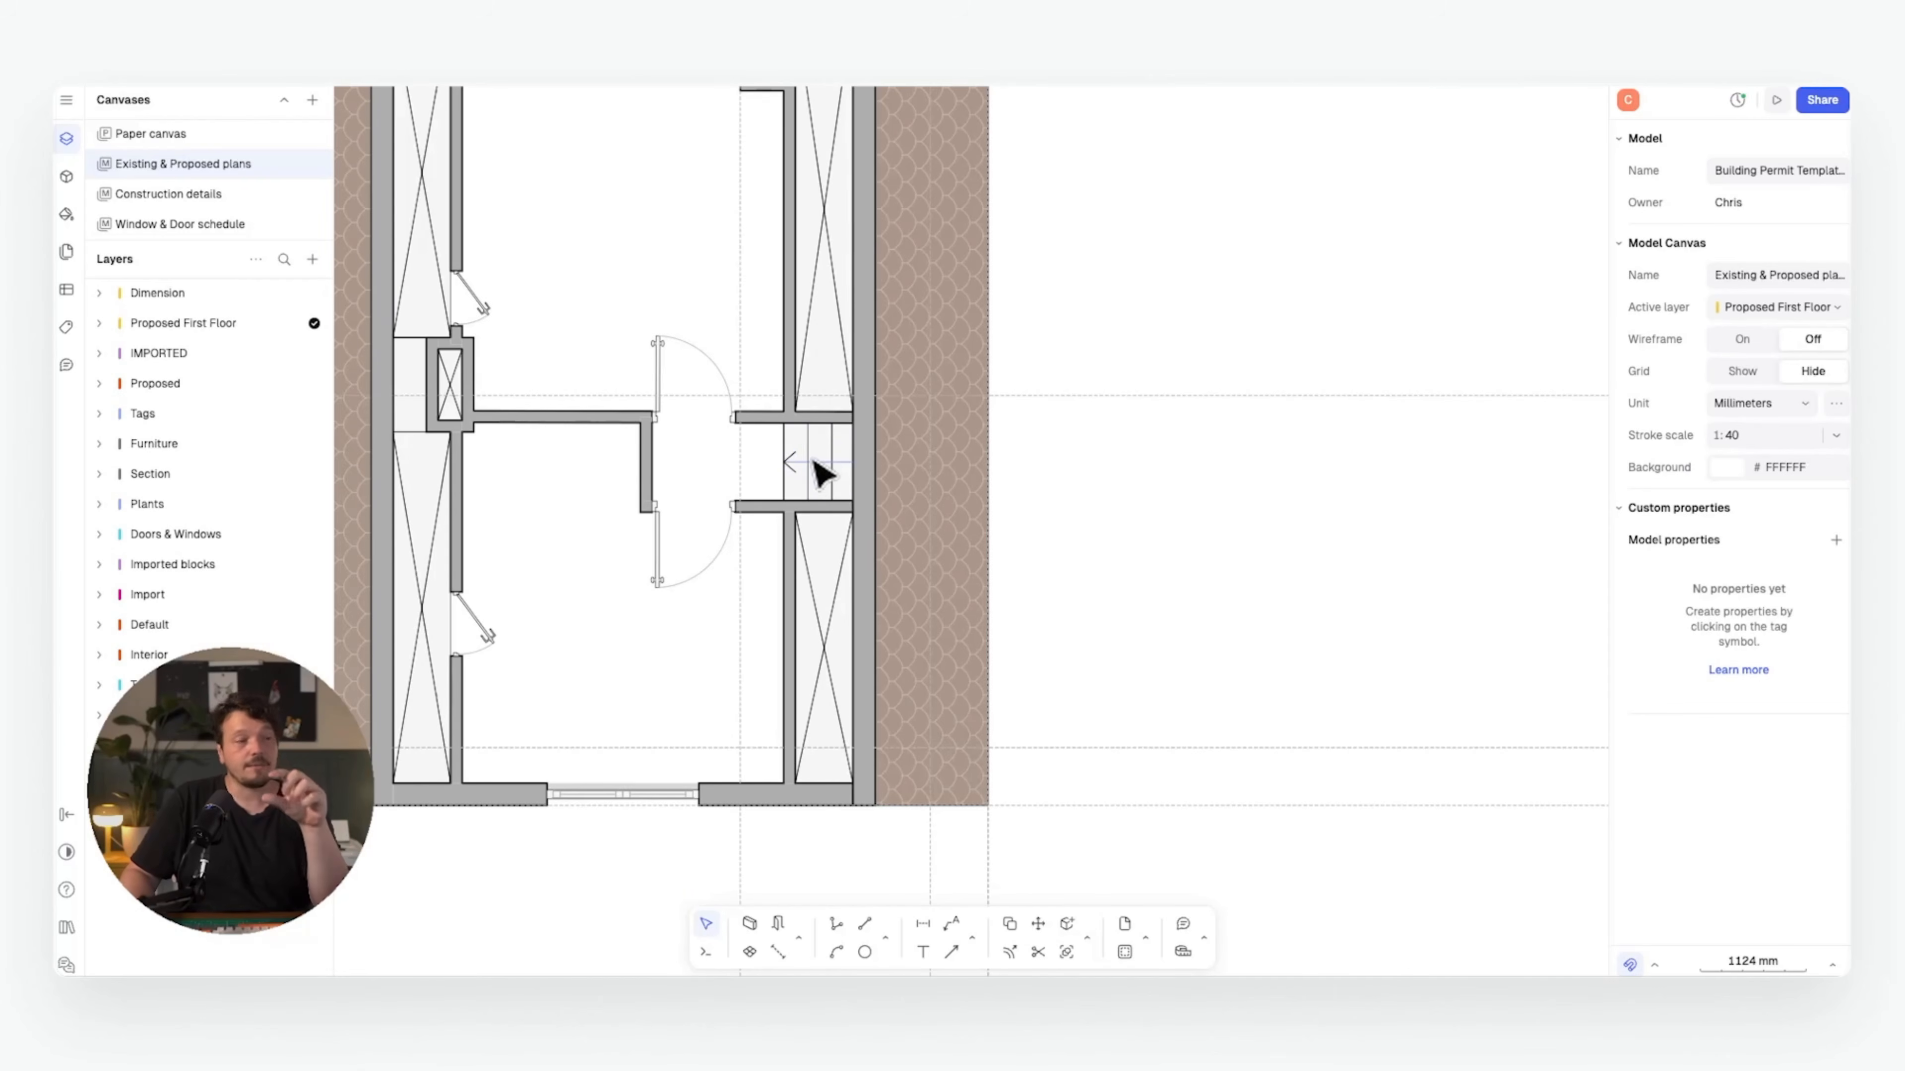
# - Copy the horizontal guideline 600 mm above the roof's bottom edge to the lower corner of the staircase's lower wall
pyautogui.click(1032, 748)
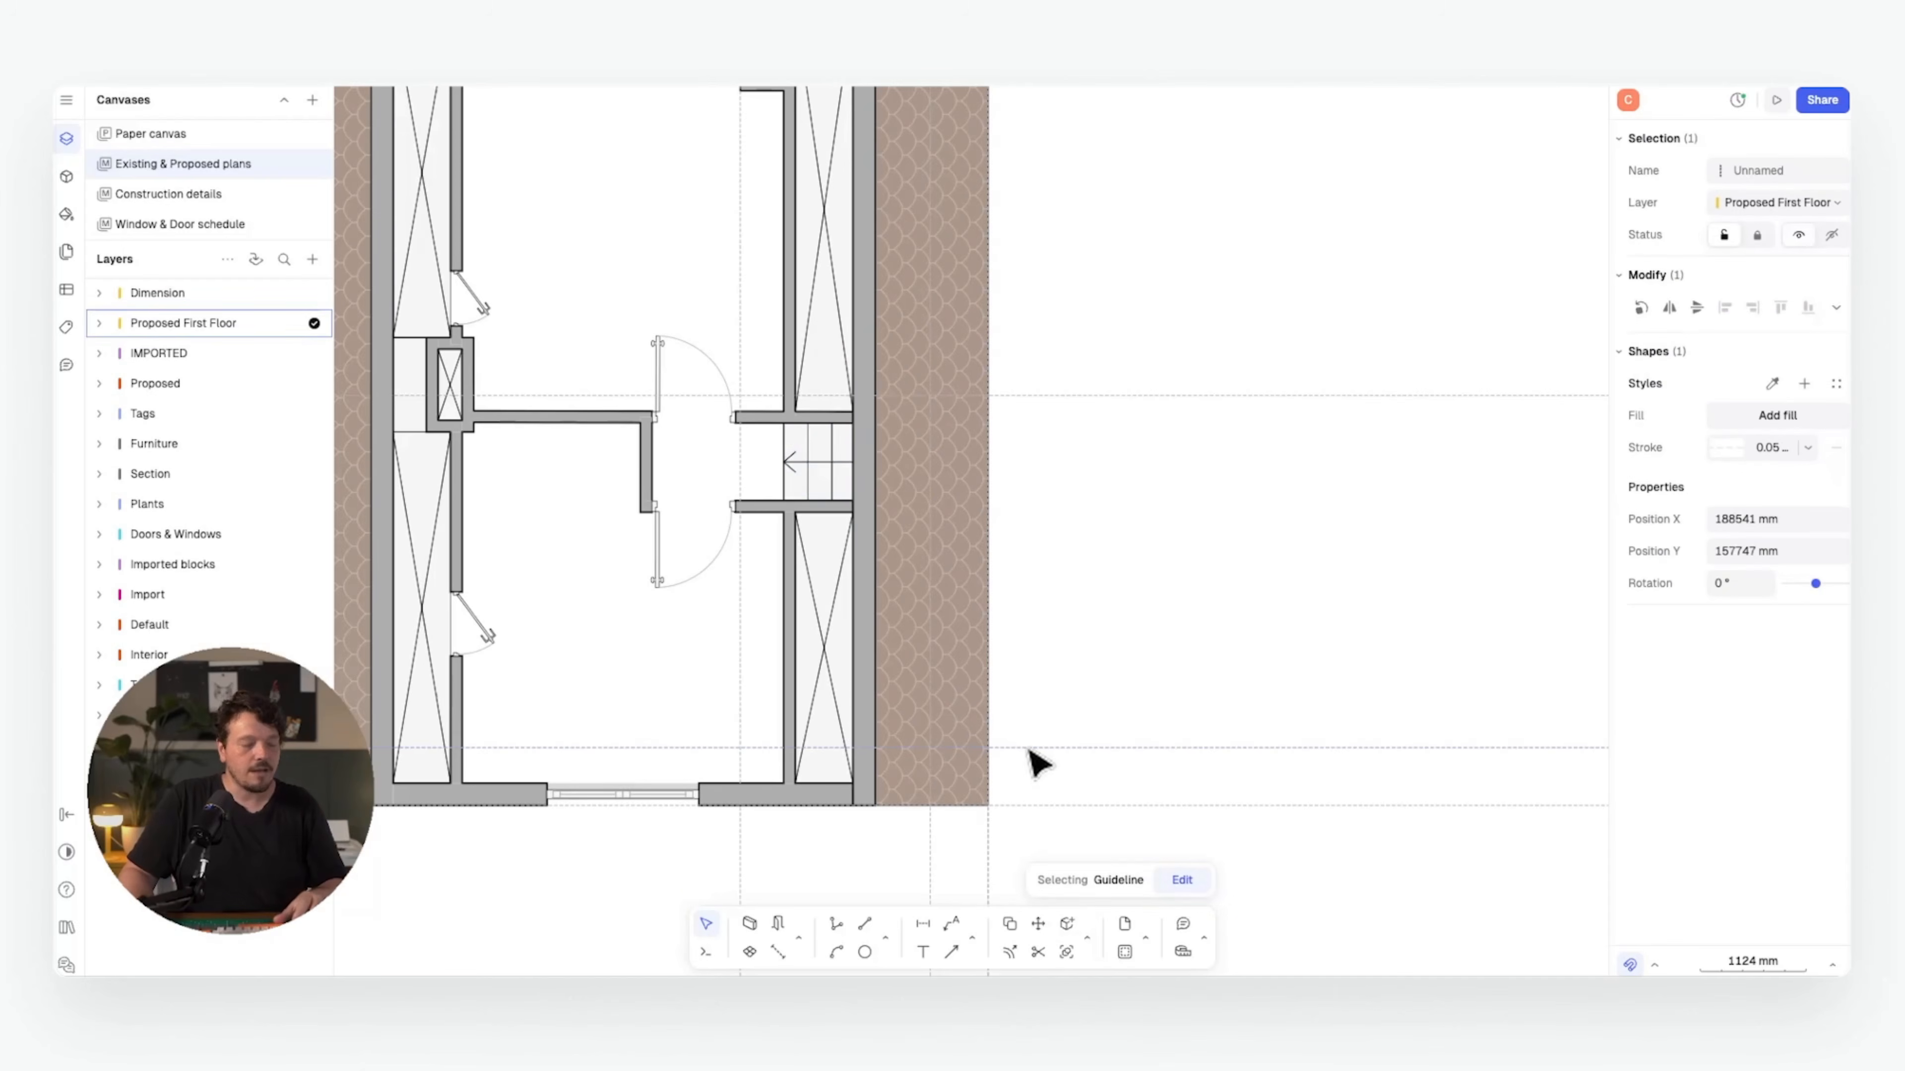
pyautogui.press('d')
pyautogui.click(988, 748)
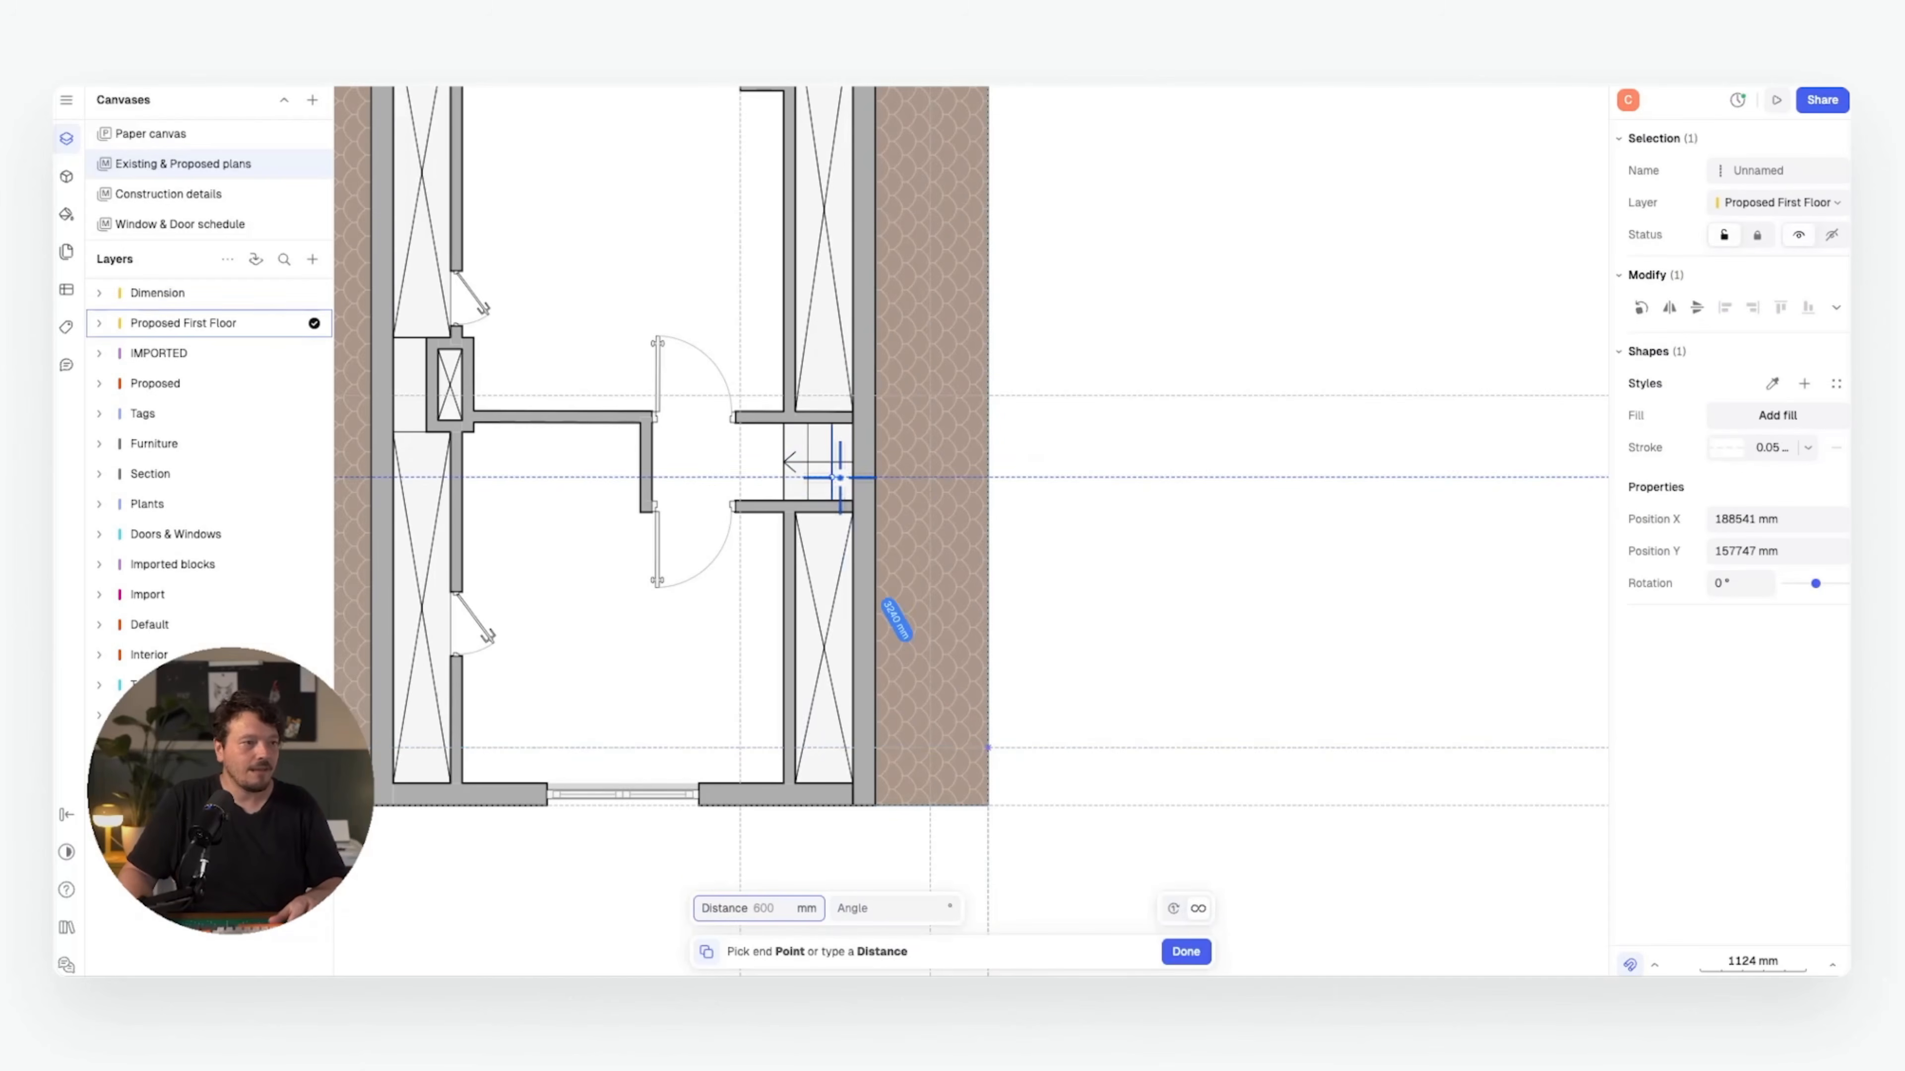
pyautogui.scroll(2, 844, 477)
pyautogui.scroll(3, 847, 518)
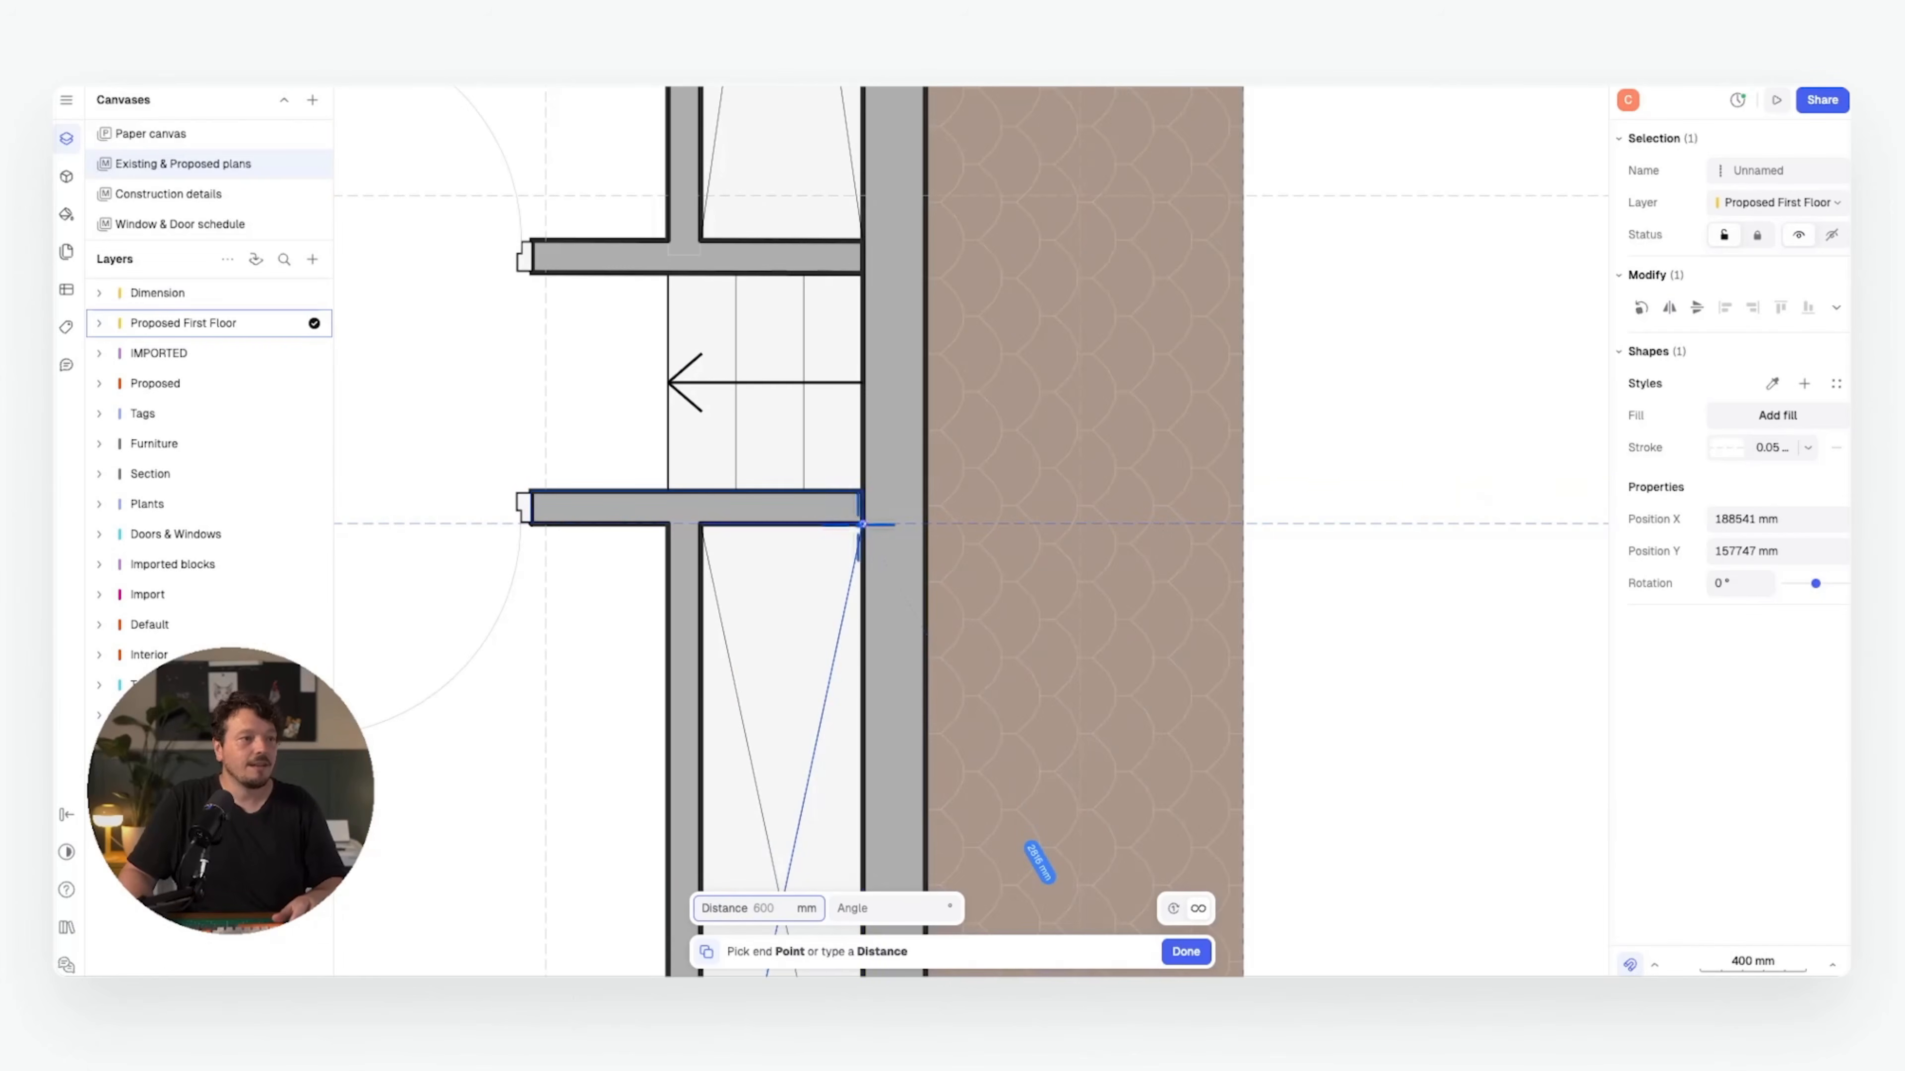
pyautogui.scroll(-3, 863, 450)
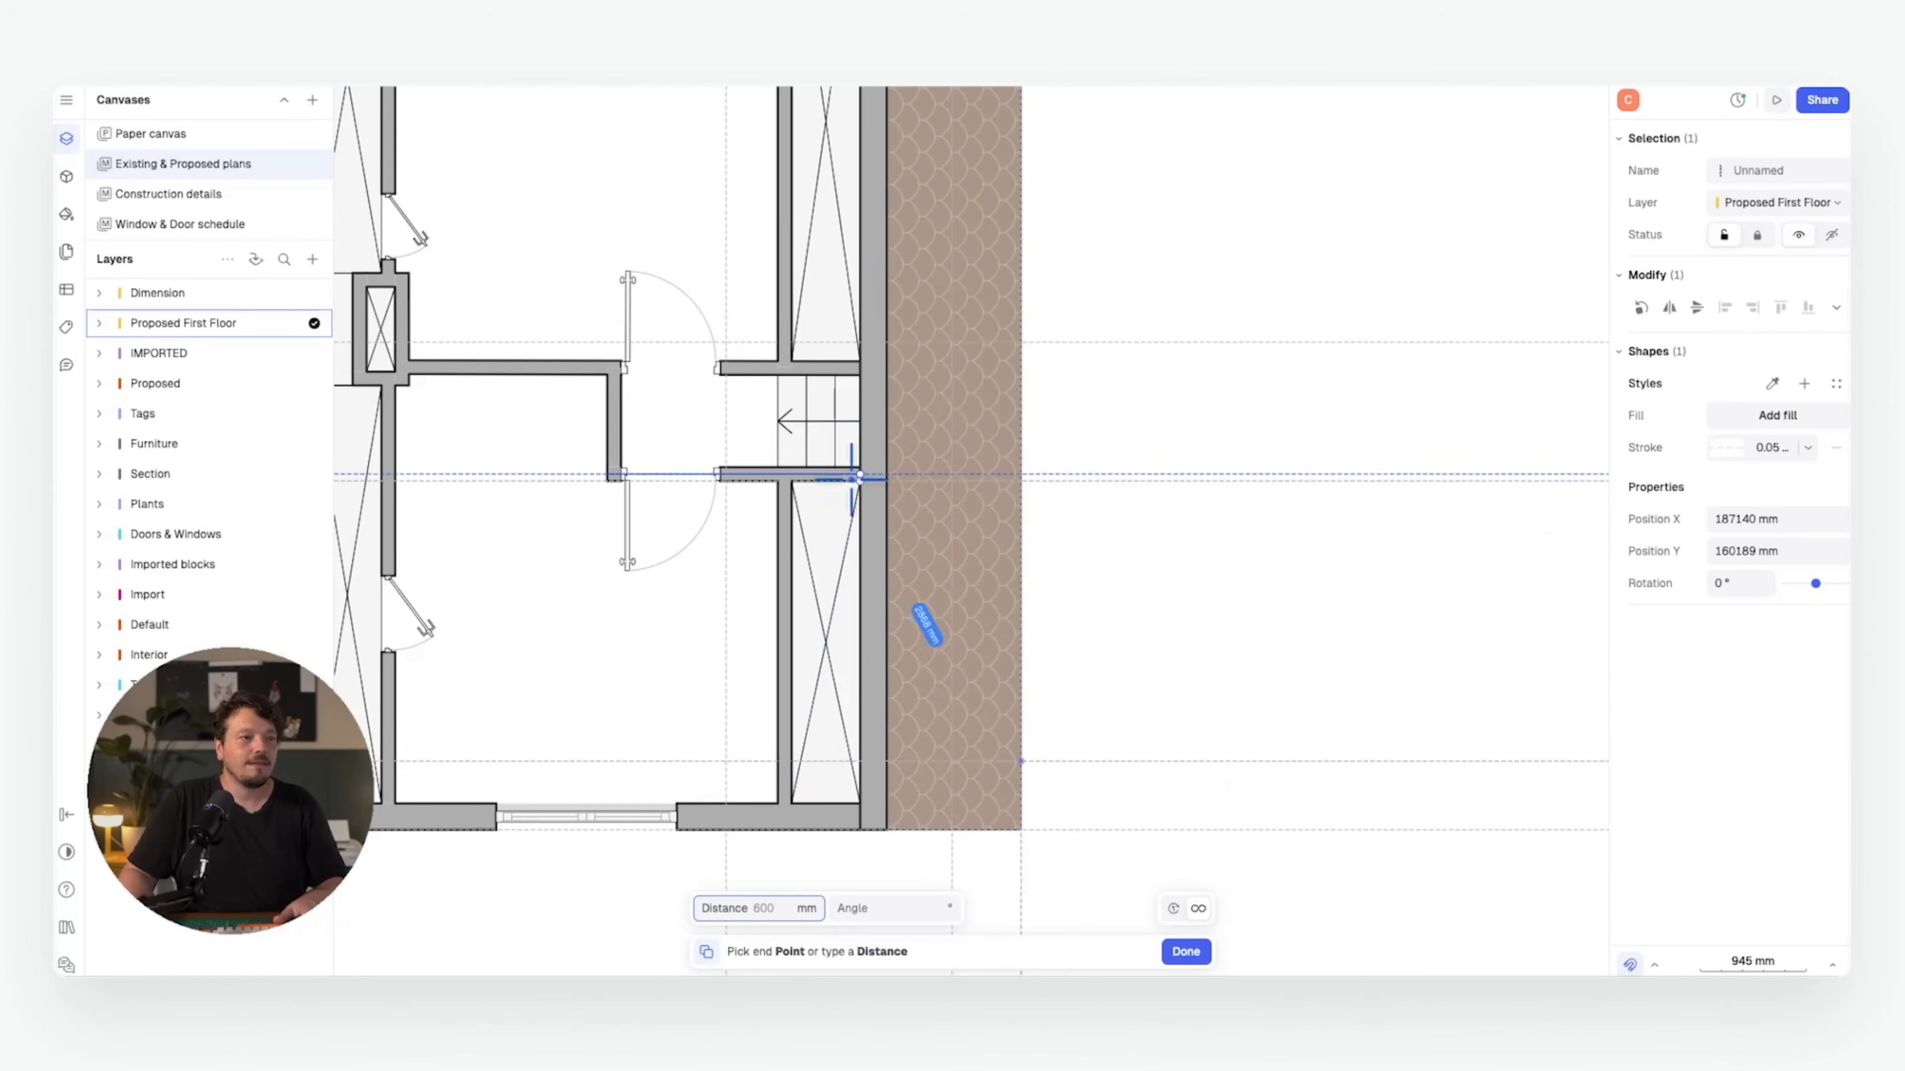
pyautogui.click(860, 478)
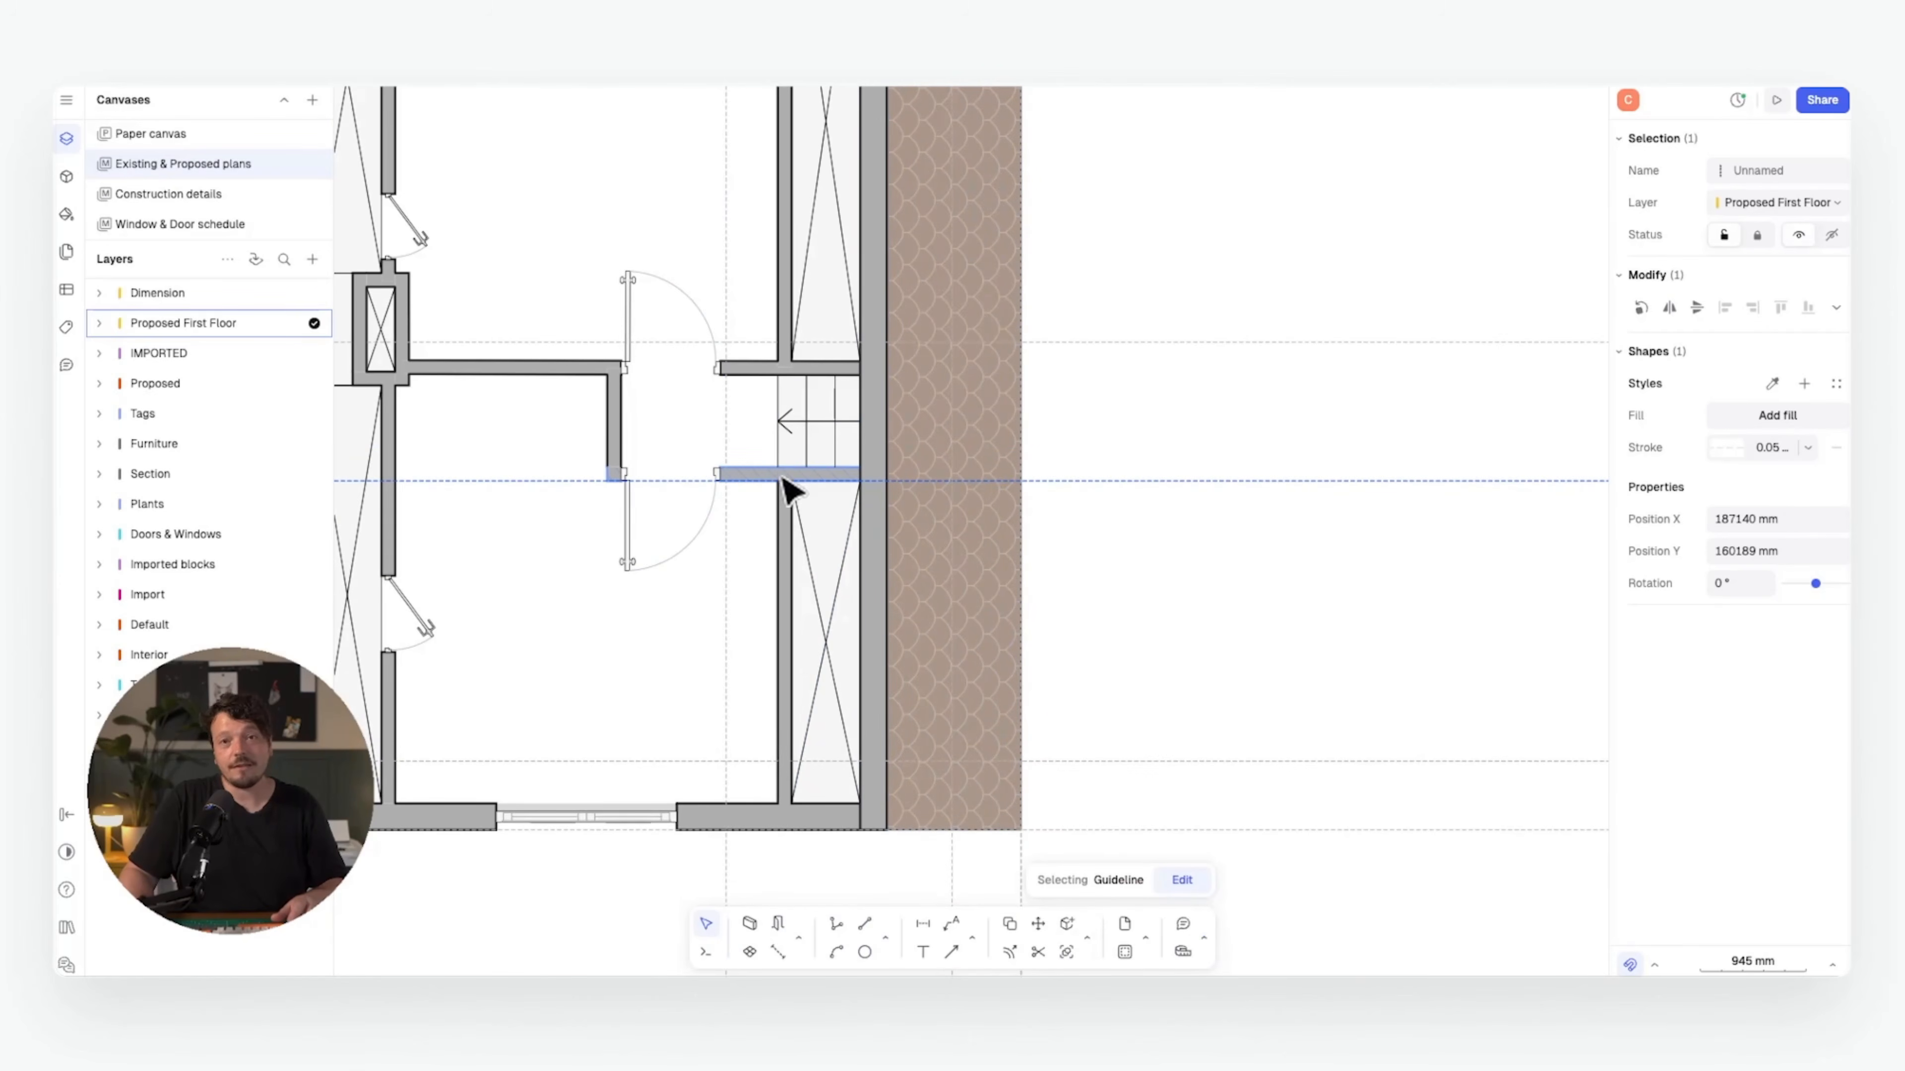
# - Mirror a copy of the staircase wall's guideline about the horizontal guideline through the roof's midpoint
pyautogui.moveTo(1016, 433); pyautogui.dragTo(803, 467, button='middle')
pyautogui.click(1096, 449)
pyautogui.scroll(-1, 835, 449)
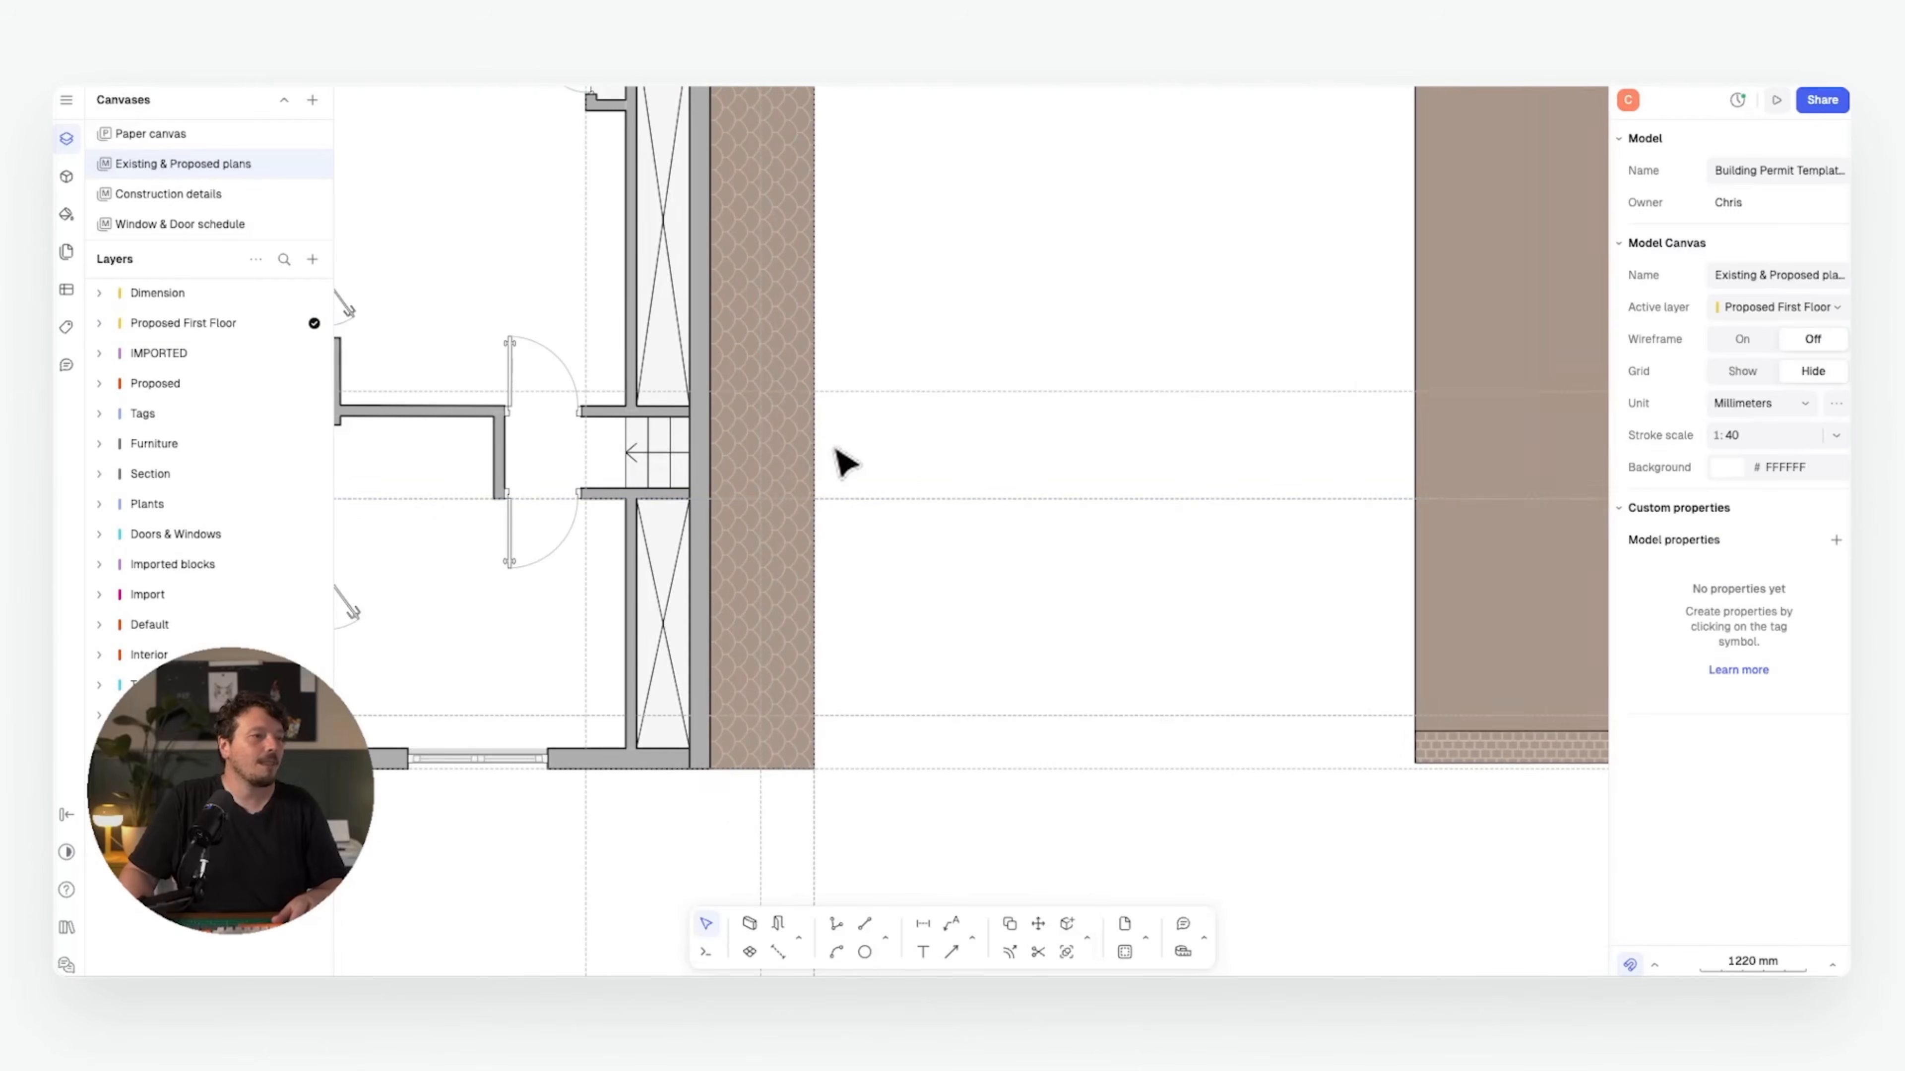
pyautogui.click(857, 498)
pyautogui.moveTo(787, 396); pyautogui.dragTo(896, 473, button='middle')
pyautogui.hotkey('shift', 'm')
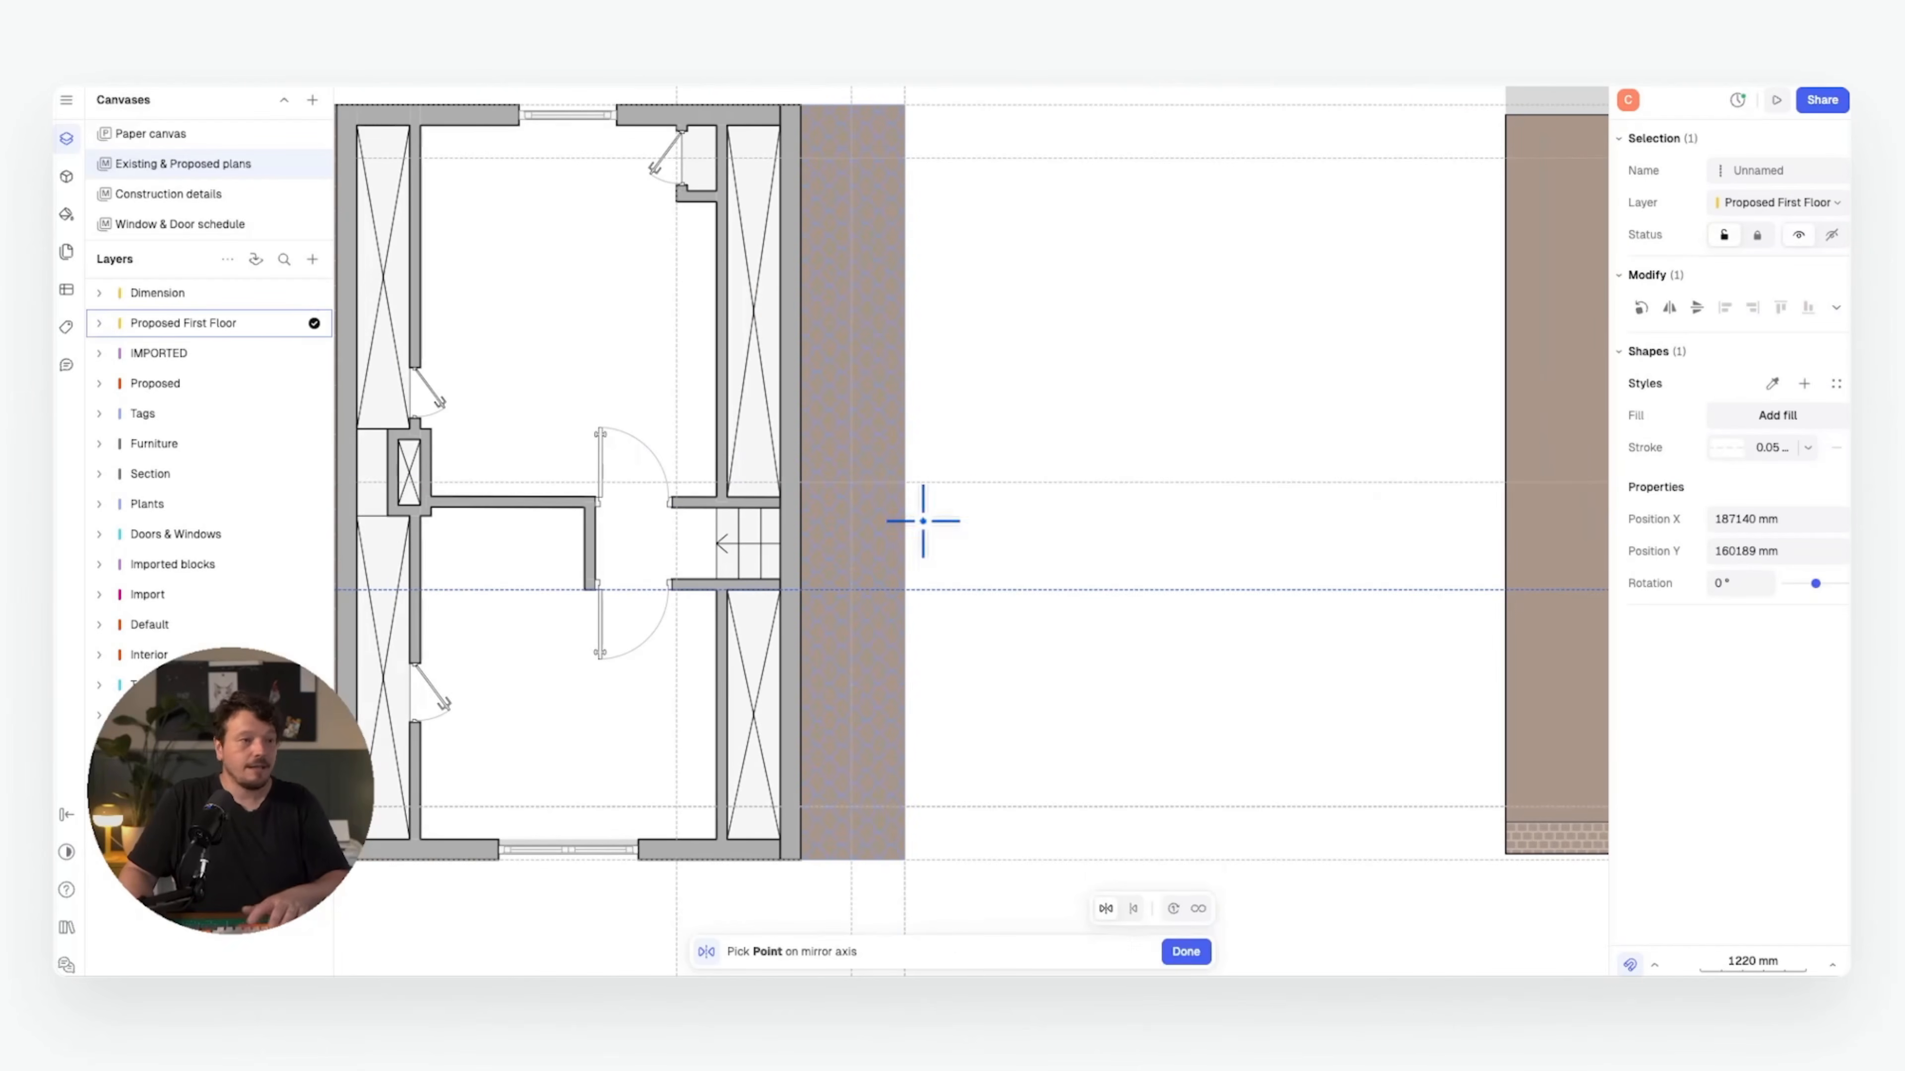
pyautogui.click(934, 482)
pyautogui.press('Escape')
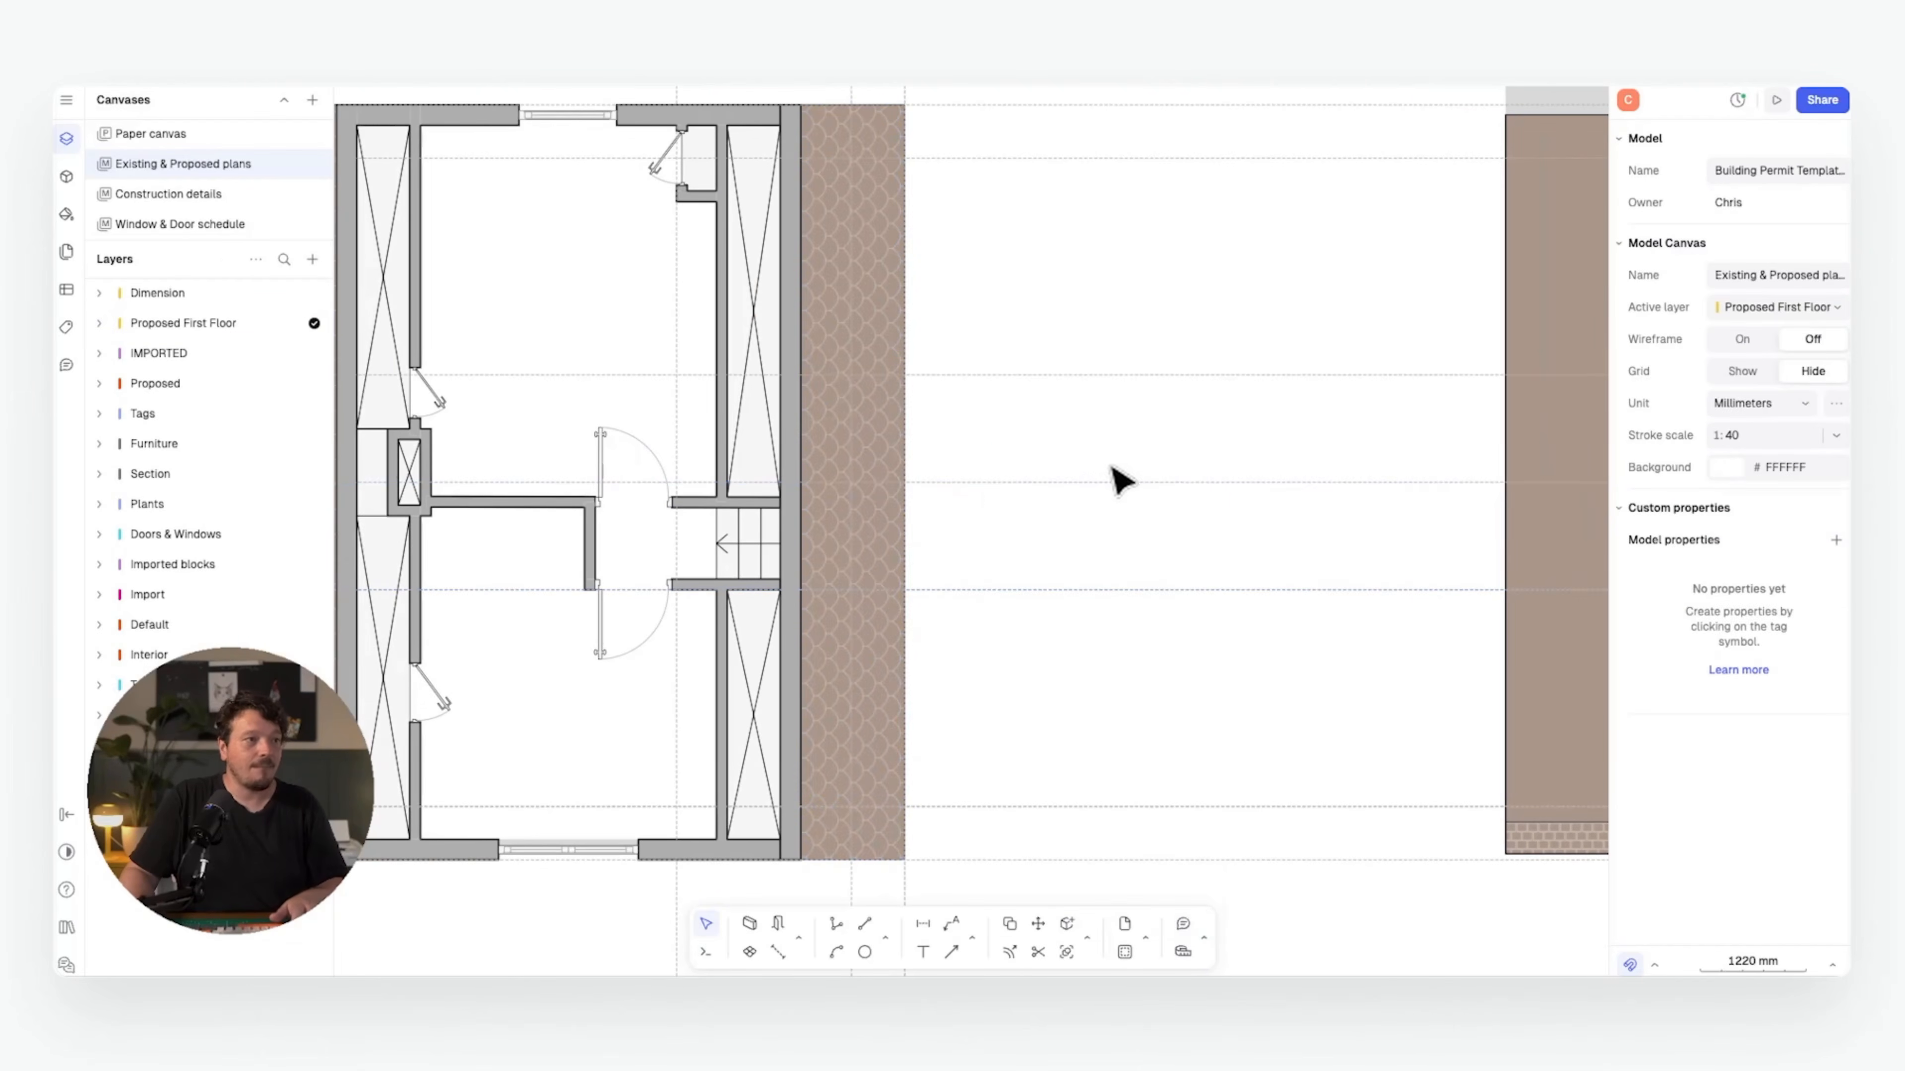
# - Draw two short horizontal Proposed Internal walls above the first floor plan, about 1370 mm and 1582 mm long
pyautogui.moveTo(1045, 347); pyautogui.dragTo(1056, 405, button='middle')
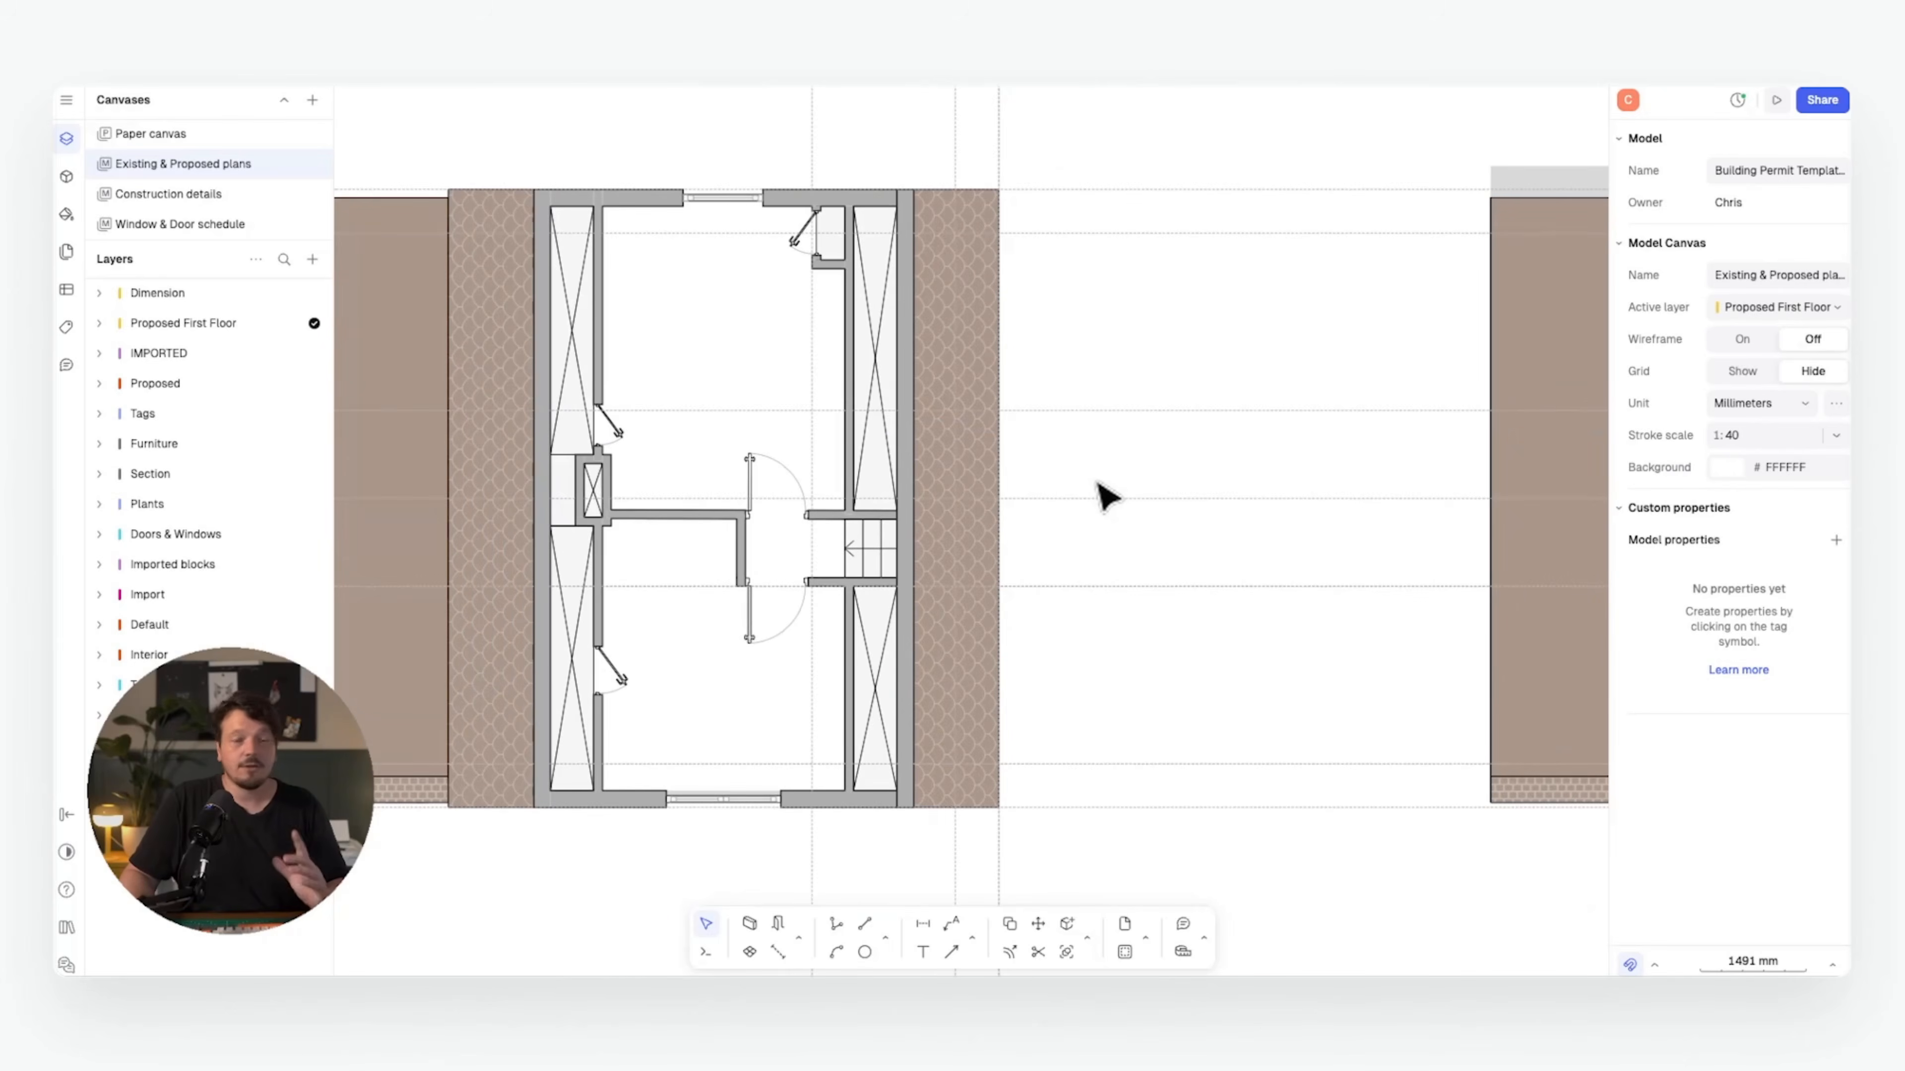
pyautogui.moveTo(885, 323); pyautogui.dragTo(906, 388, button='middle')
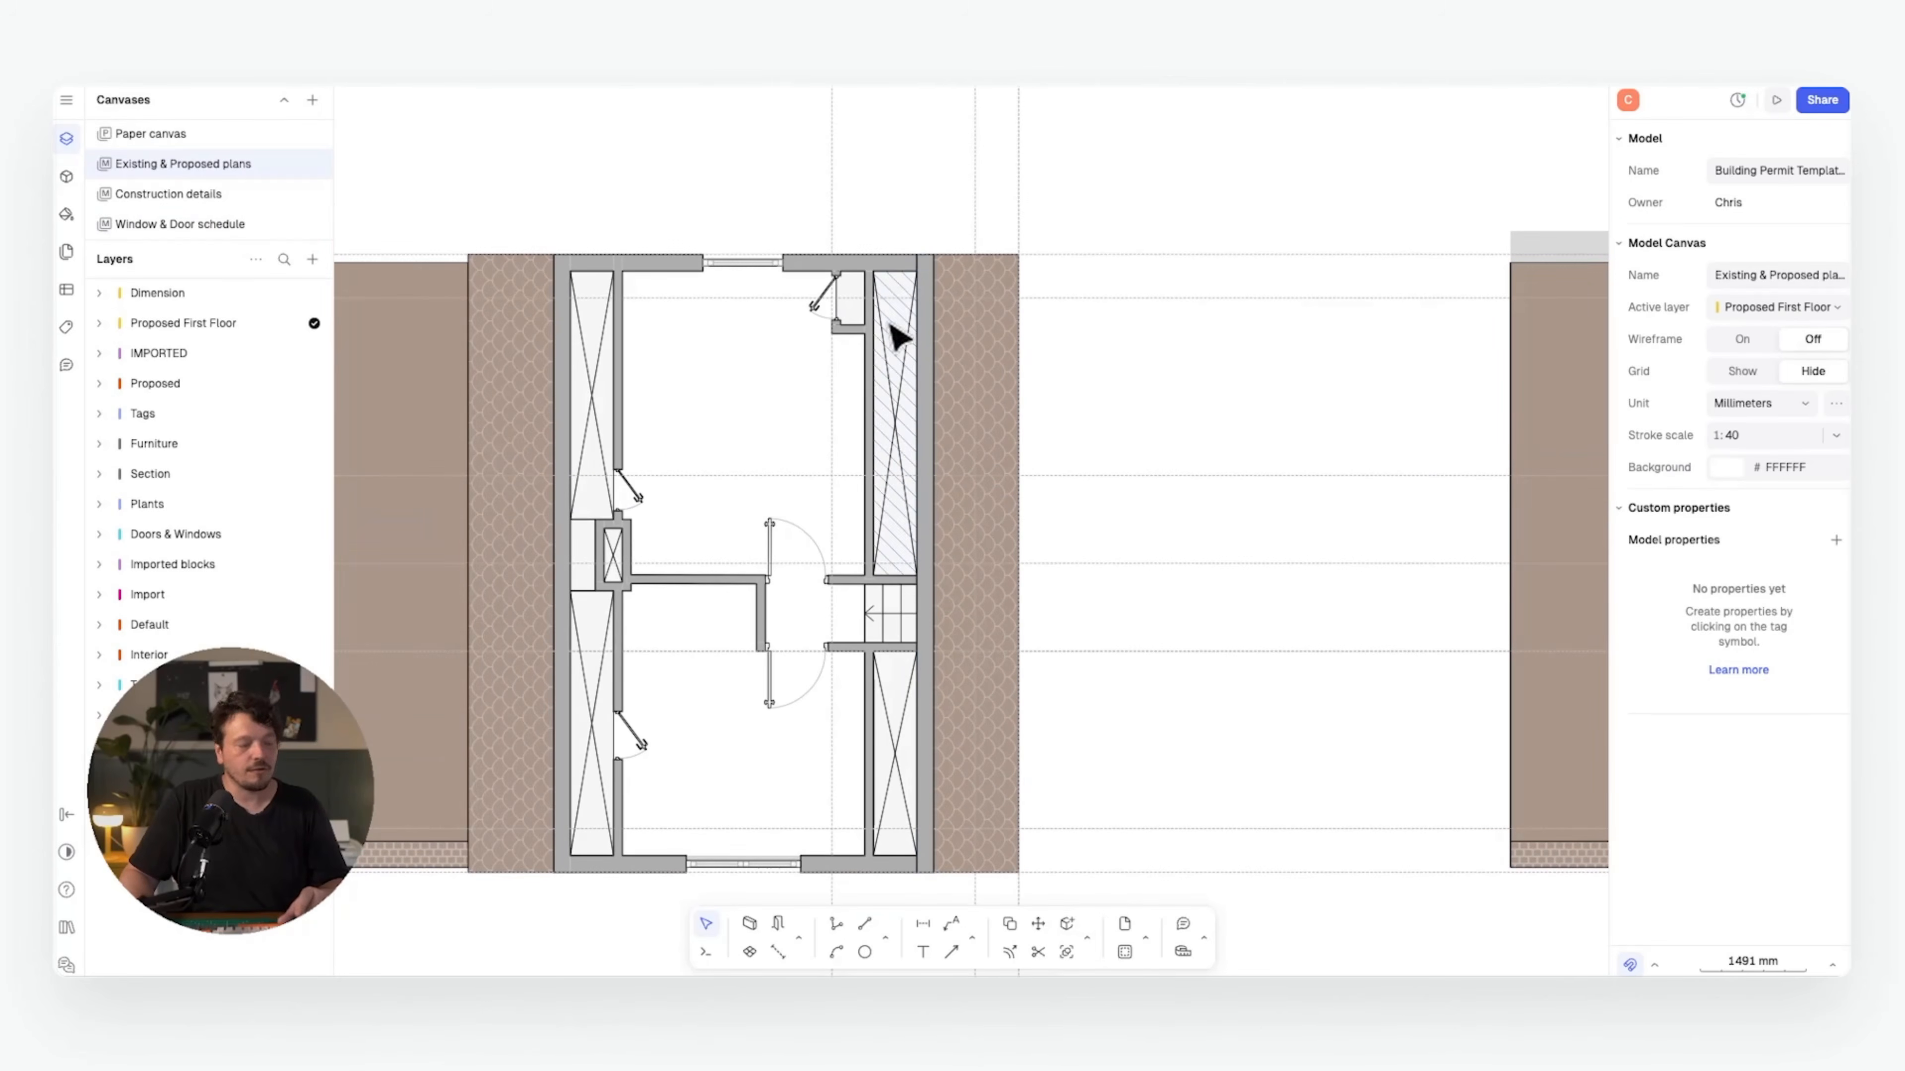
pyautogui.press('w')
pyautogui.click(650, 173)
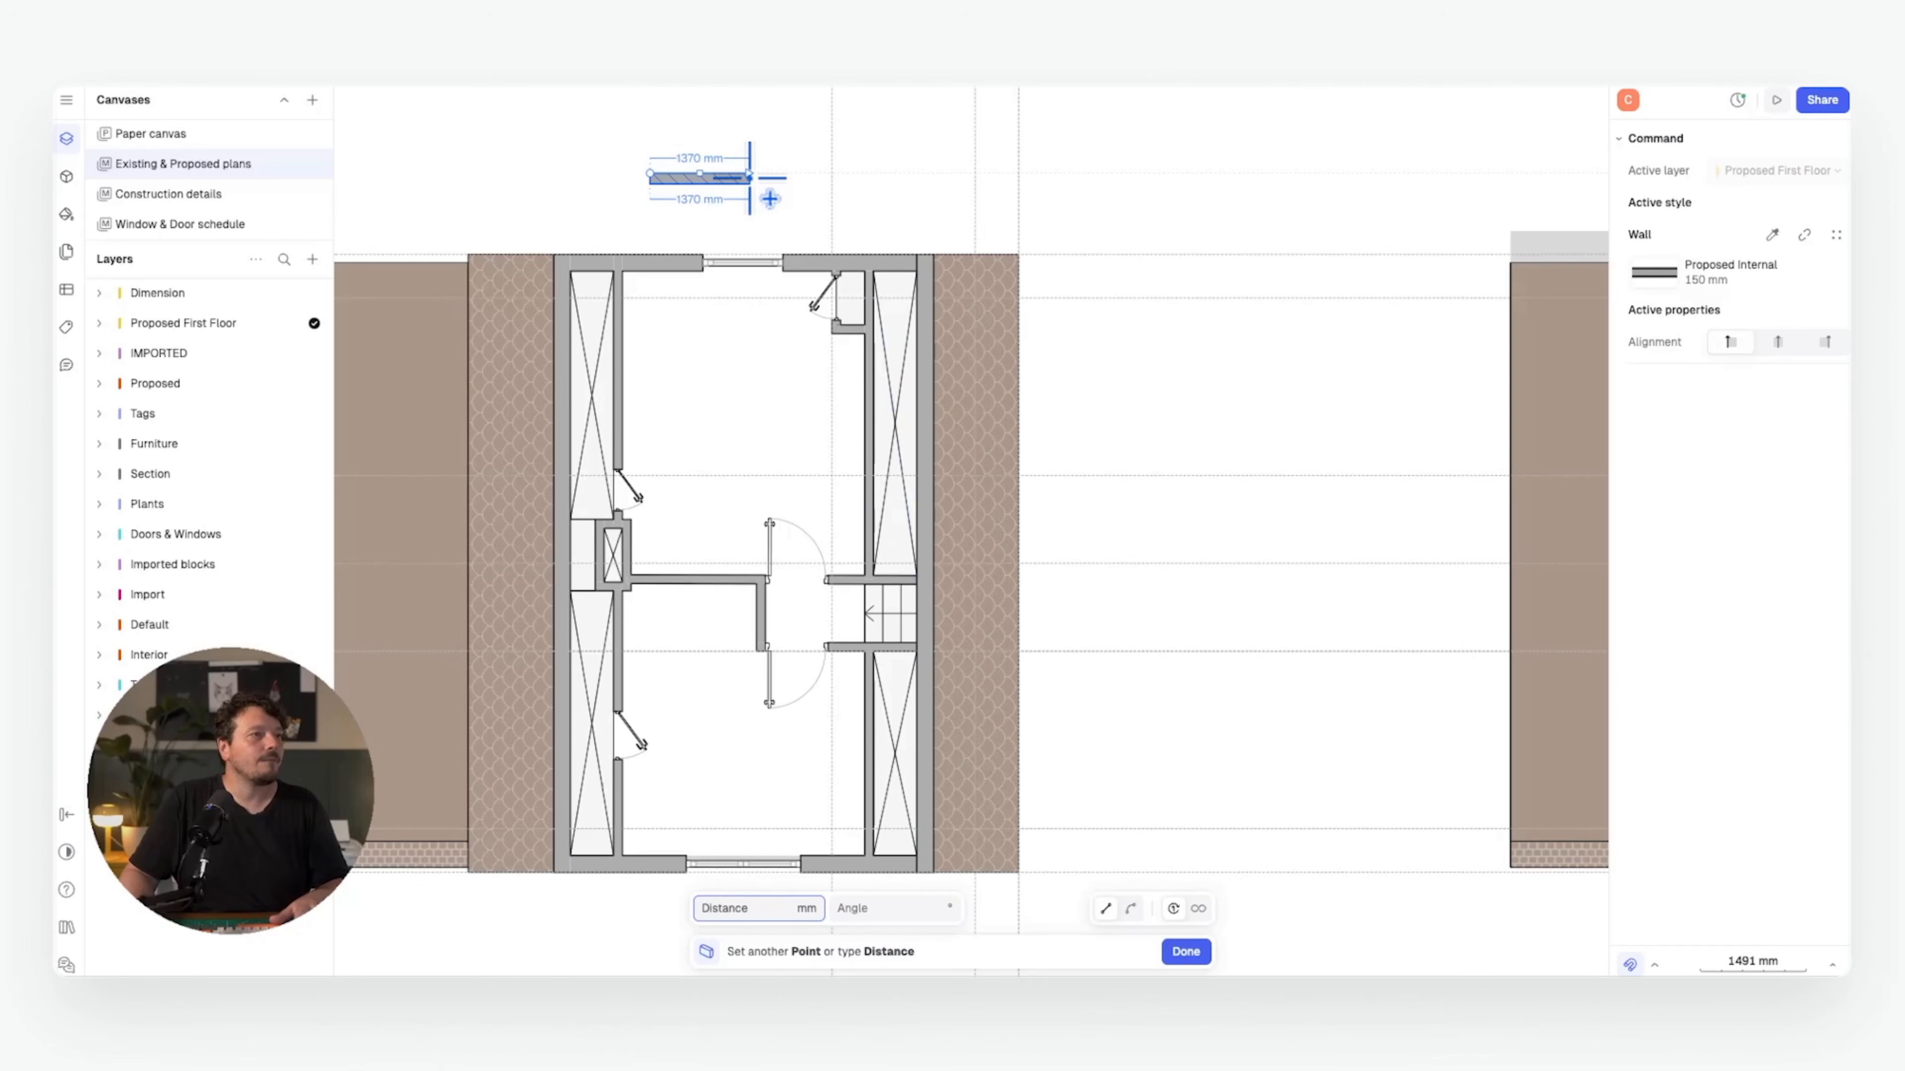
pyautogui.click(750, 173)
pyautogui.press('Escape')
pyautogui.press('w')
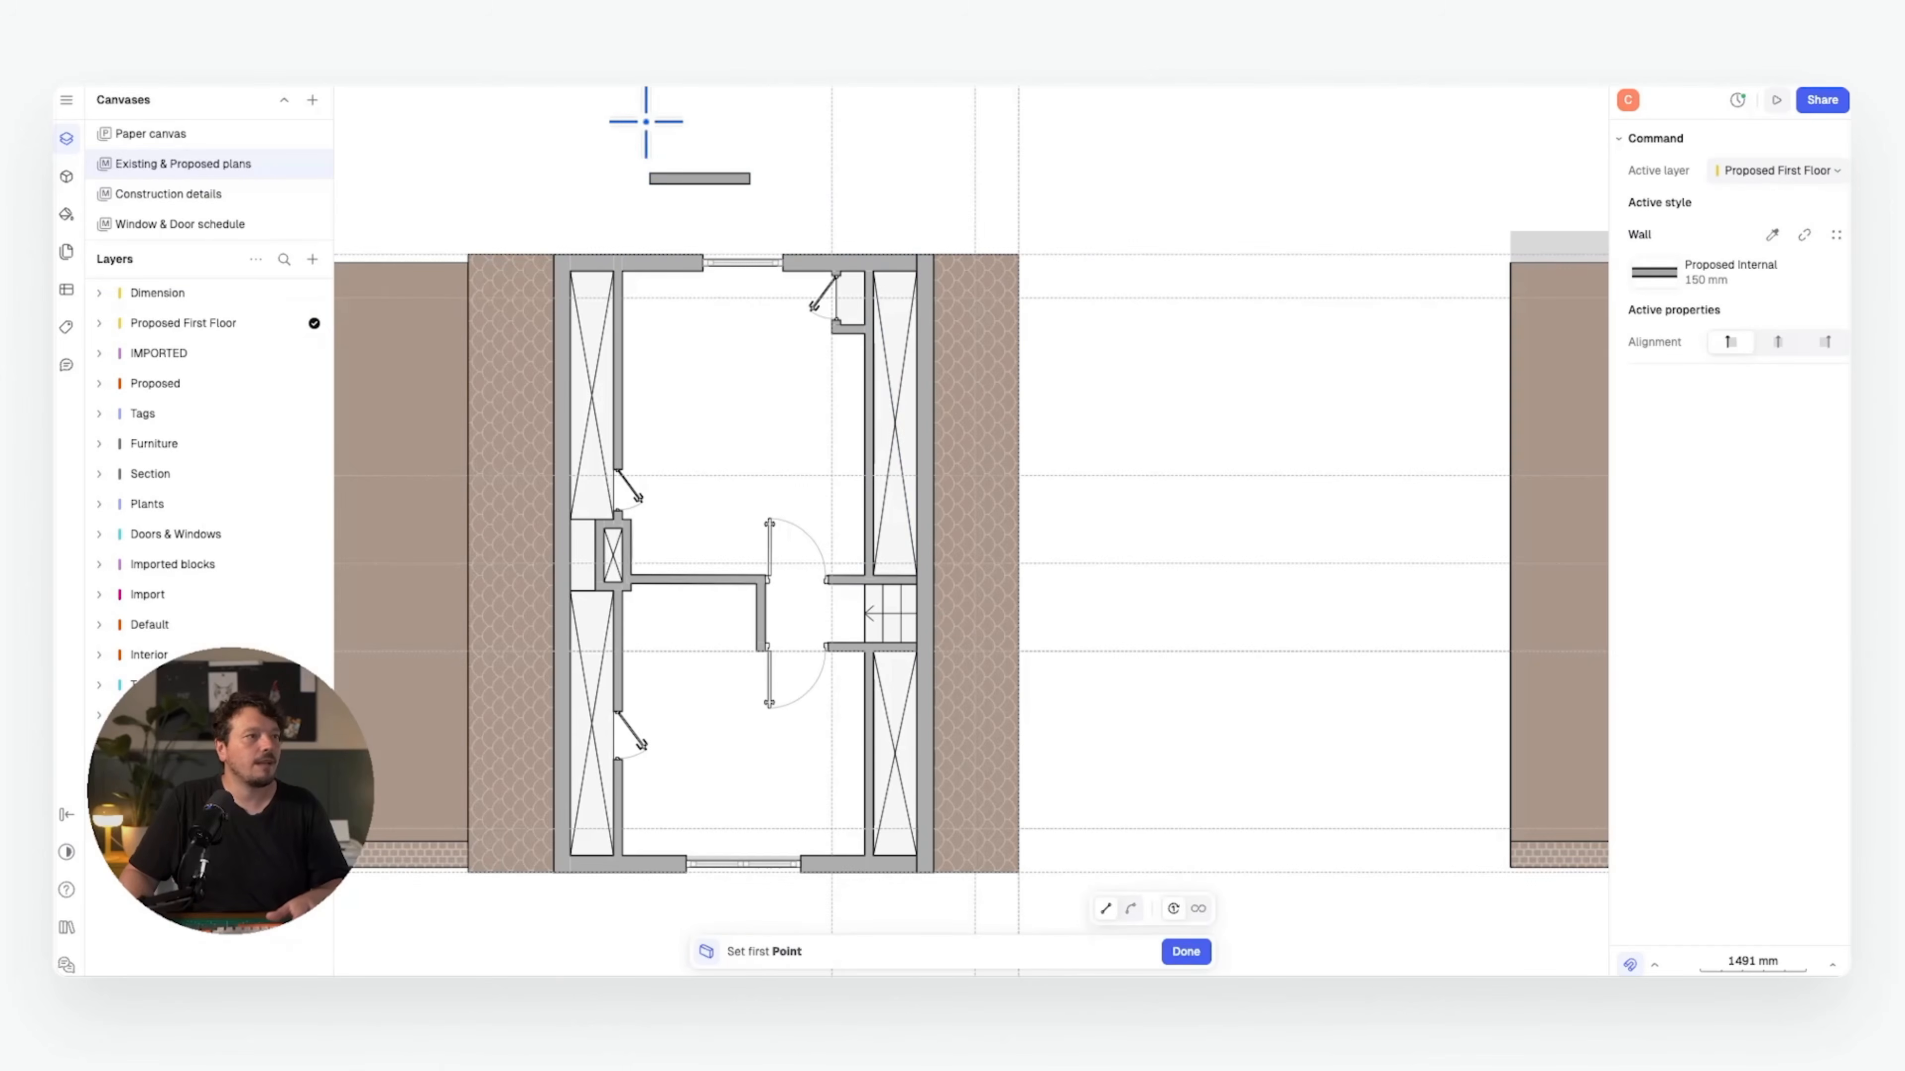
pyautogui.click(646, 123)
pyautogui.click(760, 123)
pyautogui.press('Escape')
pyautogui.scroll(1, 757, 130)
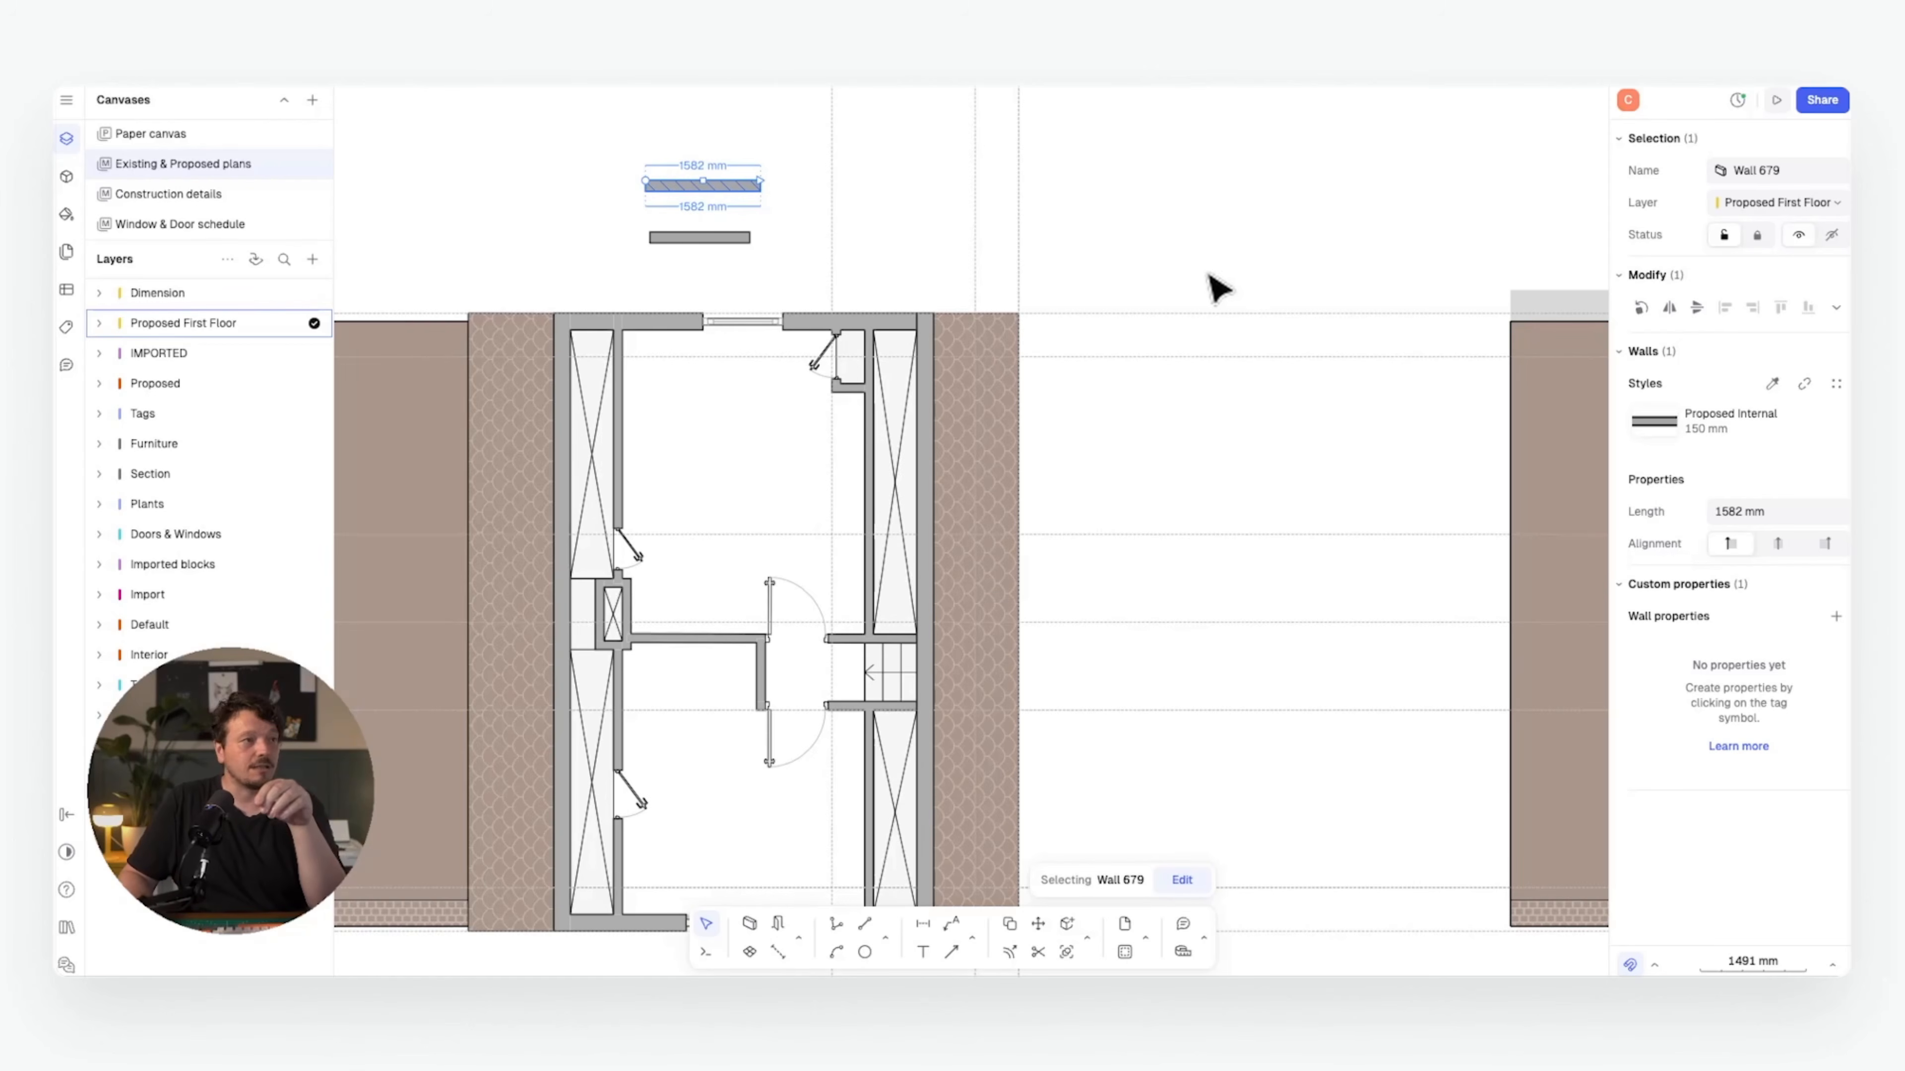
# - Create a separate wall style named Dormer Wall from the upper sample wall and give it a solid turquoise fill, hex 00F1C3
pyautogui.click(1804, 384)
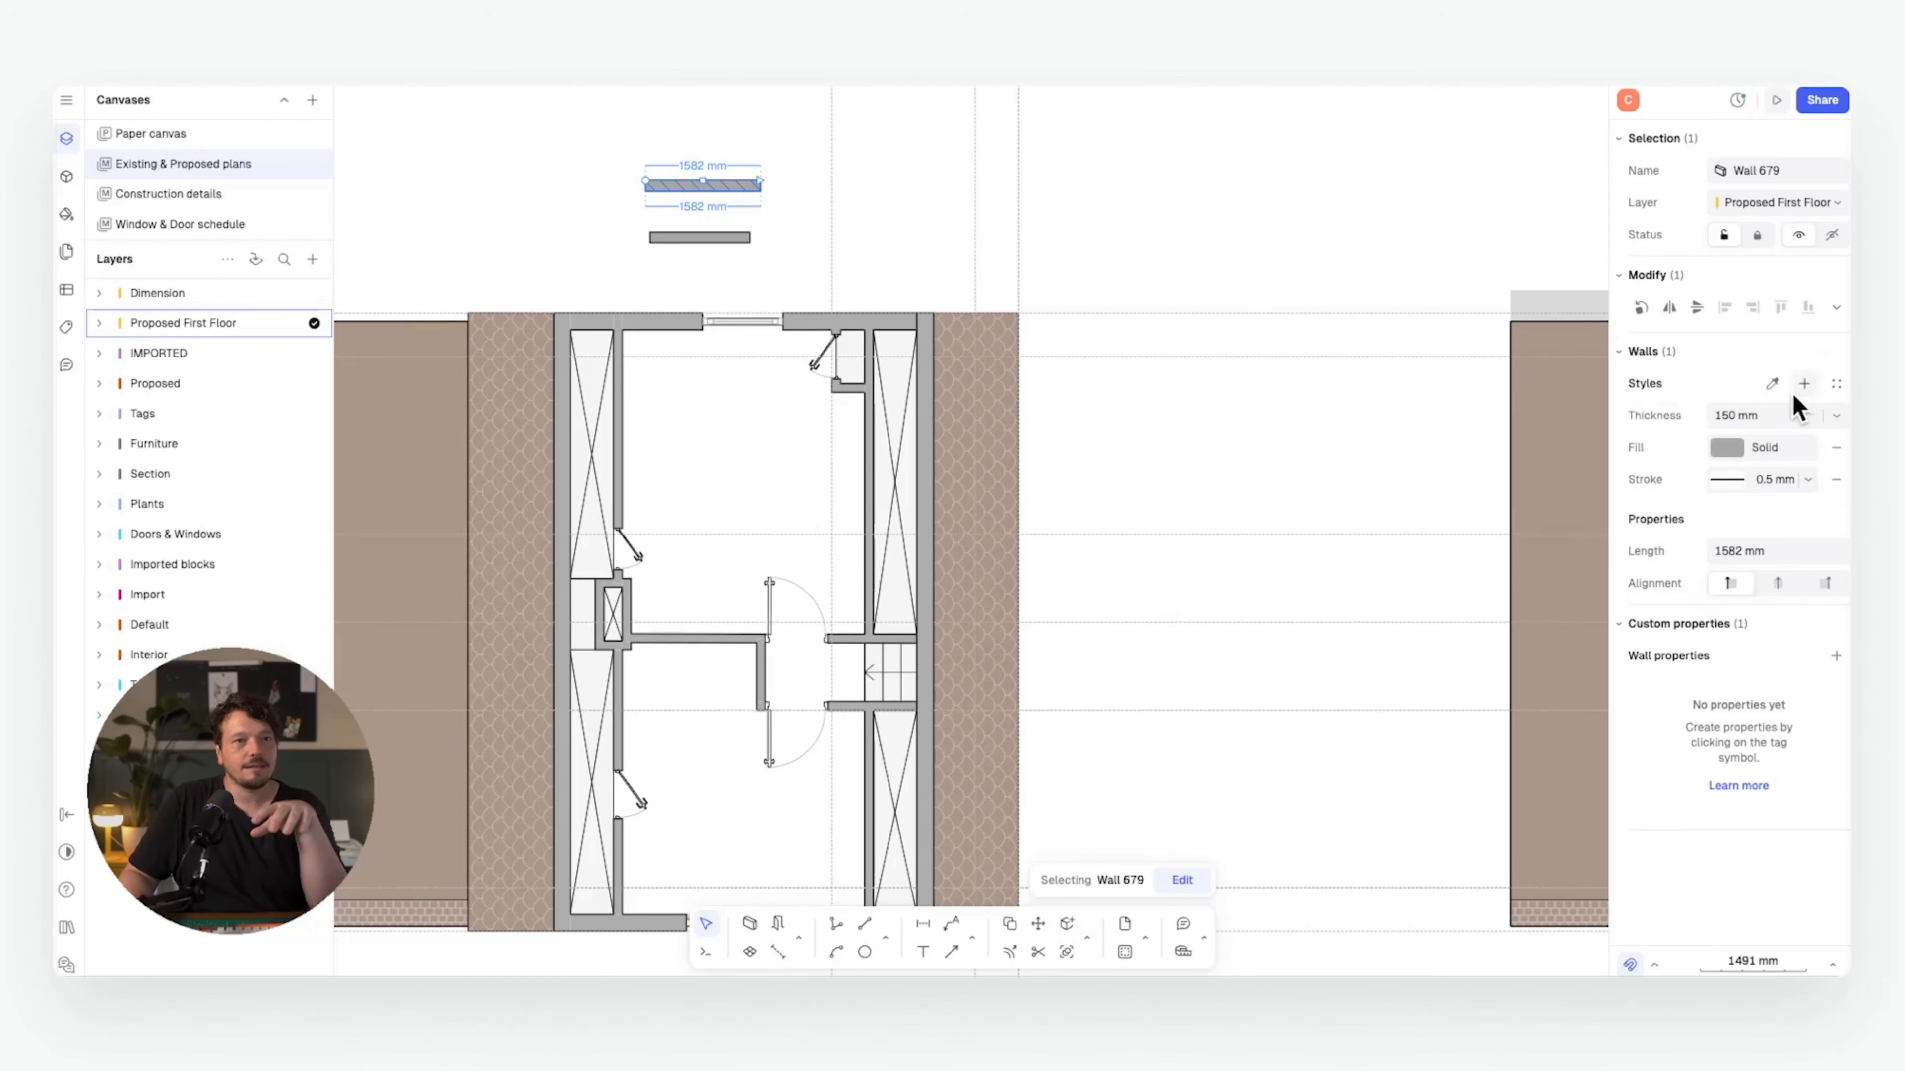
pyautogui.click(1804, 387)
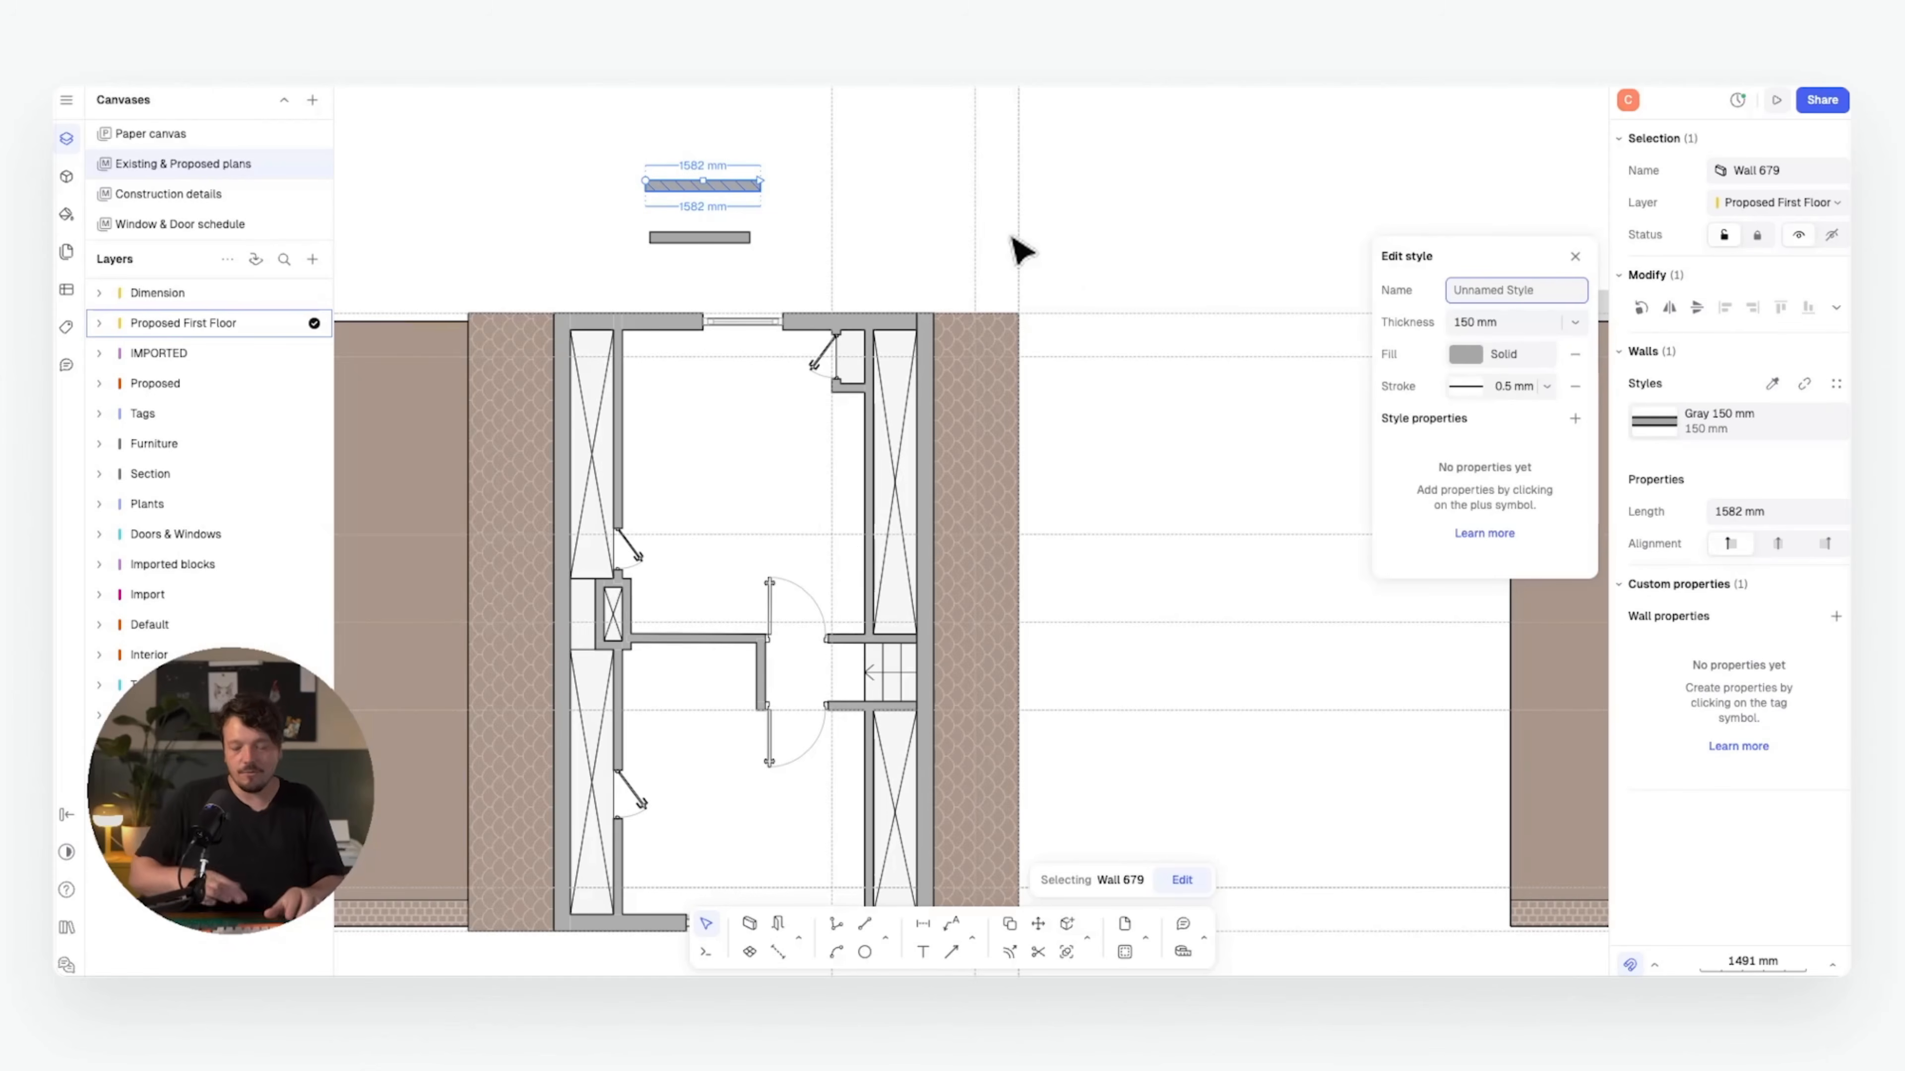
pyautogui.write('Dormer Wall')
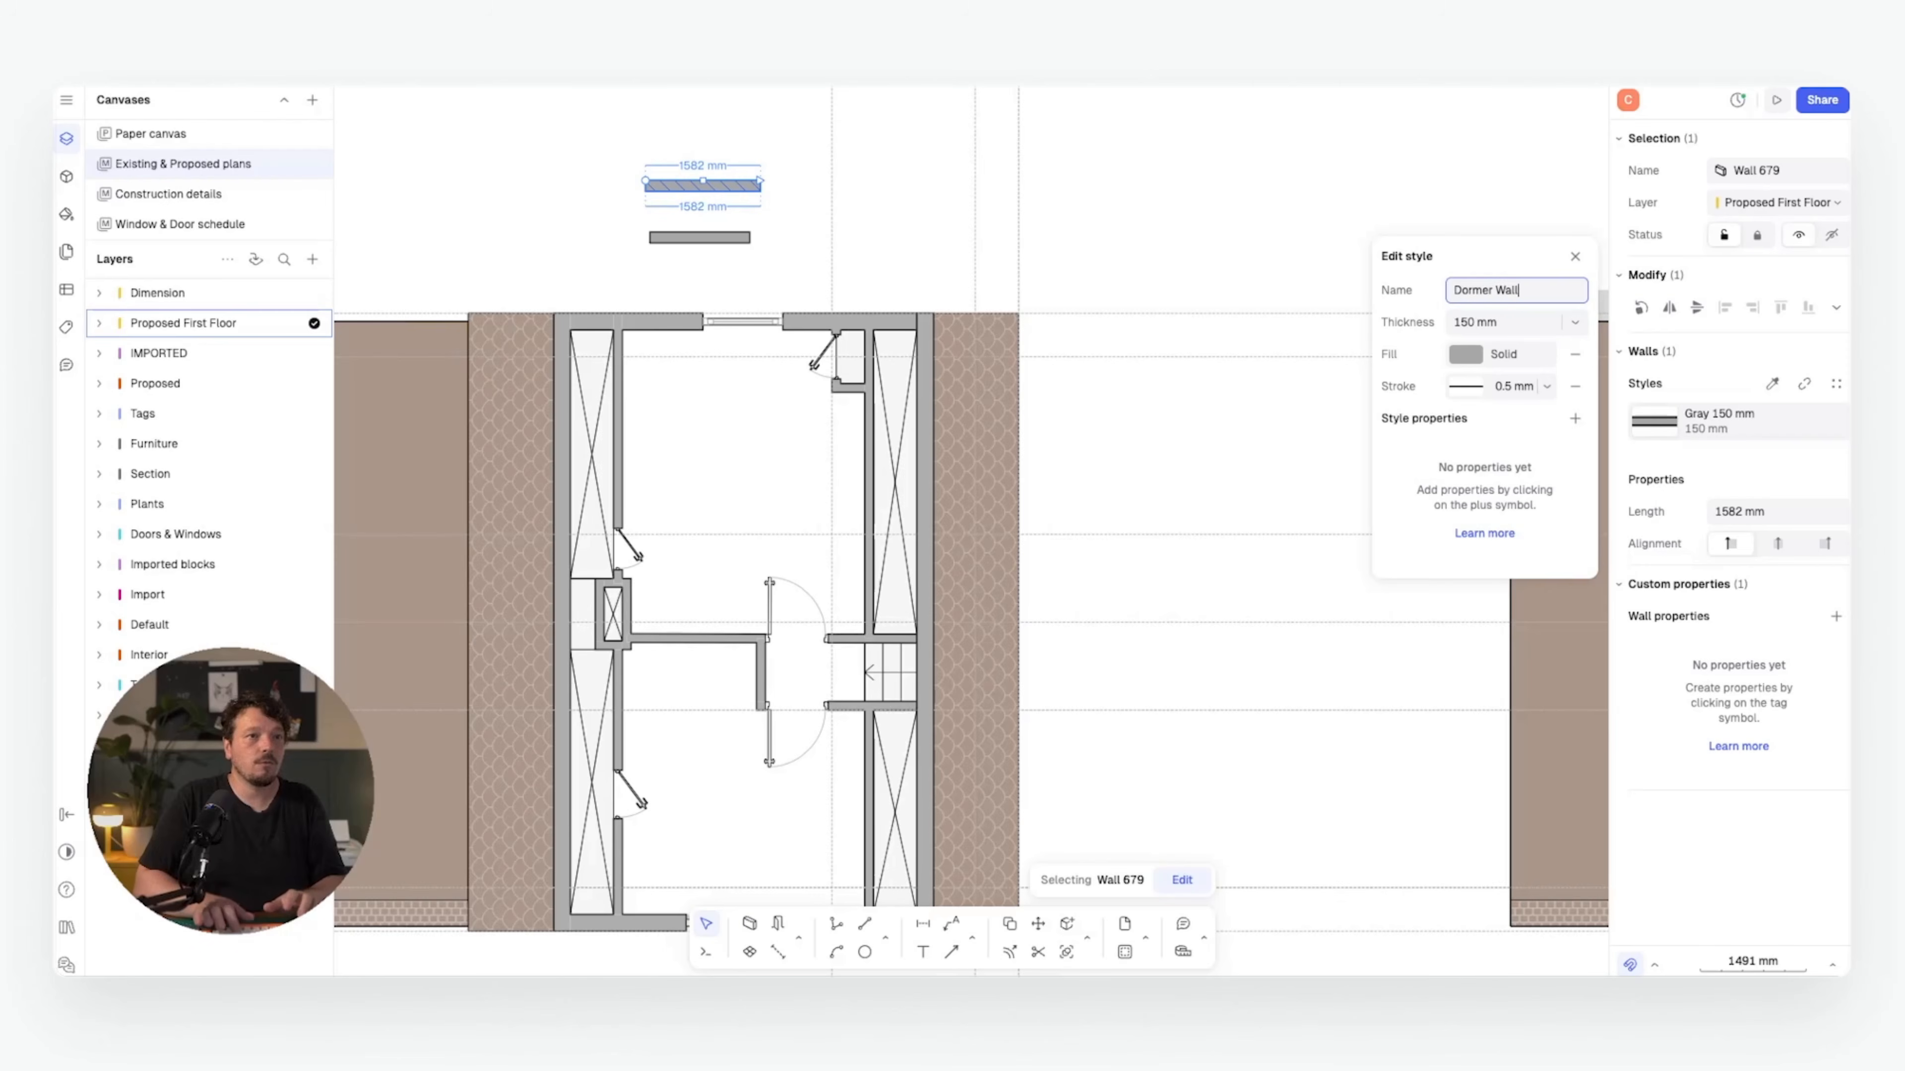
pyautogui.press('Return')
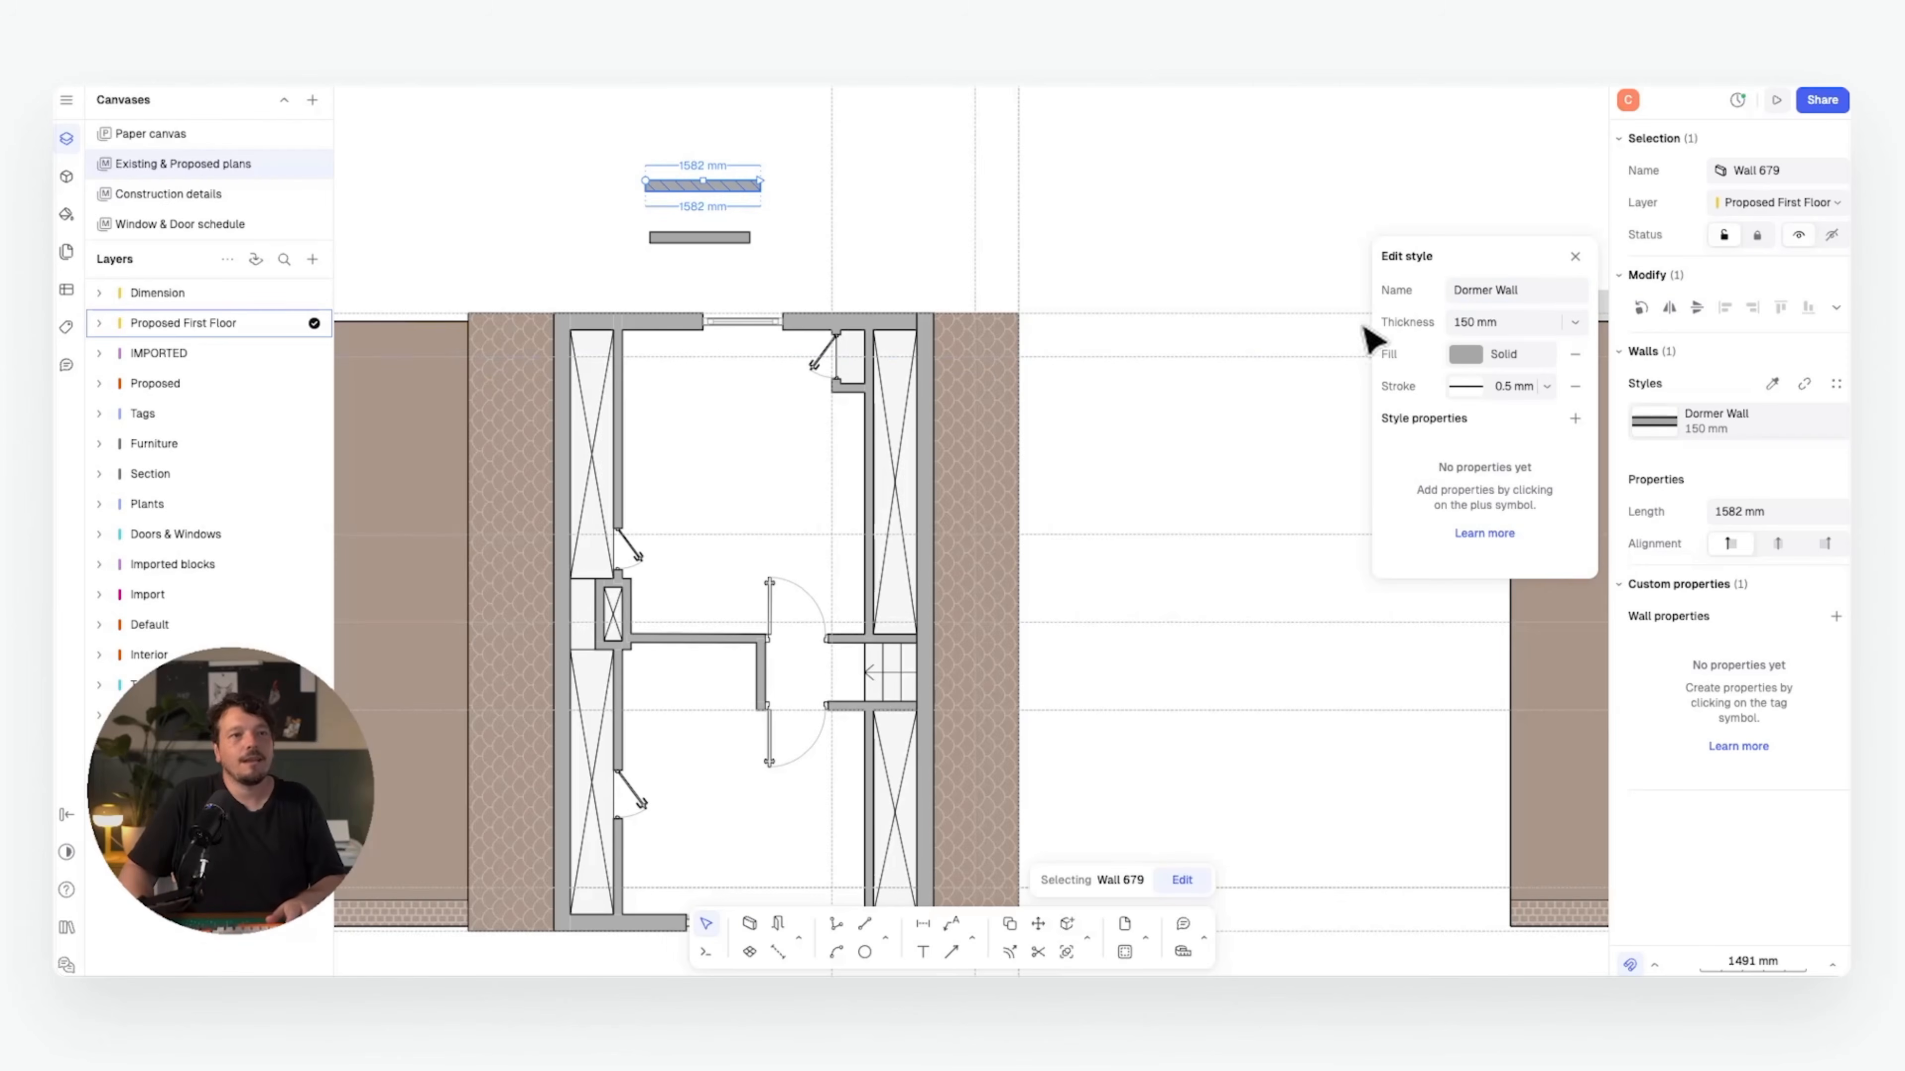
pyautogui.click(1455, 351)
pyautogui.click(1452, 439)
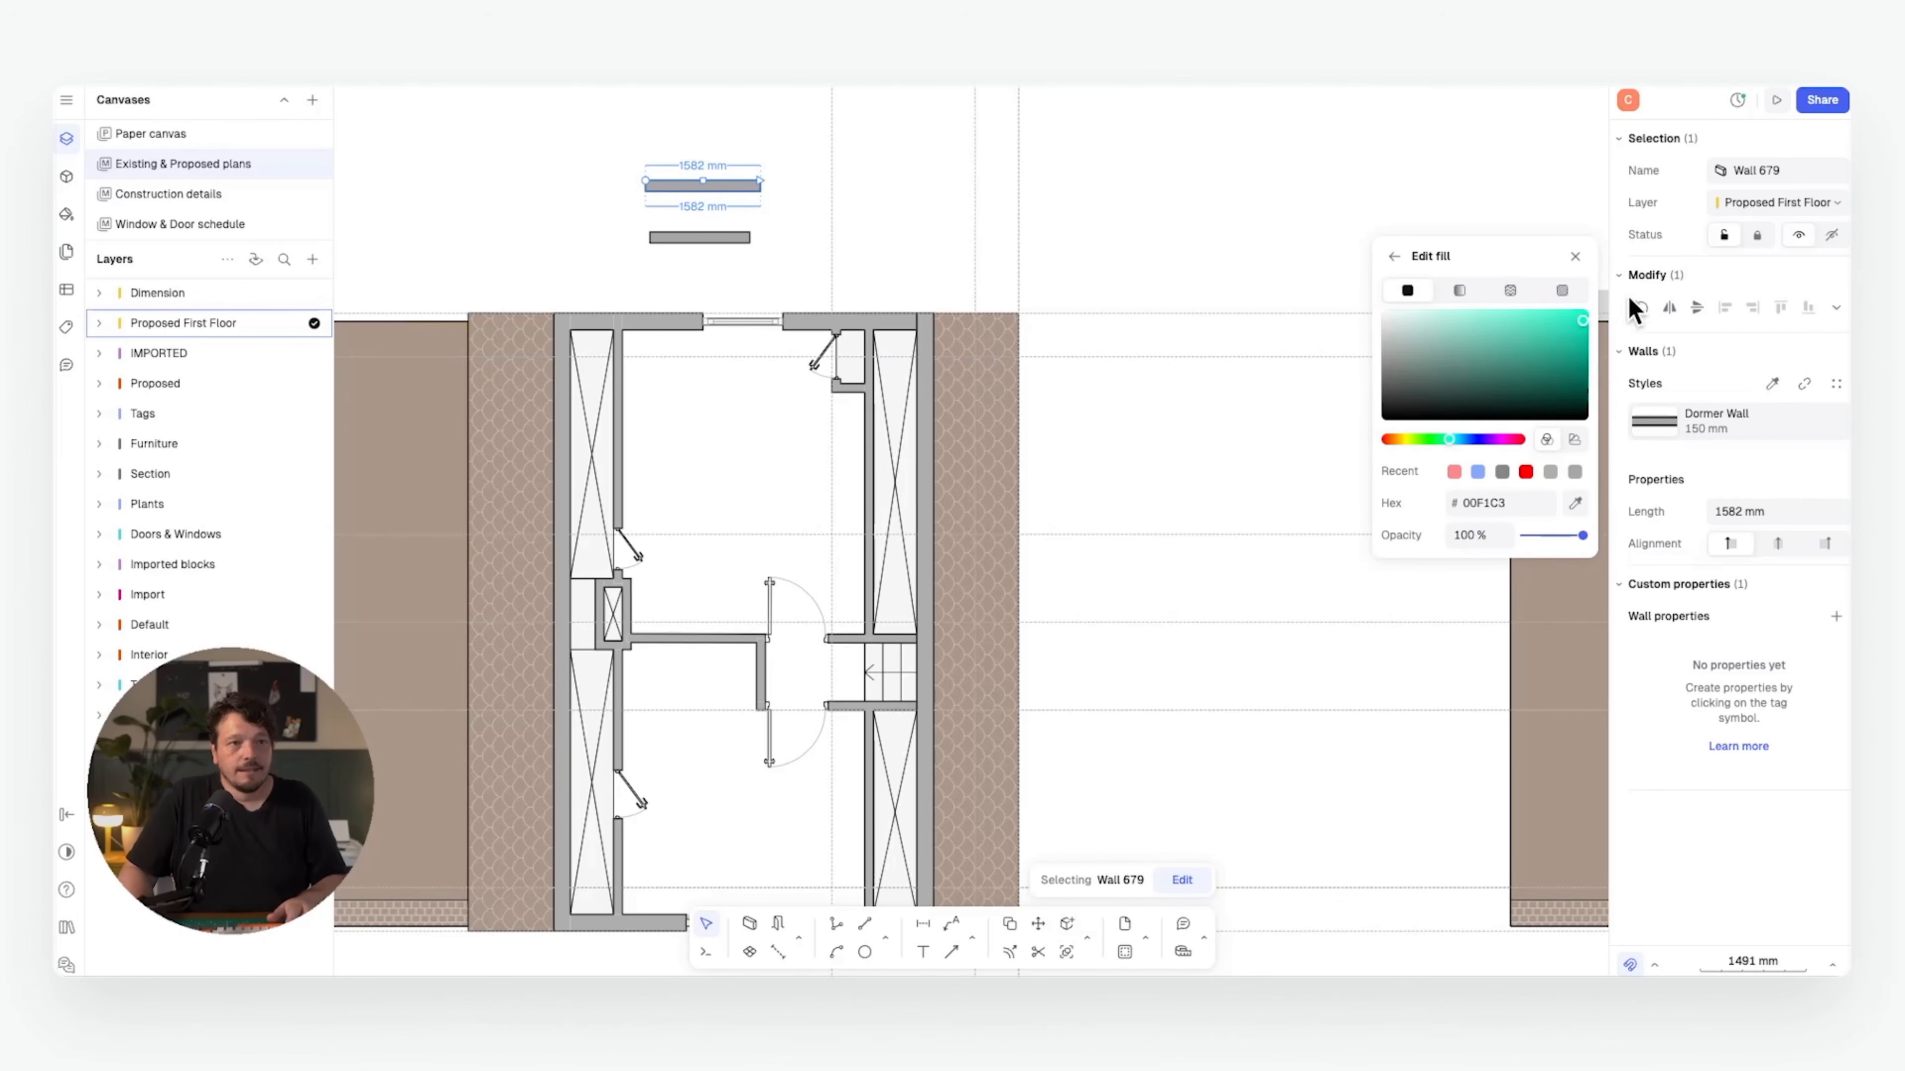
pyautogui.click(1185, 182)
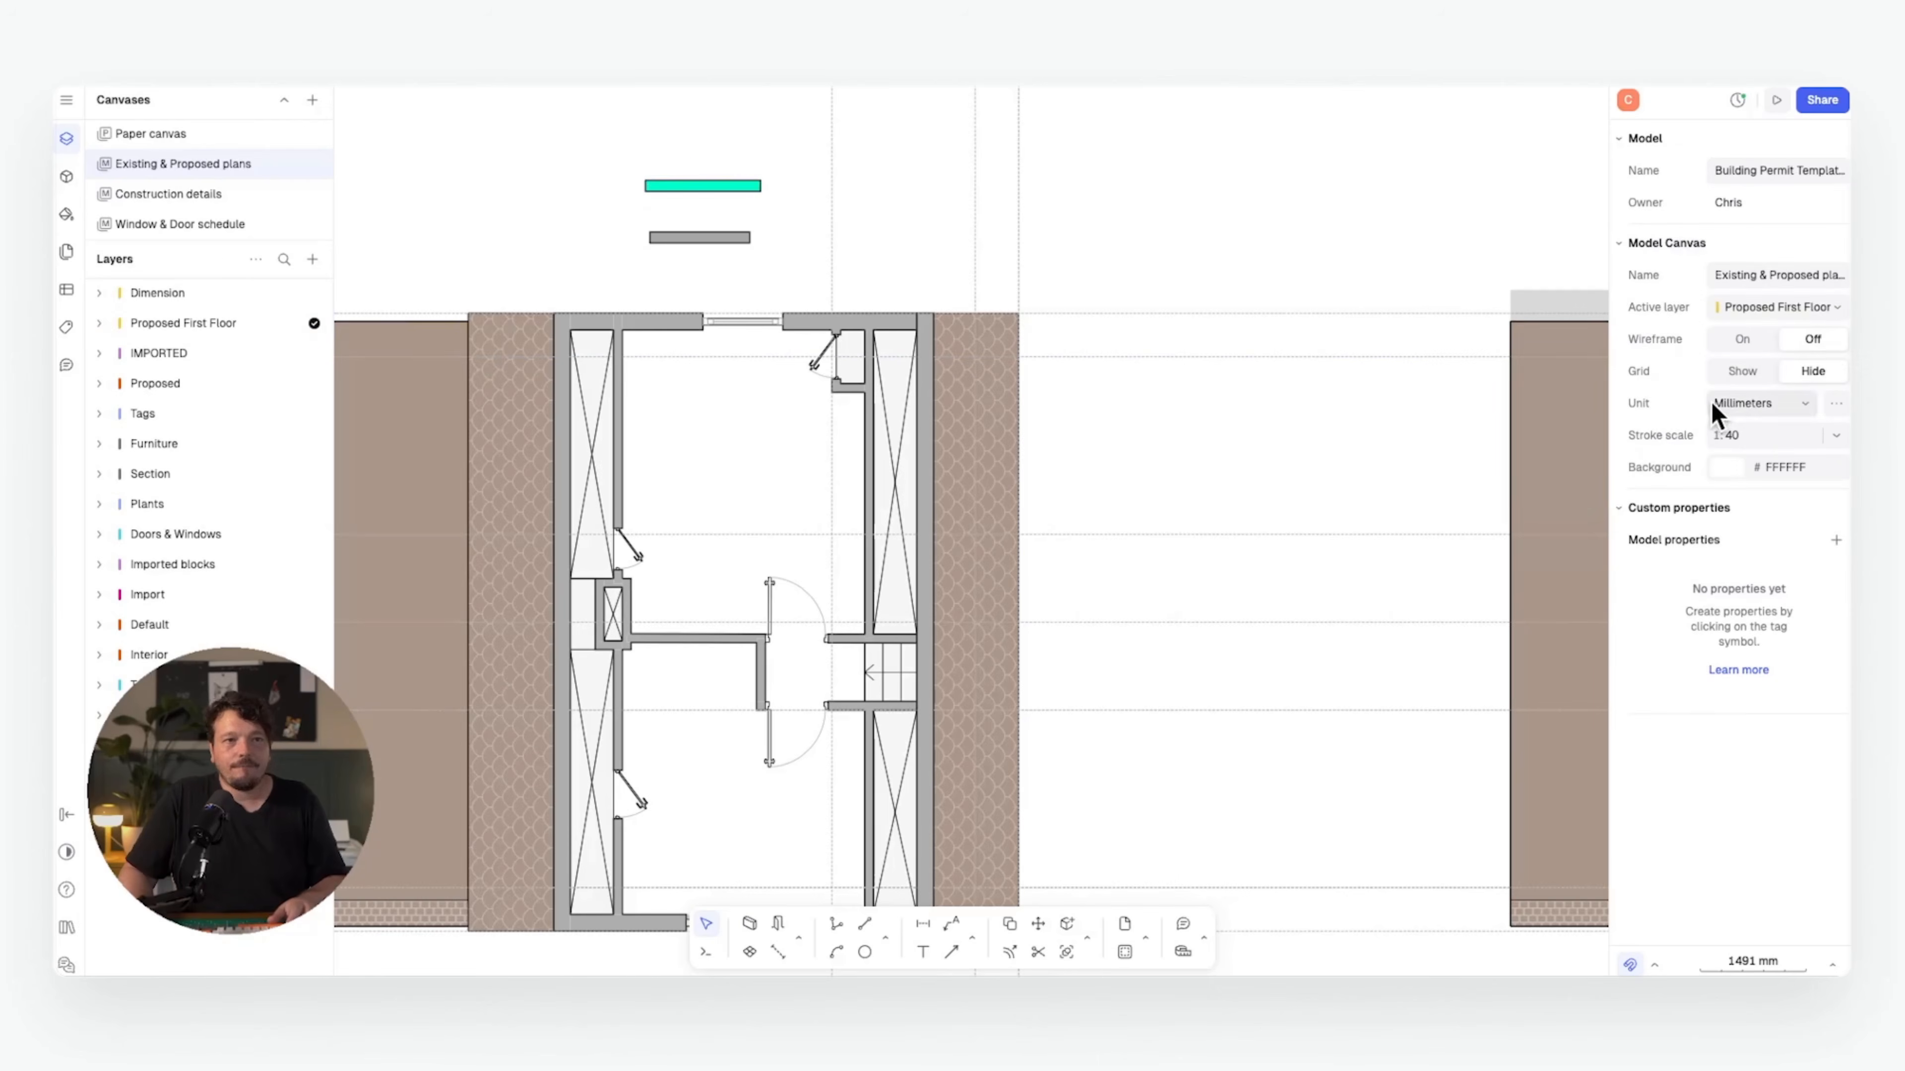
# - Detach the turquoise sample wall from its style and increase its thickness
pyautogui.click(735, 188)
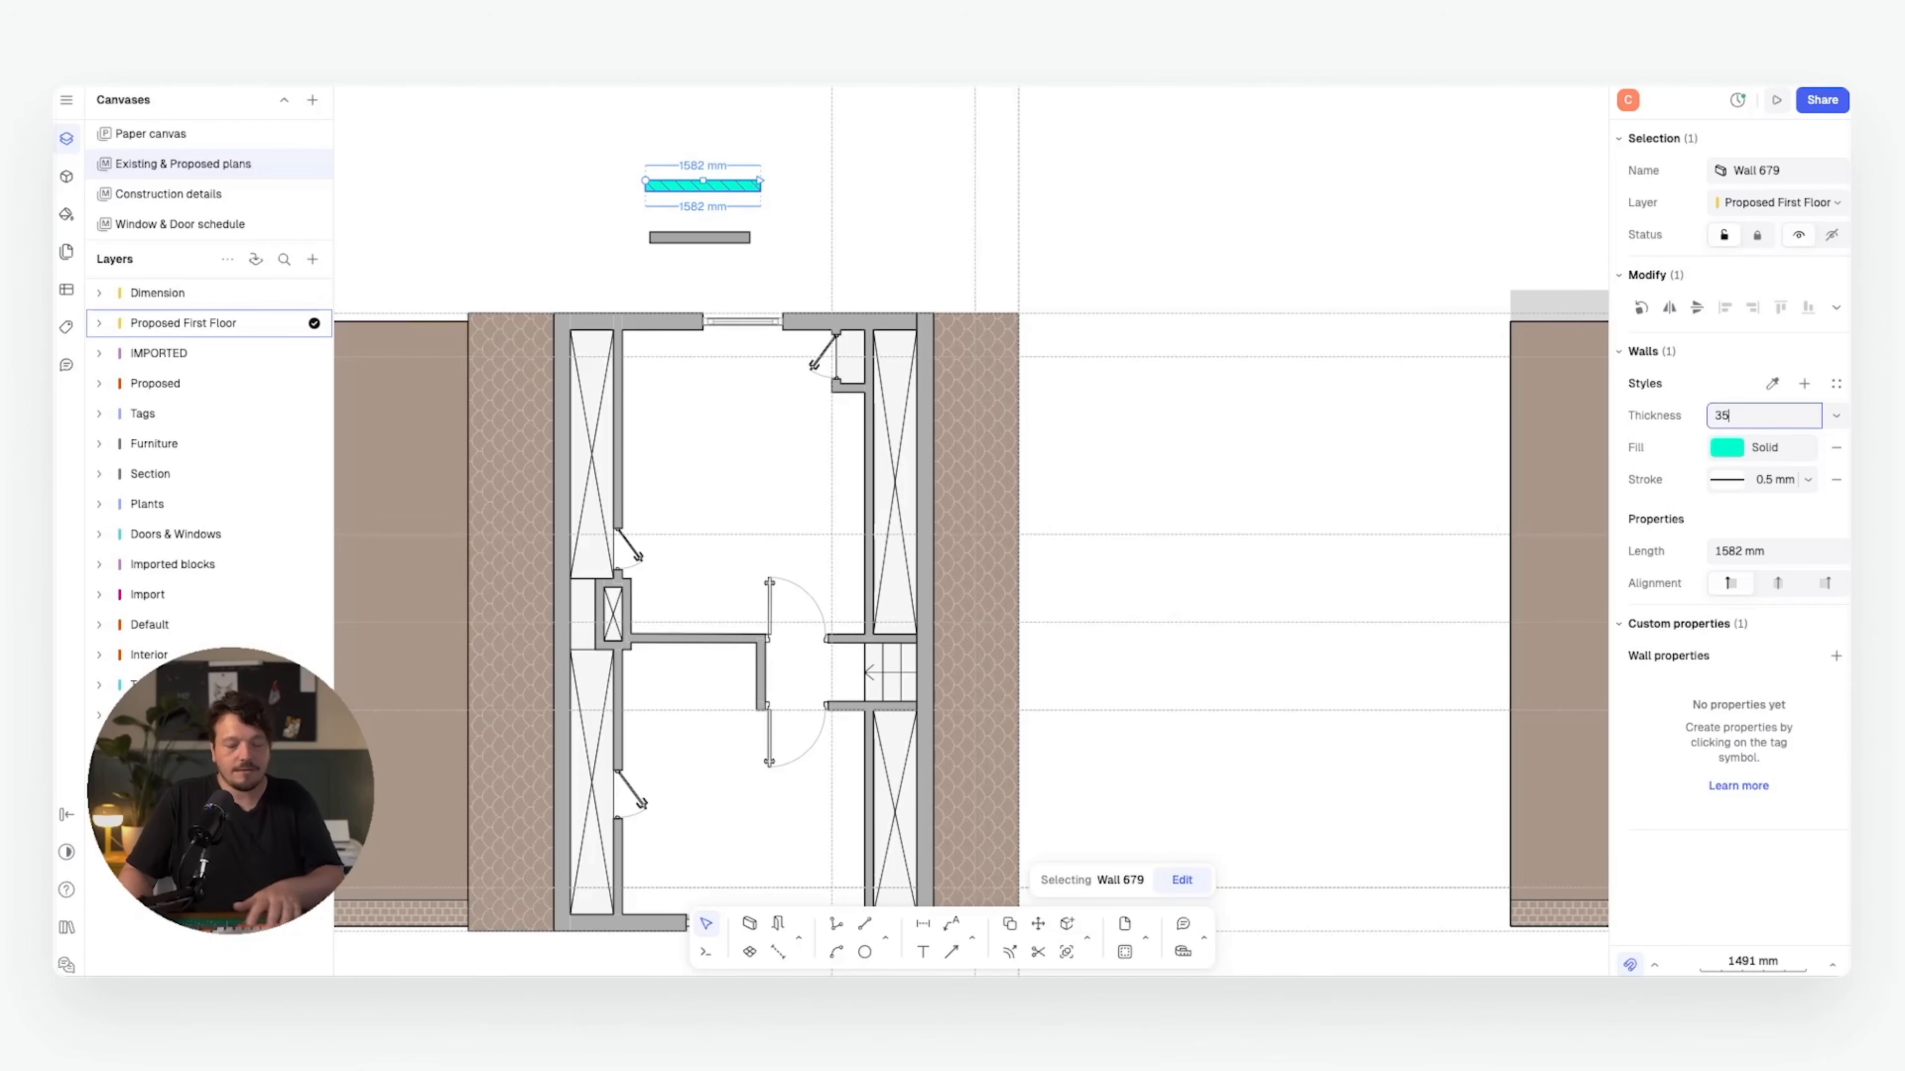
pyautogui.press('Return')
pyautogui.click(1151, 219)
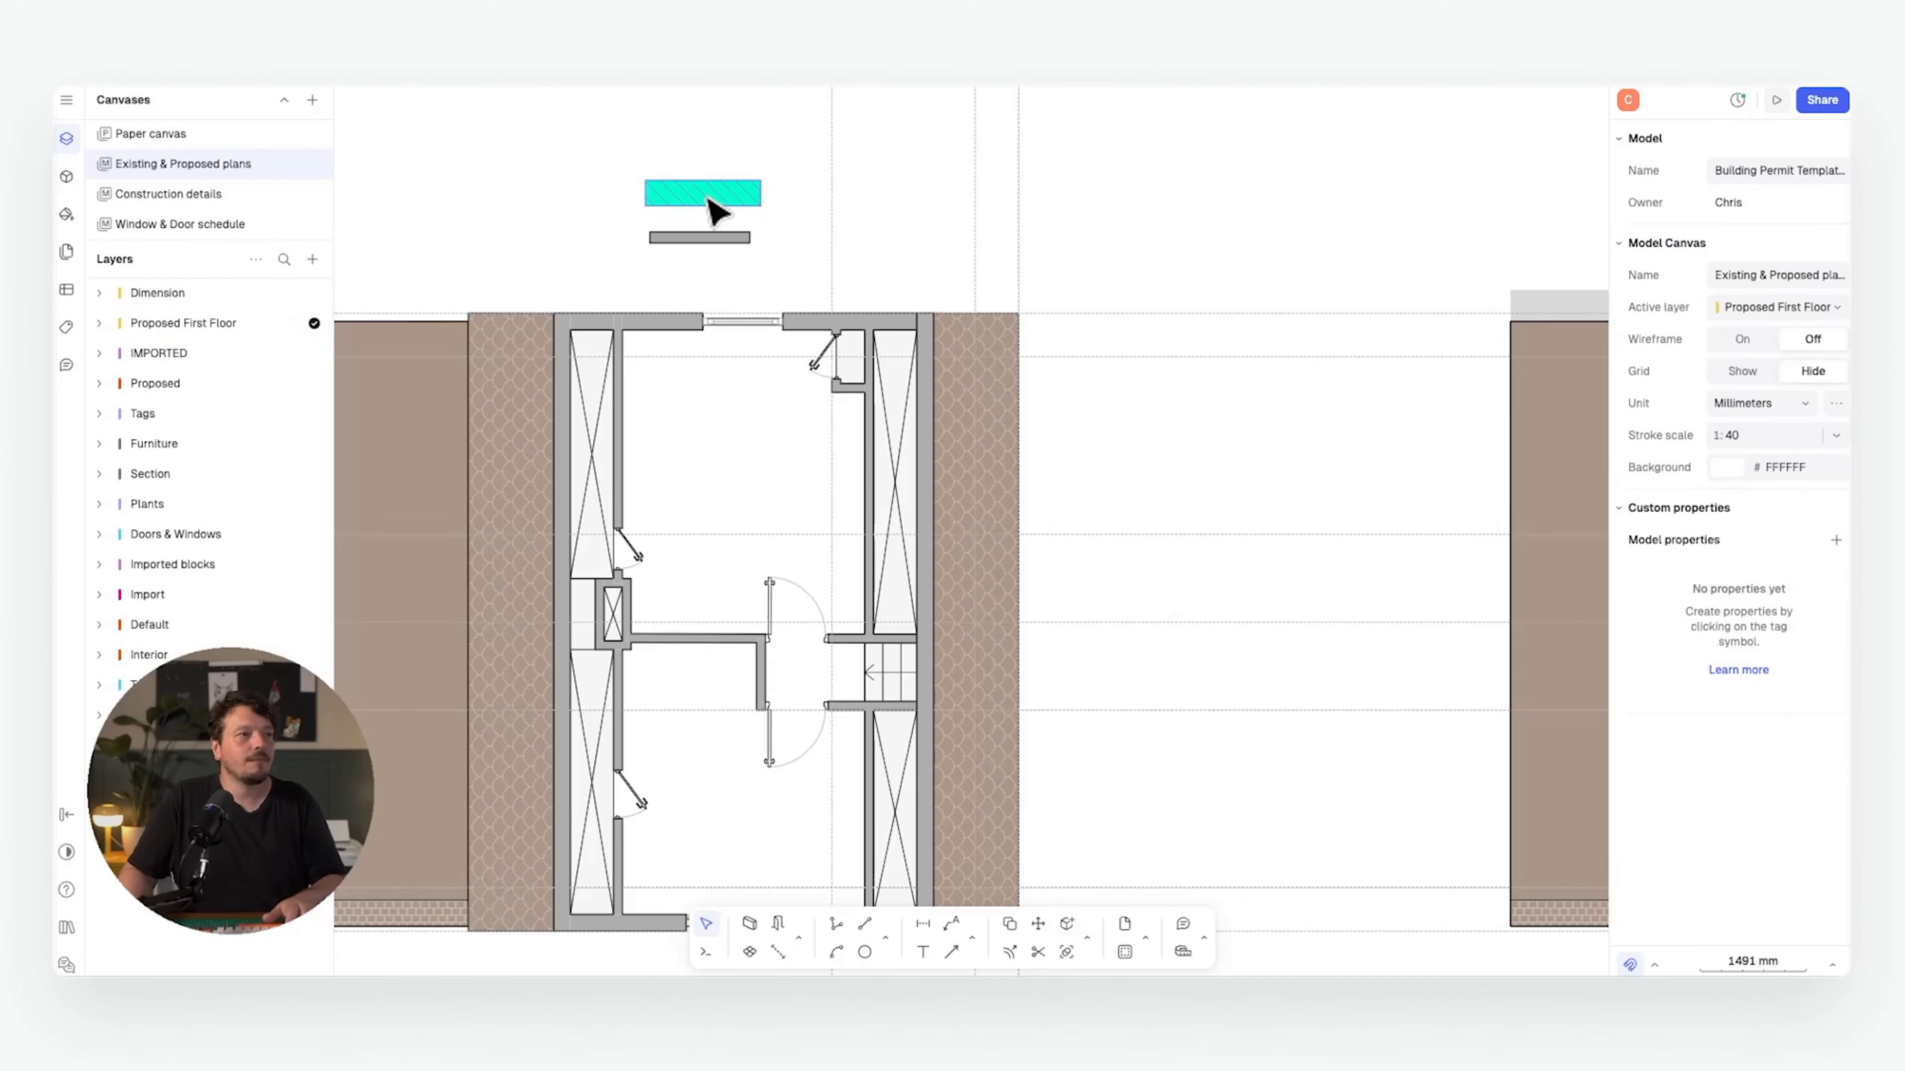
# - Detach the lower sample wall from its Proposed Internal style and give it a solid yellow fill
pyautogui.click(713, 212)
pyautogui.click(743, 263)
pyautogui.click(699, 237)
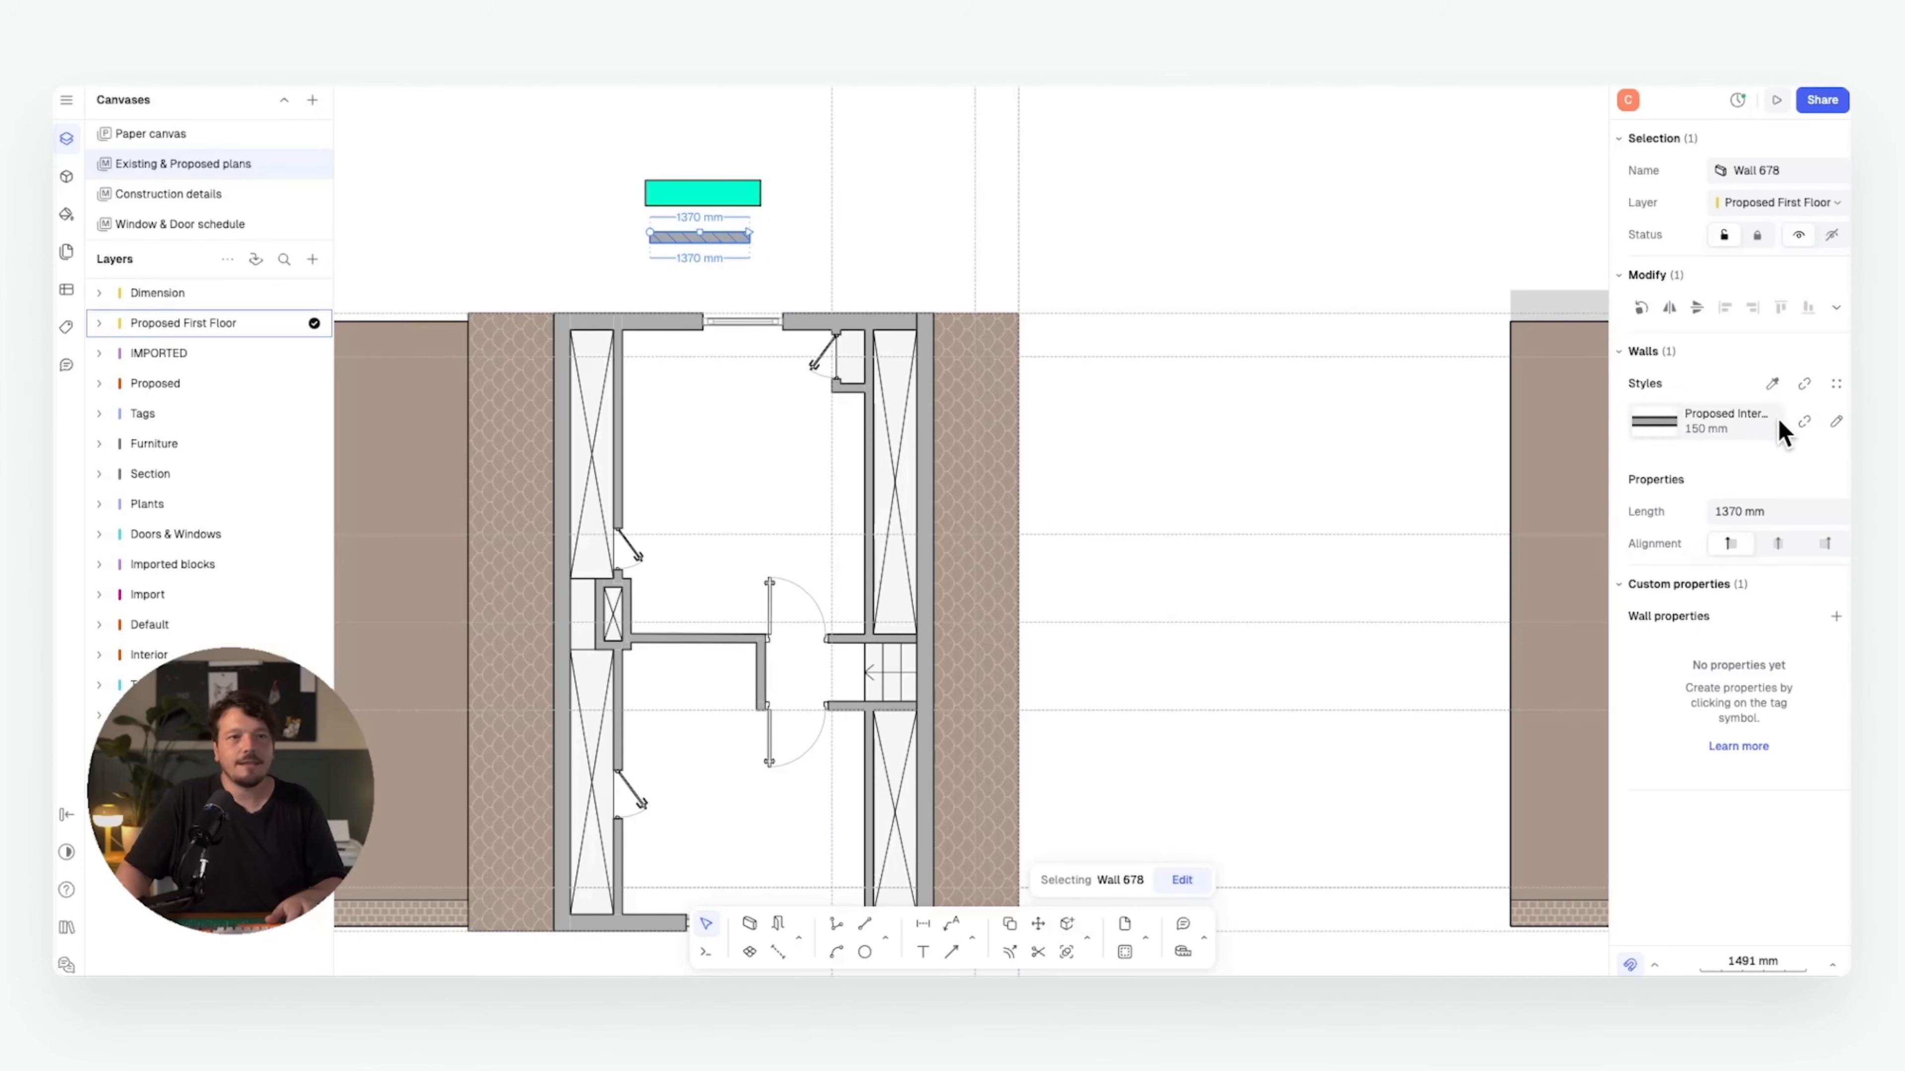
pyautogui.click(1804, 422)
pyautogui.click(1726, 448)
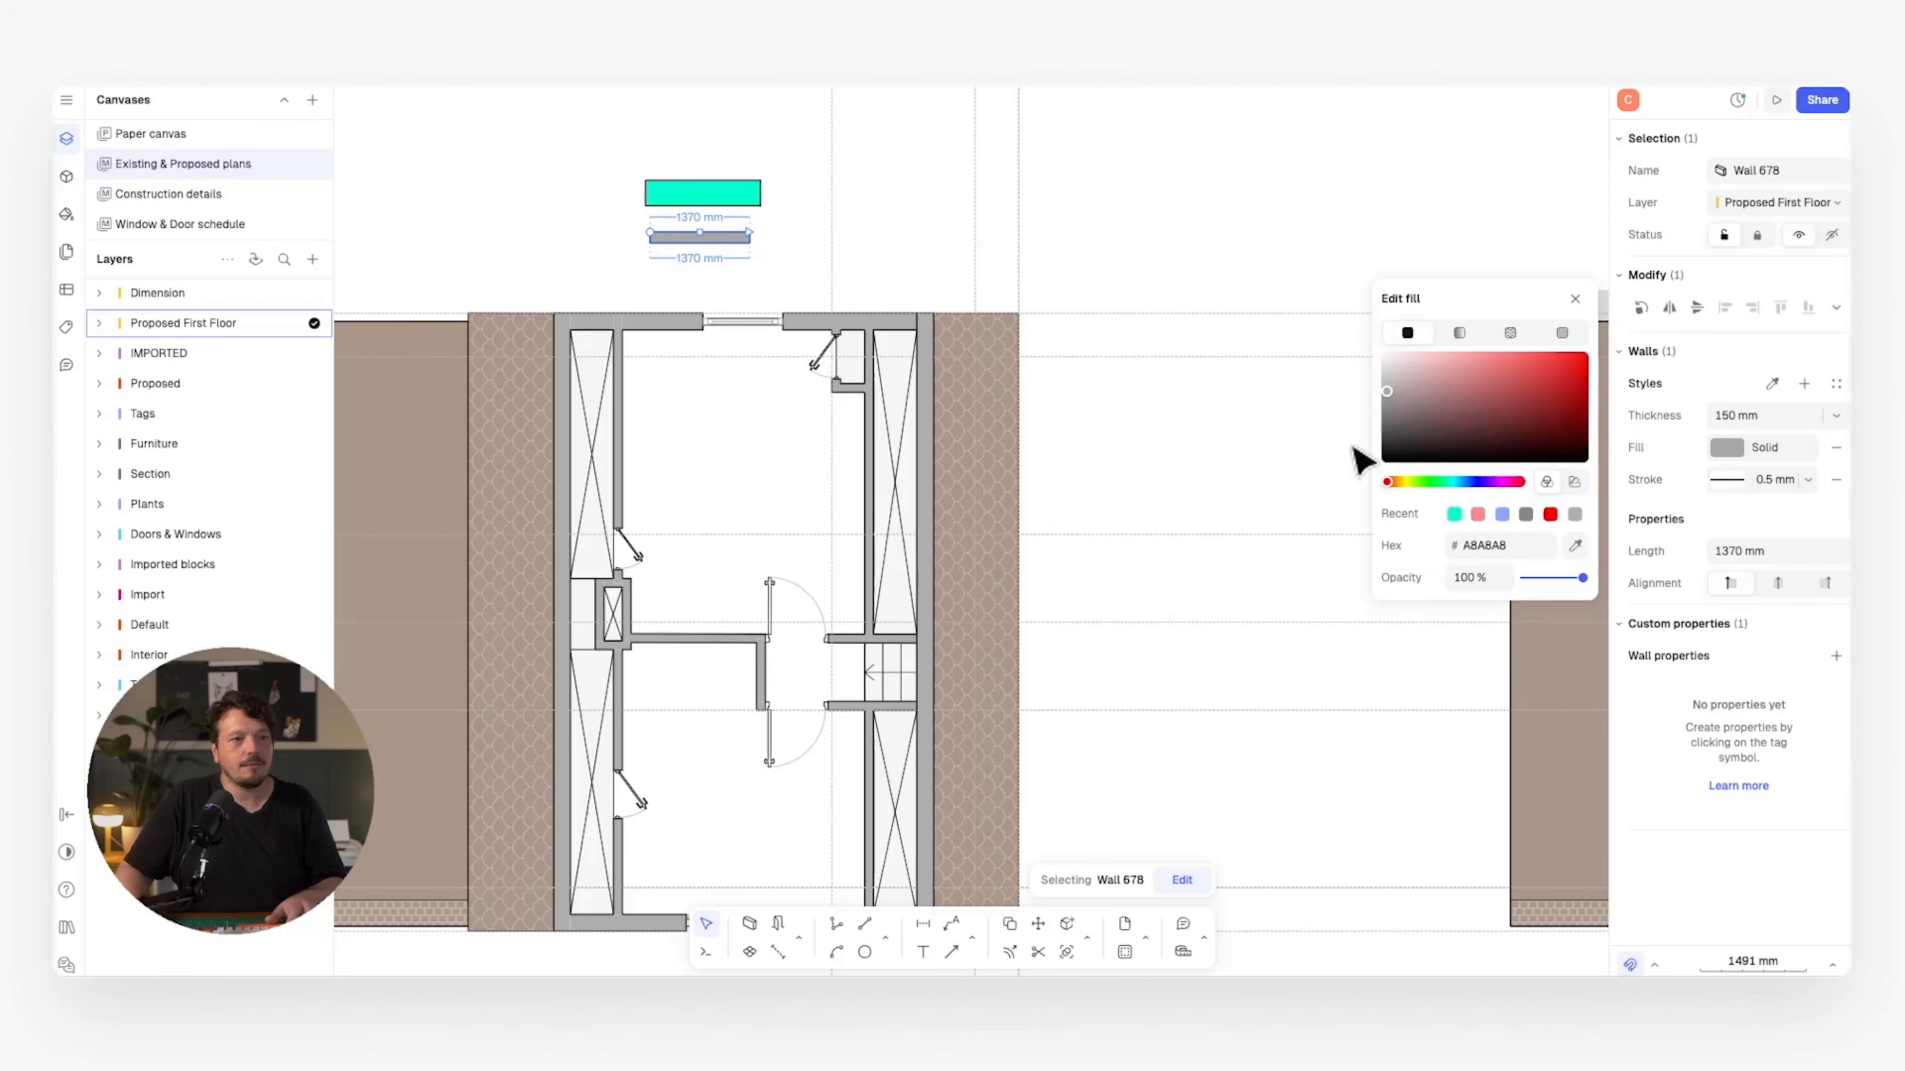
pyautogui.click(1410, 484)
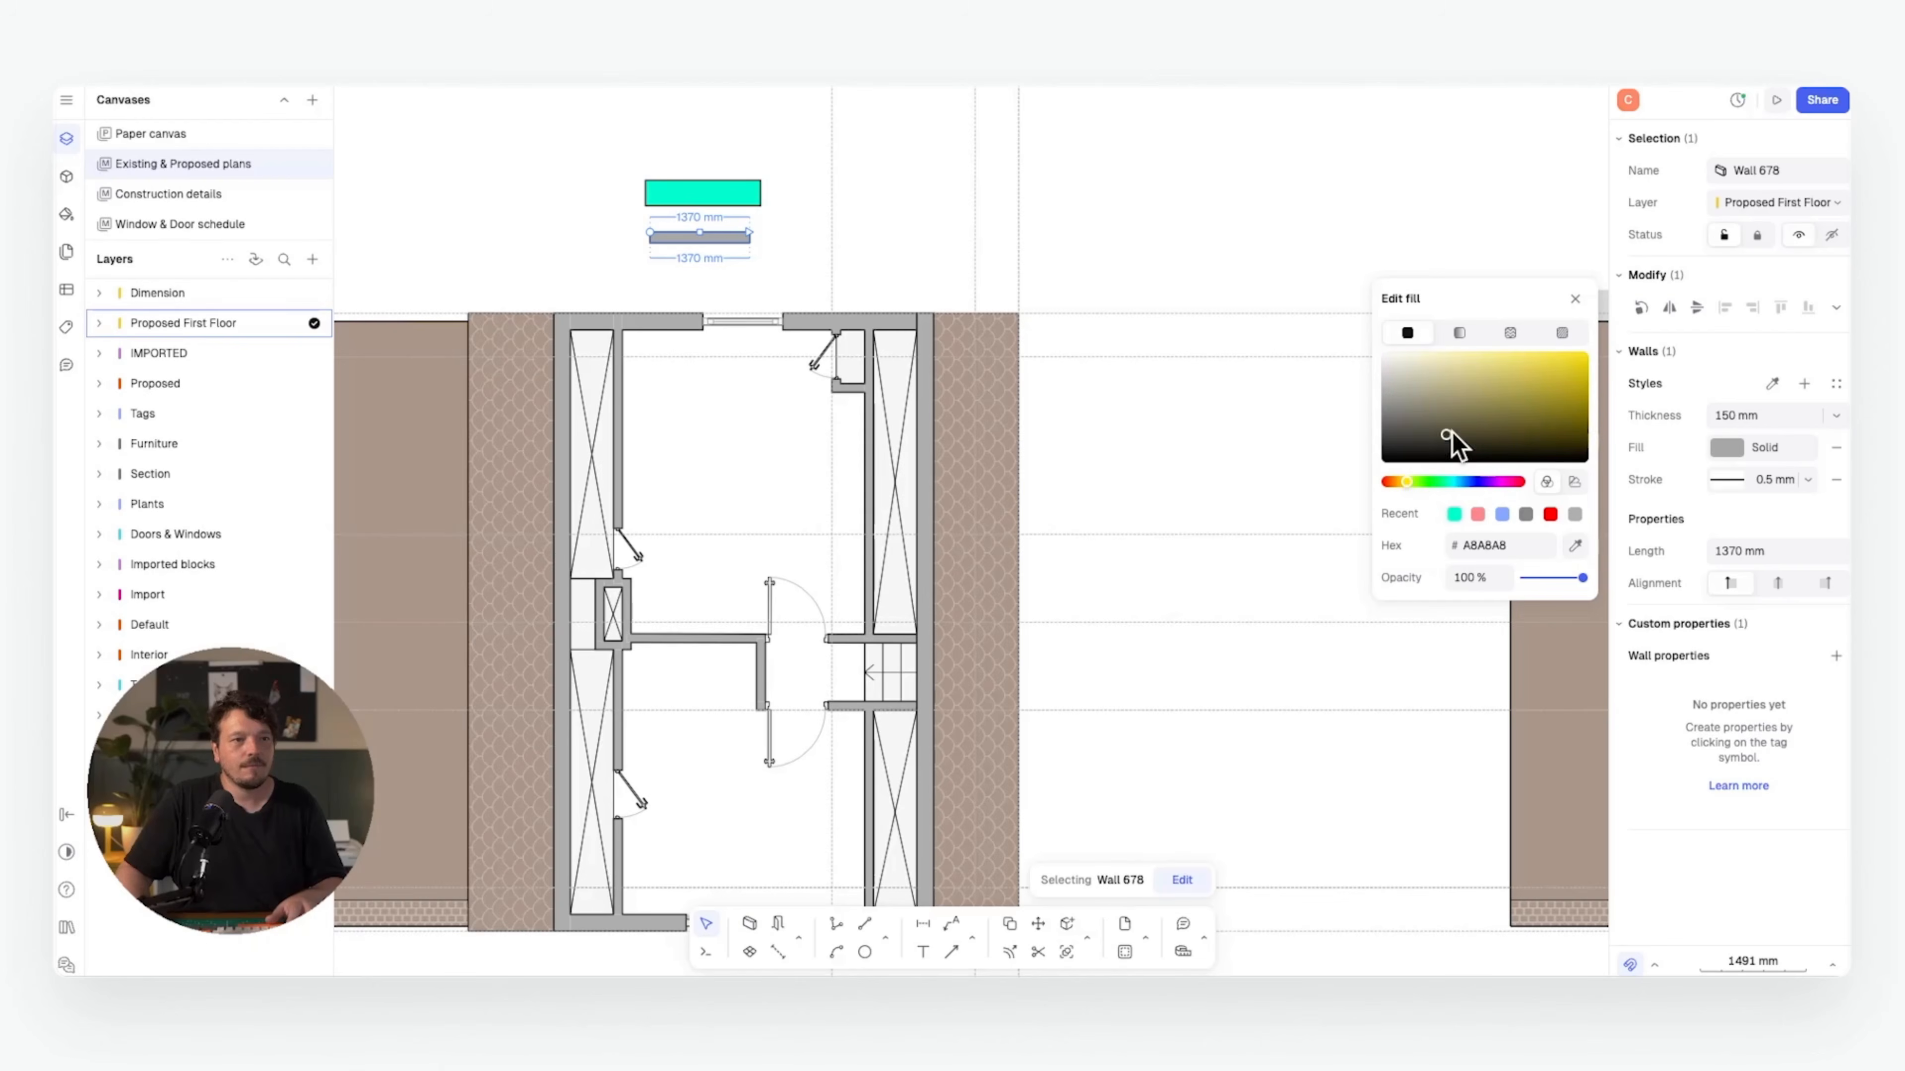
pyautogui.moveTo(1449, 443); pyautogui.dragTo(1598, 341)
# - Save the yellow 150 mm sample wall as a new wall style named Internal wall
pyautogui.click(1804, 384)
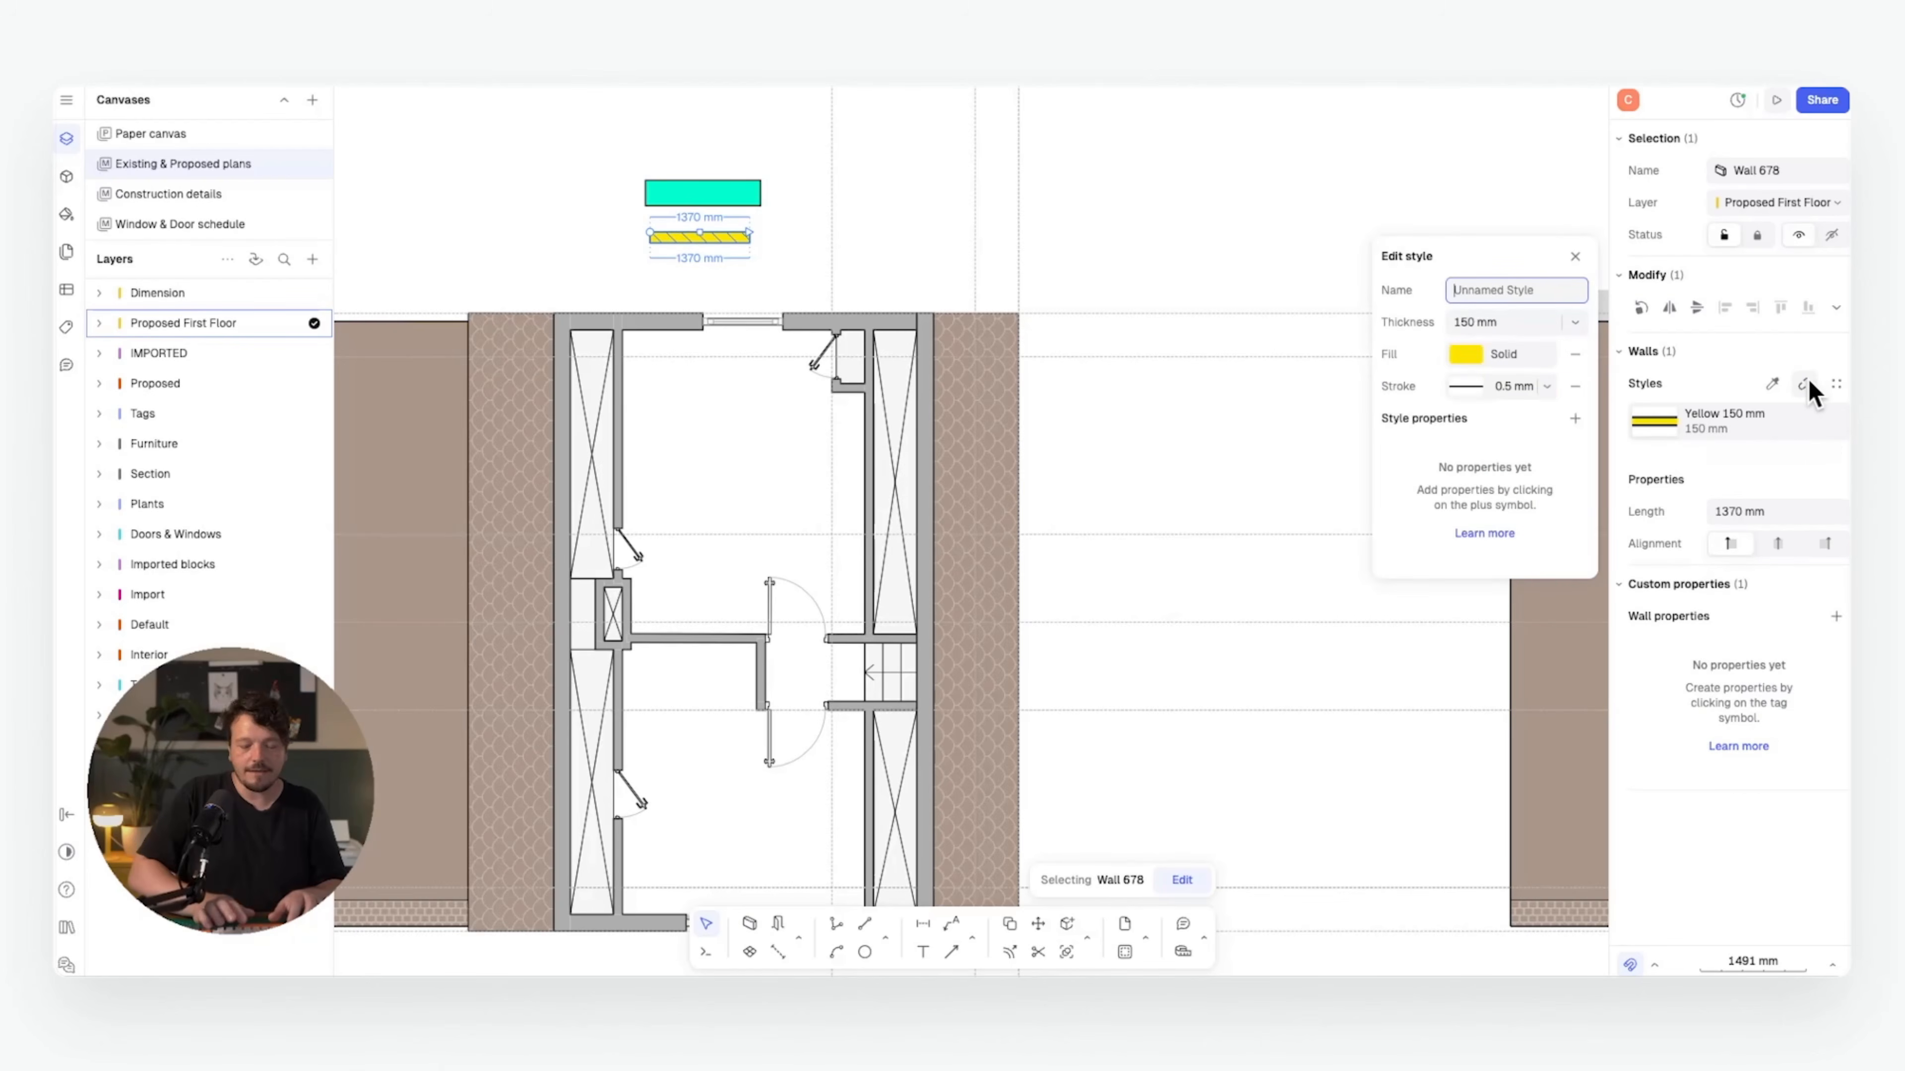
pyautogui.write('Internal wal')
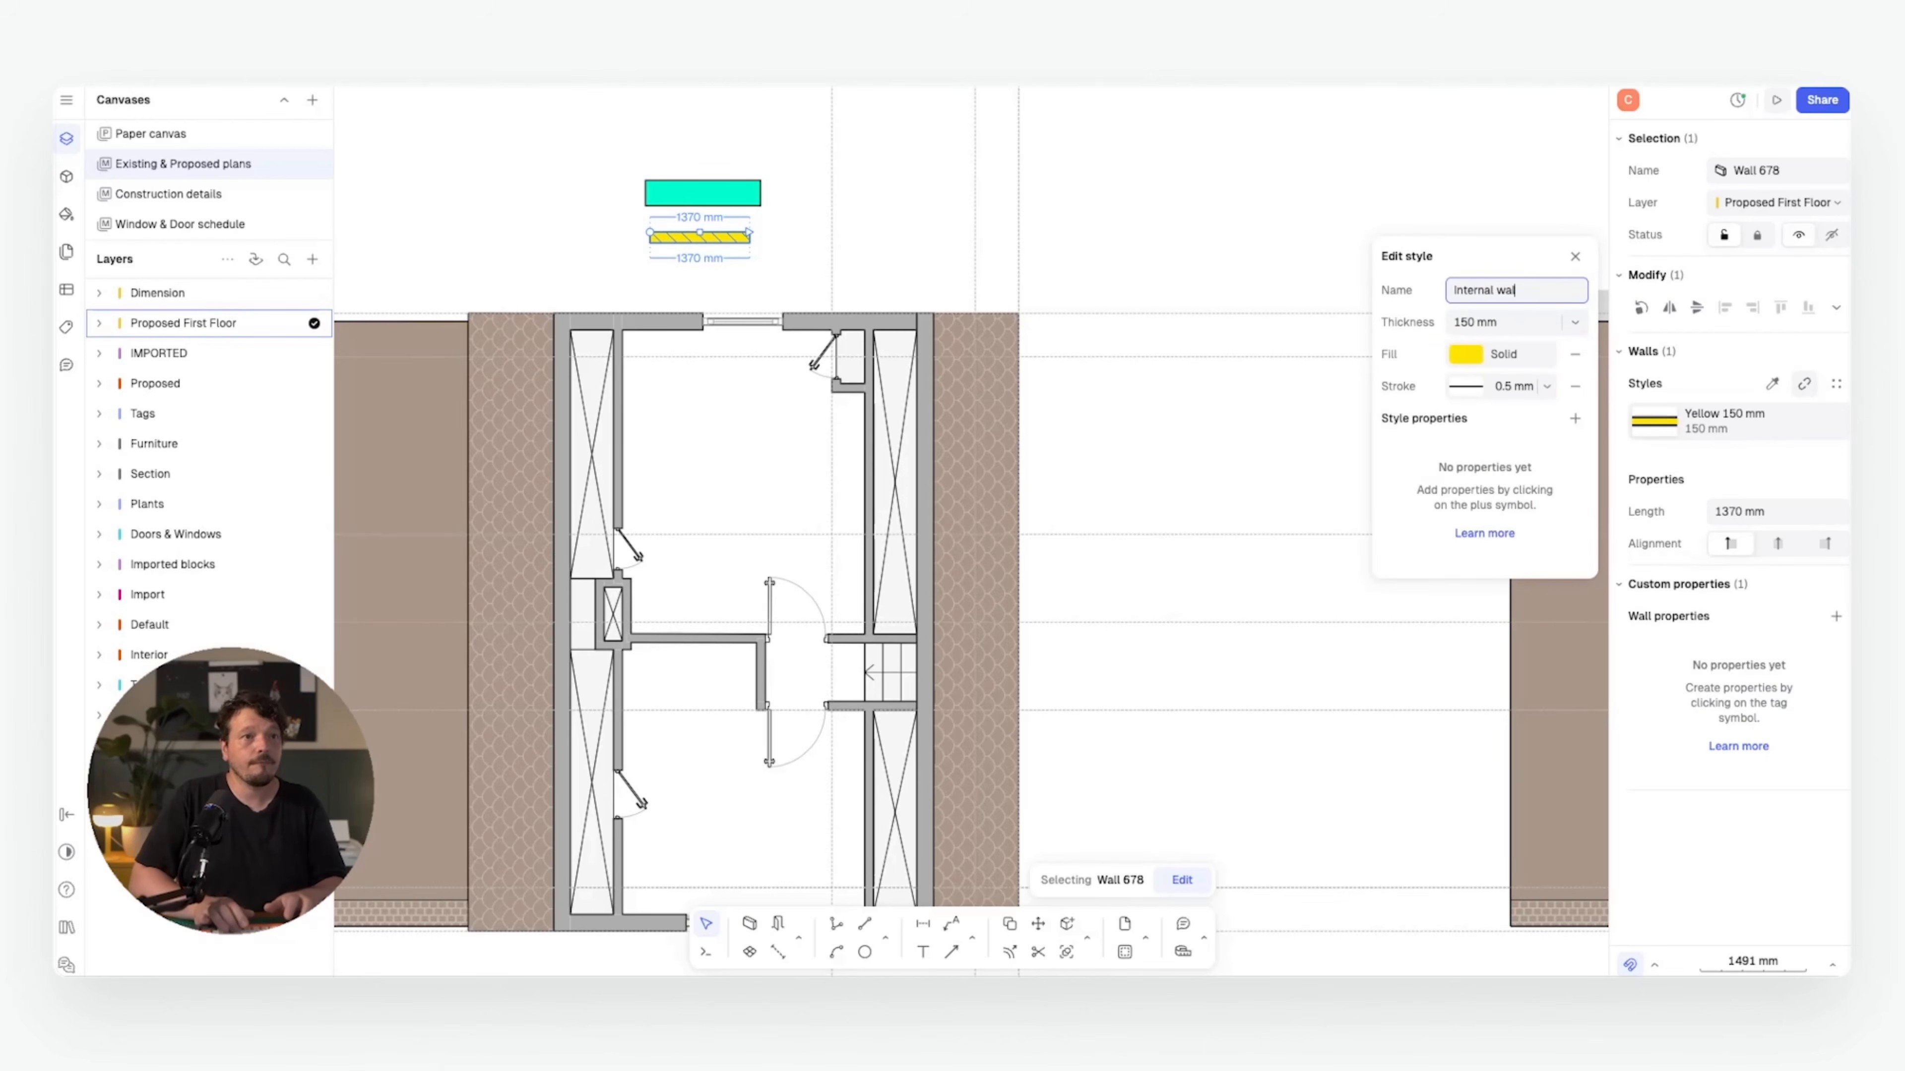
pyautogui.click(1263, 289)
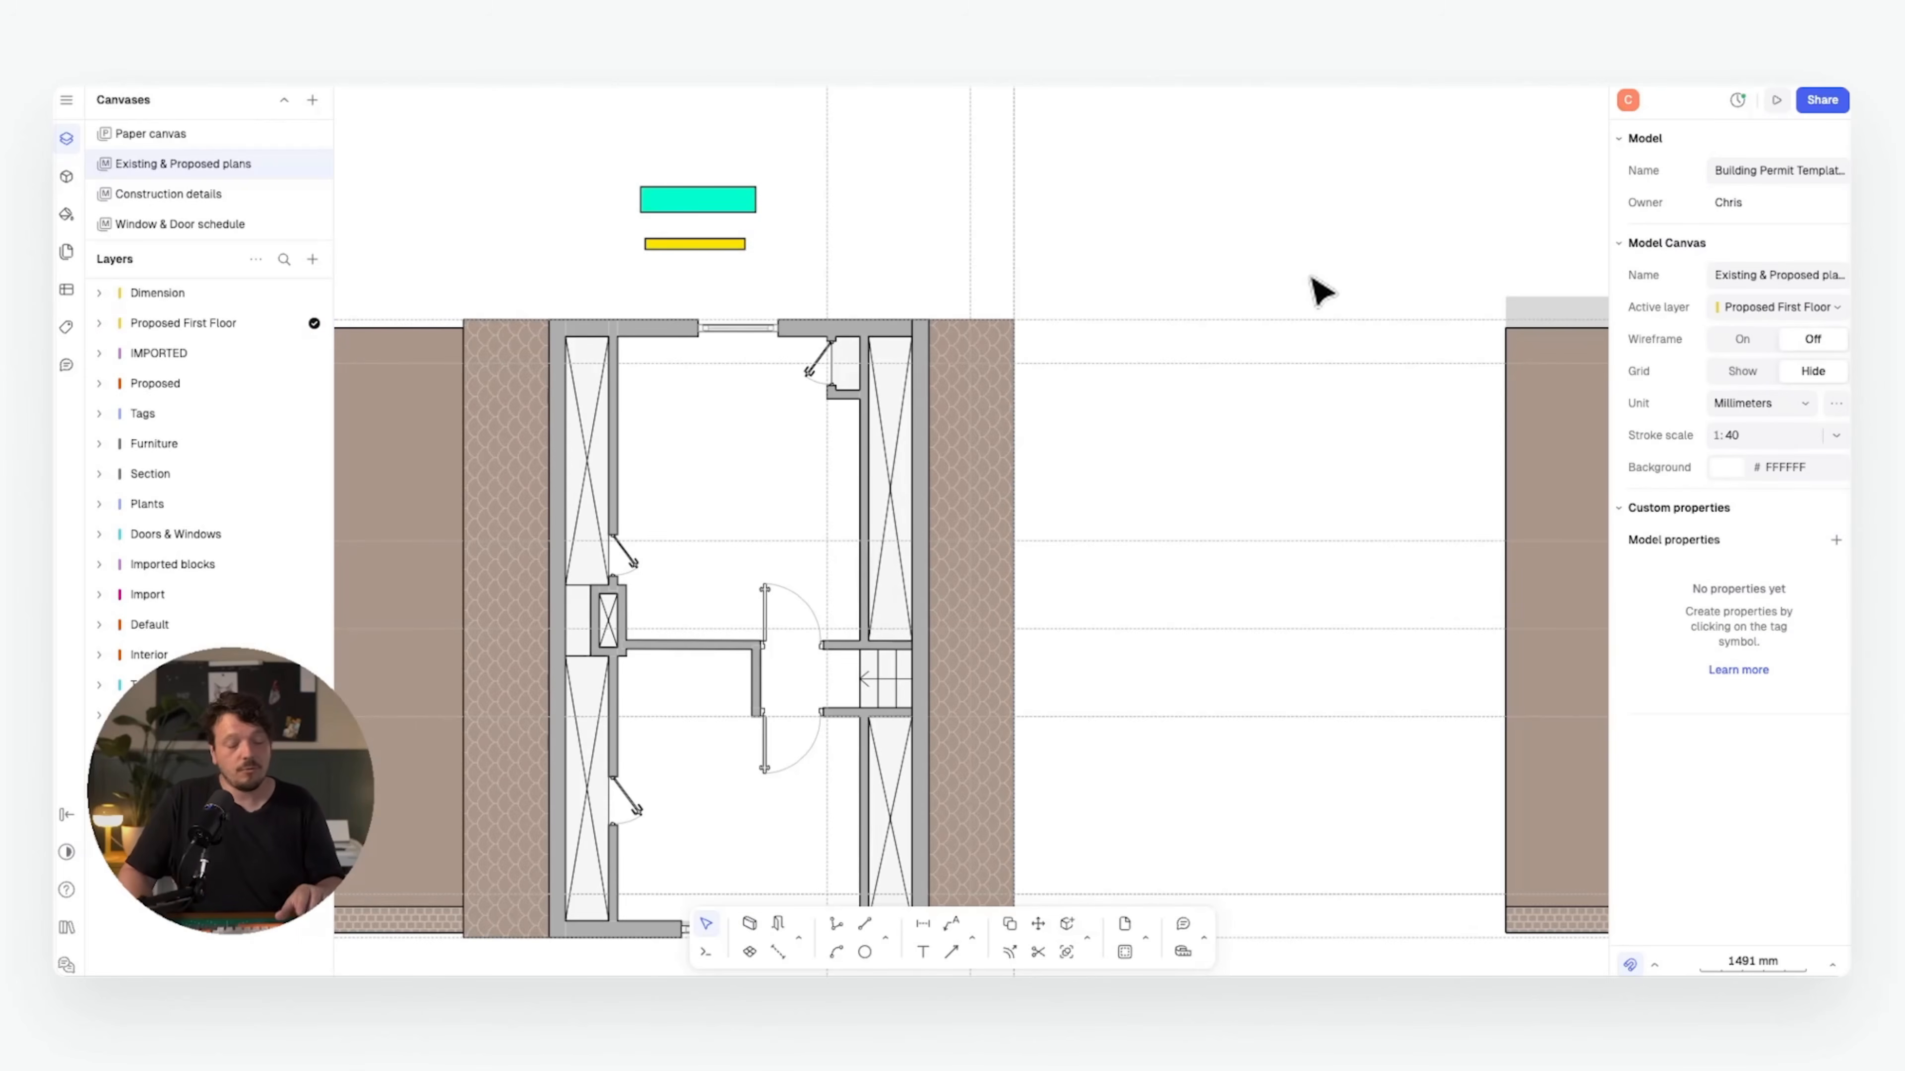
# - Draw an L-shaped Dormer wall from the external wall's outer face, about 571 mm outward and about 2792 mm down along the dormer guideline
pyautogui.press('w')
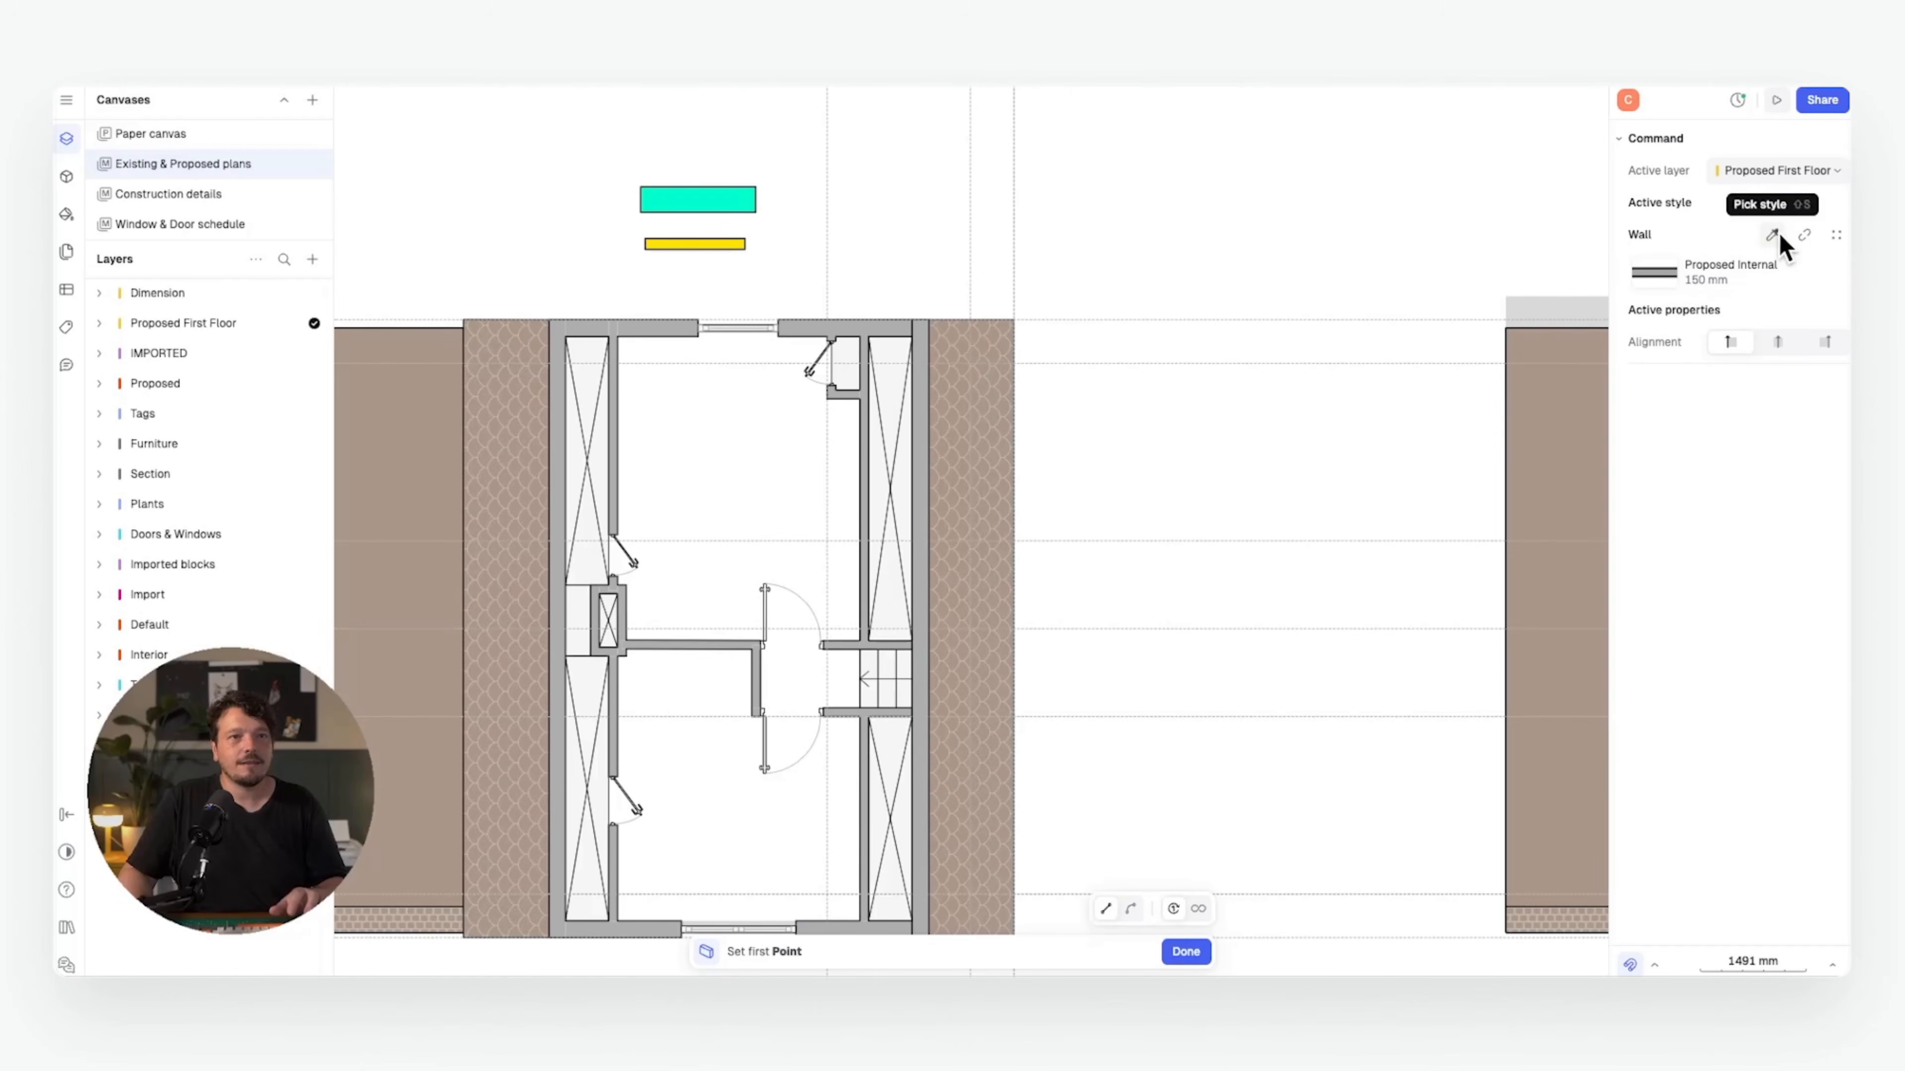
pyautogui.click(1771, 234)
pyautogui.click(696, 199)
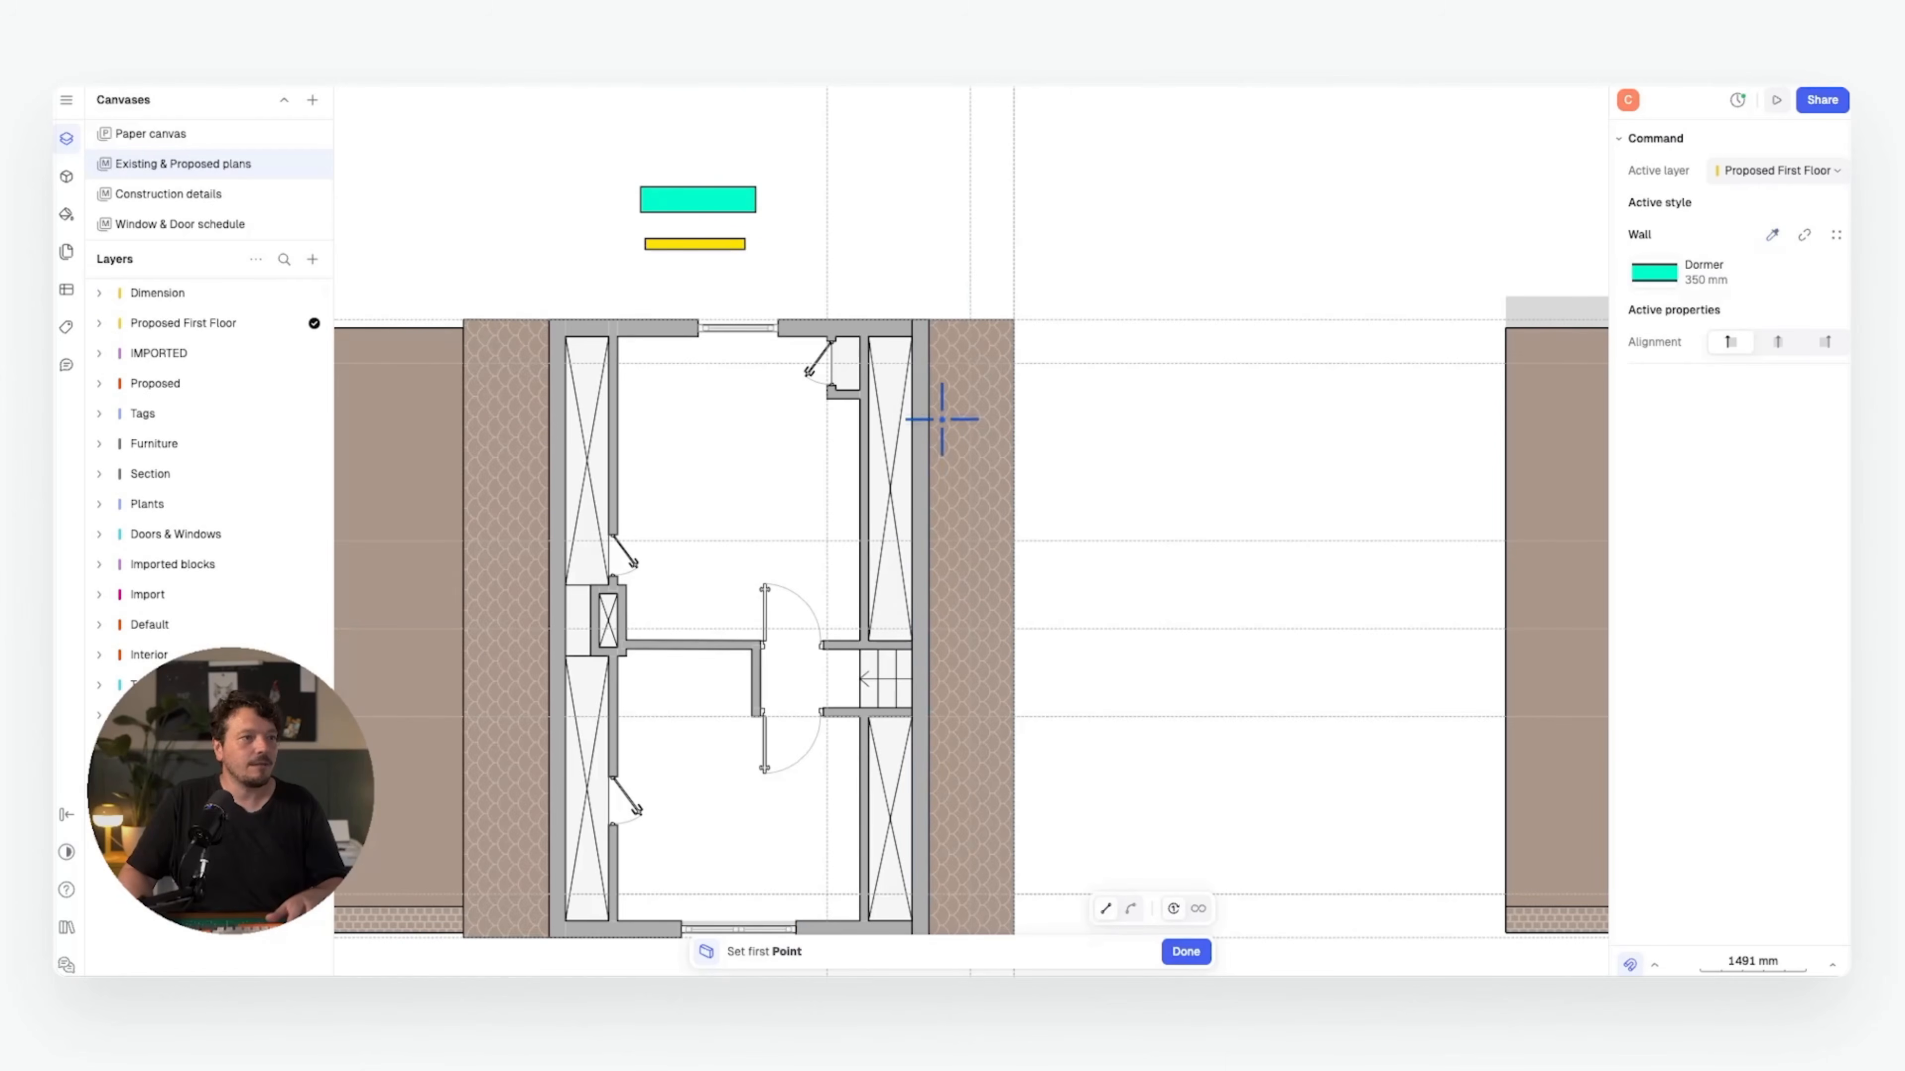
pyautogui.scroll(5, 927, 373)
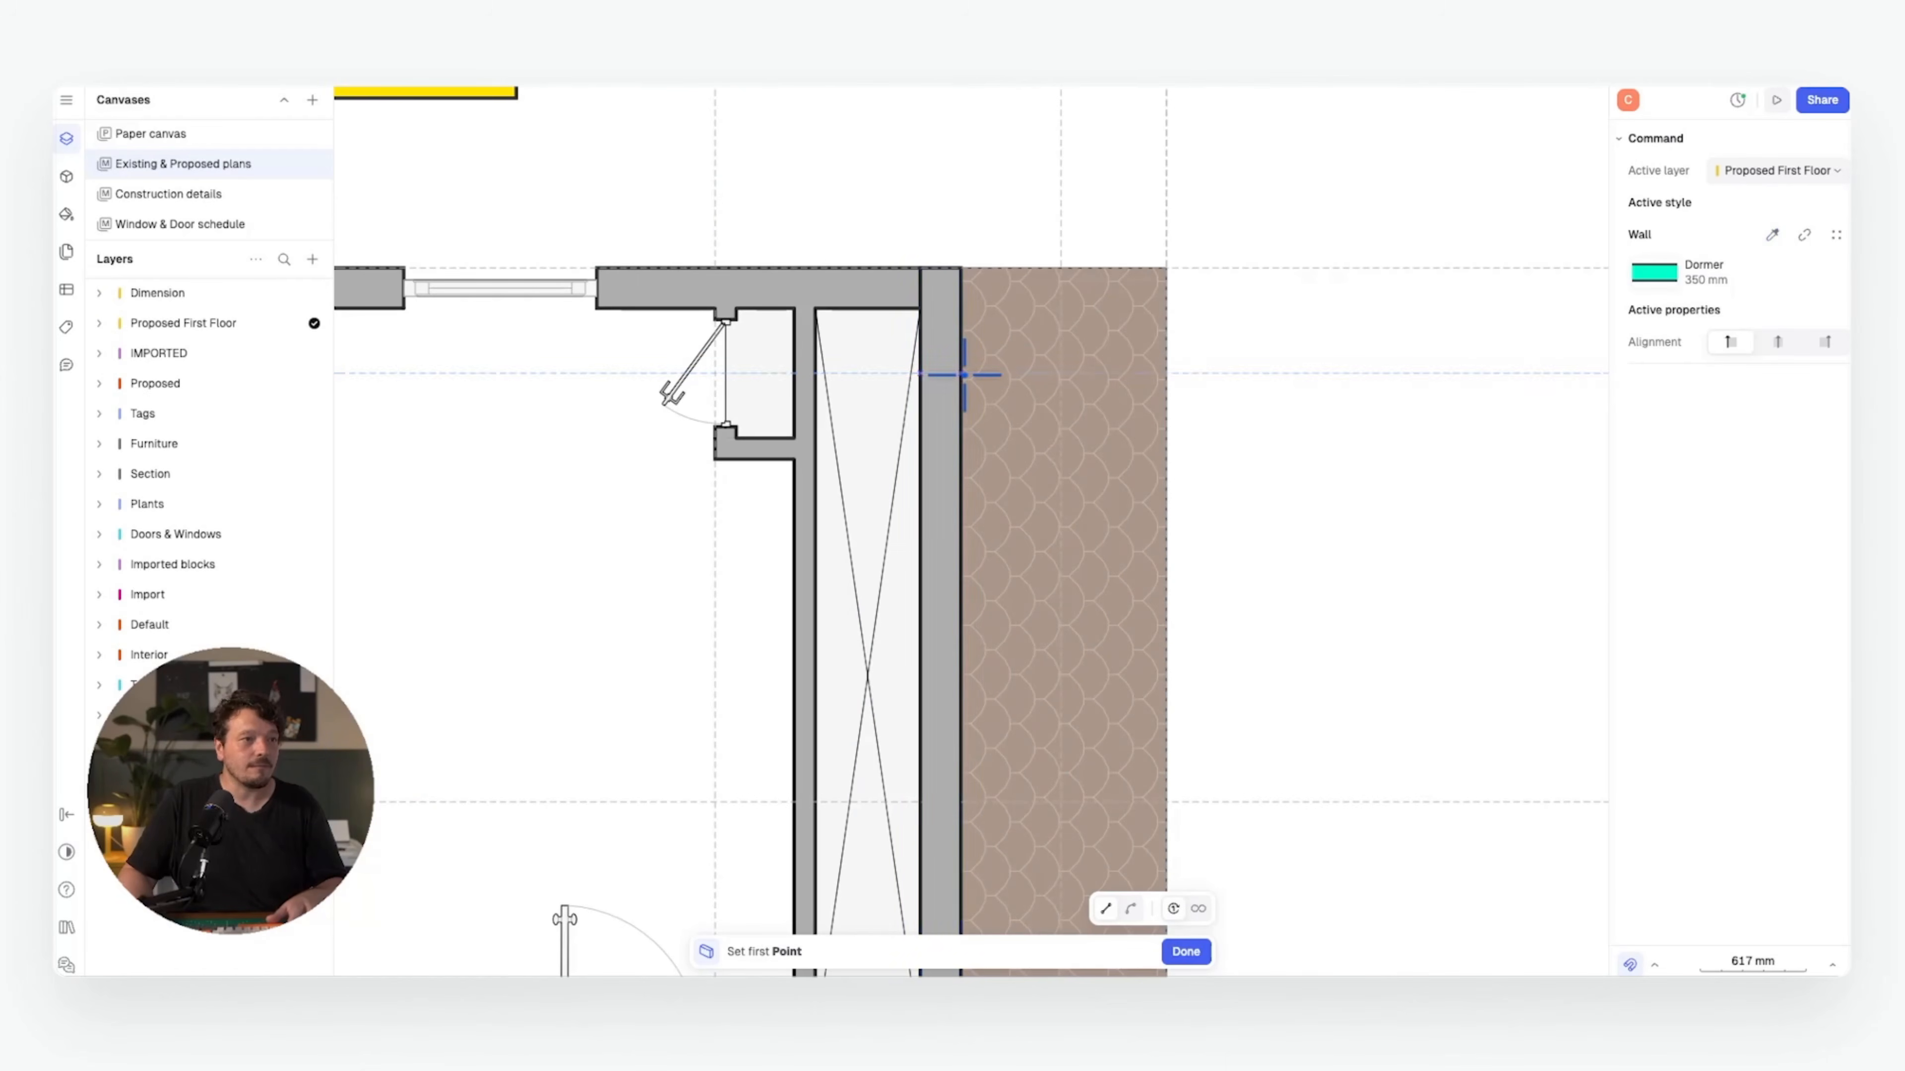
pyautogui.click(961, 373)
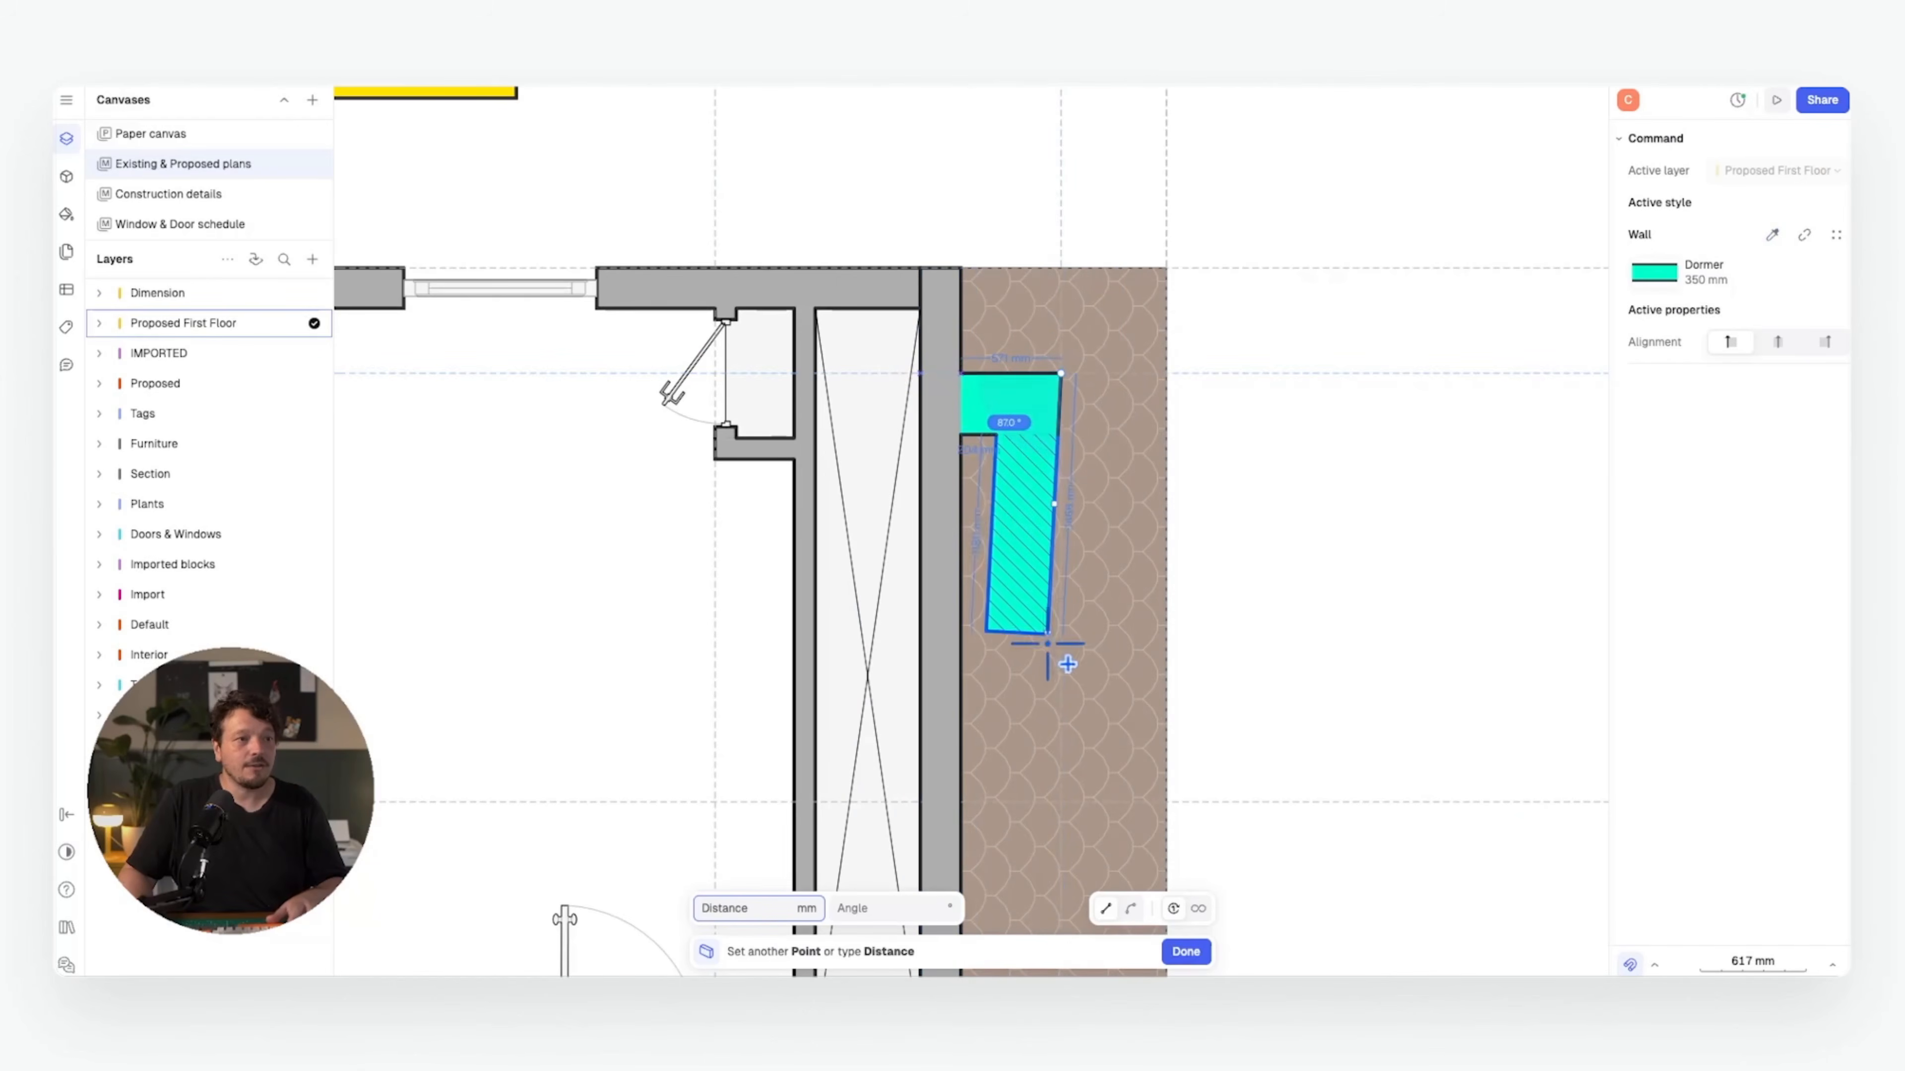
pyautogui.moveTo(1062, 659); pyautogui.dragTo(1046, 289, button='middle')
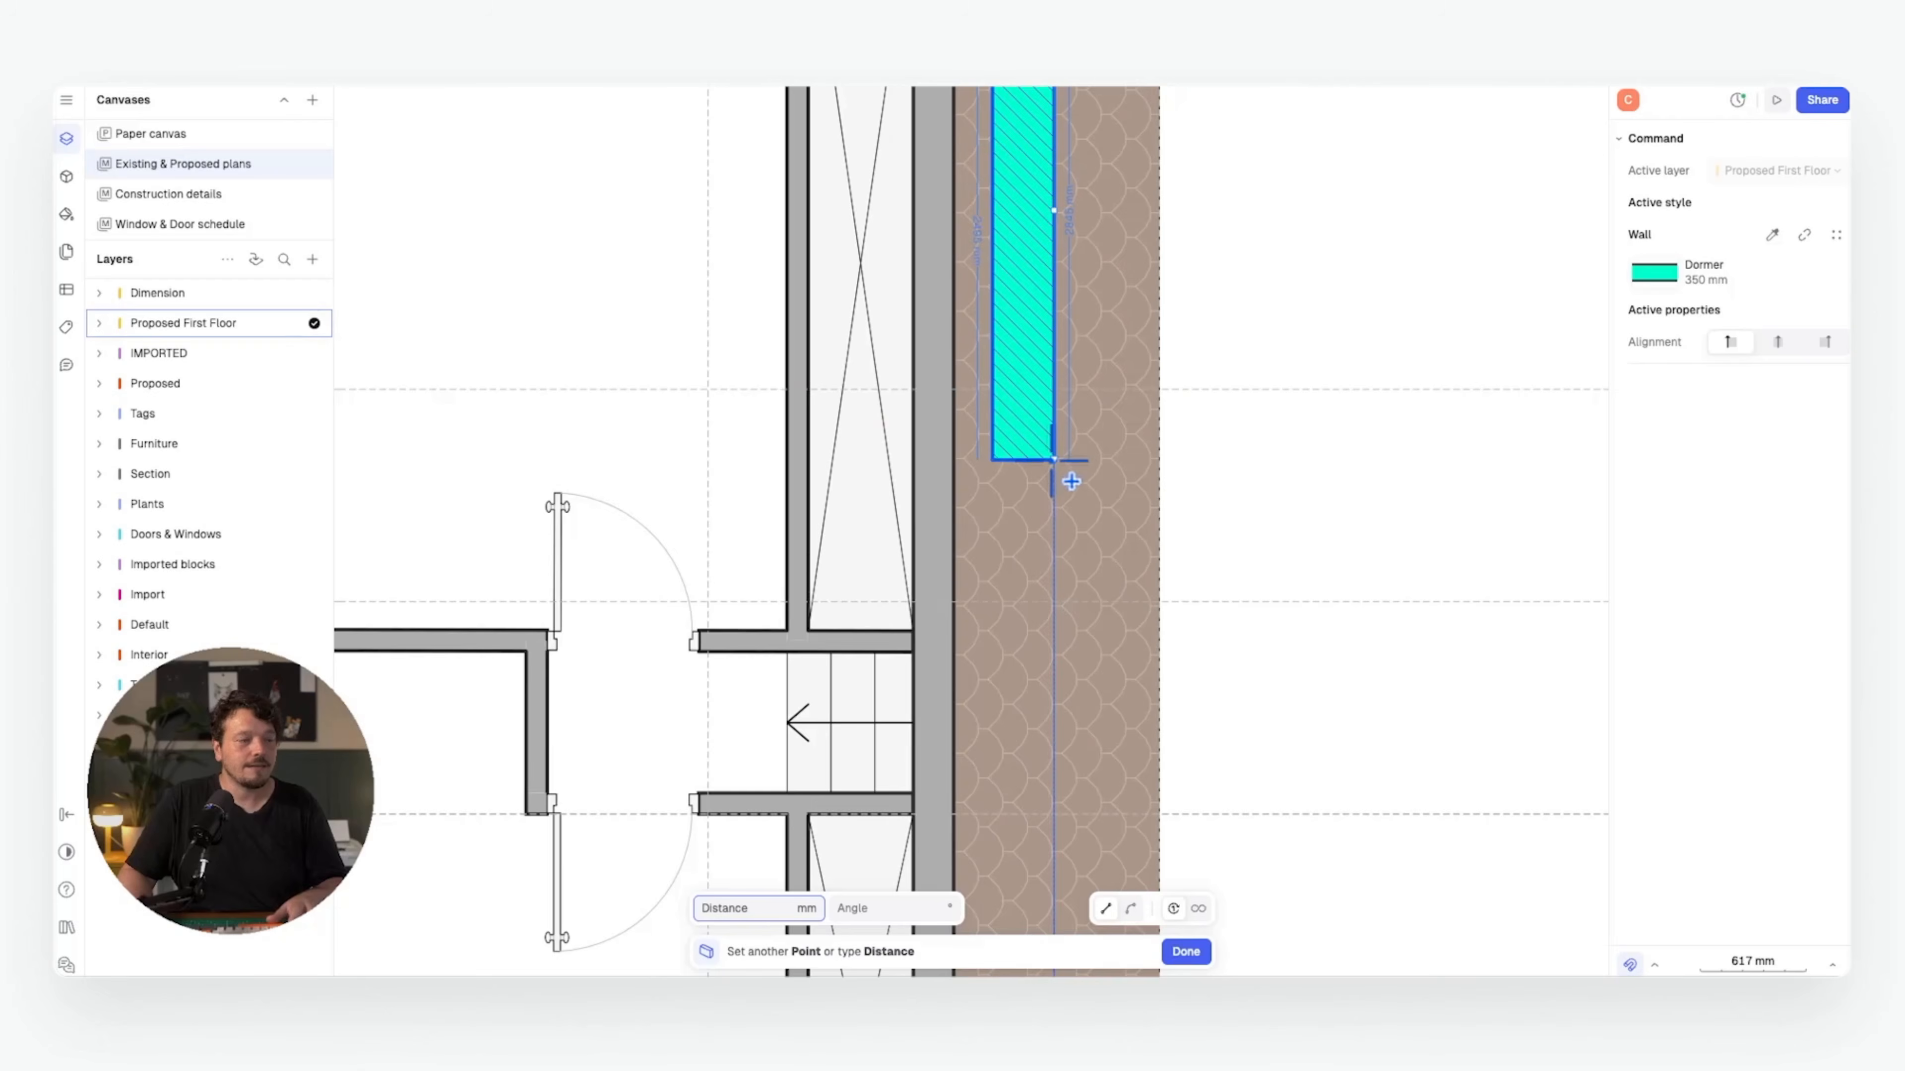
pyautogui.click(1055, 461)
pyautogui.press('Return')
# - Close the dormer with a lower return wall about 801 mm long and extend the upper return to the external wall's inner face
pyautogui.press('w')
pyautogui.click(913, 389)
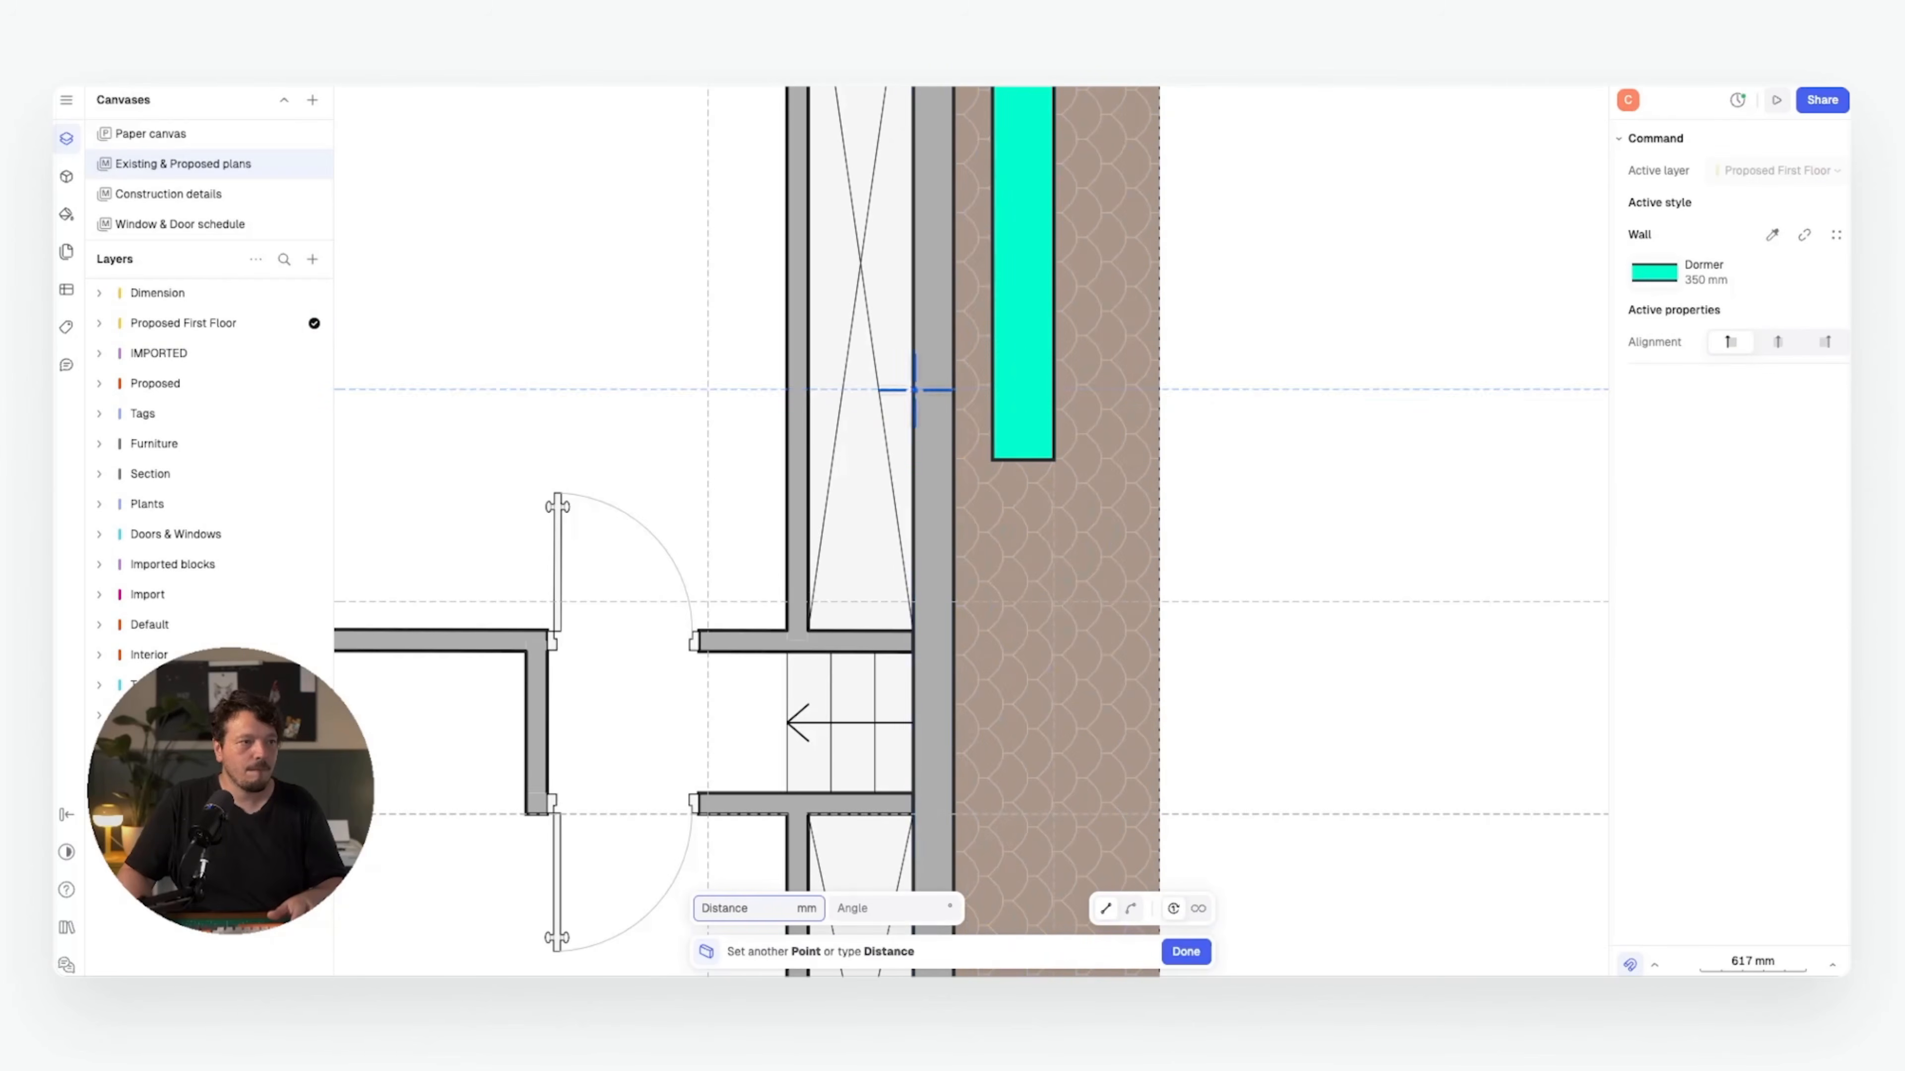
pyautogui.click(1053, 390)
pyautogui.press('Return')
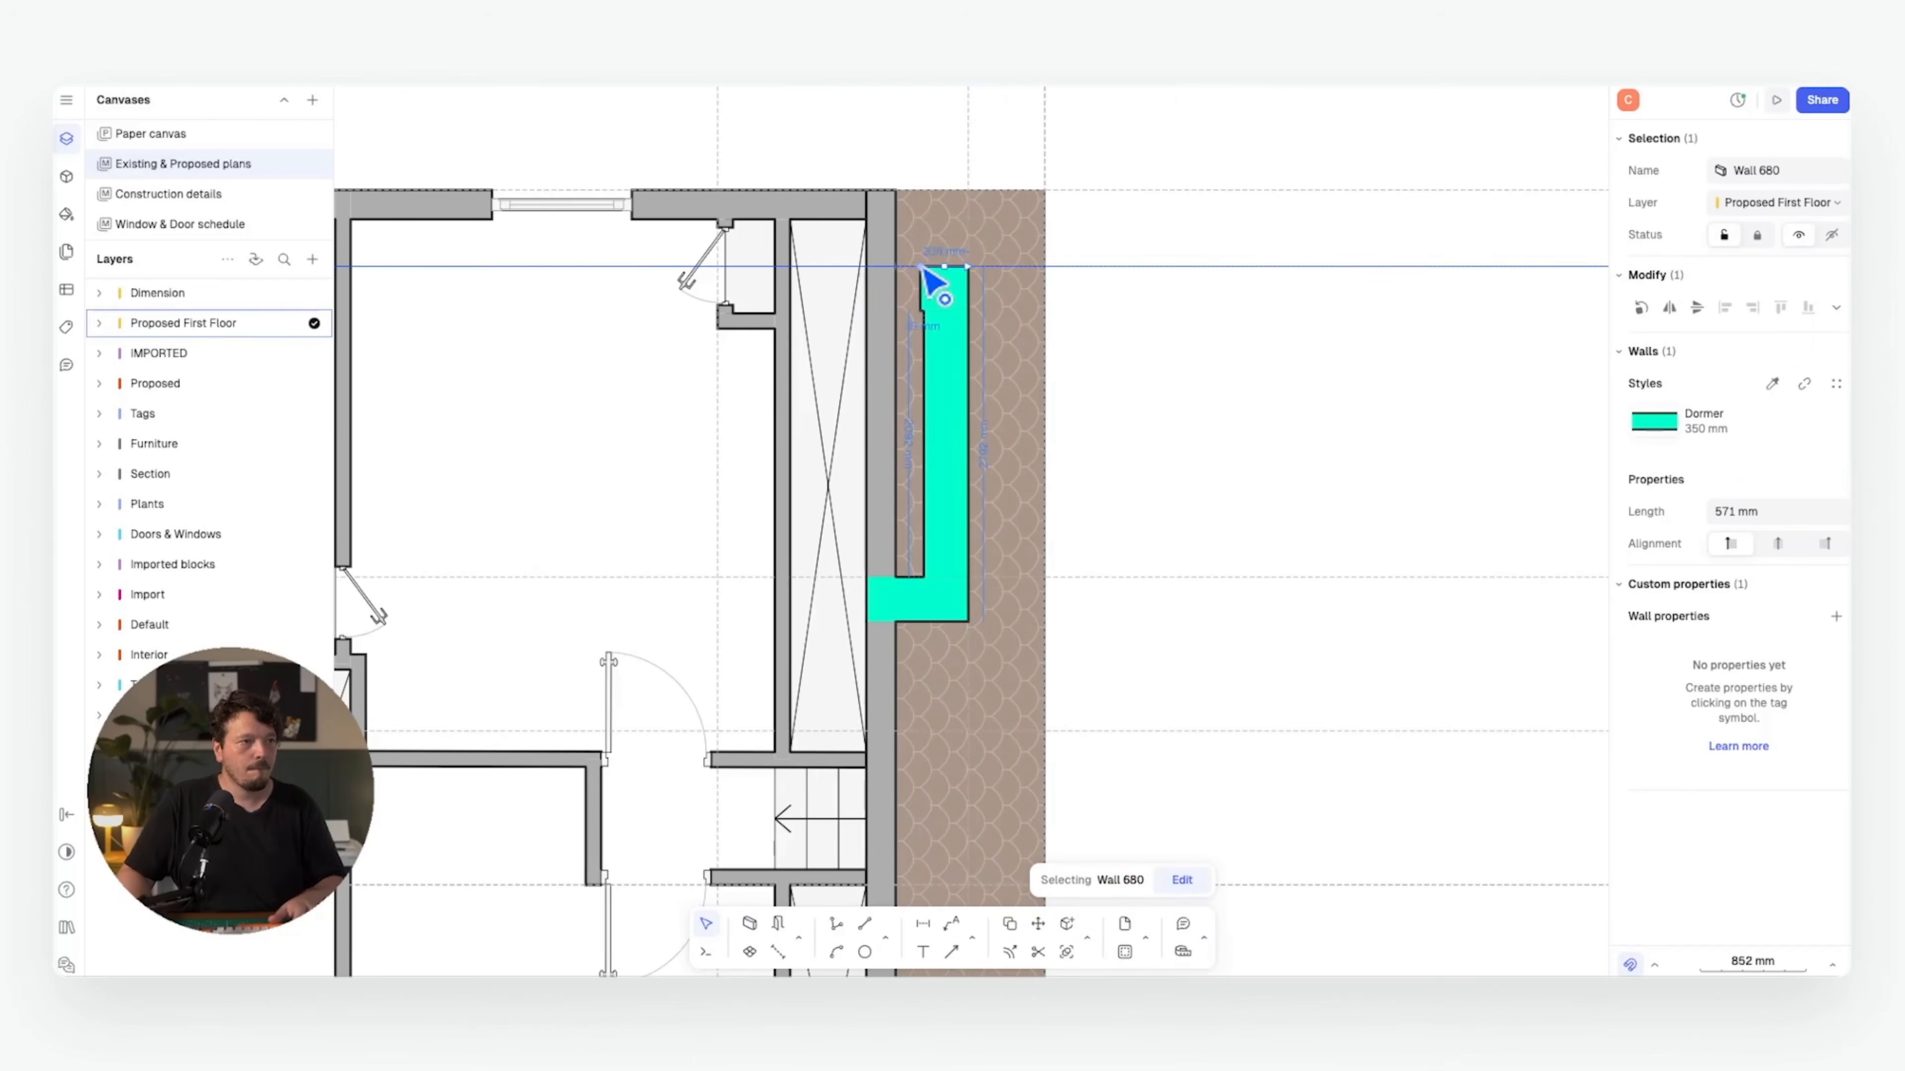
pyautogui.moveTo(921, 270); pyautogui.dragTo(876, 268)
pyautogui.click(1172, 368)
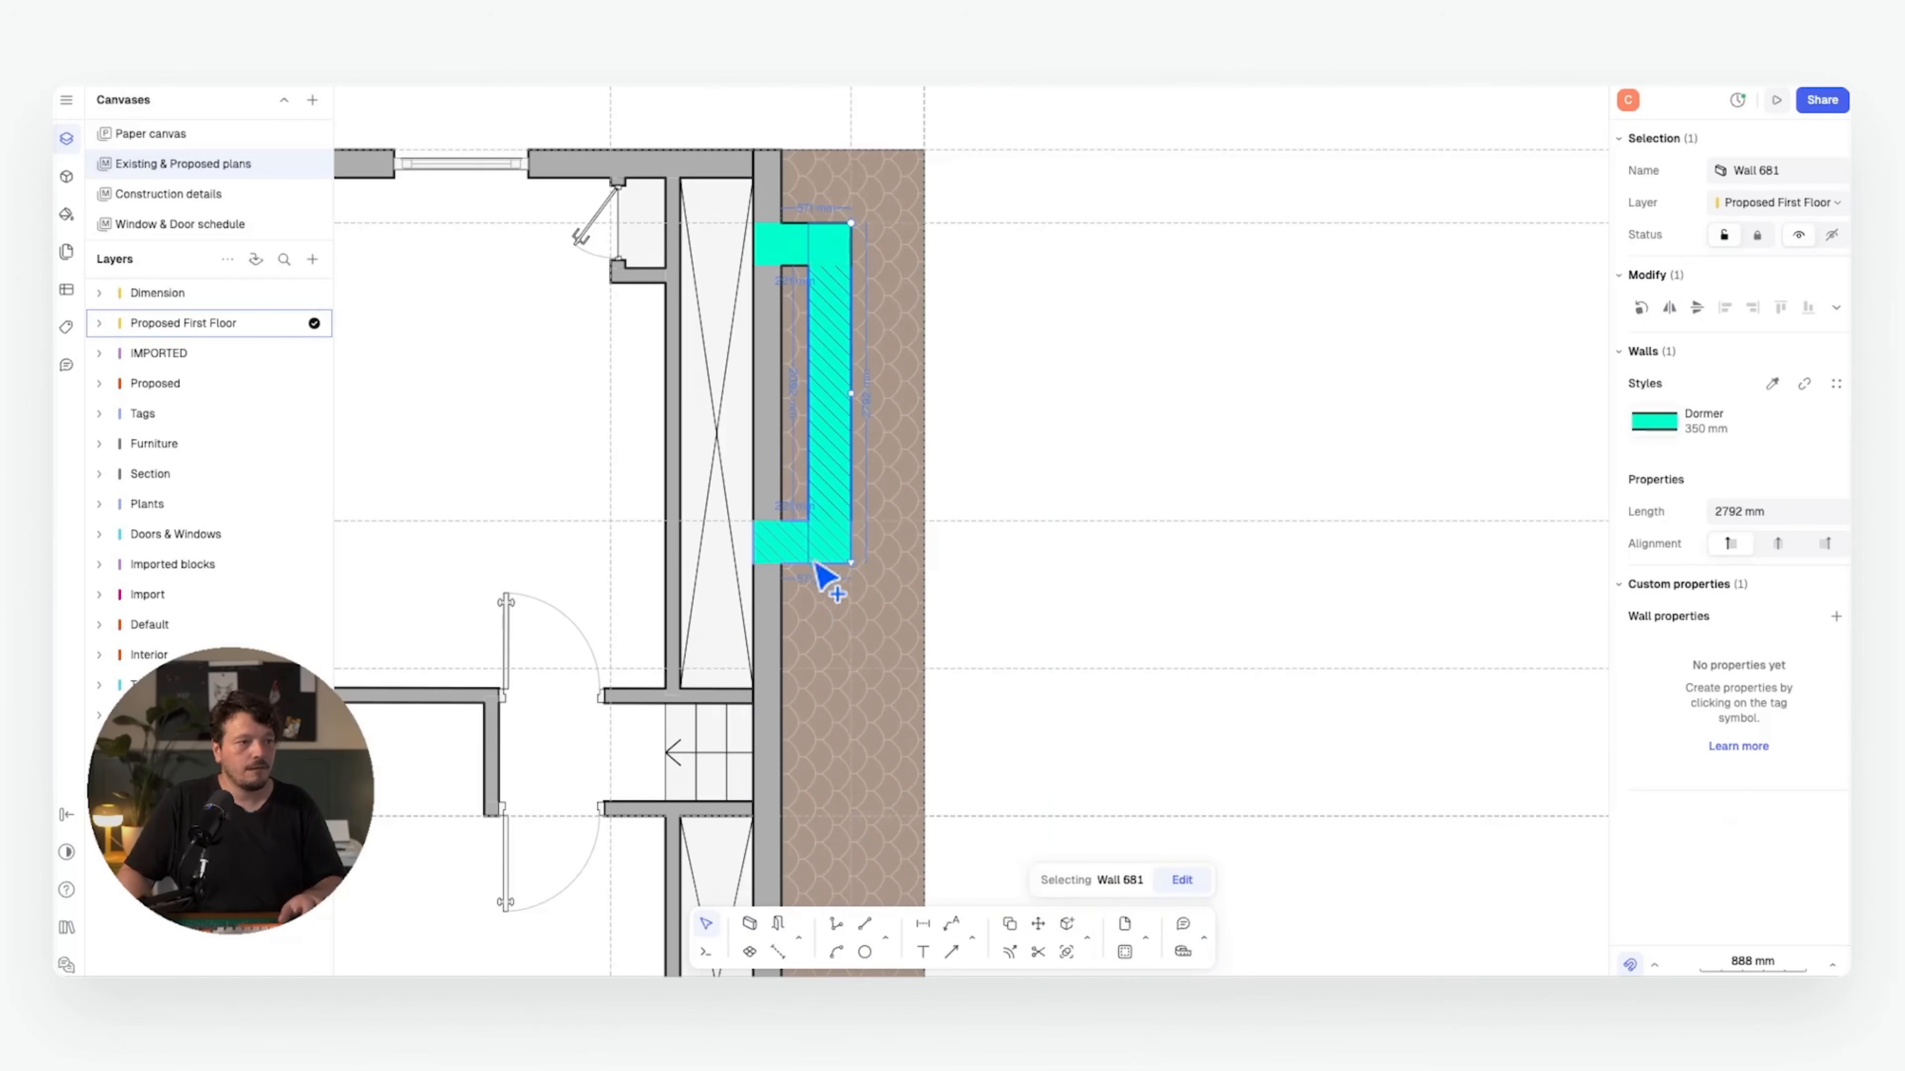
# - Mirror a copy of the three Dormer walls about the horizontal guideline through the roof's midpoint
pyautogui.keyDown('shift'); pyautogui.click(792, 539); pyautogui.keyUp('shift')
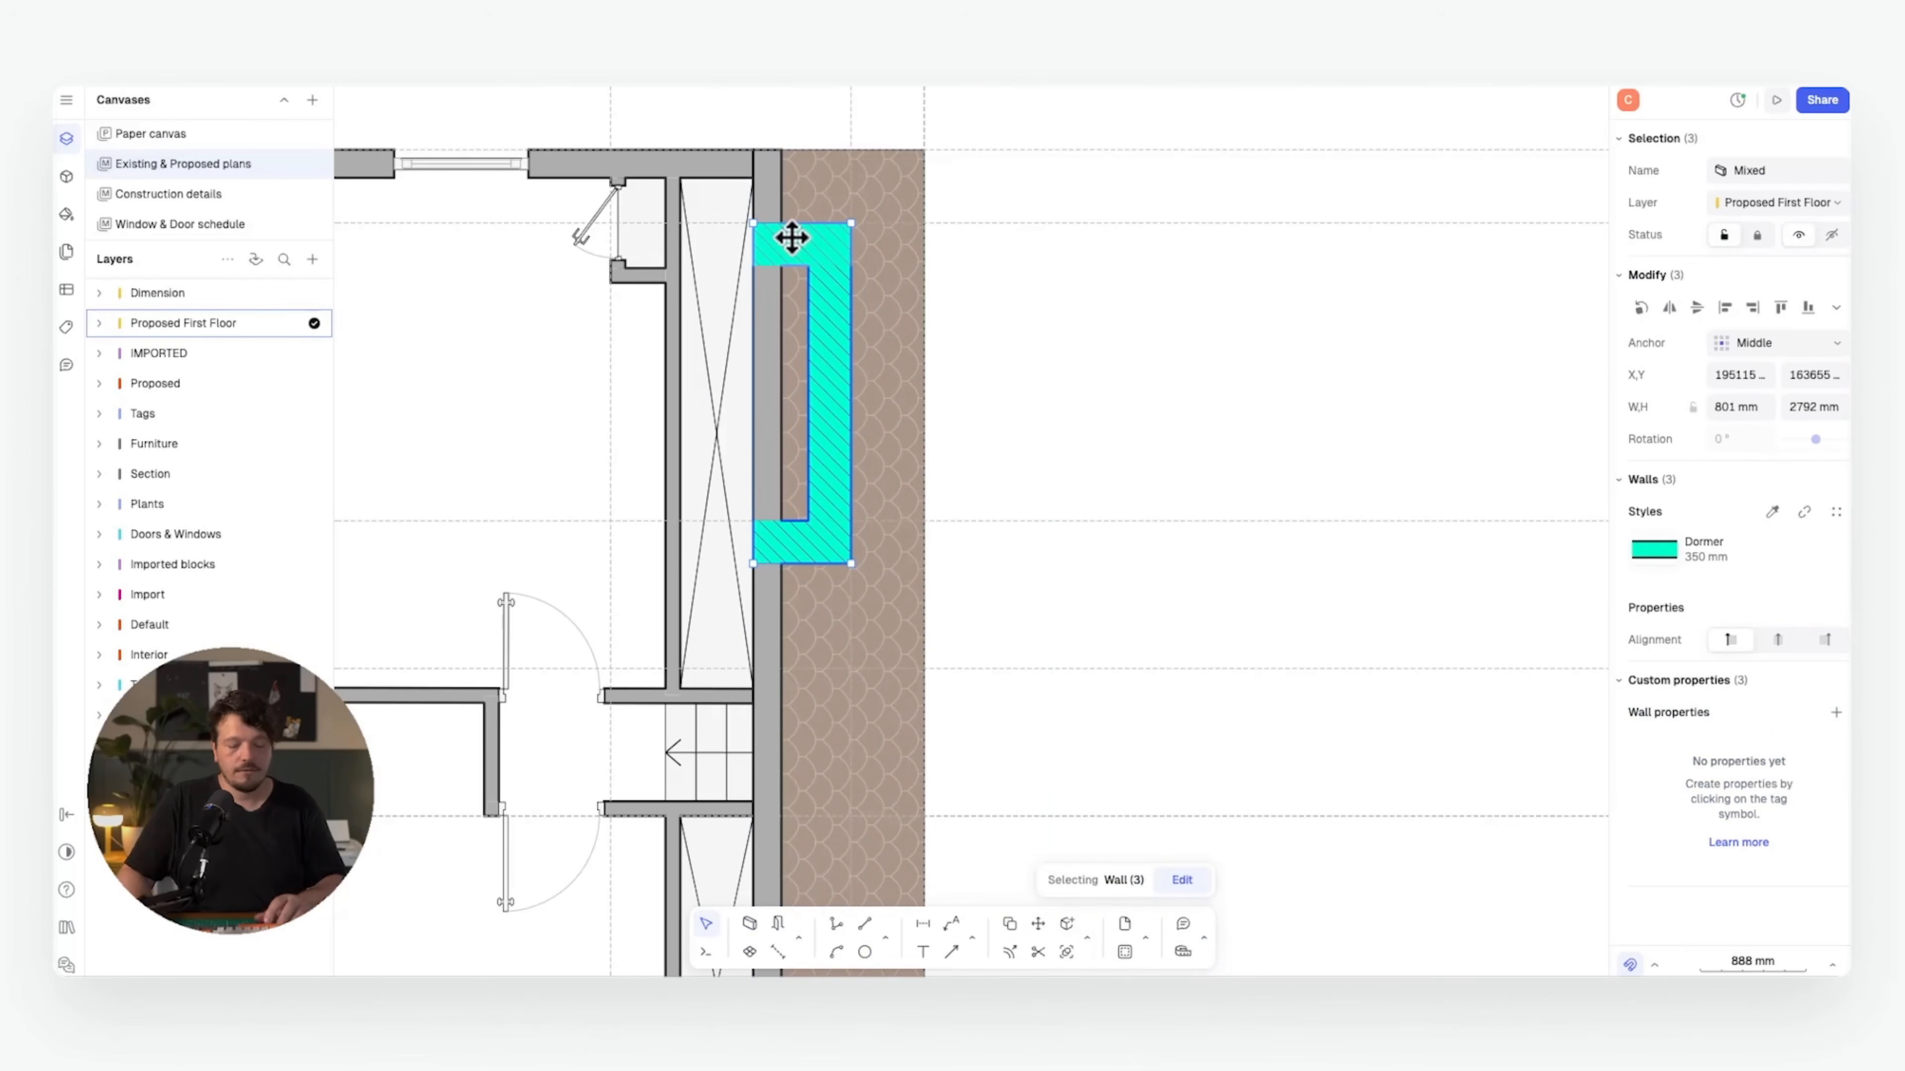
pyautogui.scroll(-2, 792, 237)
pyautogui.moveTo(939, 444); pyautogui.dragTo(908, 351, button='middle')
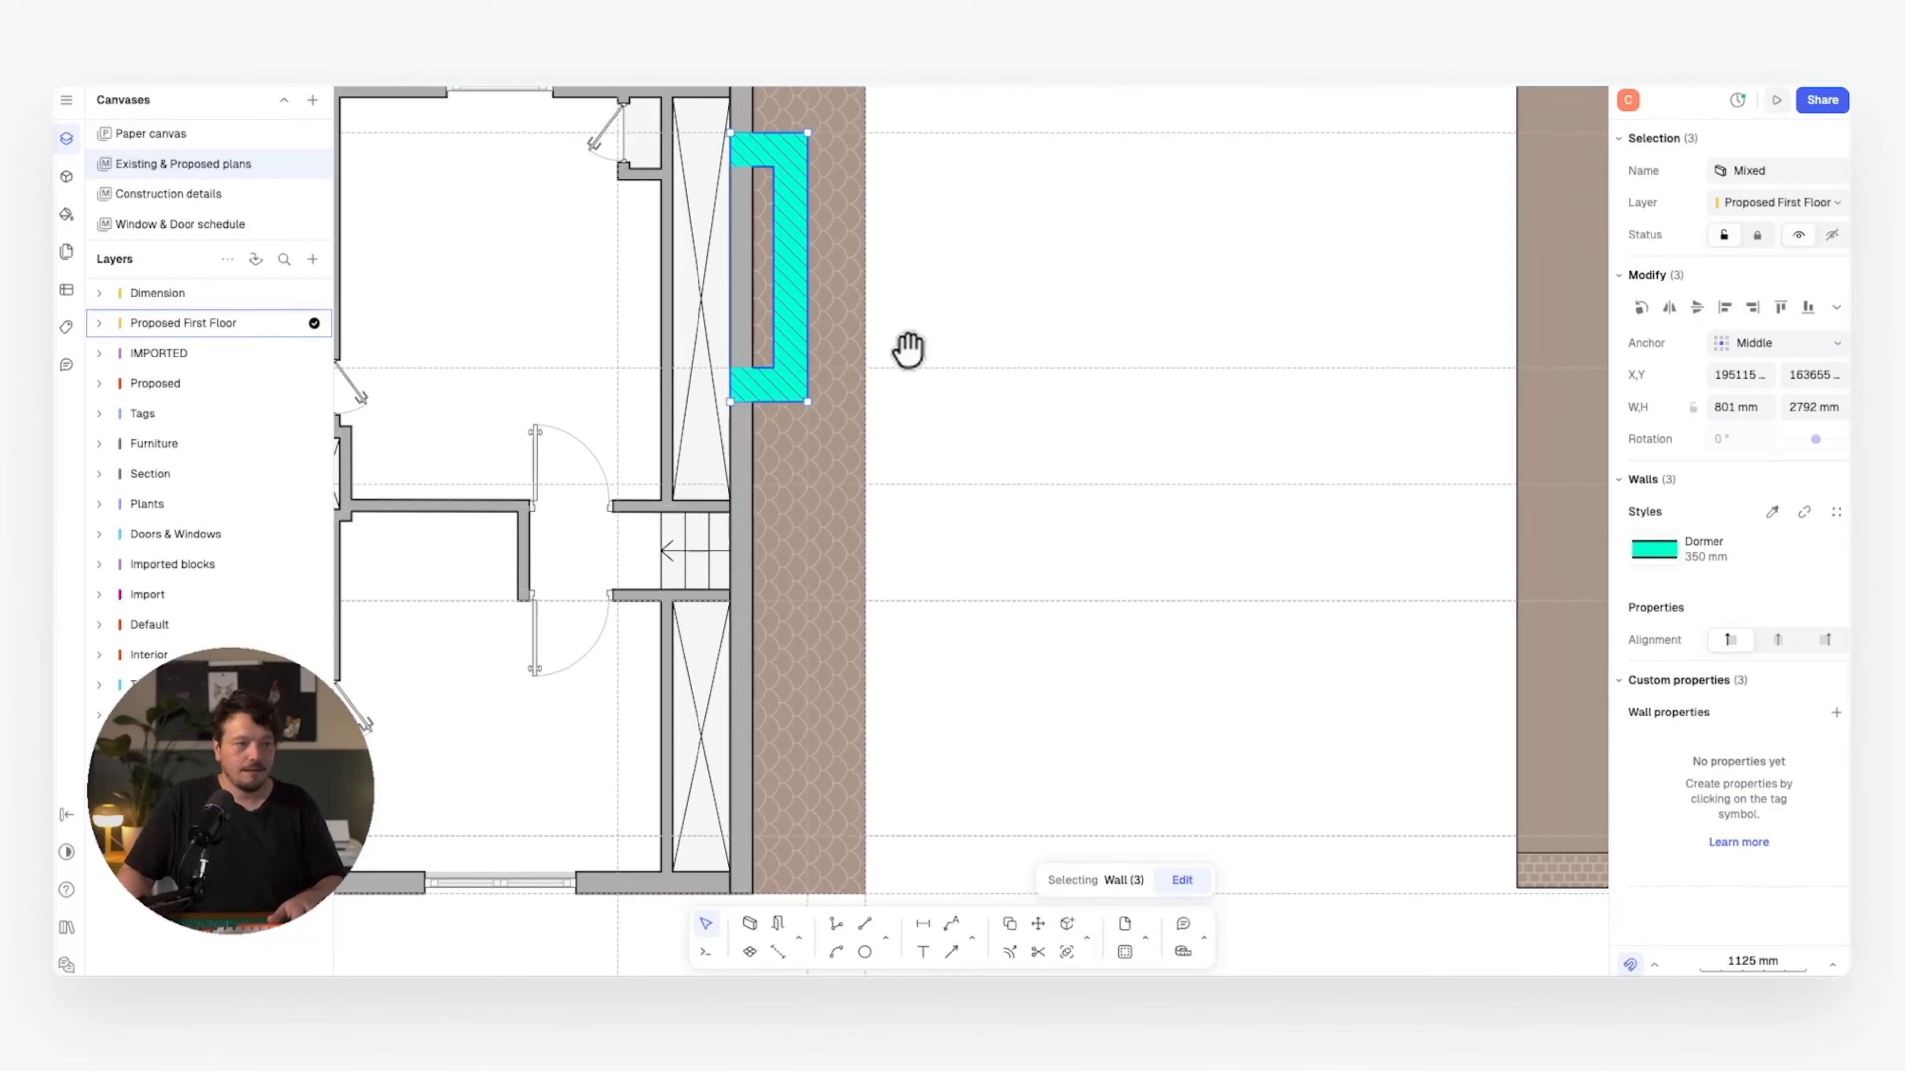
pyautogui.hotkey('shift', 'm')
pyautogui.click(900, 485)
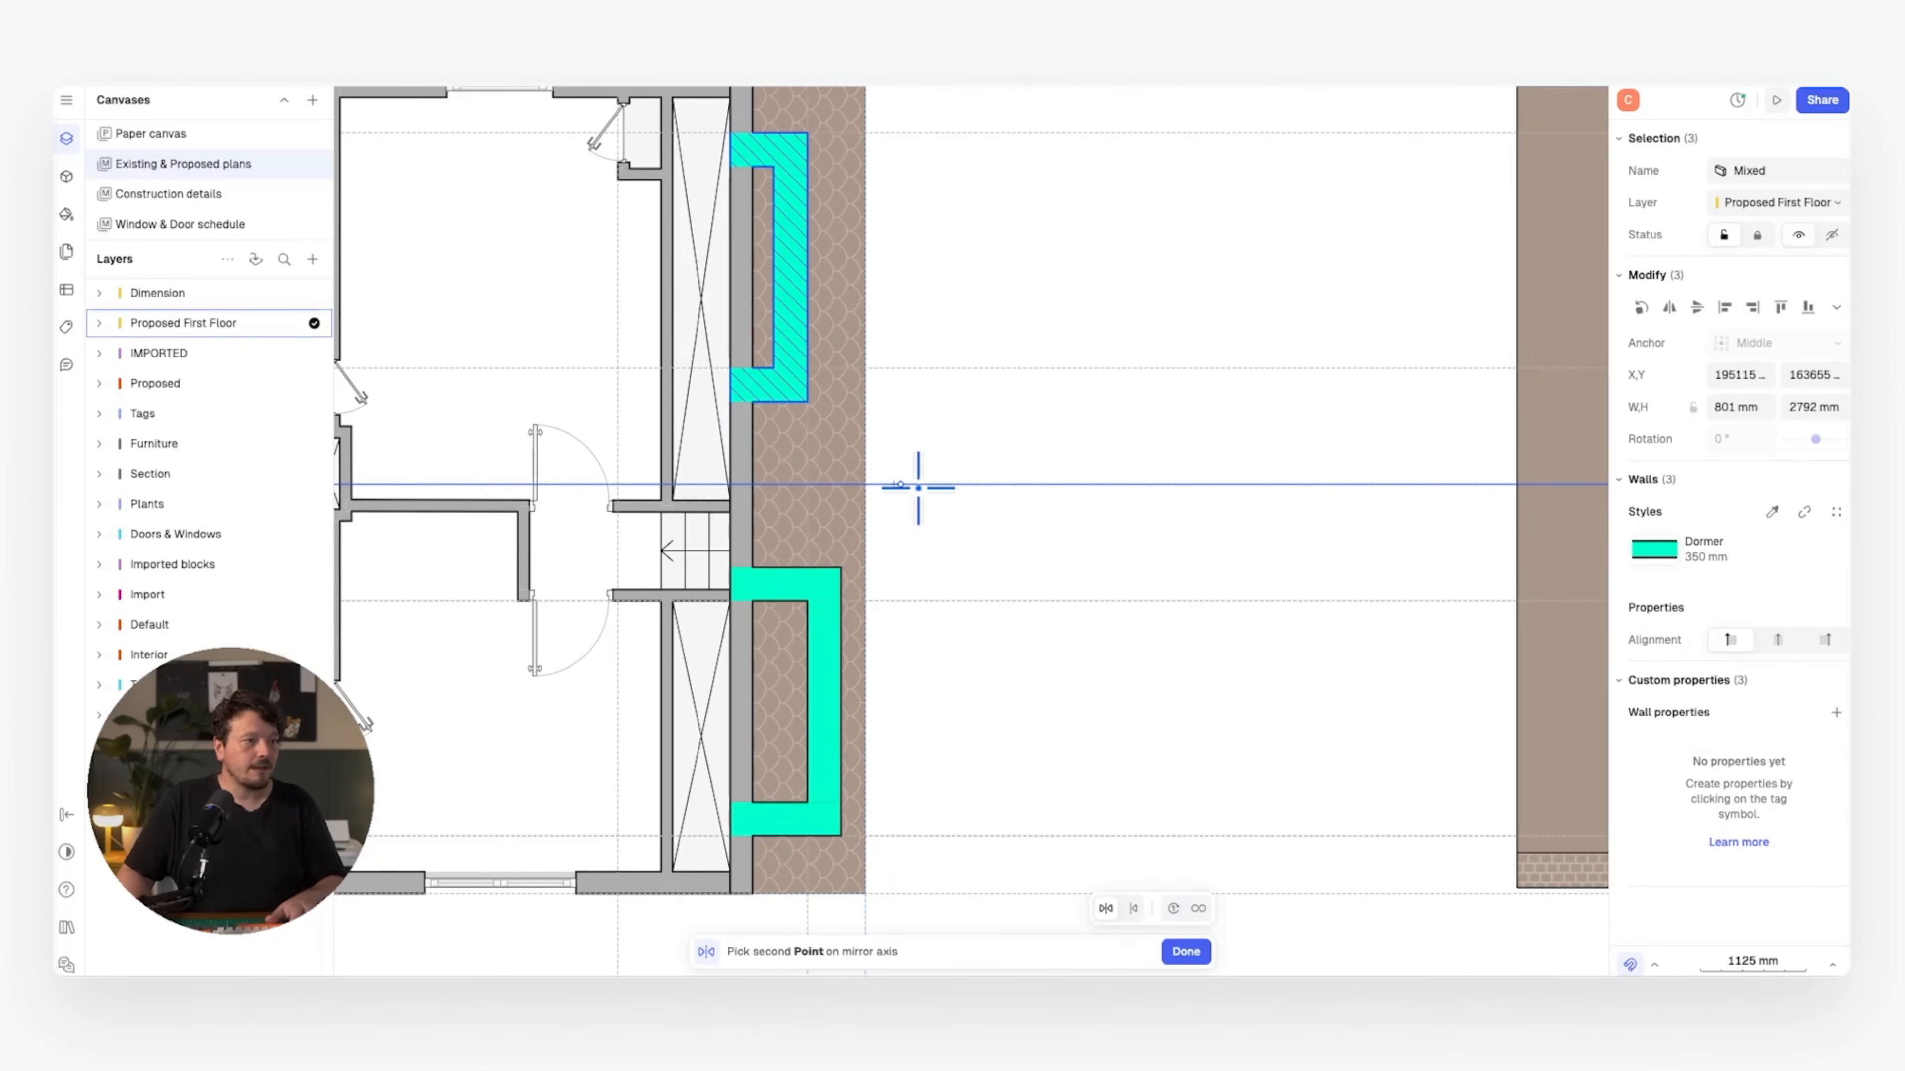
pyautogui.click(963, 488)
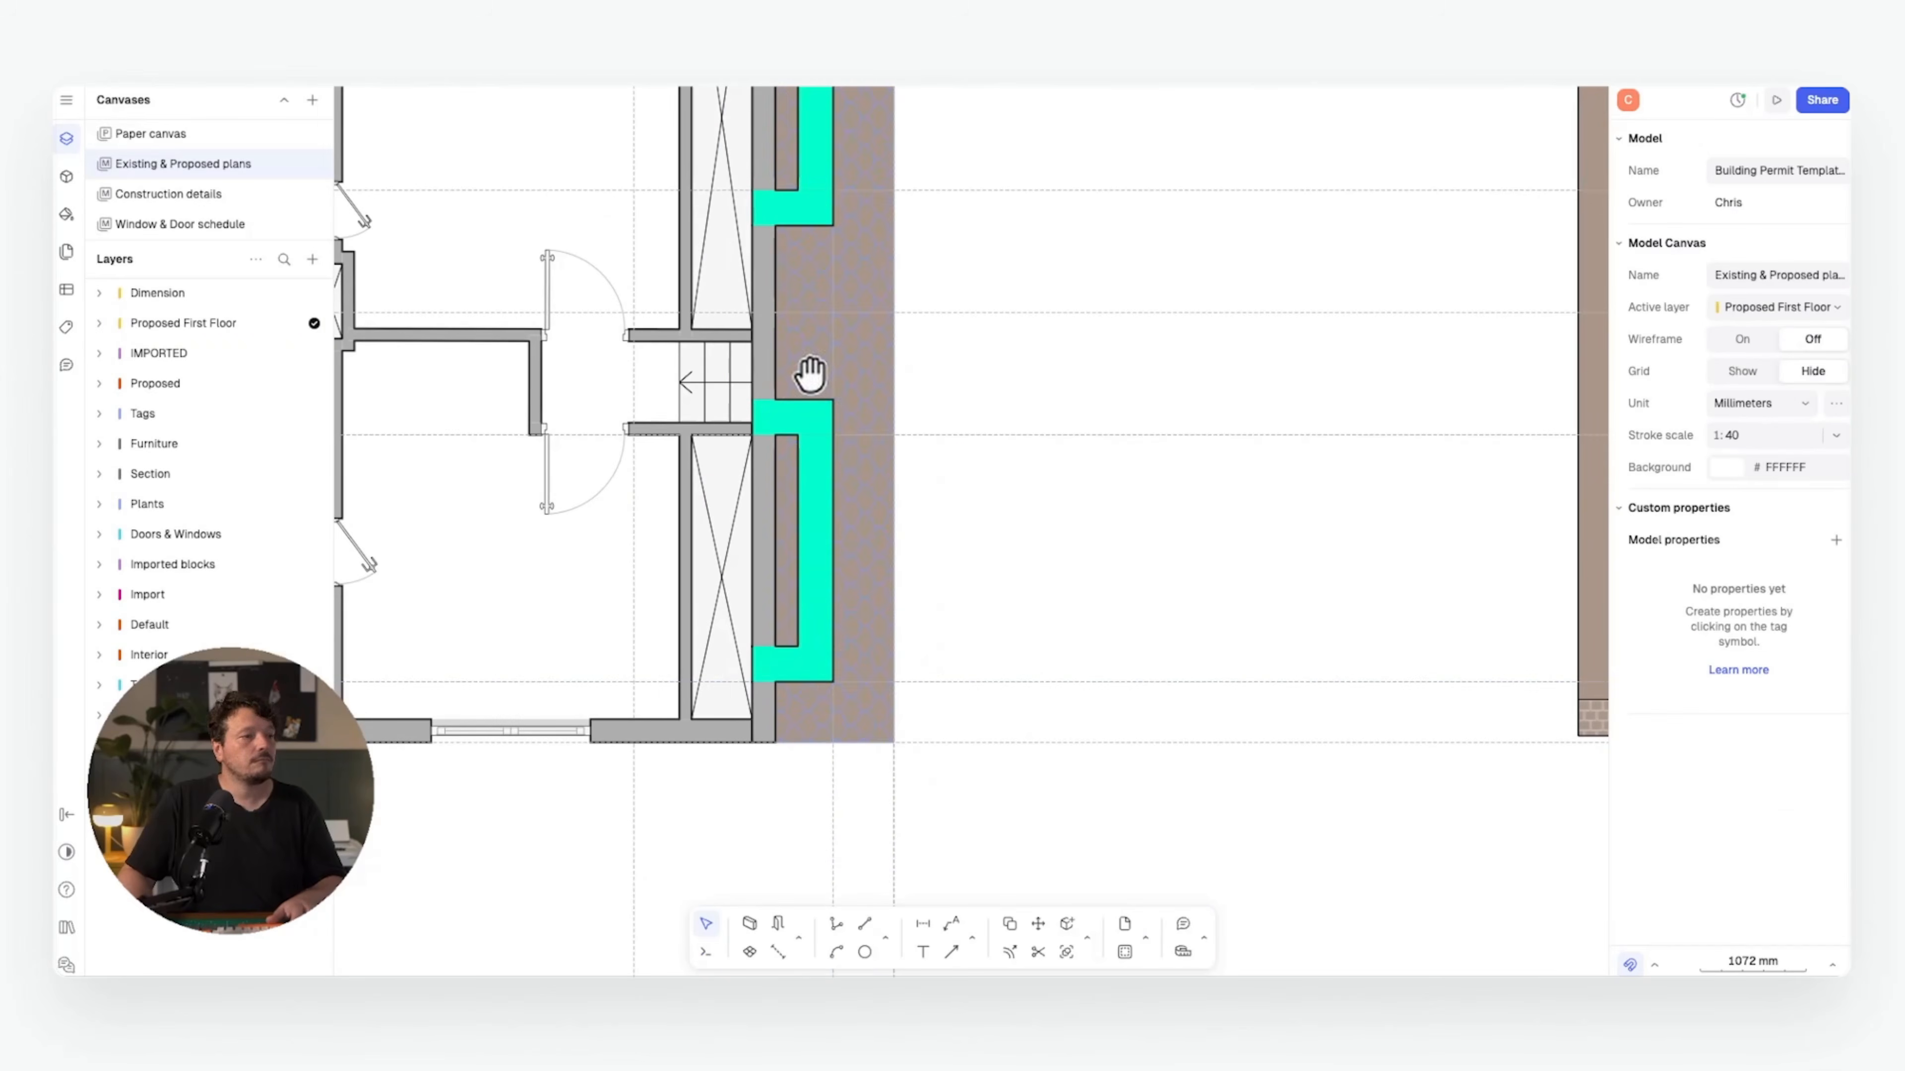
pyautogui.scroll(5, 954, 687)
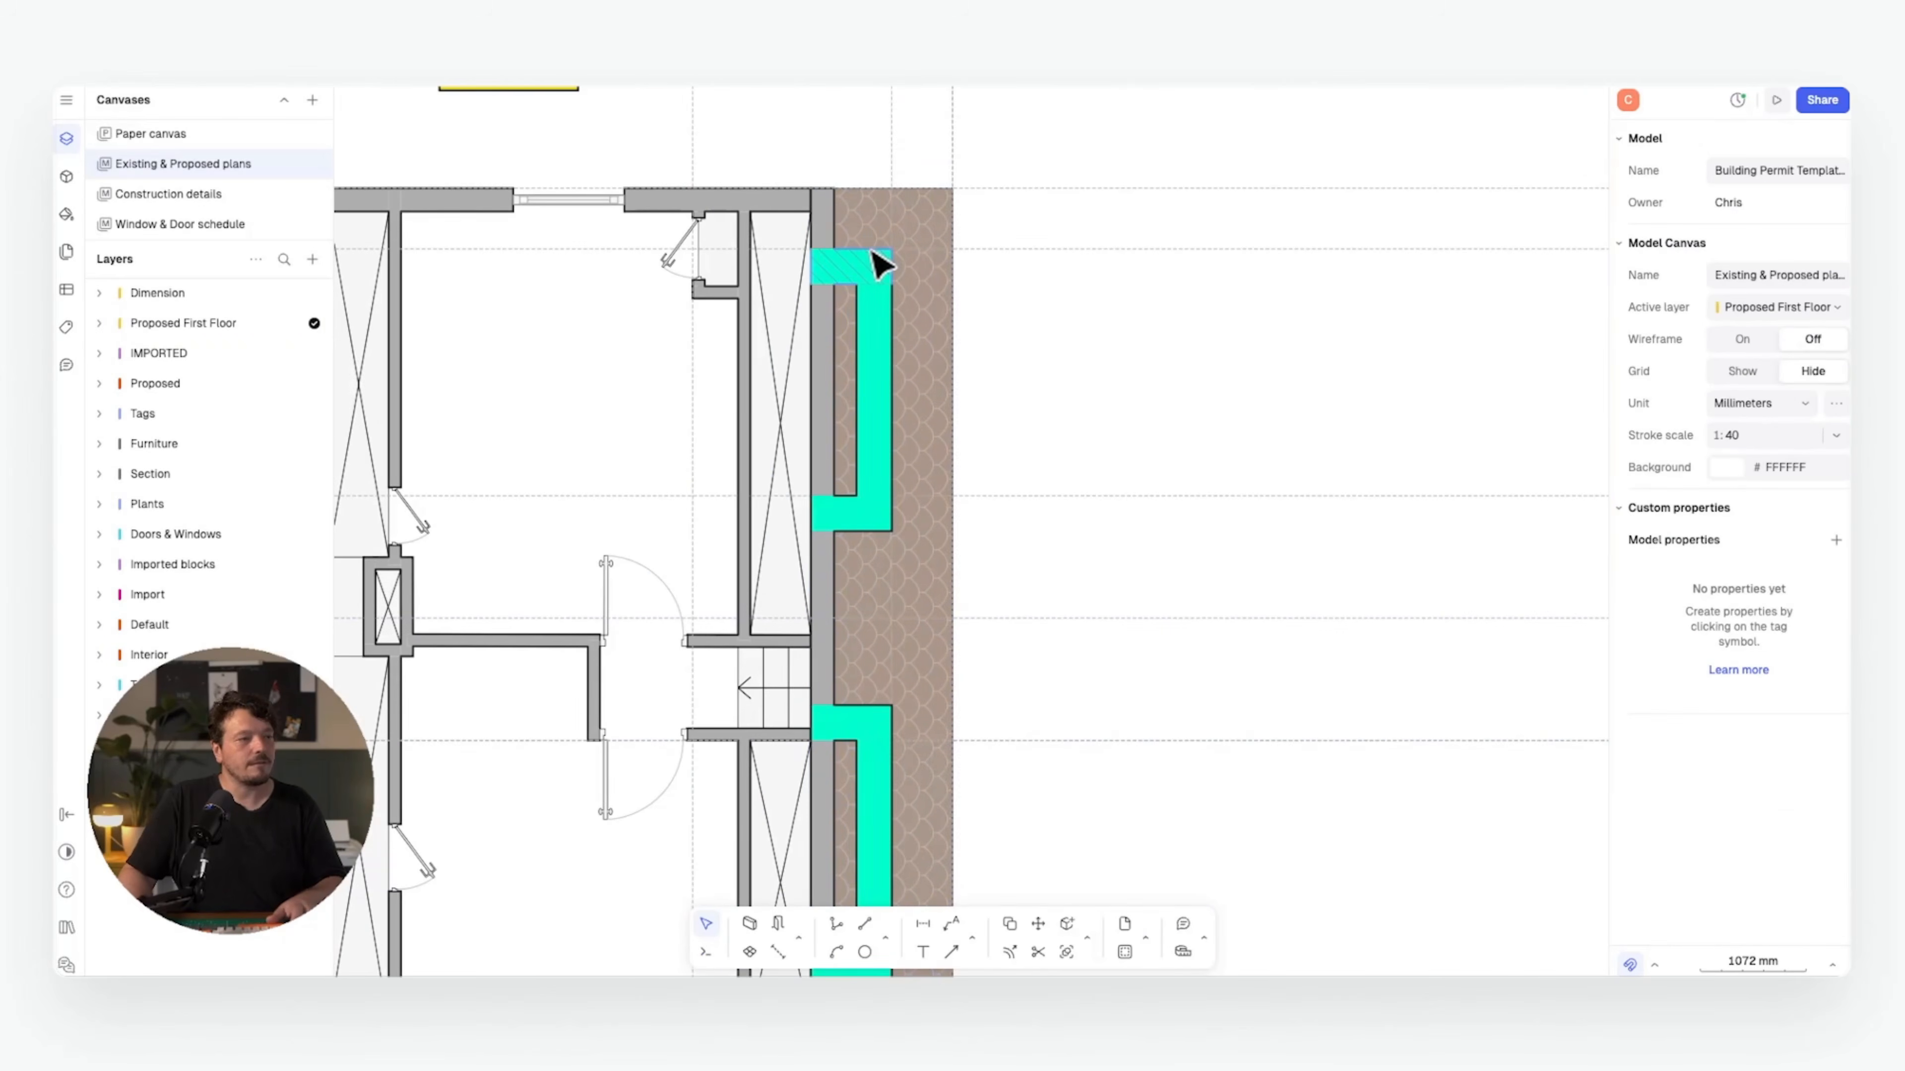
pyautogui.scroll(-5, 872, 250)
pyautogui.scroll(5, 863, 360)
pyautogui.moveTo(846, 280); pyautogui.dragTo(752, 366, button='middle')
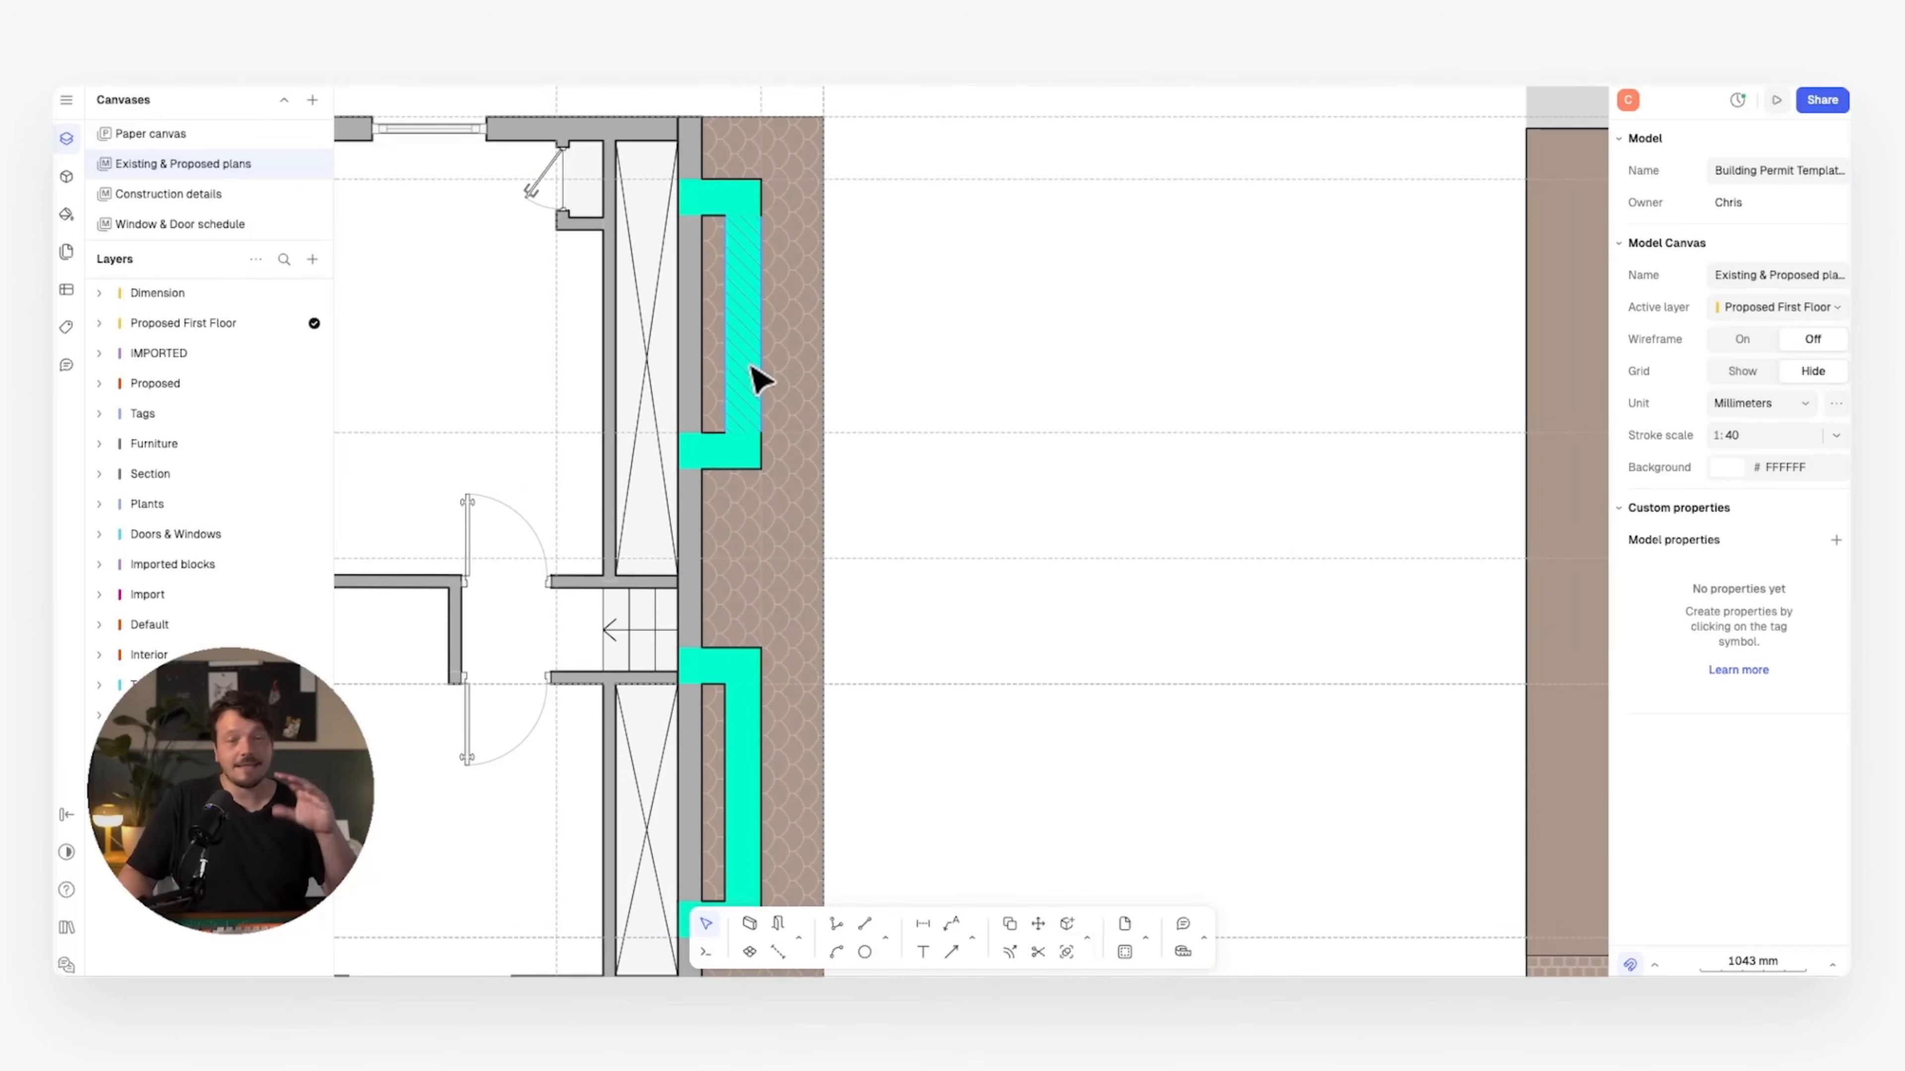
pyautogui.scroll(-5, 759, 416)
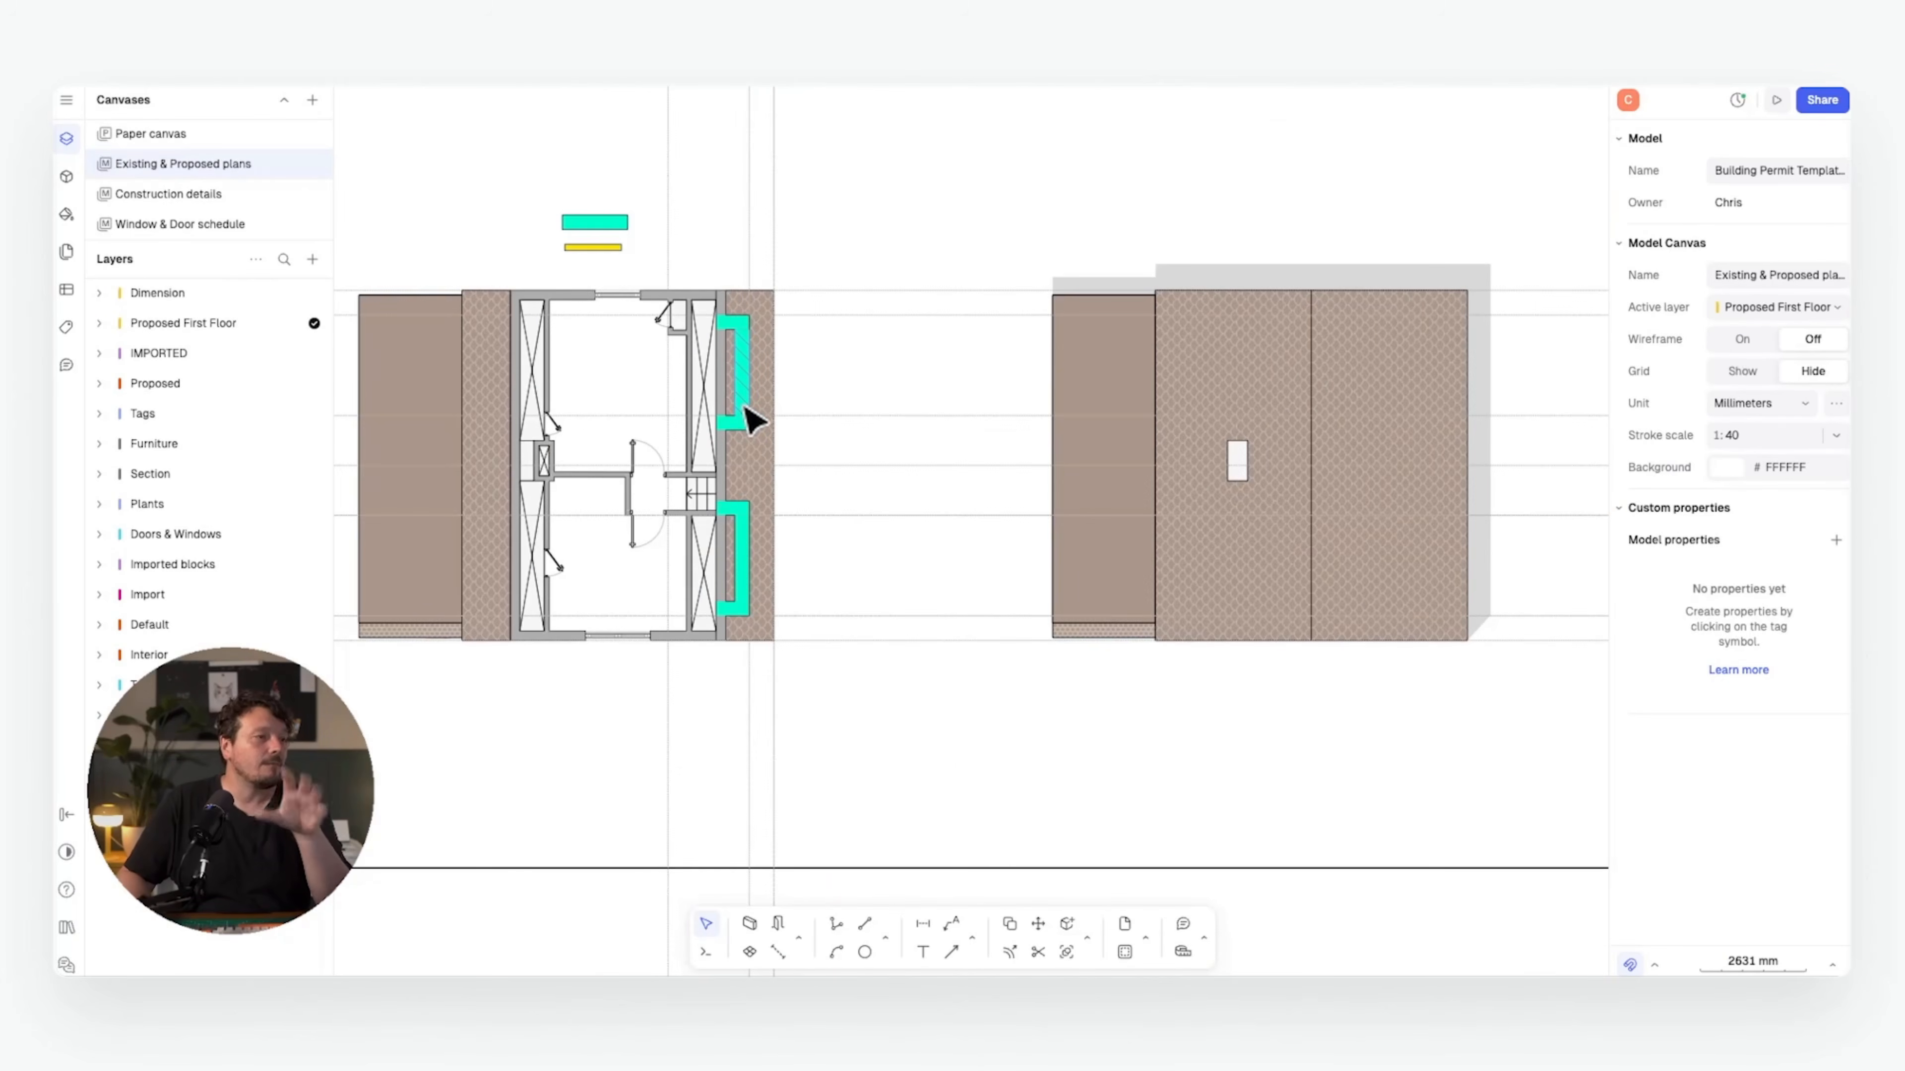
# - Delete the internal partition wall behind the upper dormer and the pink Demolition shape lying along it
pyautogui.scroll(10, 750, 431)
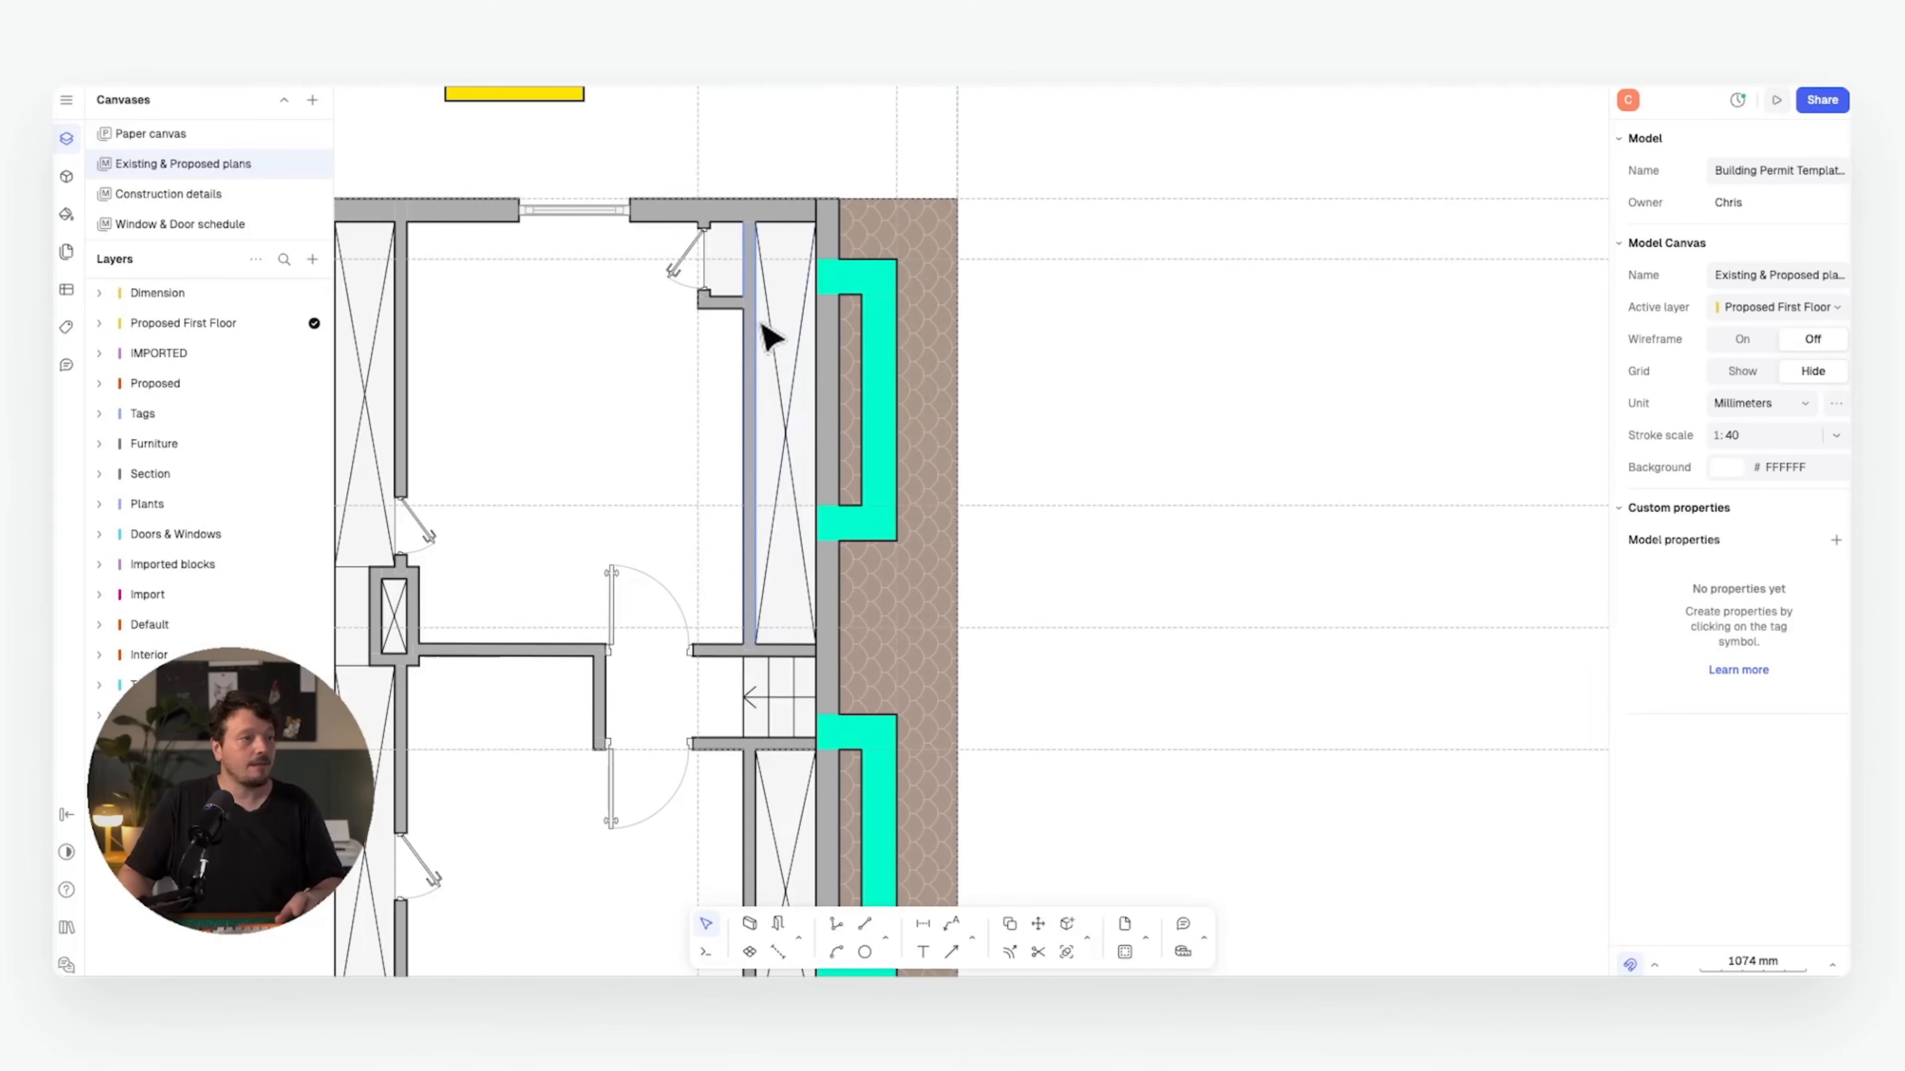
pyautogui.click(757, 281)
pyautogui.click(863, 408)
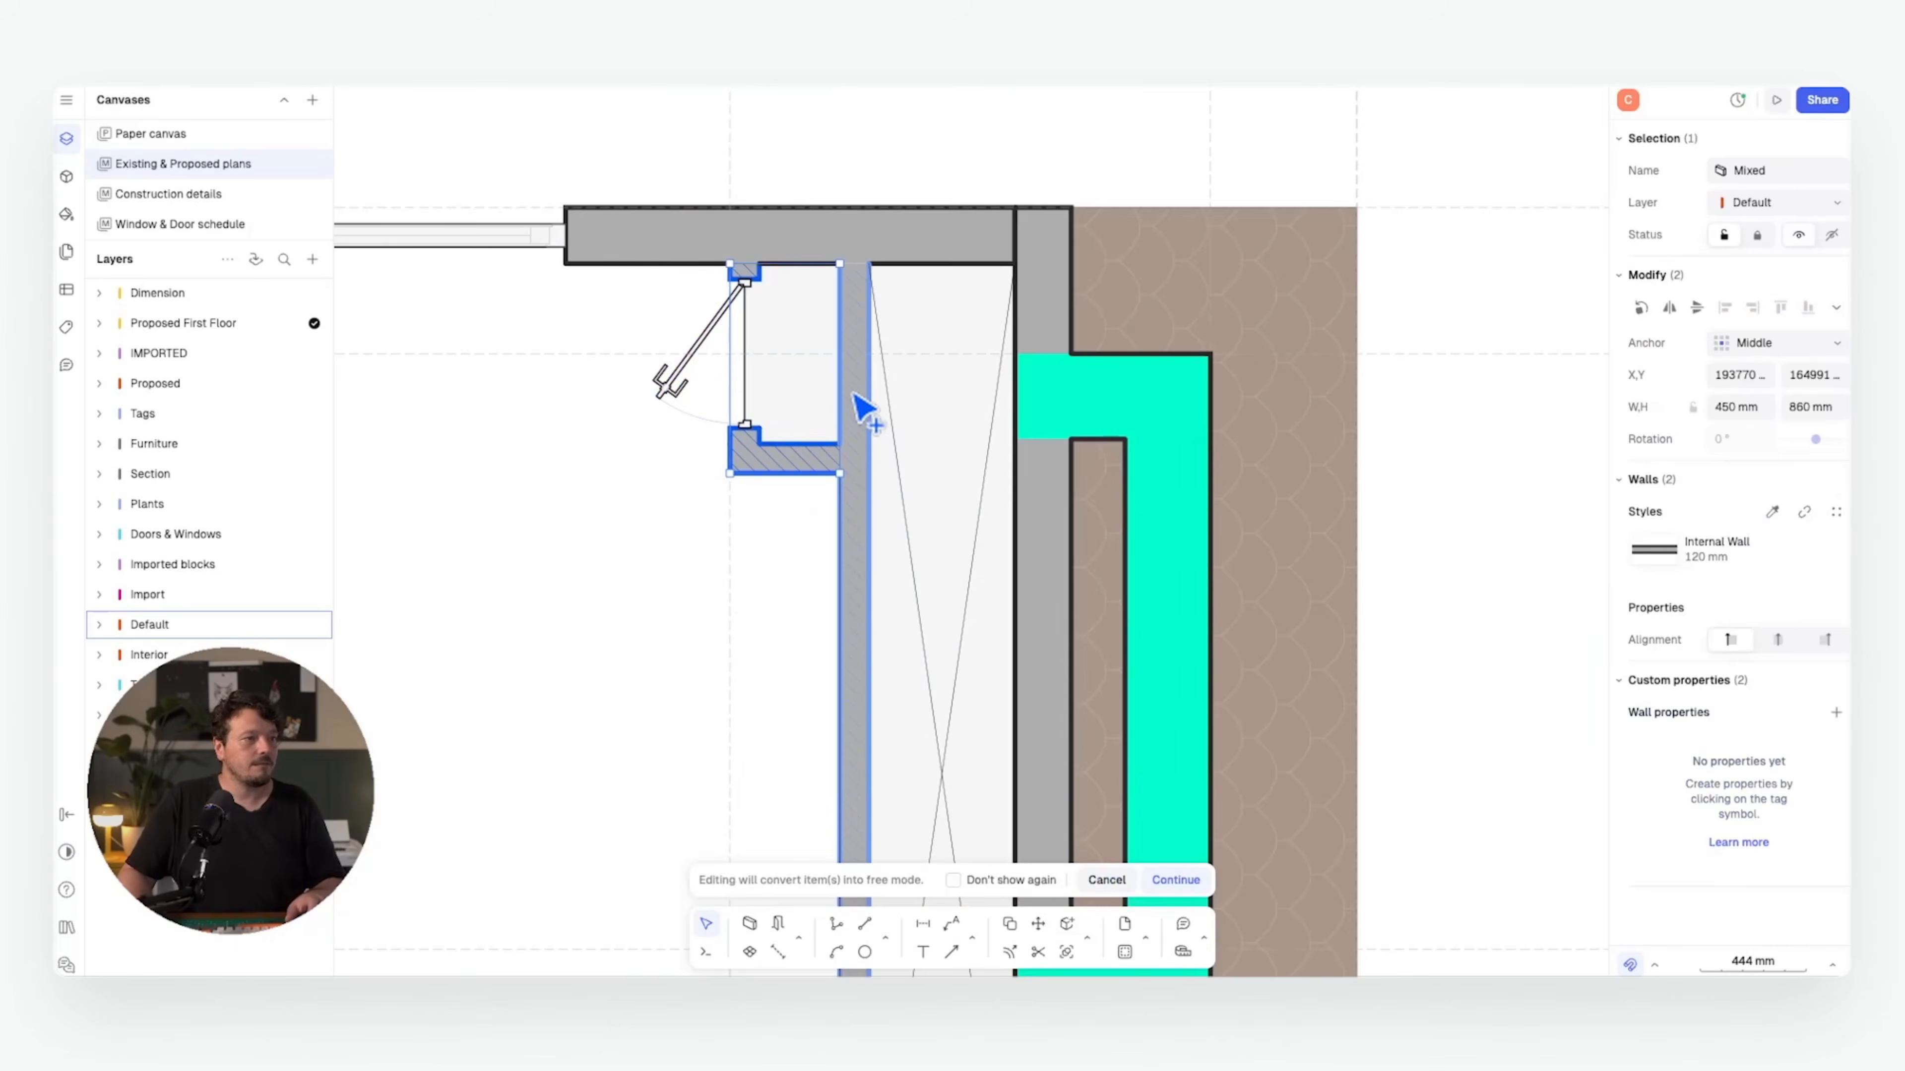
pyautogui.press('Delete')
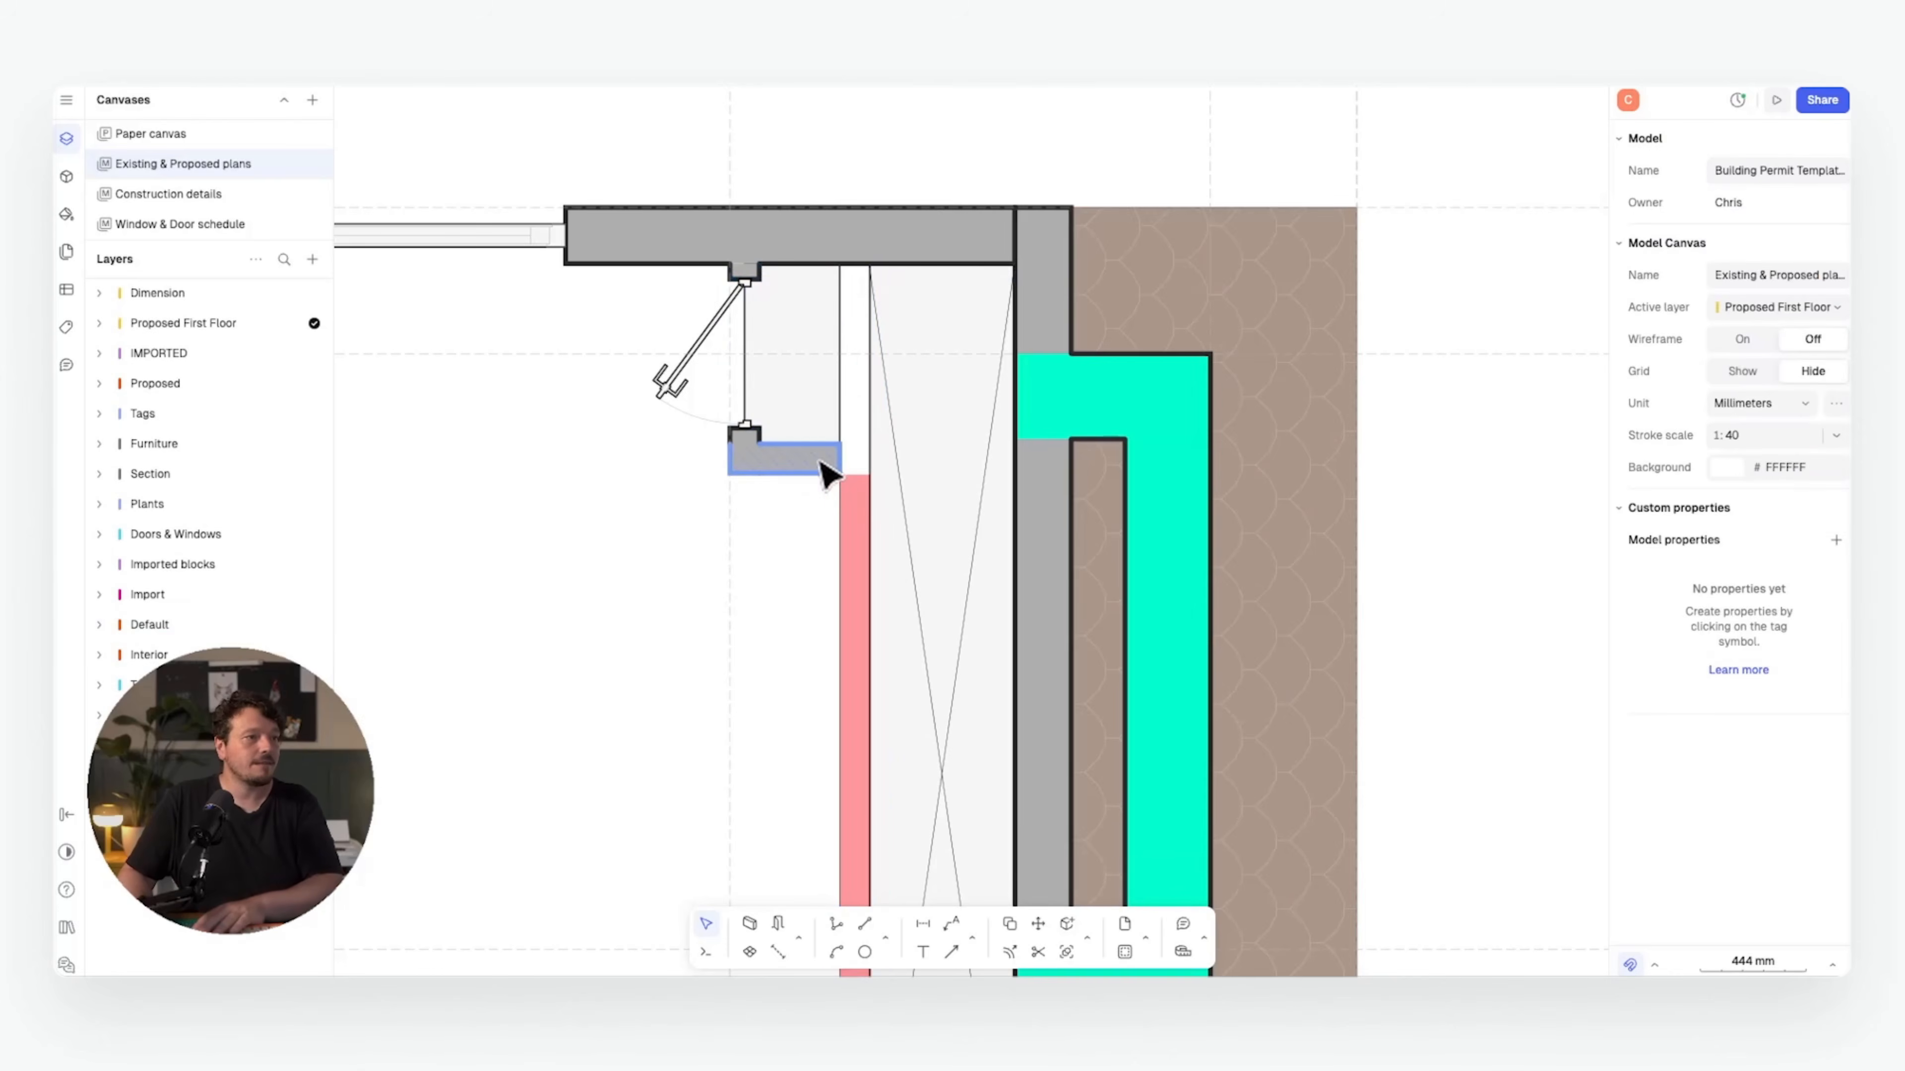
pyautogui.doubleClick(861, 506)
pyautogui.click(1191, 883)
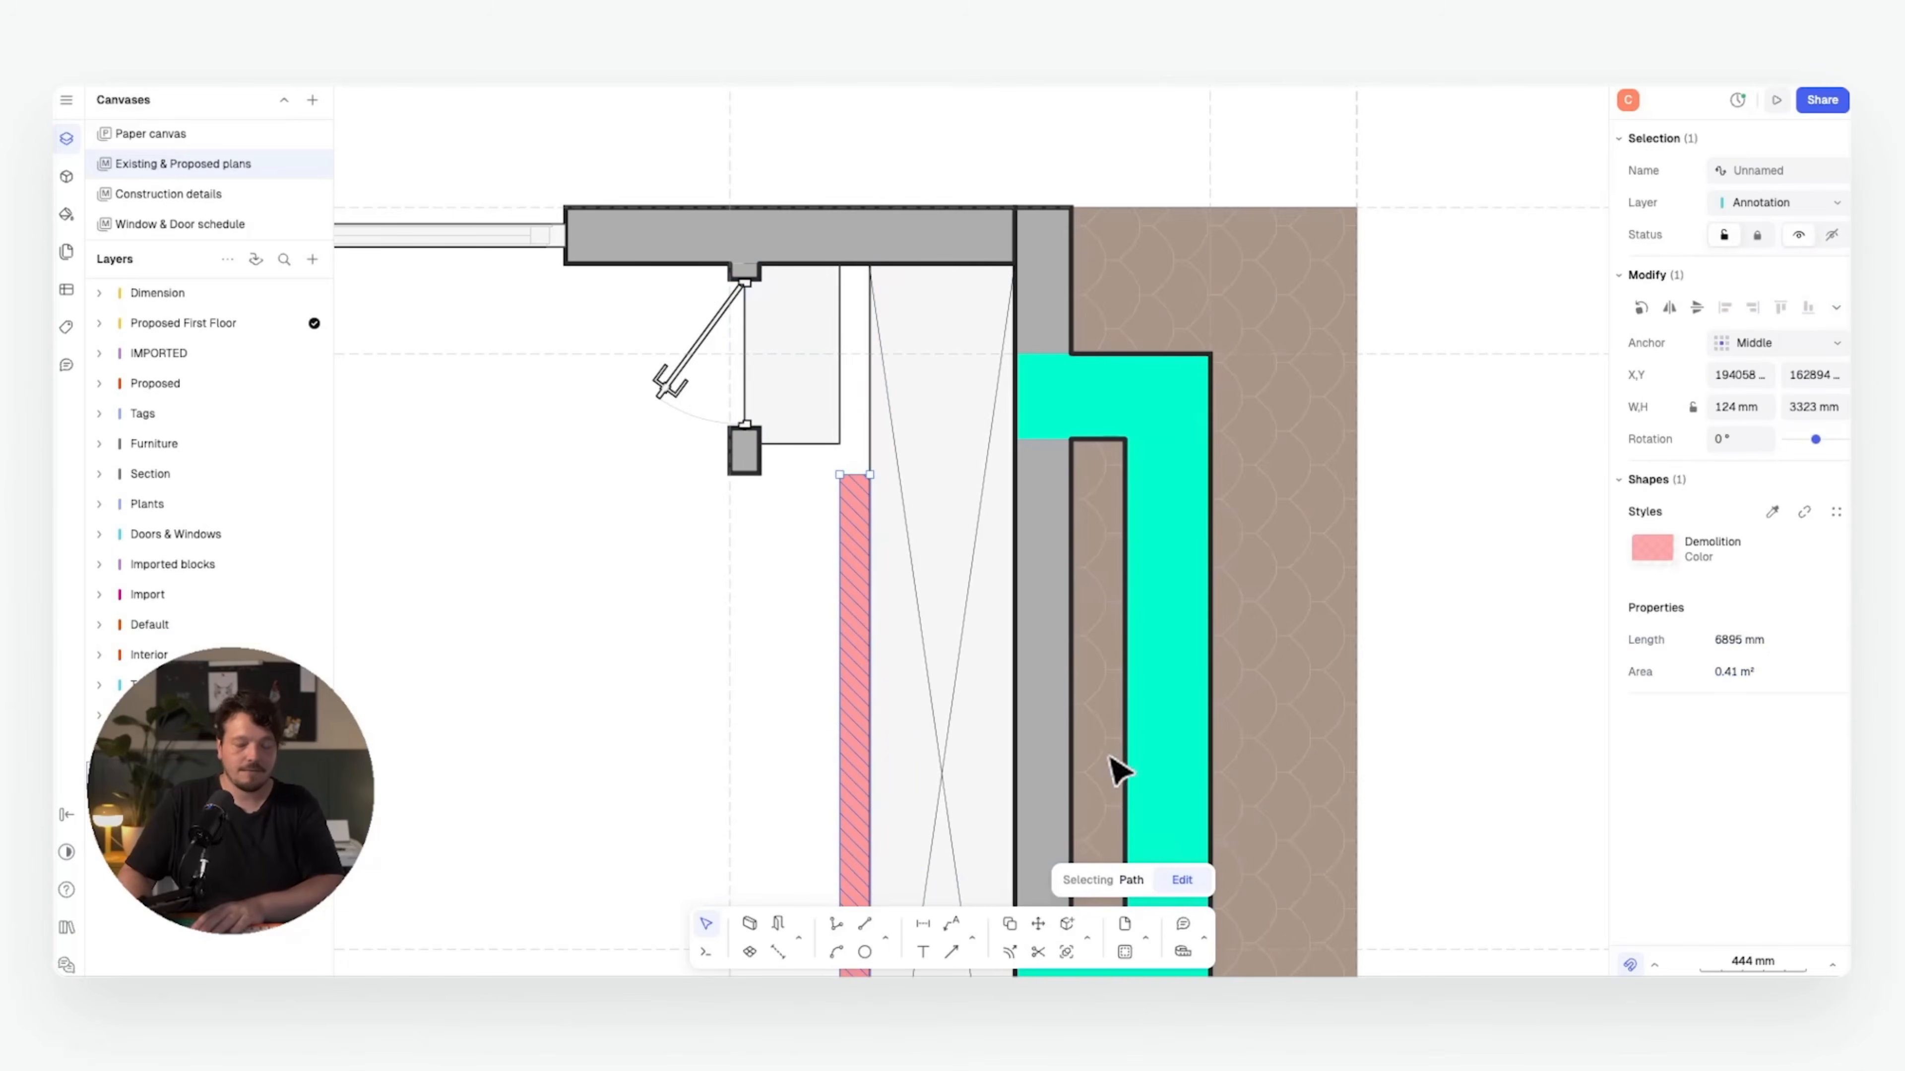
pyautogui.press('Delete')
# - Draw a vertical Internal wall about 4193 mm long in the upper room, along the guideline from the staircase wall to the upper external wall
pyautogui.press('w')
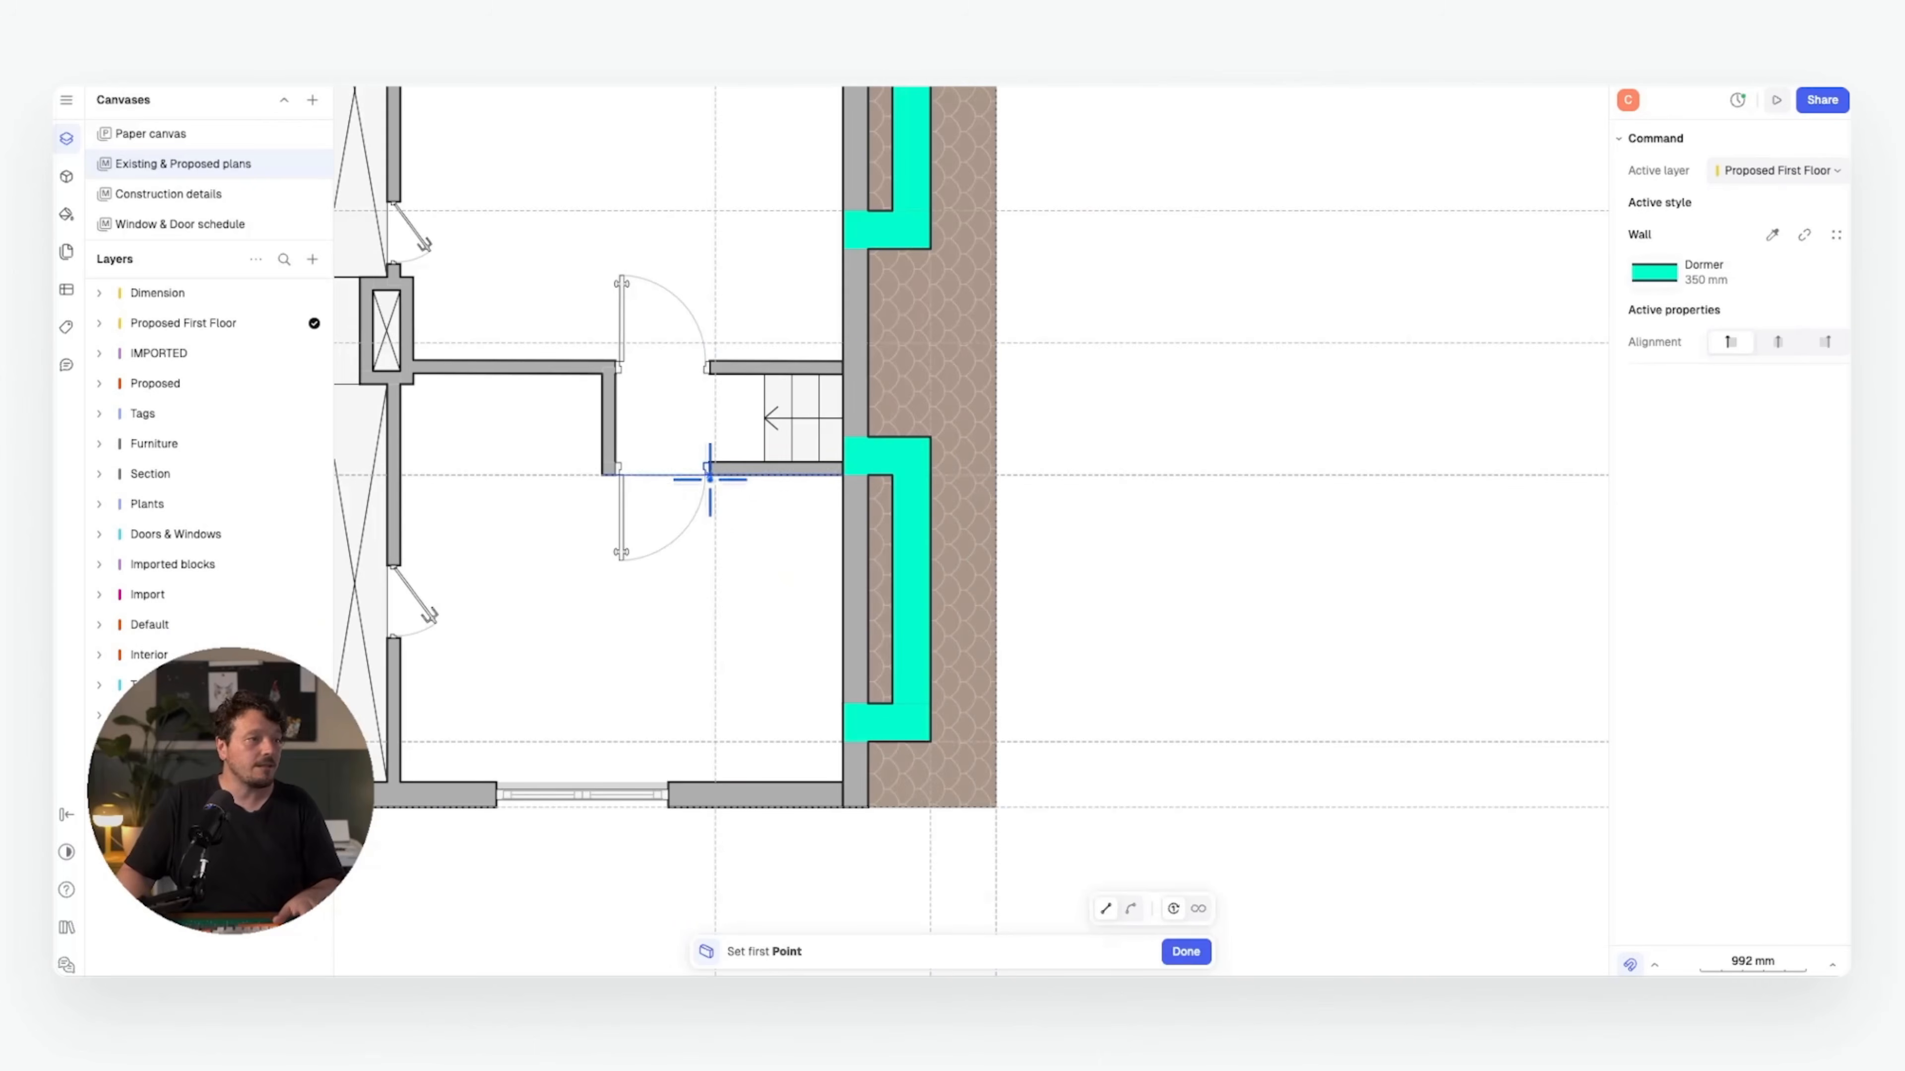
pyautogui.click(1772, 234)
pyautogui.scroll(5, 1050, 450)
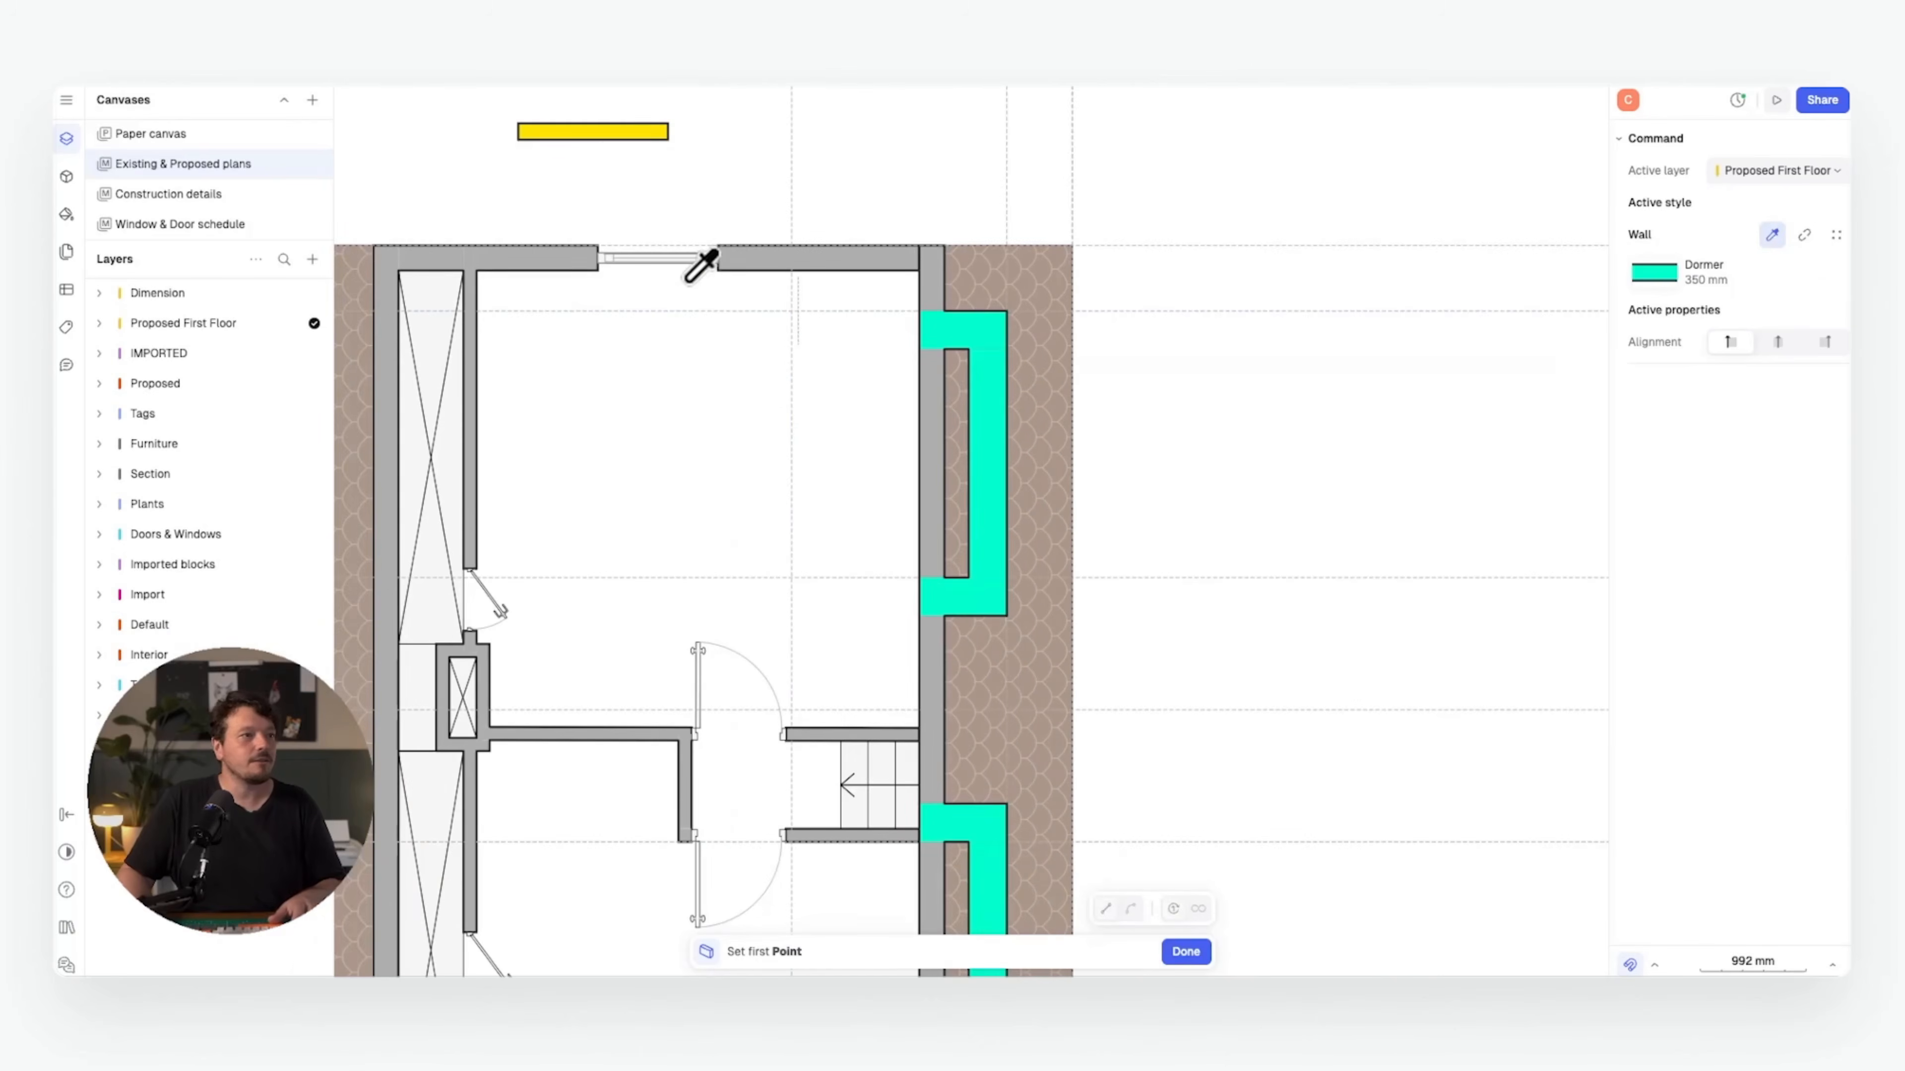
pyautogui.click(628, 133)
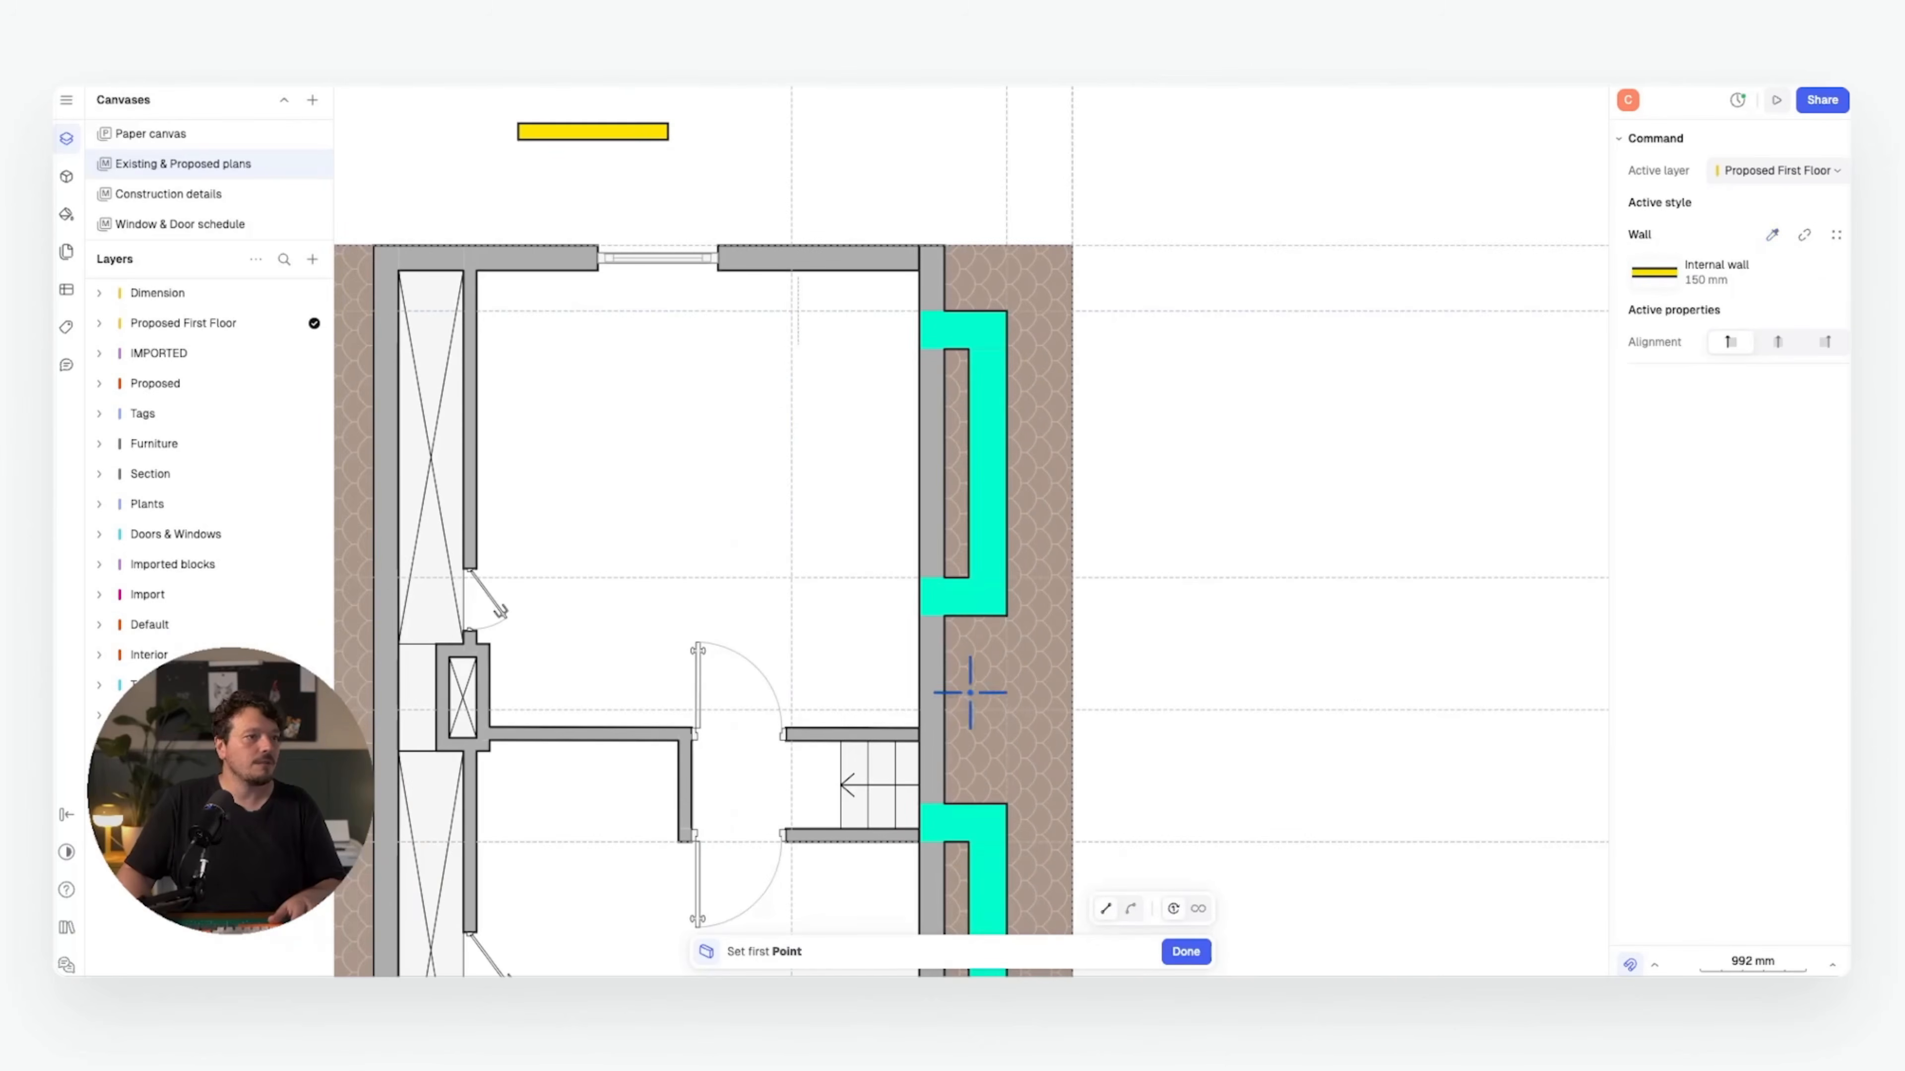
pyautogui.click(793, 725)
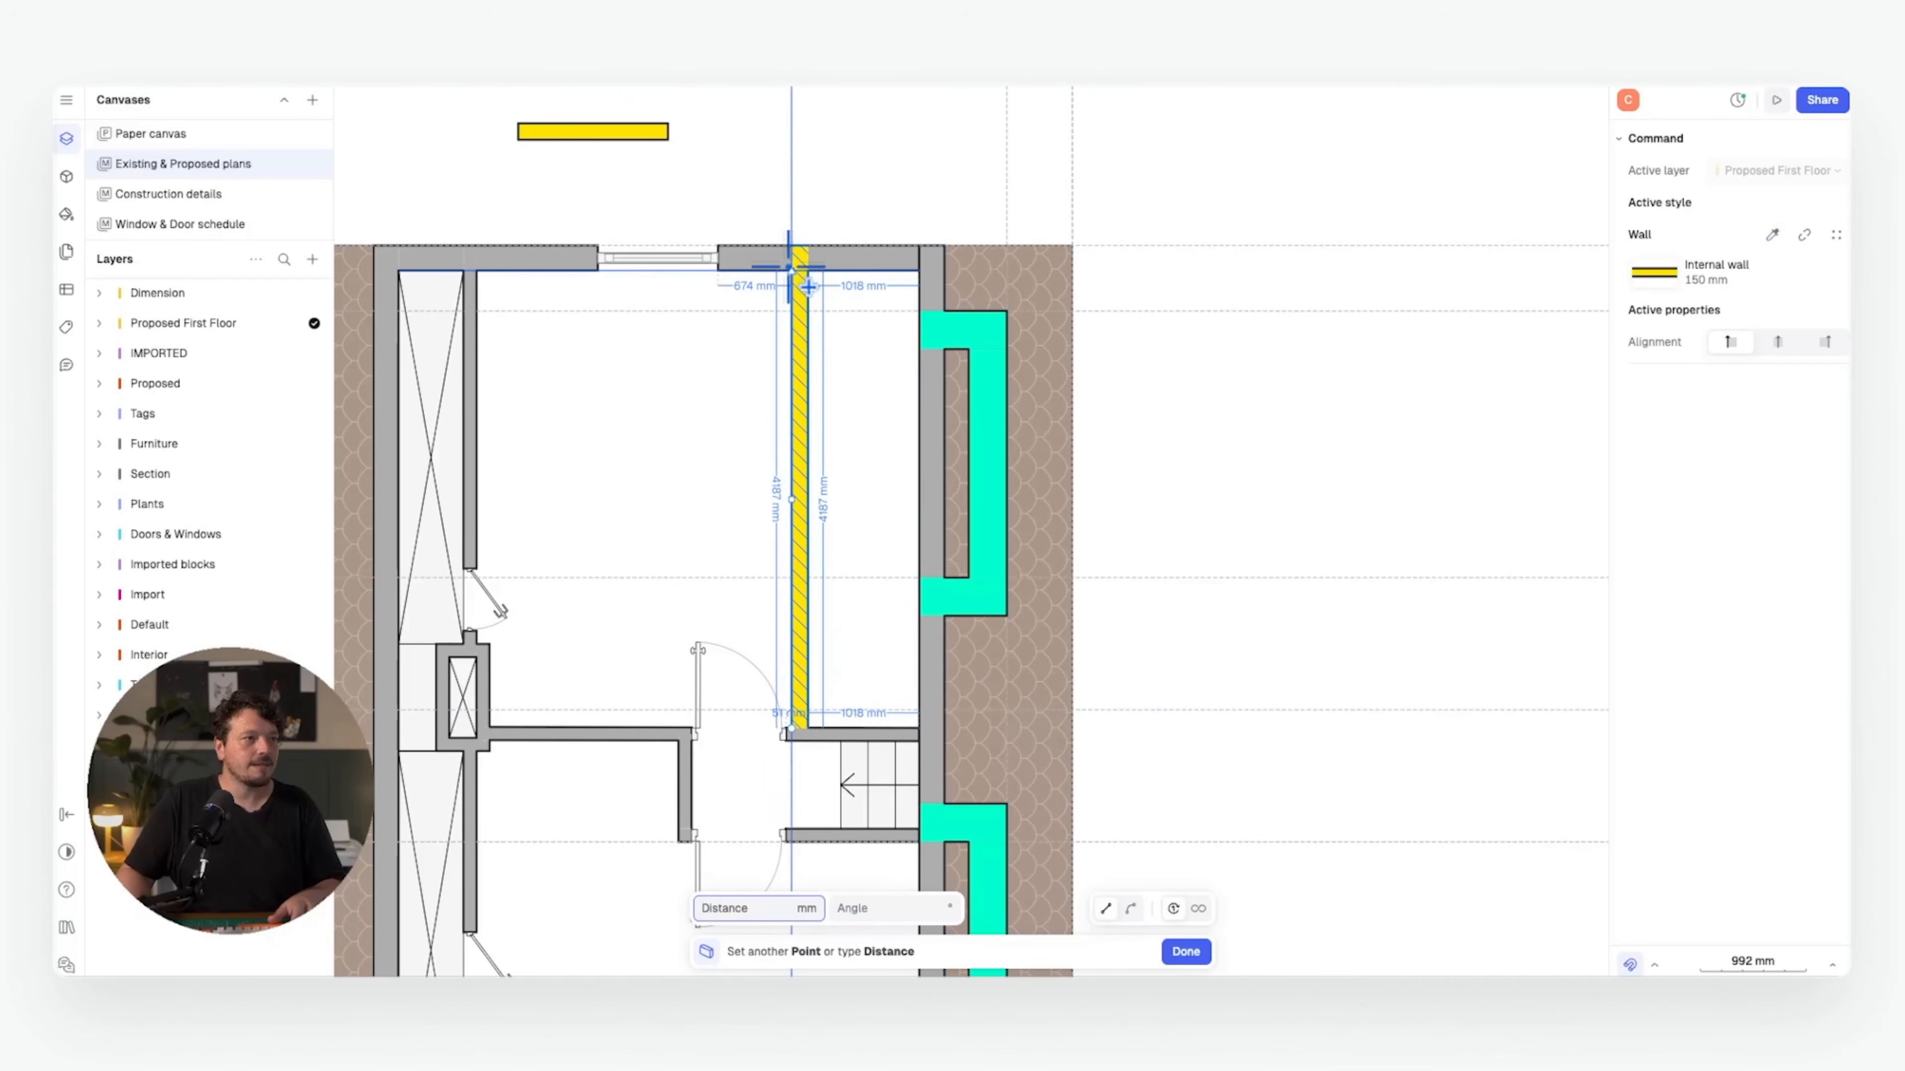
pyautogui.click(787, 274)
pyautogui.moveTo(840, 686); pyautogui.dragTo(802, 188, button='middle')
pyautogui.press('Return')
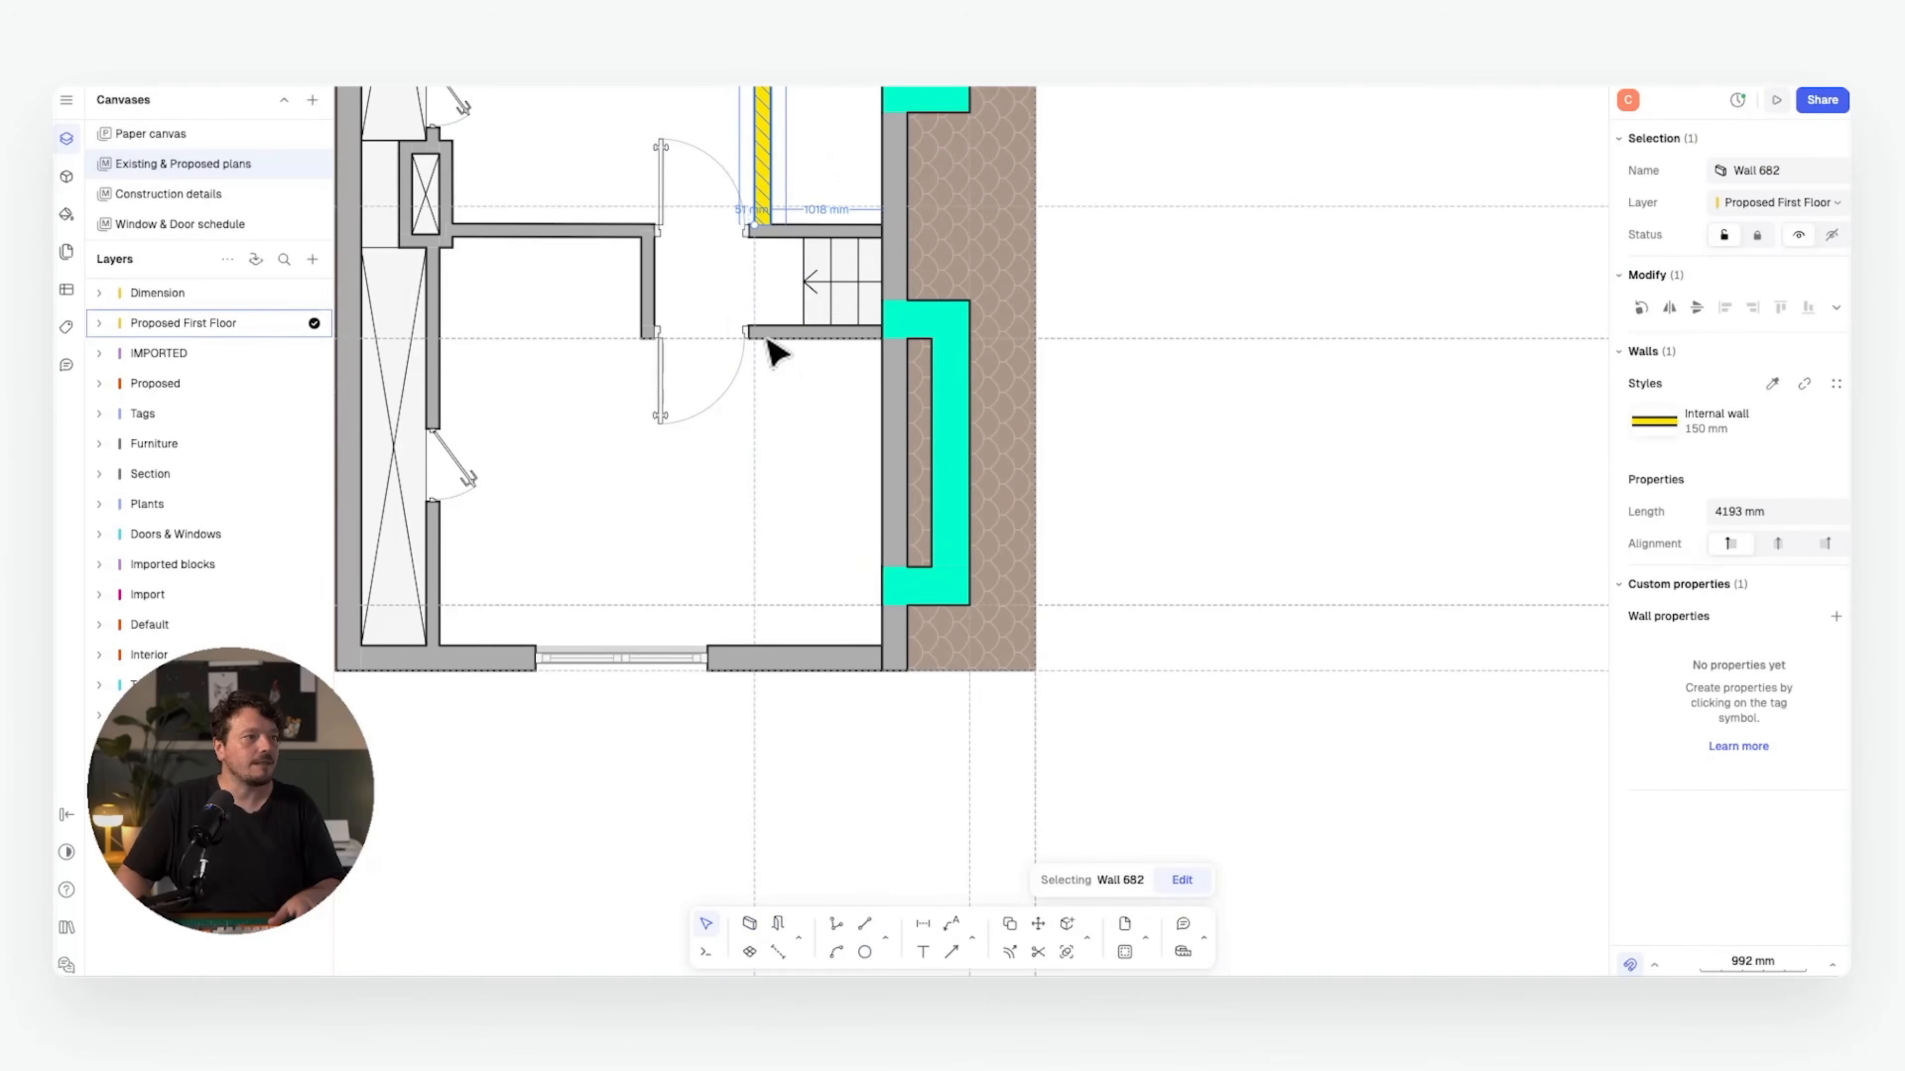
# - Draw a vertical Internal wall about 2812 mm long in the lower room, along the guideline from the lower external wall to the staircase wall
pyautogui.press('w')
pyautogui.scroll(3, 753, 657)
pyautogui.click(722, 679)
pyautogui.scroll(5, 722, 300)
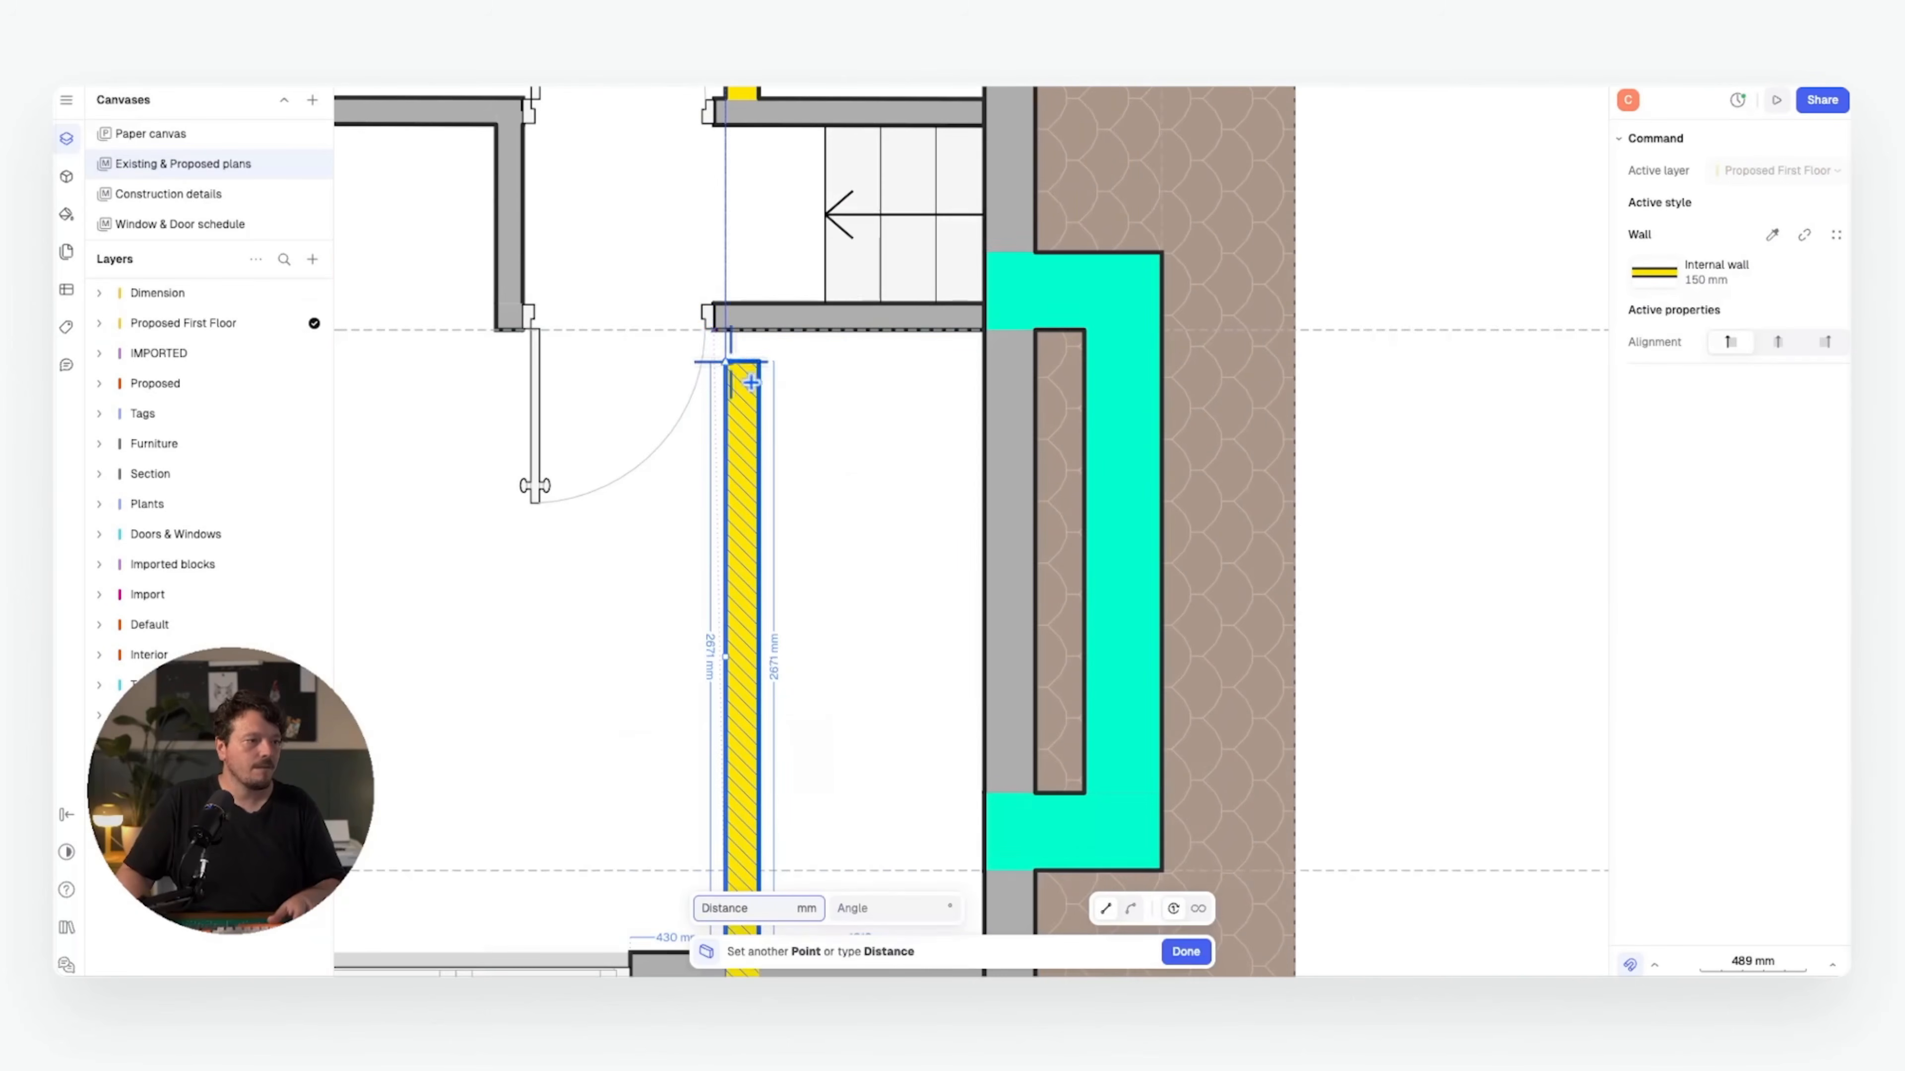
pyautogui.click(747, 350)
pyautogui.press('Return')
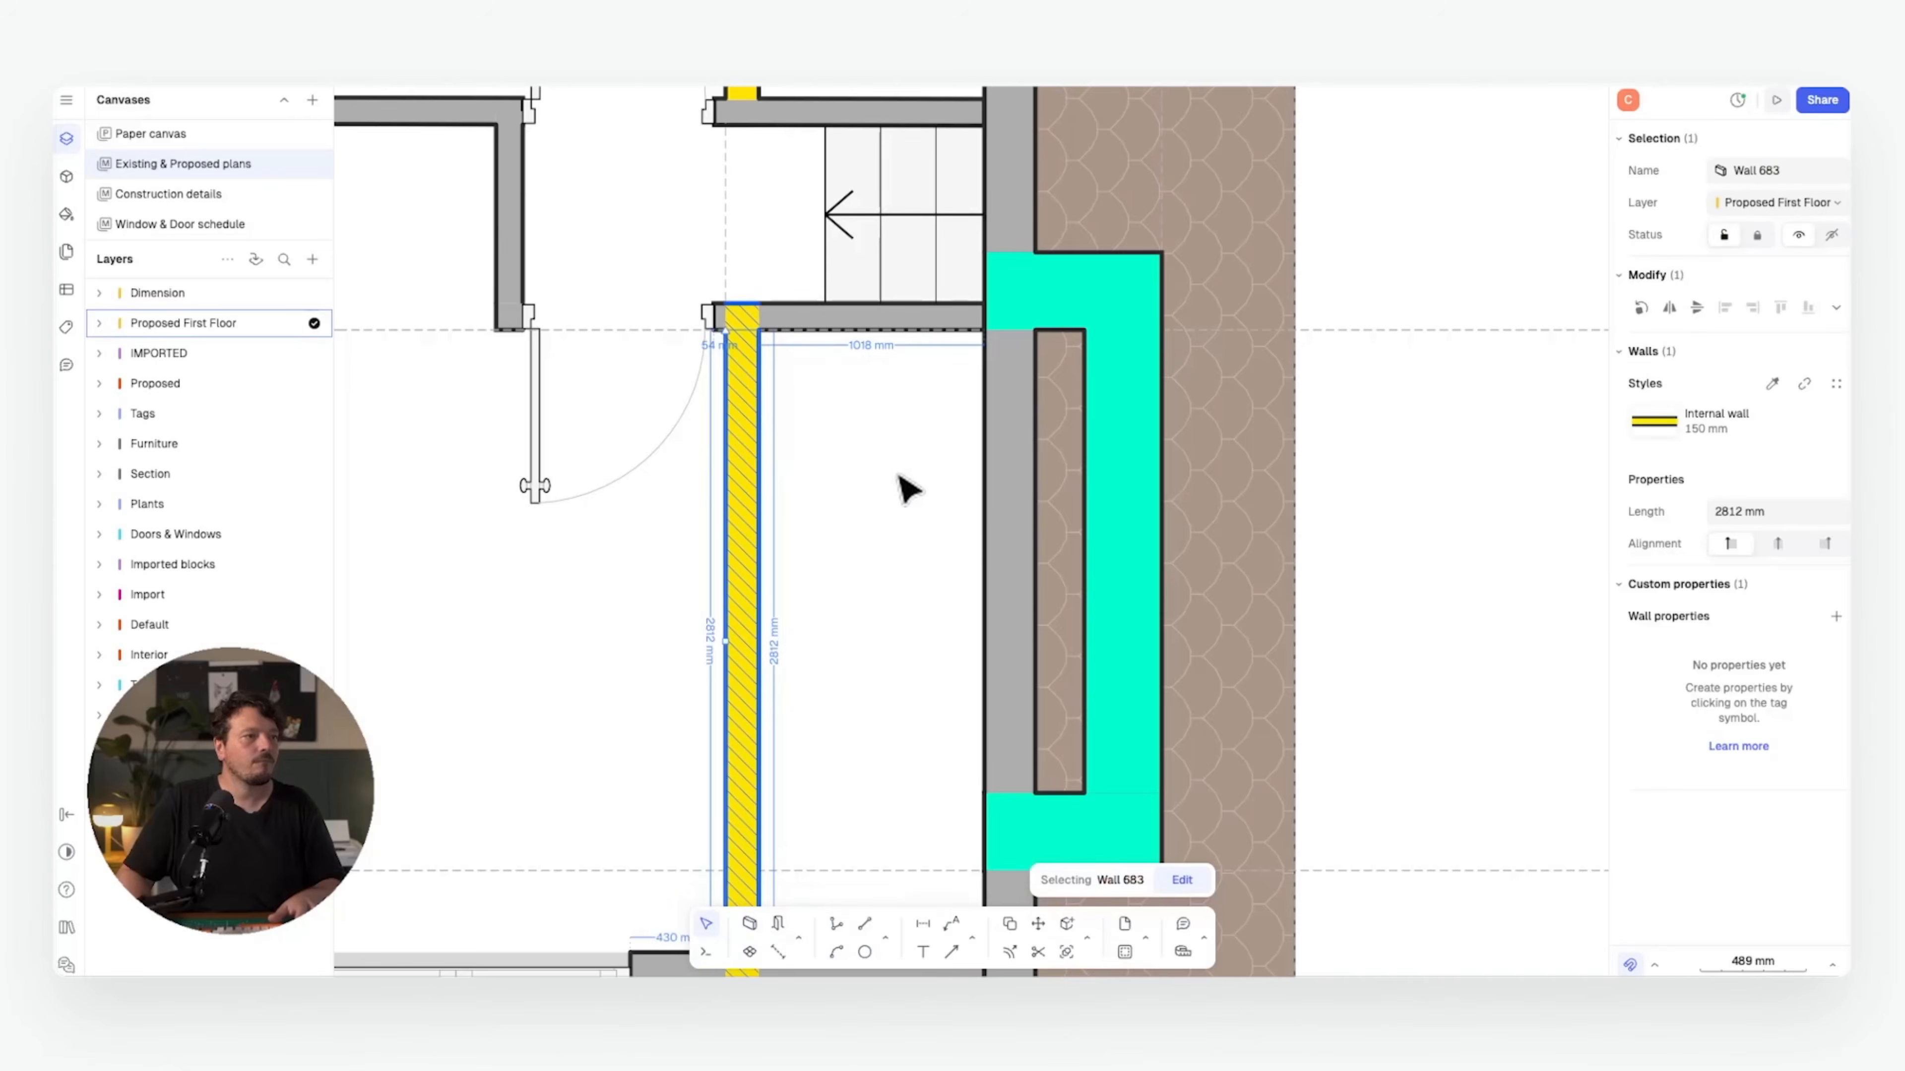
pyautogui.press('Escape')
# - Draw two horizontal Internal walls about 1019 mm long, joining the upper dormer's returns to the vertical internal wall
pyautogui.scroll(-5, 906, 489)
pyautogui.press('w')
pyautogui.scroll(3, 864, 380)
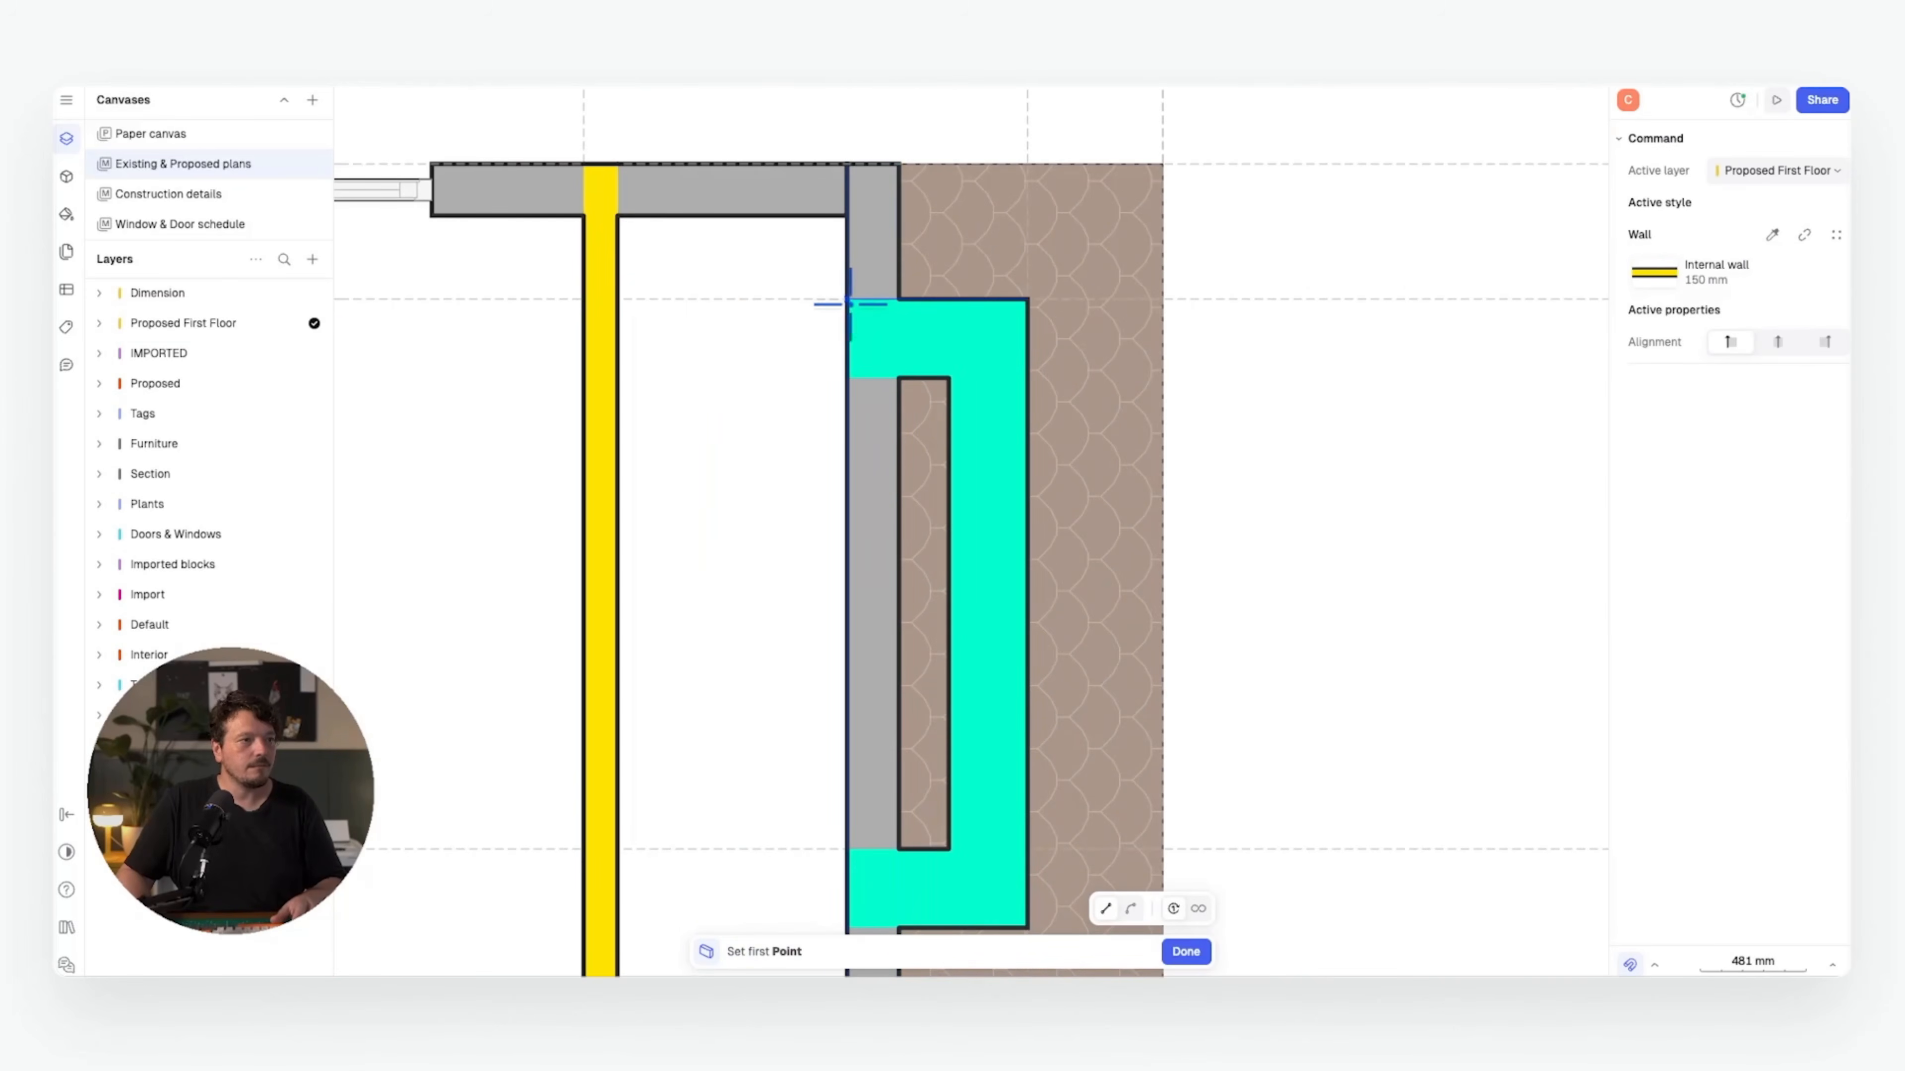
pyautogui.press('Escape')
pyautogui.scroll(-5, 871, 625)
pyautogui.scroll(3, 863, 510)
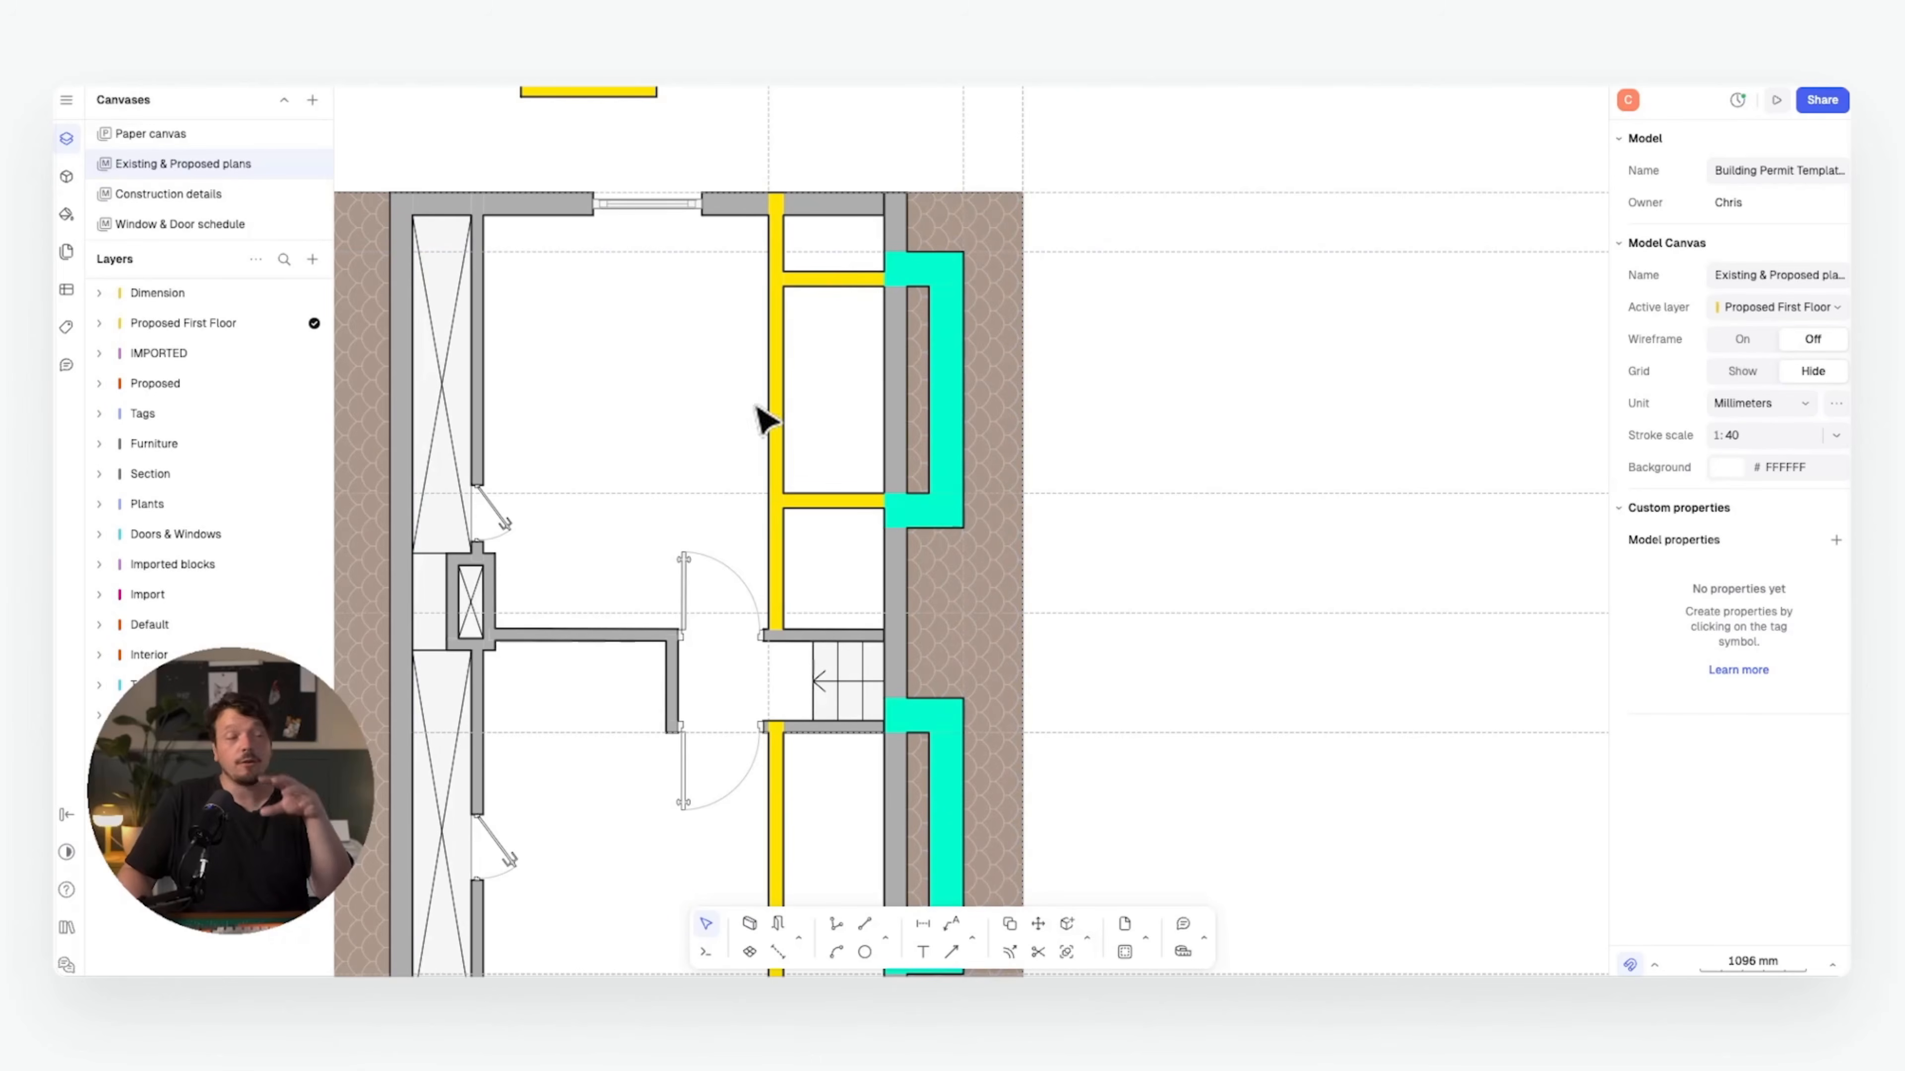
# - Shorten the external wall behind the upper dormer to 600 mm, ending at the dormer's upper edge
pyautogui.click(899, 364)
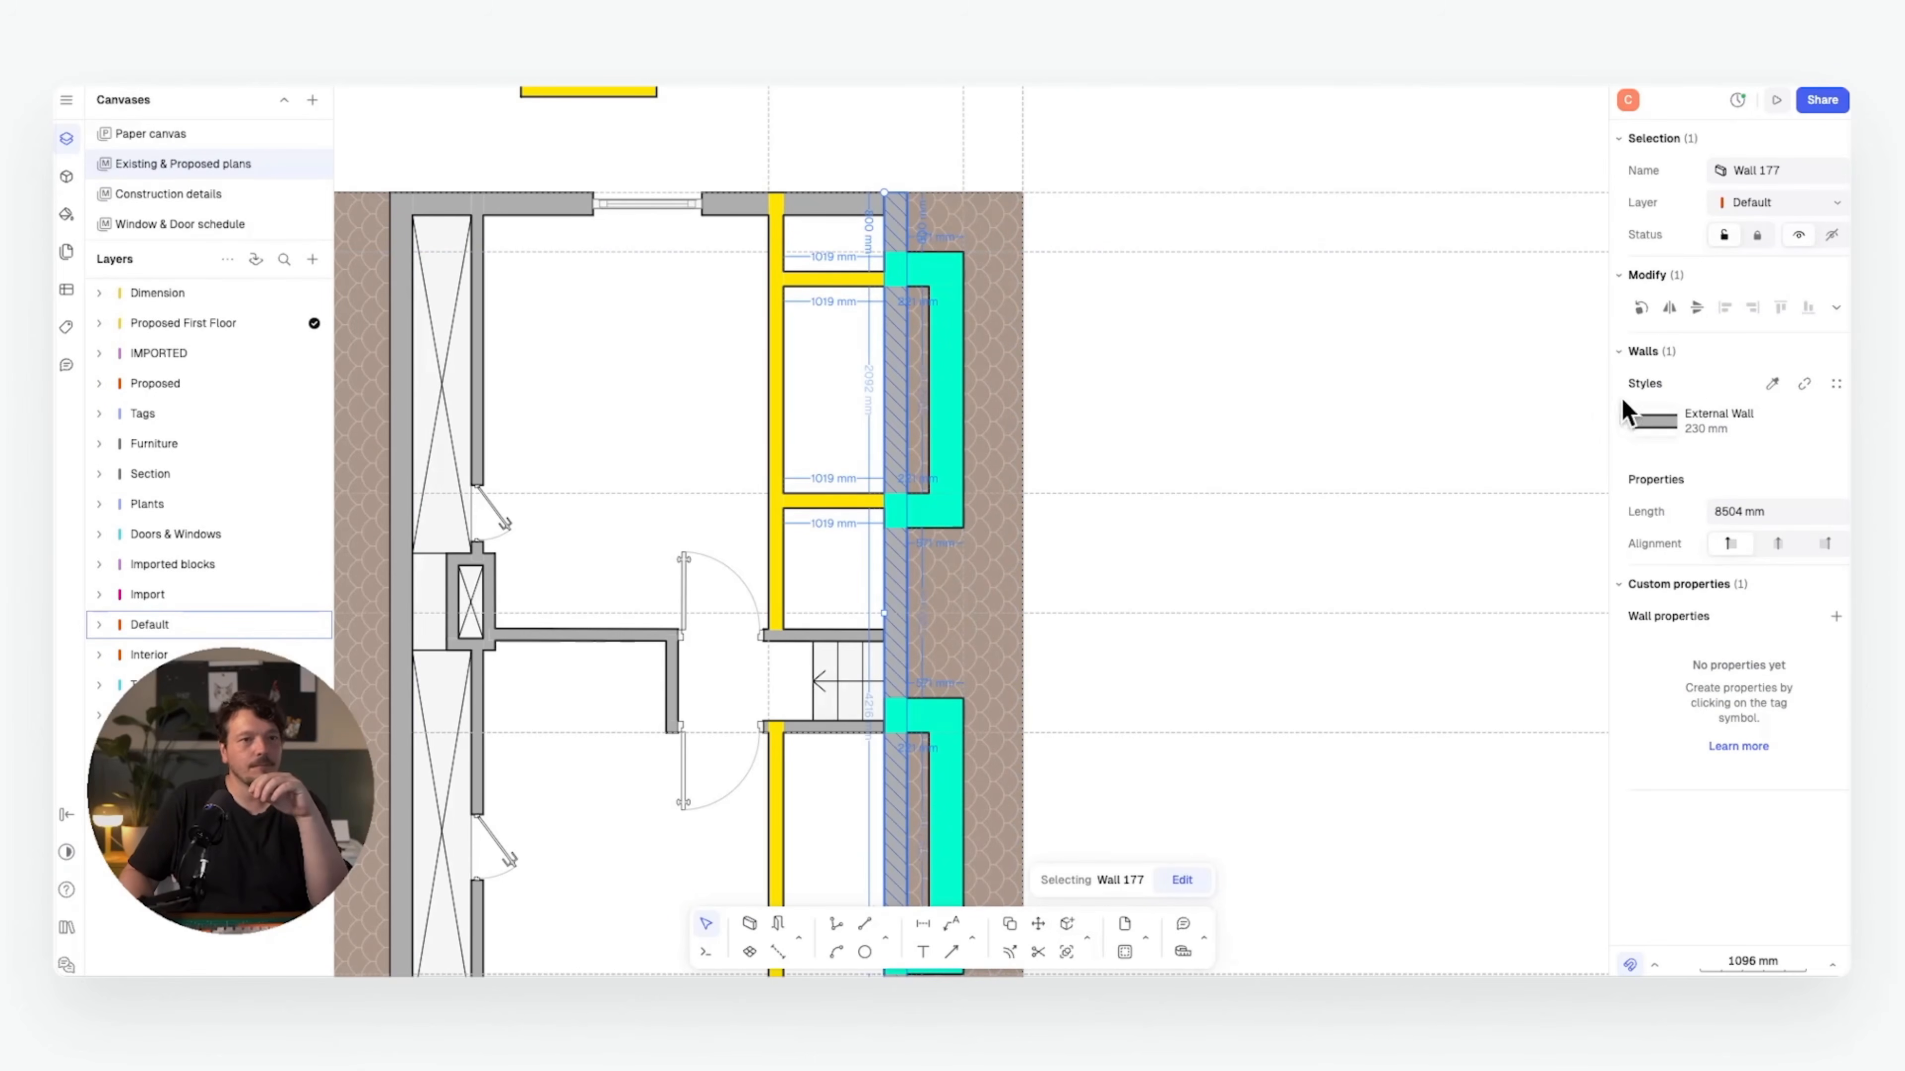
pyautogui.moveTo(1635, 411)
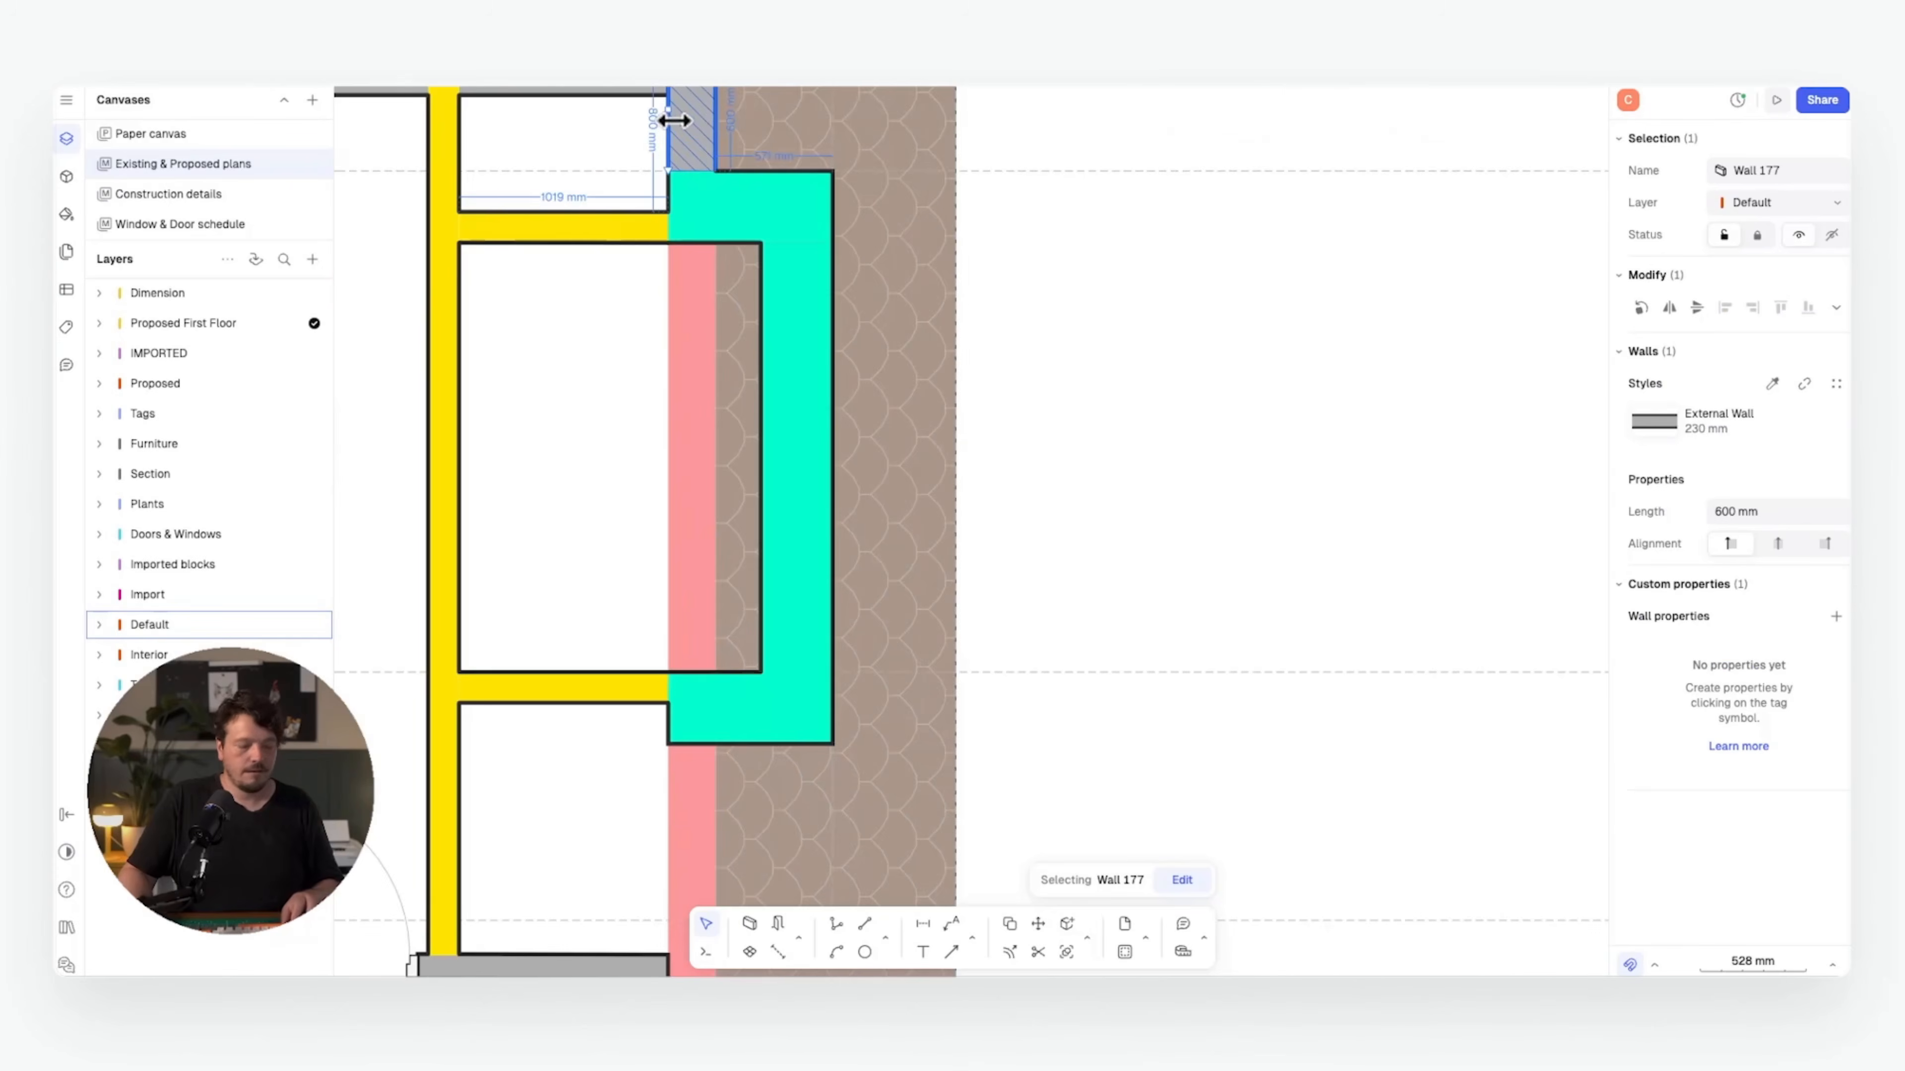
pyautogui.moveTo(672, 119); pyautogui.dragTo(680, 200, button='middle')
# - Use copies of the 600 mm external wall segment to rebuild the wall between the two dormers and below the lower dormer
pyautogui.press('c')
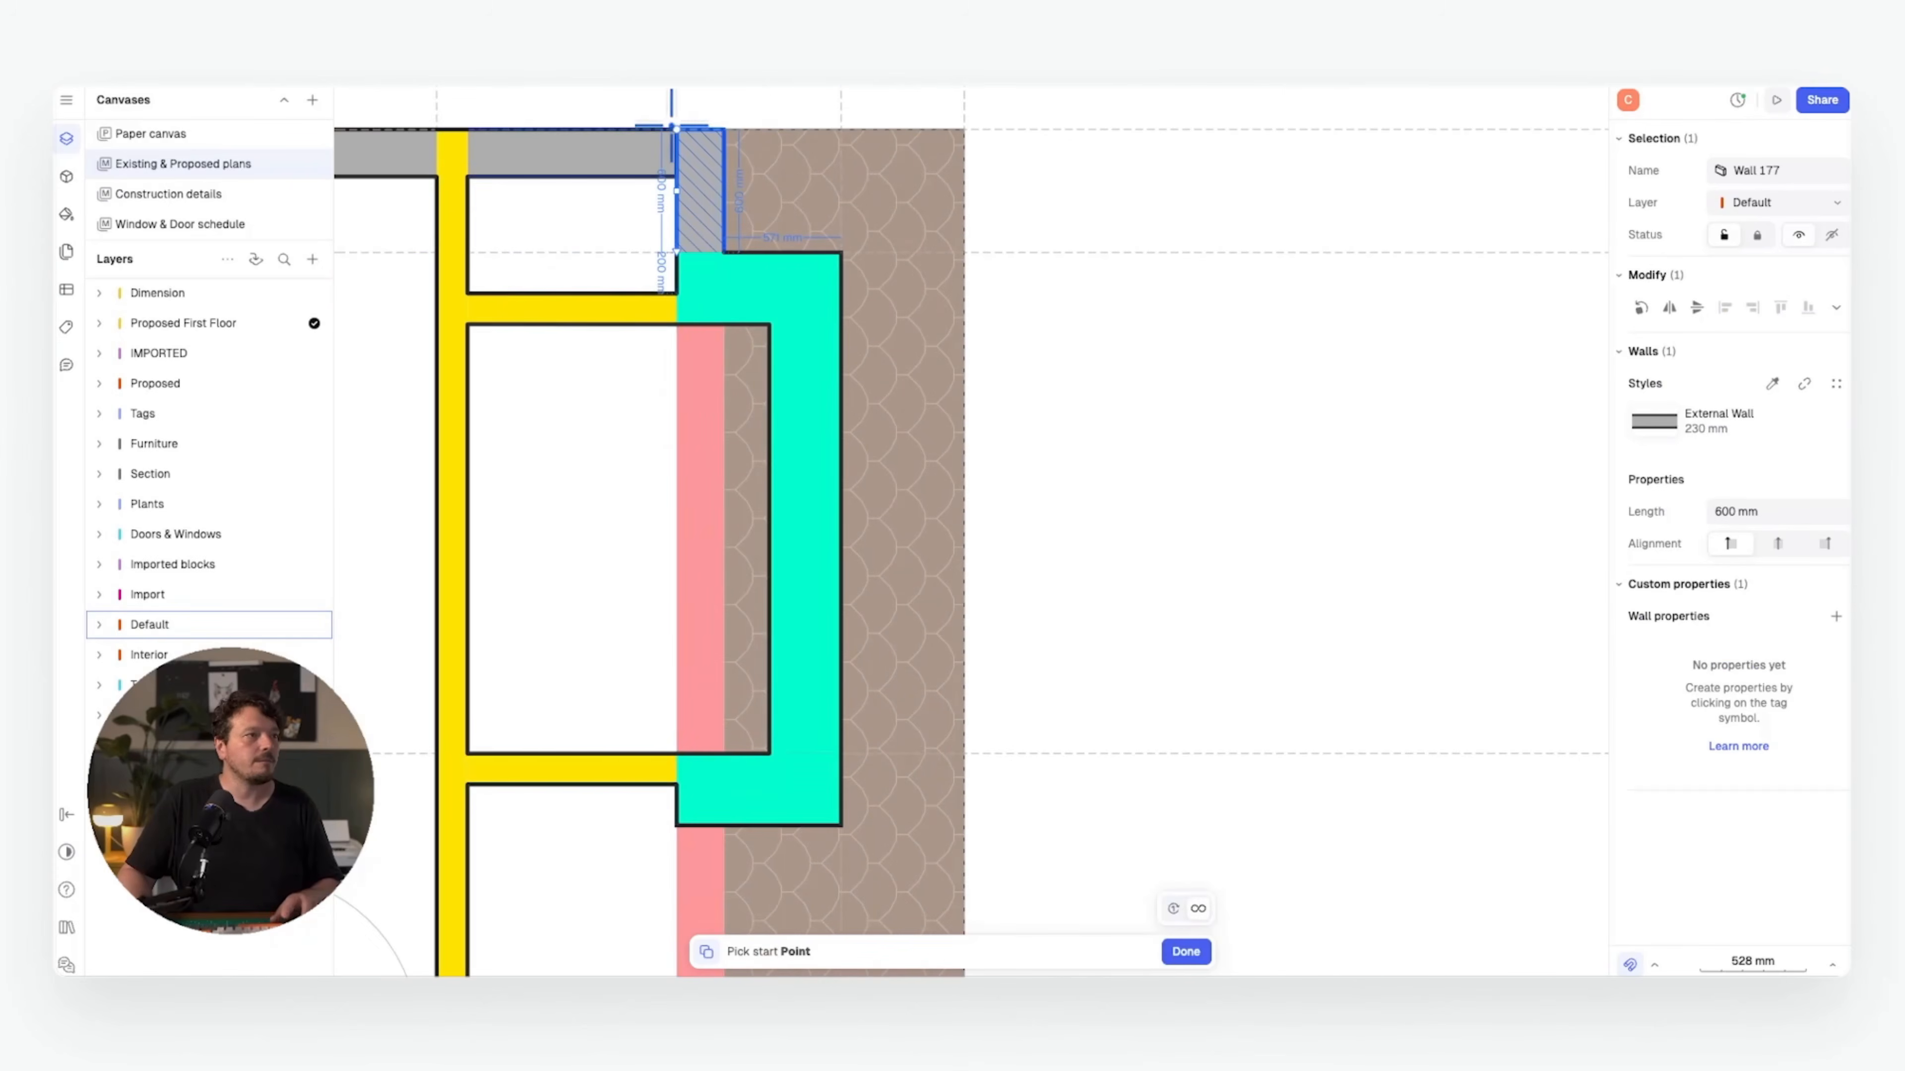
pyautogui.click(676, 129)
pyautogui.moveTo(643, 624); pyautogui.dragTo(639, 187, button='middle')
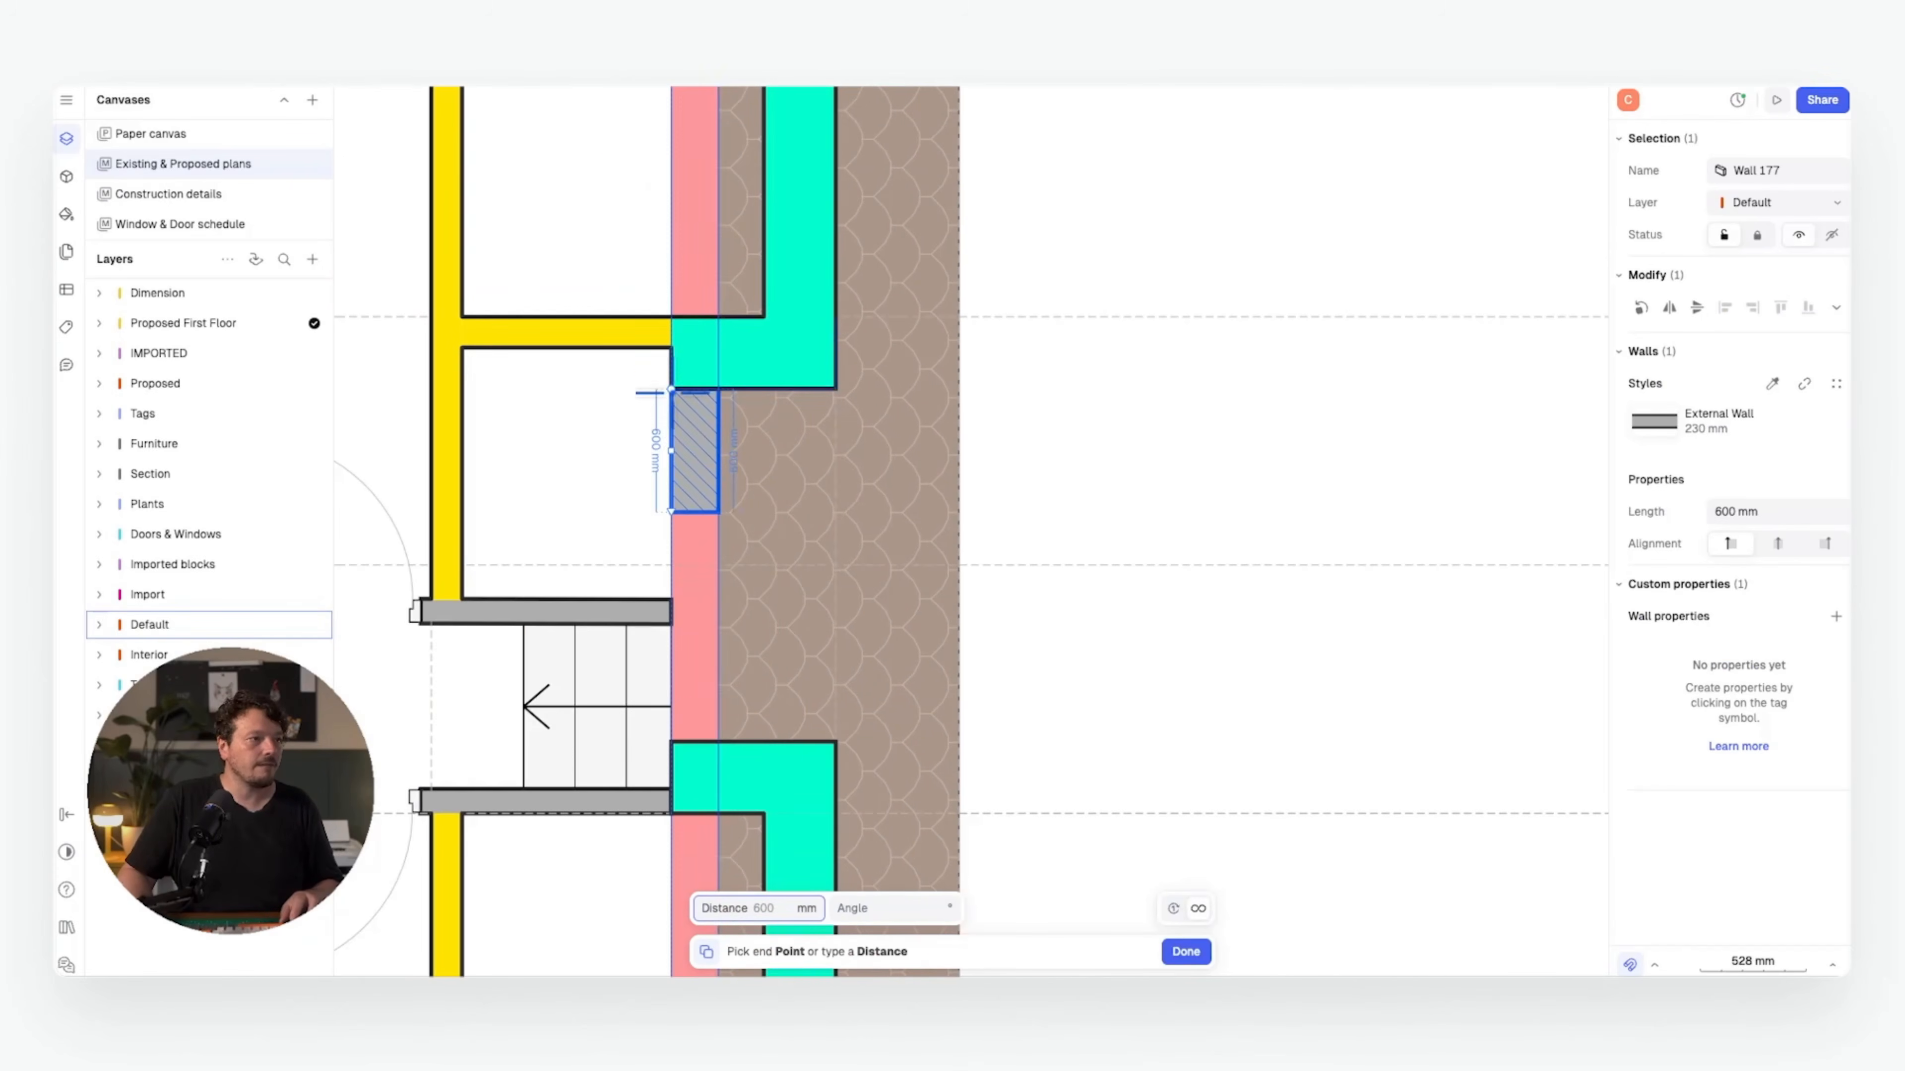
pyautogui.click(670, 389)
pyautogui.moveTo(743, 667); pyautogui.dragTo(734, 438, button='middle')
pyautogui.press('Escape')
pyautogui.moveTo(663, 281); pyautogui.dragTo(664, 514)
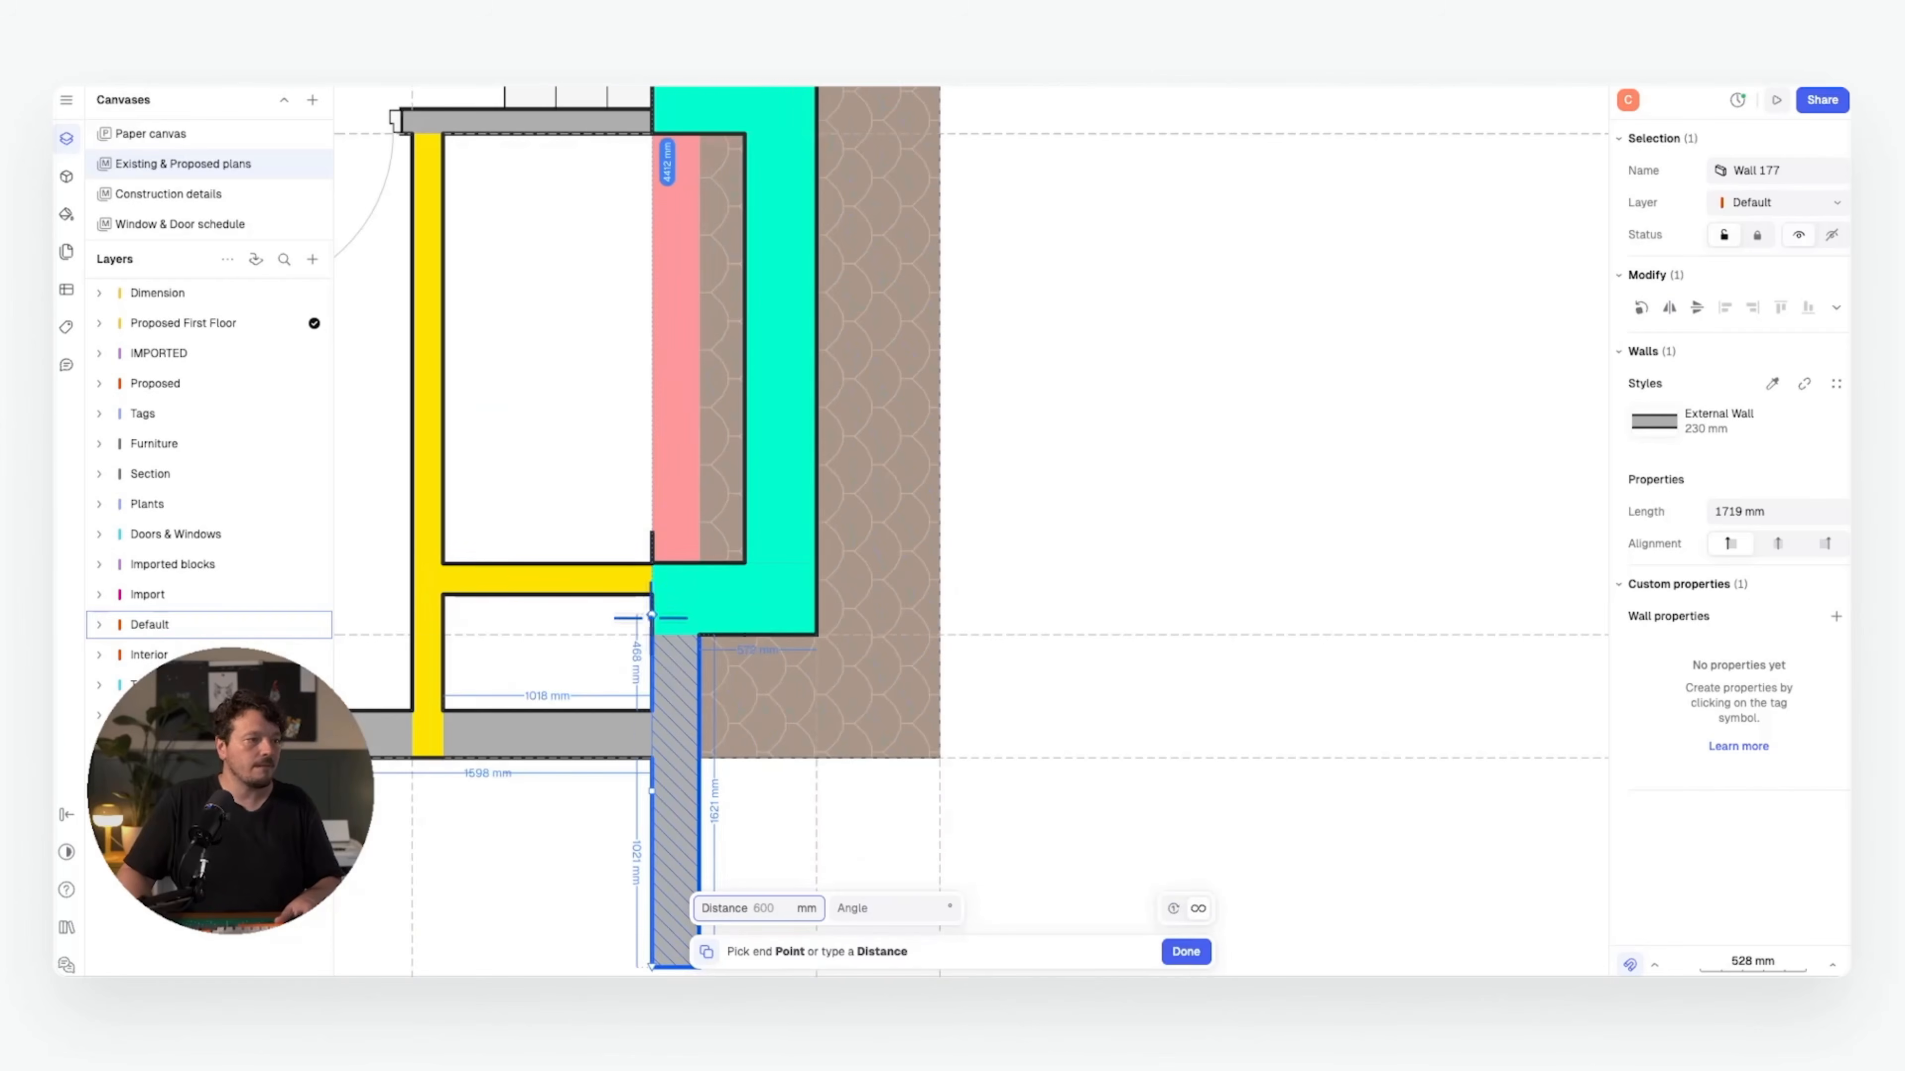
pyautogui.press('Escape')
pyautogui.scroll(-5, 723, 765)
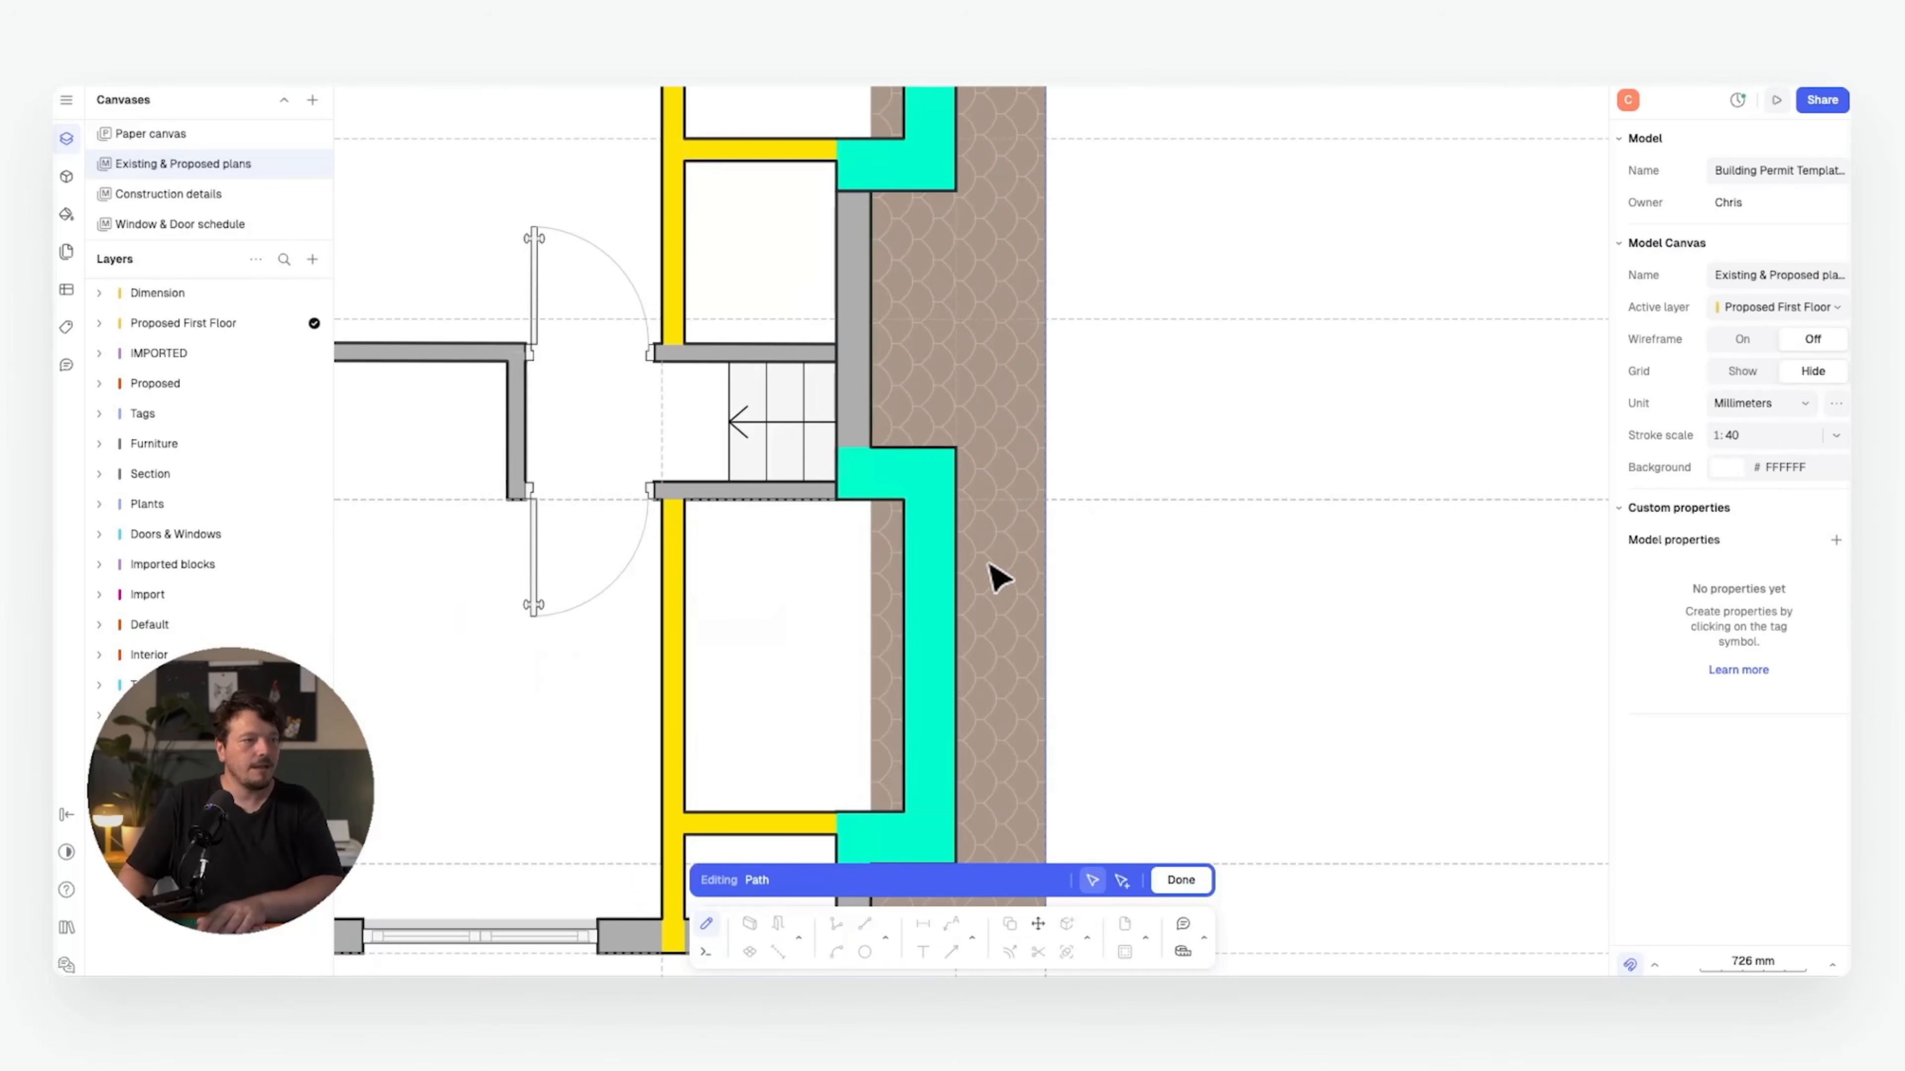
# - Add two control points to the lower edge of the tiled roof shape beside the dormers and notch it around the lower dormer's lower corner
pyautogui.keyDown('ctrl'); pyautogui.scroll(-8, 997, 577); pyautogui.keyUp('ctrl')
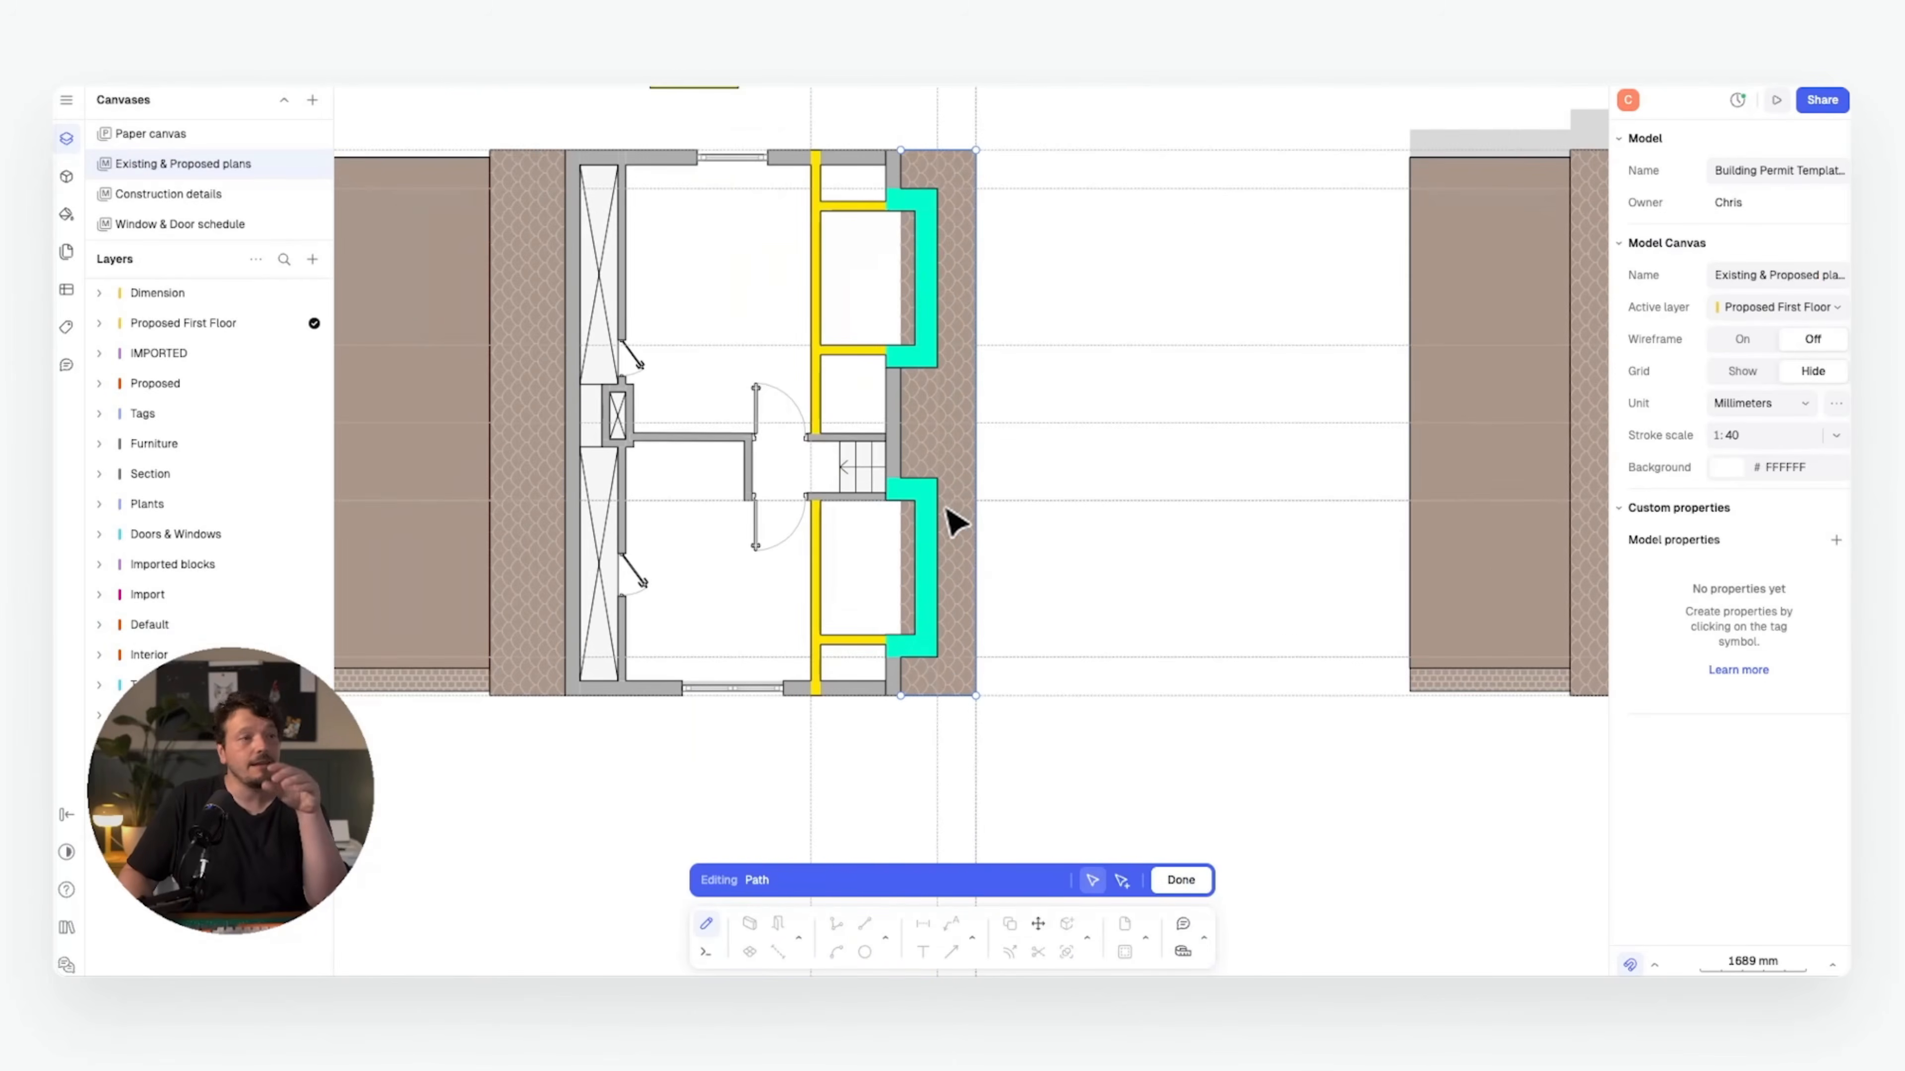
pyautogui.moveTo(967, 525); pyautogui.dragTo(909, 526, button='middle')
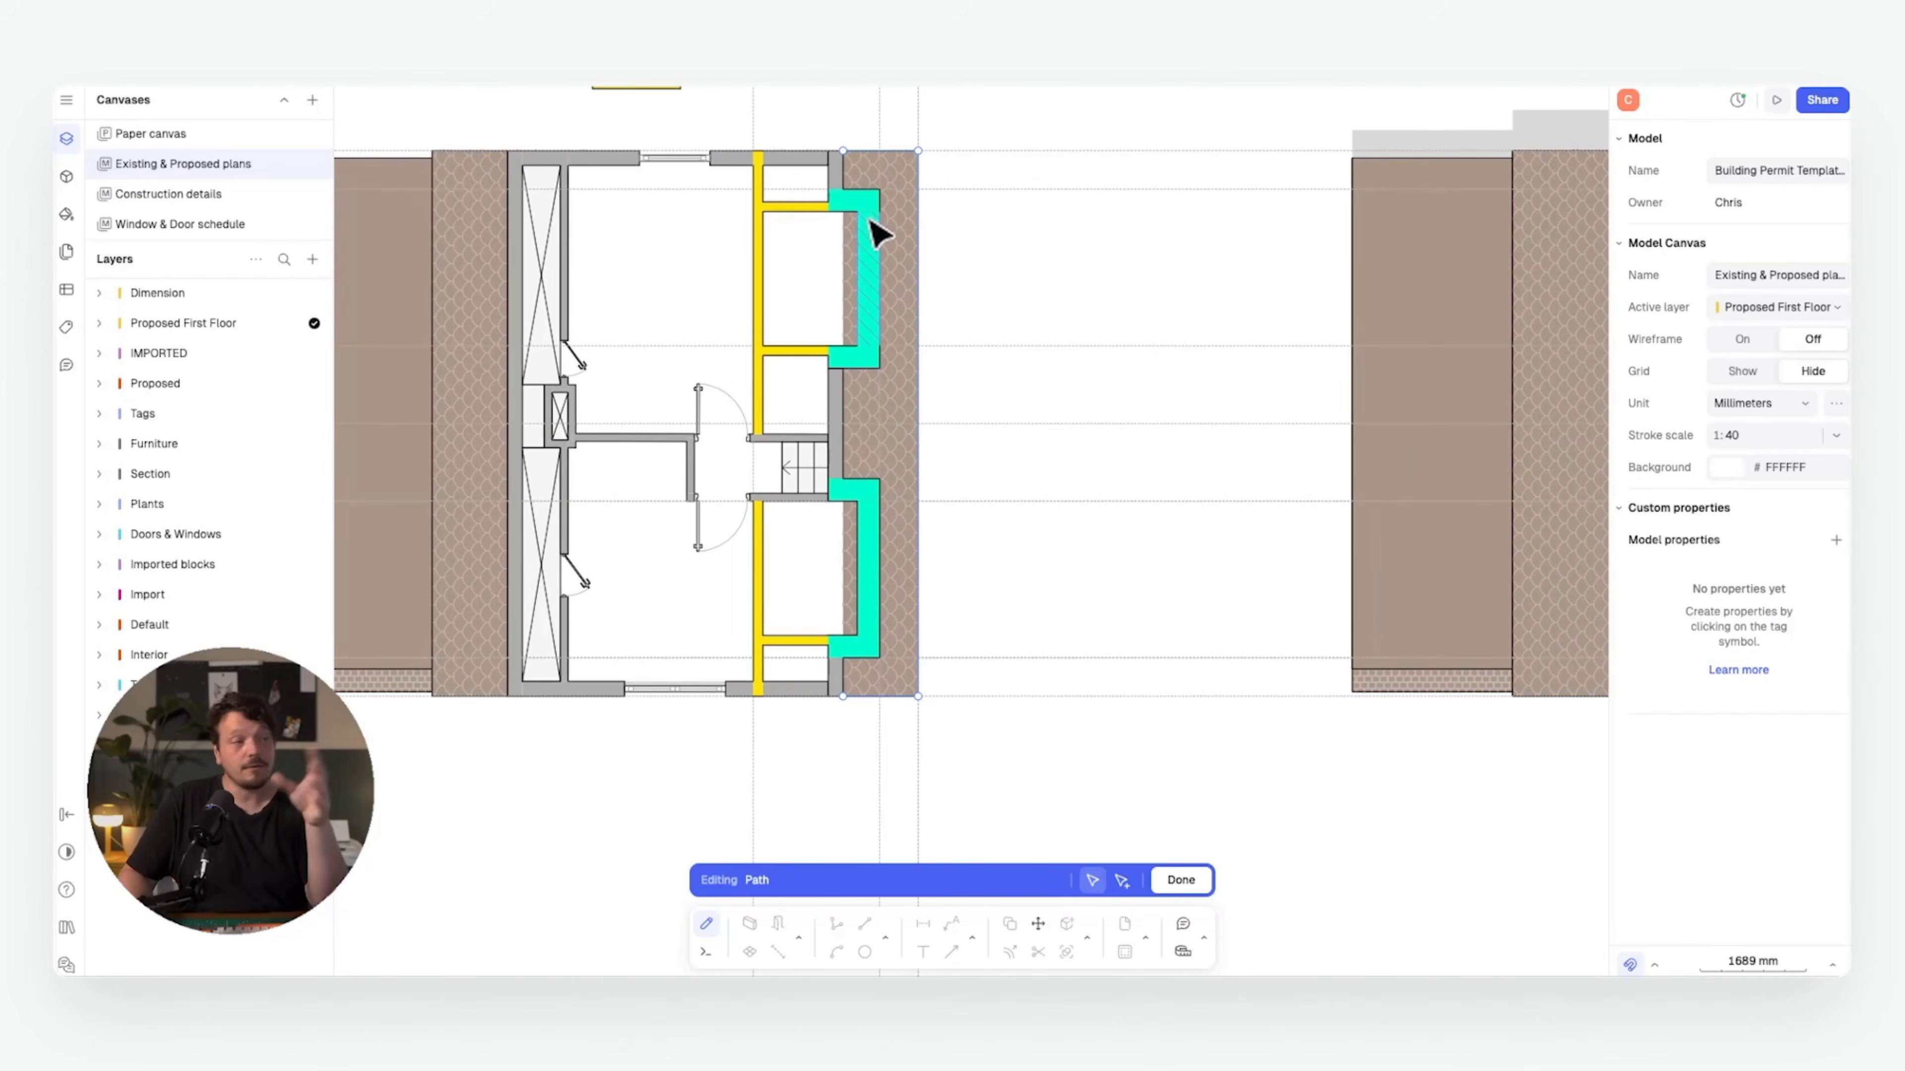
pyautogui.keyDown('ctrl'); pyautogui.scroll(3, 889, 307); pyautogui.keyUp('ctrl')
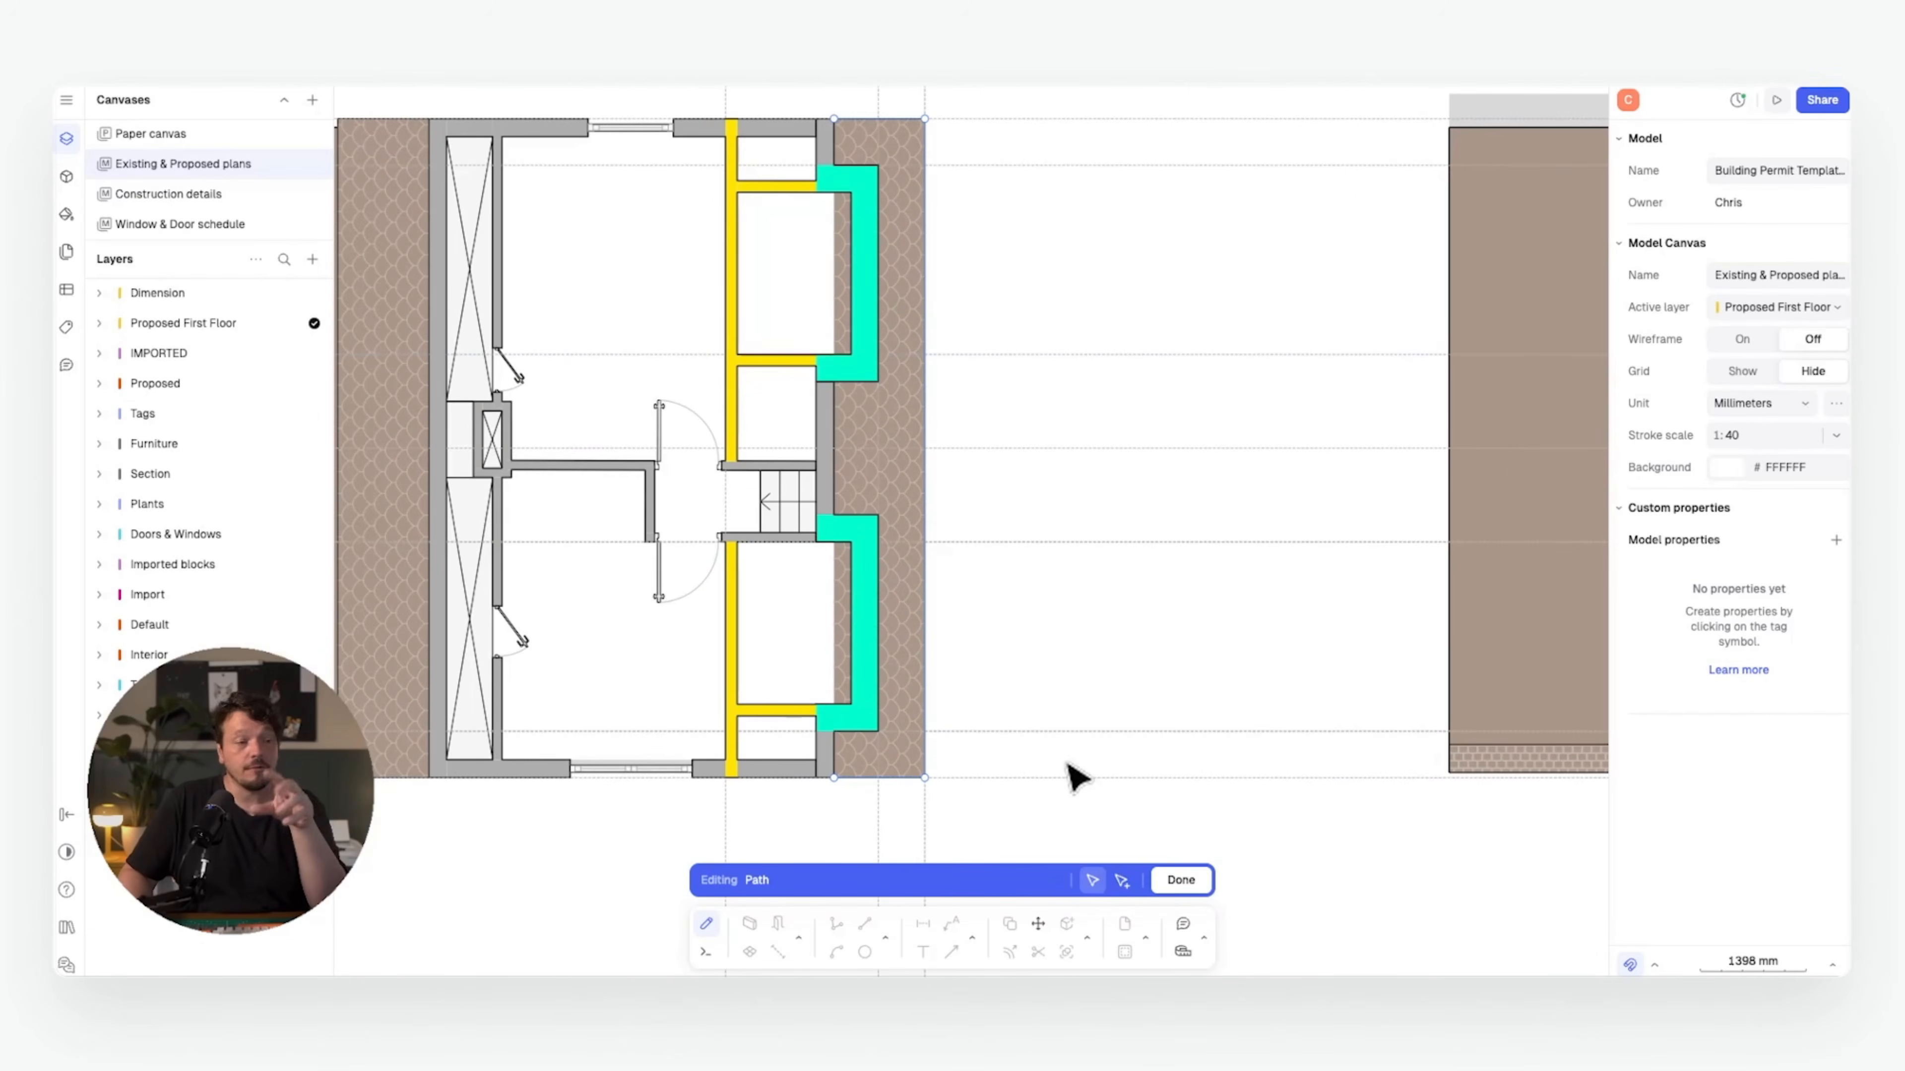
pyautogui.click(1122, 880)
pyautogui.scroll(5, 710, 679)
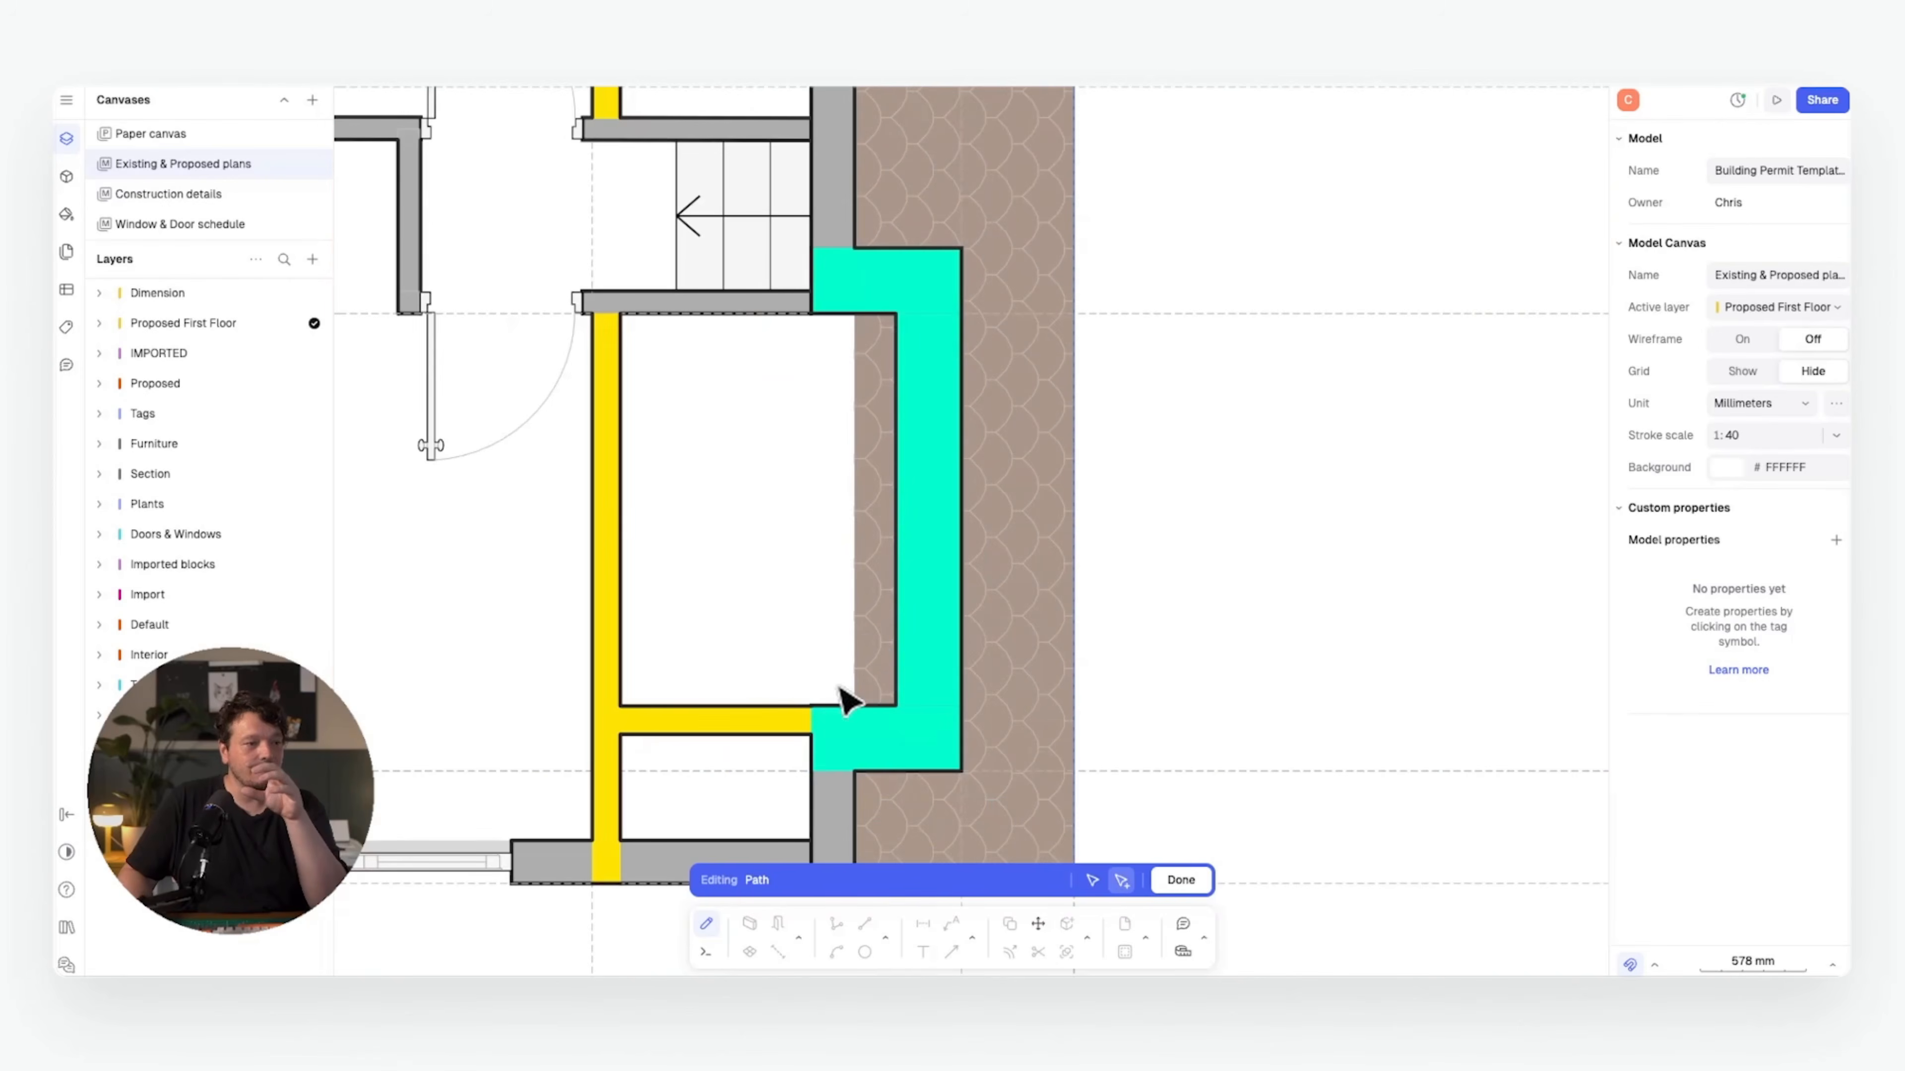
pyautogui.scroll(-5, 873, 651)
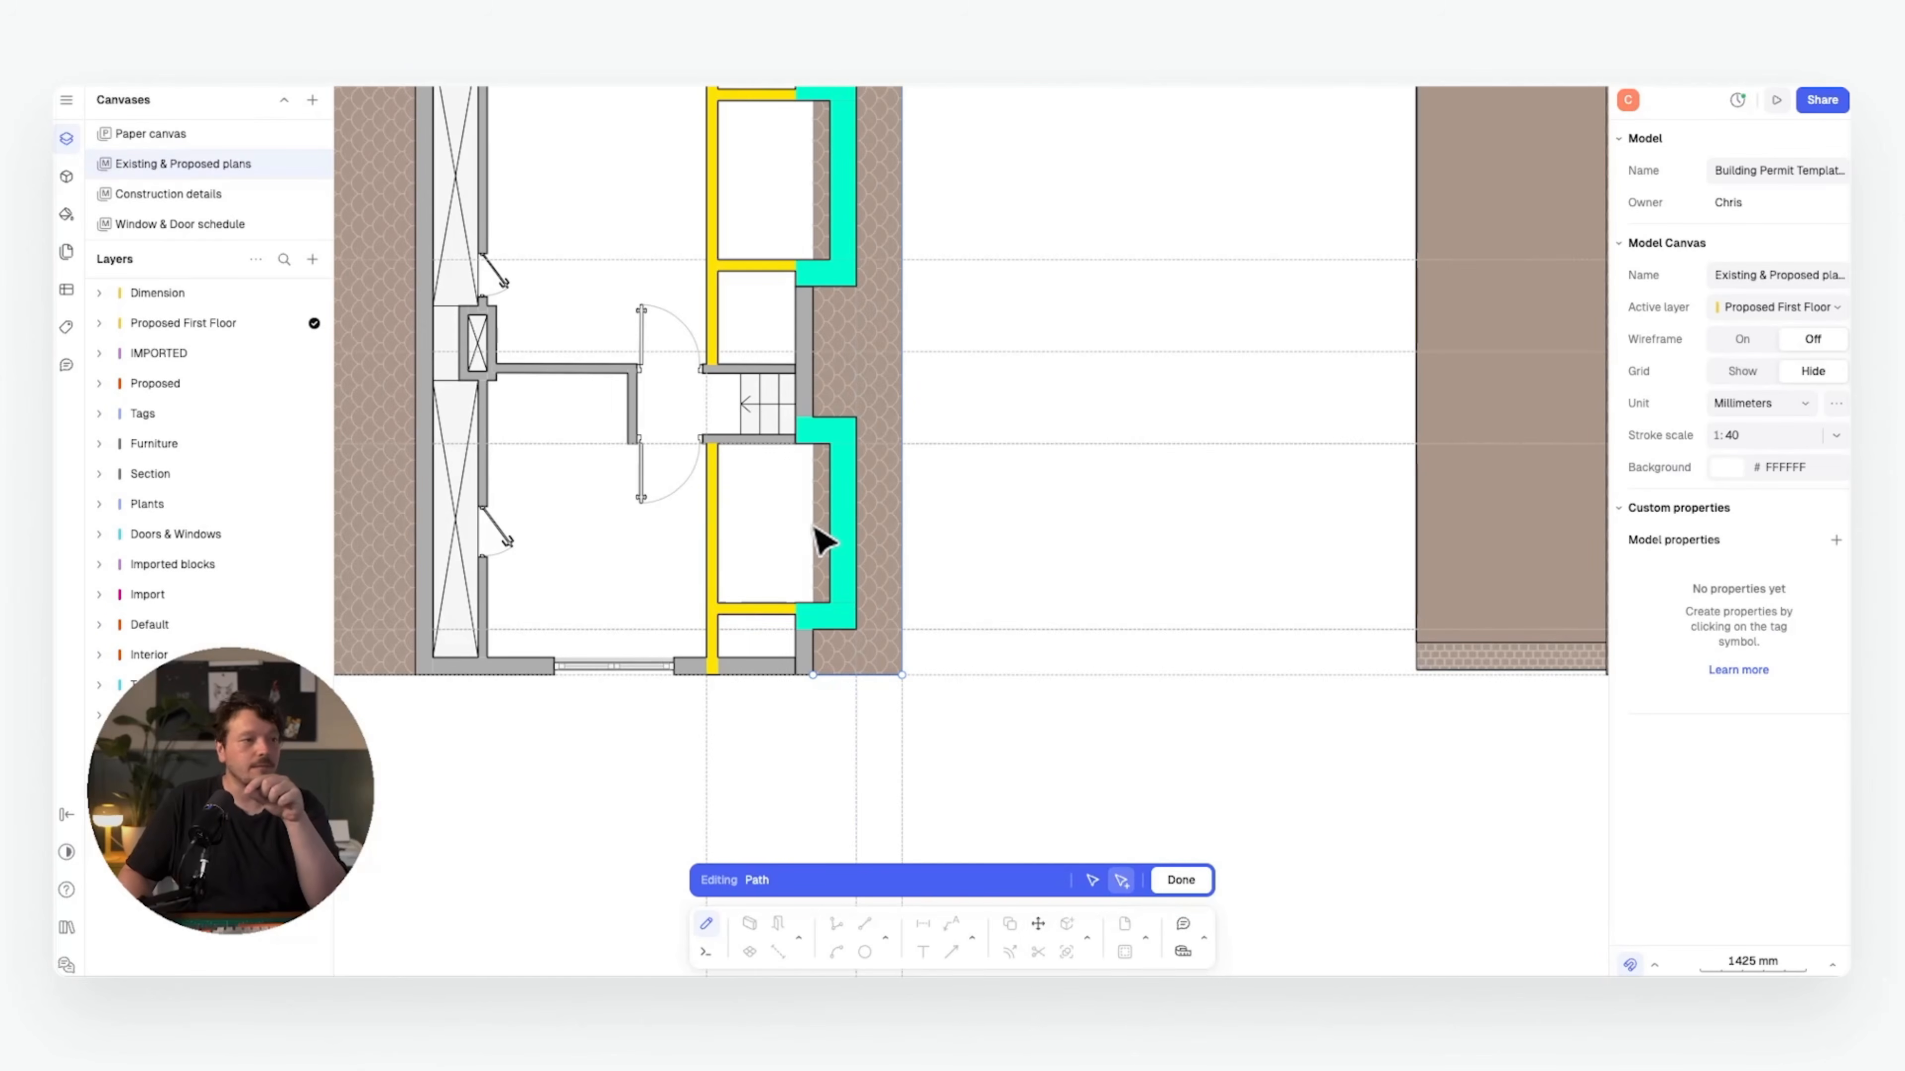
pyautogui.scroll(9, 820, 679)
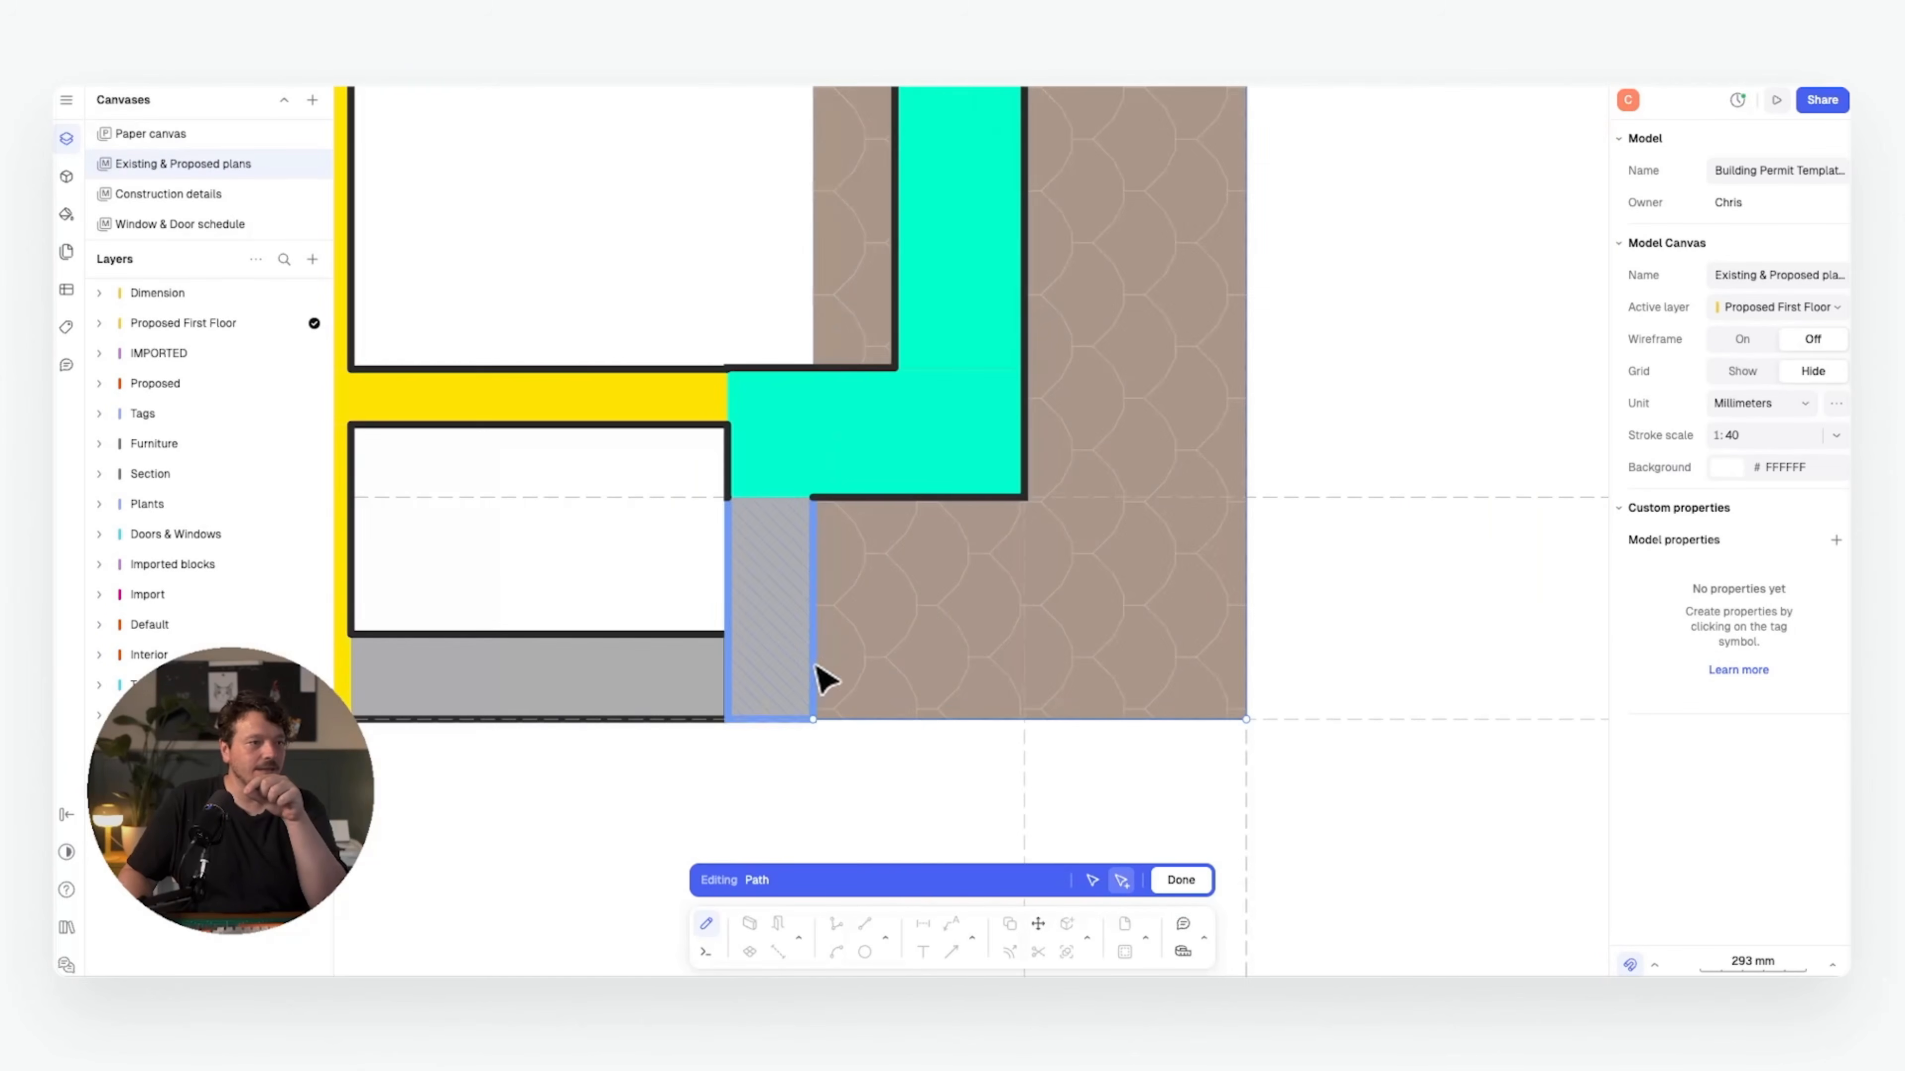
pyautogui.click(902, 720)
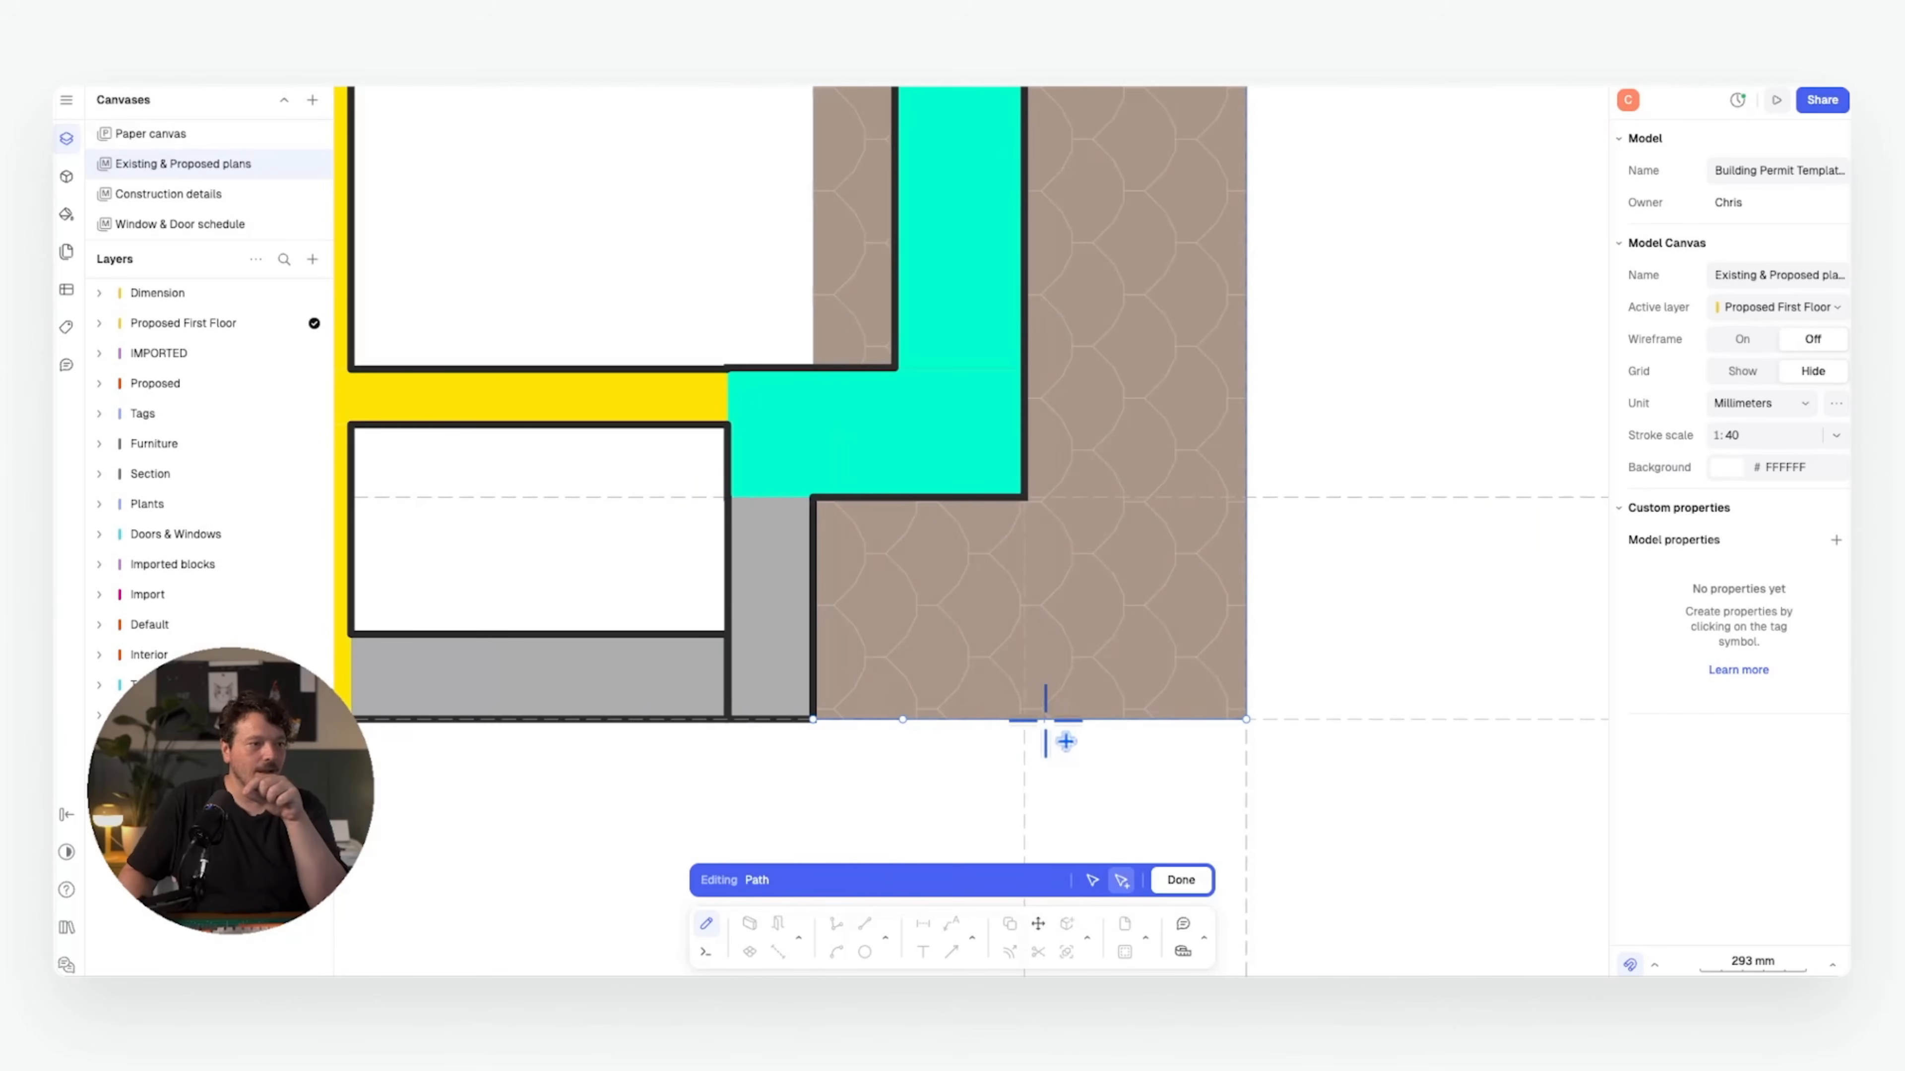
pyautogui.click(1037, 720)
pyautogui.hscroll(3, 1301, 808)
pyautogui.scroll(2, 1301, 808)
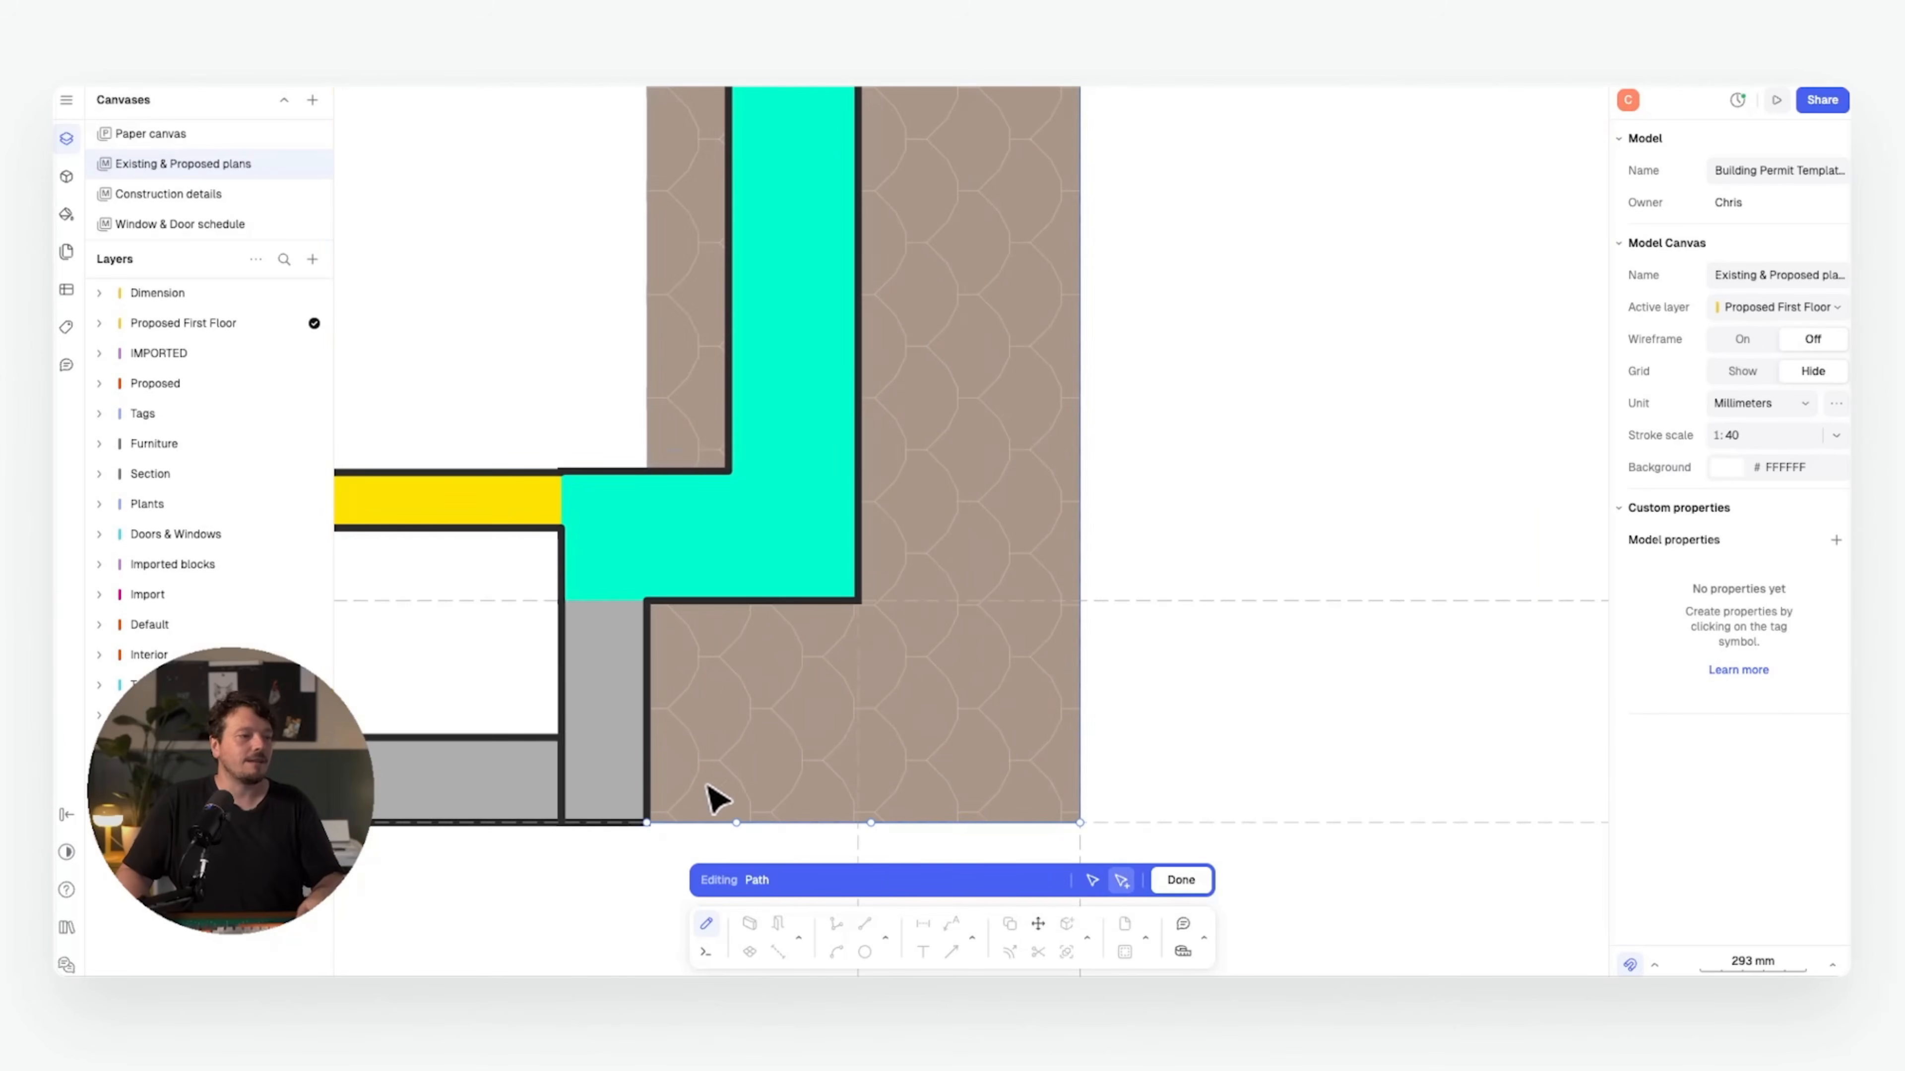
pyautogui.moveTo(648, 824); pyautogui.dragTo(855, 602)
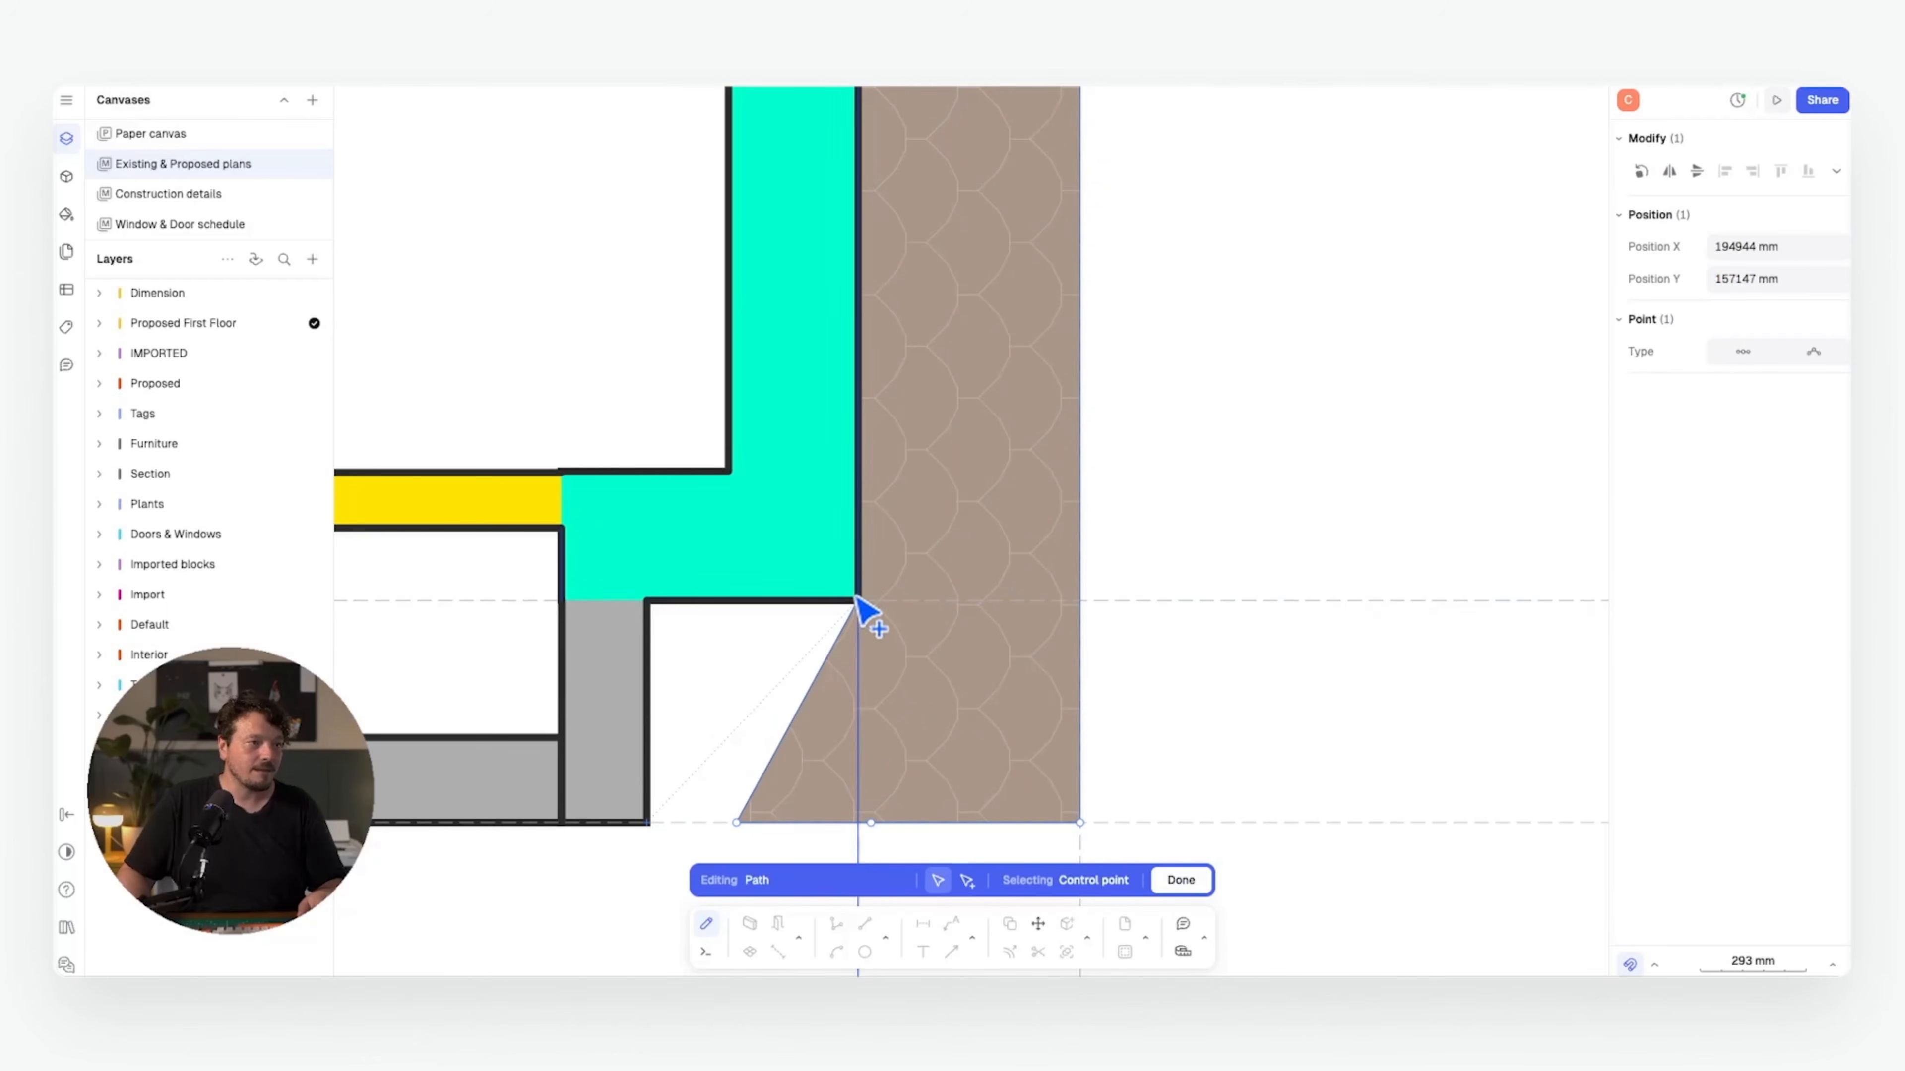
pyautogui.moveTo(736, 822); pyautogui.dragTo(649, 606)
# - Add two control points to the upper edge of the tiled roof shape and notch it around the upper dormer's upper corner
pyautogui.scroll(-5, 652, 611)
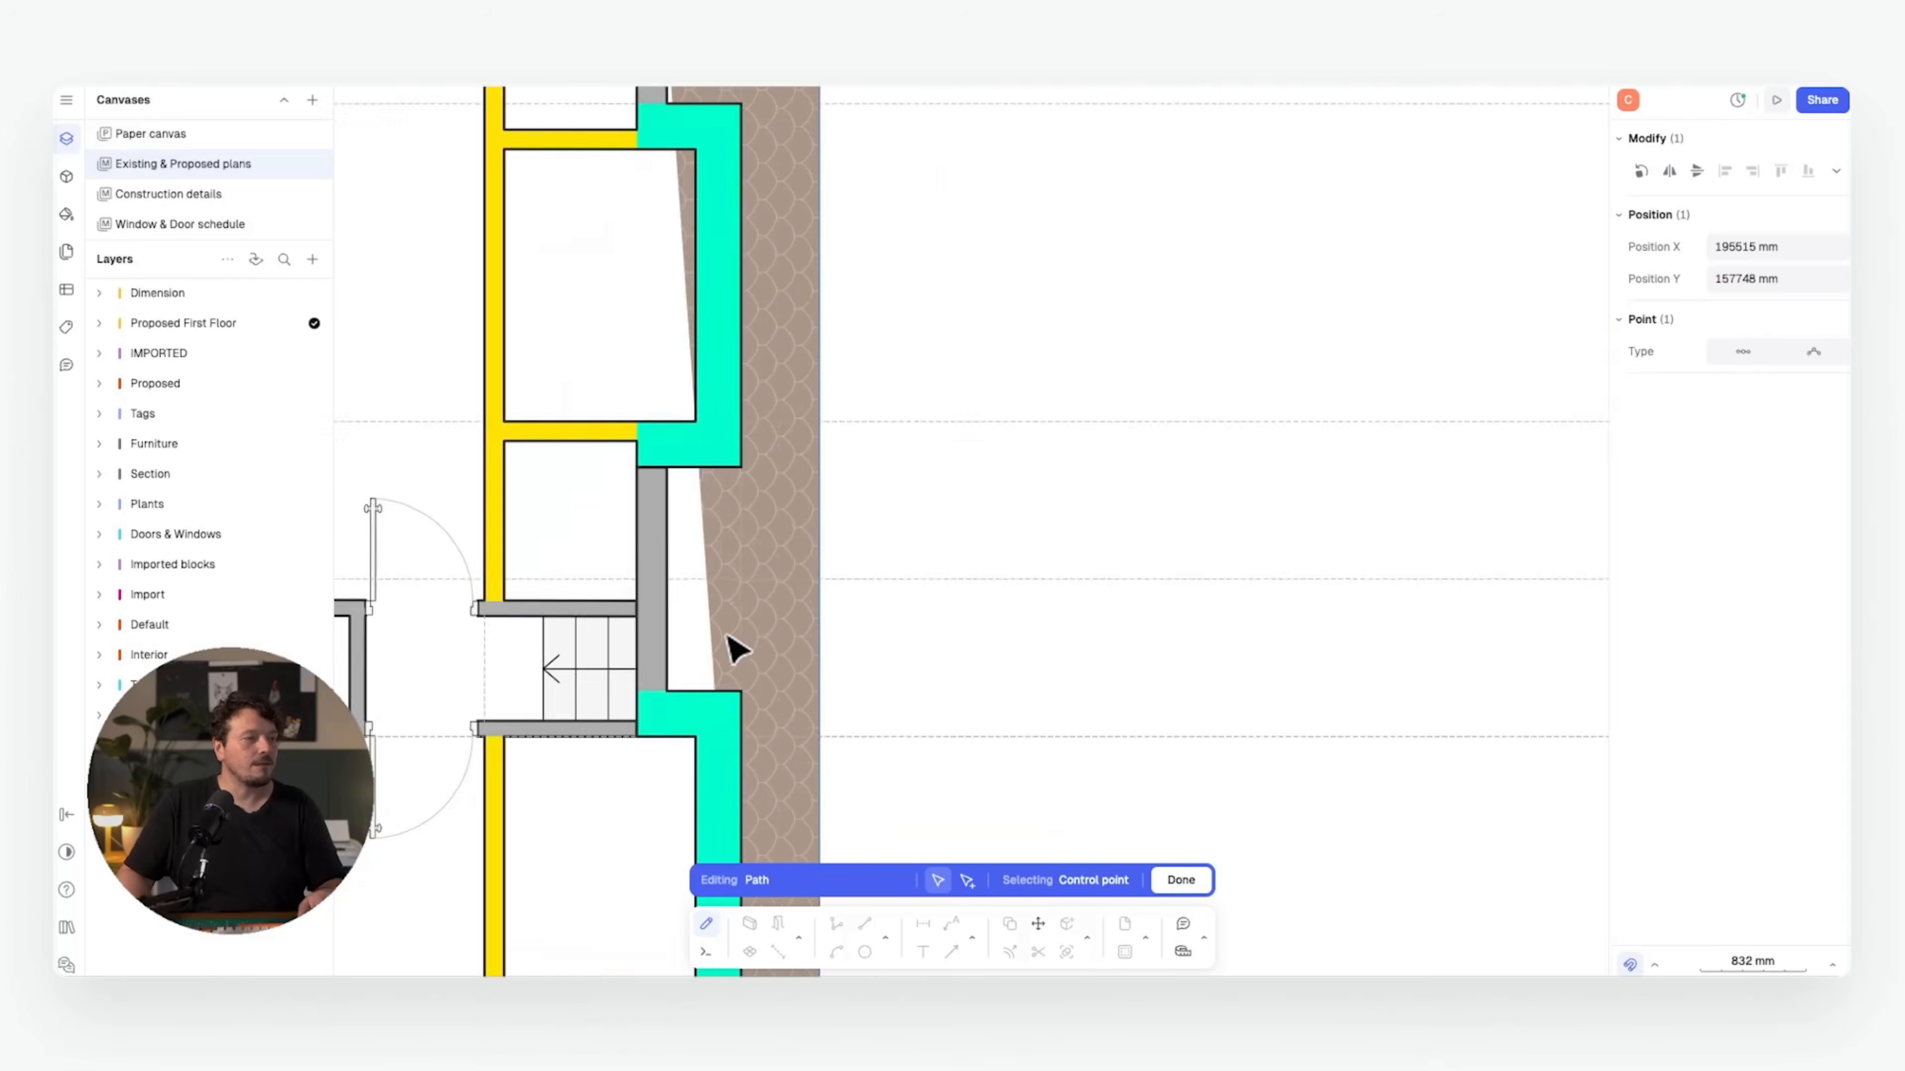
pyautogui.scroll(3, 731, 653)
pyautogui.scroll(3, 668, 364)
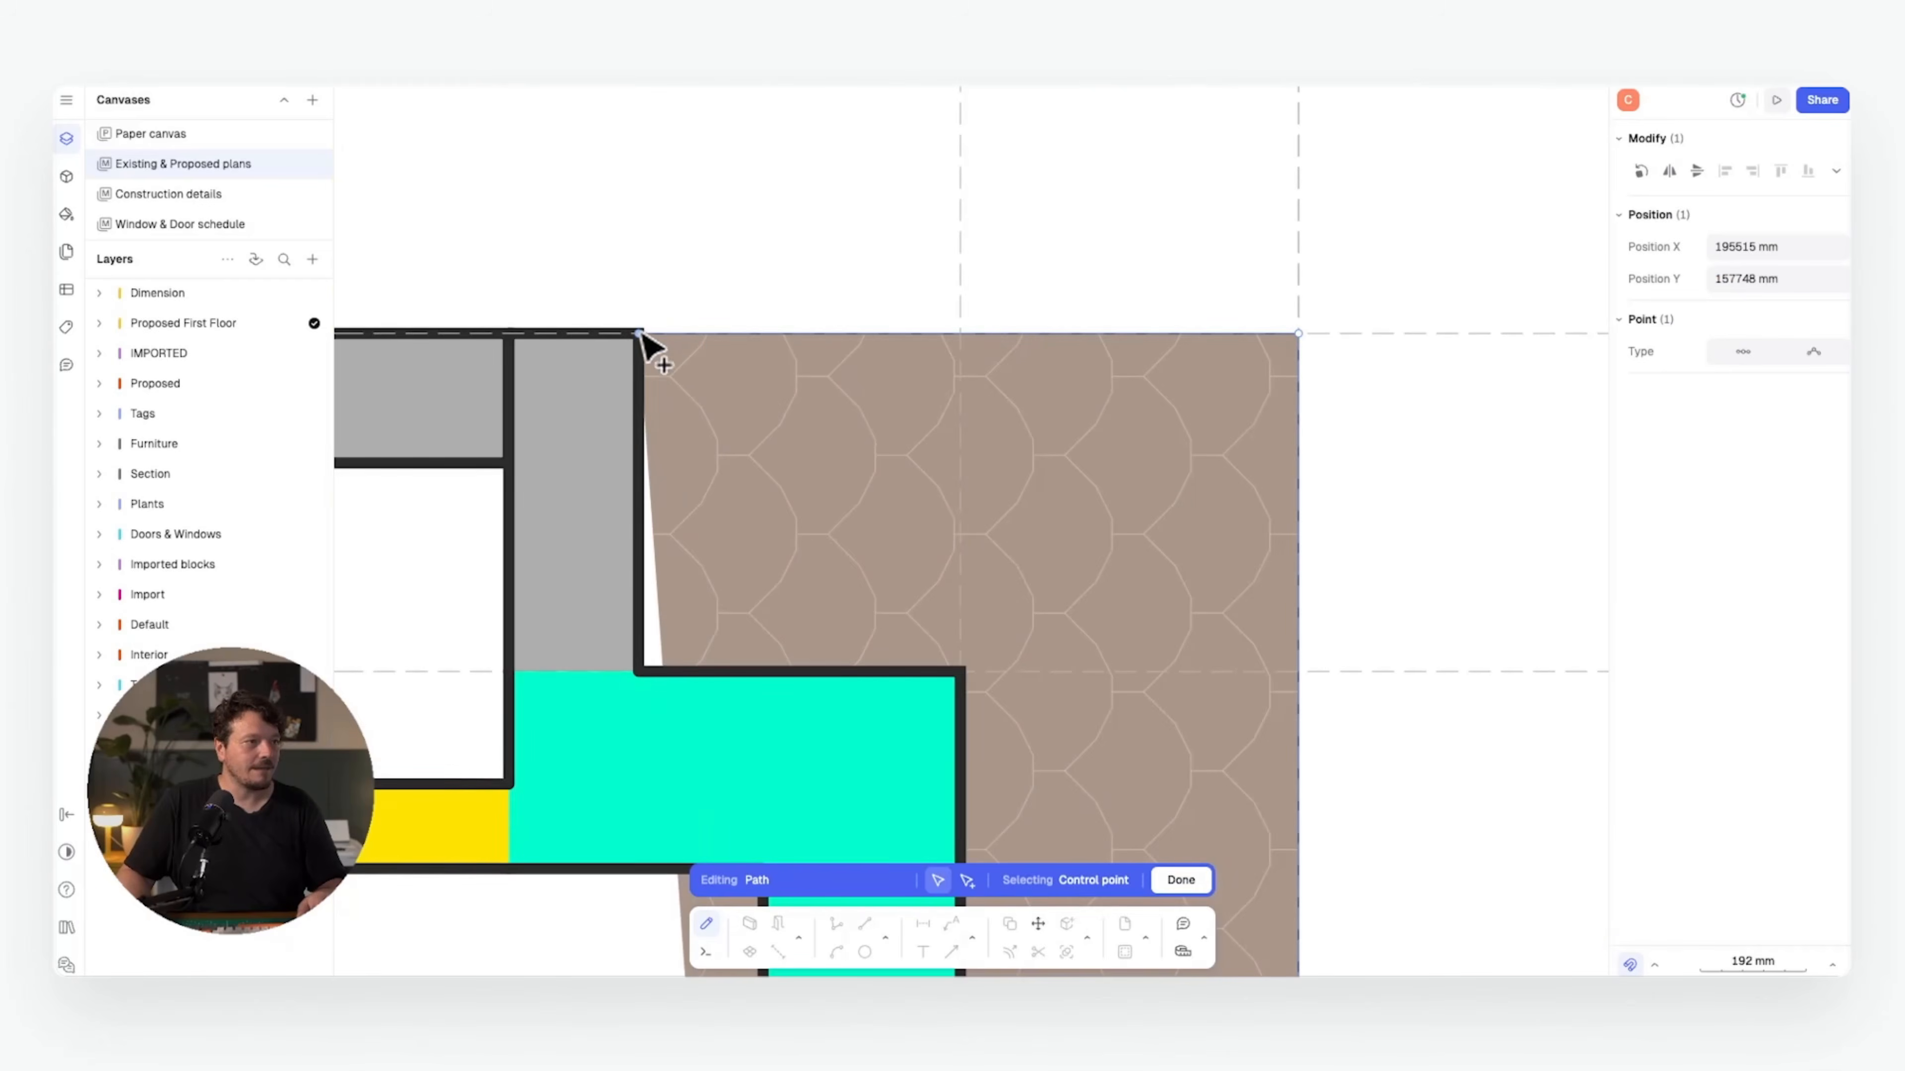
pyautogui.moveTo(640, 334); pyautogui.dragTo(960, 334)
pyautogui.moveTo(1065, 783); pyautogui.dragTo(880, 551, button='middle')
pyautogui.moveTo(804, 208); pyautogui.dragTo(928, 482, button='middle')
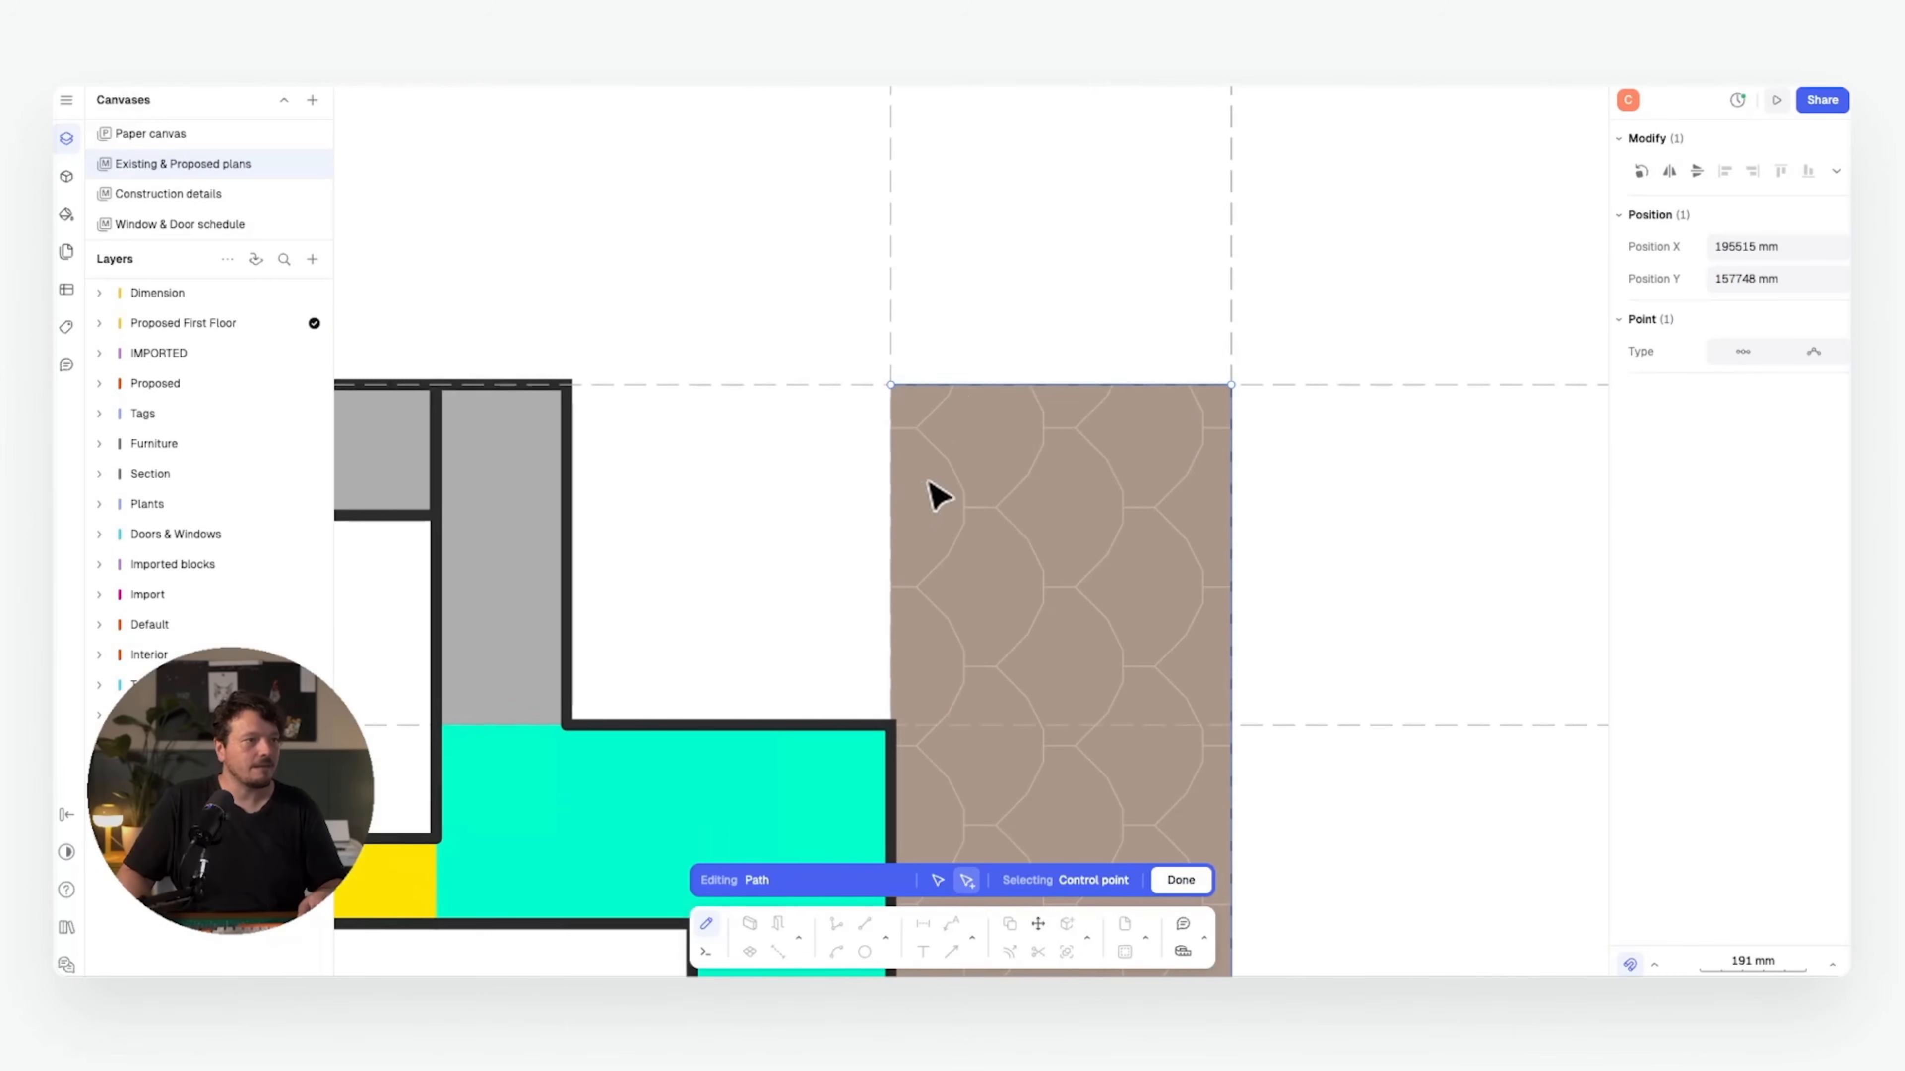
pyautogui.click(964, 387)
pyautogui.click(1037, 385)
pyautogui.moveTo(891, 385); pyautogui.dragTo(891, 726)
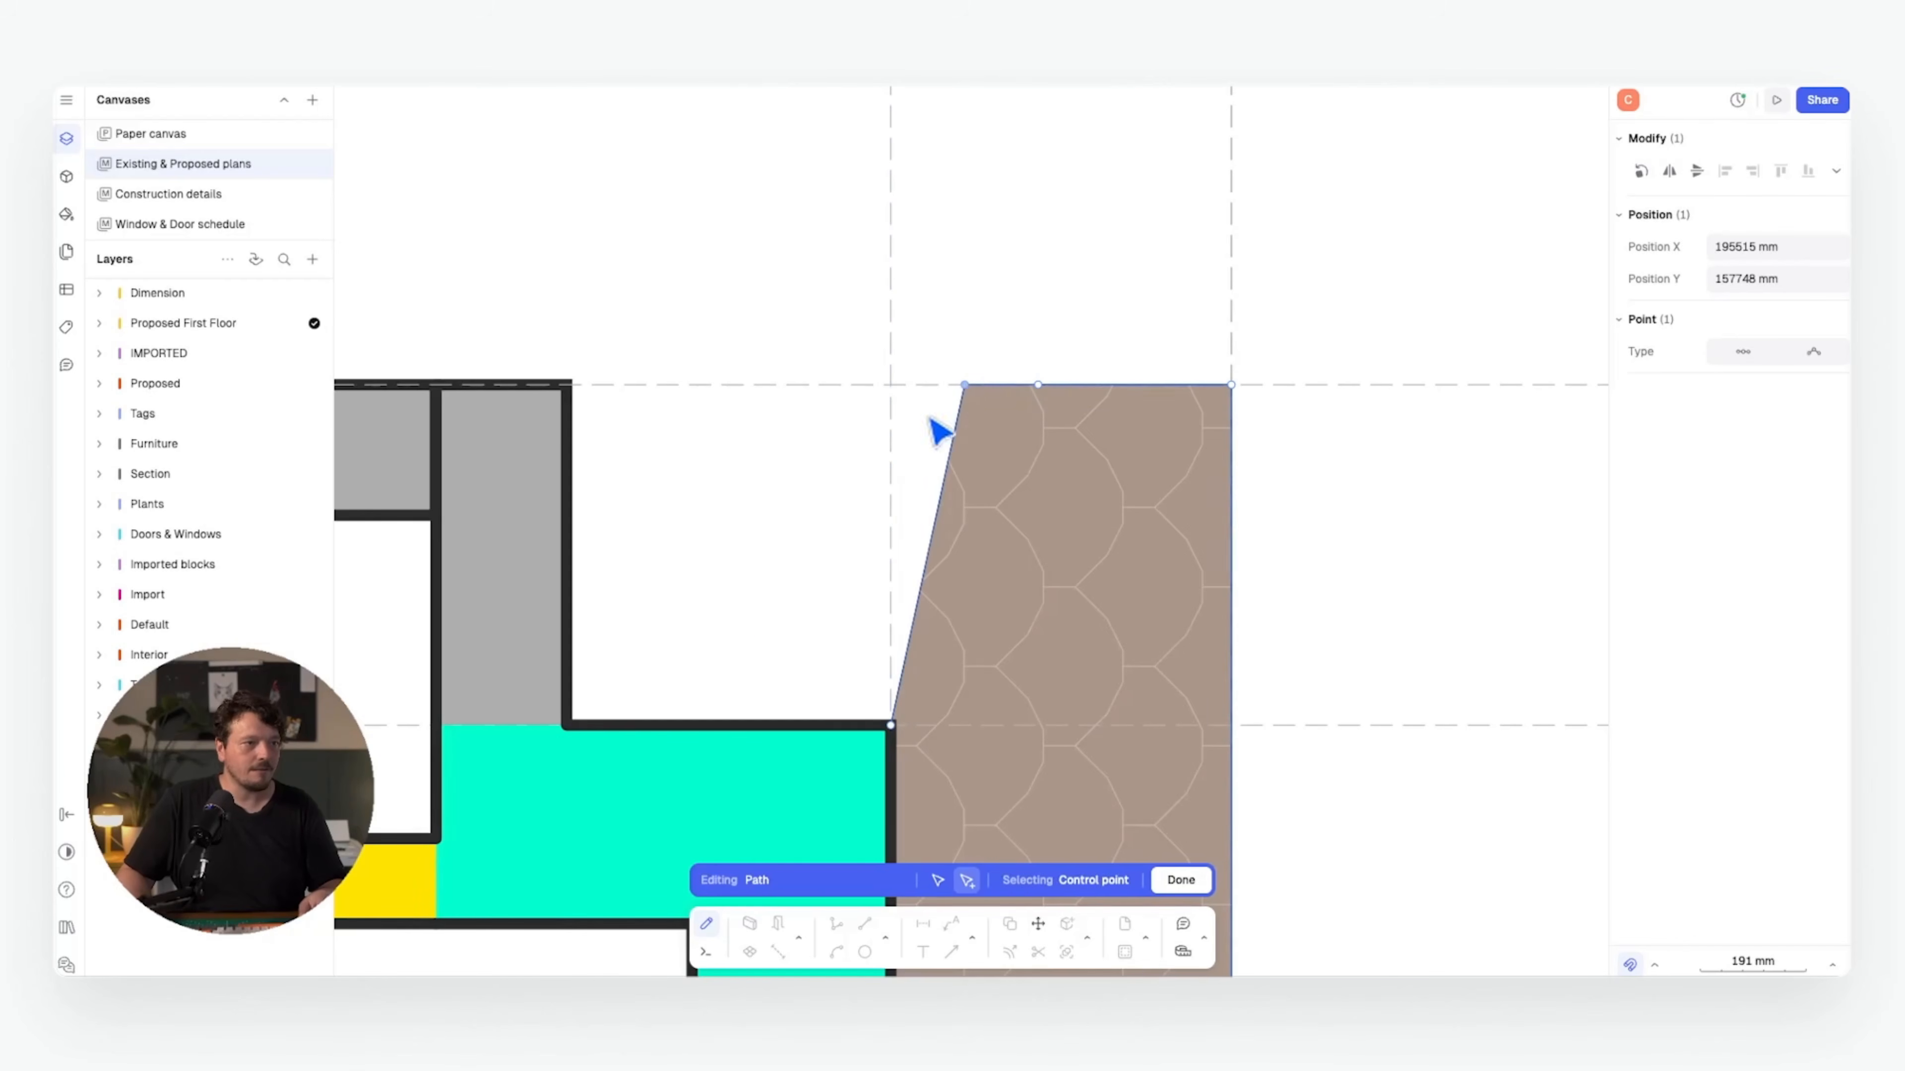
pyautogui.moveTo(965, 385); pyautogui.dragTo(567, 726)
pyautogui.moveTo(1037, 385); pyautogui.dragTo(567, 385)
pyautogui.click(1193, 881)
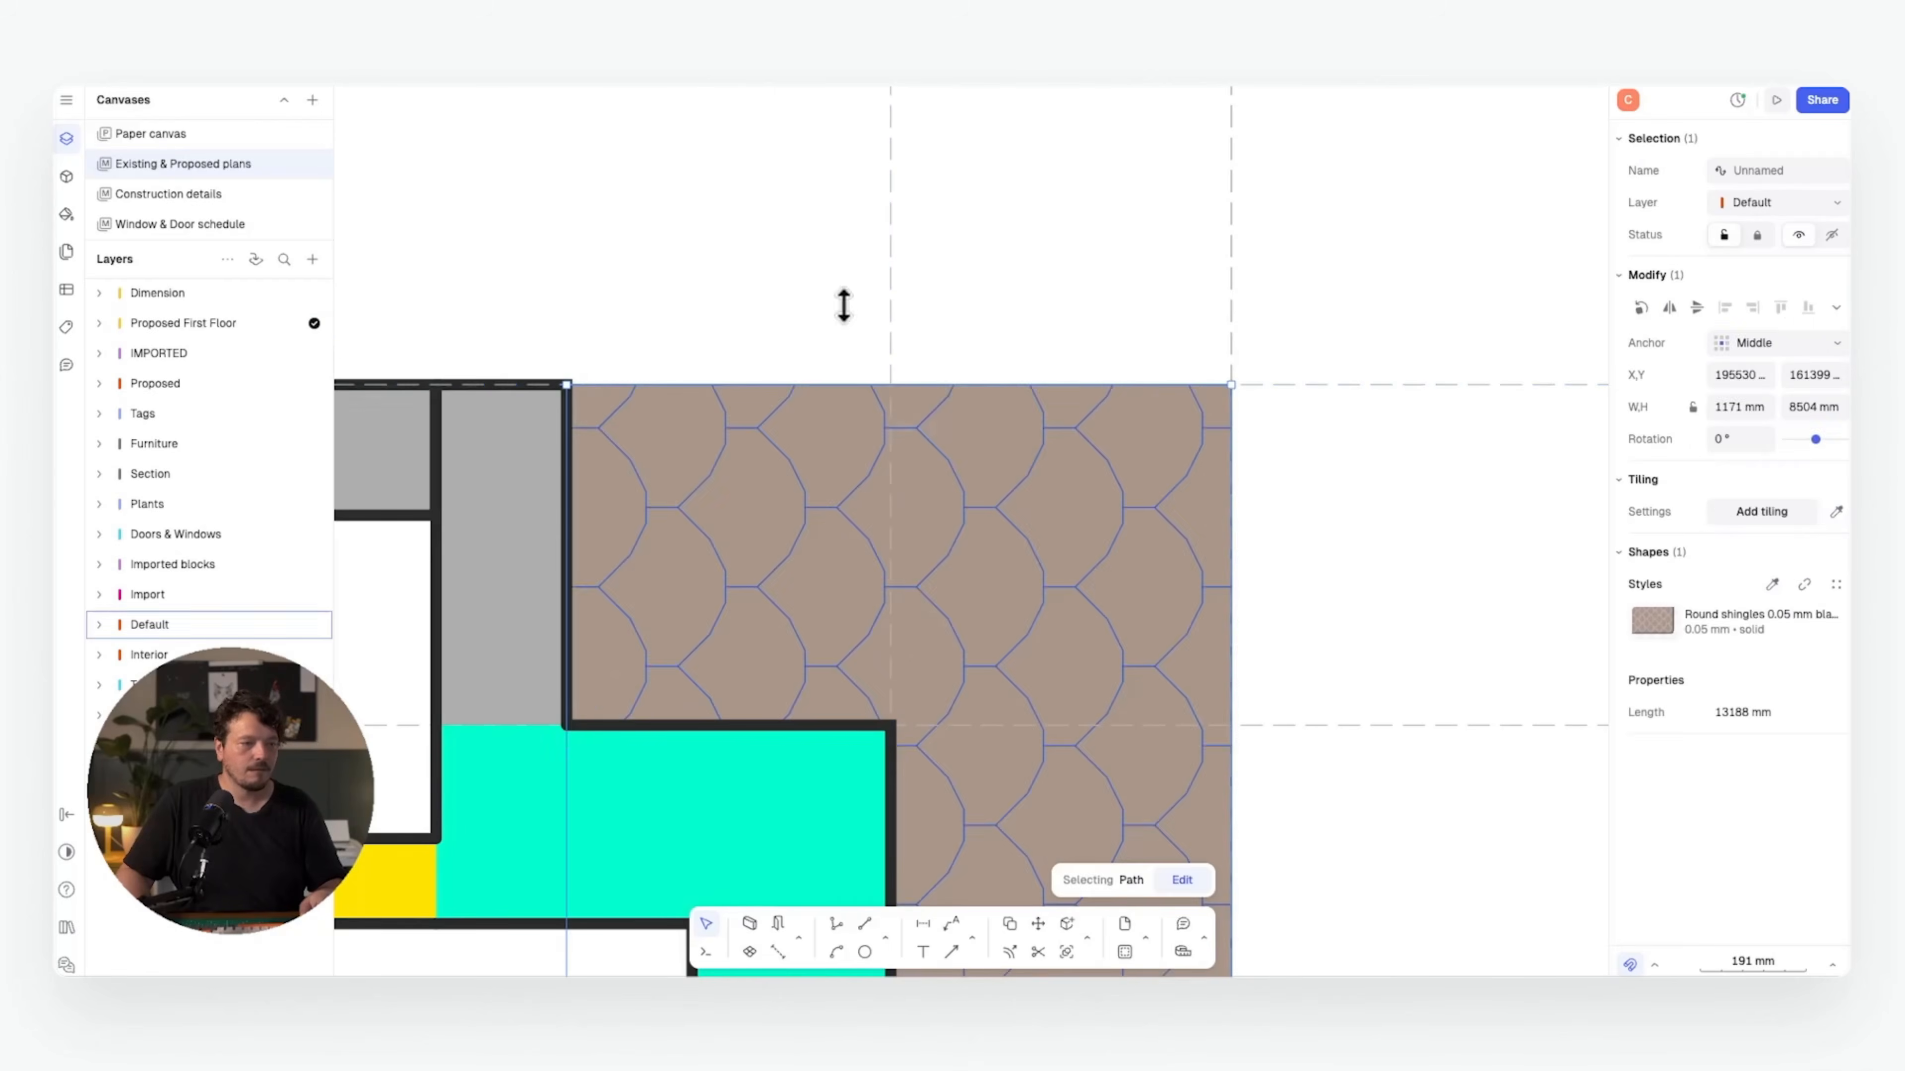
# - Add control points along the roof shape's inner edge and fit it to the external wall between the dormers and around both dormers' remaining corners
pyautogui.scroll(-8, 840, 300)
pyautogui.moveTo(900, 646); pyautogui.dragTo(873, 384, button='middle')
pyautogui.moveTo(873, 110); pyautogui.dragTo(875, 644)
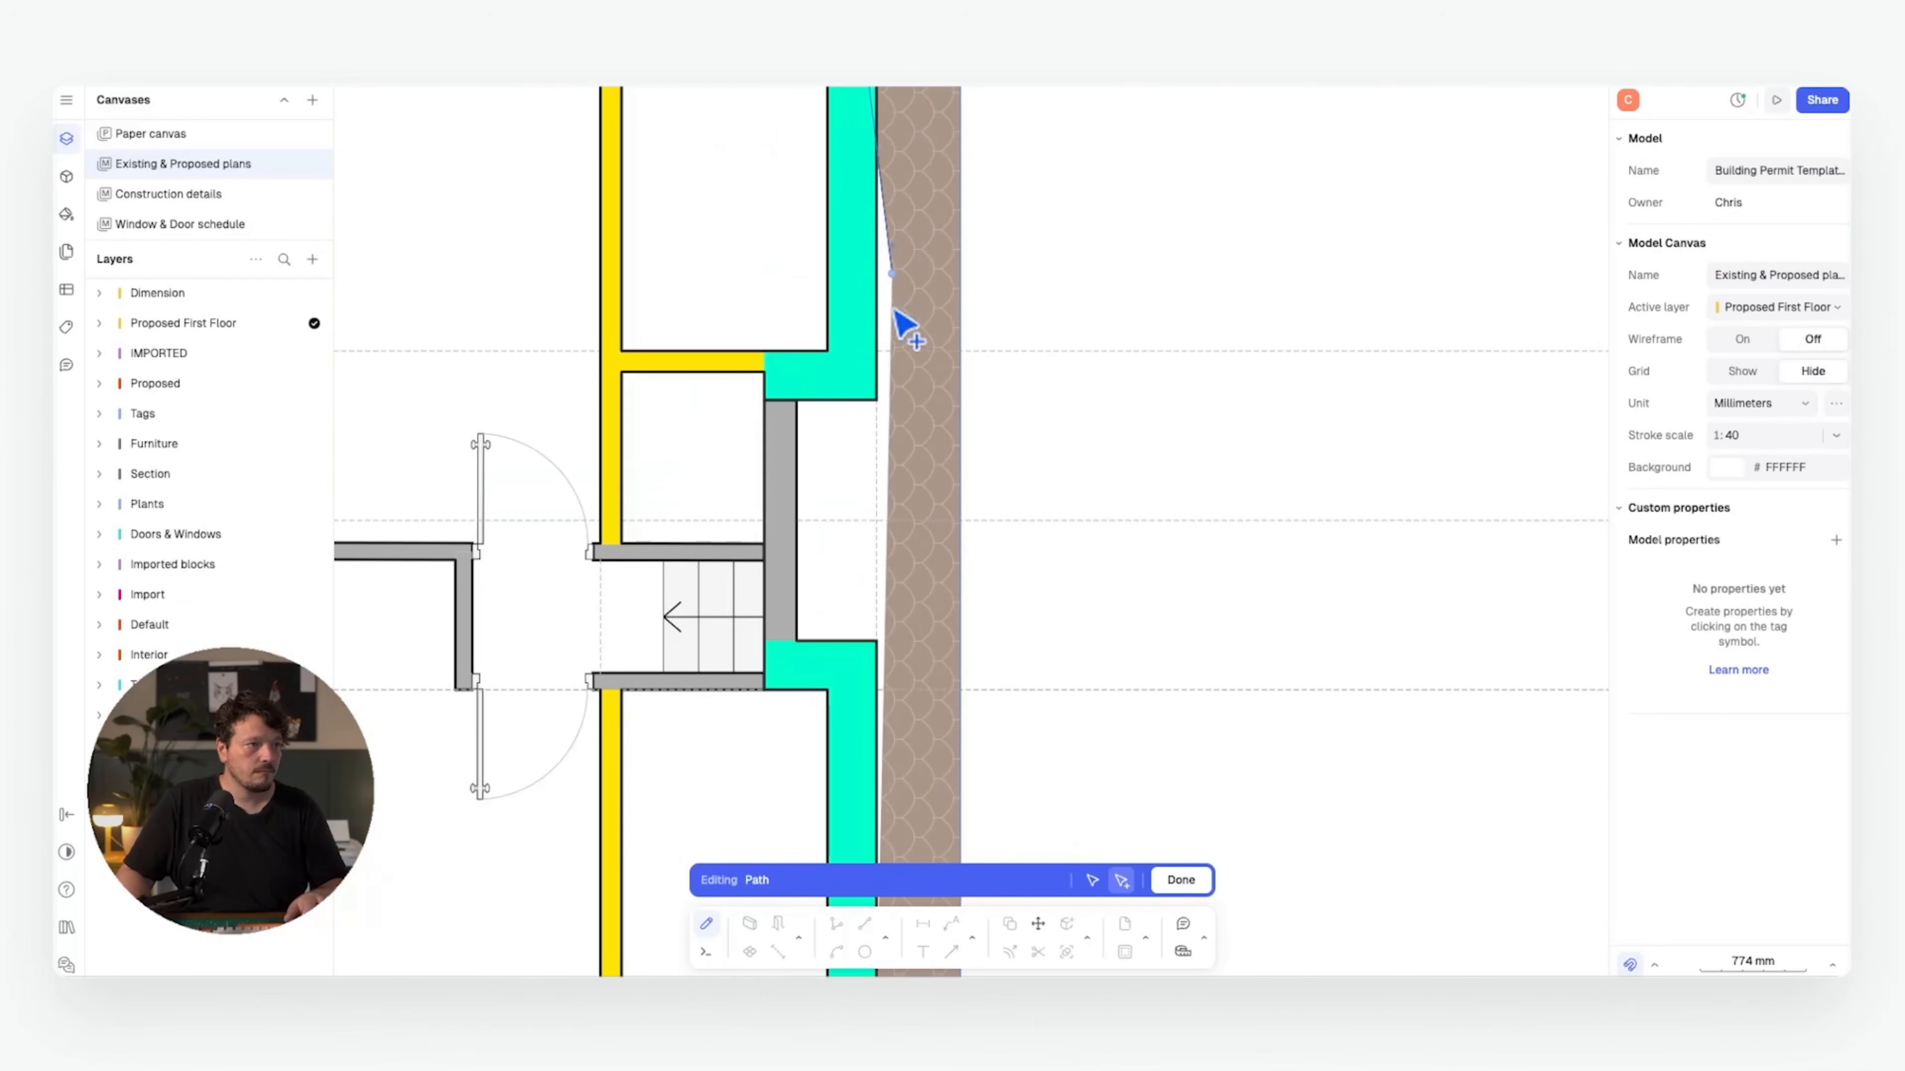
pyautogui.moveTo(895, 297); pyautogui.dragTo(896, 499, button='middle')
pyautogui.moveTo(858, 214); pyautogui.dragTo(795, 606)
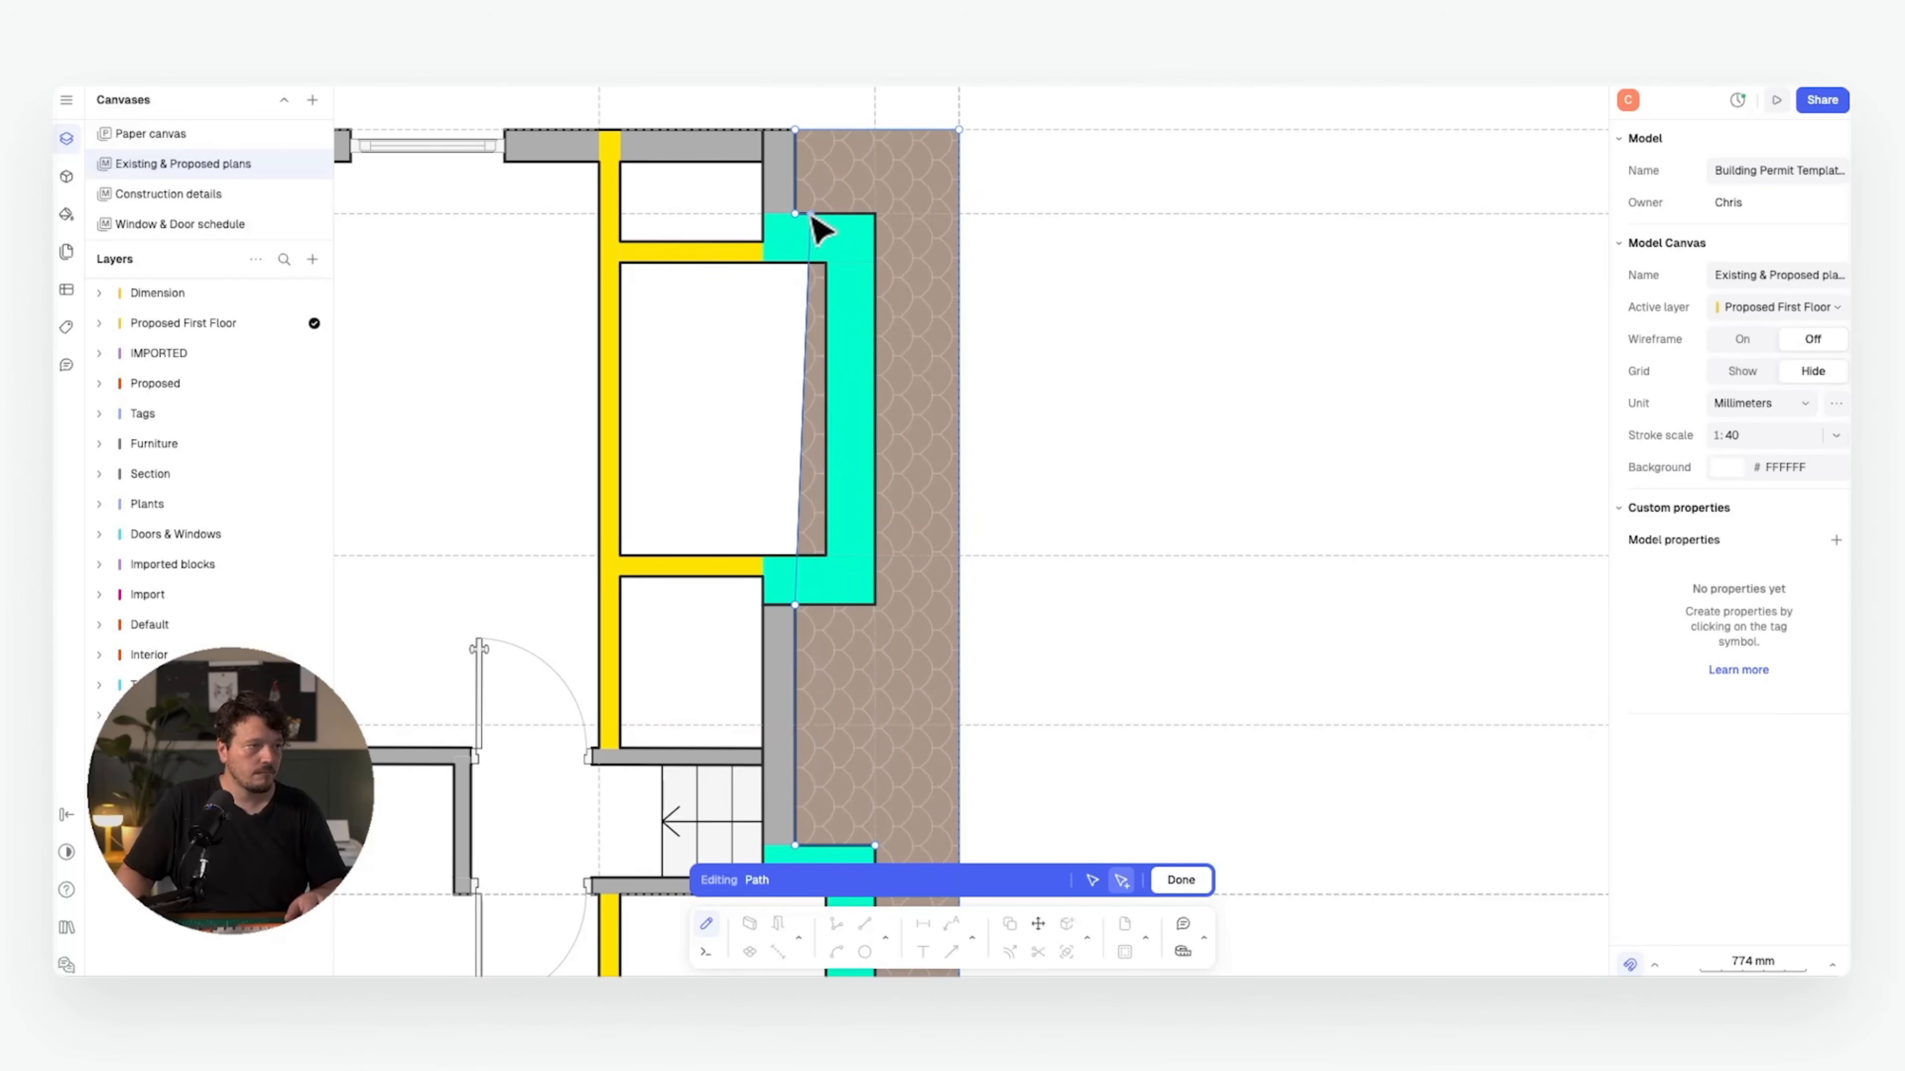
pyautogui.moveTo(810, 214); pyautogui.dragTo(875, 604)
pyautogui.moveTo(835, 409); pyautogui.dragTo(875, 214)
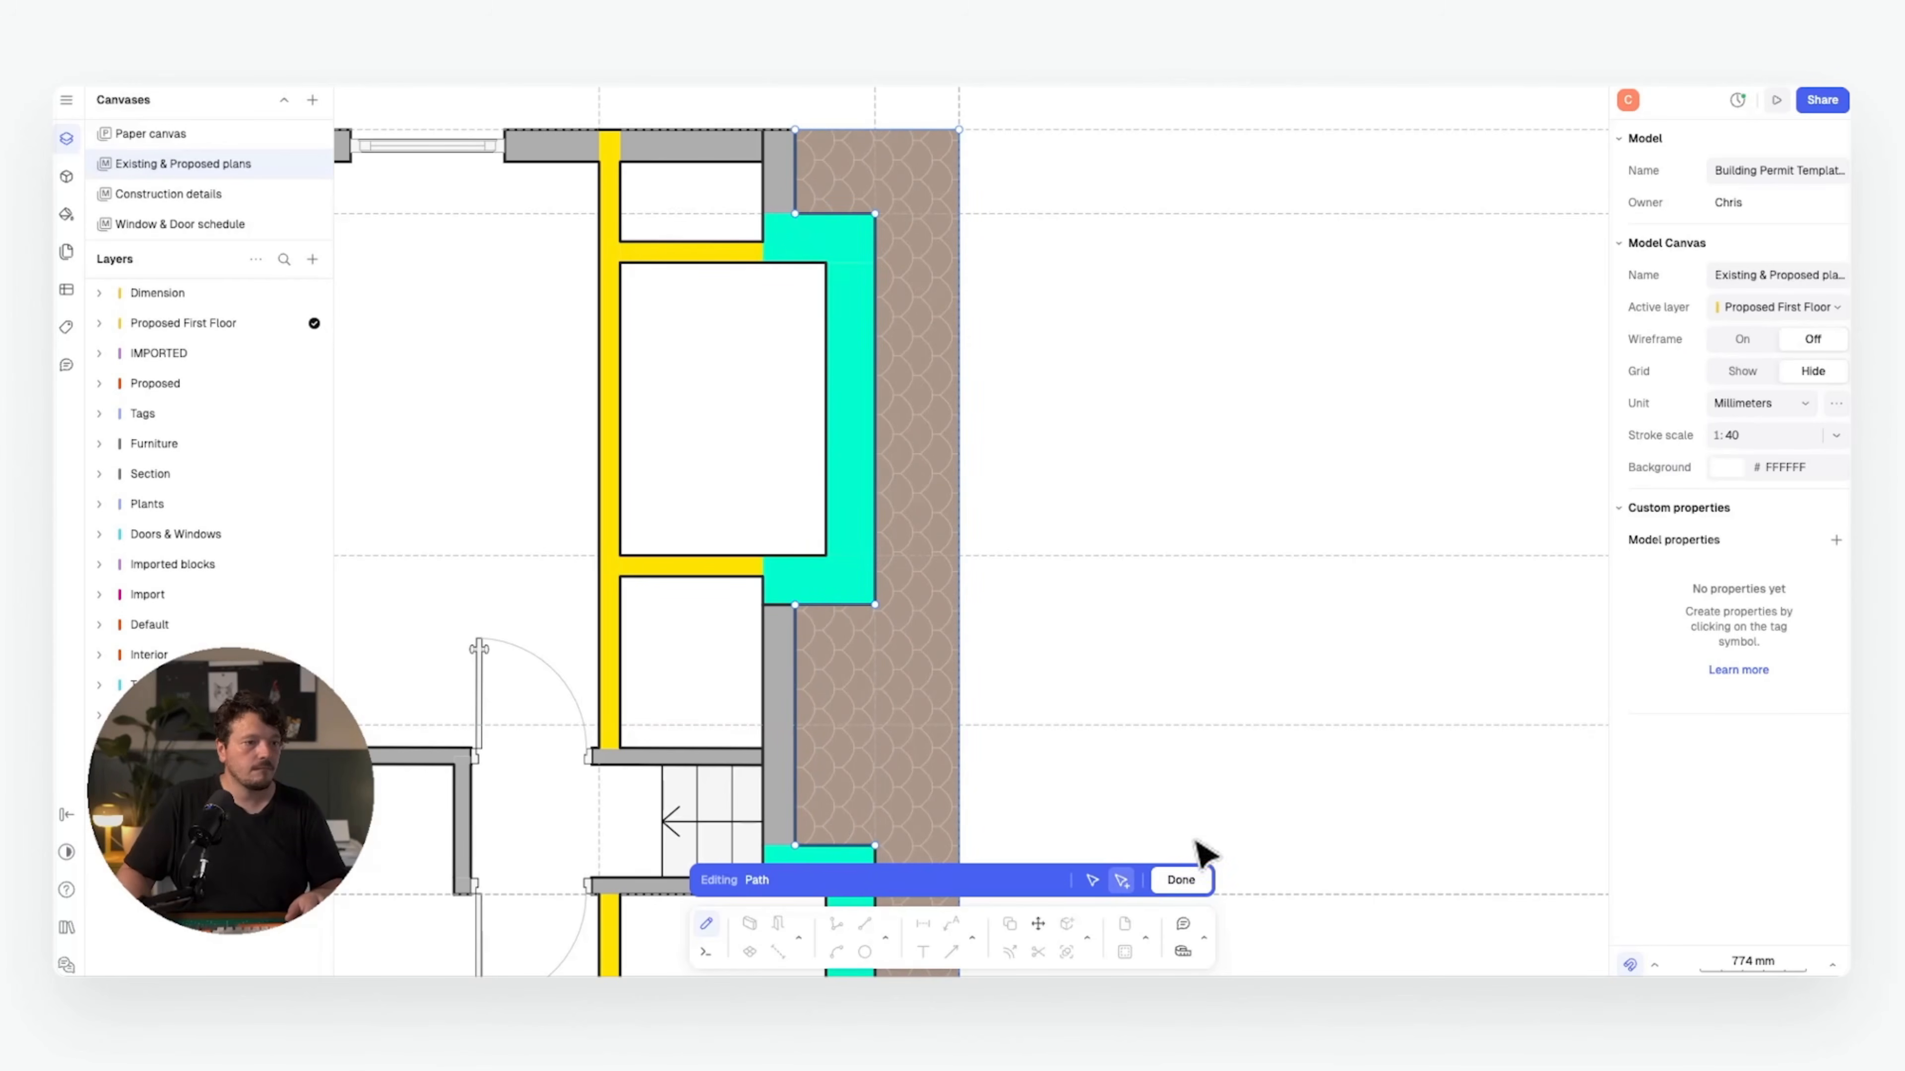
pyautogui.click(1189, 875)
pyautogui.moveTo(1016, 611); pyautogui.dragTo(1015, 462, button='middle')
pyautogui.scroll(-5, 1041, 411)
pyautogui.click(1096, 479)
pyautogui.scroll(2, 959, 462)
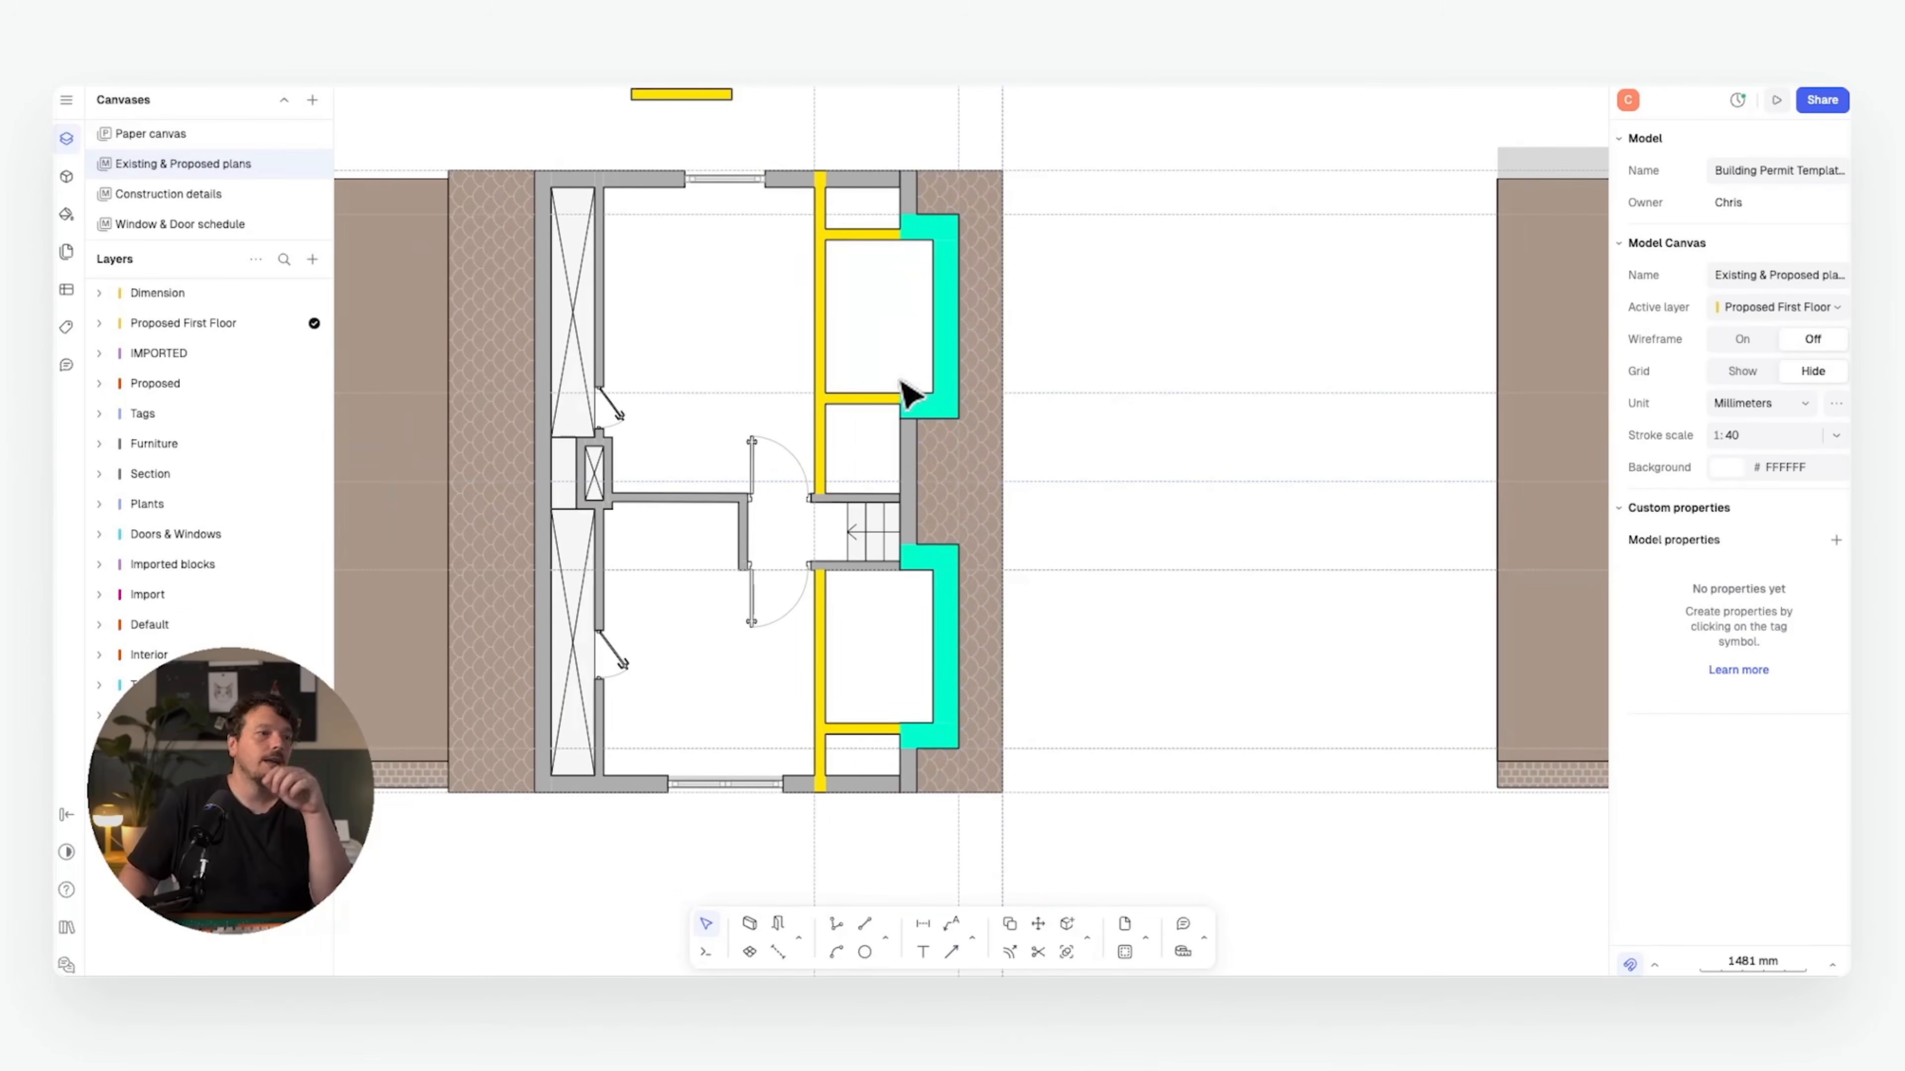
# - Delete the partition wall, crossed shape, pink Demolition shape and half-open door along the upper room's left side
pyautogui.moveTo(903, 383); pyautogui.dragTo(933, 379, button='middle')
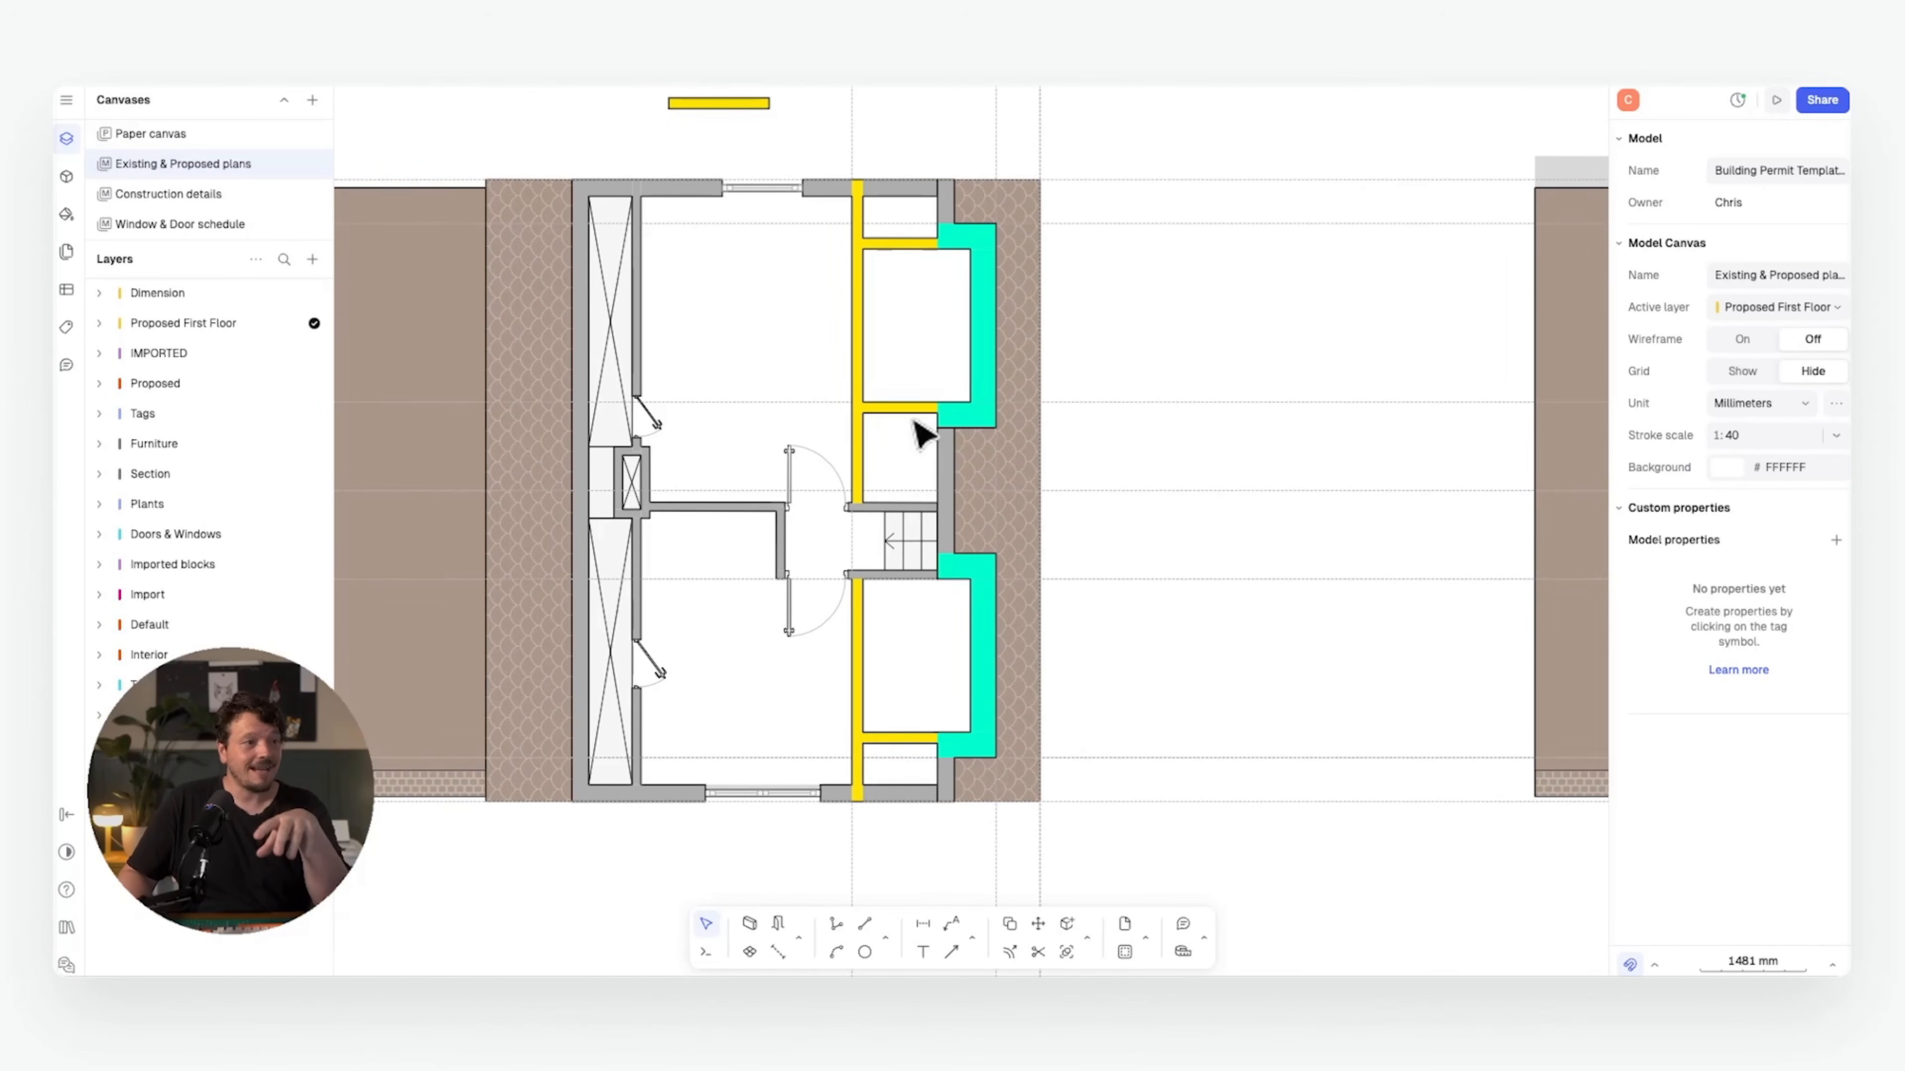
pyautogui.moveTo(656, 327); pyautogui.dragTo(749, 306, button='middle')
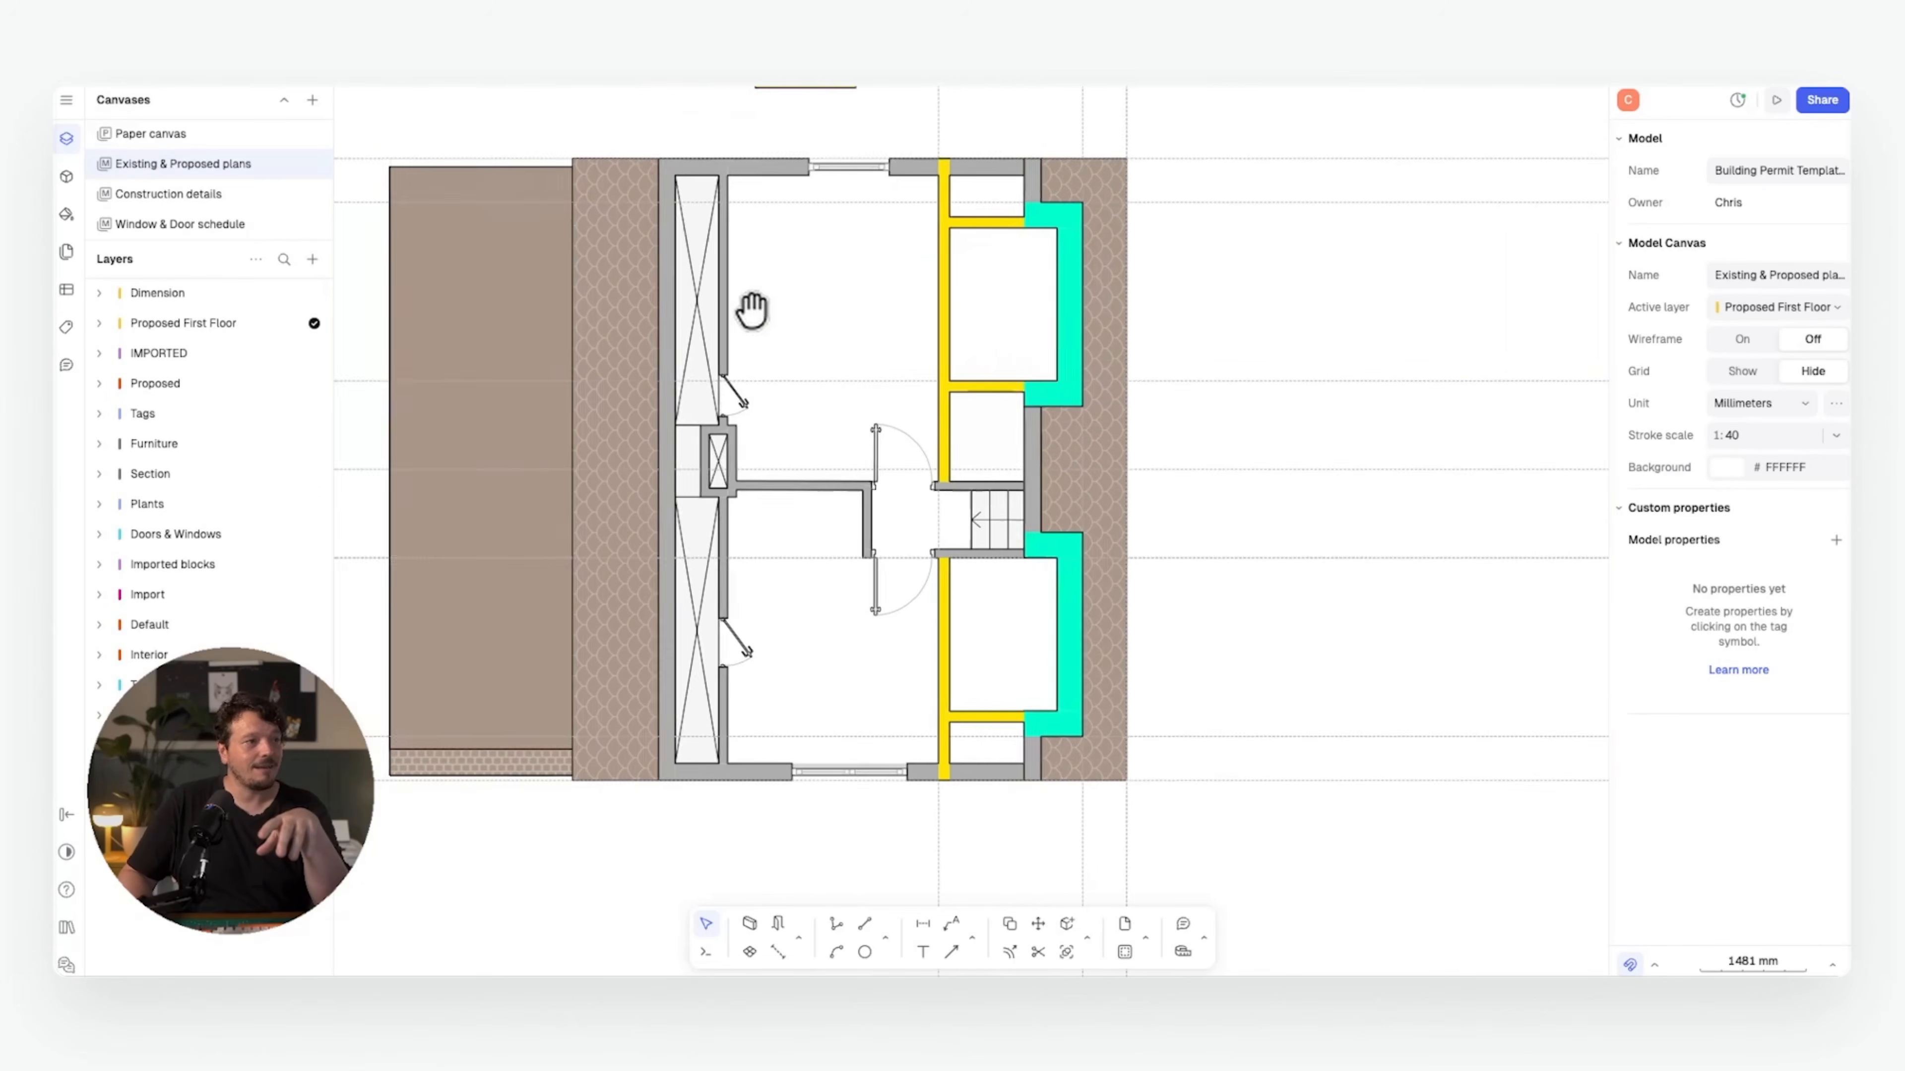
pyautogui.click(728, 264)
pyautogui.scroll(5, 728, 265)
pyautogui.press('Delete')
pyautogui.moveTo(729, 265); pyautogui.dragTo(699, 321, button='middle')
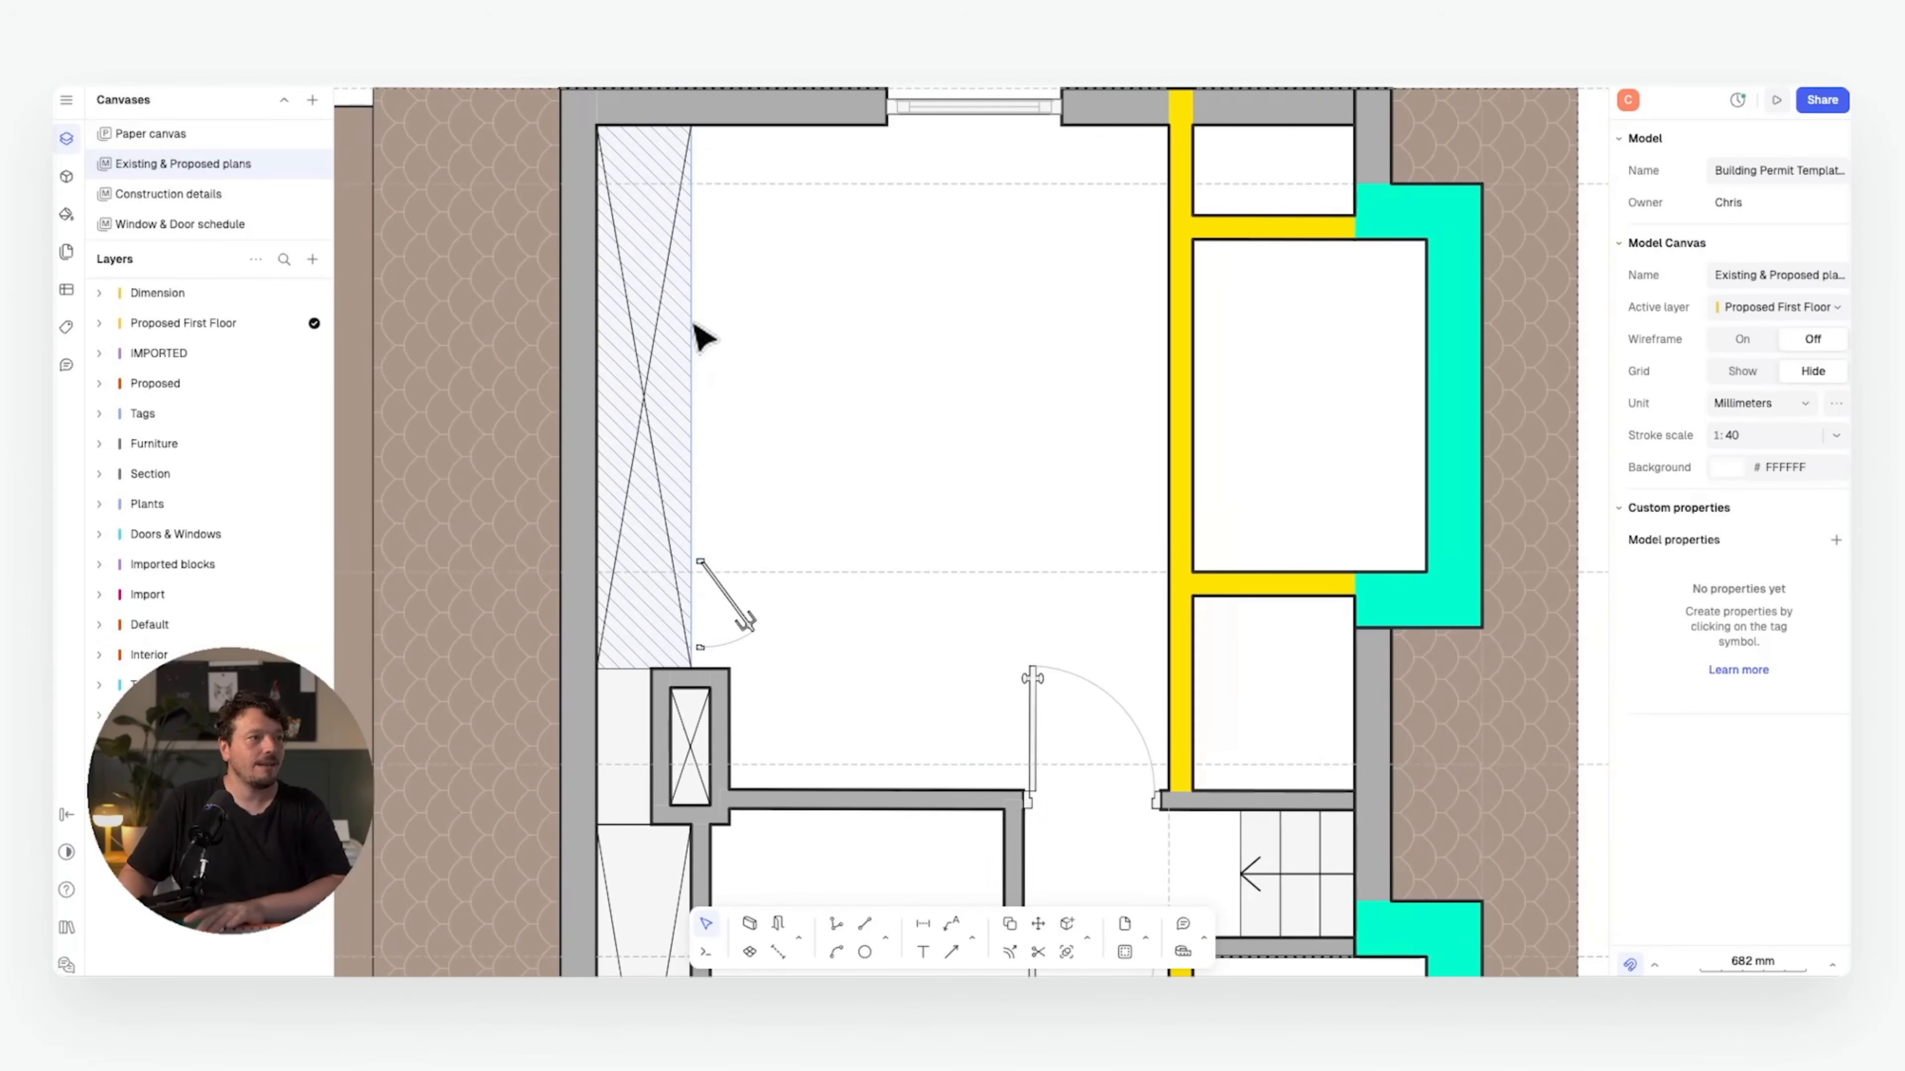
pyautogui.click(692, 324)
pyautogui.press('Delete')
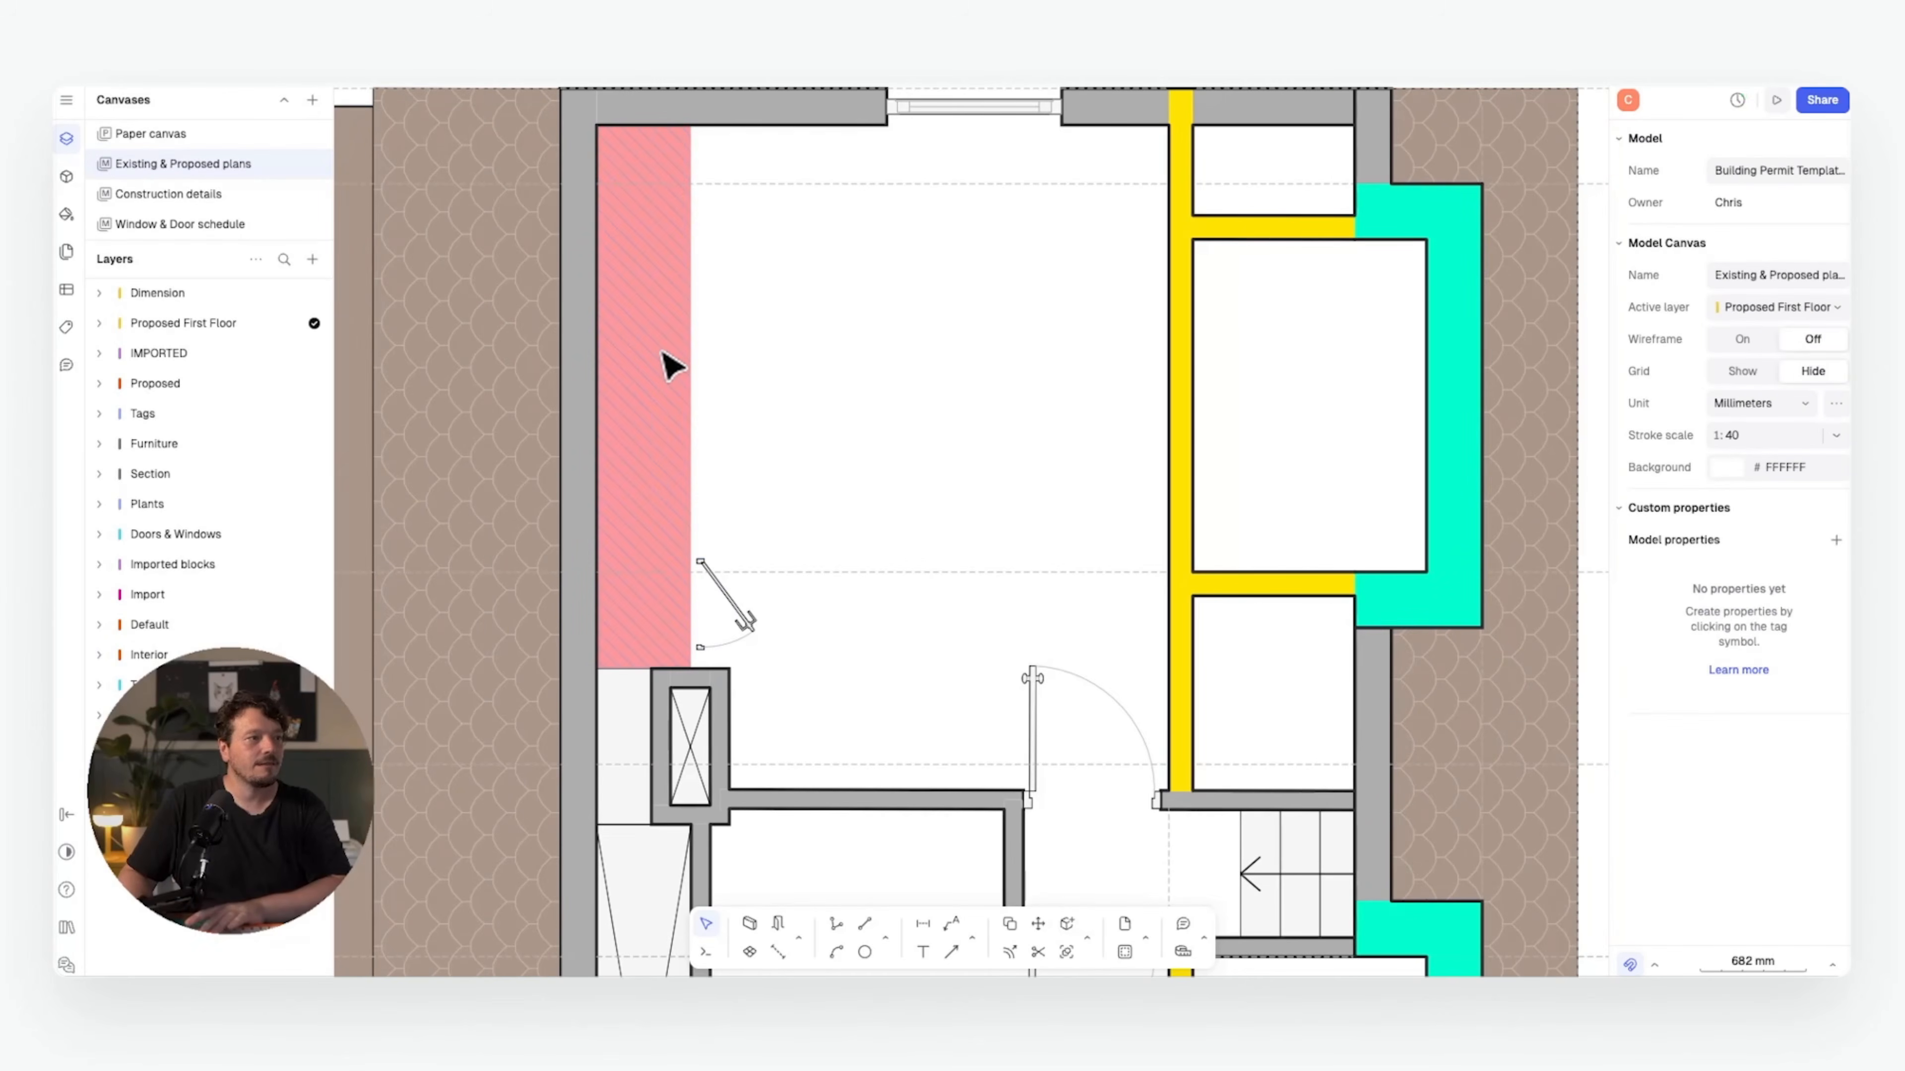
pyautogui.scroll(-1, 659, 351)
pyautogui.click(739, 611)
pyautogui.press('Delete')
# - Delete the crossed shape, its background fill, the partition wall and the half-open door along the lower room's left side
pyautogui.moveTo(671, 951); pyautogui.dragTo(669, 615, button='middle')
pyautogui.click(668, 616)
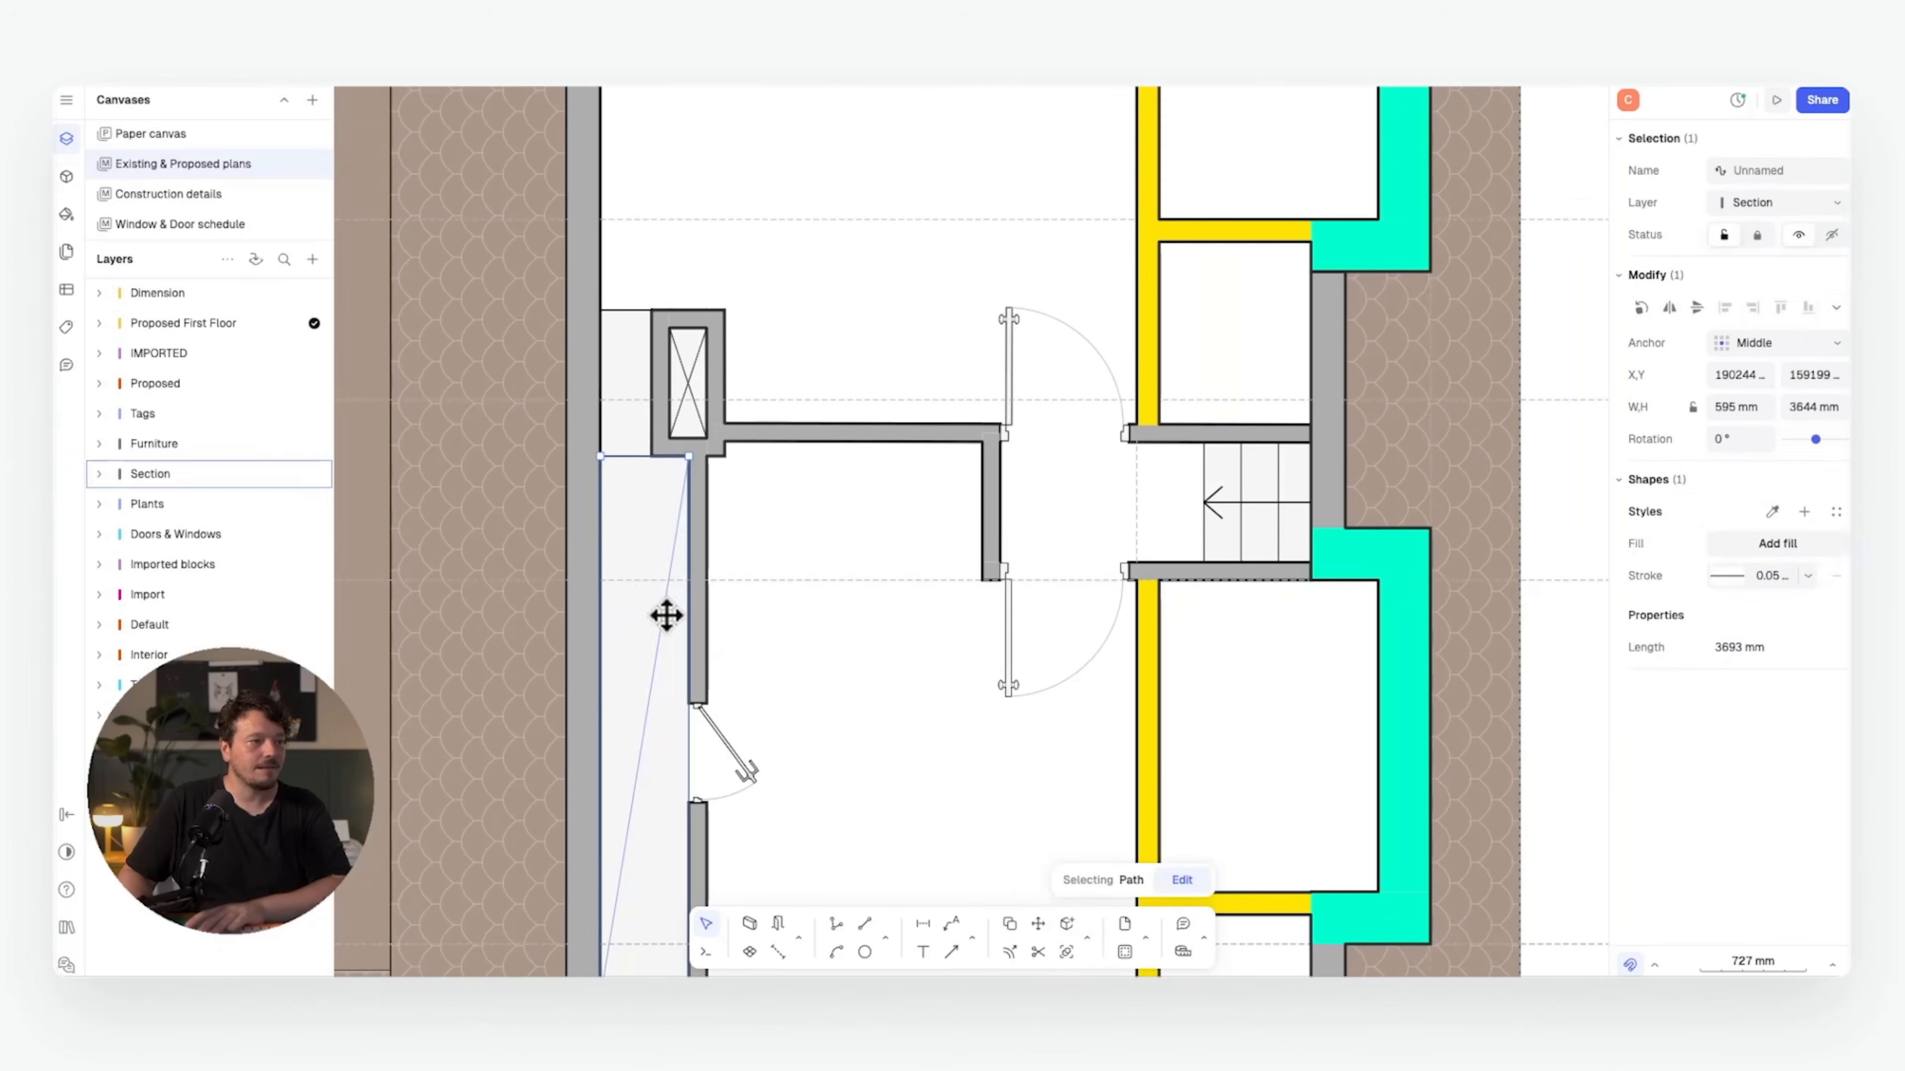
pyautogui.press('Delete')
pyautogui.click(684, 629)
pyautogui.press('Delete')
pyautogui.click(698, 638)
pyautogui.press('Delete')
pyautogui.moveTo(748, 765); pyautogui.dragTo(753, 530, button='middle')
pyautogui.click(753, 530)
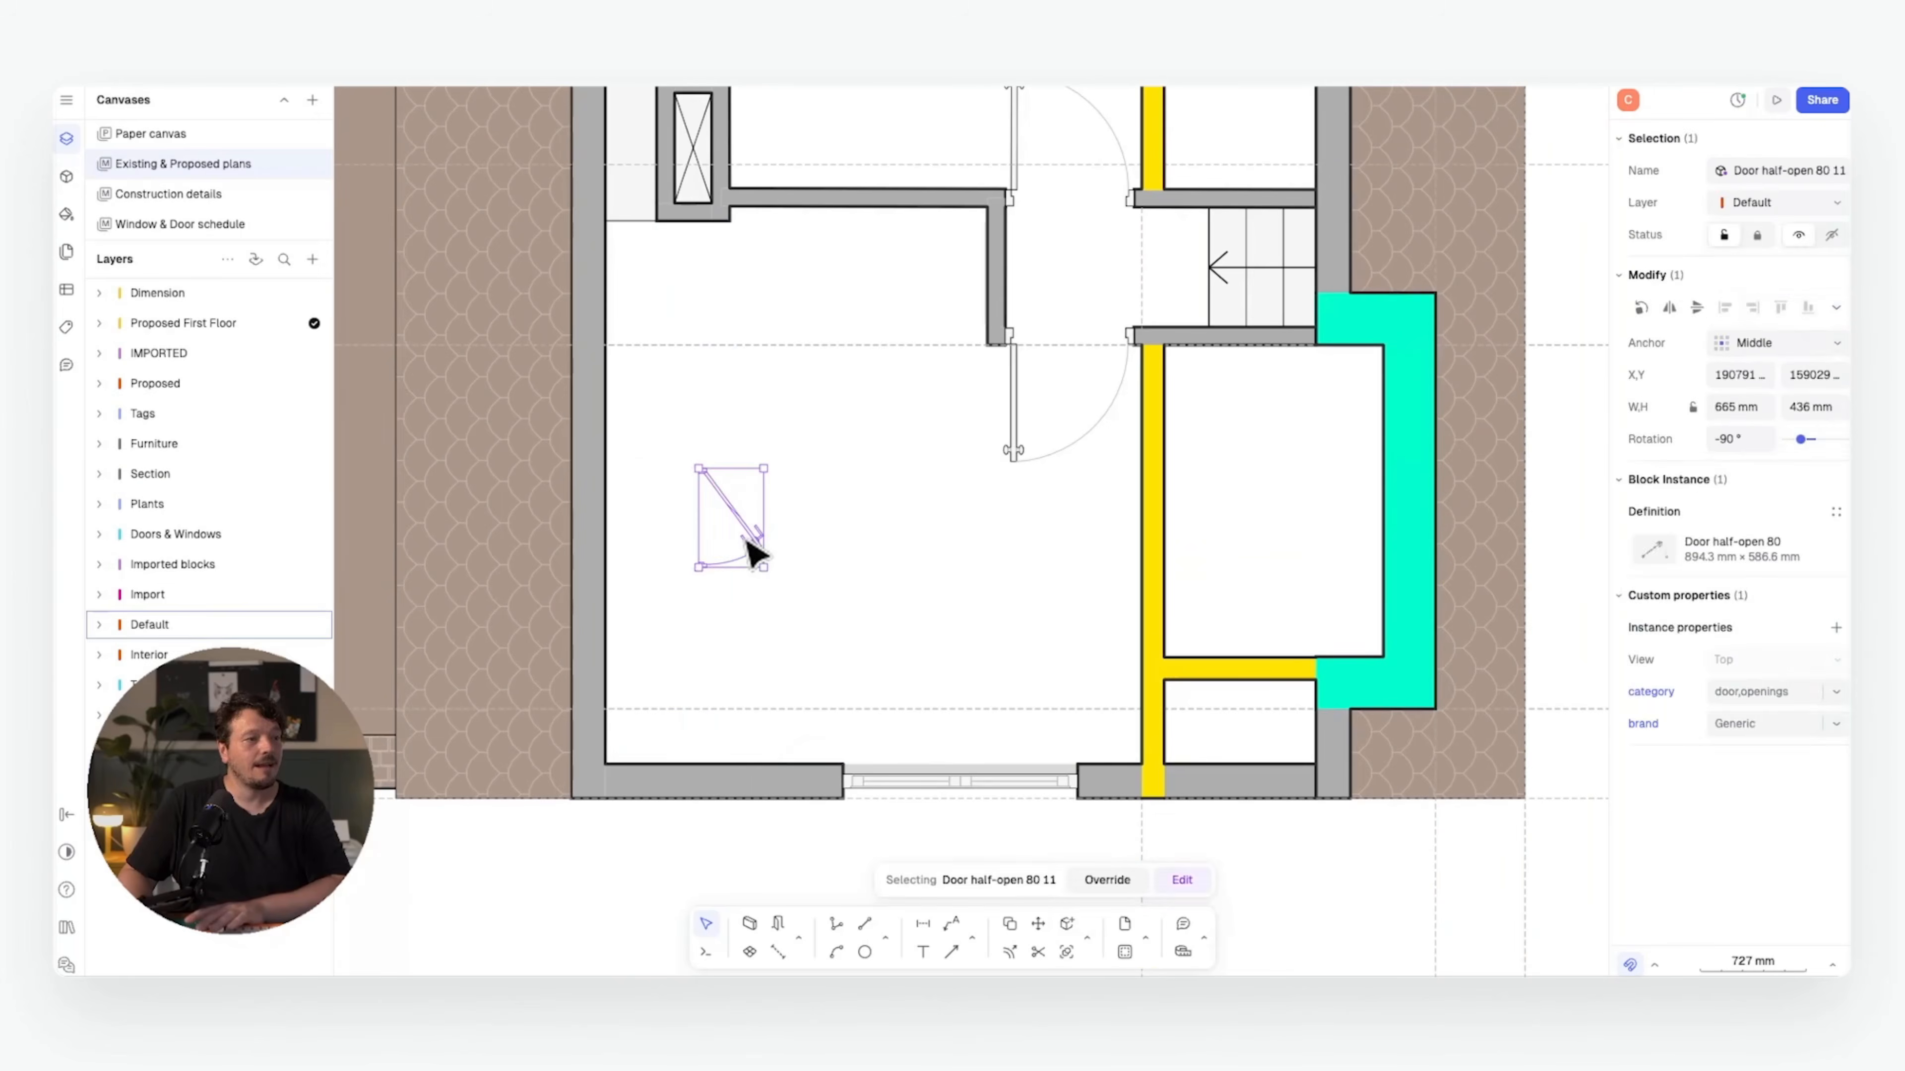
pyautogui.press('Delete')
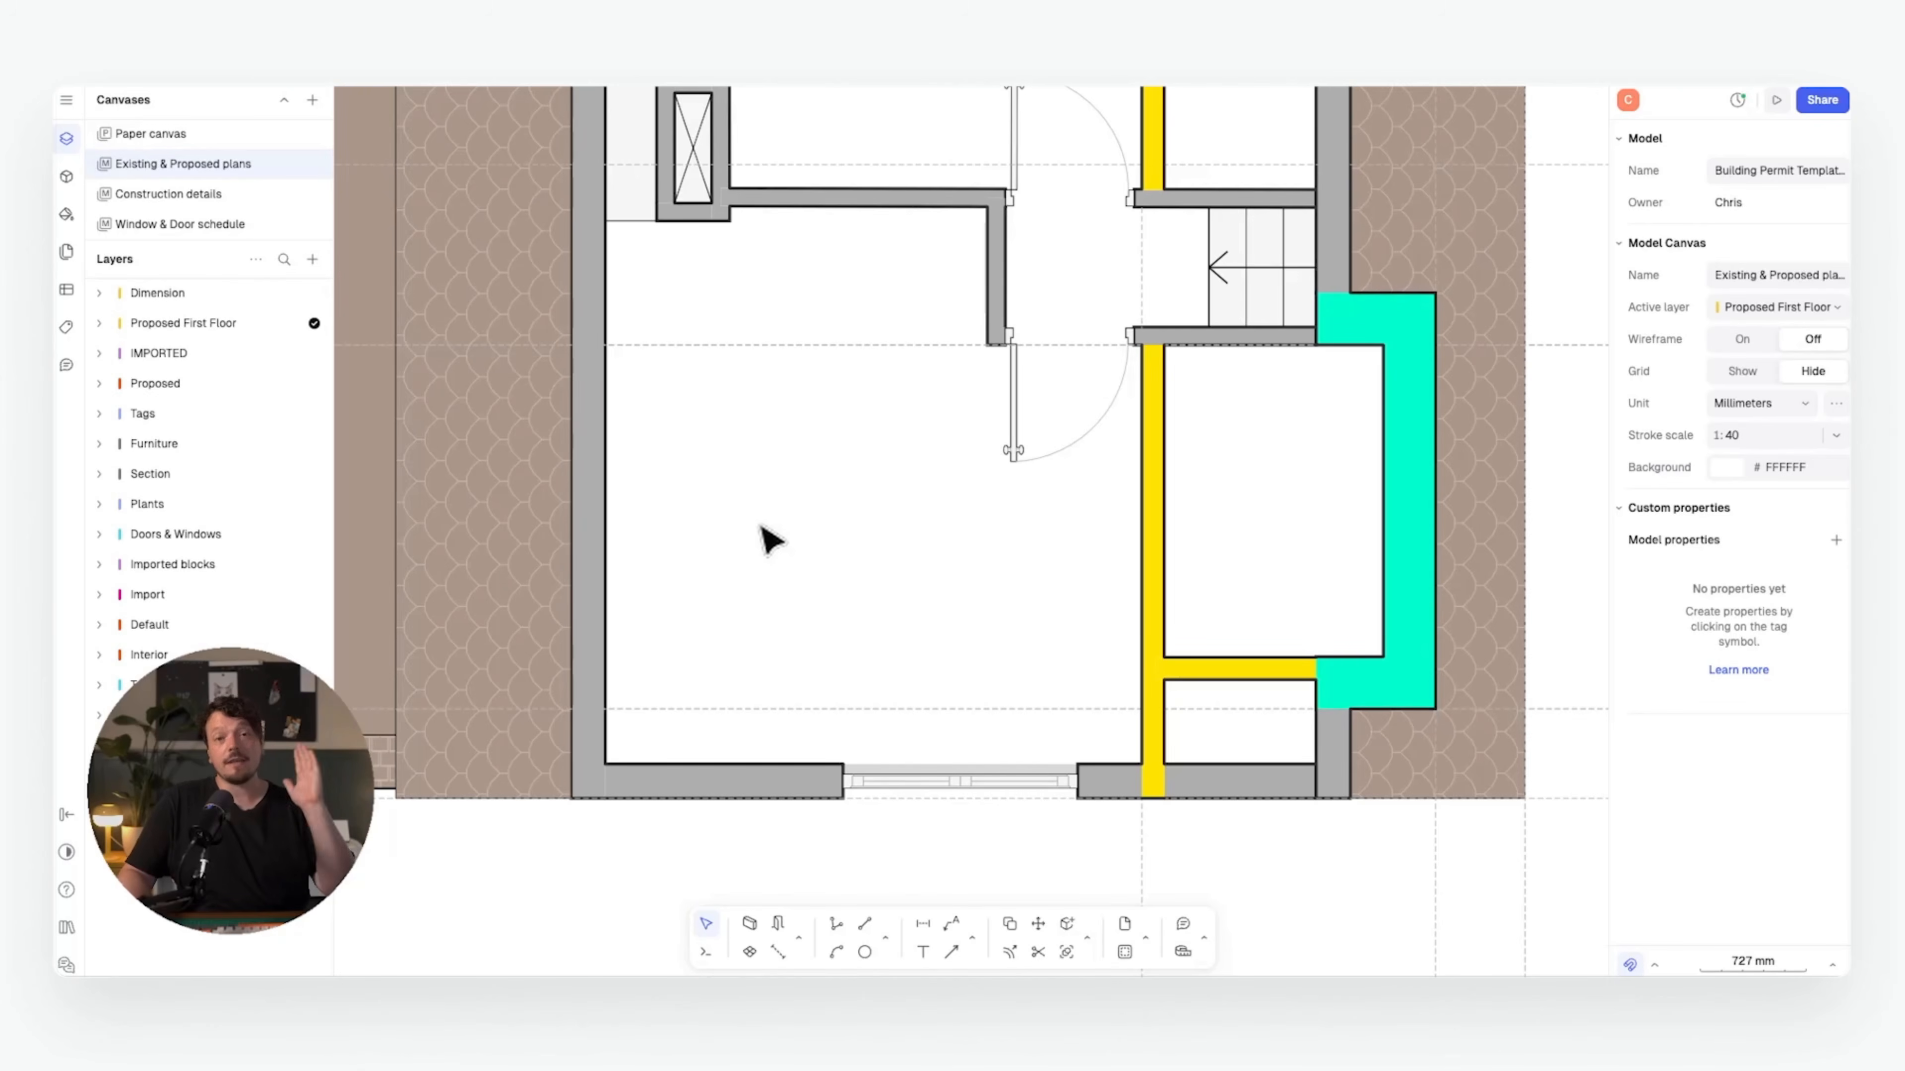
# - Draw two horizontal Internal walls about 345 mm long, closing the recess between the chimney and the left external wall
pyautogui.scroll(2, 615, 471)
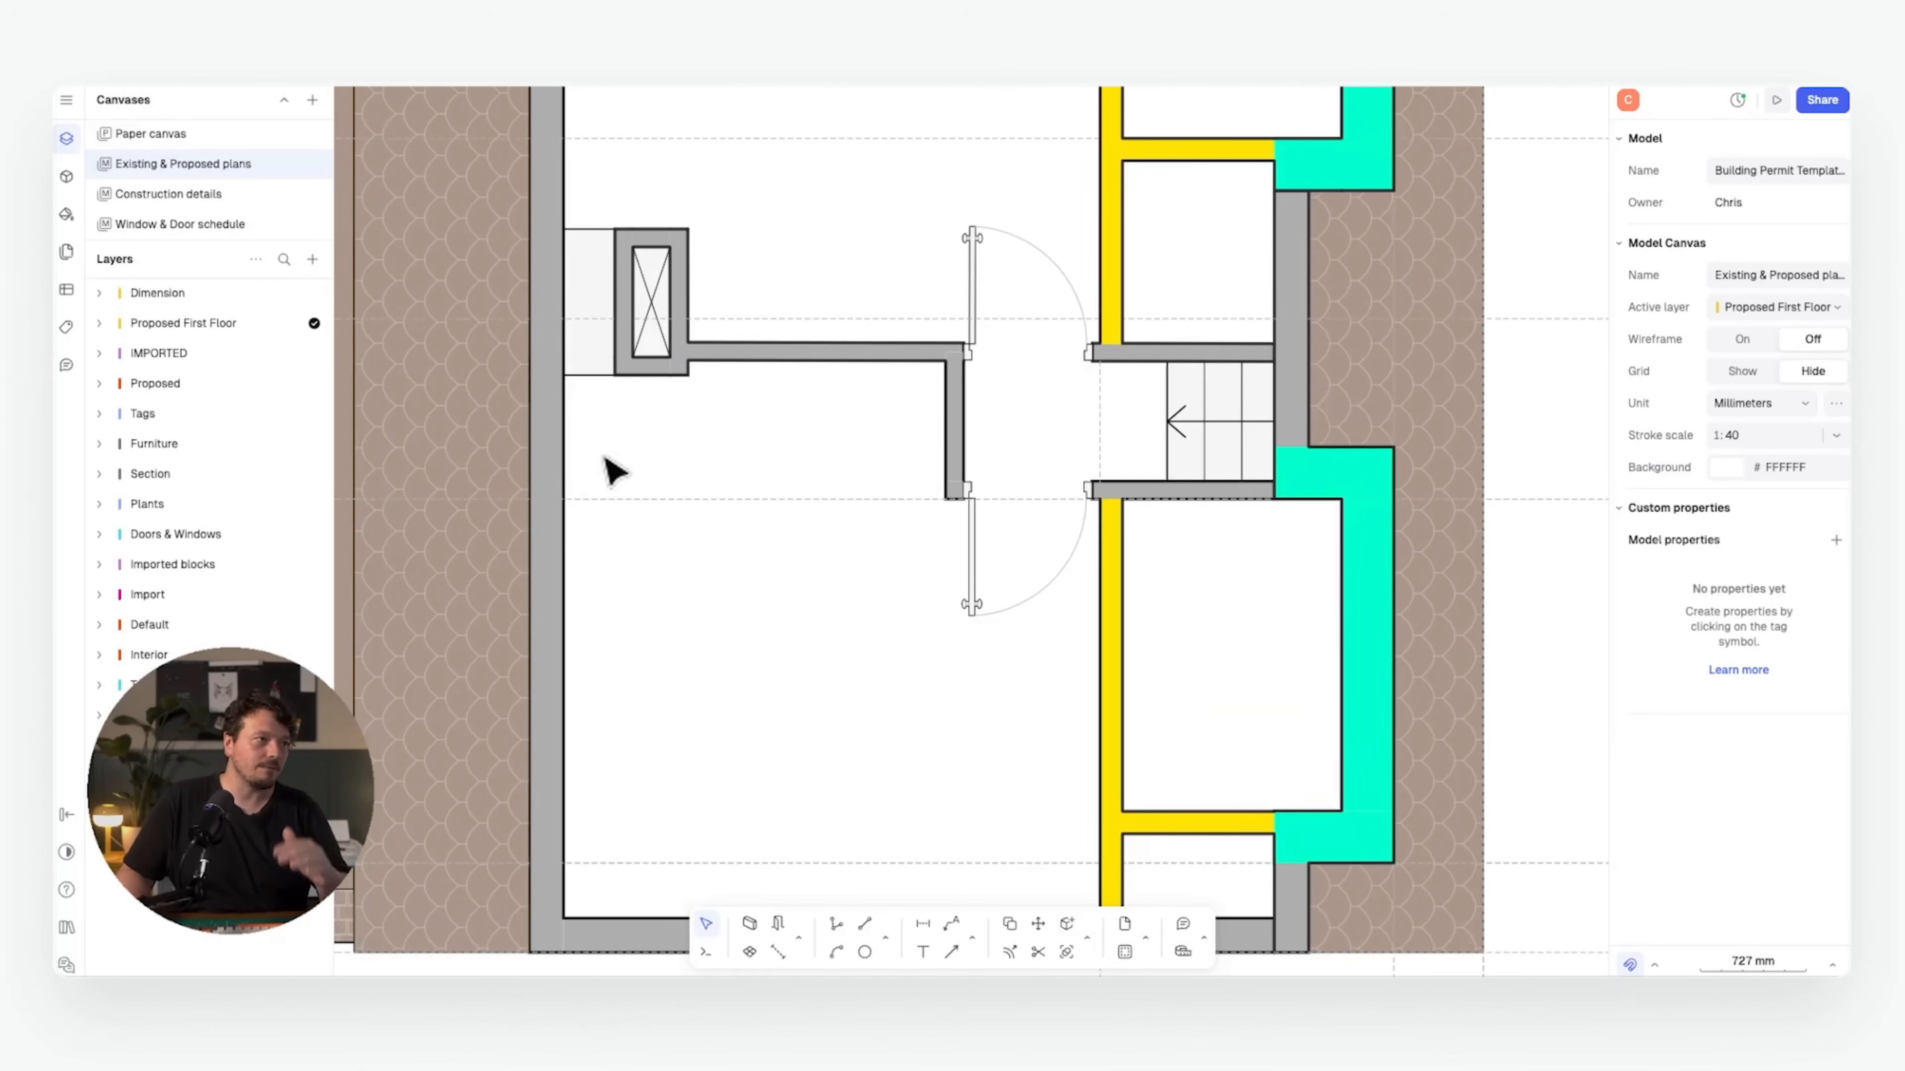
pyautogui.scroll(1, 768, 379)
pyautogui.press('w')
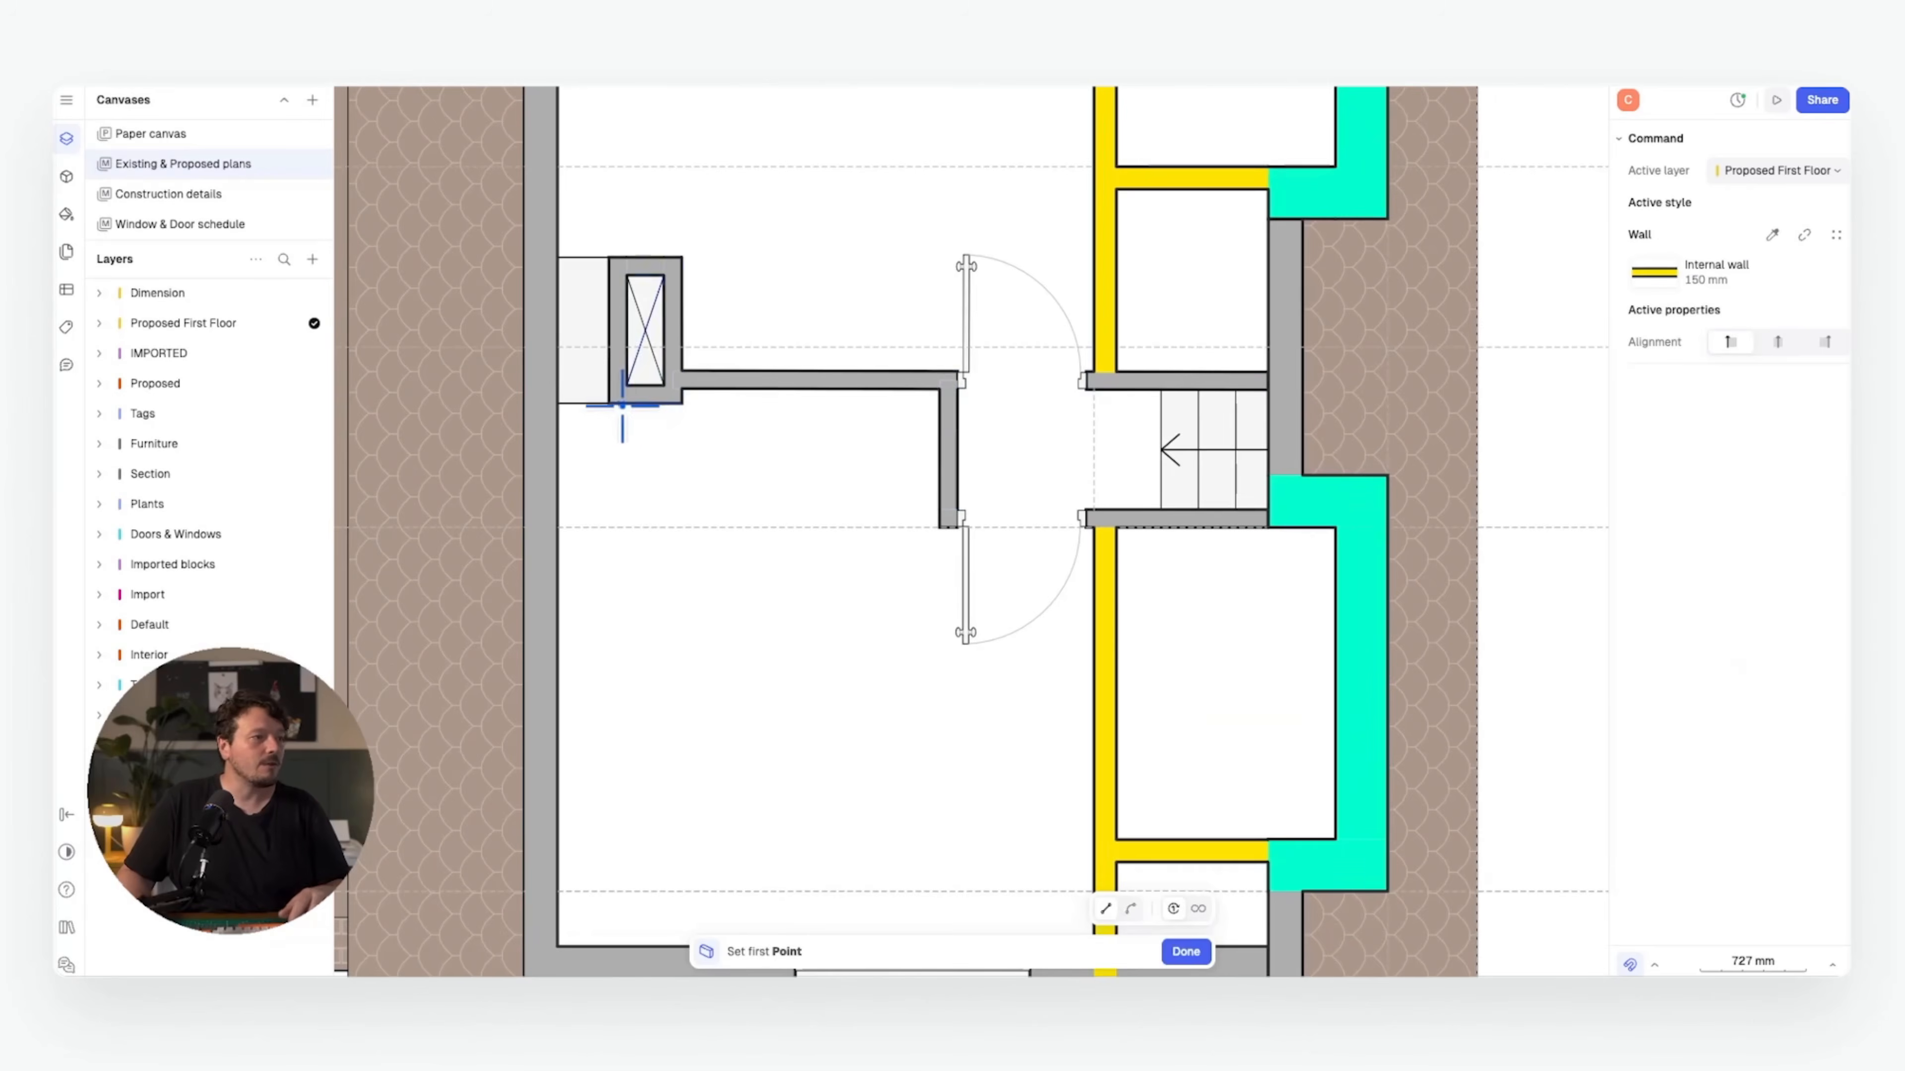
pyautogui.click(606, 402)
pyautogui.click(564, 403)
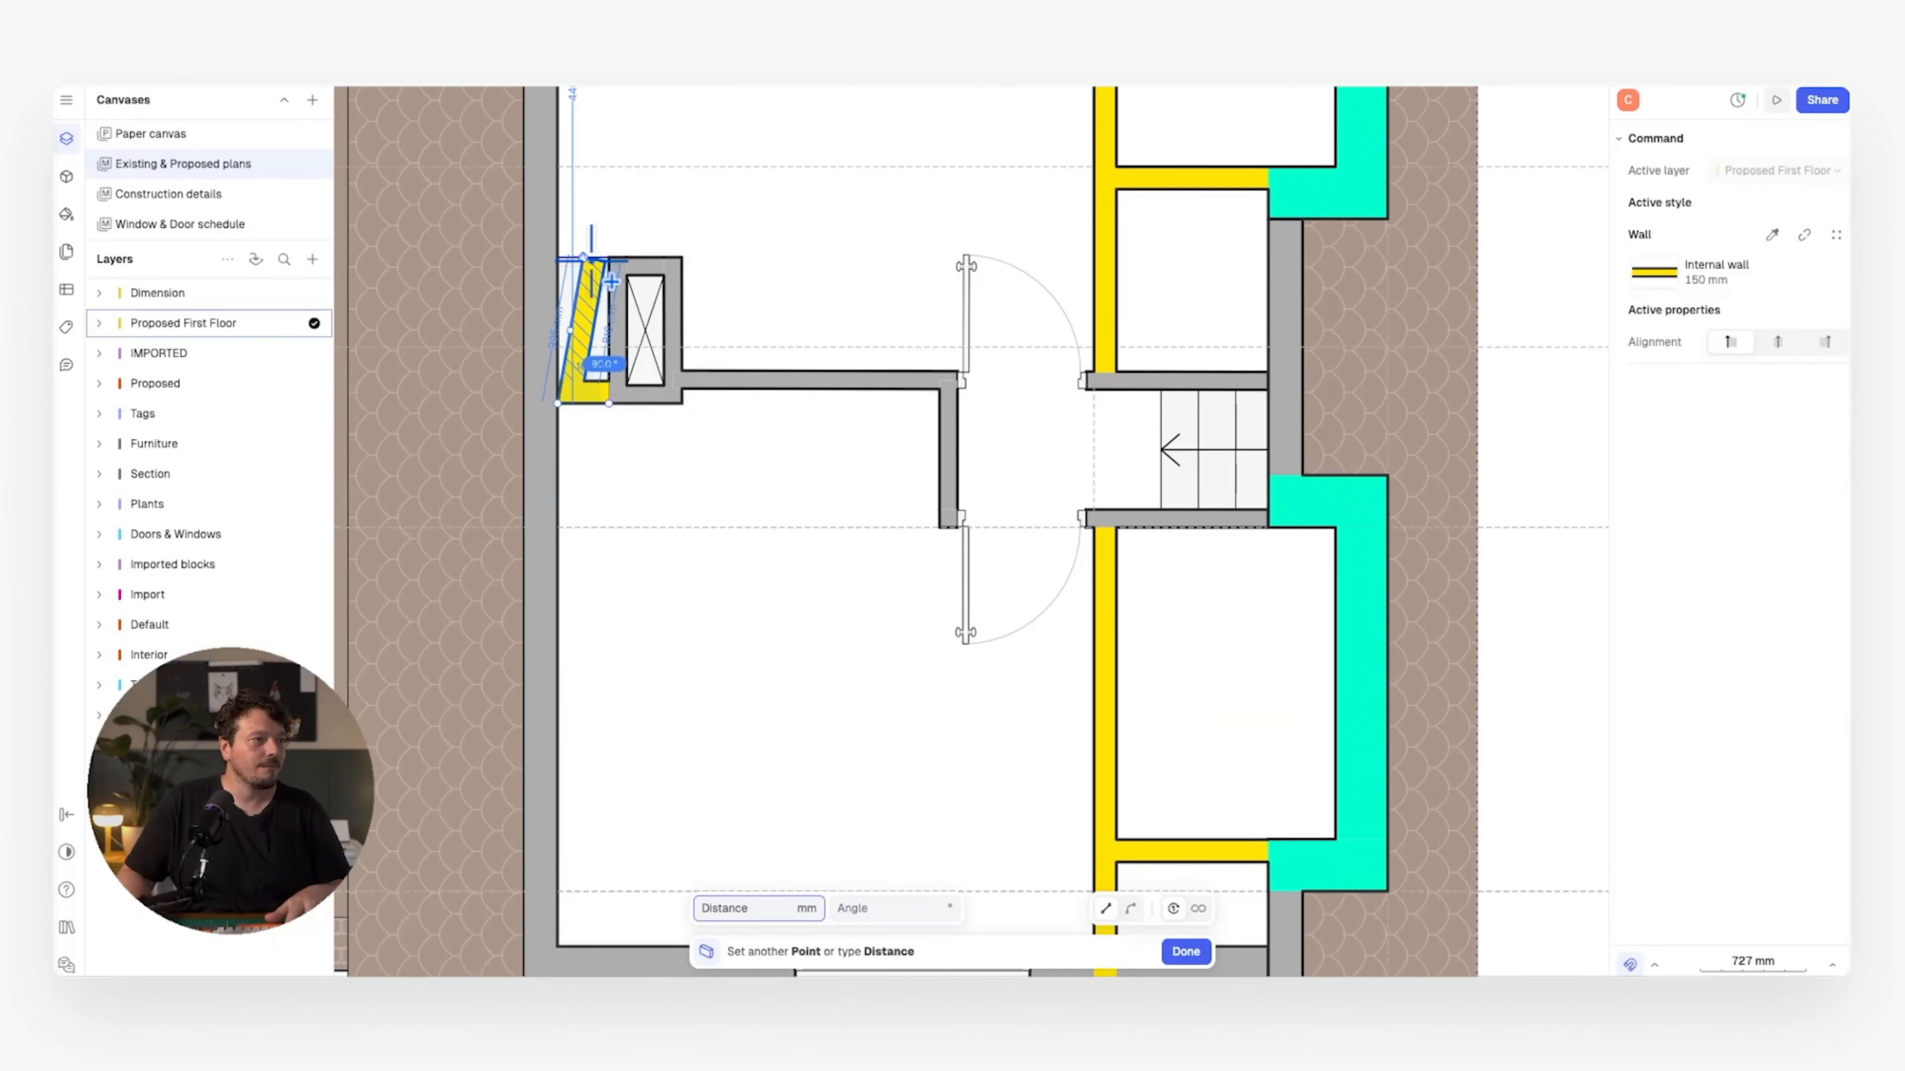
pyautogui.press('Escape')
pyautogui.press('w')
pyautogui.click(608, 257)
pyautogui.click(566, 258)
pyautogui.press('Escape')
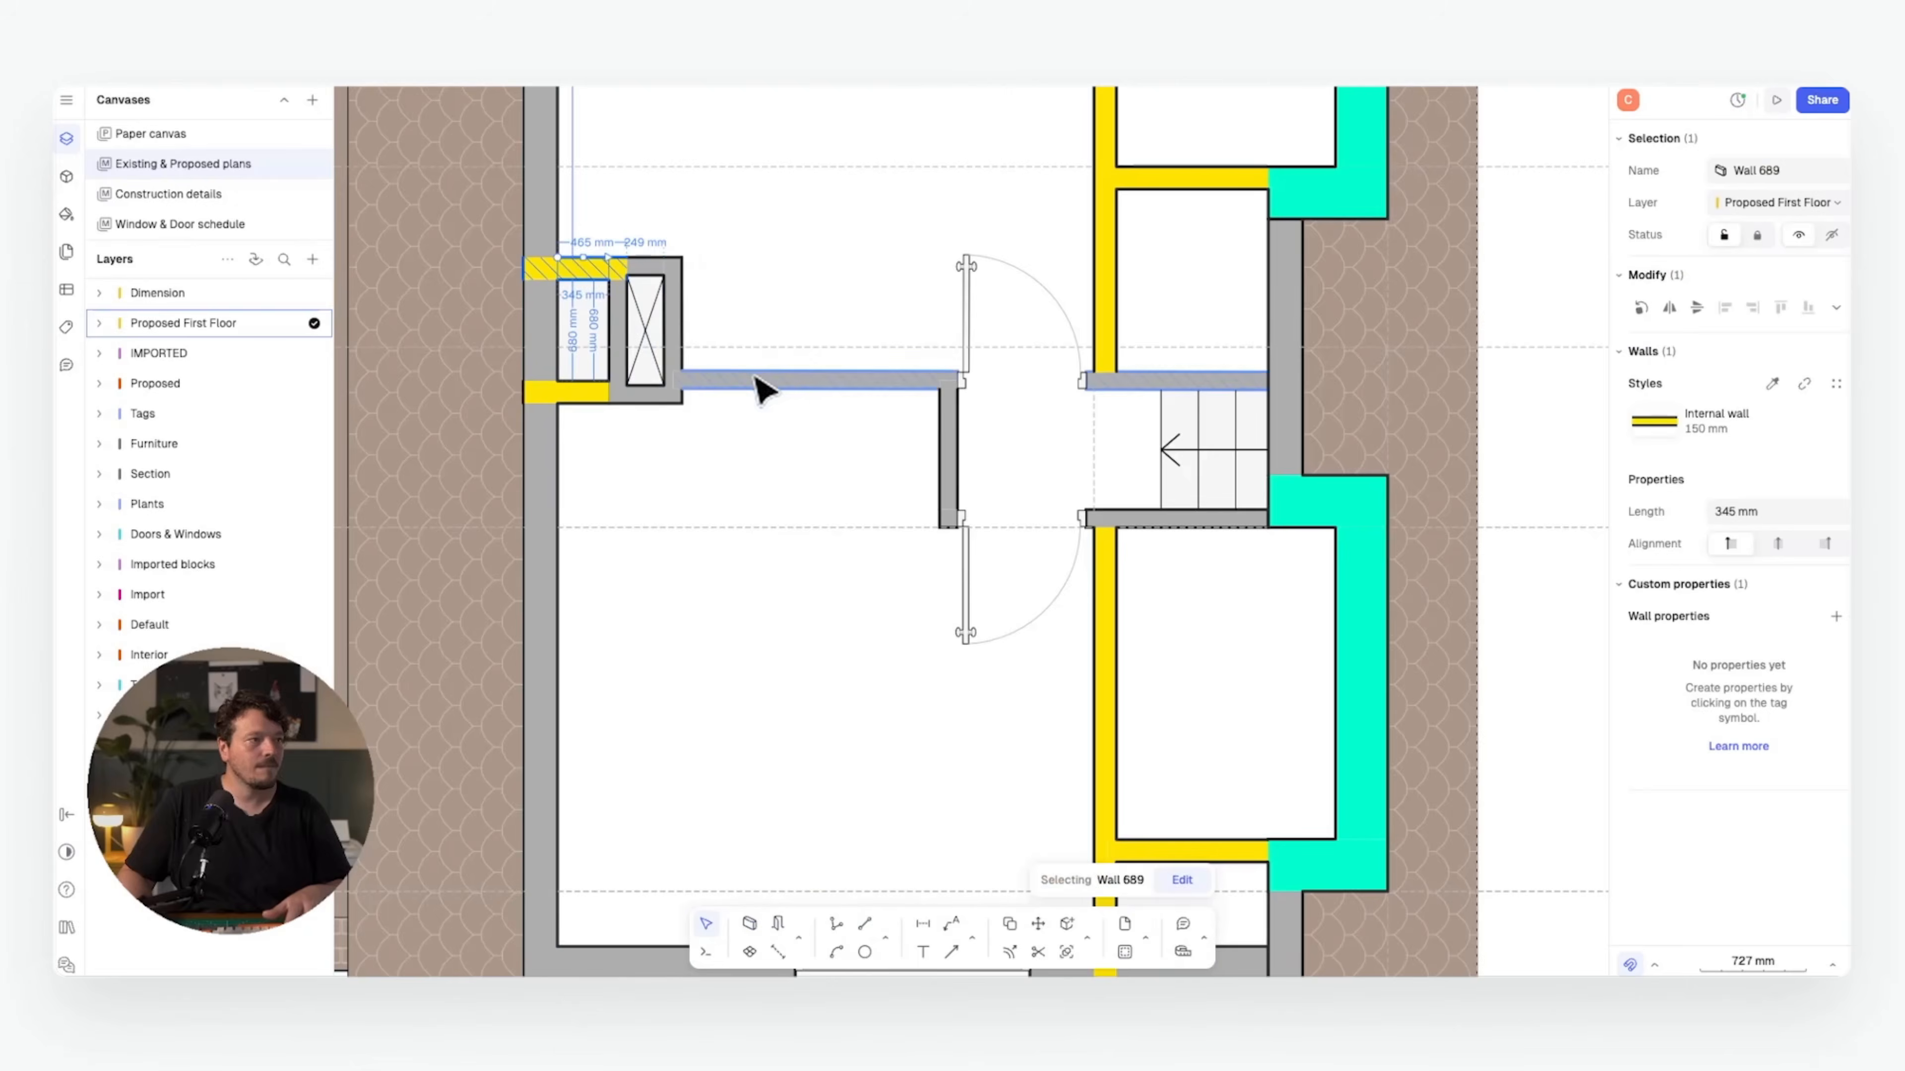
# - Deselect the new wall and examine the whole first floor plan with its dormers and internal walls
pyautogui.scroll(-5, 778, 329)
pyautogui.press('Escape')
pyautogui.scroll(3, 787, 332)
pyautogui.moveTo(790, 331); pyautogui.dragTo(618, 462, button='middle')
pyautogui.scroll(5, 640, 351)
pyautogui.scroll(-5, 639, 351)
pyautogui.scroll(-2, 624, 334)
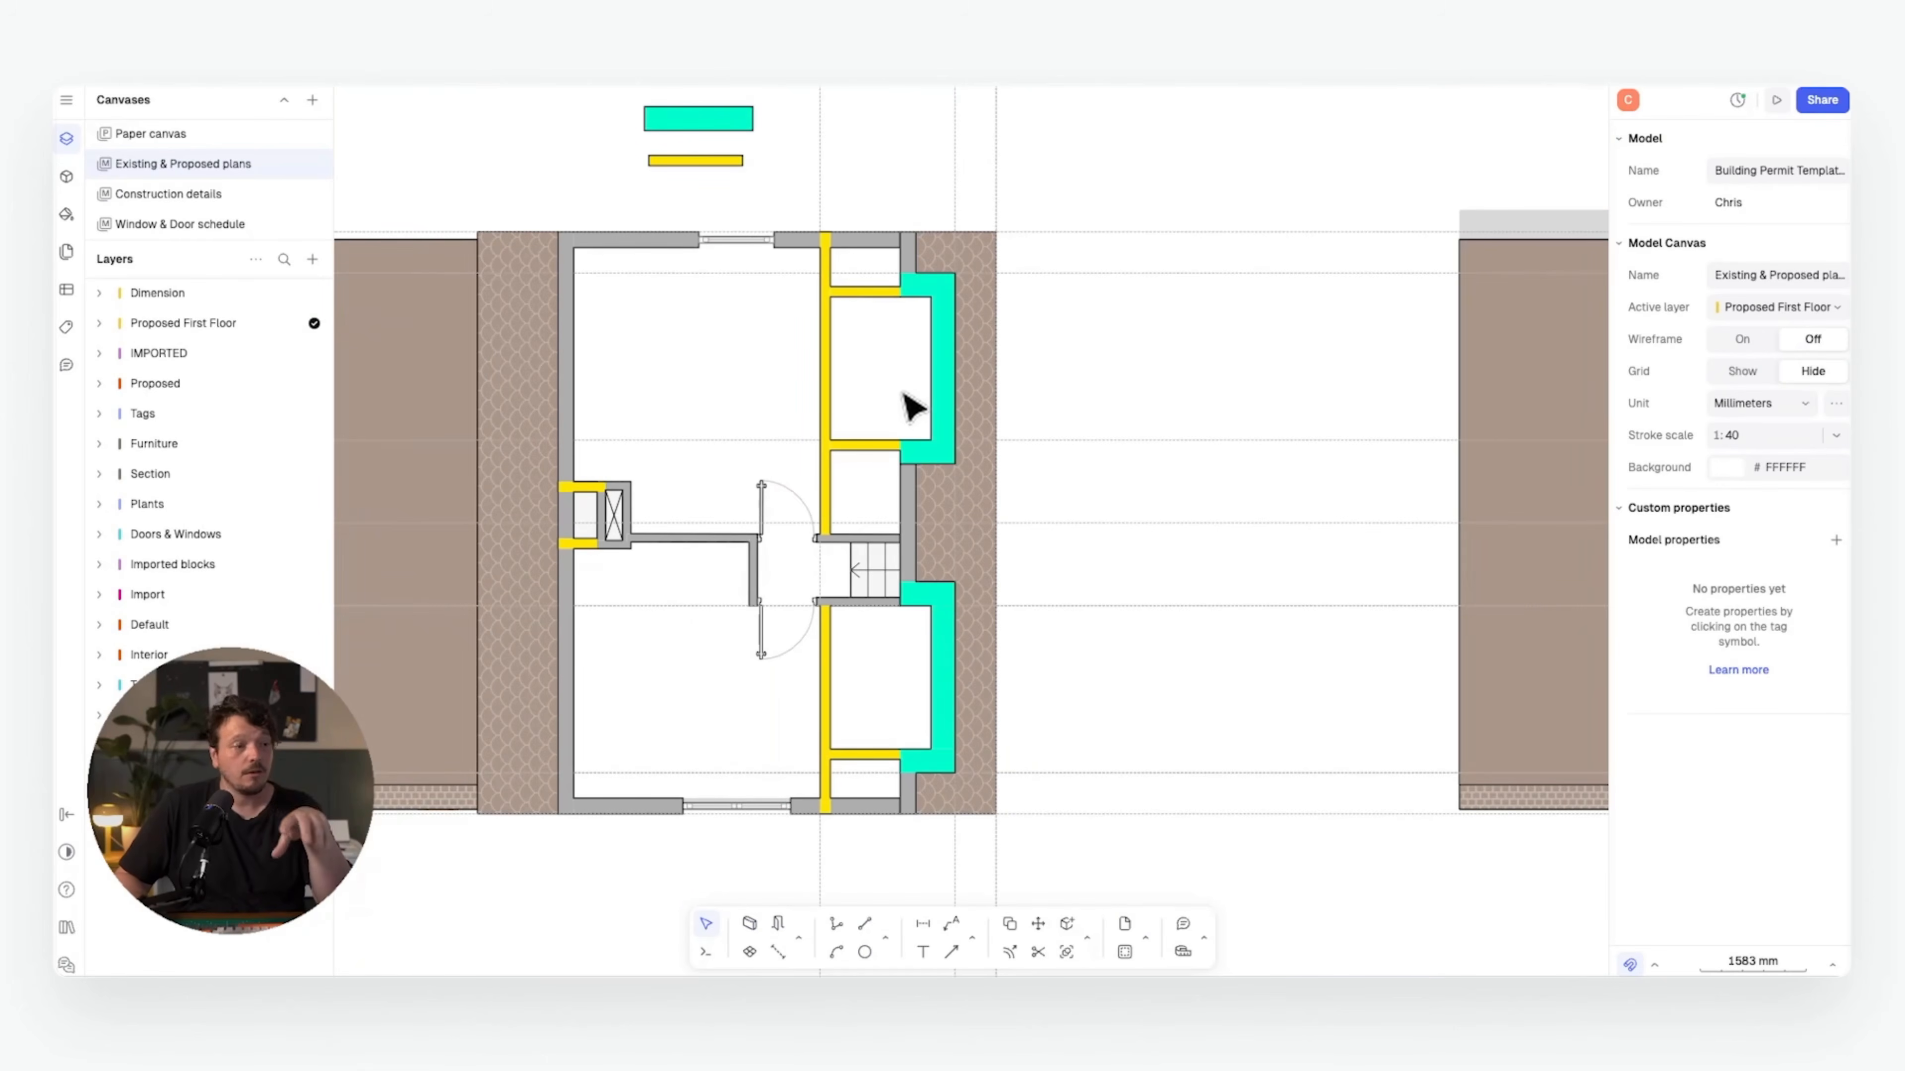
pyautogui.scroll(1, 887, 405)
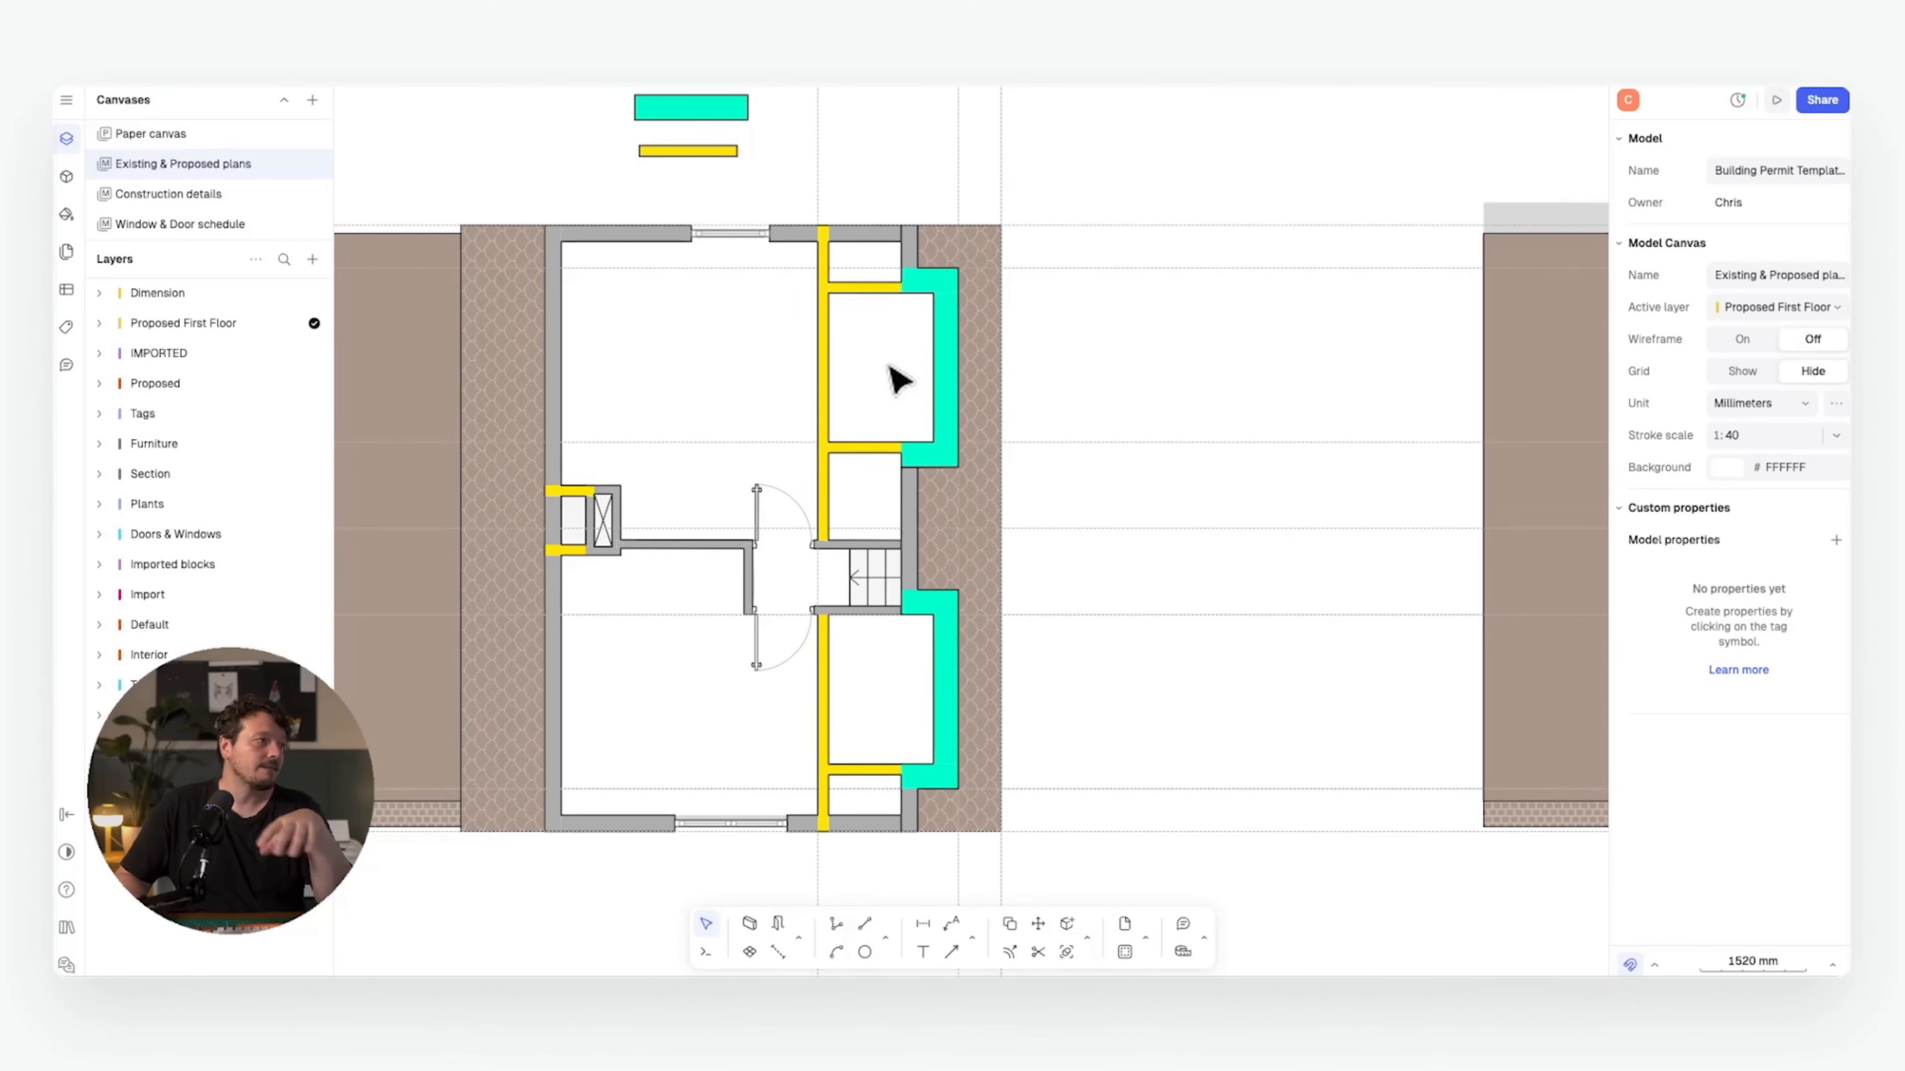
# - Search the block libraries for wardrobes, with the room inside the lower dormer in close view
pyautogui.moveTo(880, 635); pyautogui.dragTo(804, 460, button='middle')
pyautogui.scroll(8, 805, 460)
pyautogui.moveTo(800, 536); pyautogui.dragTo(809, 473, button='middle')
pyautogui.scroll(3, 797, 469)
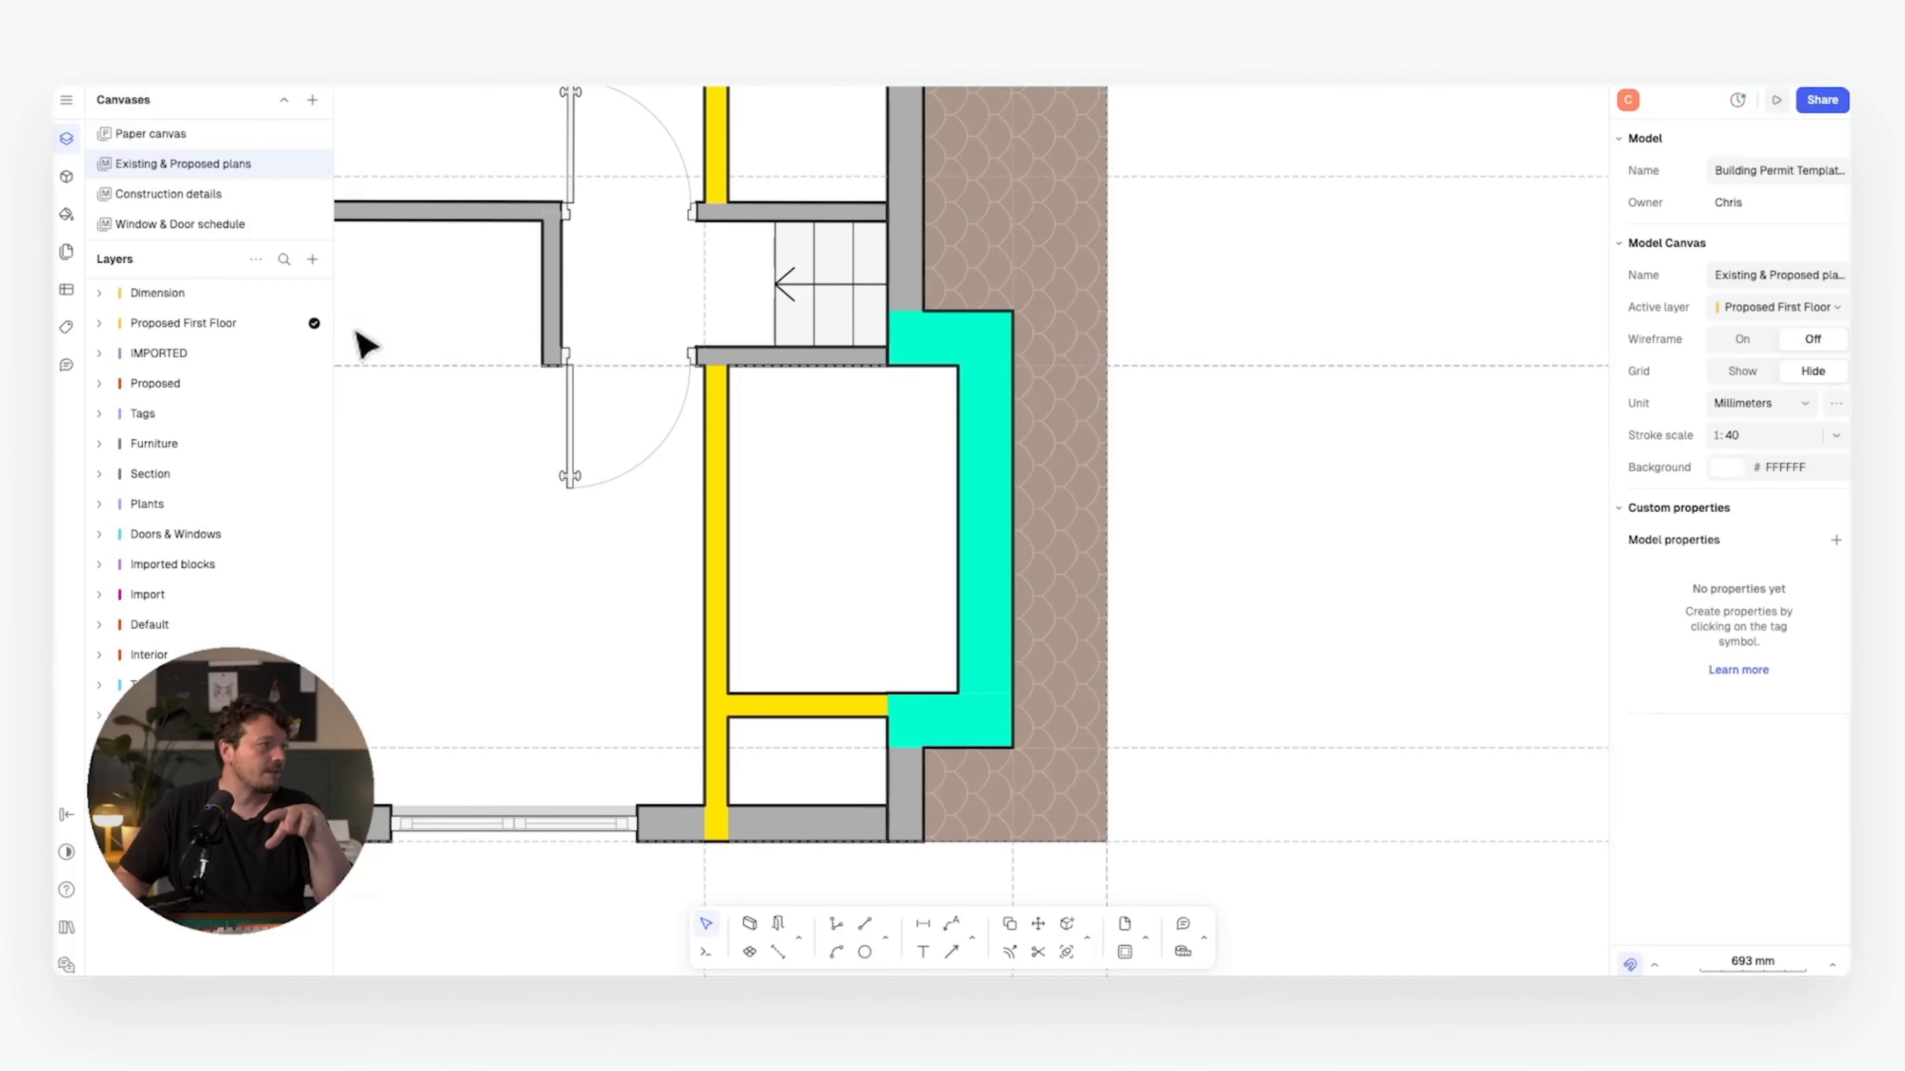
pyautogui.click(73, 180)
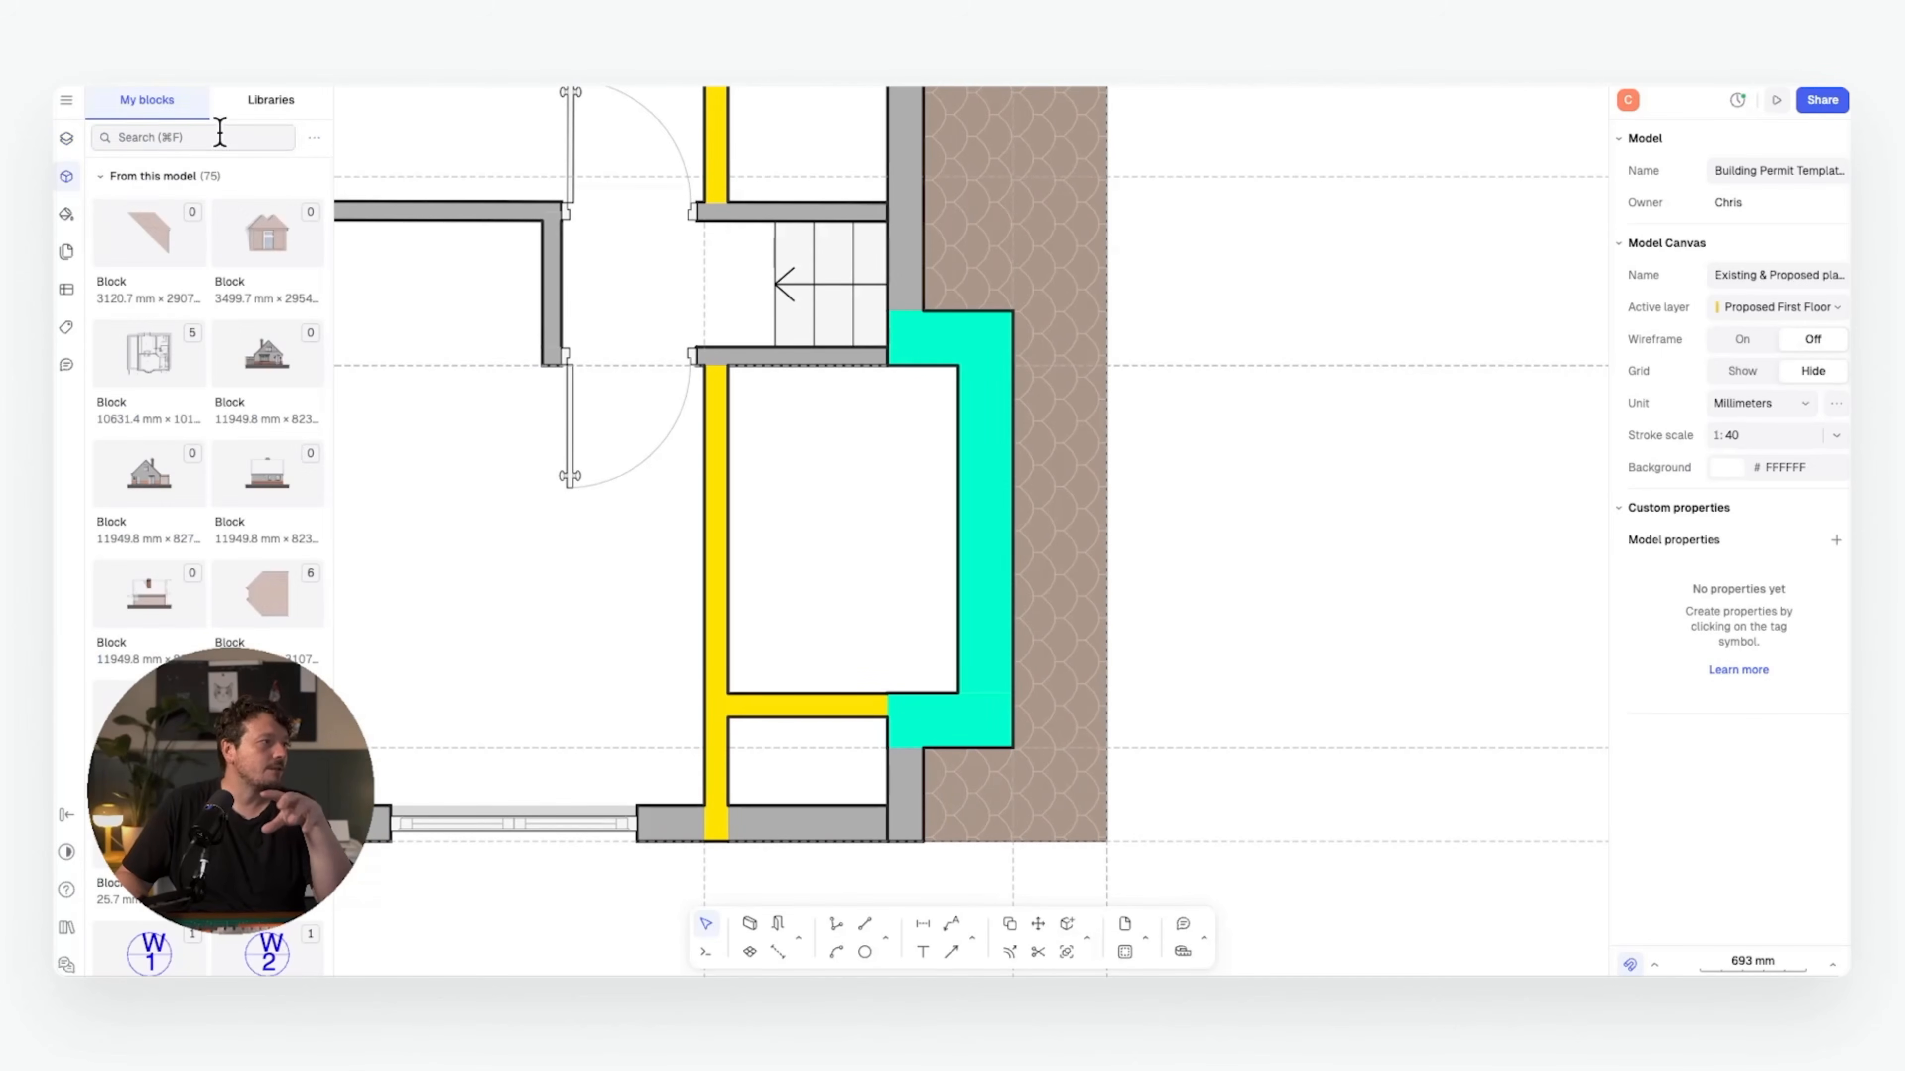
pyautogui.click(265, 109)
pyautogui.click(187, 137)
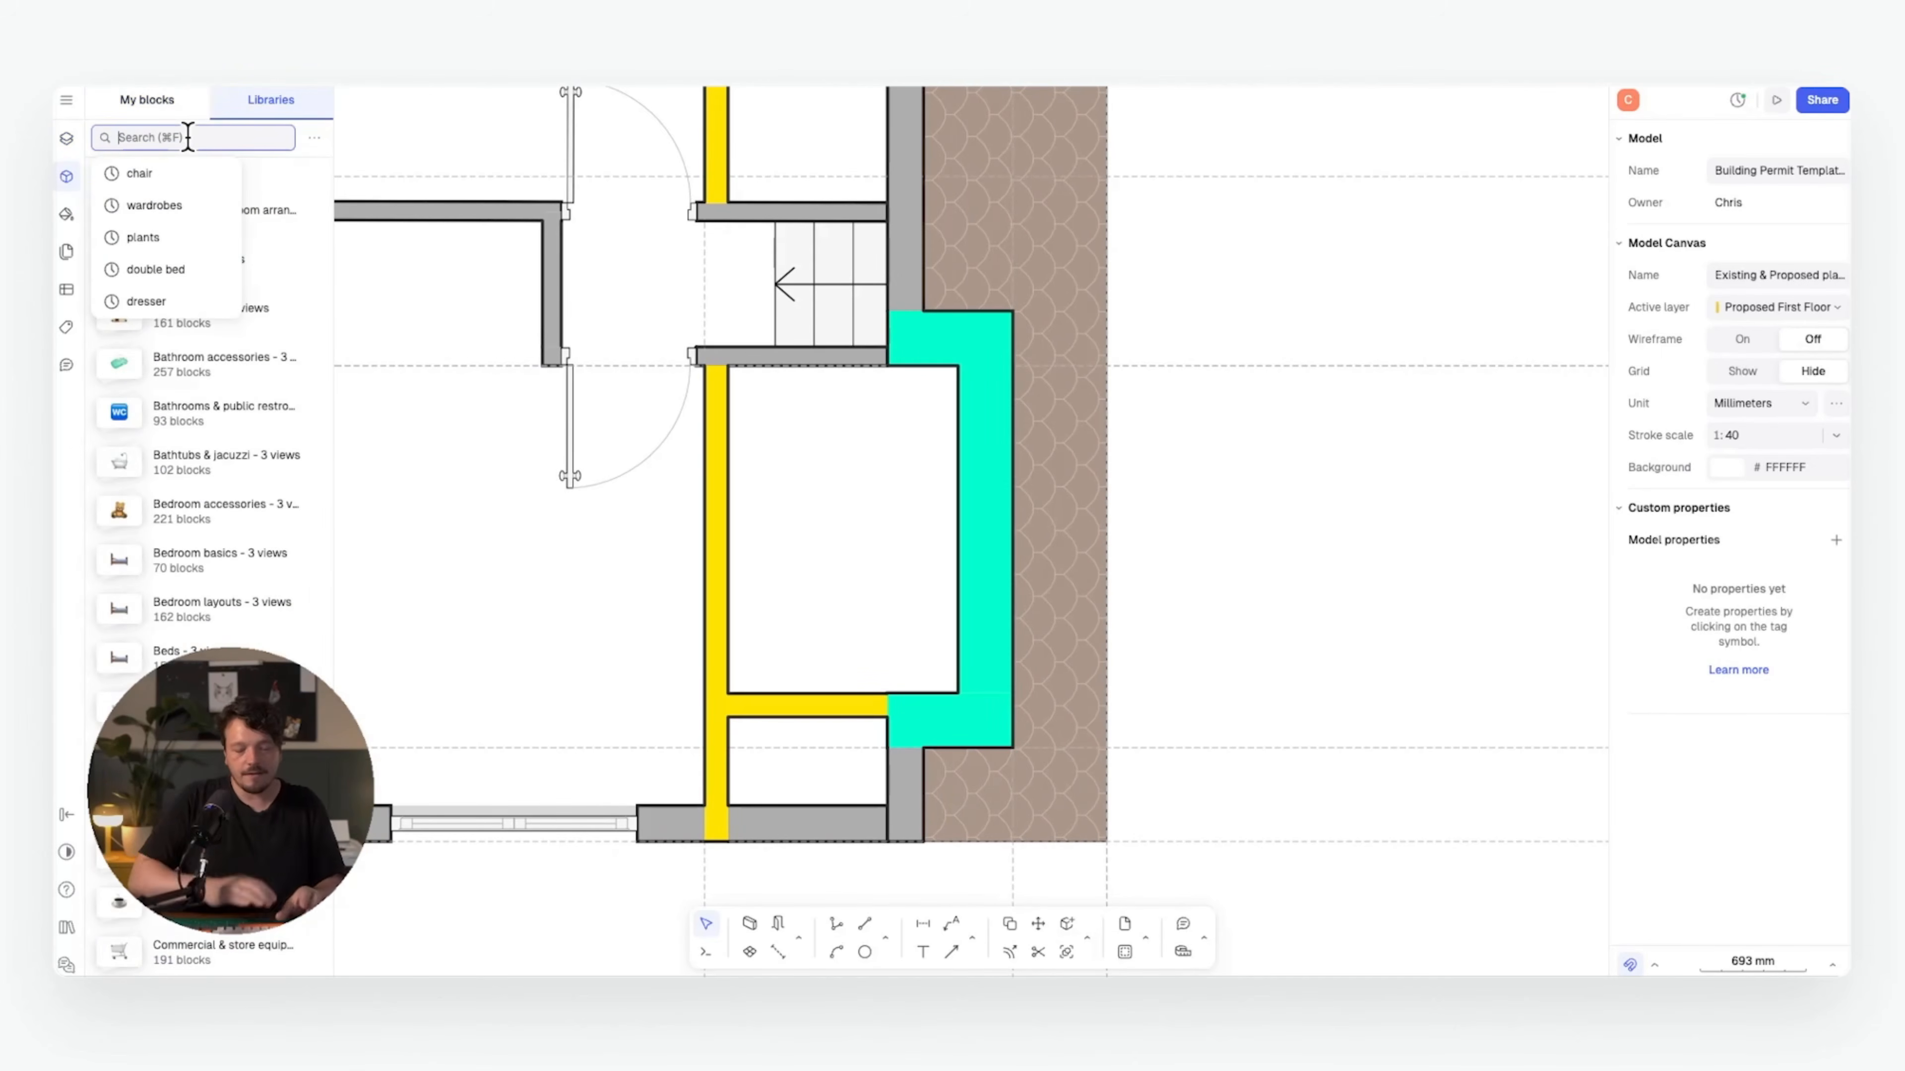
pyautogui.write('wardrob')
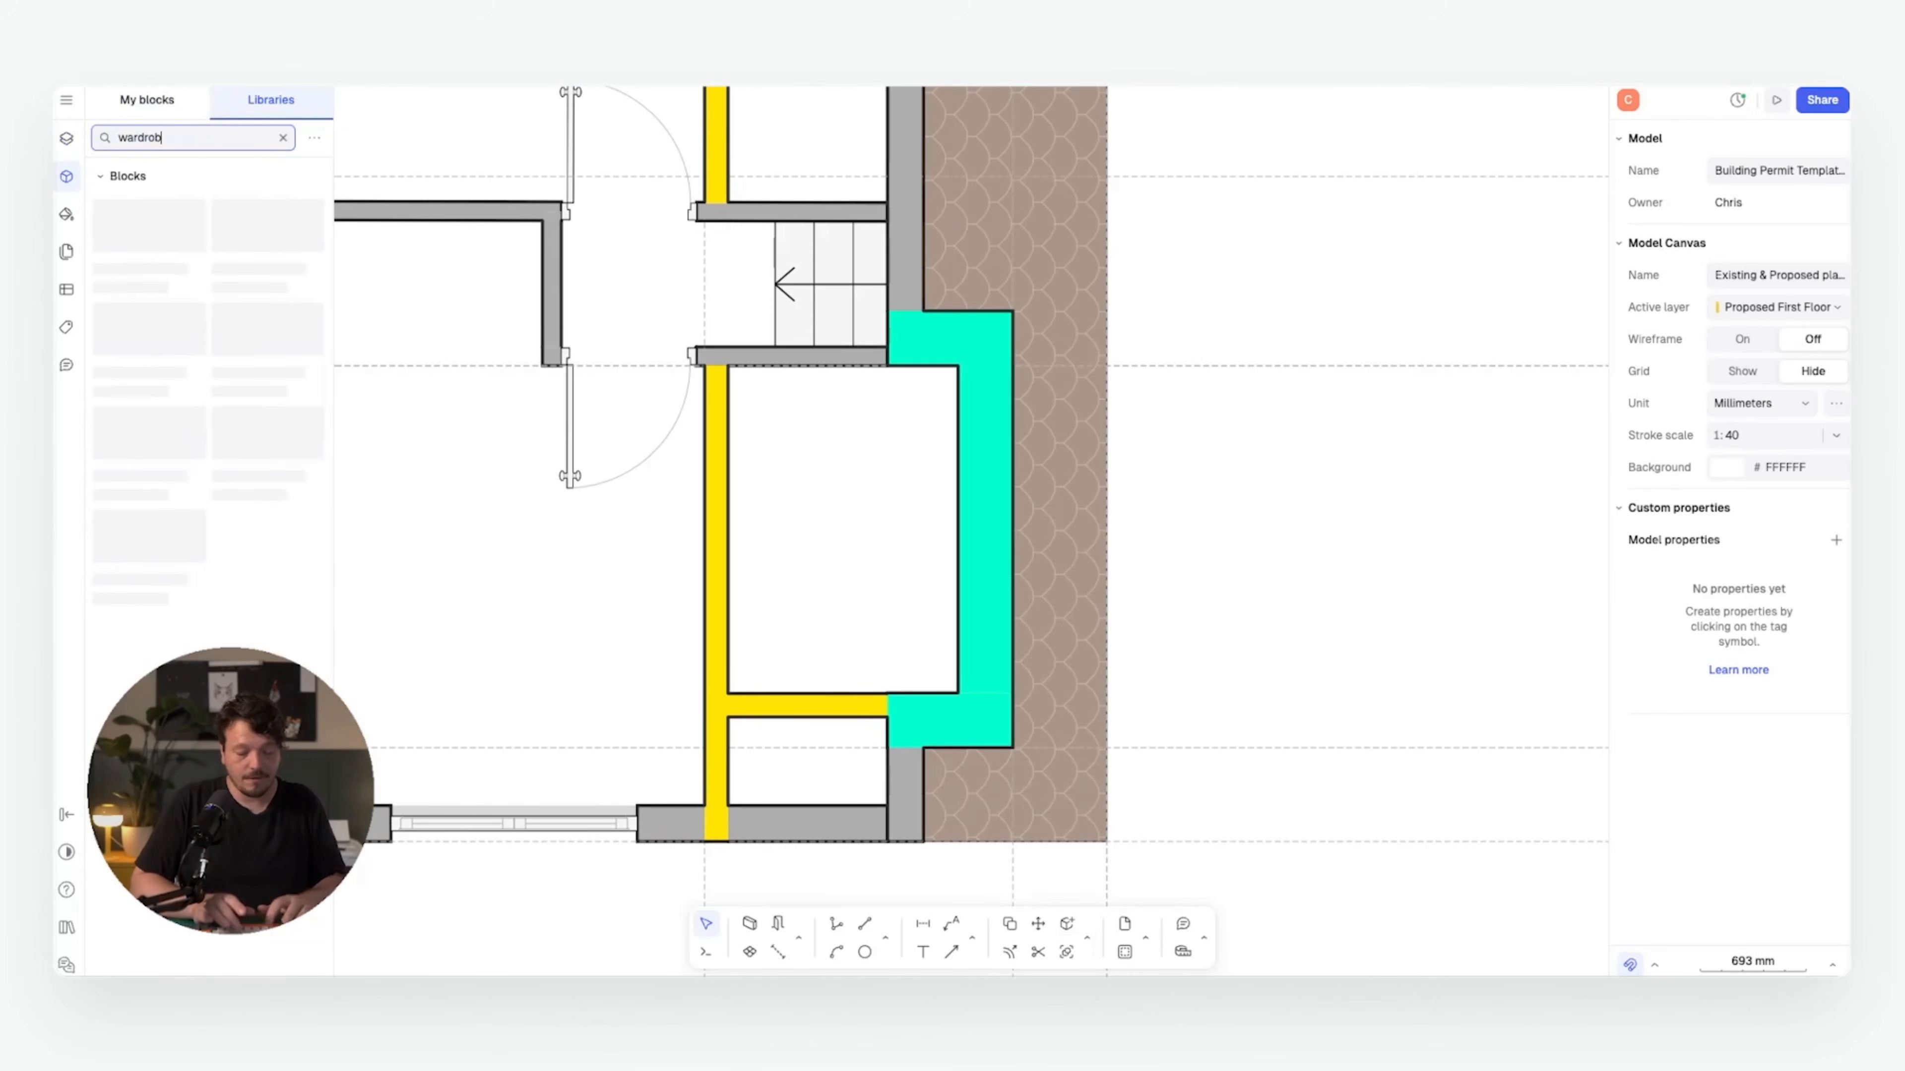
pyautogui.write('es')
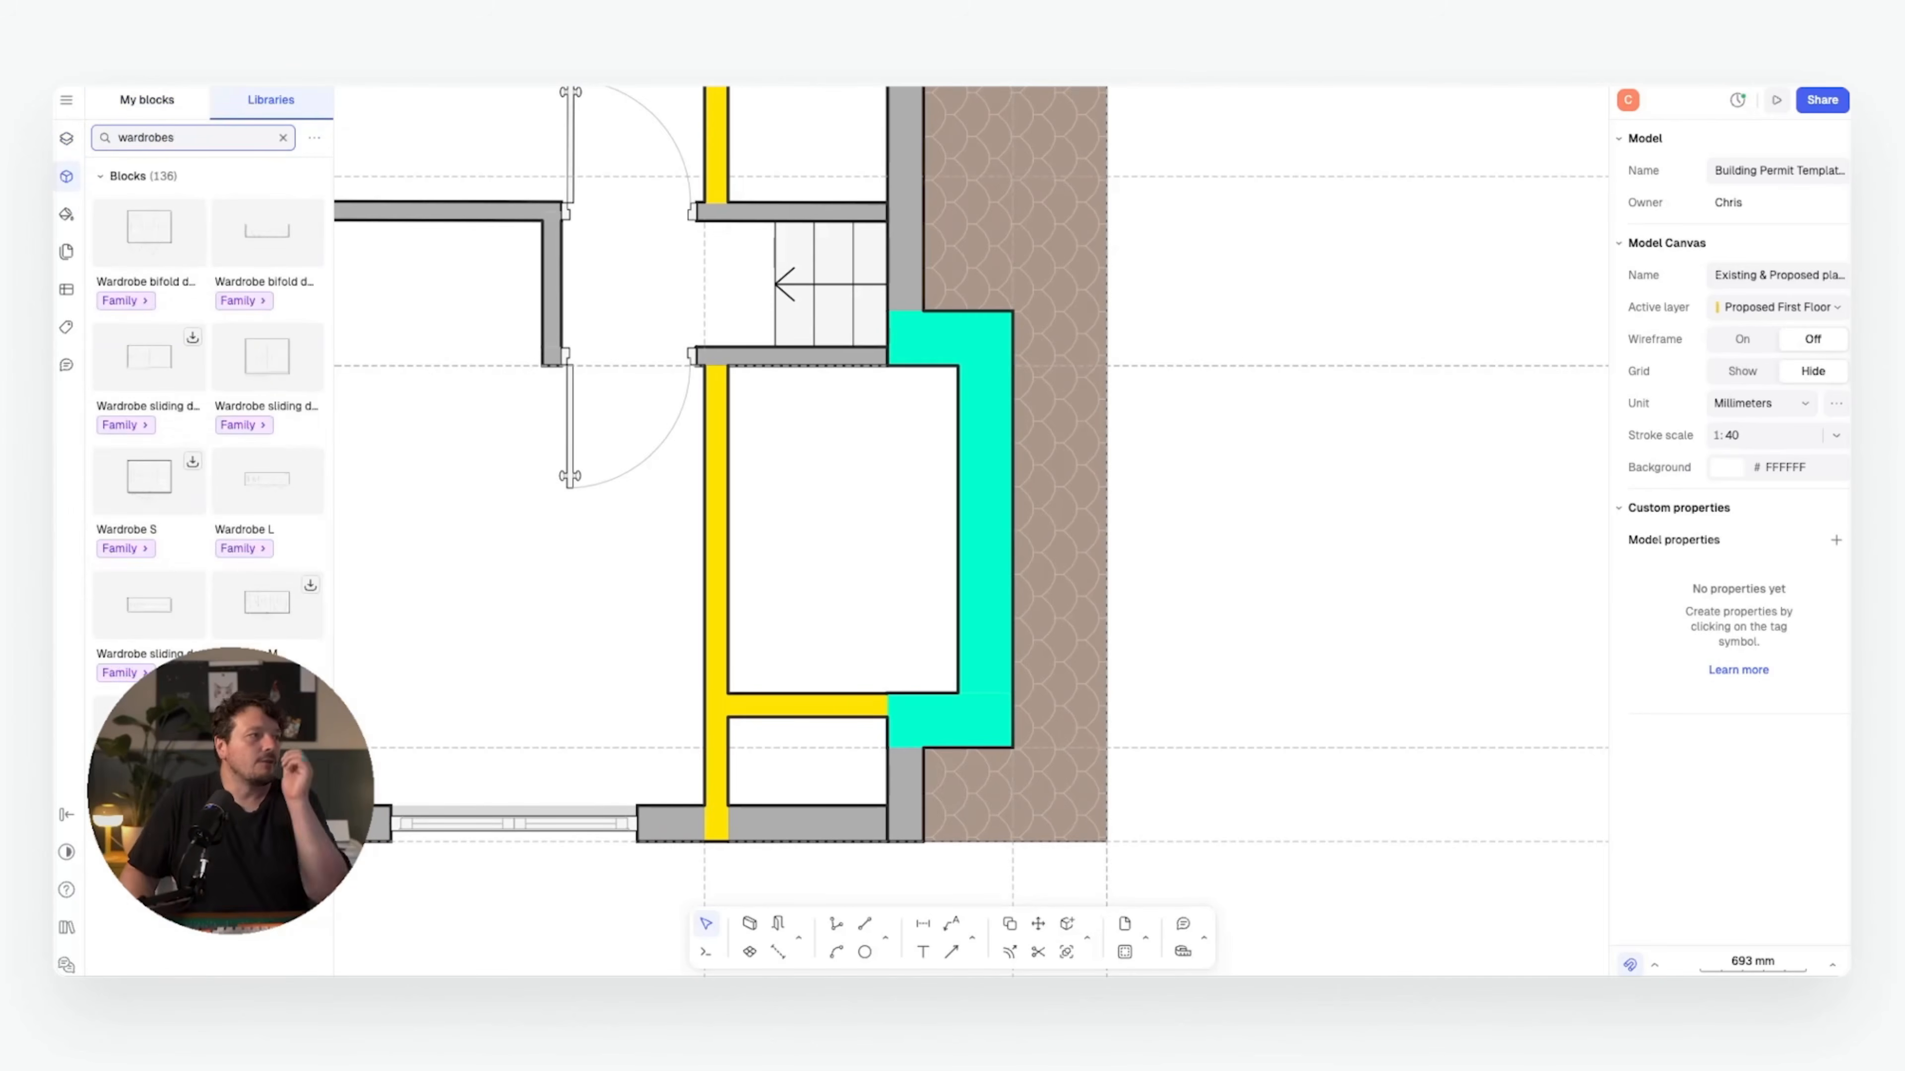
# - Place a Wardrobe sliding door M block along the upper wall of the dressing room, 1470 mm wide to span the room
pyautogui.moveTo(157, 404); pyautogui.dragTo(815, 422)
pyautogui.scroll(4, 838, 404)
pyautogui.moveTo(1252, 632); pyautogui.dragTo(1012, 451, button='middle')
# - Mirror a copy of the wardrobe across the room's horizontal centre line onto the lower wall of the dressing room
pyautogui.press('m')
pyautogui.click(785, 509)
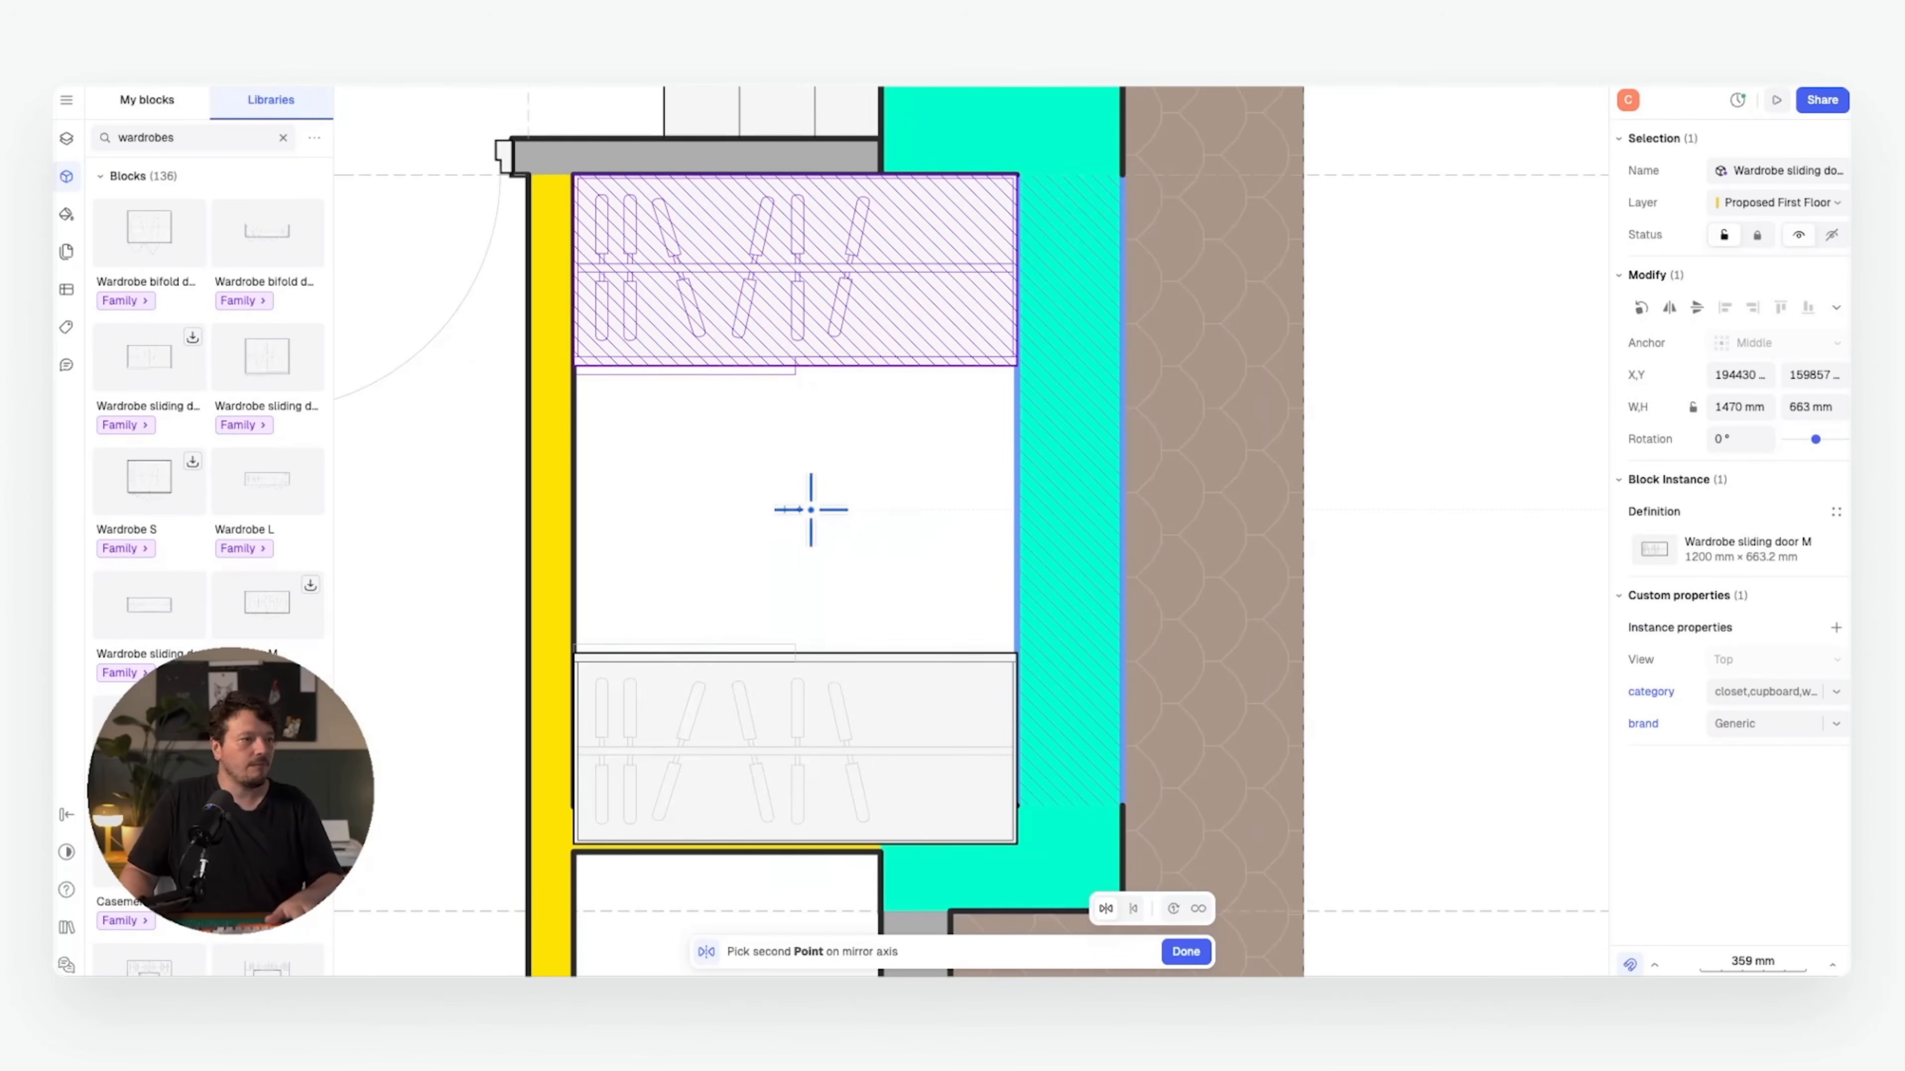
pyautogui.click(866, 510)
pyautogui.moveTo(949, 556); pyautogui.dragTo(902, 430, button='middle')
pyautogui.scroll(3, 621, 655)
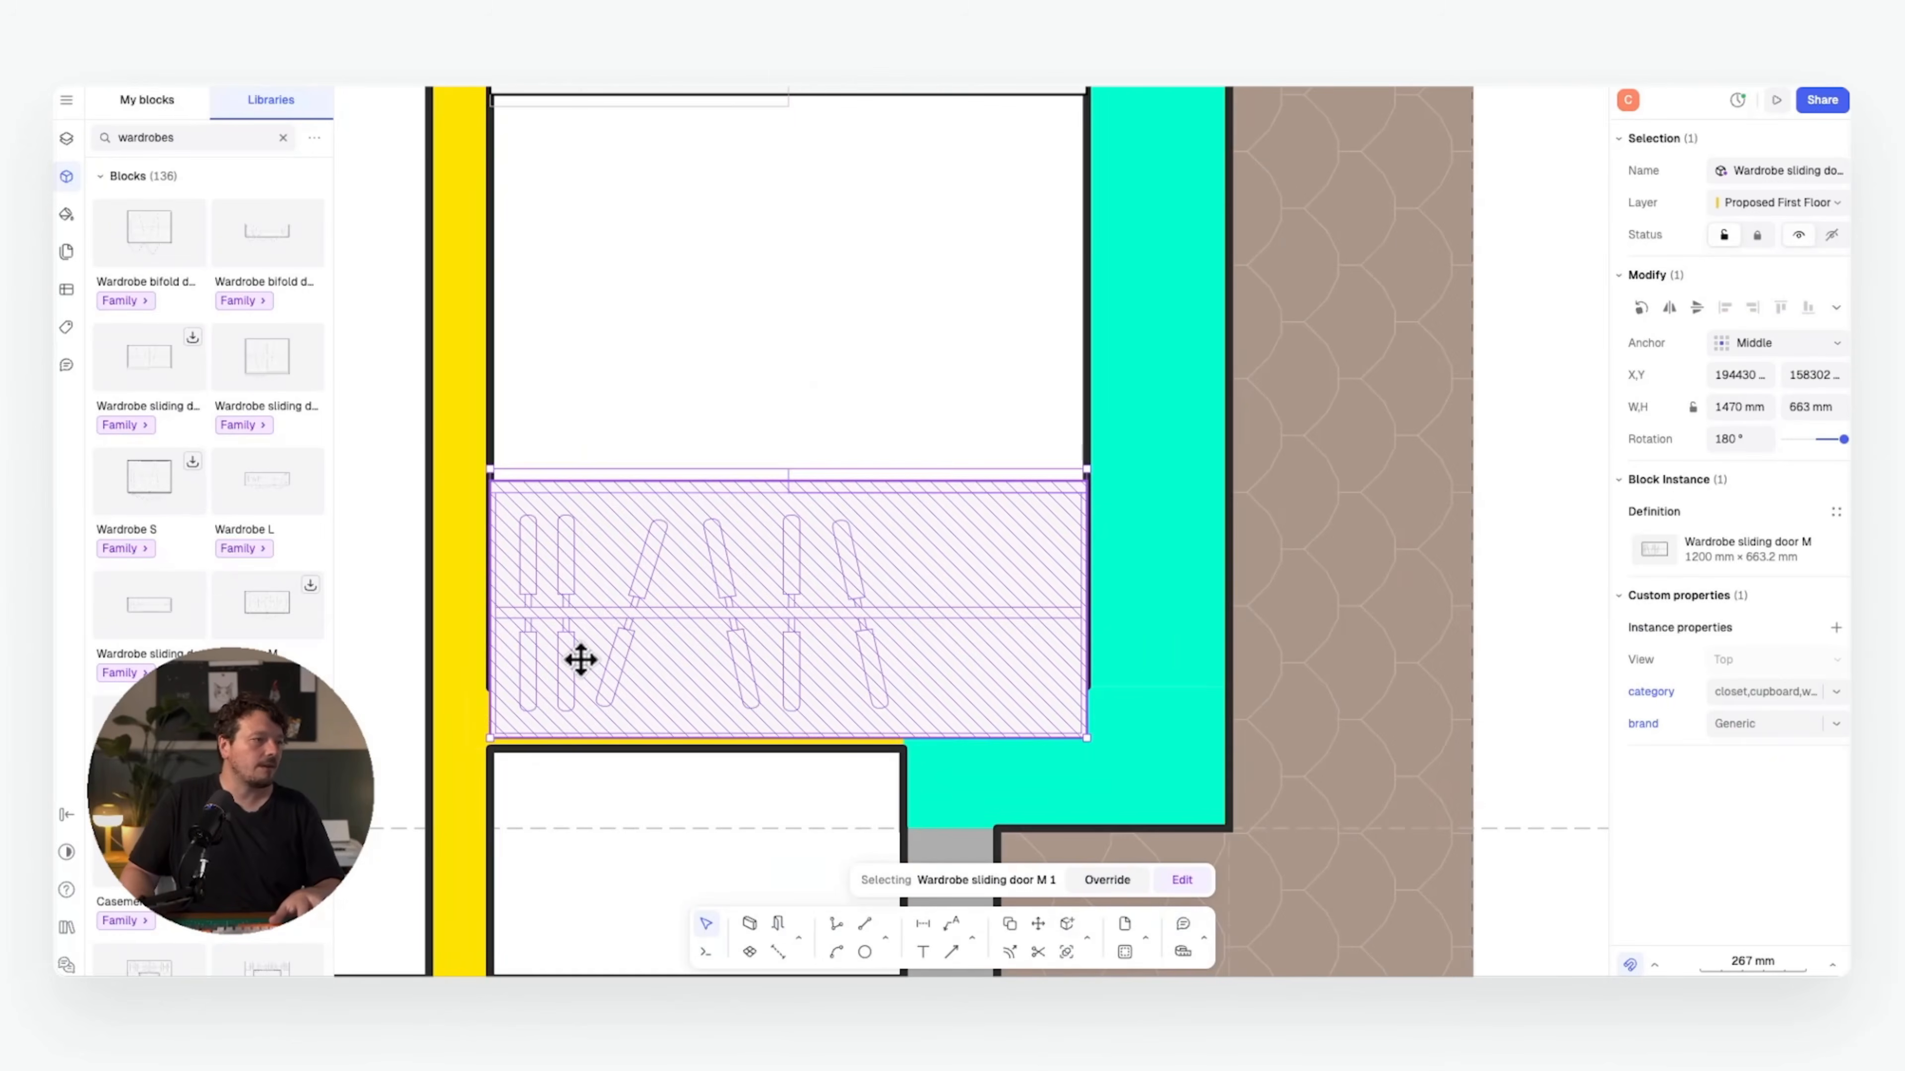
pyautogui.press('Escape')
pyautogui.scroll(-3, 821, 544)
pyautogui.scroll(4, 816, 500)
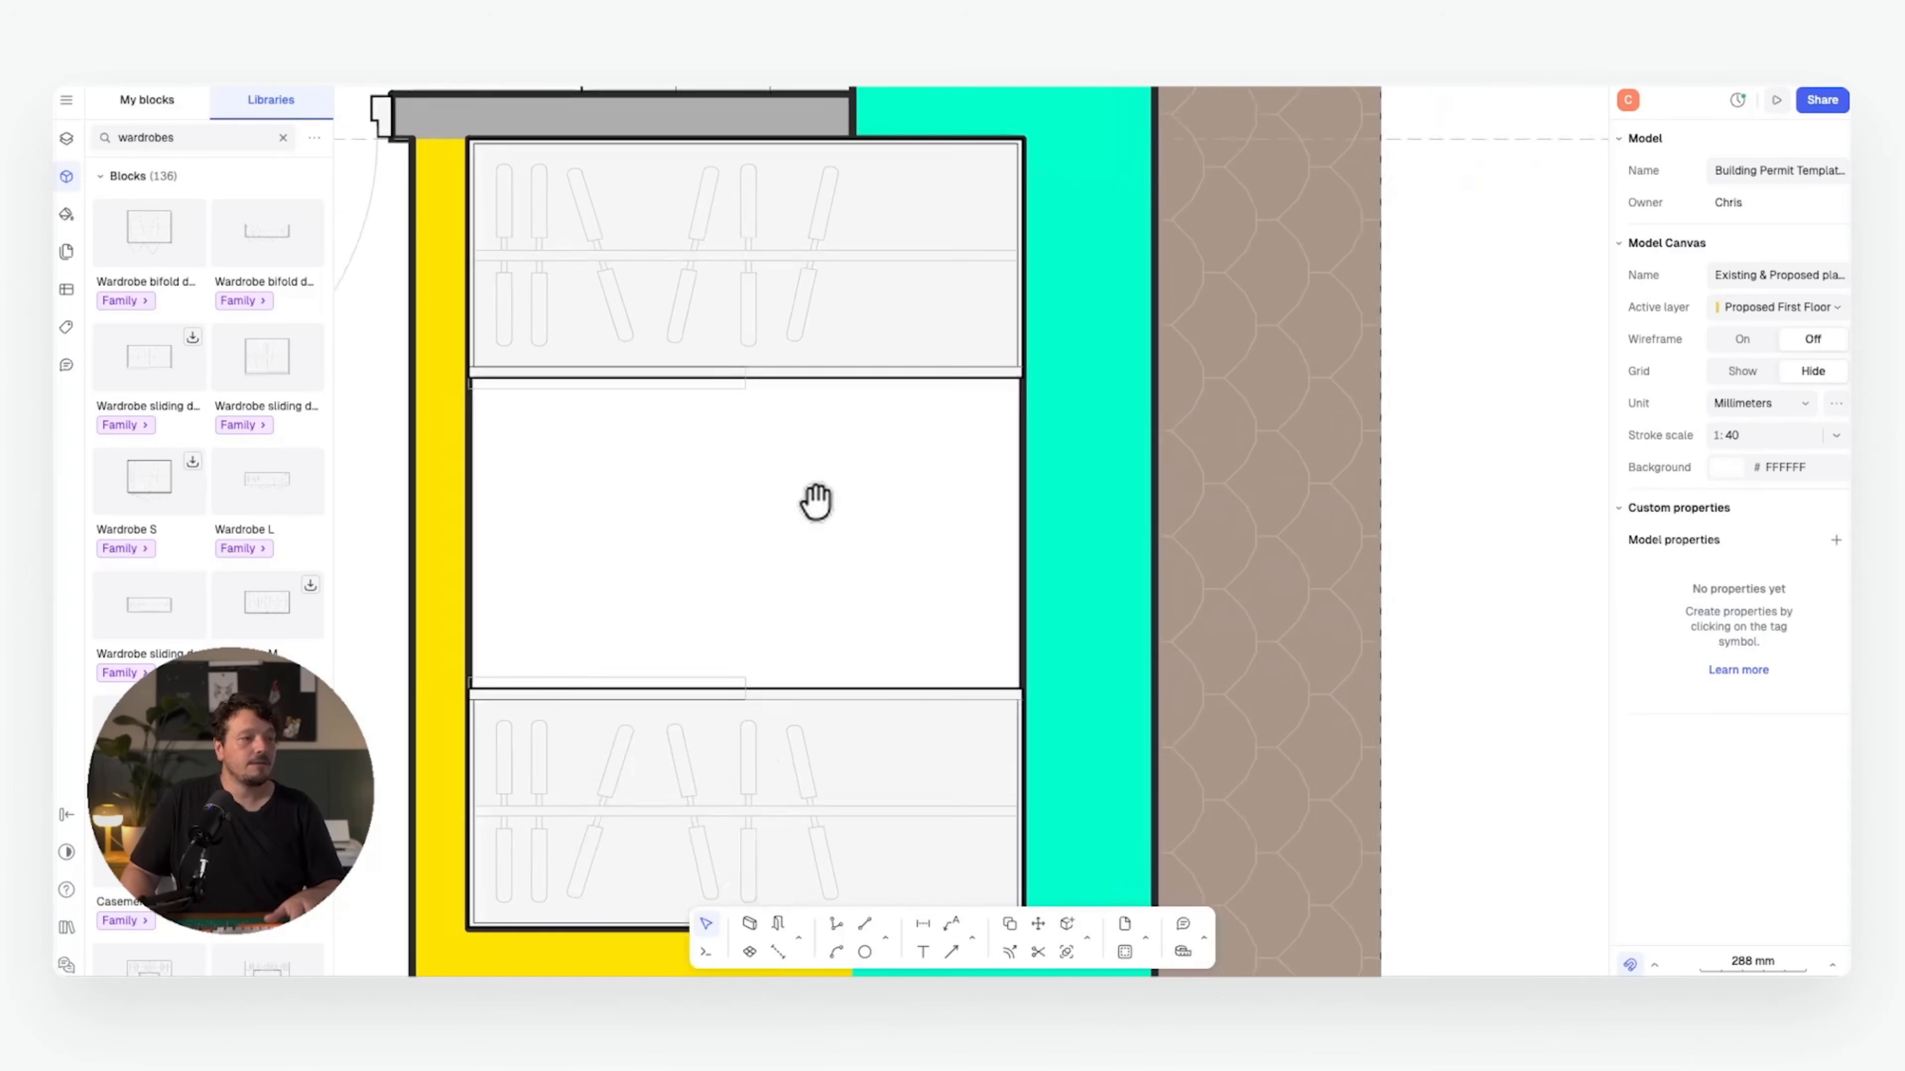
pyautogui.moveTo(823, 506); pyautogui.dragTo(922, 449, button='middle')
pyautogui.scroll(-4, 967, 446)
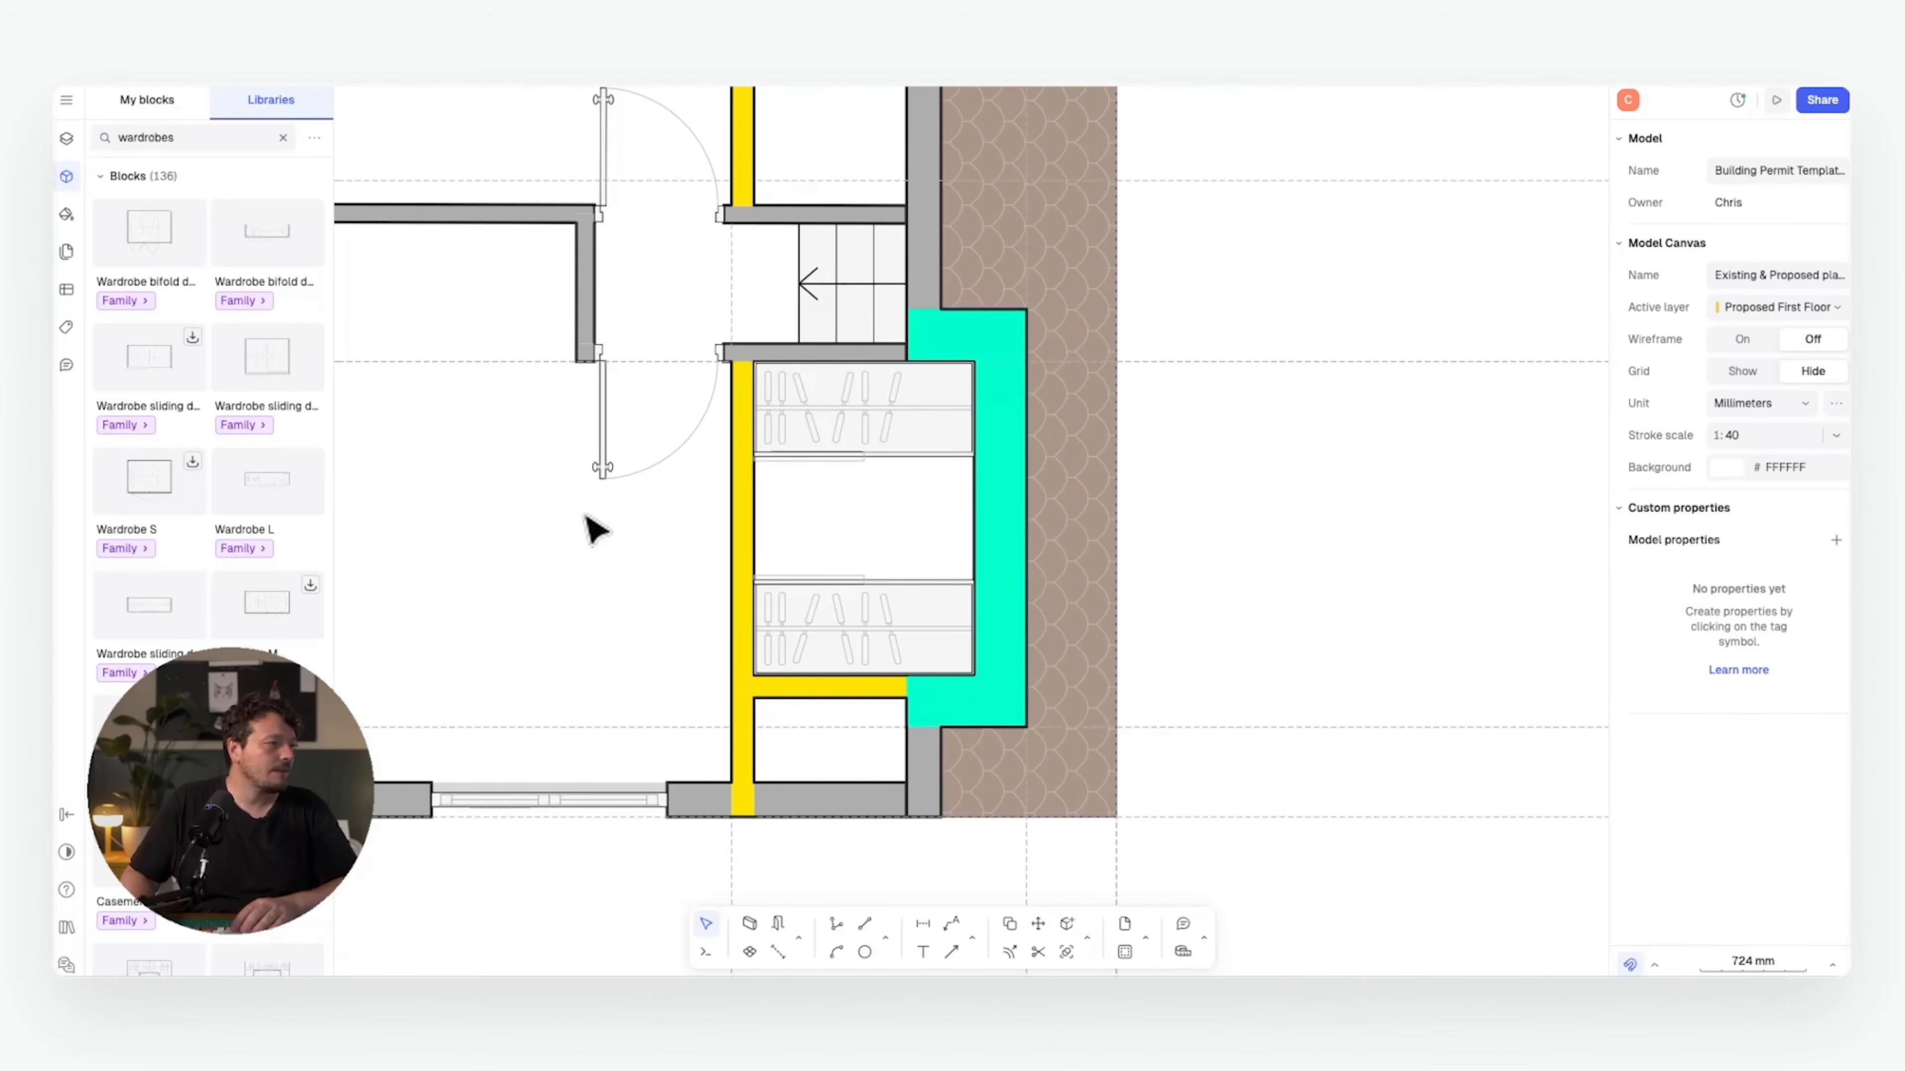
# - Search the block library for "dressin" and place a Vanity table S, rotated -90°, against the outer wall between the wardrobes
pyautogui.doubleClick(190, 139)
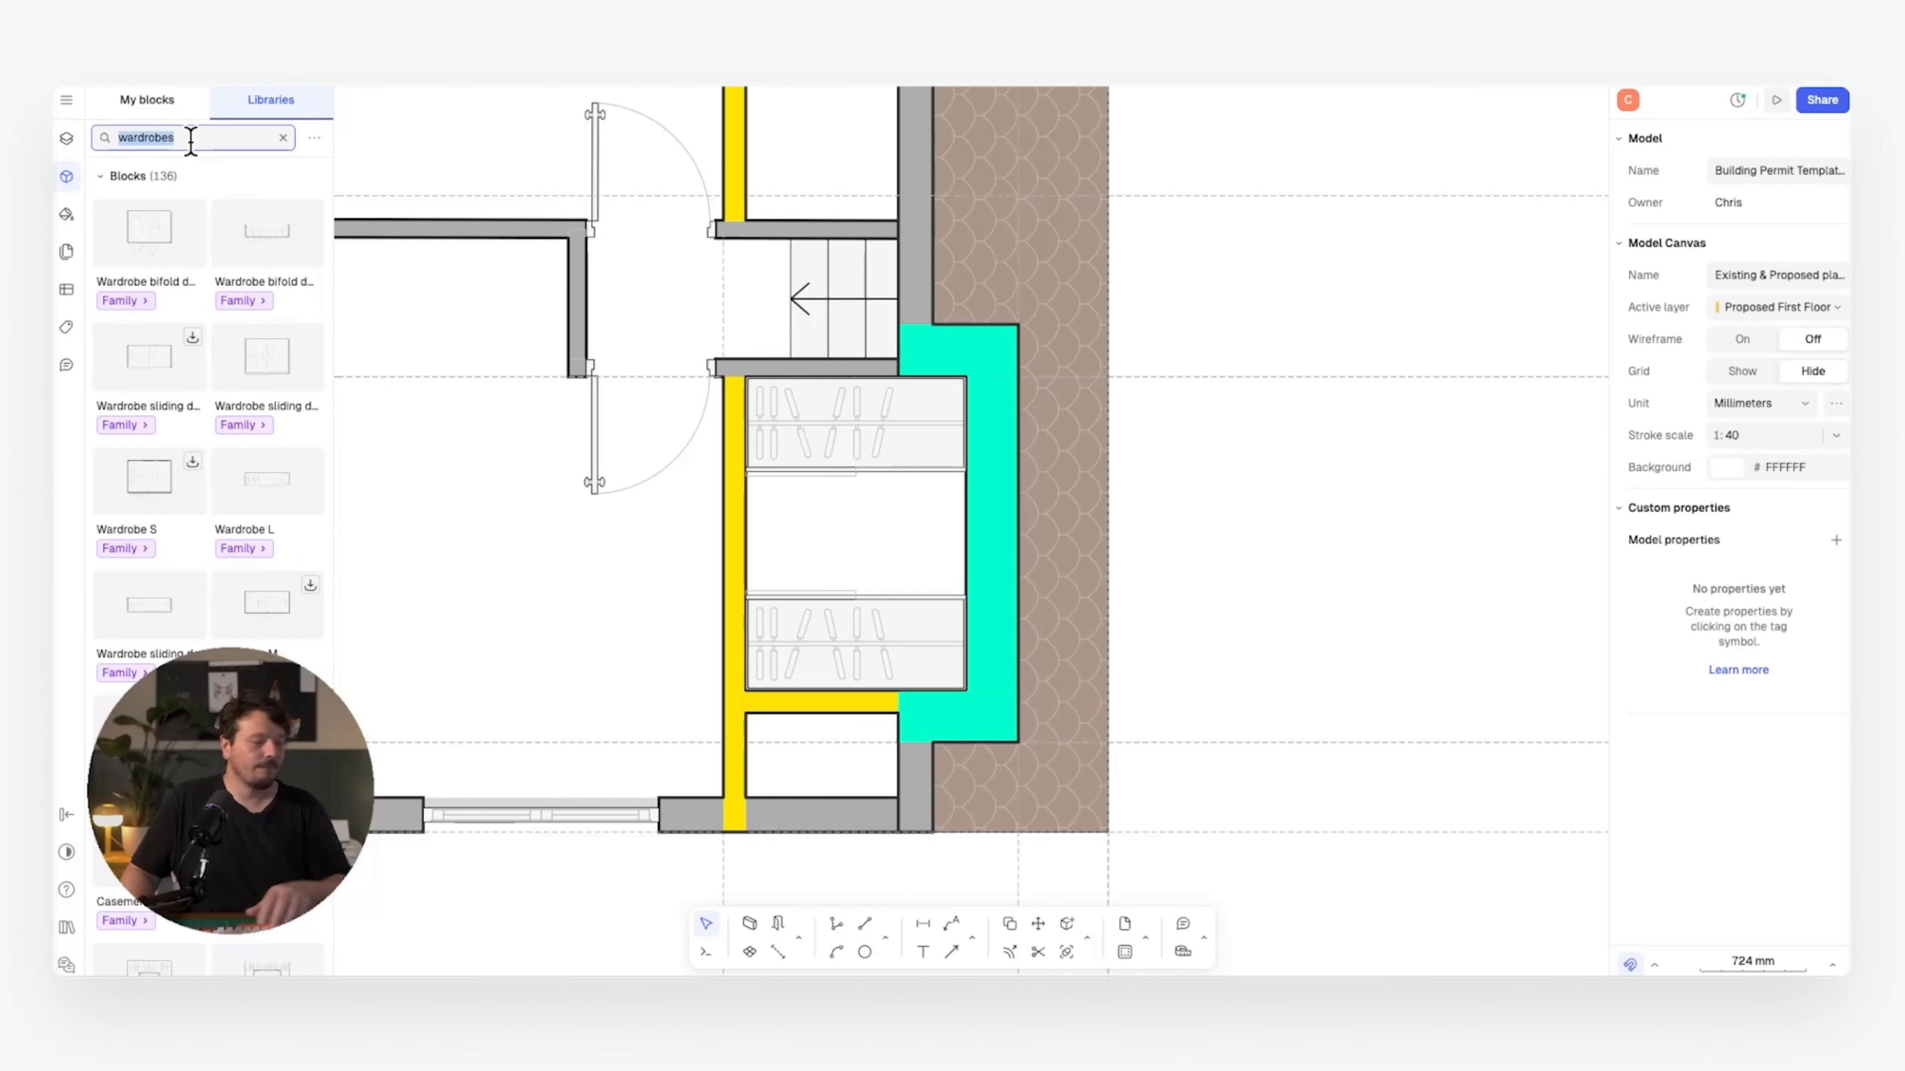
pyautogui.write('dress')
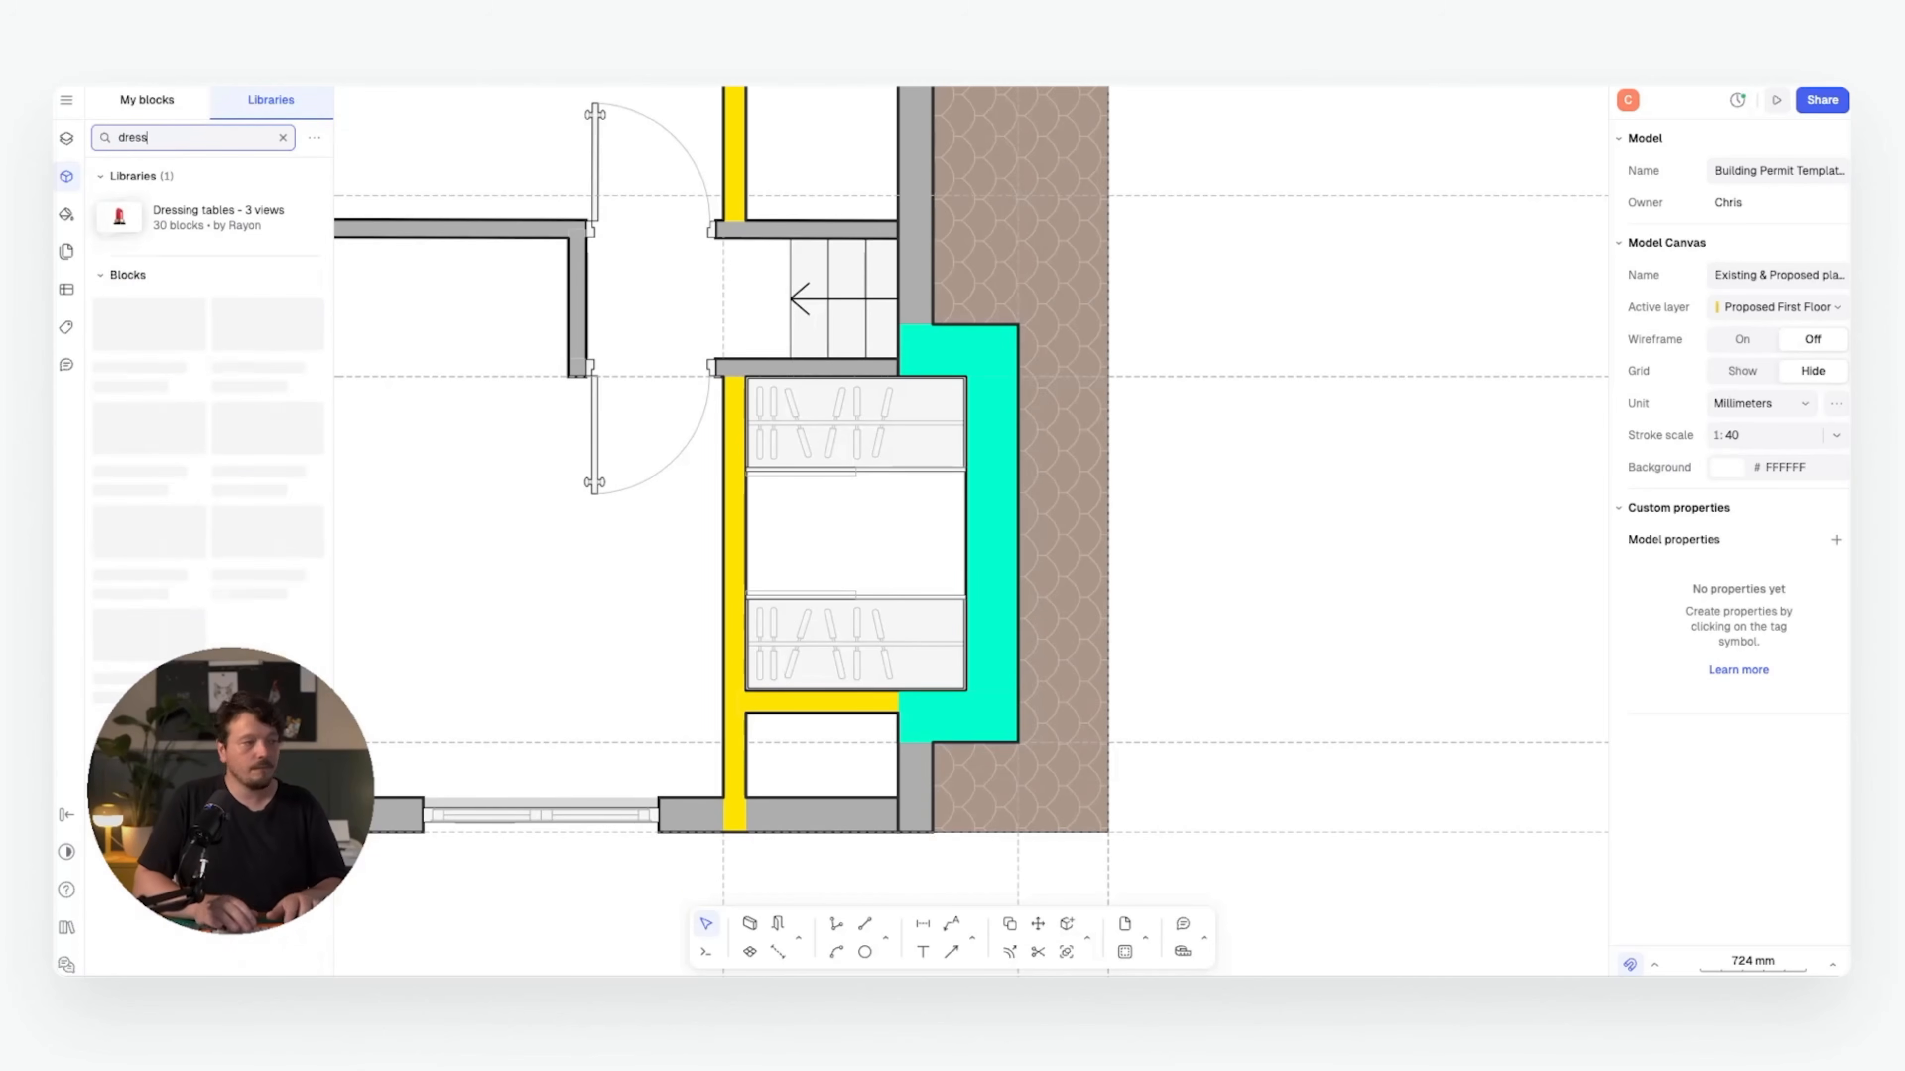
pyautogui.write('in')
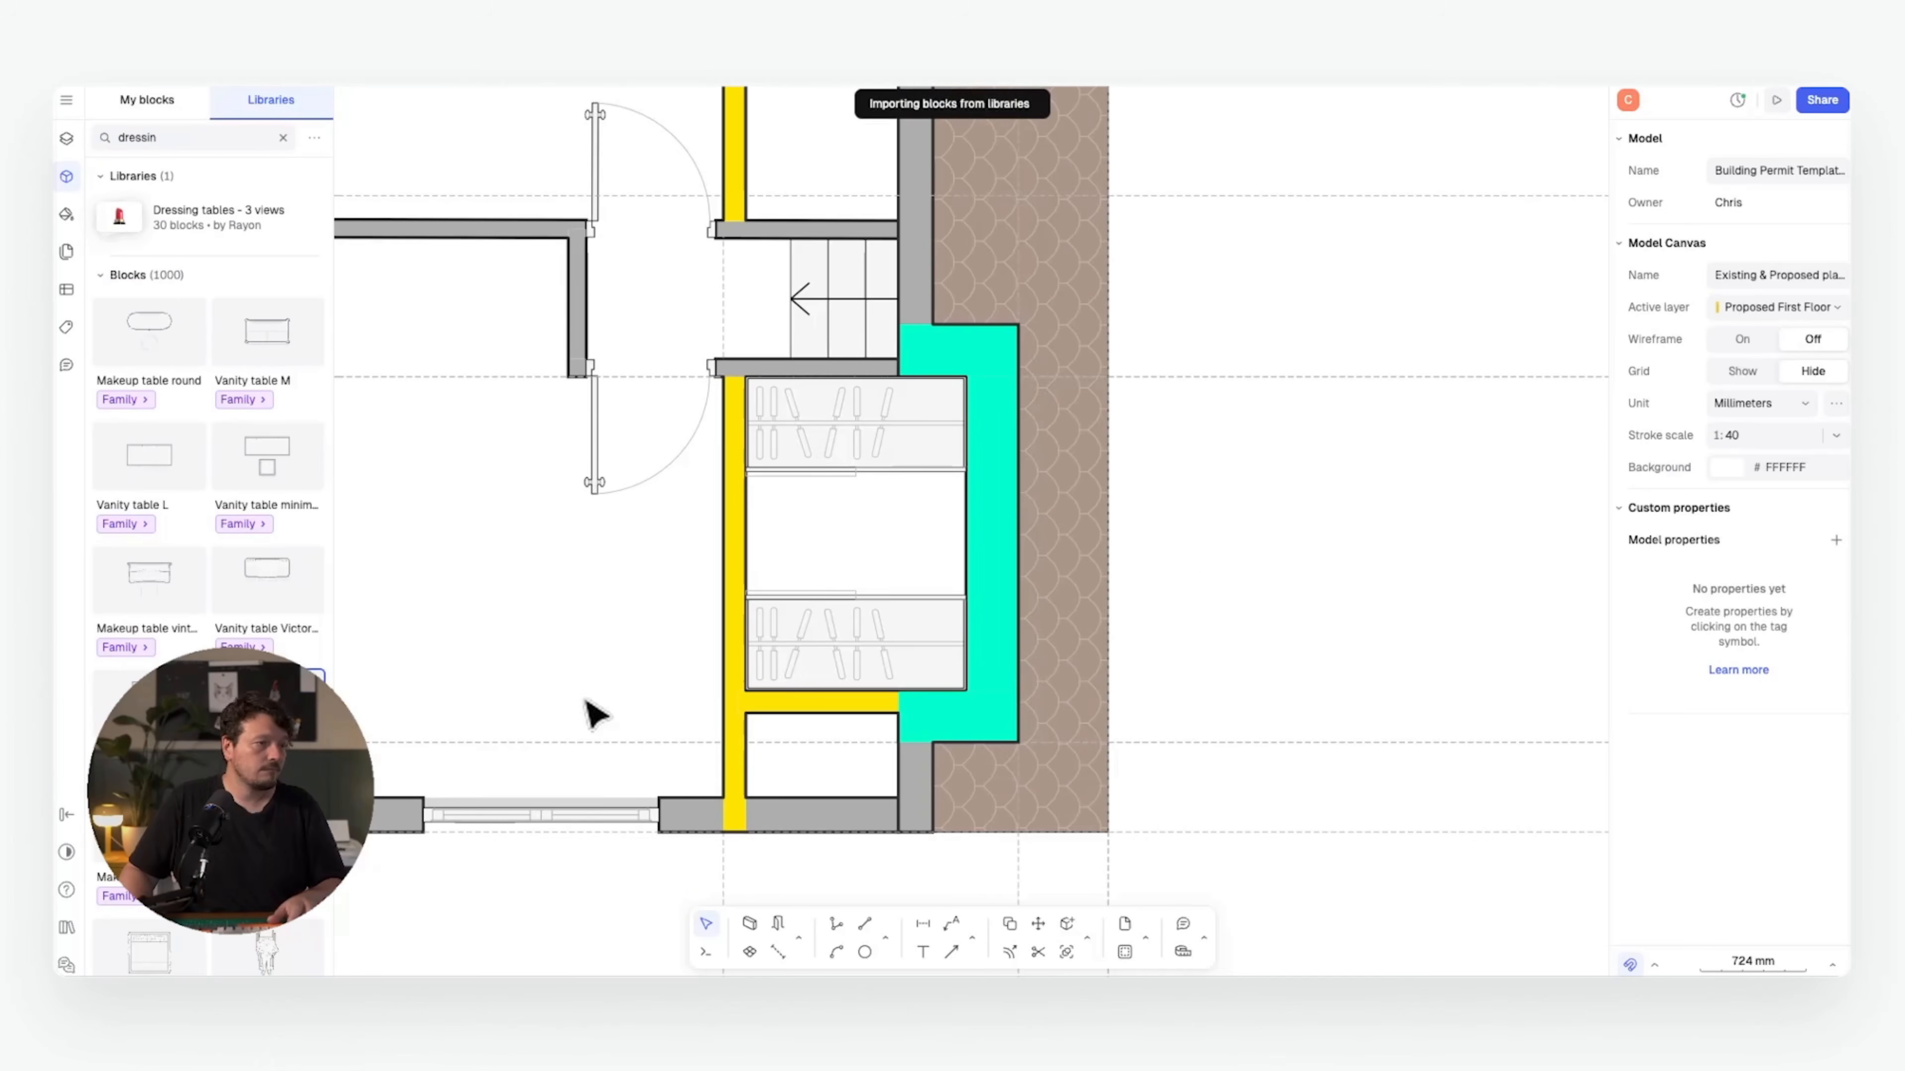
pyautogui.moveTo(1263, 527); pyautogui.dragTo(956, 587)
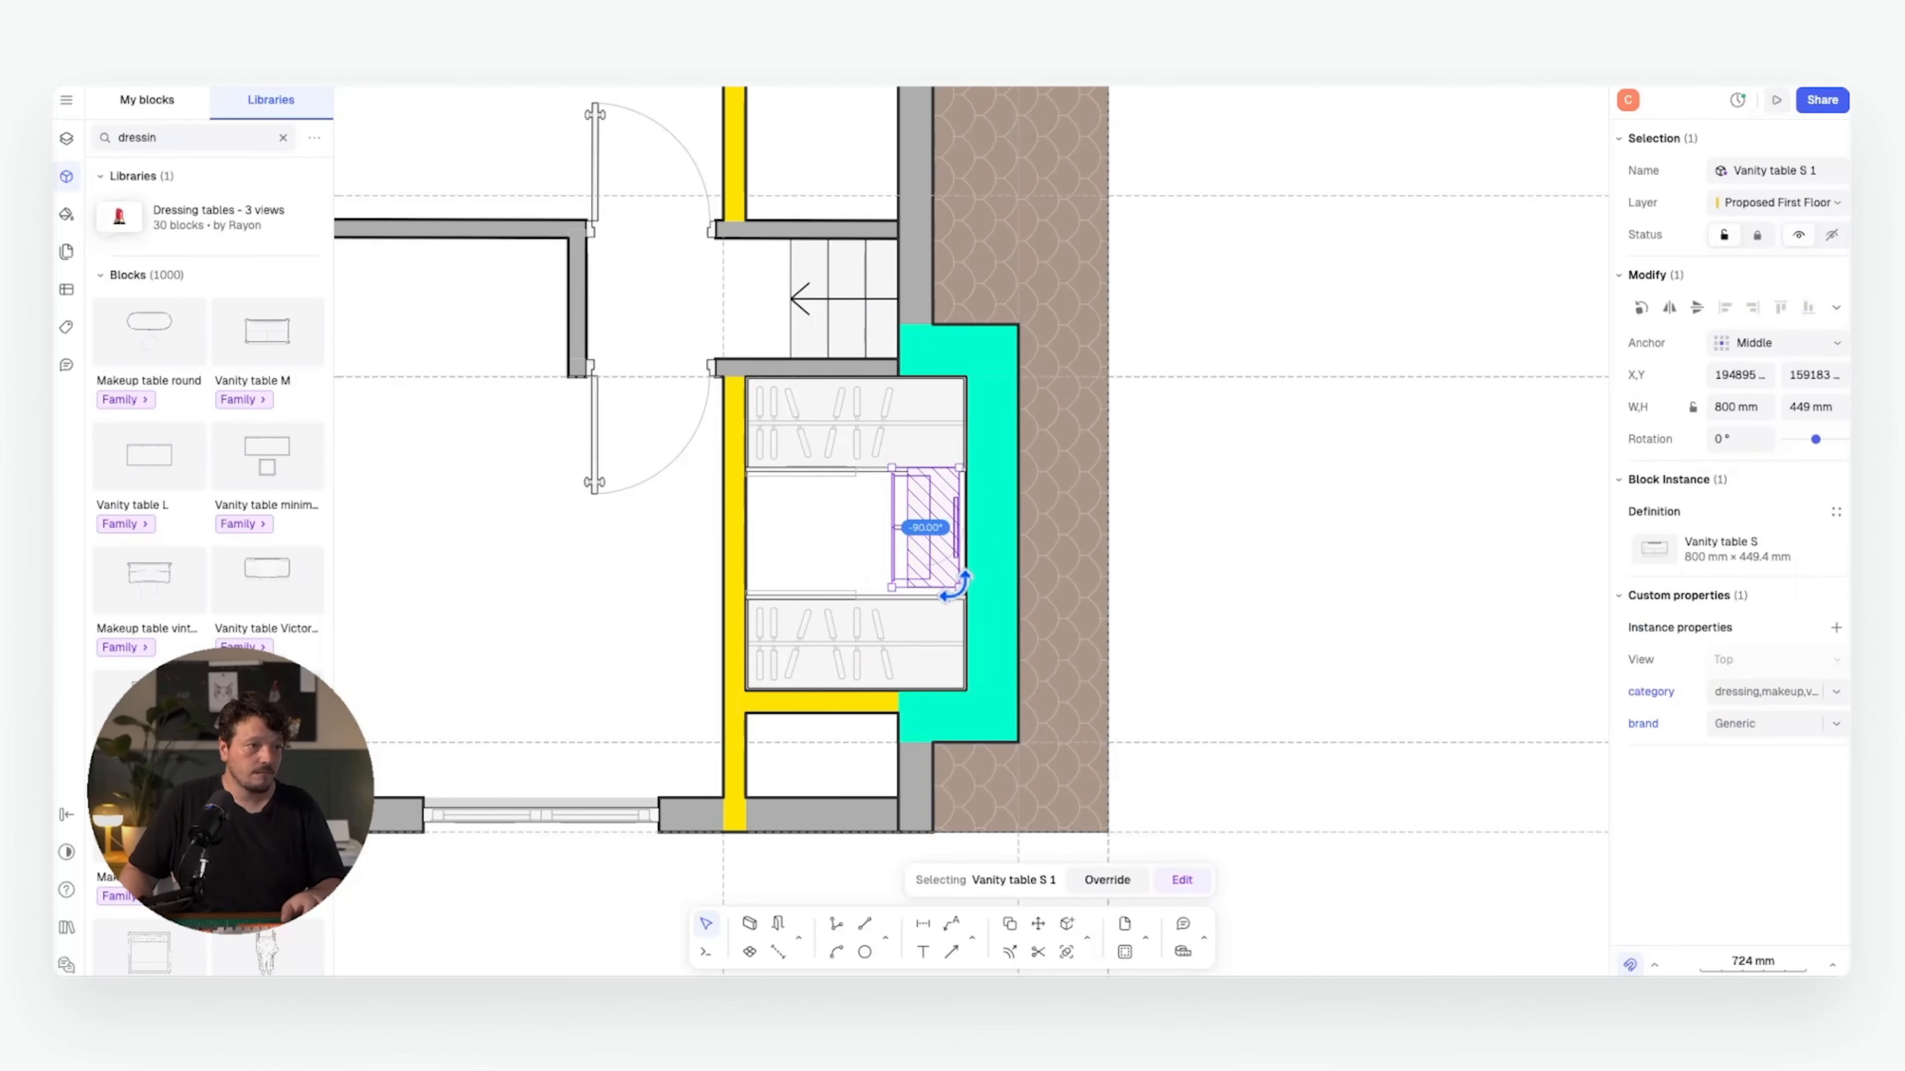
# - Leave the block's edit mode and stretch the vanity table to fill the gap between the two wardrobes
pyautogui.doubleClick(948, 518)
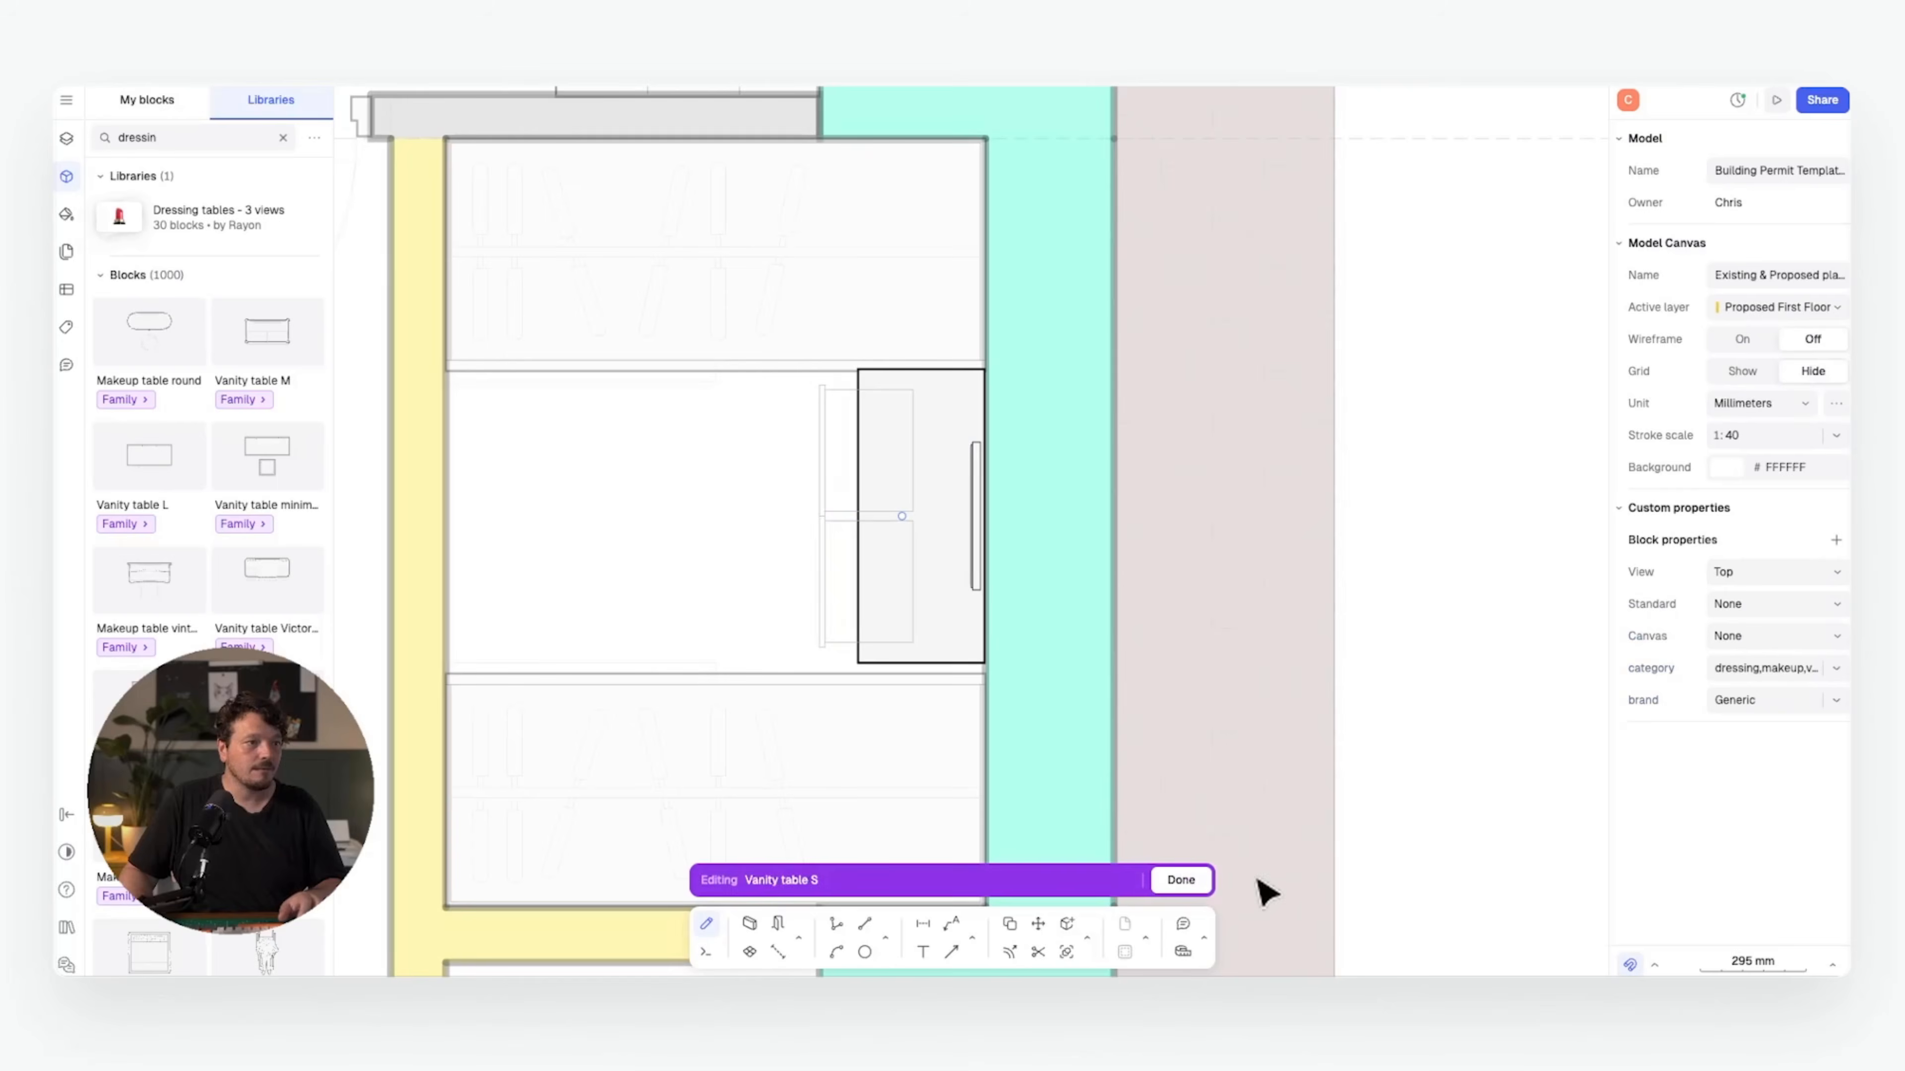
pyautogui.click(1195, 887)
pyautogui.moveTo(921, 664); pyautogui.dragTo(927, 674)
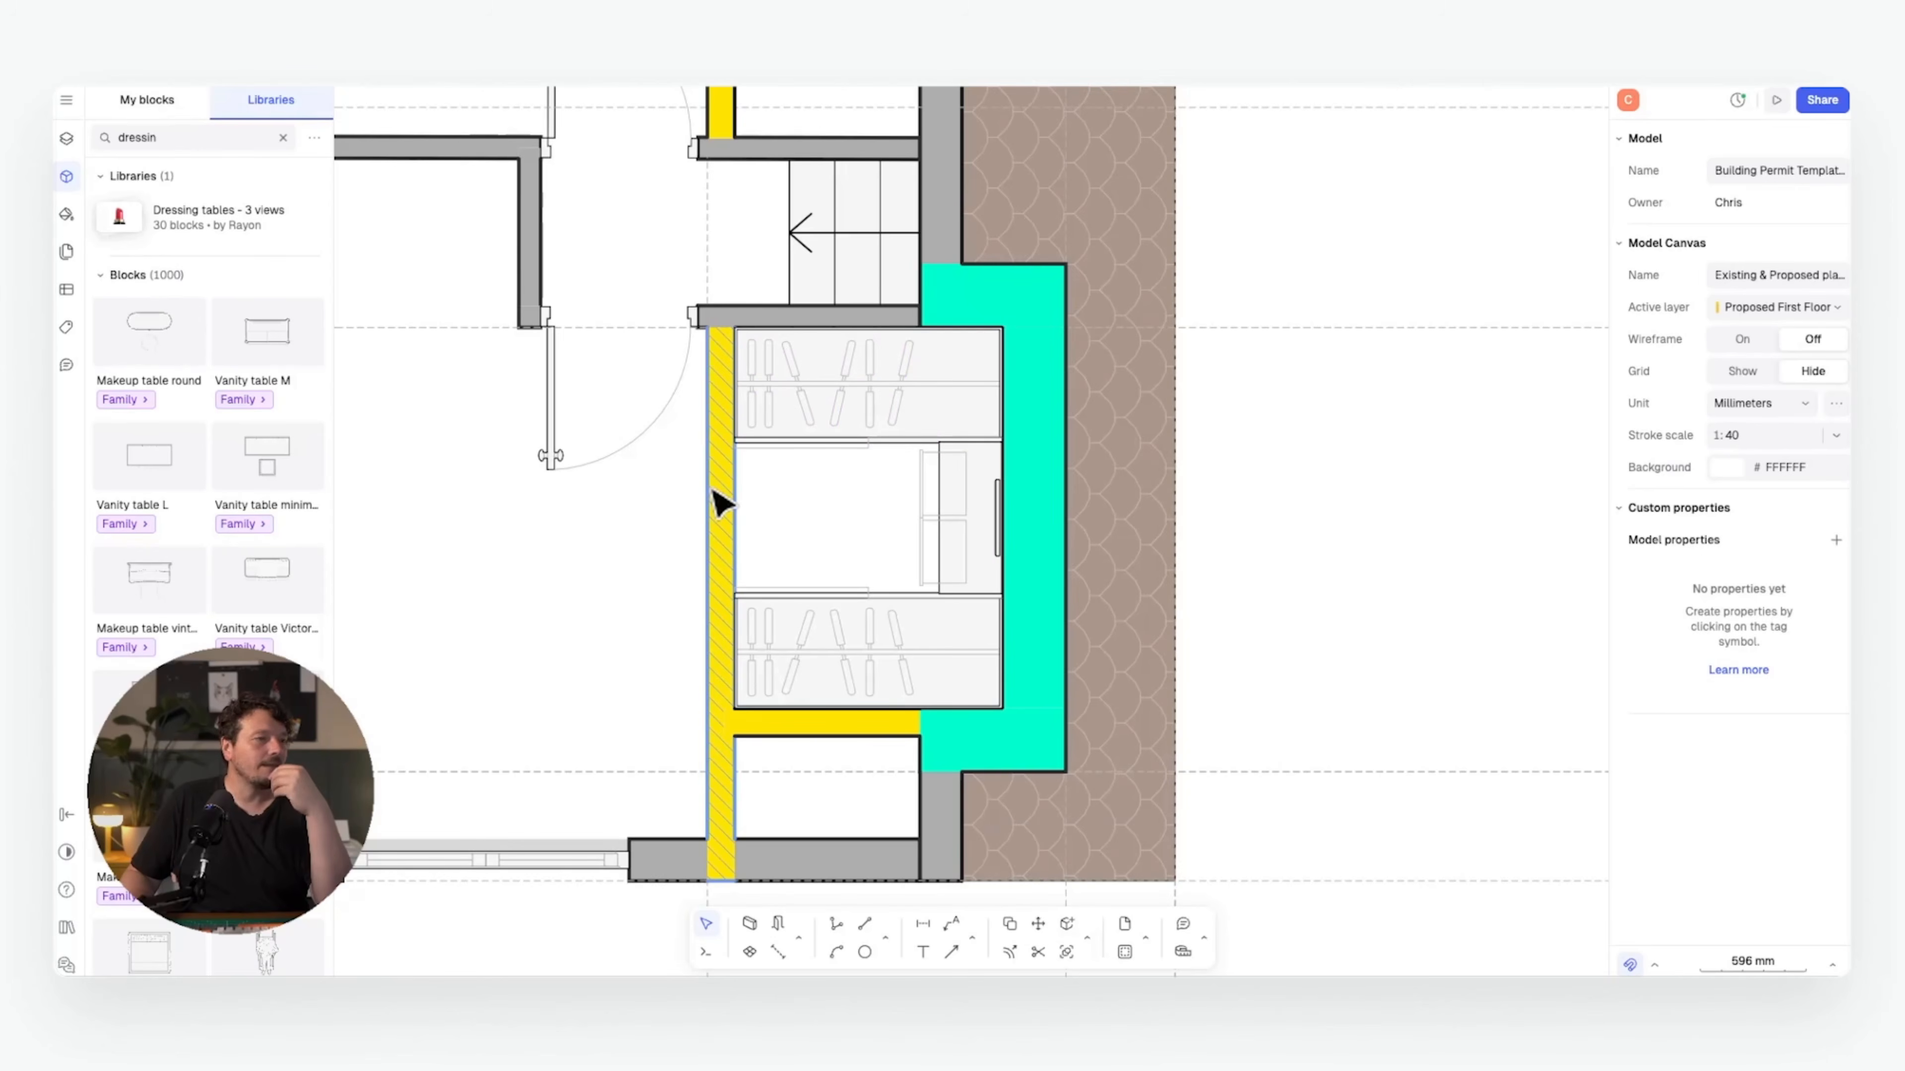
# - Insert a Single casement window EU opening in the teal outer wall behind the vanity table
pyautogui.scroll(-2, 853, 501)
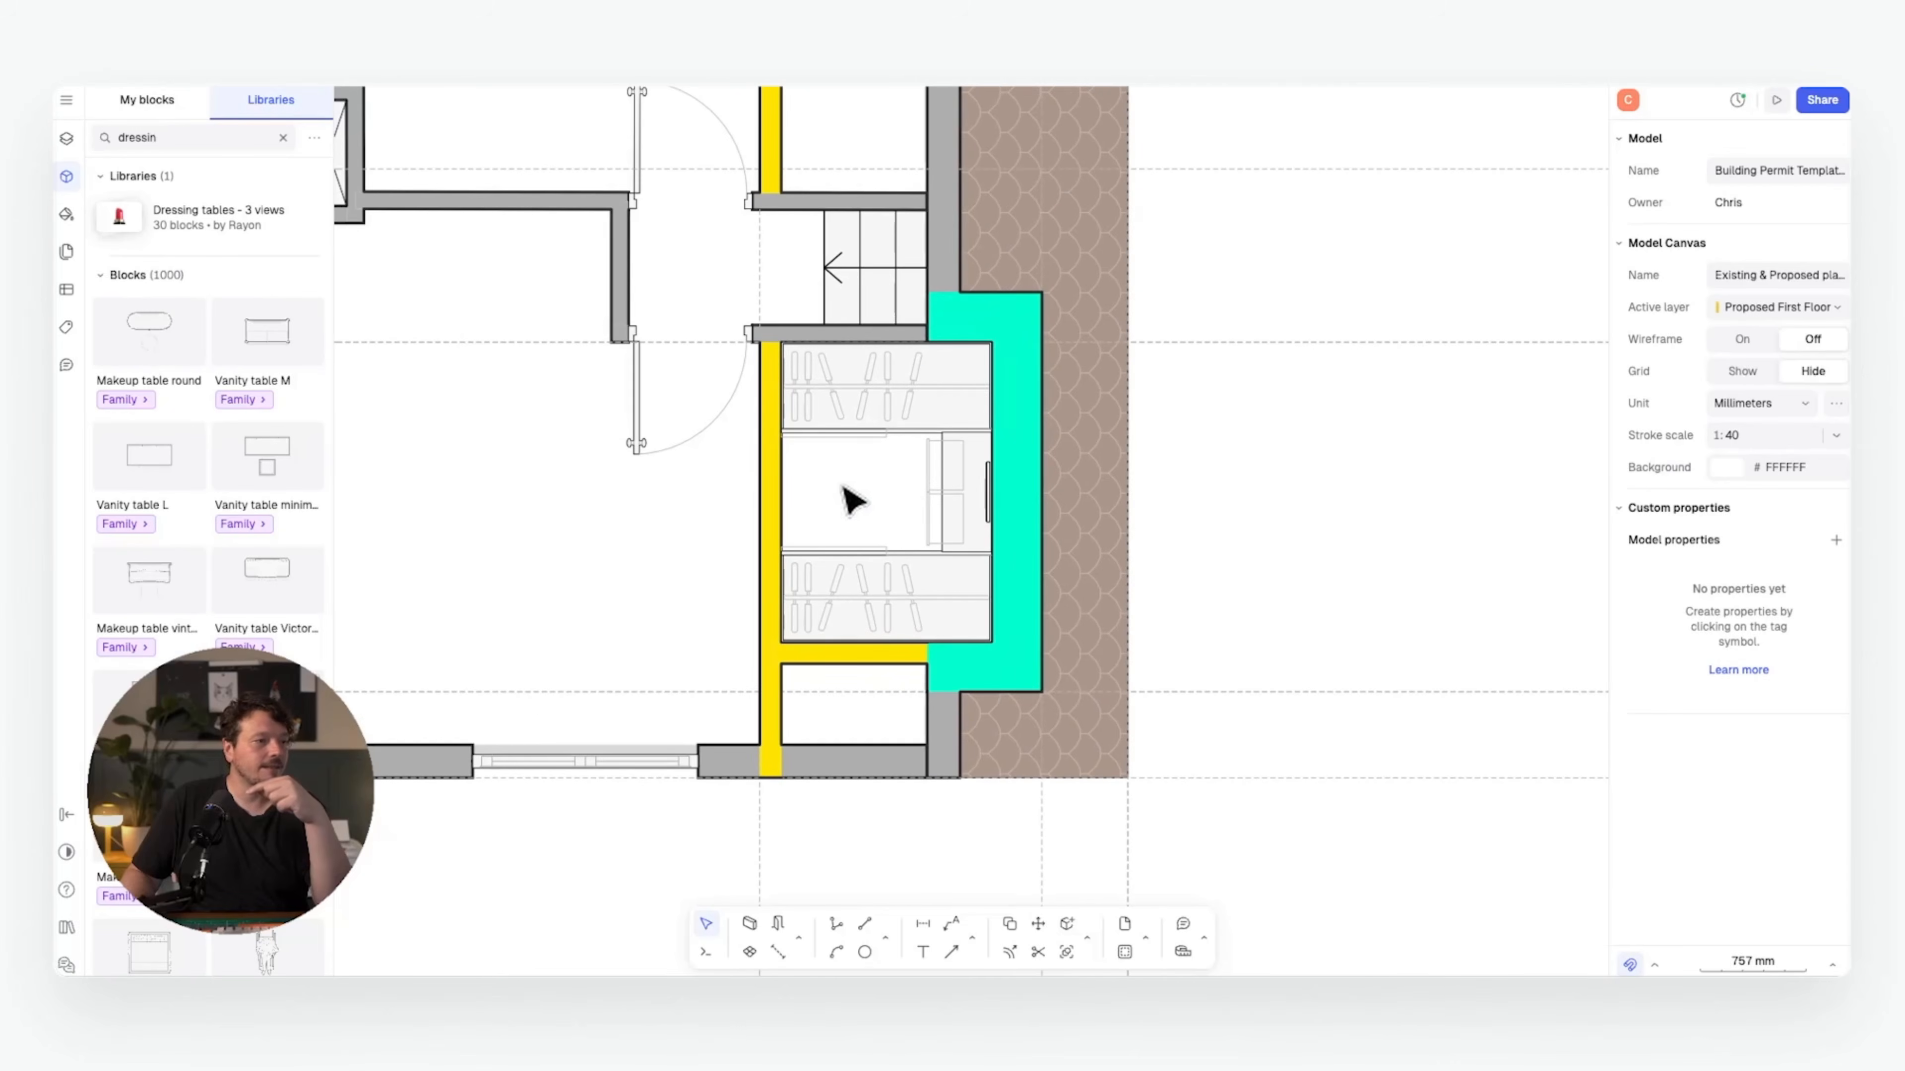
pyautogui.click(779, 924)
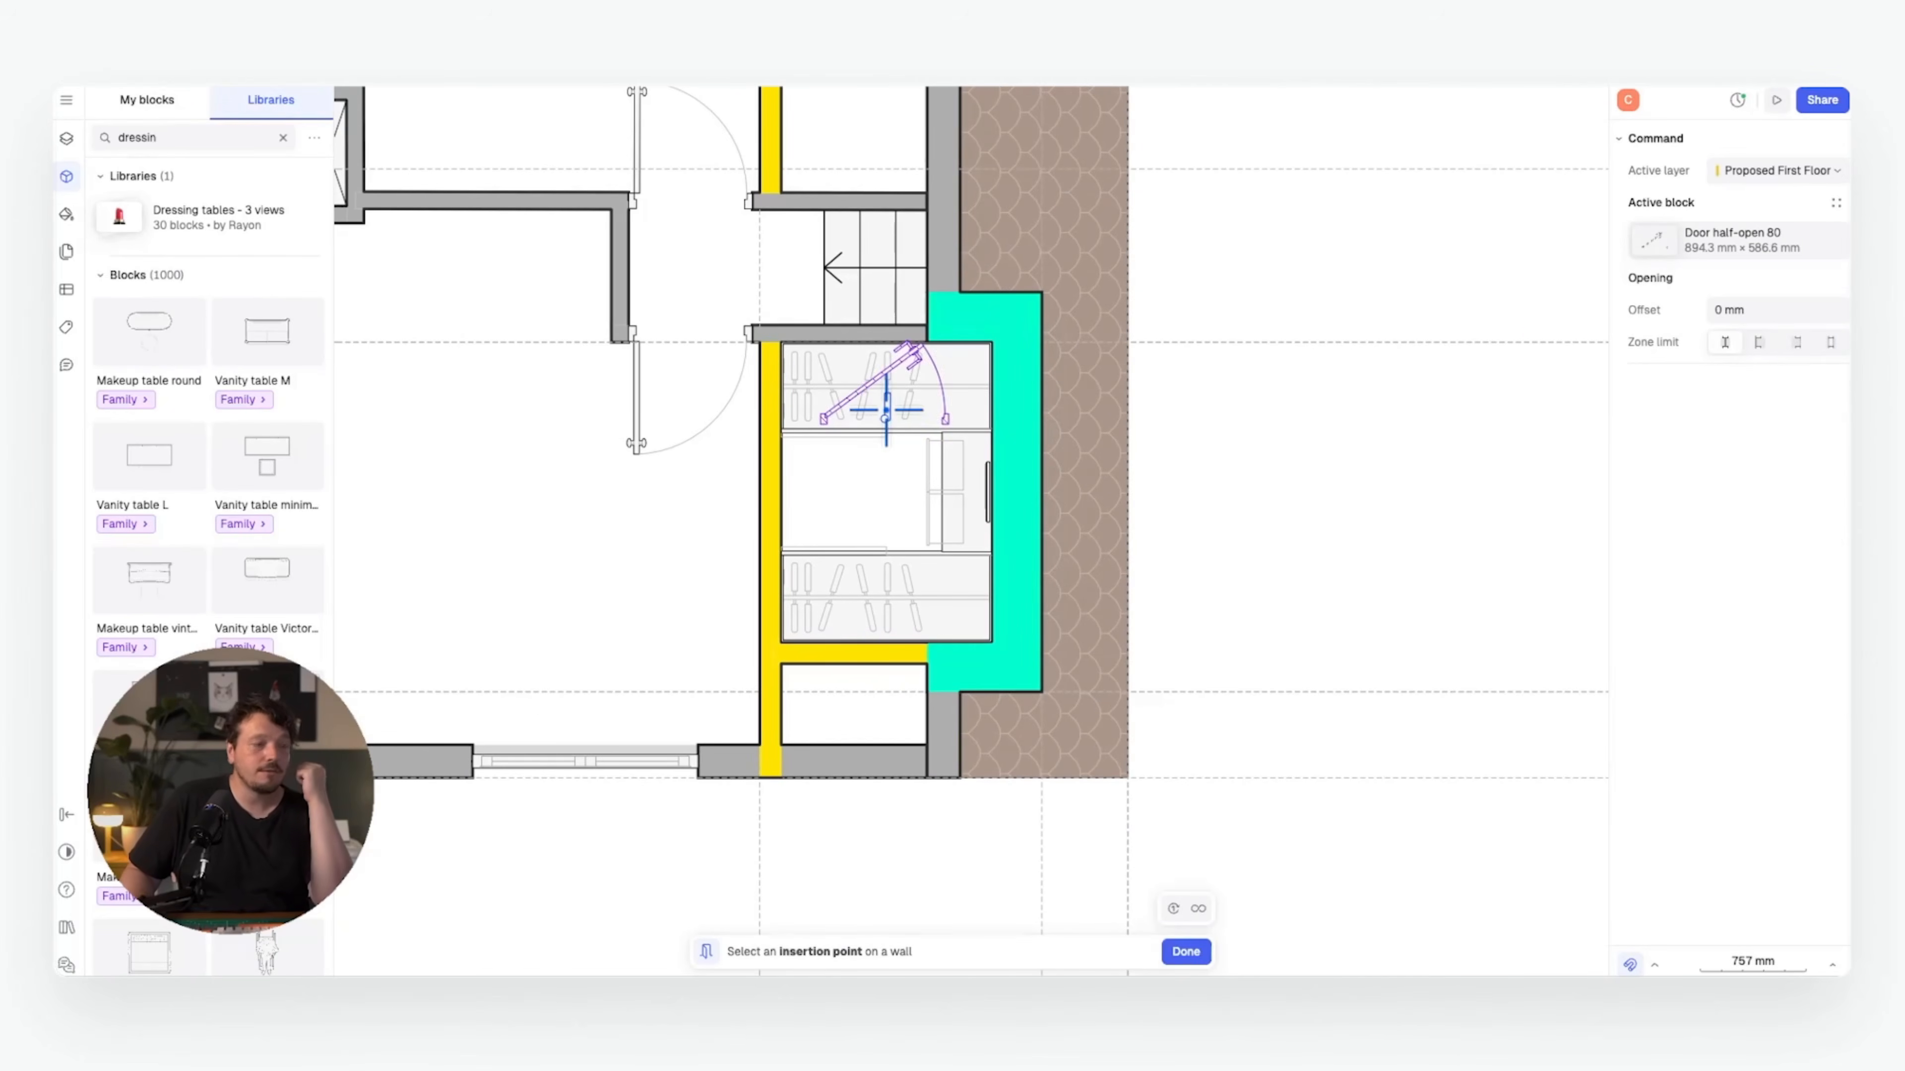
pyautogui.click(1758, 247)
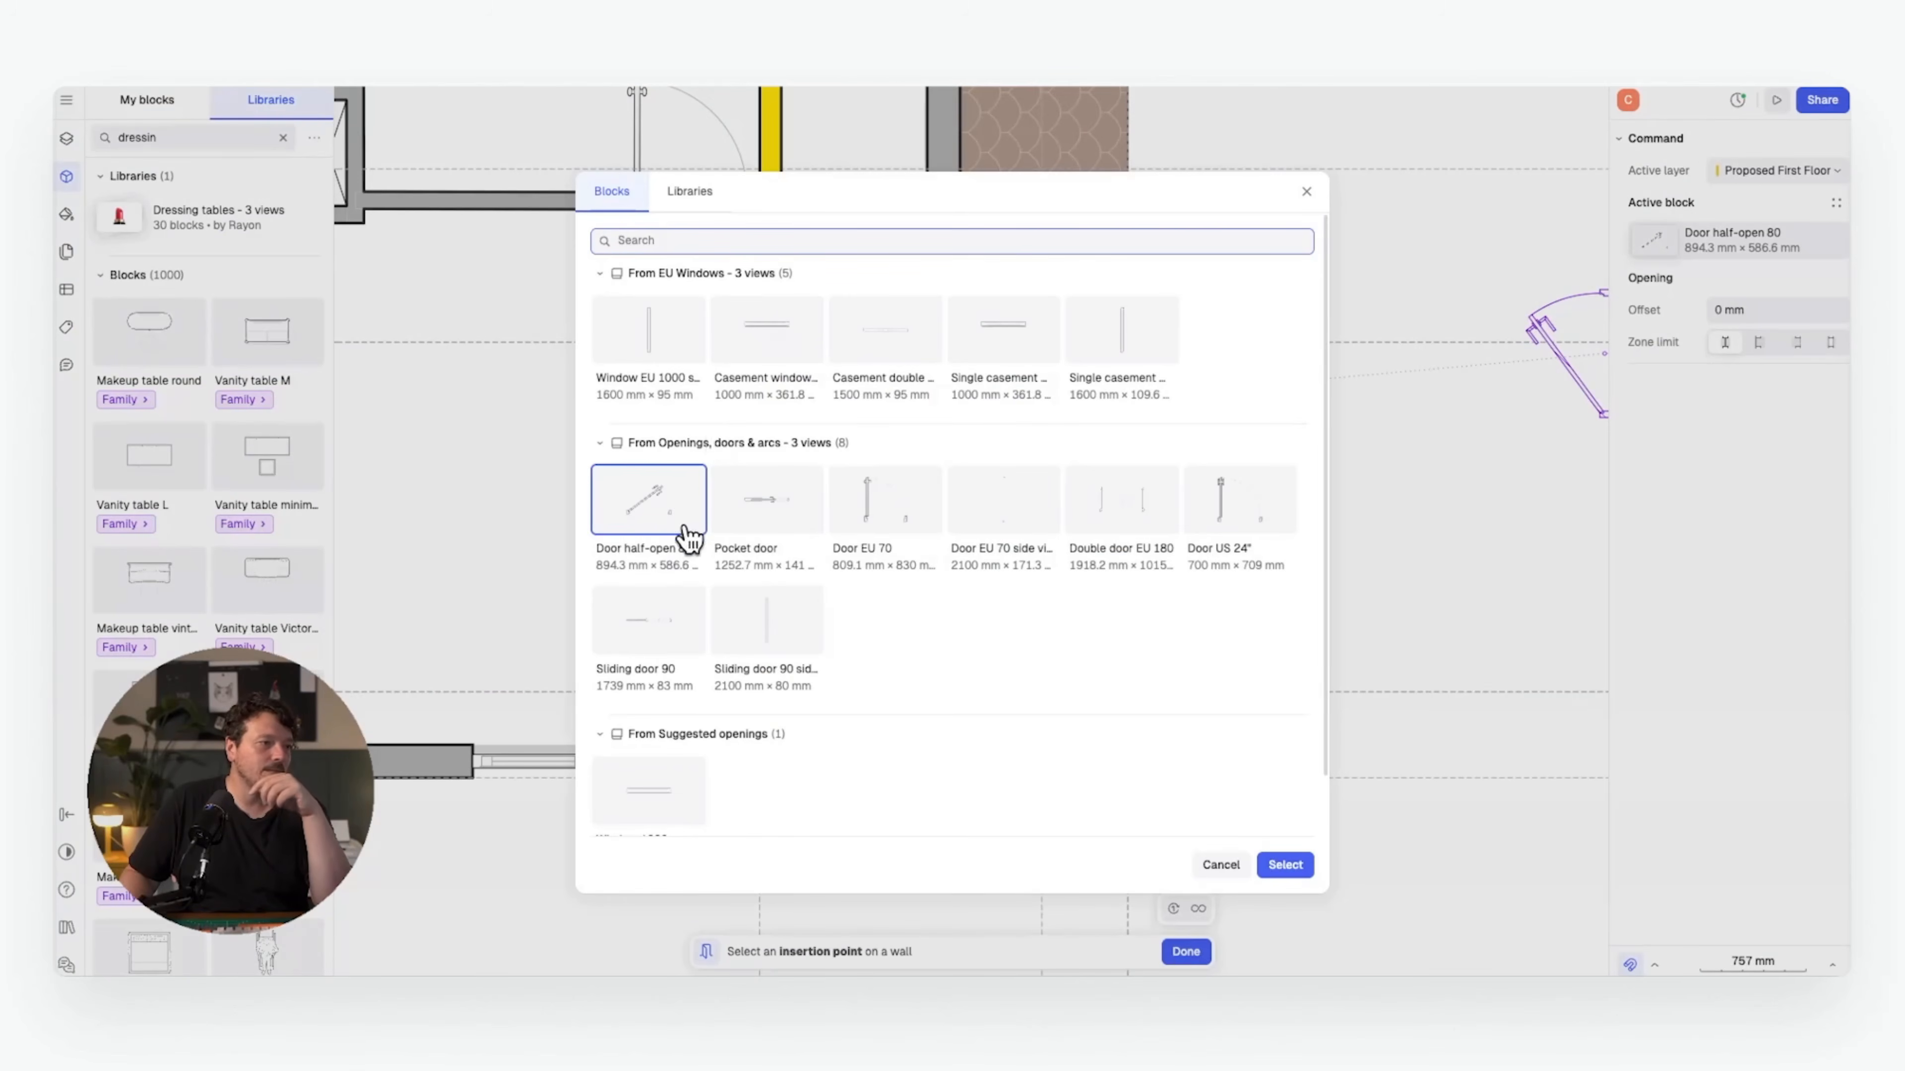
pyautogui.scroll(-2, 671, 624)
pyautogui.scroll(2, 778, 593)
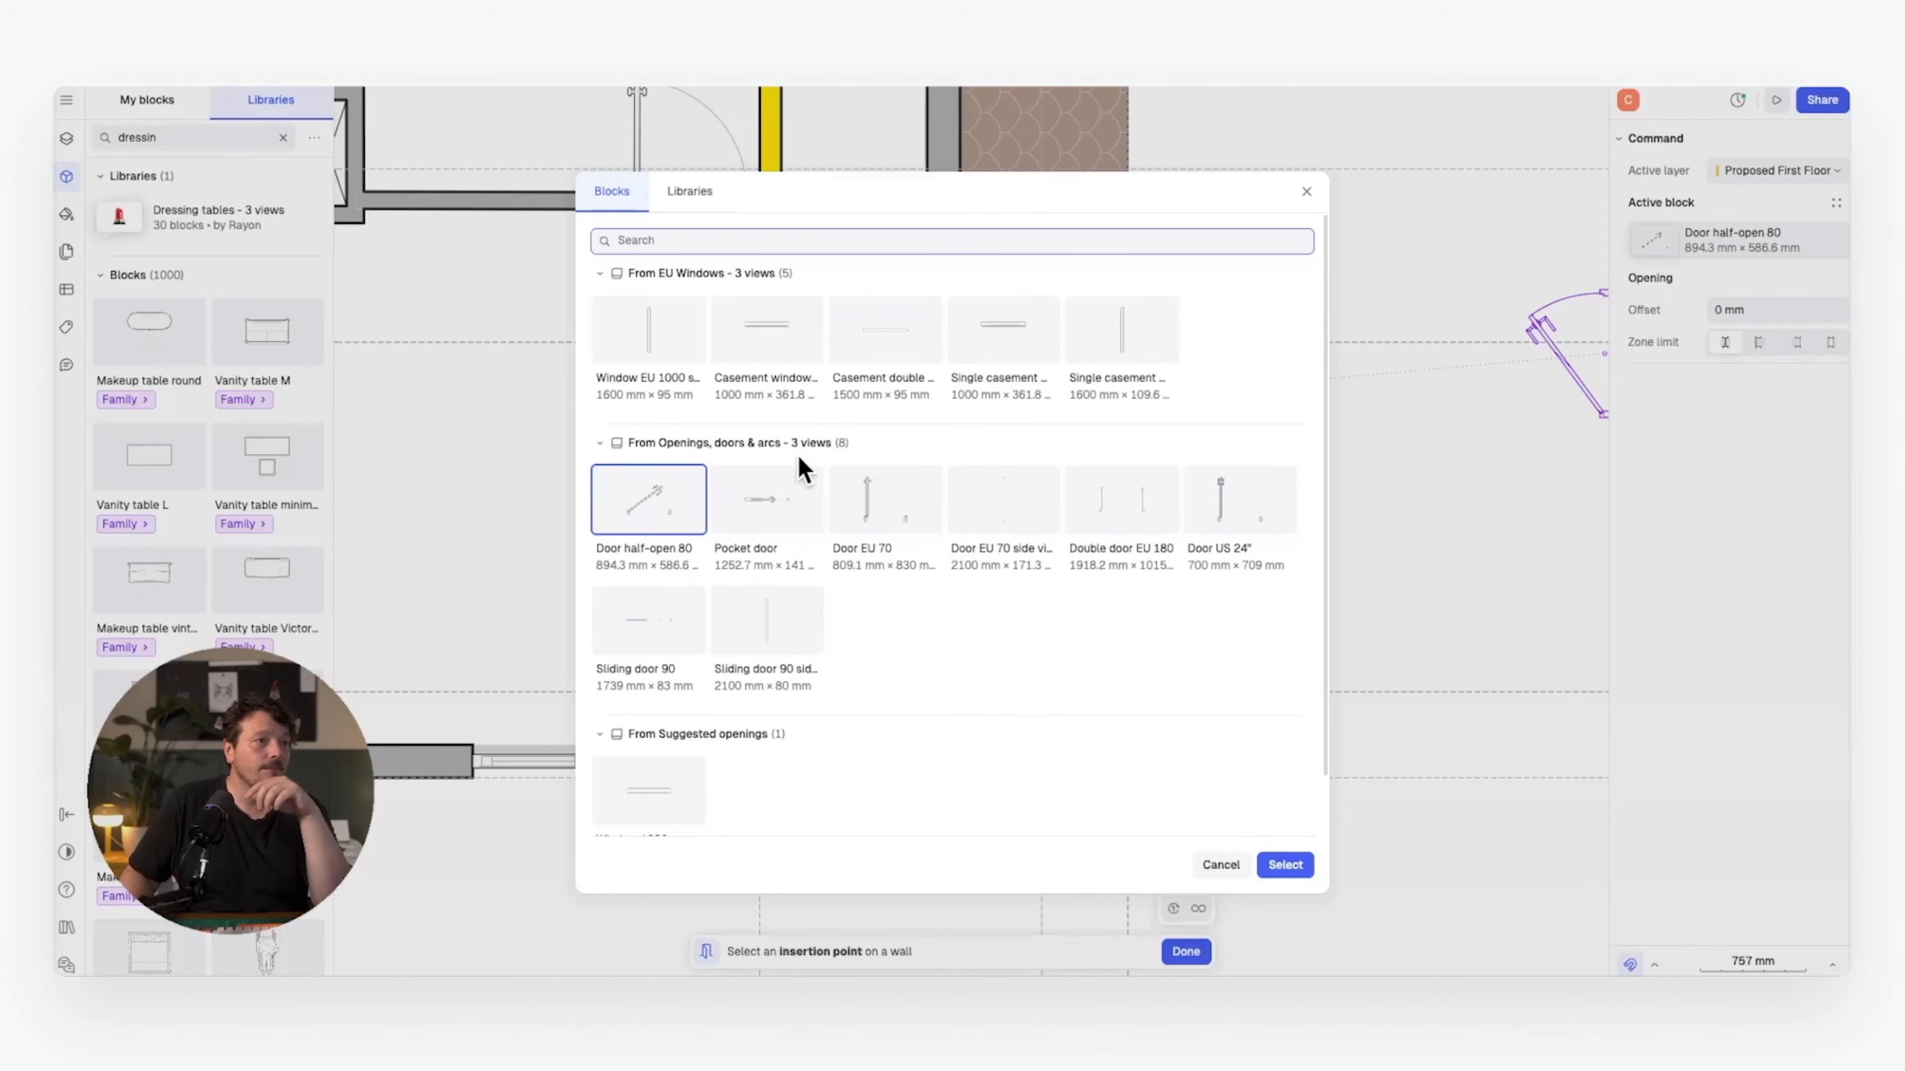
pyautogui.click(1003, 328)
pyautogui.click(1285, 865)
# - Shorten the casement window from both ends to about 802 mm so it fits between the two wardrobes
pyautogui.moveTo(748, 360); pyautogui.dragTo(747, 364)
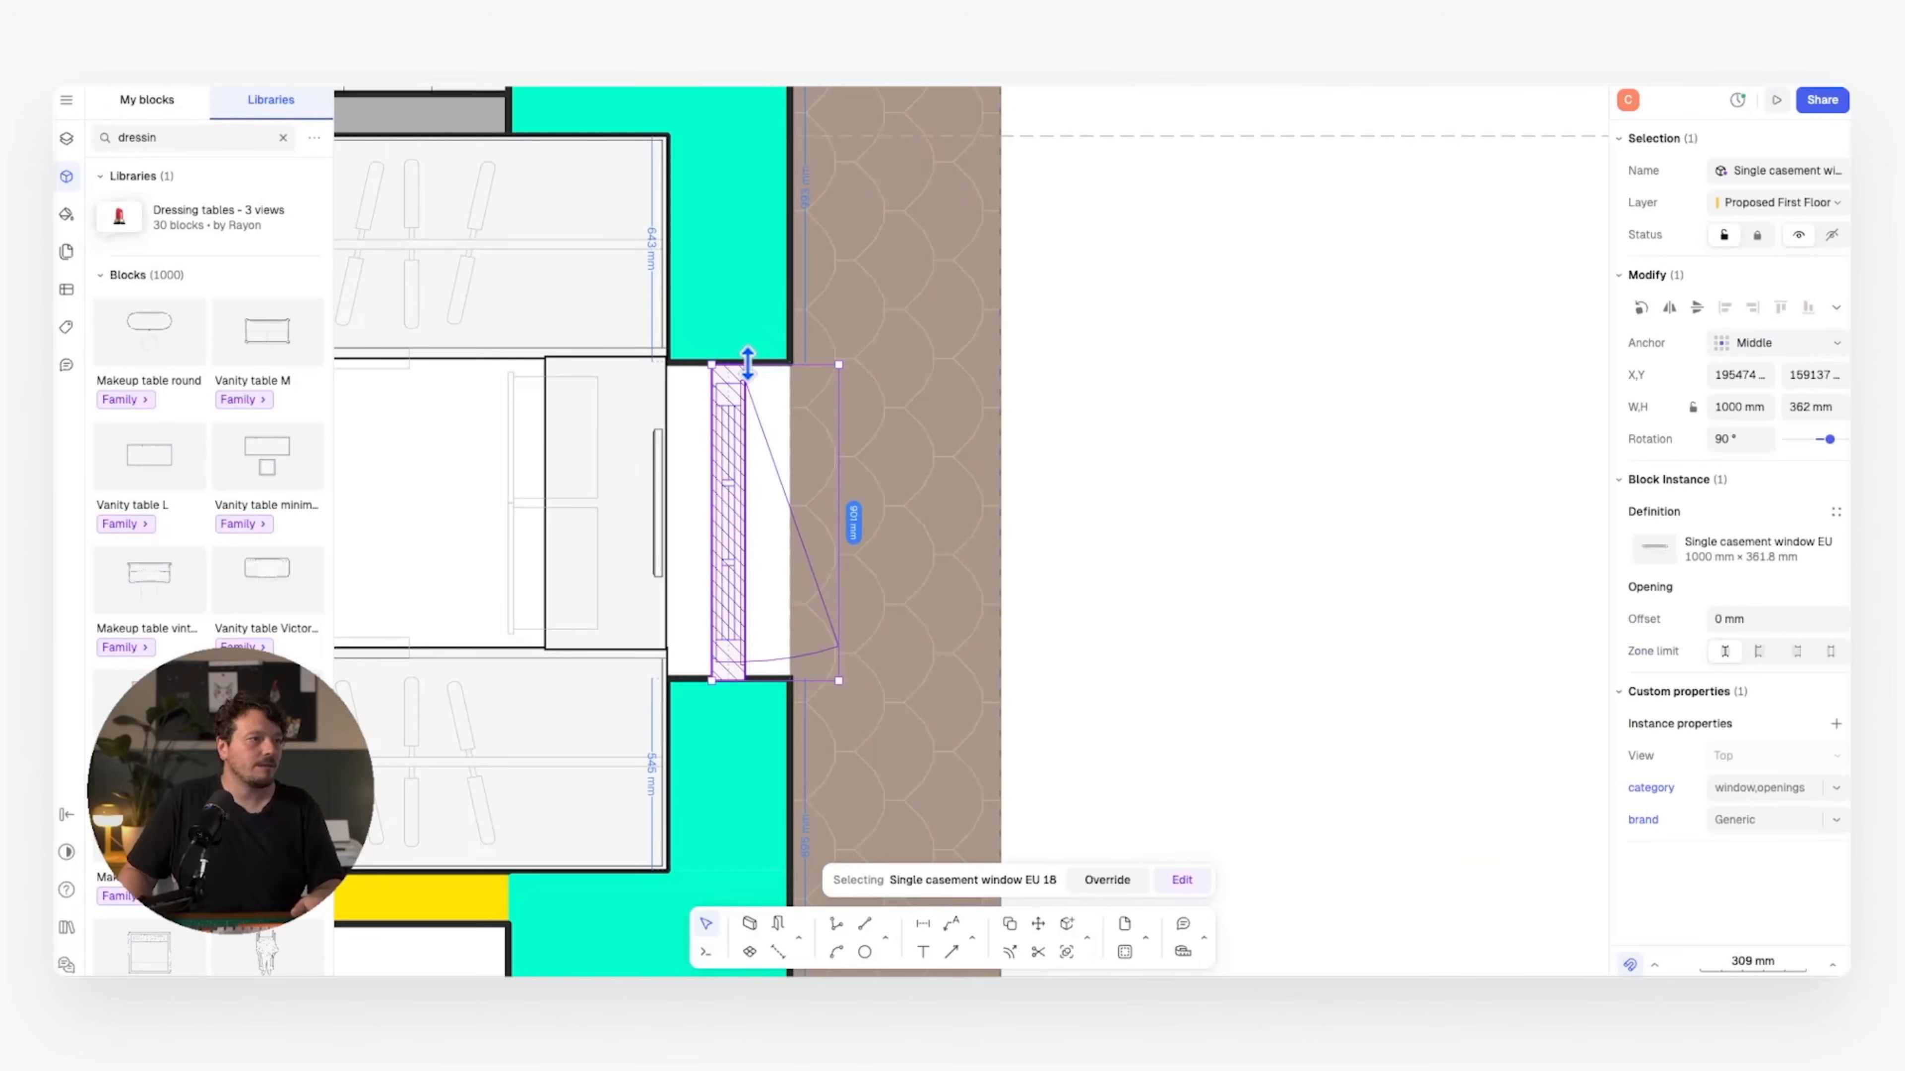
pyautogui.moveTo(742, 681); pyautogui.dragTo(741, 649)
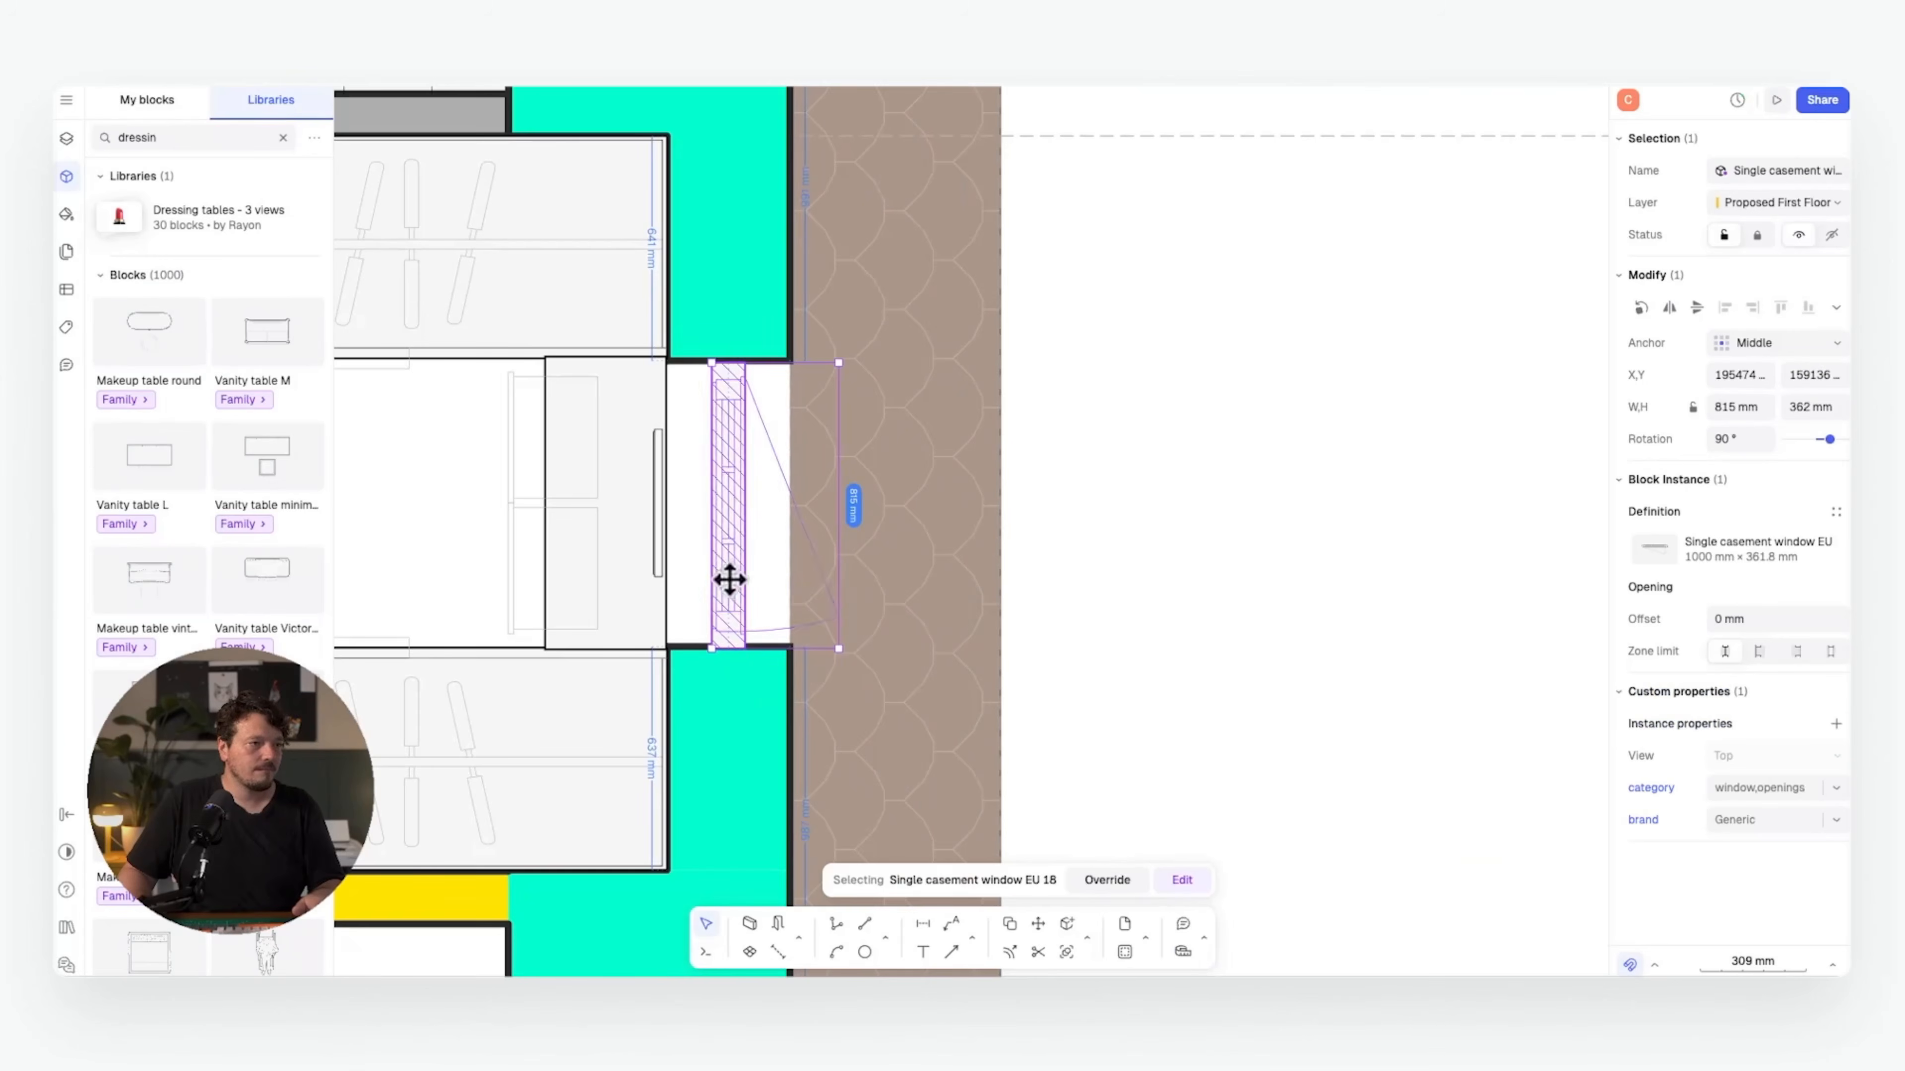
pyautogui.moveTo(756, 363); pyautogui.dragTo(757, 367)
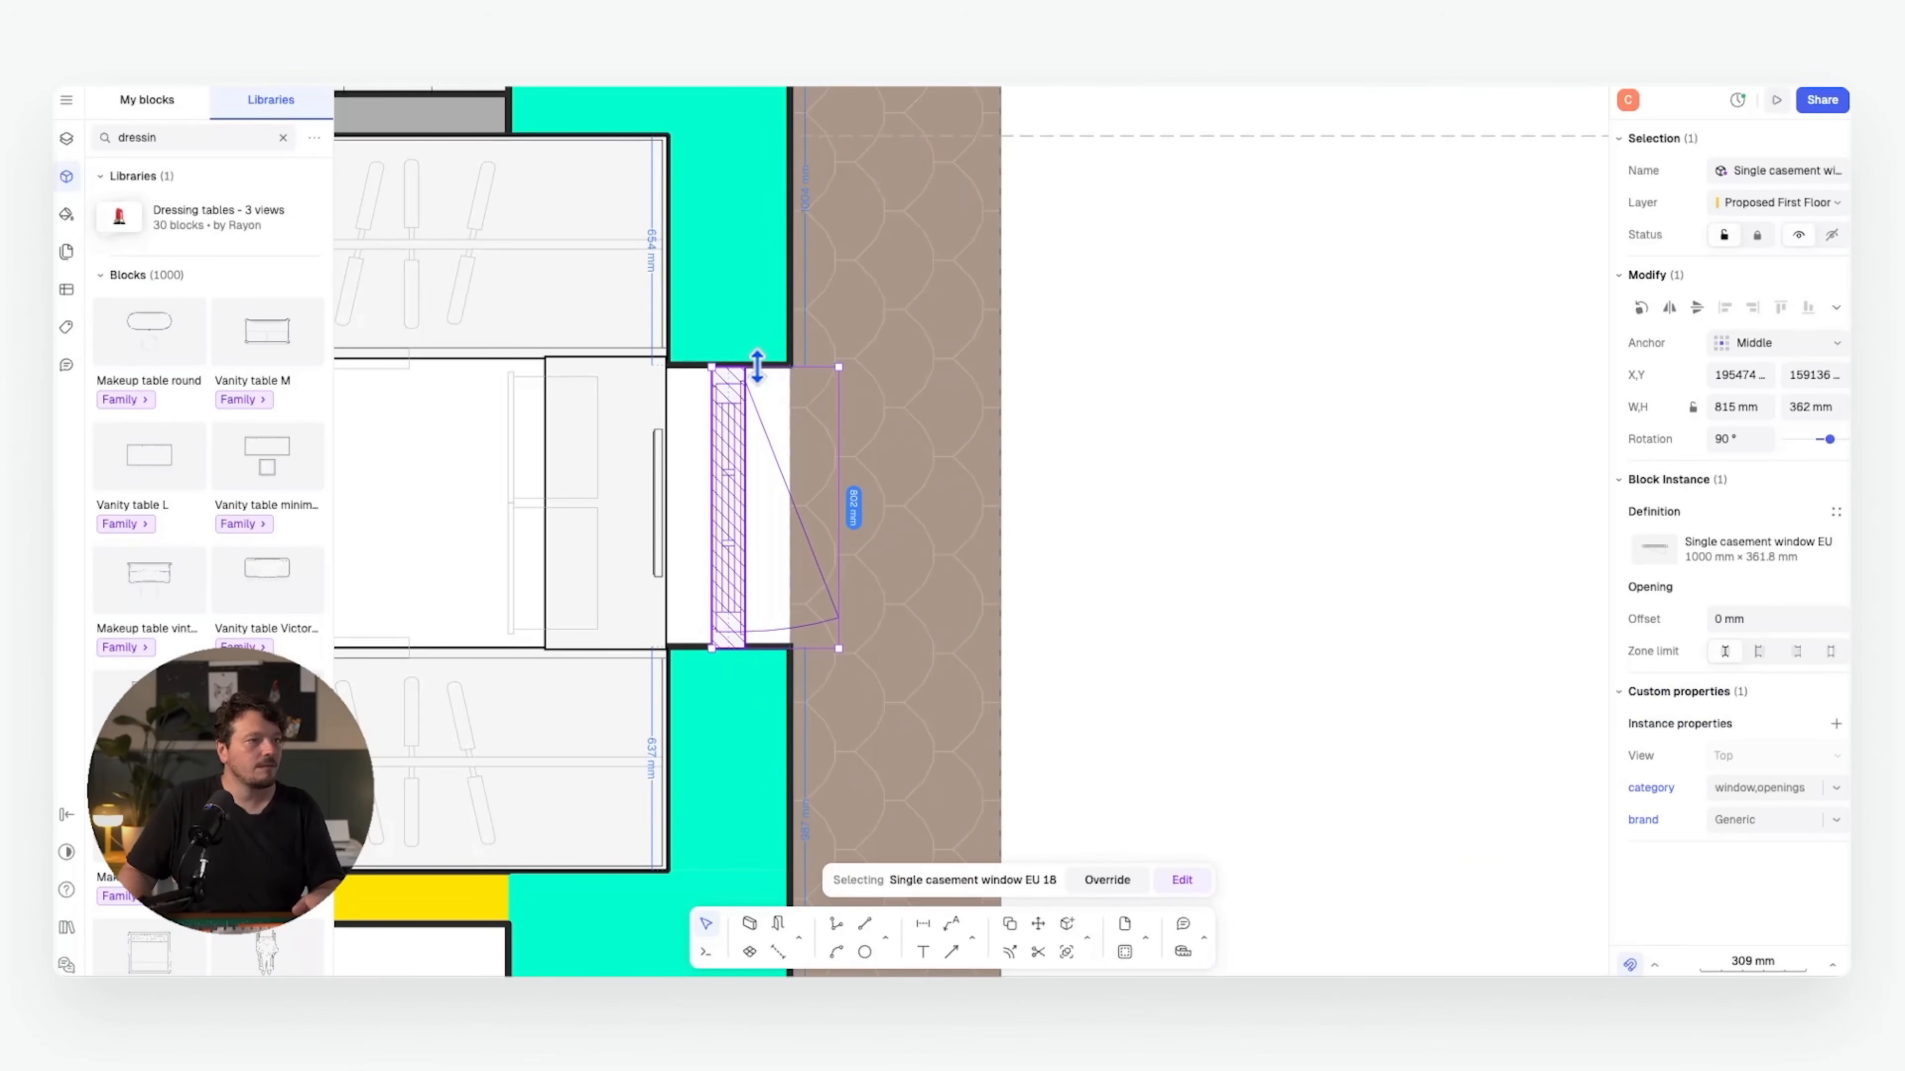
pyautogui.click(1246, 545)
pyautogui.scroll(-5, 978, 520)
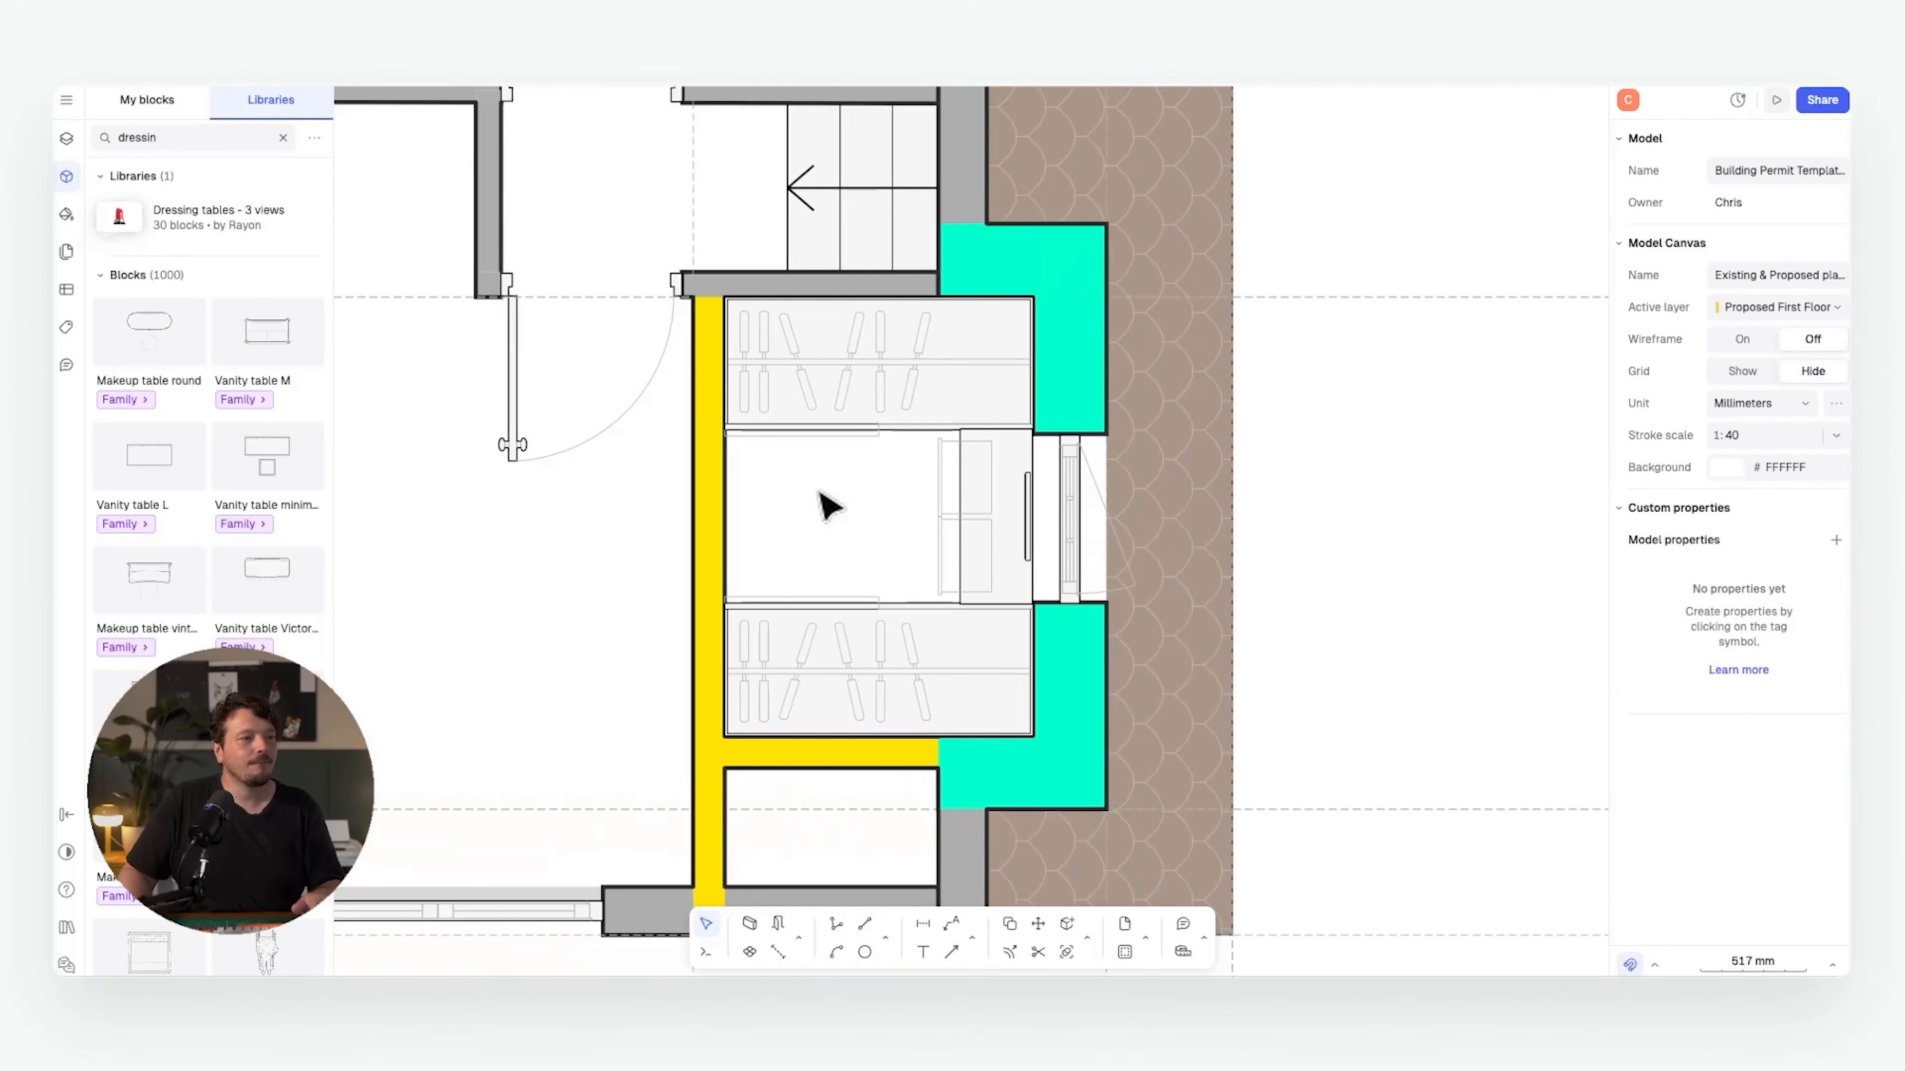
# - Find the "pocket door" block in the libraries and insert the Pocket door in the yellow internal wall, opposite the casement window
pyautogui.click(778, 924)
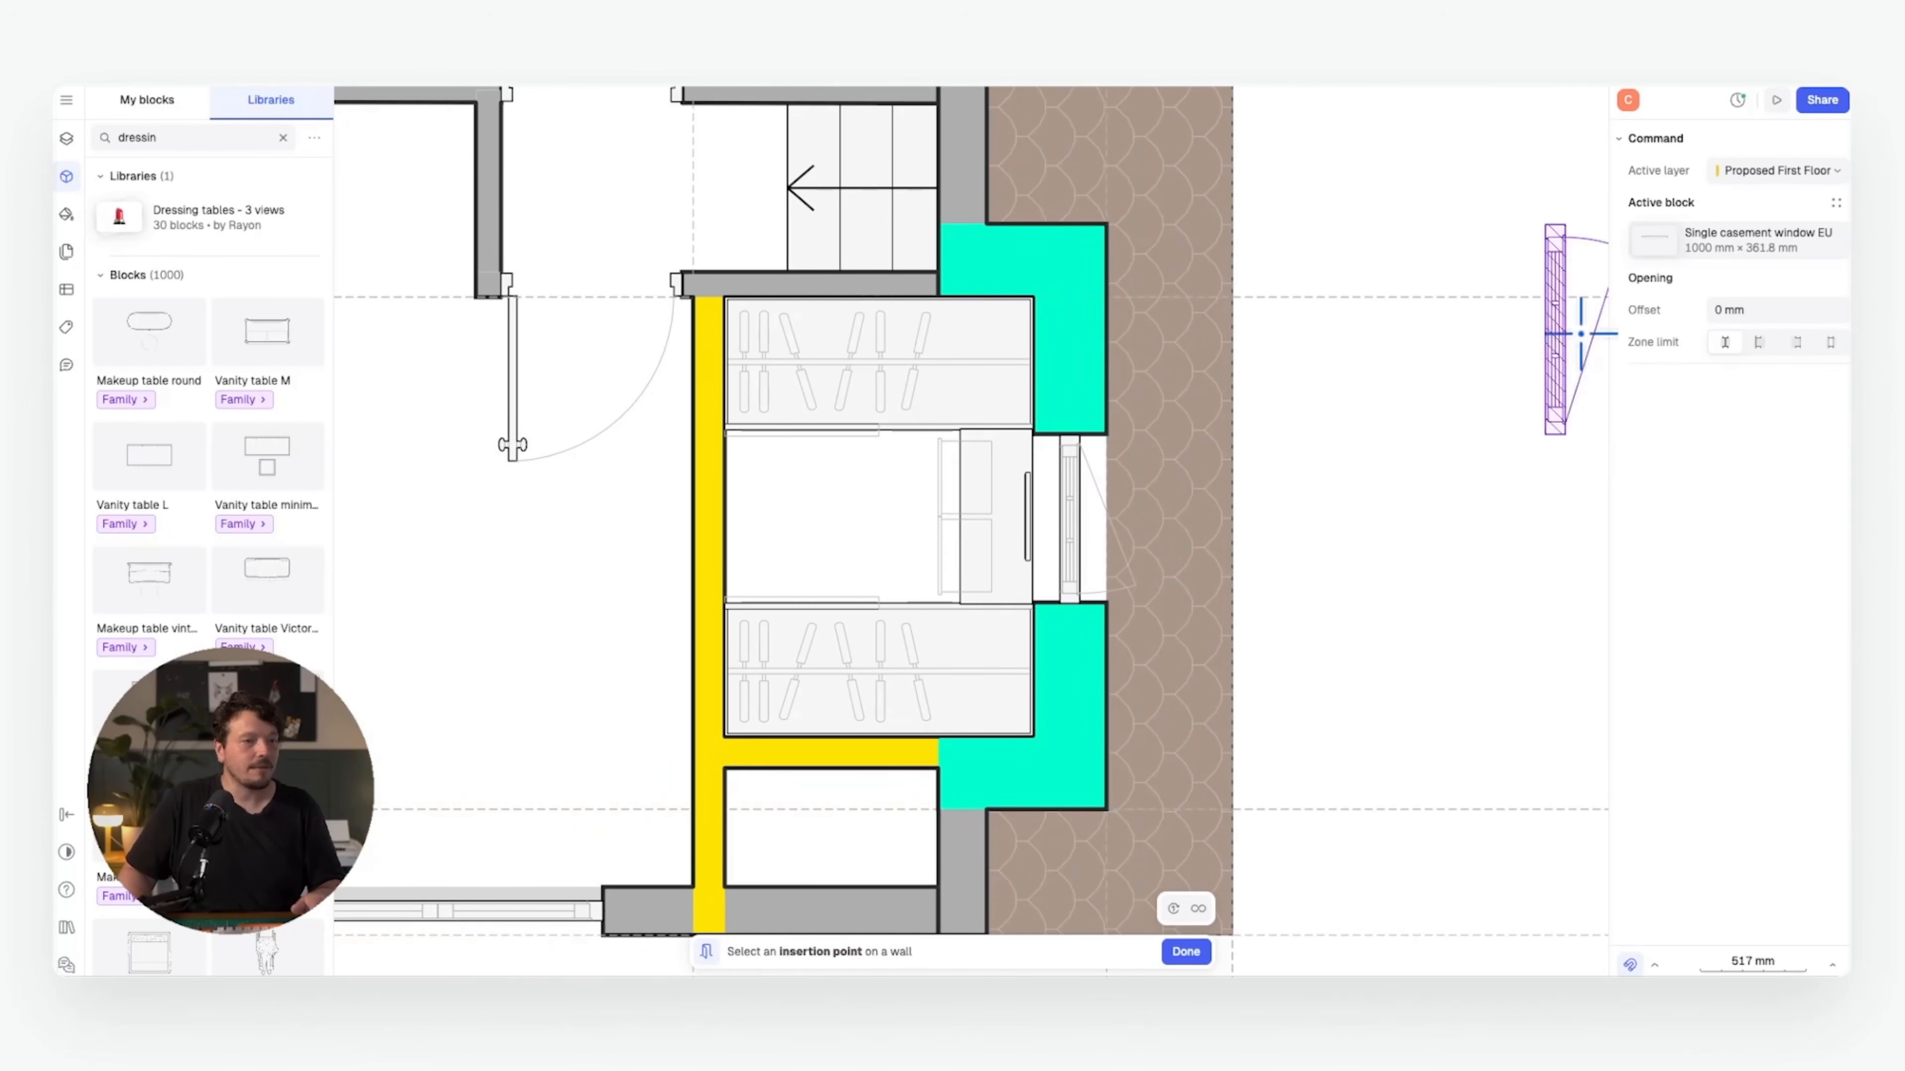
pyautogui.click(1811, 252)
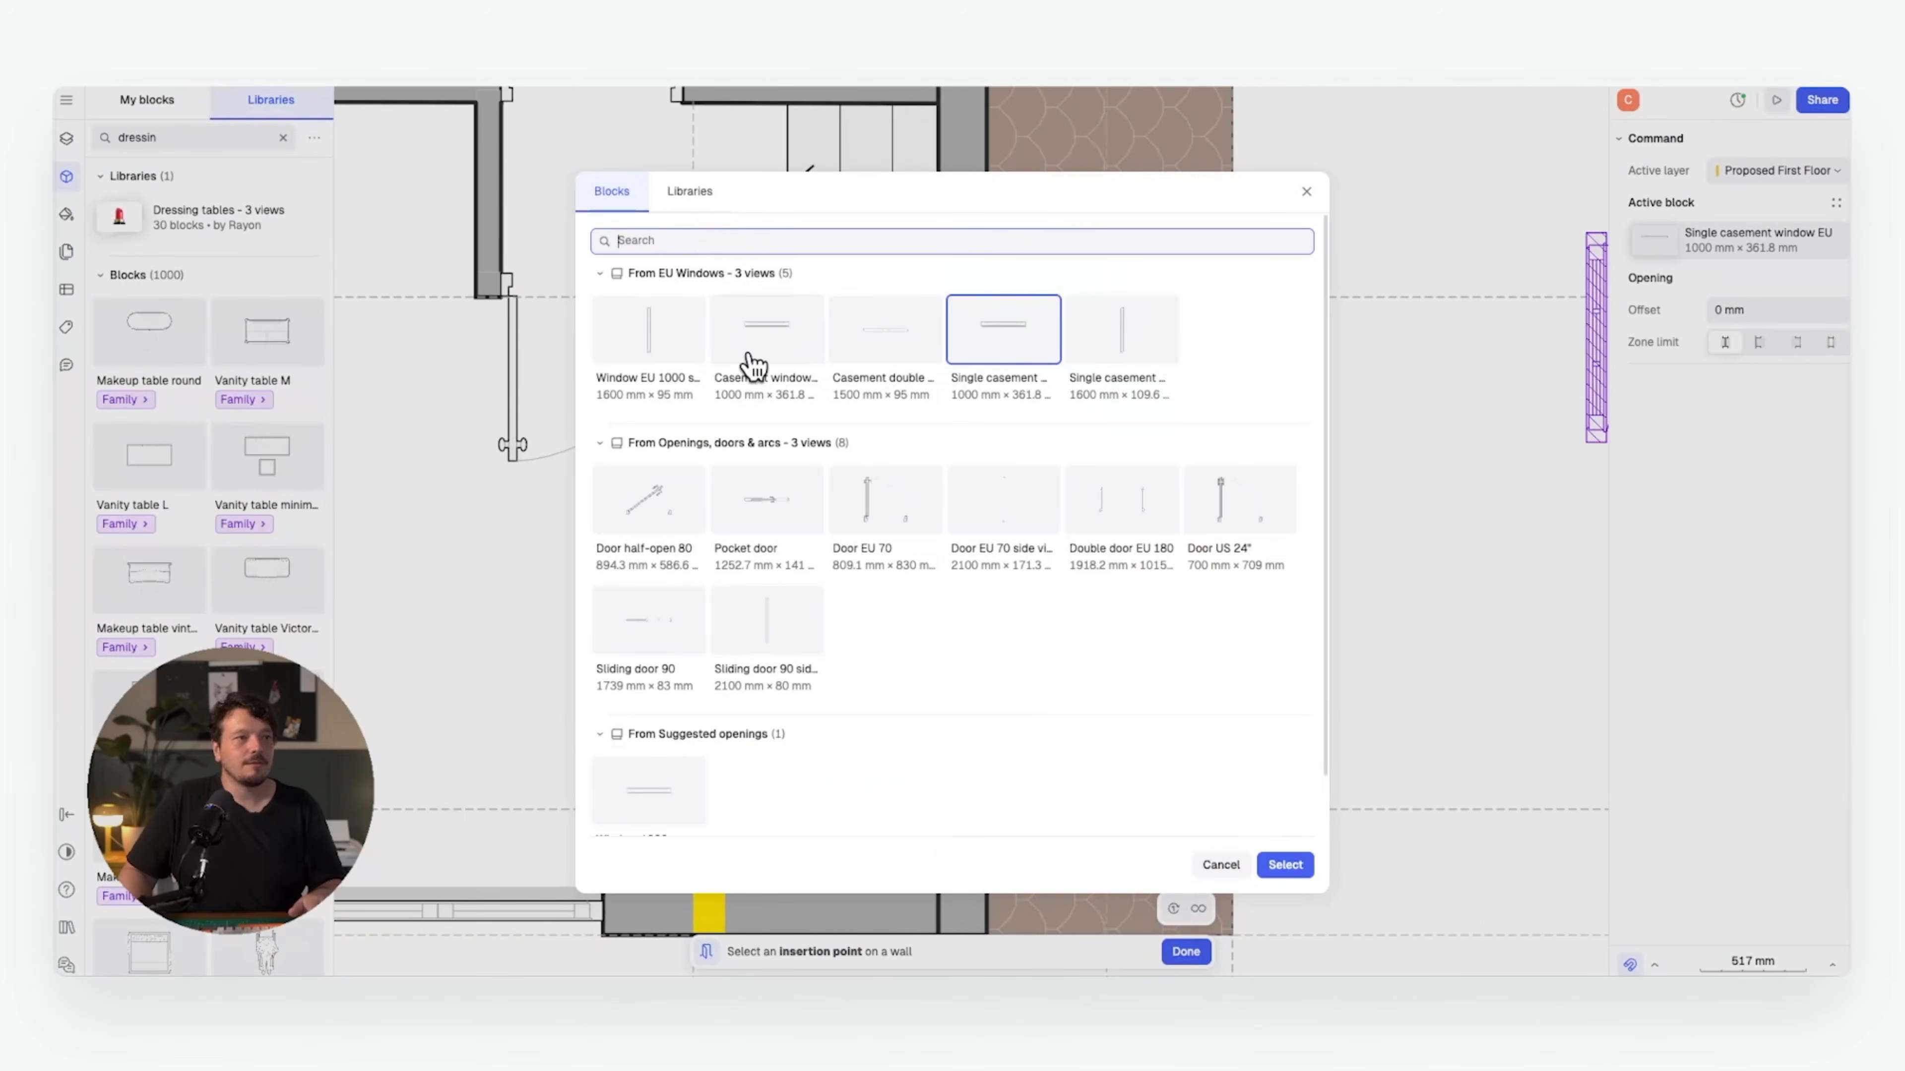
pyautogui.click(690, 192)
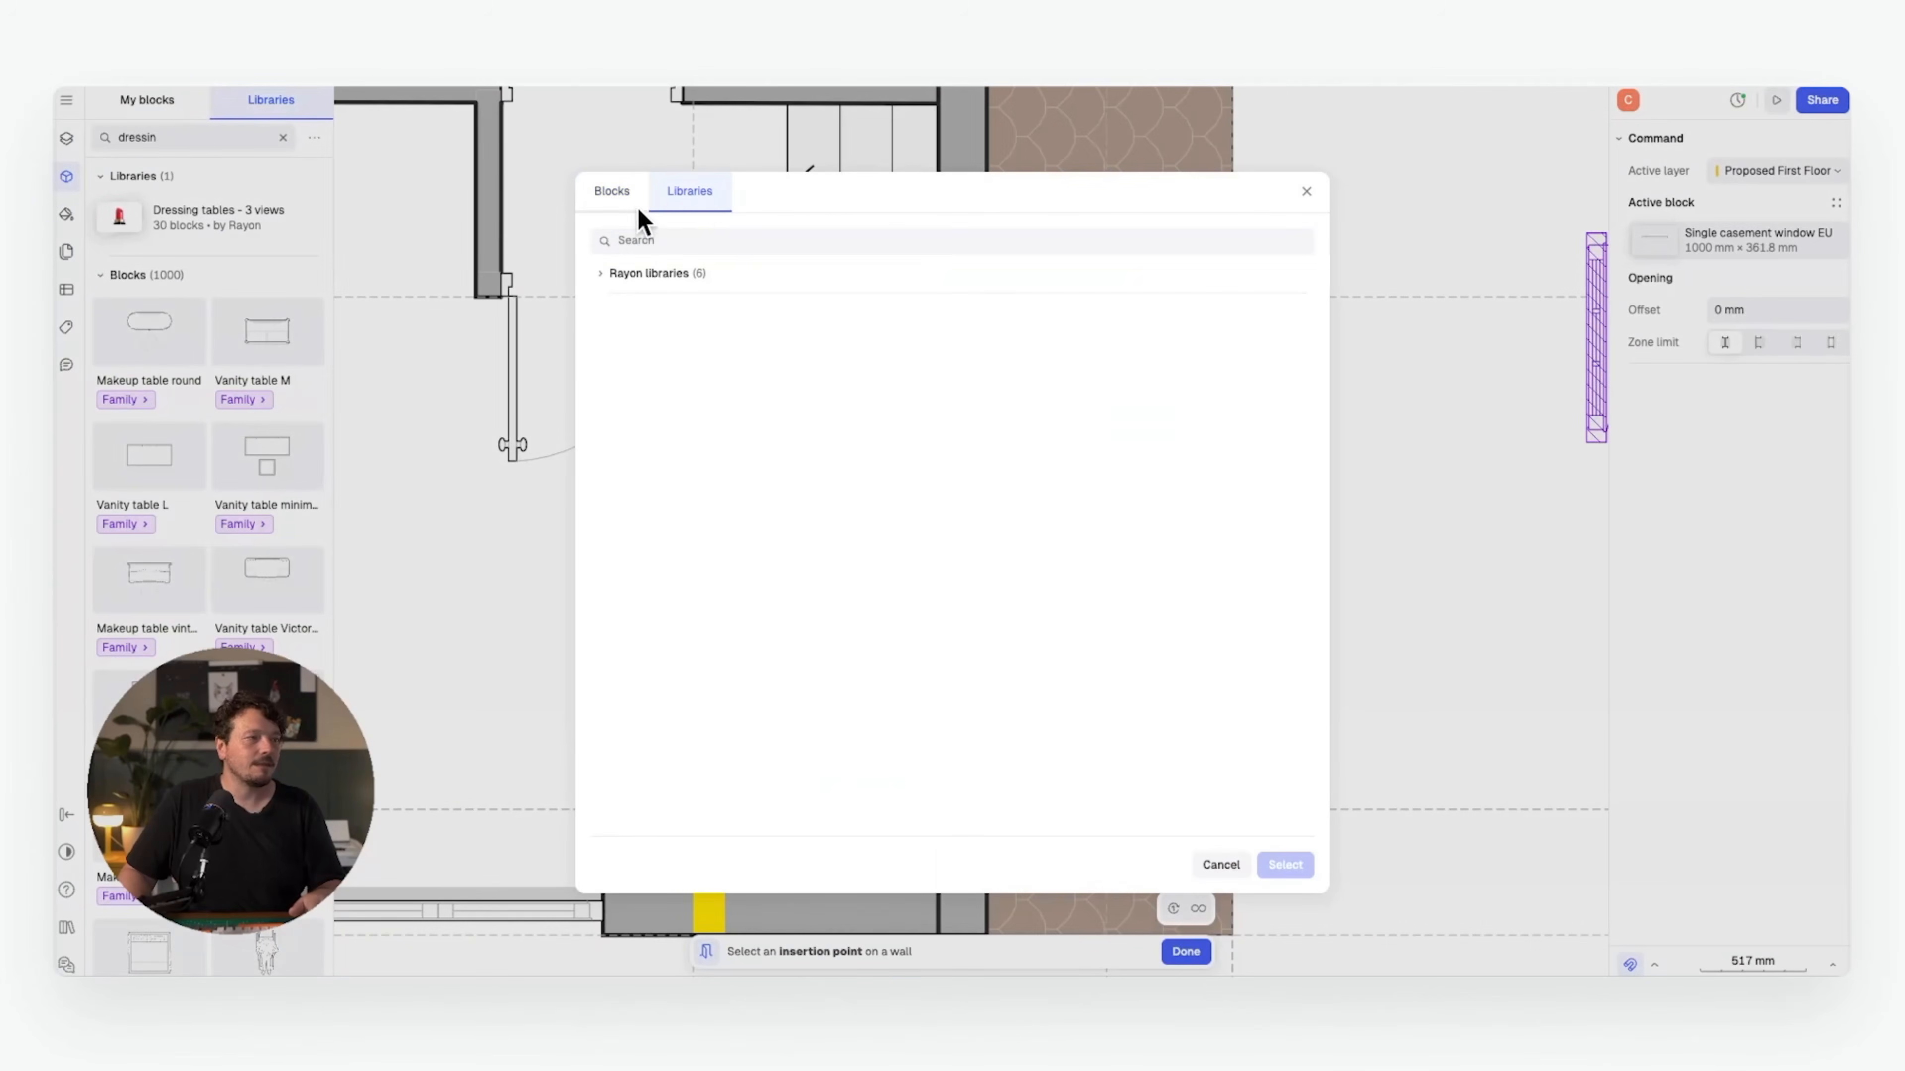
pyautogui.write('po')
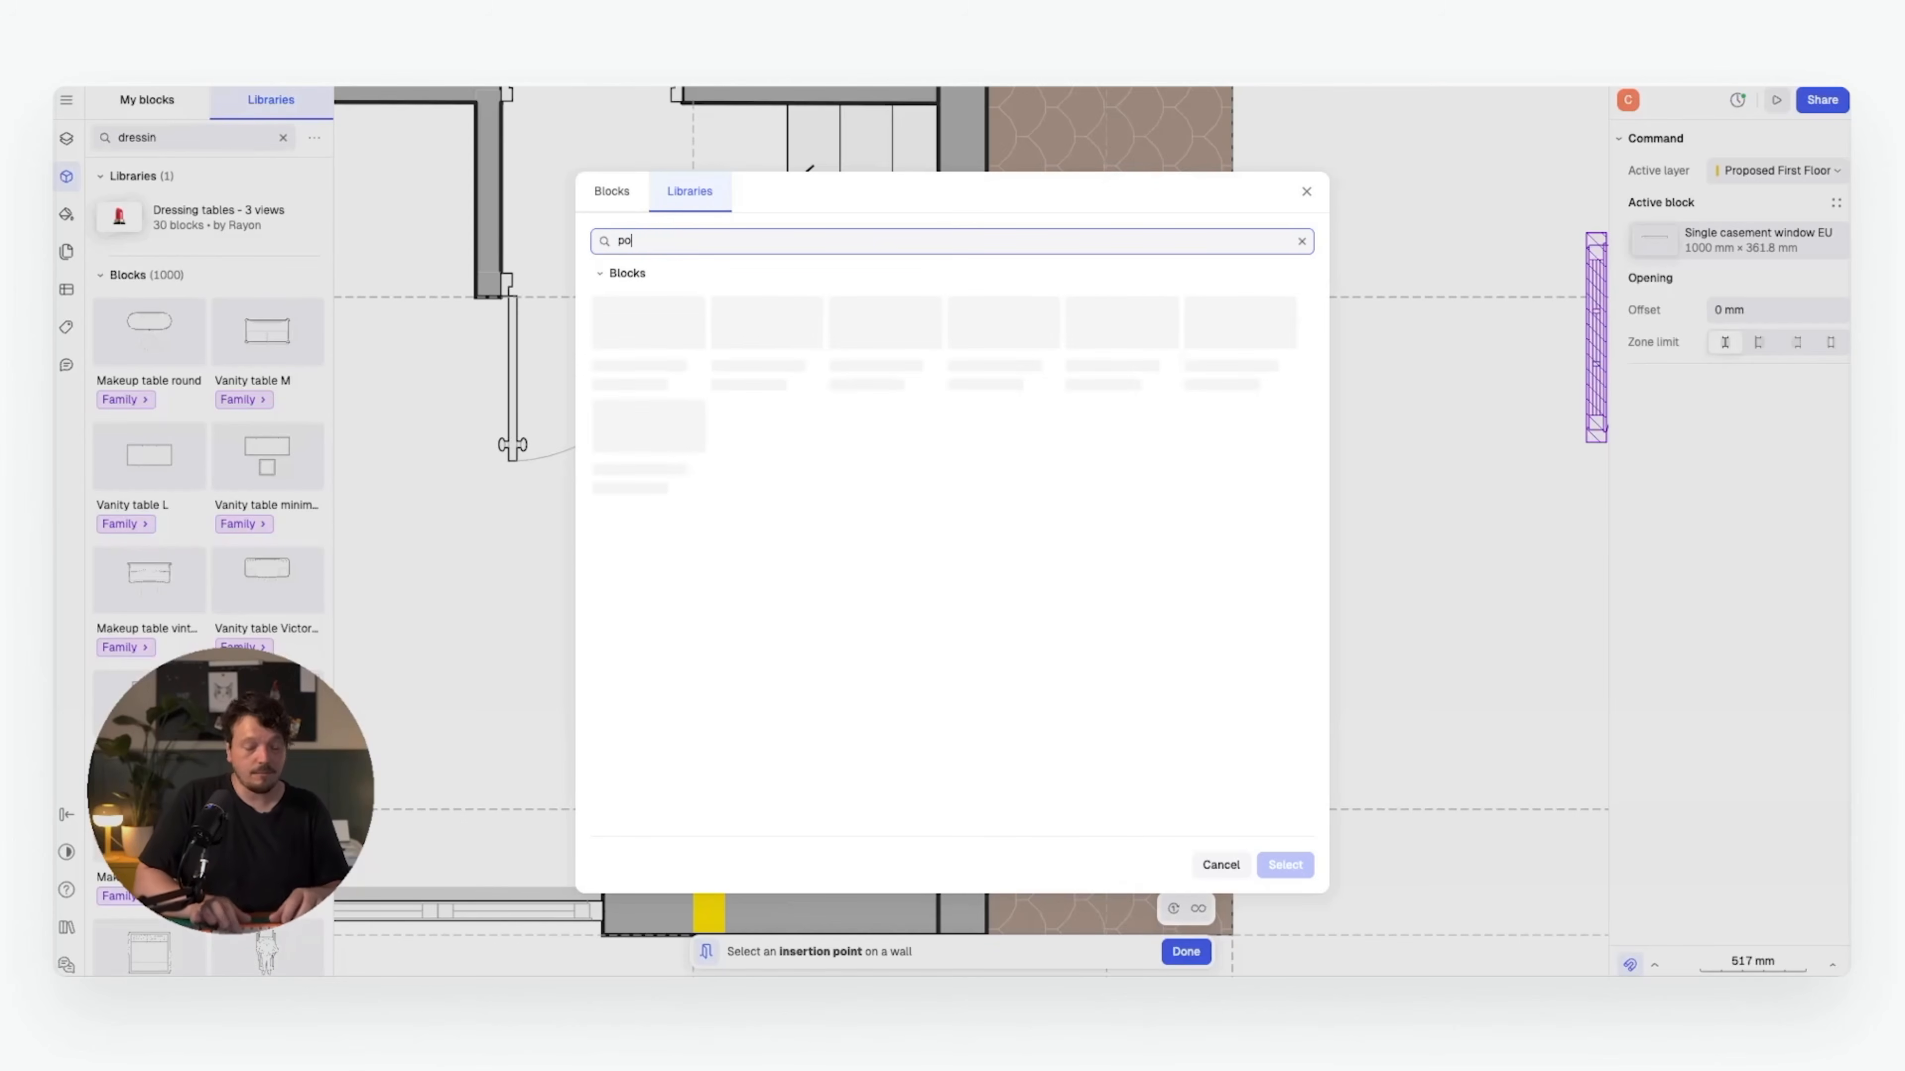
pyautogui.write('cket door')
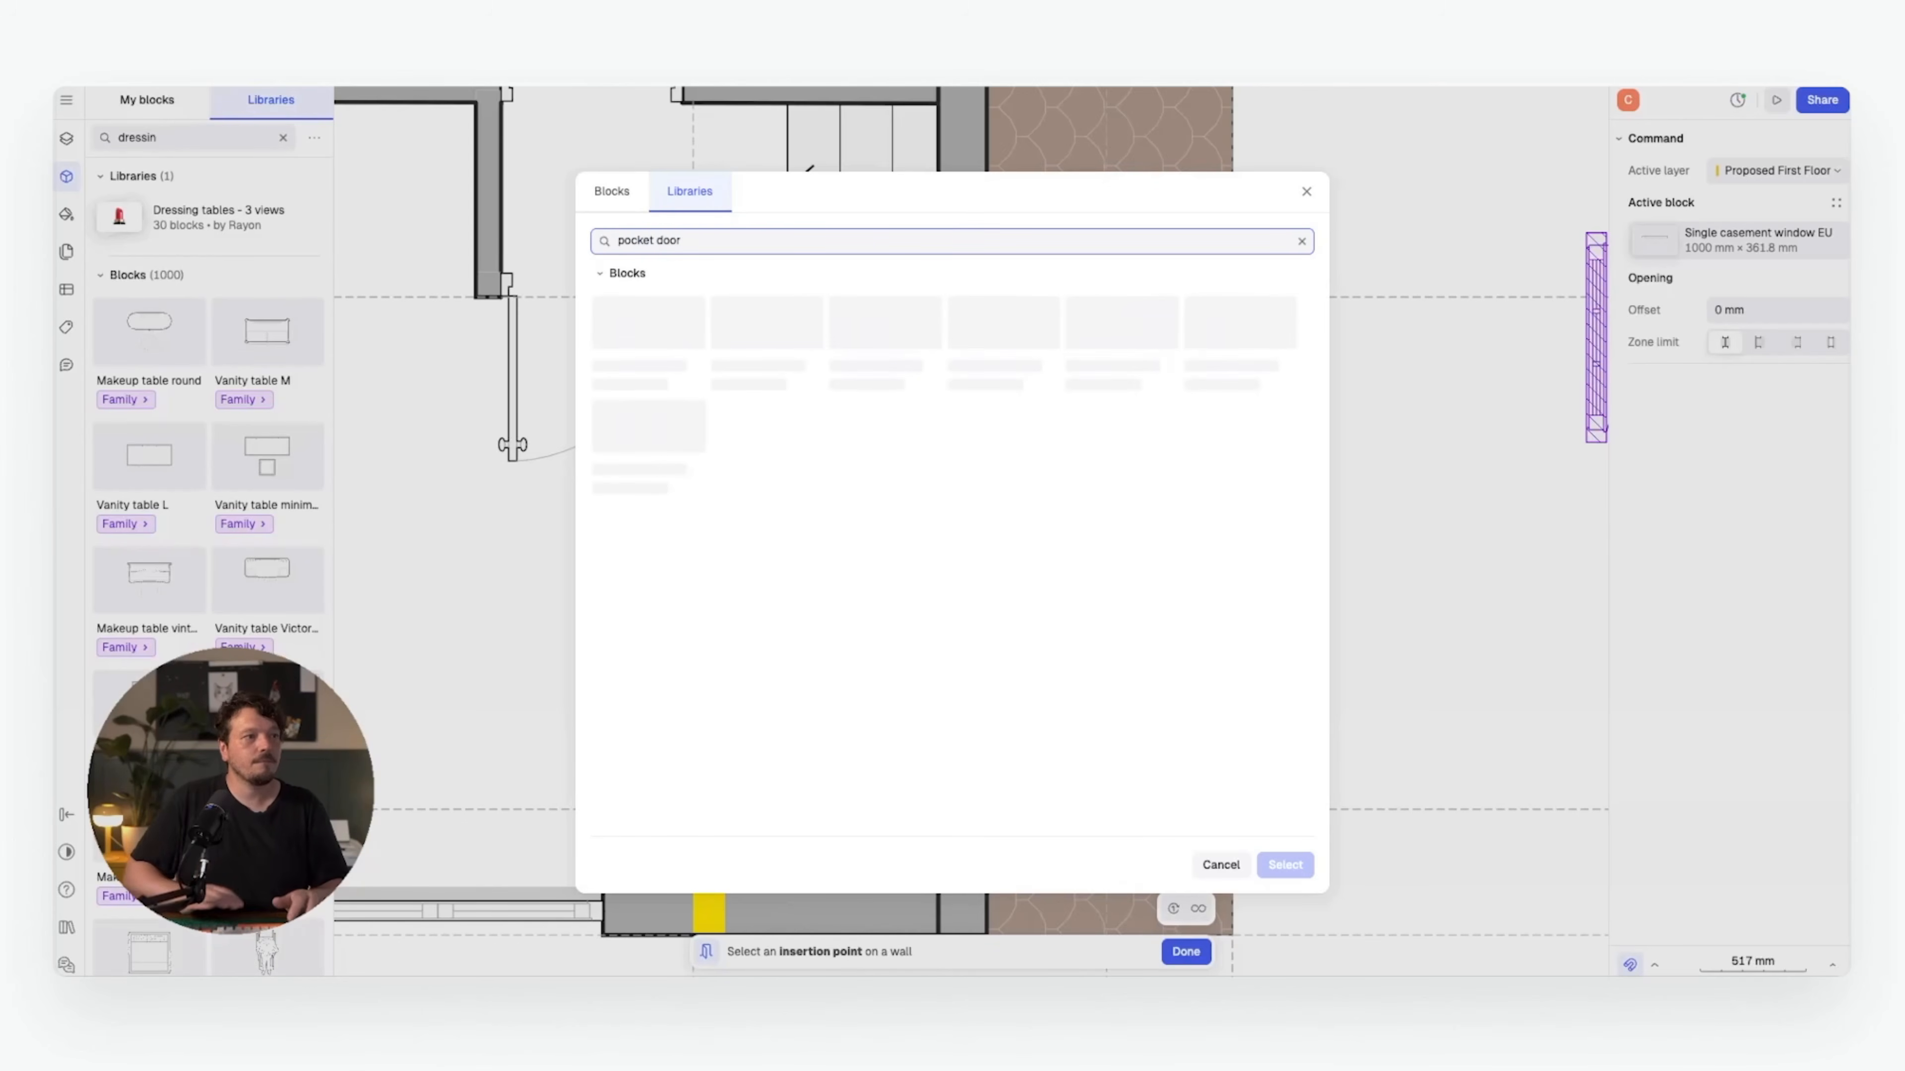
pyautogui.click(641, 334)
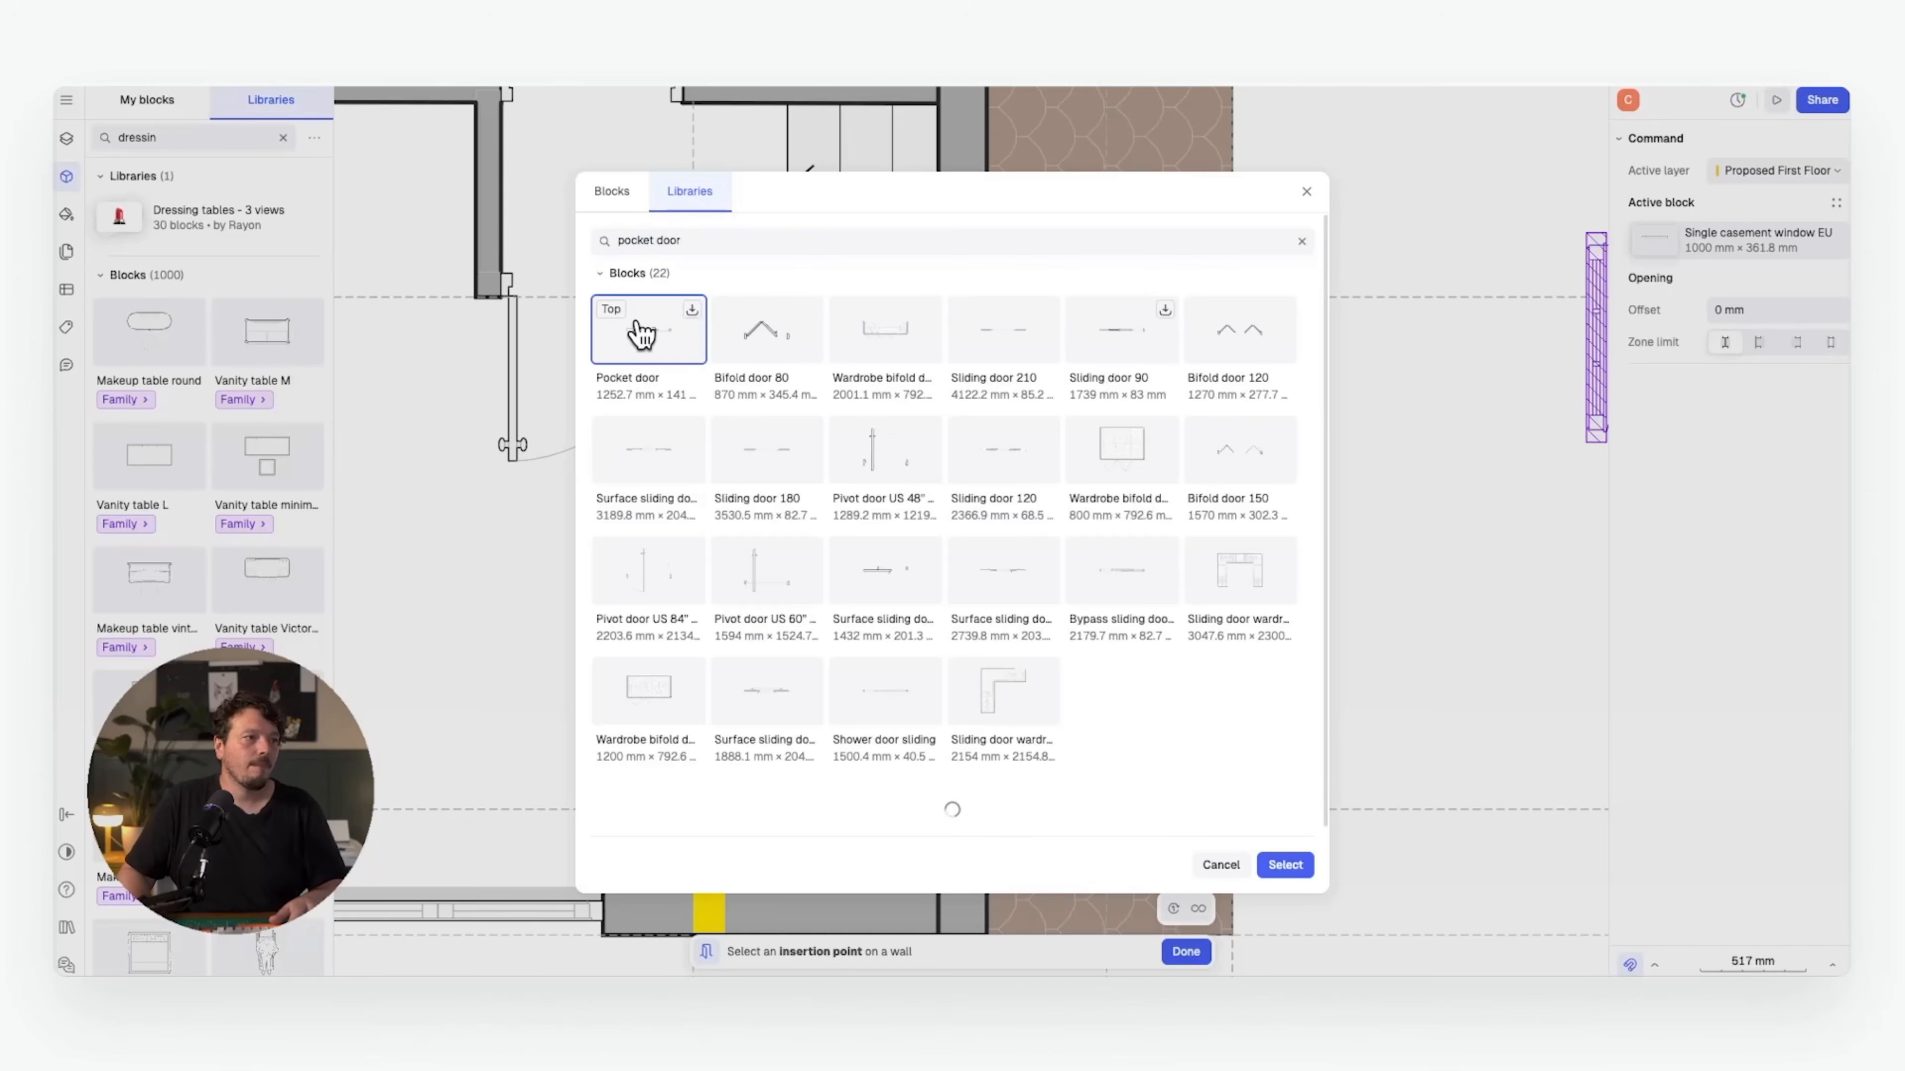
pyautogui.click(1285, 864)
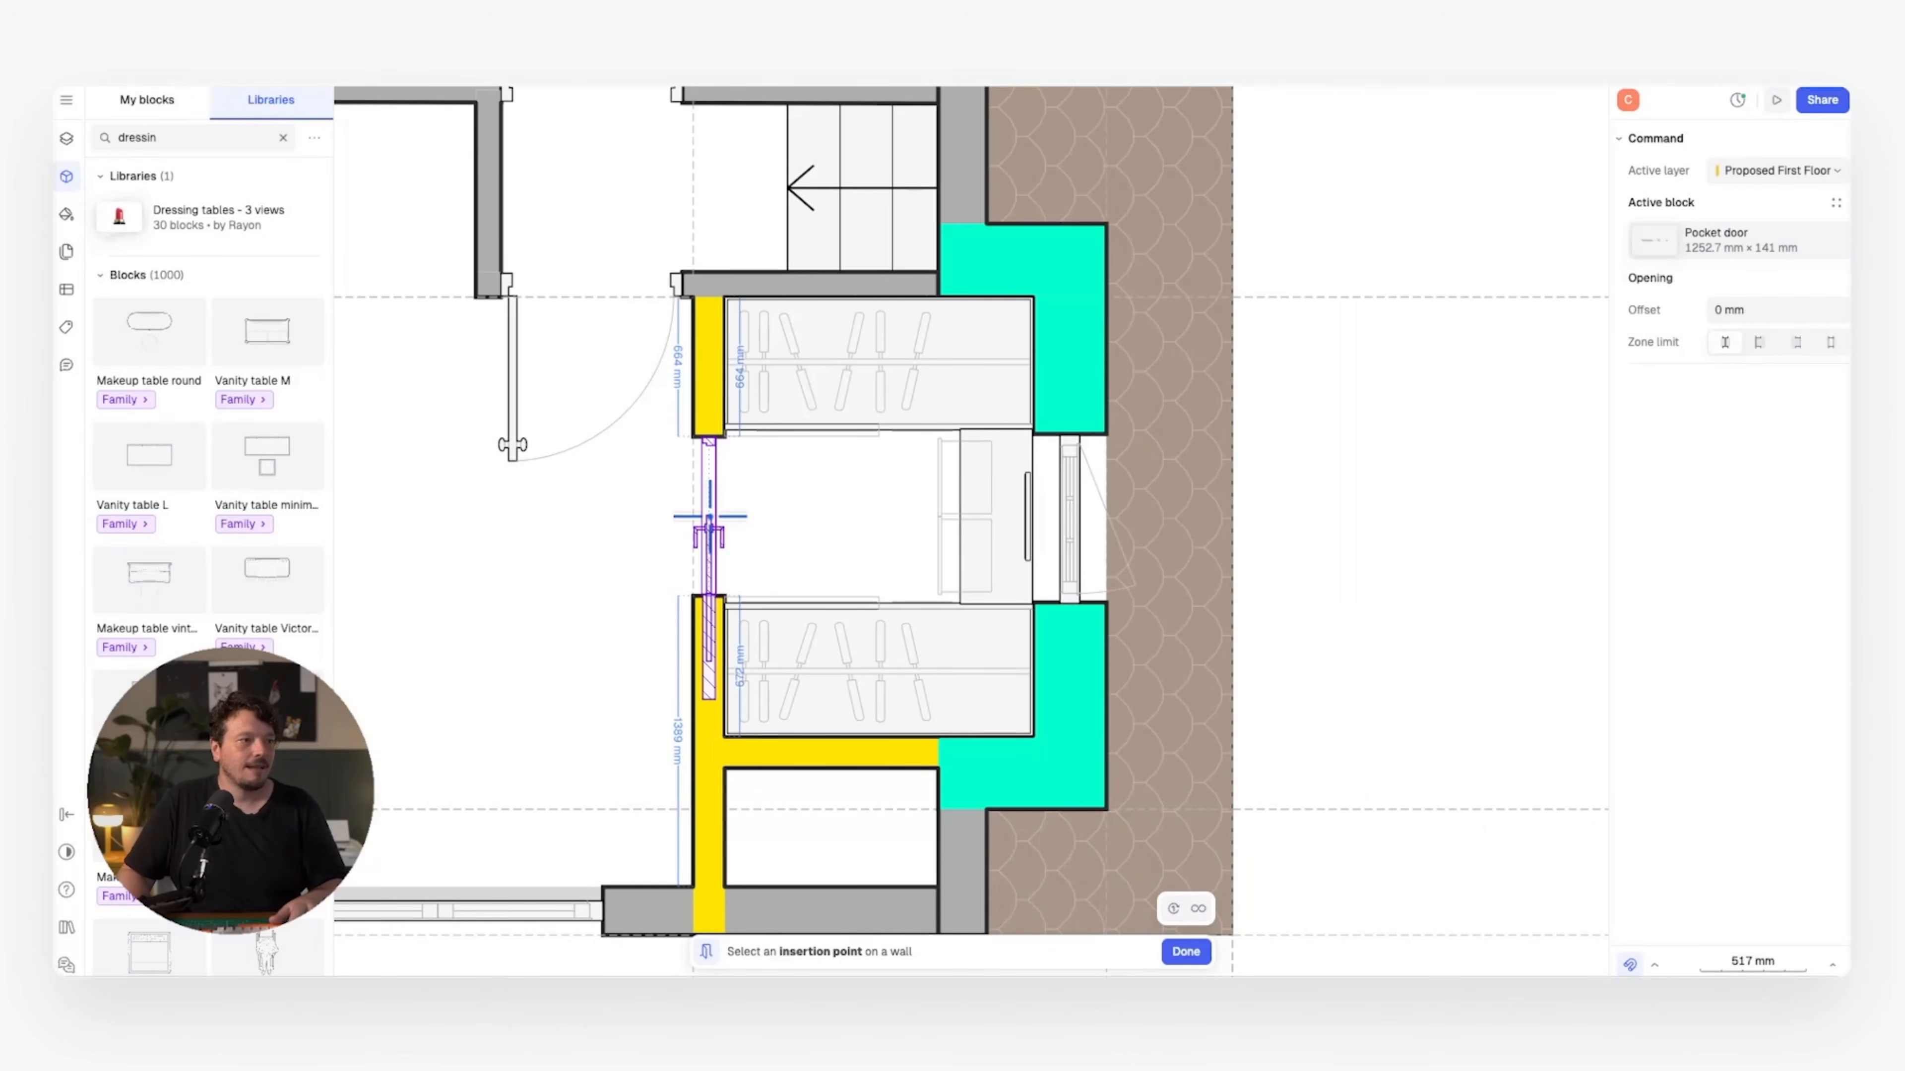
pyautogui.click(710, 516)
pyautogui.moveTo(930, 526); pyautogui.dragTo(660, 545, button='middle')
pyautogui.scroll(-2, 1398, 527)
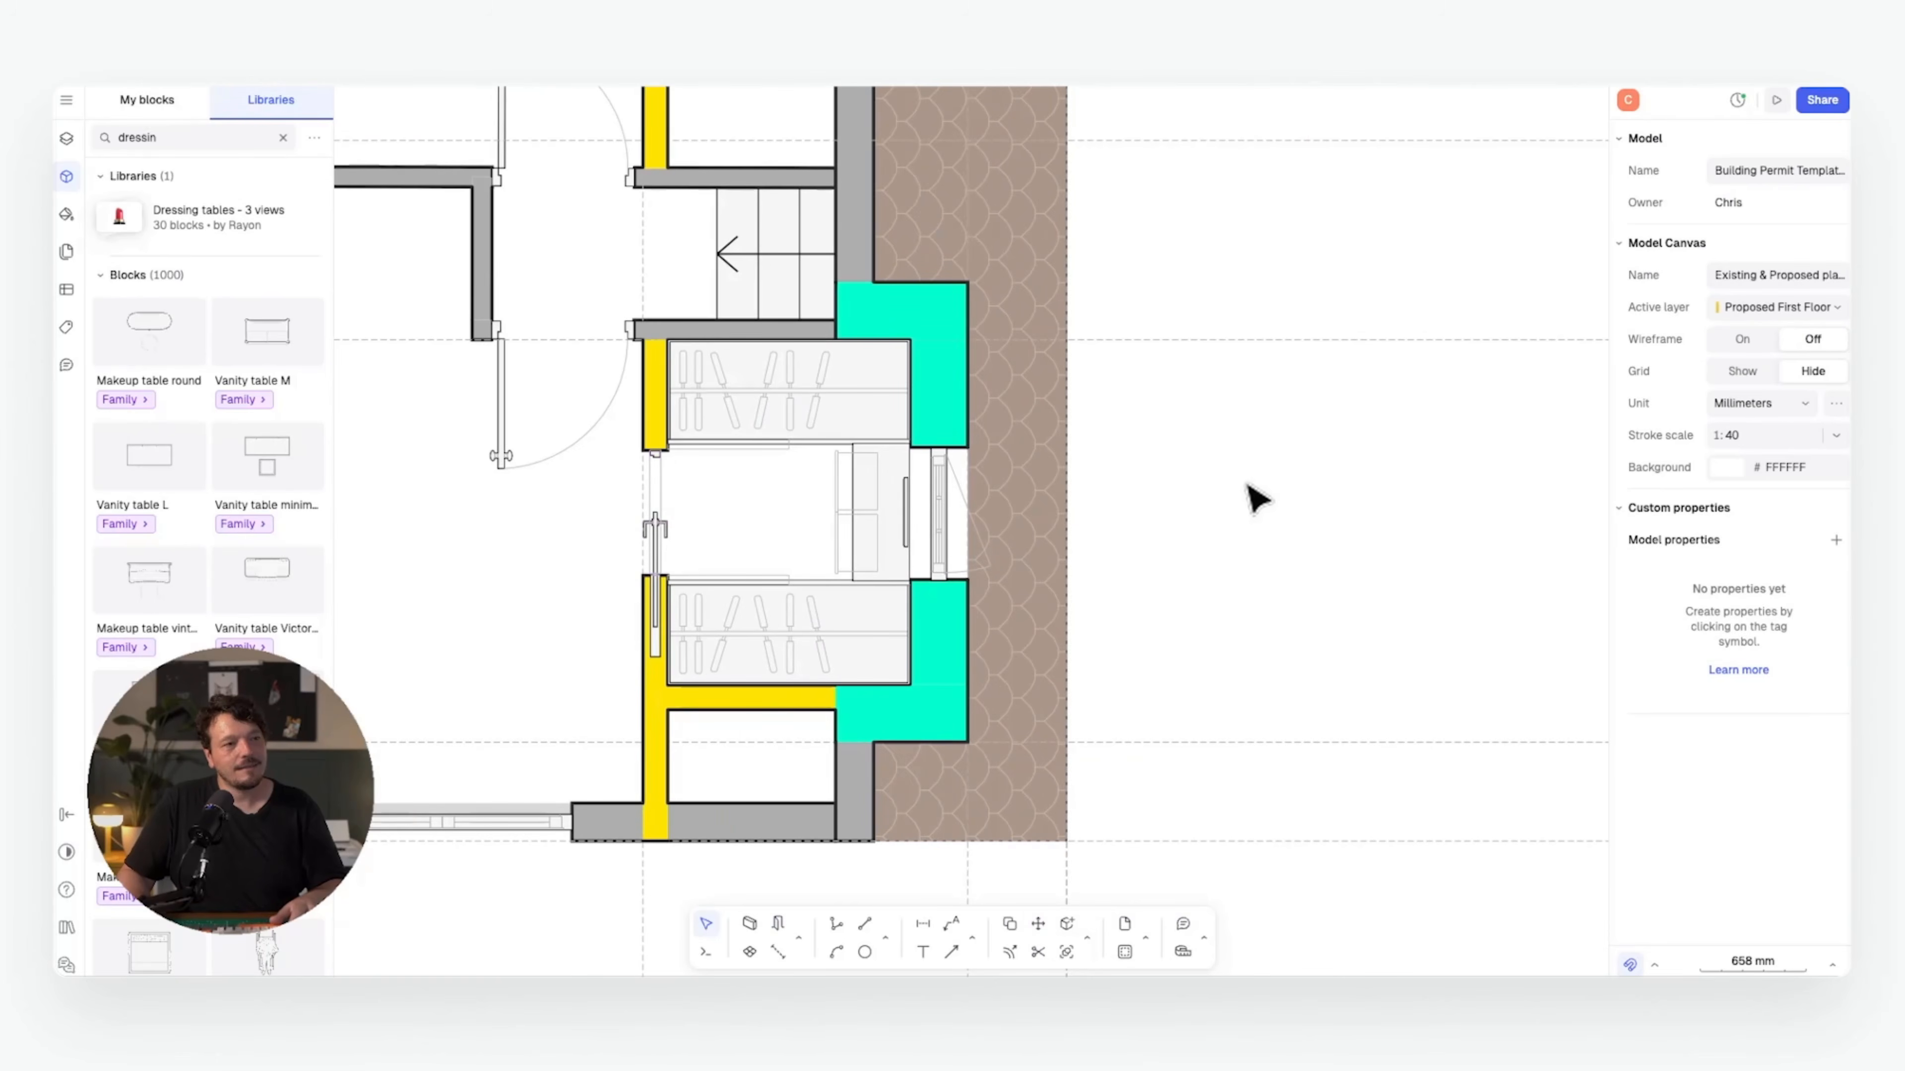
# - Copy the casement window straight up into the teal outer wall of the upper extension room
pyautogui.moveTo(945, 481); pyautogui.dragTo(1044, 521, button='middle')
pyautogui.click(1028, 644)
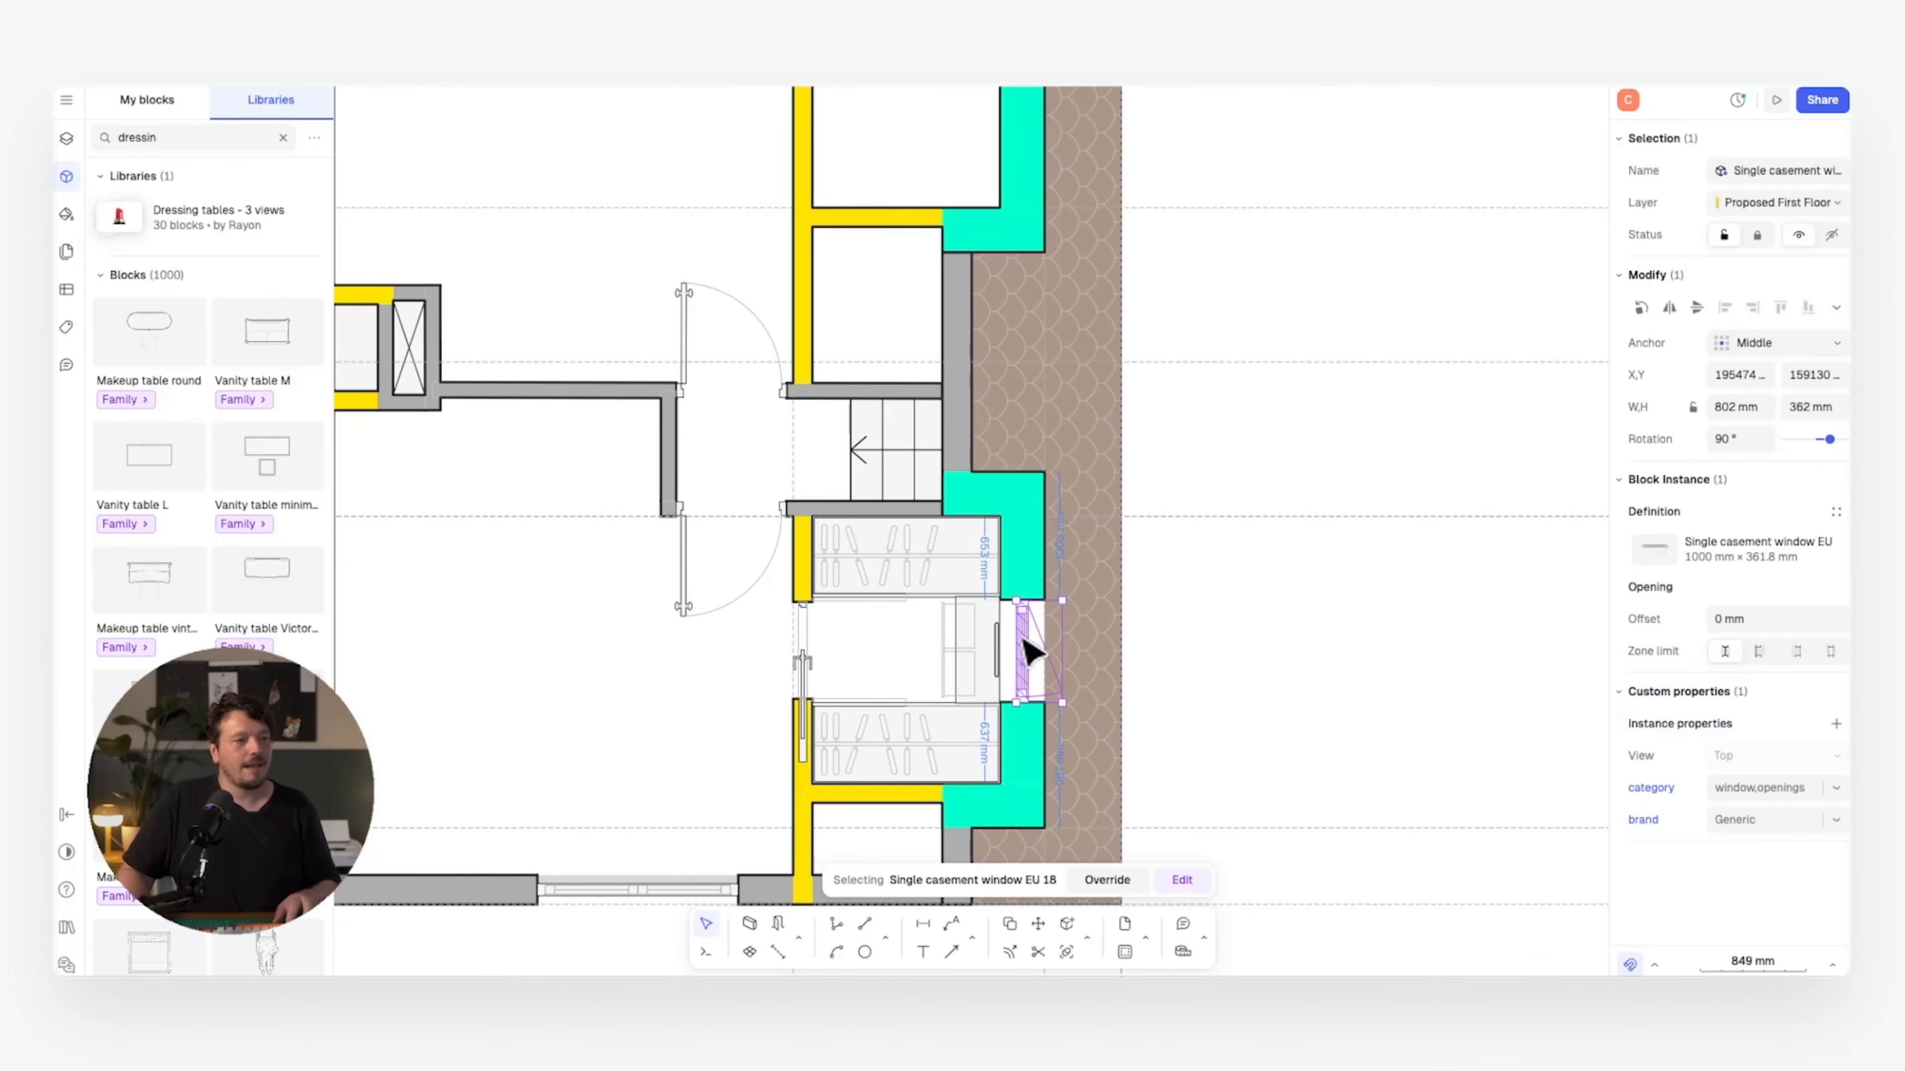
pyautogui.scroll(-3, 1027, 644)
pyautogui.moveTo(1114, 638); pyautogui.dragTo(1059, 667, button='middle')
pyautogui.keyDown('shift'); pyautogui.click(798, 682); pyautogui.keyUp('shift')
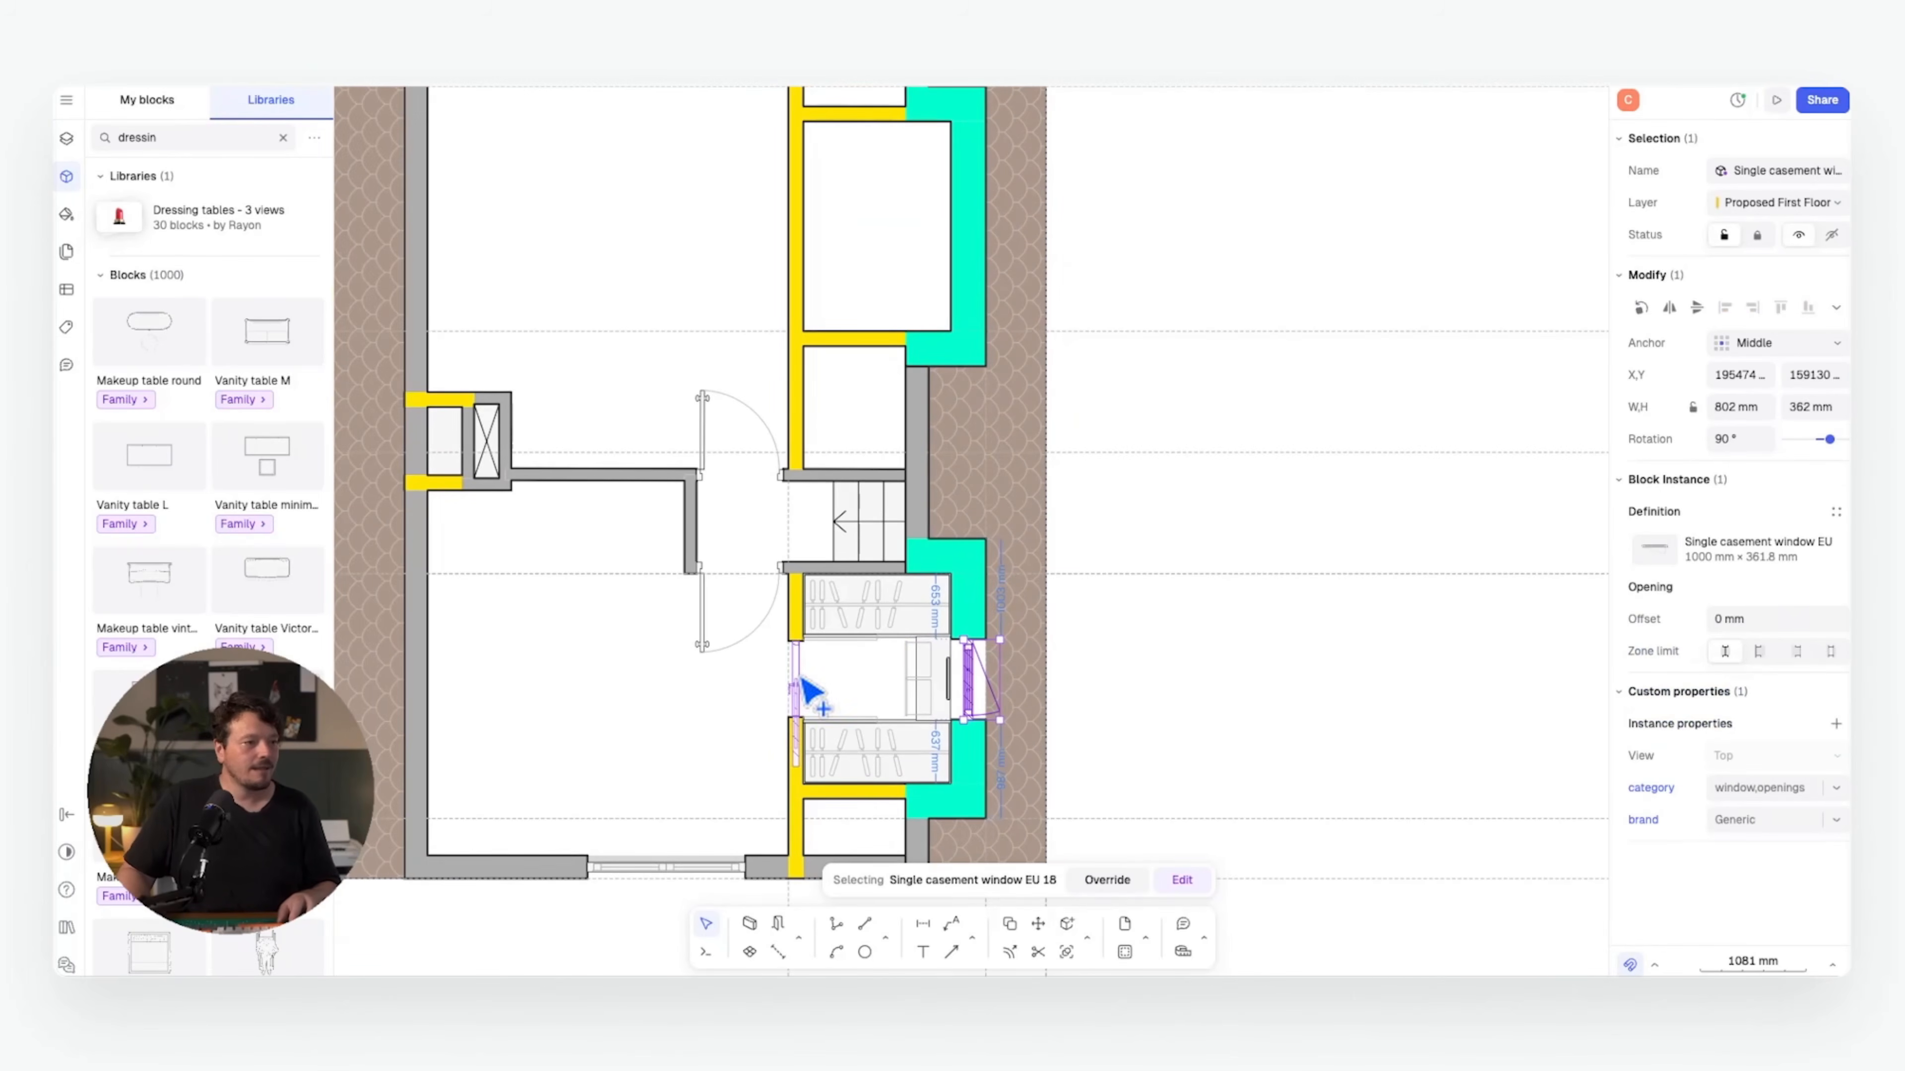
pyautogui.press('m')
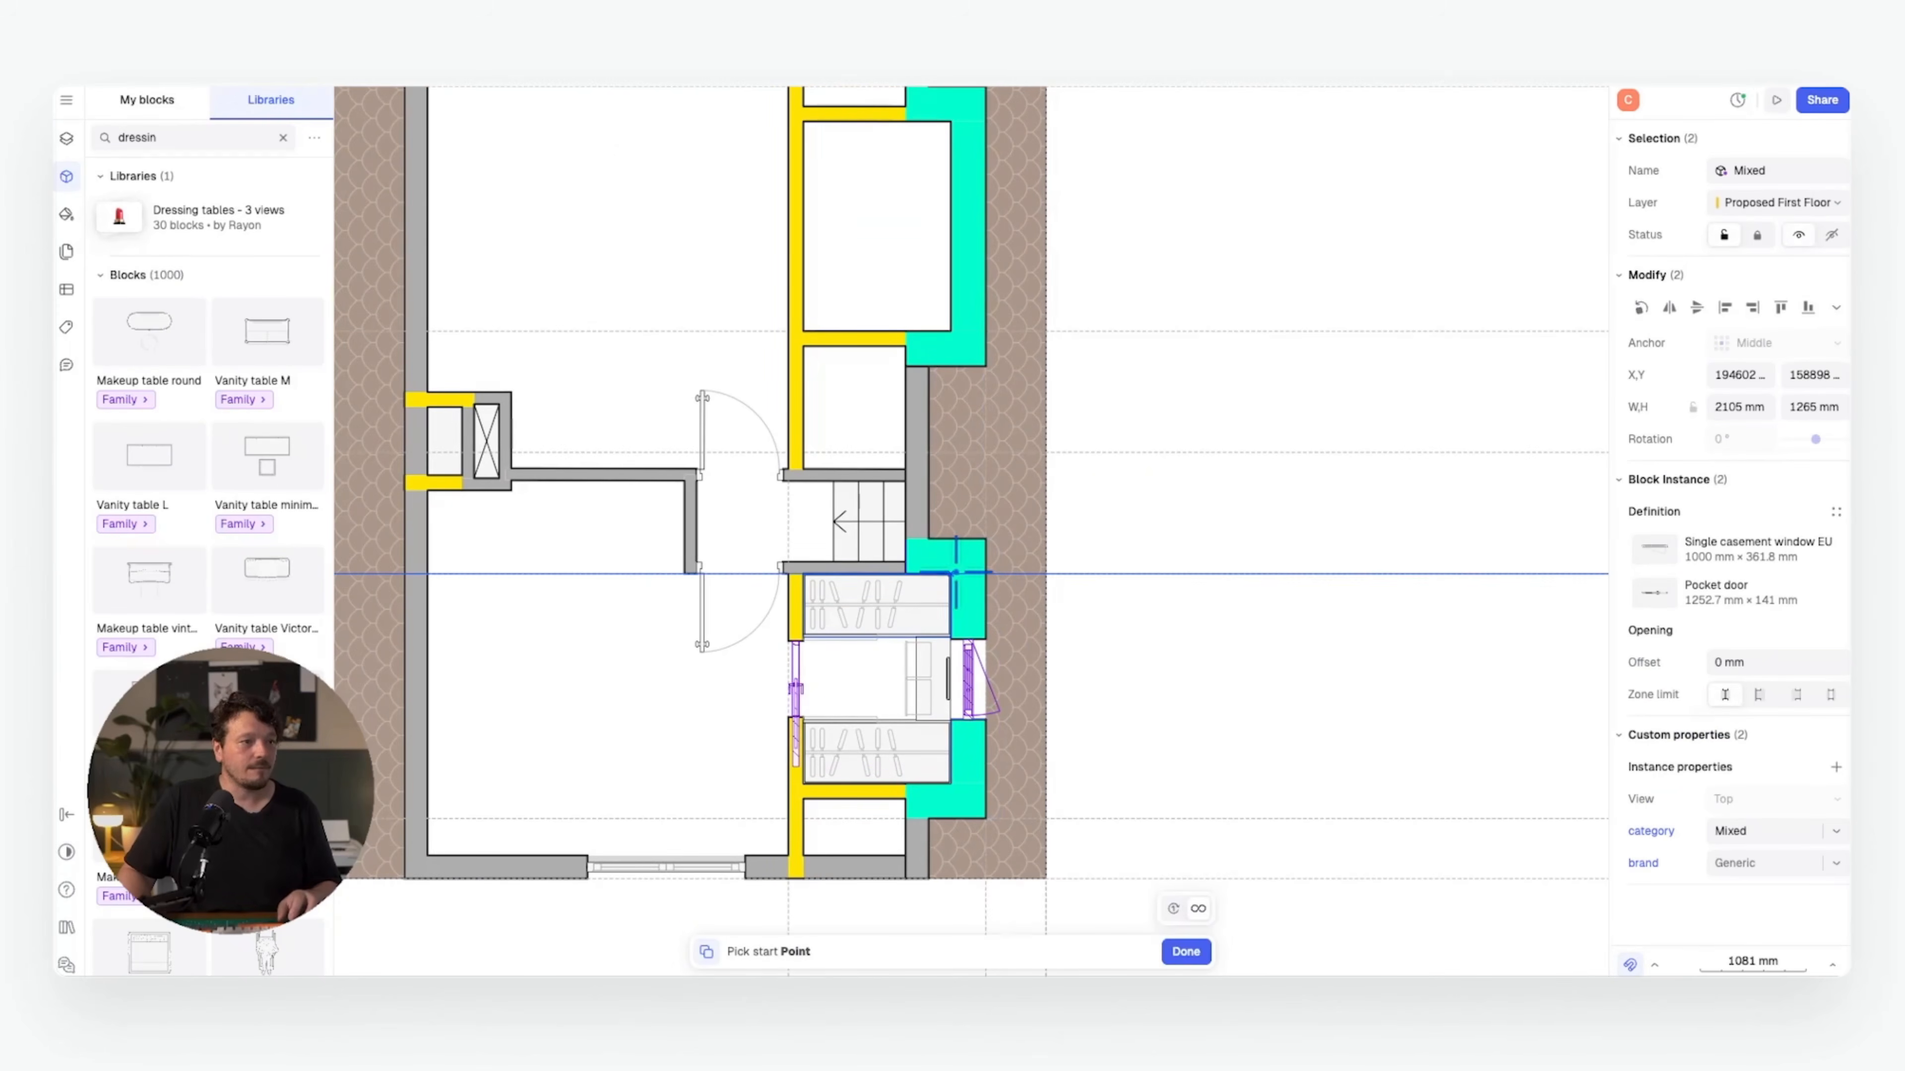
pyautogui.moveTo(987, 574); pyautogui.dragTo(830, 488, button='middle')
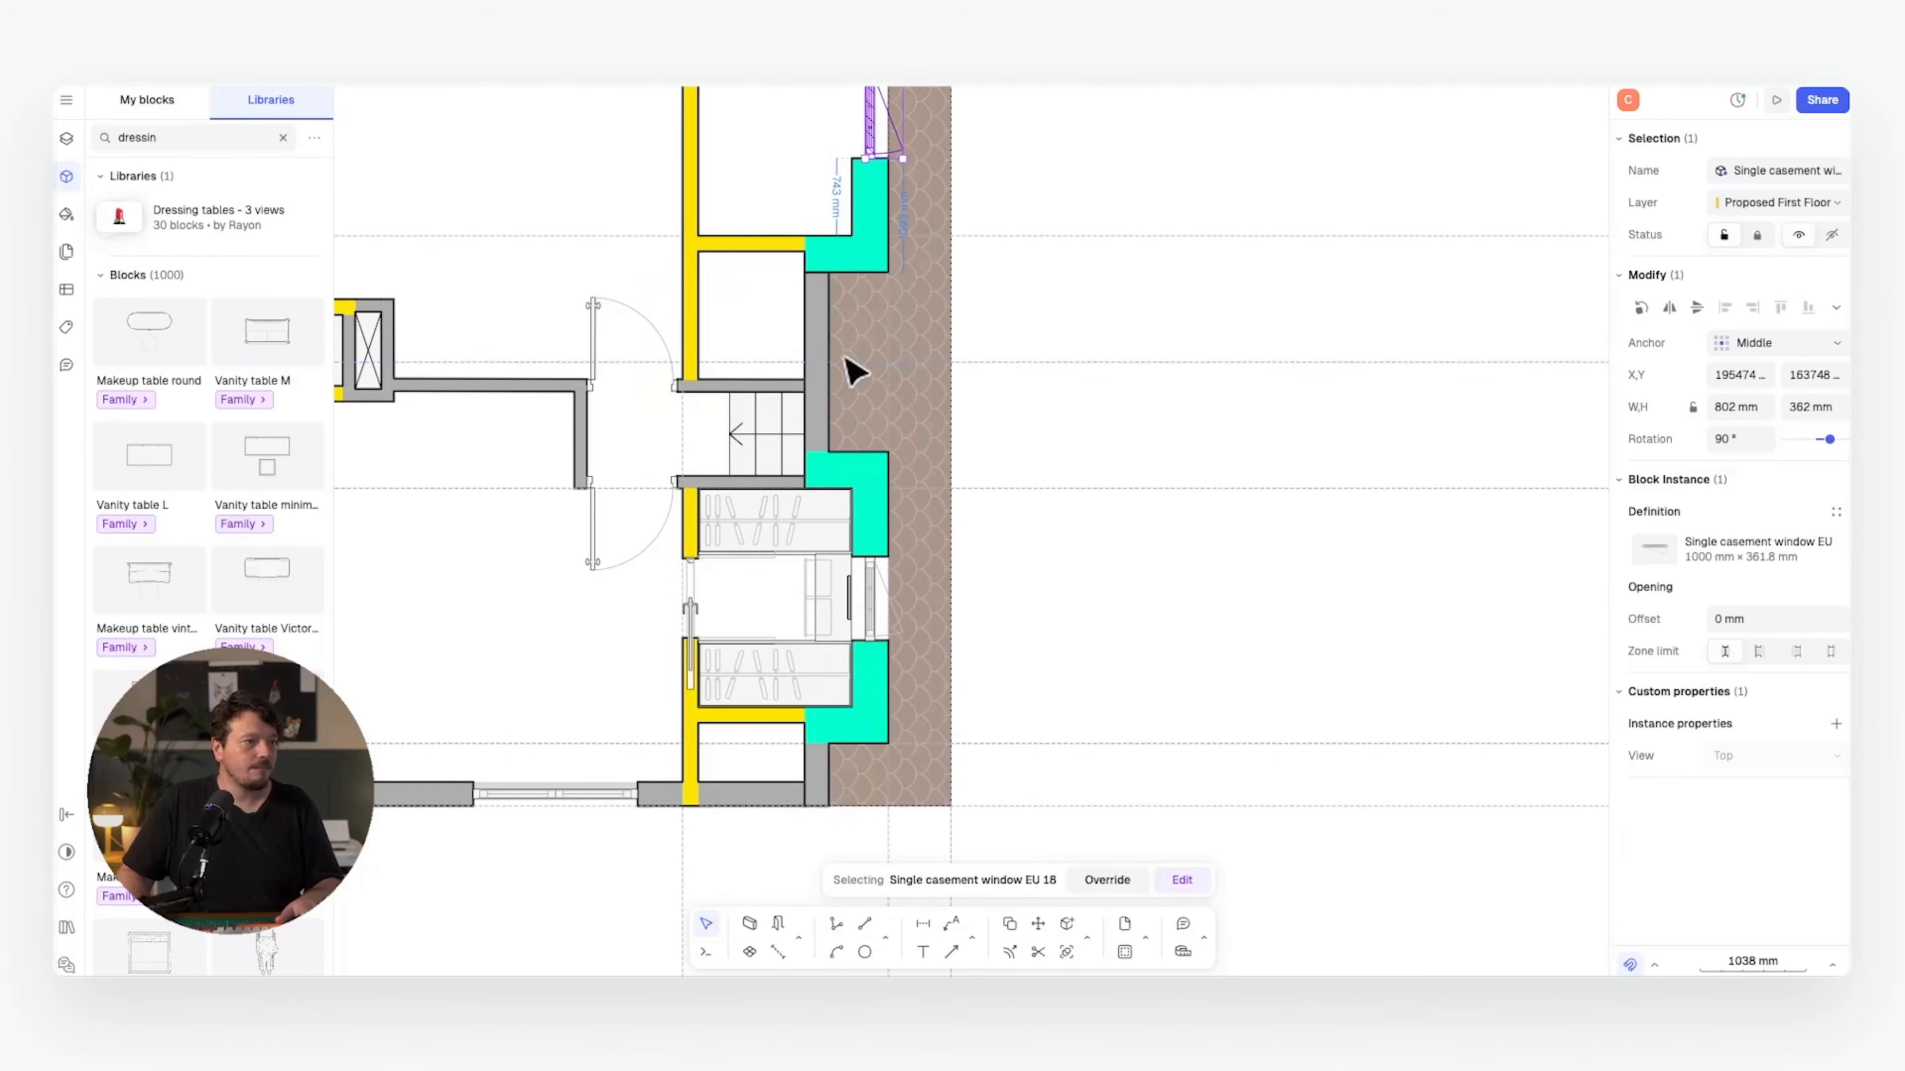
# - Copy the pocket door into the yellow internal wall of the upper extension room, opposite its new window
pyautogui.click(688, 639)
pyautogui.press('d')
pyautogui.click(690, 593)
pyautogui.moveTo(803, 433); pyautogui.dragTo(834, 913, button='middle')
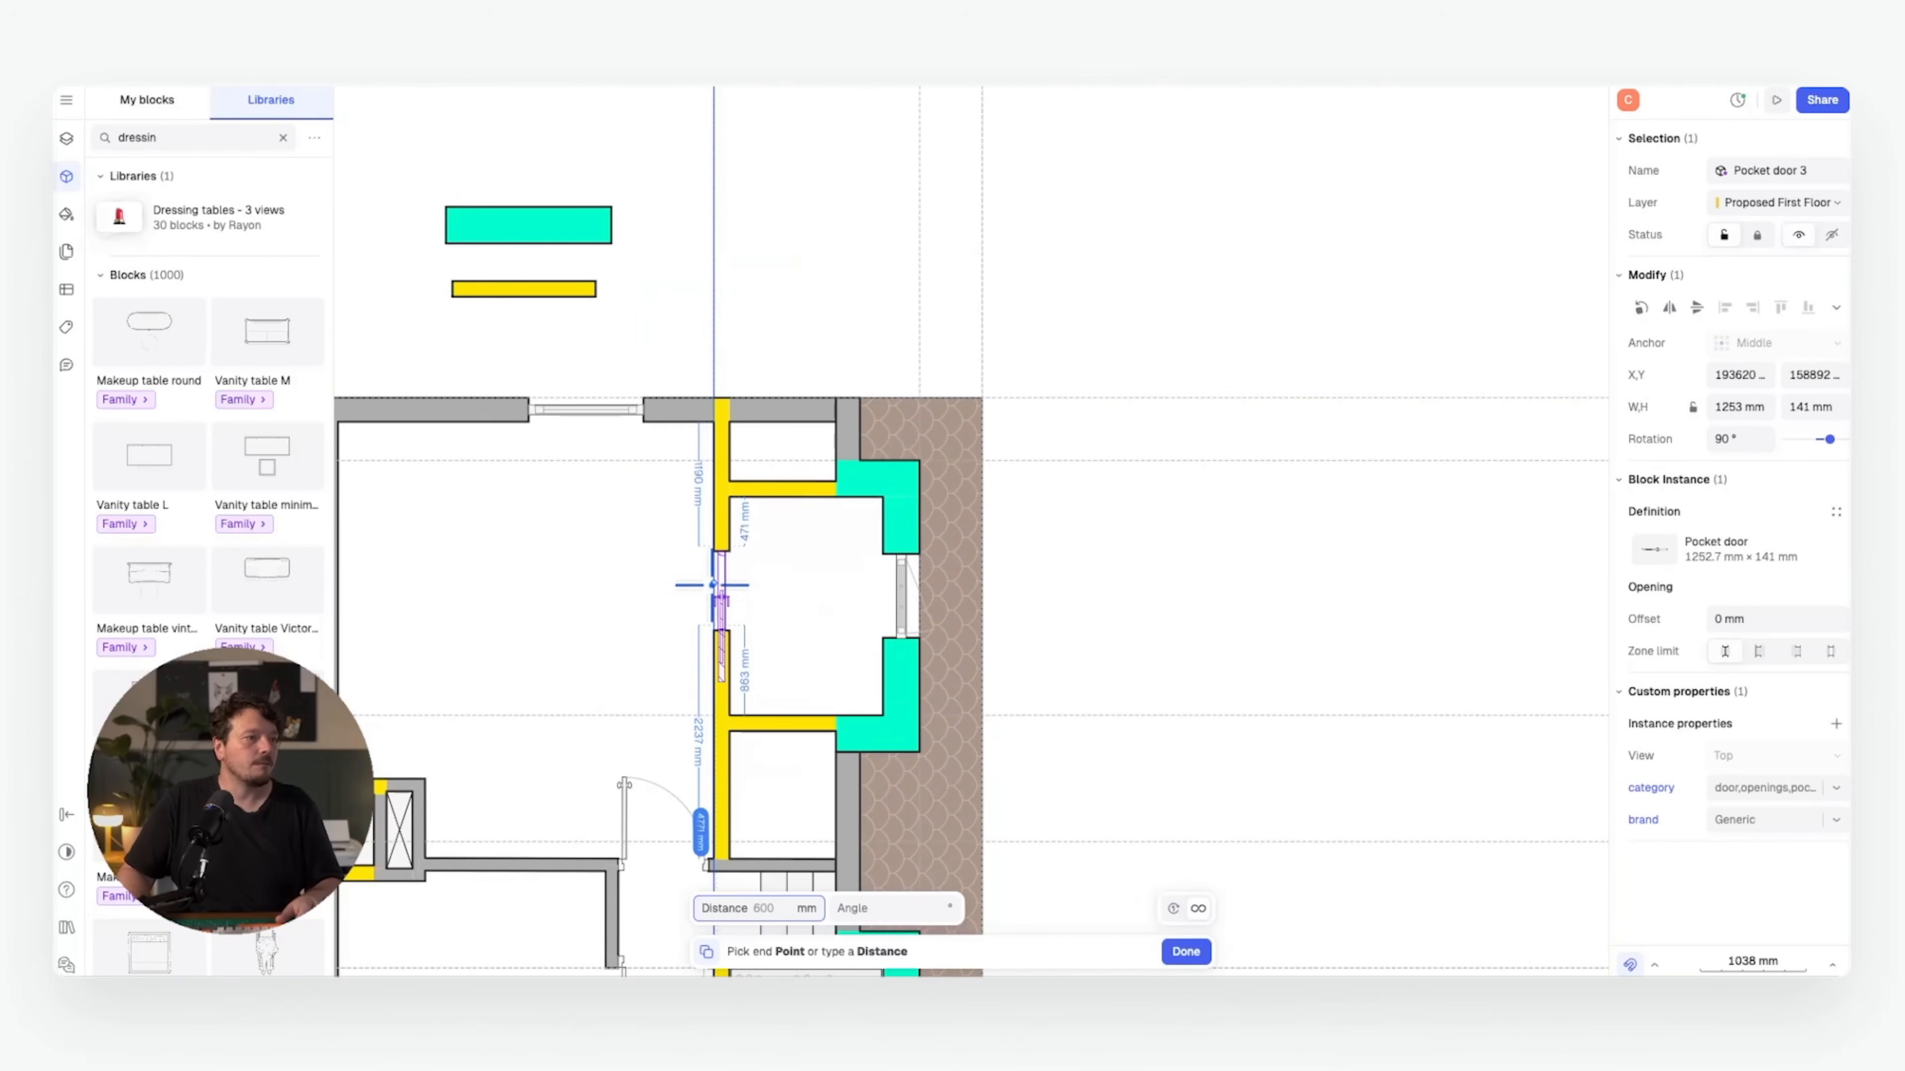
pyautogui.click(728, 587)
pyautogui.click(1299, 630)
pyautogui.scroll(2, 836, 629)
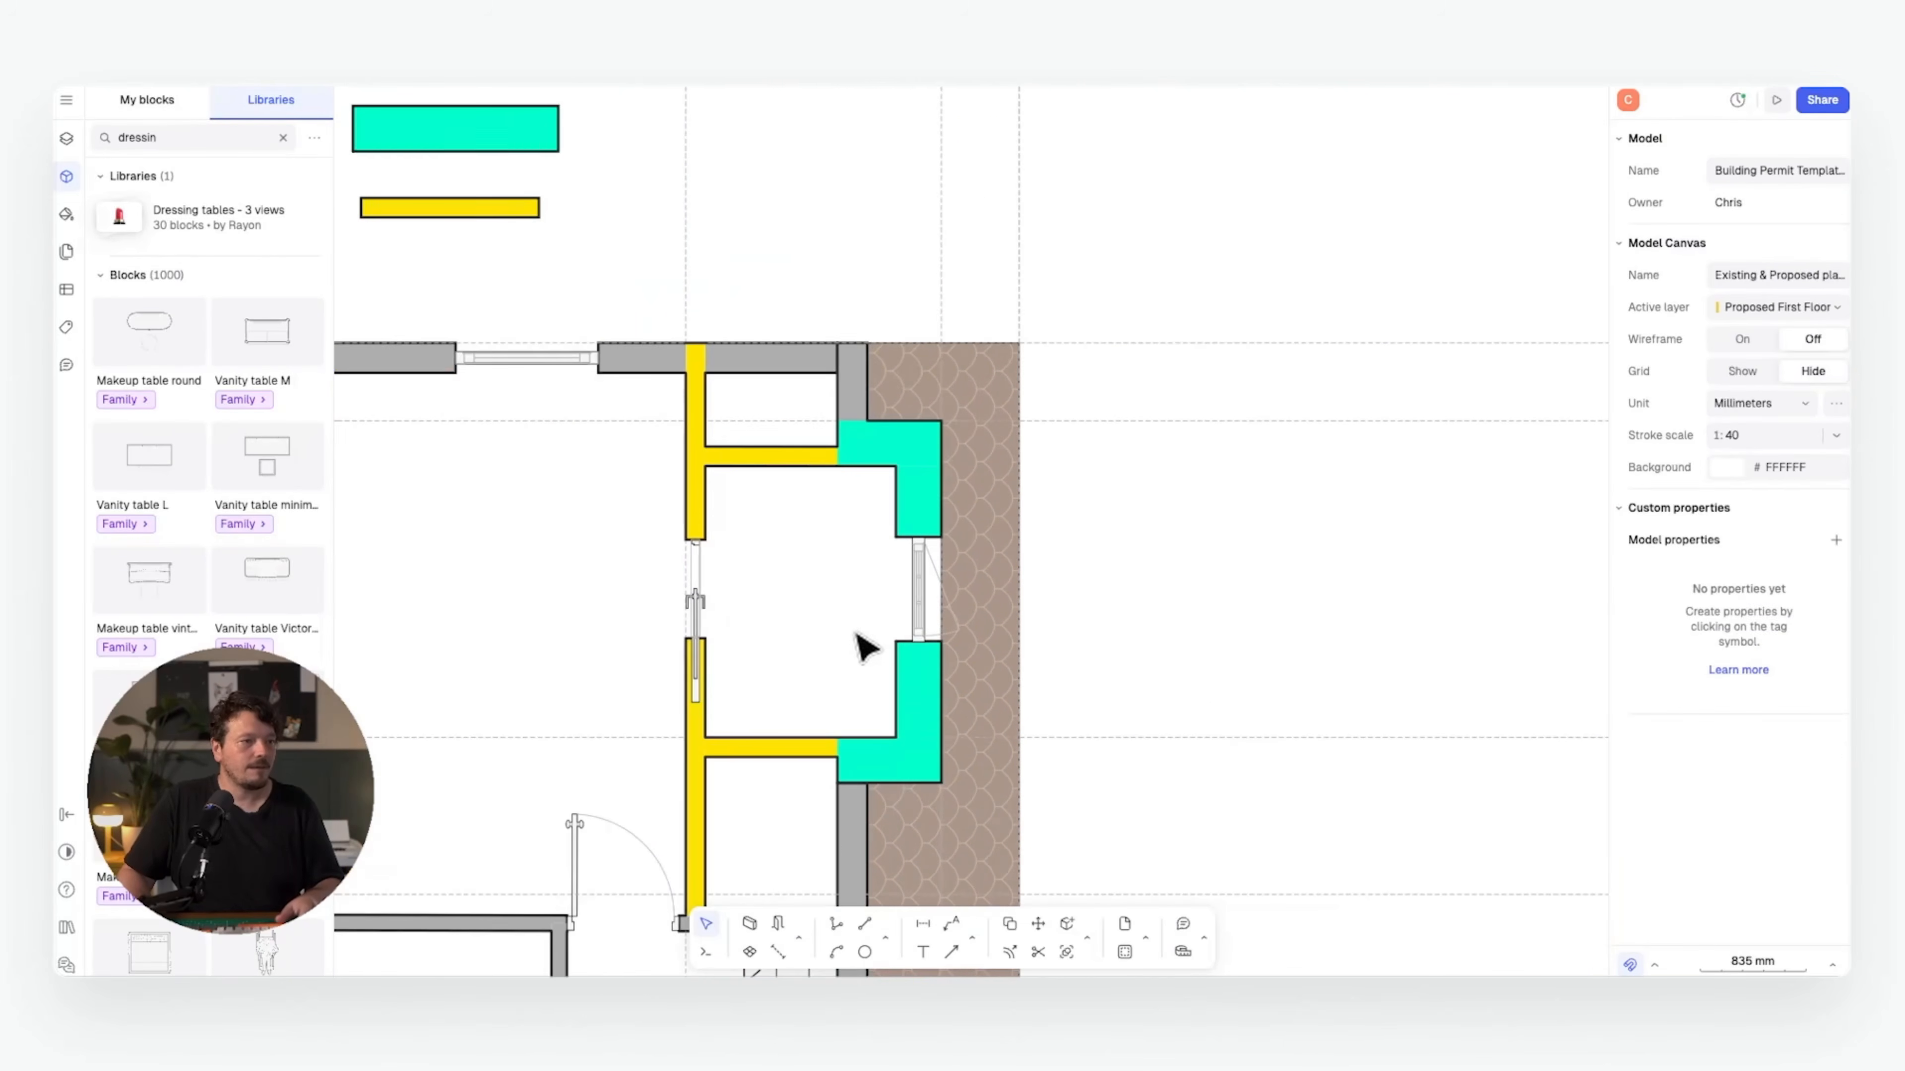
pyautogui.moveTo(782, 506); pyautogui.dragTo(759, 552, button='middle')
pyautogui.click(763, 508)
pyautogui.moveTo(975, 549); pyautogui.dragTo(975, 468, button='middle')
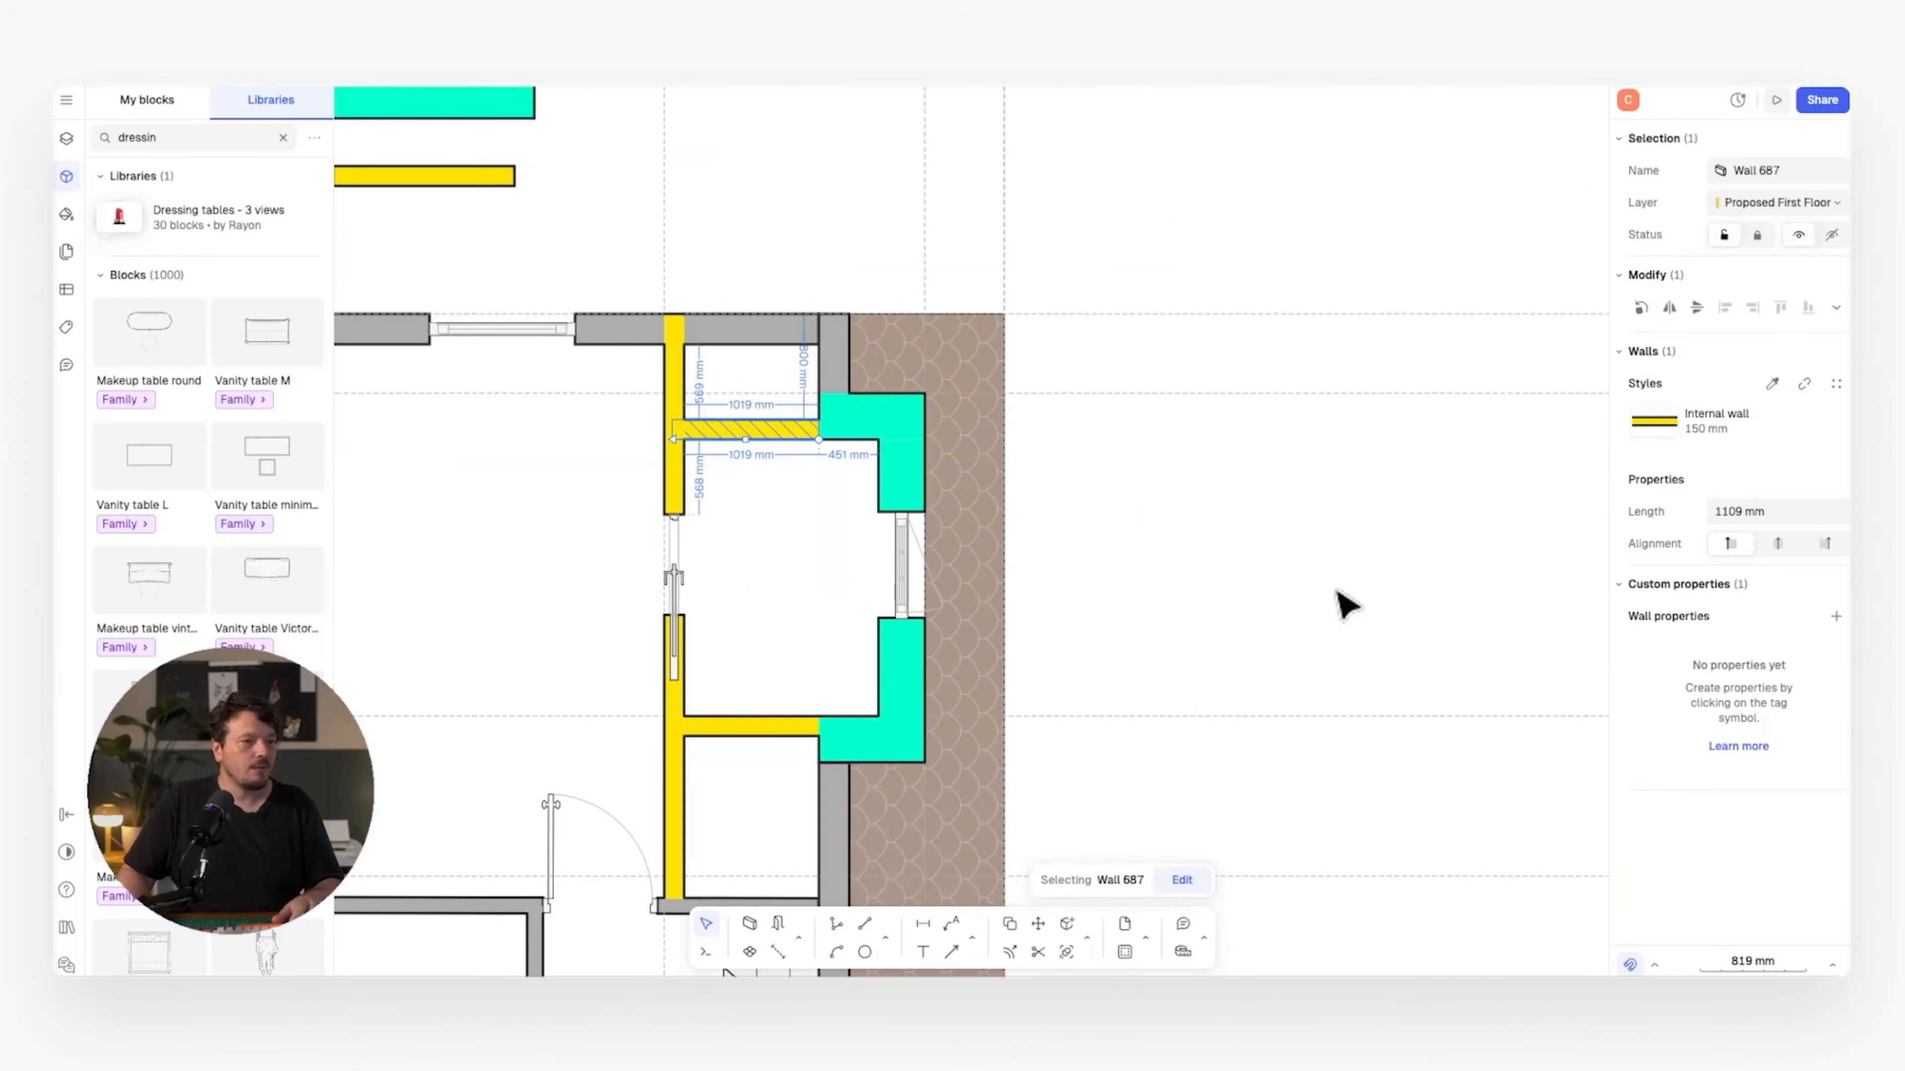
pyautogui.click(1339, 589)
# - Find "shower" in the libraries and fit the Shower S block, rotated -90° and sized about 699 × 1470 mm, along the upper extension room's upper wall
pyautogui.doubleClick(172, 138)
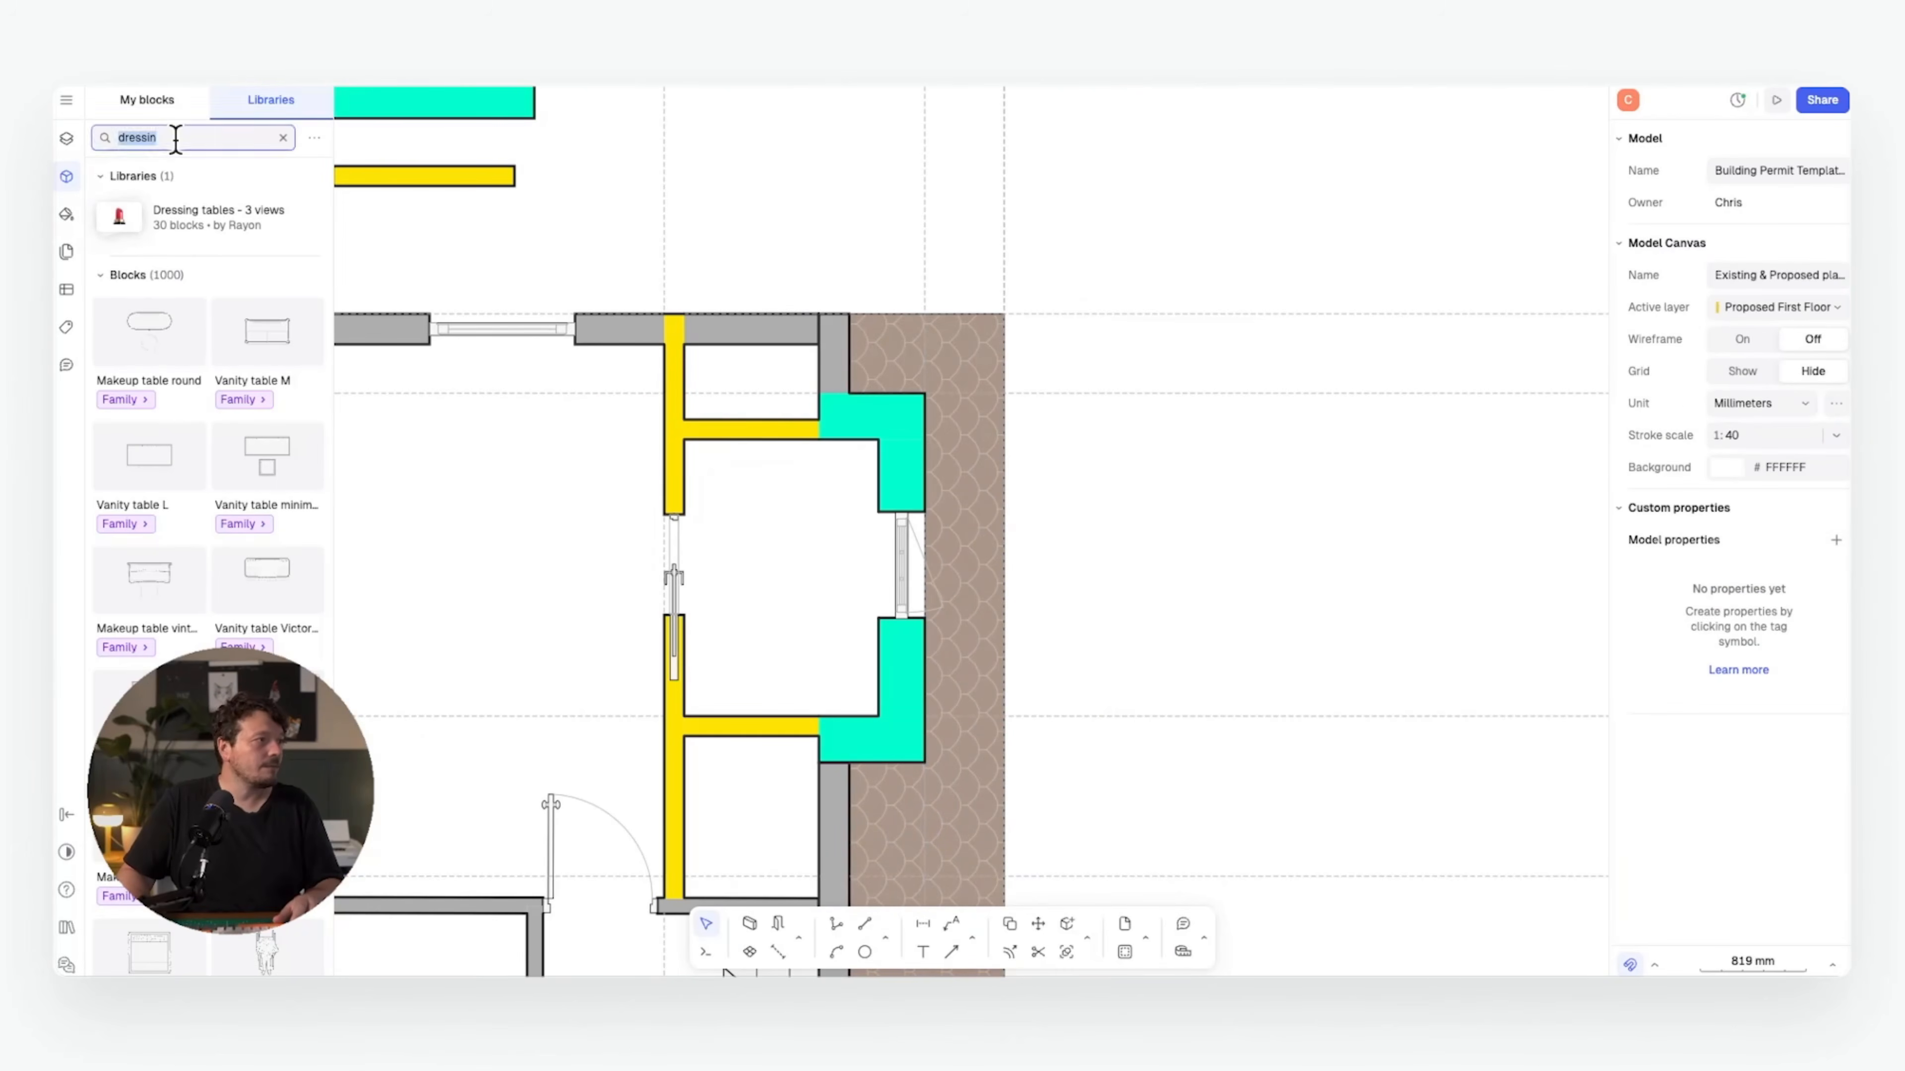
pyautogui.write('shower')
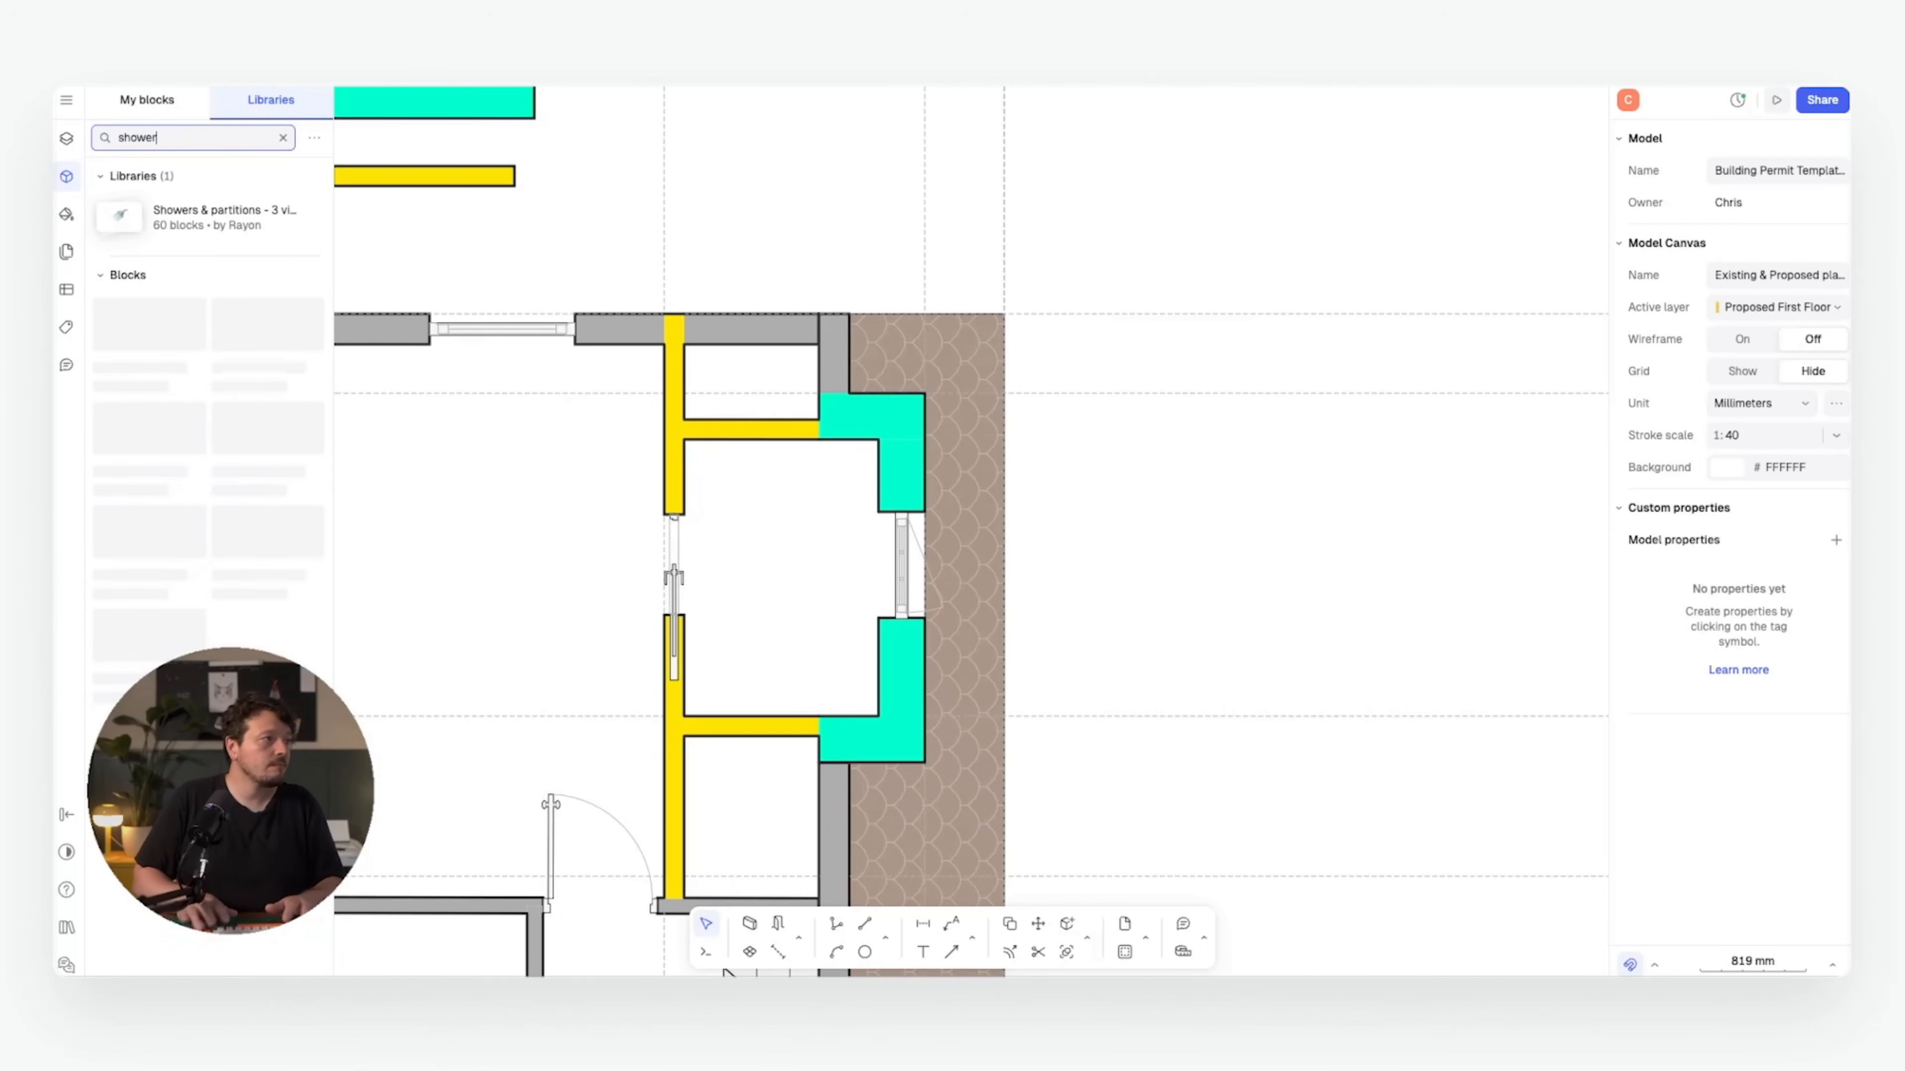
pyautogui.moveTo(1241, 518); pyautogui.dragTo(680, 587)
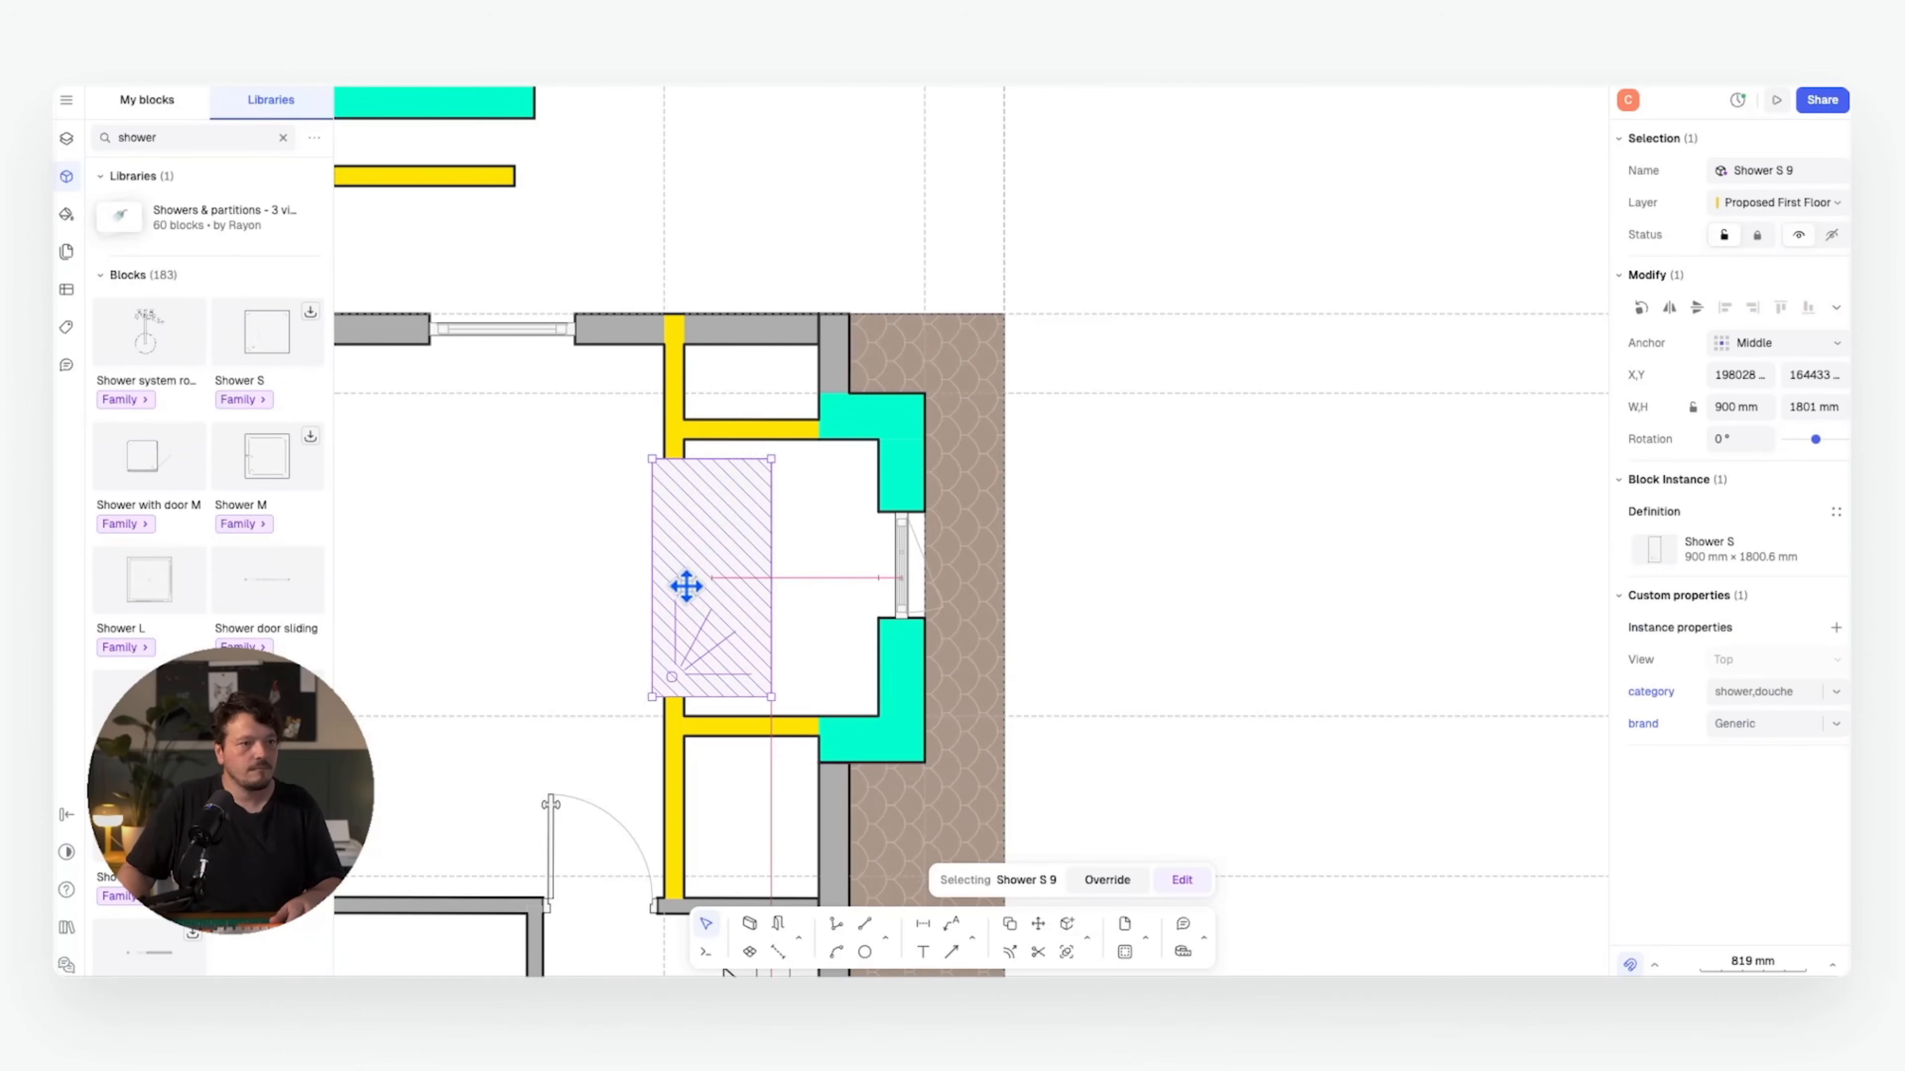
pyautogui.moveTo(744, 477); pyautogui.dragTo(802, 623)
pyautogui.moveTo(701, 540); pyautogui.dragTo(787, 477)
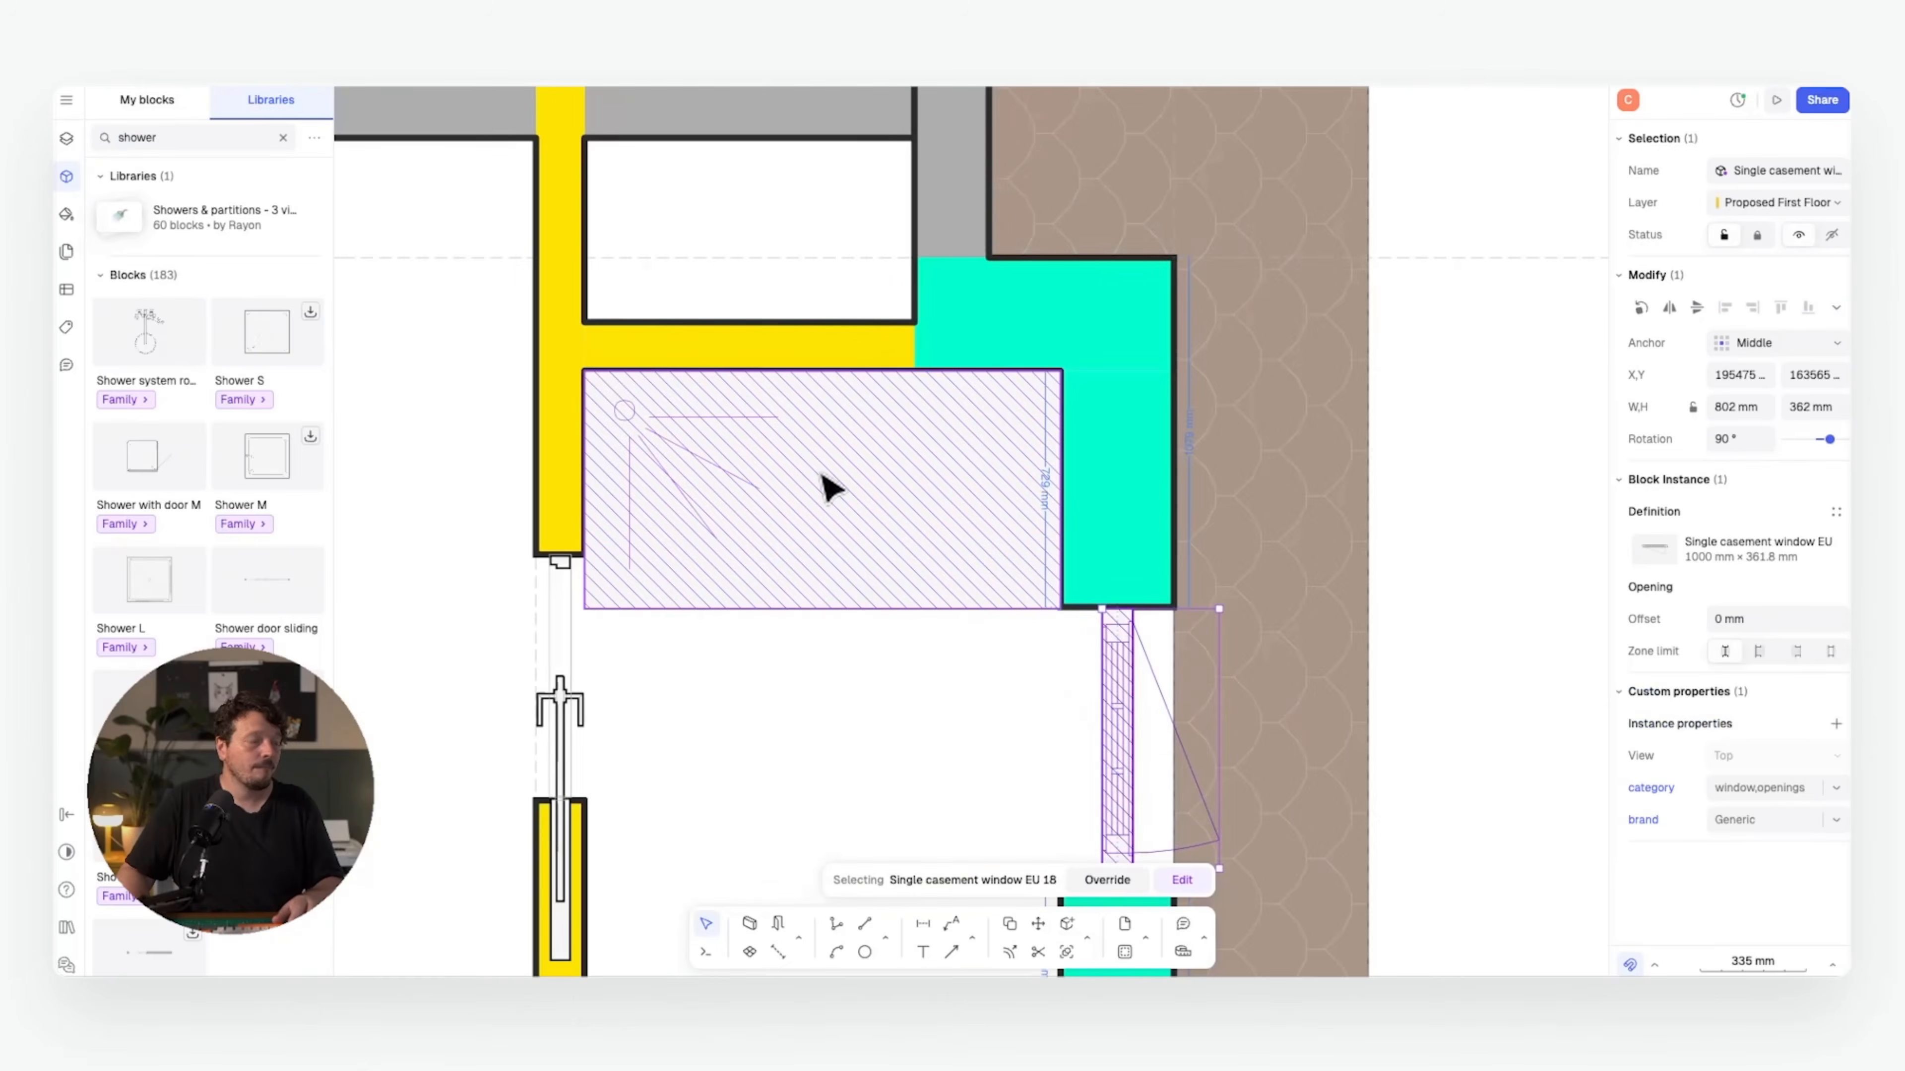
pyautogui.click(831, 495)
pyautogui.moveTo(843, 607); pyautogui.dragTo(846, 598)
pyautogui.moveTo(1041, 664); pyautogui.dragTo(893, 493, button='middle')
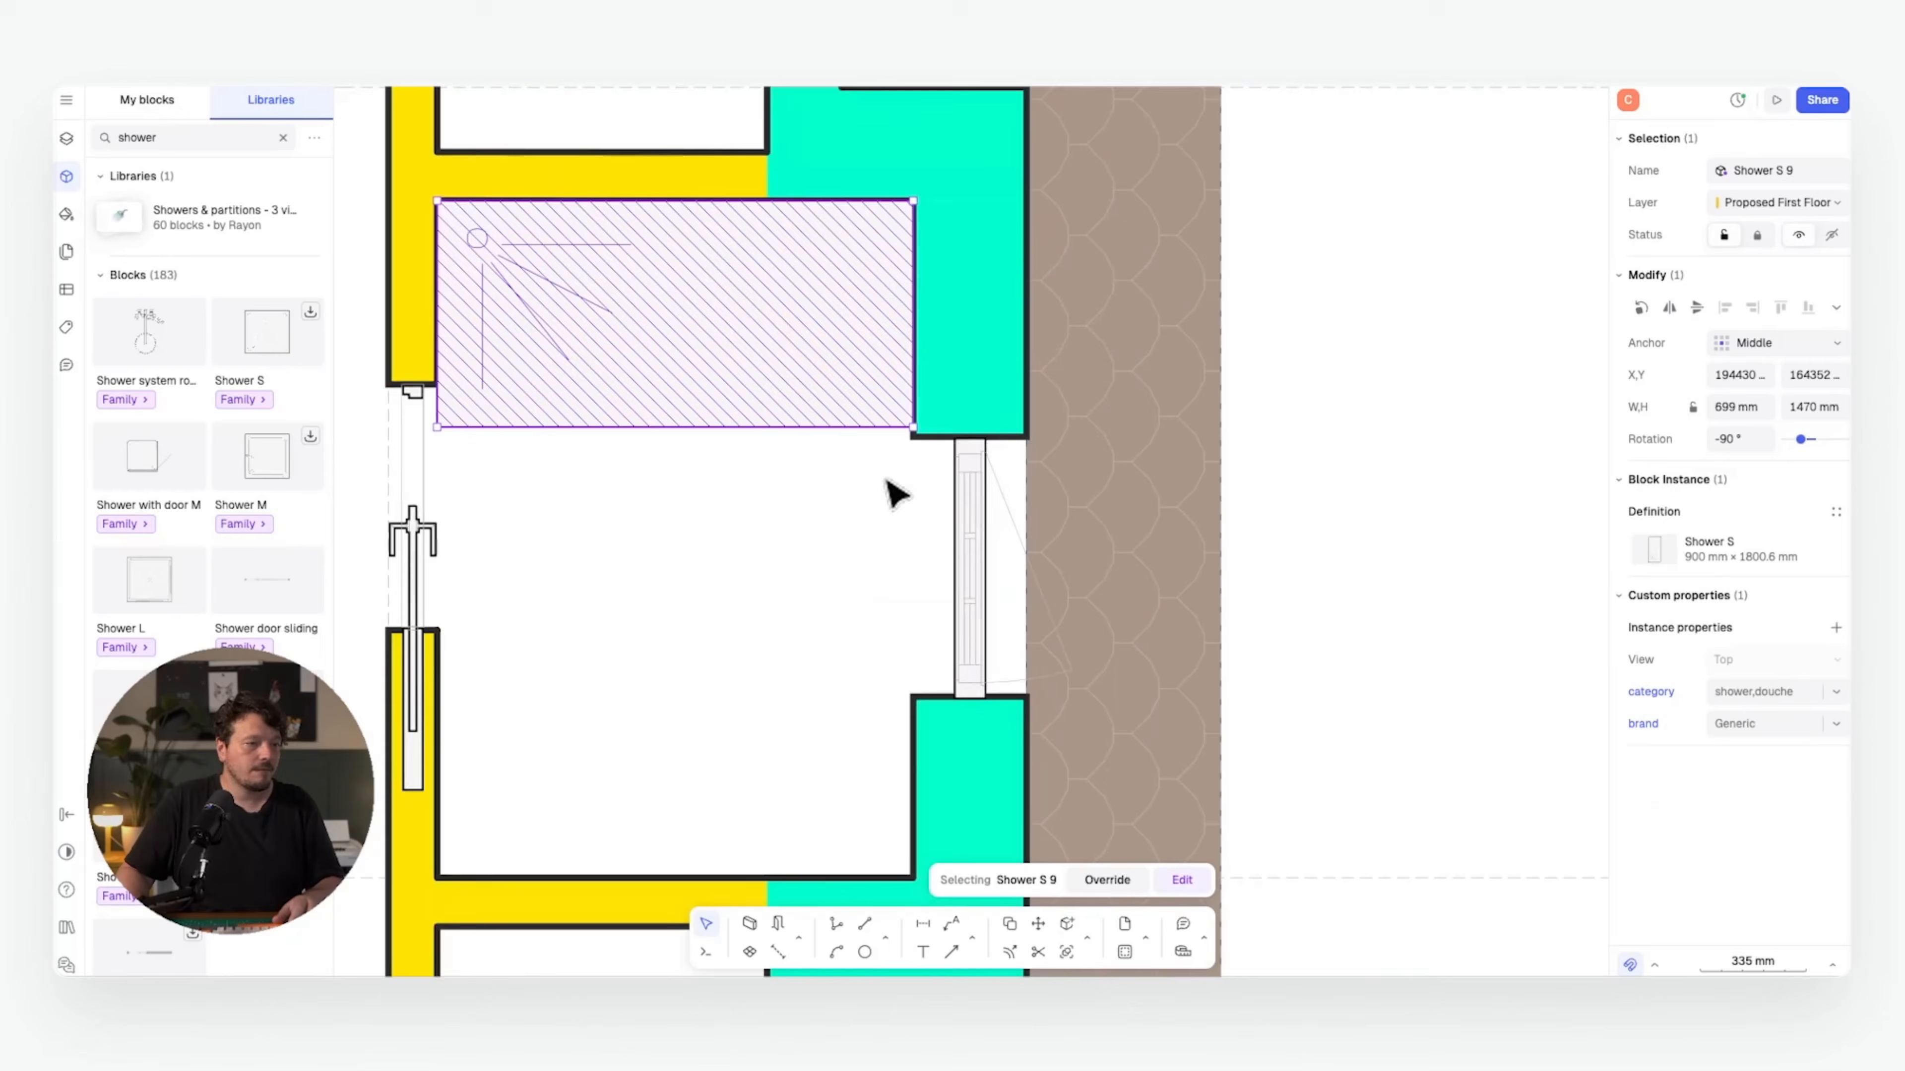
# - Move the upper room's casement window up so its end lines up with the lower edge of the shower
pyautogui.click(965, 491)
pyautogui.press('Escape')
pyautogui.click(975, 523)
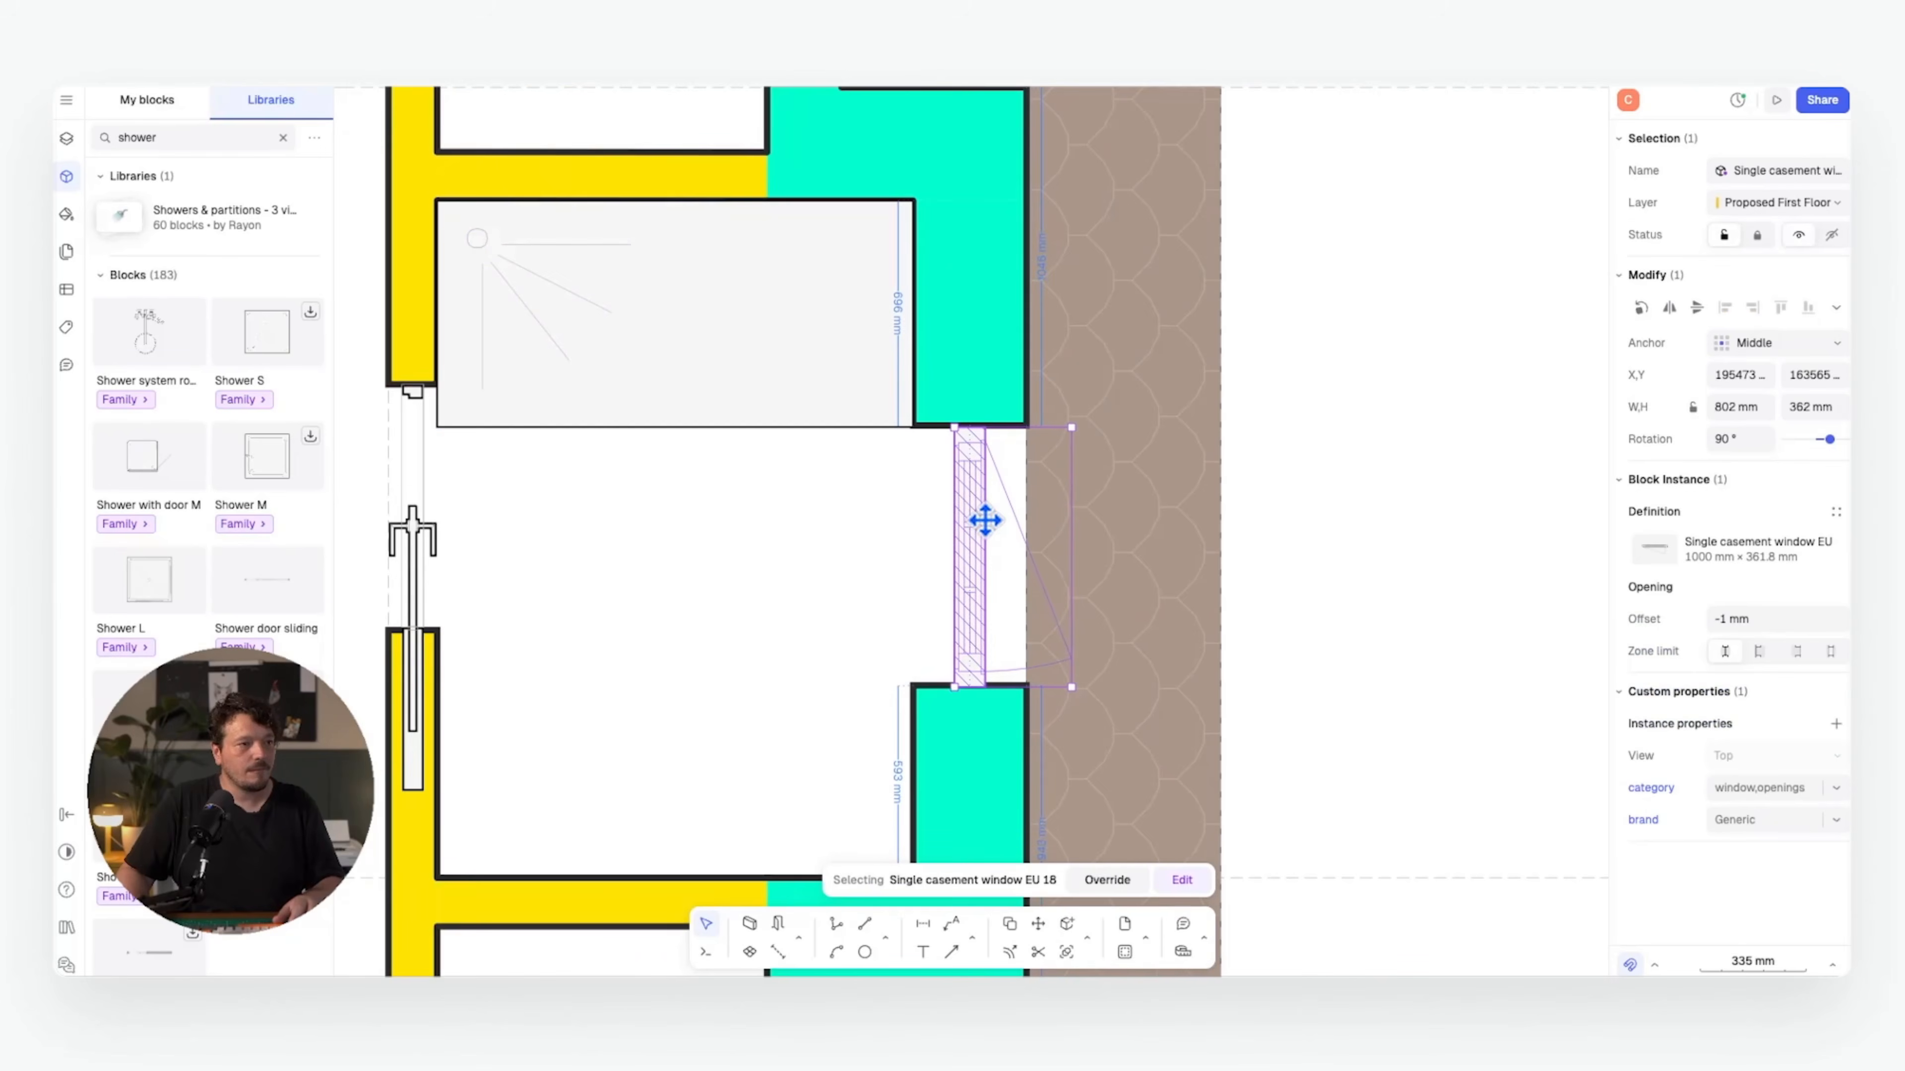
pyautogui.click(1331, 540)
# - Move the upper room's pocket door down along the yellow wall so its opening starts at the shower's lower edge
pyautogui.scroll(-3, 1237, 487)
pyautogui.click(603, 480)
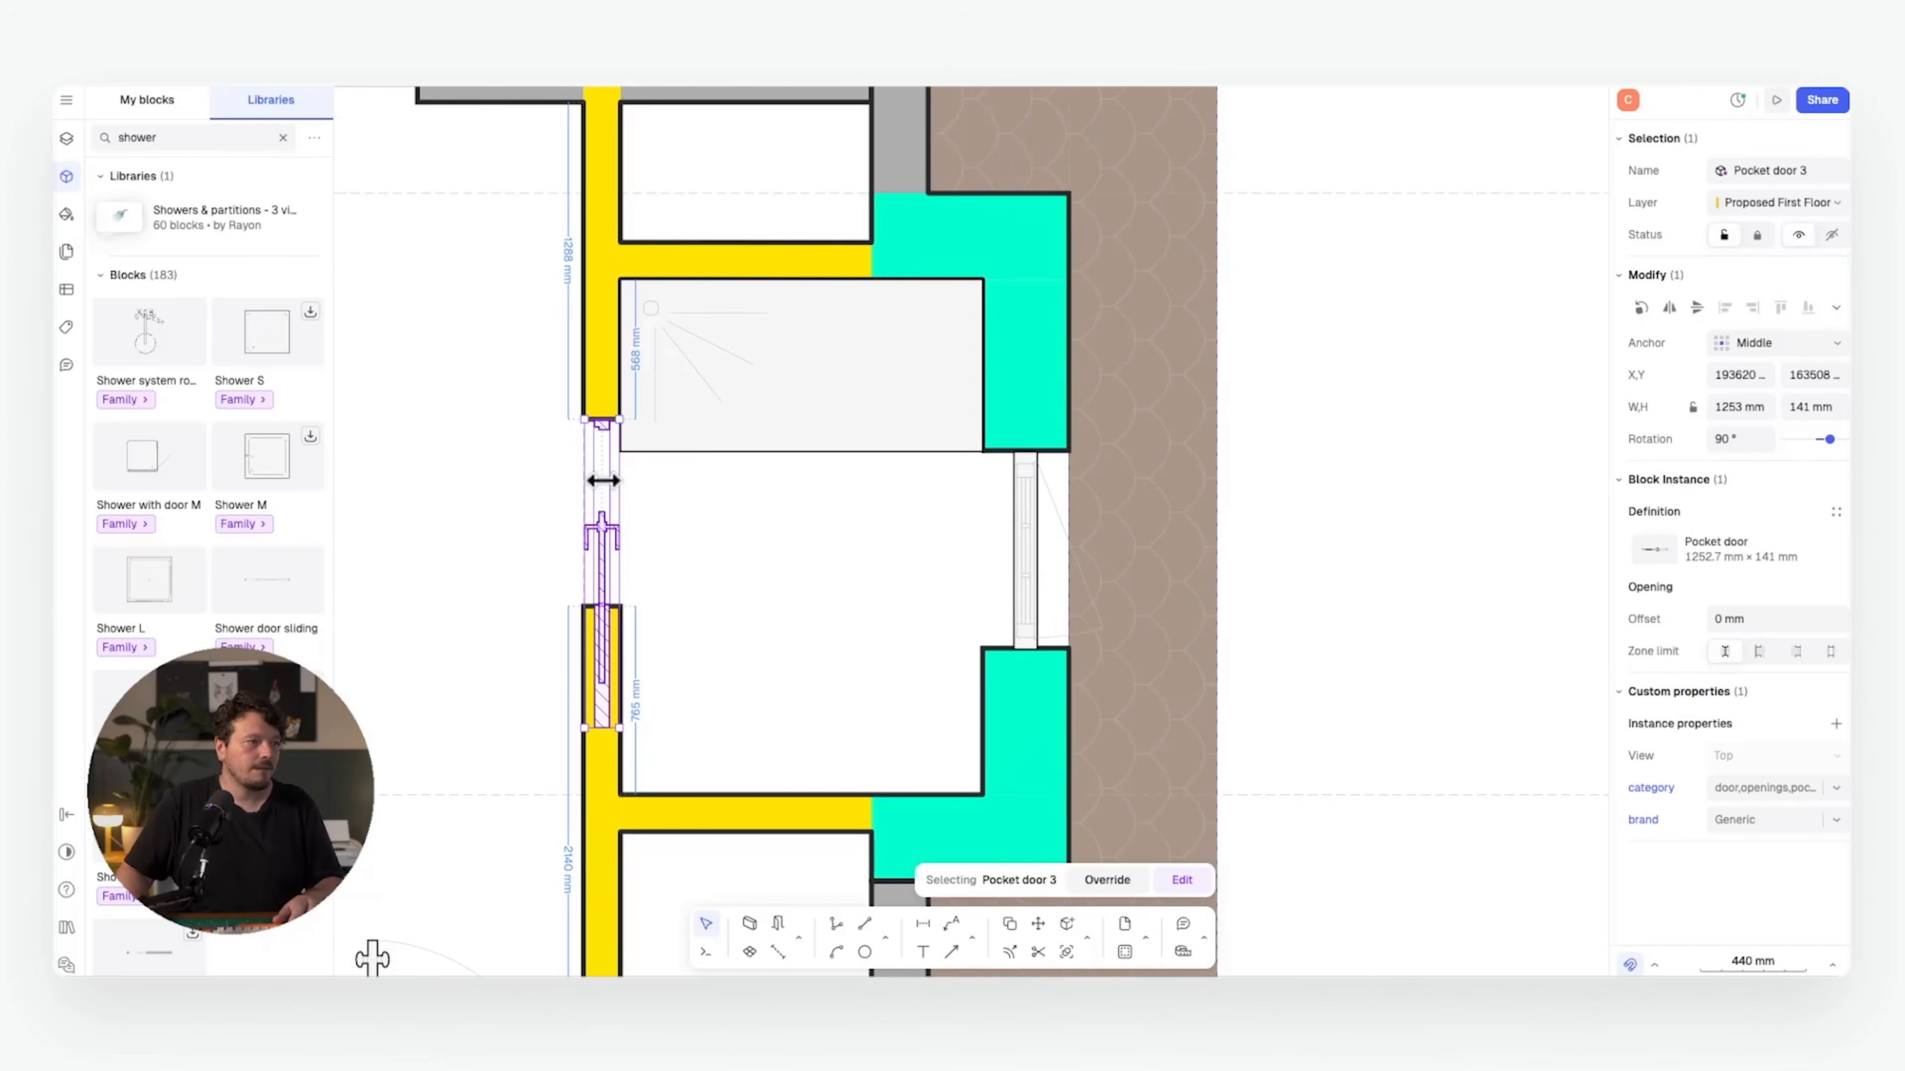
pyautogui.moveTo(613, 484); pyautogui.dragTo(610, 519)
pyautogui.click(690, 492)
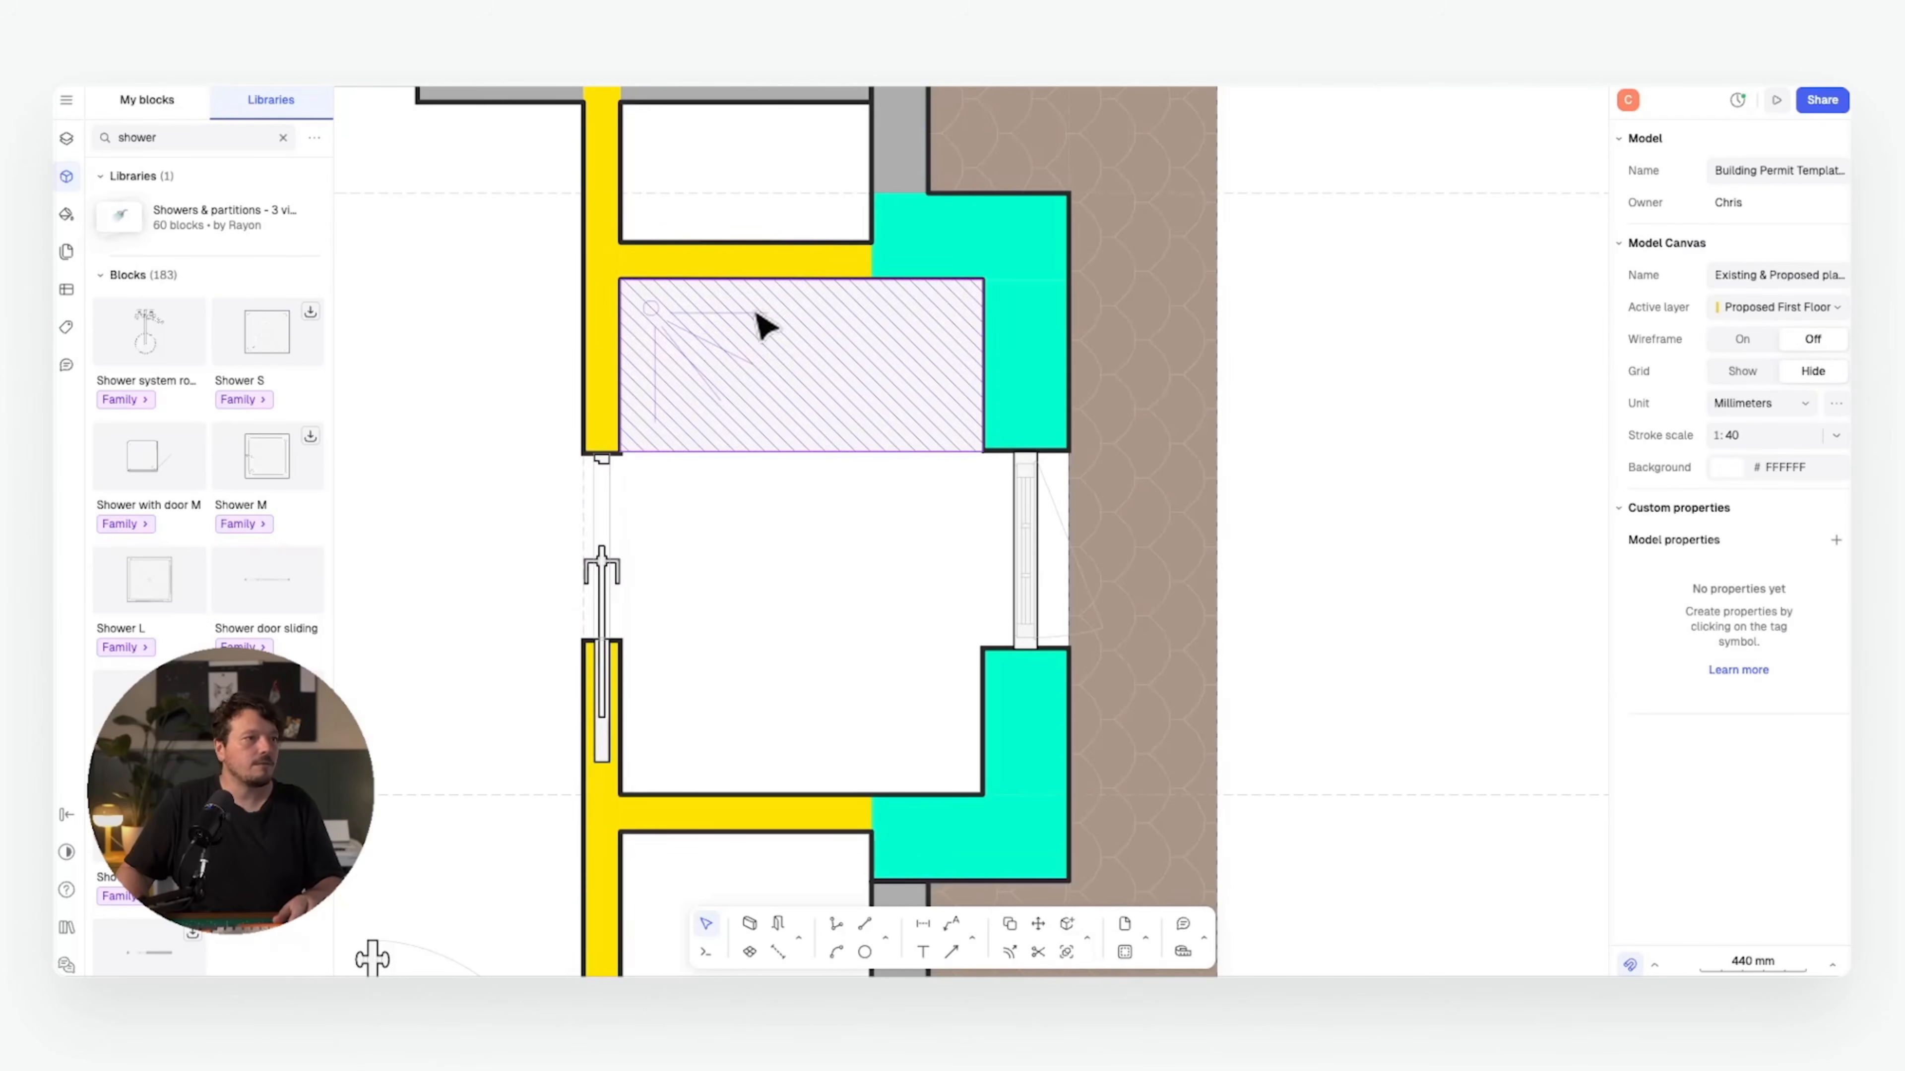
# - Copy the yellow internal wall above the shower 150 mm upward and delete the original wall
pyautogui.moveTo(757, 311); pyautogui.dragTo(693, 481, button='middle')
pyautogui.click(711, 425)
pyautogui.press('d')
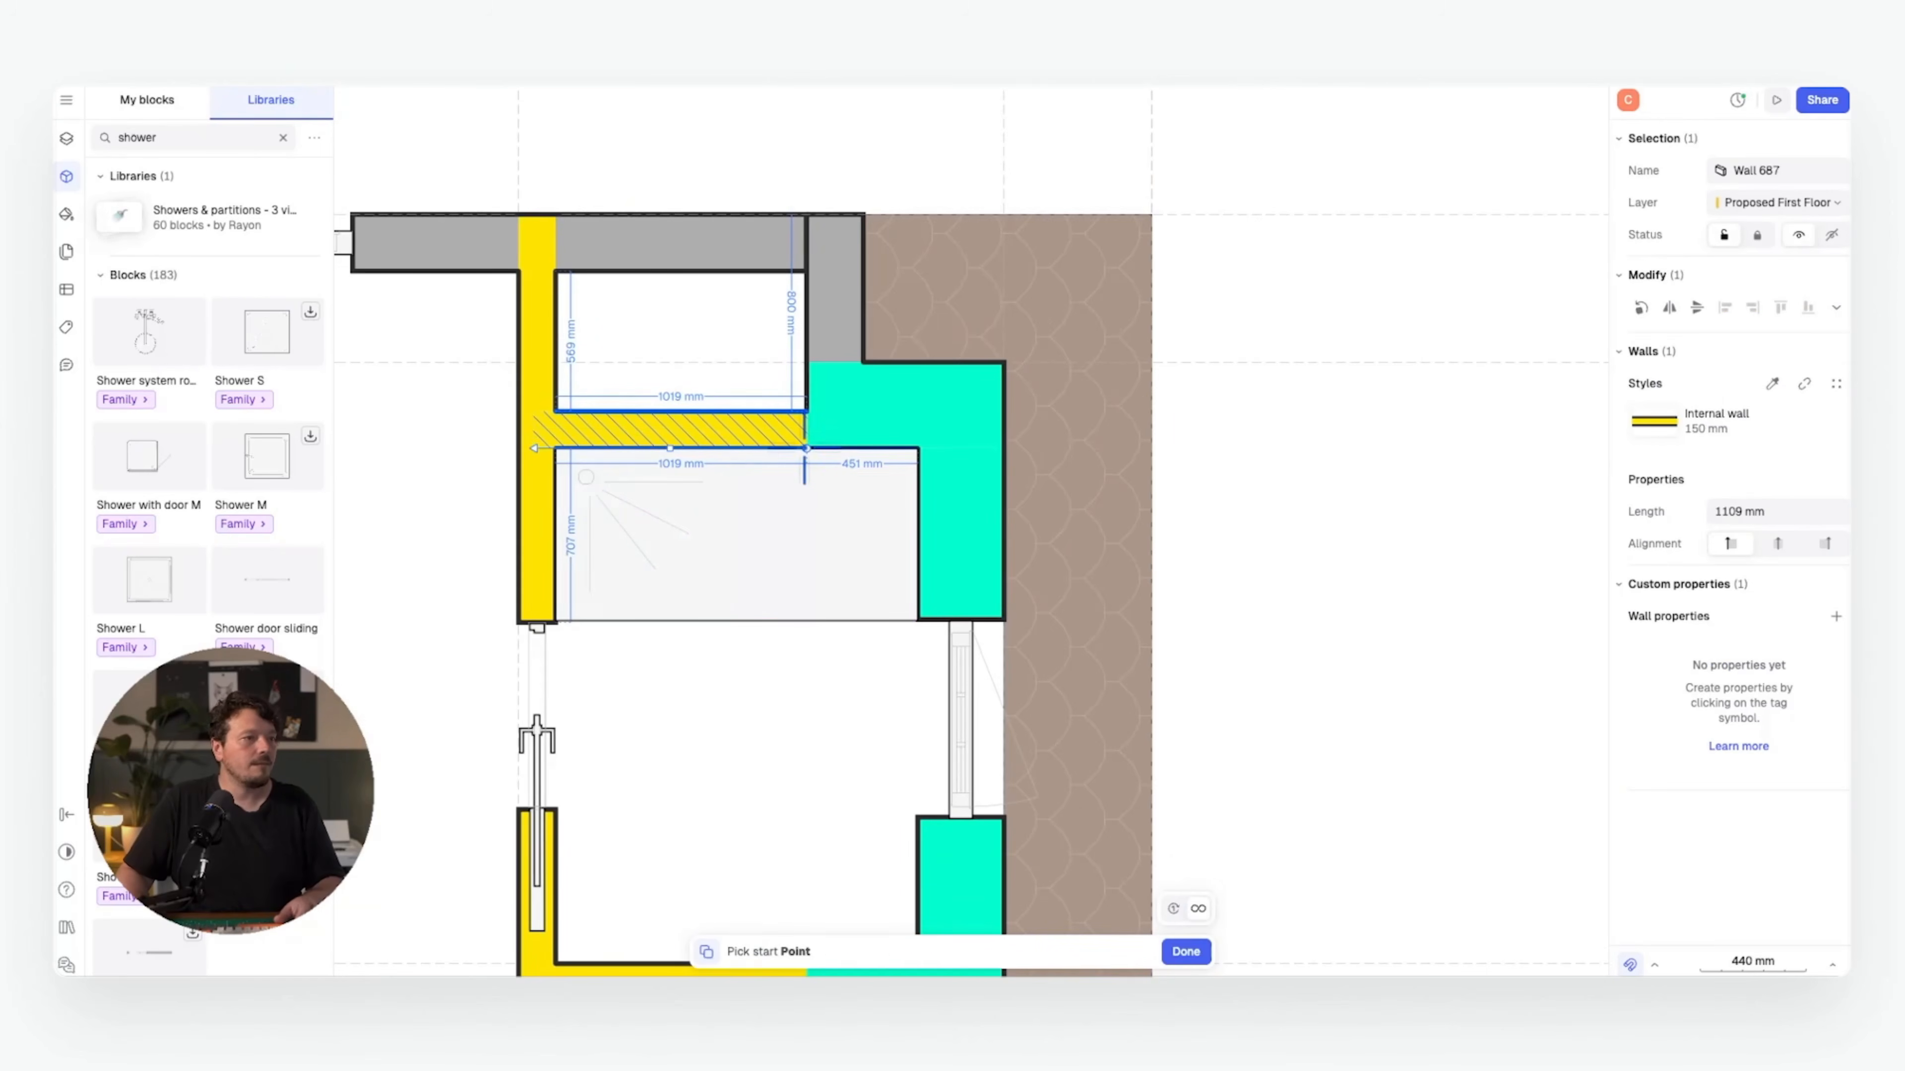
pyautogui.click(806, 448)
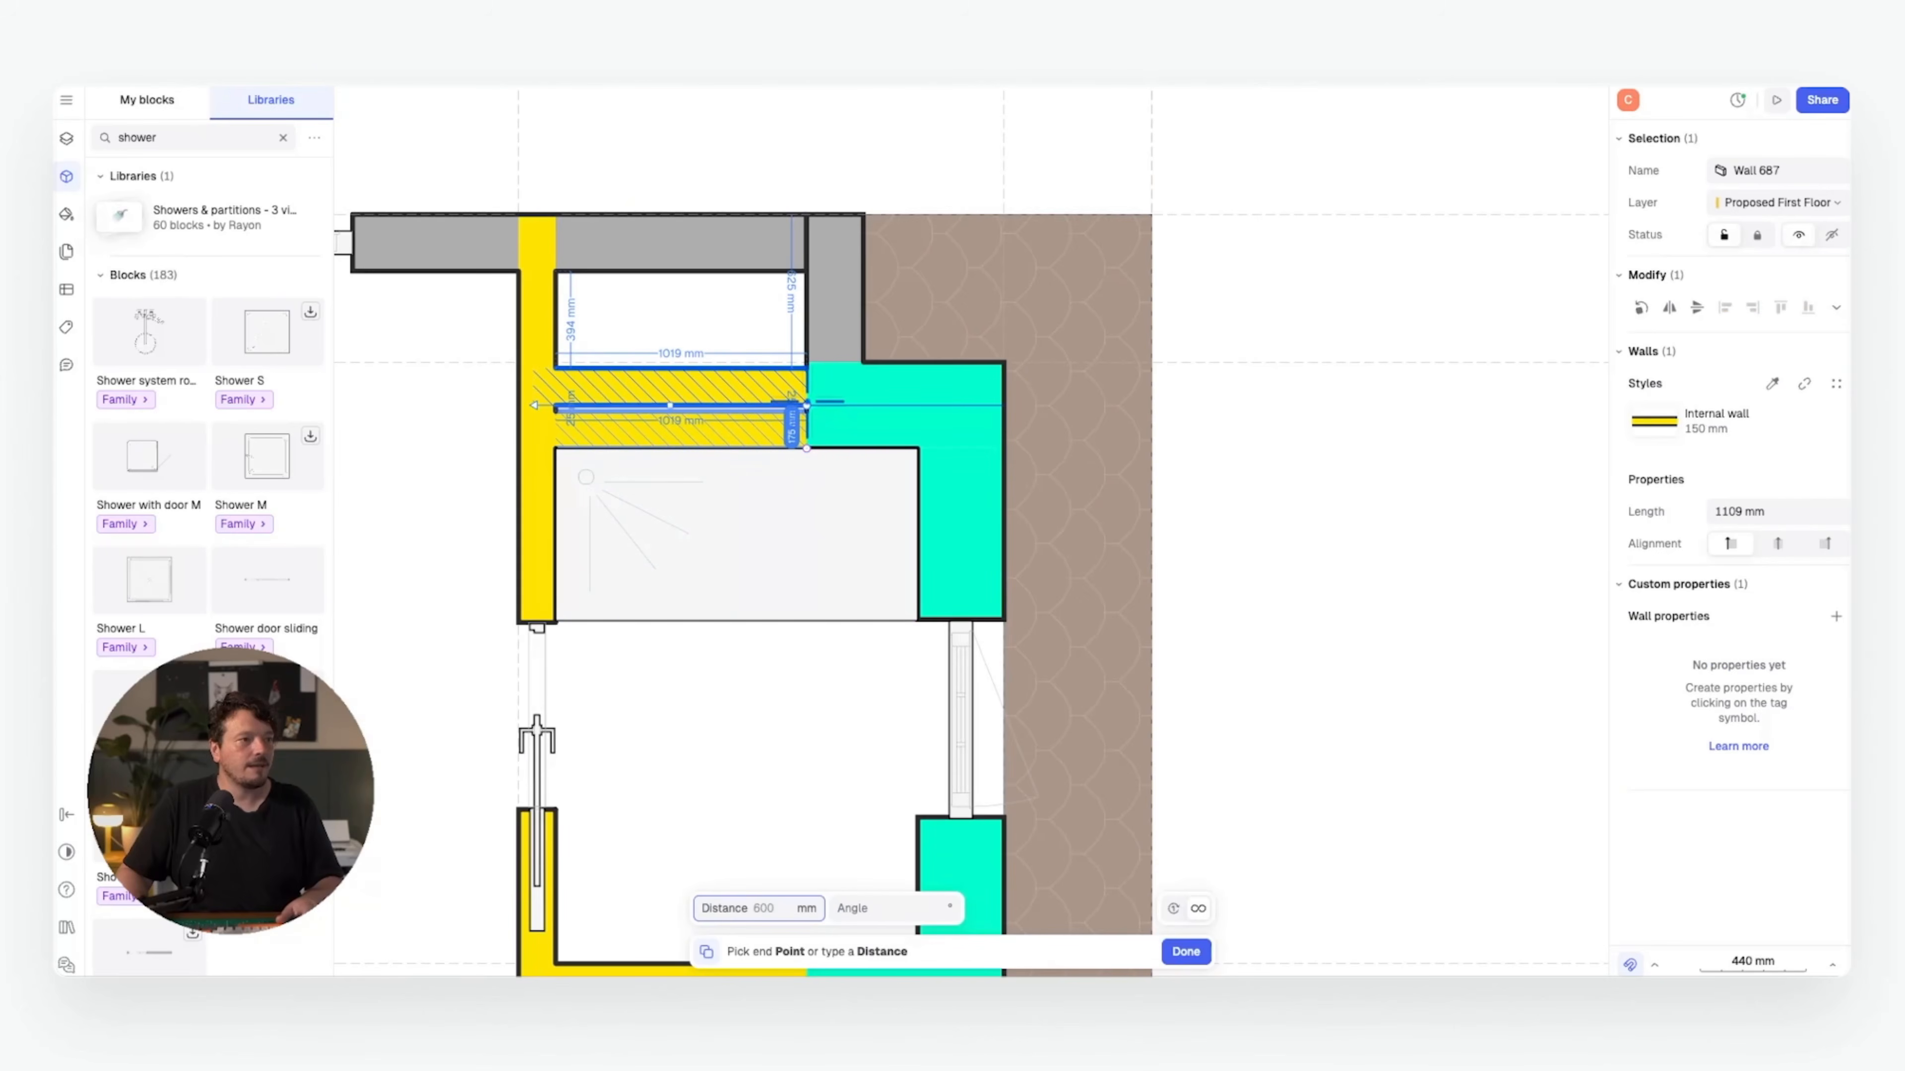
pyautogui.write('150')
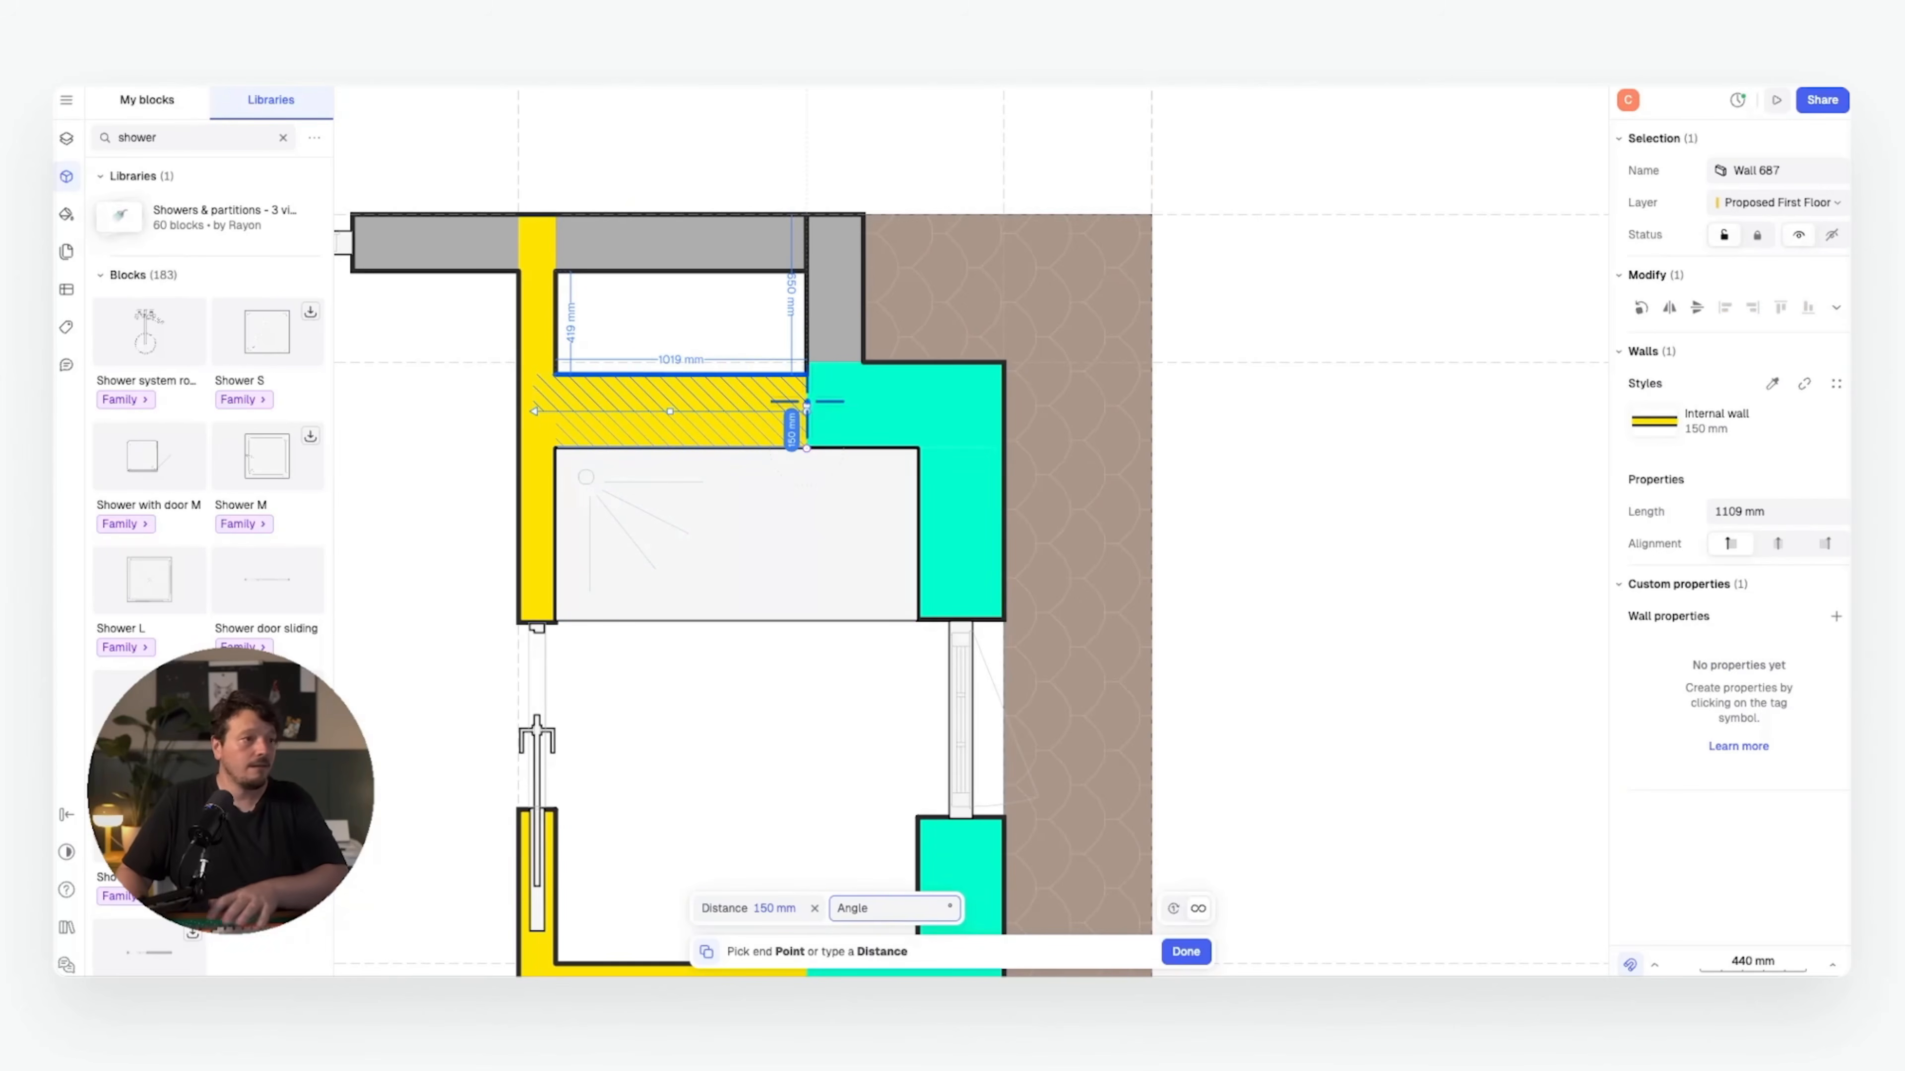
pyautogui.press('Return')
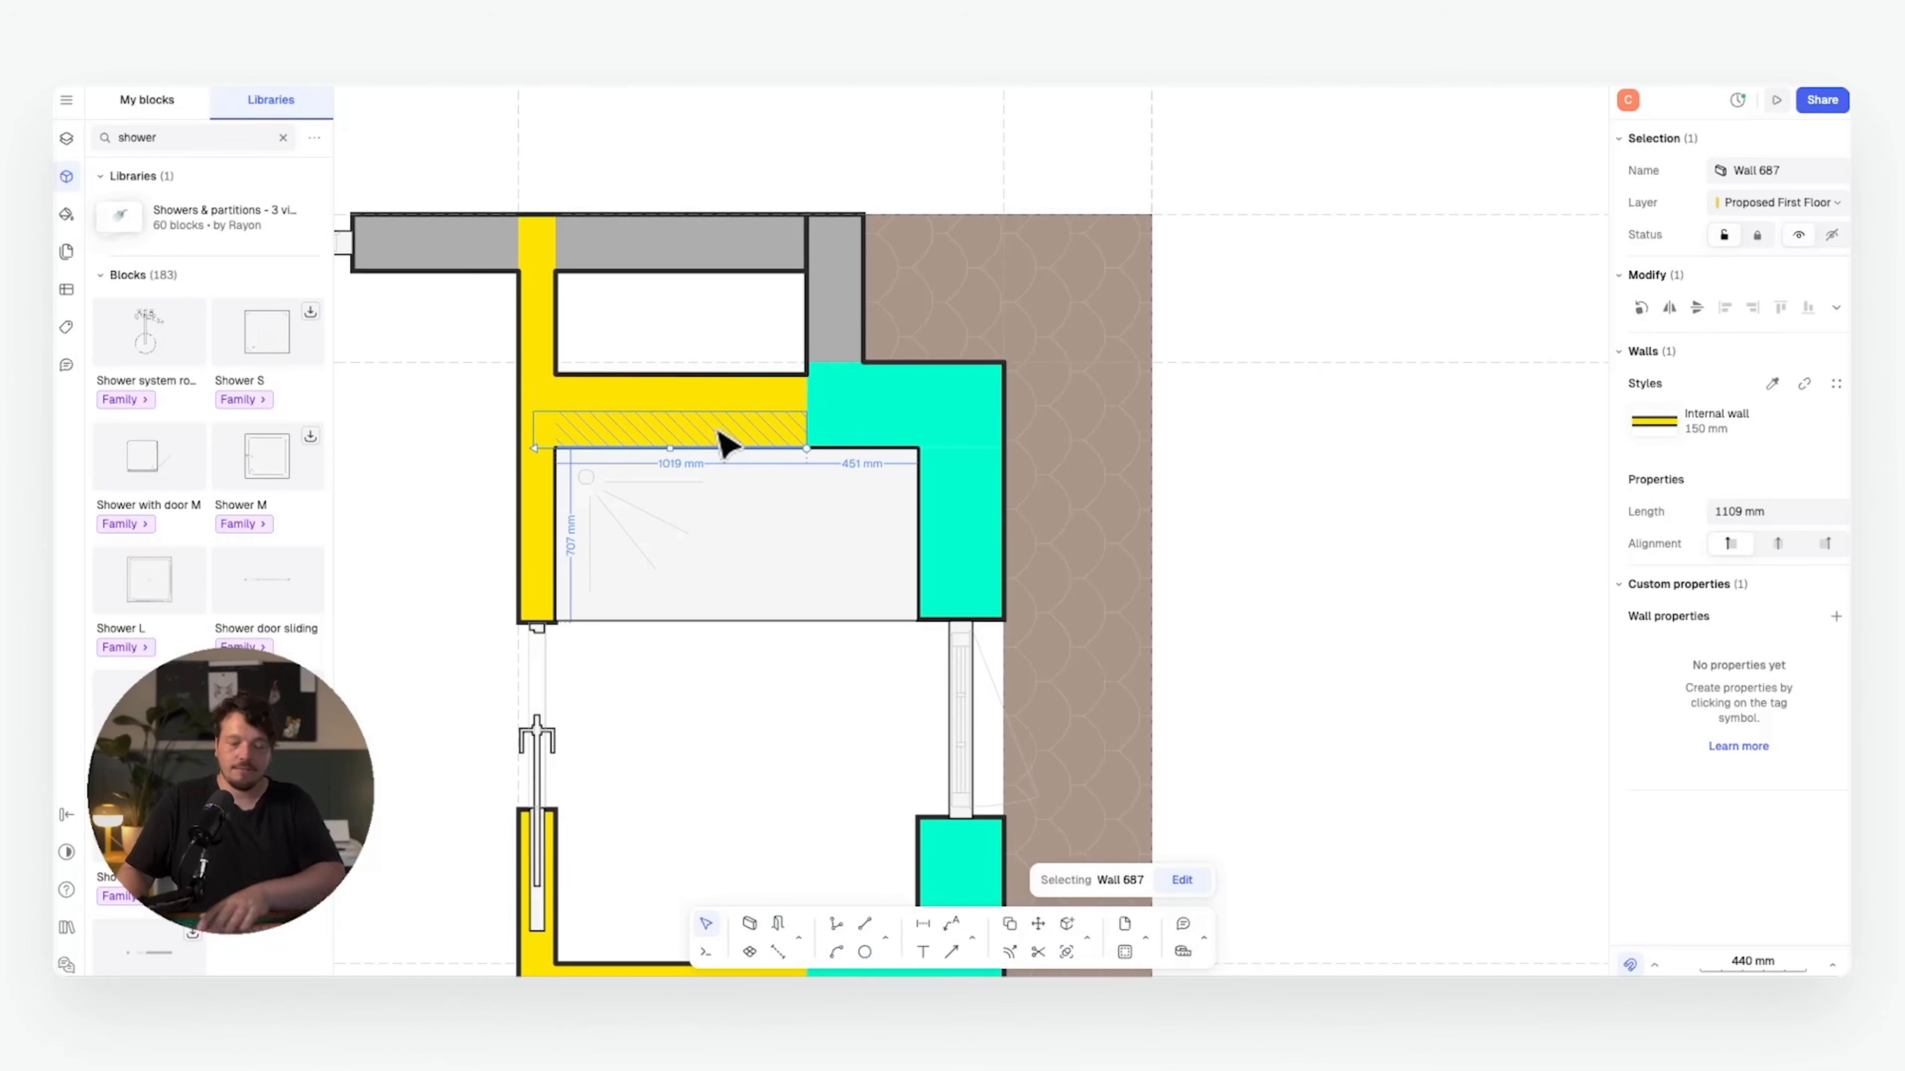
pyautogui.click(610, 437)
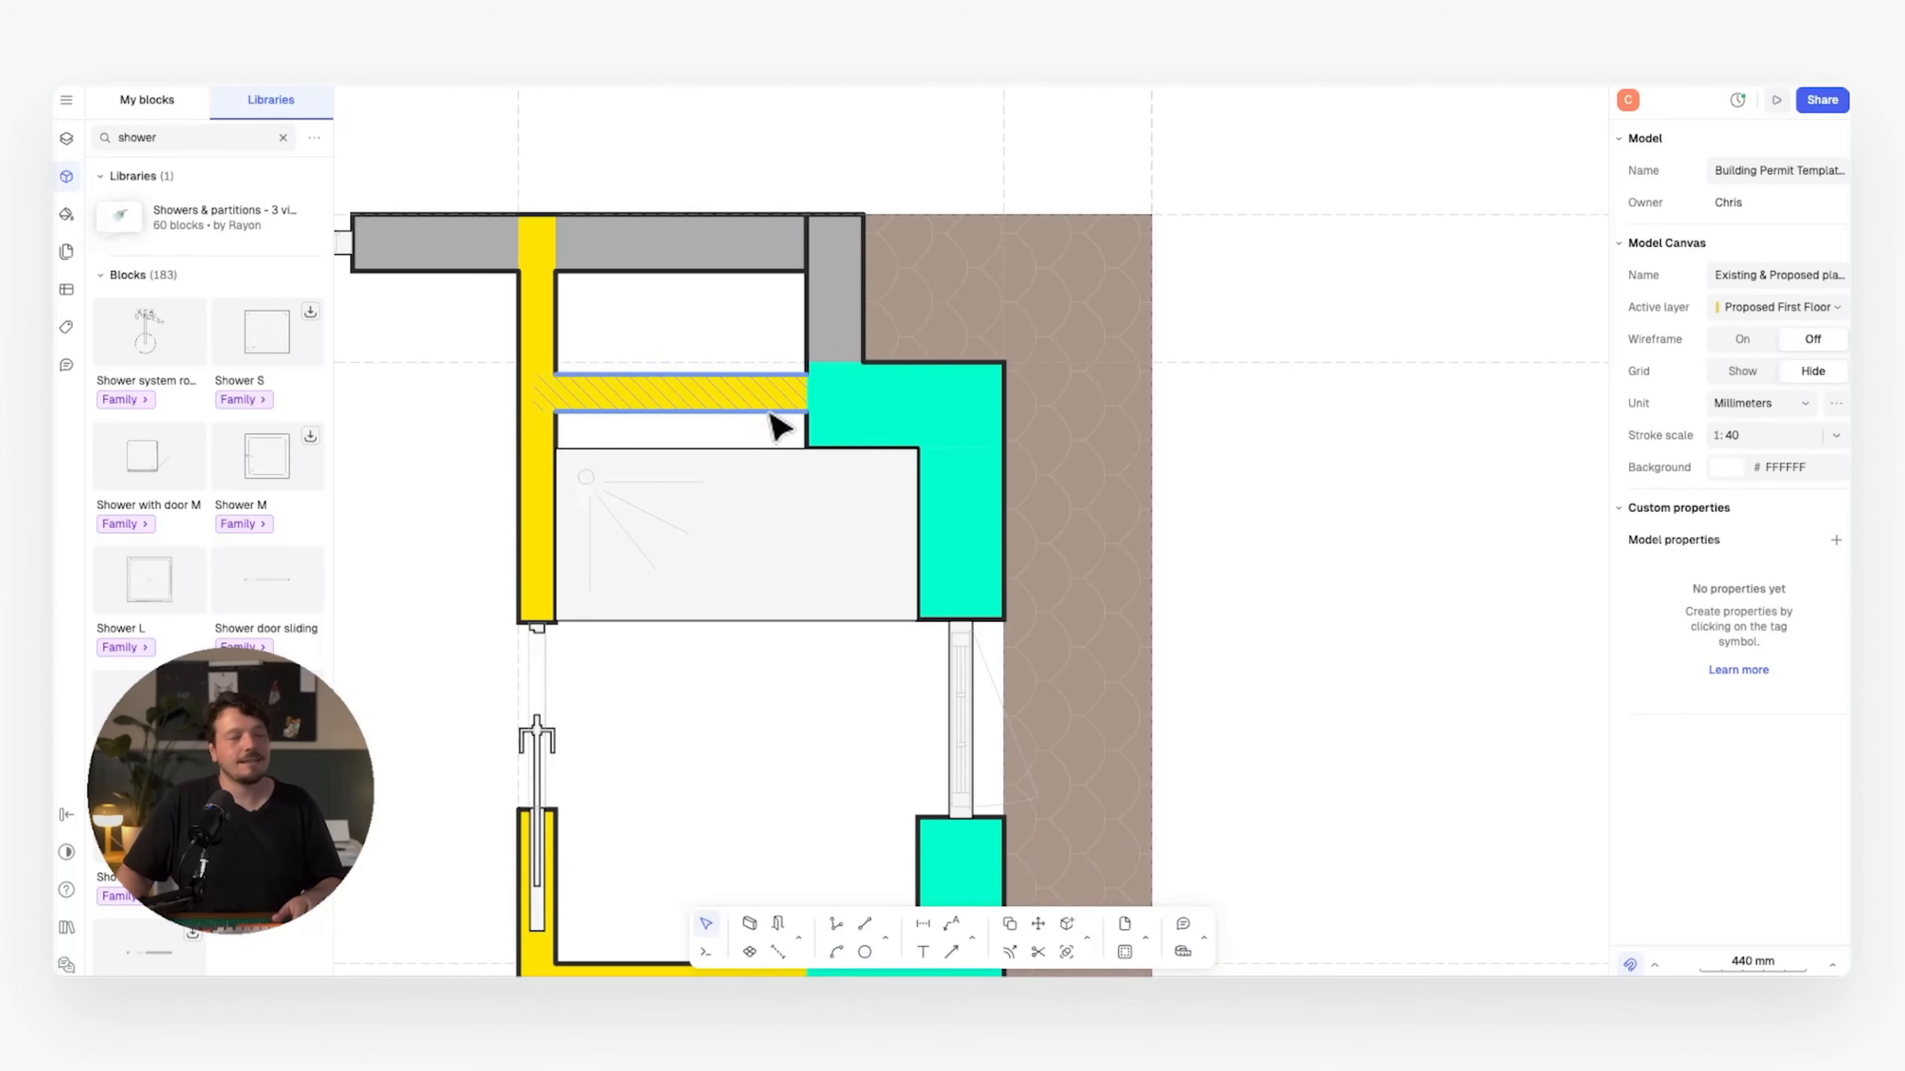
# - Draw two diagonal lines from corner to corner across the small enclosed space above the shower room
pyautogui.scroll(1, 715, 357)
pyautogui.press('l')
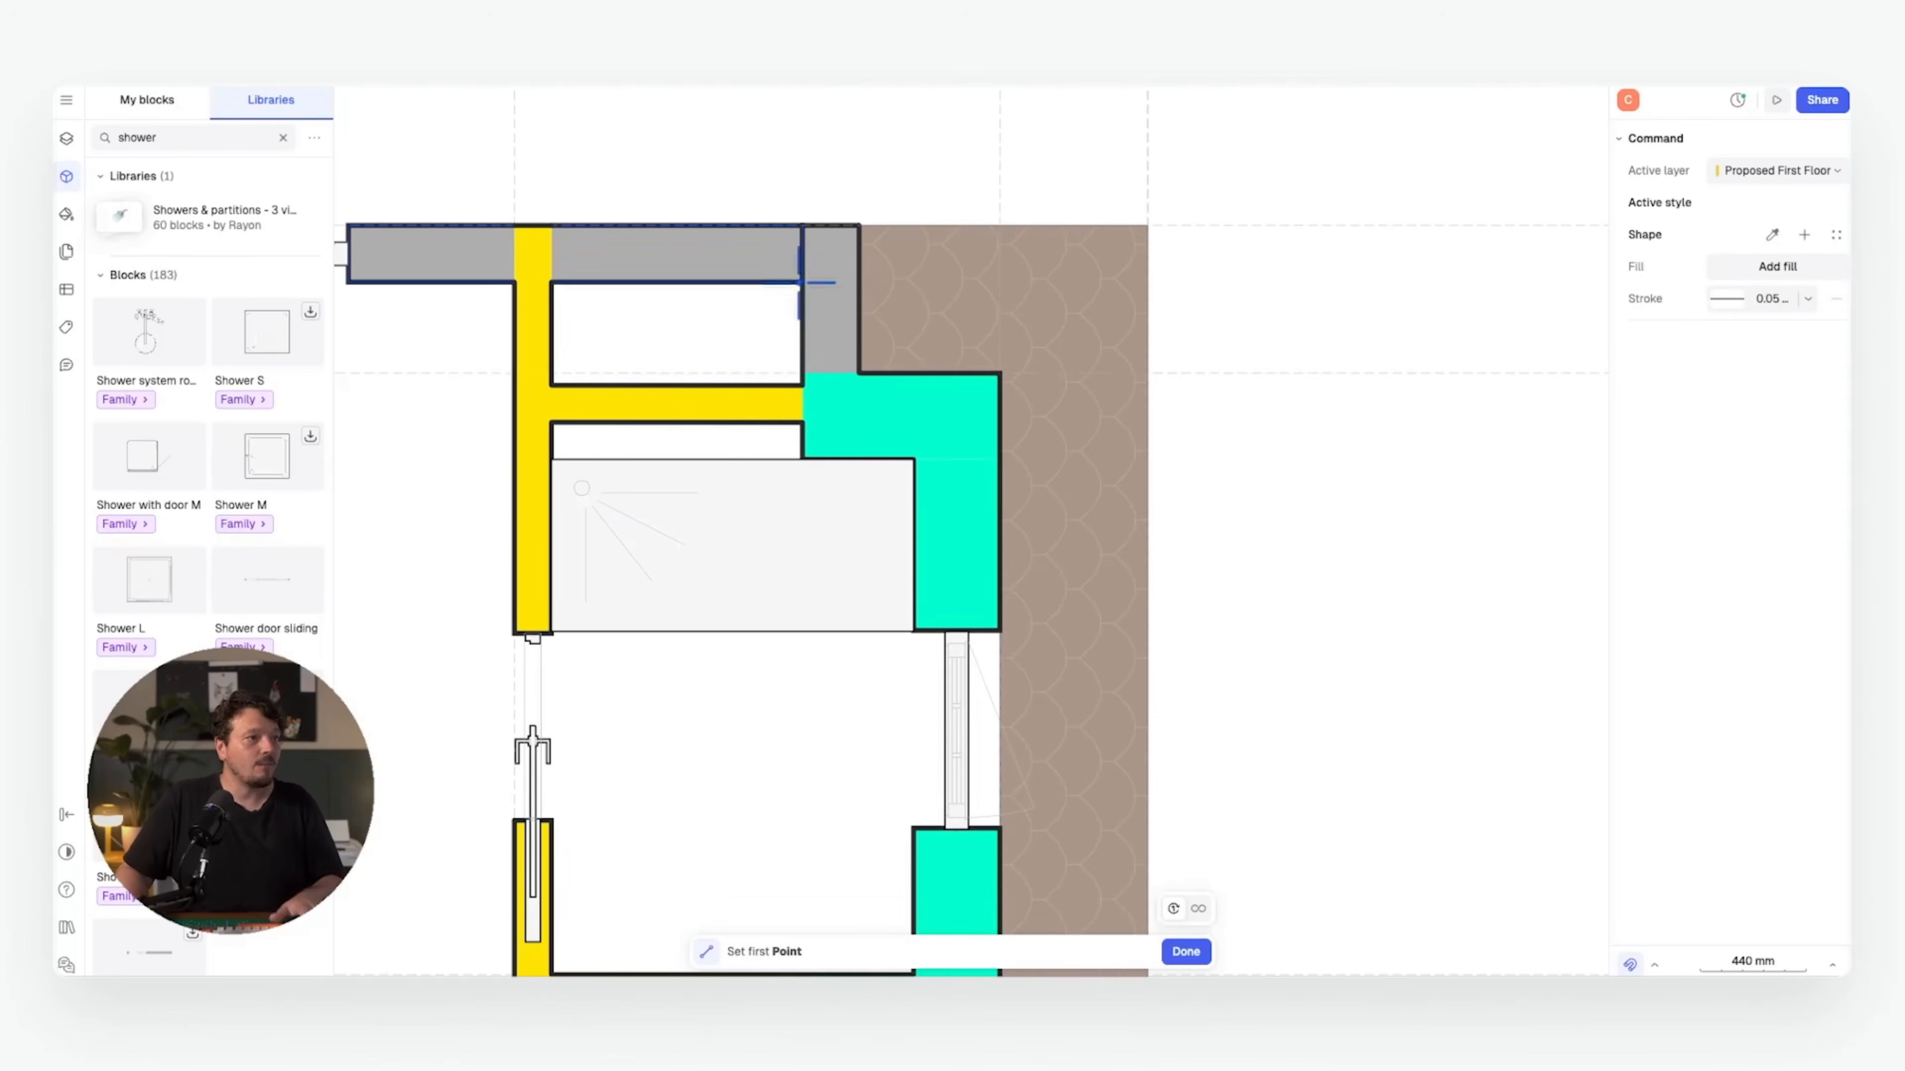
pyautogui.click(552, 385)
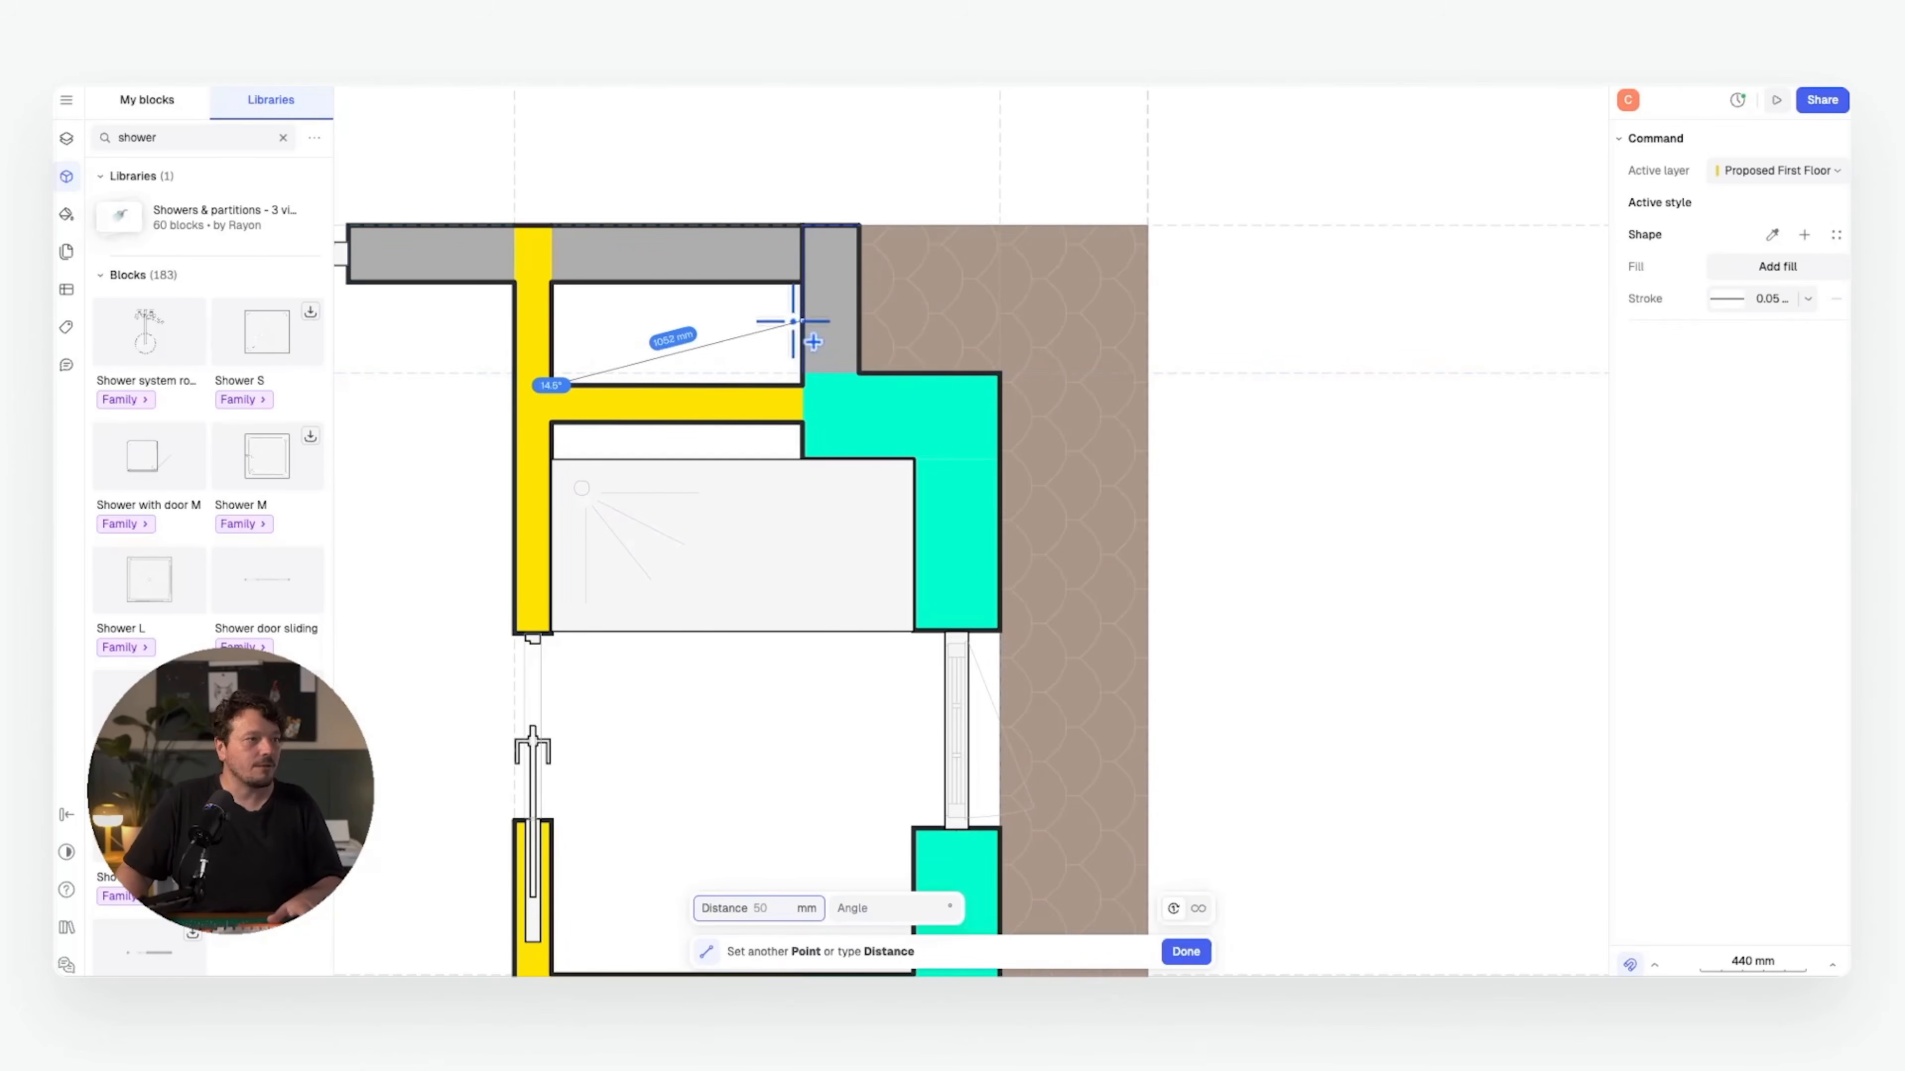
pyautogui.click(805, 281)
pyautogui.press('l')
pyautogui.press('Escape')
pyautogui.press('l')
pyautogui.click(552, 282)
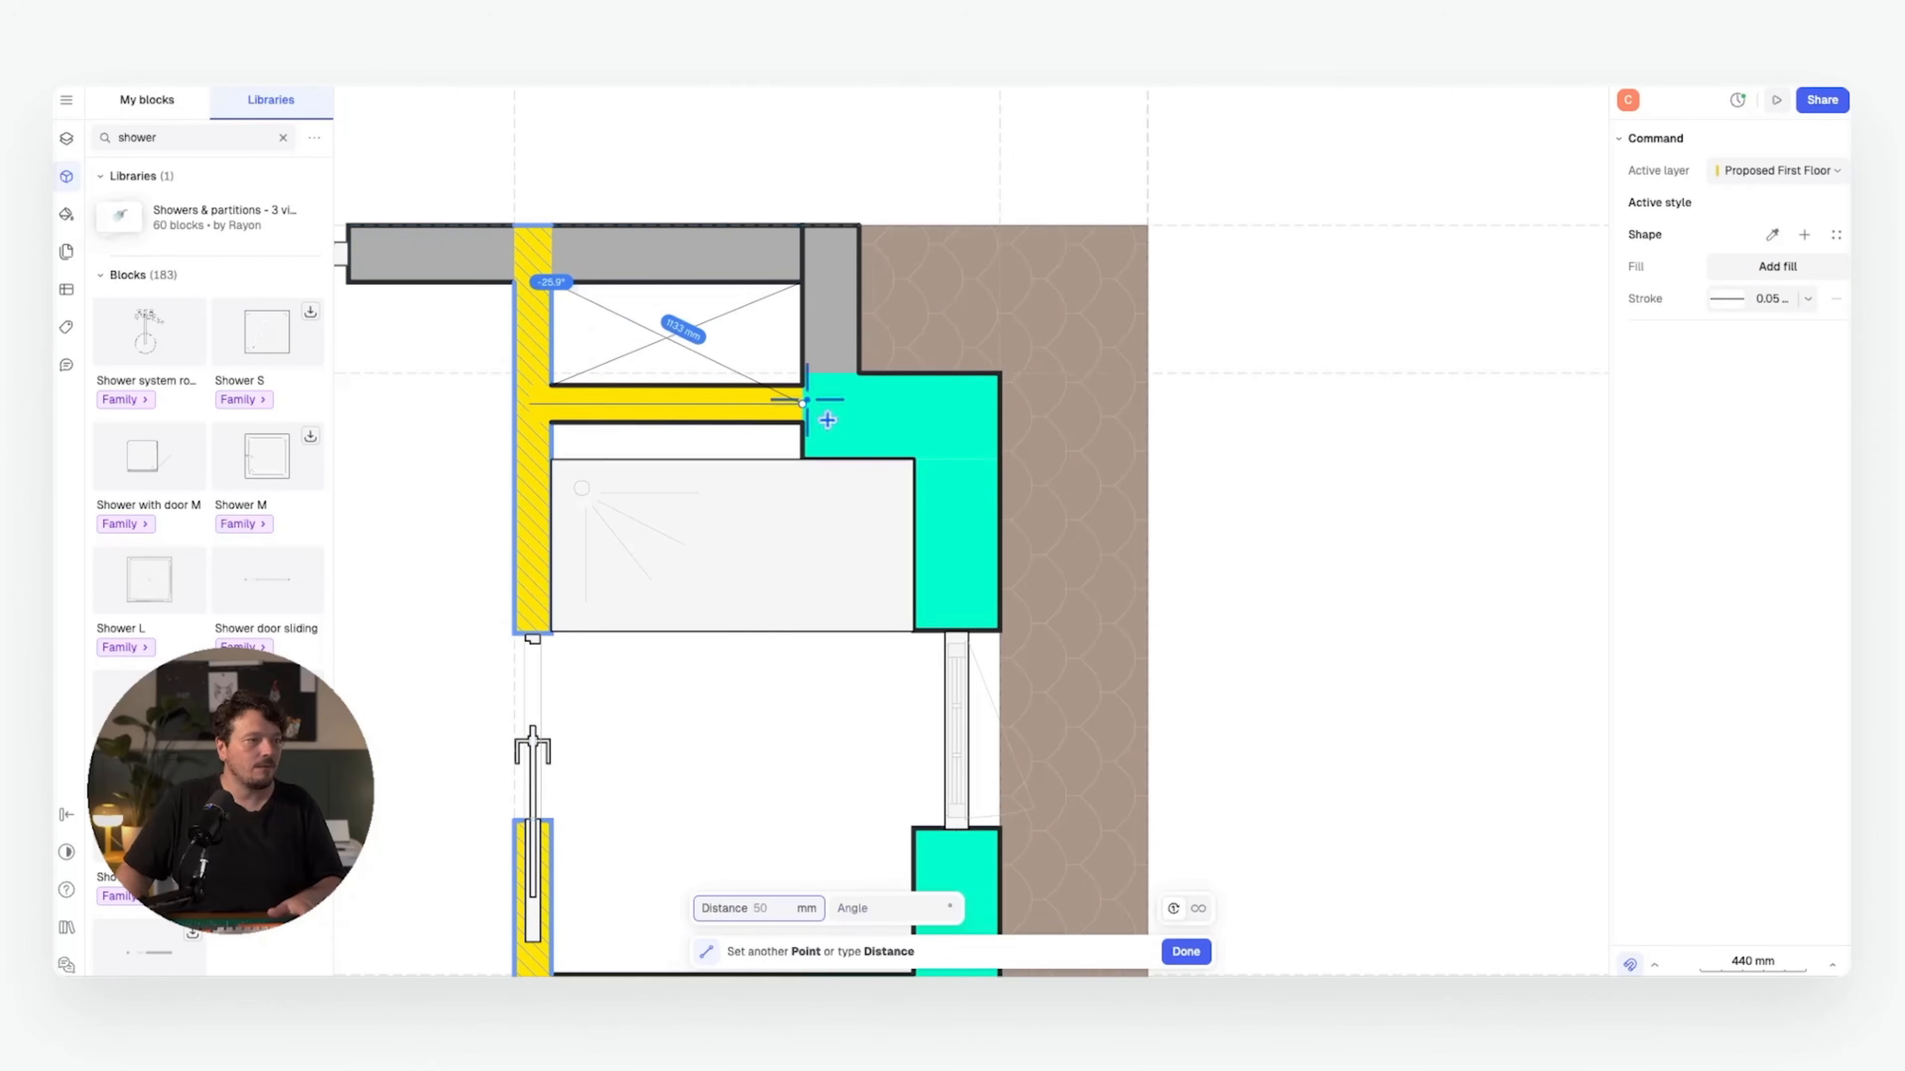
pyautogui.click(803, 385)
pyautogui.scroll(-2, 680, 447)
pyautogui.keyDown('ctrl'); pyautogui.scroll(-1, 1136, 400); pyautogui.keyUp('ctrl')
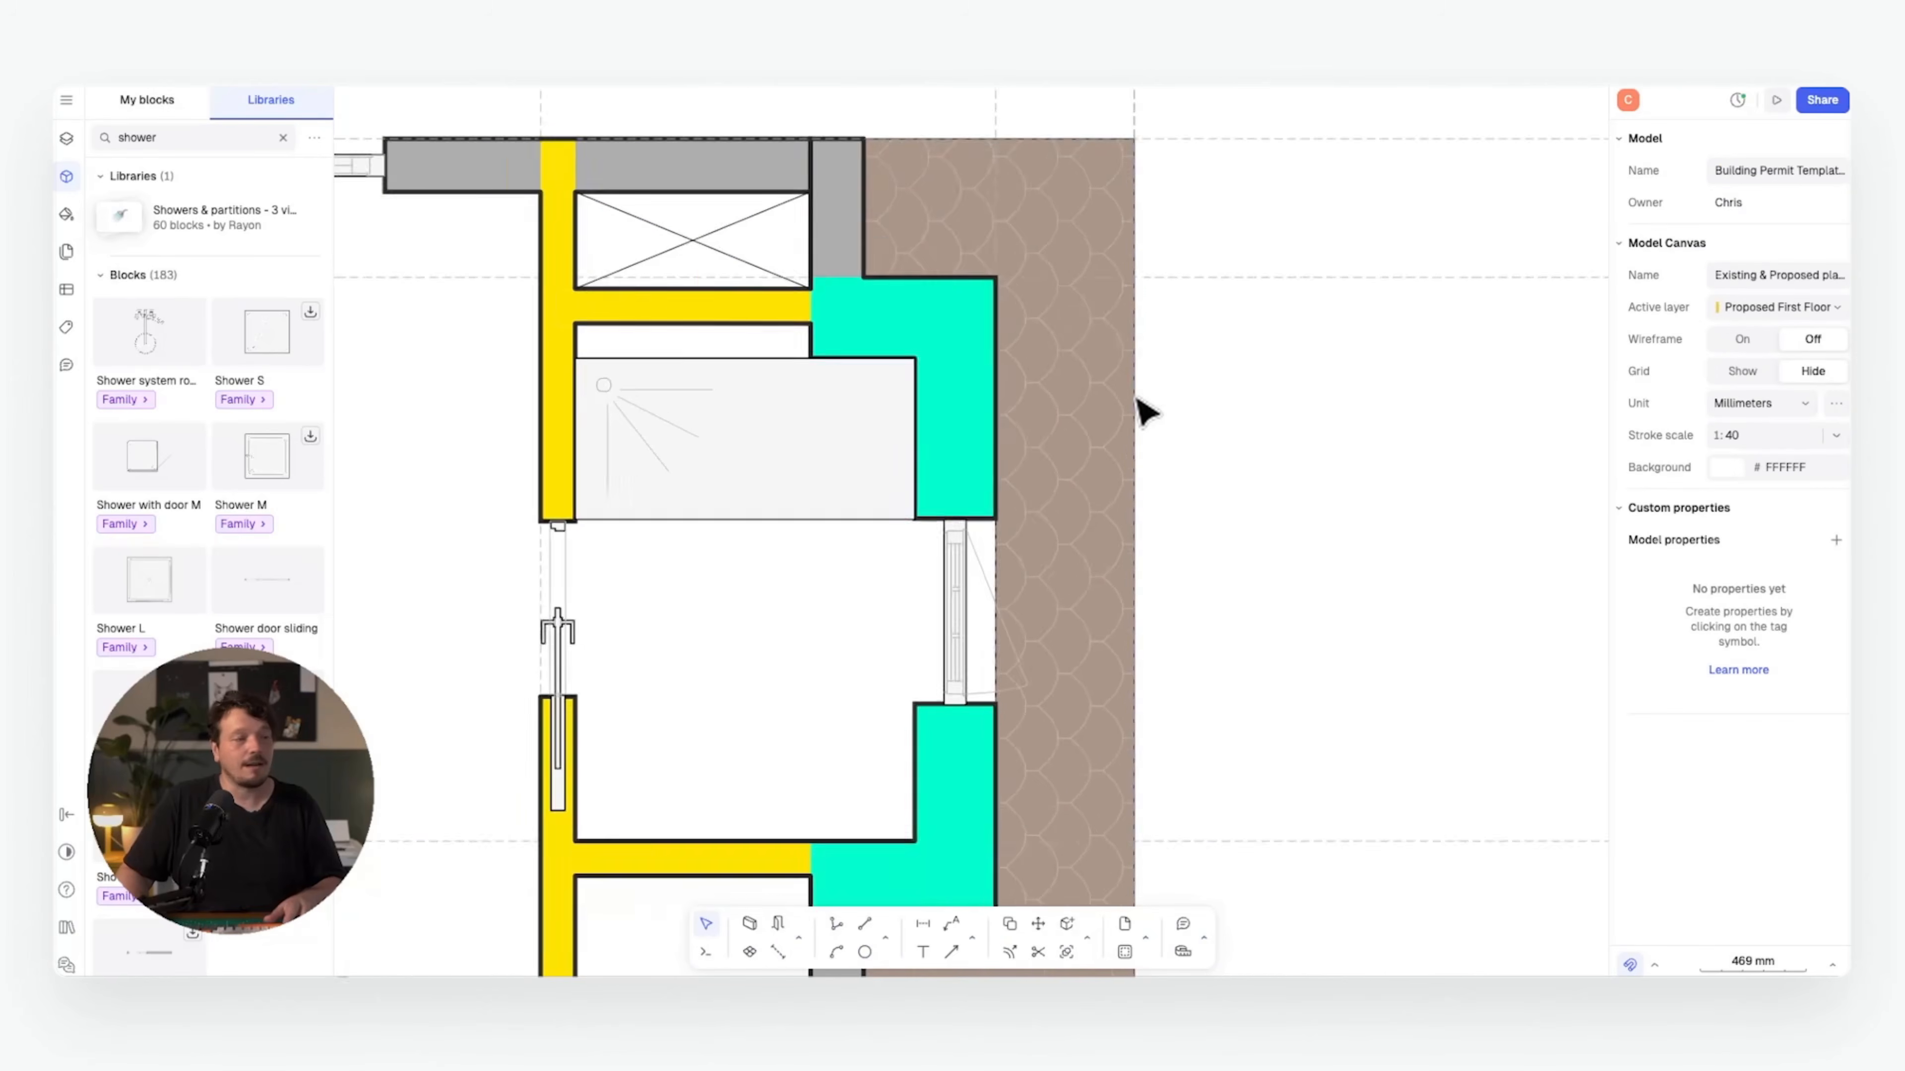
# - Copy the yellow internal wall at the lower end of the shower room 300 mm downward and delete the original wall
pyautogui.moveTo(1136, 399); pyautogui.dragTo(966, 265, button='middle')
pyautogui.scroll(-5, 964, 270)
pyautogui.scroll(2, 849, 359)
pyautogui.moveTo(850, 362); pyautogui.dragTo(755, 332, button='middle')
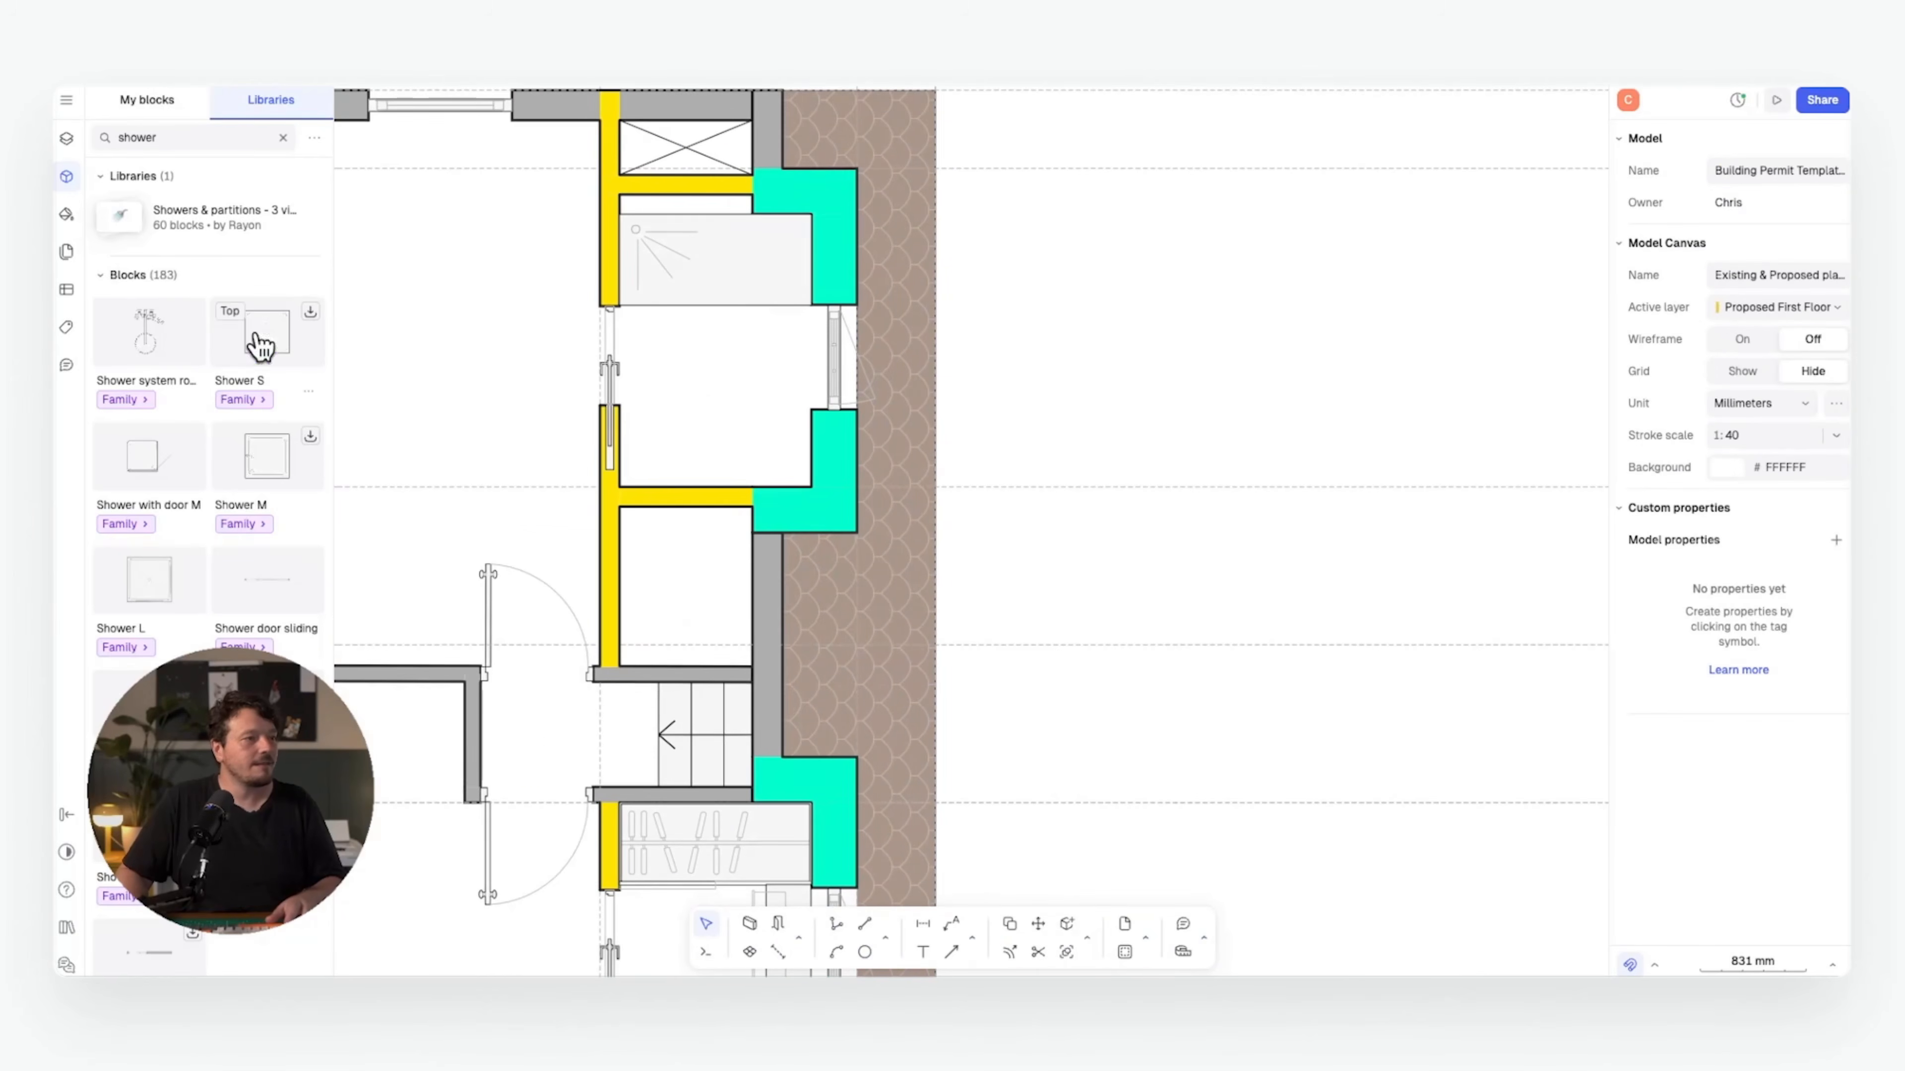
pyautogui.moveTo(422, 408); pyautogui.dragTo(566, 411, button='middle')
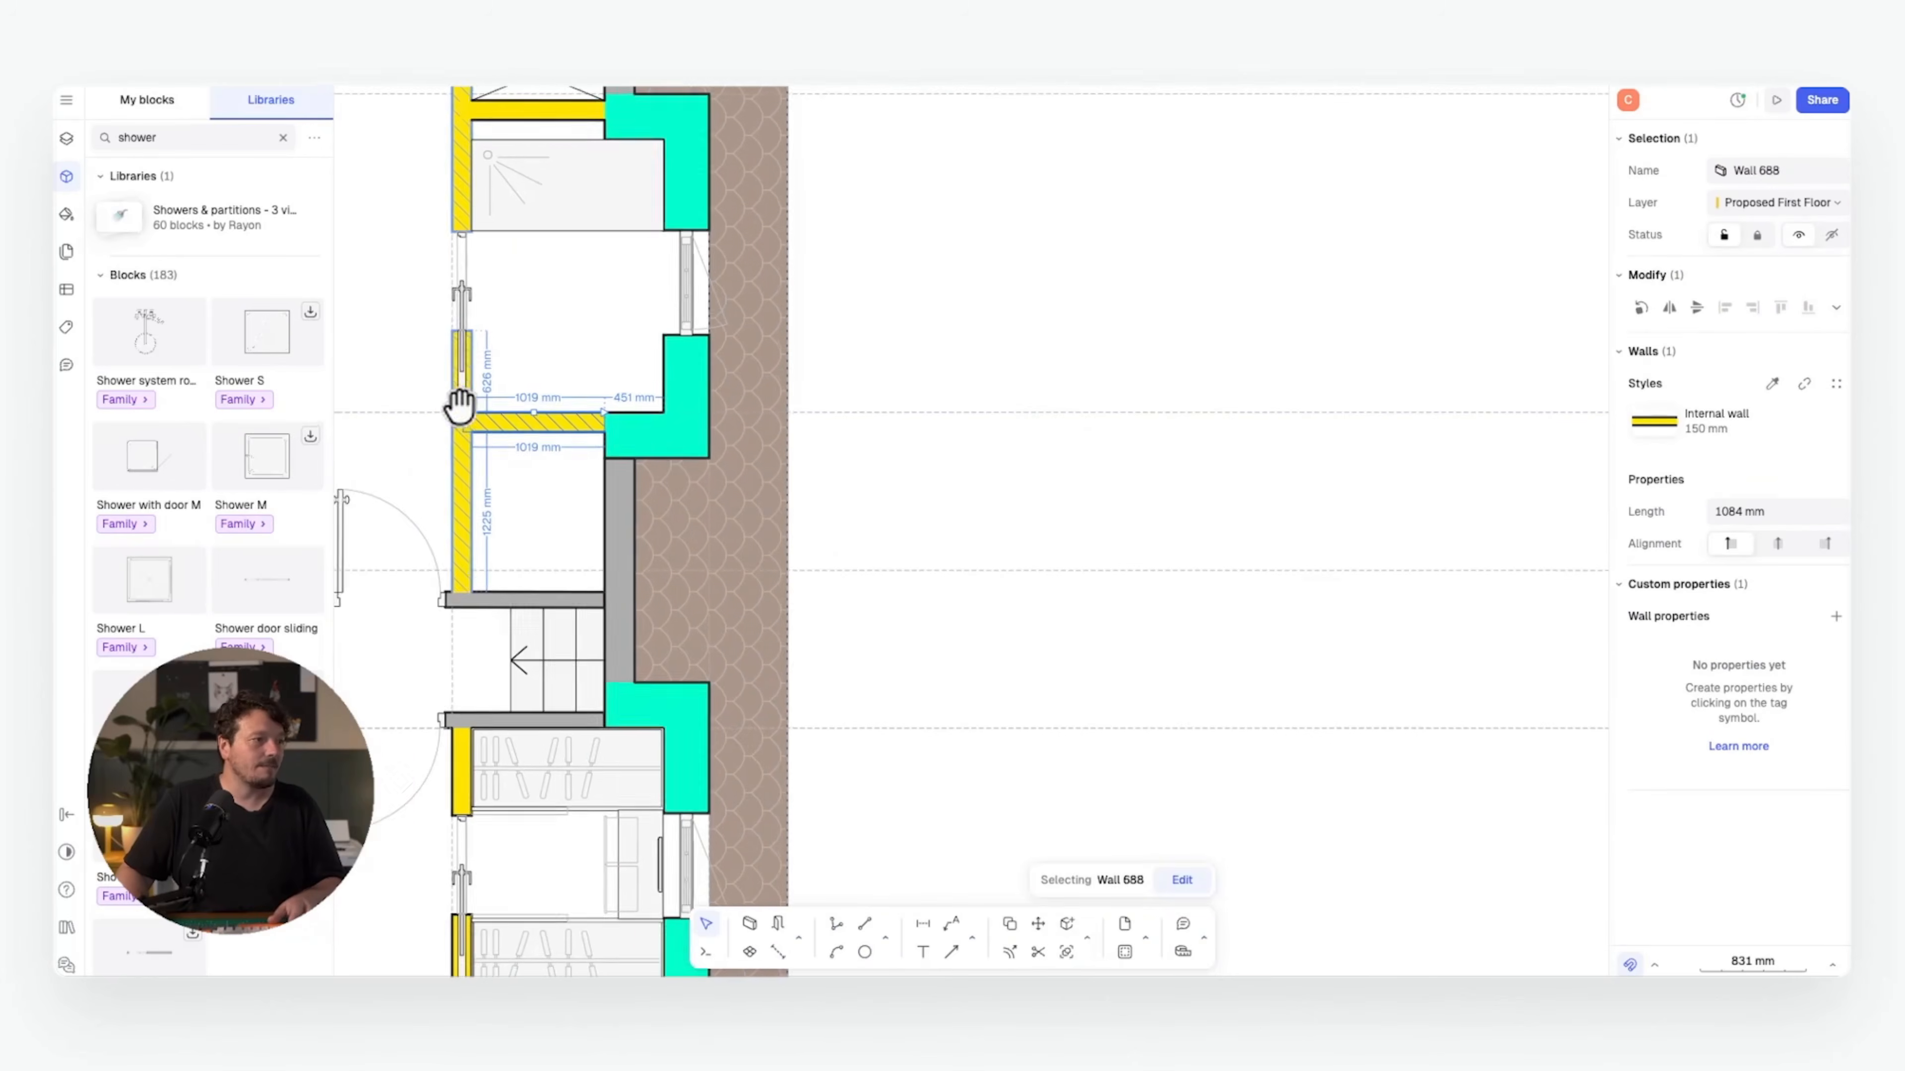
pyautogui.scroll(5, 458, 407)
pyautogui.press('c')
pyautogui.click(843, 410)
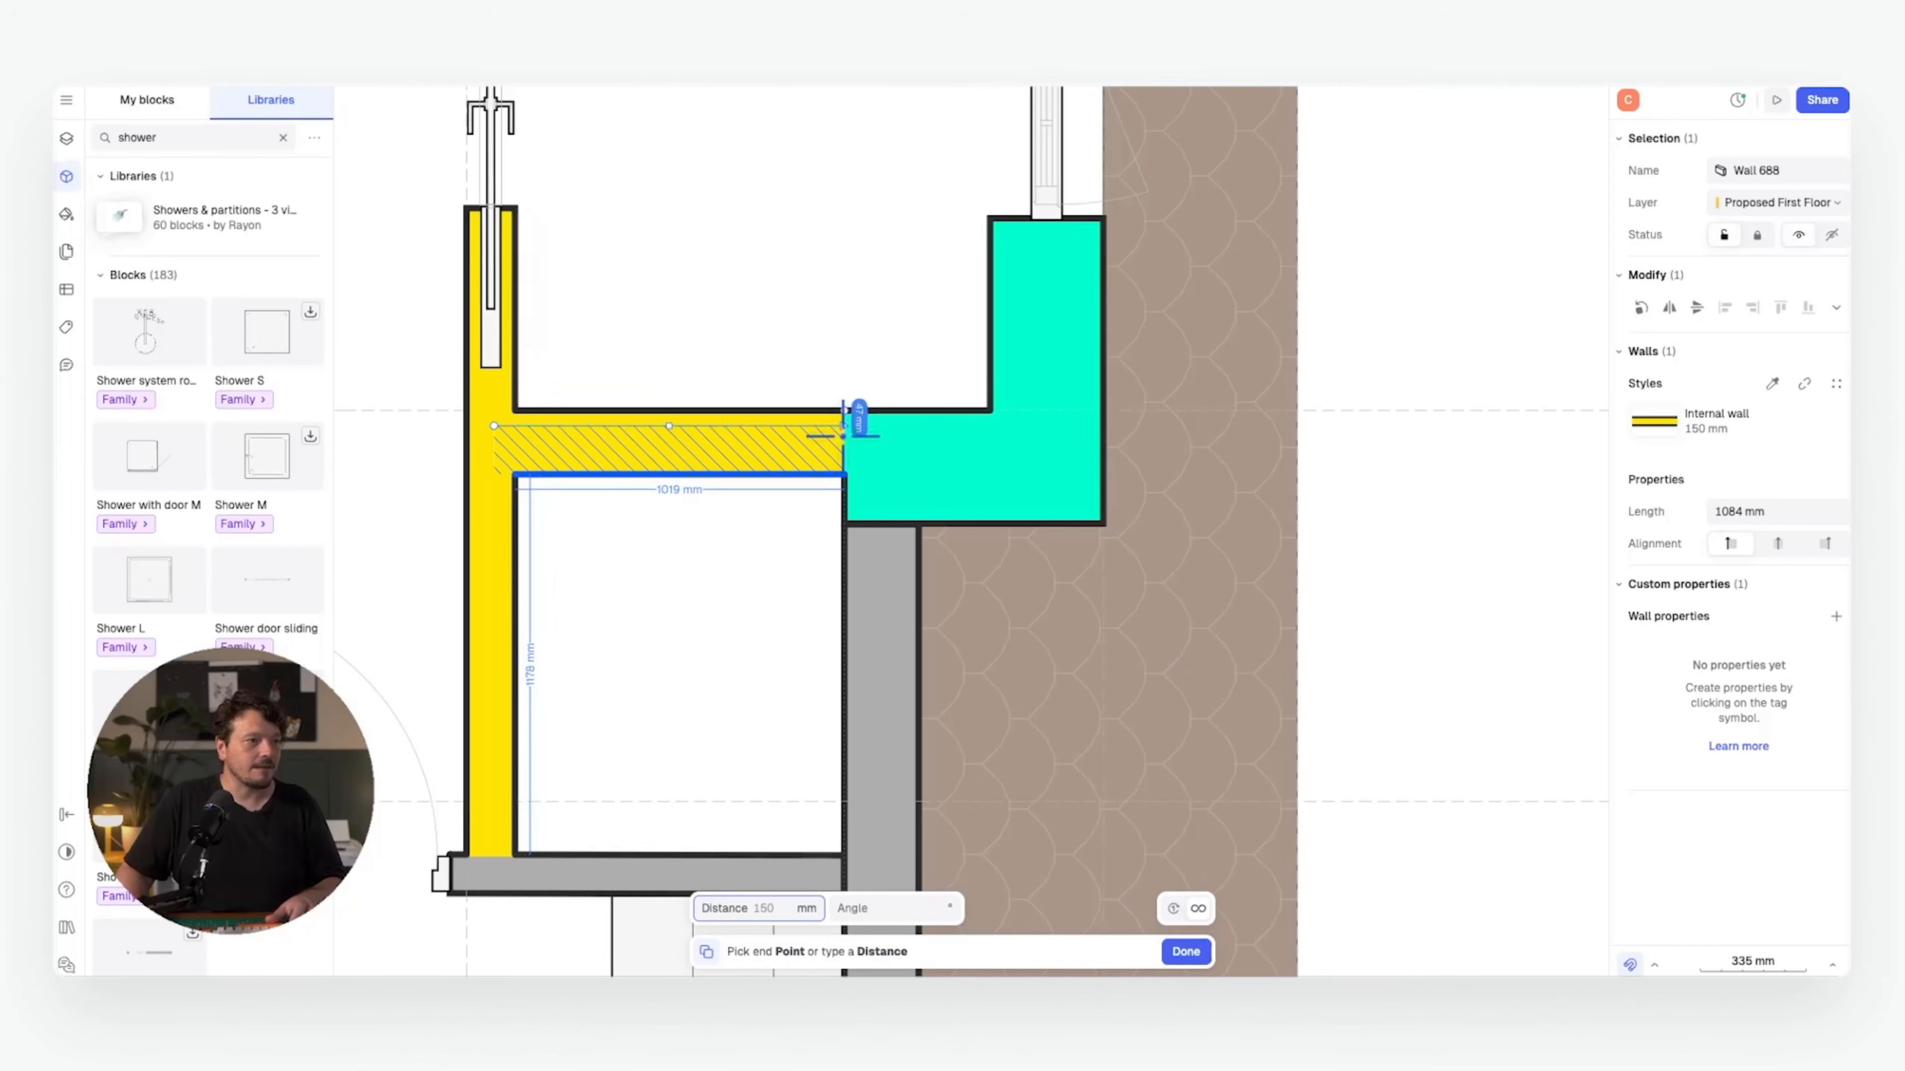
pyautogui.write('30')
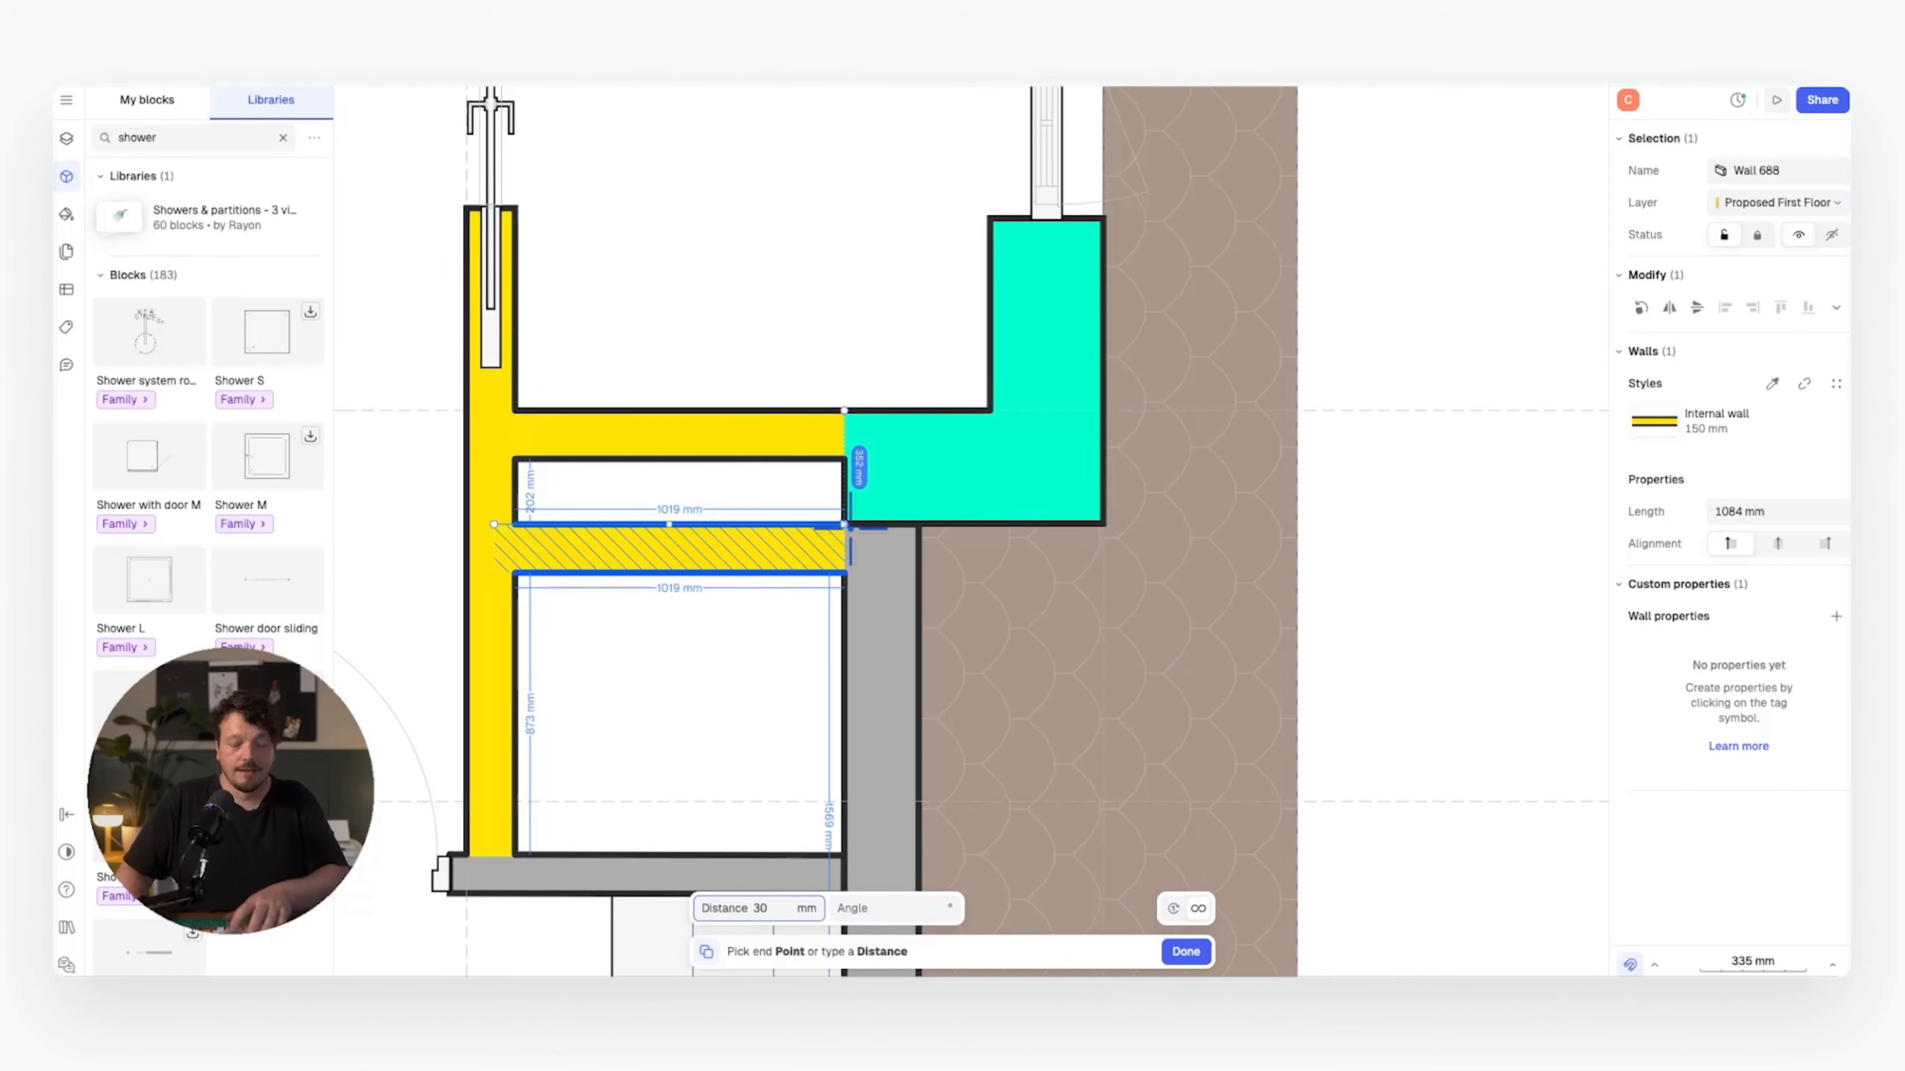
pyautogui.write('0')
pyautogui.press('Return')
pyautogui.click(850, 528)
pyautogui.press('Escape')
pyautogui.click(785, 429)
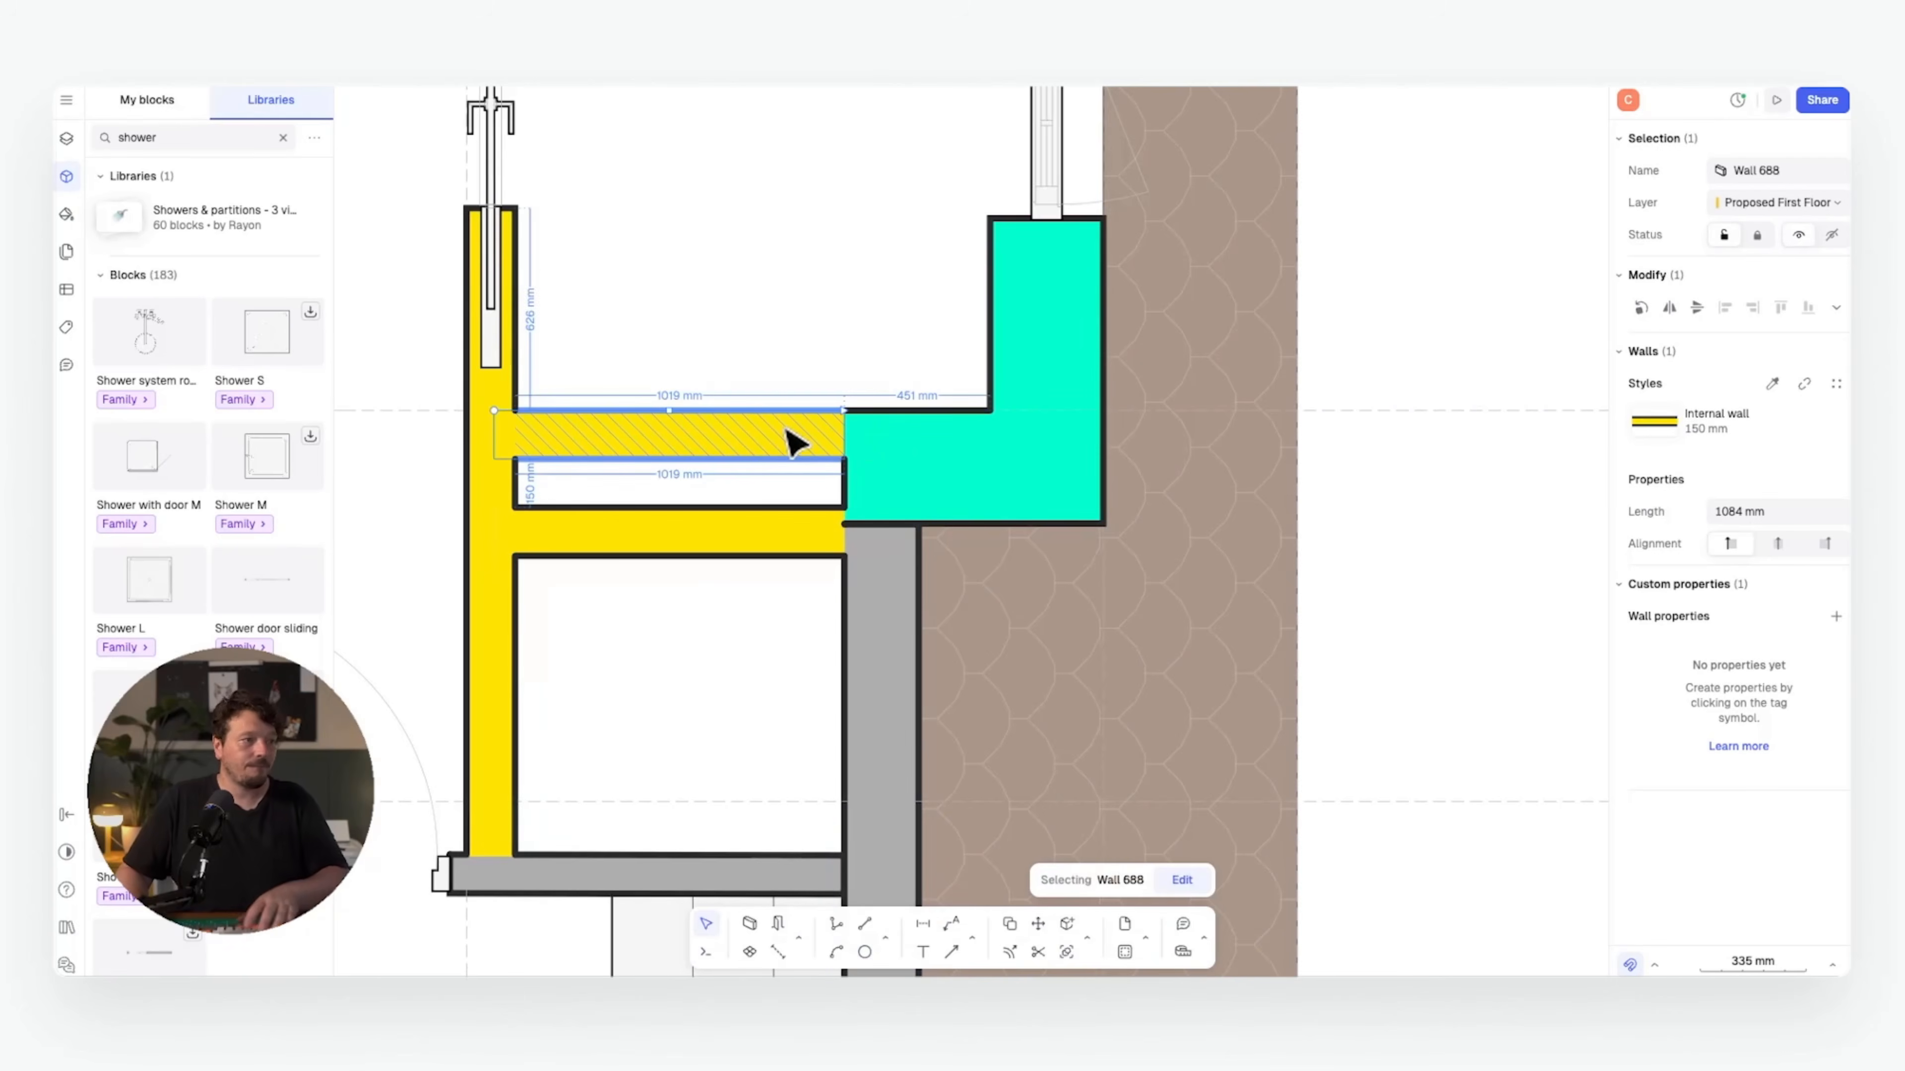
pyautogui.press('Delete')
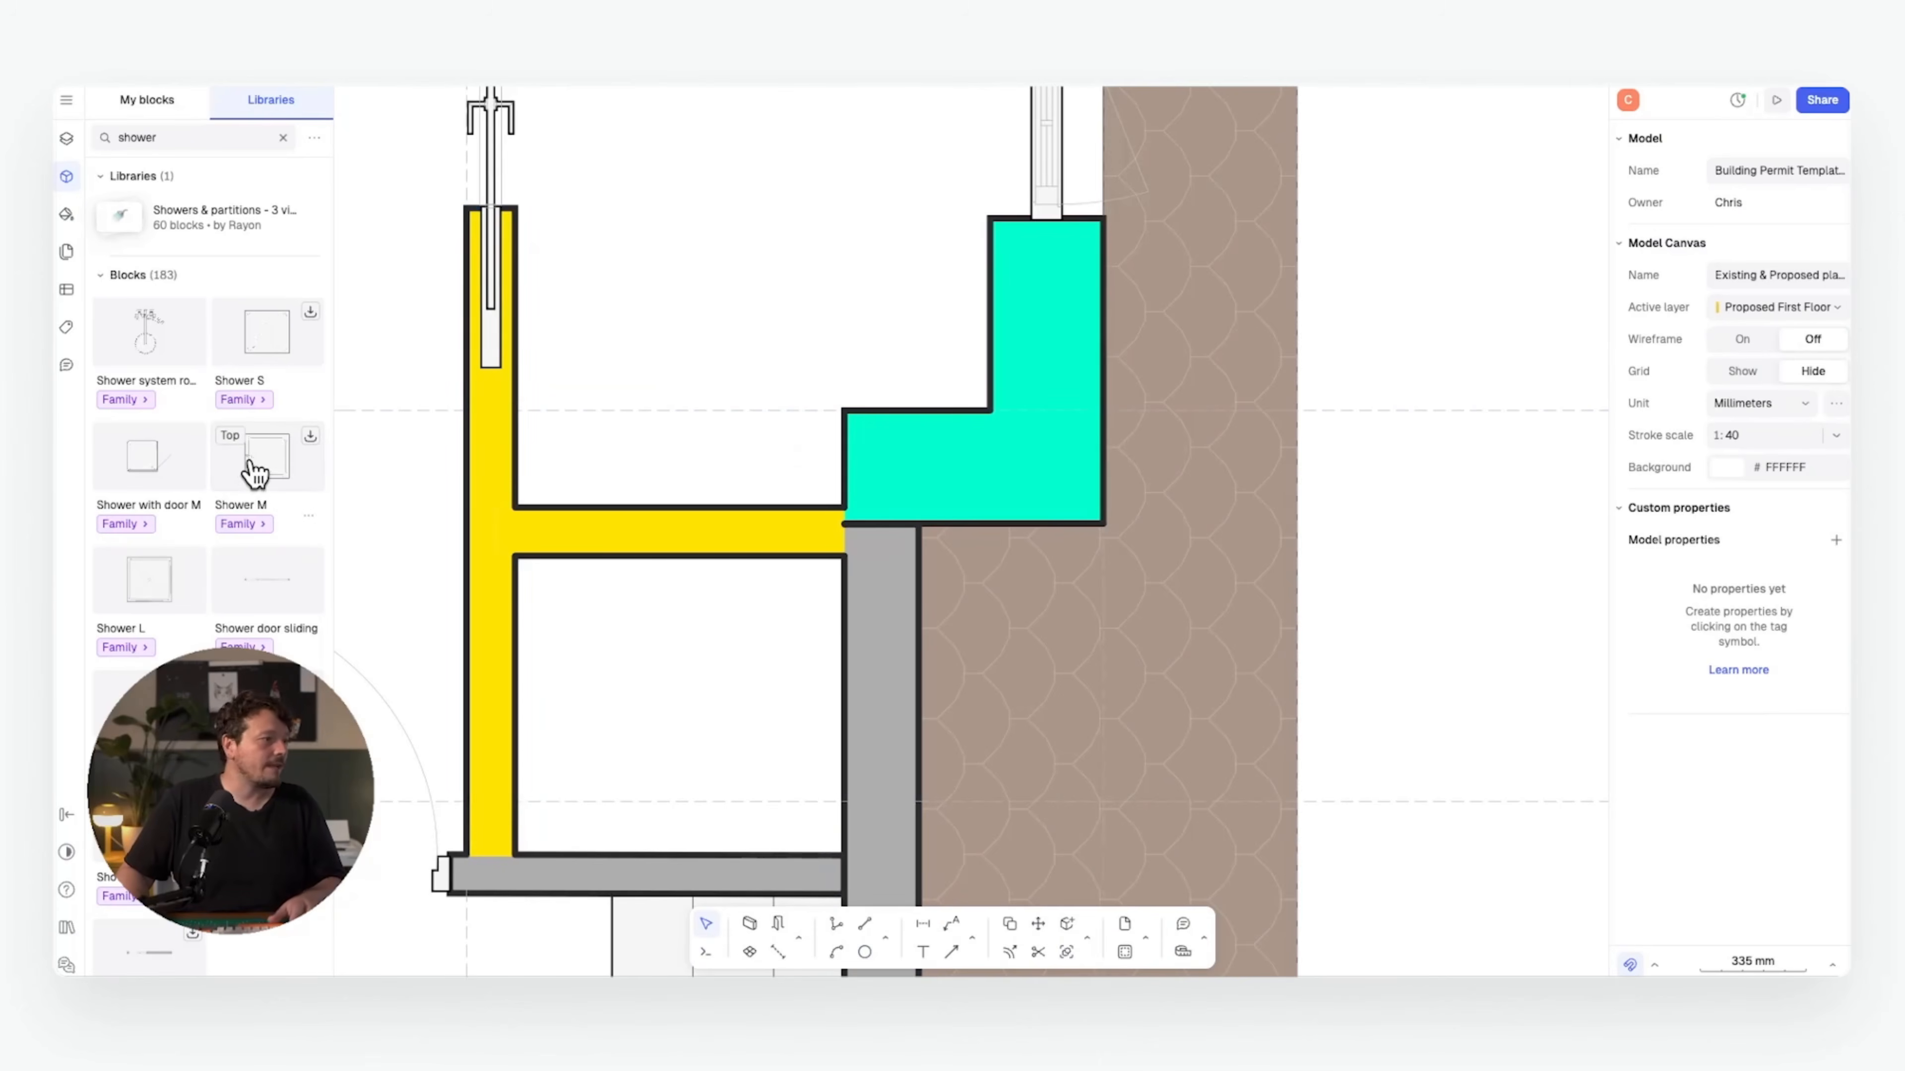
# - Find "wc" in the libraries and insert the Toilet stall set-up block, rotated 180°, in the lower part of the shower room
pyautogui.click(180, 139)
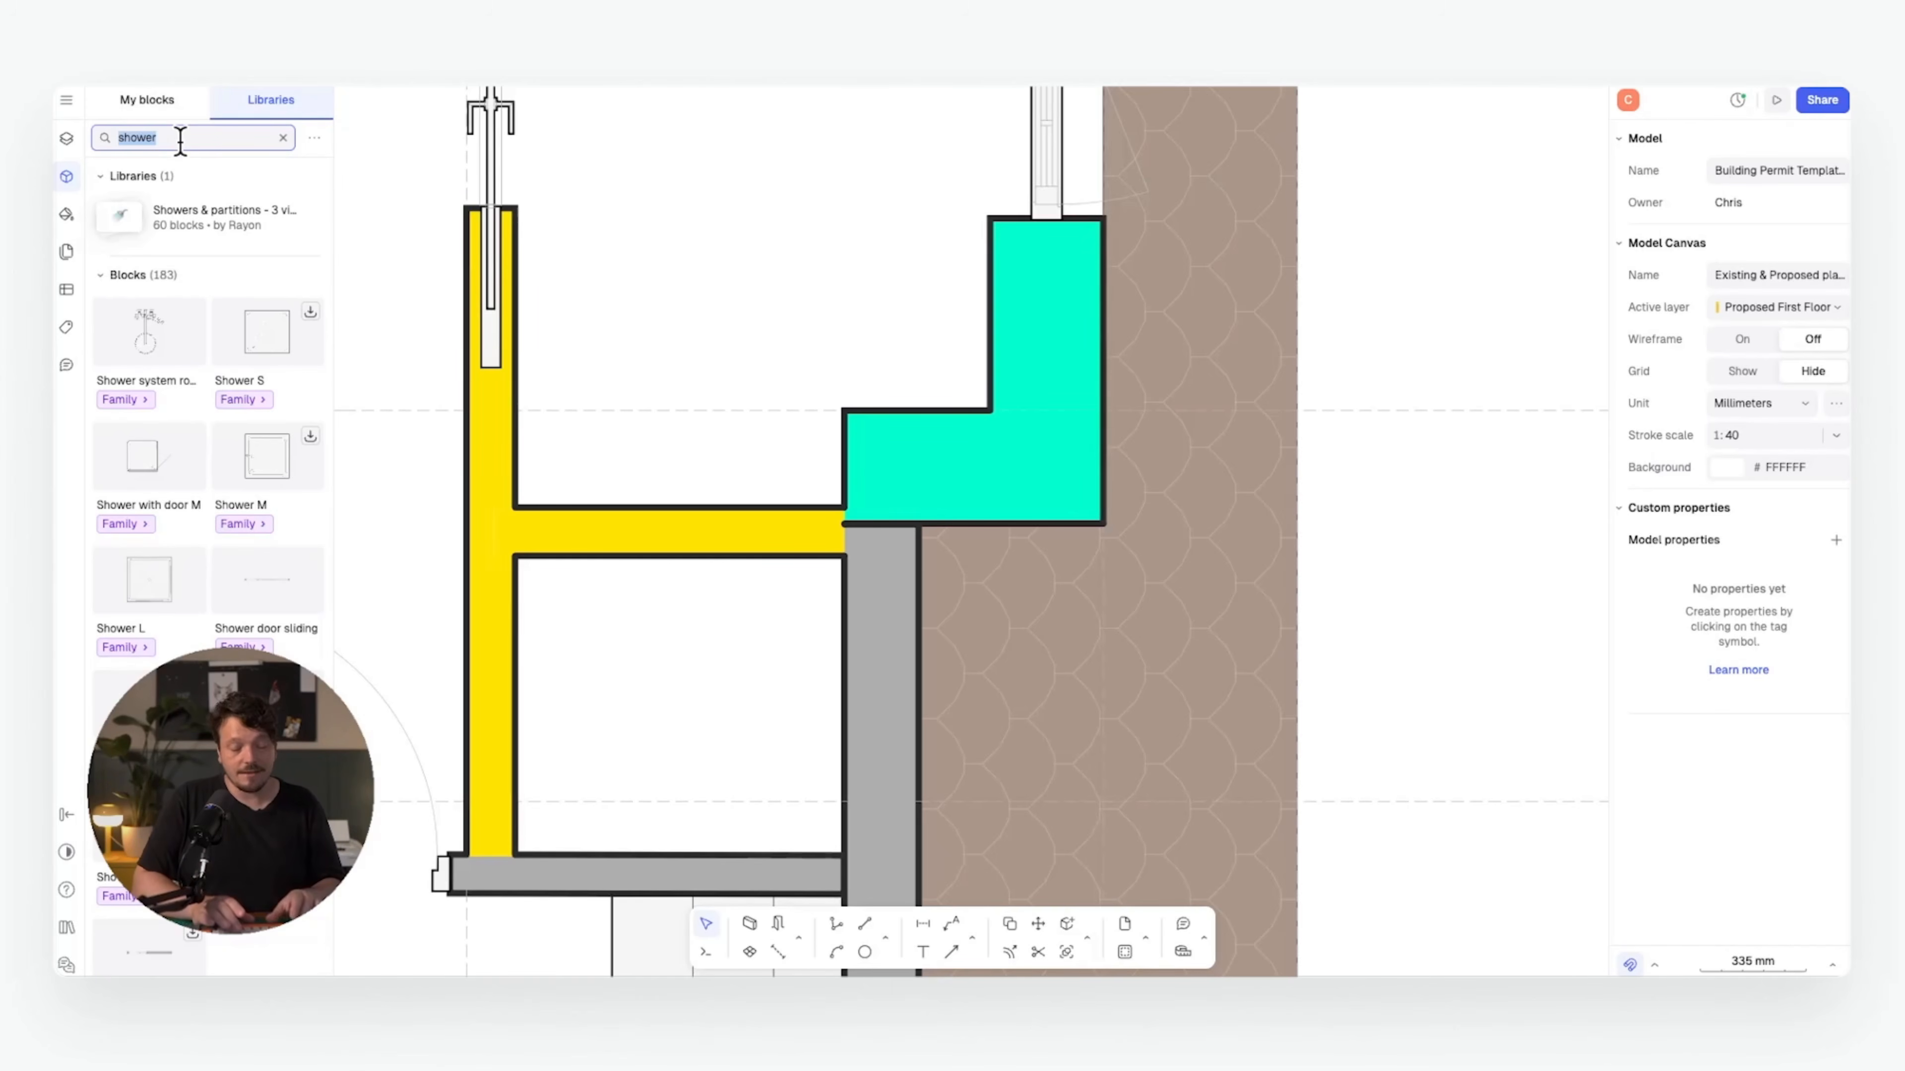
pyautogui.write('wc')
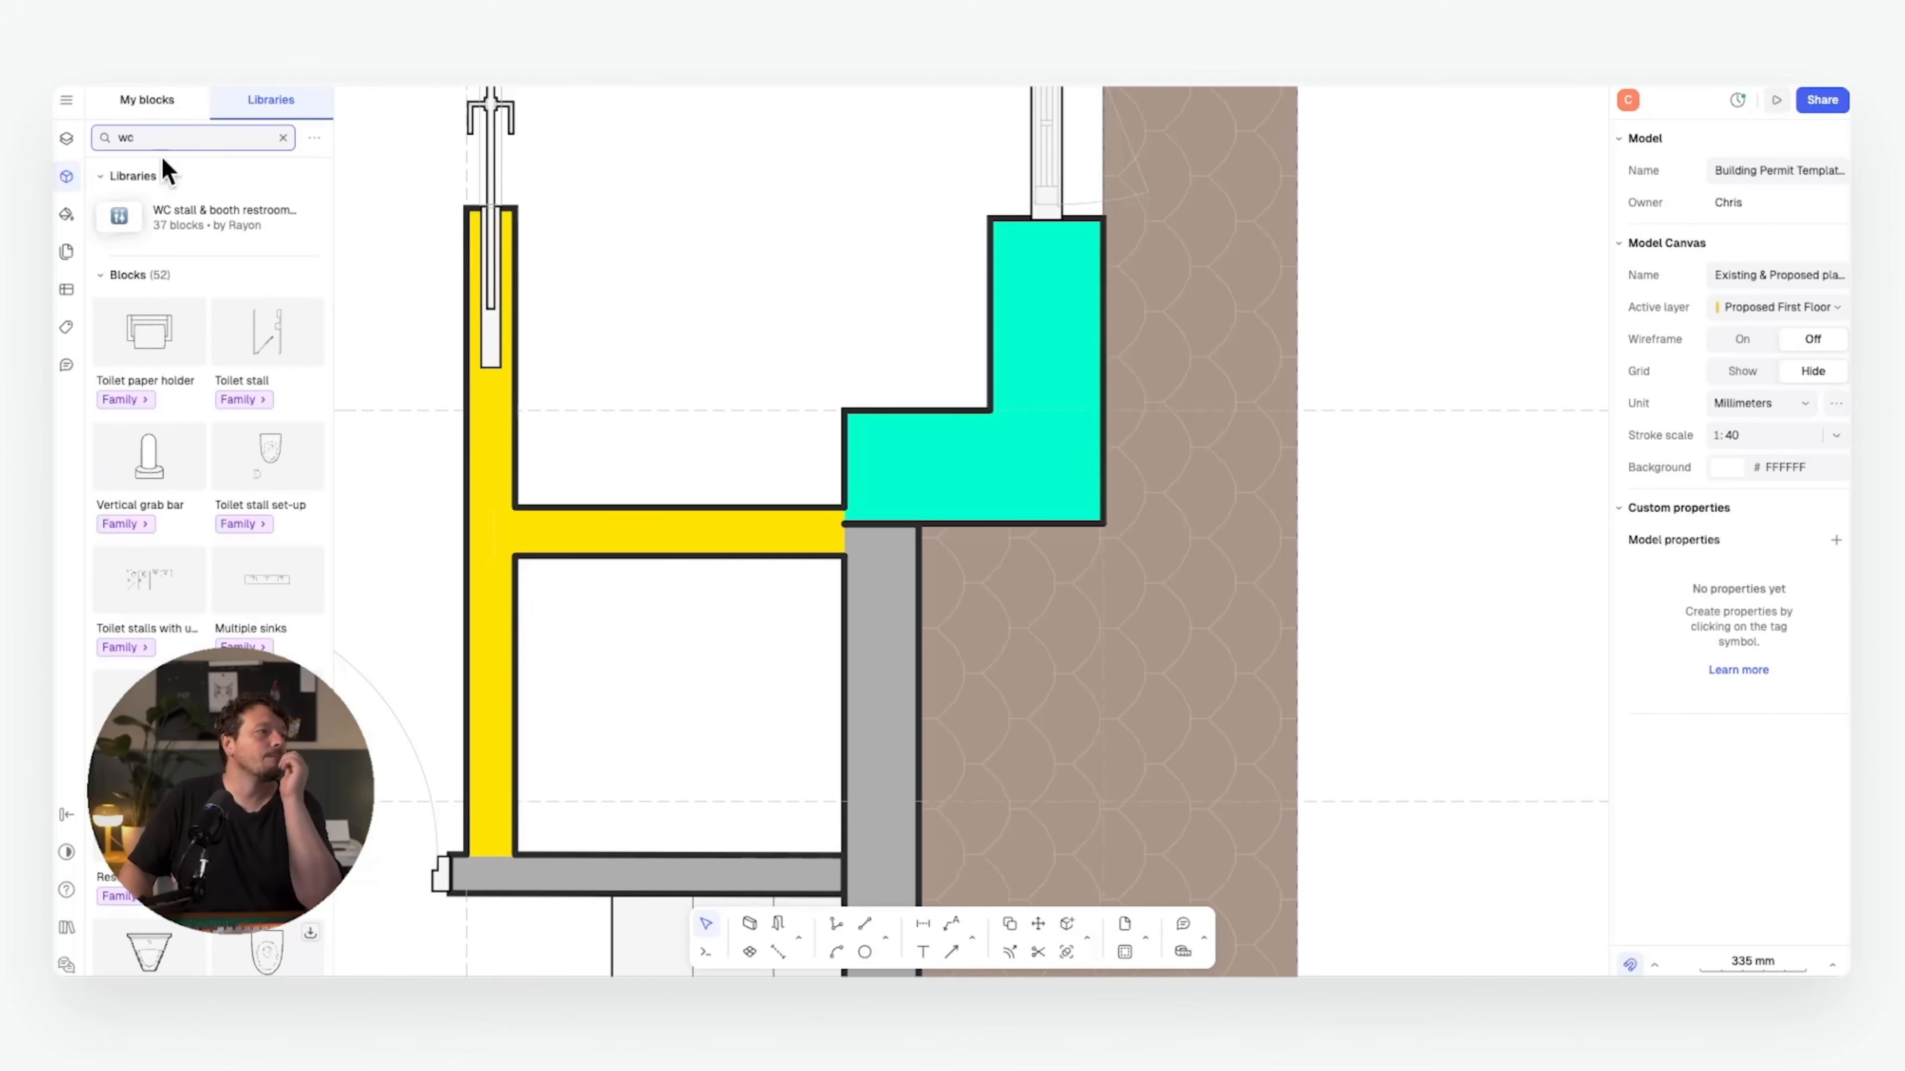
pyautogui.click(270, 455)
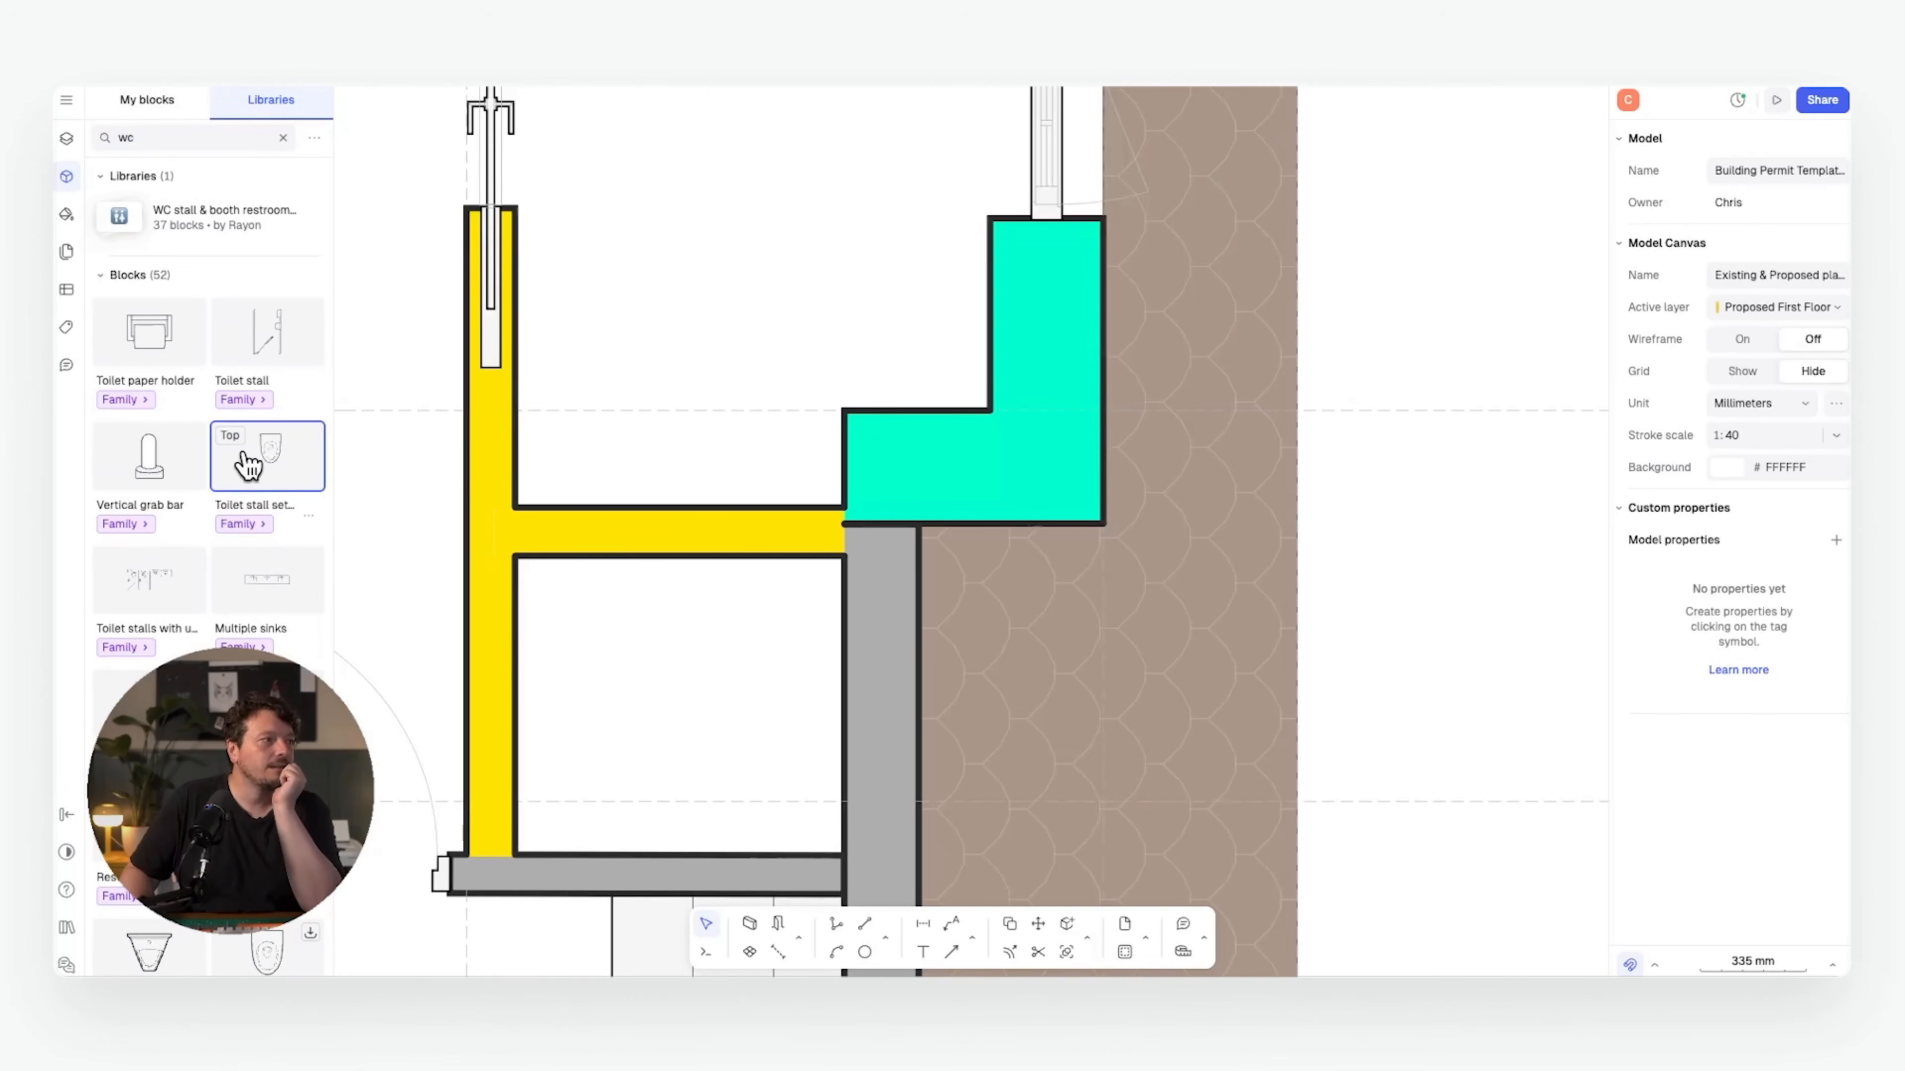
pyautogui.moveTo(243, 462); pyautogui.dragTo(759, 160)
pyautogui.scroll(-5, 768, 315)
pyautogui.scroll(5, 775, 180)
pyautogui.moveTo(843, 221); pyautogui.dragTo(758, 566)
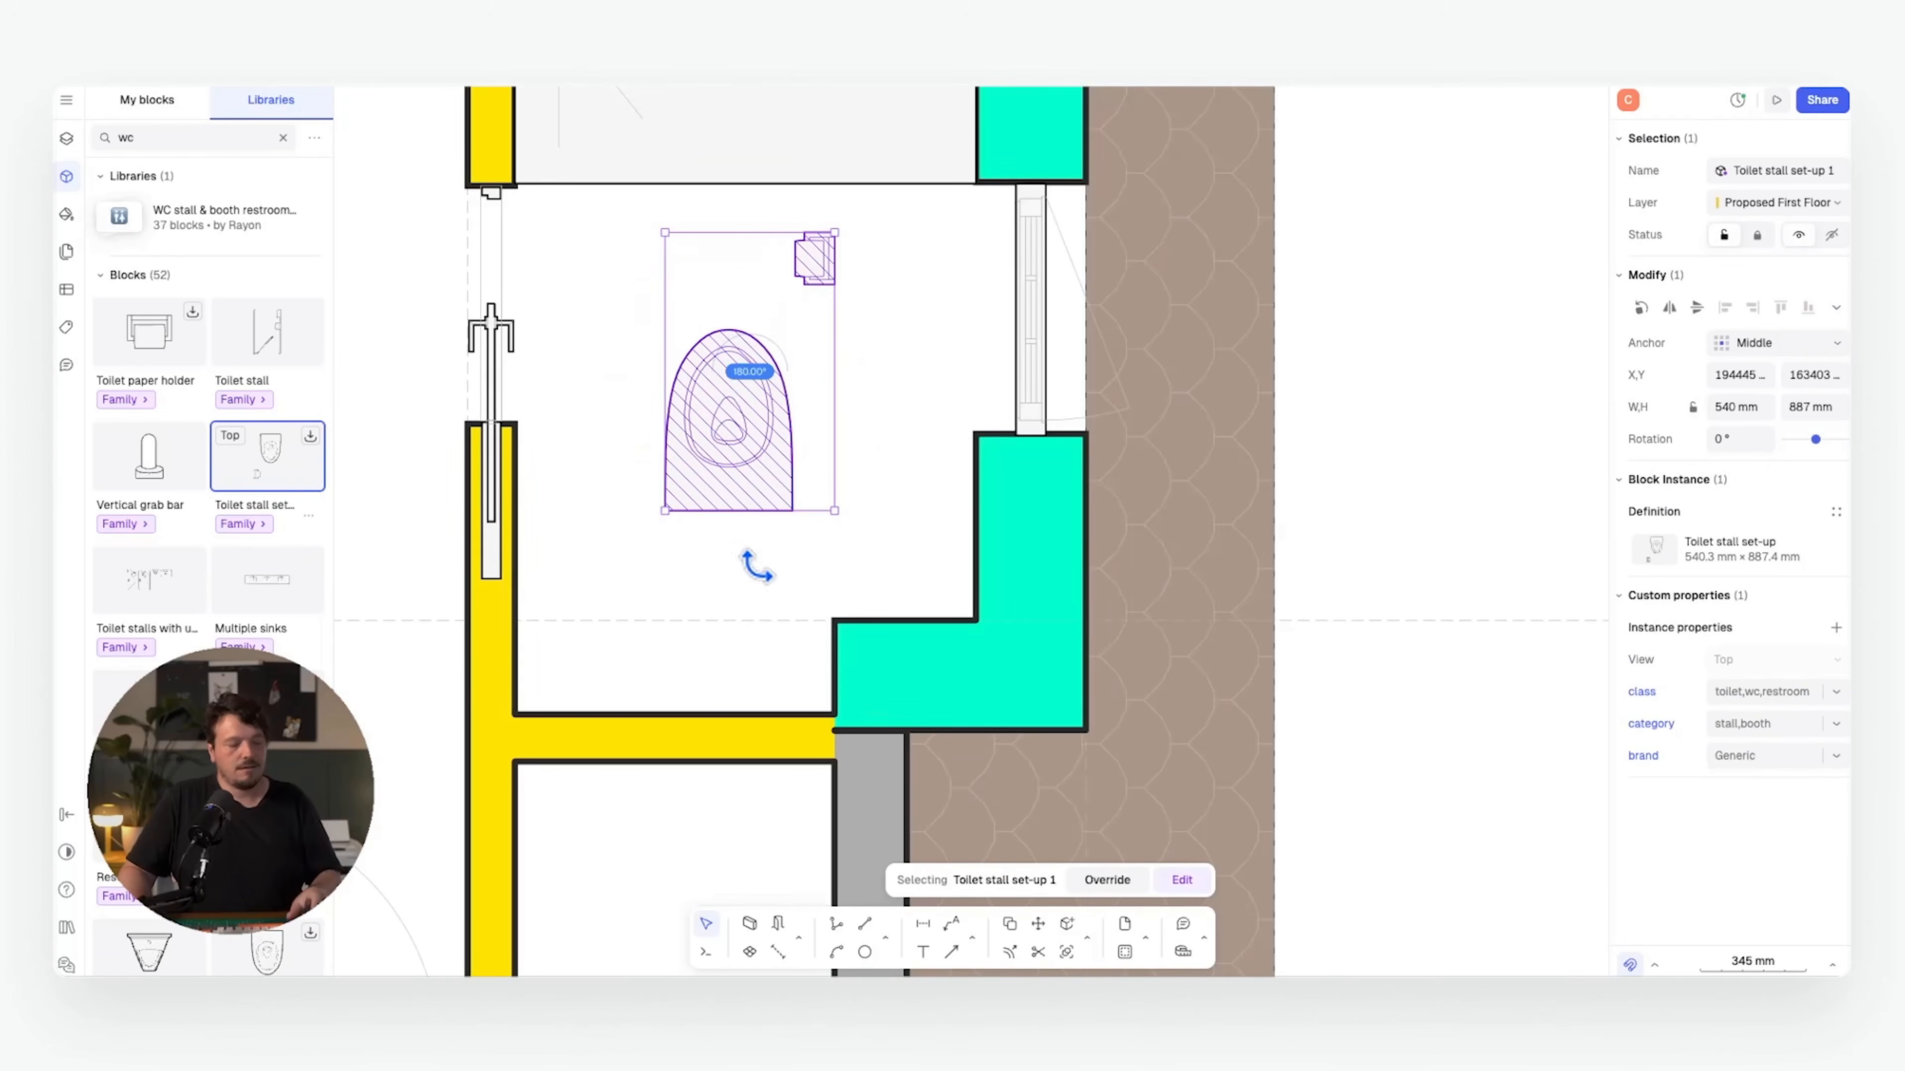
pyautogui.moveTo(778, 404); pyautogui.dragTo(715, 509)
# - Mirror the toilet set-up about a vertical axis through the toilet's centre and delete the original
pyautogui.hotkey('shift', 'm')
pyautogui.click(661, 439)
pyautogui.click(661, 336)
pyautogui.click(765, 392)
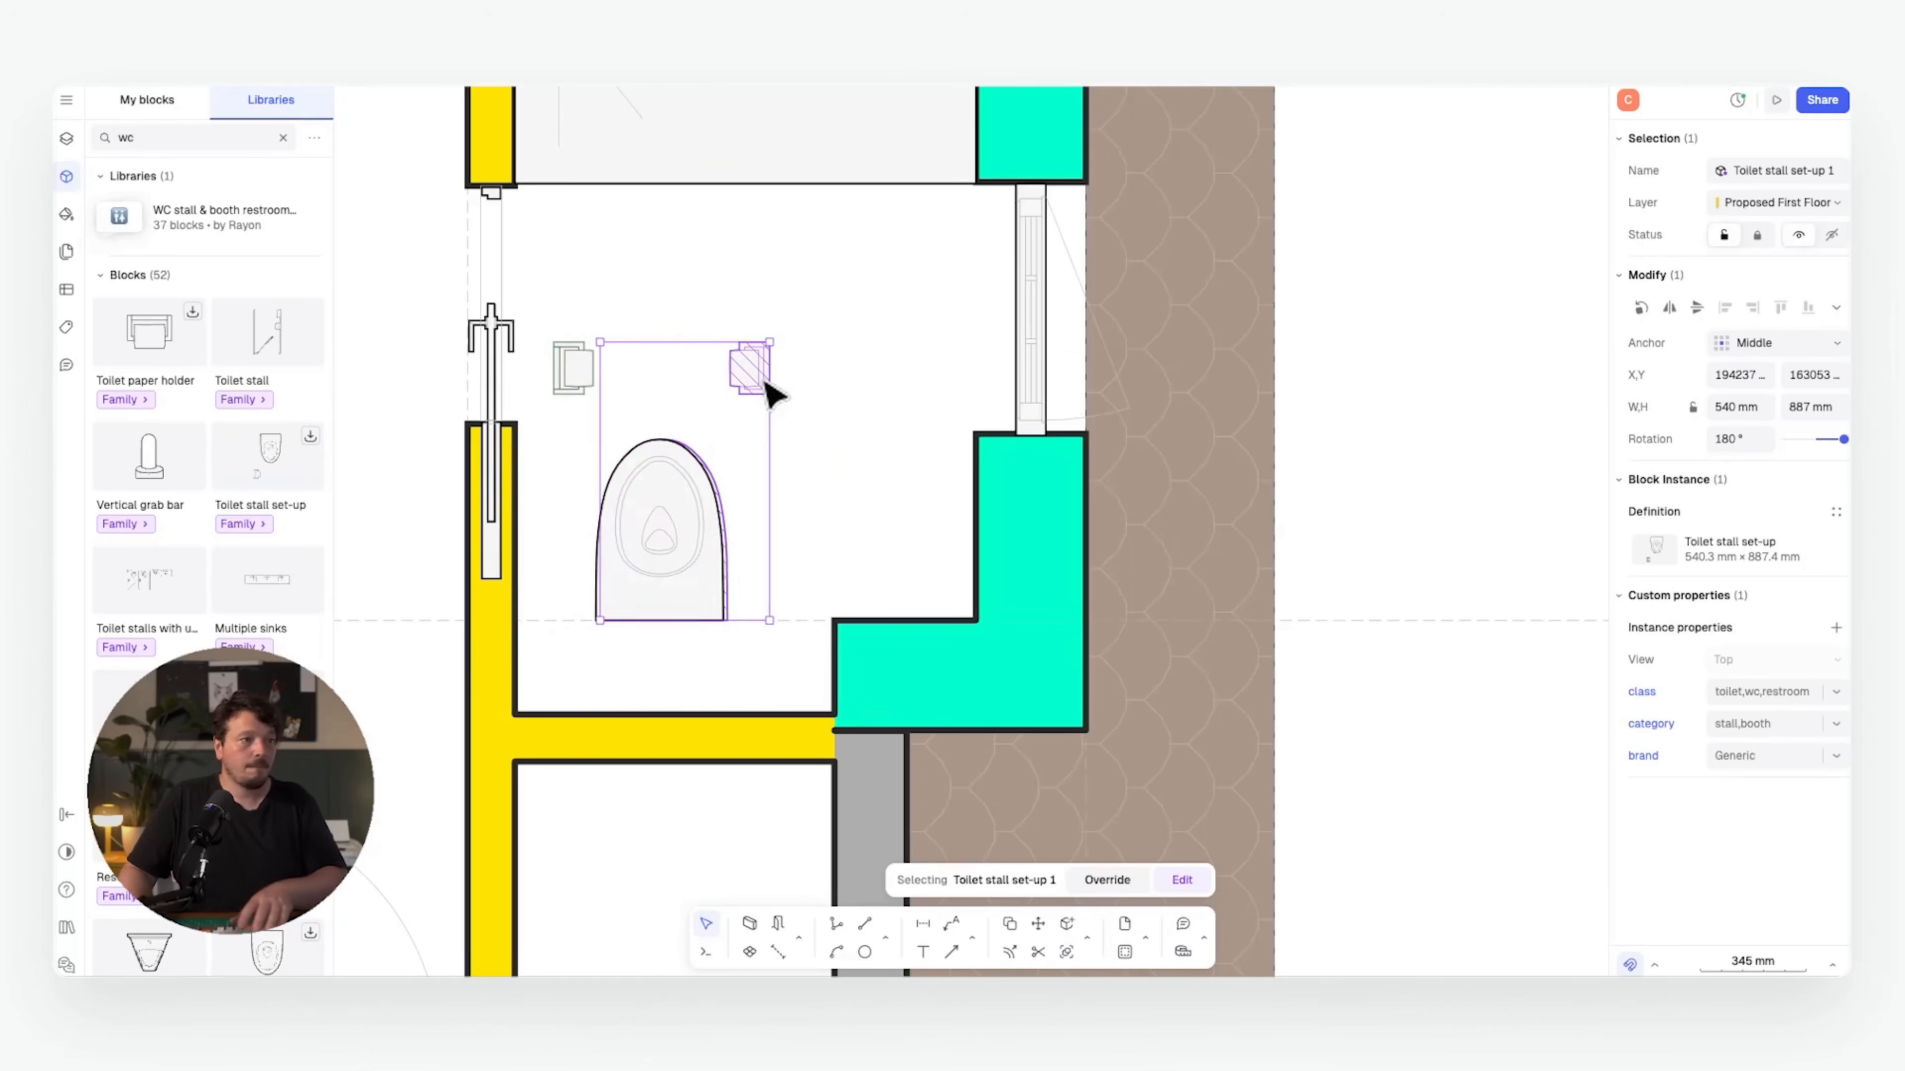
pyautogui.press('Delete')
# - Open the toilet set-up block for editing and move its toilet paper holder about 294 mm down, beside the toilet
pyautogui.click(595, 382)
pyautogui.doubleClick(603, 364)
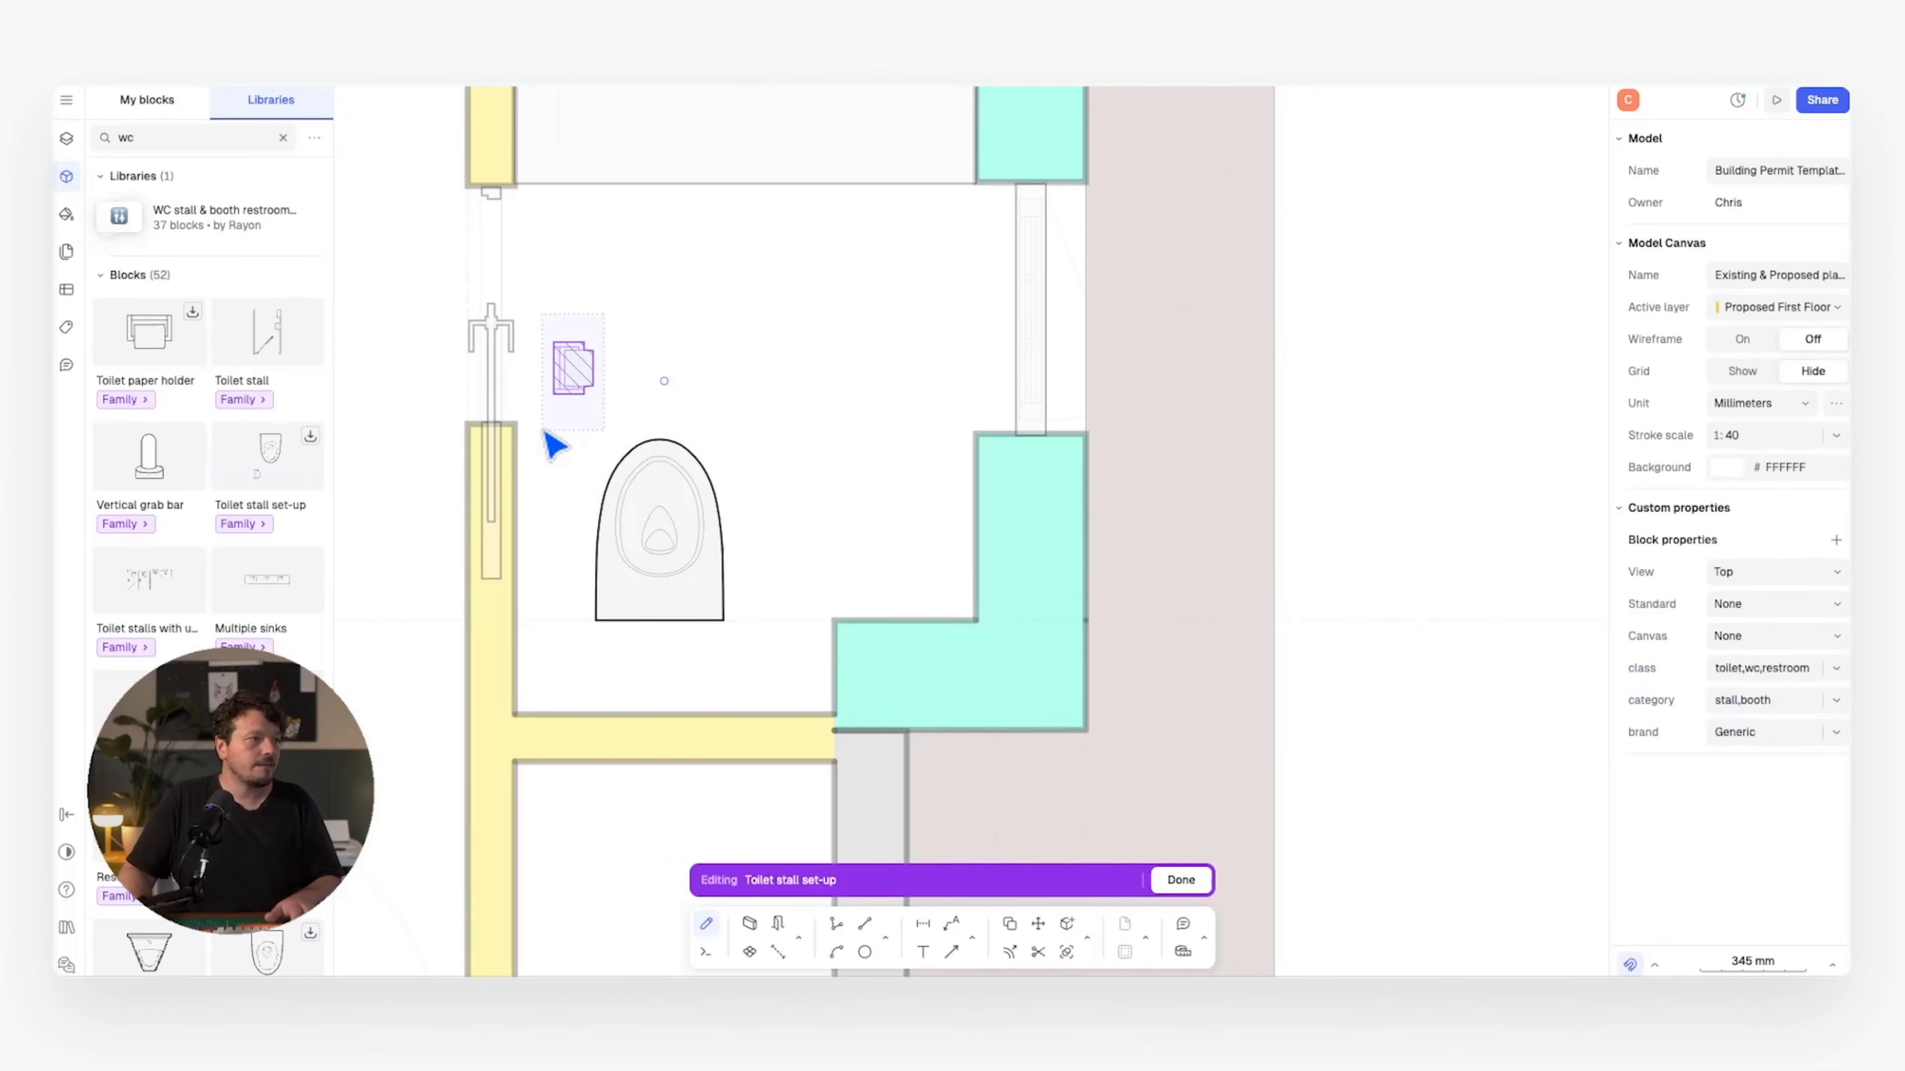
pyautogui.click(558, 379)
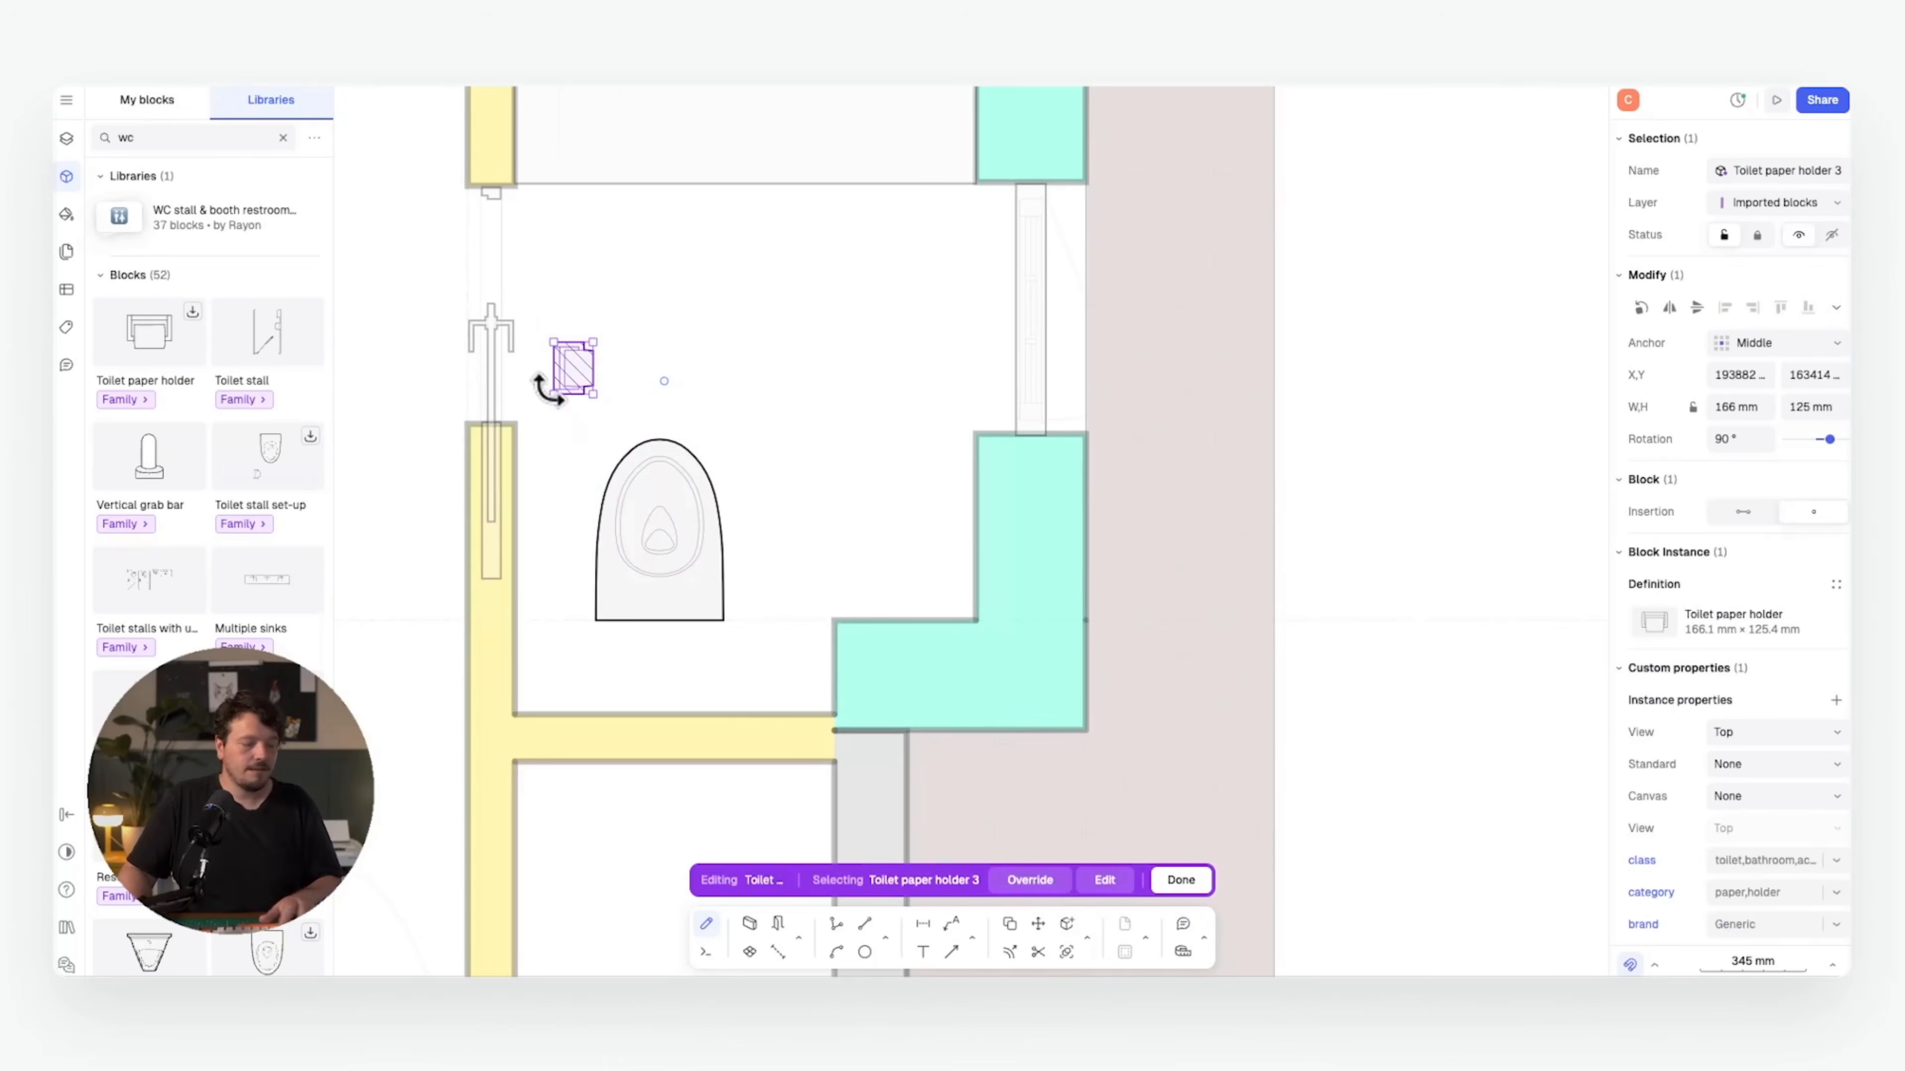
pyautogui.press('m')
pyautogui.click(572, 349)
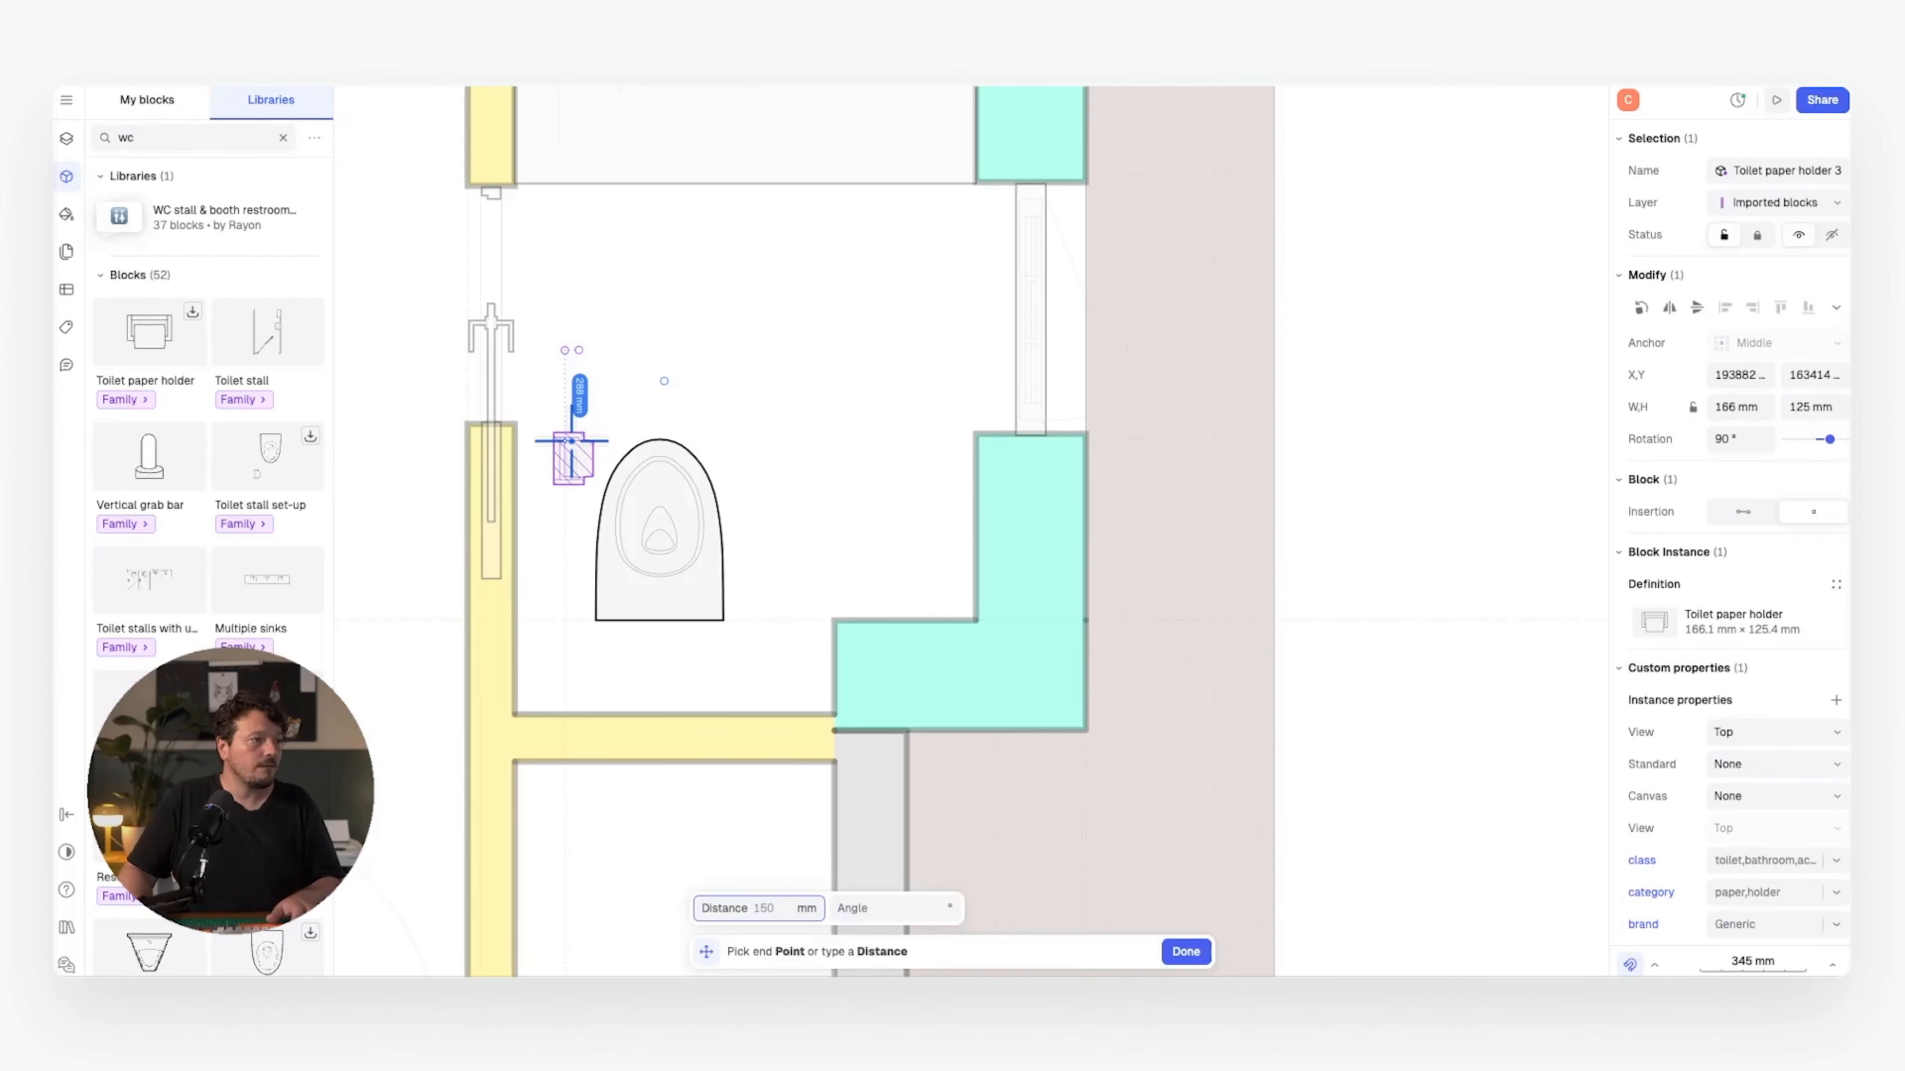
pyautogui.click(571, 441)
# - Move the toilet paper holder against the face of the yellow wall and finish editing the block
pyautogui.press('m')
pyautogui.click(553, 434)
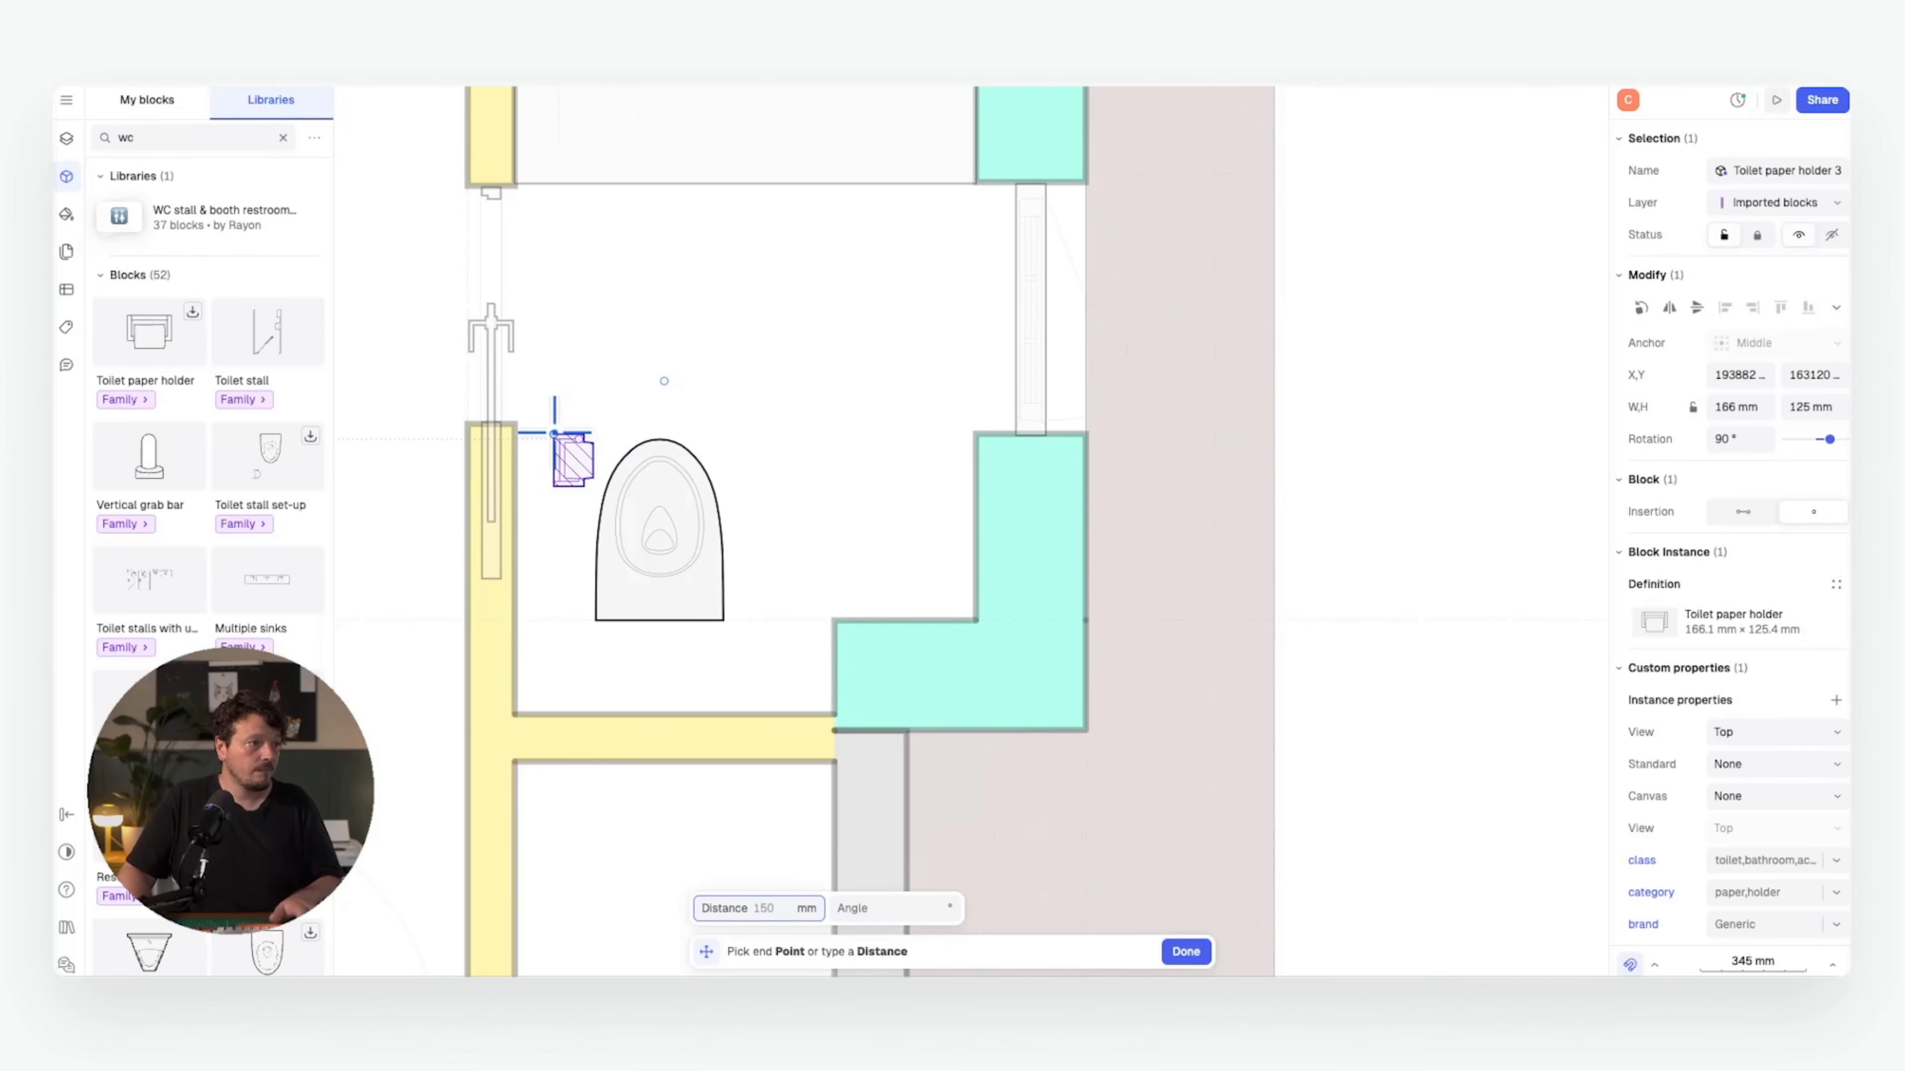
pyautogui.click(516, 433)
pyautogui.click(733, 388)
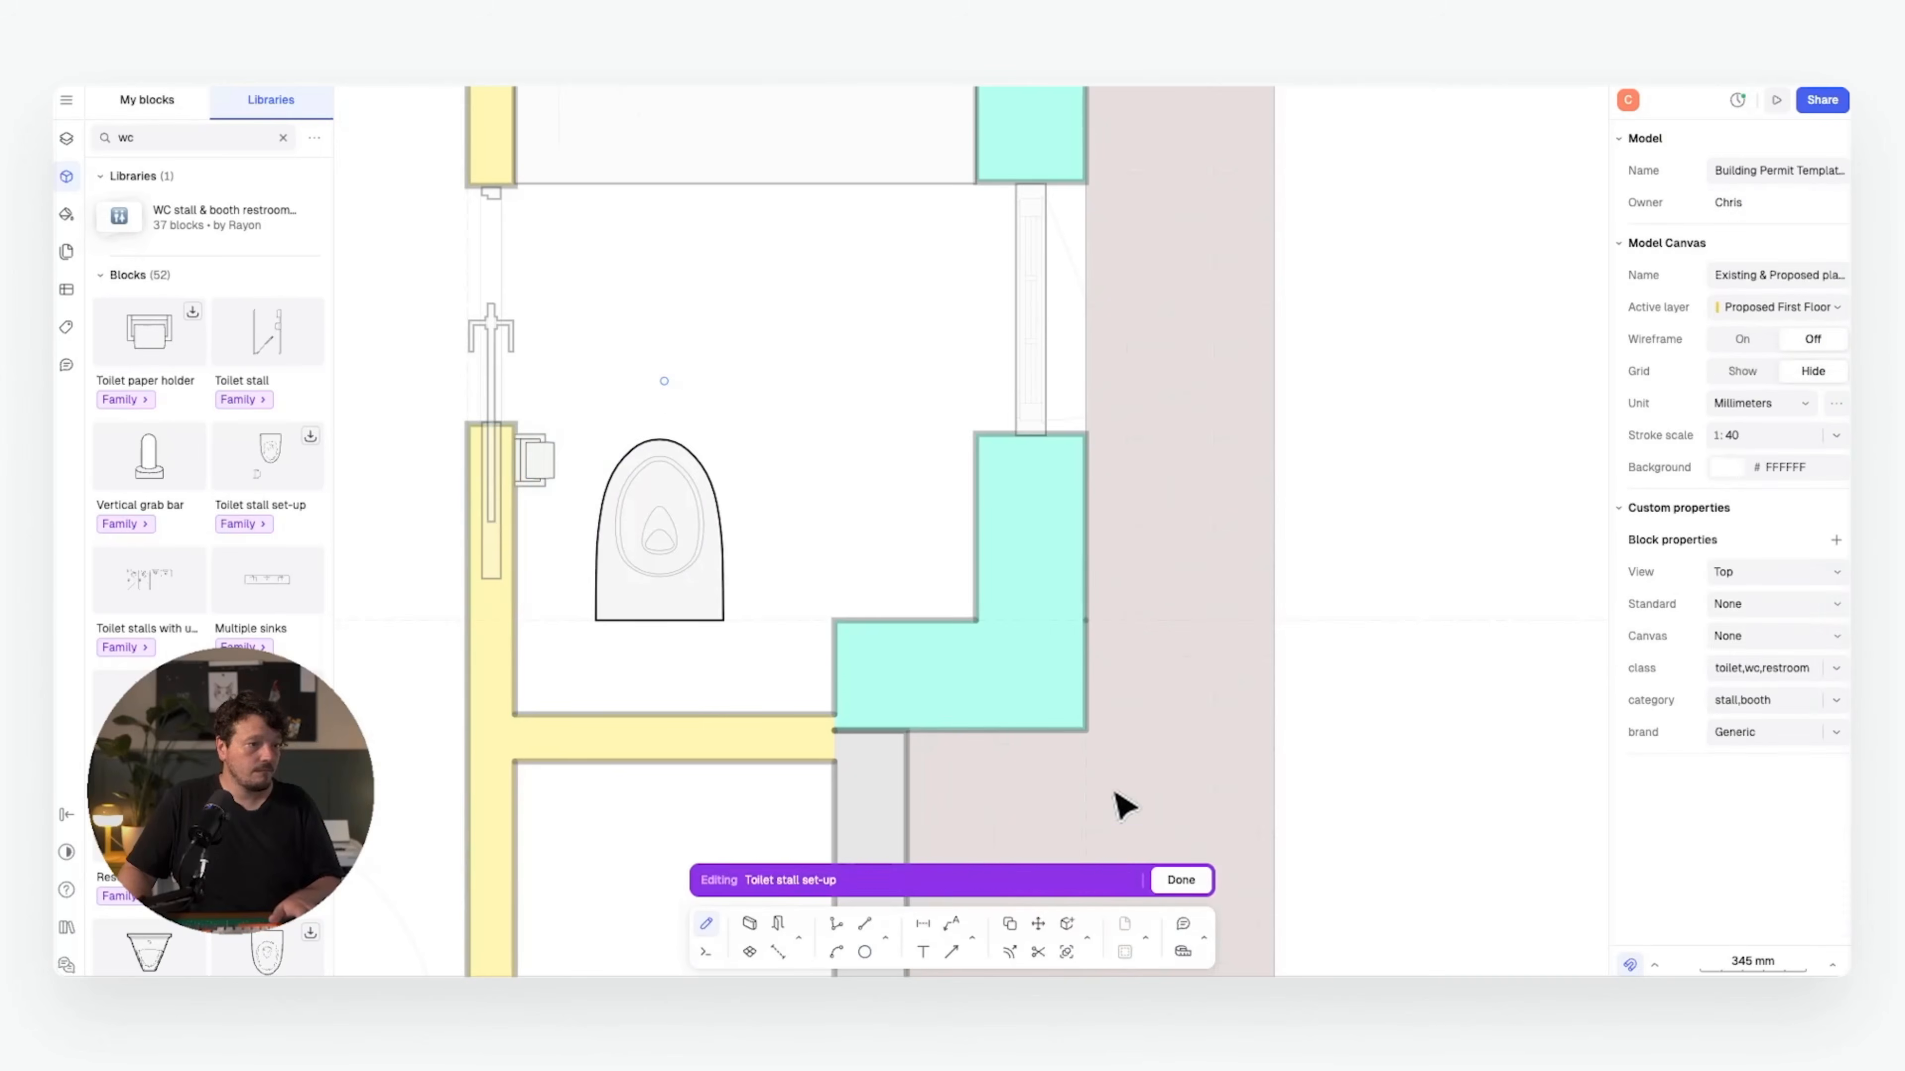
pyautogui.click(1185, 882)
pyautogui.click(813, 381)
pyautogui.moveTo(717, 500); pyautogui.dragTo(778, 430, button='middle')
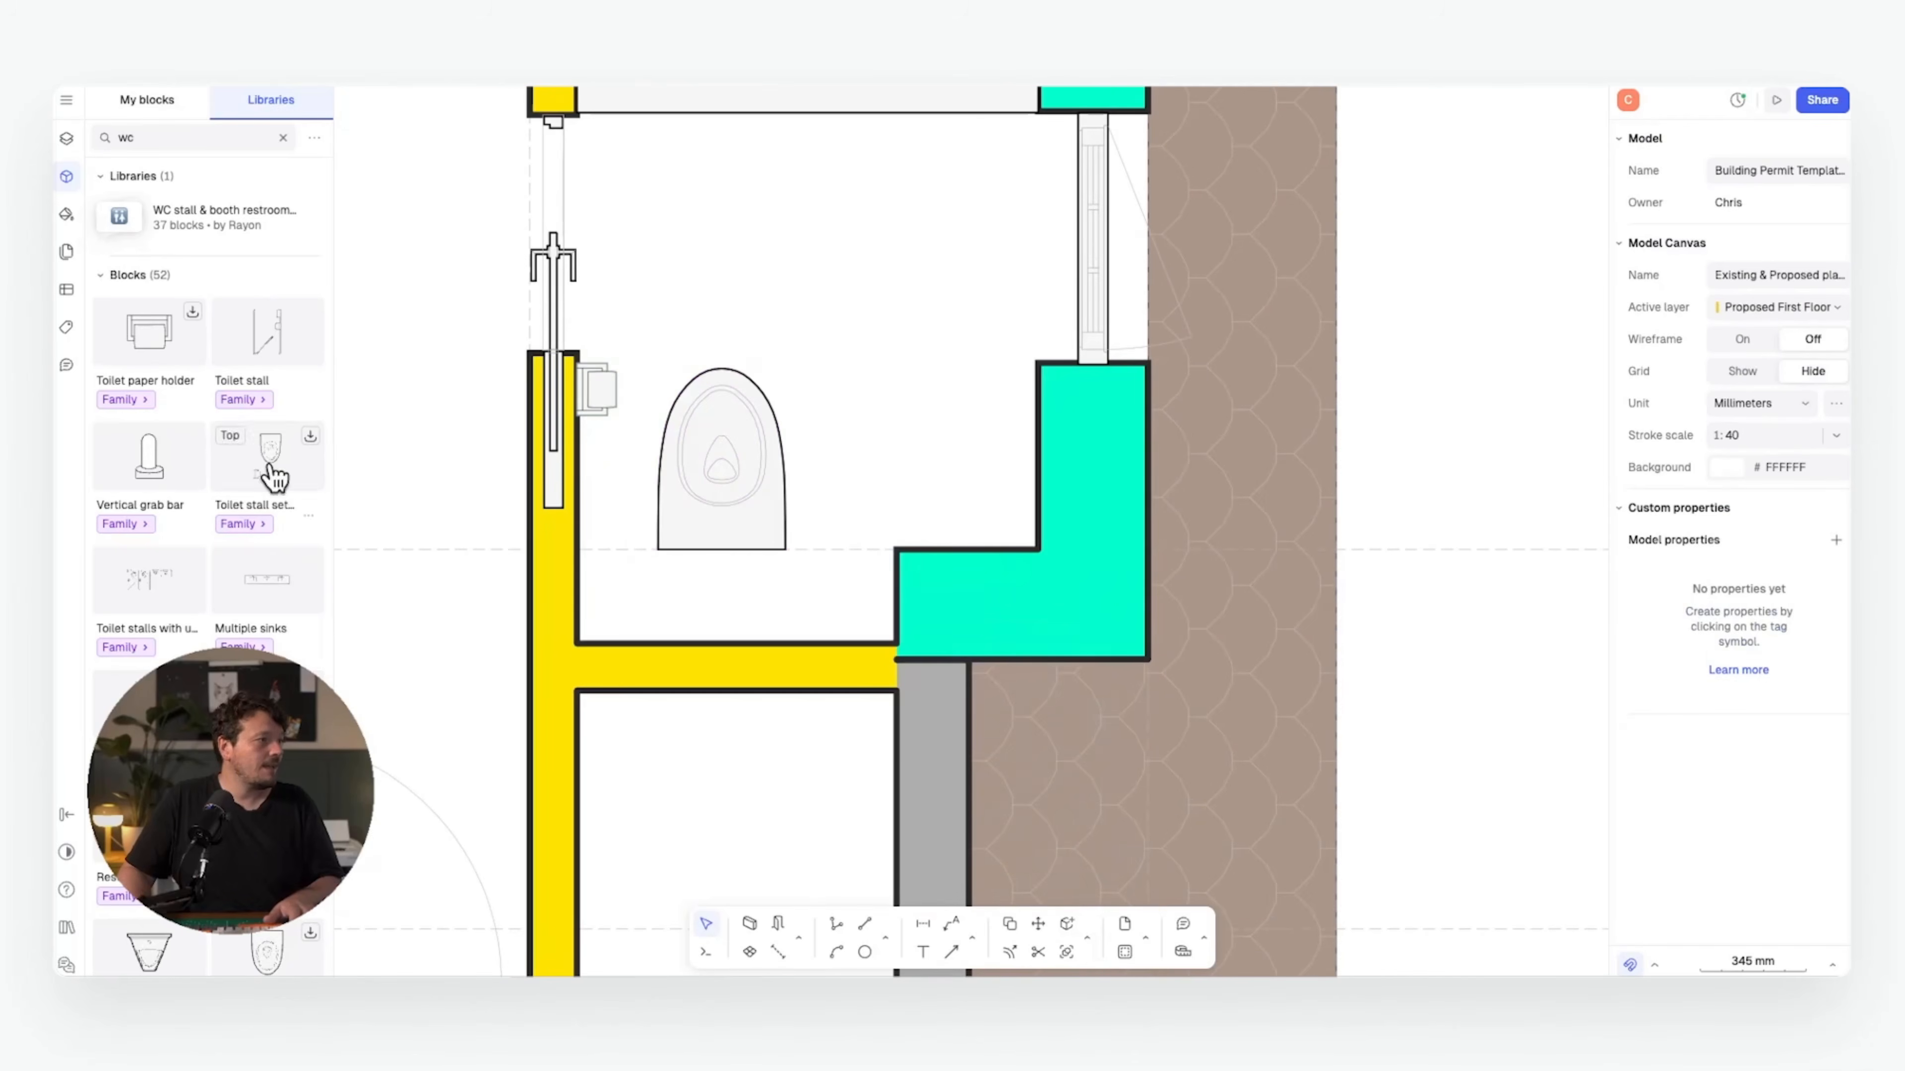
# - Draw a 1019 by 300 mm rectangle behind the toilet, spanning from the yellow wall to the green wall corner
pyautogui.click(885, 936)
pyautogui.click(934, 867)
pyautogui.click(895, 550)
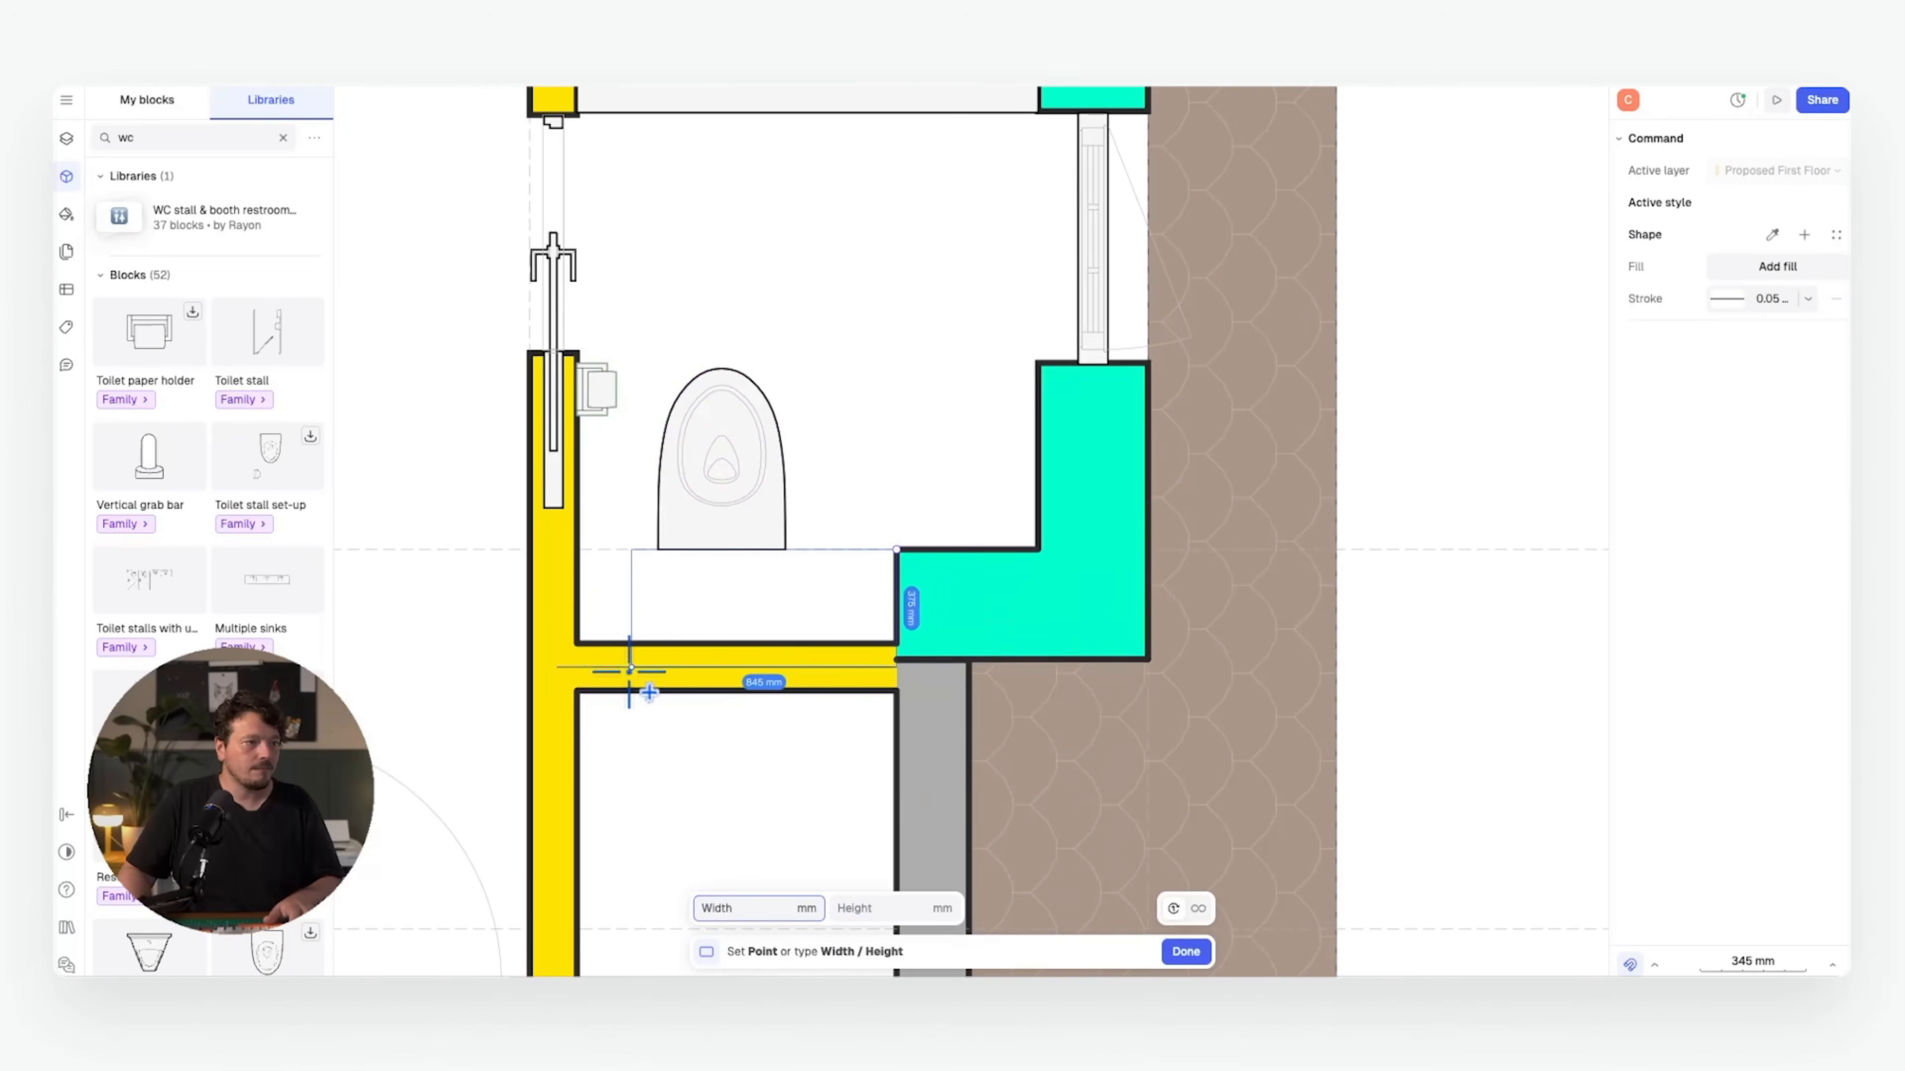
pyautogui.click(575, 643)
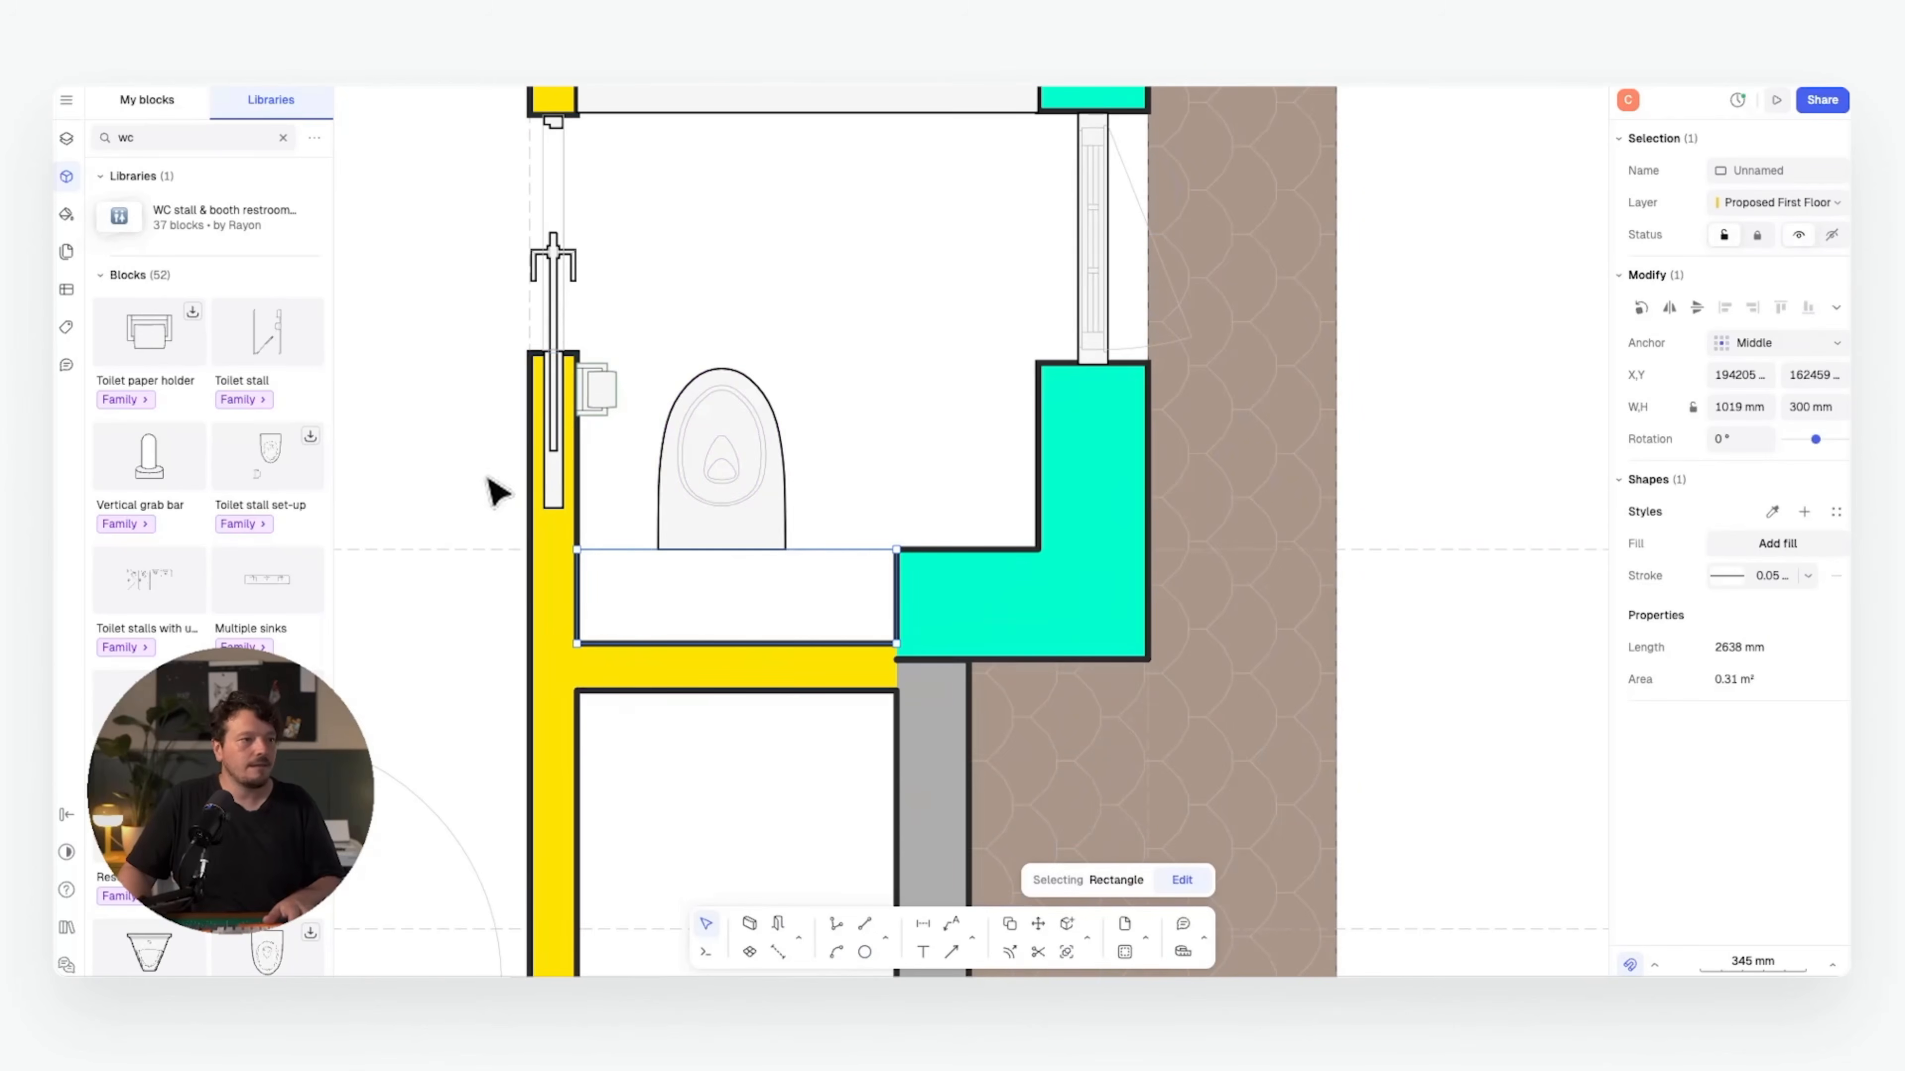
# - Give the rectangle behind the toilet a solid light grey fill
pyautogui.click(1737, 546)
pyautogui.moveTo(1371, 474); pyautogui.dragTo(1379, 465)
pyautogui.click(1418, 307)
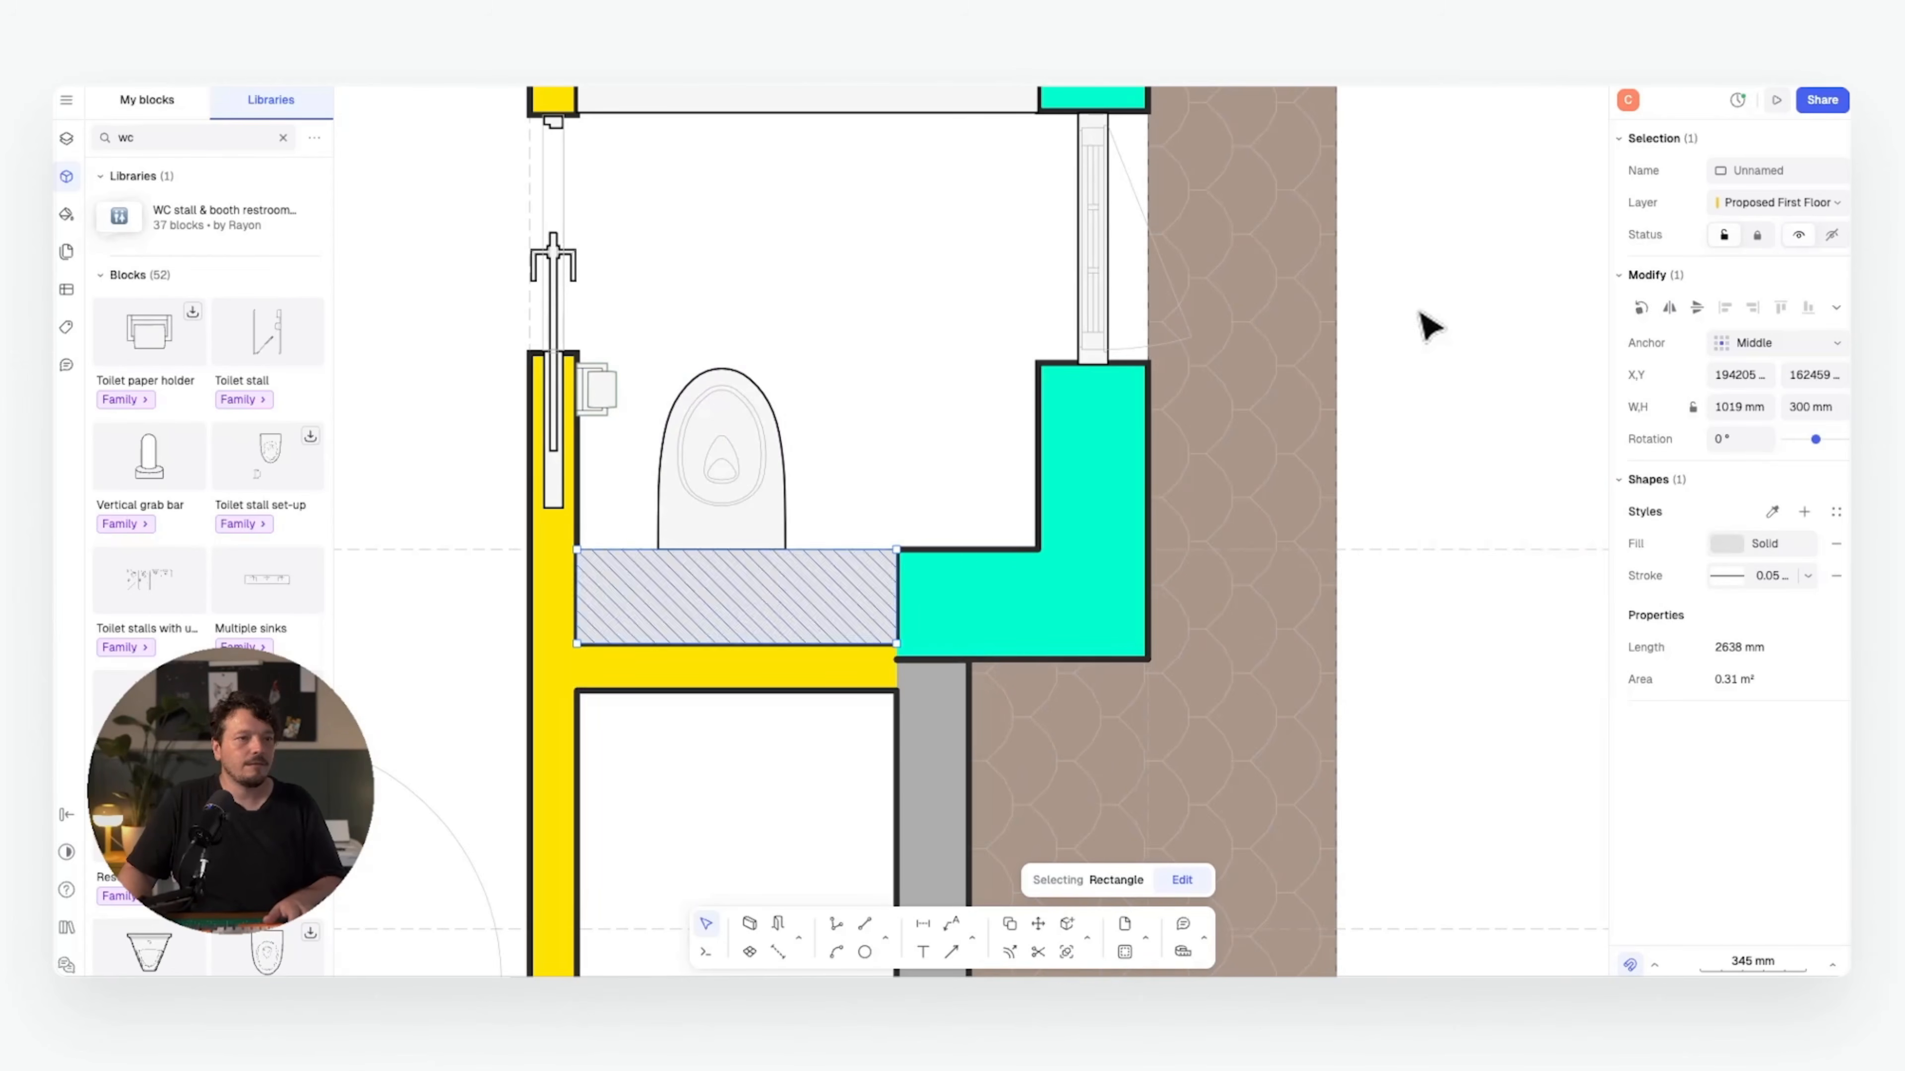
pyautogui.moveTo(837, 420); pyautogui.dragTo(803, 459, button='middle')
pyautogui.click(746, 494)
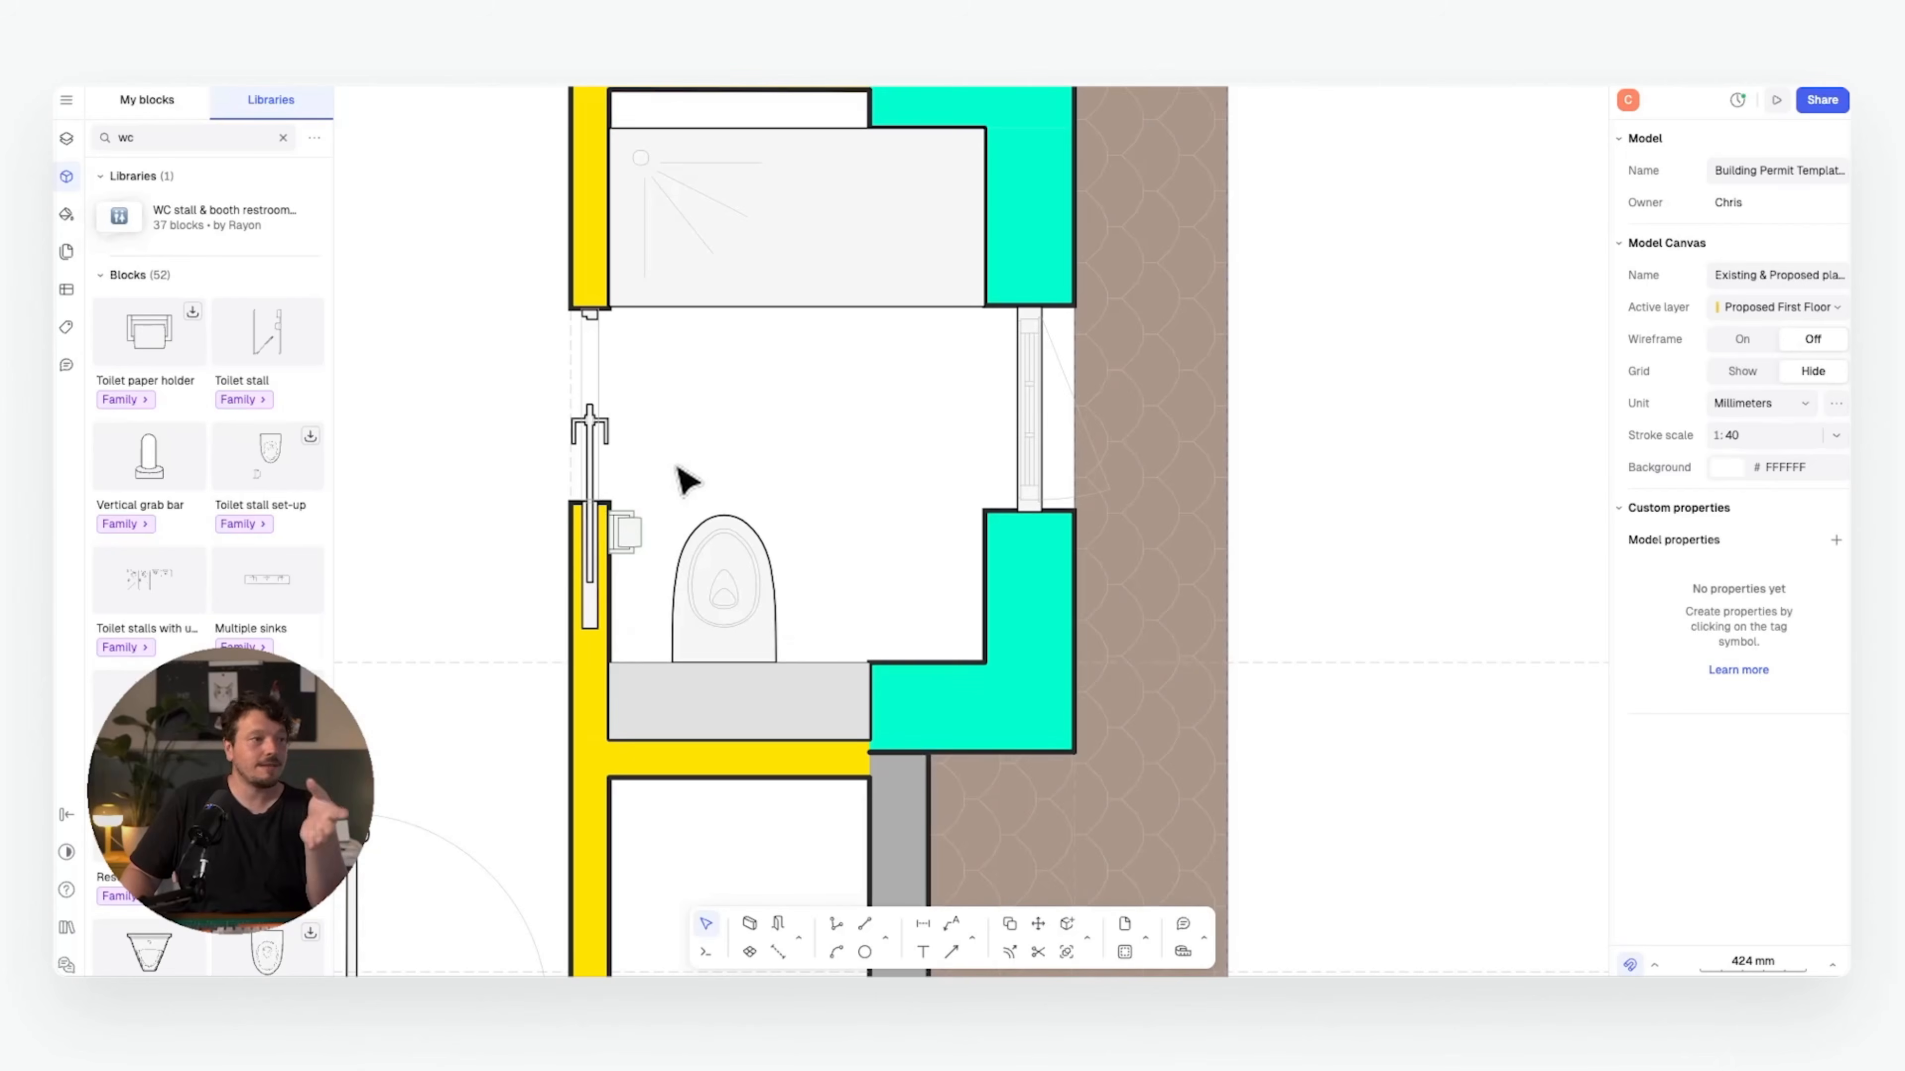
# - Find "sink" in the libraries, insert the Countertop sink M block rotated -90°, and place it against the window wall
pyautogui.moveTo(861, 468); pyautogui.dragTo(810, 473, button='middle')
pyautogui.click(176, 138)
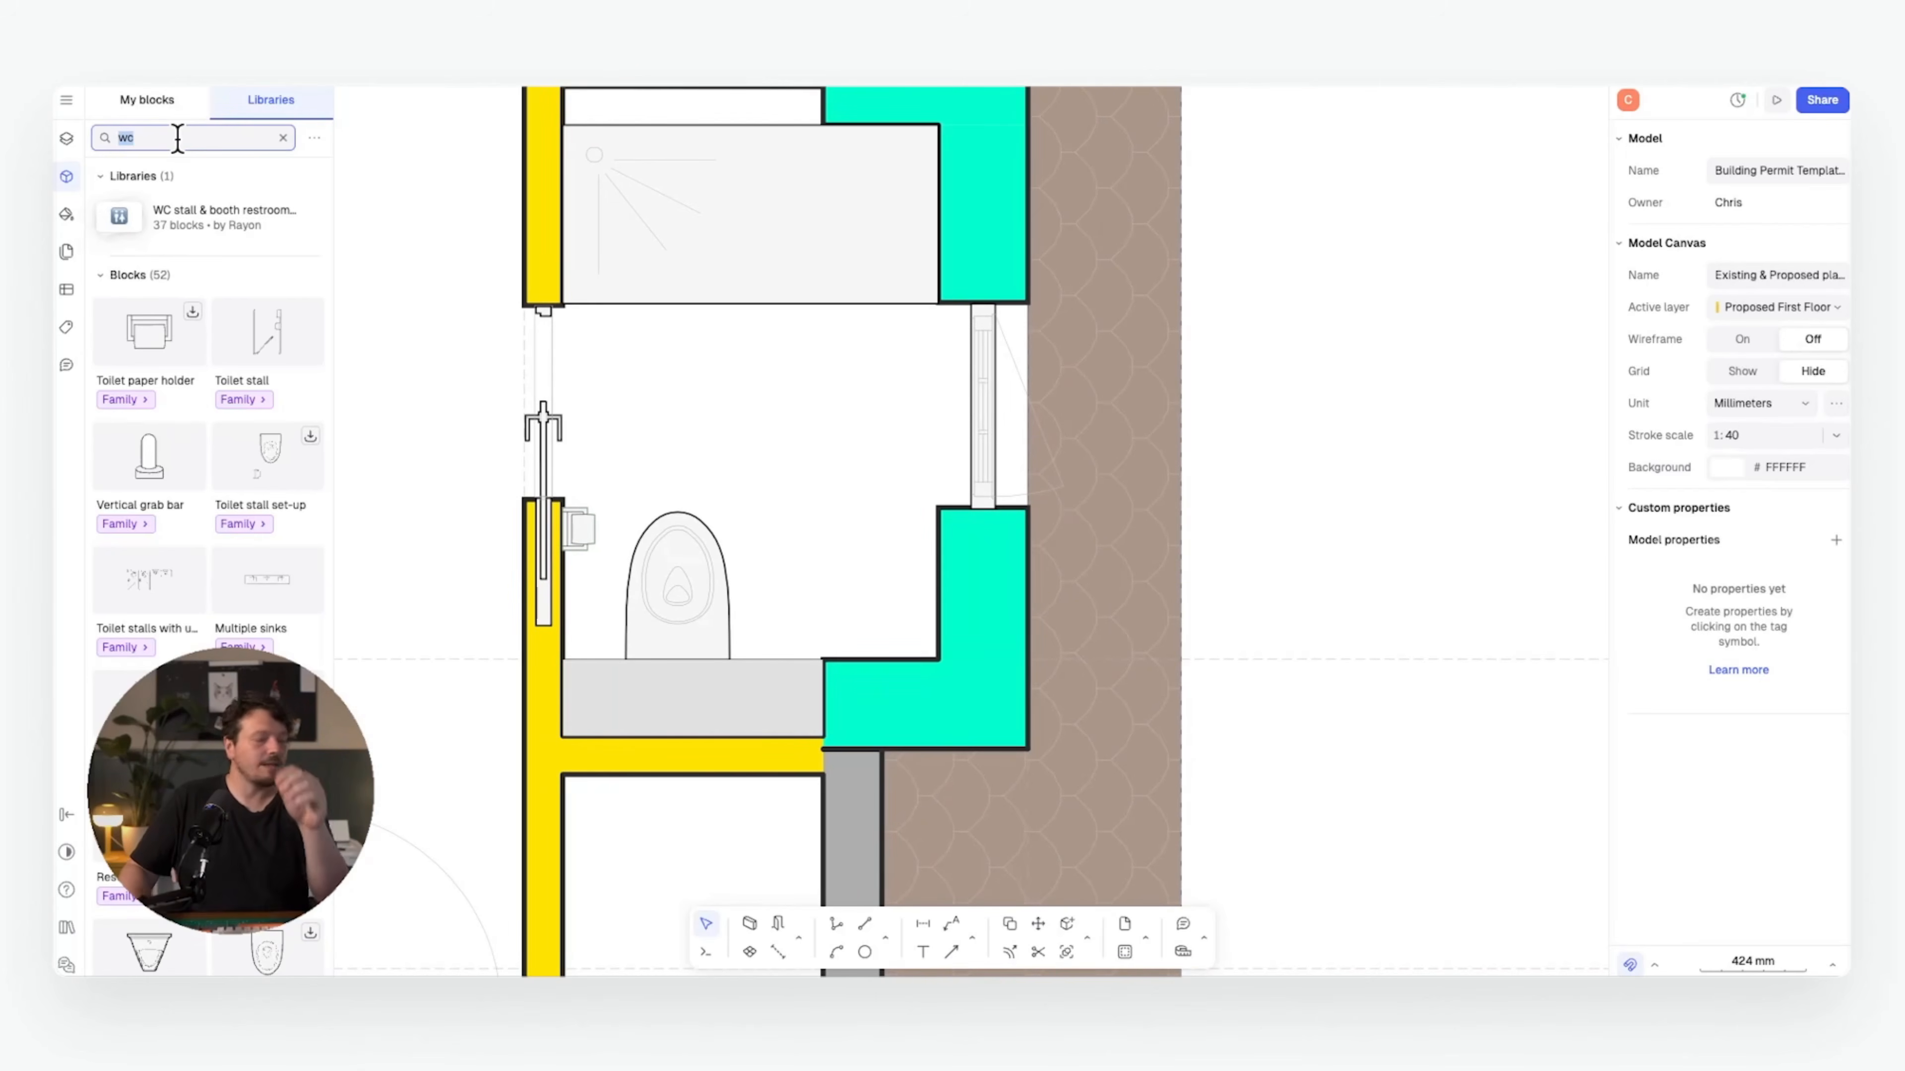
pyautogui.write('sink')
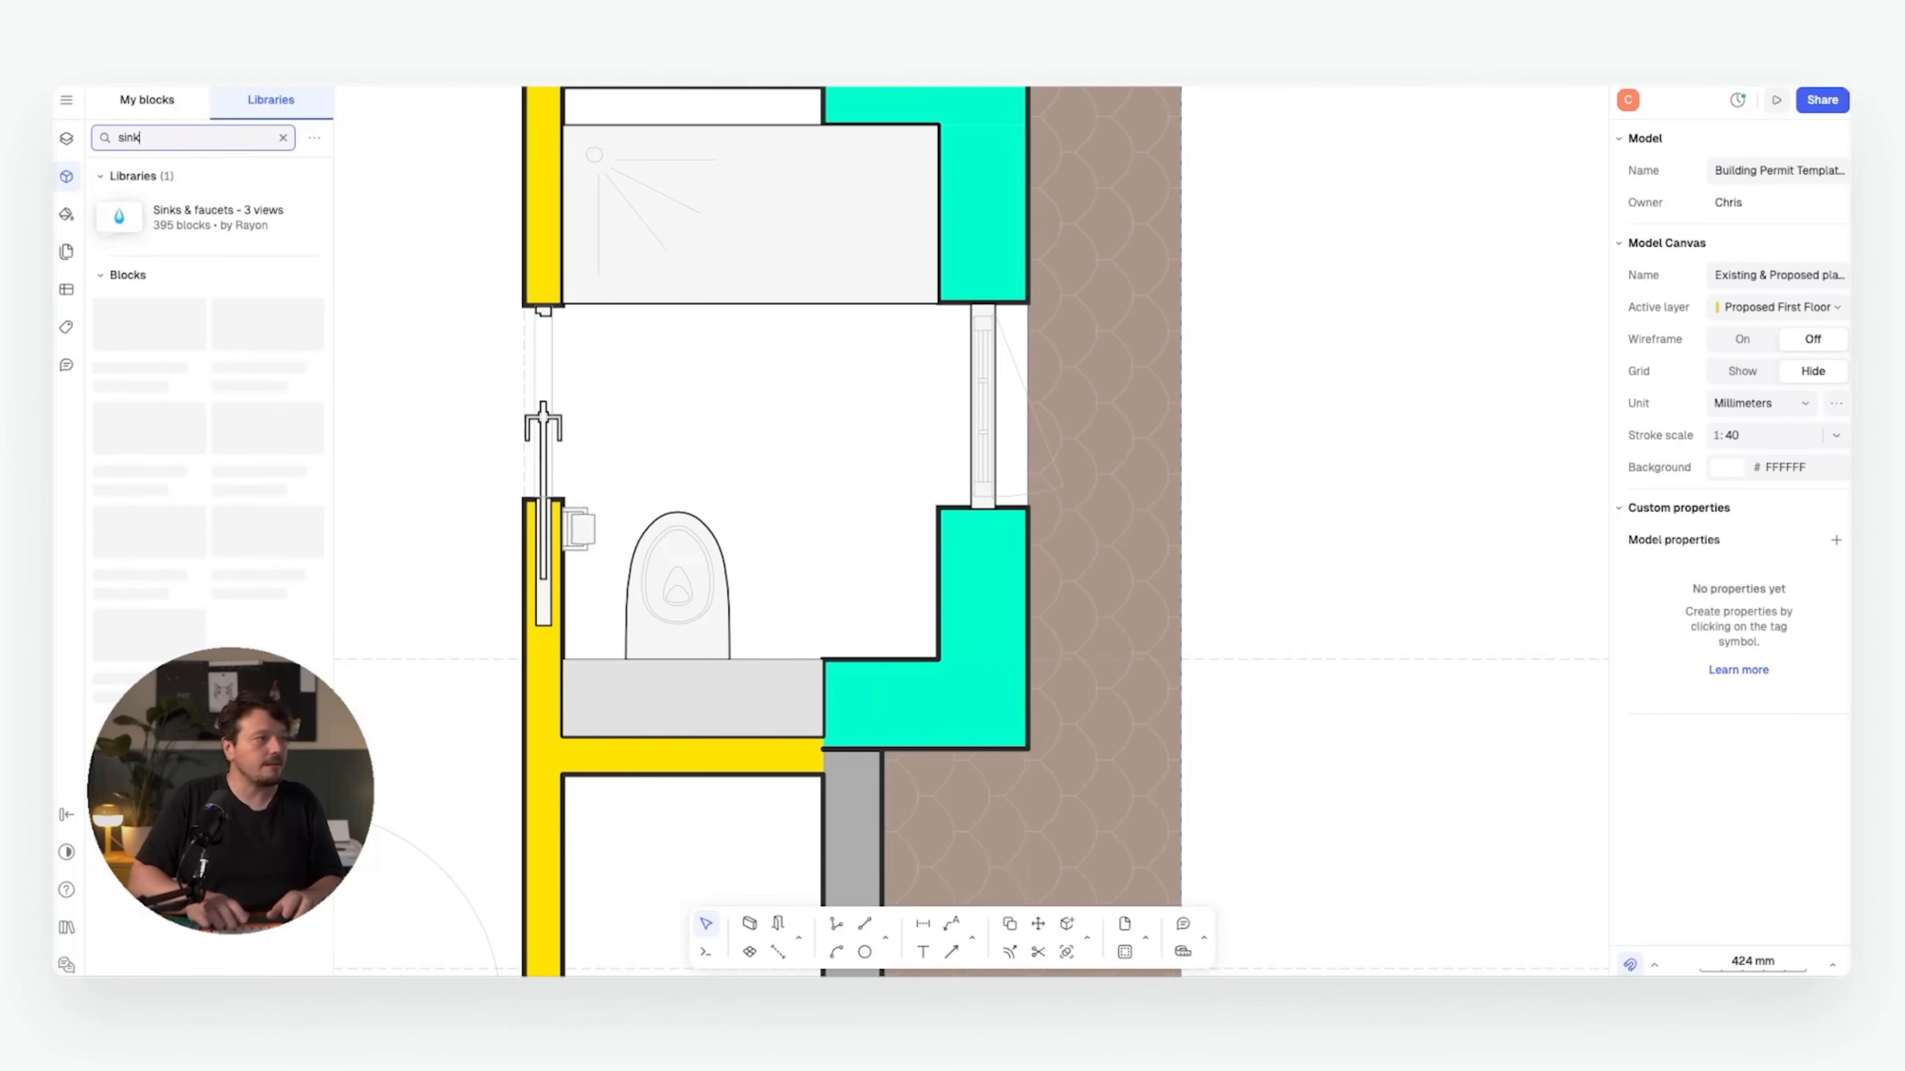
pyautogui.scroll(-3, 225, 570)
pyautogui.moveTo(266, 729); pyautogui.dragTo(760, 402)
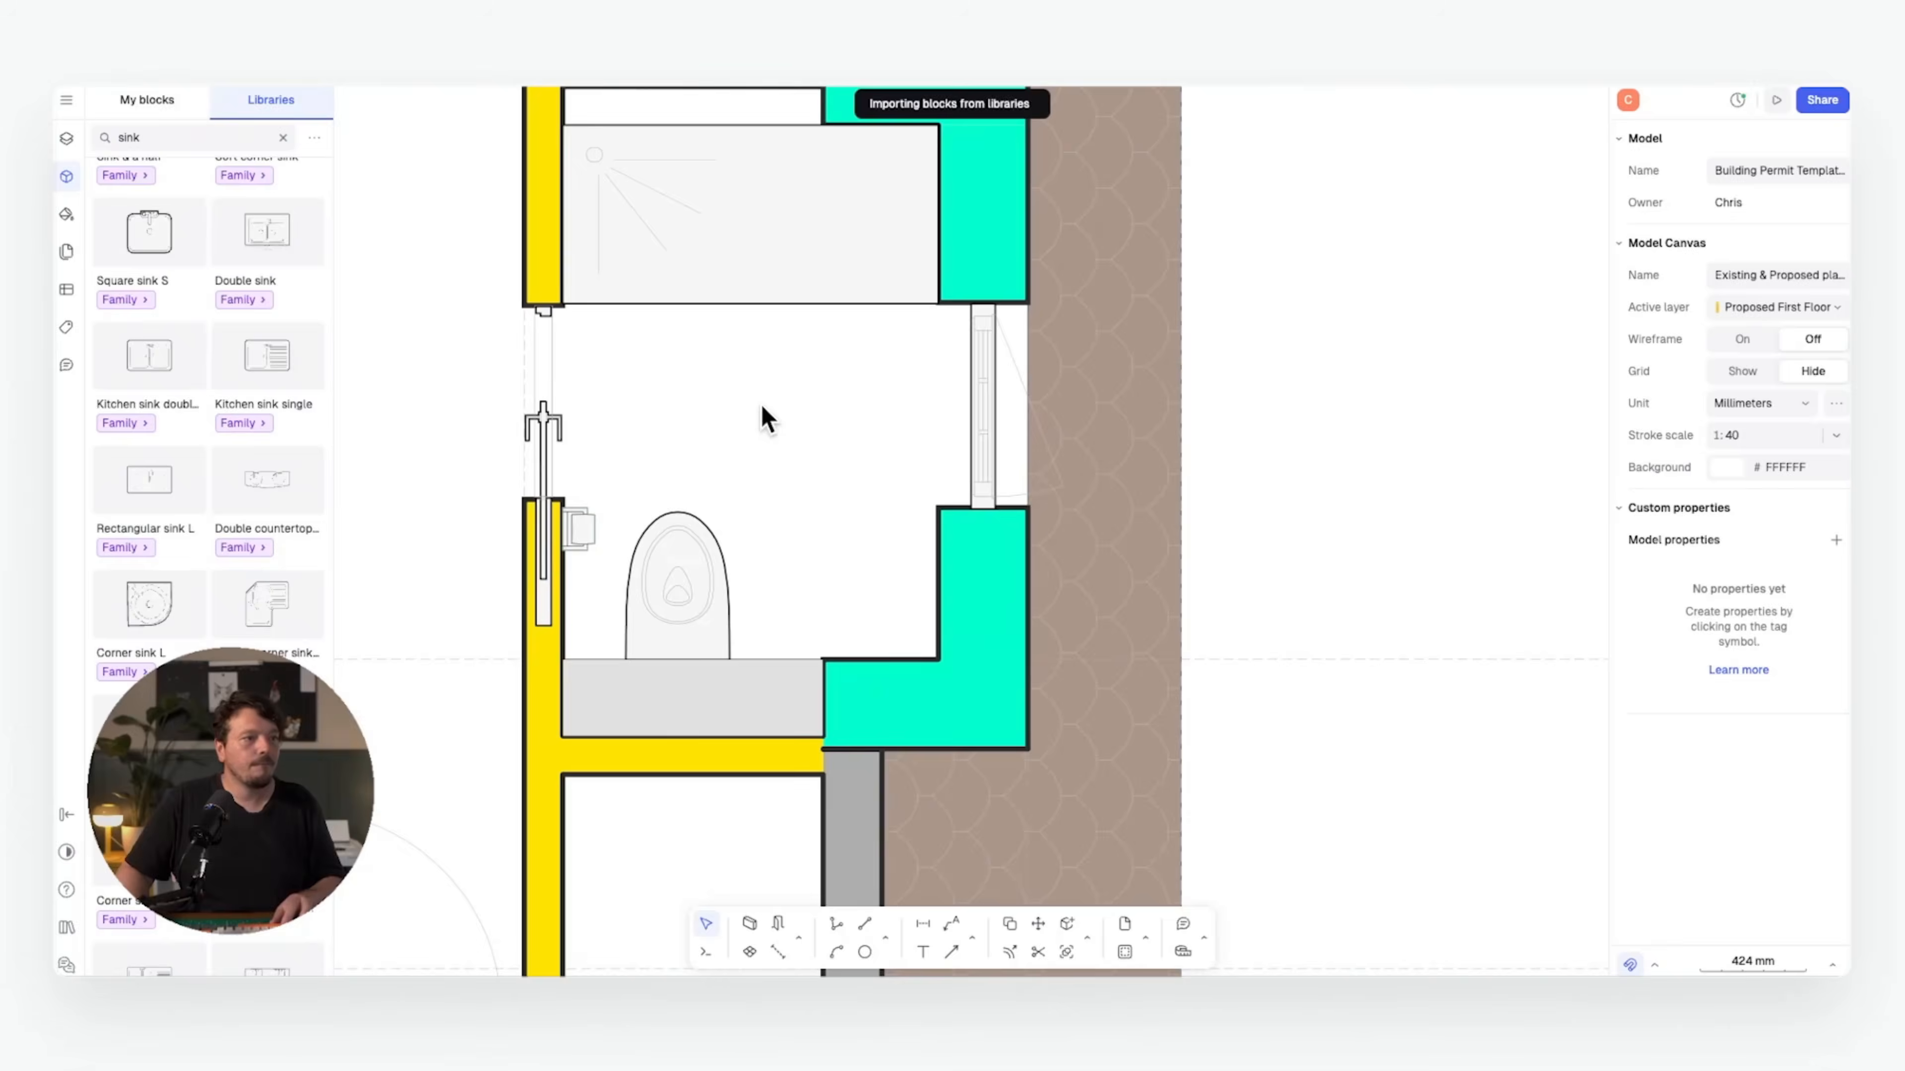
pyautogui.moveTo(838, 318); pyautogui.dragTo(829, 489)
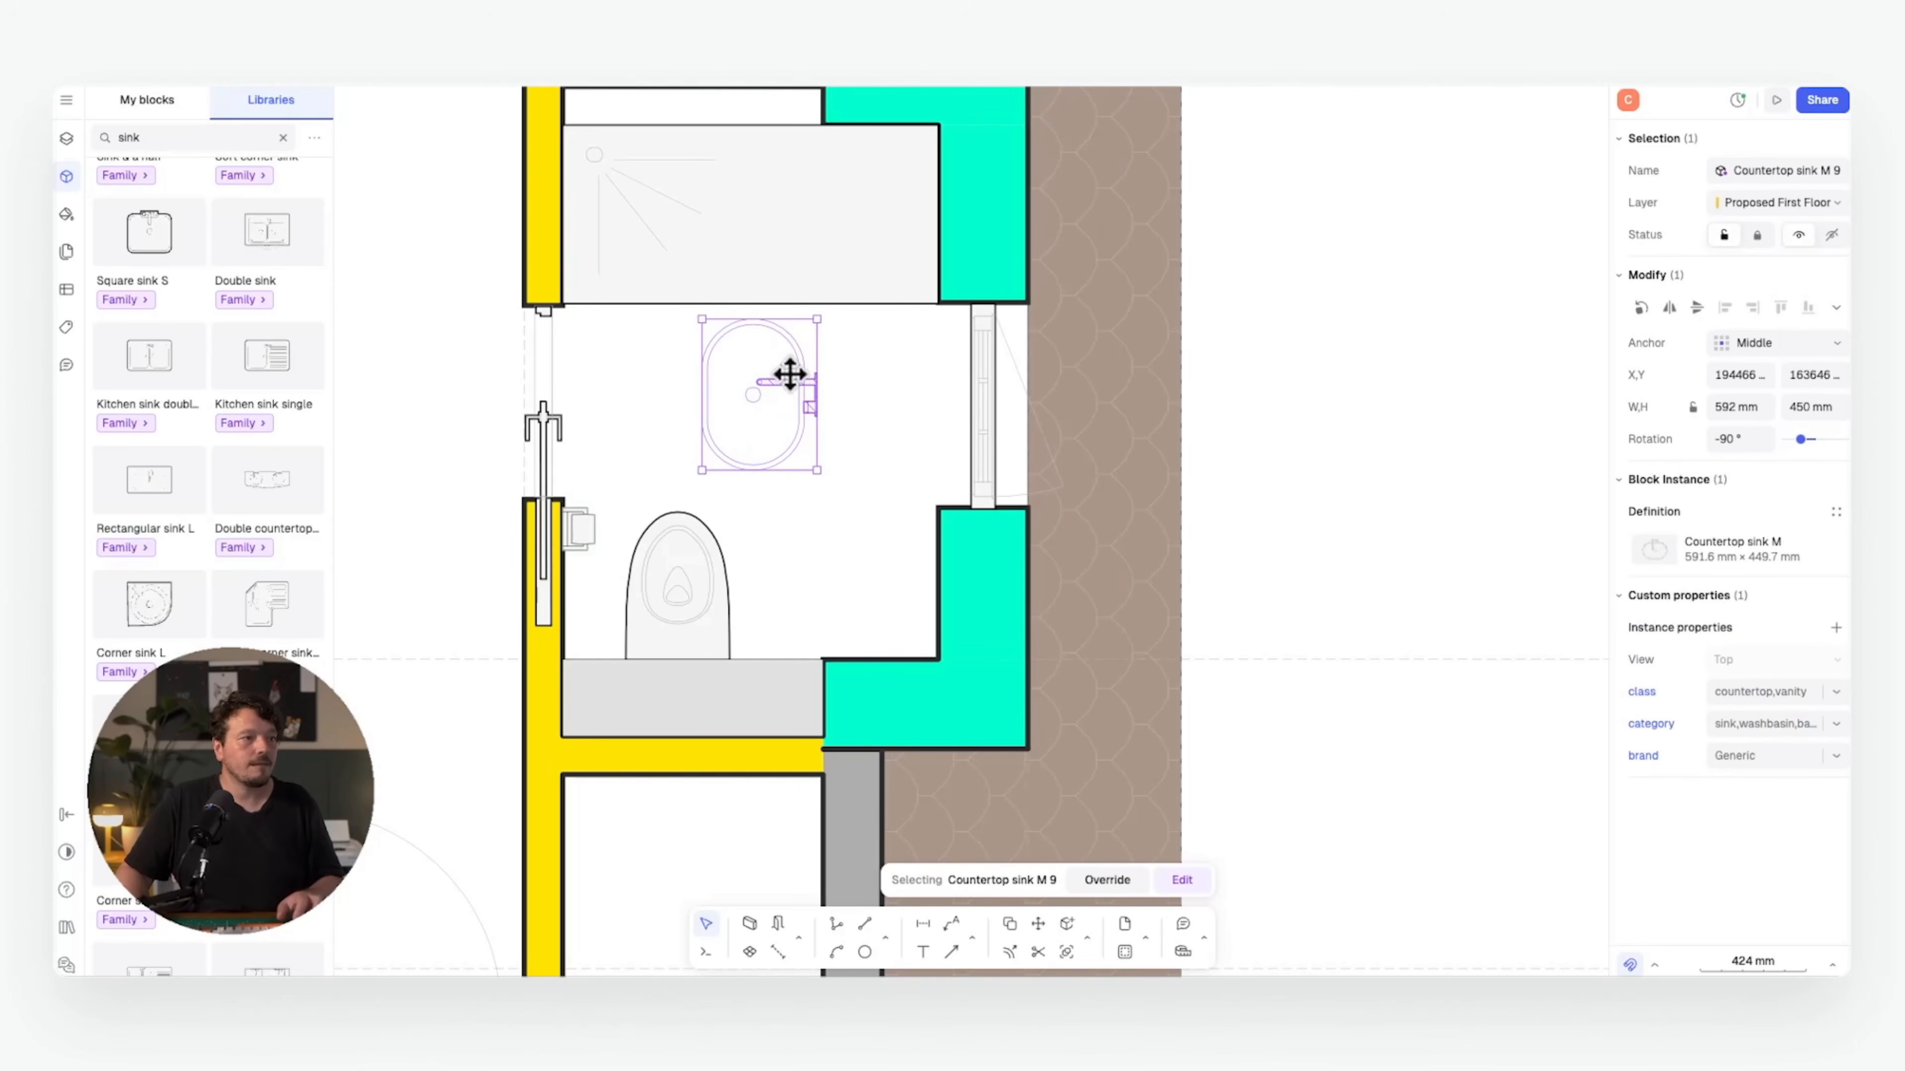
pyautogui.moveTo(790, 375); pyautogui.dragTo(912, 380)
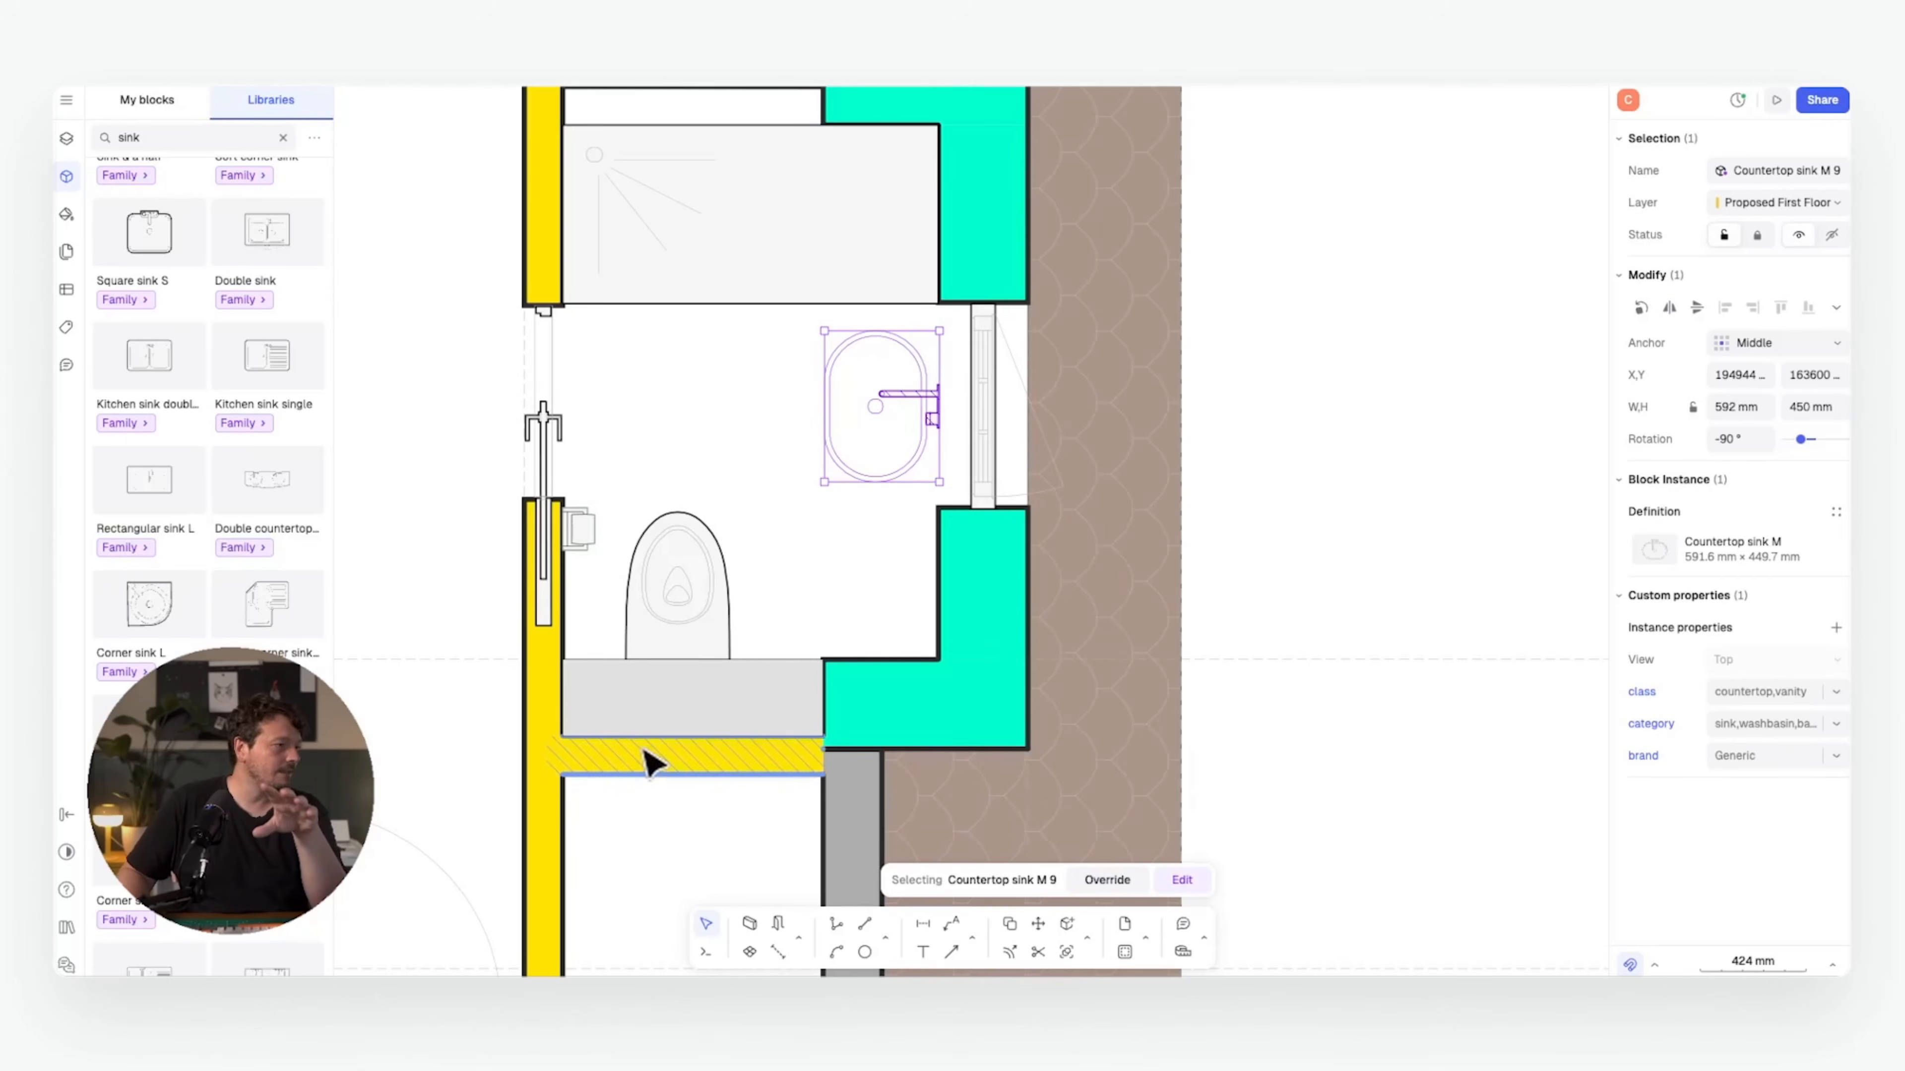
# - Draw a 451 by 1397 mm countertop rectangle around the sink along the window wall and lighten its solid fill
pyautogui.click(817, 666)
pyautogui.press('c')
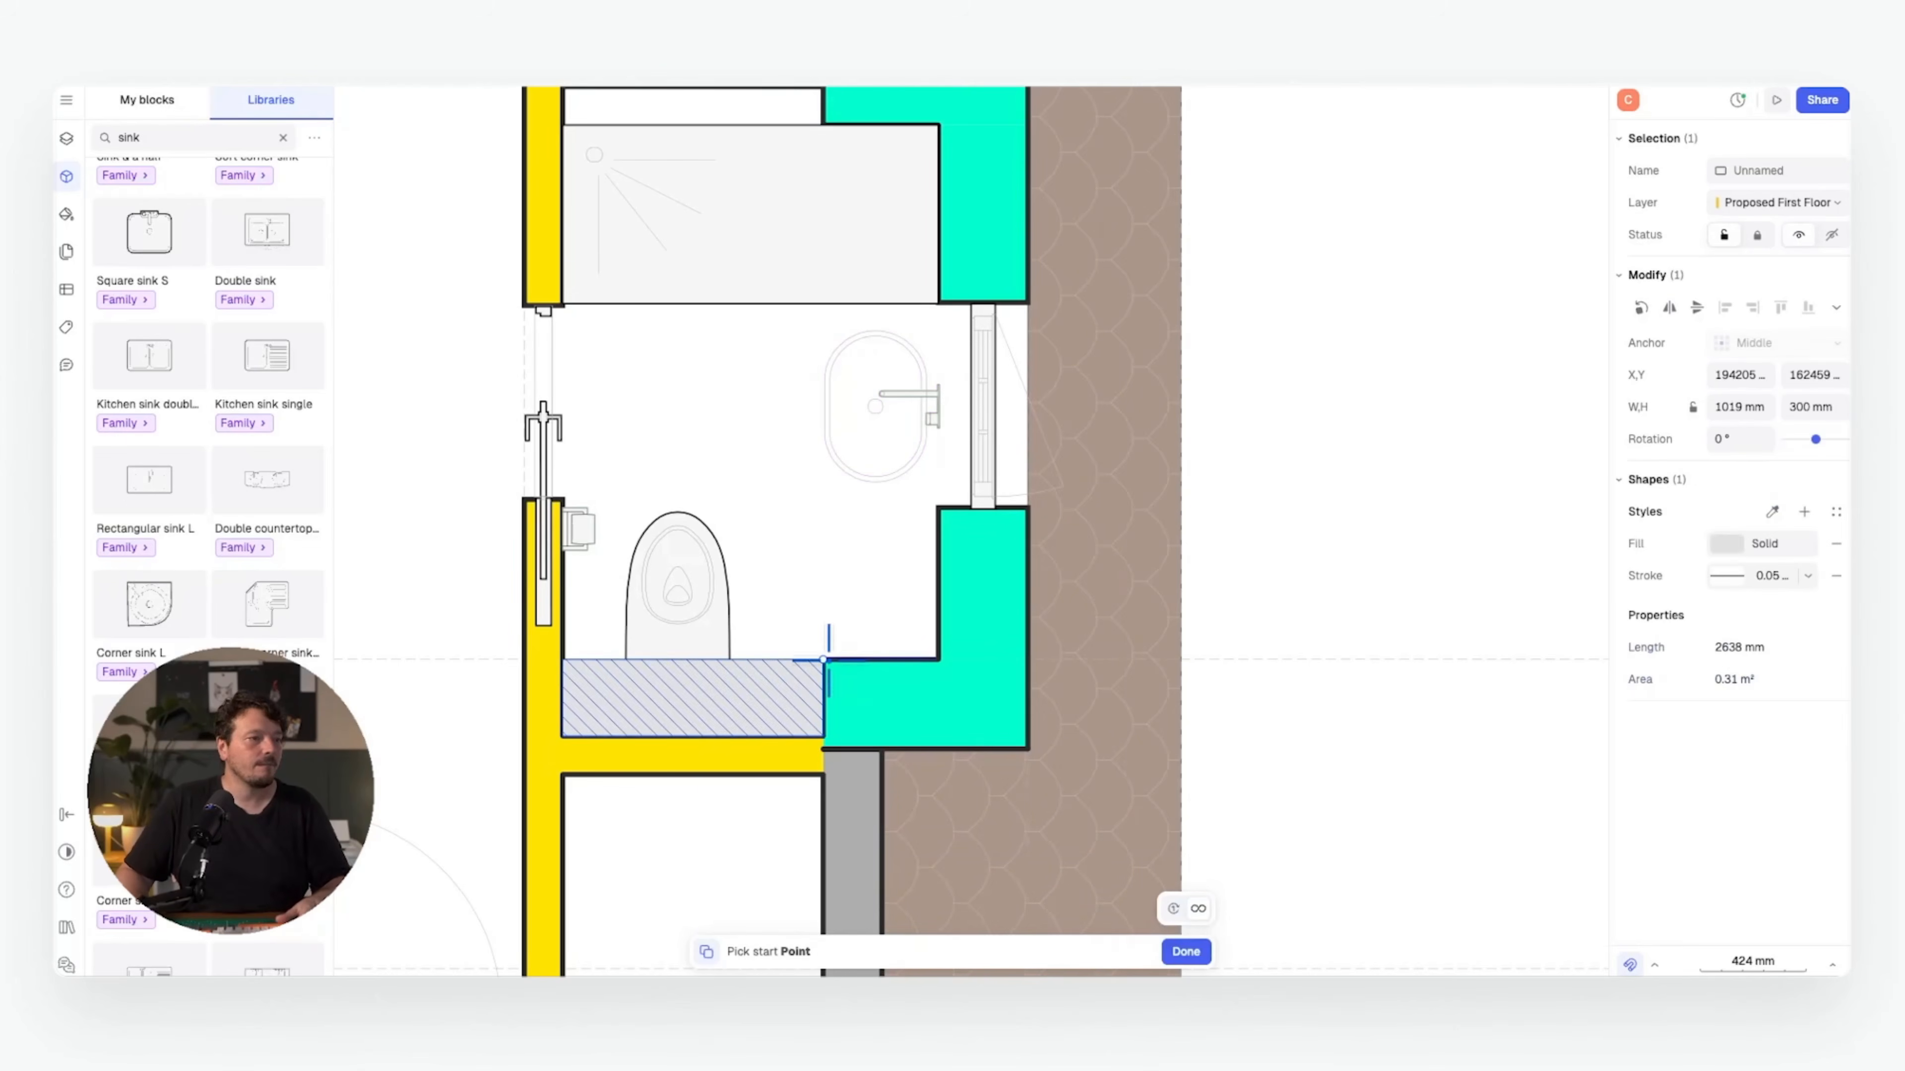
pyautogui.click(822, 660)
pyautogui.click(938, 303)
pyautogui.moveTo(679, 339); pyautogui.dragTo(811, 354)
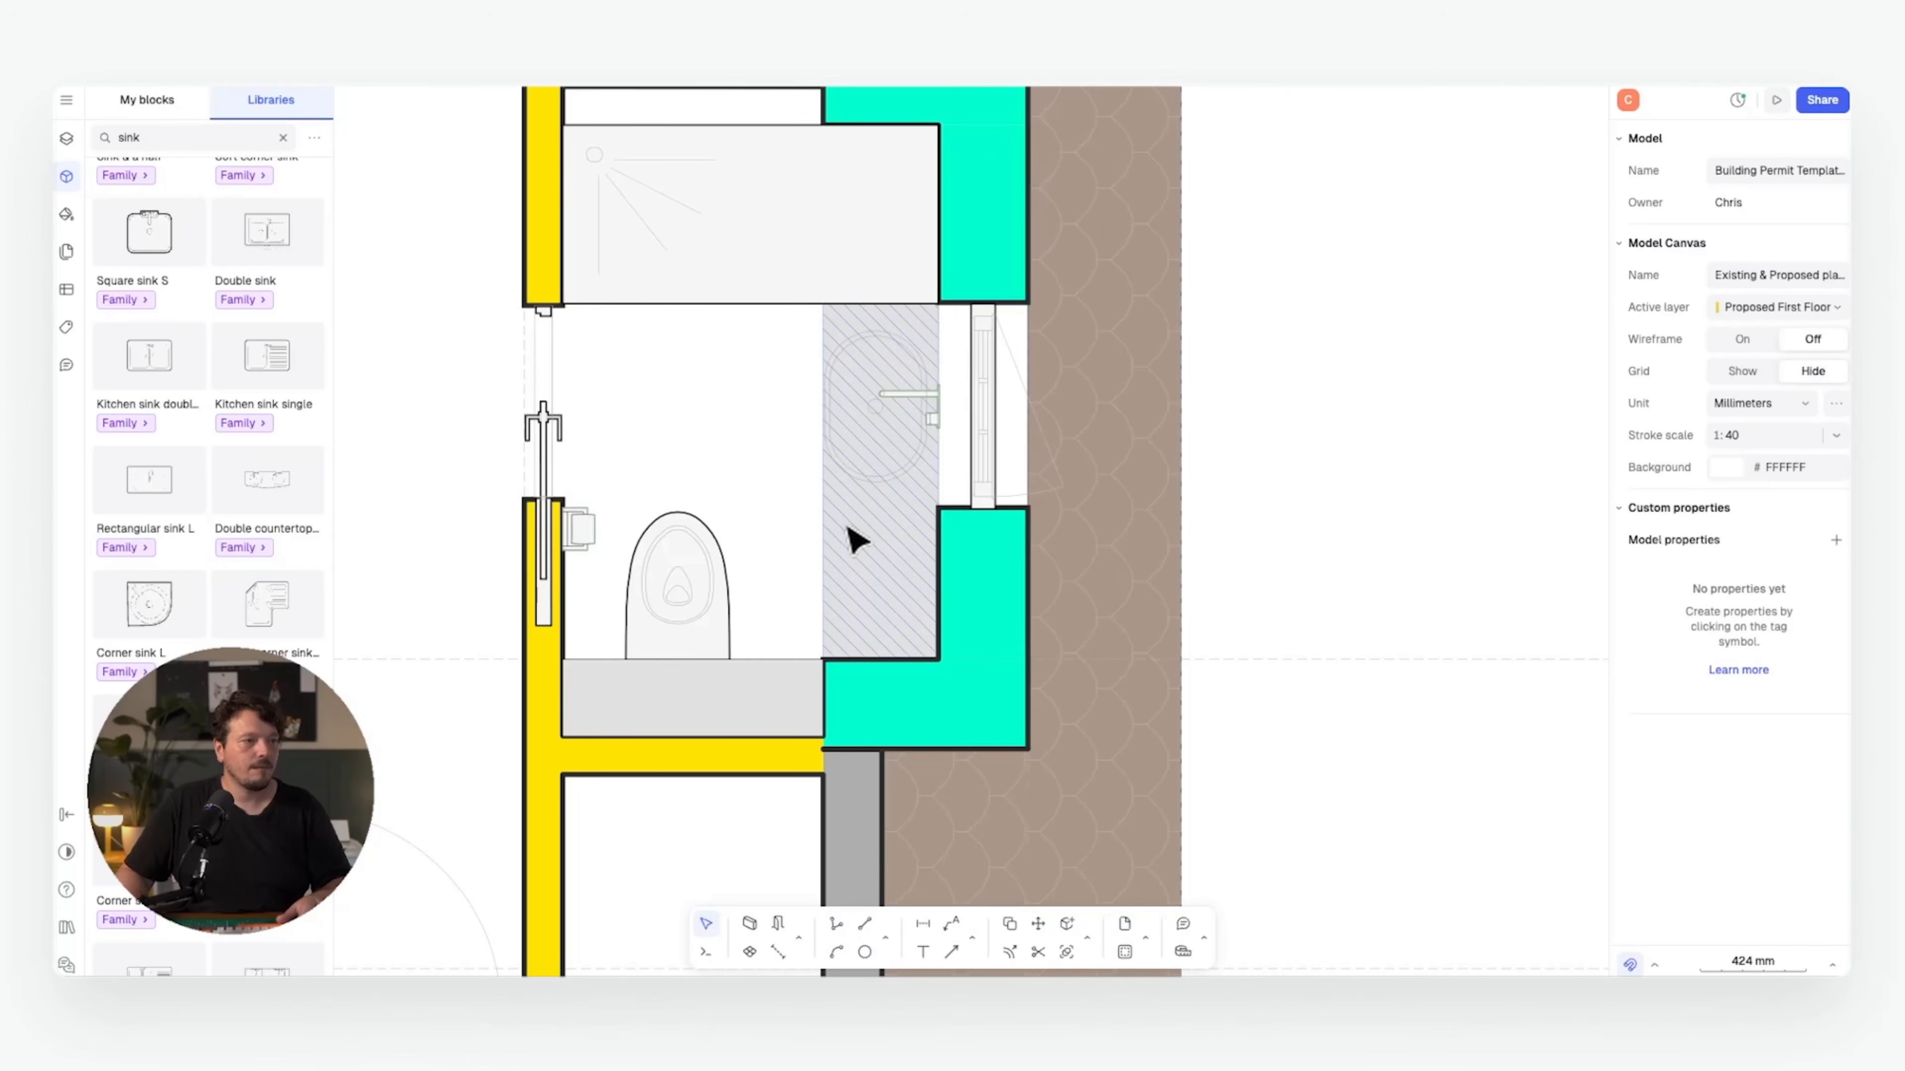
pyautogui.click(857, 540)
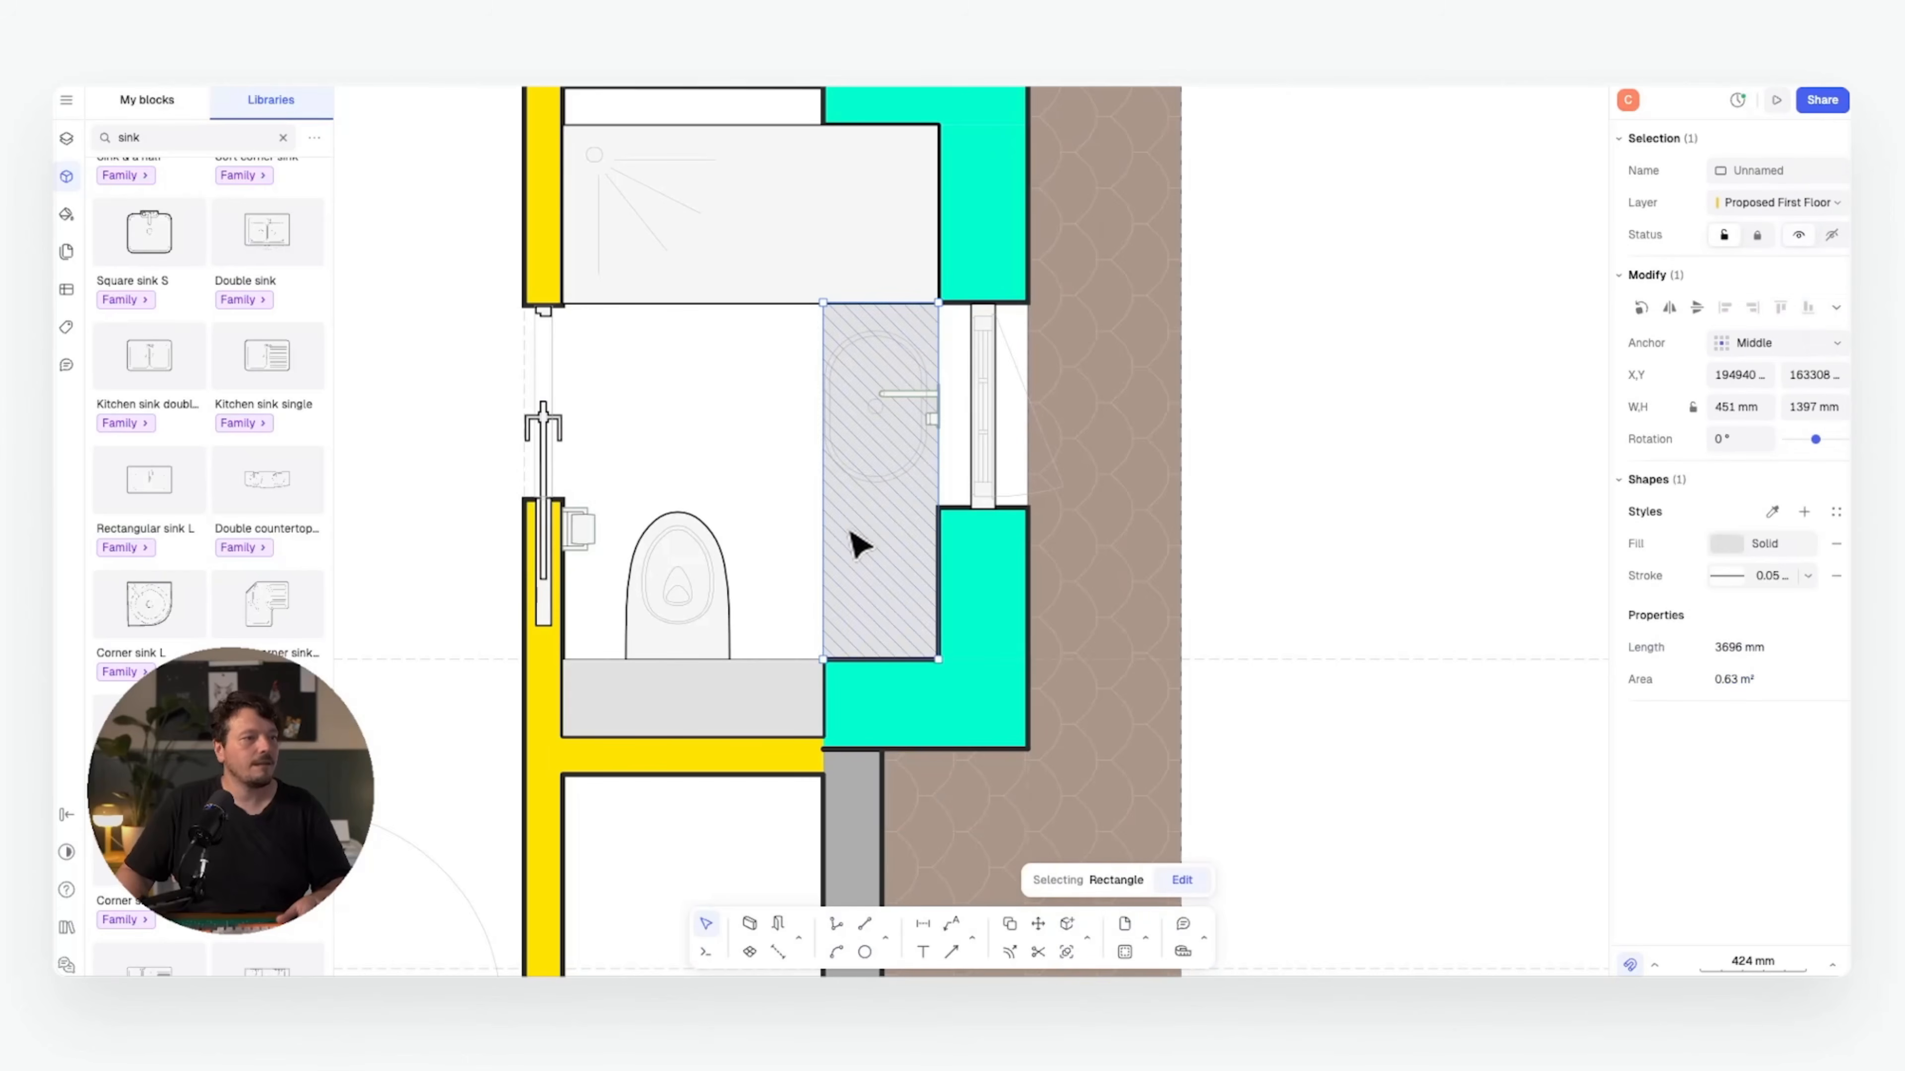
pyautogui.click(1717, 543)
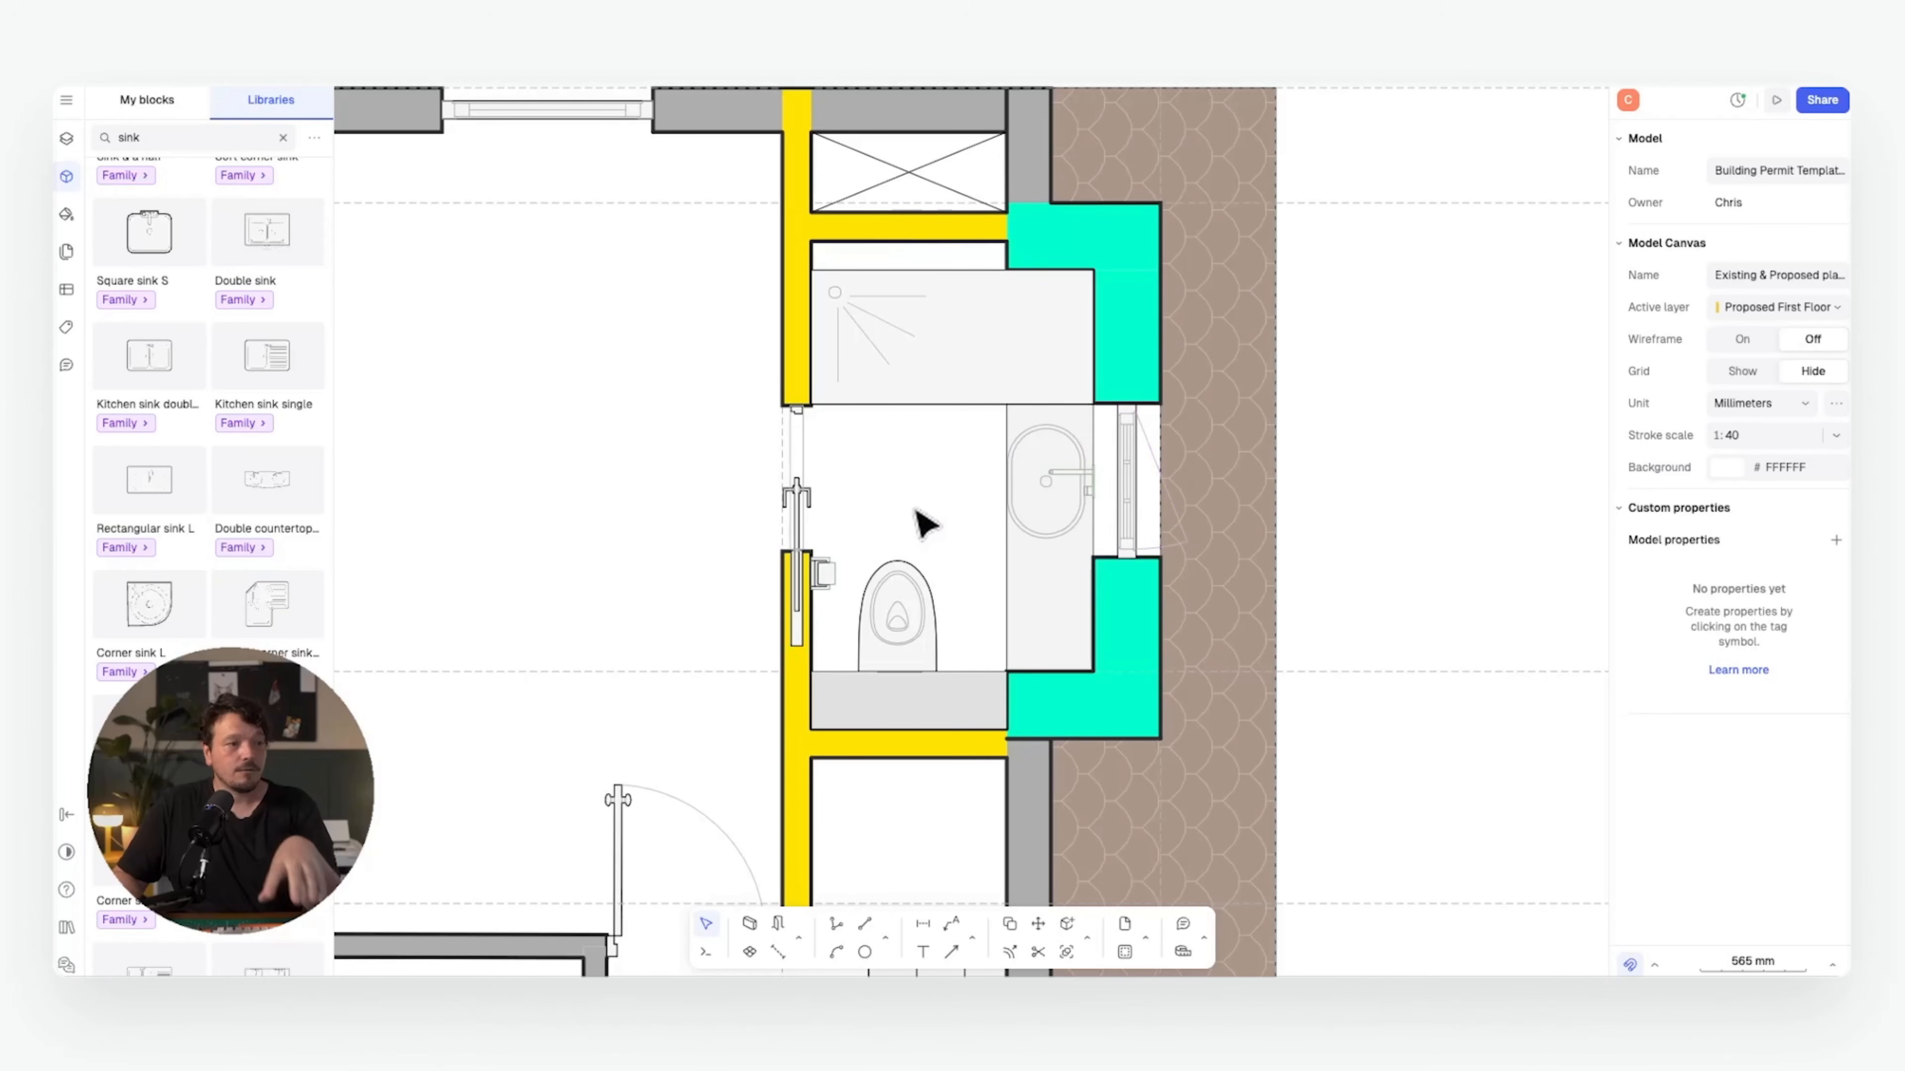
# - Create a zone covering the floor of the shower room
pyautogui.scroll(-5, 905, 723)
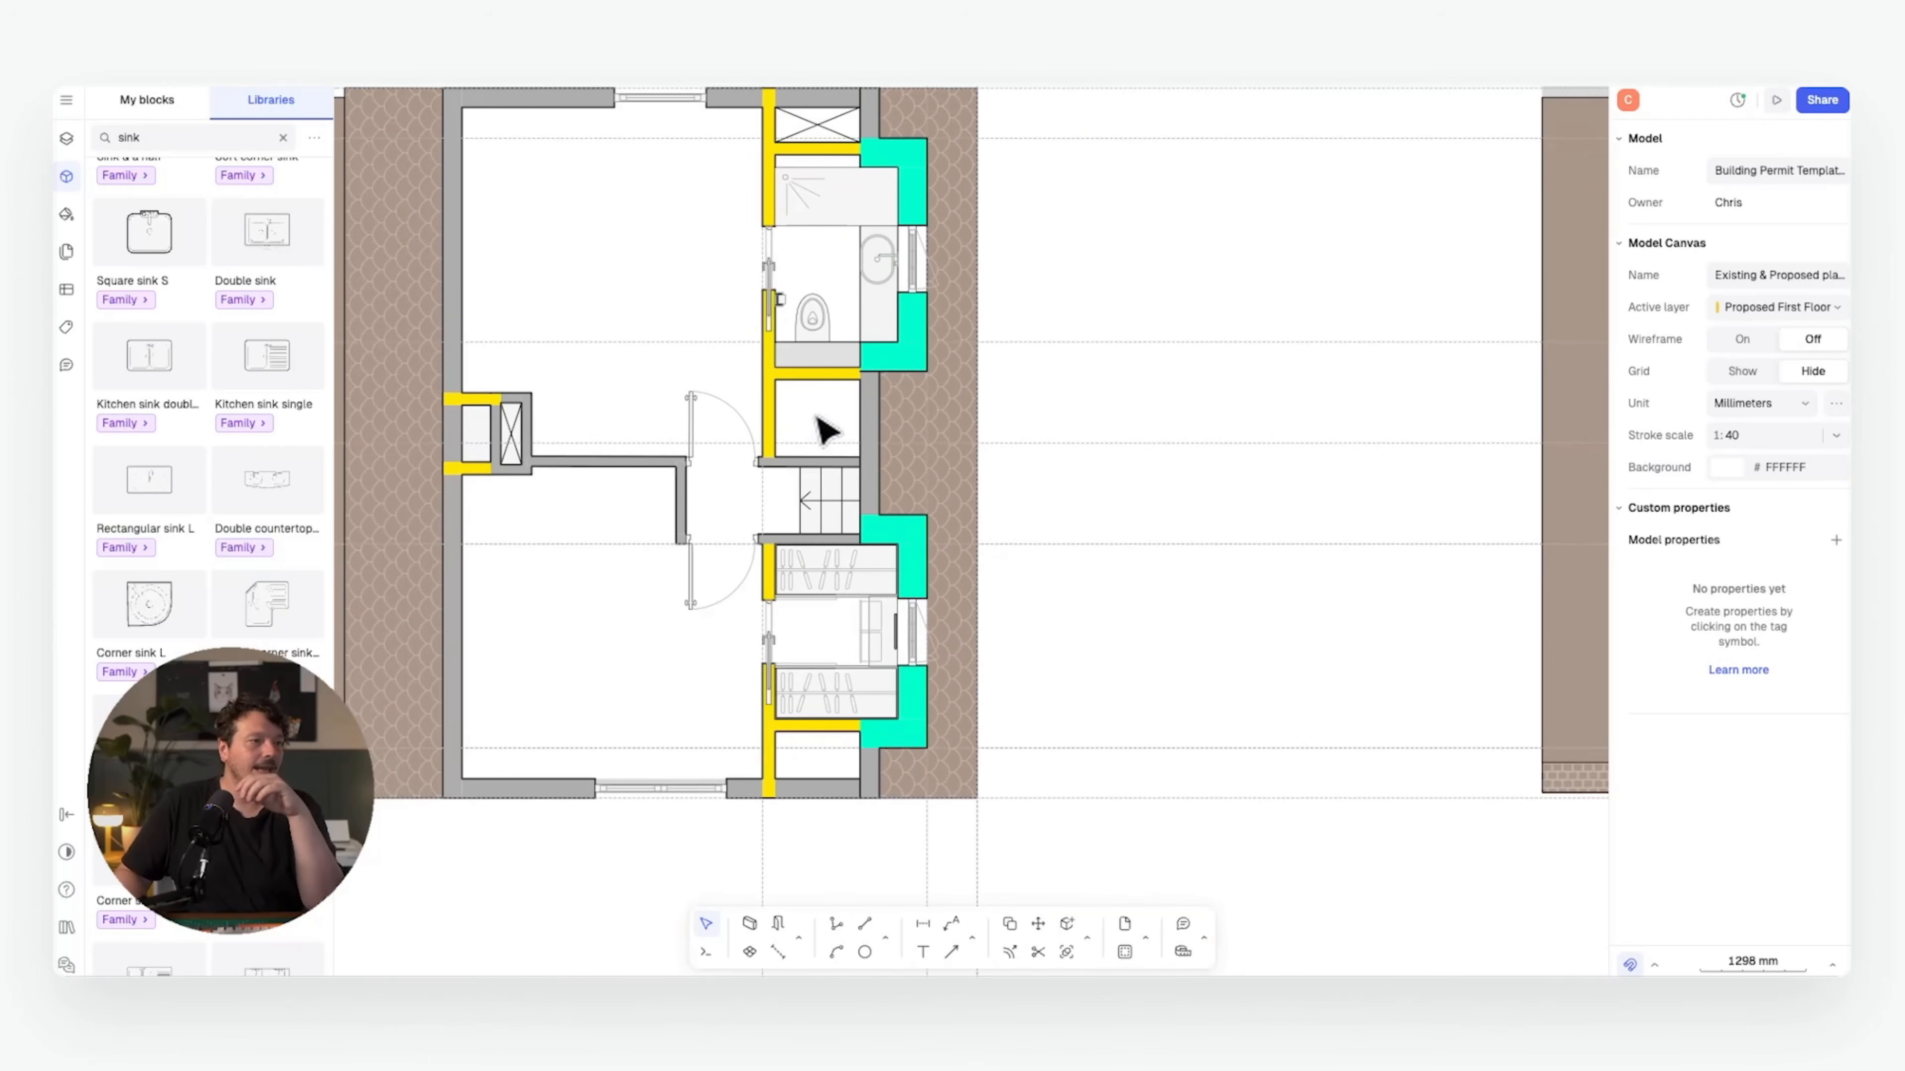
pyautogui.click(749, 952)
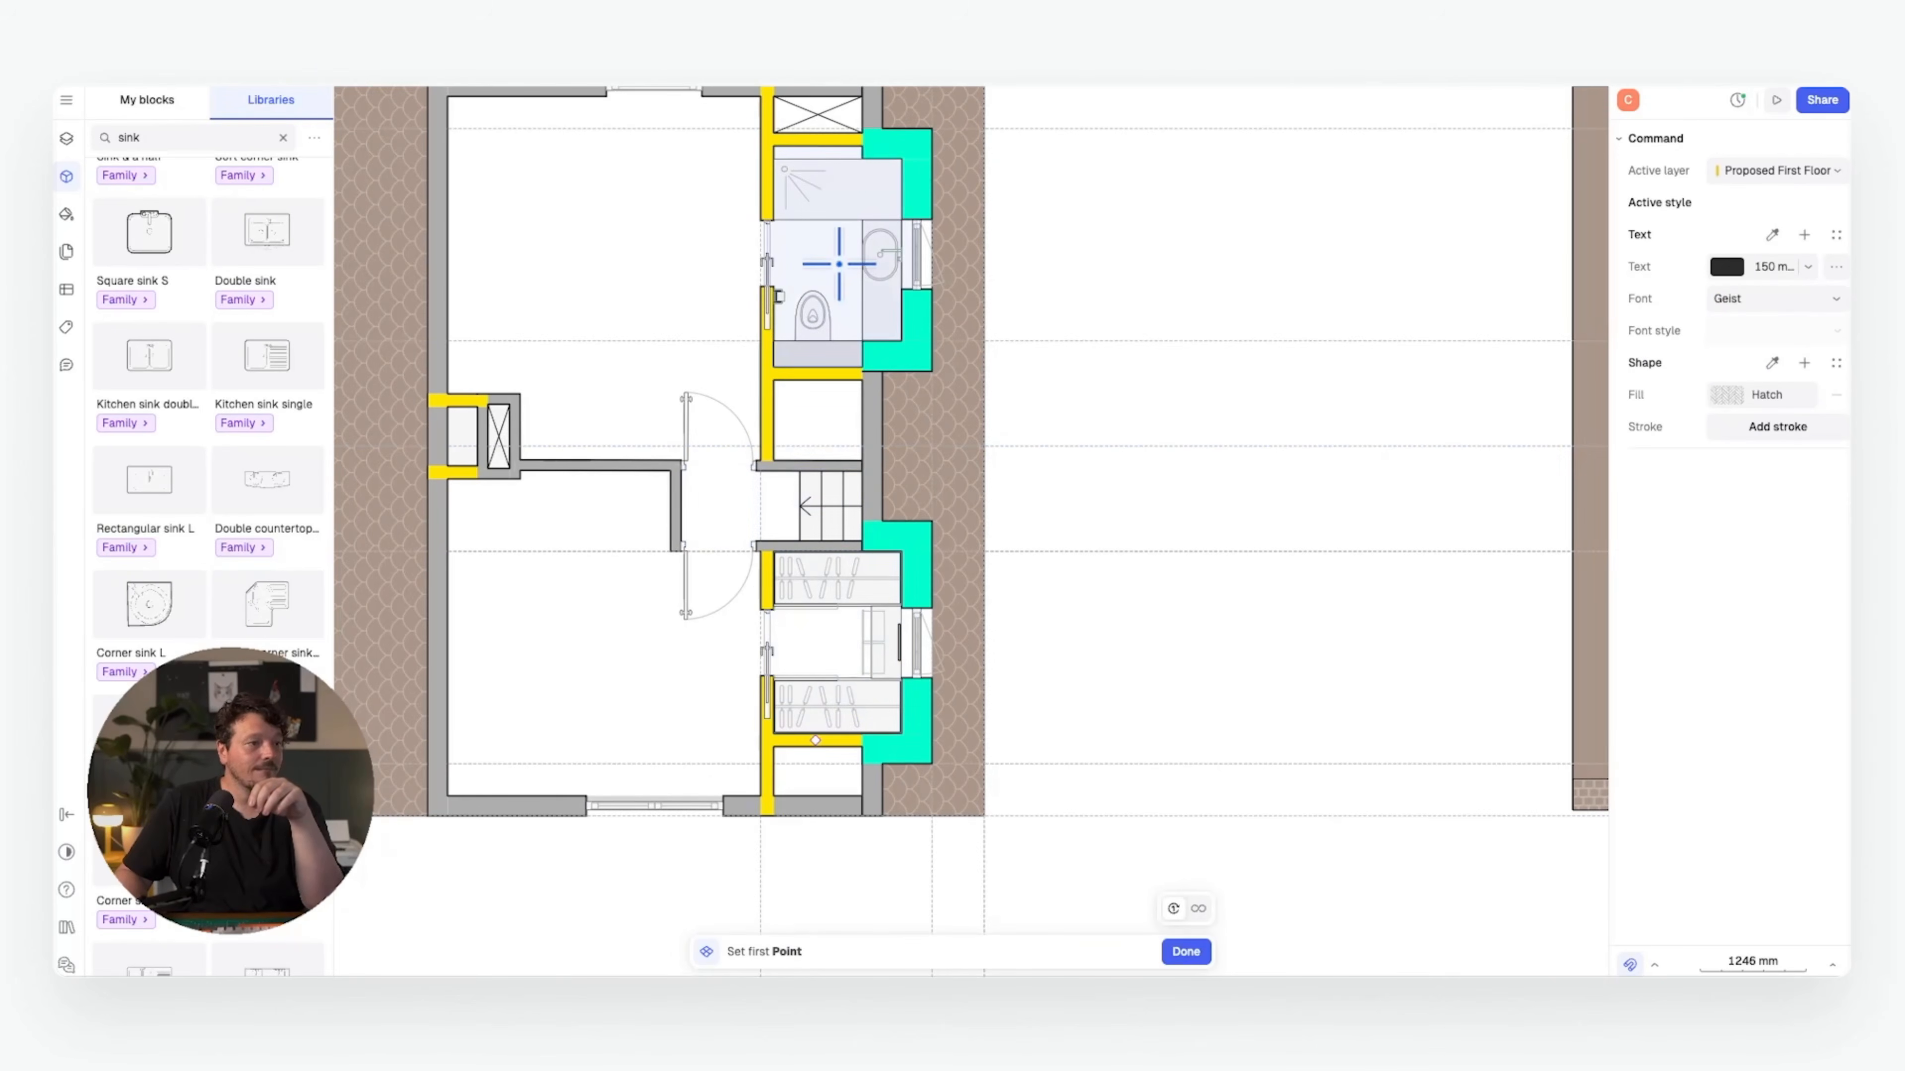
pyautogui.scroll(5, 839, 264)
pyautogui.click(806, 388)
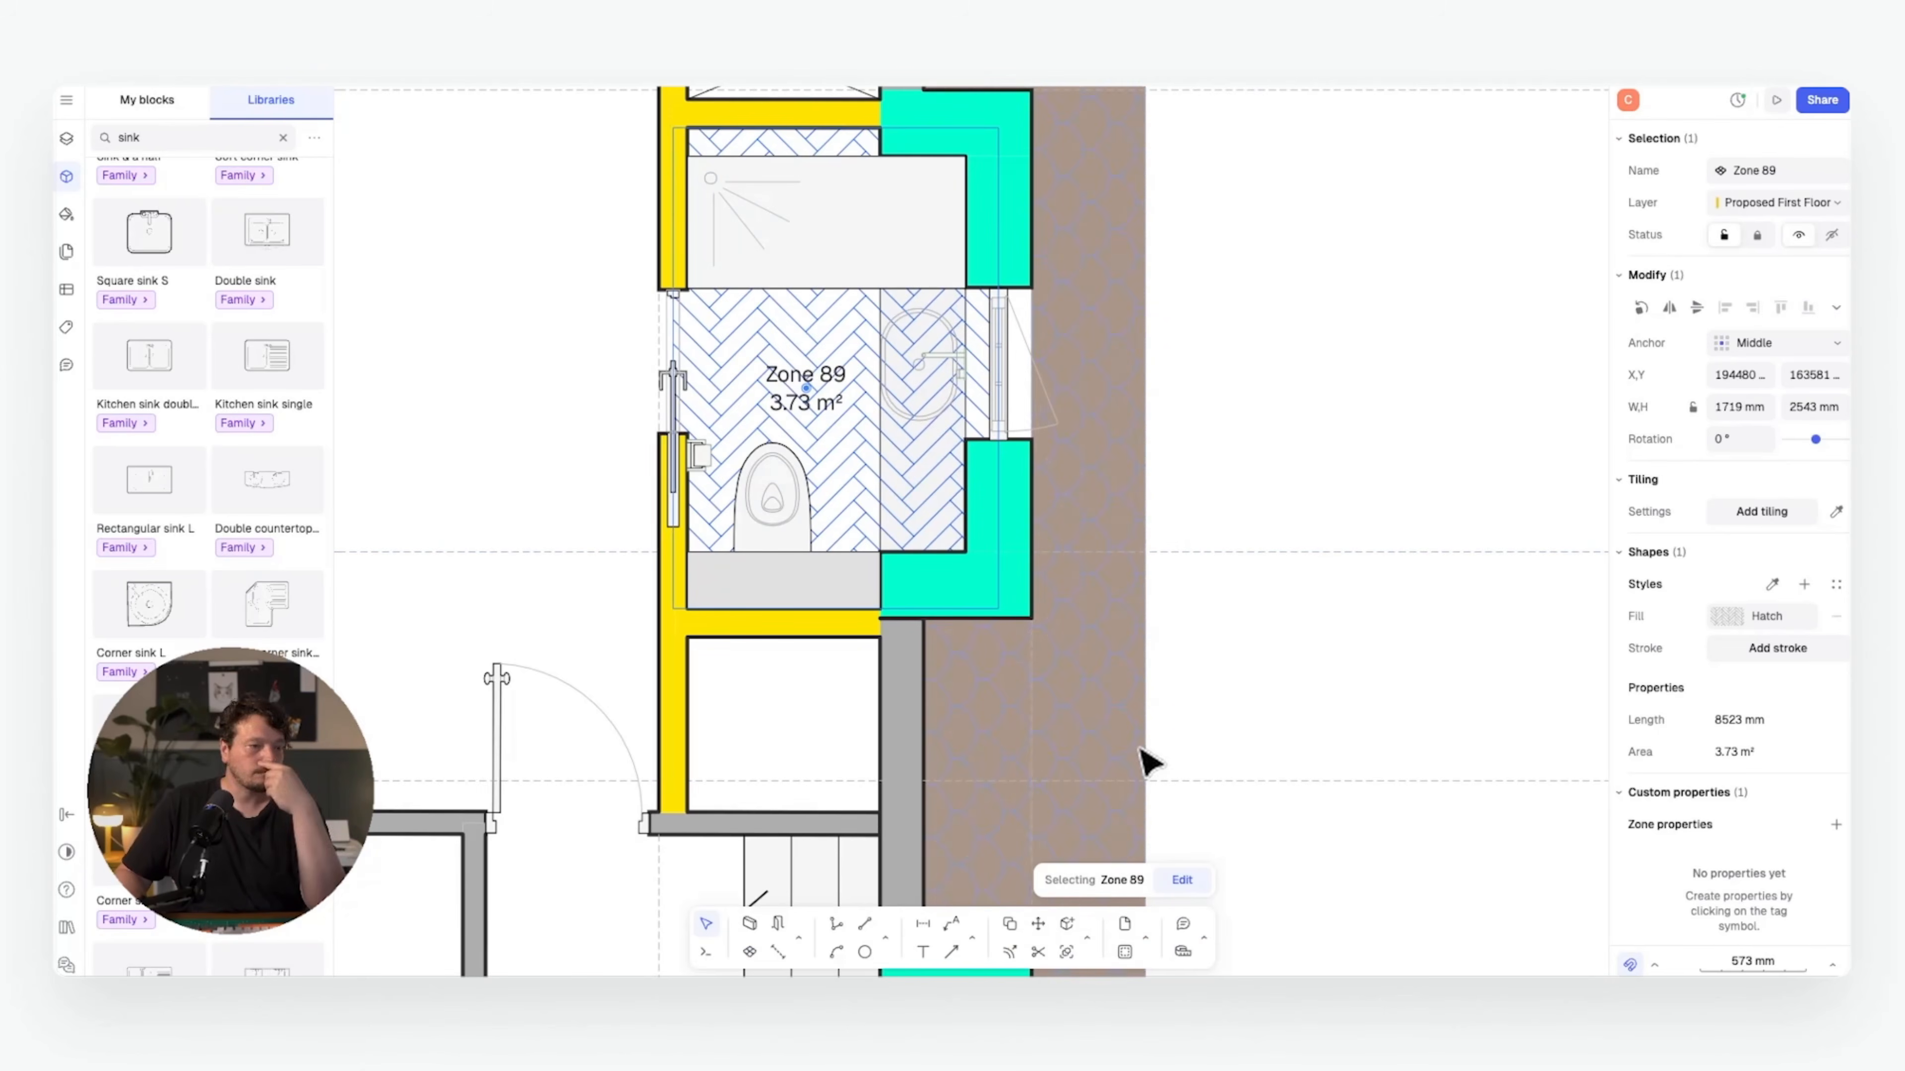
# - Draw a zone separator along the countertop's front edge and the shower's lower edge to limit the zone to the open floor
pyautogui.click(771, 949)
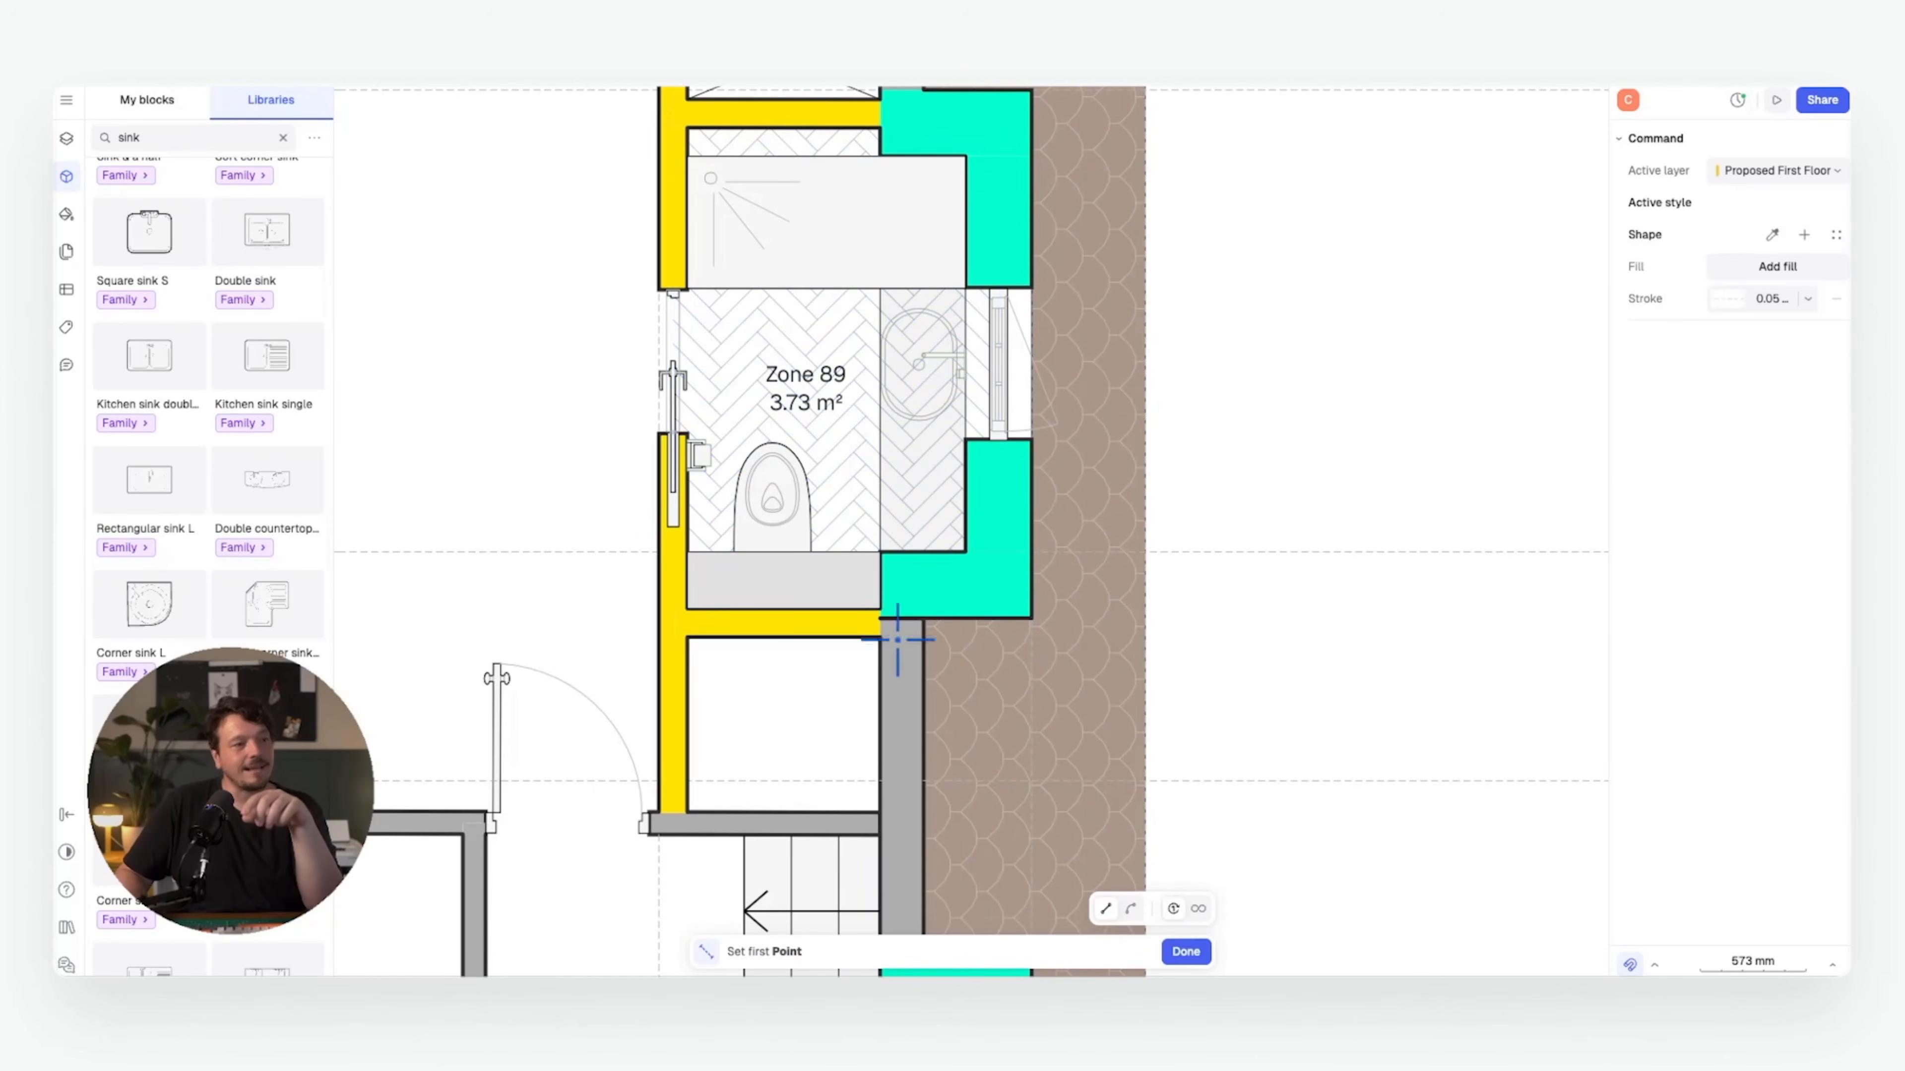
pyautogui.click(880, 579)
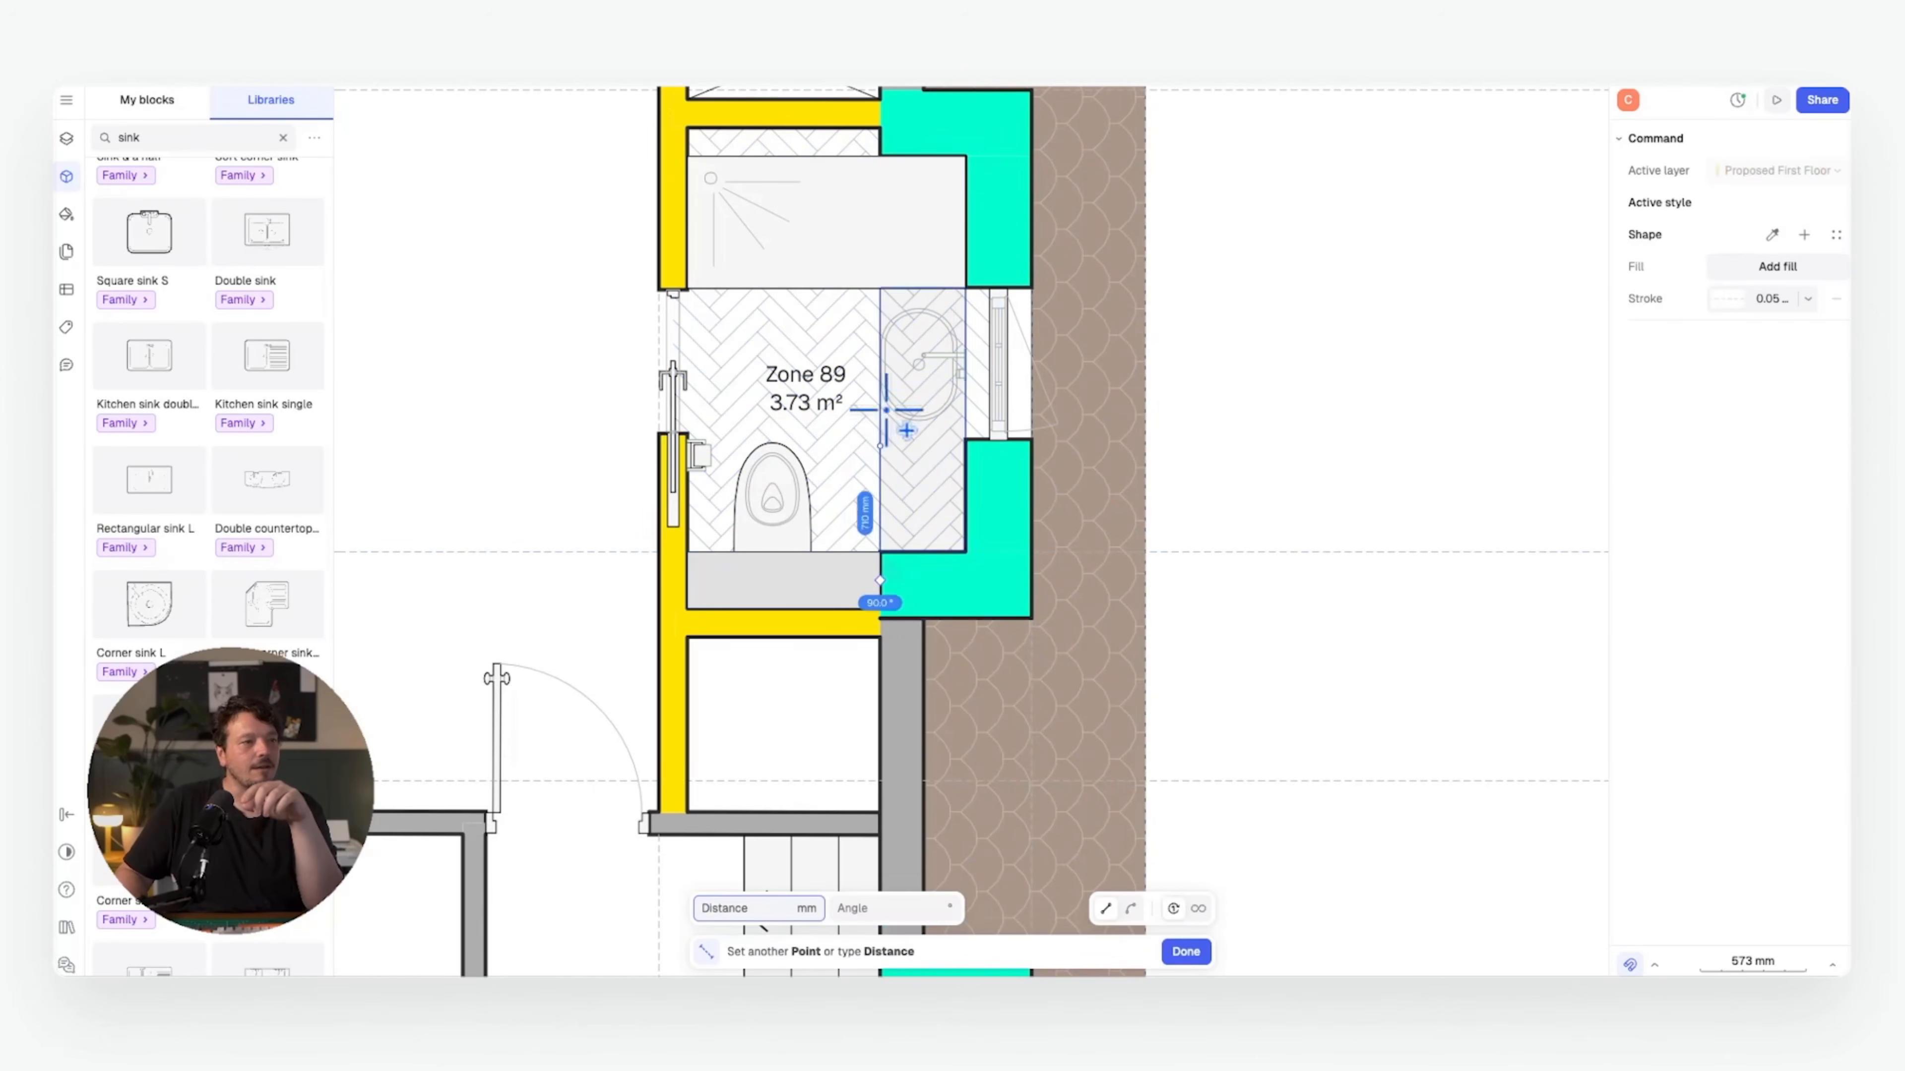
pyautogui.click(879, 288)
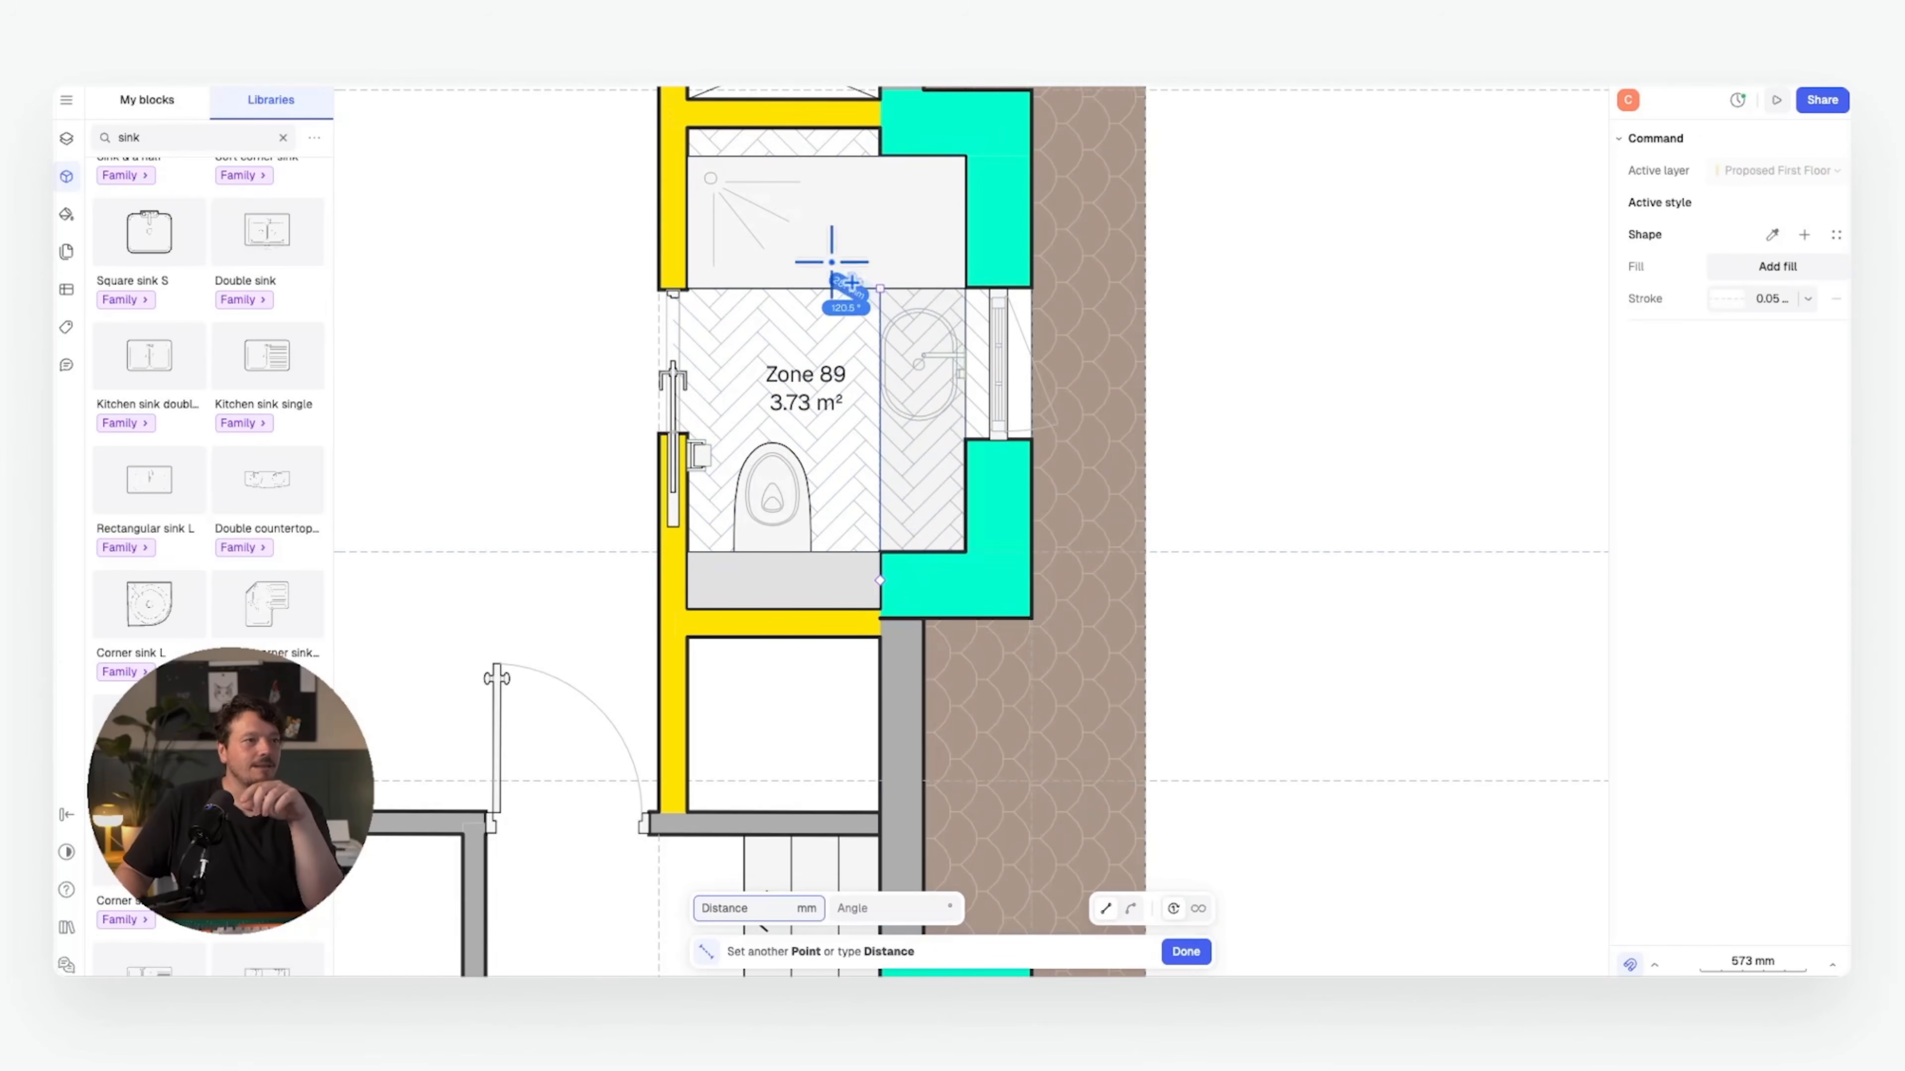
pyautogui.click(674, 290)
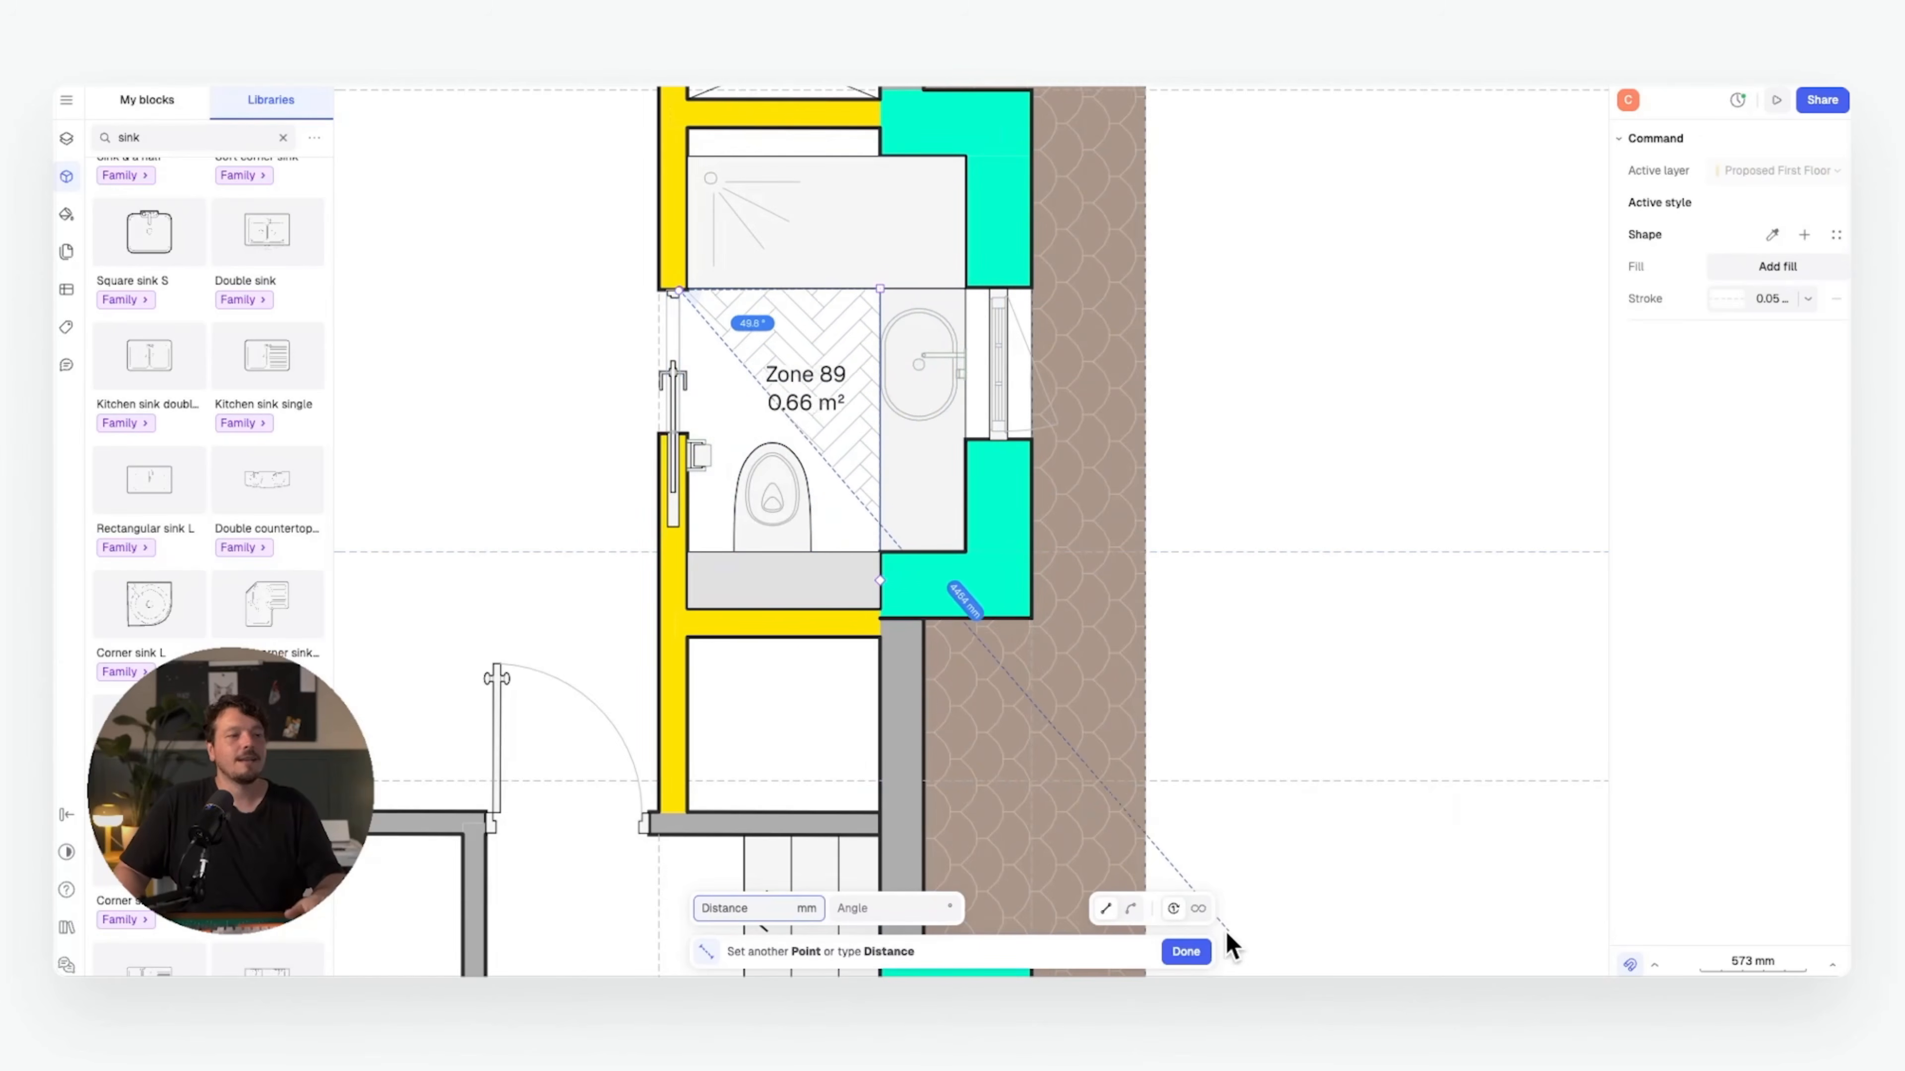
pyautogui.click(1187, 952)
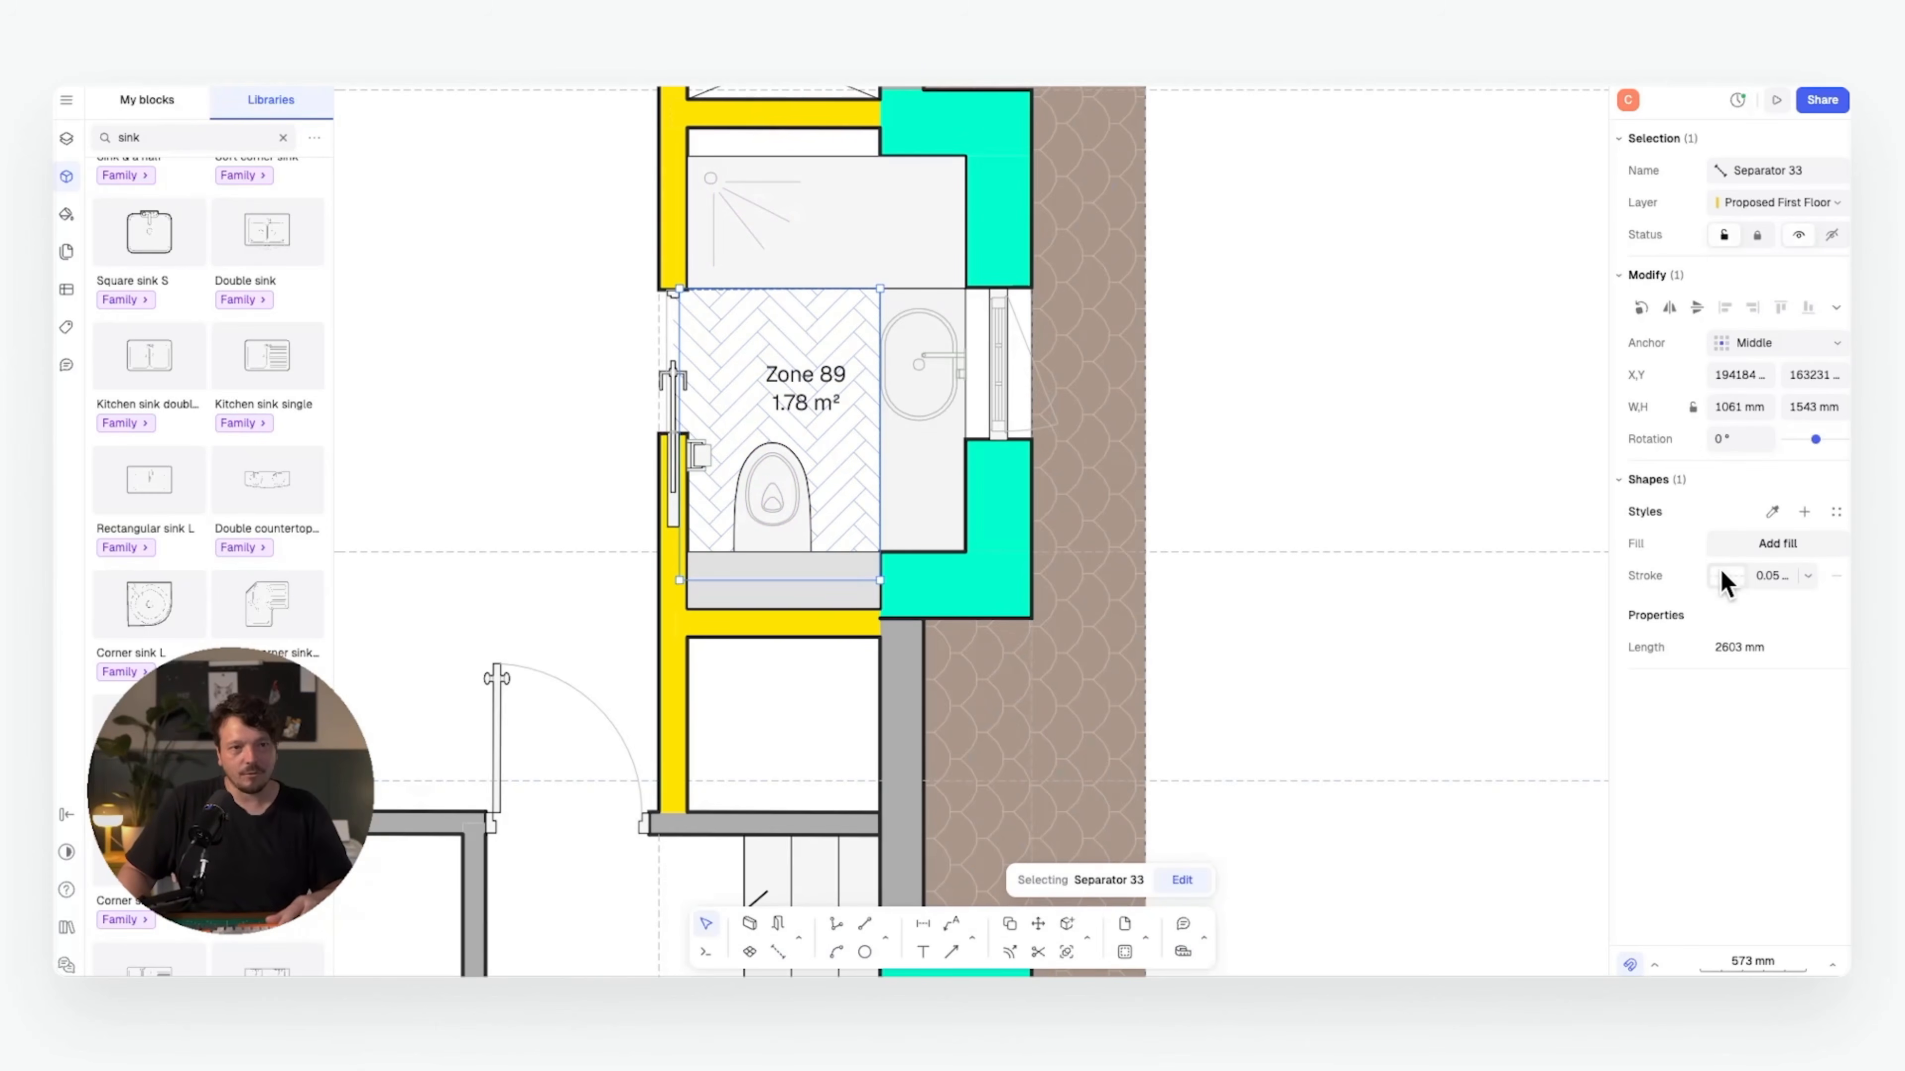
pyautogui.press('Escape')
# - Change the shower room zone's hatch pattern to Square 300x300
pyautogui.click(758, 364)
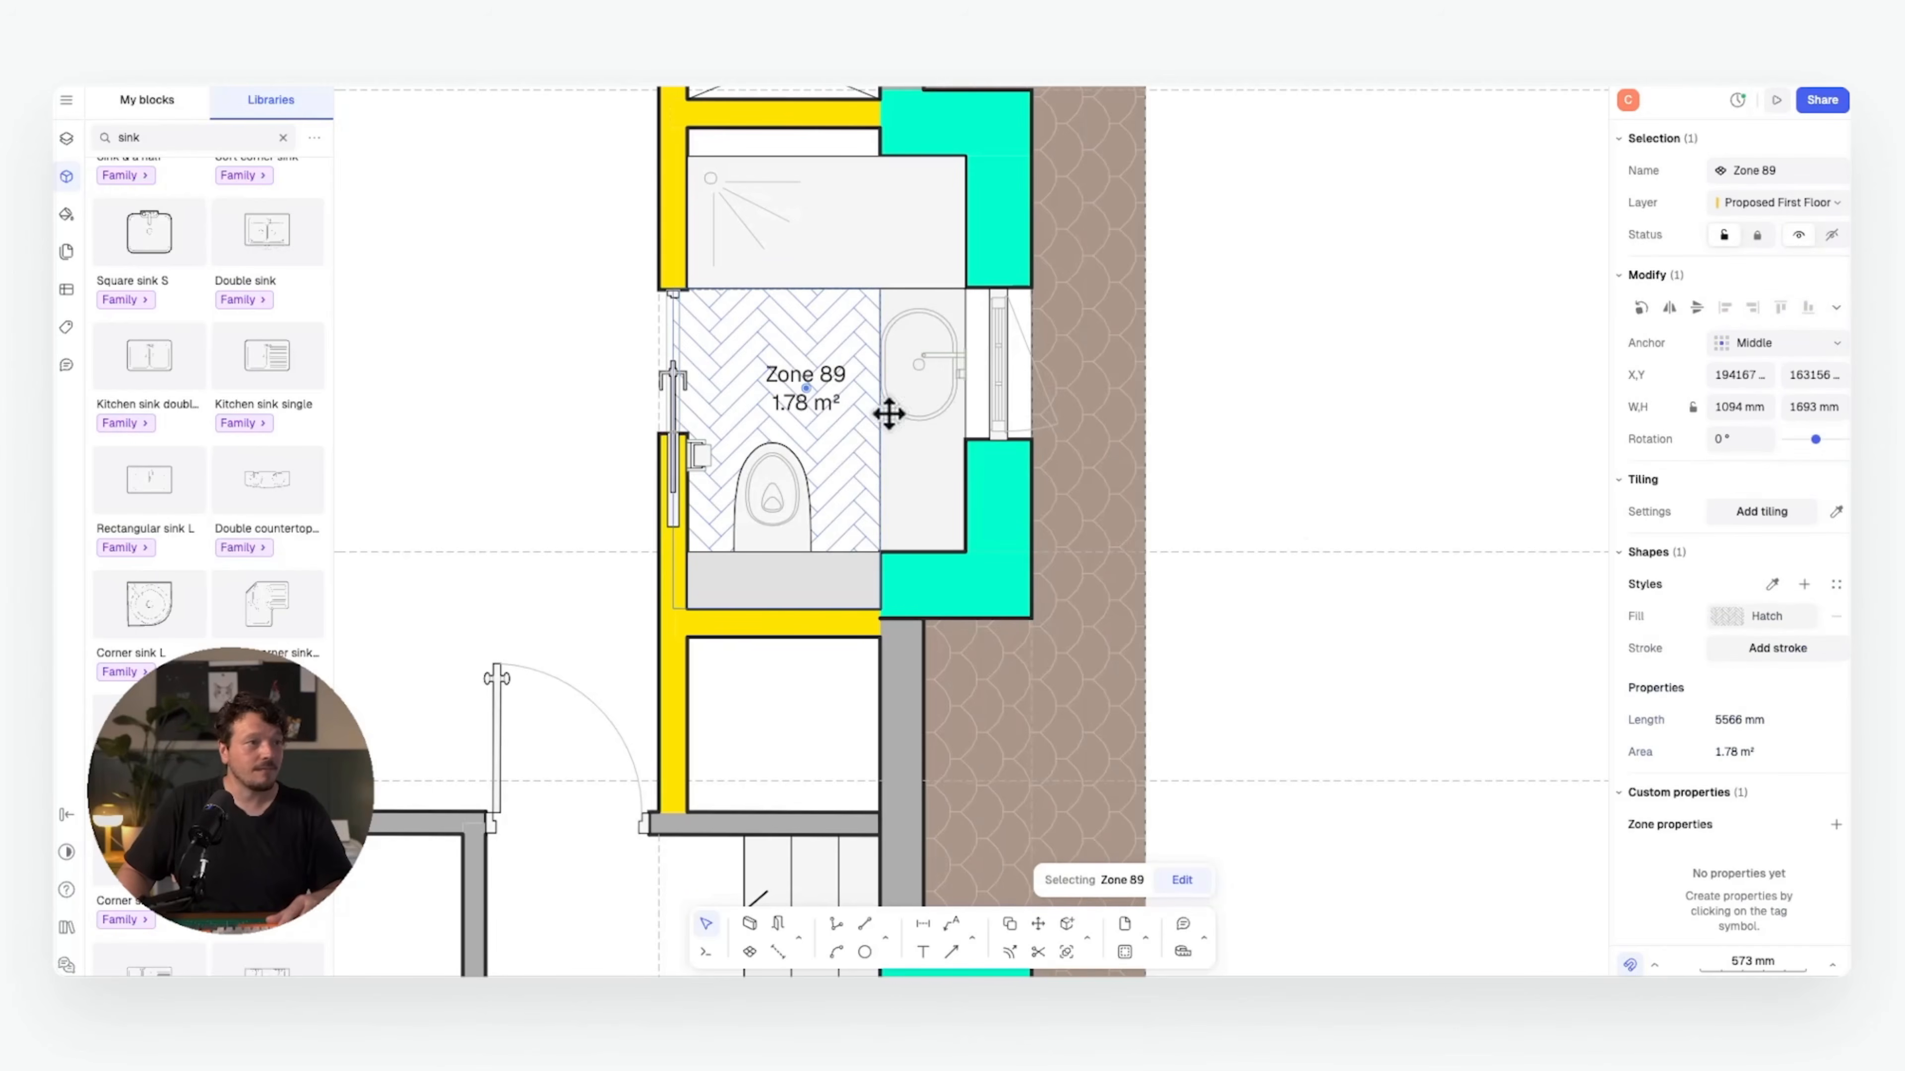
pyautogui.click(1739, 617)
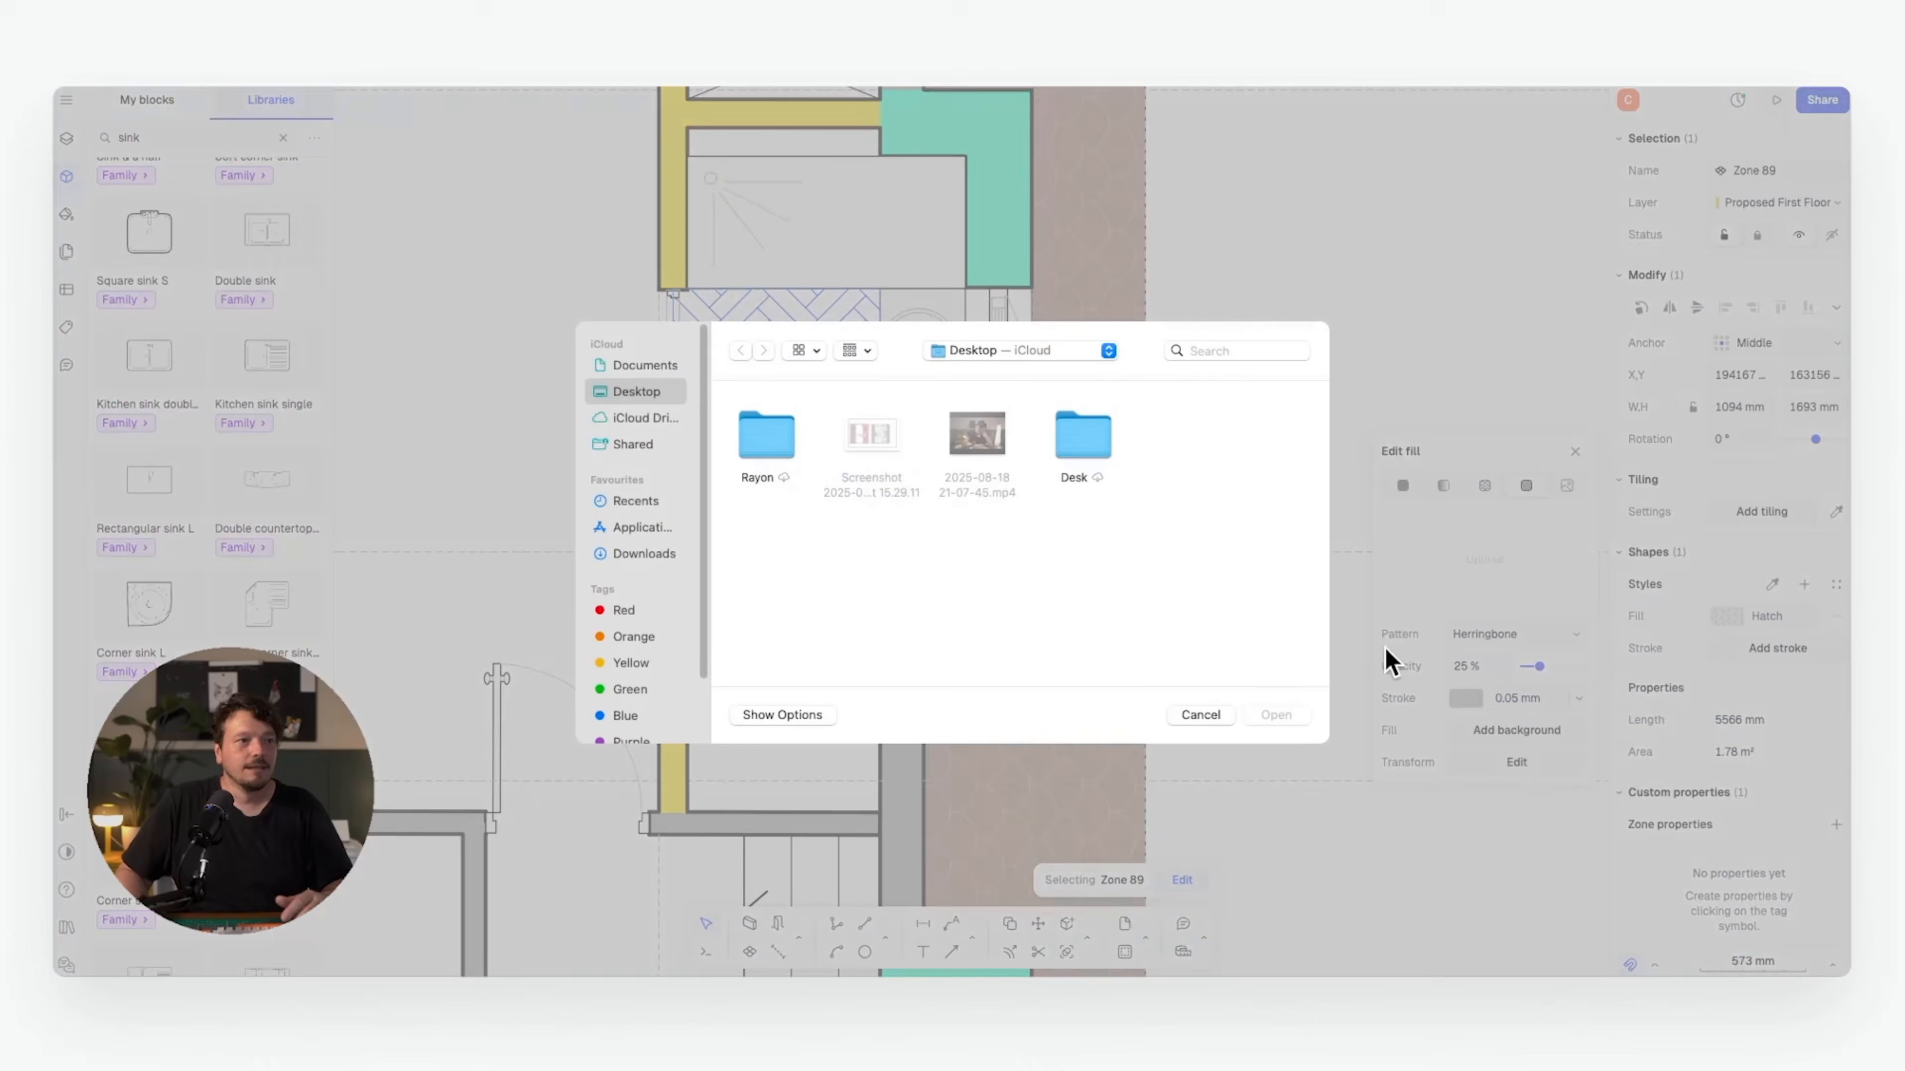
pyautogui.click(1202, 714)
pyautogui.click(1578, 632)
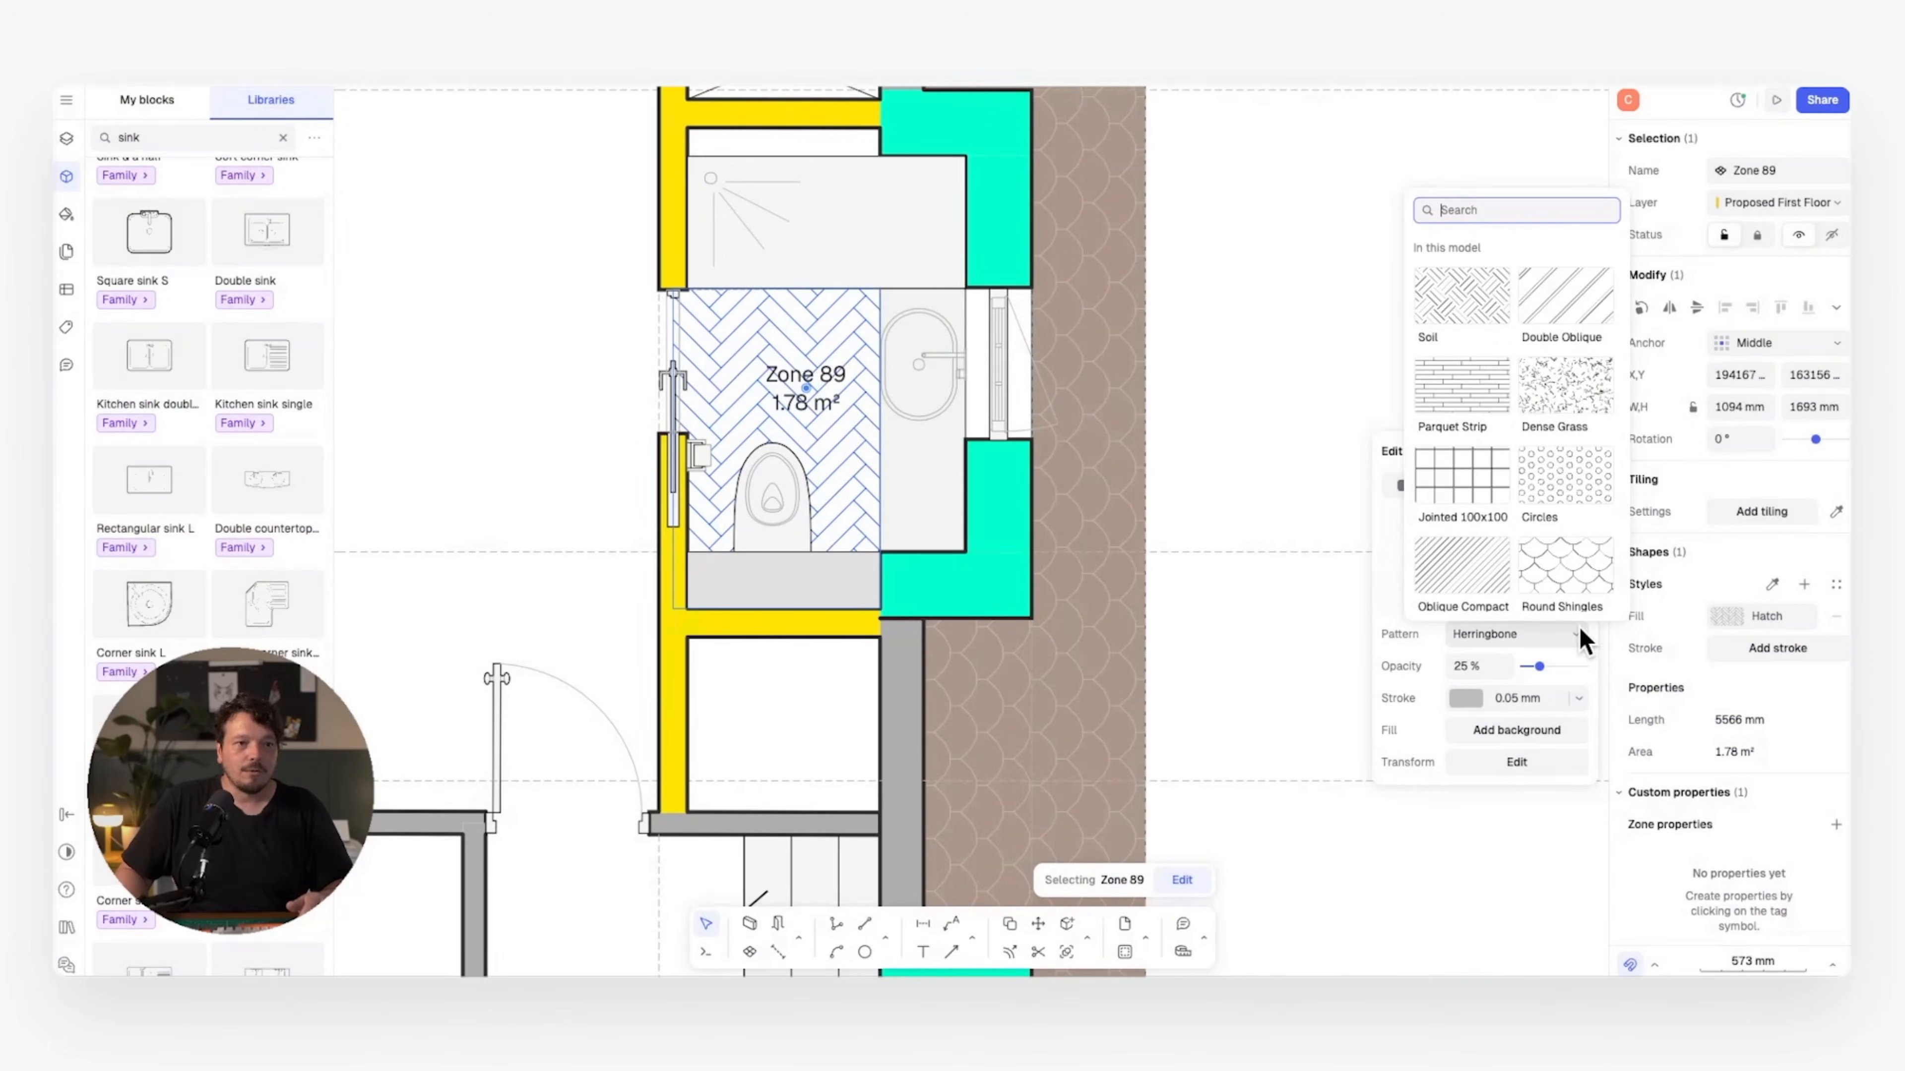
pyautogui.scroll(-3, 1602, 373)
pyautogui.click(1566, 394)
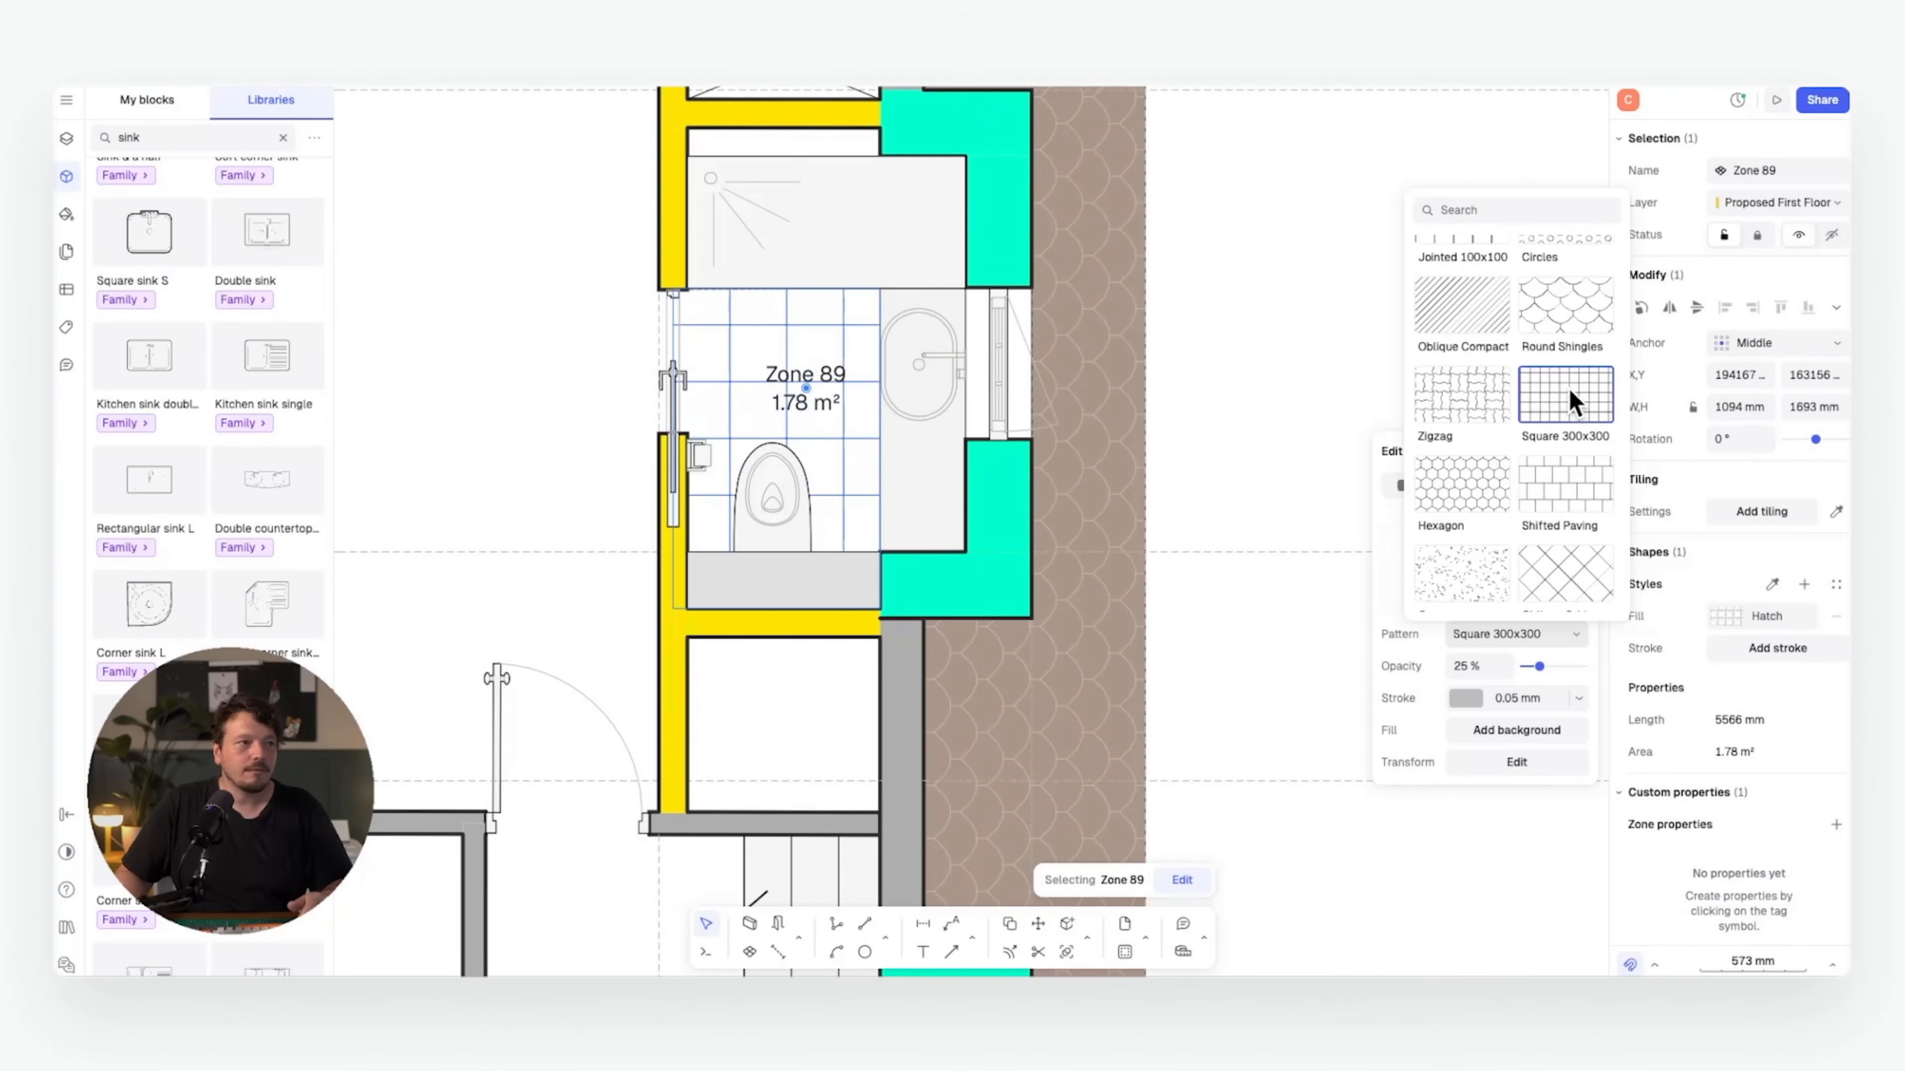
pyautogui.click(1269, 537)
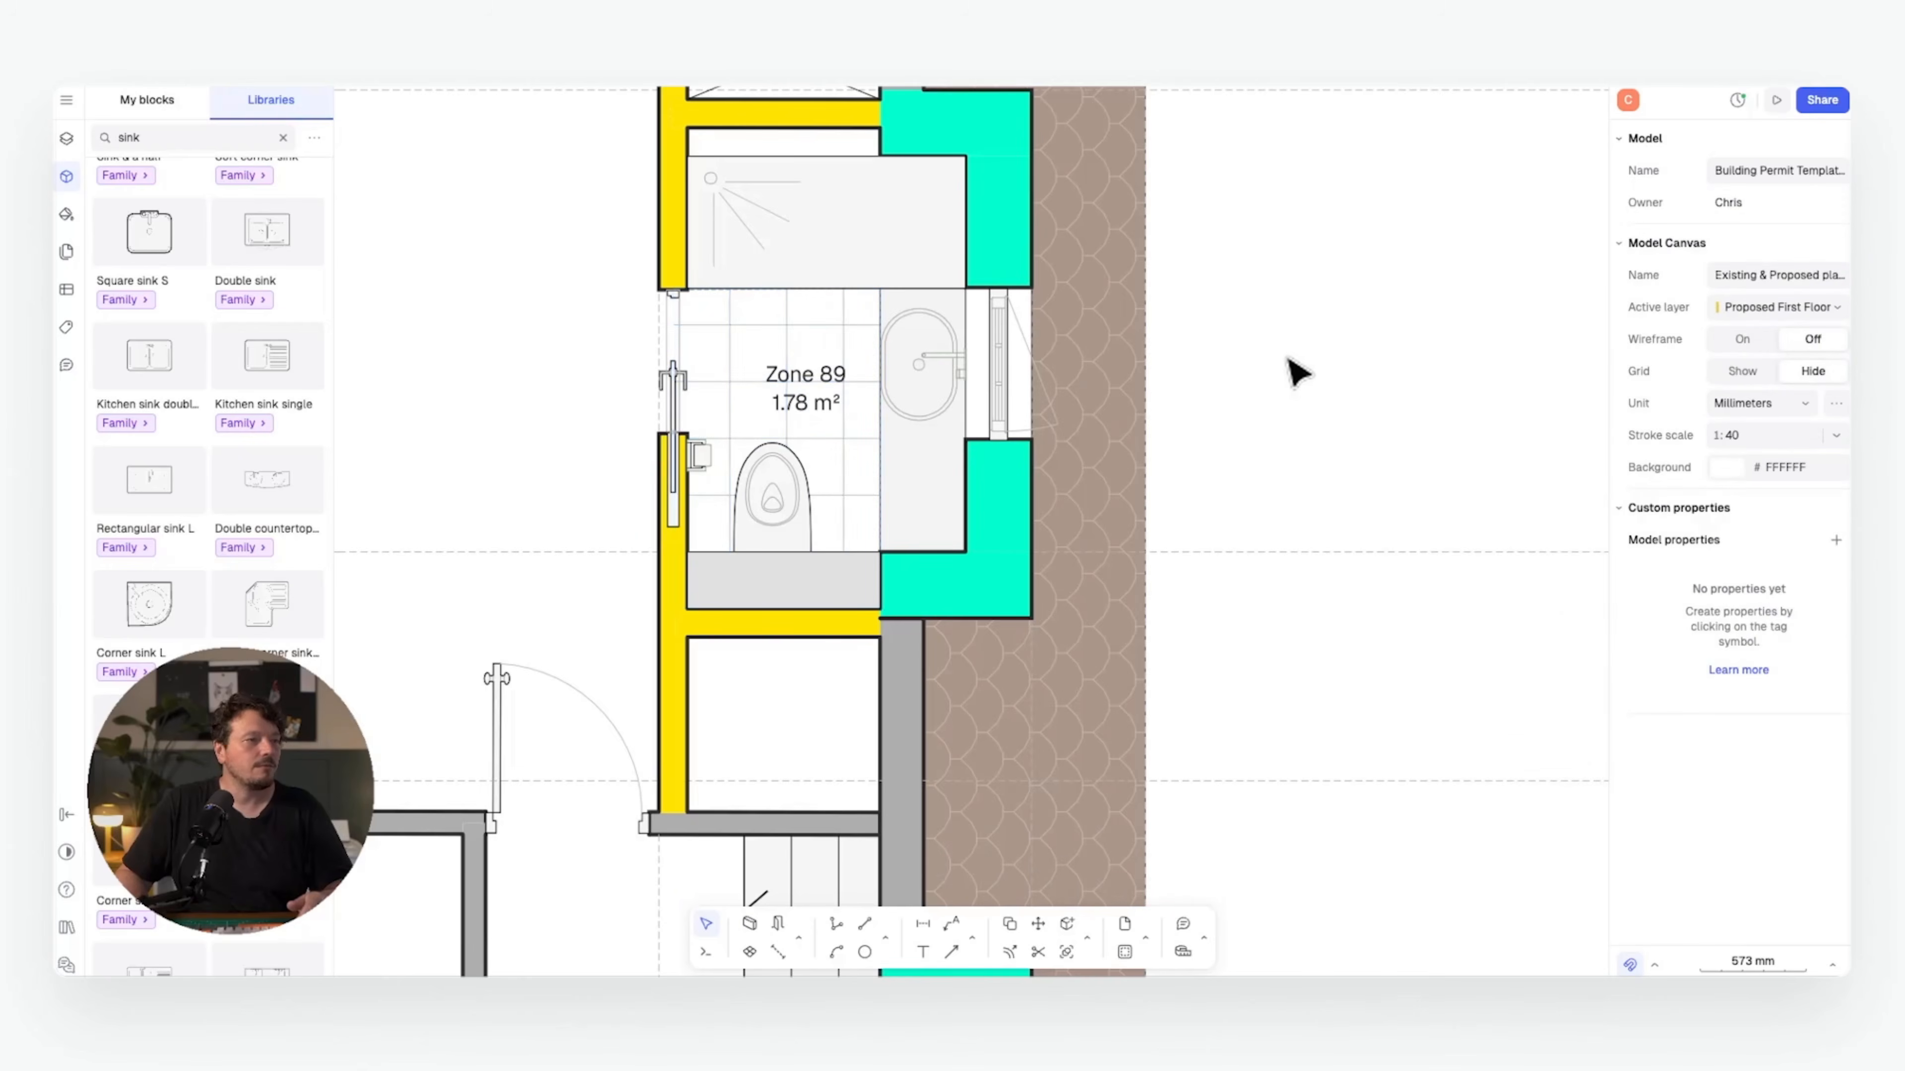
# - Set the scale of the shower room zone's hatch pattern to 0.5
pyautogui.keyDown('ctrl'); pyautogui.scroll(-1, 1297, 373); pyautogui.keyUp('ctrl')
pyautogui.click(855, 347)
pyautogui.click(1771, 616)
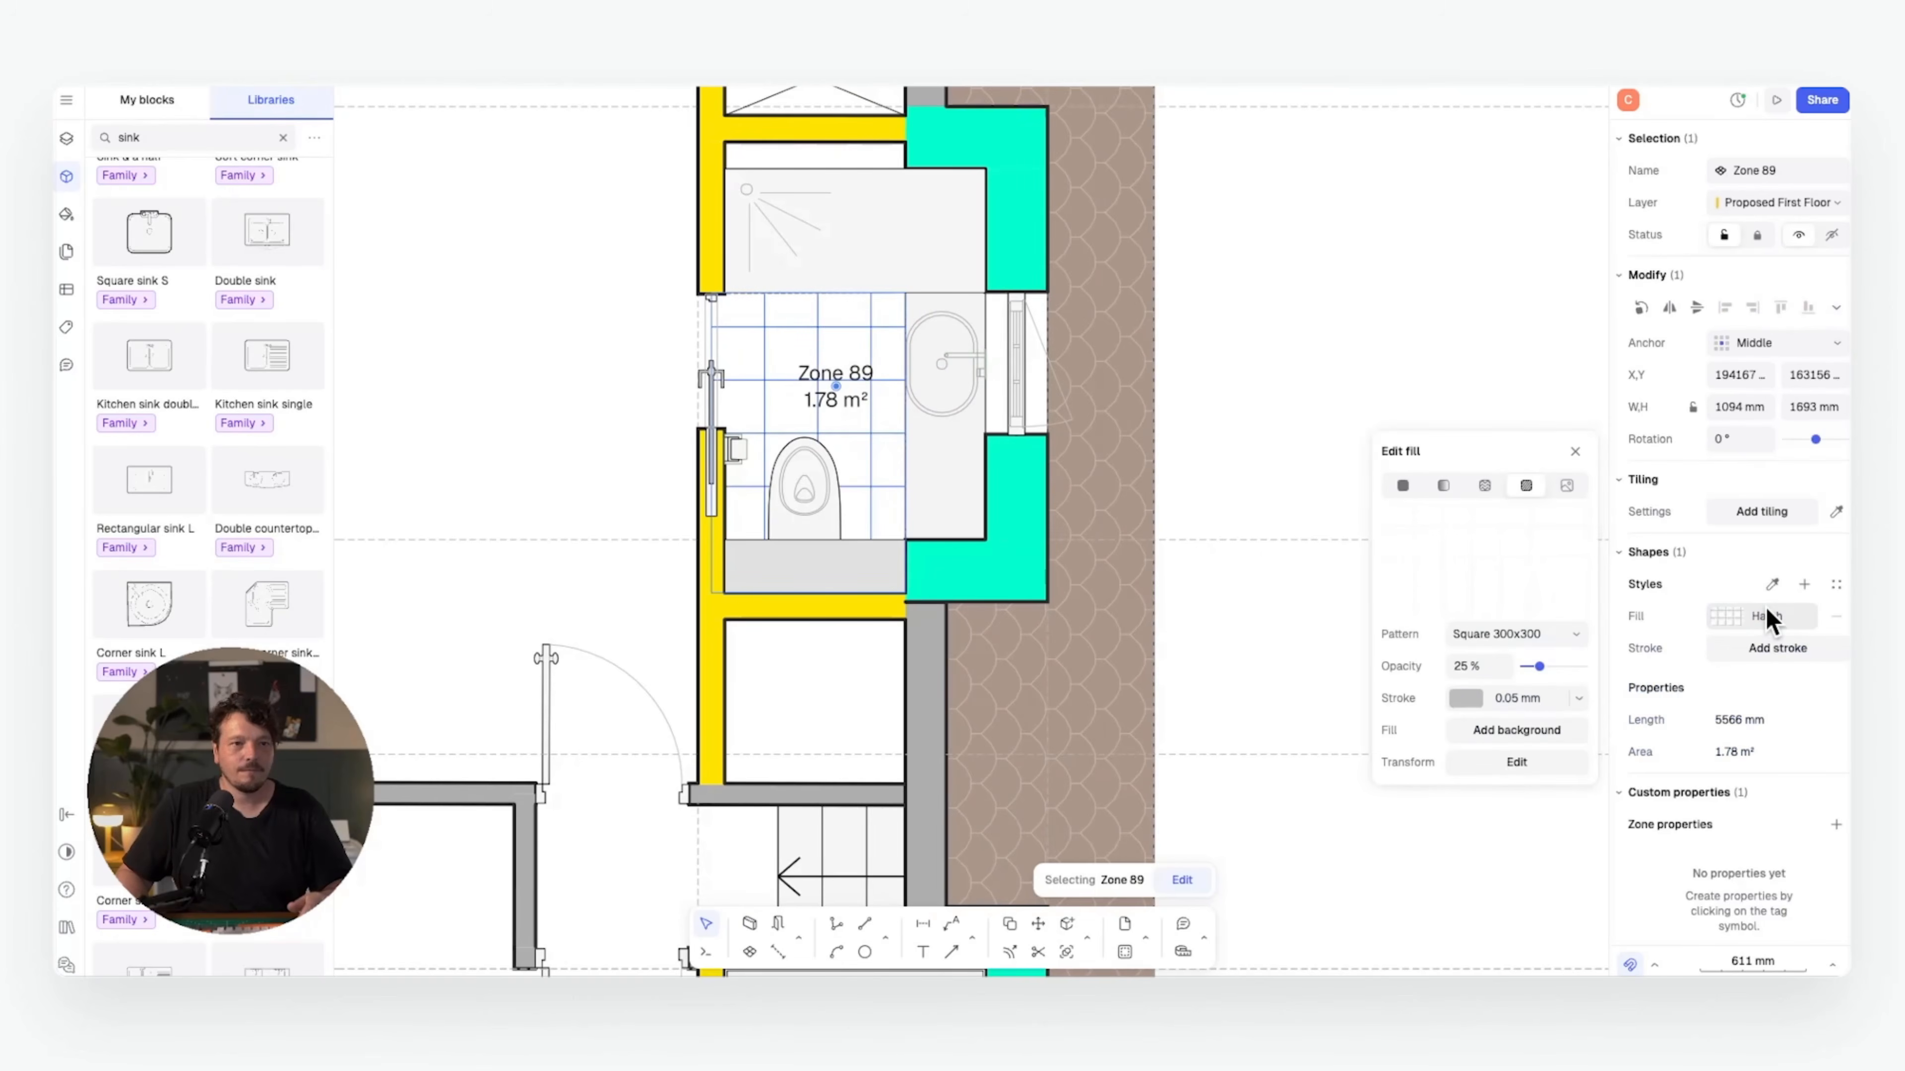
pyautogui.click(1507, 762)
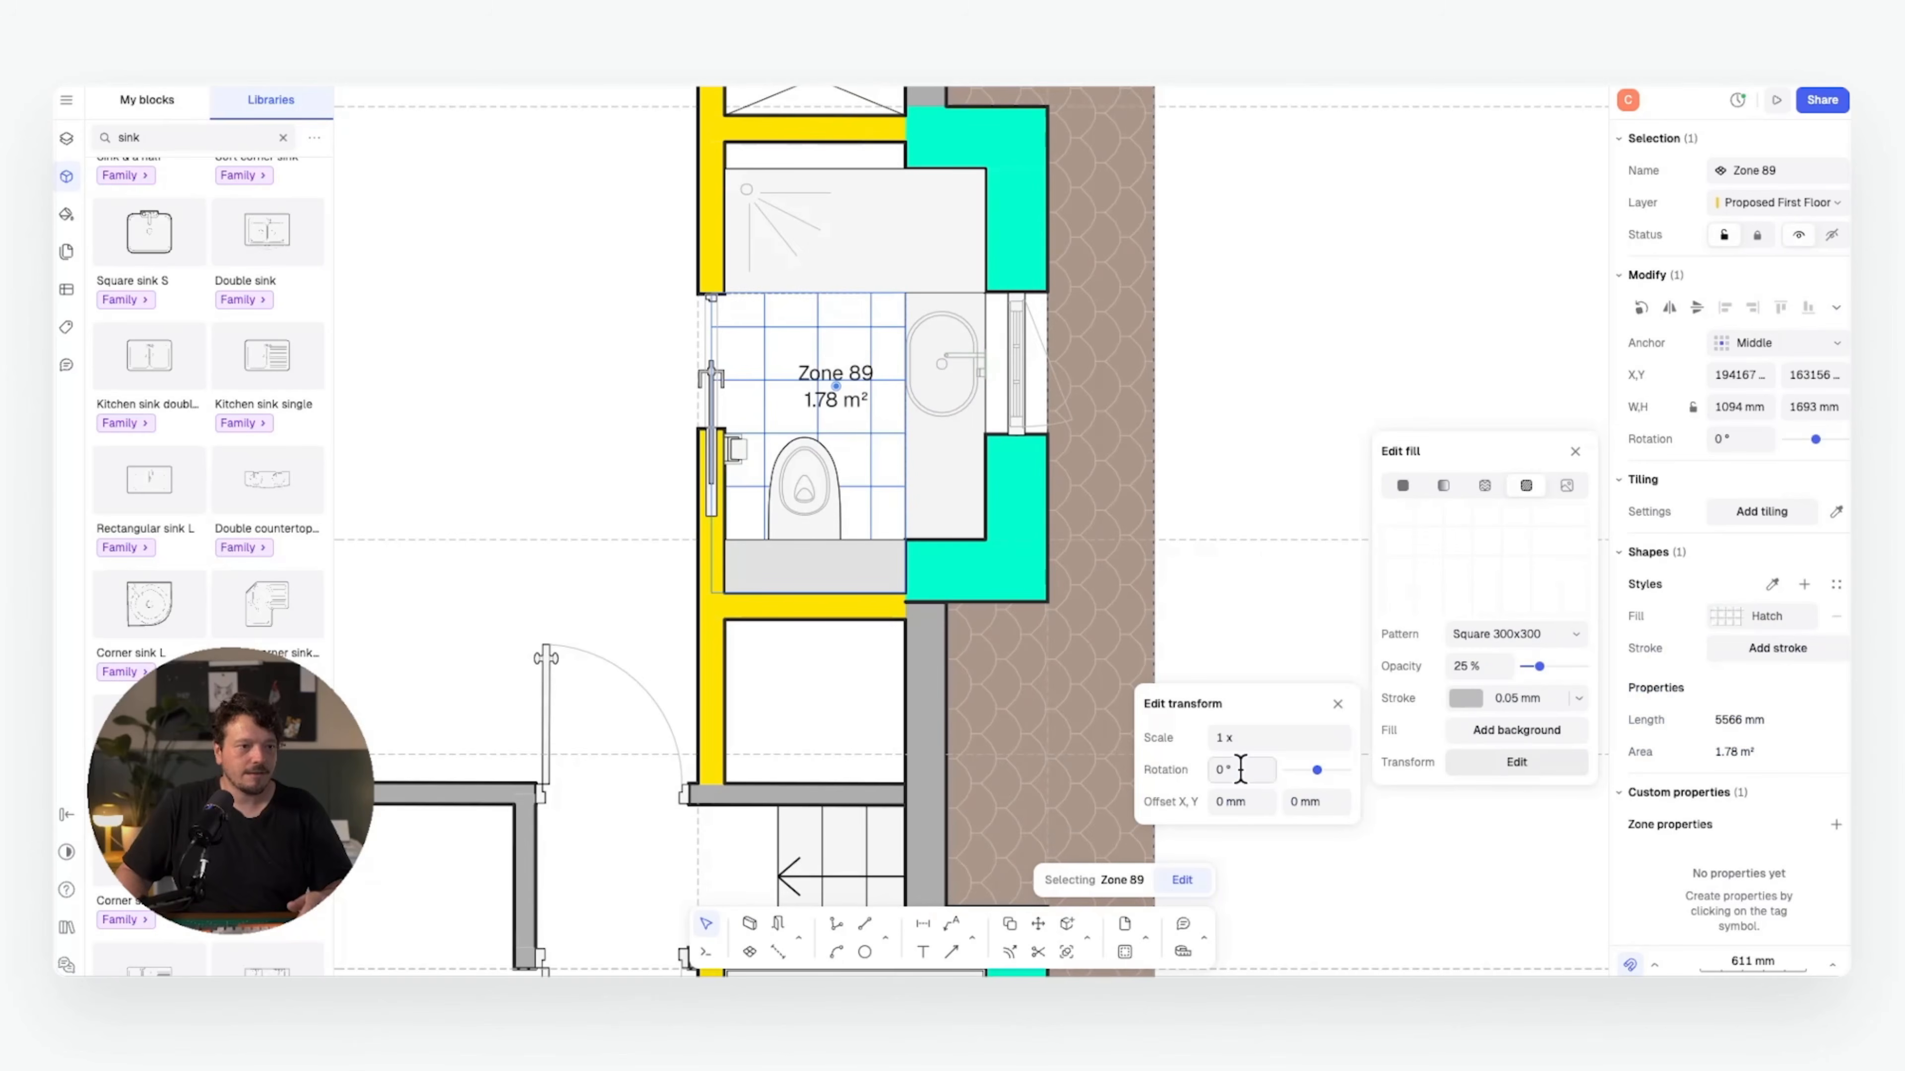
pyautogui.click(1231, 738)
pyautogui.write('0.5')
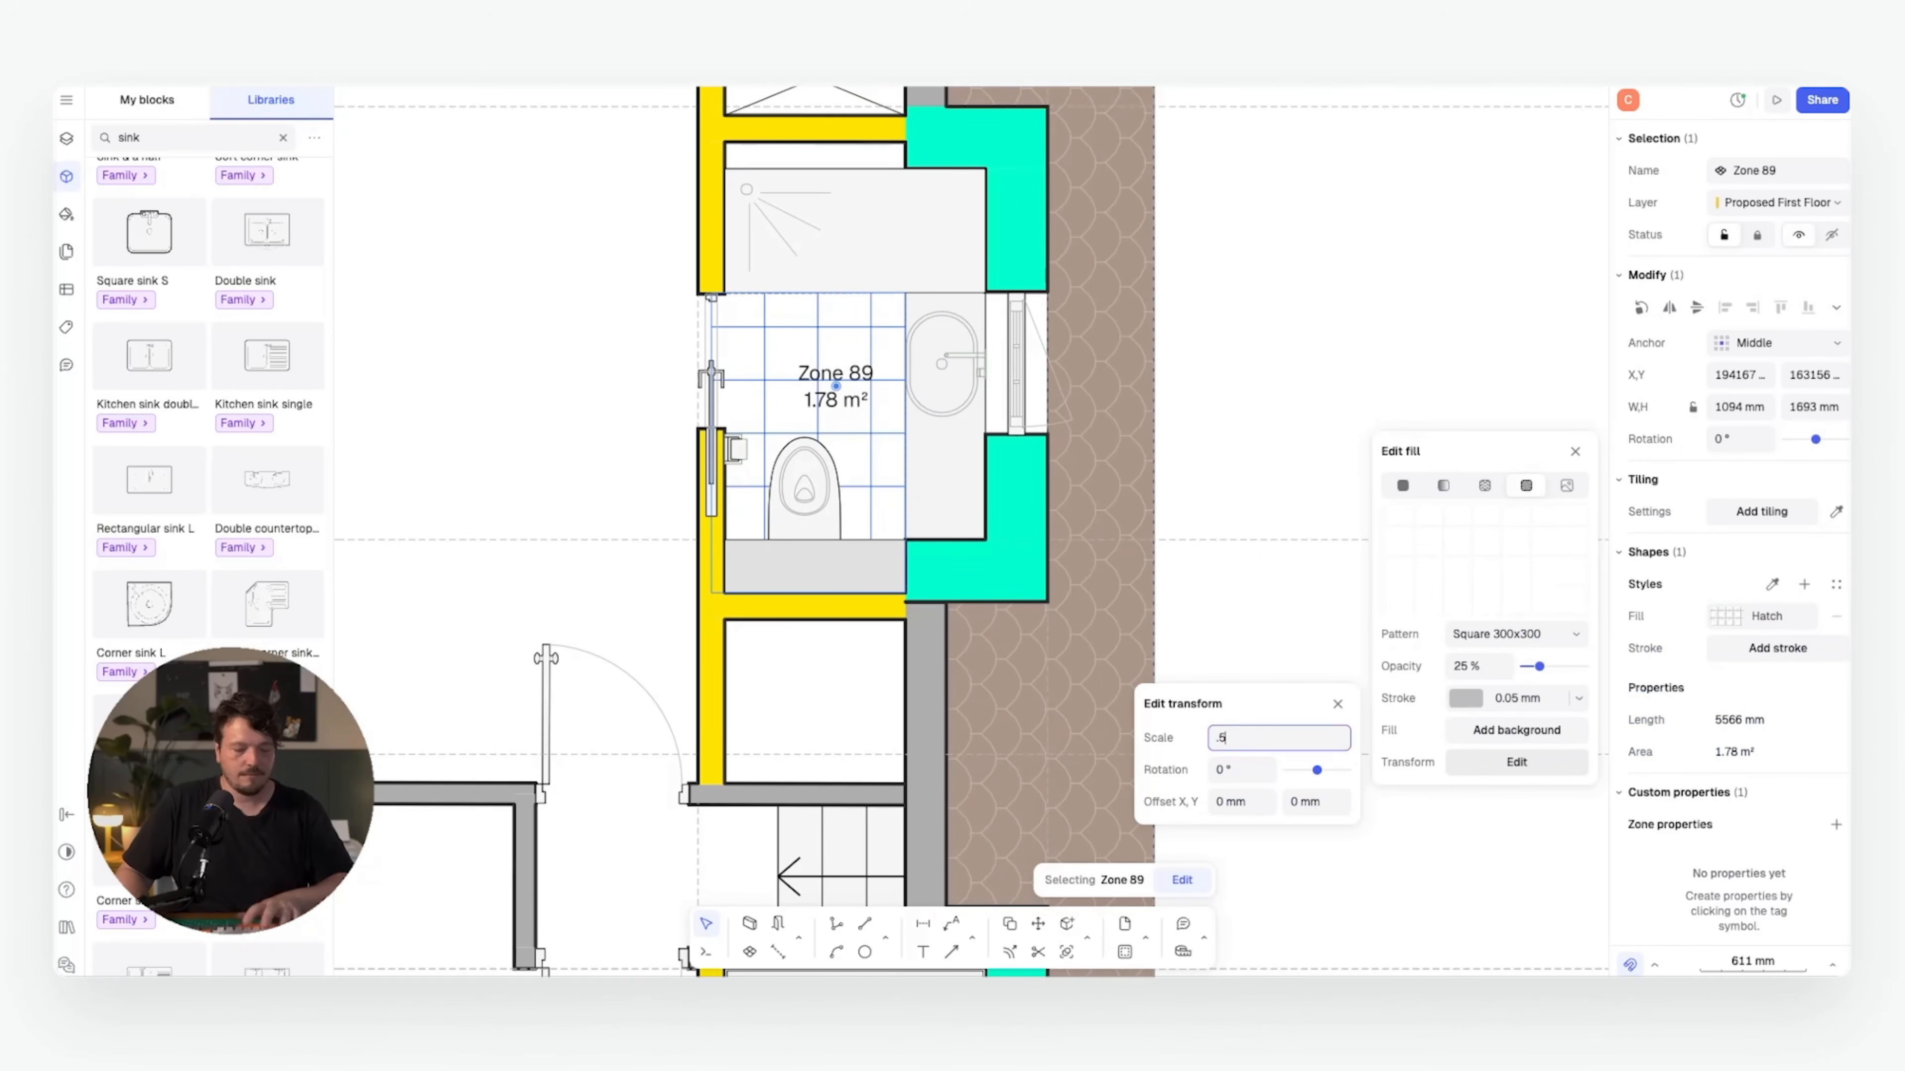
pyautogui.press('Return')
pyautogui.click(1341, 330)
pyautogui.click(1336, 324)
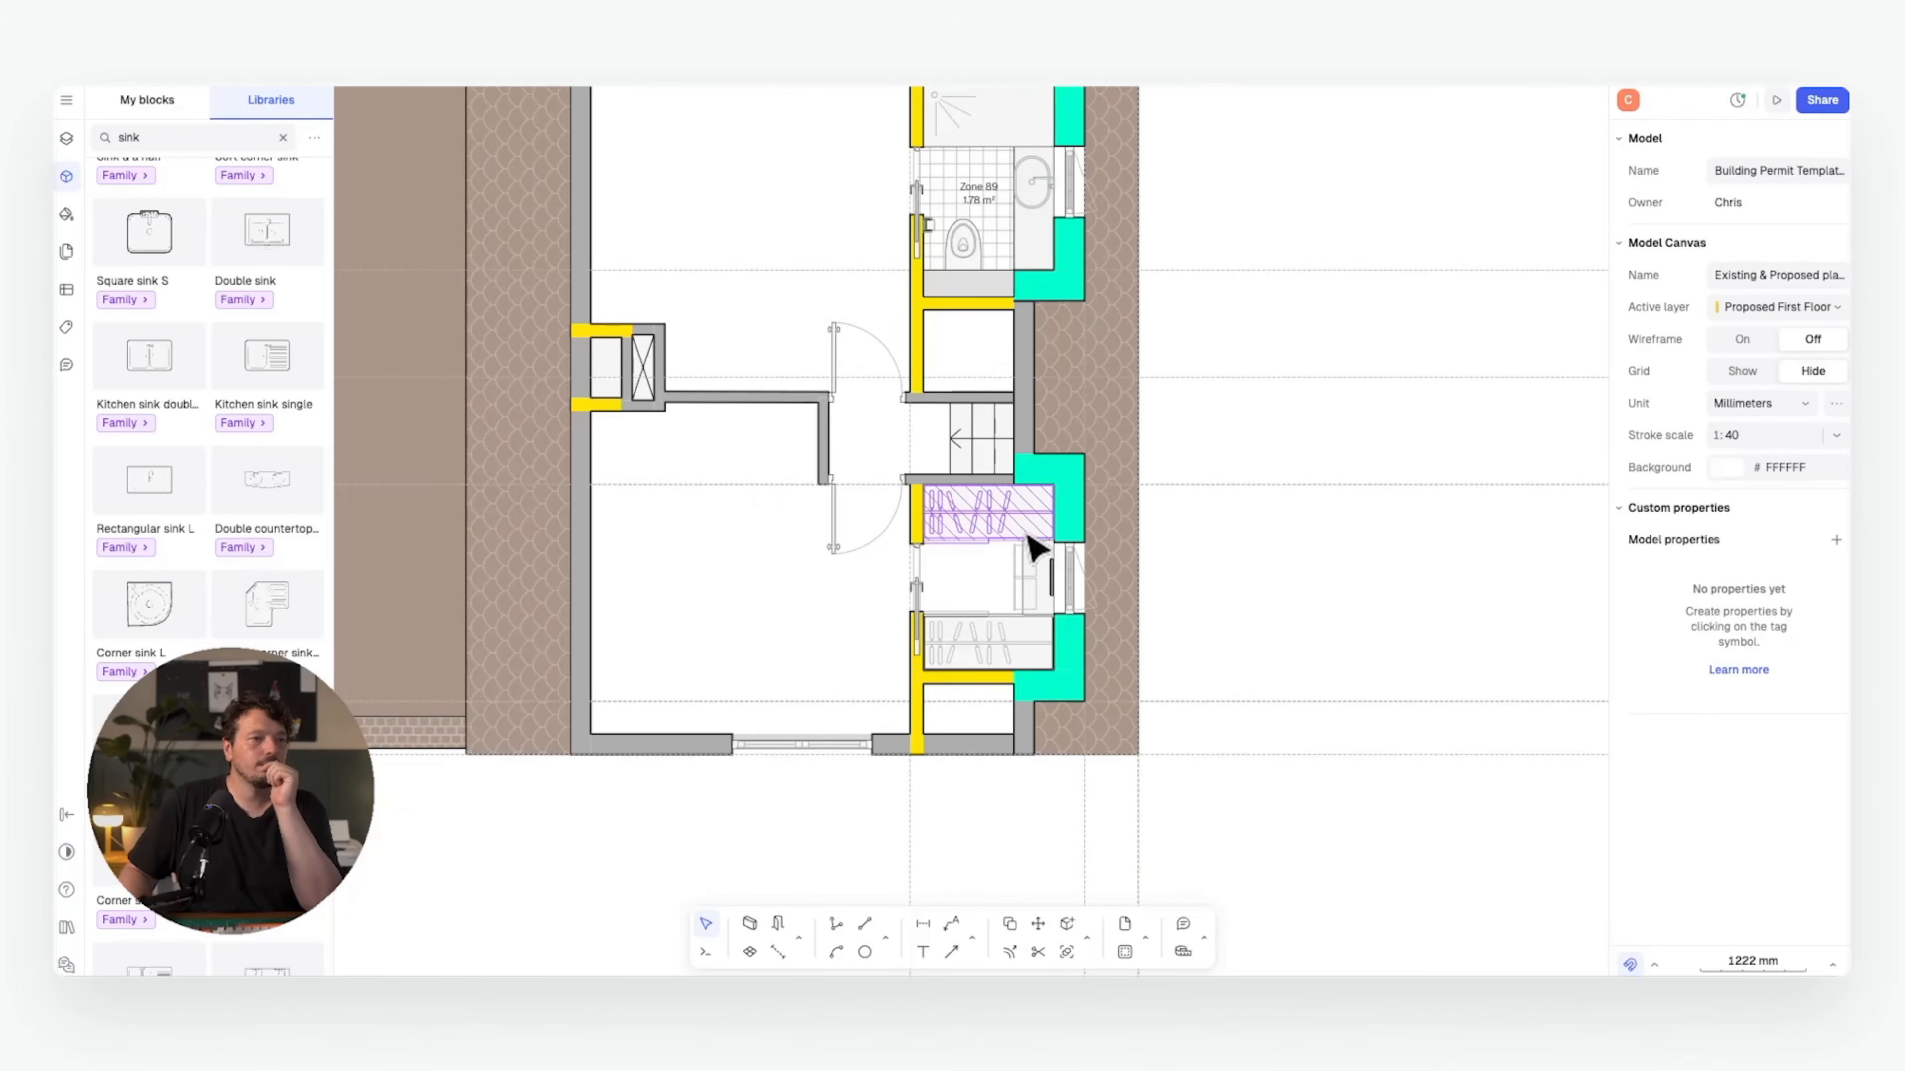
# - Create a zone in the wardrobe room in the lower extension
pyautogui.scroll(5, 978, 593)
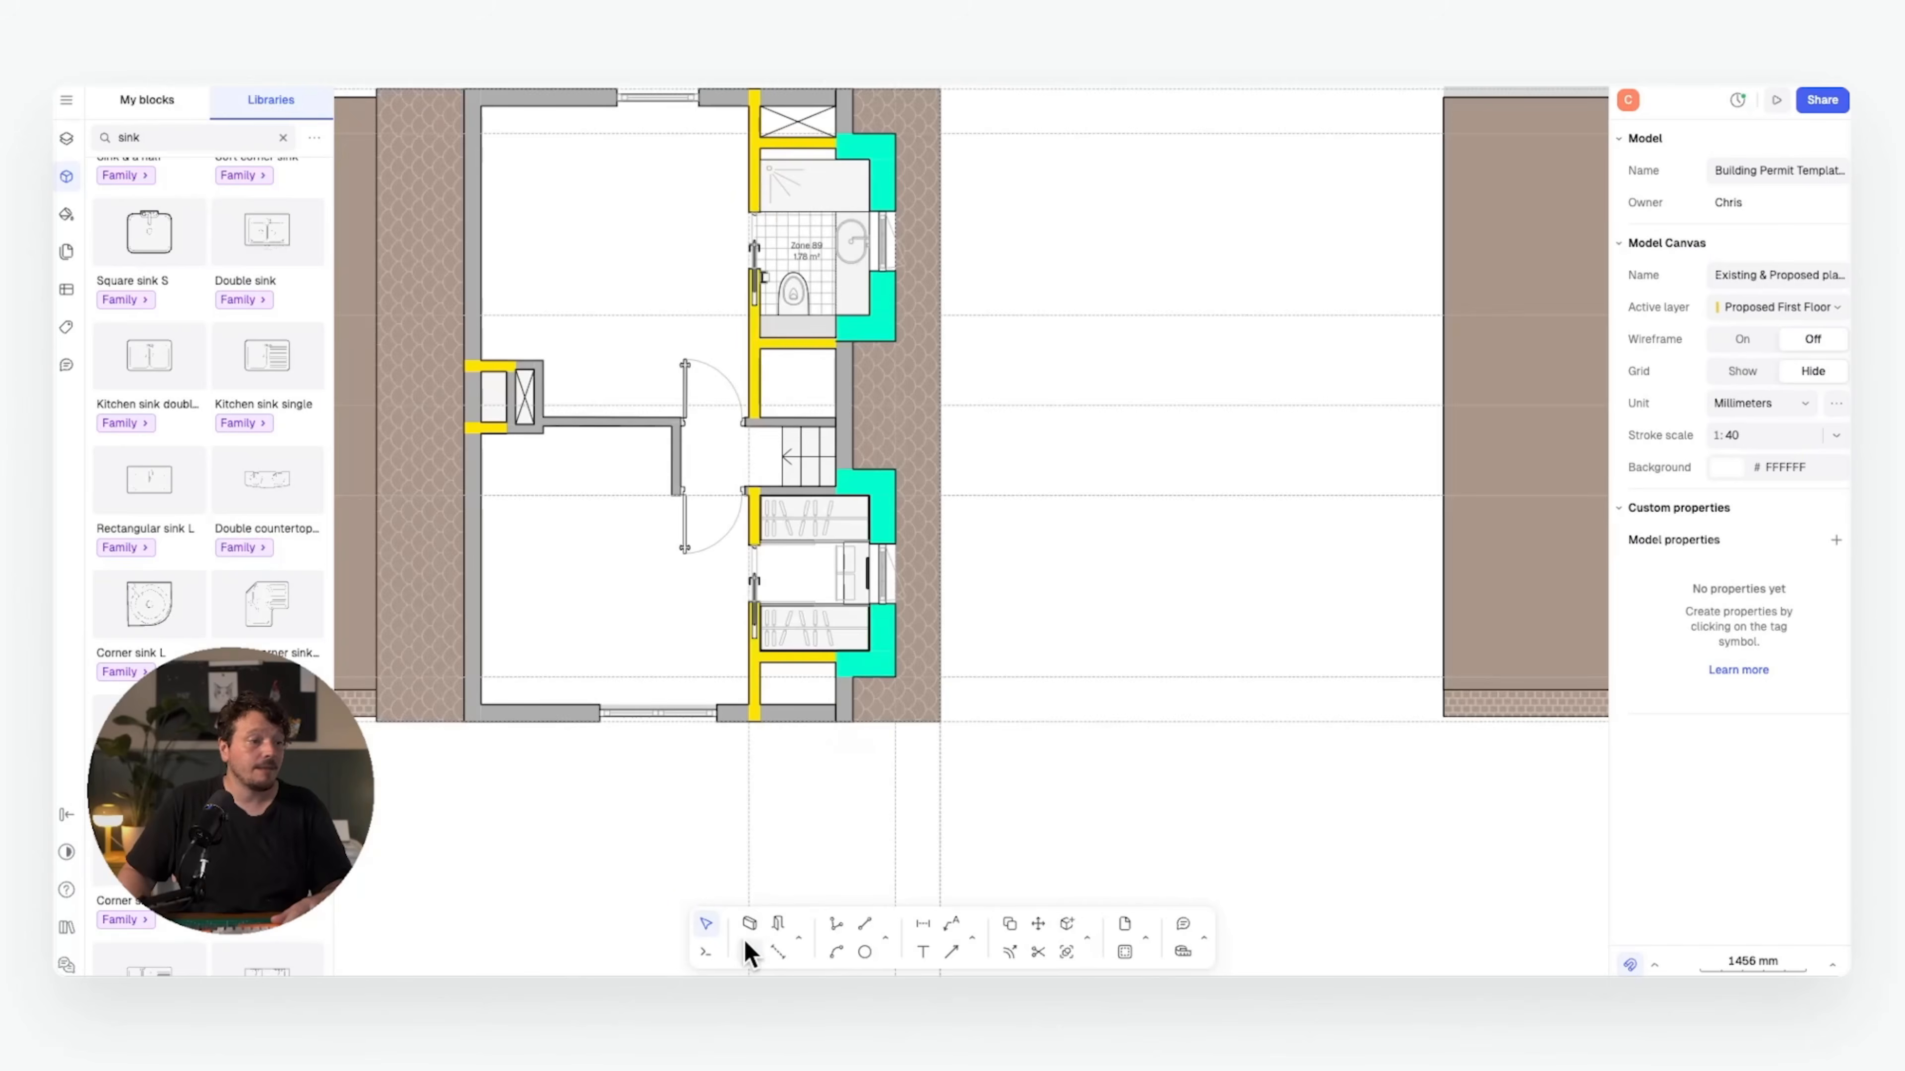
pyautogui.click(749, 951)
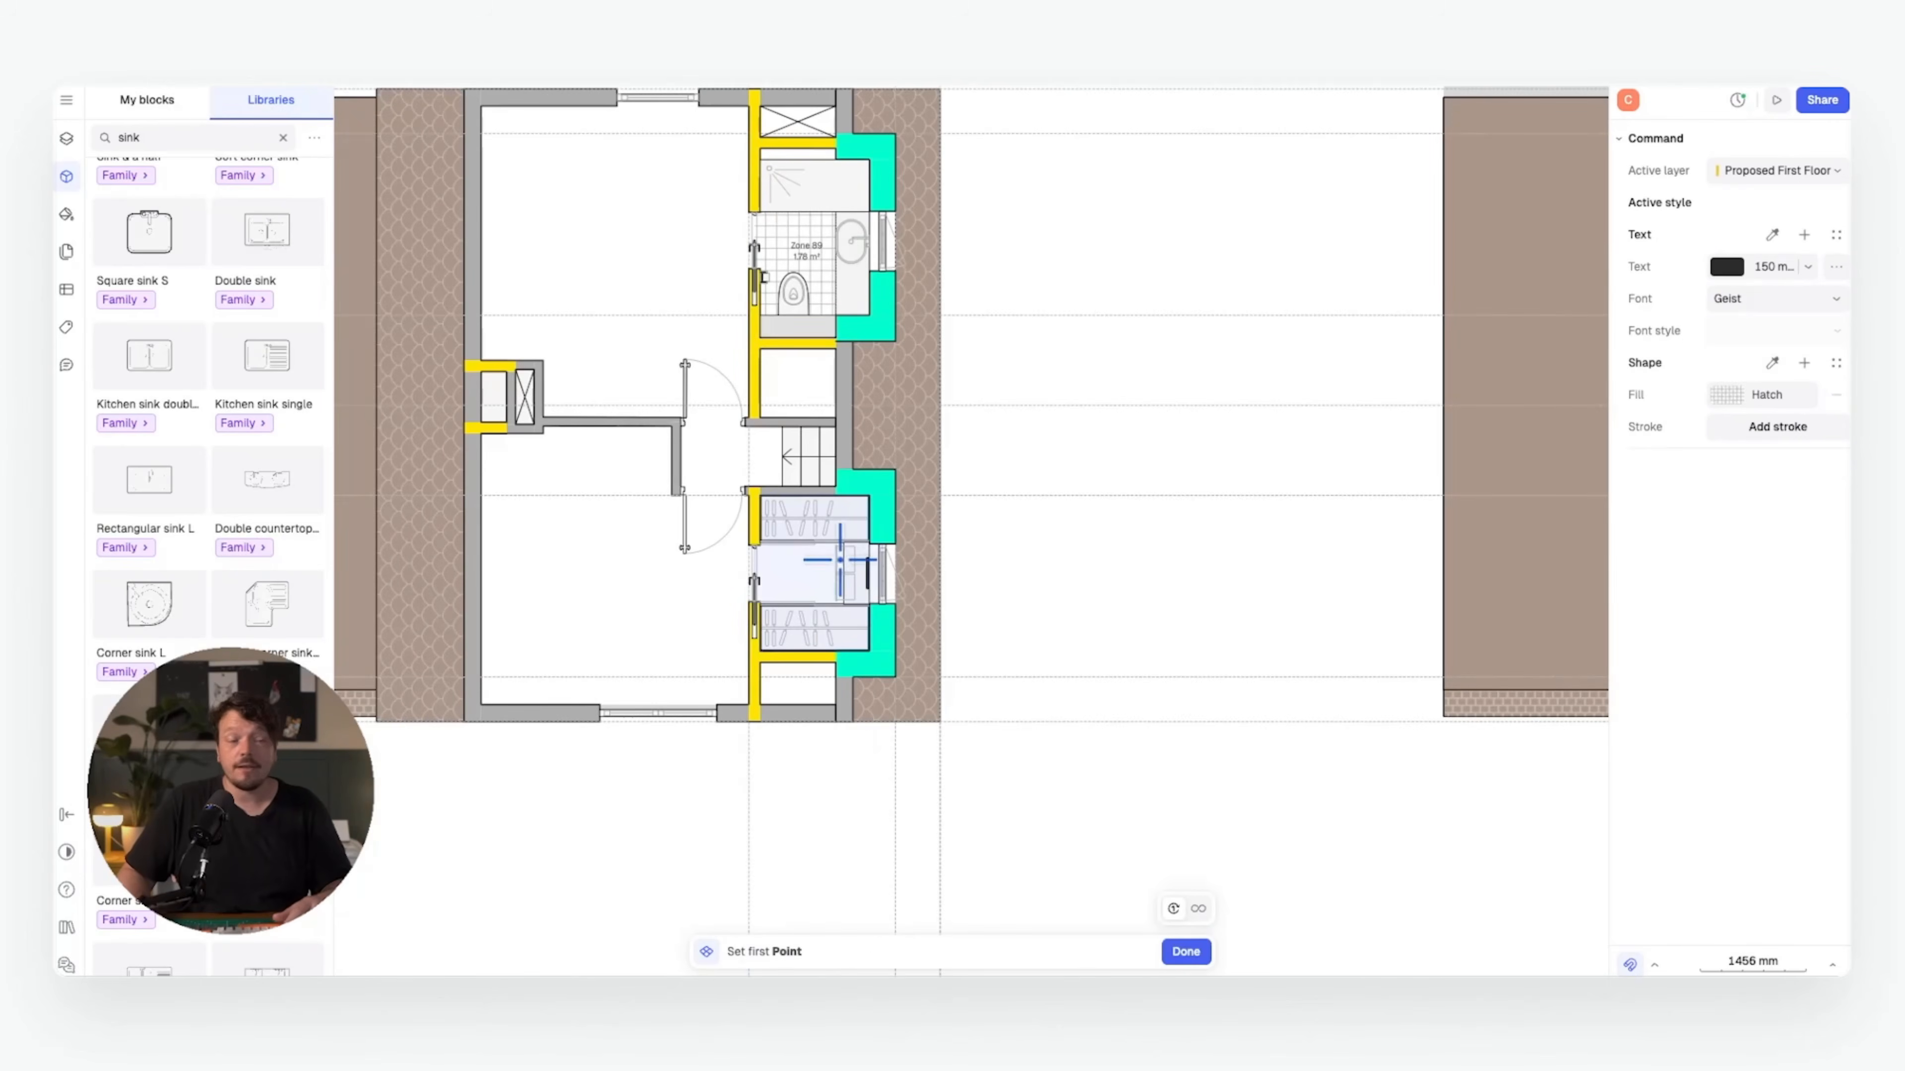
pyautogui.click(805, 564)
# - Draw a zone separator along both wardrobes' front edges and the vanity's edge to limit the zone to the open floor
pyautogui.scroll(5, 855, 557)
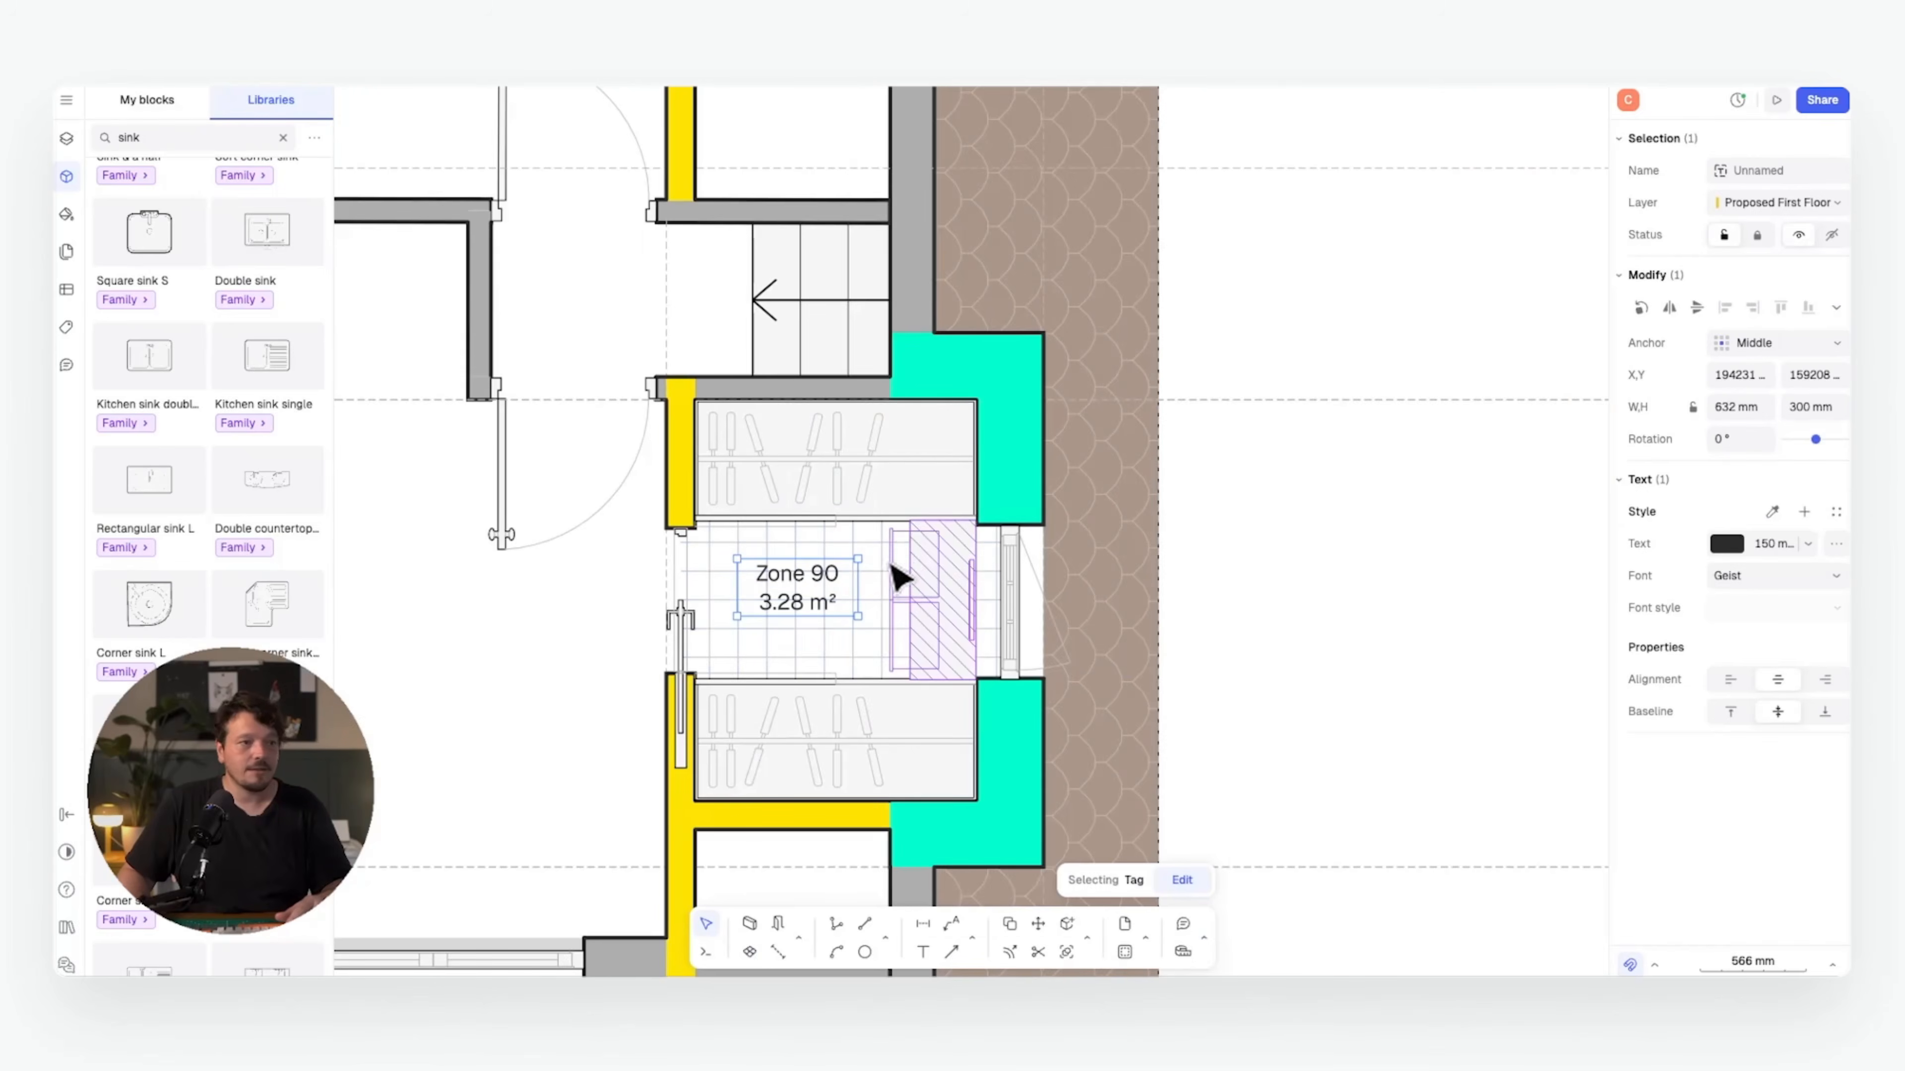
pyautogui.click(778, 952)
pyautogui.scroll(4, 708, 513)
pyautogui.click(696, 534)
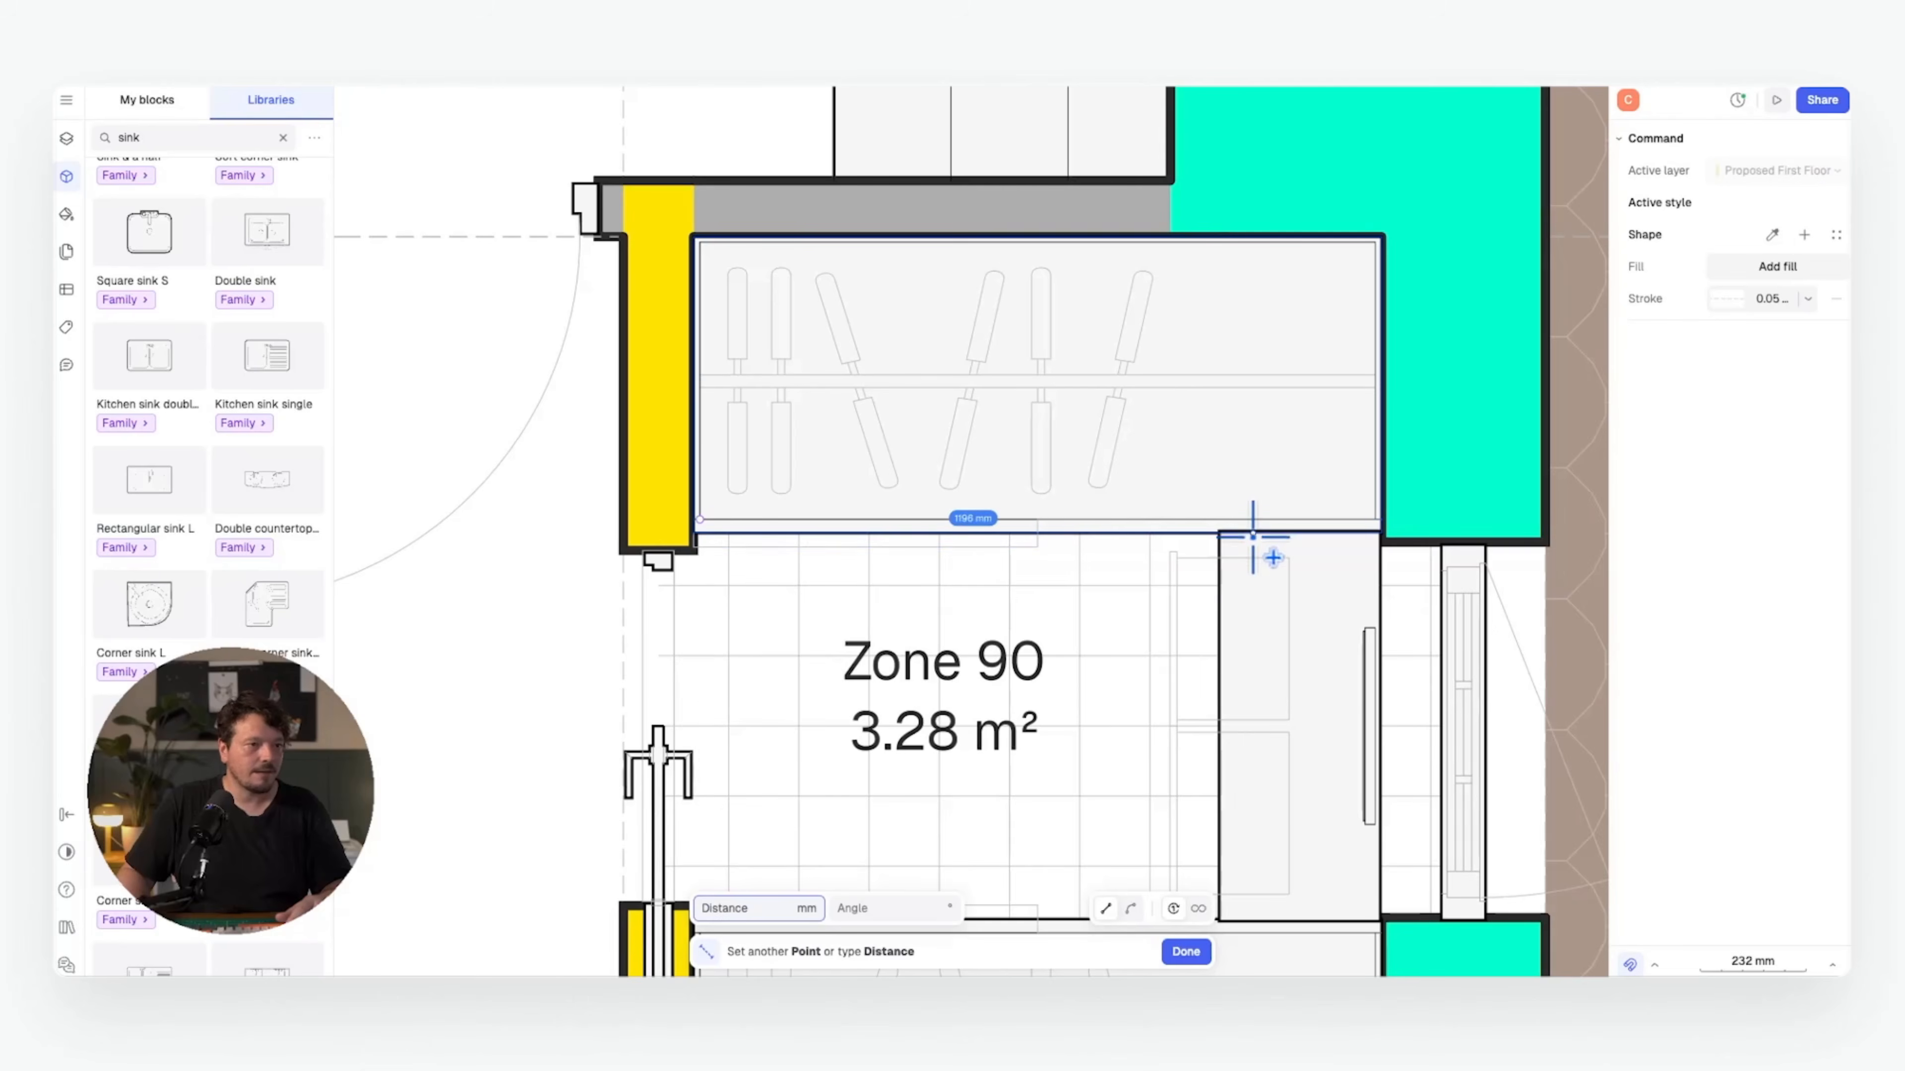
pyautogui.click(1219, 533)
pyautogui.scroll(-5, 1229, 757)
pyautogui.click(1204, 650)
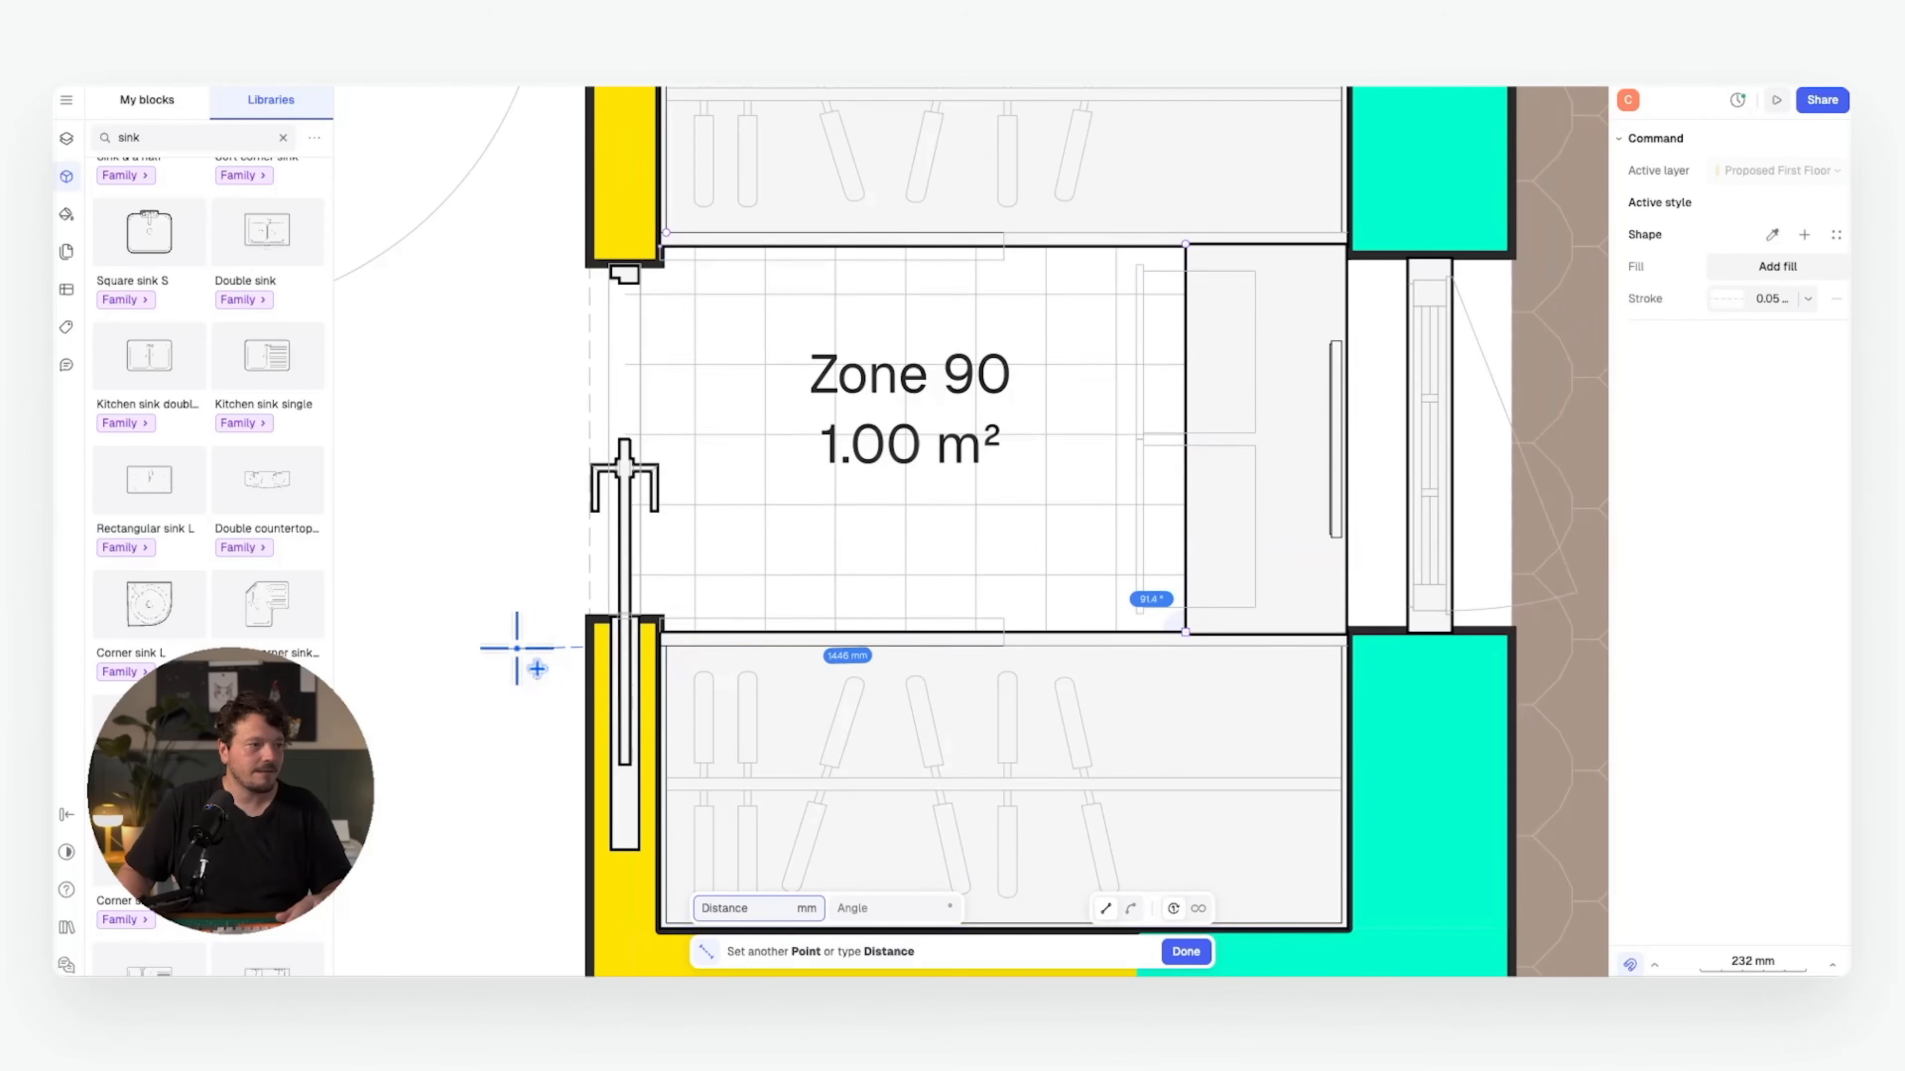
pyautogui.click(660, 634)
pyautogui.scroll(-4, 1024, 379)
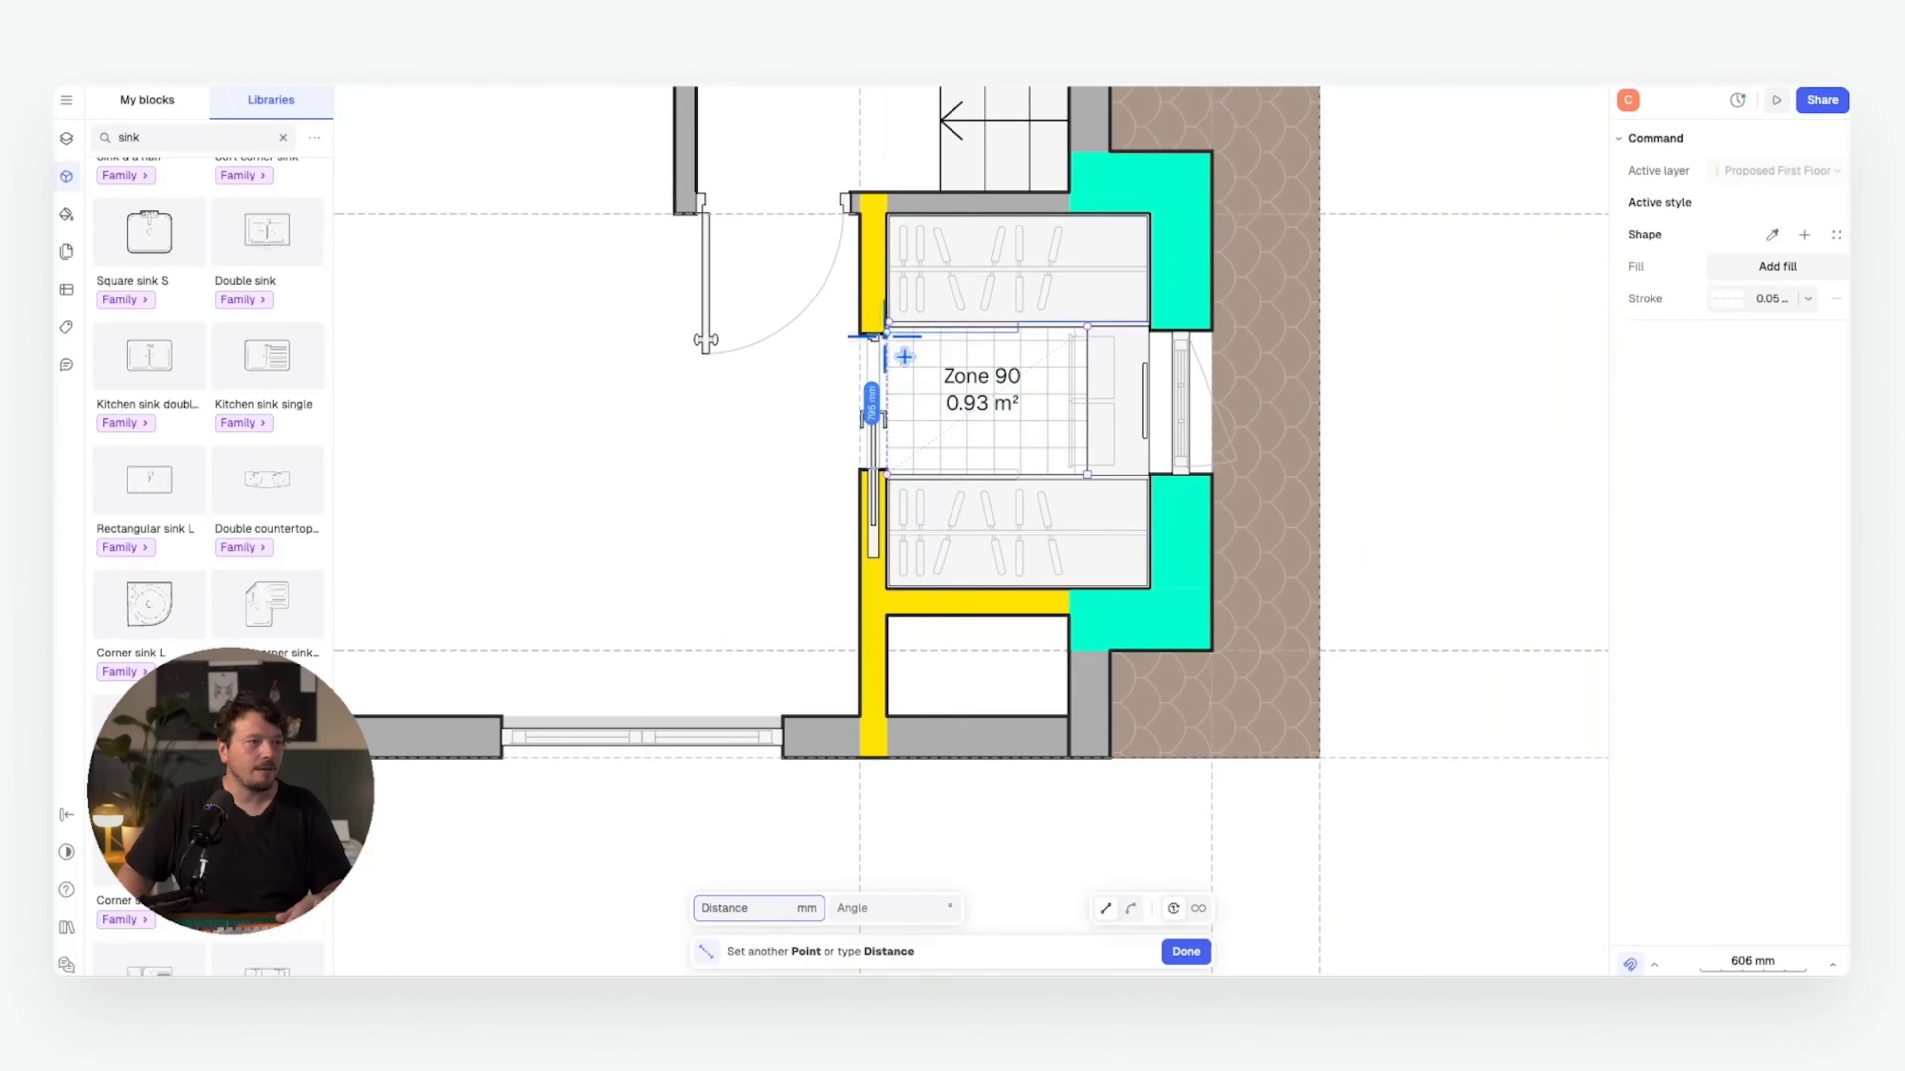
pyautogui.click(1190, 949)
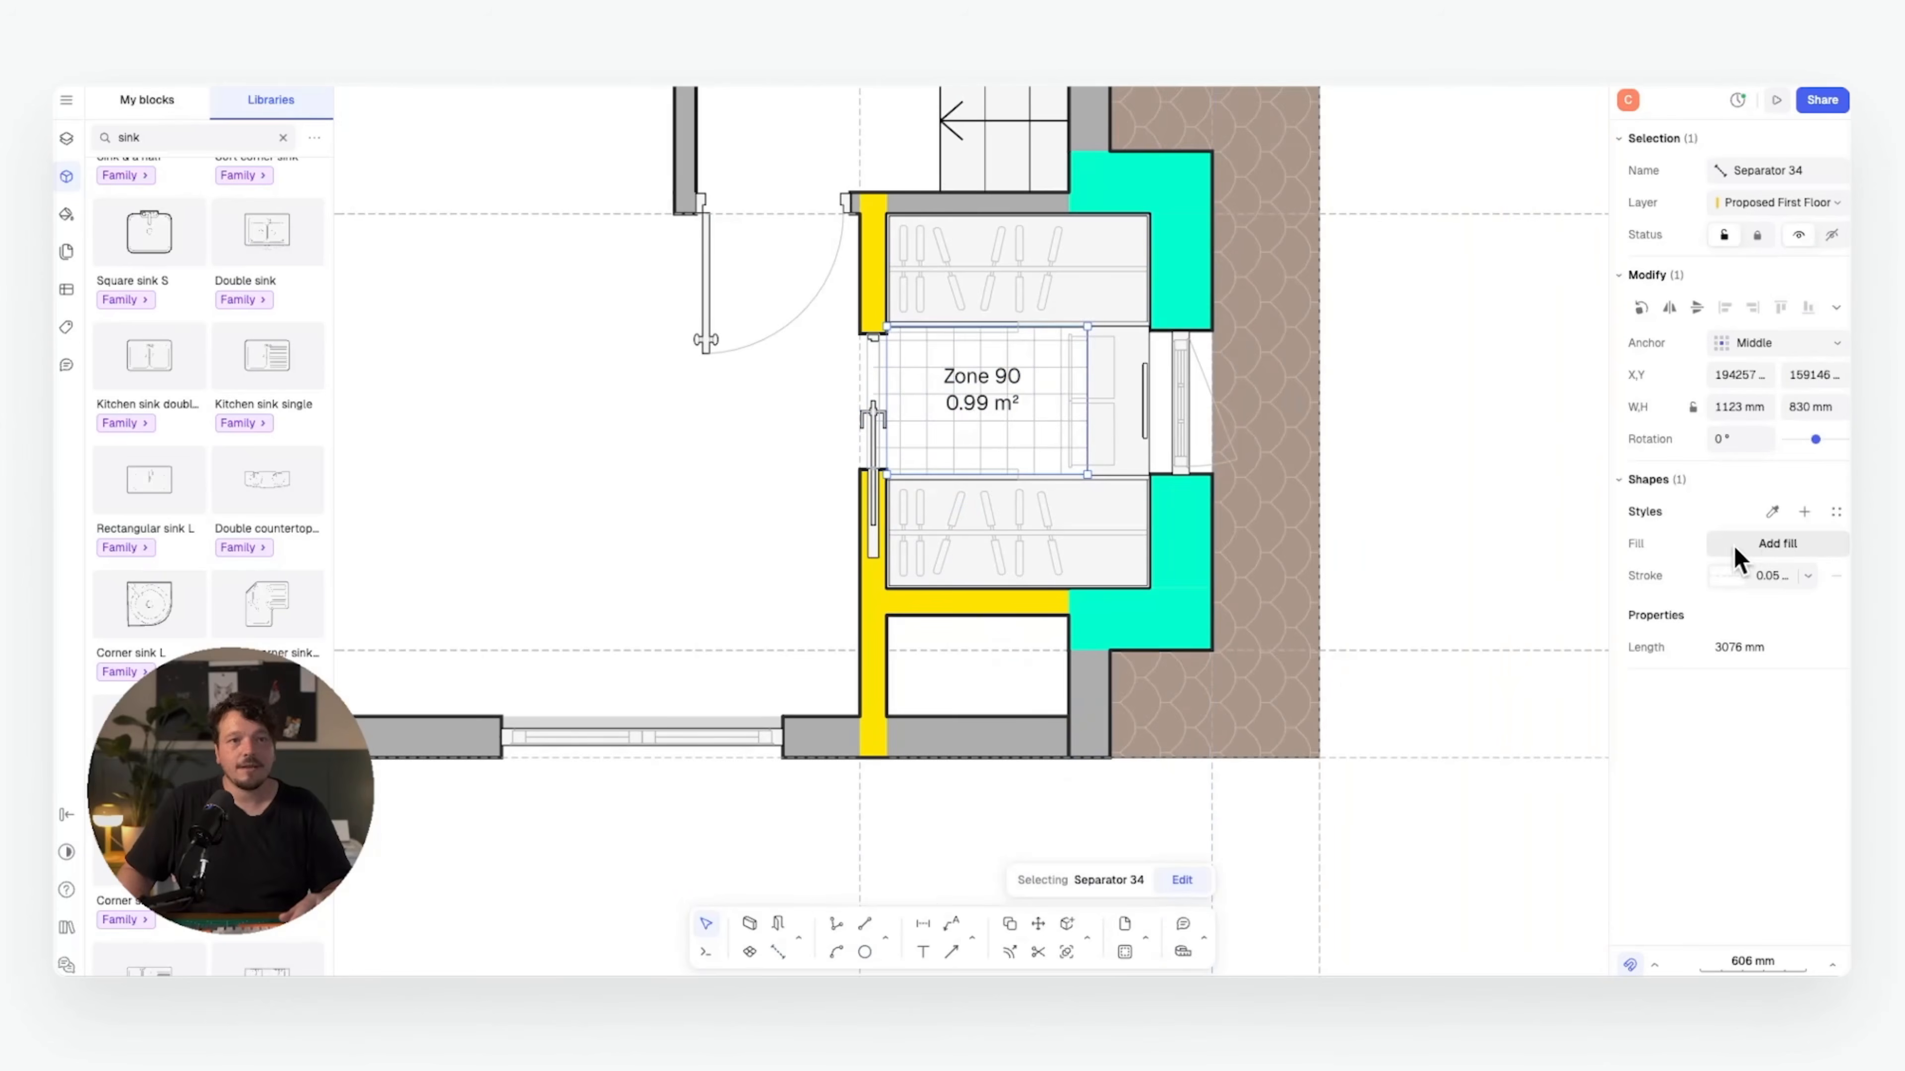
# - Change the wardrobe room zone's hatch pattern to Vertical
pyautogui.click(1363, 369)
pyautogui.click(1034, 347)
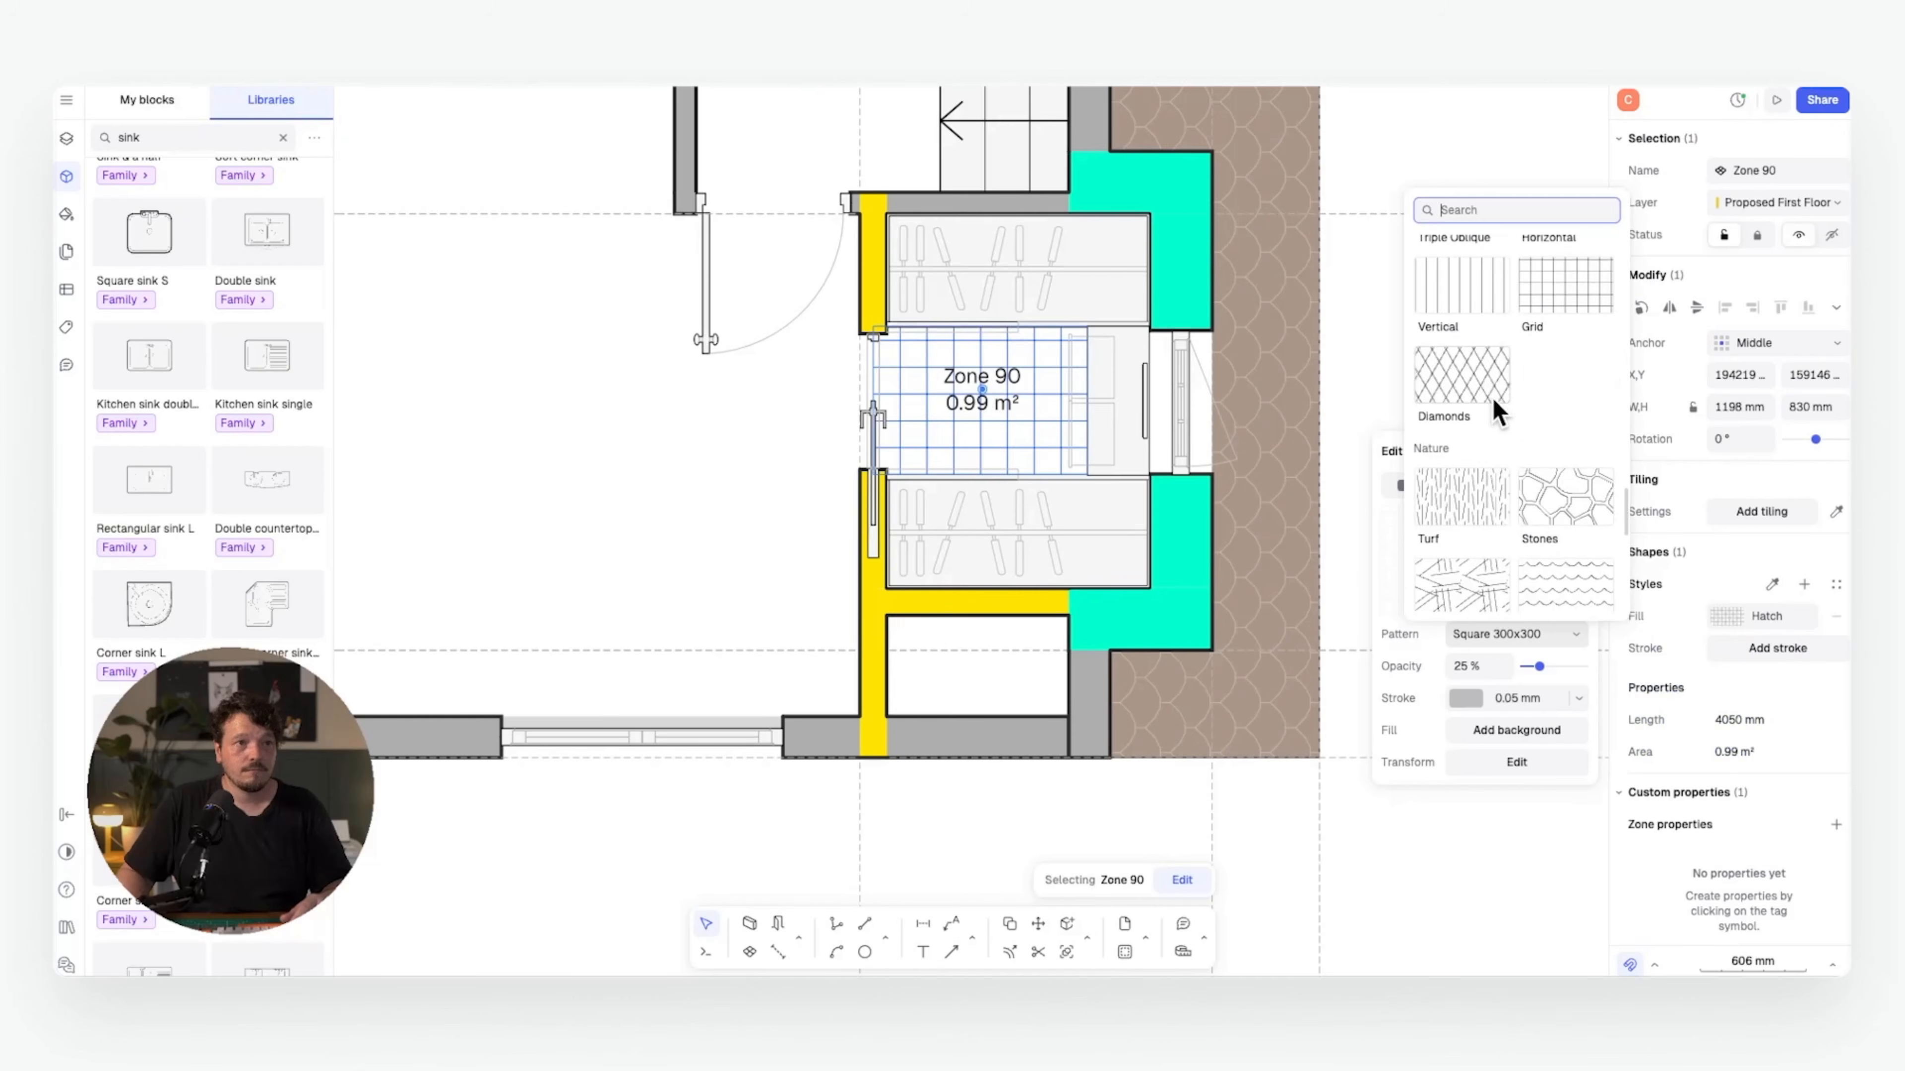
pyautogui.click(1474, 291)
pyautogui.click(1433, 150)
pyautogui.click(1433, 153)
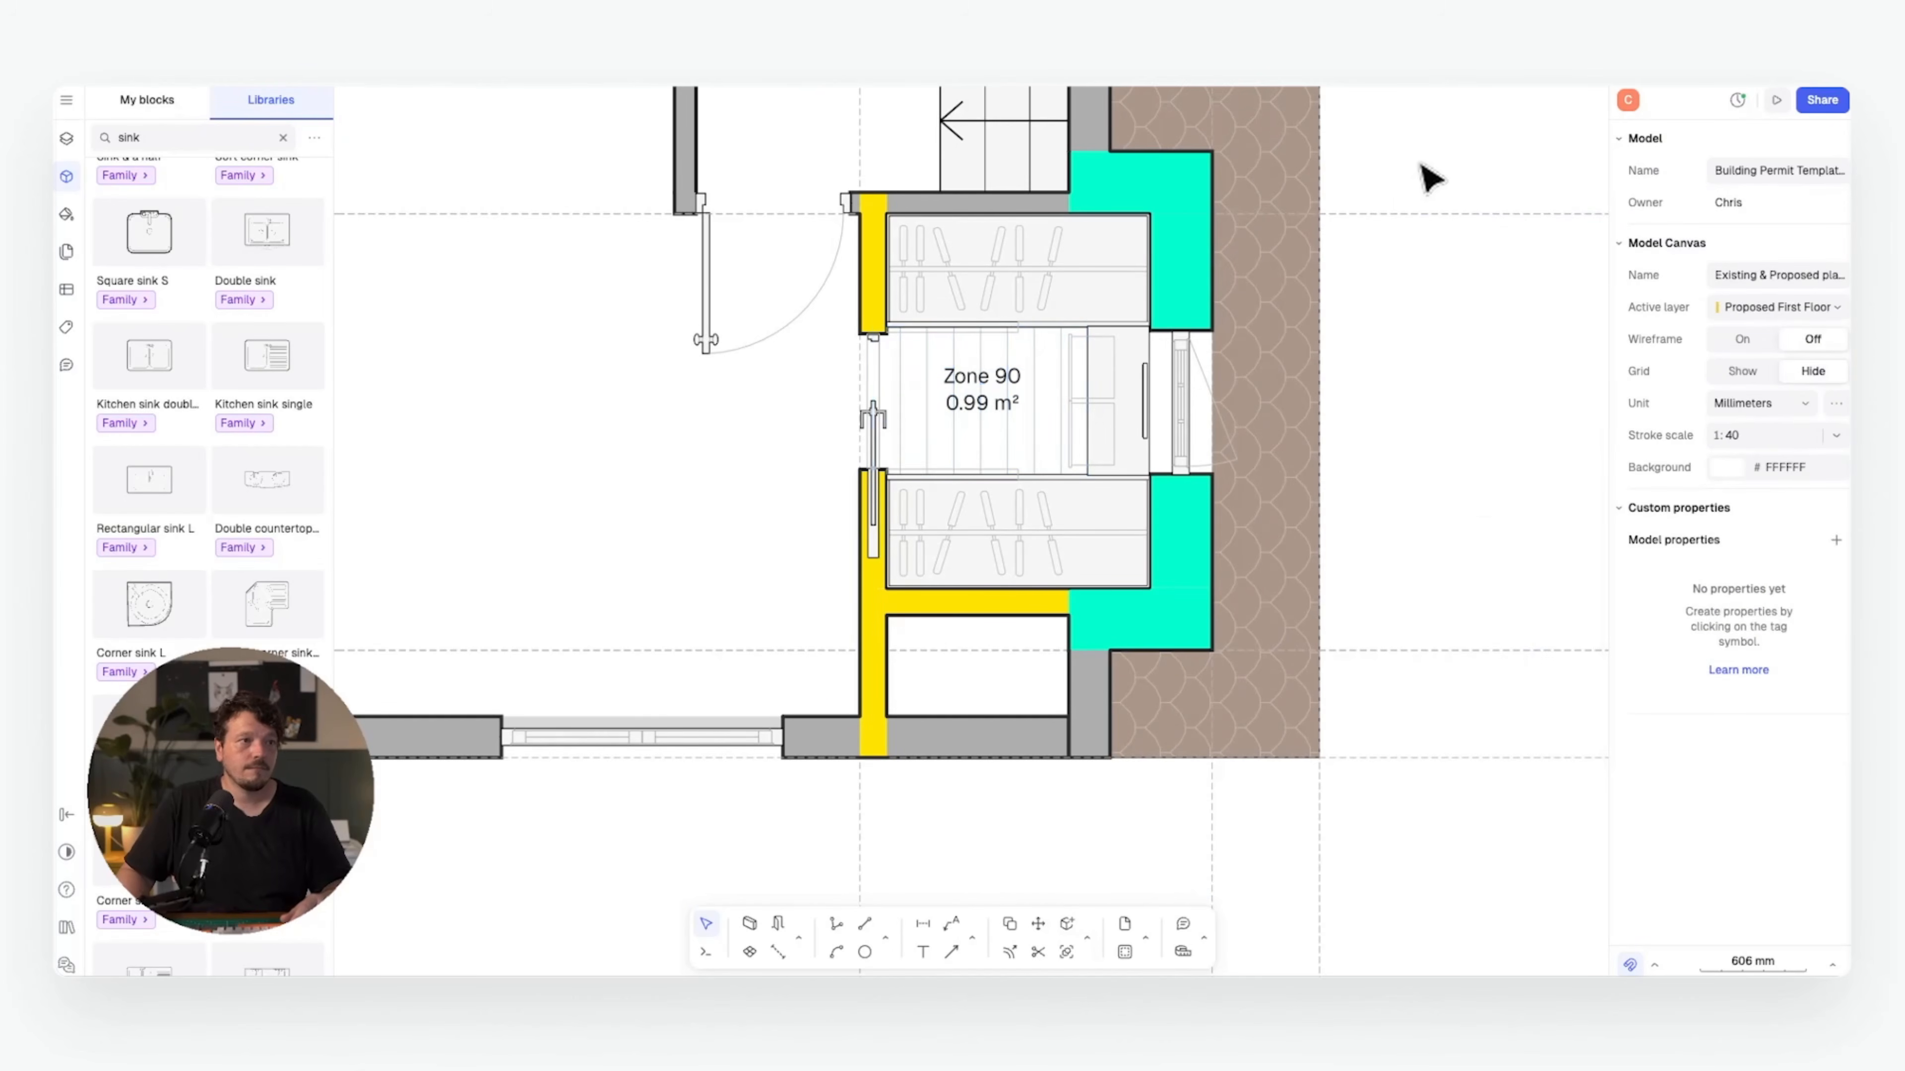
# - Rename the wardrobe room's zone as Dressing and the shower room's zone as En-suite
pyautogui.click(1028, 437)
pyautogui.click(1768, 169)
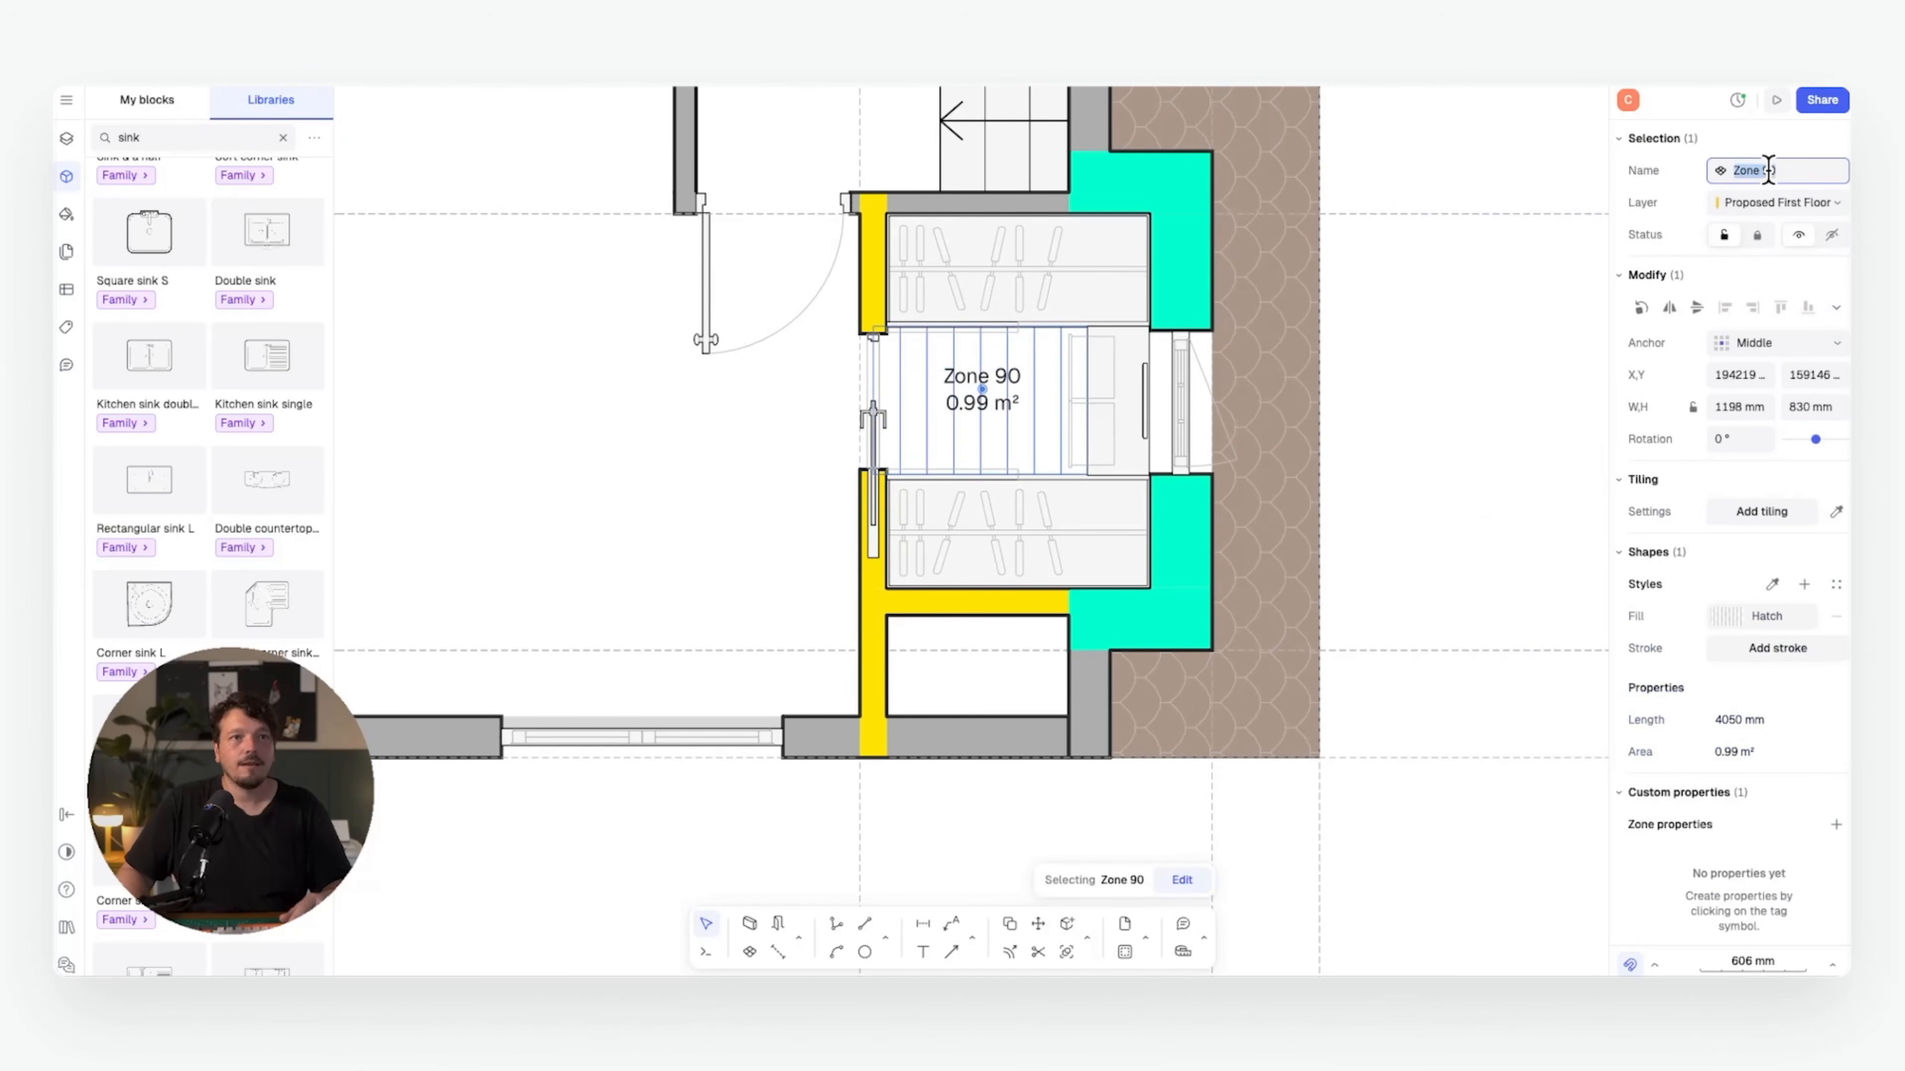
pyautogui.write('Dressing')
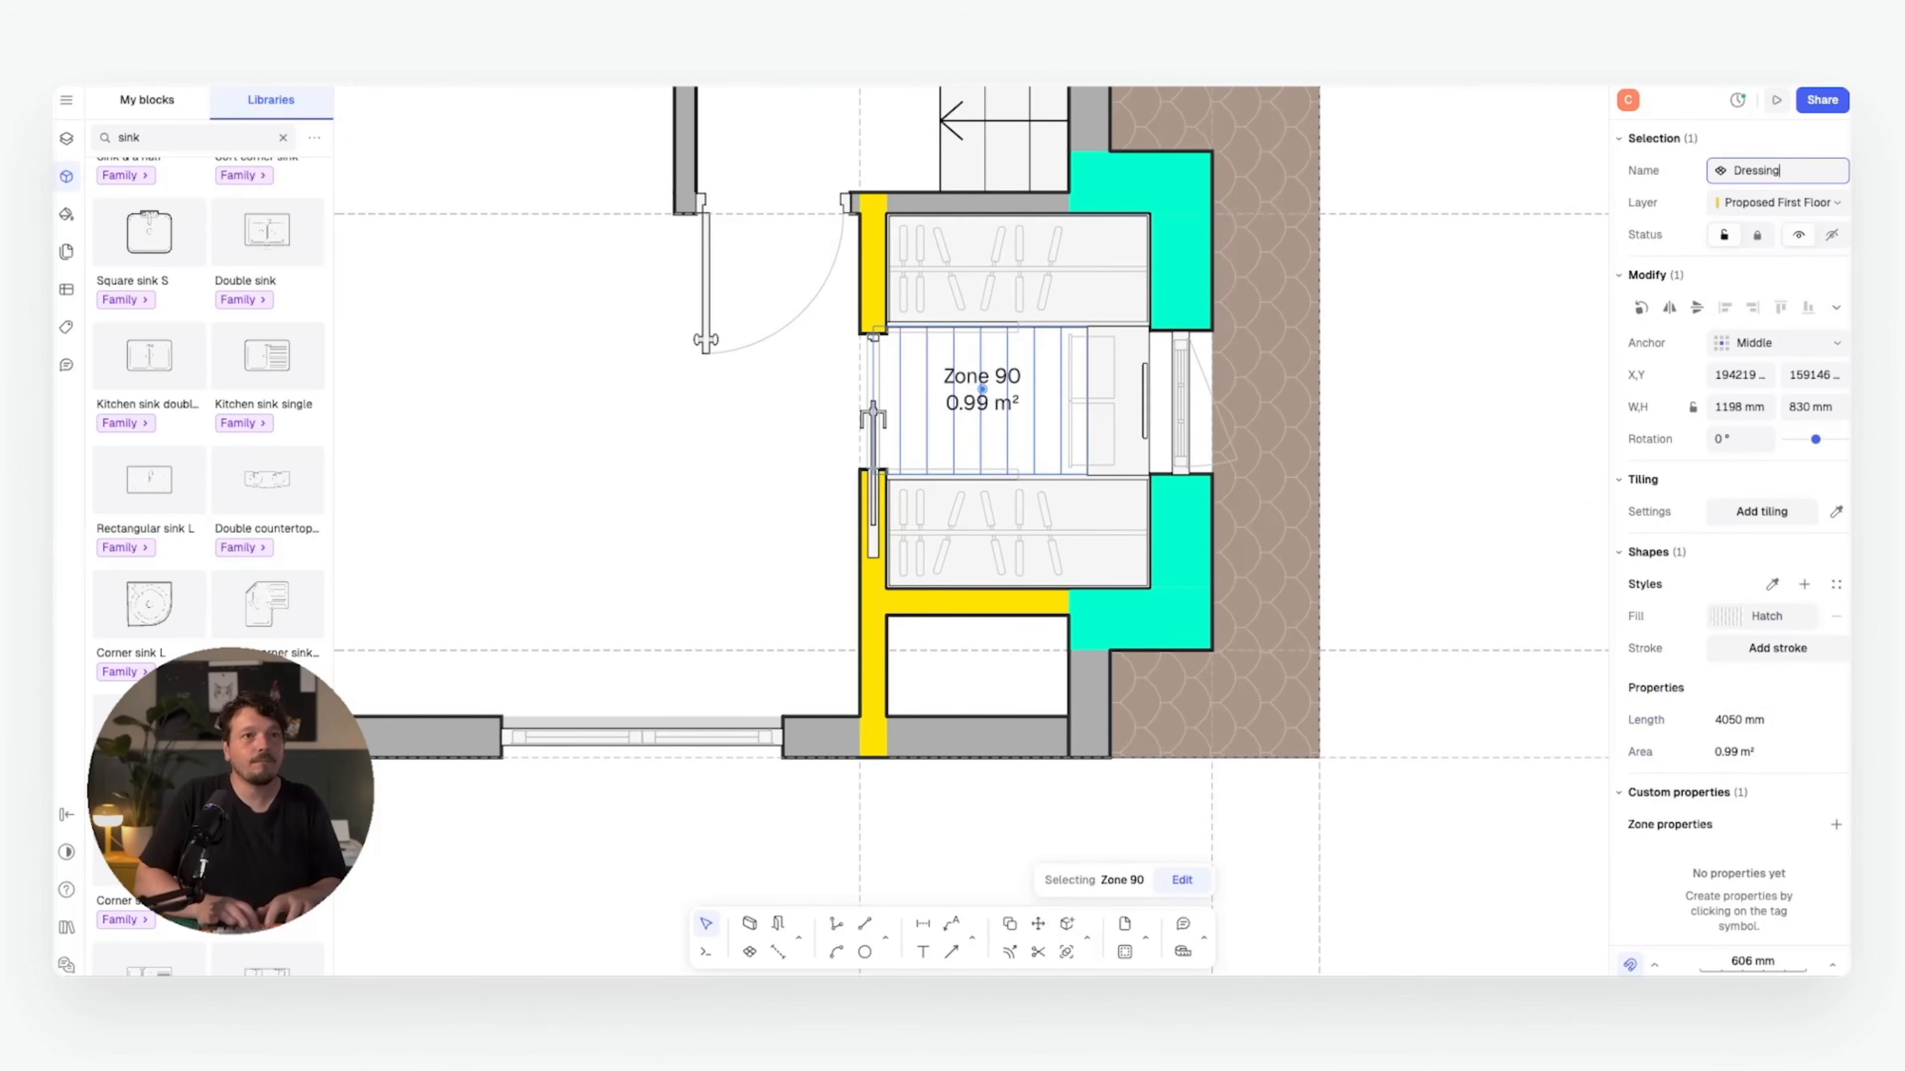
pyautogui.press('Return')
pyautogui.click(1276, 349)
pyautogui.scroll(10, 1276, 349)
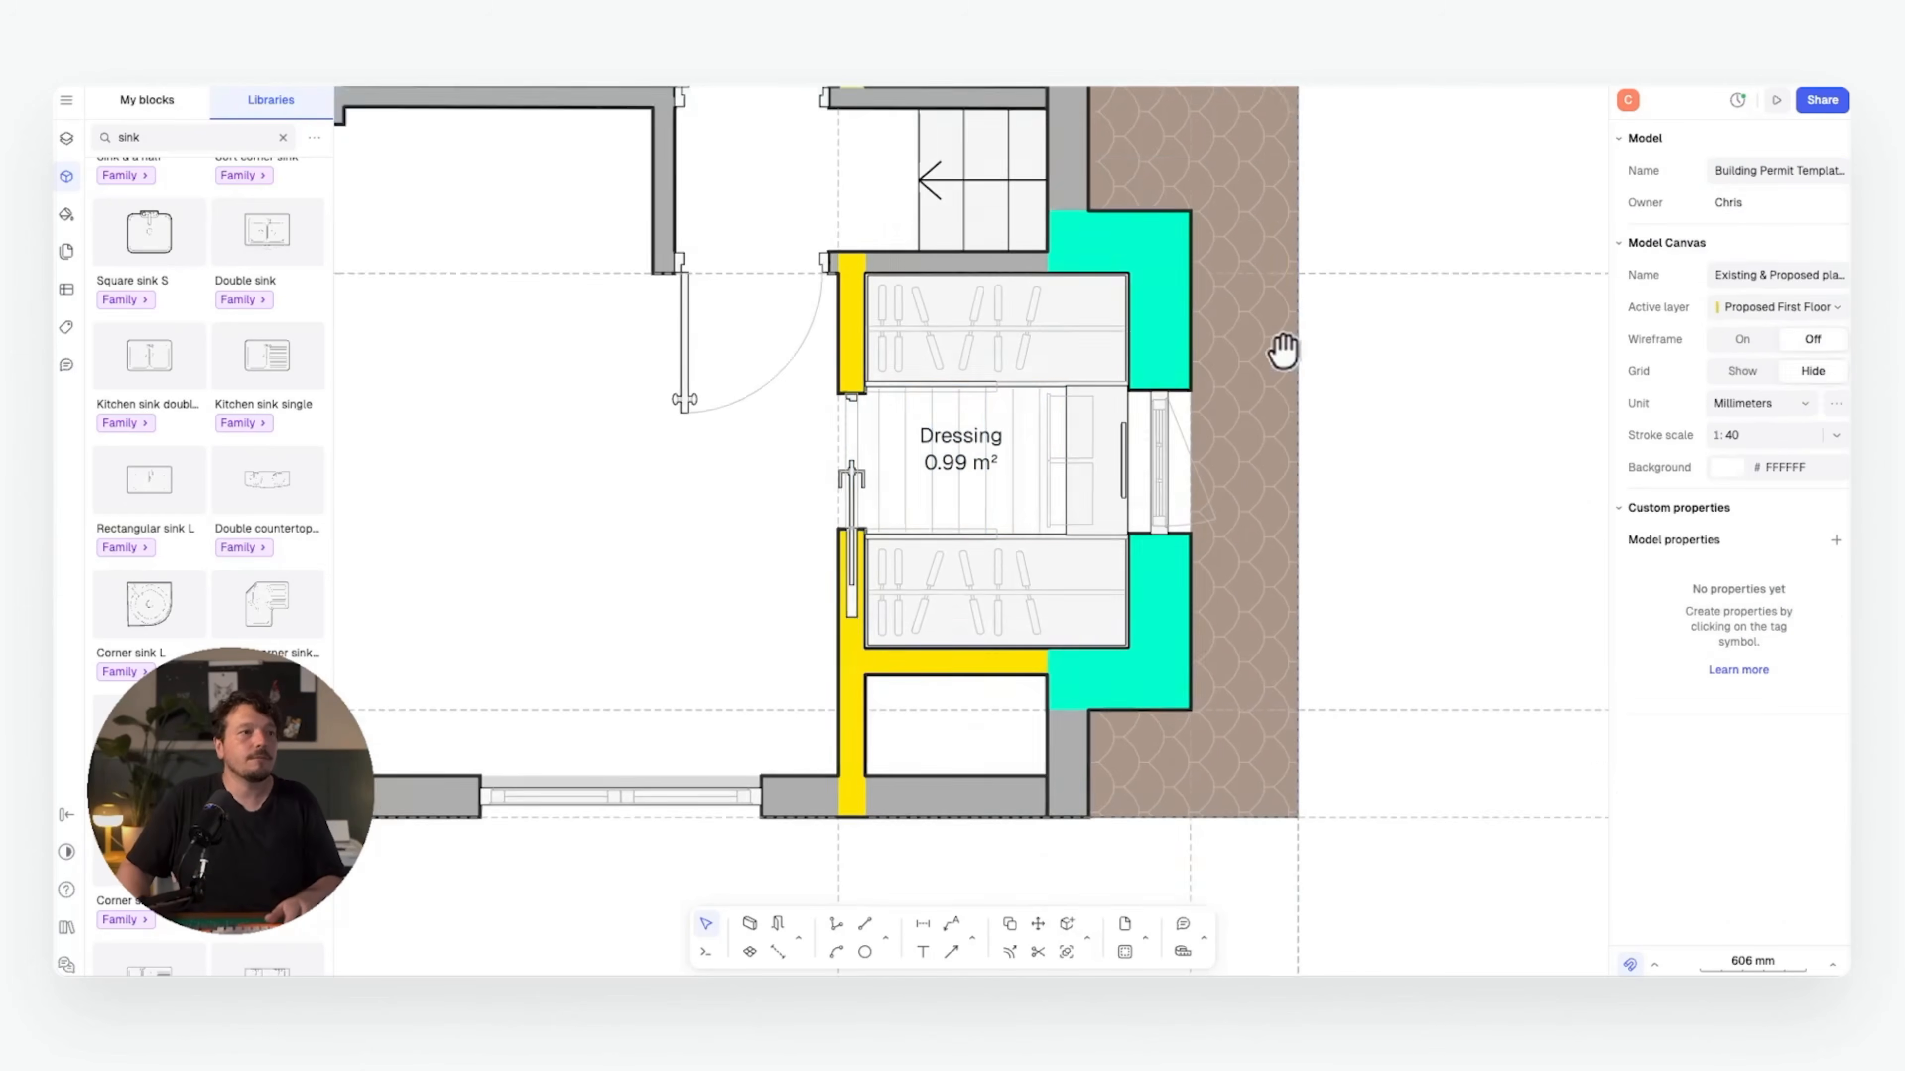
pyautogui.moveTo(1256, 291); pyautogui.dragTo(1170, 306, button='middle')
pyautogui.scroll(-3, 1255, 327)
pyautogui.scroll(-5, 1171, 306)
pyautogui.scroll(3, 1011, 375)
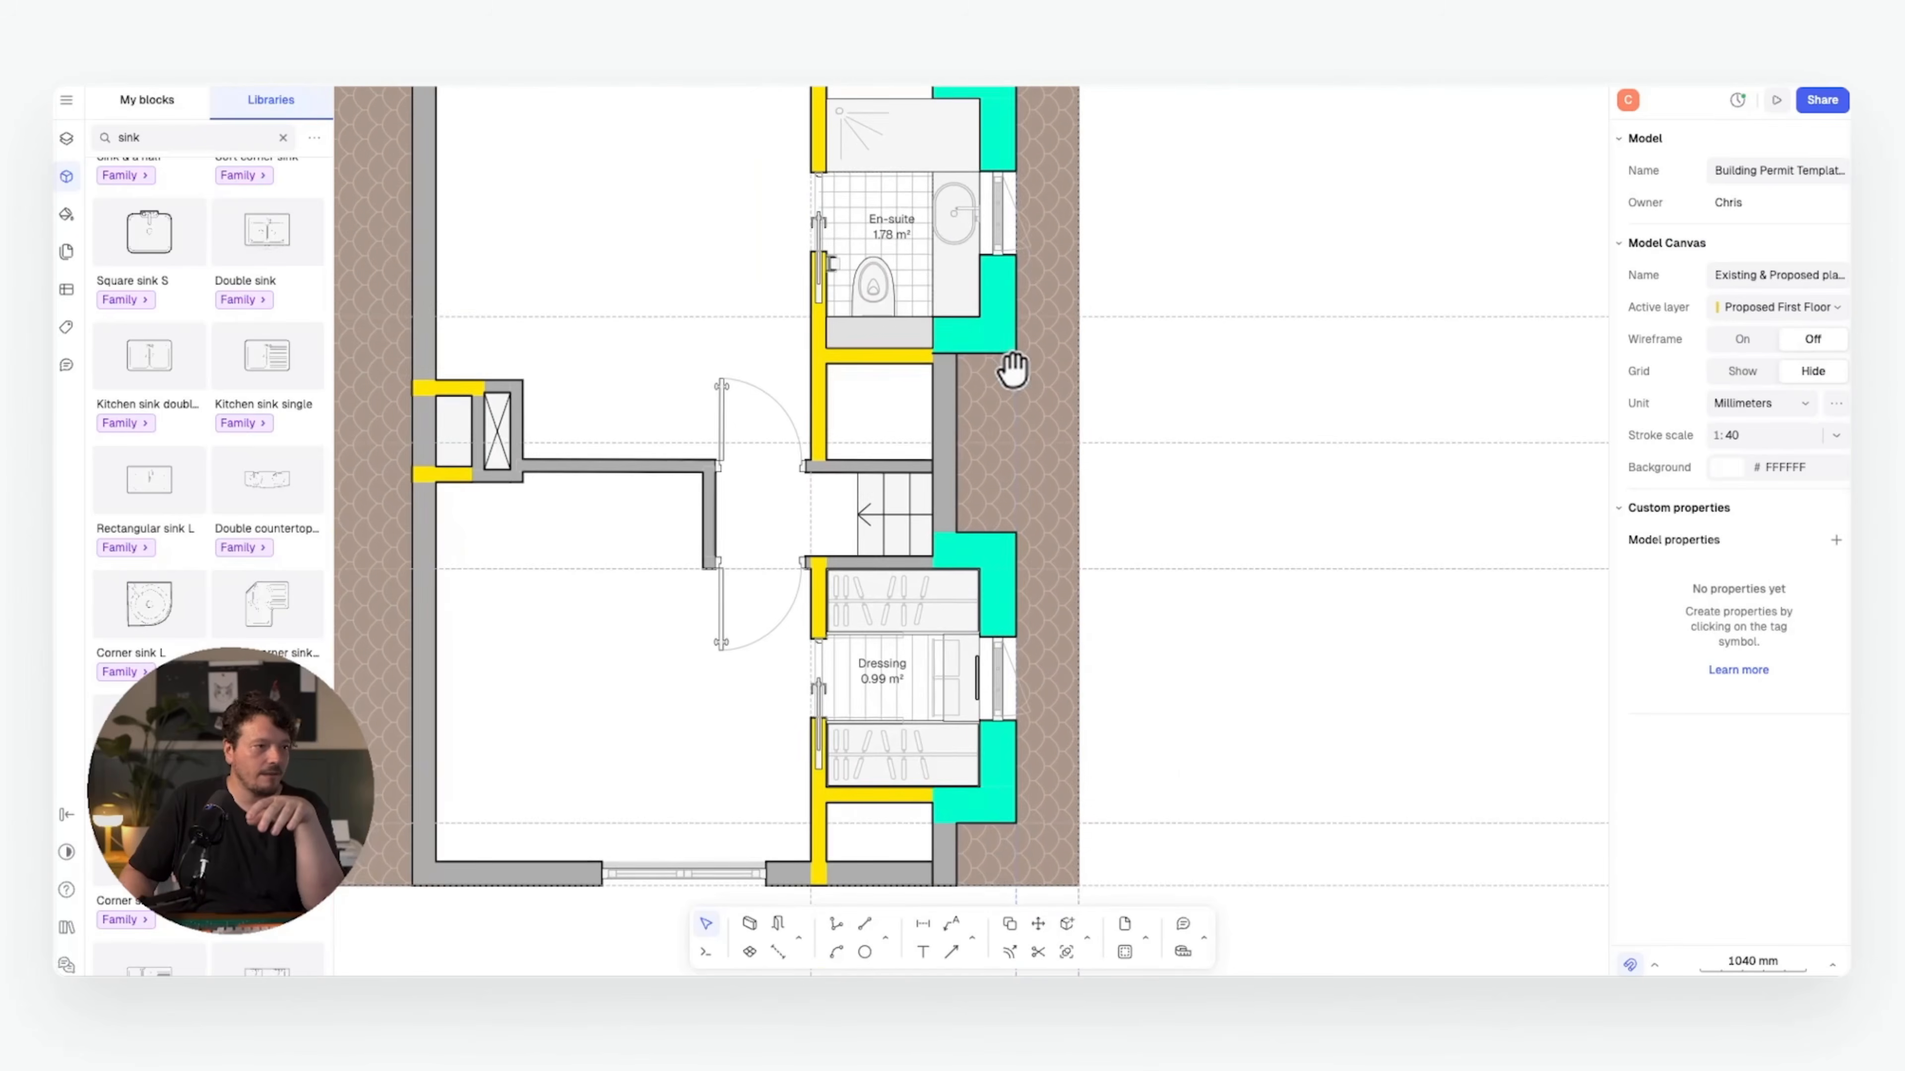
# - Shorten the long internal wall beside the en-suite so it ends at the partition below the toilet
pyautogui.scroll(5, 825, 451)
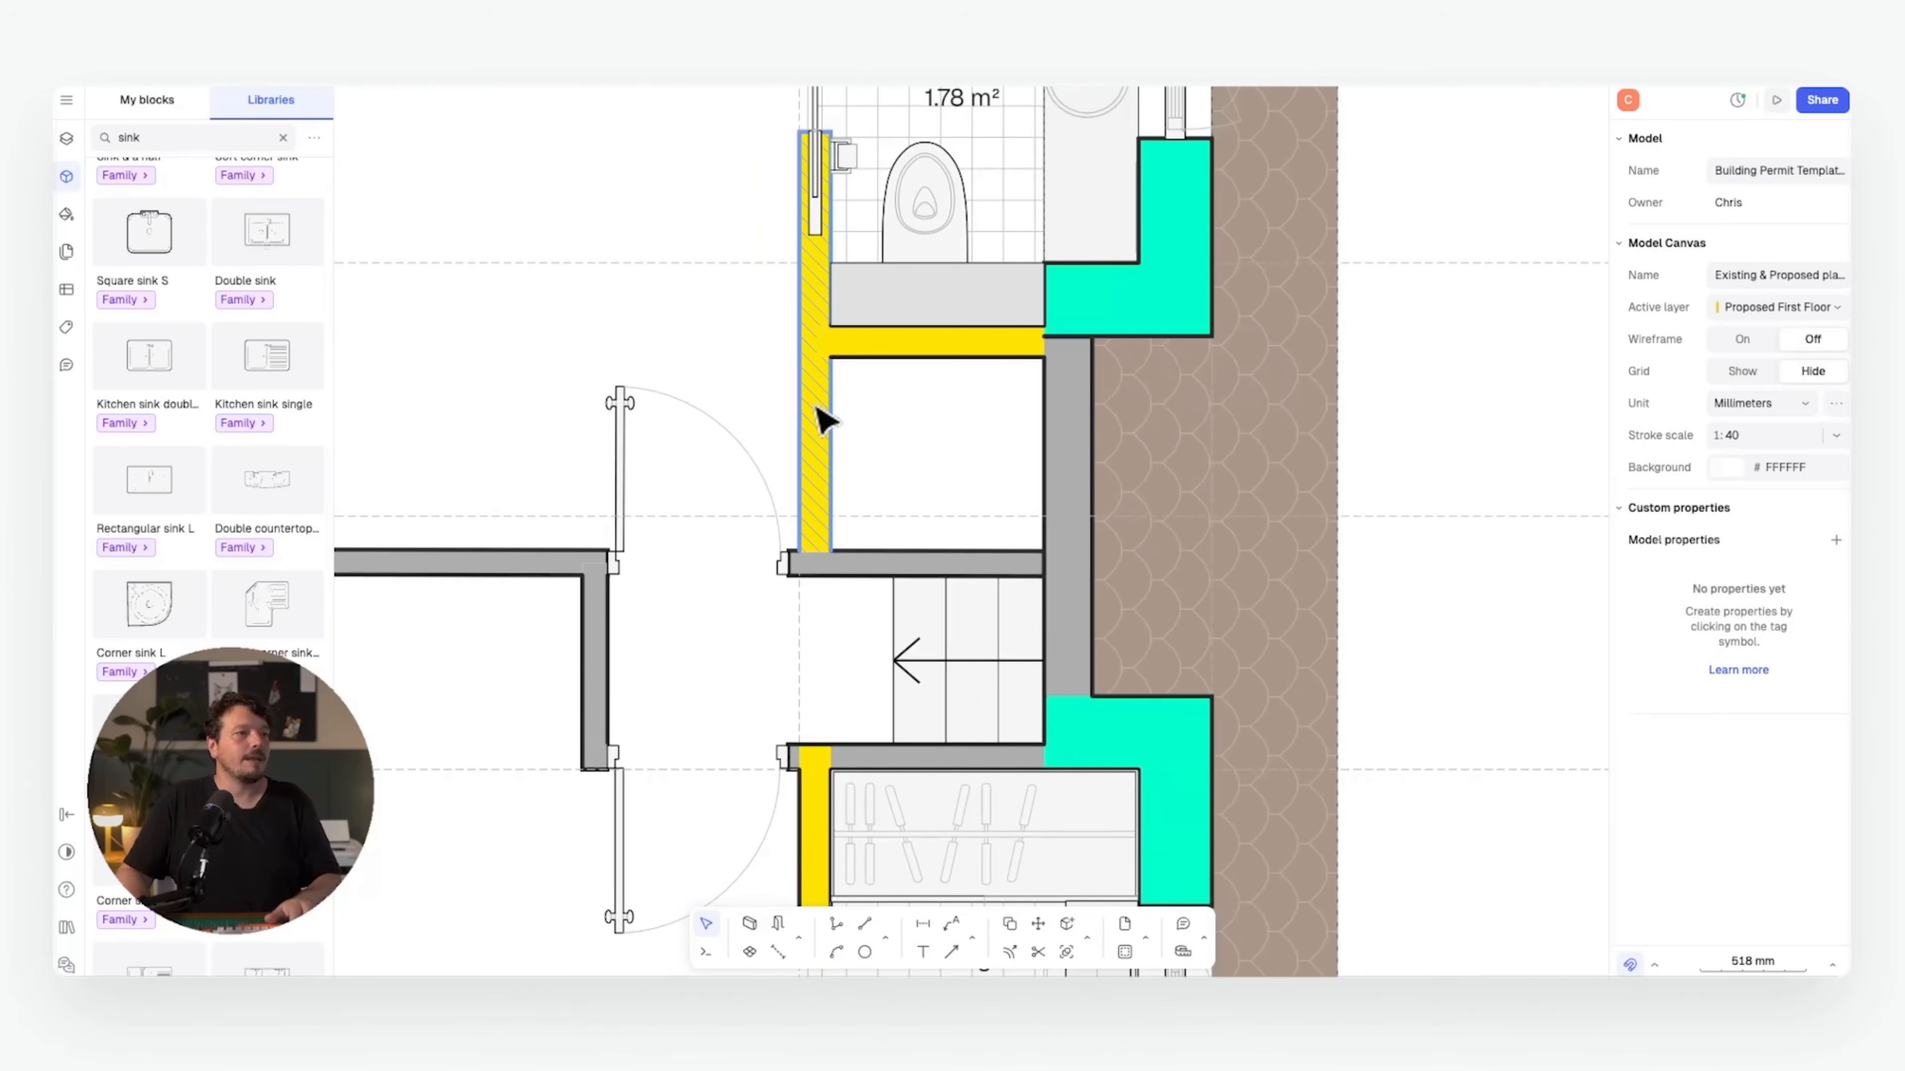
pyautogui.click(825, 417)
pyautogui.scroll(3, 952, 420)
pyautogui.scroll(-2, 952, 458)
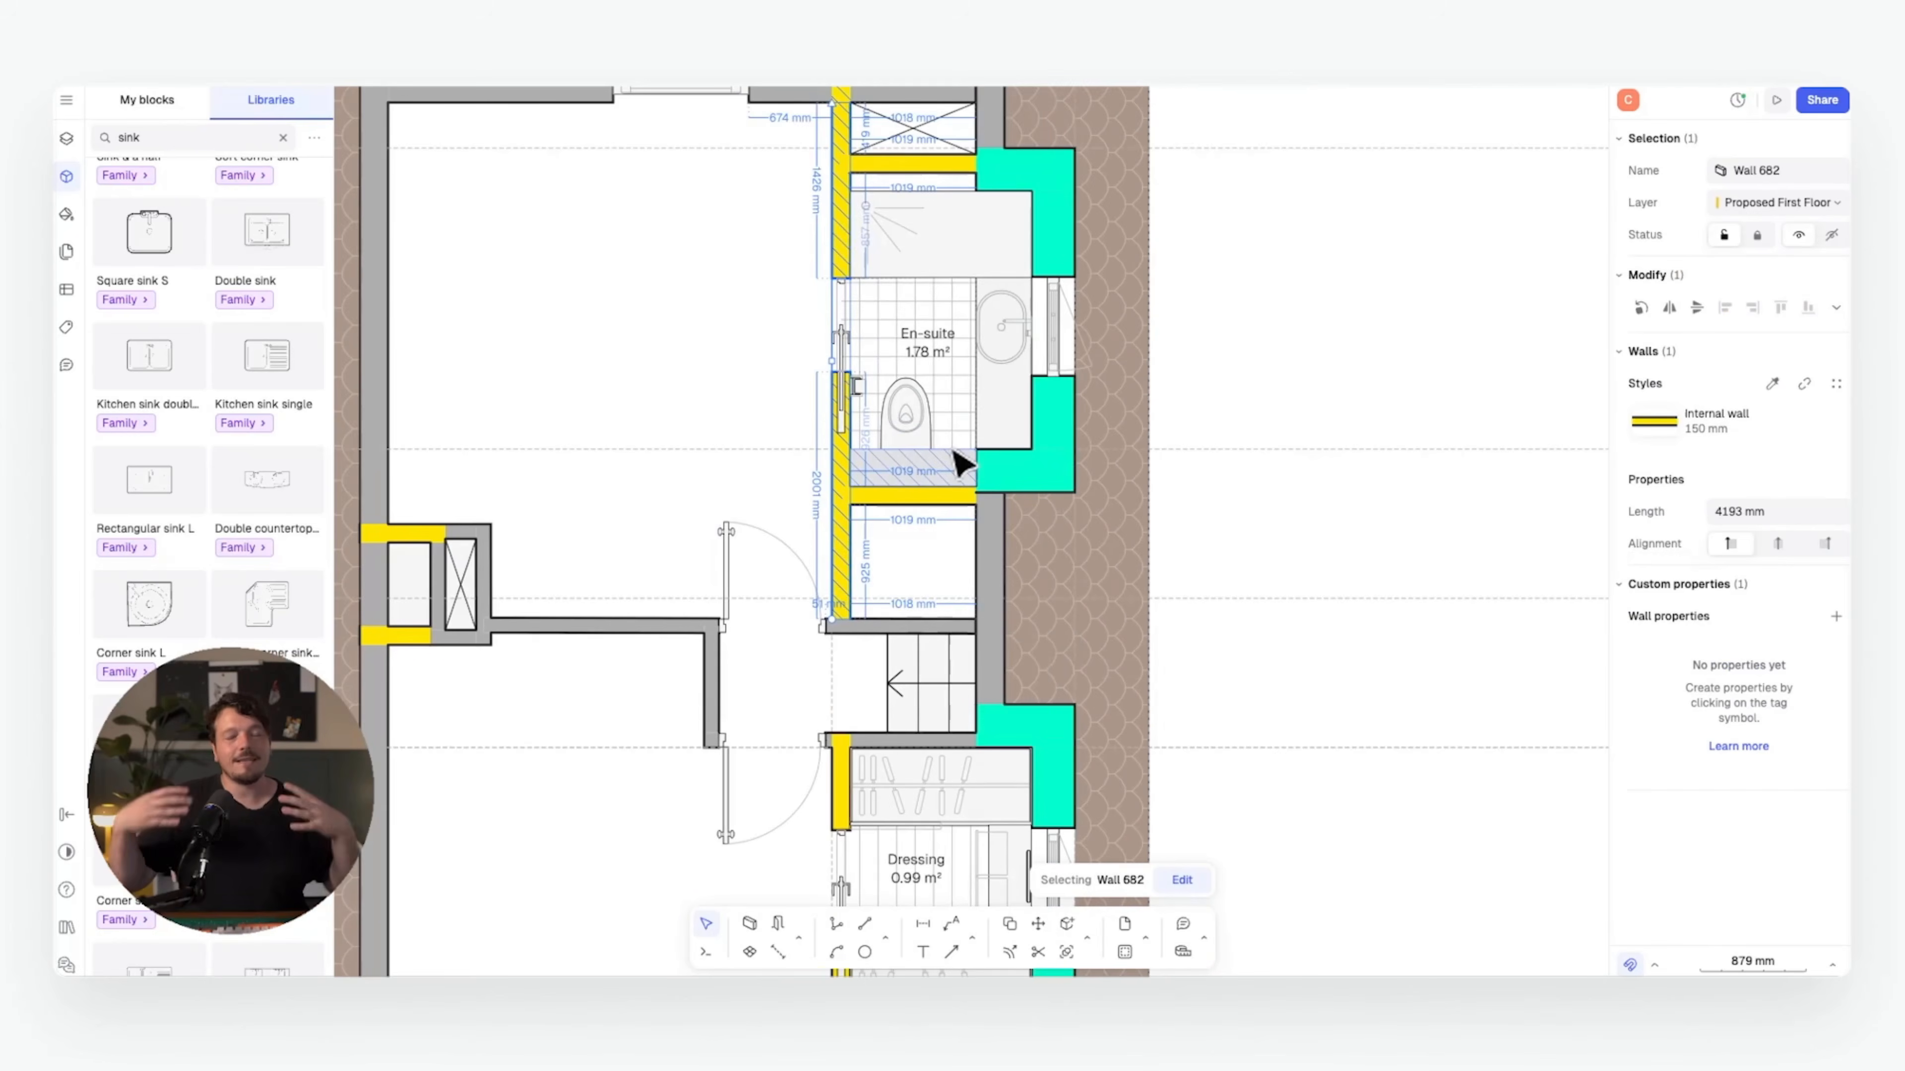
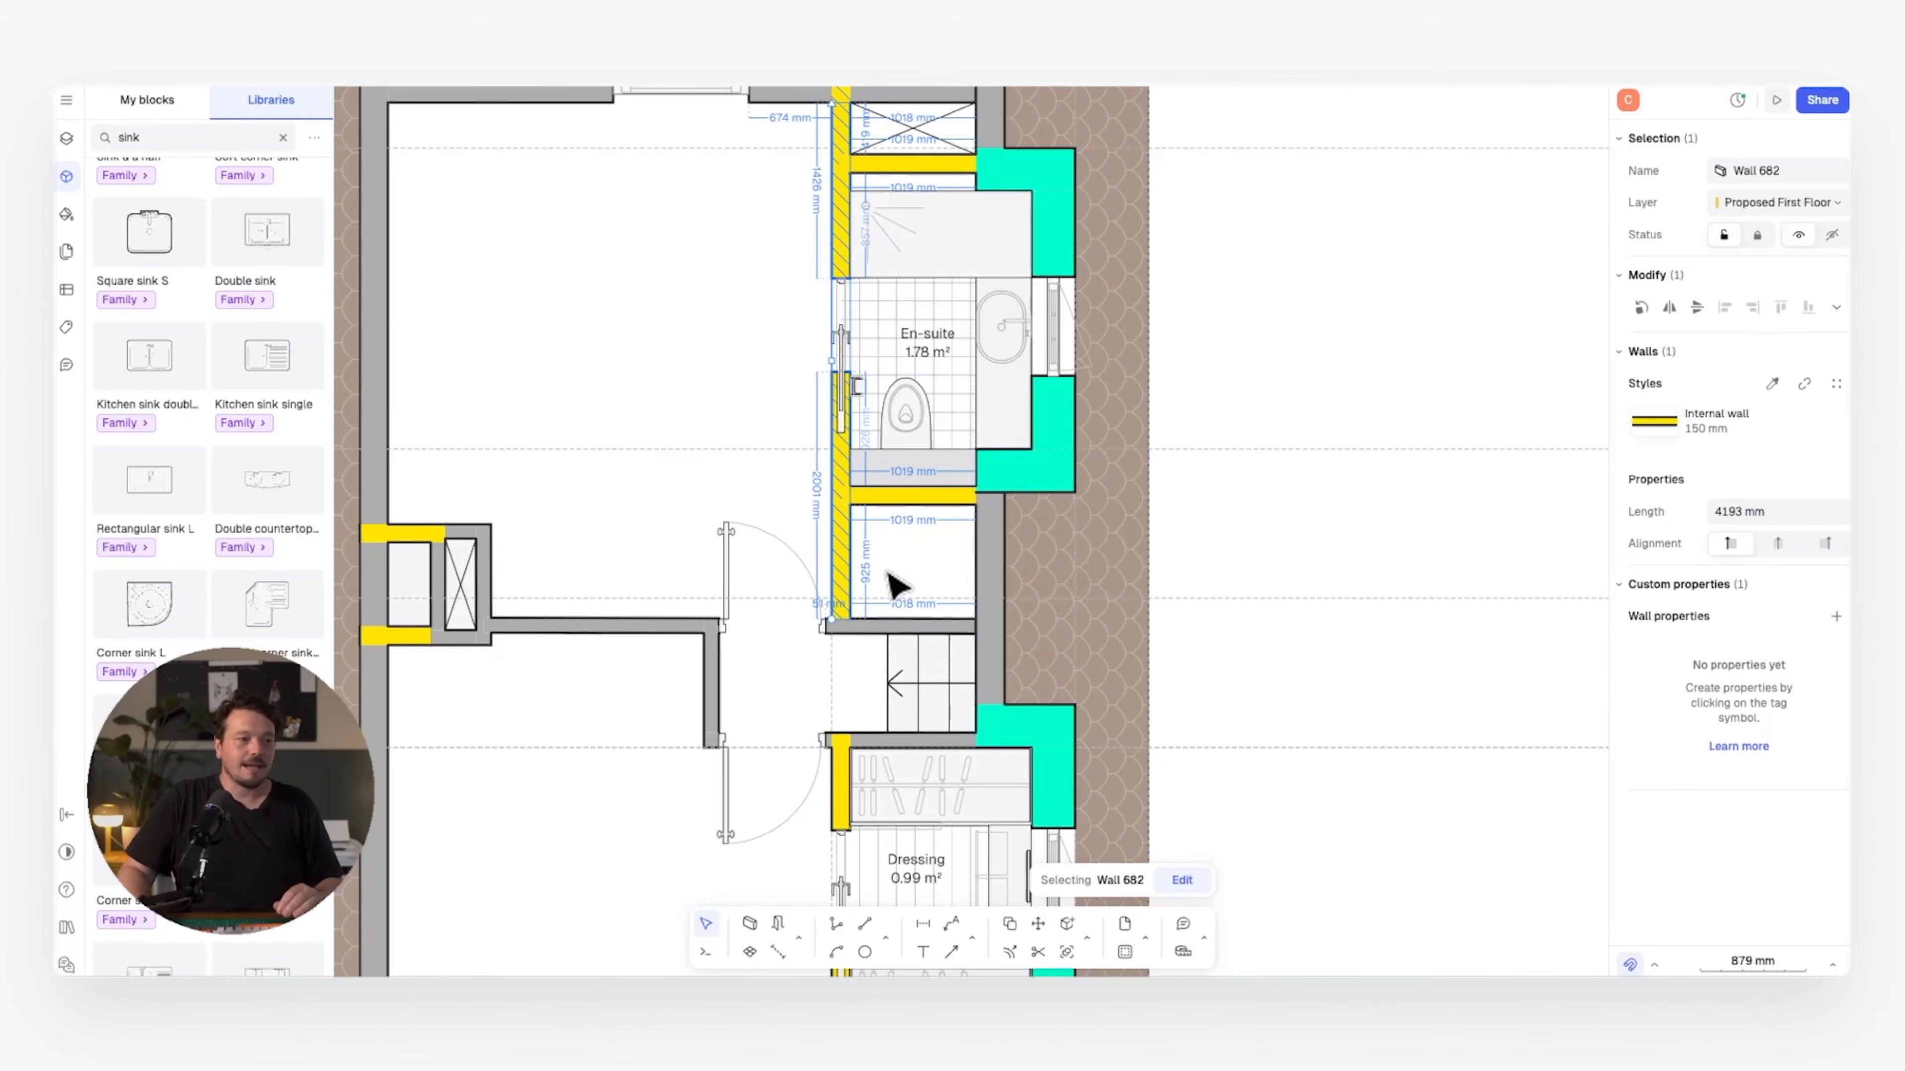
pyautogui.scroll(-2, 892, 585)
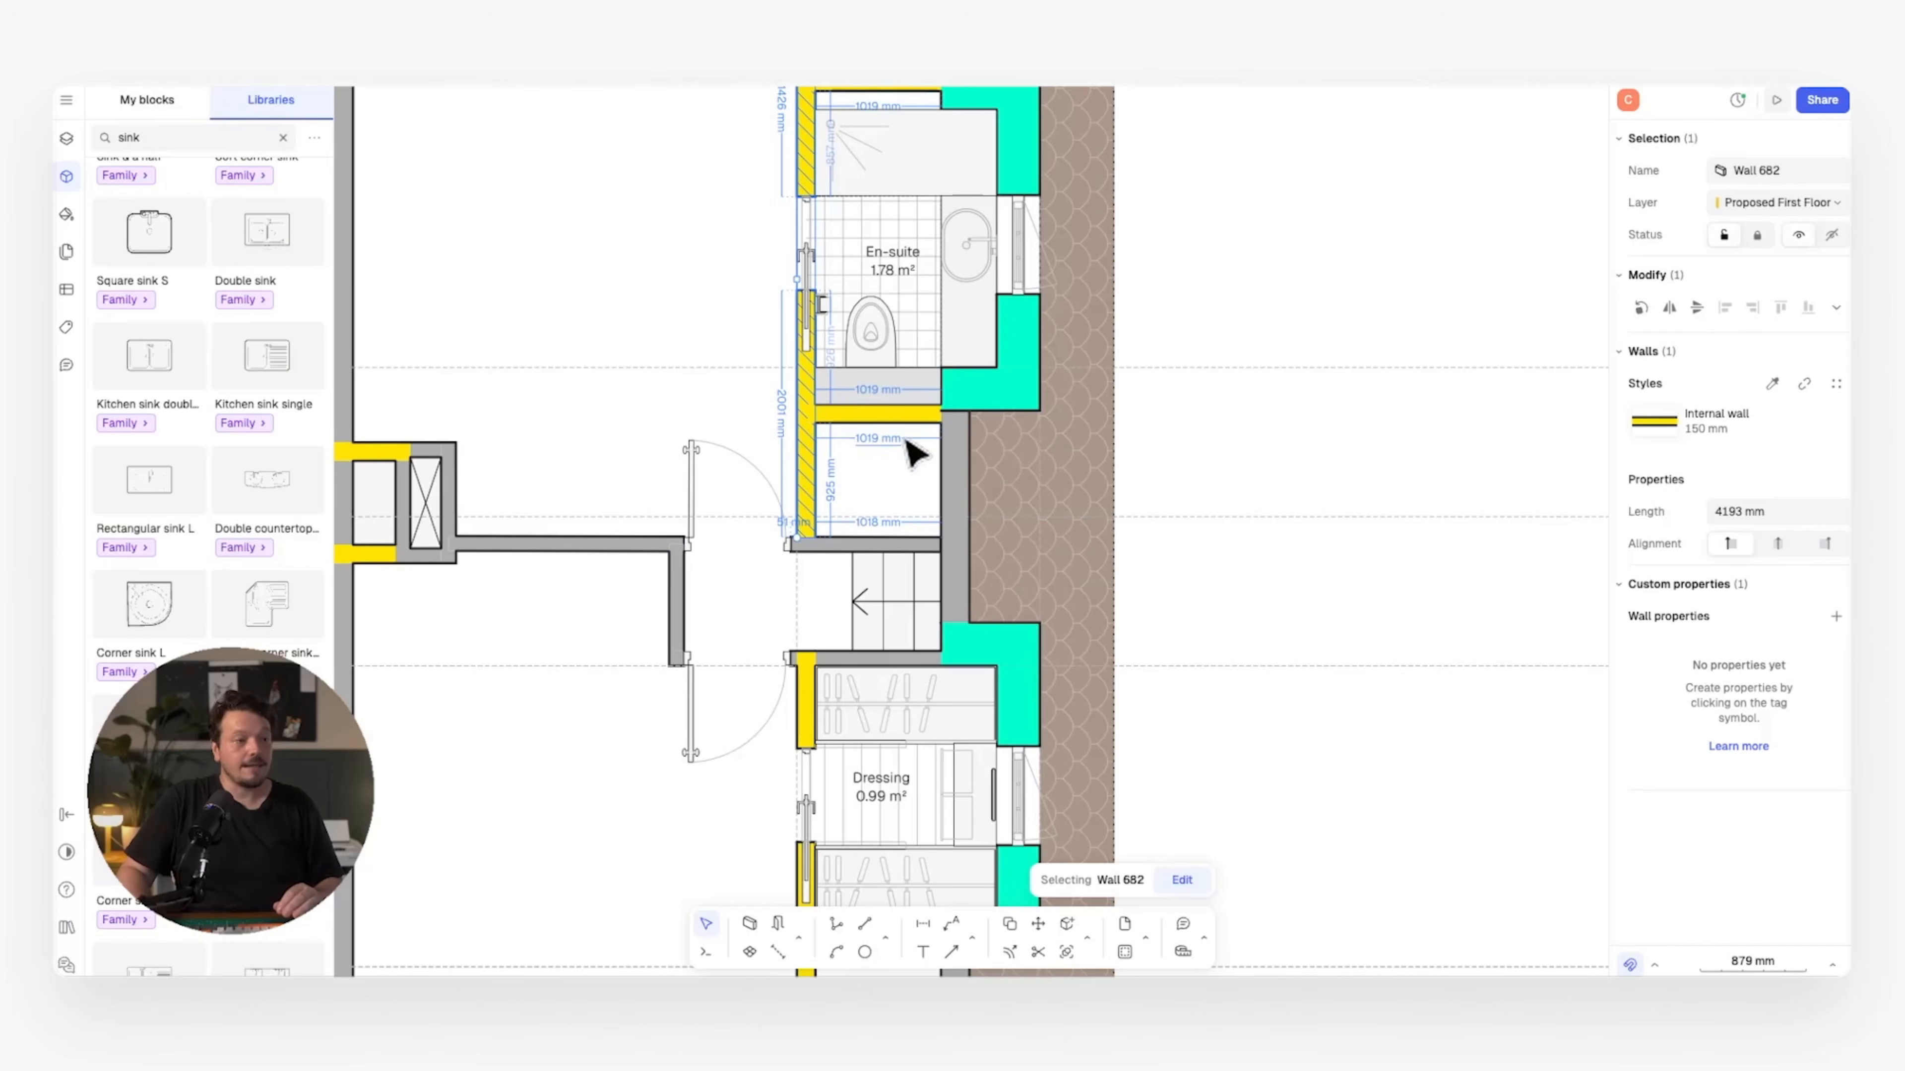
pyautogui.scroll(5, 795, 427)
pyautogui.press('Escape')
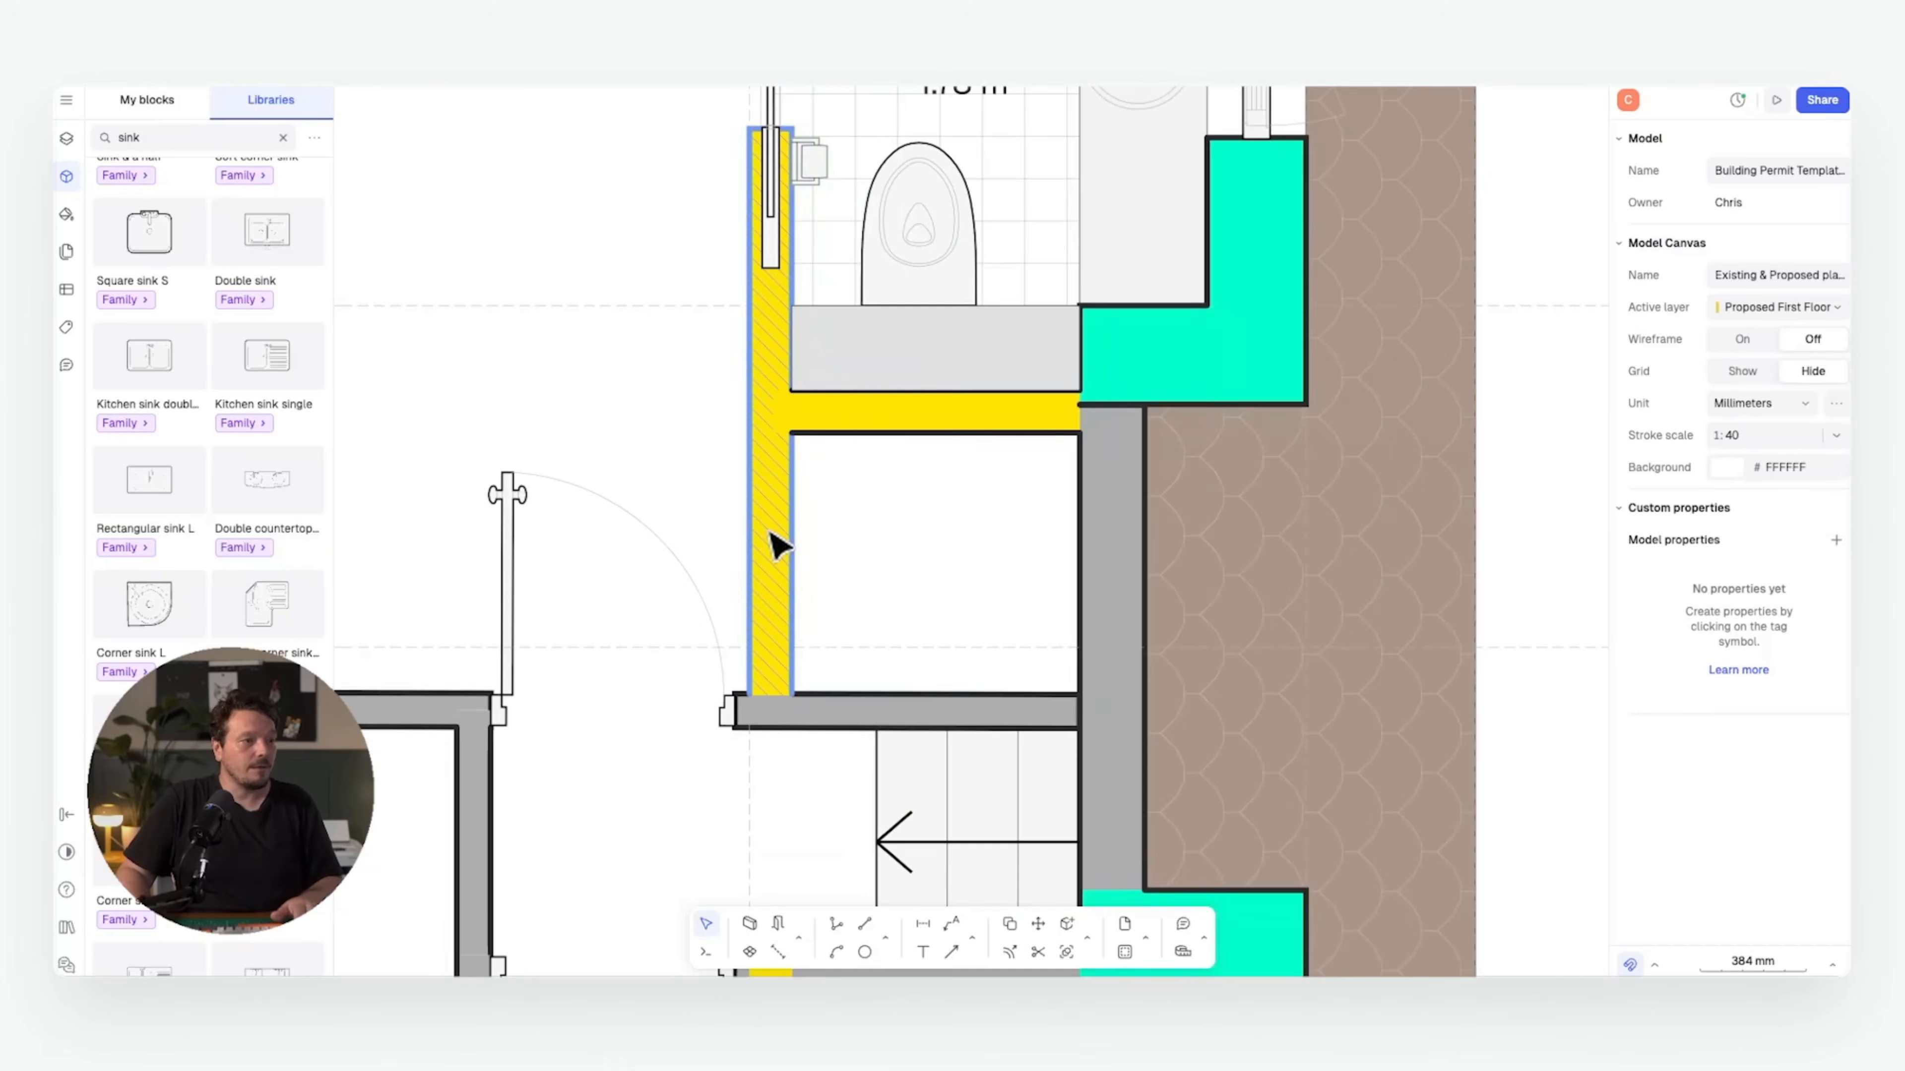
pyautogui.click(779, 547)
pyautogui.moveTo(754, 695); pyautogui.dragTo(759, 434)
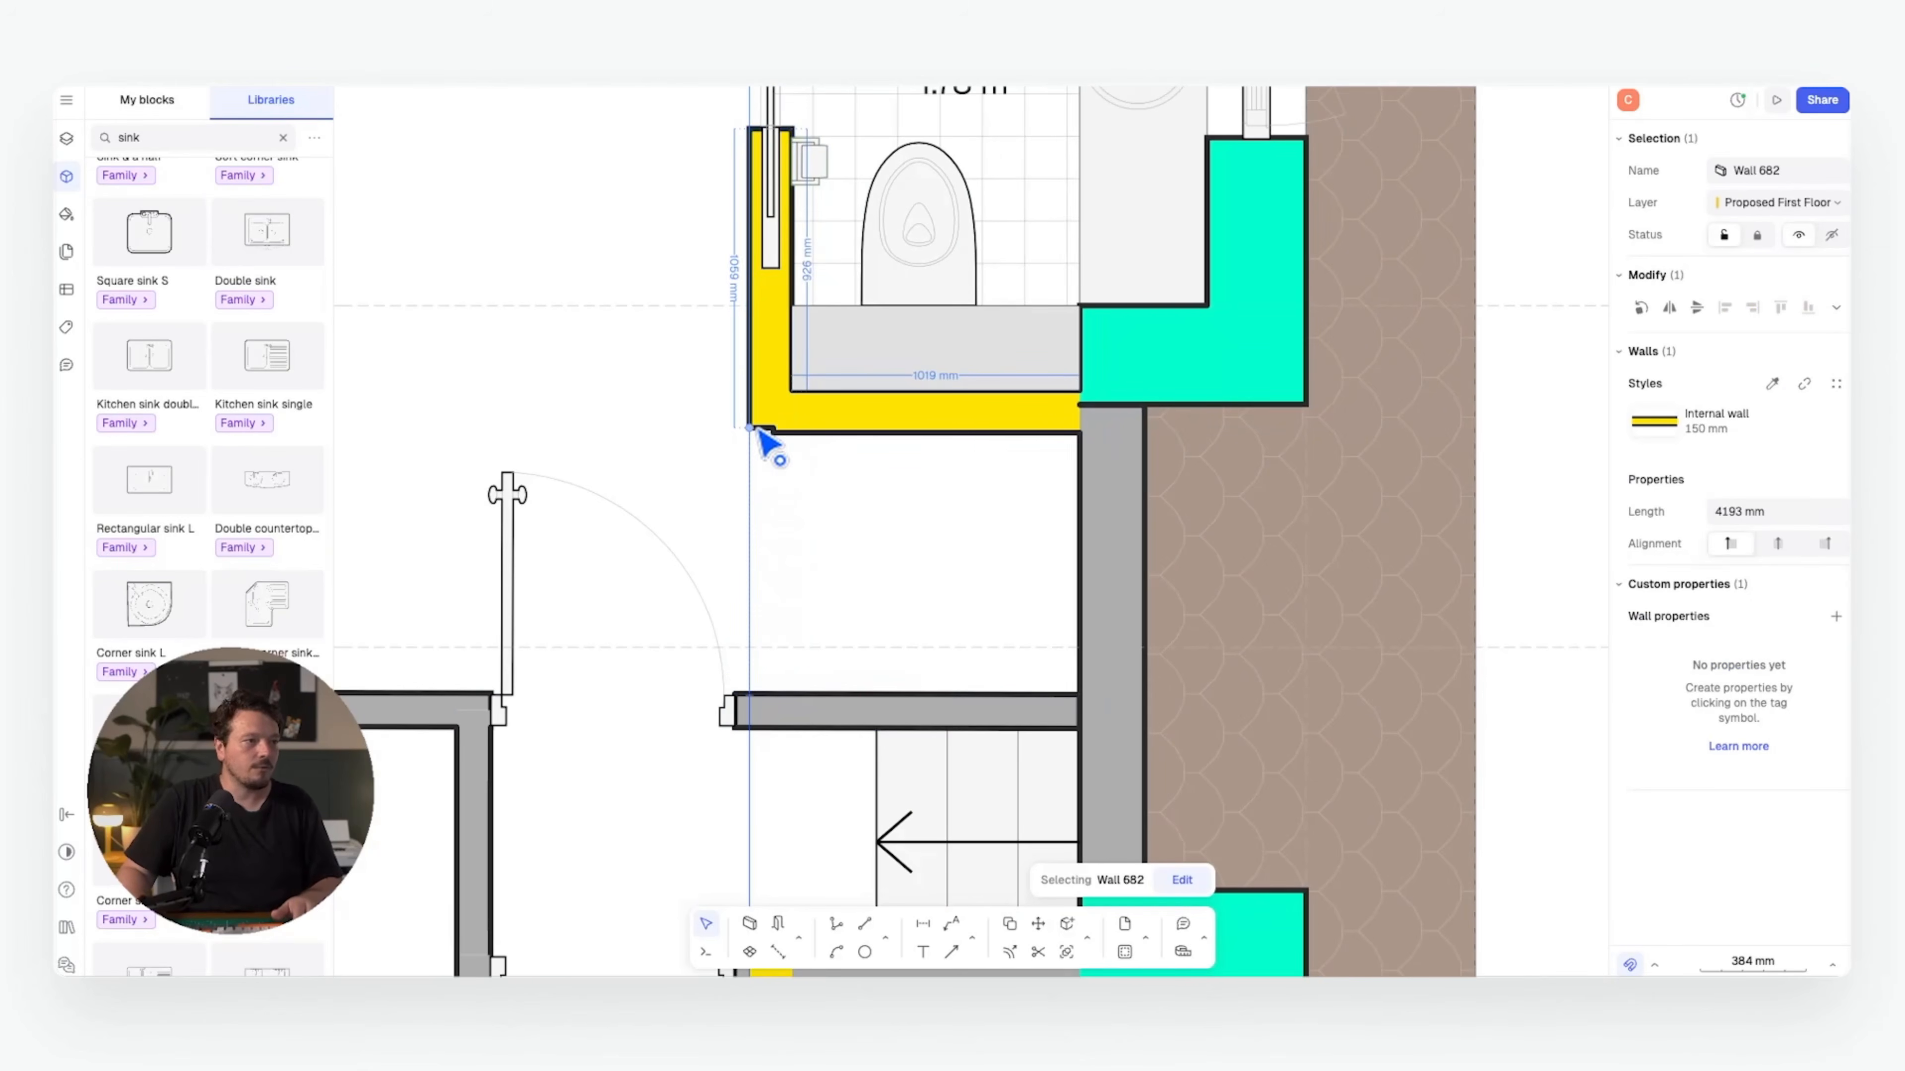
pyautogui.click(753, 629)
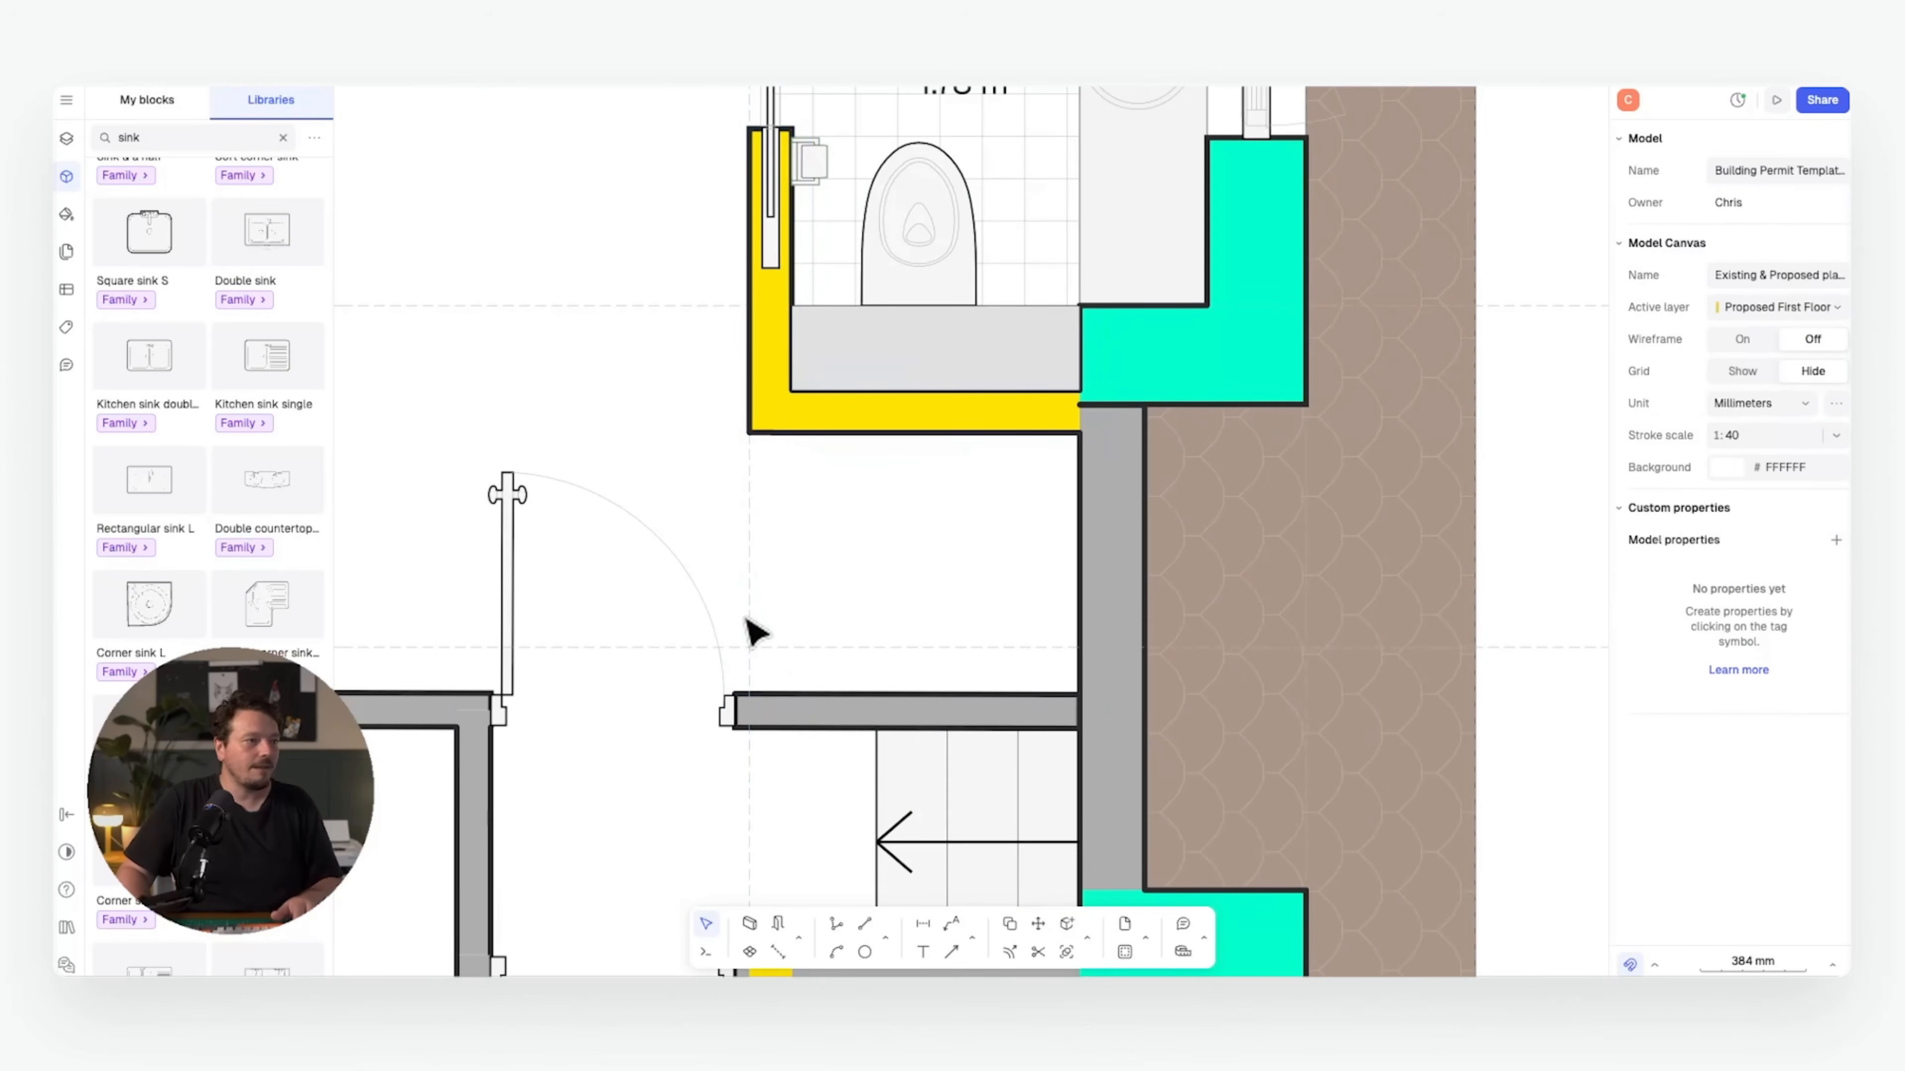
# - Search the block library for wardrobe and place the Wardrobe S block in the recess below the en-suite
pyautogui.click(283, 138)
pyautogui.write('war')
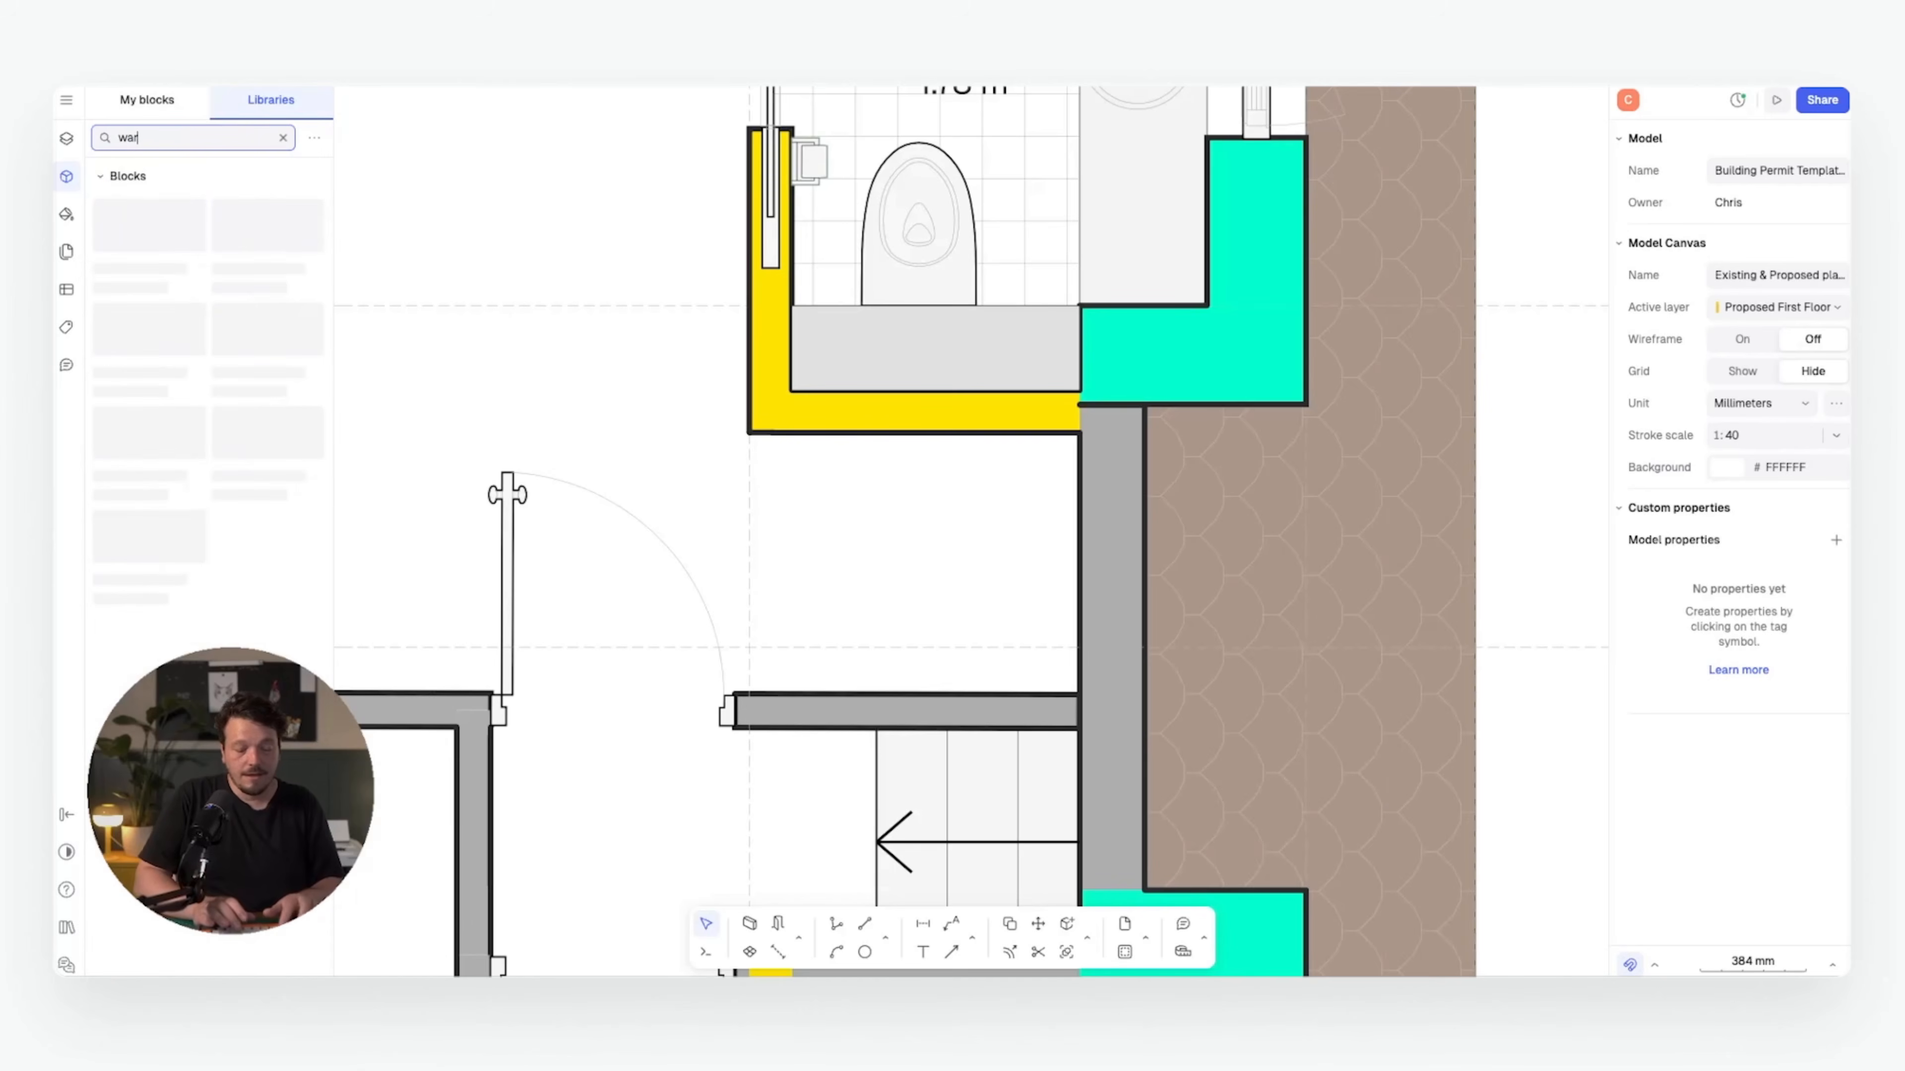
pyautogui.write('drobe')
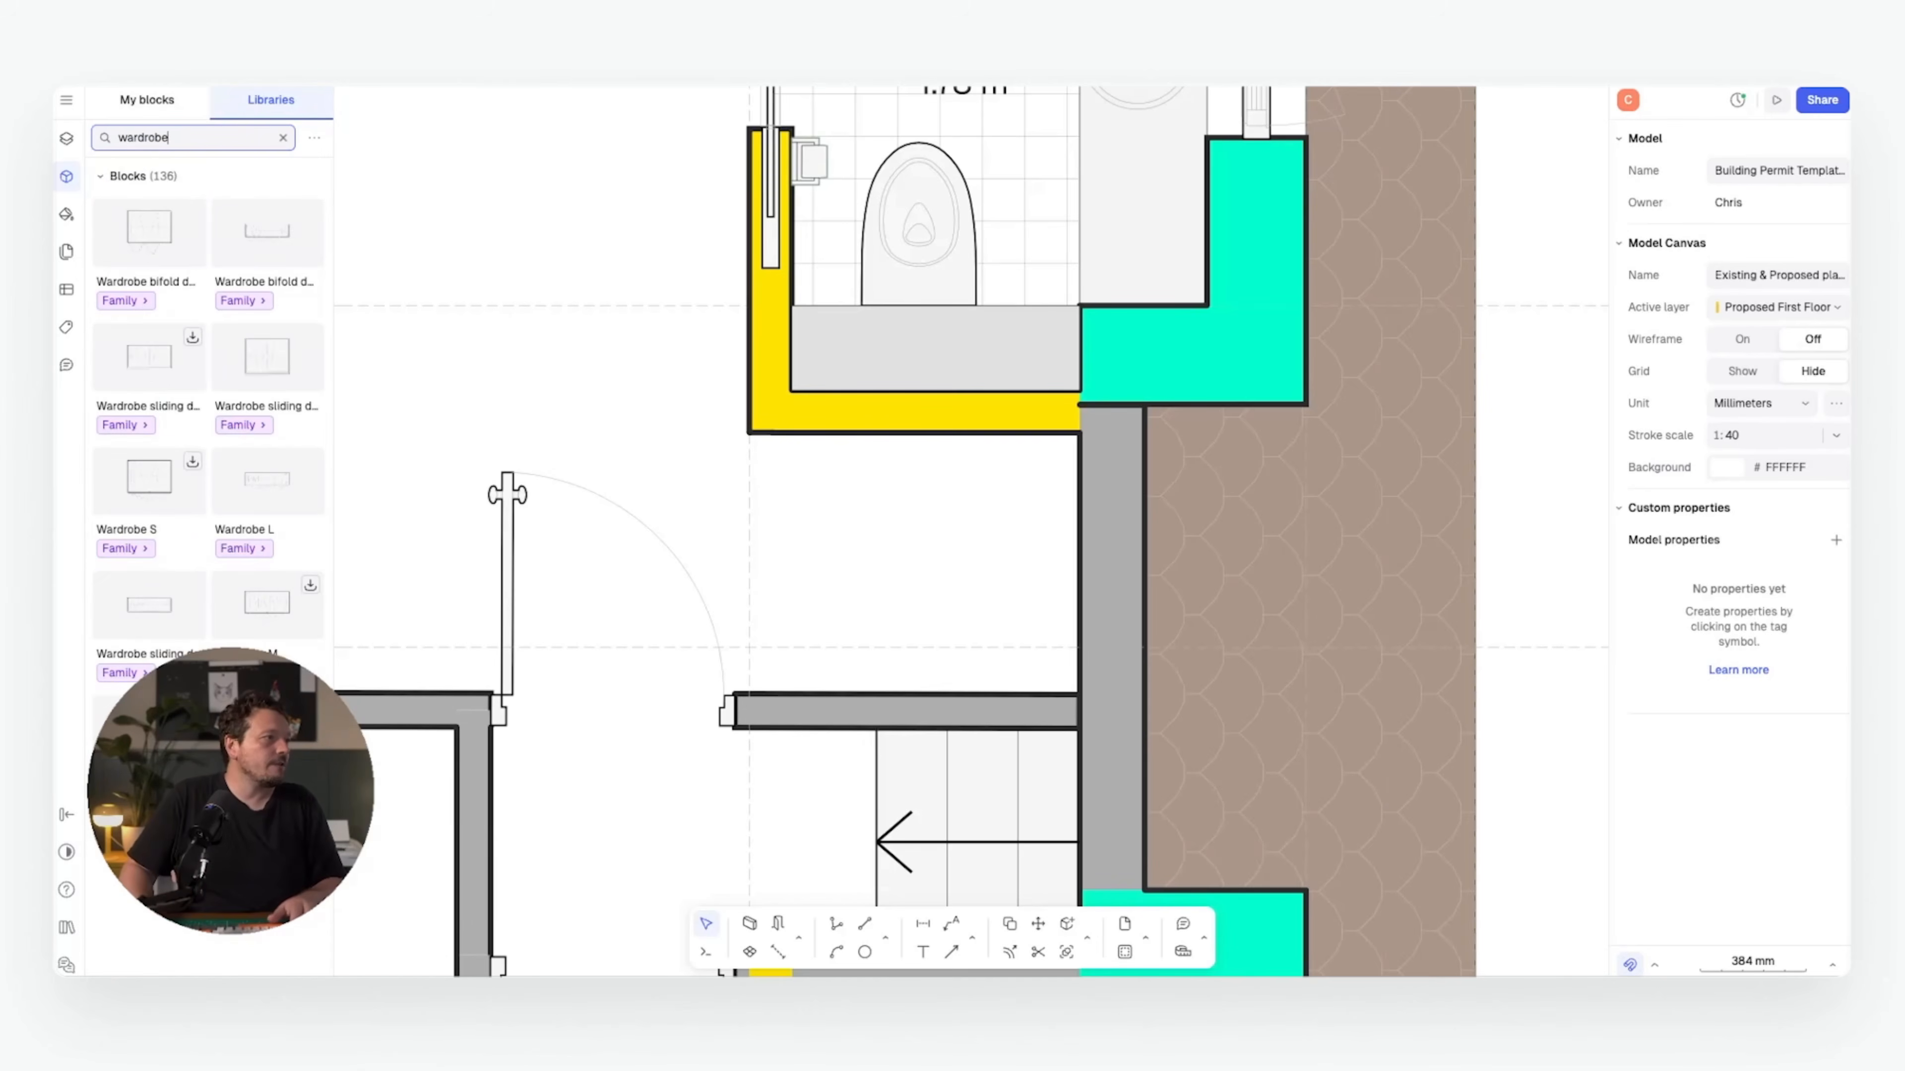
pyautogui.moveTo(150, 480); pyautogui.dragTo(748, 532)
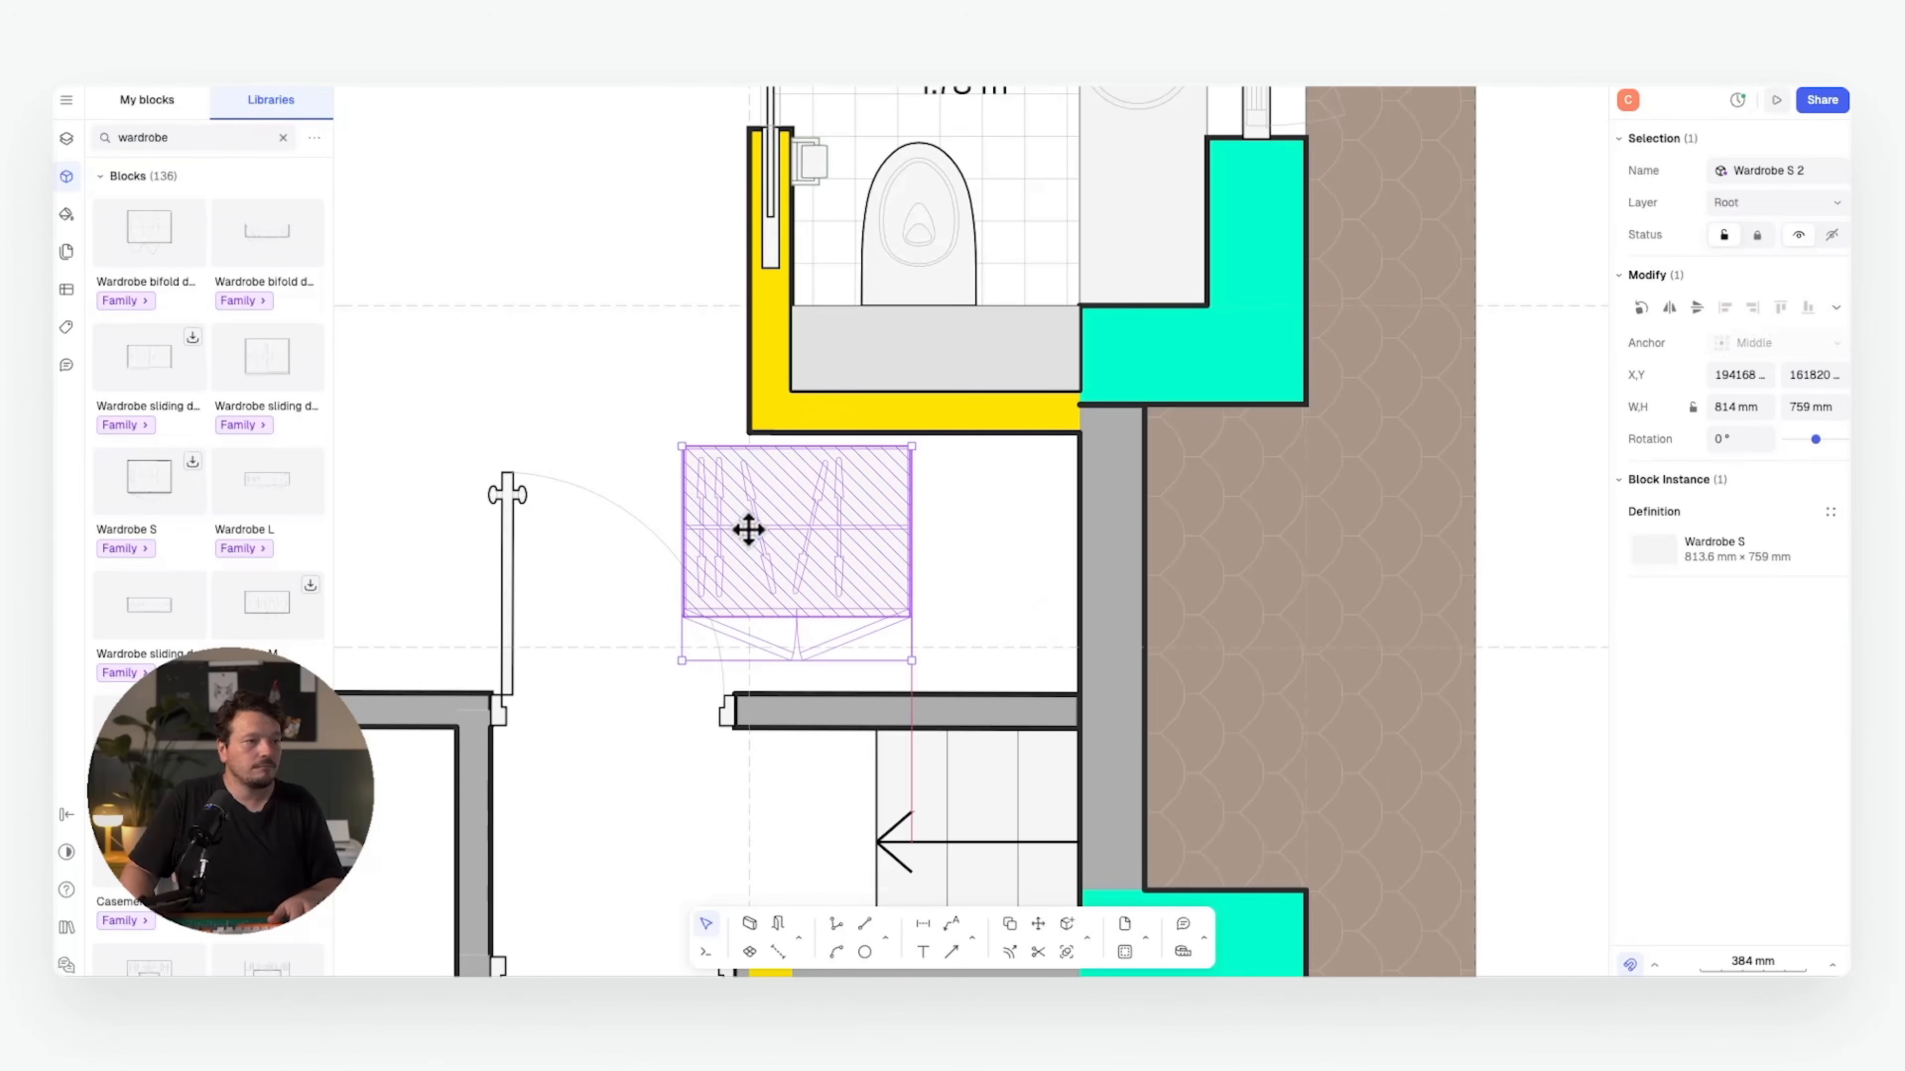
# - Rotate the wardrobe to -90° and stretch it to 919 mm wide to fill the recess above the stairs
pyautogui.moveTo(918, 448); pyautogui.dragTo(884, 664)
pyautogui.moveTo(816, 540)
pyautogui.mouseDown()
pyautogui.moveTo(842, 527)
pyautogui.moveTo(825, 534)
pyautogui.mouseUp()
pyautogui.moveTo(812, 661); pyautogui.dragTo(813, 683)
# - Move the wardrobe by its upper front corner onto the outer corner of the en-suite's internal walls
pyautogui.scroll(10, 714, 420)
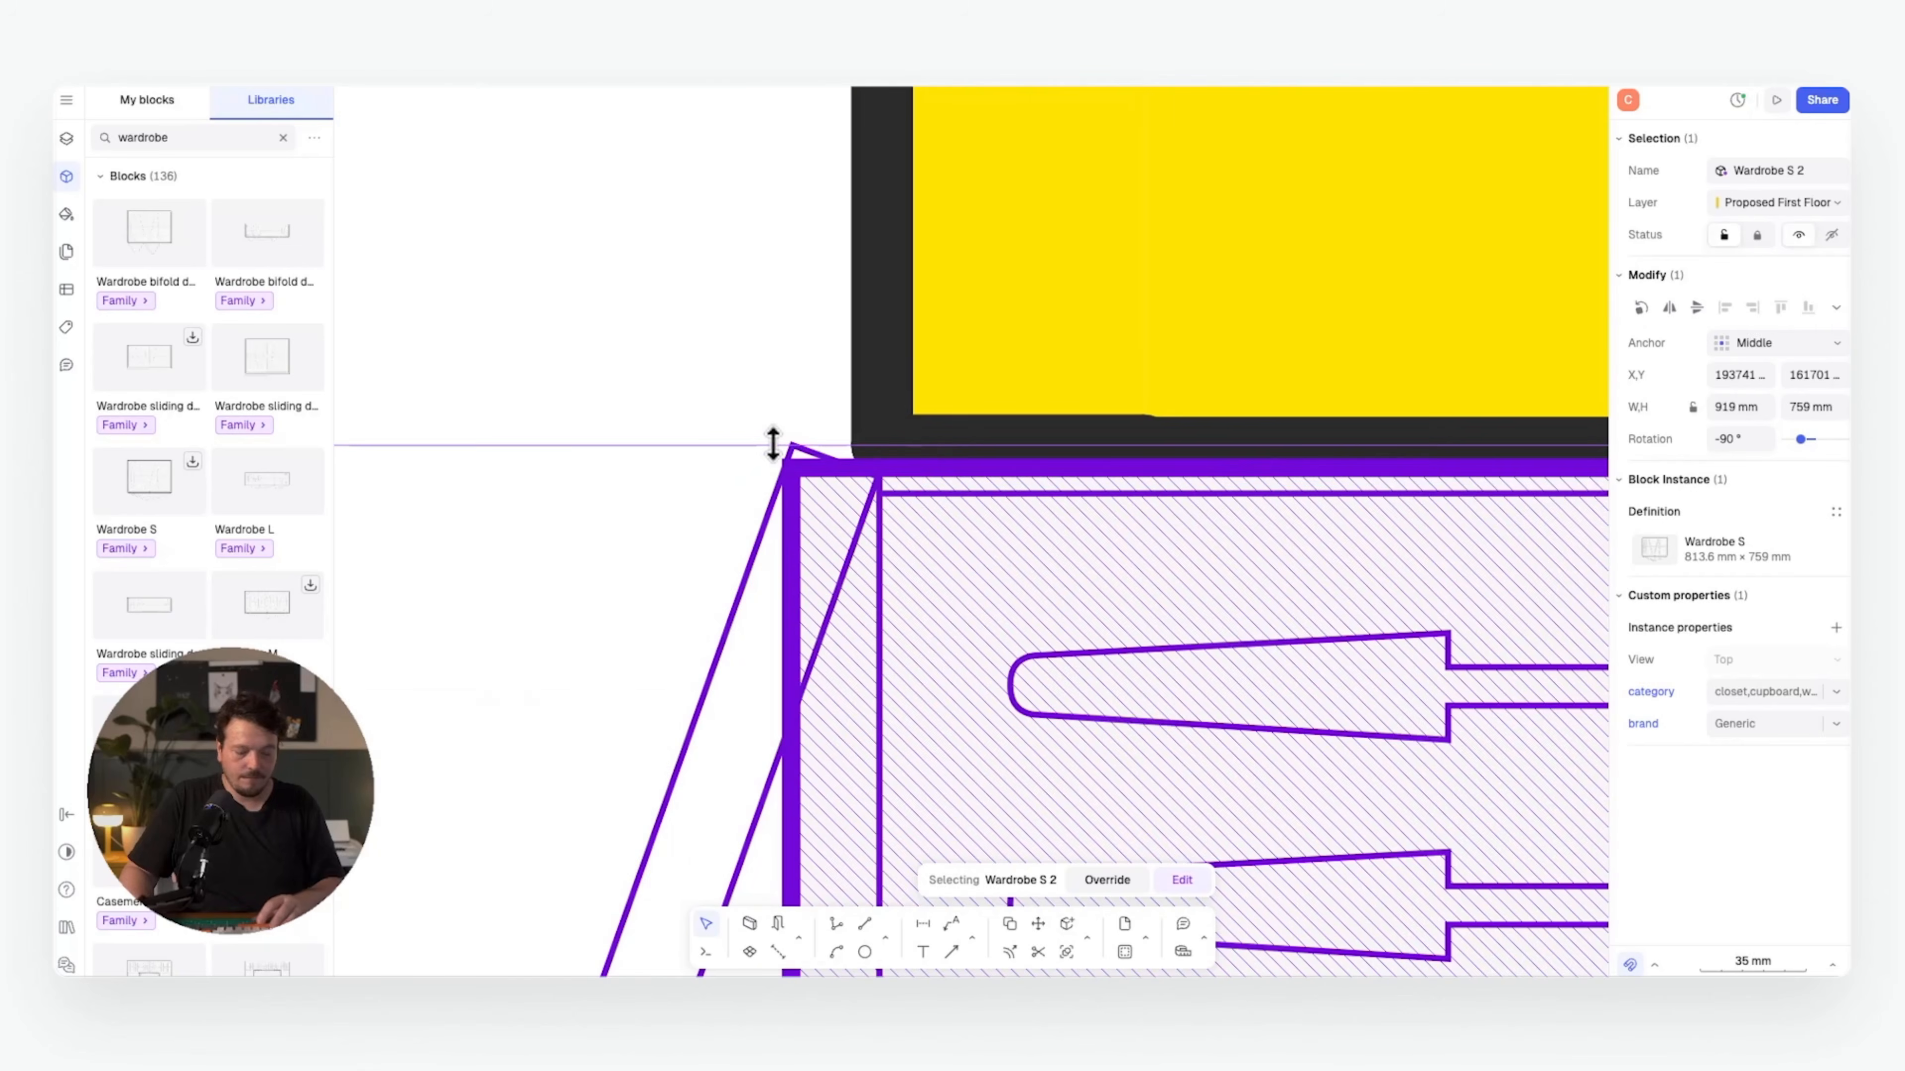
pyautogui.press('m')
pyautogui.click(791, 469)
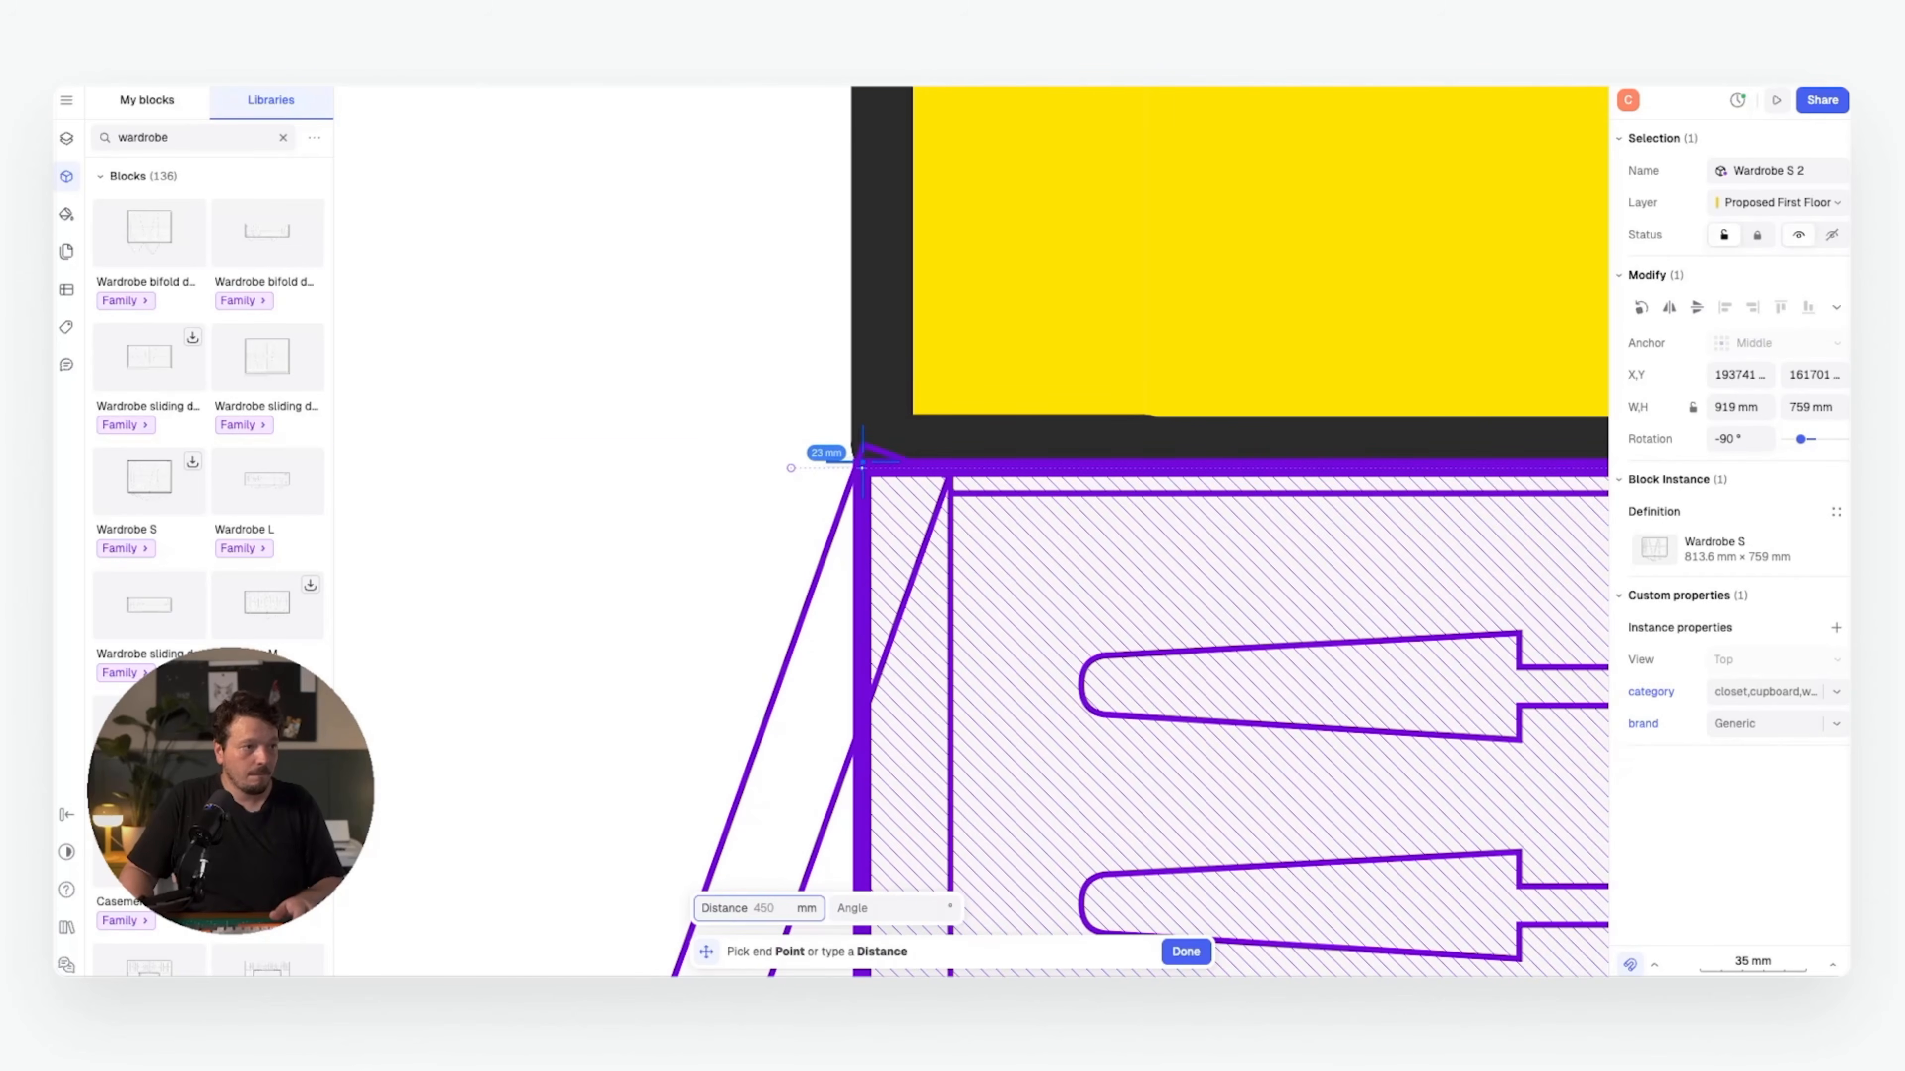
pyautogui.click(860, 452)
pyautogui.click(593, 325)
# - Copy the vertical internal wall to directly behind the wardrobe and extend its lower end into the wall above the stairs
pyautogui.scroll(-5, 593, 325)
pyautogui.scroll(-5, 594, 326)
pyautogui.moveTo(916, 414); pyautogui.dragTo(789, 451, button='middle')
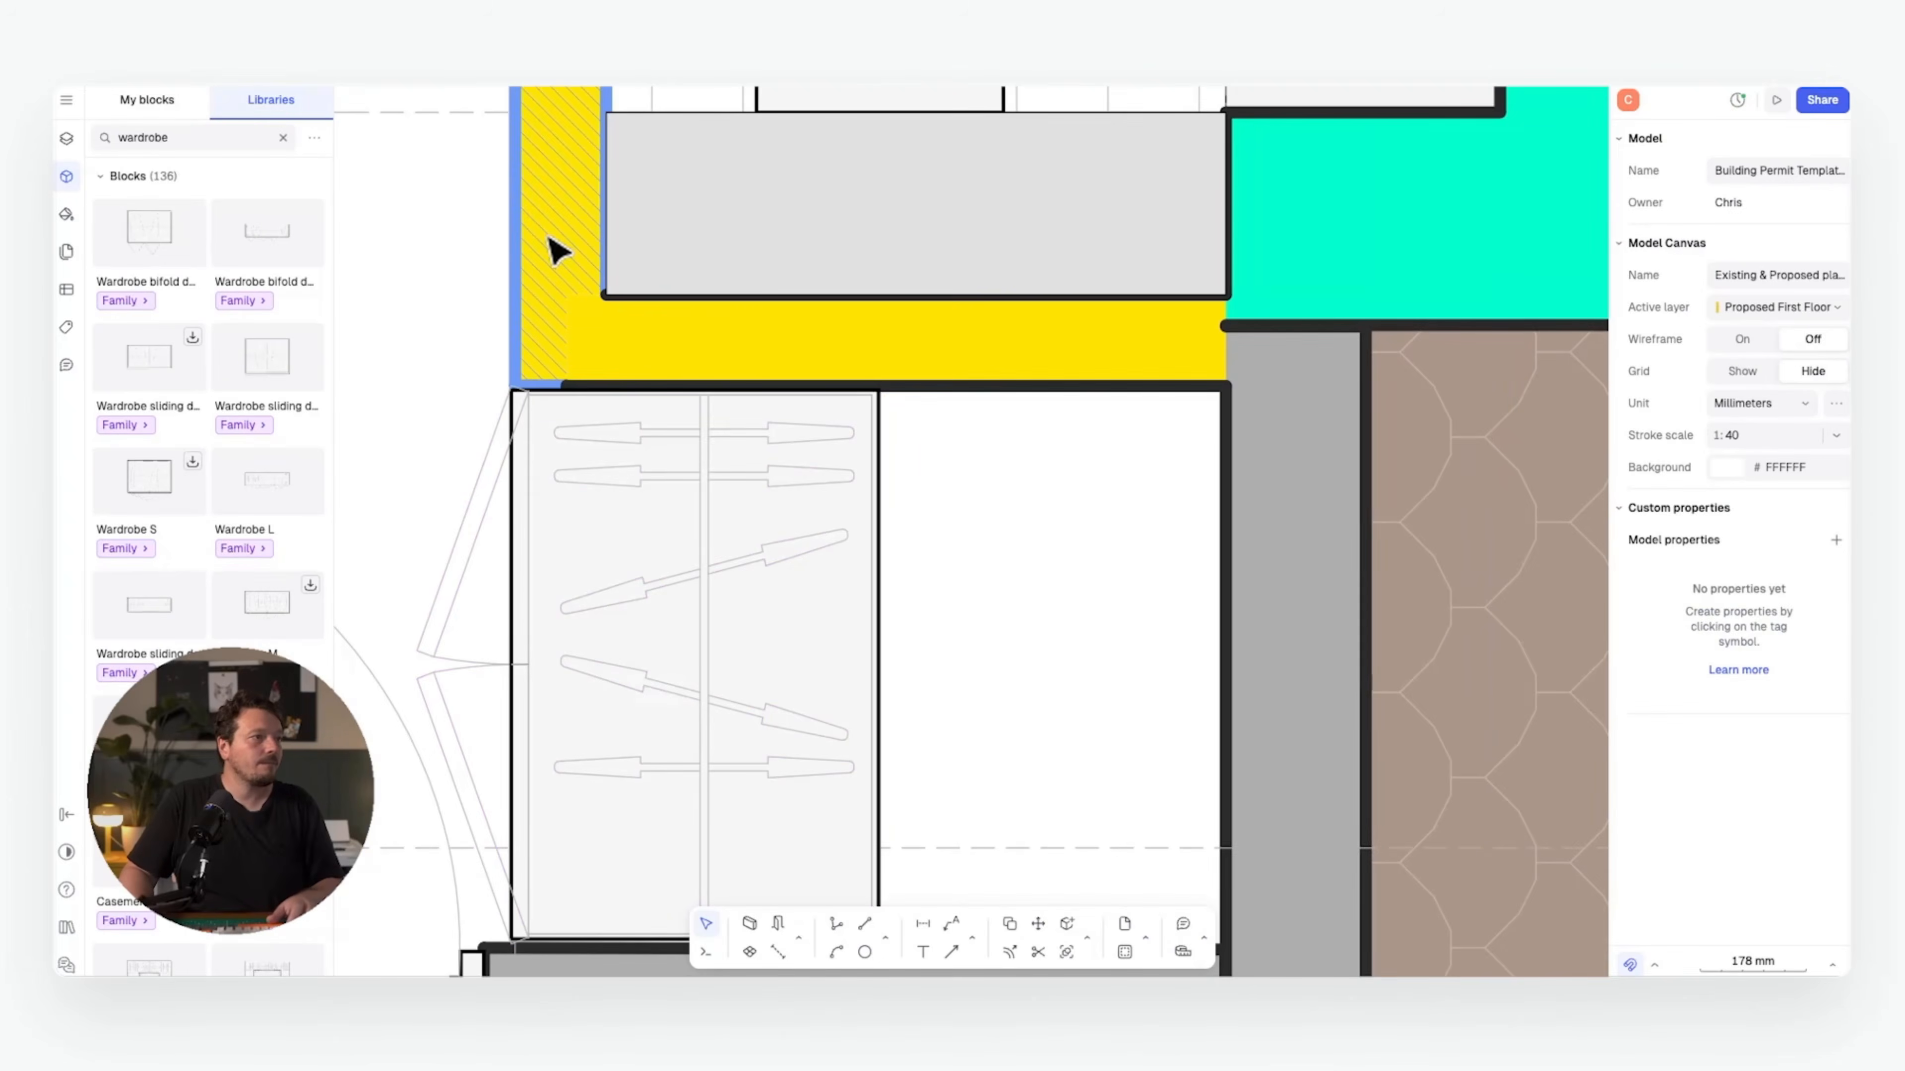
pyautogui.click(548, 238)
pyautogui.scroll(-10, 647, 375)
pyautogui.press('c')
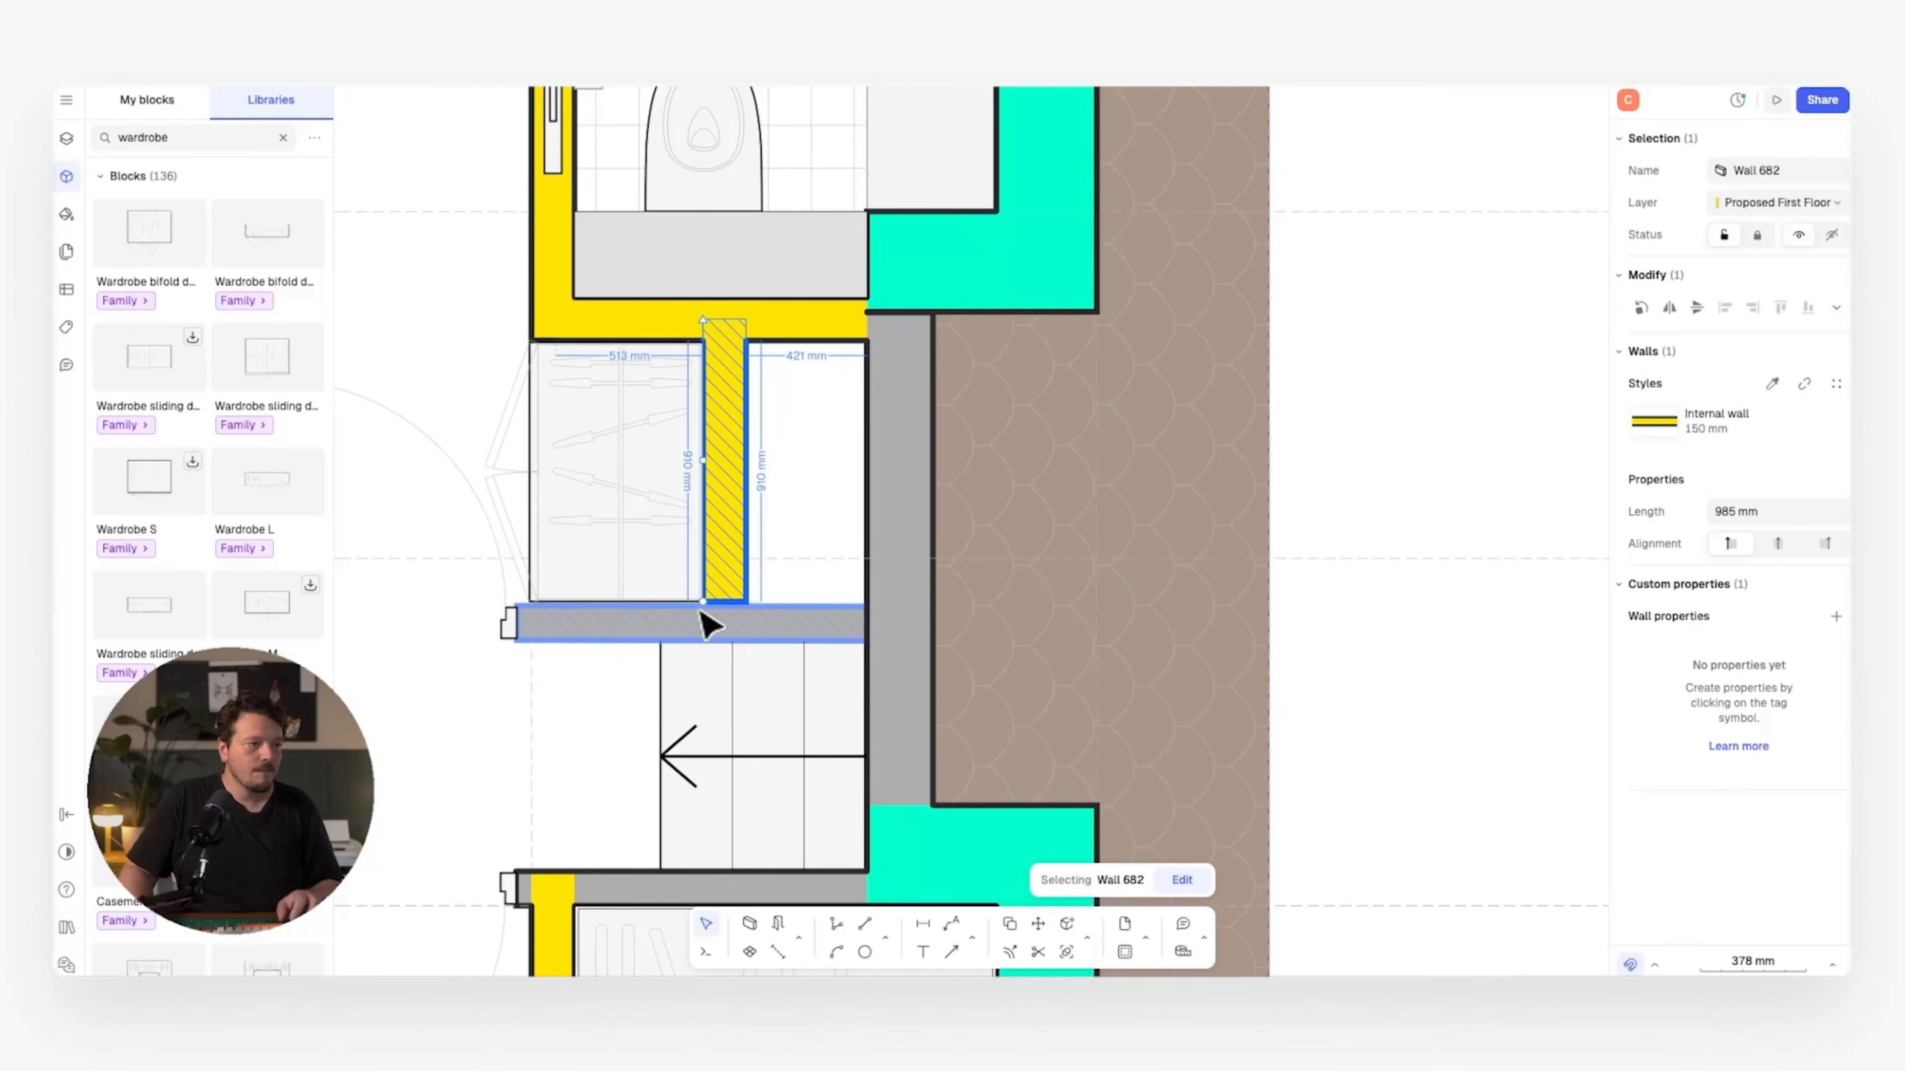
pyautogui.moveTo(704, 604); pyautogui.dragTo(703, 614)
pyautogui.moveTo(704, 613); pyautogui.dragTo(703, 622)
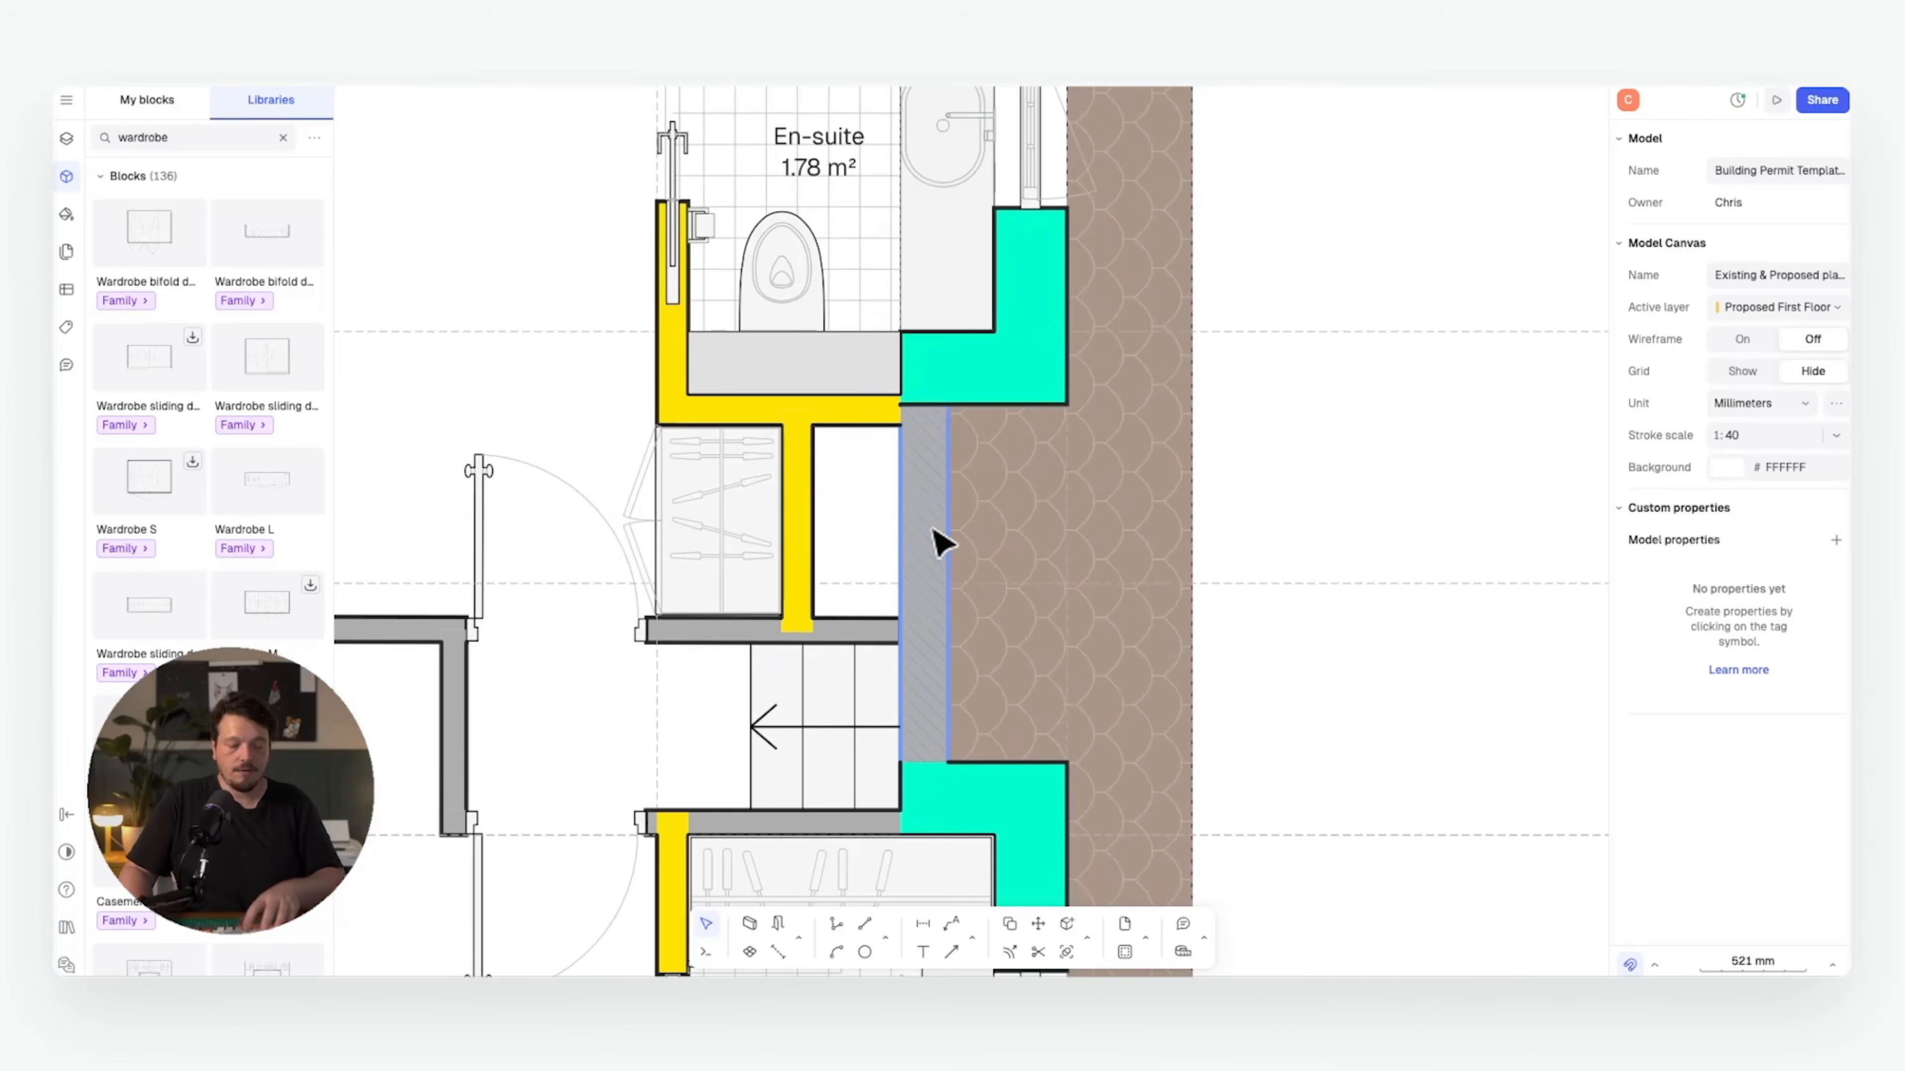
# - Cross out the narrow cavity behind the new internal wall with two diagonal lines
pyautogui.press('l')
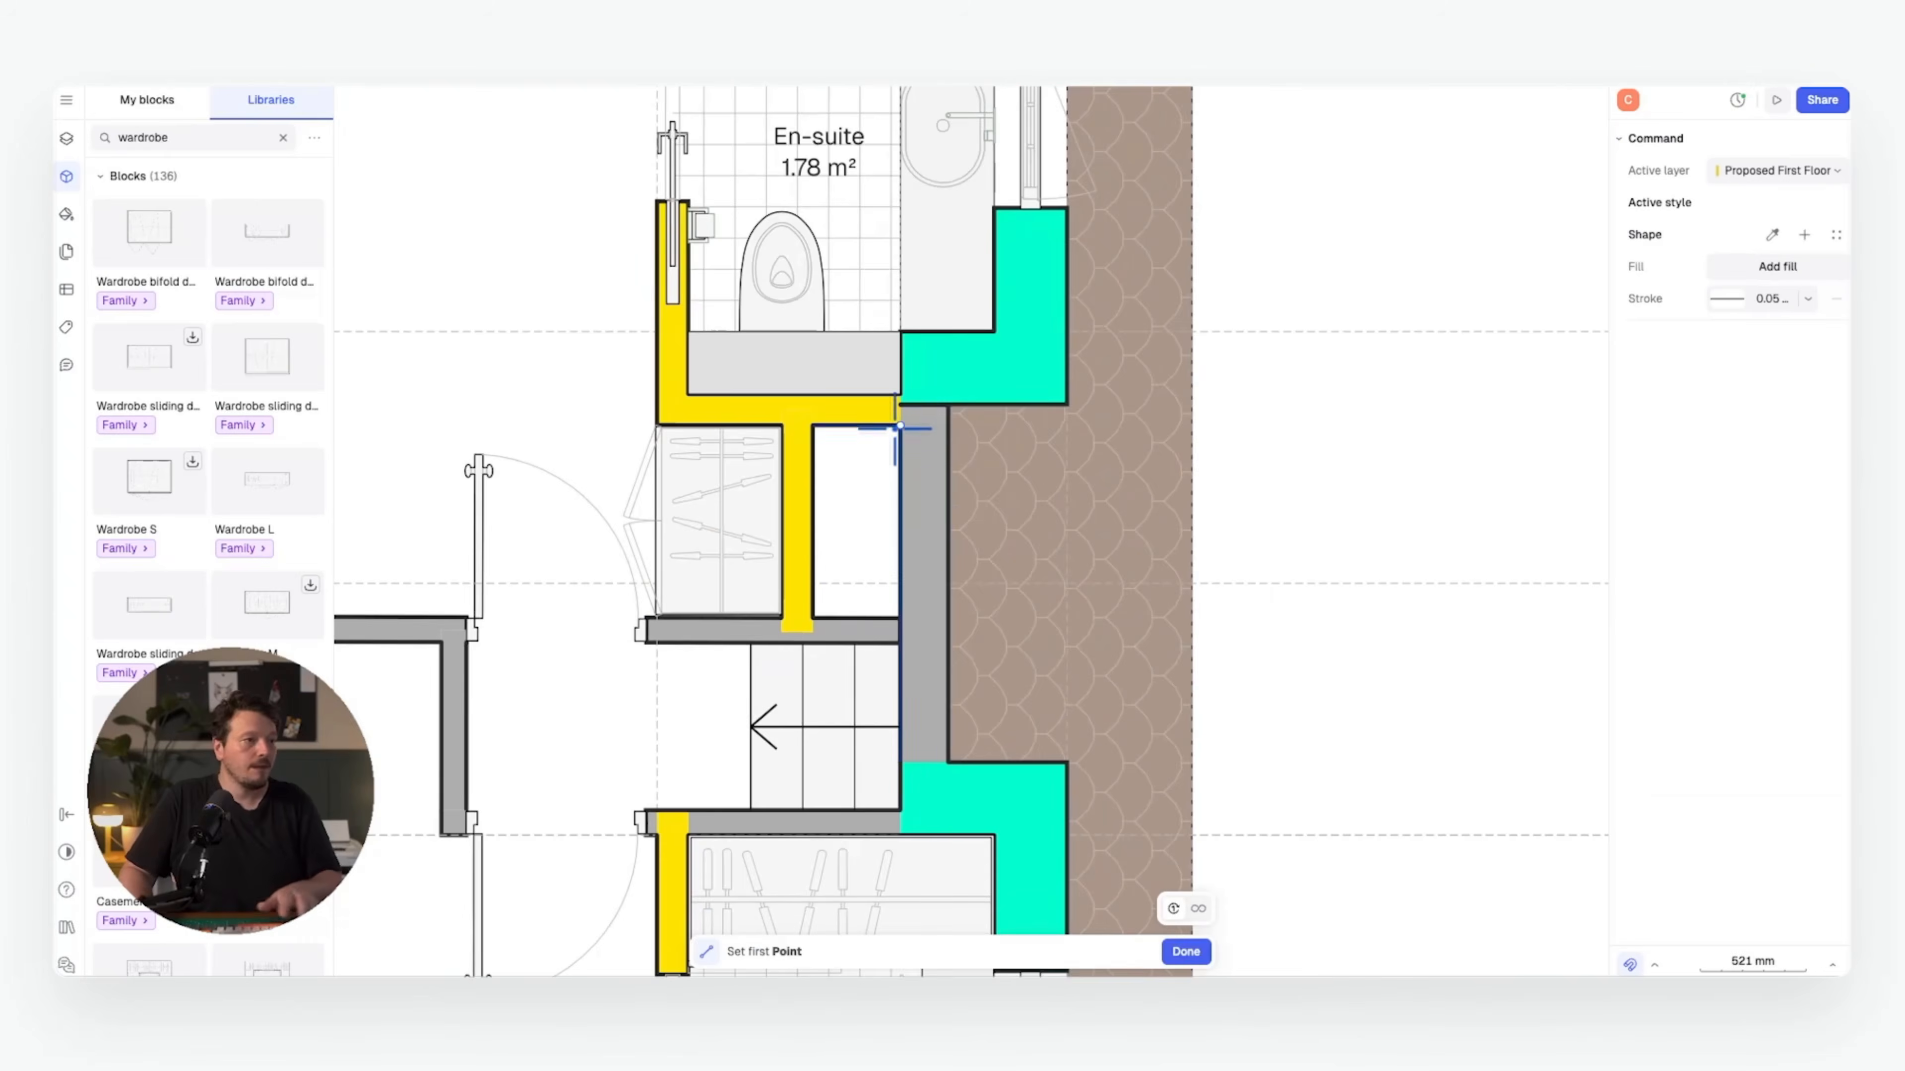
pyautogui.click(899, 426)
pyautogui.press('Escape')
pyautogui.press('Escape')
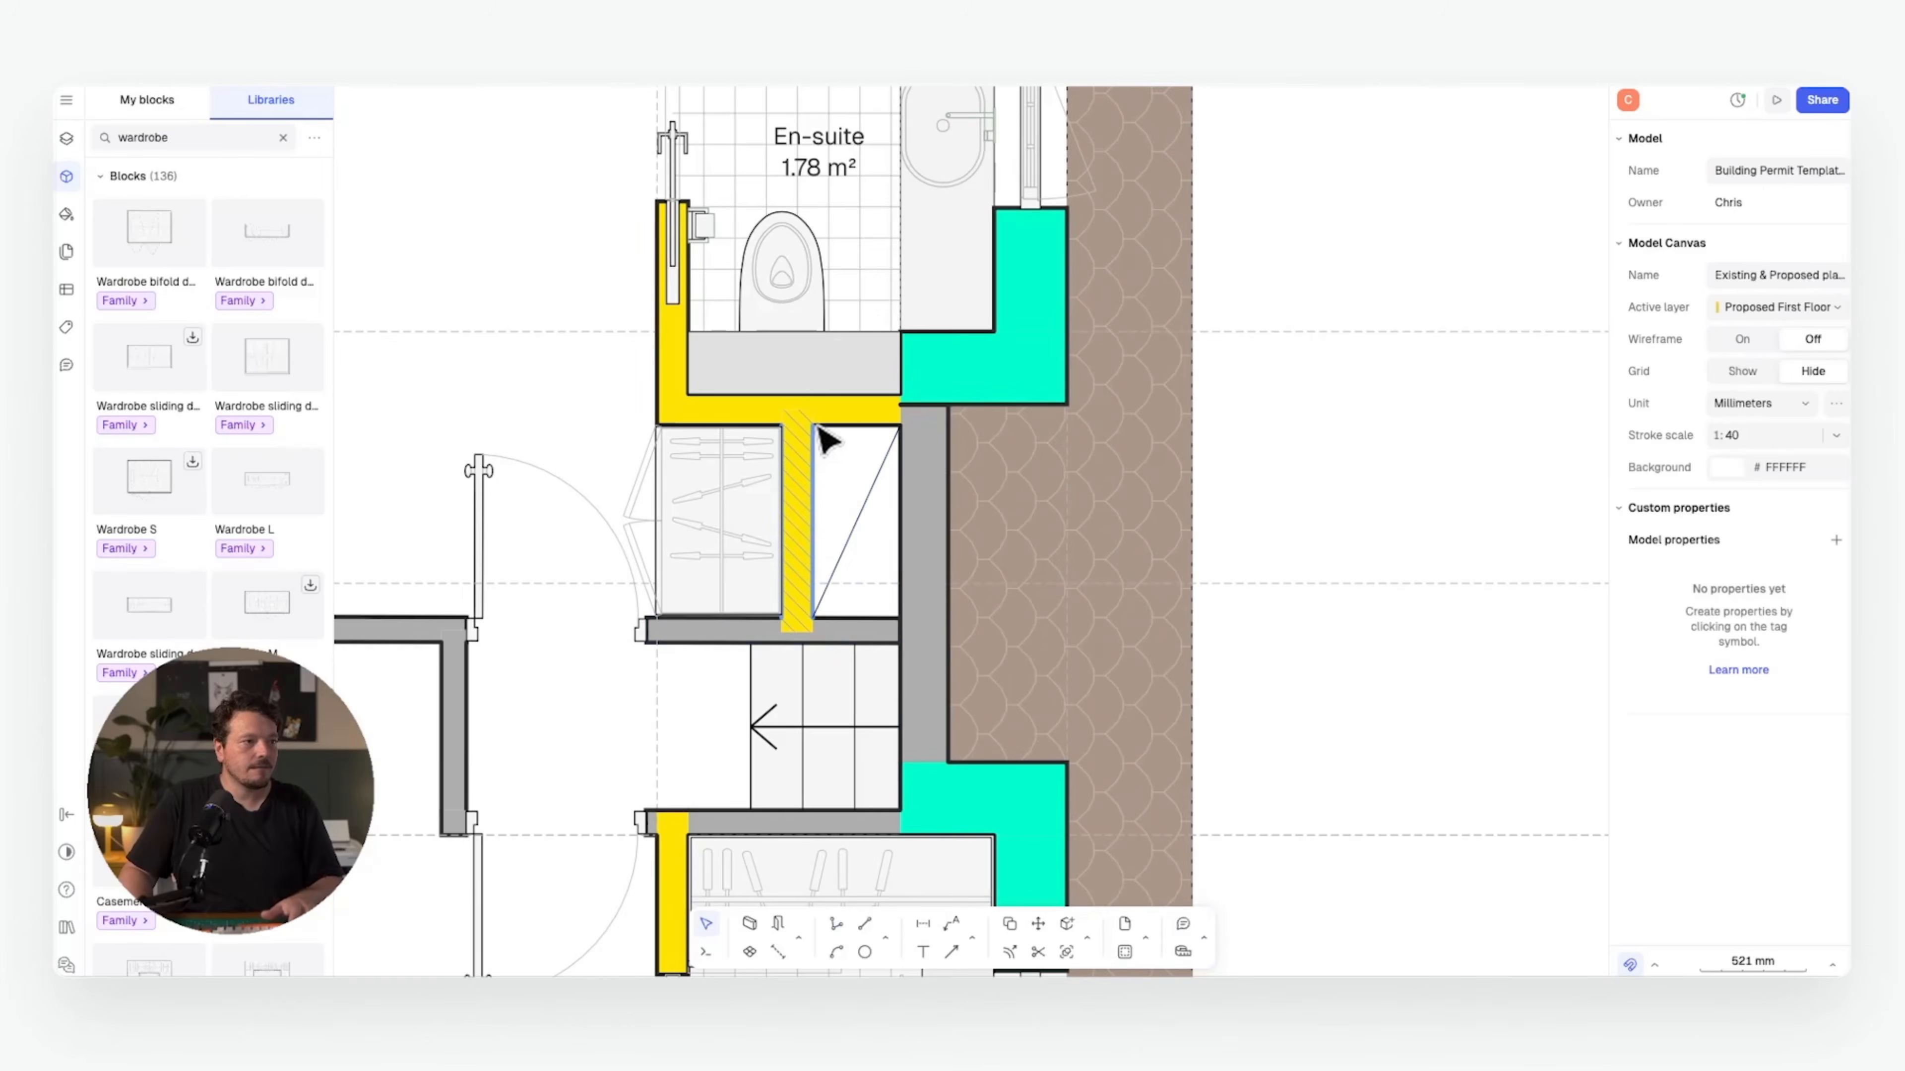
pyautogui.press('l')
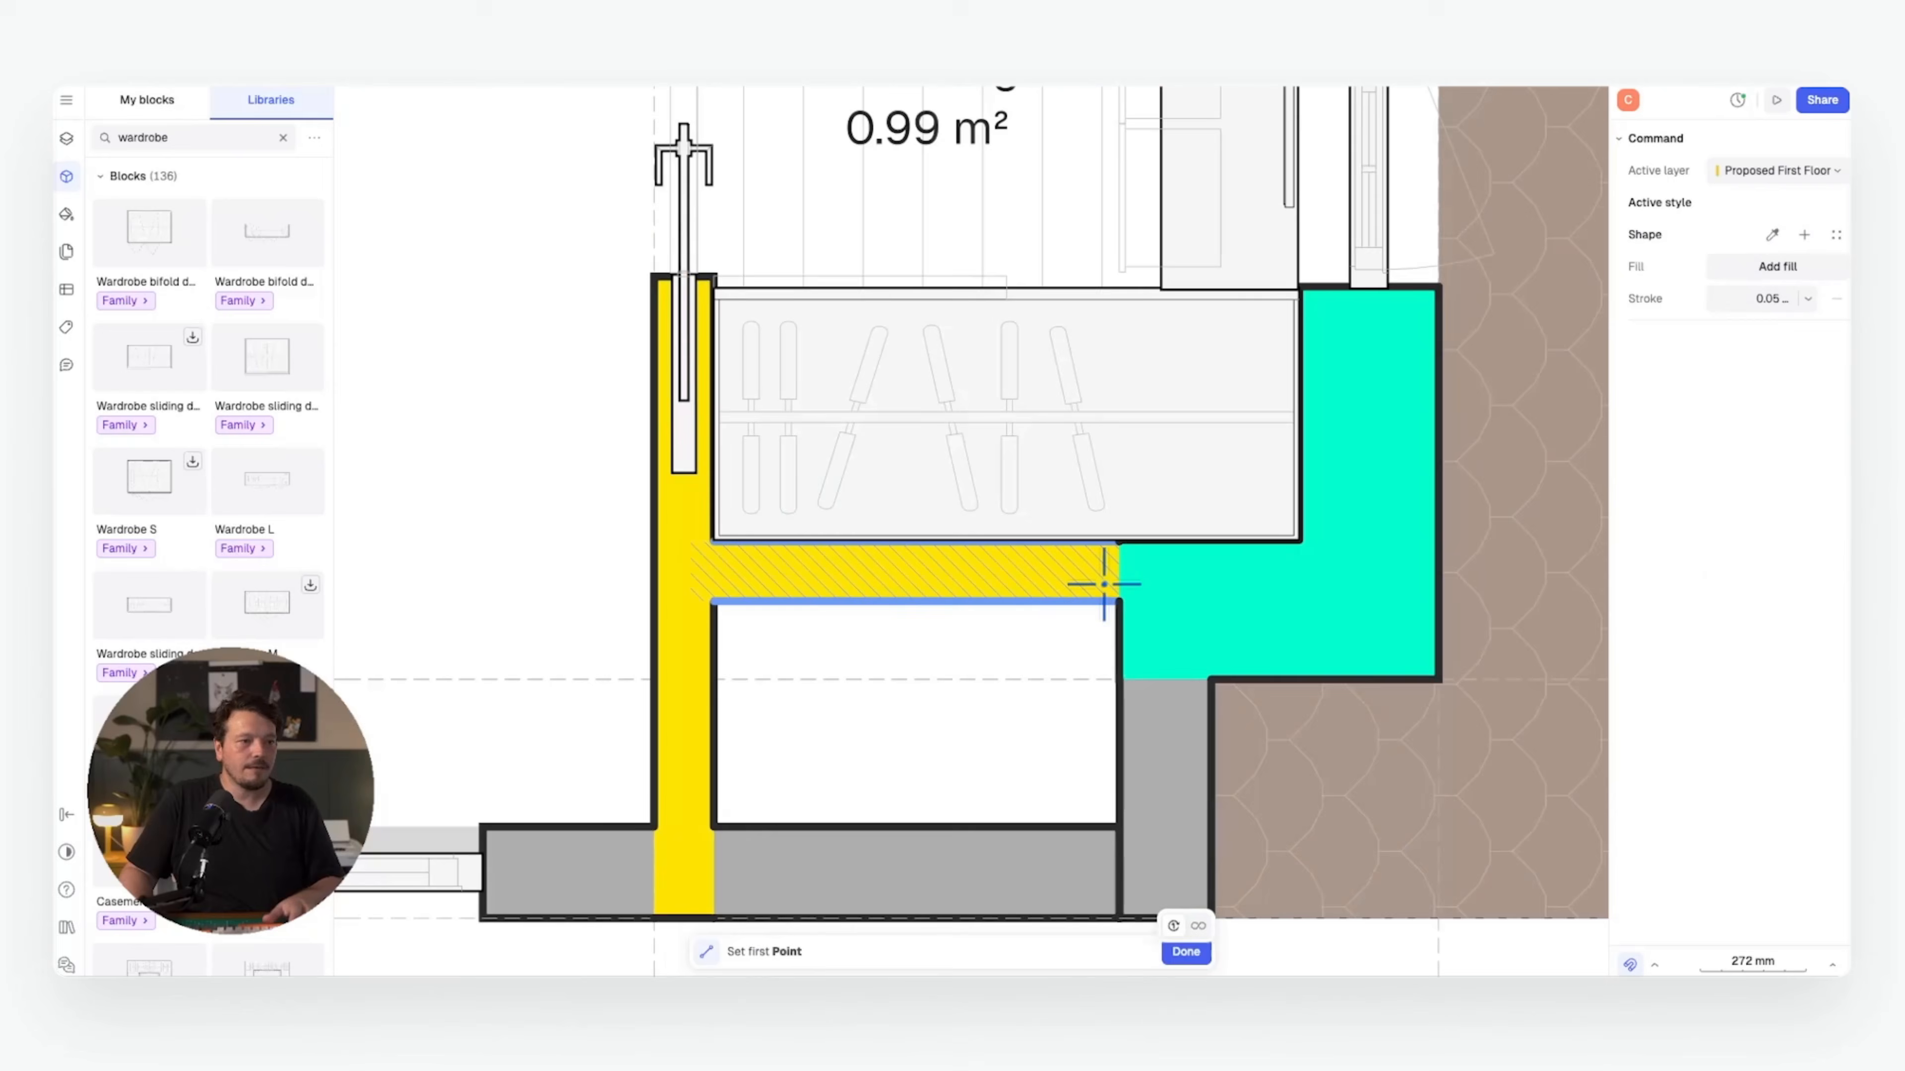
# - Cross out the rectangular cavity below the dressing room with two corner-to-corner diagonal lines
pyautogui.click(1119, 601)
pyautogui.press('Escape')
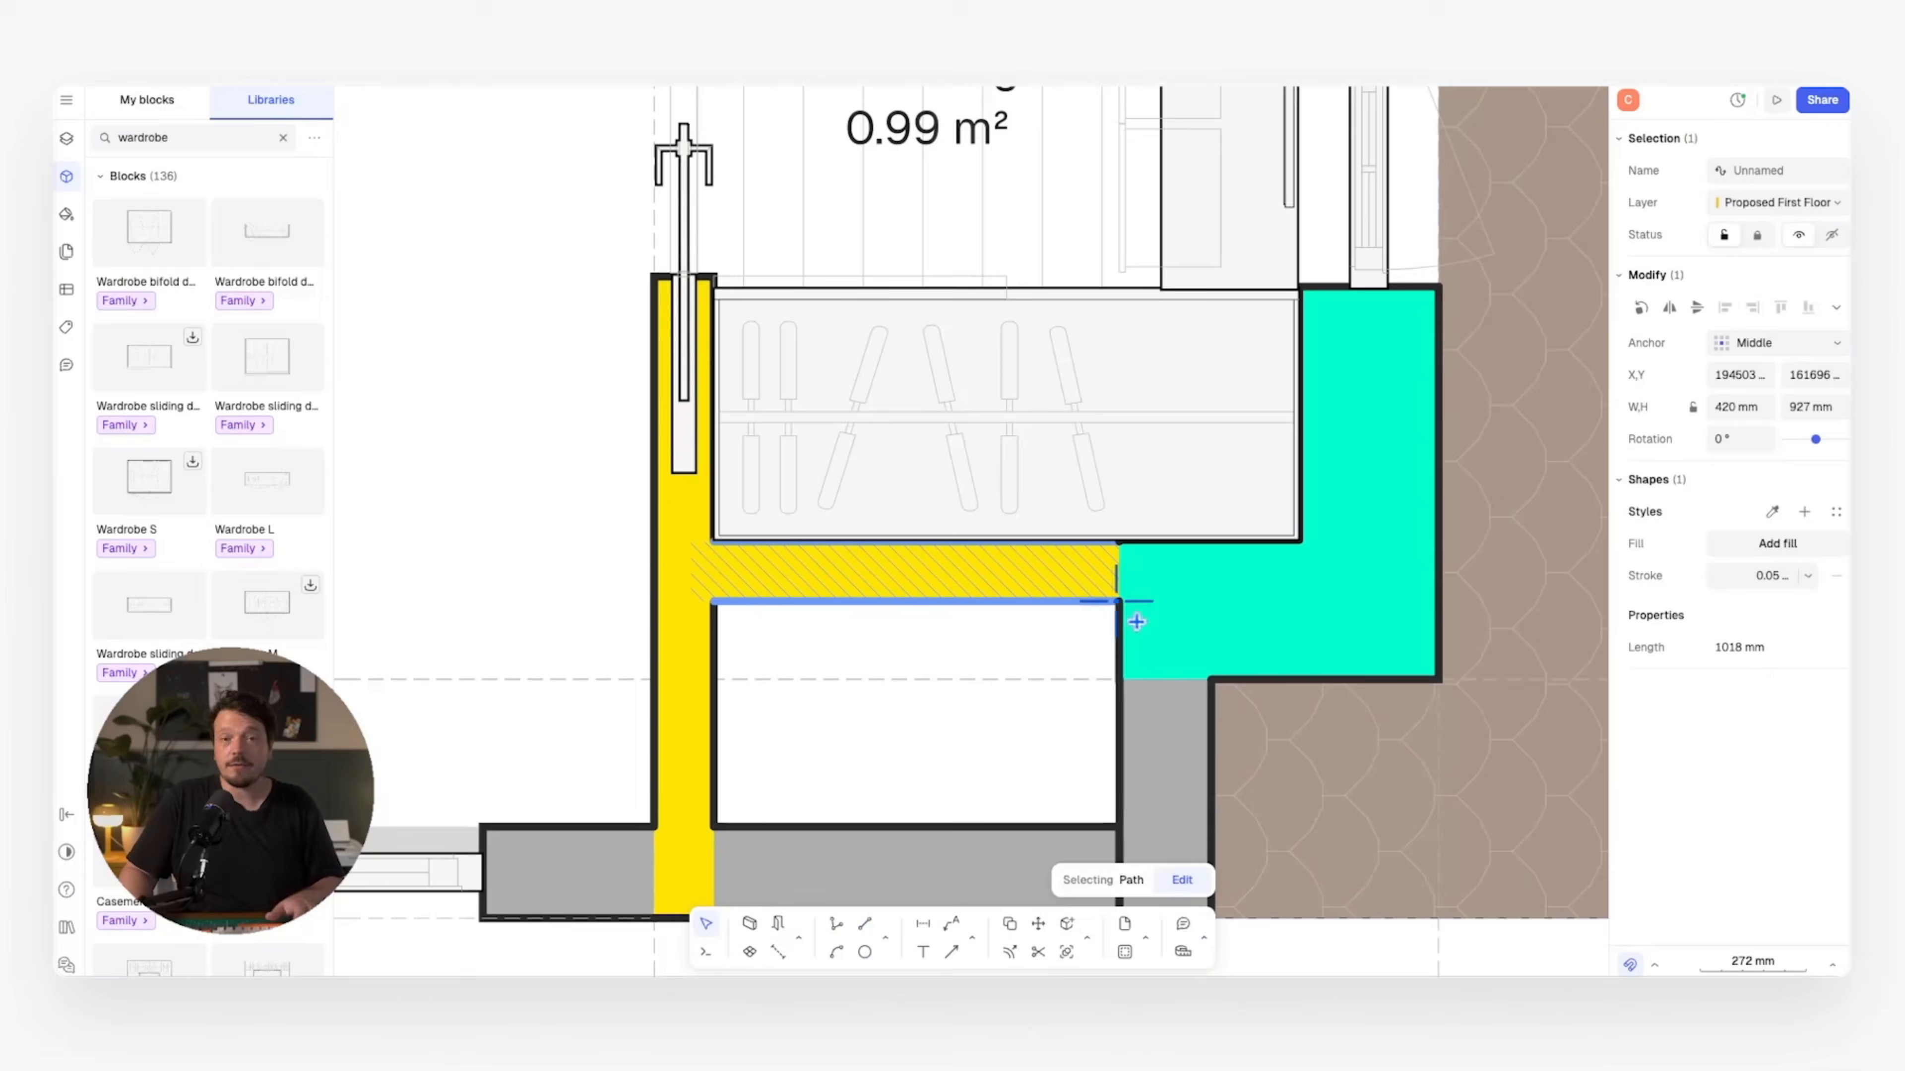
pyautogui.press('l')
pyautogui.click(1119, 602)
pyautogui.click(684, 843)
pyautogui.press('Escape')
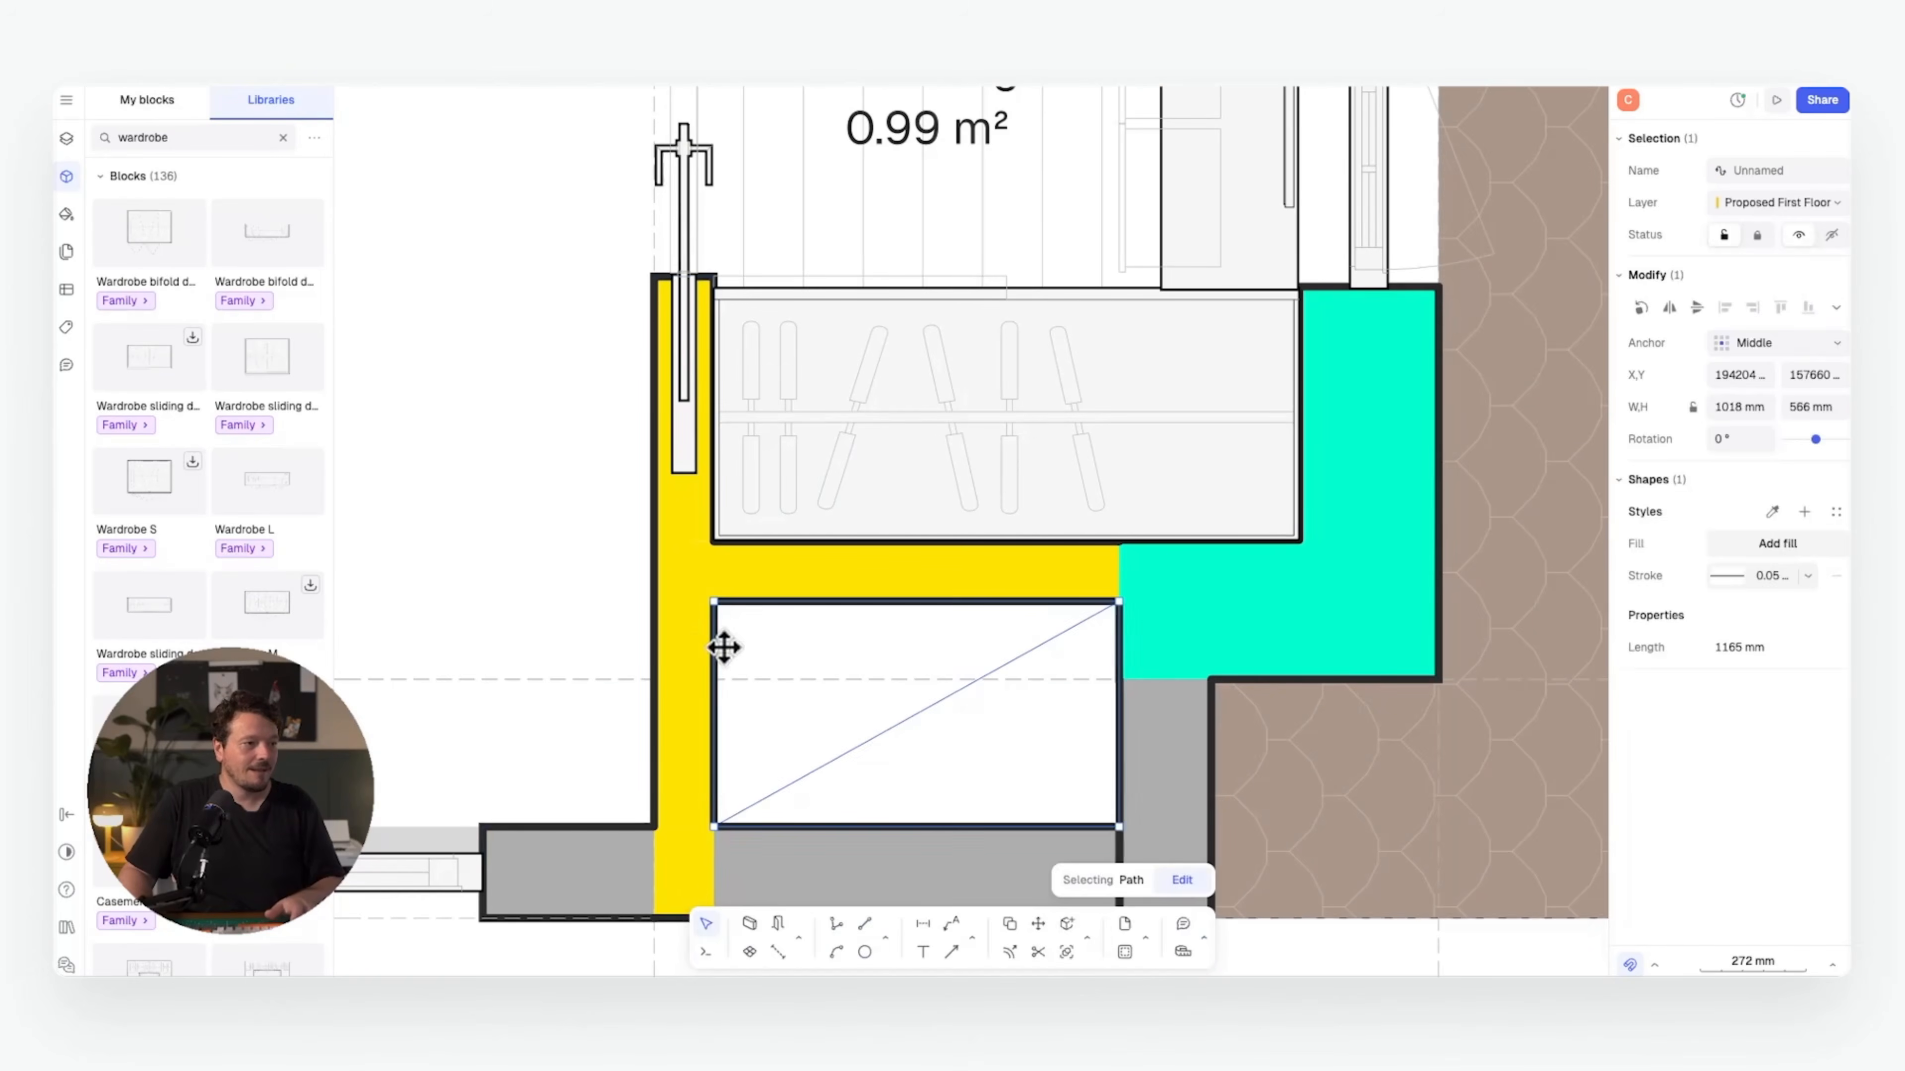
pyautogui.press('l')
pyautogui.click(708, 603)
pyautogui.click(1121, 824)
pyautogui.press('Escape')
pyautogui.scroll(-5, 864, 698)
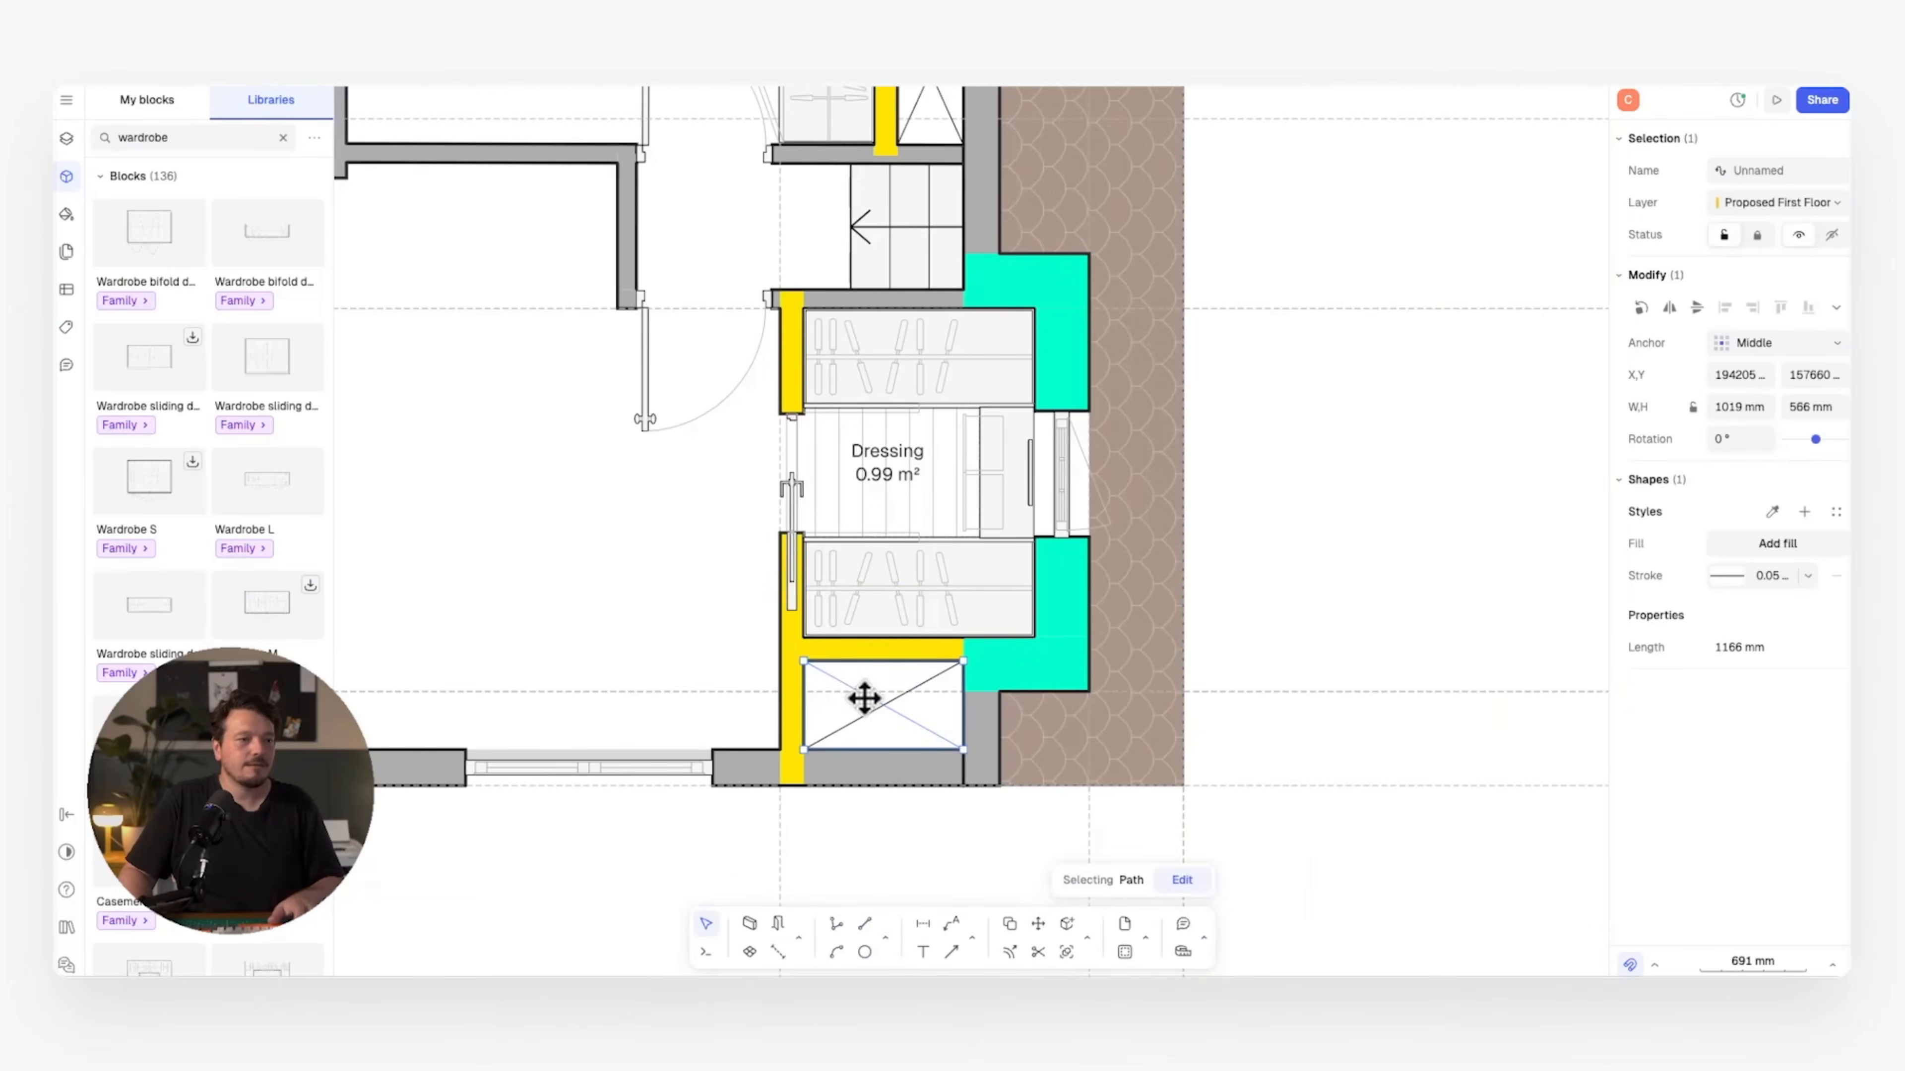
pyautogui.click(1498, 637)
# - Insert the Double bed 1.9x2.1 with stands block into the upper bedroom and rotate it 90°
pyautogui.scroll(-5, 1215, 600)
pyautogui.scroll(1, 1214, 598)
pyautogui.moveTo(1215, 599); pyautogui.dragTo(975, 629, button='middle')
pyautogui.moveTo(956, 343); pyautogui.dragTo(968, 340, button='middle')
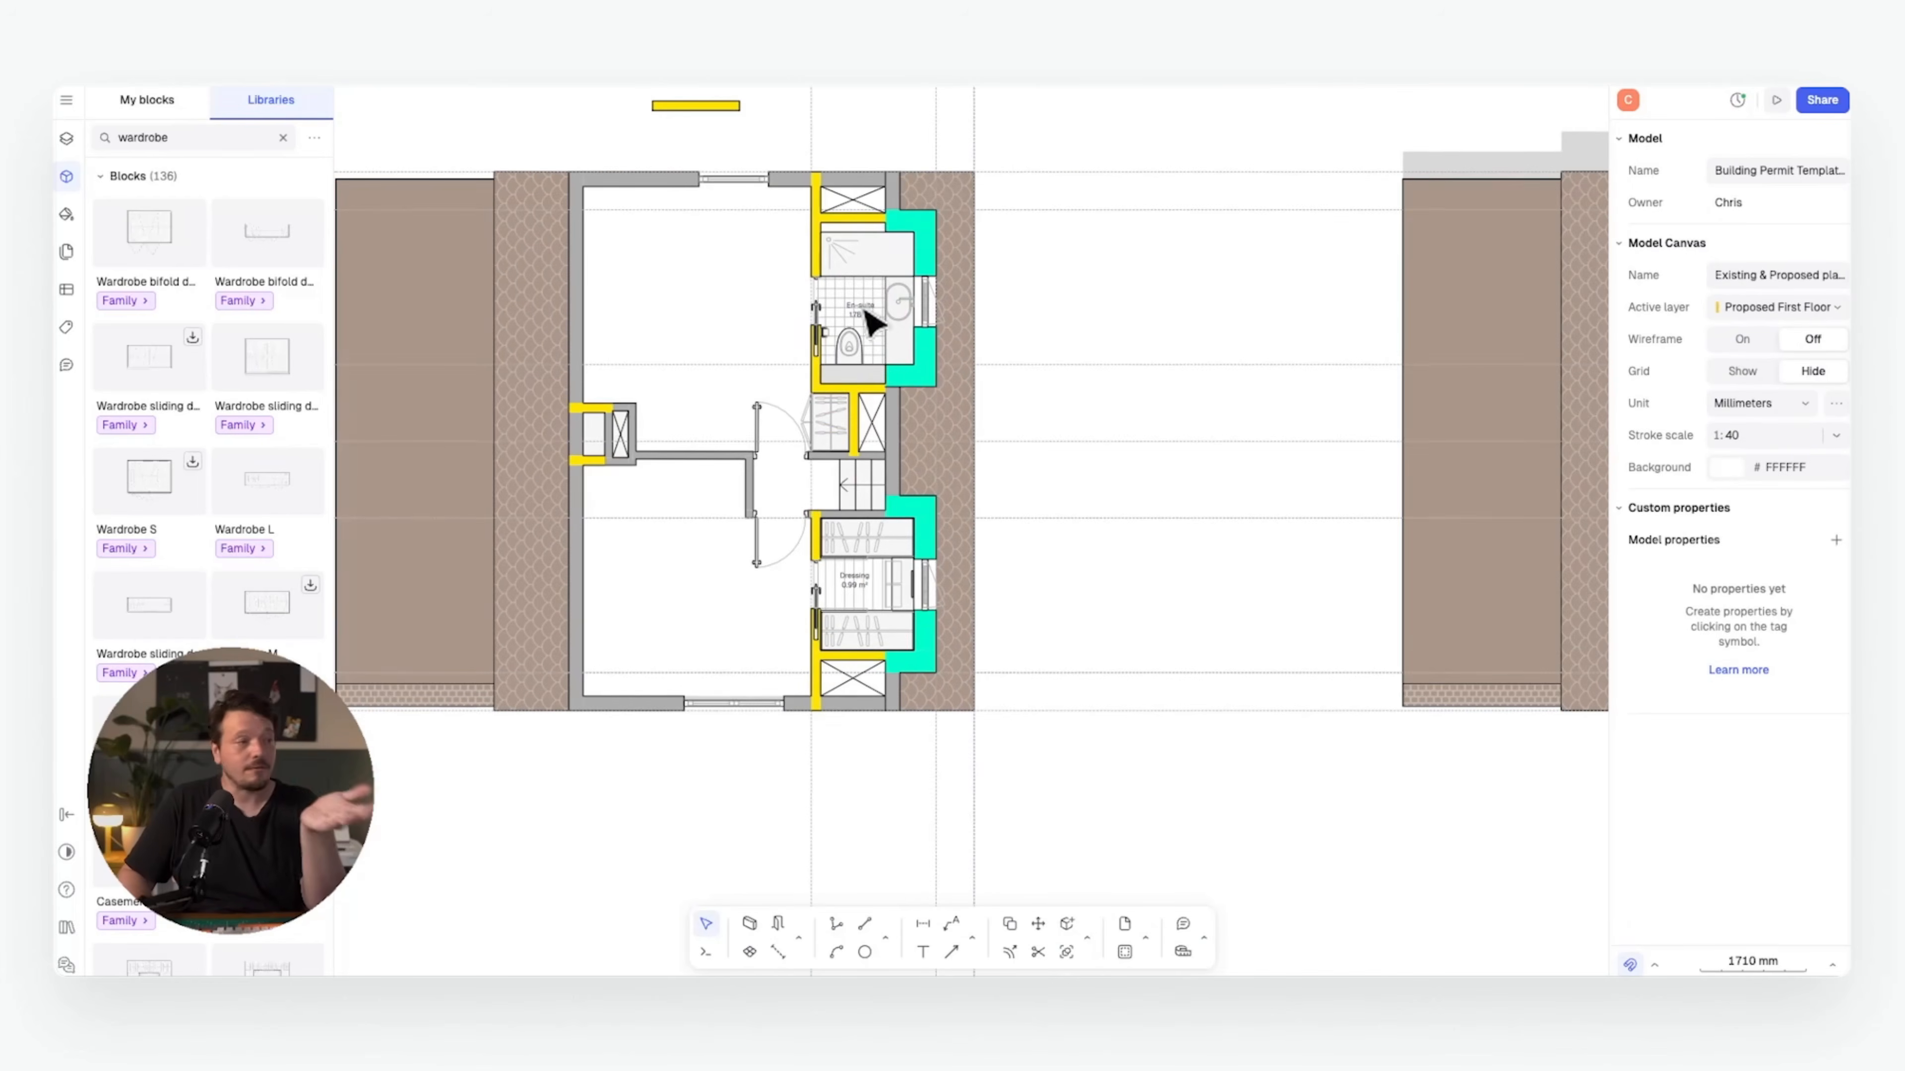
pyautogui.scroll(1, 727, 300)
pyautogui.moveTo(792, 381); pyautogui.dragTo(820, 439, button='middle')
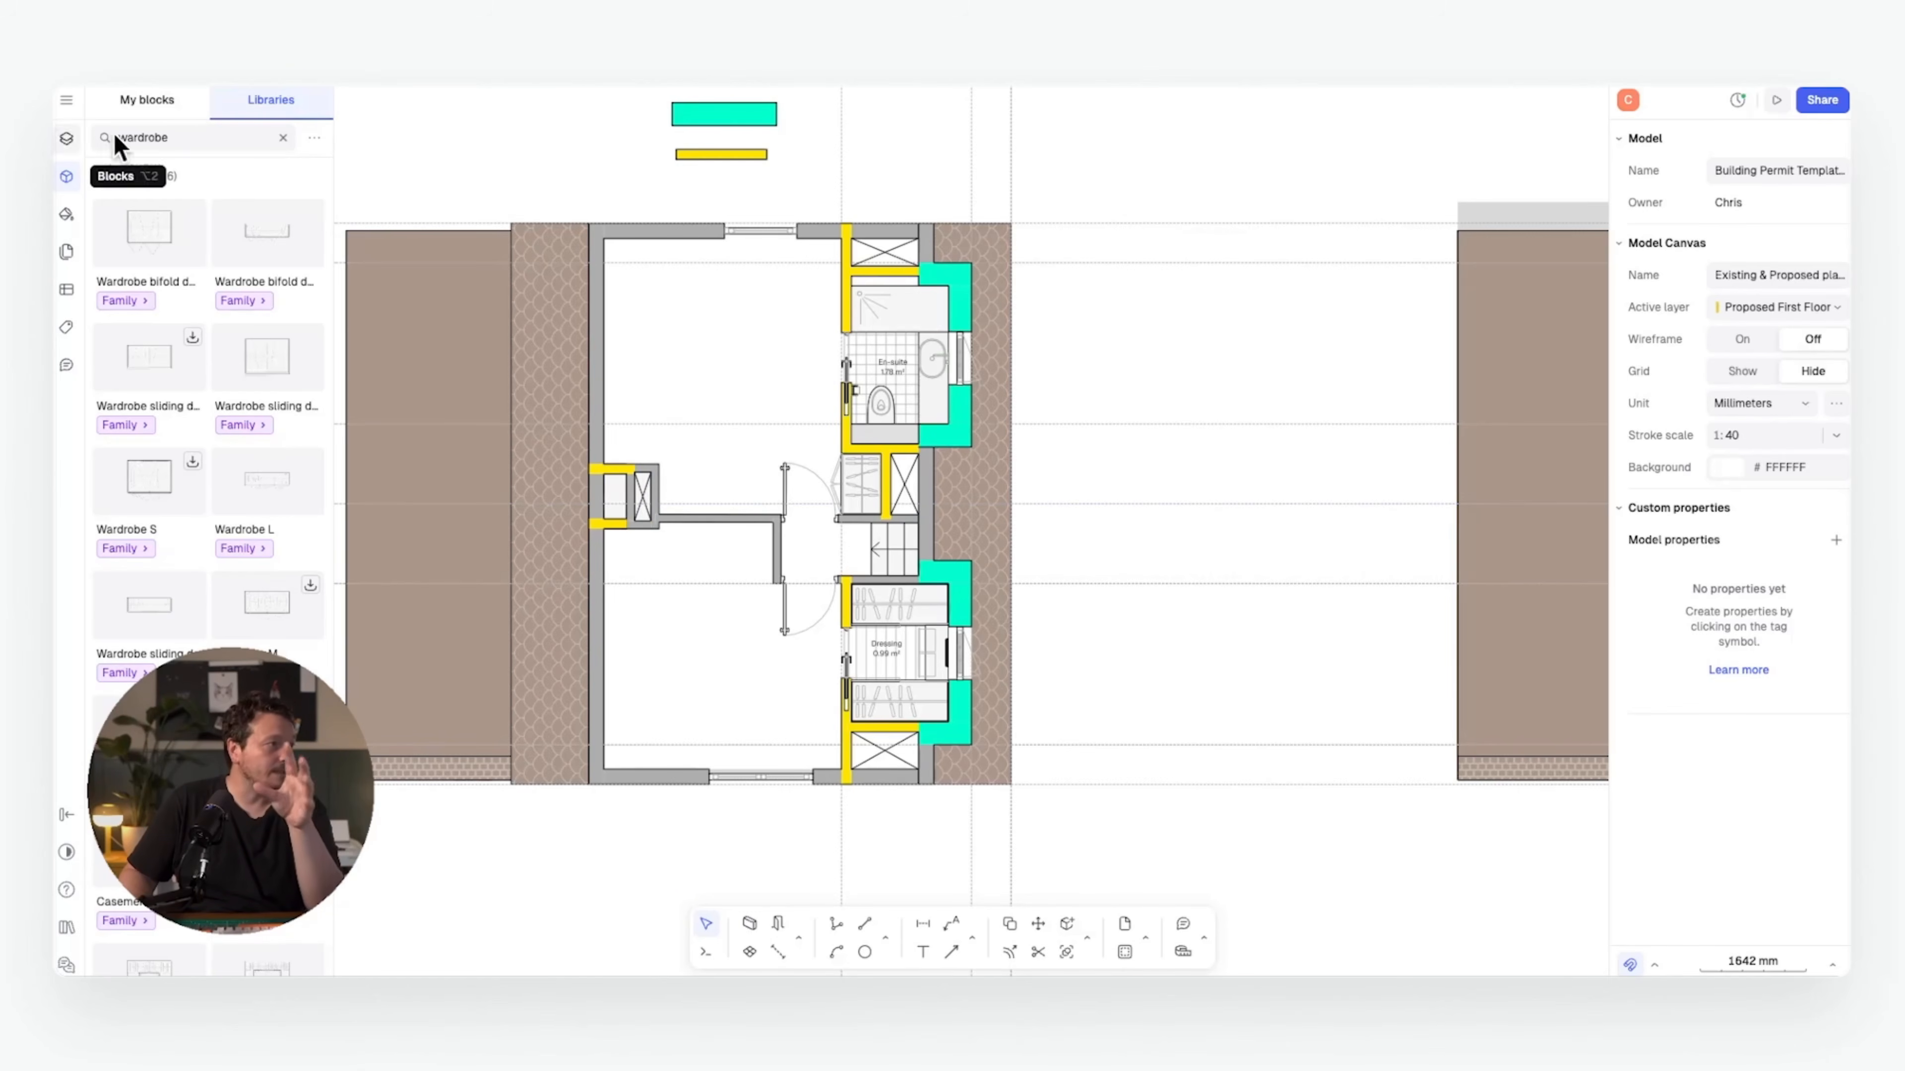
pyautogui.click(283, 138)
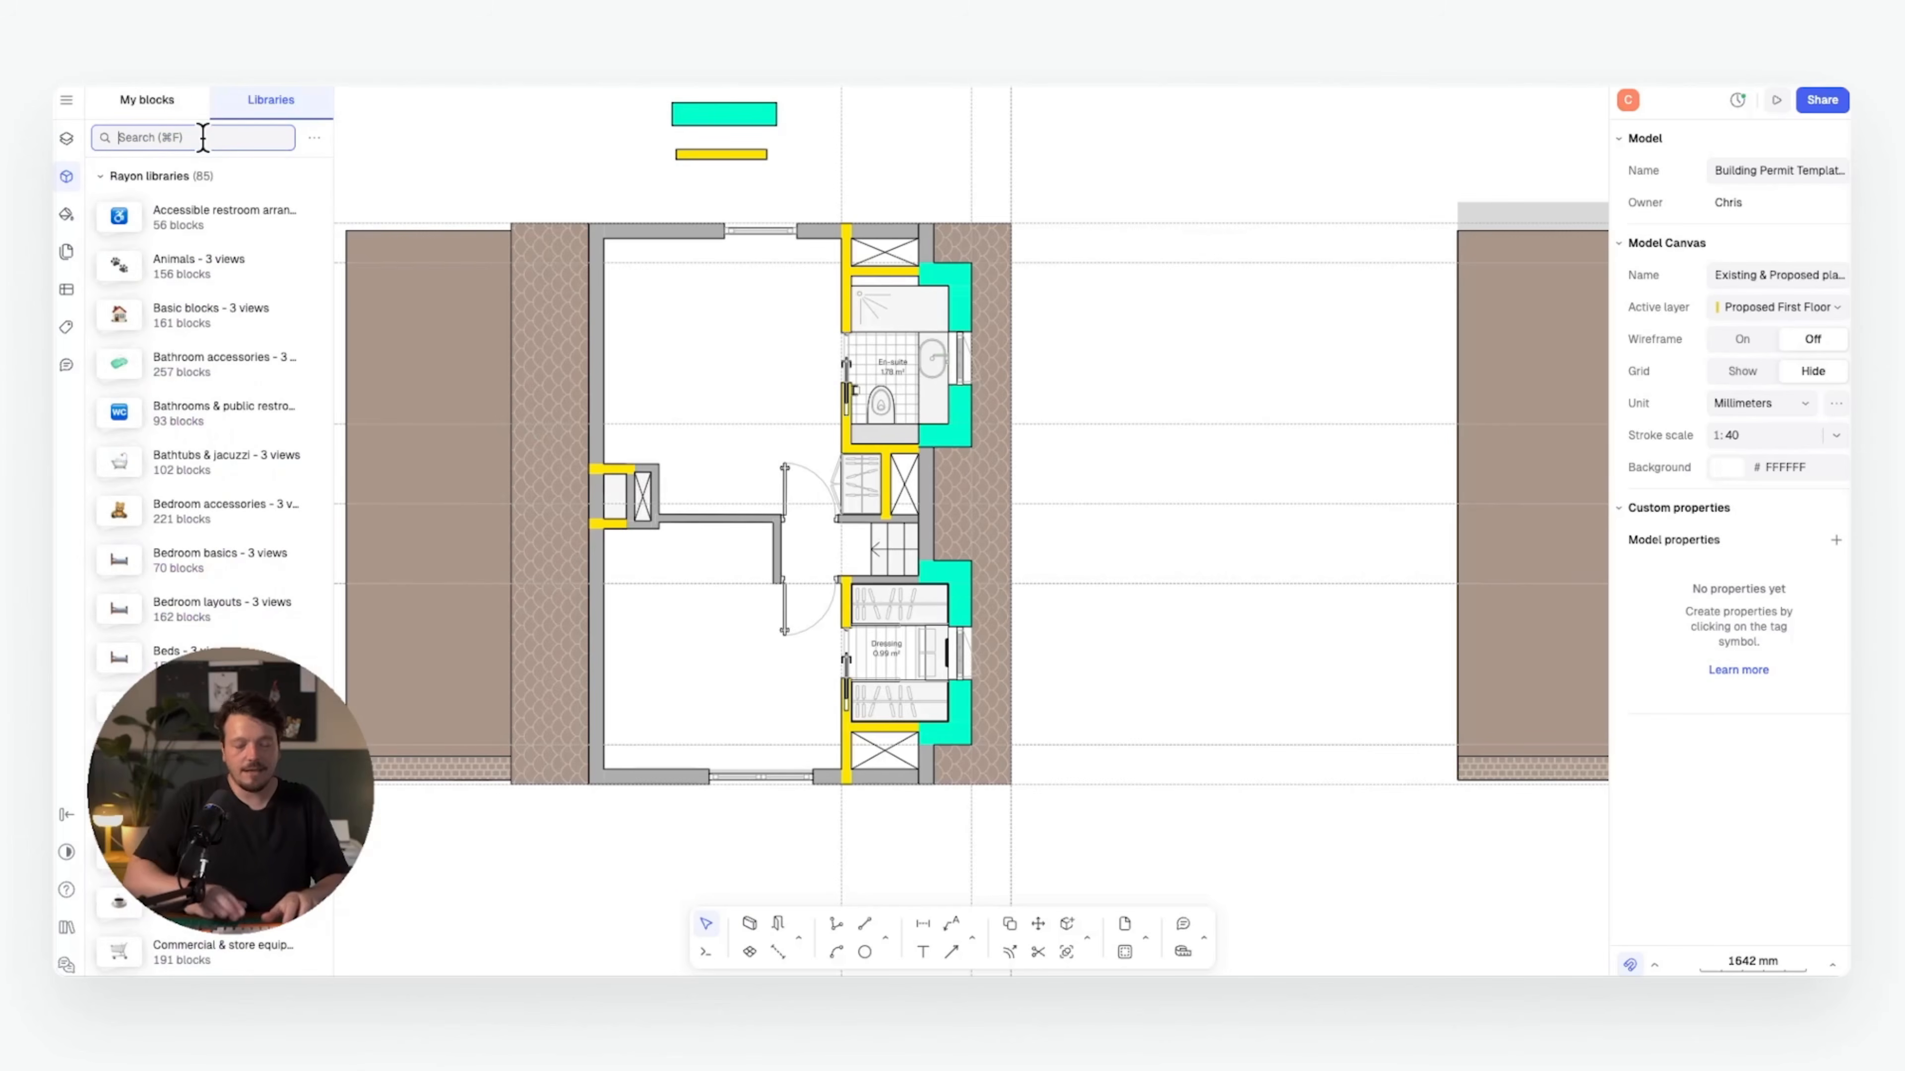
pyautogui.write('double')
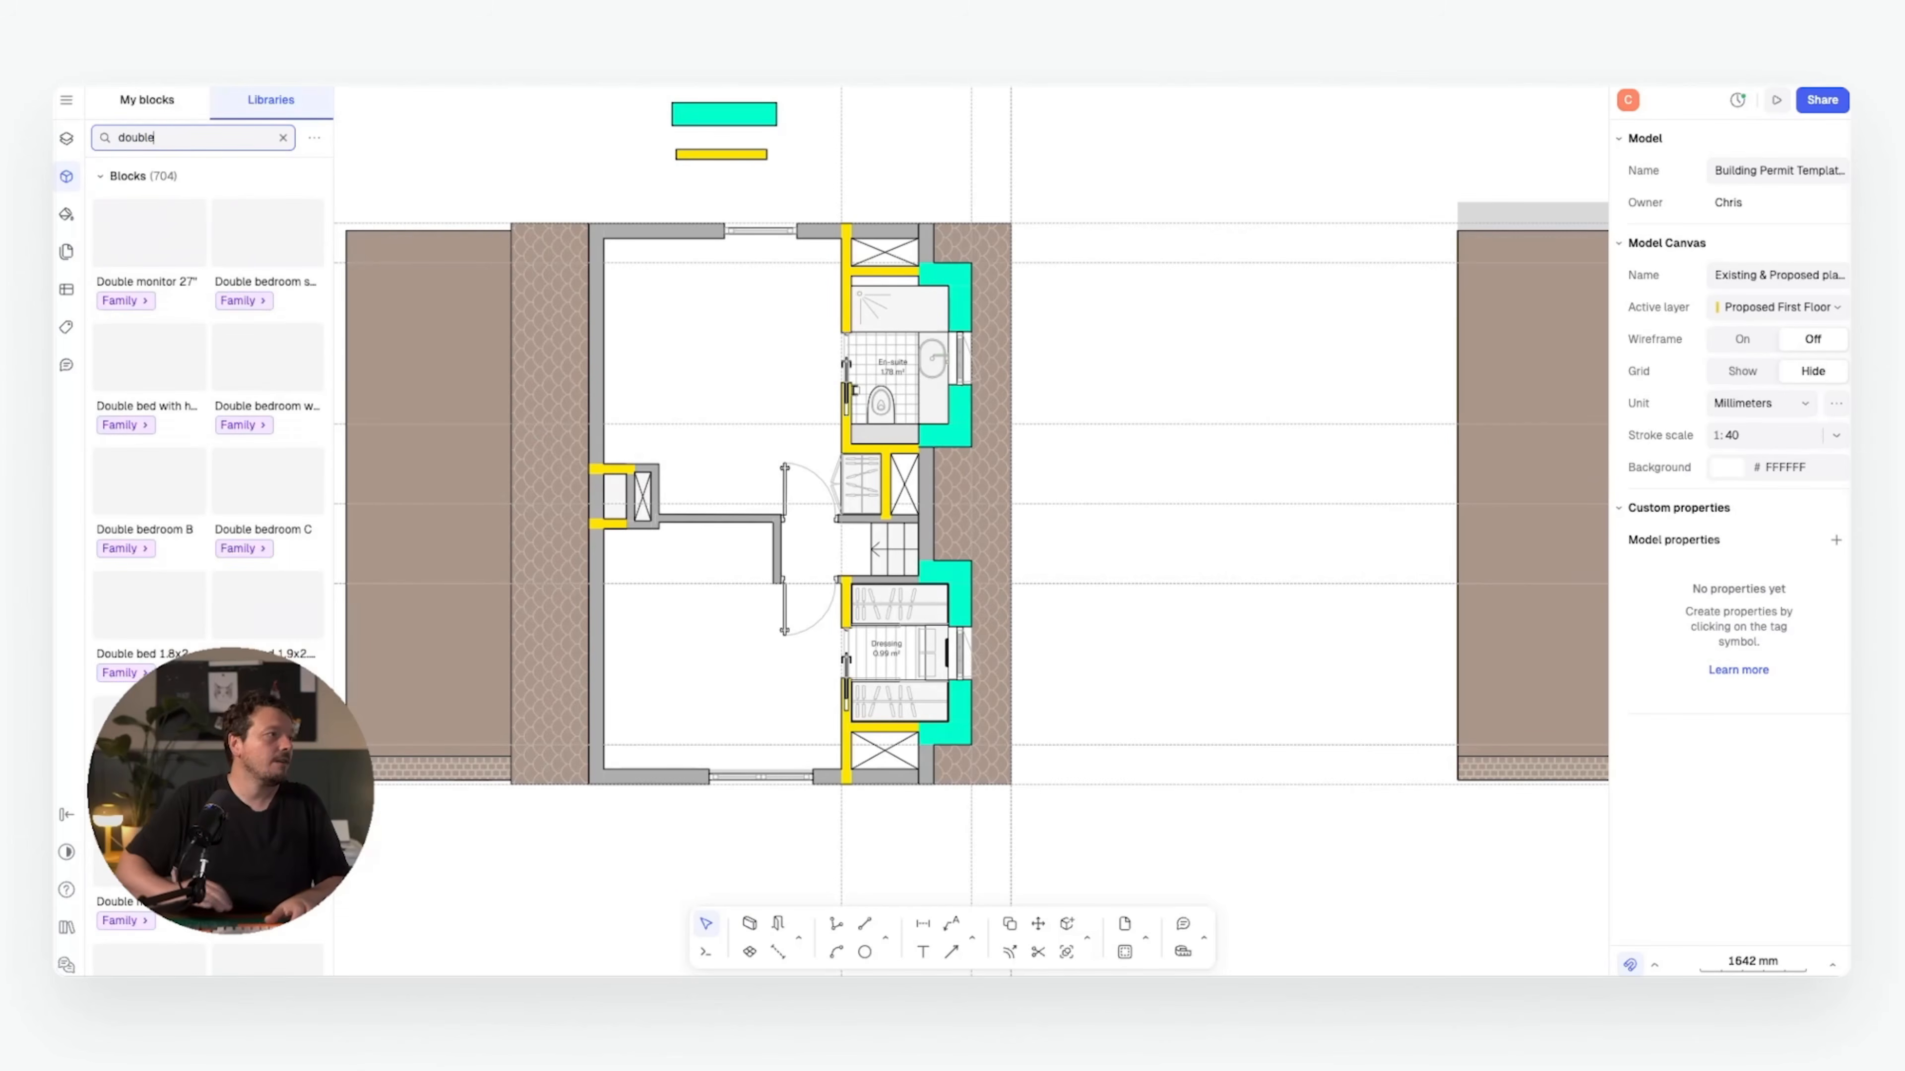
pyautogui.write(' bed')
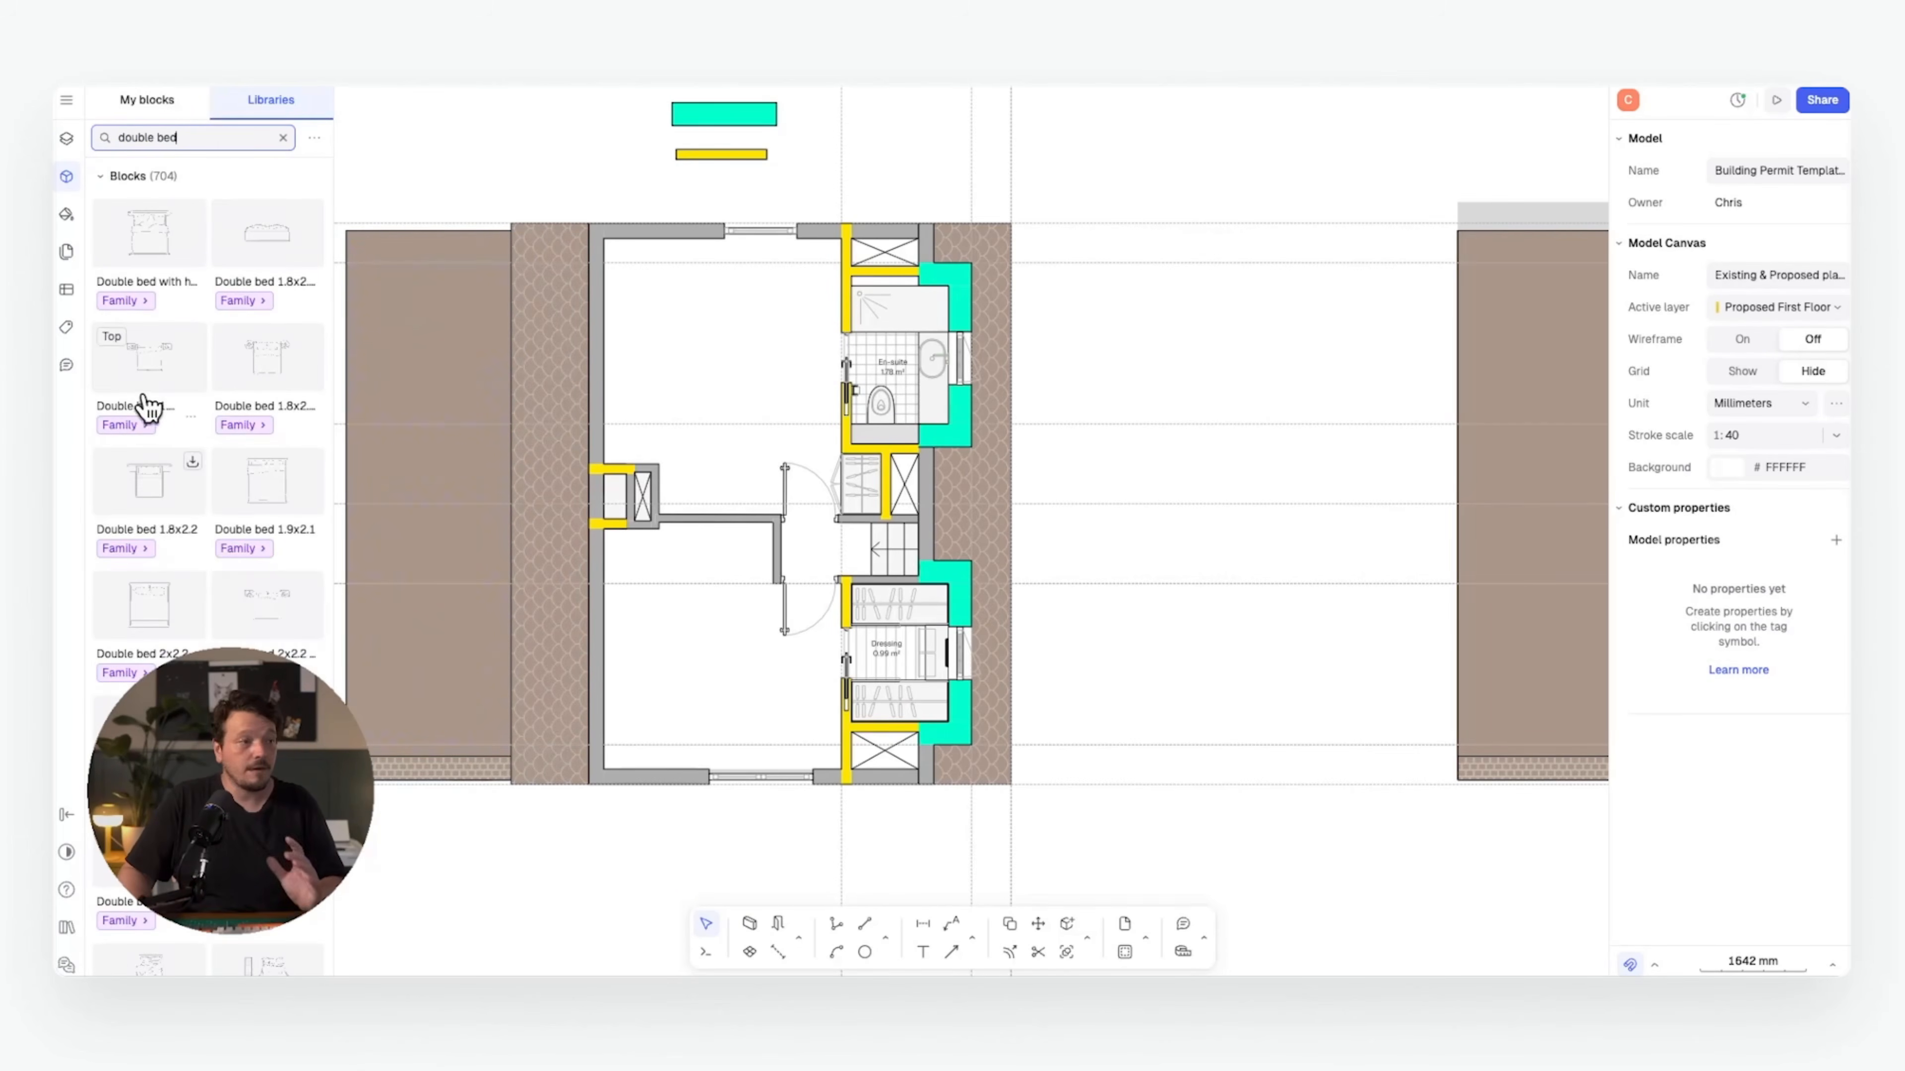
pyautogui.click(148, 364)
pyautogui.moveTo(1232, 532); pyautogui.dragTo(731, 352)
pyautogui.moveTo(848, 274); pyautogui.dragTo(671, 233)
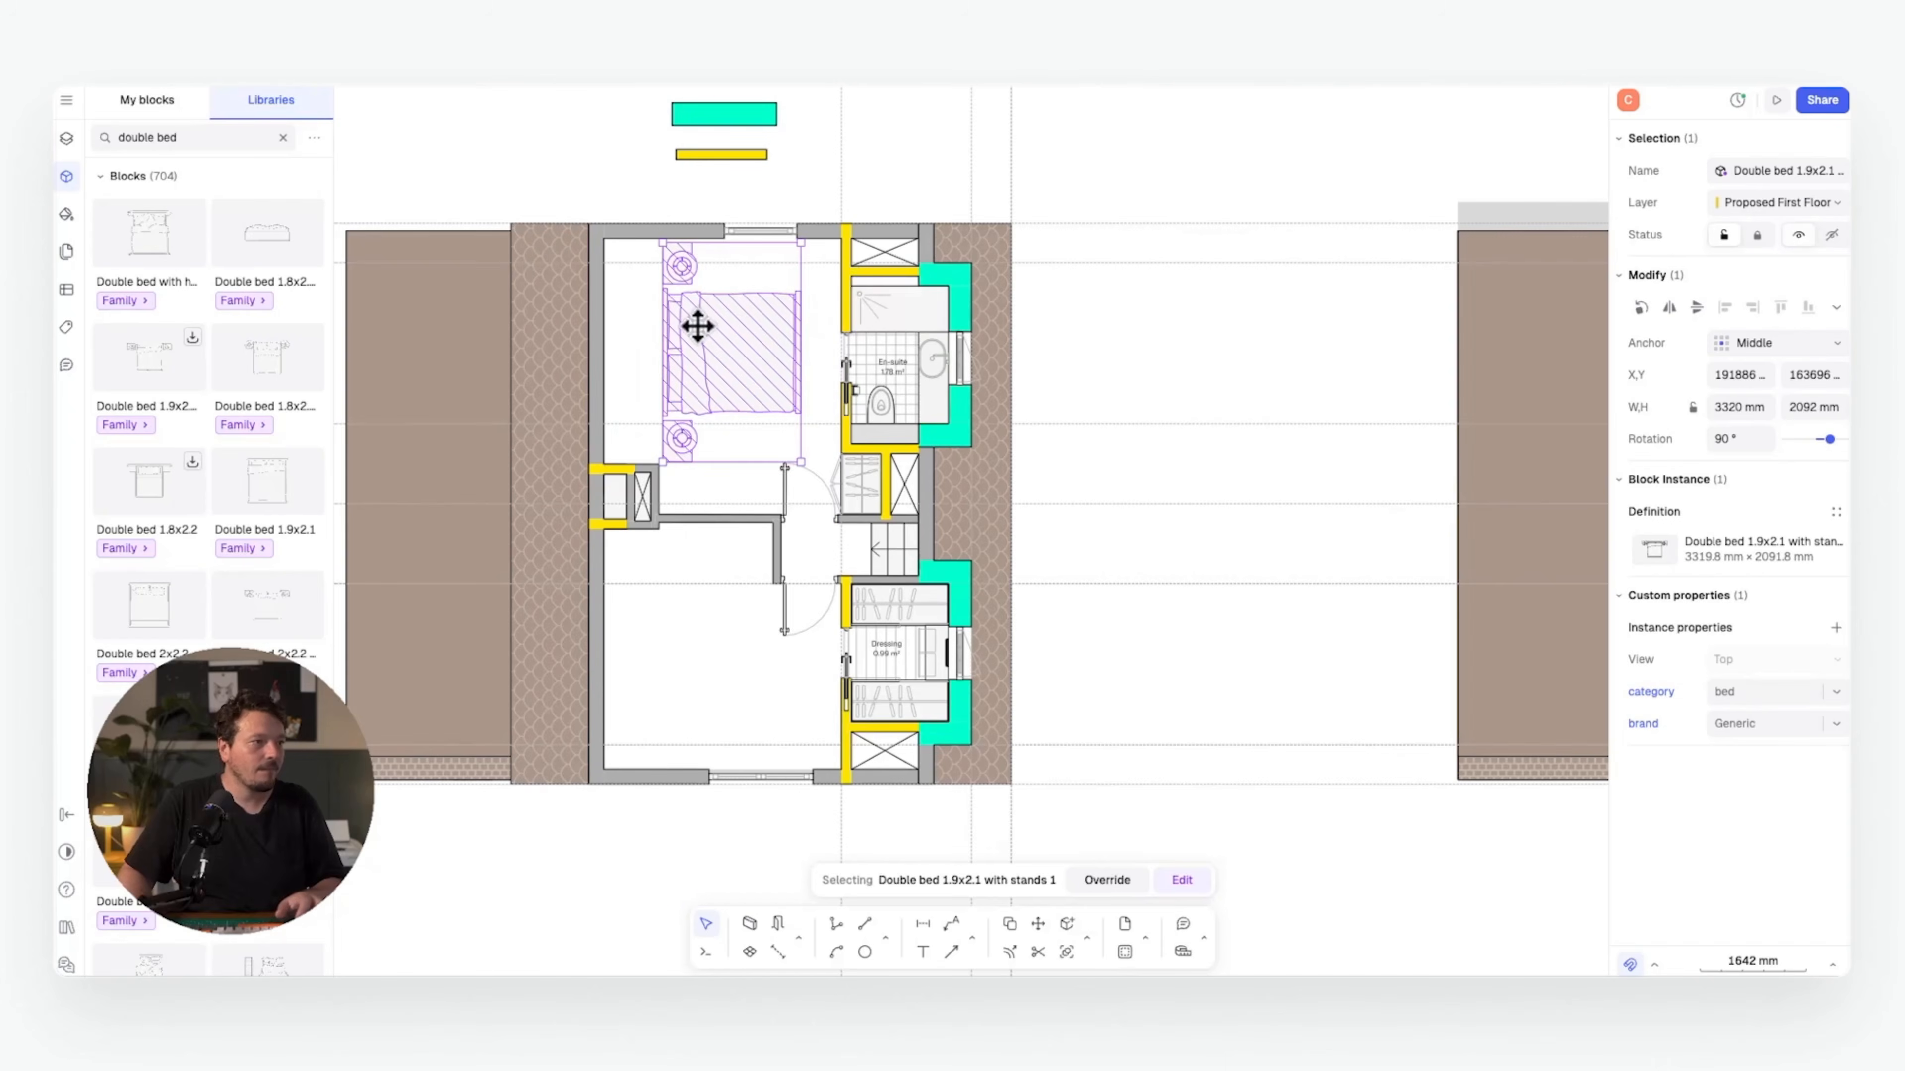
# - Move the upper bedroom's bed by its headboard midpoint onto the inner face of the outer wall opposite the en-suite
pyautogui.moveTo(688, 319); pyautogui.dragTo(632, 324)
pyautogui.scroll(4, 632, 324)
pyautogui.press('m')
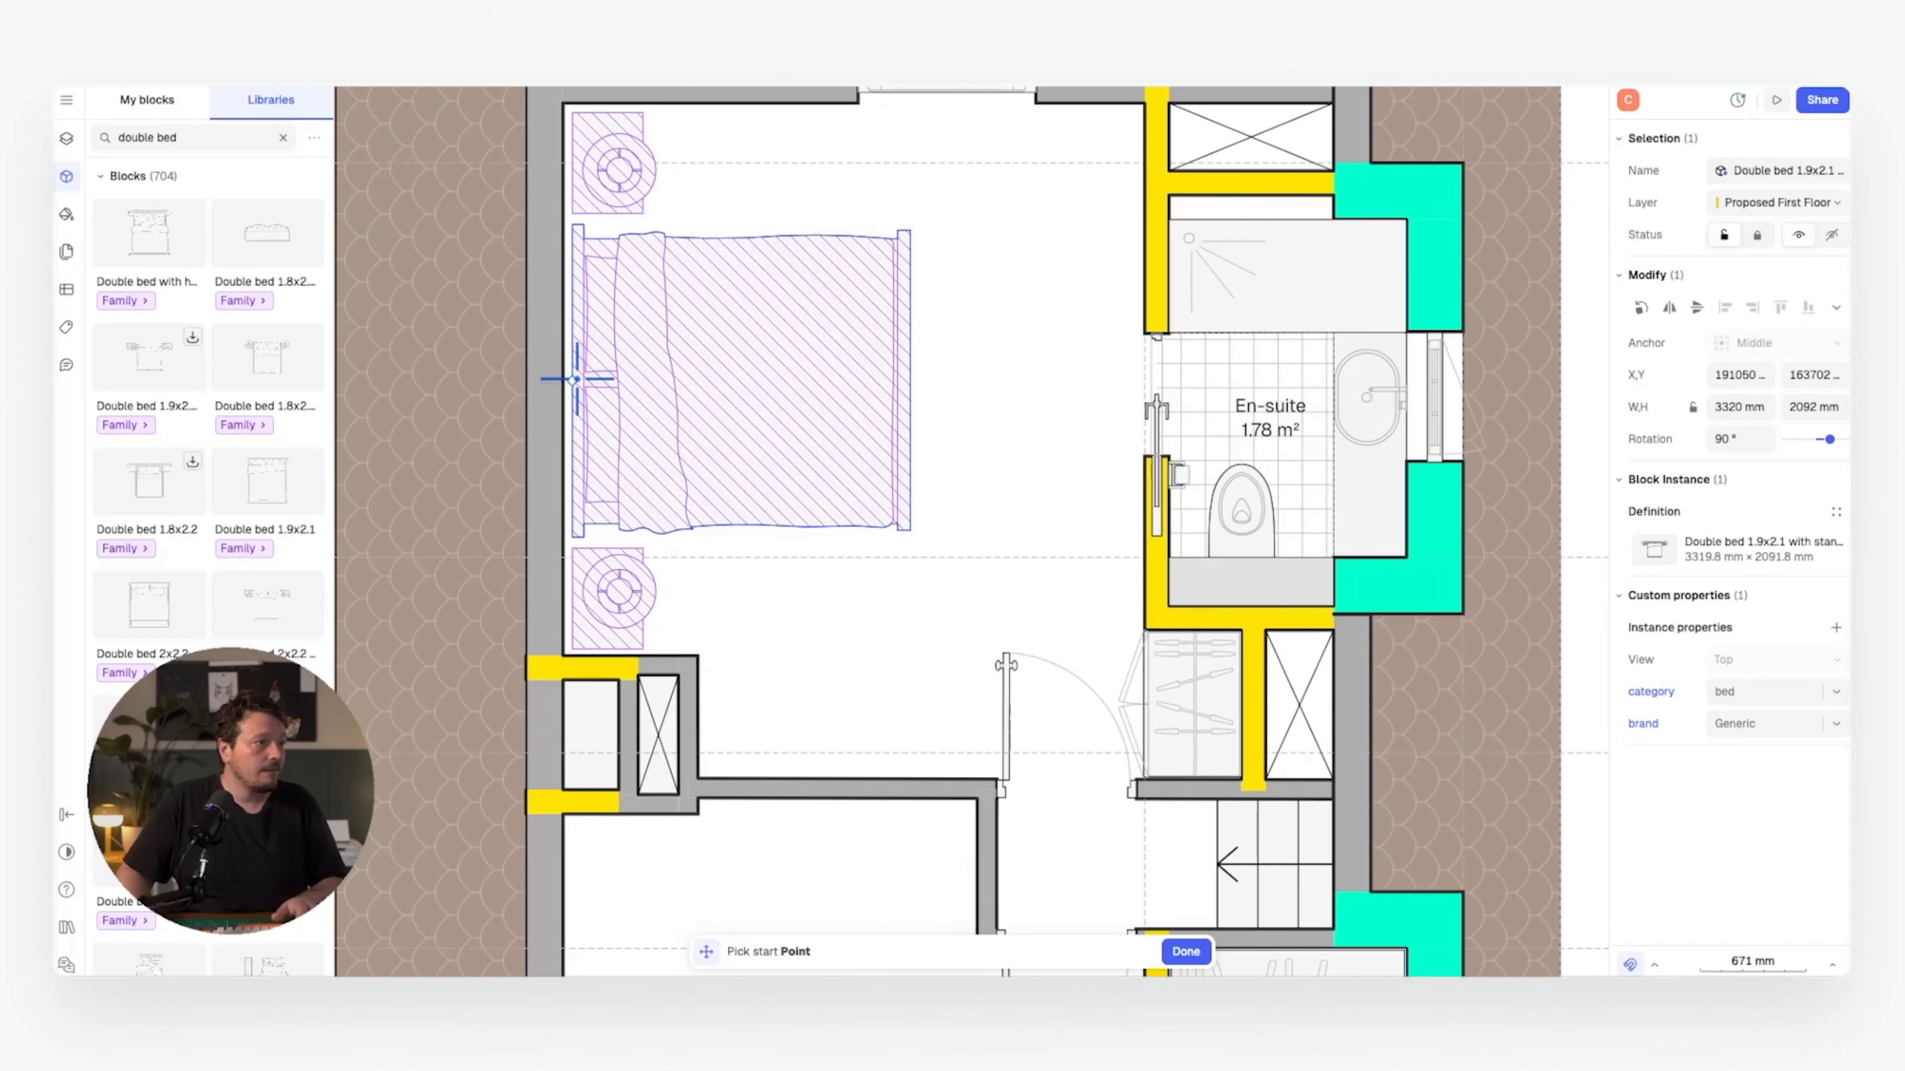
pyautogui.click(573, 378)
pyautogui.click(568, 377)
pyautogui.click(999, 348)
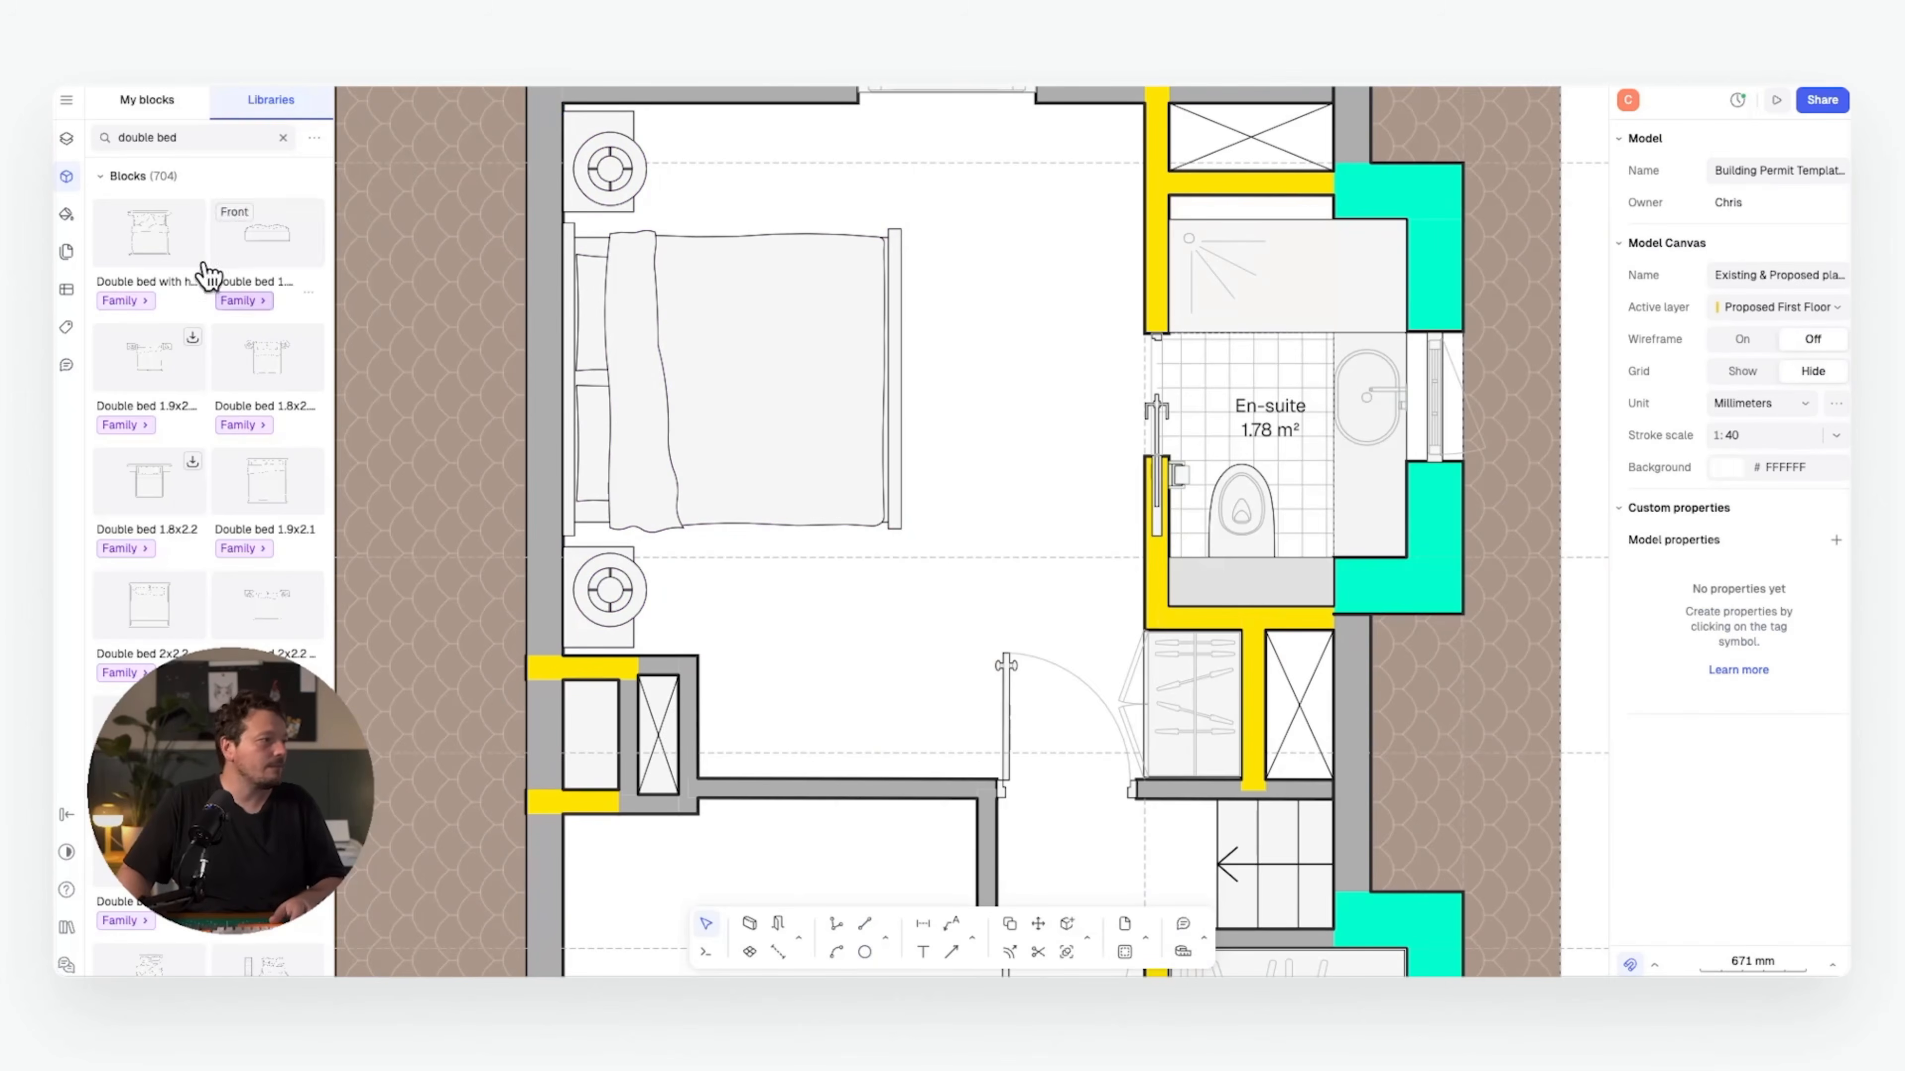
# - Insert the Dresser L block beside the upper bedroom's lower wall, next to the door, and rotate it 180°
pyautogui.click(282, 138)
pyautogui.write('dresser')
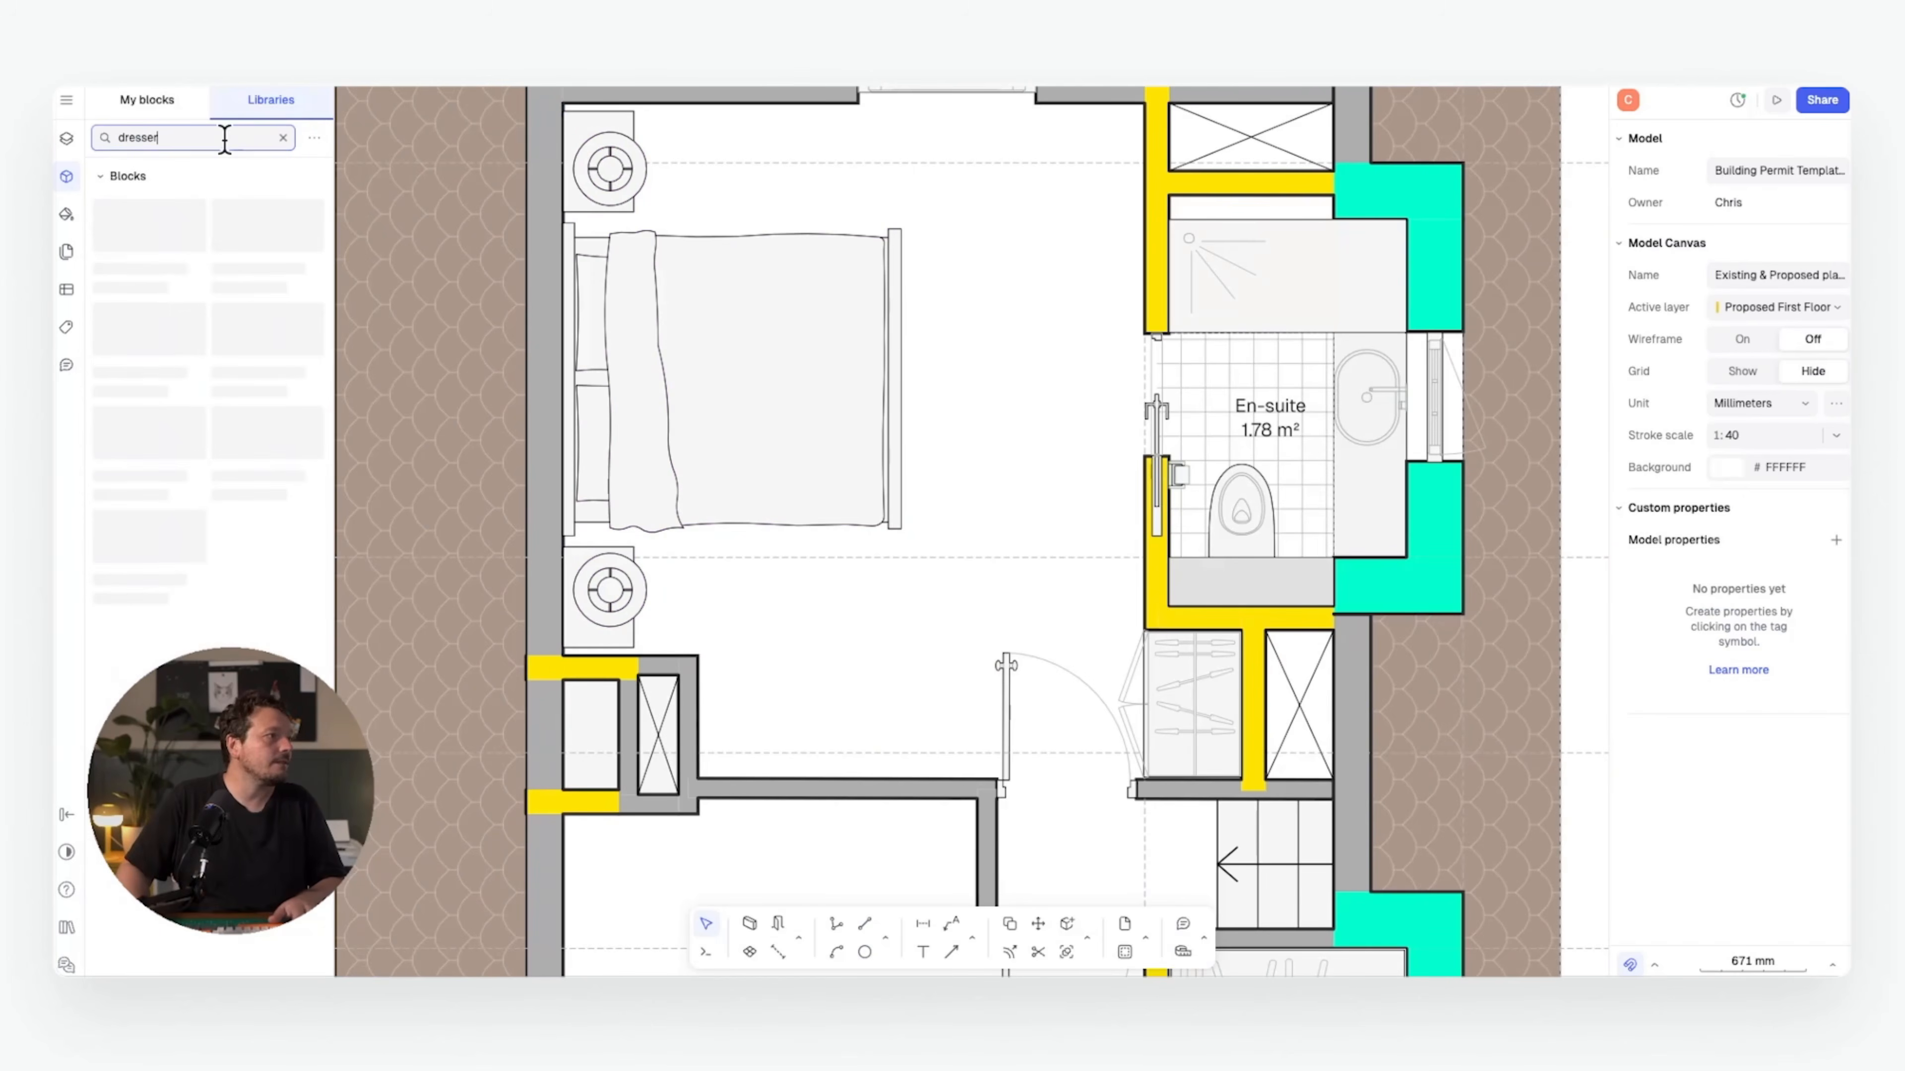
pyautogui.click(266, 231)
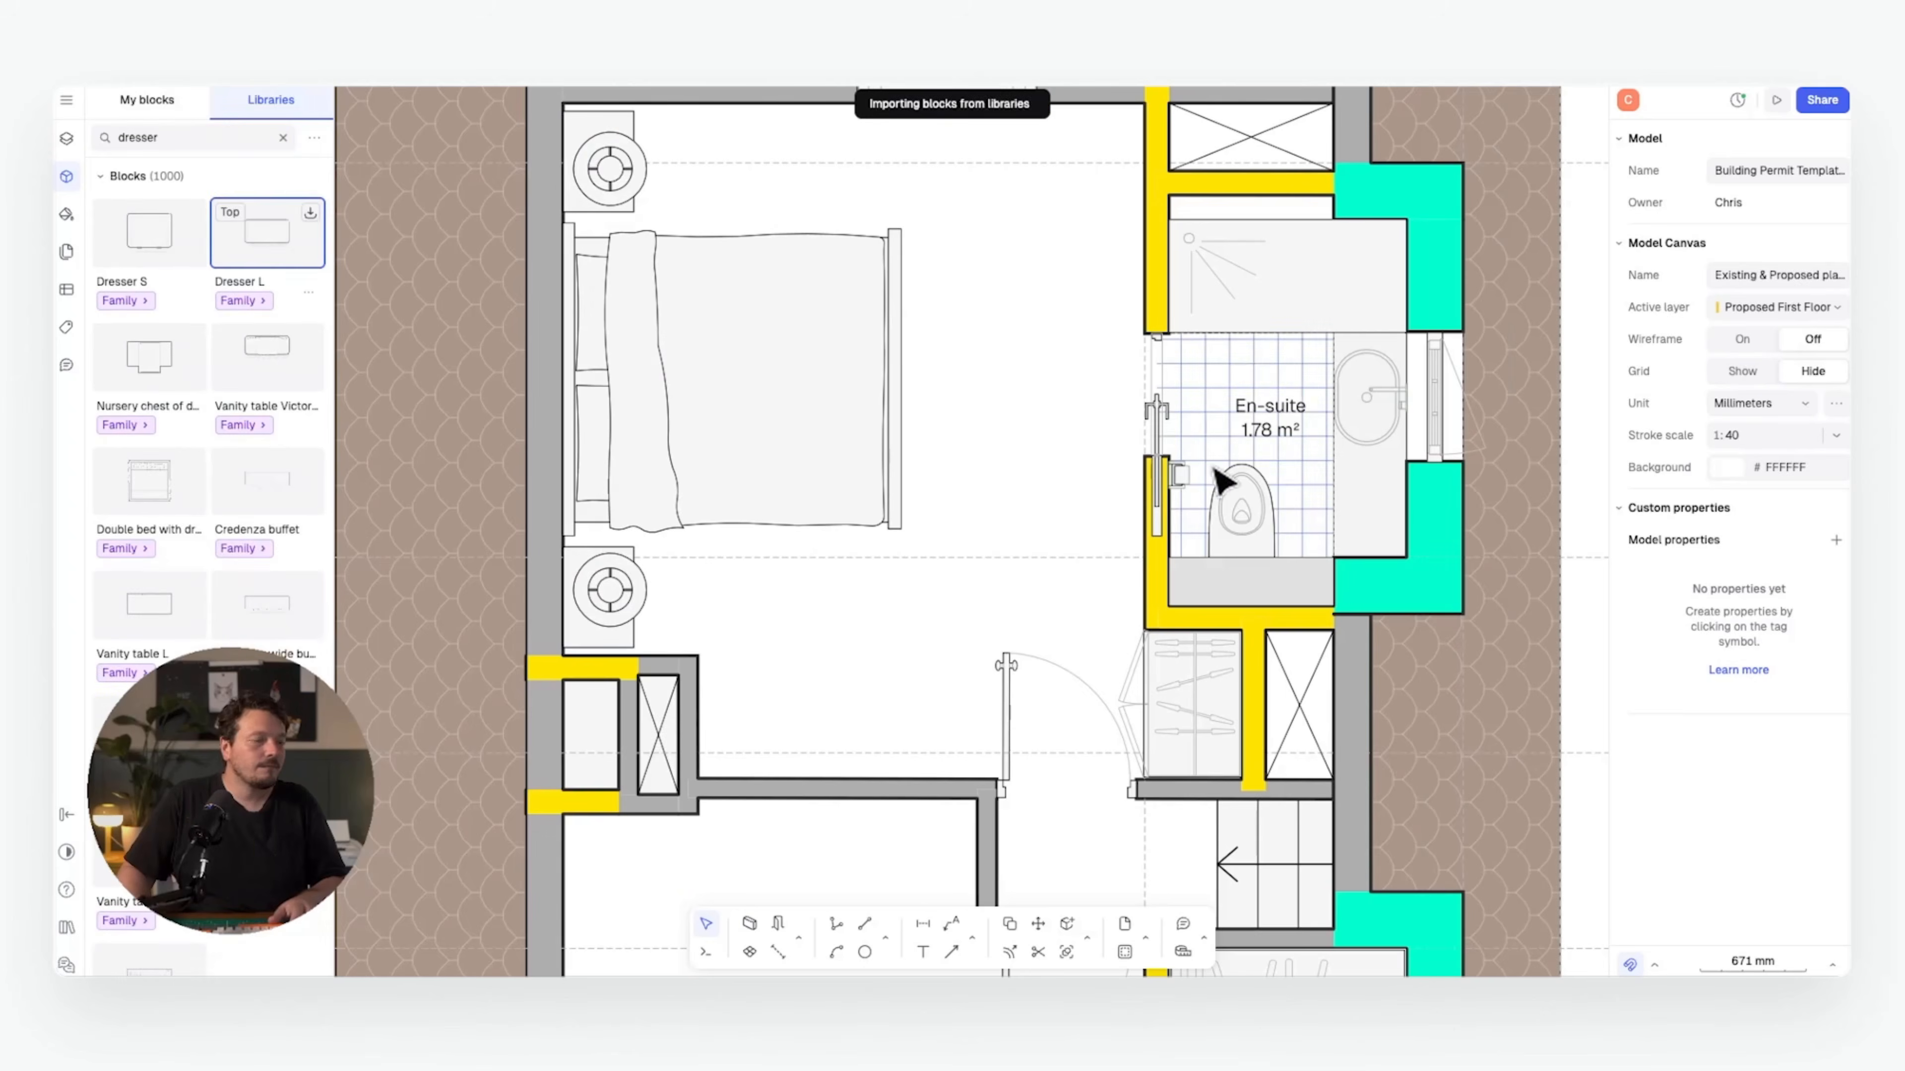
pyautogui.click(698, 765)
pyautogui.moveTo(697, 766); pyautogui.dragTo(839, 717)
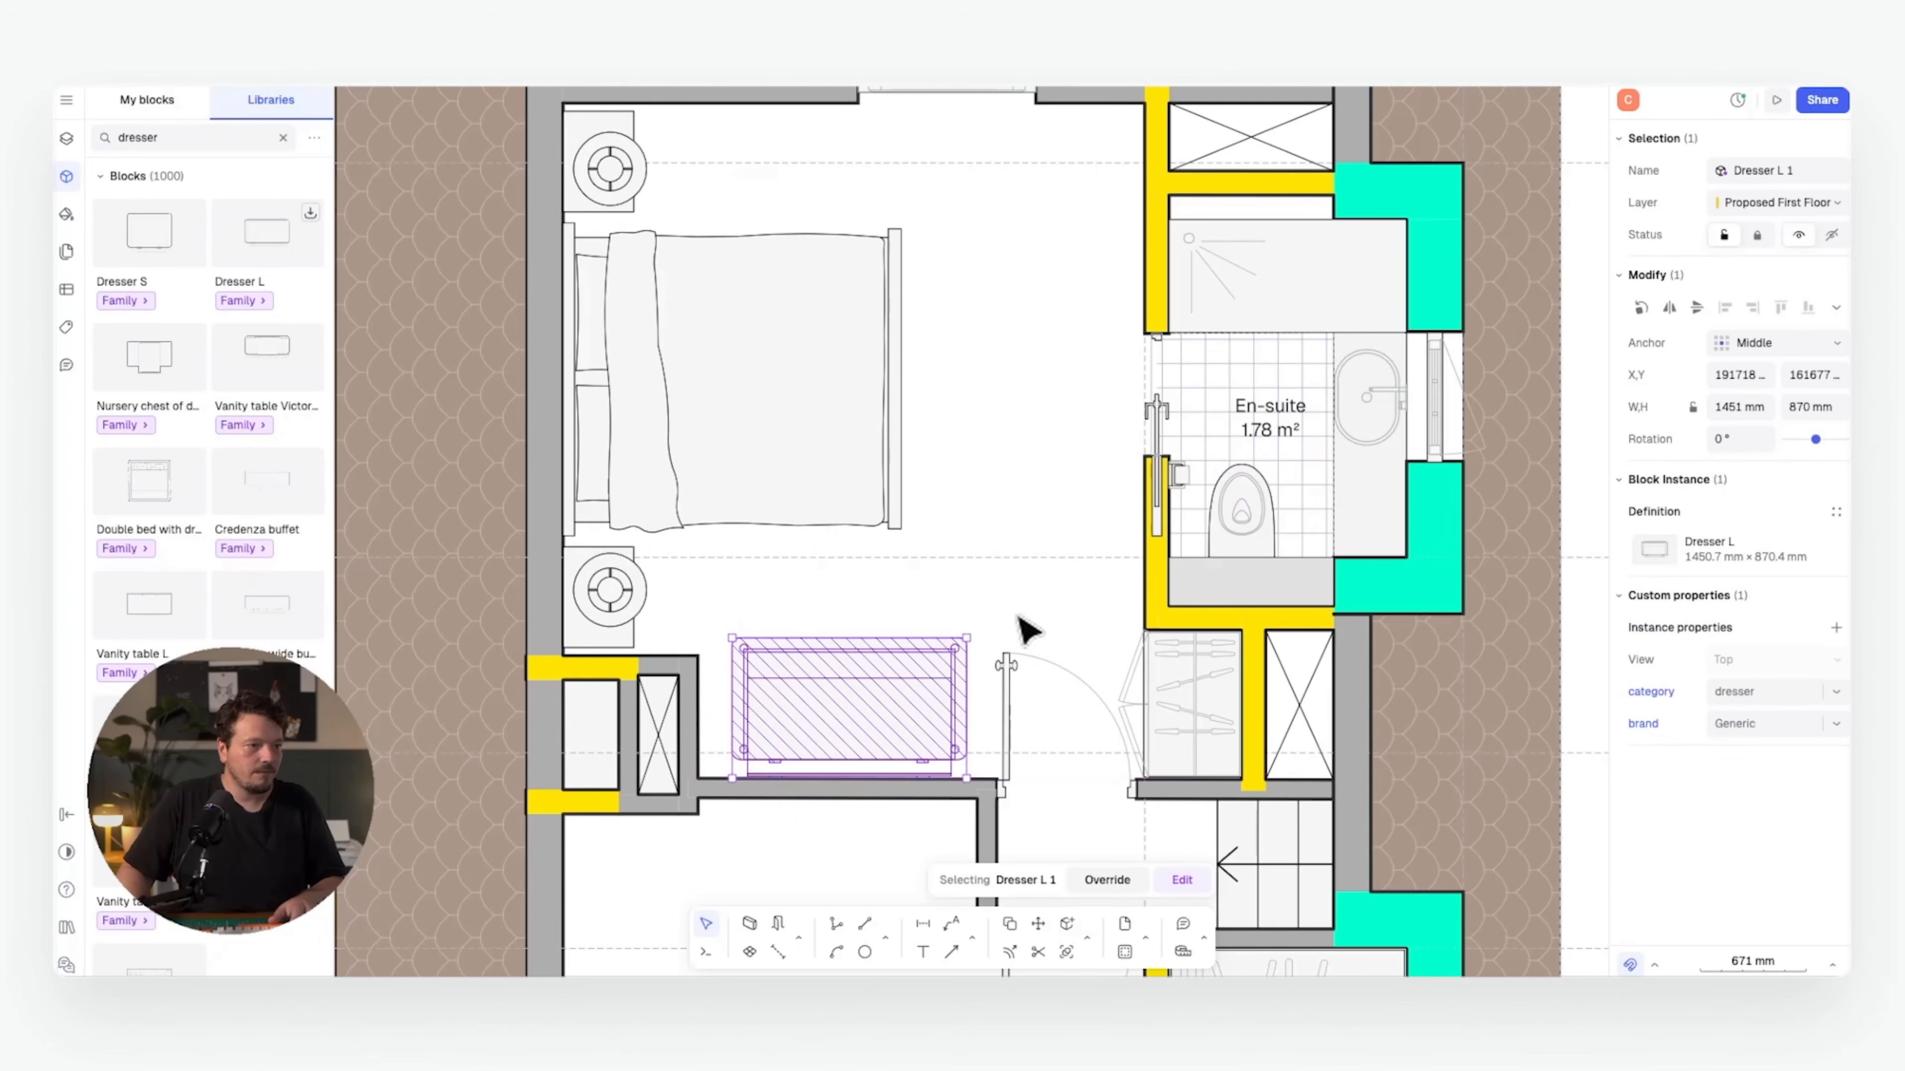
pyautogui.click(990, 643)
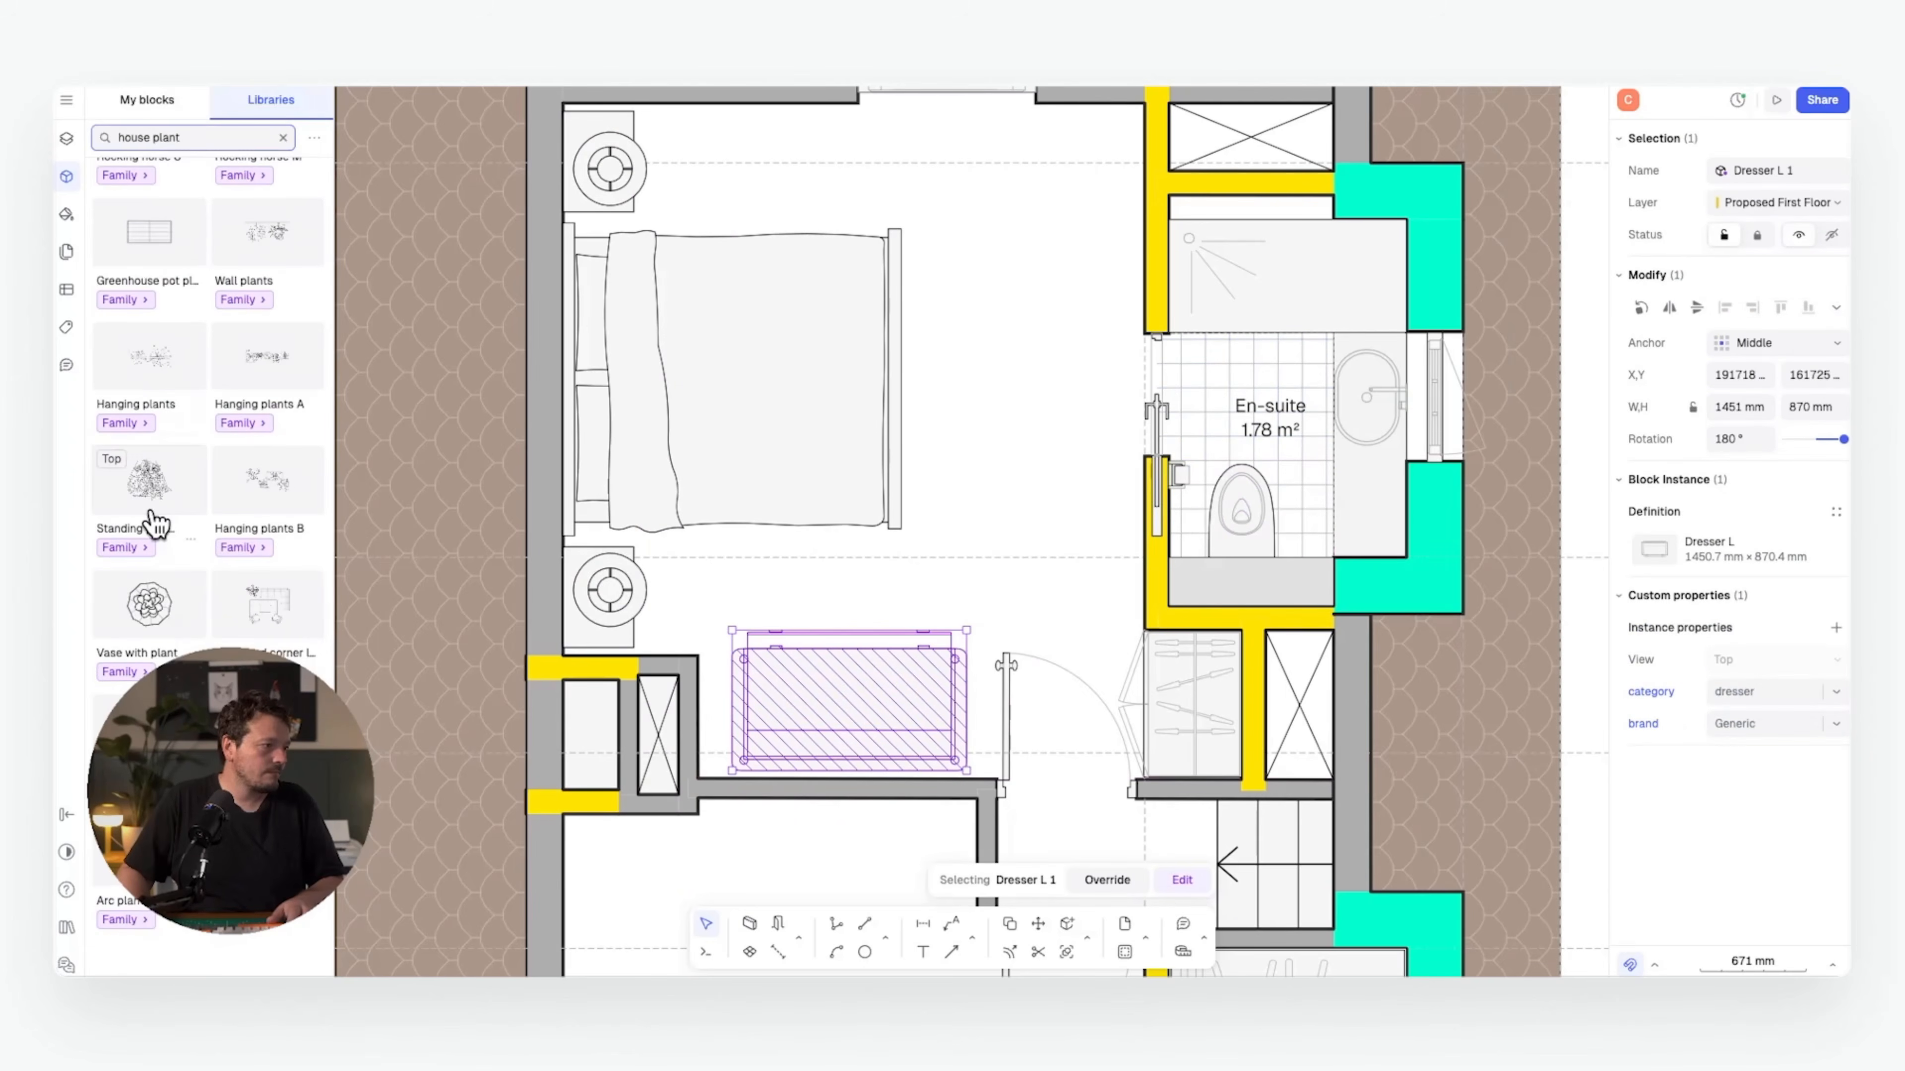
# - Place the Standing planters block in the upper bedroom's corner between the window and the en-suite wall
pyautogui.click(153, 508)
pyautogui.moveTo(1216, 503); pyautogui.dragTo(1047, 136)
pyautogui.click(901, 173)
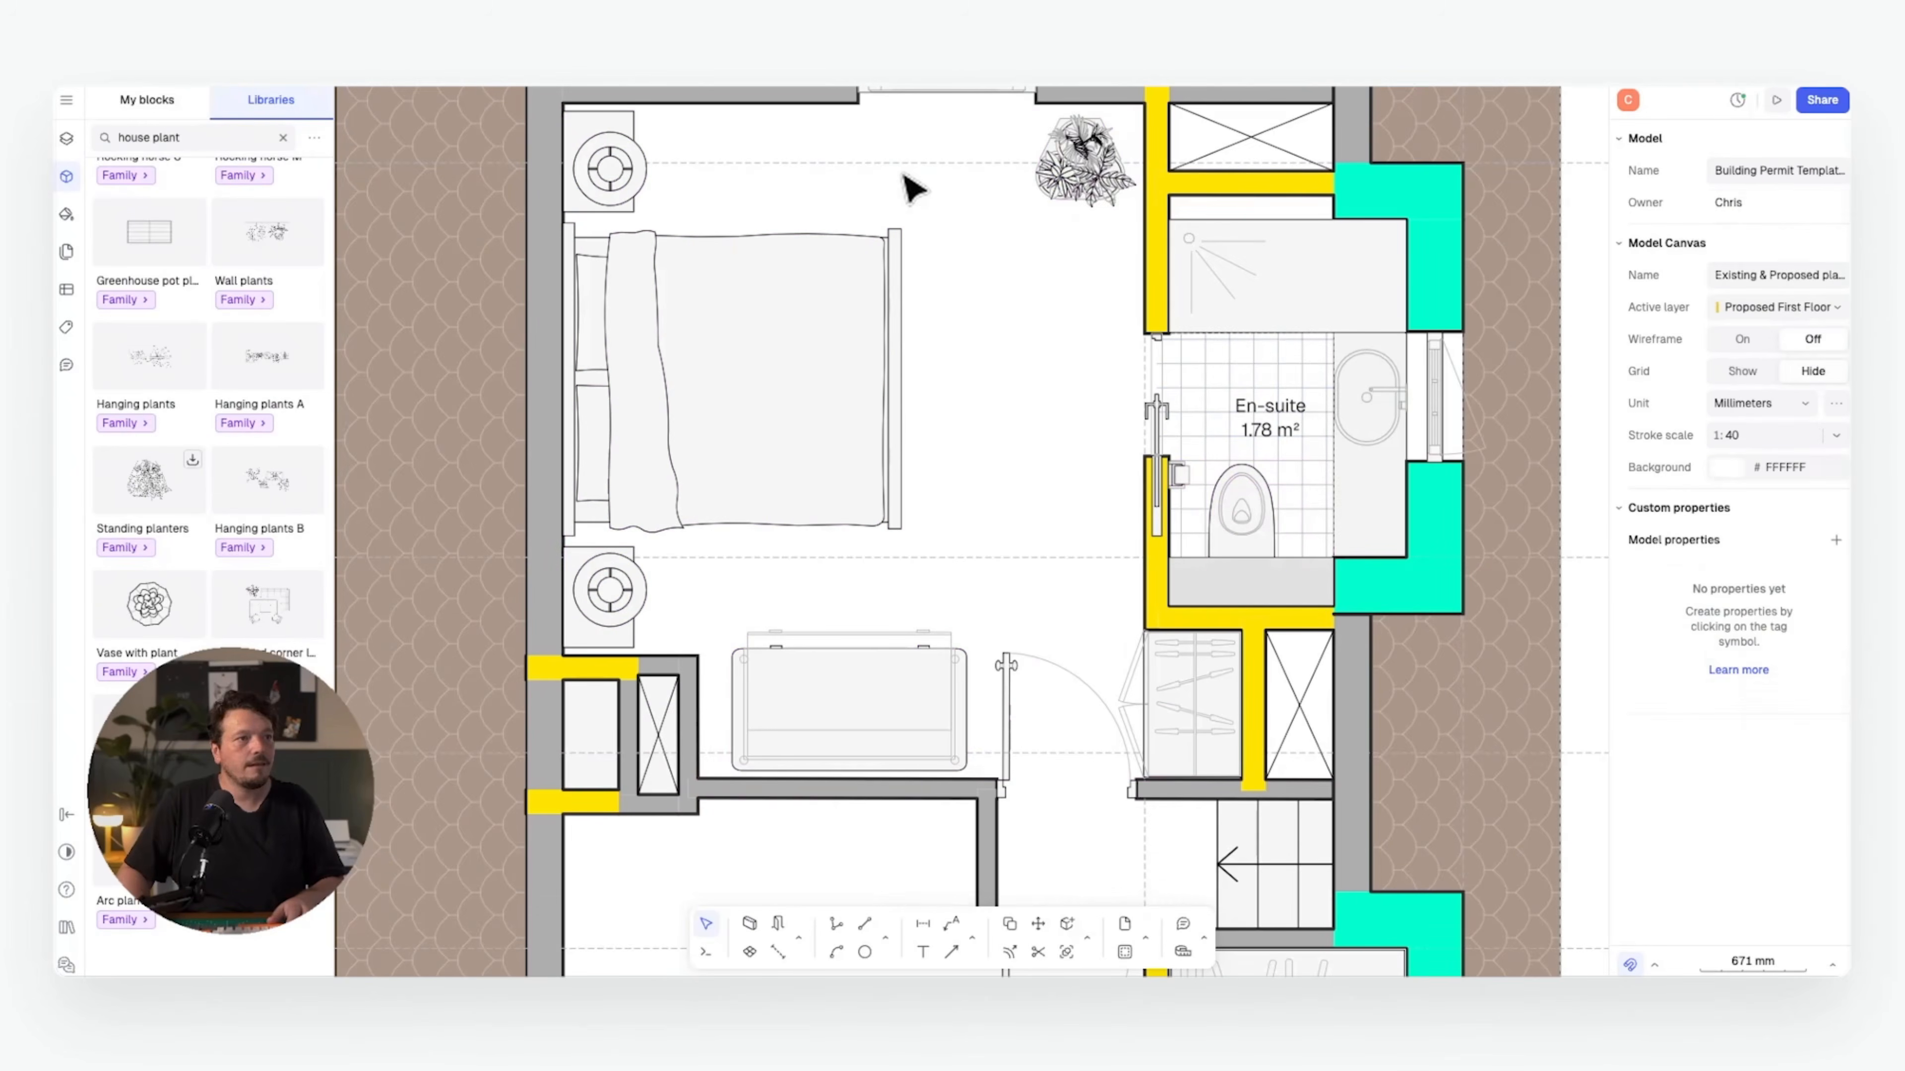
pyautogui.click(1058, 174)
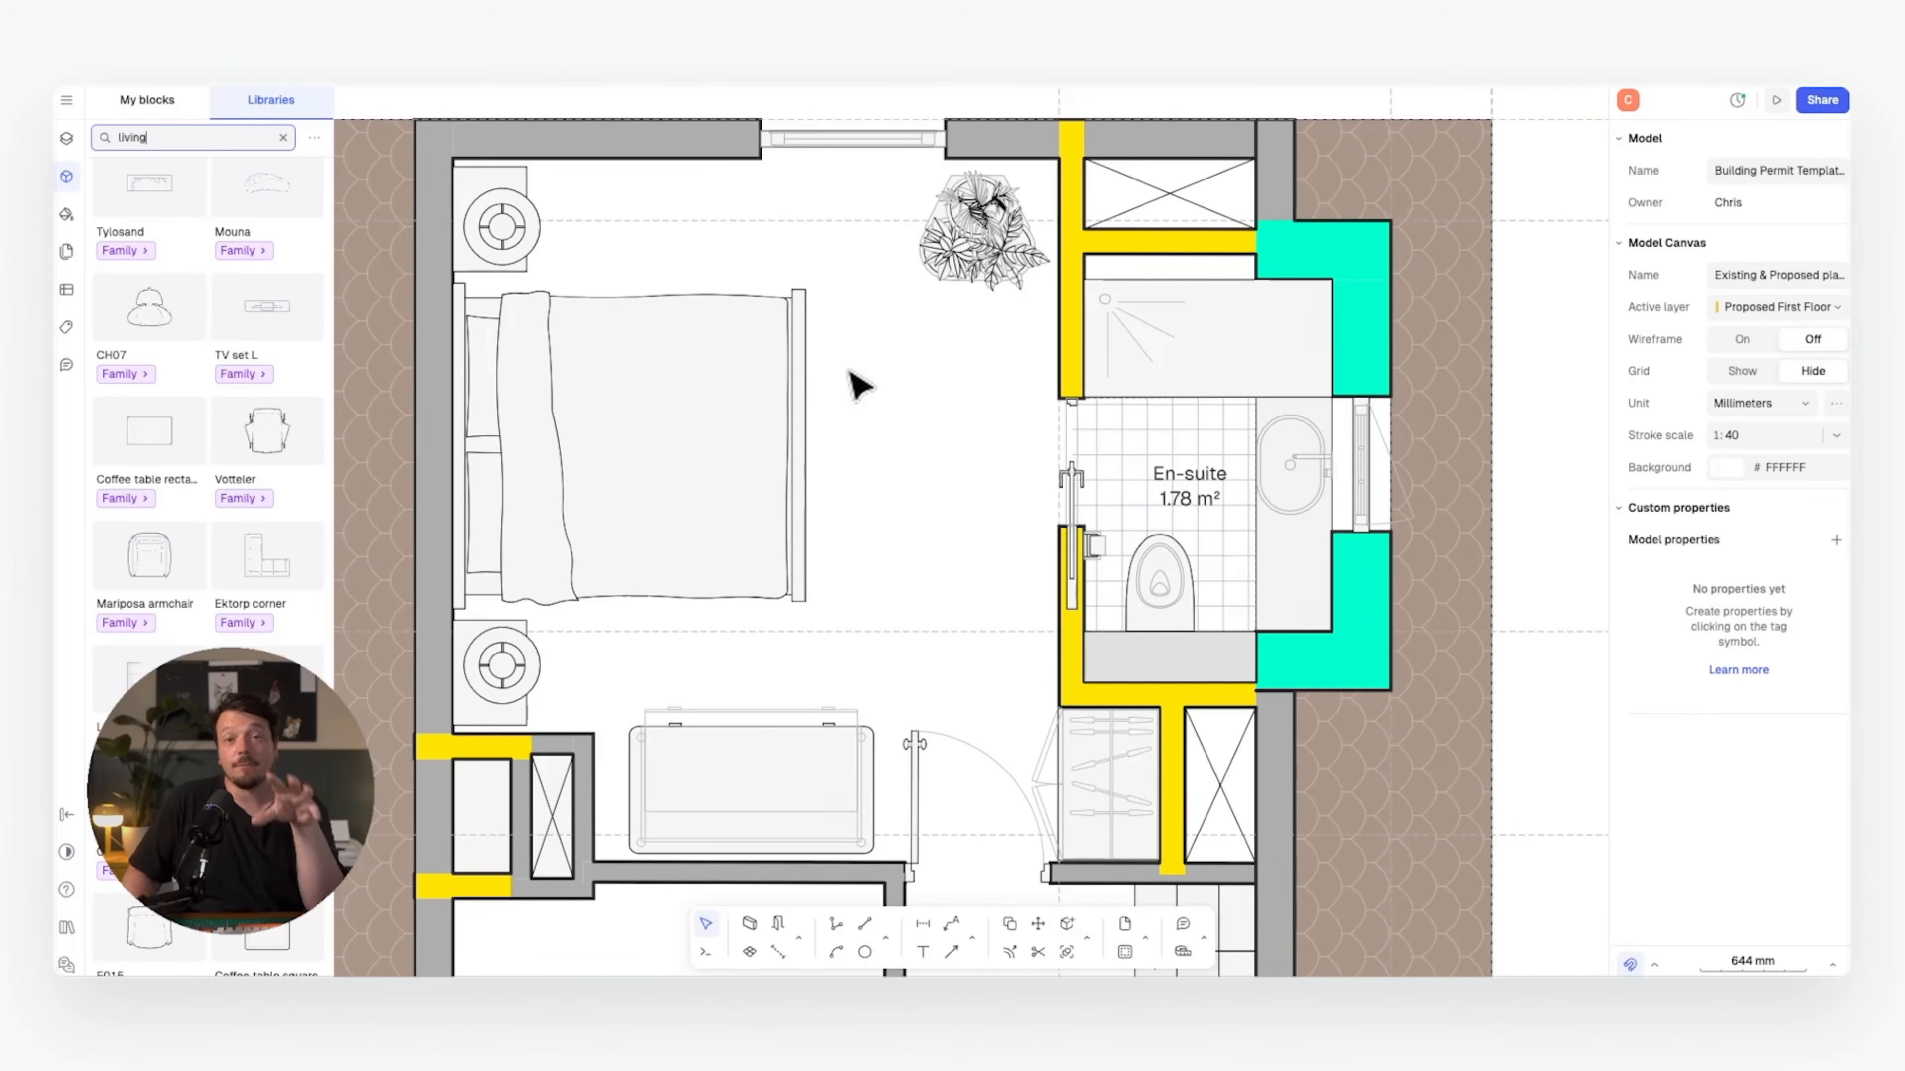
pyautogui.click(804, 372)
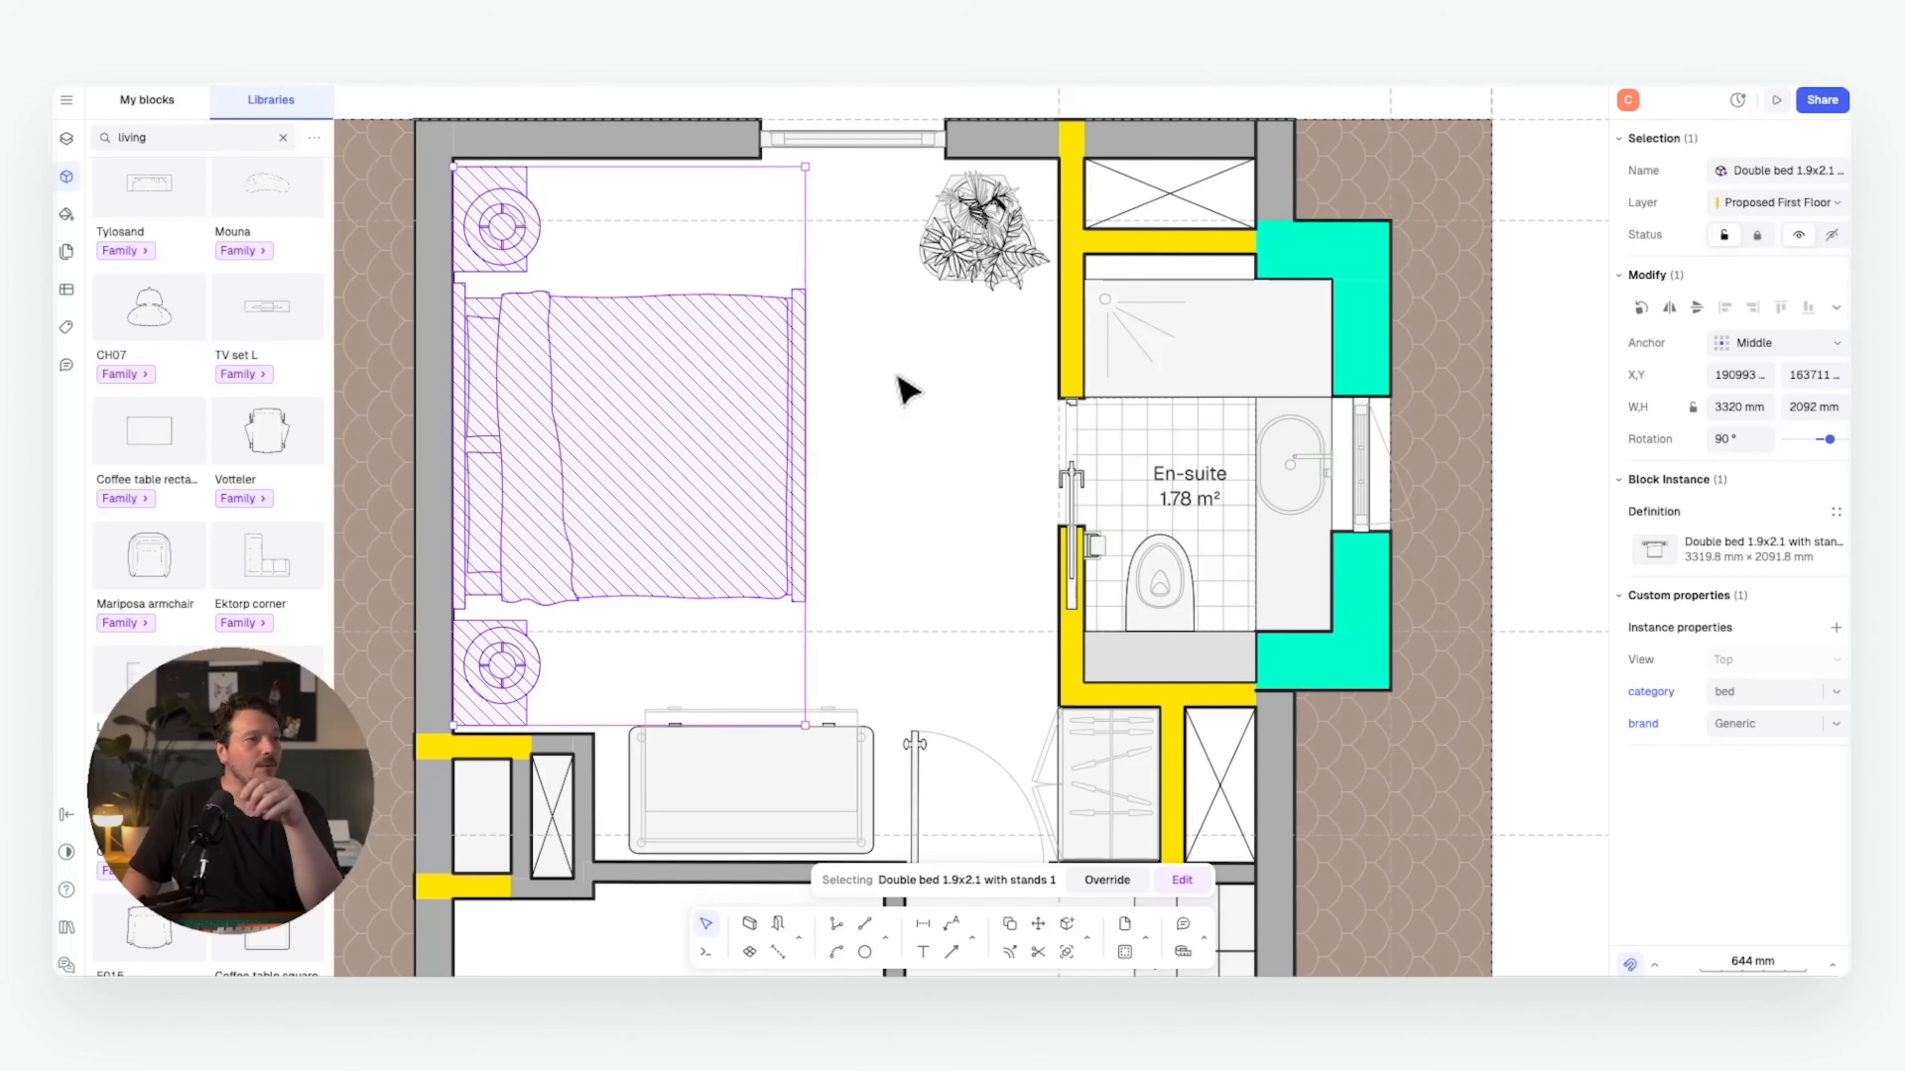
pyautogui.press('Escape')
pyautogui.scroll(-3, 907, 389)
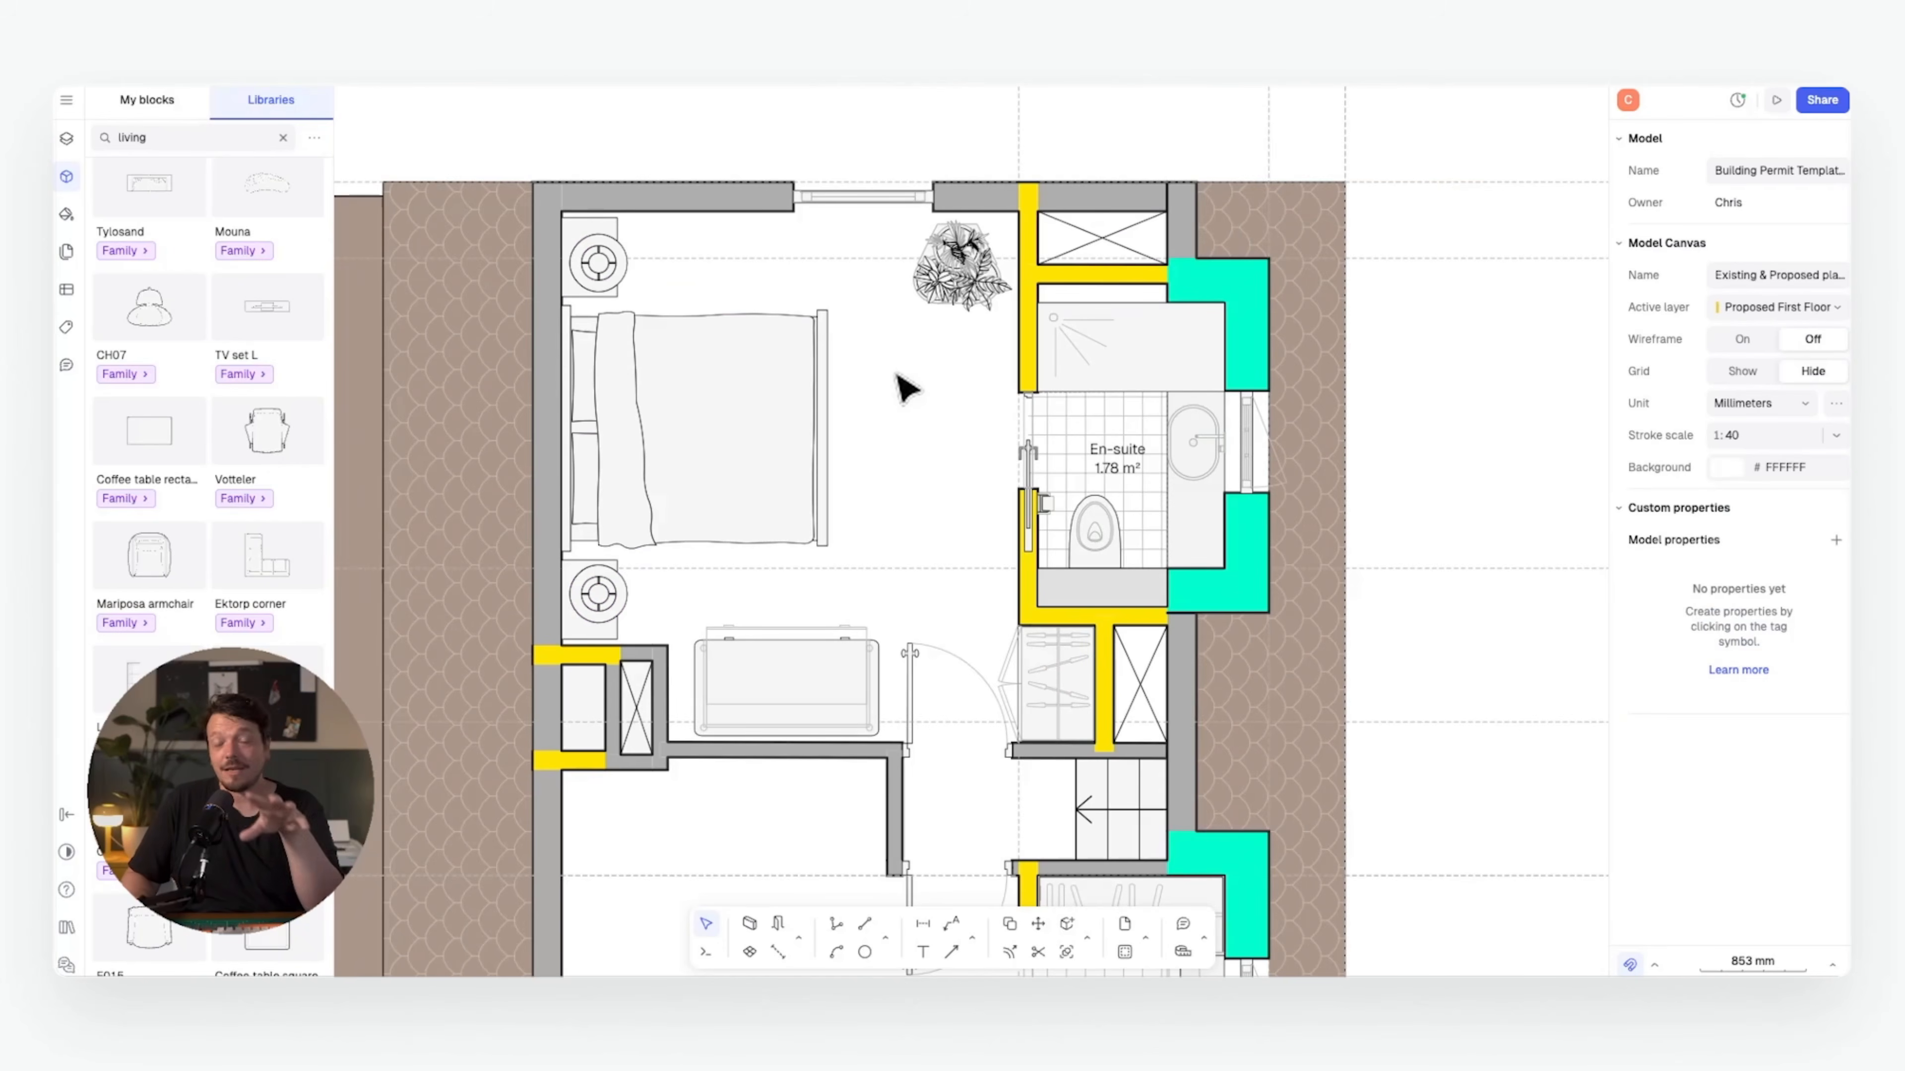
pyautogui.scroll(-2, 990, 366)
pyautogui.hscroll(1, 991, 366)
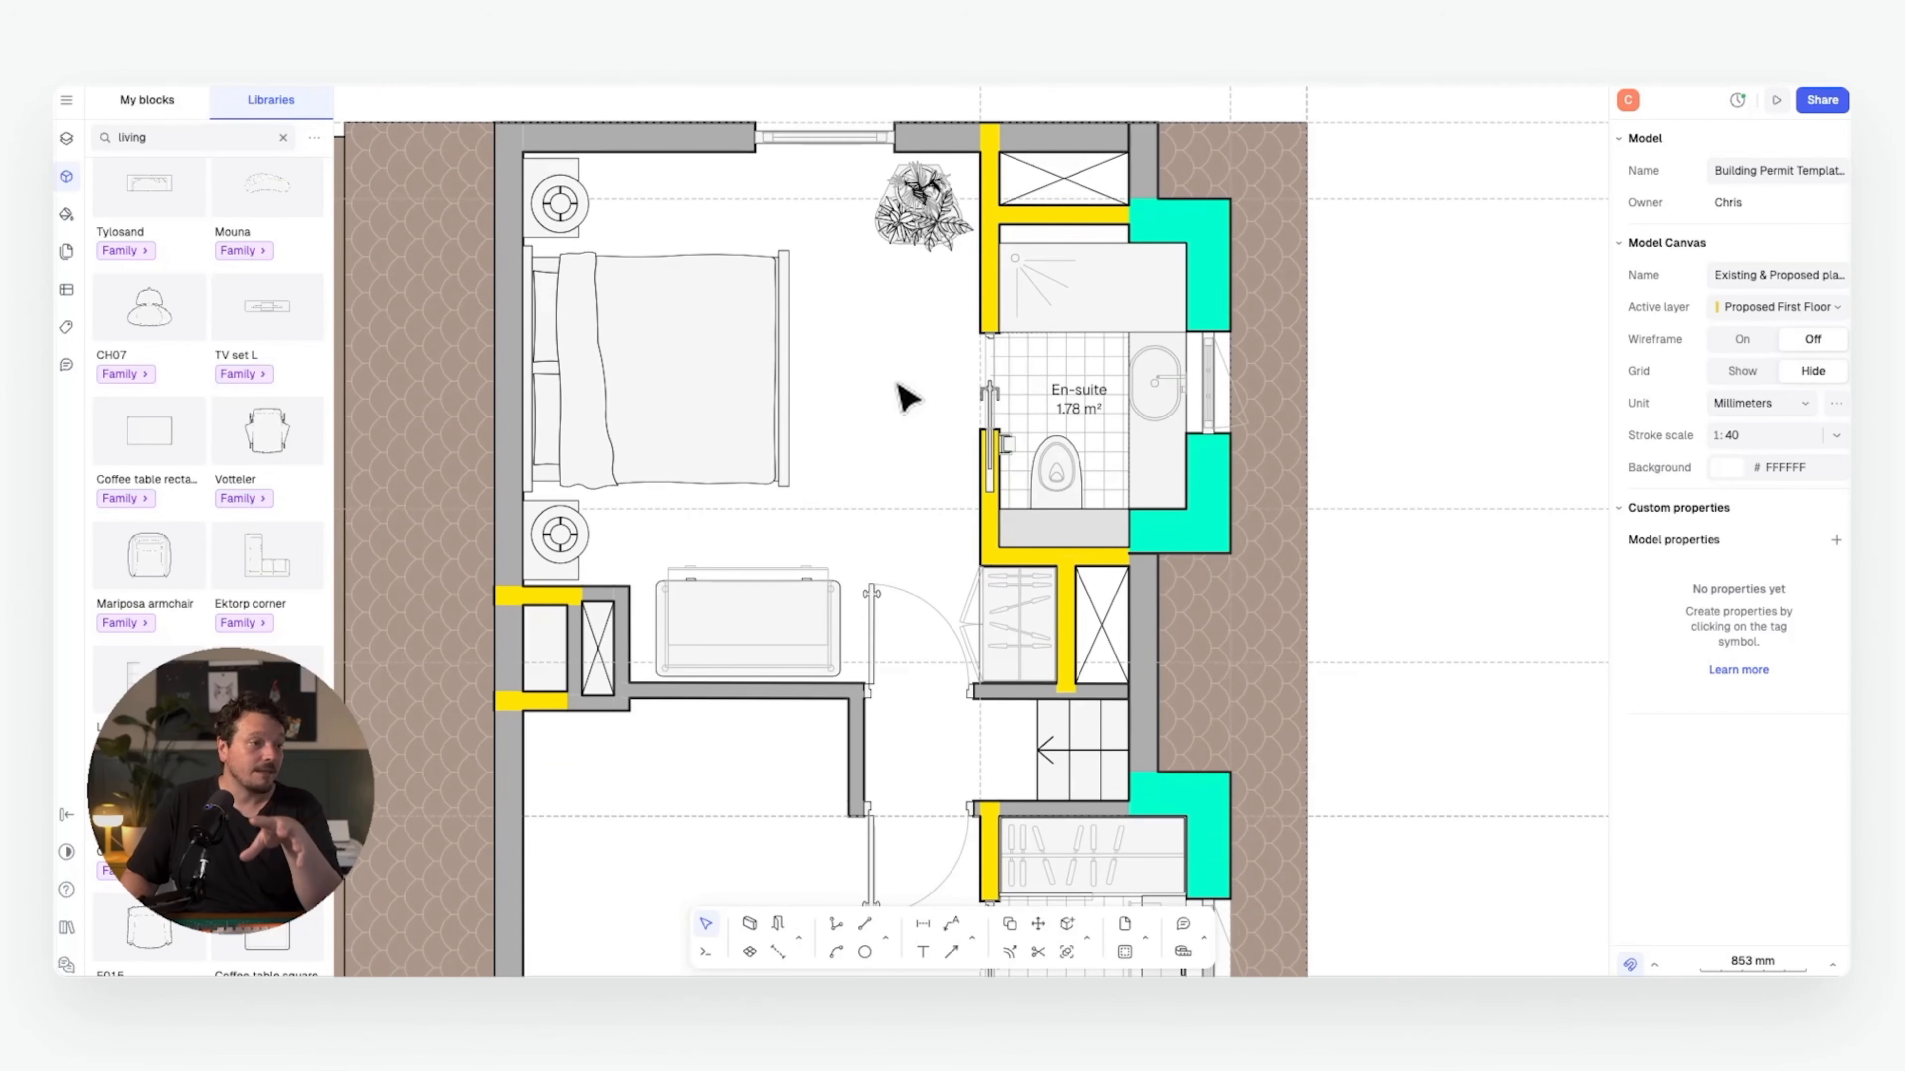
# - Search the block libraries for a double bed and insert Double bed 1.8x2.22 with stands into the lower bedroom
pyautogui.moveTo(901, 412); pyautogui.dragTo(784, 319, button='middle')
pyautogui.scroll(-3, 831, 360)
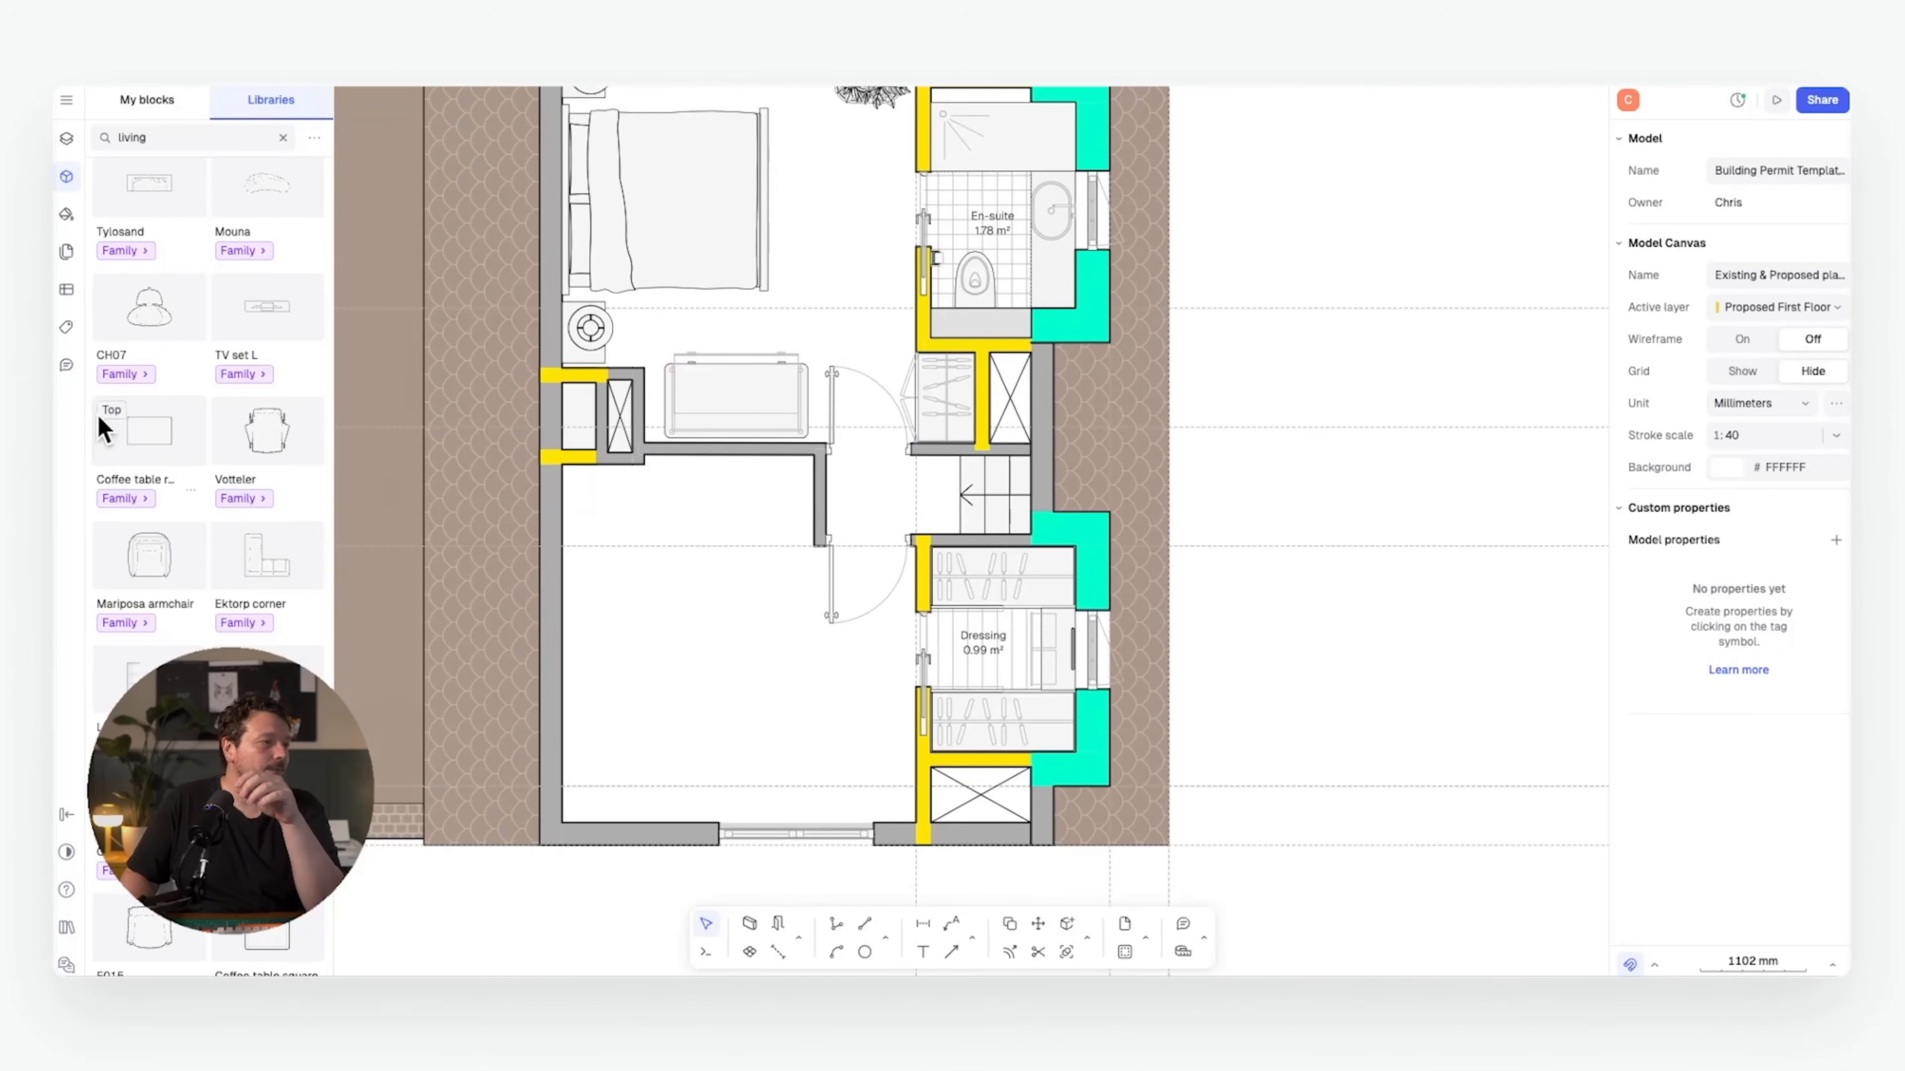
pyautogui.click(282, 138)
pyautogui.write('bed')
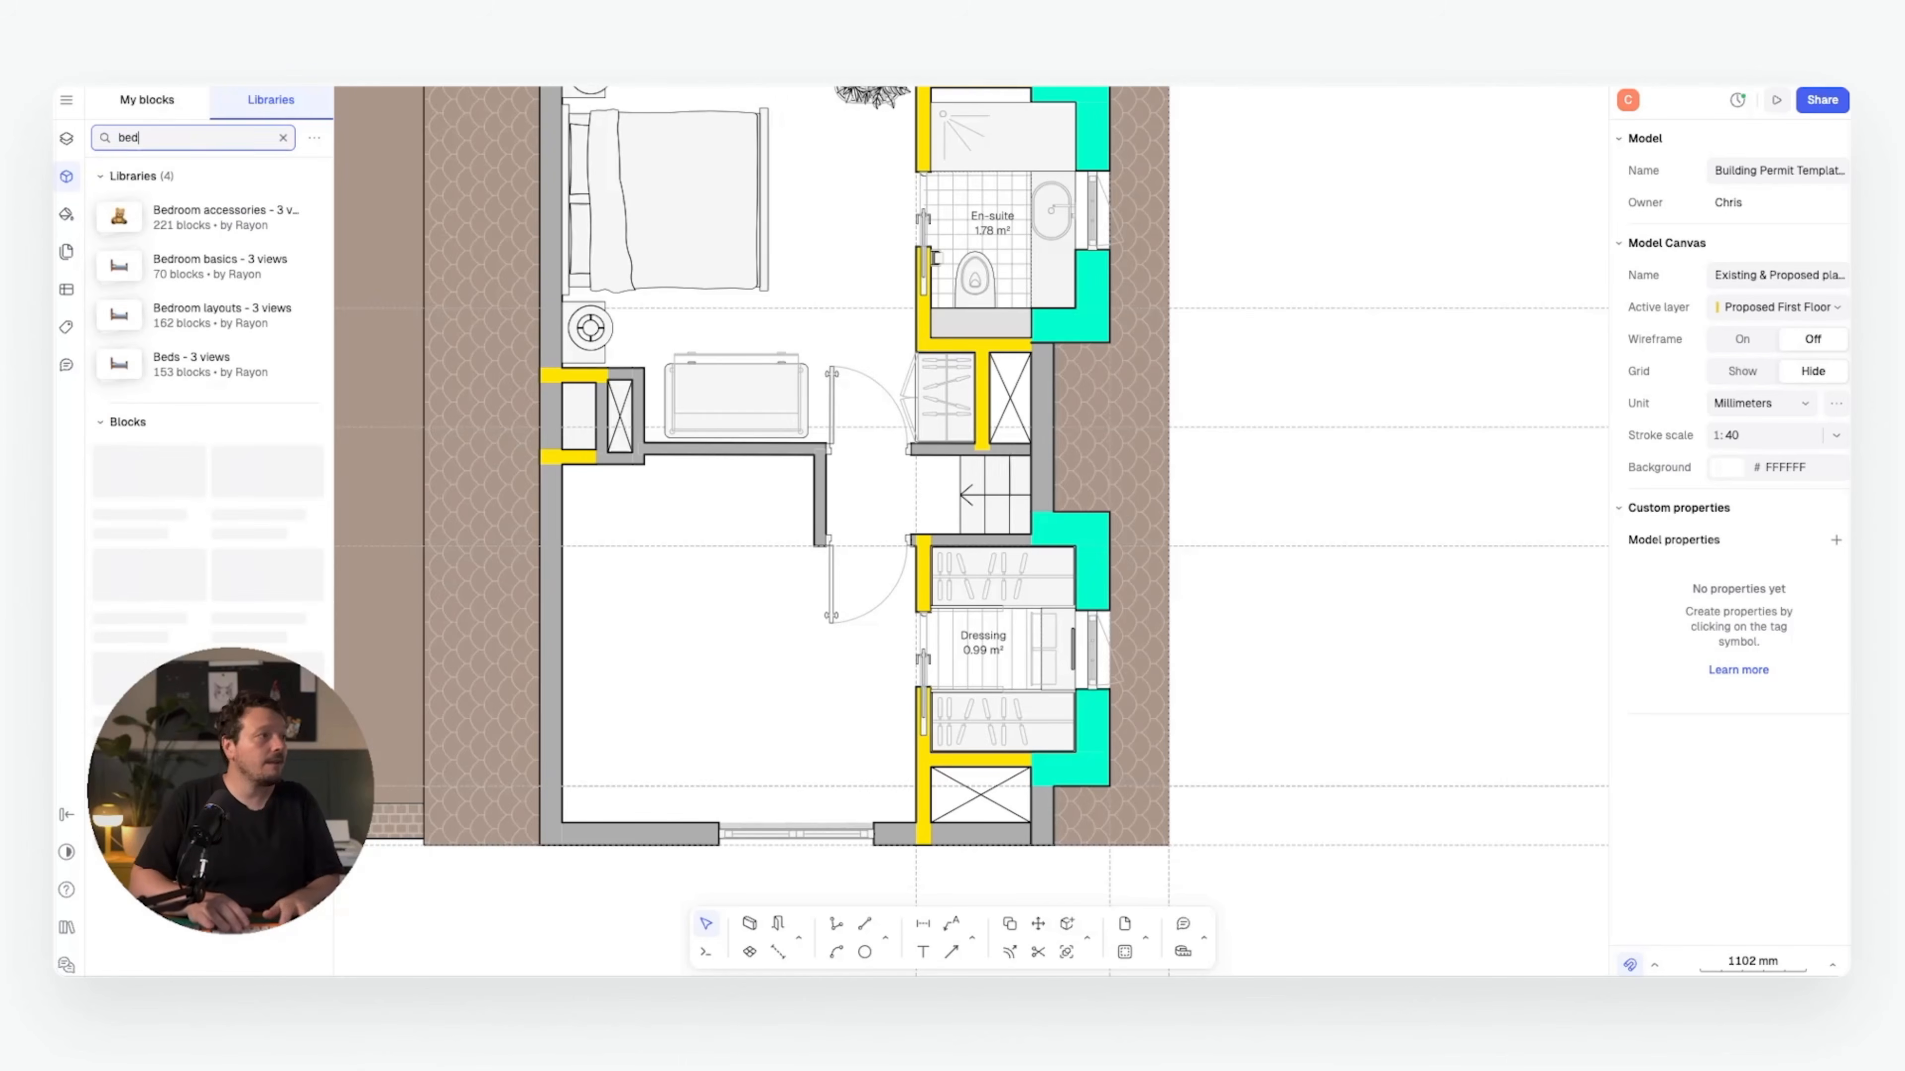
pyautogui.press('BackSpace')
pyautogui.press('BackSpace')
pyautogui.press('BackSpace')
pyautogui.write('double d')
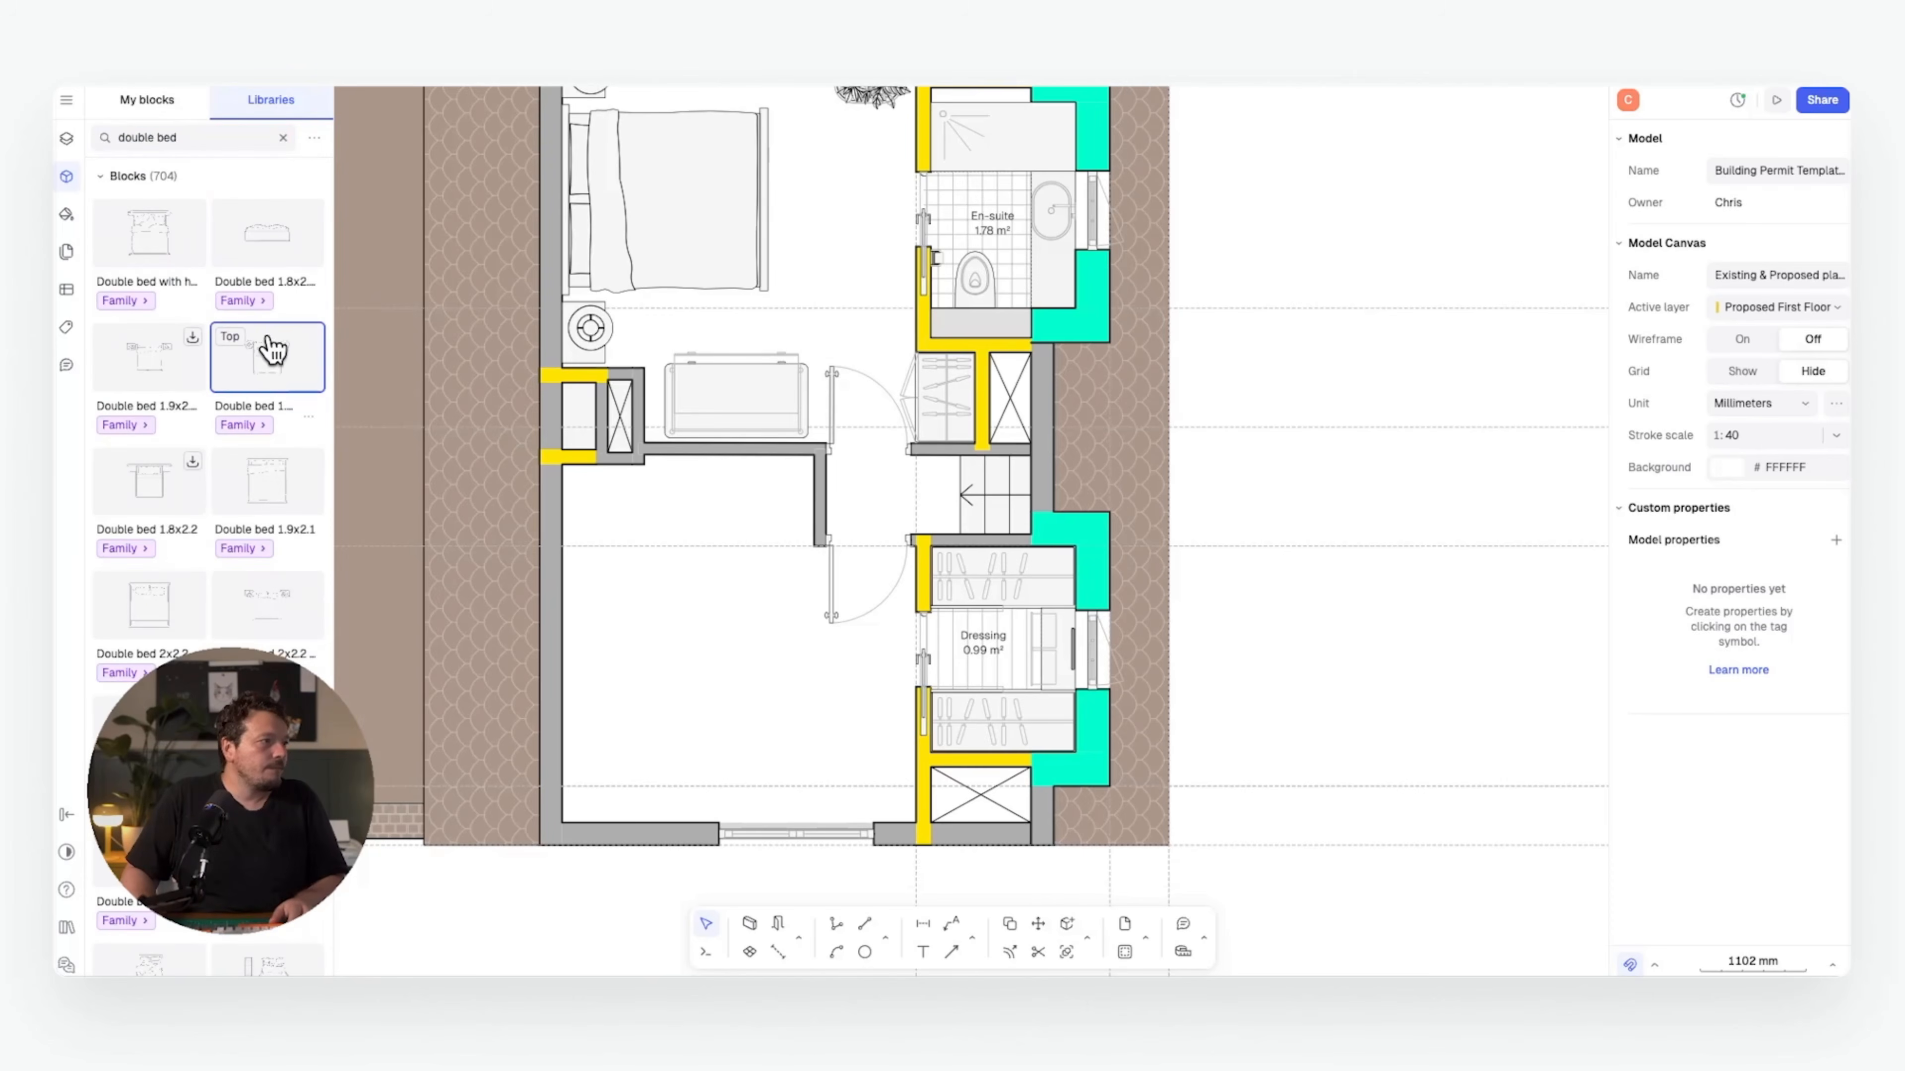
pyautogui.moveTo(268, 350); pyautogui.dragTo(698, 644)
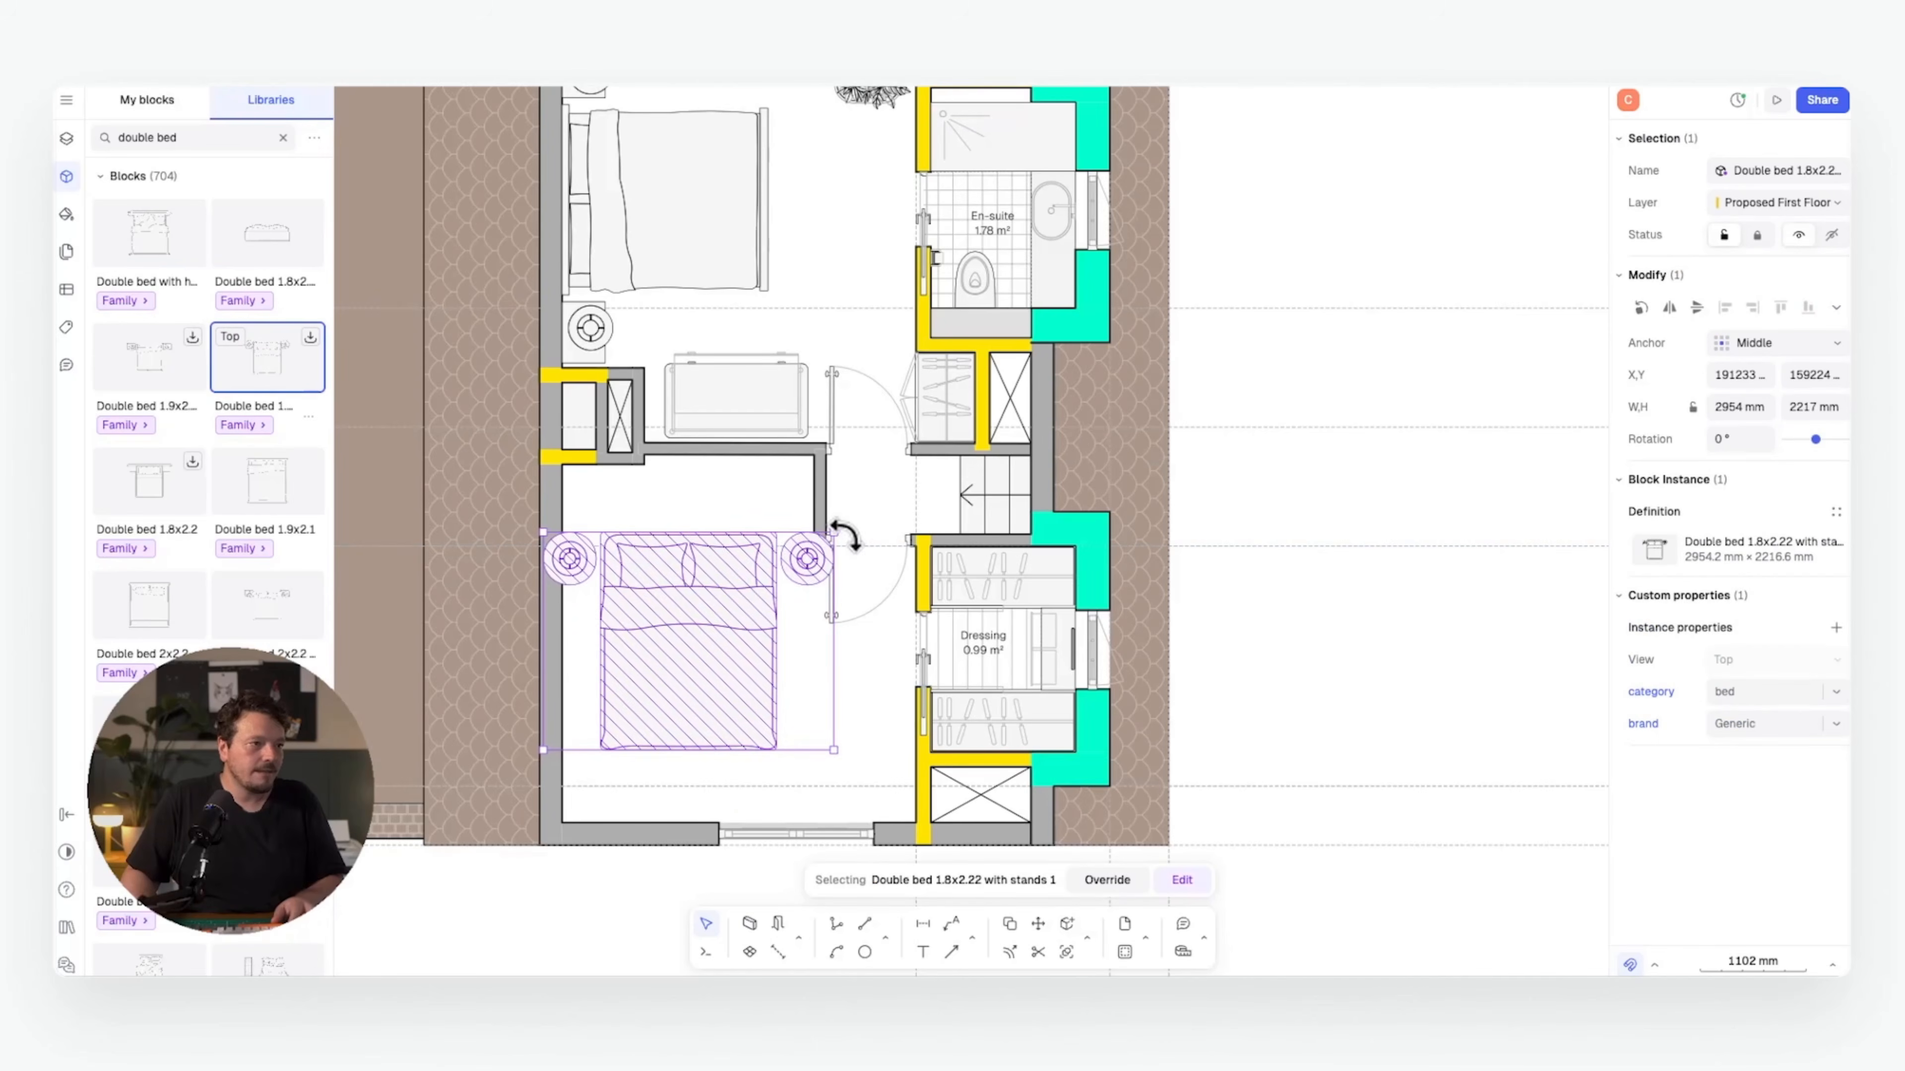
# - Rotate the lower bedroom's bed 90° and move its headboard against the outer wall opposite the dressing room
pyautogui.moveTo(842, 539); pyautogui.dragTo(605, 498)
pyautogui.moveTo(614, 652); pyautogui.dragTo(596, 668)
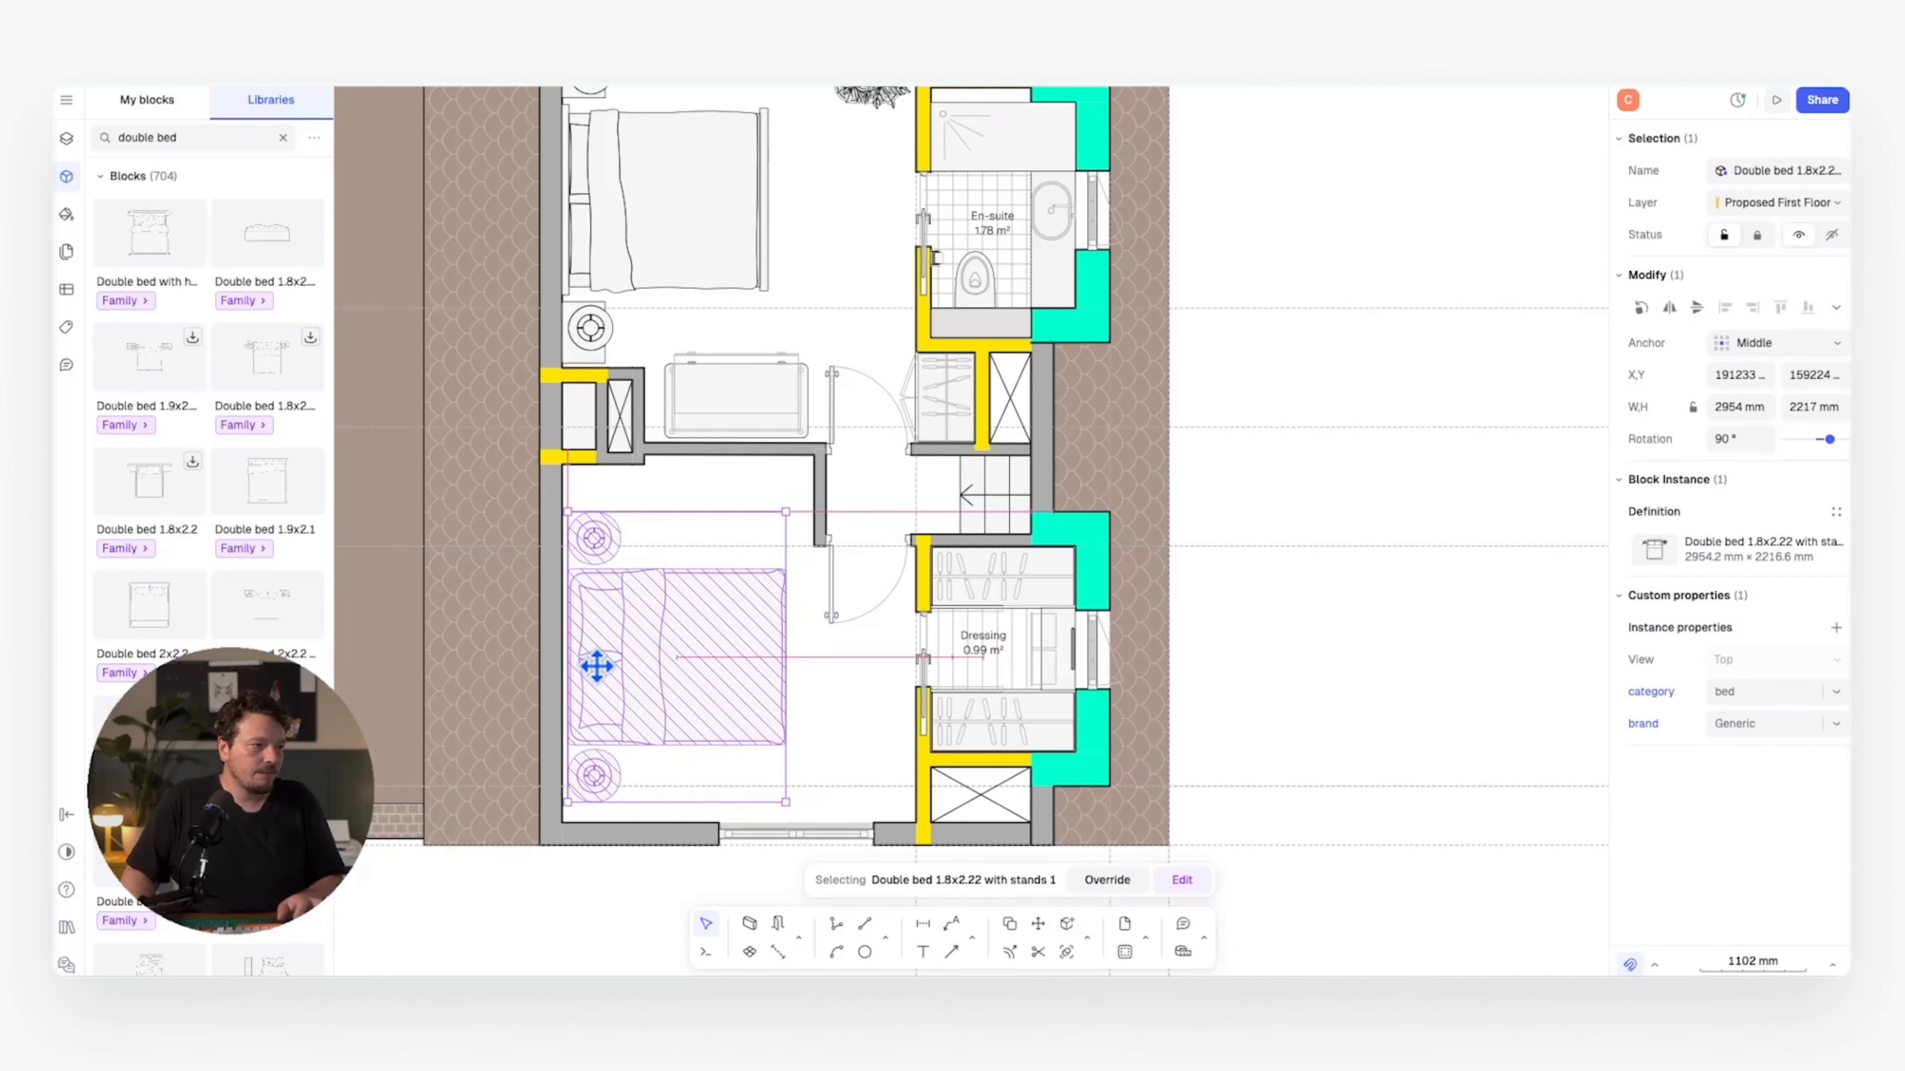
pyautogui.press('Escape')
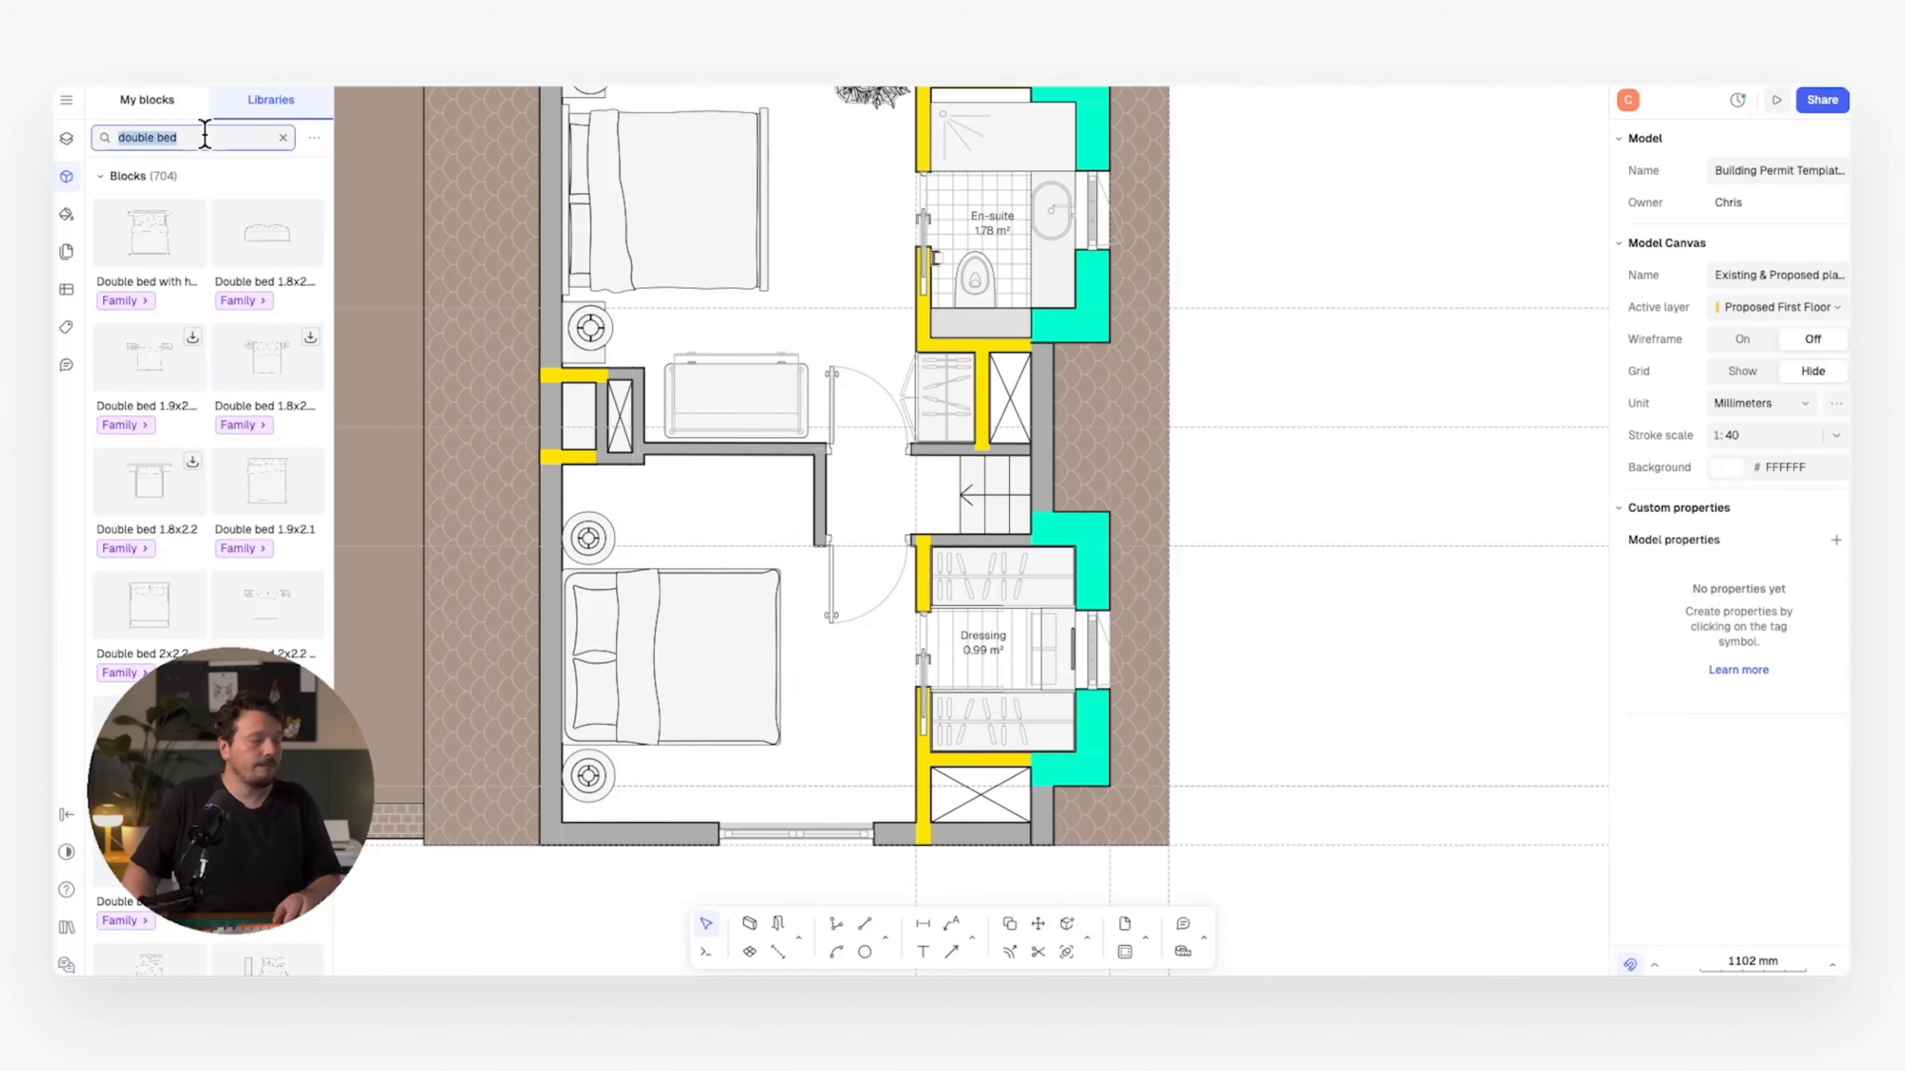
# - Place a chair block in the lower bedroom's corner between the window and the dressing room wall
pyautogui.write('chair')
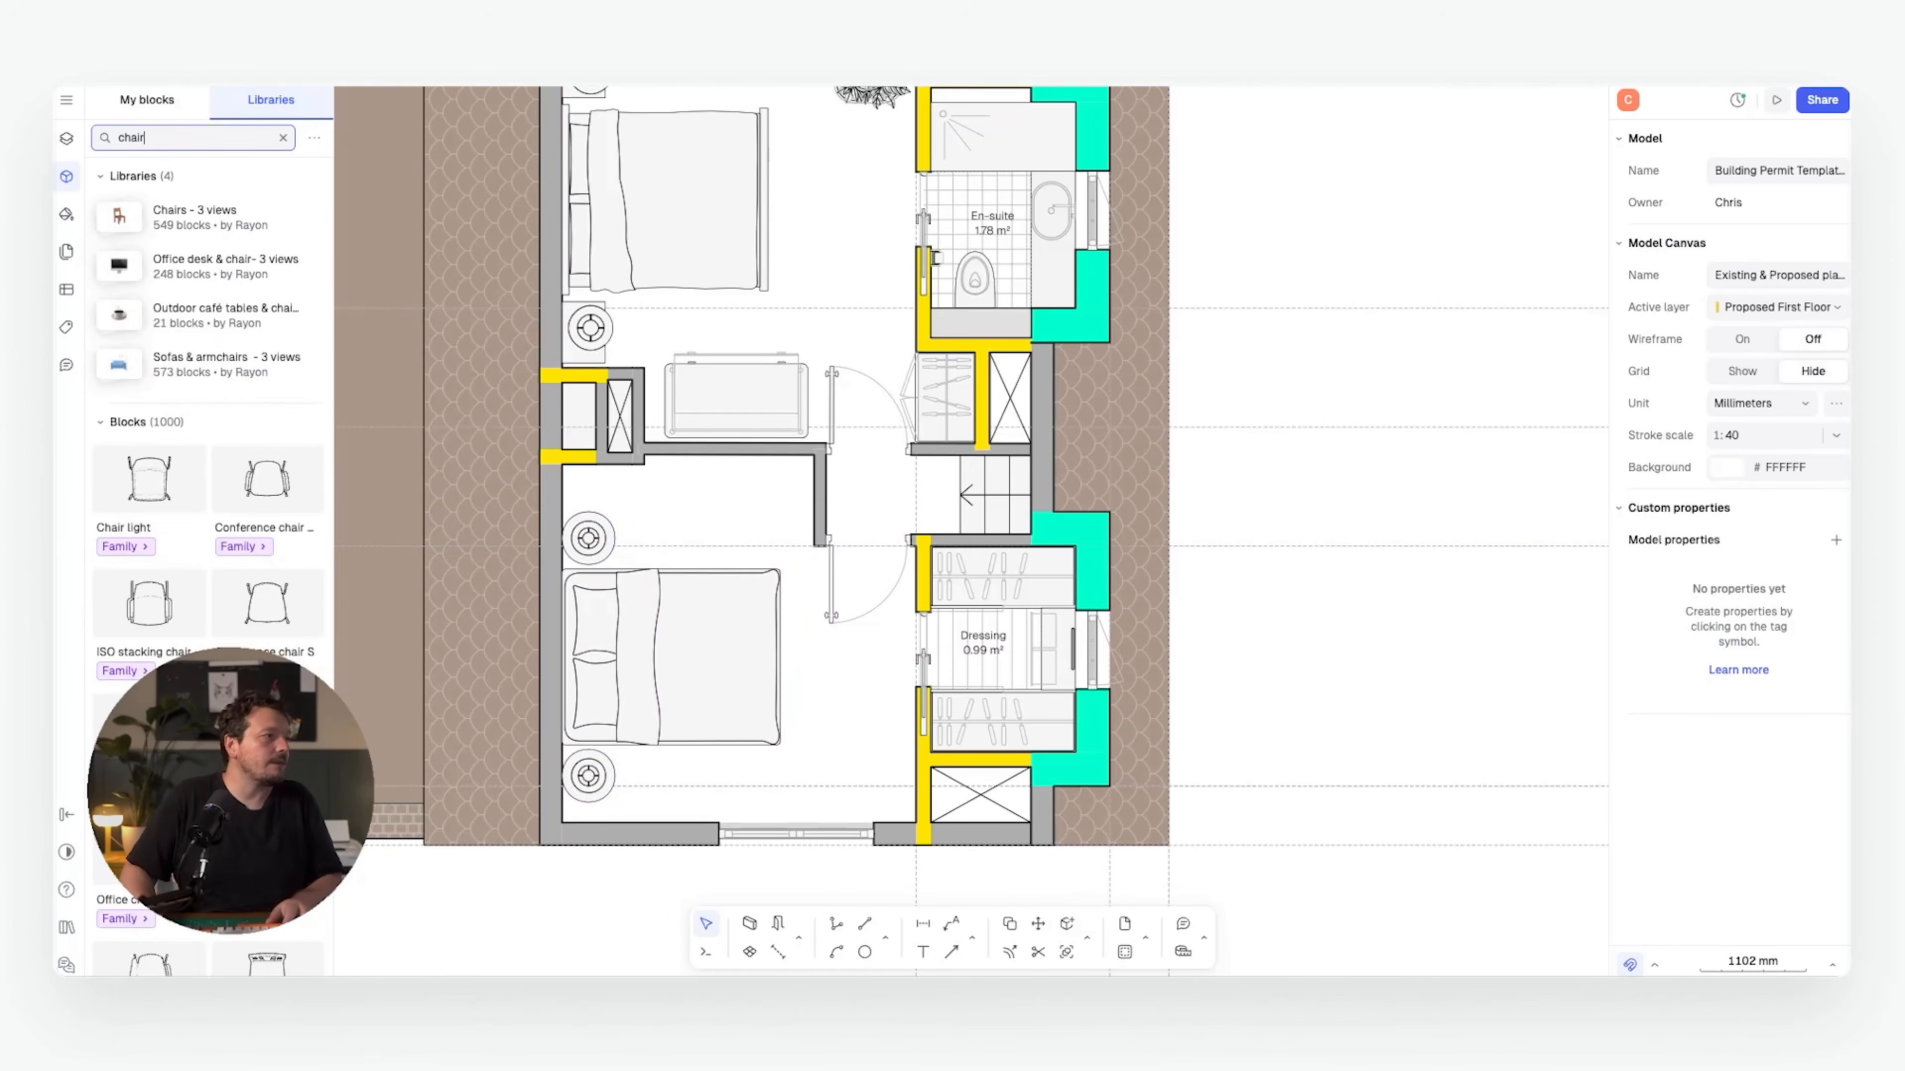
pyautogui.click(268, 732)
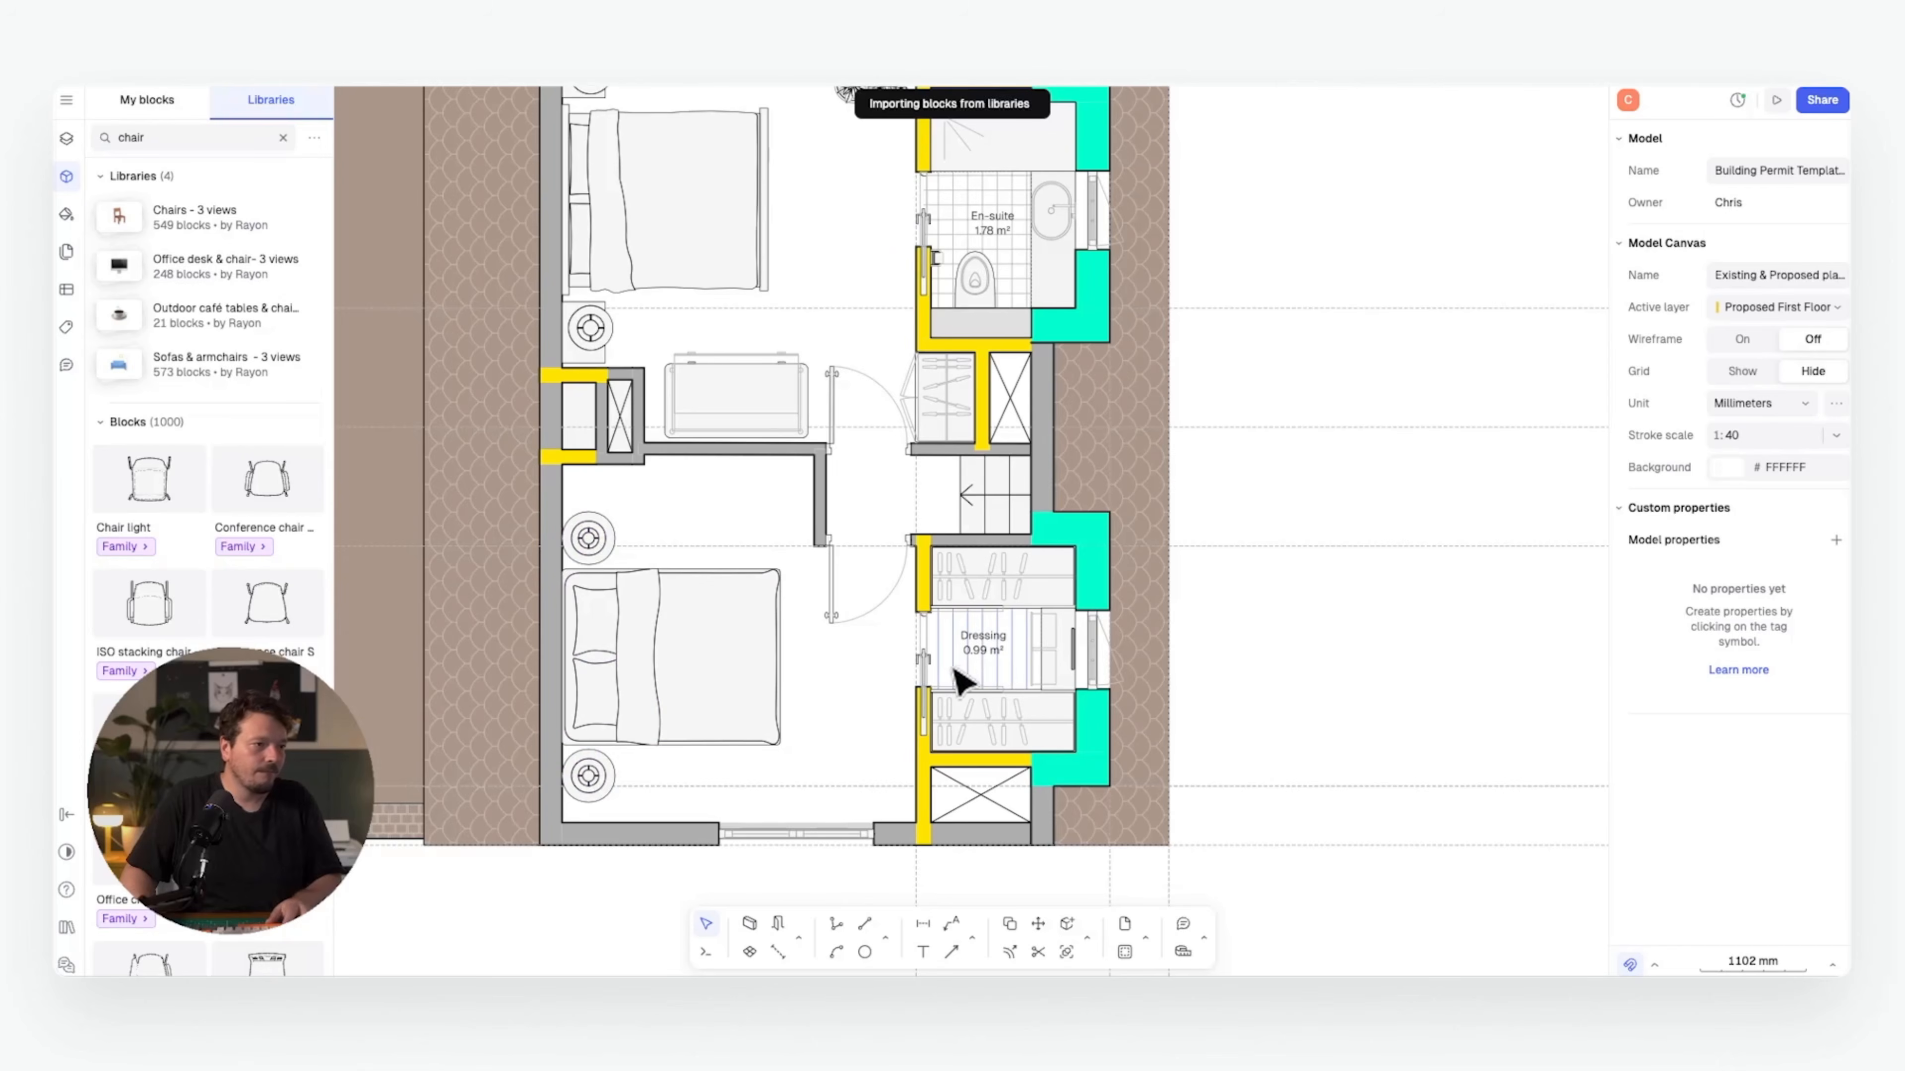
pyautogui.moveTo(1257, 533); pyautogui.dragTo(904, 805)
pyautogui.click(1278, 659)
# - Create a zone in the upper bedroom and another in the lower bedroom
pyautogui.moveTo(1277, 658); pyautogui.dragTo(1174, 672, button='middle')
pyautogui.moveTo(1007, 409); pyautogui.dragTo(985, 482, button='middle')
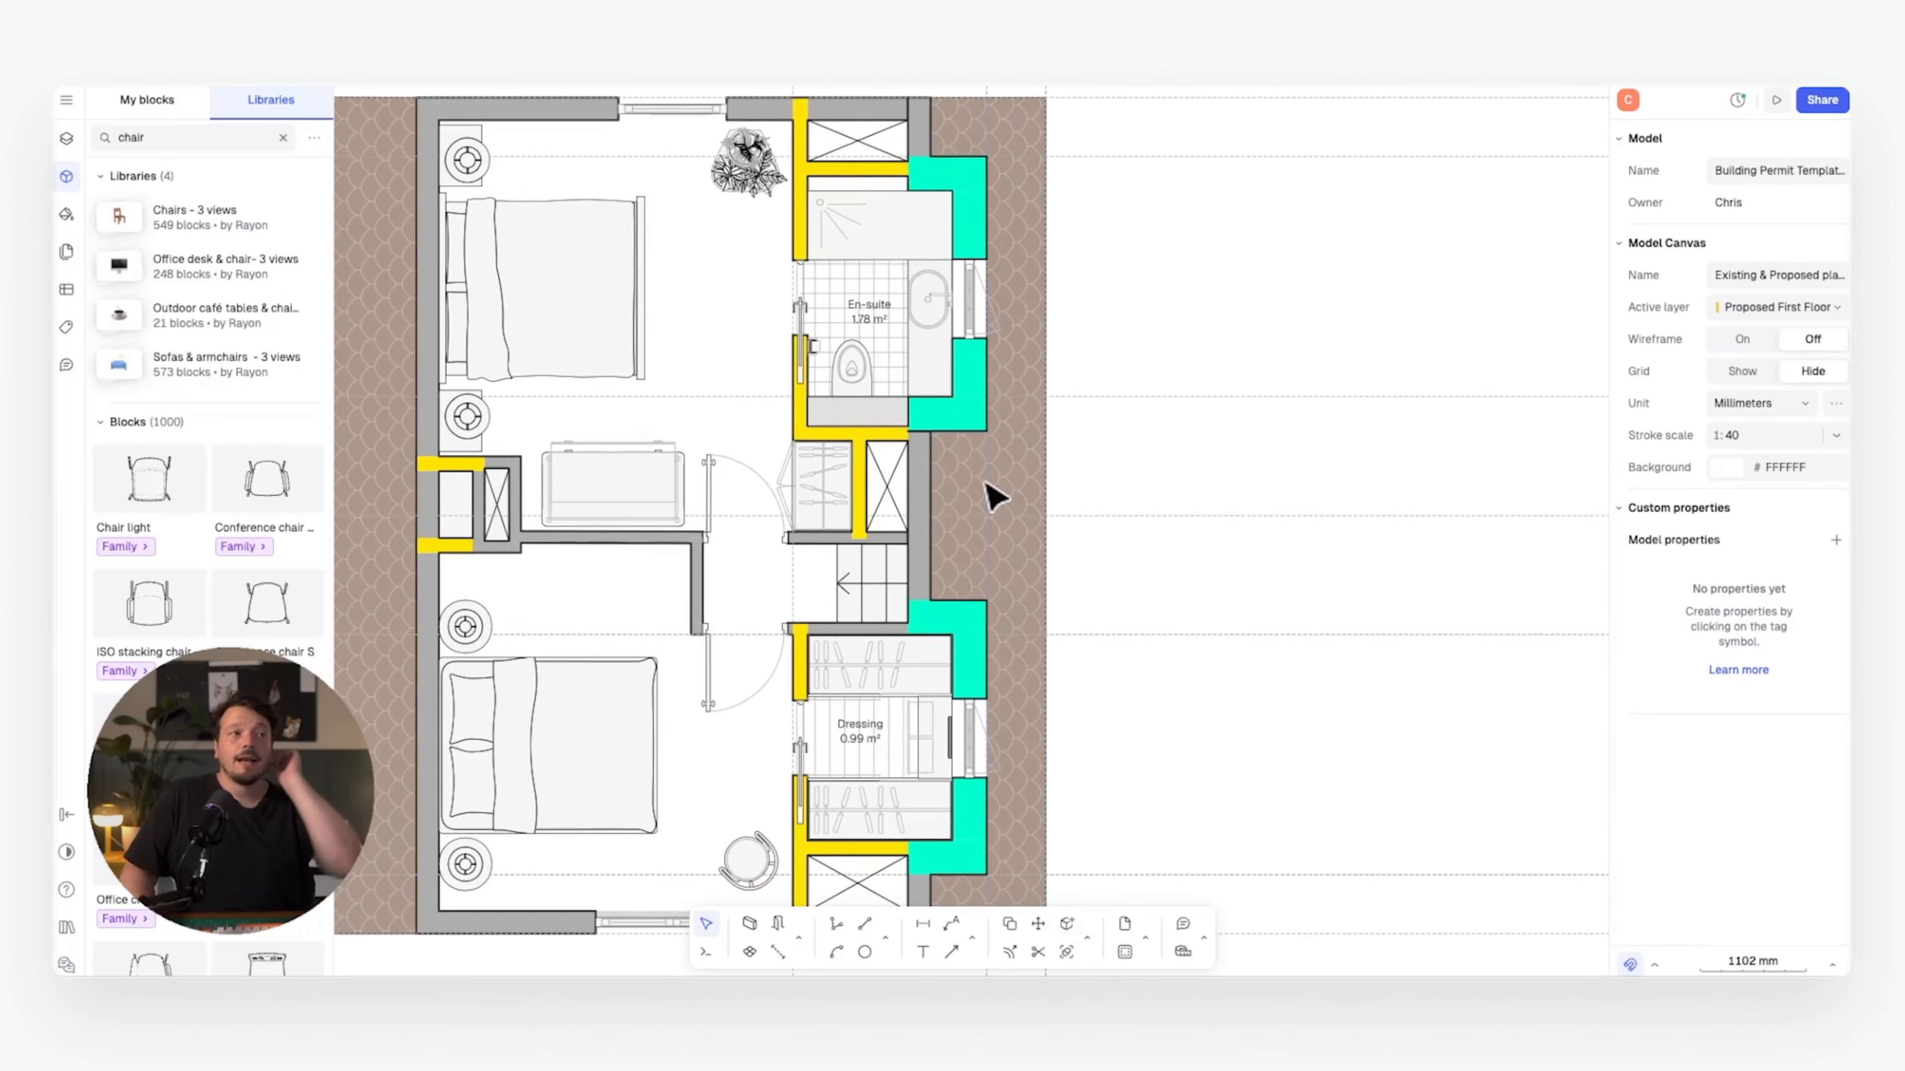
pyautogui.scroll(-3, 984, 482)
pyautogui.click(749, 951)
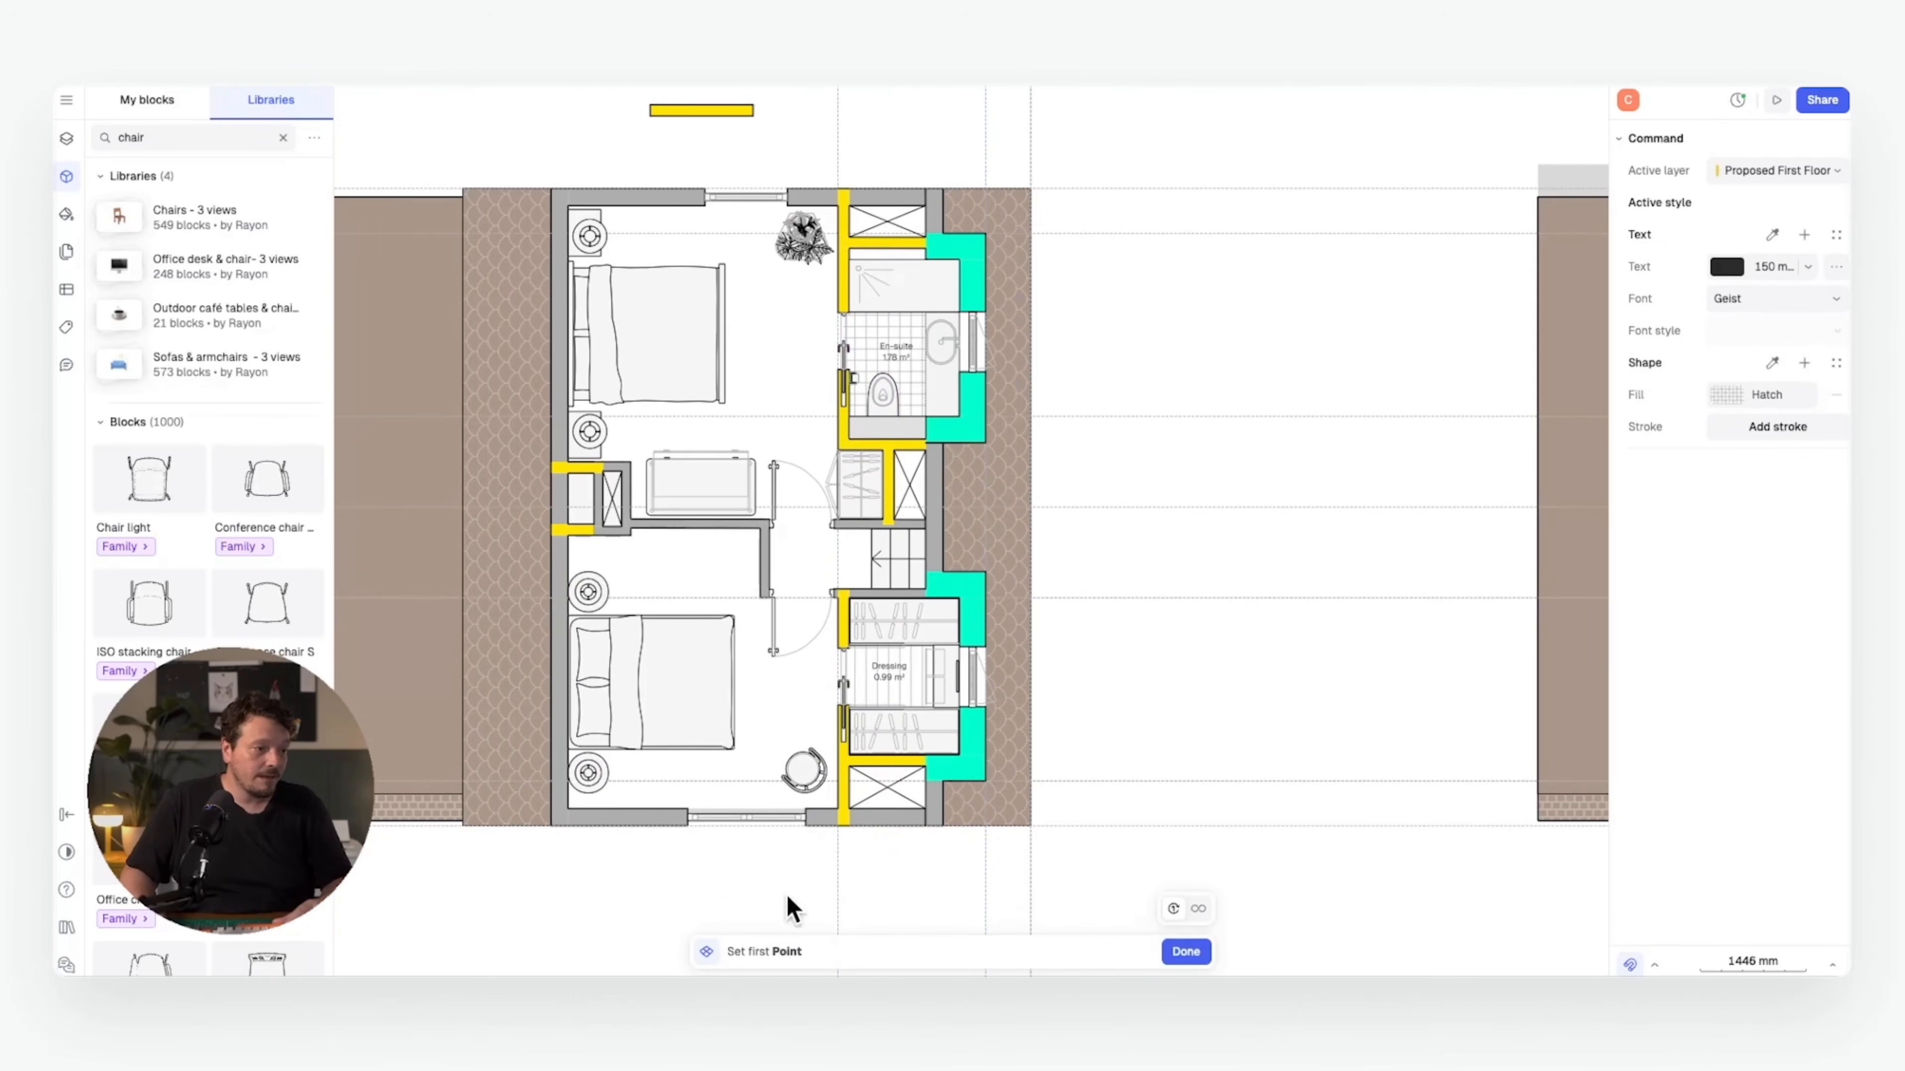
pyautogui.click(804, 380)
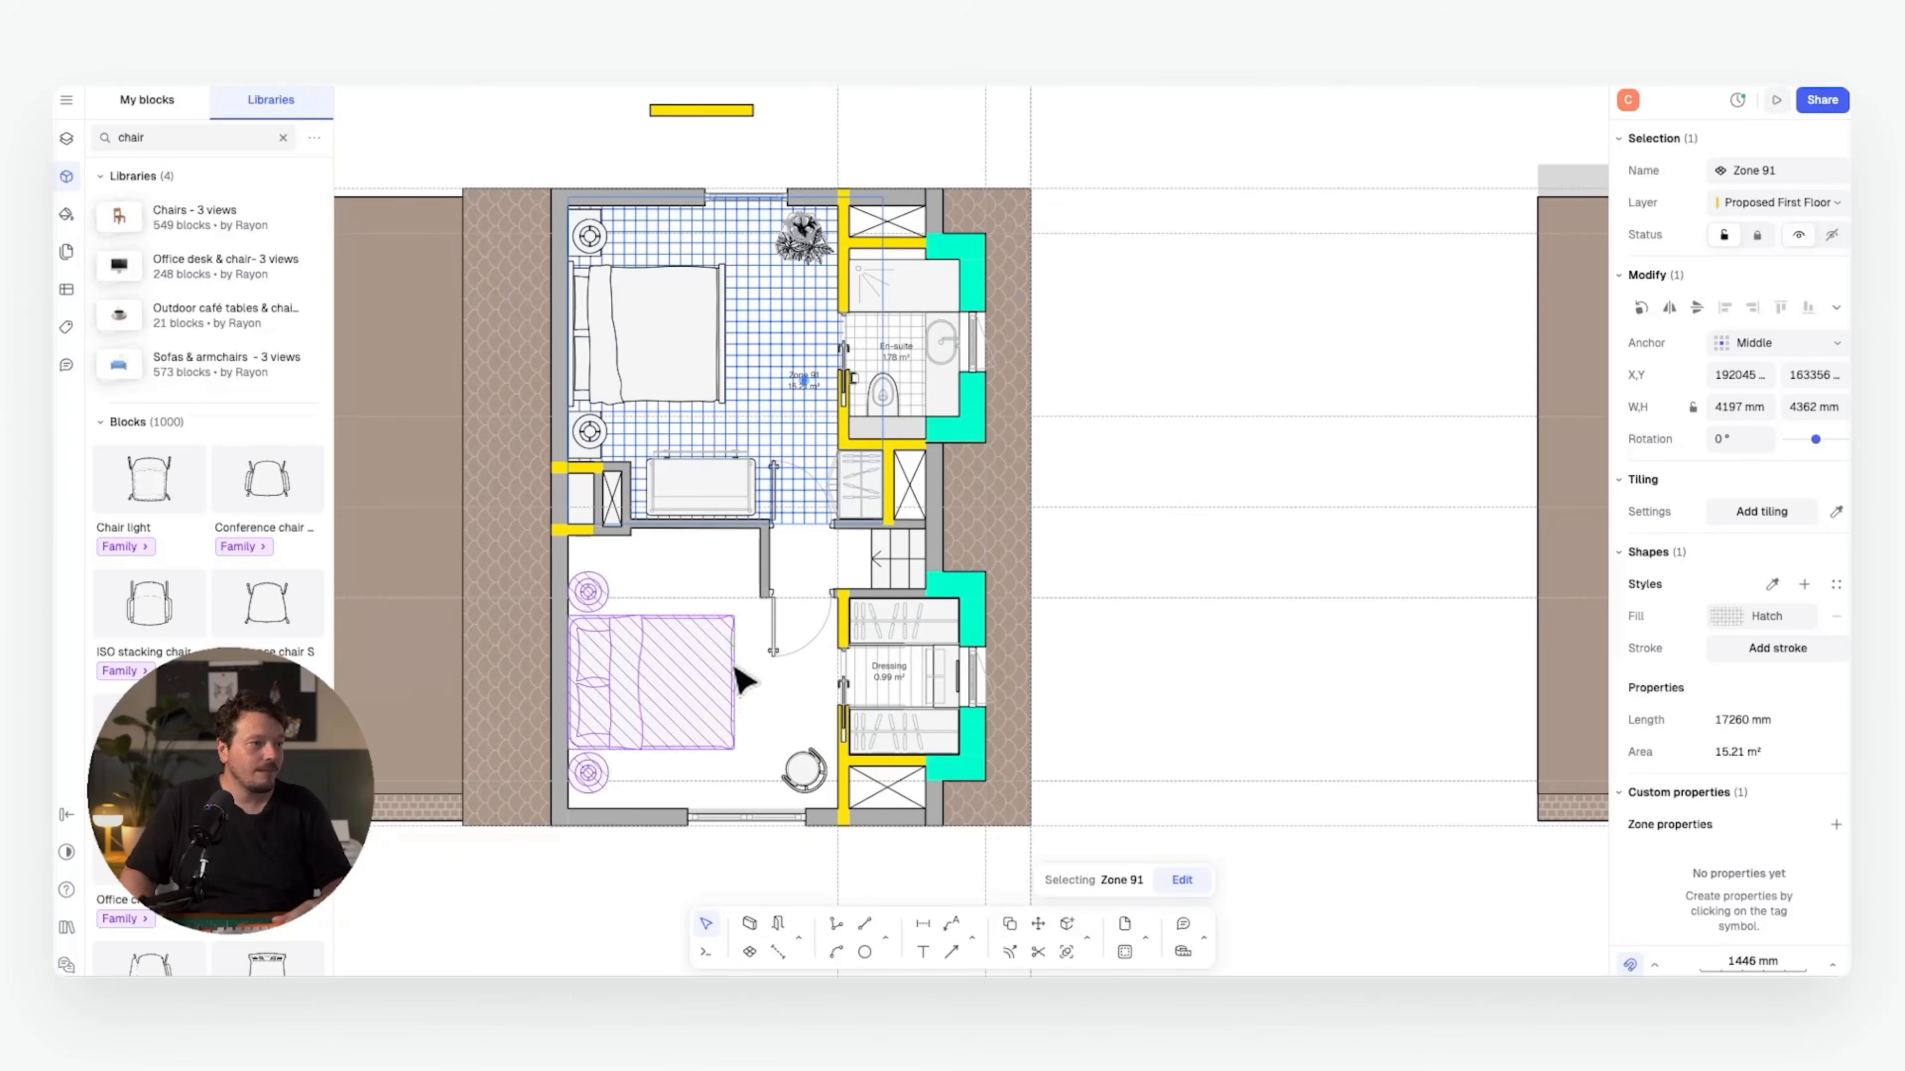
pyautogui.click(767, 686)
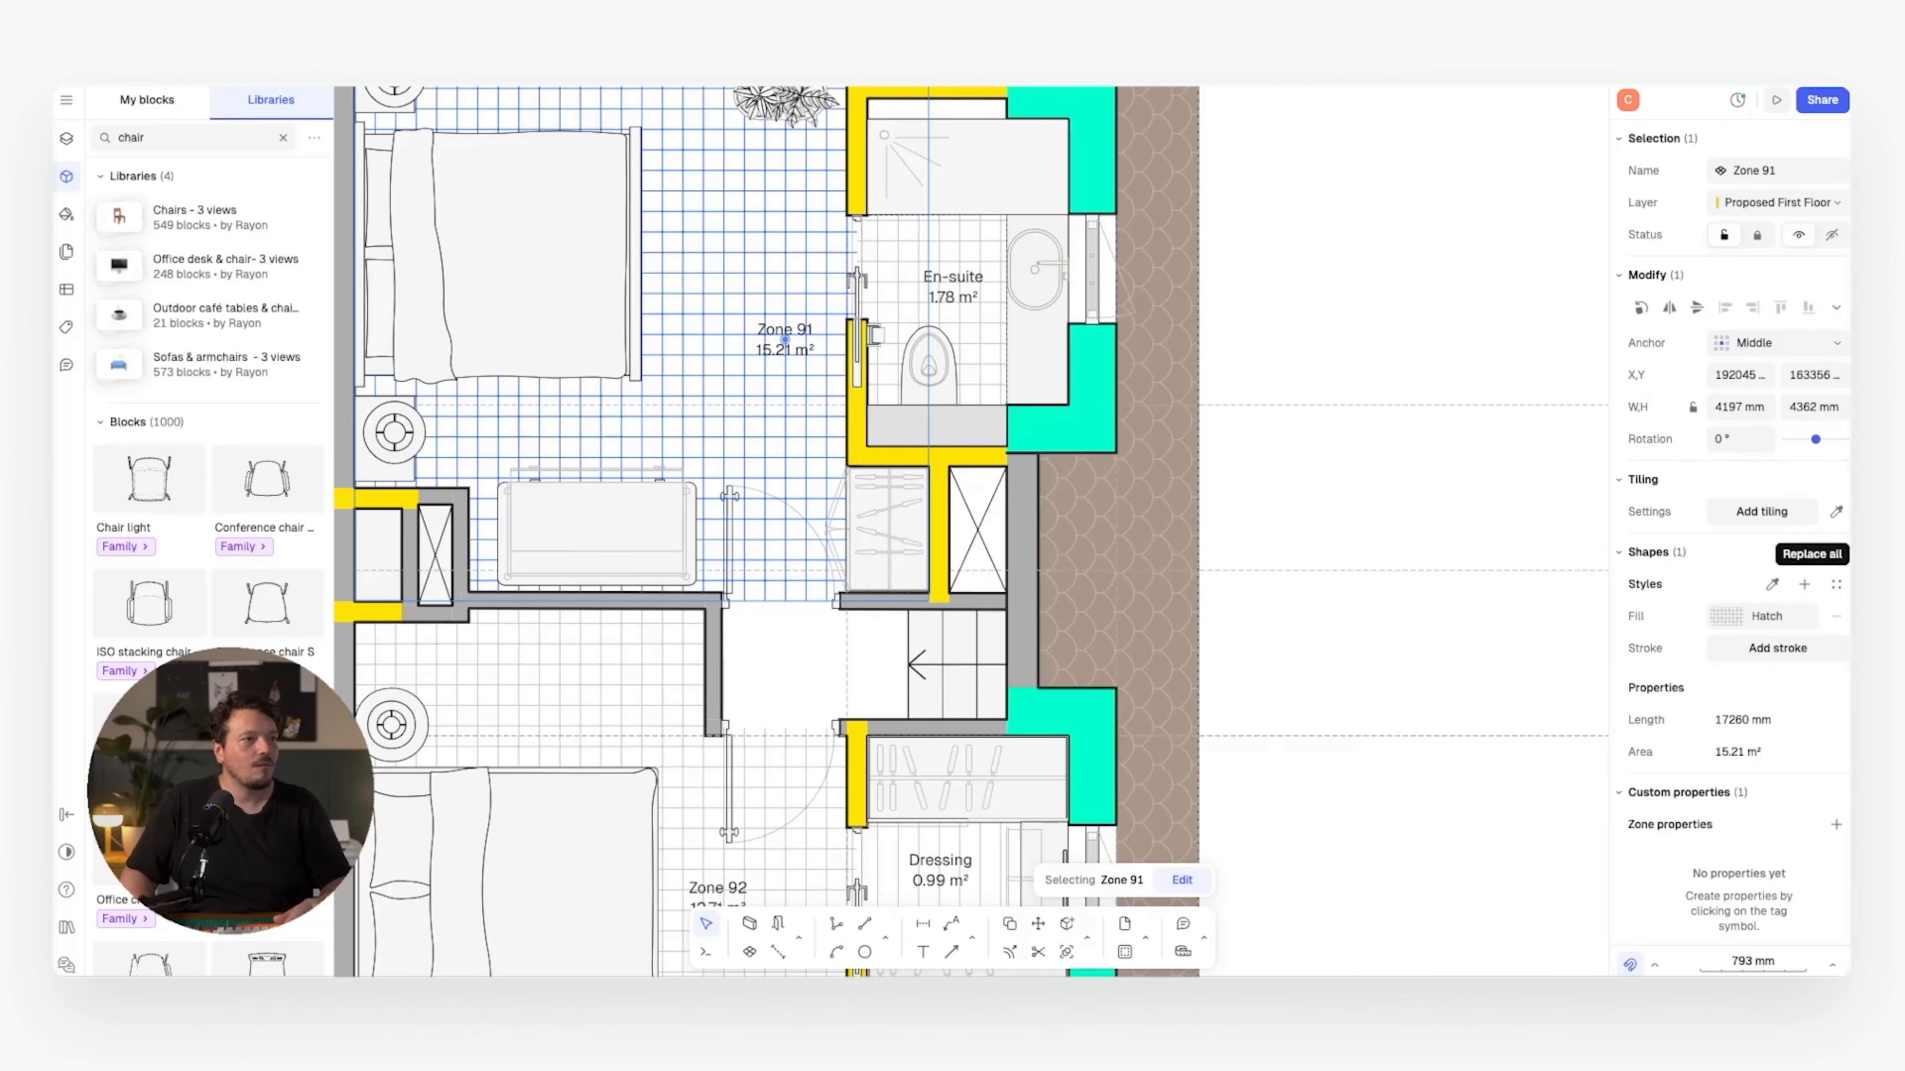
# - Change the hatch pattern of the upper bedroom's zone to Vertical
pyautogui.click(1757, 612)
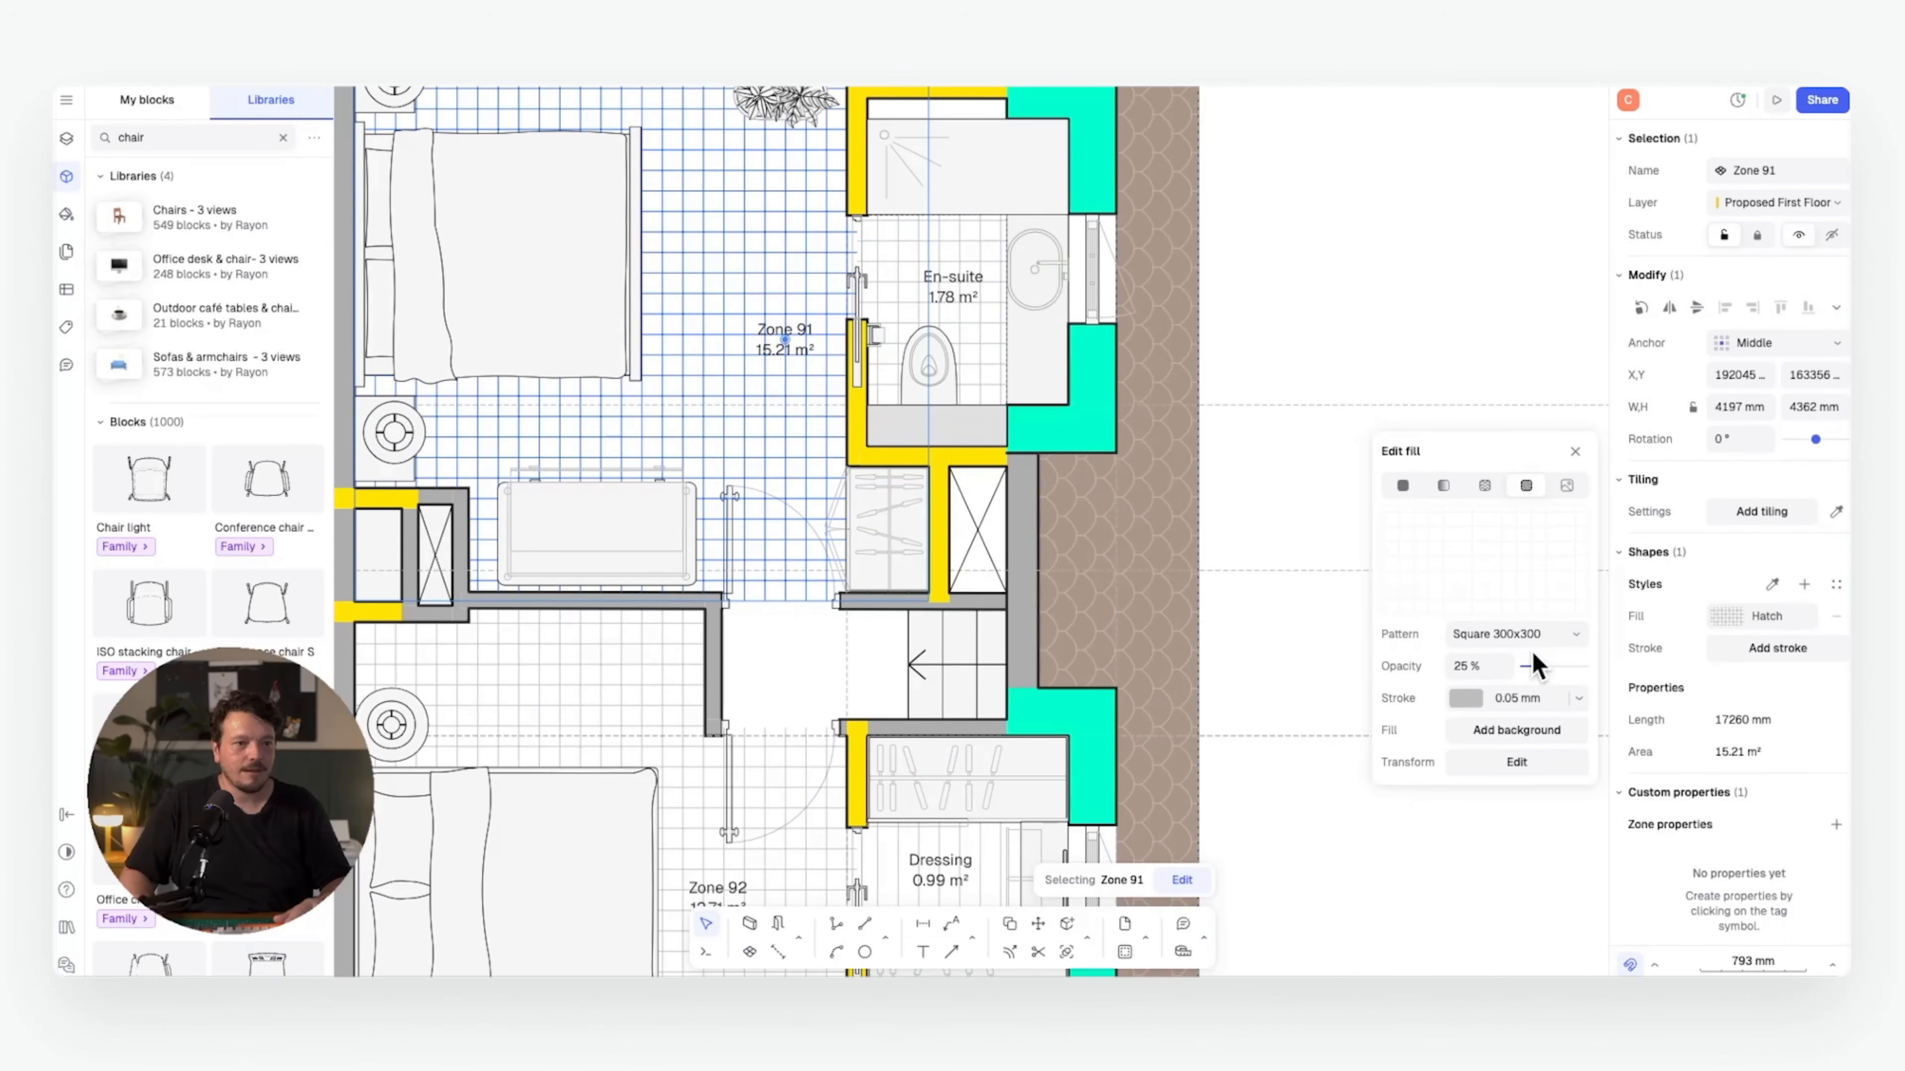
pyautogui.click(1515, 634)
pyautogui.scroll(-5, 1488, 369)
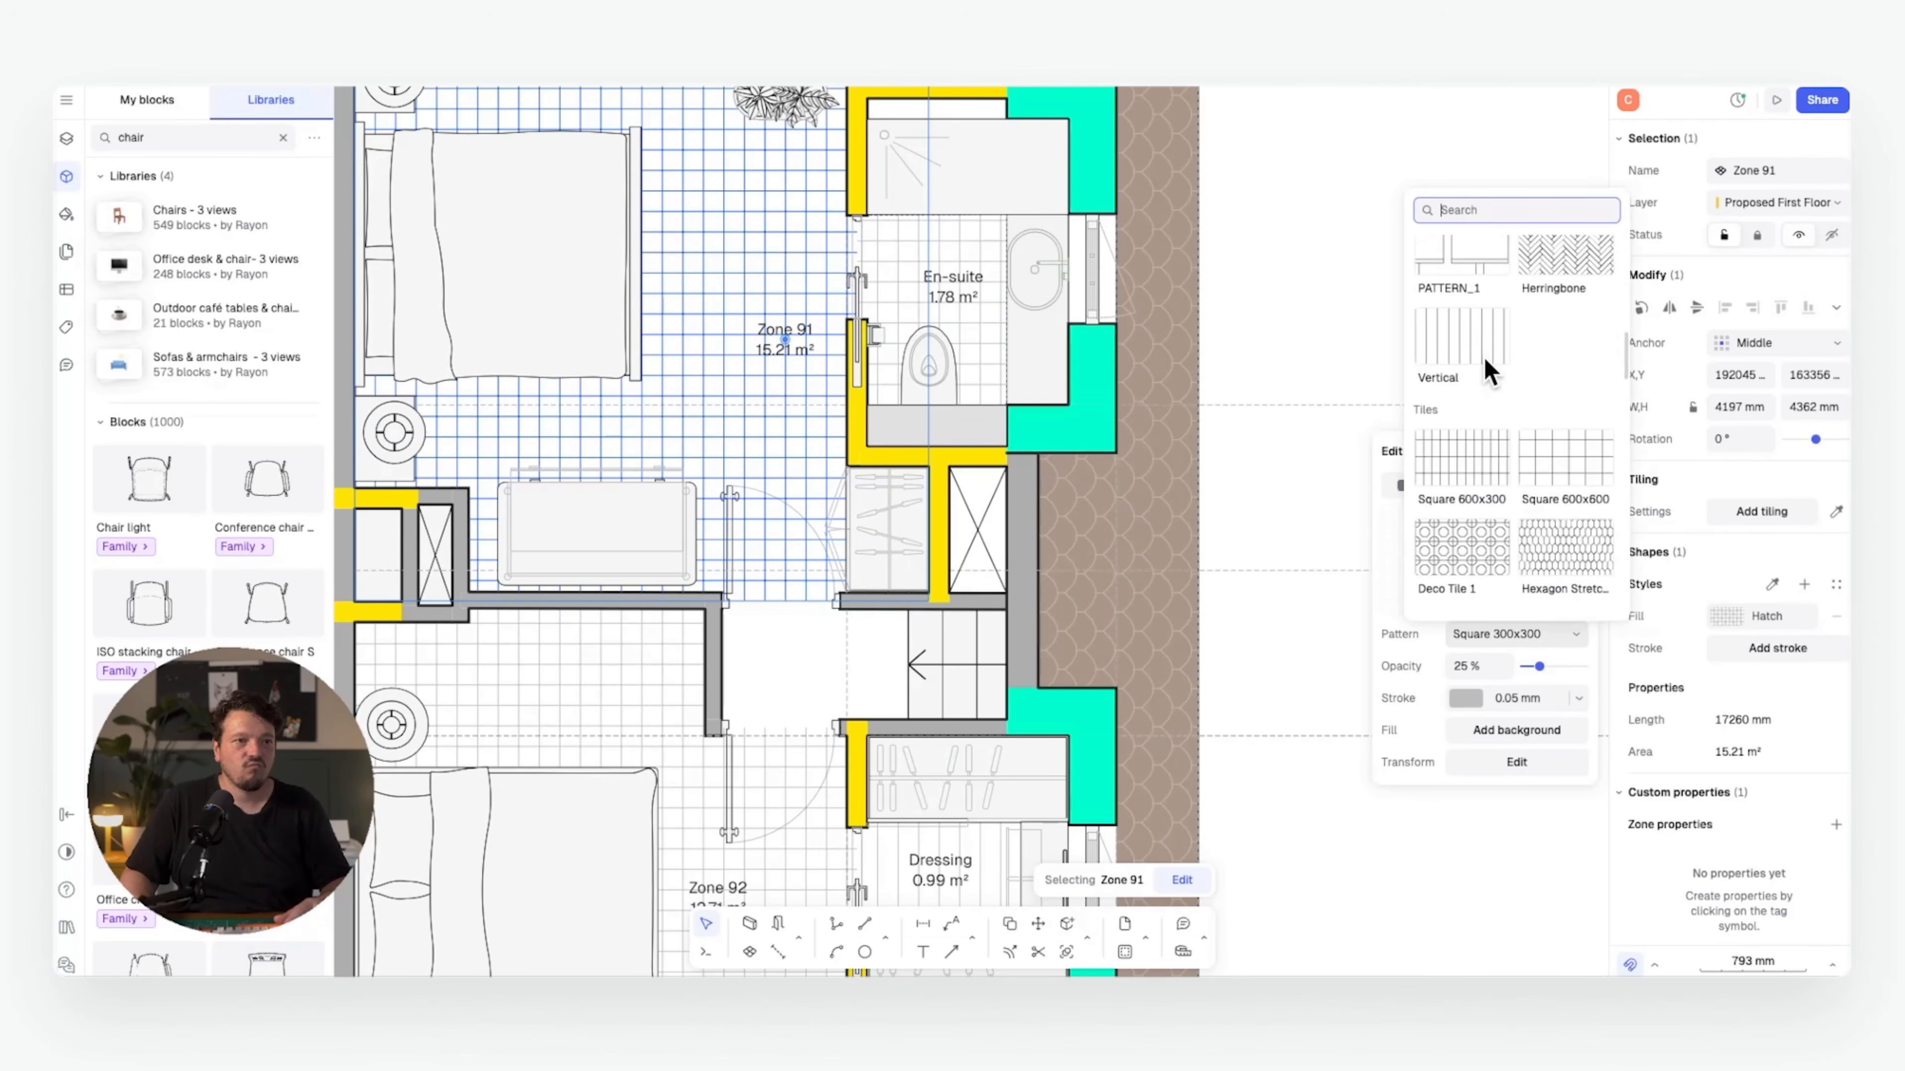
pyautogui.click(1482, 365)
# - Copy the upper bedroom zone's style onto the lower bedroom's zone with the style picker
pyautogui.click(765, 785)
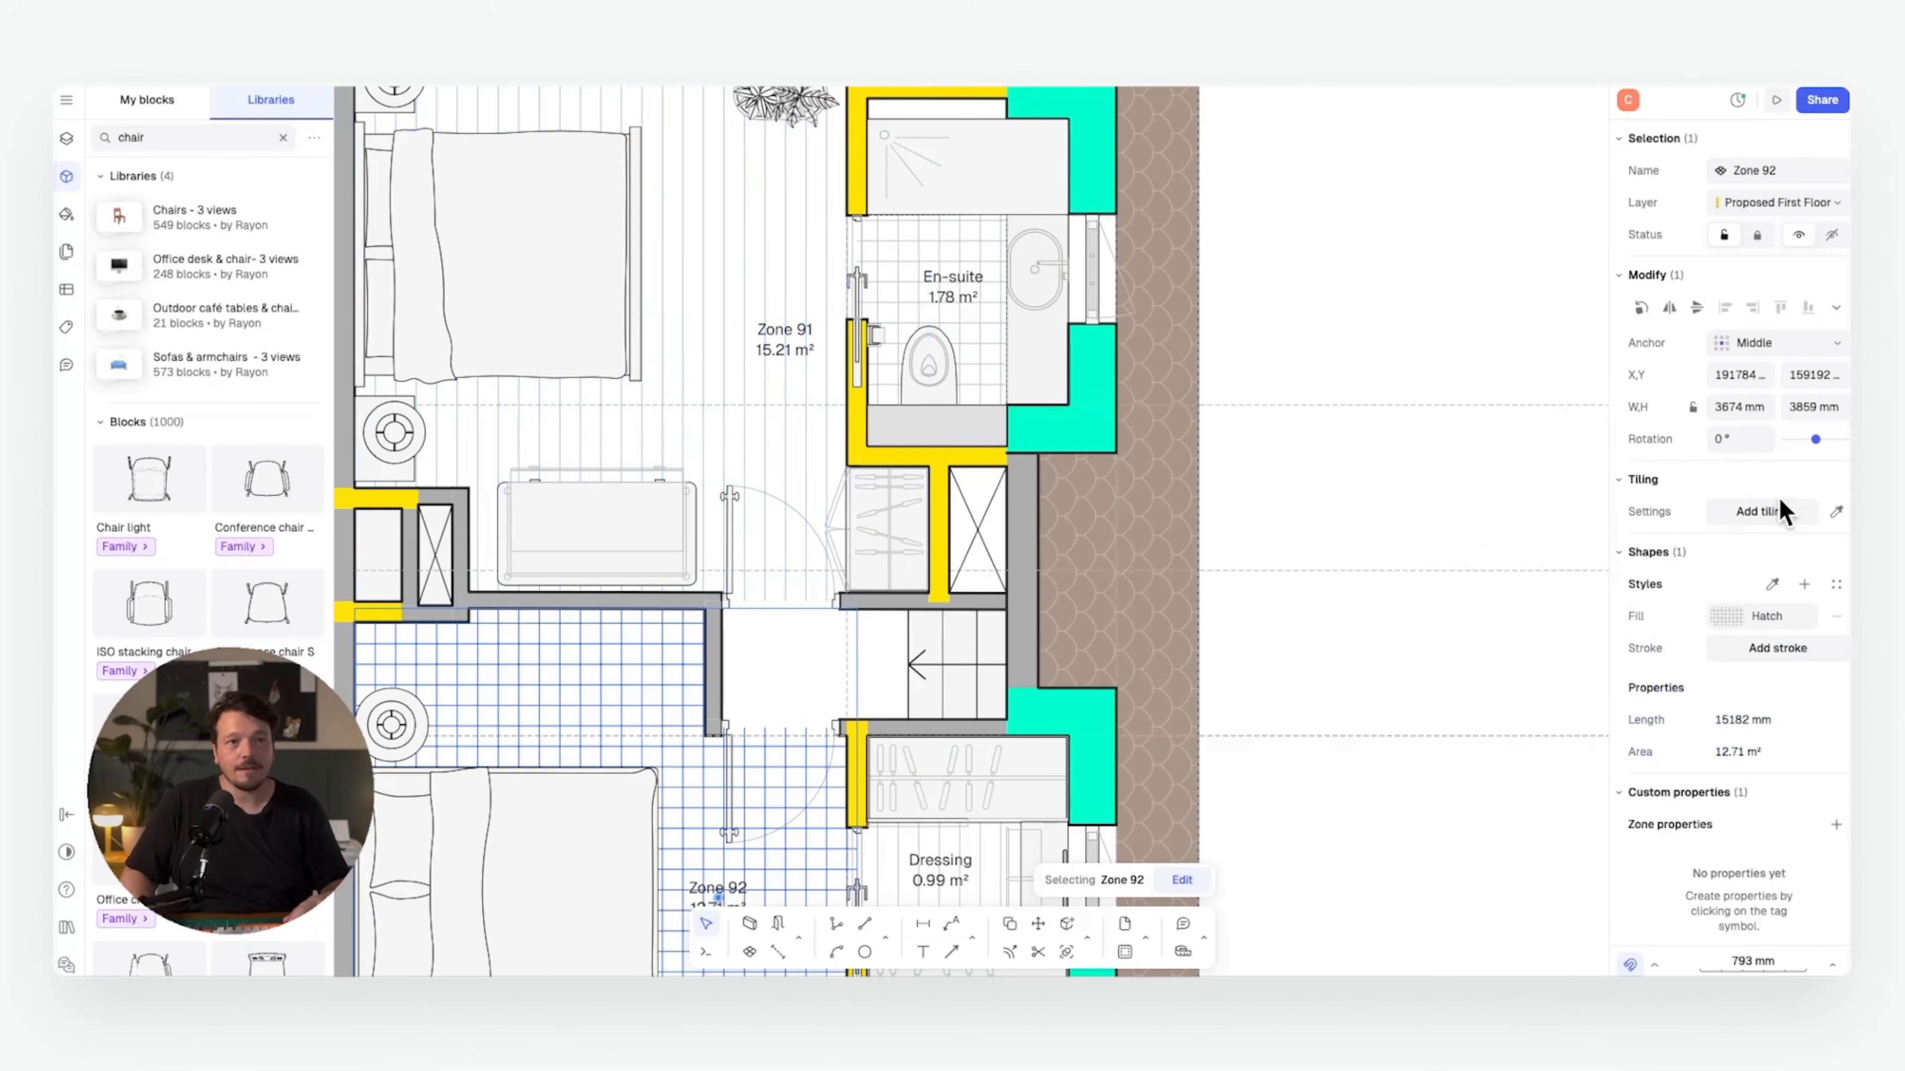
pyautogui.click(1772, 584)
pyautogui.click(671, 289)
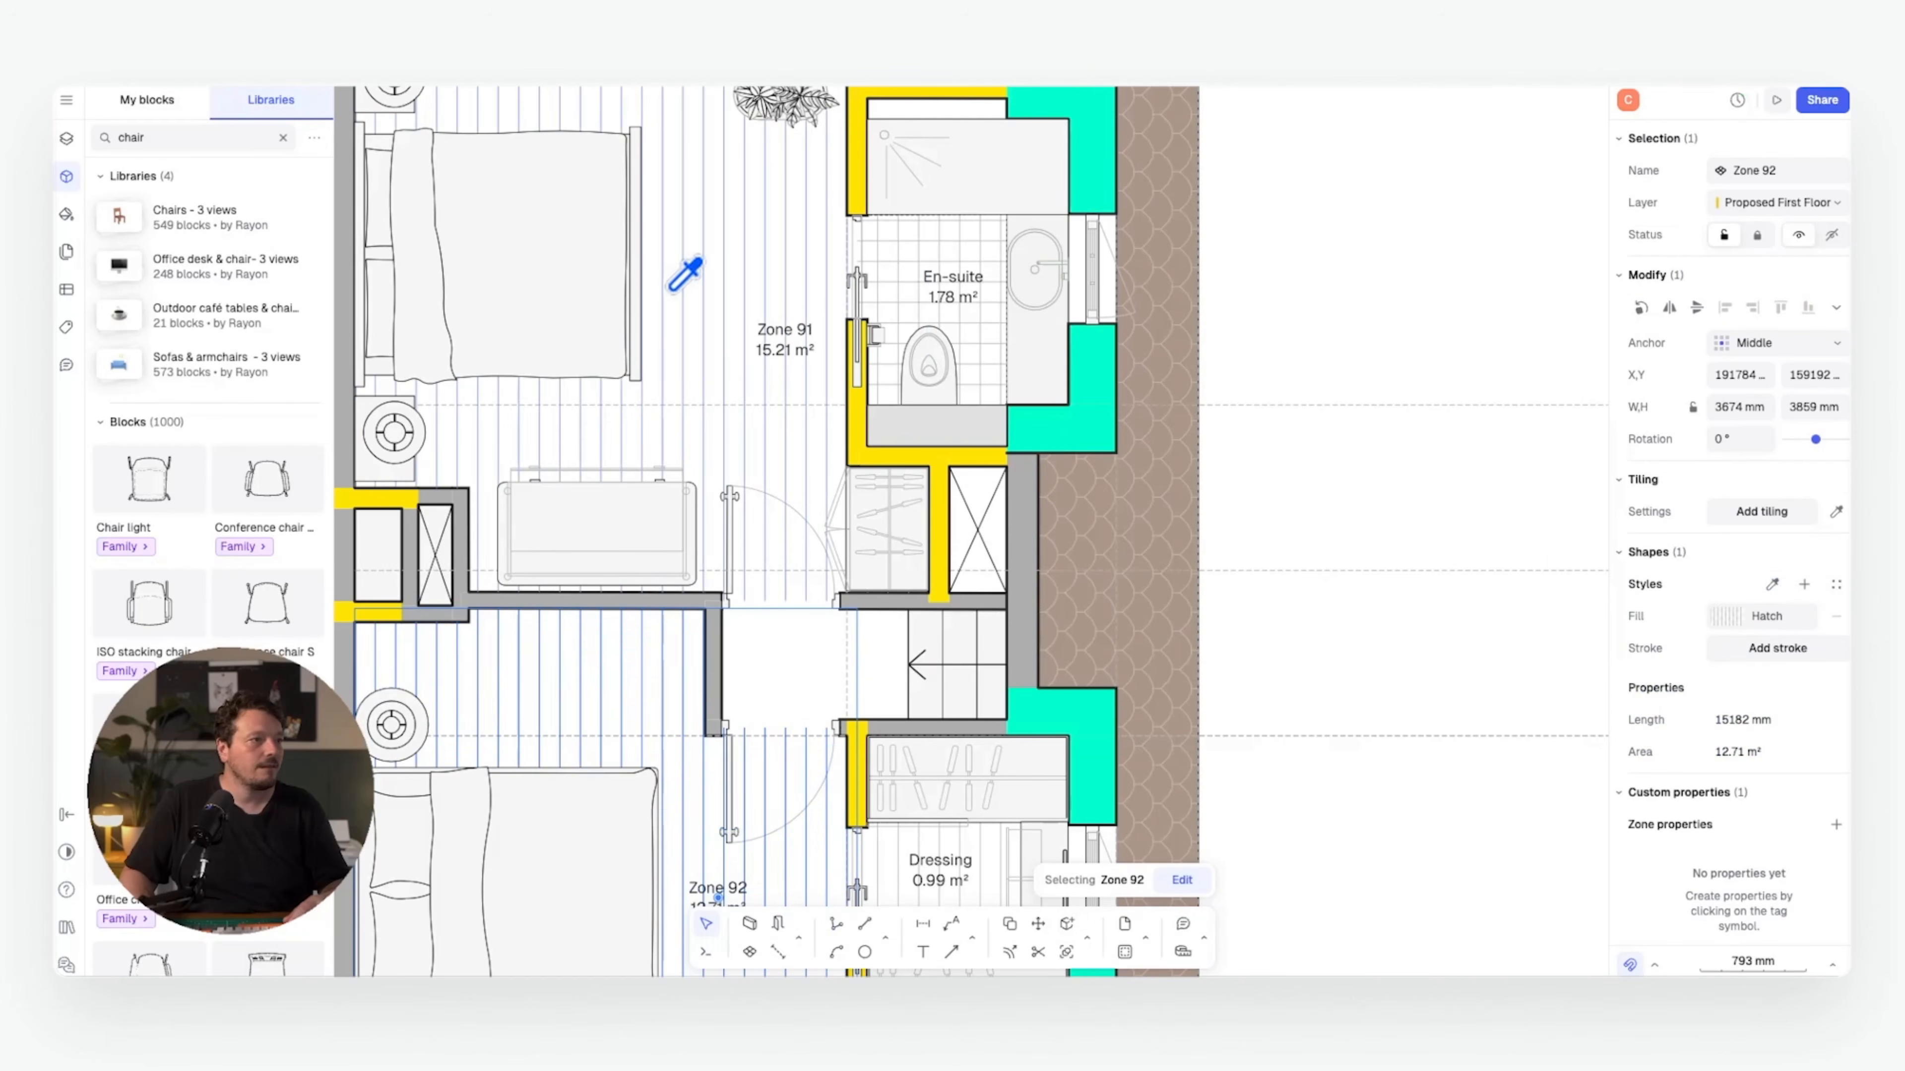
pyautogui.click(1207, 647)
# - Rename the lower bedroom's zone to Guest Bedroom
pyautogui.scroll(-5, 901, 609)
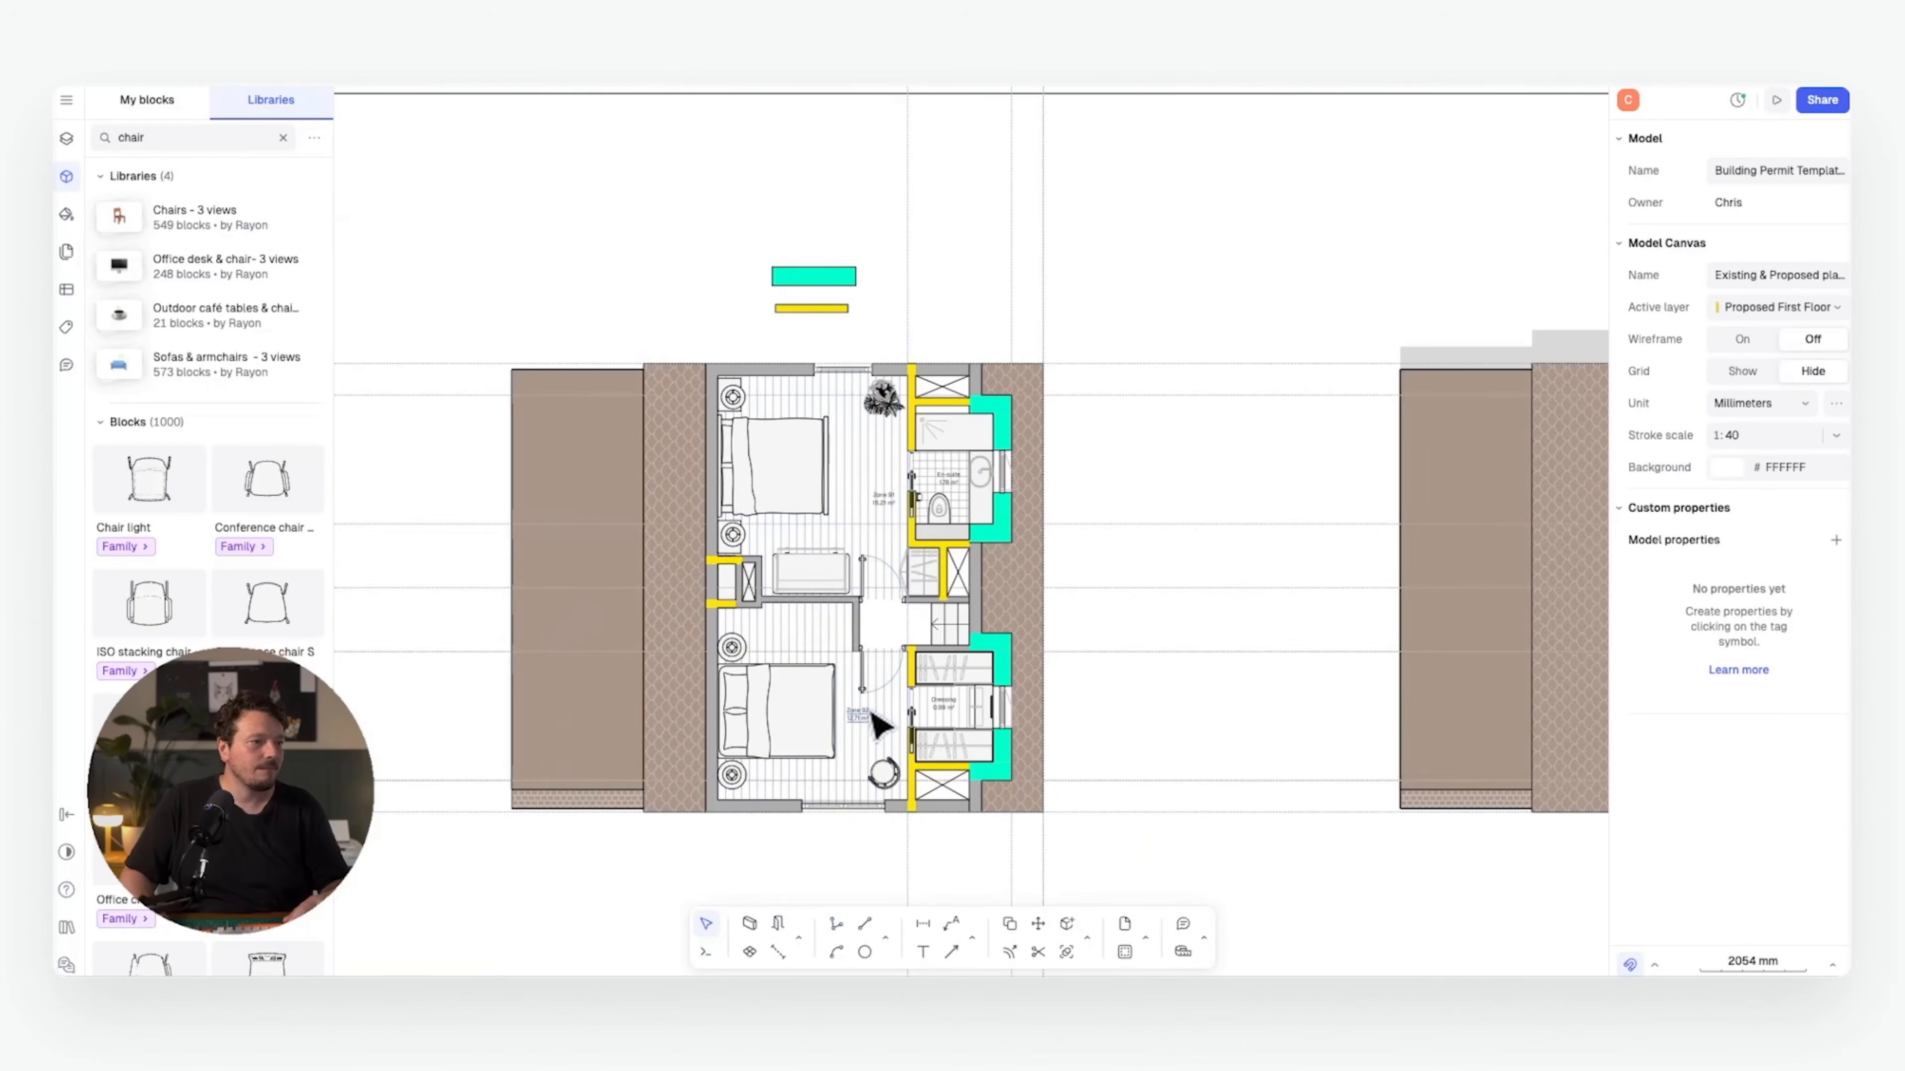
pyautogui.click(881, 726)
pyautogui.click(1779, 169)
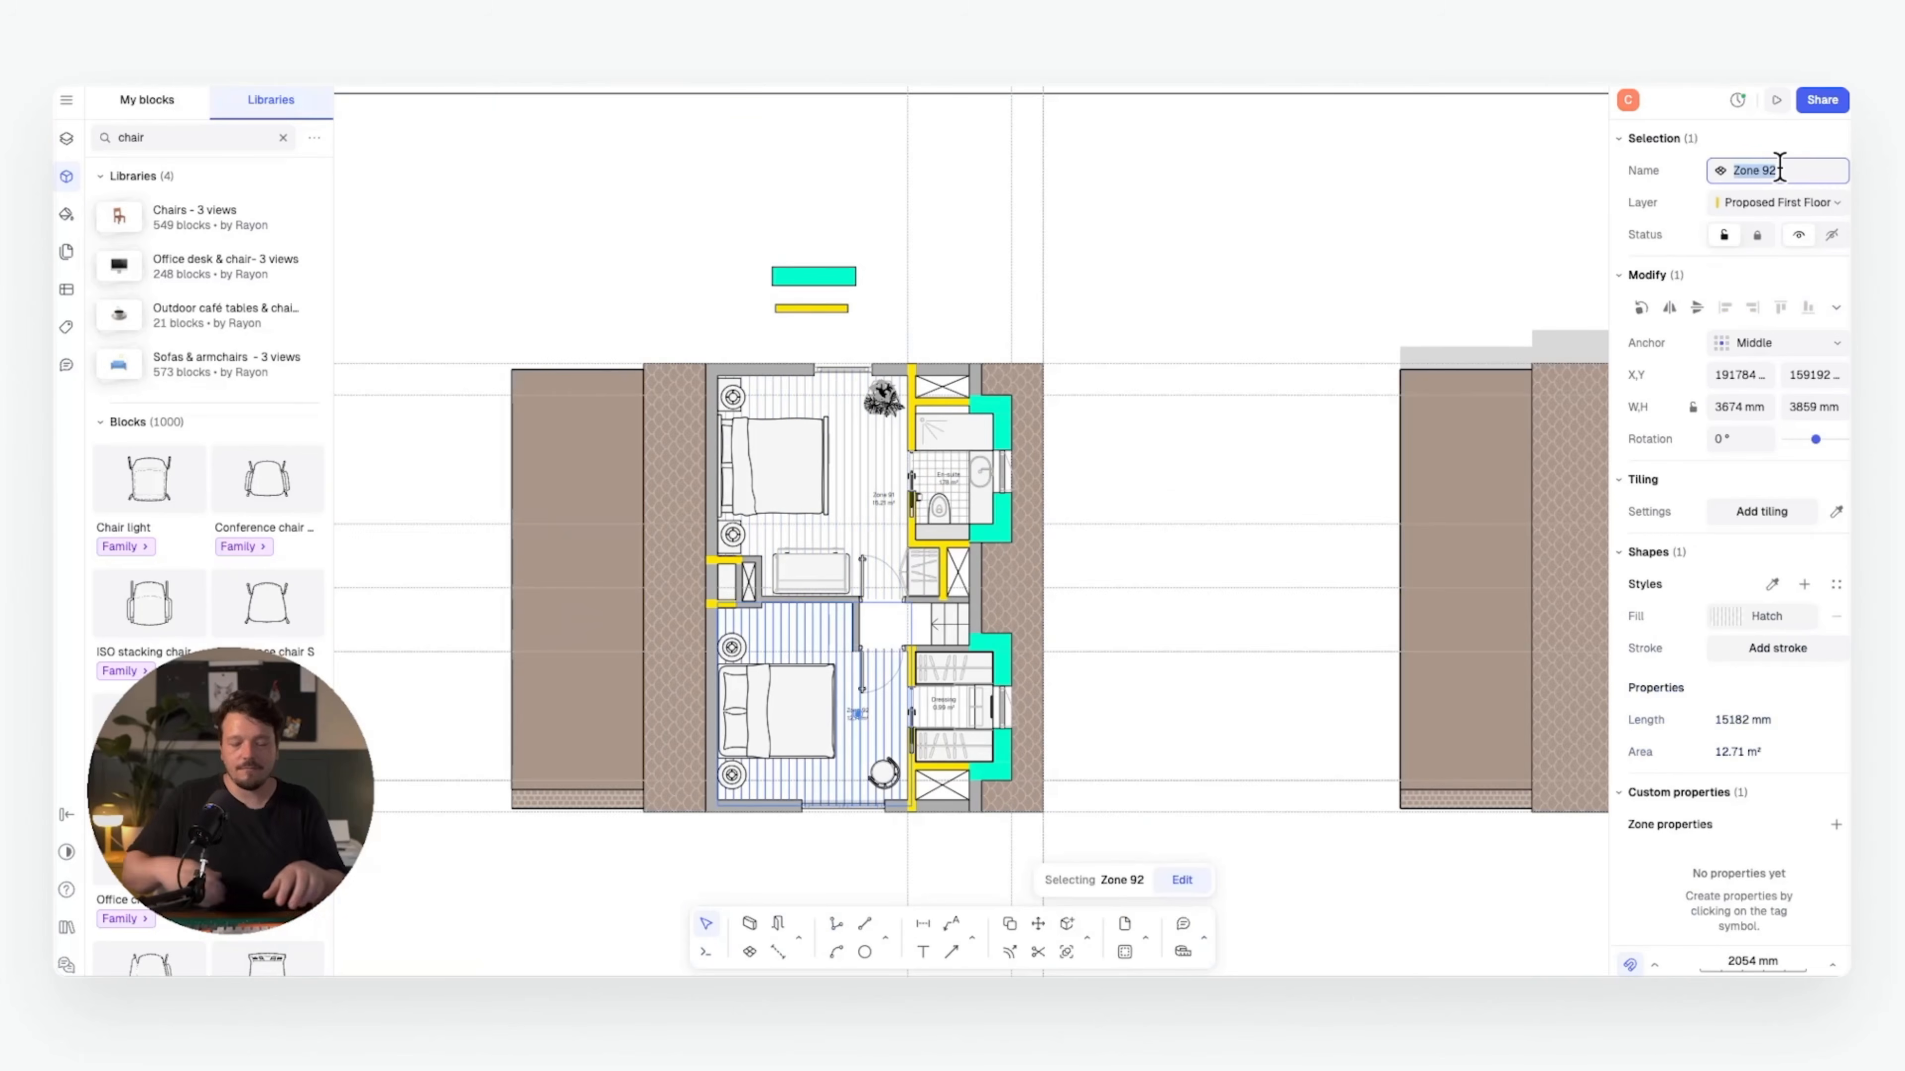
pyautogui.write('Guest V')
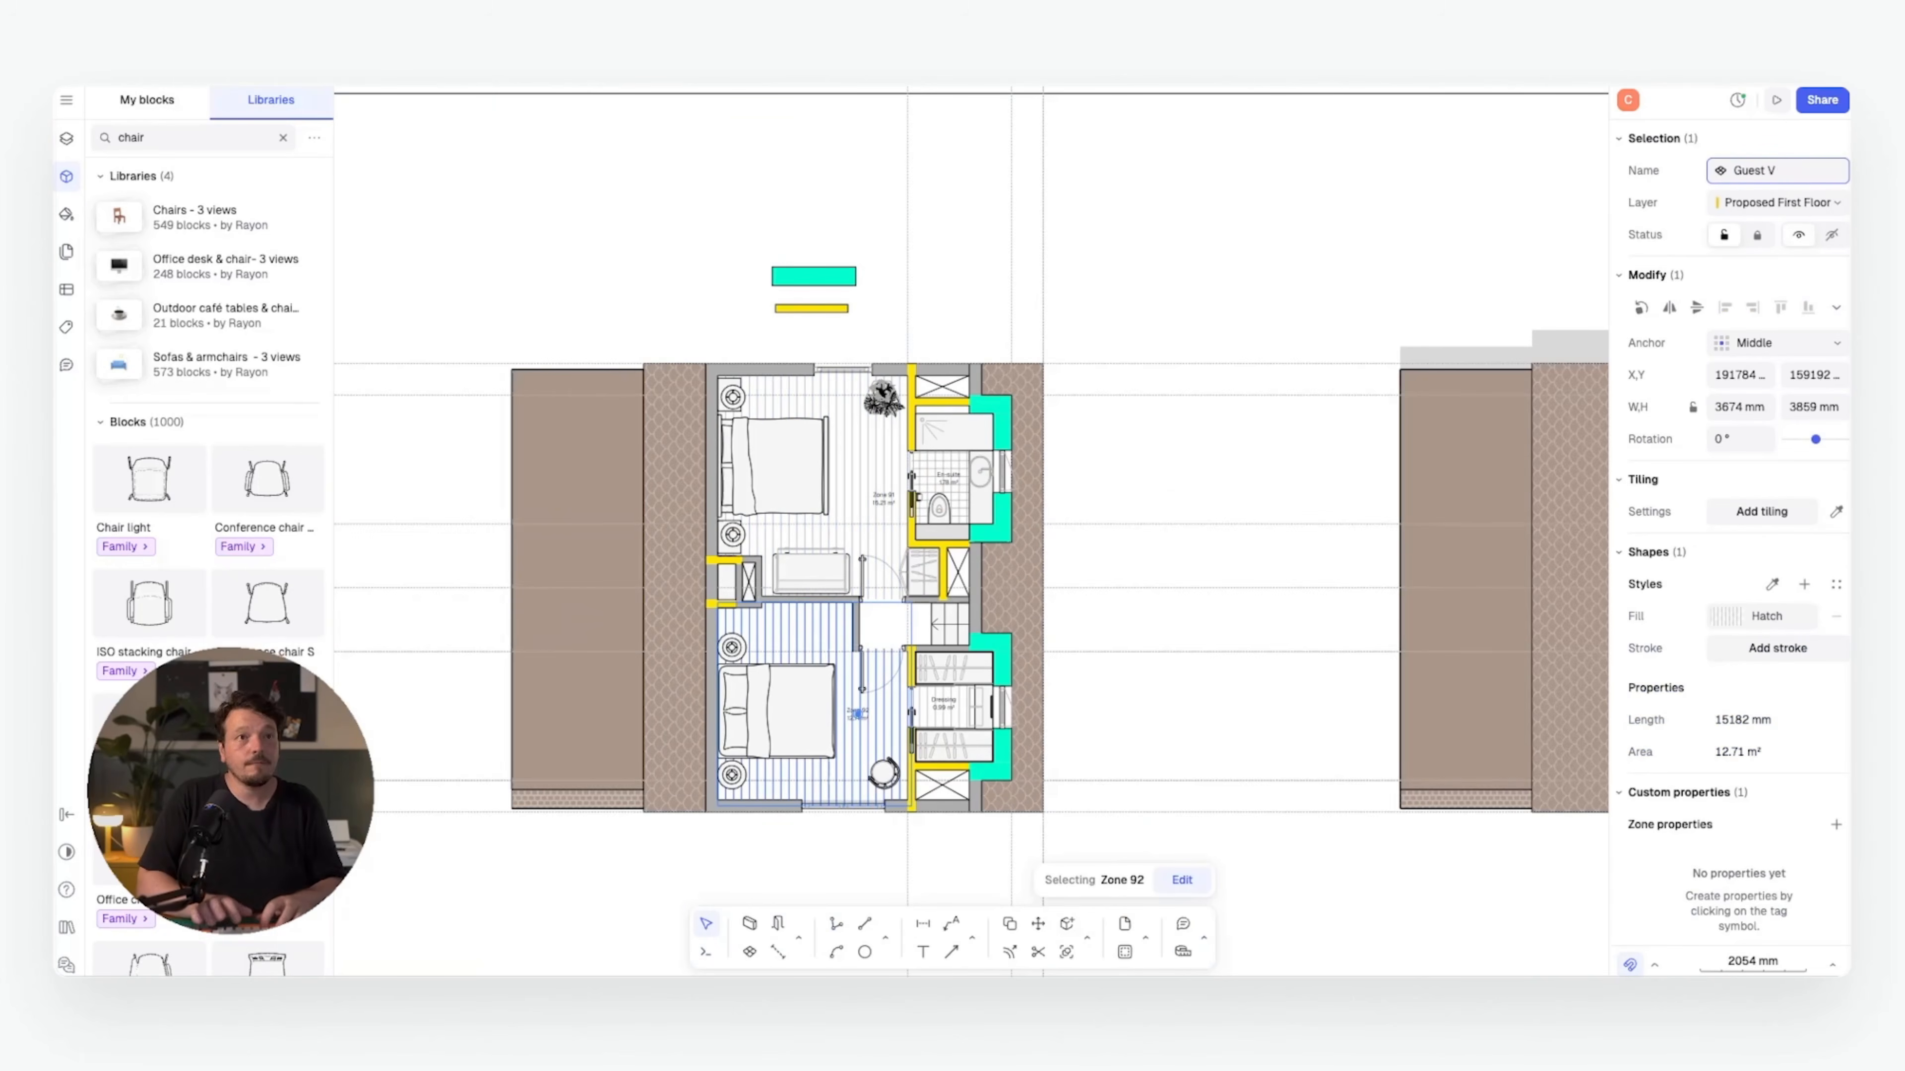
pyautogui.press('BackSpace')
pyautogui.write('Bedroom')
pyautogui.press('Return')
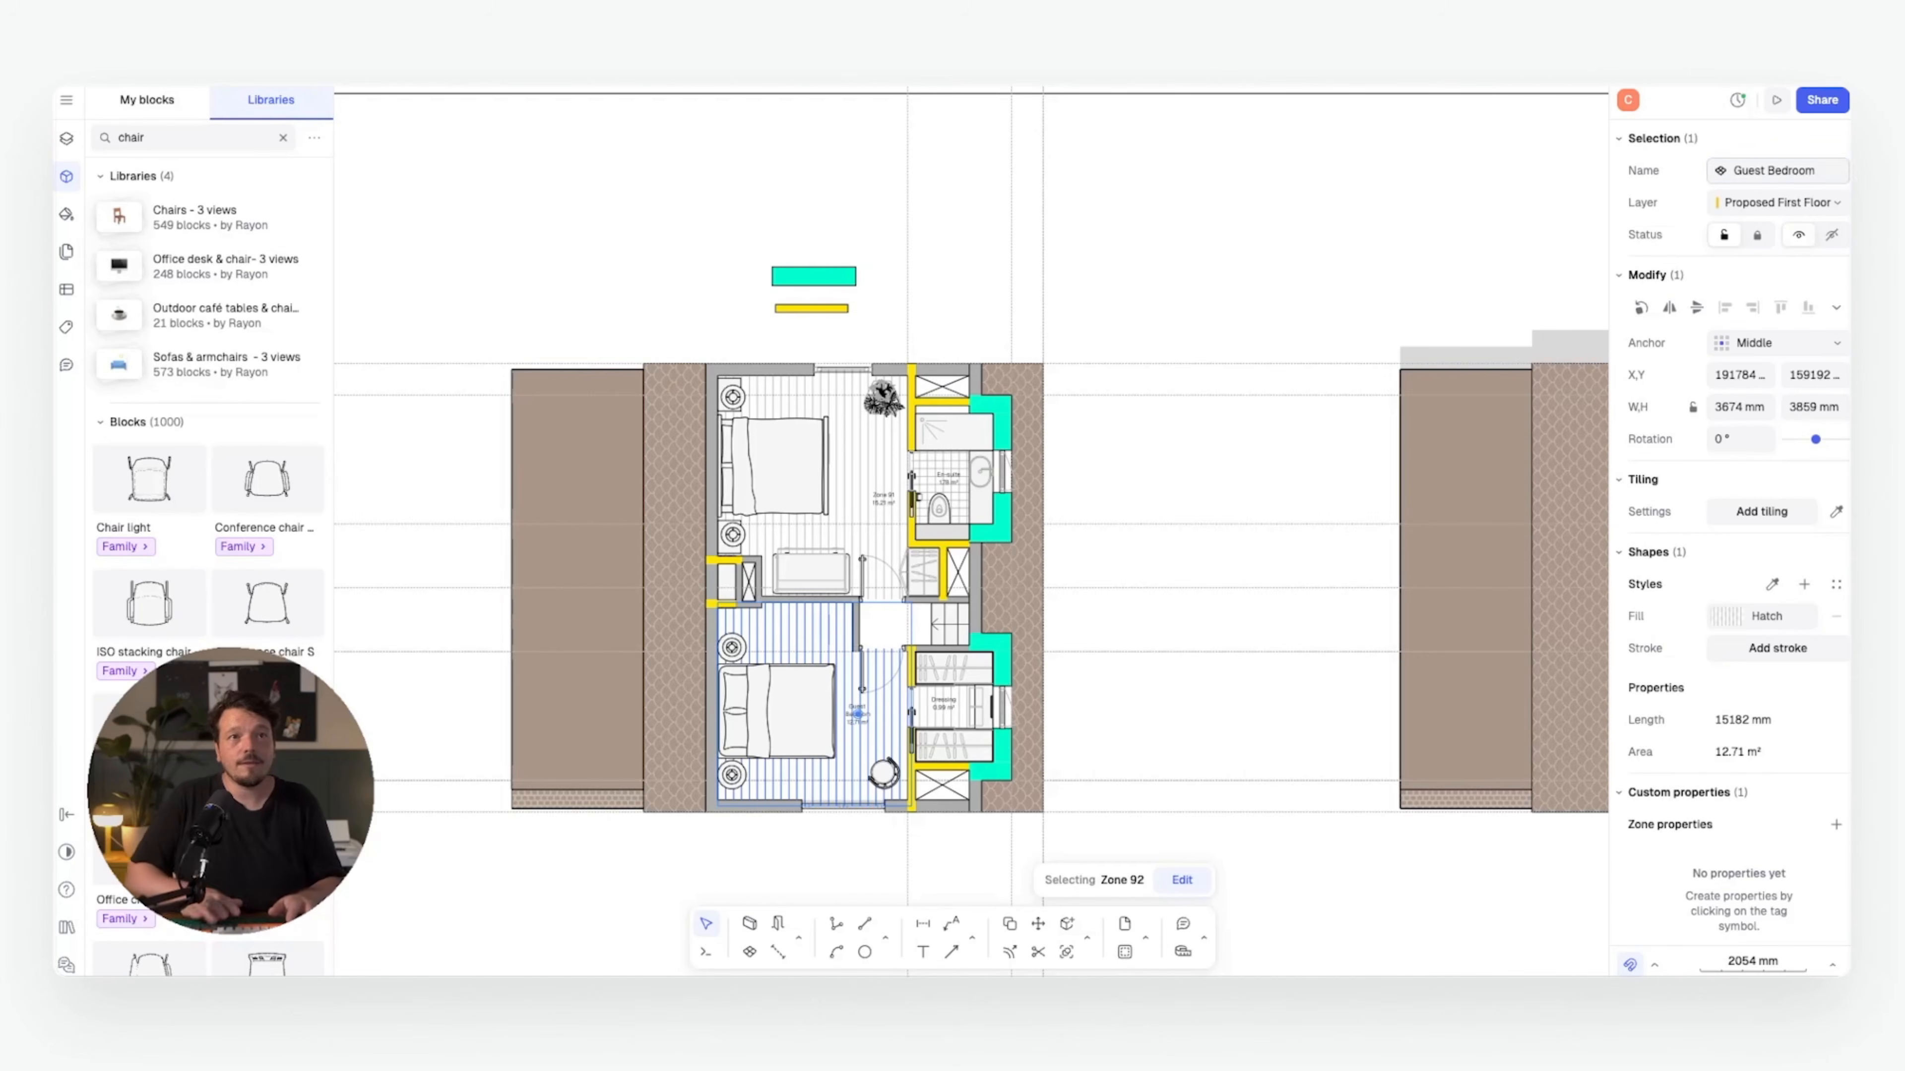
# - Rename the upper bedroom's zone to Master Bedroom
pyautogui.click(876, 466)
pyautogui.click(1774, 167)
pyautogui.write('Mas')
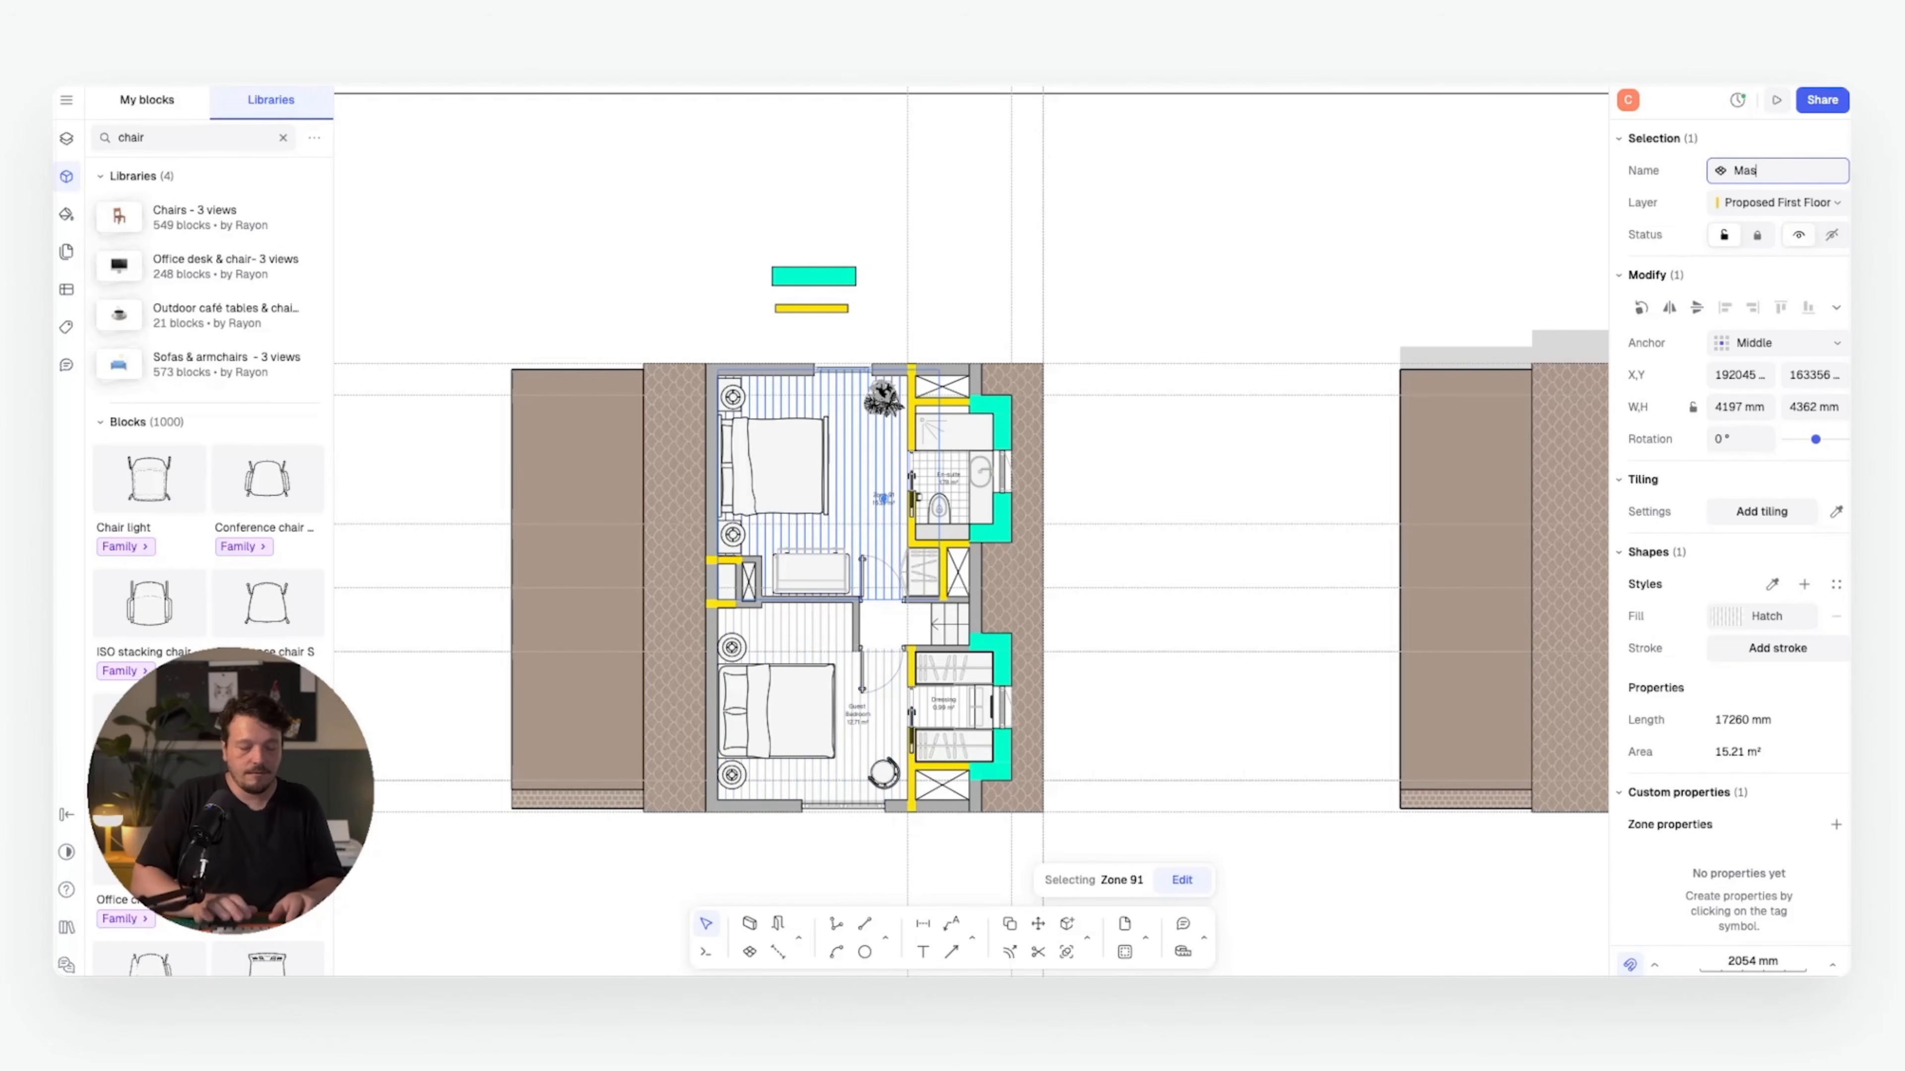
pyautogui.write('ter Bedroom')
pyautogui.press('Return')
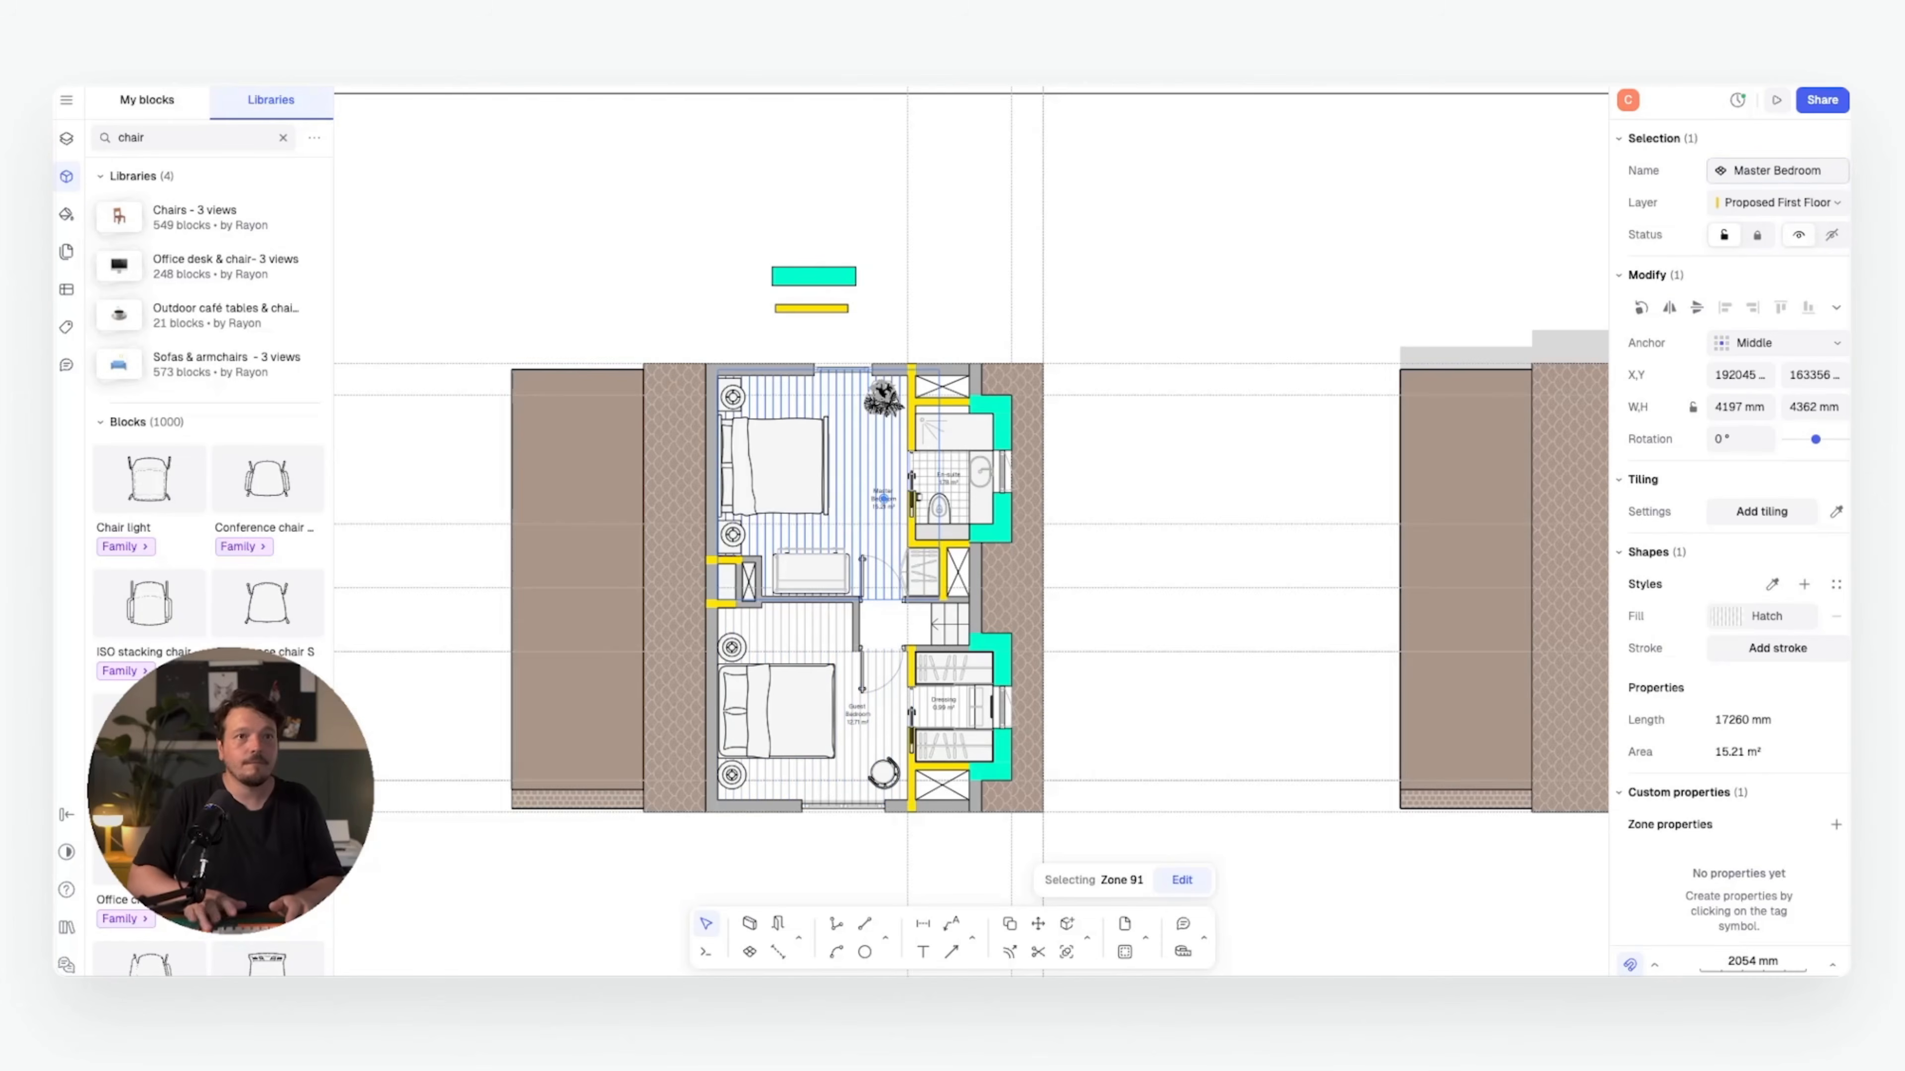
# - Delete the construction guide lines crossing the proposed first-floor plan and the two sample wall pieces above it
pyautogui.click(1198, 321)
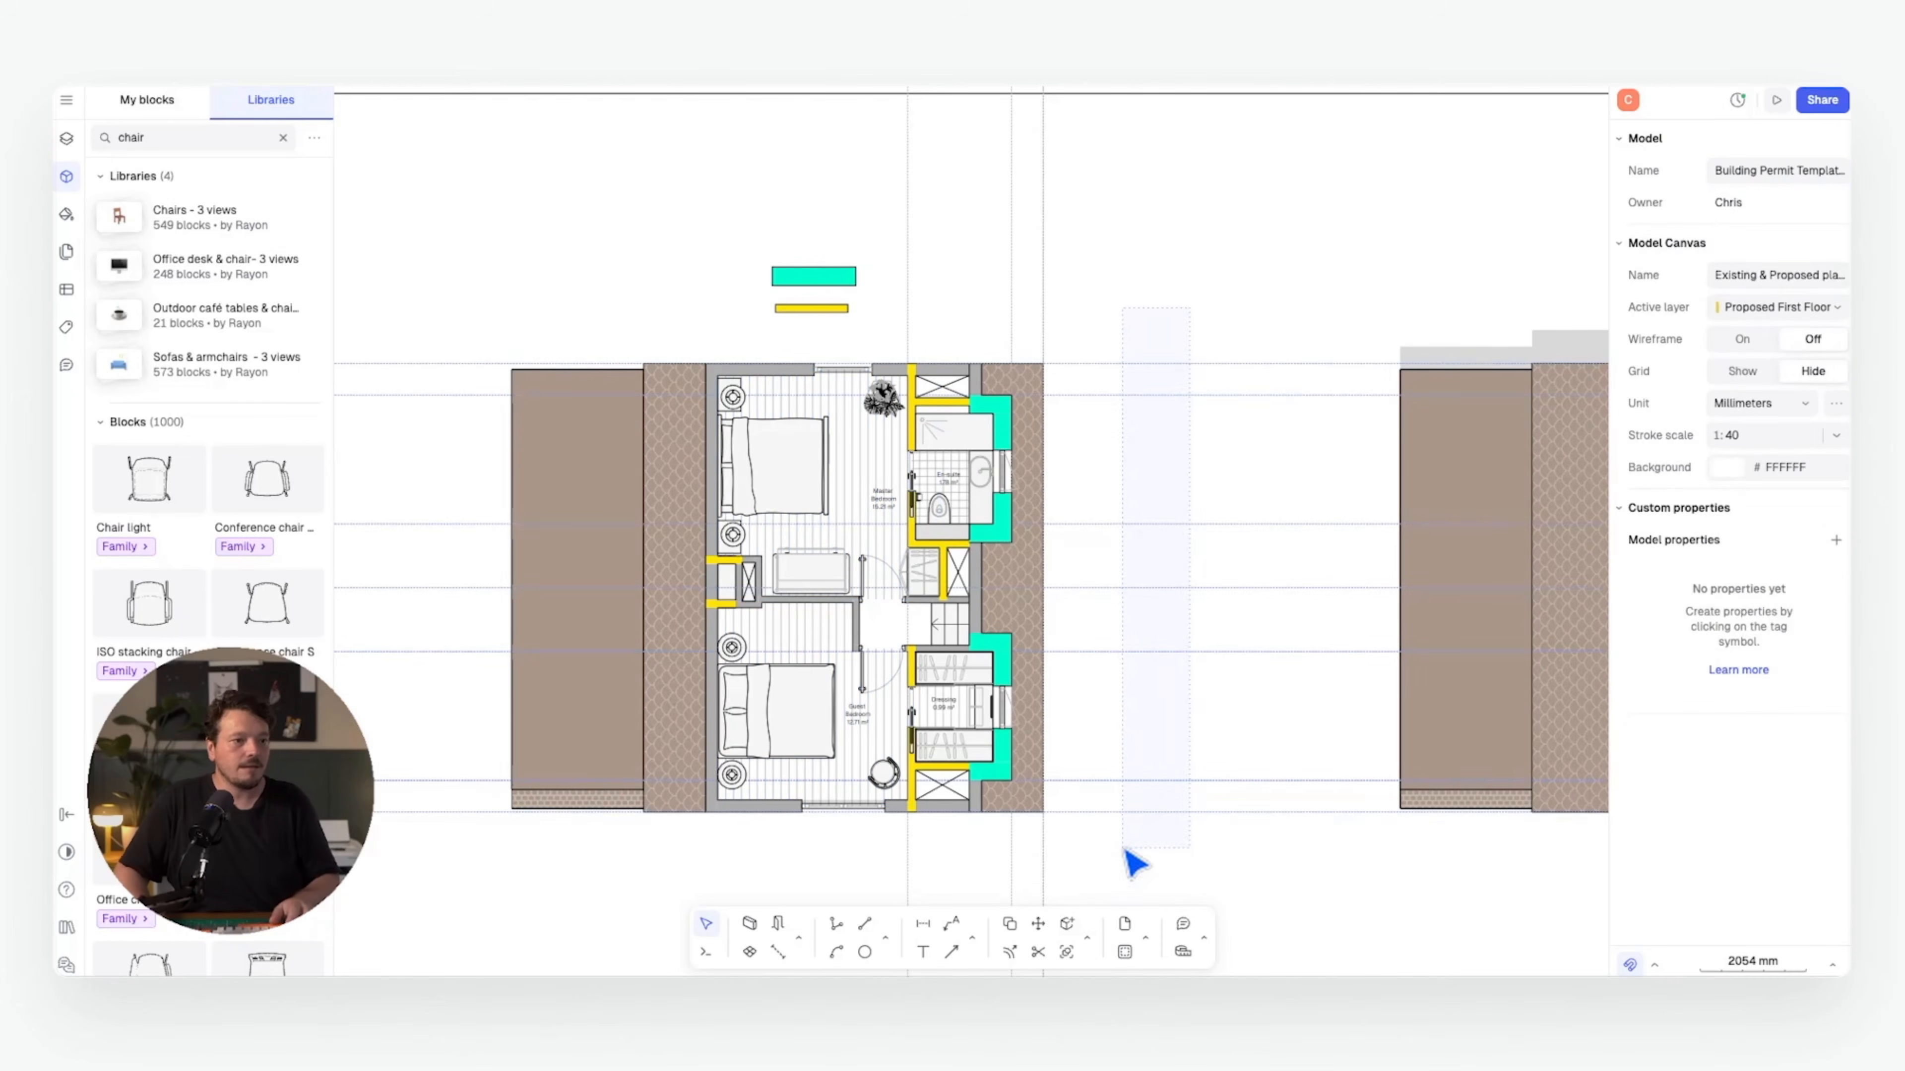
pyautogui.click(1134, 862)
pyautogui.click(1169, 321)
pyautogui.scroll(5, 1004, 417)
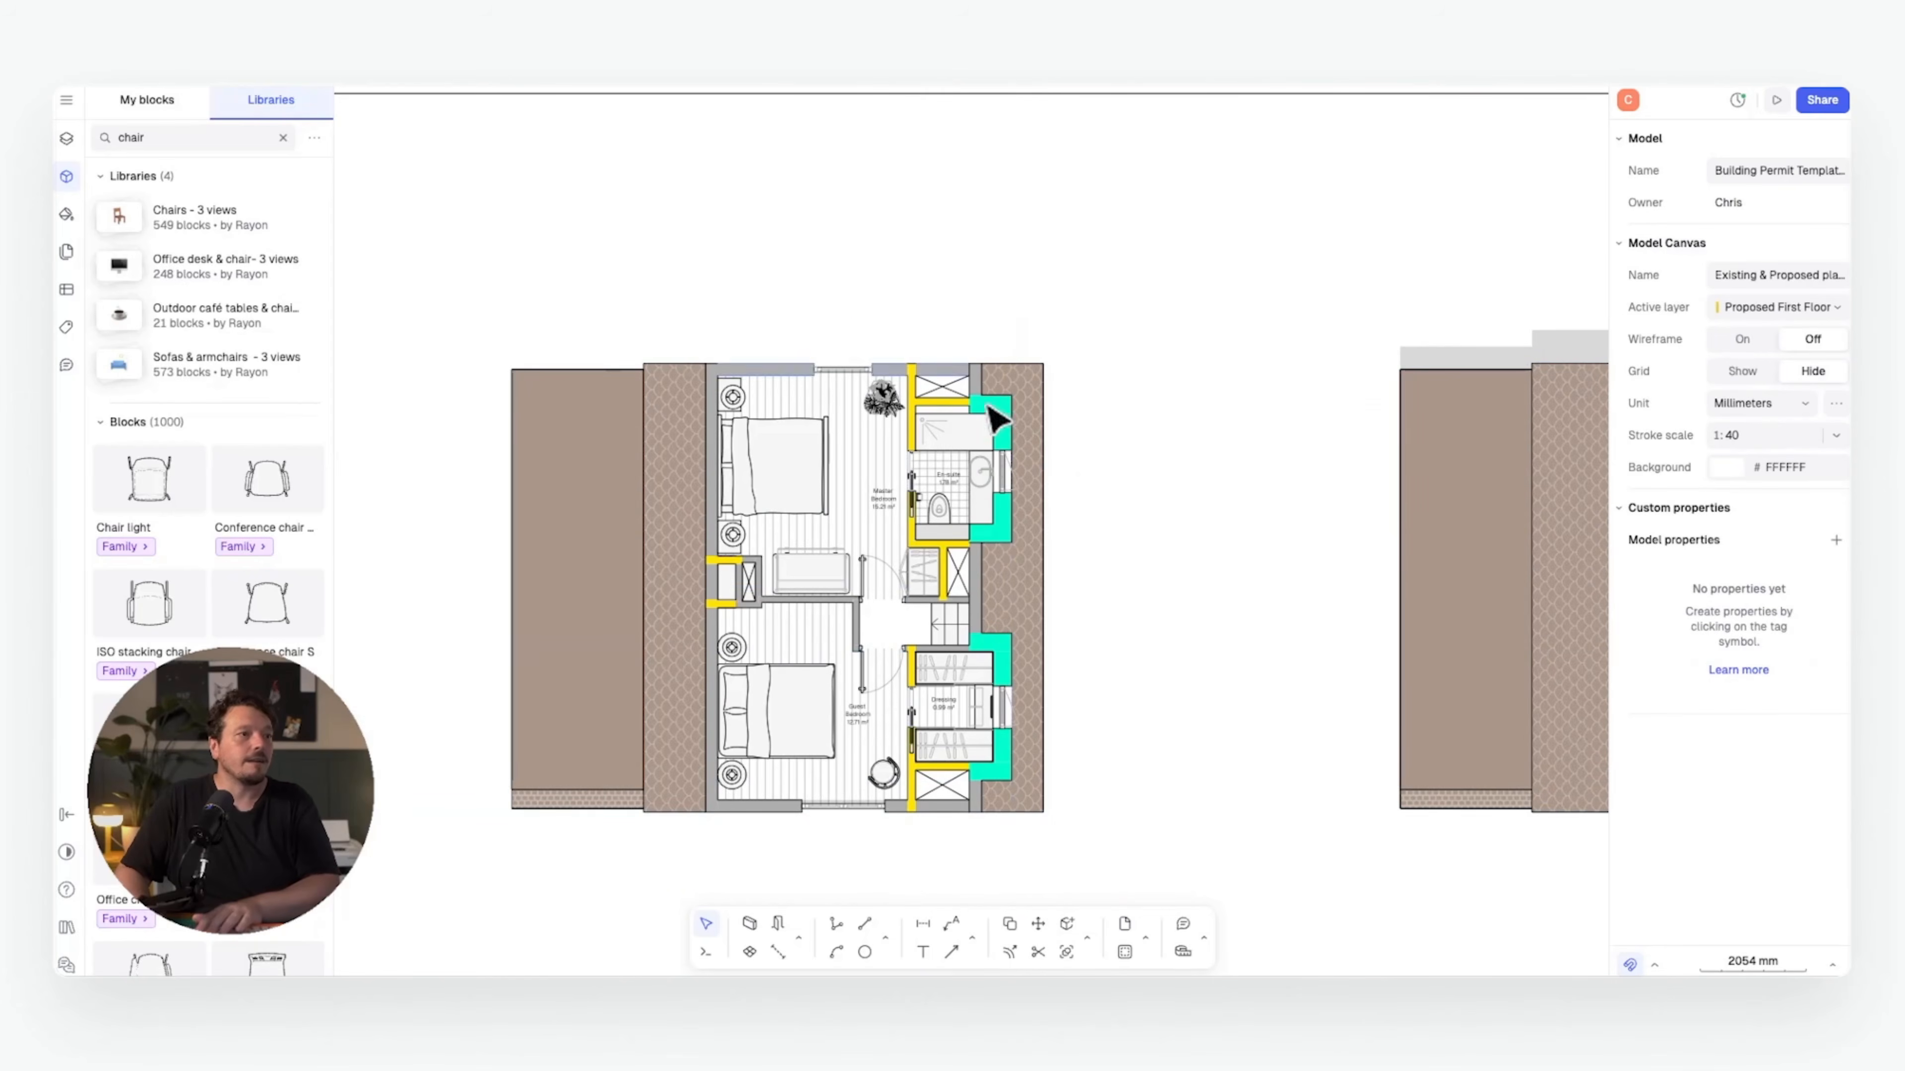
pyautogui.scroll(-3, 986, 413)
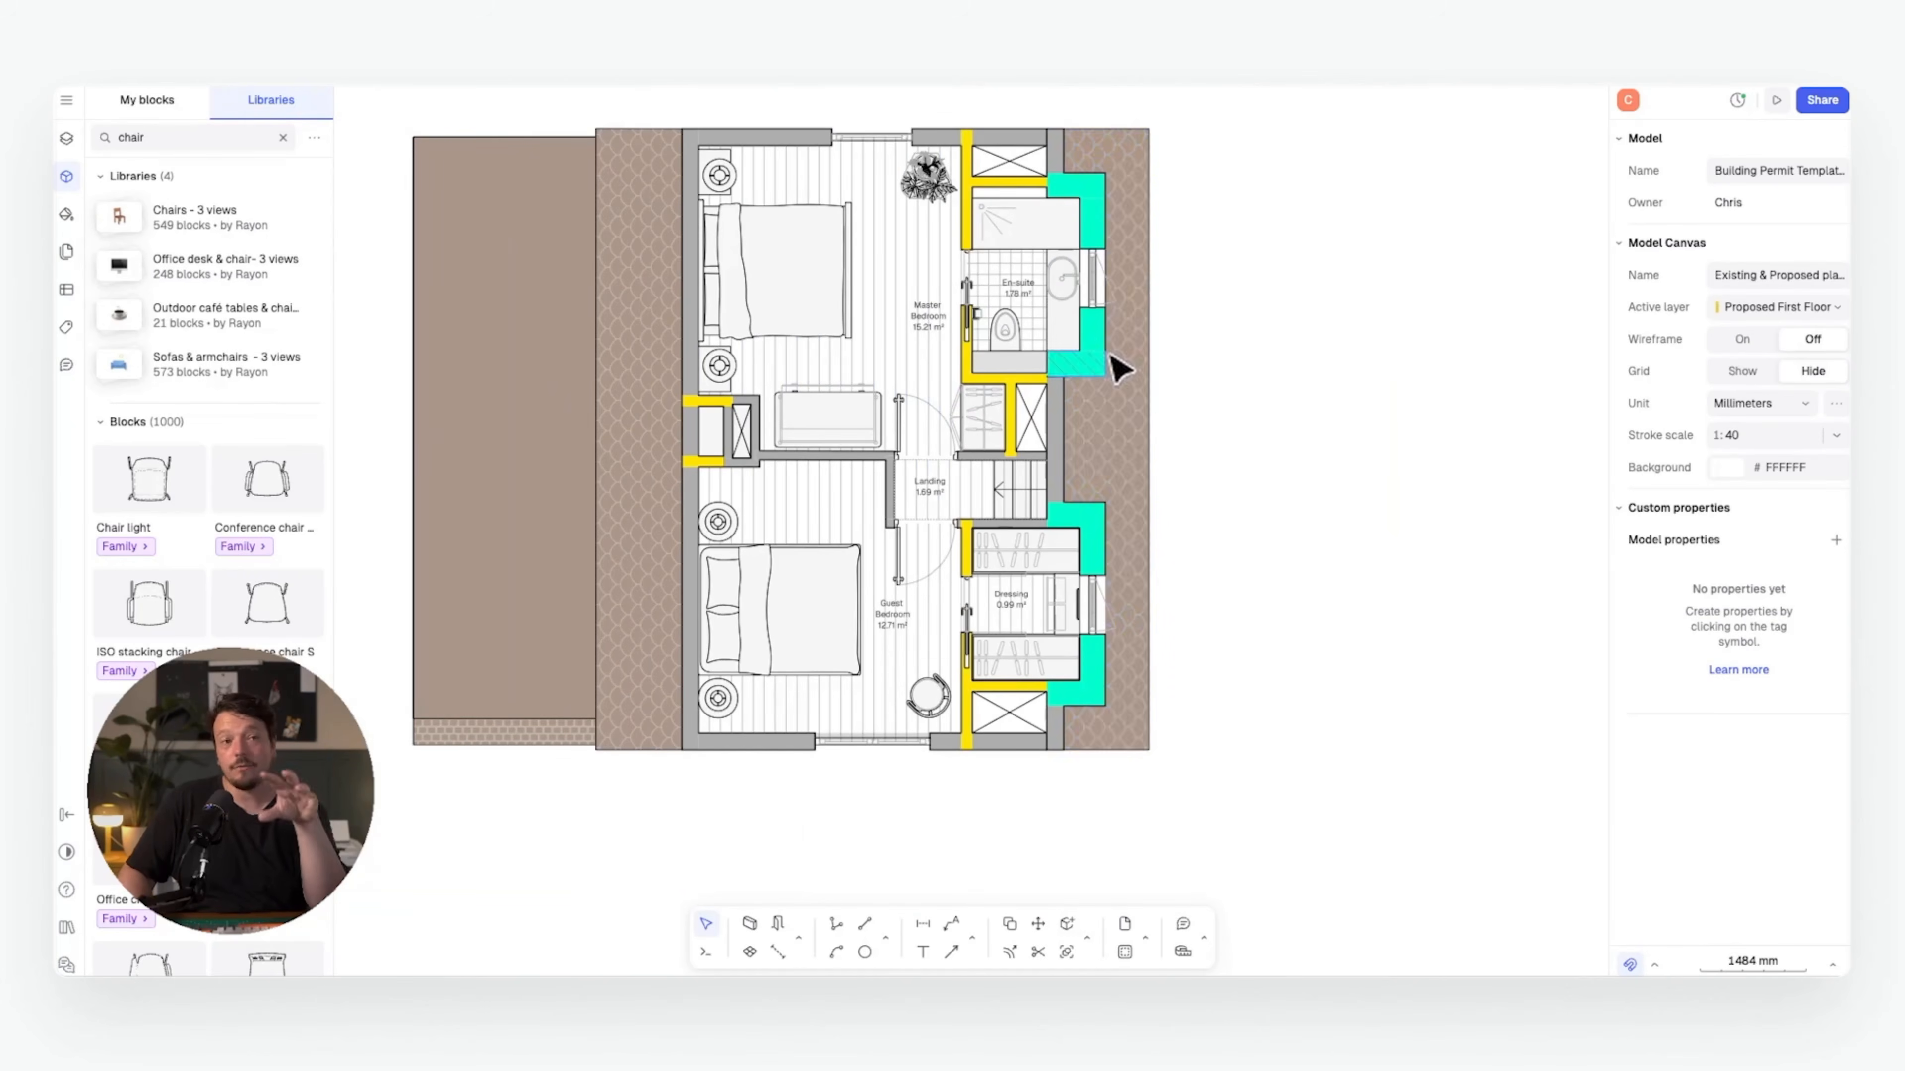
# - Change the fill of the Dormer wall style to light grey E2E2E2
pyautogui.click(1093, 197)
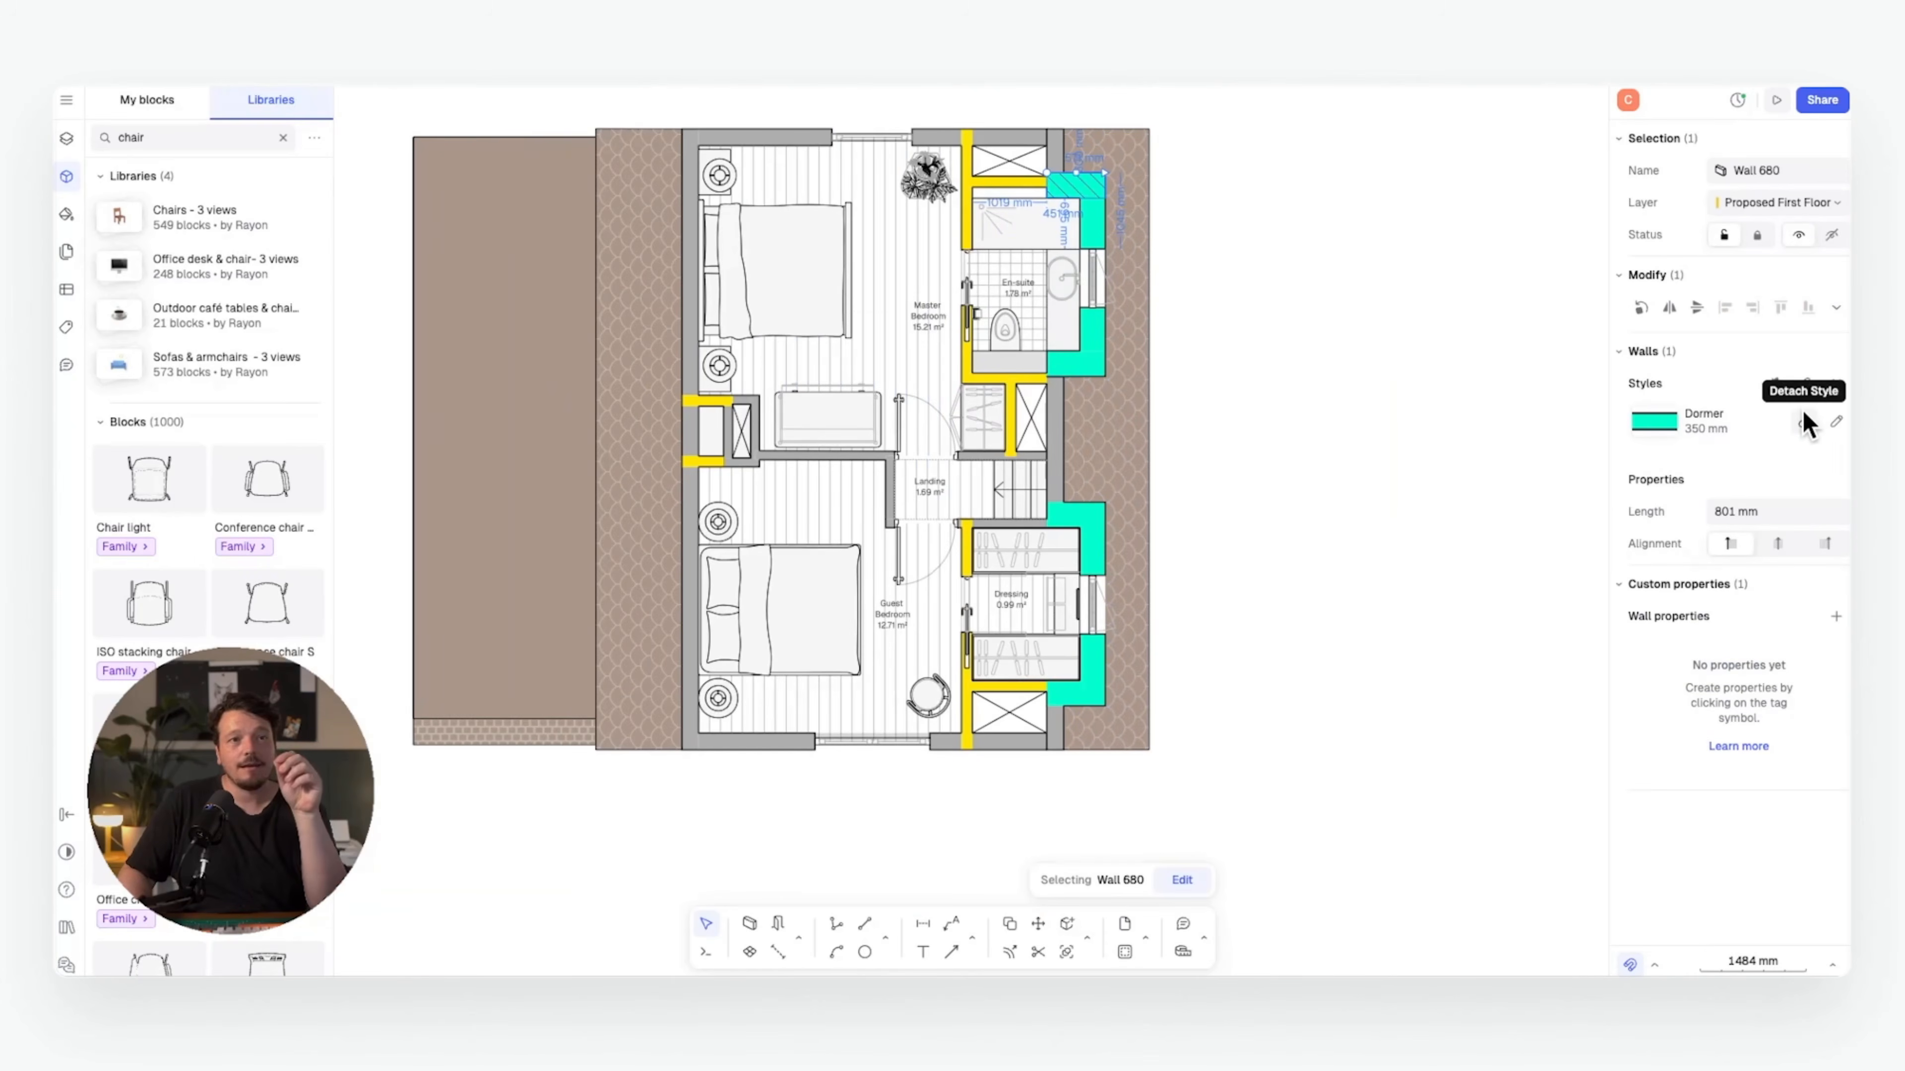
pyautogui.click(1835, 423)
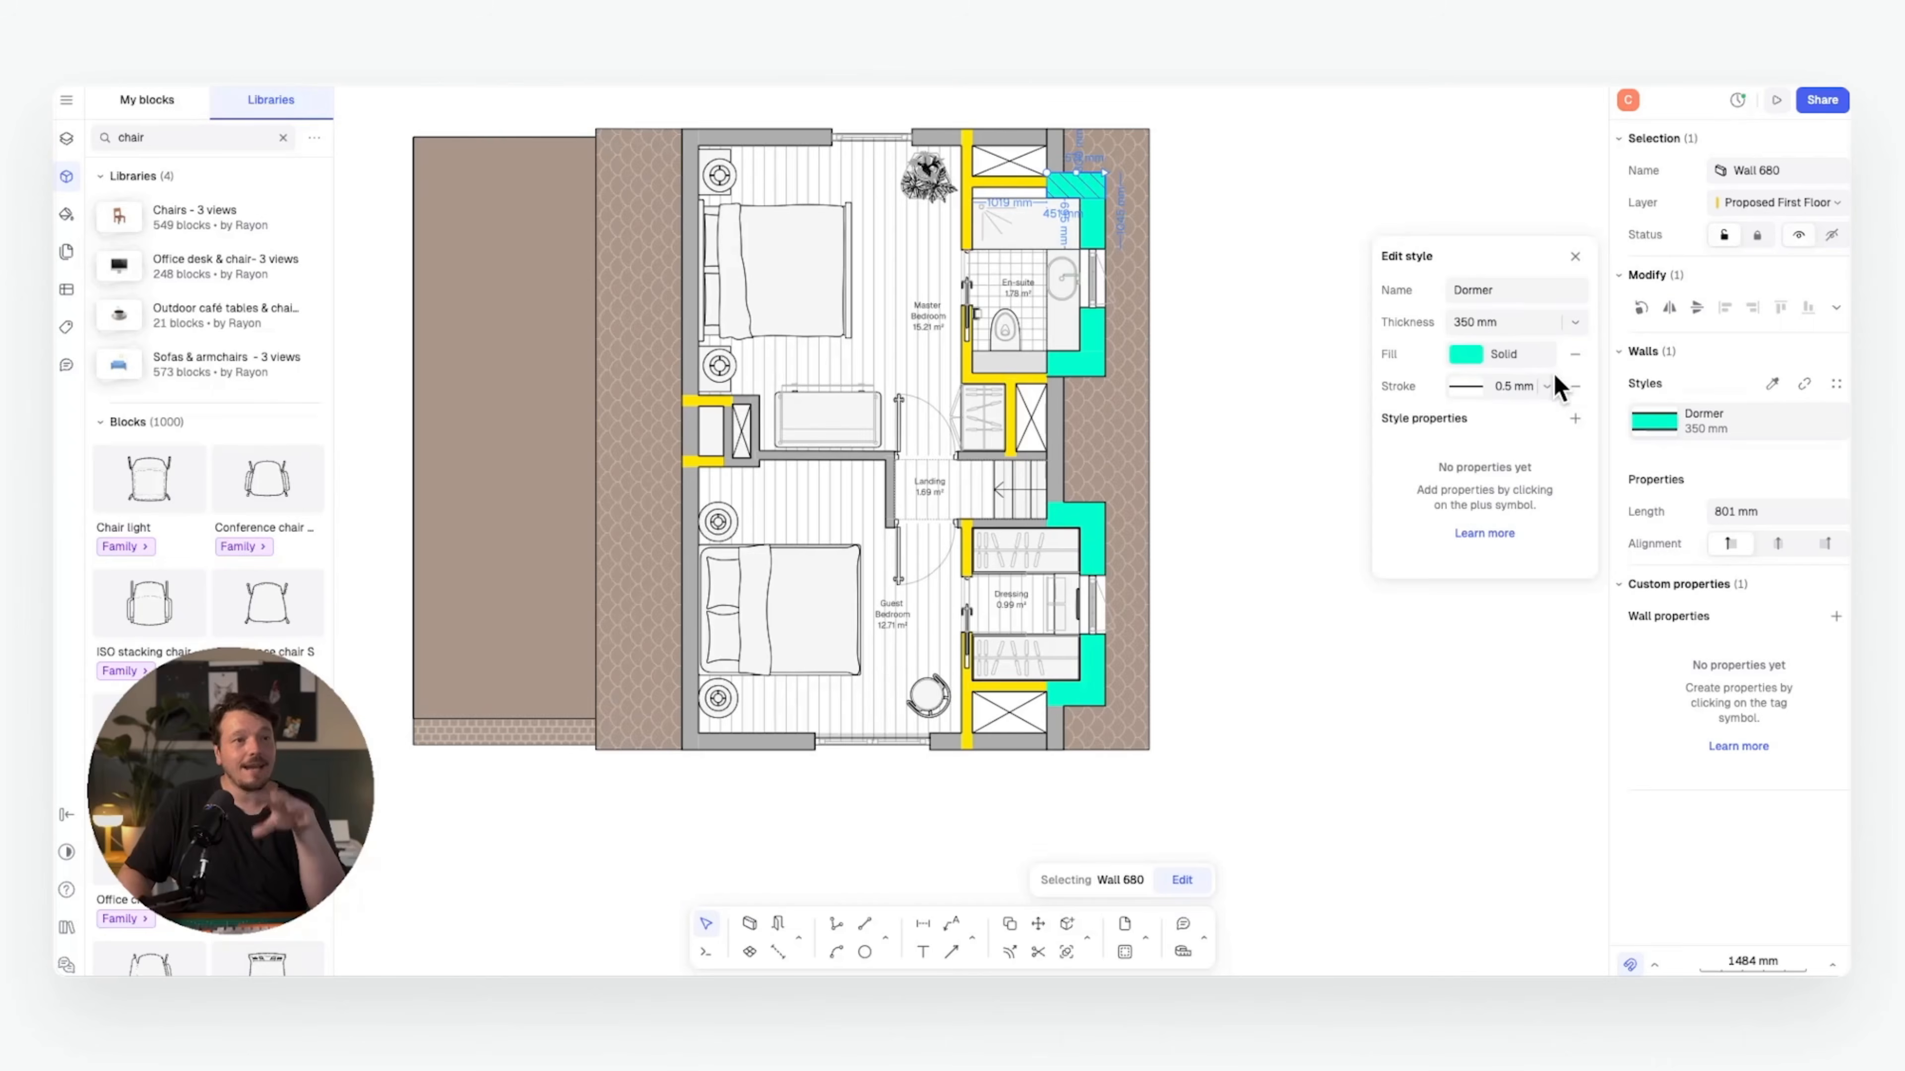
pyautogui.click(1467, 358)
pyautogui.click(1476, 471)
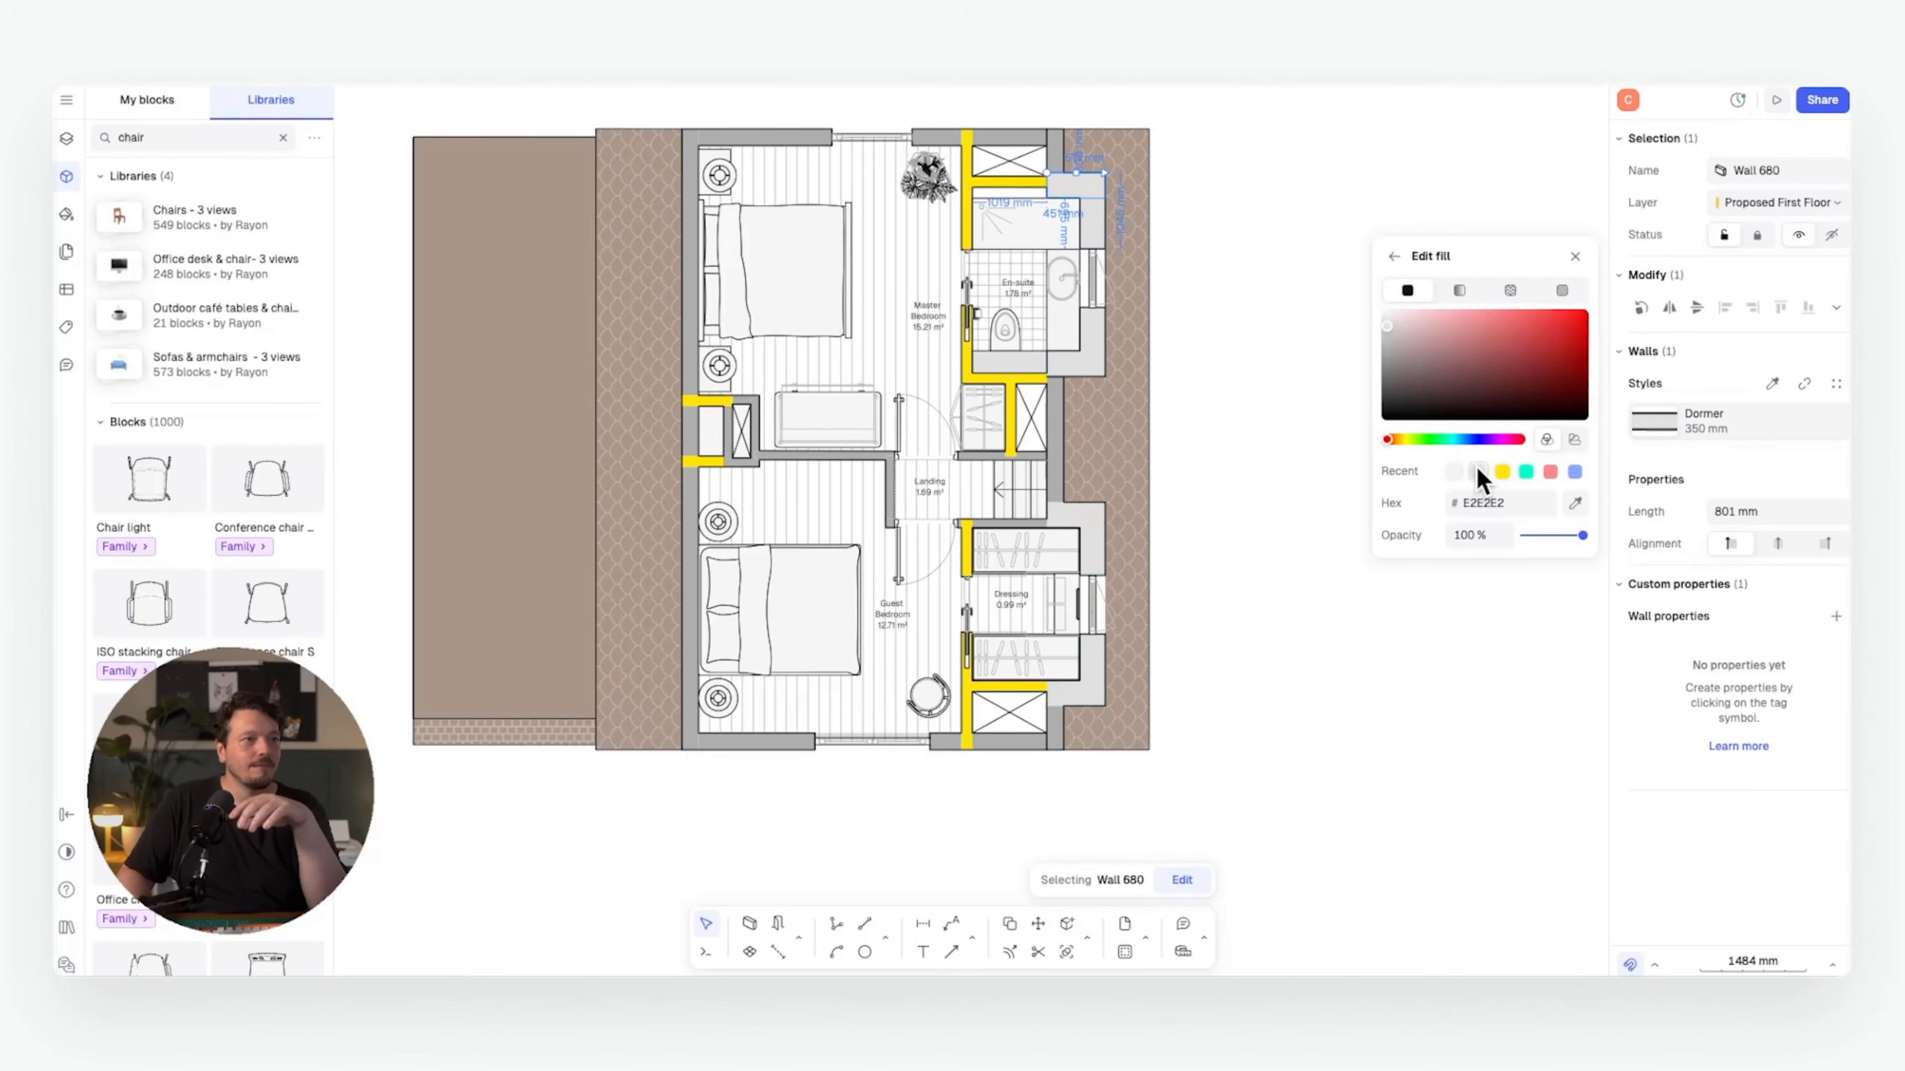
pyautogui.click(1326, 377)
# - Change the fill of the Internal wall style from yellow to grey
pyautogui.click(1016, 183)
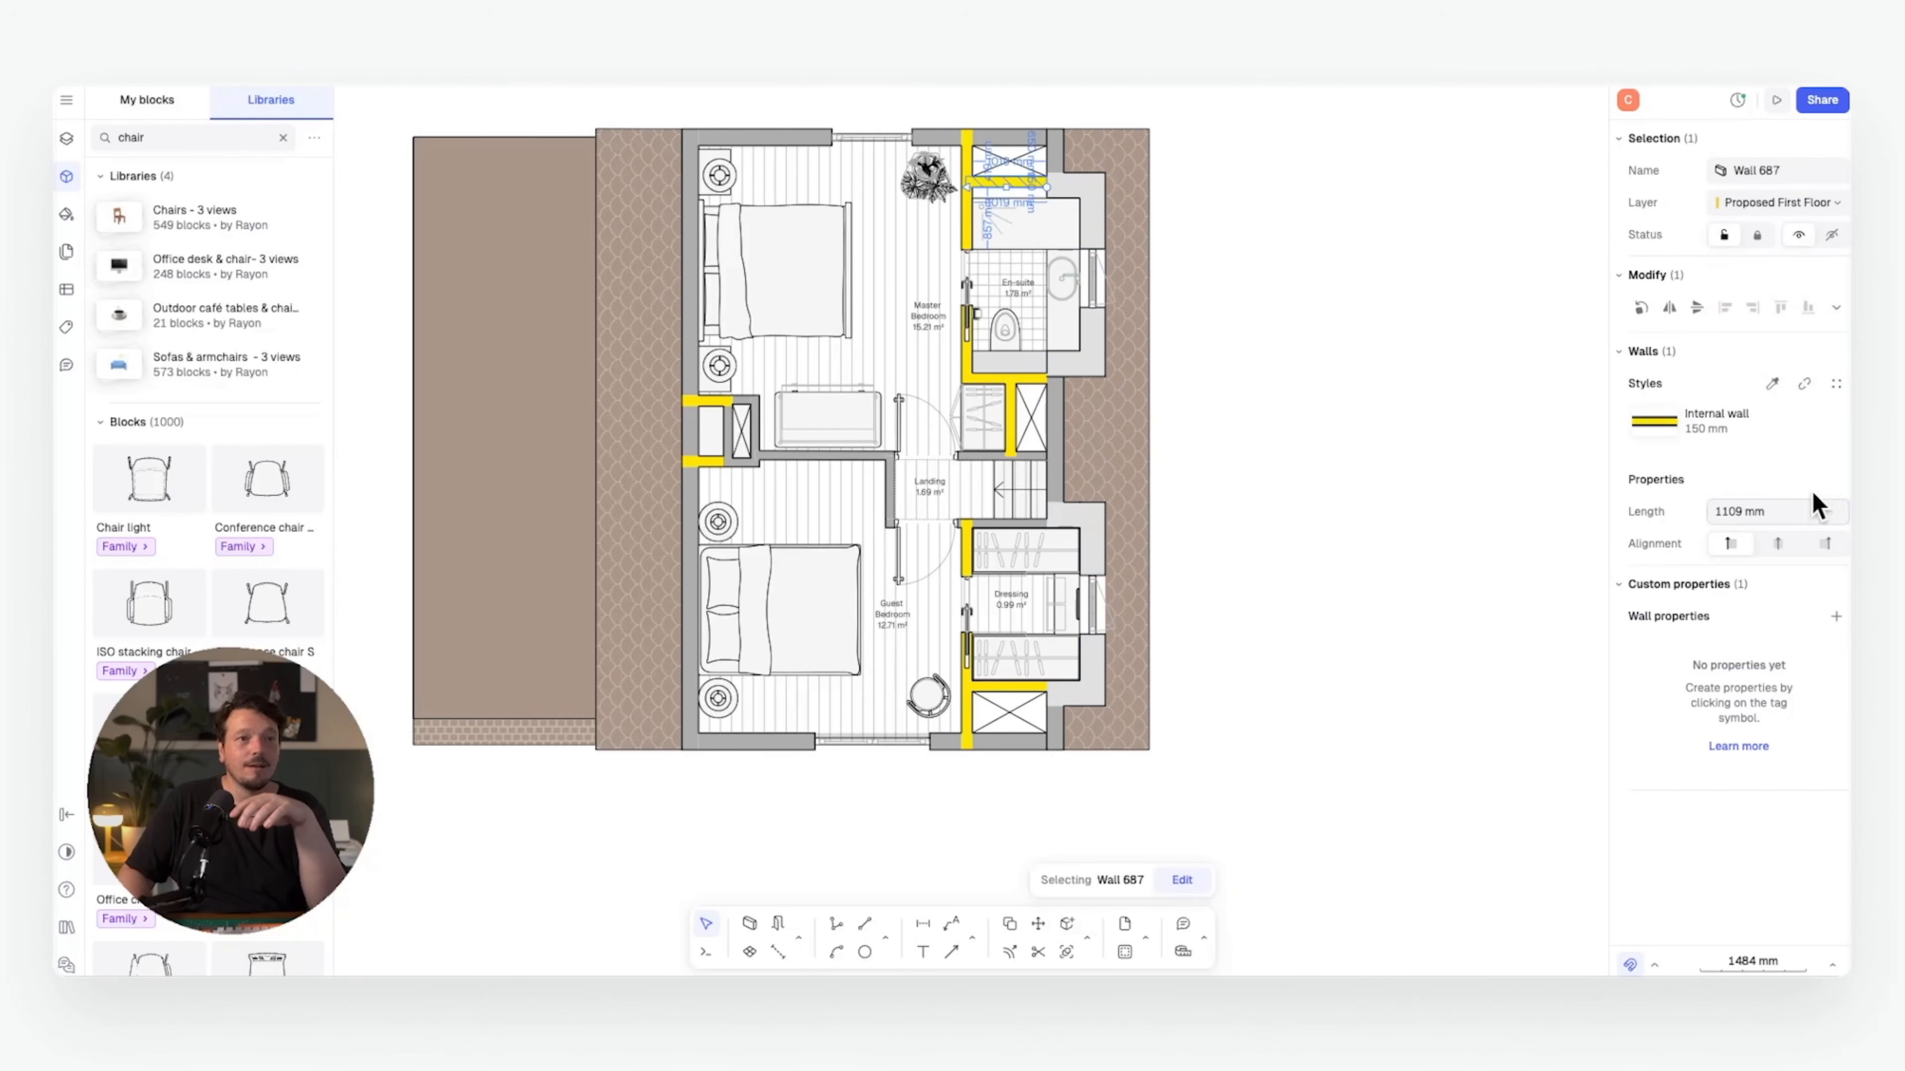
pyautogui.click(1836, 425)
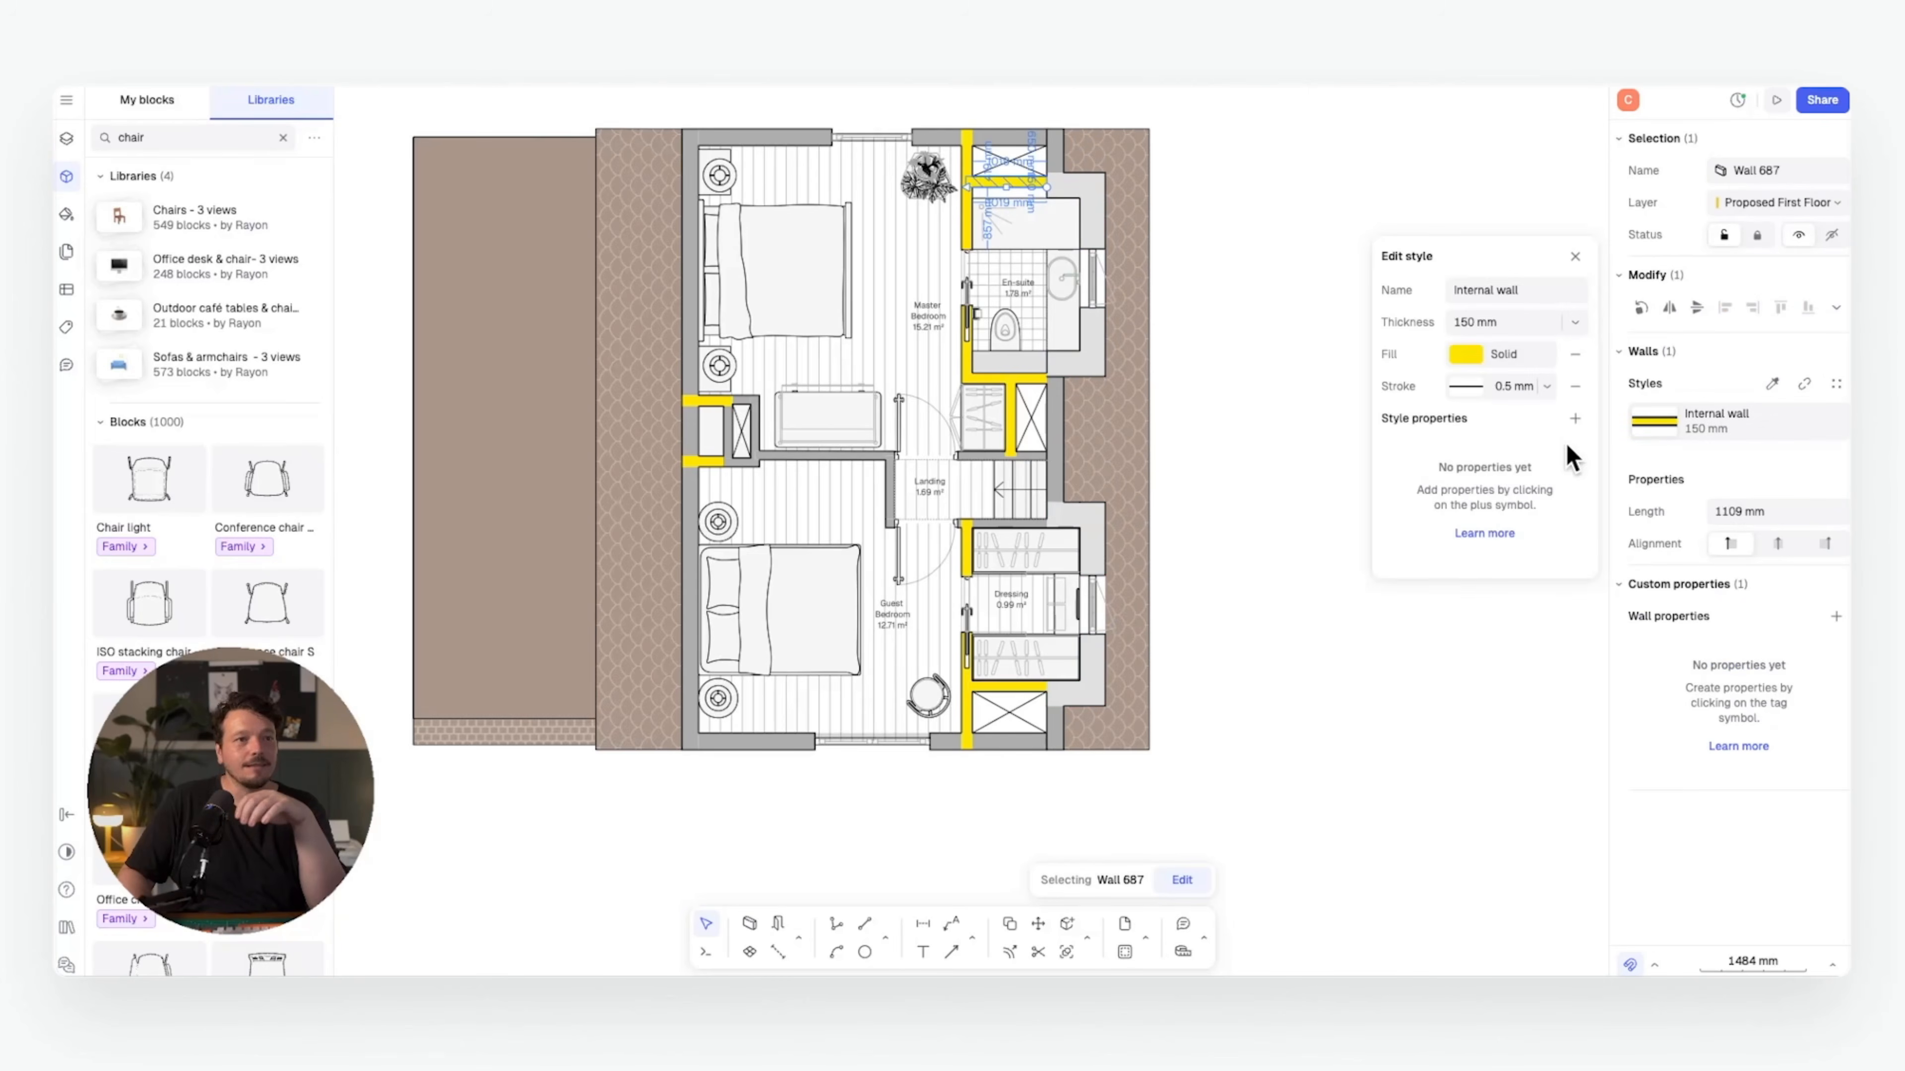
pyautogui.click(1466, 356)
pyautogui.click(1453, 471)
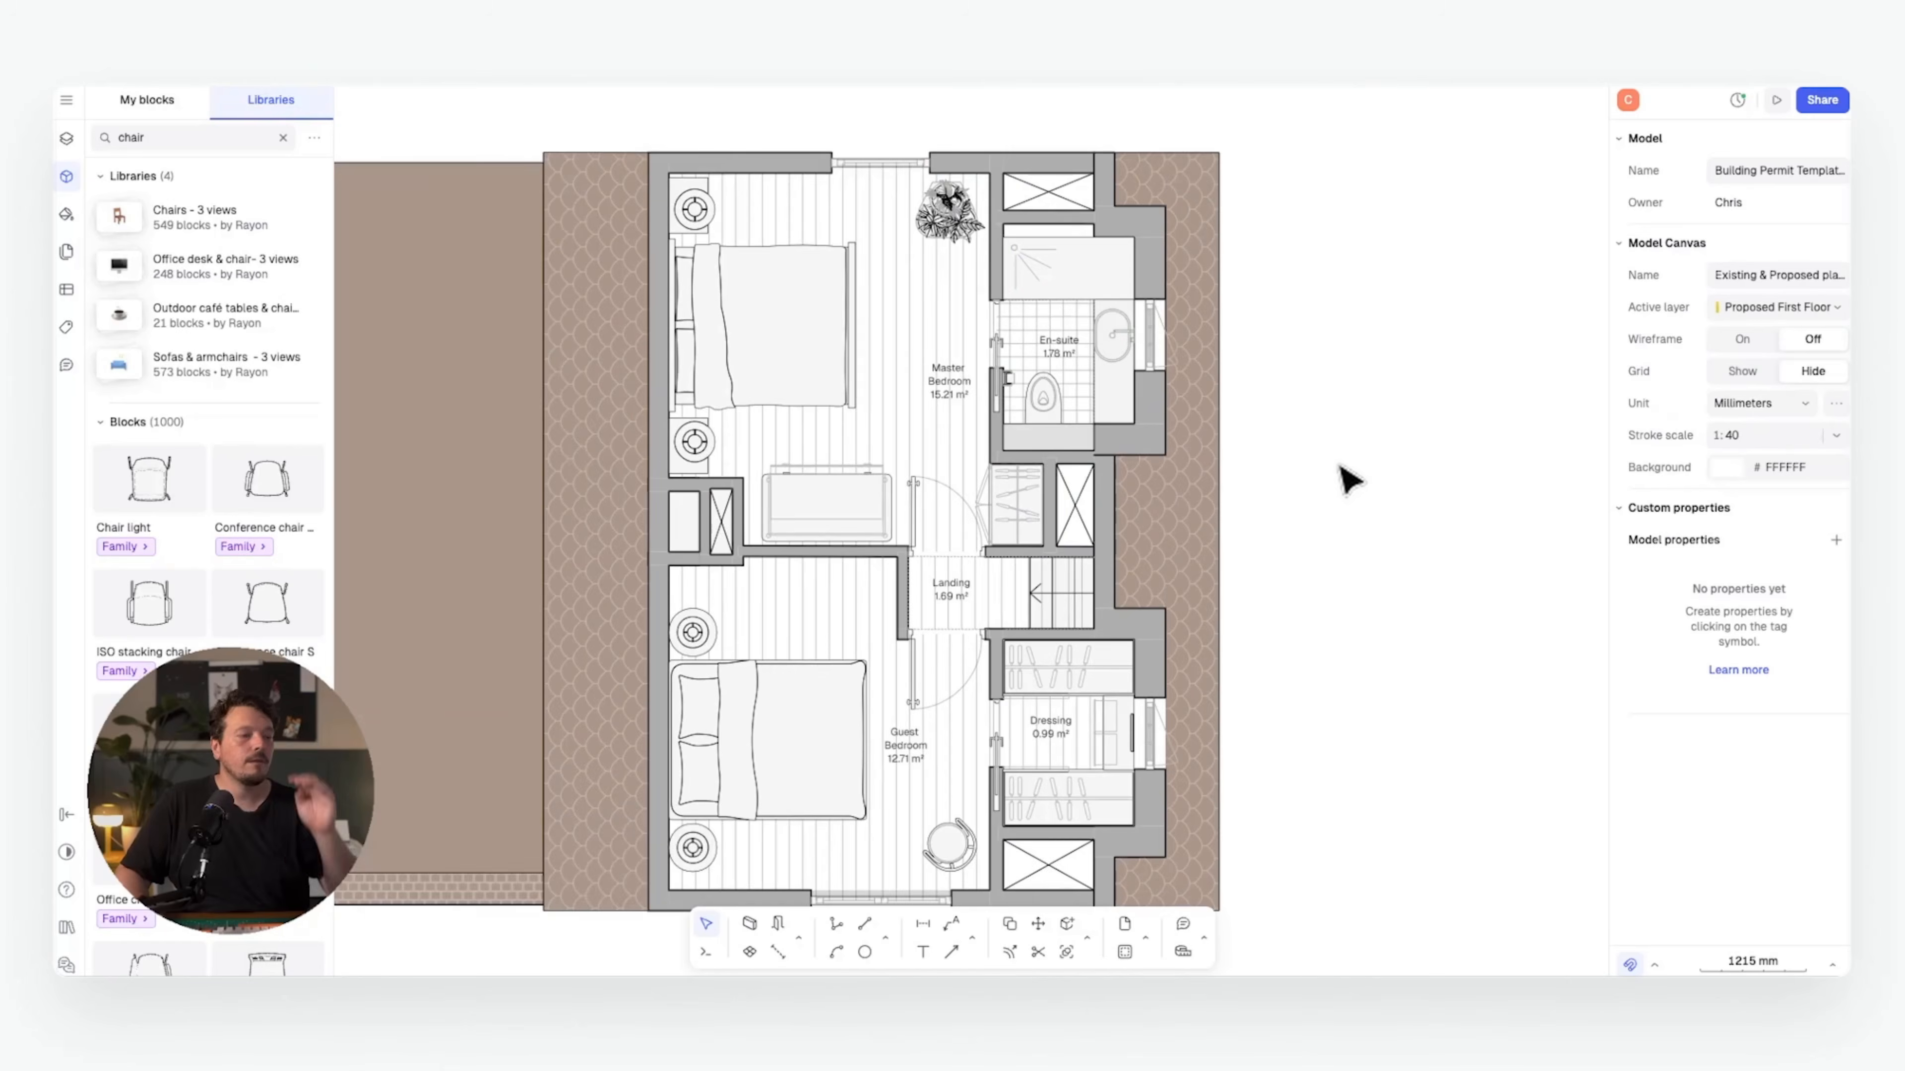
# - Examine the finished proposed first-floor plan and the neighbouring proposed roof plan with its two dormers
pyautogui.moveTo(1295, 449); pyautogui.dragTo(1443, 409, button='middle')
pyautogui.scroll(-2, 1293, 385)
pyautogui.moveTo(1293, 384); pyautogui.dragTo(1118, 394, button='middle')
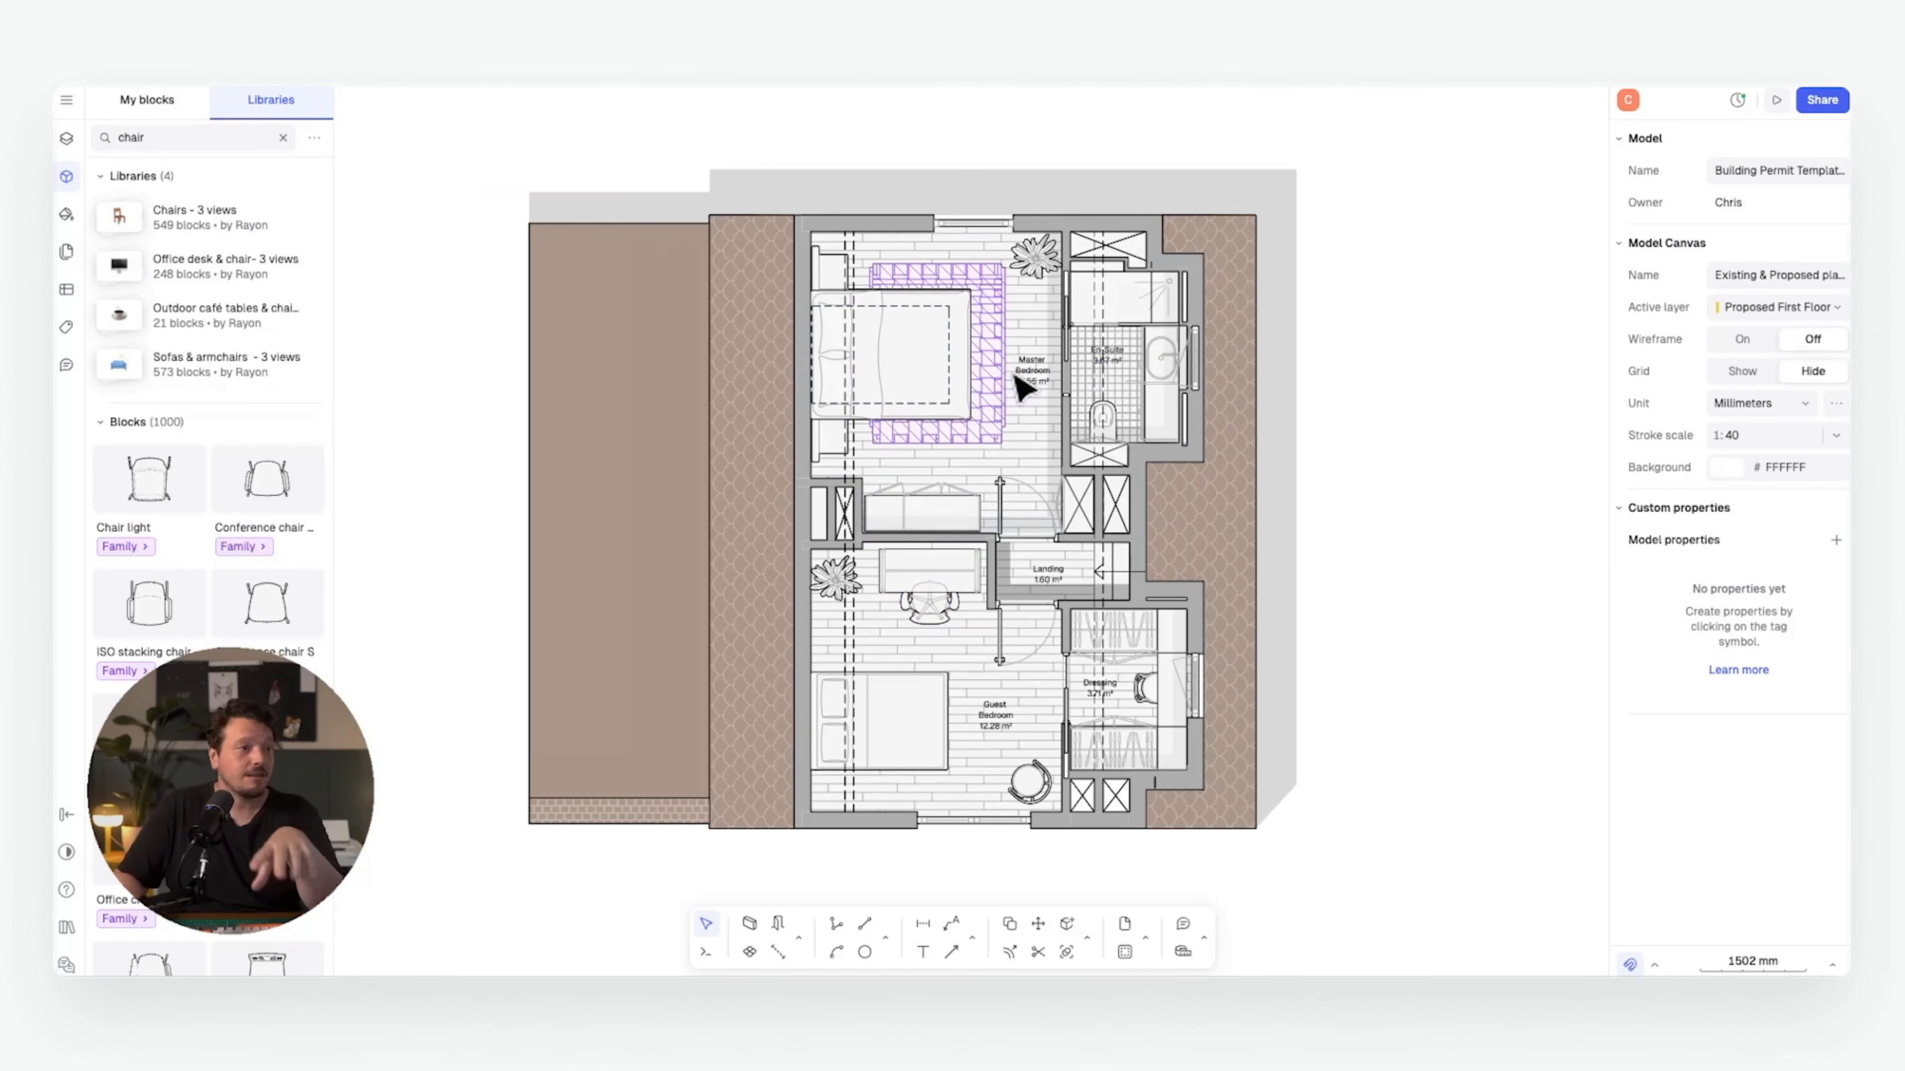
pyautogui.moveTo(1013, 375); pyautogui.dragTo(1000, 382, button='middle')
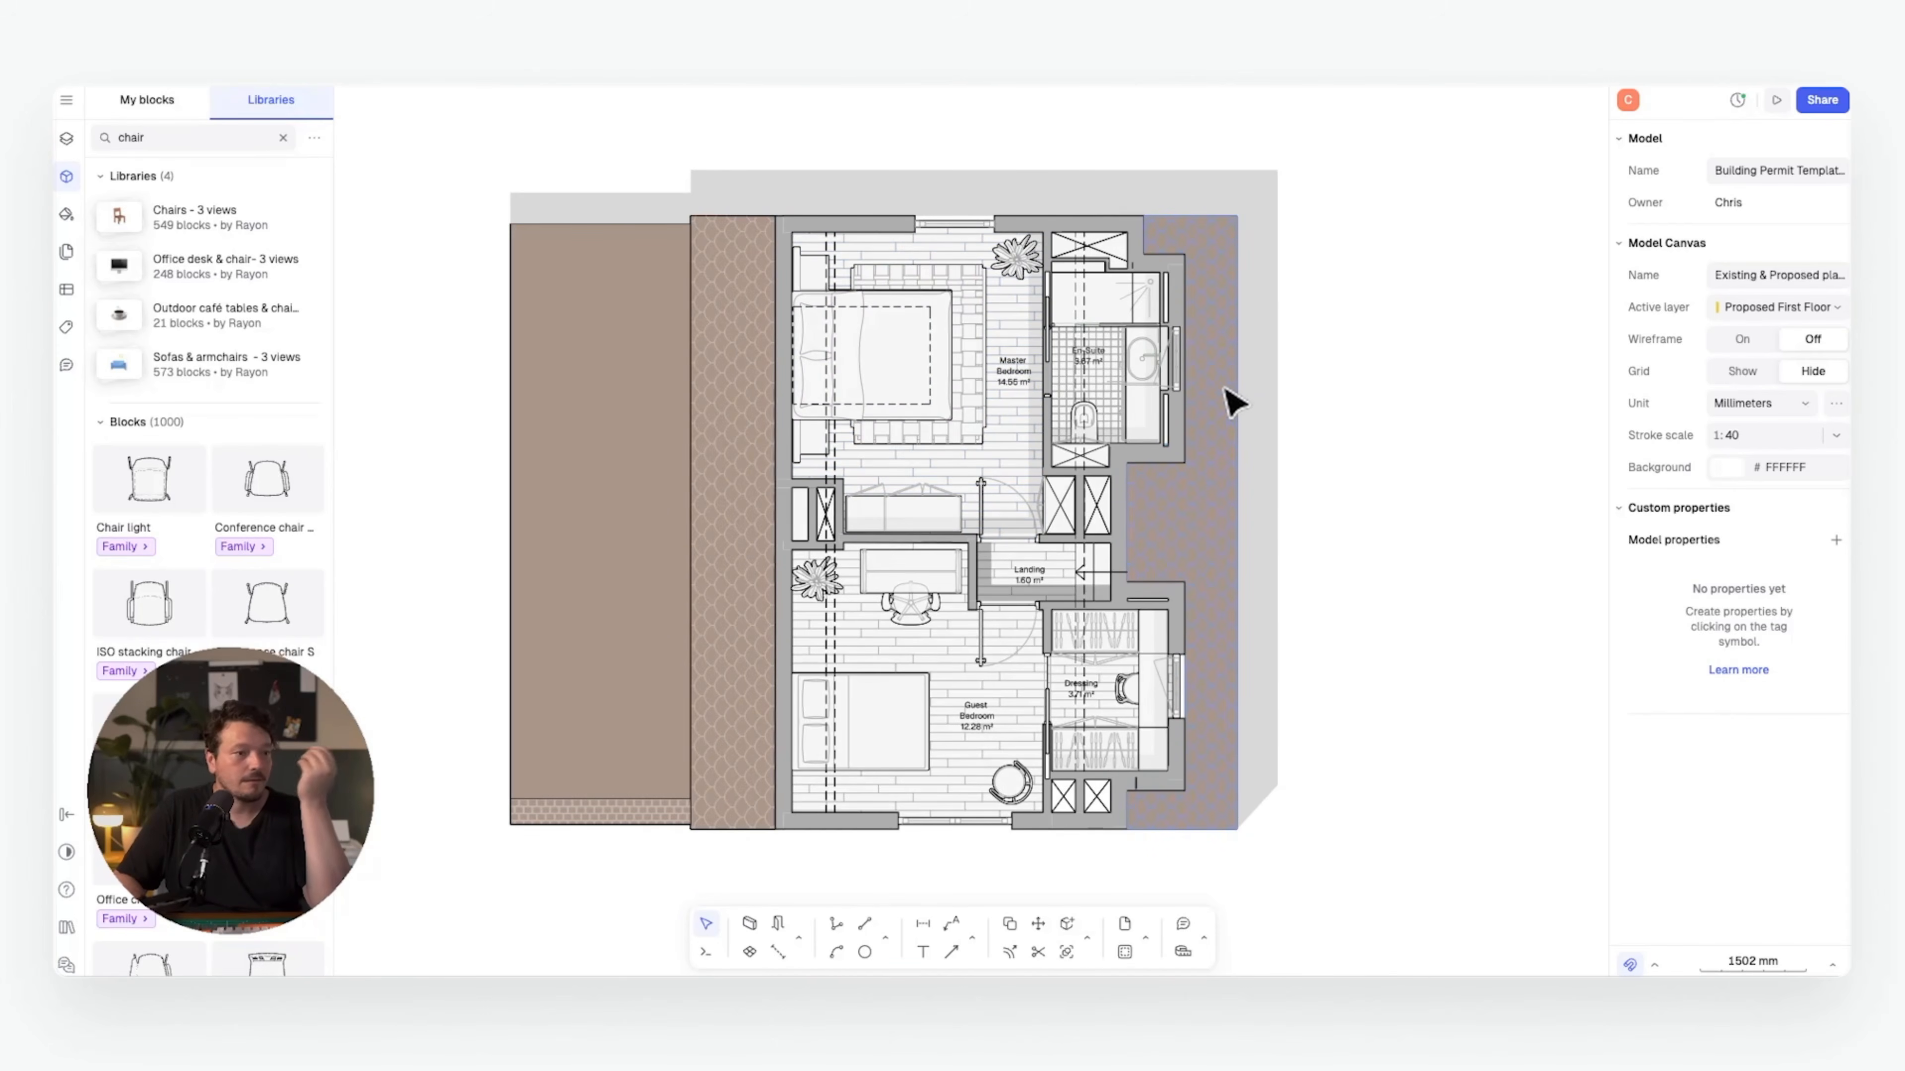
pyautogui.scroll(-5, 807, 382)
pyautogui.scroll(8, 1170, 395)
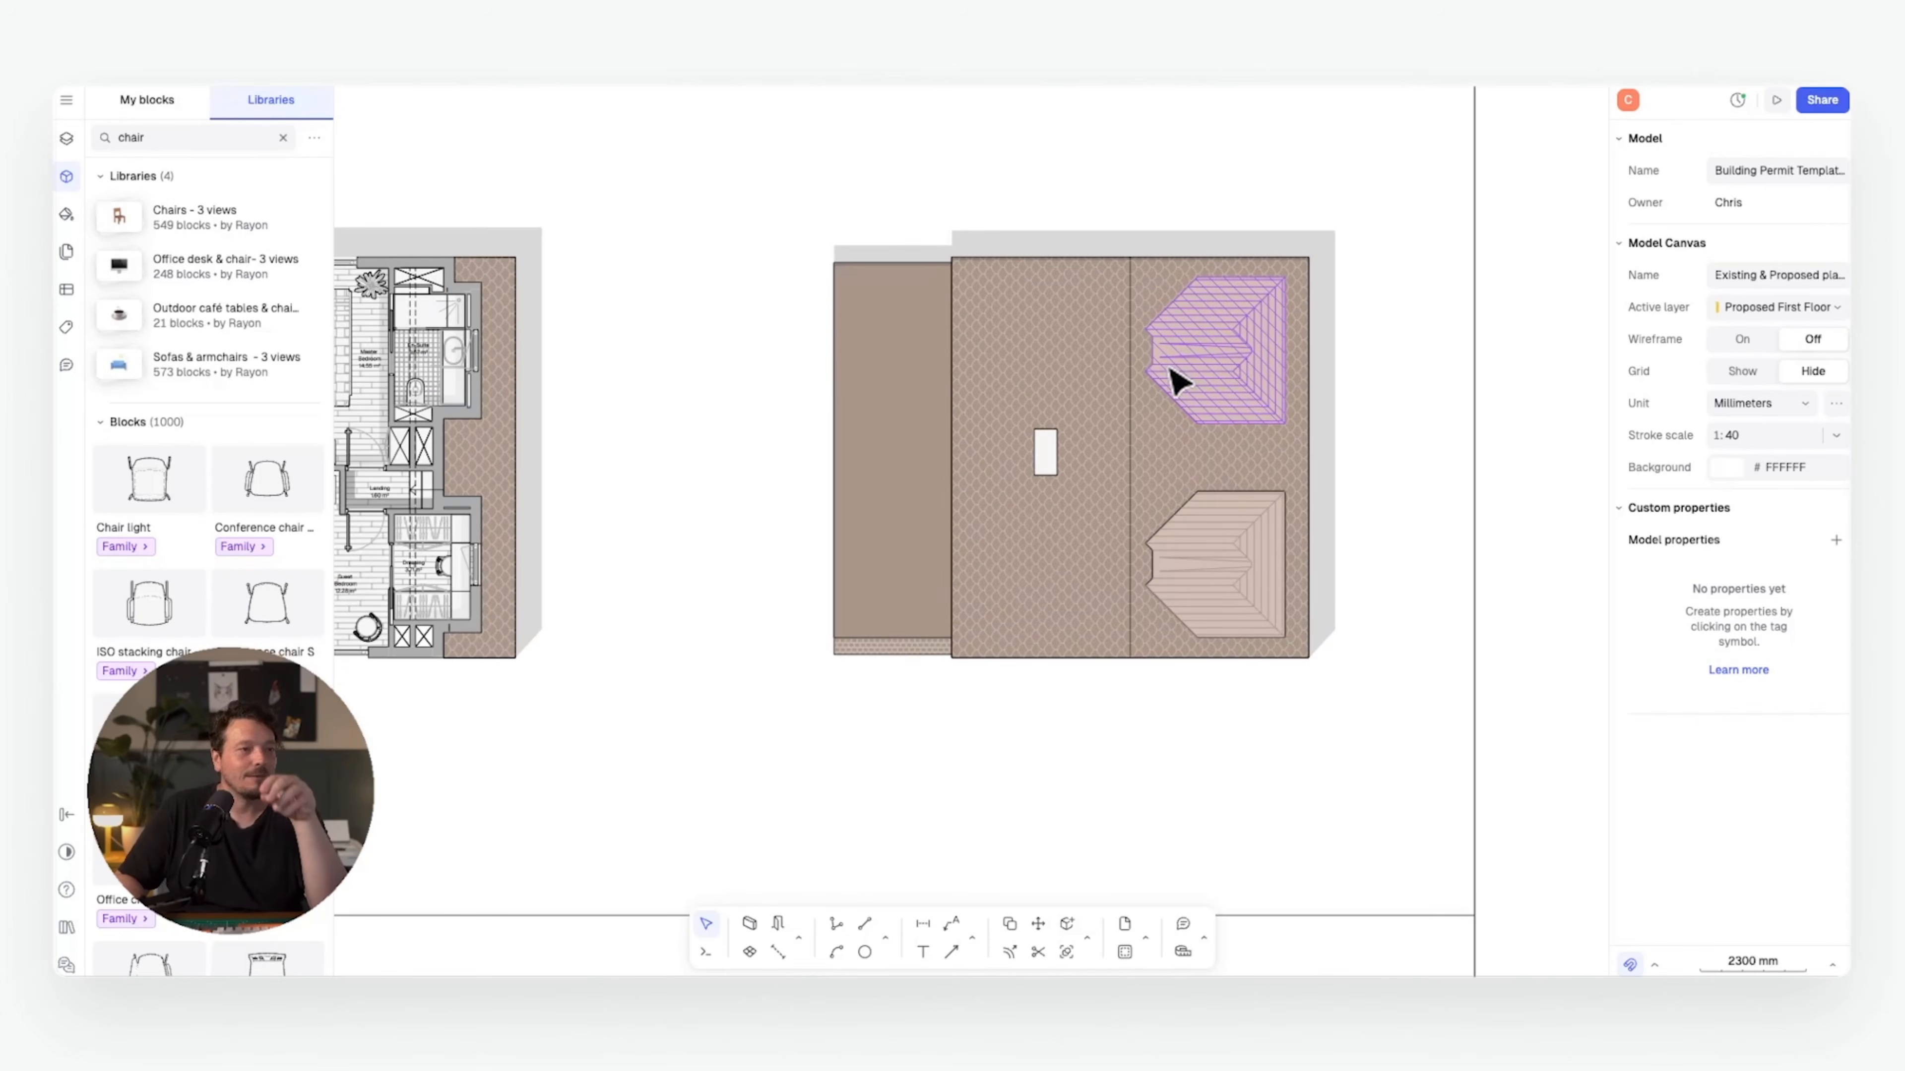
pyautogui.moveTo(930, 434); pyautogui.dragTo(1207, 418, button='middle')
pyautogui.moveTo(757, 374); pyautogui.dragTo(1049, 374, button='middle')
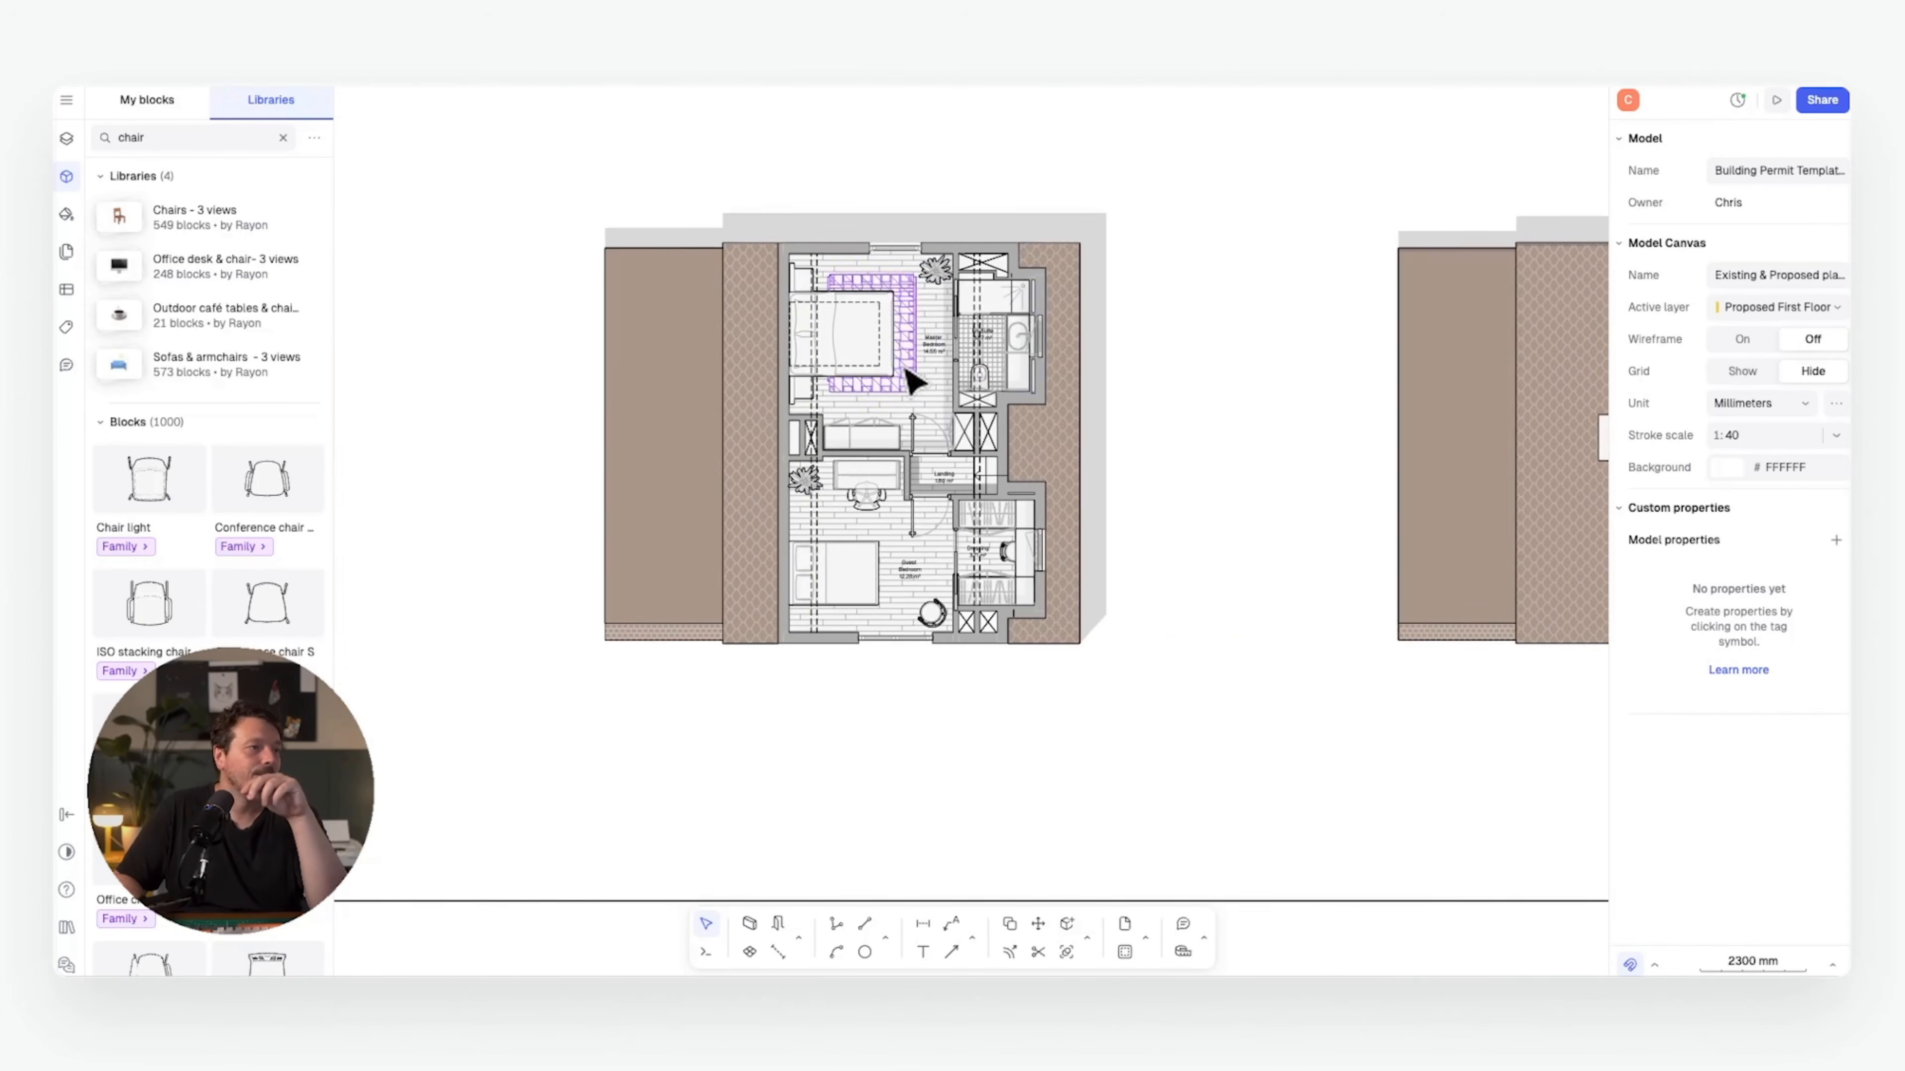
pyautogui.moveTo(905, 371); pyautogui.dragTo(1021, 373, button='middle')
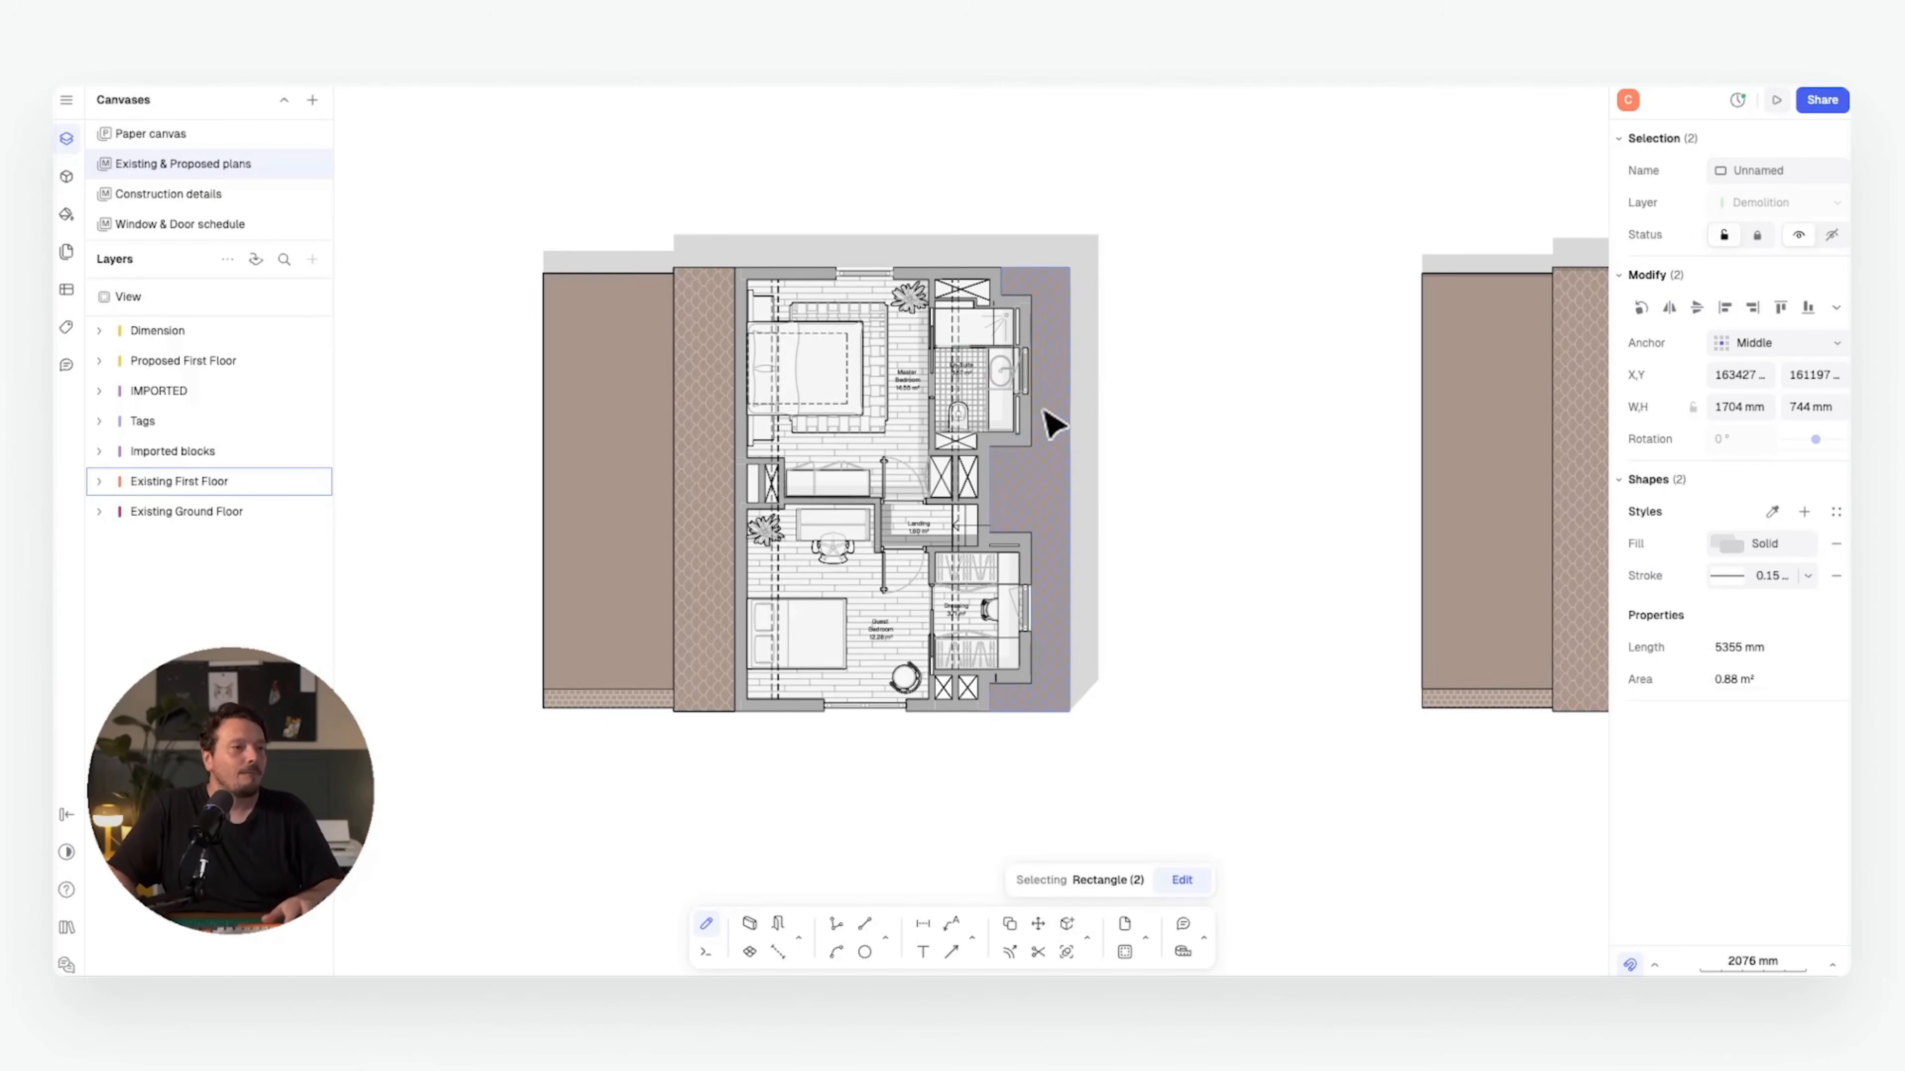
pyautogui.moveTo(1043, 410); pyautogui.dragTo(1033, 415, button='middle')
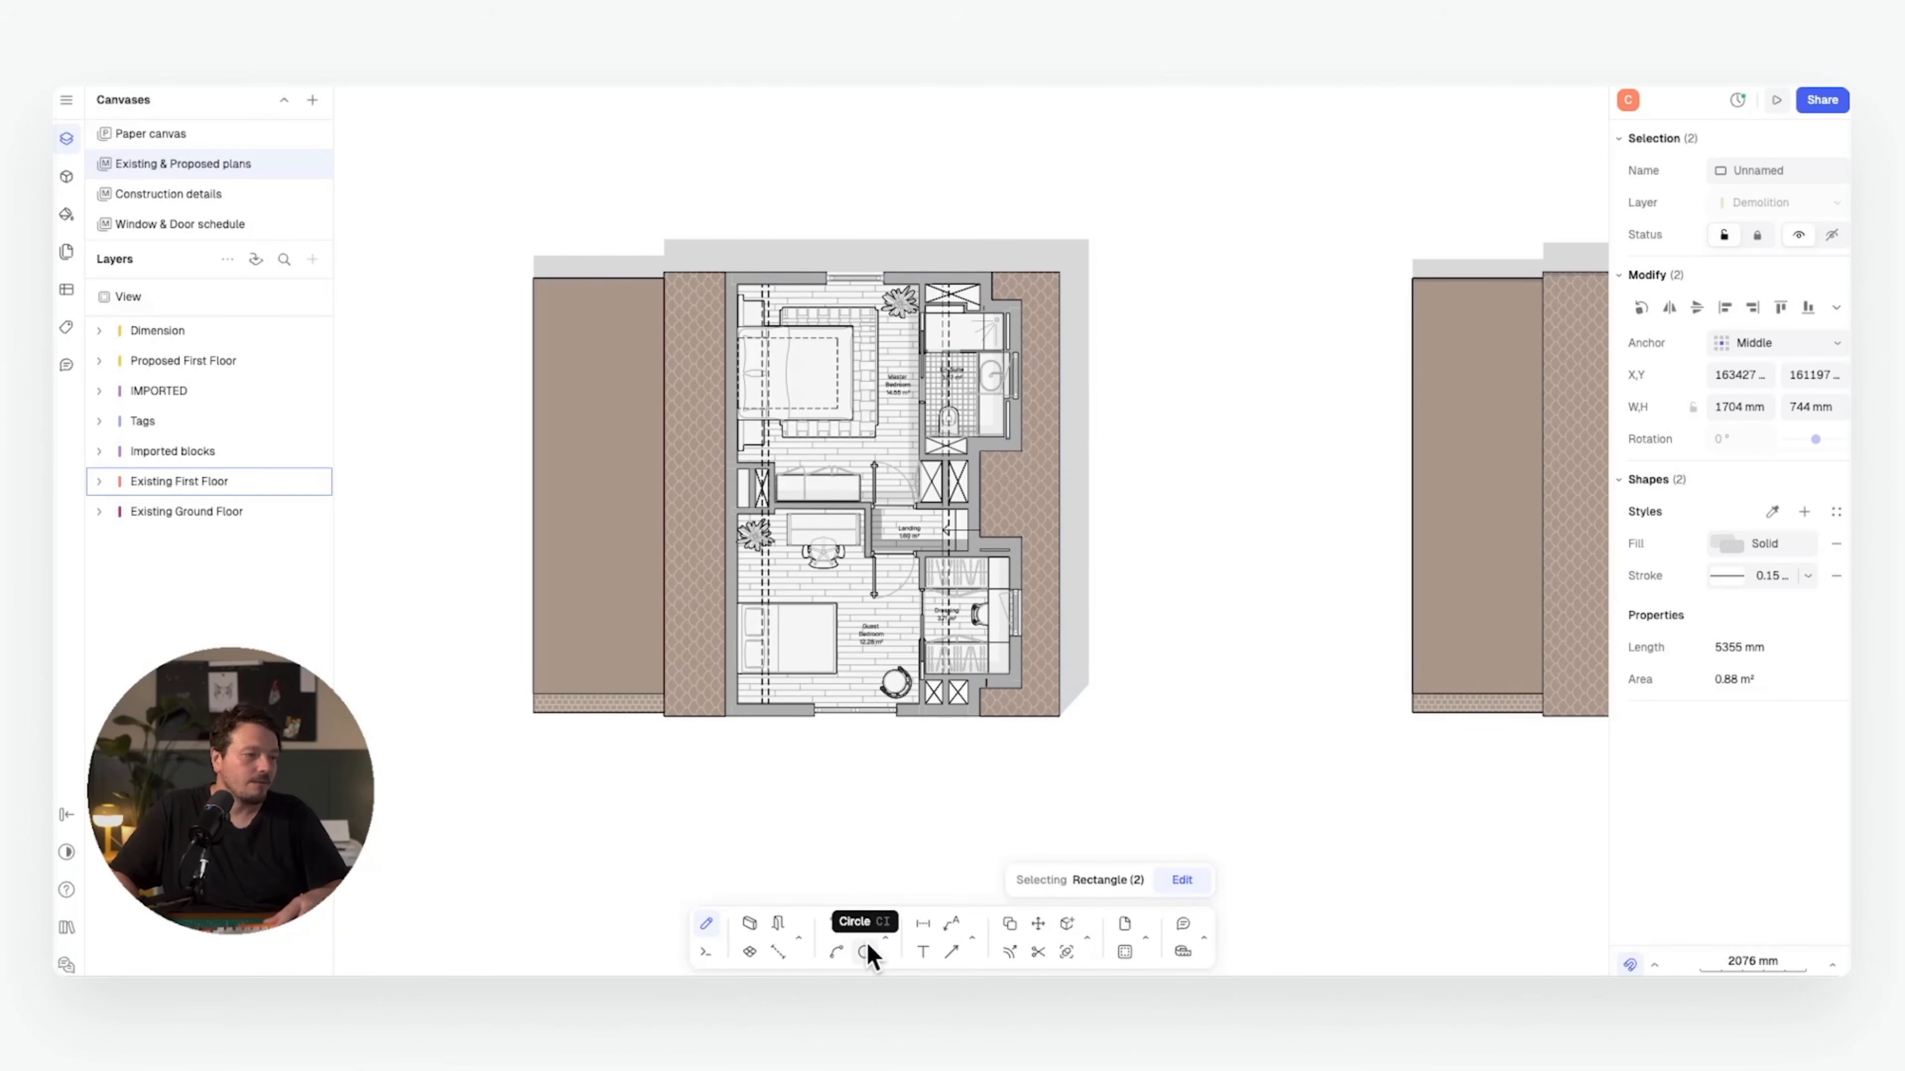
pyautogui.click(885, 939)
pyautogui.click(940, 868)
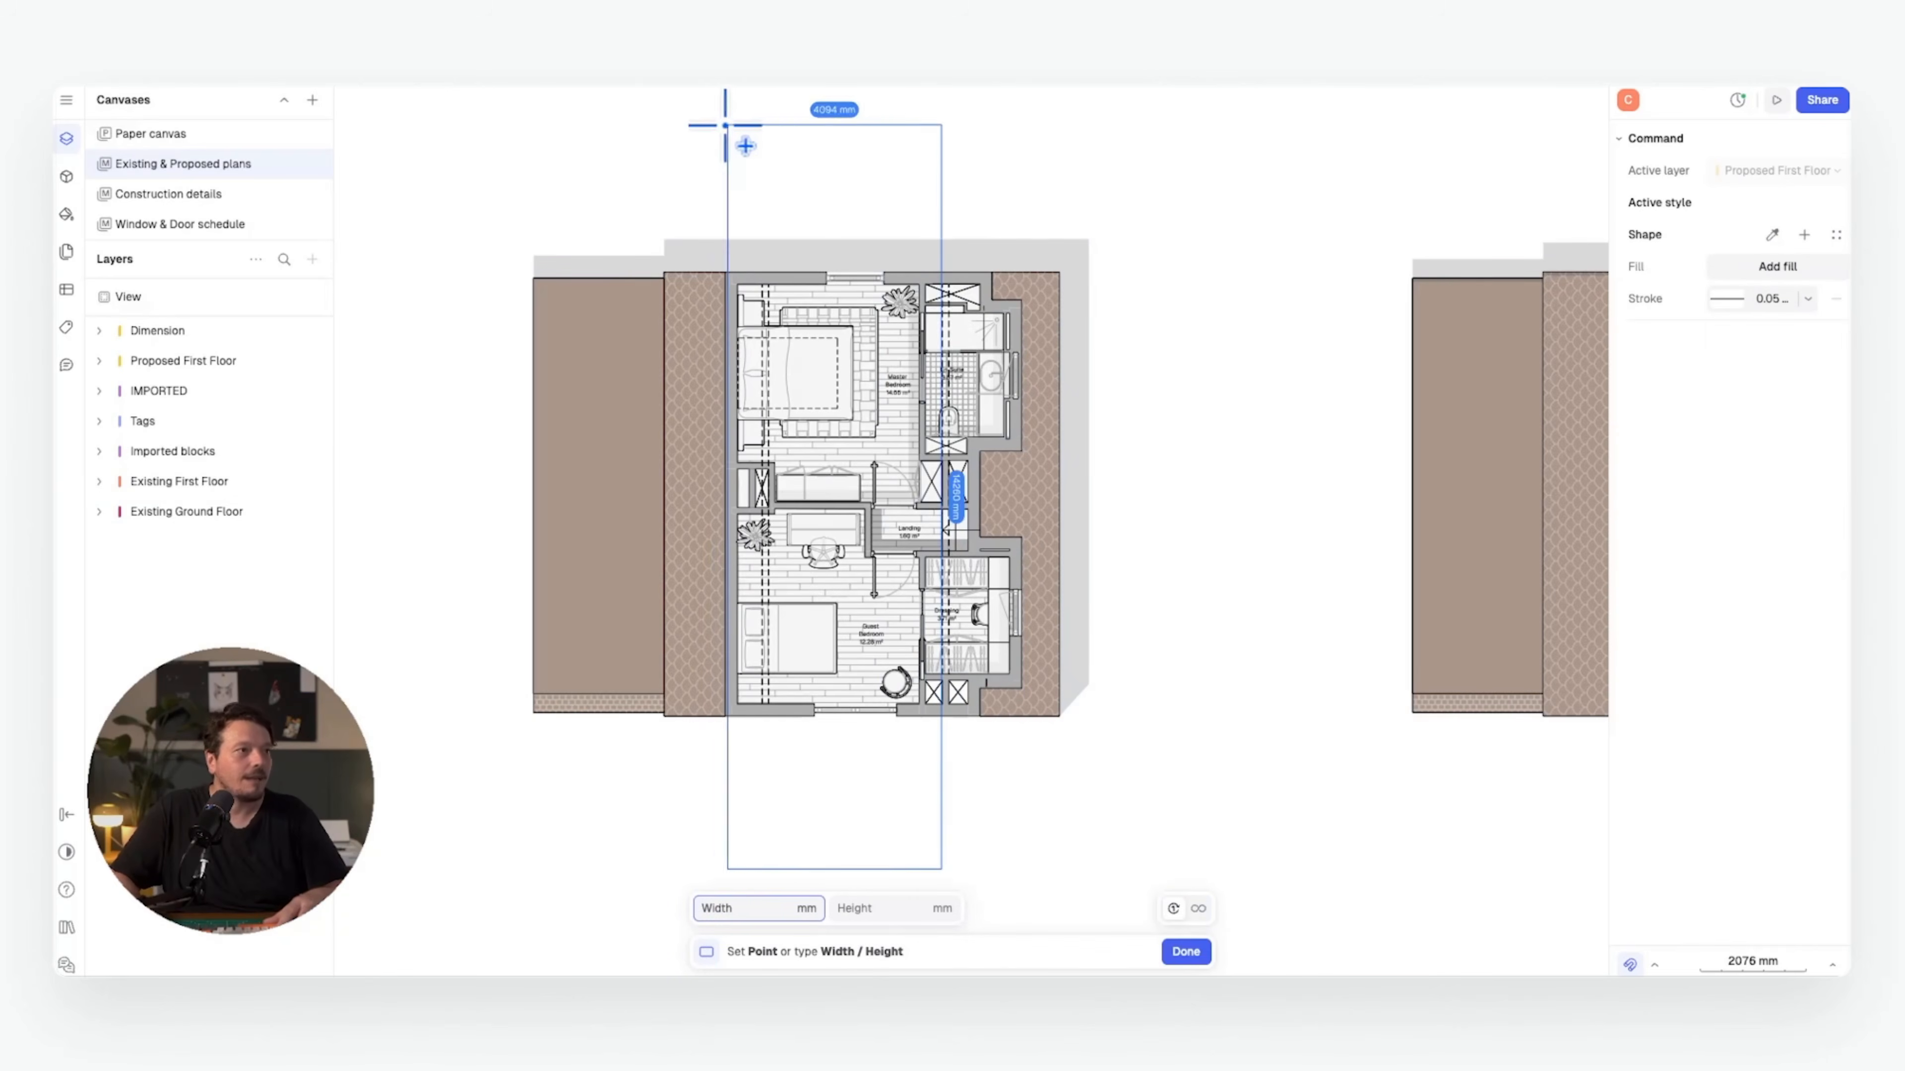
pyautogui.press('Escape')
# - Draw a rectangle about 1050 by 932 mm above the proposed first-floor plan and place a copy to its right
pyautogui.press('r')
pyautogui.click(725, 126)
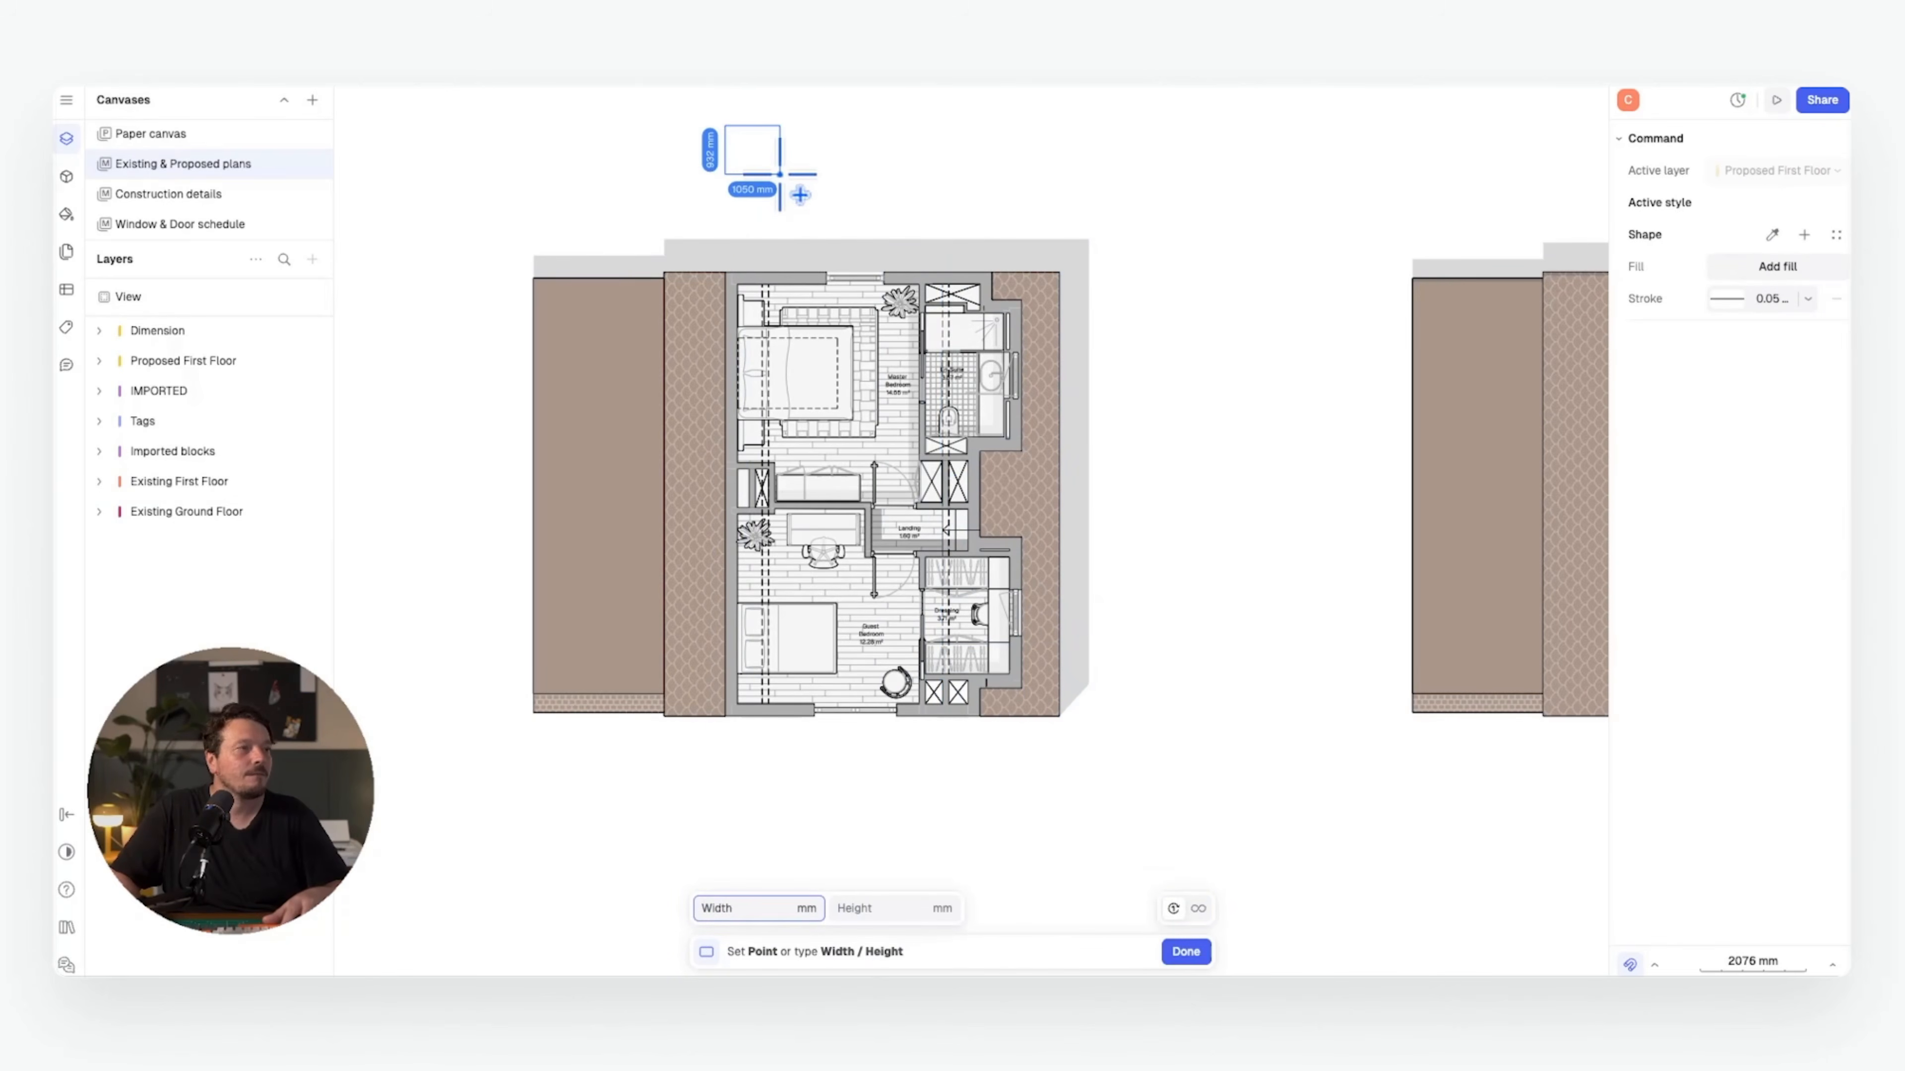
pyautogui.click(780, 174)
pyautogui.press('c')
pyautogui.click(779, 126)
pyautogui.click(860, 126)
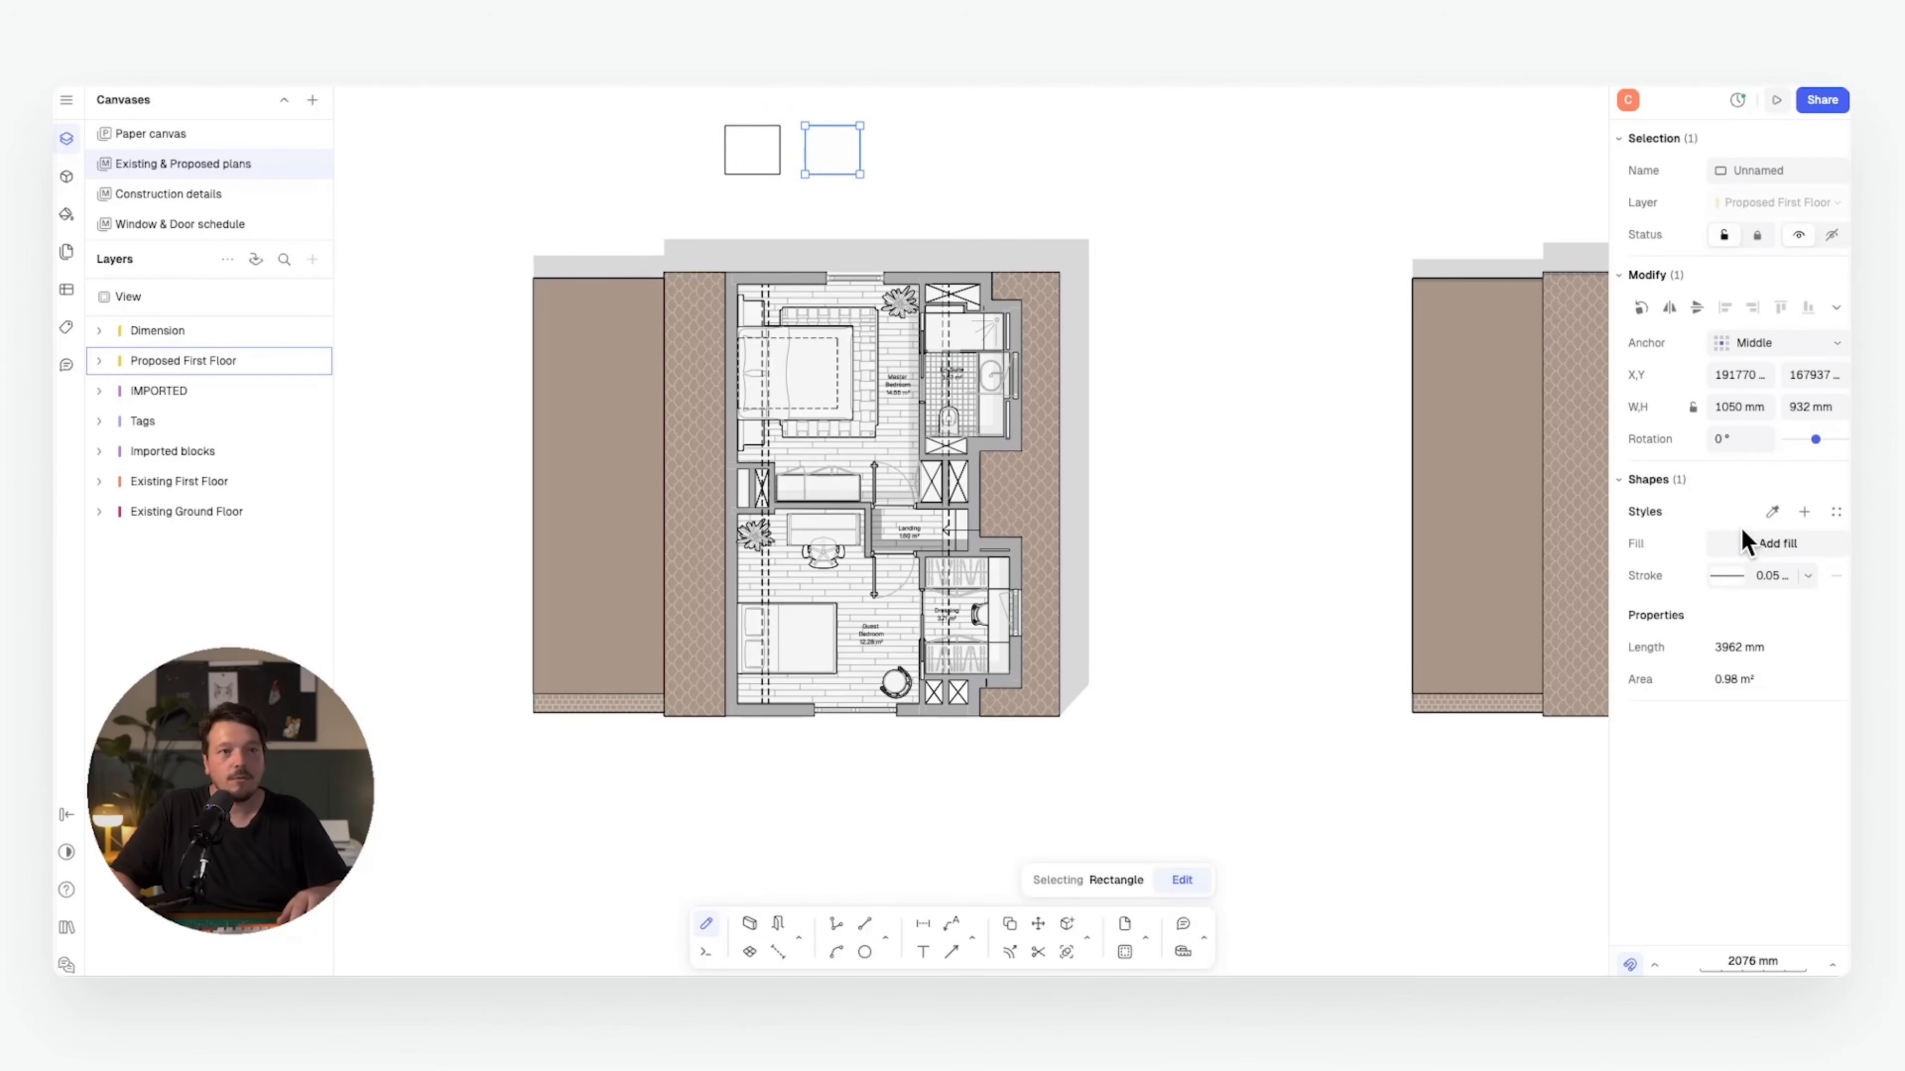
# - Fill the copied rectangle with solid blue 0098FF and the original rectangle with solid red
pyautogui.click(1748, 544)
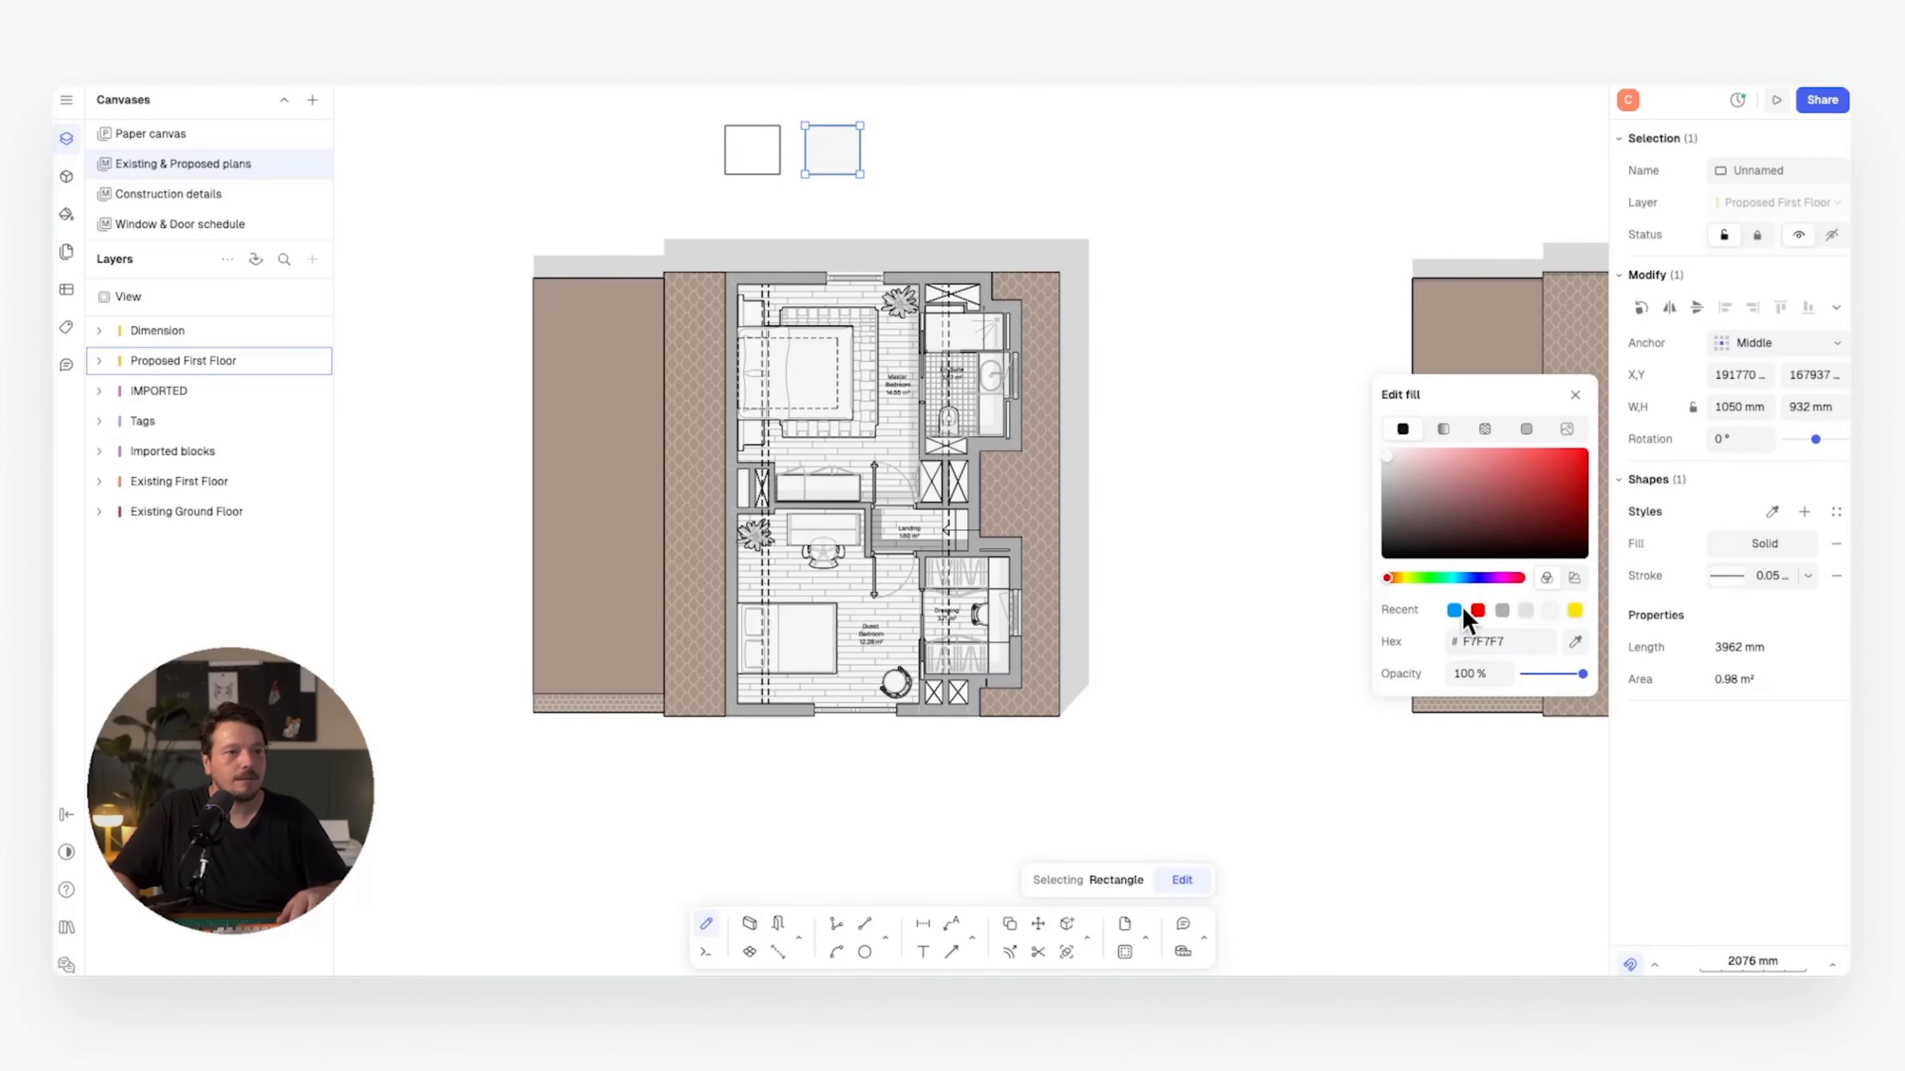
pyautogui.click(1454, 611)
pyautogui.click(781, 151)
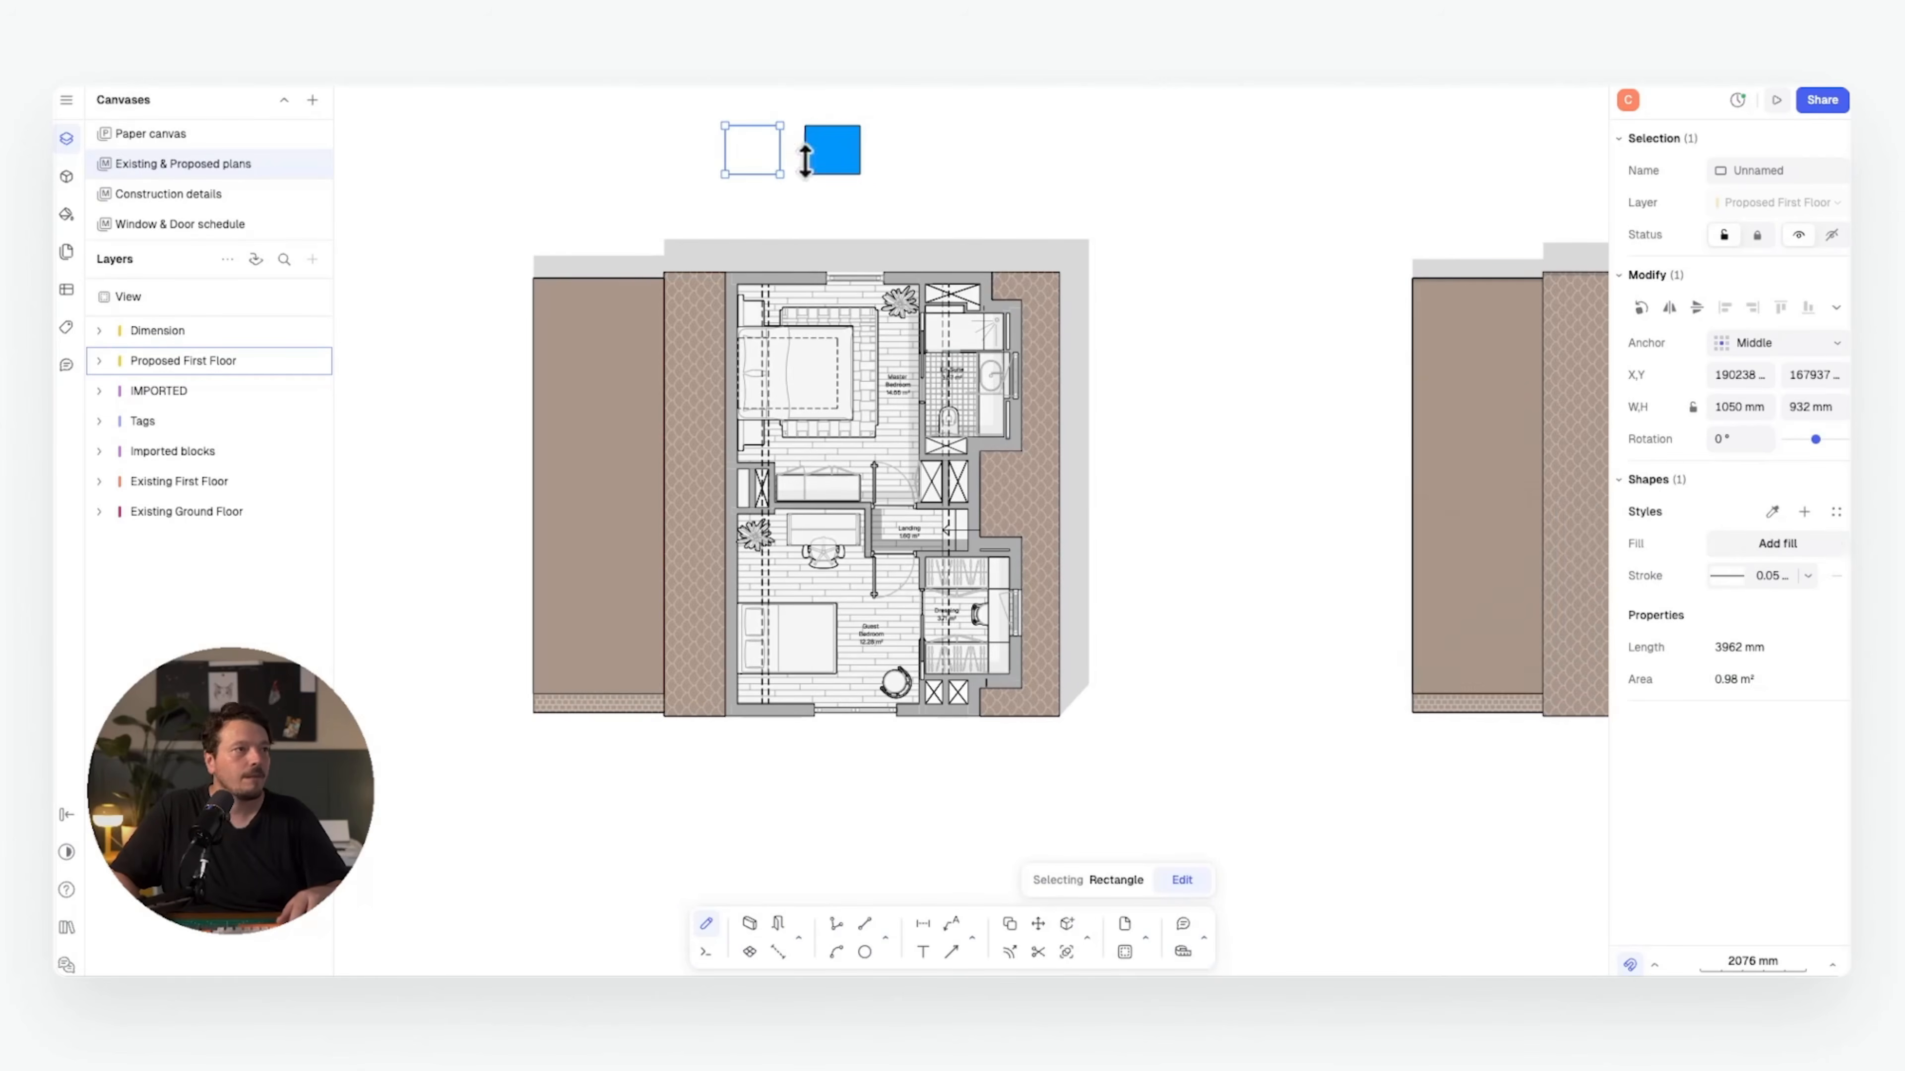
pyautogui.click(1759, 546)
pyautogui.click(1480, 609)
pyautogui.click(1080, 162)
# - Set the blue rectangle's fill opacity to 40% and remove its stroke
pyautogui.scroll(-5, 1057, 163)
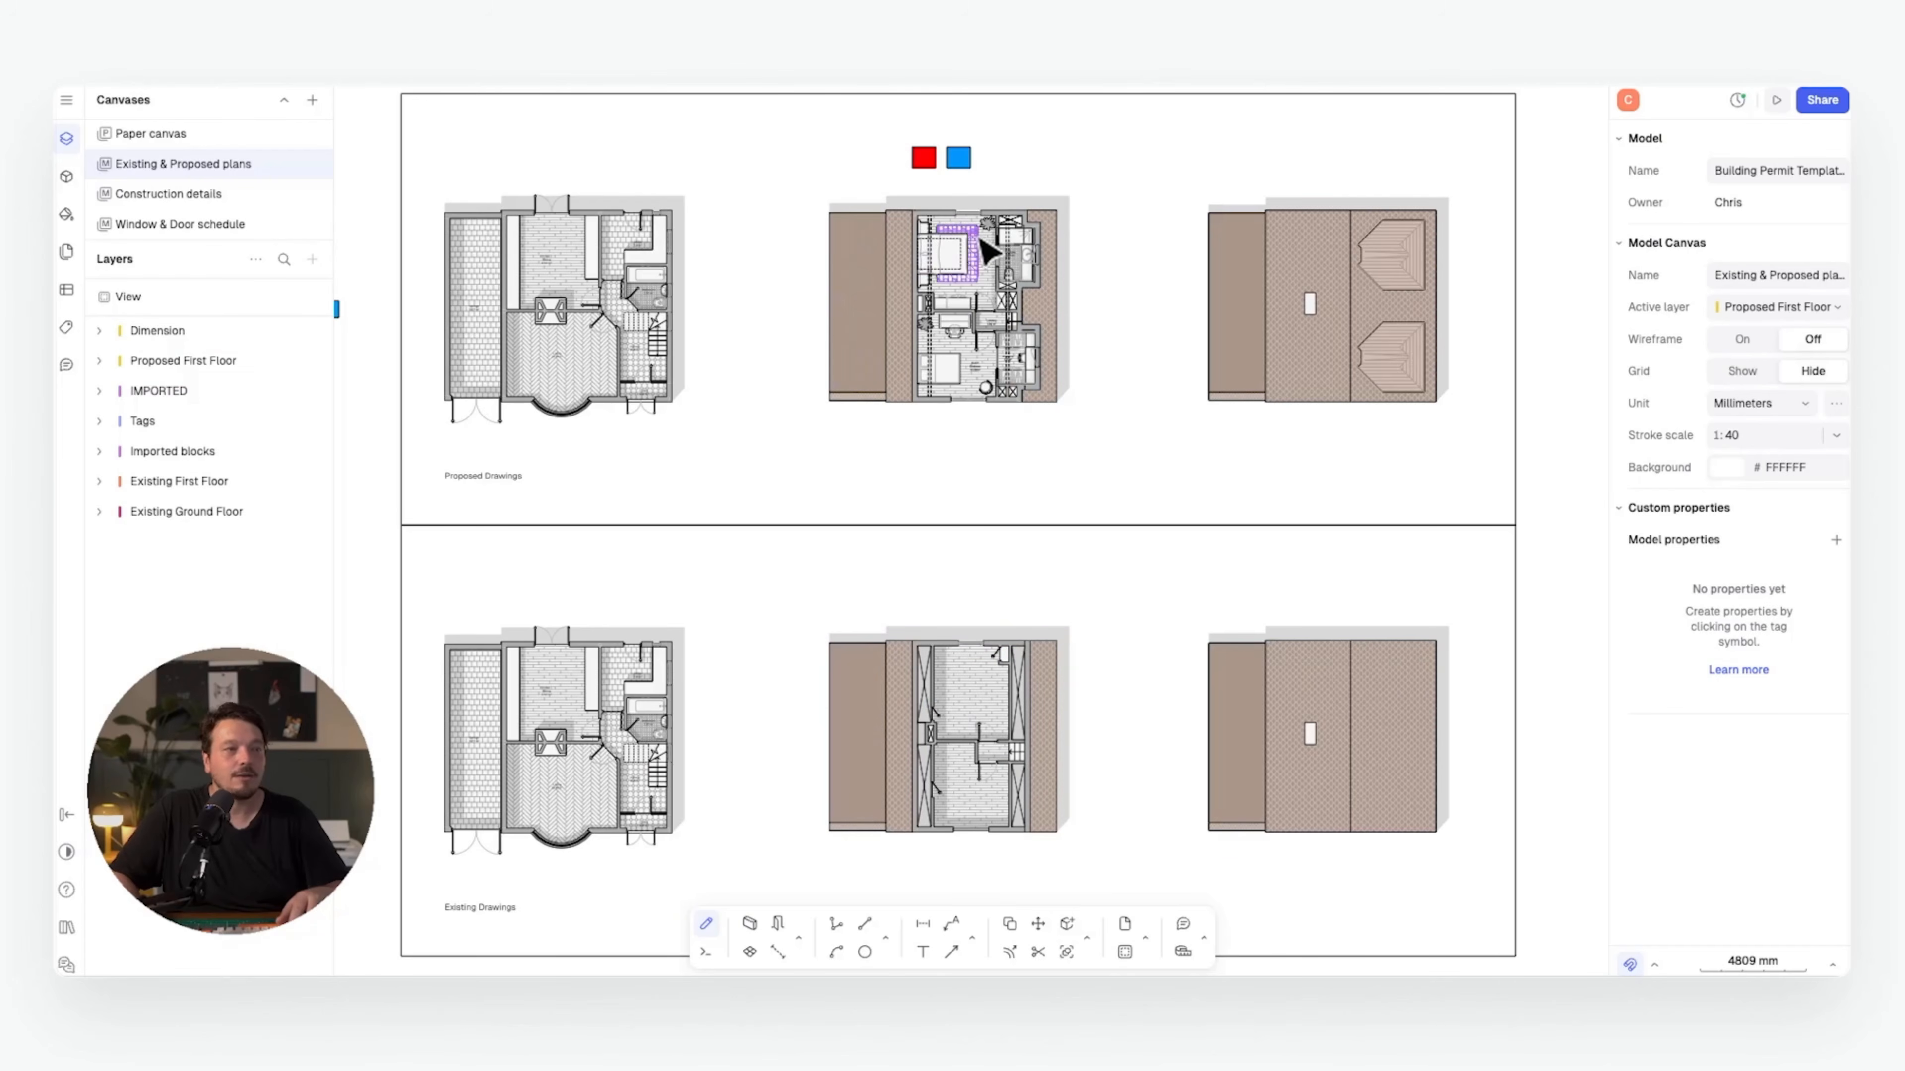
pyautogui.scroll(5, 989, 251)
pyautogui.scroll(-2, 899, 347)
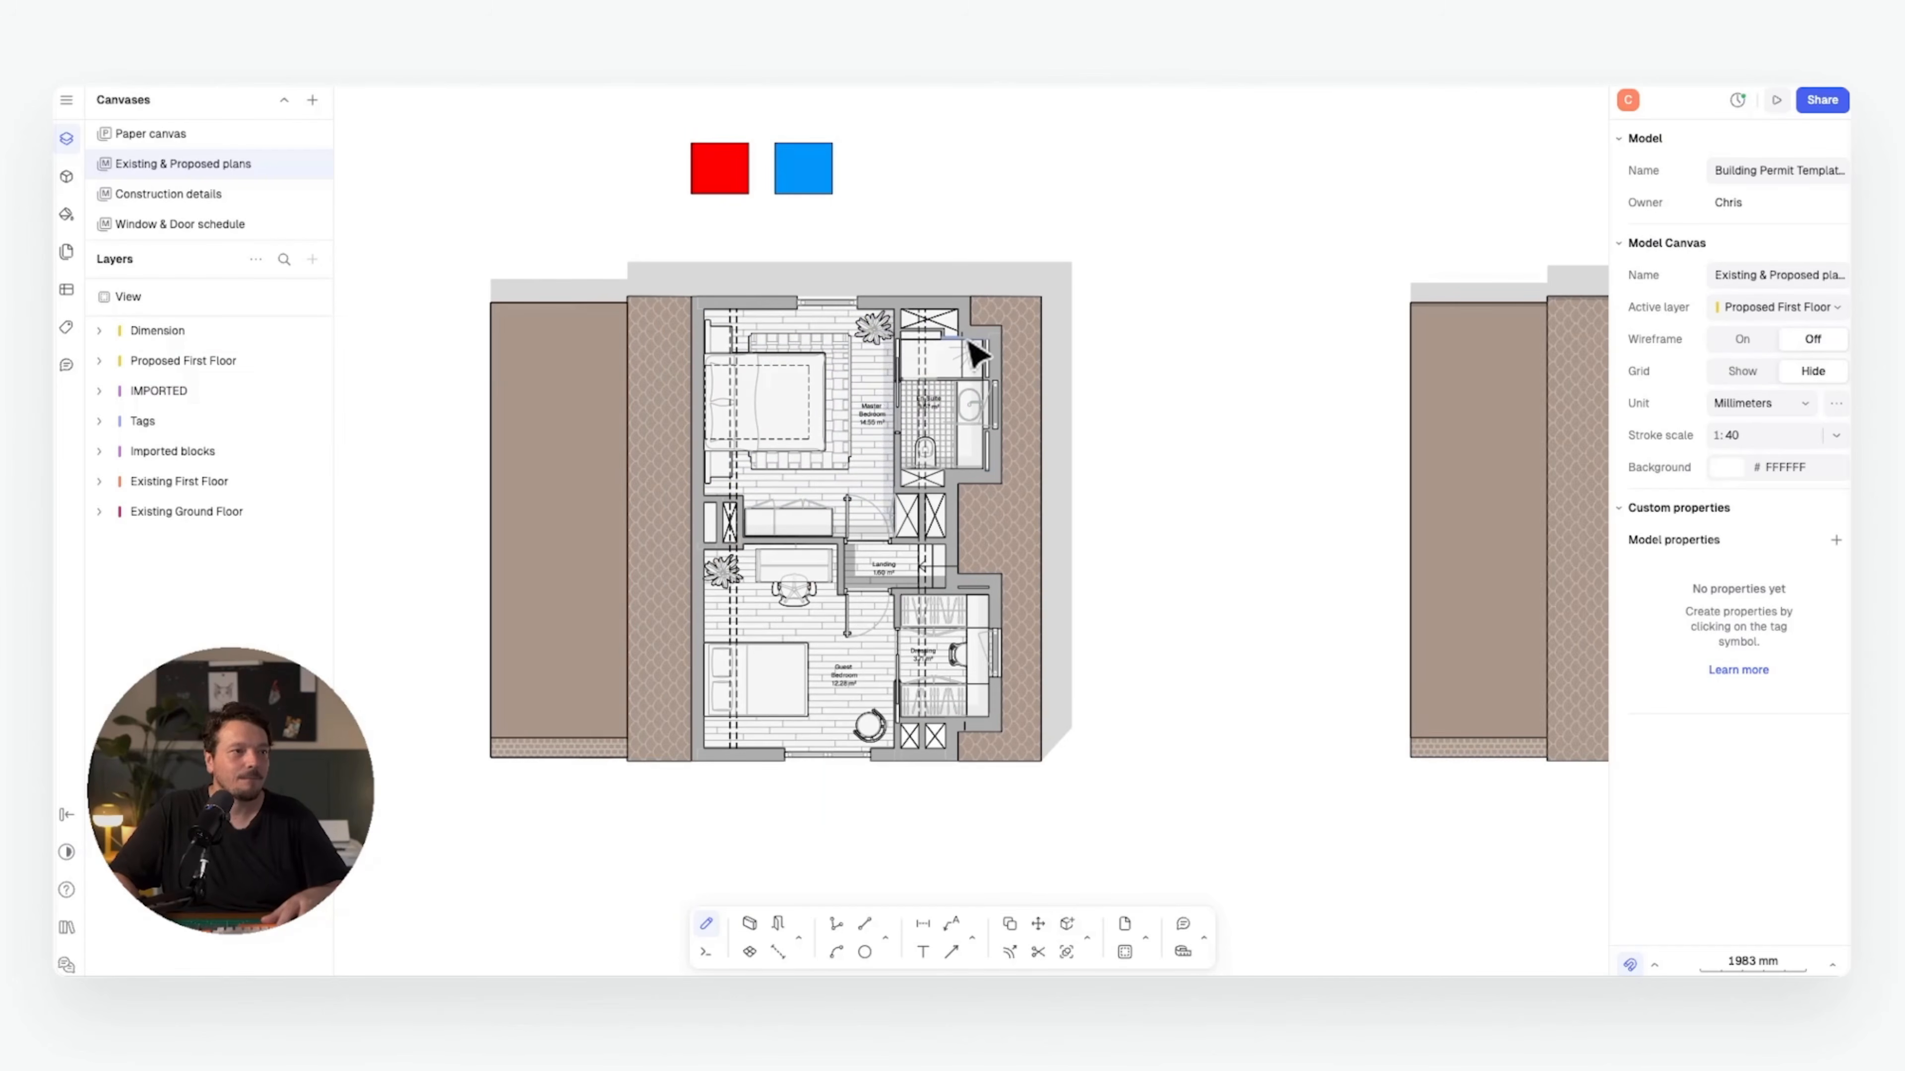
pyautogui.scroll(5, 974, 352)
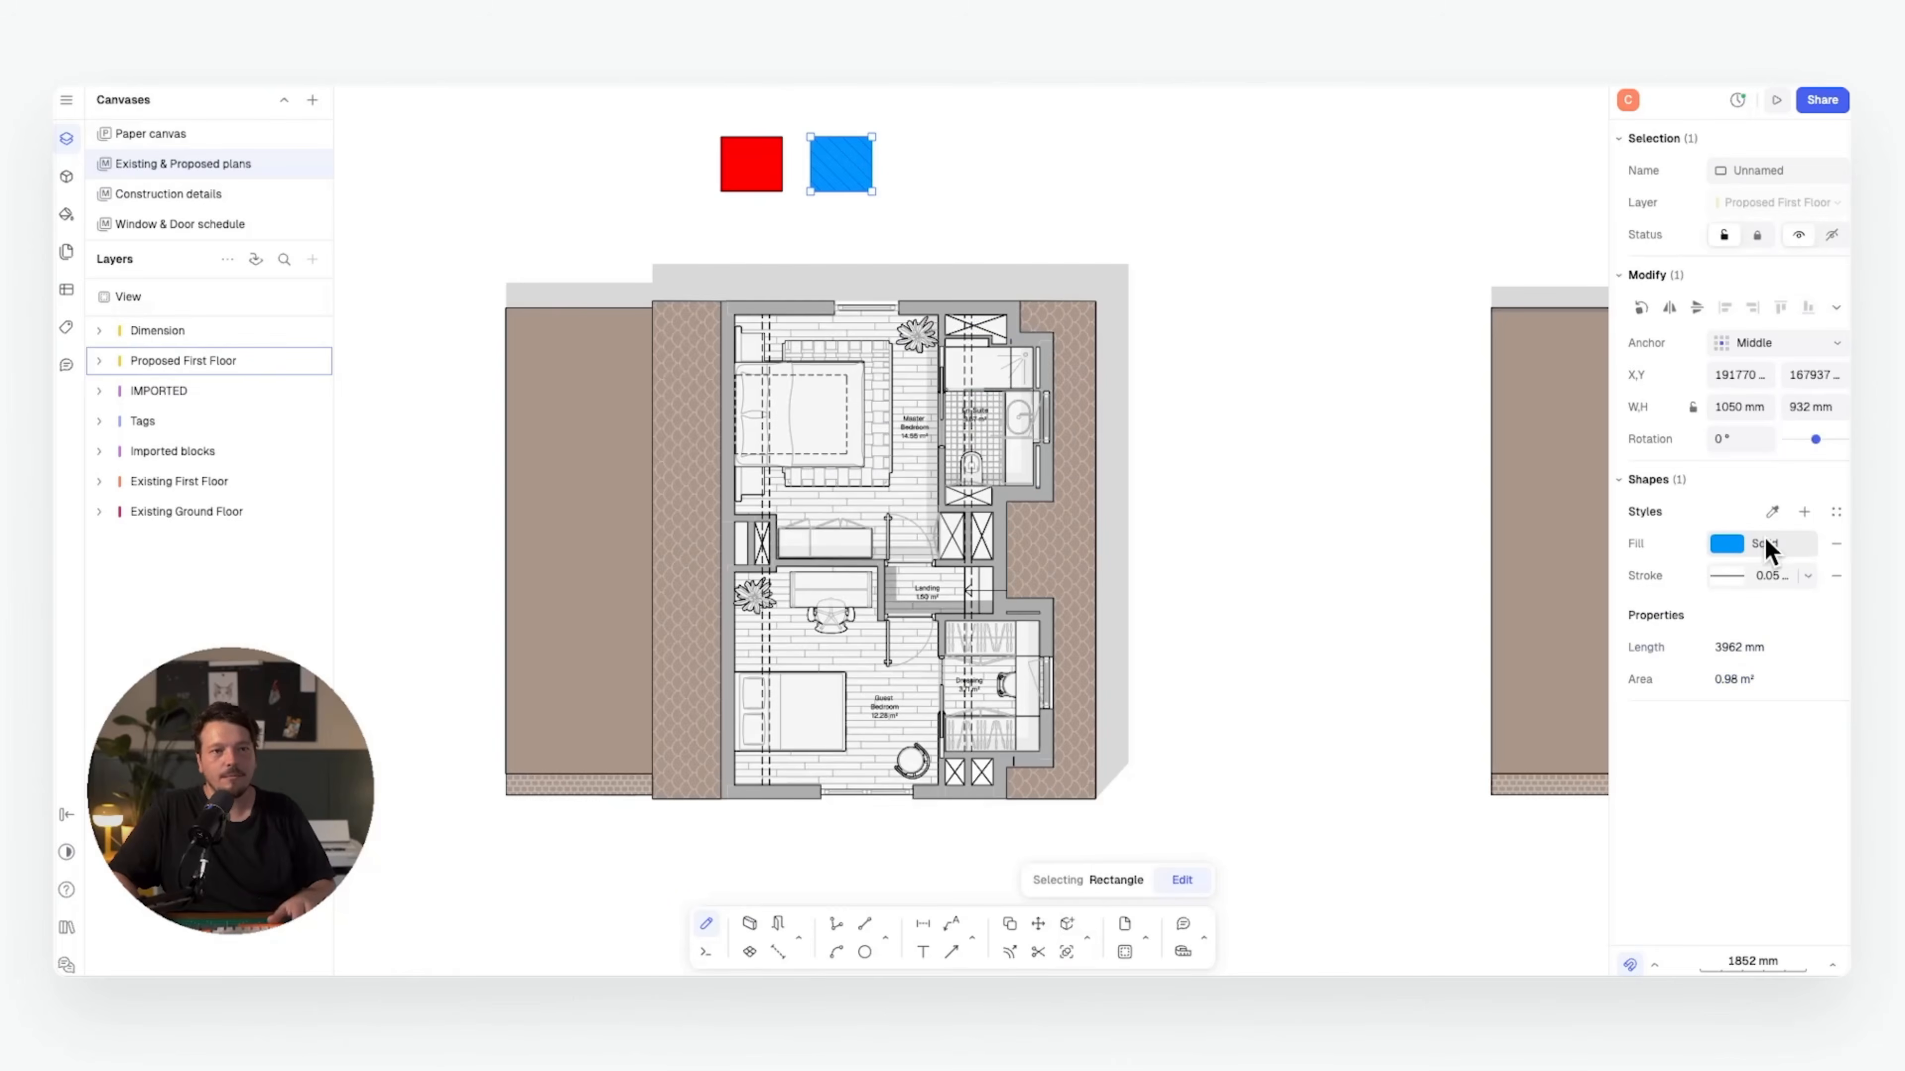
pyautogui.click(1724, 545)
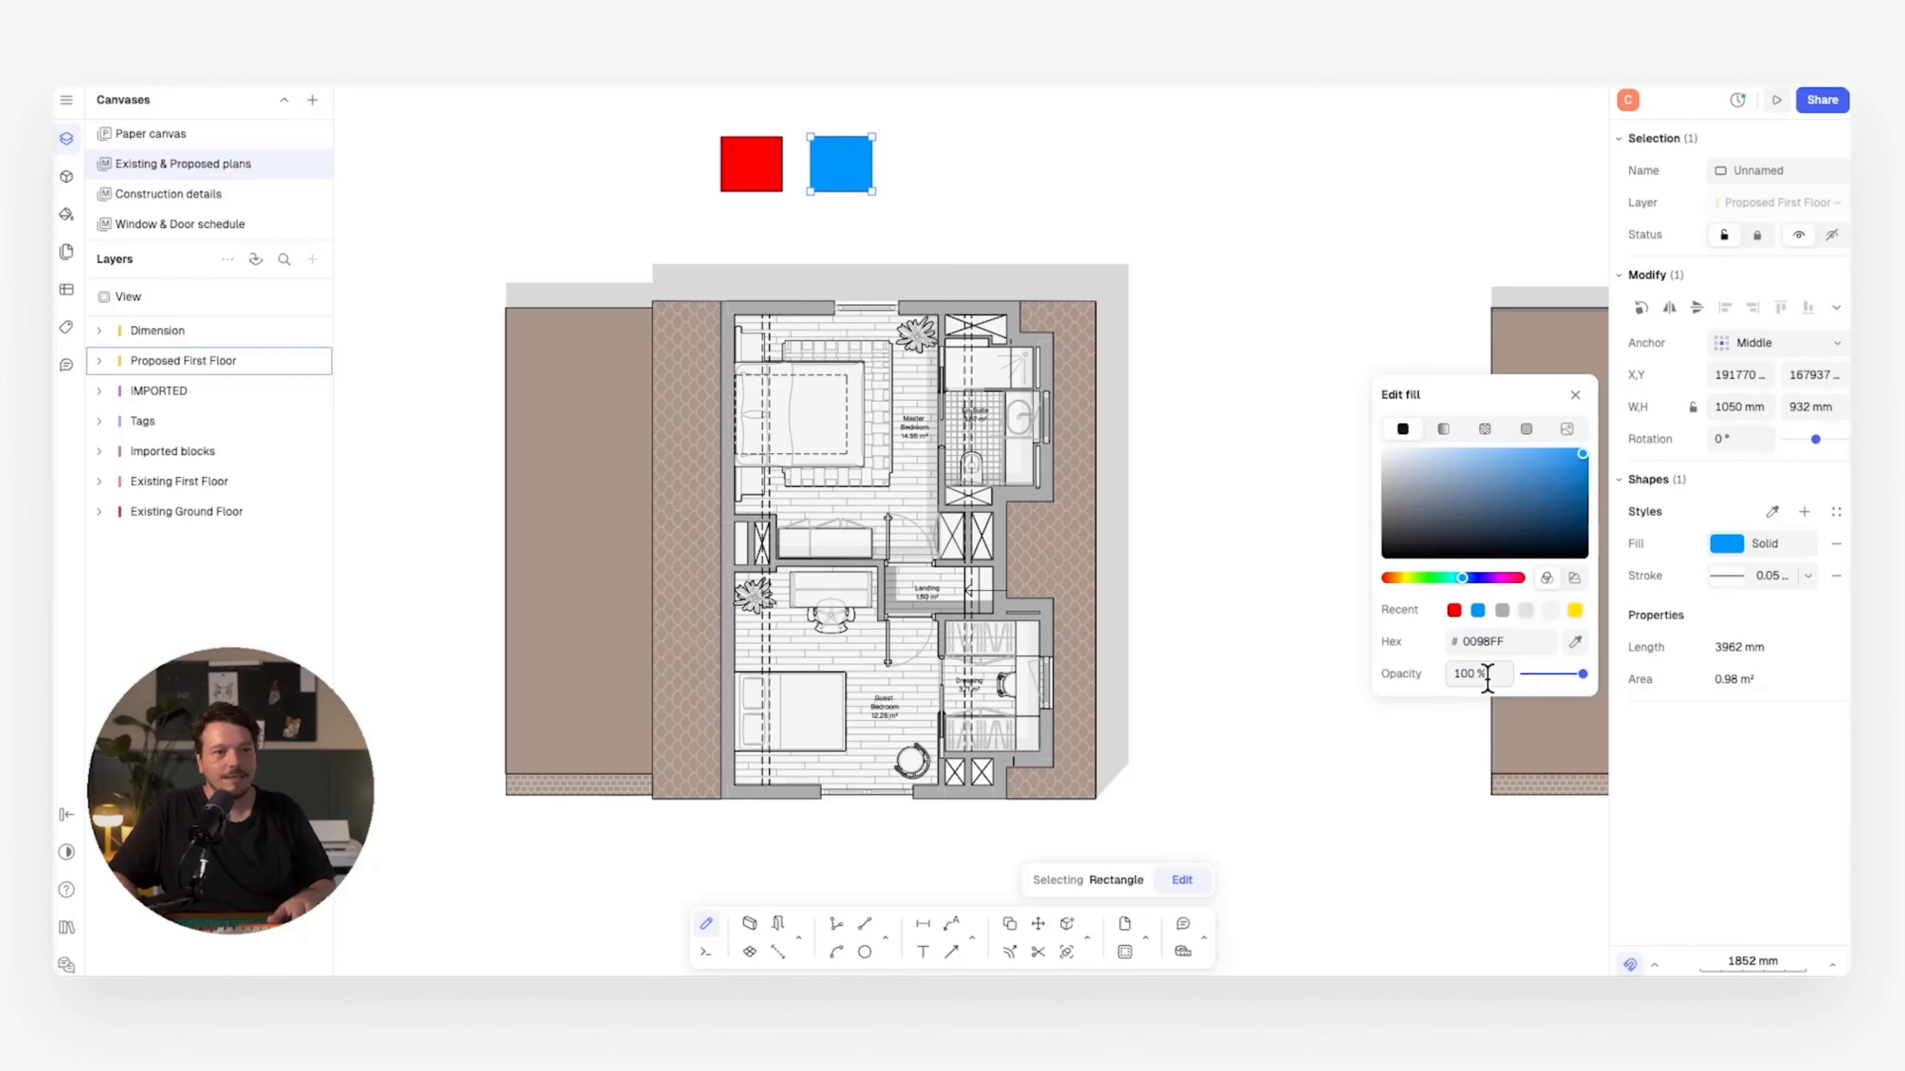
pyautogui.write('40')
pyautogui.press('Return')
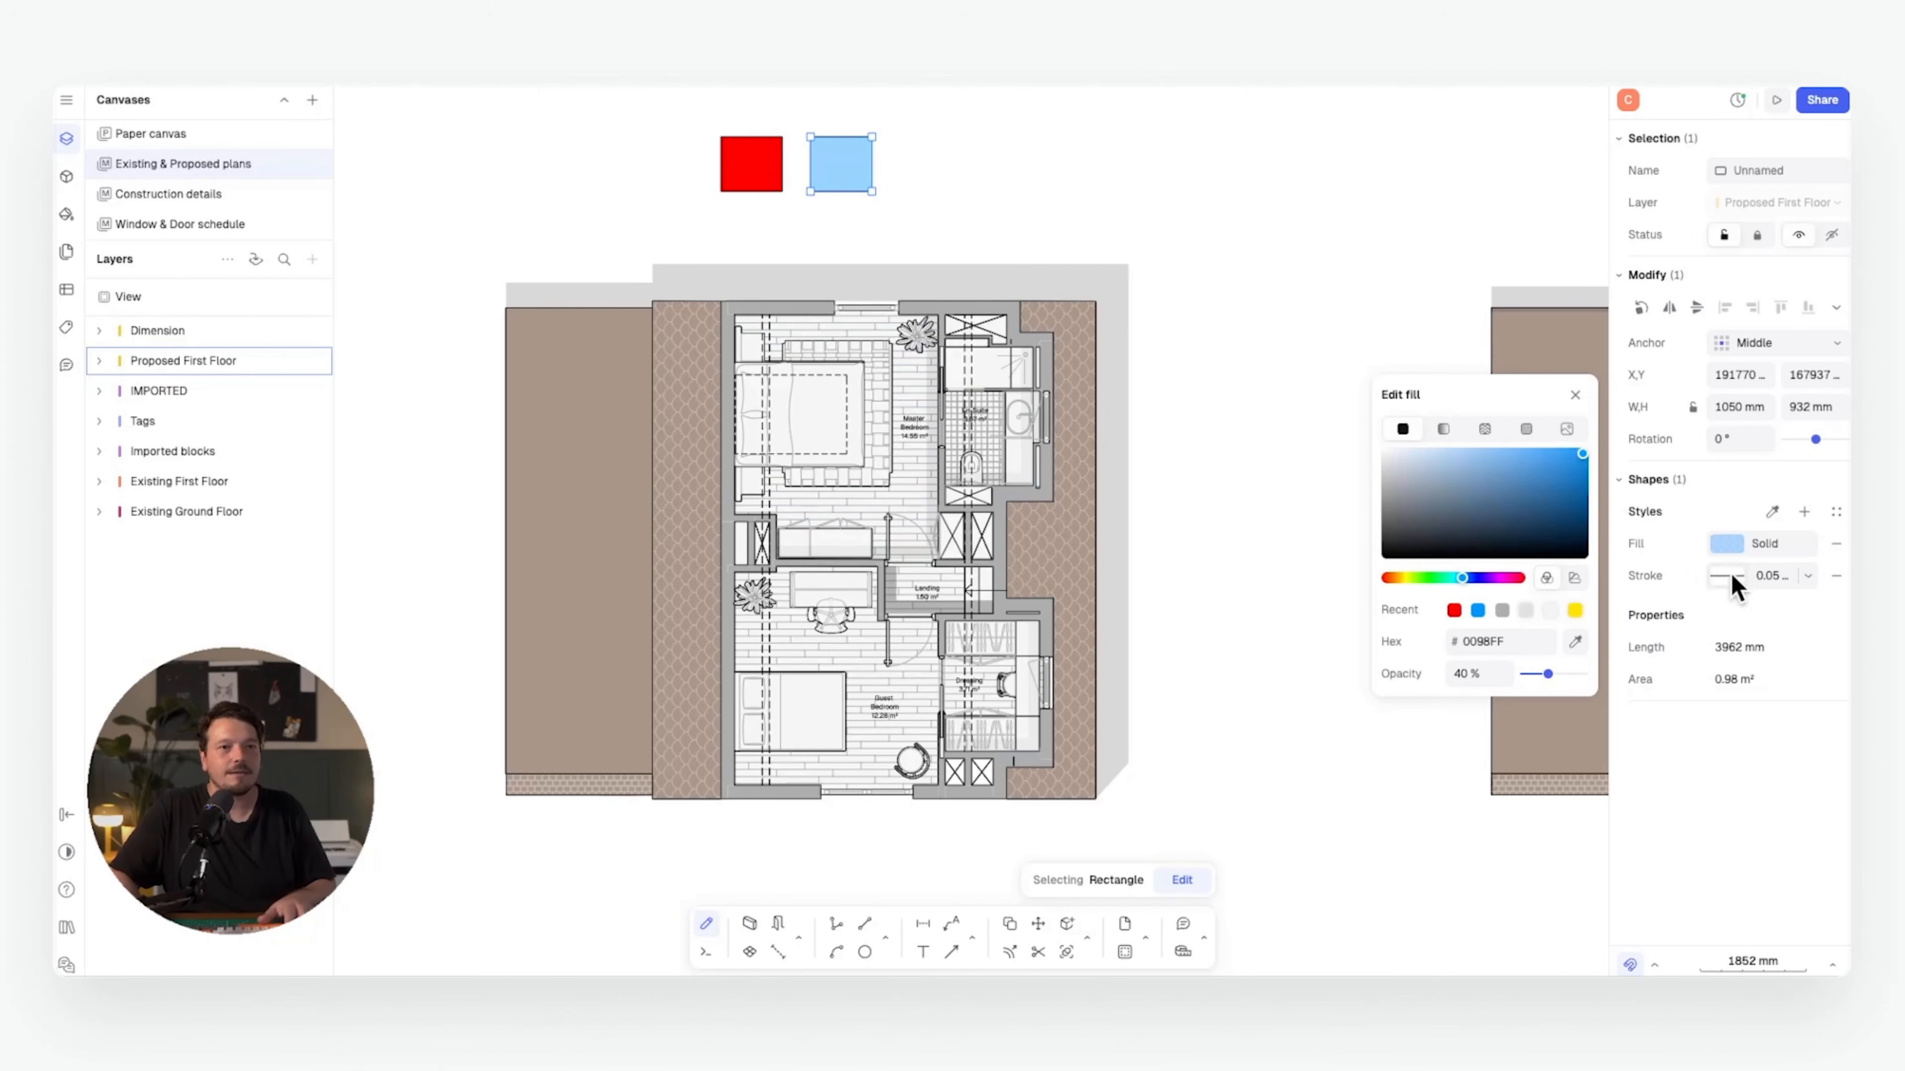
pyautogui.click(1837, 575)
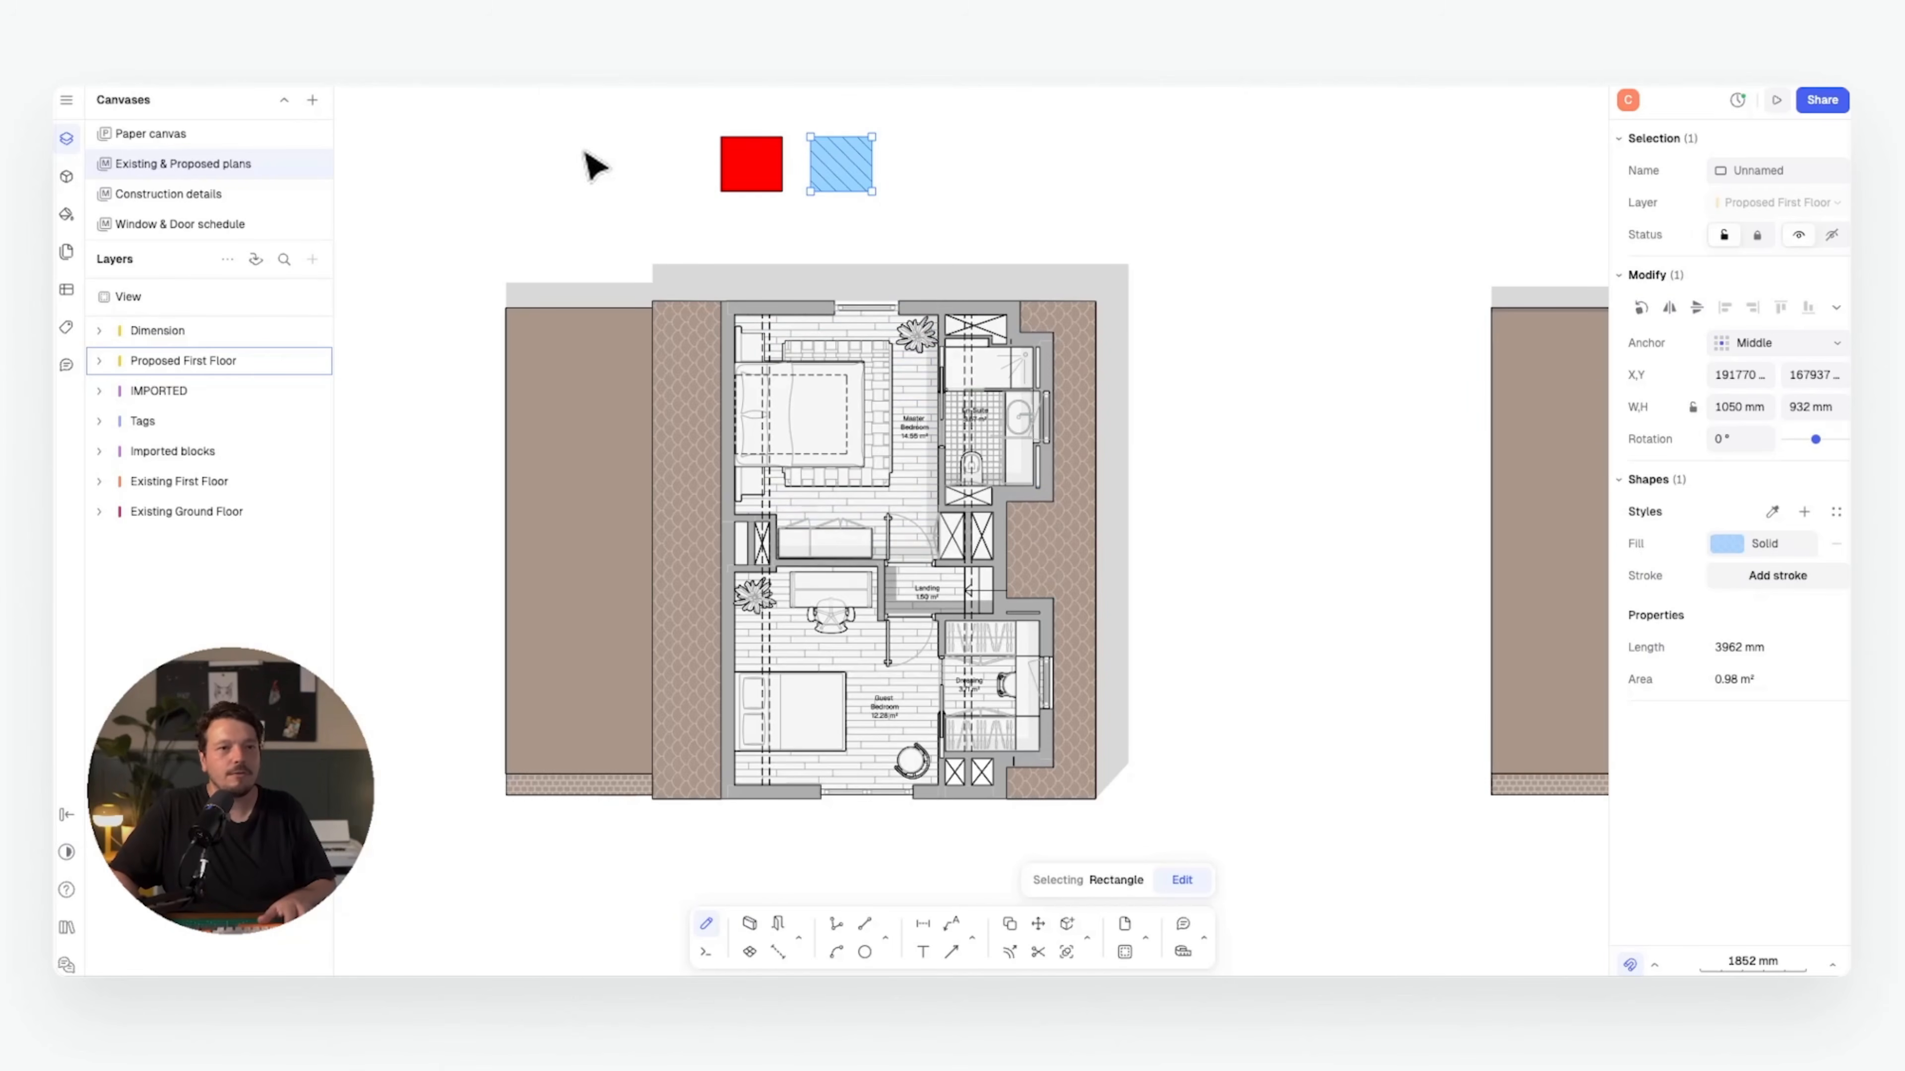
# - Set the red rectangle's stroke opacity to 40% and remove the stroke
pyautogui.click(758, 171)
pyautogui.click(1727, 575)
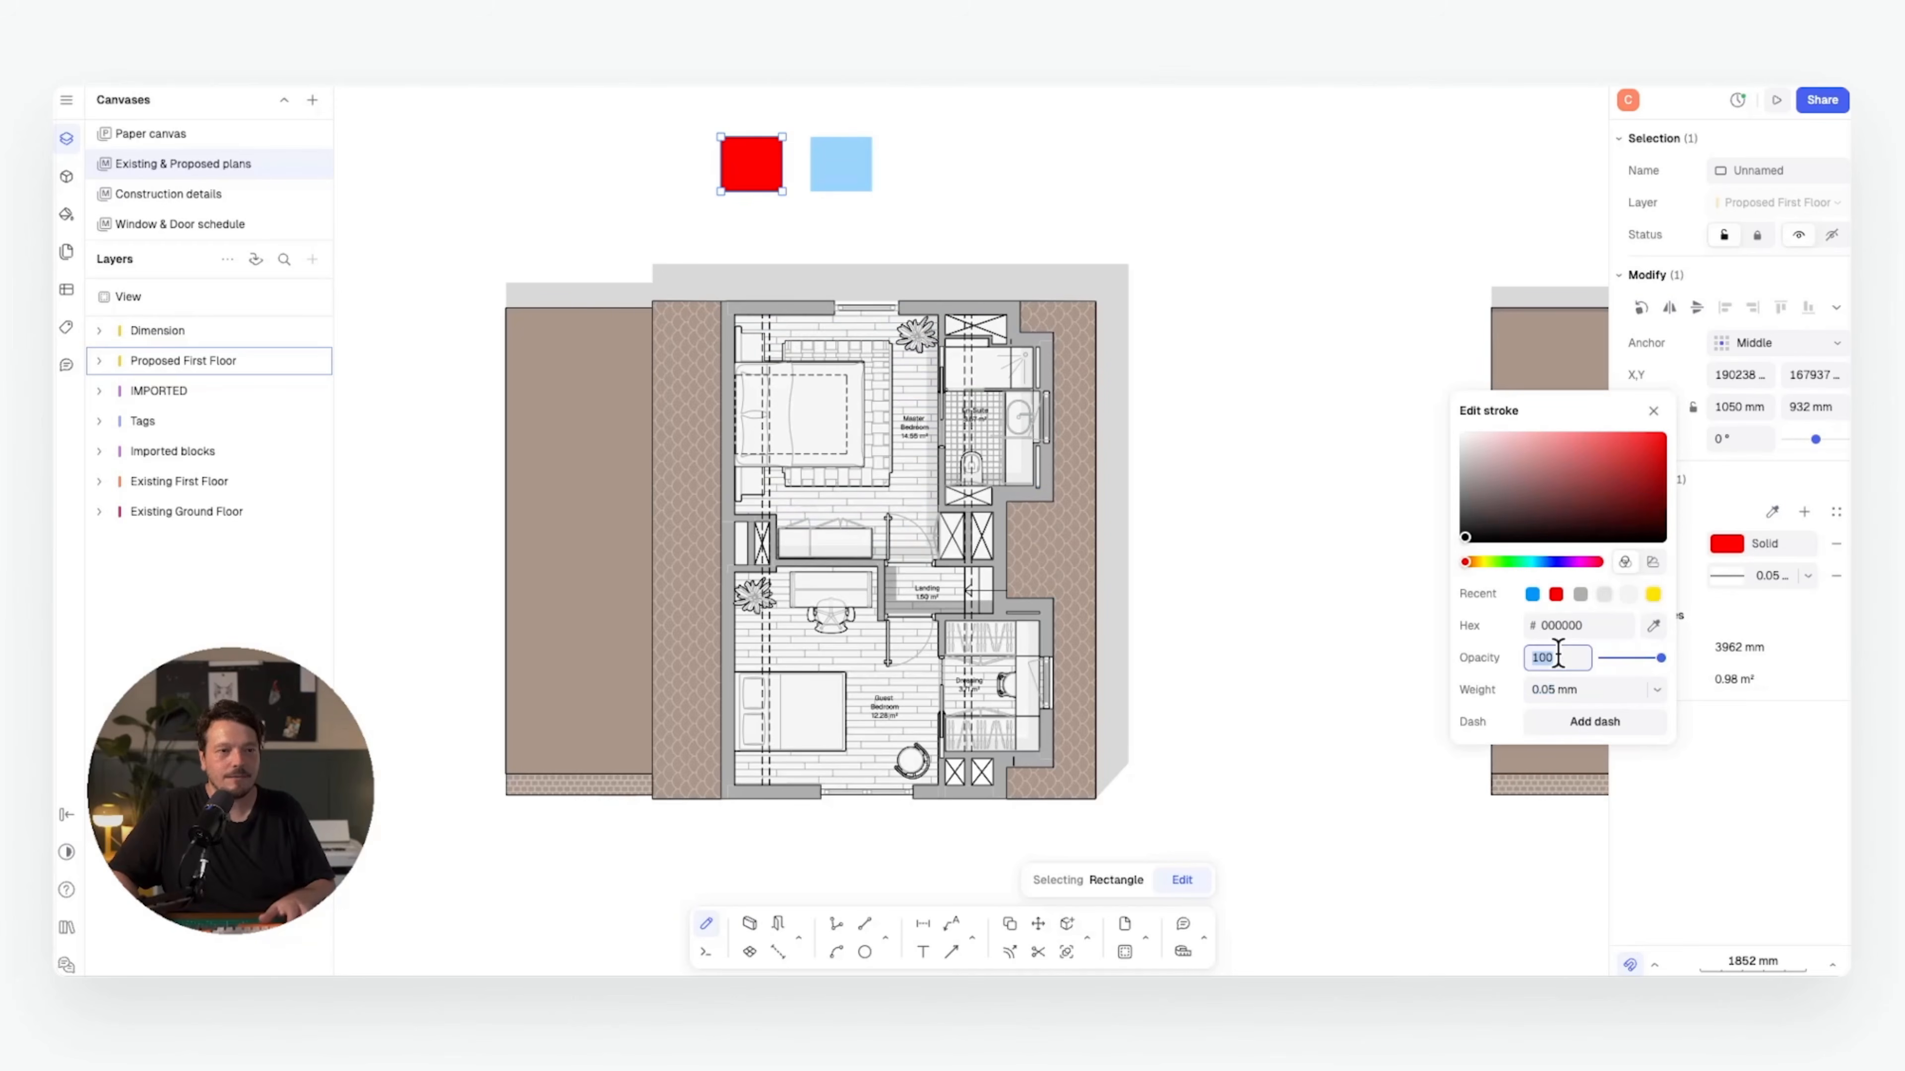
pyautogui.write('40')
pyautogui.press('Return')
pyautogui.click(1834, 575)
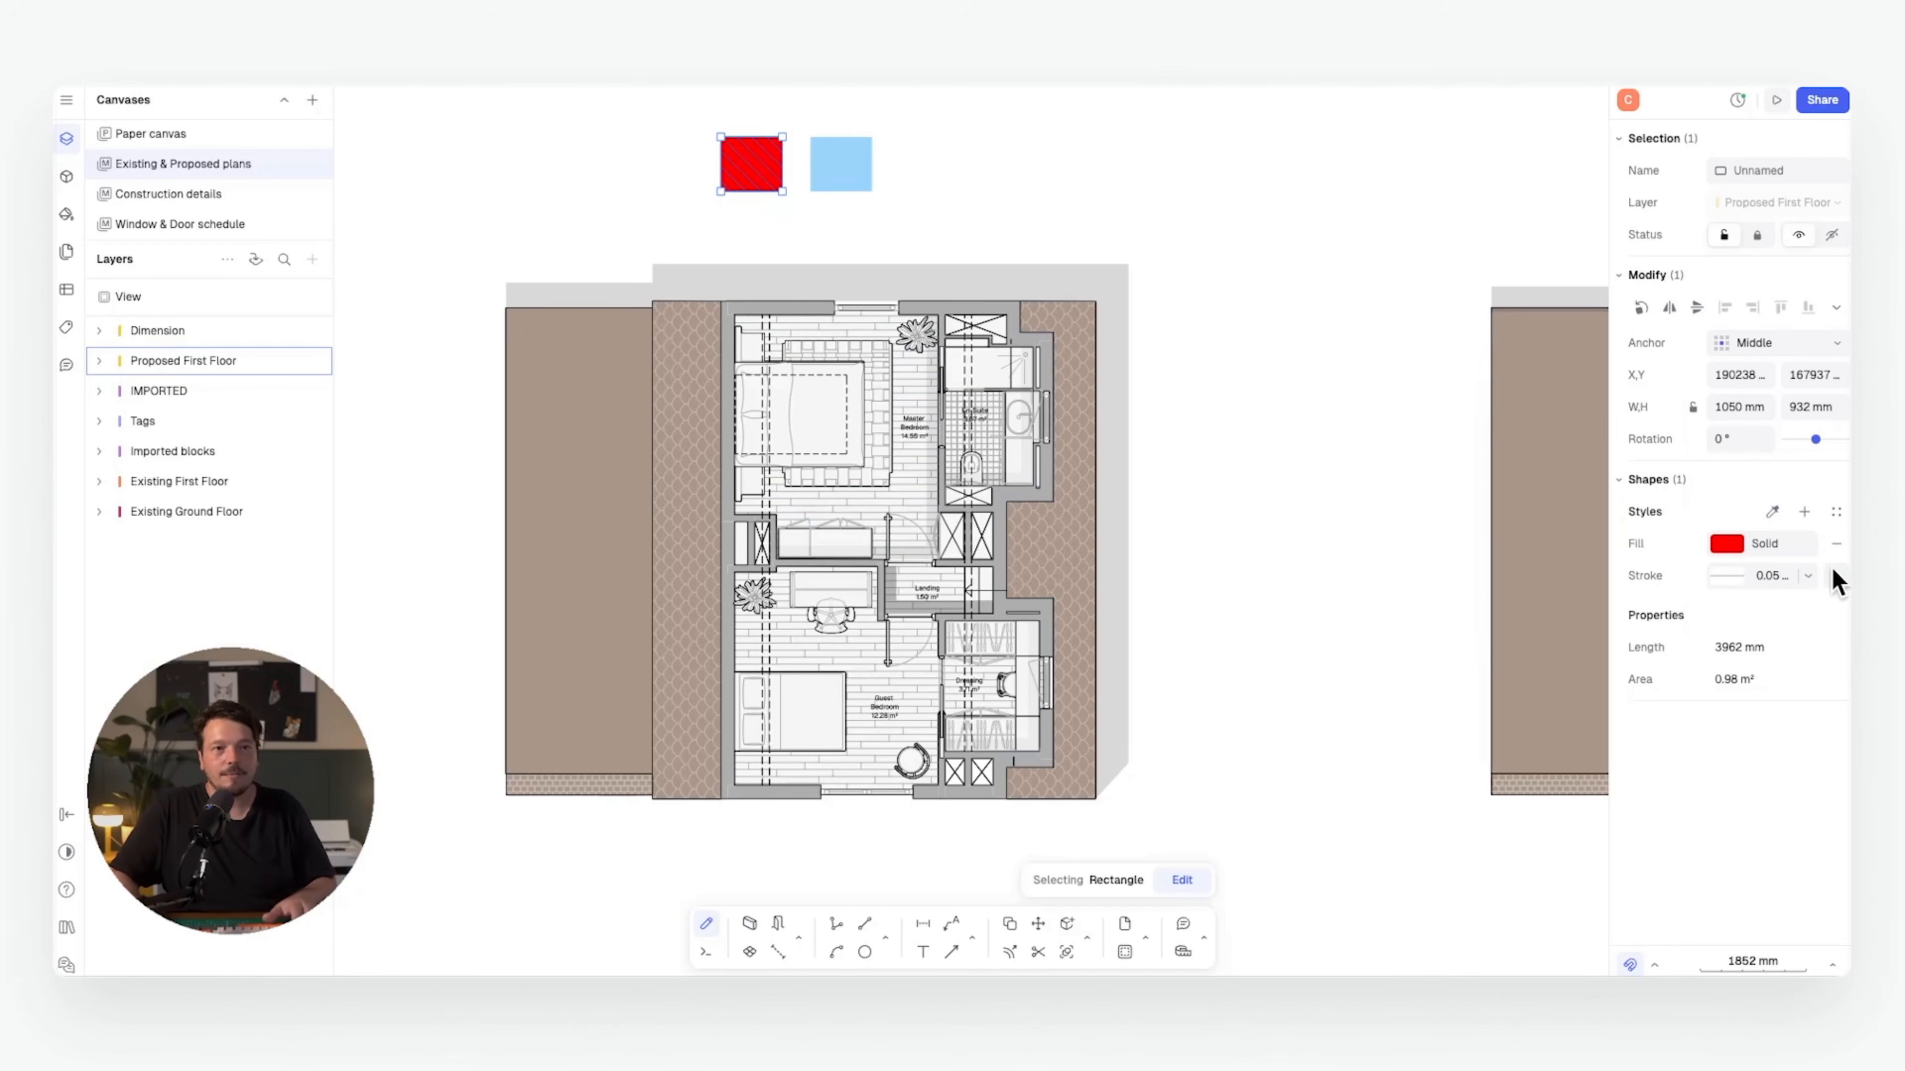
pyautogui.click(995, 123)
# - Save the blue rectangle's appearance as a reusable style named Proposed
pyautogui.click(844, 142)
pyautogui.click(1804, 512)
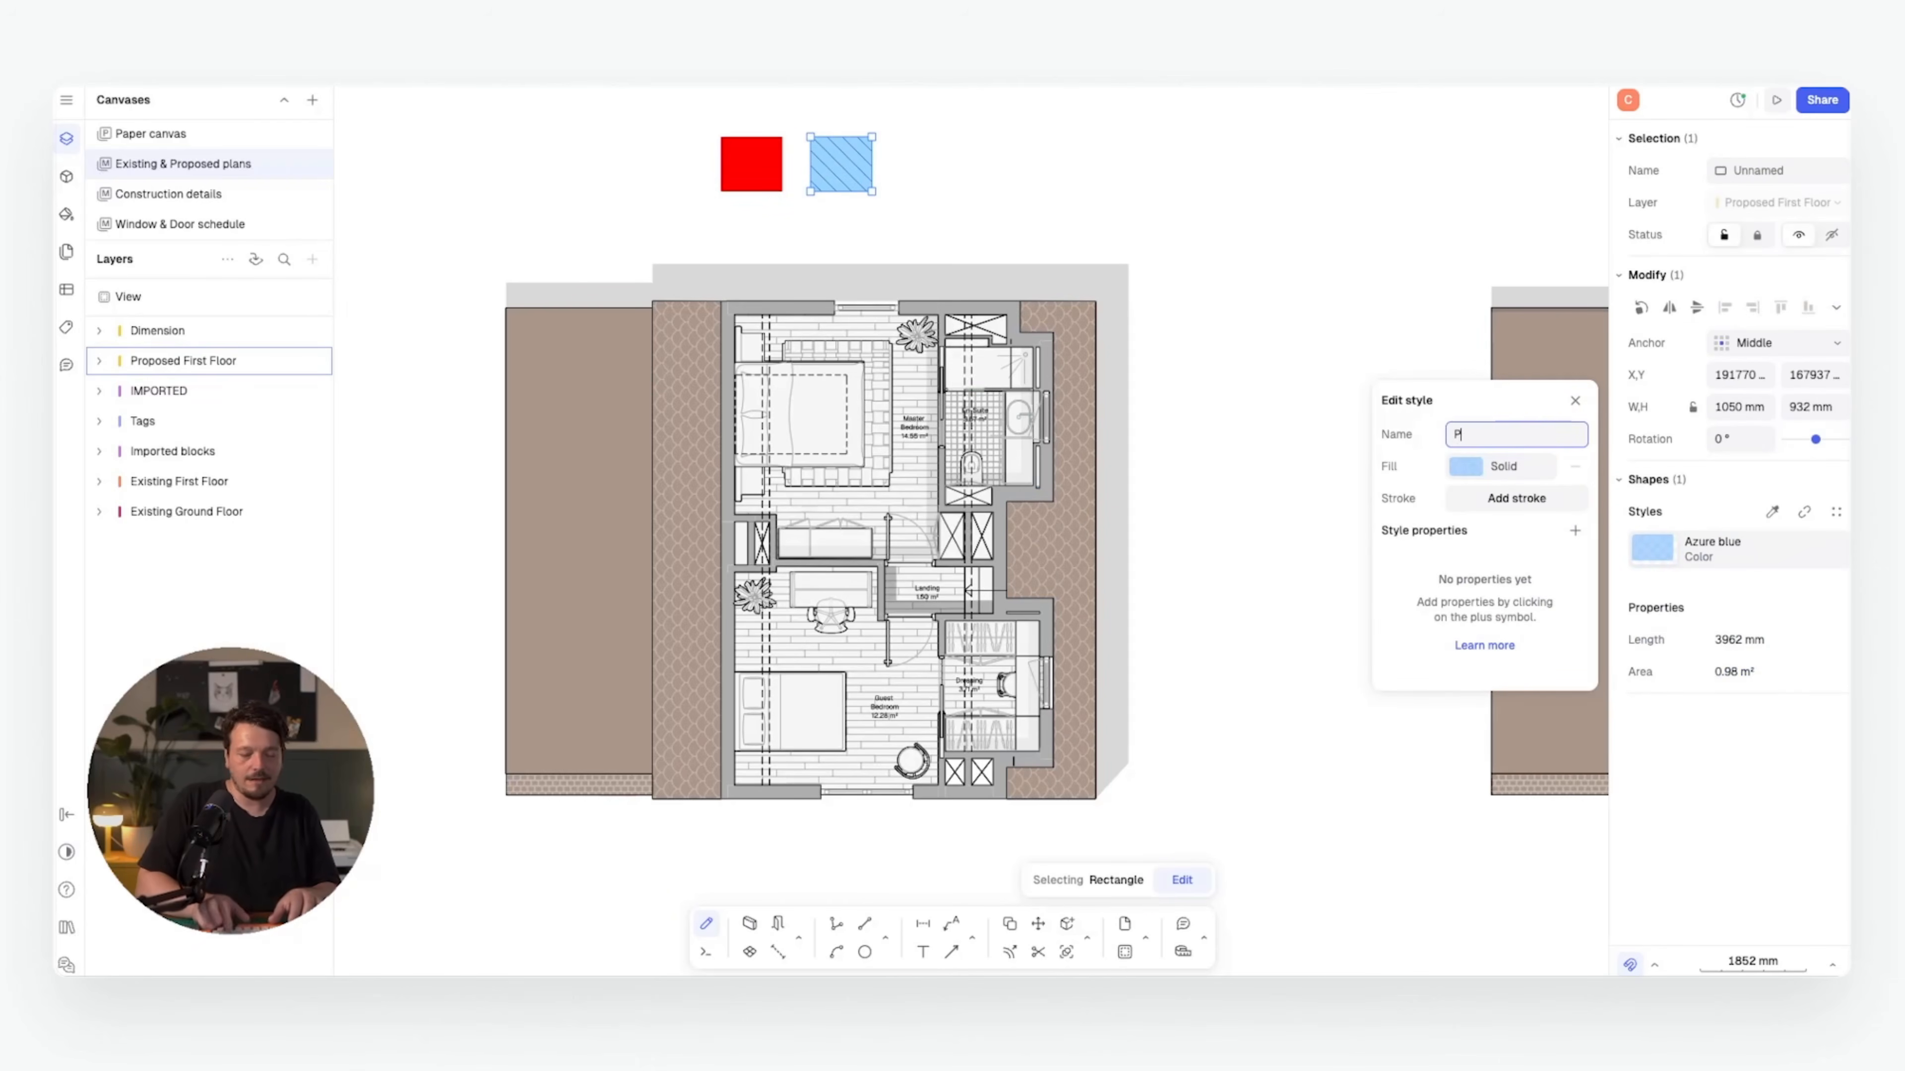
# - Lower the red rectangle's fill opacity and save its appearance as a reusable style named Demolished
pyautogui.click(752, 164)
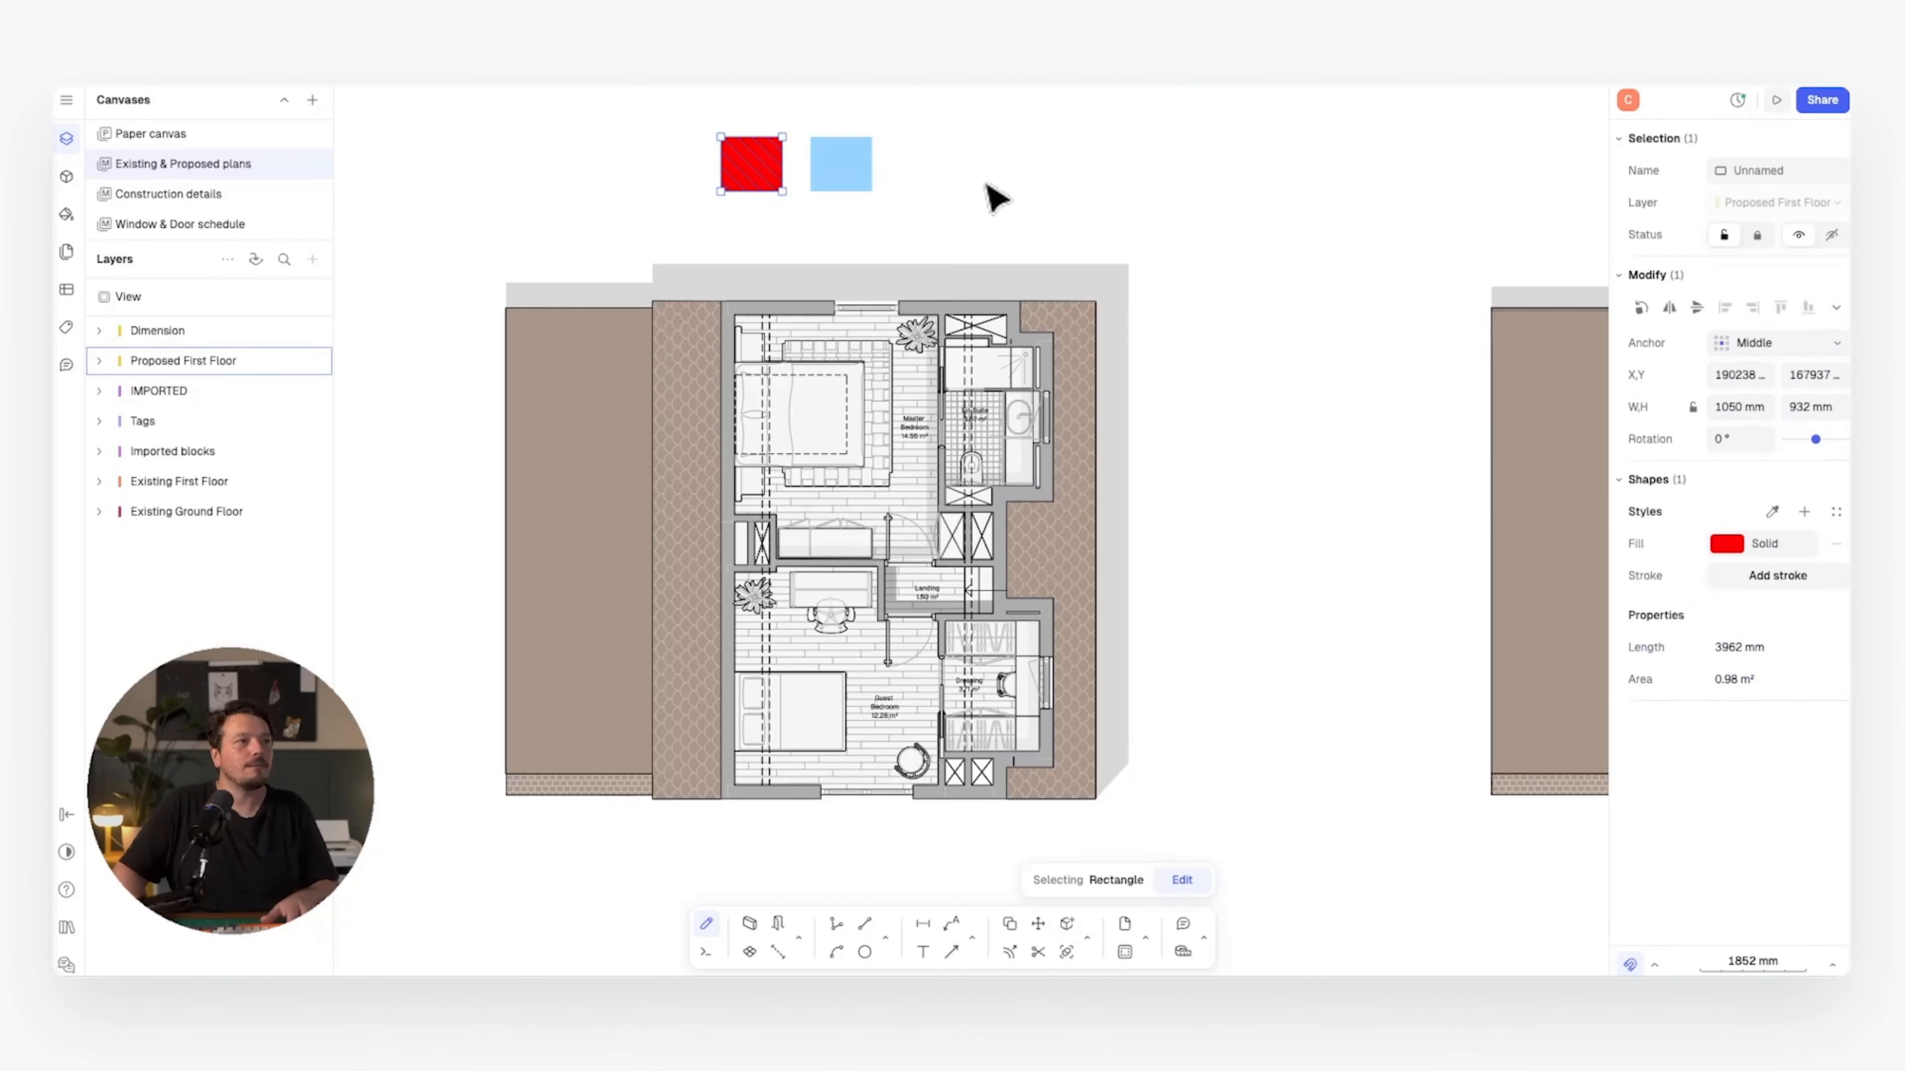
pyautogui.click(1762, 544)
pyautogui.click(1488, 673)
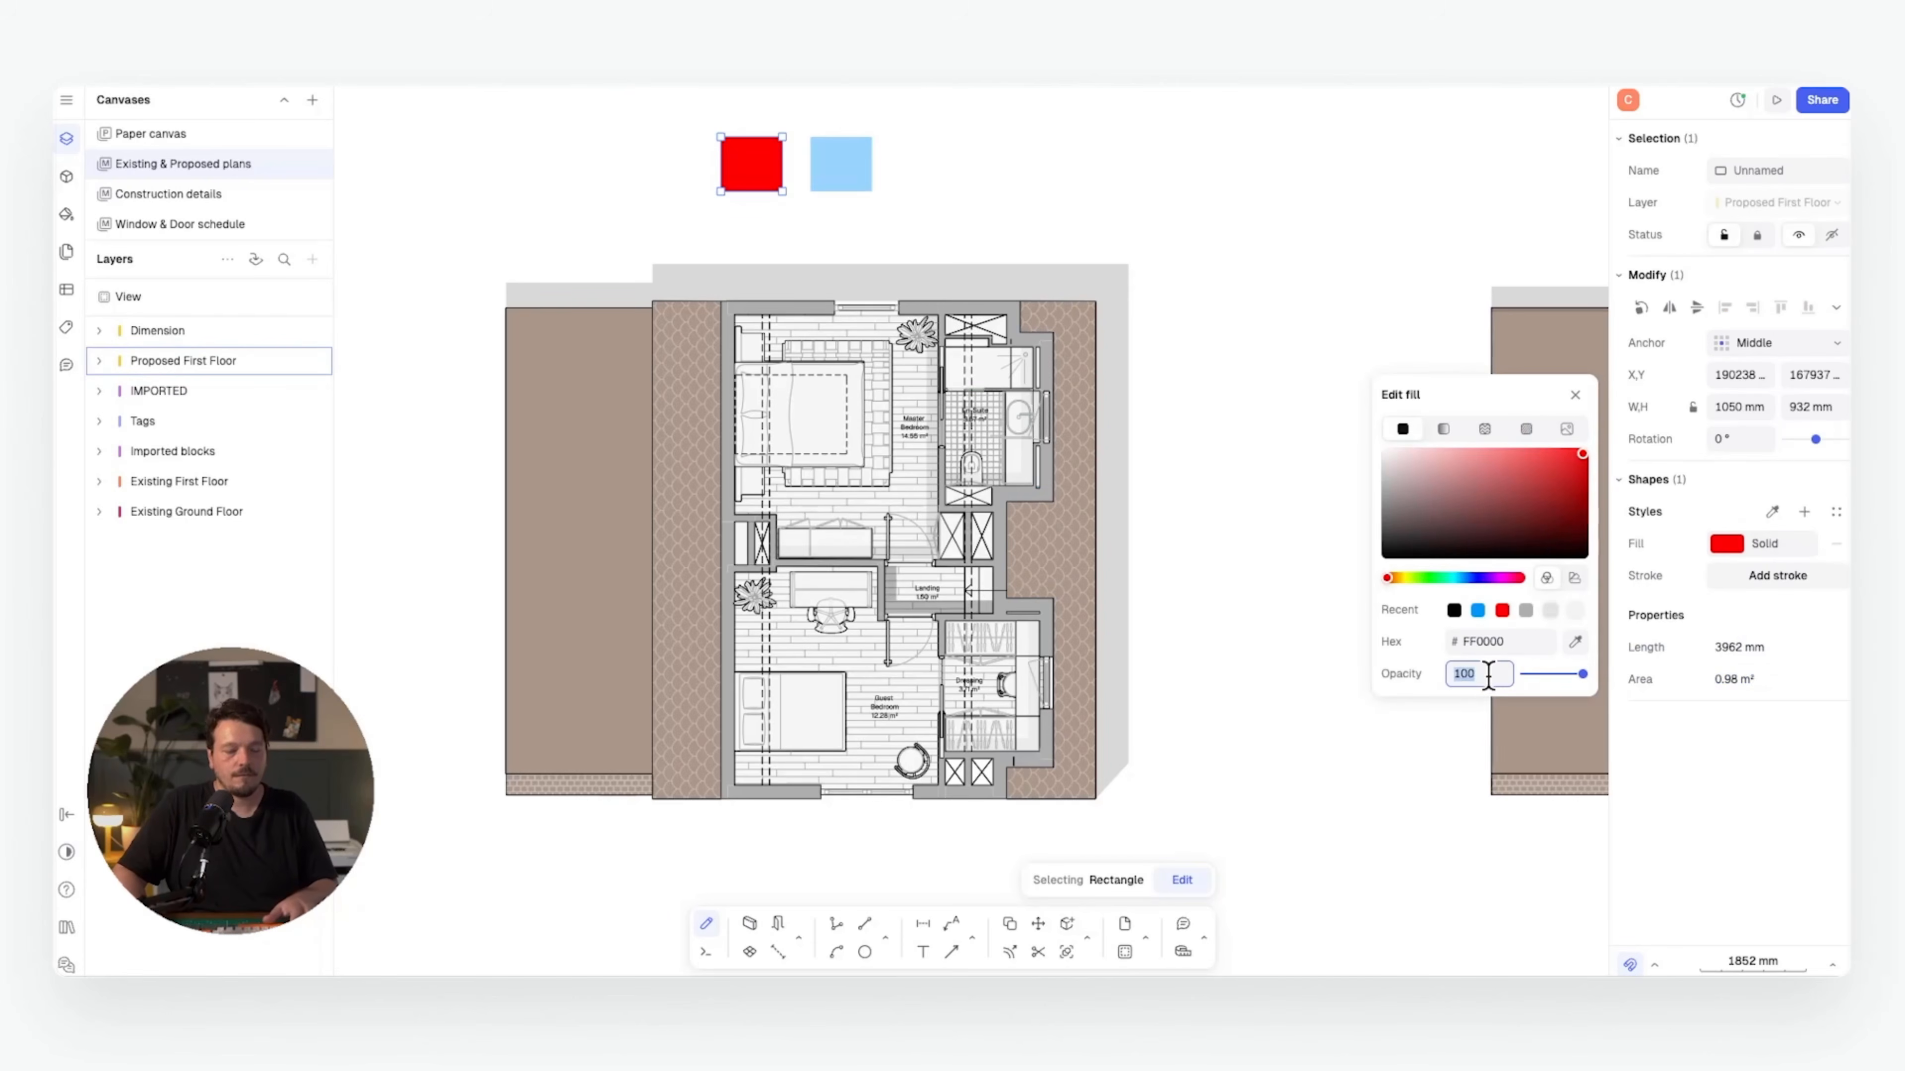
pyautogui.press('Return')
pyautogui.click(1804, 513)
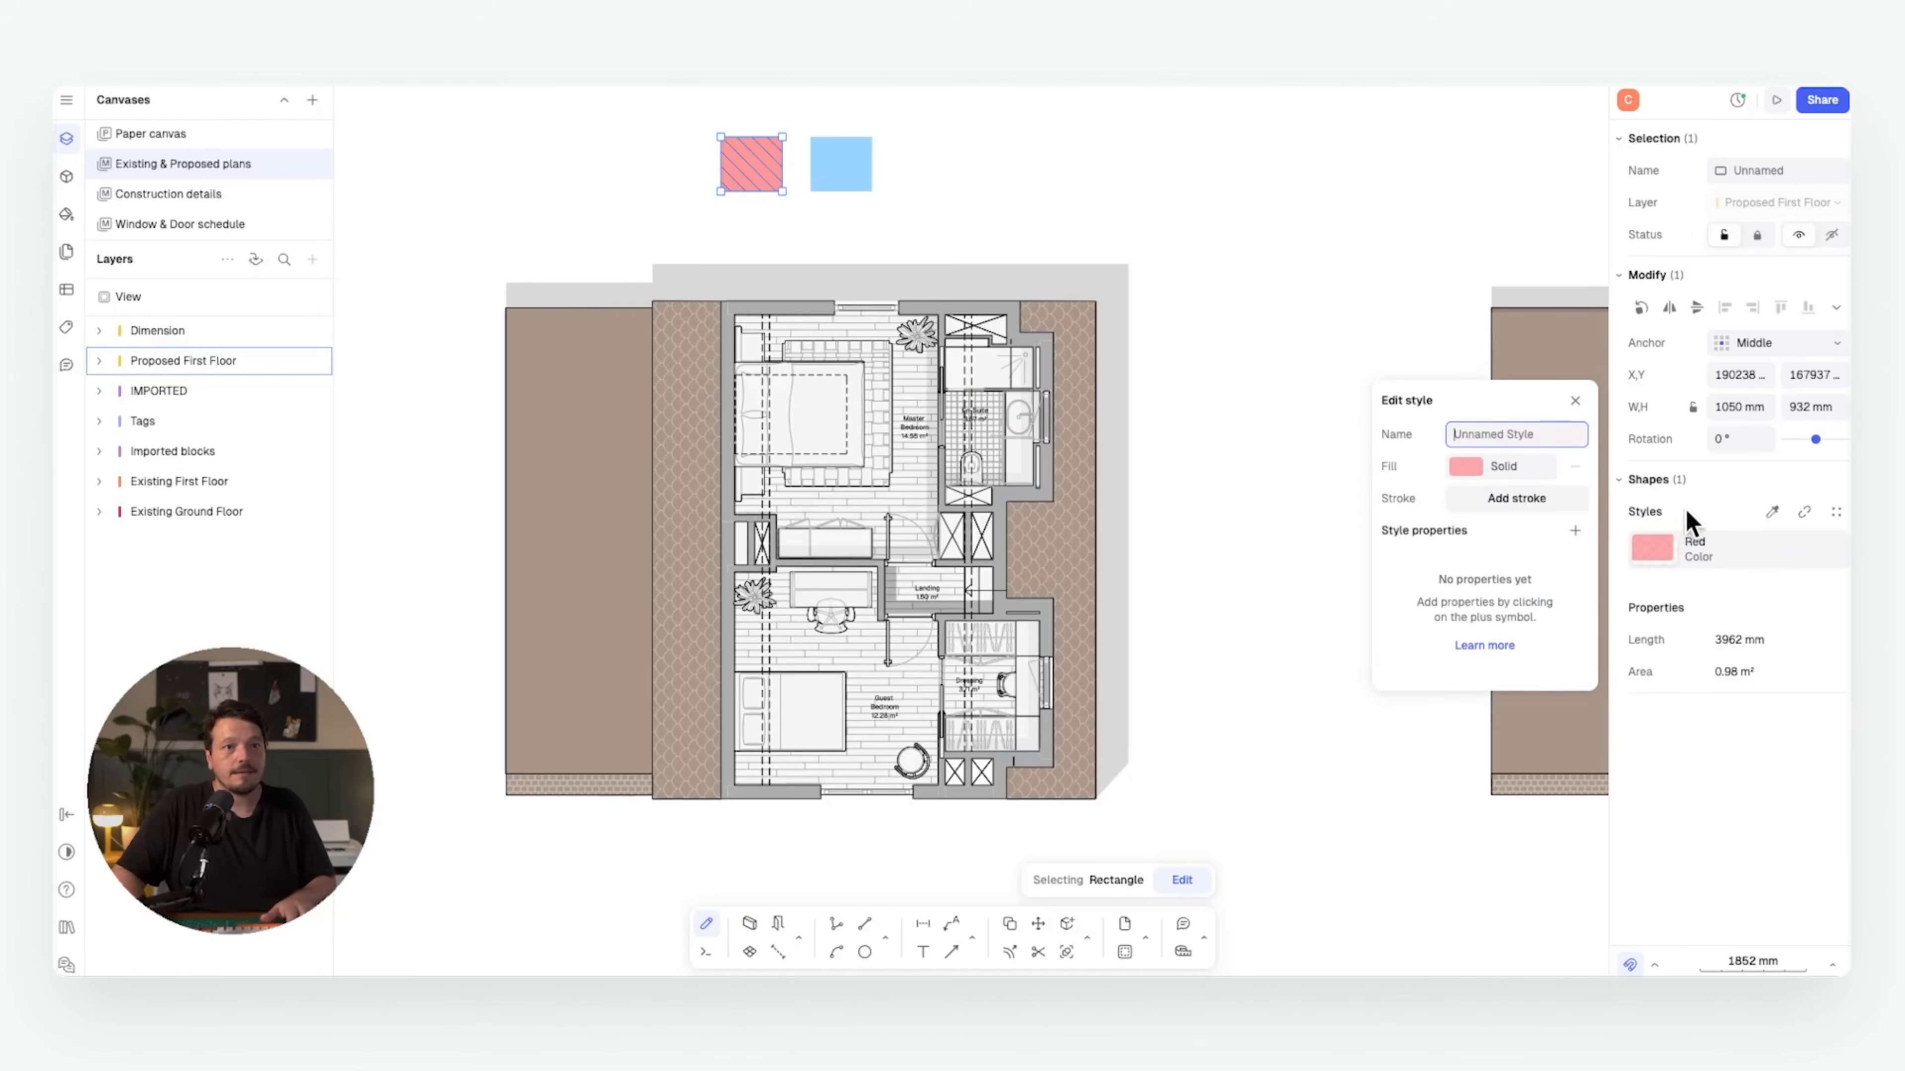
pyautogui.write('Demol')
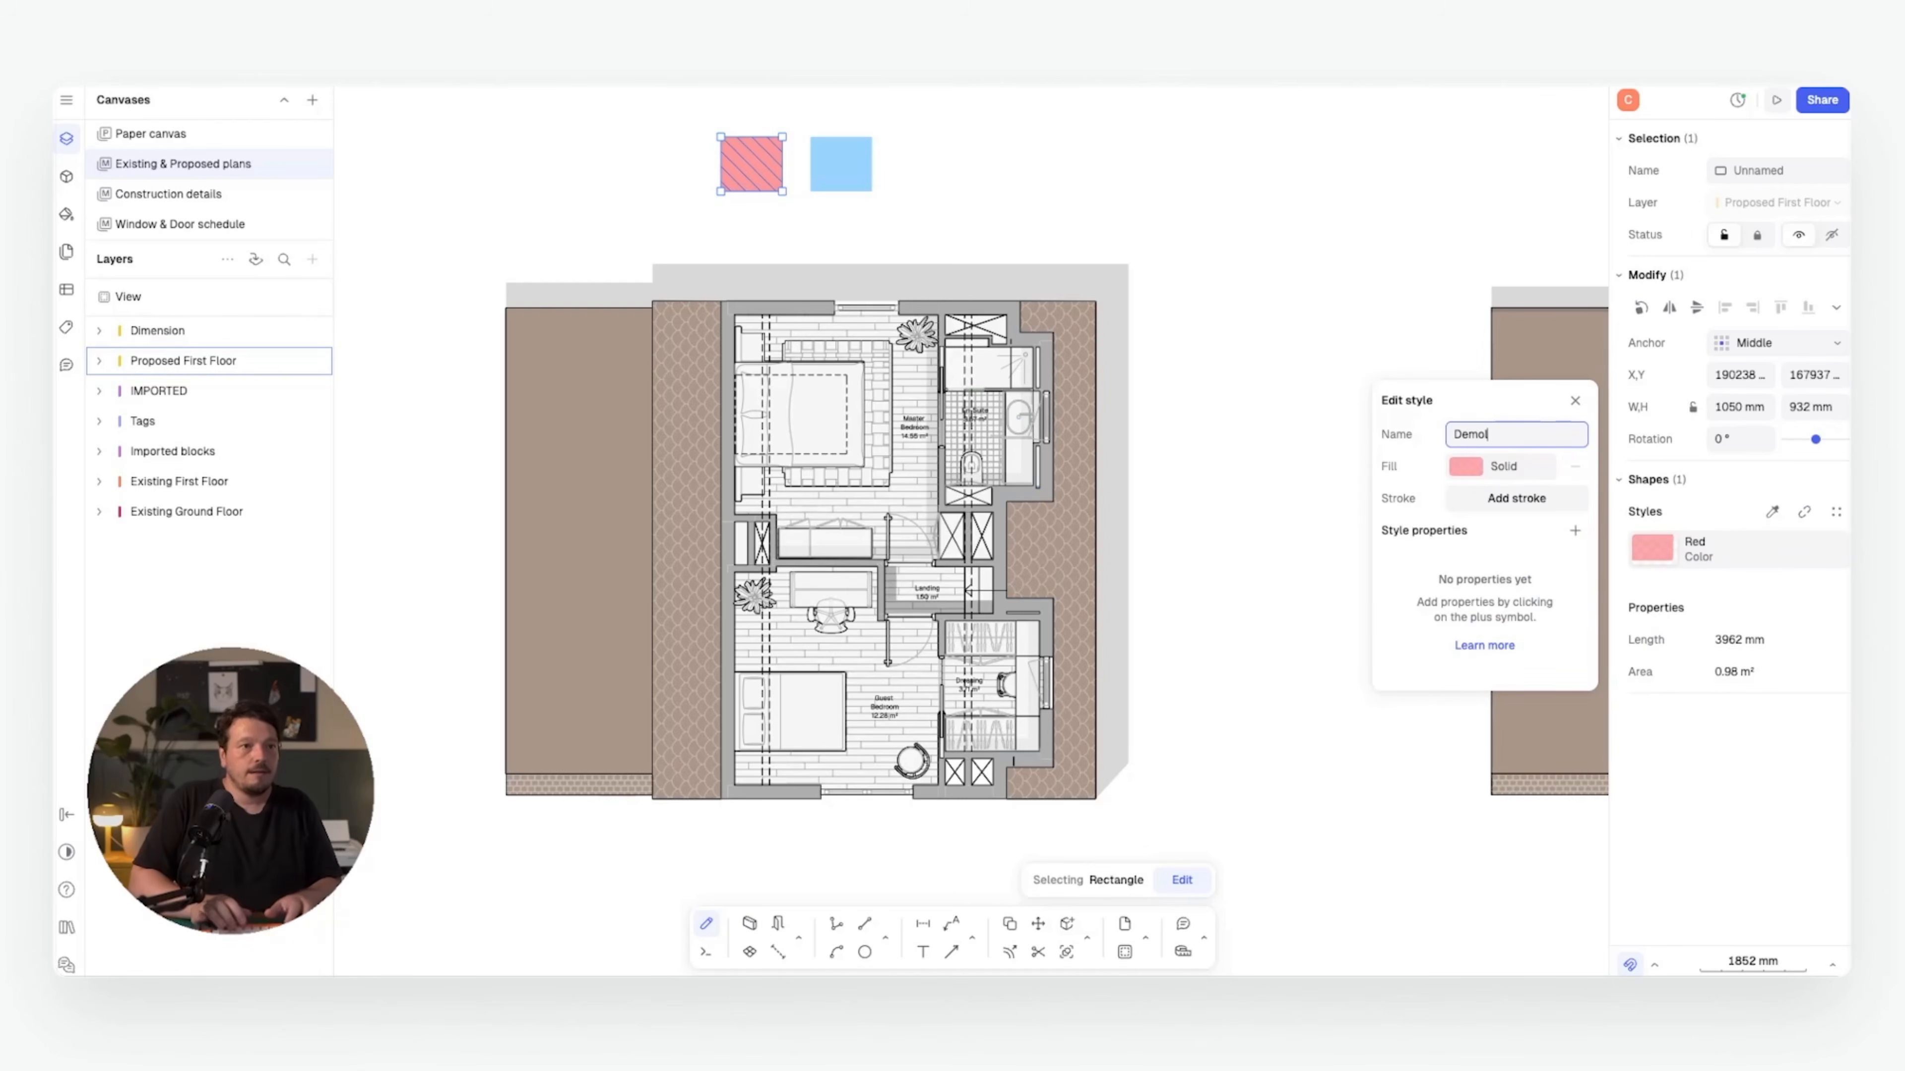
pyautogui.write('ished')
pyautogui.press('Return')
# - Add a new layer named Overlay to the Existing & Proposed plans canvas
pyautogui.click(274, 332)
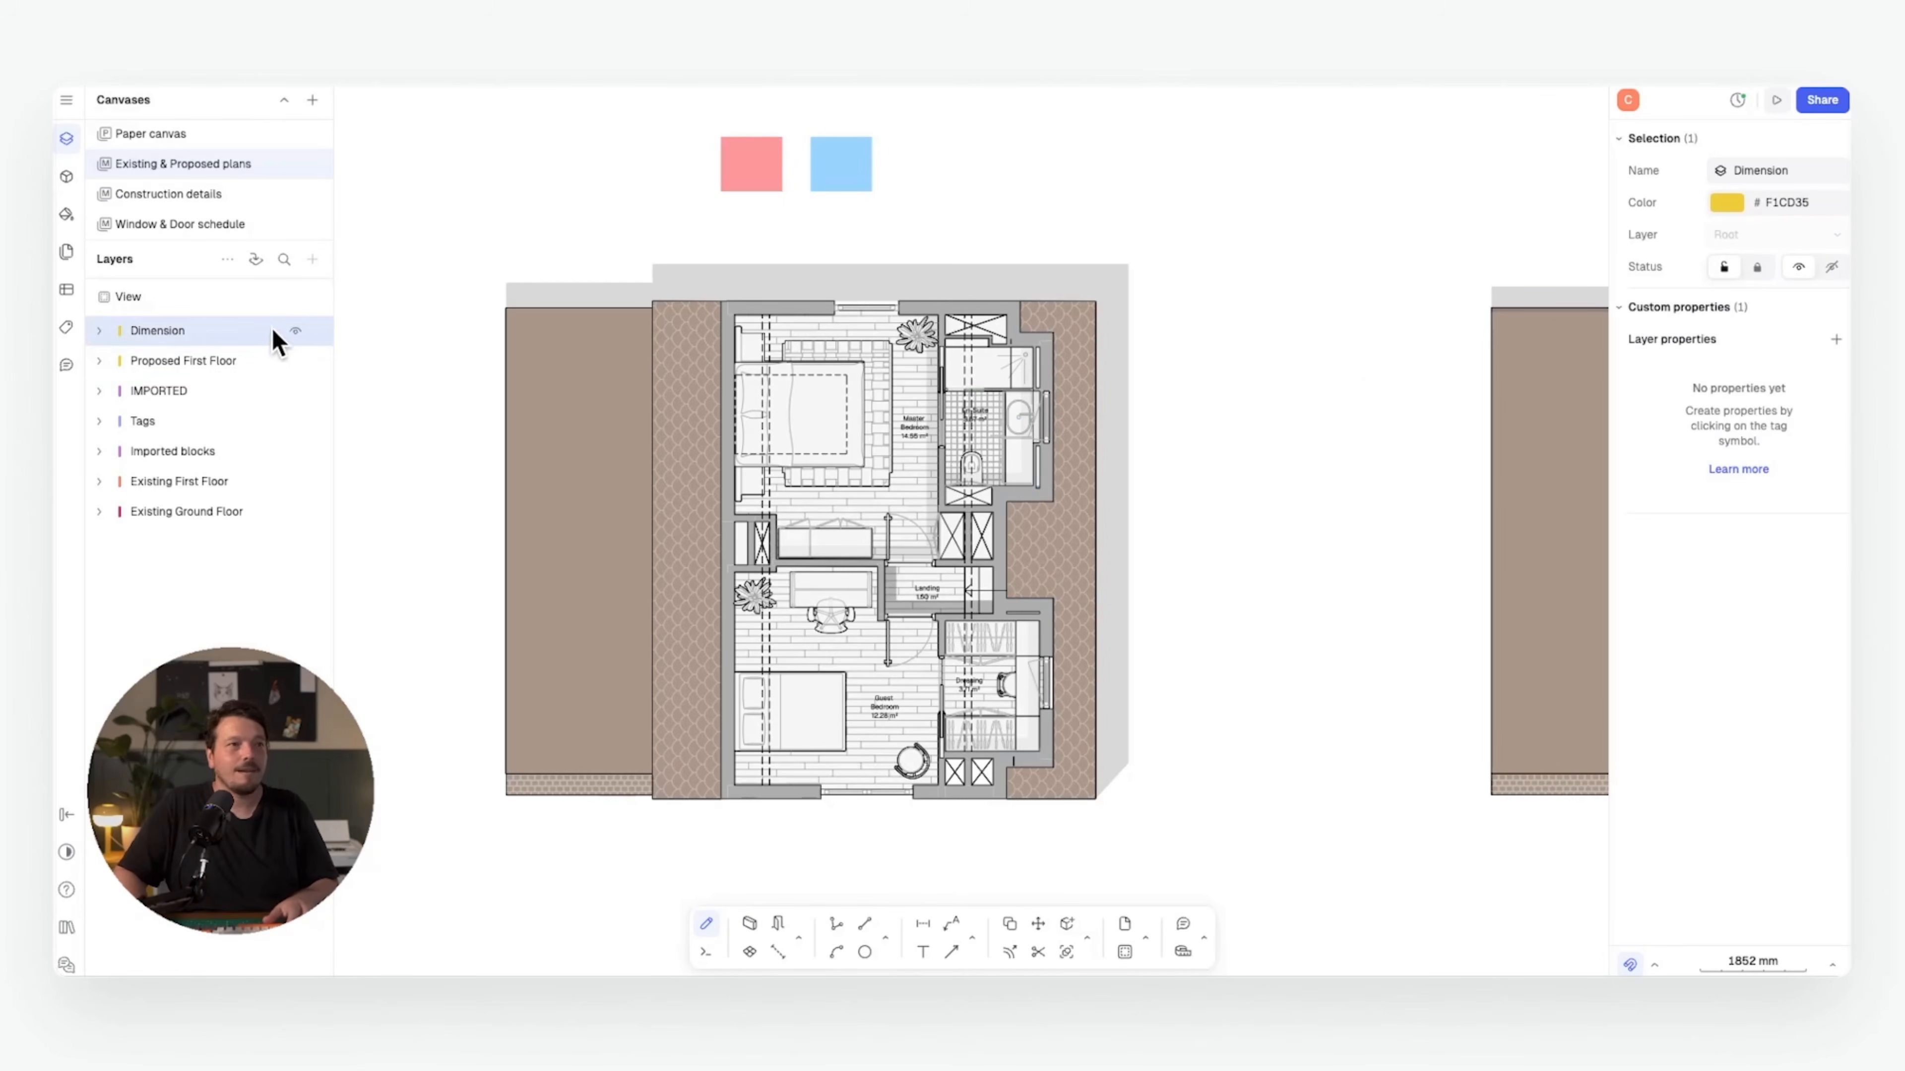
pyautogui.click(220, 386)
pyautogui.click(221, 364)
pyautogui.click(523, 200)
pyautogui.click(312, 258)
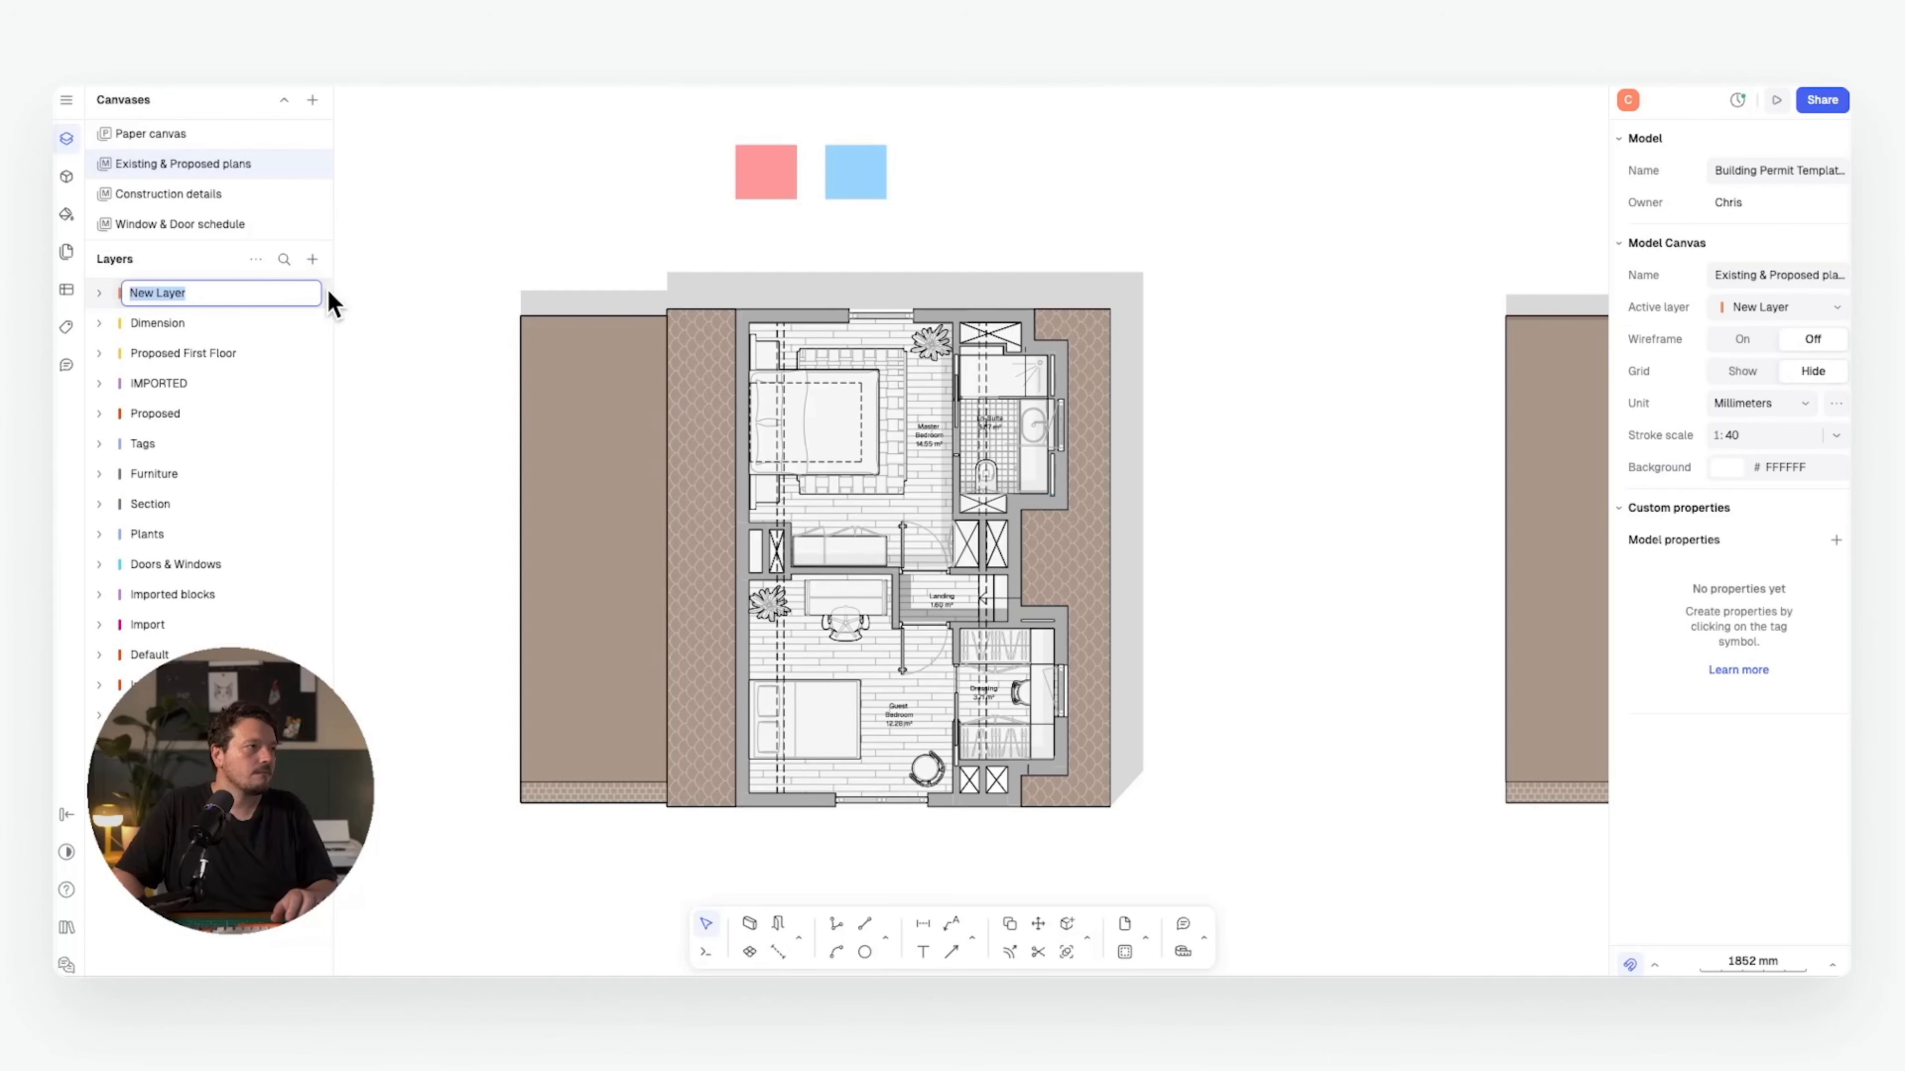
pyautogui.write('Overlay')
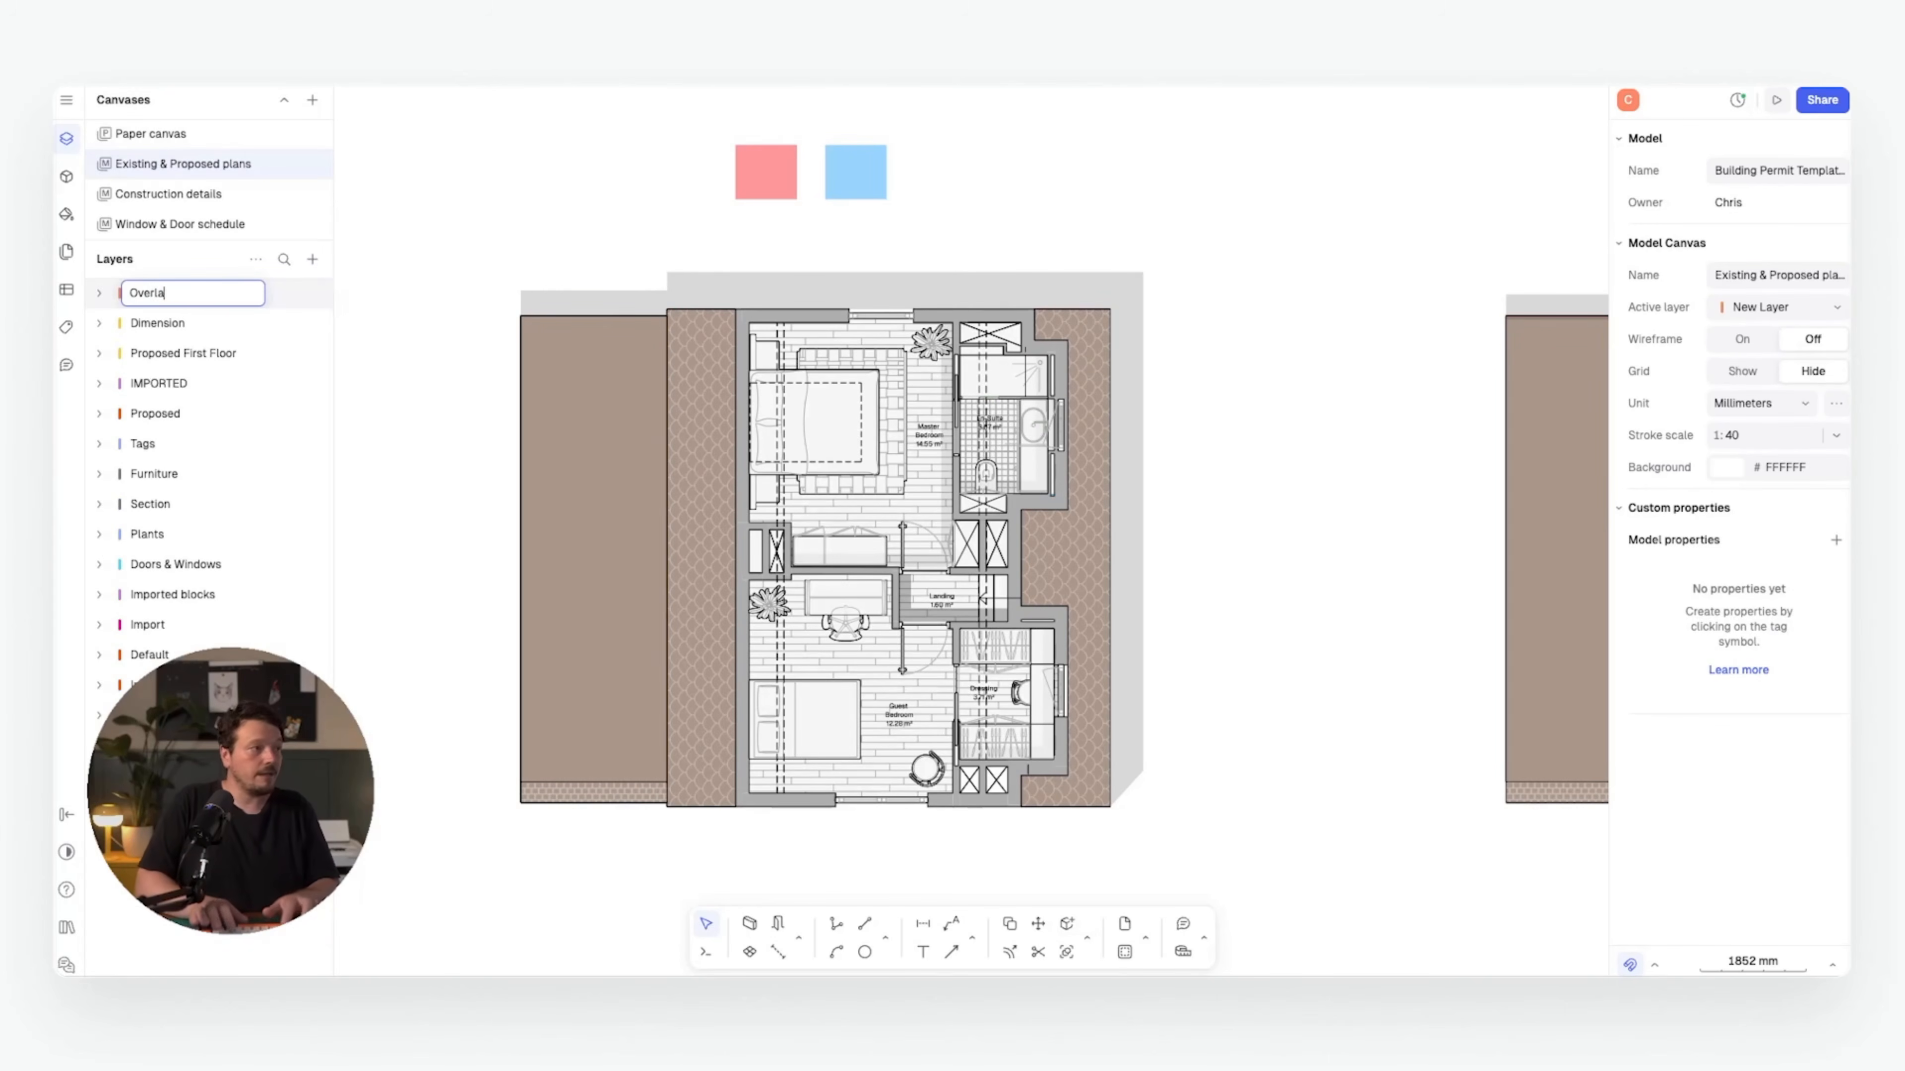
pyautogui.press('Return')
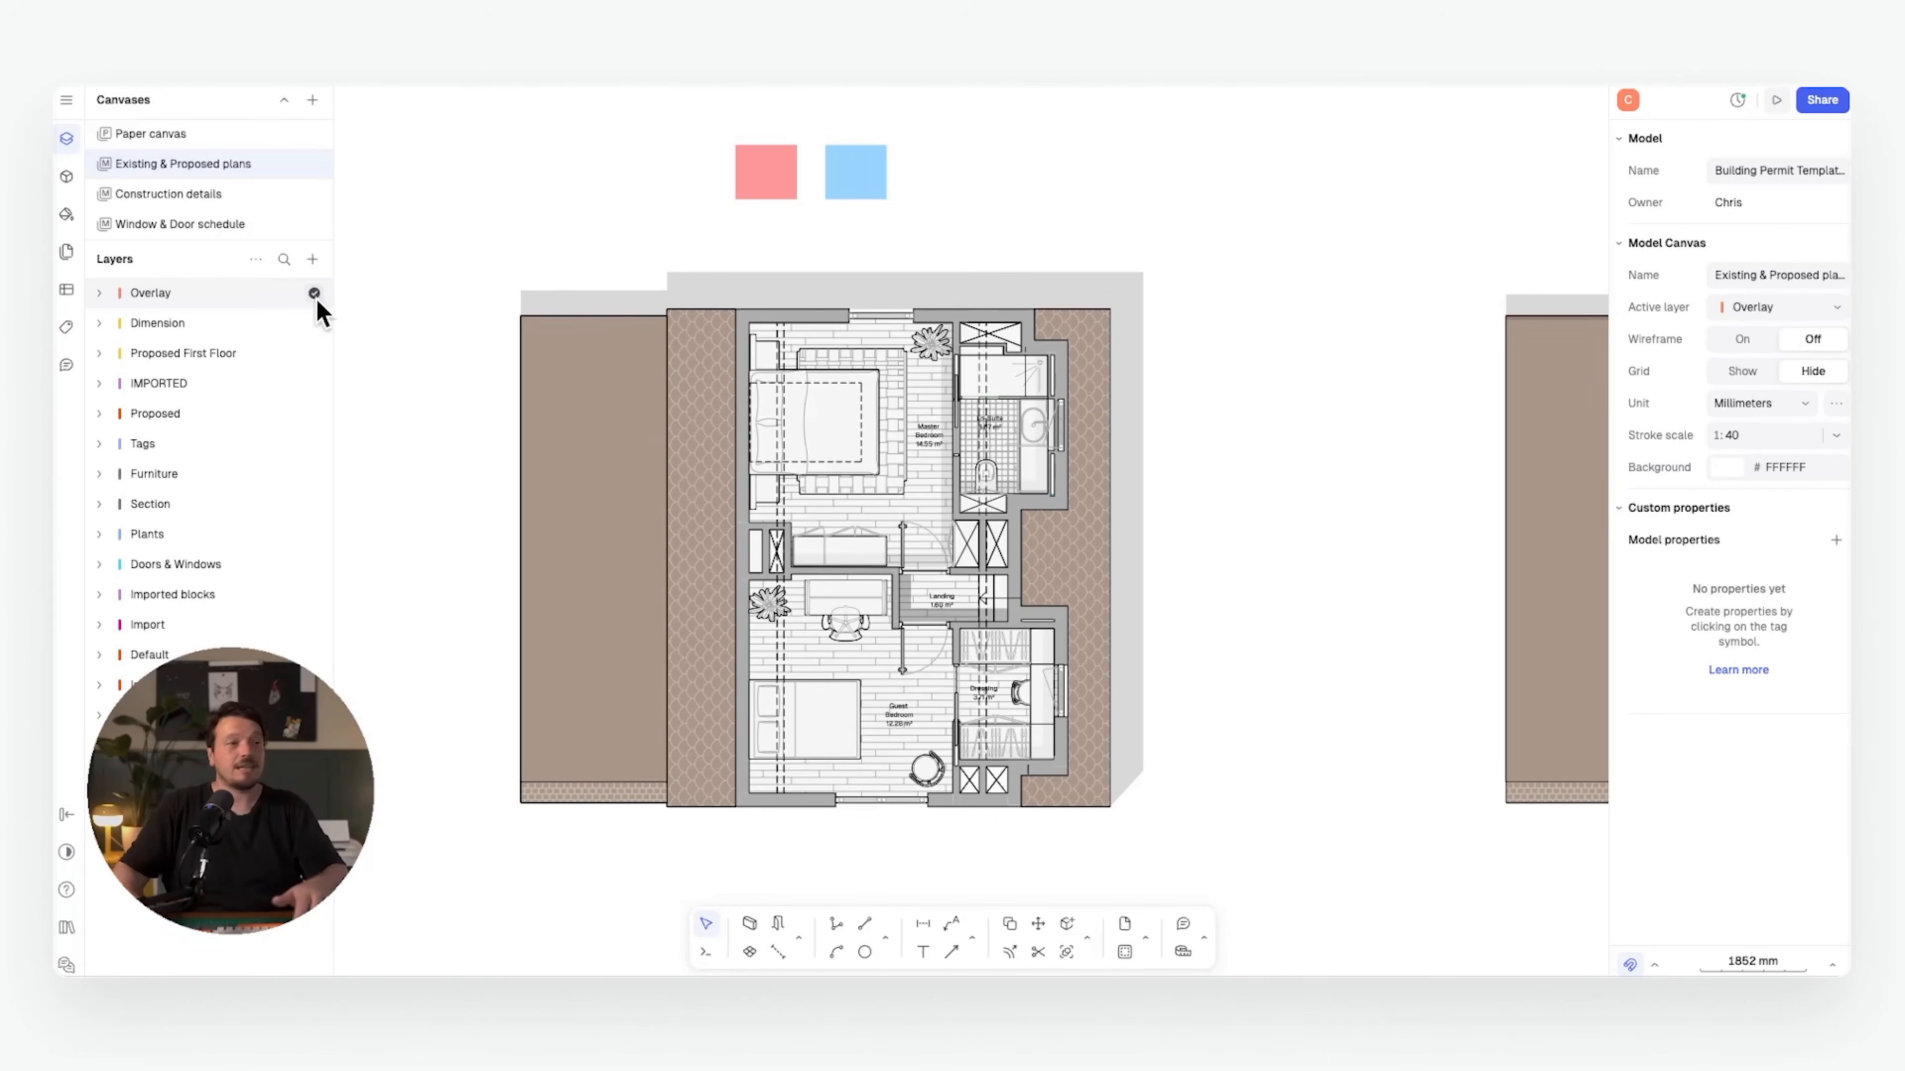
# - Move the red and blue rectangles from the Proposed First Floor layer to the Overlay layer
pyautogui.moveTo(972, 126); pyautogui.dragTo(649, 199)
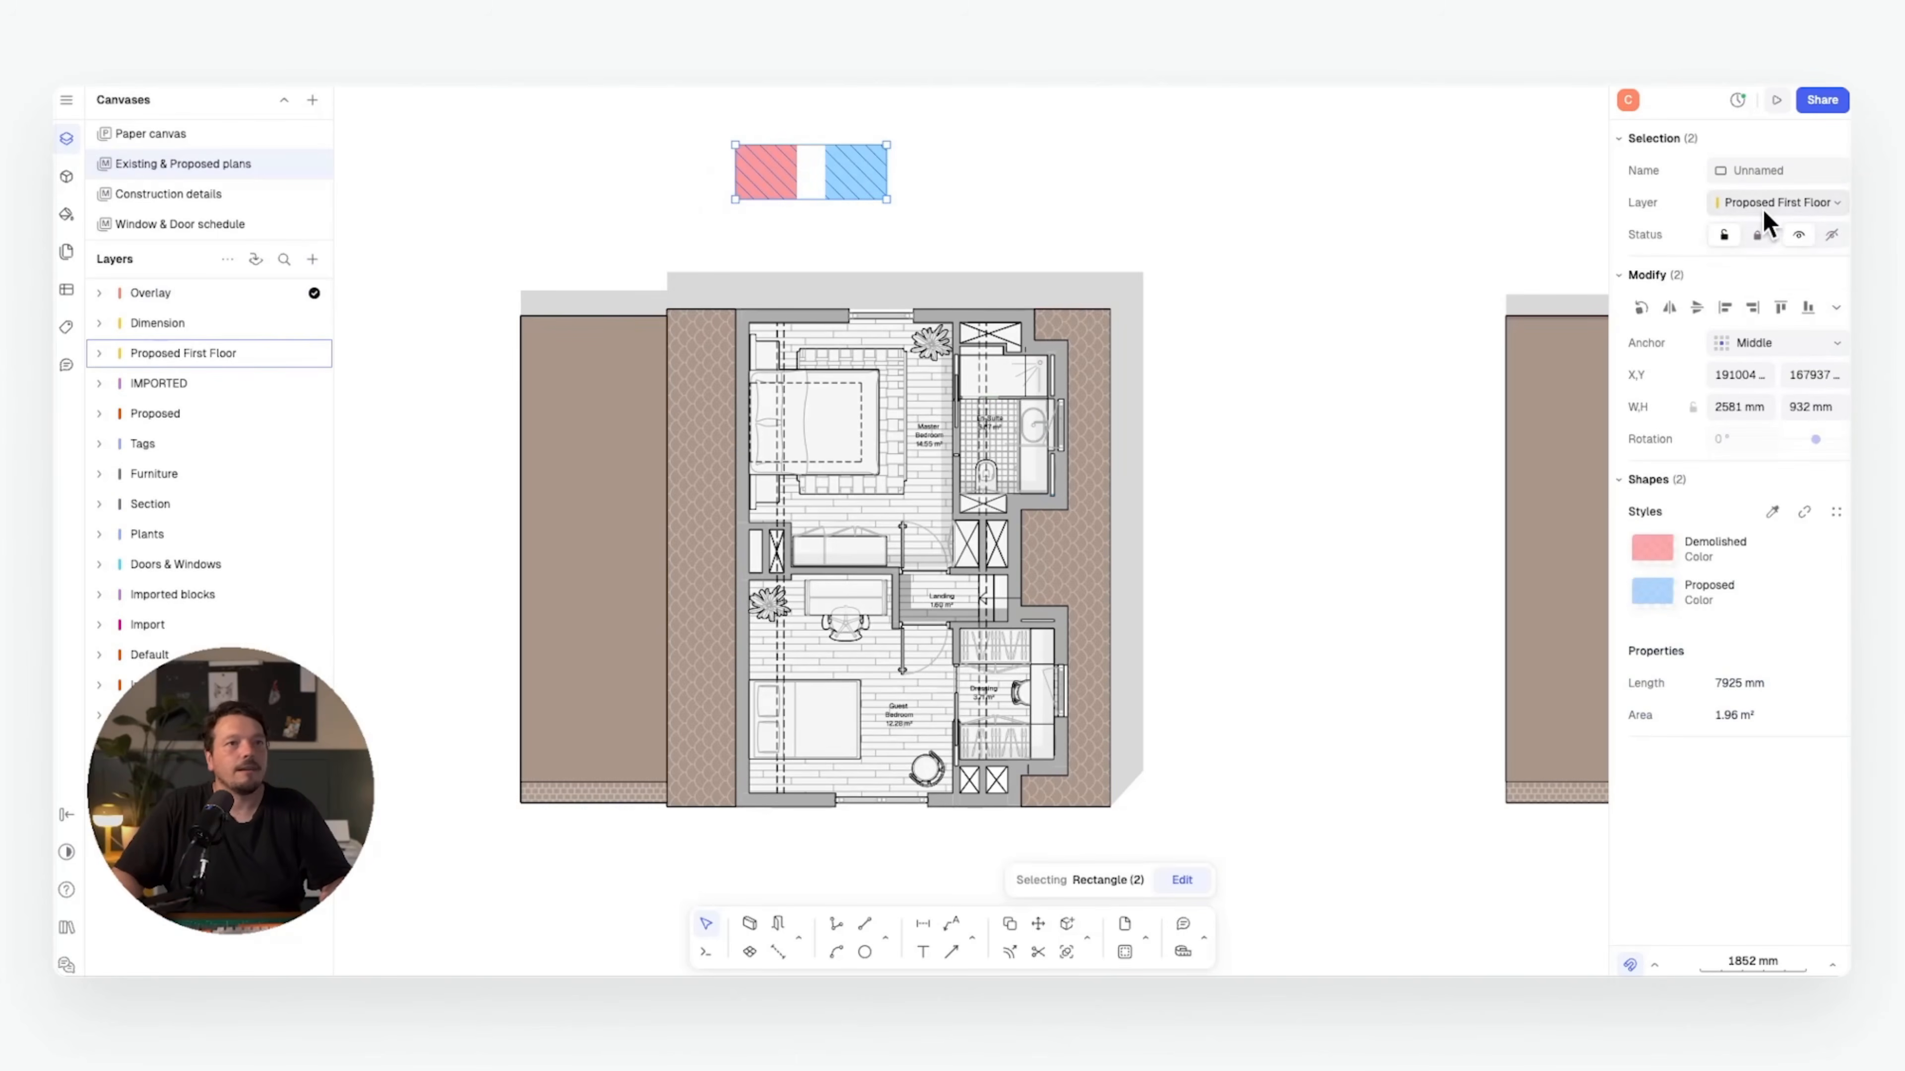
pyautogui.click(1762, 207)
pyautogui.click(1747, 202)
pyautogui.click(1115, 206)
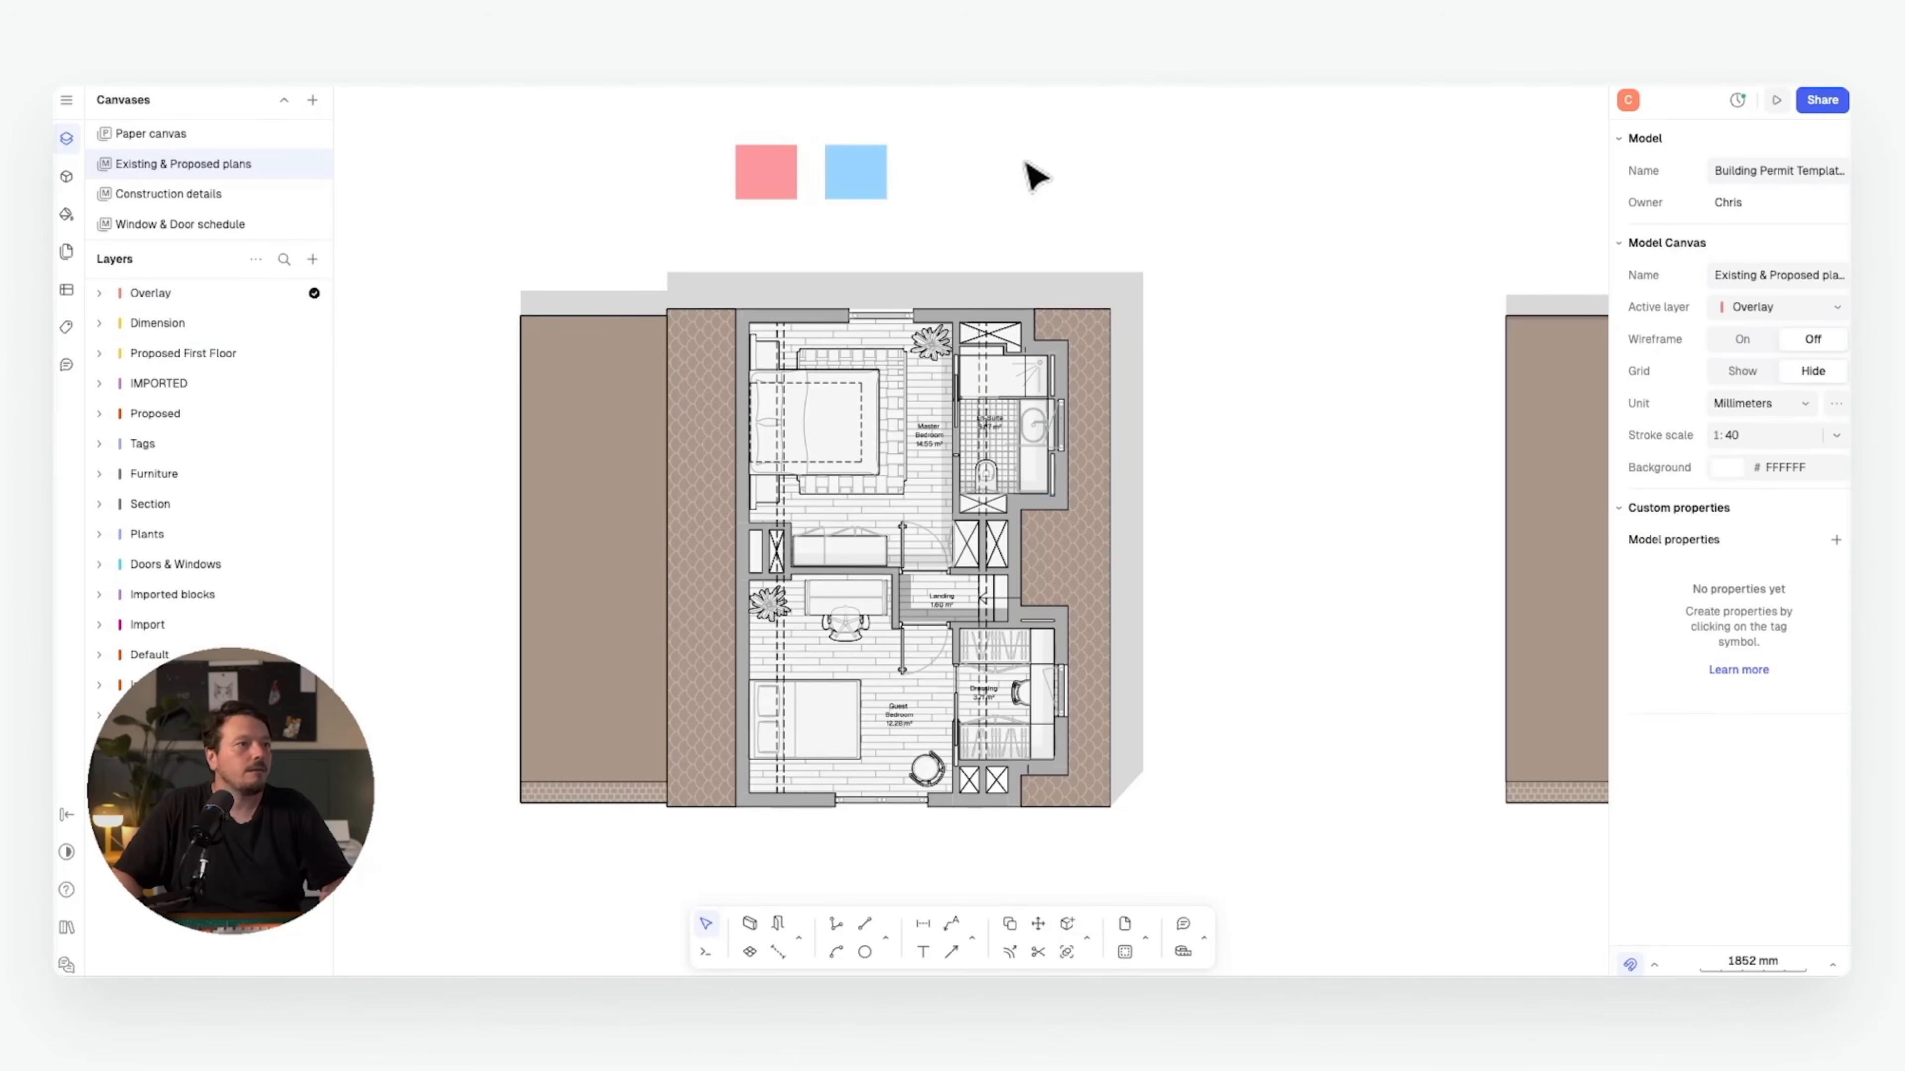
# - Copy the blue rectangle onto the en-suite's outer wall and resize it to about 342 by 2890 mm
pyautogui.click(862, 176)
pyautogui.press('m')
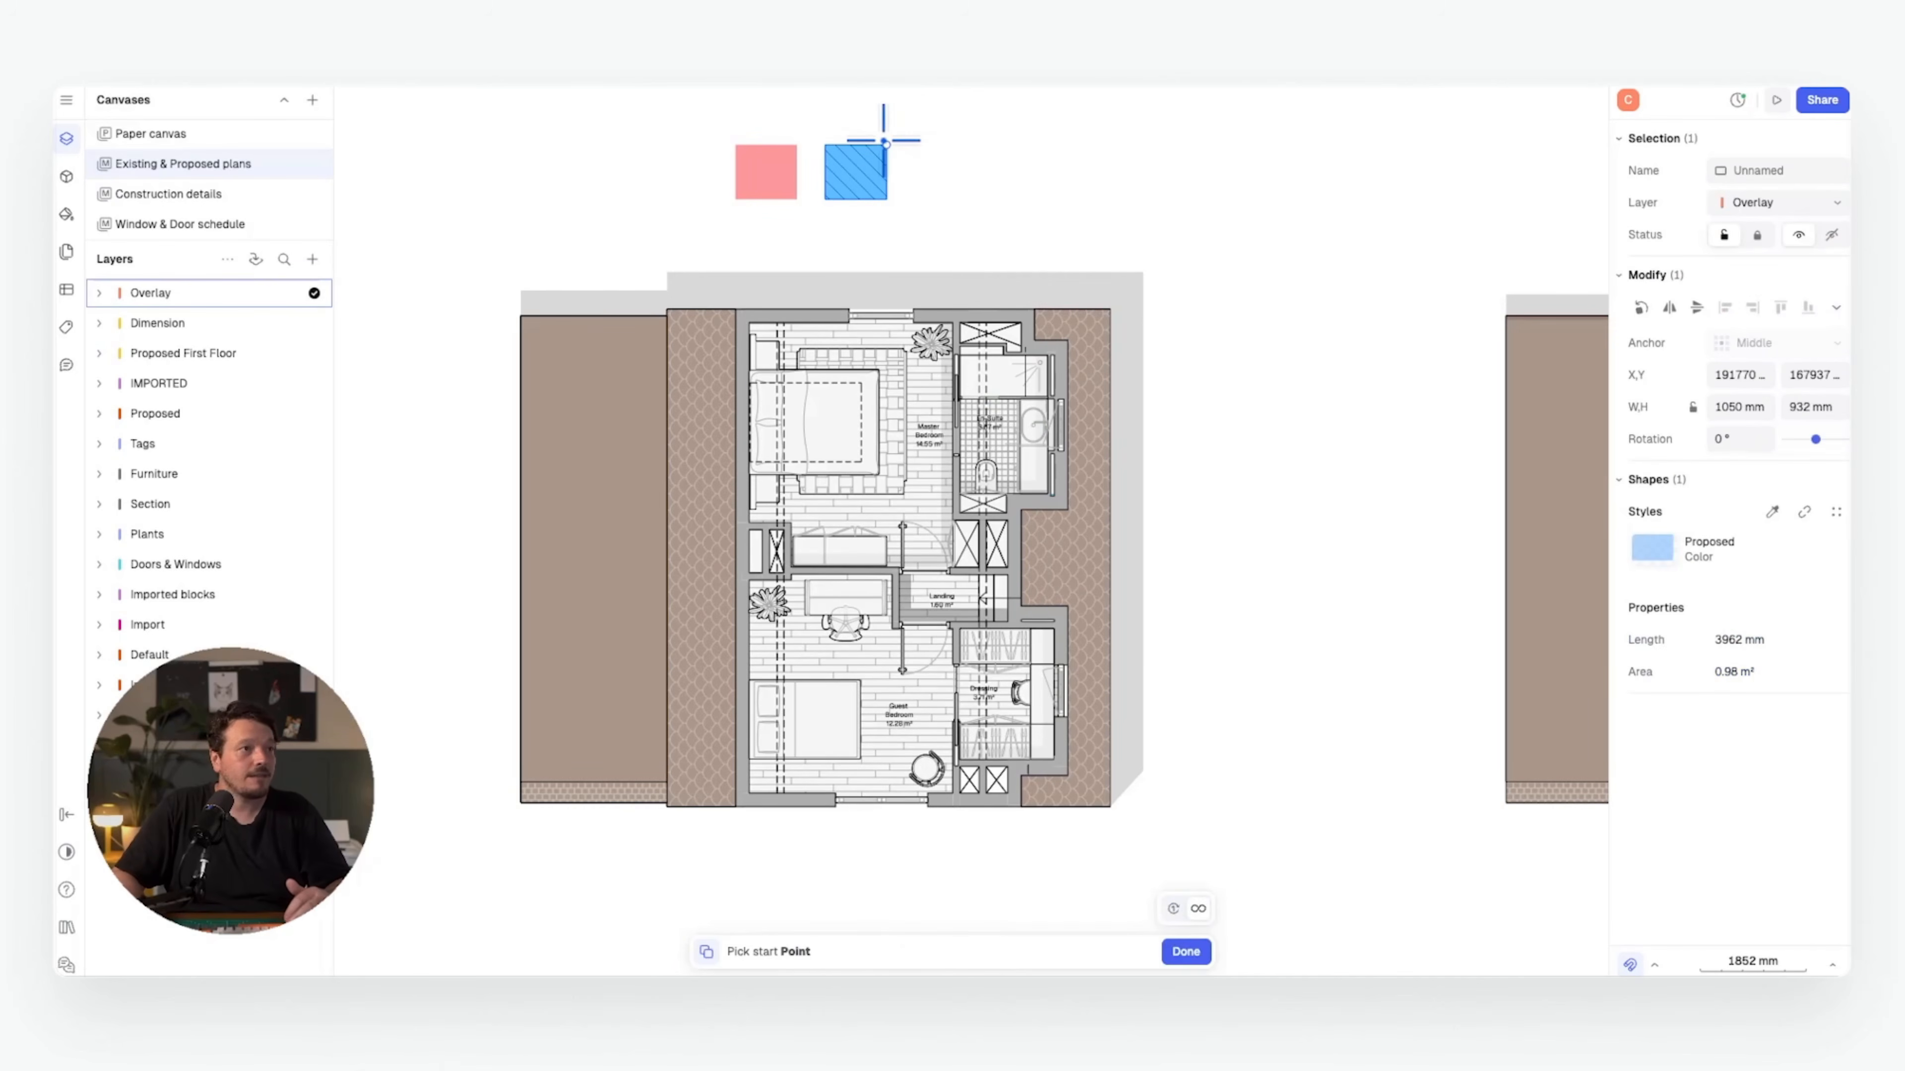
pyautogui.click(886, 145)
pyautogui.scroll(5, 1096, 374)
pyautogui.click(1068, 338)
pyautogui.scroll(-4, 1069, 338)
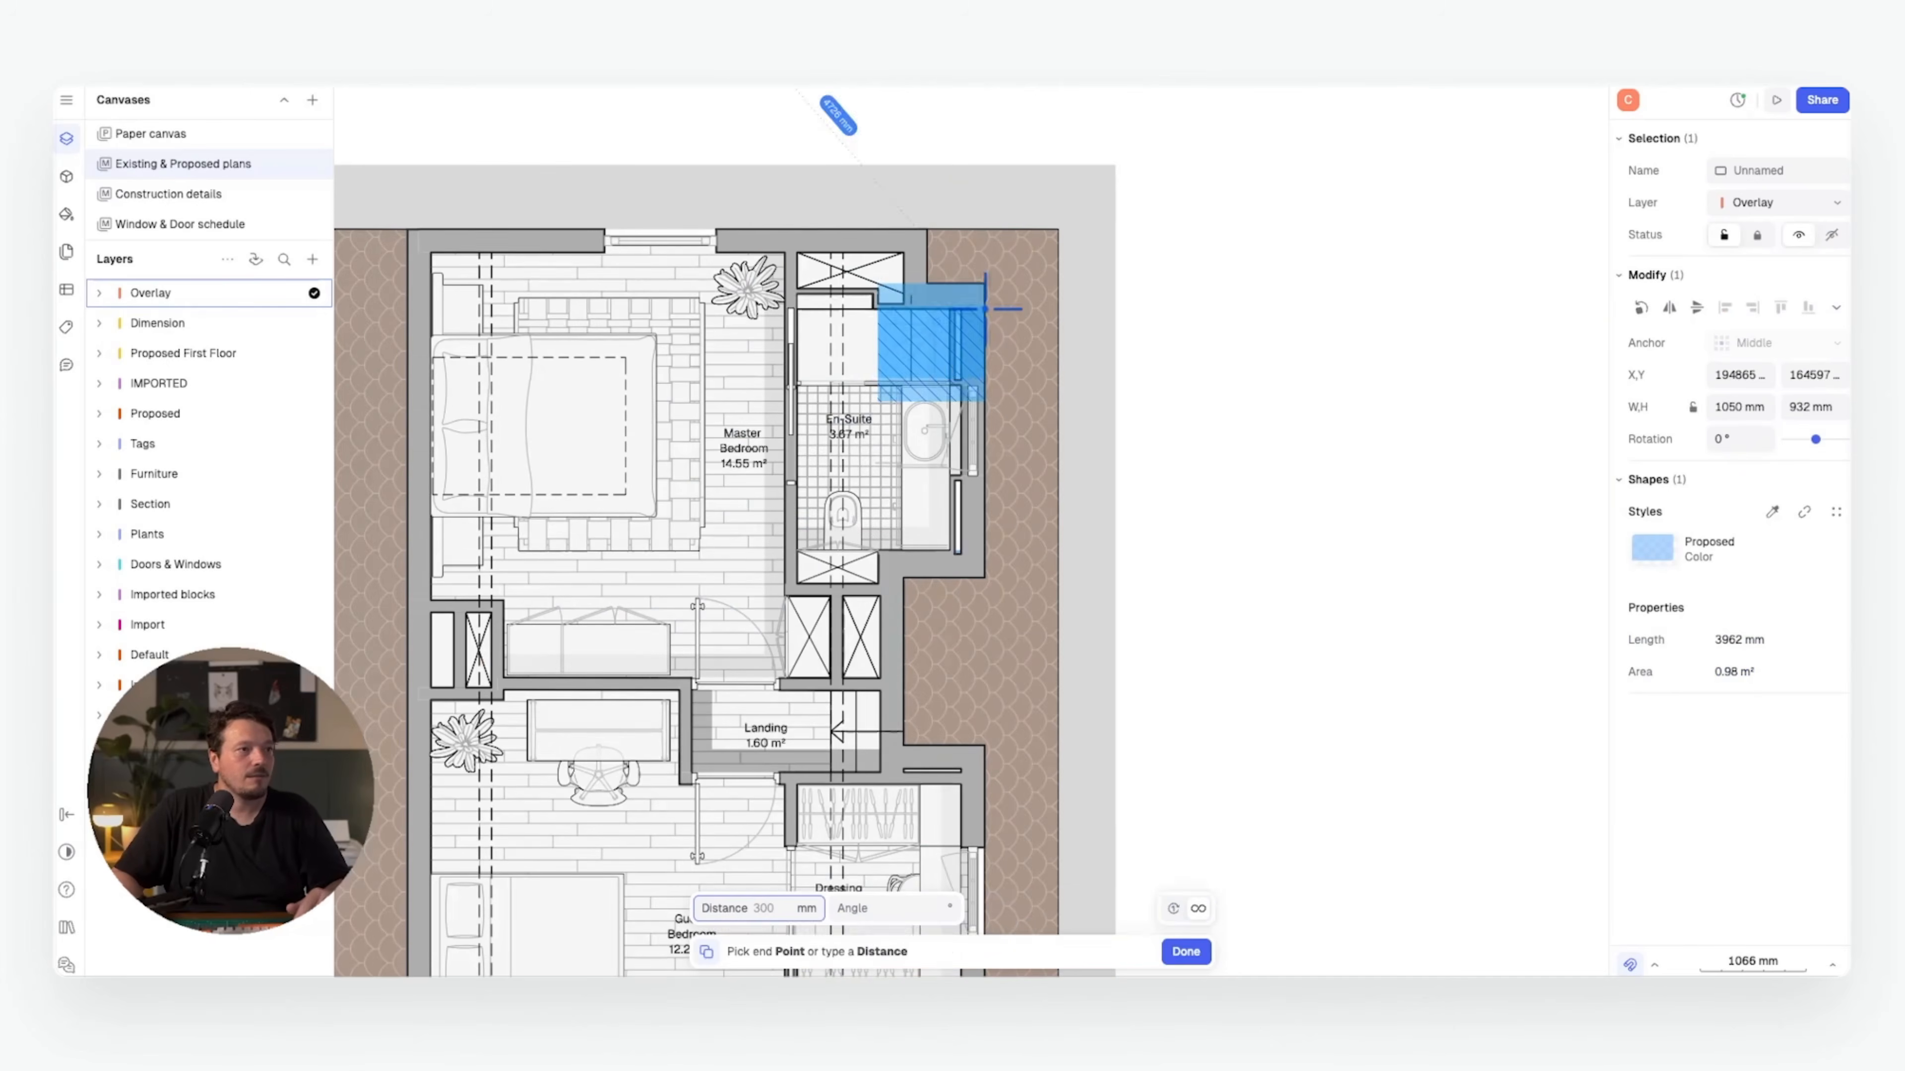
pyautogui.moveTo(877, 331); pyautogui.dragTo(970, 609)
pyautogui.scroll(1, 964, 379)
pyautogui.scroll(2, 1019, 491)
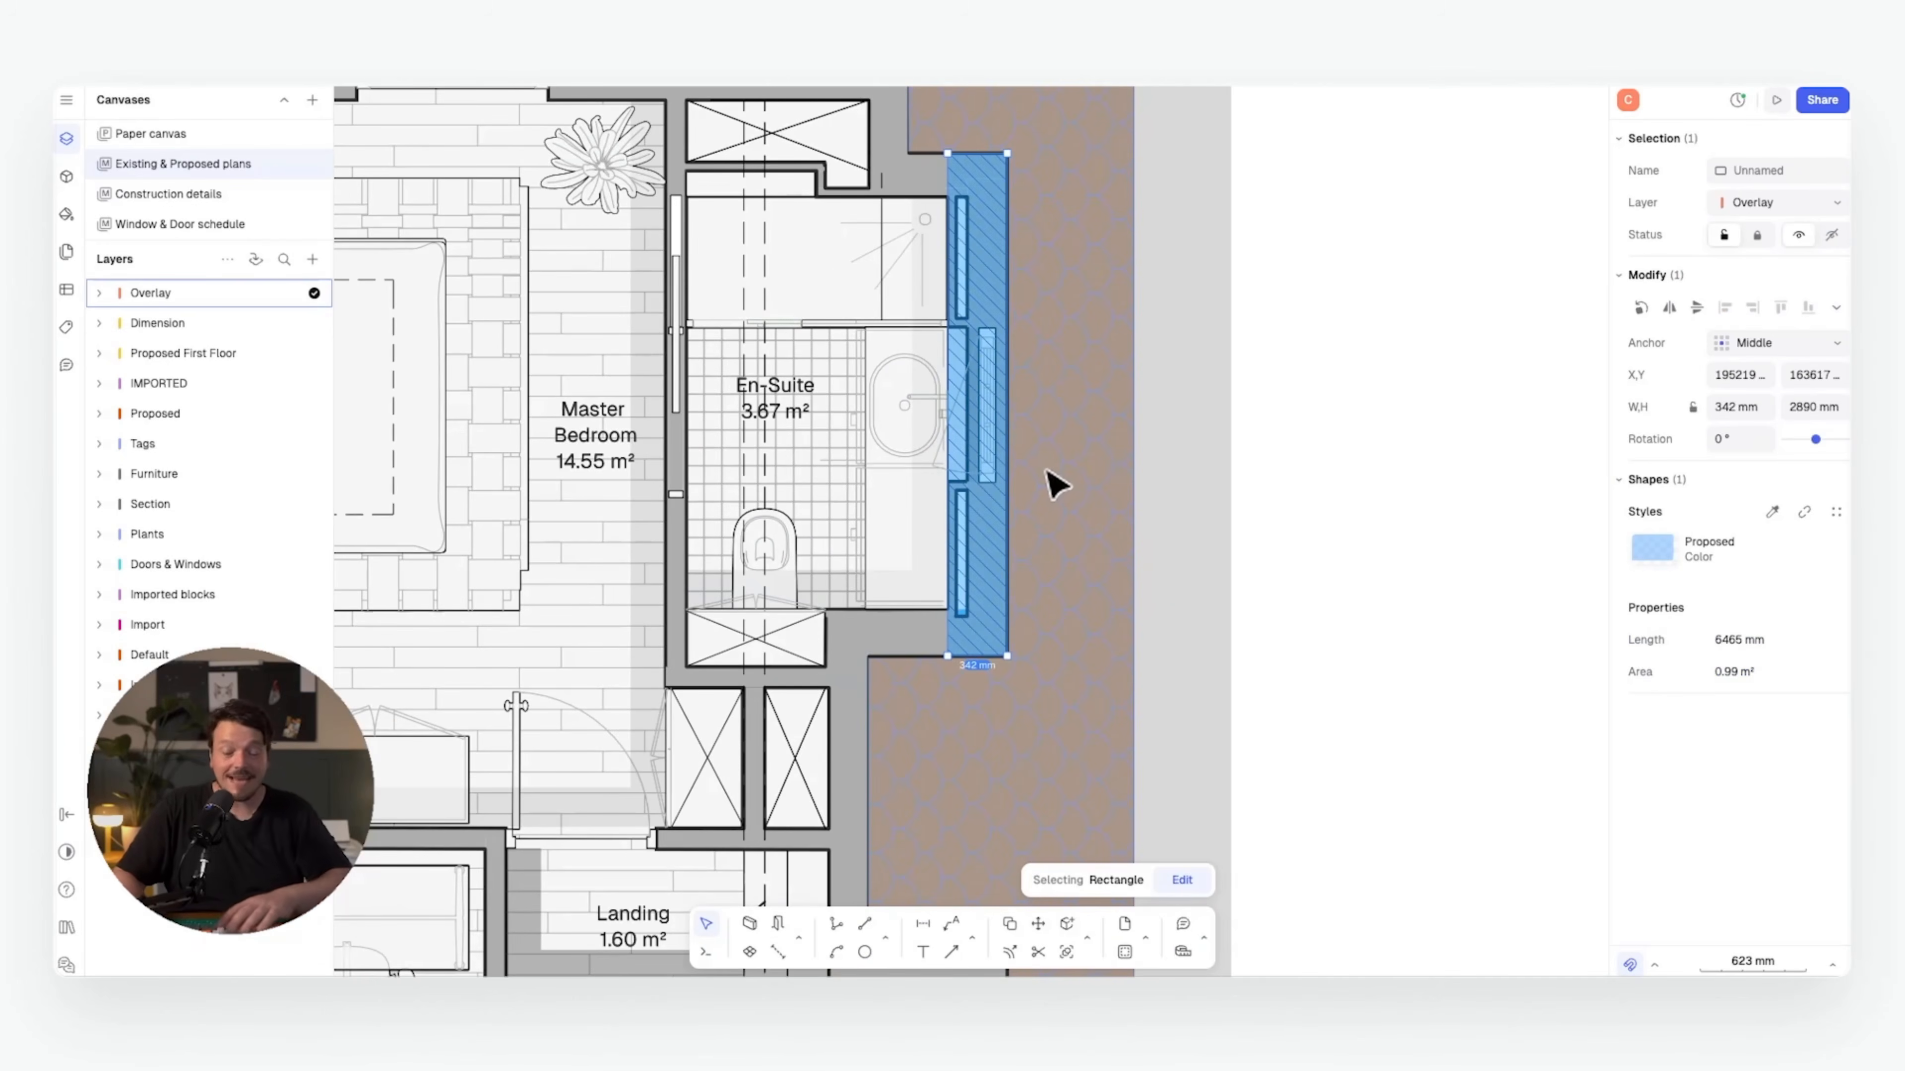
# - Trace the partition walls around the en-suite and its cupboards as a path about 1172 by 4188 mm and apply the blue Proposed style
pyautogui.click(836, 923)
pyautogui.scroll(5, 790, 510)
pyautogui.scroll(5, 688, 407)
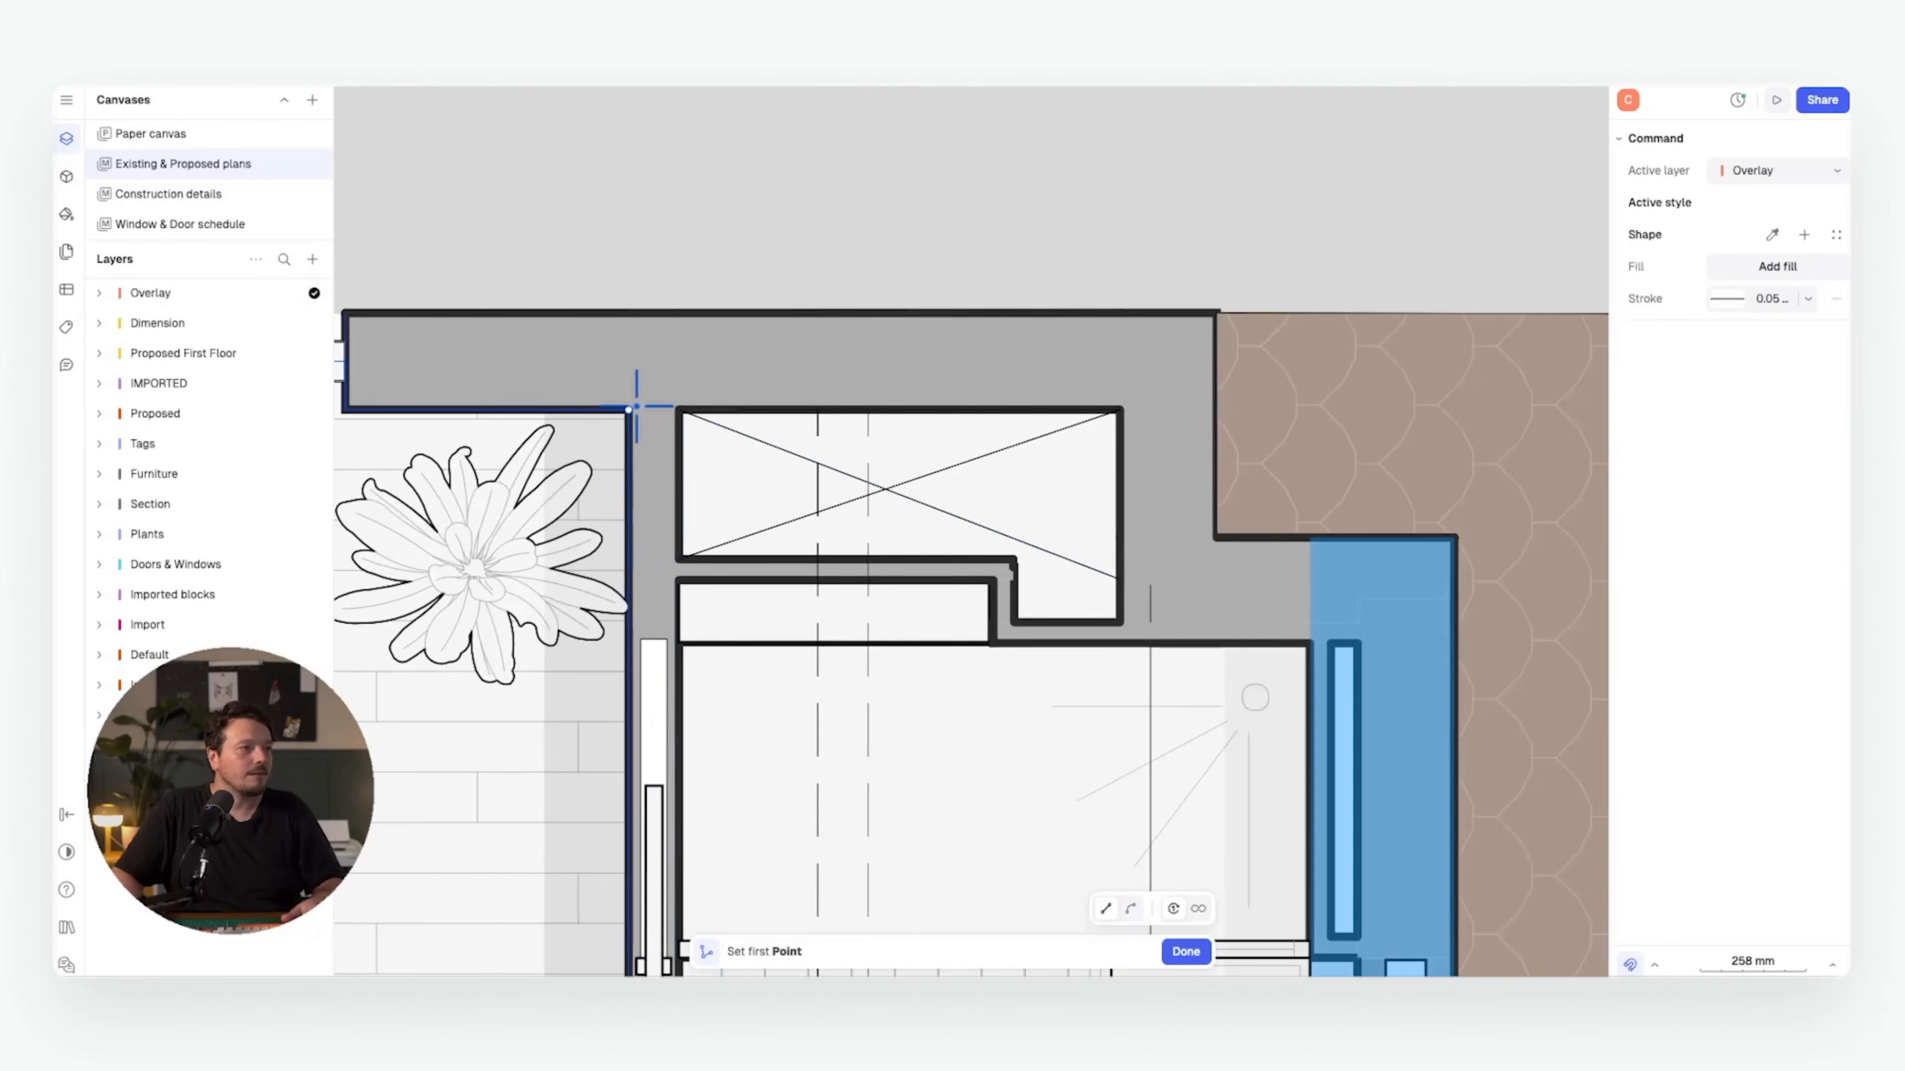
pyautogui.click(628, 409)
pyautogui.click(677, 409)
pyautogui.click(680, 560)
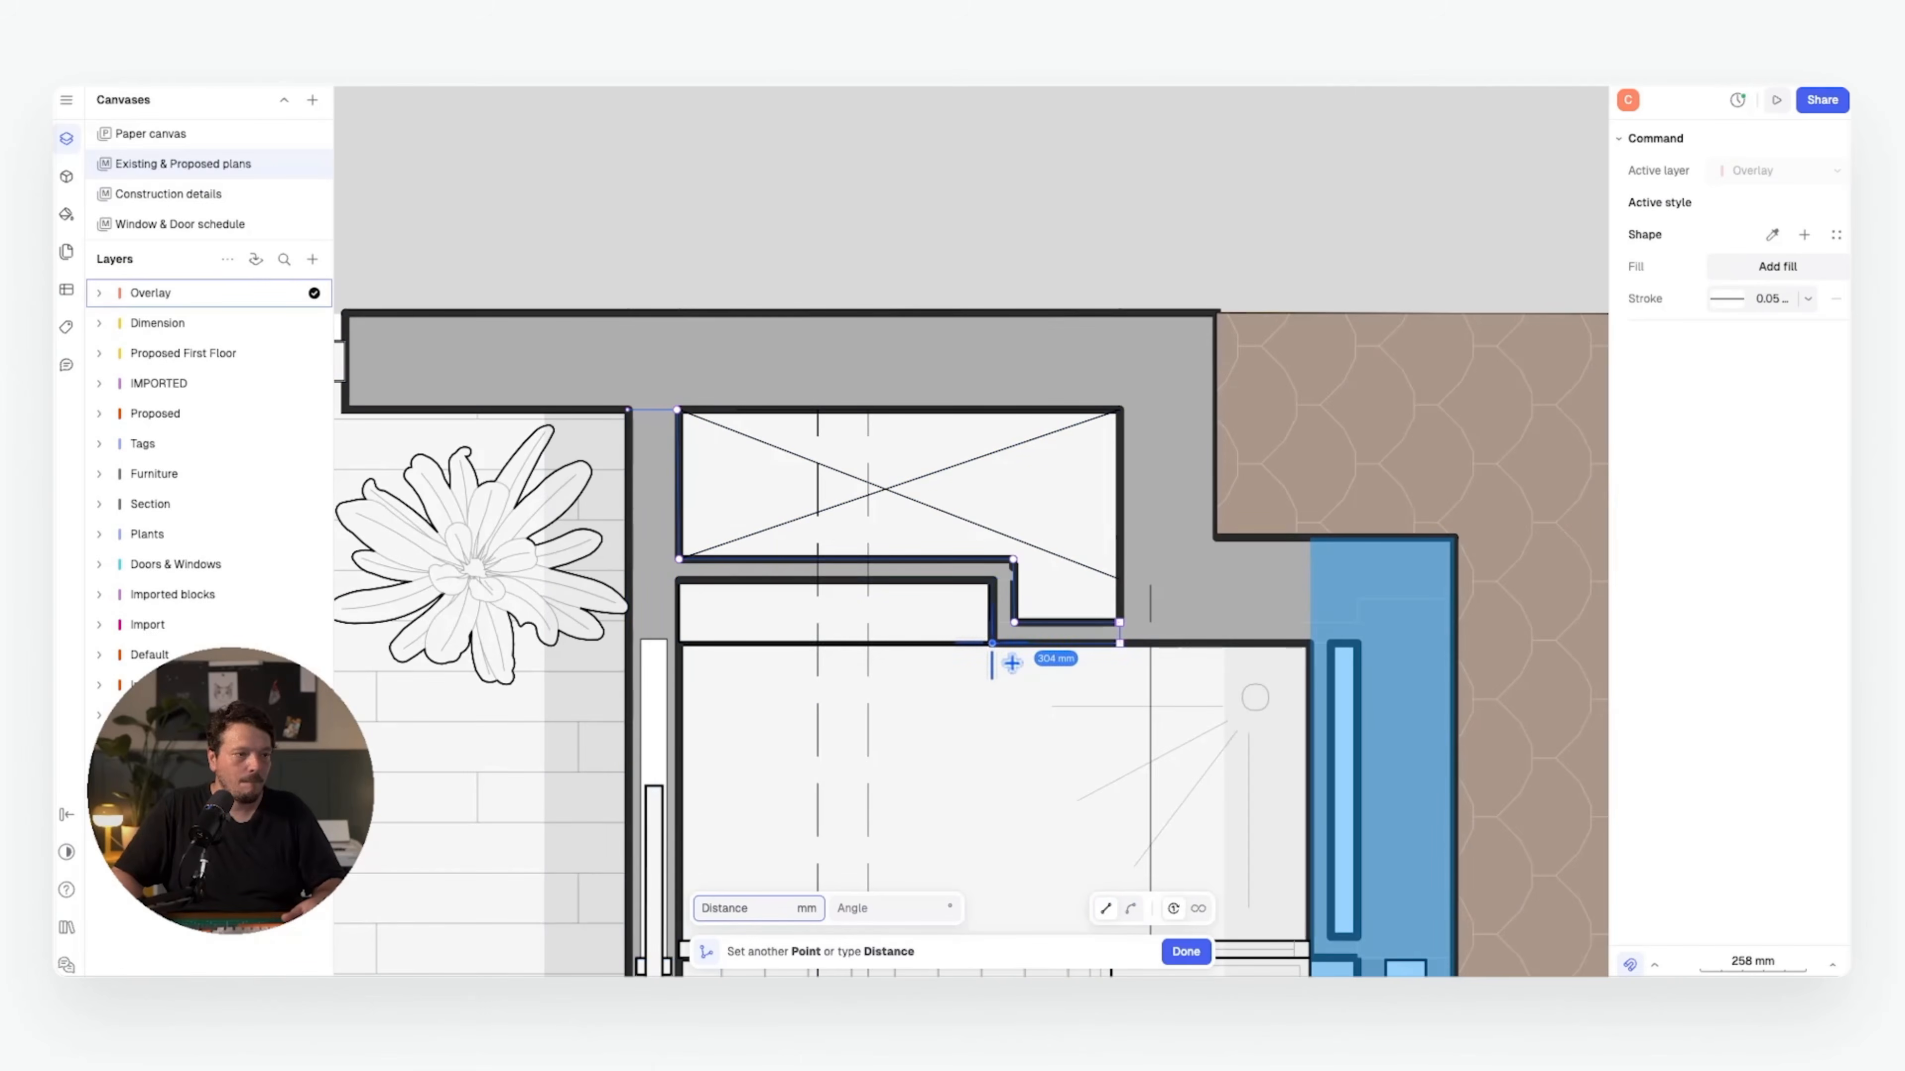
pyautogui.click(990, 643)
pyautogui.click(989, 582)
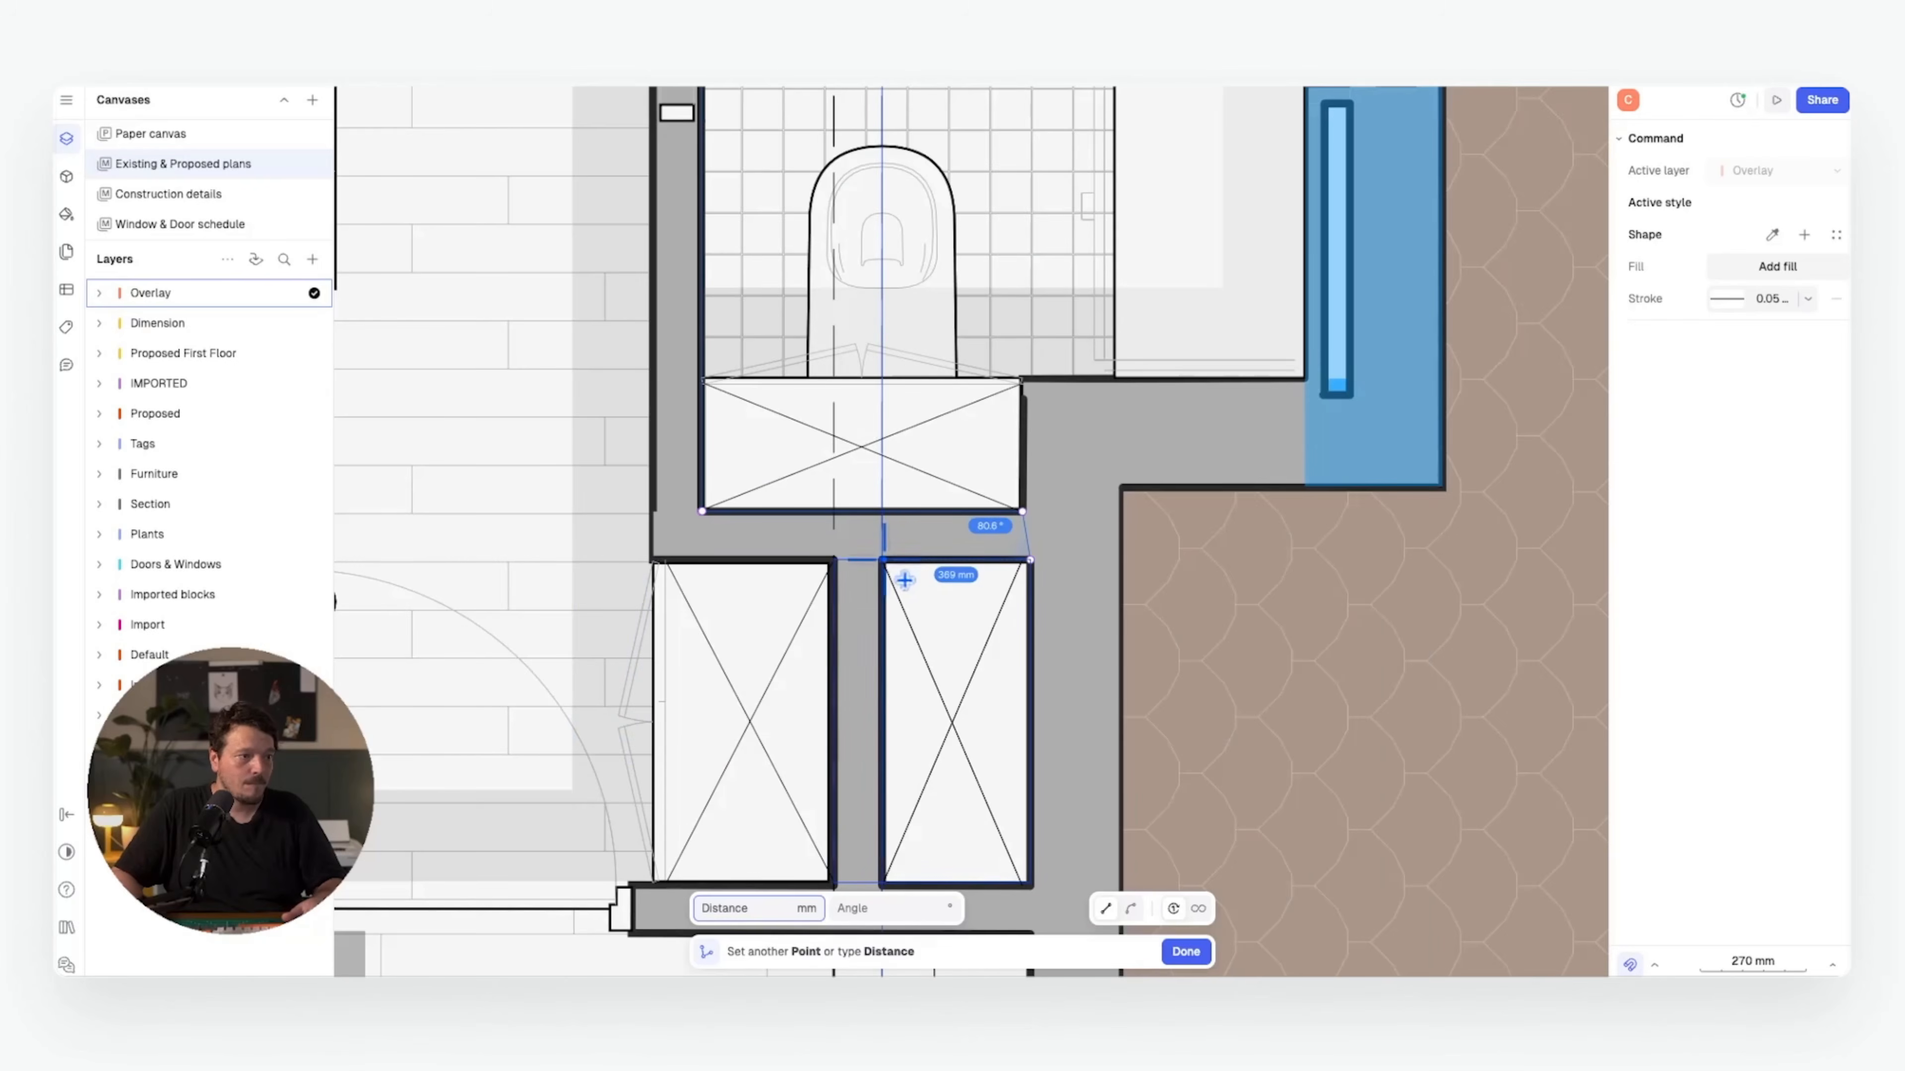
pyautogui.scroll(-1, 878, 852)
pyautogui.click(872, 821)
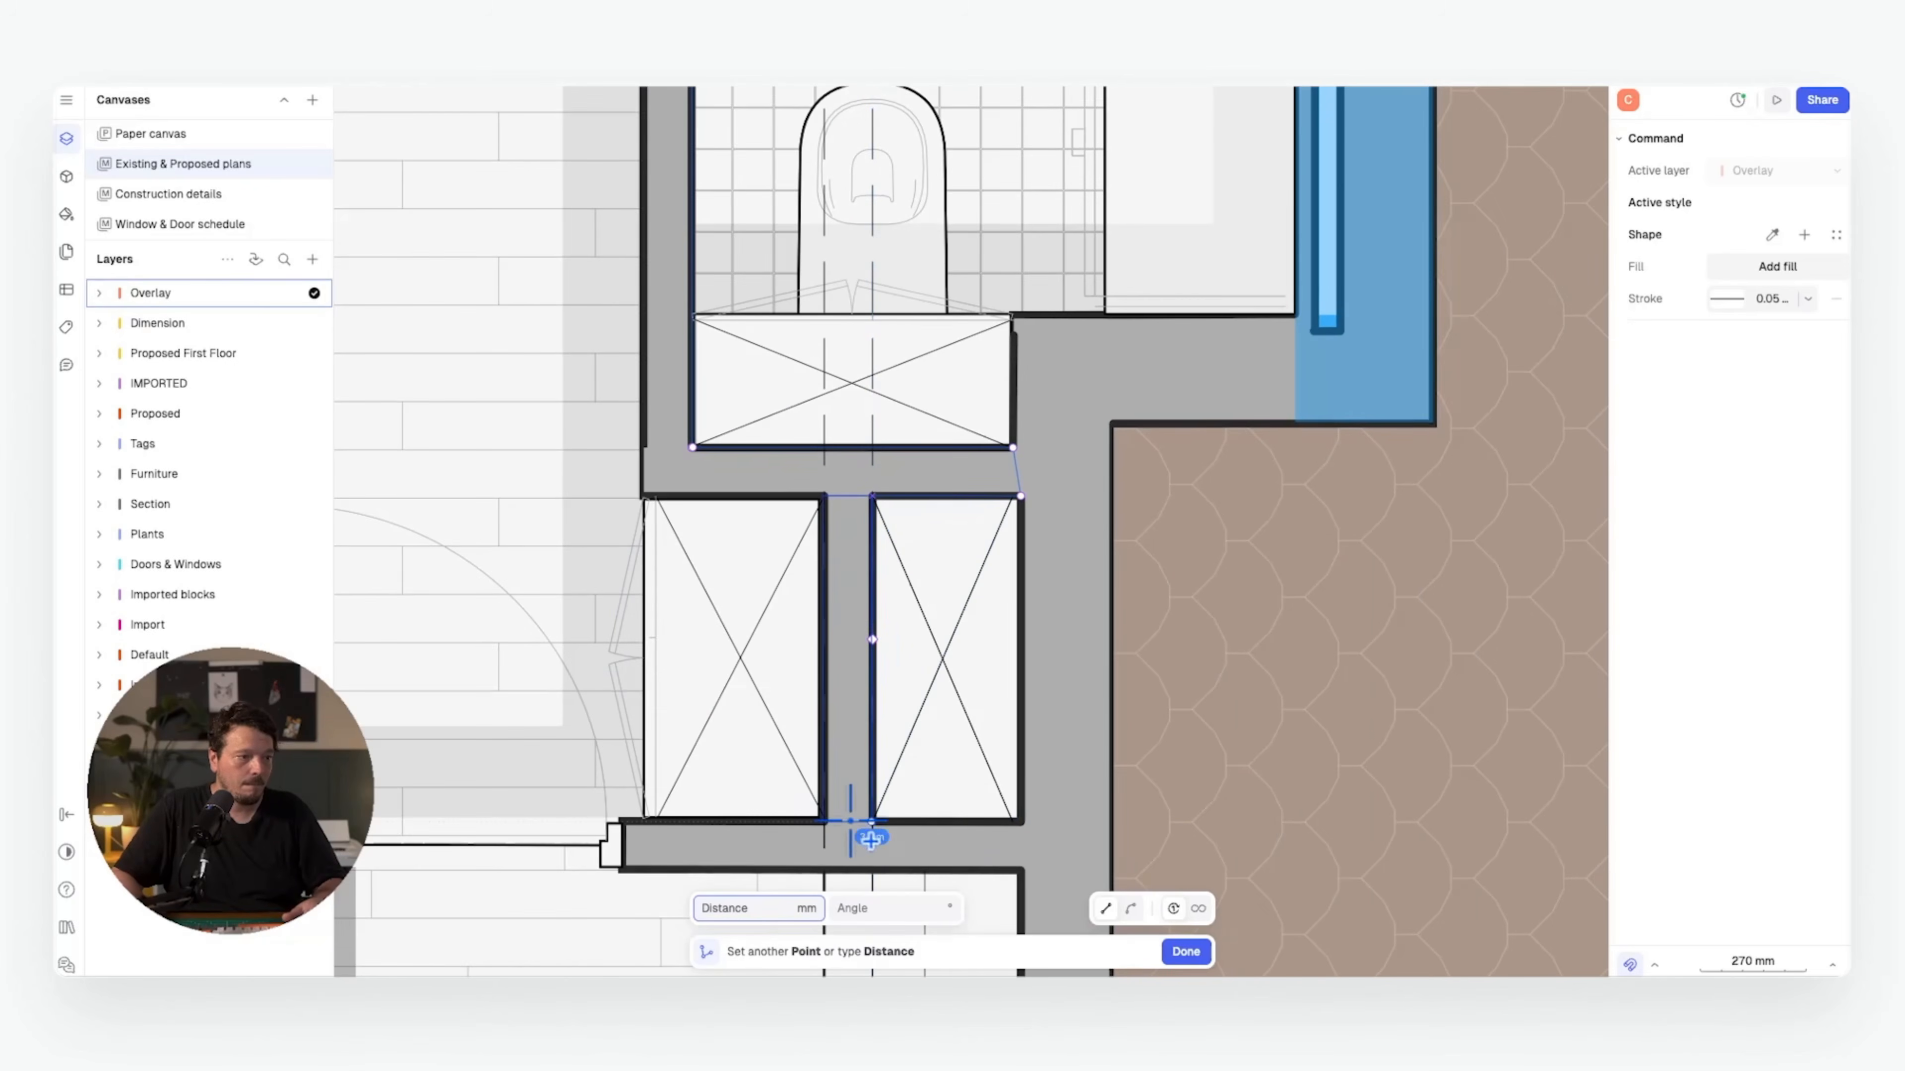
pyautogui.click(824, 822)
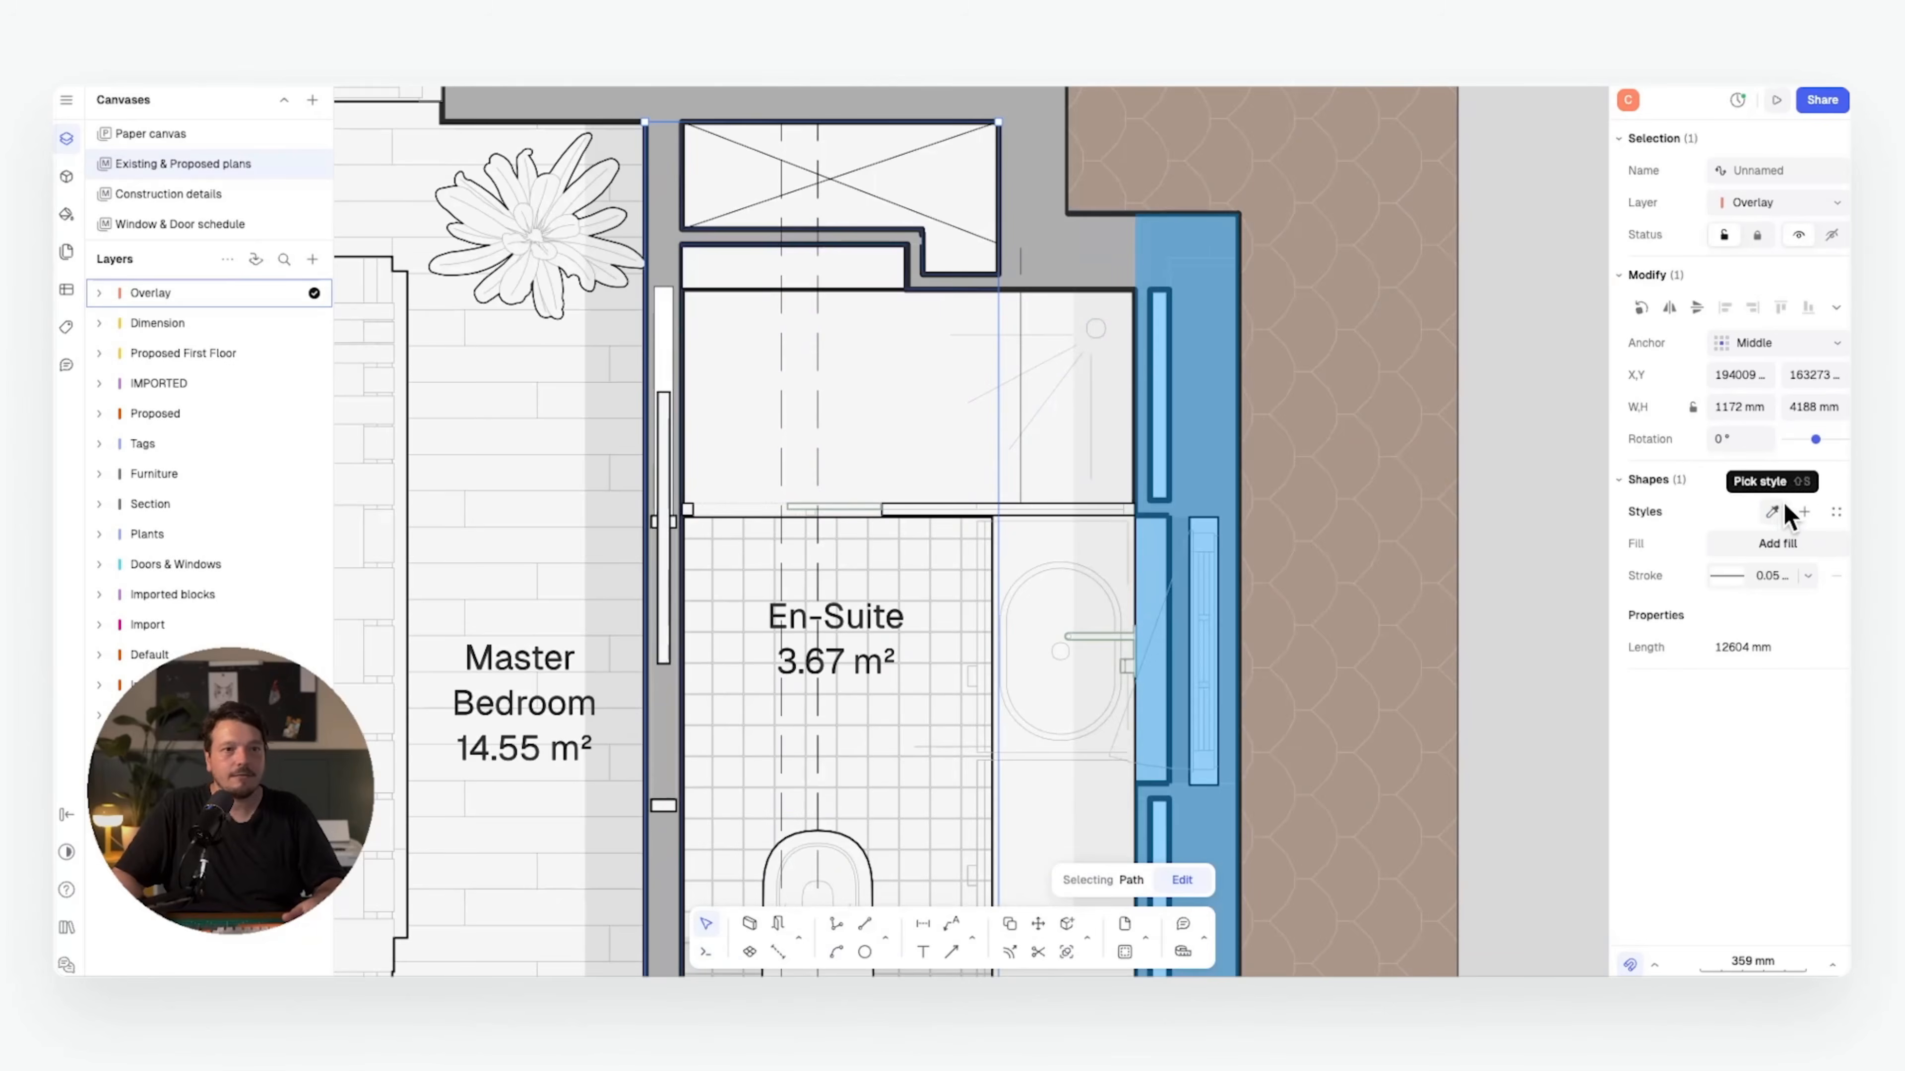
pyautogui.click(1772, 511)
pyautogui.click(1190, 255)
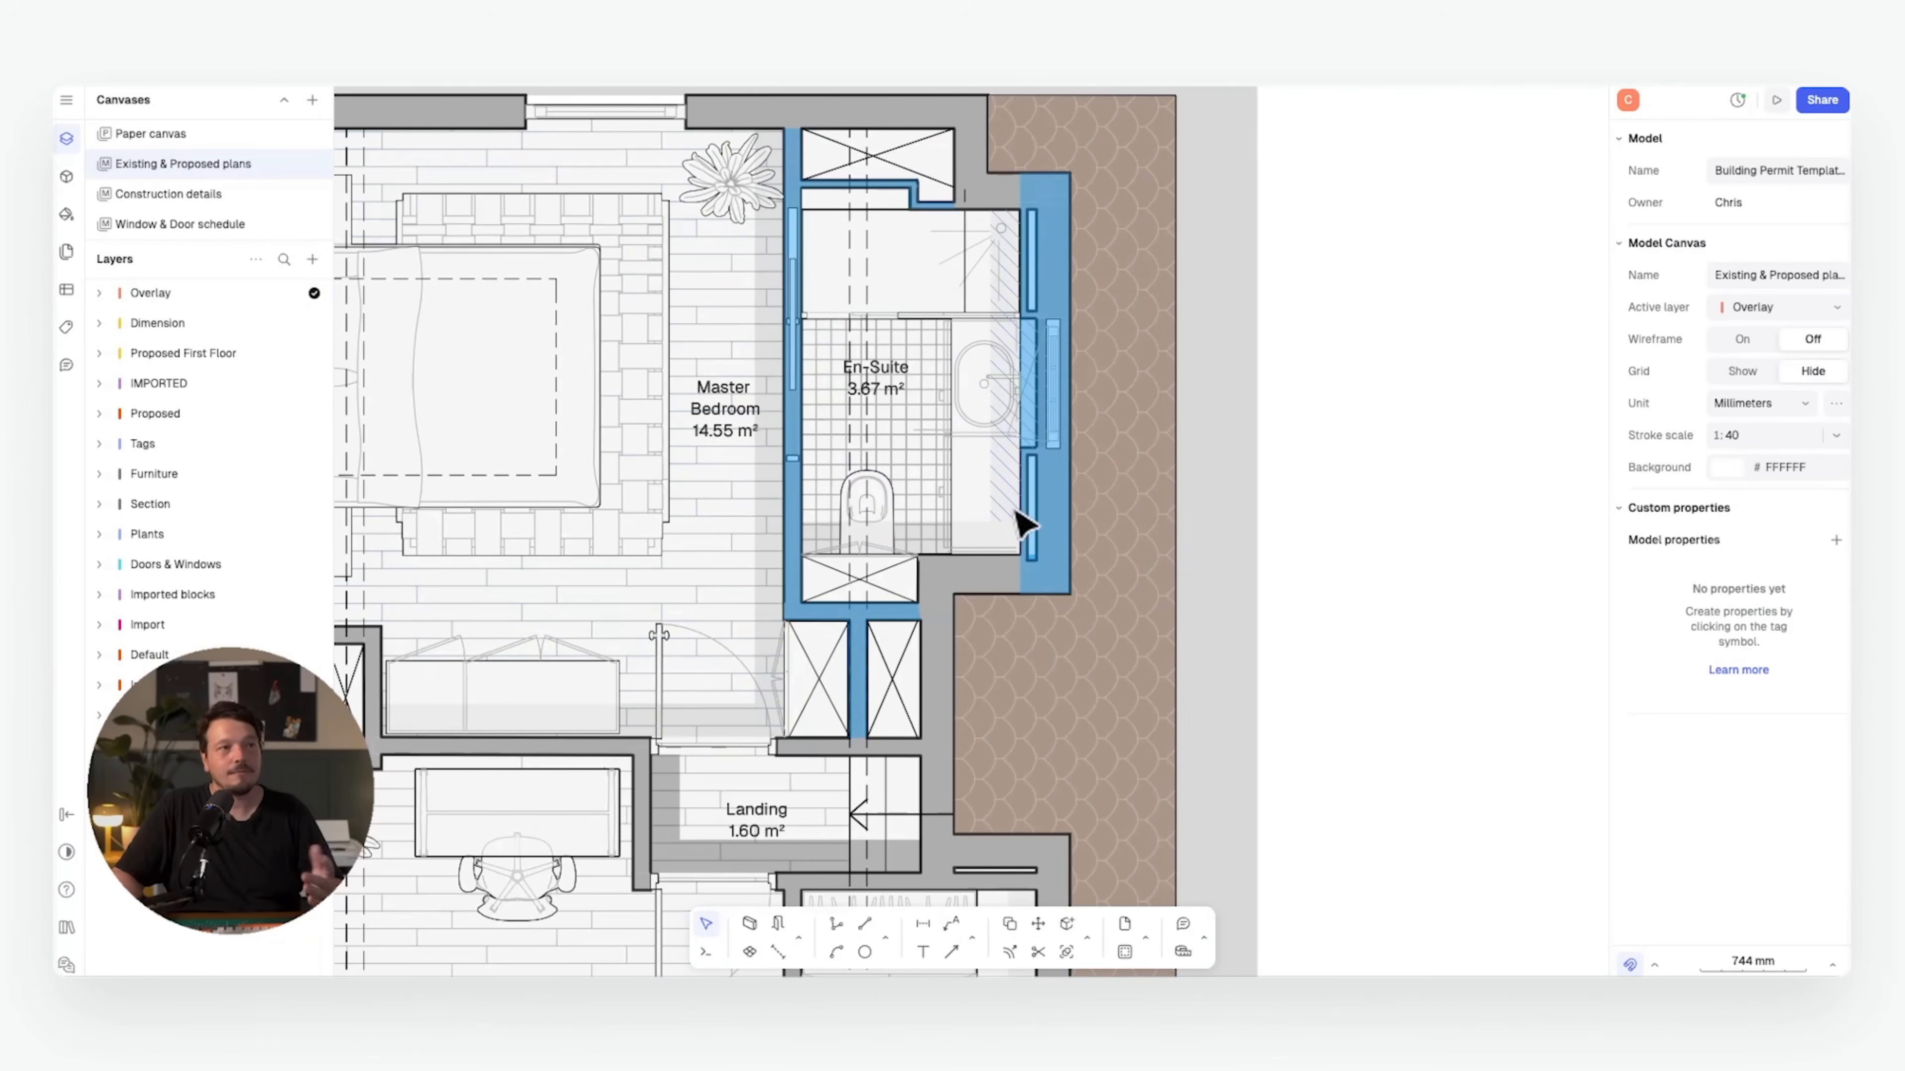
# - Delete the blue rectangle covering the en-suite's outer wall
pyautogui.click(1046, 438)
pyautogui.press('Delete')
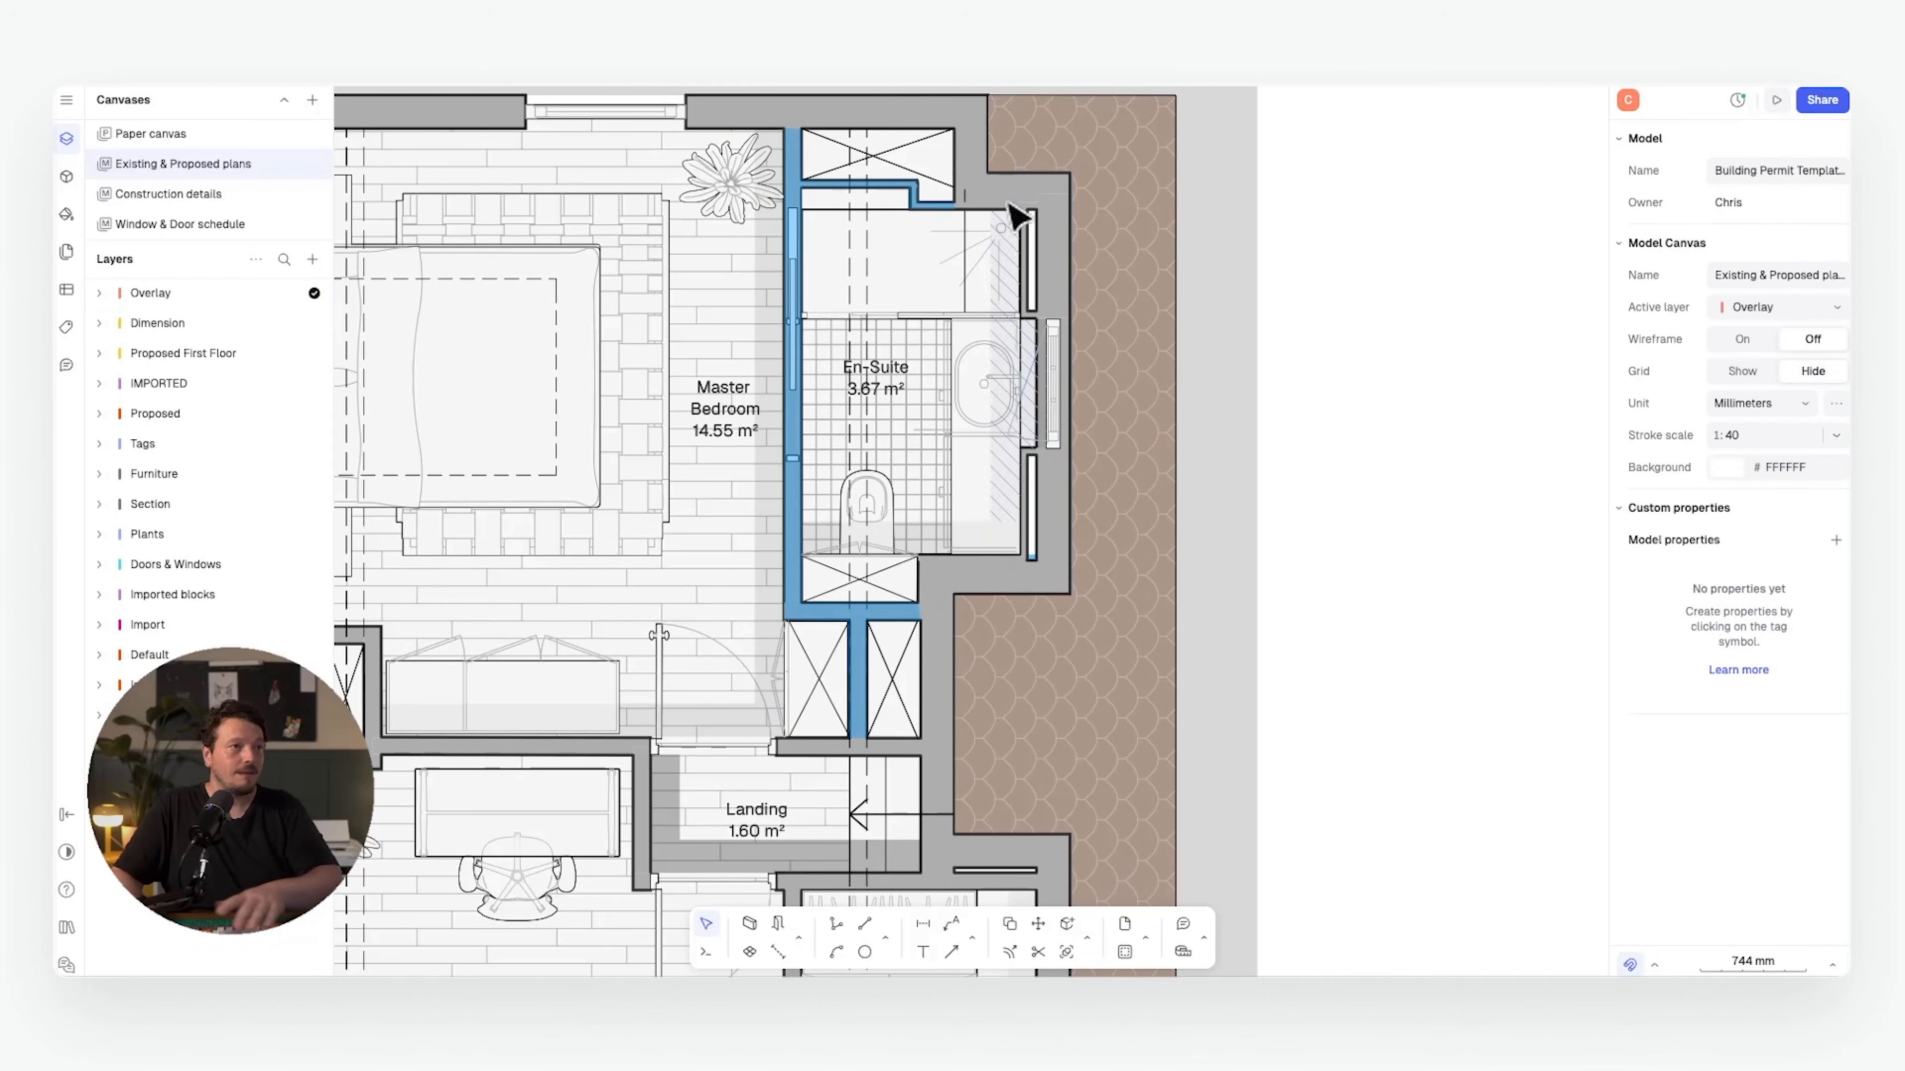
# - Trace the en-suite's projecting outer walls as a closed path about 795 by 2893 mm
pyautogui.click(836, 924)
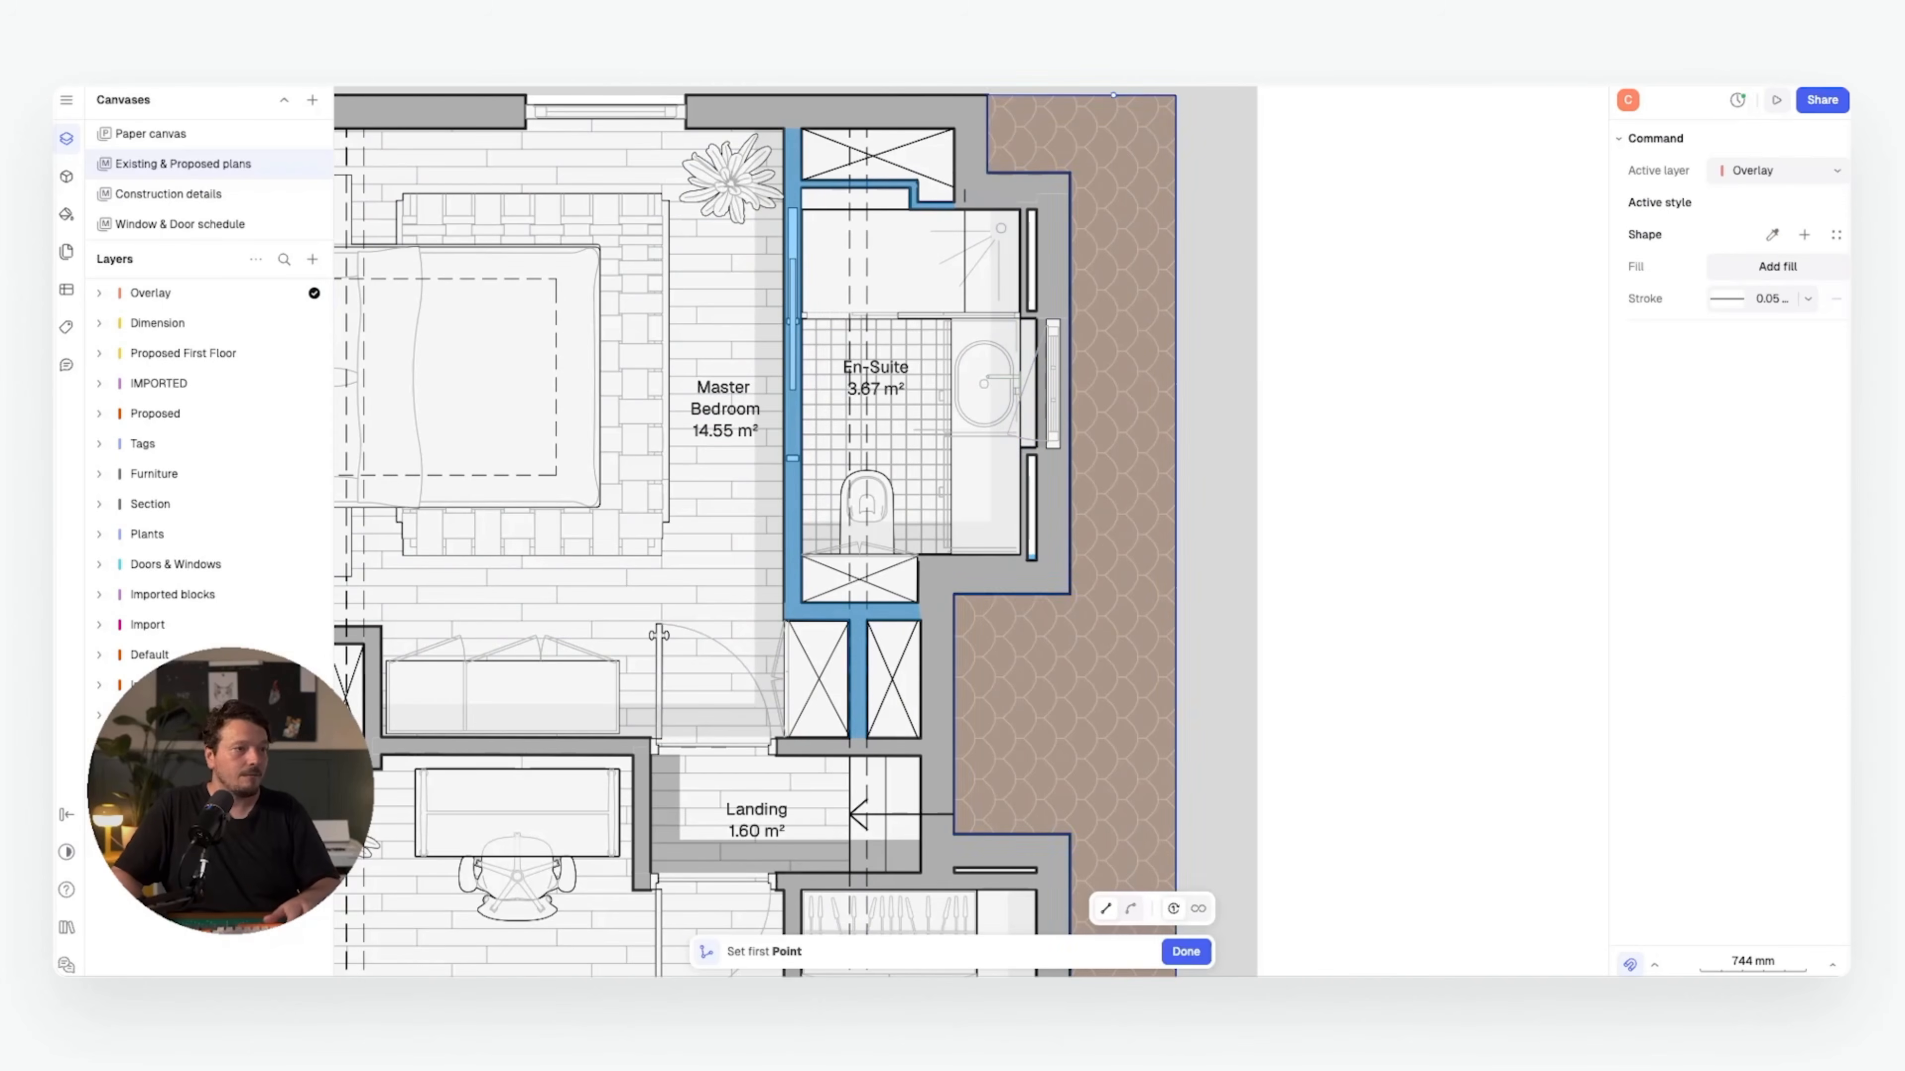
pyautogui.click(988, 172)
pyautogui.click(1068, 173)
pyautogui.click(1068, 594)
pyautogui.click(954, 594)
pyautogui.click(953, 554)
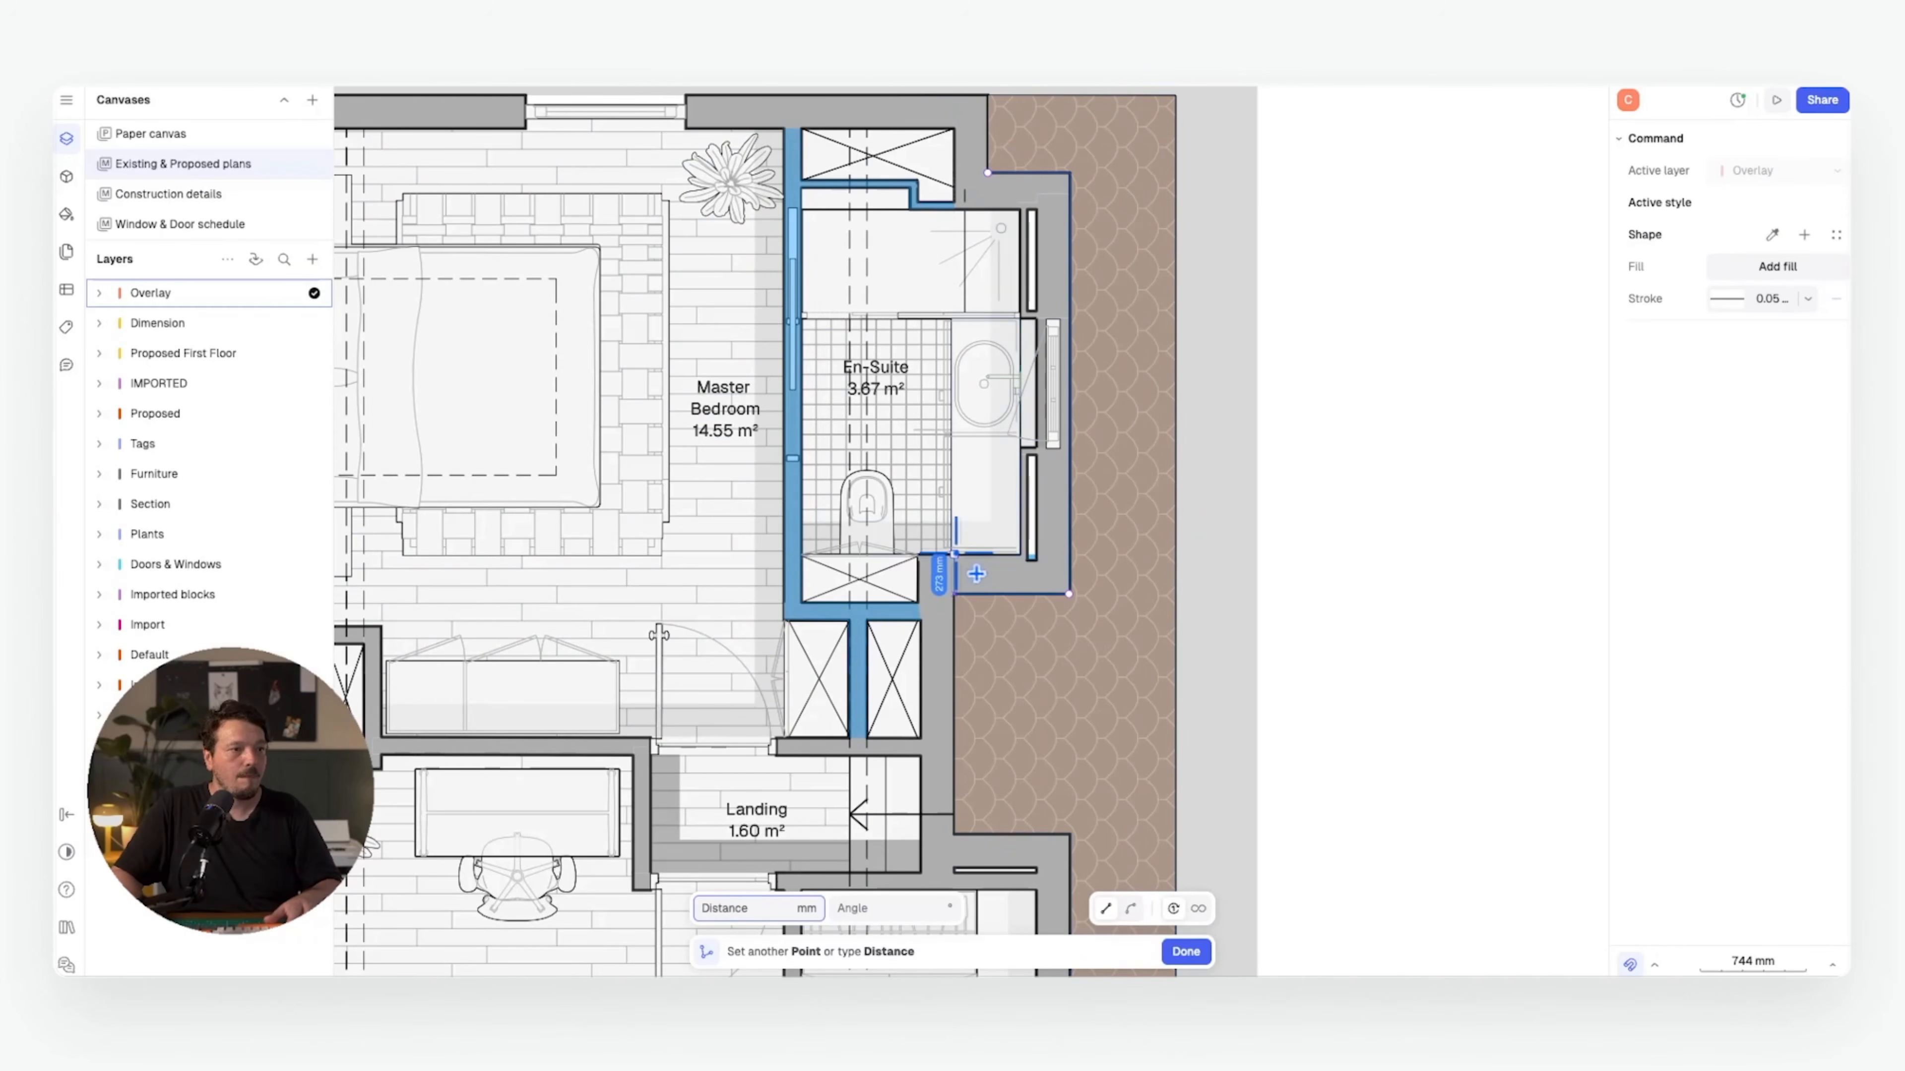
pyautogui.click(1020, 553)
pyautogui.click(1020, 319)
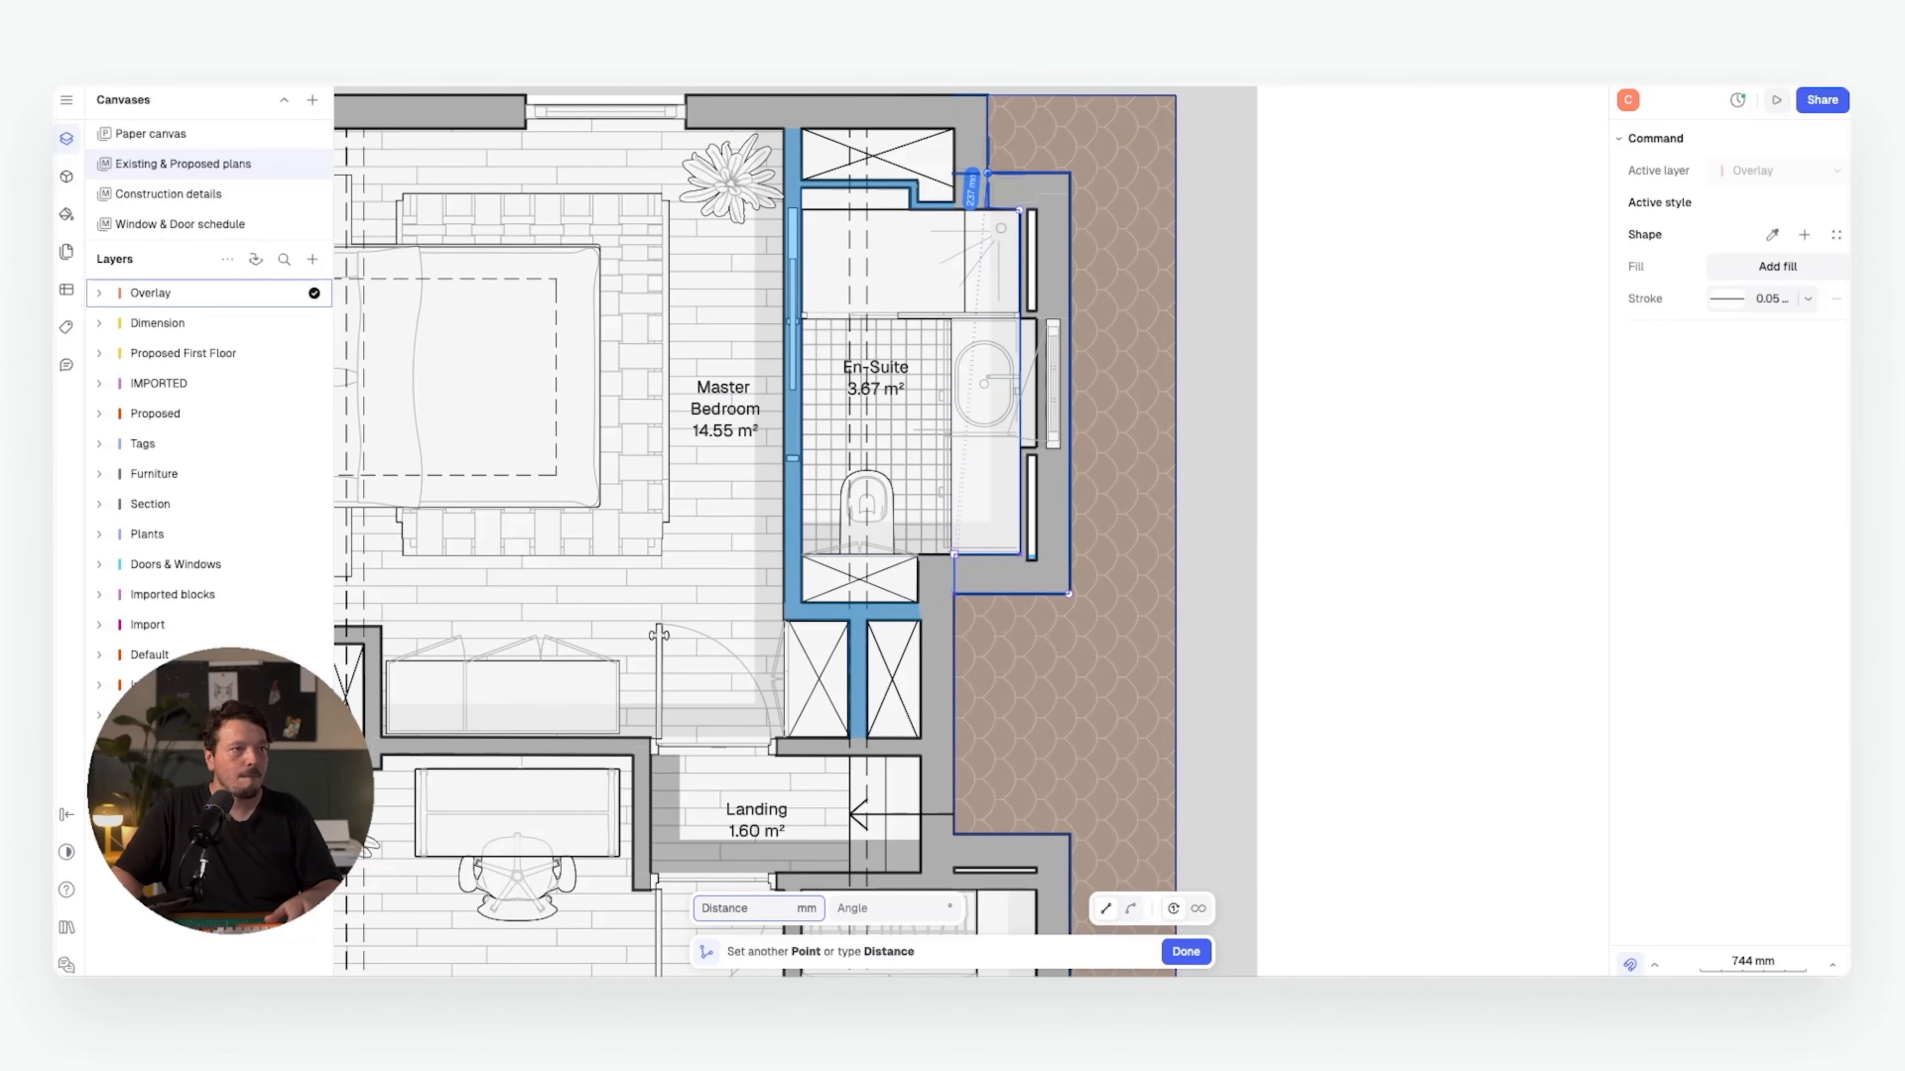
pyautogui.click(987, 173)
# - Apply the blue Proposed style to the en-suite's outer wall path, sampling it from the blue partition overlay
pyautogui.click(1772, 512)
pyautogui.click(805, 178)
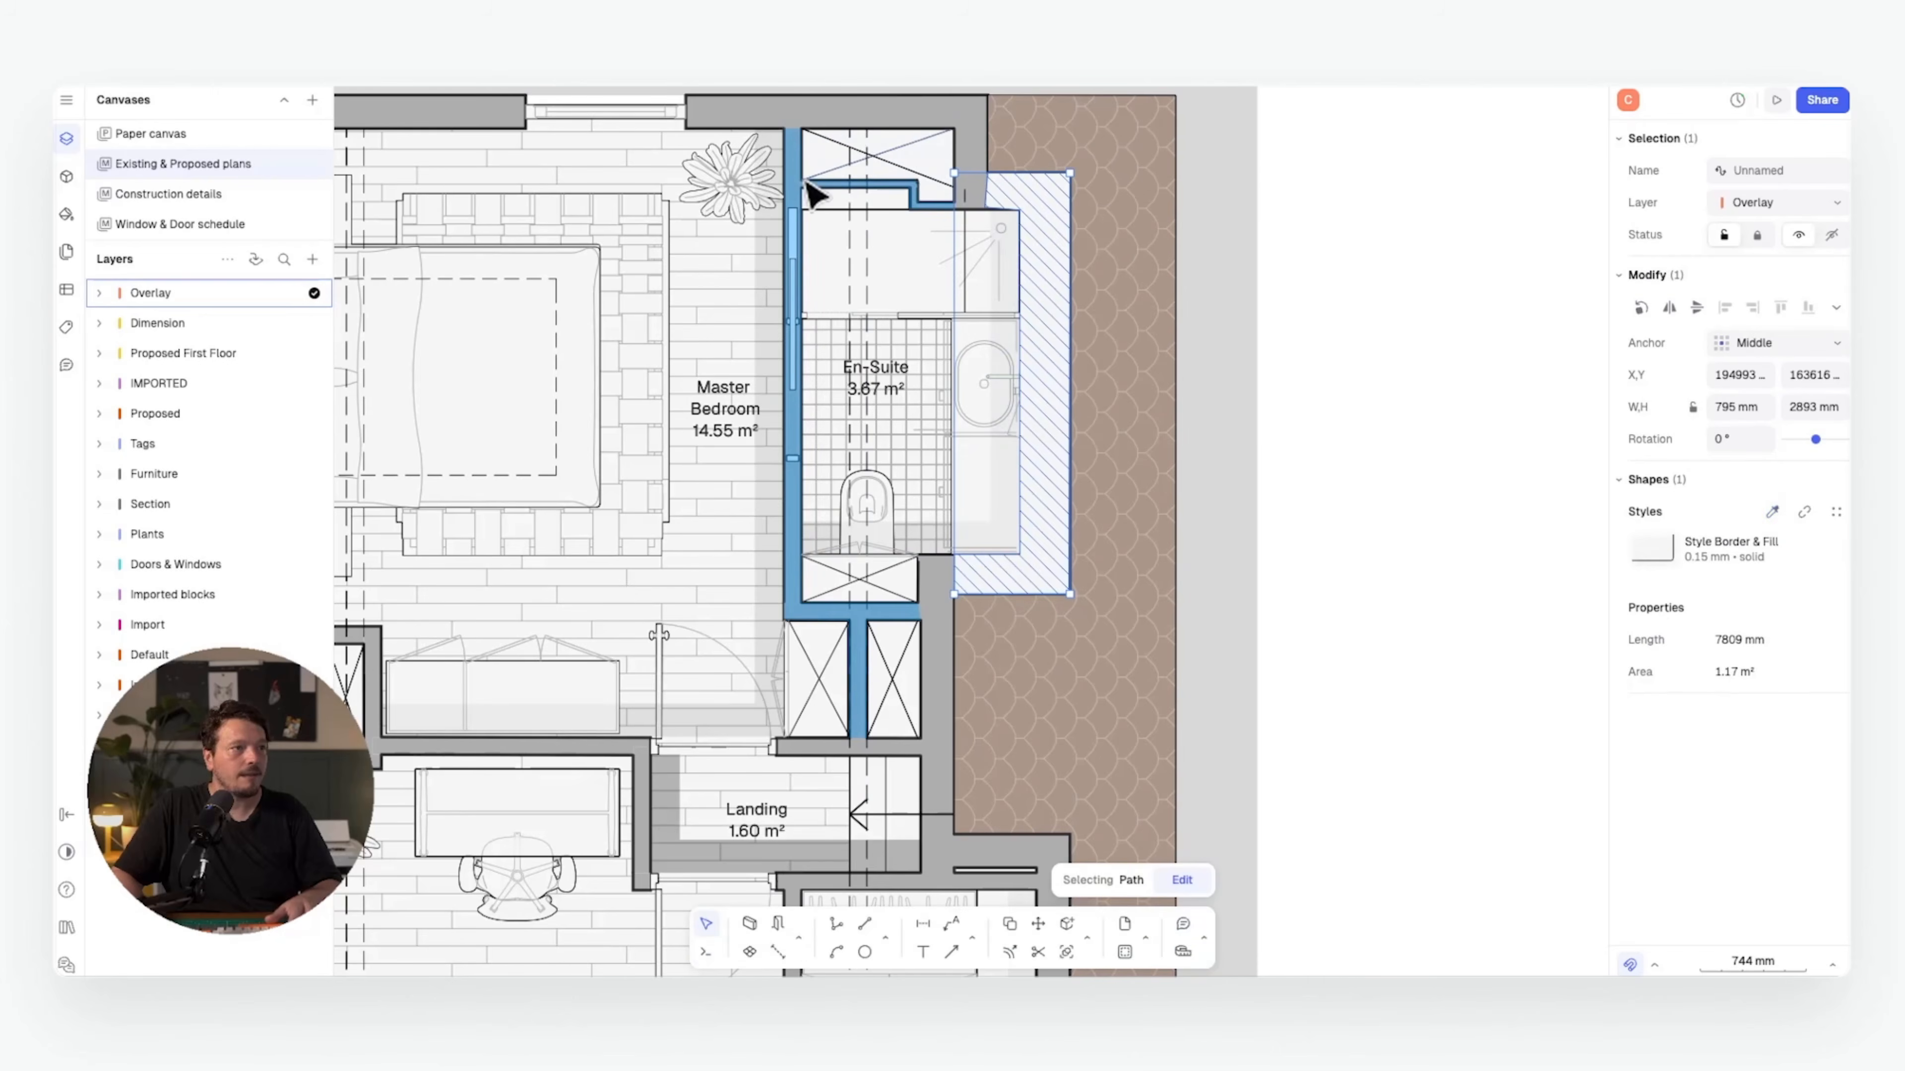
pyautogui.click(1772, 512)
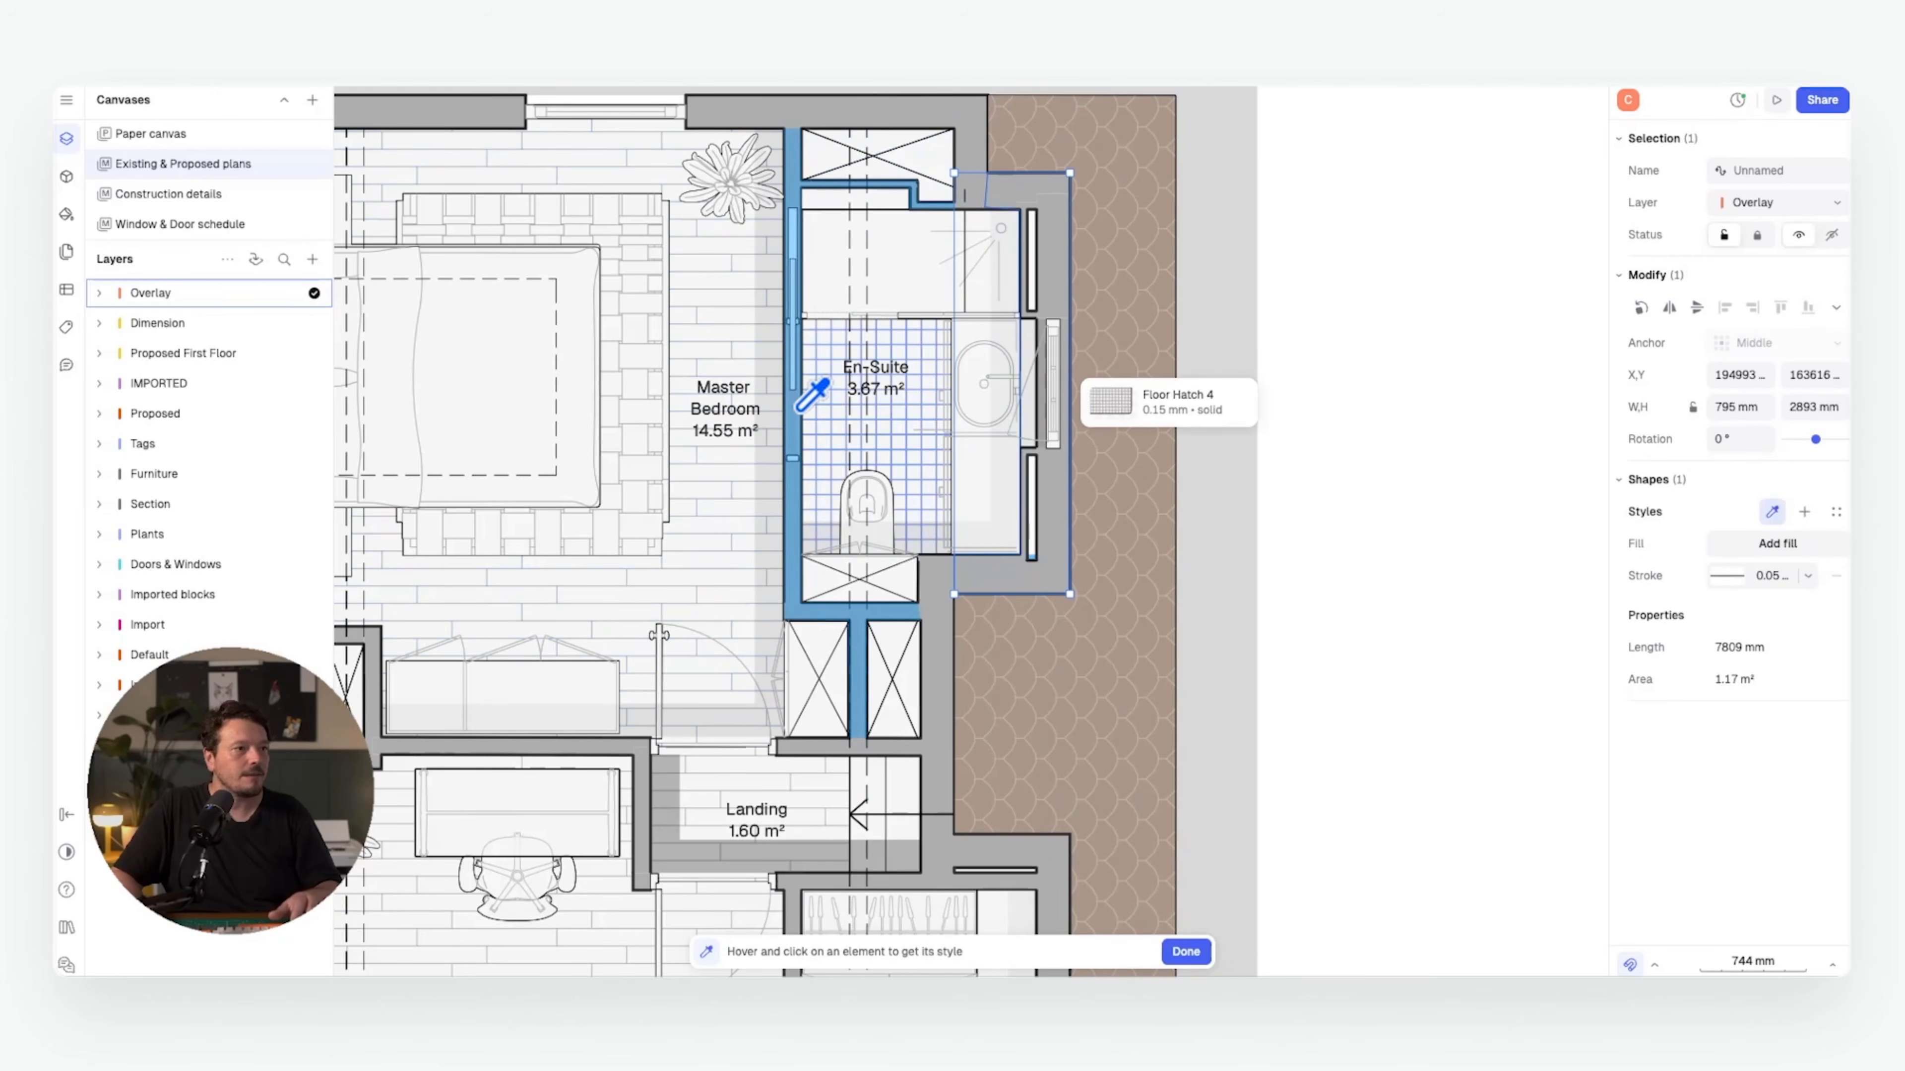
pyautogui.click(806, 398)
pyautogui.click(1388, 537)
# - Trace the dressing room's projecting outer walls as a closed path about 795 by 2893 mm and apply the blue Proposed style
pyautogui.keyDown('ctrl'); pyautogui.scroll(-2, 1342, 518); pyautogui.keyUp('ctrl')
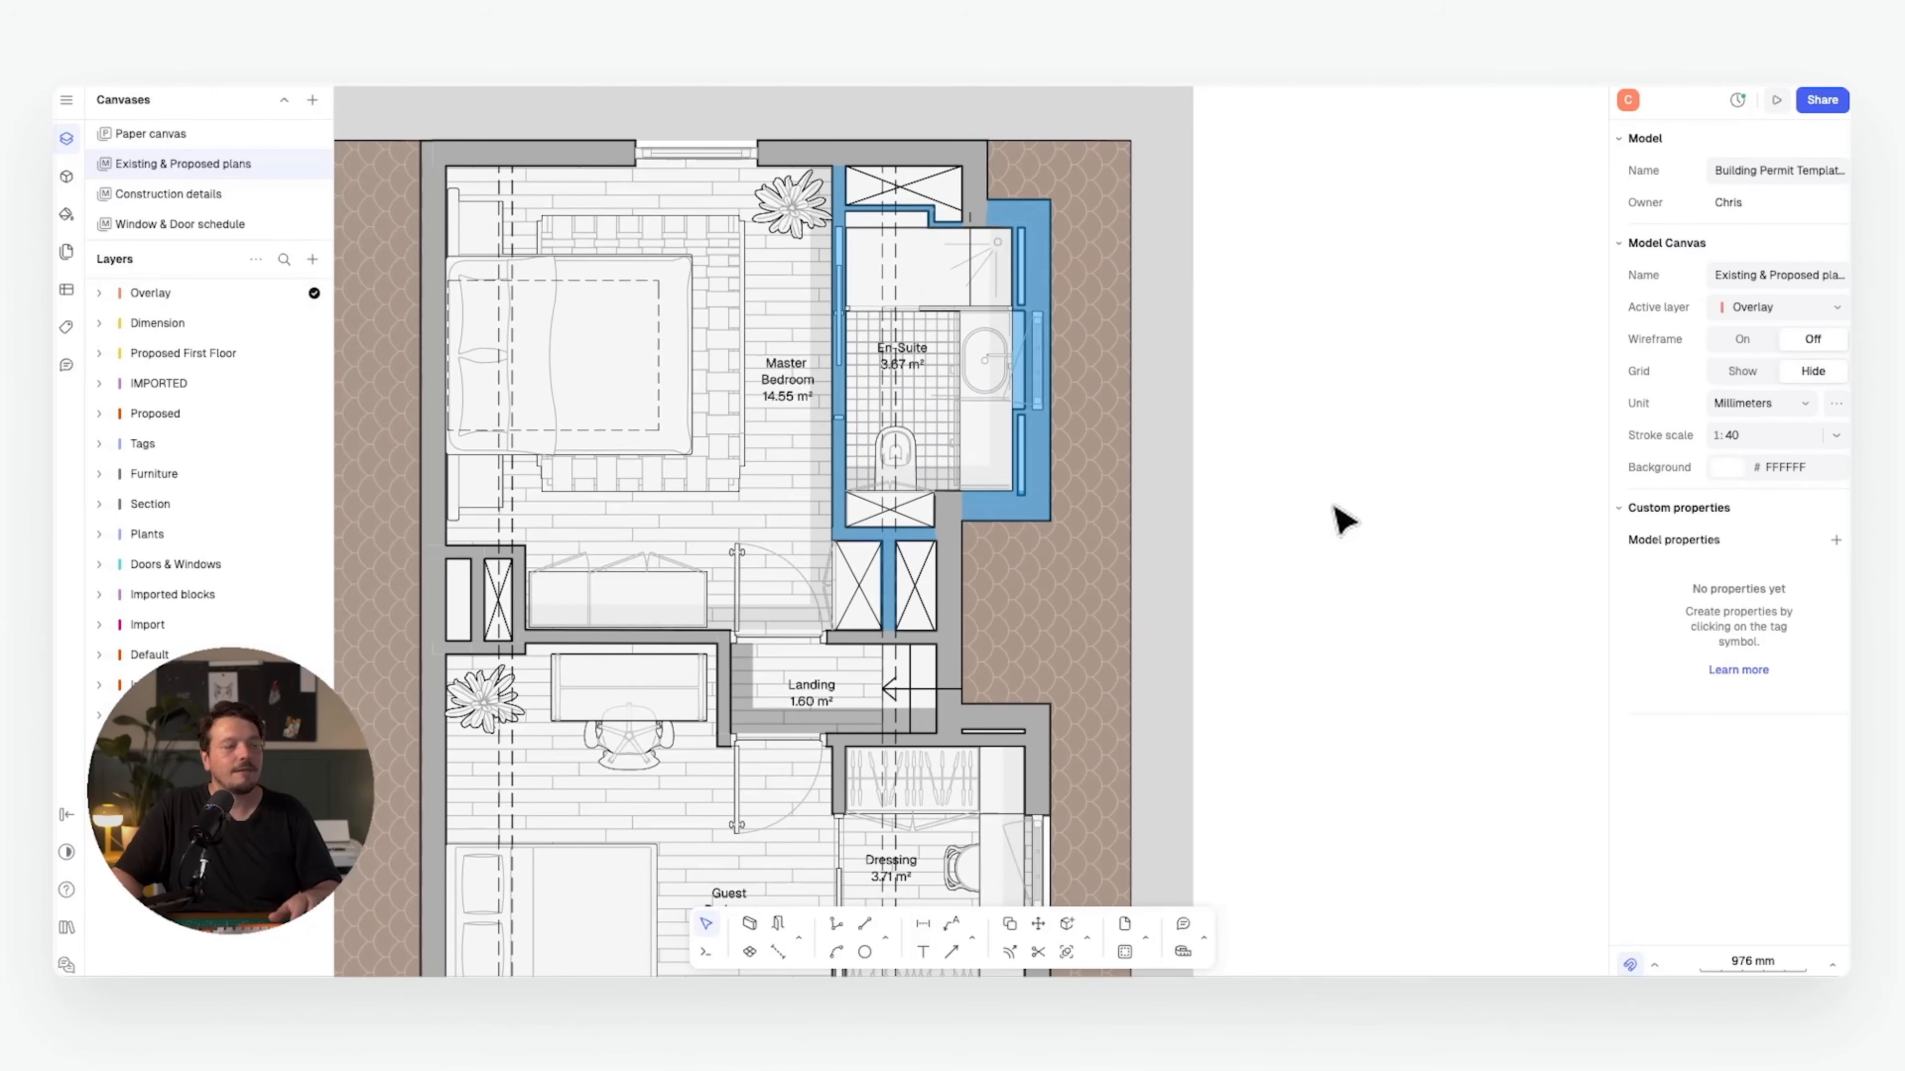
pyautogui.scroll(-5, 1169, 714)
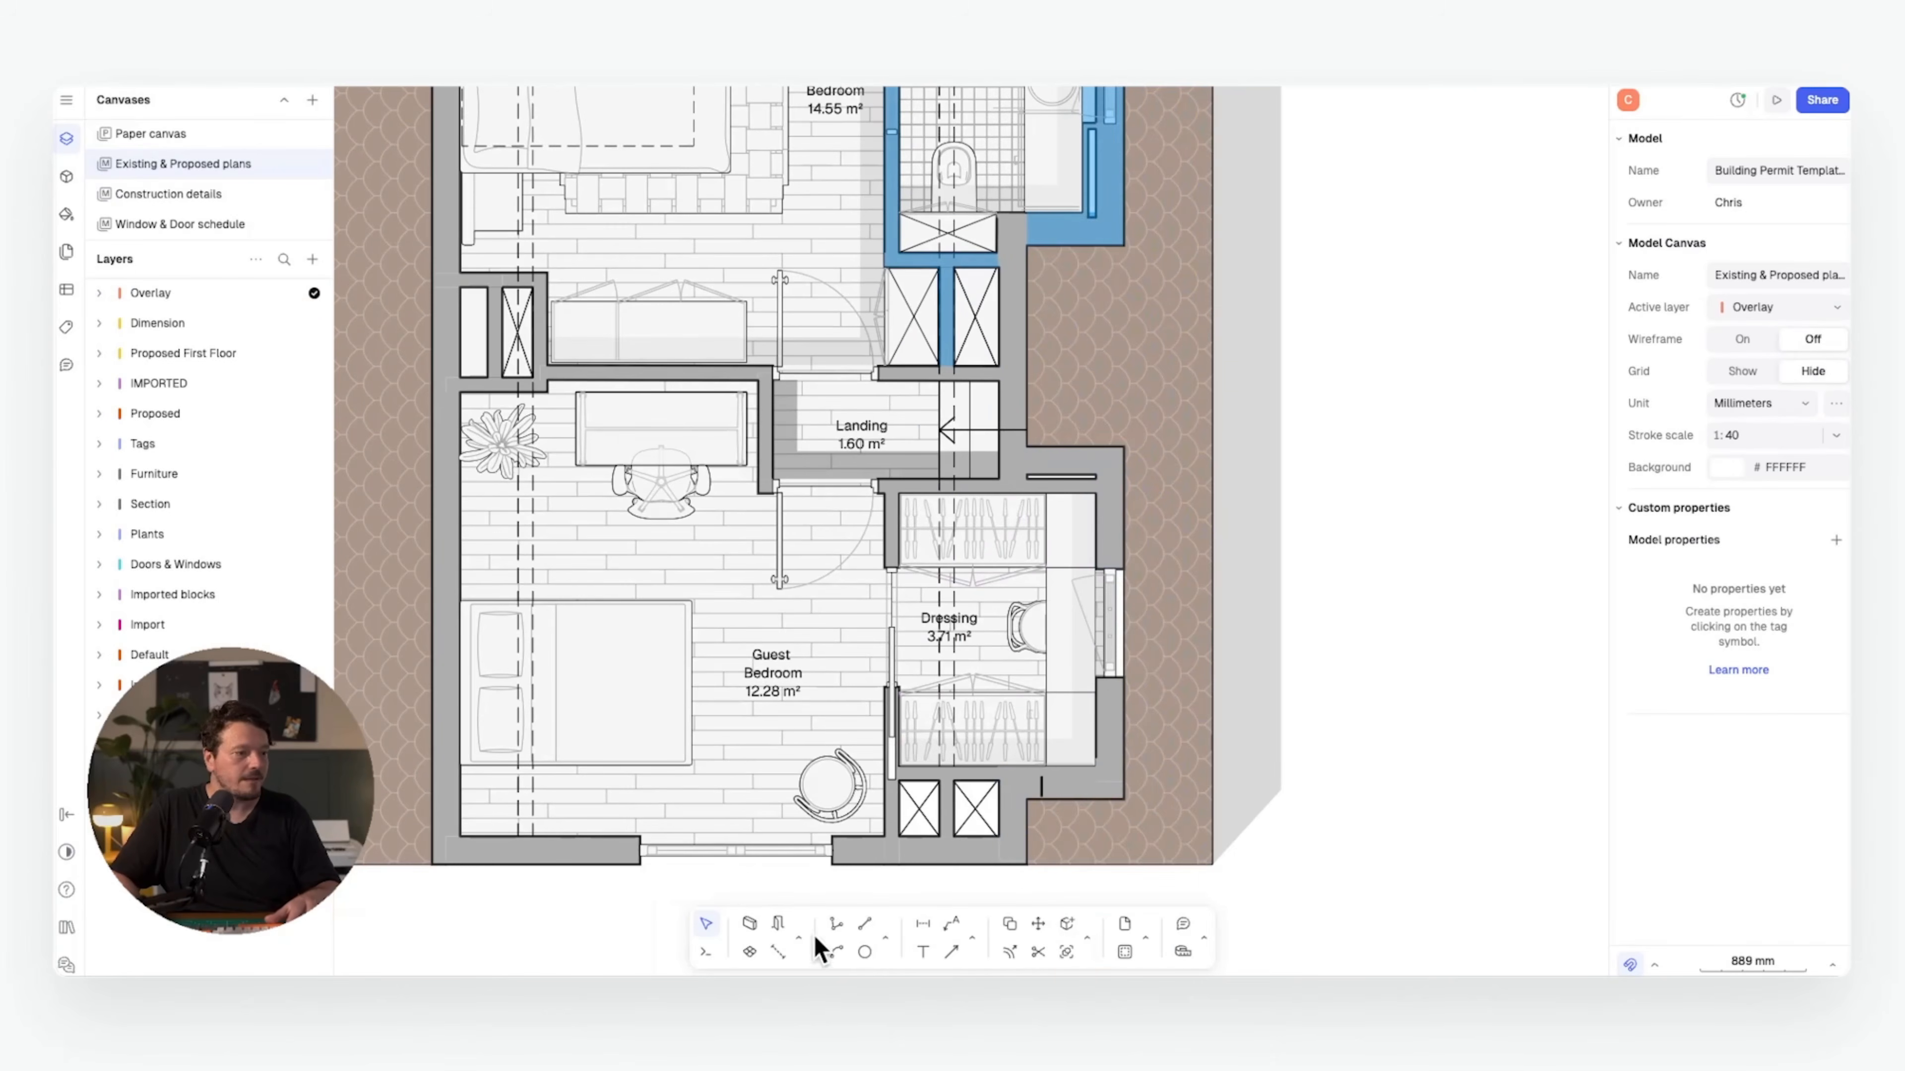
pyautogui.click(836, 925)
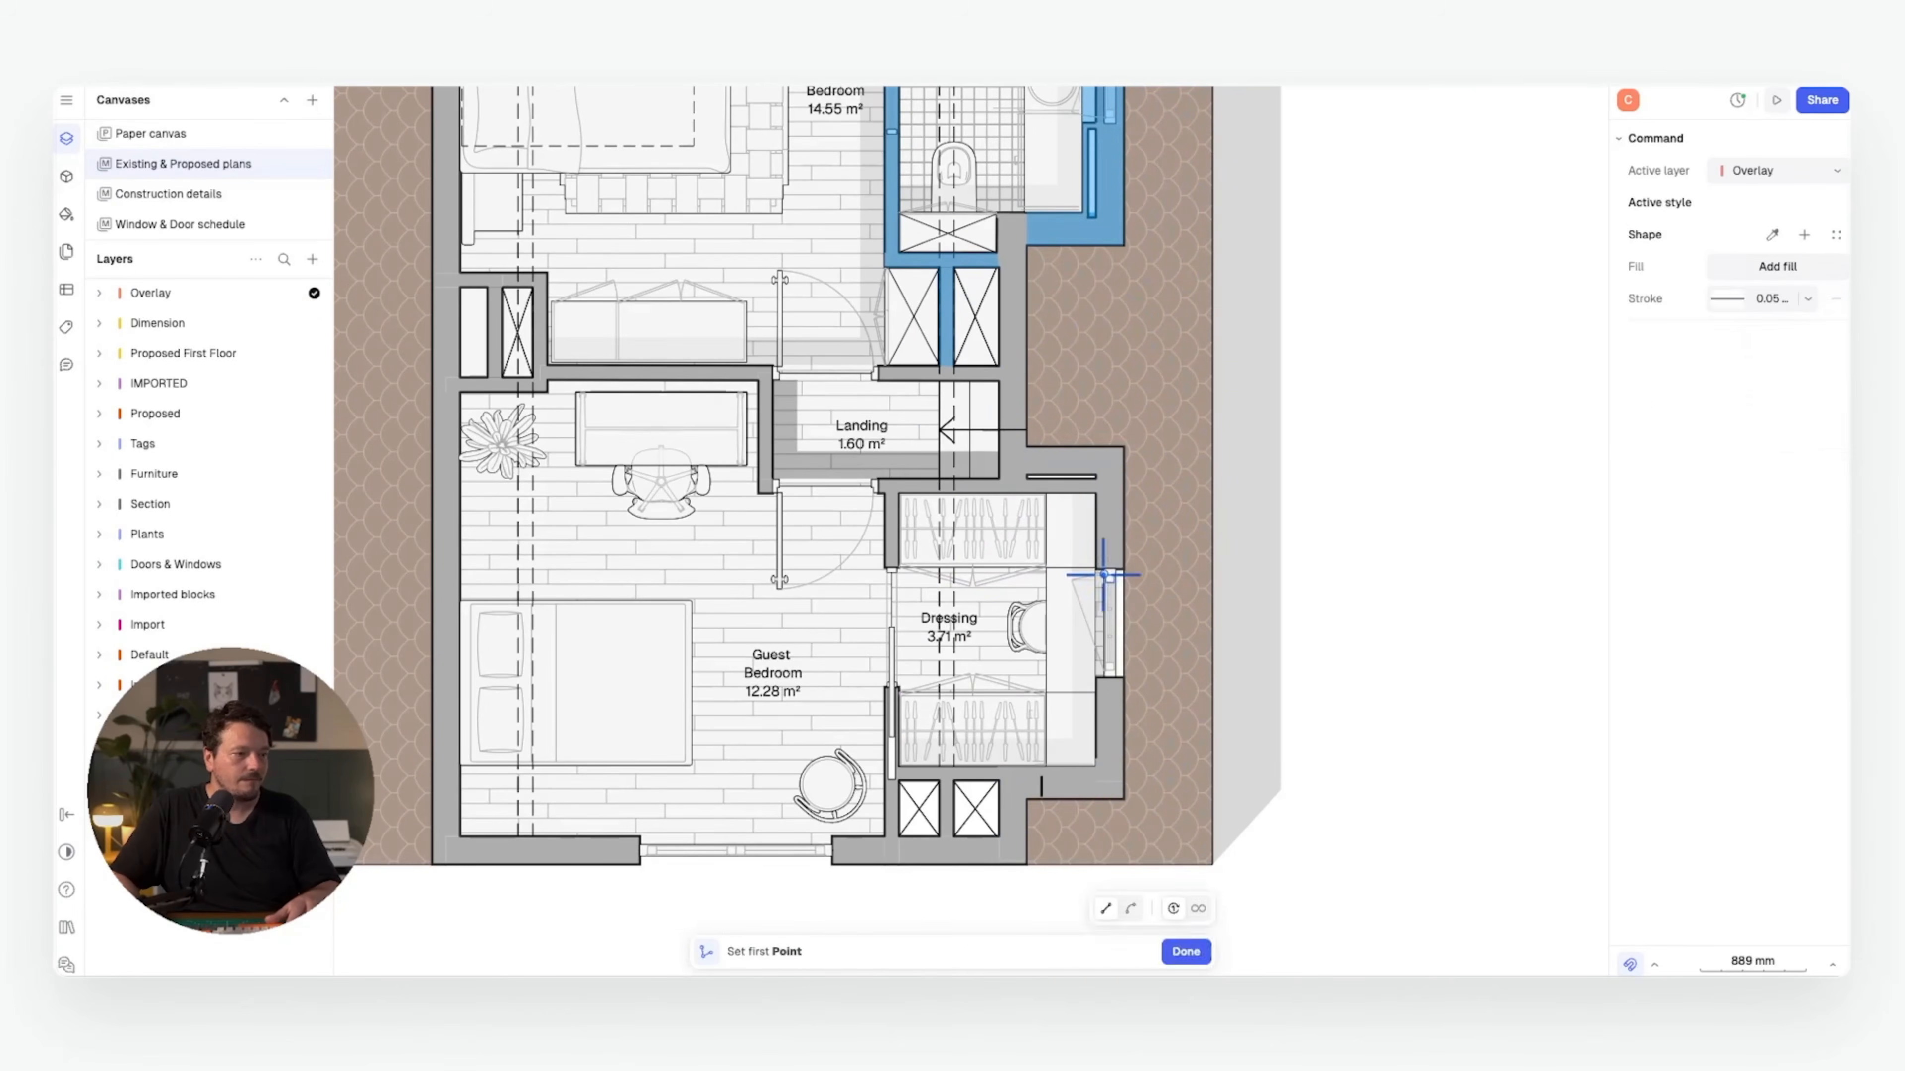
pyautogui.click(1025, 446)
pyautogui.click(1124, 447)
pyautogui.click(1123, 799)
pyautogui.click(1026, 799)
pyautogui.click(1026, 767)
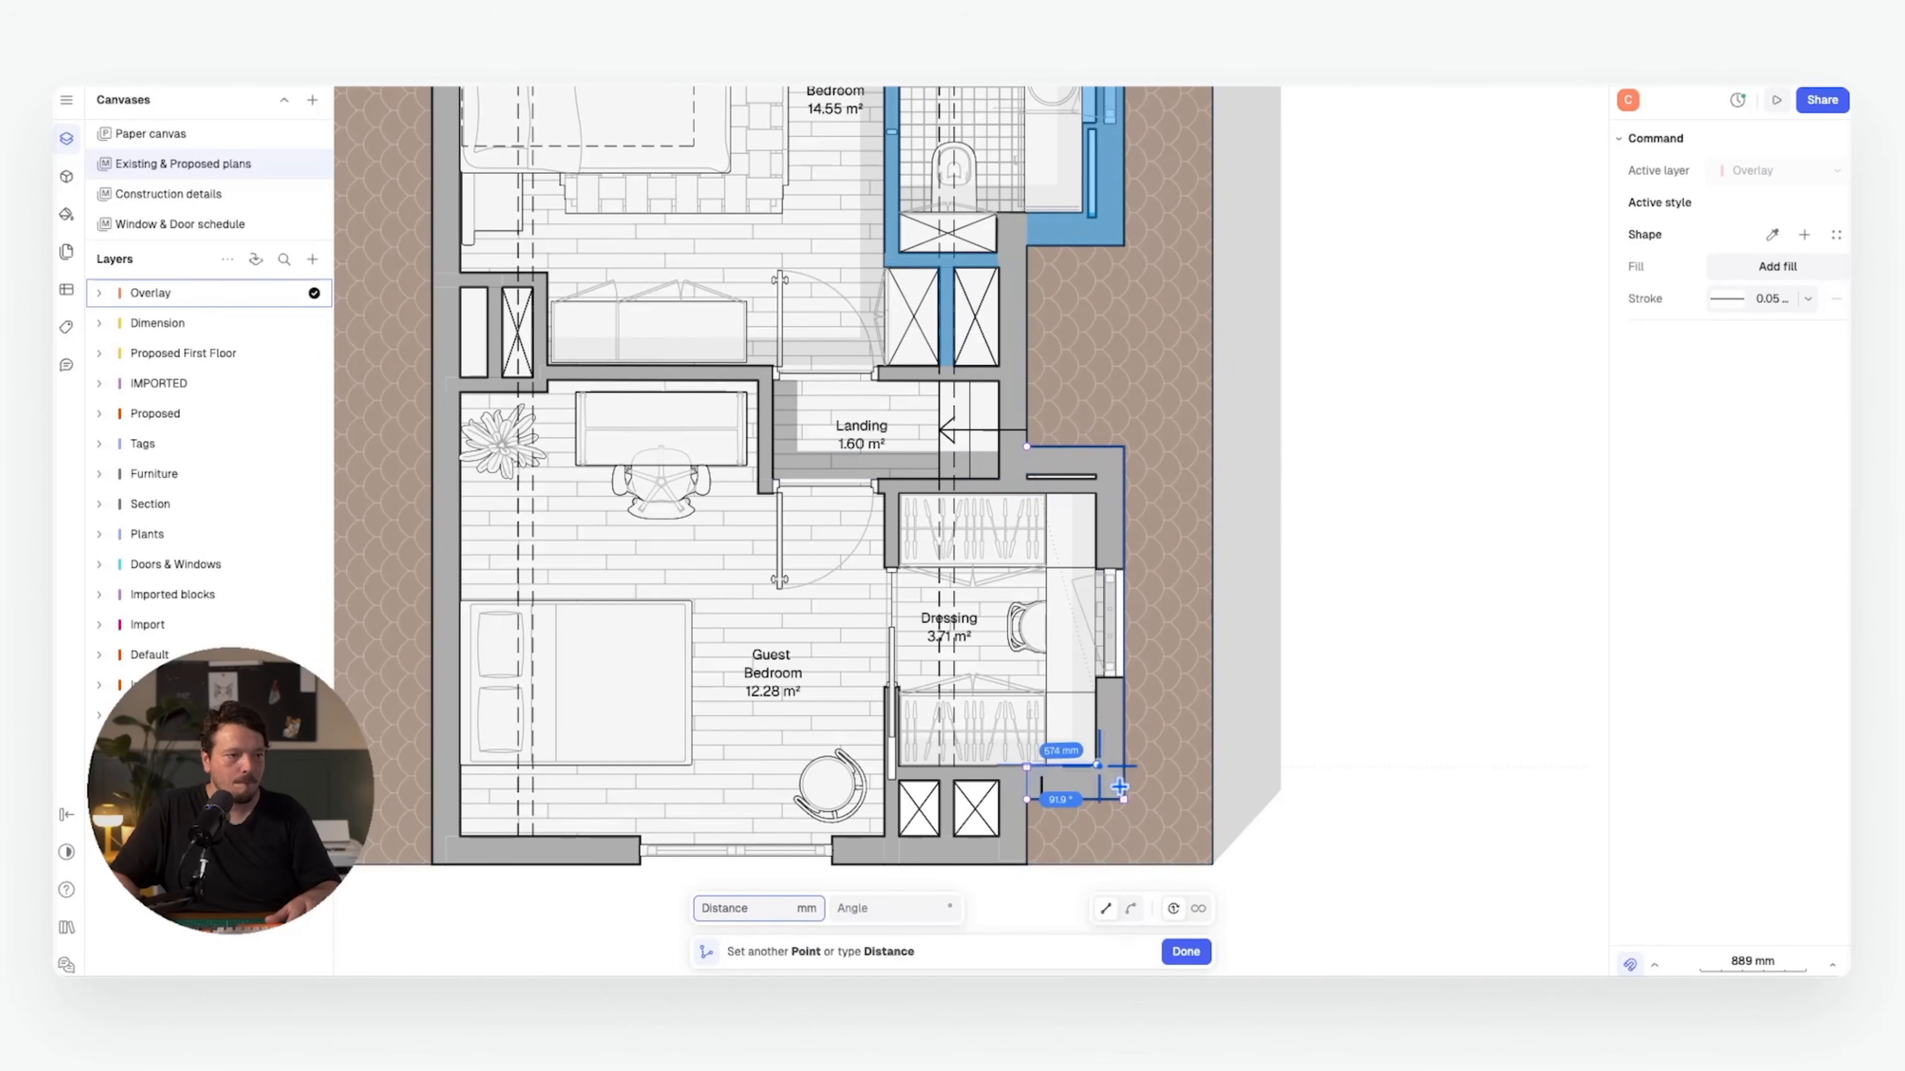
pyautogui.click(1096, 764)
pyautogui.click(1096, 493)
pyautogui.click(1027, 493)
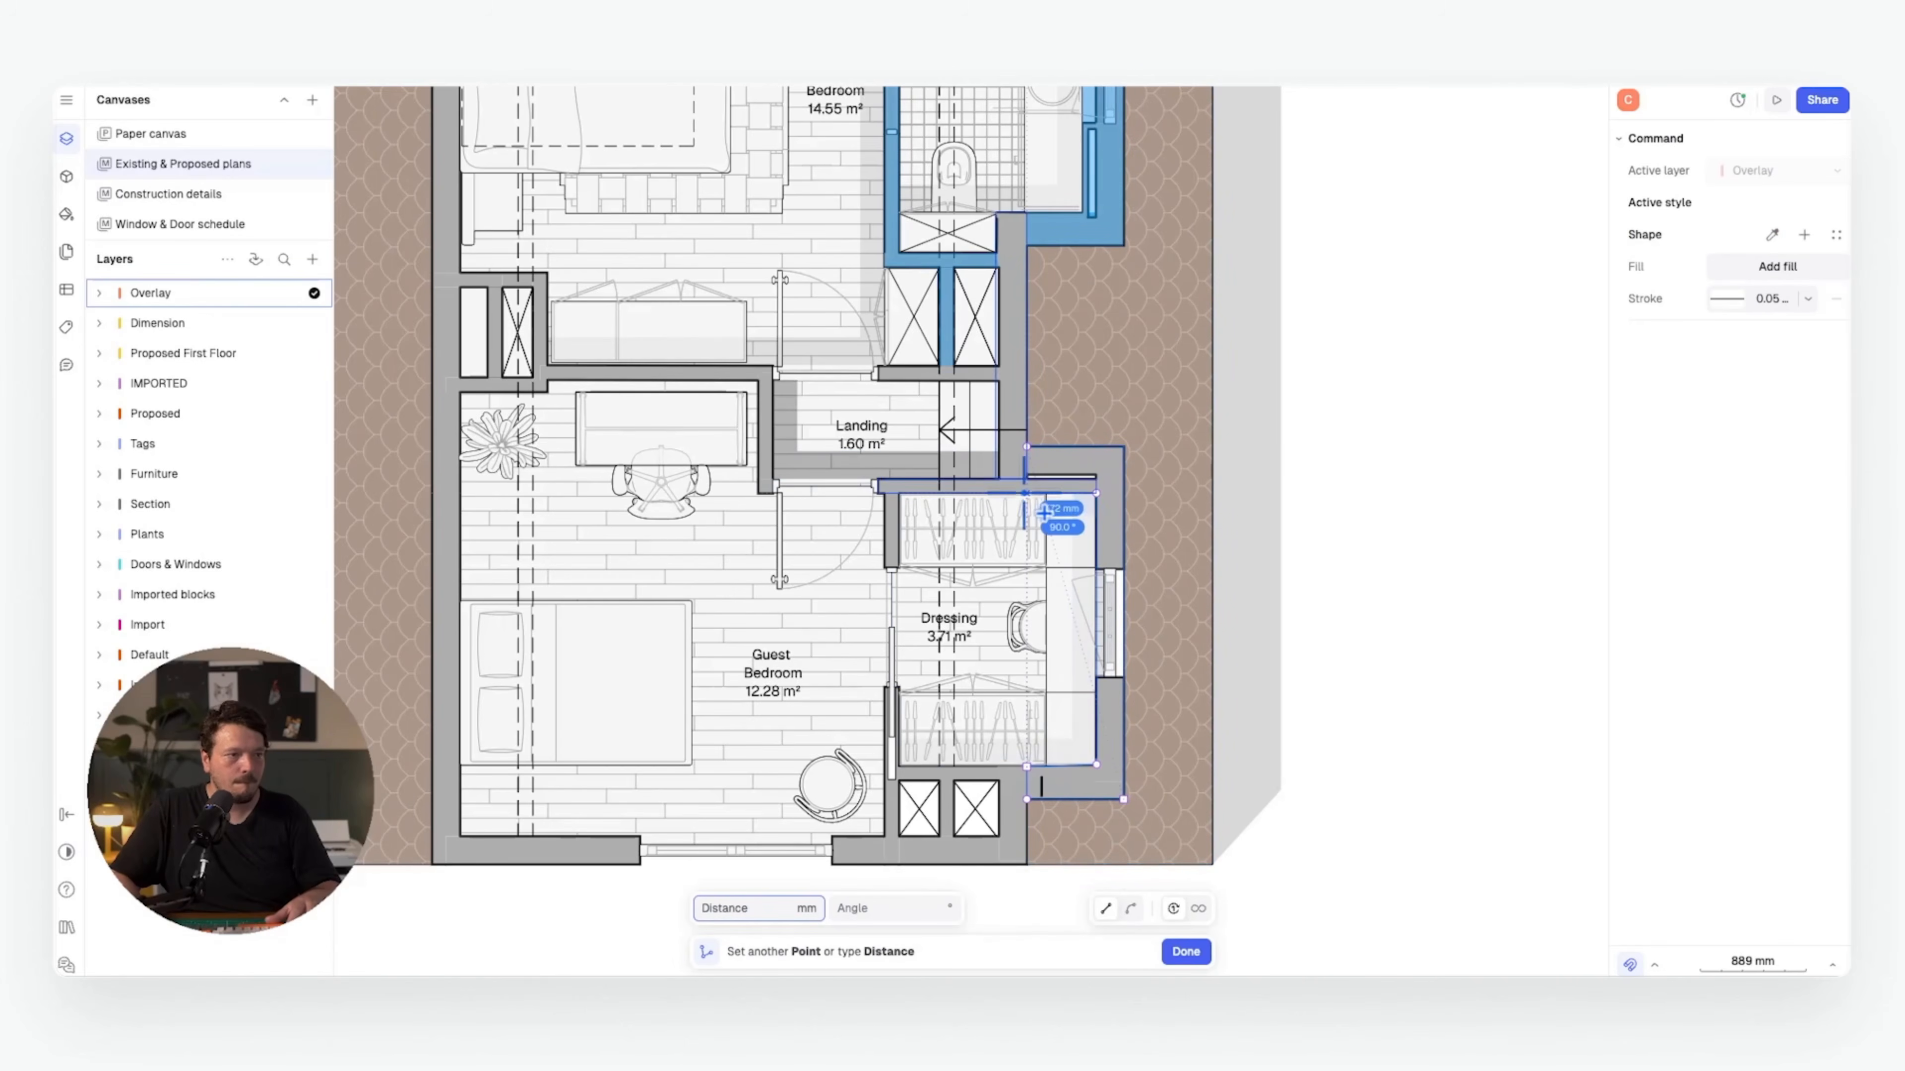
pyautogui.click(1025, 446)
pyautogui.click(1771, 512)
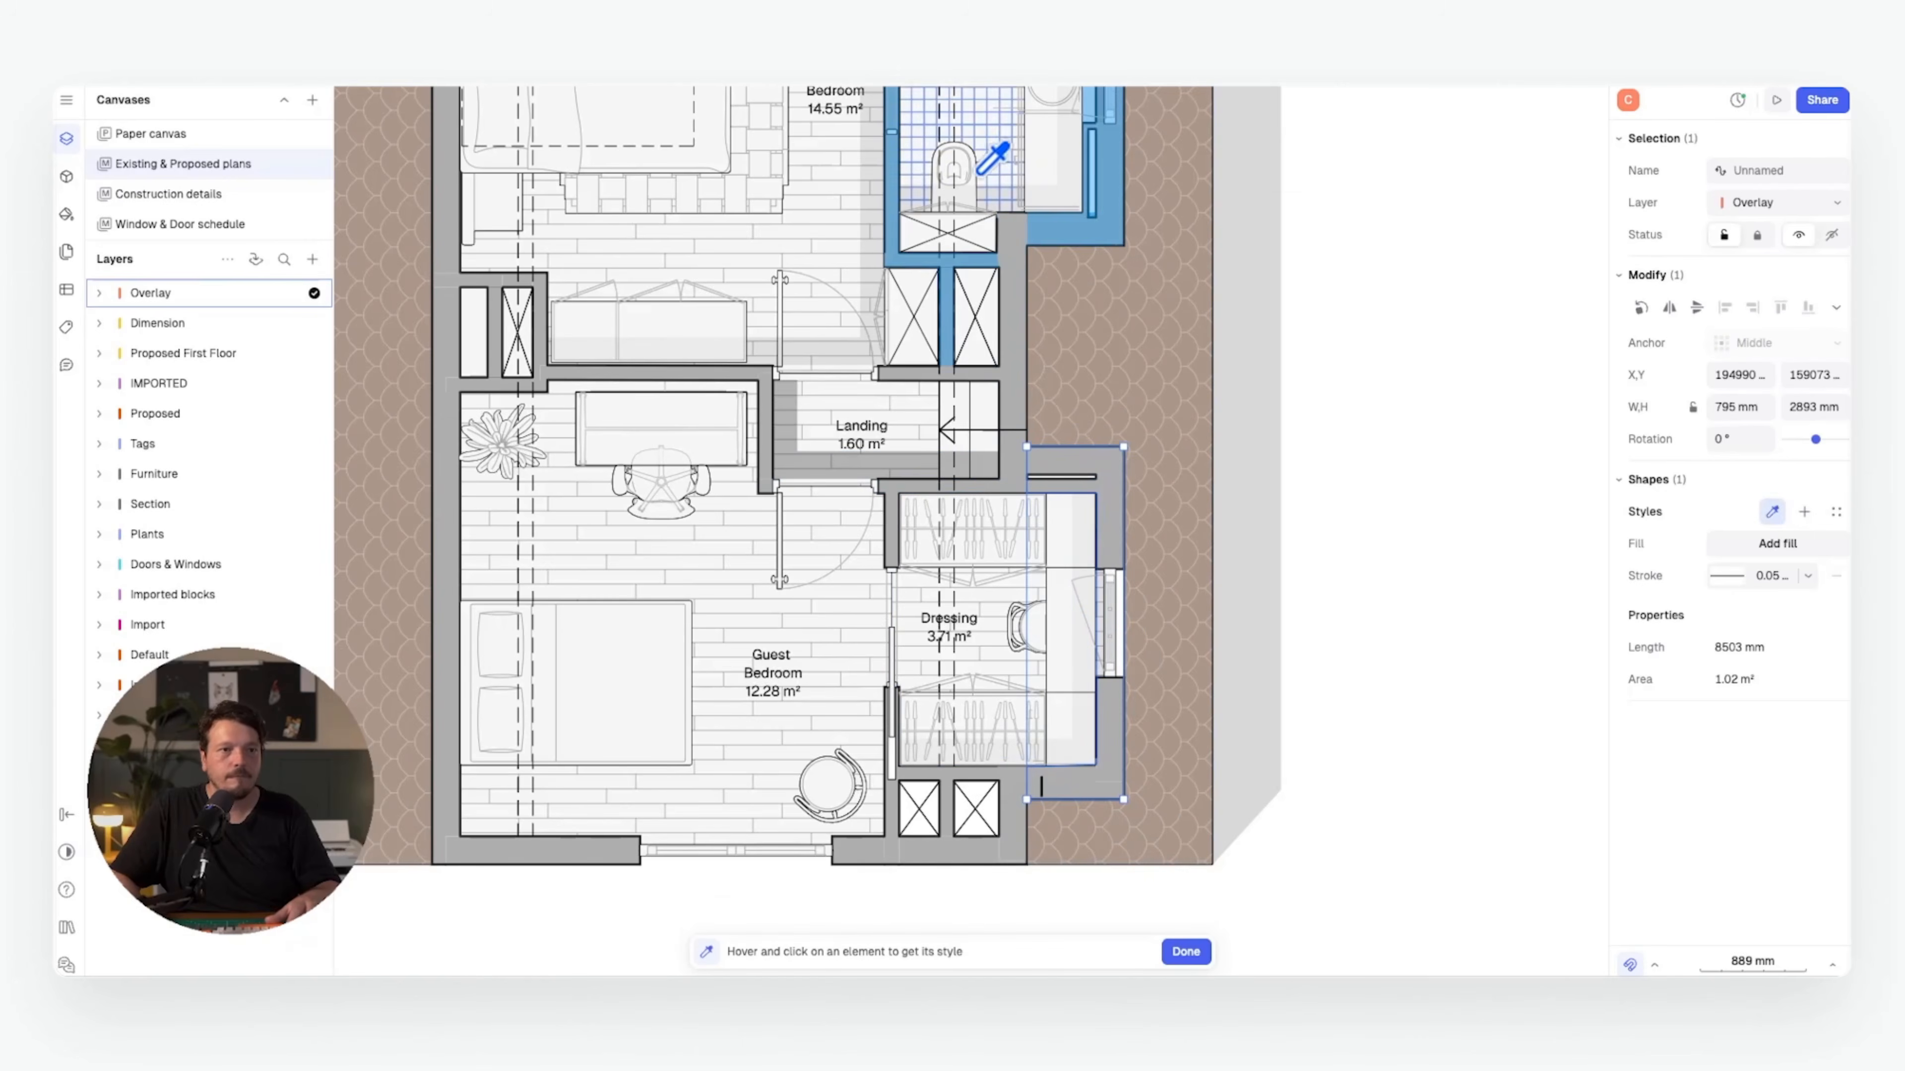
pyautogui.click(1108, 178)
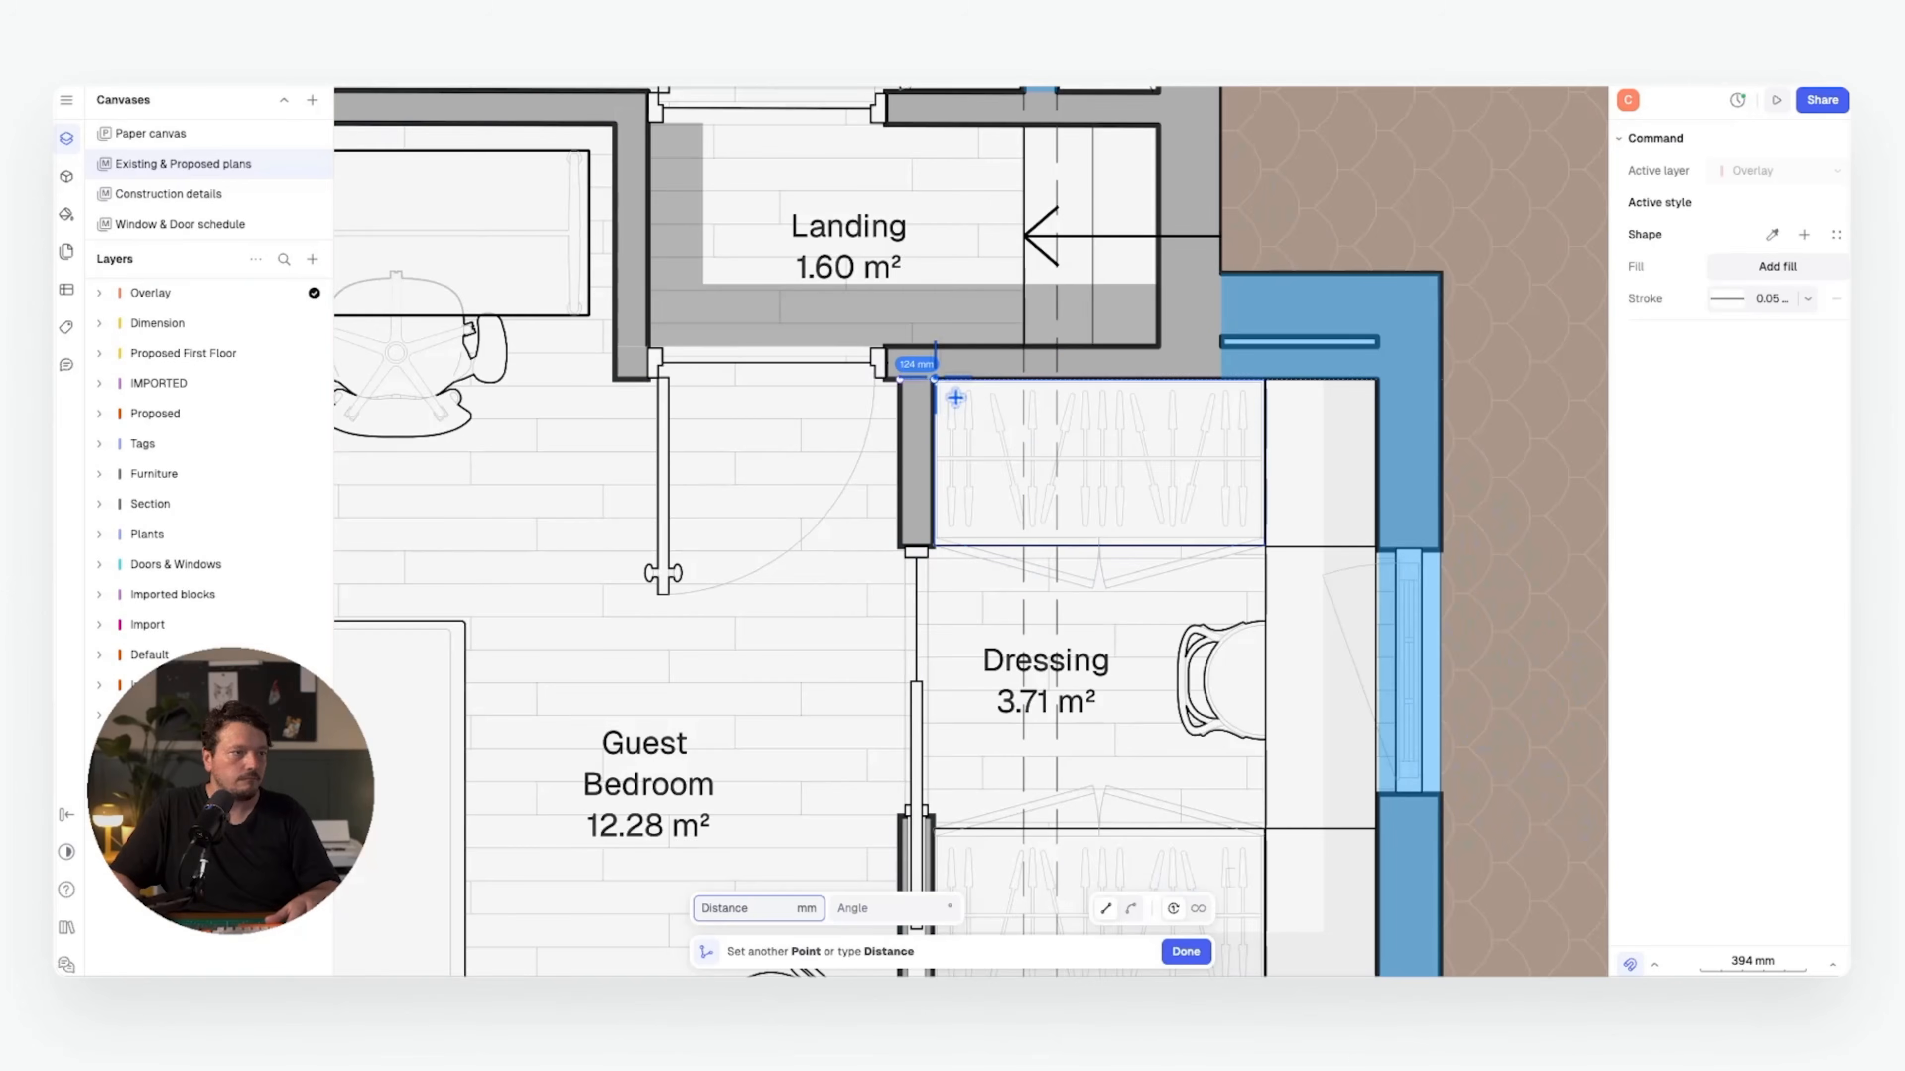
# - Trace the partition walls between the guest bedroom, dressing room and storage voids as a closed path and apply the blue Proposed style
pyautogui.moveTo(952, 675); pyautogui.dragTo(952, 217, button='middle')
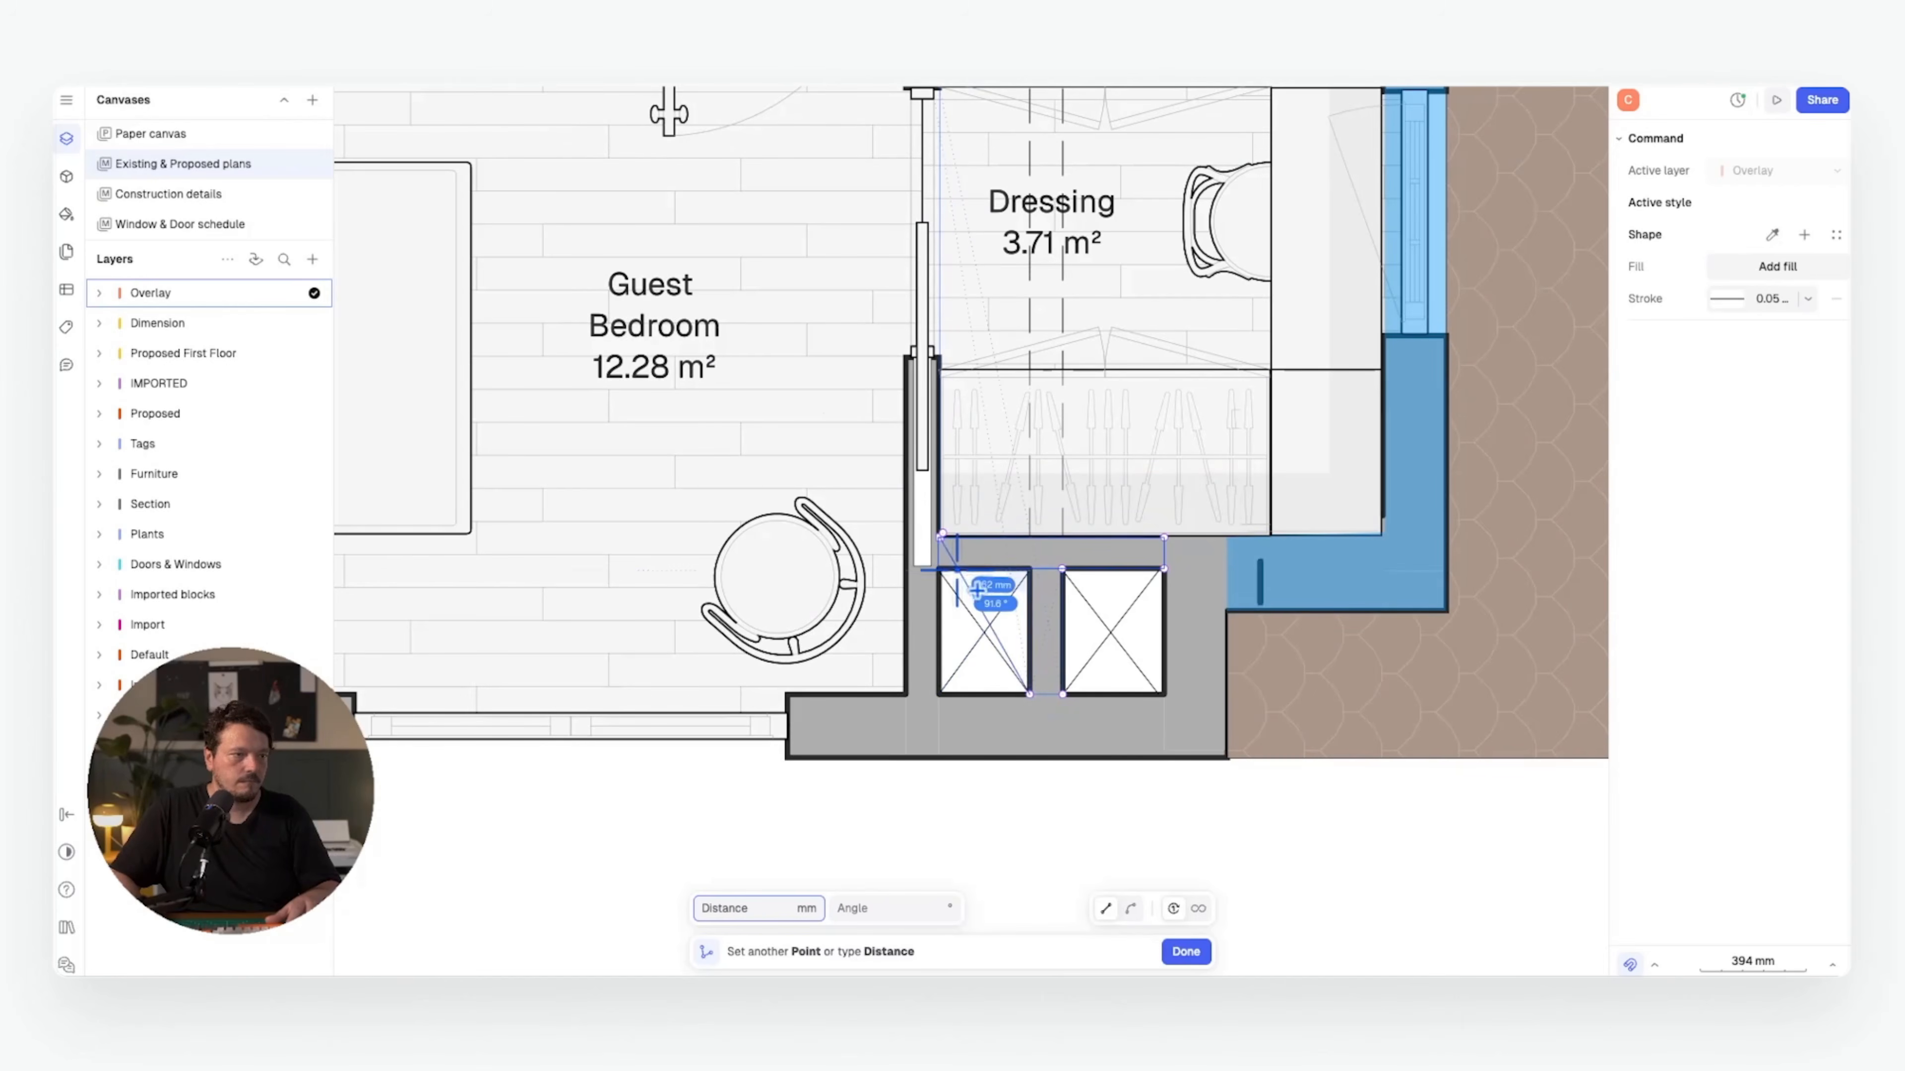
pyautogui.click(939, 569)
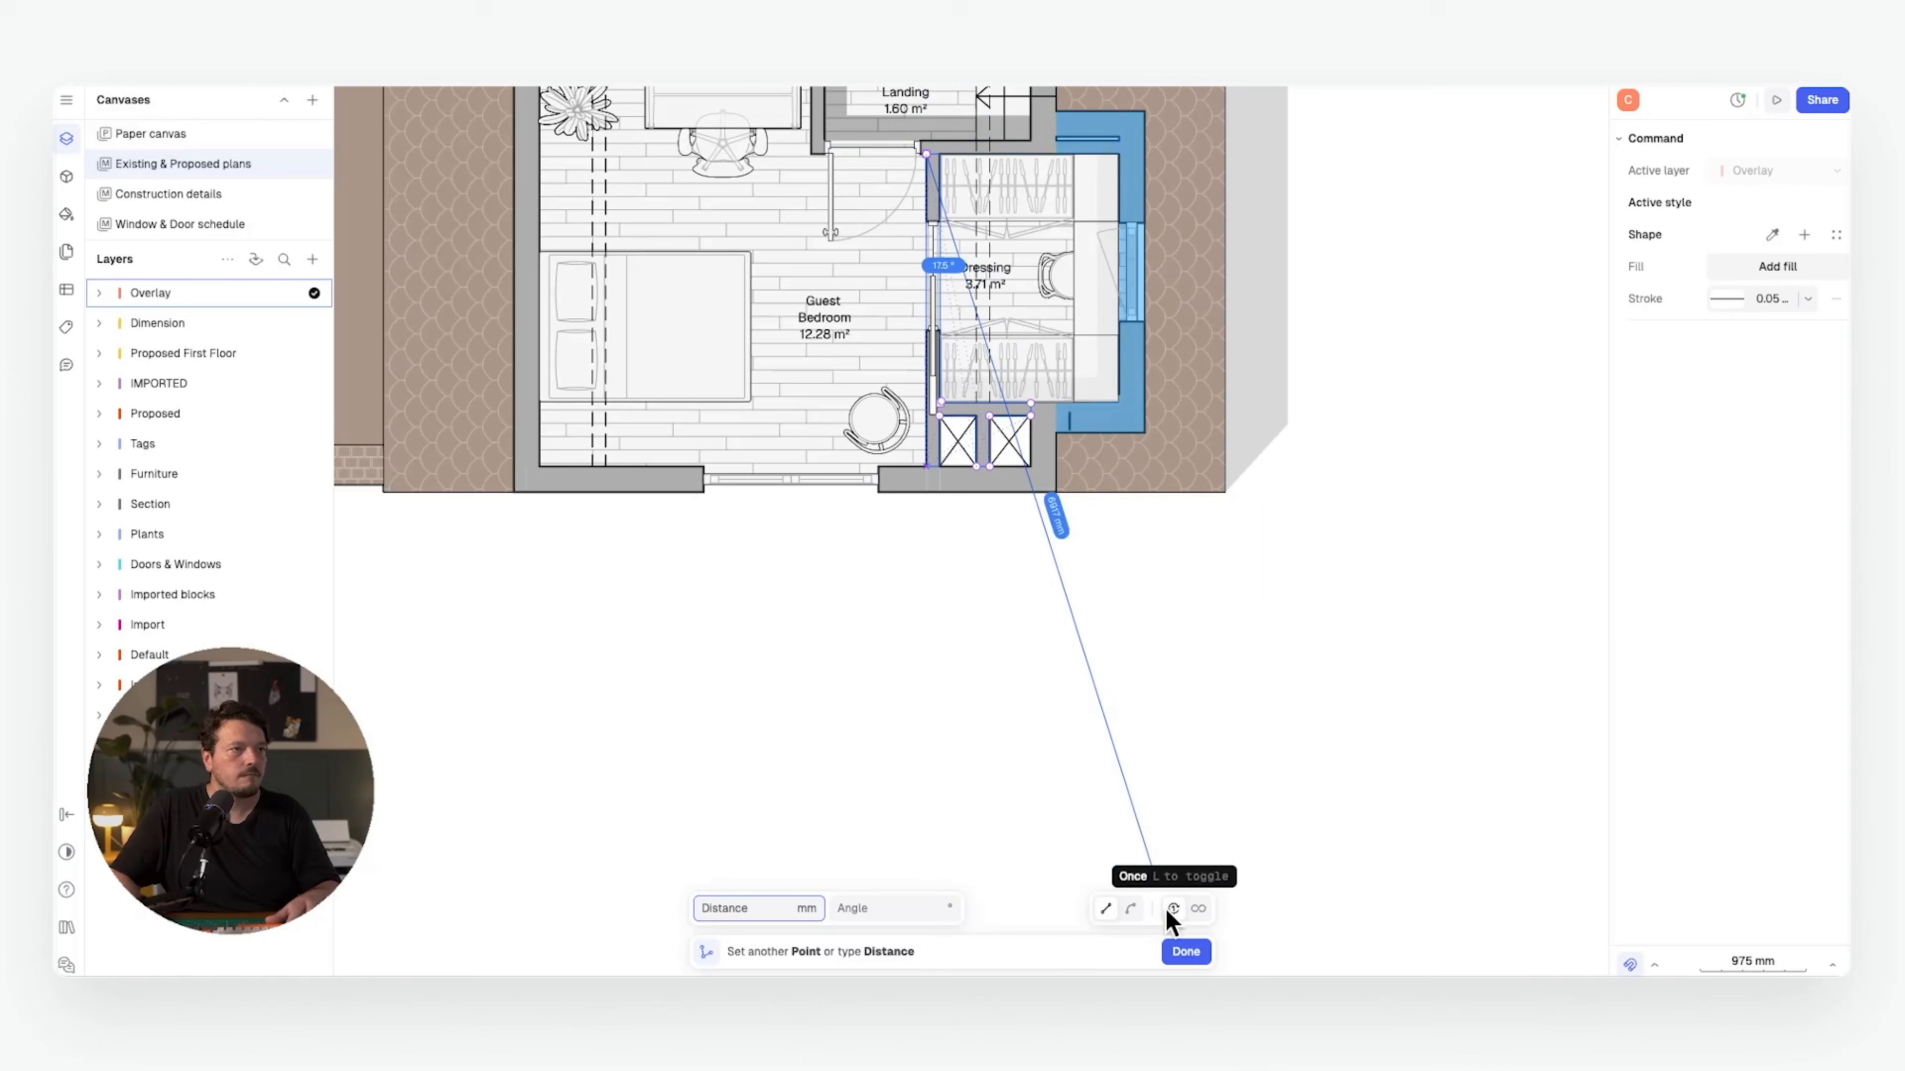
pyautogui.click(1186, 950)
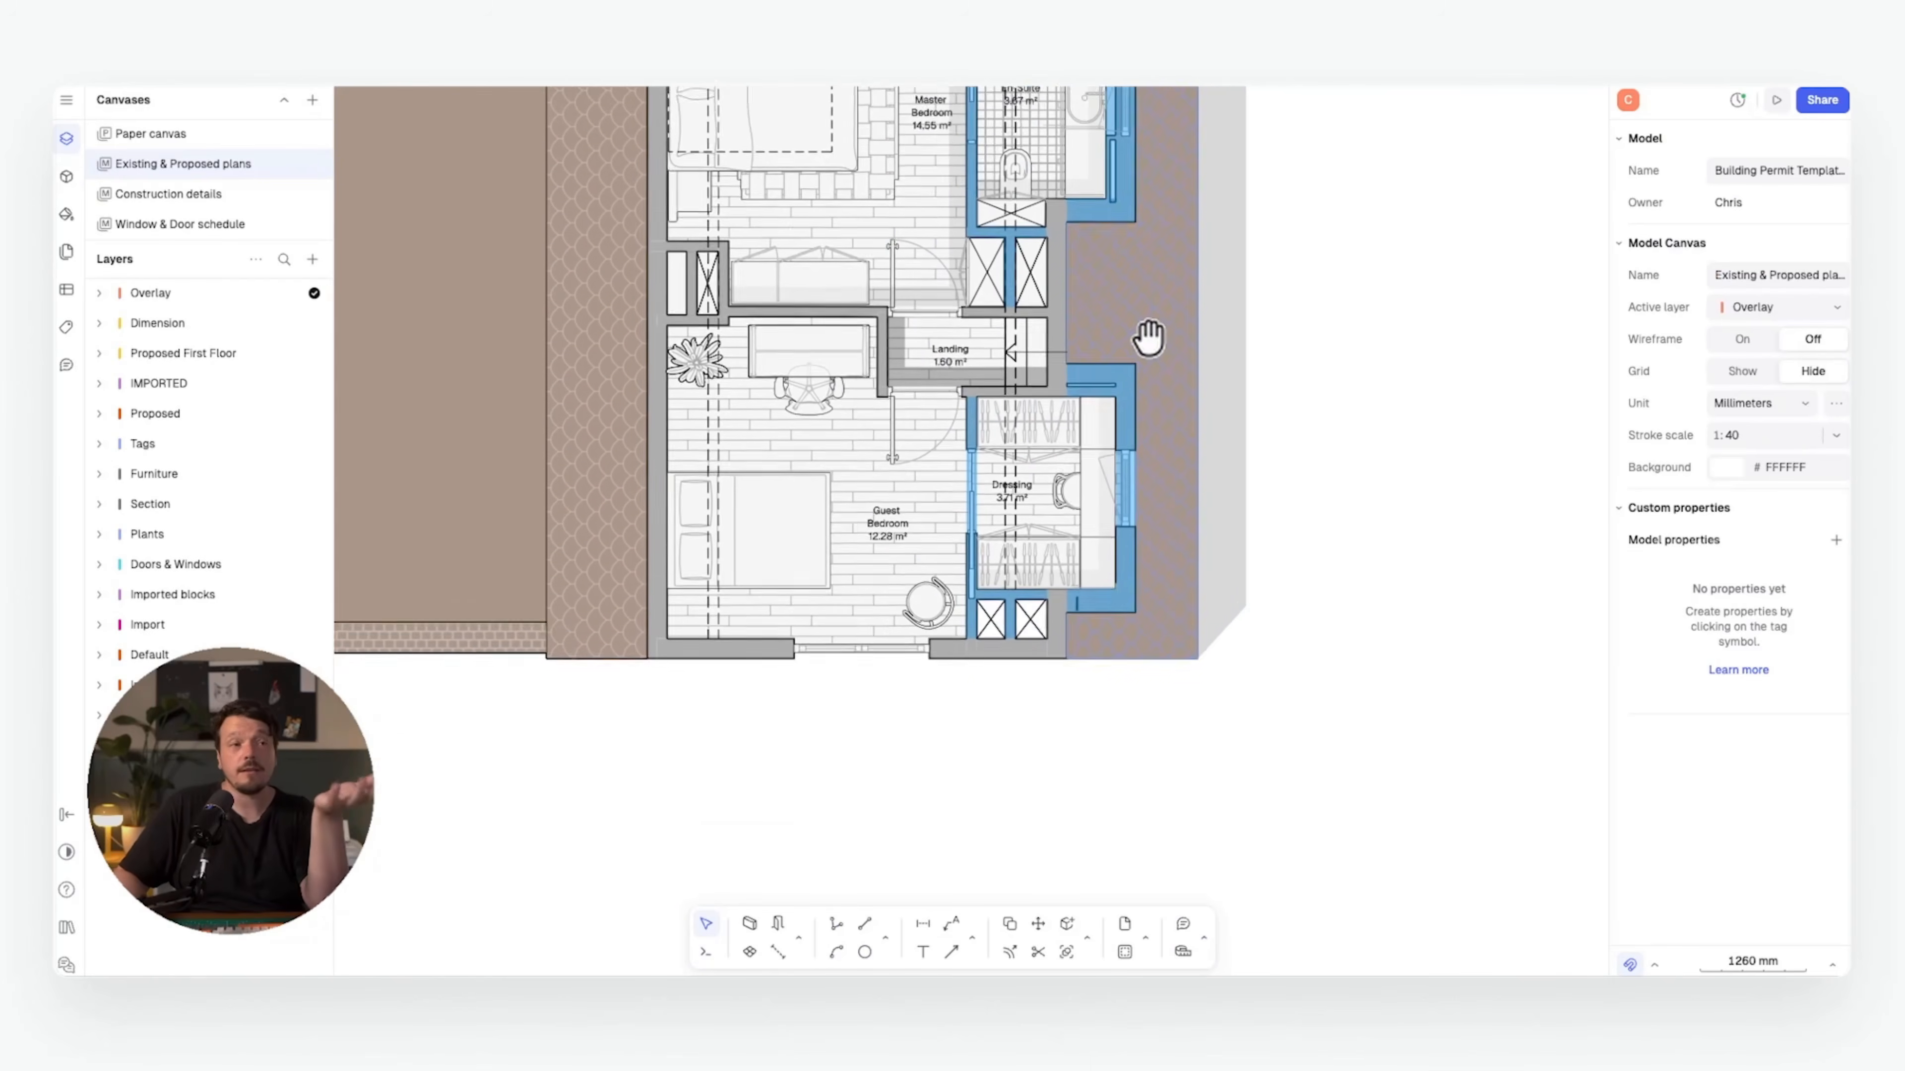
# - Copy the red Demolished swatch from above the proposed plan to the empty space beside the existing first-floor plan
pyautogui.moveTo(1148, 331); pyautogui.dragTo(1156, 536, button='middle')
pyautogui.scroll(-2, 1148, 488)
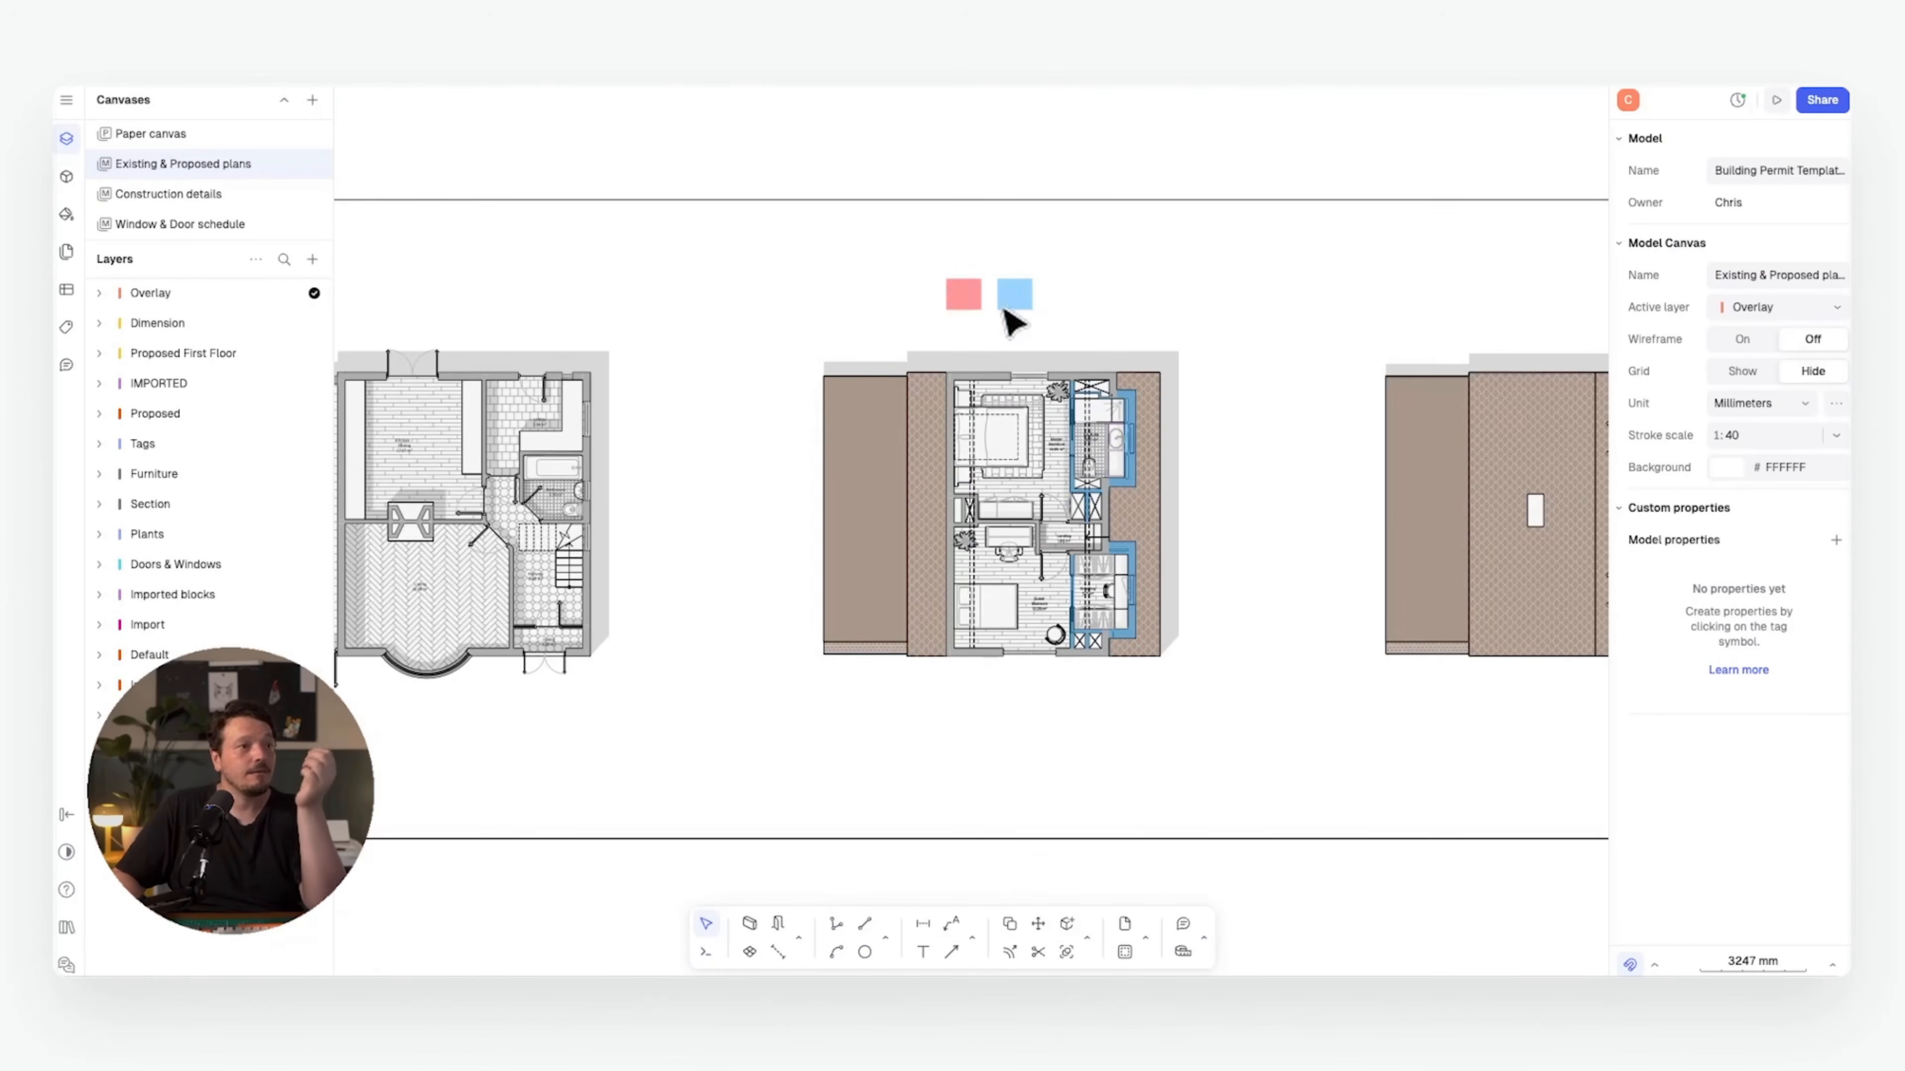
pyautogui.click(967, 293)
pyautogui.press('c')
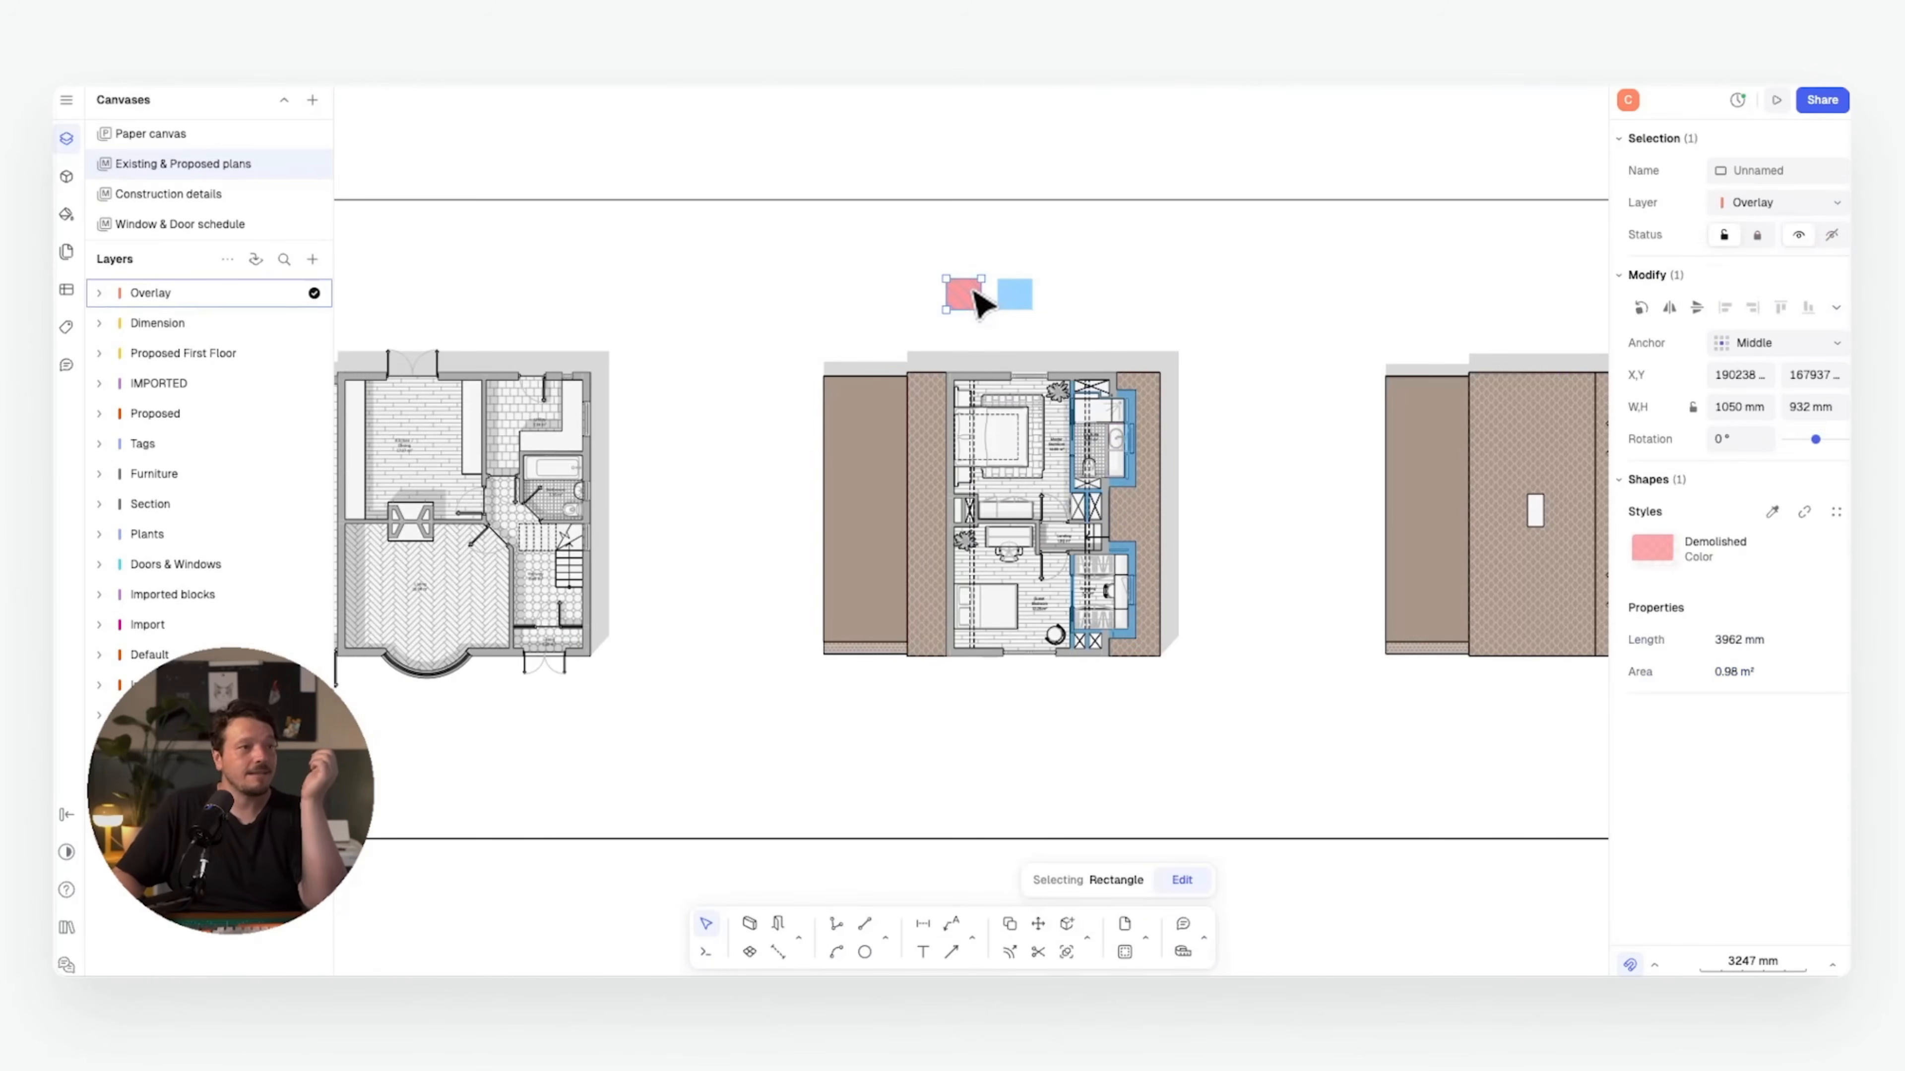
pyautogui.click(971, 291)
pyautogui.scroll(10, 944, 477)
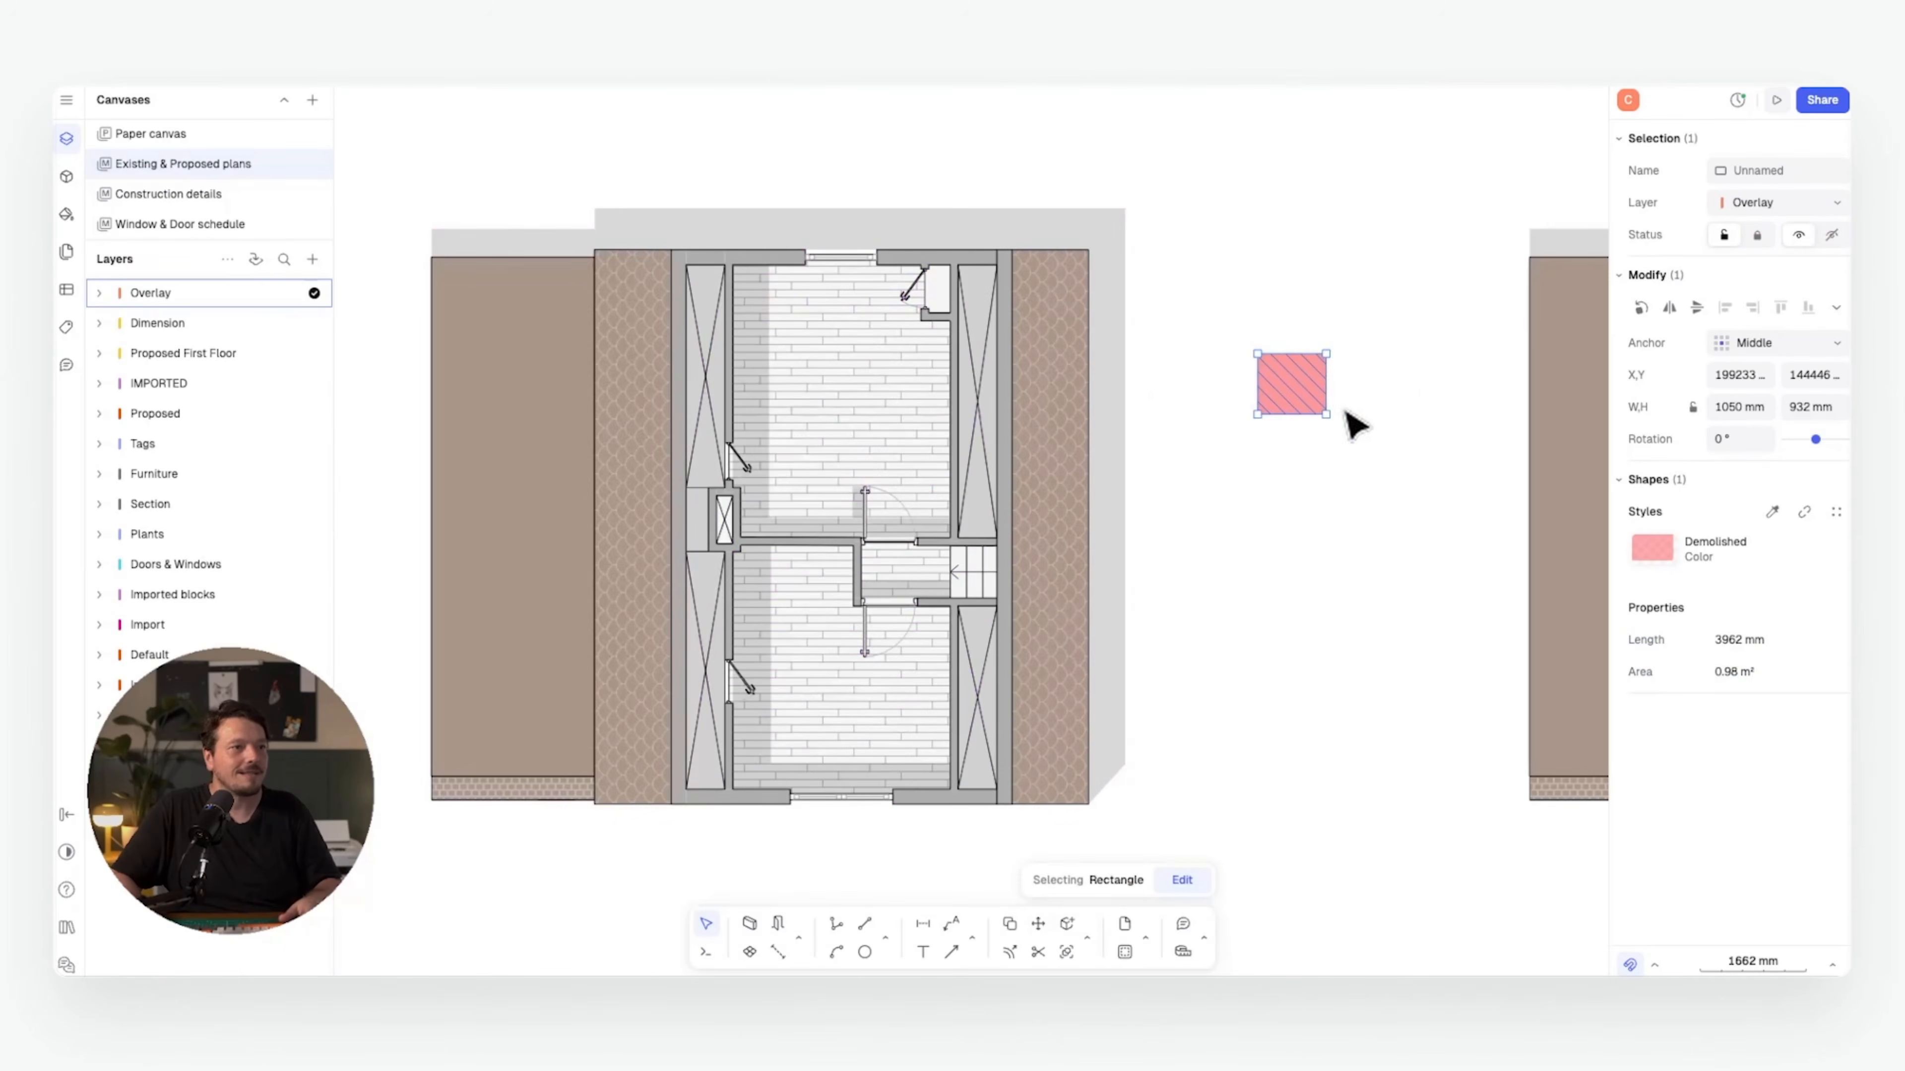
# - Copy the red swatch onto the existing plan's upper corner cupboard and resize it to about 1182 by 843 mm
pyautogui.press('c')
pyautogui.click(1291, 382)
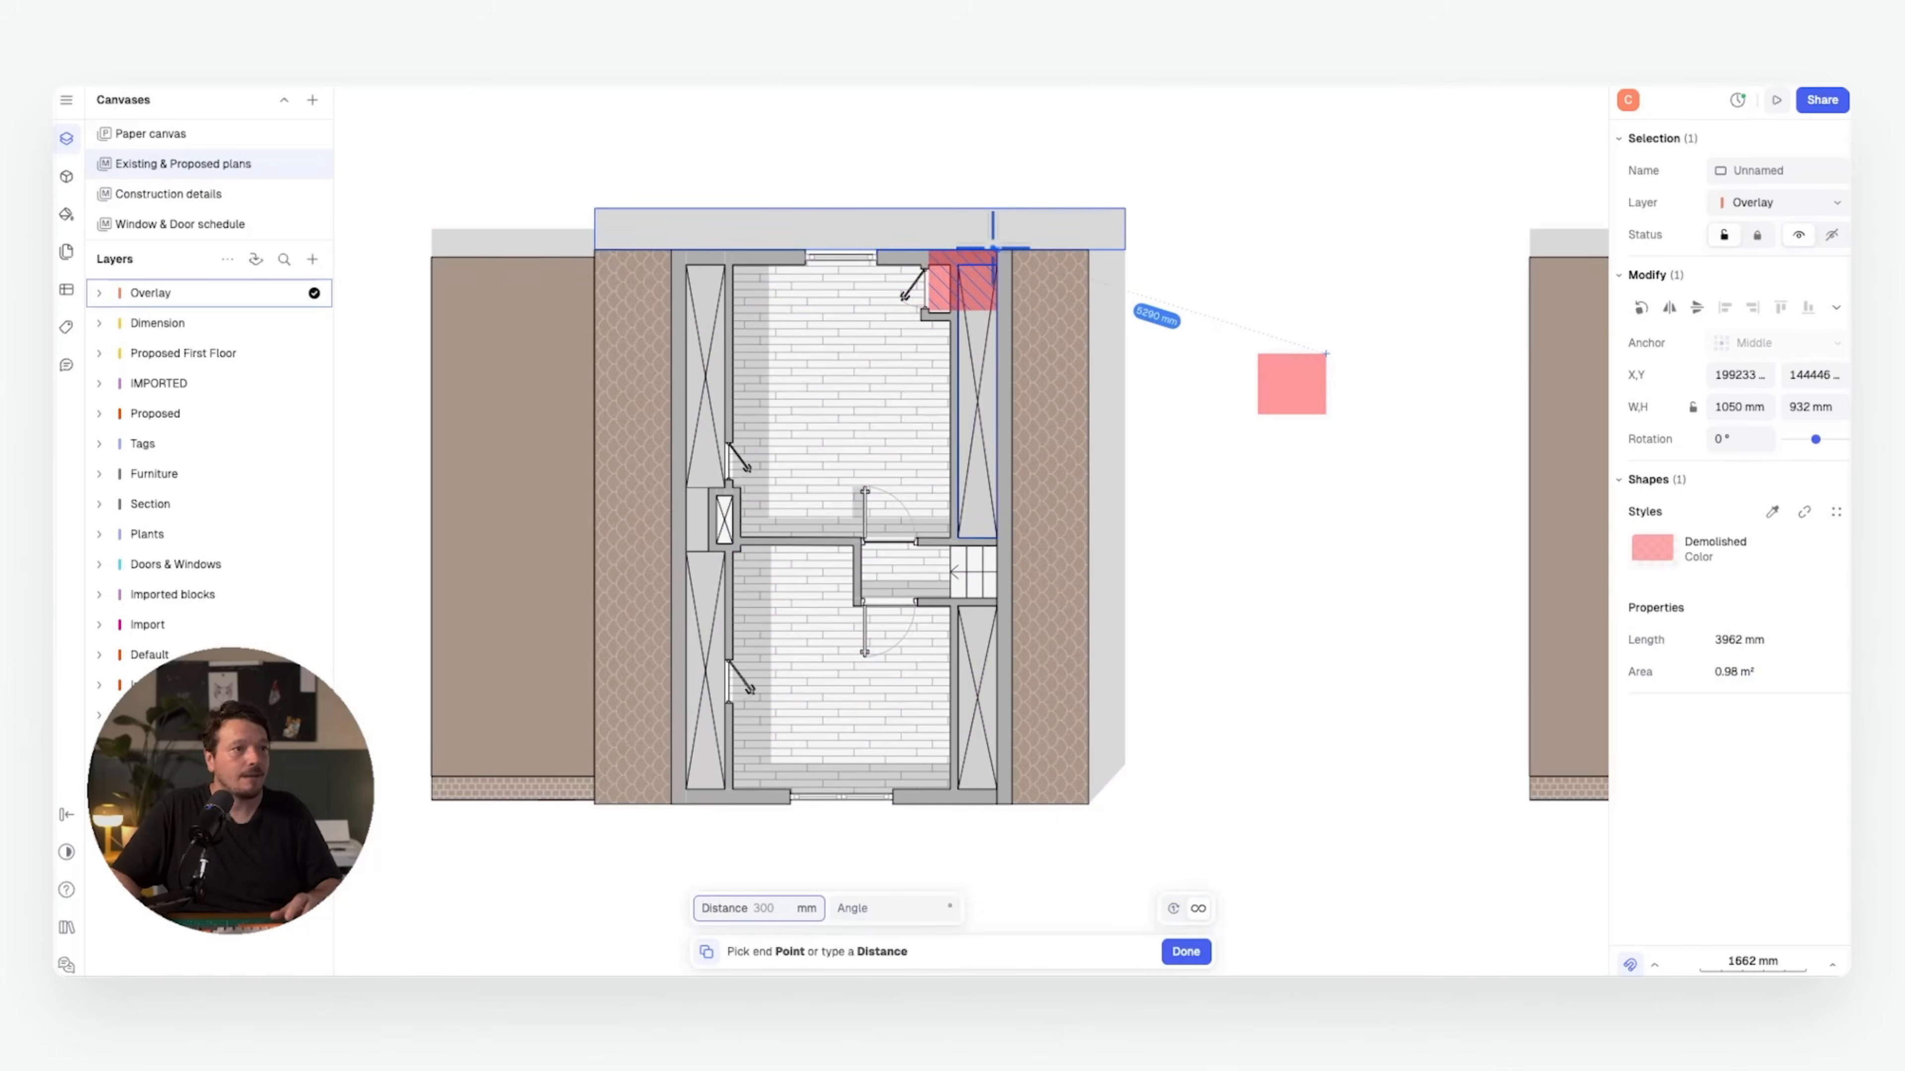
pyautogui.scroll(5, 967, 286)
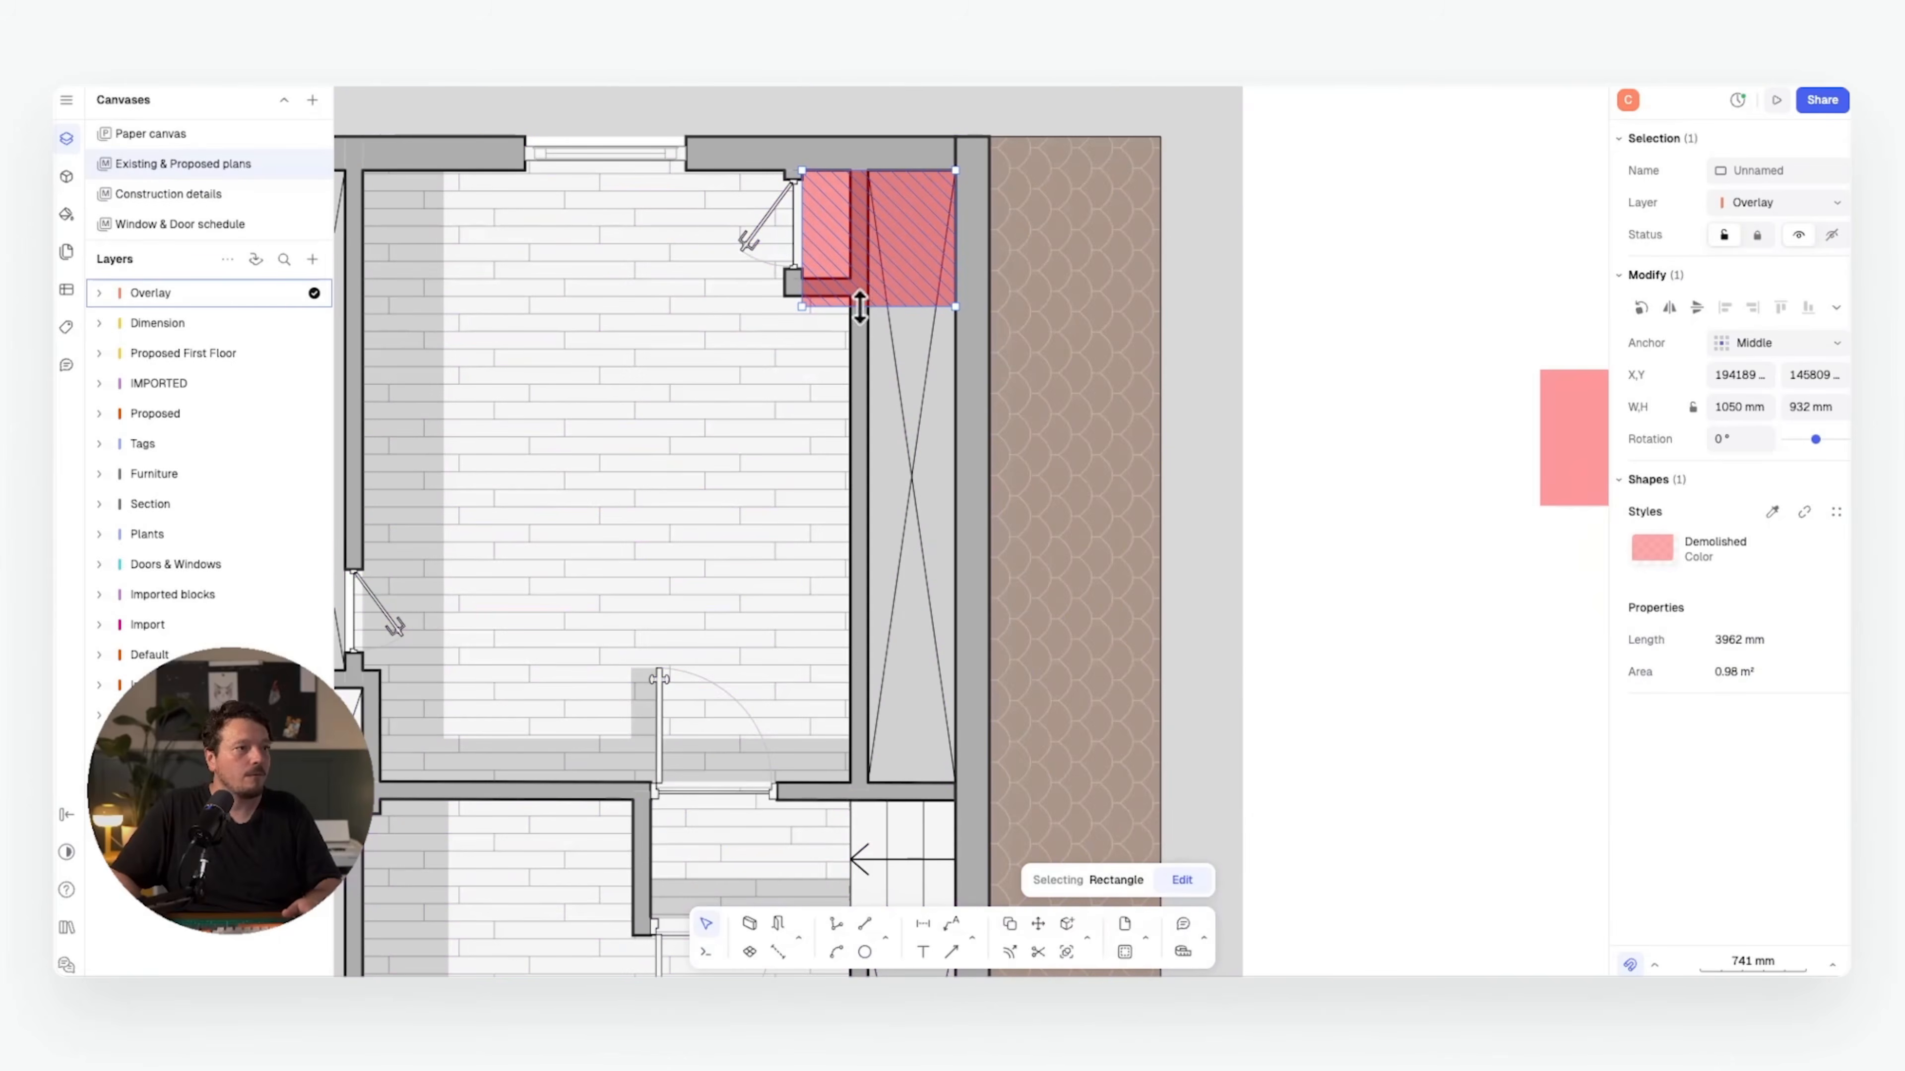
pyautogui.moveTo(803, 240); pyautogui.dragTo(753, 234)
pyautogui.scroll(2, 888, 179)
# - Copy the cupboard's red overlay directly below, narrow it to 705 mm and stretch it over the eaves storage as far as the stair wall
pyautogui.press('c')
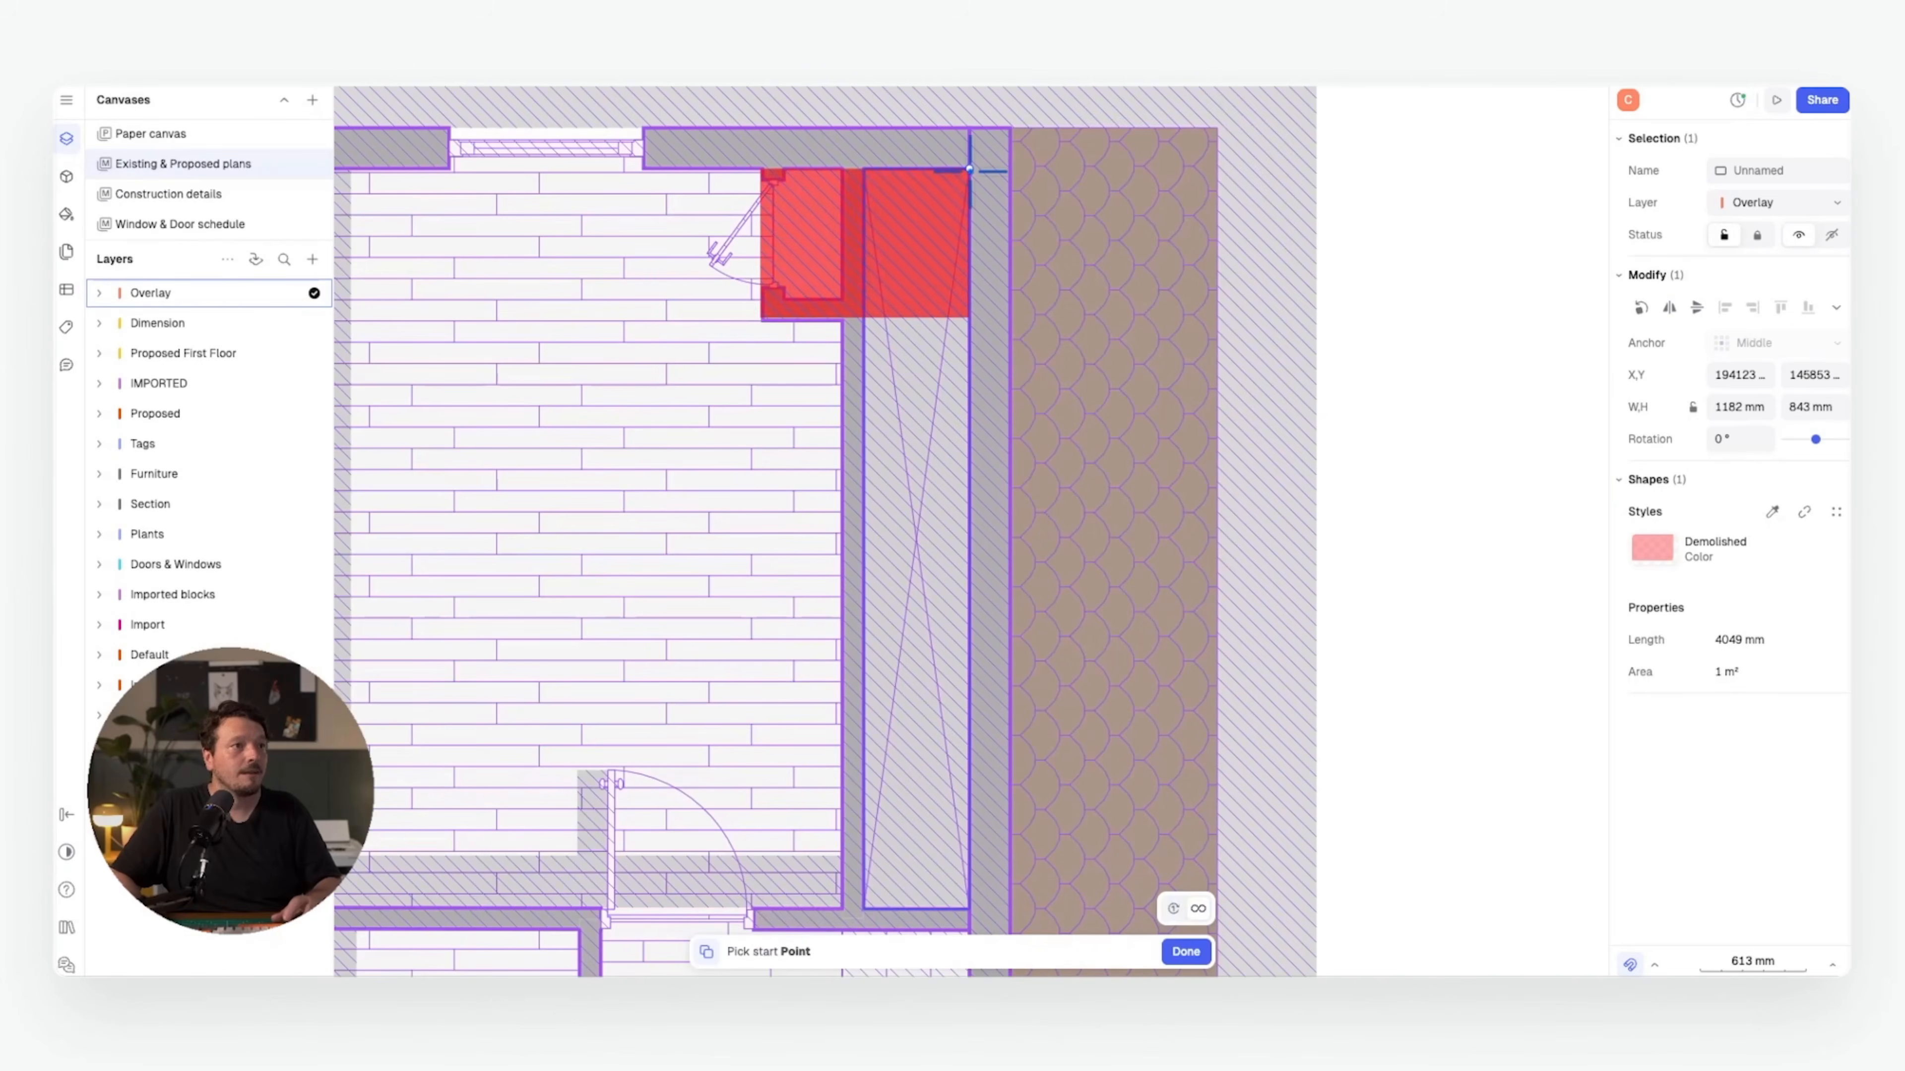
pyautogui.click(969, 169)
pyautogui.click(968, 317)
pyautogui.press('Escape')
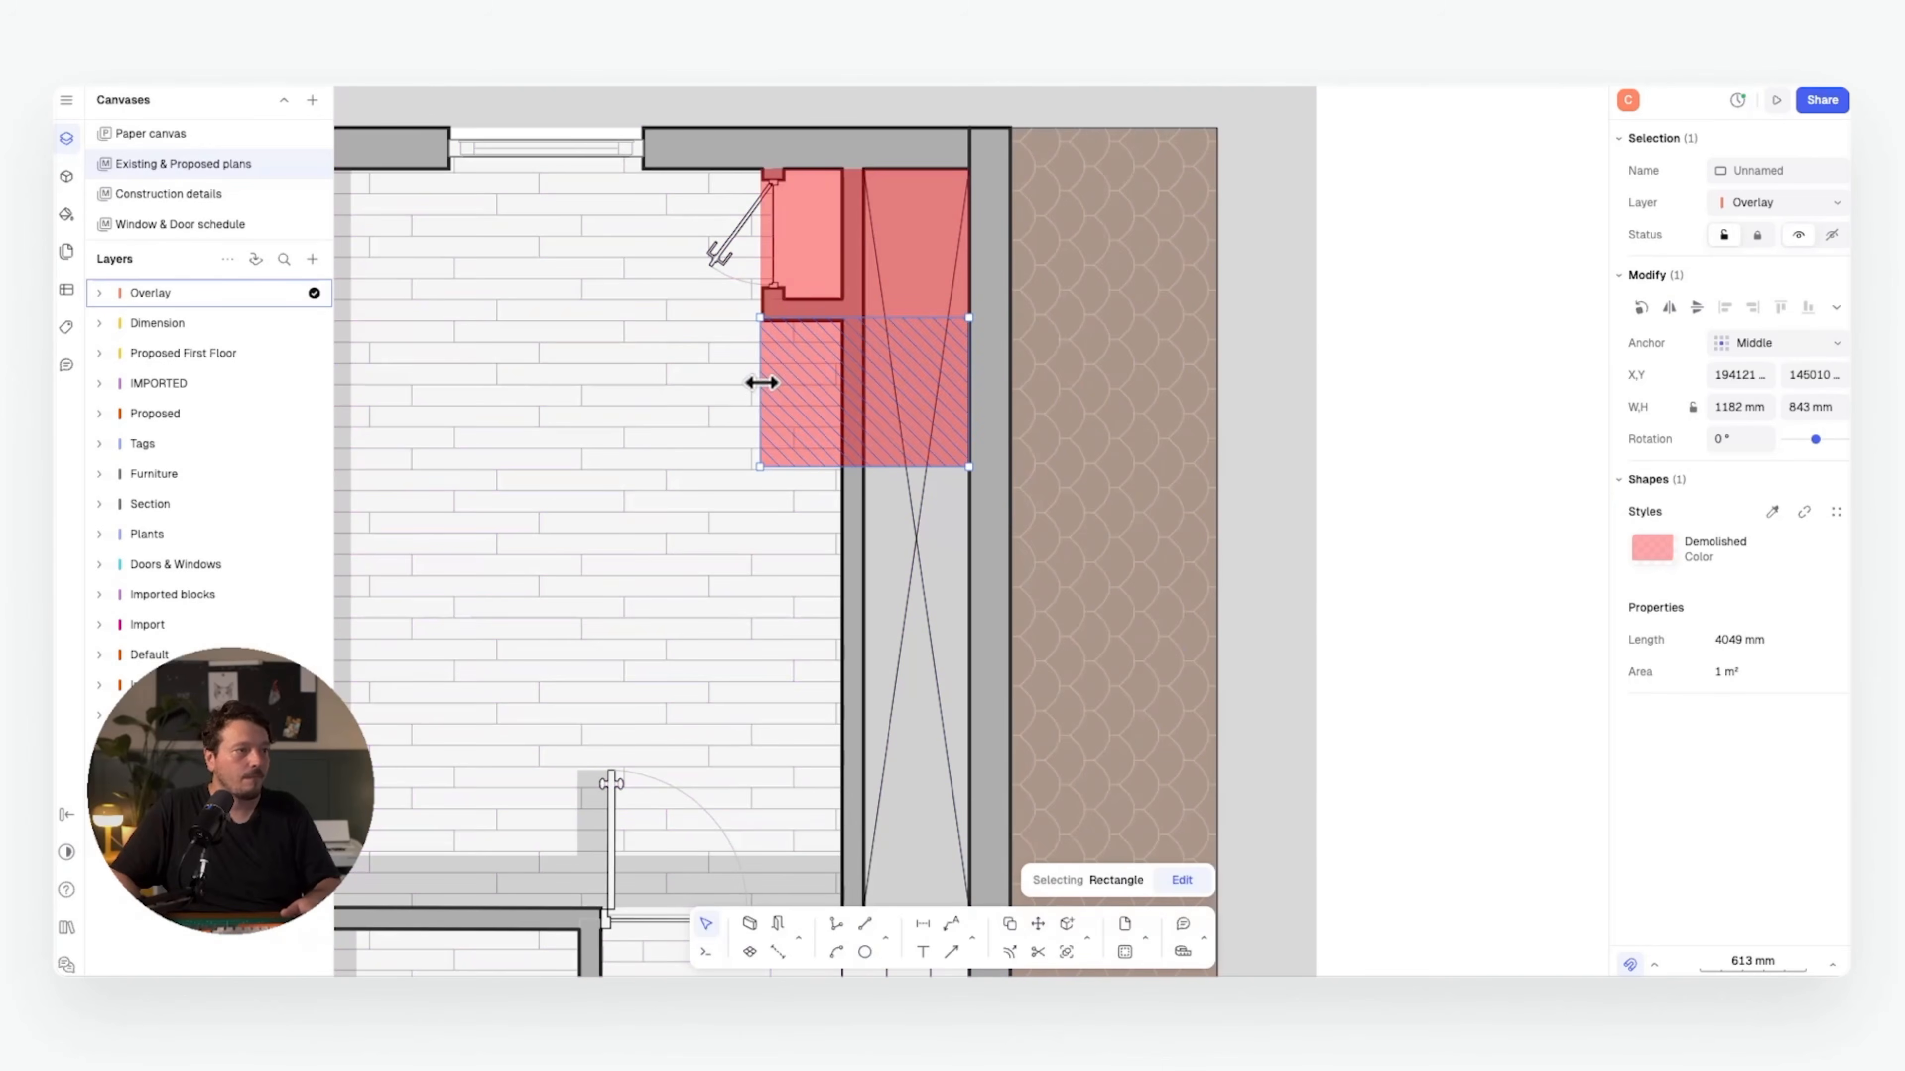
pyautogui.moveTo(759, 383); pyautogui.dragTo(850, 387)
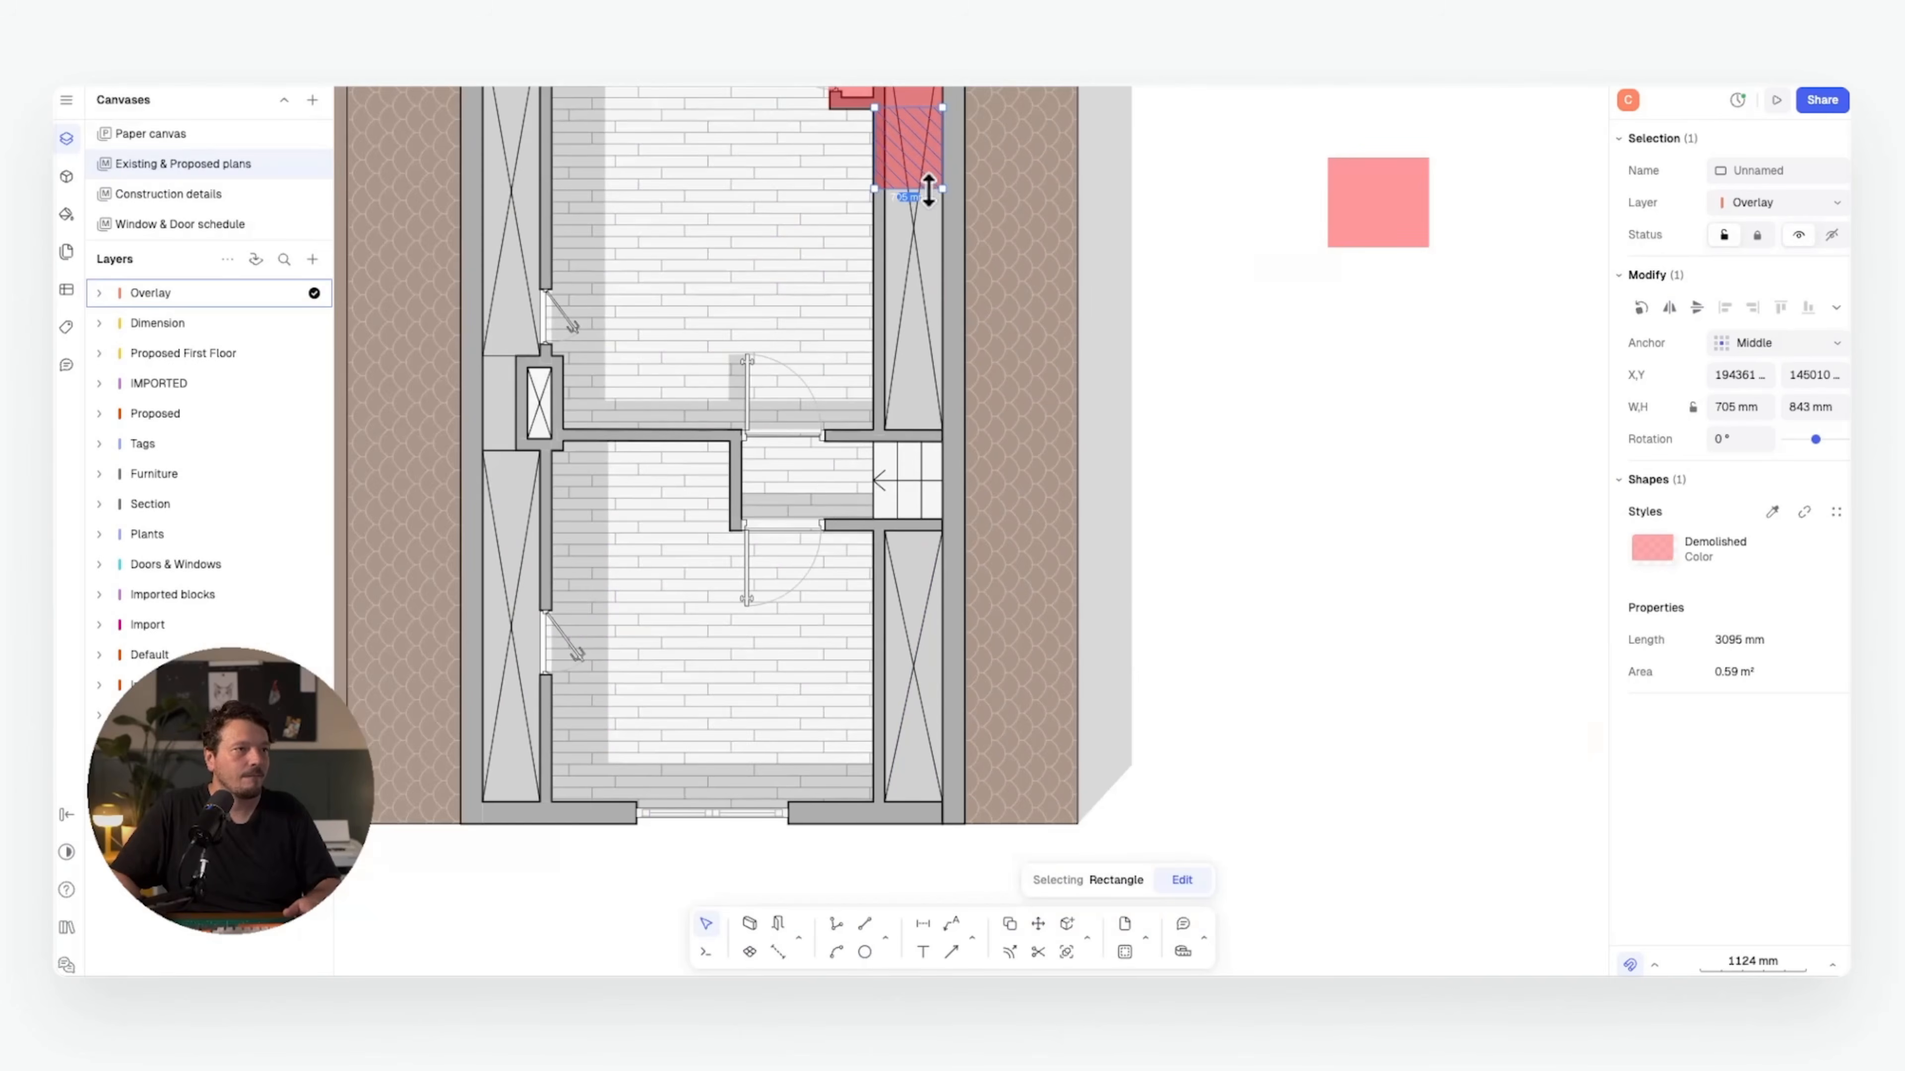
pyautogui.moveTo(929, 190); pyautogui.dragTo(920, 429)
pyautogui.scroll(5, 919, 429)
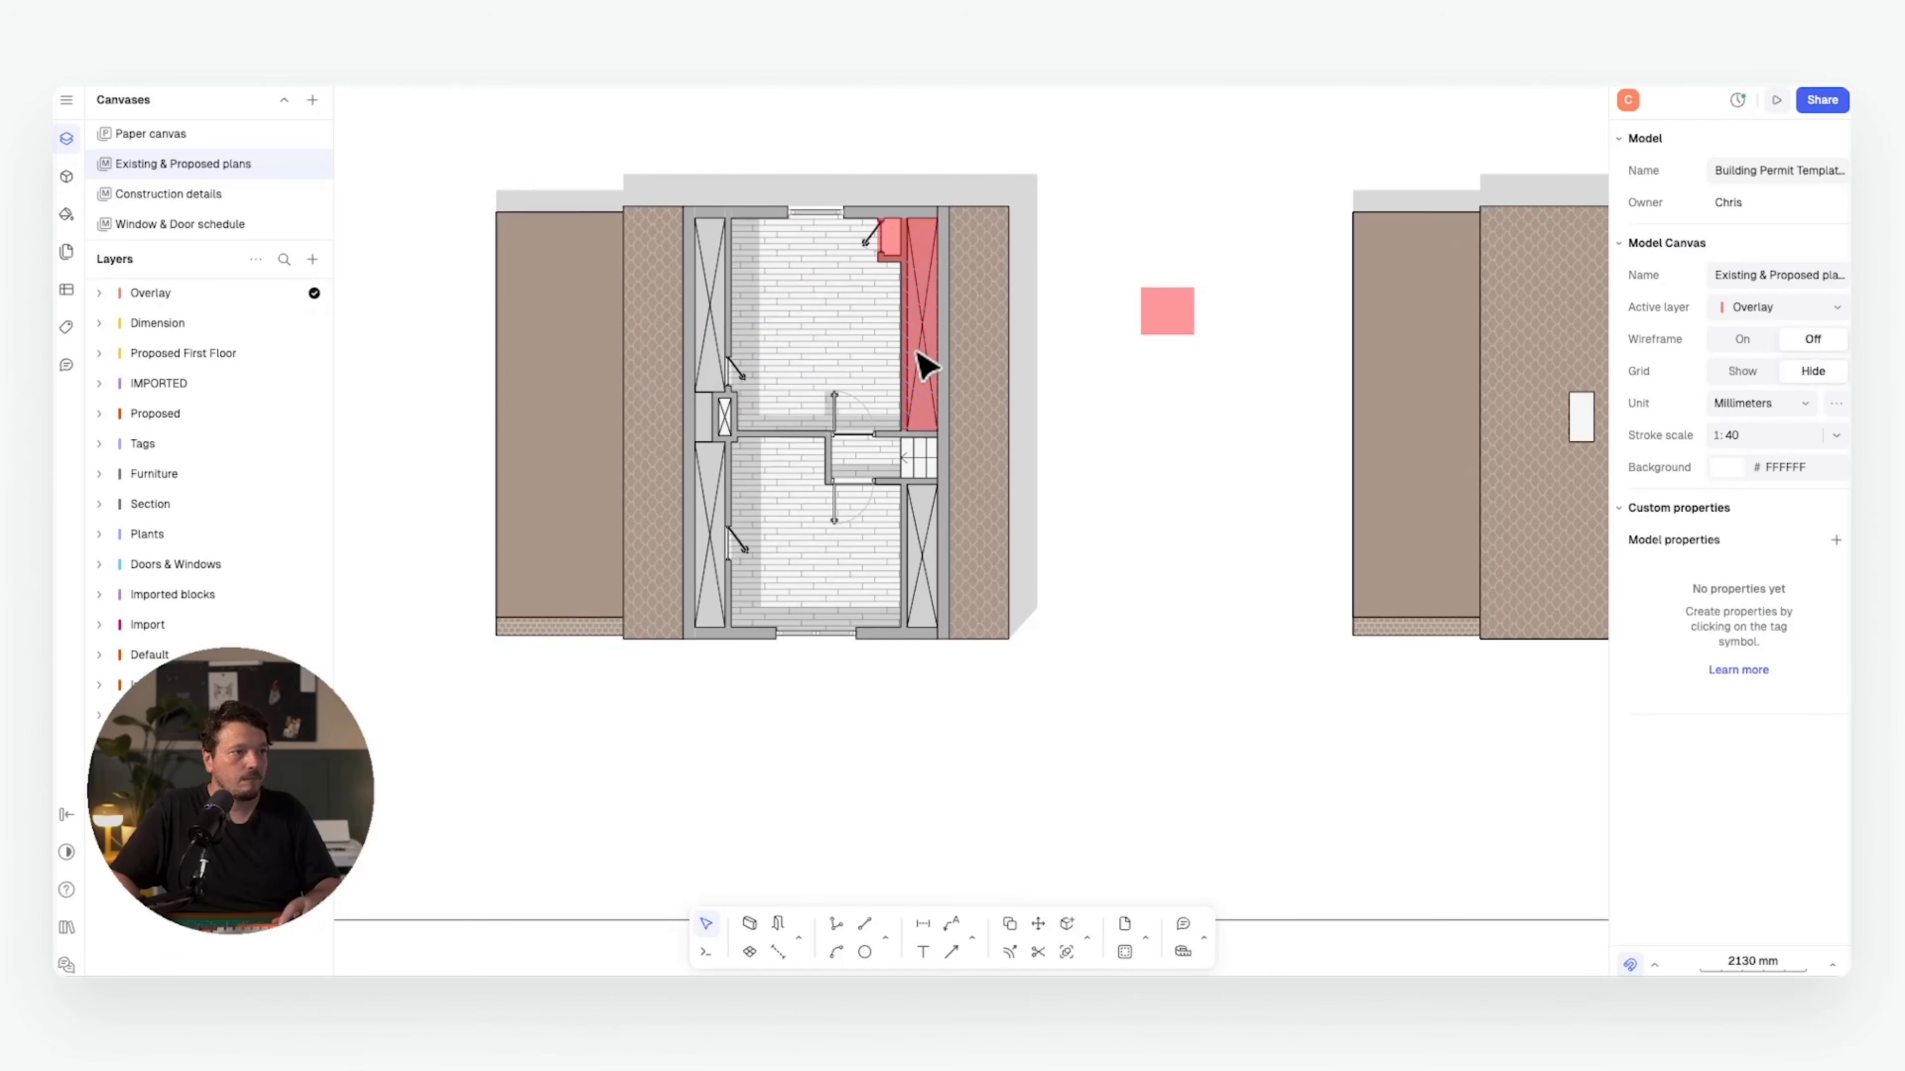
# - Copy the red strip onto the eaves storage below the stairs and resize it to 705 by 2810 mm
pyautogui.click(919, 337)
pyautogui.press('c')
pyautogui.click(937, 261)
pyautogui.scroll(4, 938, 484)
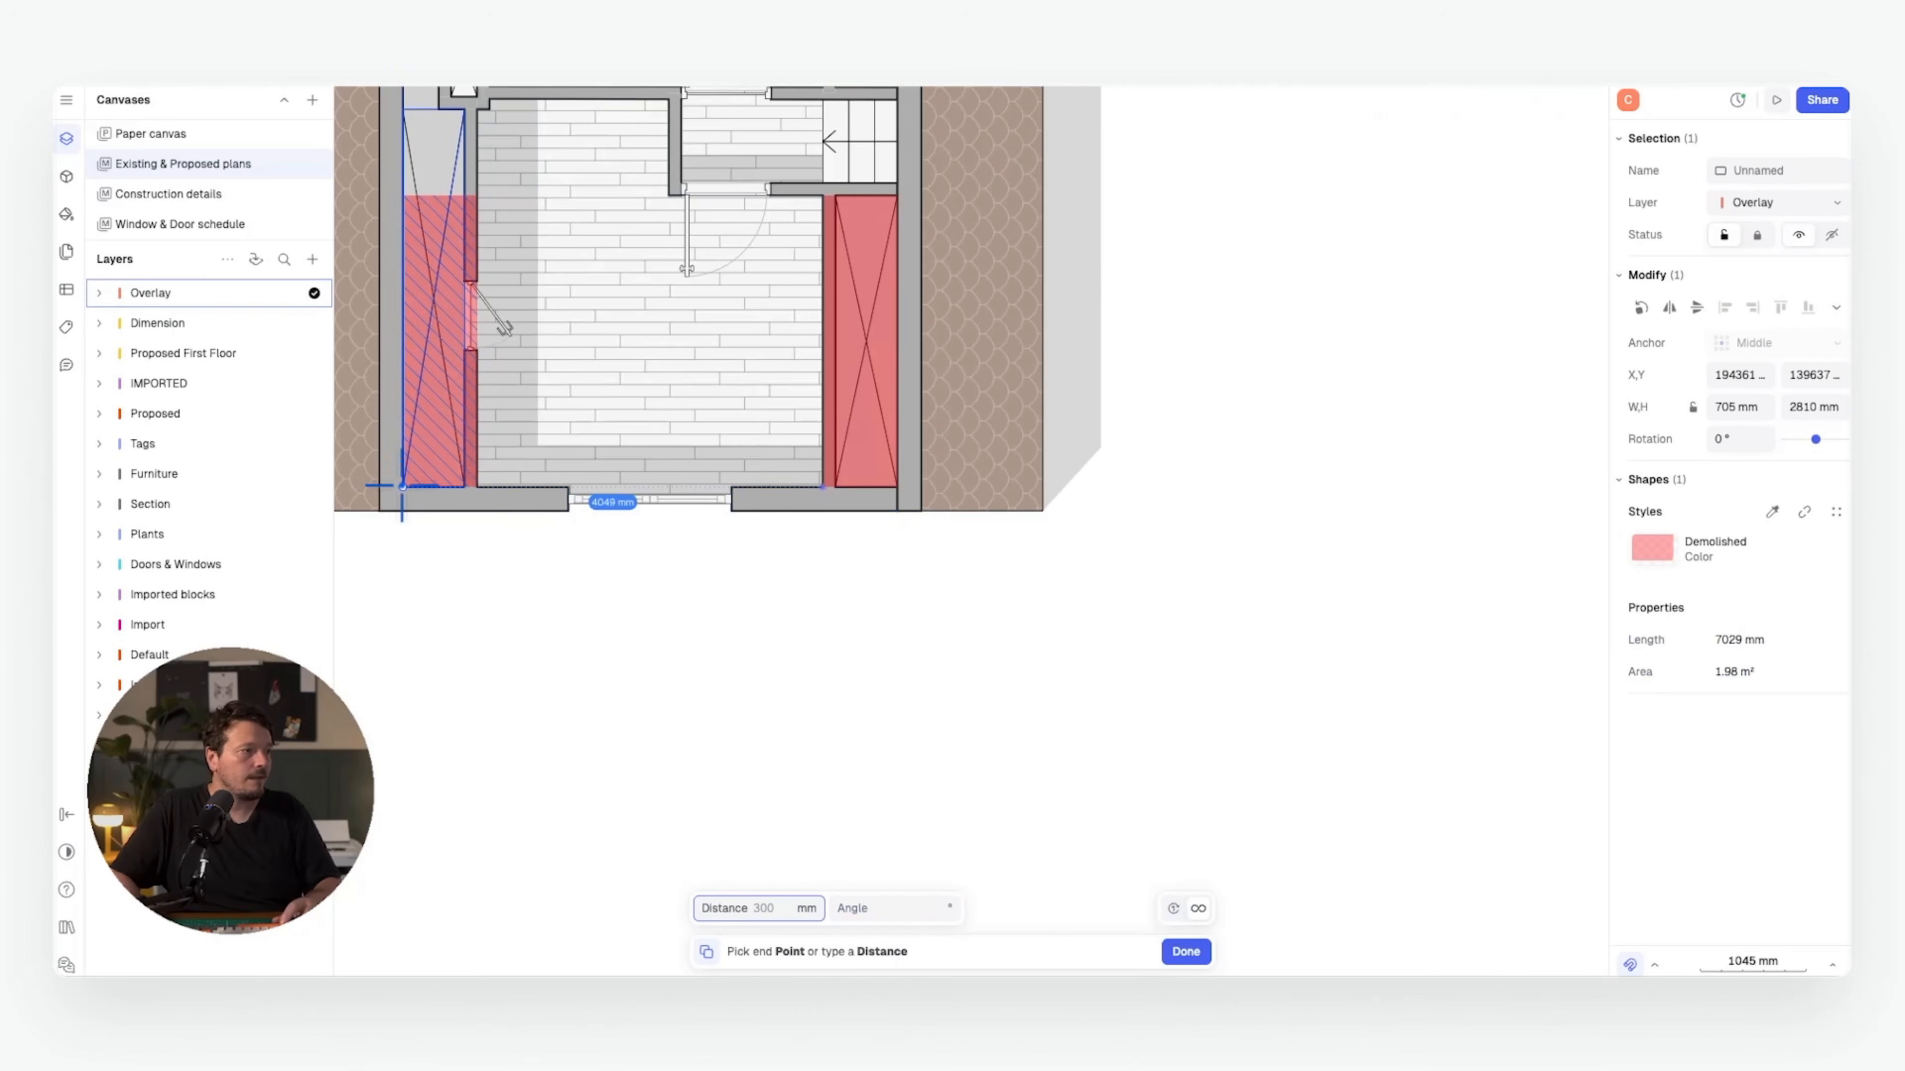
# - Copy the red strip onto both eaves storage areas on the plan's opposite side, fitting the upper one between the chimney and outer wall
pyautogui.click(403, 486)
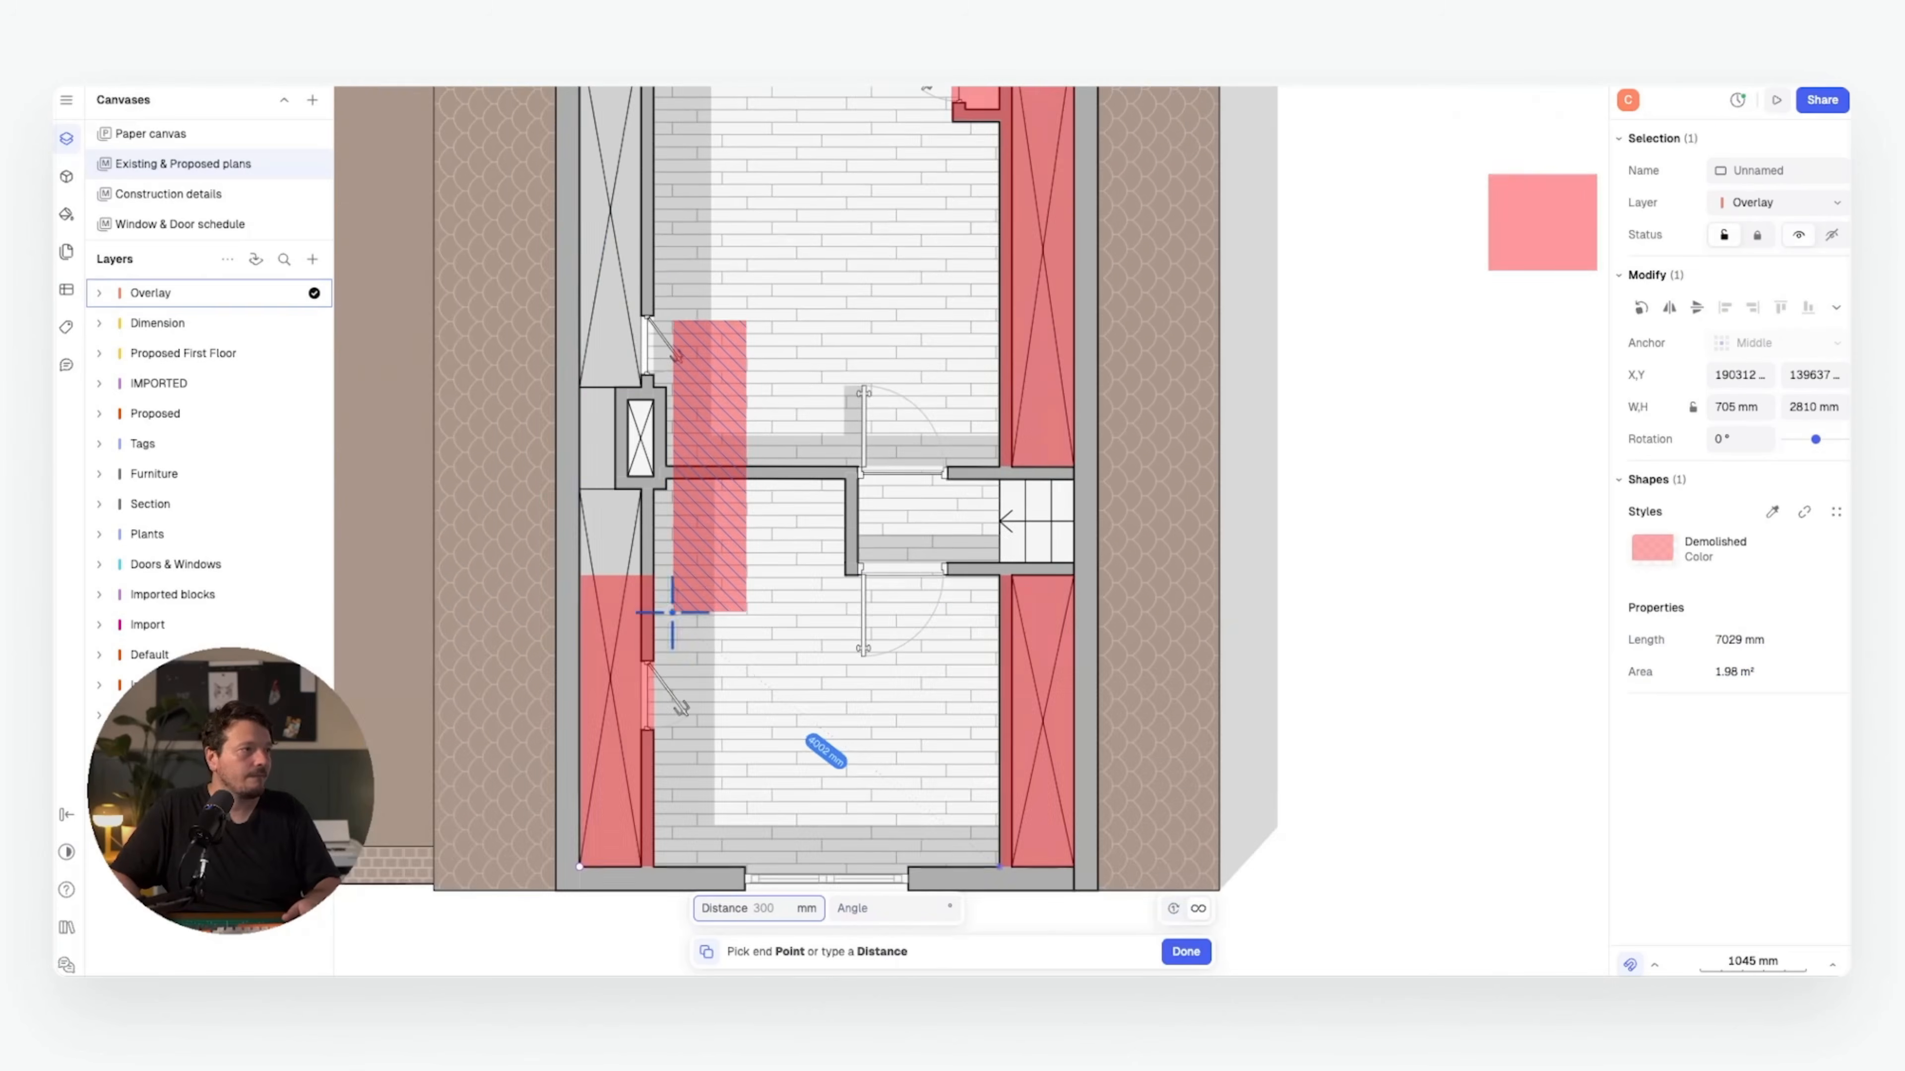
pyautogui.press('Escape')
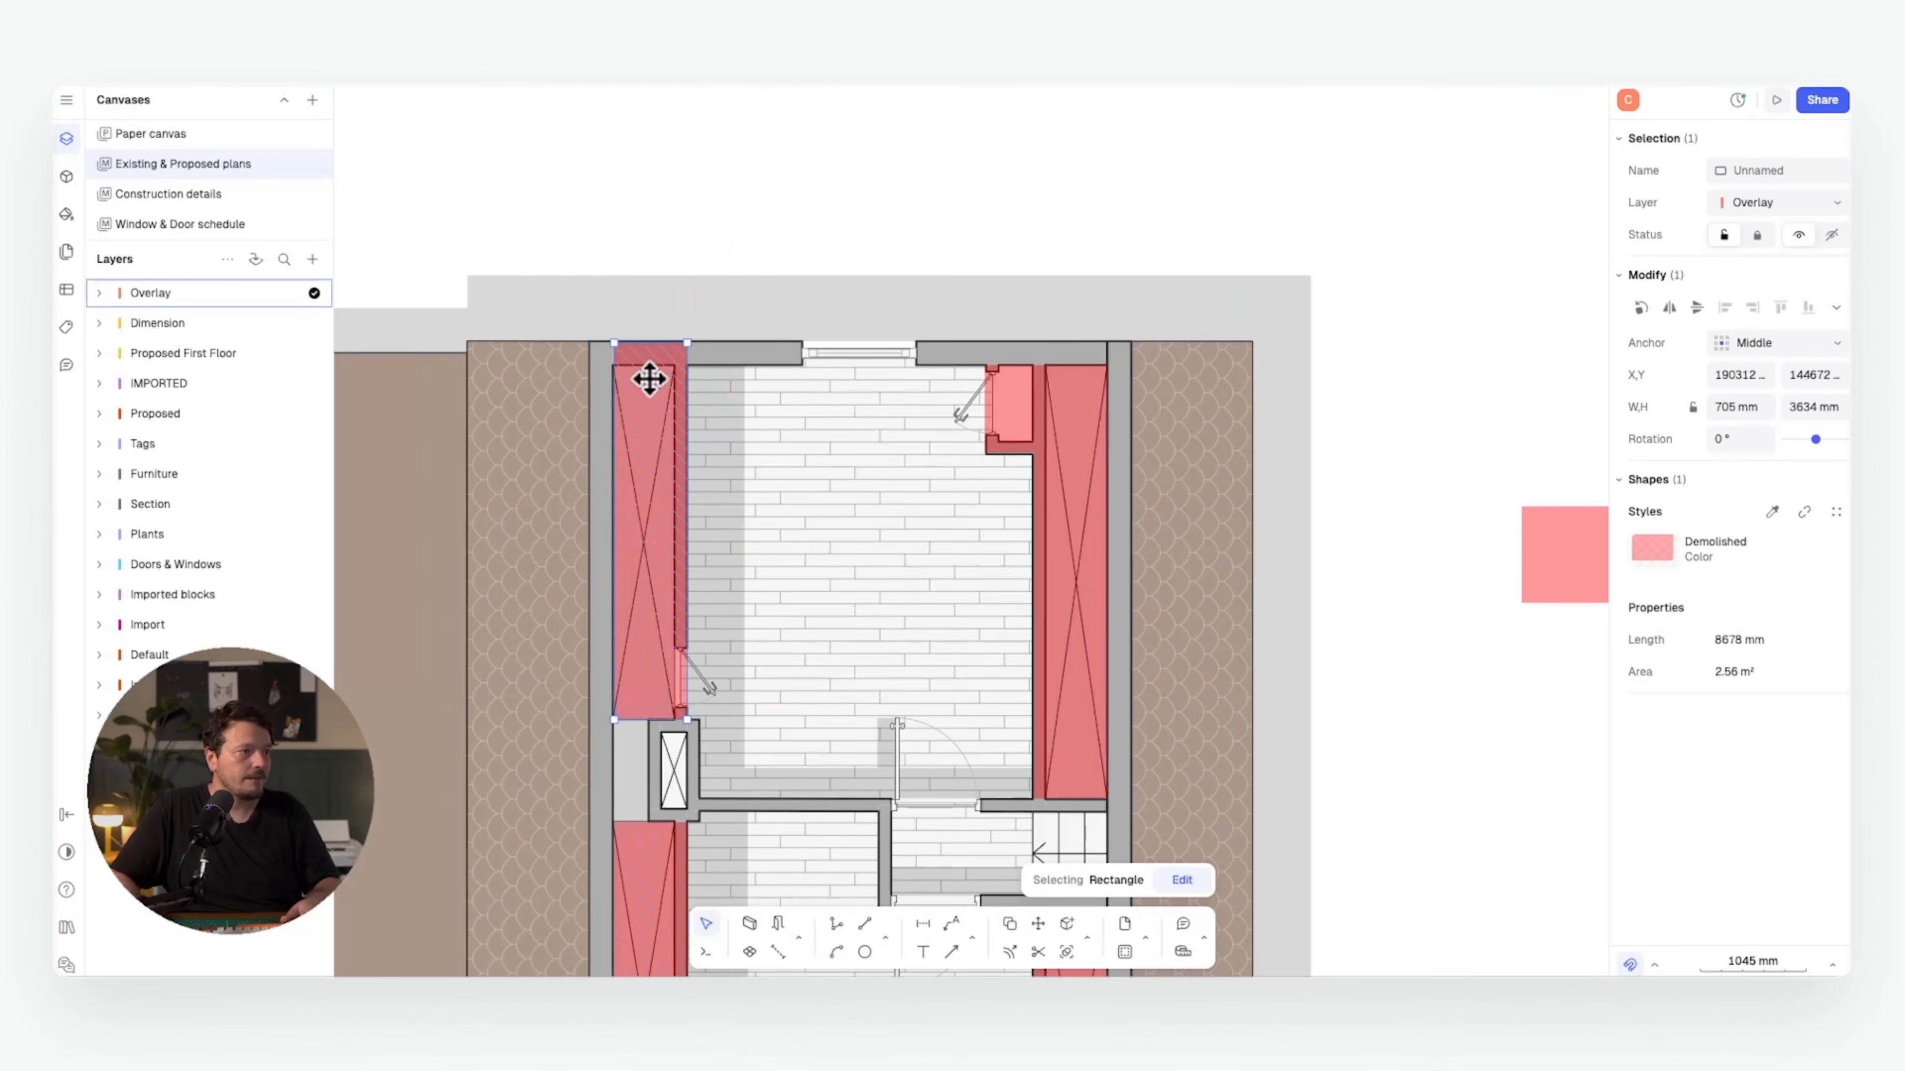
pyautogui.moveTo(647, 375); pyautogui.dragTo(649, 342)
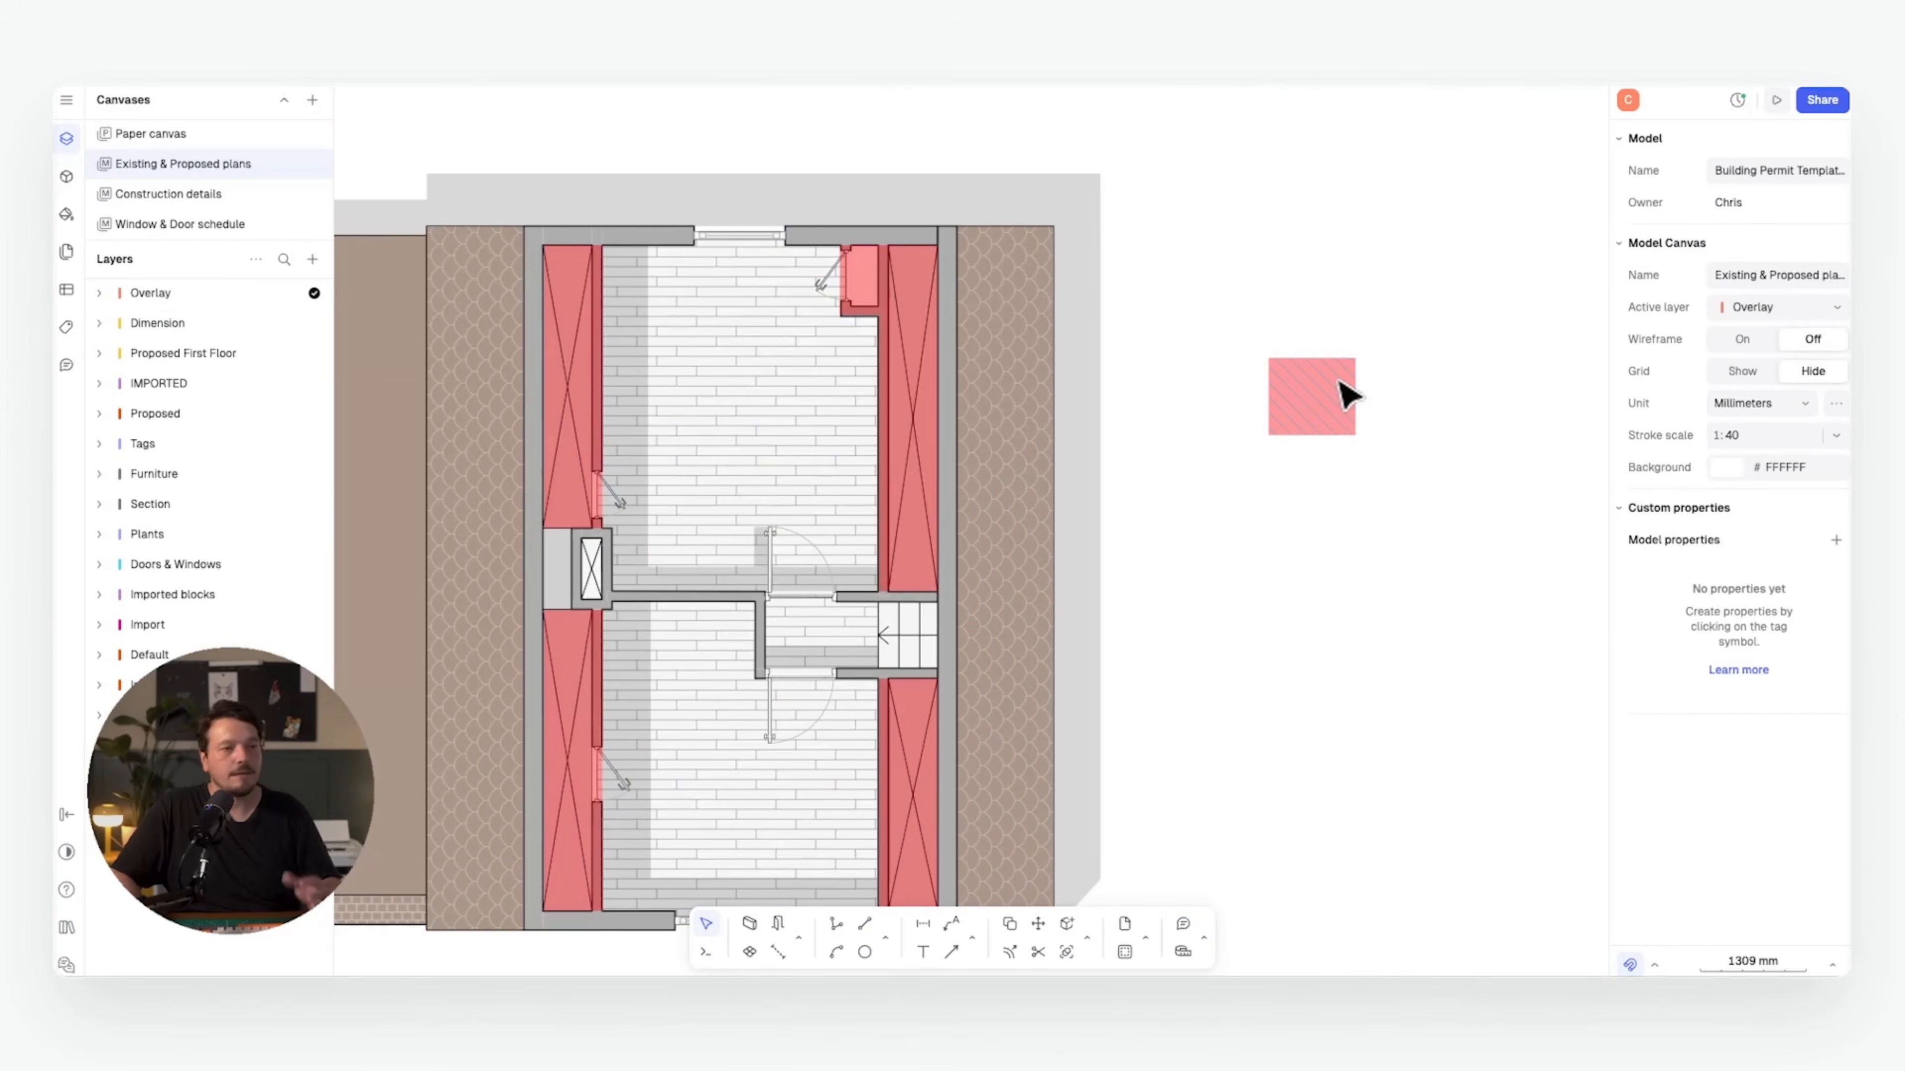
# - Delete the spare red swatch beside the existing first-floor plan
pyautogui.click(1346, 394)
pyautogui.press('Delete')
pyautogui.scroll(-2, 1327, 401)
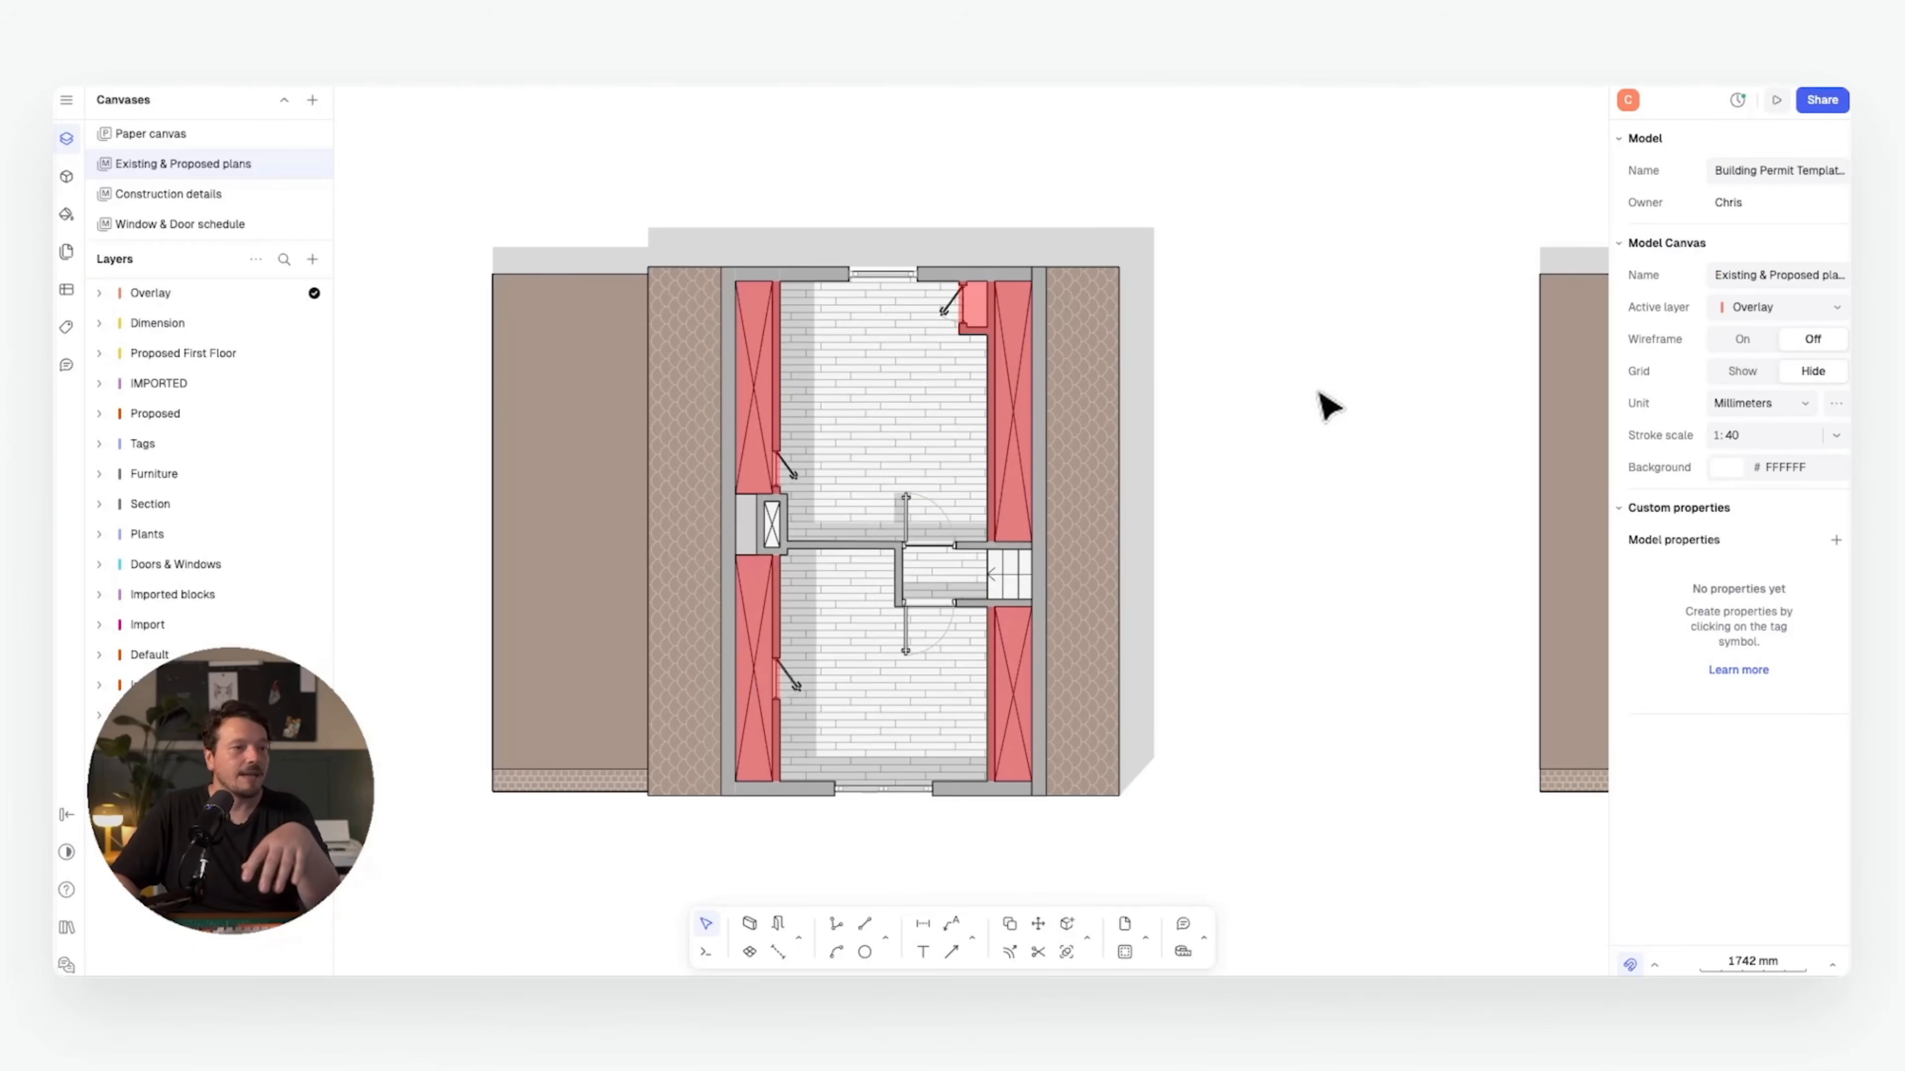
# - Draw a rectangle about 225 mm wide over the upper wall stub between the outer wall and chimney in the proposed plan
pyautogui.scroll(-5, 908, 553)
pyautogui.moveTo(973, 230); pyautogui.dragTo(929, 710, button='middle')
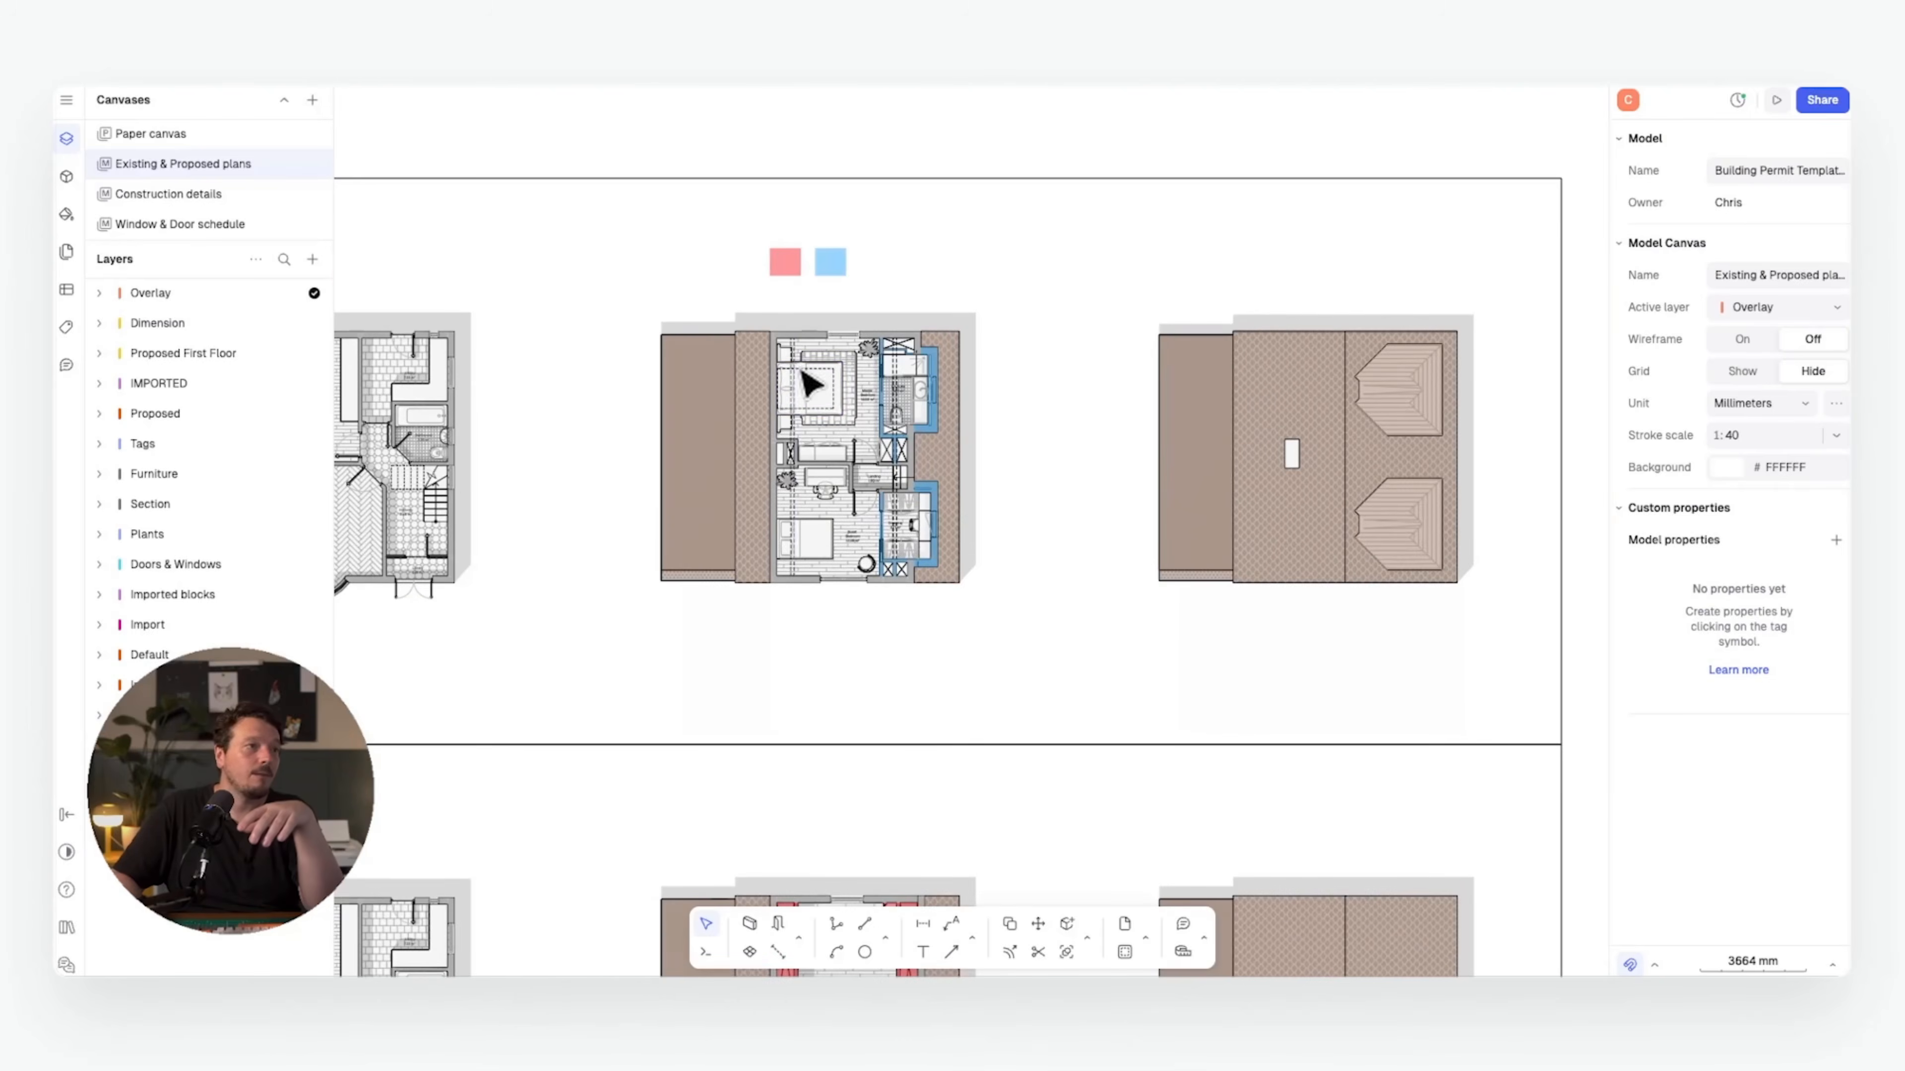
pyautogui.scroll(8, 810, 385)
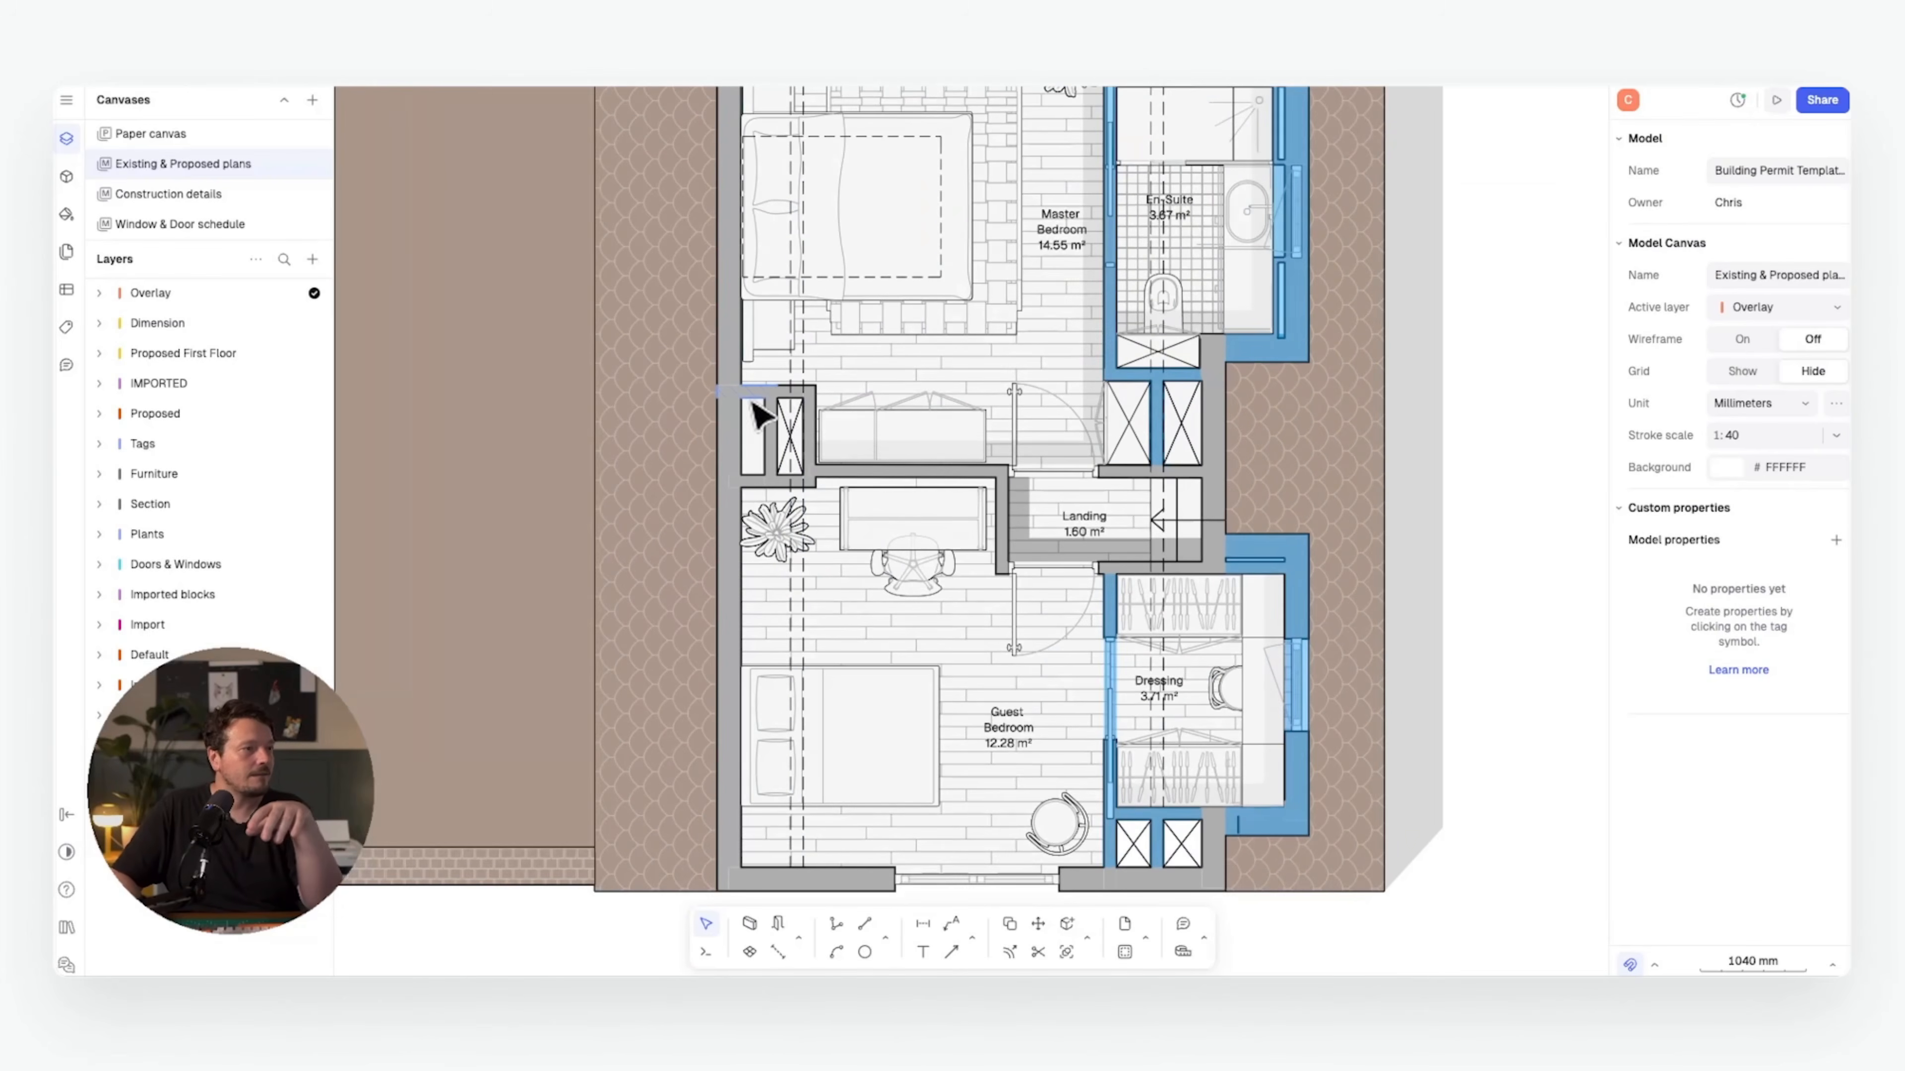
pyautogui.moveTo(1124, 513); pyautogui.dragTo(1110, 520, button='middle')
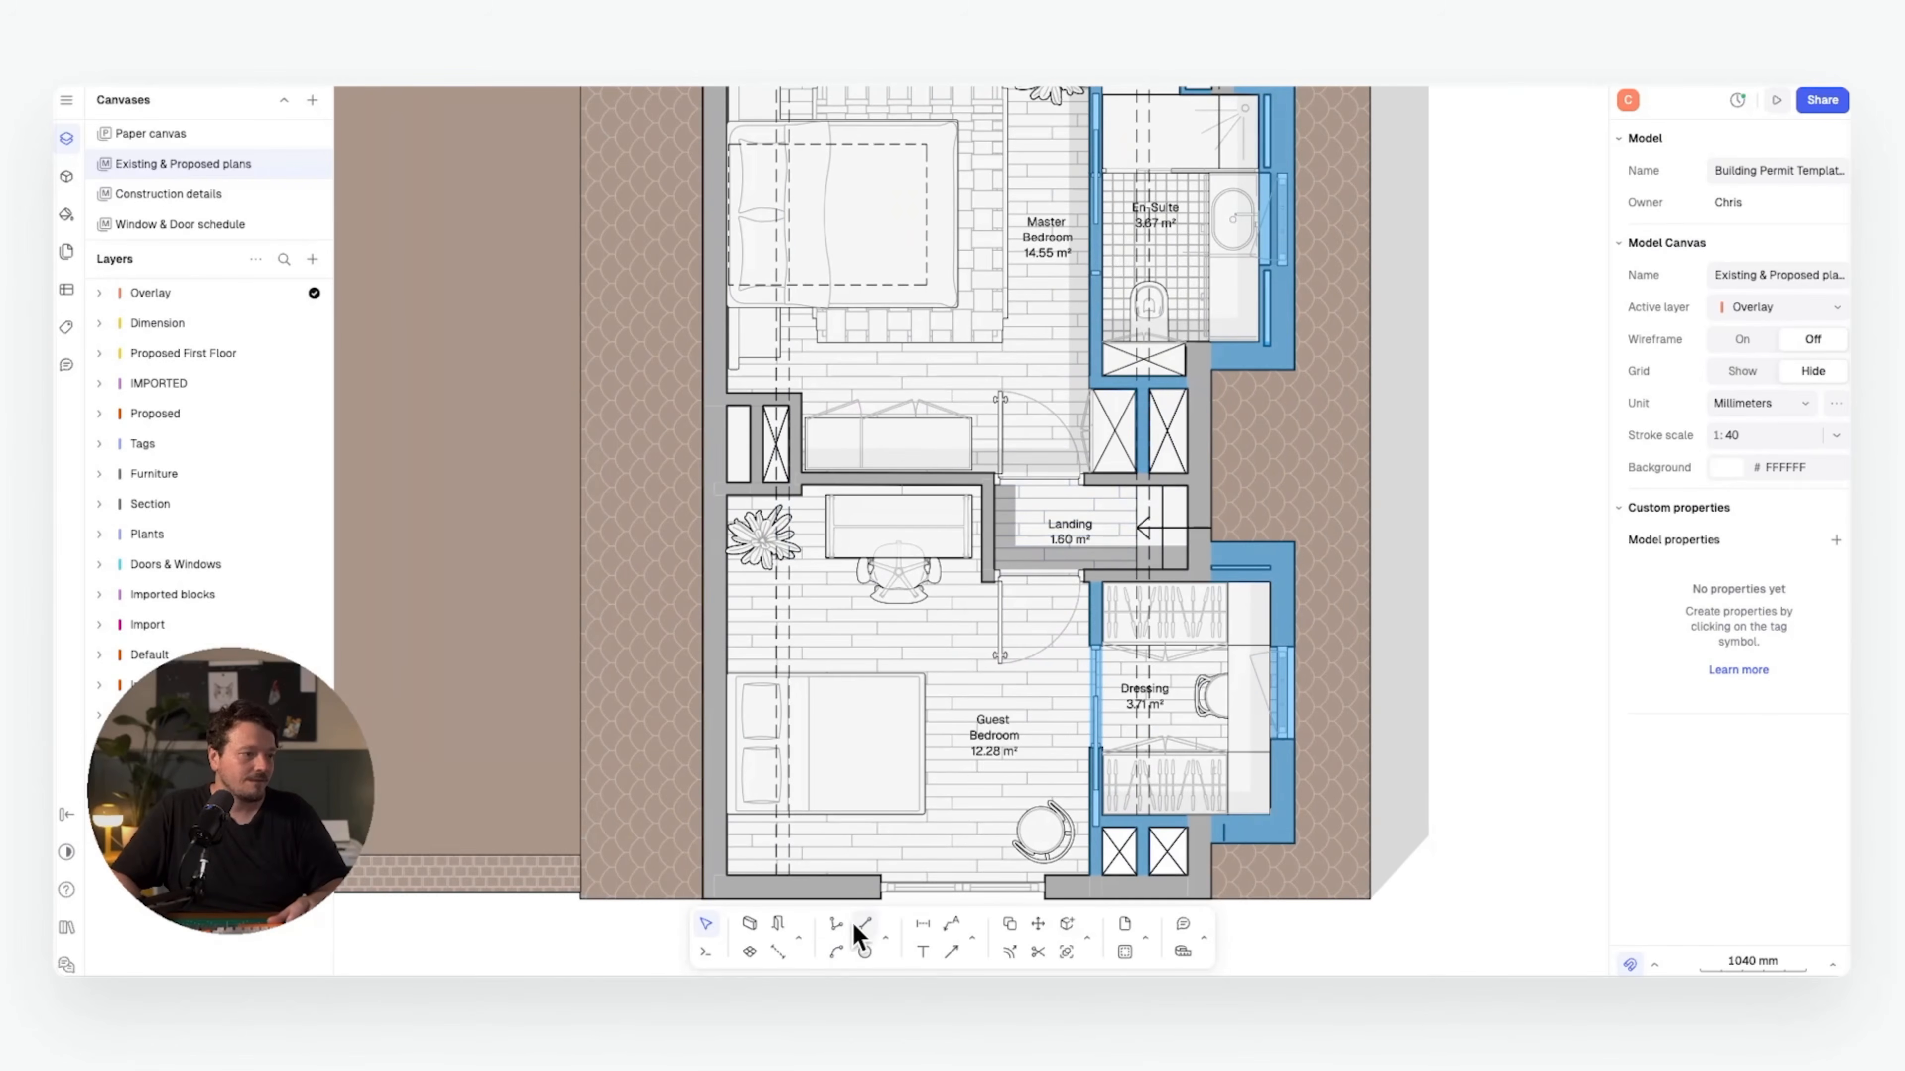
pyautogui.click(882, 940)
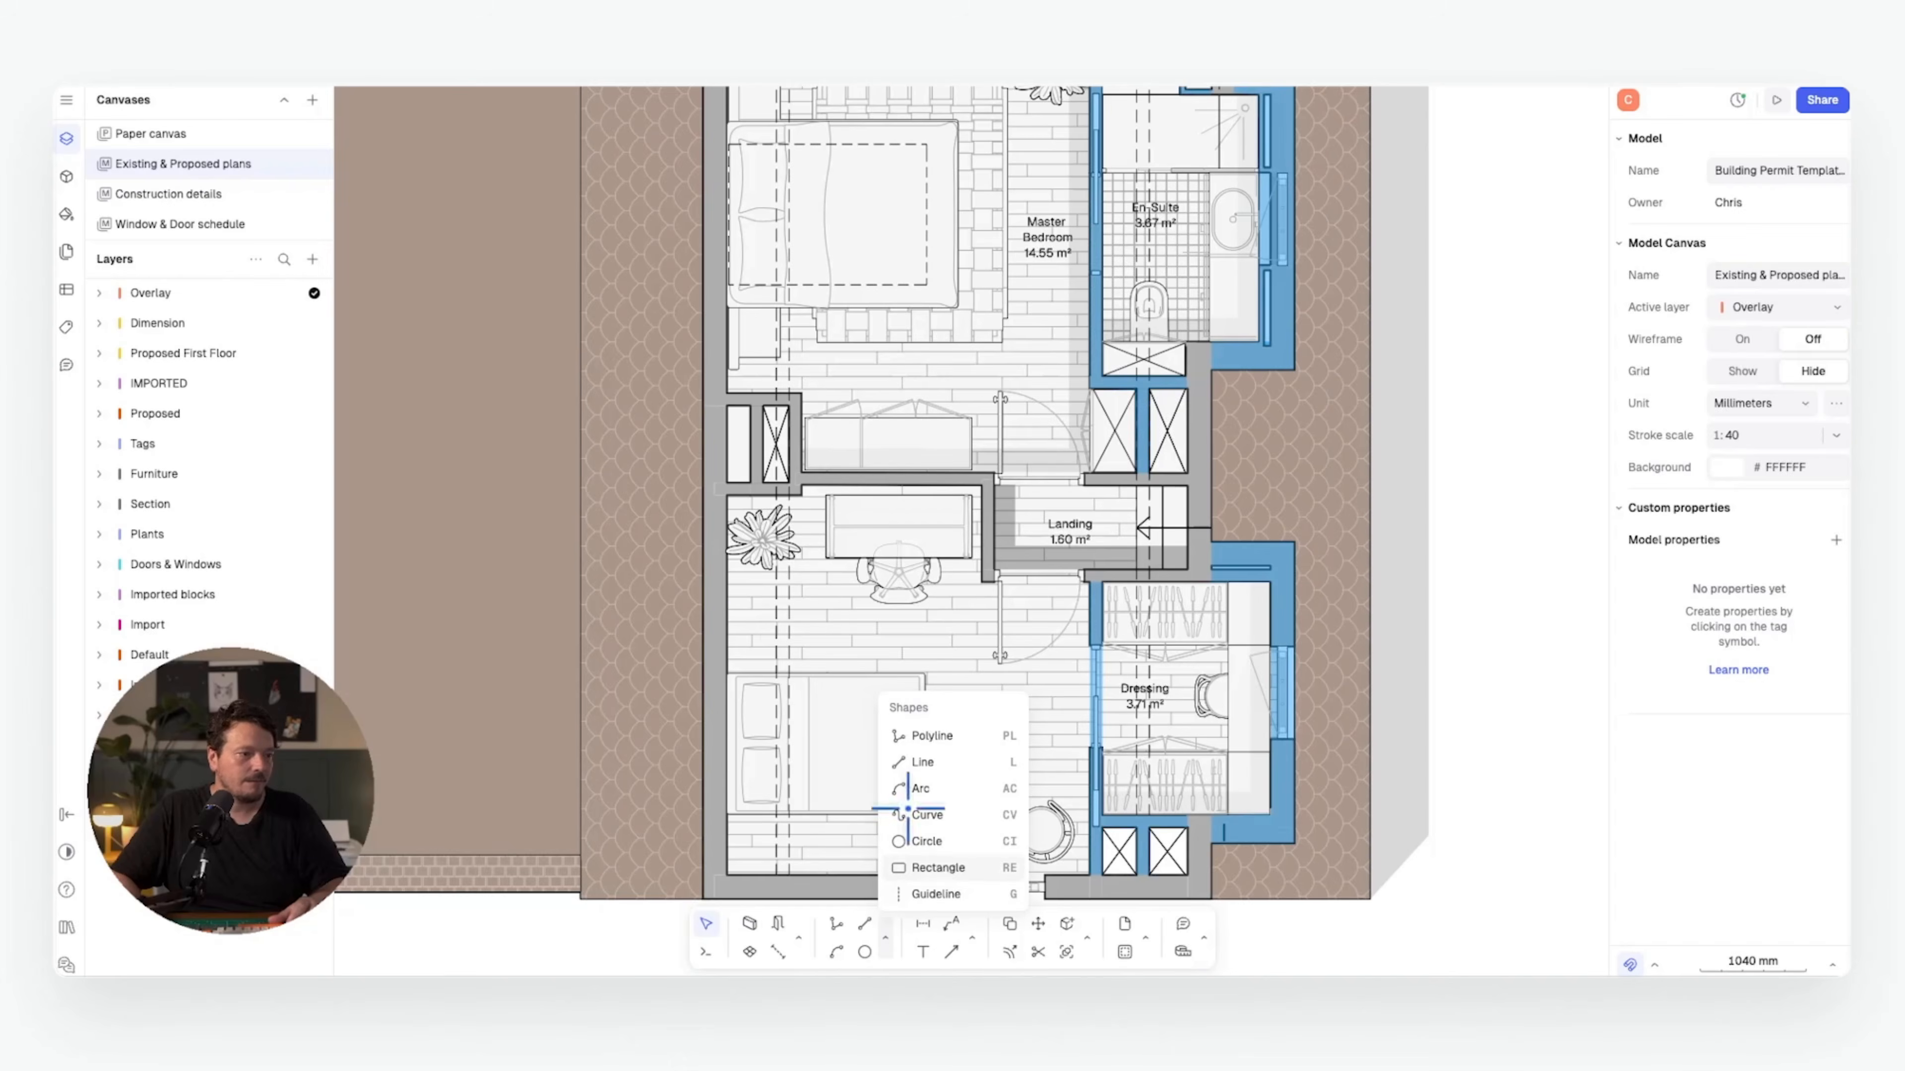
pyautogui.click(938, 868)
pyautogui.scroll(5, 724, 386)
pyautogui.click(728, 405)
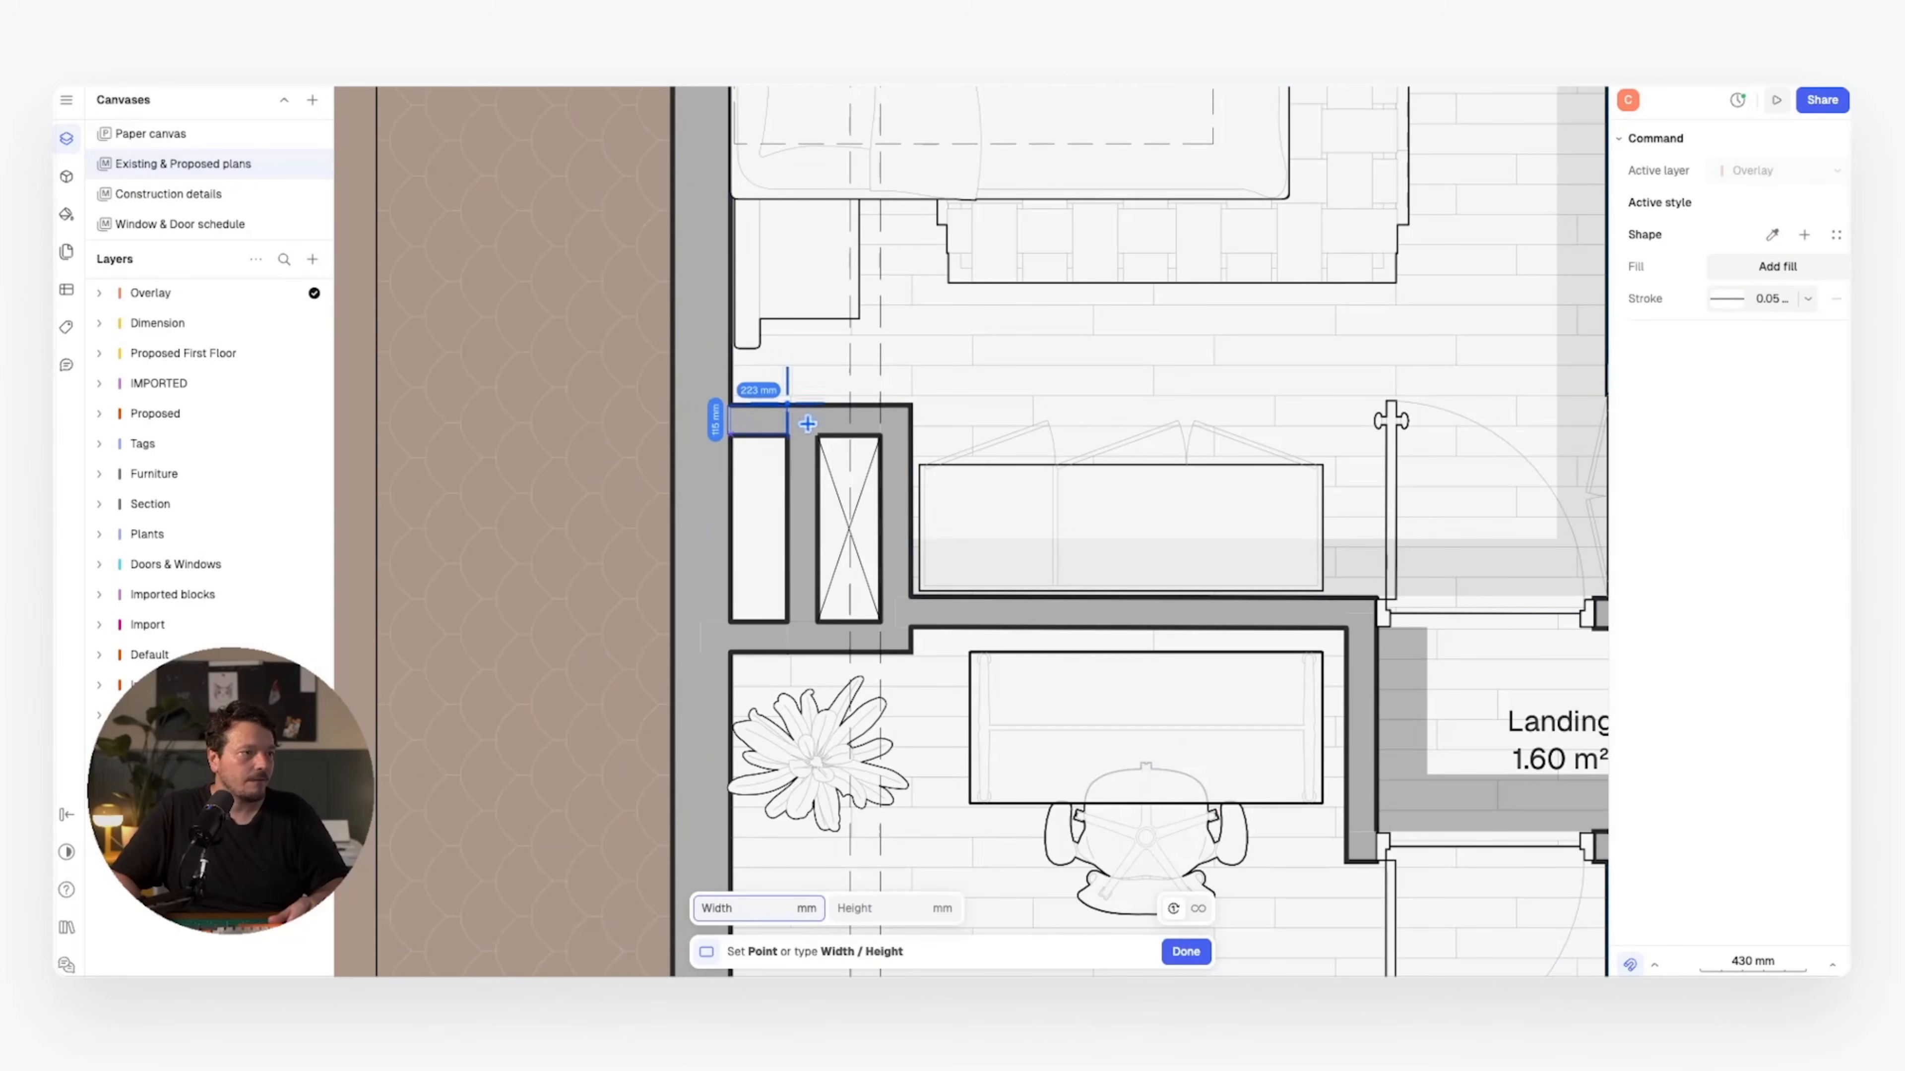
pyautogui.click(787, 403)
# - Draw a second rectangle about 225 mm wide over the lower wall stub beside the chimney and give both rectangles the blue Proposed style
pyautogui.press('space')
pyautogui.click(729, 622)
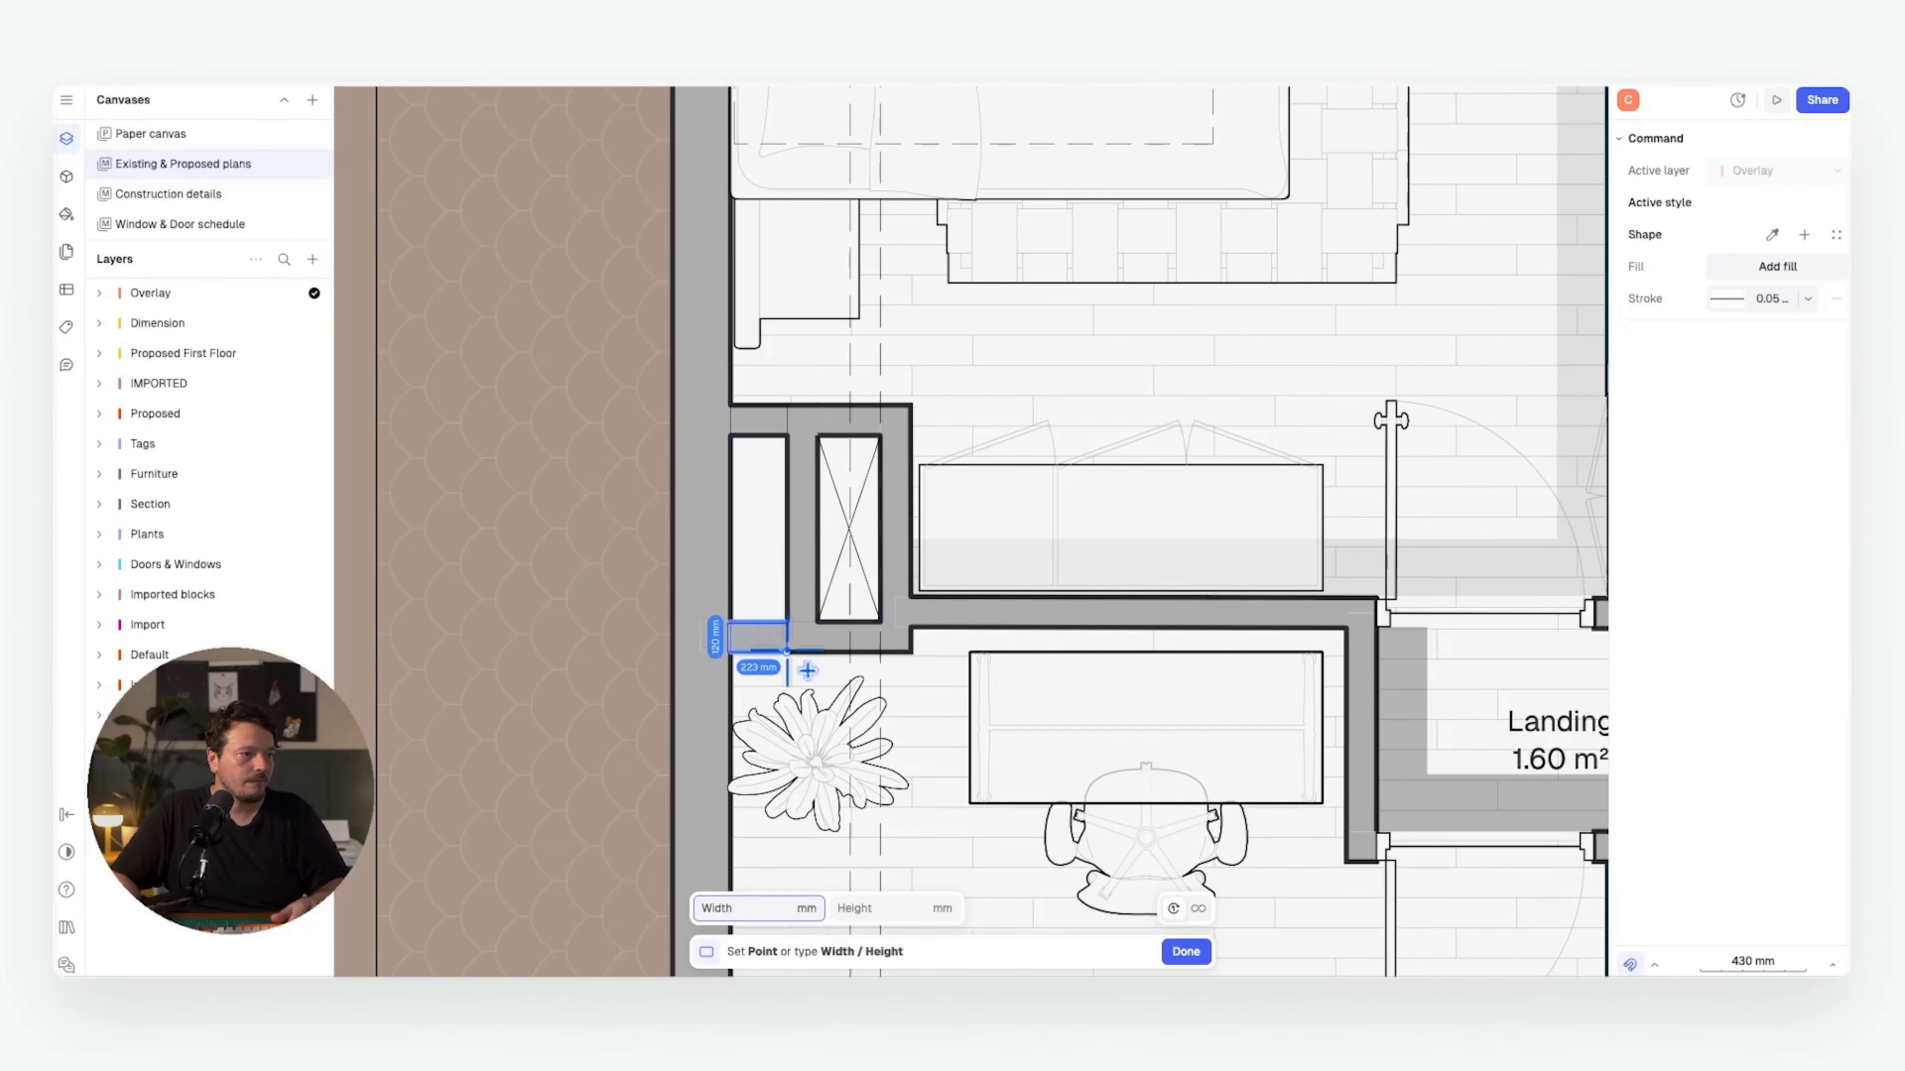
pyautogui.click(807, 670)
pyautogui.scroll(-5, 675, 525)
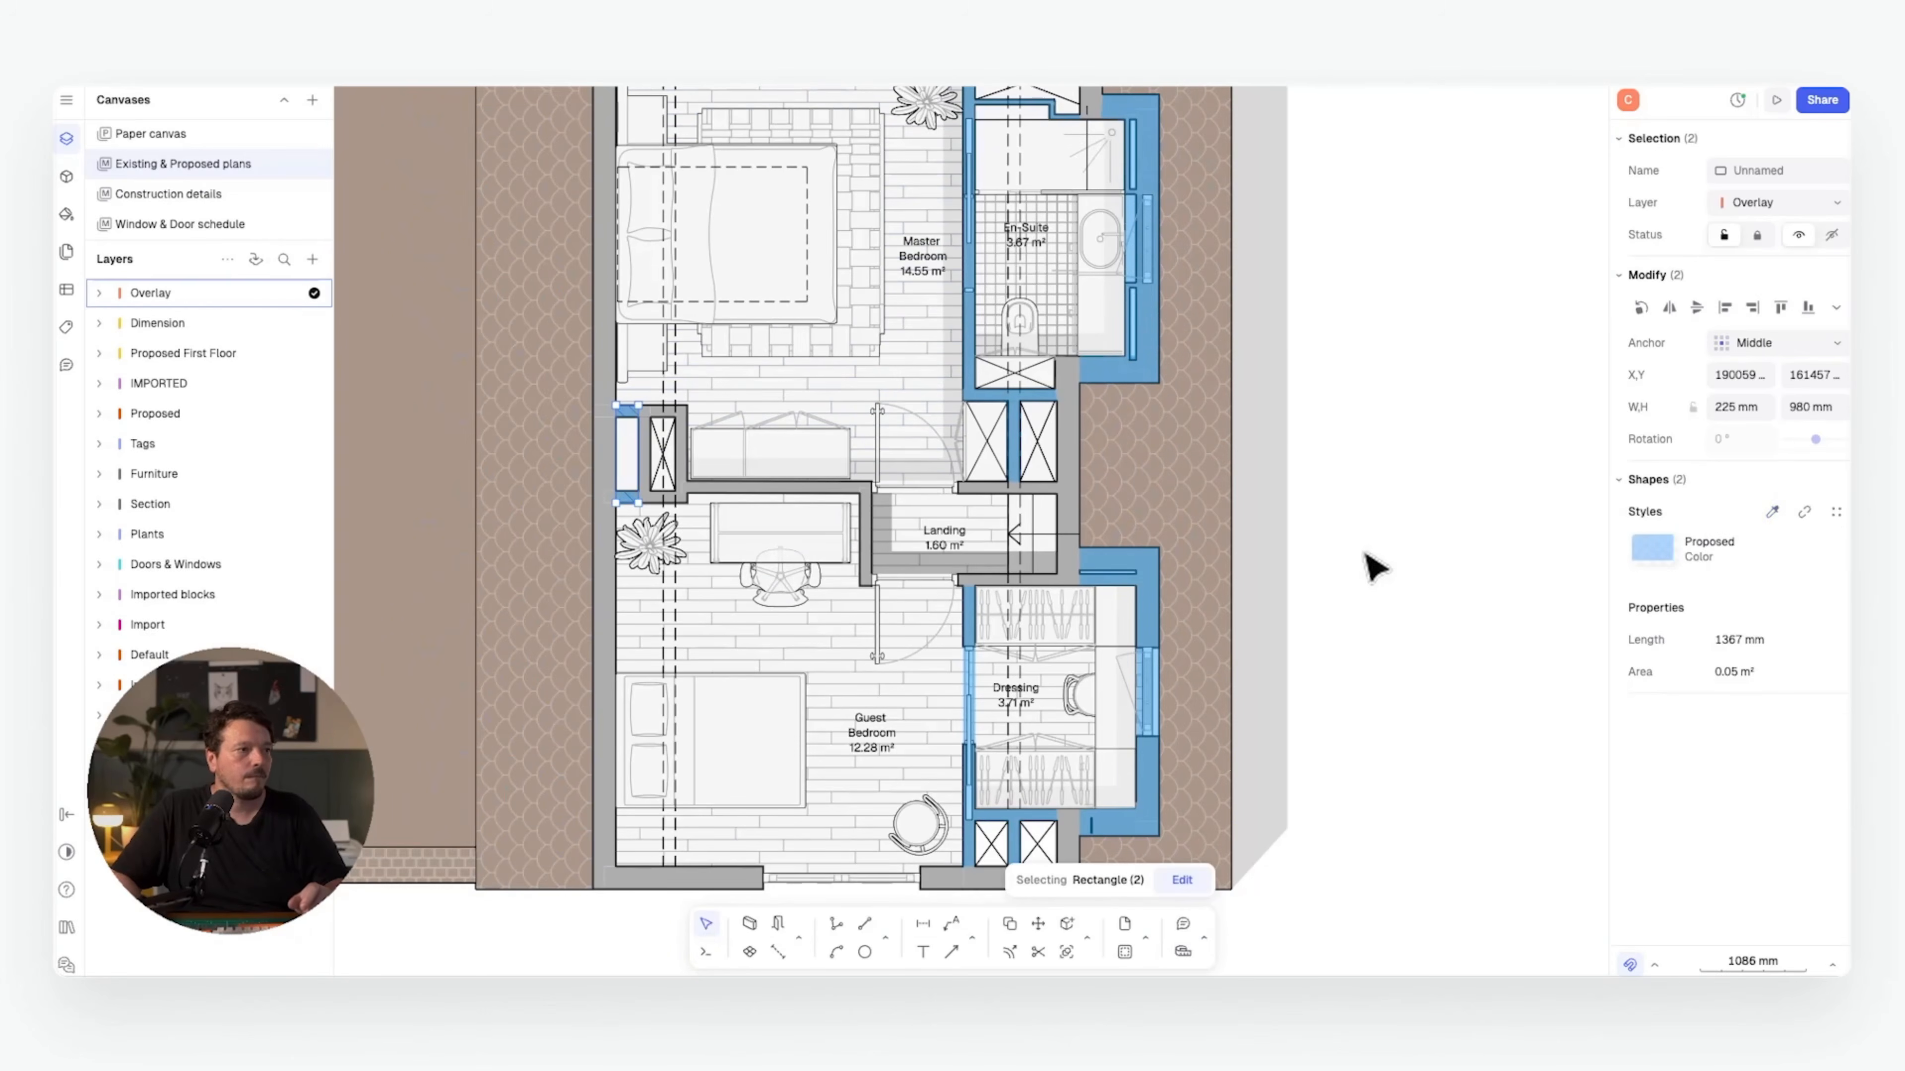
pyautogui.click(1372, 567)
# - Dimension the dressing room's inner length along its window wall, placing the dimension outside the roof at about 1260 mm offset
pyautogui.scroll(-3, 1148, 541)
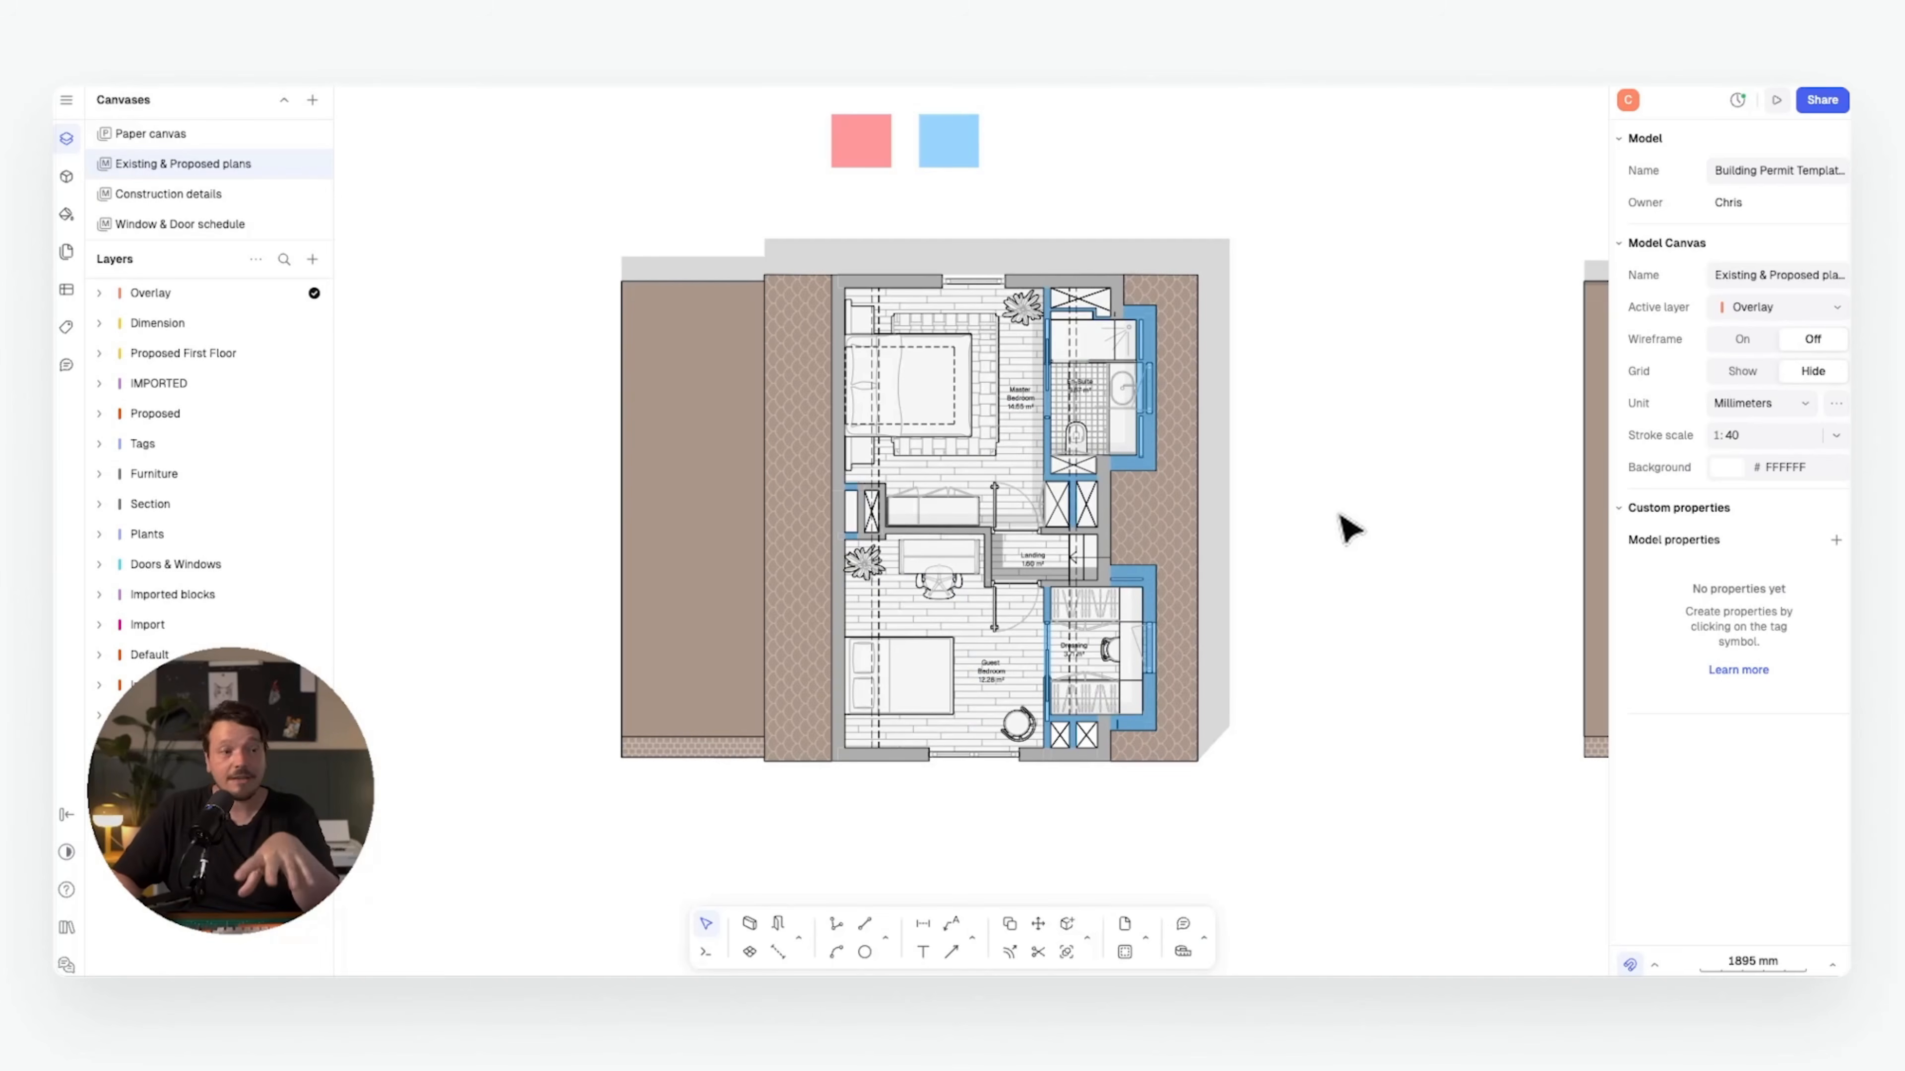
pyautogui.scroll(2, 1098, 640)
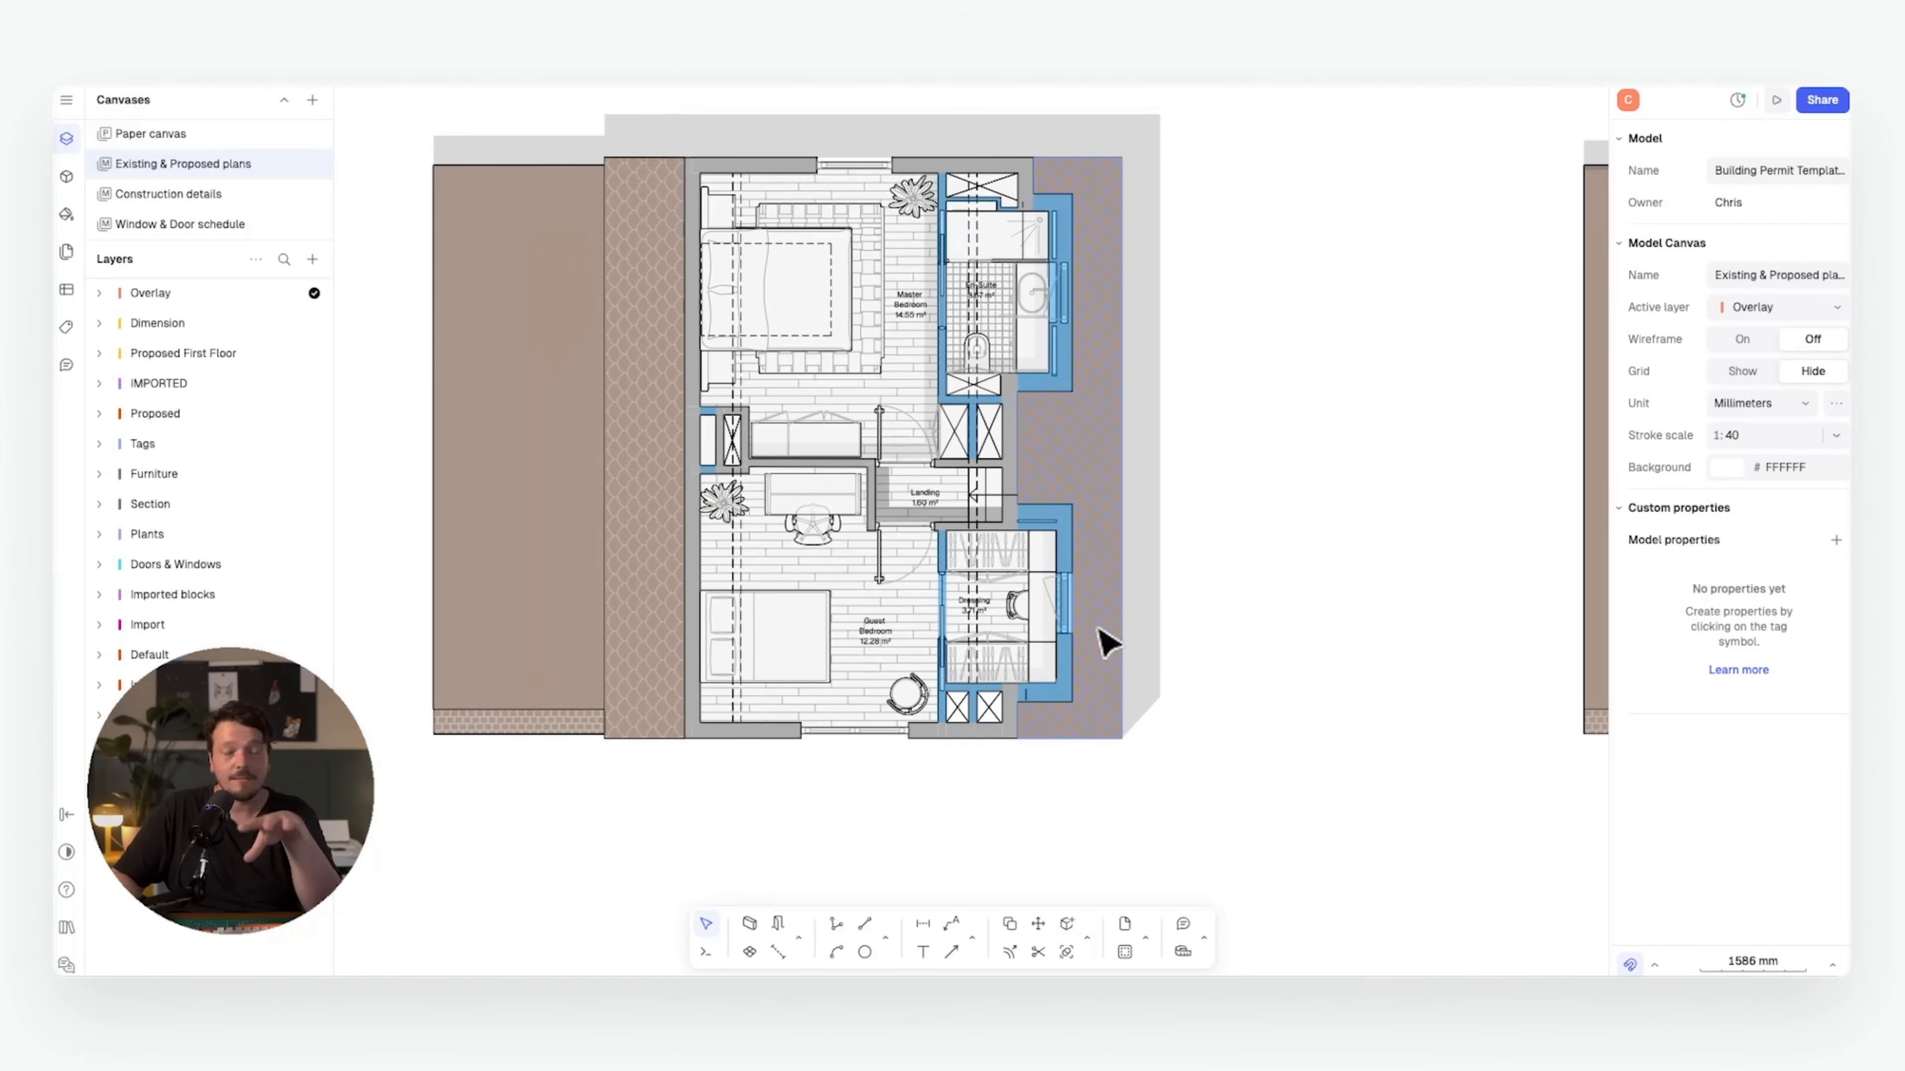
pyautogui.click(923, 924)
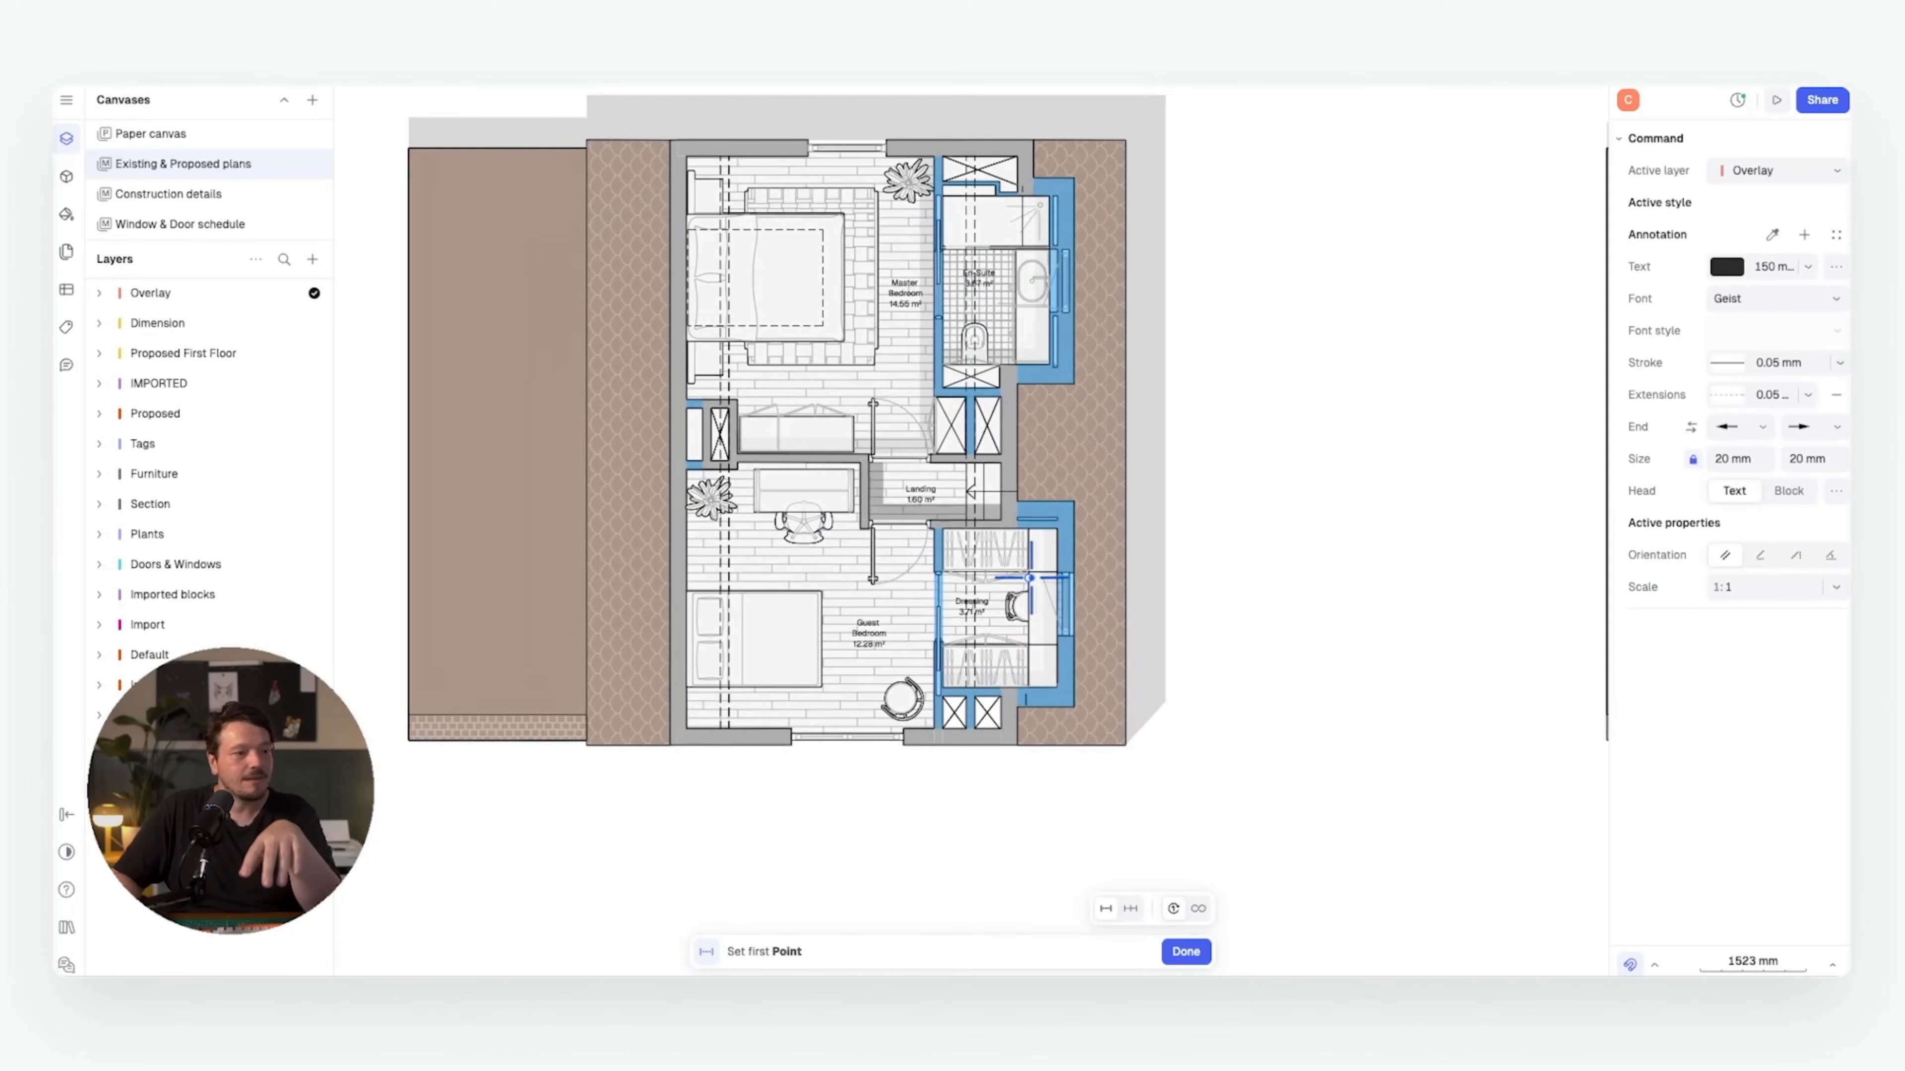
pyautogui.scroll(10, 1167, 634)
pyautogui.click(855, 346)
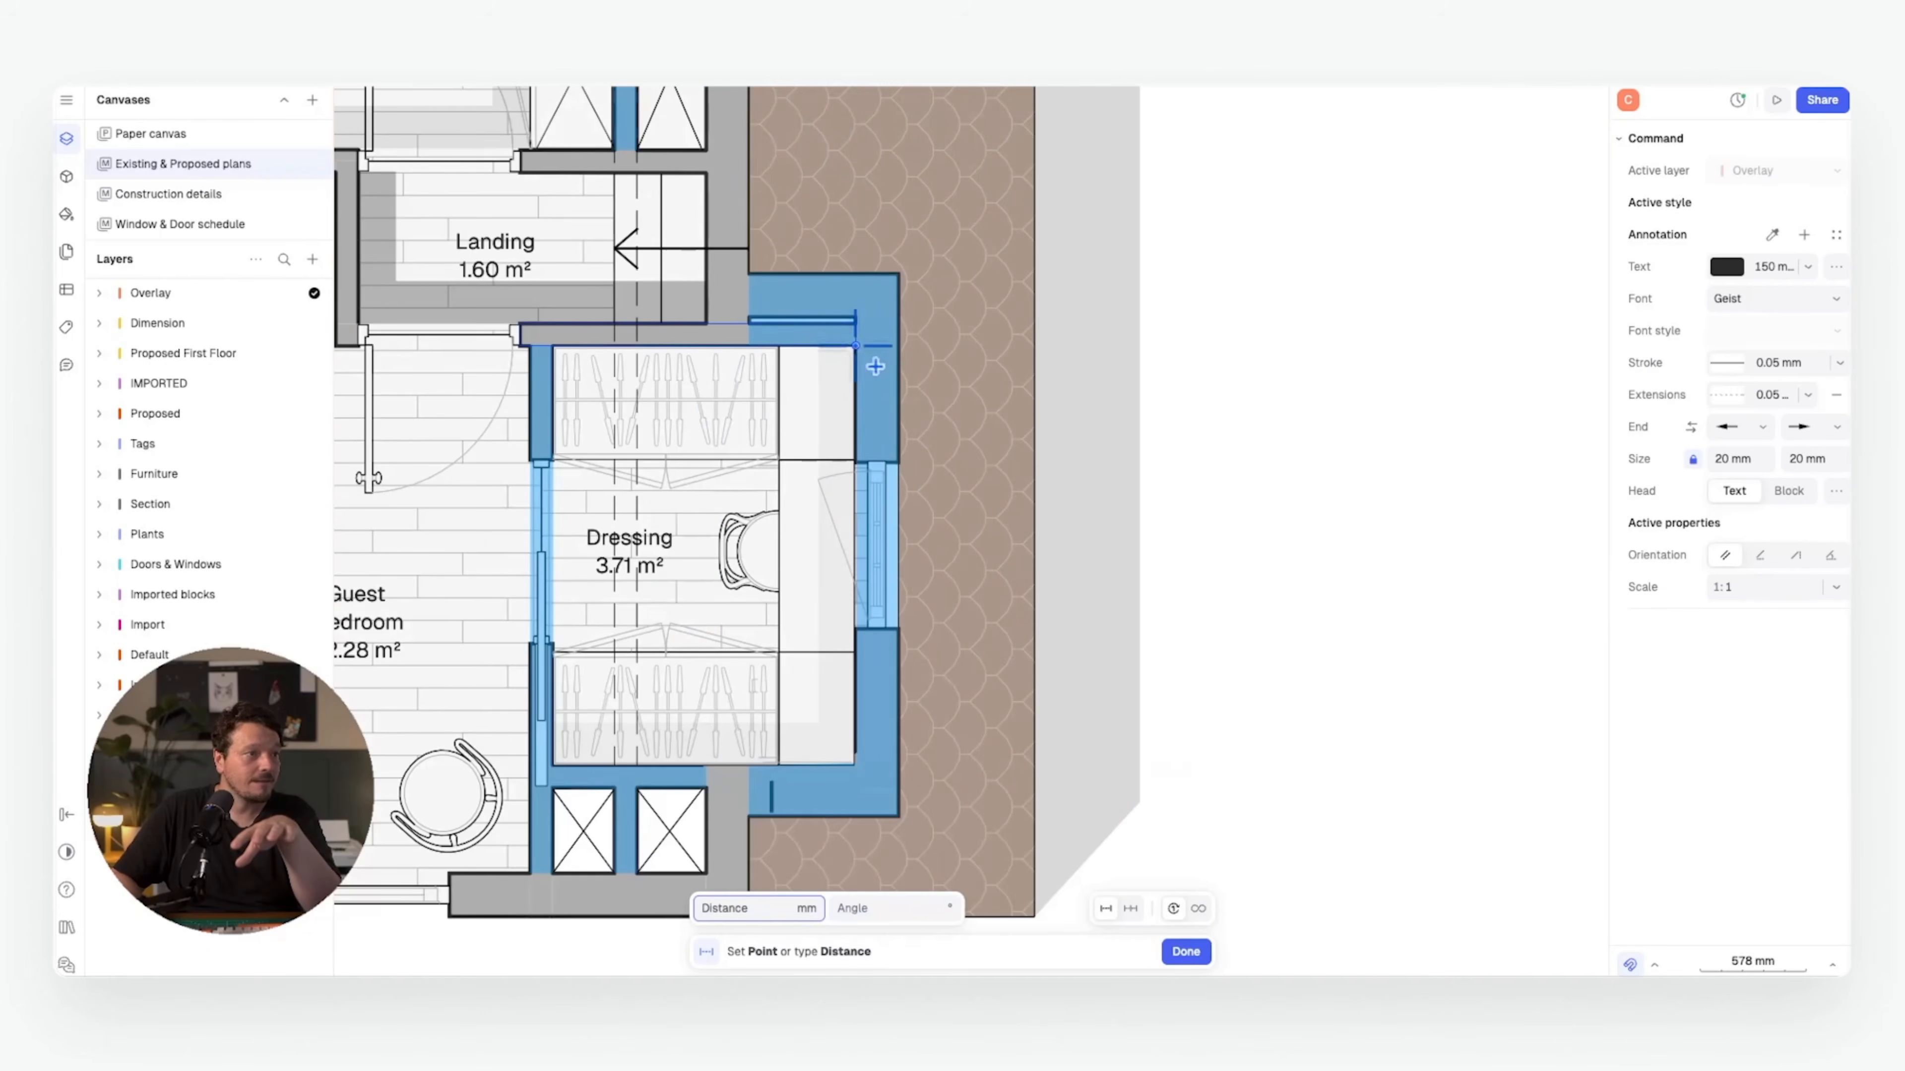
pyautogui.click(855, 766)
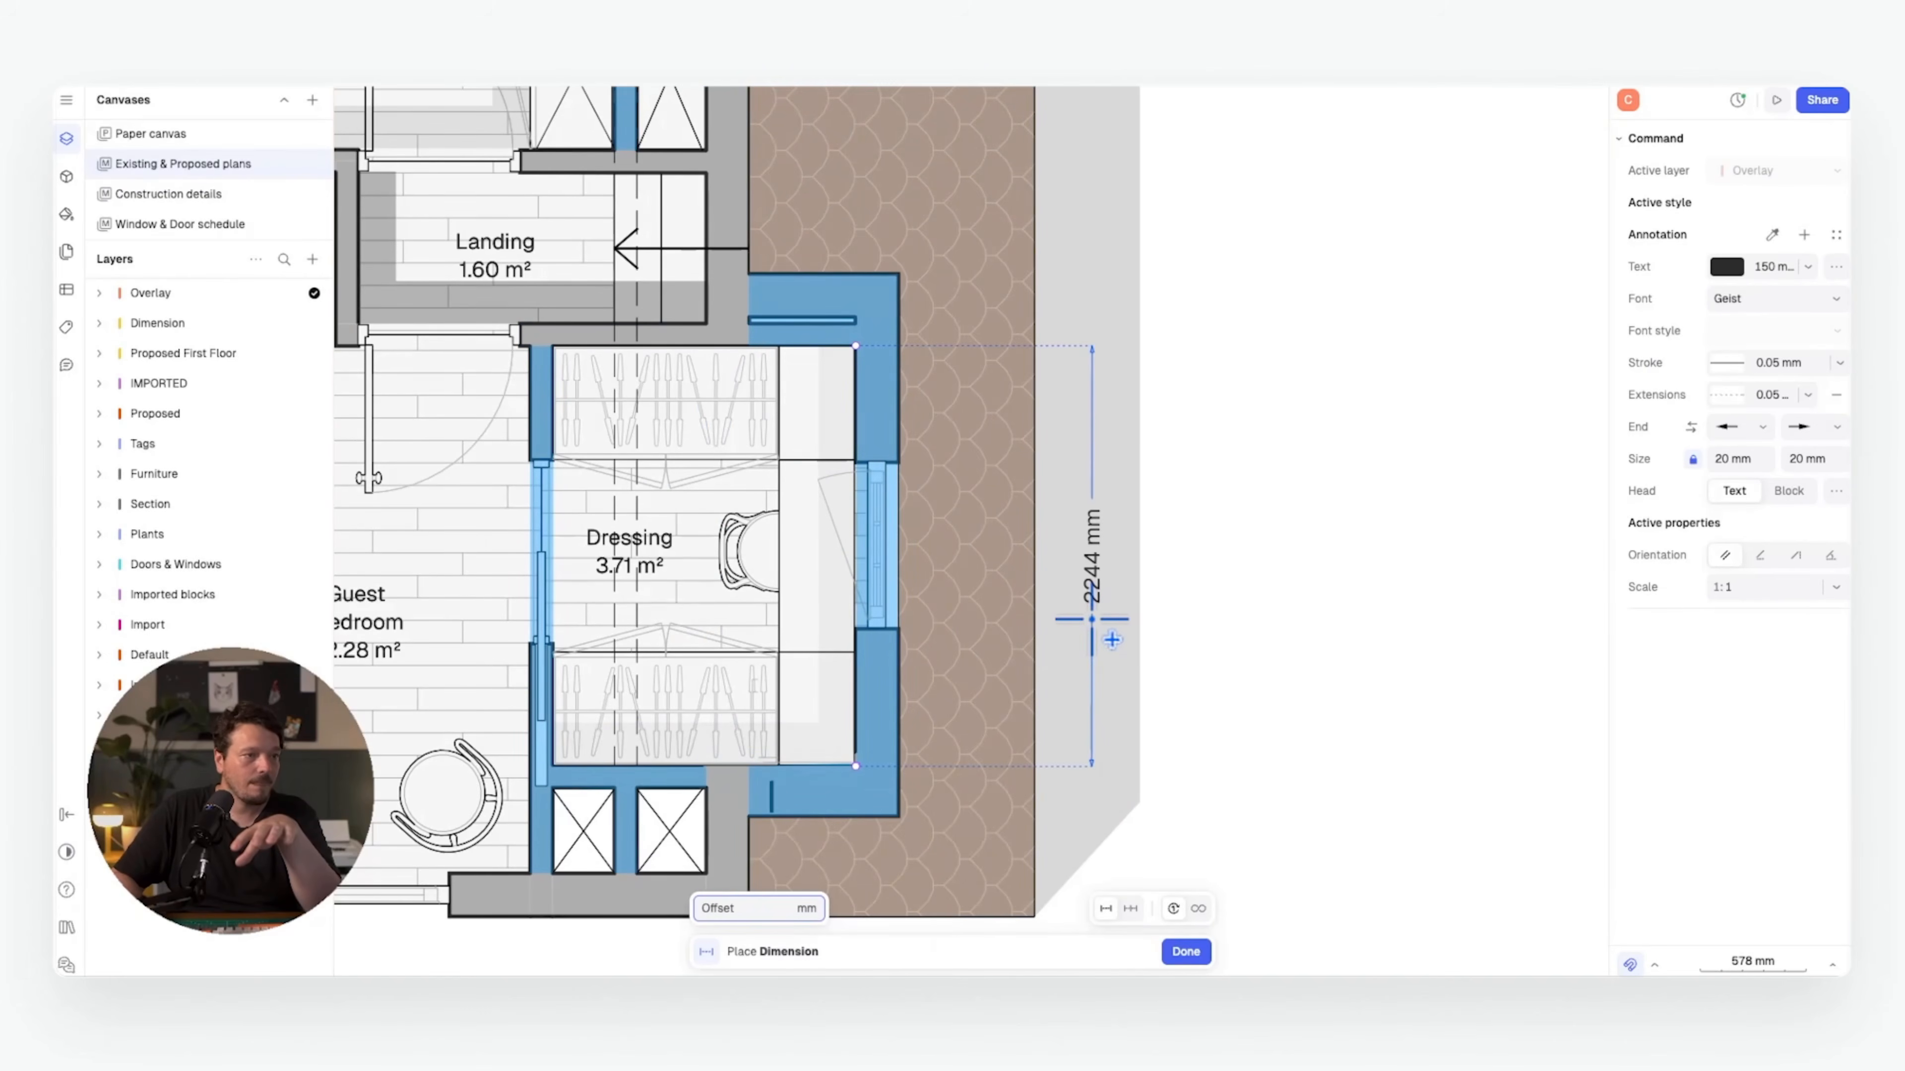
pyautogui.click(1095, 638)
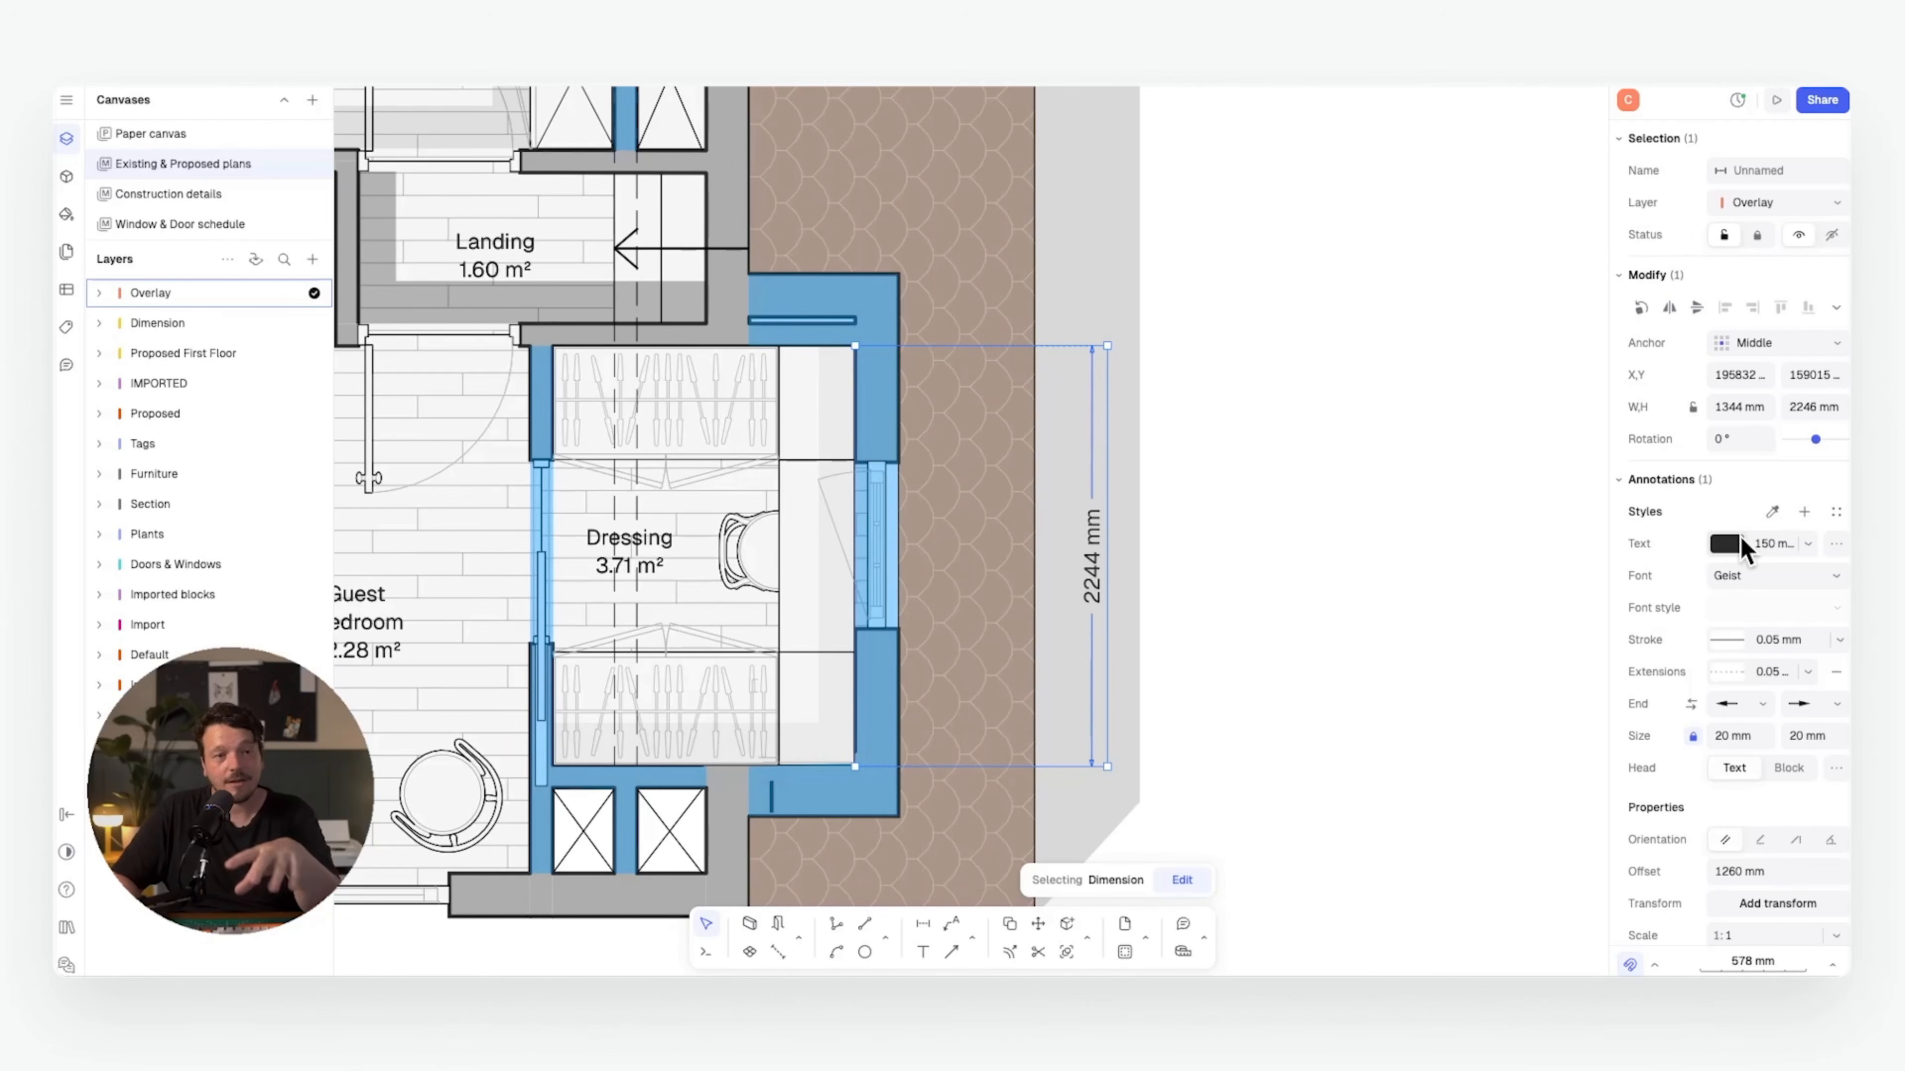
# - Set the dressing room dimension's text colour to red FF0000 and its text size to 250 mm
pyautogui.click(1727, 544)
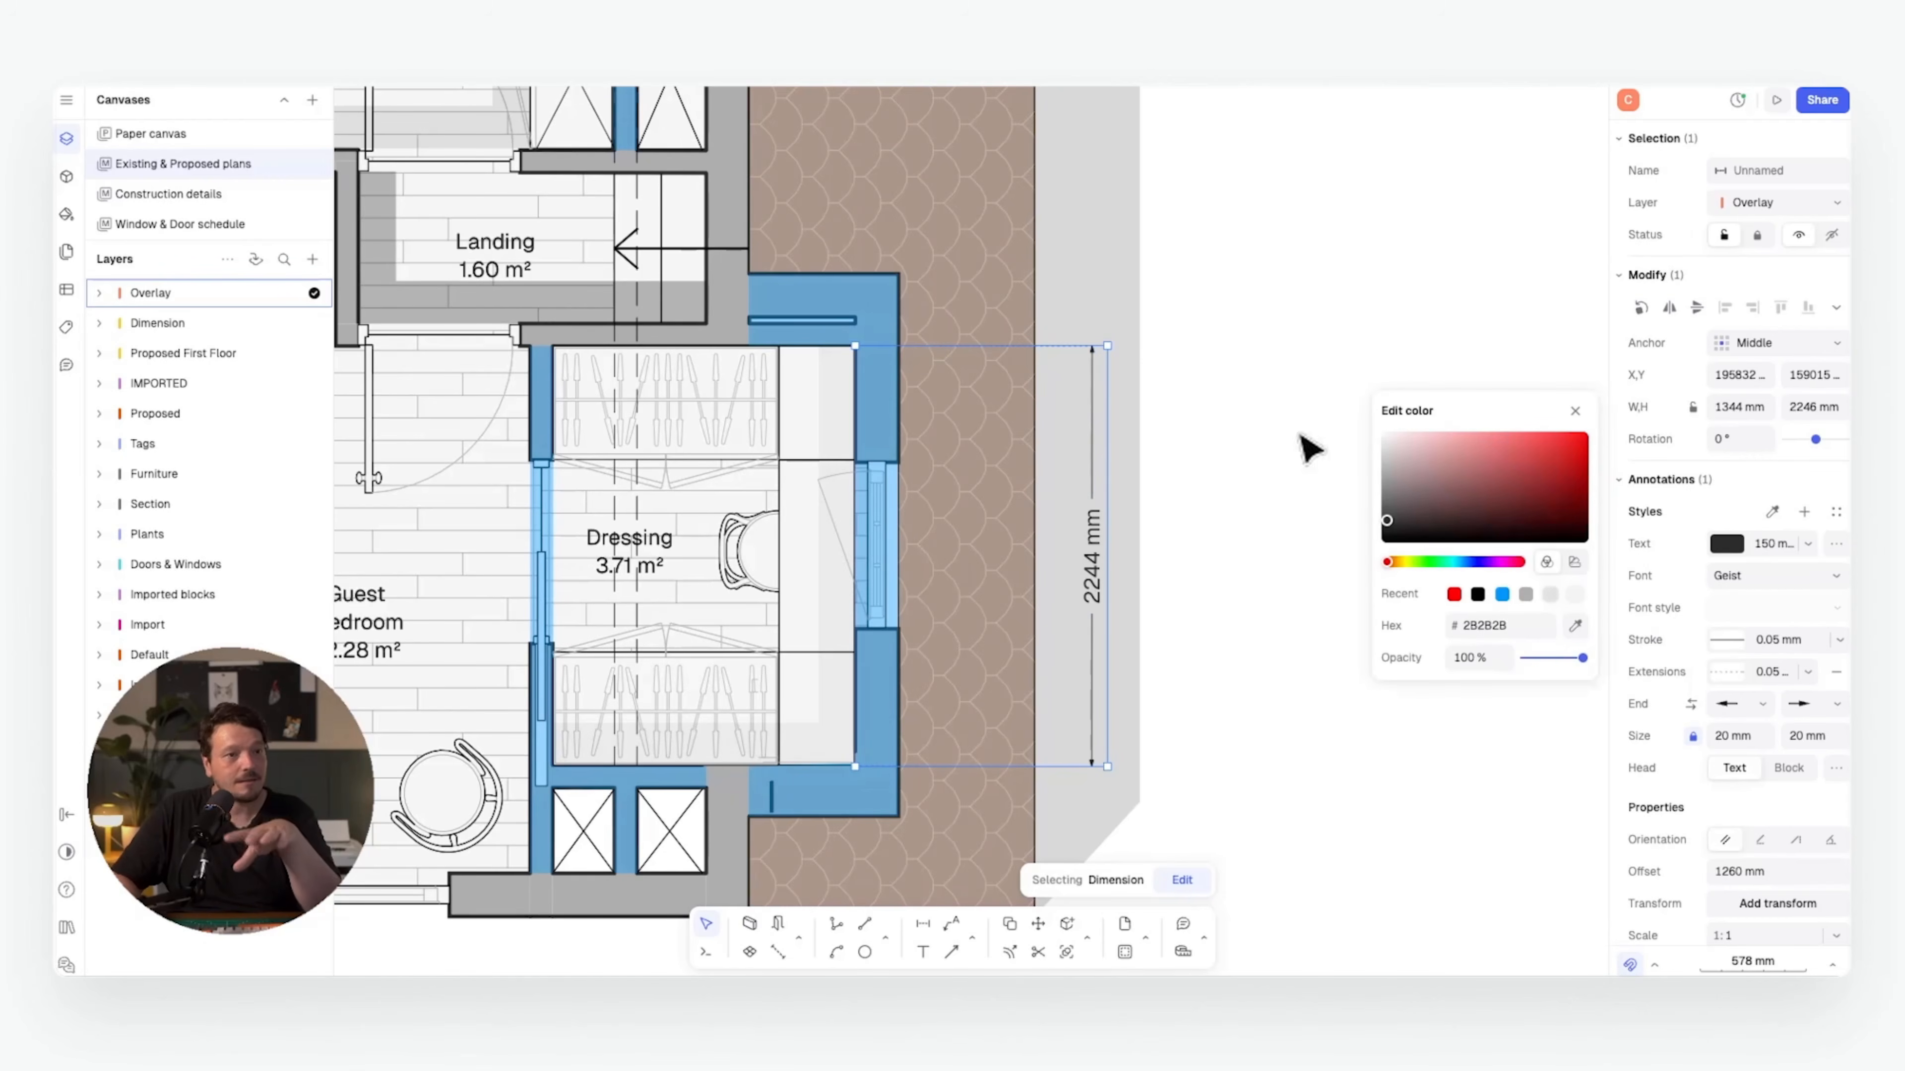
pyautogui.click(1579, 437)
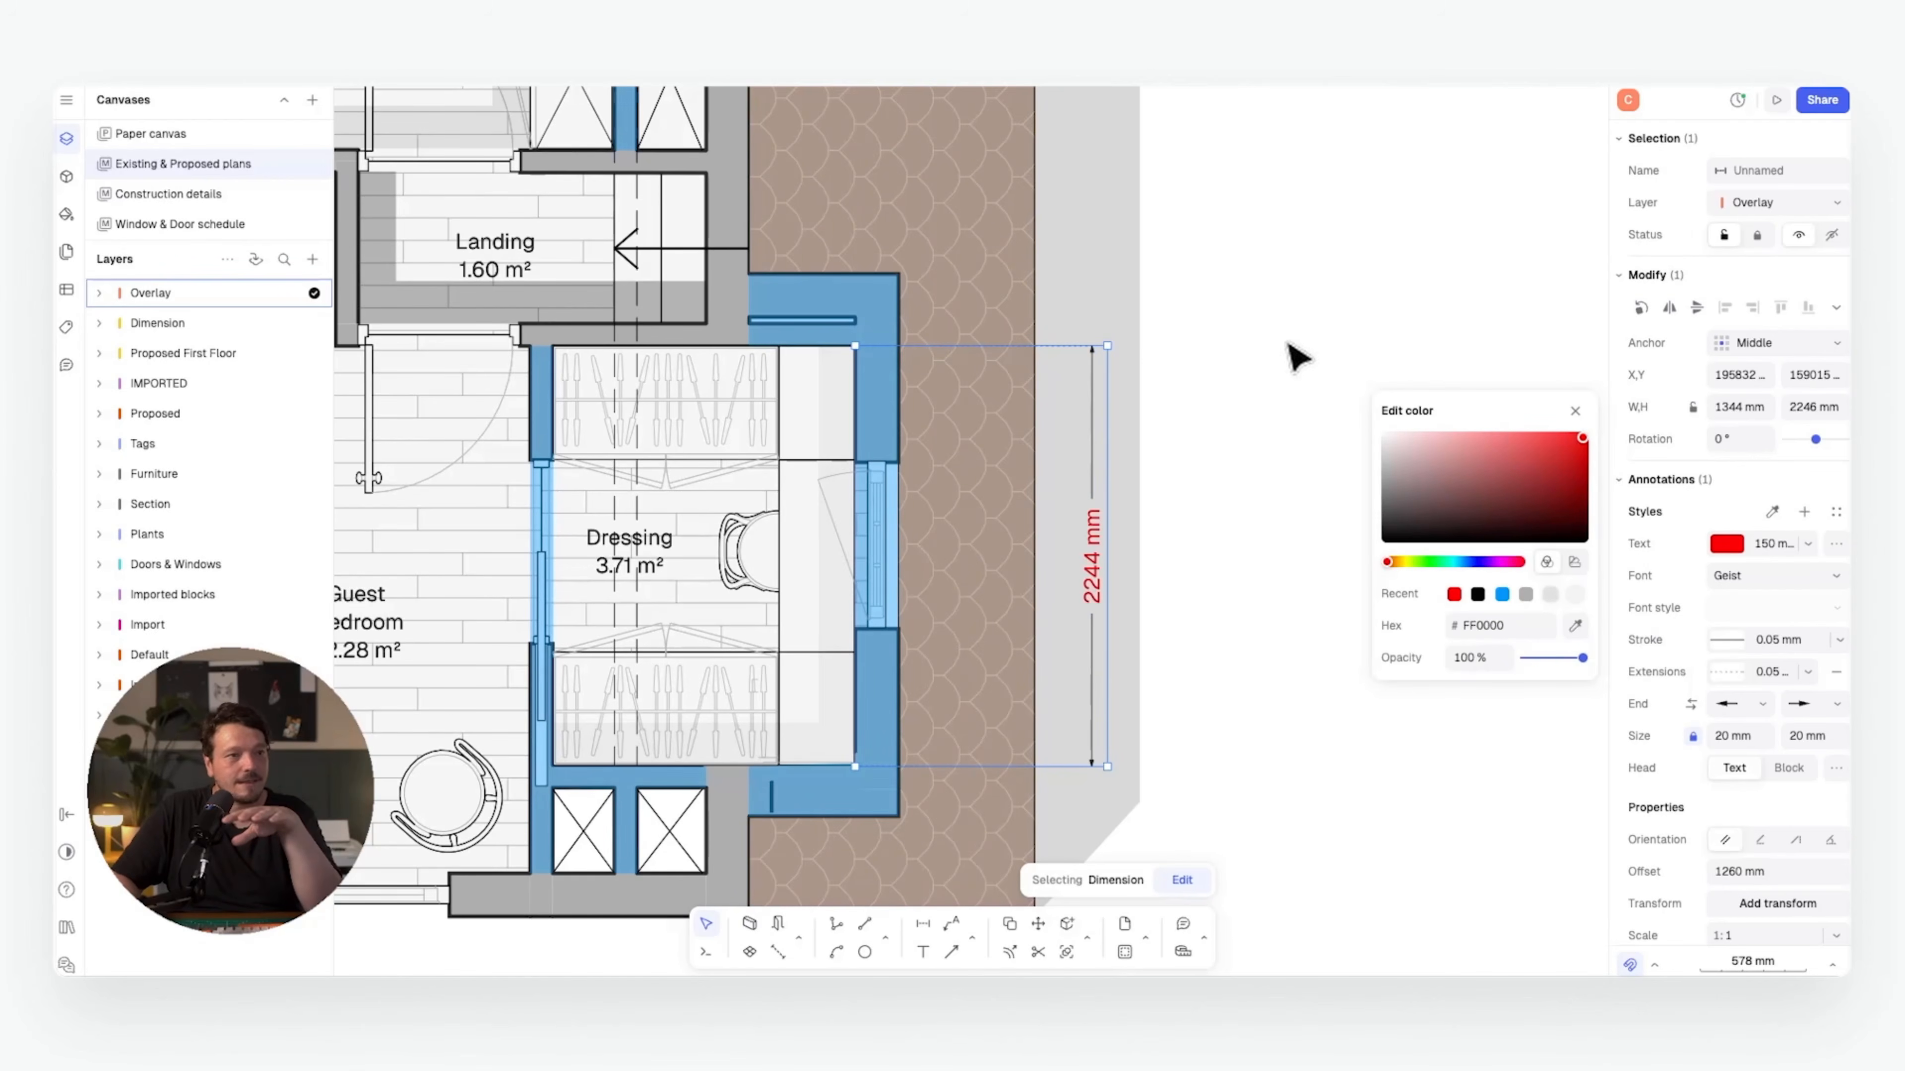
pyautogui.click(1787, 543)
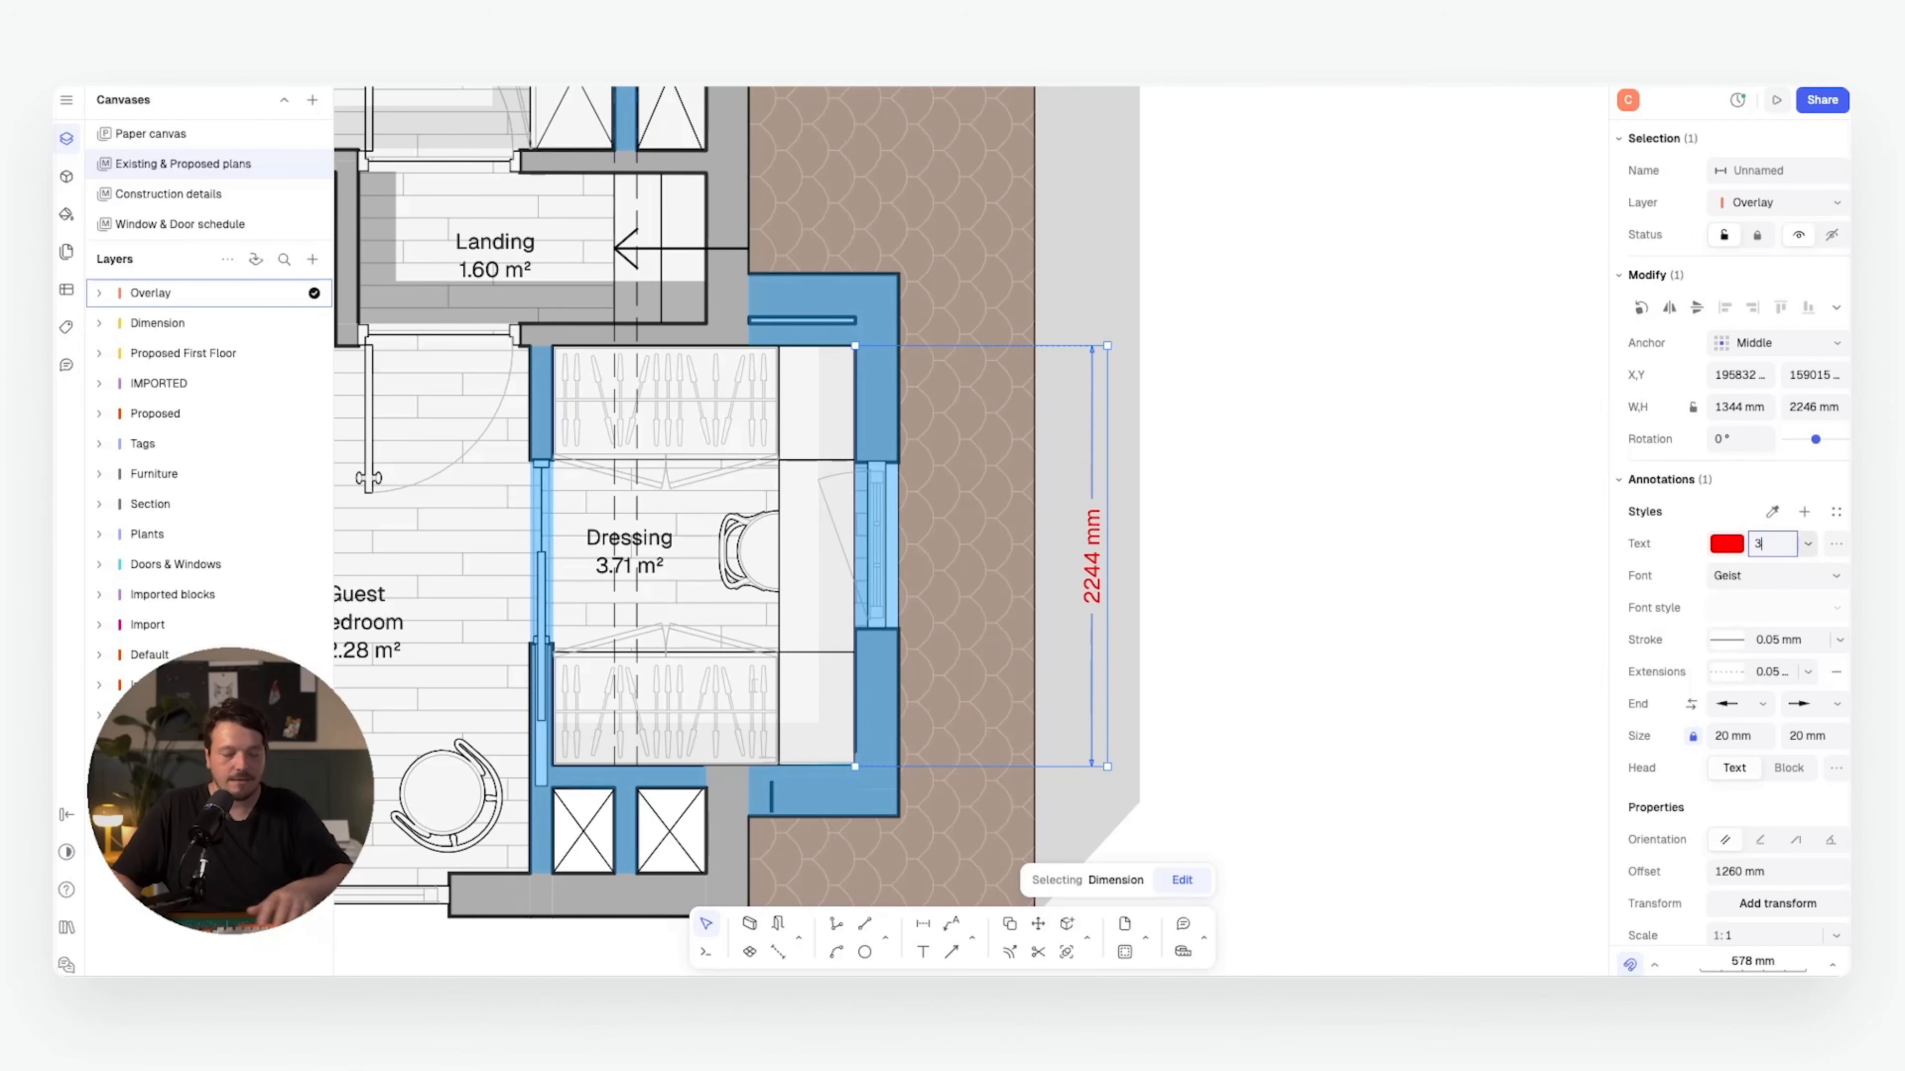
pyautogui.write('300')
pyautogui.press('Return')
pyautogui.click(1766, 541)
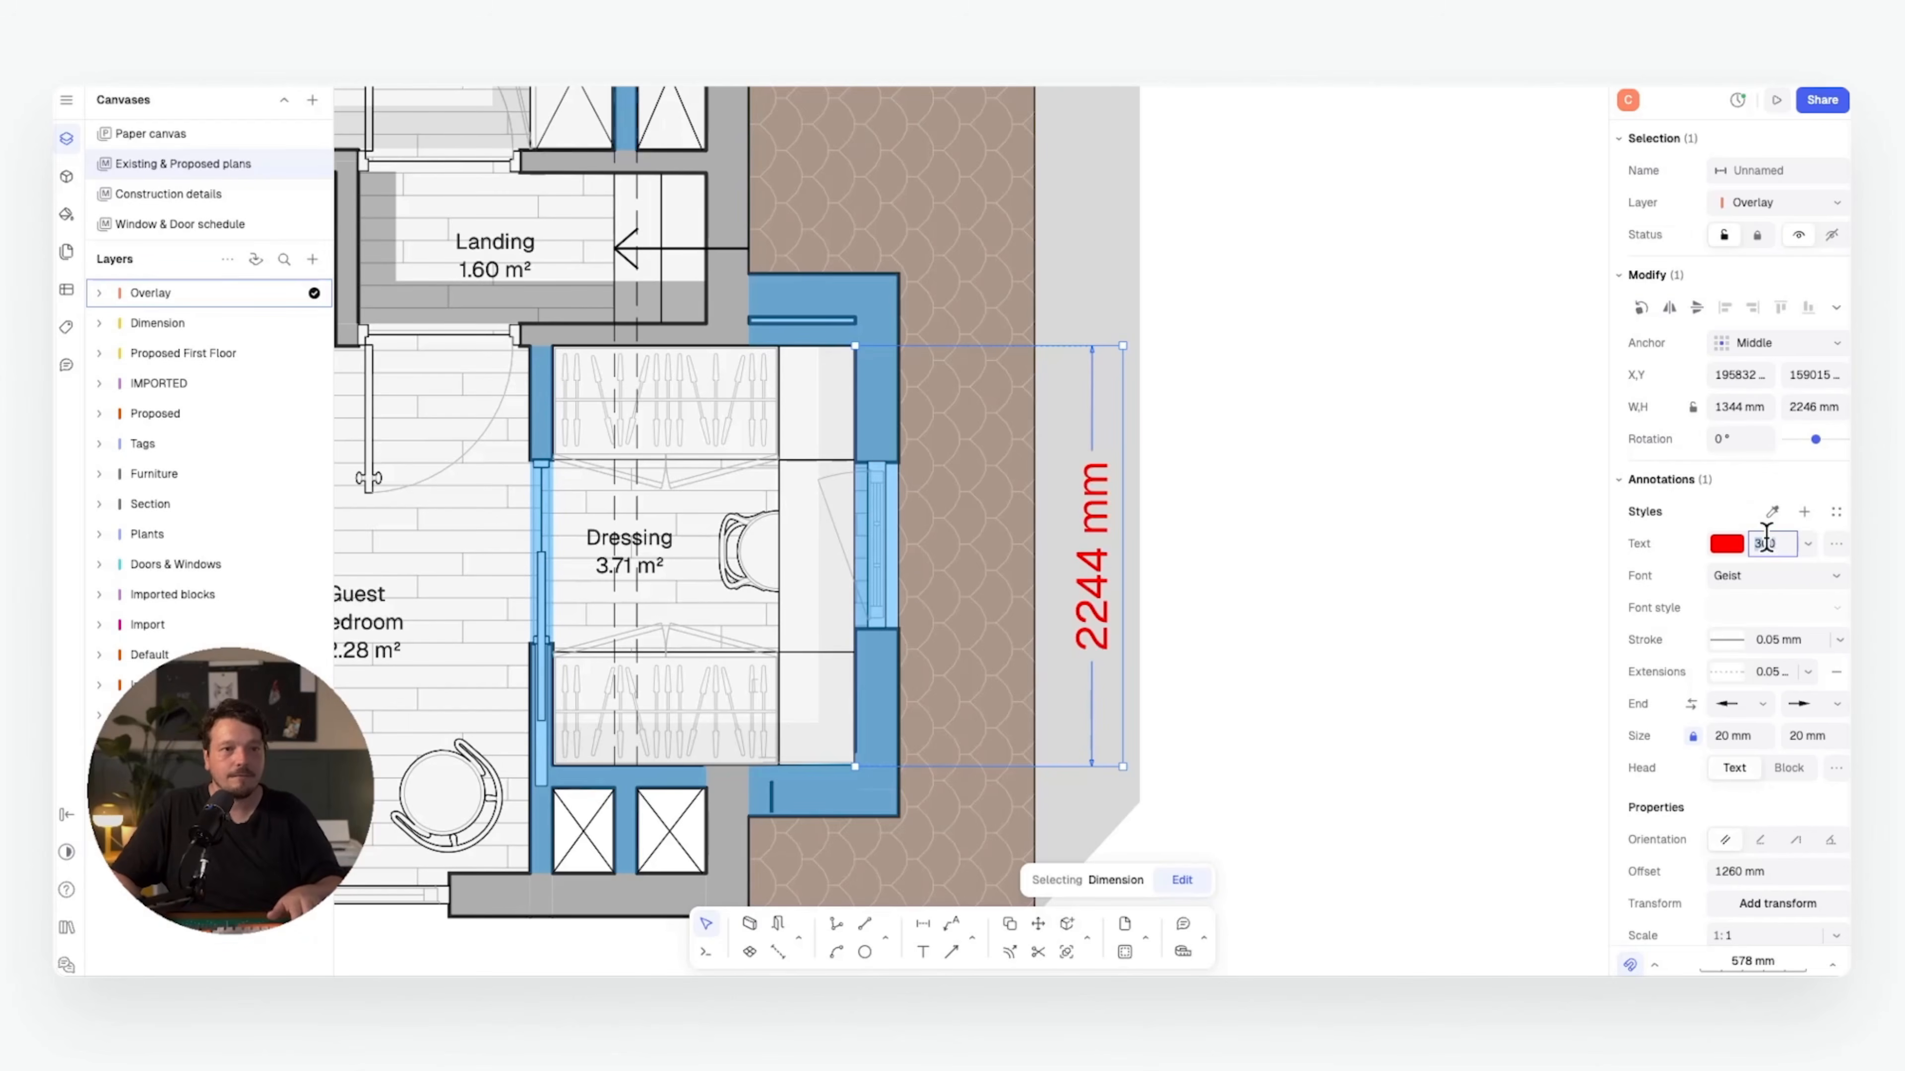
pyautogui.write('250')
pyautogui.press('Return')
# - Set the dressing room dimension's stroke to red FF0000 at 0.1 mm and both arrowhead sizes to 40 mm
pyautogui.click(1726, 639)
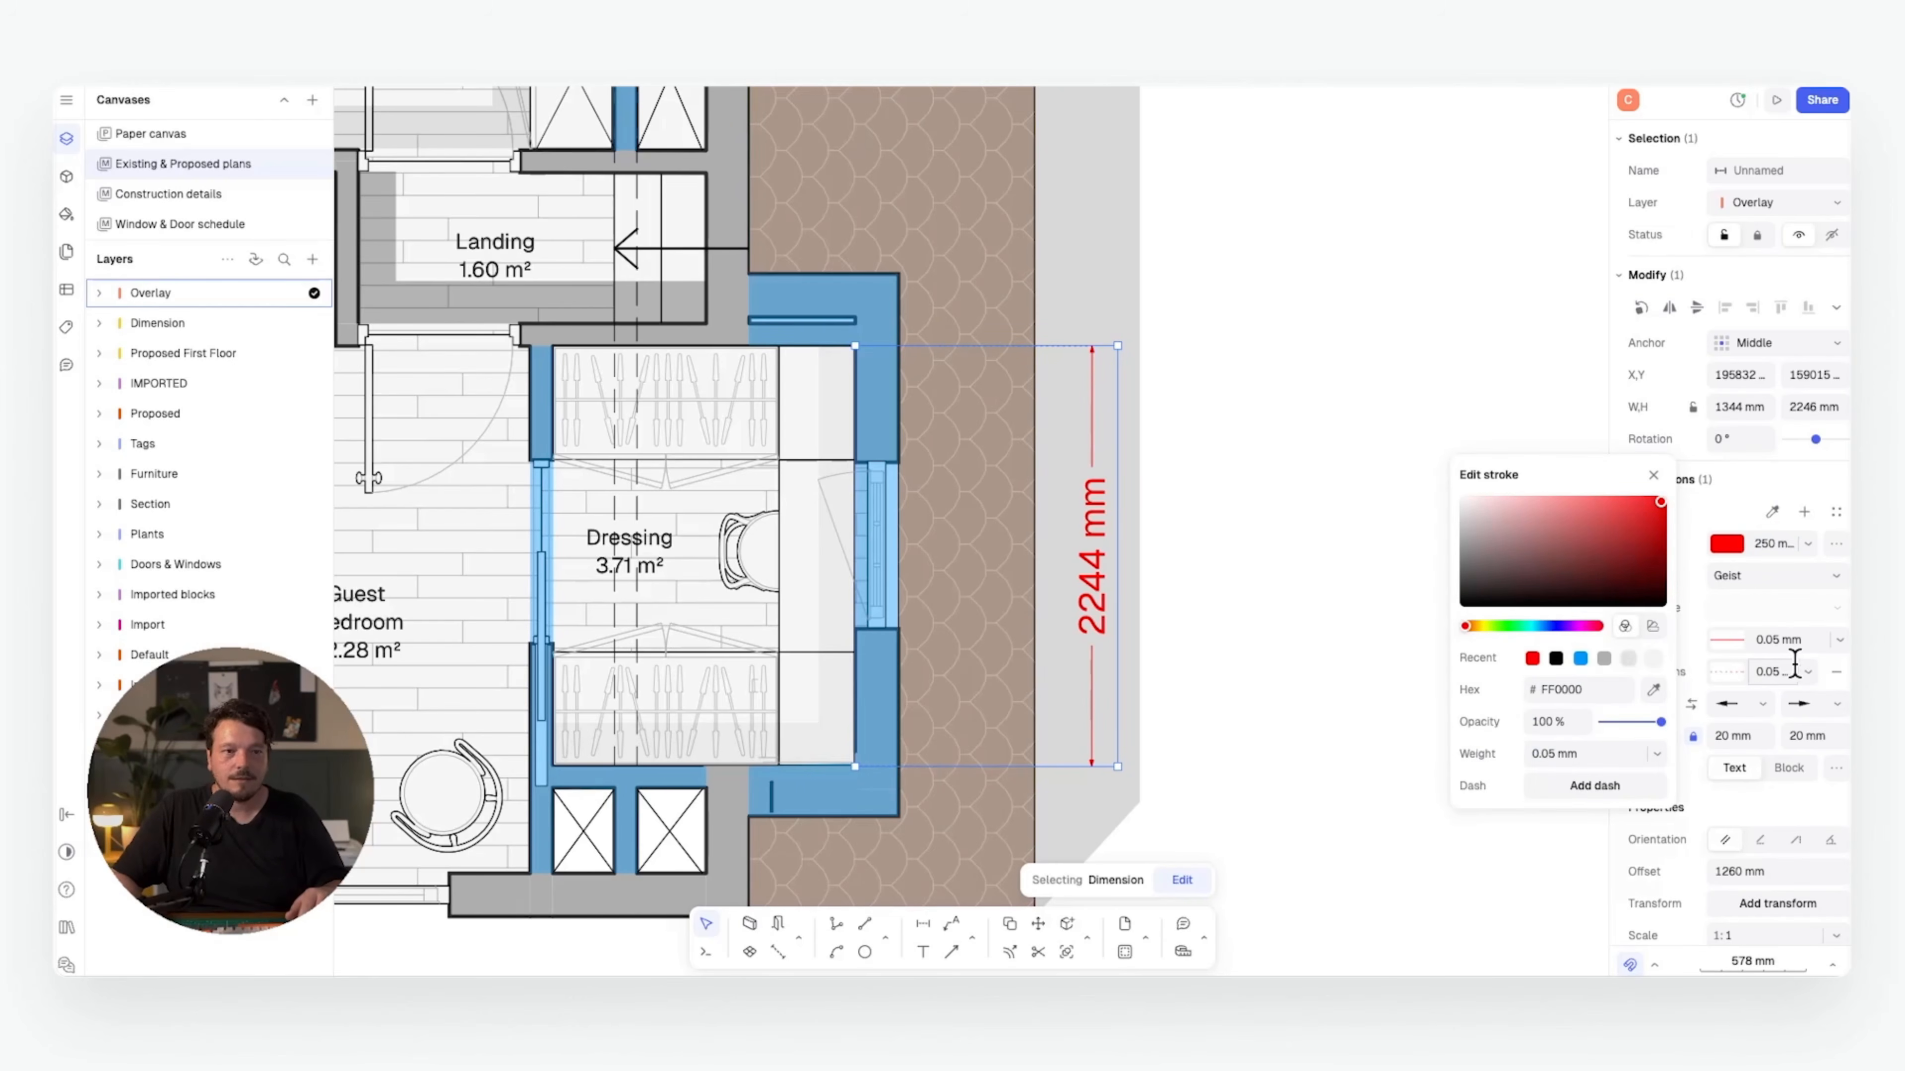
pyautogui.click(1815, 639)
pyautogui.write('0.1')
pyautogui.click(1745, 735)
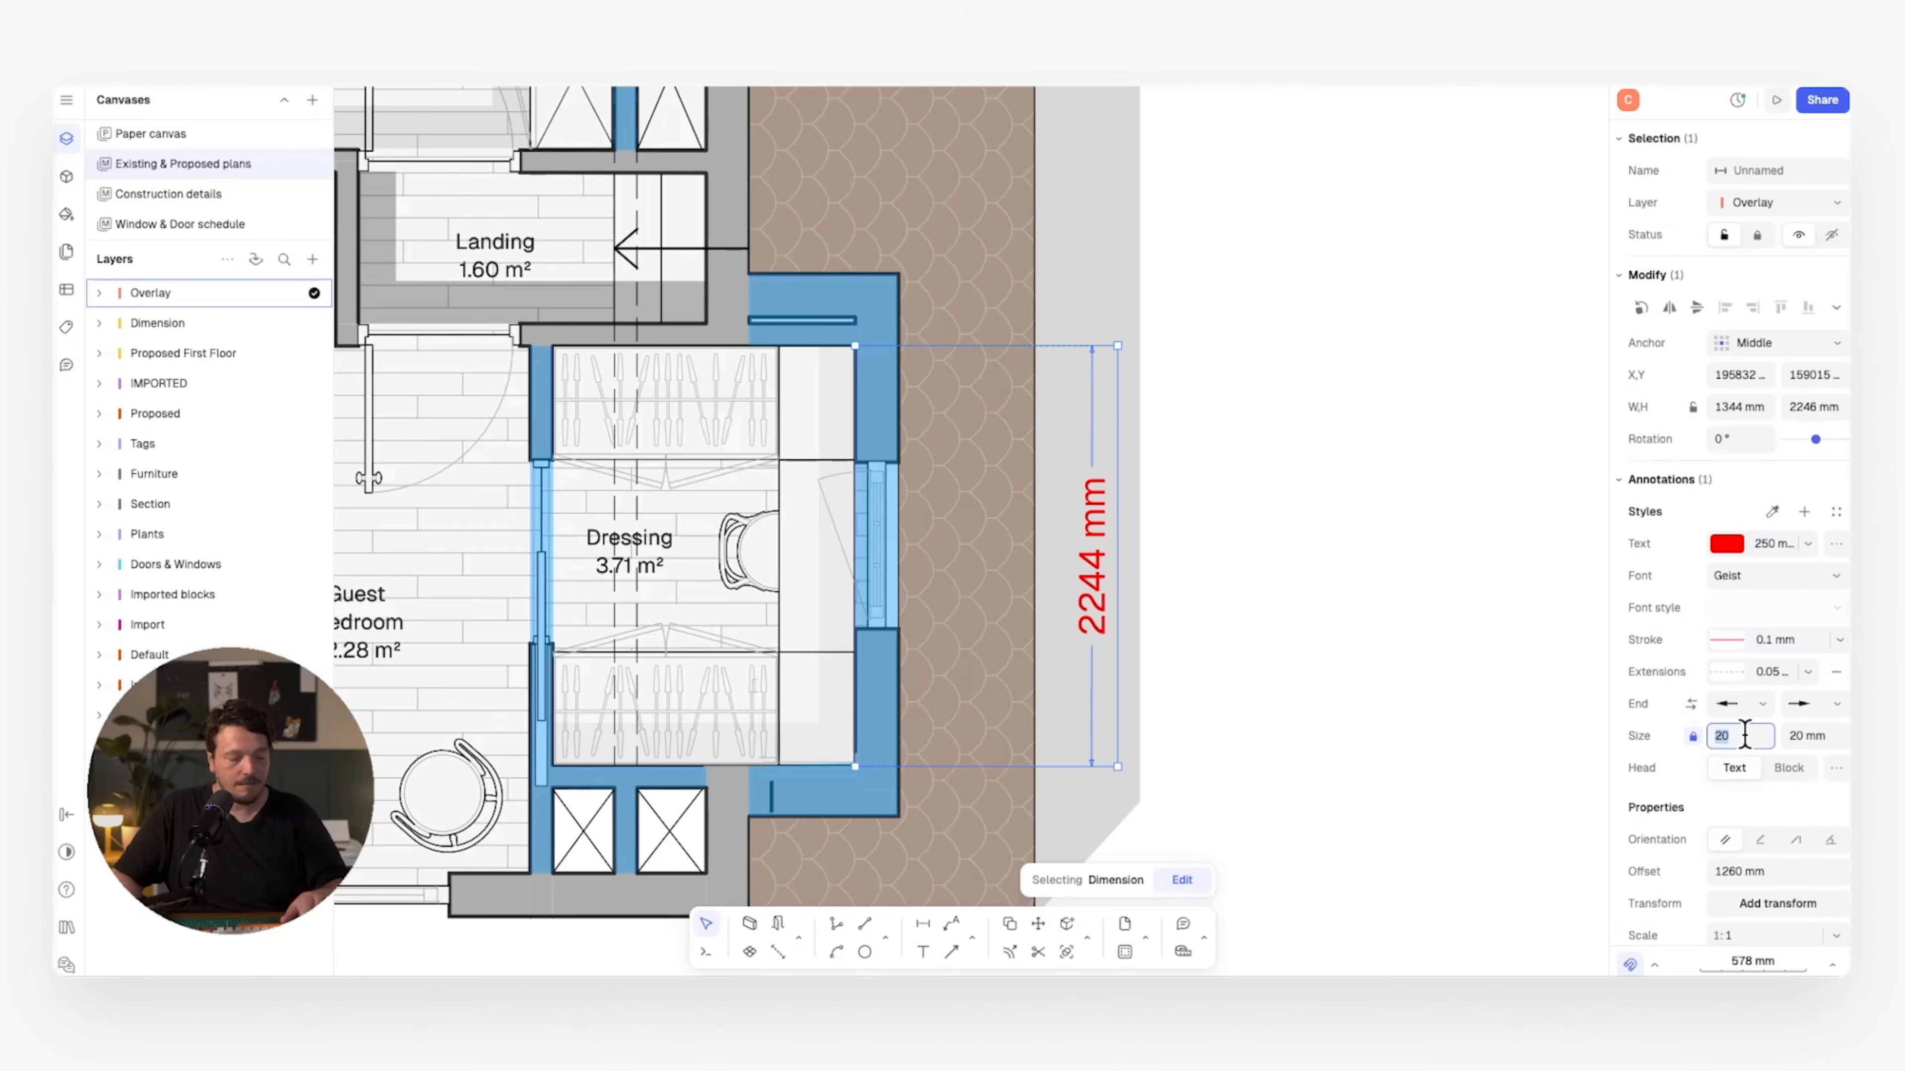
pyautogui.click(1831, 737)
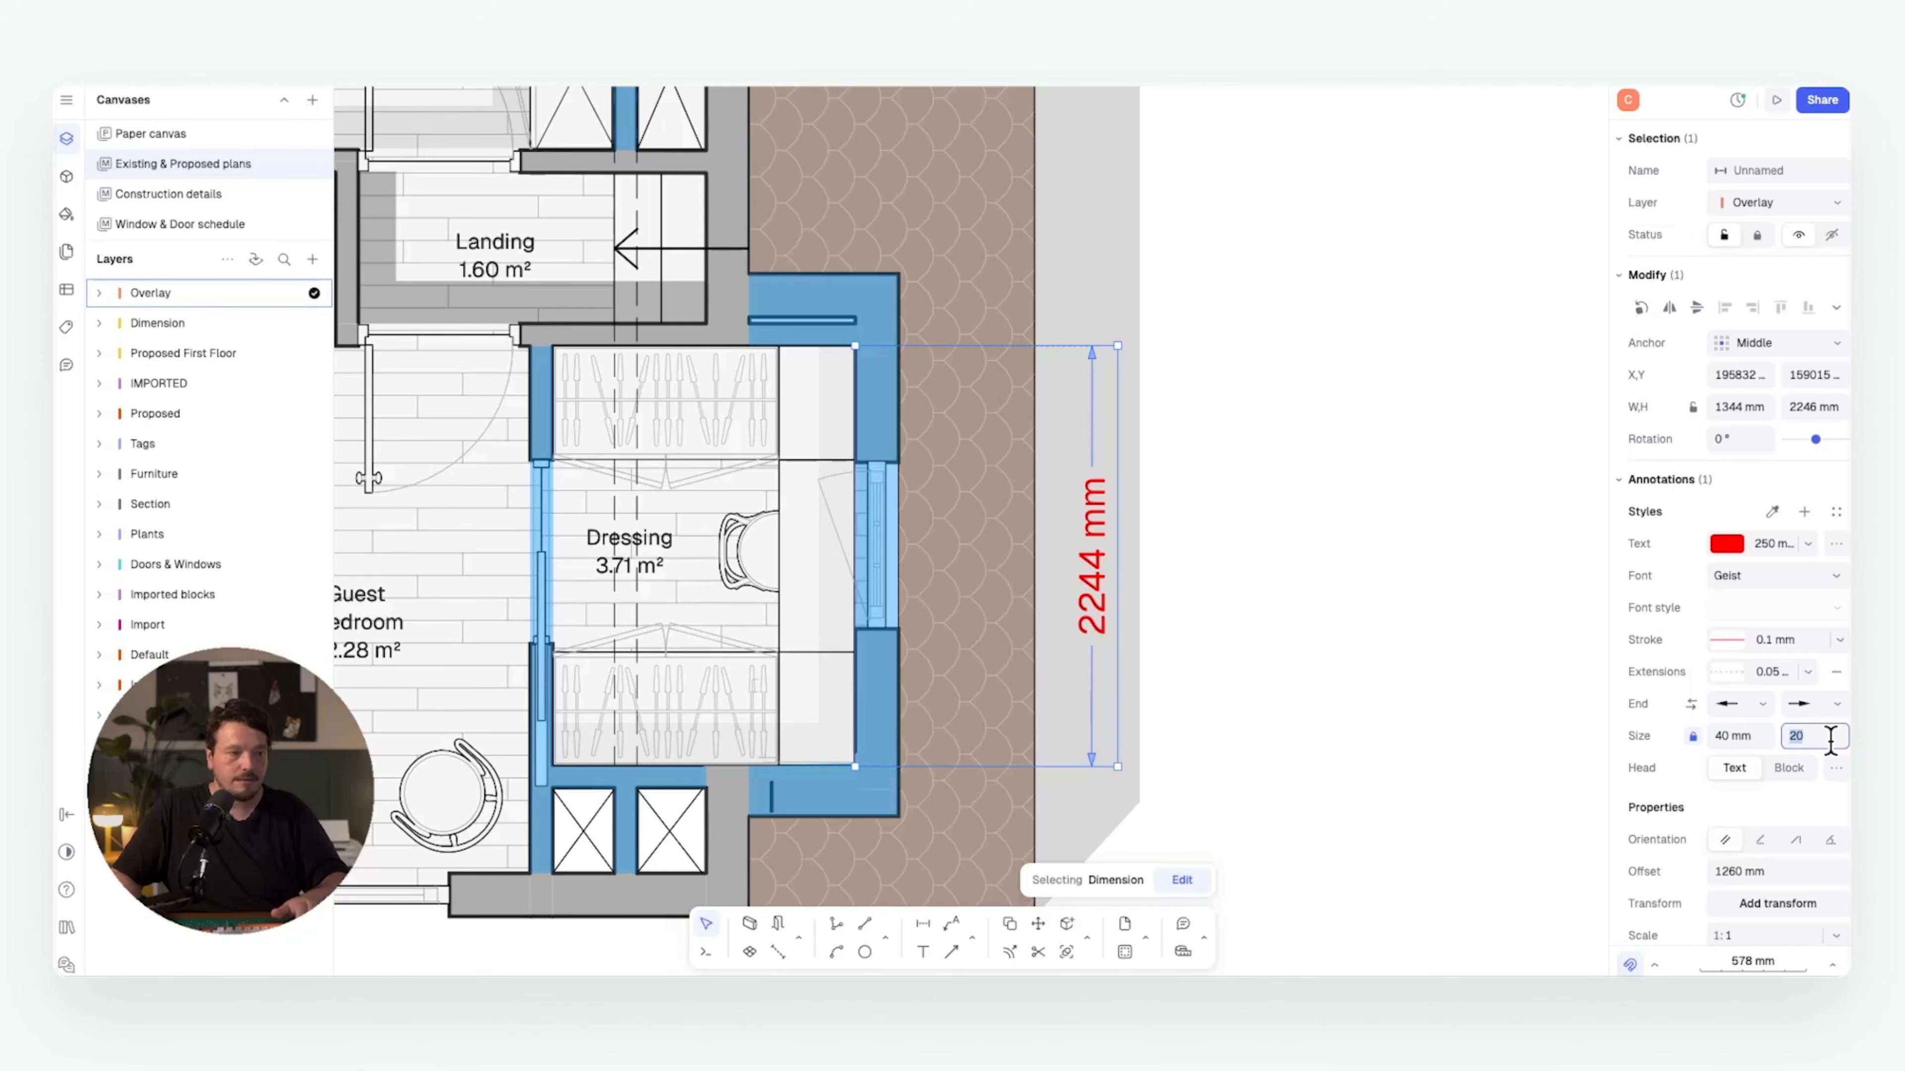
pyautogui.write('4')
pyautogui.write('0')
pyautogui.click(1341, 720)
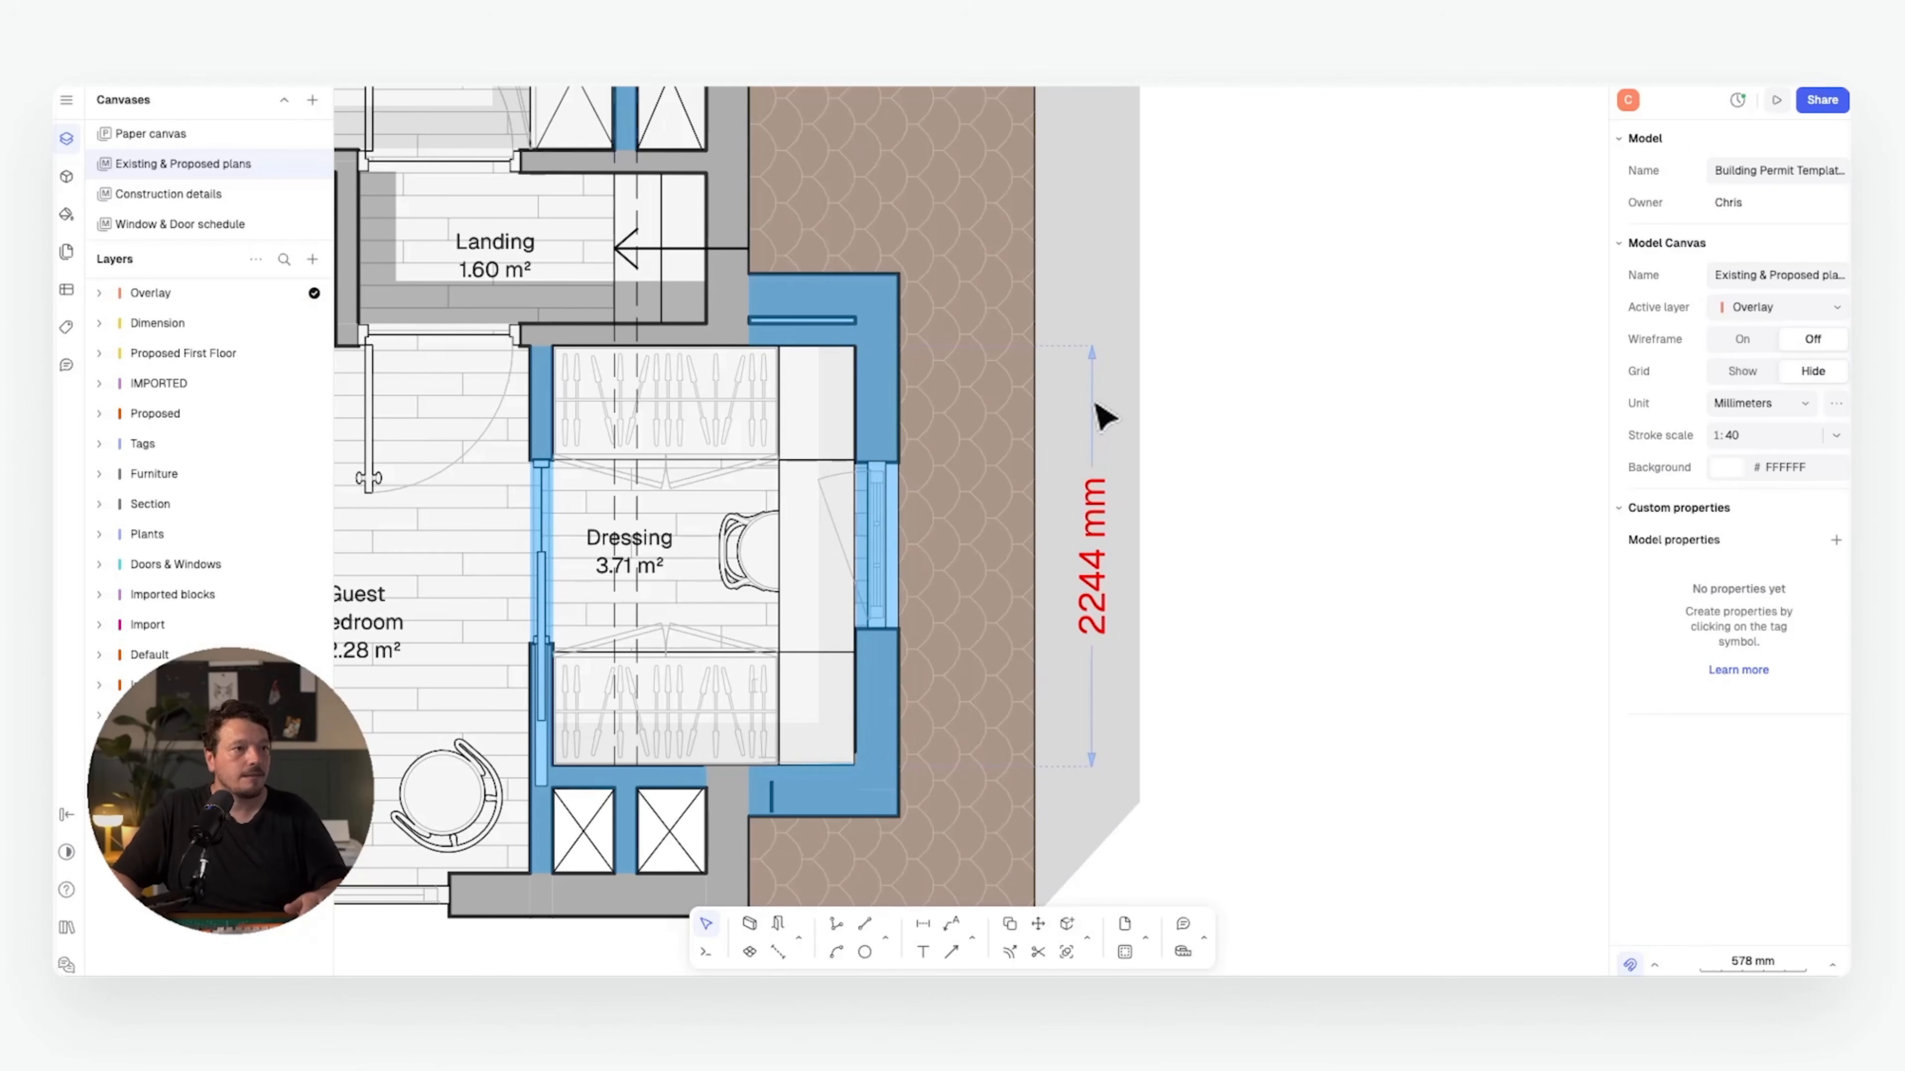
# - Save the dressing room dimension's formatting as a new annotation style named Dimension
pyautogui.click(1097, 402)
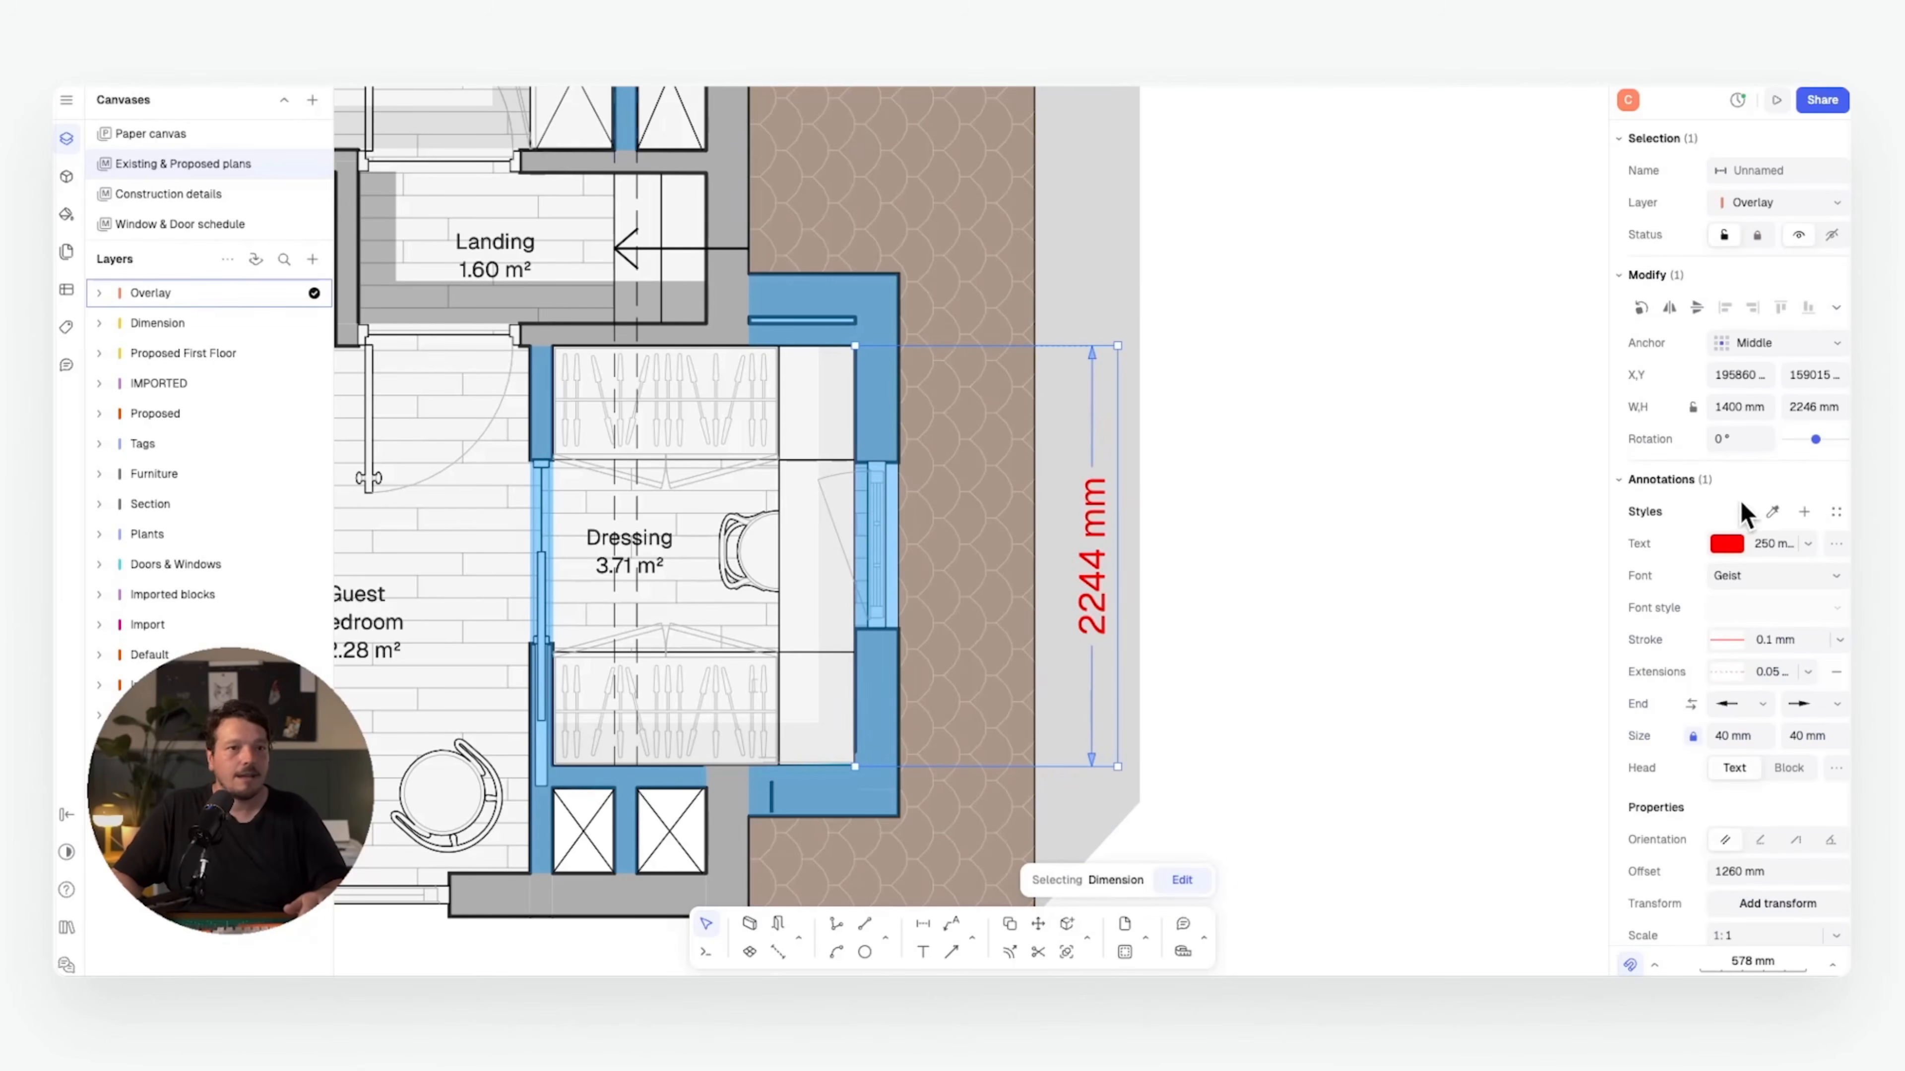
pyautogui.click(1804, 513)
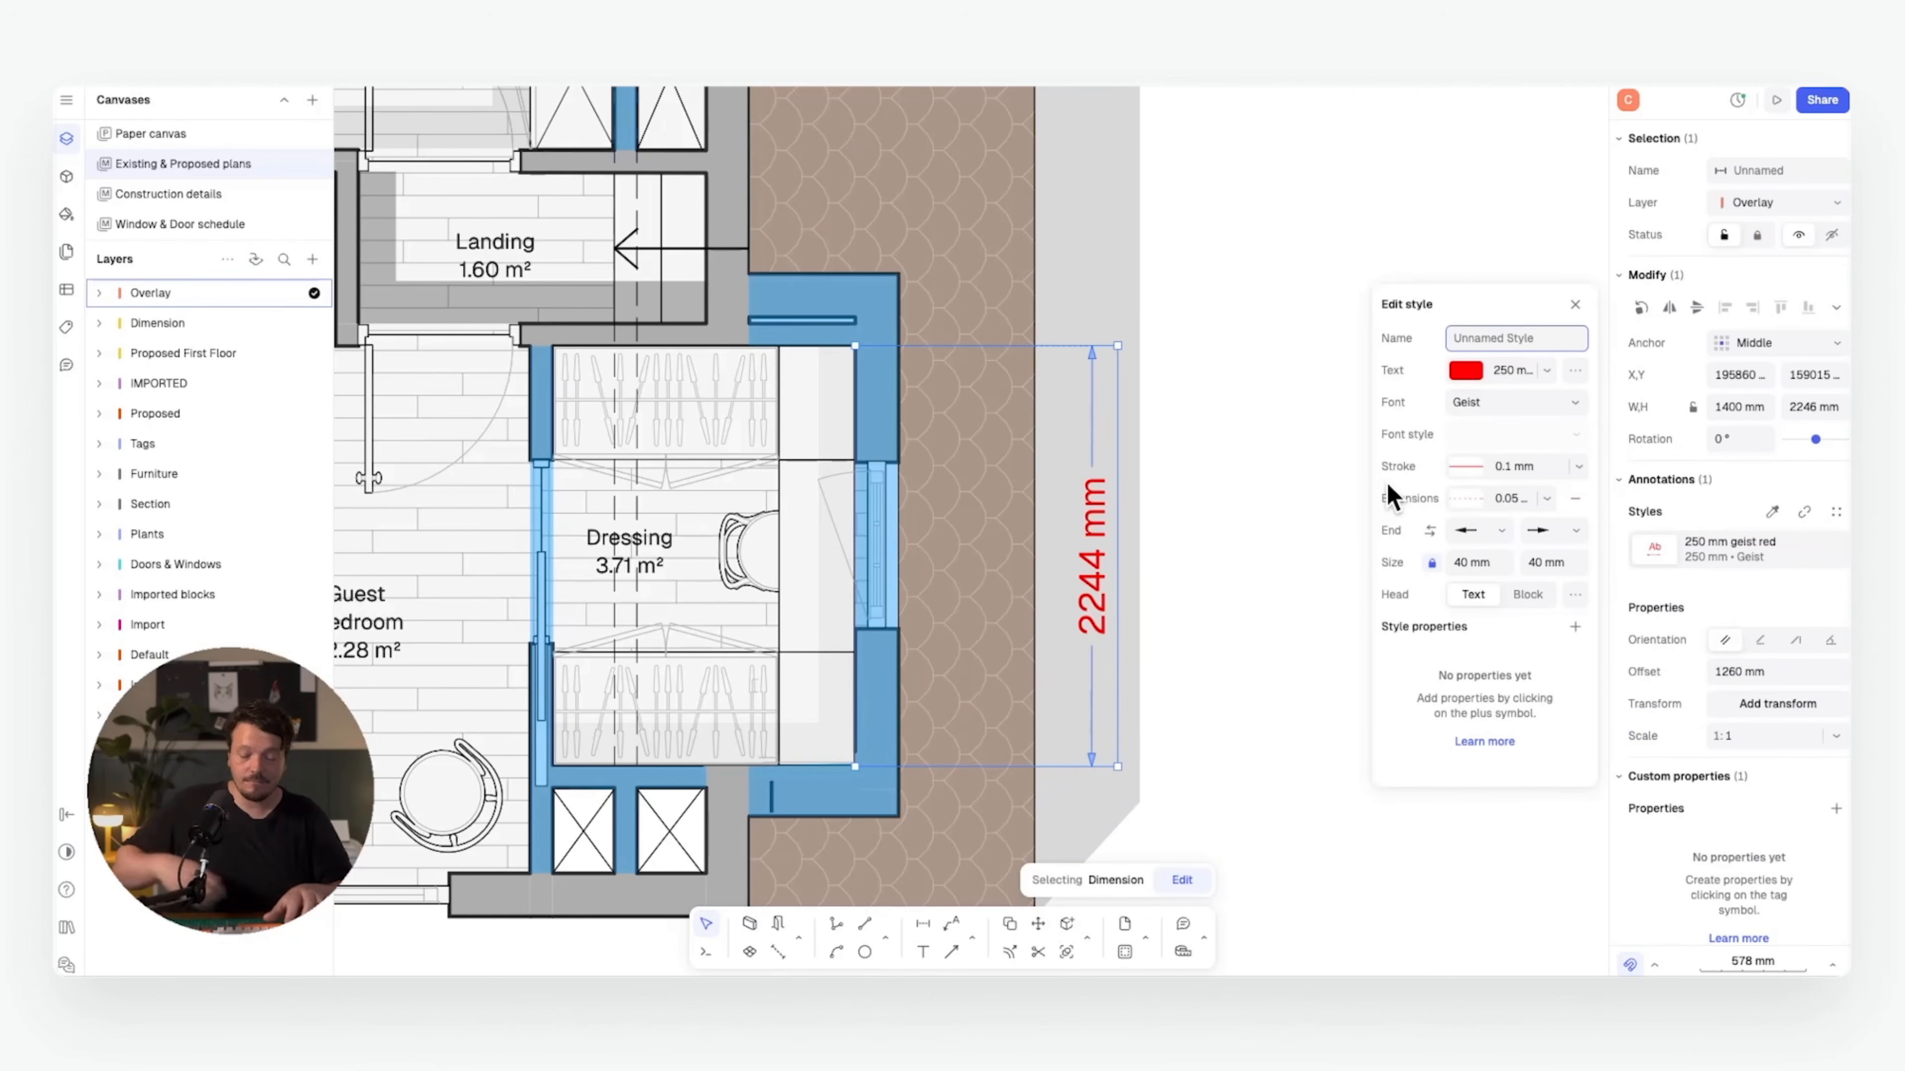
pyautogui.write('Dimension')
pyautogui.press('Return')
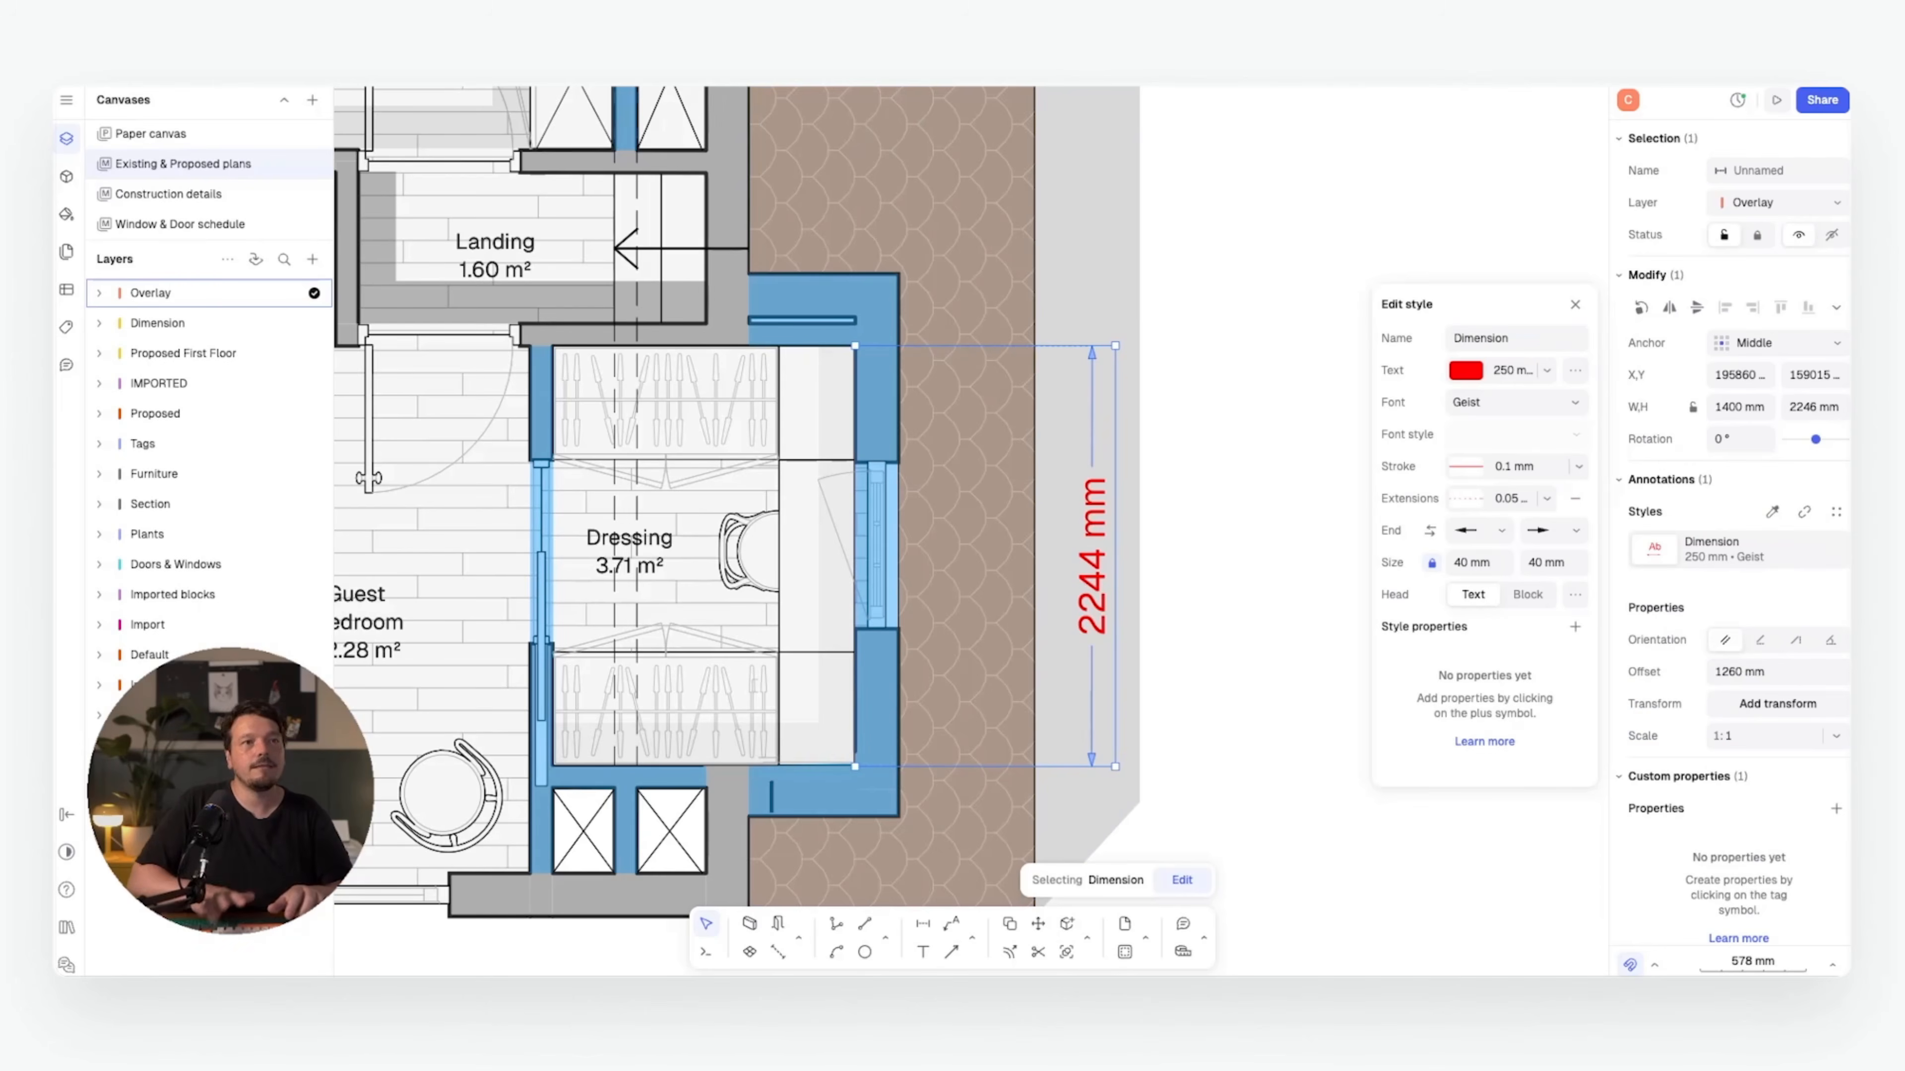
pyautogui.click(1269, 346)
# - Dimension the dressing room's inner width along its lower wall, placing the dimension below the house at about 1077 mm offset
pyautogui.scroll(-3, 1272, 344)
pyautogui.click(916, 927)
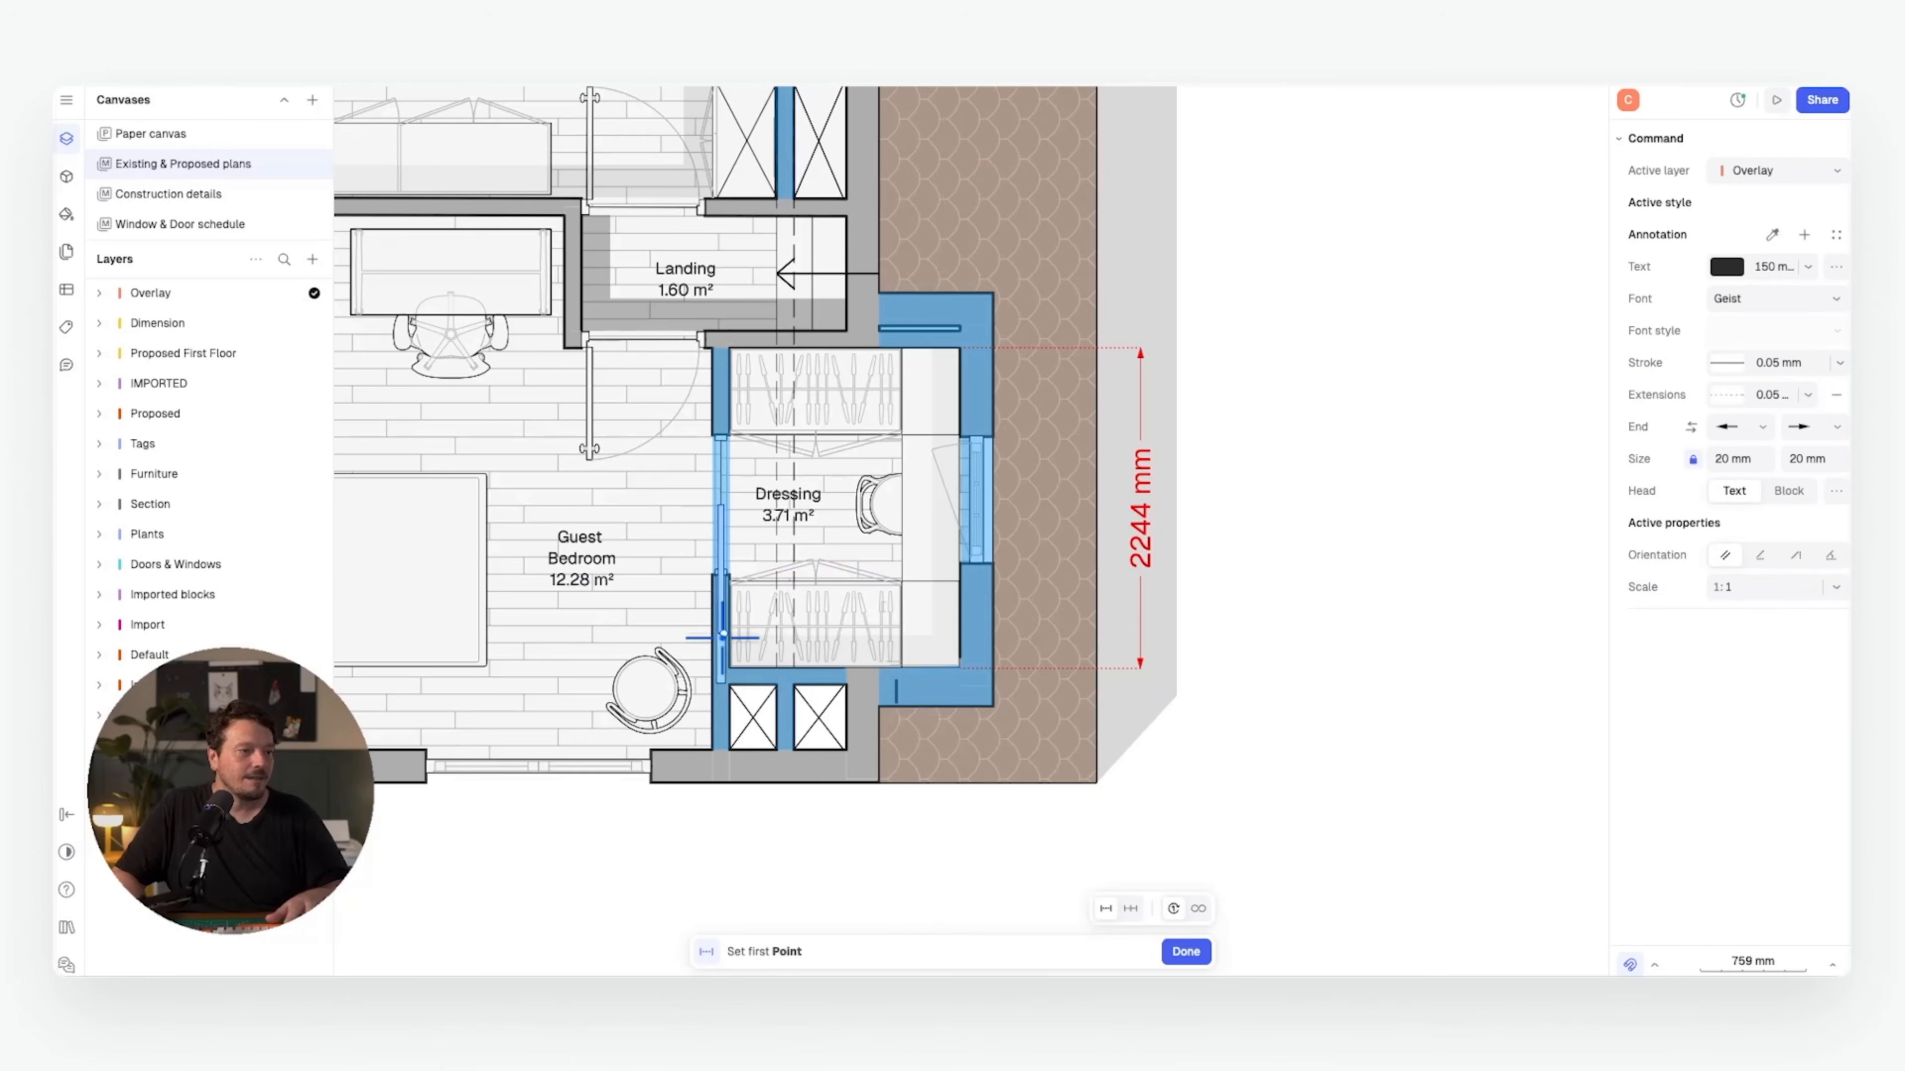
pyautogui.scroll(7, 730, 654)
pyautogui.click(731, 679)
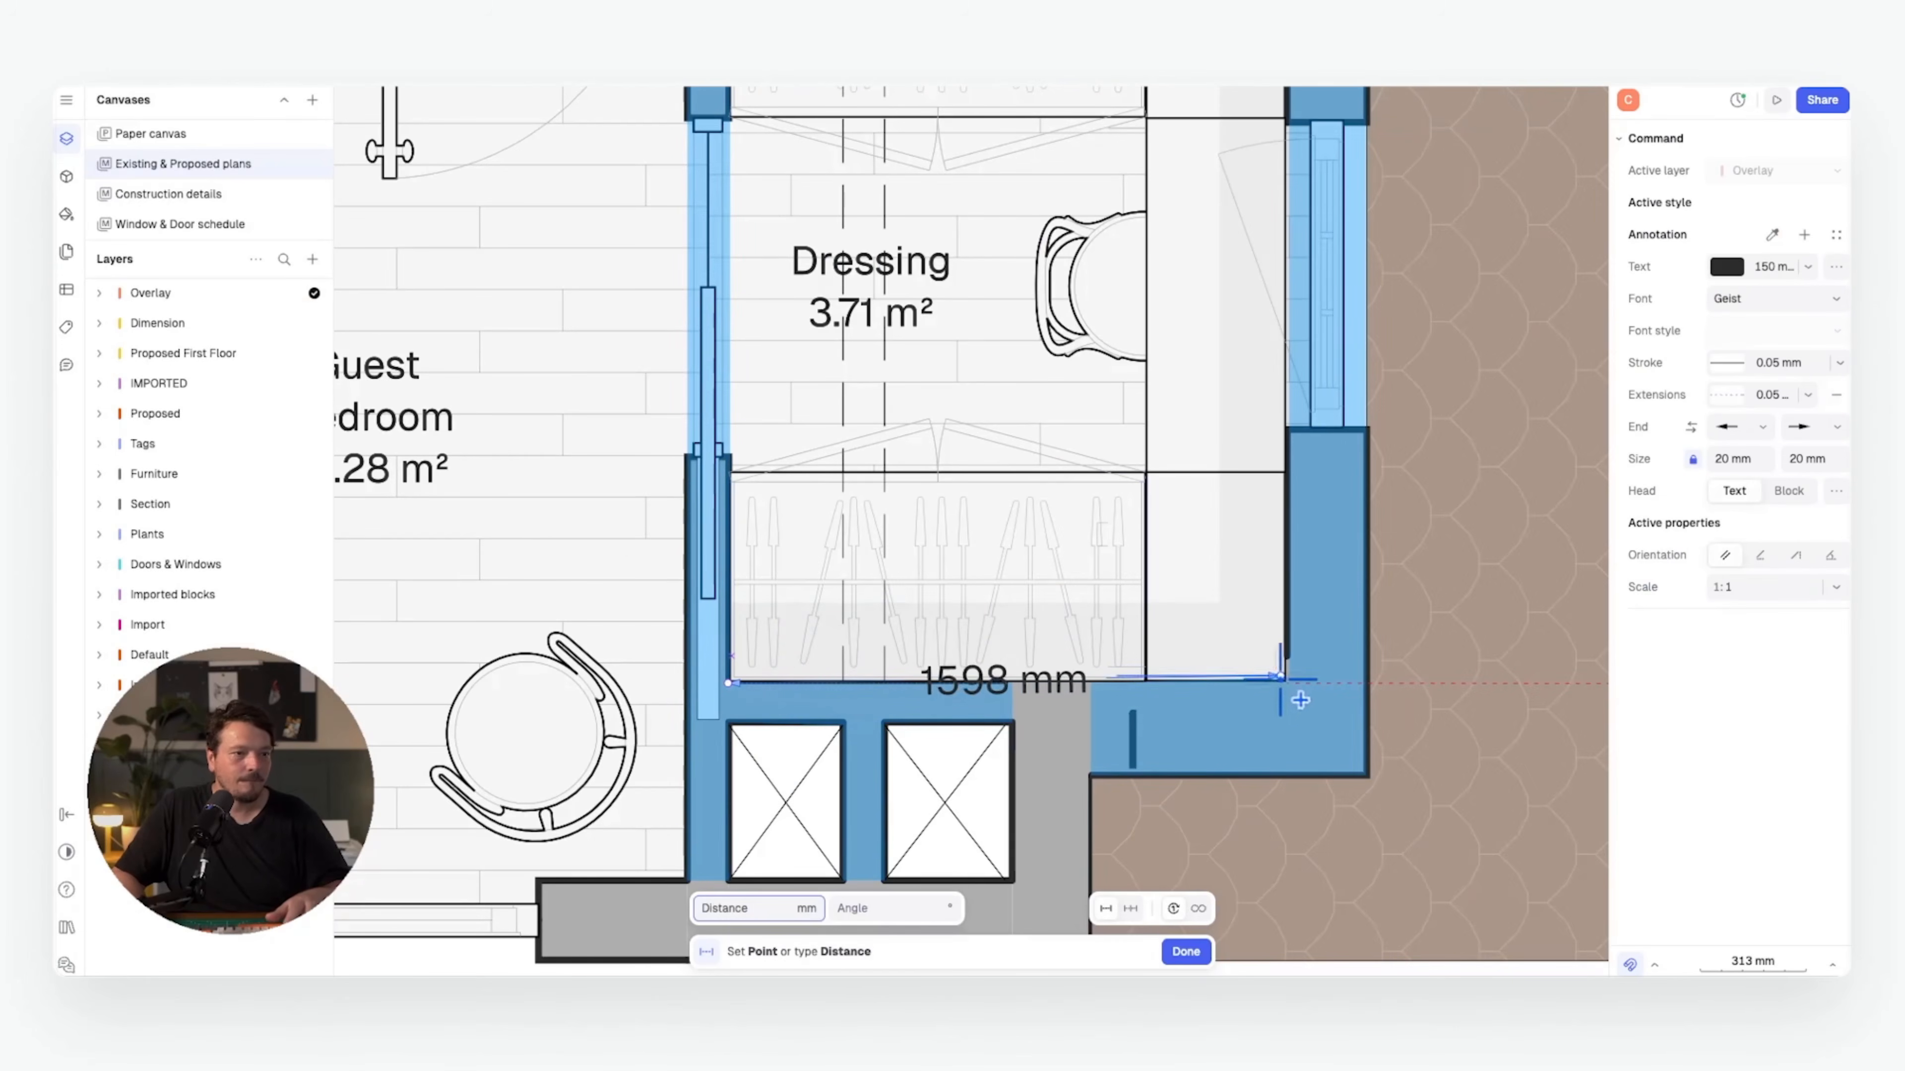
pyautogui.click(1288, 683)
pyautogui.scroll(-3, 1062, 659)
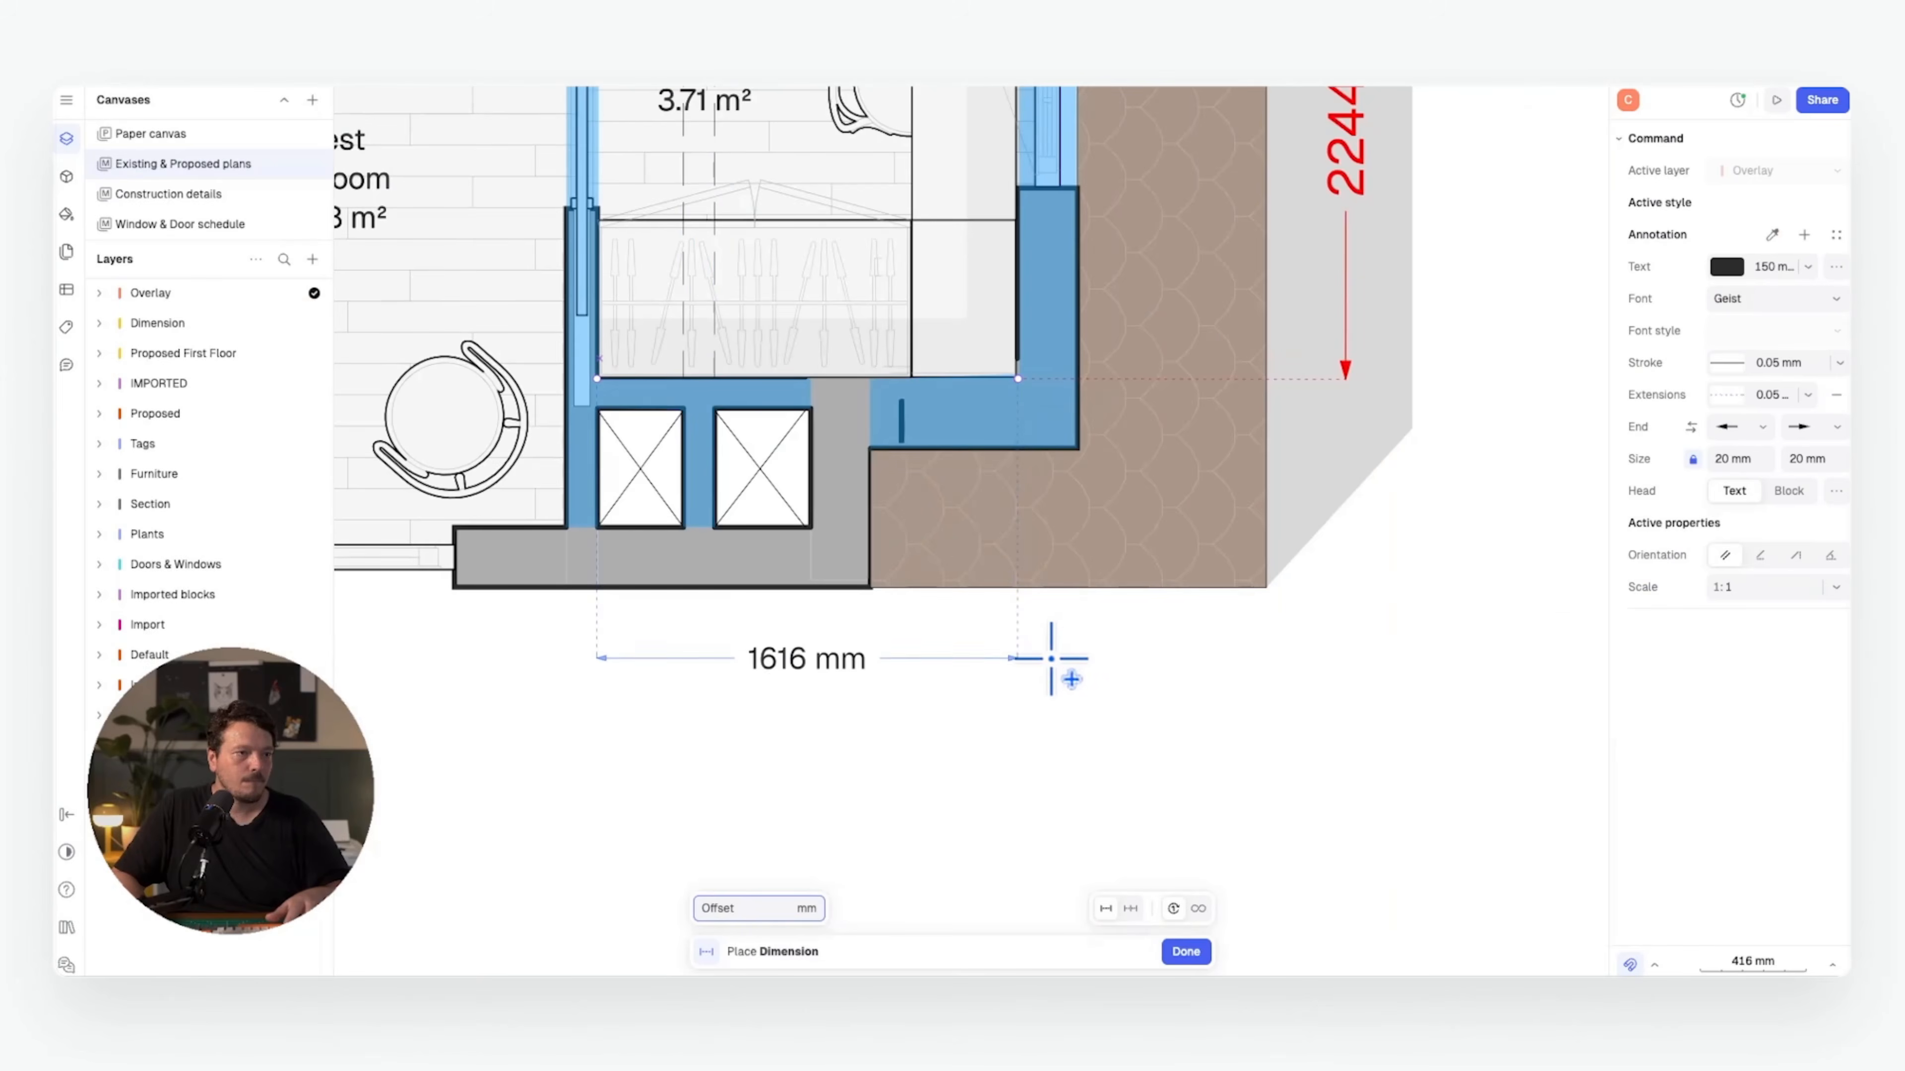
pyautogui.click(1062, 660)
# - Copy the red Dimension style from the dressing room's length dimension to its new width dimension
pyautogui.click(1772, 511)
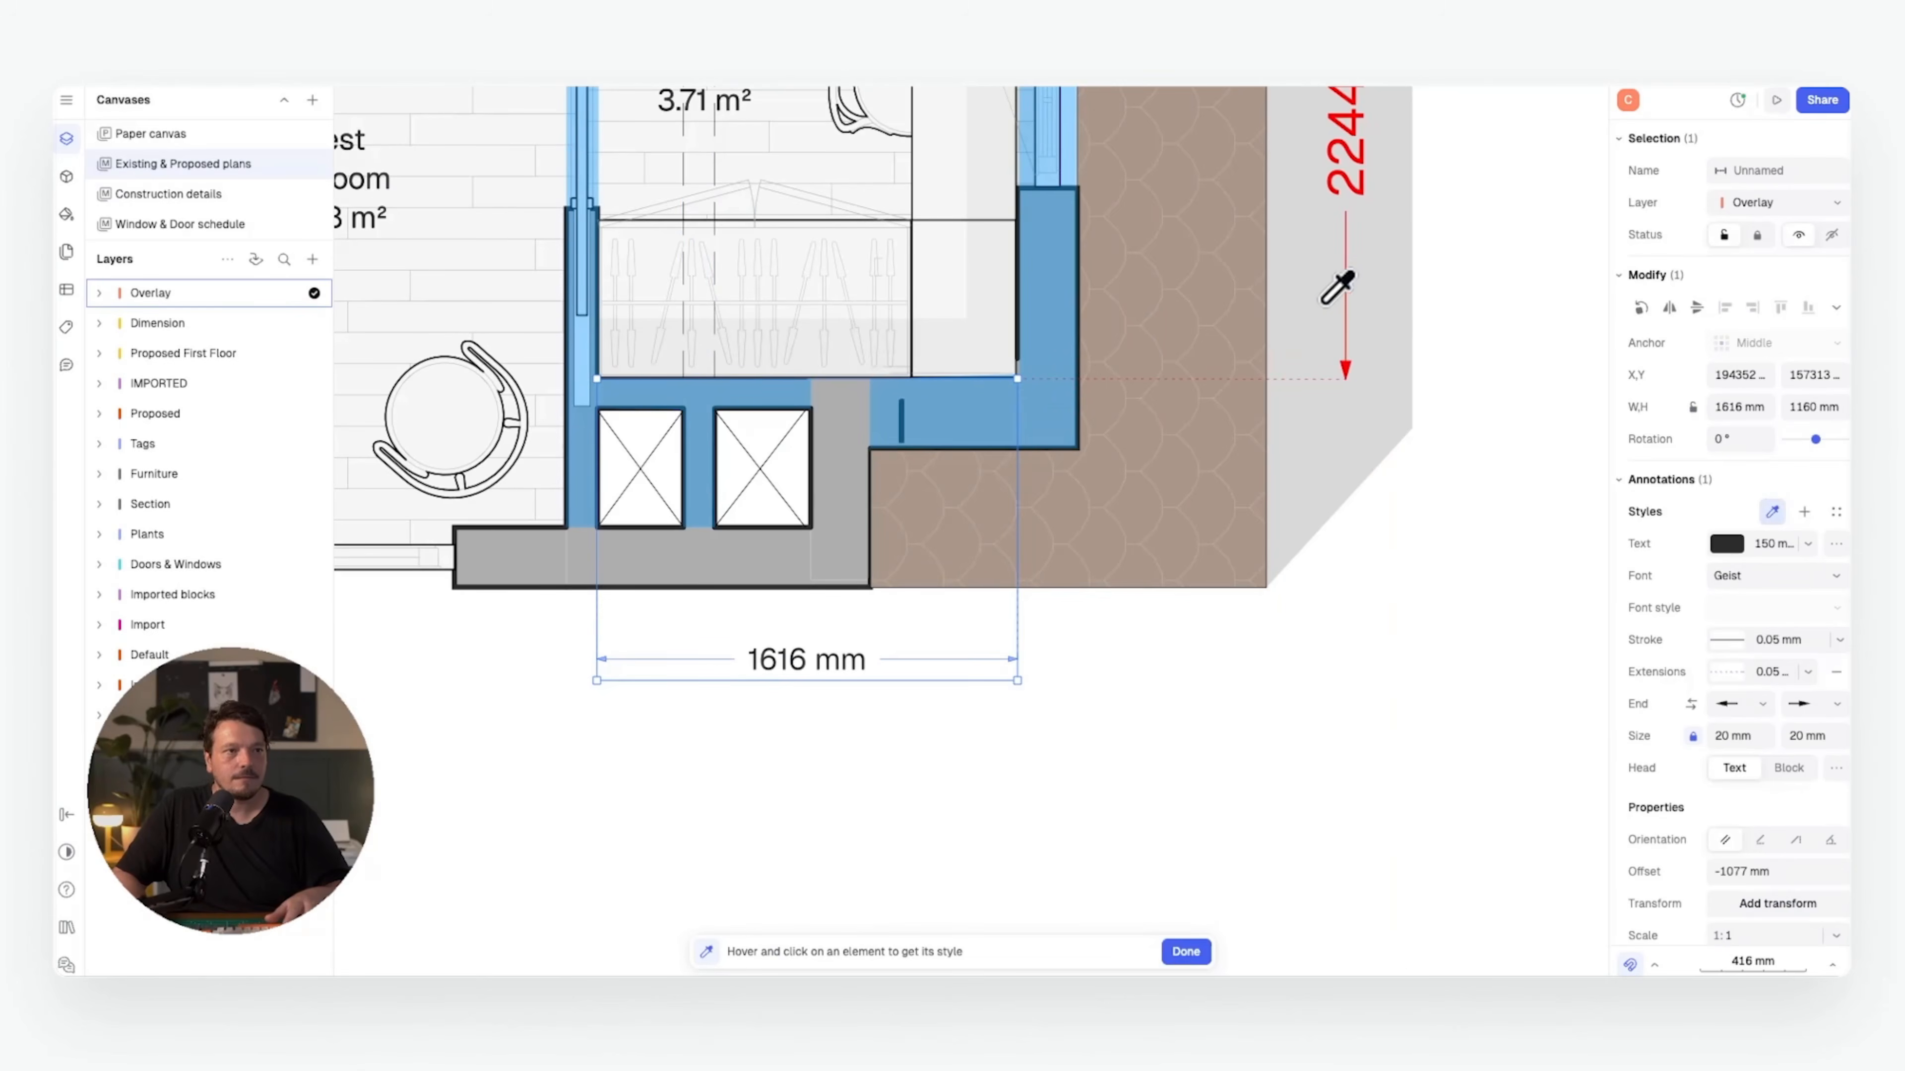
pyautogui.click(1348, 285)
pyautogui.press('Escape')
pyautogui.scroll(-5, 1089, 740)
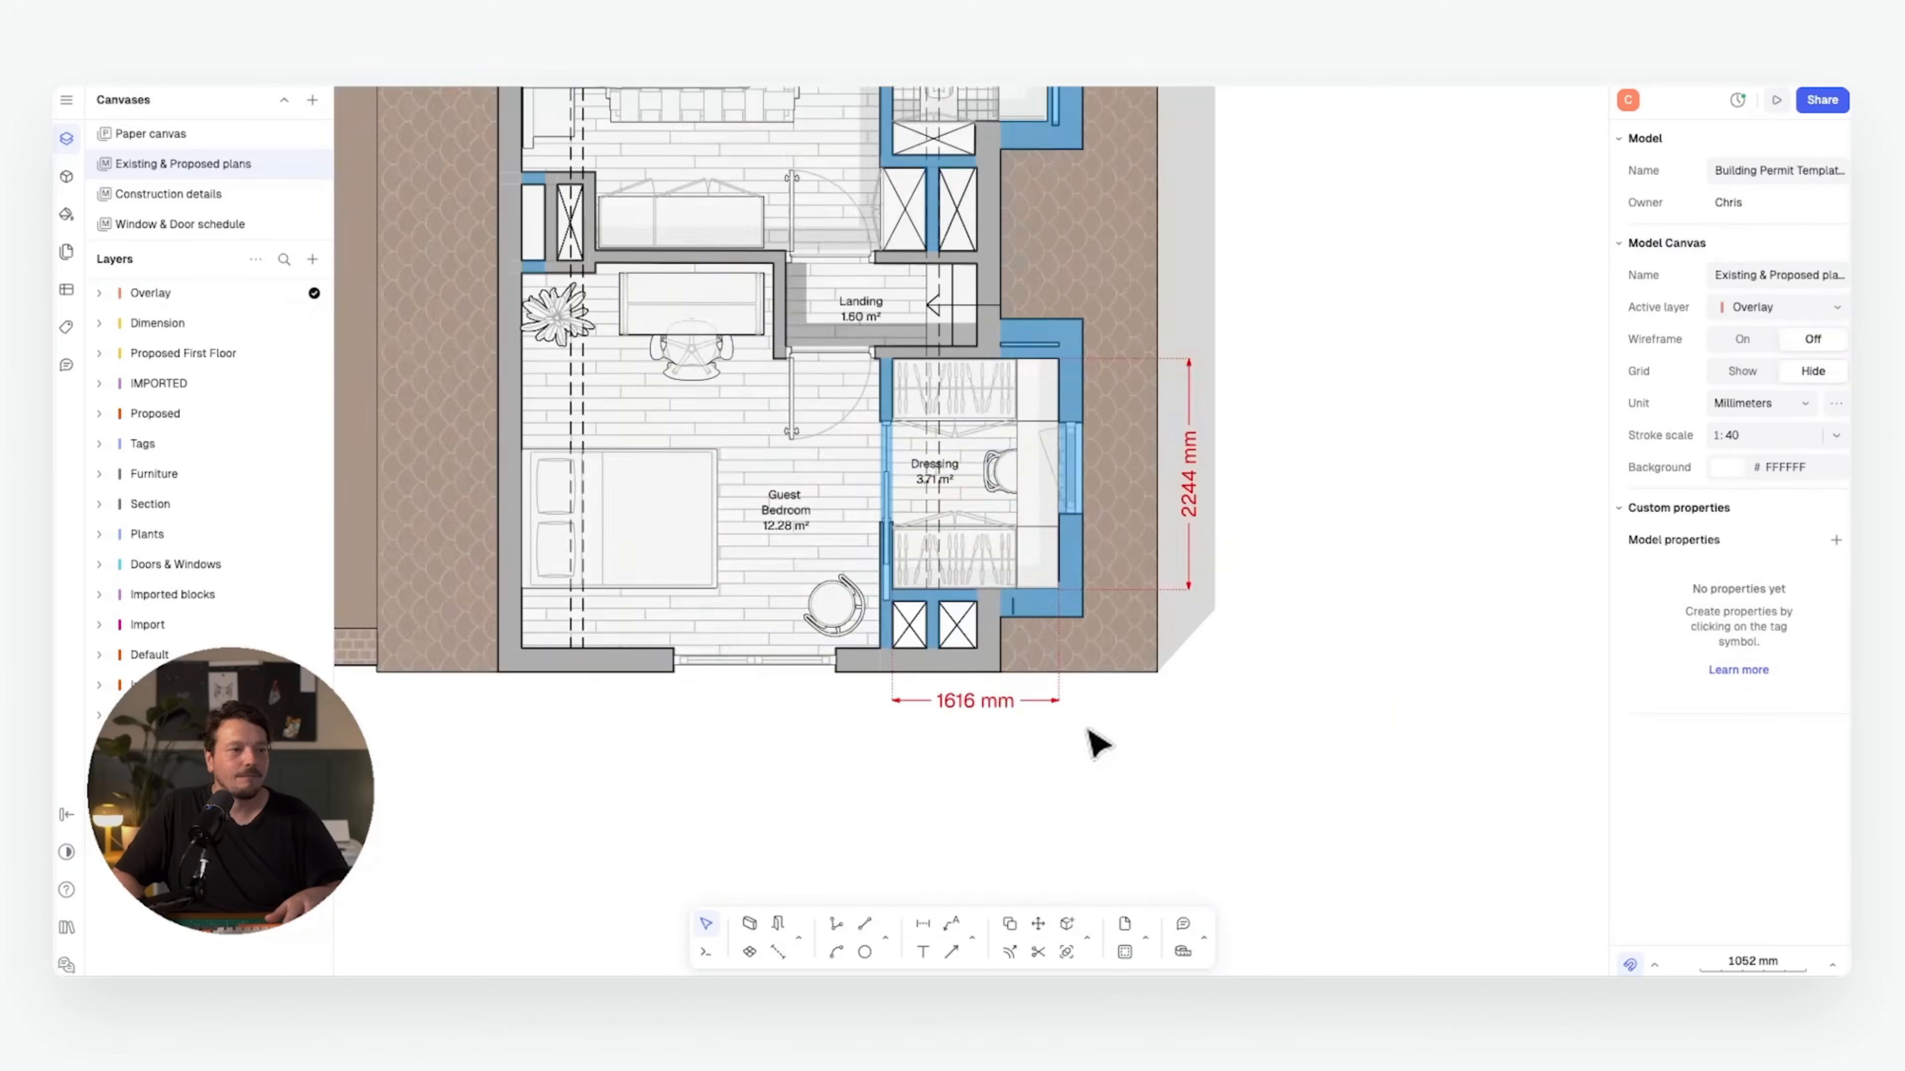
# - Dimension the en-suite's inner length along its window wall, placing the dimension beyond the roof edge at about 1381 mm offset
pyautogui.scroll(5, 1126, 413)
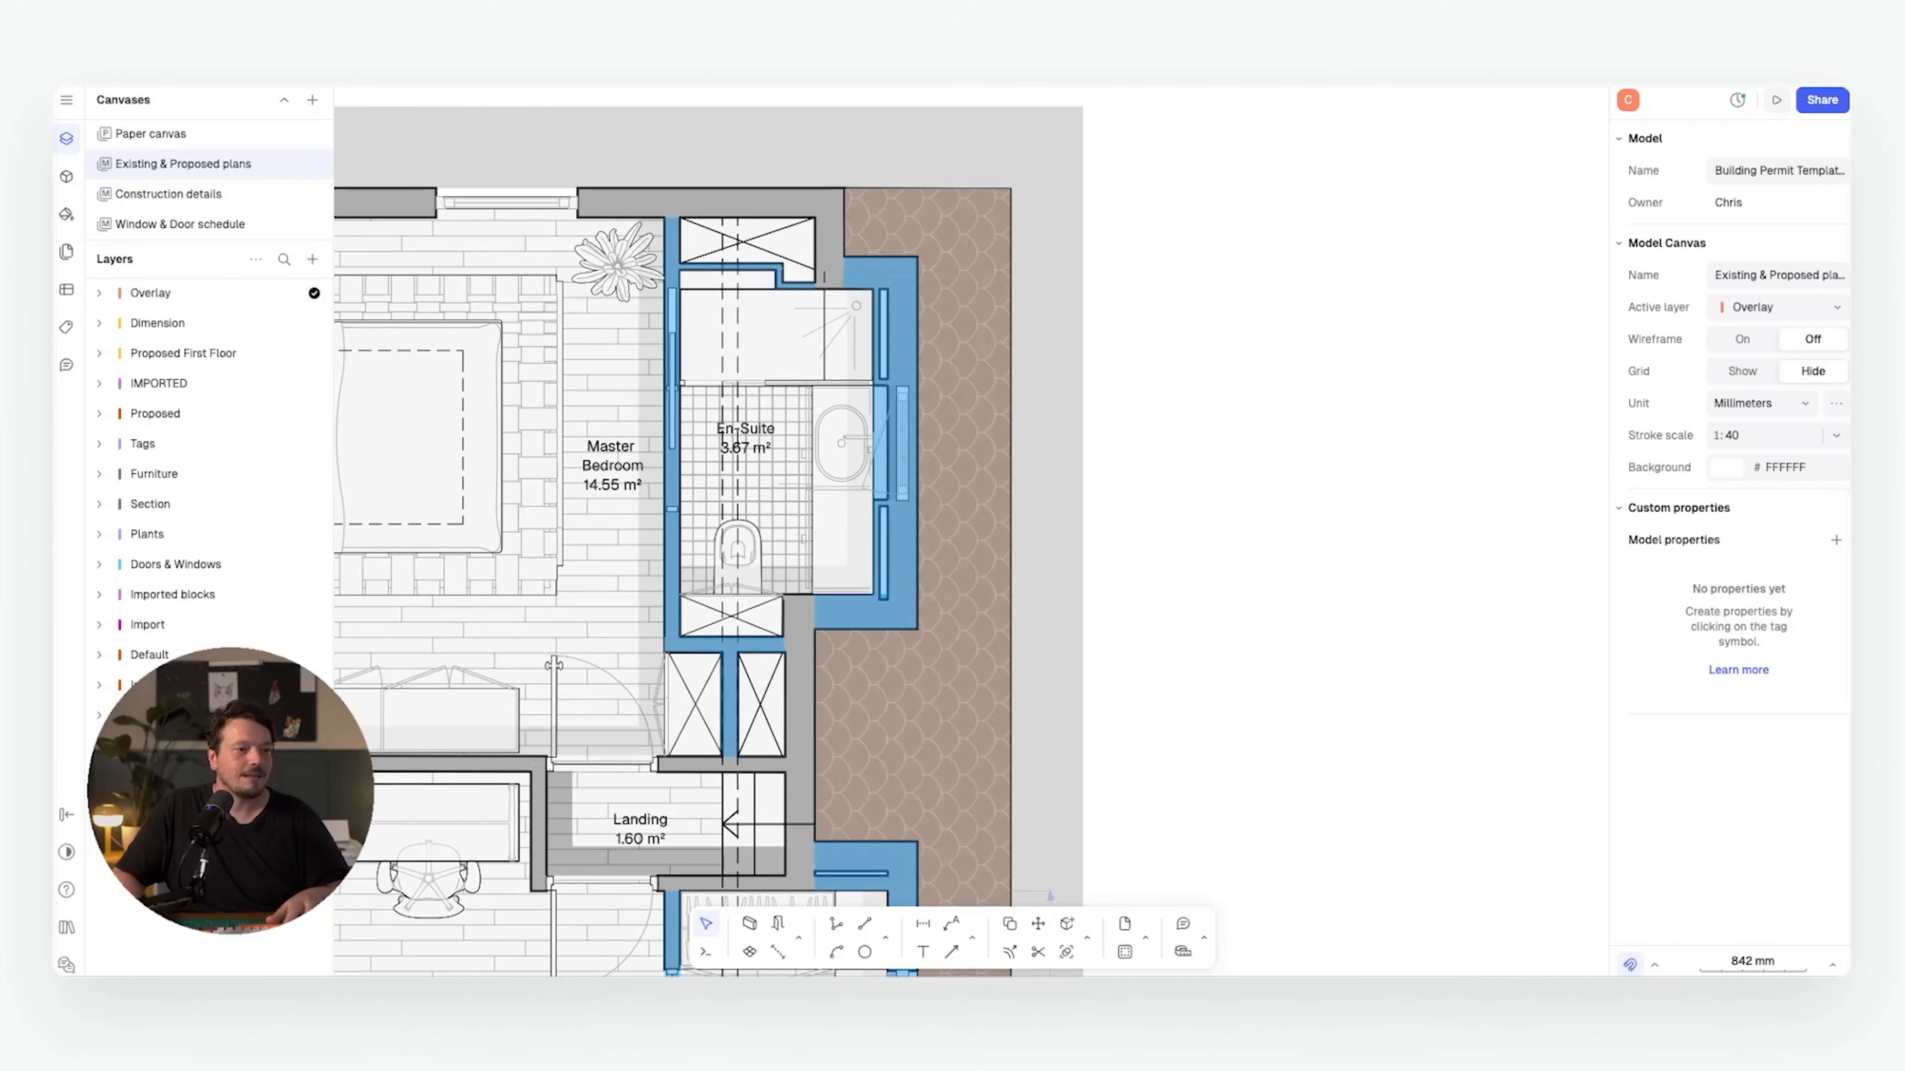
pyautogui.click(923, 924)
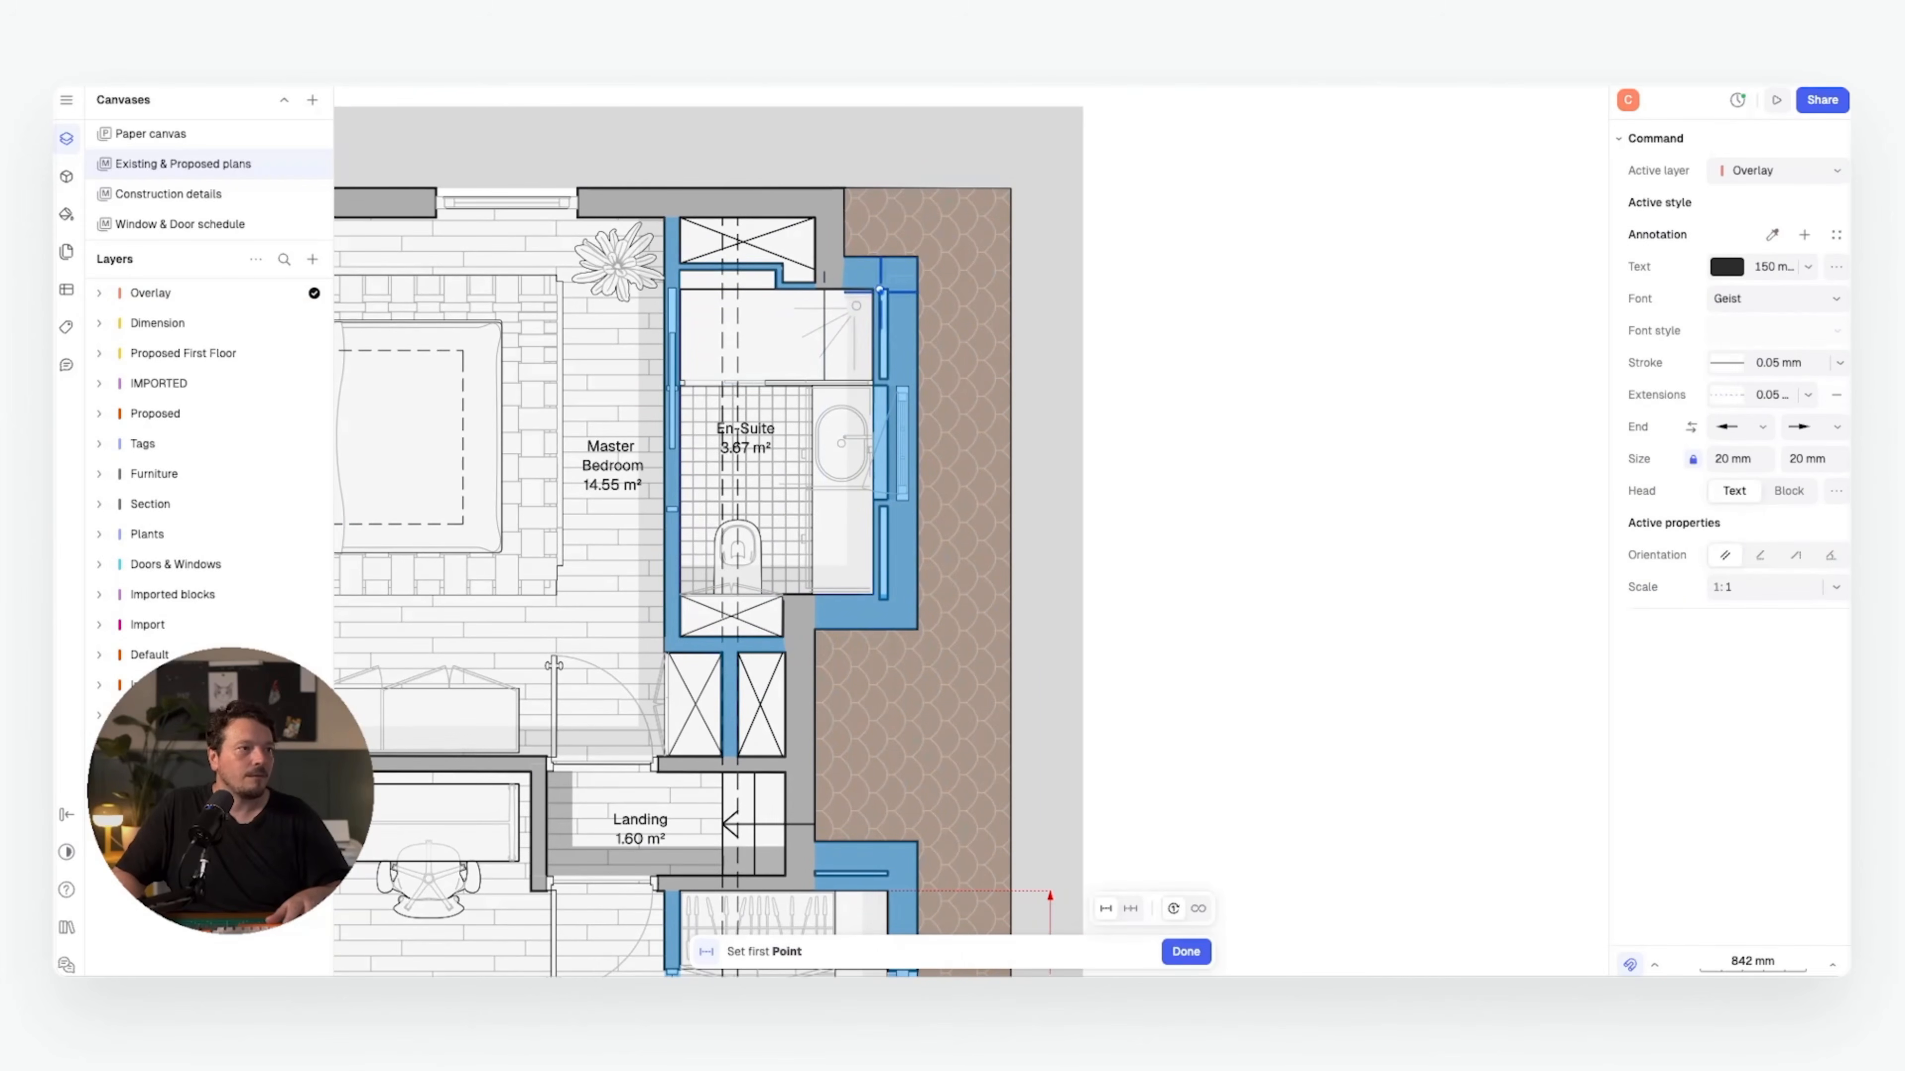
pyautogui.click(873, 290)
pyautogui.click(873, 595)
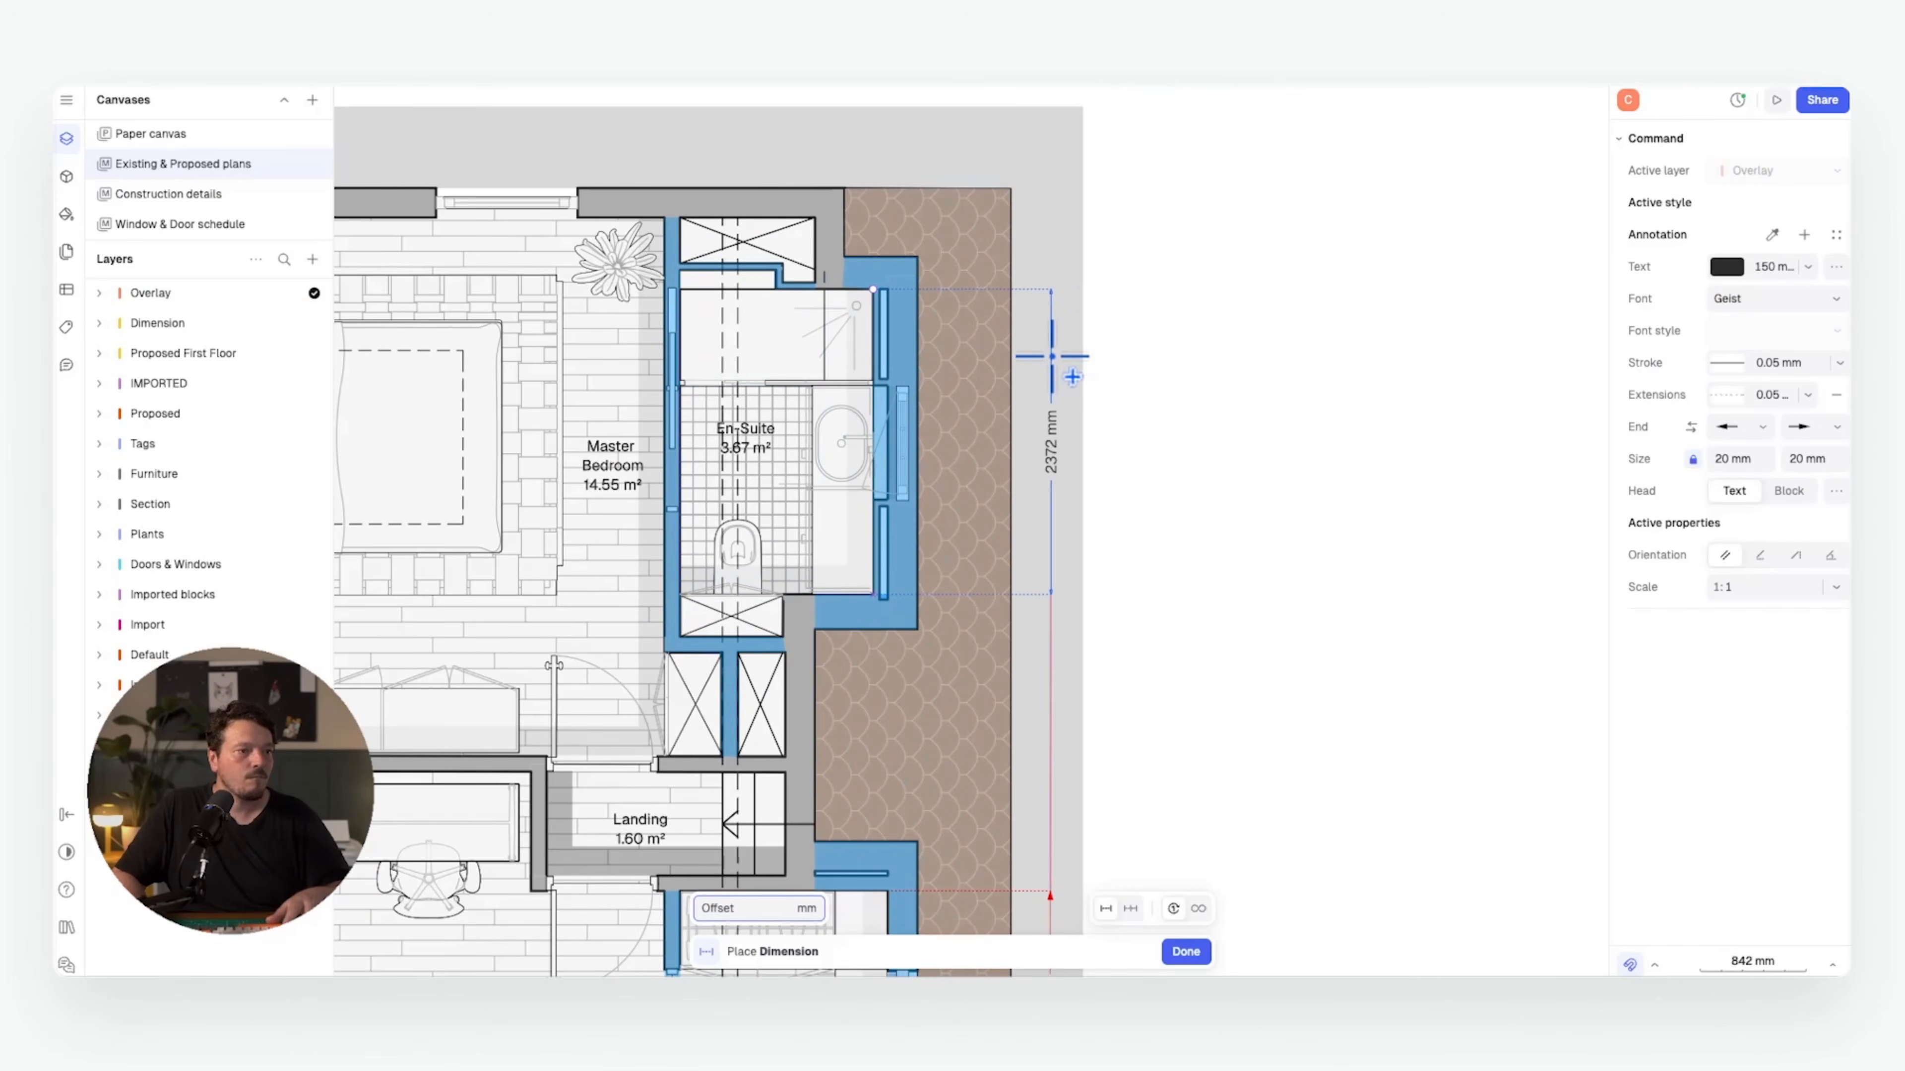
pyautogui.click(1052, 356)
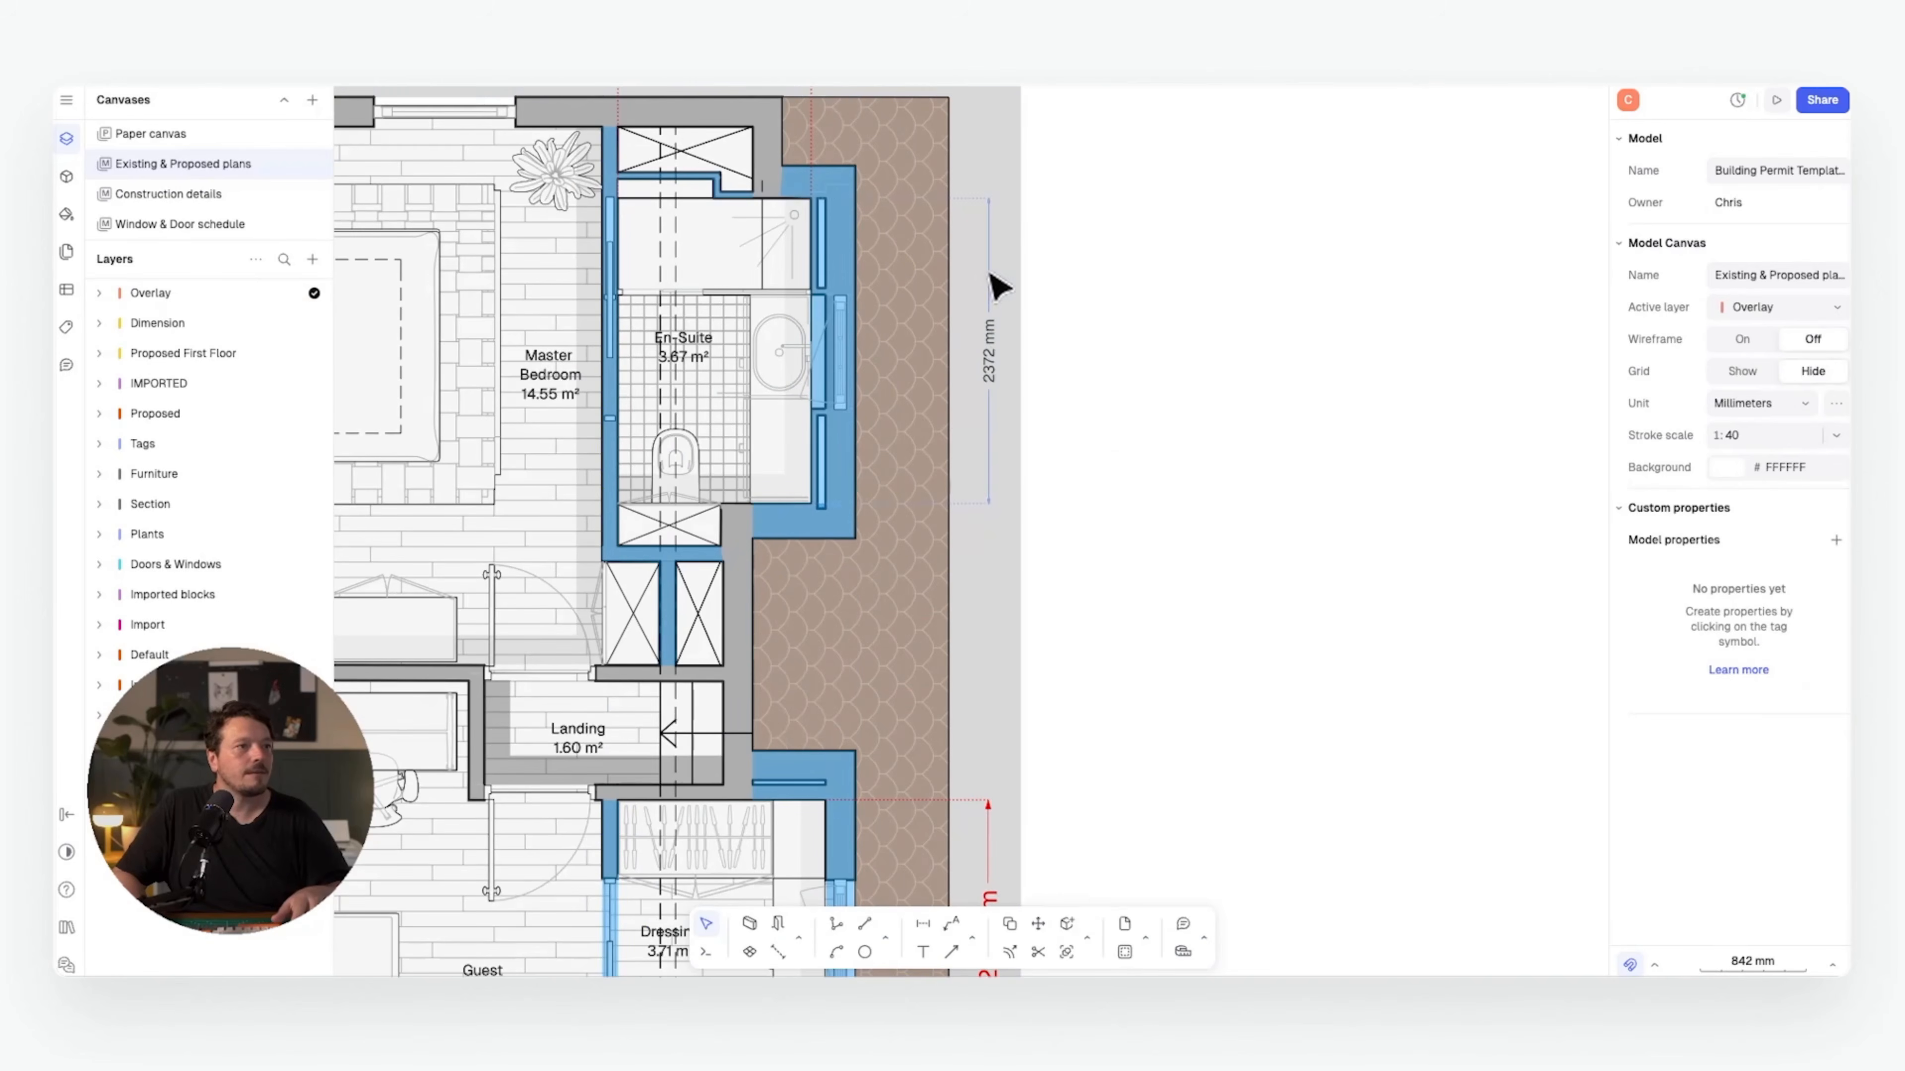
# - Copy the red Dimension style from the dressing room's length dimension to the en-suite's length dimension
pyautogui.click(991, 294)
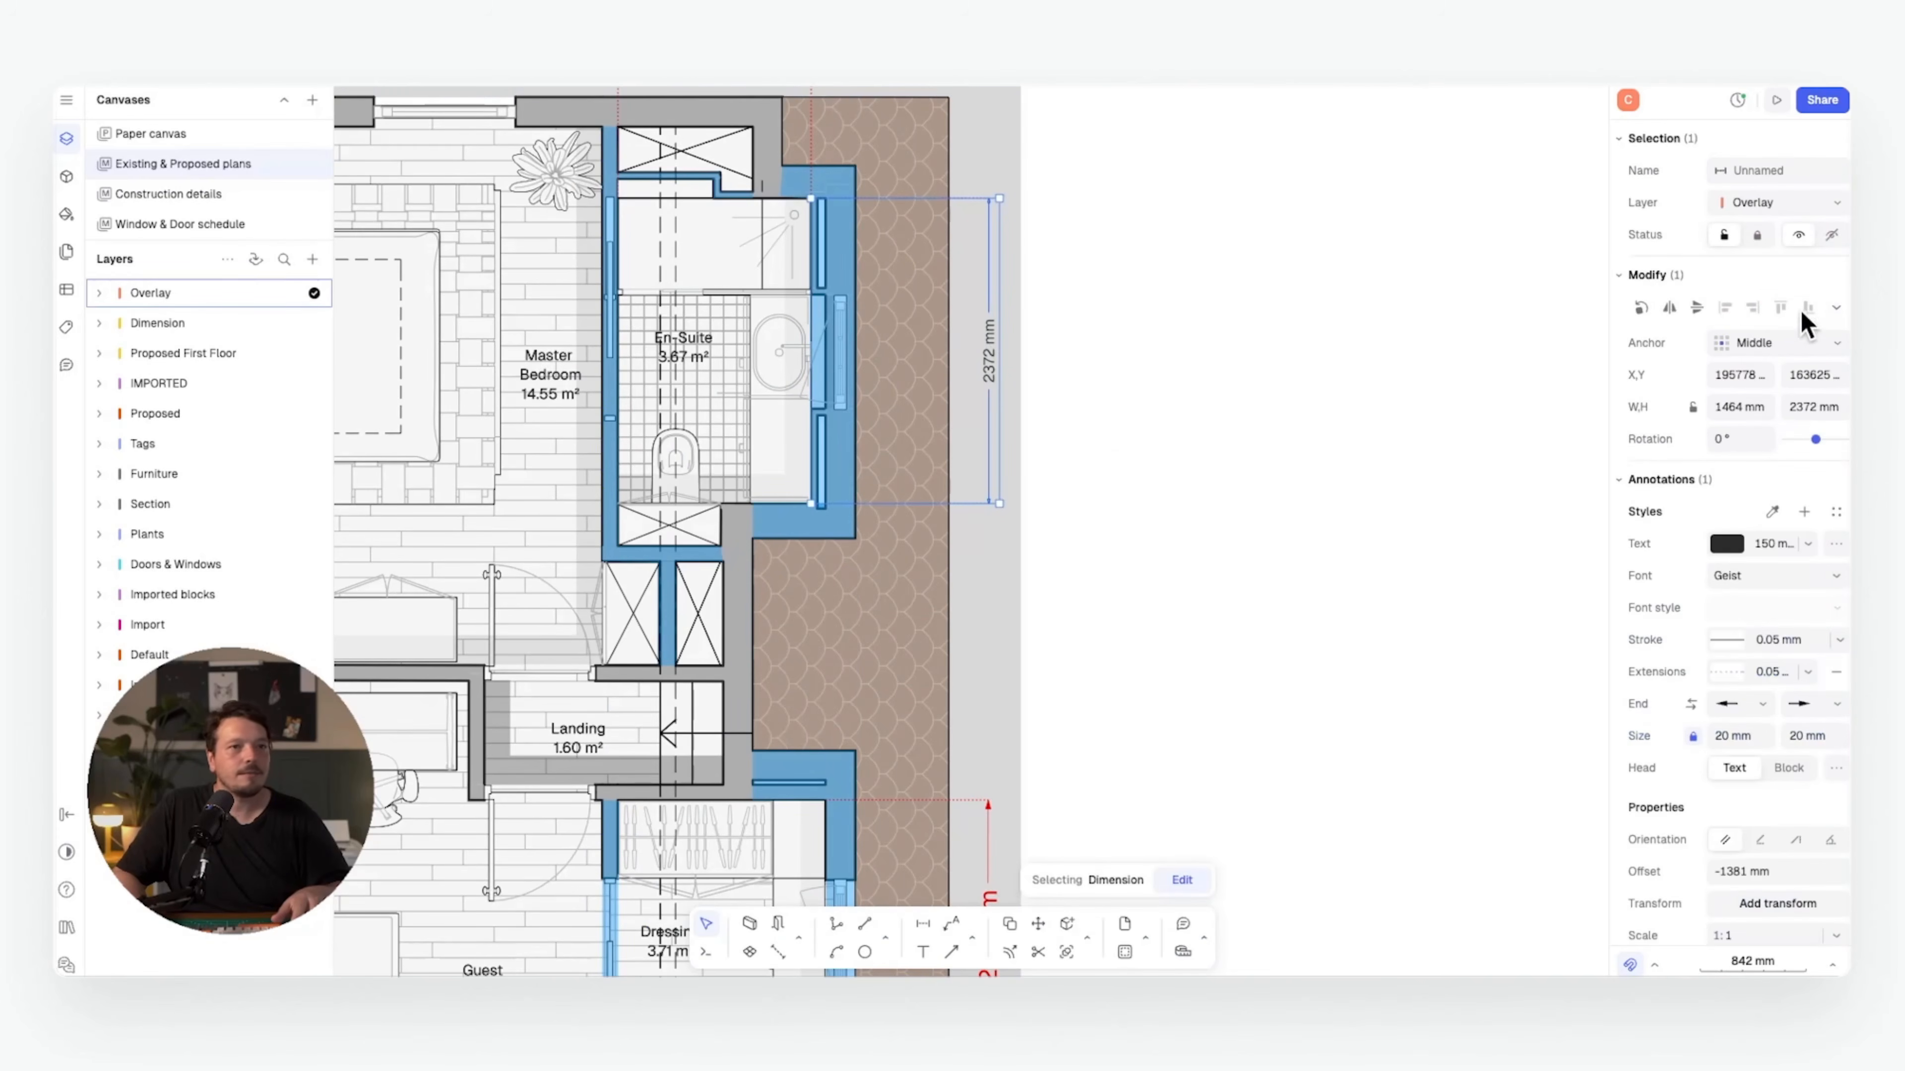
pyautogui.click(1772, 511)
pyautogui.scroll(-5, 1072, 332)
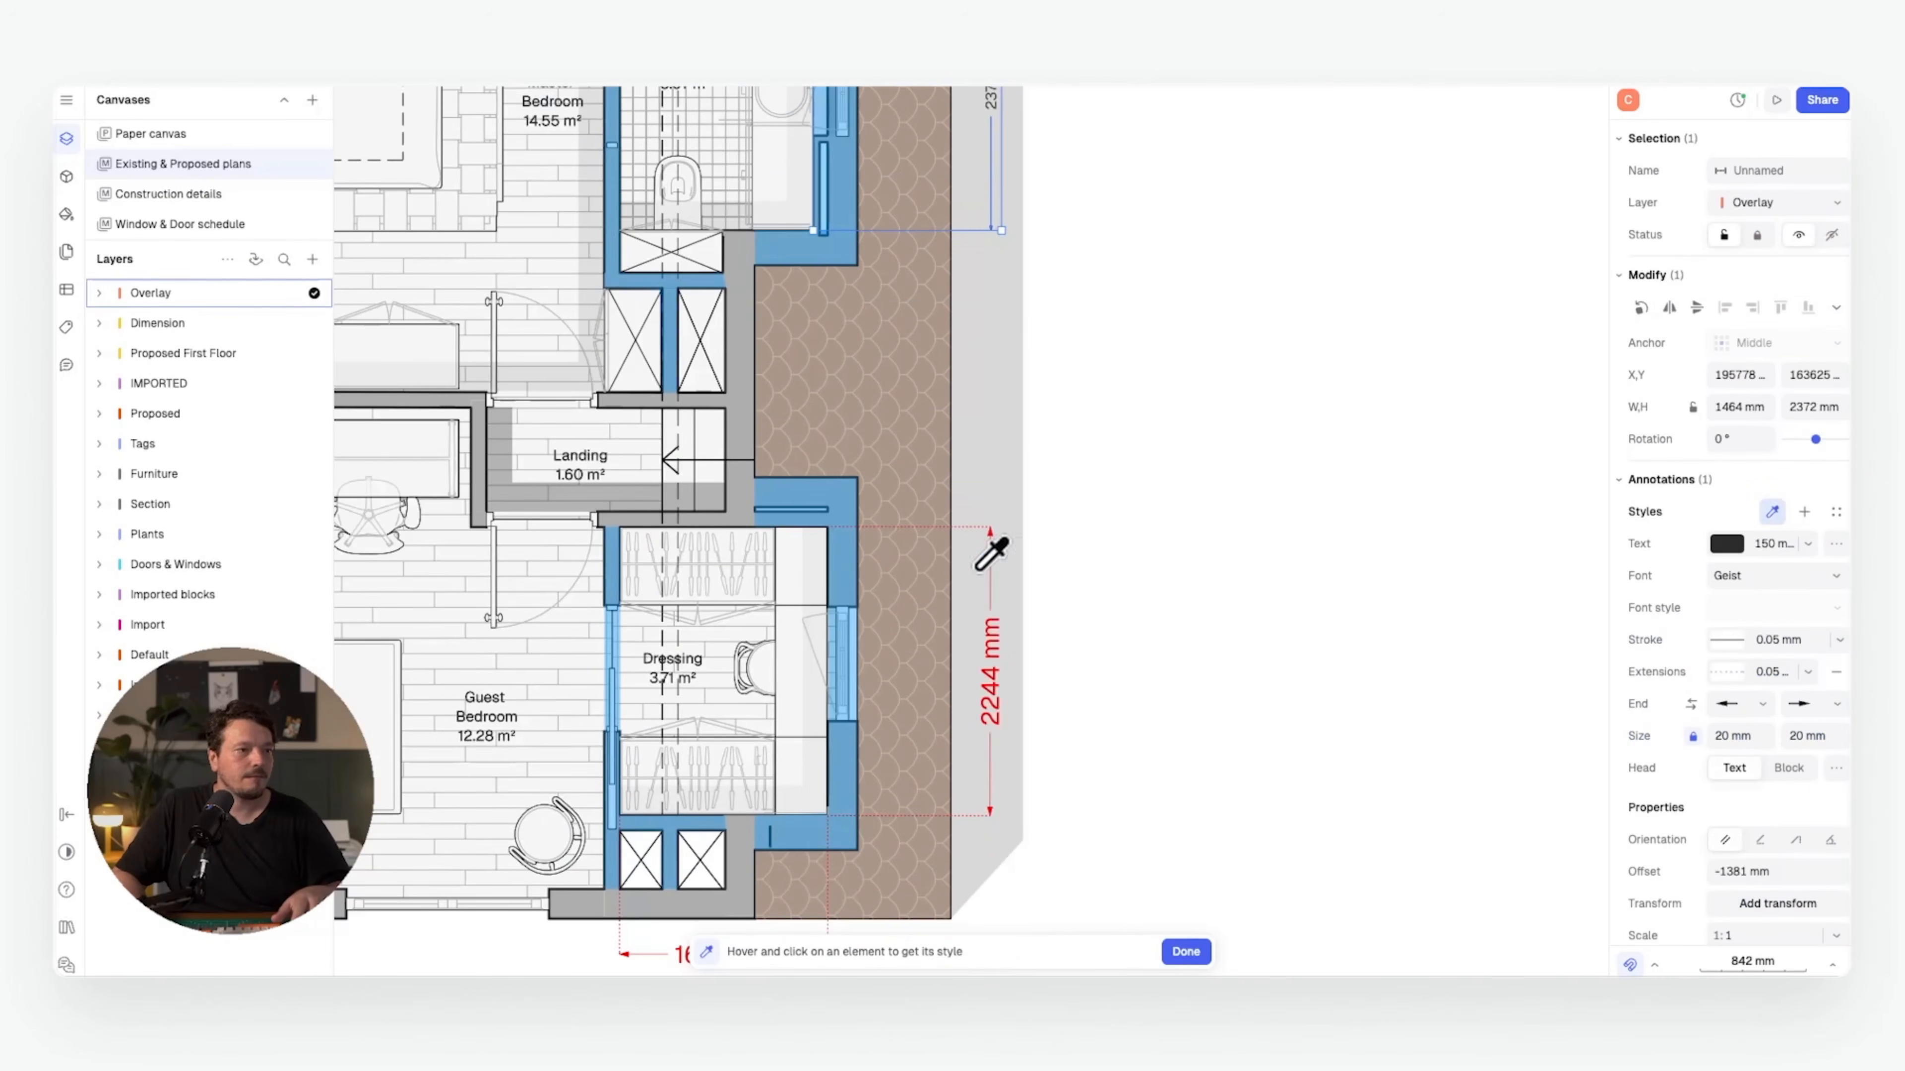
pyautogui.click(990, 545)
# - Examine the existing and proposed first-floor plans with their demolition and new-wall overlays and dimensions
pyautogui.scroll(-3, 1270, 444)
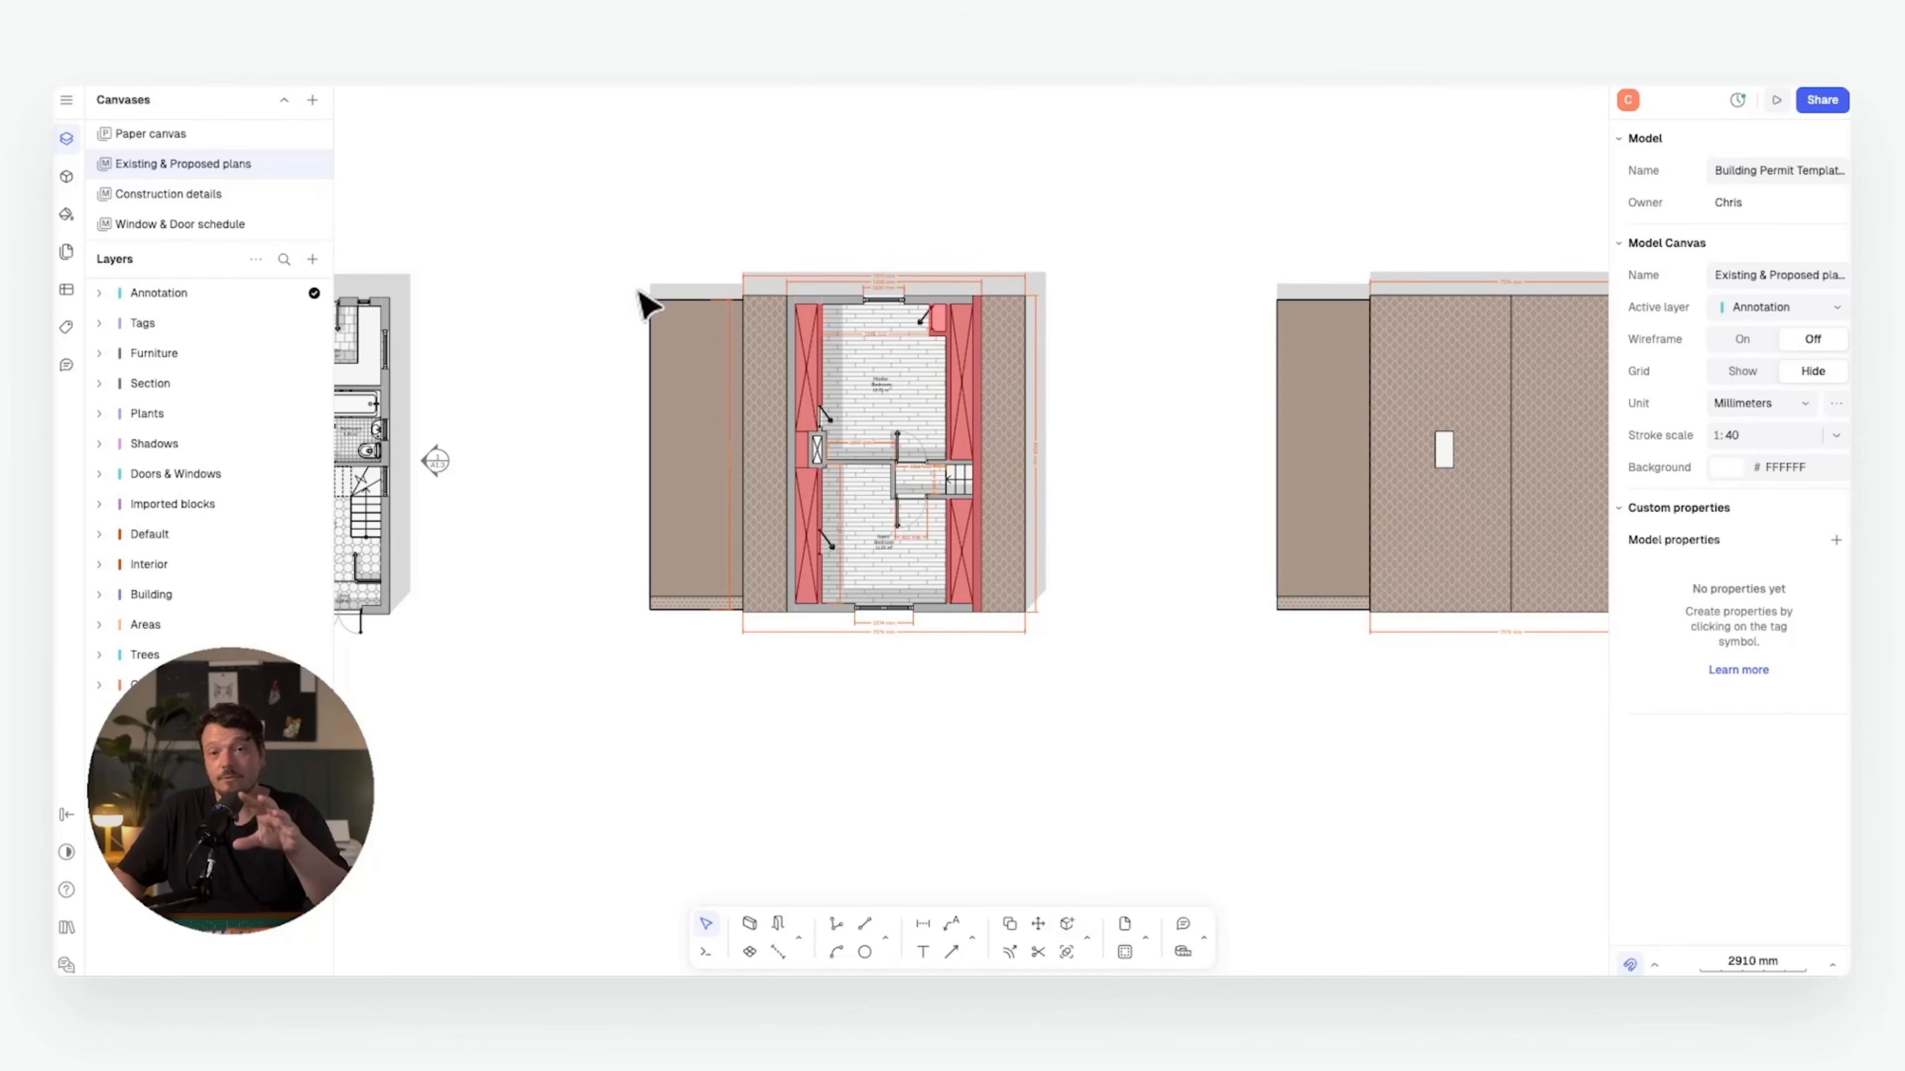
pyautogui.scroll(3, 825, 372)
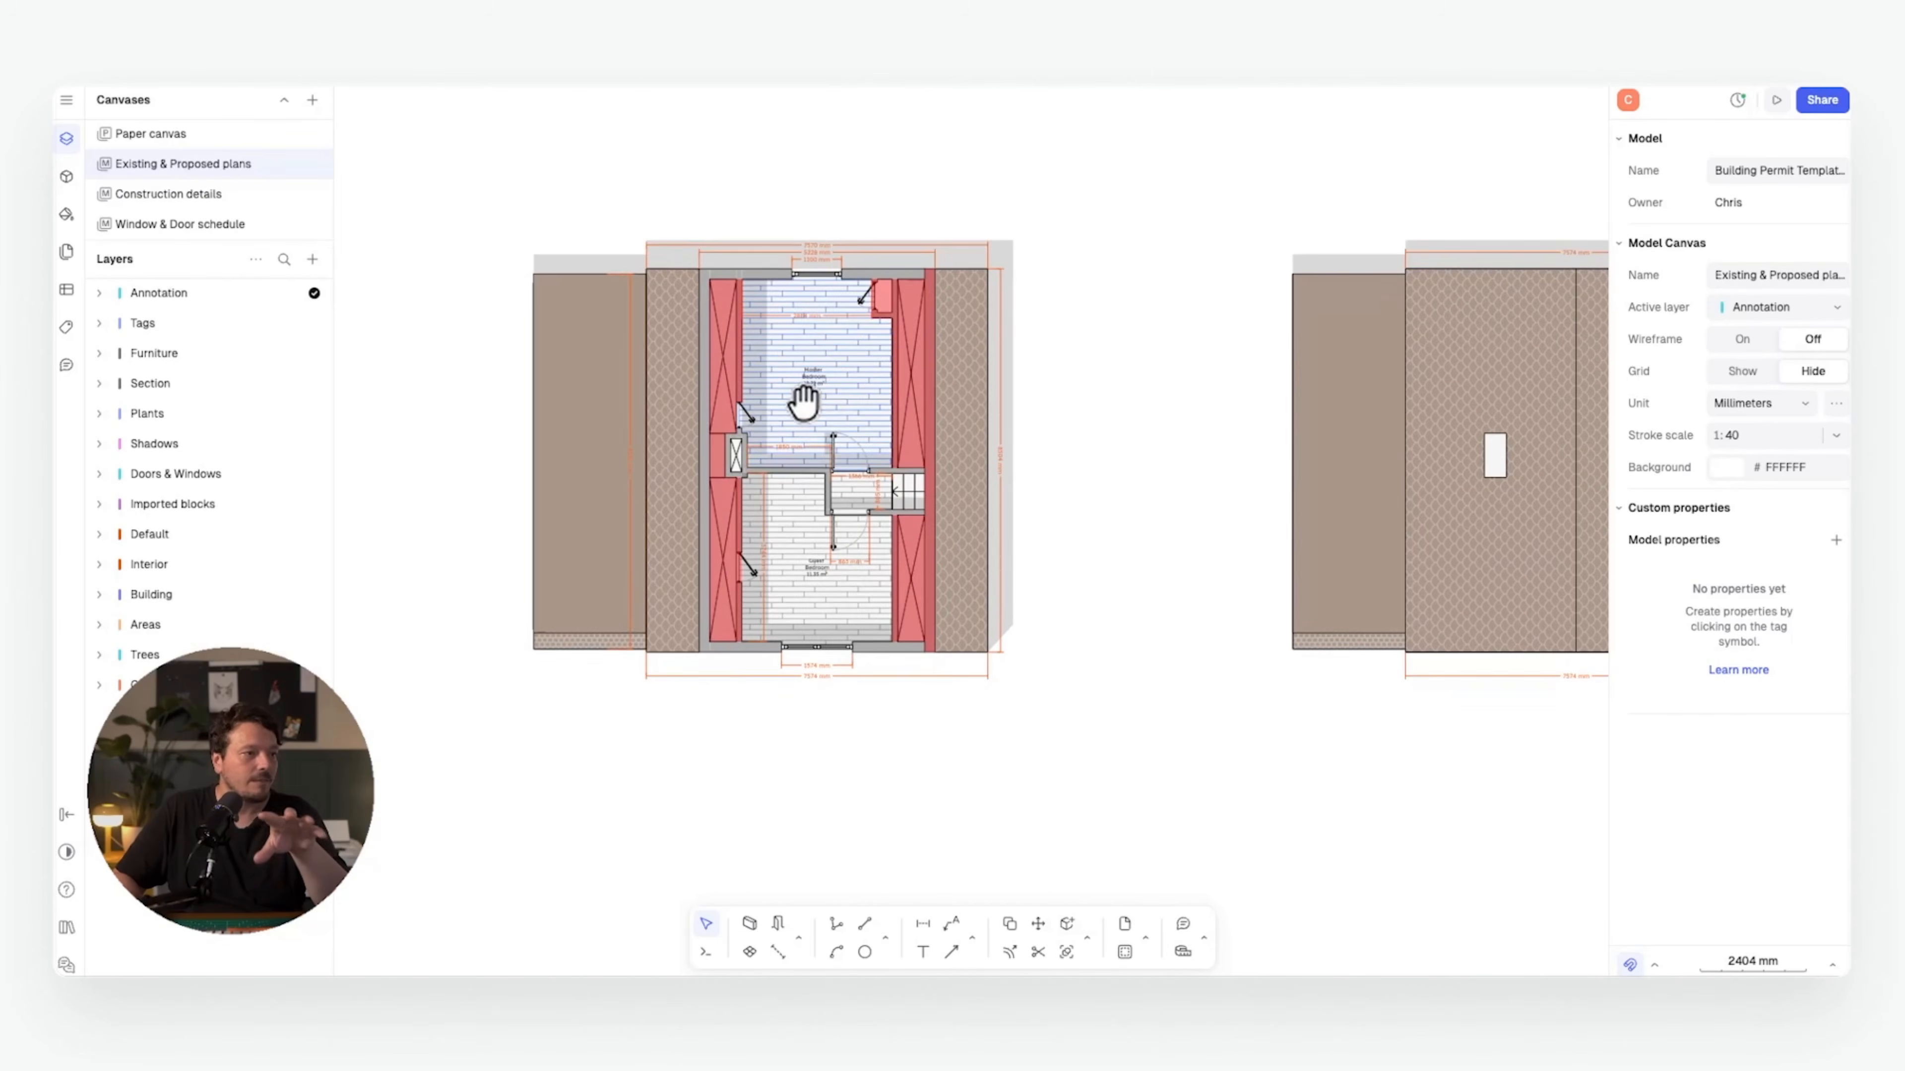
pyautogui.scroll(-5, 906, 319)
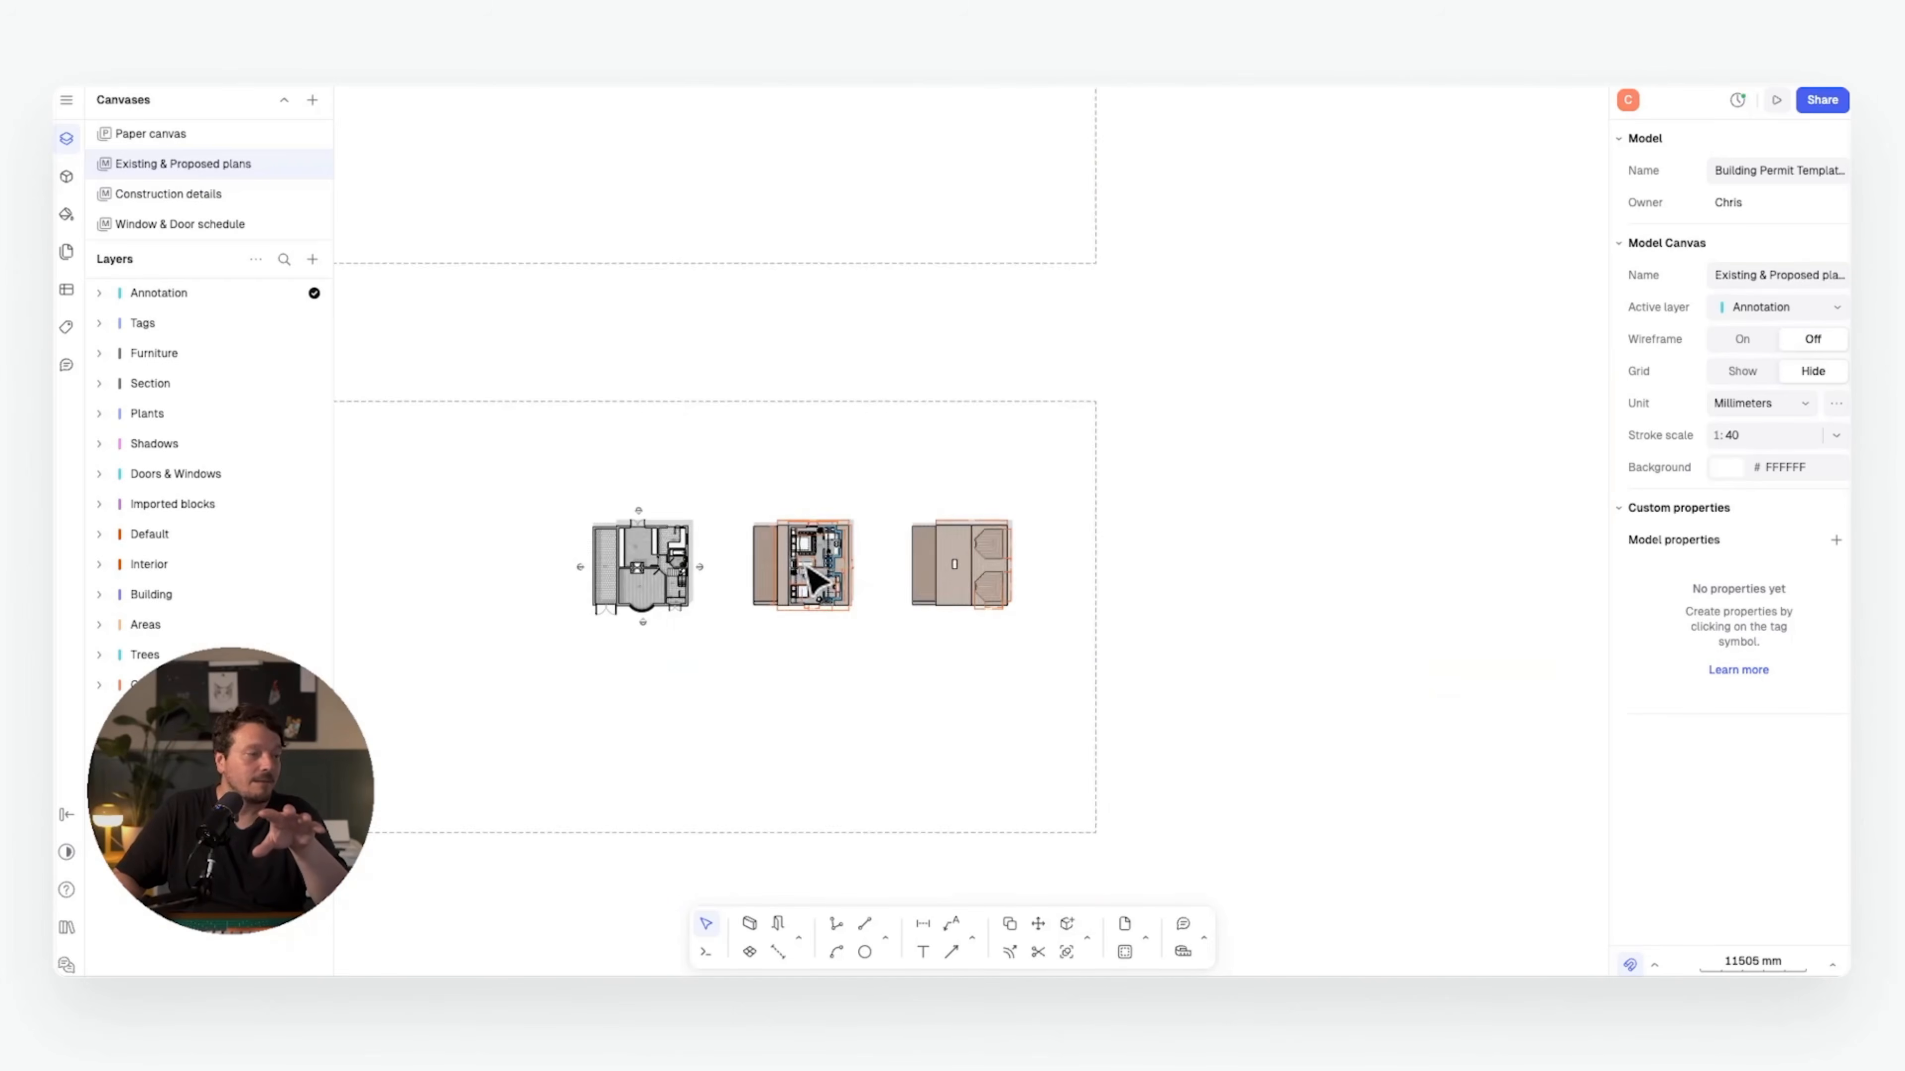
pyautogui.scroll(10, 832, 495)
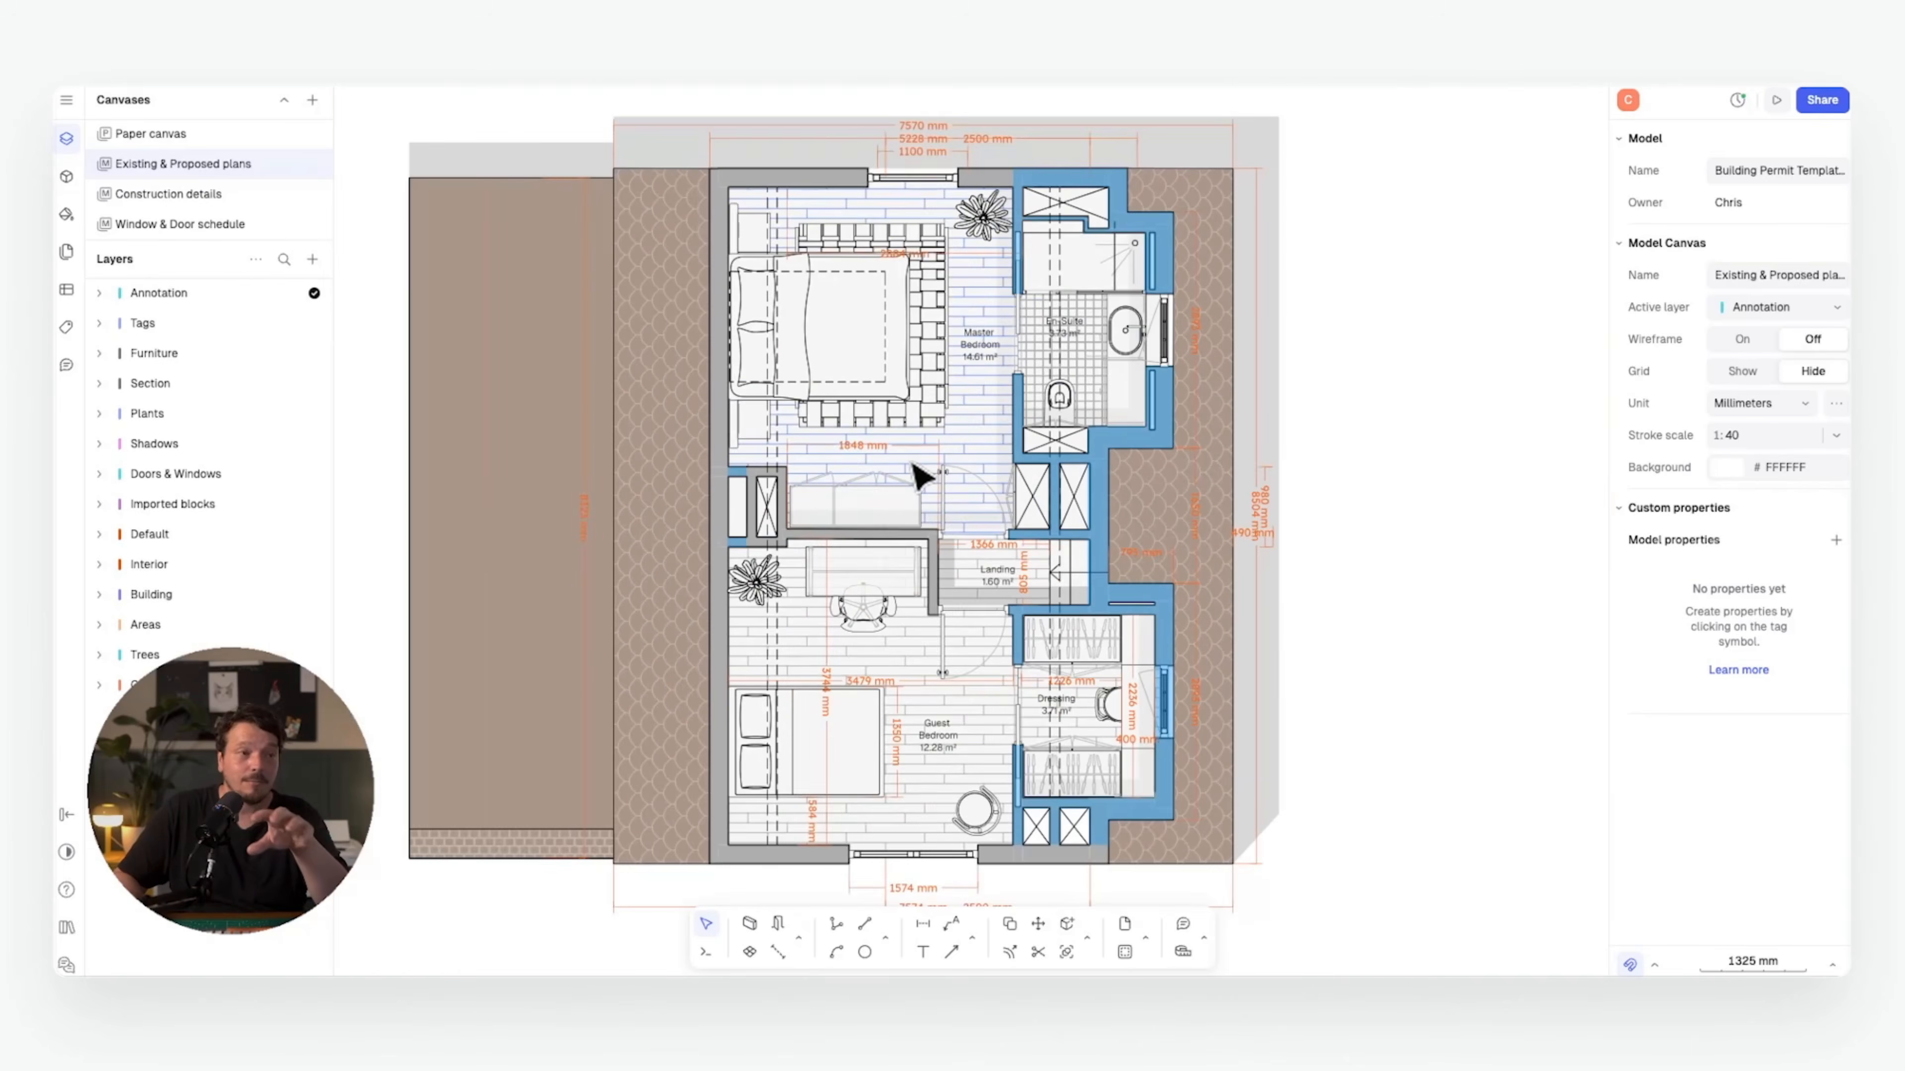
pyautogui.moveTo(1013, 442); pyautogui.dragTo(958, 461, button='middle')
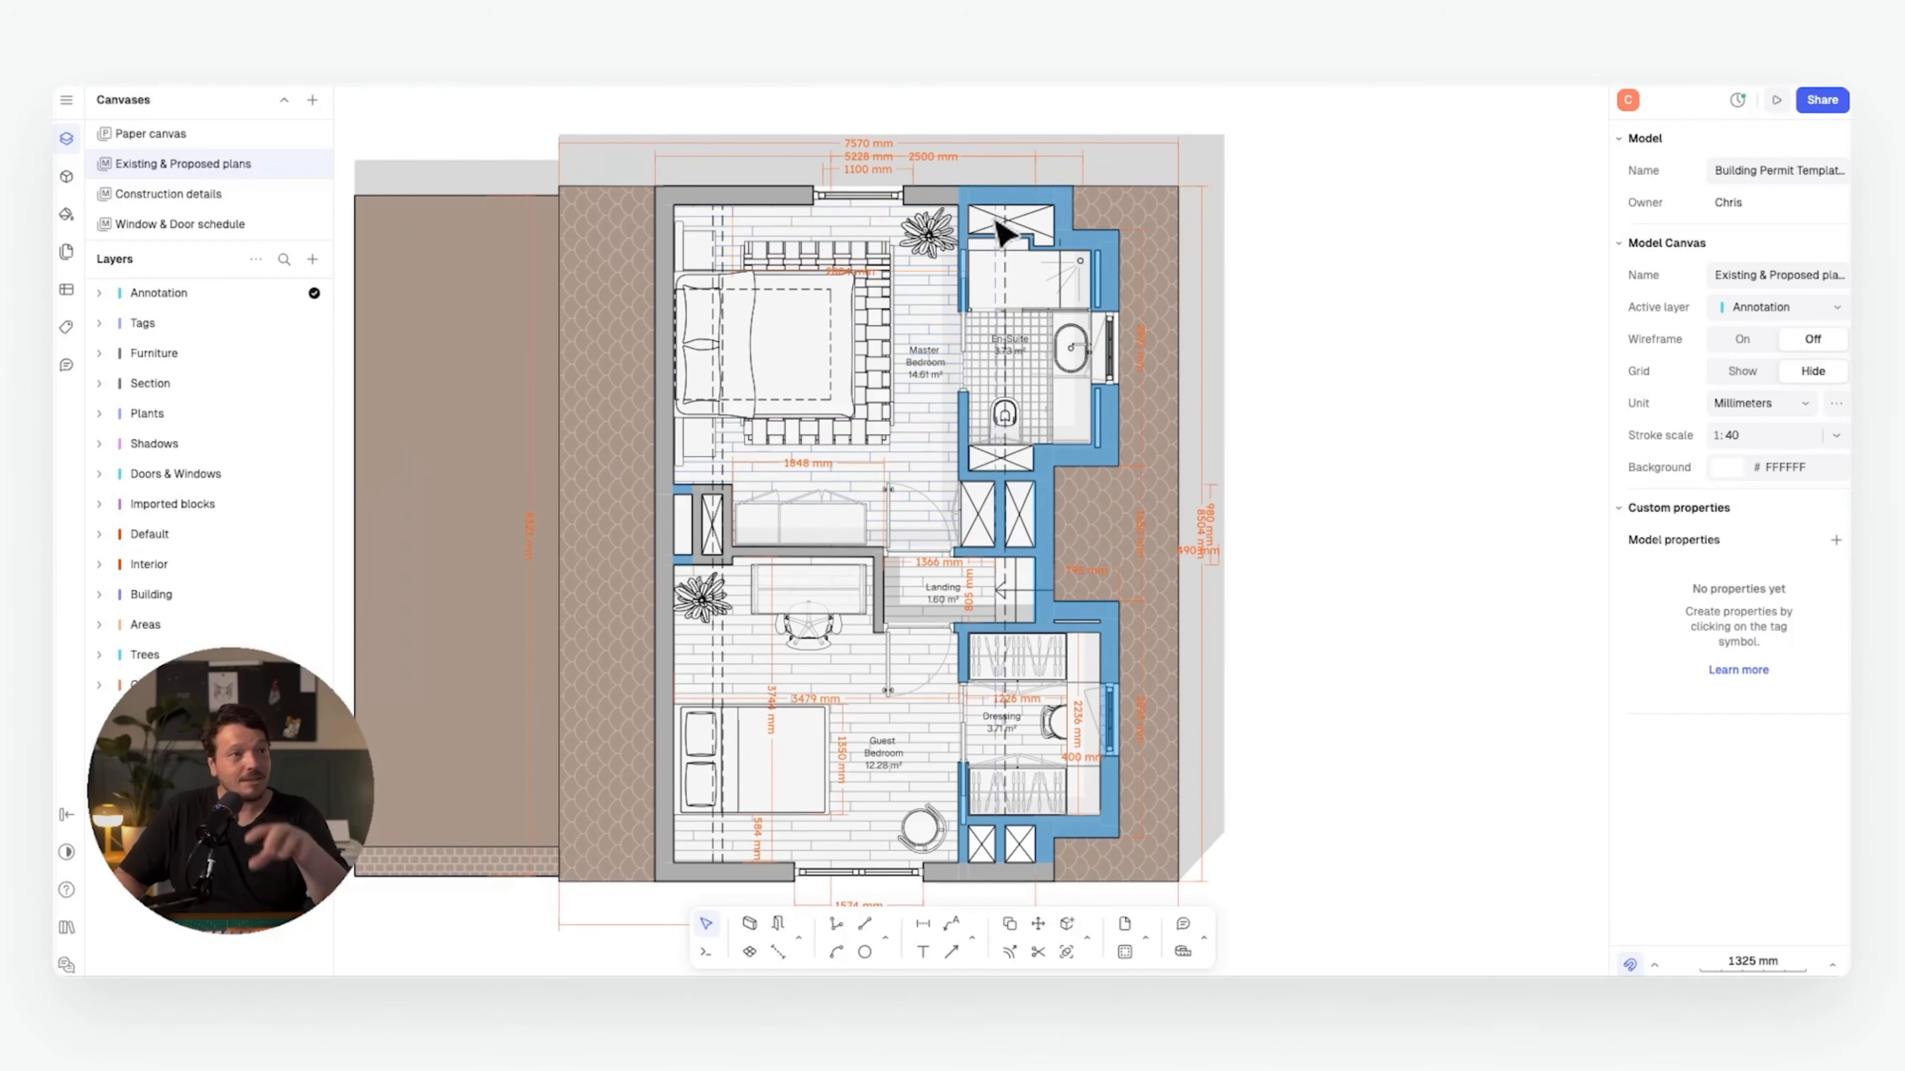
pyautogui.scroll(-2, 960, 402)
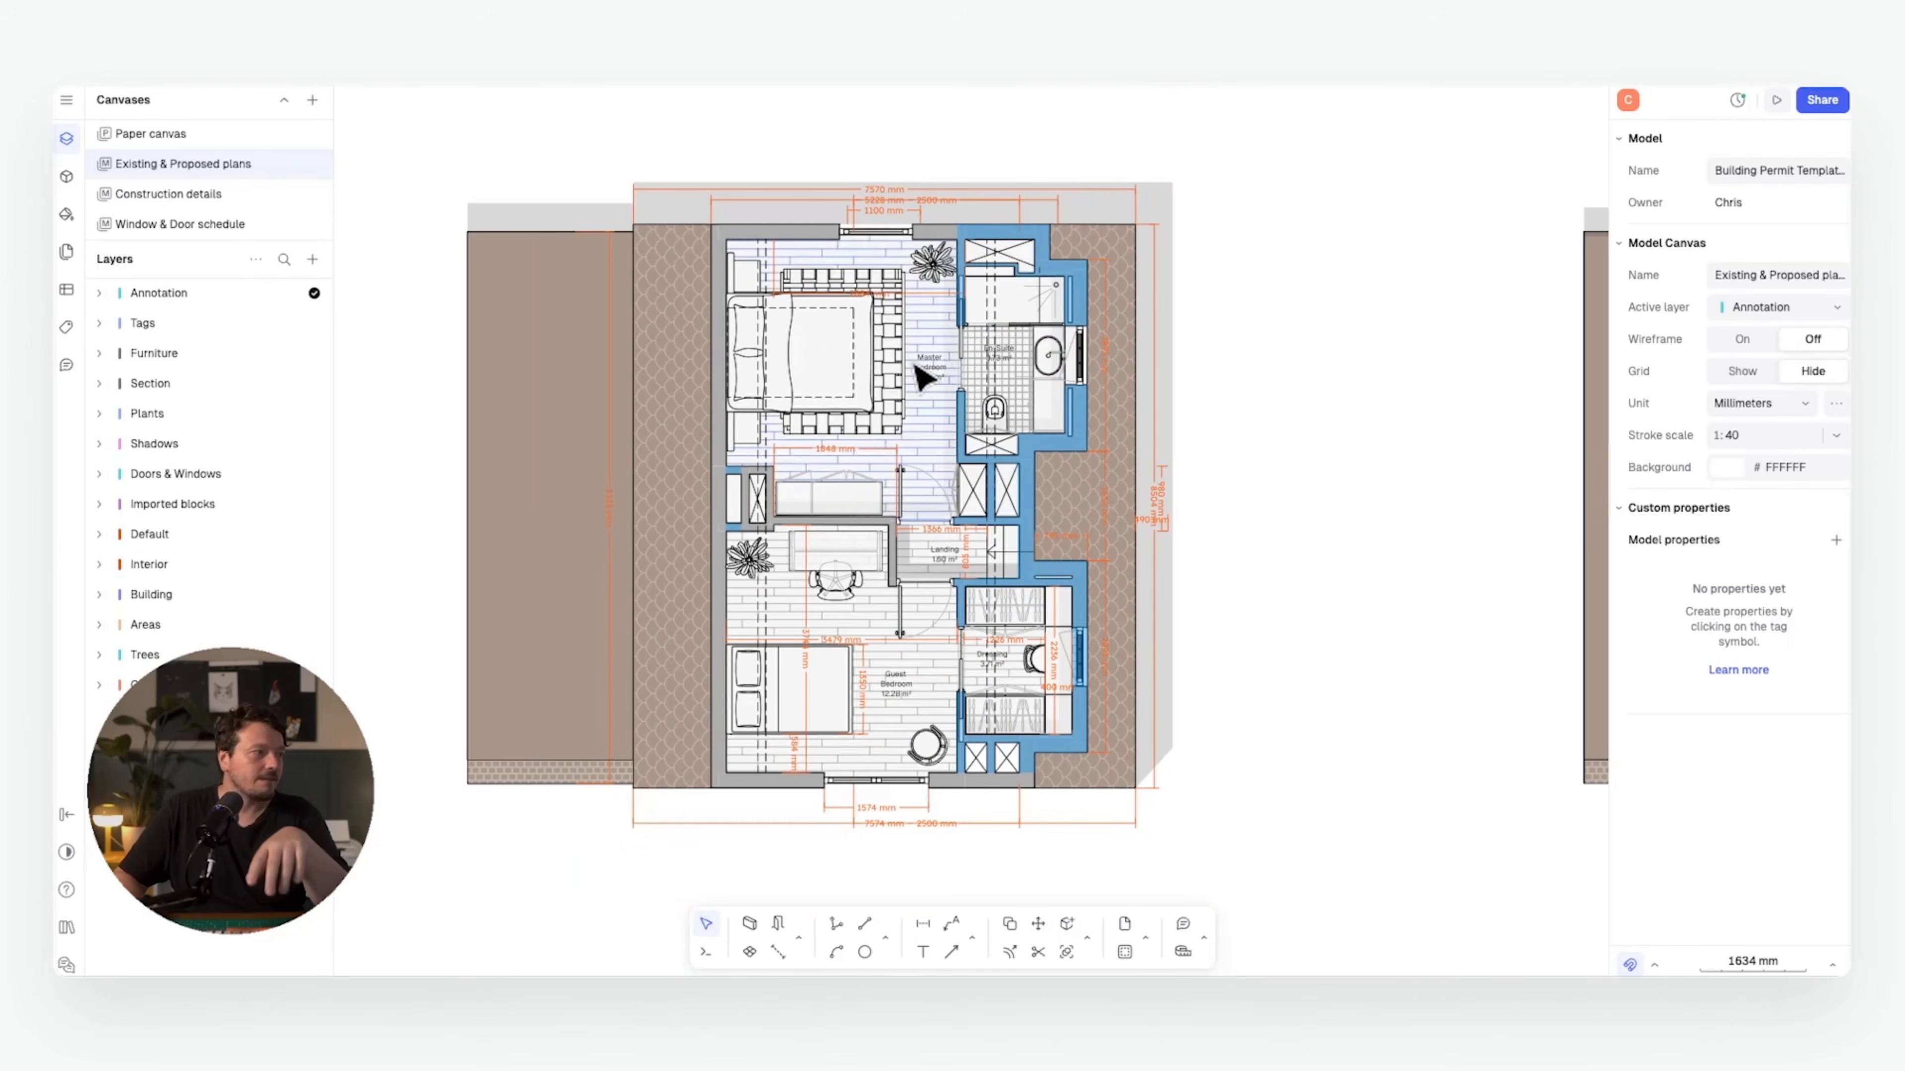
pyautogui.scroll(-5, 957, 368)
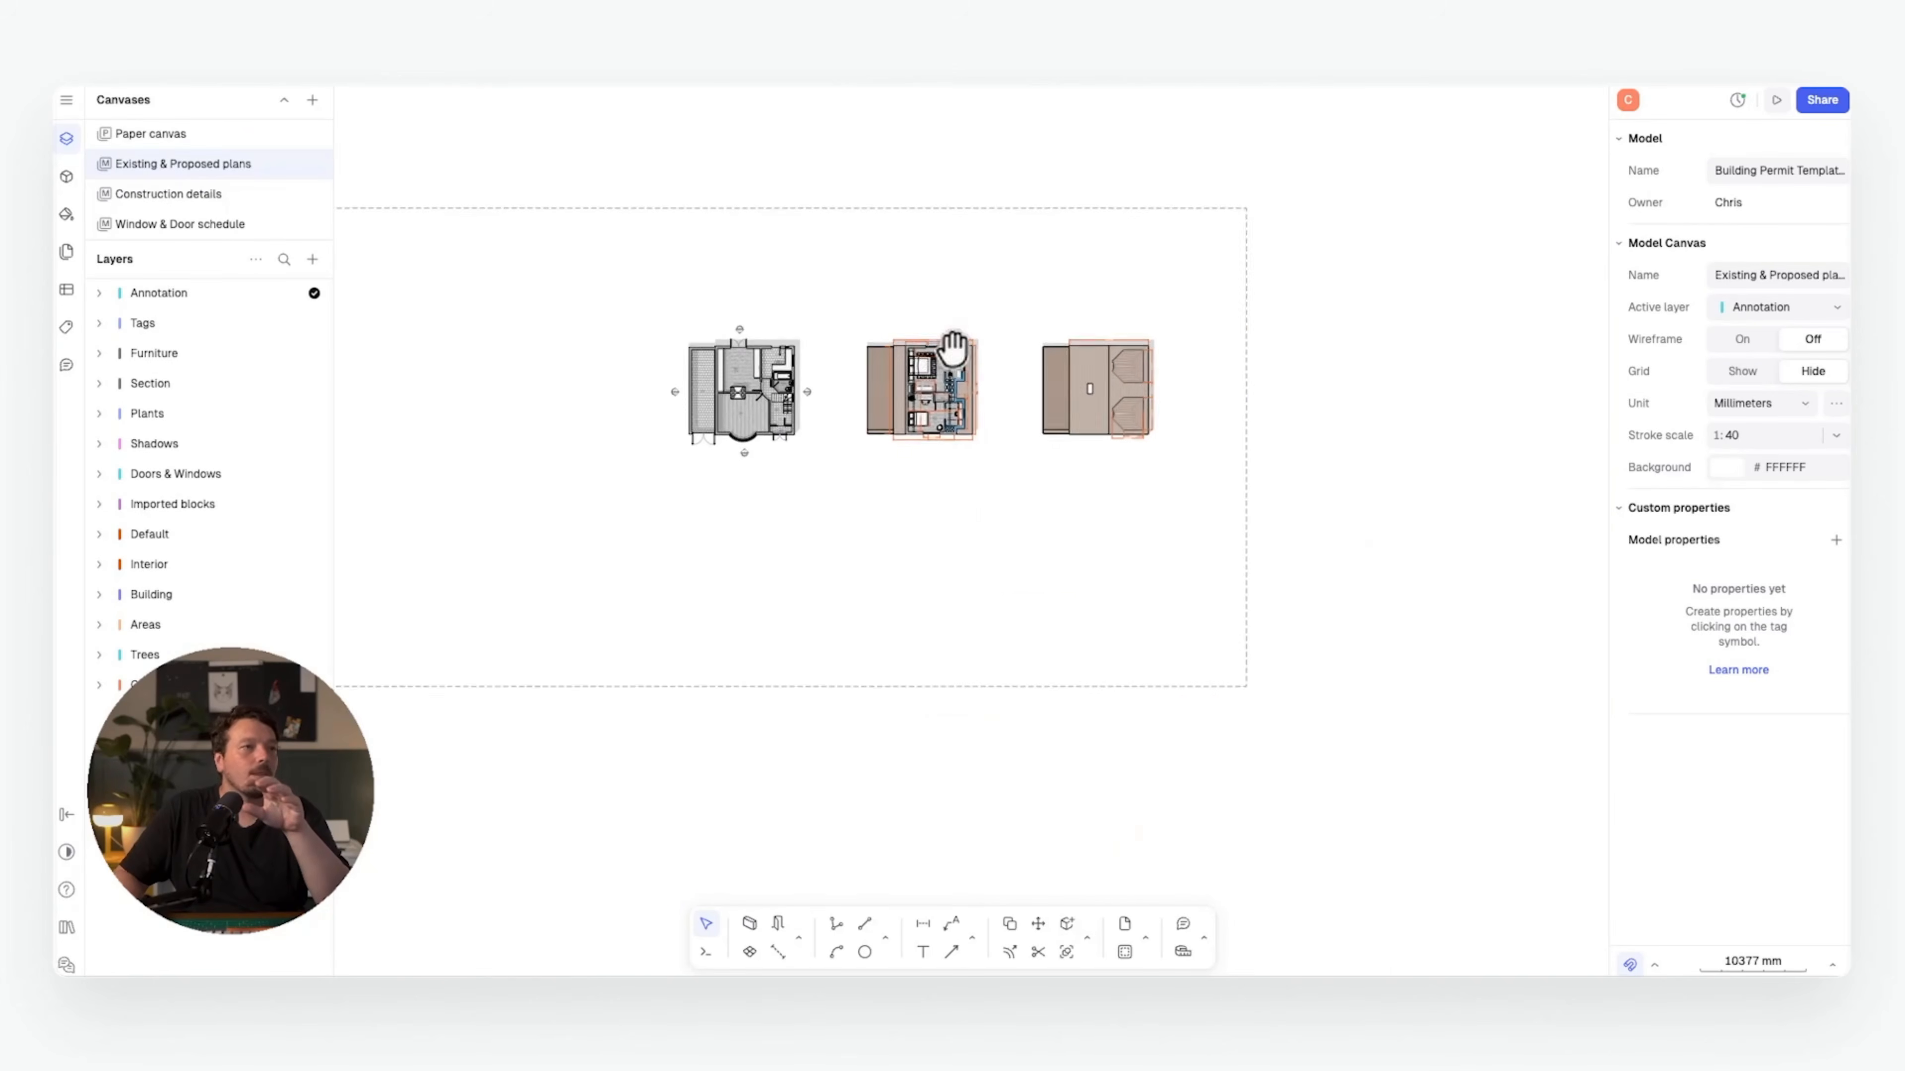
# - Open the Paper canvas and add a new page below the Legend page
pyautogui.click(173, 133)
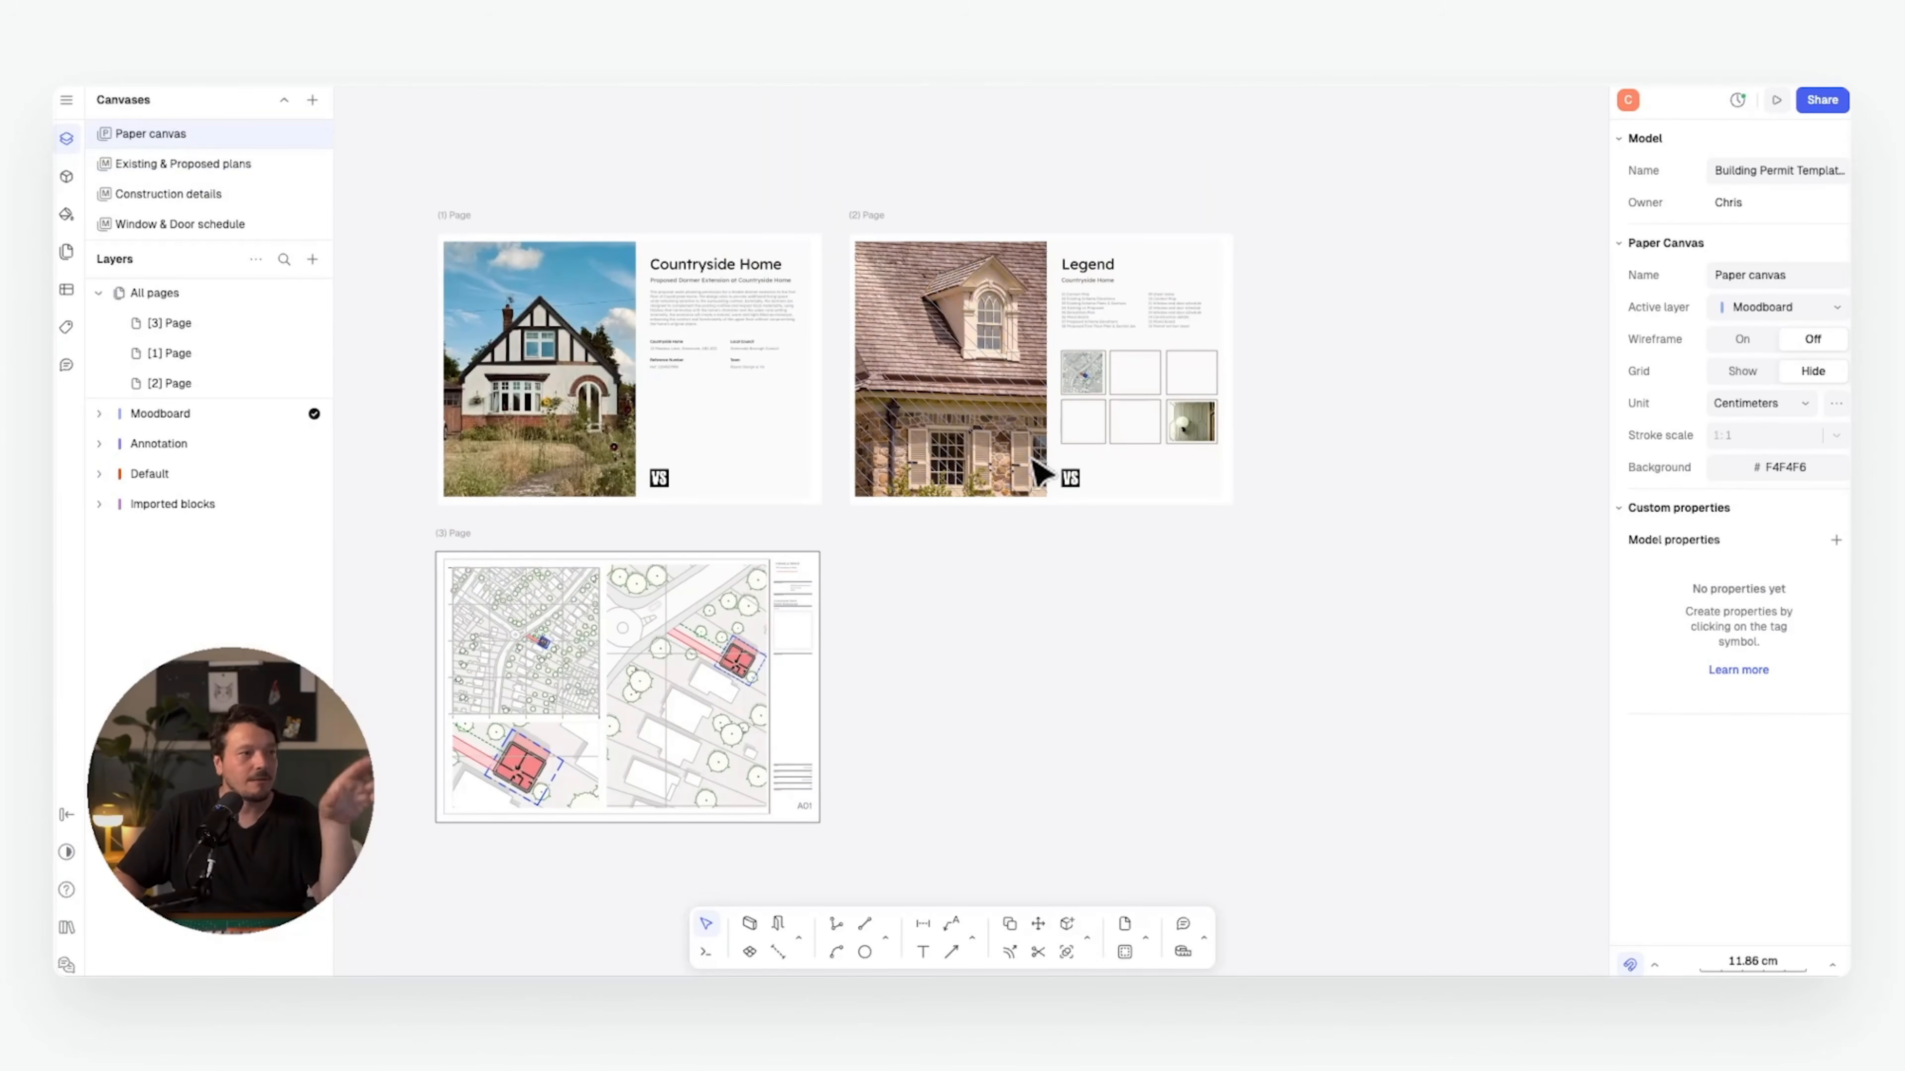
pyautogui.scroll(-1, 961, 469)
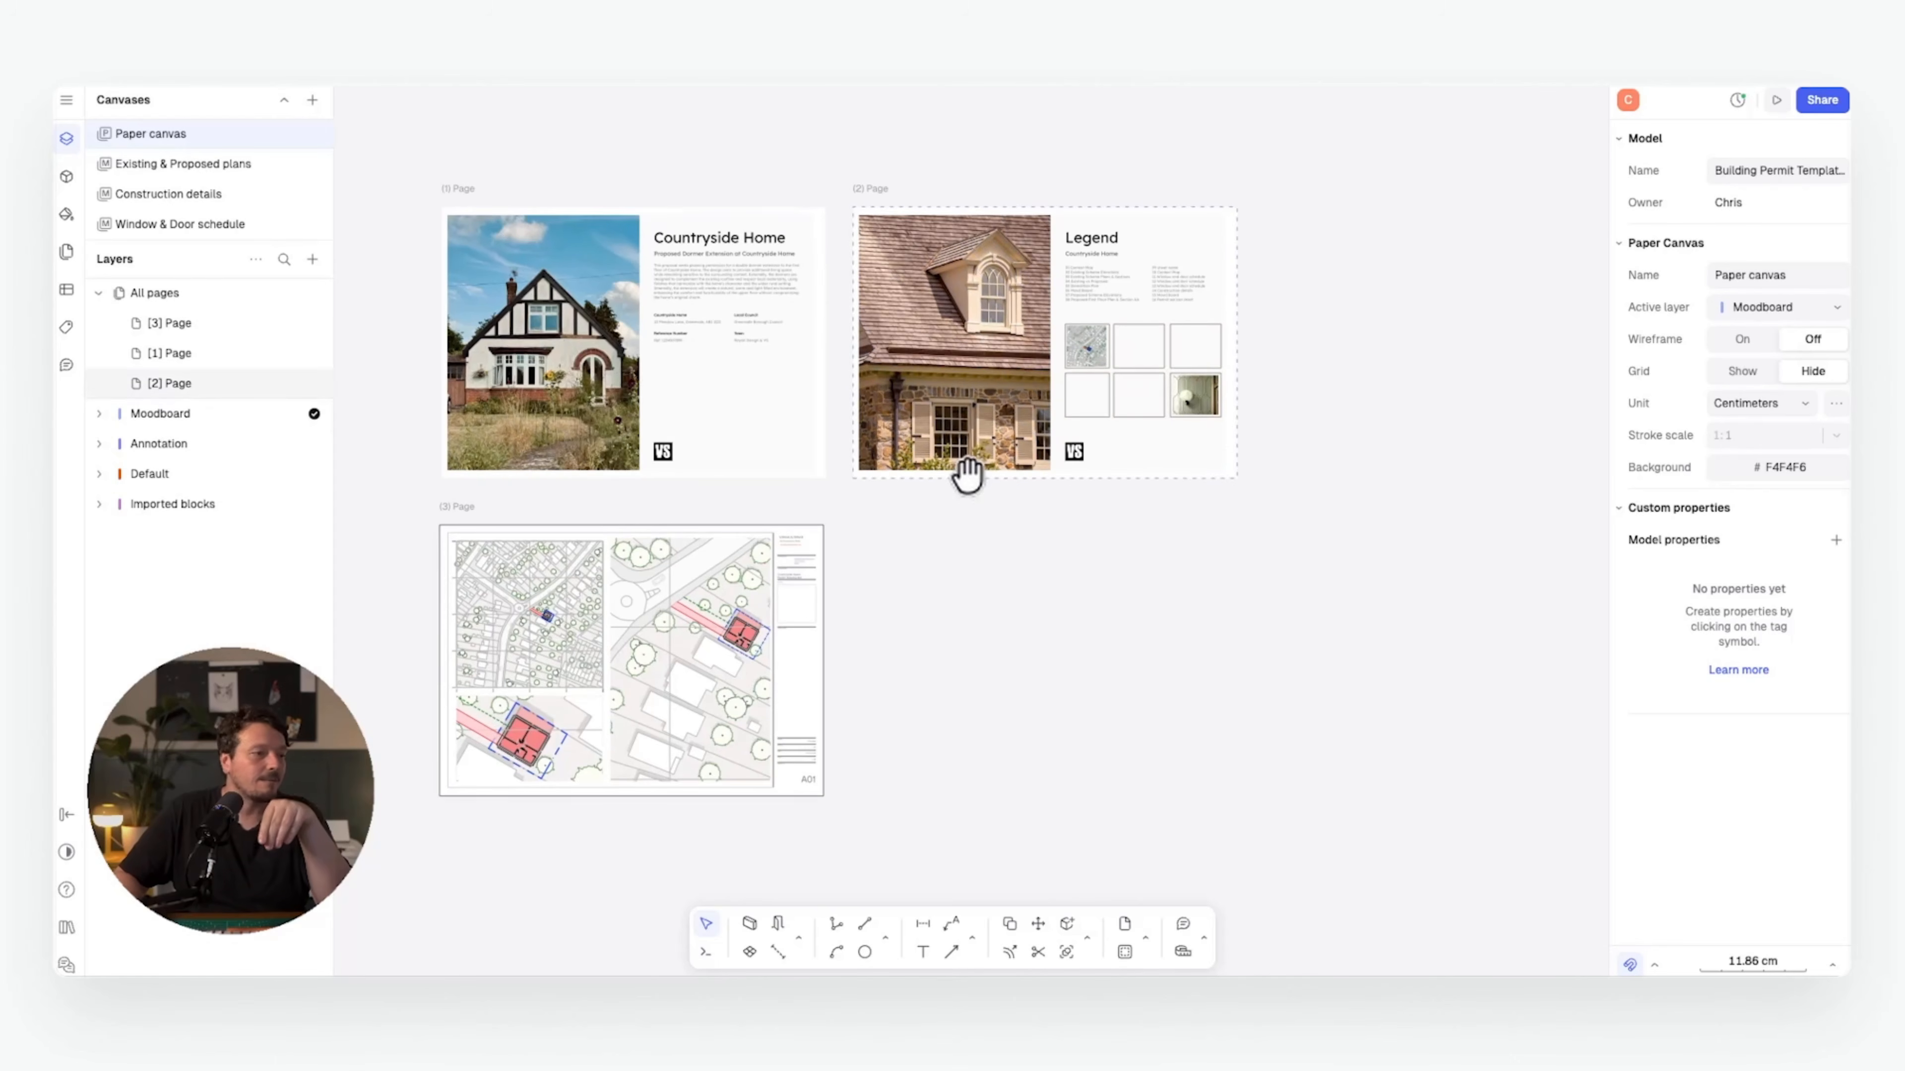
pyautogui.click(313, 259)
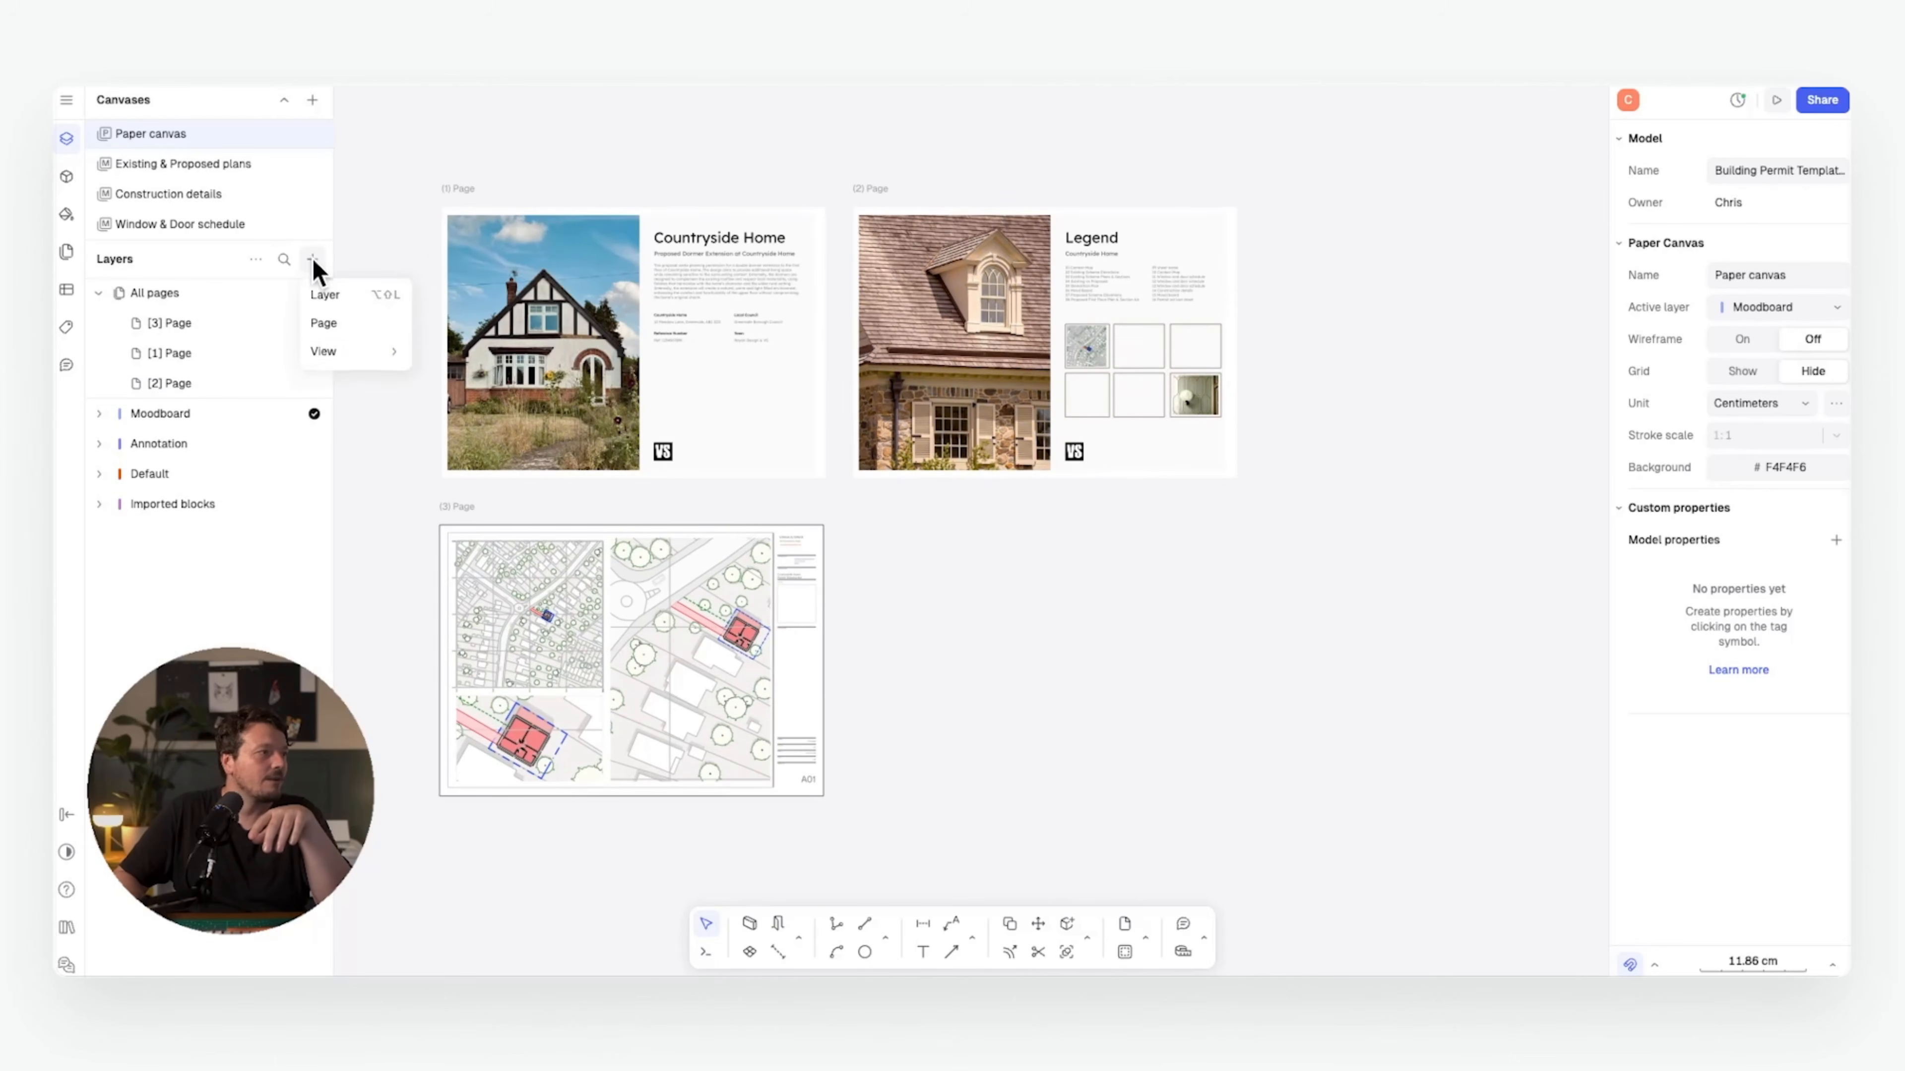
pyautogui.click(366, 317)
pyautogui.scroll(-5, 825, 514)
pyautogui.moveTo(811, 502); pyautogui.dragTo(850, 641)
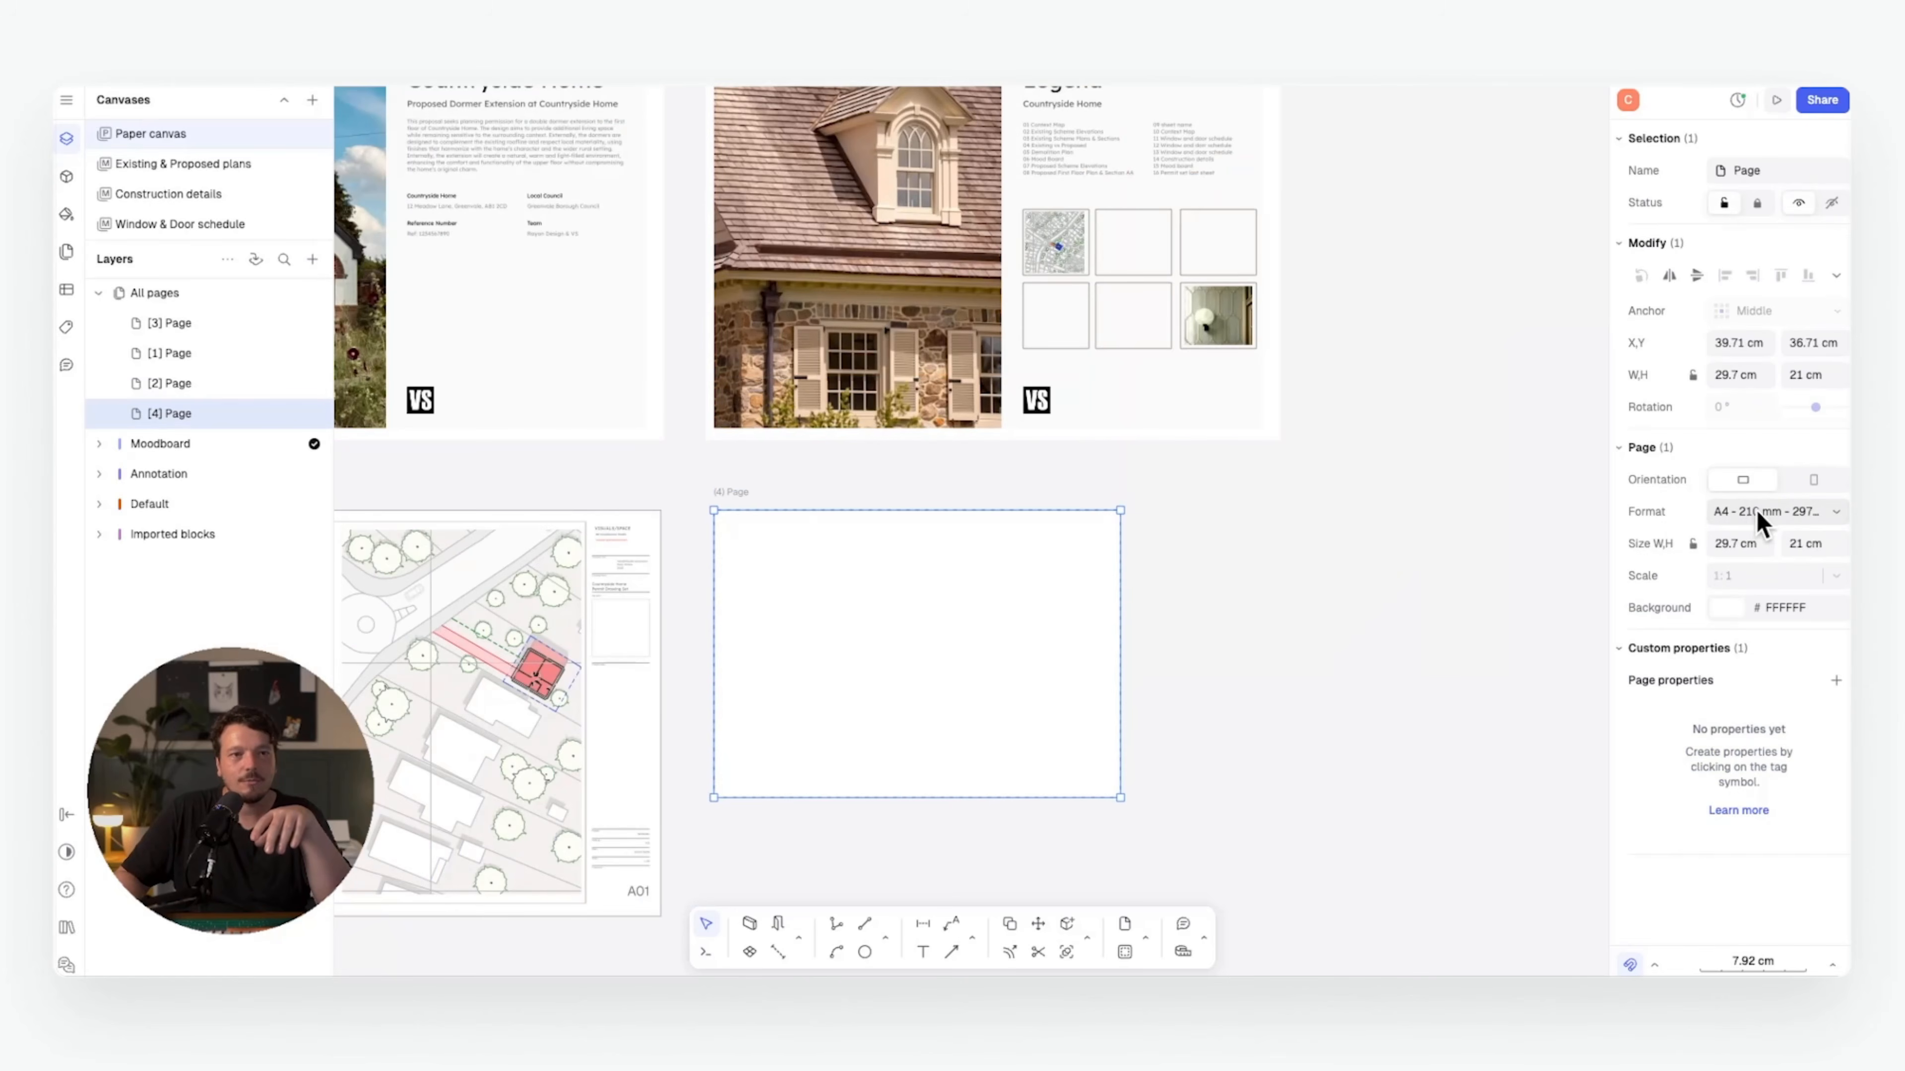
# - Set the new page's format to A3 and align the page beside the site plan page
pyautogui.click(1760, 521)
pyautogui.click(1692, 666)
pyautogui.click(1352, 596)
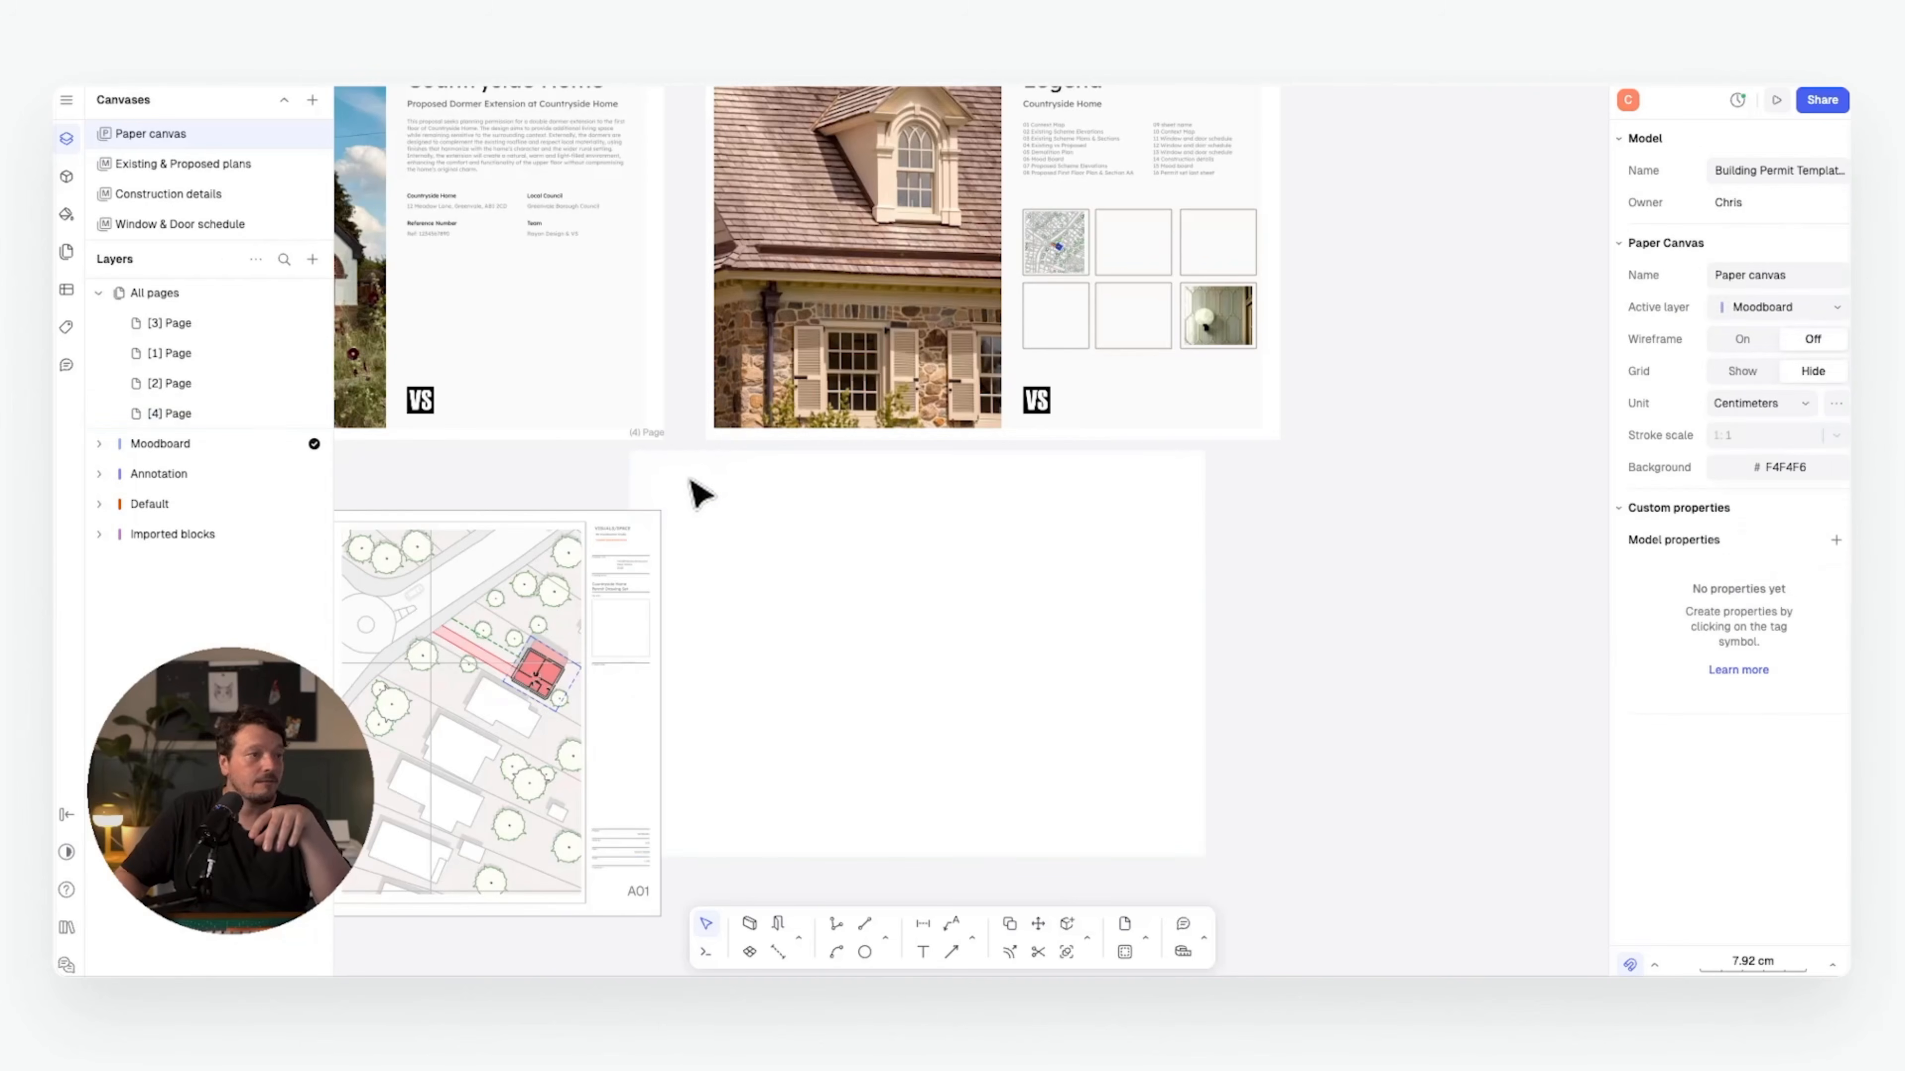
pyautogui.click(698, 453)
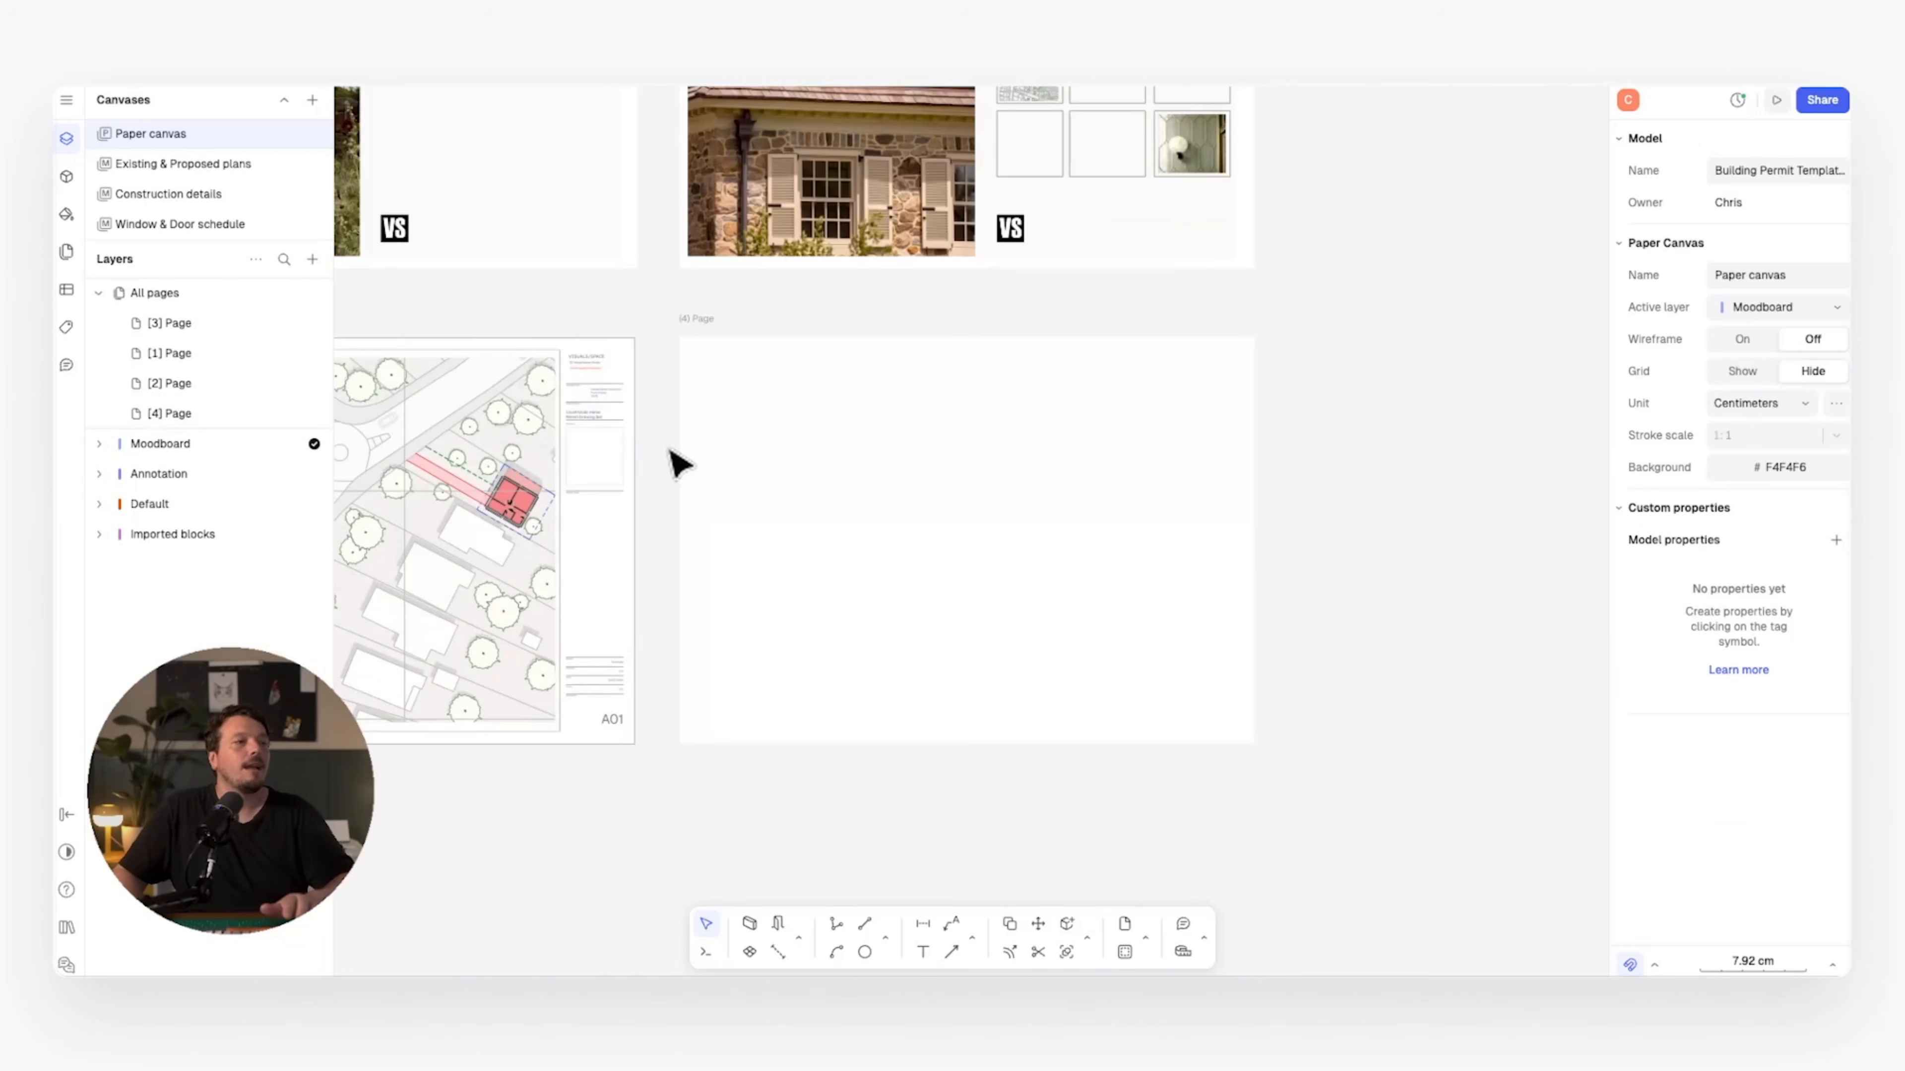
# - Duplicate the A3 title block from the site plan page onto the new fourth page, aligned to its corners
pyautogui.click(599, 400)
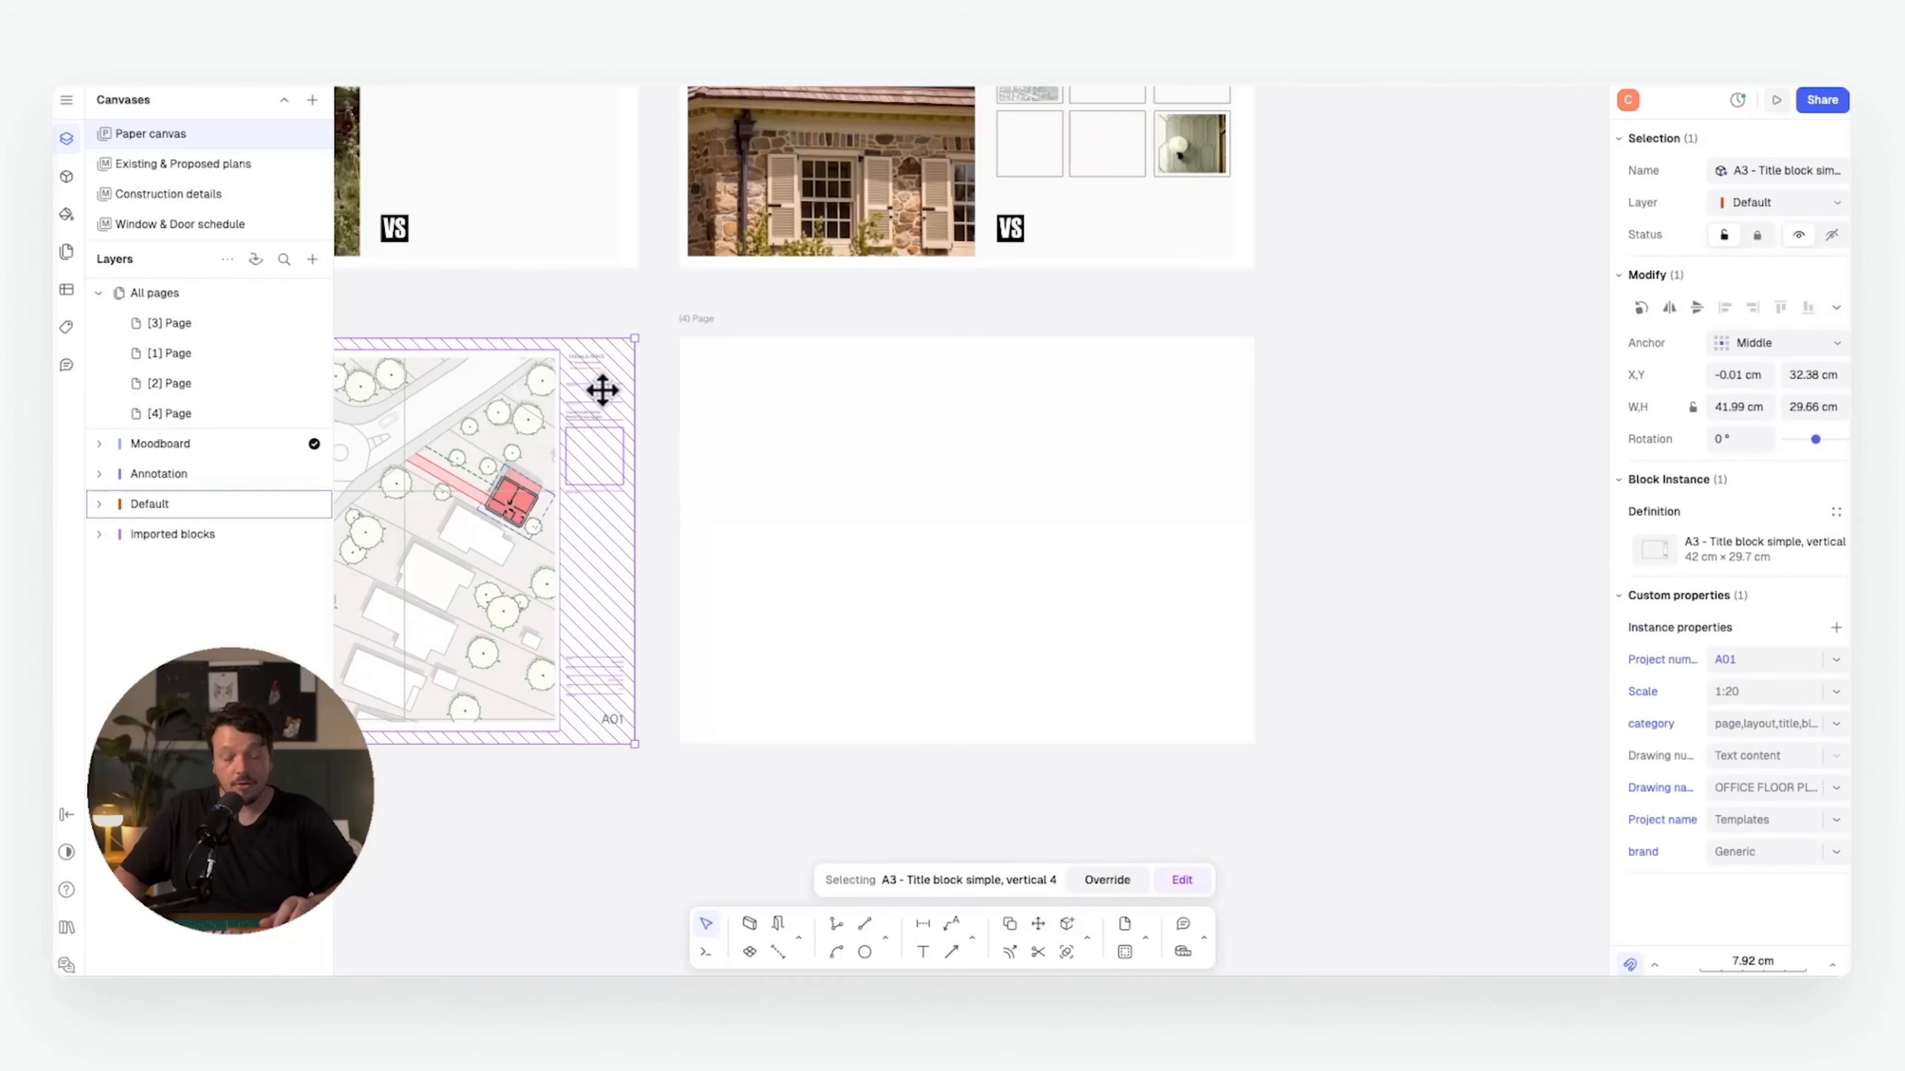
pyautogui.press('d')
pyautogui.click(635, 338)
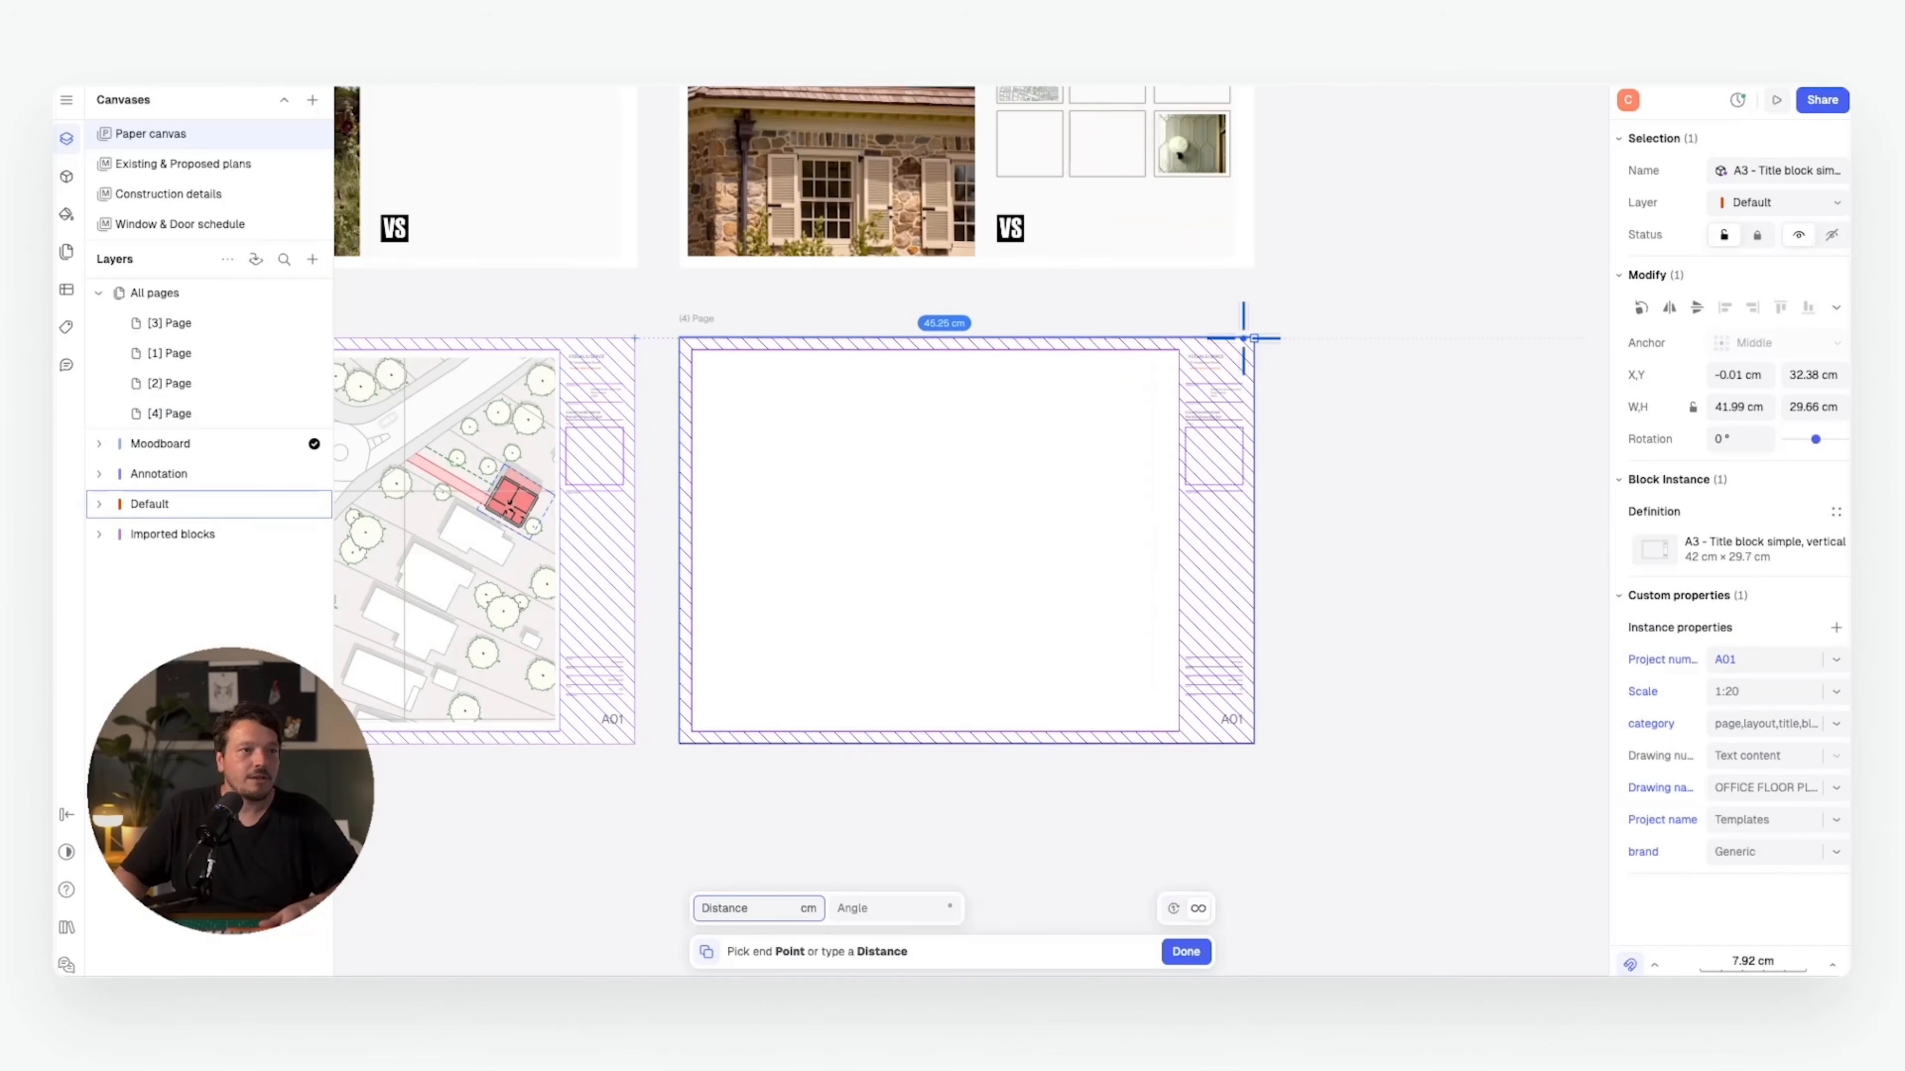
pyautogui.click(1252, 338)
pyautogui.press('Escape')
pyautogui.click(1462, 486)
pyautogui.press('Delete')
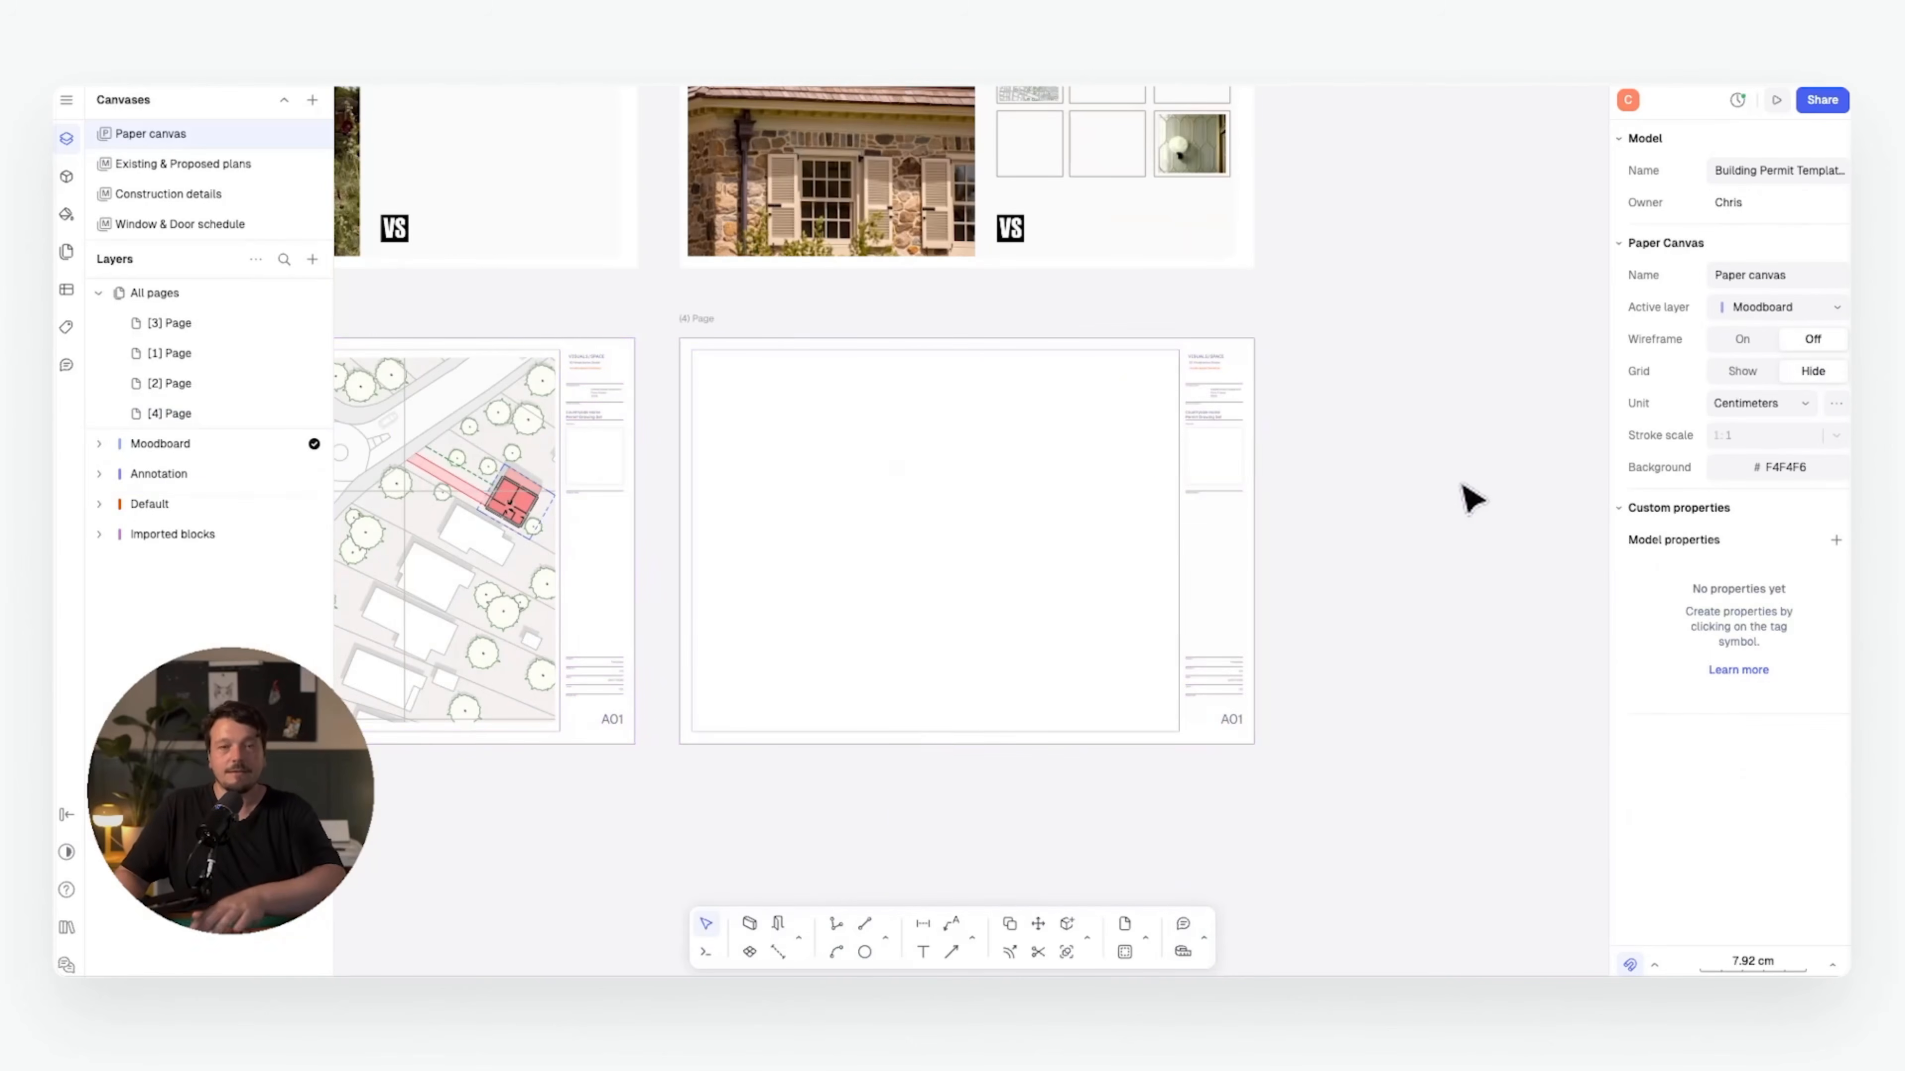
# - Draw a vertical line splitting the fourth page's drawing area into two equal halves
pyautogui.press('l')
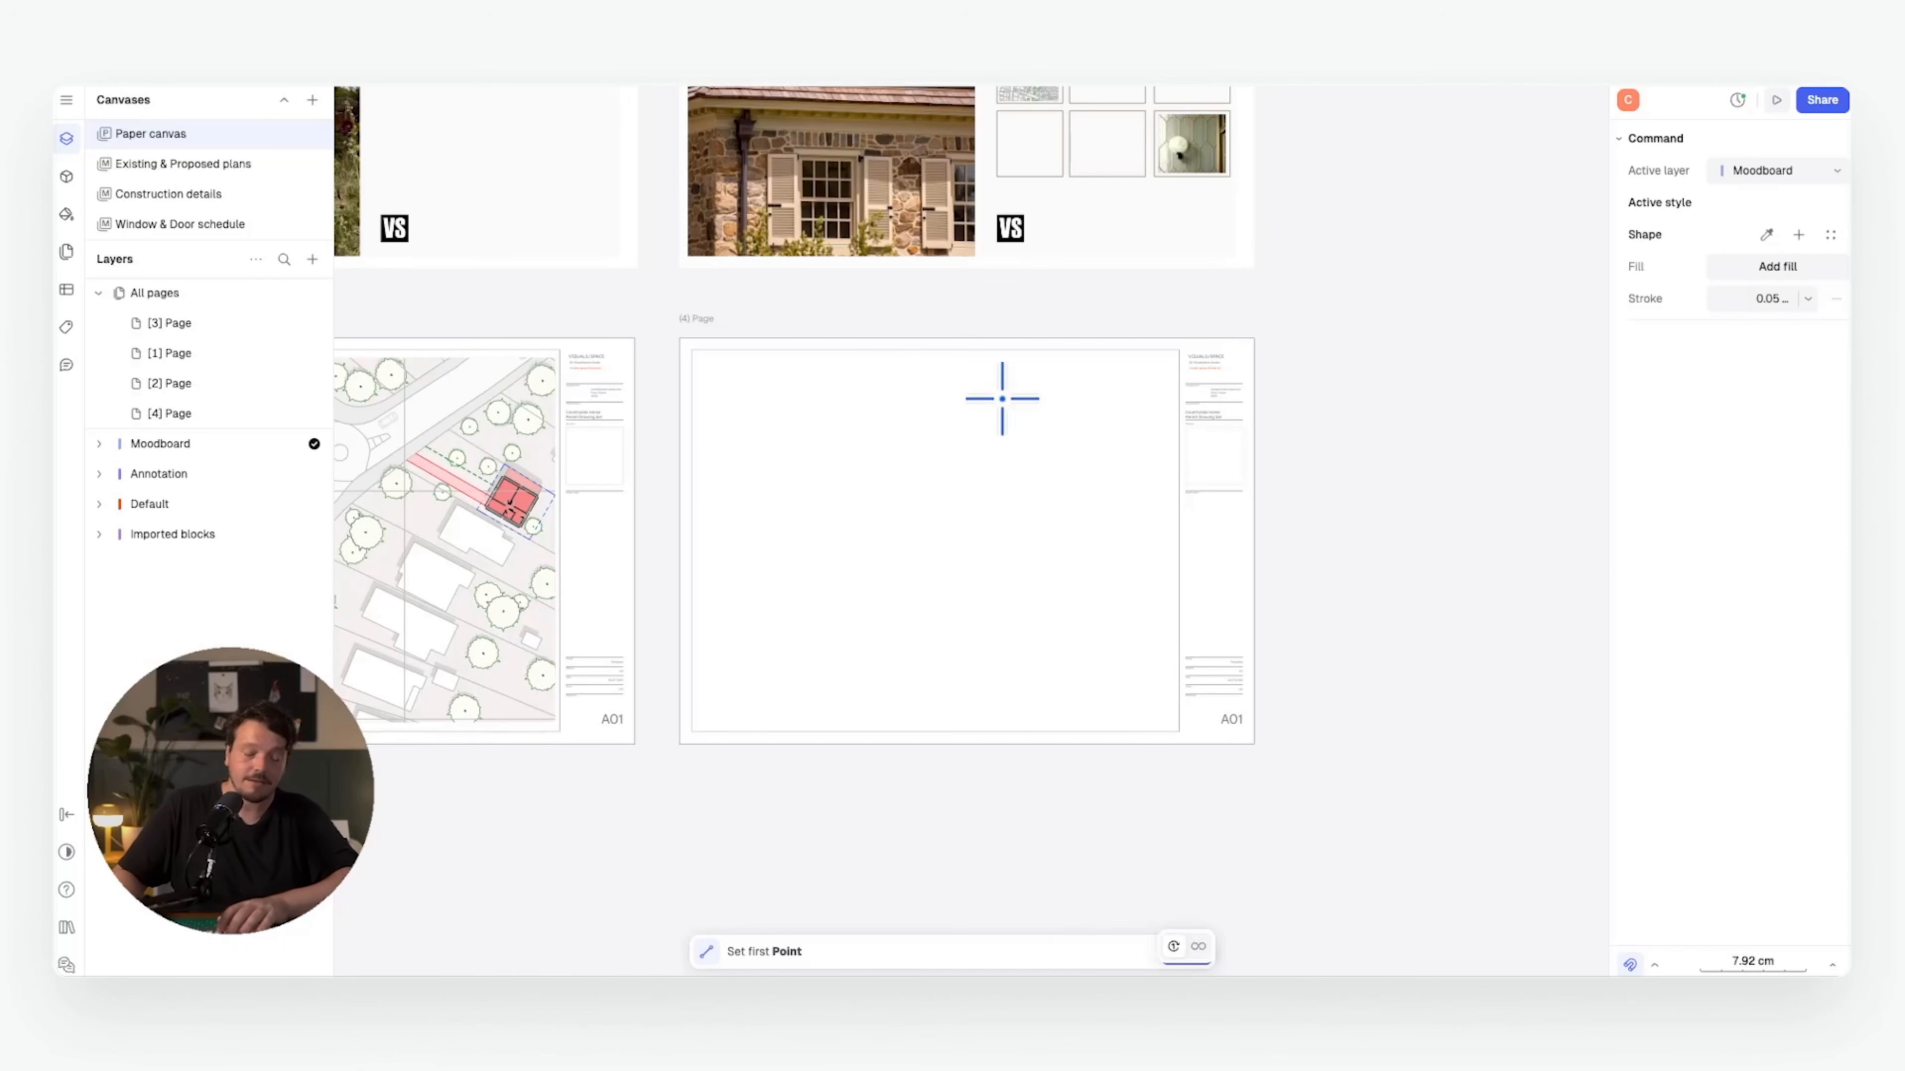
pyautogui.click(935, 349)
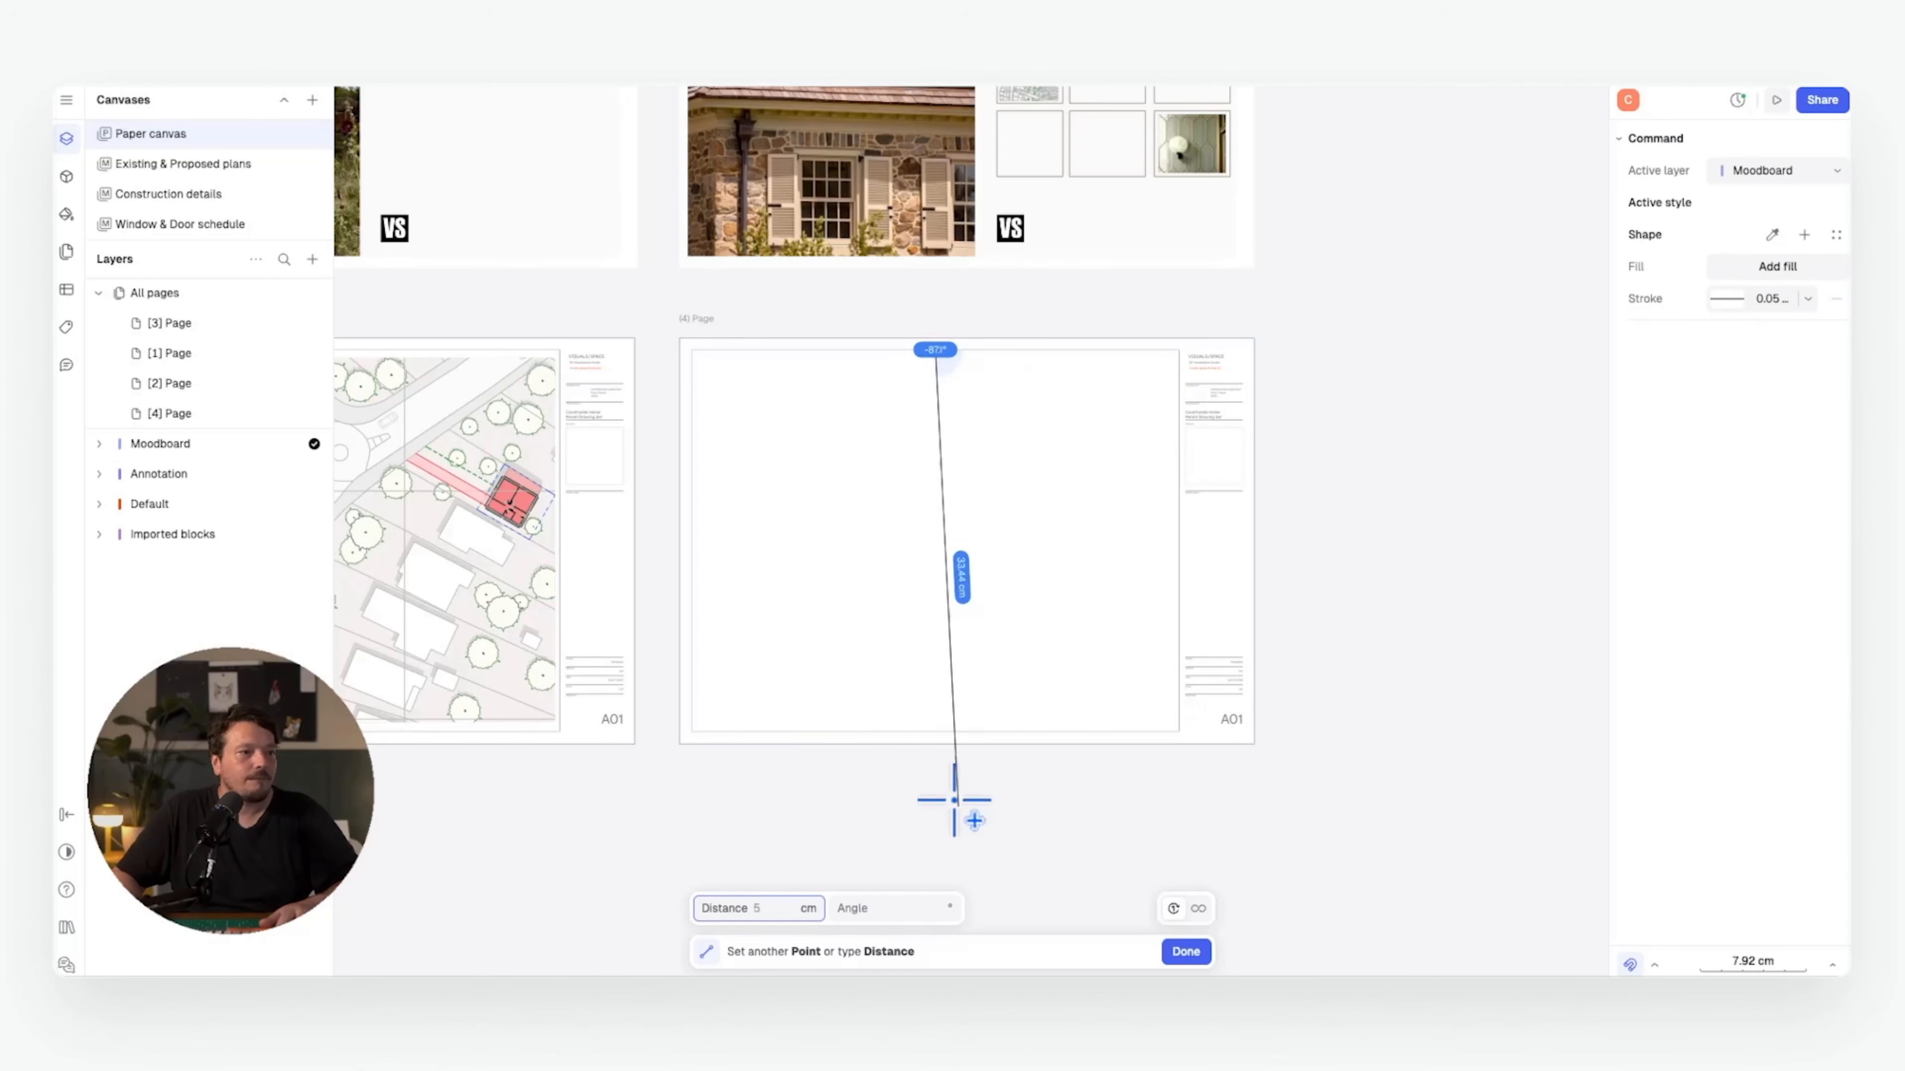
pyautogui.click(935, 731)
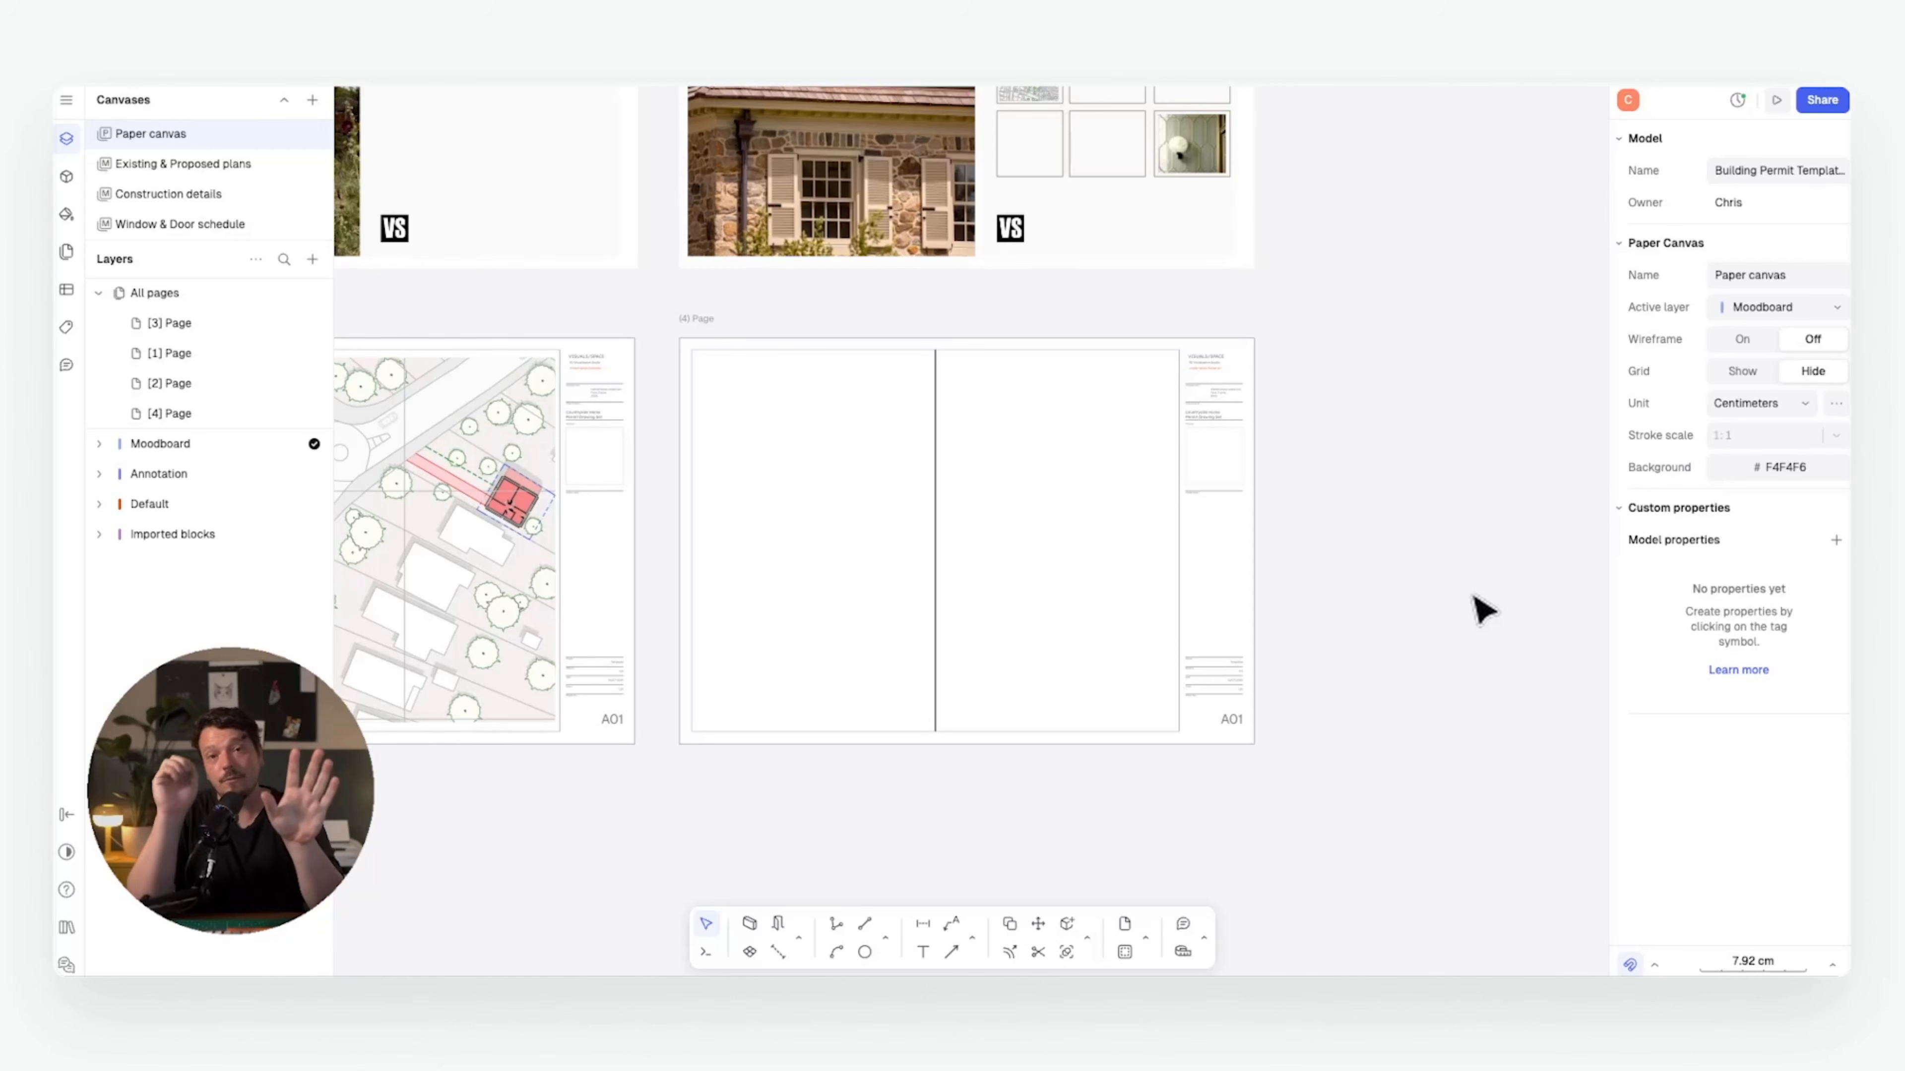
# - Insert a view of the Existing & Proposed plans canvas, centre its content on the proposed first-floor plan and set its scale to 1:50
pyautogui.click(312, 259)
pyautogui.moveTo(363, 358)
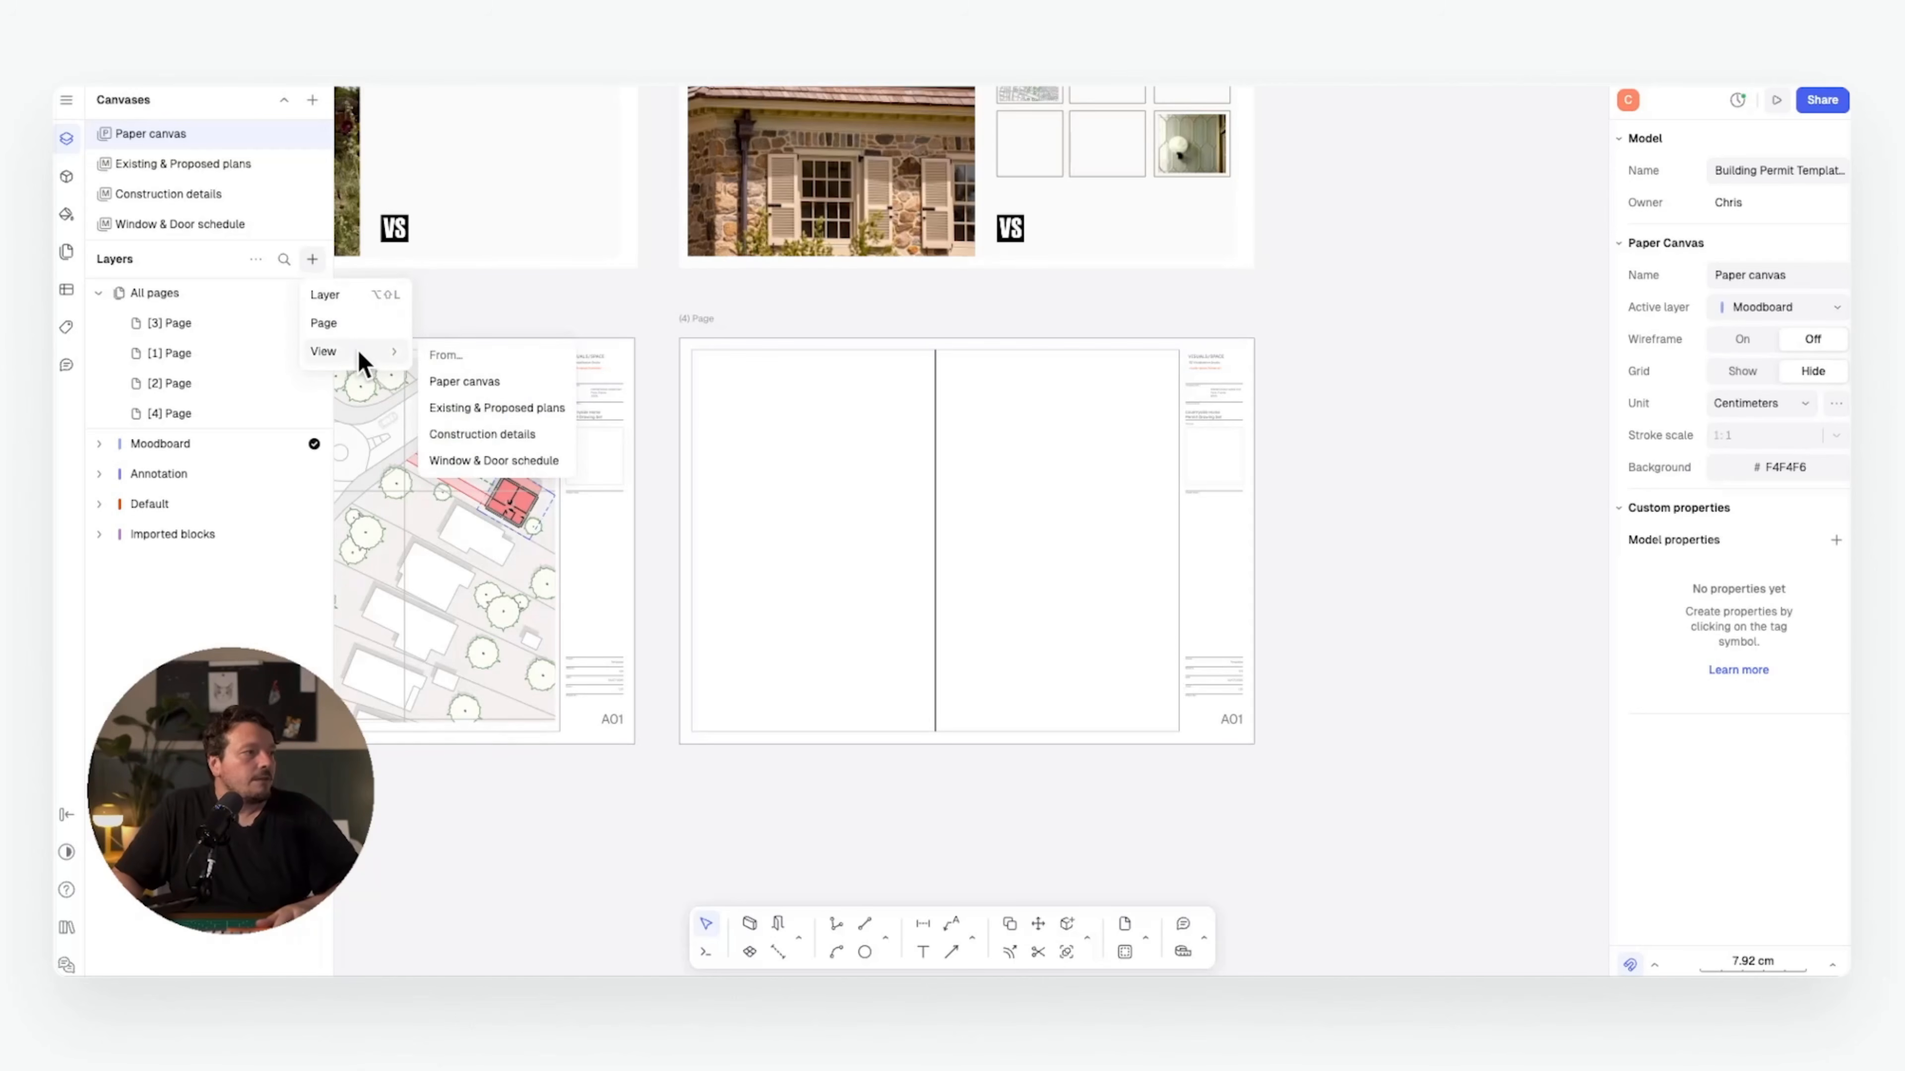
pyautogui.click(487, 407)
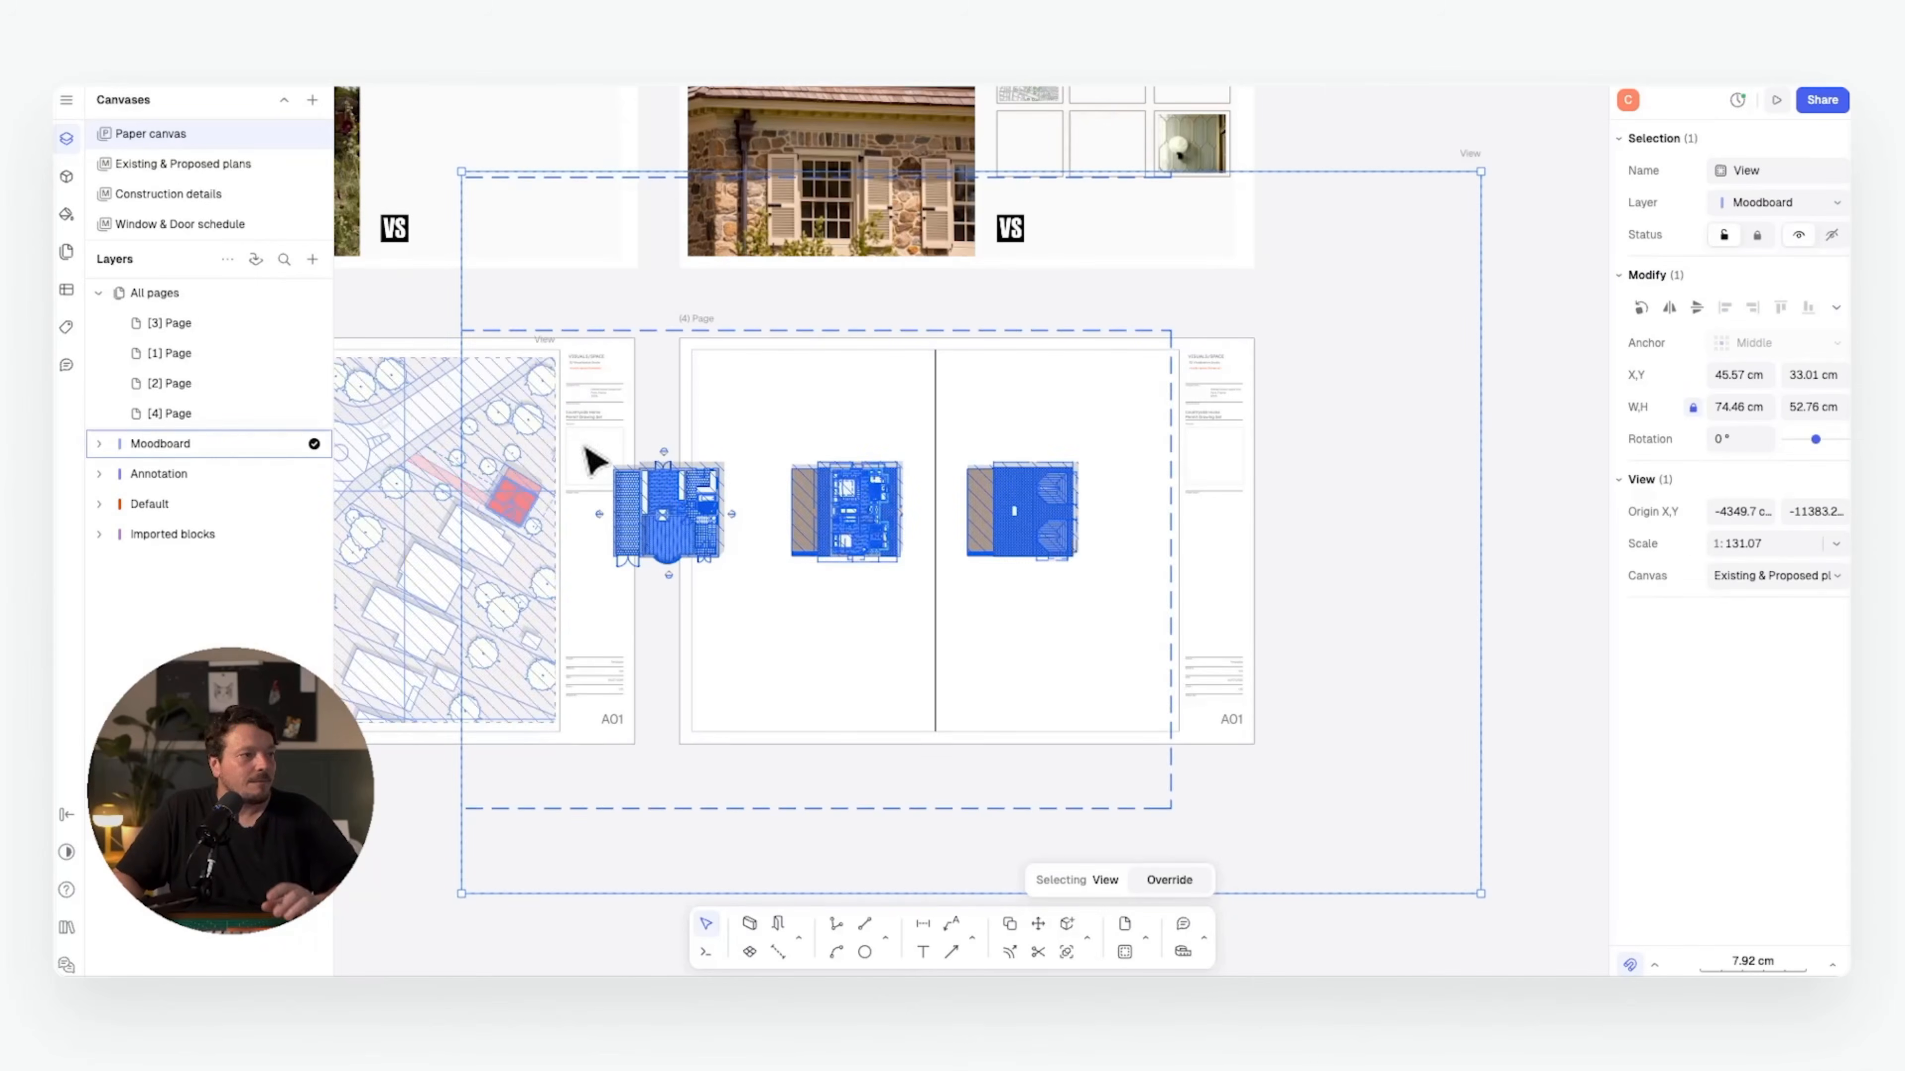
pyautogui.doubleClick(843, 511)
pyautogui.moveTo(852, 512); pyautogui.dragTo(854, 517, button='middle')
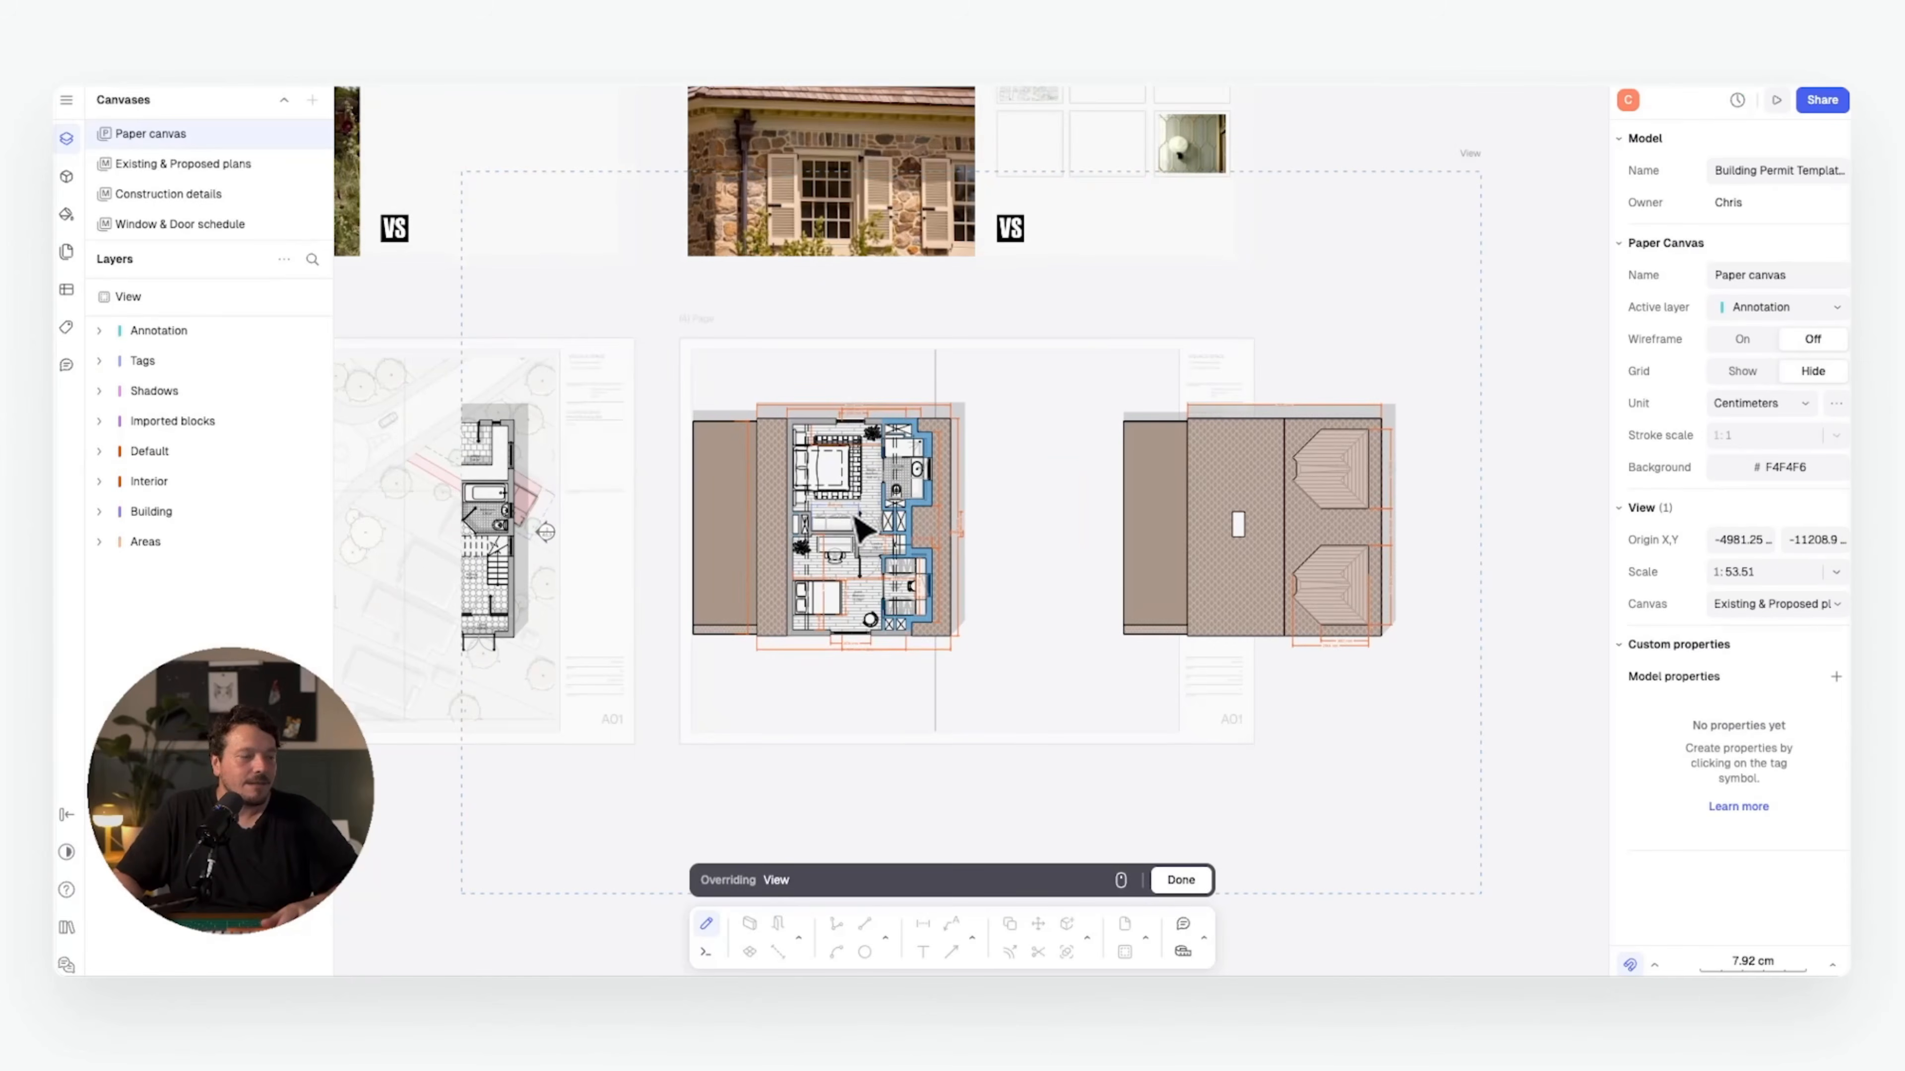
pyautogui.click(1738, 572)
pyautogui.write('590')
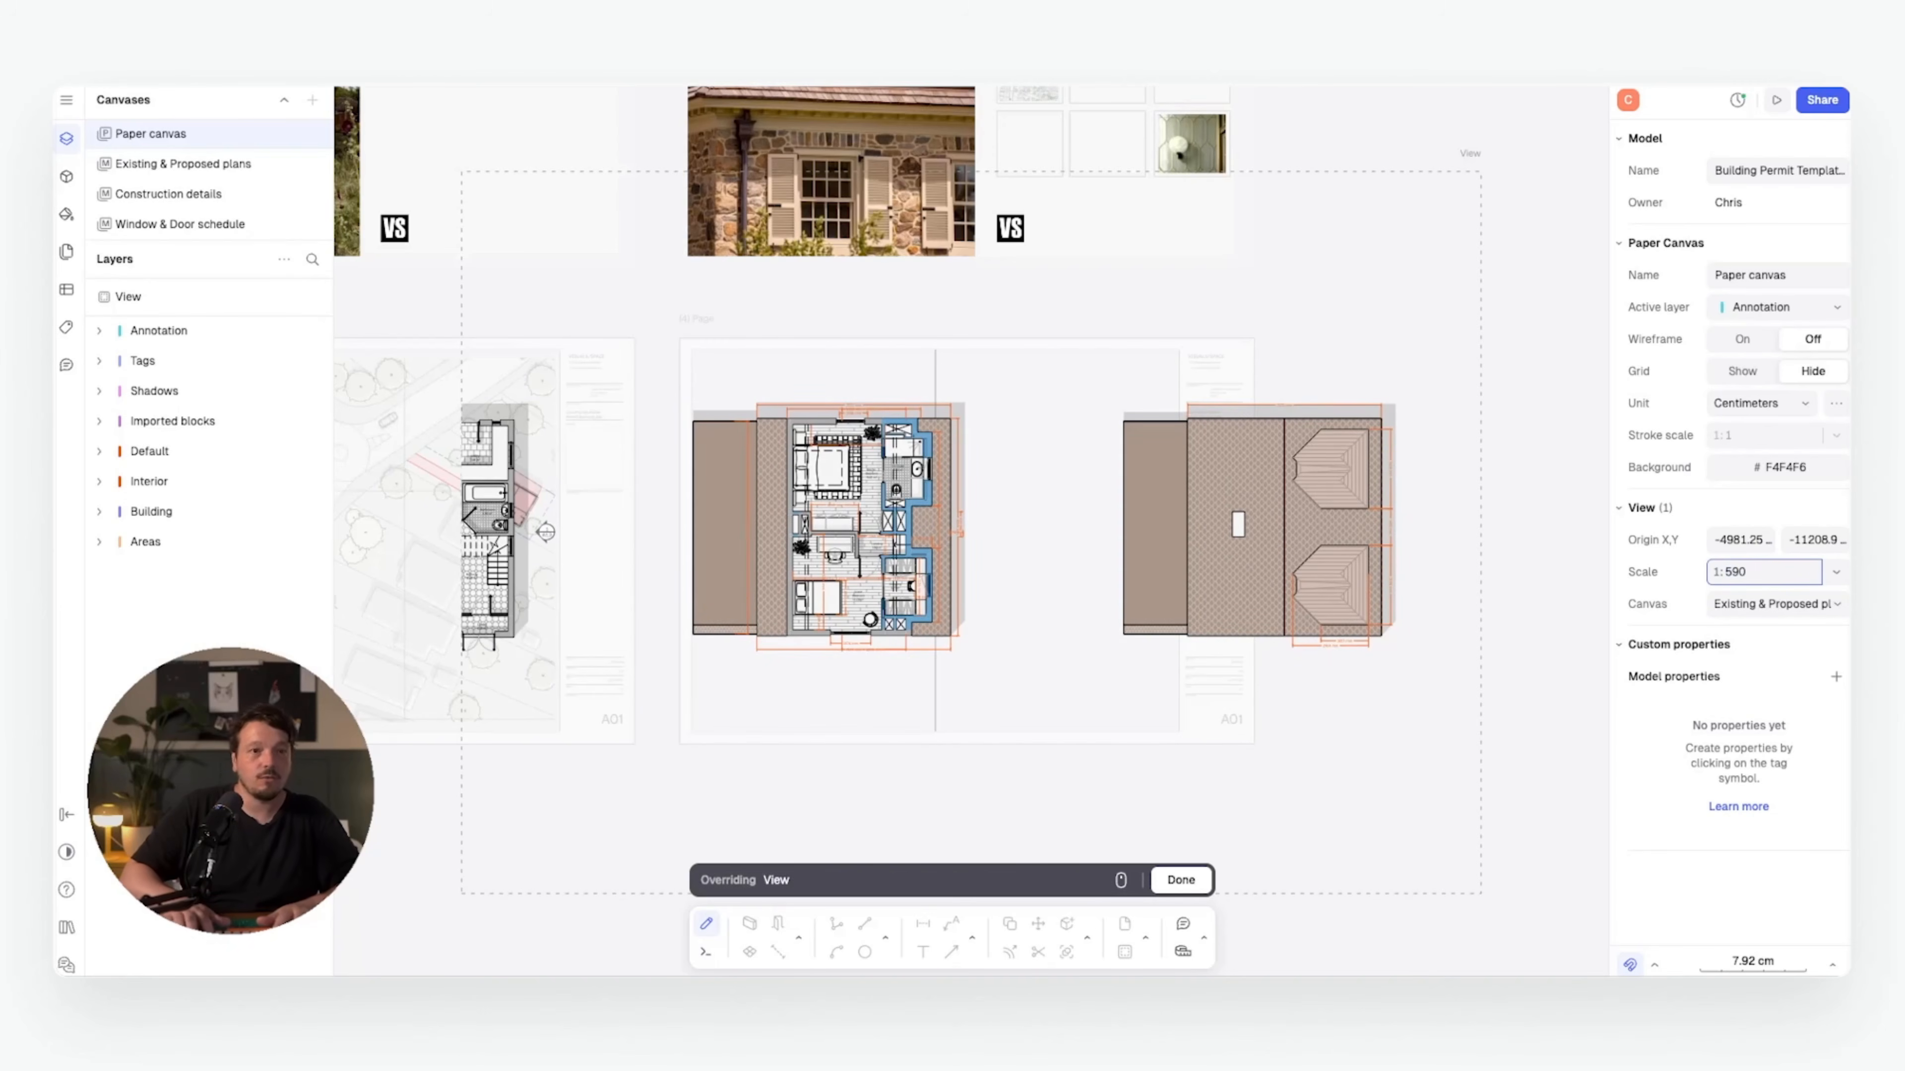
pyautogui.press('Return')
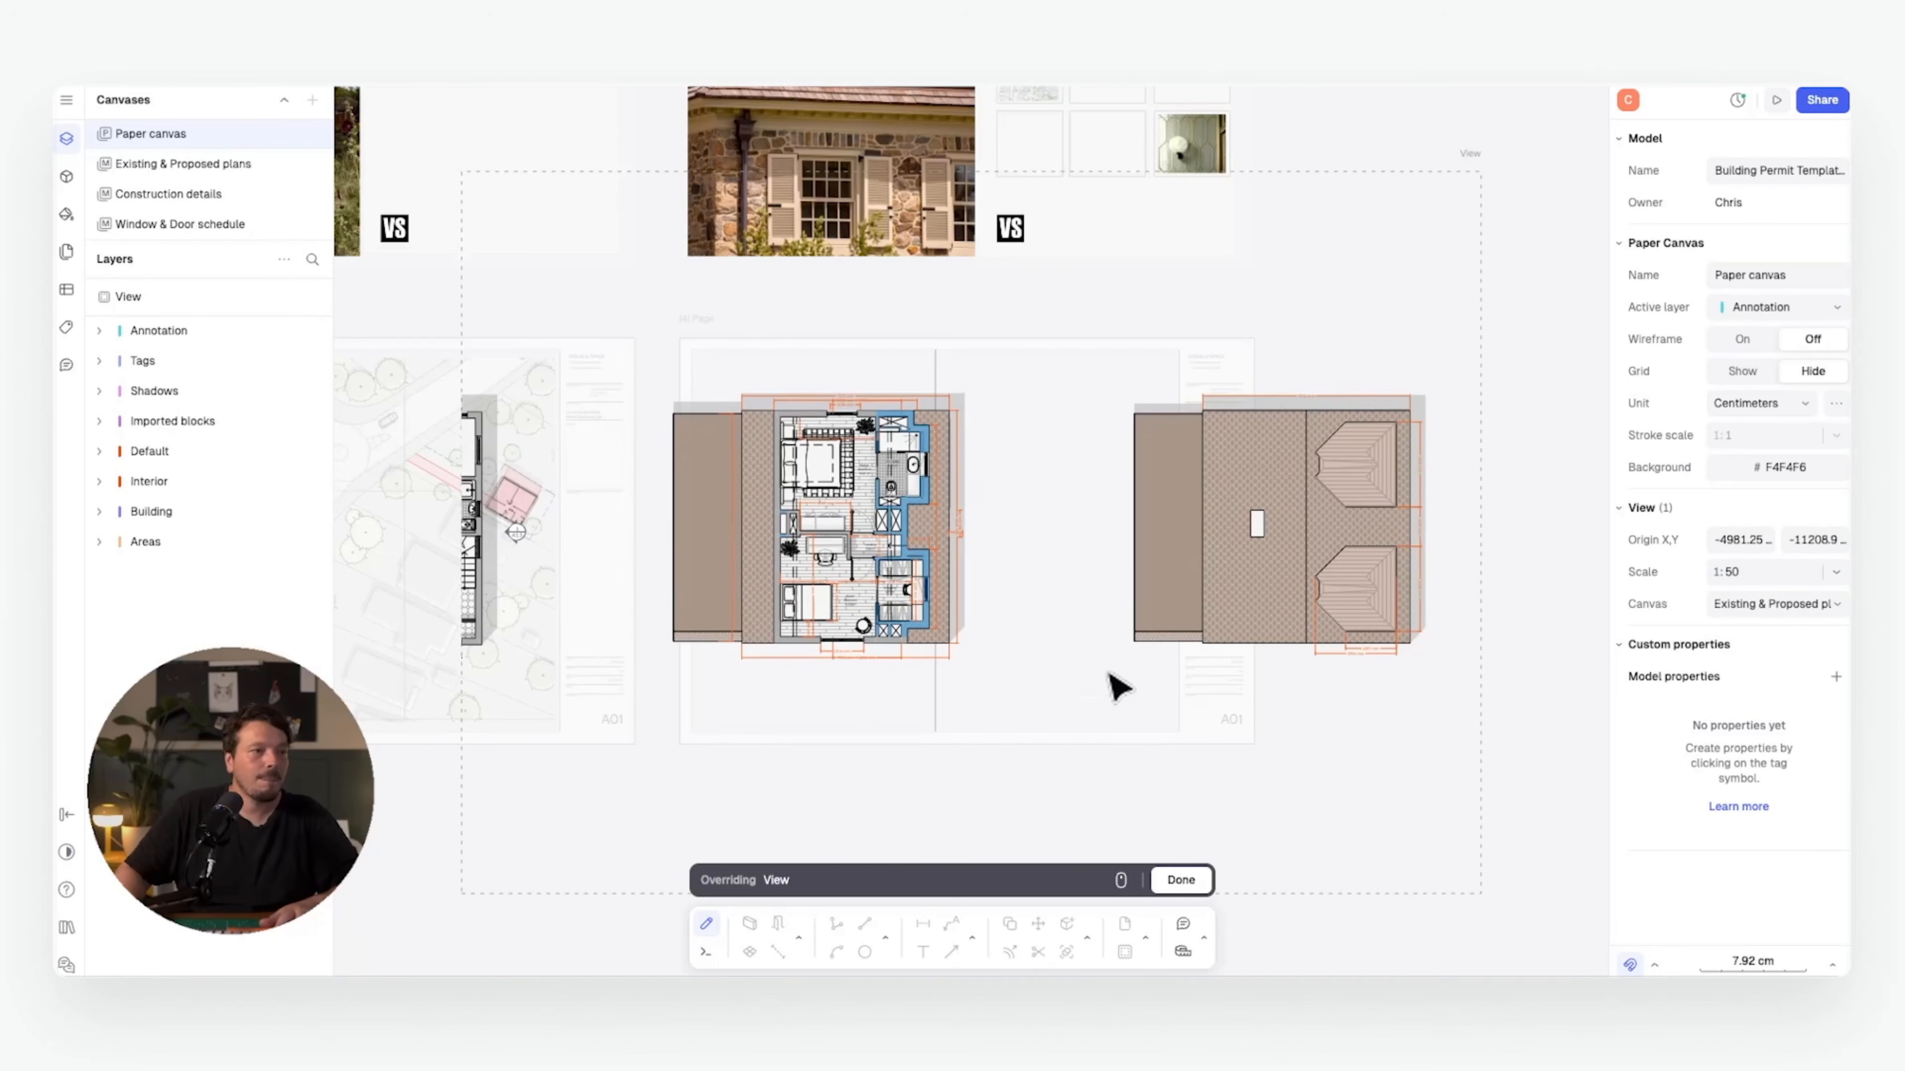
pyautogui.press('Escape')
# - Move the view to the right half of the page and crop its frame to about 17.1 × 20.06 cm around the proposed first-floor plan
pyautogui.moveTo(937, 512); pyautogui.dragTo(1178, 506)
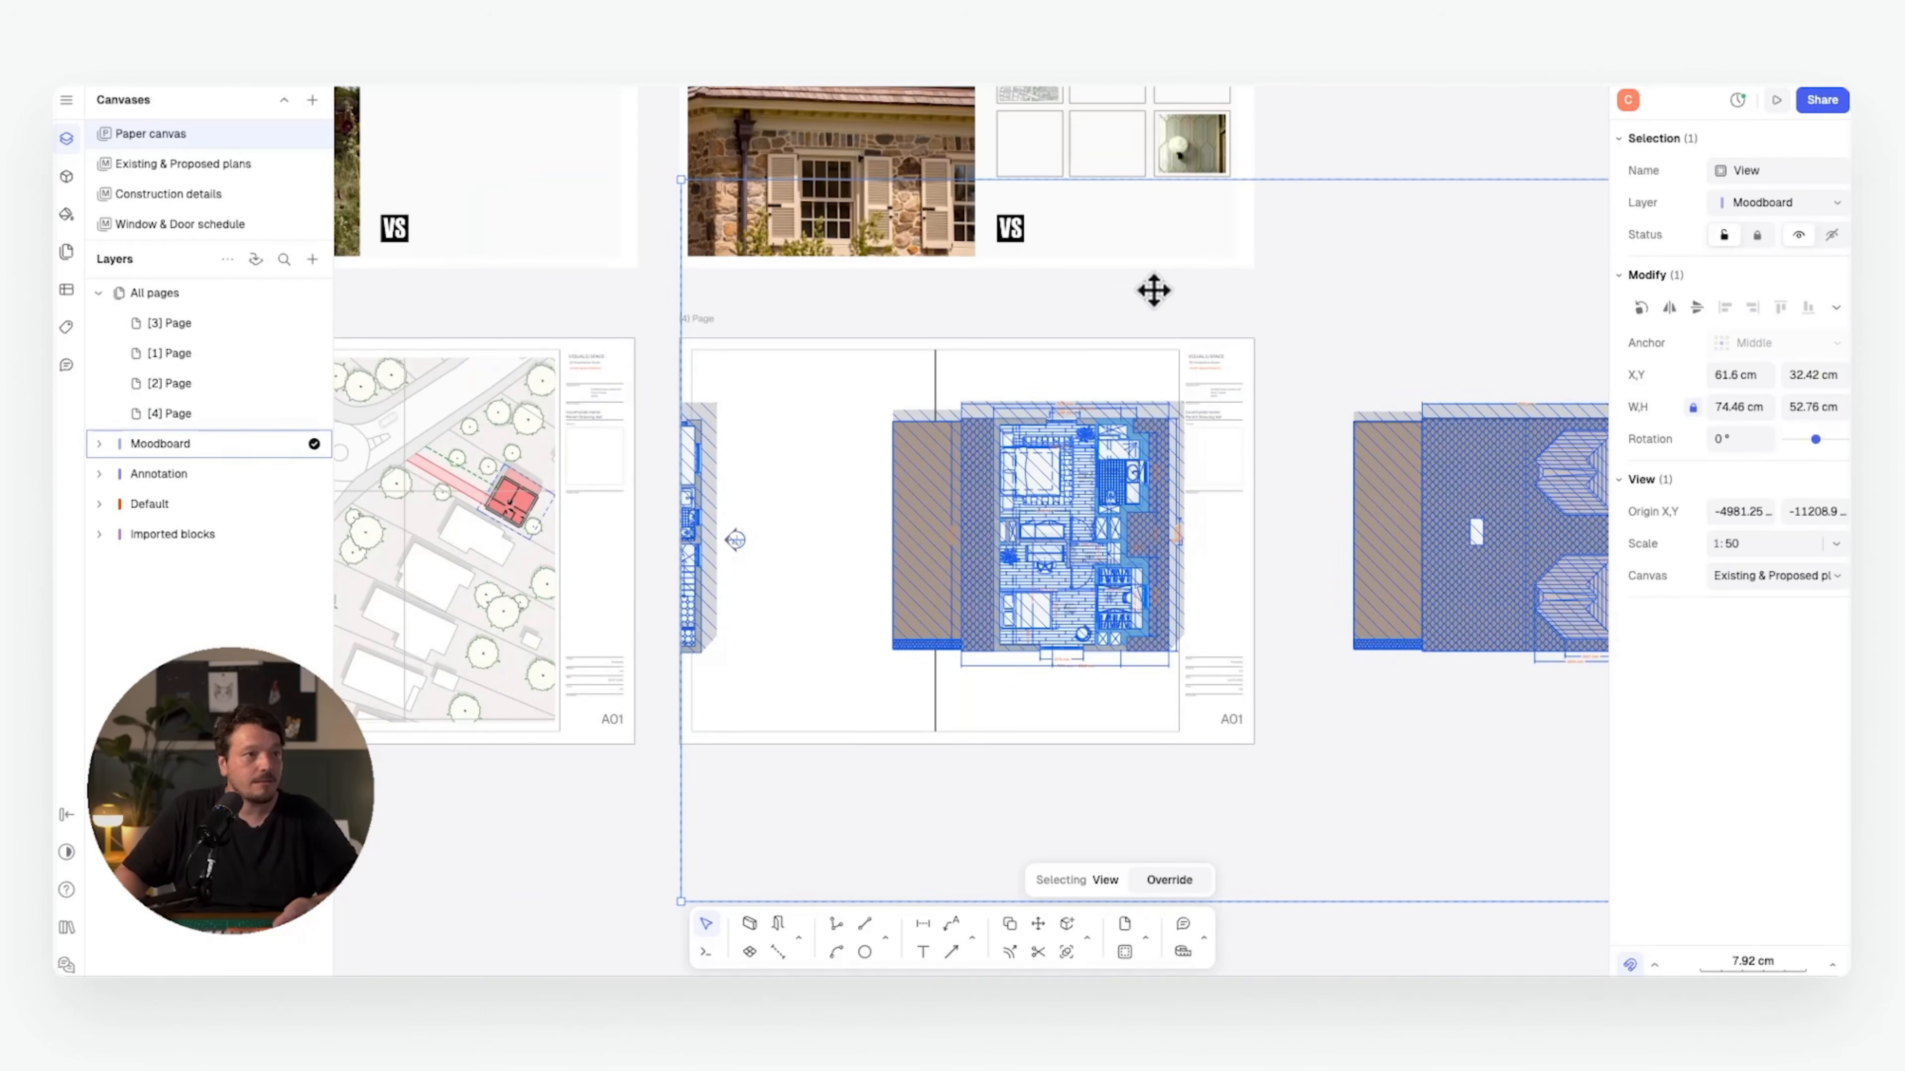
pyautogui.moveTo(1146, 201); pyautogui.dragTo(1147, 402)
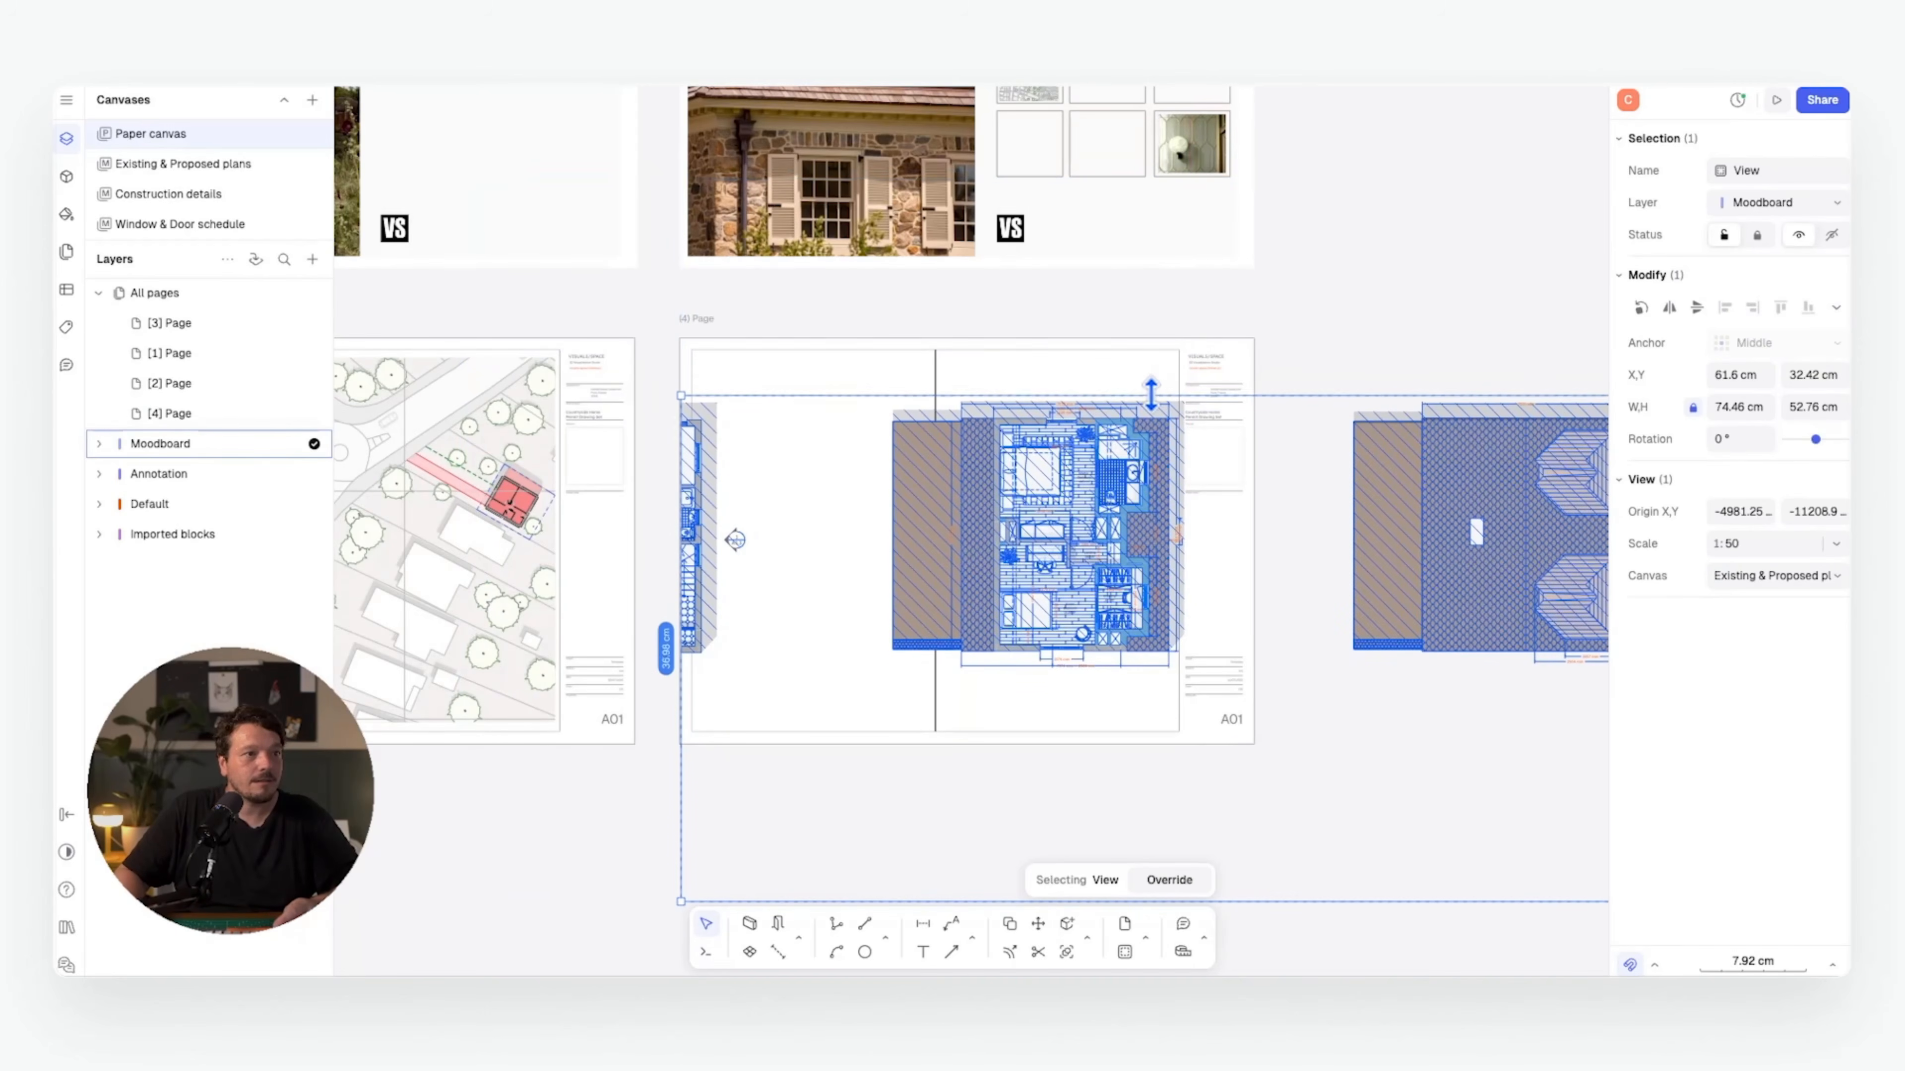
pyautogui.moveTo(677, 464); pyautogui.dragTo(935, 484)
pyautogui.hscroll(5, 1215, 533)
pyautogui.scroll(-2, 1215, 533)
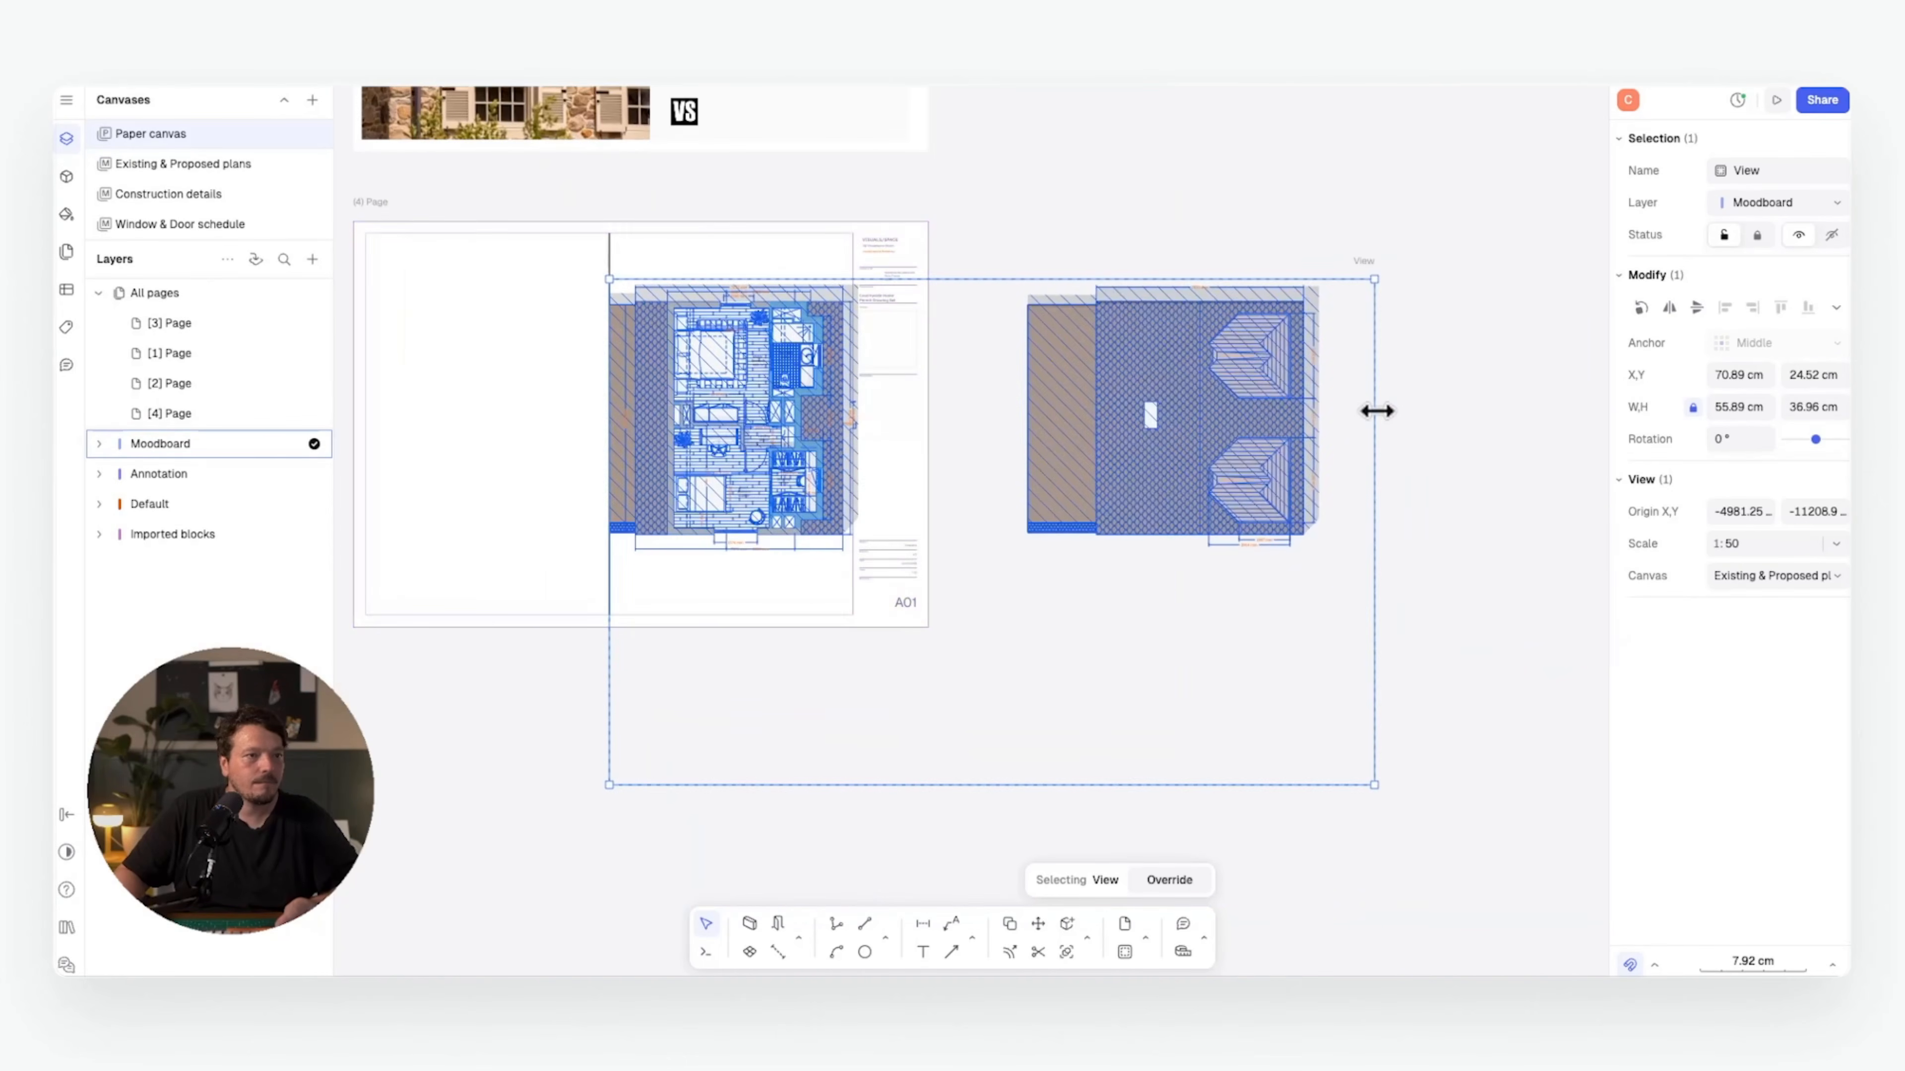
pyautogui.moveTo(1373, 408); pyautogui.dragTo(857, 450)
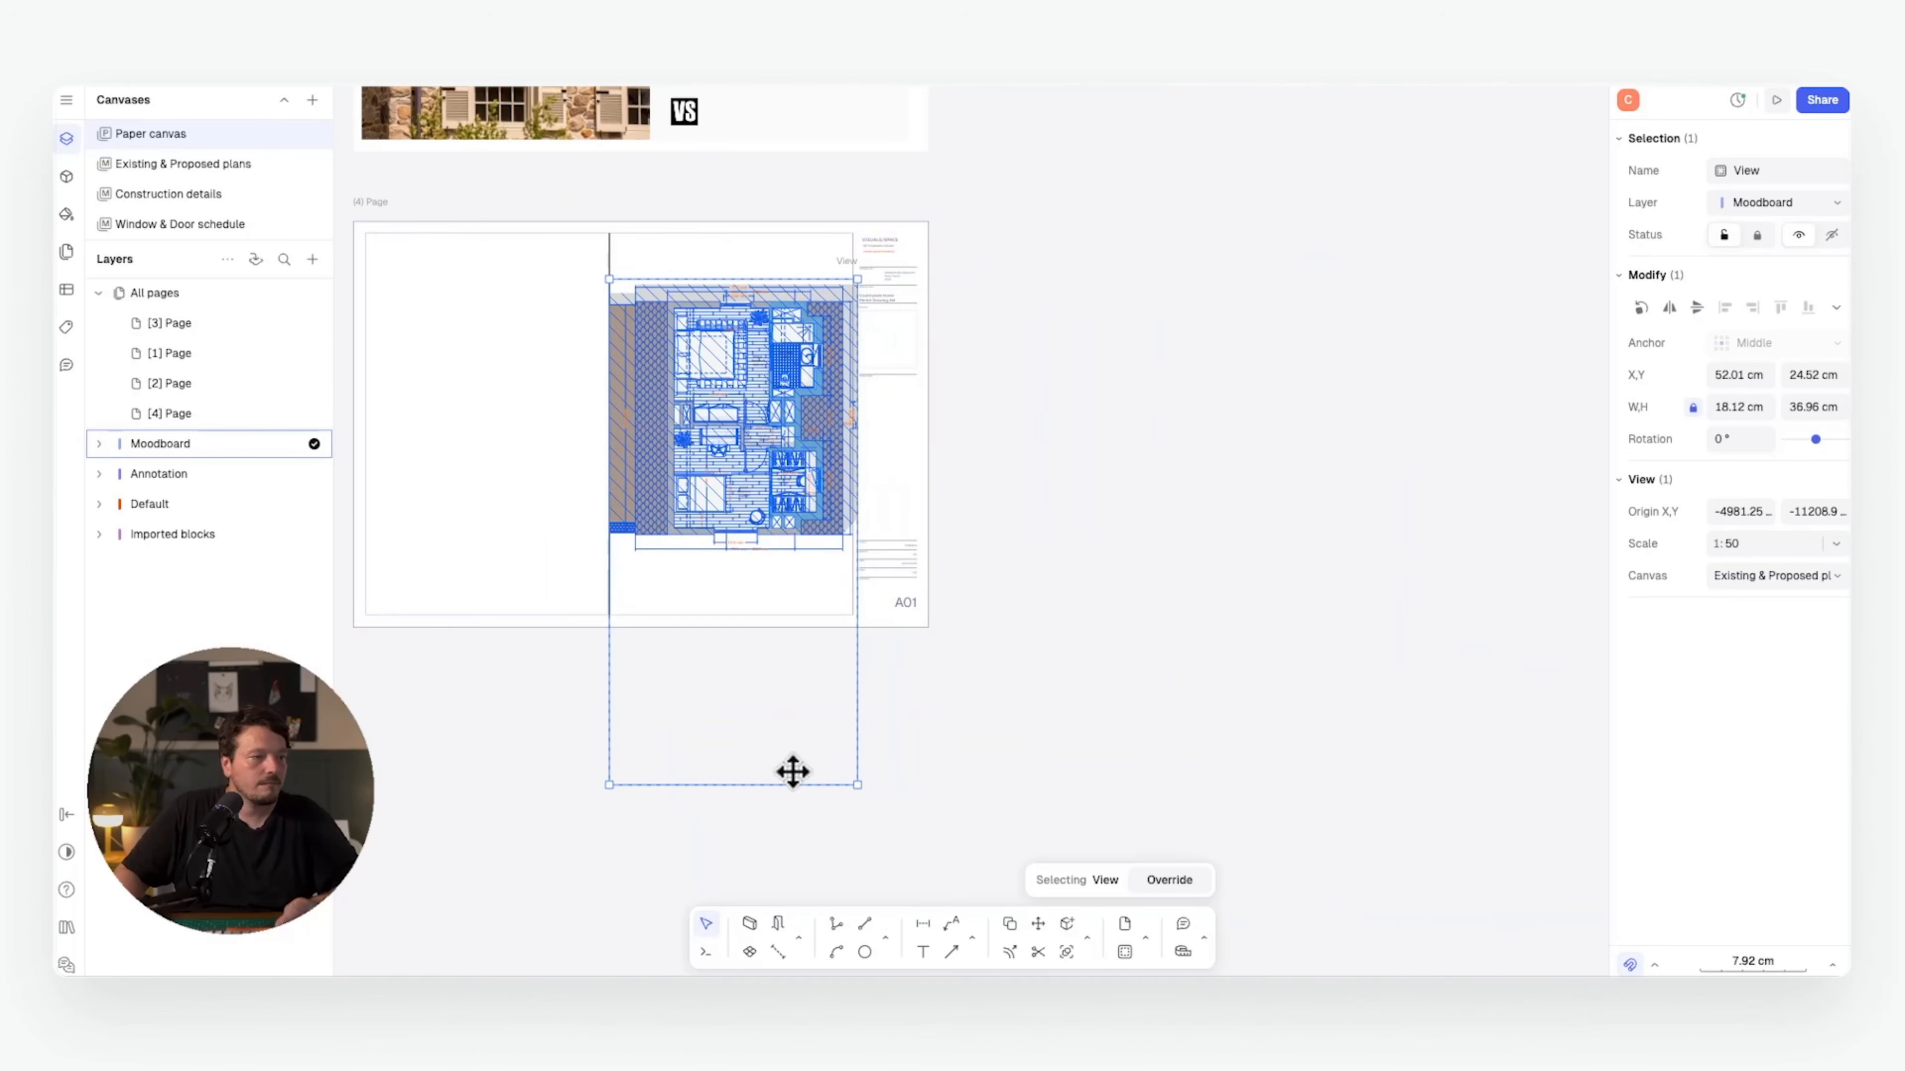
pyautogui.moveTo(784, 785); pyautogui.dragTo(777, 561)
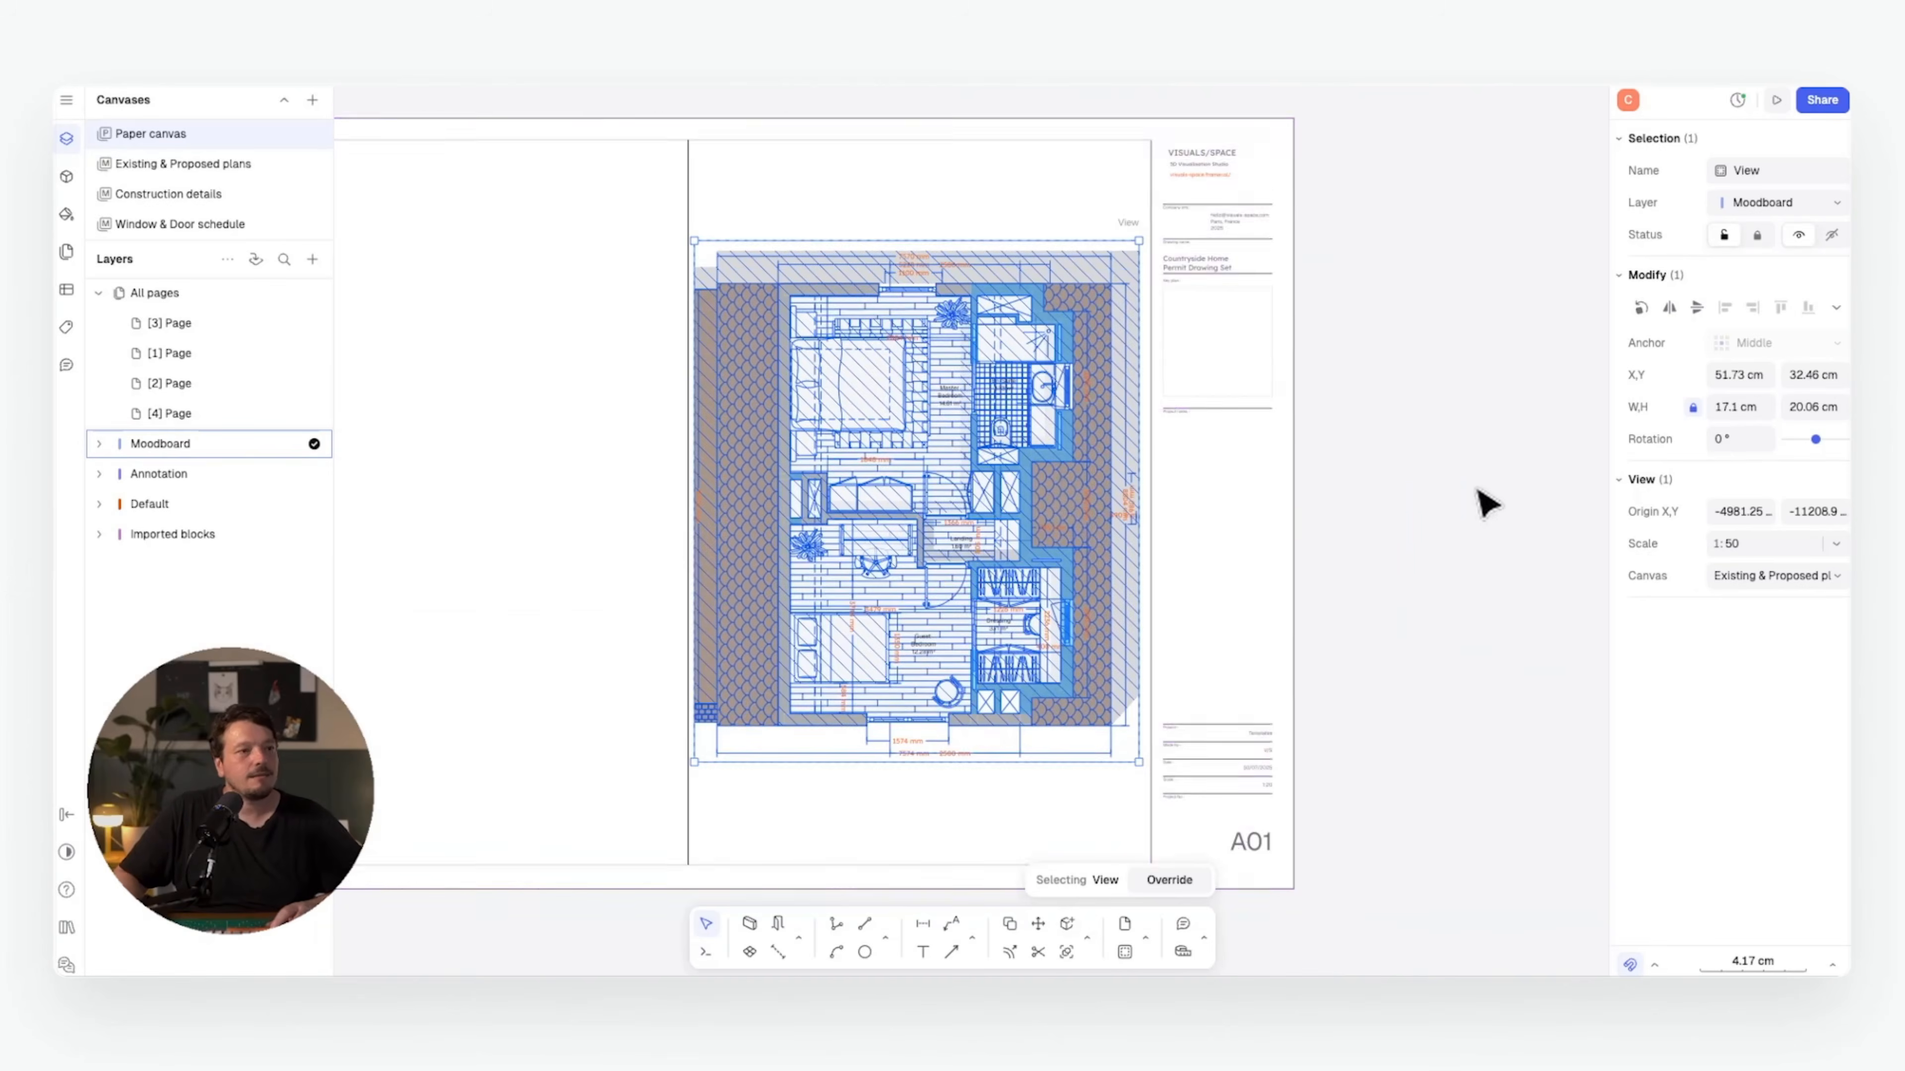
# - Copy the proposed-plan view to the left half of the page, using the drawing area's corner and the dividing line as reference points
pyautogui.click(1462, 489)
pyautogui.click(1110, 433)
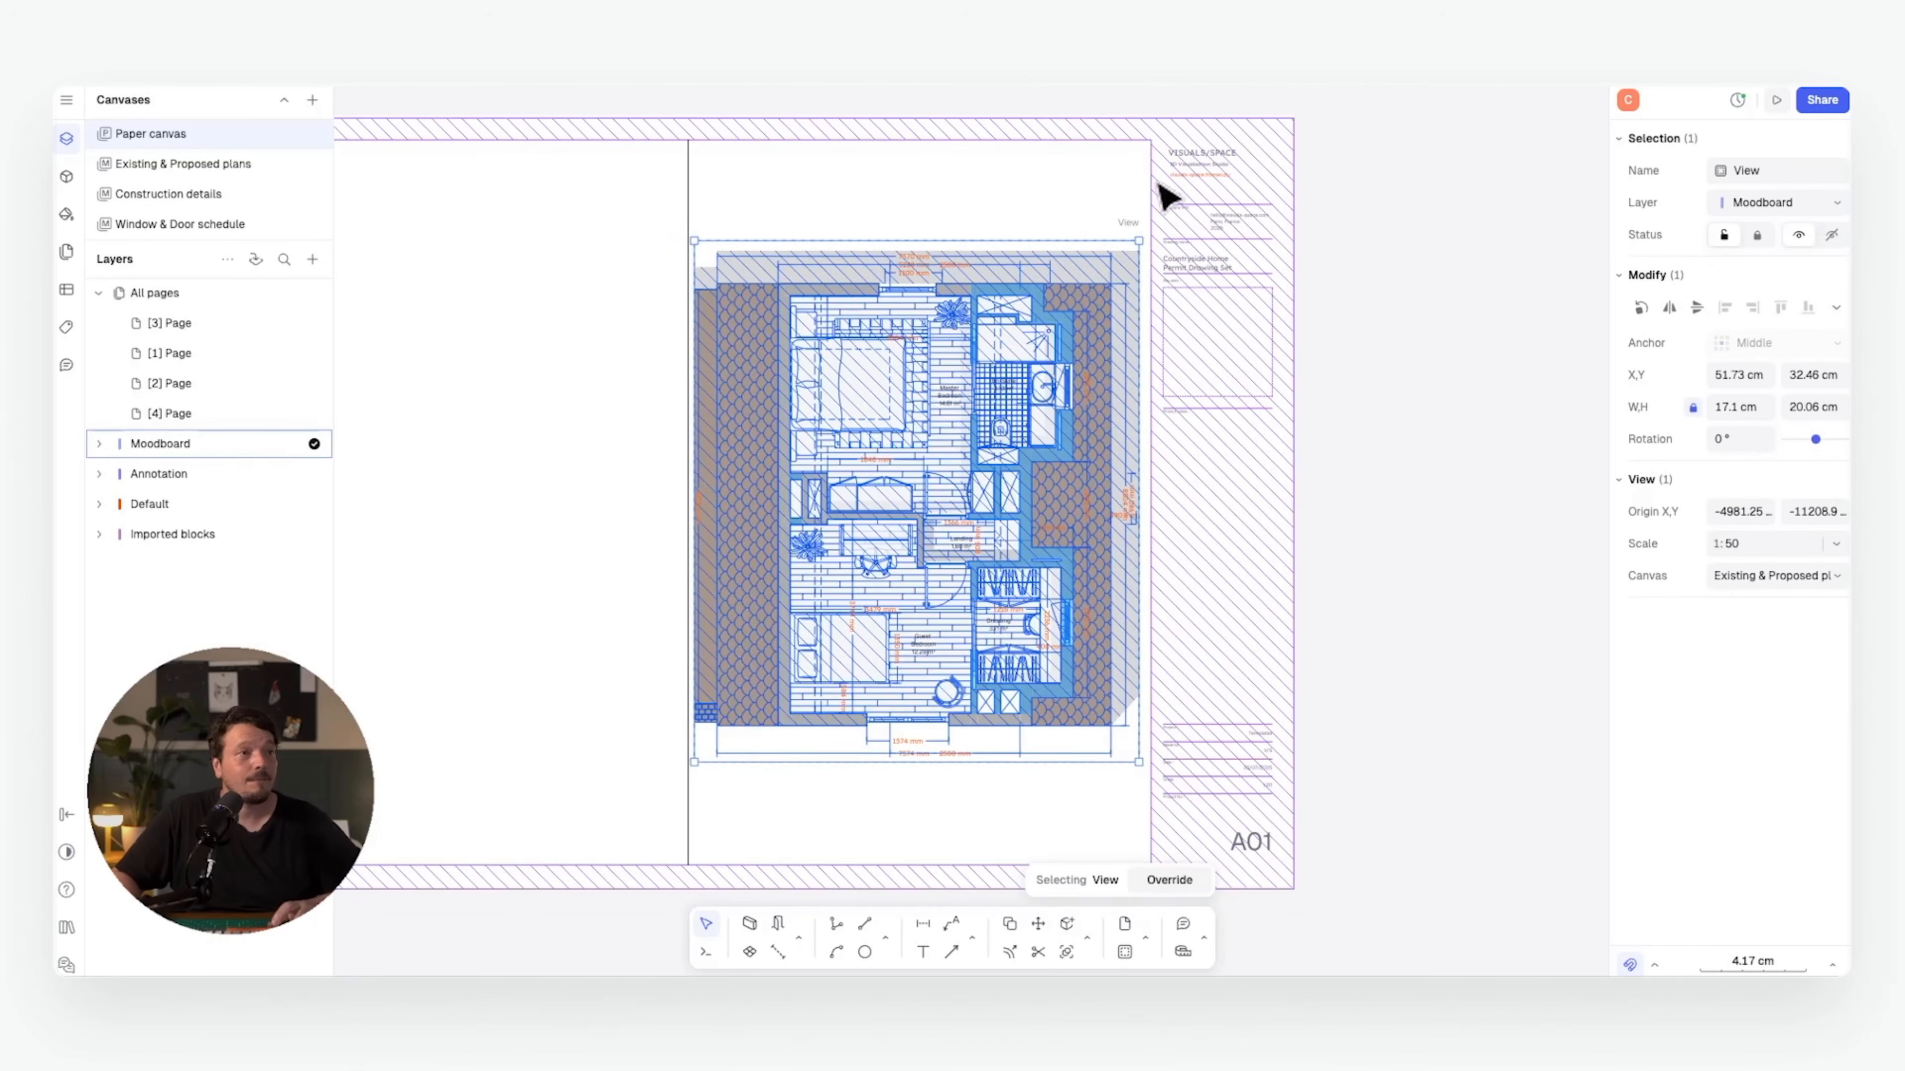
pyautogui.press('c')
pyautogui.click(1154, 139)
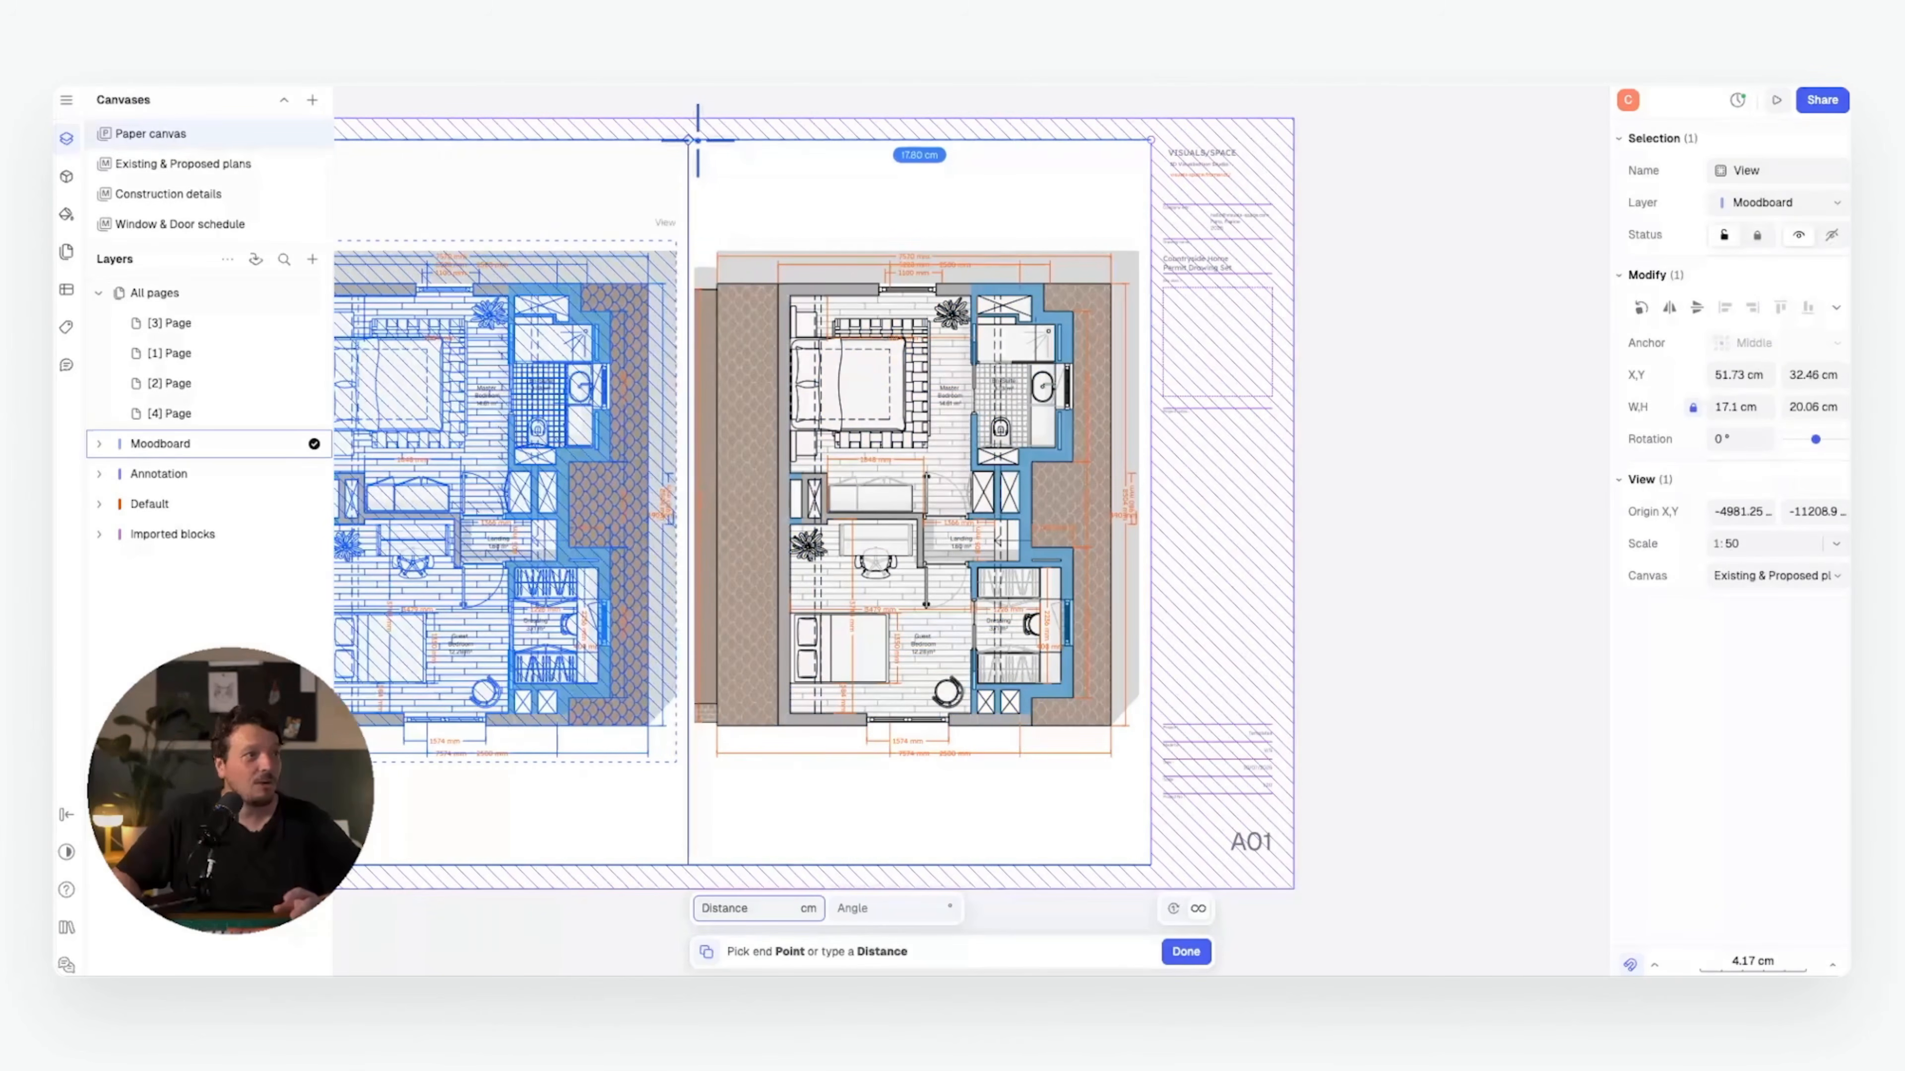
pyautogui.hscroll(-3, 1077, 328)
pyautogui.click(1084, 349)
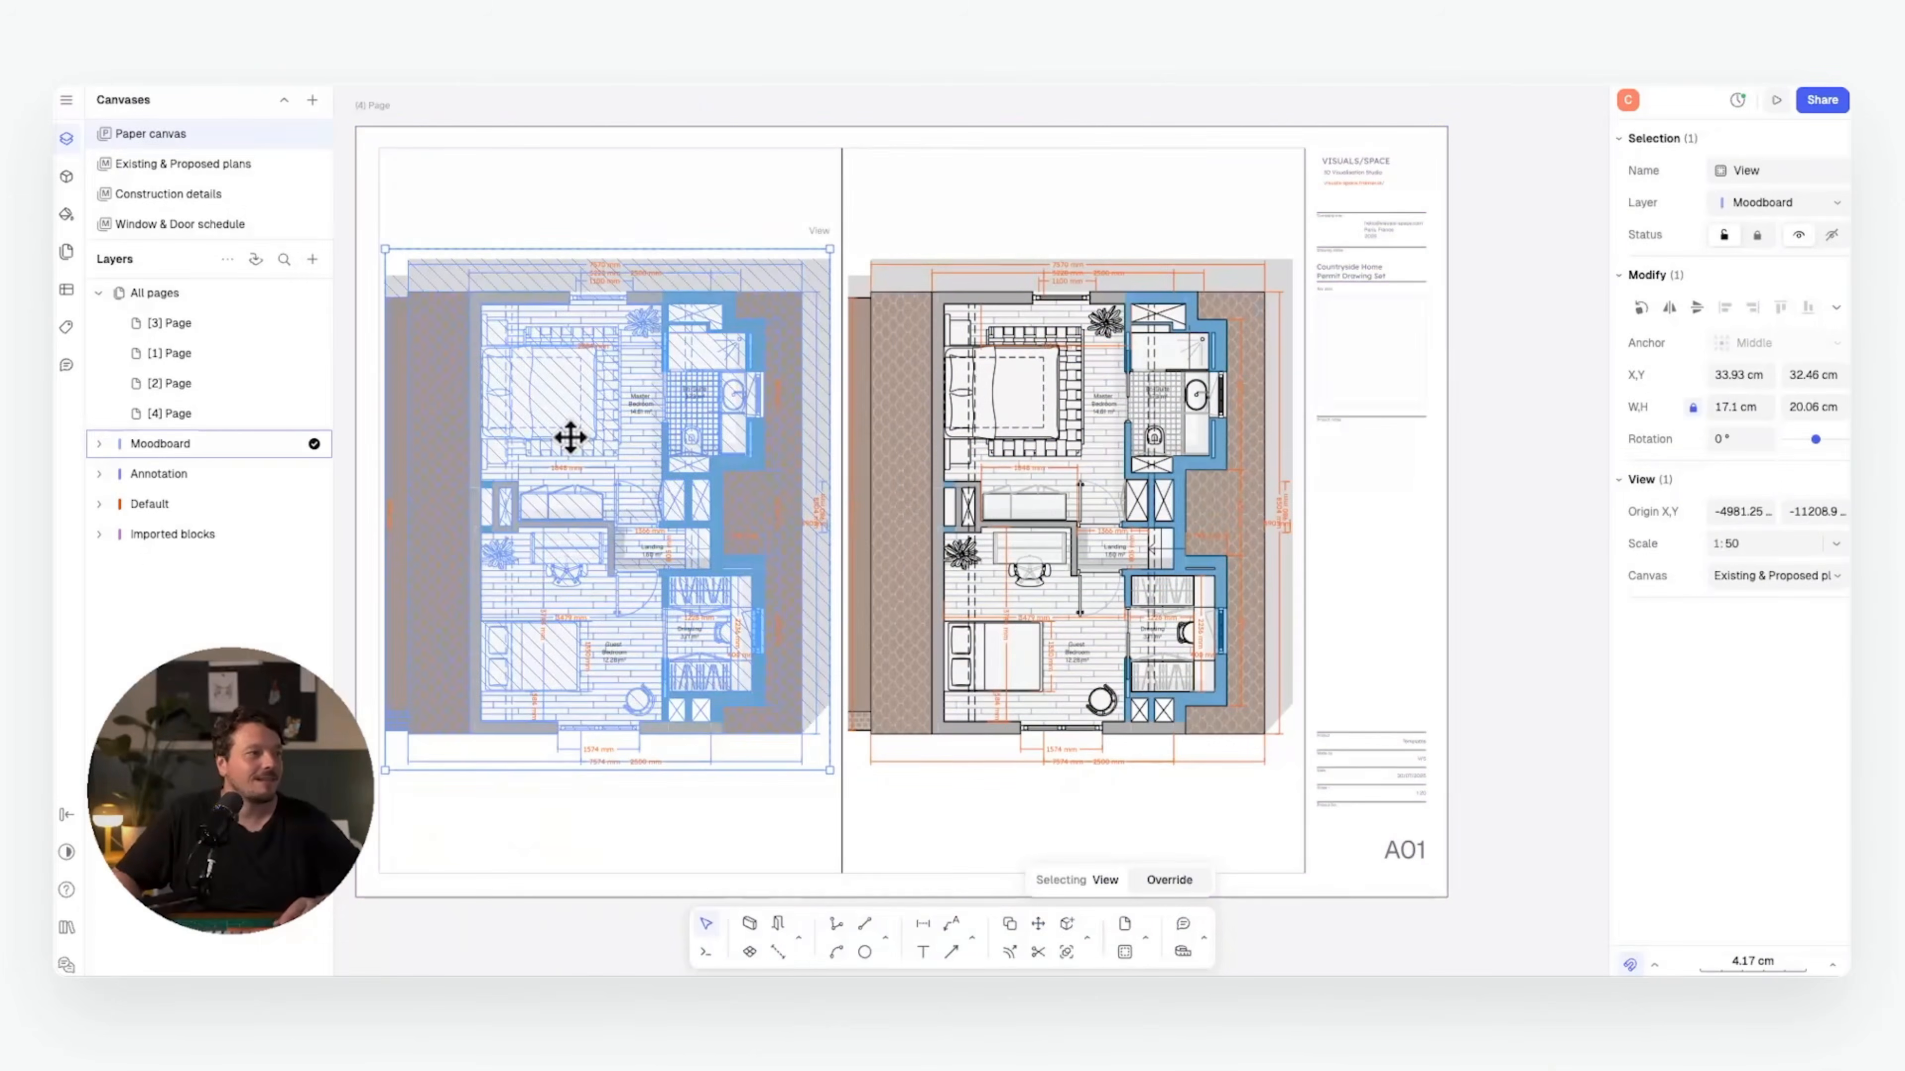
# - Override the copied view to show the existing first-floor demolition plan at 1:50, centred within its frame
pyautogui.doubleClick(604, 453)
pyautogui.scroll(10, 616, 426)
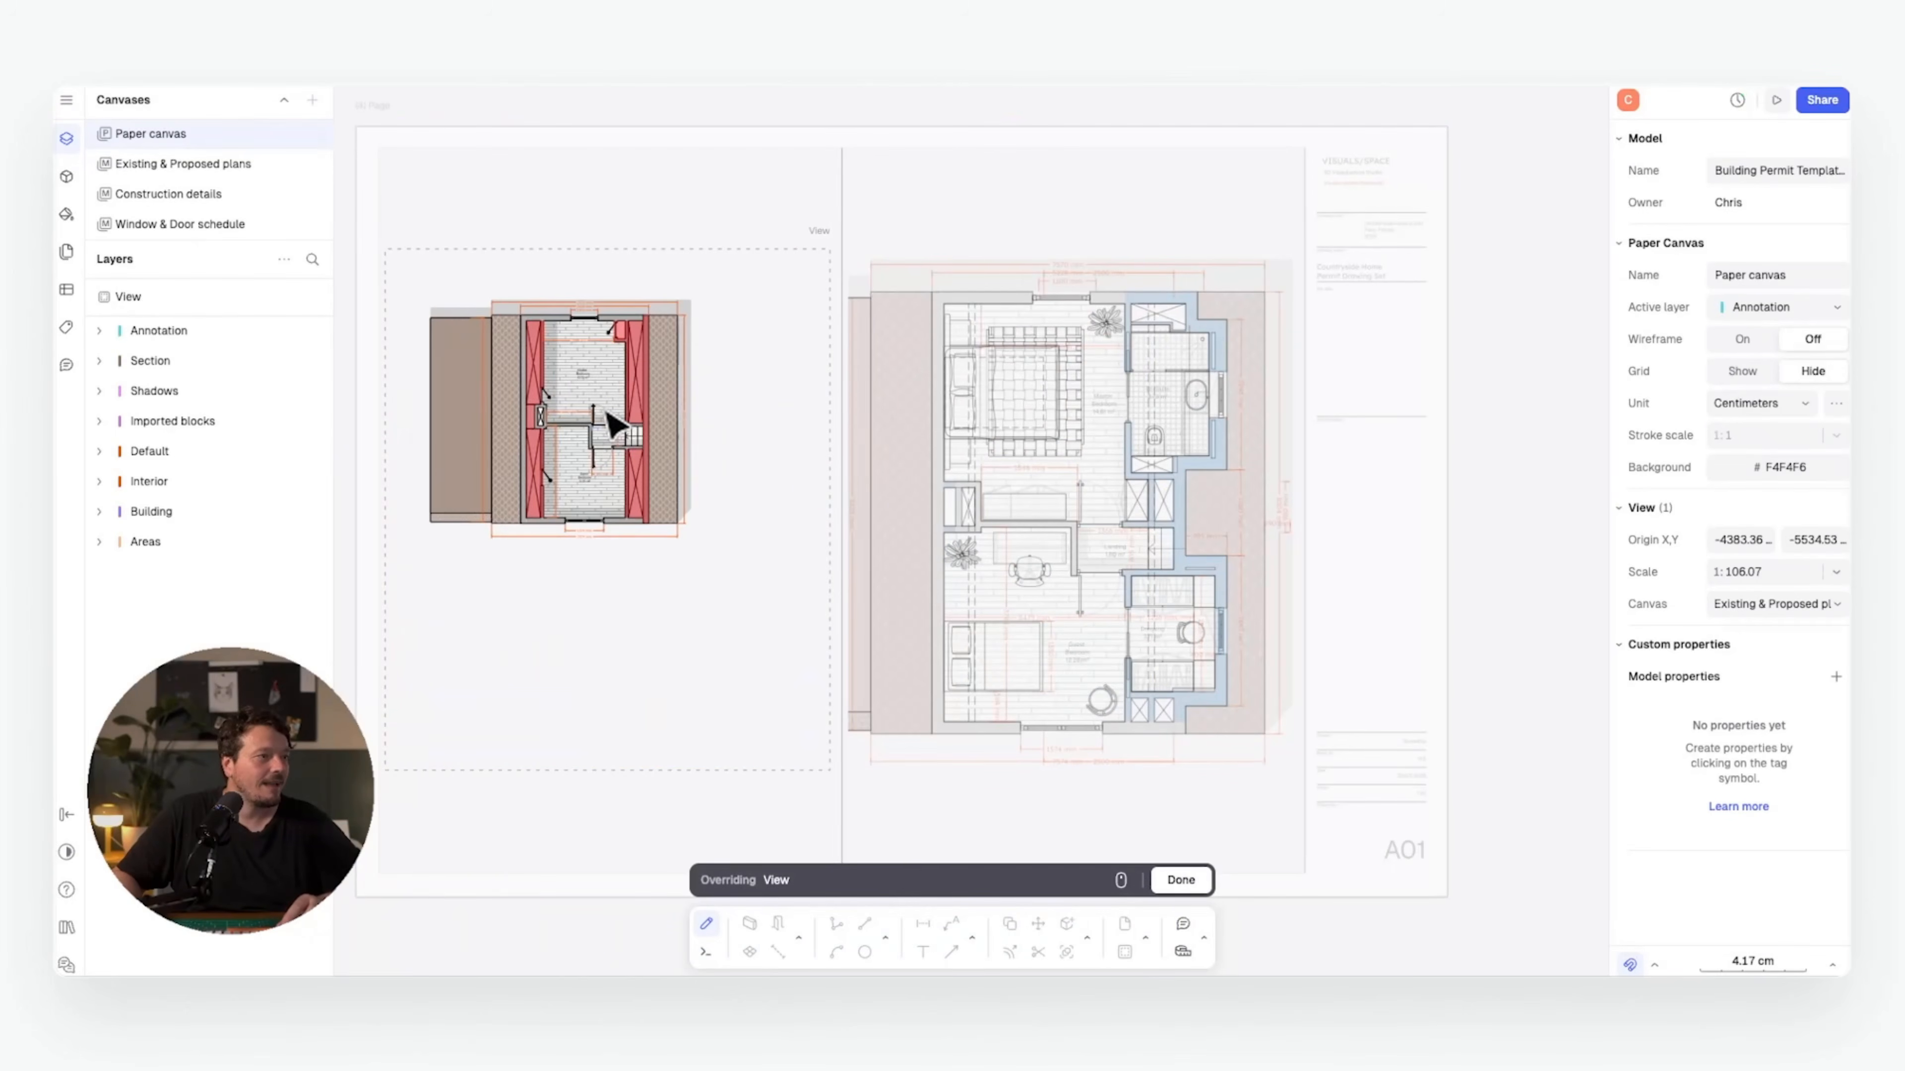
pyautogui.moveTo(607, 469); pyautogui.dragTo(574, 434)
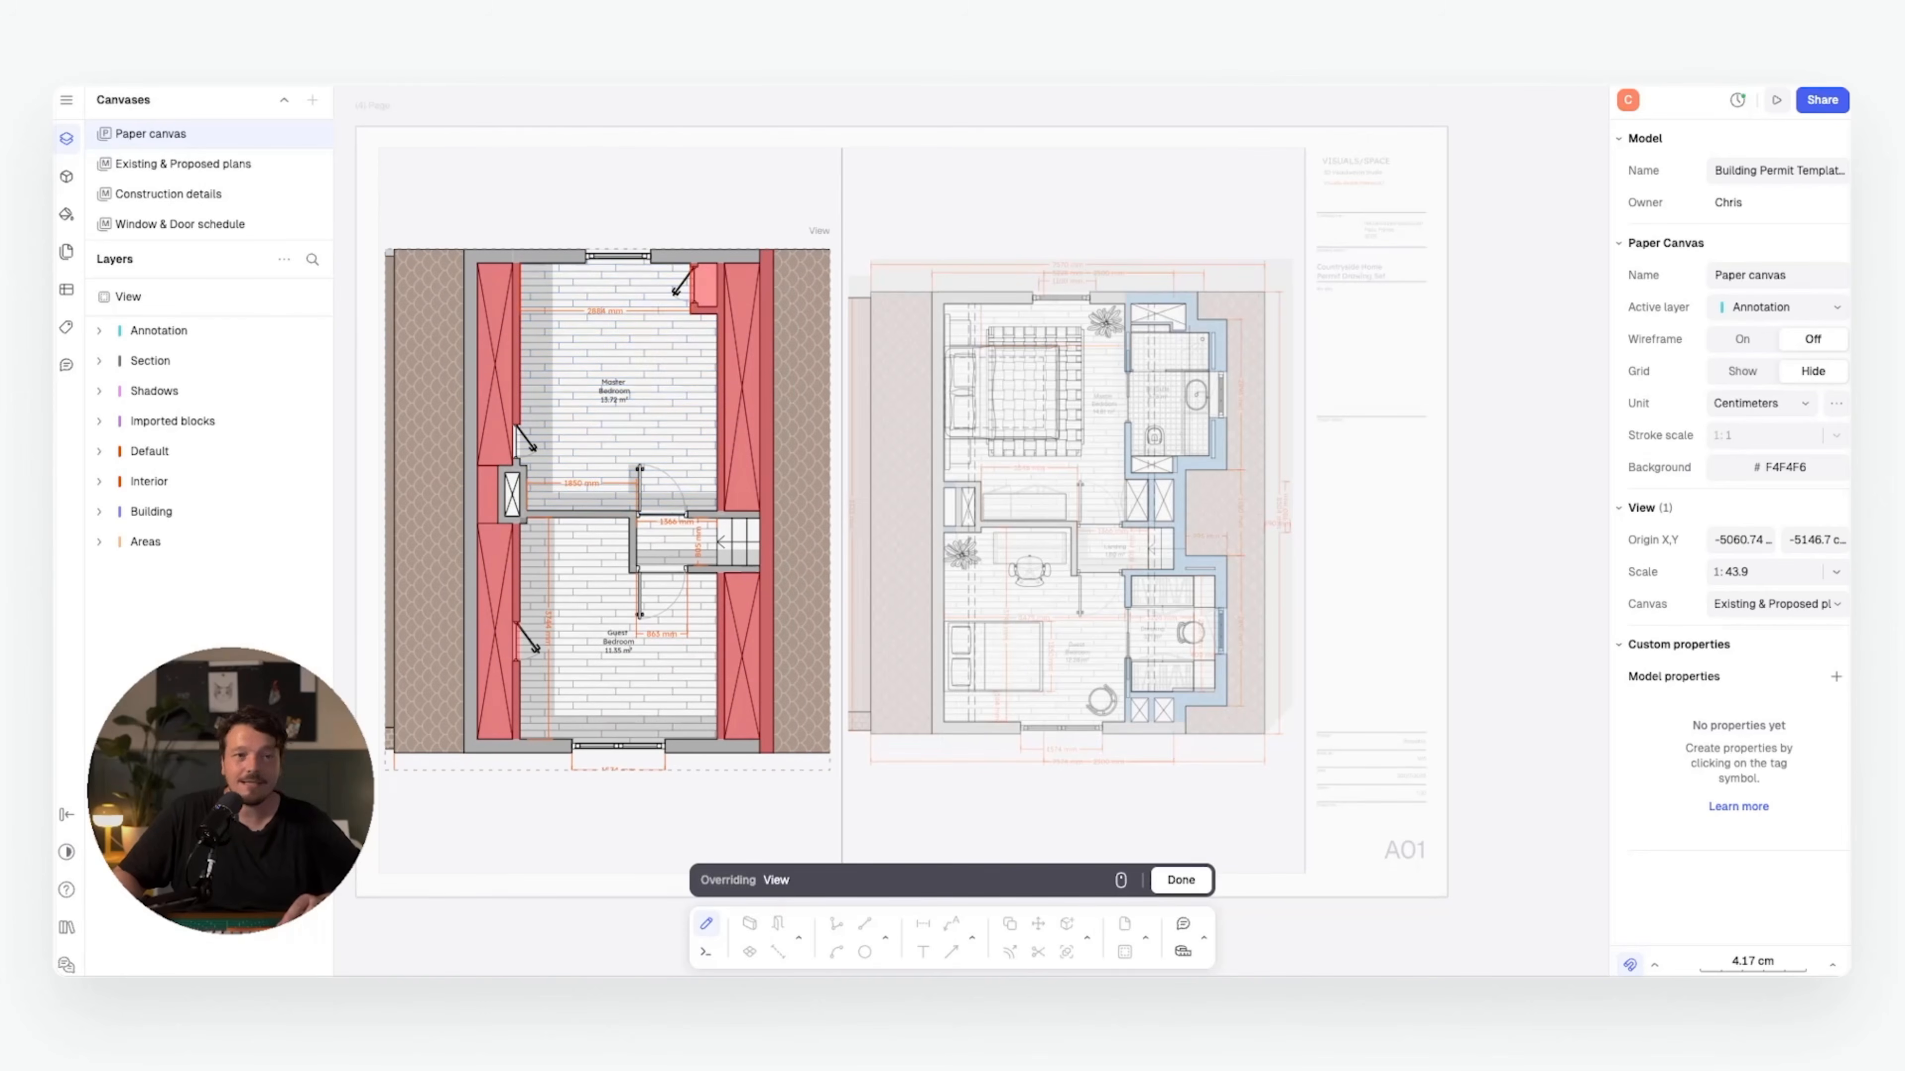
pyautogui.click(1757, 572)
pyautogui.write('50')
pyautogui.press('Return')
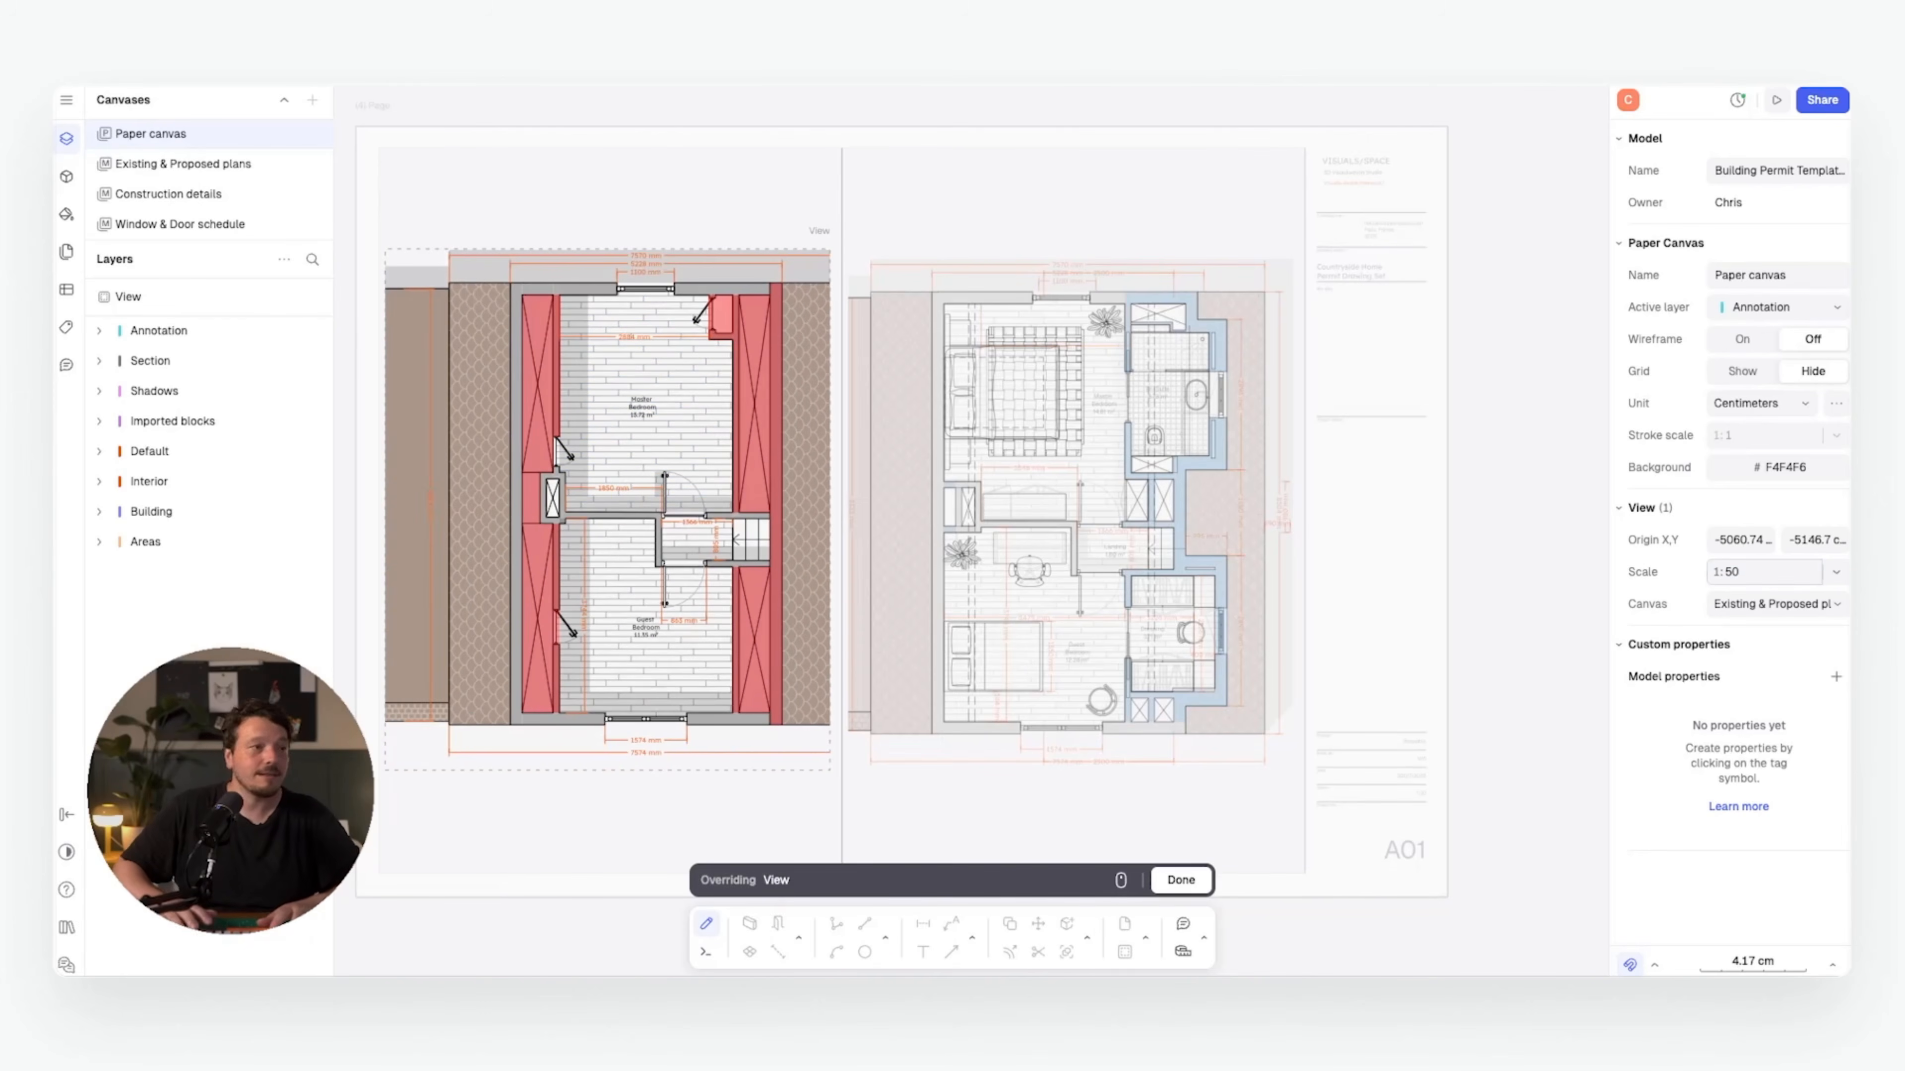
pyautogui.moveTo(626, 367); pyautogui.dragTo(587, 369, button='middle')
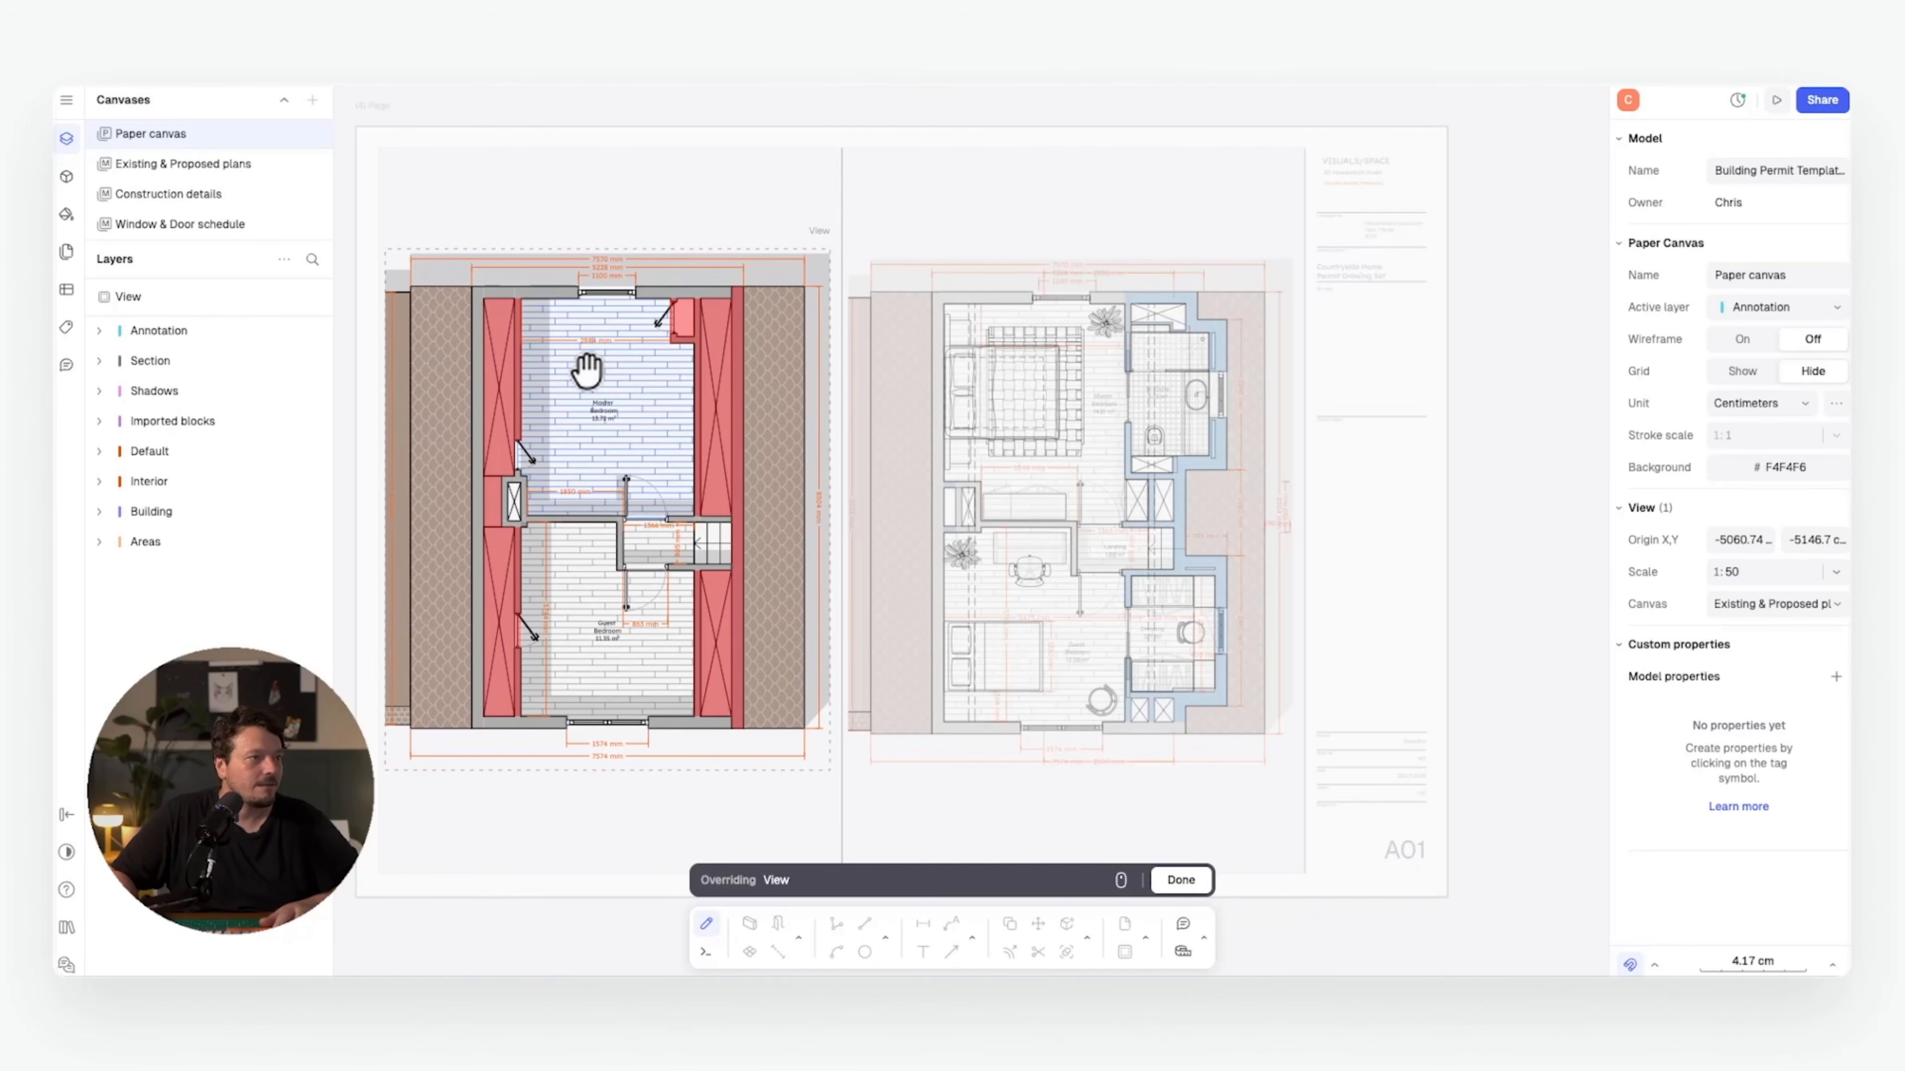
pyautogui.click(1180, 879)
pyautogui.click(1224, 825)
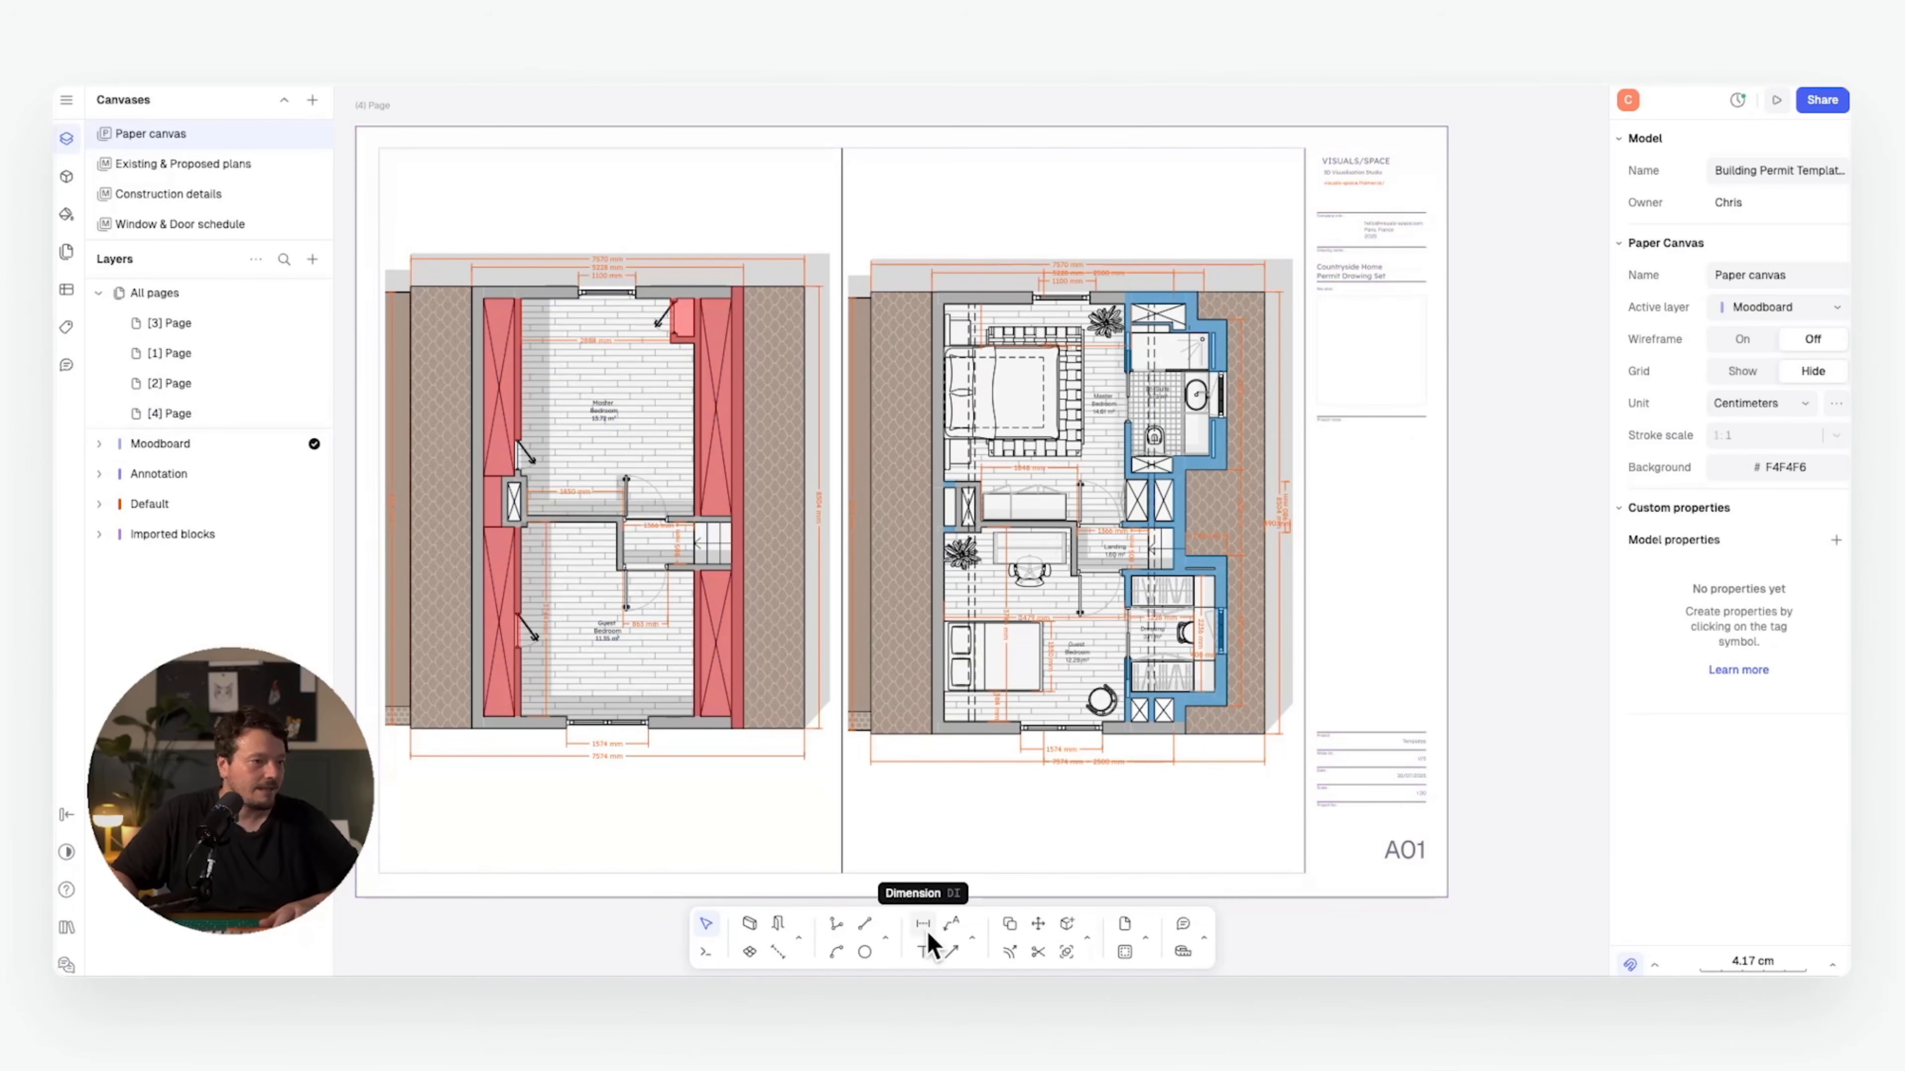
# - Place a horizontal guideline through the lower right corner of the proposed plan's roof
pyautogui.click(886, 939)
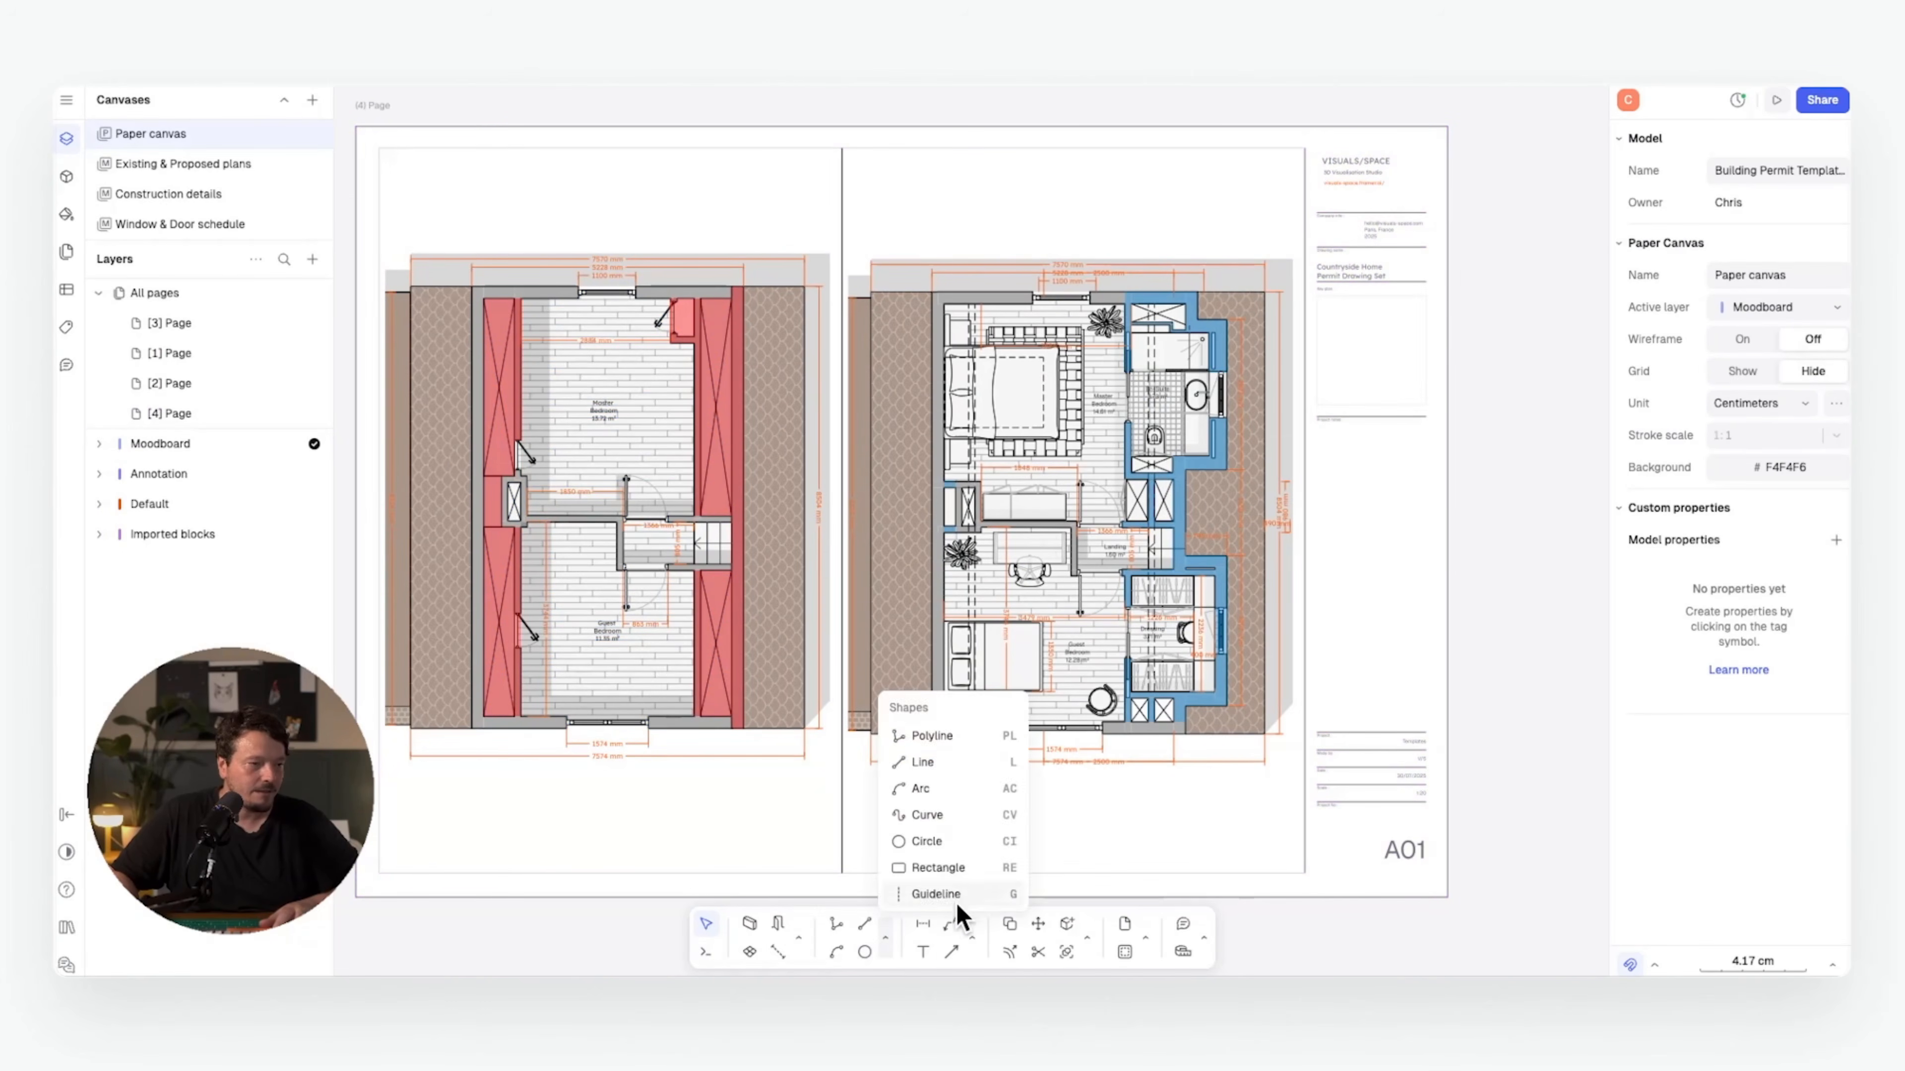
pyautogui.click(937, 894)
pyautogui.scroll(10, 1297, 732)
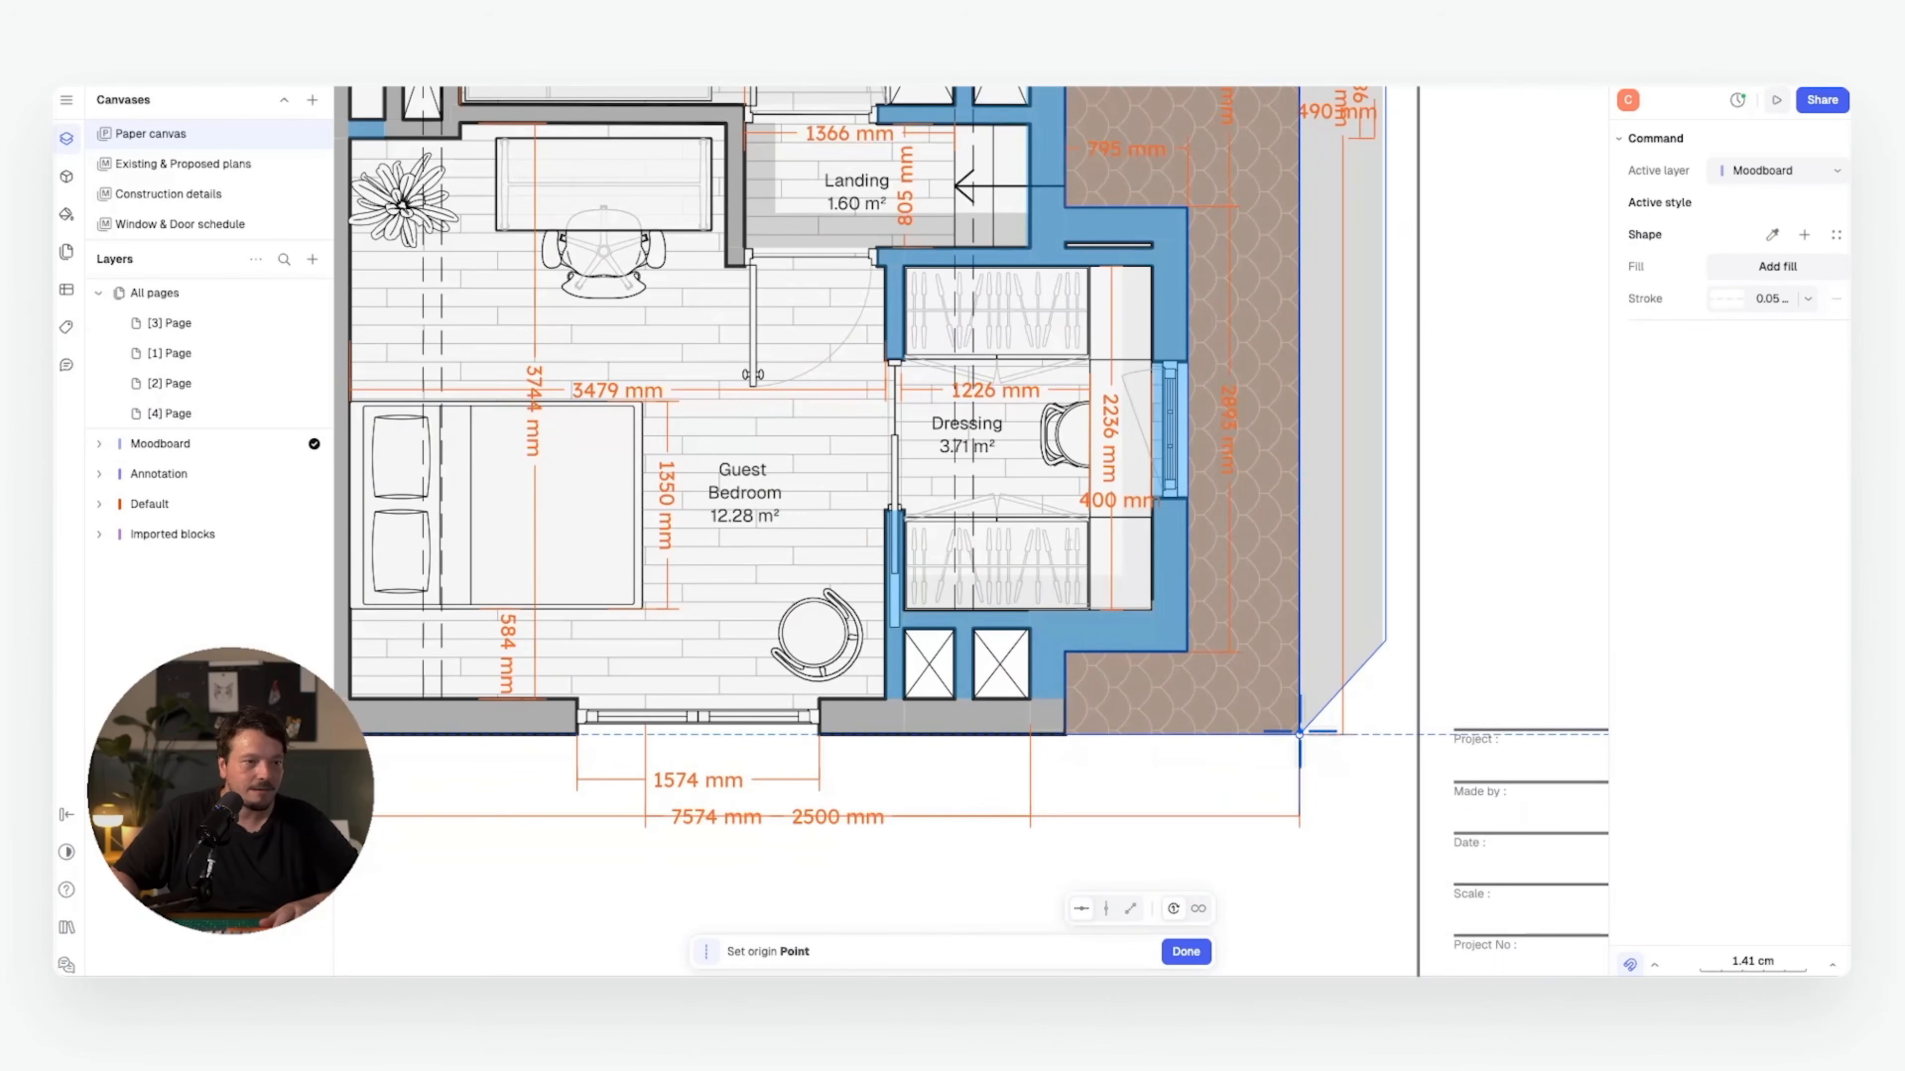
pyautogui.click(1299, 733)
pyautogui.scroll(-10, 1308, 684)
pyautogui.scroll(10, 757, 727)
# - Shift the existing plan within its view, and move the view so the plan's lower roof edge sits on the guideline
pyautogui.doubleClick(799, 445)
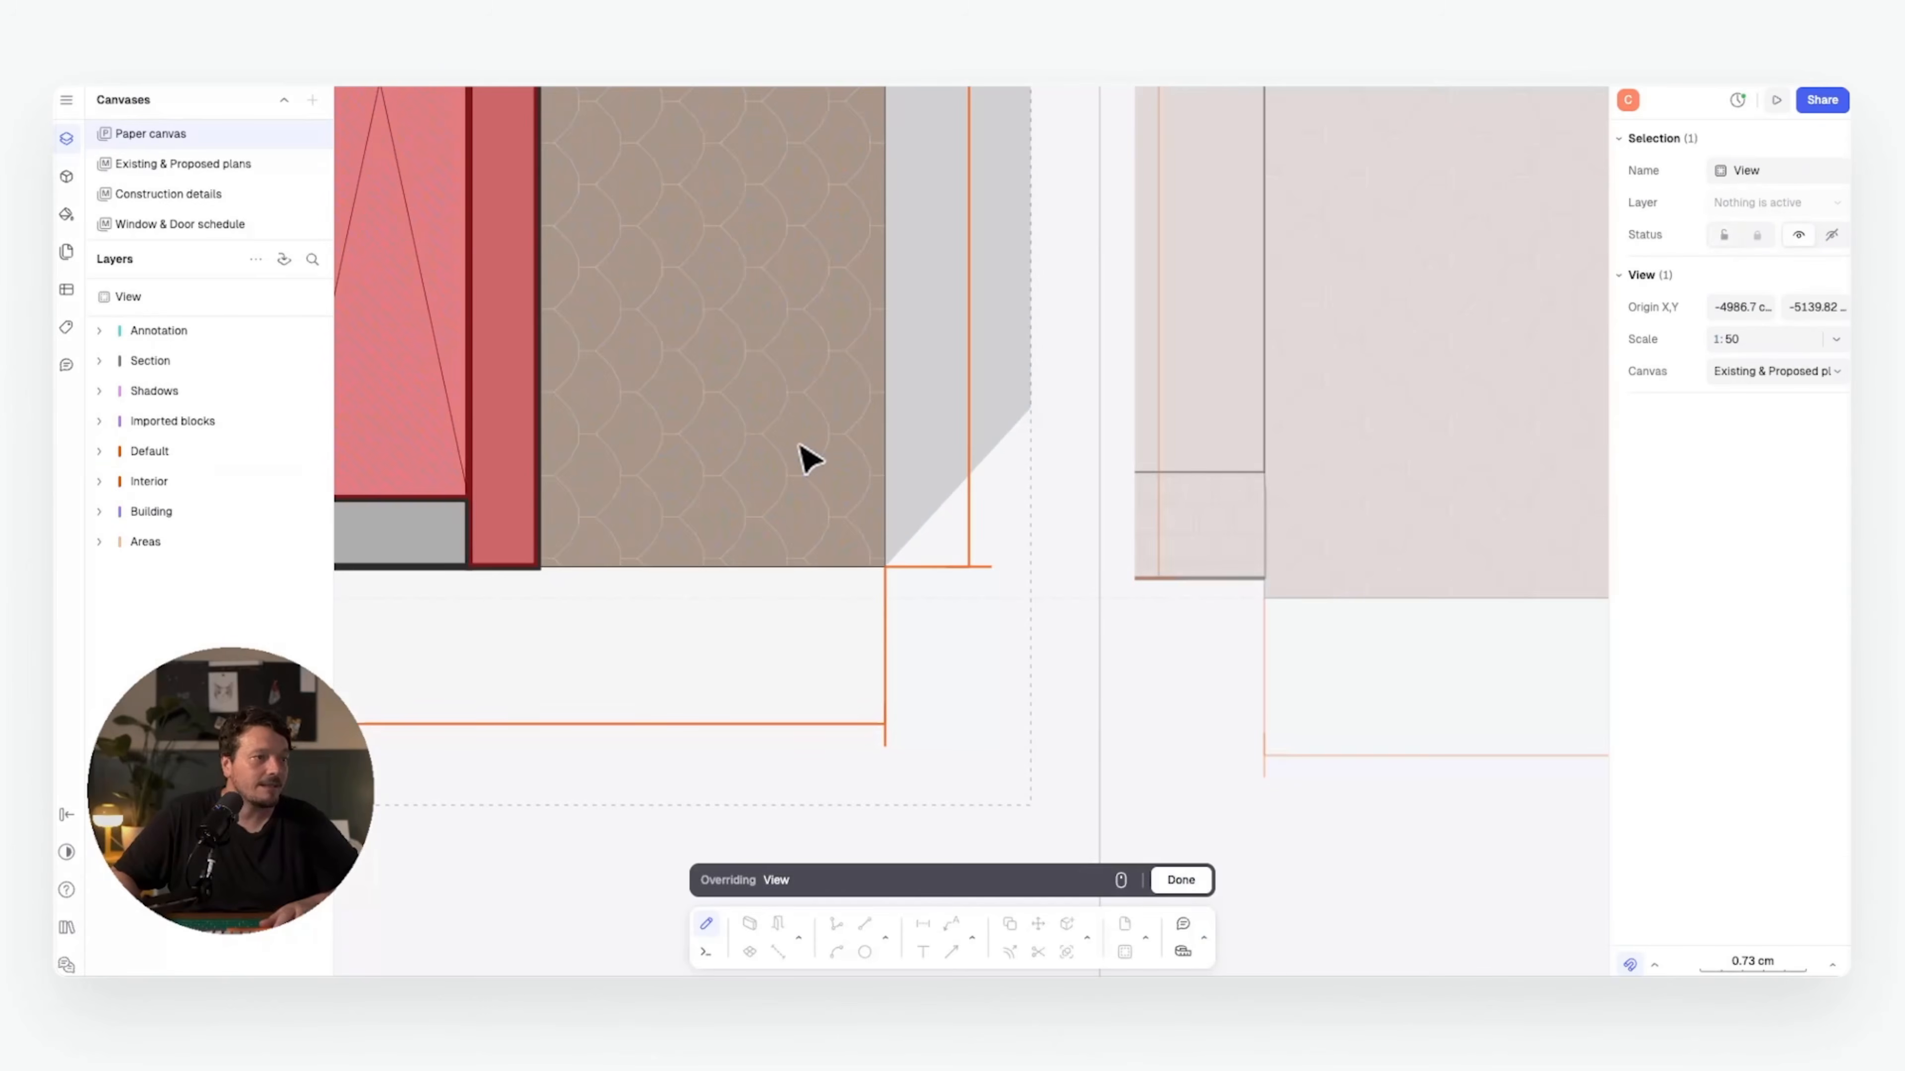
pyautogui.moveTo(807, 438); pyautogui.dragTo(809, 442)
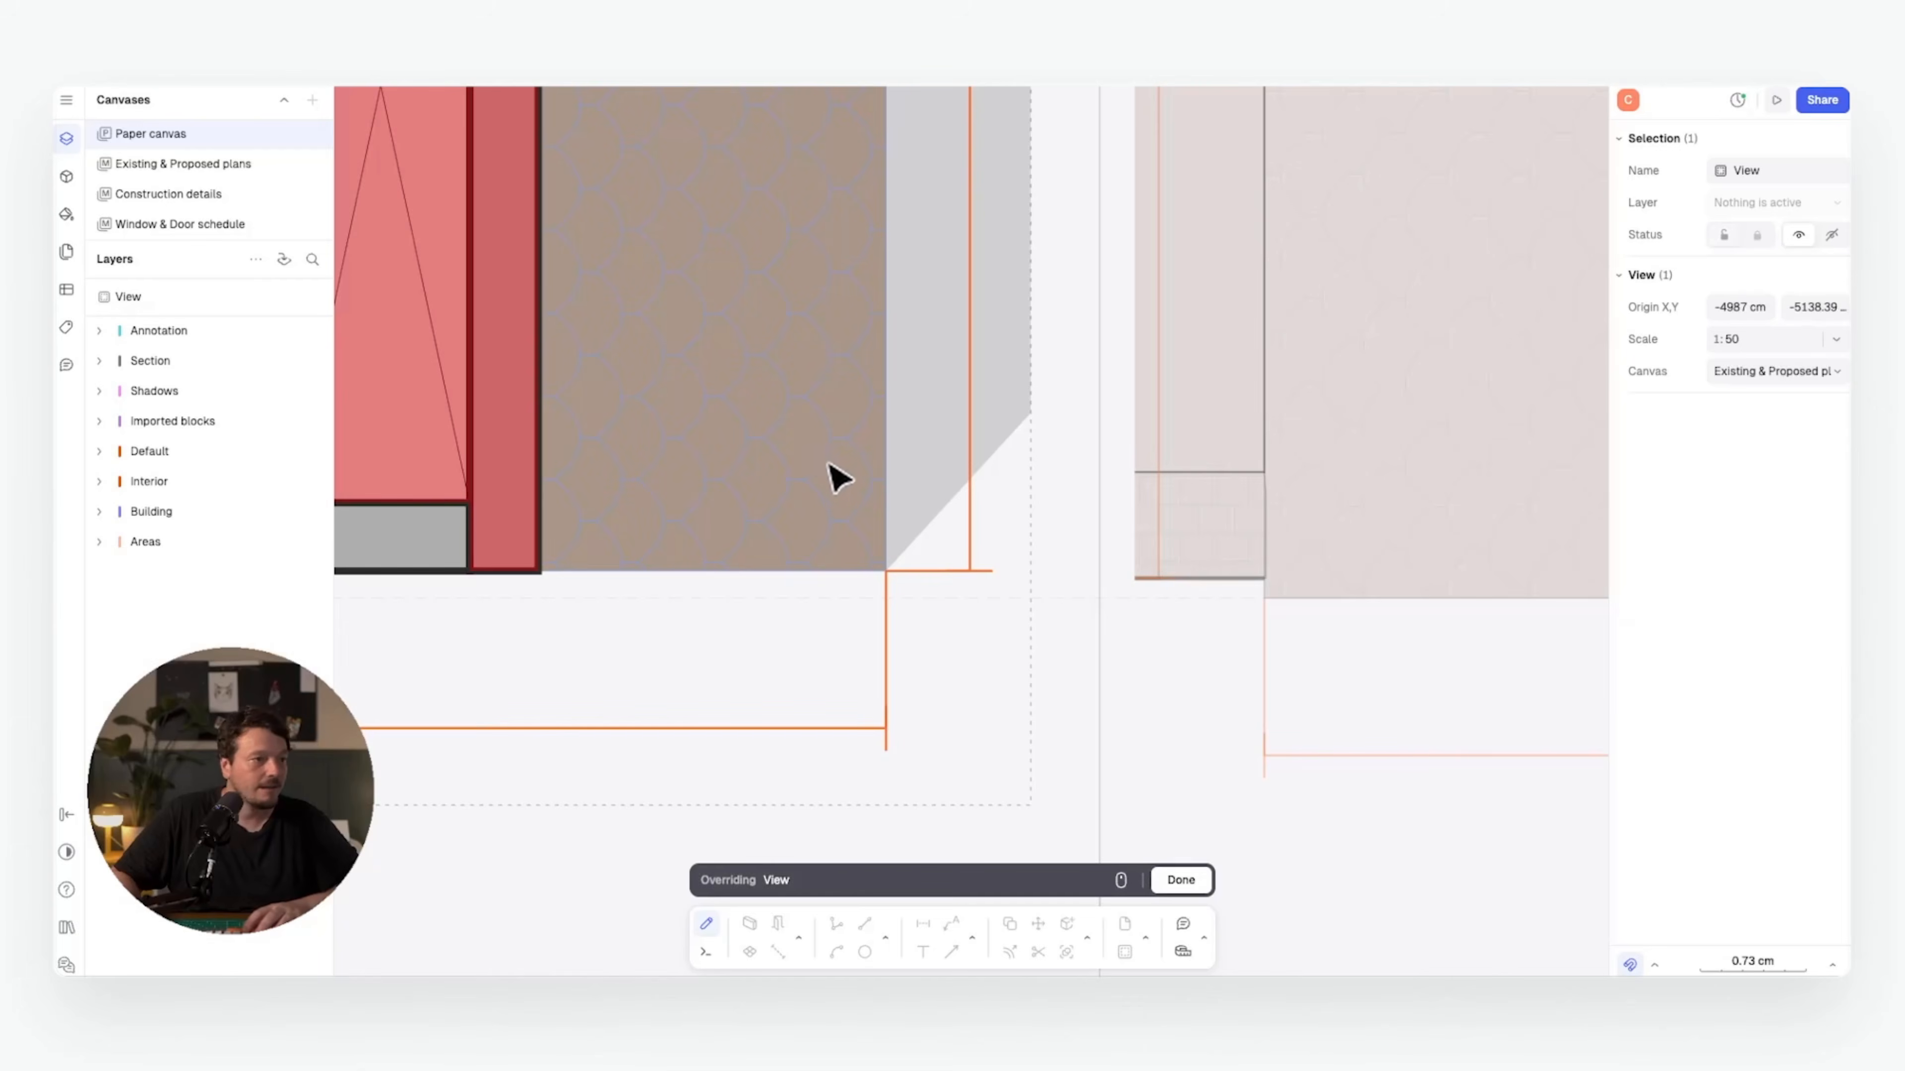
pyautogui.click(1181, 880)
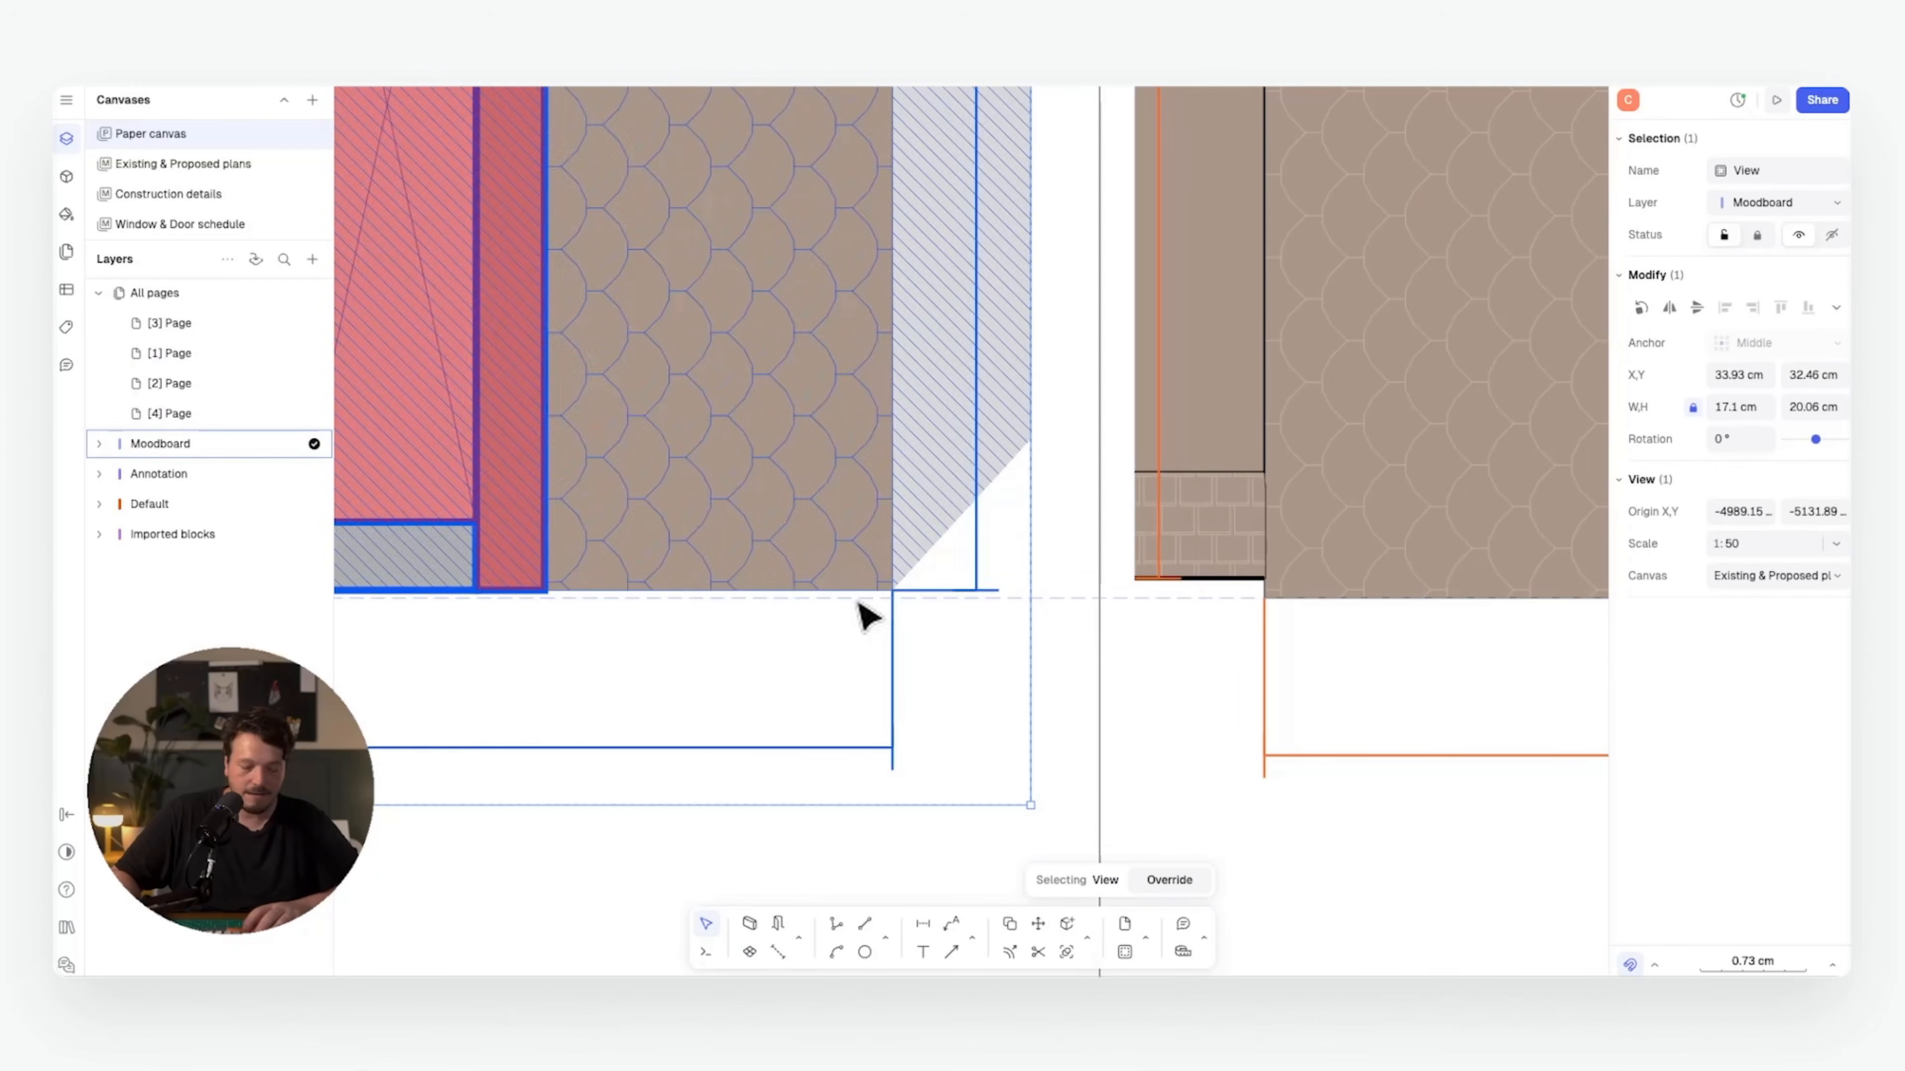
pyautogui.press('m')
pyautogui.click(893, 591)
pyautogui.click(892, 598)
pyautogui.scroll(-6, 983, 623)
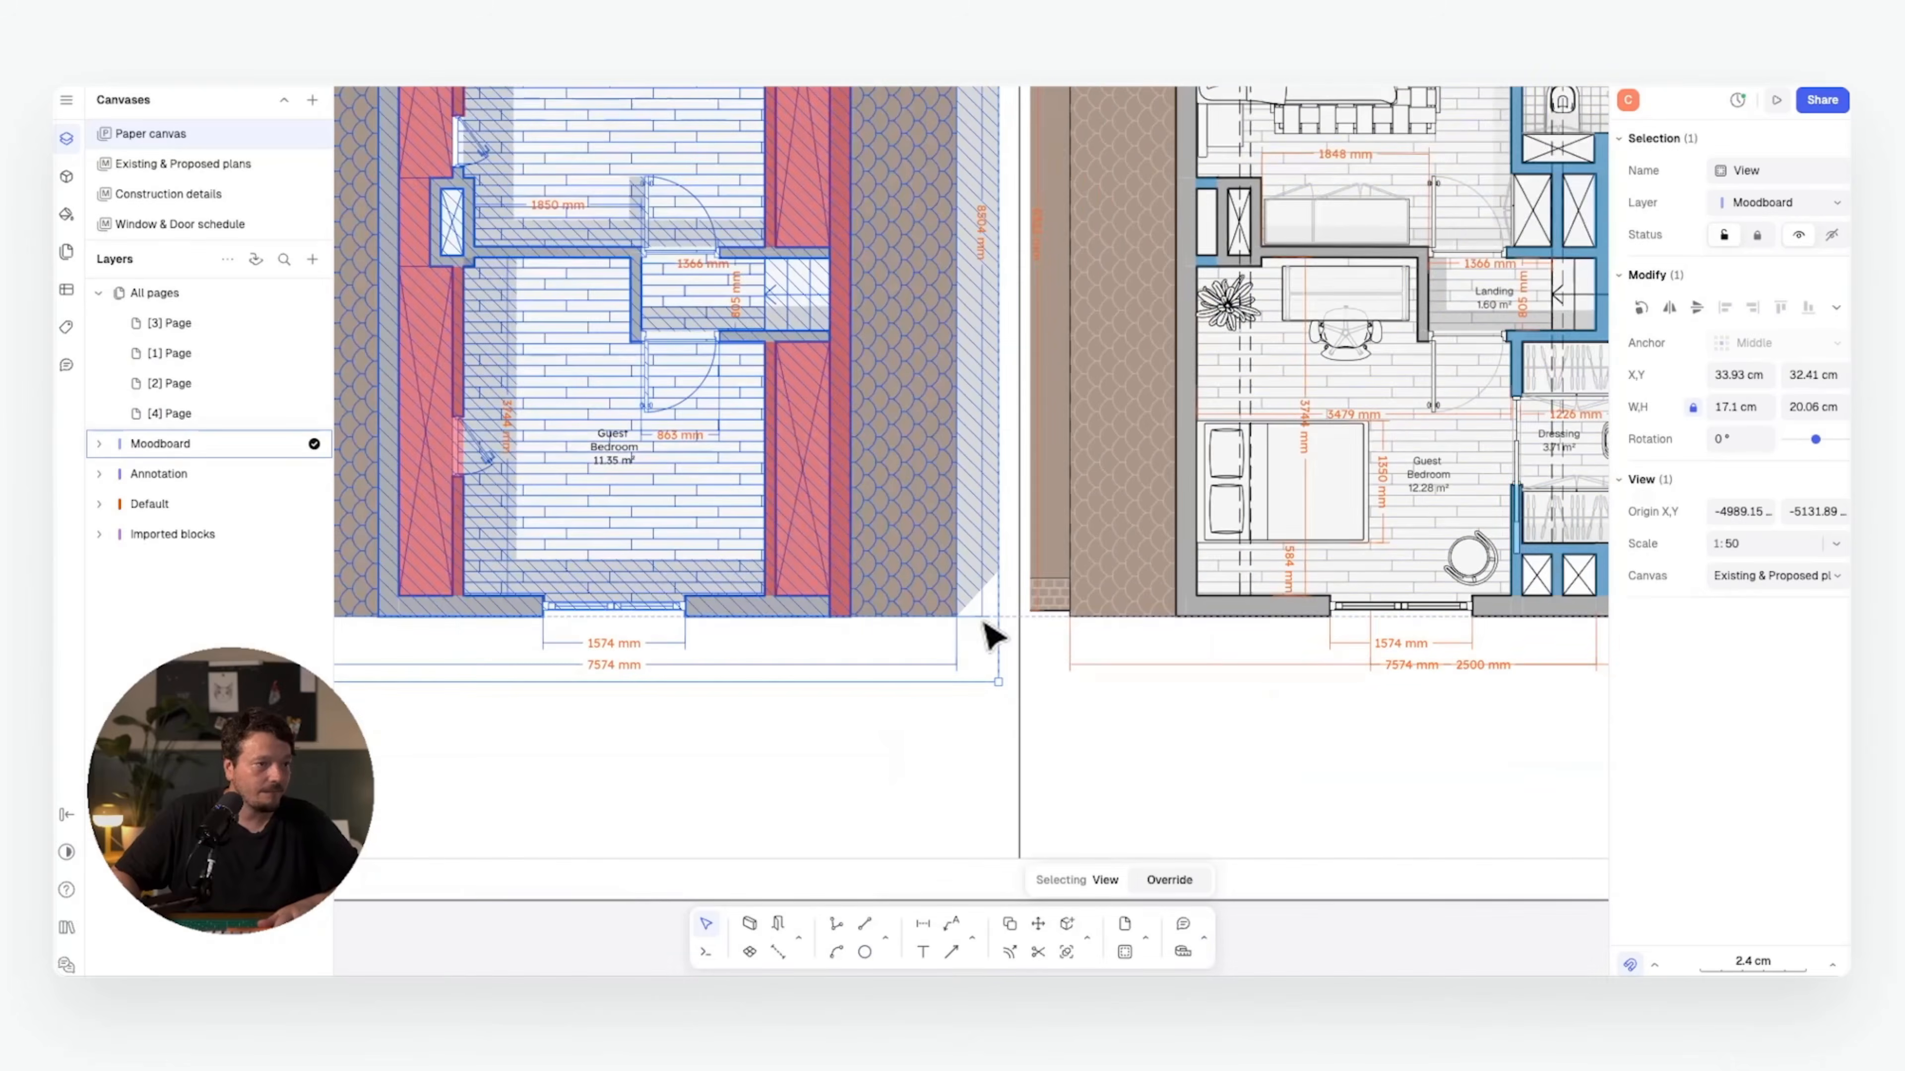
pyautogui.press('Escape')
# - Delete the horizontal guideline and the vertical dividing line from the page
pyautogui.scroll(-10, 990, 637)
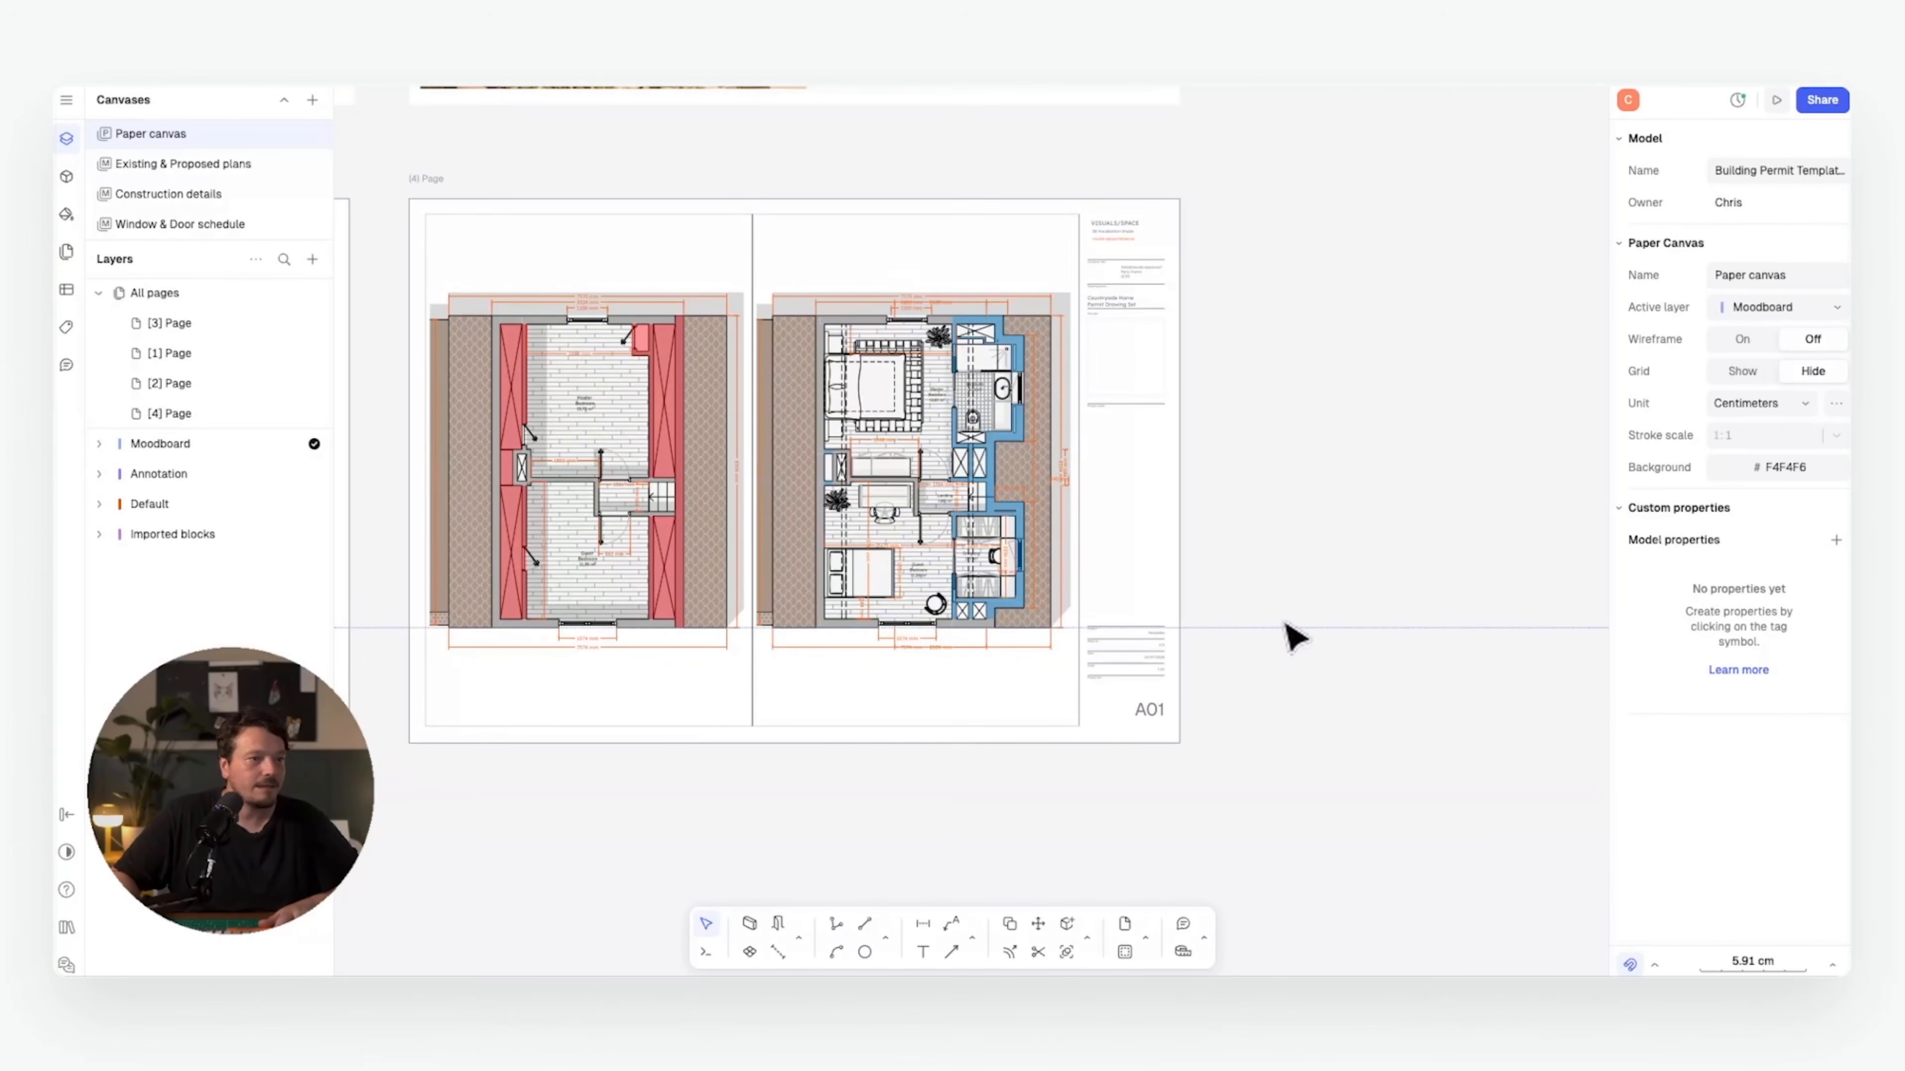
pyautogui.click(1283, 629)
pyautogui.press('Delete')
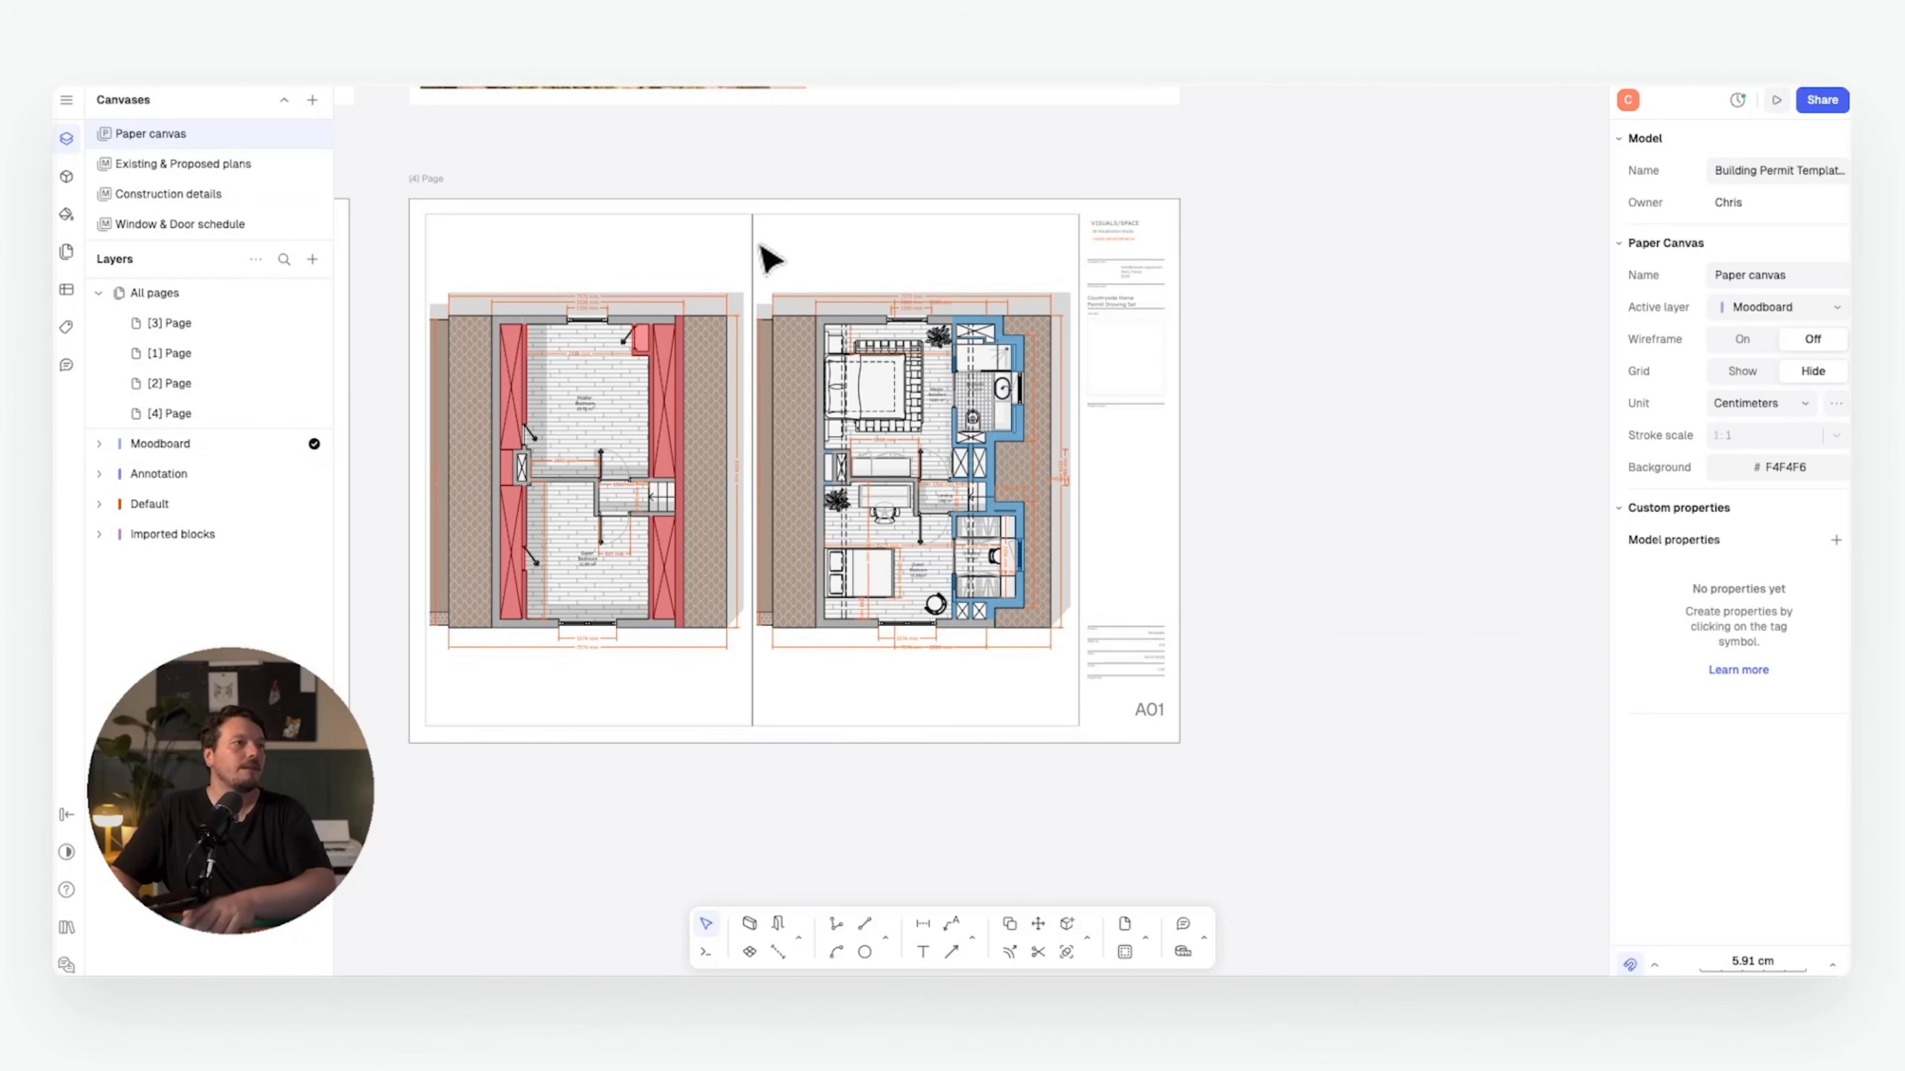
pyautogui.click(753, 241)
pyautogui.press('Delete')
pyautogui.hscroll(-1, 752, 268)
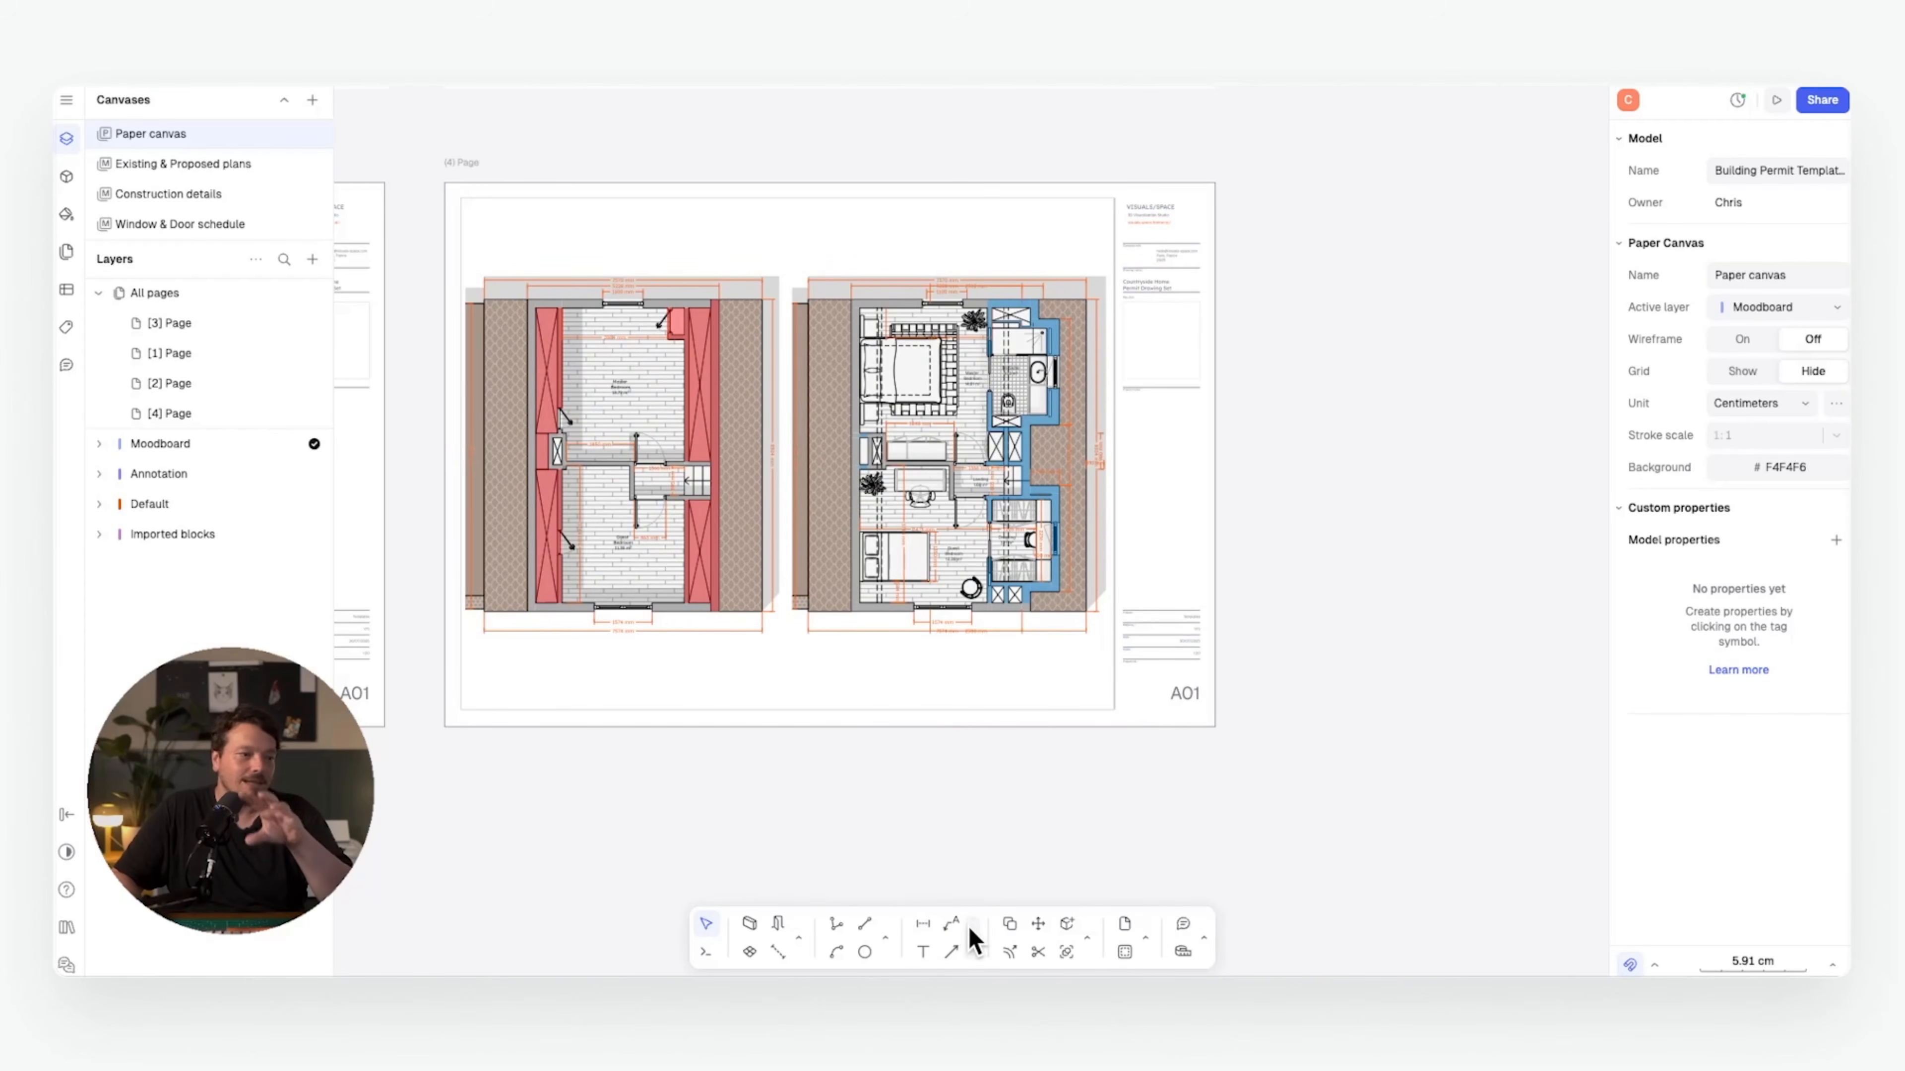
# - Add the text label "Existing First Floor Plan - Demolition" beneath the existing plan
pyautogui.click(920, 950)
pyautogui.click(501, 658)
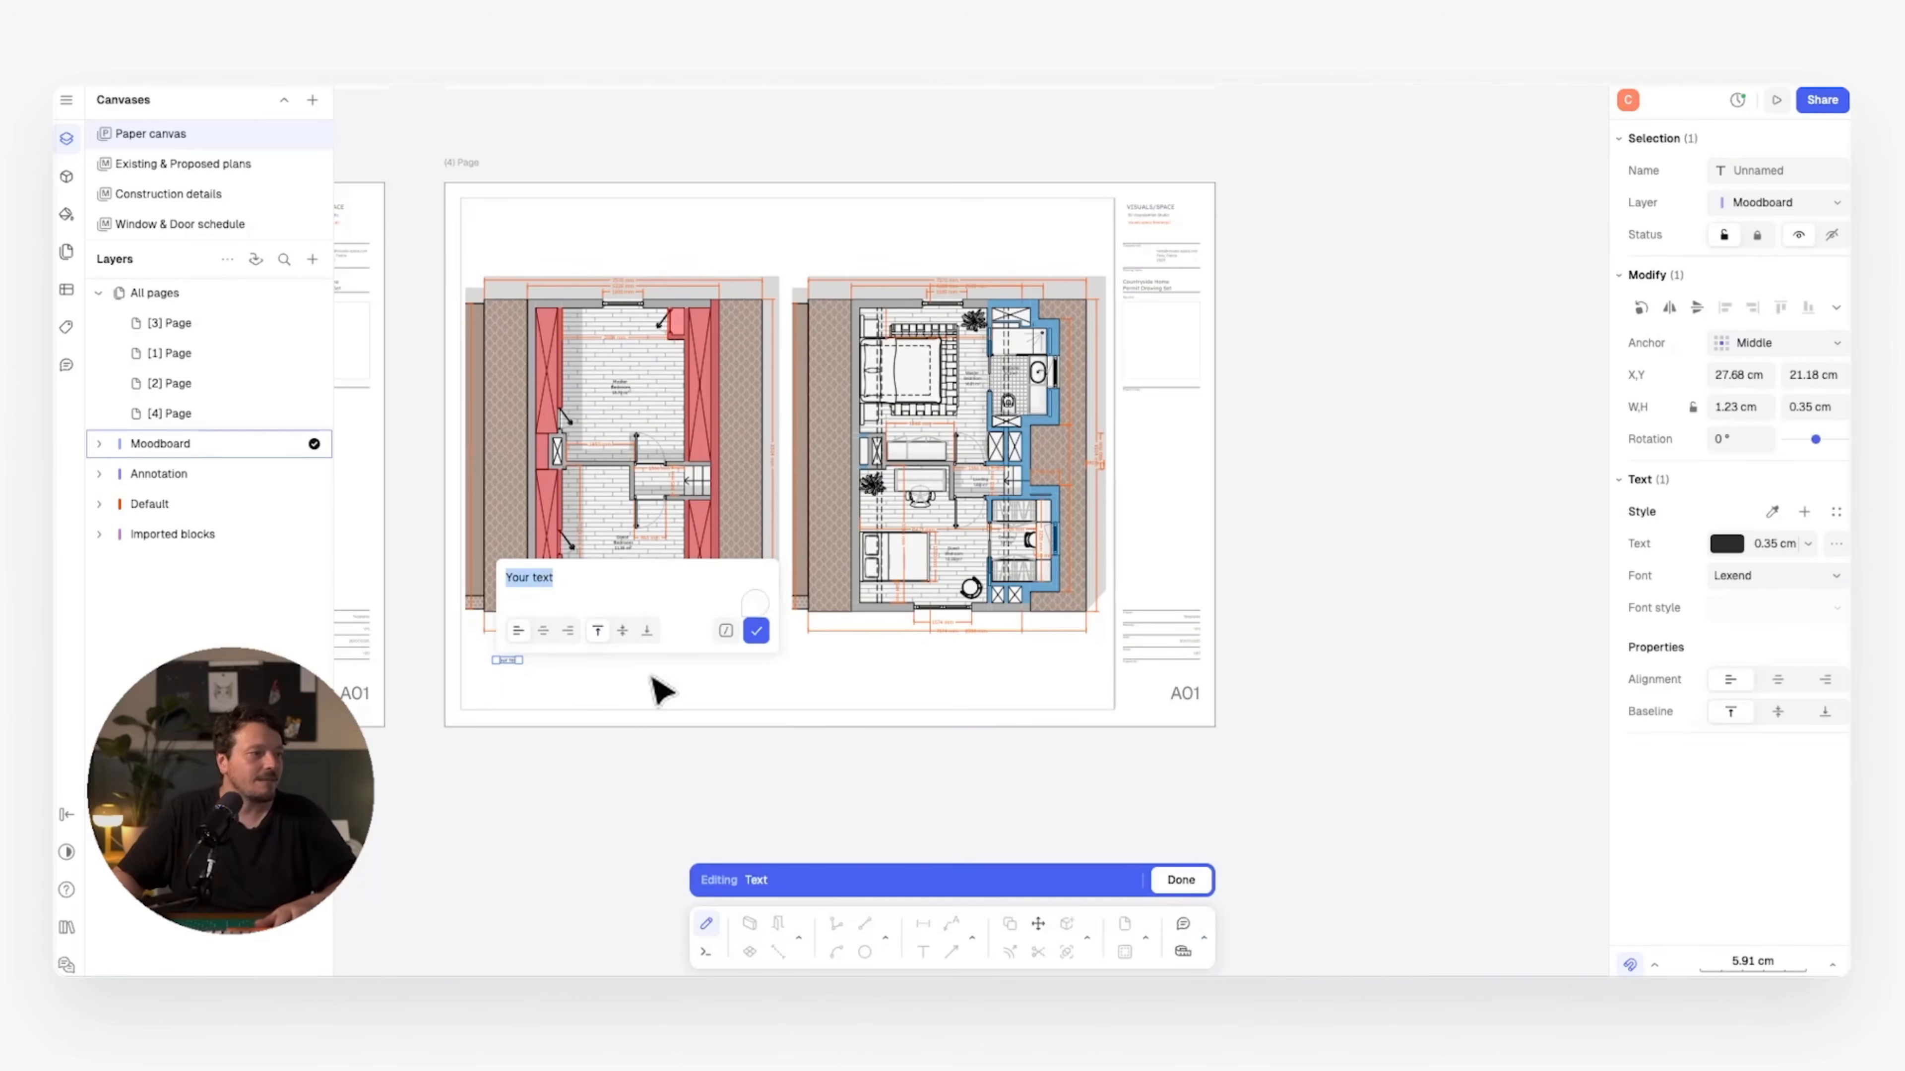
pyautogui.write('Existing First Floor Pl')
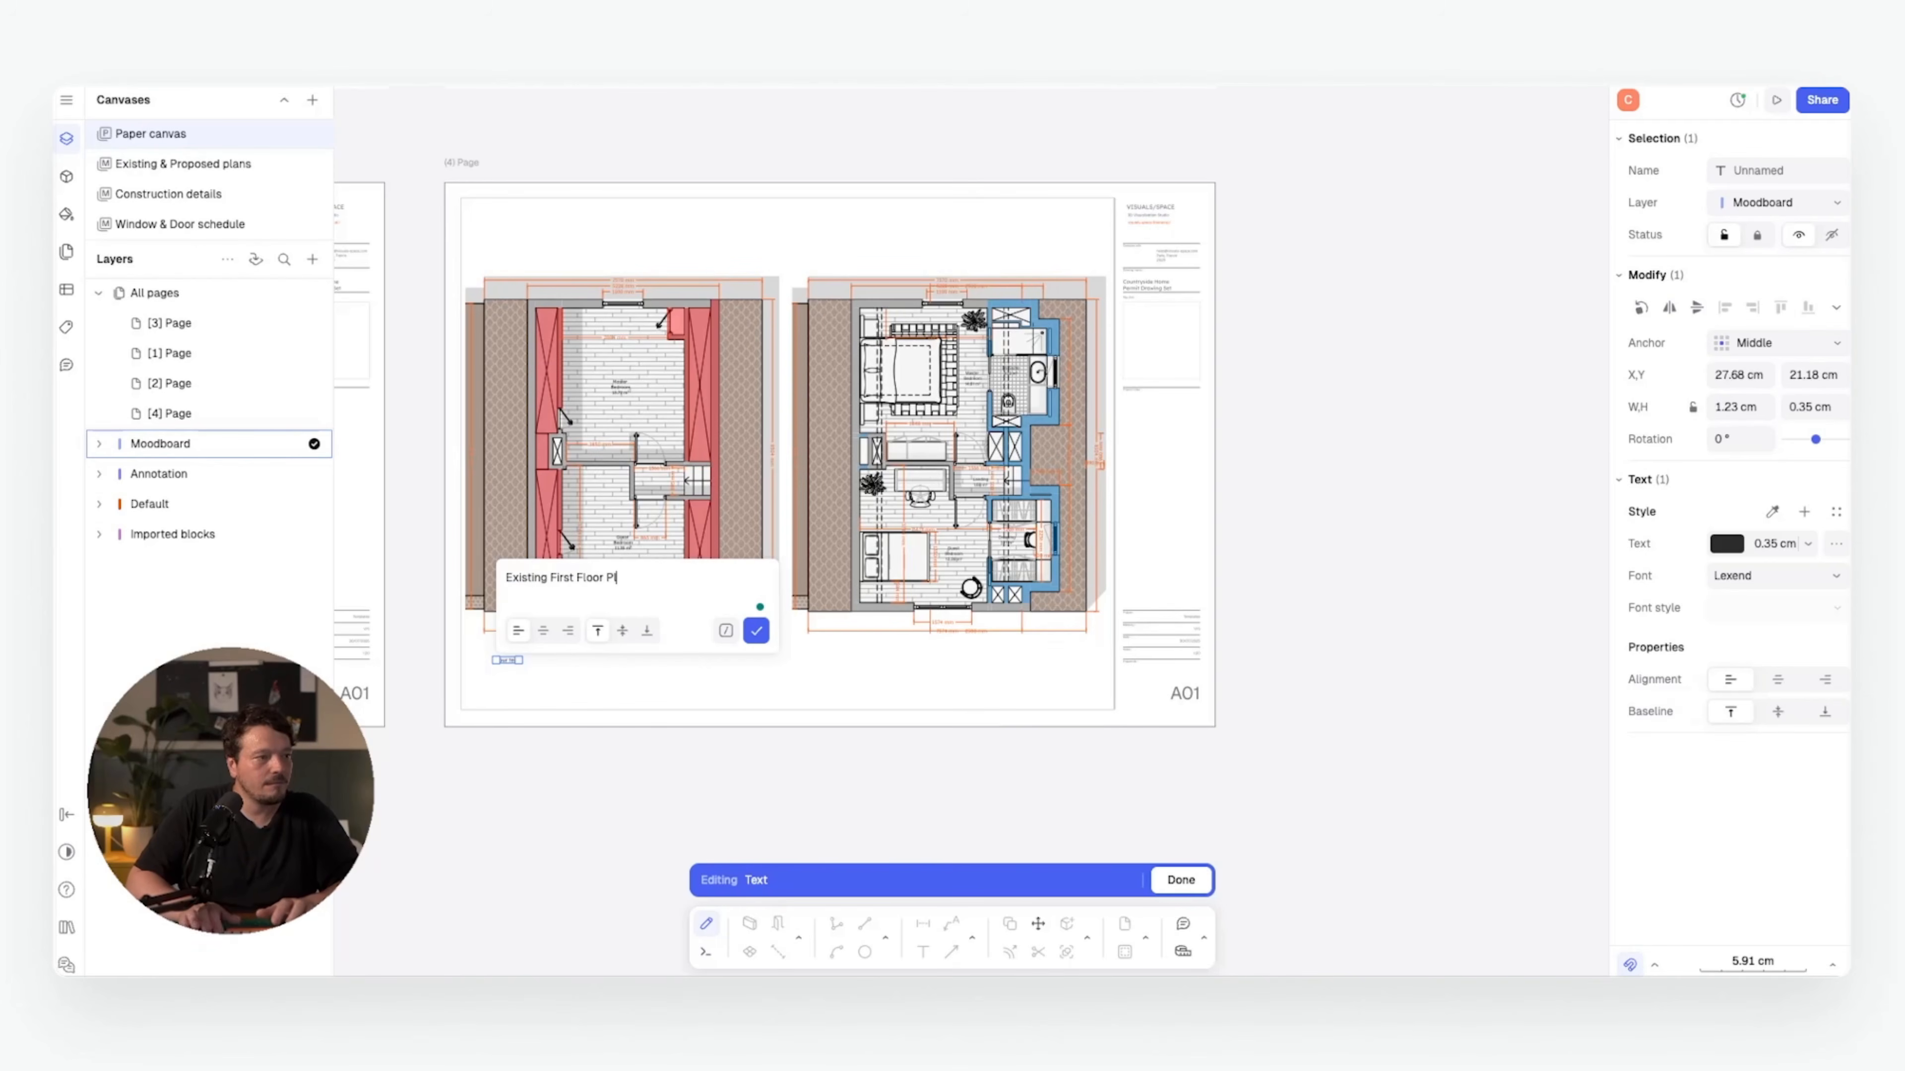
pyautogui.write('- Demolition')
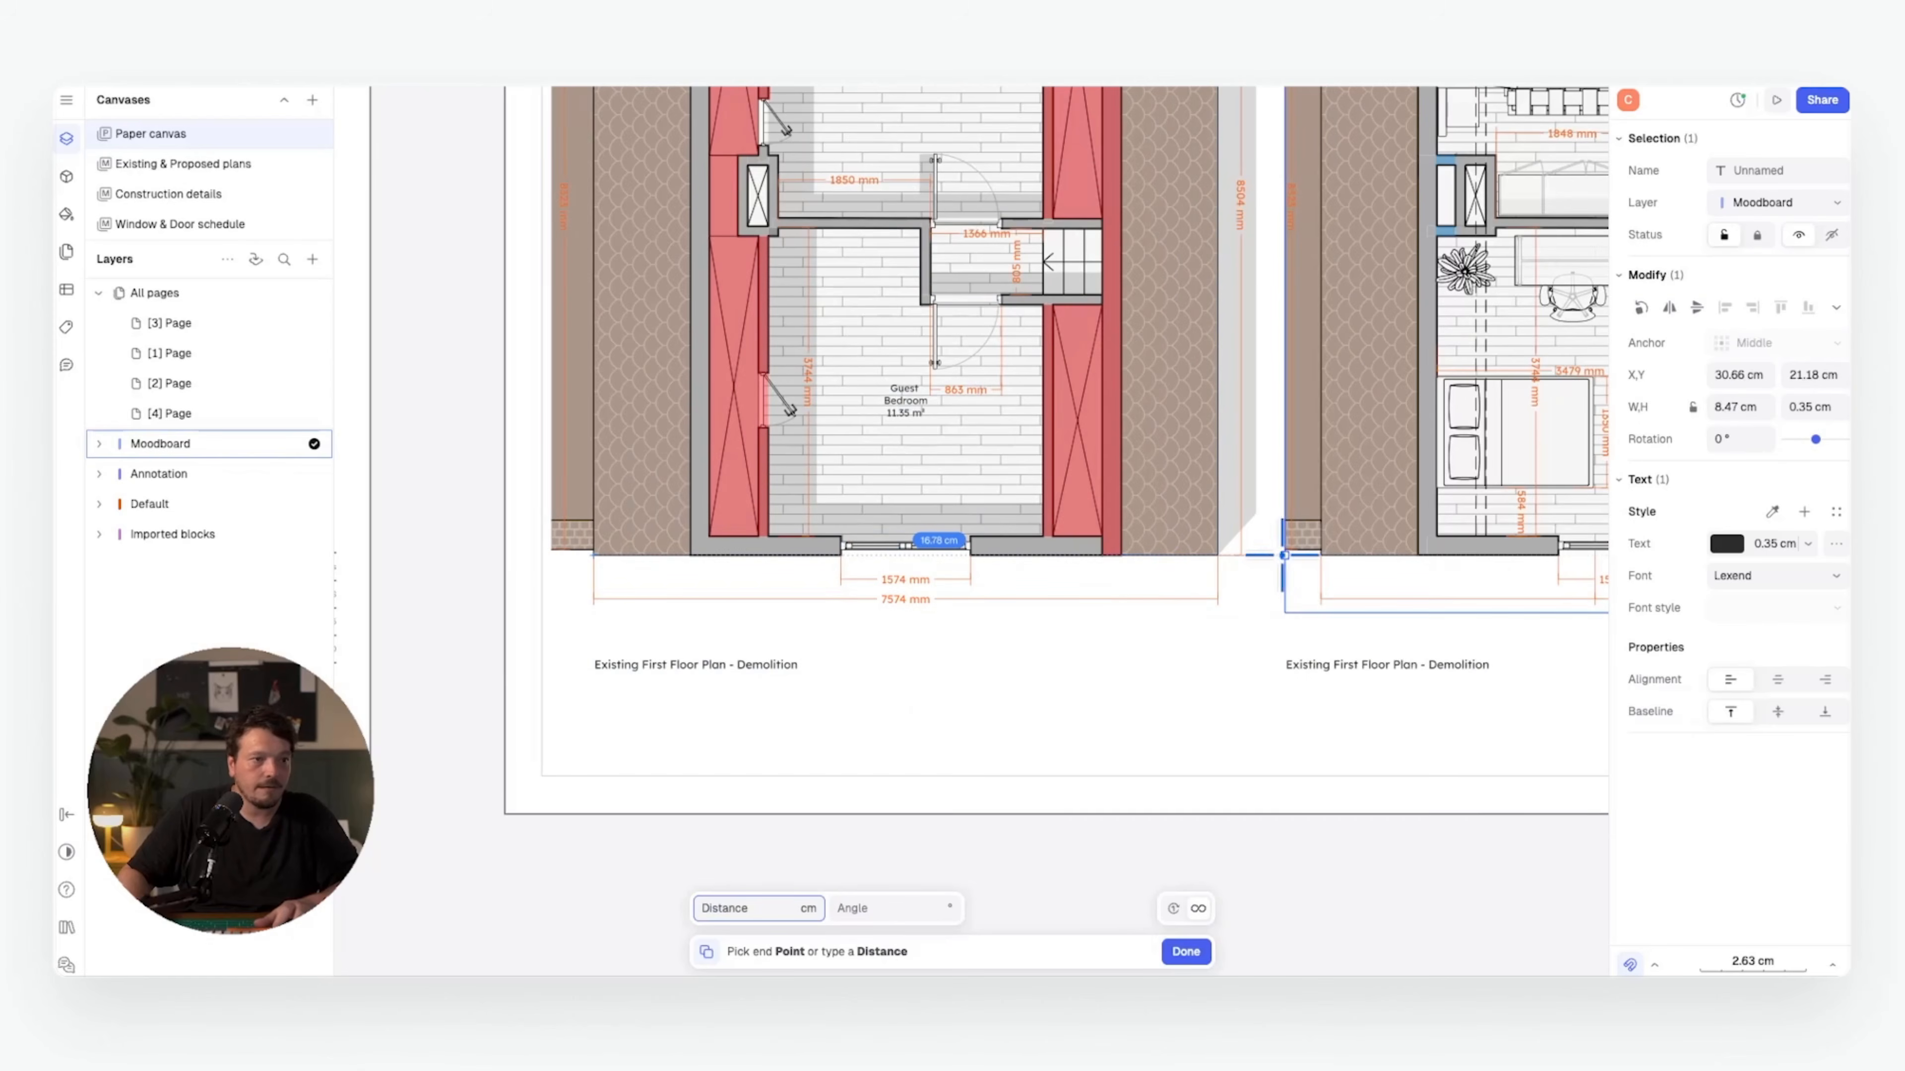
# - Place the copied label beneath the proposed plan and change its text to "Proposed First Floor Plan - Construction"
pyautogui.click(1434, 664)
pyautogui.doubleClick(1436, 666)
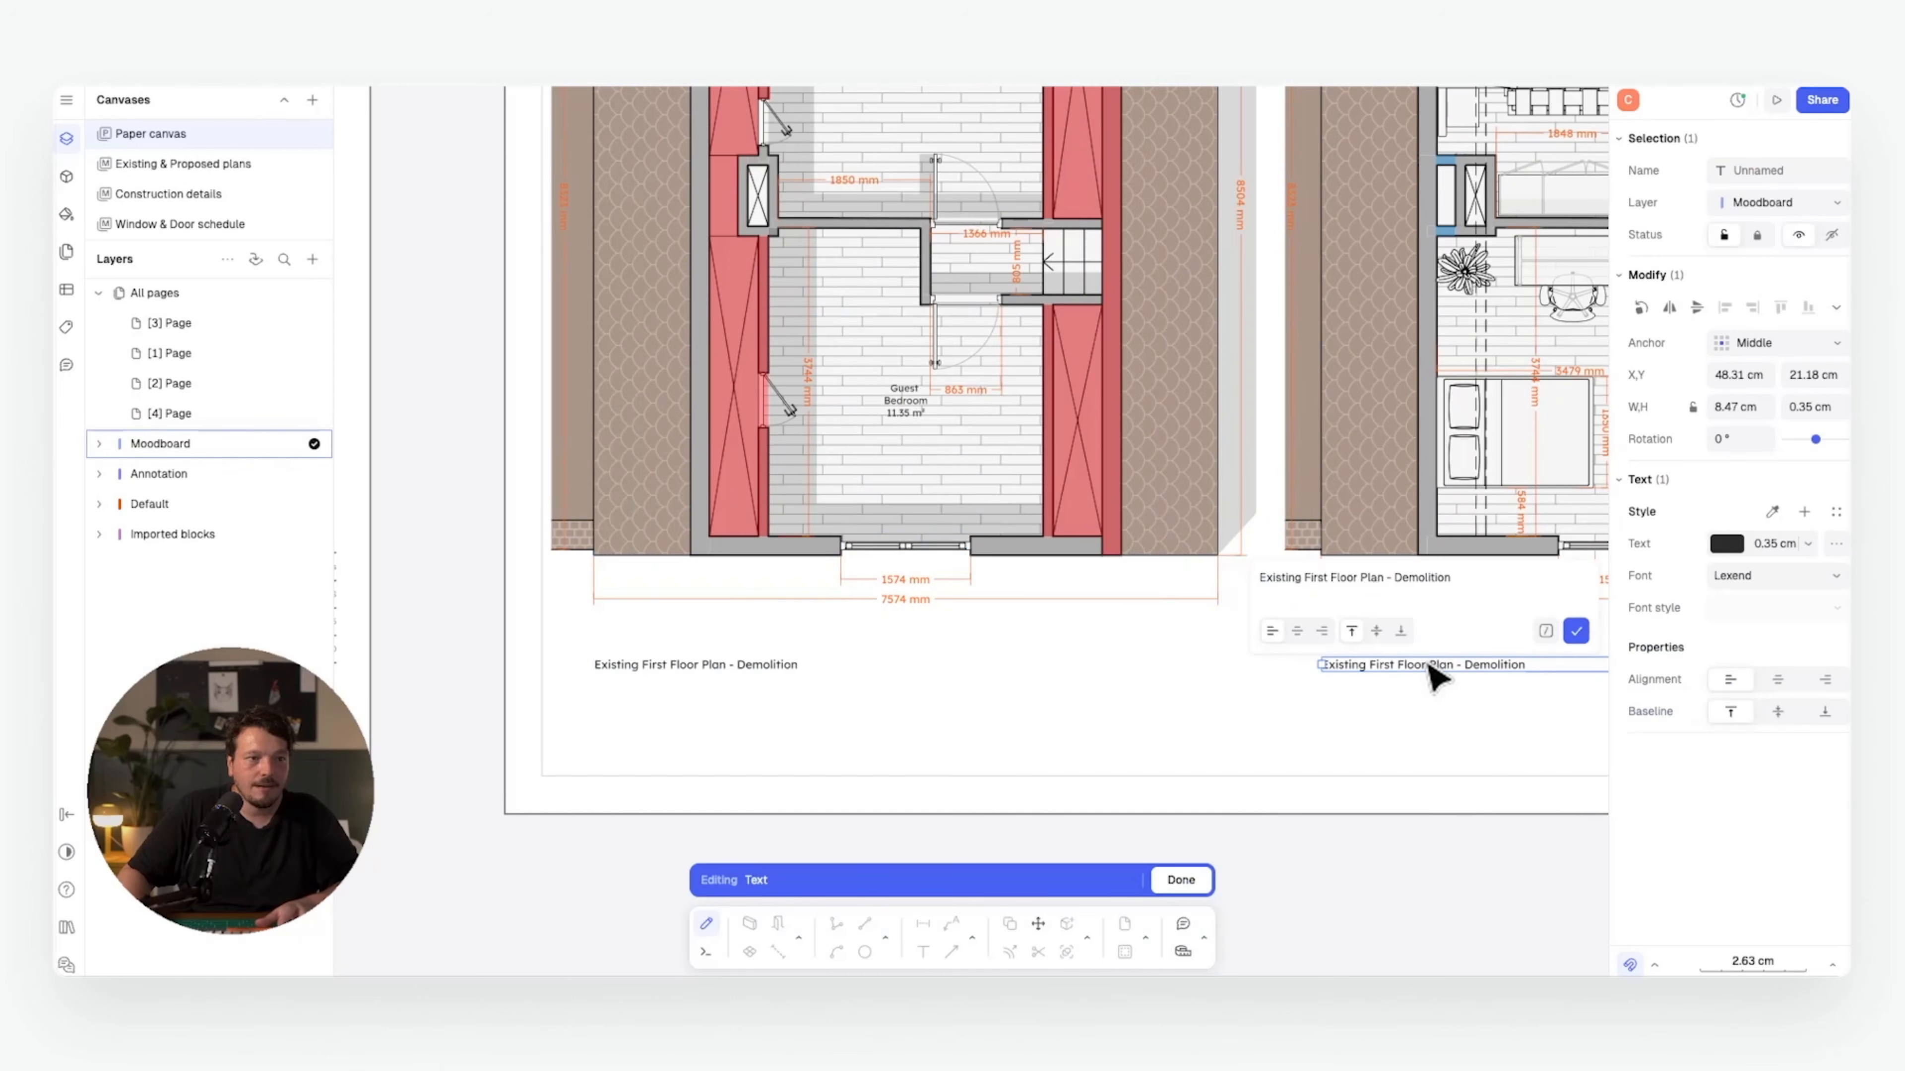
pyautogui.doubleClick(1285, 578)
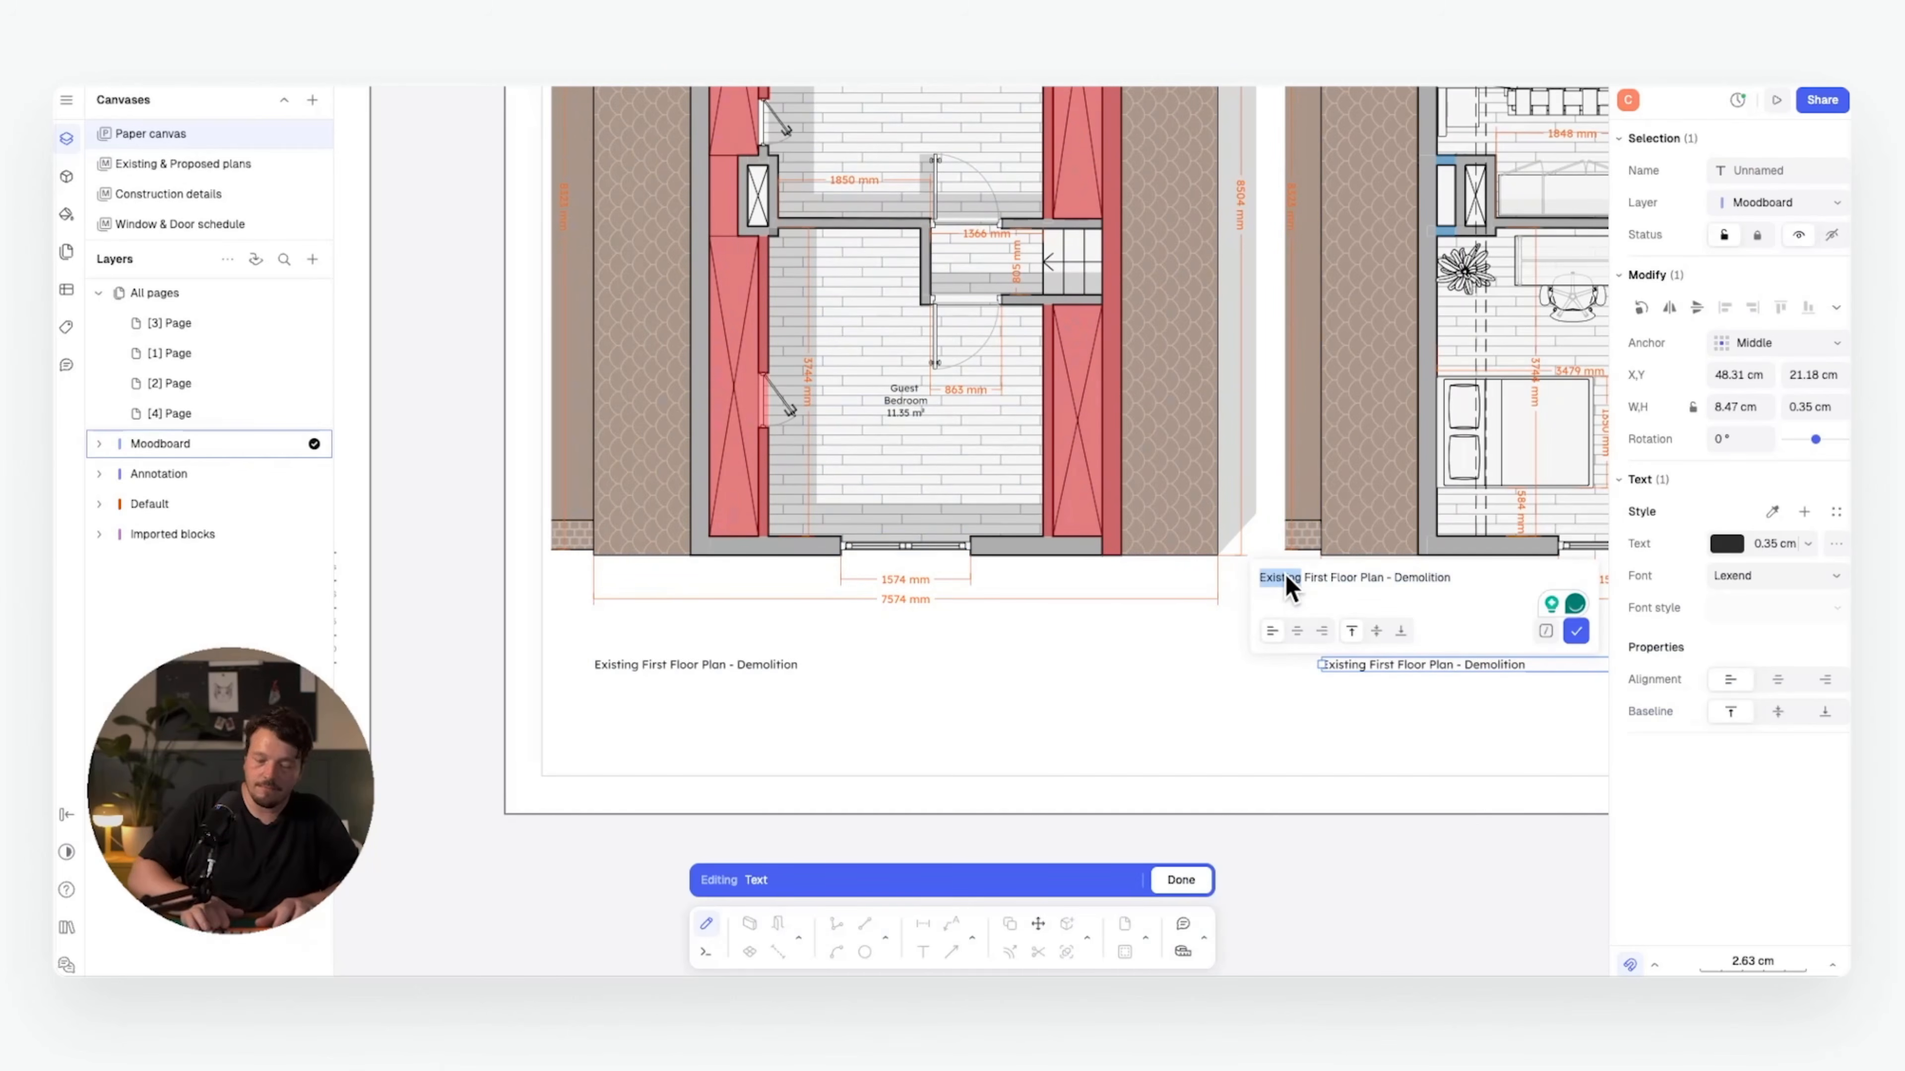
pyautogui.write('Proposed')
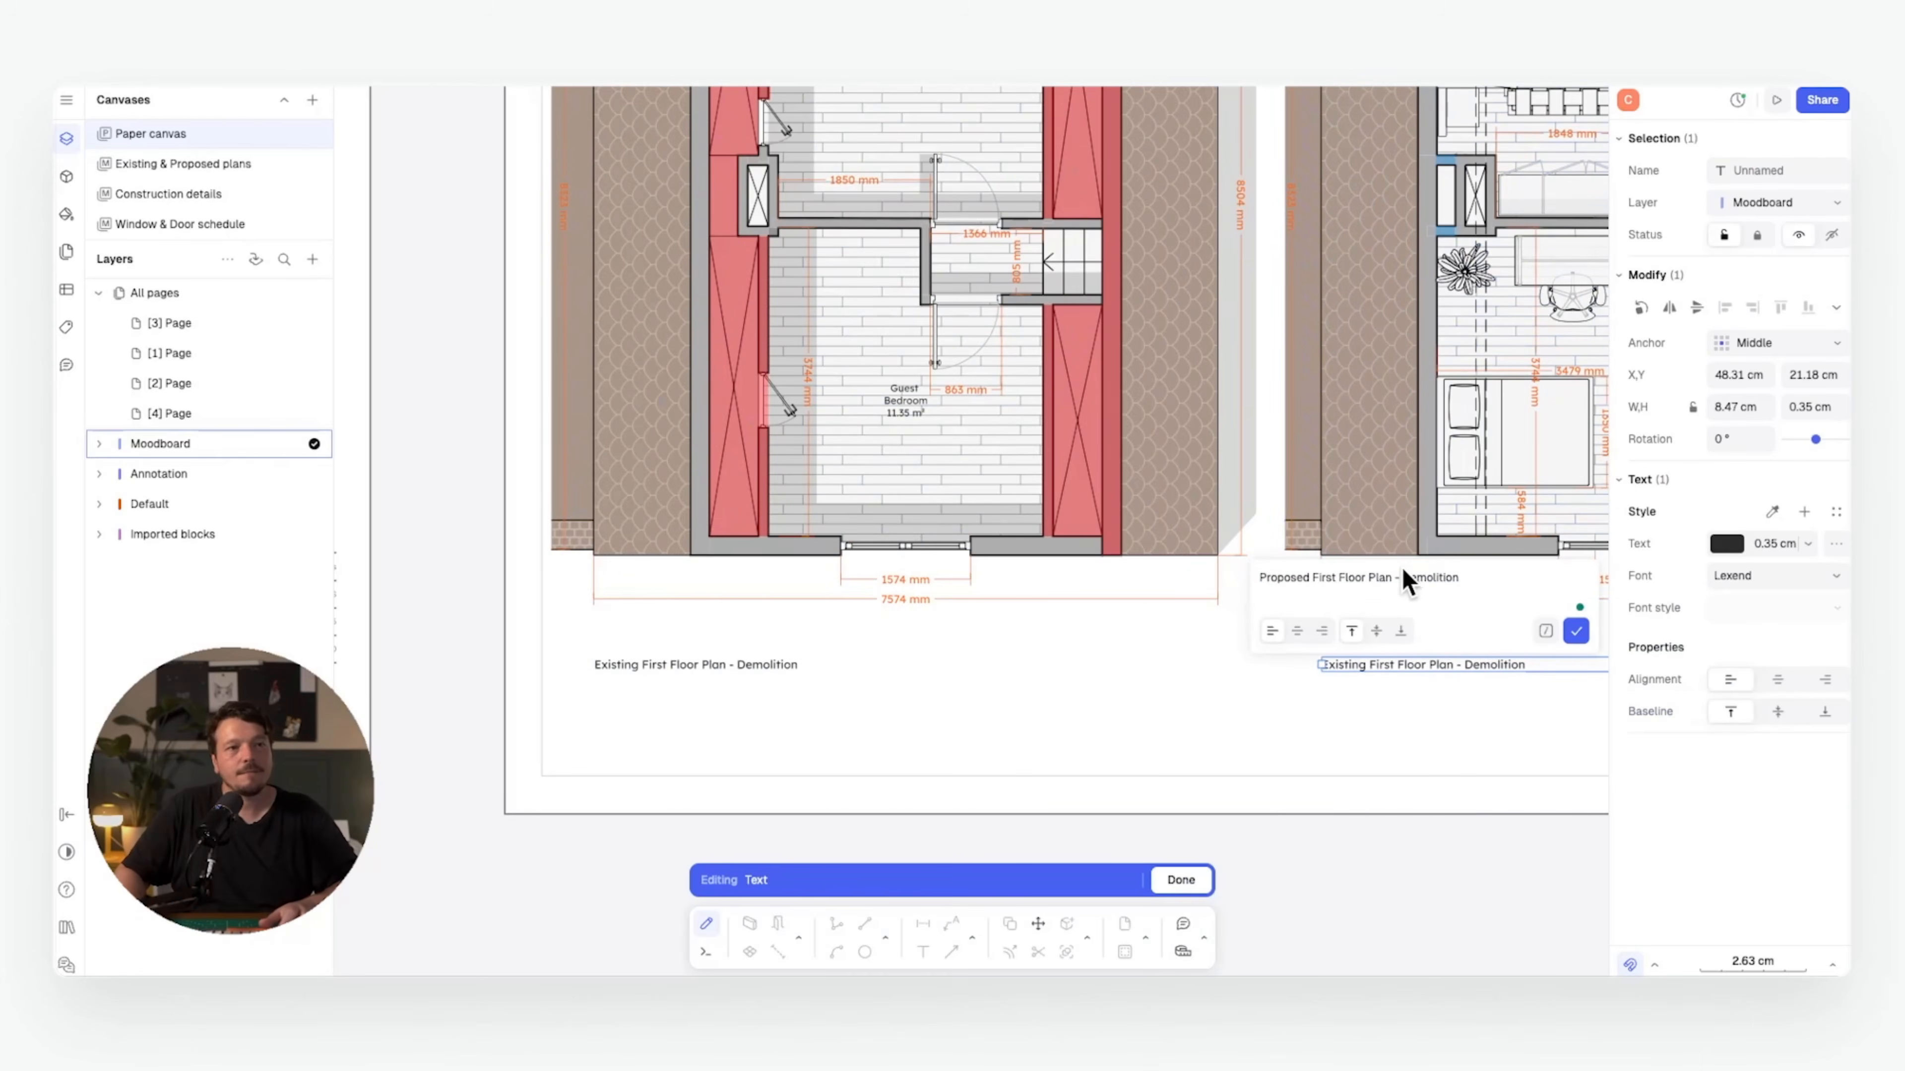
pyautogui.doubleClick(1429, 578)
pyautogui.write('C')
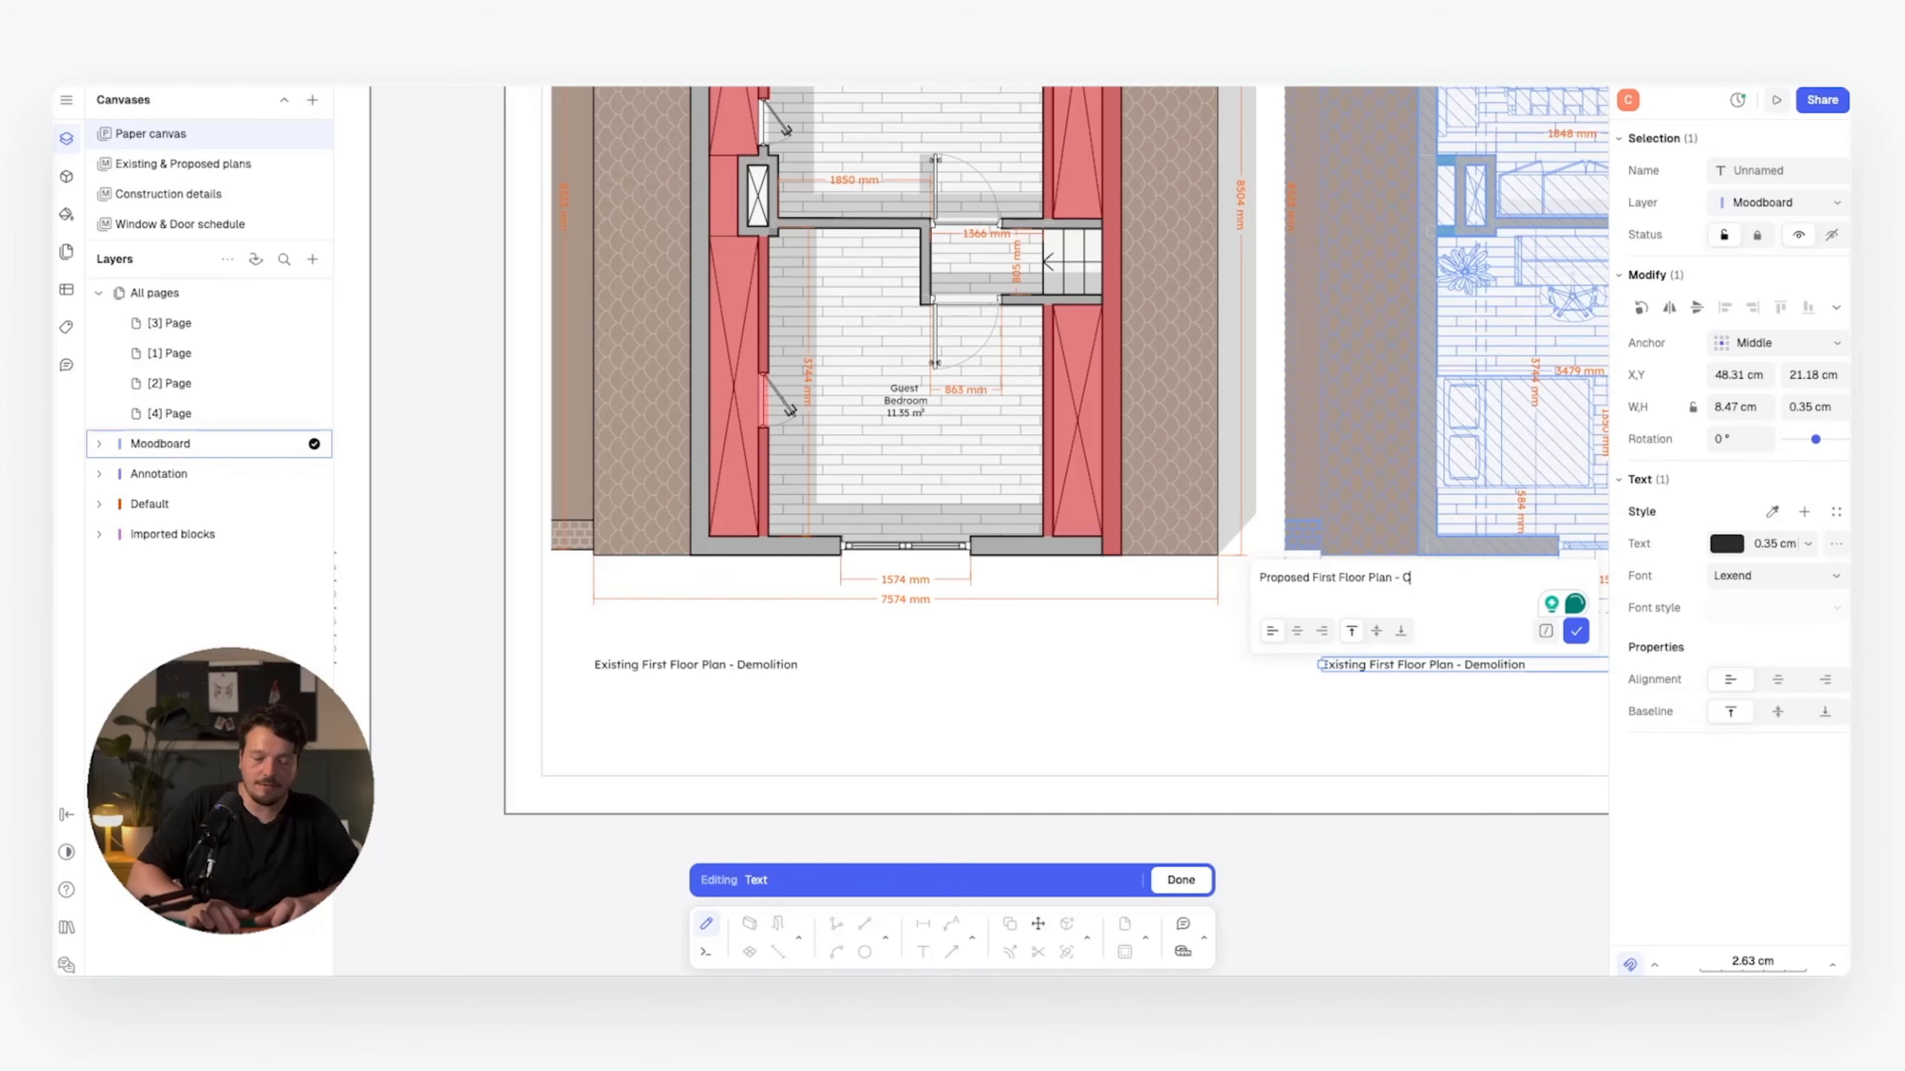
pyautogui.write('onstruction')
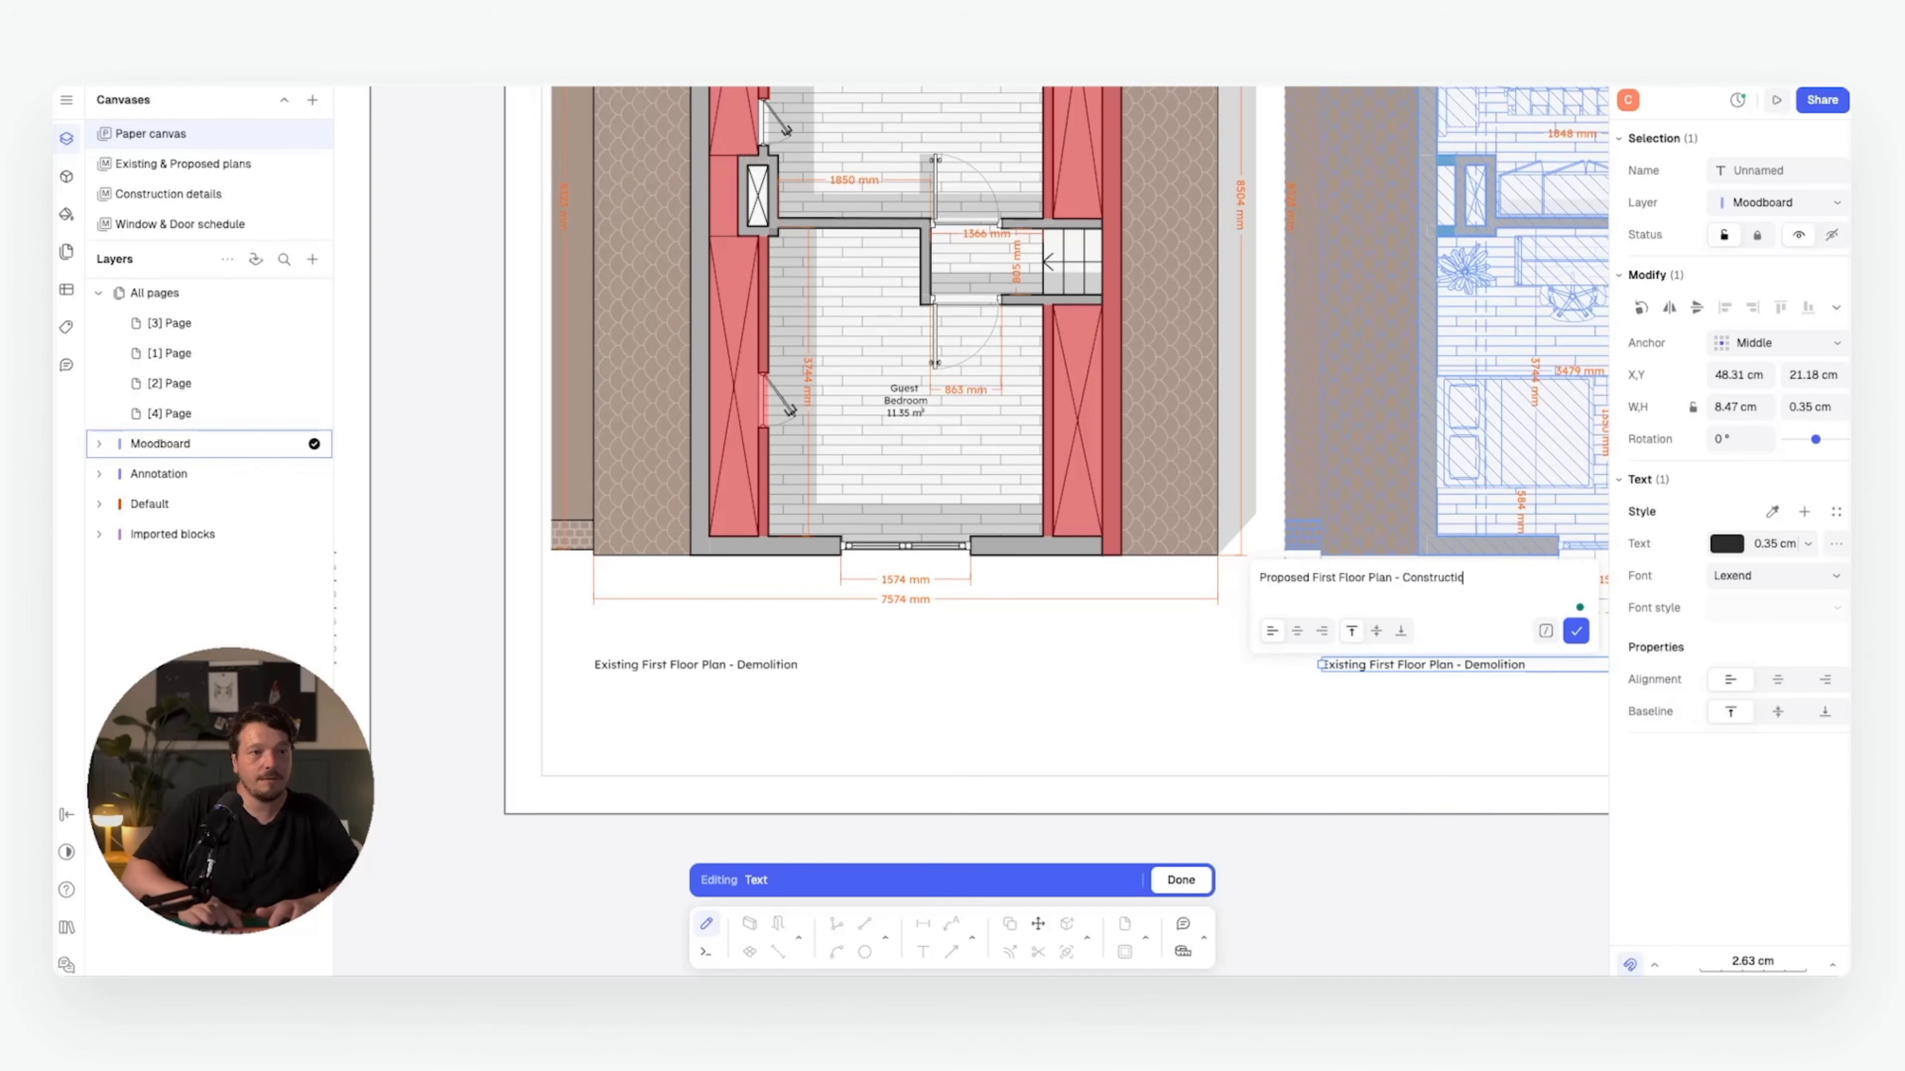
pyautogui.press('Escape')
# - Set the existing plan's label to 0.8 cm text and widen its box to about 11.47 cm so it fits on one line
pyautogui.click(491, 662)
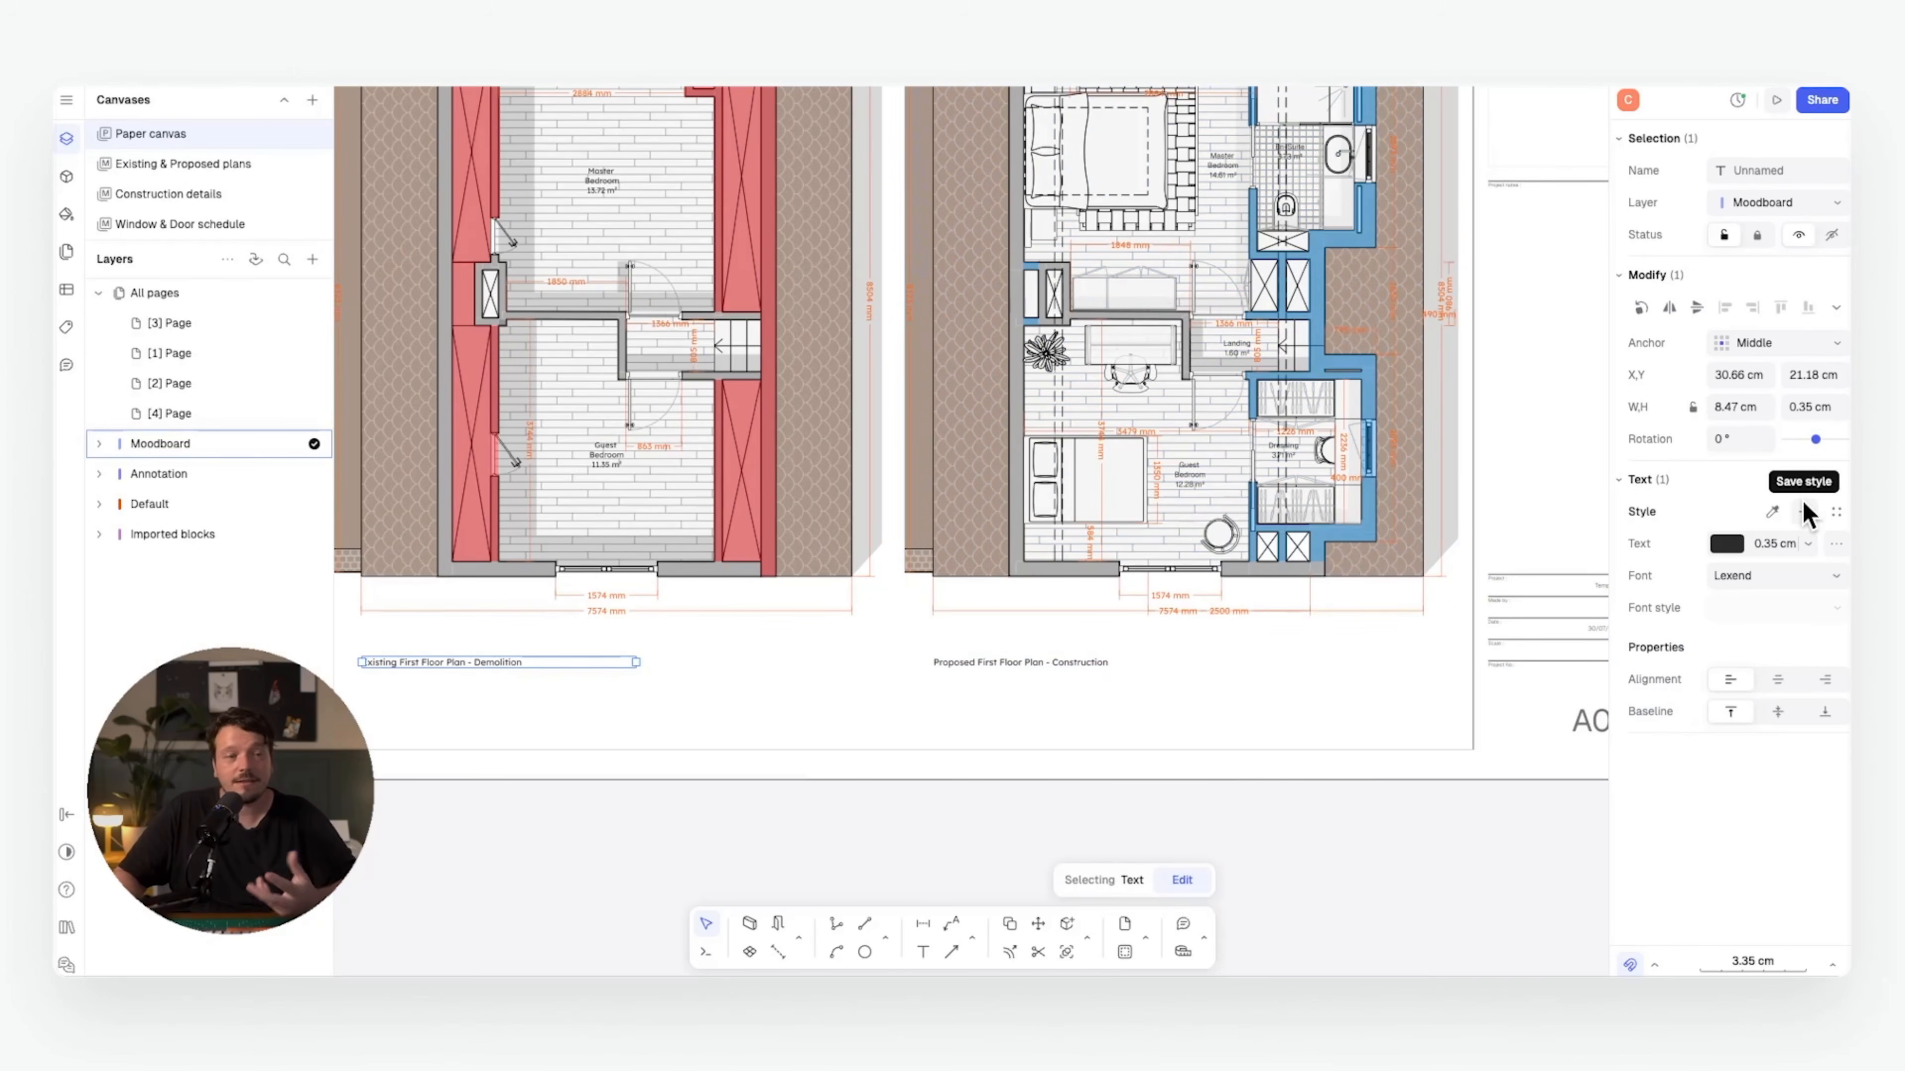
pyautogui.click(1790, 542)
pyautogui.write('0.8')
pyautogui.press('Return')
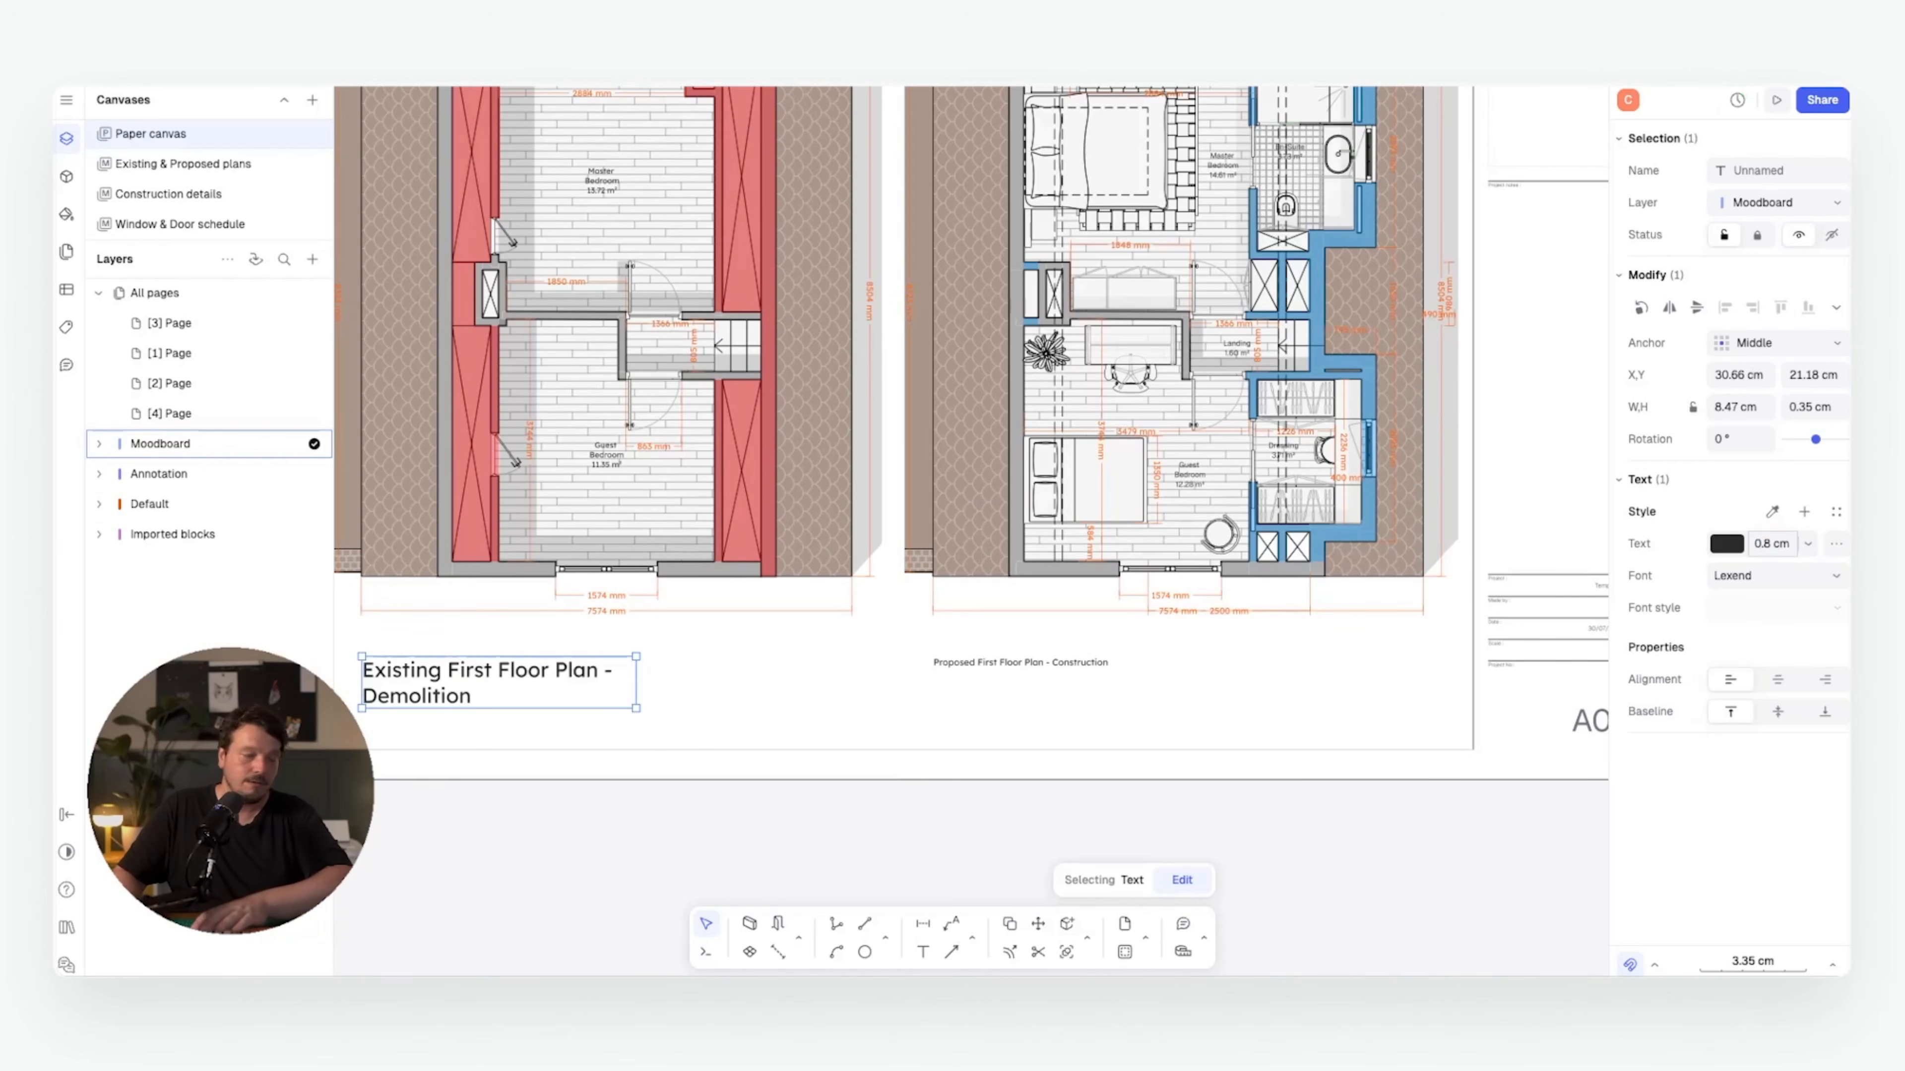
pyautogui.click(645, 684)
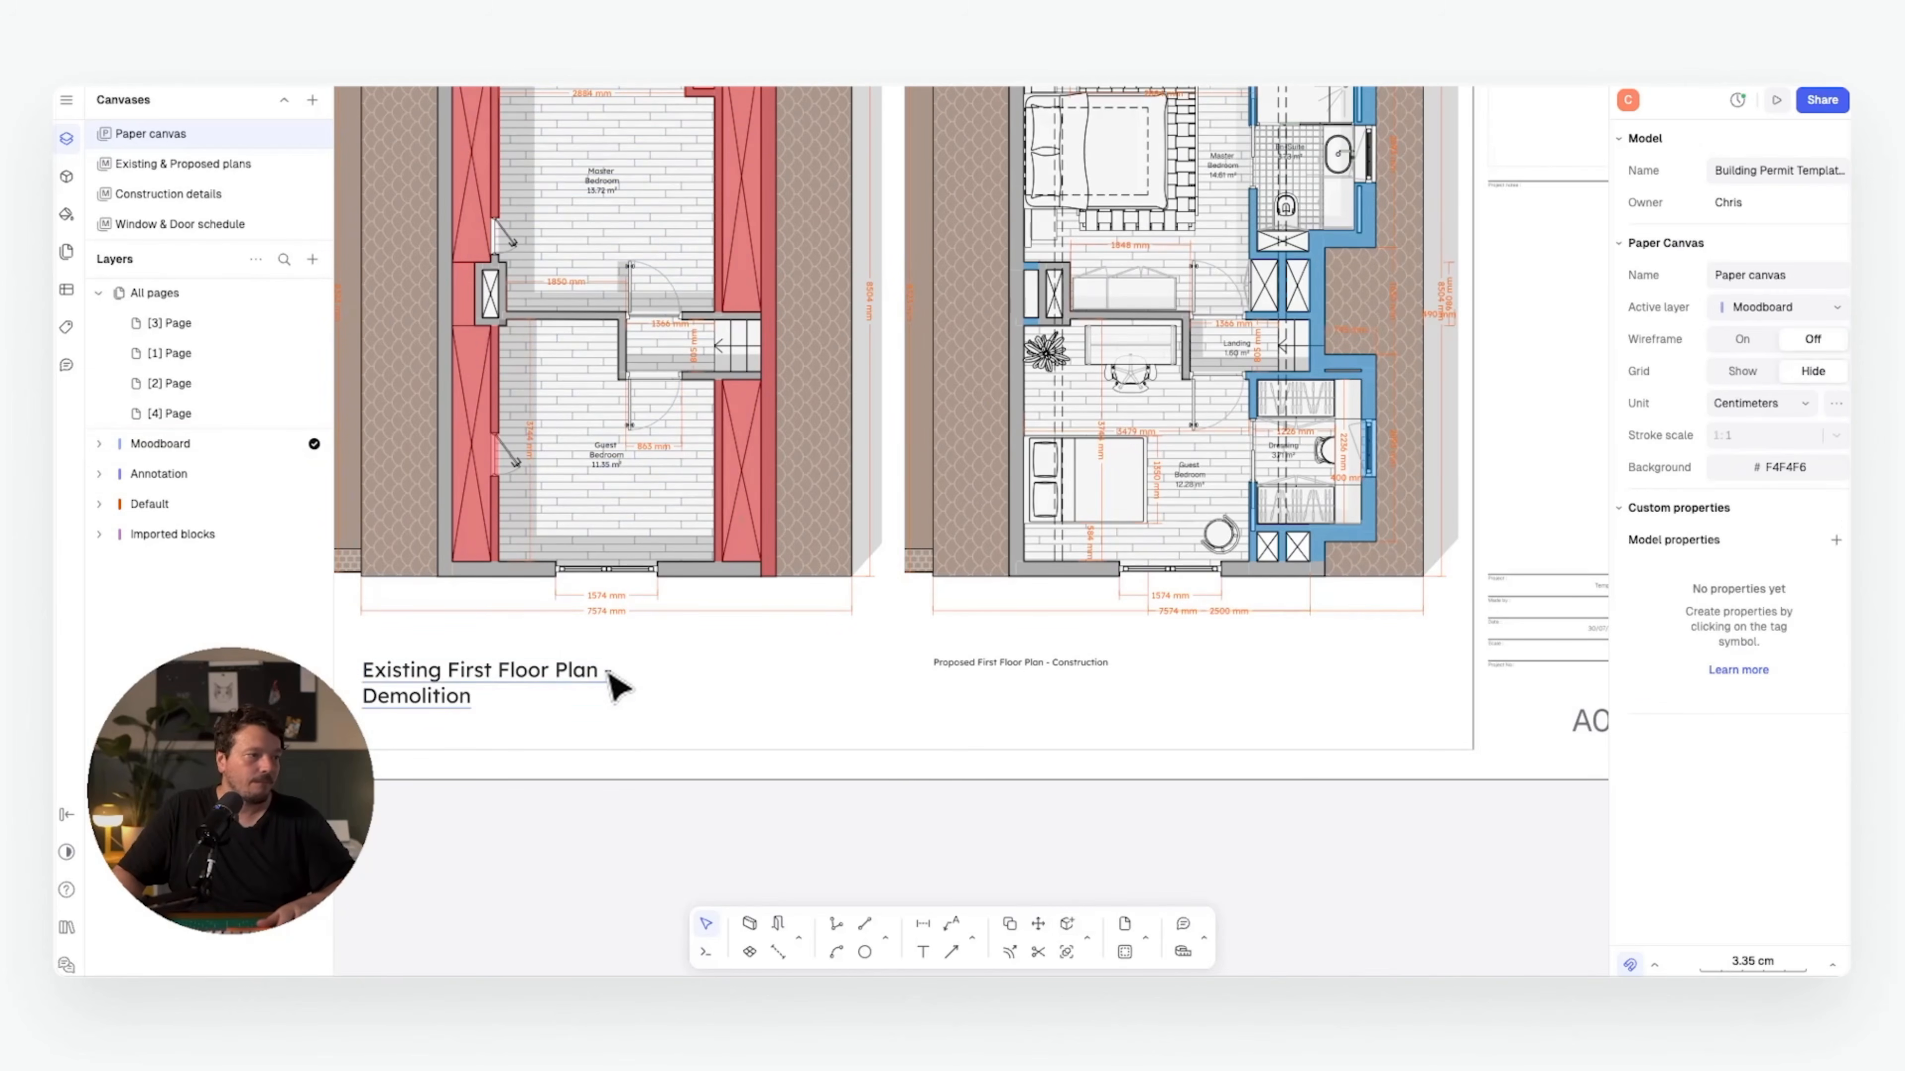
# - Colour the existing plan's label grey 787878 and save its formatting as a text style named "Heading"
pyautogui.click(1726, 544)
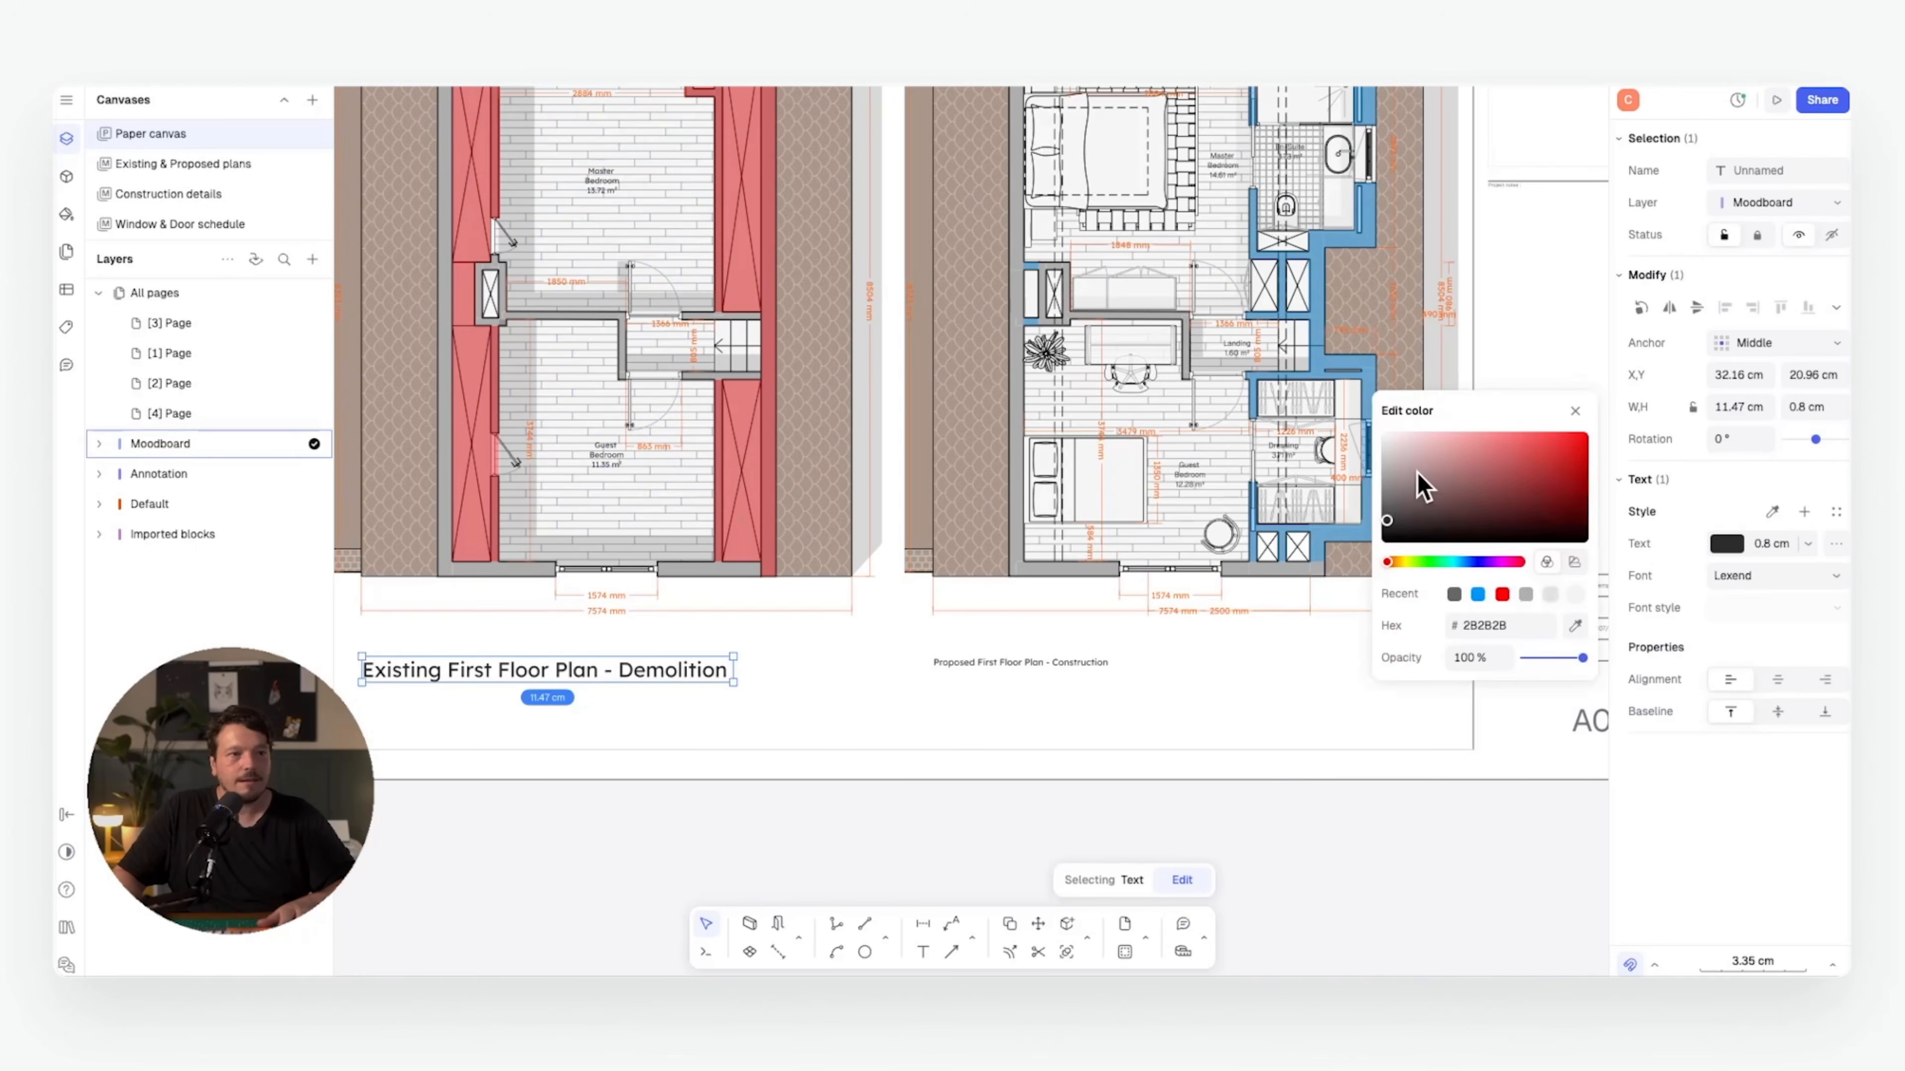
pyautogui.moveTo(1394, 467); pyautogui.dragTo(1376, 490)
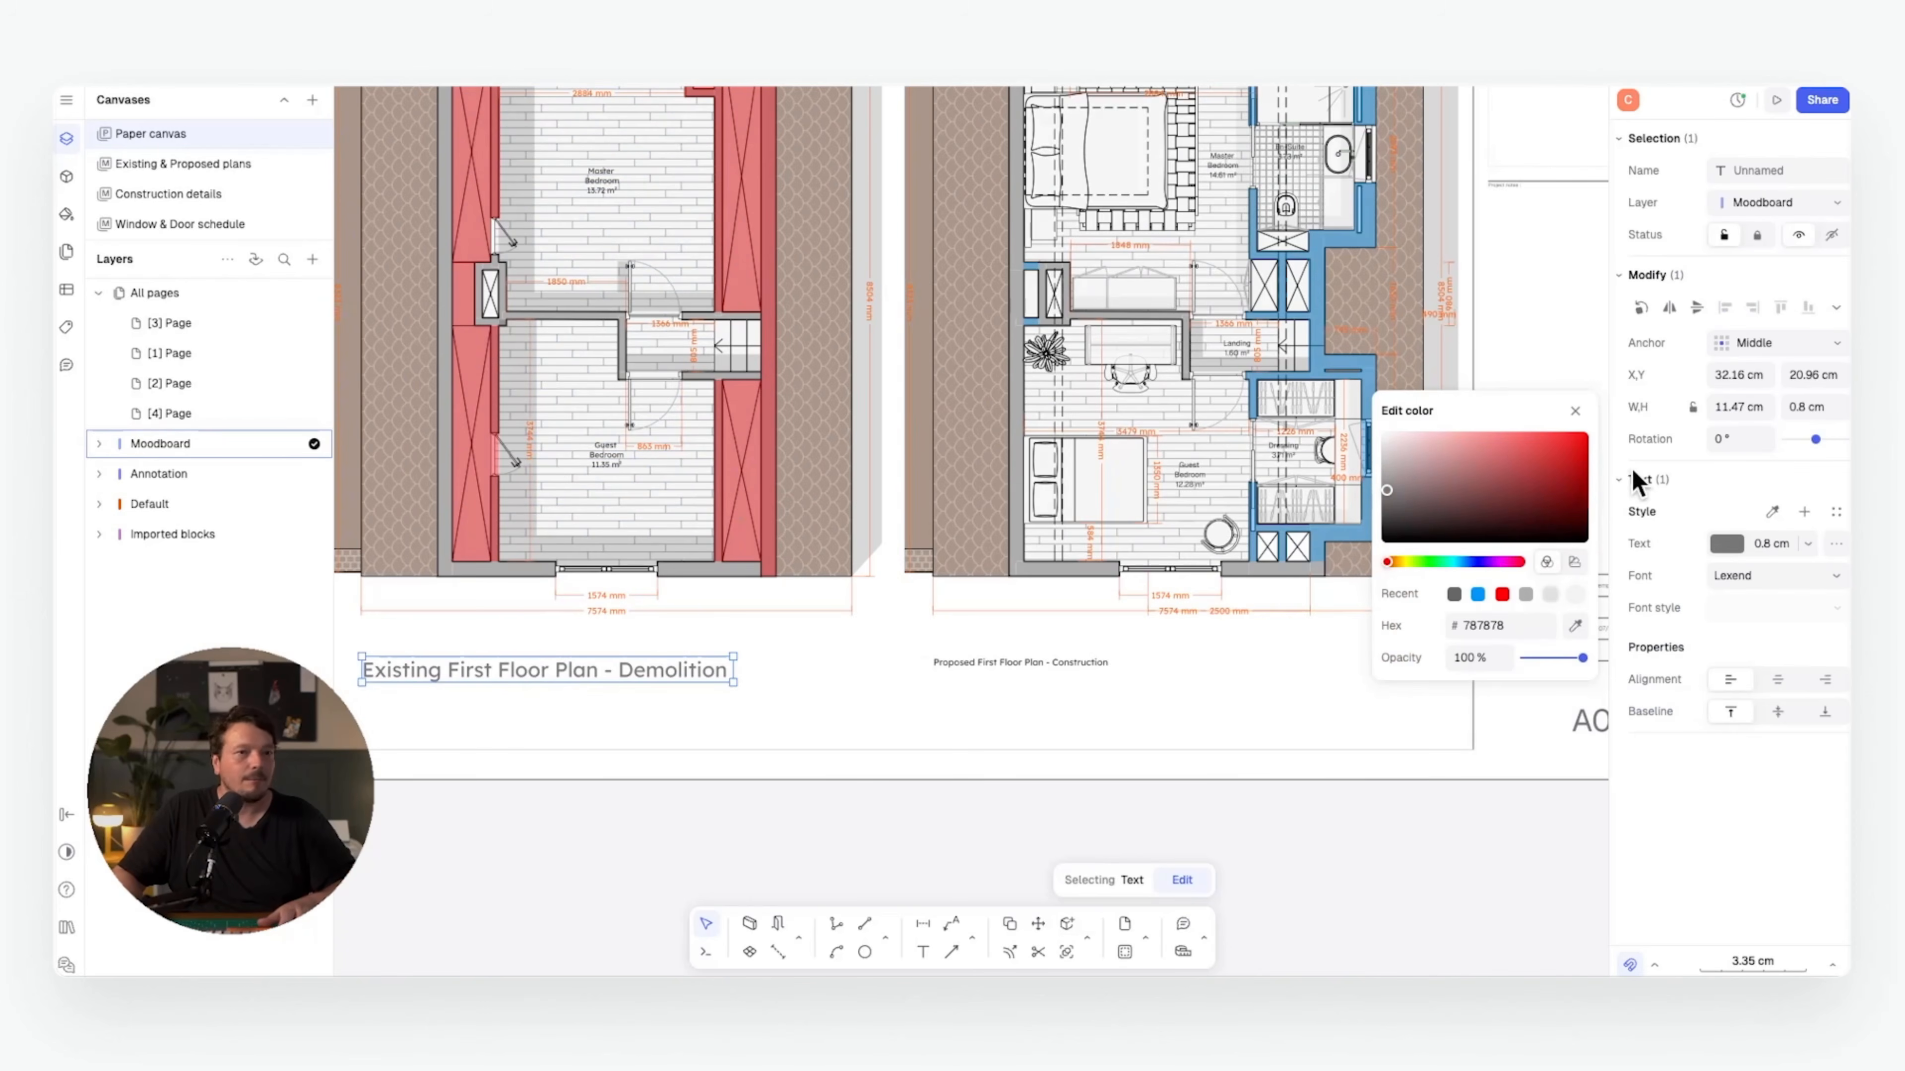
pyautogui.click(1804, 504)
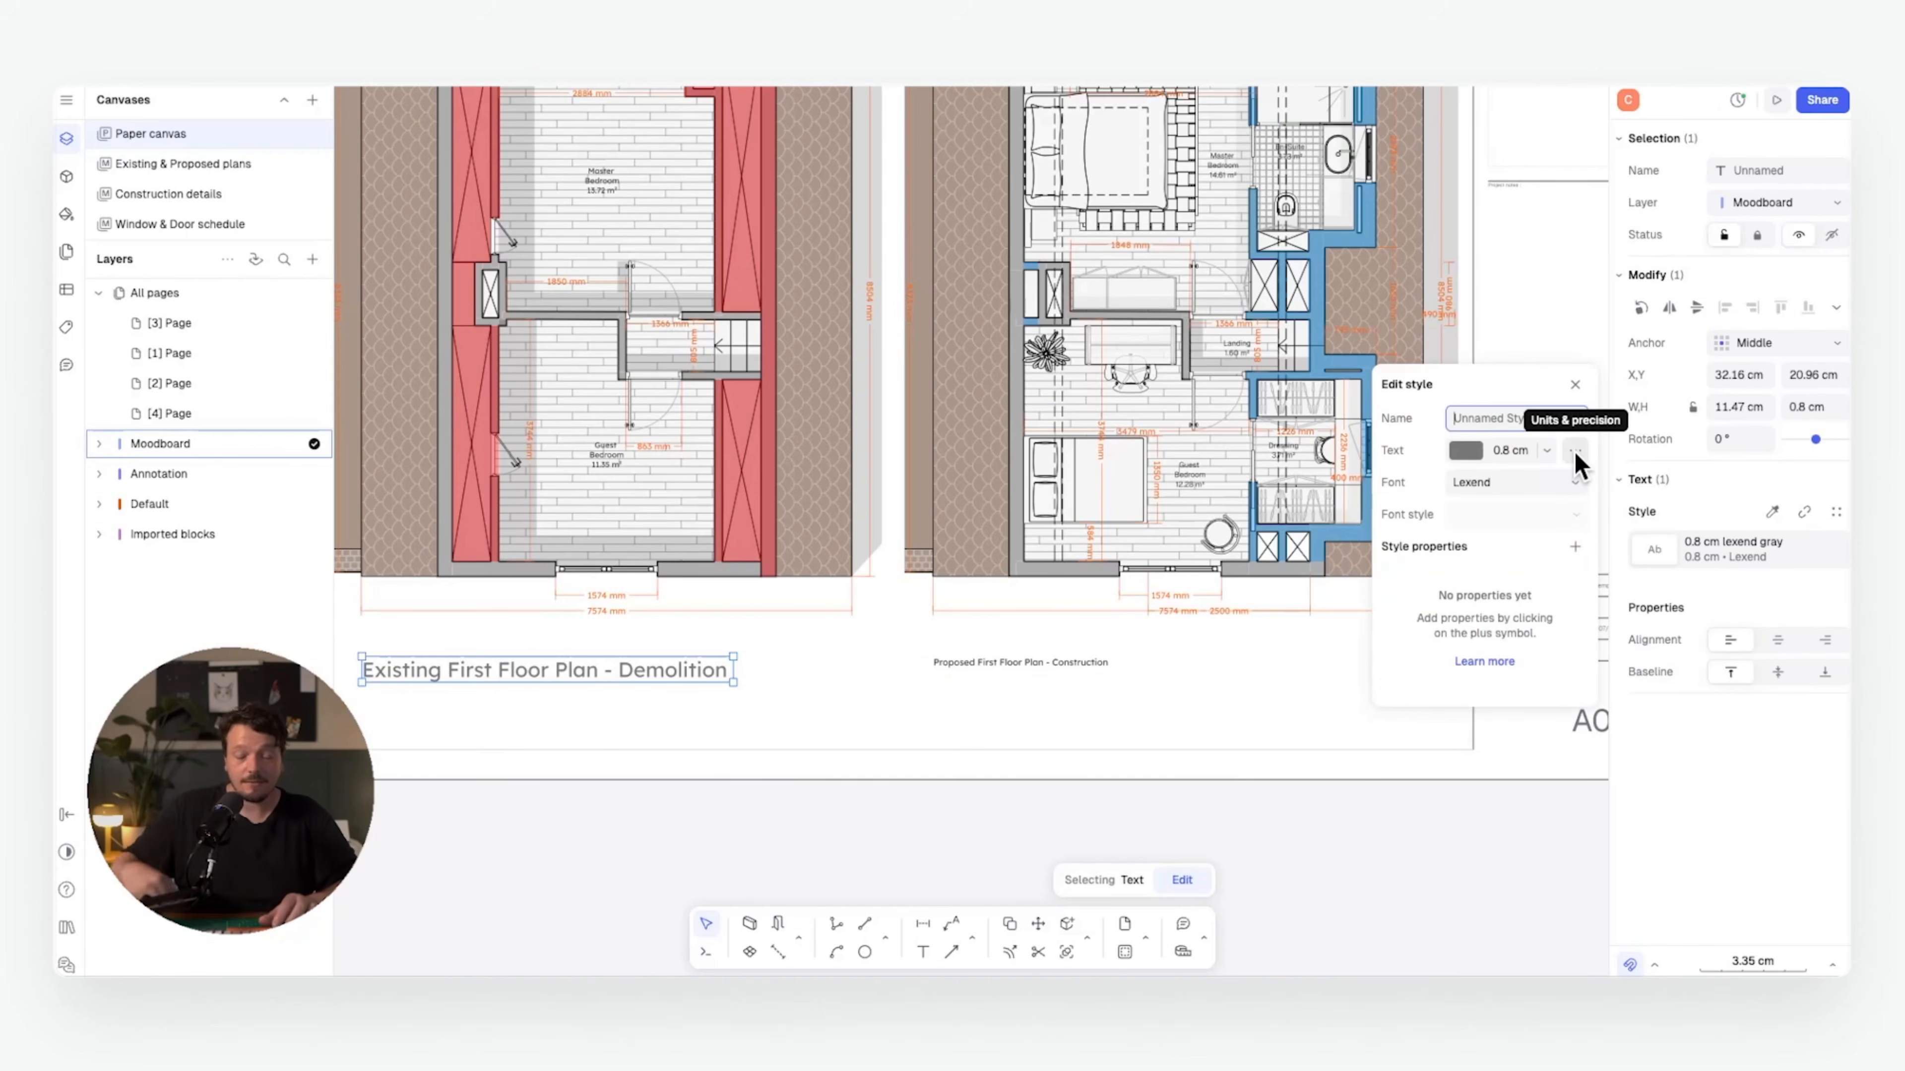
pyautogui.write('Heading')
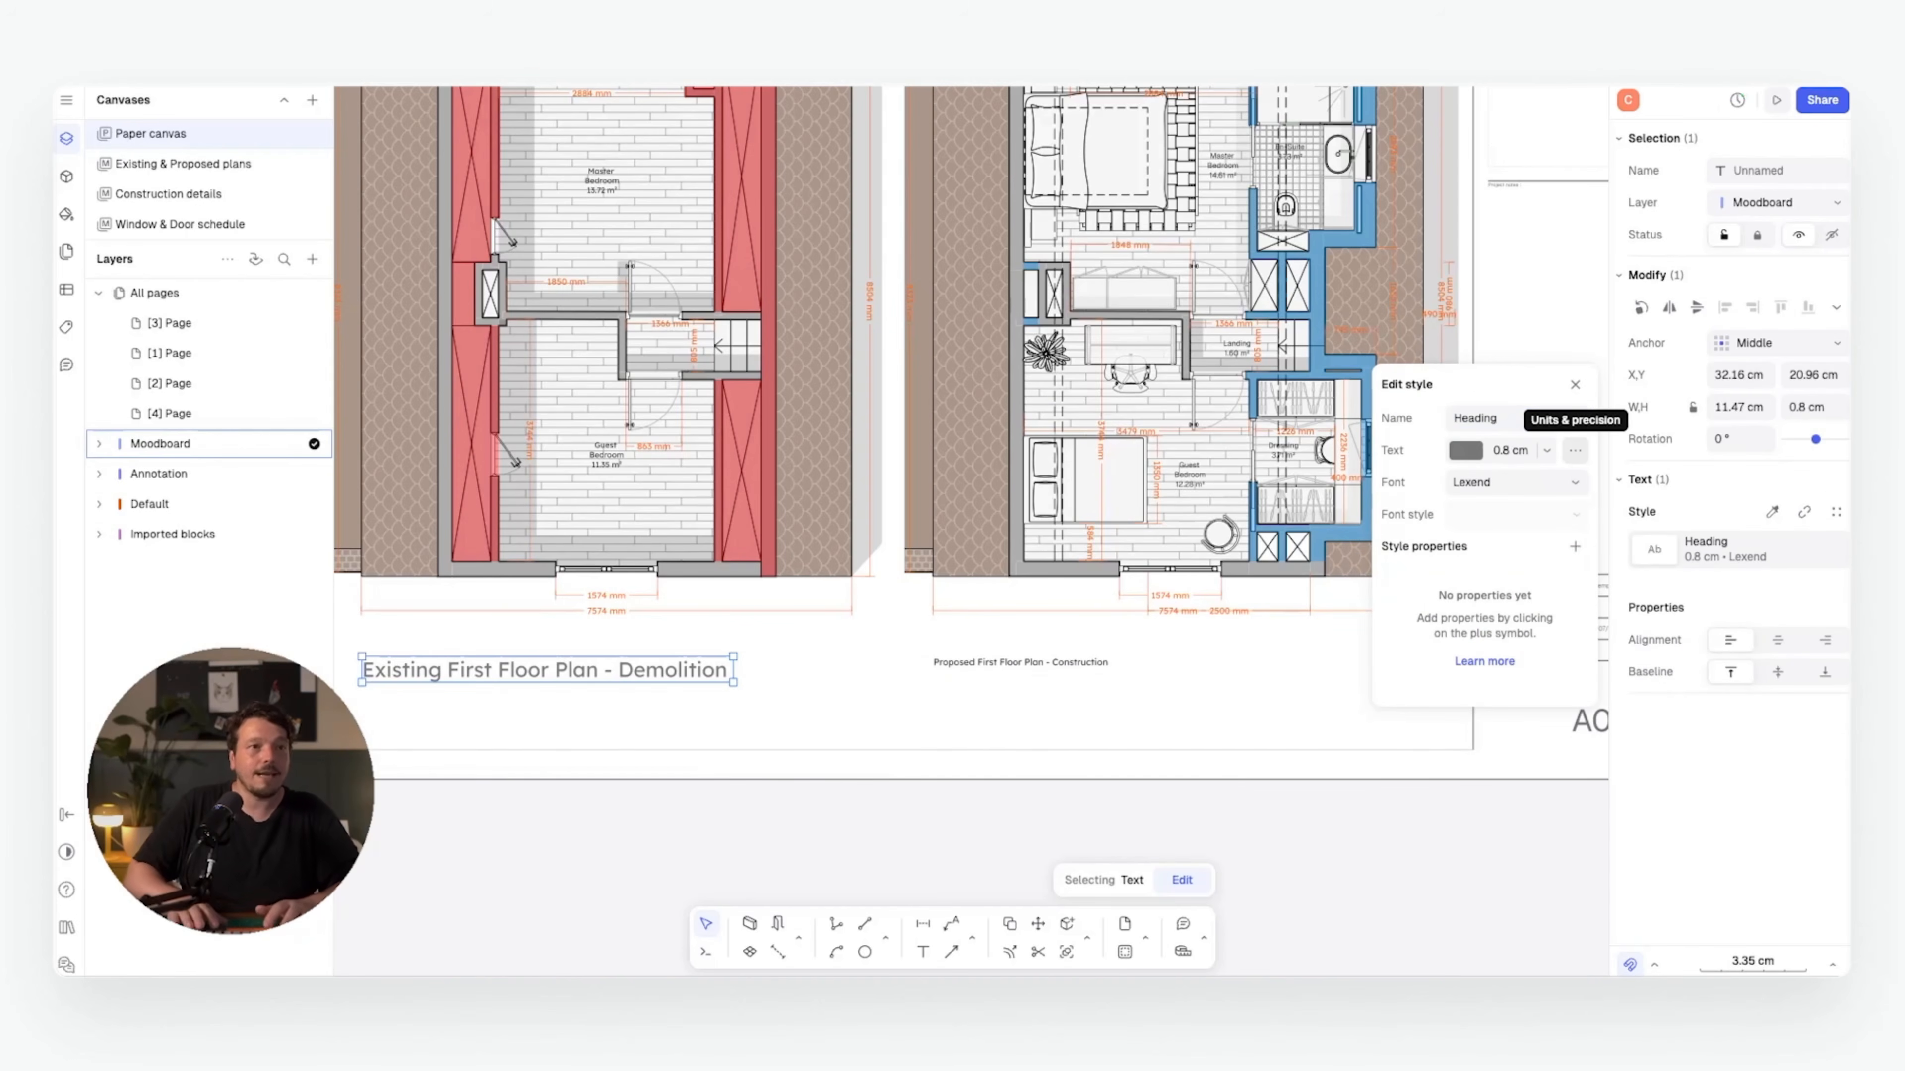
pyautogui.click(985, 705)
# - Apply the Heading style to the proposed plan's label by sampling the existing label, and widen its box to about 12.57 cm
pyautogui.click(997, 663)
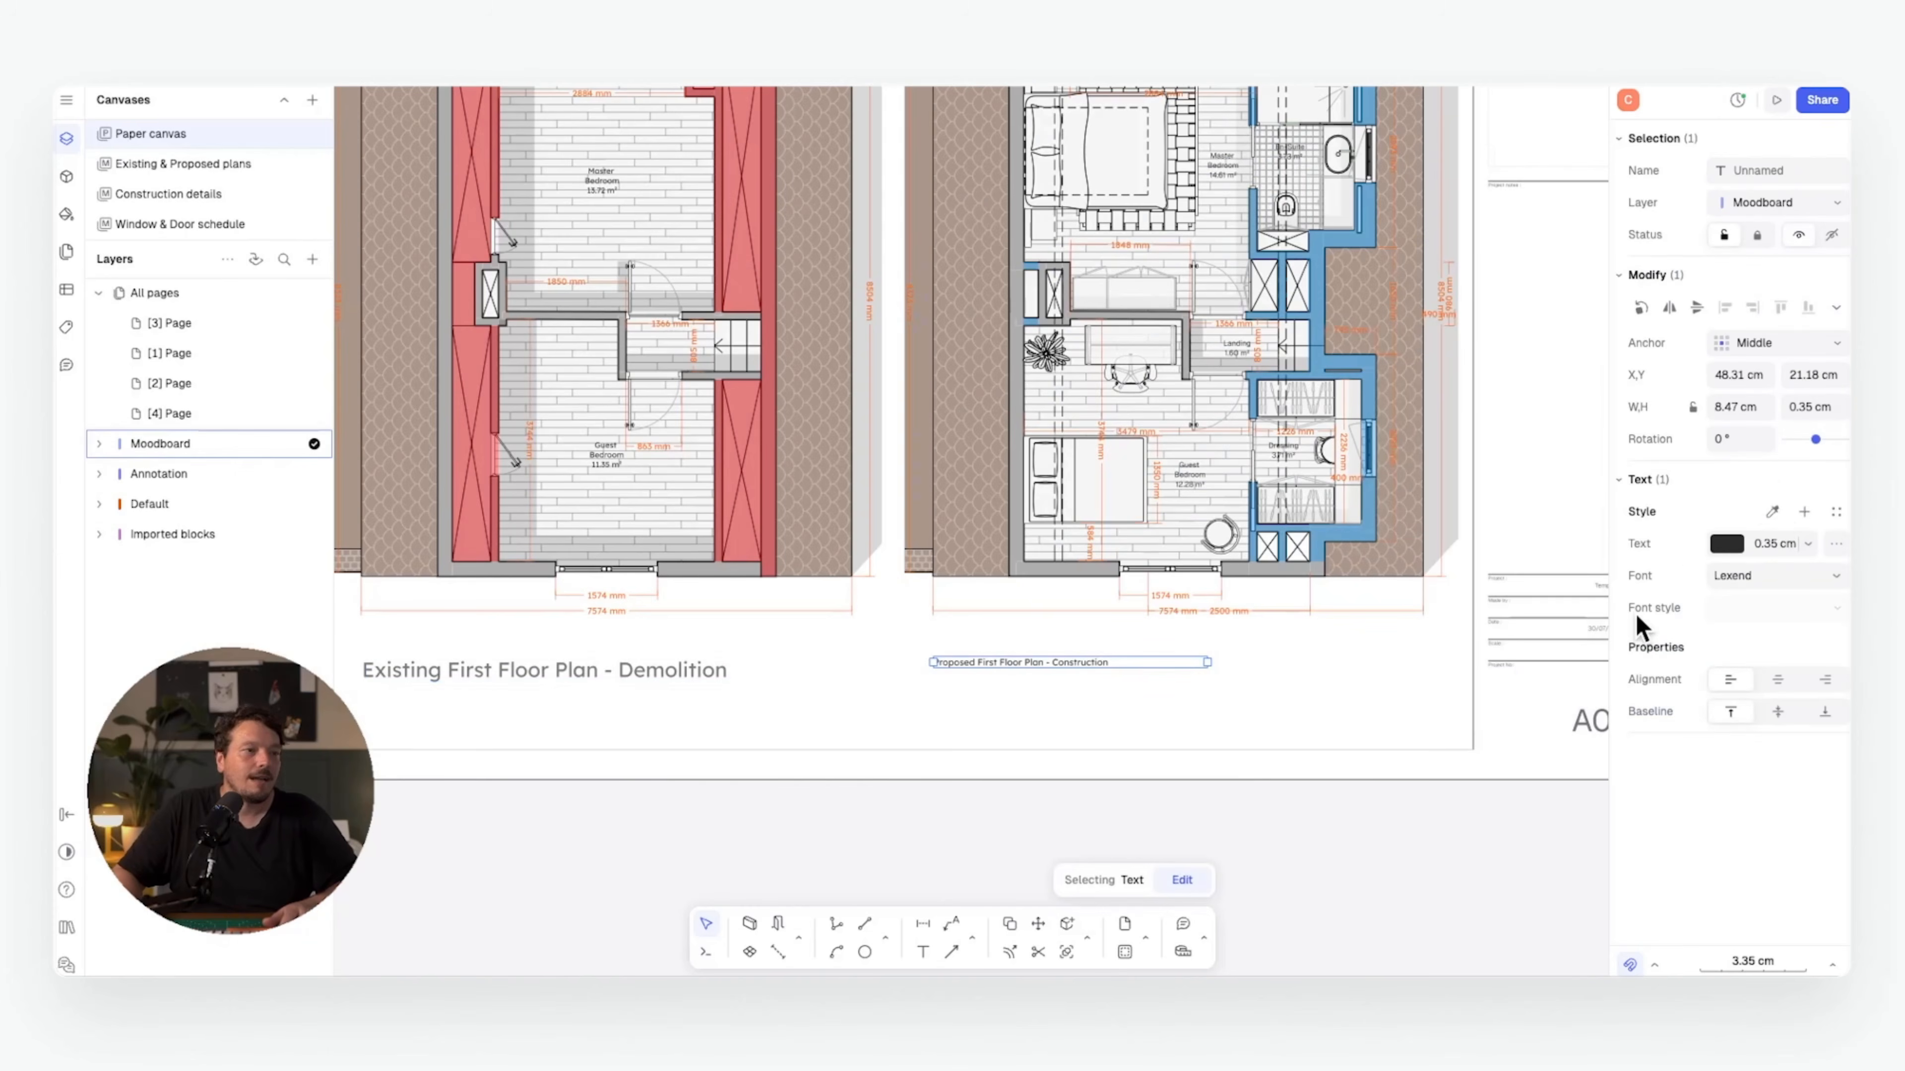
pyautogui.click(1772, 511)
pyautogui.click(687, 672)
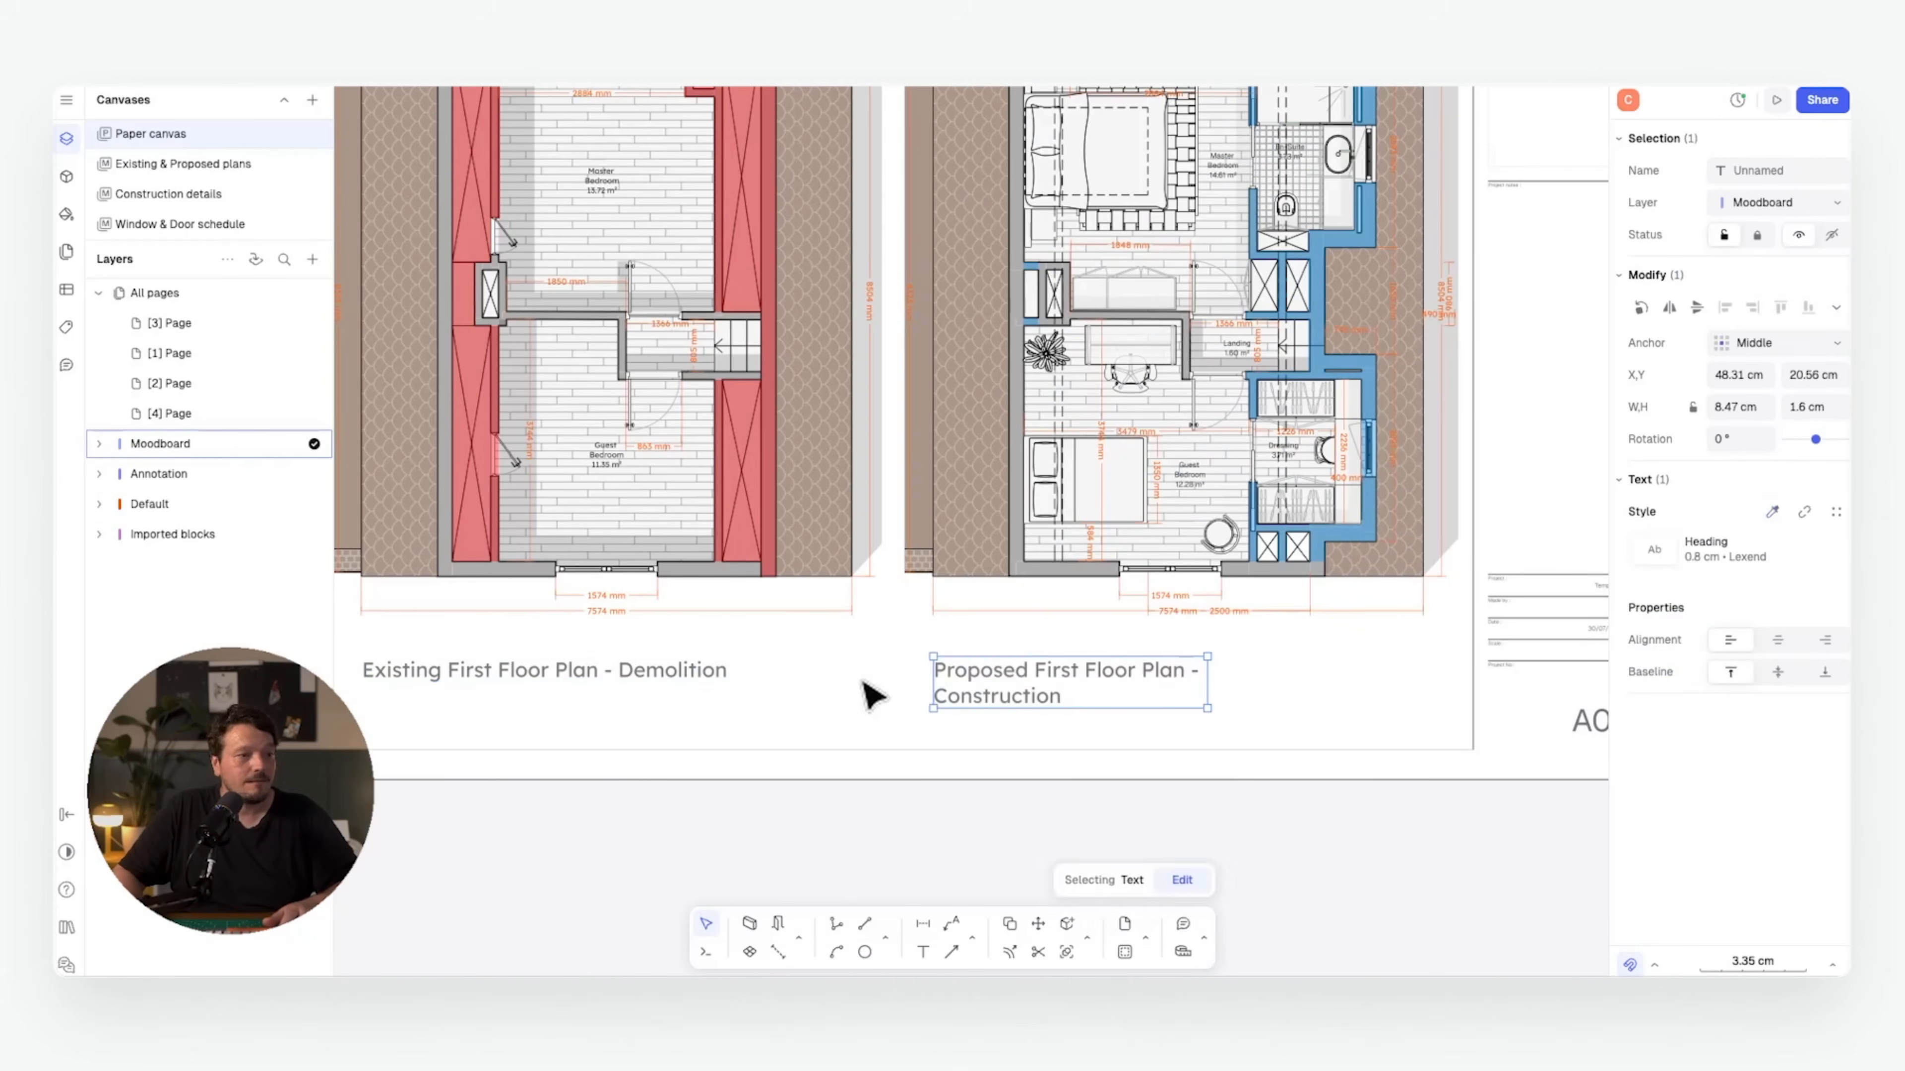
pyautogui.click(868, 693)
pyautogui.click(1135, 684)
pyautogui.moveTo(1207, 679); pyautogui.dragTo(1341, 668)
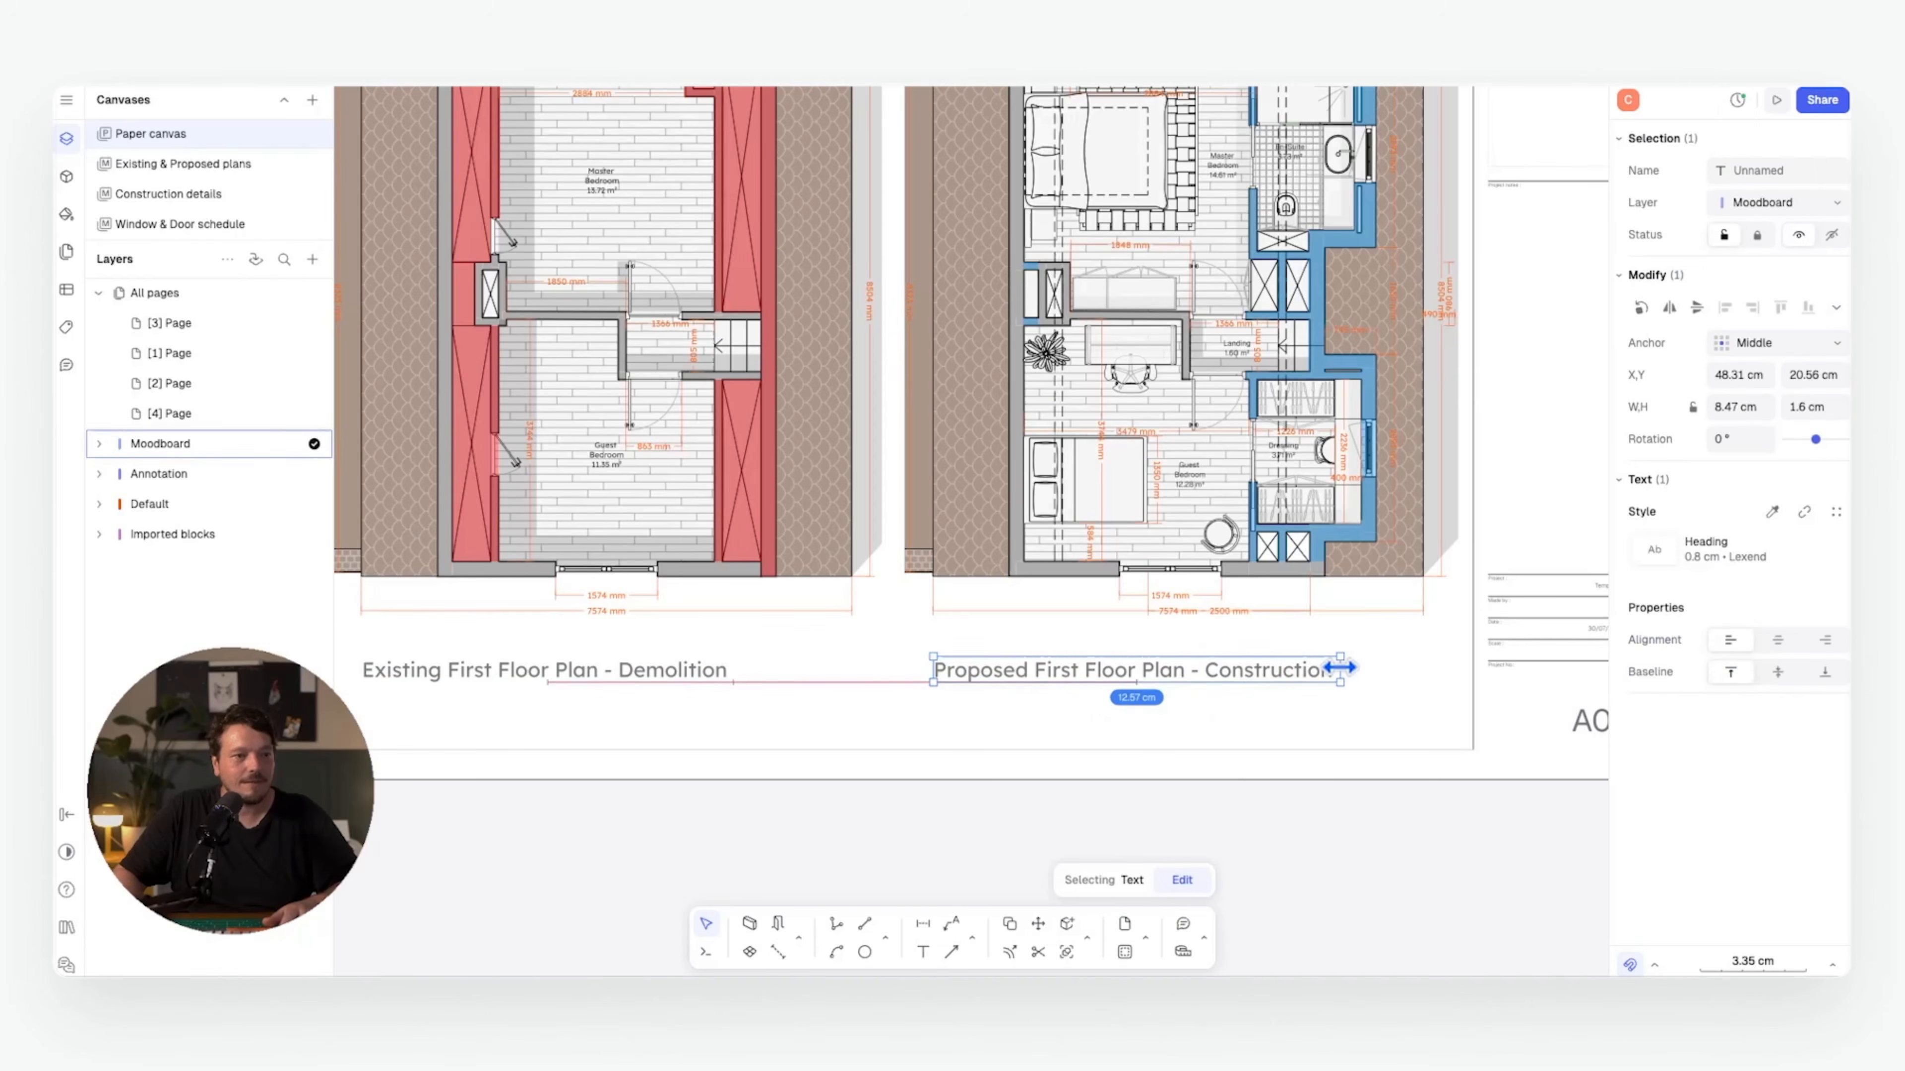
pyautogui.click(1400, 670)
# - Copy the proposed plan's label into the title block, just under the project notes caption
pyautogui.moveTo(1368, 660); pyautogui.dragTo(1282, 687, button='middle')
pyautogui.click(930, 689)
pyautogui.press('c')
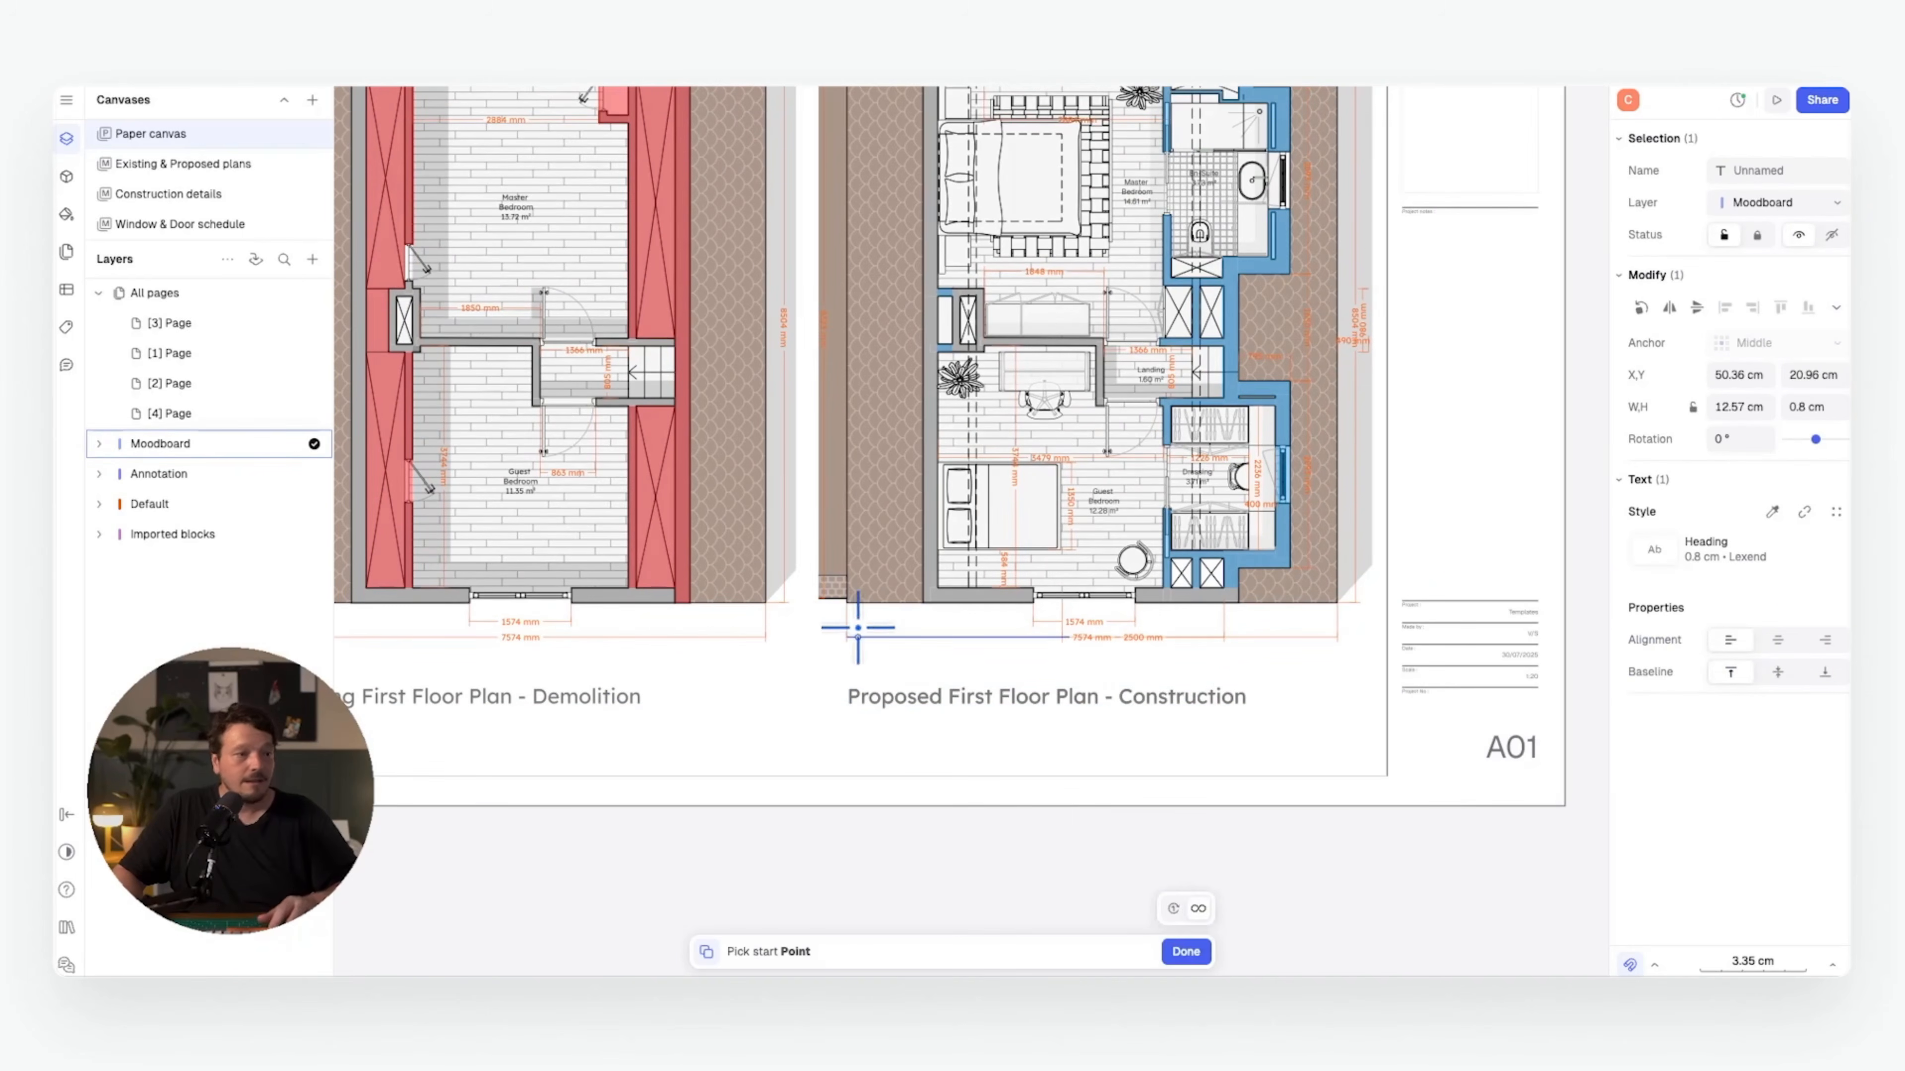
pyautogui.click(847, 603)
pyautogui.moveTo(1492, 353); pyautogui.dragTo(1000, 632, button='middle')
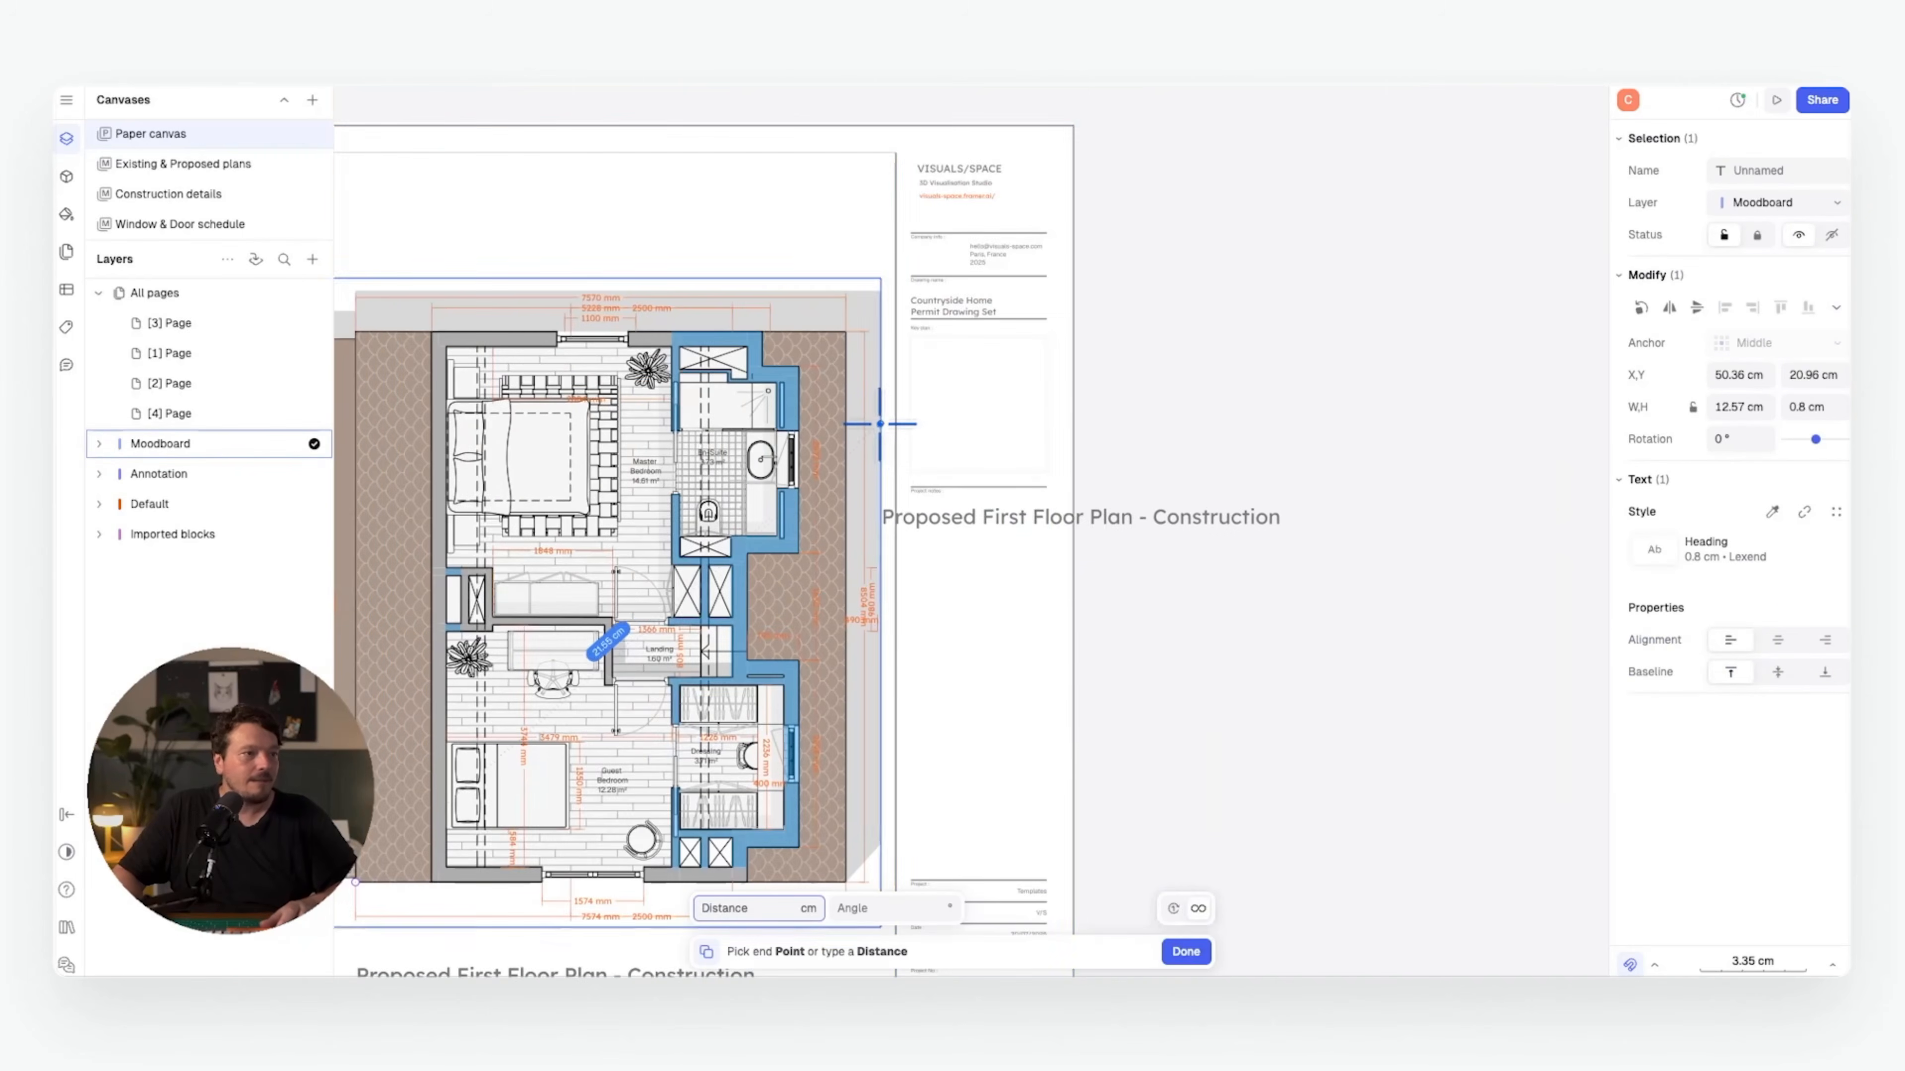
pyautogui.click(910, 419)
pyautogui.press('Escape')
# - Change the copied label's text to "Key" and narrow its box to the title block column, about 4.15 cm wide
pyautogui.click(1054, 530)
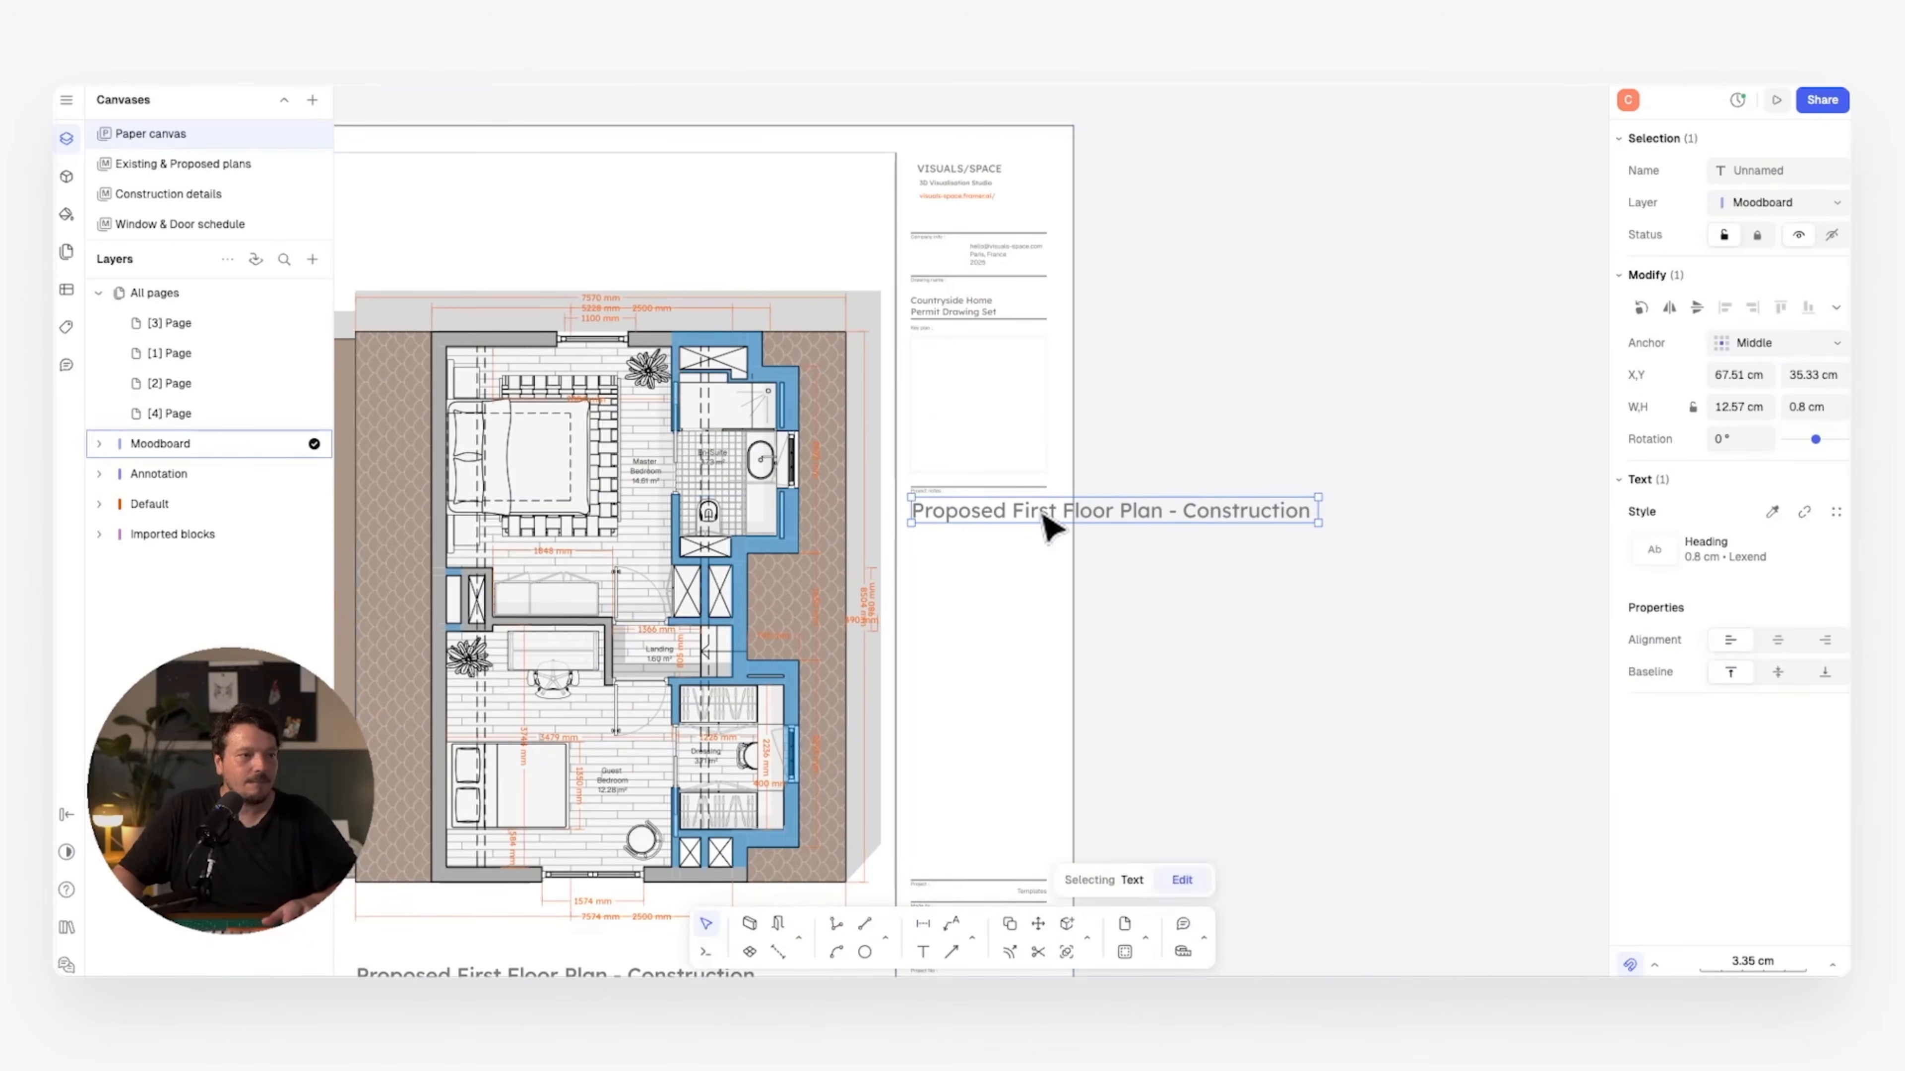
pyautogui.doubleClick(1054, 530)
pyautogui.write('Key')
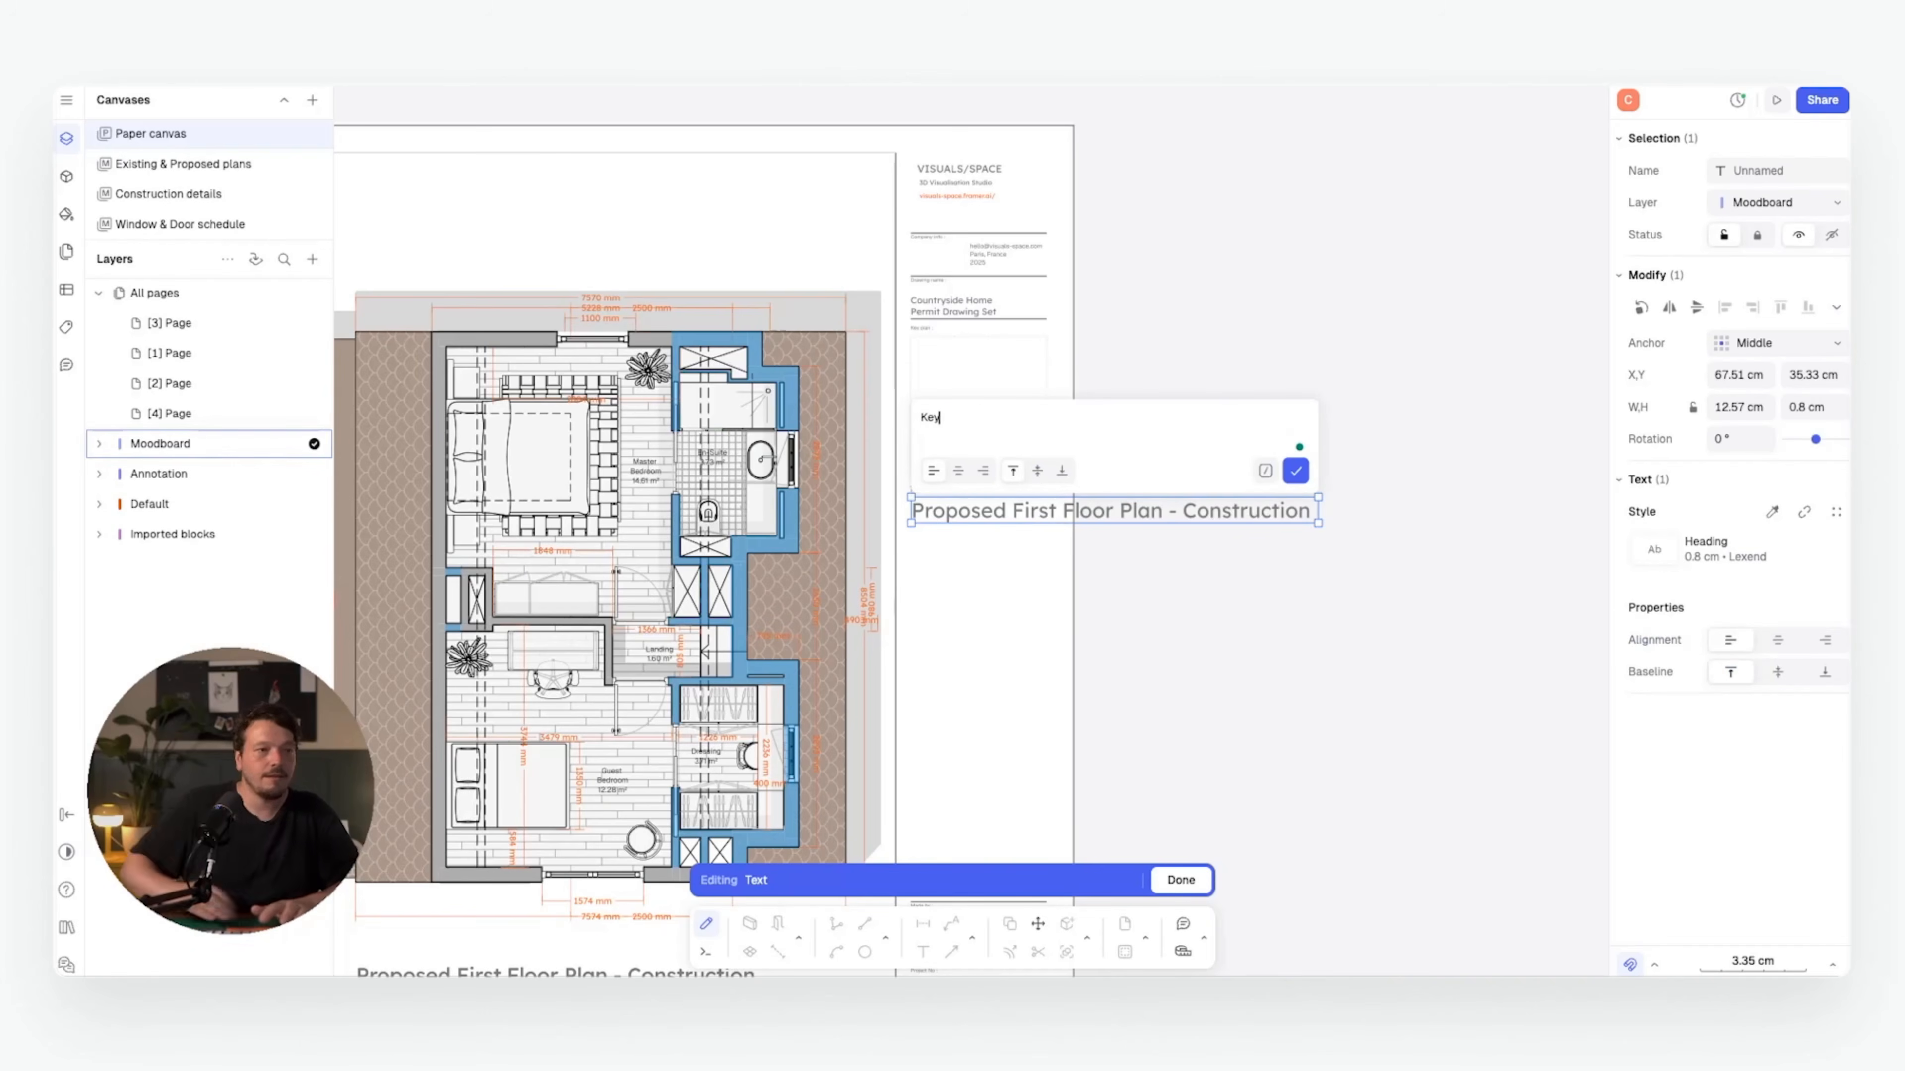
pyautogui.click(1296, 470)
pyautogui.click(1364, 477)
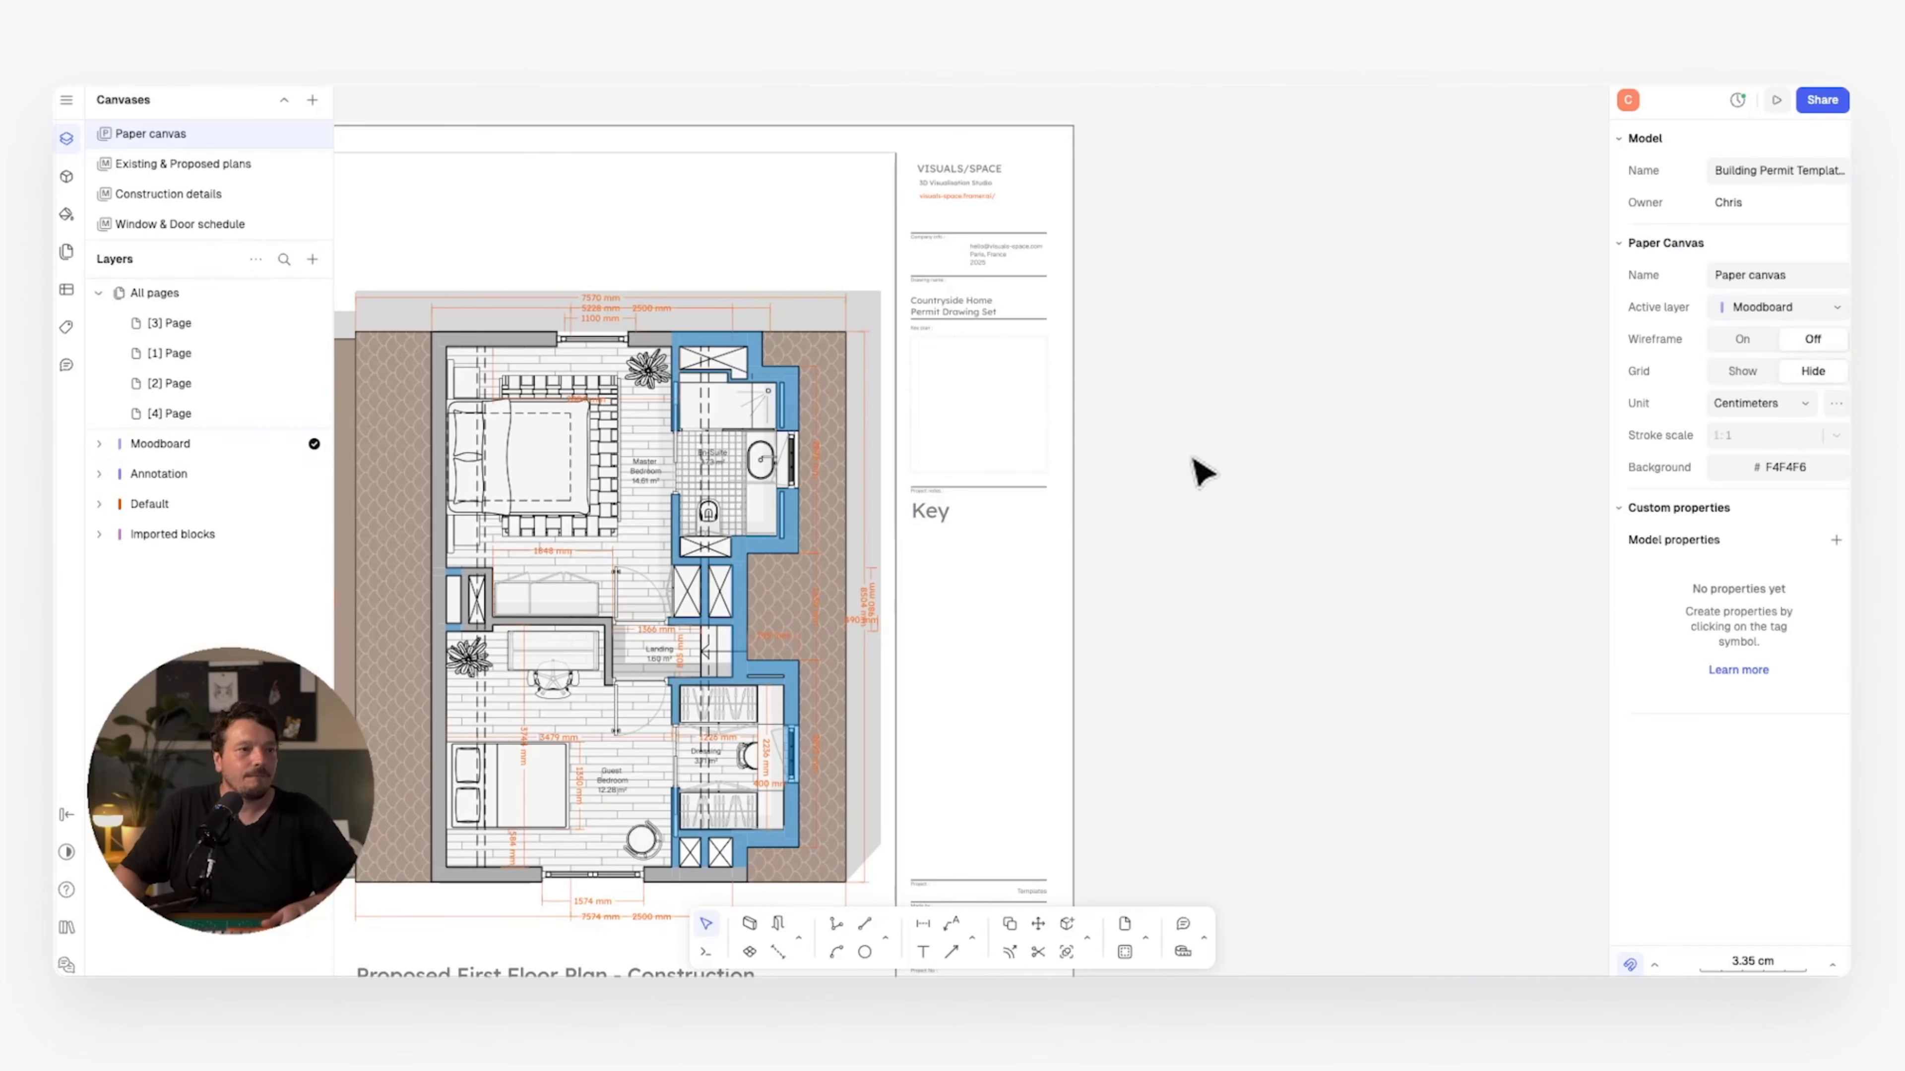
pyautogui.click(1038, 509)
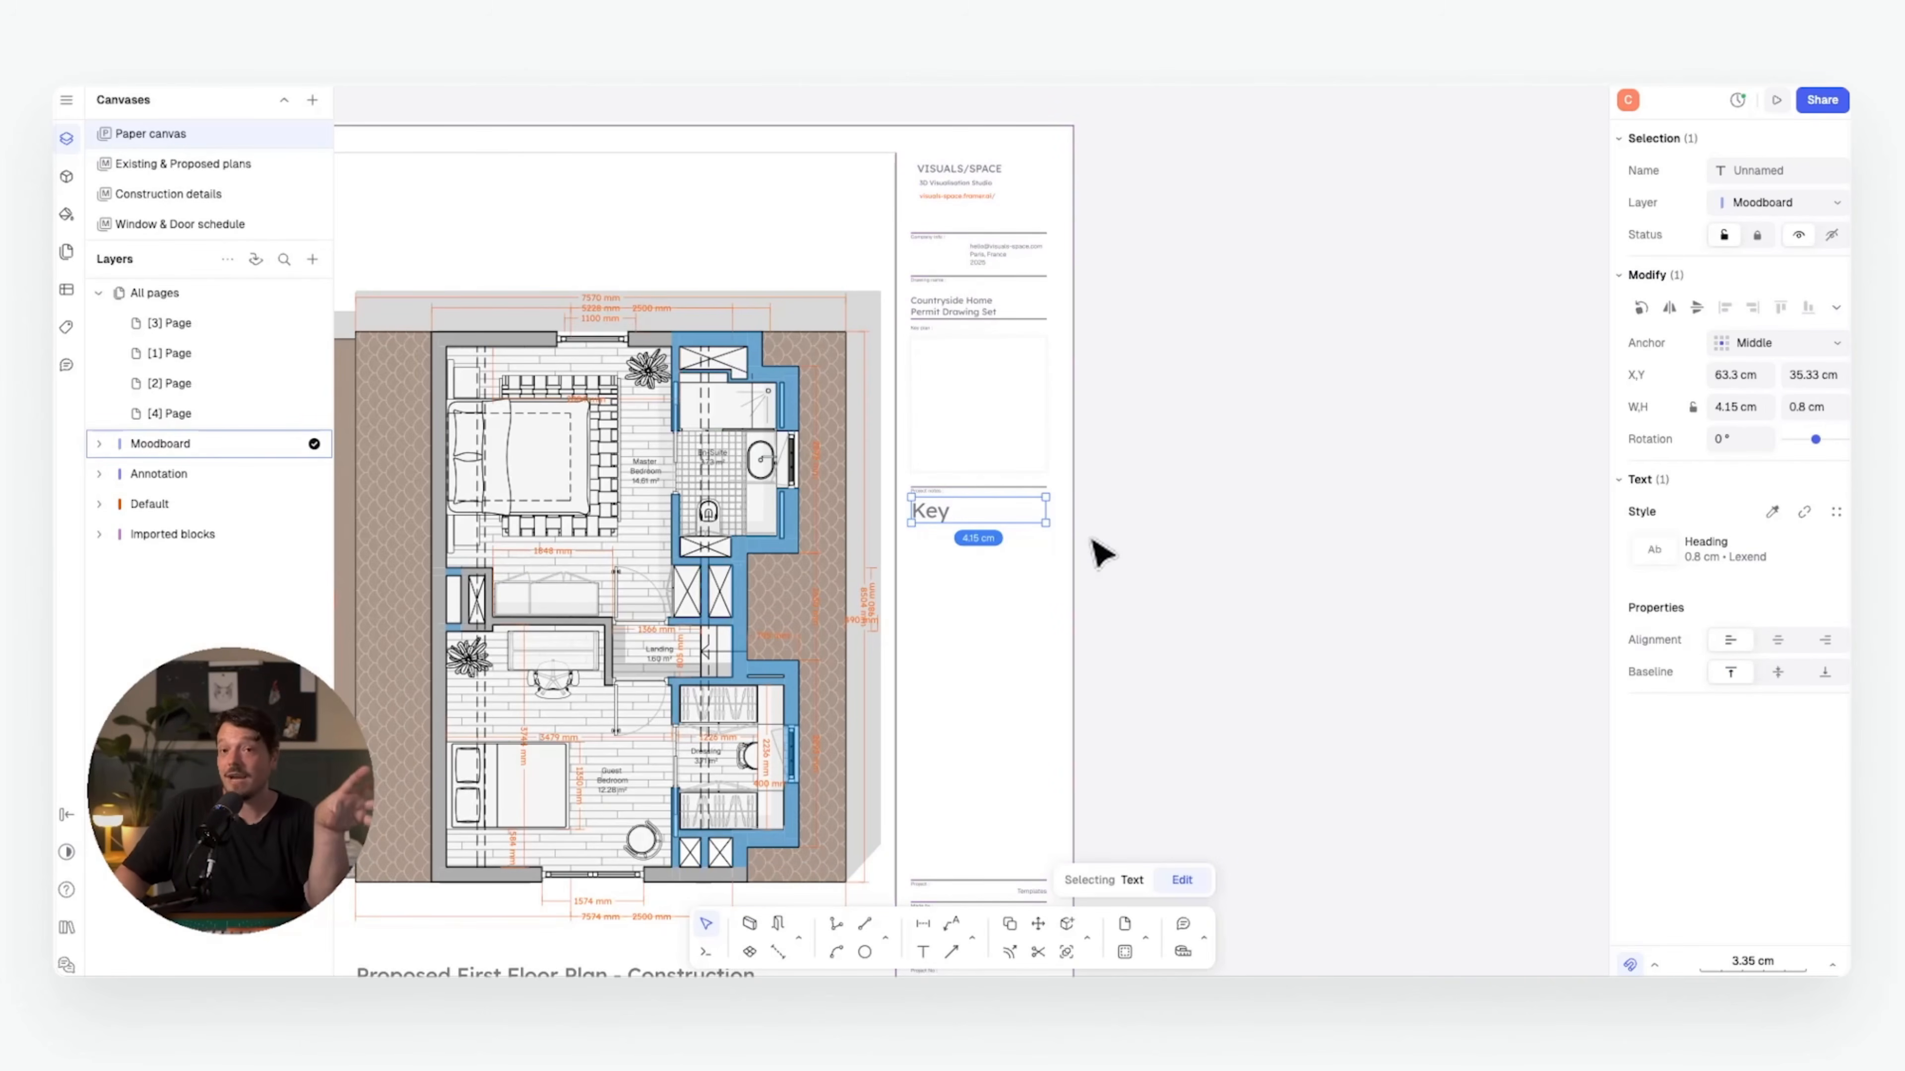
# - Duplicate the Key heading about 1 cm below itself, and detach the copy from the Heading style with 0.4 cm text
pyautogui.keyDown('ctrl'); pyautogui.scroll(5, 967, 520); pyautogui.keyUp('ctrl')
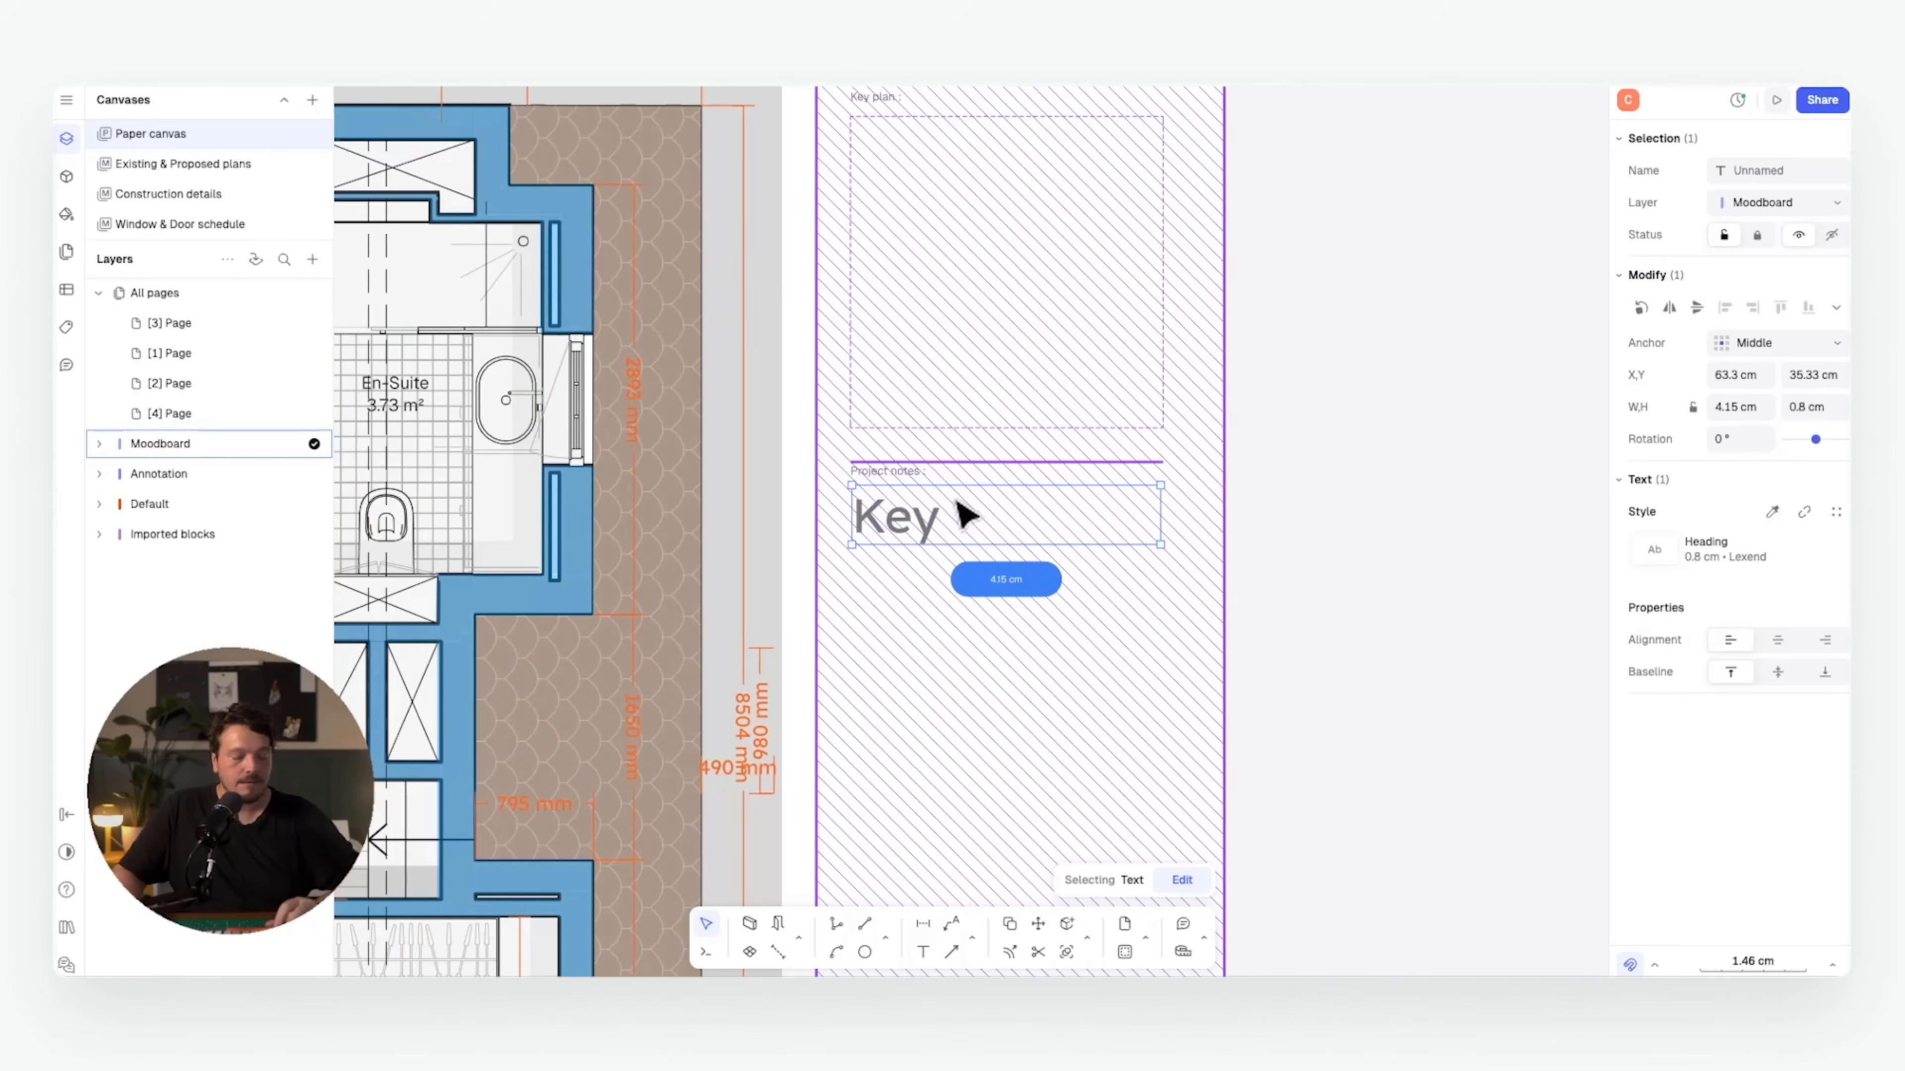
pyautogui.press('d')
pyautogui.click(899, 521)
pyautogui.click(900, 596)
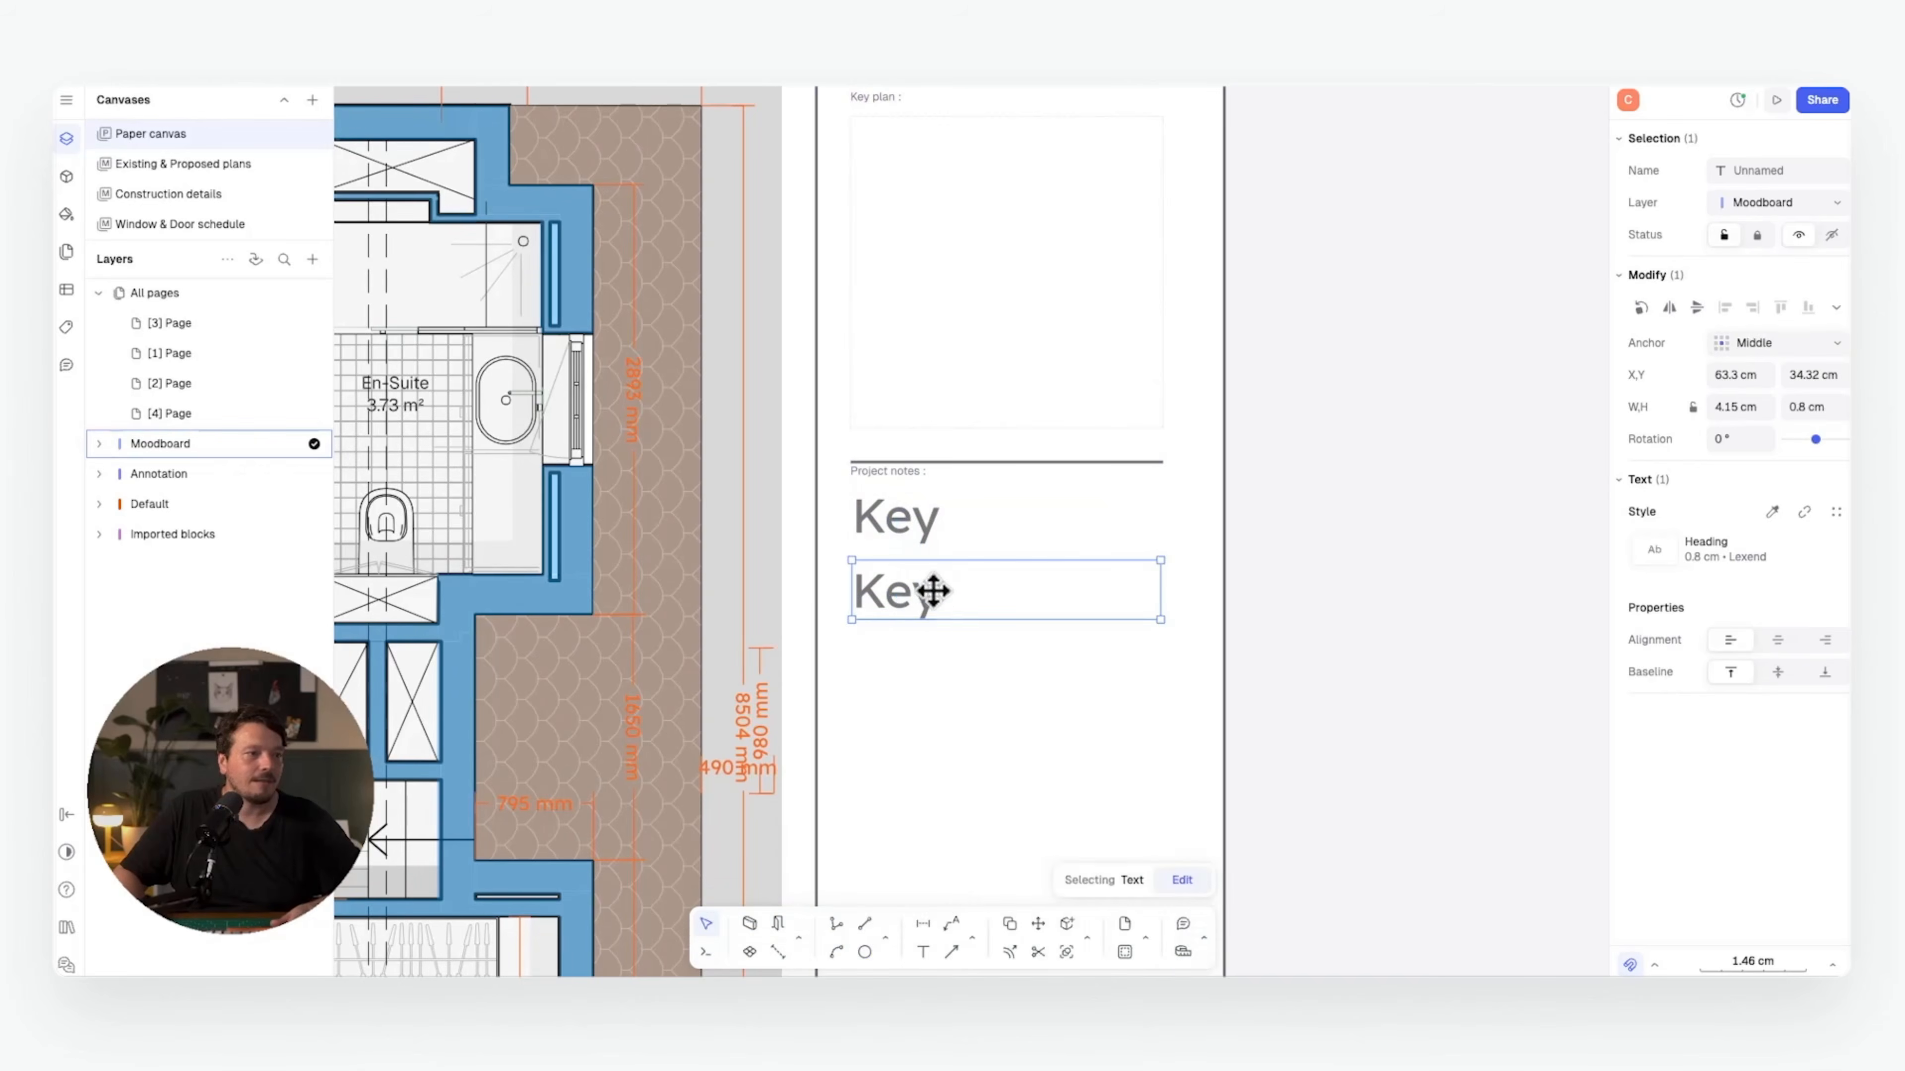
pyautogui.click(1805, 551)
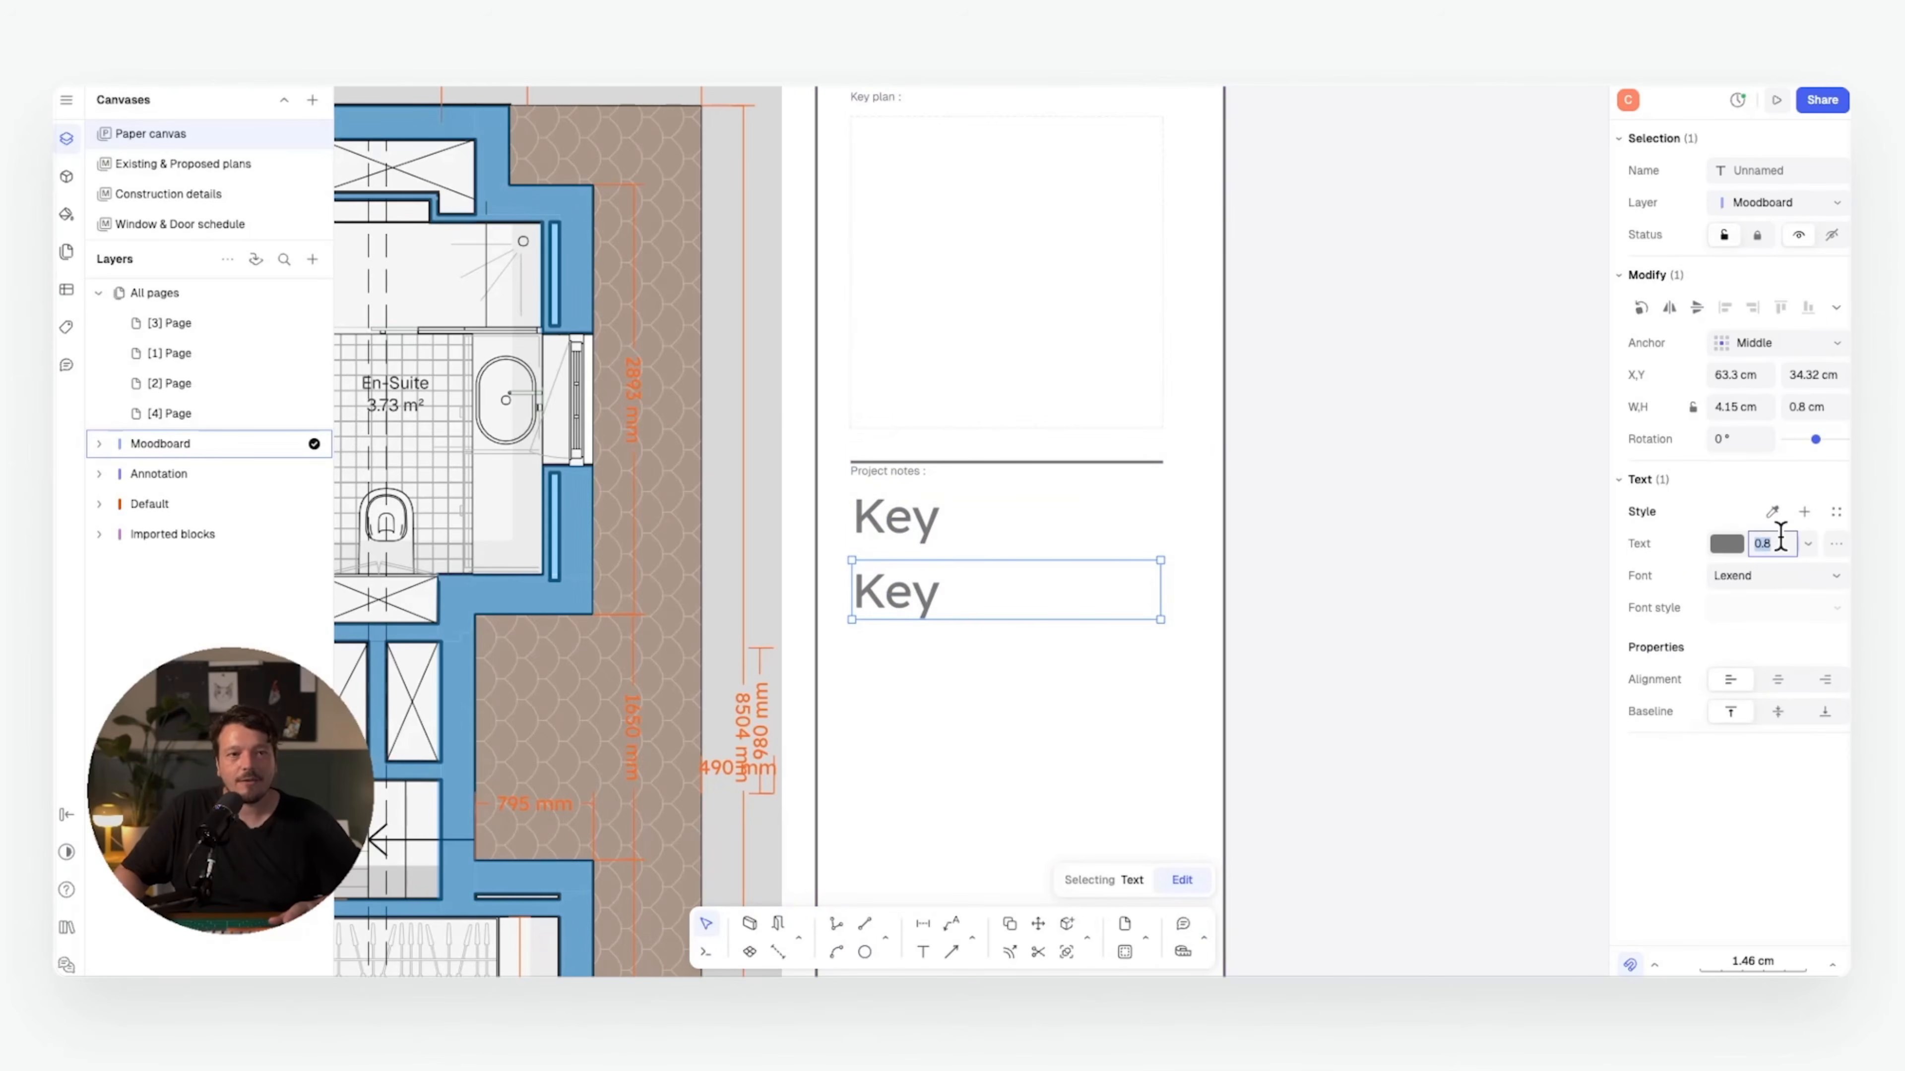
pyautogui.write('.4')
pyautogui.press('Return')
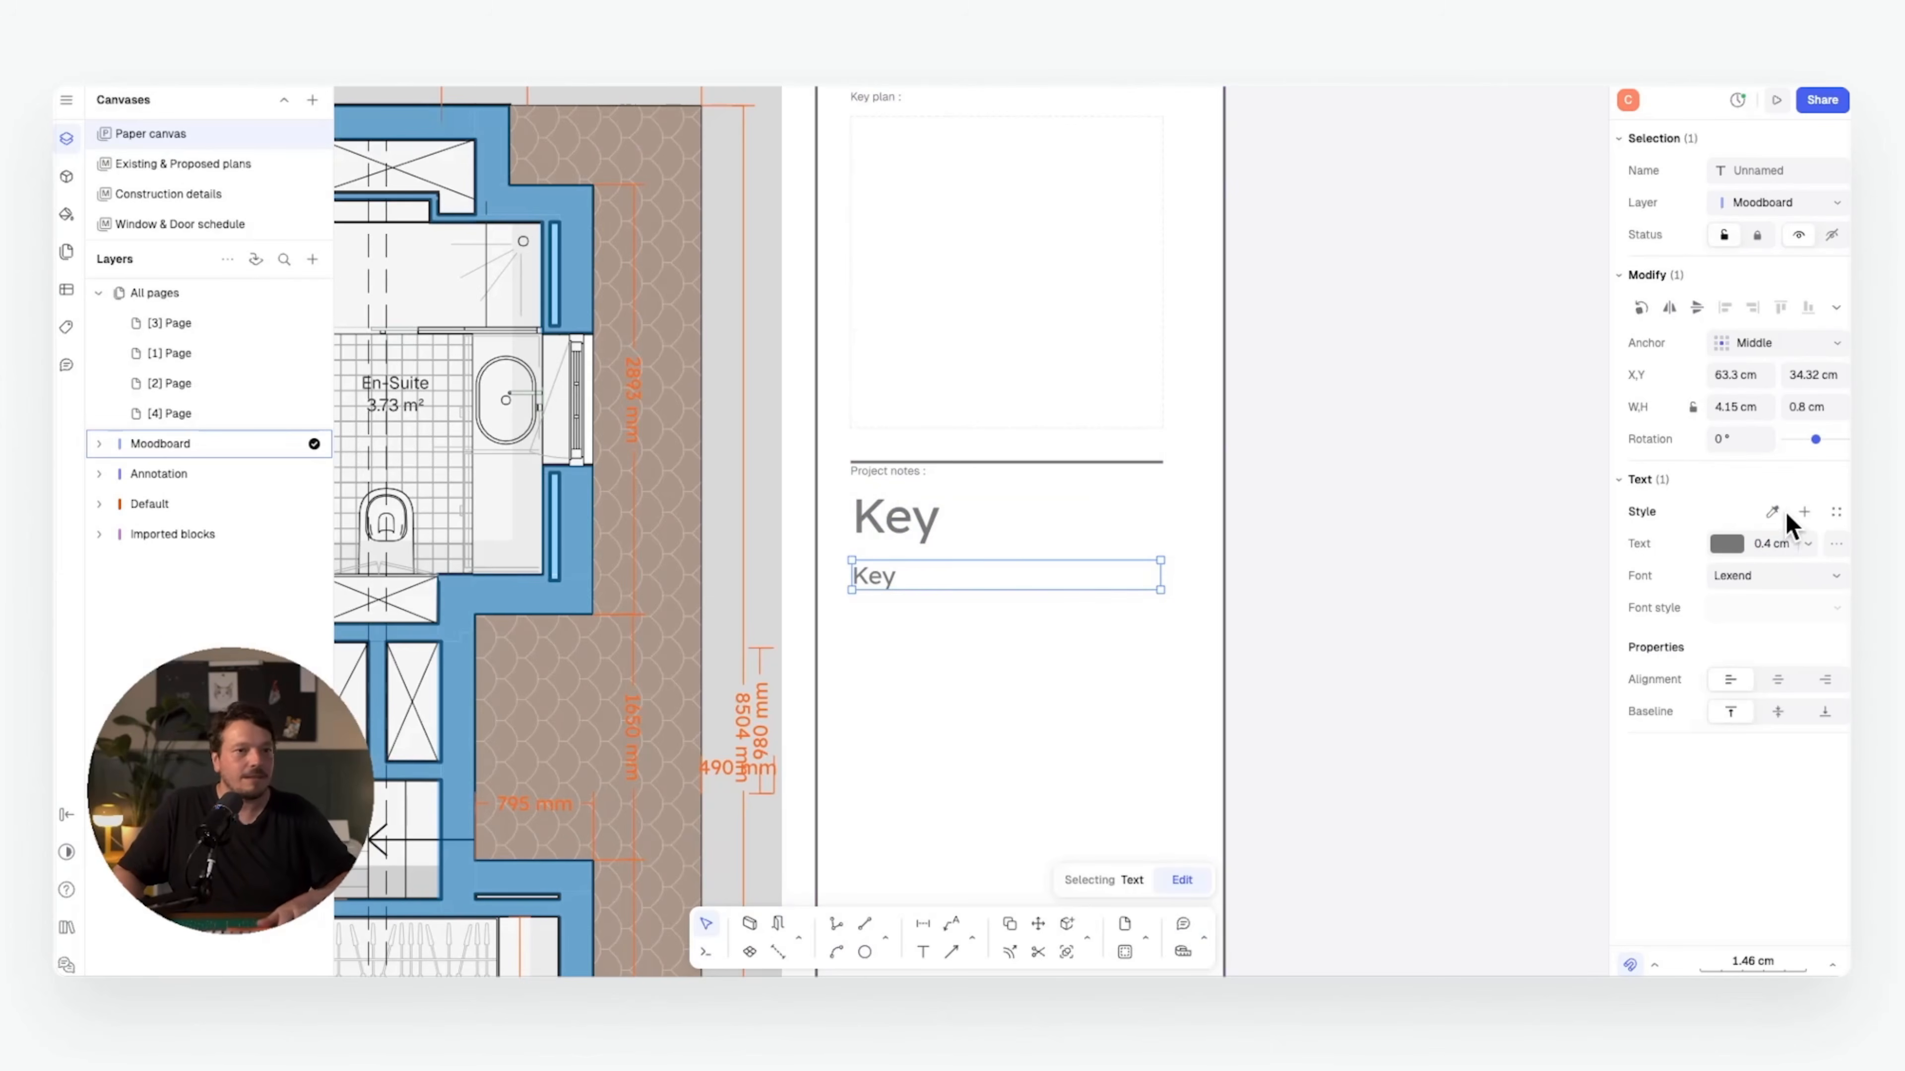
# - Save the smaller text's formatting as a text style named "Sub-Heading"
pyautogui.click(1804, 512)
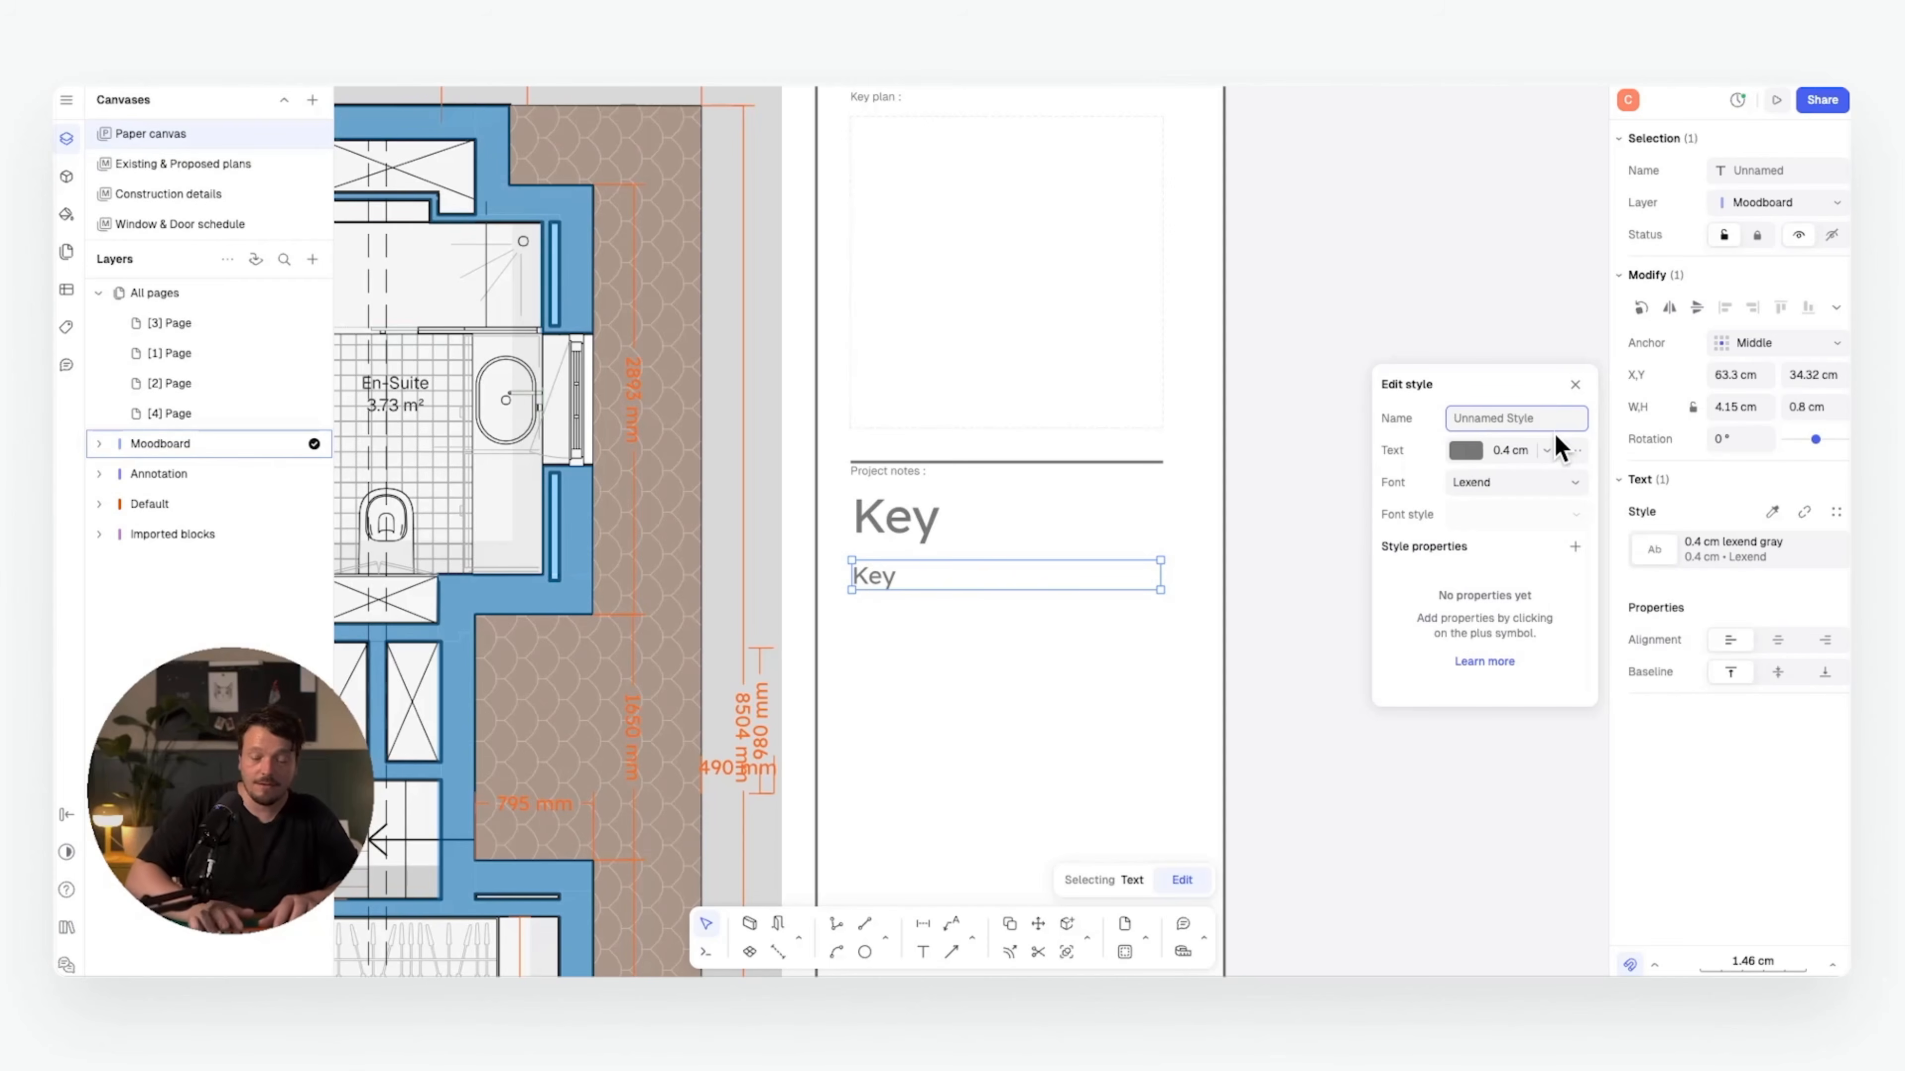
pyautogui.write('Sub-H')
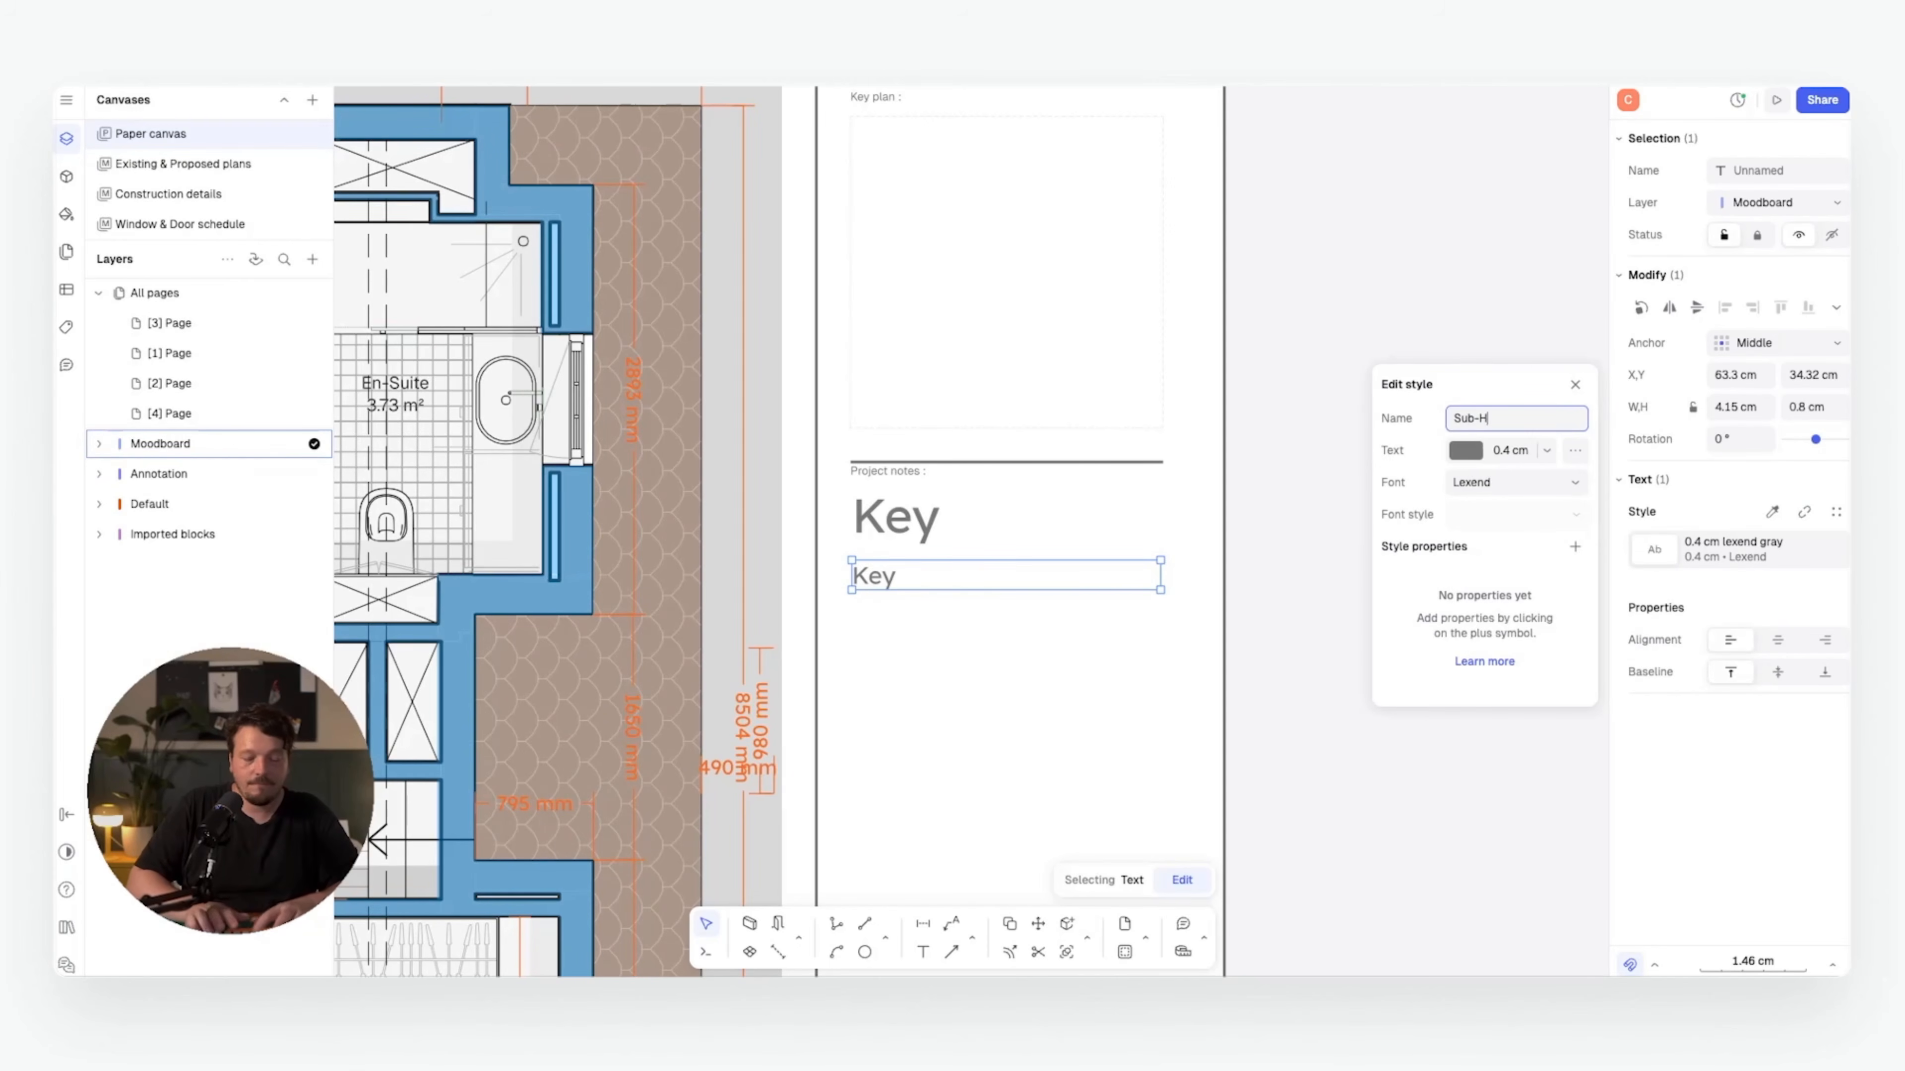
pyautogui.write('eading')
pyautogui.press('Return')
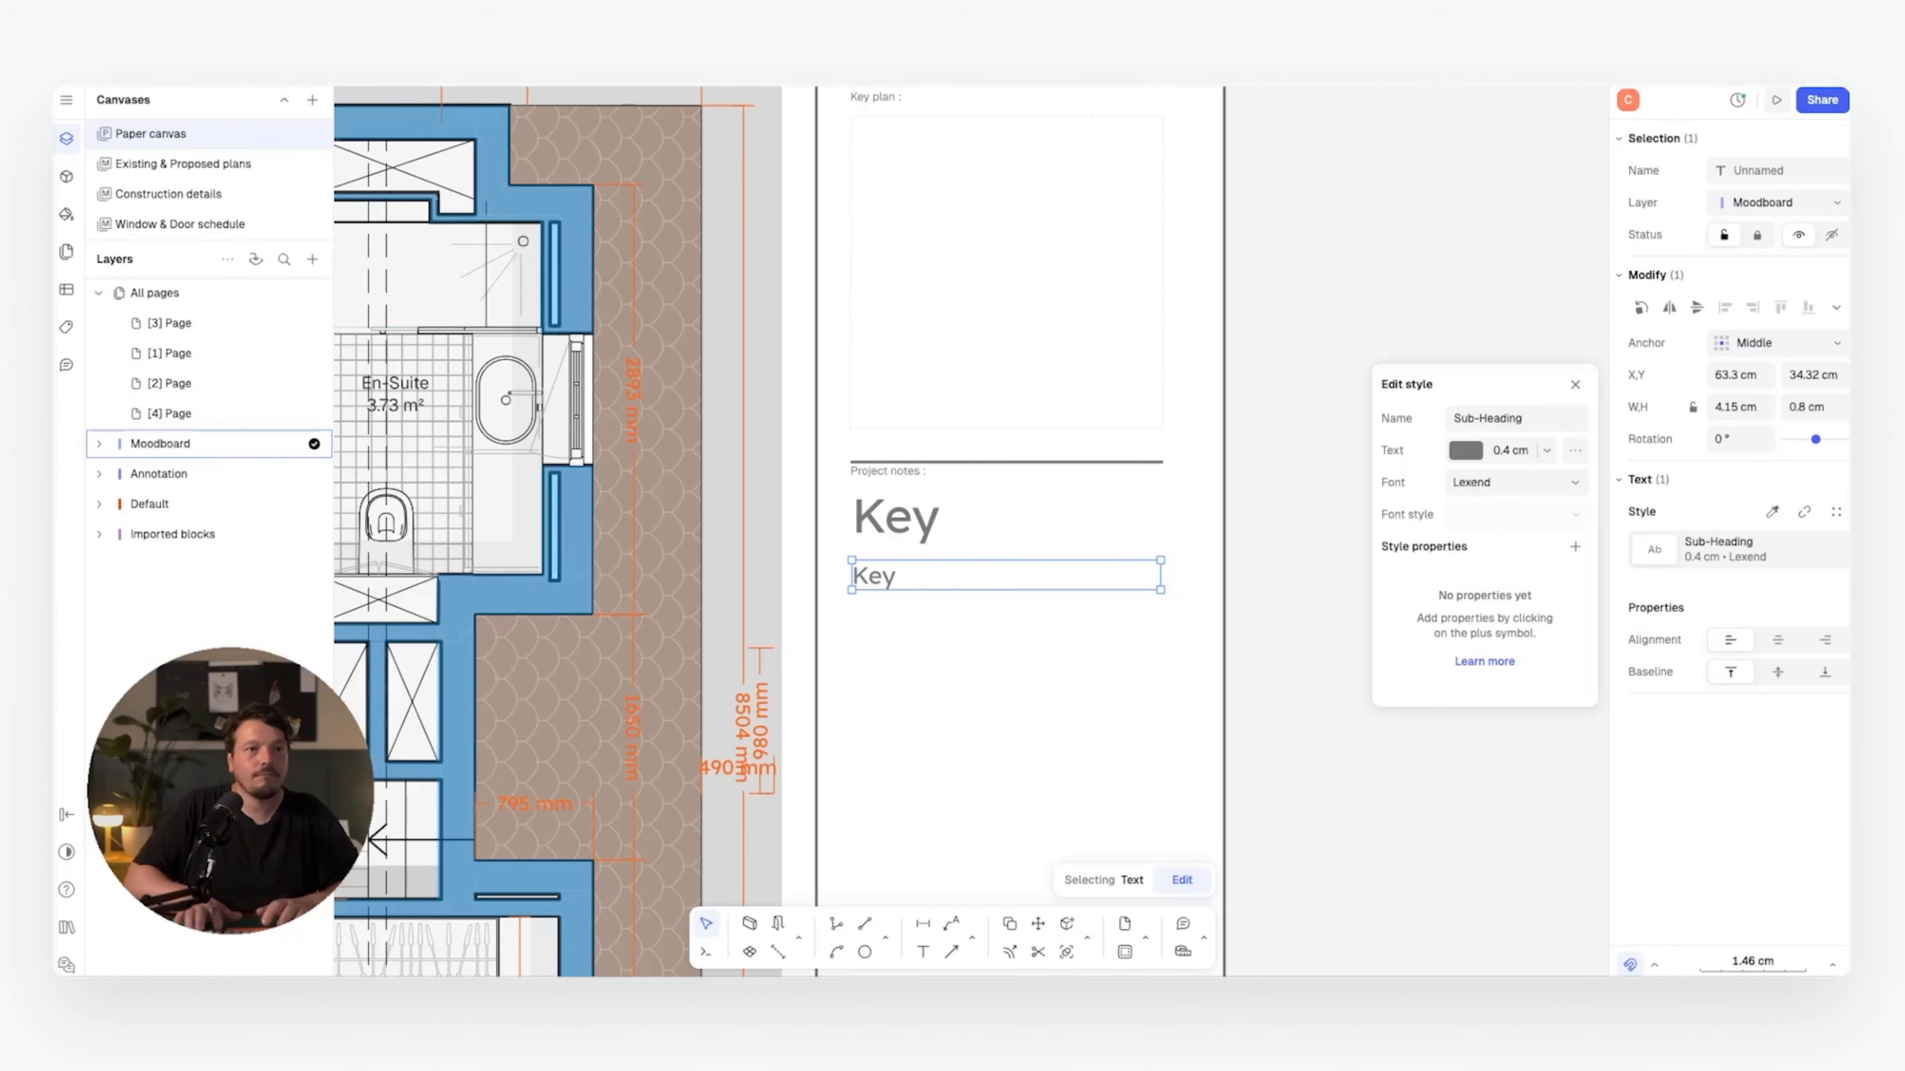
# - Change the sub-heading text to "Proposed", duplicate it just below, and change the upper one to "Demolished"
pyautogui.doubleClick(892, 577)
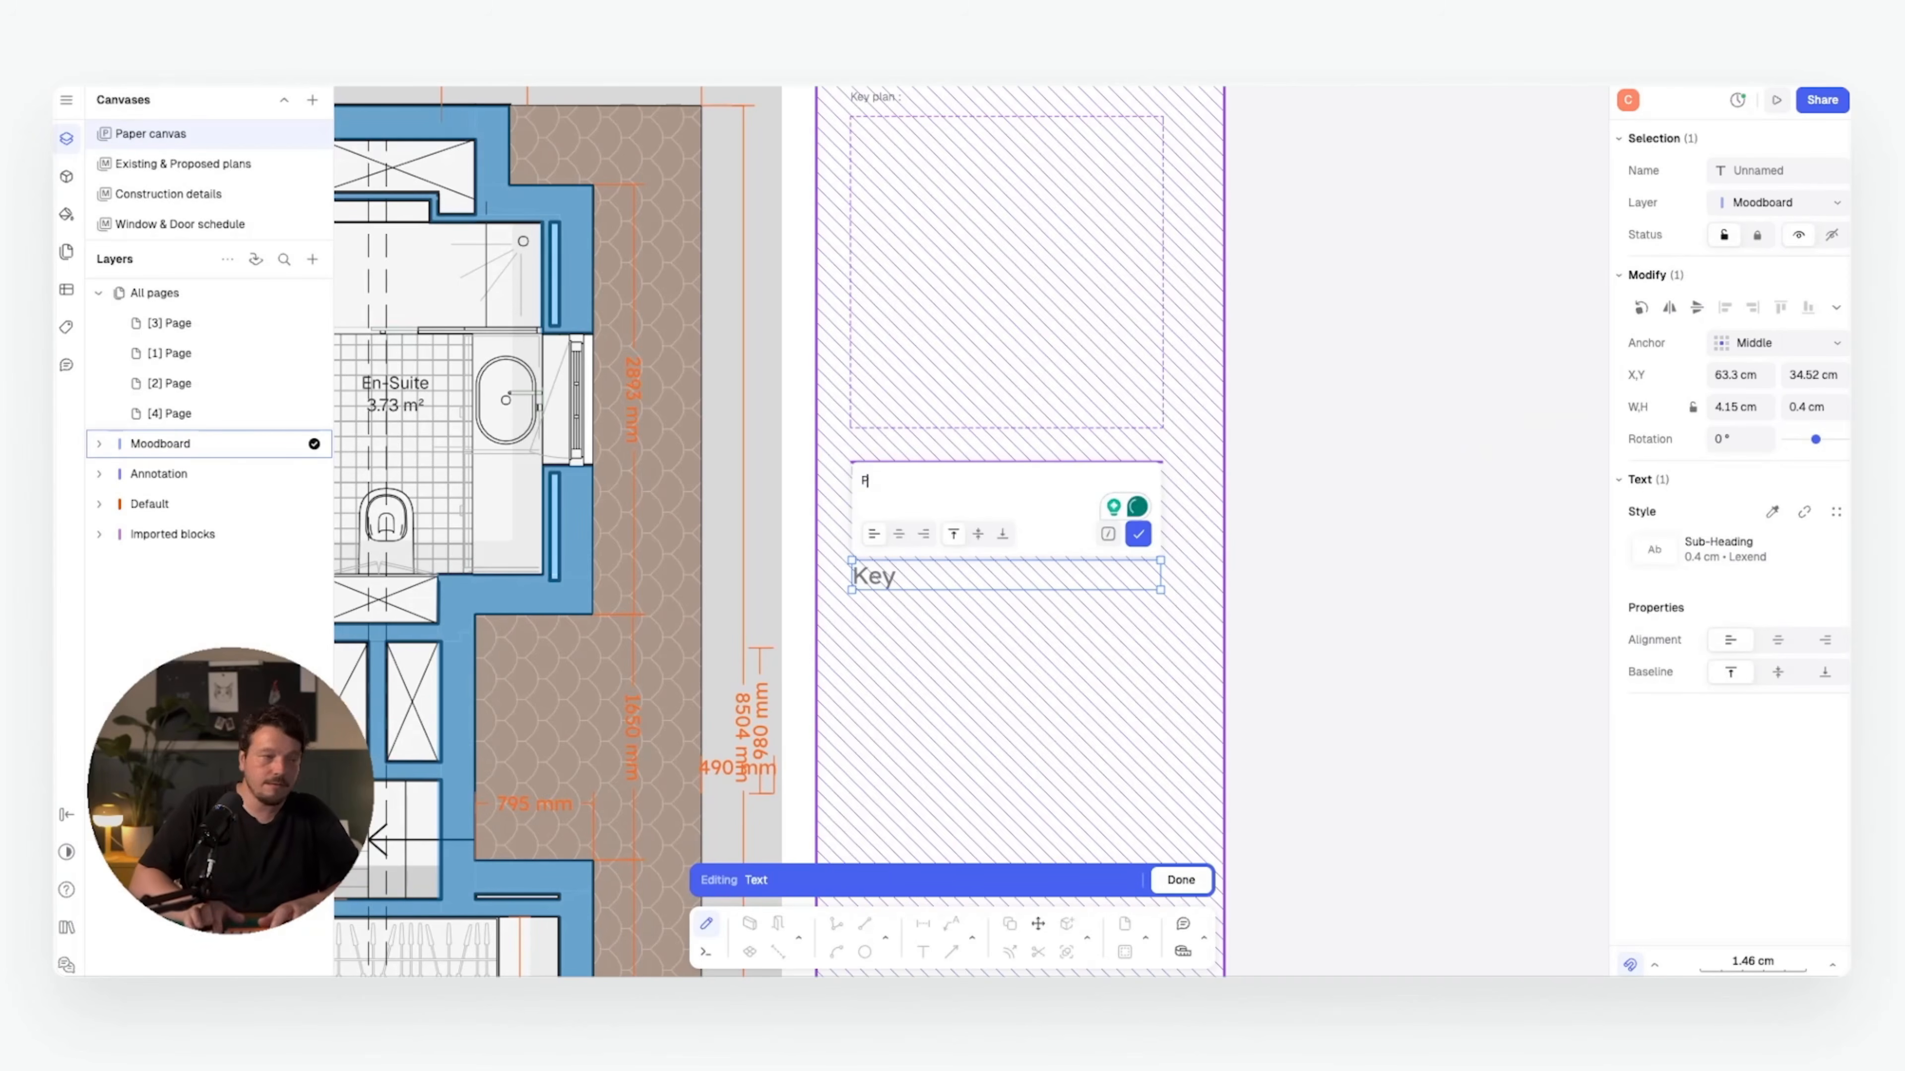
pyautogui.write('Proposed')
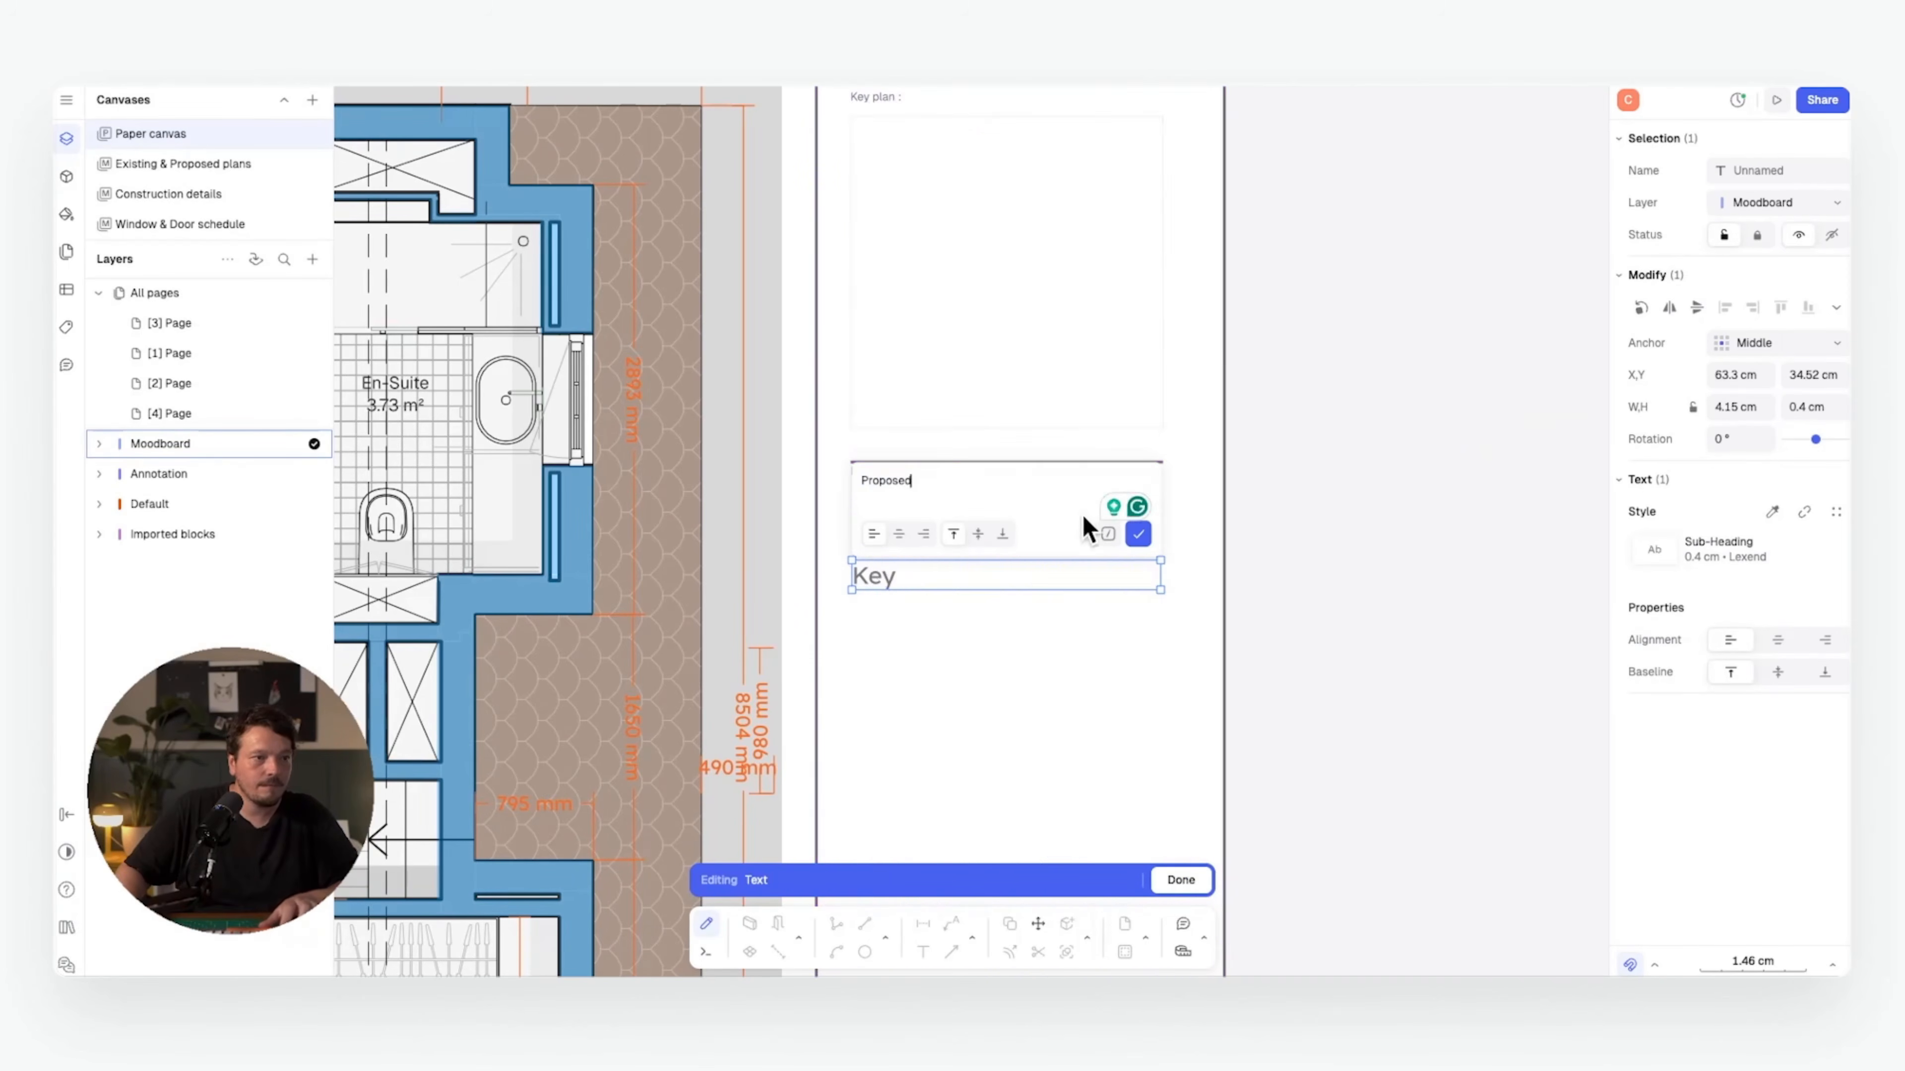
pyautogui.doubleClick(937, 577)
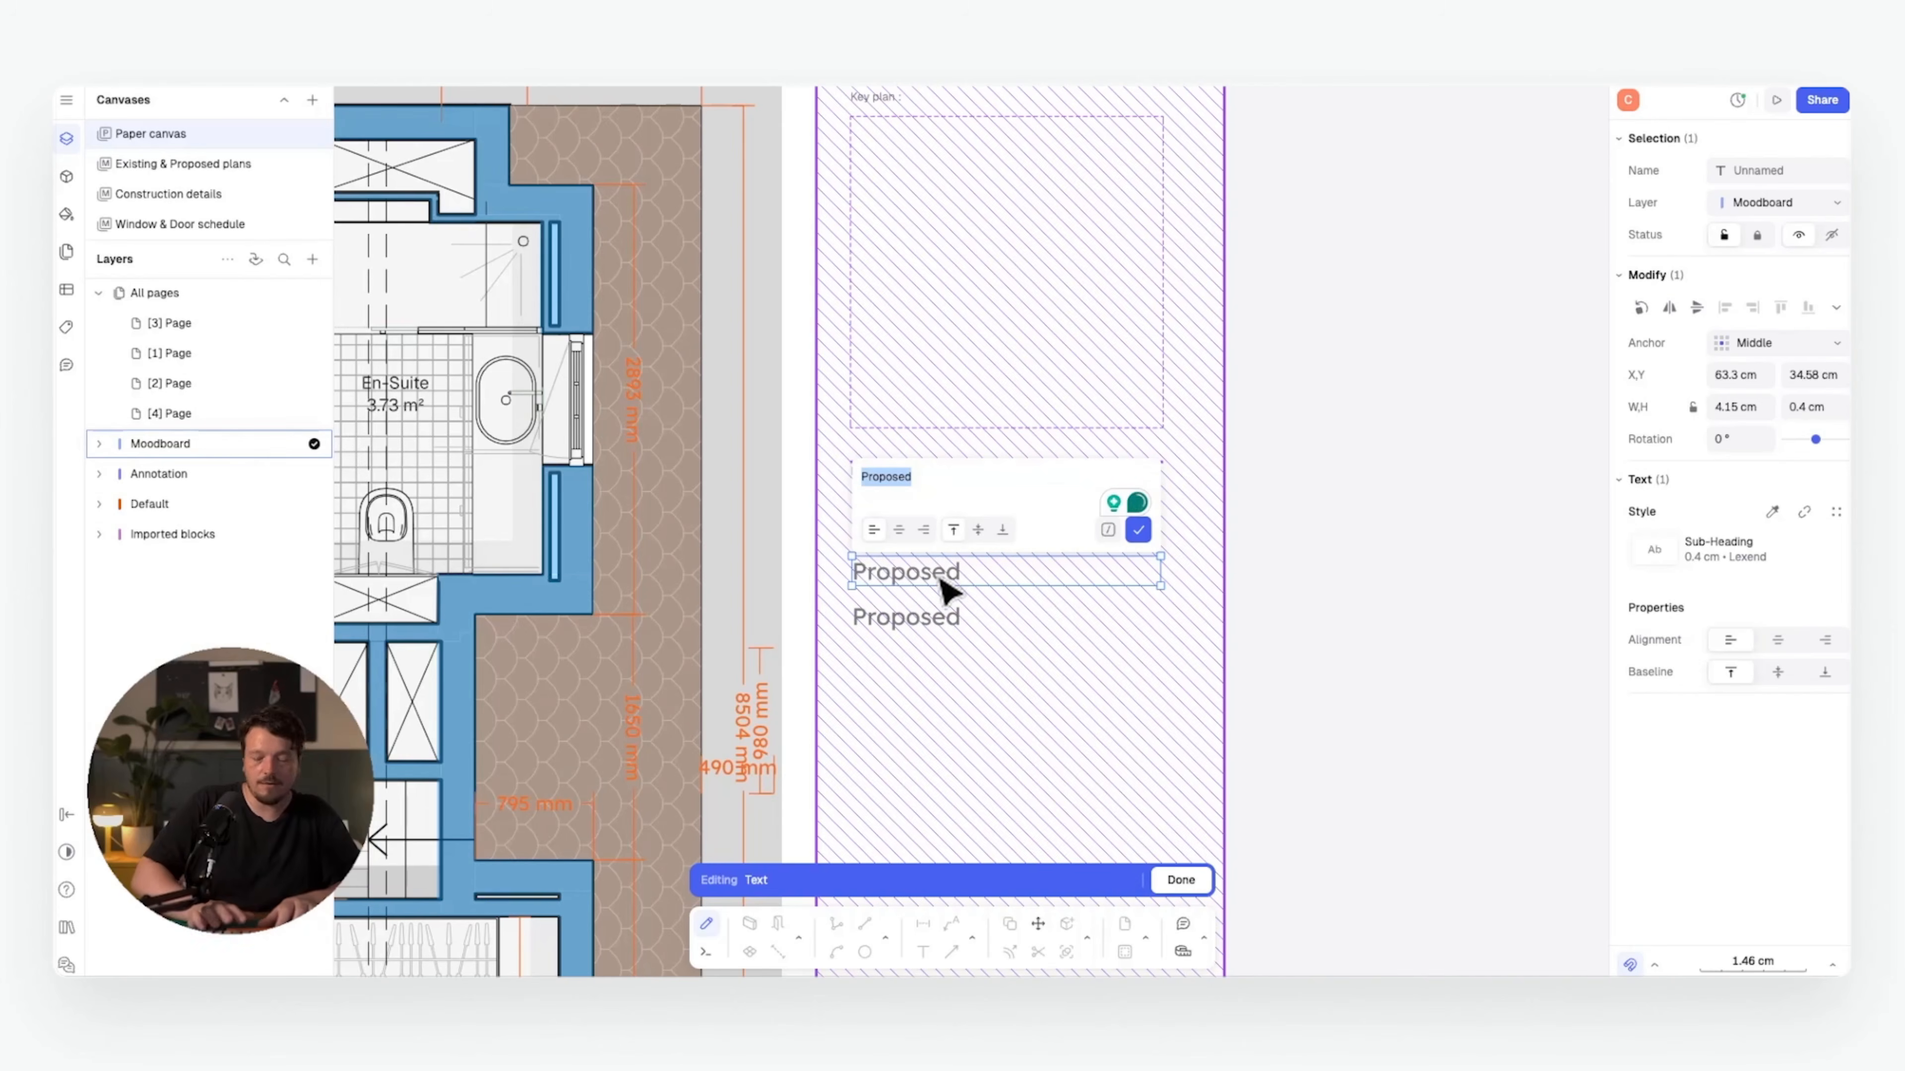
pyautogui.write('Demol')
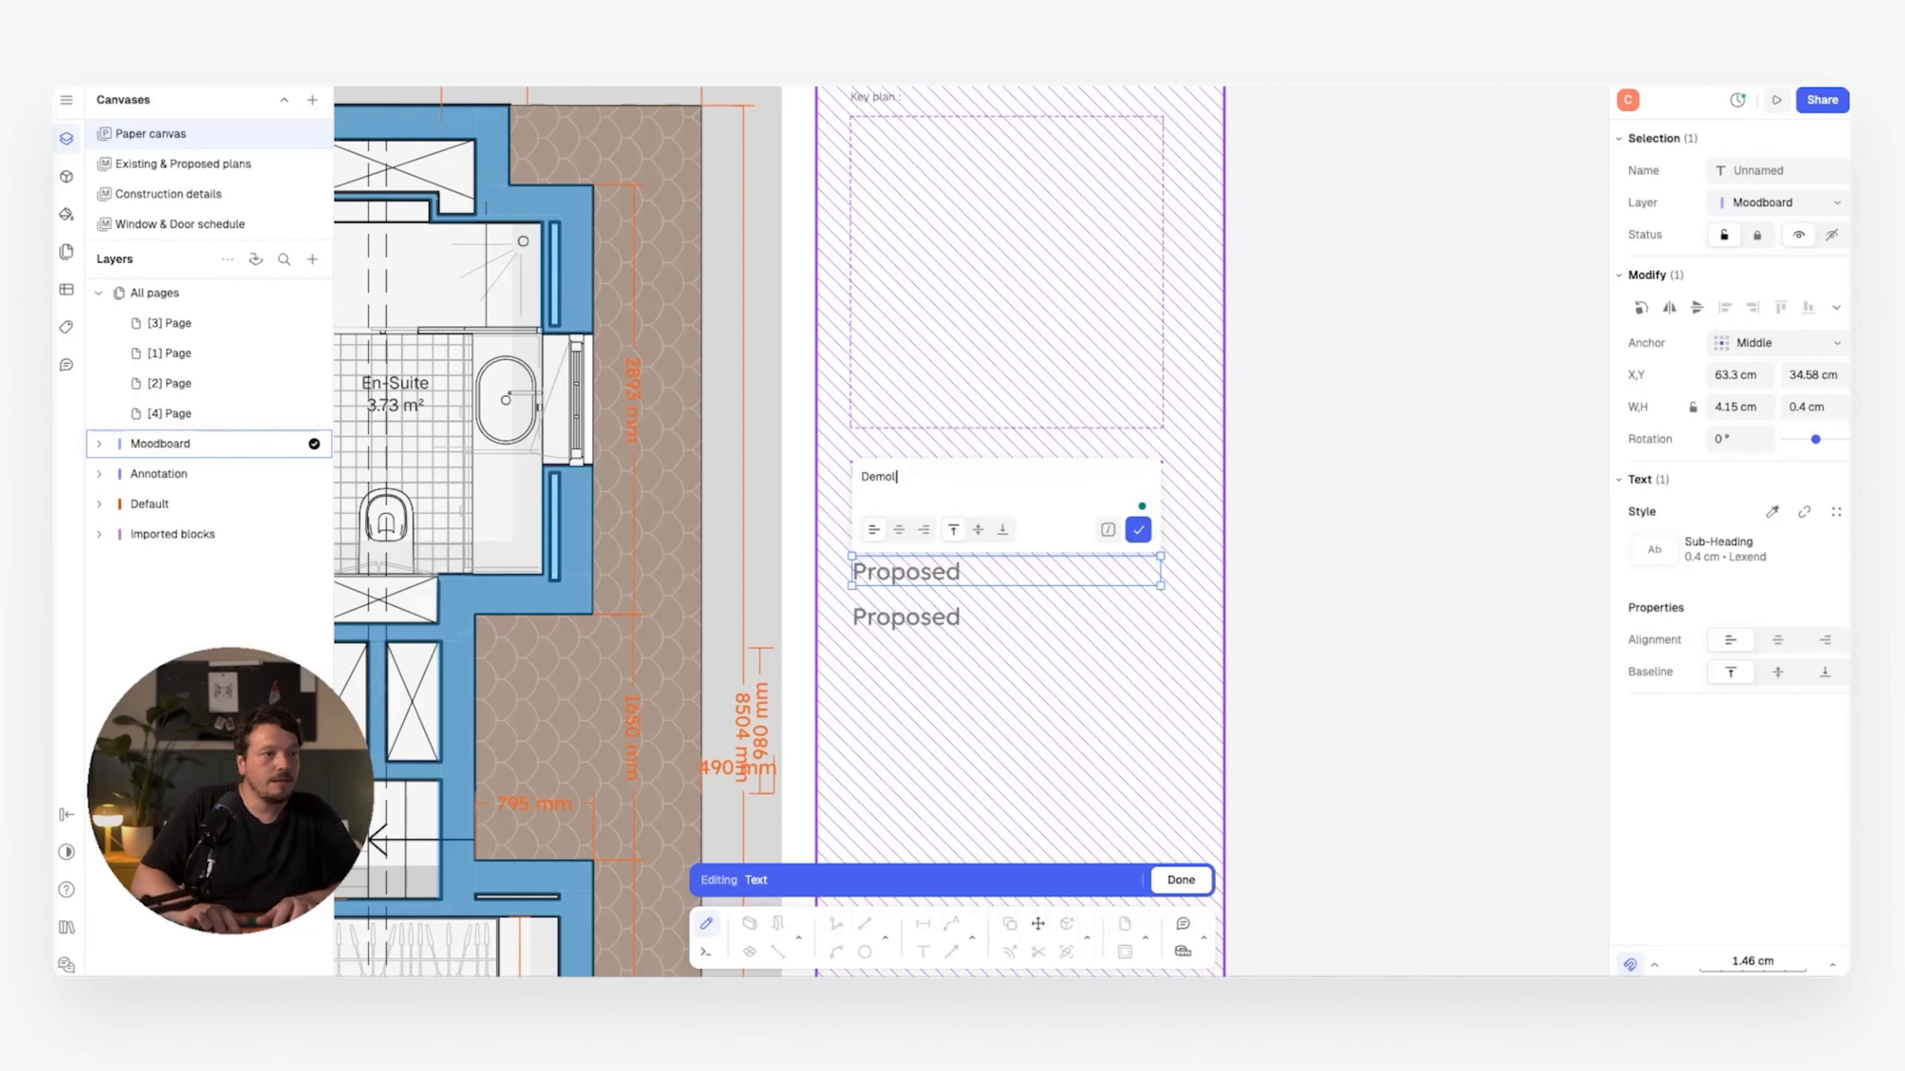
pyautogui.write('ished')
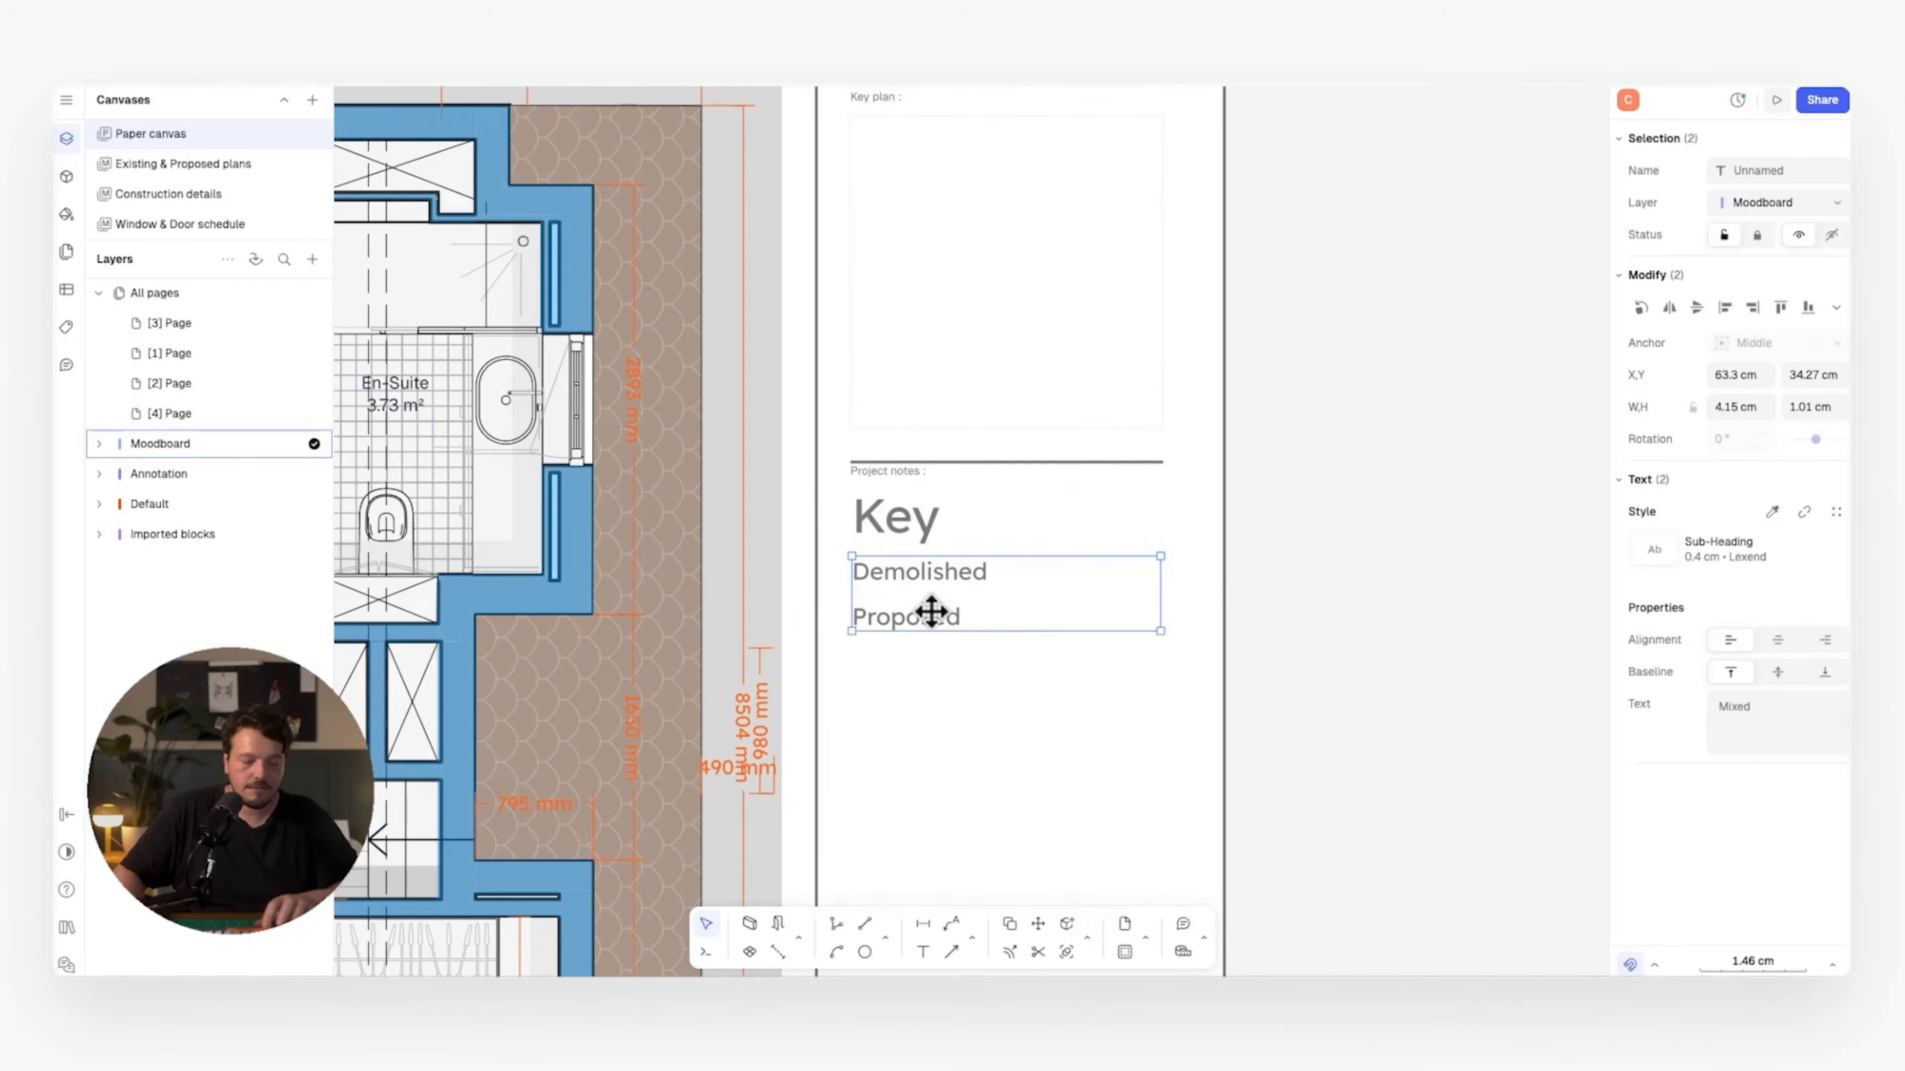
# - Move the Demolished and Proposed labels together about 0.86 cm to the right, indenting them under the Key heading
pyautogui.press('m')
pyautogui.click(917, 610)
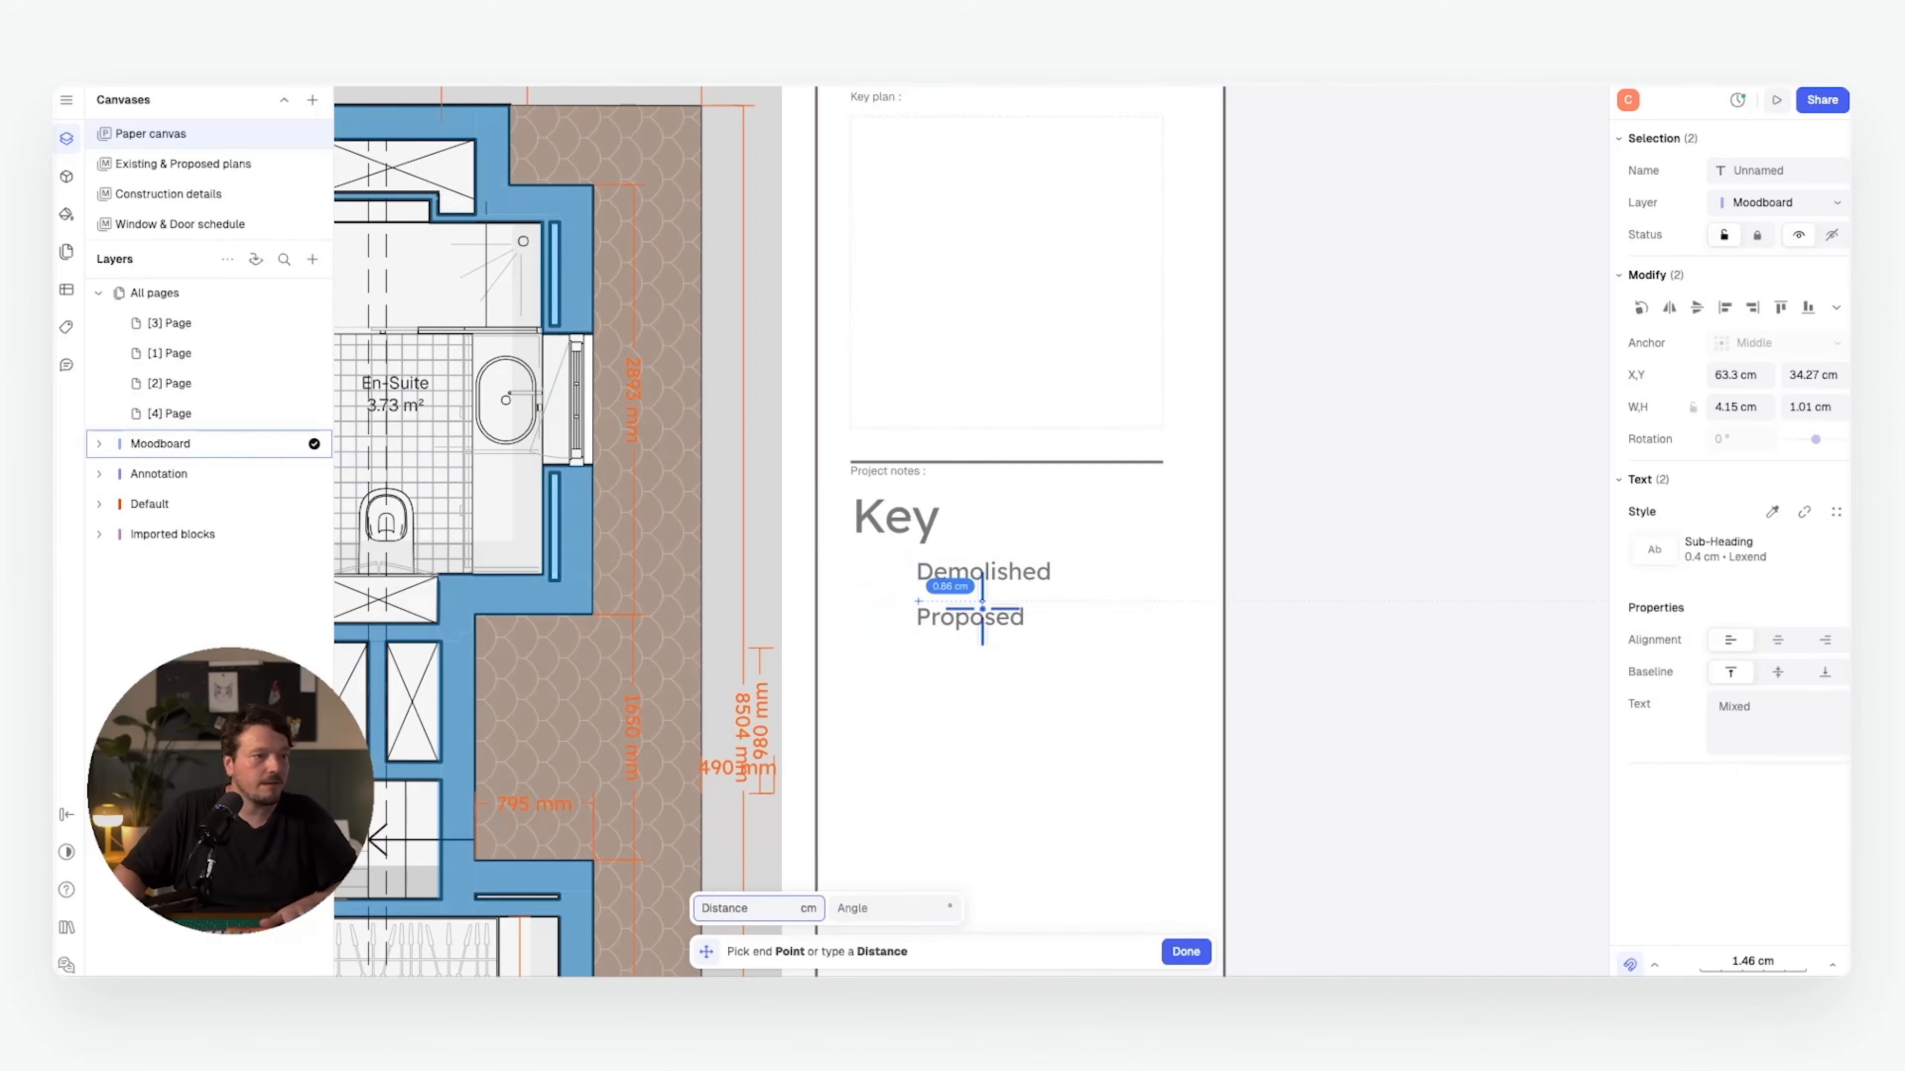
pyautogui.click(980, 610)
pyautogui.press('Escape')
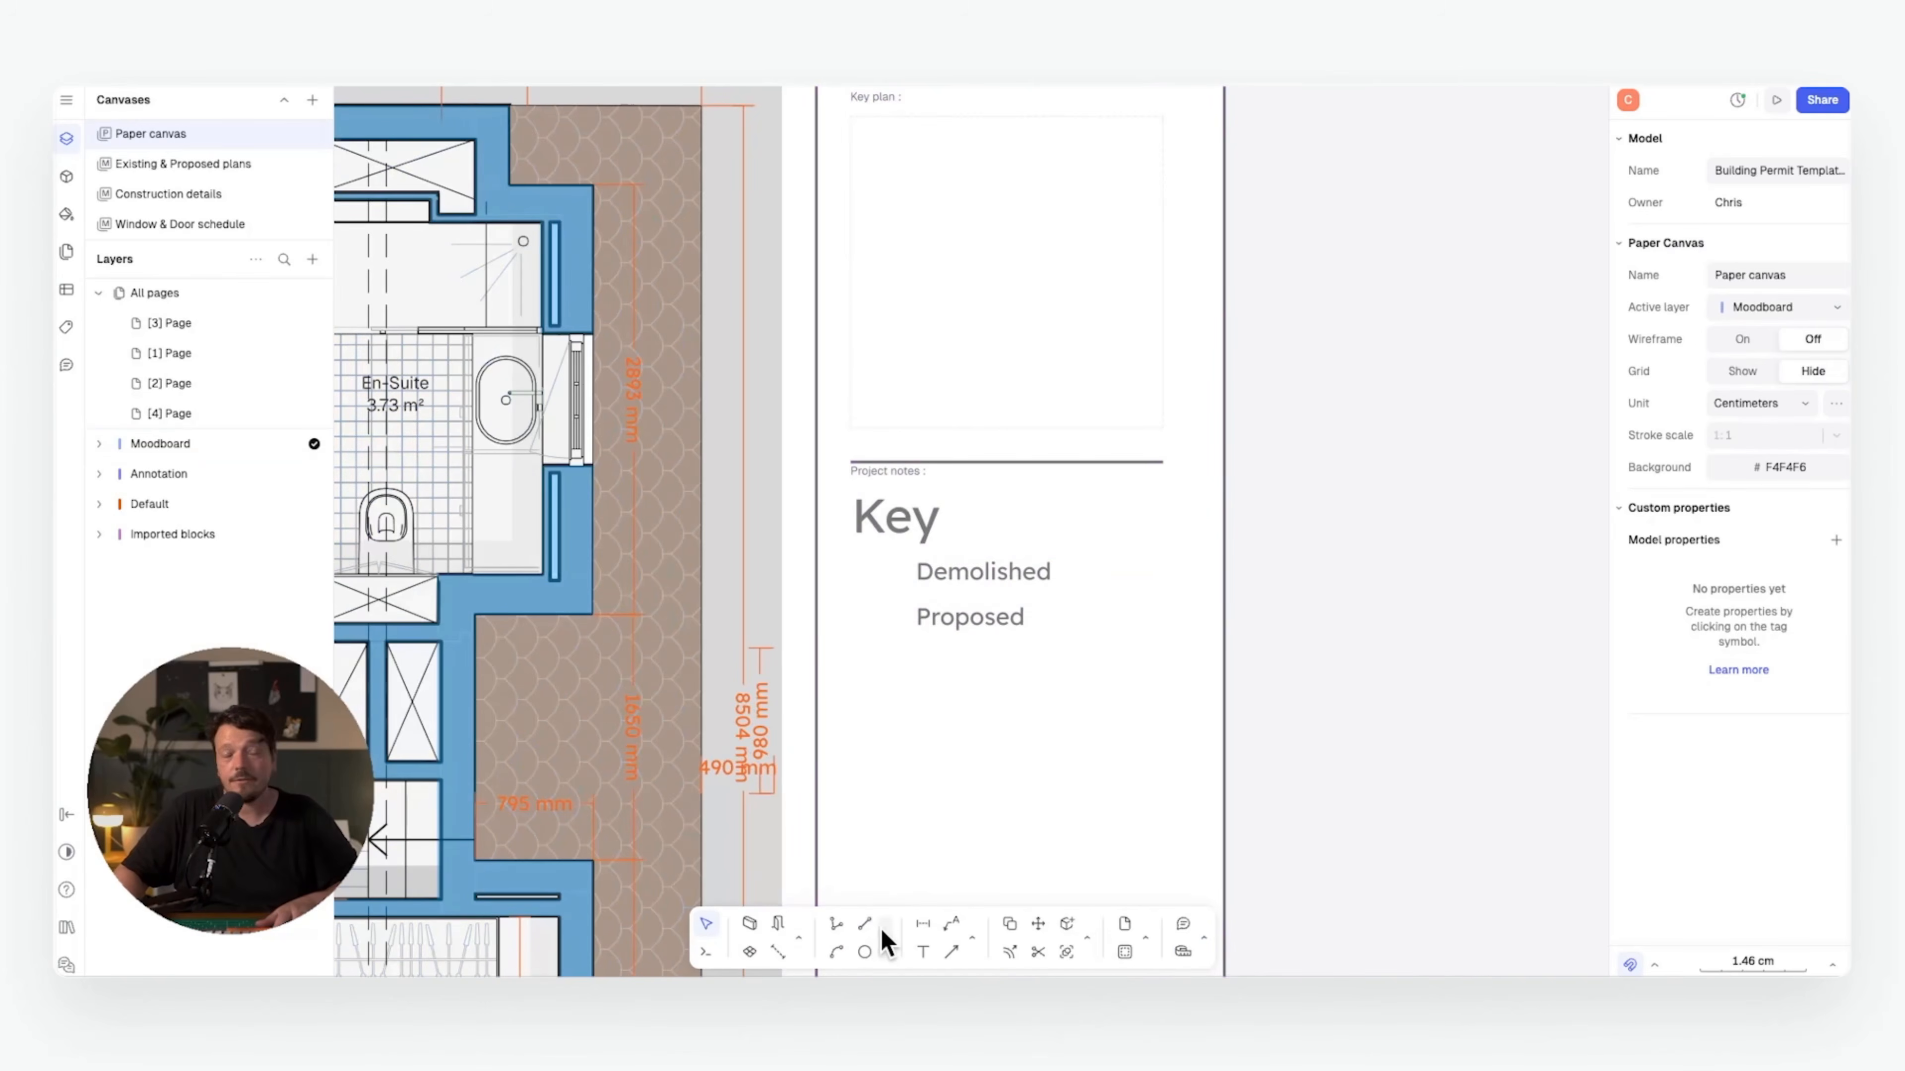
# - Draw a rectangular swatch about 0.65 × 0.33 cm beside the Demolished label in the key
pyautogui.click(876, 936)
pyautogui.click(934, 863)
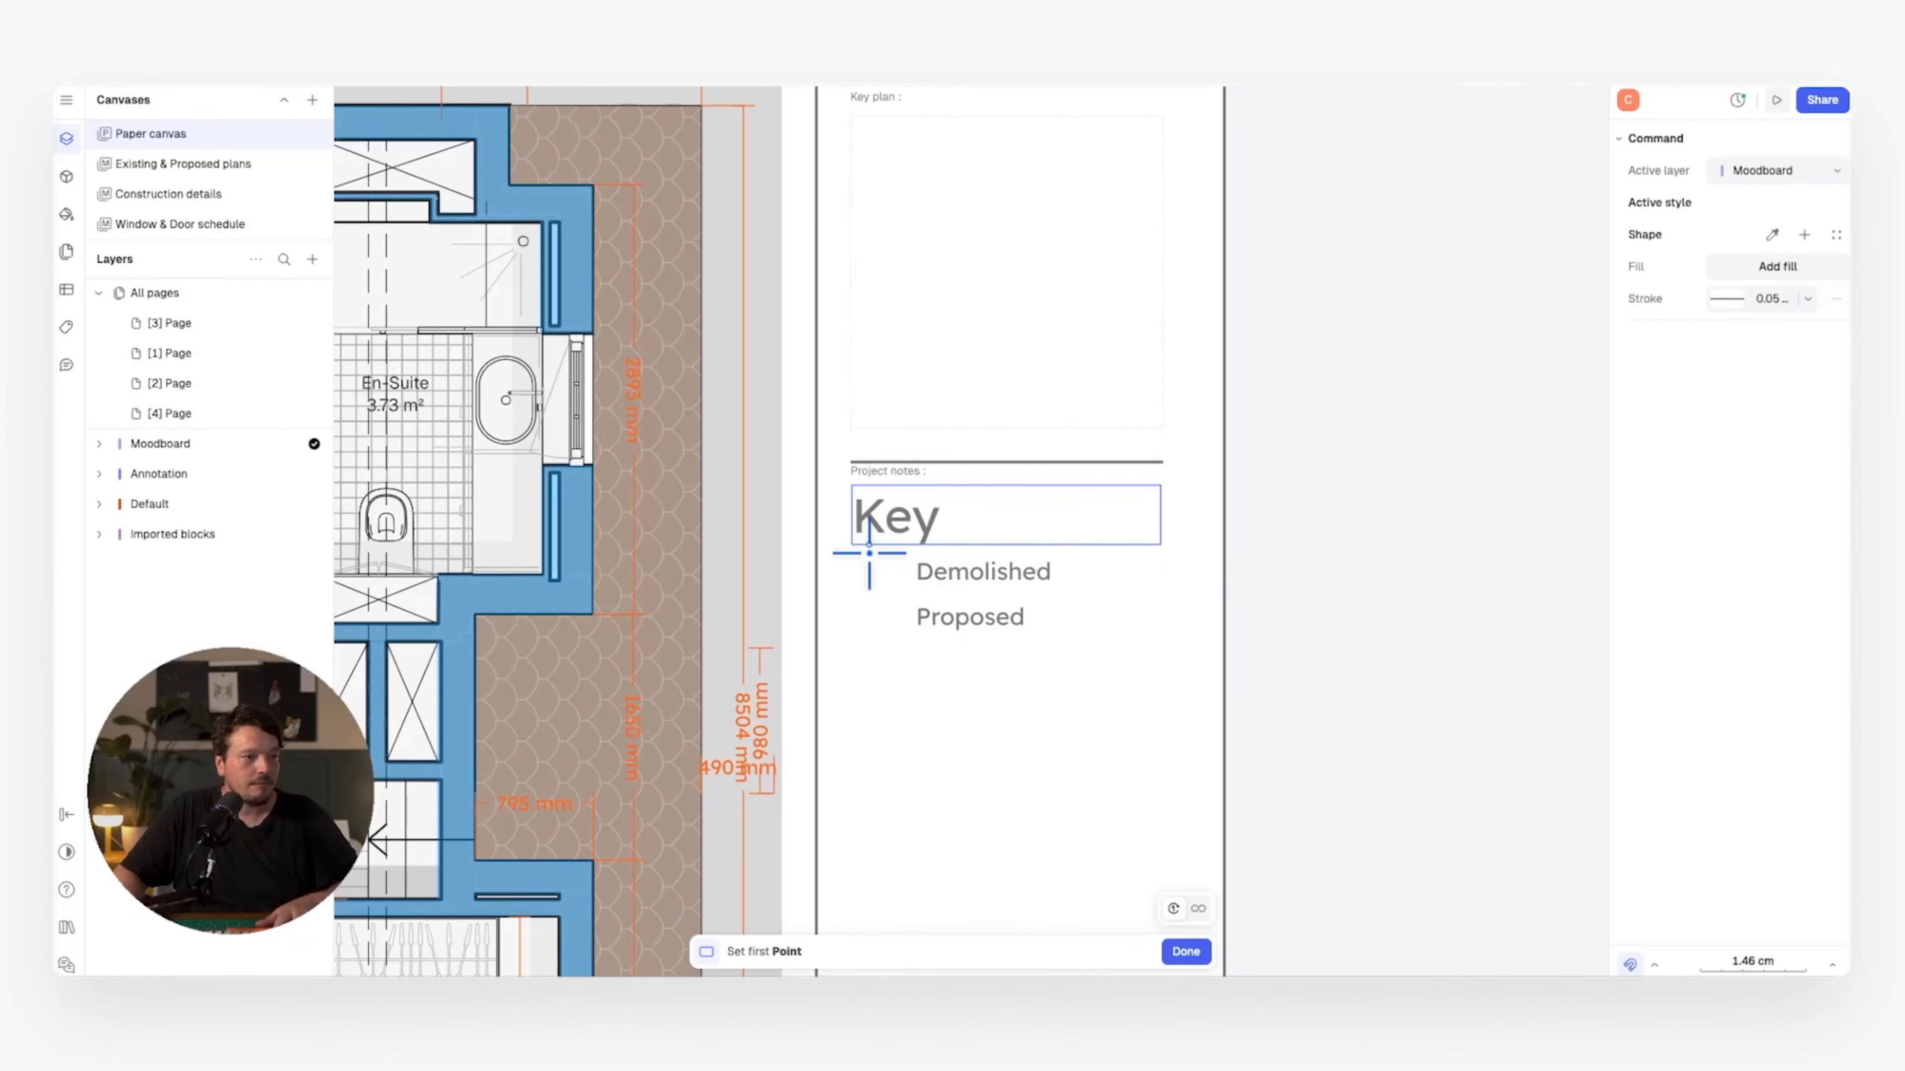
pyautogui.scroll(5, 869, 553)
pyautogui.click(841, 566)
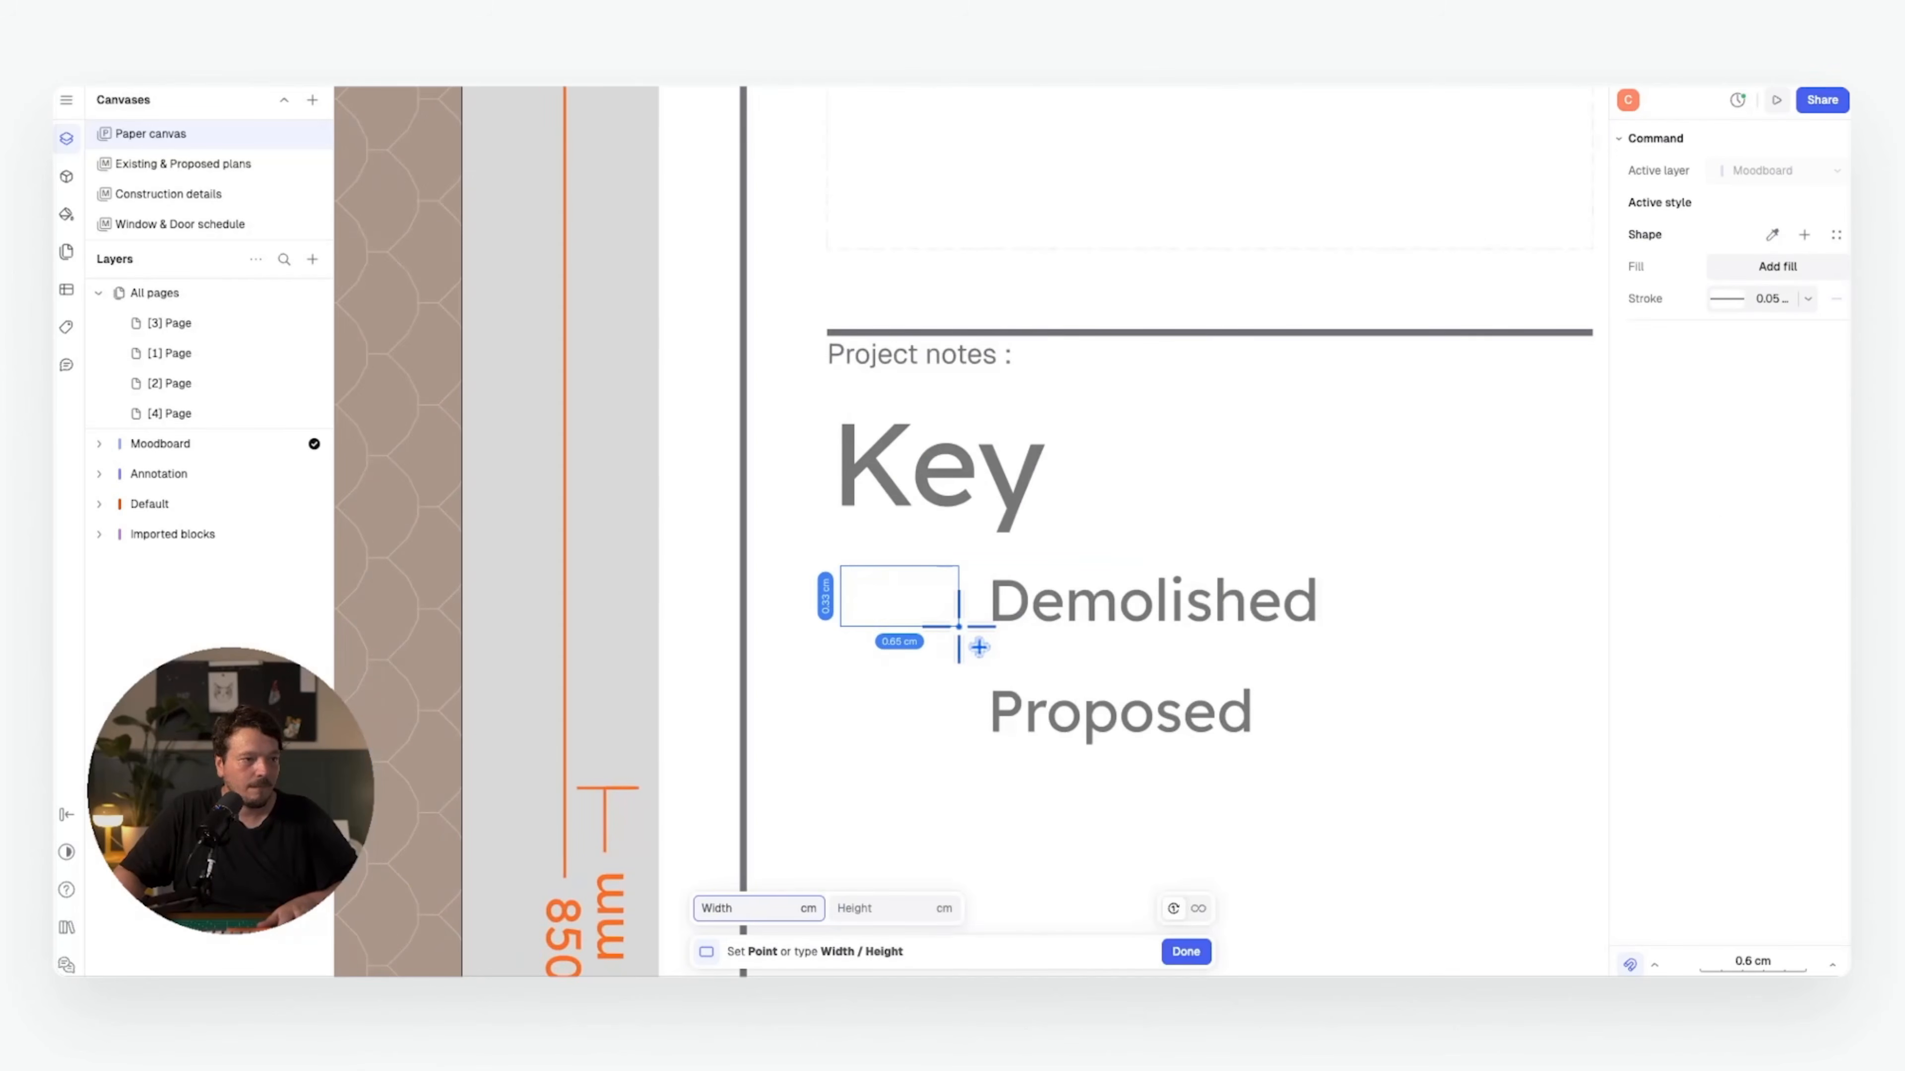
pyautogui.click(958, 626)
# - Copy the swatch straight down so that the duplicate sits beside the Proposed label
pyautogui.press('c')
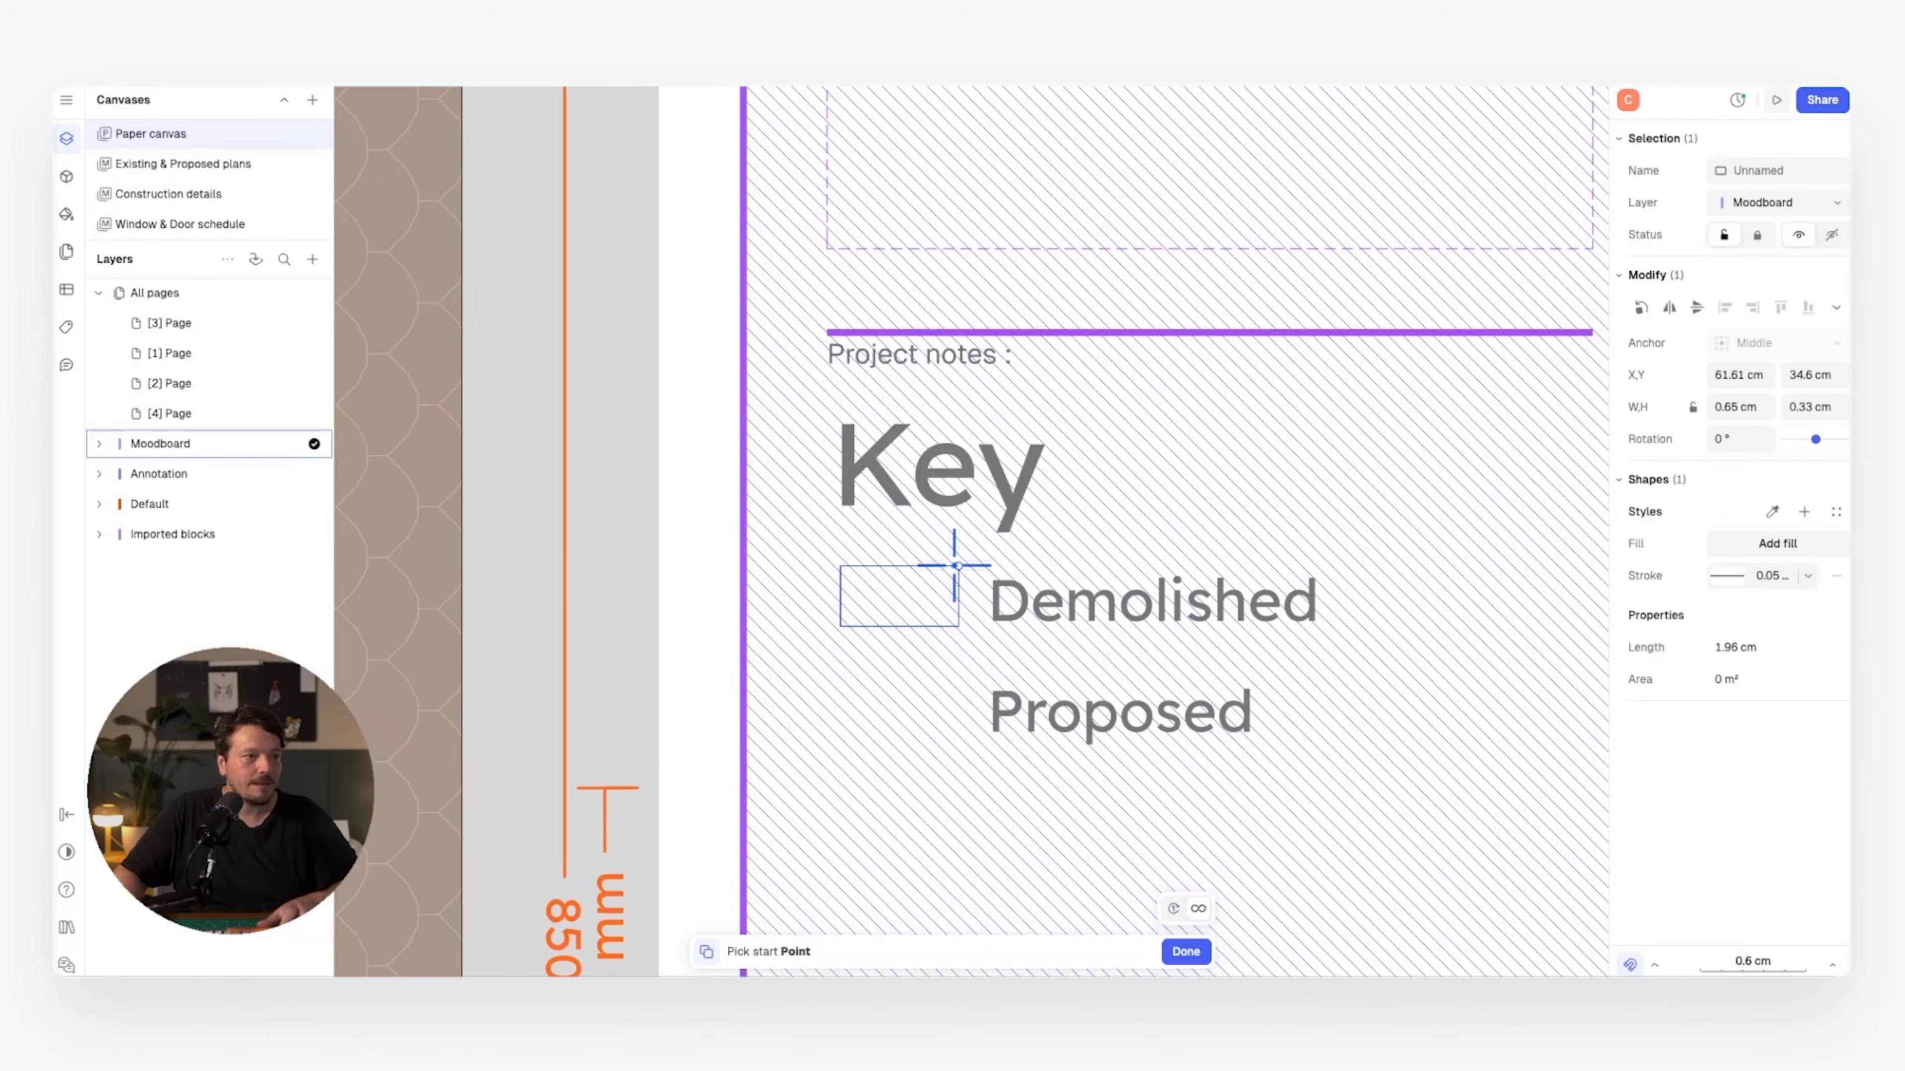
pyautogui.click(954, 566)
pyautogui.click(954, 675)
pyautogui.scroll(-3, 1034, 647)
pyautogui.scroll(-2, 1484, 646)
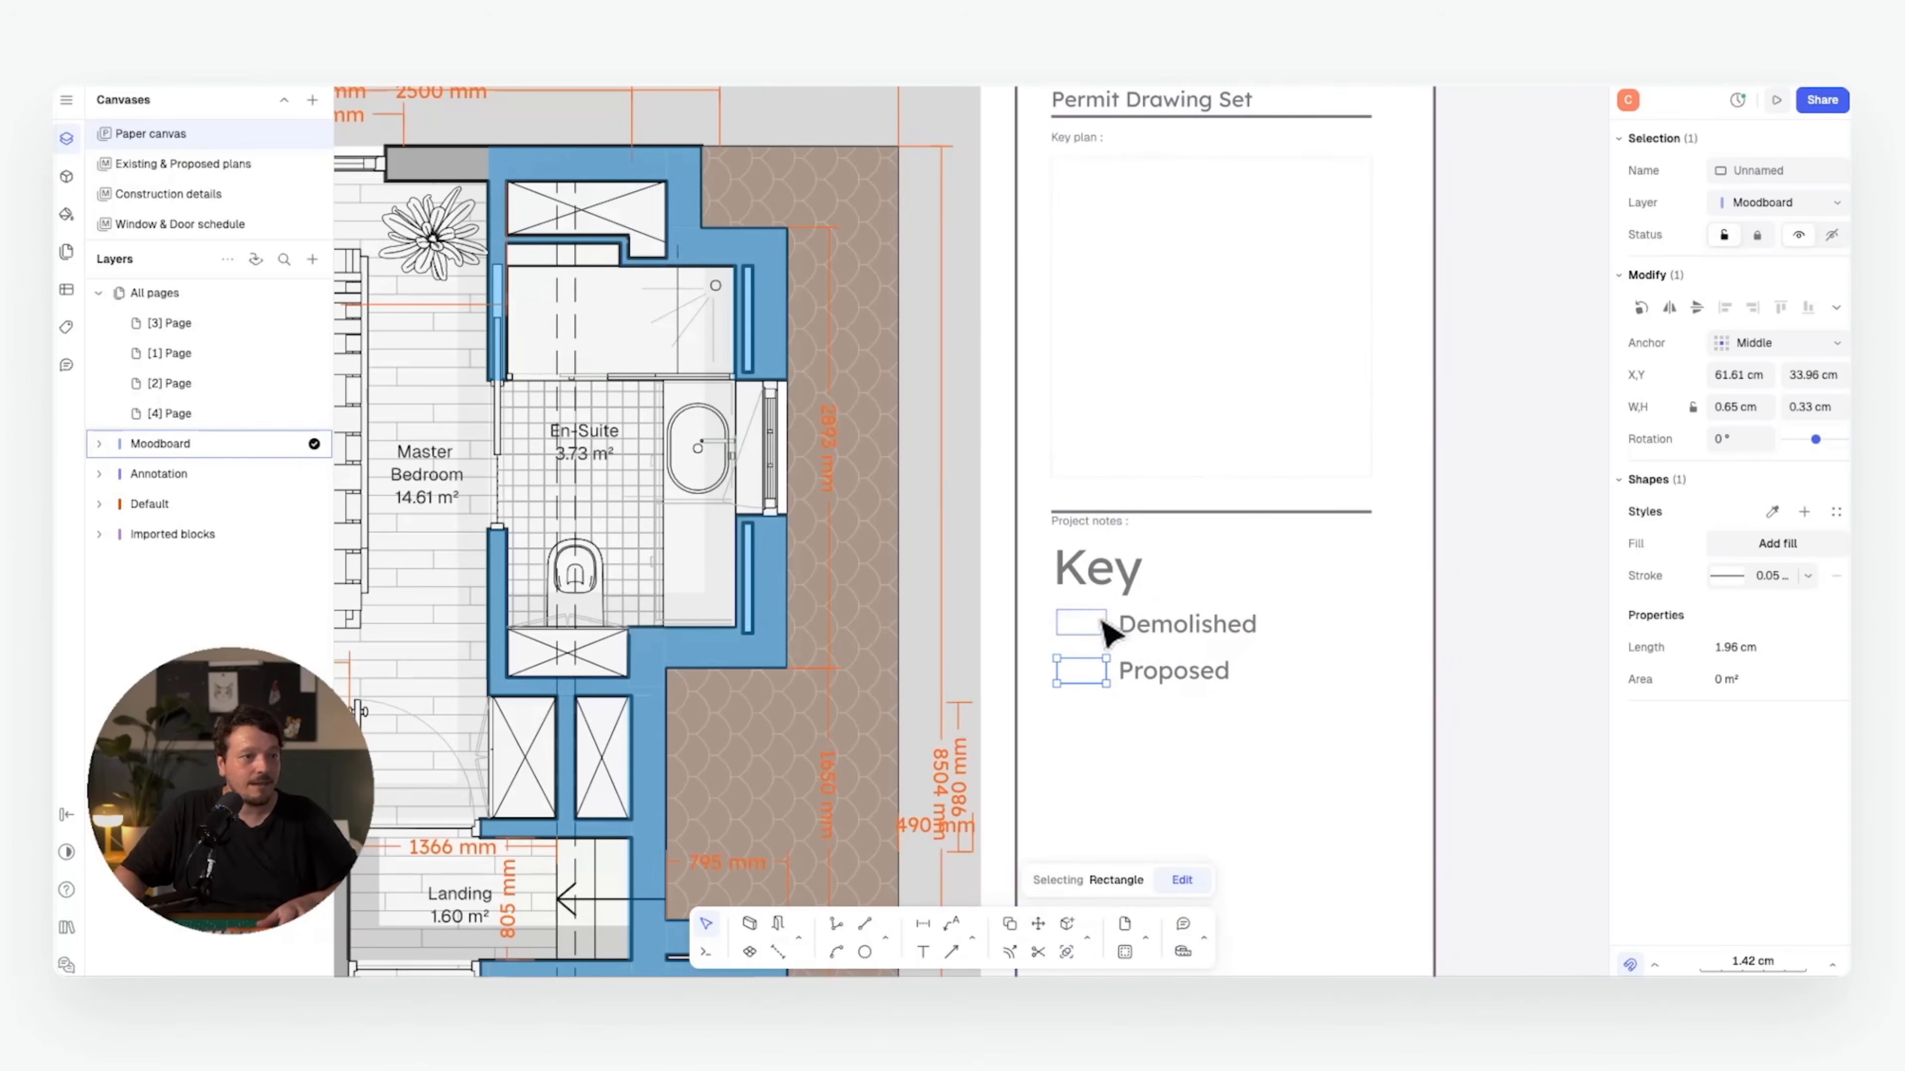
# - Apply the Demolition style to the Demolished swatch by sampling it from the existing first-floor plan
pyautogui.click(1105, 627)
pyautogui.scroll(-4, 1140, 583)
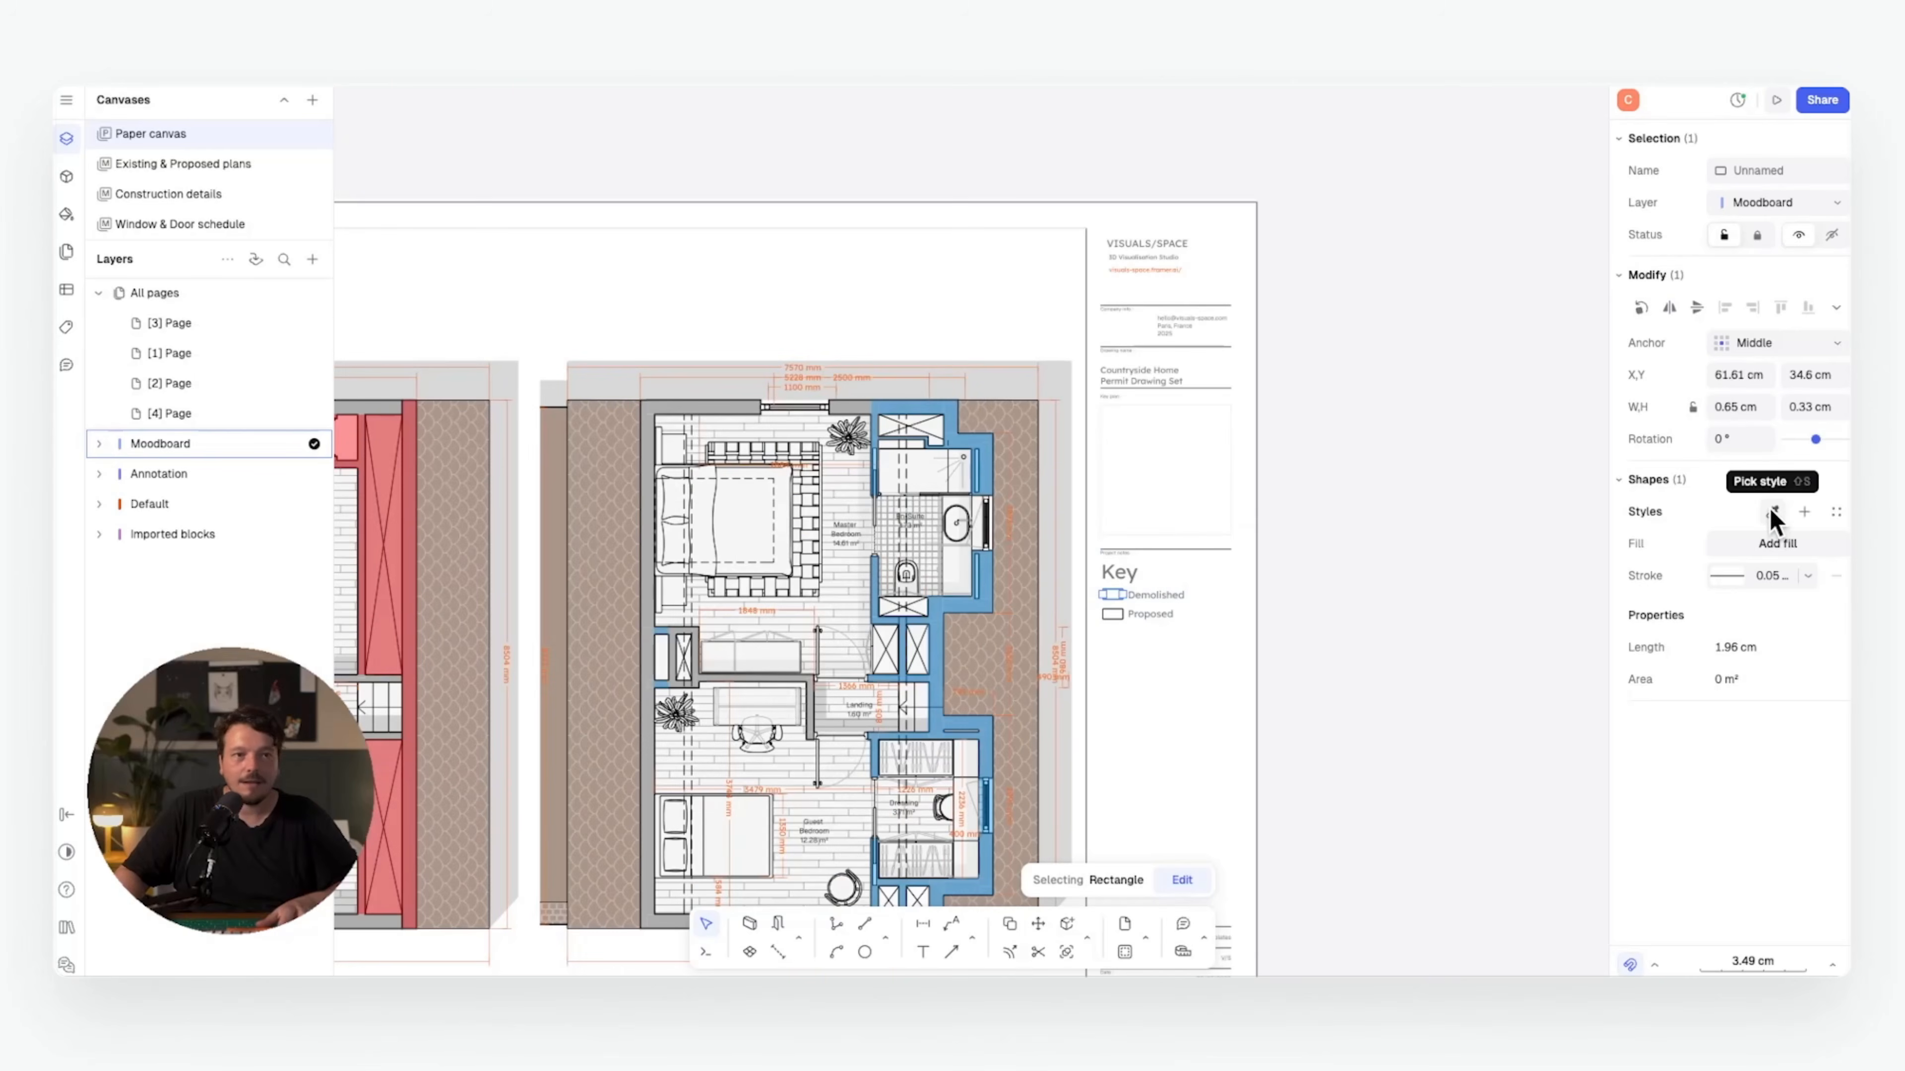
pyautogui.click(1773, 513)
pyautogui.hscroll(-5, 761, 421)
pyautogui.click(705, 424)
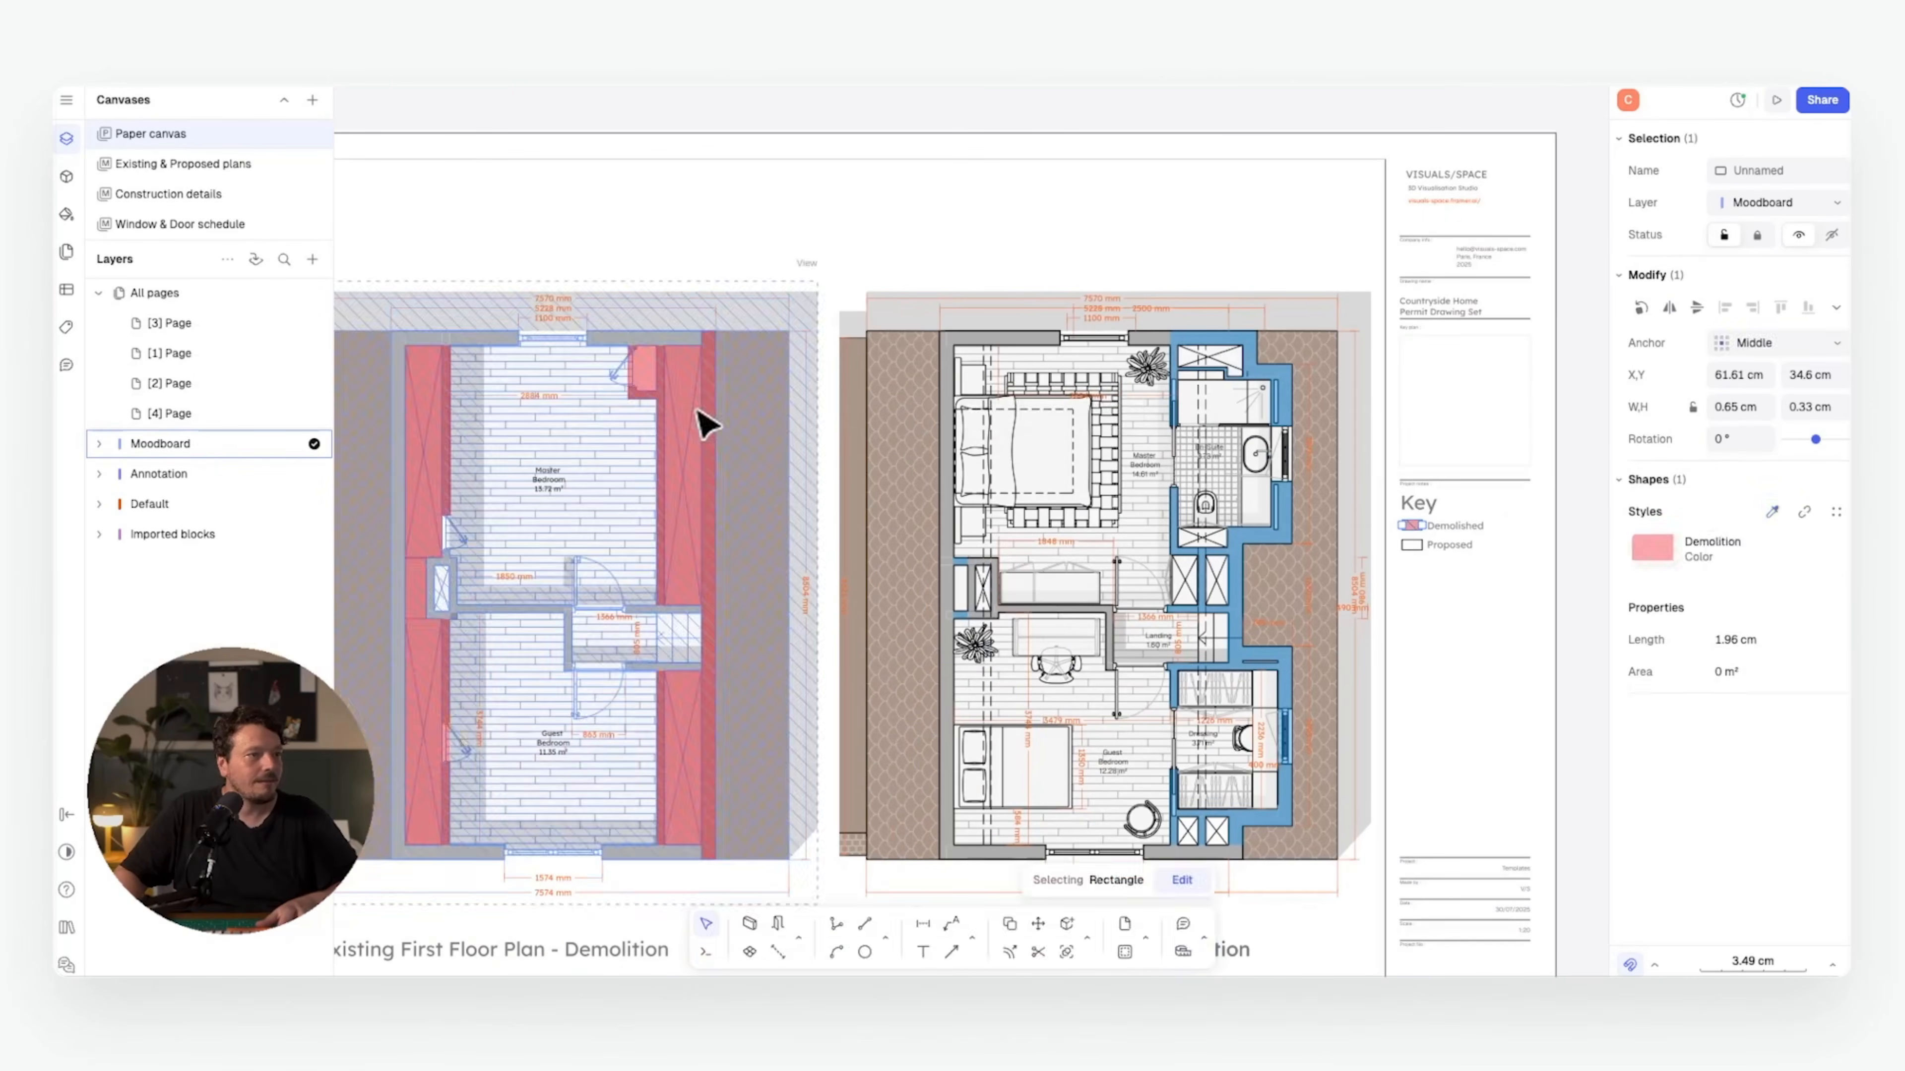
# - Apply the New Walls style to the Proposed swatch by sampling it from the blue walls of the proposed plan, and deselect it
pyautogui.hscroll(5, 1297, 566)
pyautogui.scroll(4, 906, 519)
pyautogui.click(883, 508)
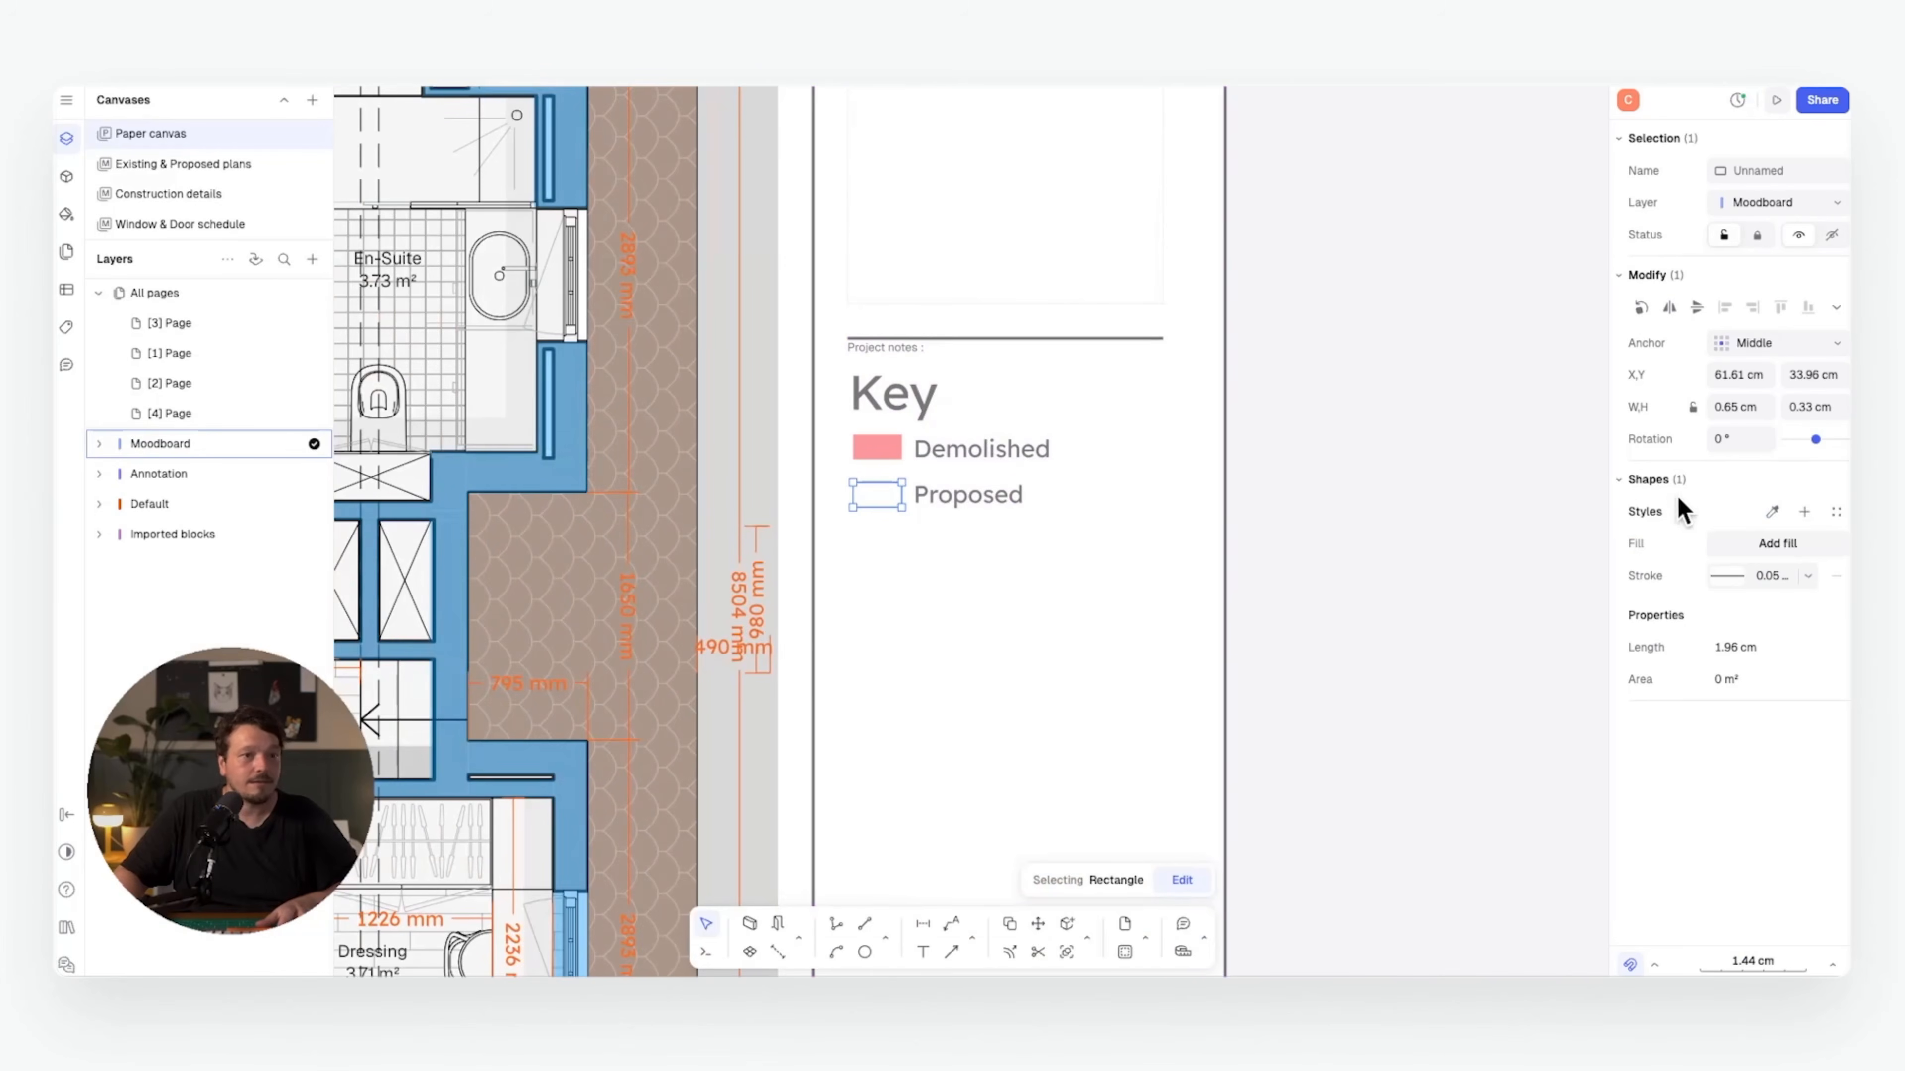
pyautogui.click(1773, 513)
pyautogui.click(596, 398)
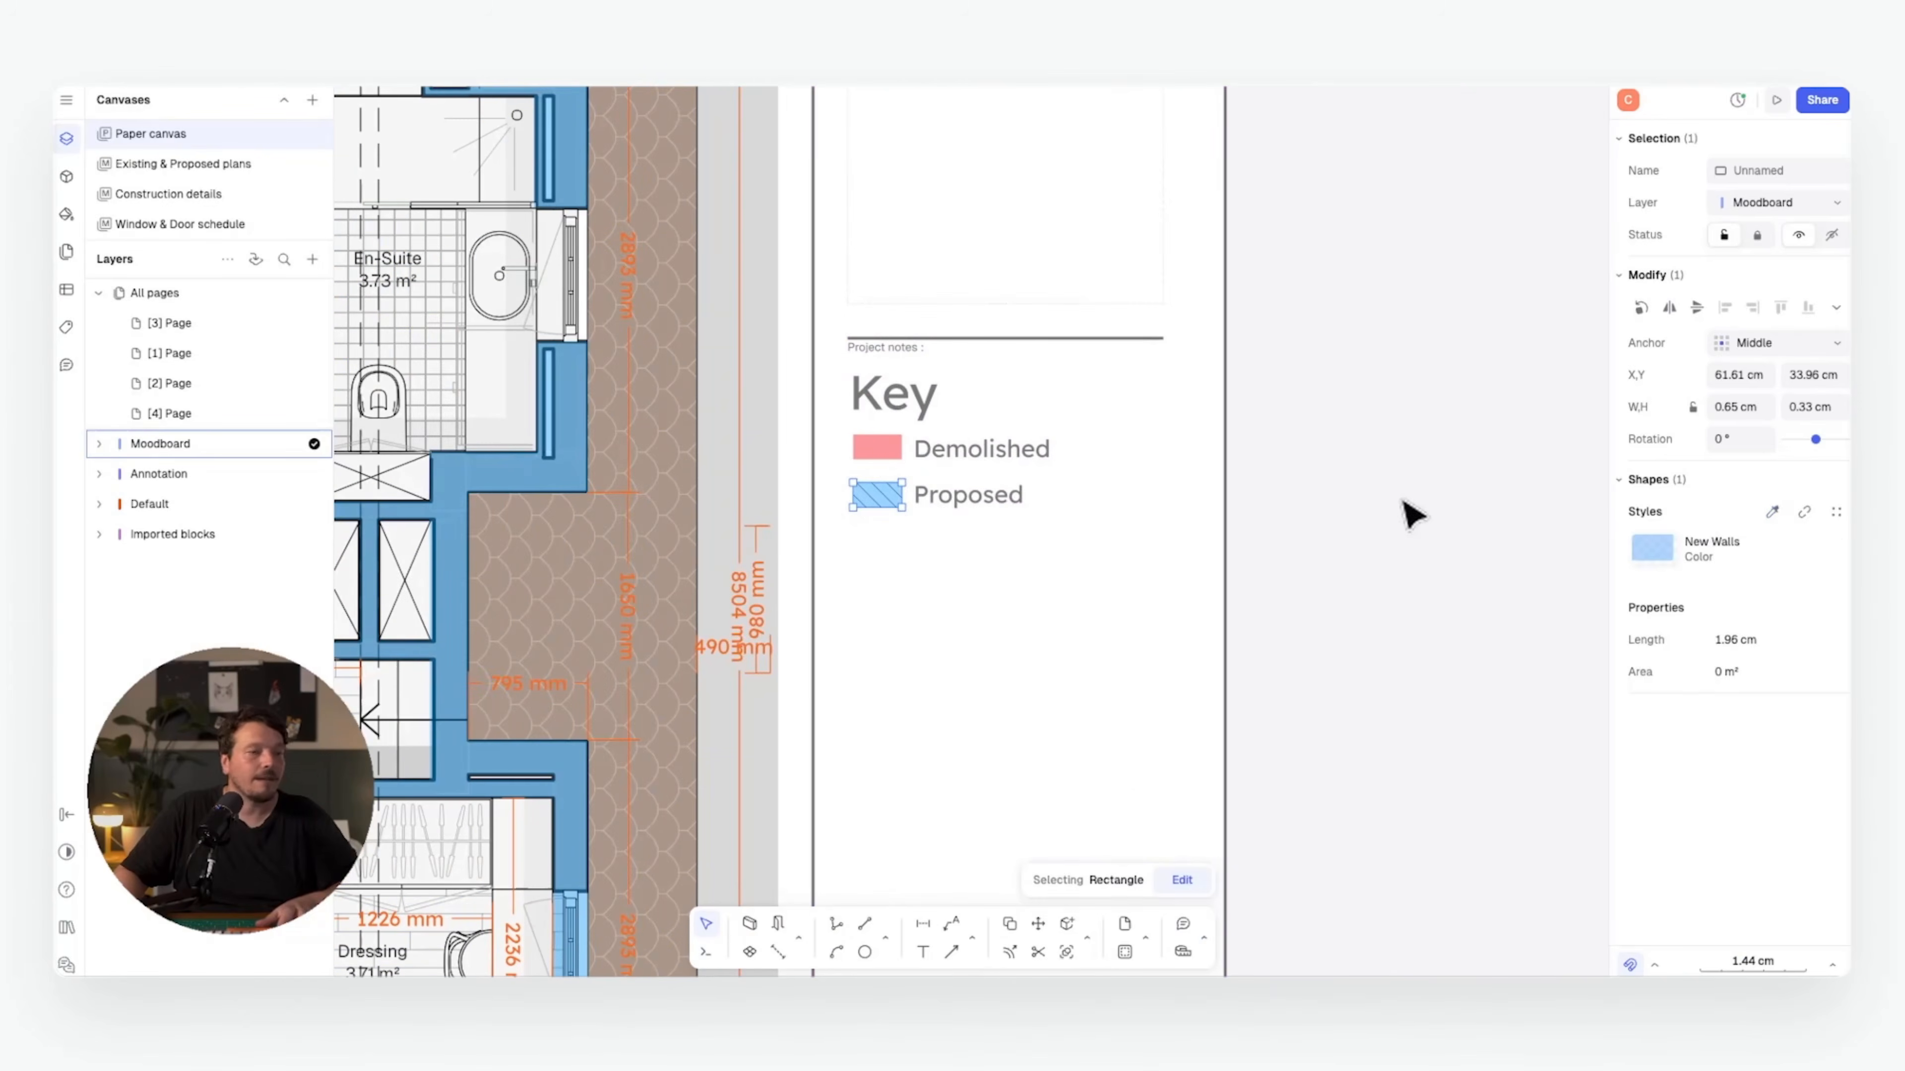
pyautogui.click(1410, 515)
pyautogui.scroll(-6, 1410, 515)
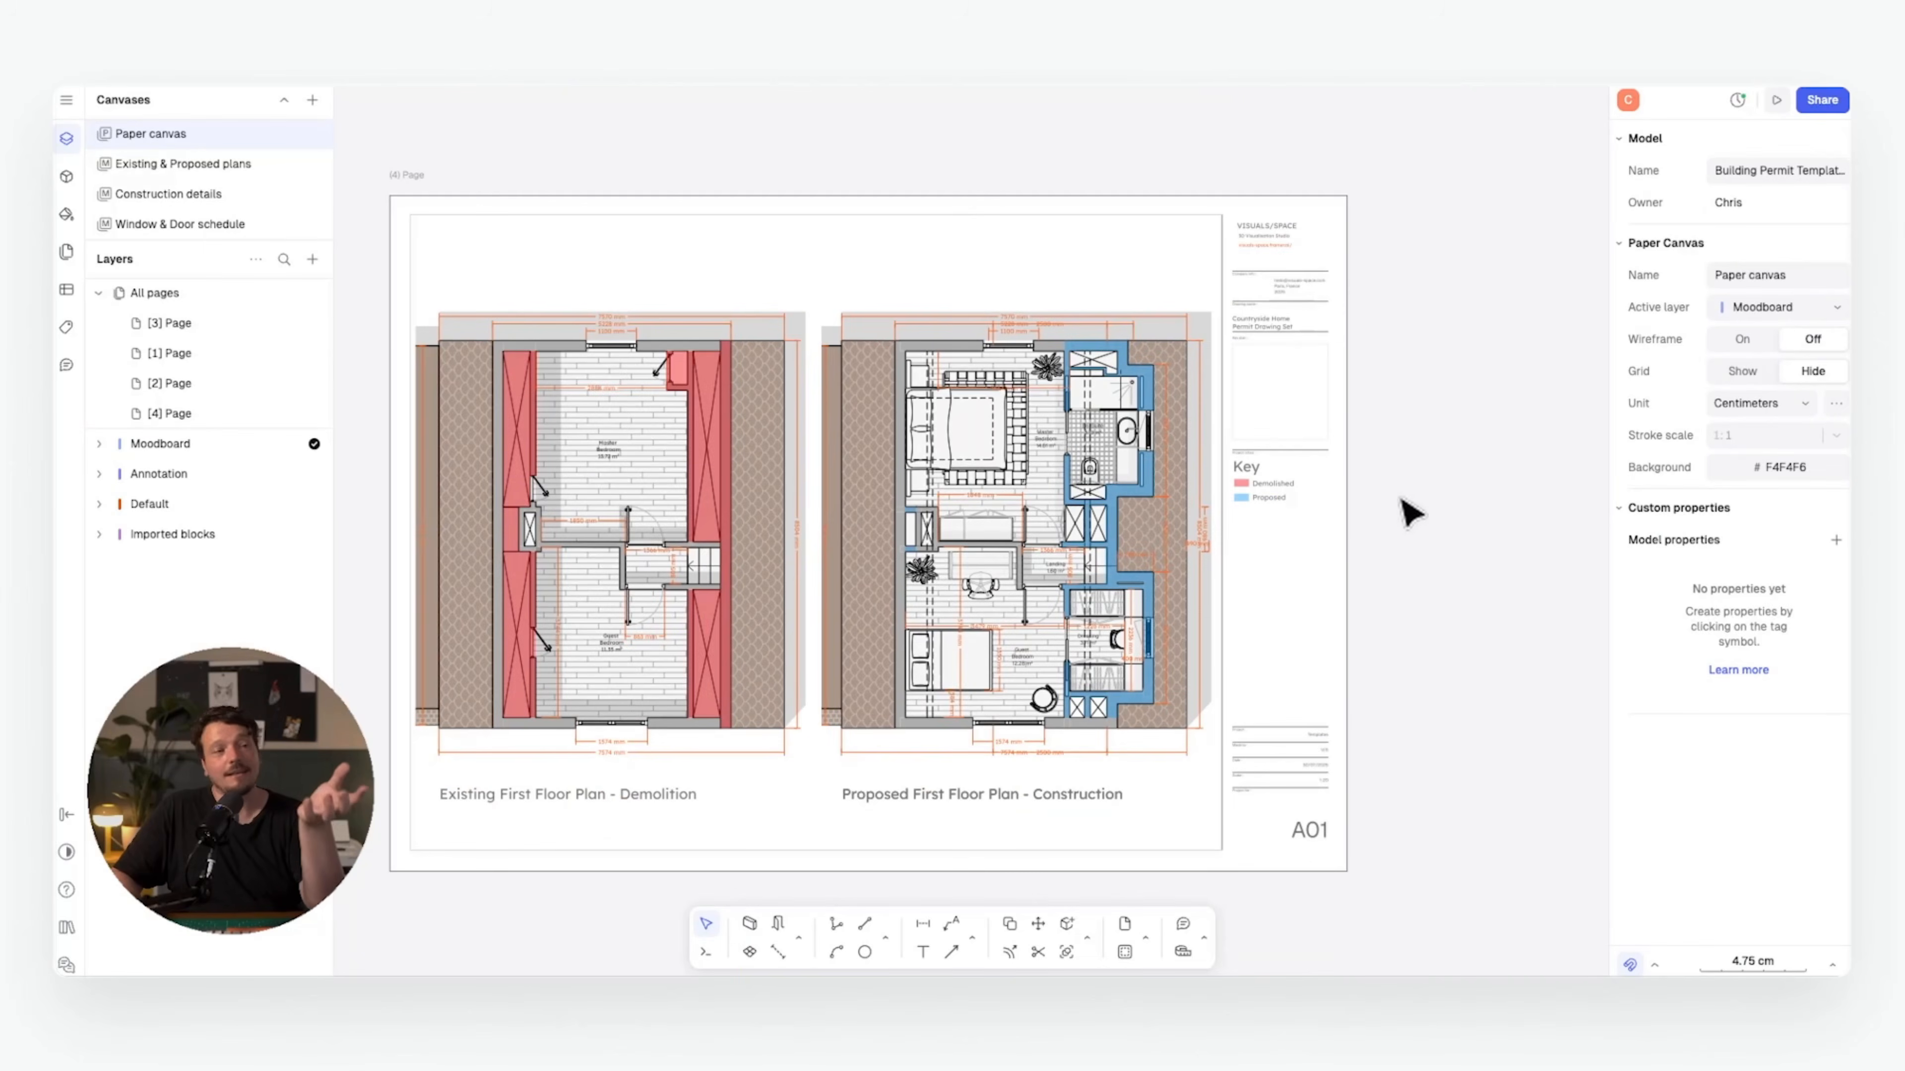
pyautogui.moveTo(1455, 513); pyautogui.dragTo(1471, 522, button='middle')
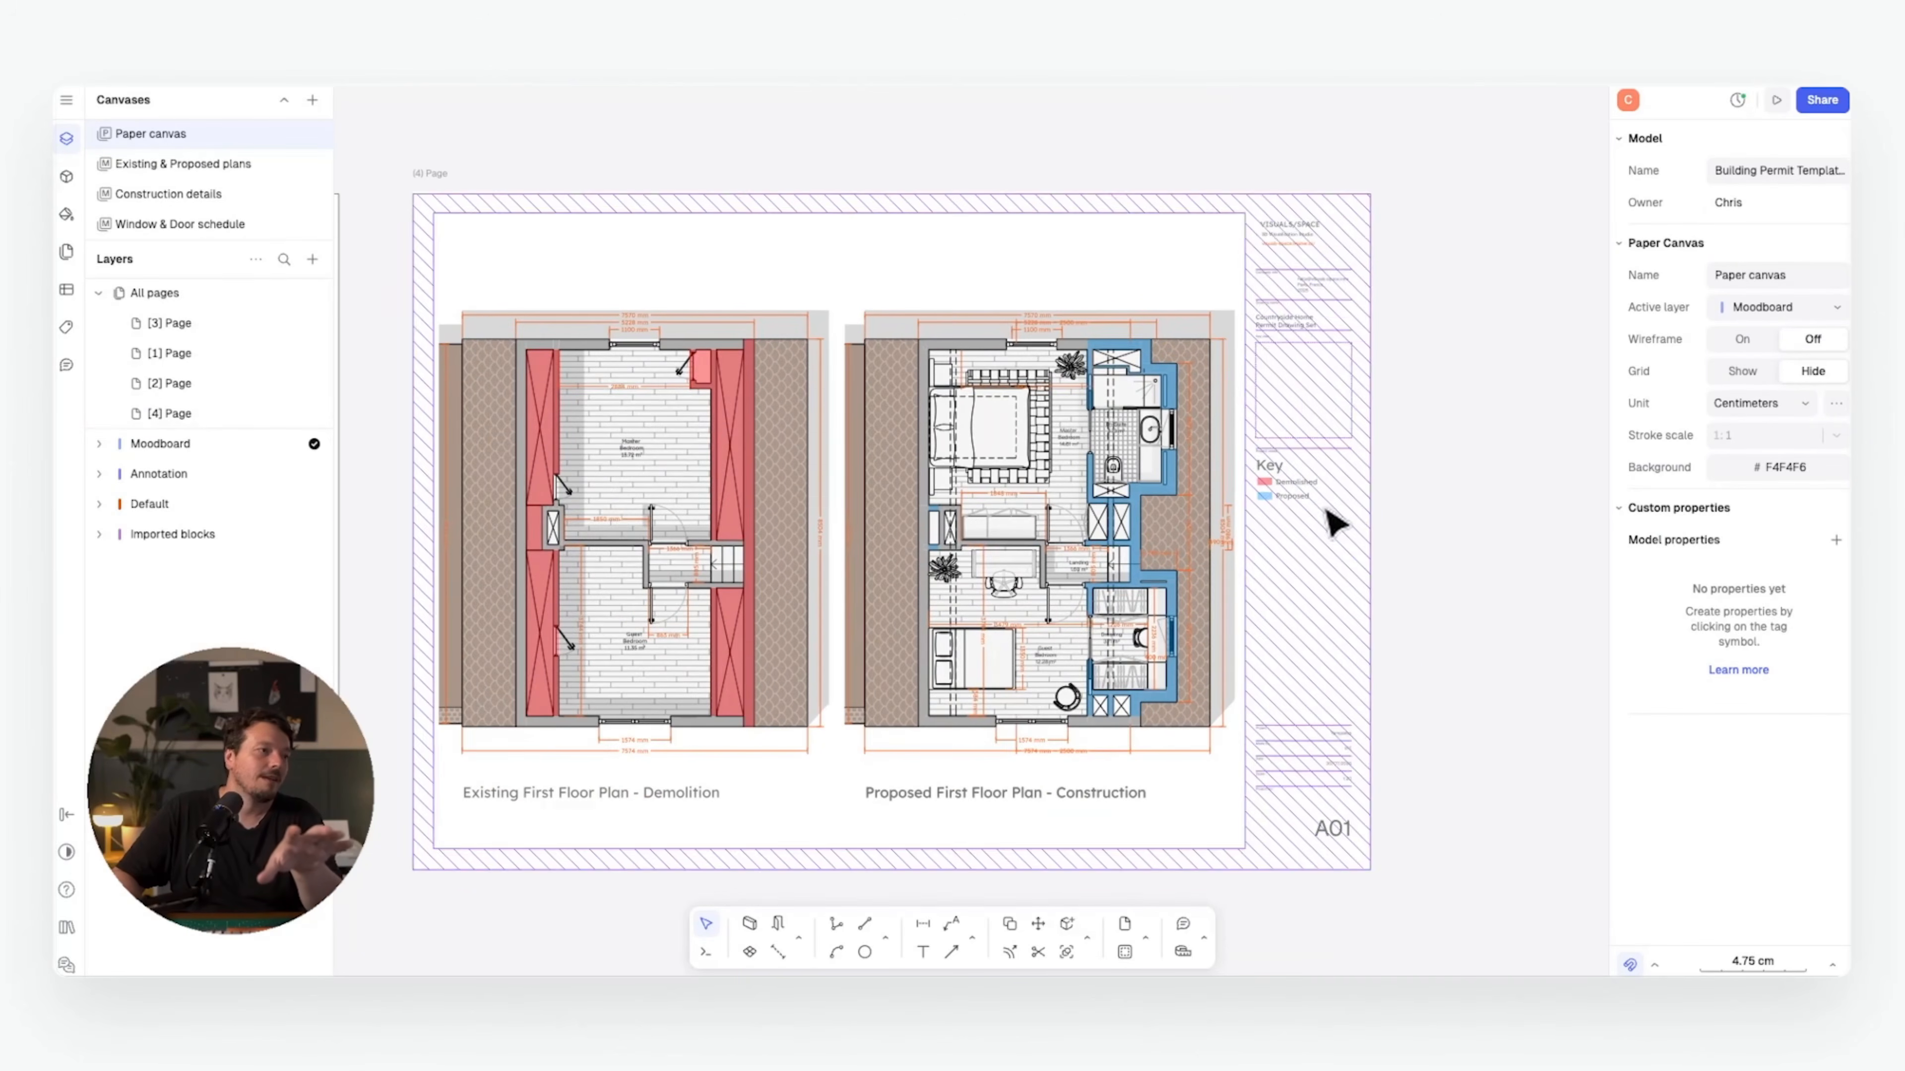
pyautogui.moveTo(1328, 512); pyautogui.dragTo(1378, 531, button='middle')
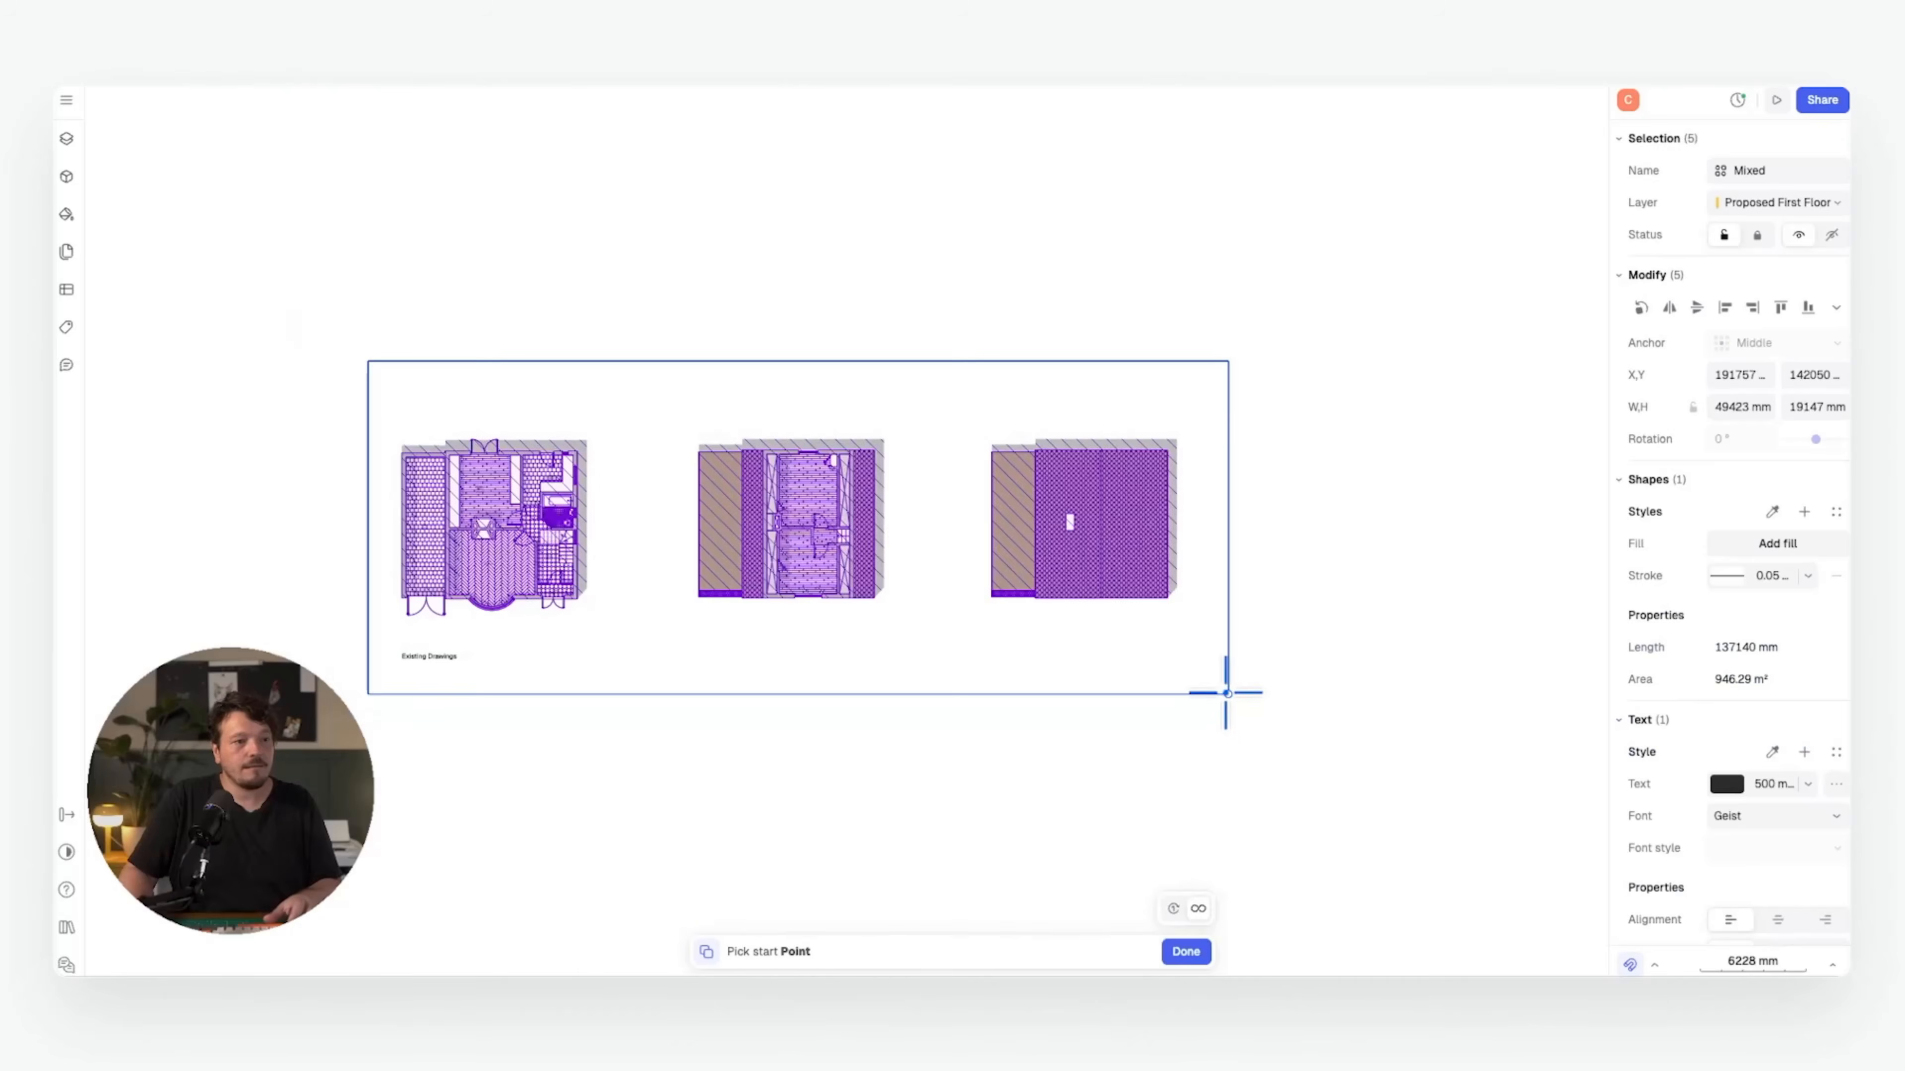
# - Copy the framed Existing Drawings set directly above the original, aligning the copy's lower-right frame corner with the original's upper-right corner
pyautogui.click(1226, 693)
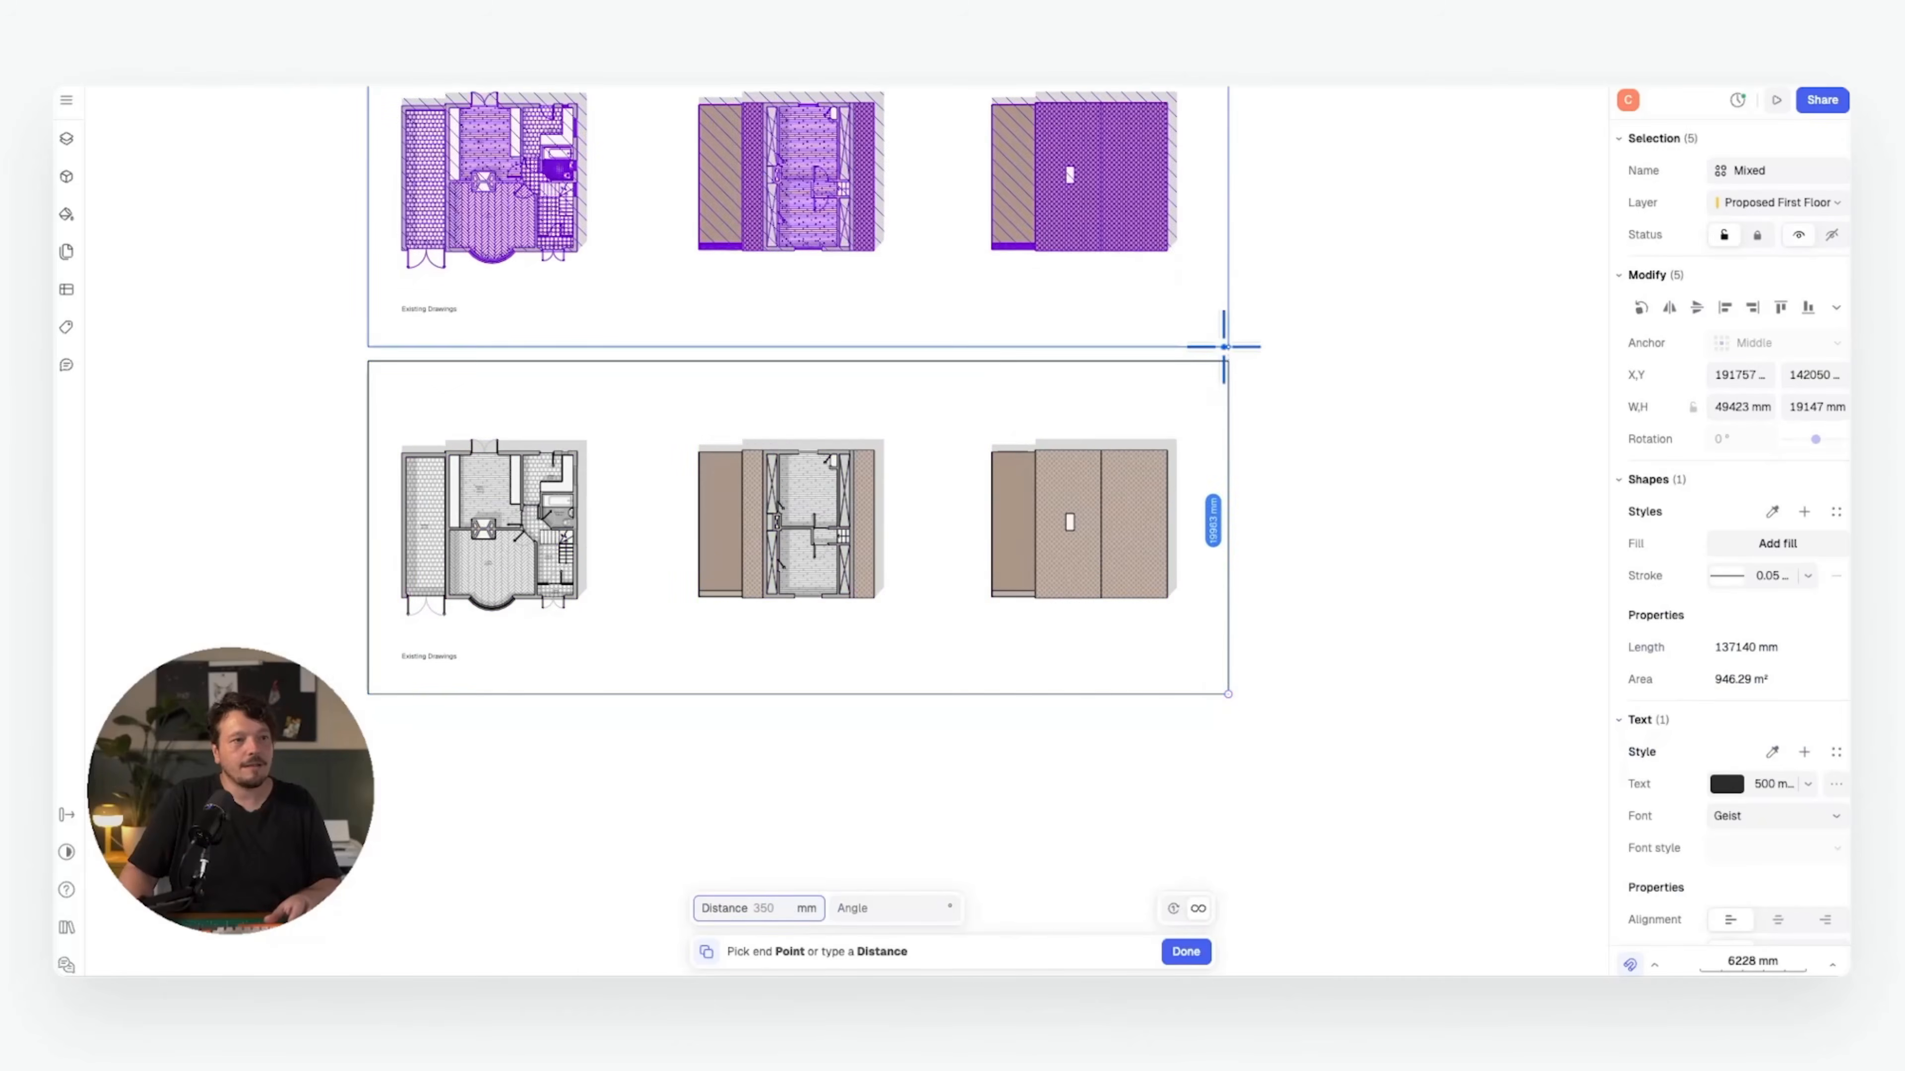
pyautogui.click(1229, 361)
pyautogui.moveTo(1309, 349); pyautogui.dragTo(1276, 459, button='middle')
pyautogui.press('Escape')
# - Change the label under the copied set of plans to "Proposed Drawings"
pyautogui.scroll(5, 737, 361)
pyautogui.moveTo(700, 261); pyautogui.dragTo(965, 430, button='middle')
pyautogui.scroll(-3, 966, 430)
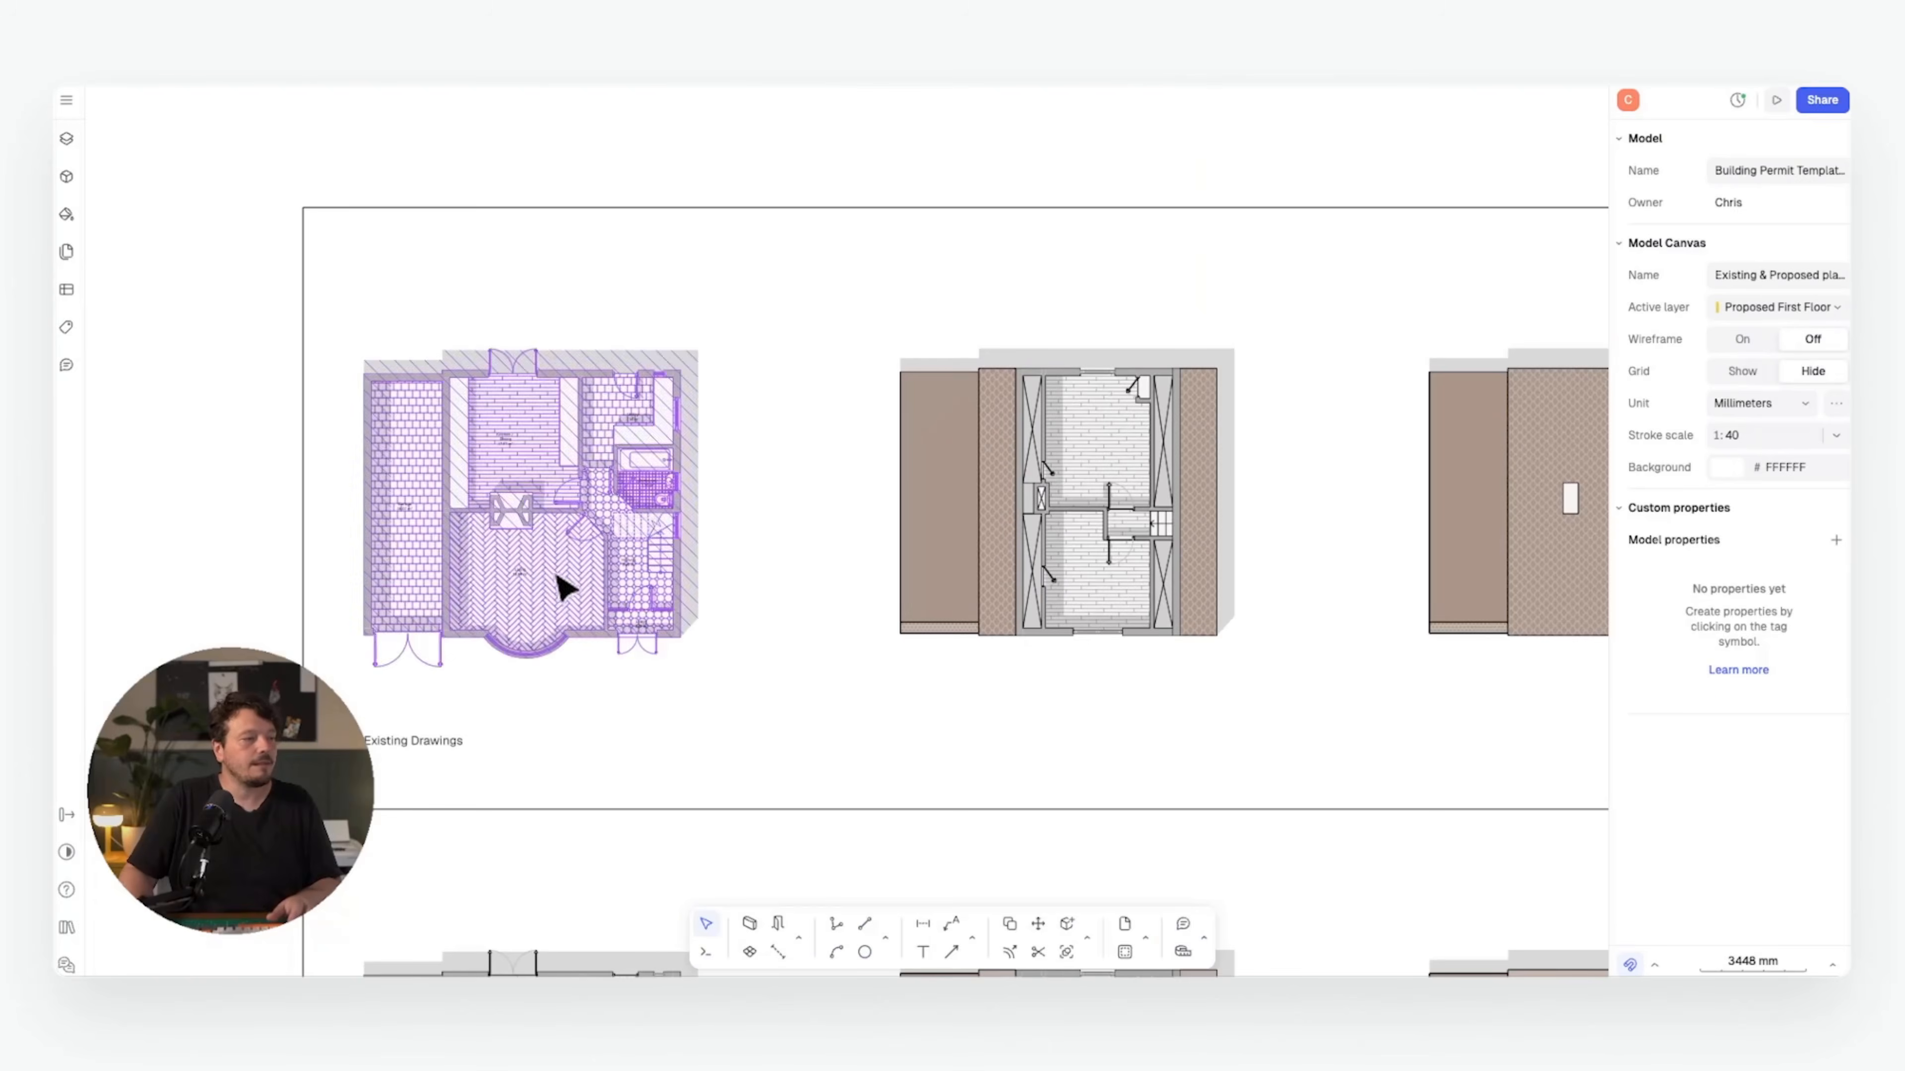
pyautogui.doubleClick(399, 741)
pyautogui.doubleClick(398, 653)
pyautogui.write('Proposed Drawings')
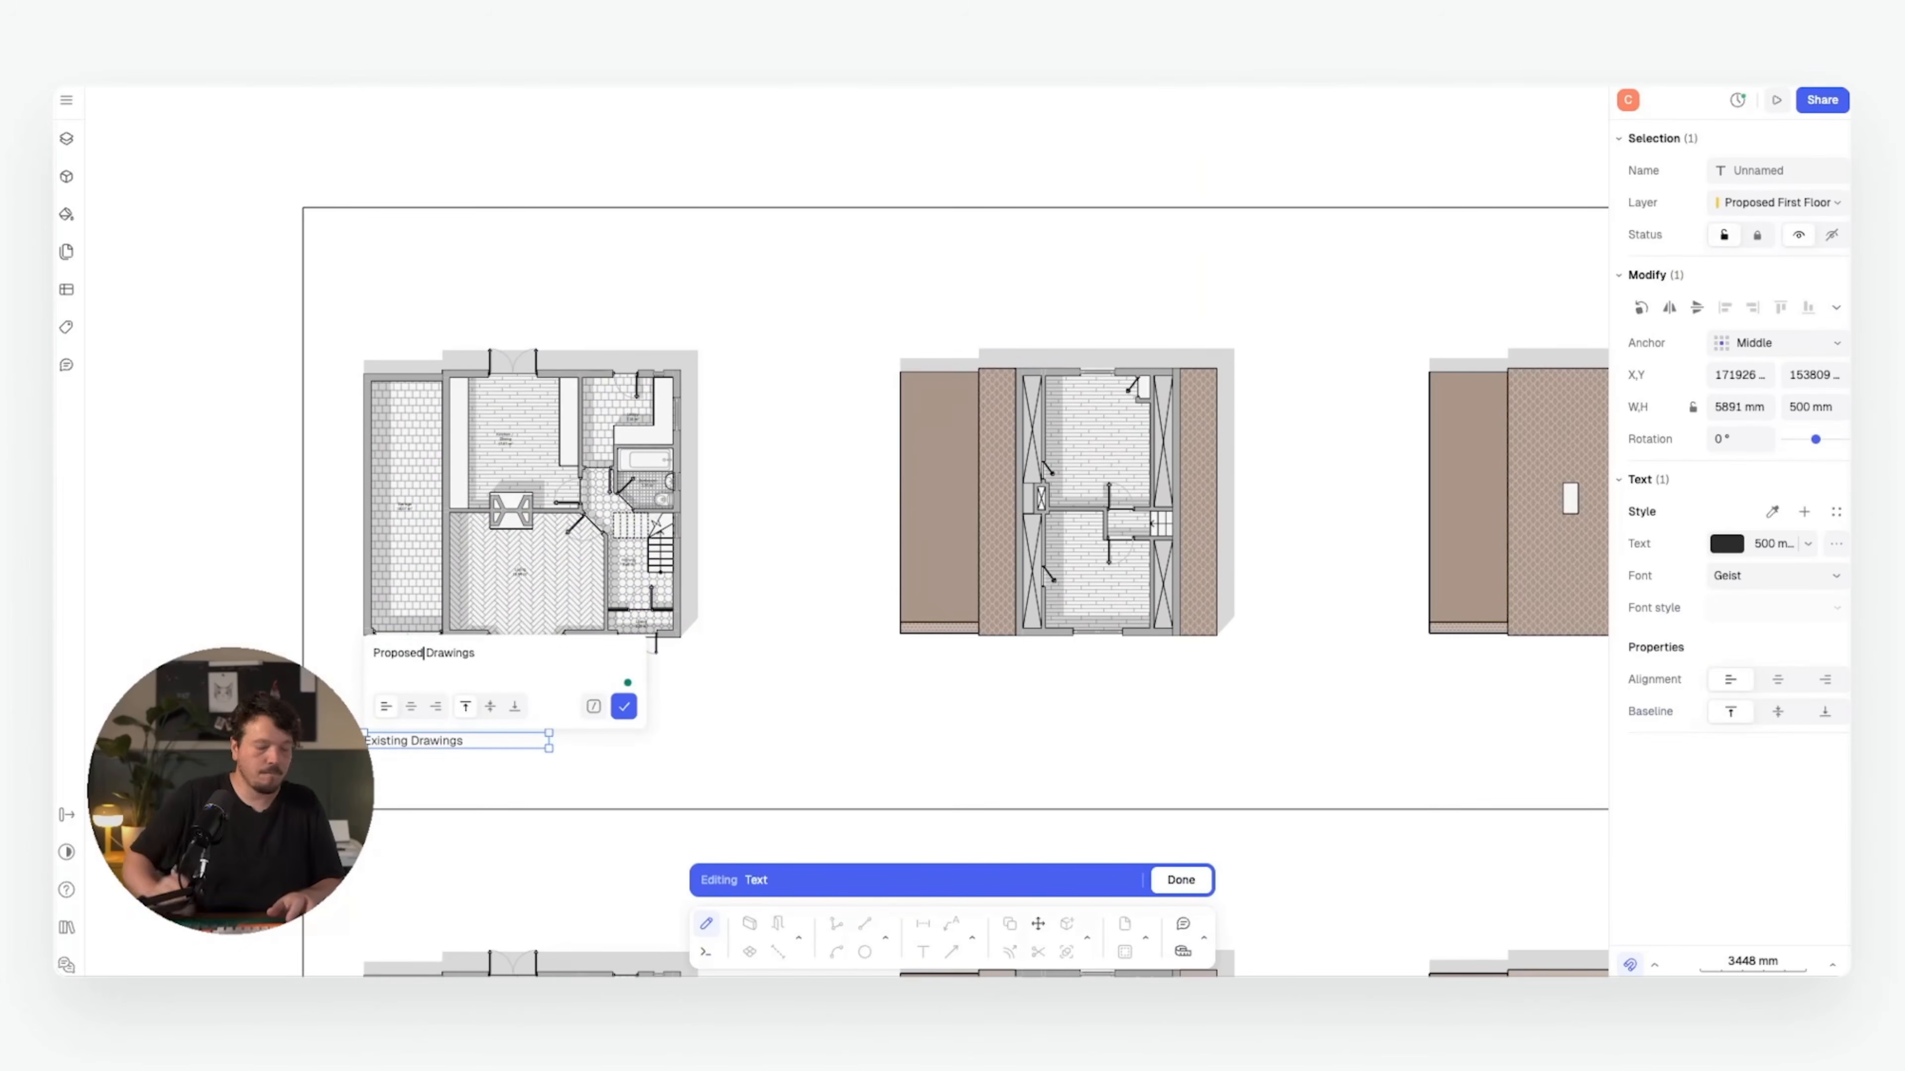